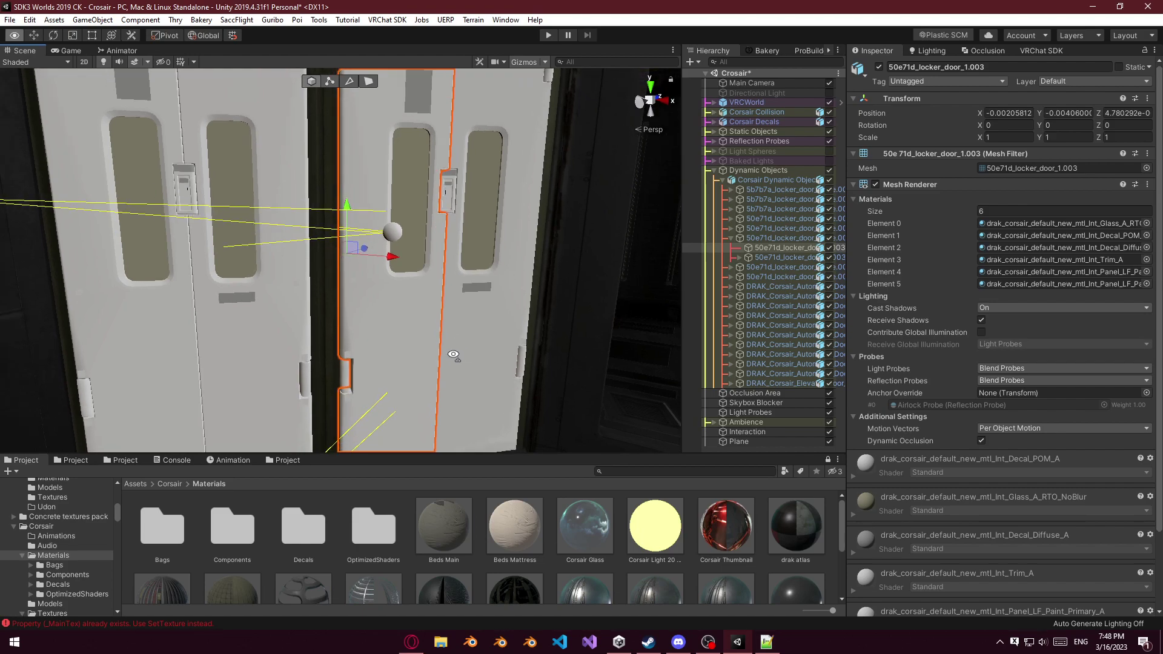
Turn off light probes on the selected locker door's mesh renderer.
{"action": "left_click", "coordinate": [1018, 368]}
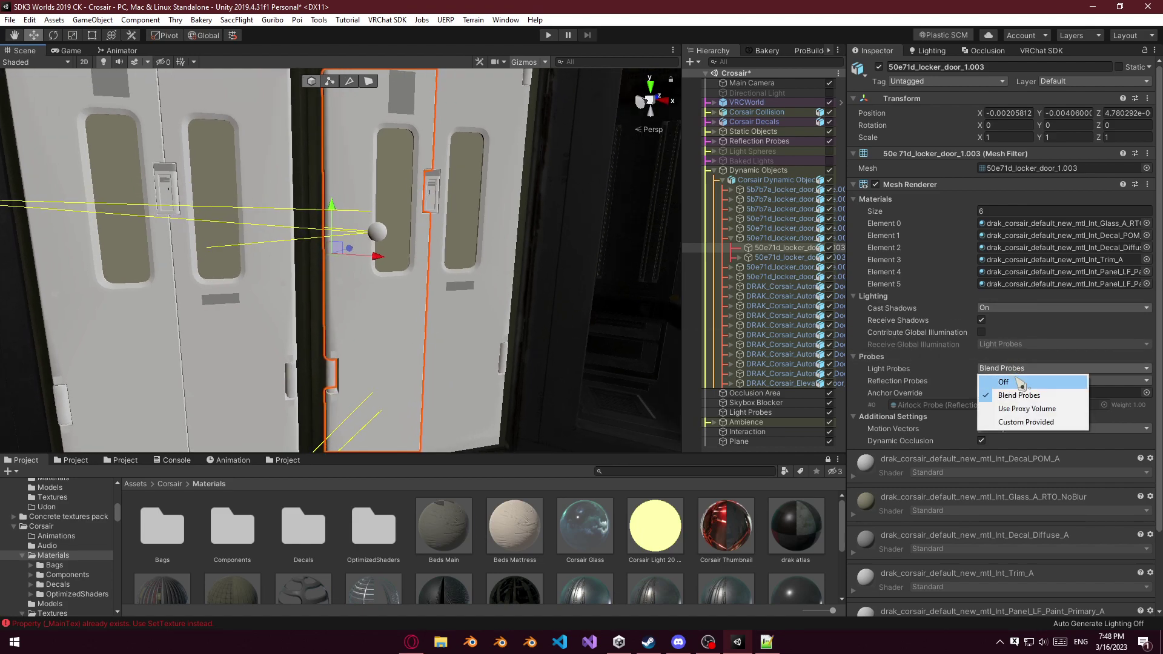
{"action": "left_click", "coordinate": [1018, 378]}
Lighten the scene's ambient colour in the environment lighting settings and check the selected locker door.
{"action": "left_click", "coordinate": [977, 52]}
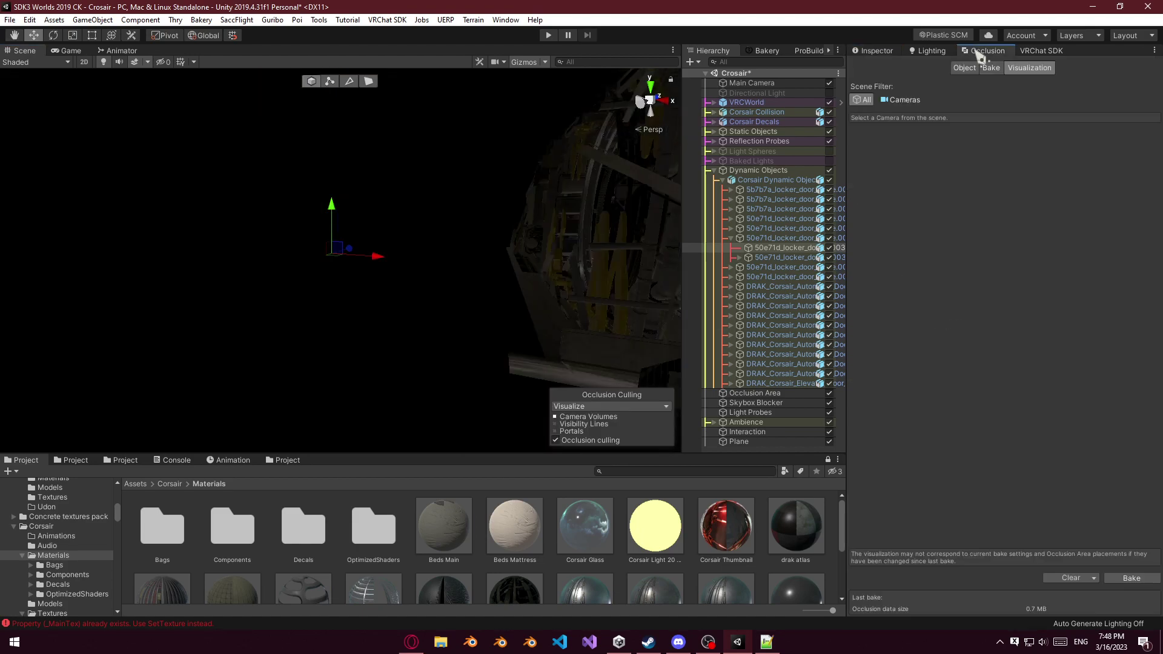
{"action": "left_click", "coordinate": [1030, 52]}
{"action": "left_click", "coordinate": [938, 52]}
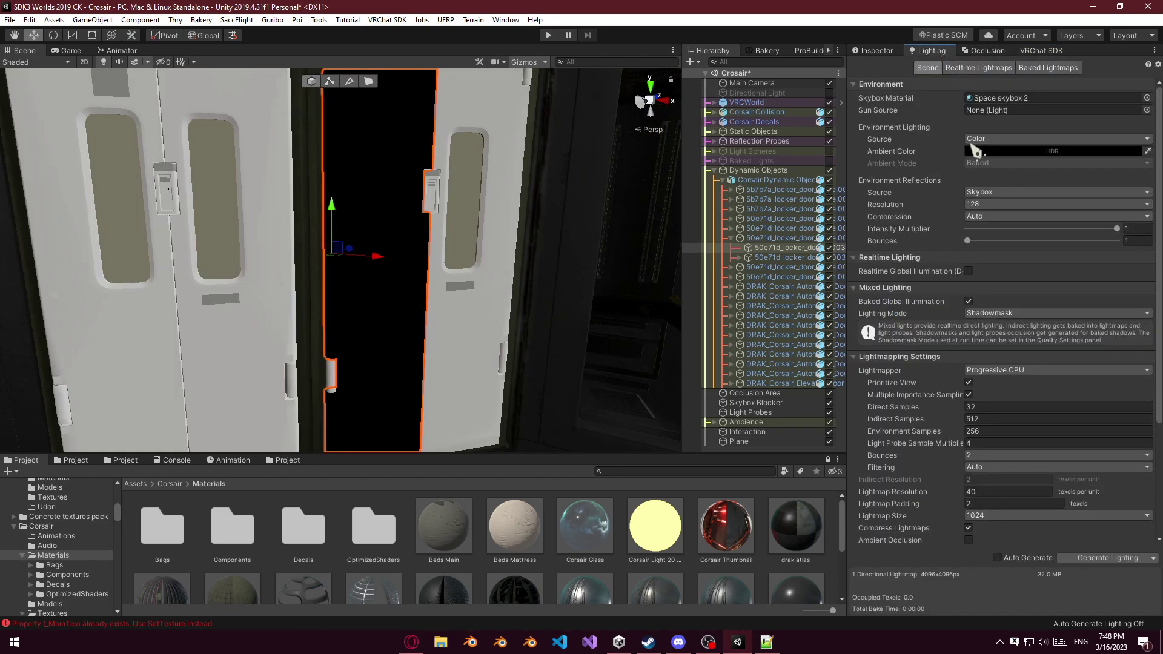
{"action": "left_click", "coordinate": [997, 152]}
{"action": "mouse_move", "coordinate": [663, 229]}
{"action": "left_mouse_down"}
{"action": "mouse_move", "coordinate": [651, 200]}
{"action": "mouse_move", "coordinate": [620, 224]}
{"action": "mouse_move", "coordinate": [618, 209]}
{"action": "left_mouse_up"}
{"action": "right_click_drag", "start_coordinate": [479, 203], "coordinate": [470, 141]}
{"action": "scroll", "coordinate": [442, 151], "scroll_direction": "down", "scroll_amount": 3}
Try the Blend Probes, Use Proxy Volume, Custom Provided and Off light probe modes on the locker door, ending by reverting to Blend Probes.
{"action": "left_click", "coordinate": [886, 52]}
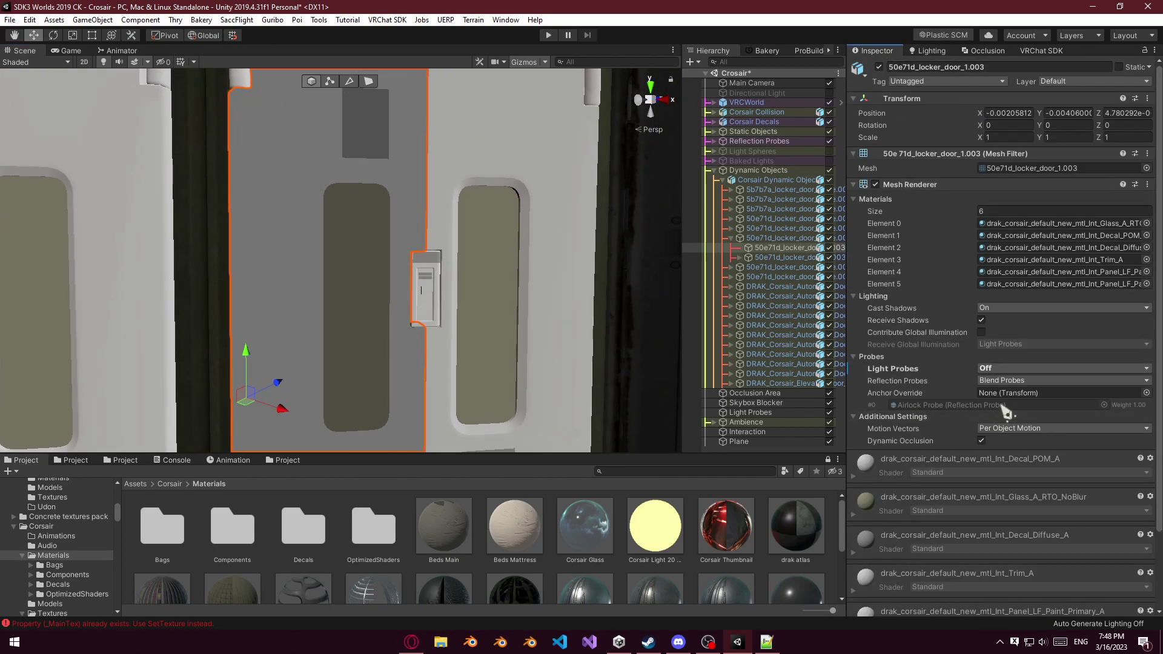
{"action": "left_click", "coordinate": [997, 369]}
{"action": "left_click", "coordinate": [1024, 397]}
{"action": "left_click", "coordinate": [1006, 368]}
{"action": "left_click", "coordinate": [1024, 408]}
{"action": "left_click", "coordinate": [1001, 368]}
{"action": "left_click", "coordinate": [1025, 422]}
{"action": "left_click", "coordinate": [1005, 368]}
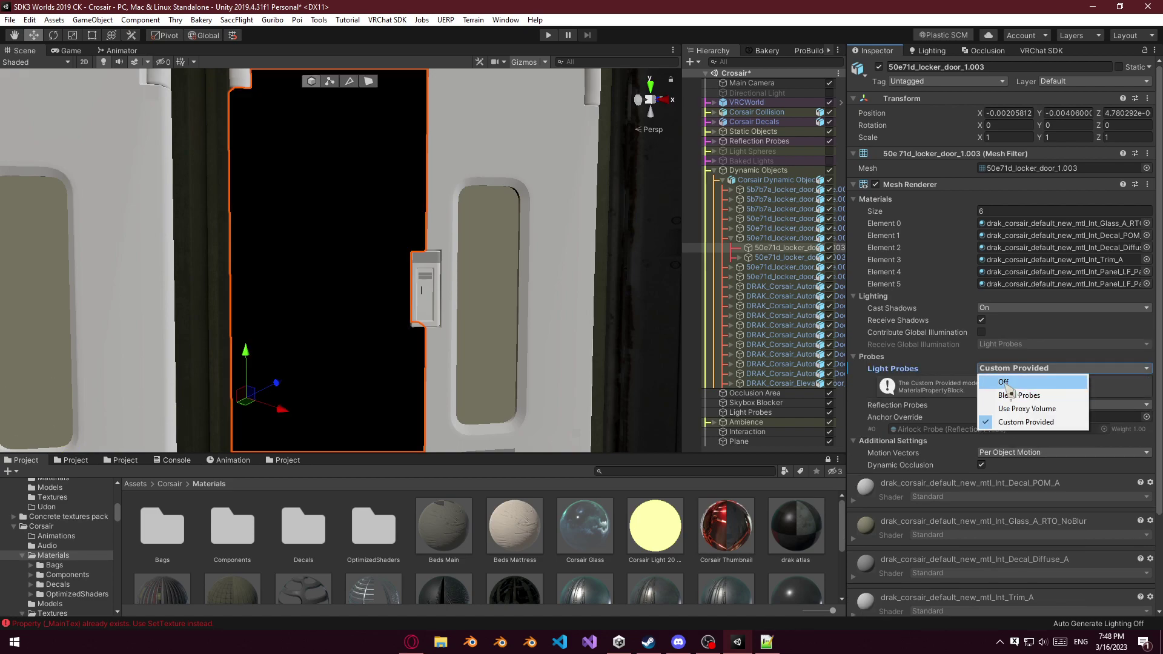
{"action": "left_click", "coordinate": [1004, 383]}
{"action": "left_click", "coordinate": [999, 368]}
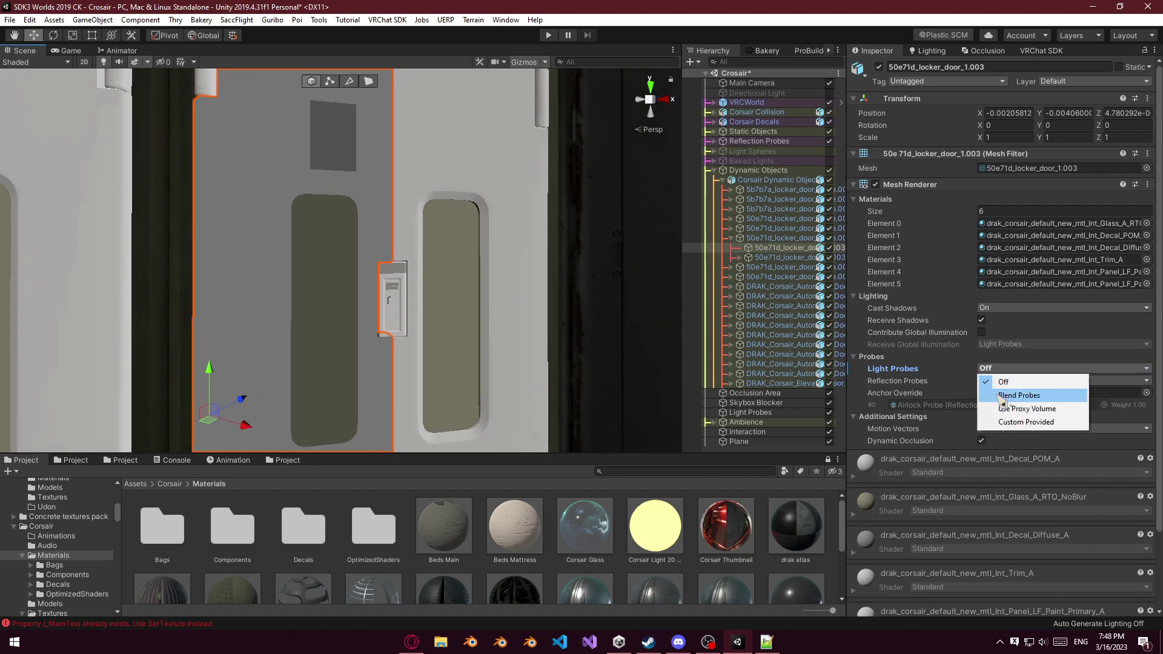
{"action": "left_click", "coordinate": [1018, 395]}
{"action": "right_click", "coordinate": [926, 372]}
{"action": "left_click", "coordinate": [956, 393]}
Open the material remapping settings of the Corsair Dynamic Objects model and widen the inspector to show full material names.
{"action": "left_click", "coordinate": [732, 238]}
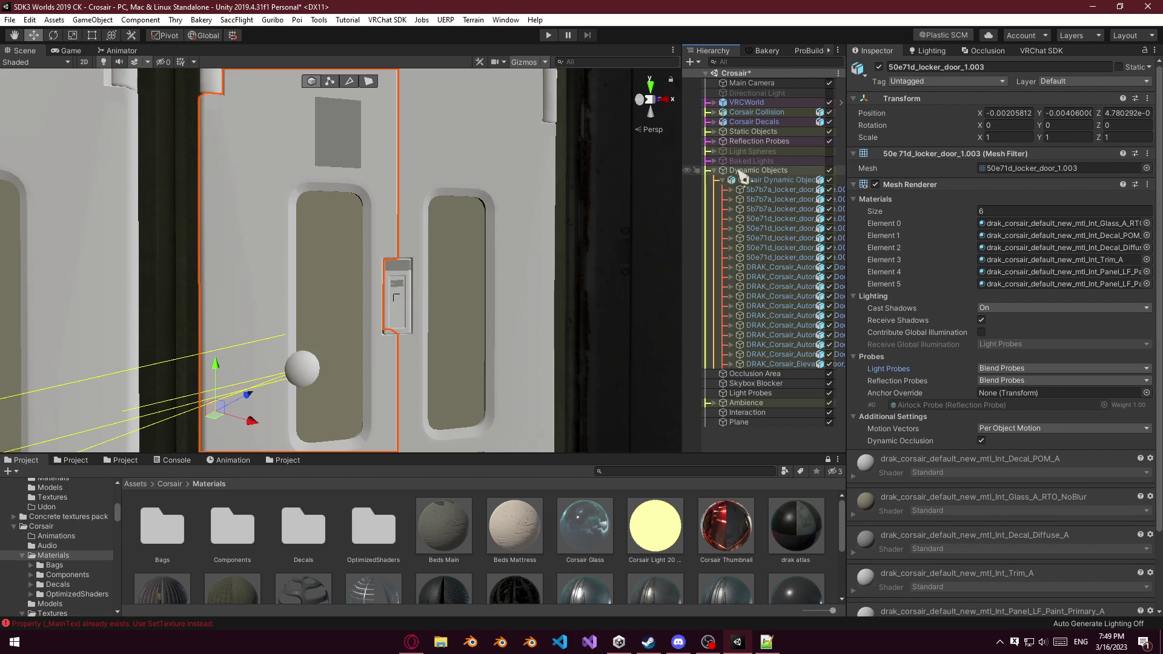
{"action": "double_click", "coordinate": [739, 171]}
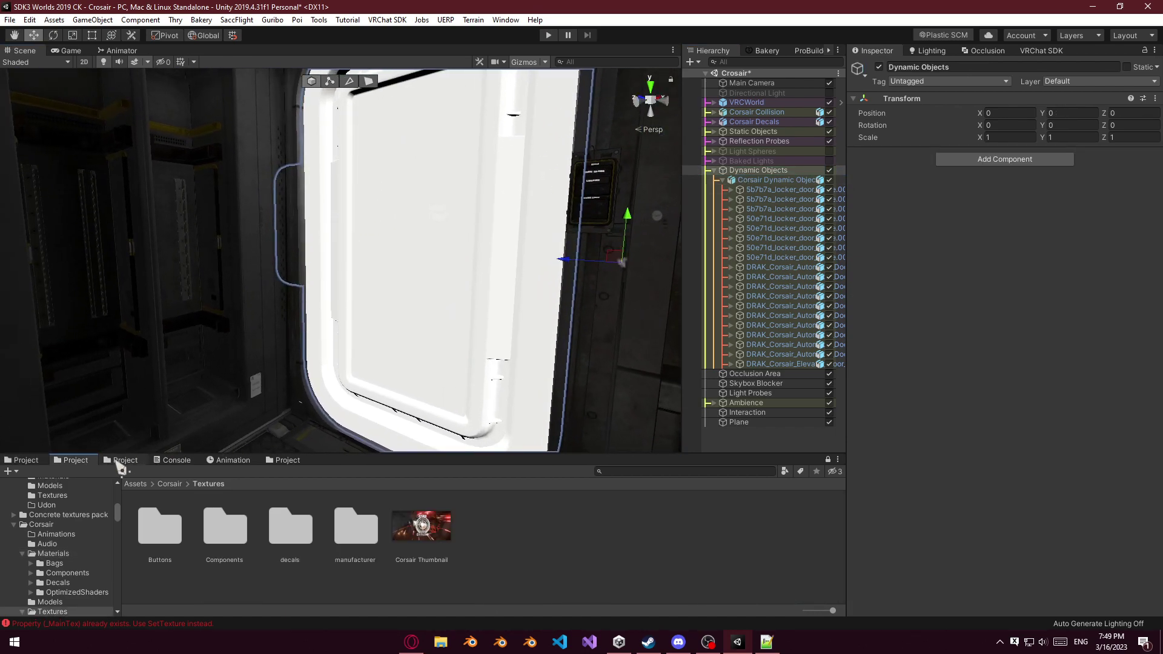
{"action": "left_click", "coordinate": [122, 461]}
{"action": "left_click", "coordinate": [234, 533]}
{"action": "left_click", "coordinate": [702, 540]}
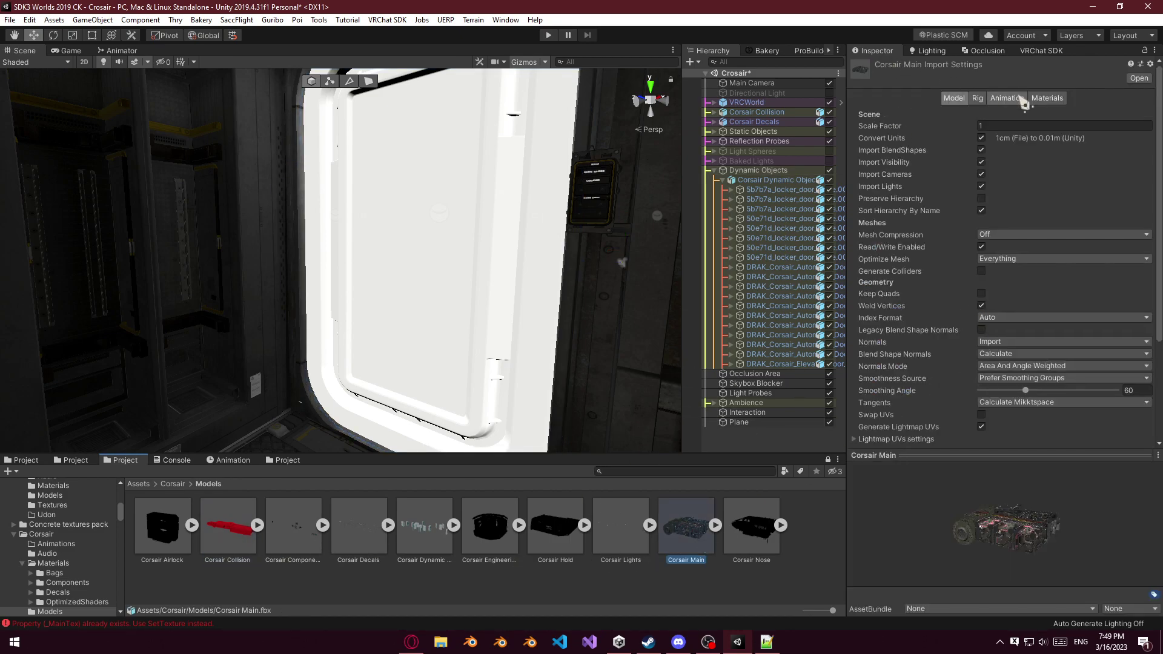
{"action": "left_click", "coordinate": [1049, 99]}
{"action": "left_click", "coordinate": [424, 545]}
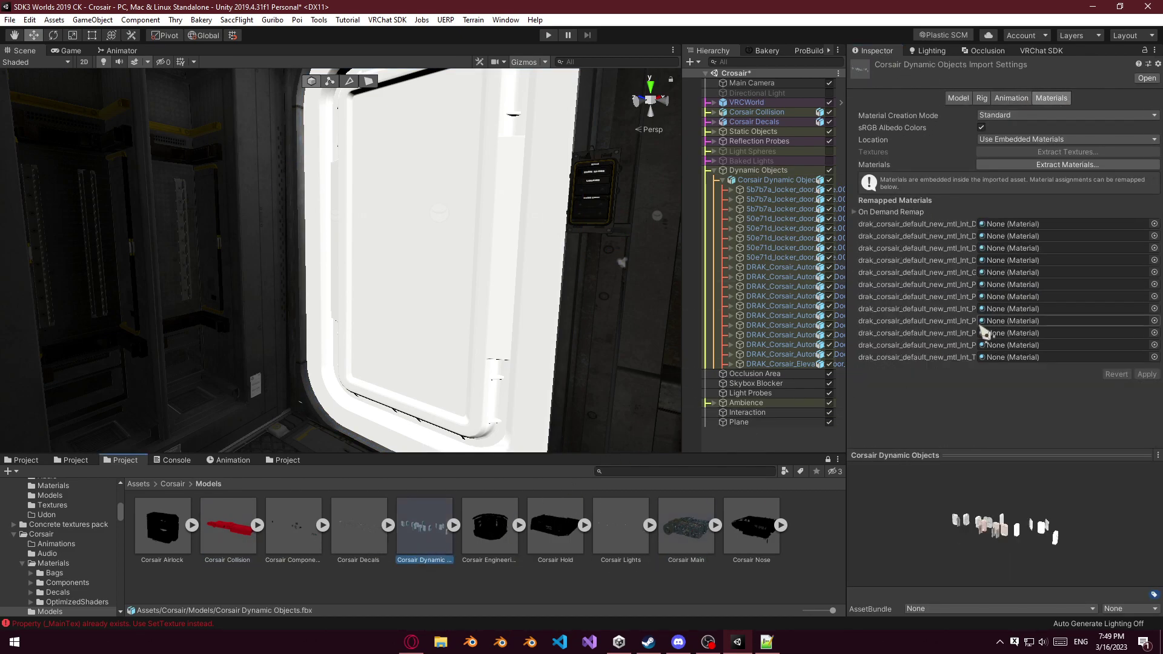
{"action": "left_click_drag", "start_coordinate": [844, 272], "coordinate": [647, 273]}
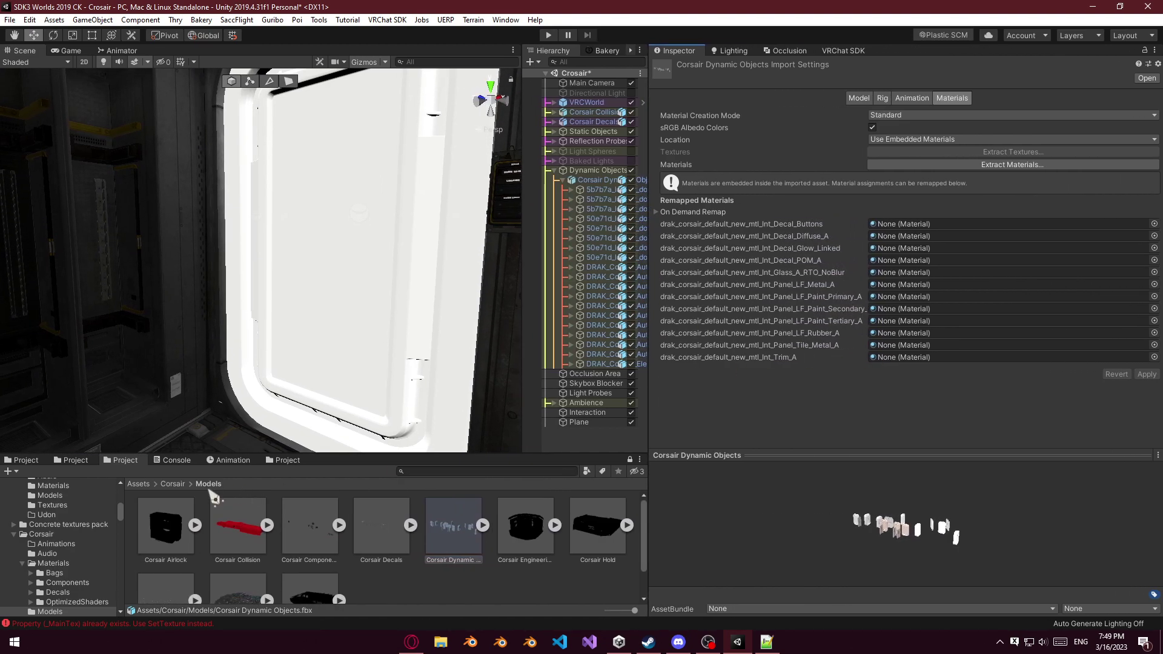
Remap the model's Int_Glass_A_RTO_NoBlur material to Corsair Glass.
{"action": "left_click", "coordinate": [32, 459]}
{"action": "left_click_drag", "start_coordinate": [595, 526], "coordinate": [919, 274]}
{"action": "scroll", "coordinate": [485, 555], "scroll_direction": "down", "scroll_amount": 10}
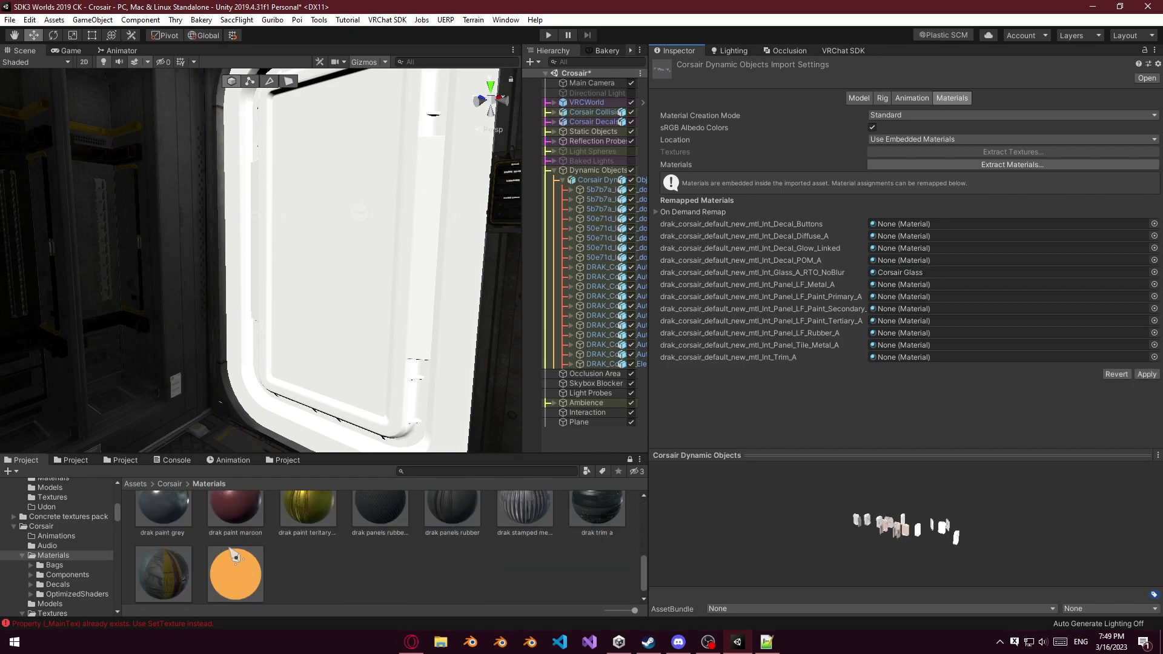
{"action": "scroll", "coordinate": [243, 575], "scroll_direction": "up", "scroll_amount": 10}
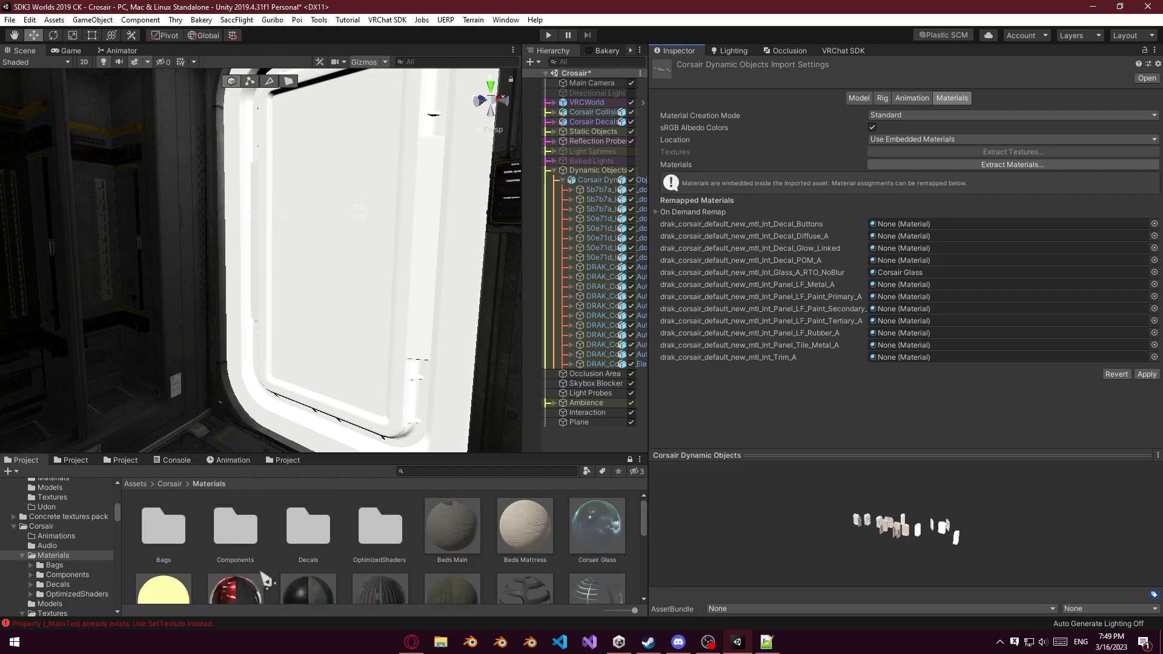
Remap Decal_Buttons to drak buttons, Decal_Glow_Linked to corsair glows fade and Decal_POM_A to drak pom, using the Decals folder materials.
{"action": "scroll", "coordinate": [77, 583], "scroll_direction": "down", "scroll_amount": 2}
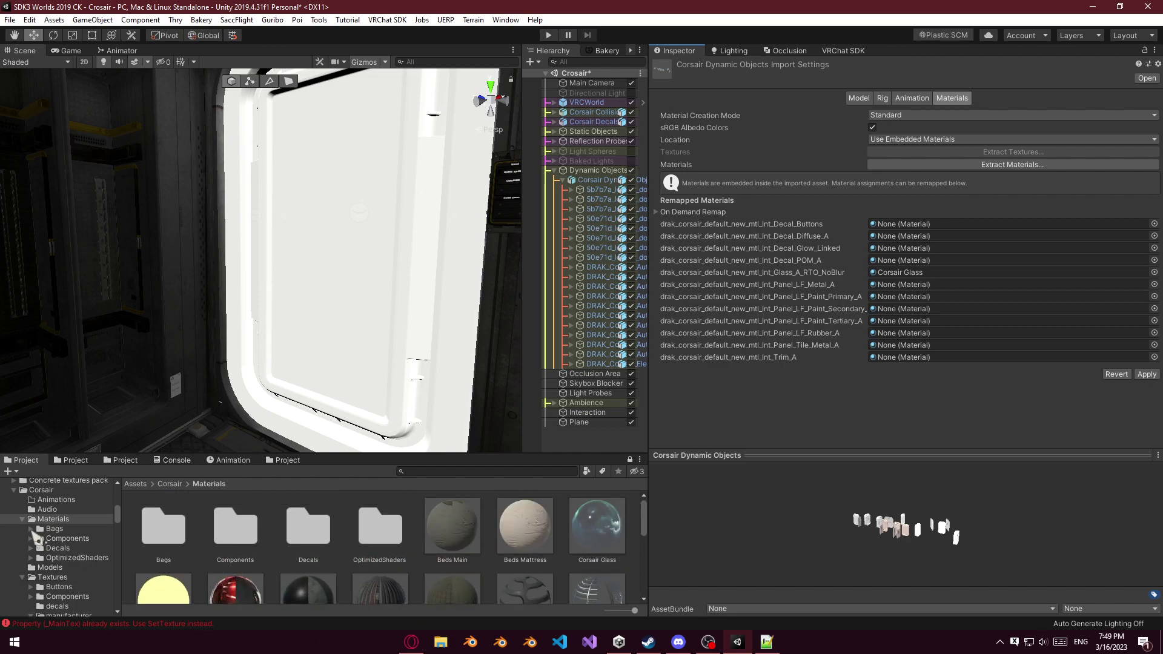
{"action": "left_click", "coordinate": [31, 548]}
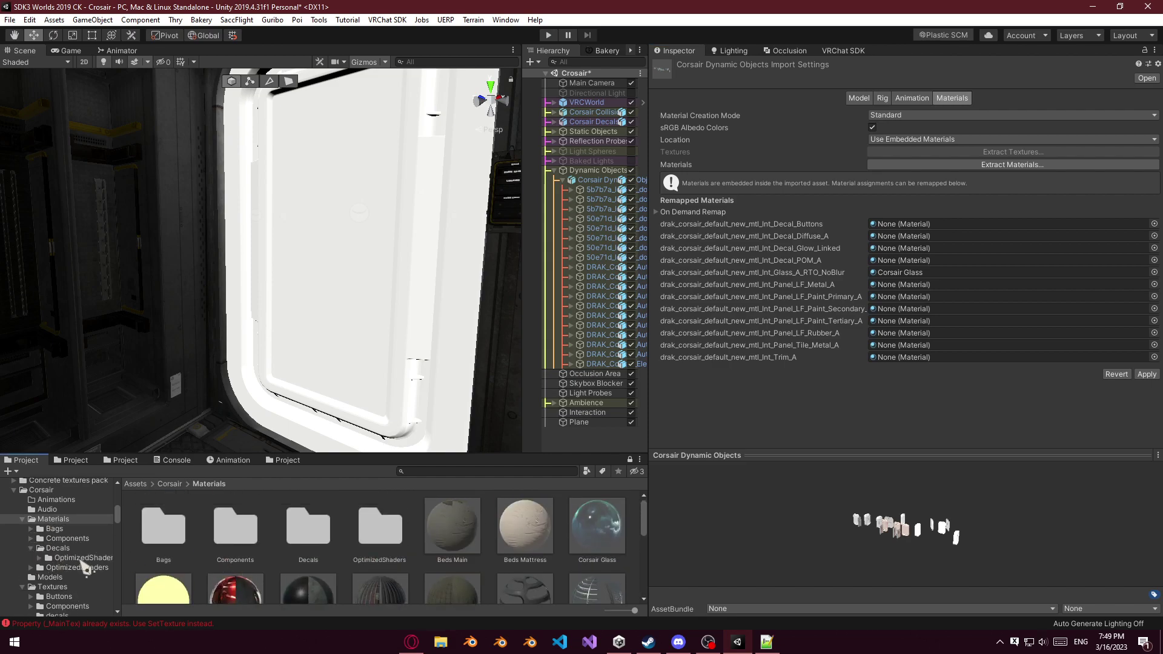
{"action": "left_click", "coordinate": [45, 552]}
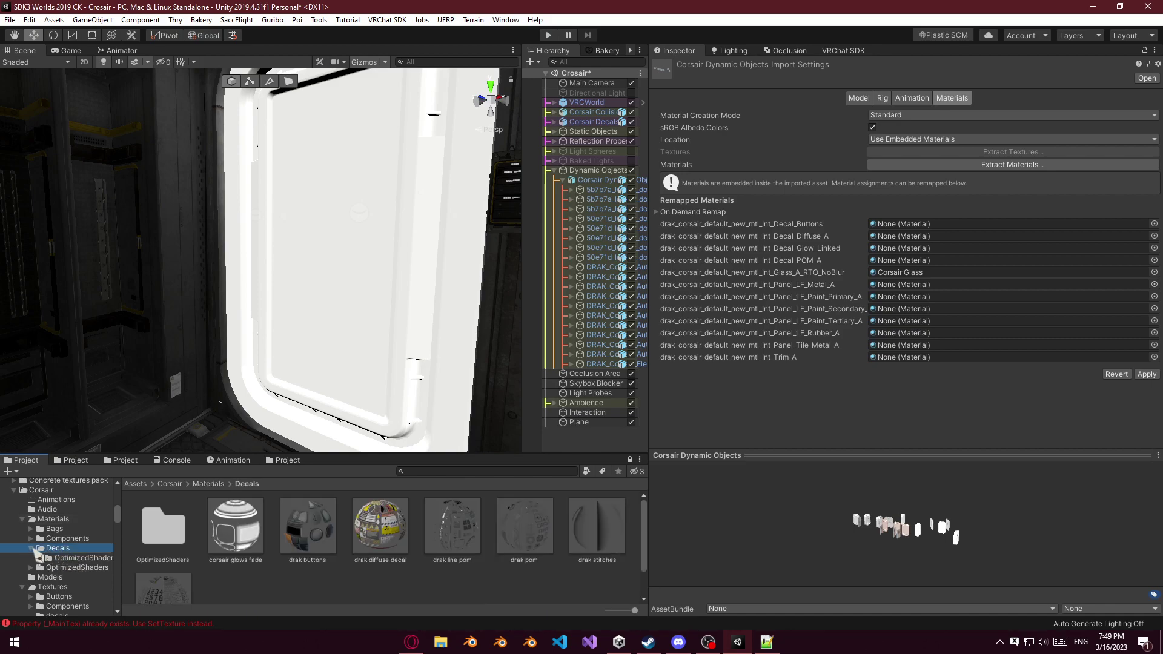
{"action": "left_click_drag", "start_coordinate": [307, 525], "coordinate": [941, 225]}
{"action": "left_click_drag", "start_coordinate": [955, 274], "coordinate": [941, 249]}
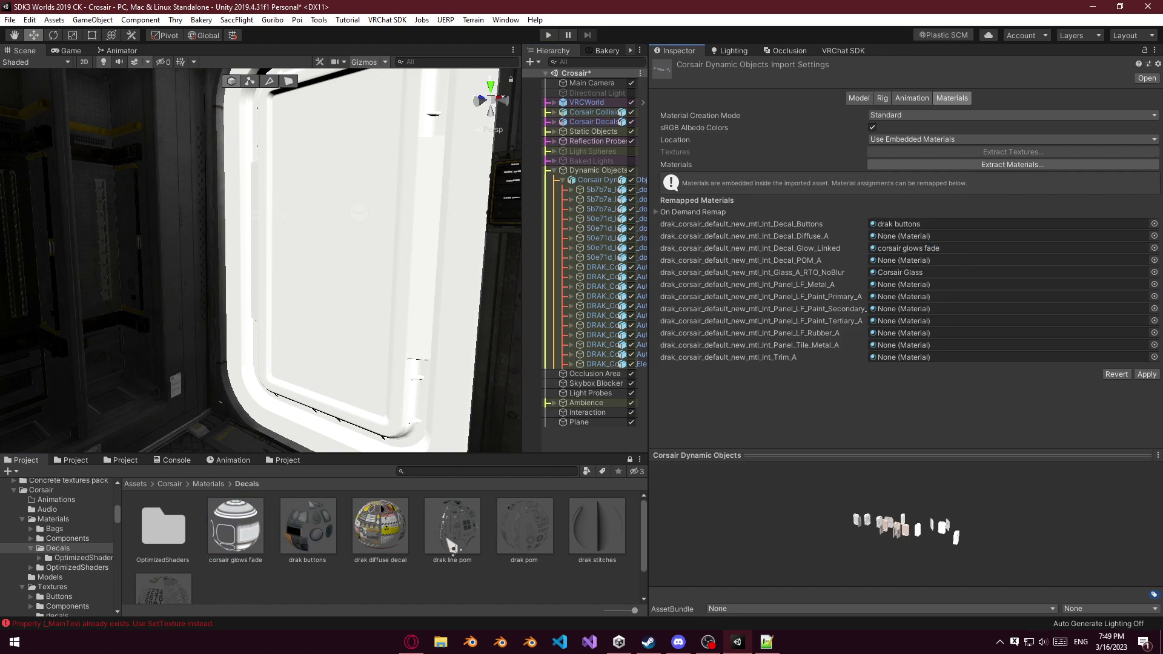
{"action": "left_click_drag", "start_coordinate": [531, 536], "coordinate": [929, 265]}
Remap Int_Trim_A to the drak trim a material and apply the model's import settings.
{"action": "left_click", "coordinate": [45, 521]}
{"action": "scroll", "coordinate": [532, 561], "scroll_direction": "down", "scroll_amount": 6}
{"action": "left_click_drag", "start_coordinate": [596, 545], "coordinate": [886, 359]}
{"action": "left_click", "coordinate": [1146, 375]}
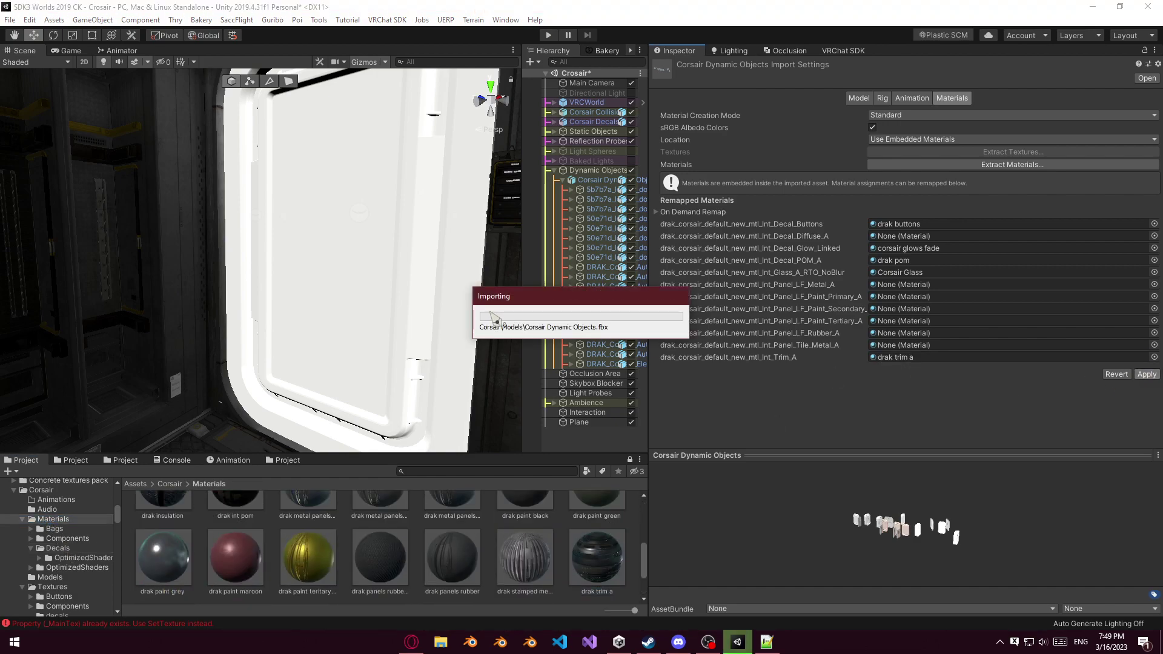
Toggle the thin door's decal mesh off and on to check what it adds to the door.
{"action": "right_click_drag", "start_coordinate": [436, 321], "coordinate": [512, 288]}
{"action": "right_click_drag", "start_coordinate": [446, 304], "coordinate": [433, 273]}
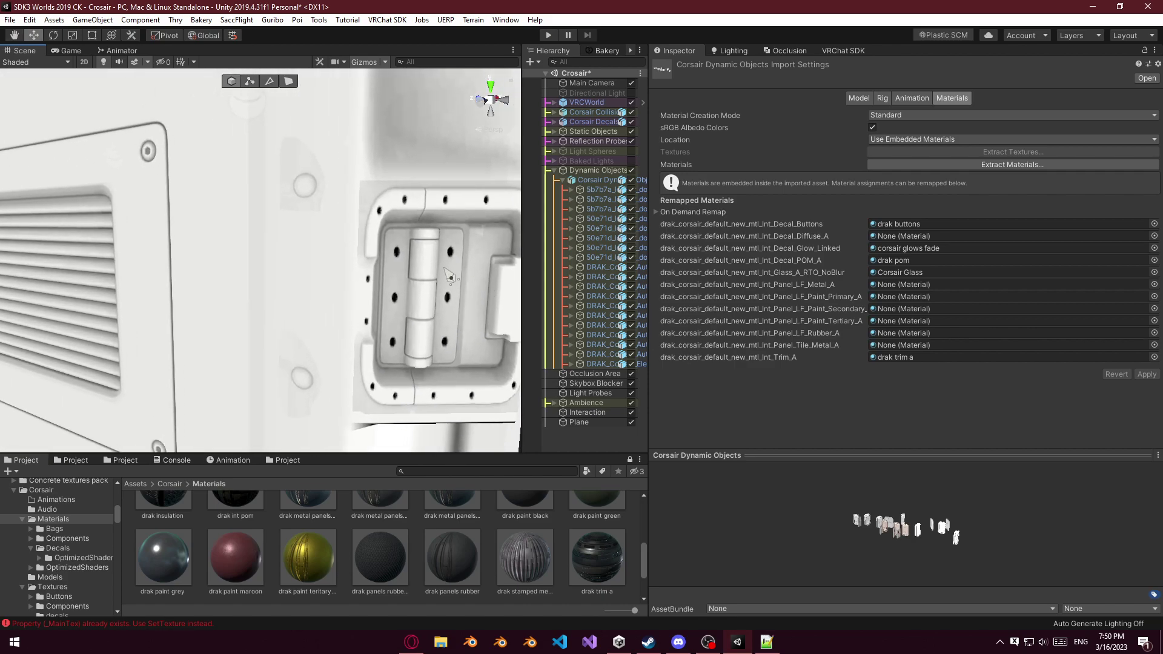
{"action": "left_click", "coordinate": [426, 241]}
{"action": "left_click", "coordinate": [681, 66]}
{"action": "right_click_drag", "start_coordinate": [345, 266], "coordinate": [334, 268]}
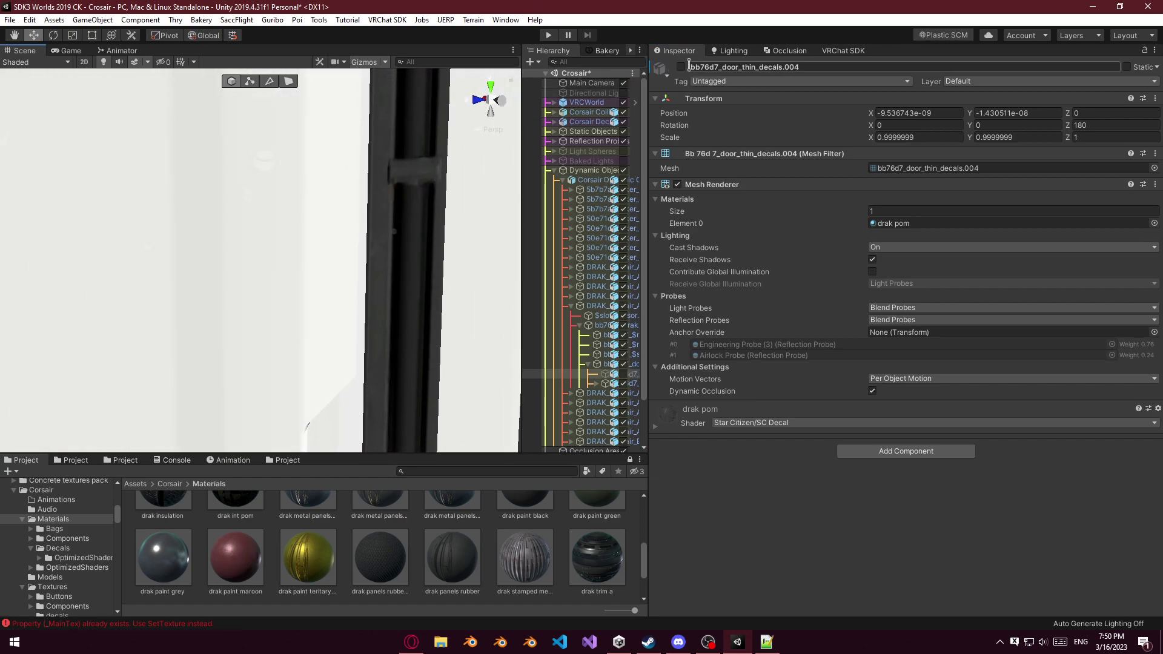
{"action": "left_click", "coordinate": [681, 68]}
{"action": "right_click_drag", "start_coordinate": [400, 258], "coordinate": [303, 468]}
Check which materials the Corsair Main model uses in its remapping list, and return to the Corsair Dynamic Objects model.
{"action": "left_click", "coordinate": [125, 461]}
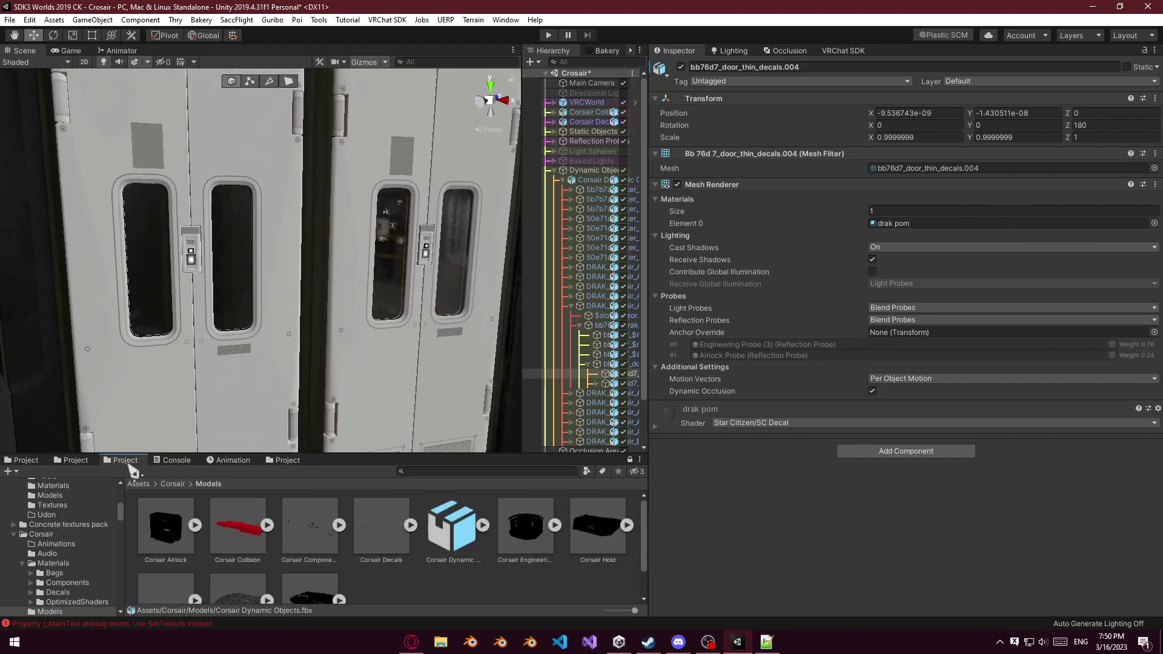
{"action": "left_click", "coordinate": [460, 534]}
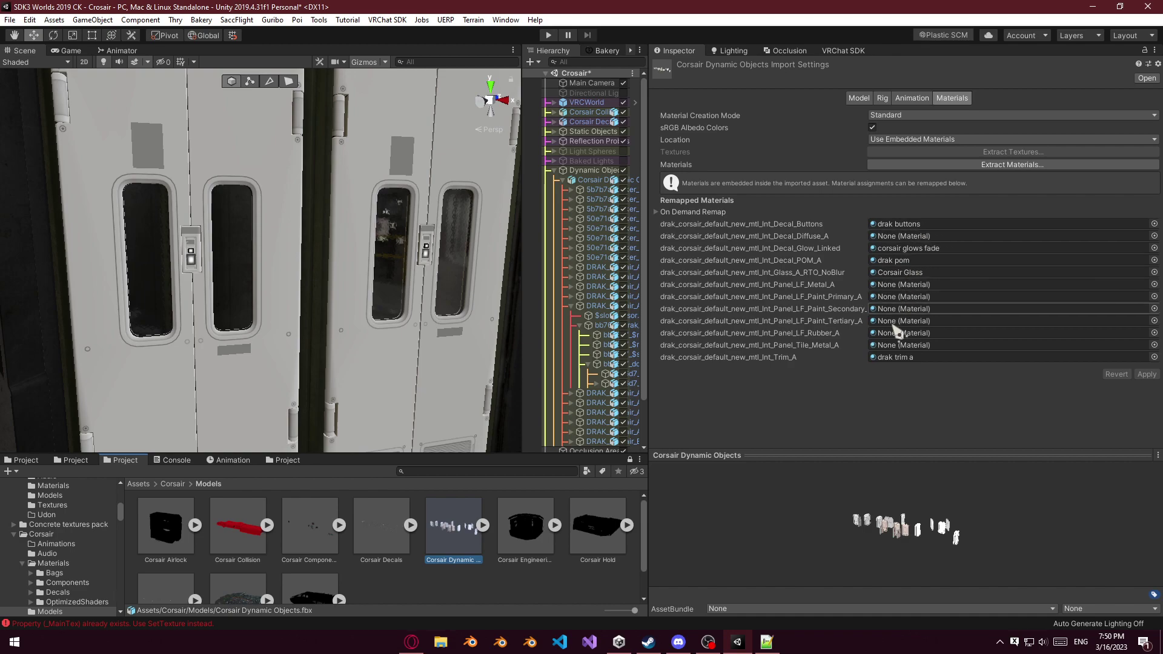
{"action": "scroll", "coordinate": [279, 570], "scroll_direction": "down", "scroll_amount": 1}
{"action": "left_click", "coordinate": [248, 564]}
{"action": "scroll", "coordinate": [874, 400], "scroll_direction": "down", "scroll_amount": 5}
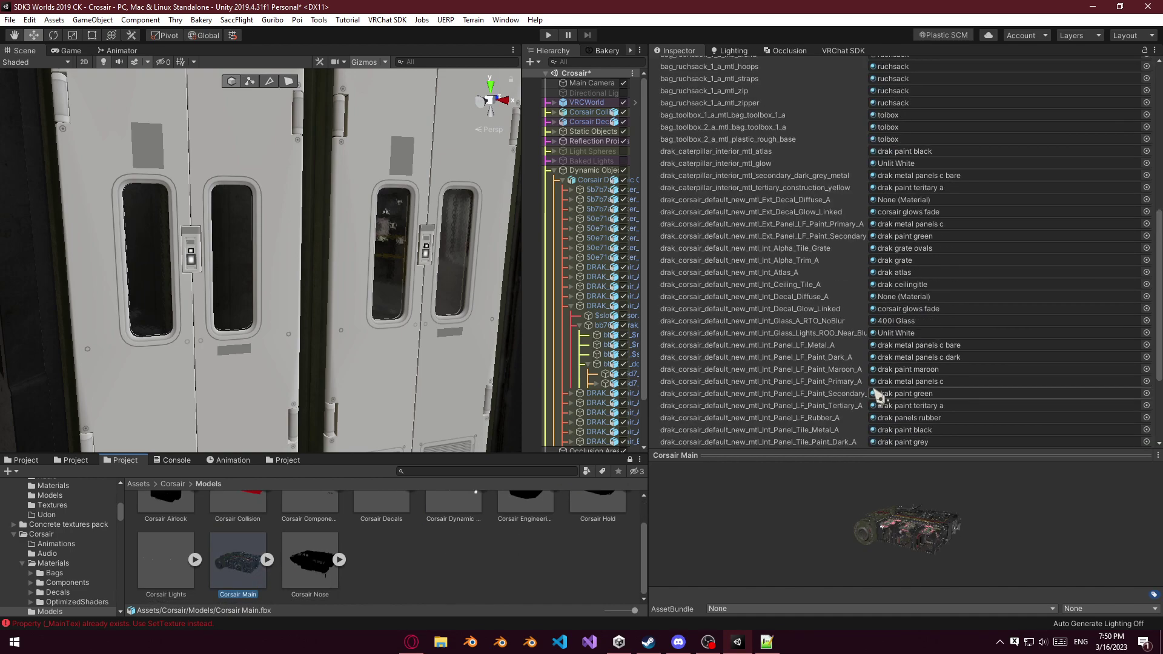
{"action": "scroll", "coordinate": [403, 557], "scroll_direction": "up", "scroll_amount": 1}
{"action": "left_click", "coordinate": [467, 534]}
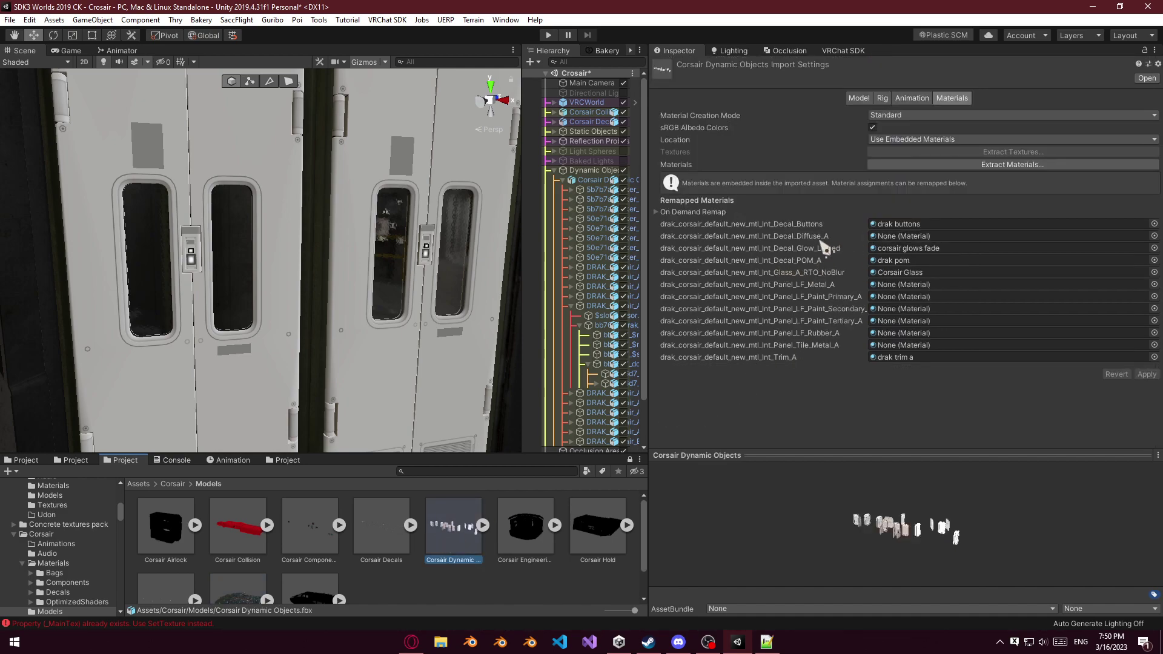
Remap Int_Decal_Diffuse_A to drak diffuse decal, apply the import settings and check the locker doors.
{"action": "left_click", "coordinate": [30, 461]}
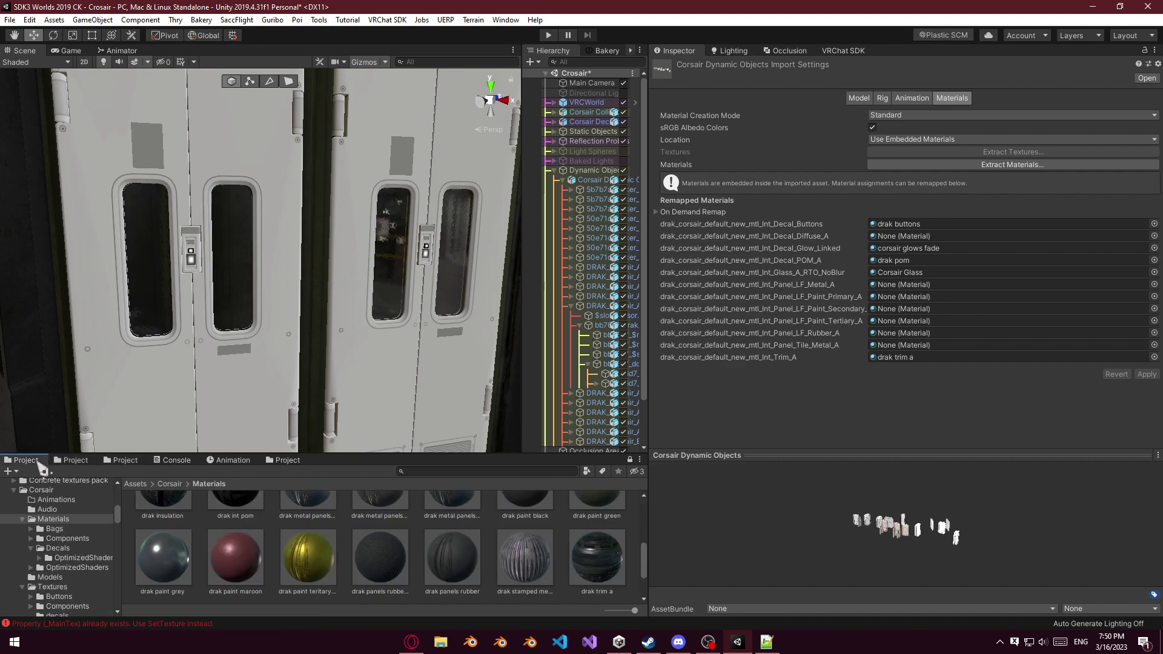
{"action": "left_click", "coordinate": [61, 548]}
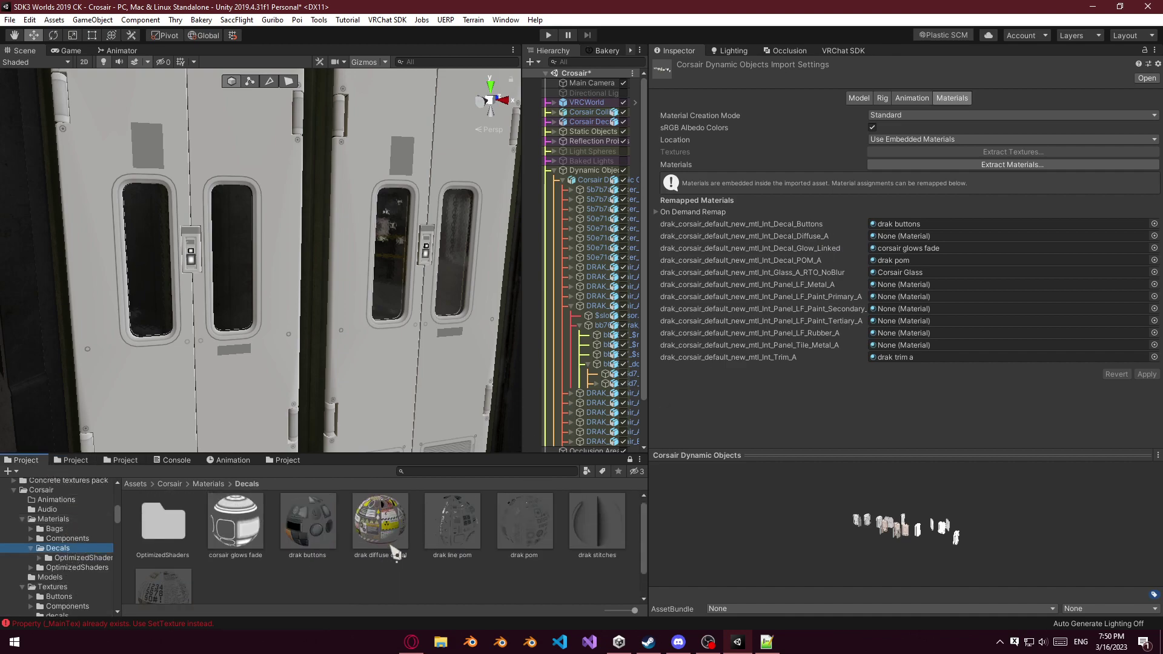
{"action": "left_click_drag", "start_coordinate": [392, 532], "coordinate": [918, 238]}
{"action": "left_click", "coordinate": [1147, 374]}
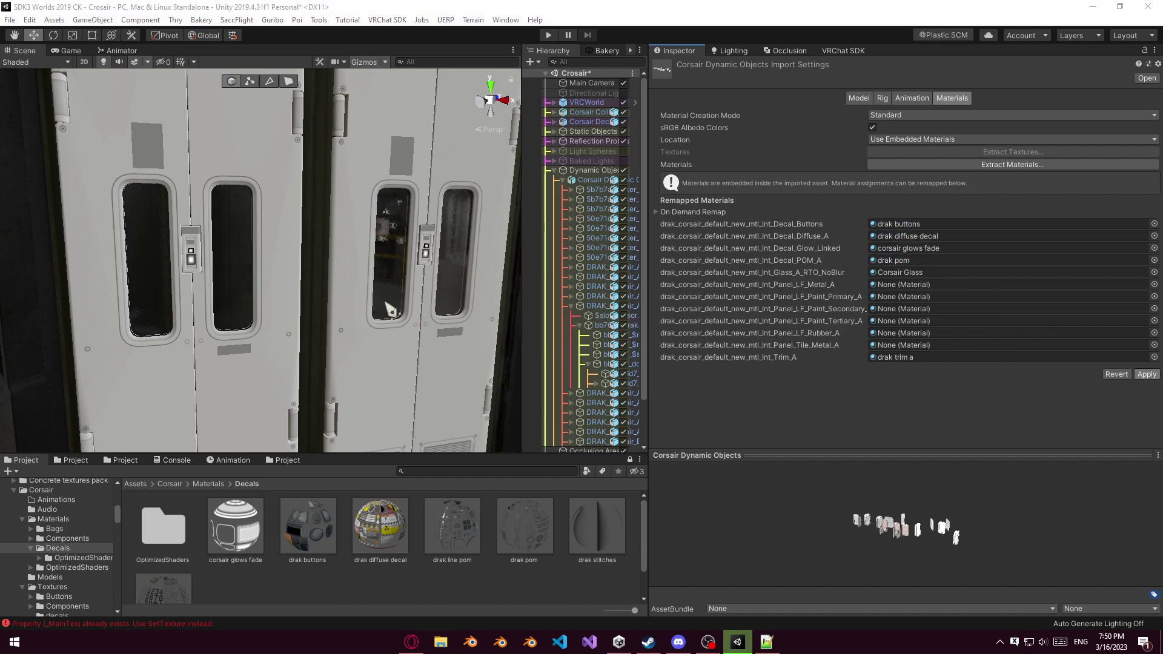
{"action": "key", "text": "w"}
{"action": "right_click_drag", "start_coordinate": [391, 313], "coordinate": [381, 357]}
{"action": "key", "text": "s"}
Remap Int_Decal_Diffuse_A to the drak text decal material and apply the import settings.
{"action": "scroll", "coordinate": [344, 538], "scroll_direction": "down", "scroll_amount": 2}
{"action": "scroll", "coordinate": [323, 542], "scroll_direction": "up", "scroll_amount": 2}
{"action": "scroll", "coordinate": [328, 549], "scroll_direction": "down", "scroll_amount": 1}
{"action": "left_click_drag", "start_coordinate": [163, 561], "coordinate": [973, 237]}
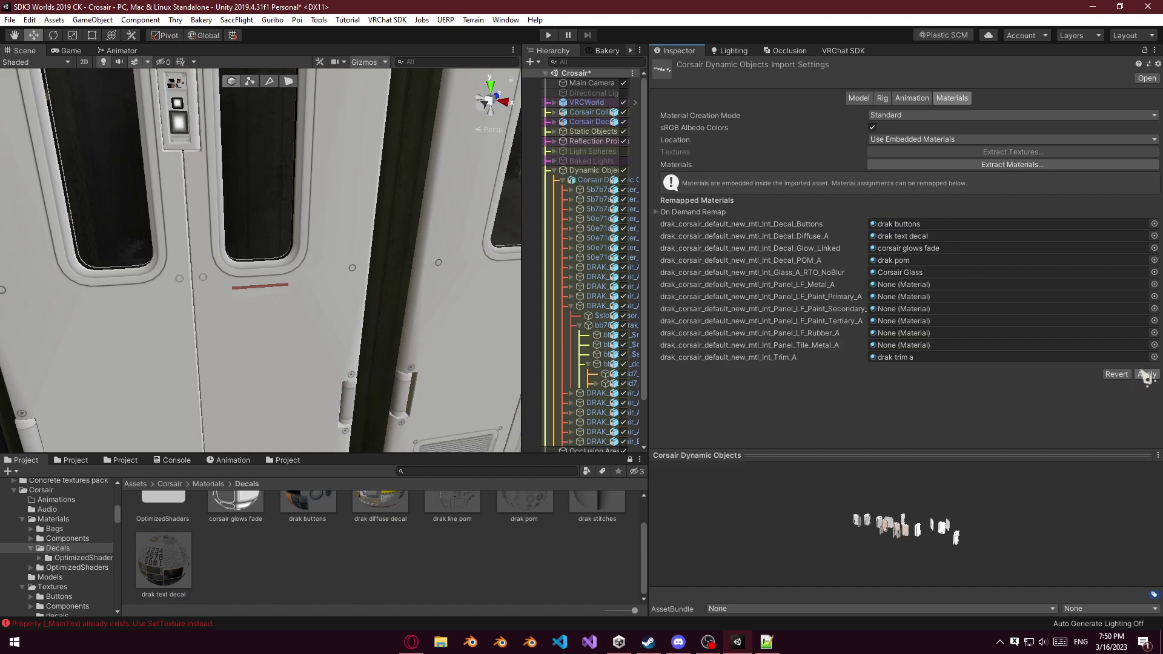
{"action": "left_click", "coordinate": [1147, 375]}
Examine the decals on the locker doors in the scene up close and from farther back.
{"action": "right_click_drag", "start_coordinate": [456, 347], "coordinate": [418, 327]}
{"action": "key", "text": "w"}
{"action": "key", "text": "w"}
{"action": "key", "text": "s"}
{"action": "key", "text": "w"}
{"action": "scroll", "coordinate": [388, 536], "scroll_direction": "up", "scroll_amount": 1}
{"action": "scroll", "coordinate": [200, 567], "scroll_direction": "down", "scroll_amount": 1}
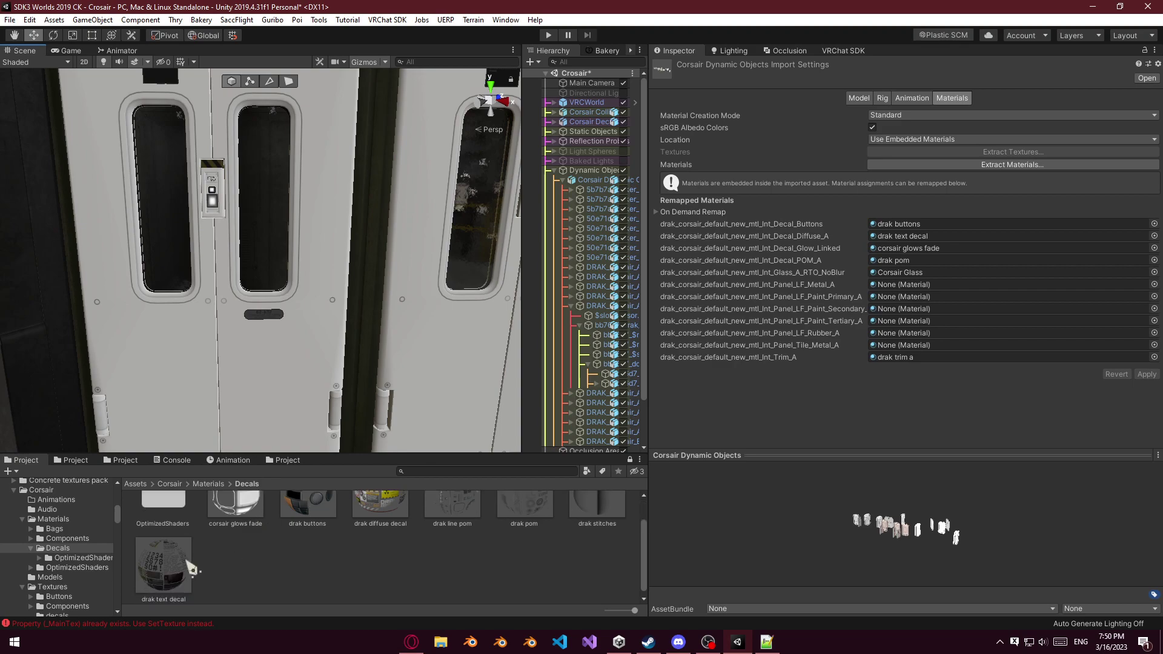
Duplicate the drak text decal material and unlock the copy's Poiyomi shader for editing.
{"action": "left_click", "coordinate": [172, 554]}
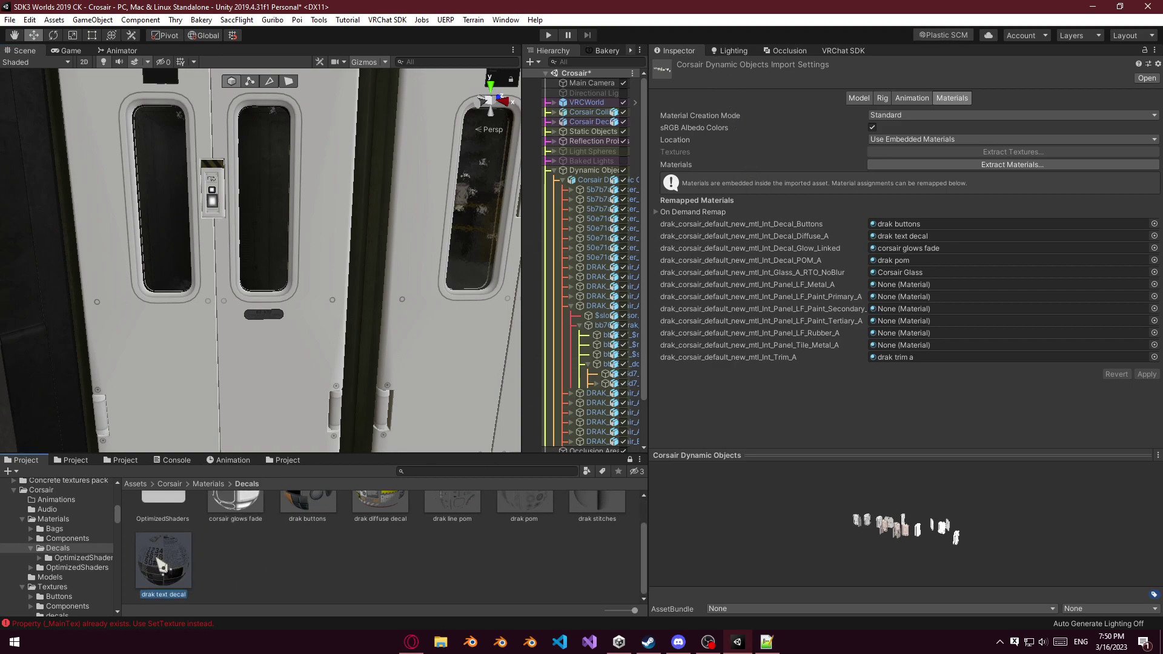
{"action": "left_click", "coordinate": [744, 49]}
{"action": "left_click", "coordinate": [696, 52]}
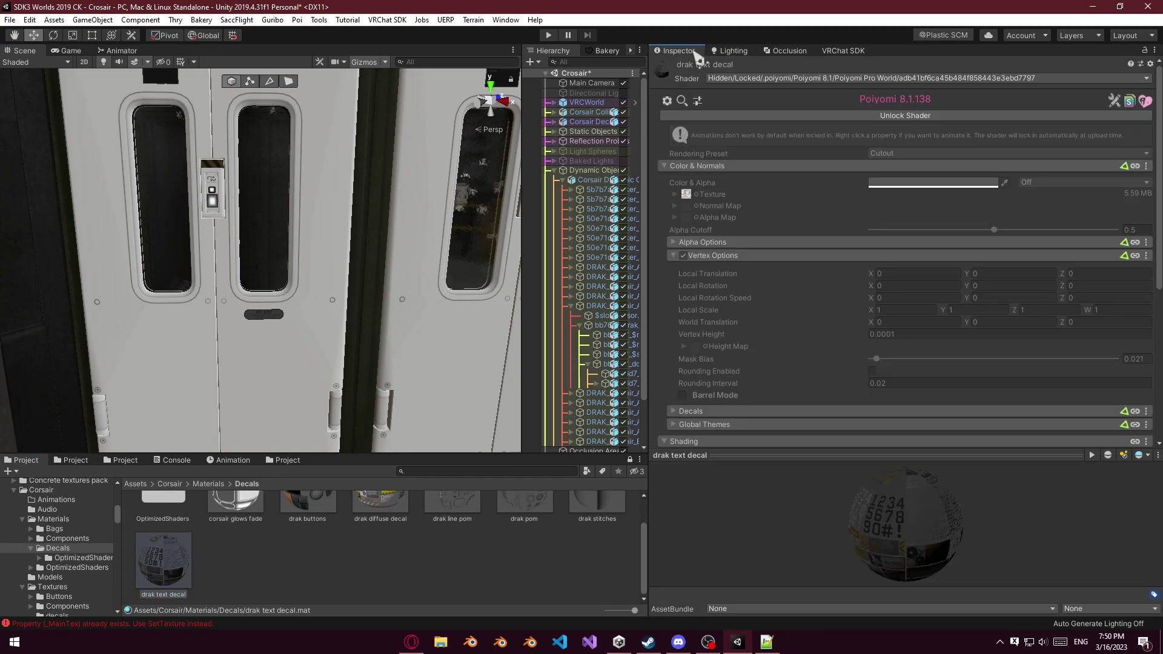
{"action": "left_click", "coordinate": [170, 570]}
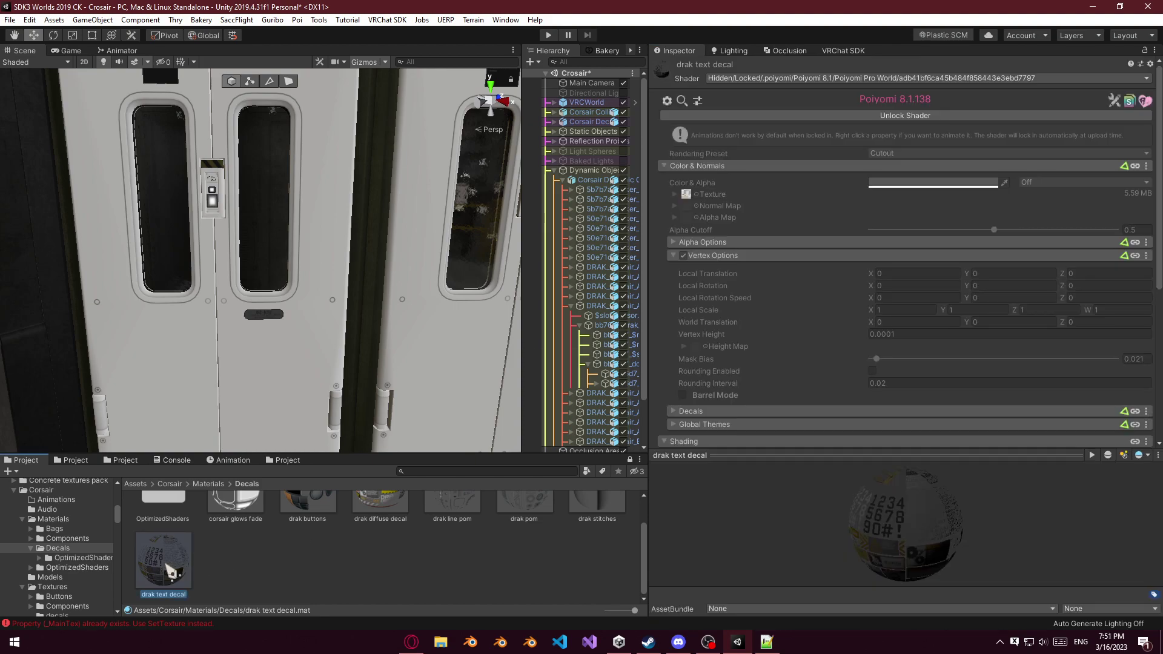
{"action": "key", "text": "ctrl+d"}
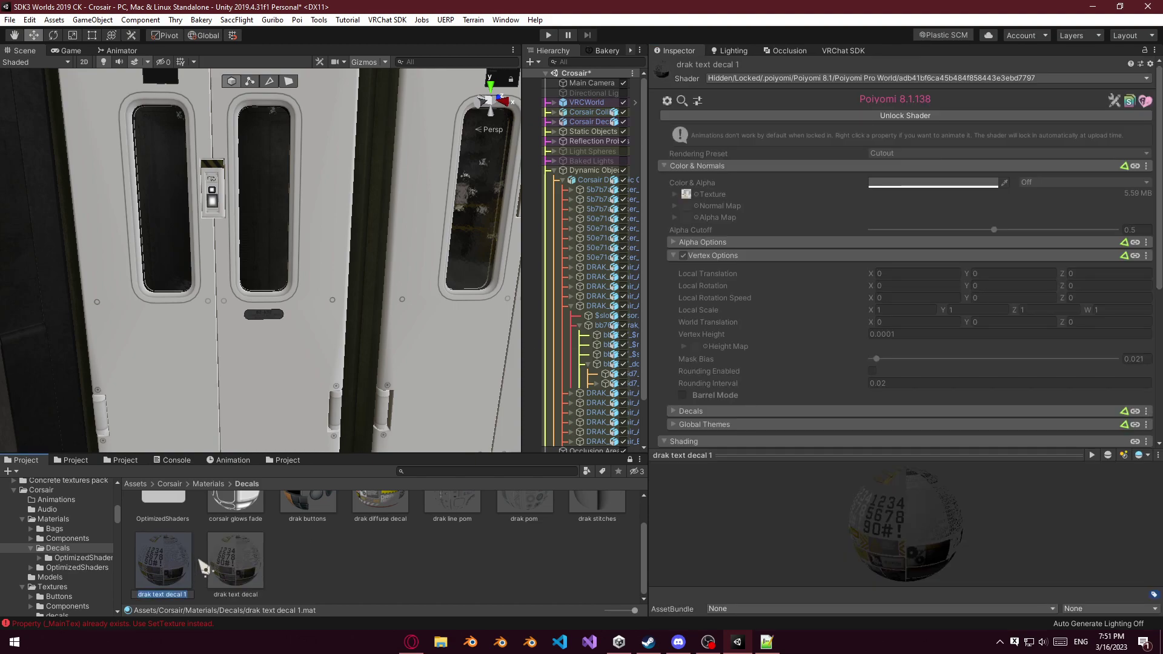
{"action": "left_click", "coordinate": [934, 115]}
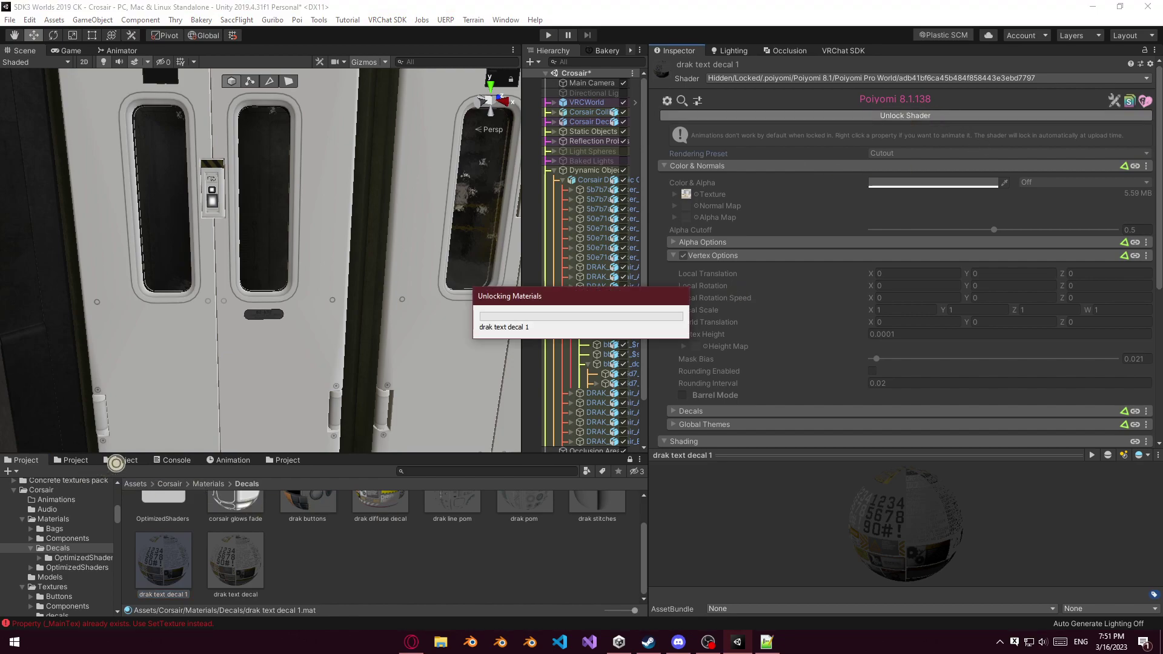
Remap Int_Decal_Diffuse_A of the Corsair Dynamic Objects model to drak text decal 1 and apply the import settings.
{"action": "left_click", "coordinate": [88, 460]}
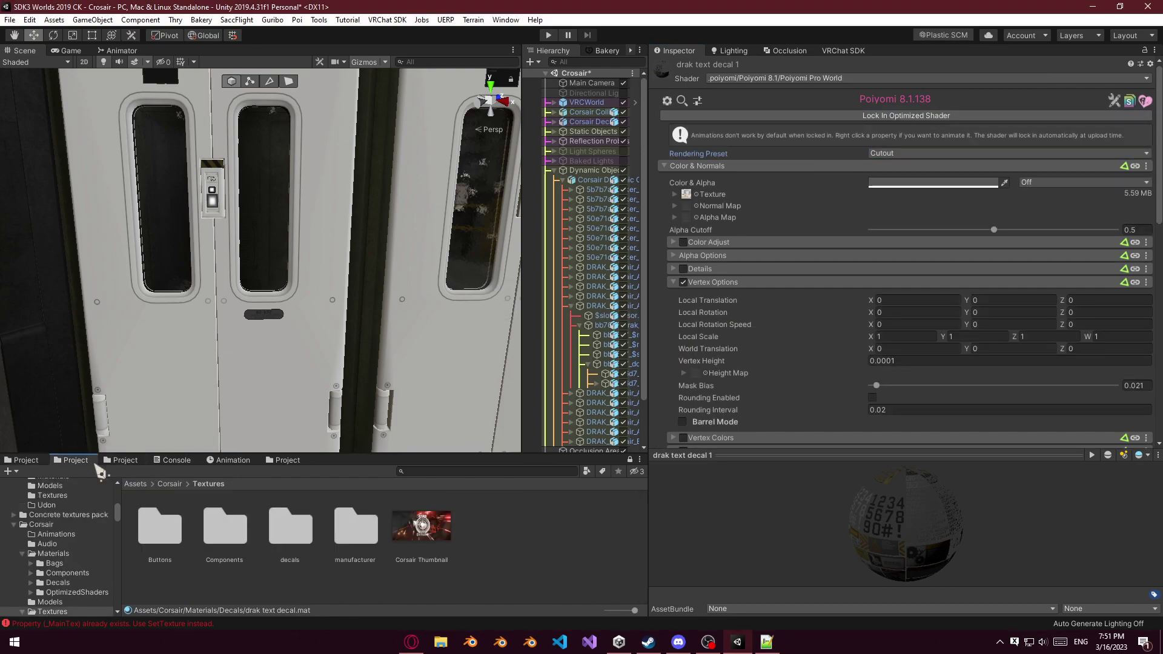
{"action": "left_click", "coordinate": [126, 461]}
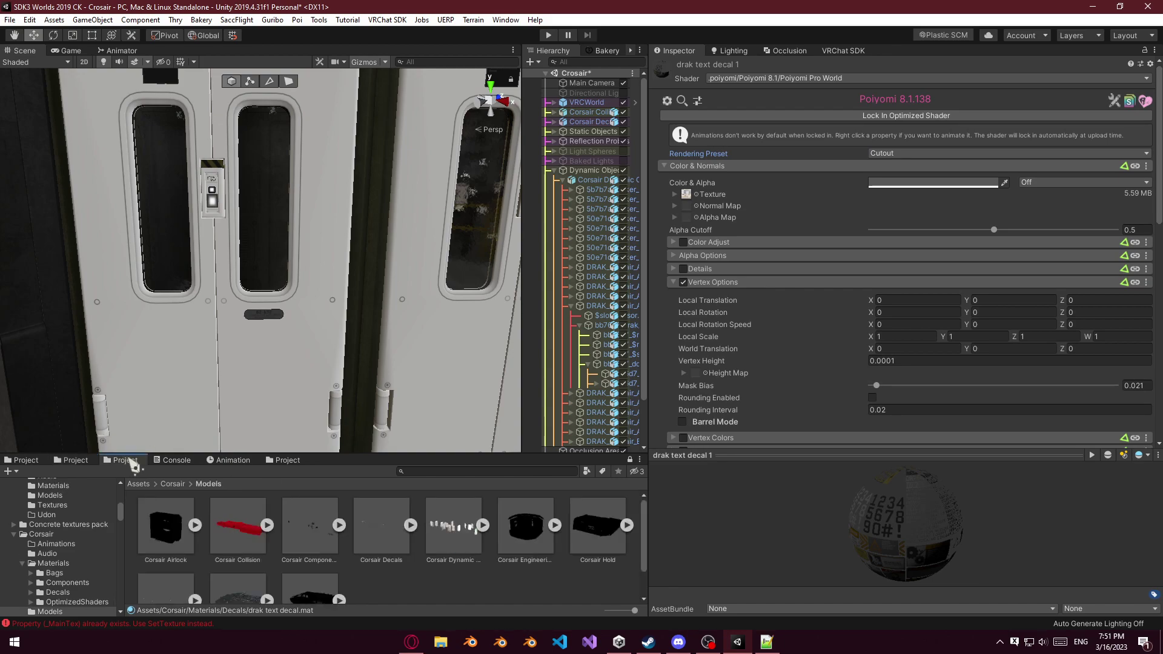
{"action": "left_click", "coordinate": [450, 554]}
{"action": "left_click", "coordinate": [30, 462]}
{"action": "left_click_drag", "start_coordinate": [188, 573], "coordinate": [915, 236]}
{"action": "left_click", "coordinate": [1147, 374]}
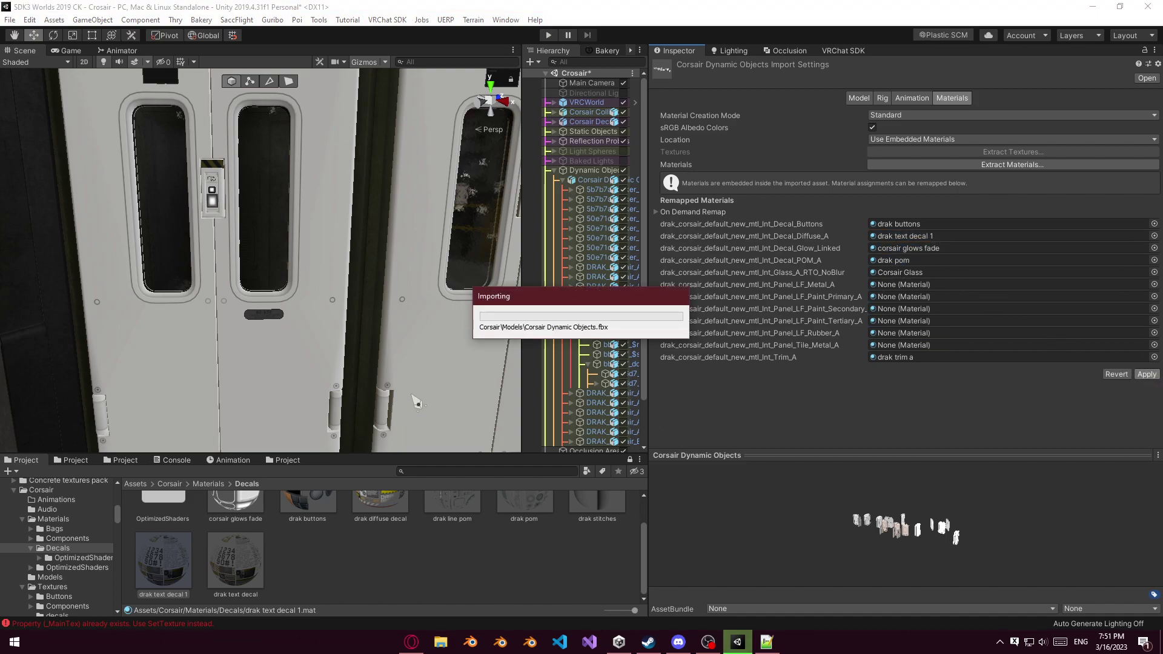
Rename the duplicated text decal material as drak text decal 2.
{"action": "left_click", "coordinate": [176, 563]}
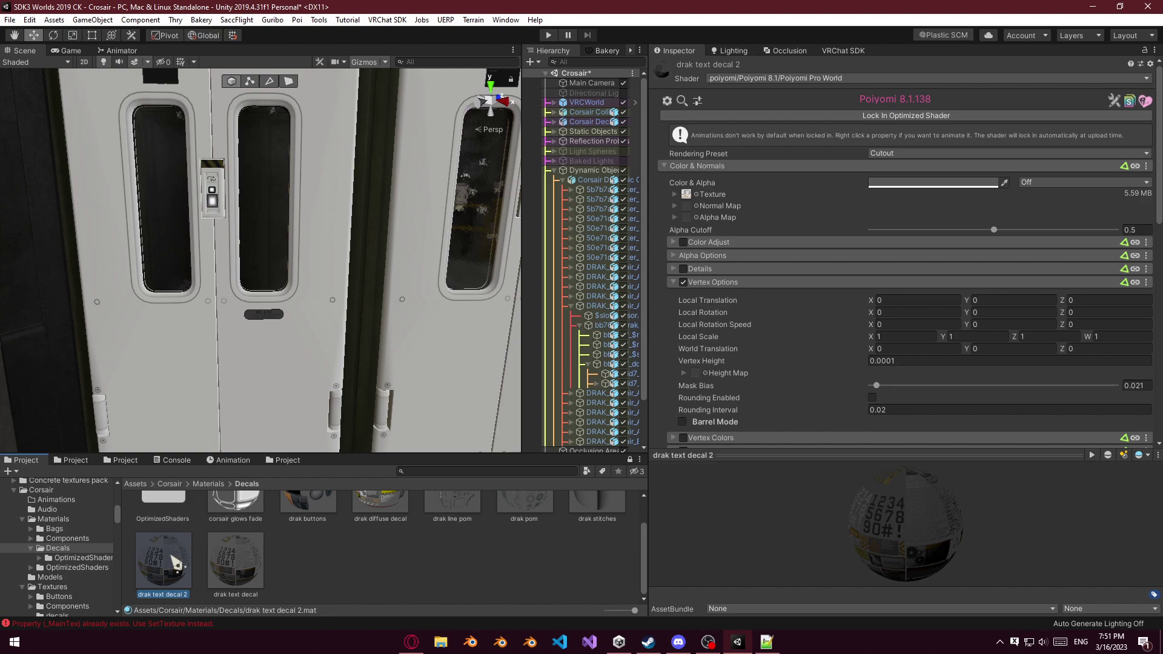
{"action": "scroll", "coordinate": [279, 581], "scroll_direction": "up", "scroll_amount": 1}
{"action": "scroll", "coordinate": [244, 578], "scroll_direction": "down", "scroll_amount": 1}
{"action": "left_click", "coordinate": [251, 569]}
{"action": "key", "text": "Return"}
{"action": "left_click", "coordinate": [212, 564]}
{"action": "left_click", "coordinate": [182, 554]}
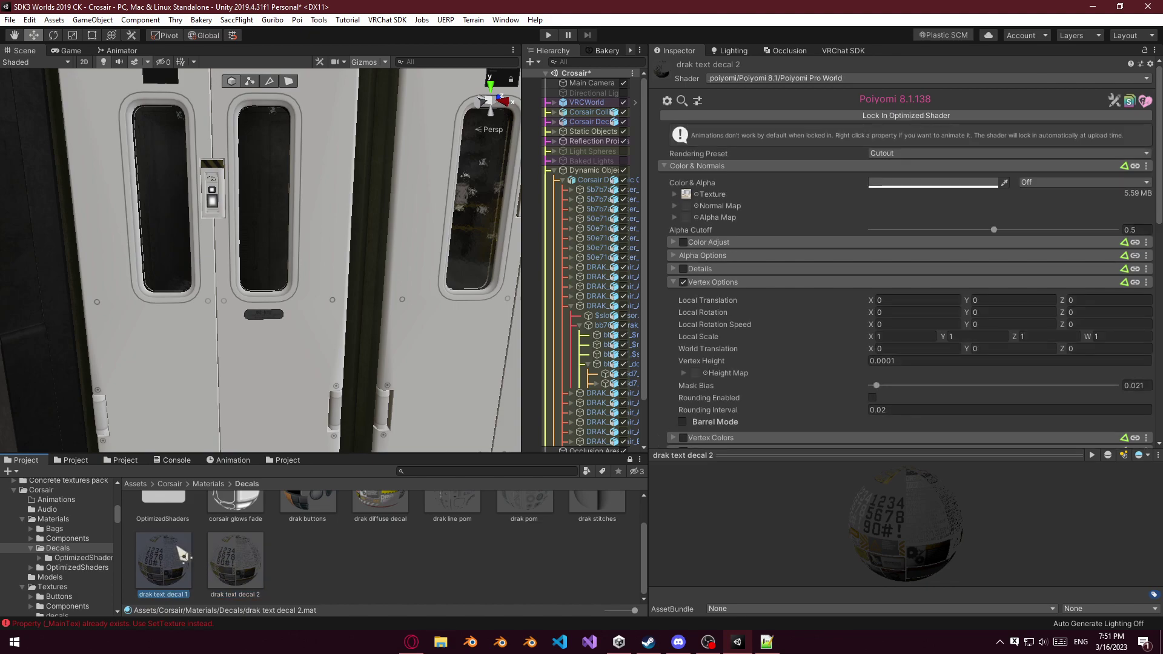
{"action": "key", "text": "Right"}
{"action": "left_click", "coordinate": [187, 553]}
{"action": "key", "text": "Right"}
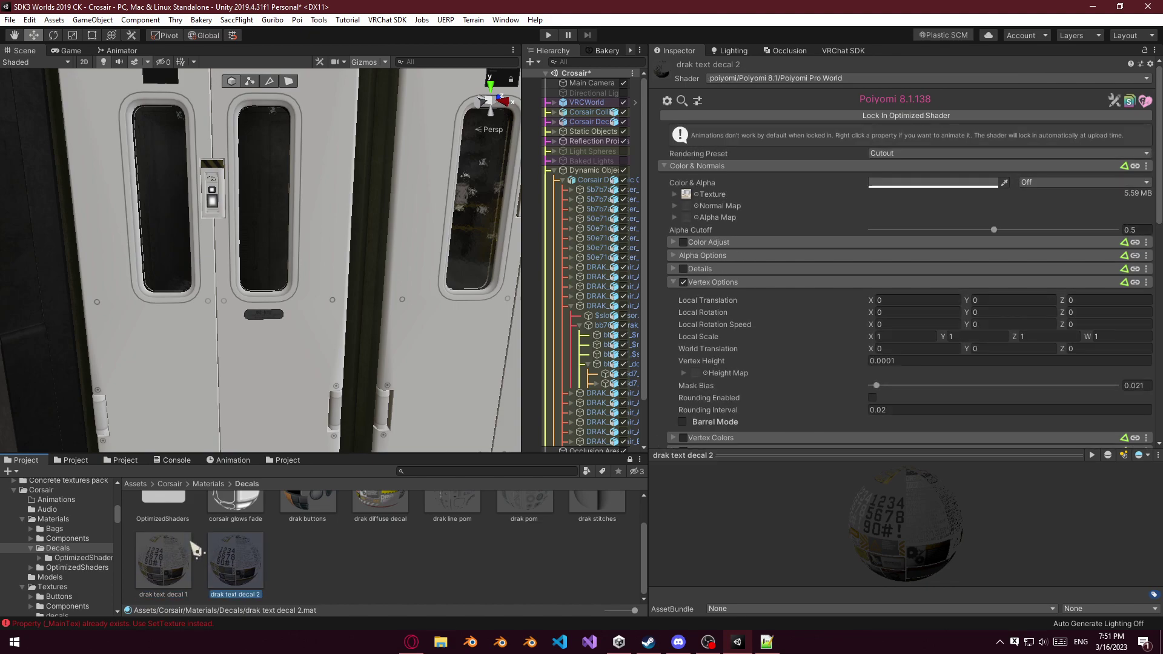
{"action": "key", "text": "ctrl+z"}
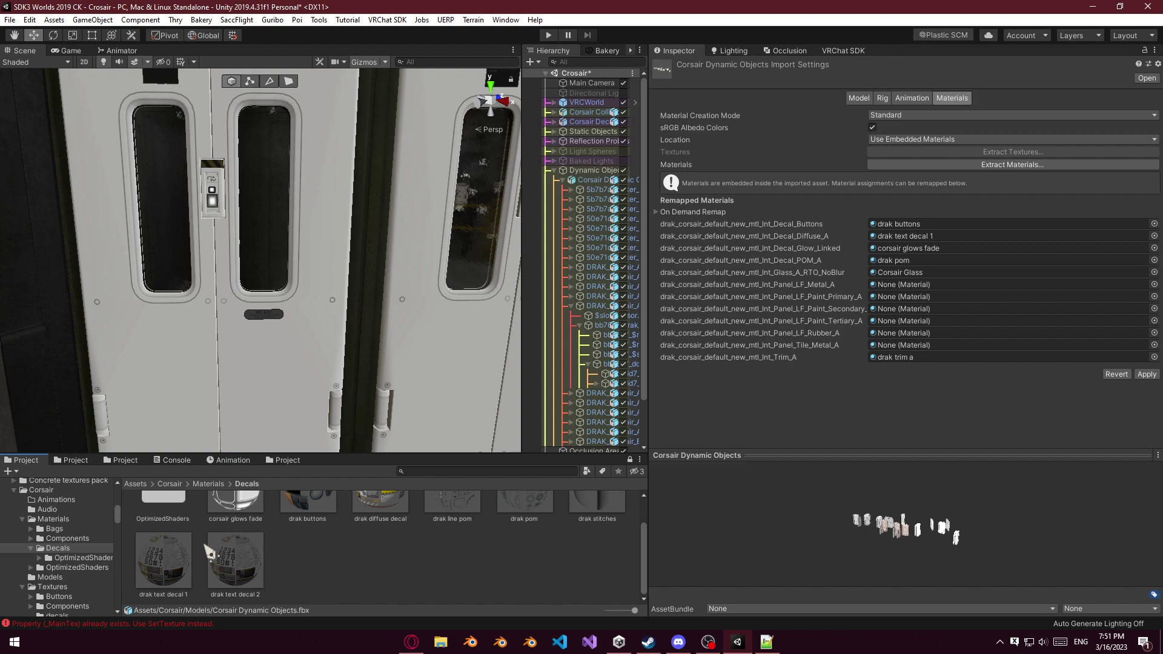
{"action": "left_click", "coordinate": [178, 563]}
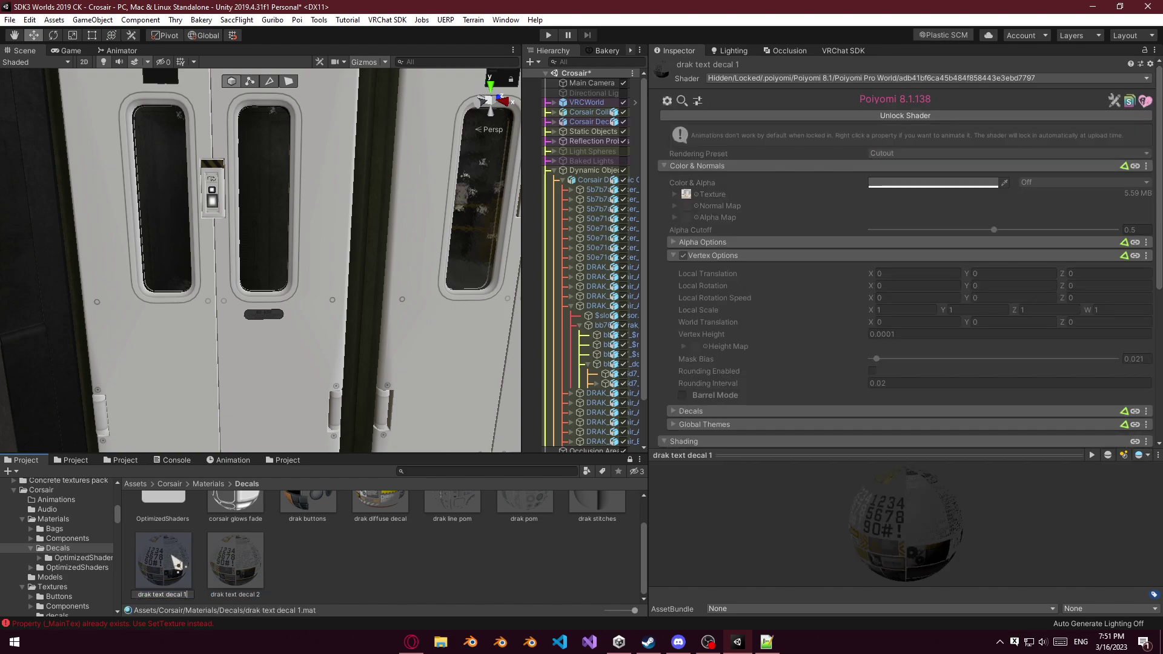
{"action": "key", "text": "Return"}
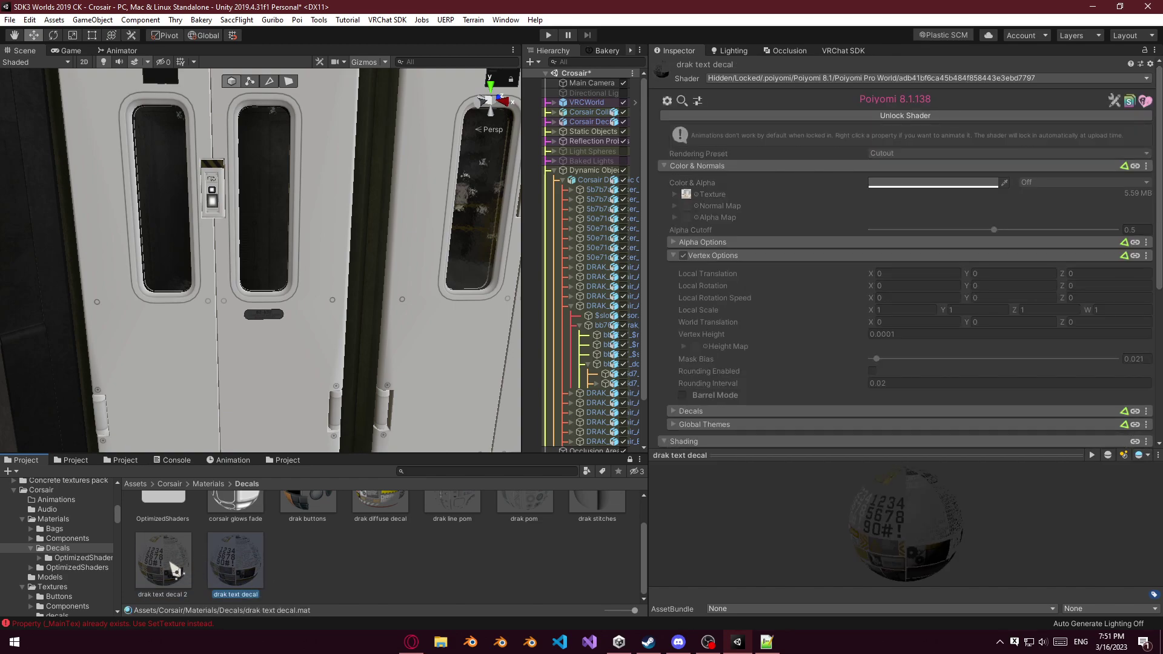
Set the color of the drak text decal 2 material to white and check the decals on the ship's doors.
{"action": "left_click", "coordinate": [174, 570]}
{"action": "left_click", "coordinate": [942, 182]}
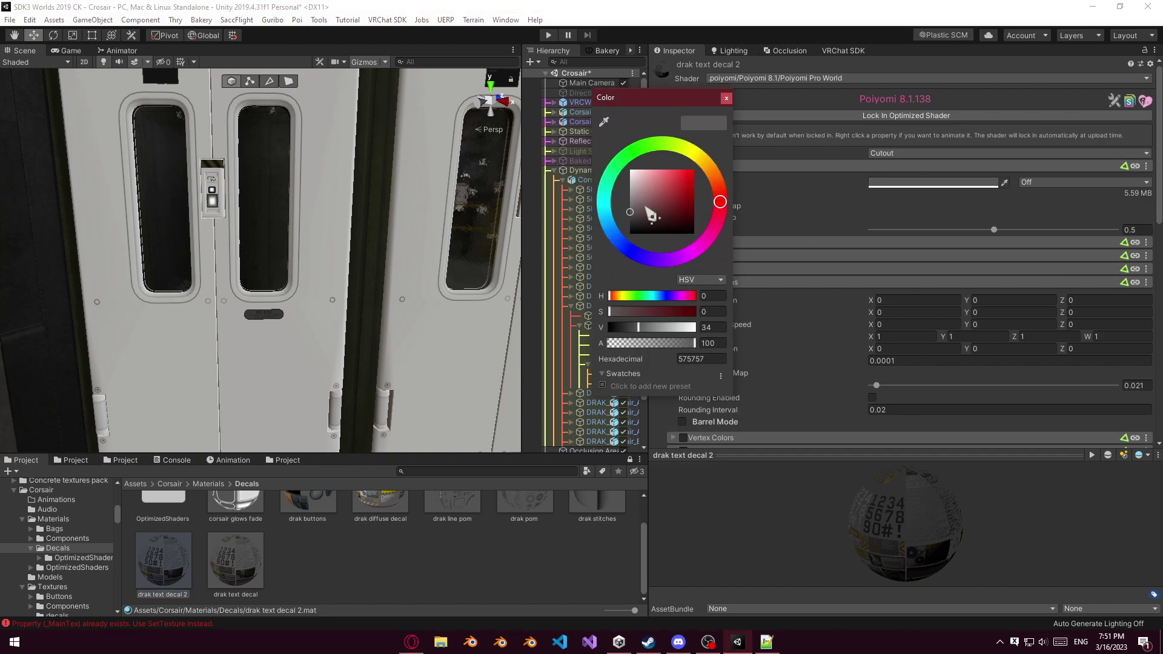
{"action": "right_click_drag", "start_coordinate": [412, 261], "coordinate": [291, 196]}
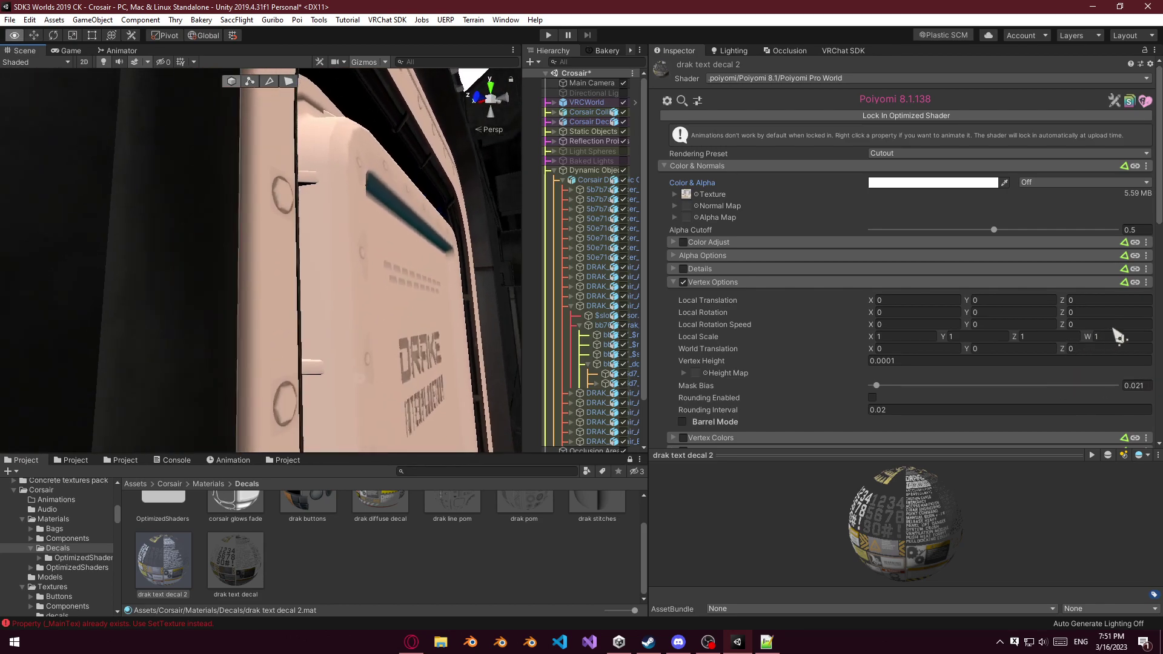
{"action": "right_click_drag", "start_coordinate": [211, 332], "coordinate": [350, 441]}
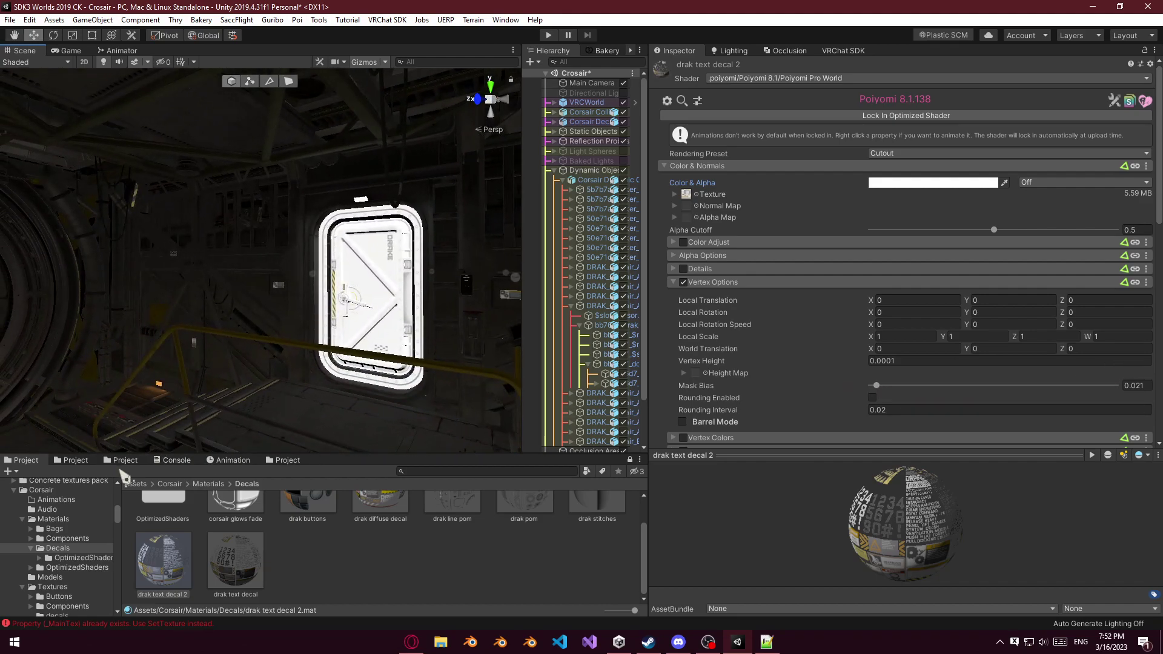
Open the import settings of the Corsair Dynamic Objects model and the Corsair Materials folder.
{"action": "left_click", "coordinate": [124, 462]}
{"action": "left_click", "coordinate": [454, 542]}
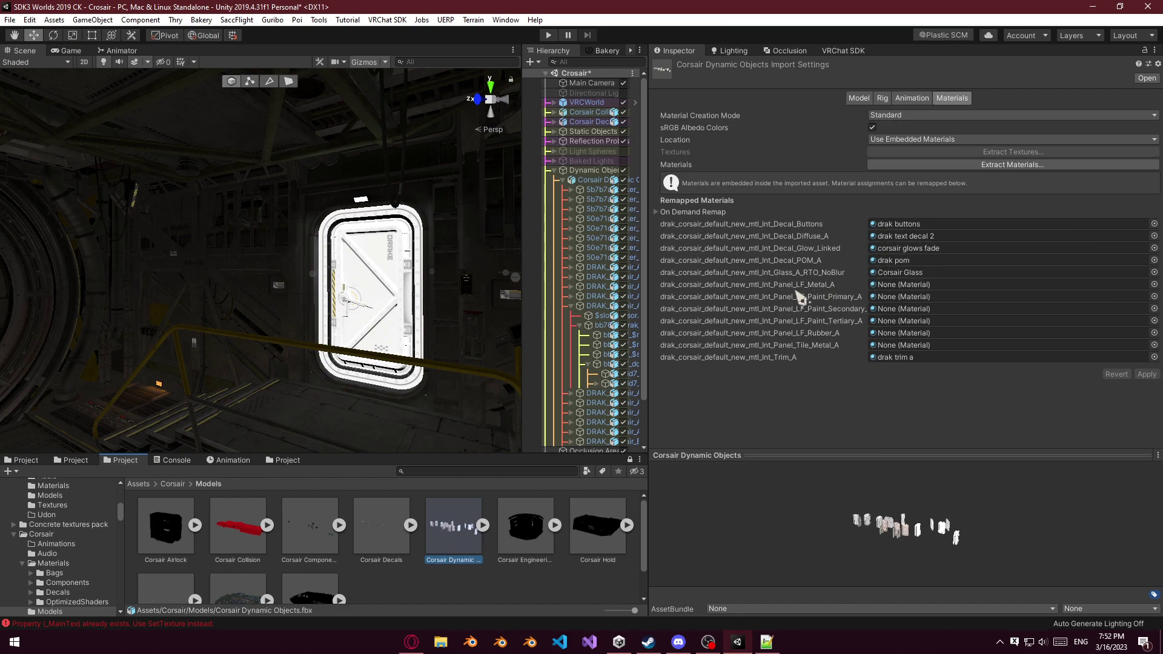
{"action": "left_click", "coordinate": [24, 460]}
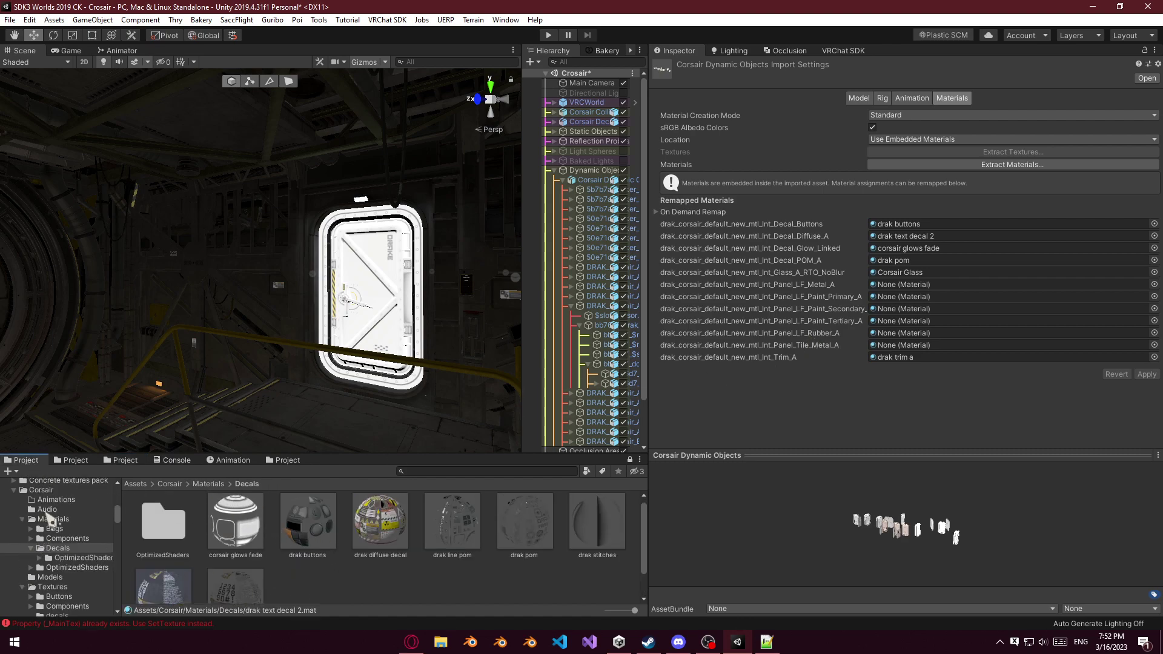
{"action": "left_click", "coordinate": [53, 520]}
Capture a reference screenshot of the Corsair Main model's interior panel remaps and move the snip out of the way.
{"action": "left_click", "coordinate": [126, 461]}
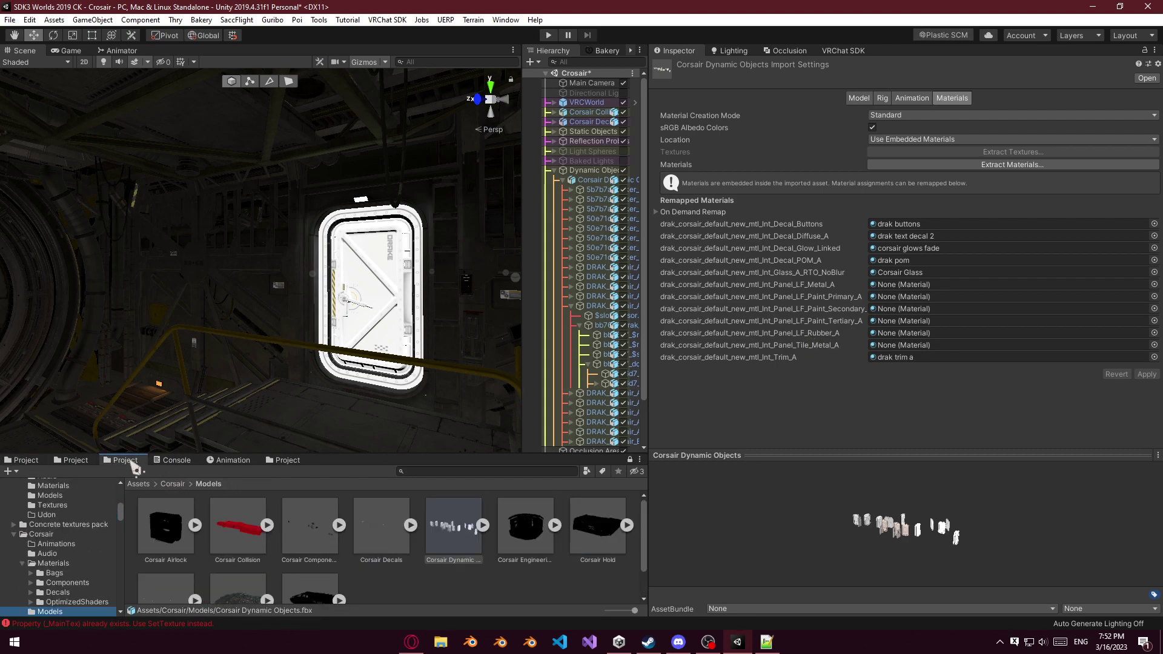
{"action": "scroll", "coordinate": [402, 573], "scroll_direction": "down", "scroll_amount": 2}
{"action": "left_click", "coordinate": [238, 560]}
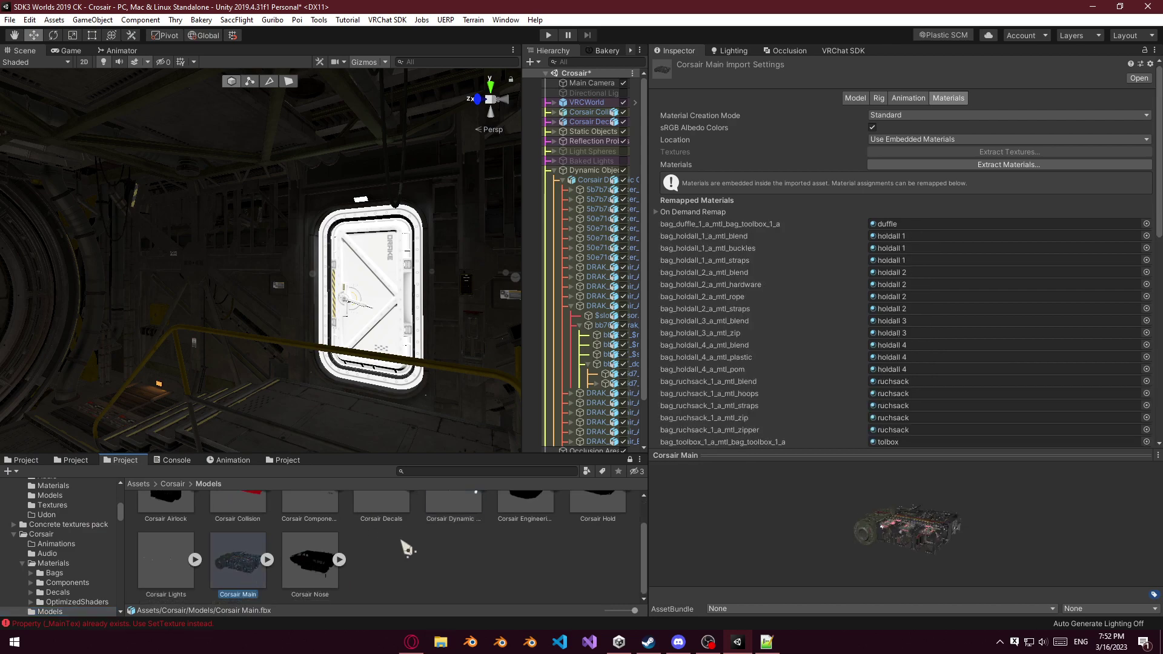
{"action": "scroll", "coordinate": [1005, 327], "scroll_direction": "down", "scroll_amount": 10}
{"action": "scroll", "coordinate": [1003, 330], "scroll_direction": "down", "scroll_amount": 4}
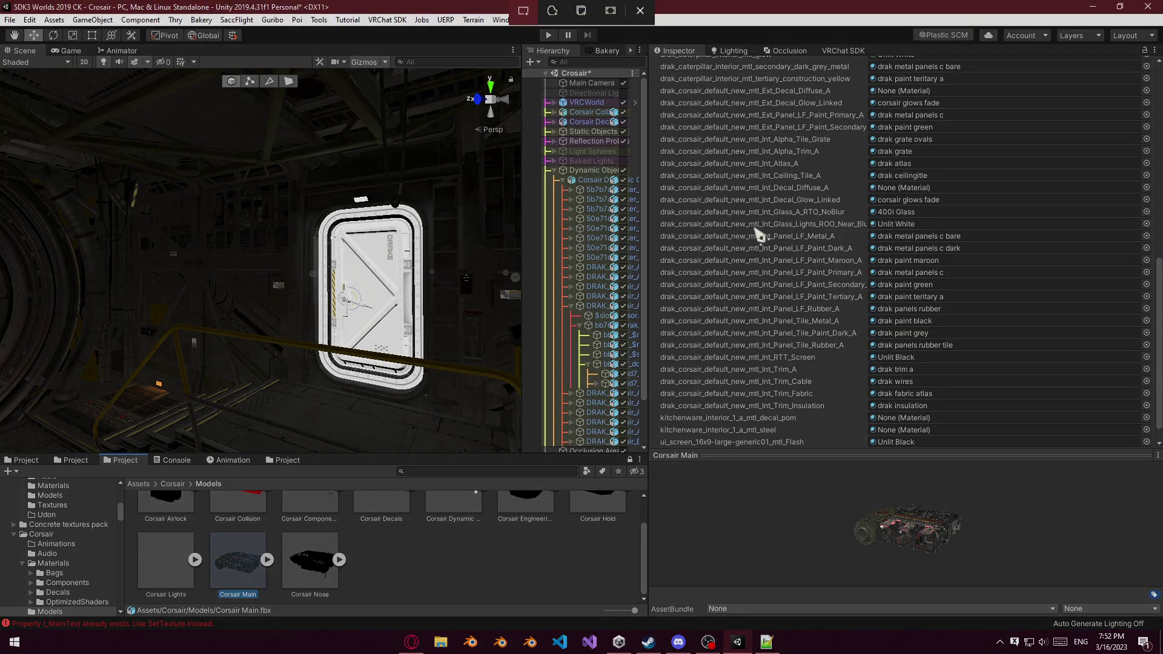
{"action": "key", "text": "super+shift+s"}
{"action": "left_click_drag", "start_coordinate": [658, 228], "coordinate": [1158, 383]}
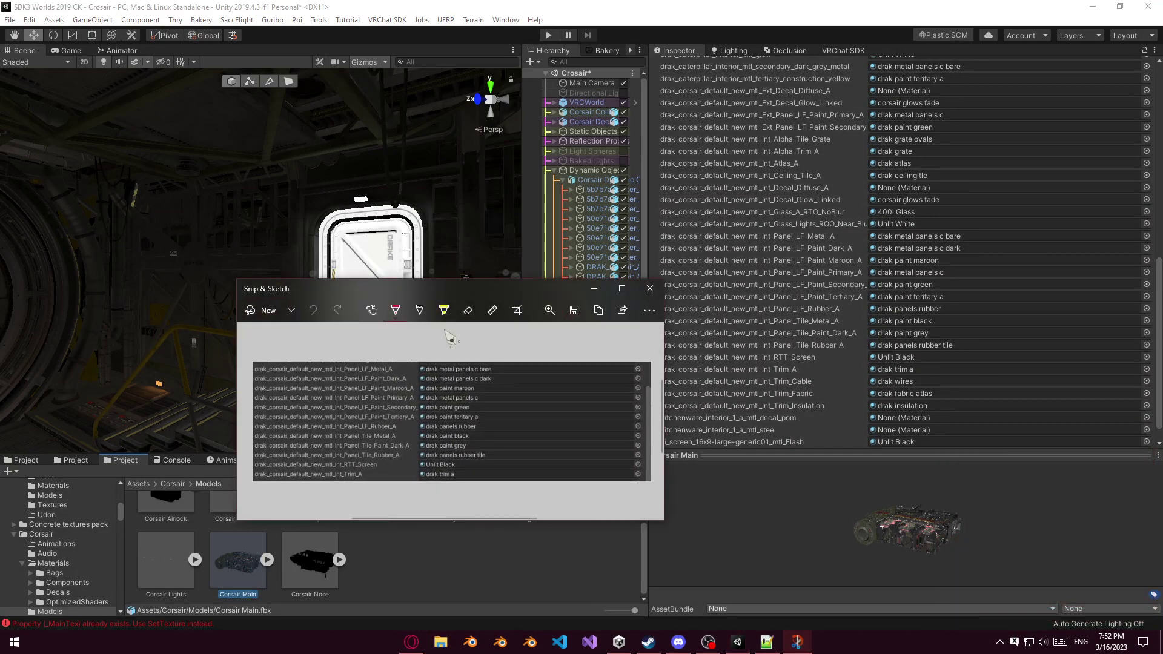
{"action": "mouse_move", "coordinate": [422, 287]}
{"action": "left_mouse_down"}
{"action": "mouse_move", "coordinate": [305, 182]}
{"action": "mouse_move", "coordinate": [0, 160]}
{"action": "left_mouse_up"}
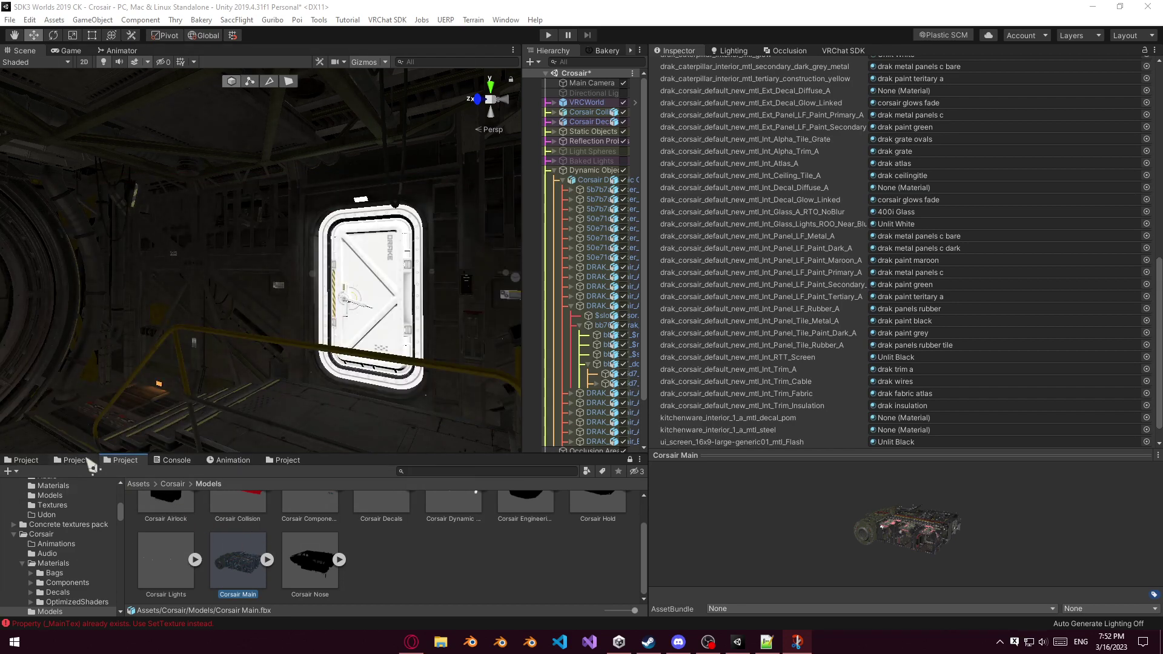
In Corsair Dynamic Objects, remap Int_Panel_LF_Metal_A to drak metal panels c bare and Int_Panel_LF_Paint_Primary_A to drak metal panels c.
{"action": "scroll", "coordinate": [409, 579], "scroll_direction": "up", "scroll_amount": 2}
{"action": "left_click", "coordinate": [454, 512]}
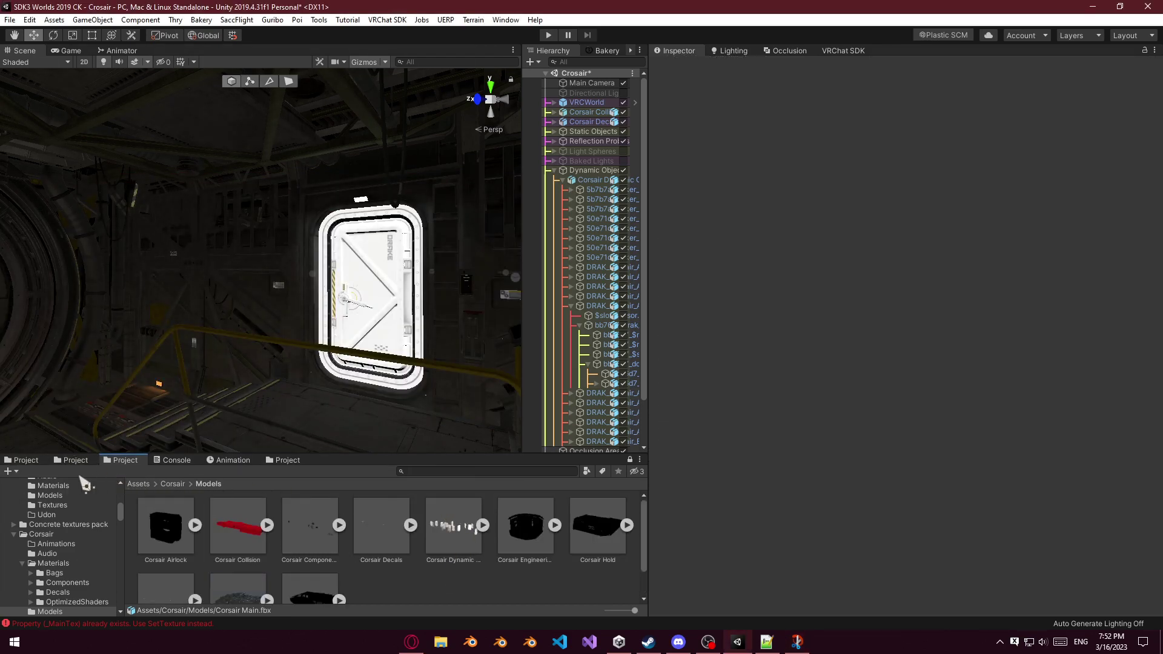
{"action": "left_click", "coordinate": [466, 520]}
{"action": "left_click", "coordinate": [25, 464]}
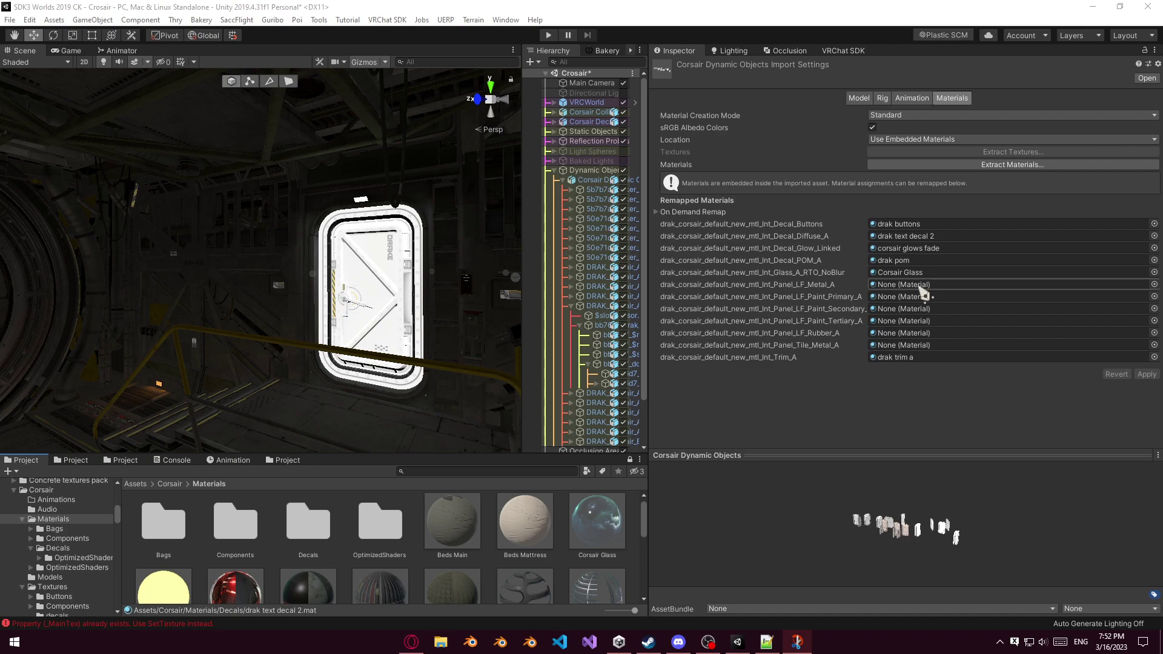
{"action": "left_click", "coordinate": [802, 290]}
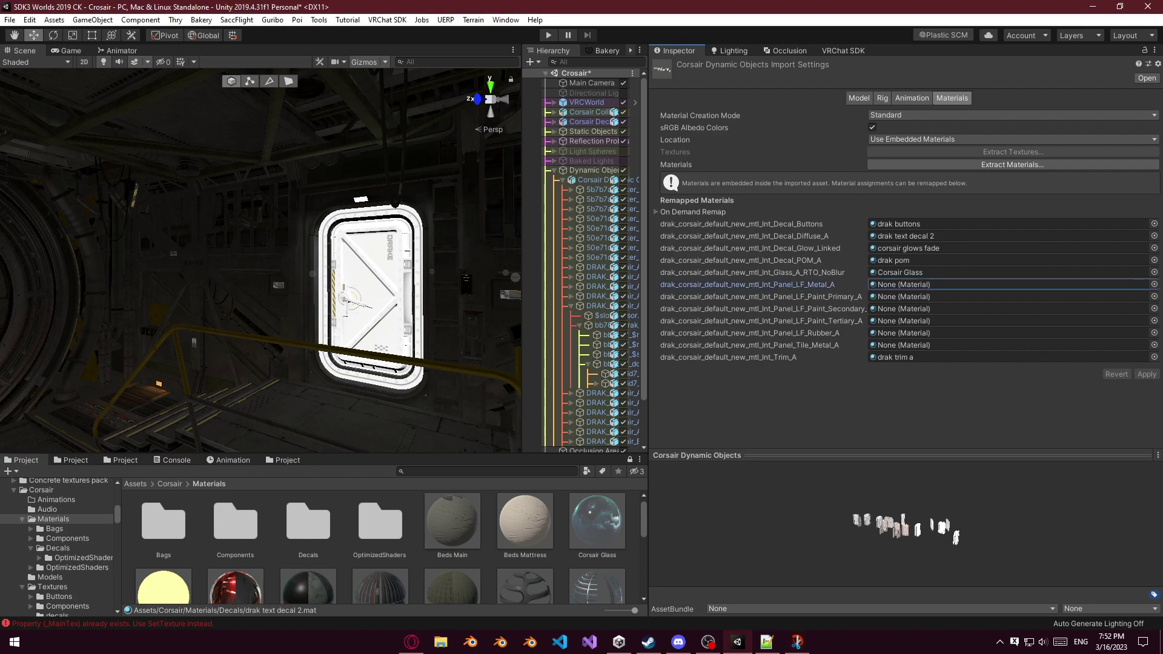
{"action": "scroll", "coordinate": [307, 545], "scroll_direction": "down", "scroll_amount": 6}
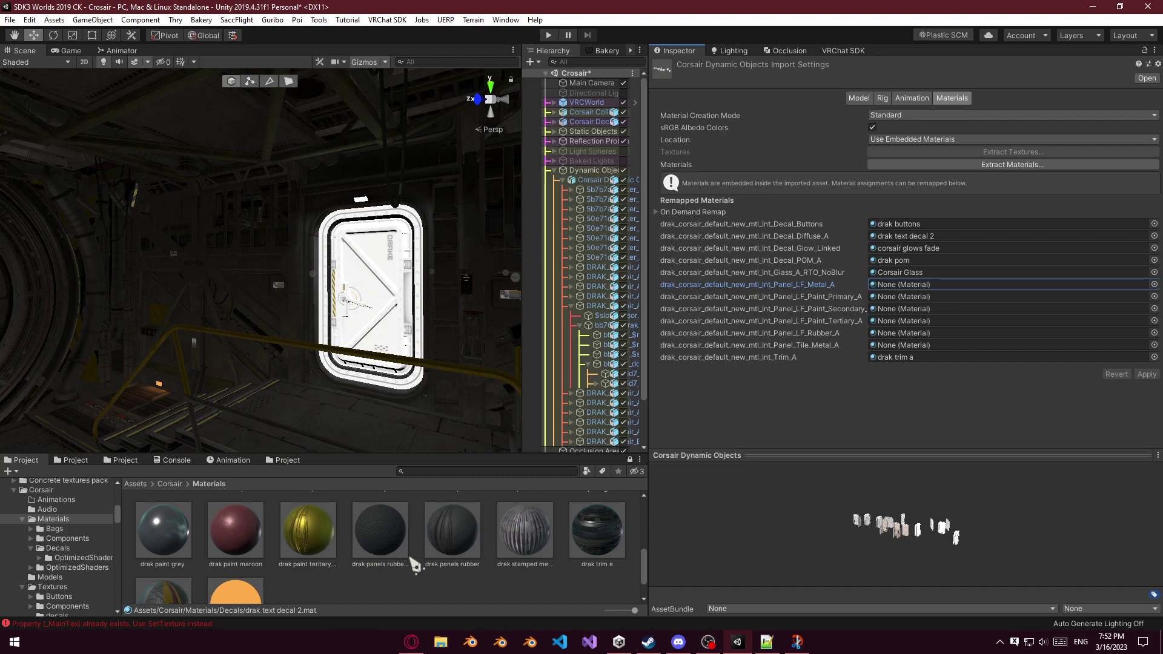
{"action": "left_click", "coordinate": [608, 611]}
{"action": "scroll", "coordinate": [222, 551], "scroll_direction": "down", "scroll_amount": 5}
{"action": "scroll", "coordinate": [226, 551], "scroll_direction": "up", "scroll_amount": 1}
{"action": "left_click_drag", "start_coordinate": [221, 518], "coordinate": [903, 285]}
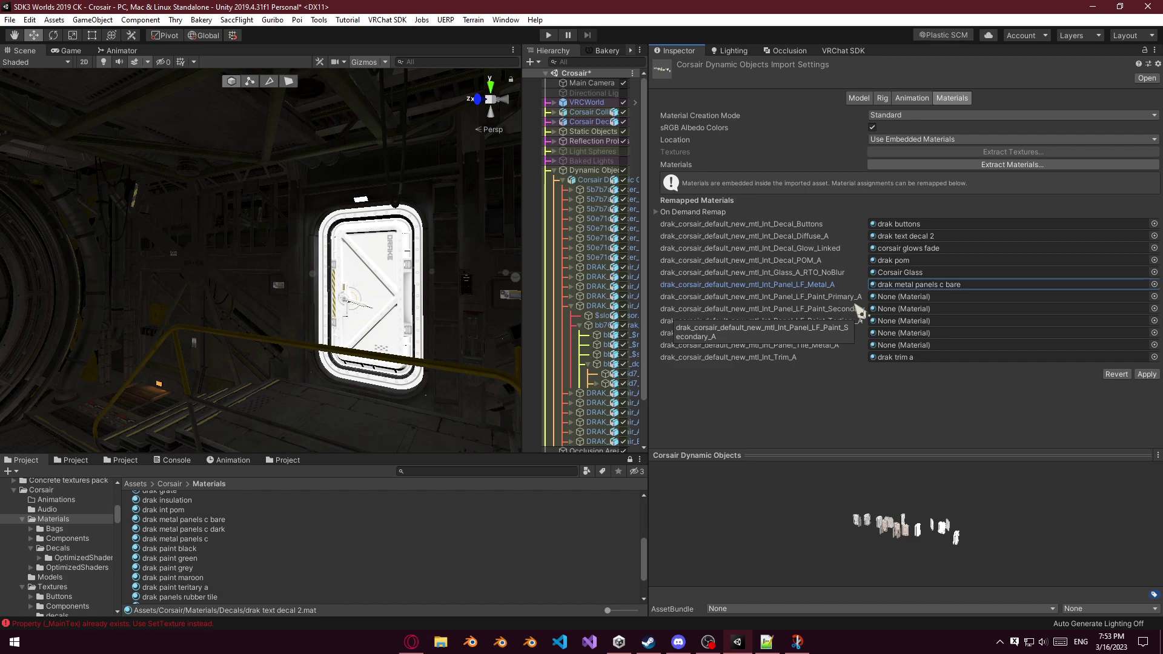
{"action": "mouse_move", "coordinate": [212, 538]}
{"action": "left_mouse_down"}
{"action": "mouse_move", "coordinate": [285, 533]}
{"action": "mouse_move", "coordinate": [1003, 293]}
{"action": "mouse_move", "coordinate": [968, 306]}
{"action": "left_mouse_up"}
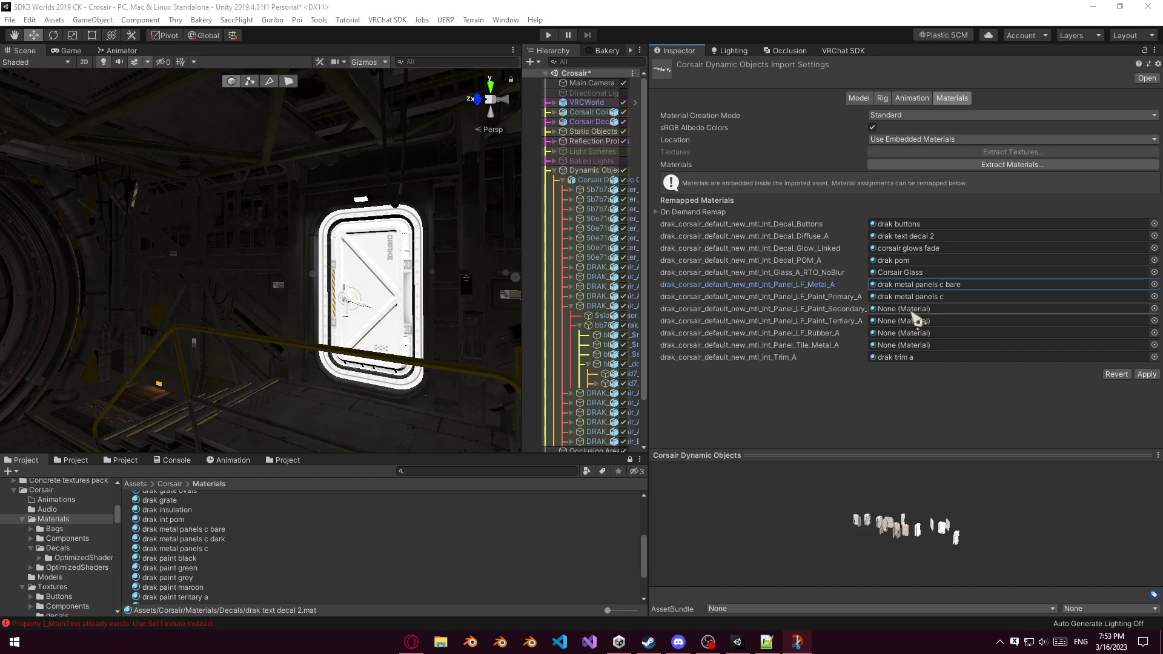
Widen the Inspector so the full material slot names fit, and collapse the expanded DRAK door object in the Hierarchy.
{"action": "left_click_drag", "start_coordinate": [632, 325], "coordinate": [636, 327]}
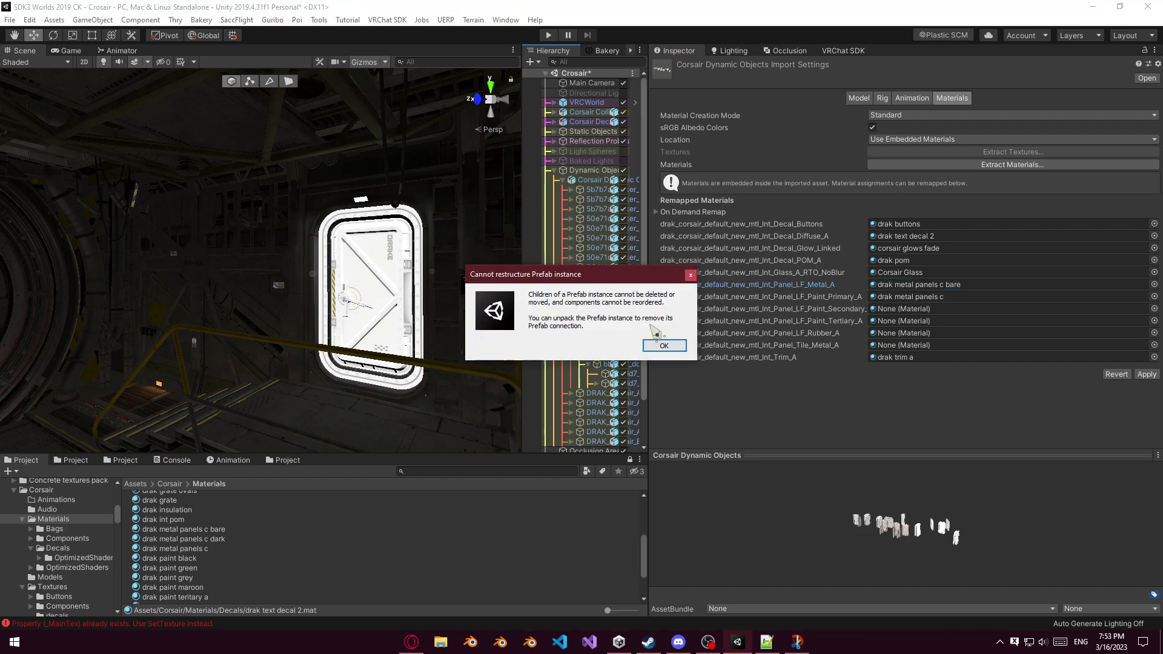
{"action": "left_click", "coordinate": [682, 346]}
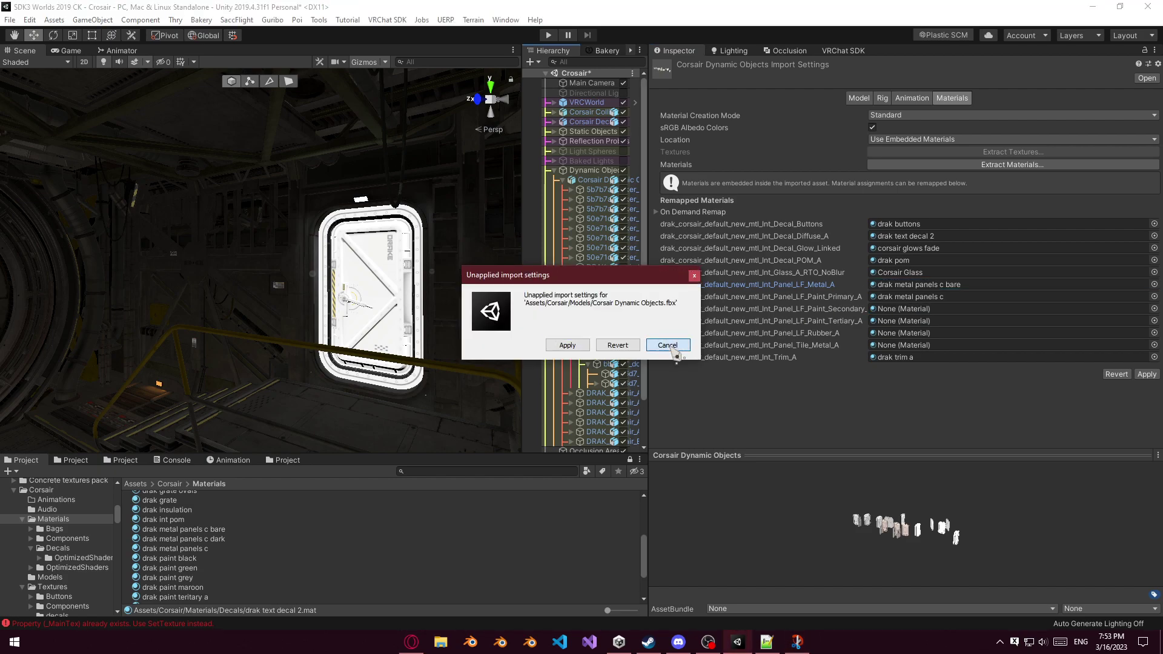
{"action": "left_click", "coordinate": [670, 341]}
{"action": "left_click_drag", "start_coordinate": [648, 340], "coordinate": [624, 340]}
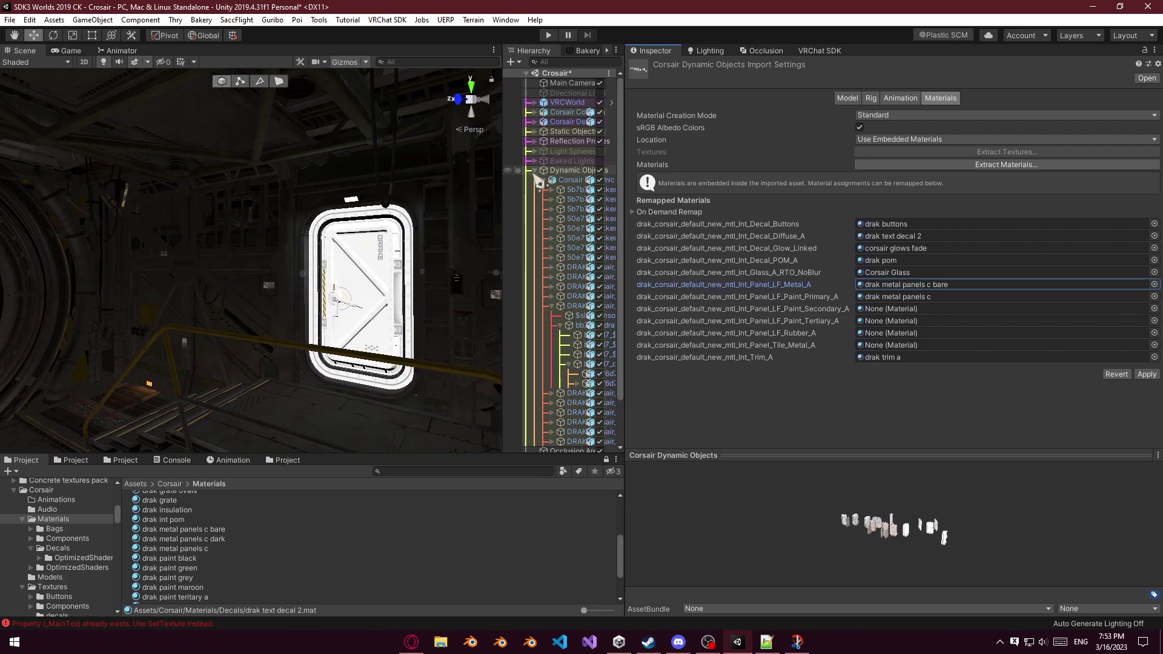
{"action": "left_click", "coordinate": [553, 305]}
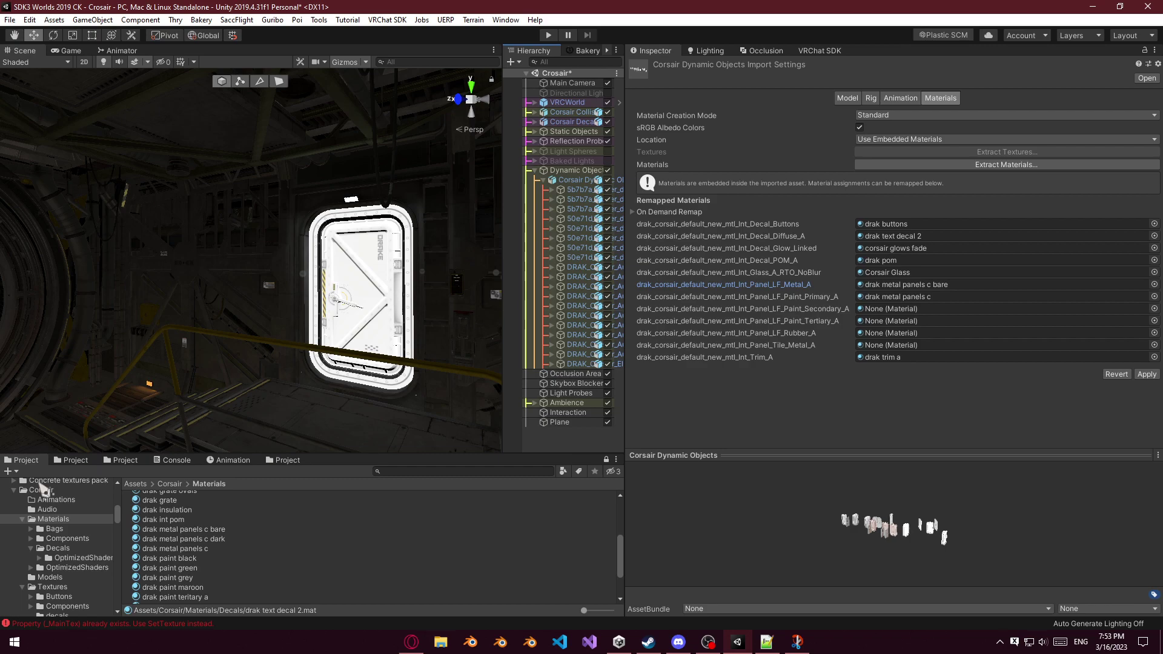
Remap Int_Panel_LF_Paint_Secondary_A to the drak paint green material.
{"action": "scroll", "coordinate": [193, 569], "scroll_direction": "down", "scroll_amount": 3}
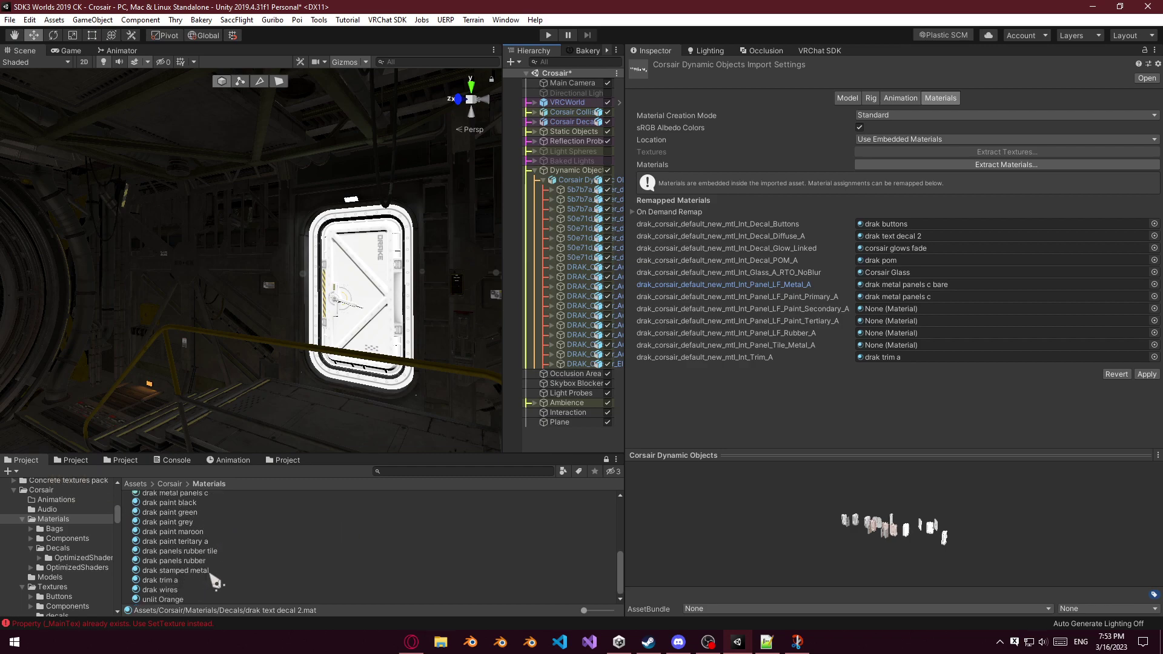
{"action": "scroll", "coordinate": [212, 575], "scroll_direction": "up", "scroll_amount": 4}
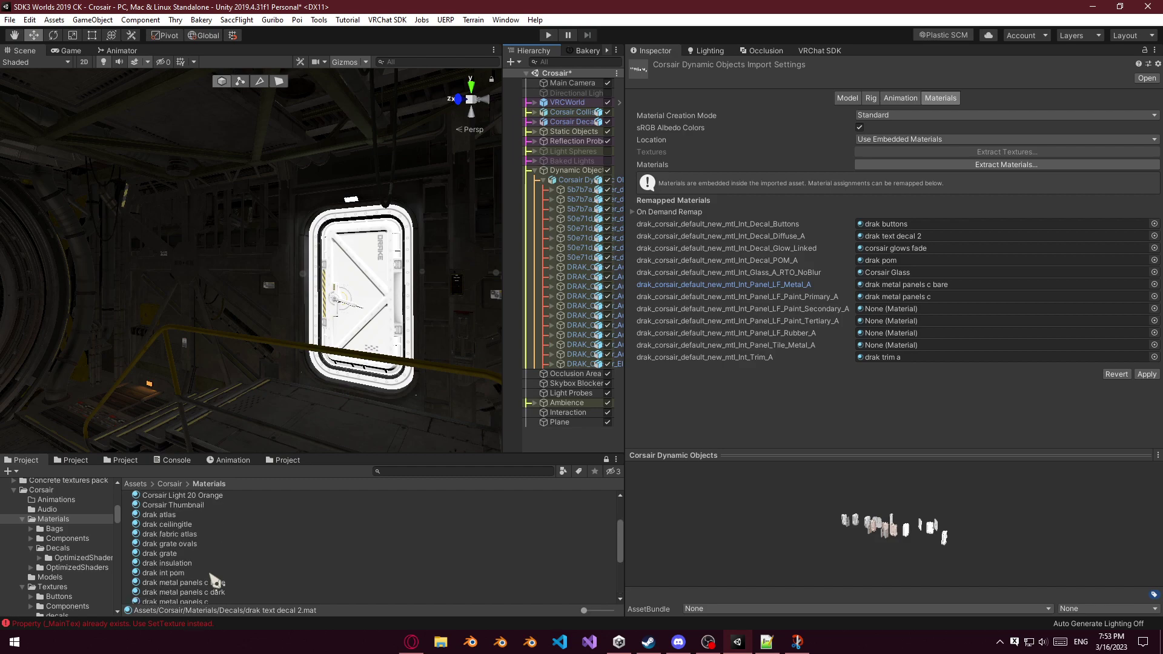
{"action": "scroll", "coordinate": [216, 581], "scroll_direction": "up", "scroll_amount": 3}
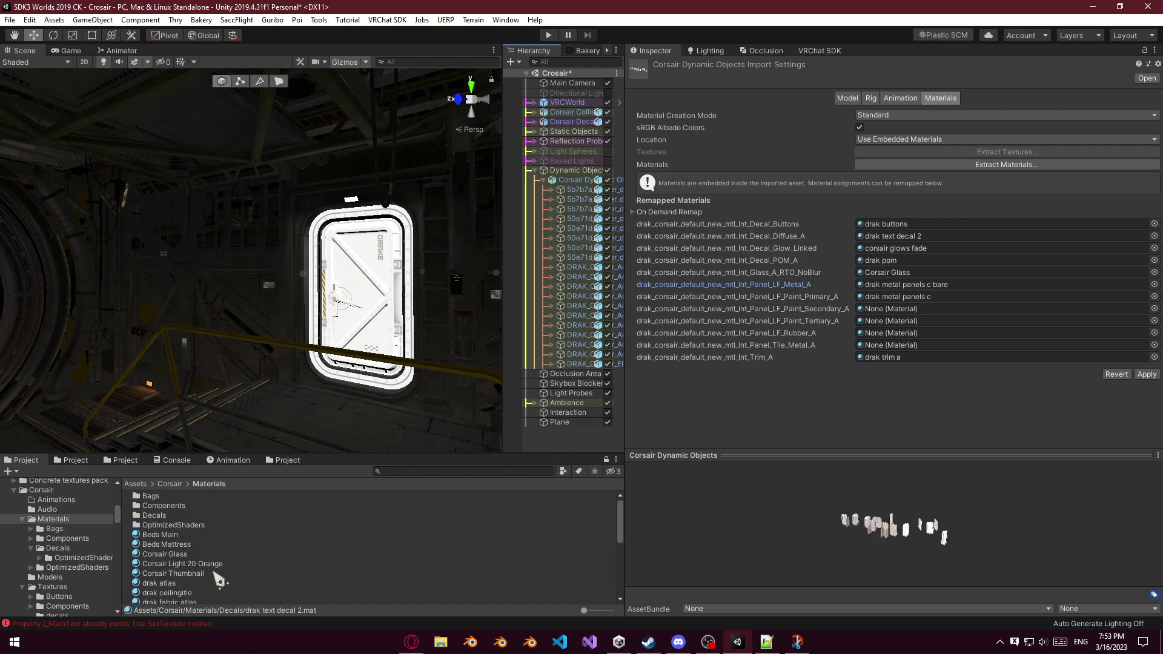
{"action": "scroll", "coordinate": [219, 581], "scroll_direction": "down", "scroll_amount": 2}
{"action": "scroll", "coordinate": [225, 563], "scroll_direction": "down", "scroll_amount": 2}
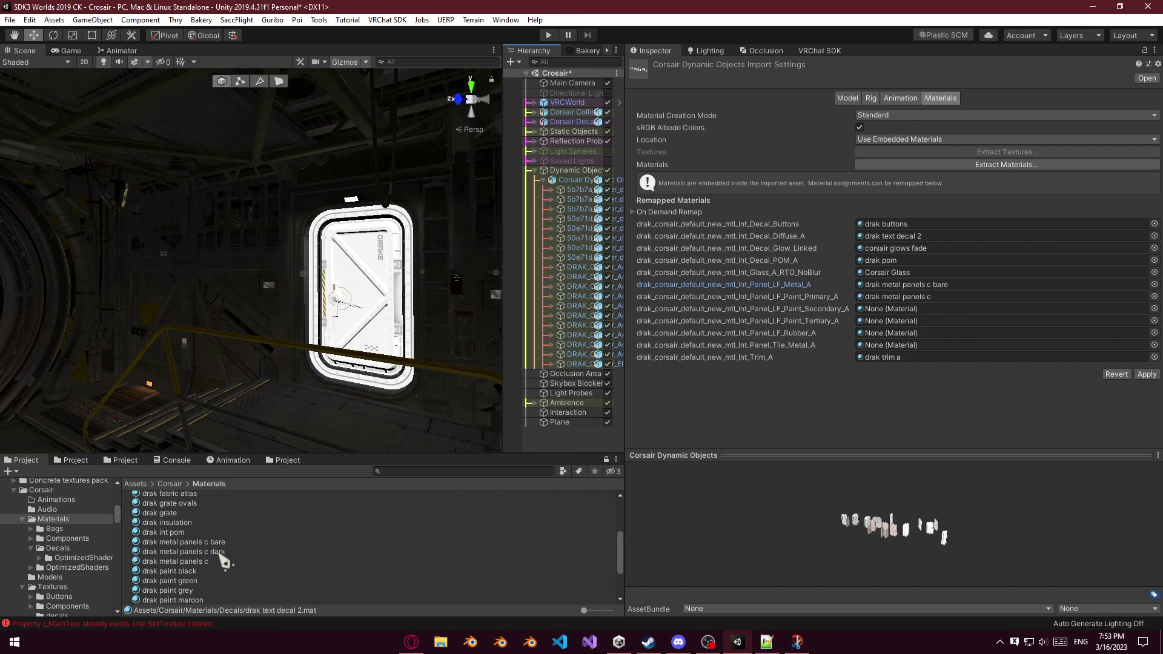
{"action": "scroll", "coordinate": [234, 565], "scroll_direction": "down", "scroll_amount": 2}
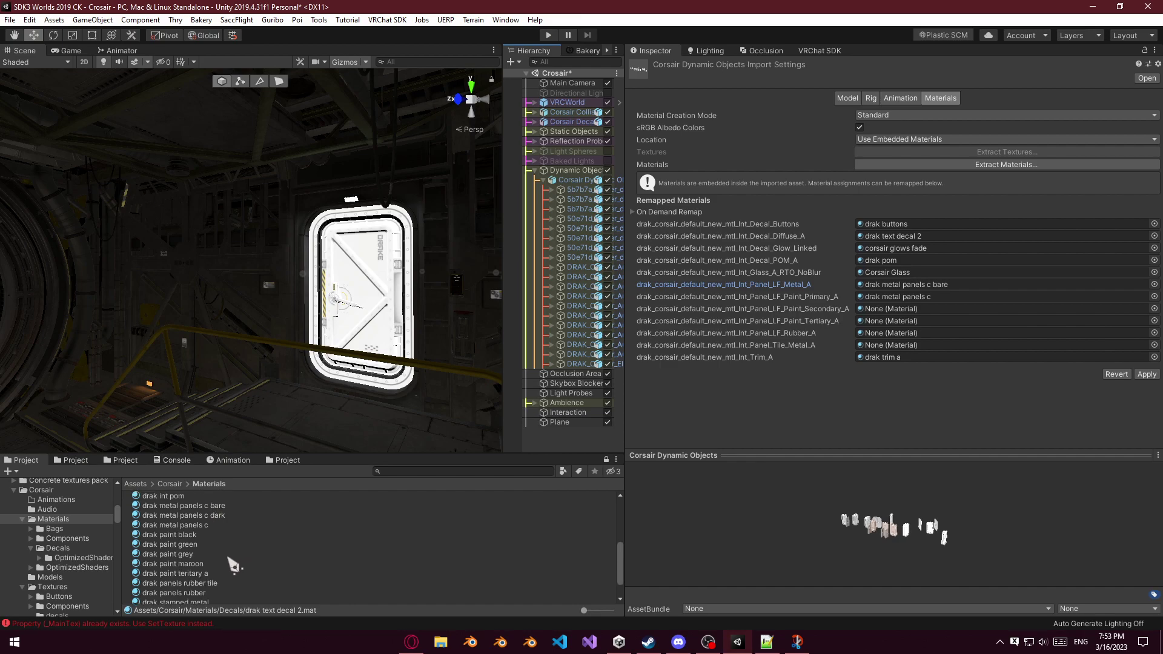
{"action": "mouse_move", "coordinate": [195, 548]}
{"action": "left_mouse_down"}
{"action": "mouse_move", "coordinate": [969, 291]}
{"action": "mouse_move", "coordinate": [937, 309]}
{"action": "left_mouse_up"}
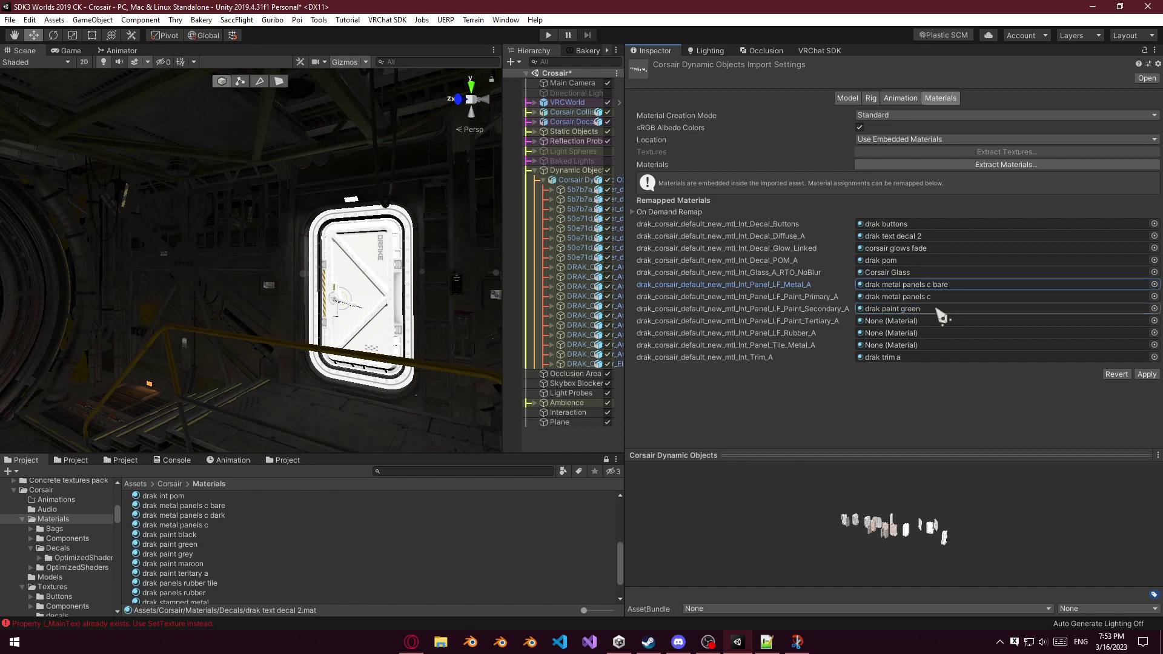
Remap Int_Panel_LF_Paint_Tertiary_A to drak paint teritary a and Int_Panel_LF_Rubber_A to drak panels rubber.
{"action": "left_click_drag", "start_coordinate": [241, 574], "coordinate": [966, 319]}
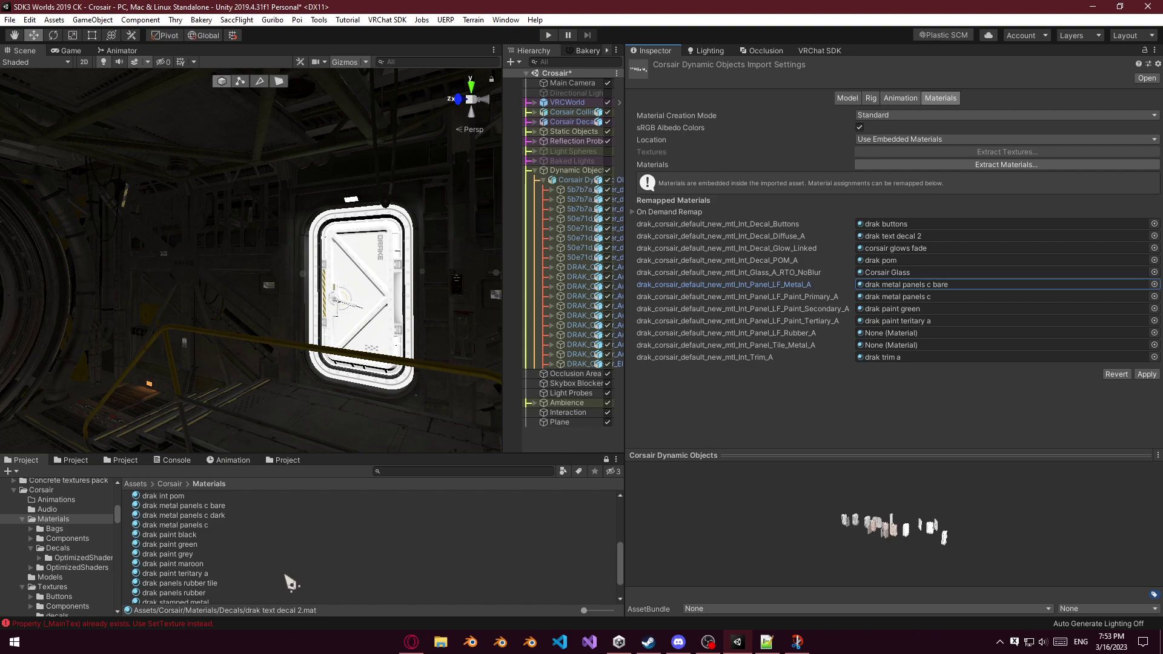
{"action": "scroll", "coordinate": [222, 598], "scroll_direction": "down", "scroll_amount": 2}
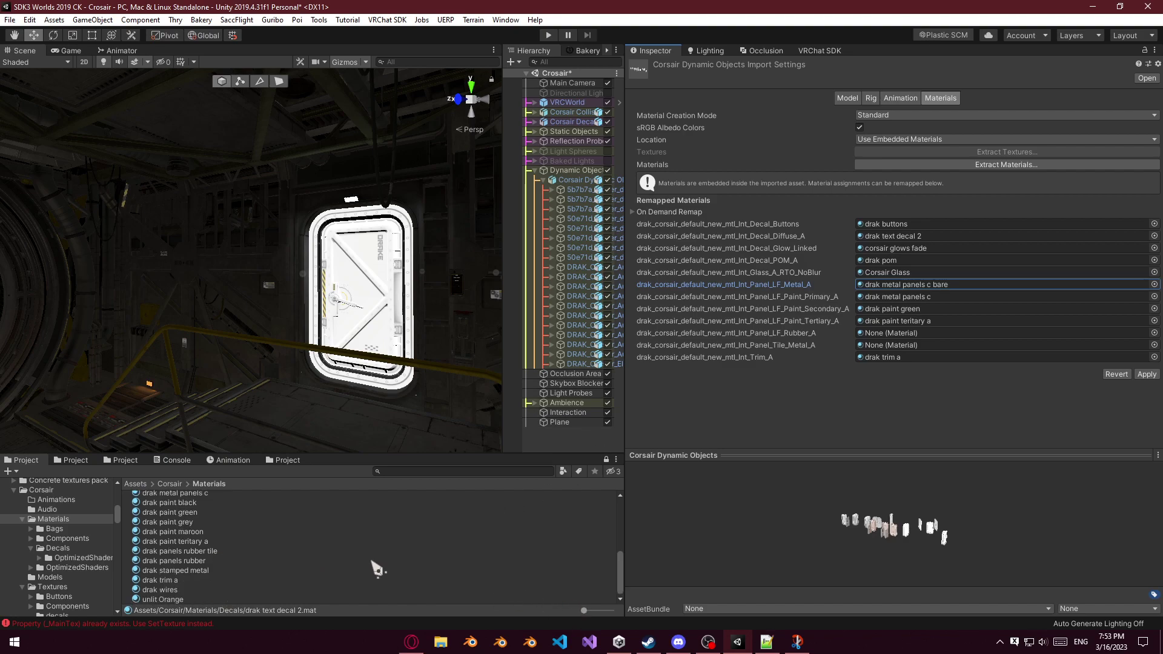
{"action": "left_click", "coordinate": [199, 562]}
{"action": "left_click_drag", "start_coordinate": [413, 539], "coordinate": [983, 336]}
Remap Int_Panel_Tile_Metal_A to drak paint black, enlarge the material thumbnails, and apply the import settings.
{"action": "scroll", "coordinate": [246, 599], "scroll_direction": "up", "scroll_amount": 3}
{"action": "left_click_drag", "start_coordinate": [211, 541], "coordinate": [962, 347]}
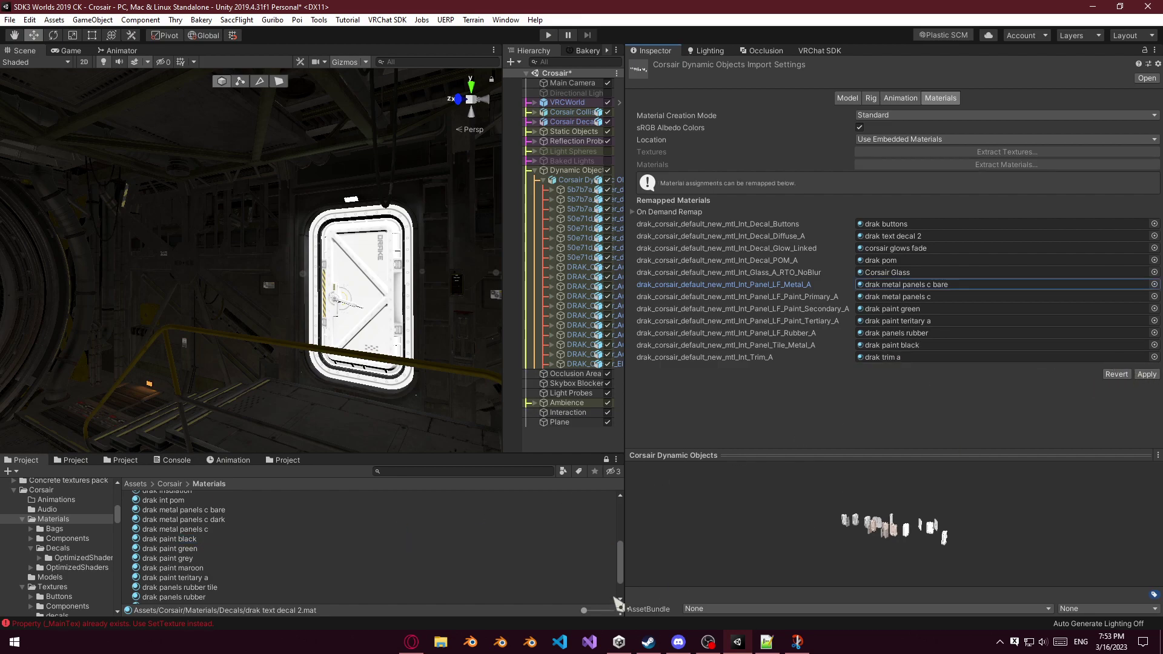
{"action": "left_click_drag", "start_coordinate": [585, 611], "coordinate": [681, 597]}
{"action": "left_click", "coordinate": [1148, 375]}
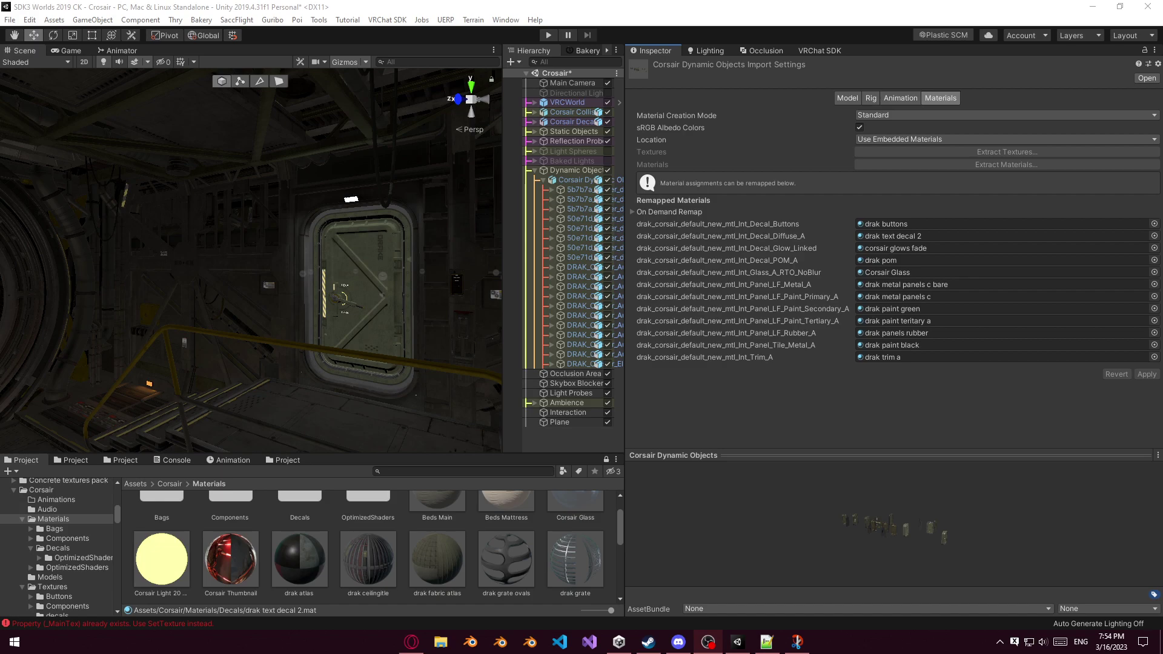
Fly through the ship's interior in the Scene view and examine the remapped doors from both sides and up close.
{"action": "right_click_drag", "start_coordinate": [356, 258], "coordinate": [264, 175]}
{"action": "key", "text": "w"}
{"action": "key", "text": "s"}
{"action": "key", "text": "w"}
{"action": "key", "text": "w"}
{"action": "key", "text": "w"}
{"action": "key", "text": "w"}
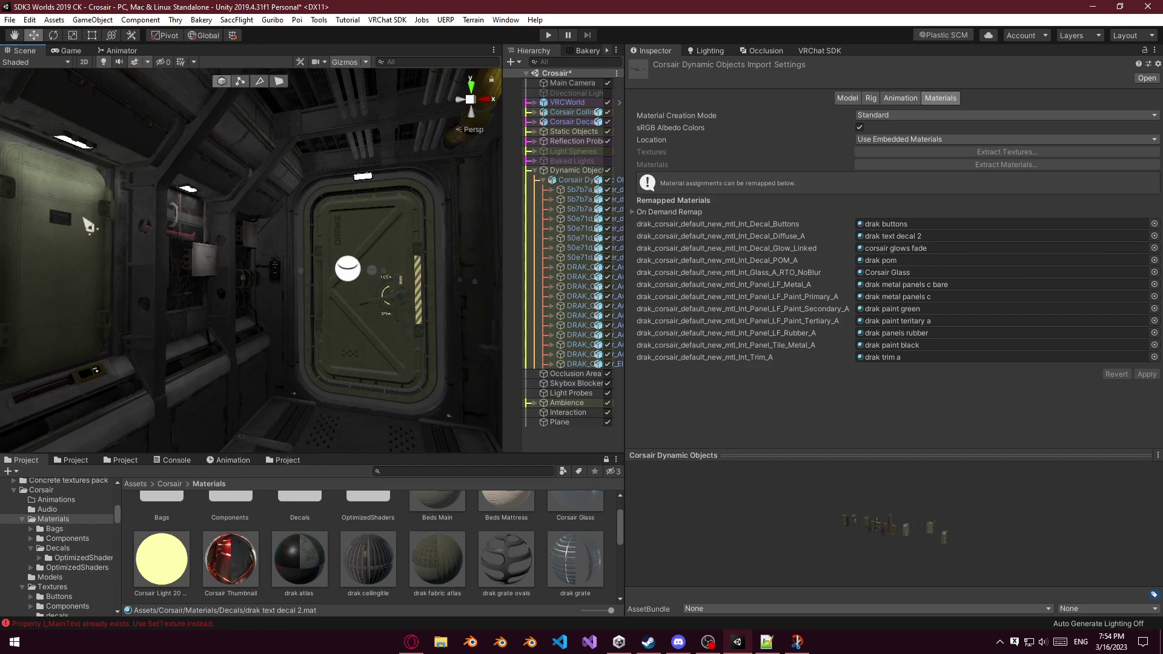
{"action": "mouse_move", "coordinate": [87, 196]}
{"action": "right_mouse_down"}
{"action": "mouse_move", "coordinate": [424, 337]}
{"action": "mouse_move", "coordinate": [947, 376]}
{"action": "mouse_move", "coordinate": [805, 351]}
{"action": "mouse_move", "coordinate": [689, 262]}
{"action": "mouse_move", "coordinate": [393, 333]}
{"action": "mouse_move", "coordinate": [251, 318]}
{"action": "mouse_move", "coordinate": [327, 324]}
{"action": "mouse_move", "coordinate": [307, 345]}
{"action": "mouse_move", "coordinate": [200, 346]}
{"action": "mouse_move", "coordinate": [268, 329]}
{"action": "mouse_move", "coordinate": [231, 324]}
{"action": "mouse_move", "coordinate": [389, 278]}
{"action": "mouse_move", "coordinate": [382, 347]}
{"action": "mouse_move", "coordinate": [376, 316]}
{"action": "mouse_move", "coordinate": [712, 300]}
{"action": "mouse_move", "coordinate": [862, 306]}
{"action": "mouse_move", "coordinate": [750, 293]}
{"action": "mouse_move", "coordinate": [747, 400]}
{"action": "mouse_move", "coordinate": [801, 251]}
{"action": "mouse_move", "coordinate": [764, 292]}
{"action": "mouse_move", "coordinate": [704, 284]}
{"action": "right_mouse_up"}
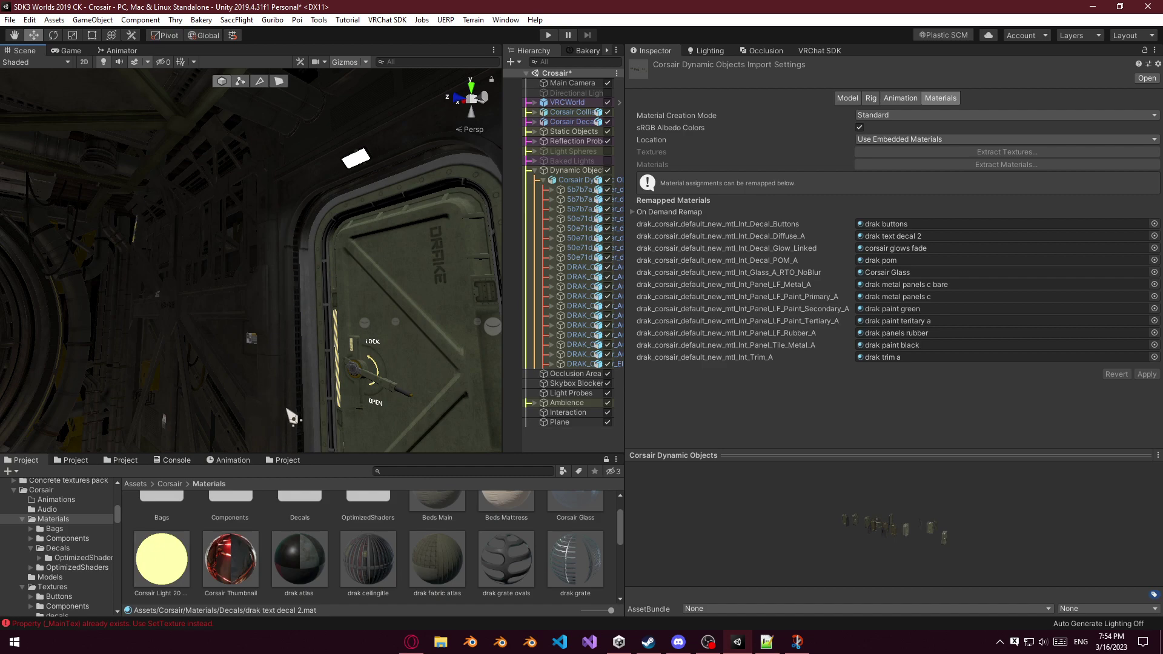
{"action": "mouse_move", "coordinate": [288, 381]}
{"action": "right_mouse_down"}
{"action": "mouse_move", "coordinate": [327, 352]}
{"action": "mouse_move", "coordinate": [384, 338]}
{"action": "mouse_move", "coordinate": [358, 333]}
{"action": "mouse_move", "coordinate": [362, 324]}
{"action": "mouse_move", "coordinate": [756, 328]}
{"action": "mouse_move", "coordinate": [510, 315]}
{"action": "mouse_move", "coordinate": [446, 291]}
{"action": "mouse_move", "coordinate": [554, 303]}
{"action": "mouse_move", "coordinate": [514, 311]}
{"action": "right_mouse_up"}
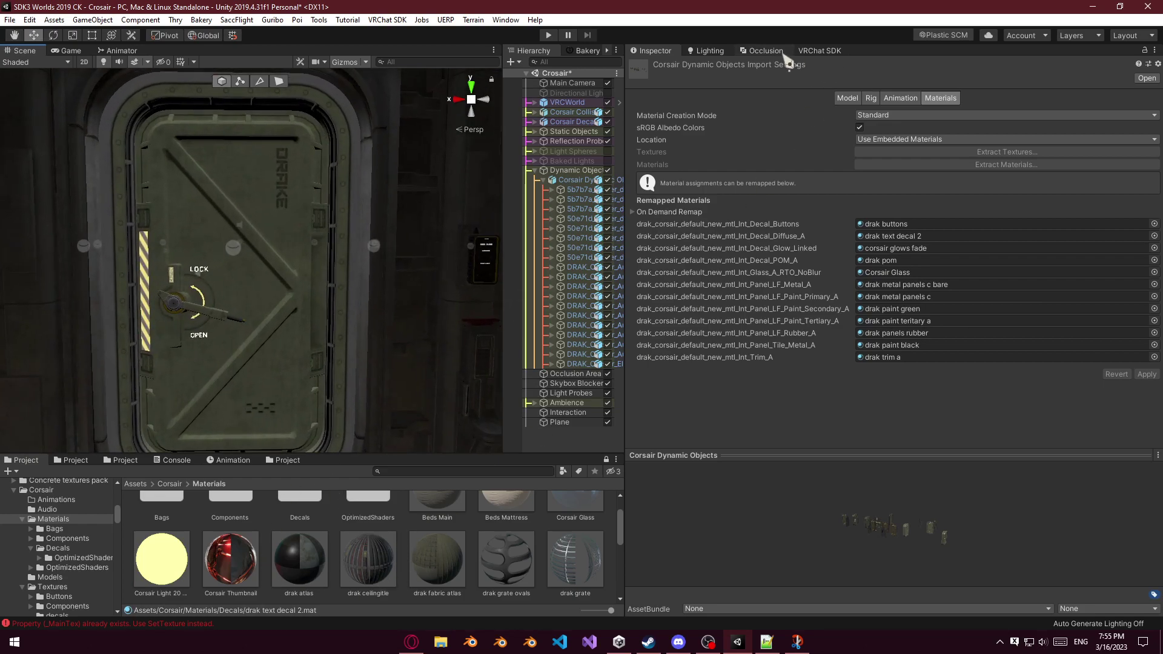
Show the scene's Lighting settings and narrow that panel to give the Scene view and Hierarchy more width.
{"action": "left_click", "coordinate": [801, 51]}
{"action": "left_click", "coordinate": [725, 52]}
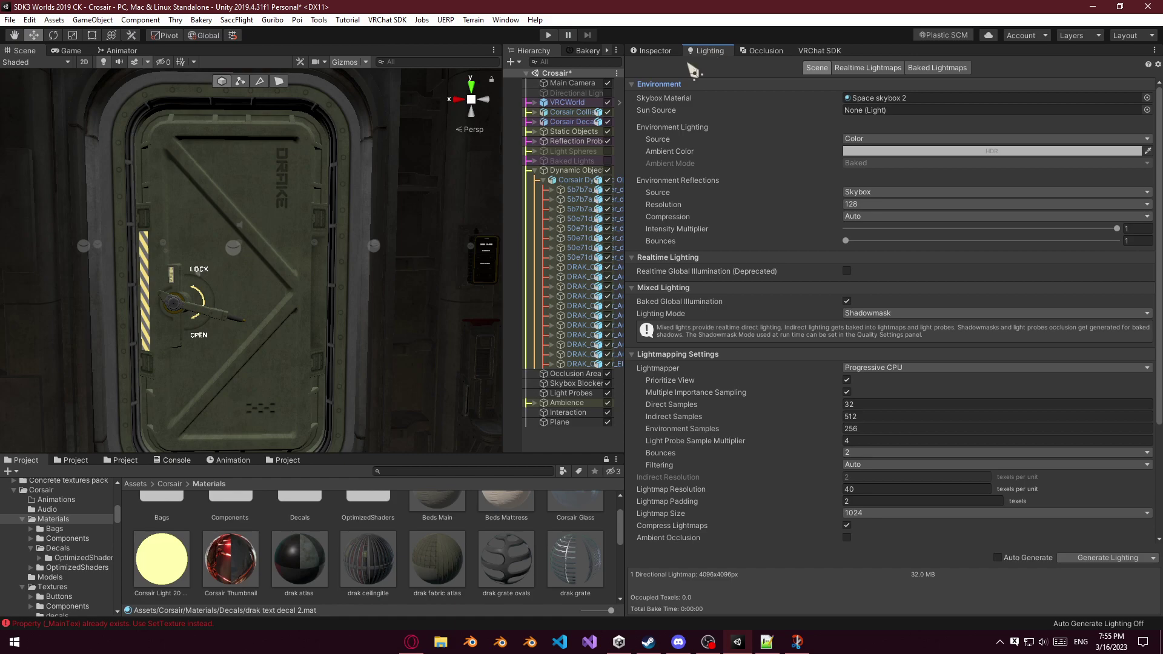
{"action": "left_click_drag", "start_coordinate": [627, 115], "coordinate": [852, 158]}
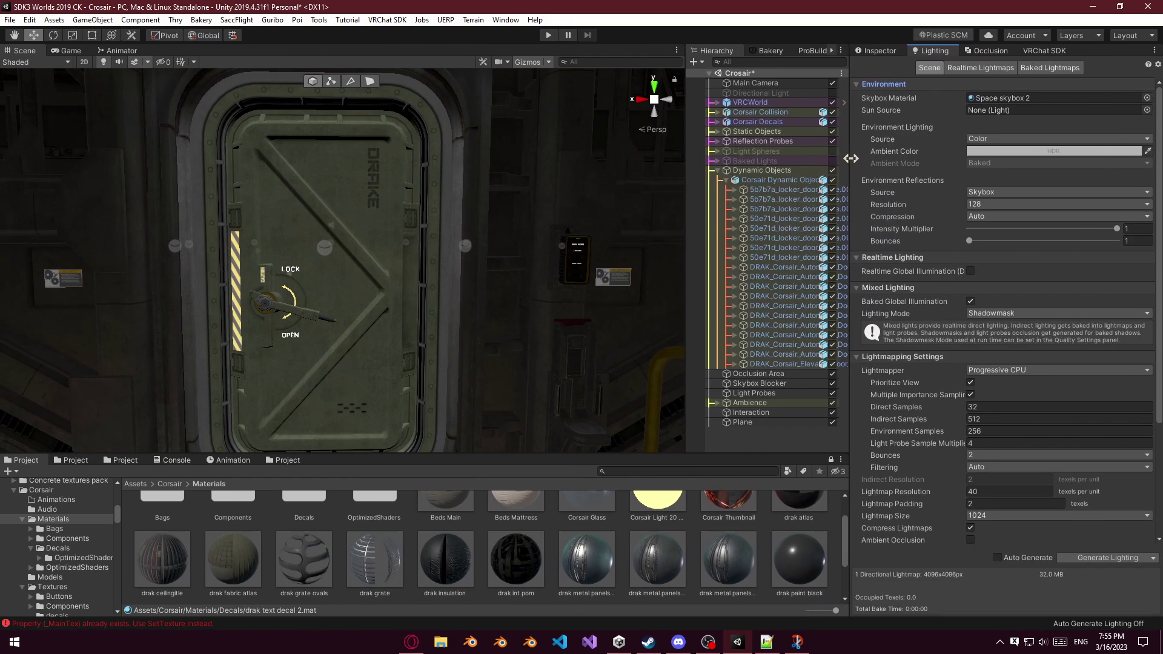
{"action": "left_click", "coordinate": [993, 151]}
{"action": "left_click_drag", "start_coordinate": [655, 189], "coordinate": [614, 242]}
{"action": "key", "text": "Escape"}
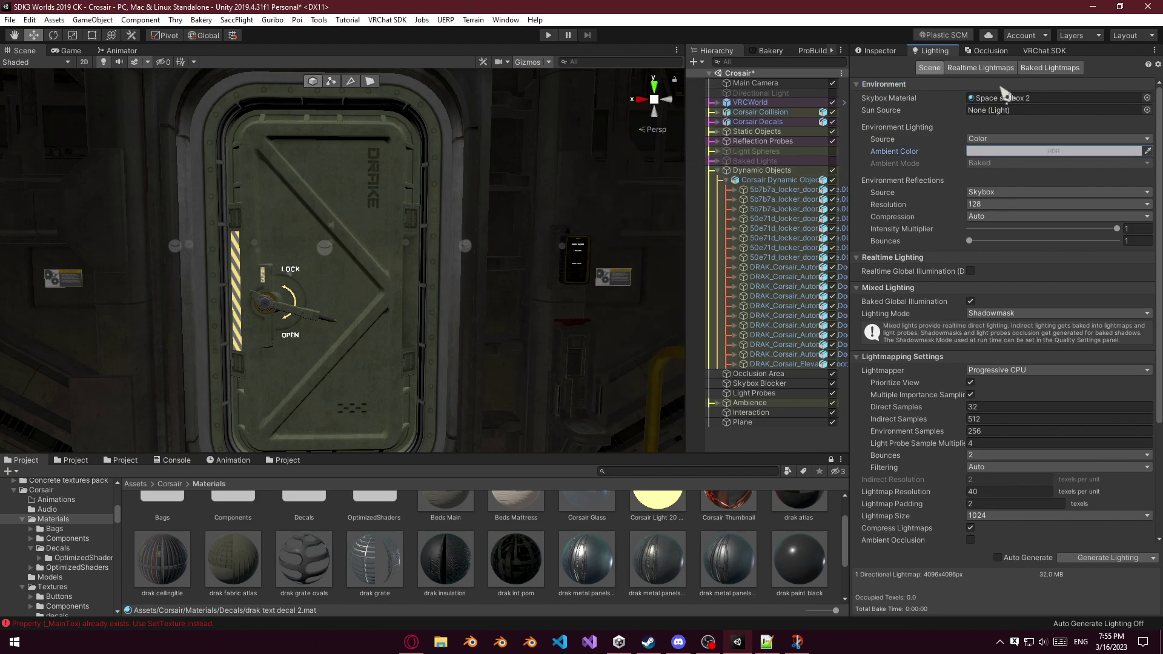
{"action": "left_click", "coordinate": [1038, 52]}
{"action": "left_click_drag", "start_coordinate": [851, 156], "coordinate": [849, 156]}
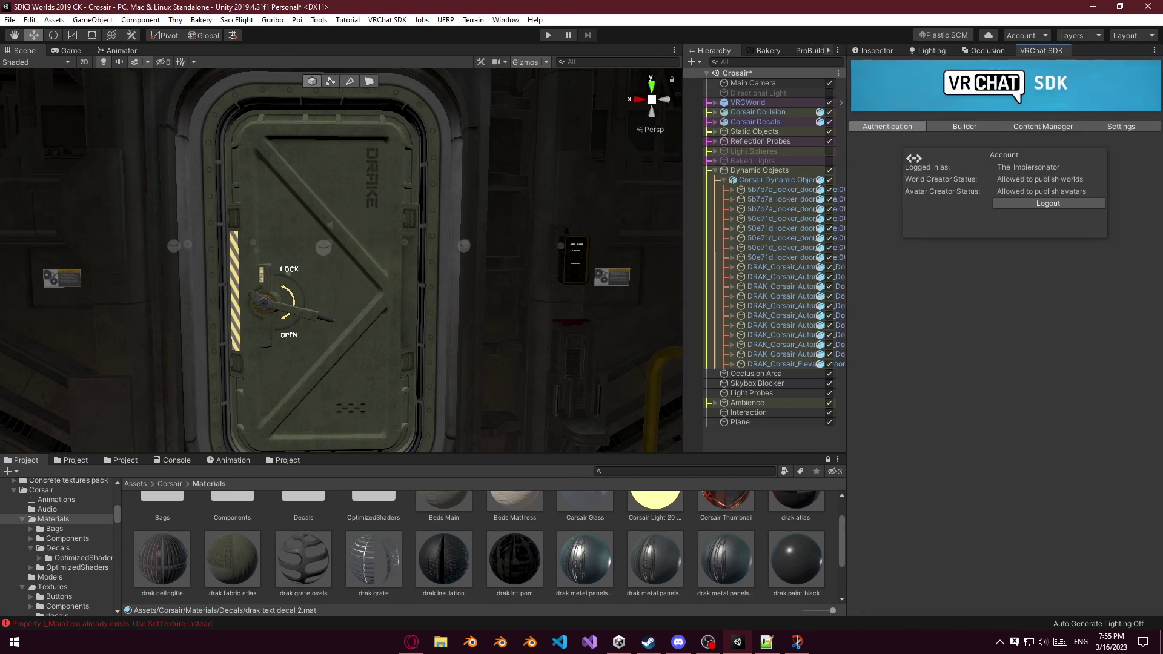
{"action": "left_click", "coordinate": [876, 51]}
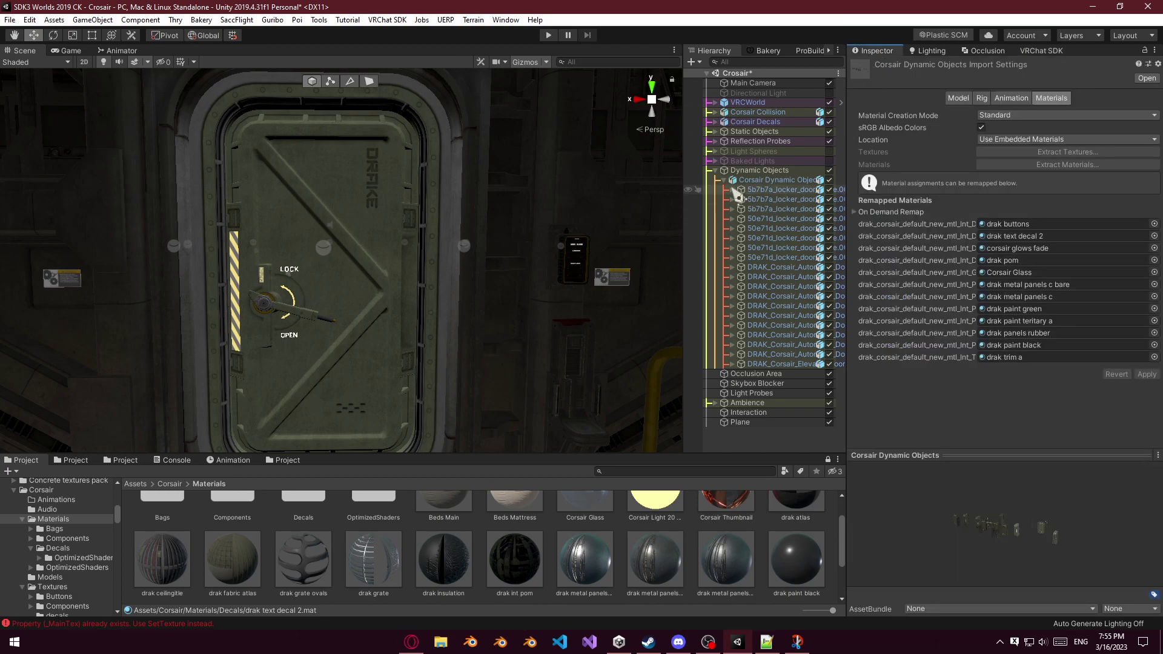
Set the Anchor Override of the 8bfbba_door.002 mesh to its parent DRAK_Corsair_Automatic_Door-Hold object.
{"action": "left_click", "coordinate": [313, 231]}
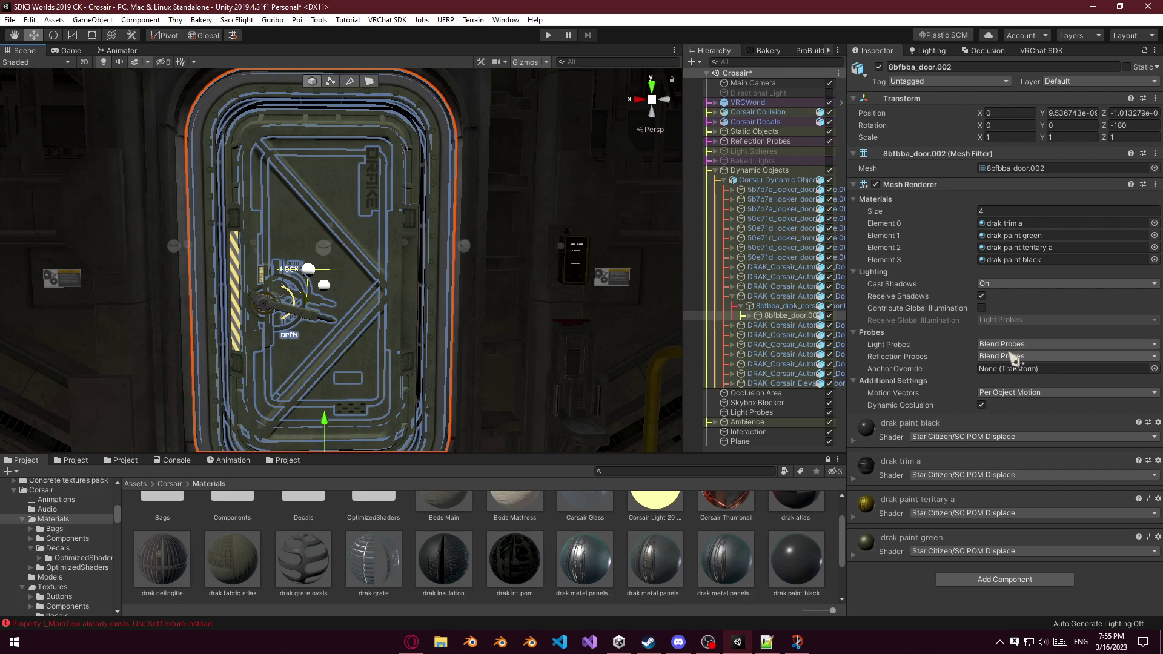
{"action": "left_click", "coordinate": [764, 300]}
{"action": "left_click_drag", "start_coordinate": [768, 308], "coordinate": [1007, 372]}
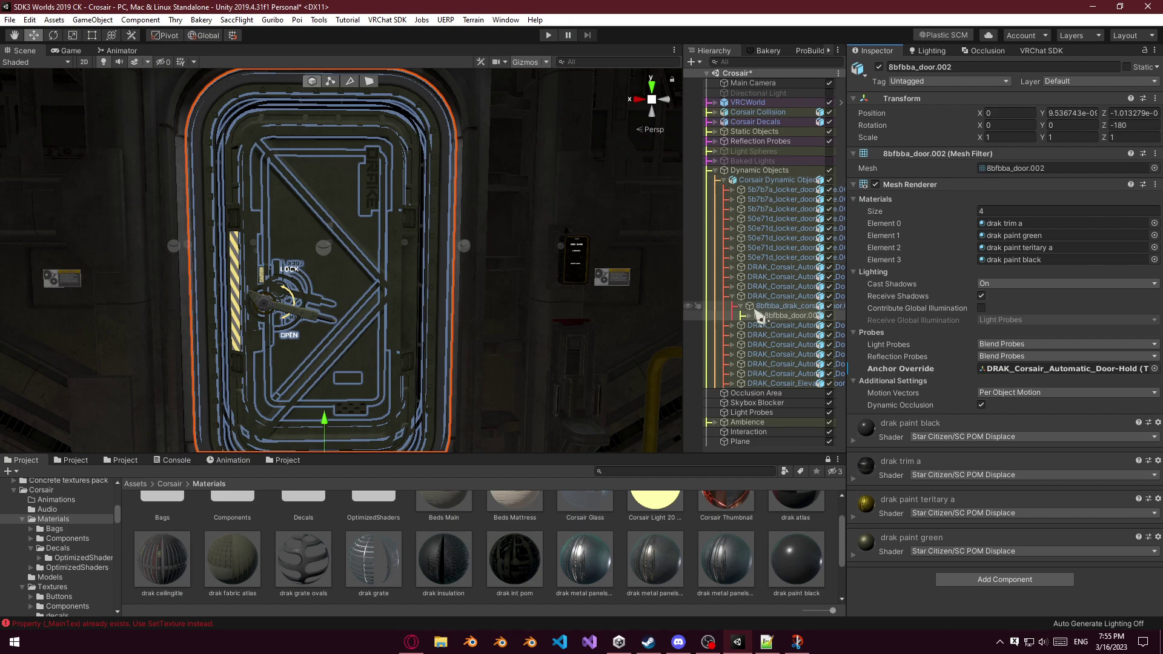
Expand all nested children of the Corsair Dynamic Objects model in the Hierarchy.
{"action": "key", "text": "alt"}
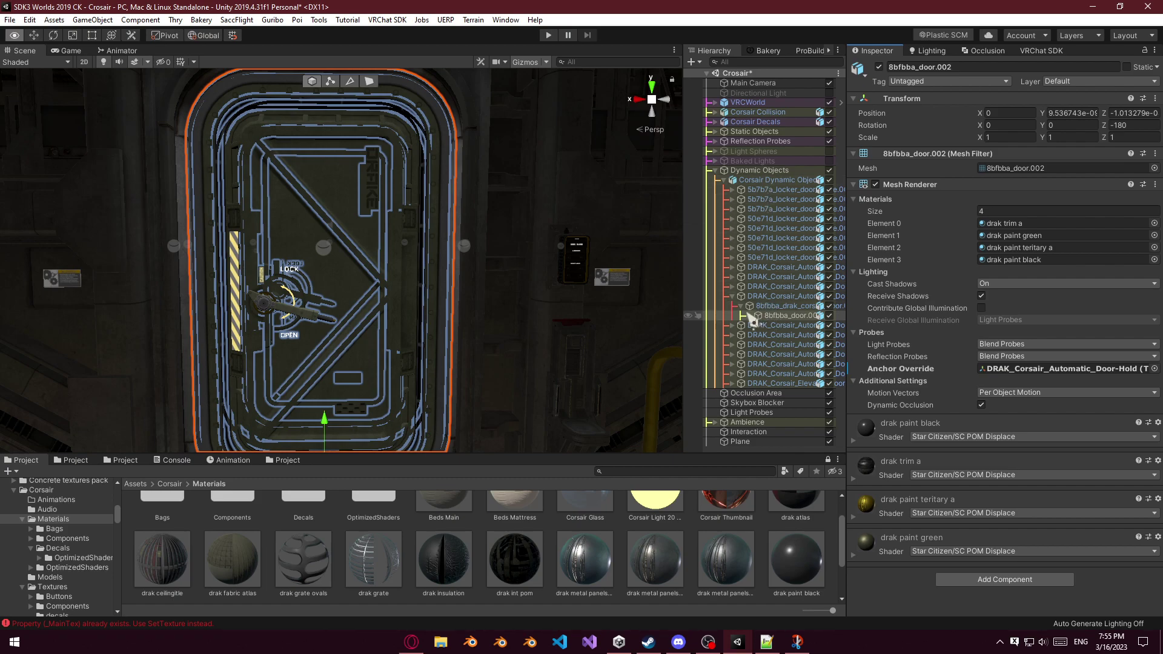
{"action": "left_click", "coordinate": [724, 181], "text": "alt"}
{"action": "left_click", "coordinate": [724, 181], "text": "alt"}
Set the Anchor Override of the first 5b7b7a locker's meshes, from the hinge through glow_button.001, to 5b7b7a_locker_door_hinge.001.
{"action": "left_click", "coordinate": [767, 191]}
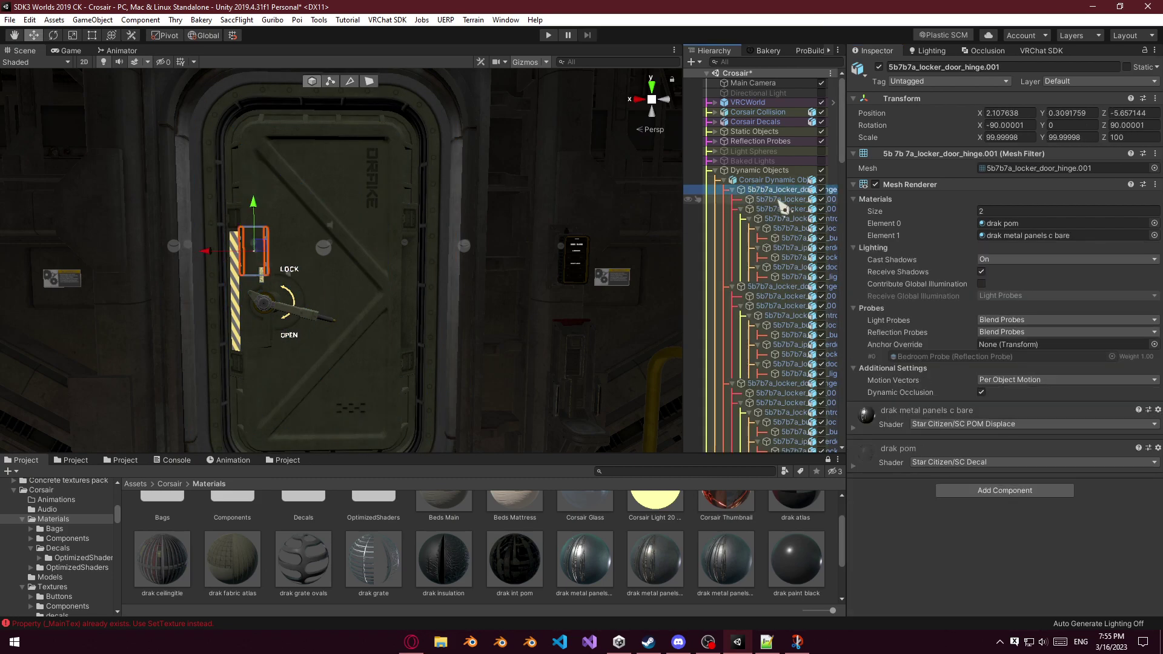
{"action": "key", "text": "shift+Down"}
{"action": "key", "text": "shift+Down"}
{"action": "key", "text": "shift+Down"}
{"action": "key", "text": "shift+Down"}
{"action": "key", "text": "shift+Down"}
{"action": "key", "text": "shift+Down"}
{"action": "key", "text": "shift+Down"}
{"action": "key", "text": "shift+Down"}
{"action": "key", "text": "shift+Down"}
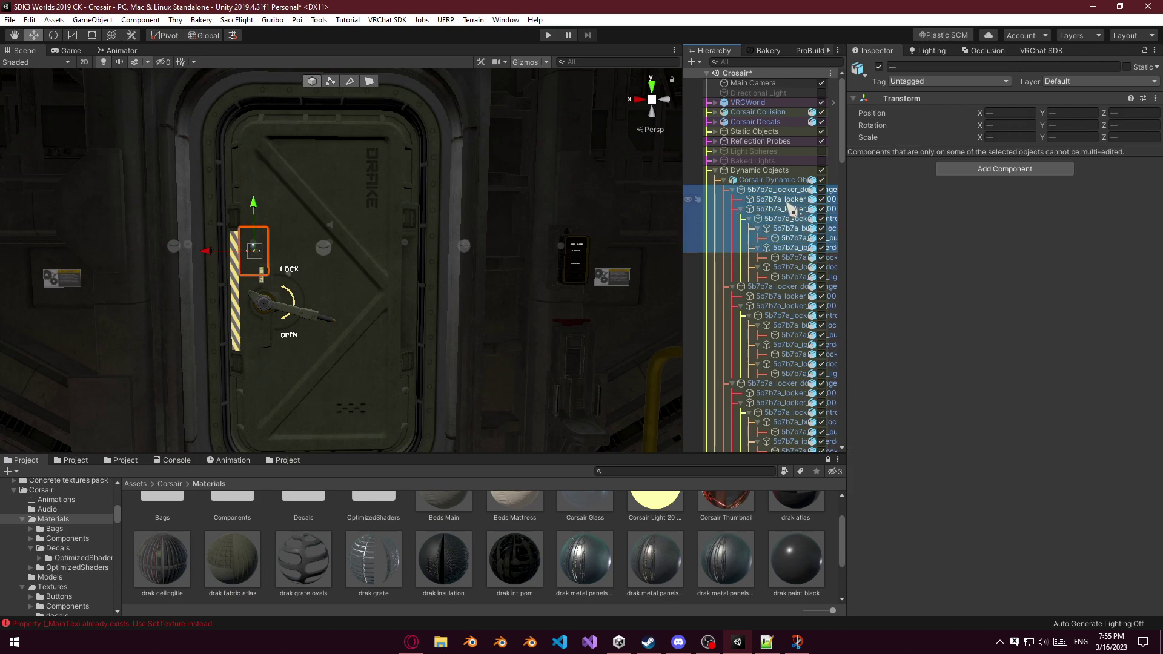
{"action": "key", "text": "shift+Up"}
{"action": "key", "text": "shift+Up"}
{"action": "key", "text": "shift+Up"}
{"action": "key", "text": "shift+Up"}
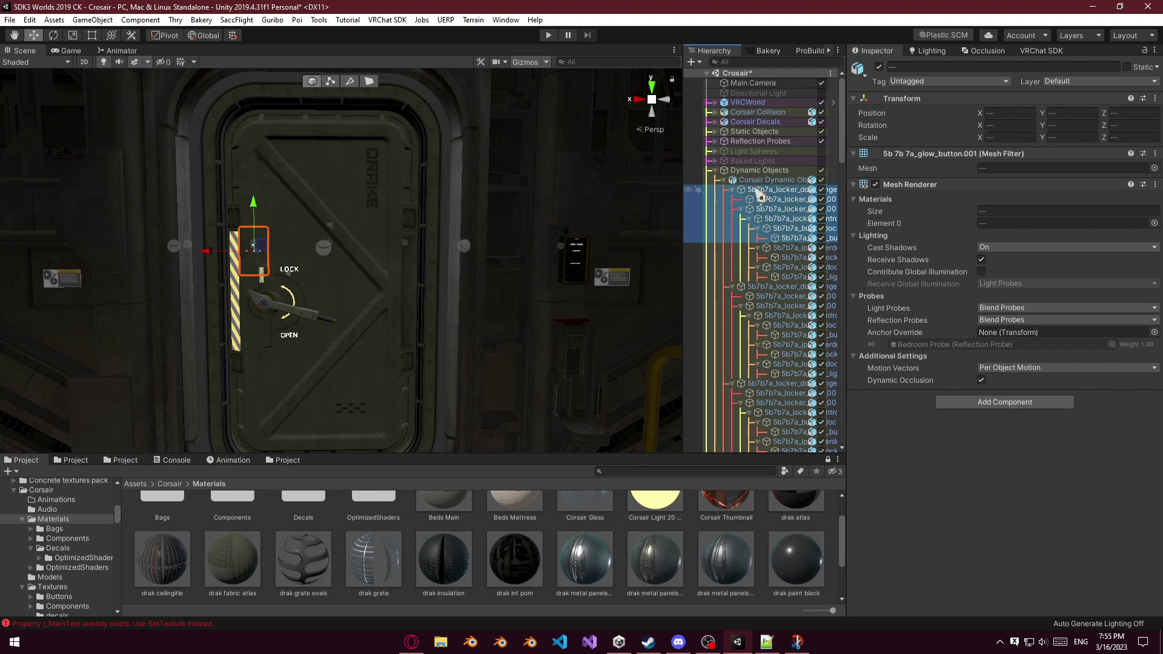
{"action": "left_click_drag", "start_coordinate": [756, 189], "coordinate": [1014, 345]}
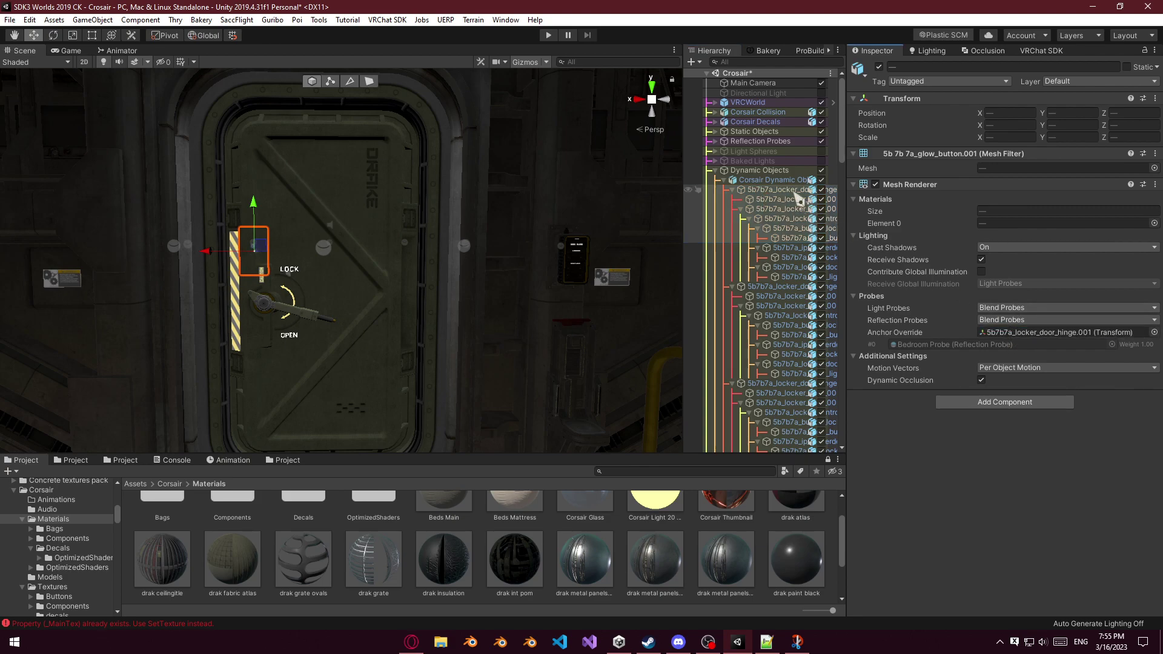
Set the Anchor Override of the first 5b7b7a locker's glow_light.001 and its parent mesh to 5b7b7a_locker_door_hinge.001.
{"action": "left_click", "coordinate": [795, 249]}
{"action": "left_click", "coordinate": [794, 258]}
{"action": "left_click", "coordinate": [792, 267]}
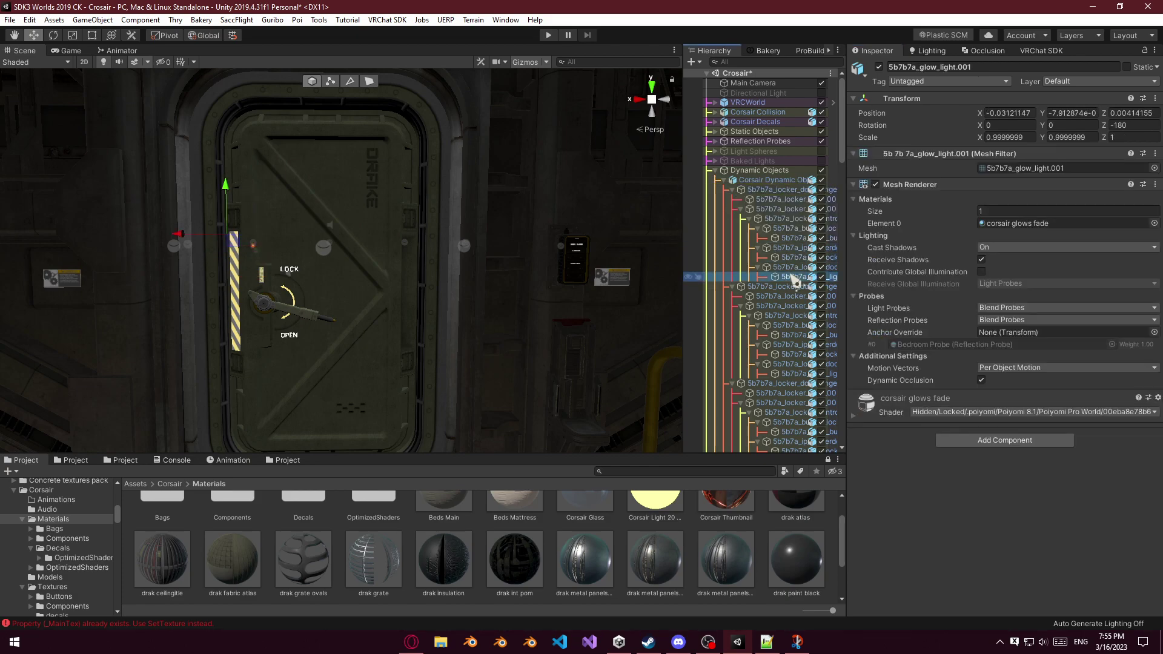
{"action": "left_click", "coordinate": [795, 277], "text": "ctrl"}
{"action": "left_click_drag", "start_coordinate": [770, 191], "coordinate": [1017, 333]}
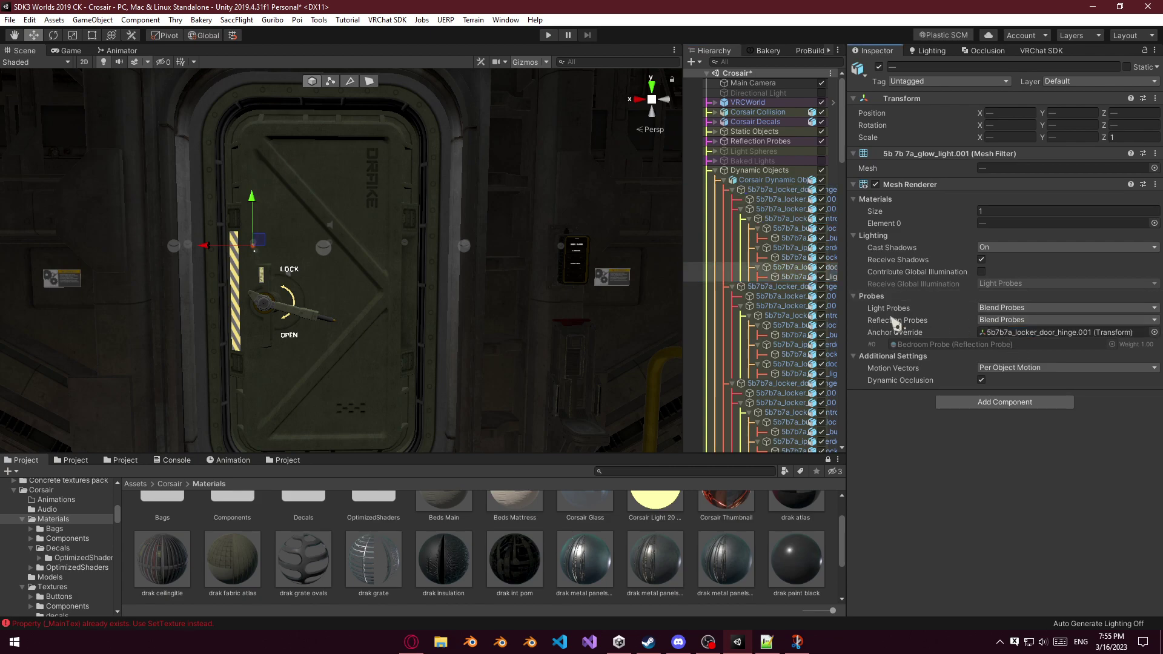
Collapse the first locker and set the Anchor Override of the second 5b7b7a locker's meshes to 5b7b7a_locker_door_hinge.002.
{"action": "left_click", "coordinate": [732, 190]}
{"action": "left_click", "coordinate": [757, 200]}
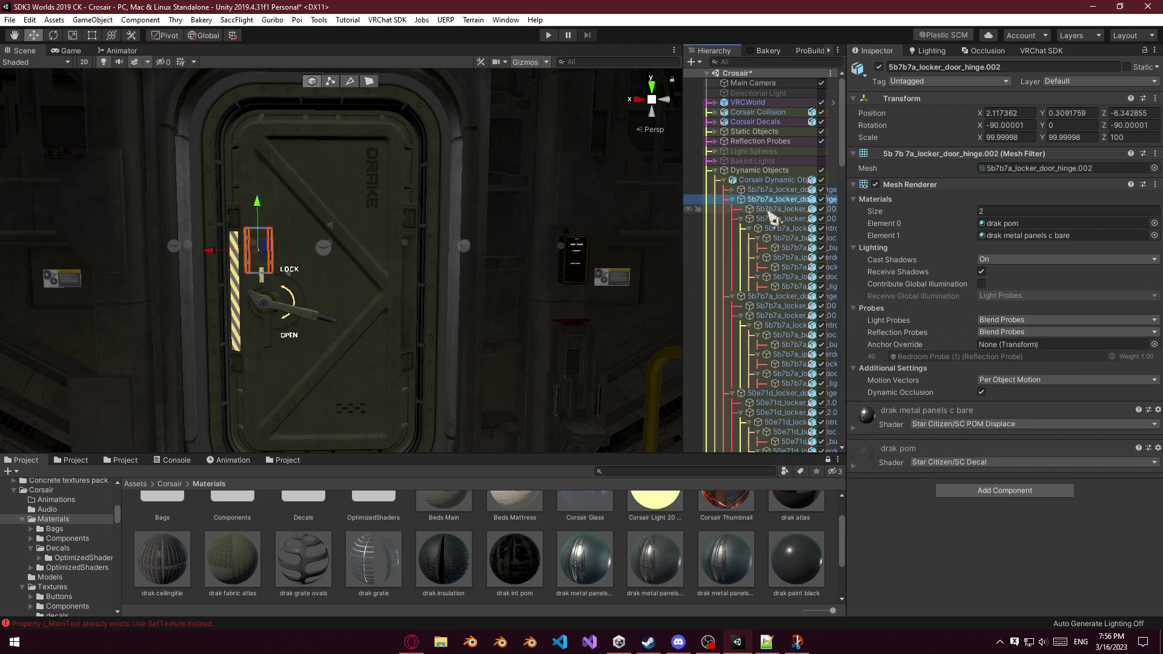
{"action": "left_click", "coordinate": [773, 228], "text": "shift"}
{"action": "left_click", "coordinate": [782, 248], "text": "shift"}
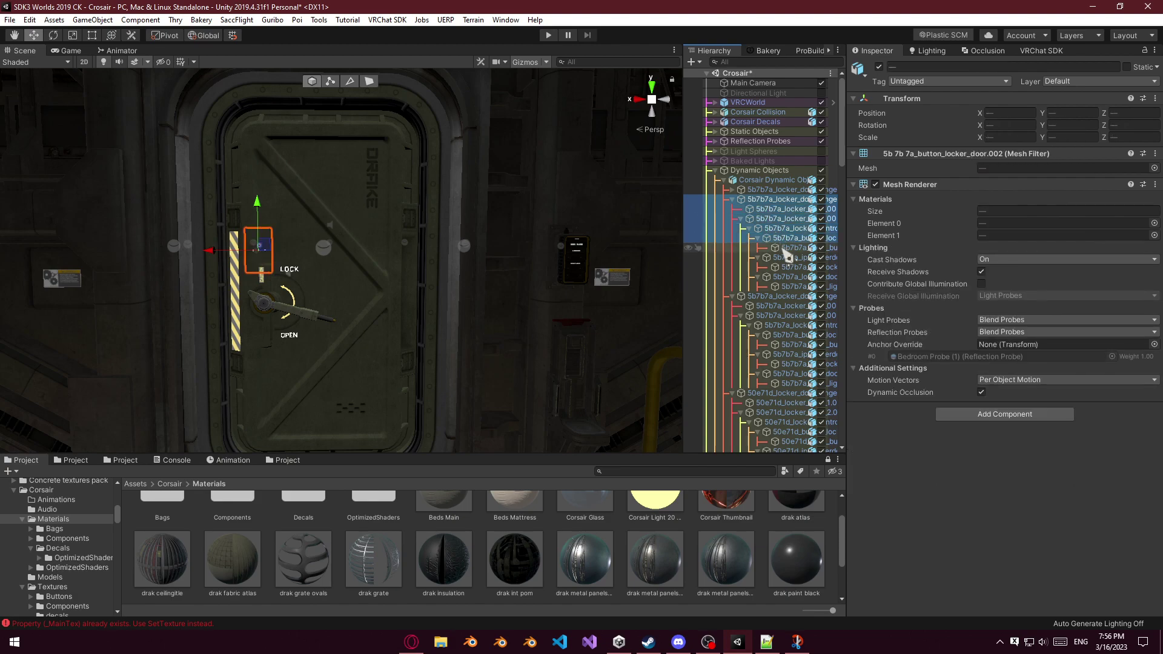
{"action": "left_click", "coordinate": [787, 267], "text": "ctrl"}
{"action": "left_click", "coordinate": [786, 267], "text": "ctrl"}
{"action": "left_click", "coordinate": [787, 277], "text": "ctrl"}
{"action": "left_click", "coordinate": [786, 286], "text": "ctrl"}
{"action": "left_click_drag", "start_coordinate": [774, 218], "coordinate": [1011, 333]}
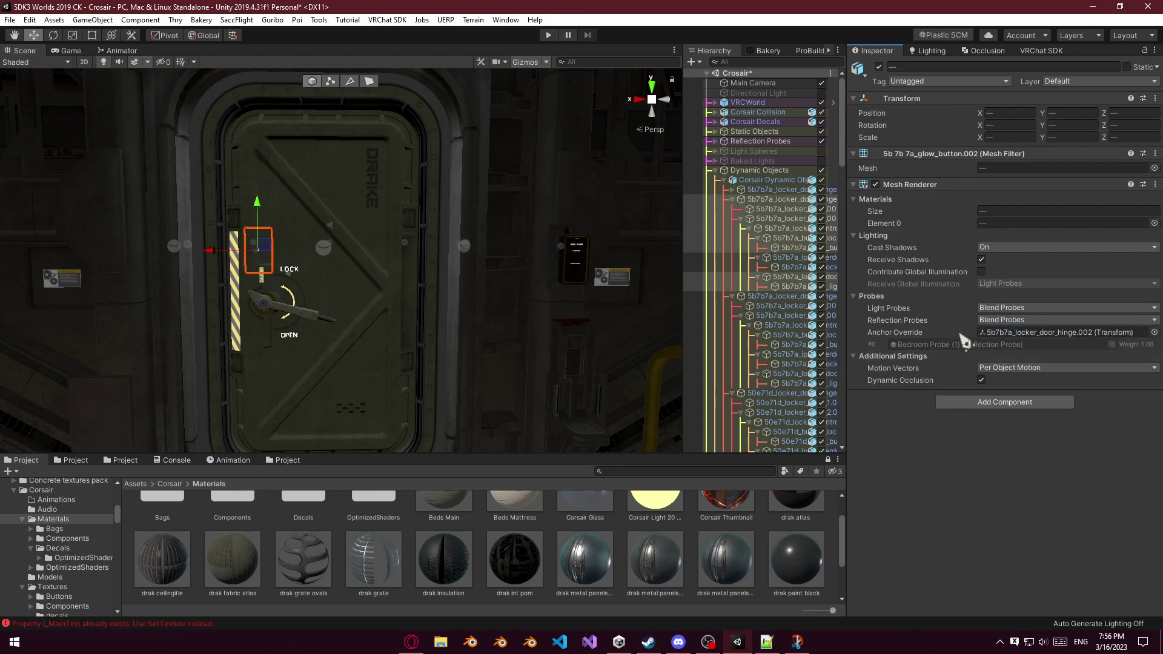
Collapse the second locker and set the Anchor Override of the third 5b7b7a locker's meshes to 5b7b7a_locker_door_hinge.003.
{"action": "left_click", "coordinate": [732, 199], "text": "alt"}
{"action": "left_click", "coordinate": [768, 210]}
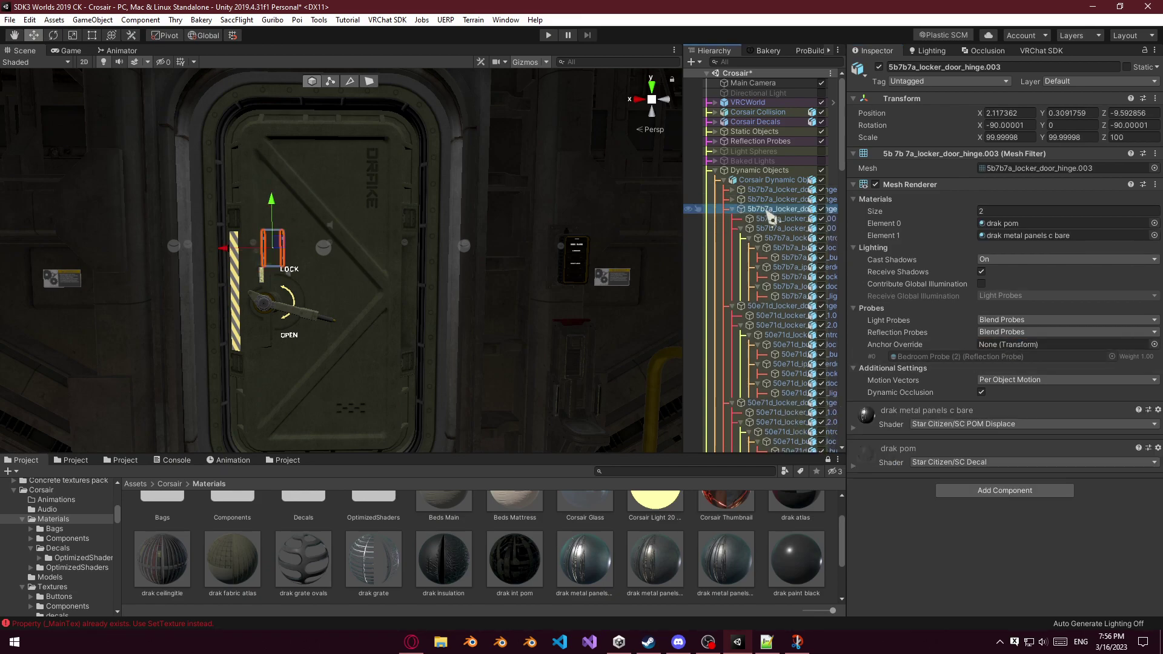
{"action": "left_click", "coordinate": [769, 219], "text": "ctrl"}
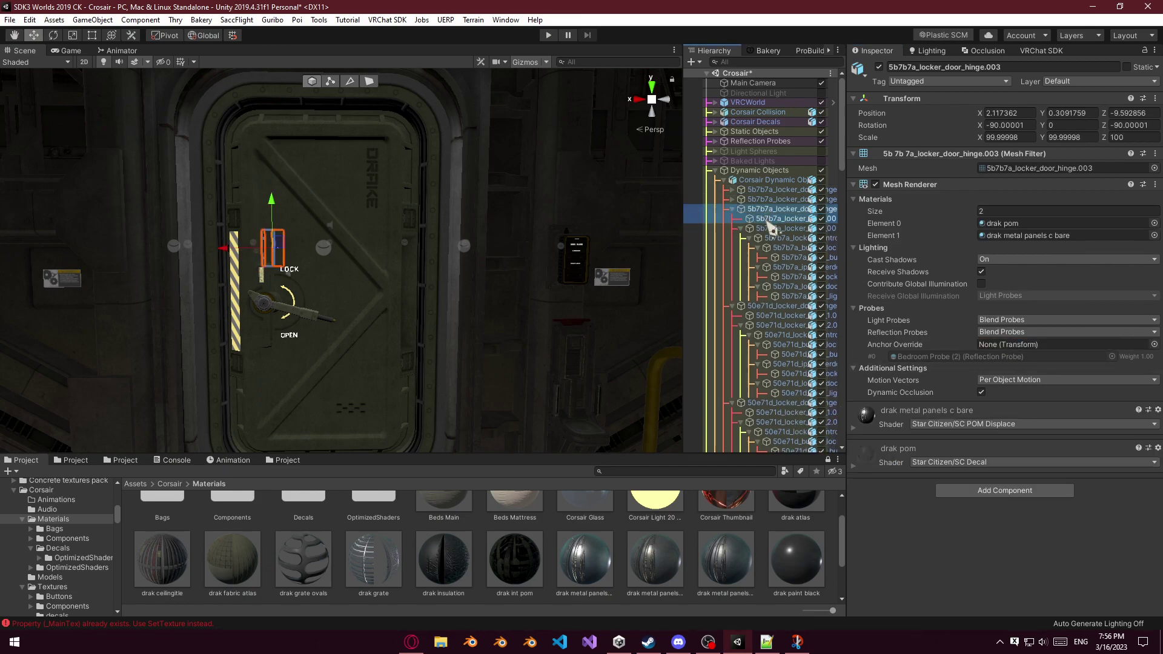
{"action": "left_click", "coordinate": [782, 258], "text": "shift"}
{"action": "left_click", "coordinate": [787, 286], "text": "ctrl"}
{"action": "left_click", "coordinate": [788, 296], "text": "ctrl"}
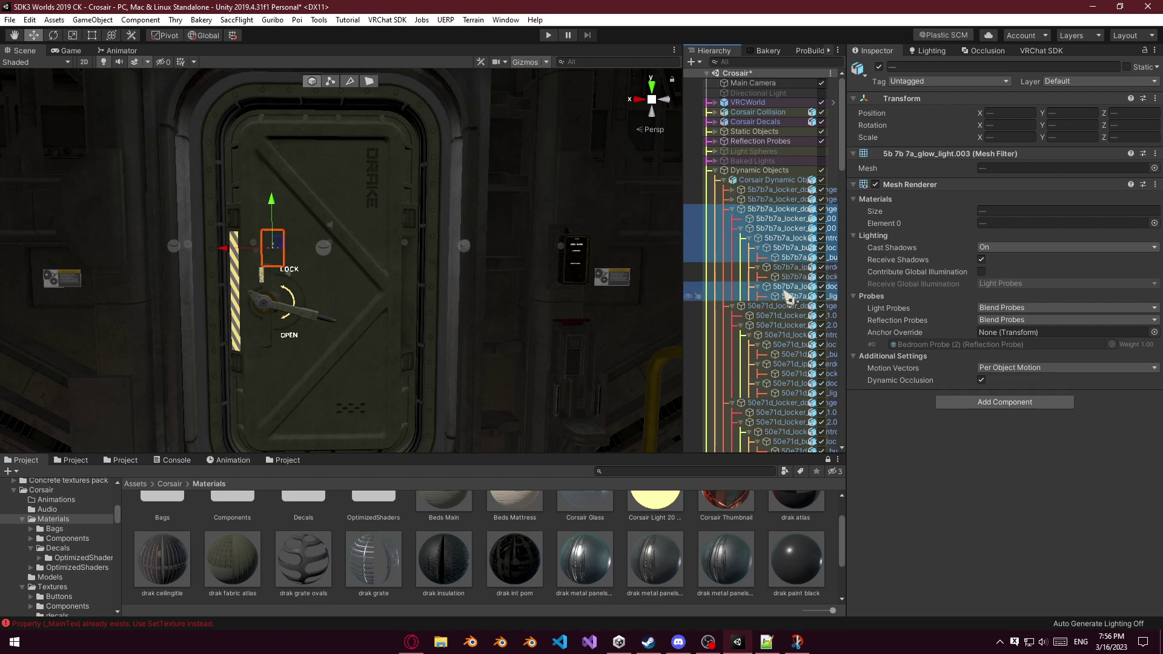
{"action": "left_click", "coordinate": [744, 210]}
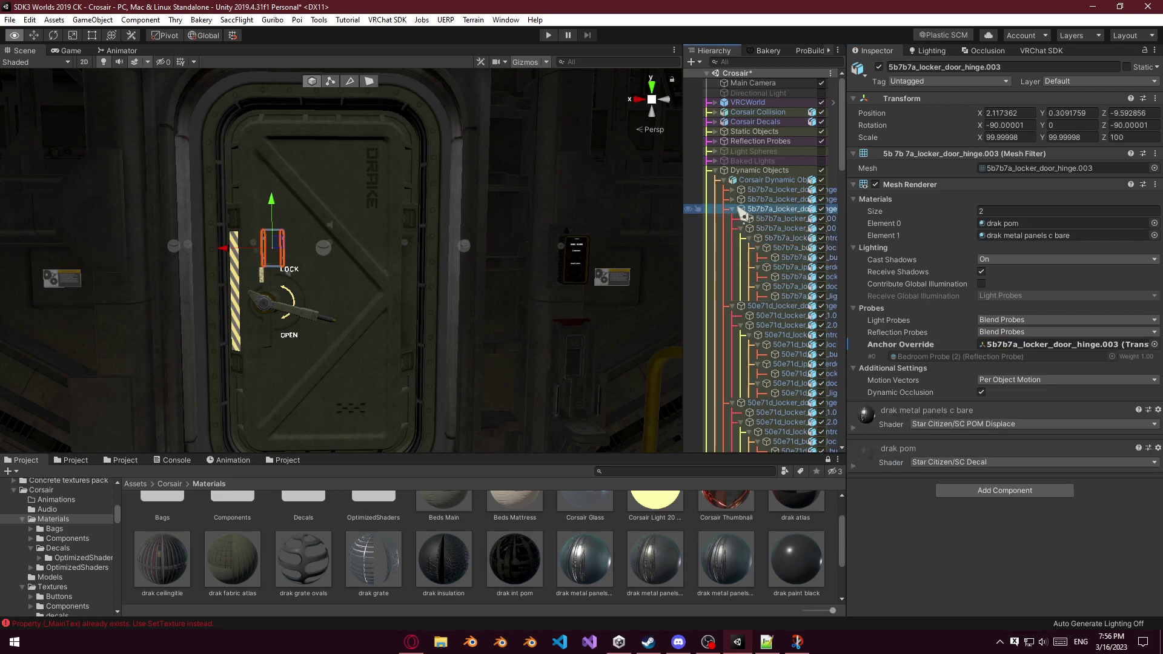
Collapse the third 5b7b7a locker and set the Anchor Override of the first 50e71d locker's meshes to 50e71d_locker_door_hinge.001.
{"action": "left_click", "coordinate": [741, 209], "text": "alt"}
{"action": "left_click", "coordinate": [775, 218]}
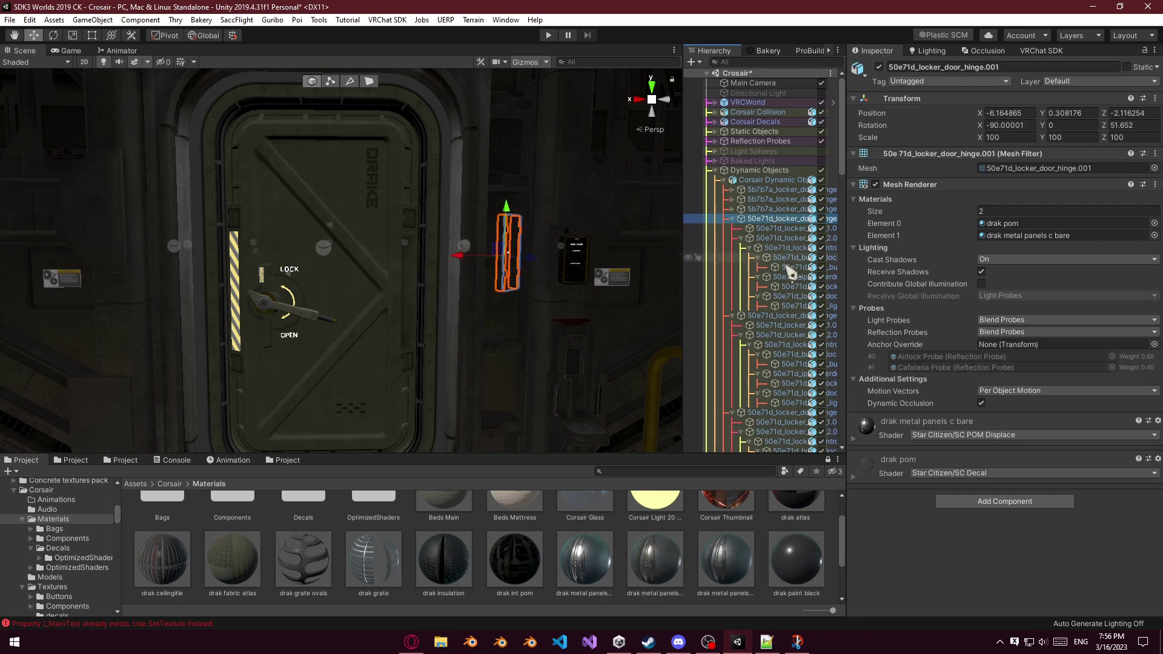
{"action": "left_click", "coordinate": [789, 277], "text": "shift"}
{"action": "left_click", "coordinate": [790, 296], "text": "ctrl"}
{"action": "left_click", "coordinate": [792, 307], "text": "ctrl"}
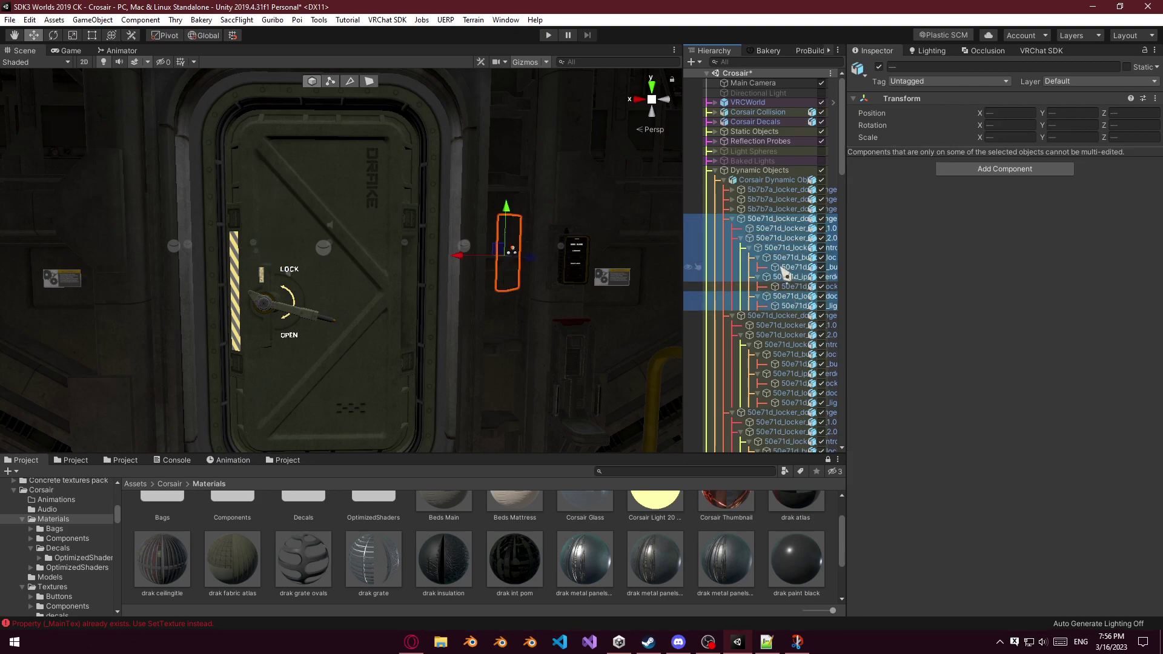
{"action": "left_click", "coordinate": [789, 276], "text": "ctrl"}
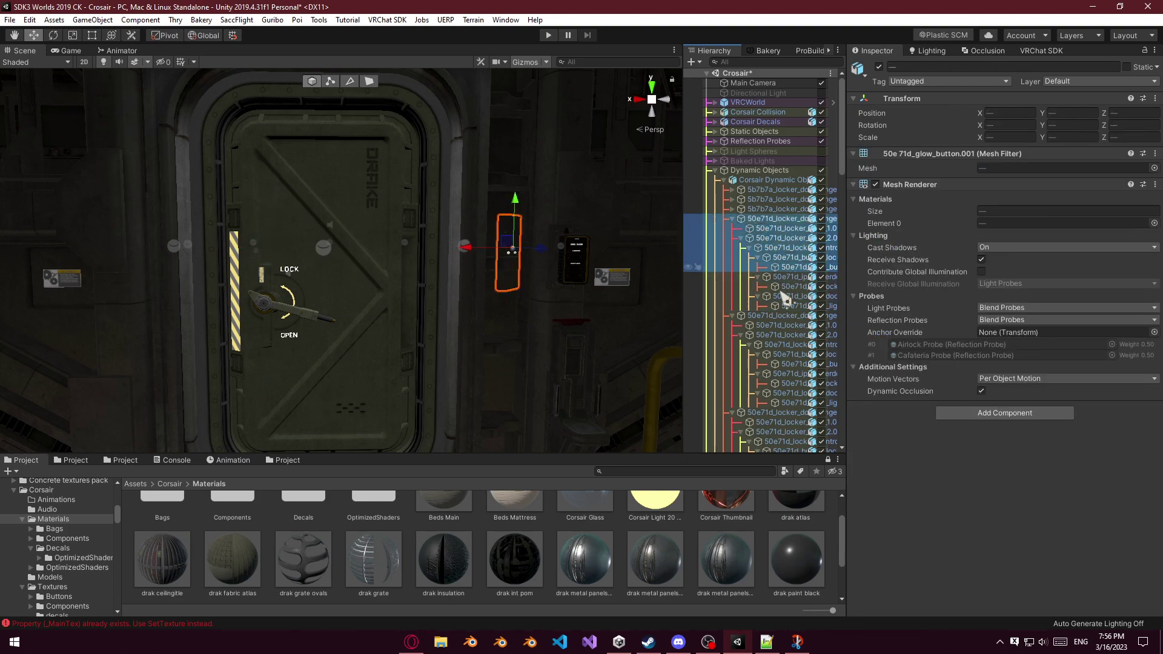
{"action": "left_click_drag", "start_coordinate": [759, 224], "coordinate": [1030, 333]}
Collapse the first 50e71d locker and select the second one's hinge, door, button and glow light meshes.
{"action": "key", "text": "f"}
{"action": "key", "text": "s"}
{"action": "right_click_drag", "start_coordinate": [551, 251], "coordinate": [458, 224]}
{"action": "key", "text": "w"}
{"action": "left_click", "coordinate": [732, 219]}
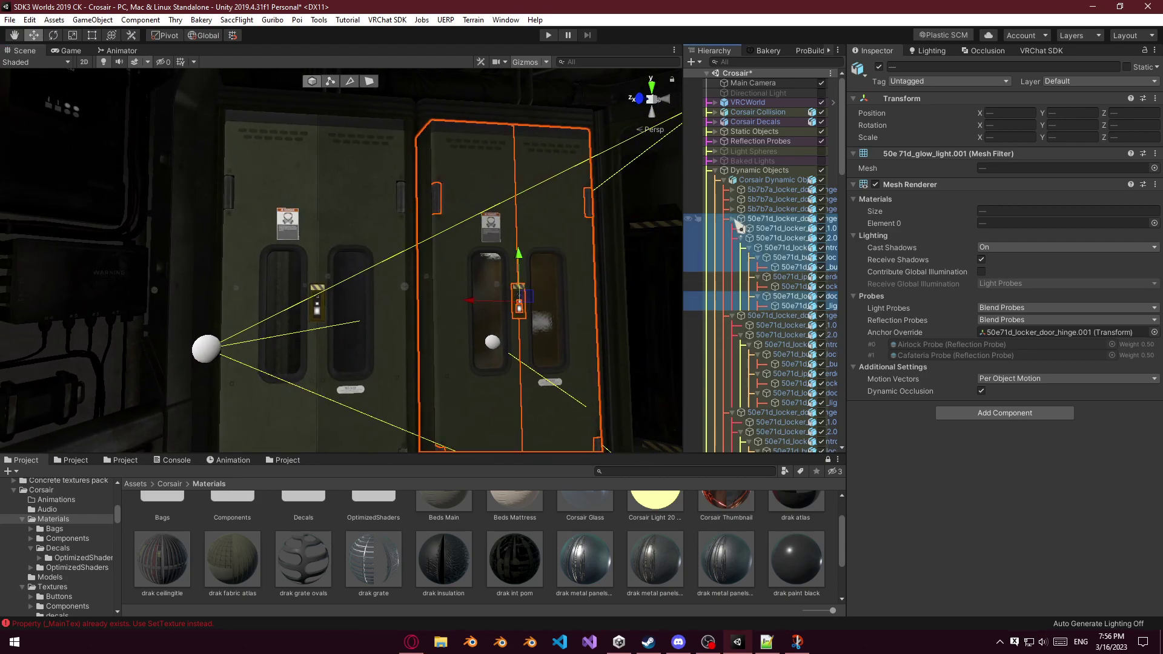
{"action": "left_click", "coordinate": [754, 229]}
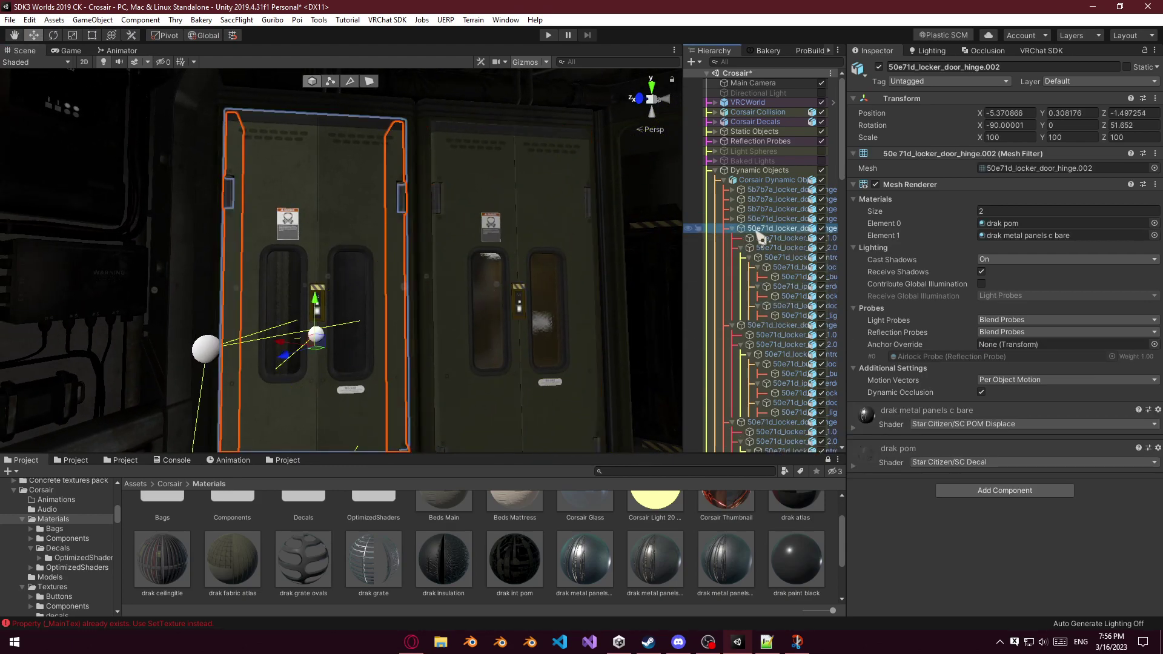
{"action": "left_click", "coordinate": [780, 277], "text": "shift"}
{"action": "left_click", "coordinate": [786, 306], "text": "ctrl"}
{"action": "left_click", "coordinate": [783, 316], "text": "ctrl"}
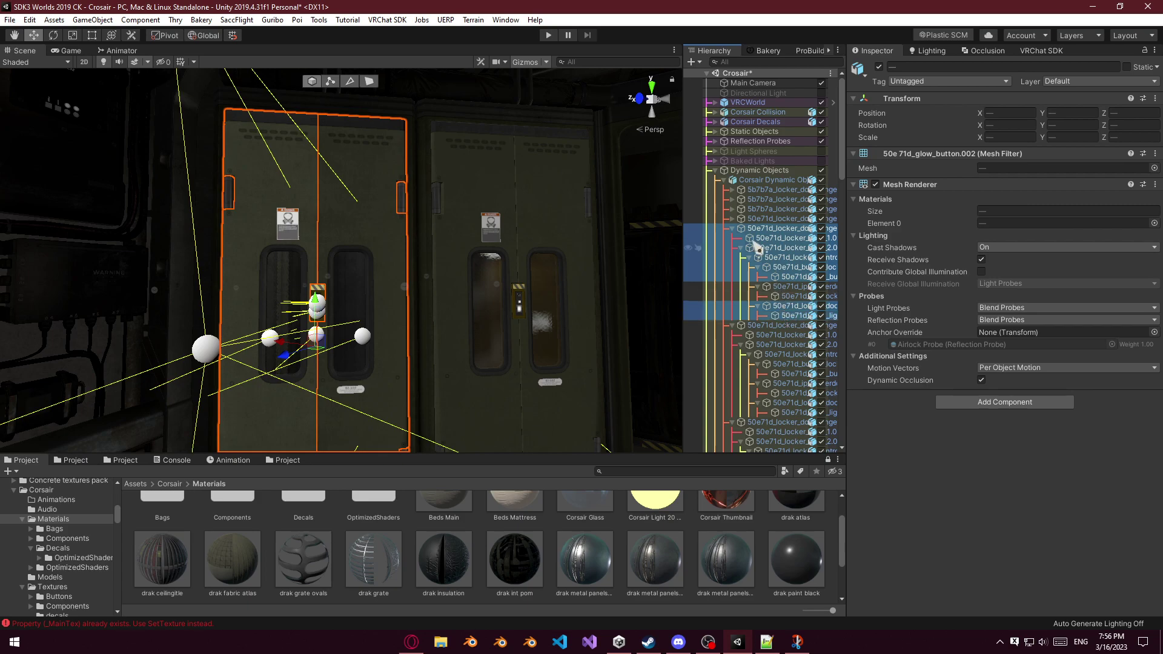
Turn off the outline around selected objects in the Scene view's gizmo settings.
{"action": "left_click", "coordinate": [548, 62]}
{"action": "left_click", "coordinate": [534, 88]}
{"action": "left_click", "coordinate": [667, 10]}
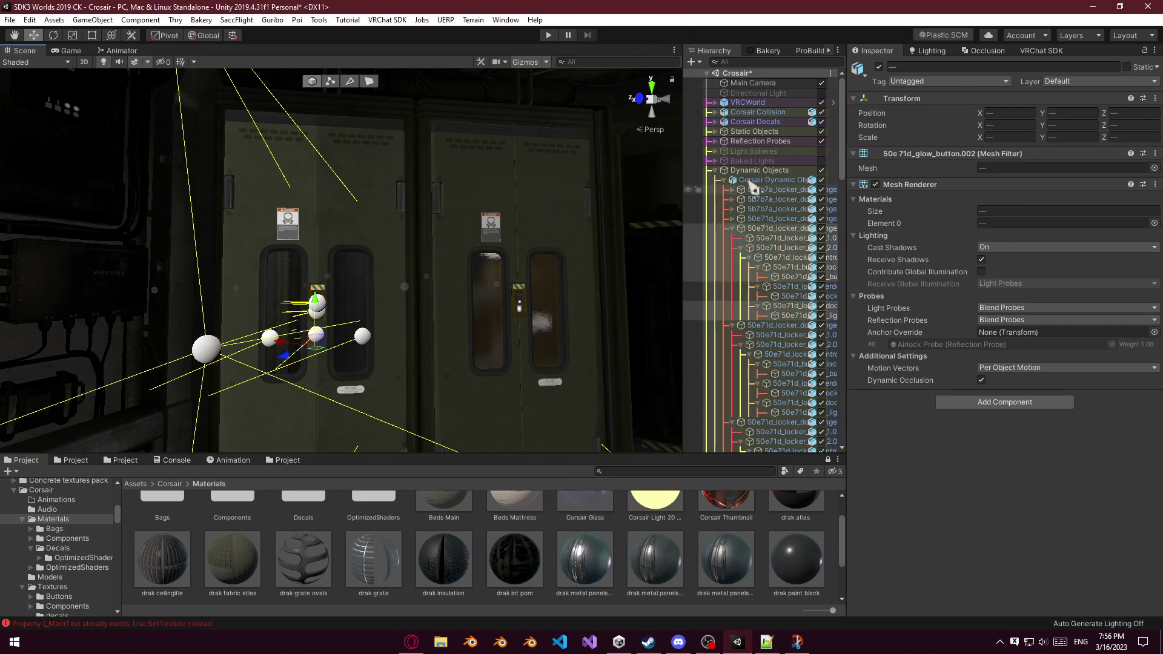
Set the Anchor Override of the second 50e71d locker's selected meshes to 50e71d_locker_door_hinge.002, collapse that locker and focus on the third locker's hinge.
{"action": "left_click_drag", "start_coordinate": [758, 228], "coordinate": [1020, 337]}
{"action": "right_click_drag", "start_coordinate": [590, 262], "coordinate": [579, 288]}
{"action": "key", "text": "s"}
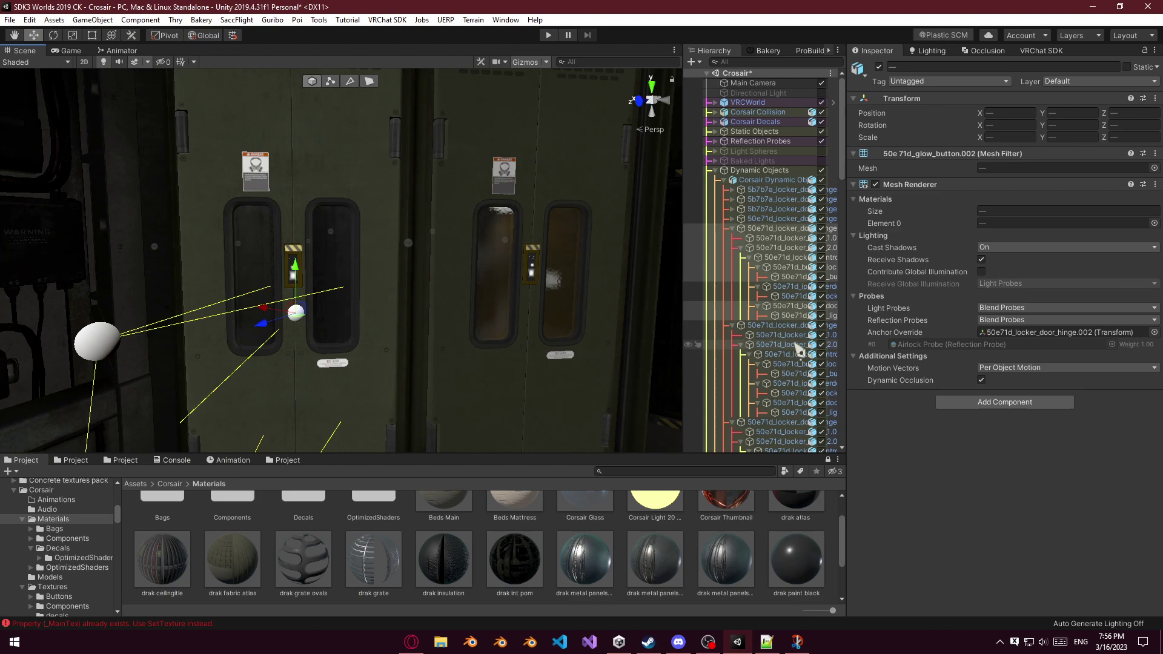
{"action": "left_click", "coordinate": [748, 238]}
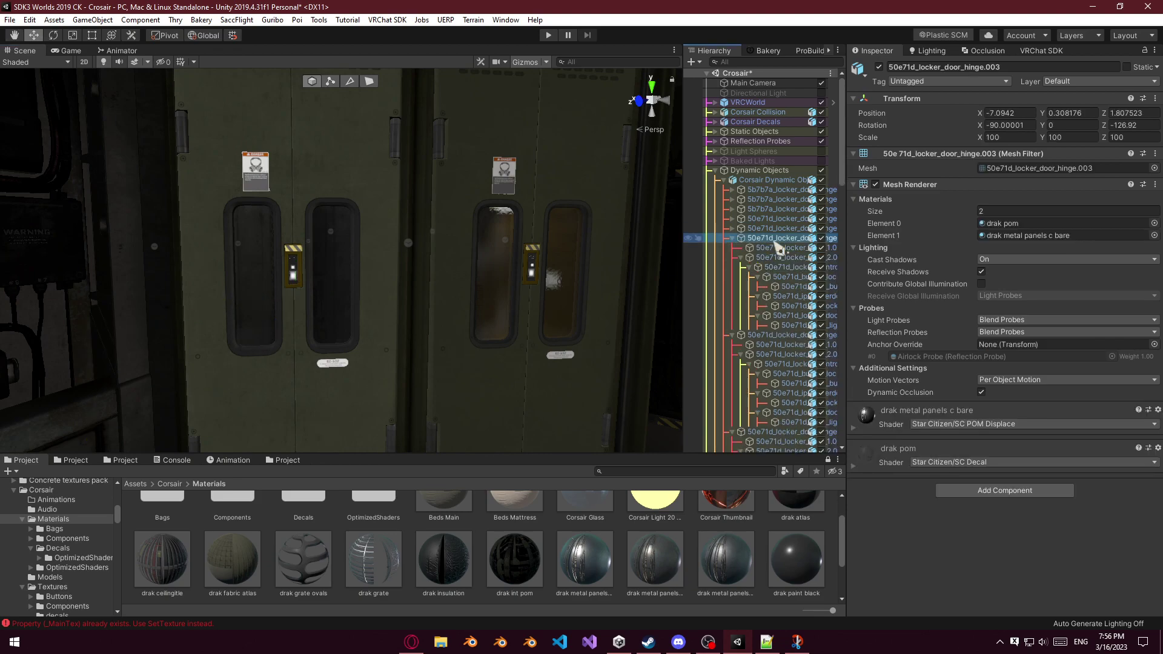
{"action": "key", "text": "f"}
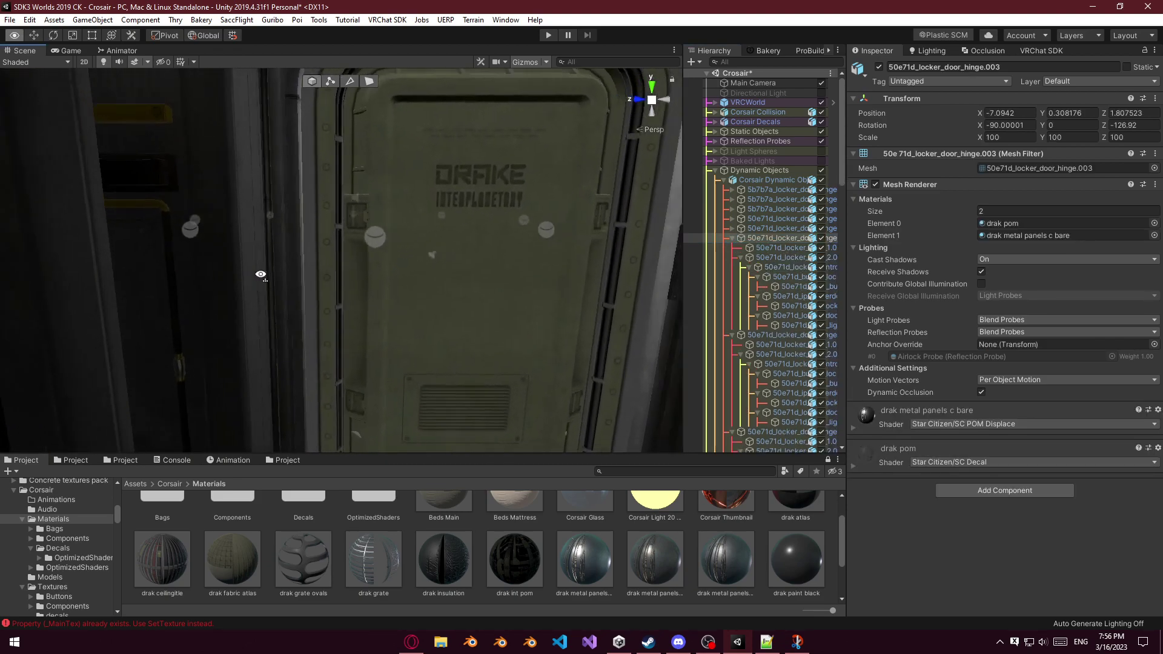
Select the 8bfbba_door_decals.002 mesh on the door with the LOCK and OPEN markings.
{"action": "right_click_drag", "start_coordinate": [362, 299], "coordinate": [447, 262]}
{"action": "key", "text": "w"}
{"action": "left_click", "coordinate": [523, 243]}
{"action": "key", "text": "w"}
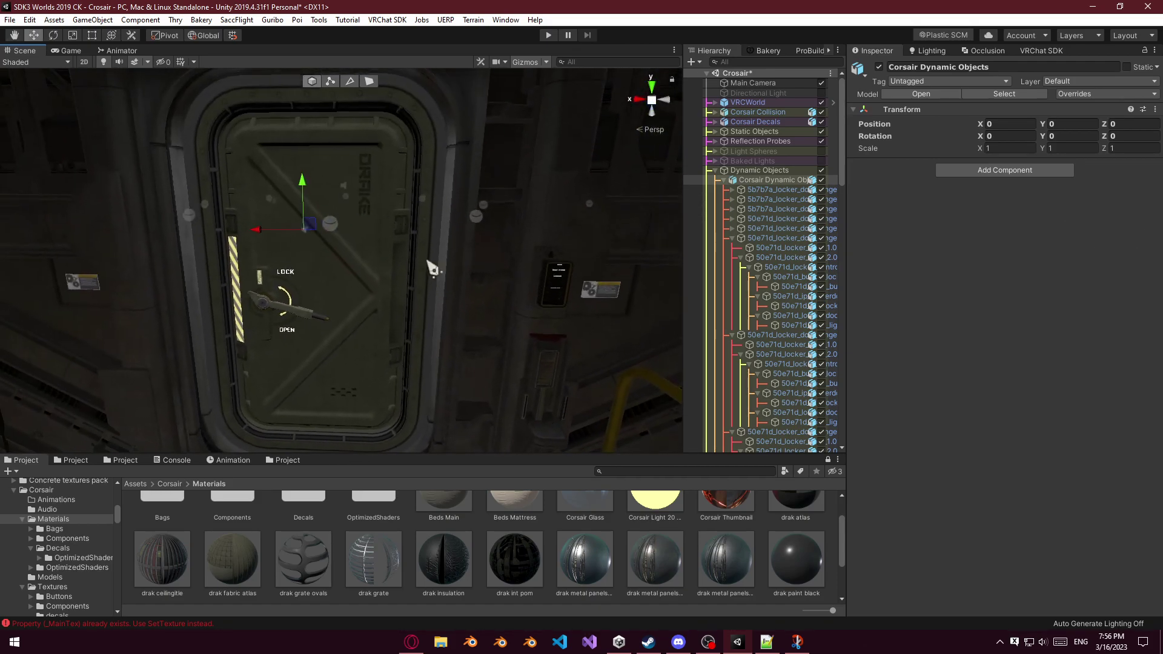
{"action": "left_click", "coordinate": [405, 266]}
{"action": "right_click_drag", "start_coordinate": [369, 256], "coordinate": [344, 261]}
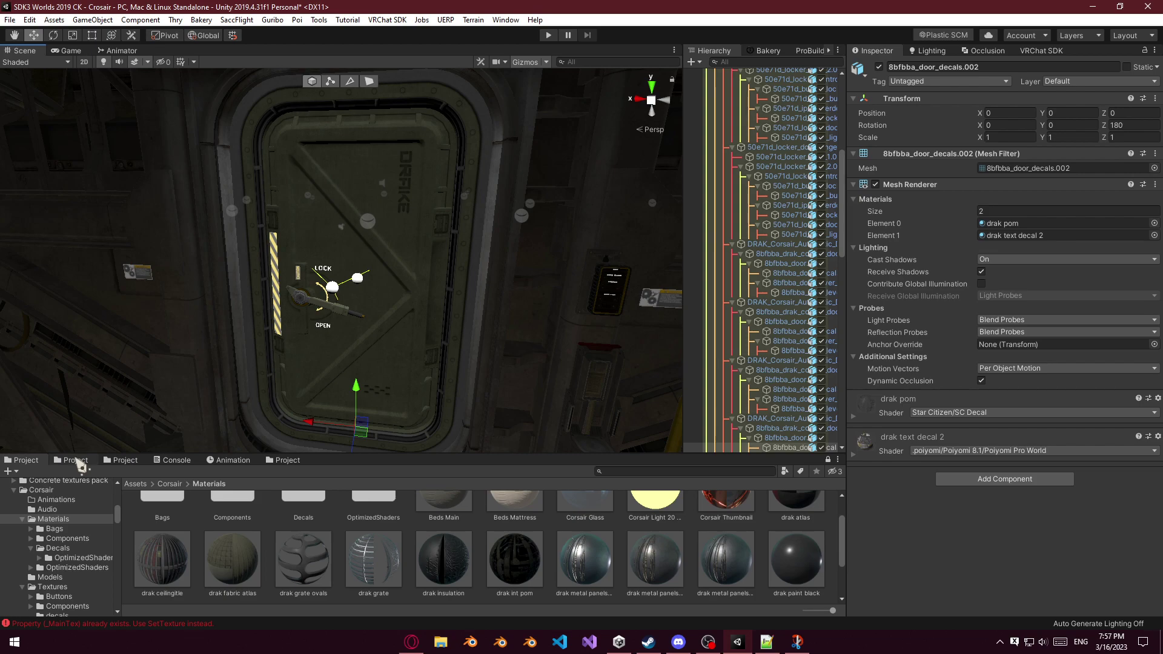
Open the Corsair Decals materials folder and display the drak text decal 2 material's properties.
{"action": "left_click", "coordinate": [76, 460]}
{"action": "left_click", "coordinate": [39, 461]}
{"action": "scroll", "coordinate": [166, 573], "scroll_direction": "down", "scroll_amount": 2}
{"action": "scroll", "coordinate": [92, 564], "scroll_direction": "up", "scroll_amount": 2}
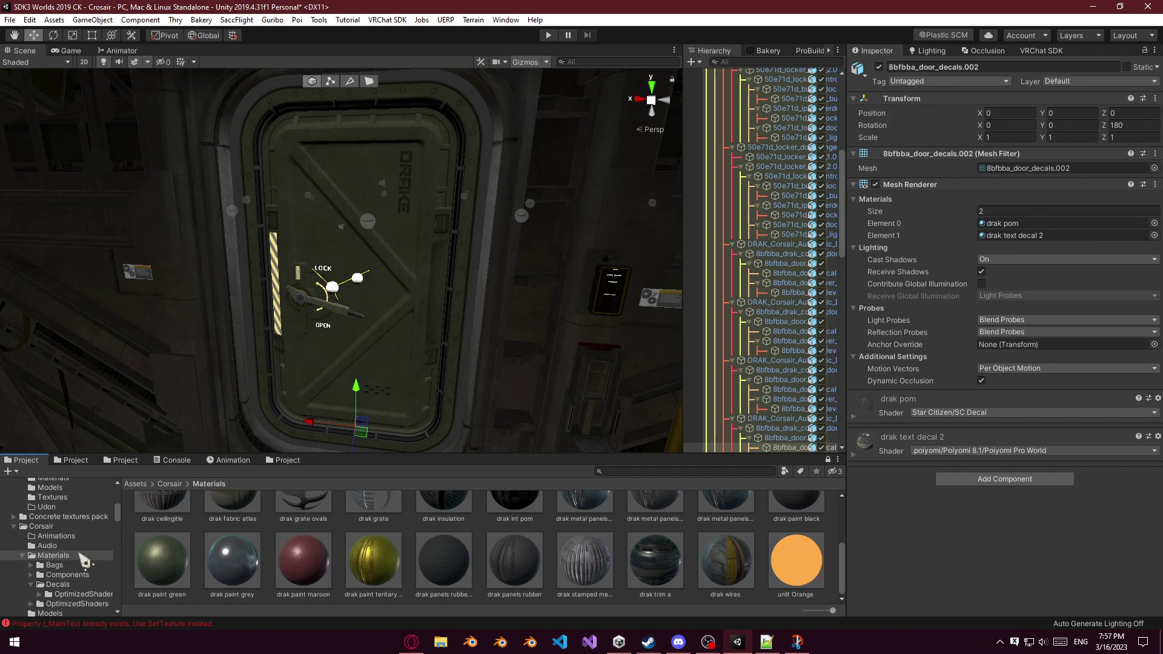
{"action": "left_click", "coordinate": [79, 587]}
{"action": "left_click", "coordinate": [357, 526]}
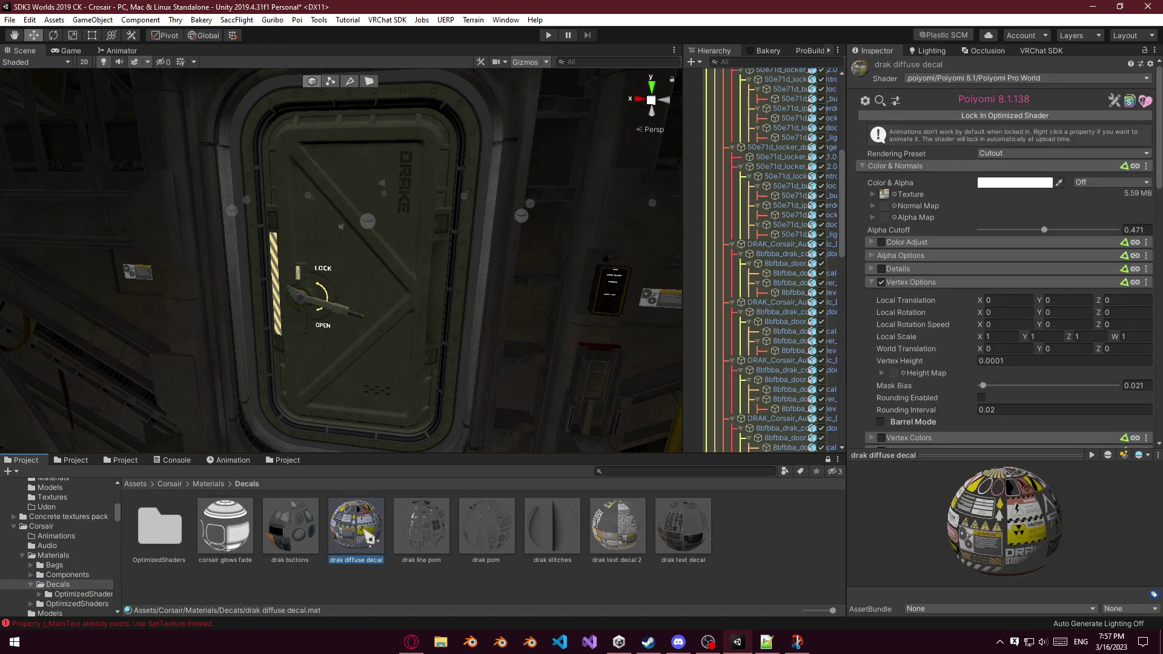
{"action": "left_click", "coordinate": [618, 527]}
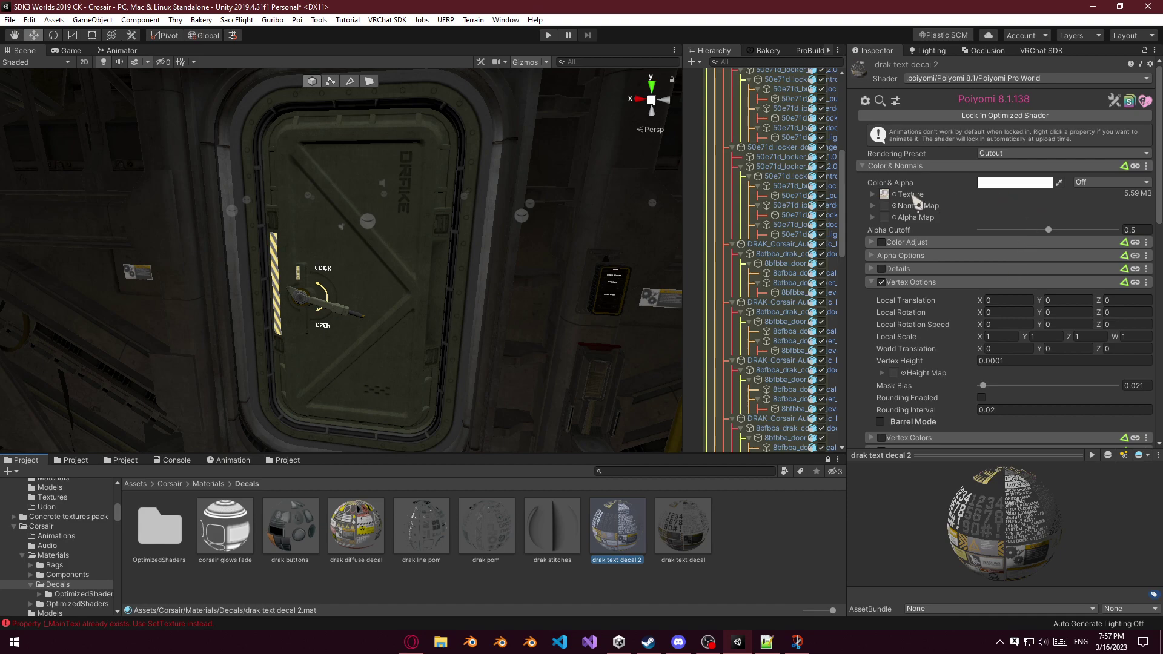
Try the Flat lighting type for the base pass shading of drak text decal 2, and restore Realistic.
{"action": "scroll", "coordinate": [931, 292], "scroll_direction": "down", "scroll_amount": 5}
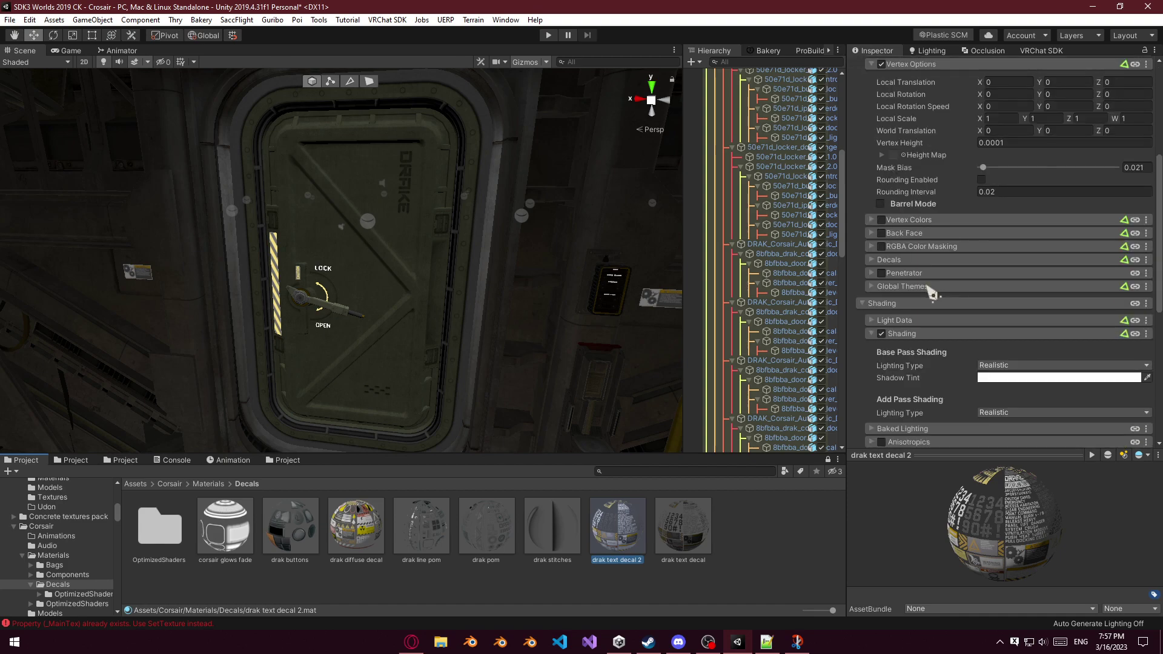
{"action": "scroll", "coordinate": [931, 292], "scroll_direction": "down", "scroll_amount": 3}
{"action": "left_click", "coordinate": [1002, 256]}
{"action": "left_click", "coordinate": [1020, 341]}
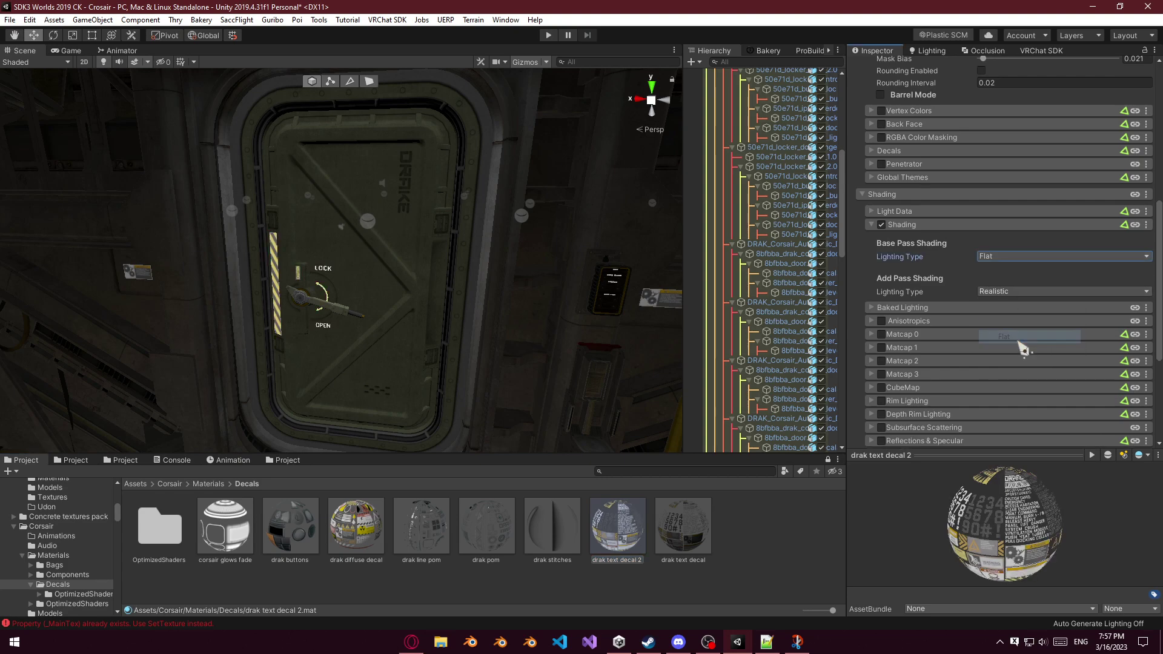
{"action": "left_click", "coordinate": [1018, 259]}
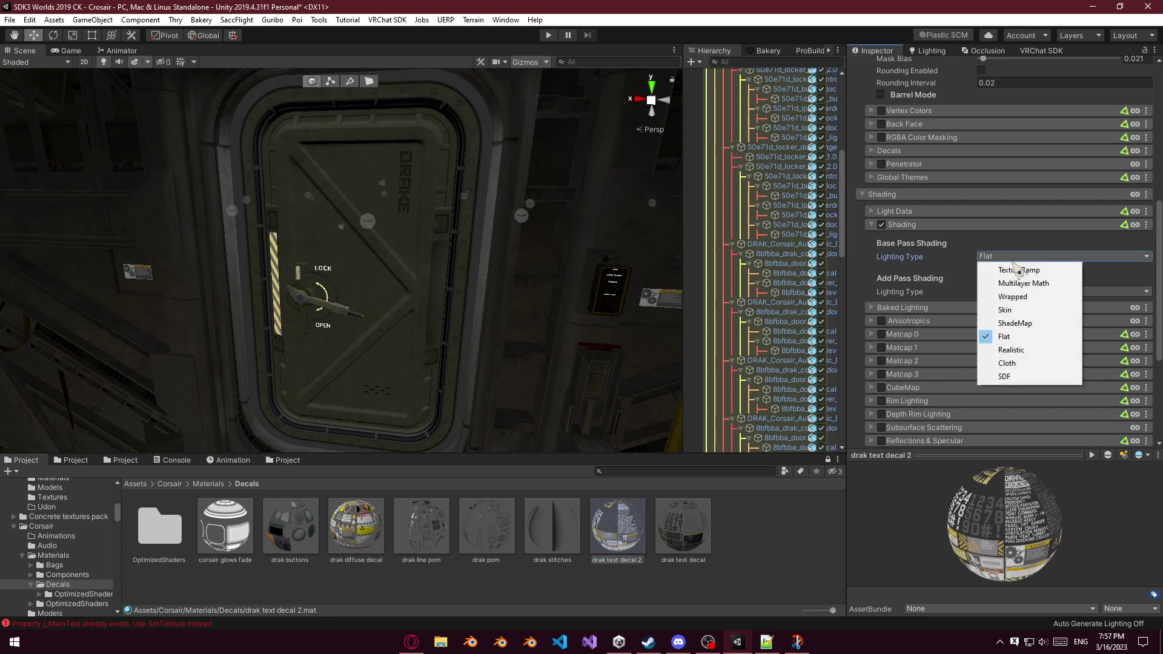
{"action": "left_click", "coordinate": [1024, 350]}
Try different shadow, brightness and grayscale values in the Light Data of drak text decal 2, and undo them.
{"action": "scroll", "coordinate": [1012, 278], "scroll_direction": "up", "scroll_amount": 6}
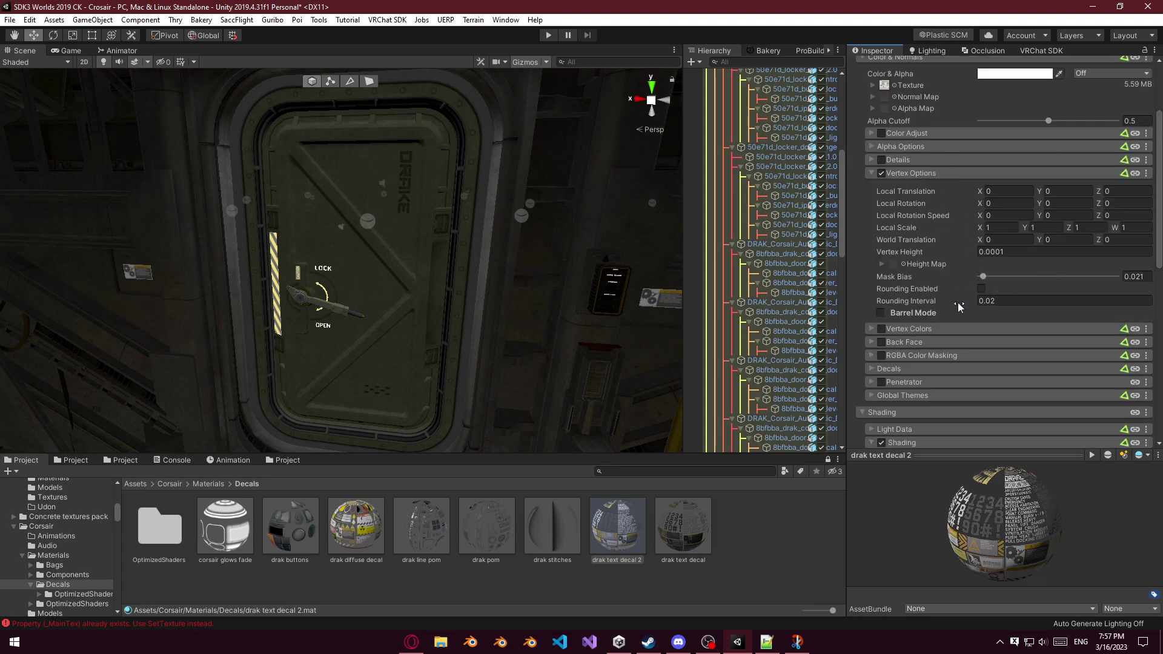
{"action": "scroll", "coordinate": [964, 299], "scroll_direction": "down", "scroll_amount": 3}
{"action": "left_click", "coordinate": [933, 321]}
{"action": "scroll", "coordinate": [996, 327], "scroll_direction": "down", "scroll_amount": 6}
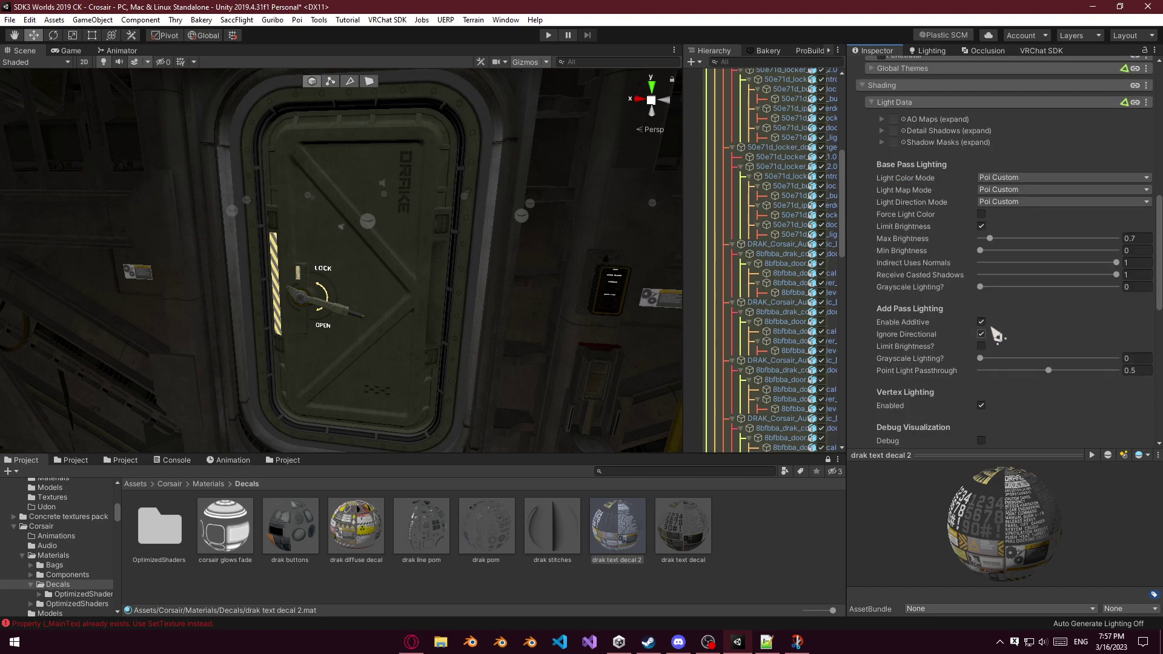
{"action": "left_click_drag", "start_coordinate": [1028, 277], "coordinate": [1147, 279]}
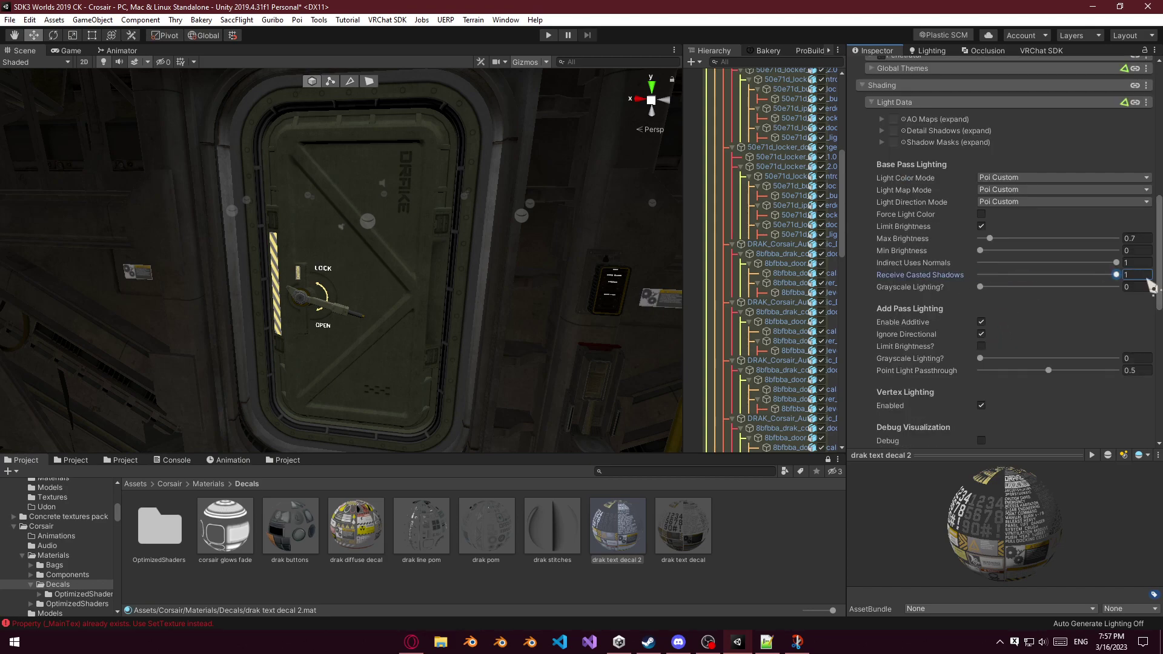
{"action": "left_click", "coordinate": [979, 250]}
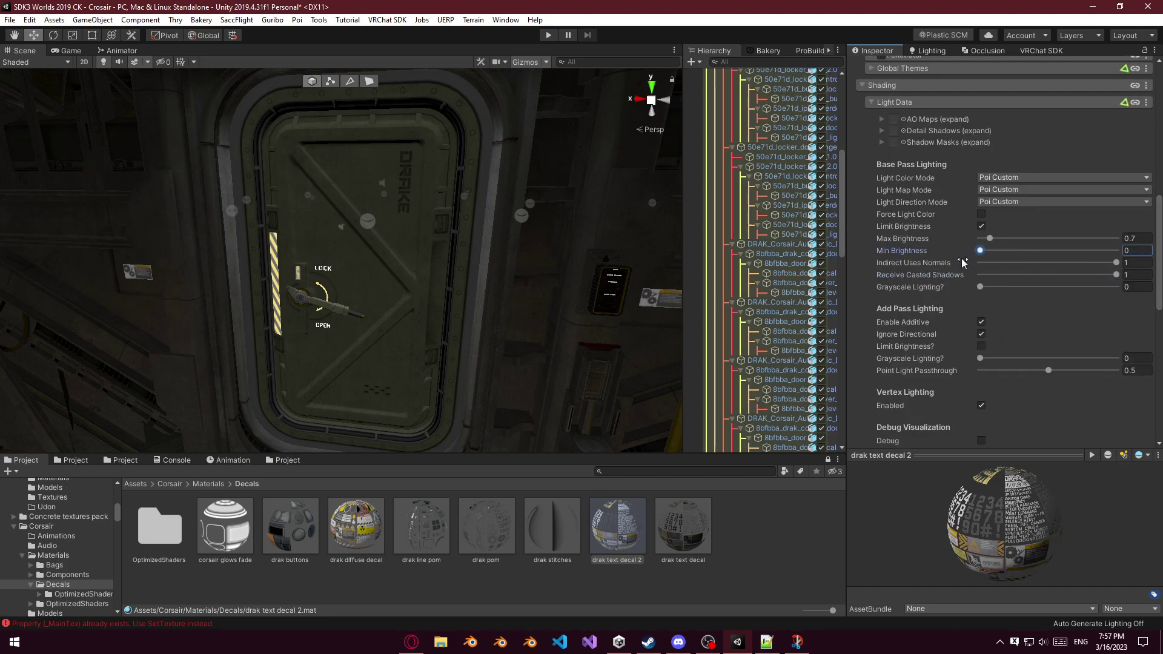
{"action": "left_click_drag", "start_coordinate": [968, 264], "coordinate": [983, 239]}
{"action": "key", "text": "ctrl+z"}
{"action": "key", "text": "ctrl+z"}
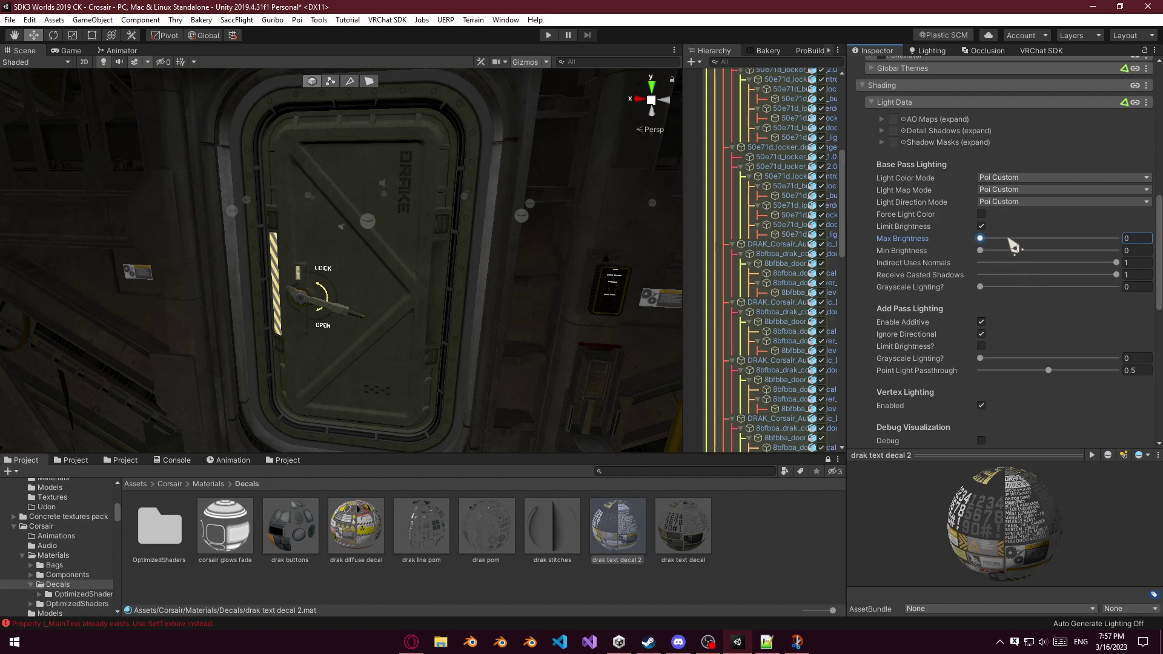
{"action": "left_click", "coordinate": [1007, 287]}
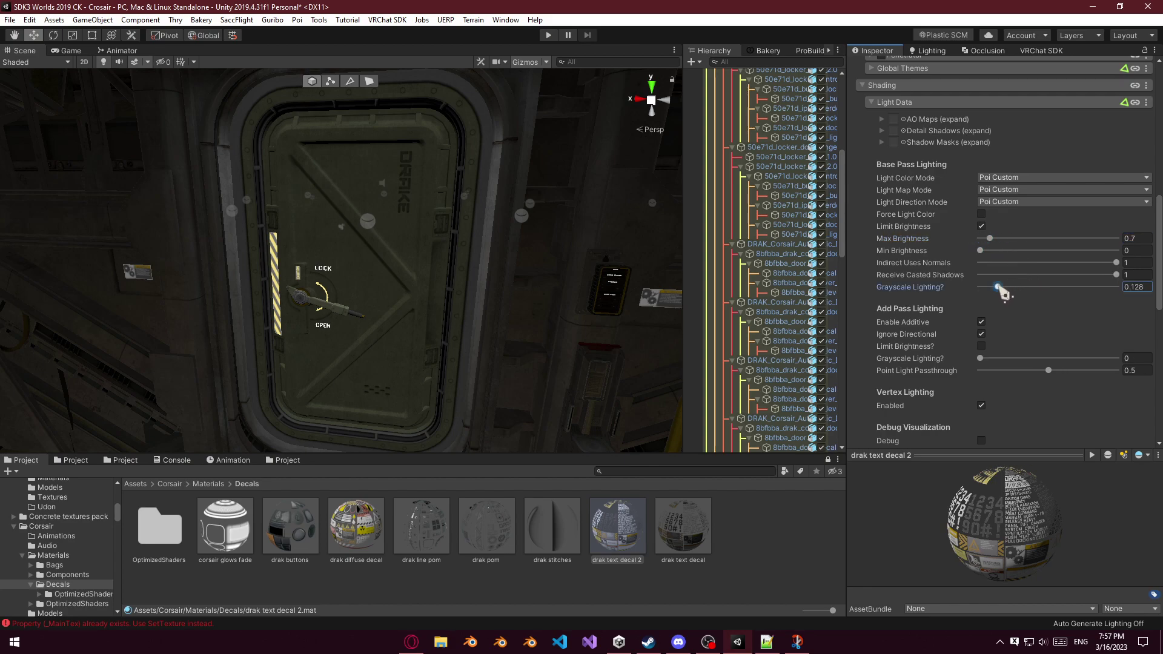
{"action": "key", "text": "ctrl+z"}
Adjust the Color & Alpha tint of drak text decal 2 and display the drak text decal material.
{"action": "scroll", "coordinate": [981, 358], "scroll_direction": "down", "scroll_amount": 3}
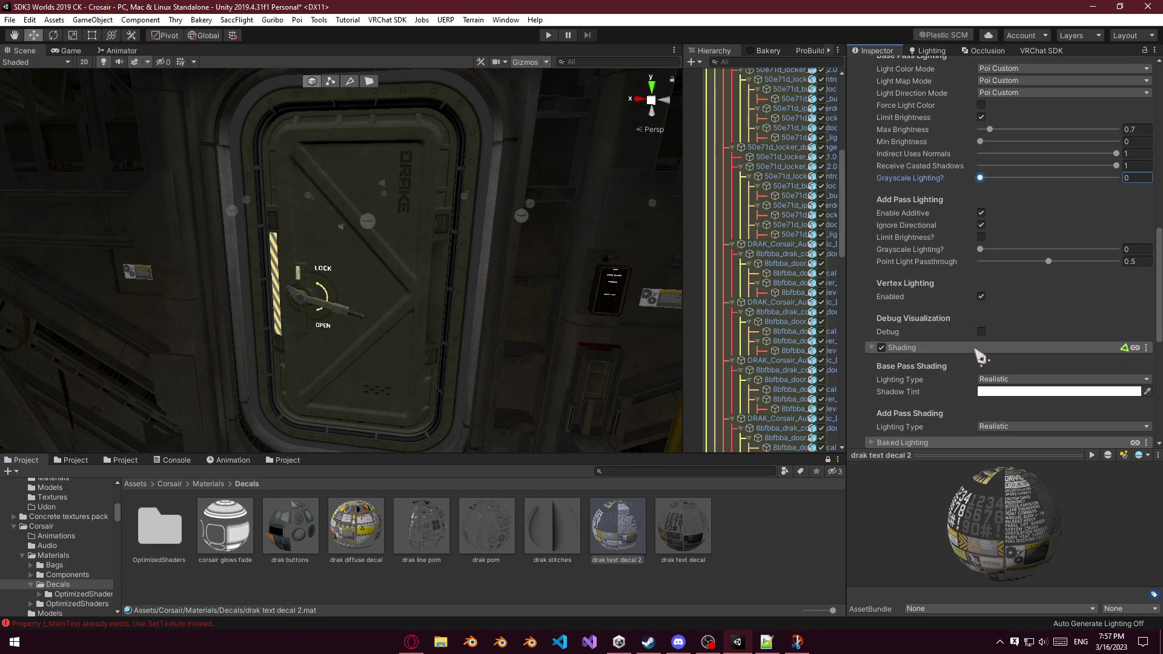
{"action": "scroll", "coordinate": [973, 351], "scroll_direction": "down", "scroll_amount": 3}
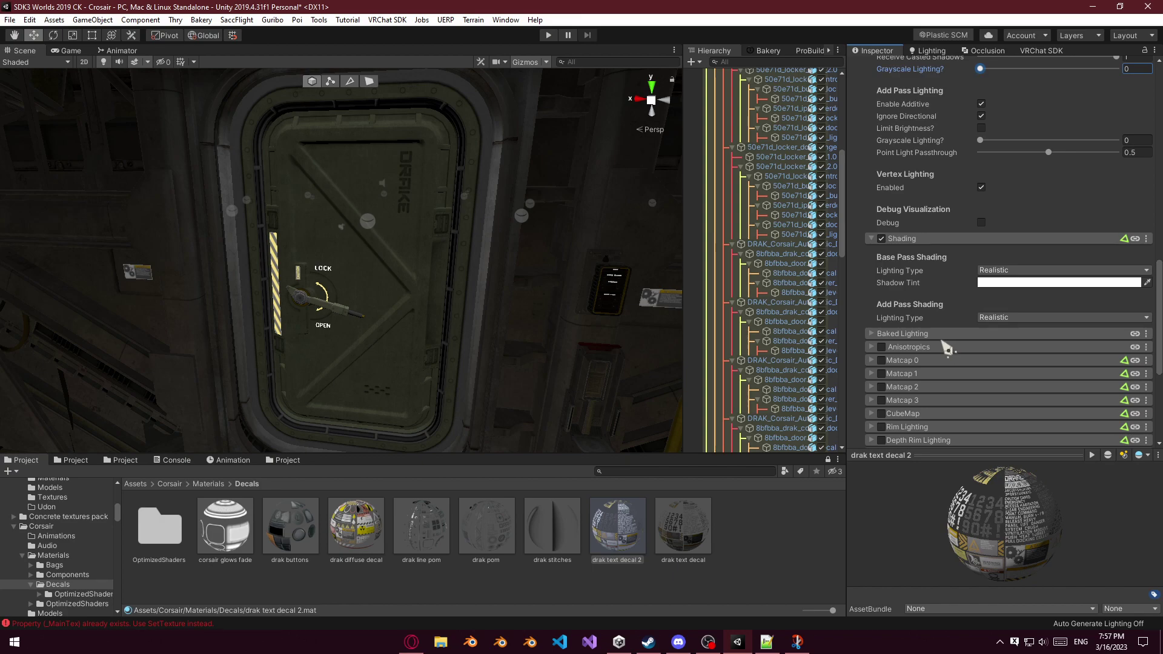
{"action": "scroll", "coordinate": [948, 348], "scroll_direction": "up", "scroll_amount": 20}
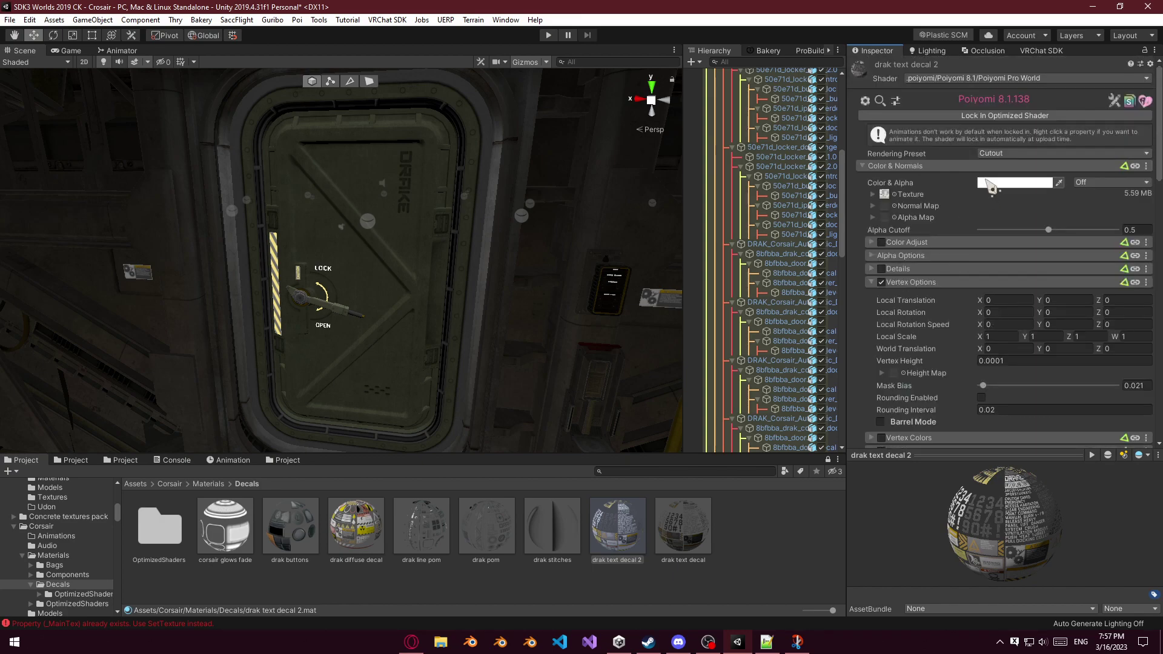
{"action": "left_click", "coordinate": [992, 186]}
{"action": "left_click", "coordinate": [653, 193]}
{"action": "left_click", "coordinate": [630, 192]}
{"action": "mouse_move", "coordinate": [630, 192]}
{"action": "left_mouse_down"}
{"action": "mouse_move", "coordinate": [624, 178]}
{"action": "mouse_move", "coordinate": [620, 190]}
{"action": "left_mouse_up"}
{"action": "left_click", "coordinate": [706, 520]}
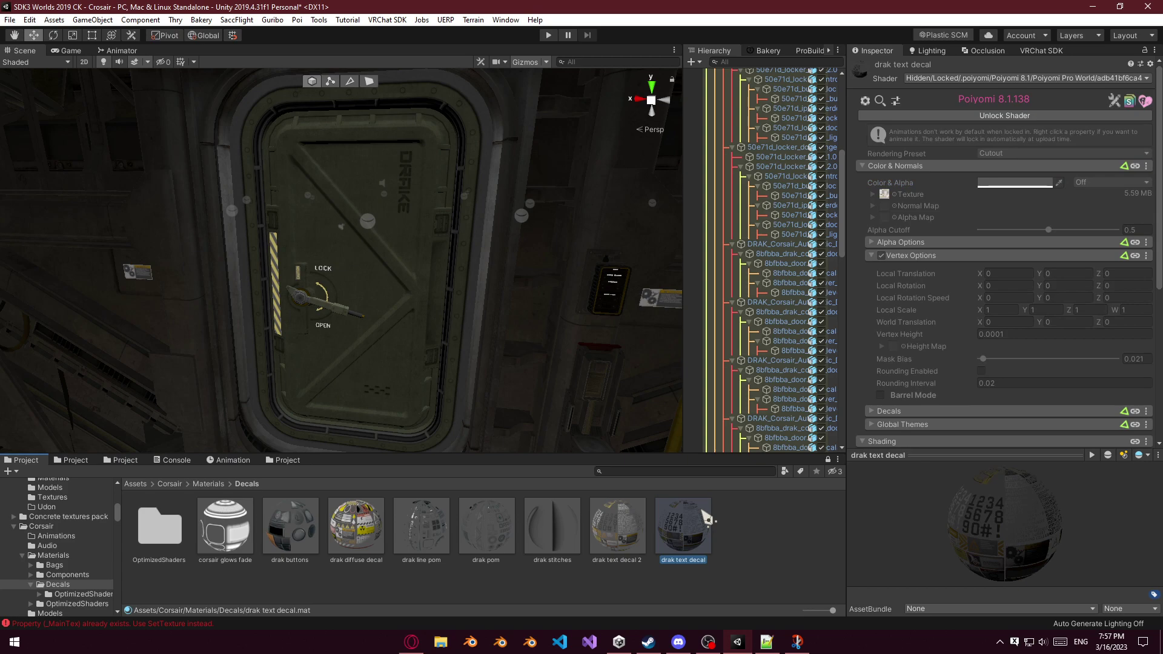
Examine the lockers and the surrounding airlock area in the Scene view.
{"action": "mouse_move", "coordinate": [456, 264]}
{"action": "right_mouse_down"}
{"action": "mouse_move", "coordinate": [441, 283]}
{"action": "mouse_move", "coordinate": [463, 278]}
{"action": "mouse_move", "coordinate": [463, 254]}
{"action": "right_mouse_up"}
{"action": "key", "text": "w"}
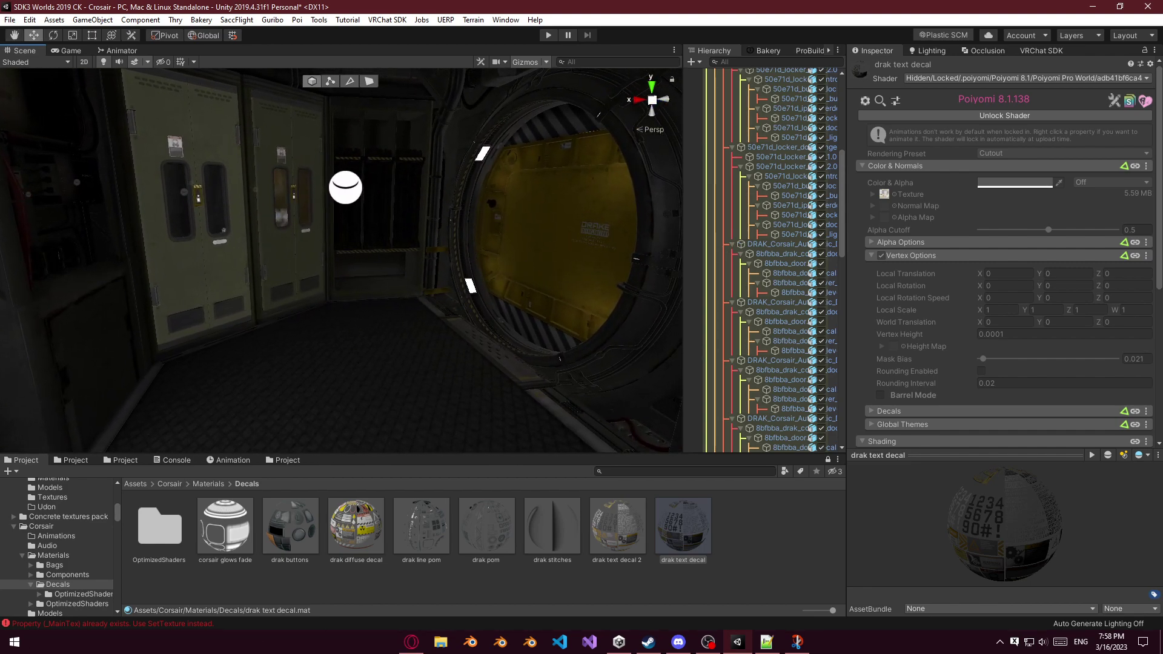
{"action": "right_click_drag", "start_coordinate": [549, 278], "coordinate": [723, 233]}
{"action": "key", "text": "w"}
{"action": "key", "text": "s"}
{"action": "mouse_move", "coordinate": [716, 229]}
{"action": "right_mouse_down"}
{"action": "mouse_move", "coordinate": [691, 252]}
{"action": "mouse_move", "coordinate": [513, 264]}
{"action": "right_mouse_up"}
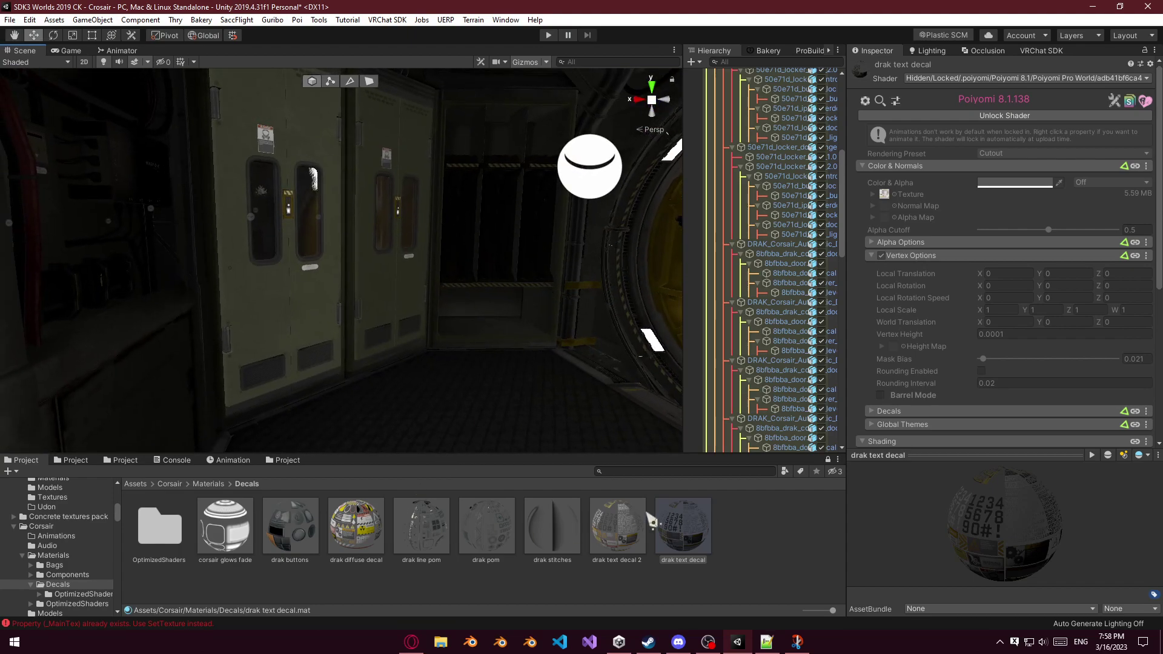
{"action": "left_click", "coordinate": [116, 464]}
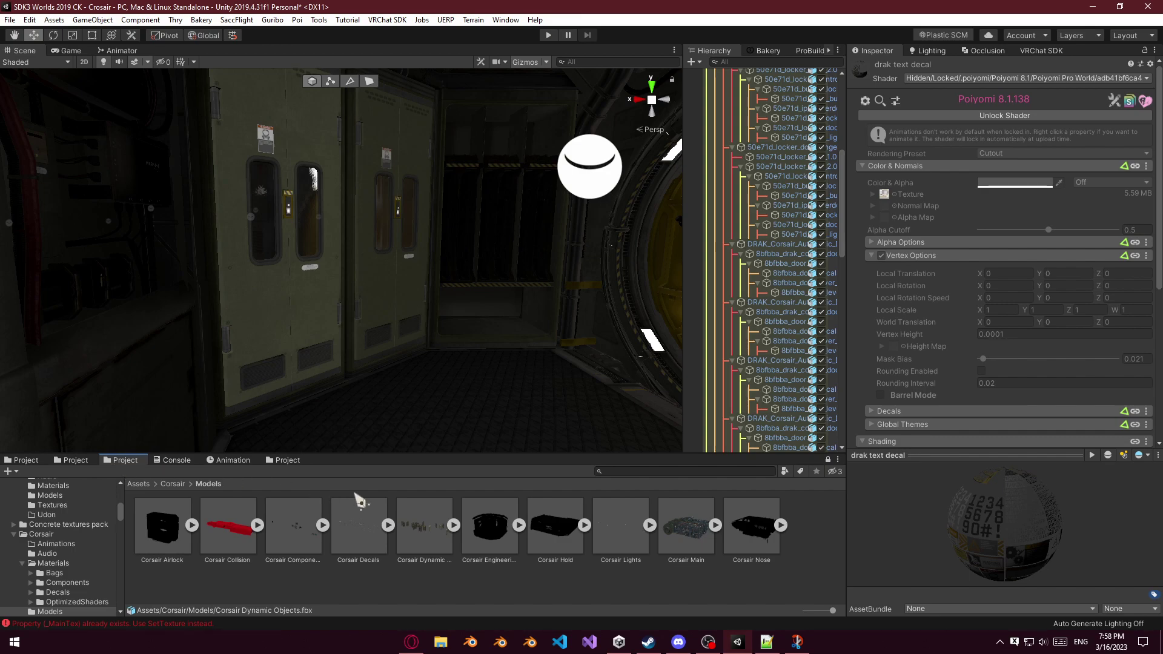
{"action": "left_click", "coordinate": [33, 462]}
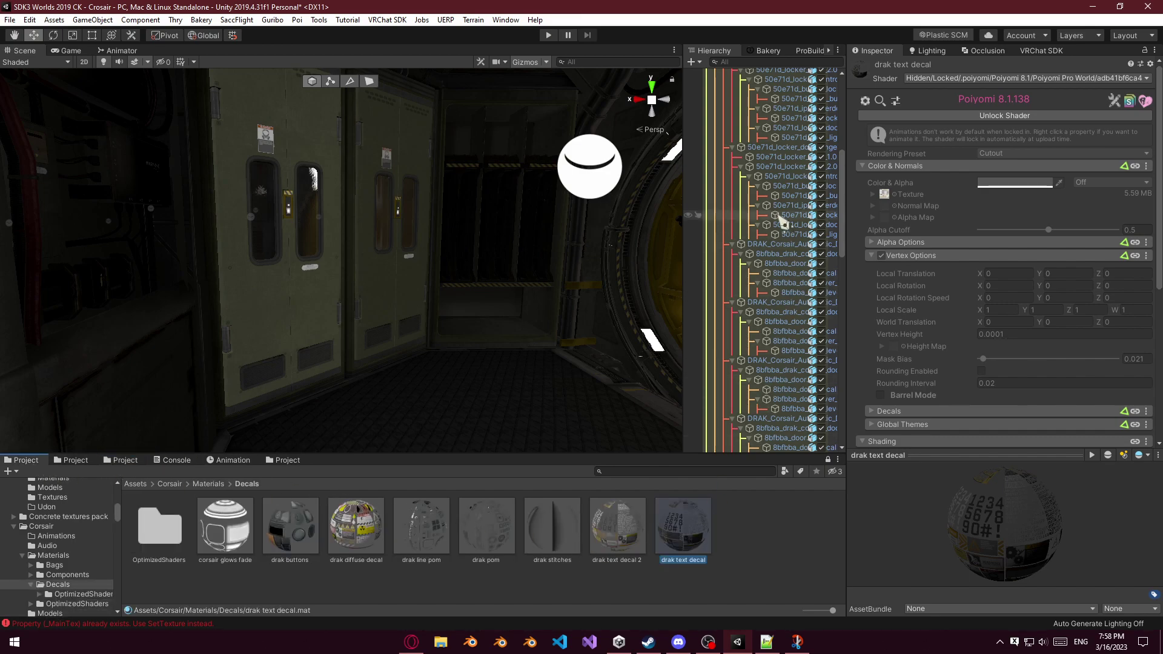
Set the Anchor Override of the third 50e71d locker's hinge, door, button and glow light meshes to 50e71d_locker_door_hinge.003.
{"action": "scroll", "coordinate": [788, 218], "scroll_direction": "up", "scroll_amount": 6}
{"action": "scroll", "coordinate": [791, 215], "scroll_direction": "up", "scroll_amount": 3}
{"action": "left_click", "coordinate": [776, 239]}
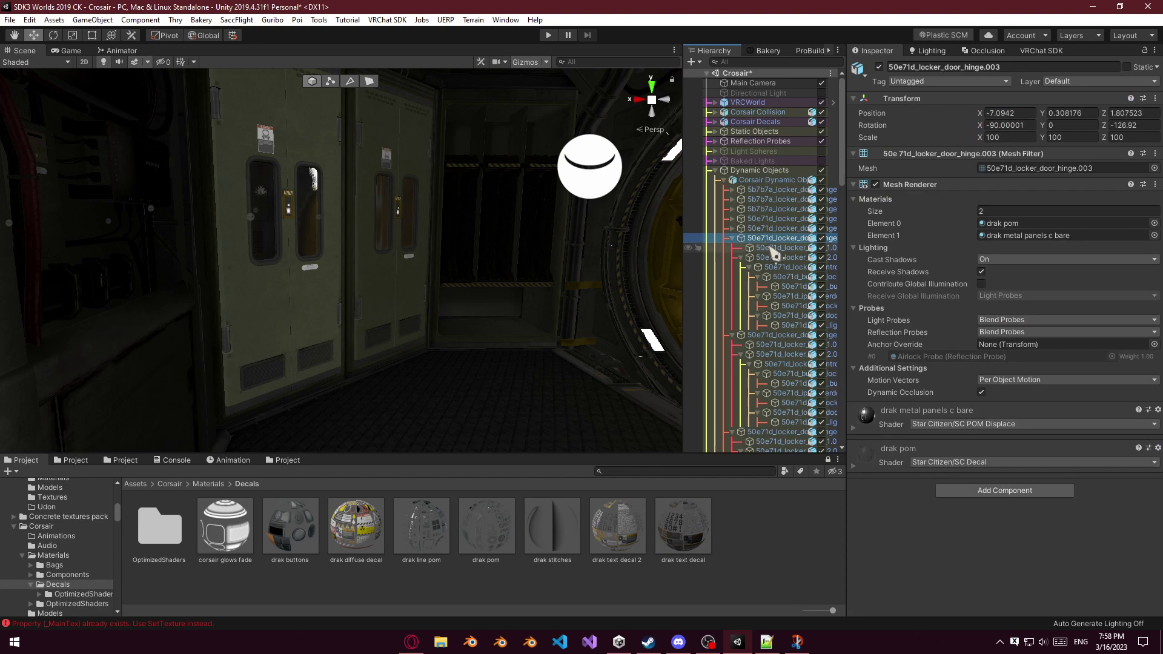
{"action": "left_click", "coordinate": [784, 286], "text": "shift"}
{"action": "left_click", "coordinate": [784, 316], "text": "ctrl"}
{"action": "left_click", "coordinate": [783, 325], "text": "ctrl"}
{"action": "left_click_drag", "start_coordinate": [813, 278], "coordinate": [994, 332]}
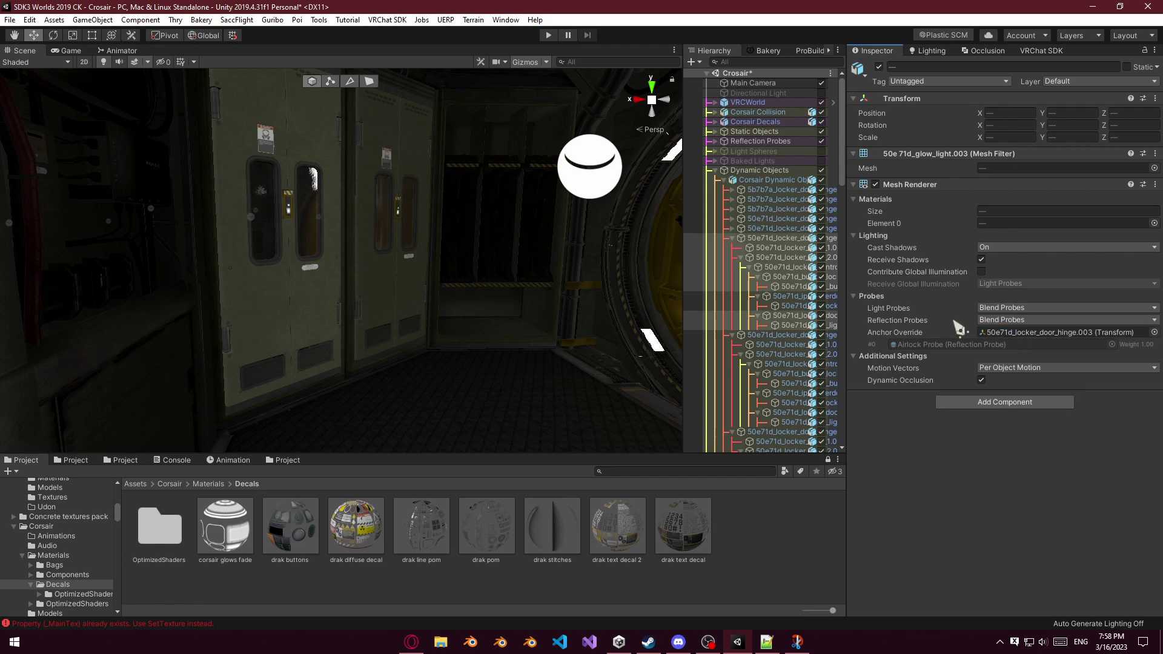
Collapse the third 50e71d locker and set the Anchor Override of the fourth one's meshes to 50e71d_locker_door_hinge.004.
{"action": "left_click", "coordinate": [773, 241]}
{"action": "left_click", "coordinate": [732, 239]}
{"action": "key", "text": "f"}
{"action": "right_click_drag", "start_coordinate": [465, 258], "coordinate": [772, 246]}
{"action": "key", "text": "a"}
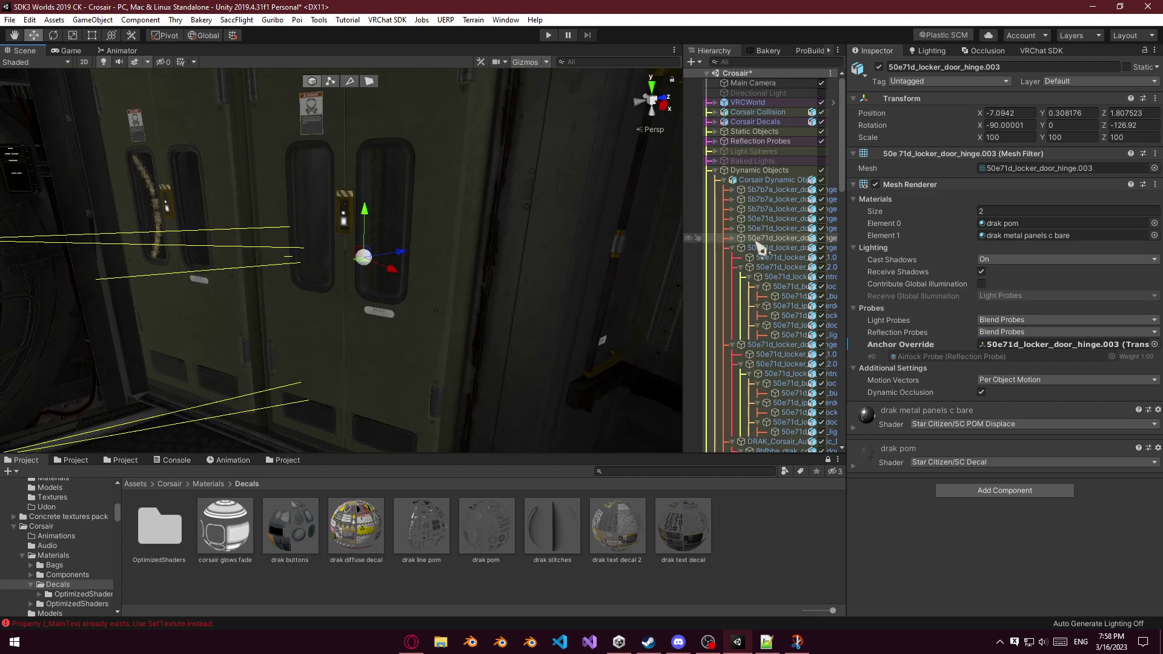
{"action": "double_click", "coordinate": [749, 248]}
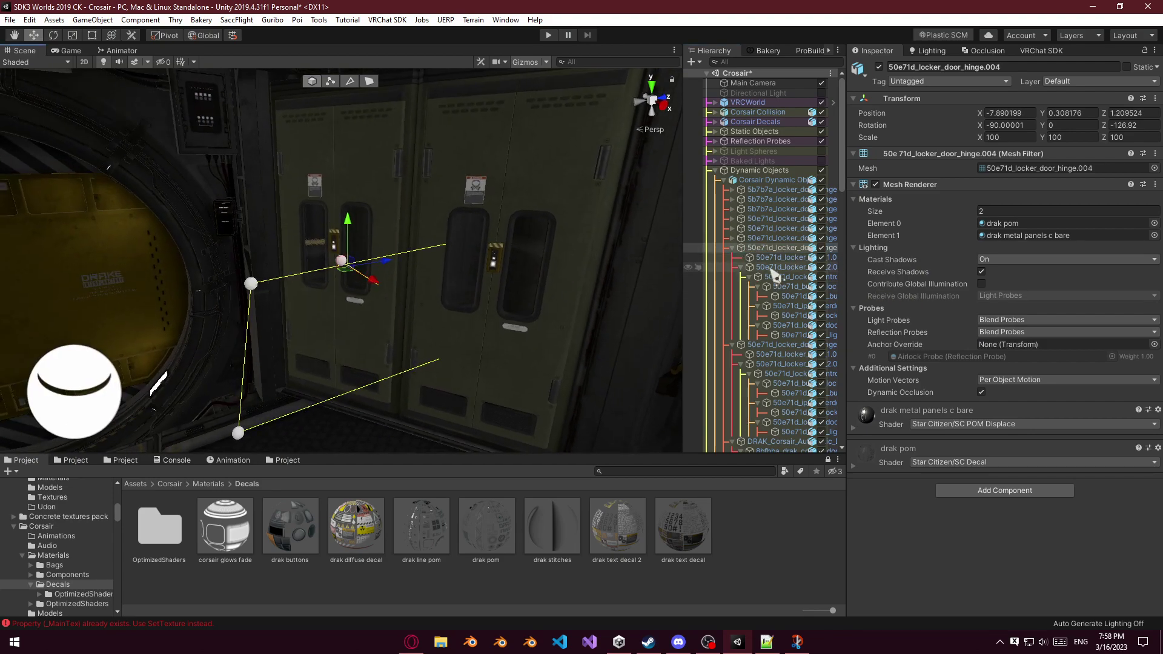
{"action": "left_click", "coordinate": [784, 296], "text": "shift"}
{"action": "left_click", "coordinate": [788, 326], "text": "ctrl"}
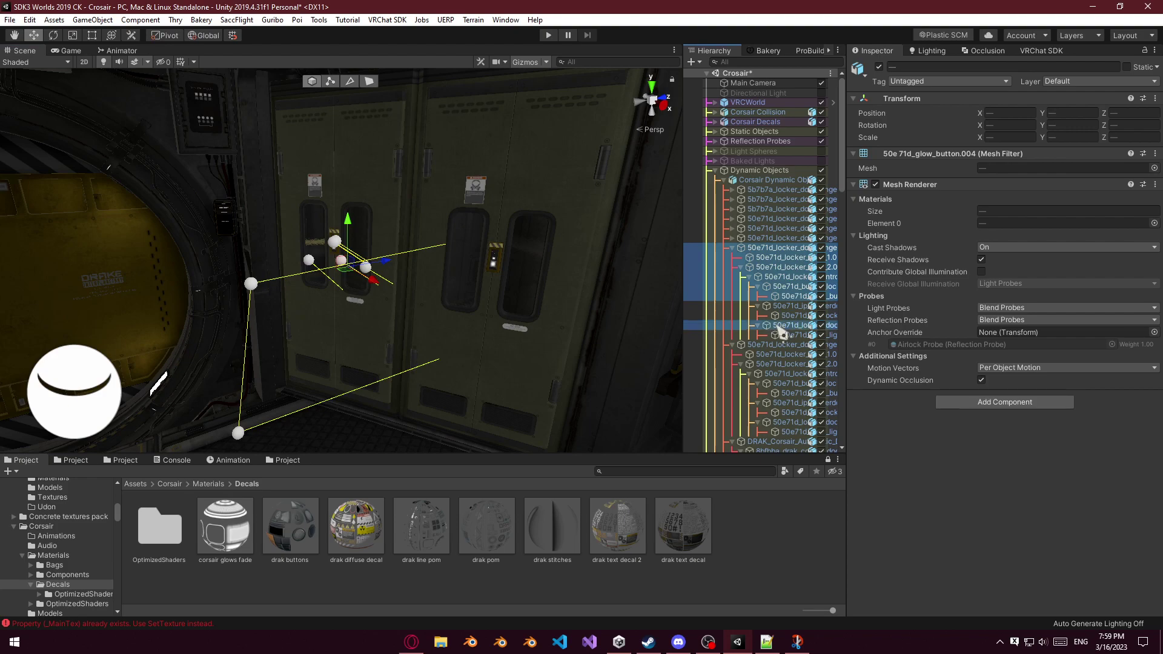
{"action": "left_click_drag", "start_coordinate": [761, 247], "coordinate": [1042, 332]}
Try rotating 50e71d_locker_door_1.004 open by about 90° around Z to check the door, and undo the rotation.
{"action": "left_click", "coordinate": [776, 258]}
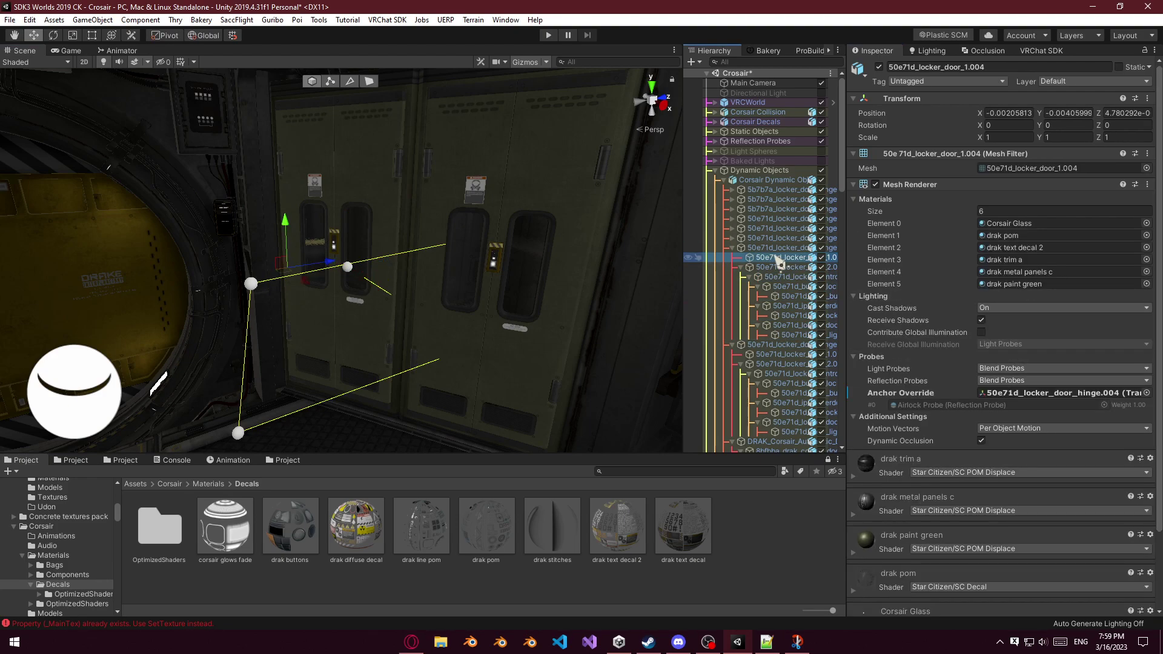
{"action": "key", "text": "e"}
{"action": "left_click_drag", "start_coordinate": [320, 281], "coordinate": [238, 299]}
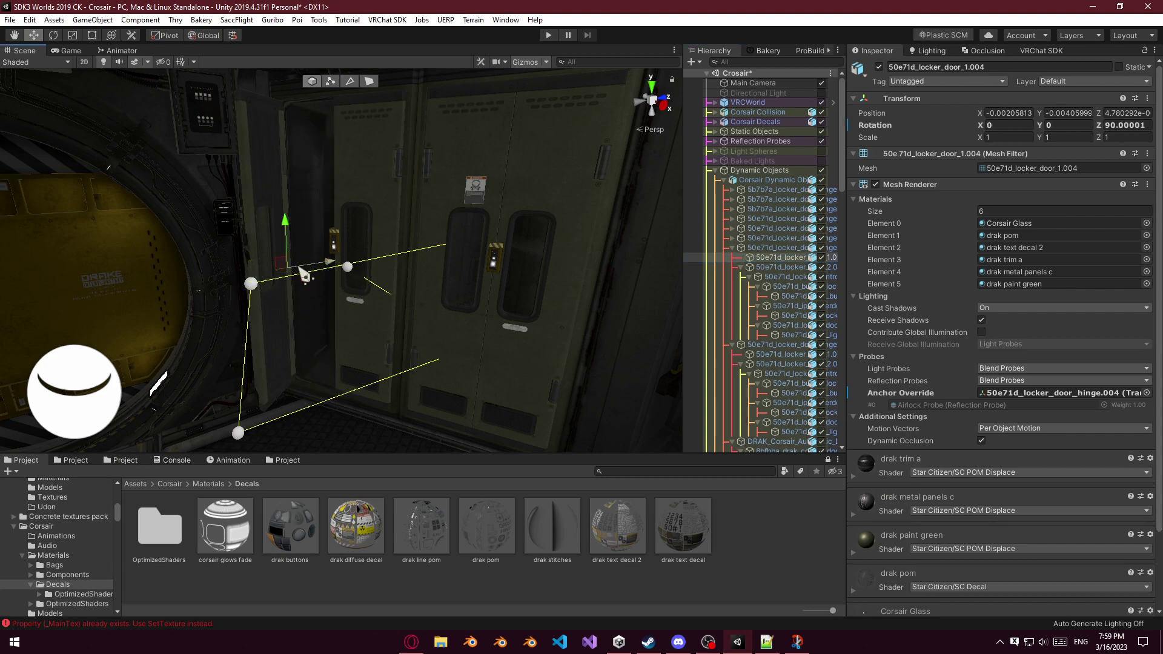
{"action": "left_click_drag", "start_coordinate": [289, 280], "coordinate": [383, 327]}
{"action": "mouse_move", "coordinate": [383, 327]}
{"action": "right_mouse_down"}
{"action": "mouse_move", "coordinate": [349, 315]}
{"action": "mouse_move", "coordinate": [373, 295]}
{"action": "mouse_move", "coordinate": [341, 331]}
{"action": "mouse_move", "coordinate": [385, 264]}
{"action": "mouse_move", "coordinate": [488, 292]}
{"action": "mouse_move", "coordinate": [574, 281]}
{"action": "mouse_move", "coordinate": [540, 260]}
{"action": "mouse_move", "coordinate": [489, 263]}
{"action": "mouse_move", "coordinate": [498, 270]}
{"action": "mouse_move", "coordinate": [483, 260]}
{"action": "mouse_move", "coordinate": [489, 267]}
{"action": "right_mouse_up"}
{"action": "key", "text": "ctrl+z"}
{"action": "key", "text": "ctrl+z"}
Open the Corsair Glass material from the Materials folder and set its Metallic value to 0.
{"action": "left_click", "coordinate": [73, 461]}
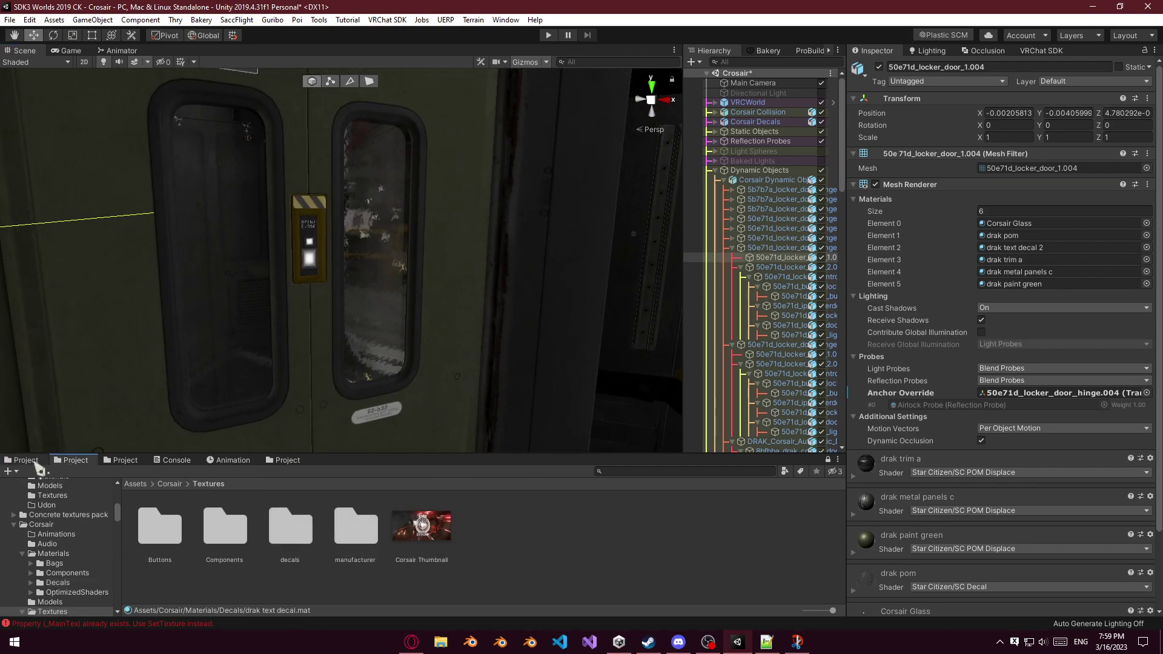
{"action": "left_click", "coordinate": [53, 555]}
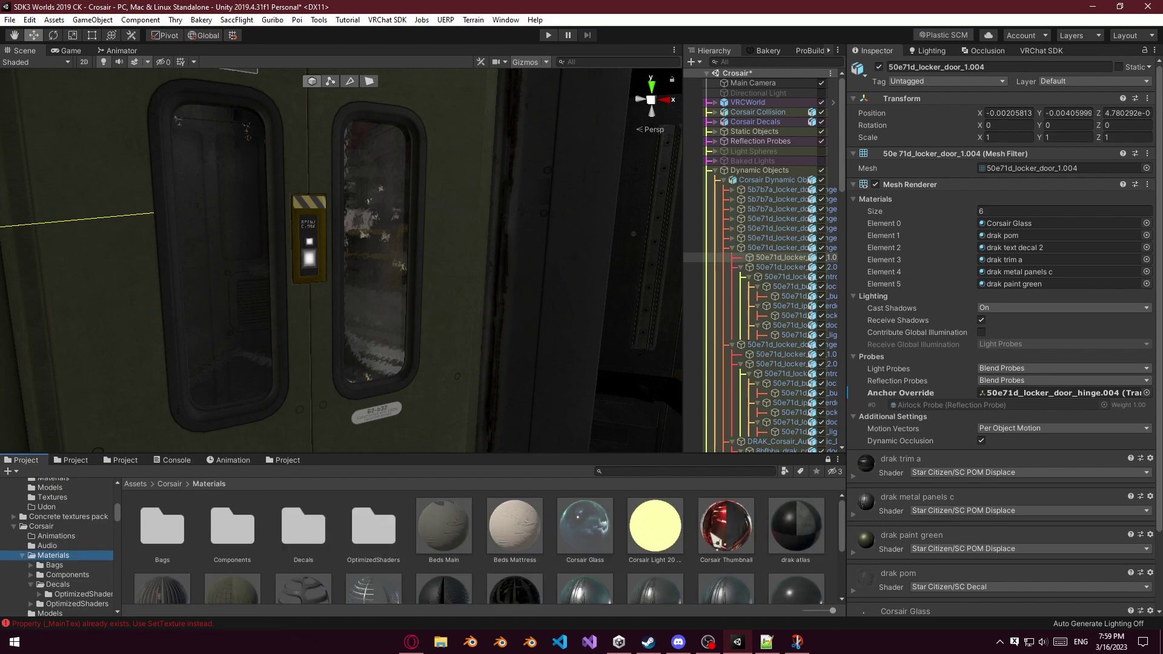
{"action": "left_click", "coordinate": [599, 536]}
{"action": "left_click_drag", "start_coordinate": [991, 341], "coordinate": [980, 341]}
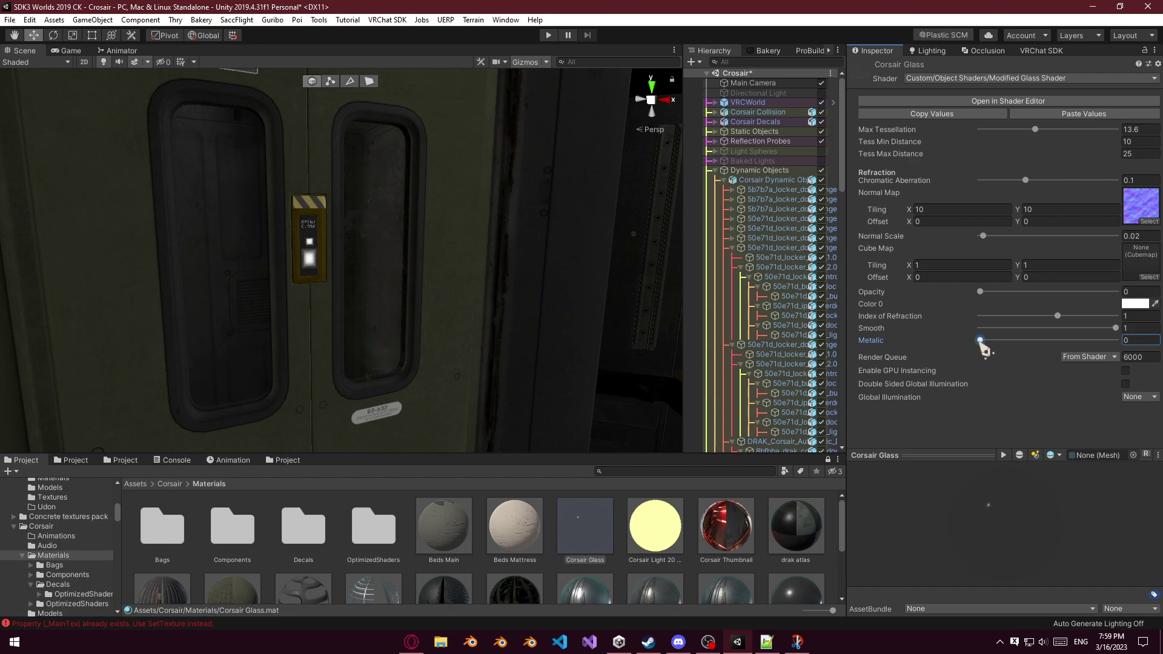
Undo the last Metallic change and rename the Corsair Glass material to Corsair Int Glass.
{"action": "right_click_drag", "start_coordinate": [473, 390], "coordinate": [612, 391]}
{"action": "key", "text": "ctrl+z"}
{"action": "left_click", "coordinate": [599, 536]}
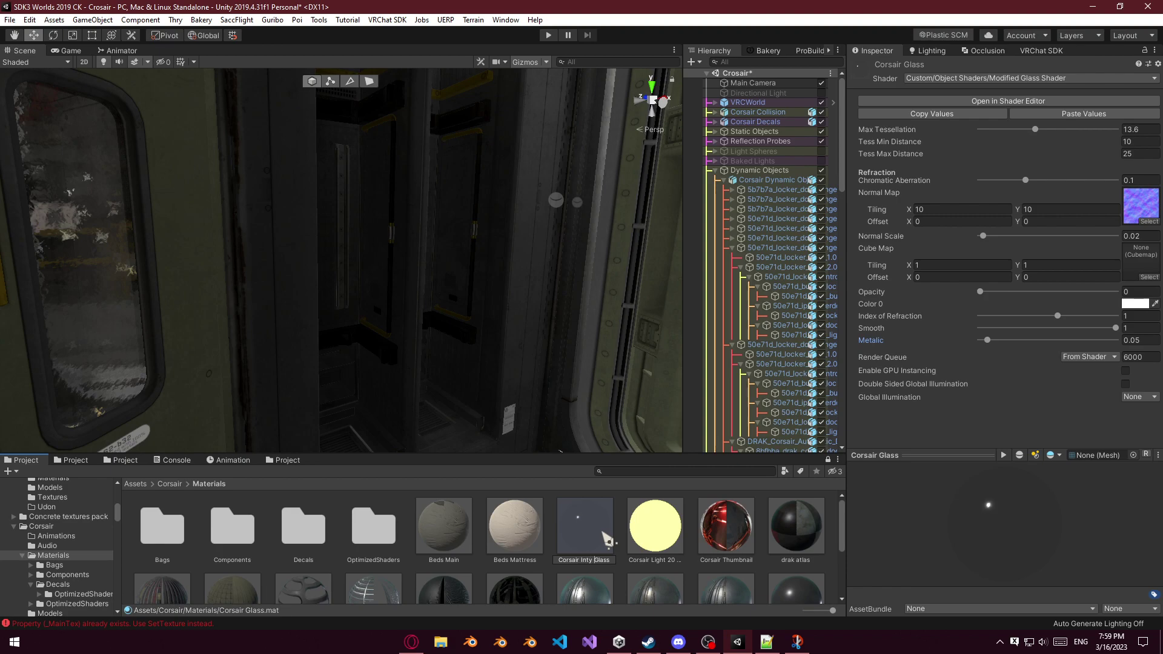
{"action": "key", "text": "Return"}
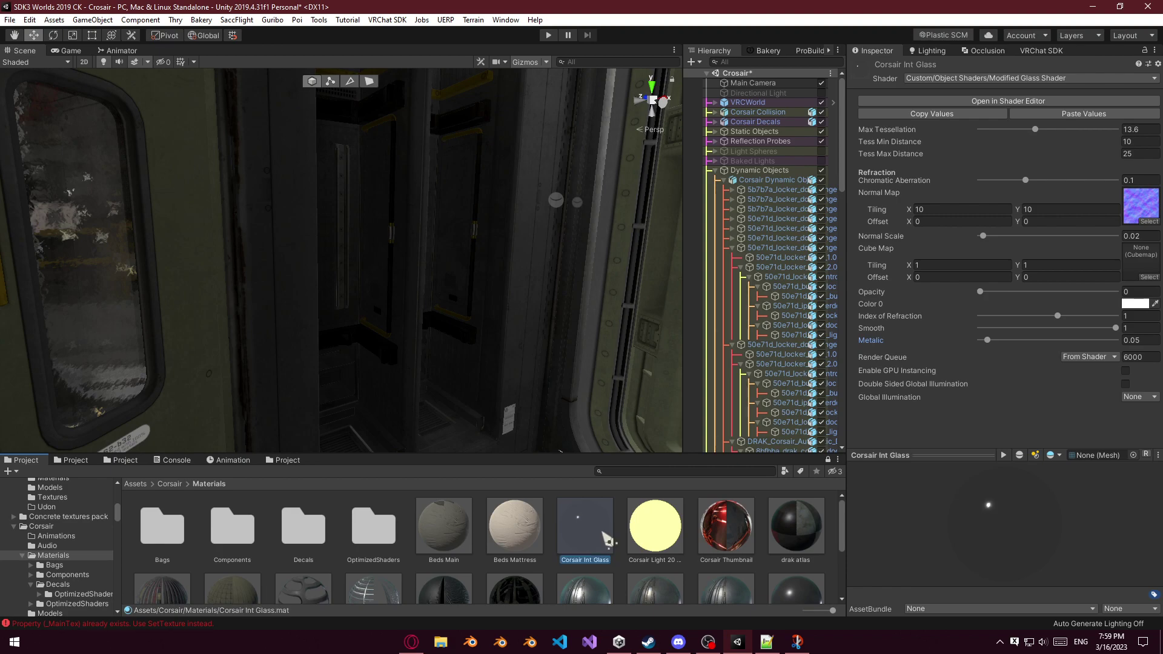
Duplicate the Corsair Int Glass material and name the copy Corsair Ext Glass.
{"action": "key", "text": "ctrl+d"}
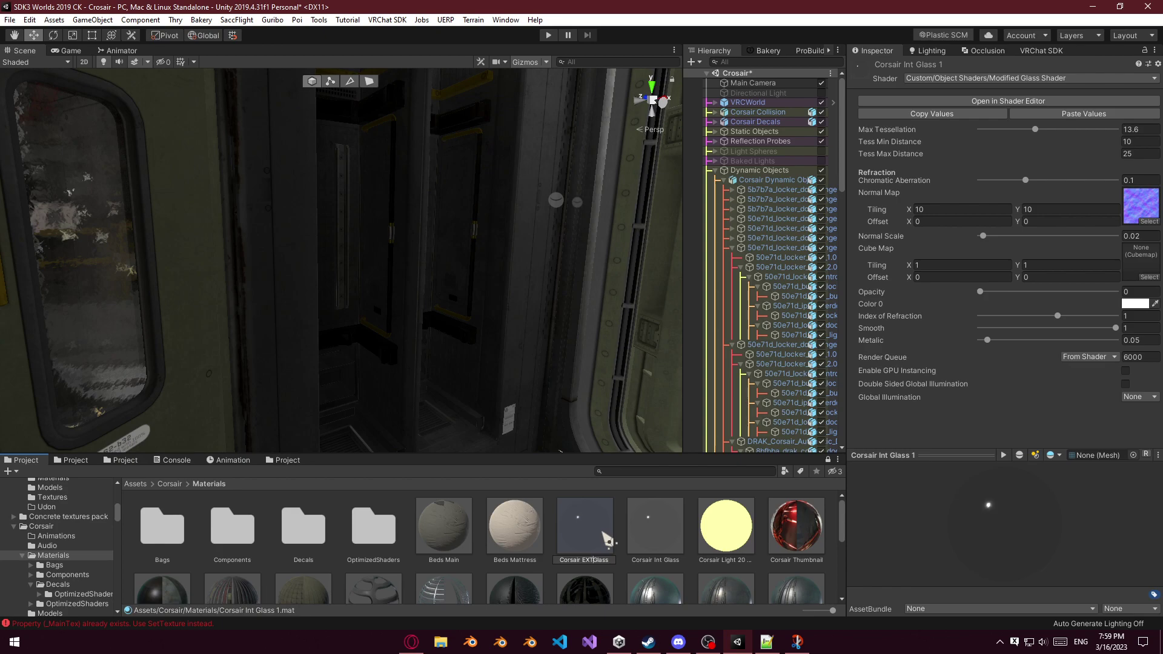
{"action": "key", "text": "Return"}
{"action": "key", "text": "Return"}
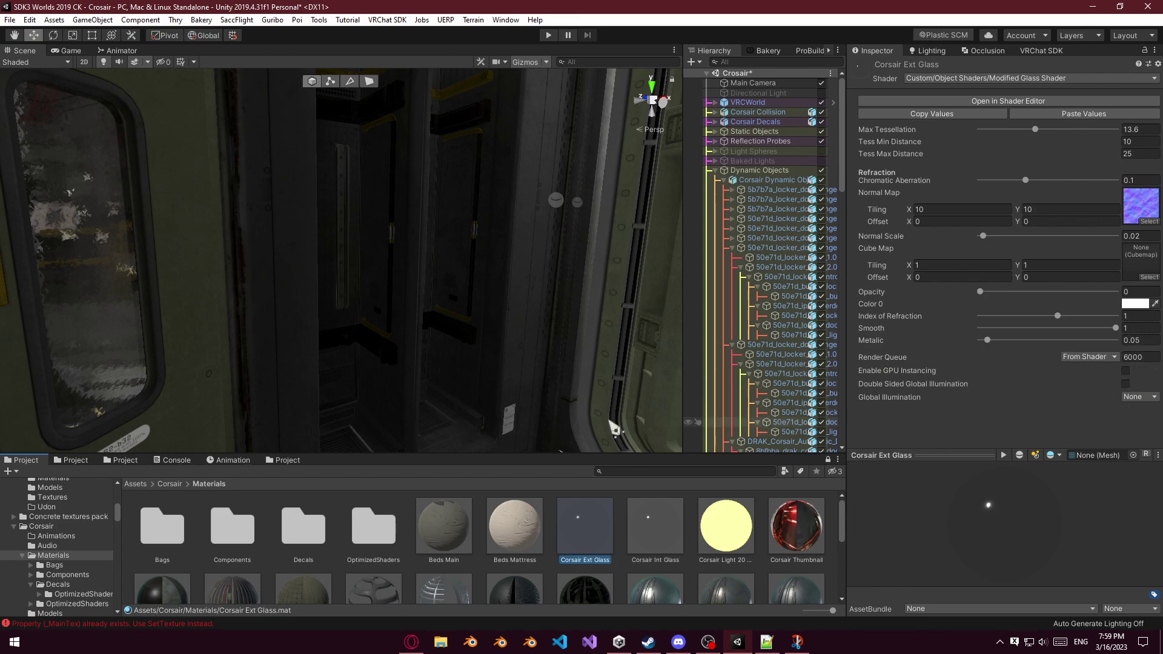
Set the Metallic value of Corsair Int Glass to 0.005 and check the glass in the cockpit.
{"action": "left_click", "coordinate": [641, 538]}
{"action": "left_click_drag", "start_coordinate": [987, 340], "coordinate": [983, 341]}
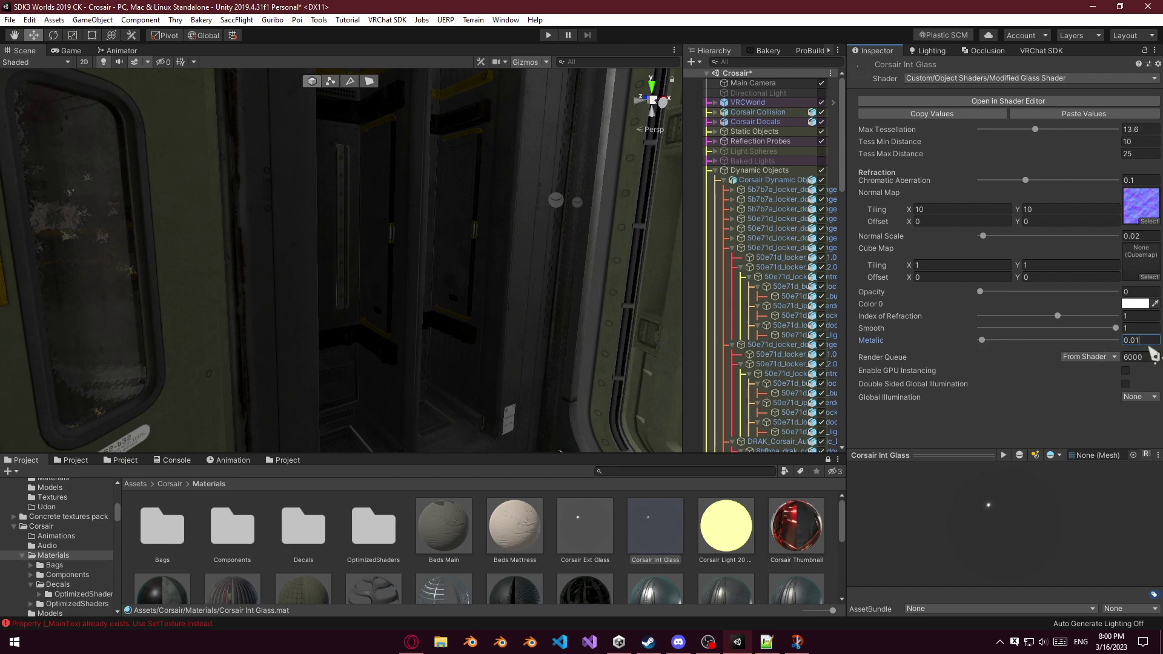
{"action": "key", "text": "BackSpace"}
{"action": "type", "text": "05"}
{"action": "key", "text": "Return"}
{"action": "right_click_drag", "start_coordinate": [565, 326], "coordinate": [643, 330]}
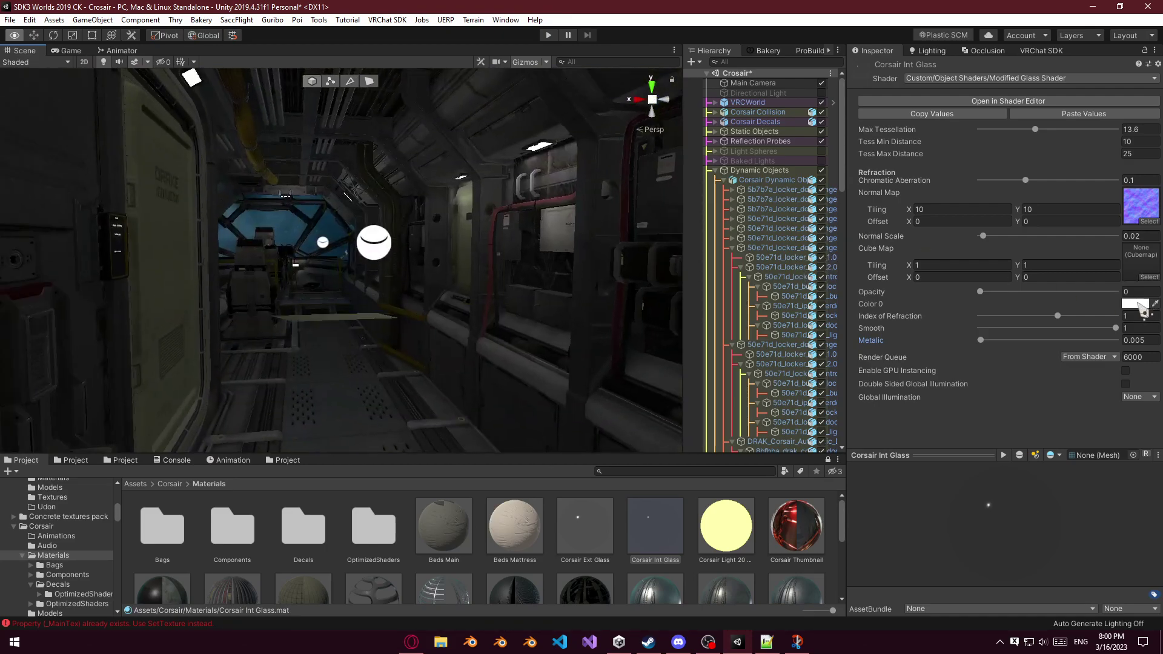
{"action": "left_click_drag", "start_coordinate": [658, 495], "coordinate": [525, 238]}
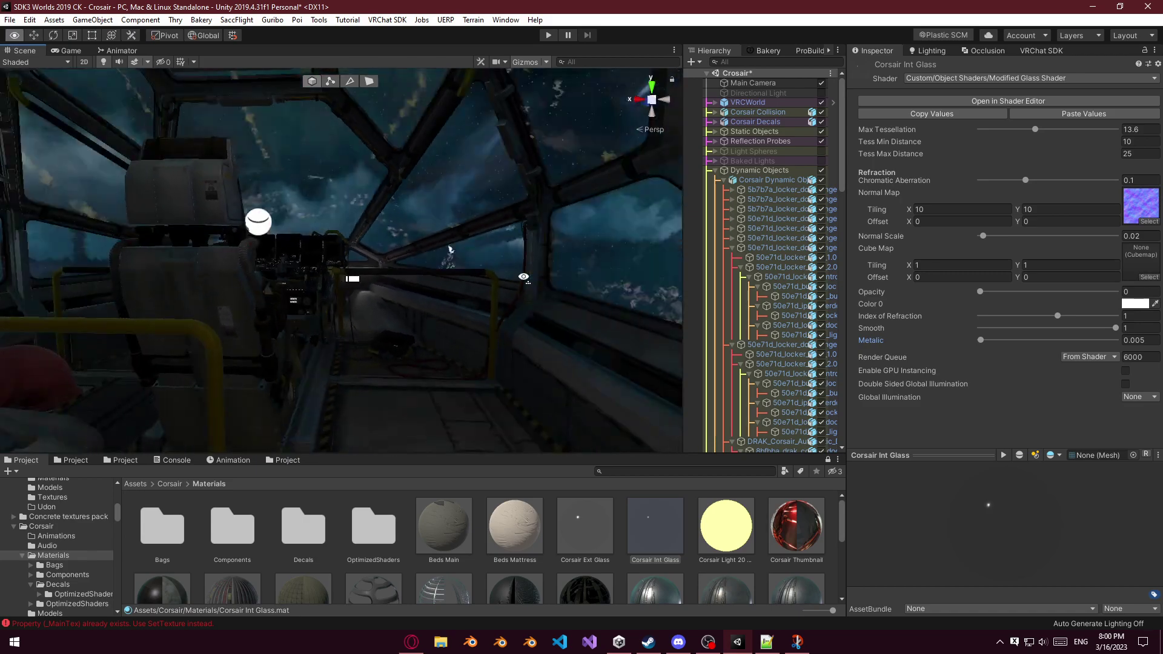
{"action": "right_click_drag", "start_coordinate": [233, 291], "coordinate": [36, 297]}
Check the Anchor Override on the meshes of the 50e71d_locker_door_hinge.004 locker and collapse it in the hierarchy.
{"action": "left_click", "coordinate": [791, 248]}
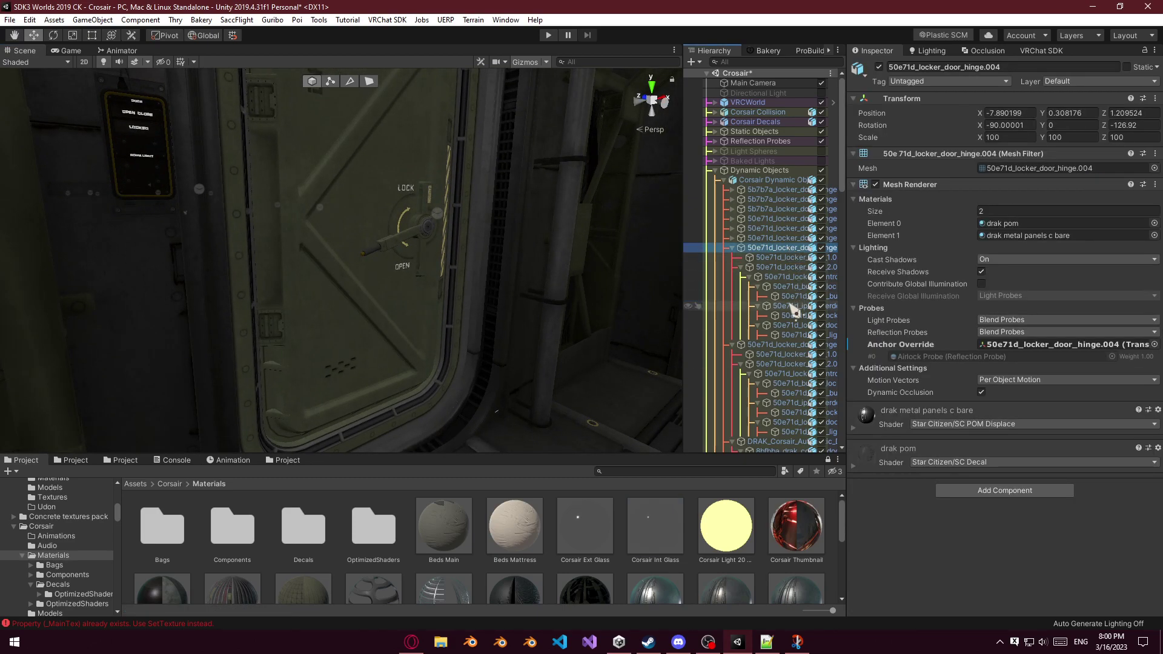
{"action": "left_click", "coordinate": [790, 296], "text": "shift"}
{"action": "left_click", "coordinate": [790, 325], "text": "ctrl"}
{"action": "right_click", "coordinate": [792, 336]}
{"action": "left_click", "coordinate": [762, 241]}
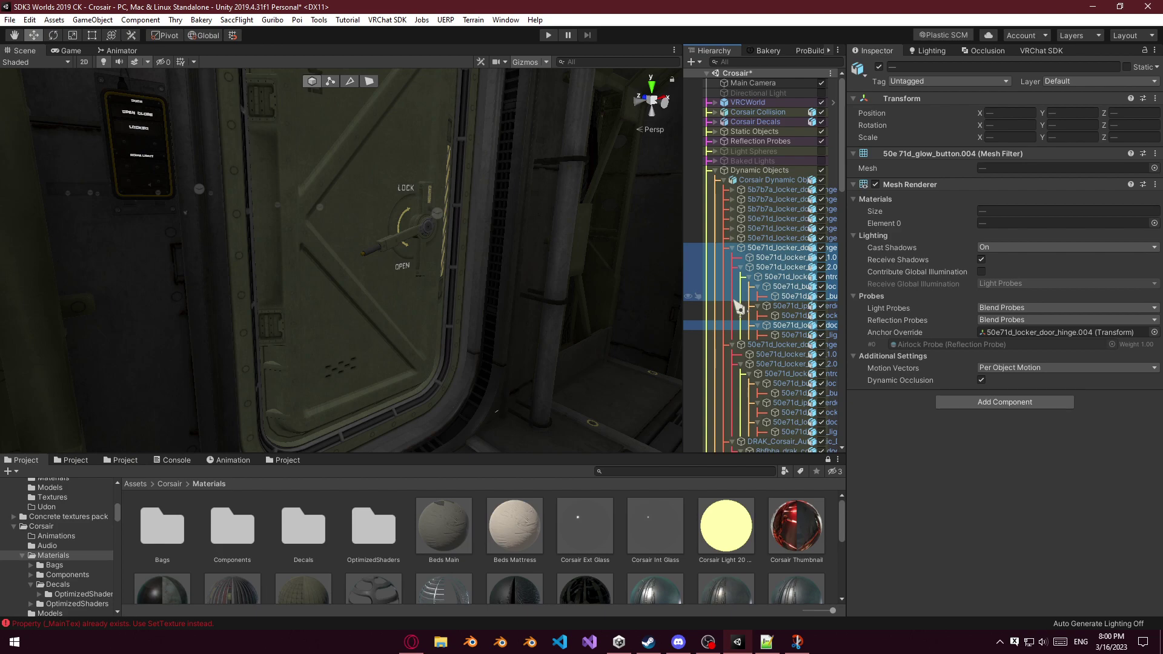
{"action": "left_click", "coordinate": [787, 336]}
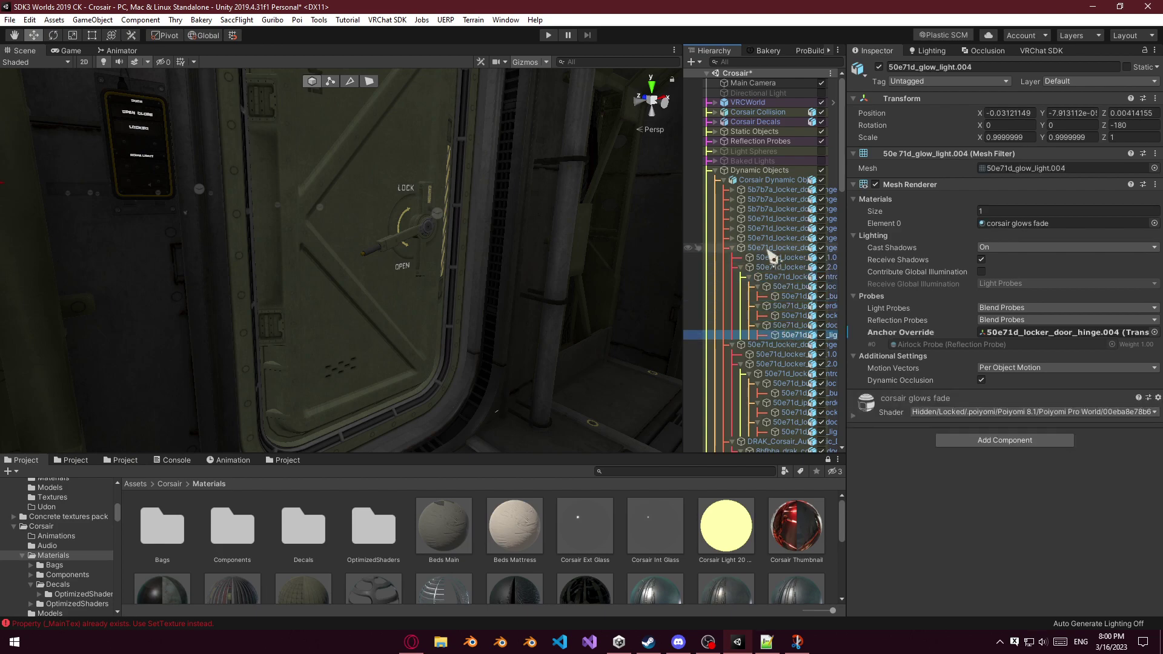
{"action": "left_click", "coordinate": [750, 251]}
{"action": "left_click", "coordinate": [732, 248]}
Set the Anchor Override of the fifth 50e71d locker's meshes to 50e71d_locker_door_hinge.005 and collapse that locker.
{"action": "left_click", "coordinate": [755, 258]}
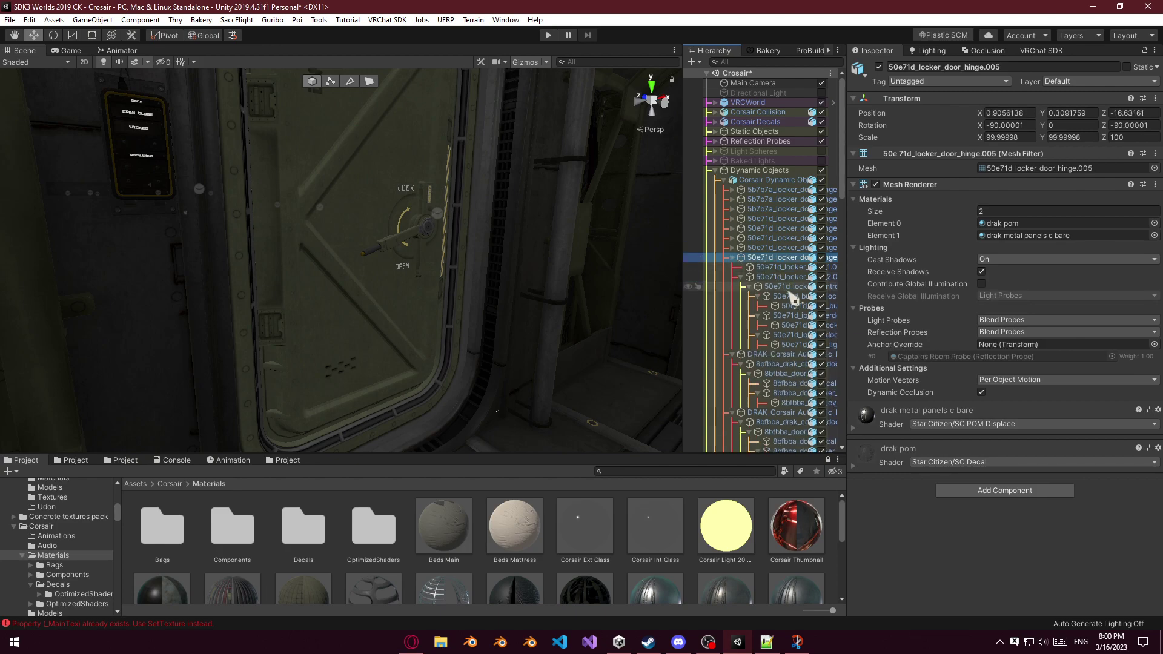
{"action": "left_click", "coordinate": [792, 308], "text": "shift"}
{"action": "left_click", "coordinate": [791, 335], "text": "ctrl"}
{"action": "left_click", "coordinate": [790, 344], "text": "ctrl"}
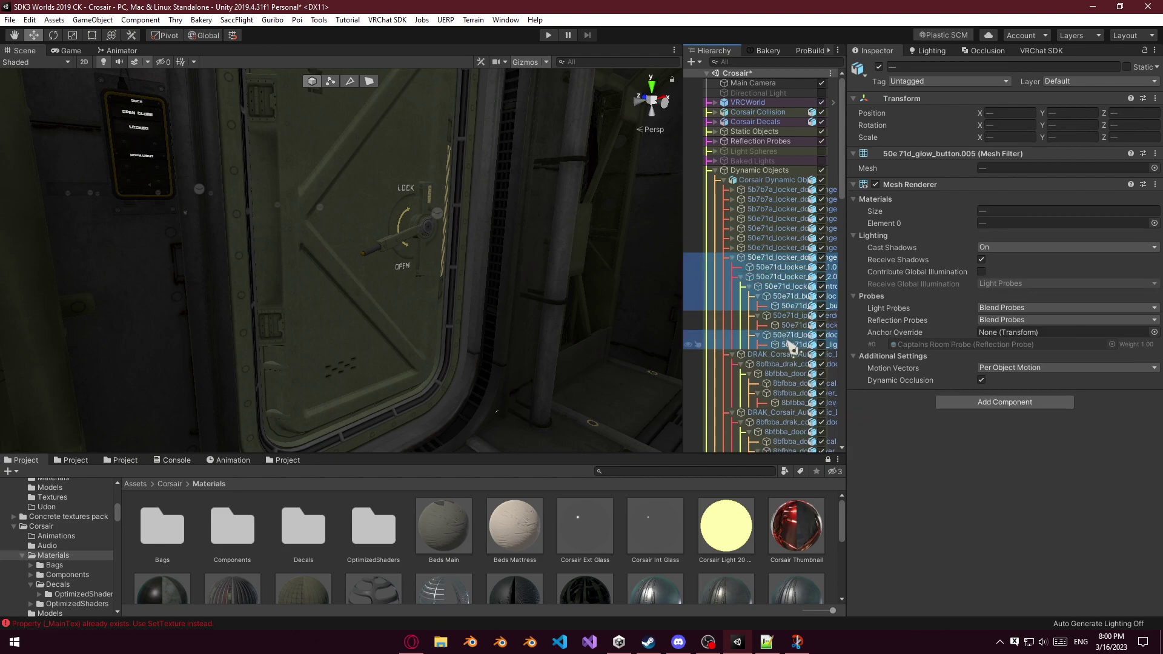
{"action": "left_click_drag", "start_coordinate": [968, 317], "coordinate": [970, 332]}
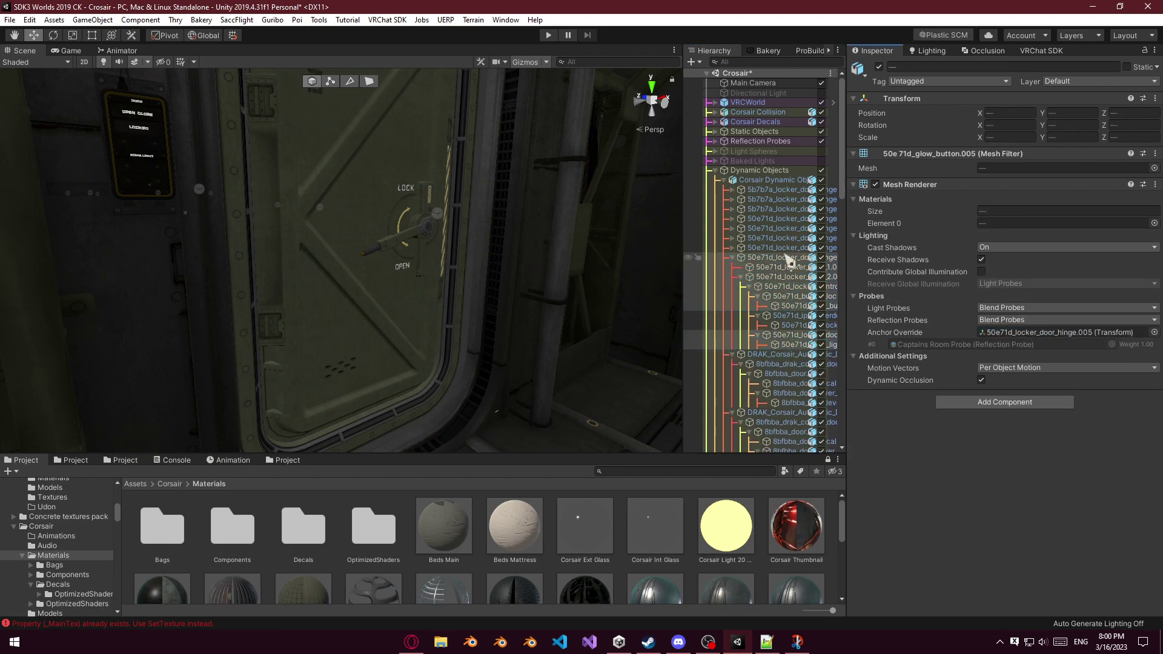
{"action": "left_click", "coordinate": [741, 257]}
{"action": "left_click", "coordinate": [732, 258]}
Set the Anchor Override of the Cockpit door's door, decals and lever meshes to 8bfbba_door.004 and collapse the door.
{"action": "left_click", "coordinate": [767, 267]}
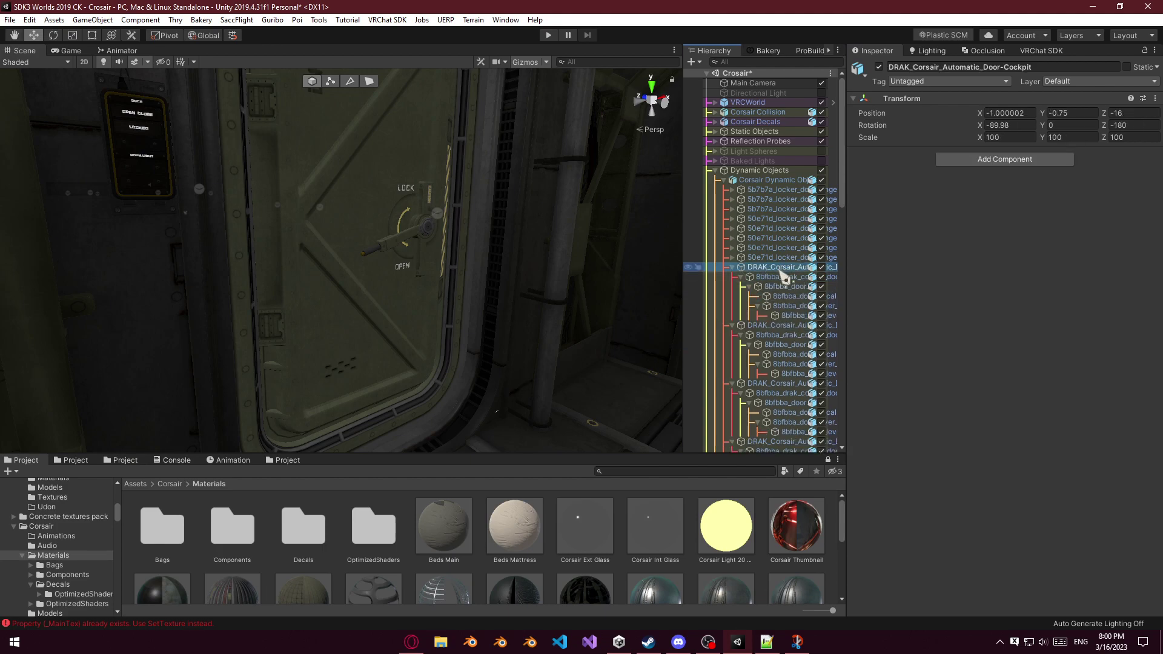
{"action": "left_click", "coordinate": [765, 277]}
{"action": "left_click", "coordinate": [776, 287]}
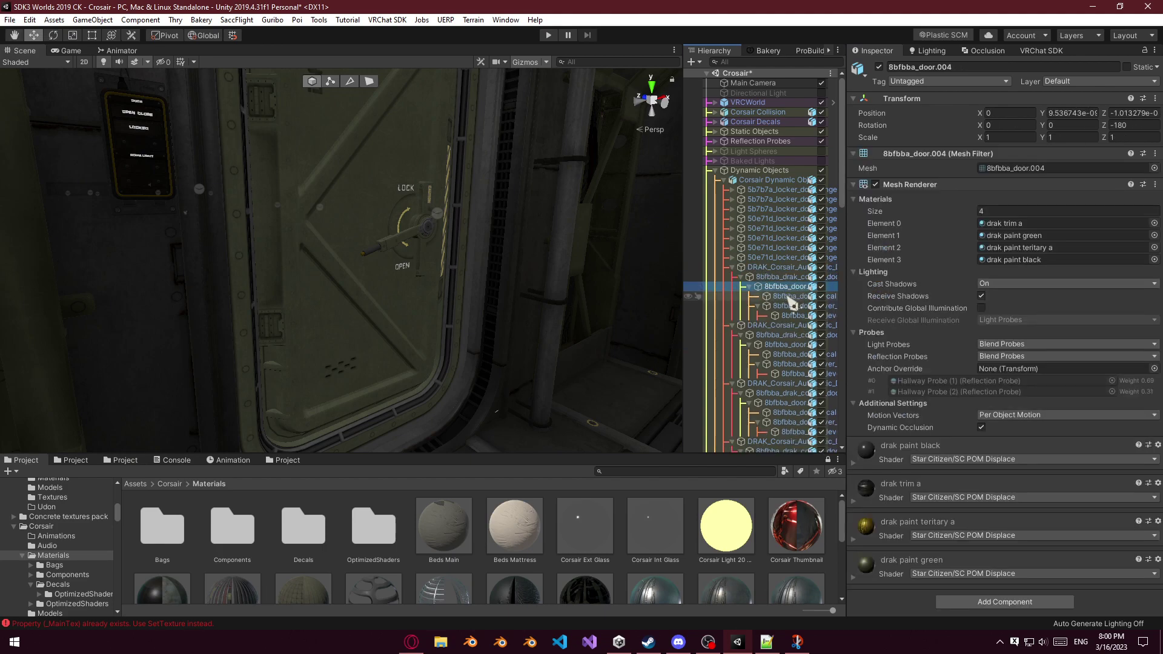
{"action": "left_click", "coordinate": [791, 313], "text": "shift"}
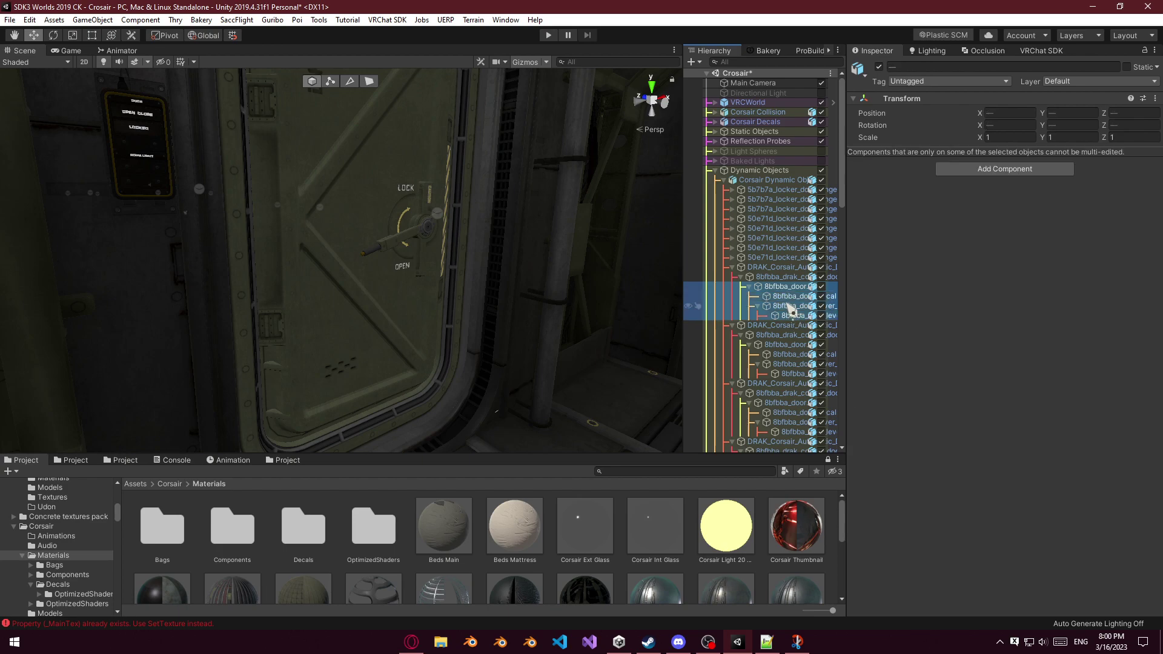
{"action": "left_click", "coordinate": [788, 307]}
{"action": "left_click", "coordinate": [784, 289]}
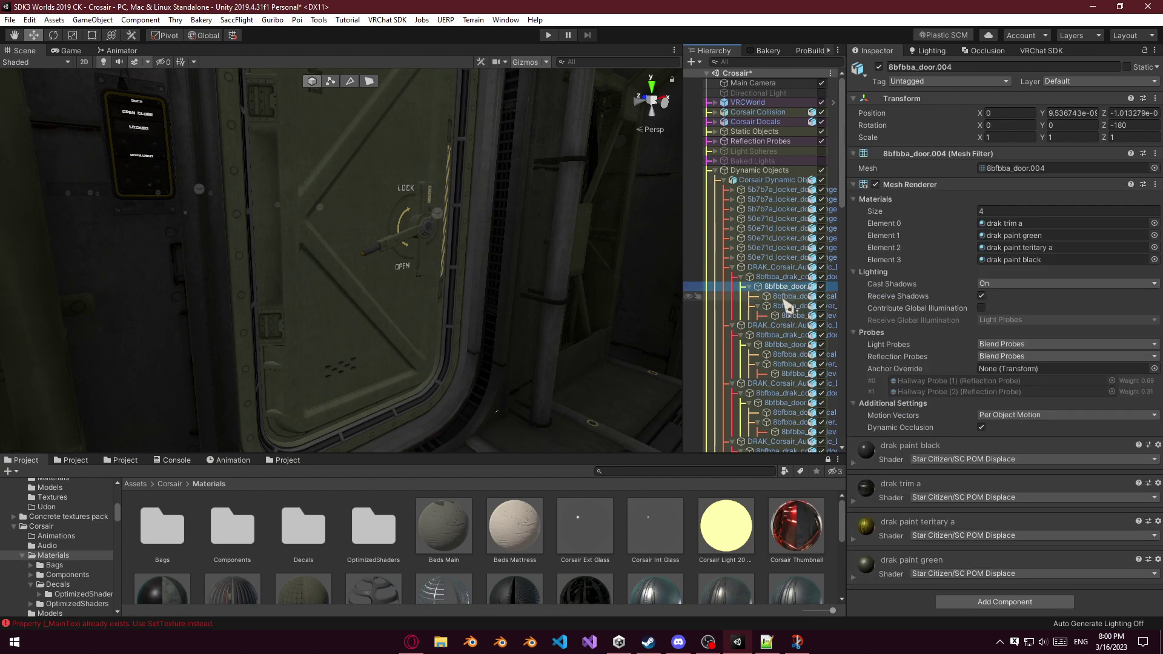
{"action": "left_click", "coordinate": [784, 298], "text": "ctrl"}
{"action": "left_click", "coordinate": [788, 307], "text": "ctrl"}
{"action": "left_click", "coordinate": [784, 308], "text": "ctrl"}
{"action": "left_click", "coordinate": [787, 316]}
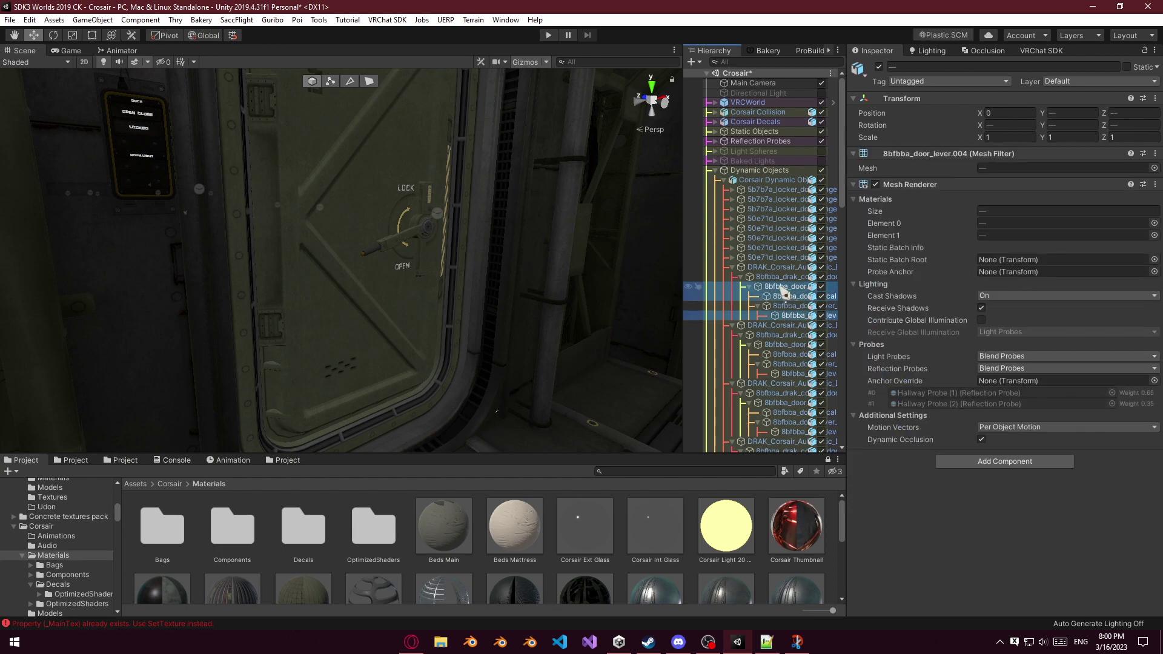
{"action": "left_click_drag", "start_coordinate": [782, 286], "coordinate": [1030, 381]}
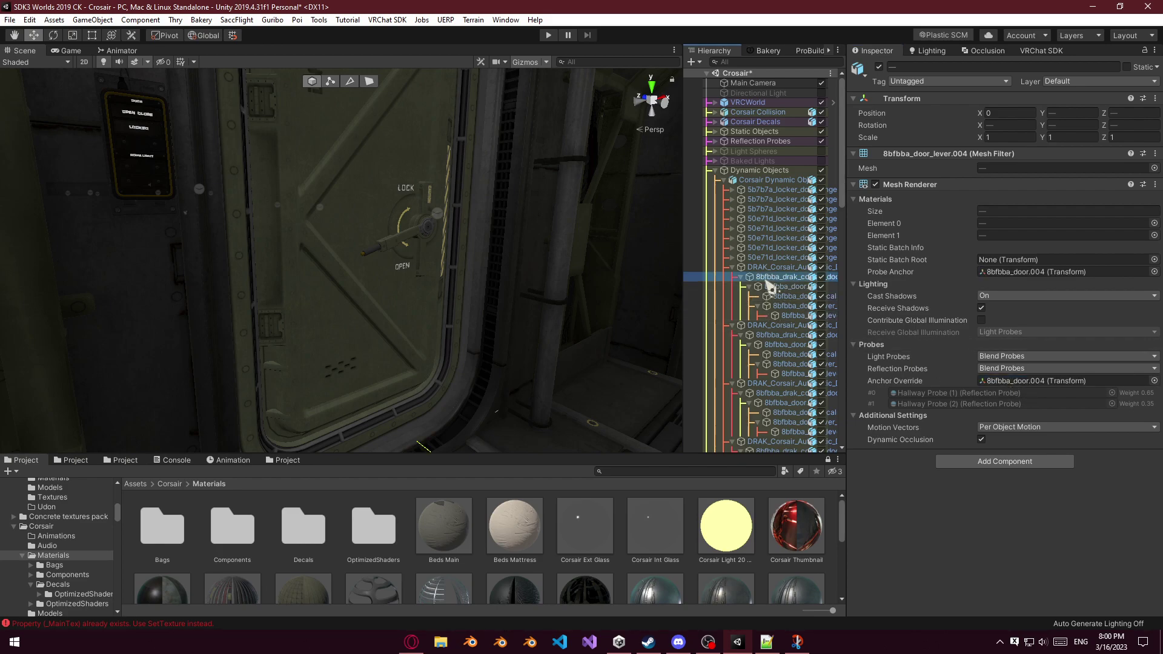
{"action": "left_click", "coordinate": [742, 277]}
{"action": "left_click", "coordinate": [733, 268]}
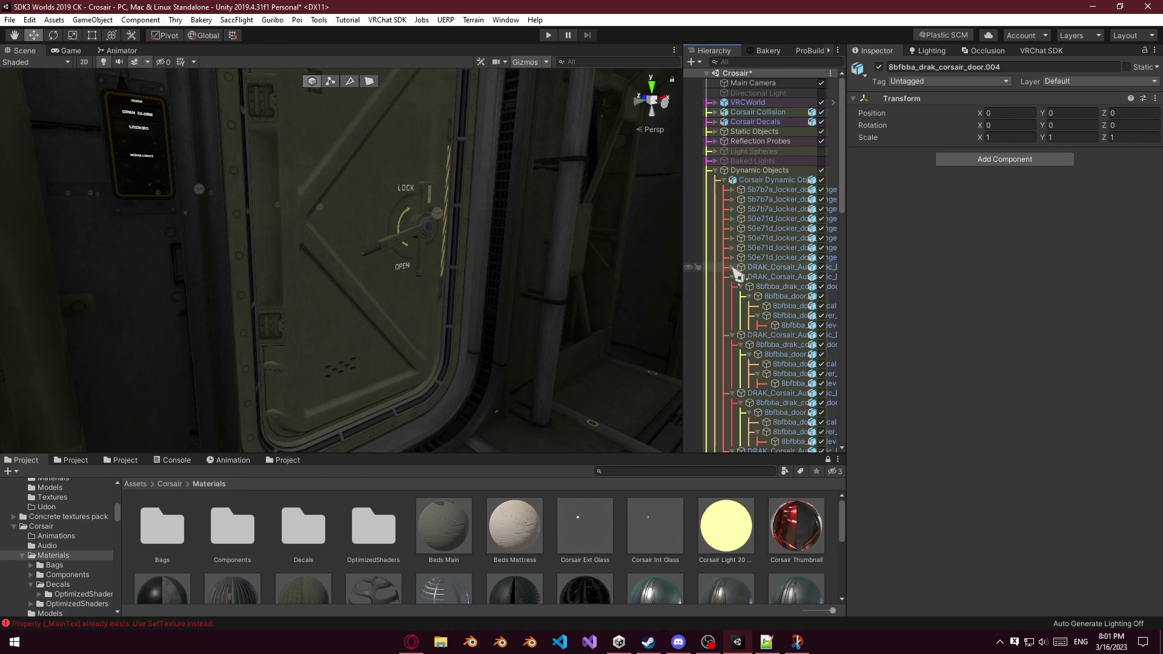
{"action": "left_click", "coordinate": [733, 267]}
{"action": "left_click", "coordinate": [733, 268], "text": "alt"}
Set the Anchor Override of the Engineering door's door, decals and lever meshes to DRAK_Corsair_Automatic_Door-Engineering.
{"action": "left_click", "coordinate": [761, 286]}
{"action": "left_click", "coordinate": [782, 296]}
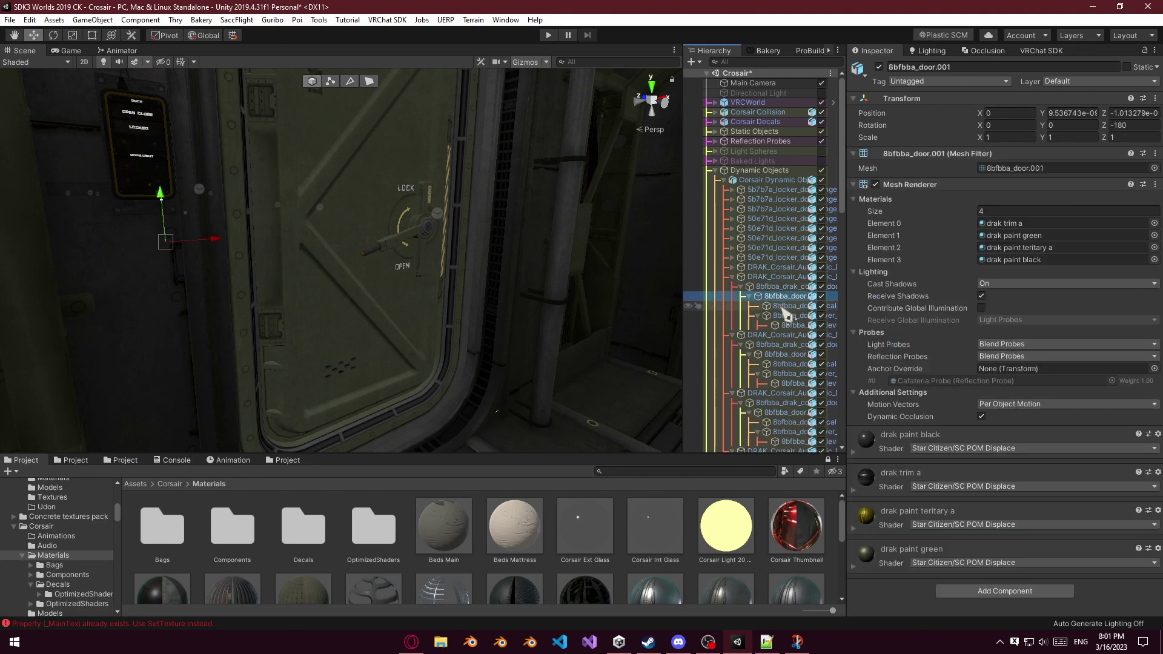
{"action": "left_click", "coordinate": [784, 307], "text": "ctrl"}
{"action": "left_click", "coordinate": [791, 326], "text": "ctrl"}
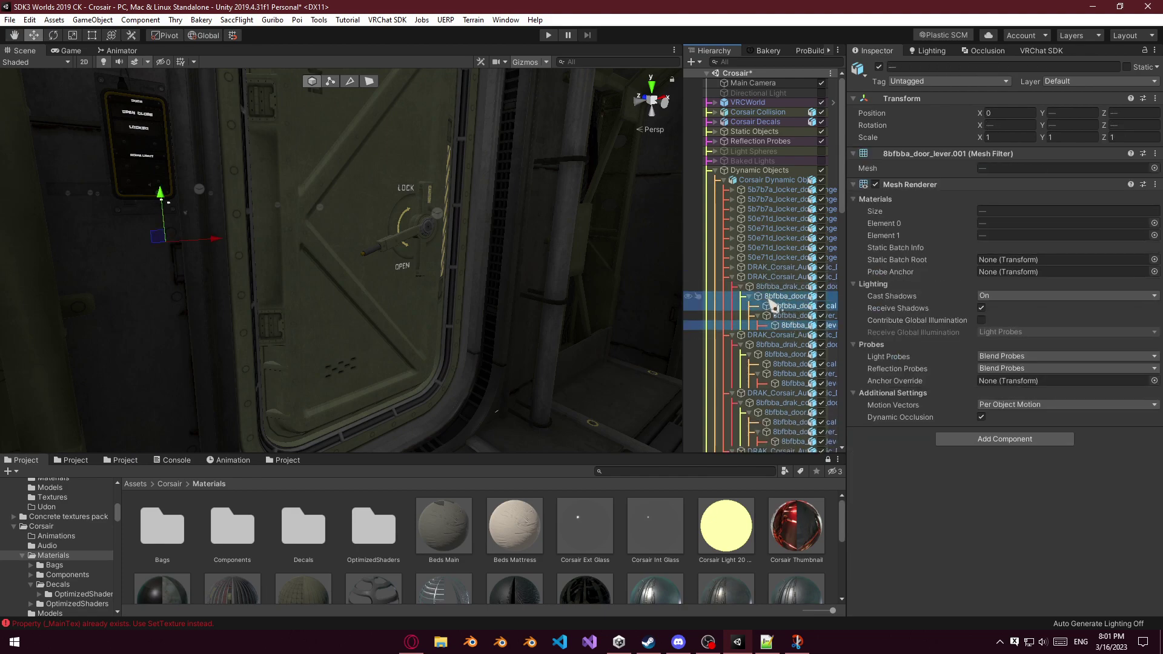
{"action": "left_click_drag", "start_coordinate": [765, 277], "coordinate": [1054, 381]}
Set the Anchor Override of the Cockpit door's meshes to DRAK_Corsair_Automatic_Door-Cockpit, and collapse the Cockpit and Engineering doors.
{"action": "left_click", "coordinate": [732, 267]}
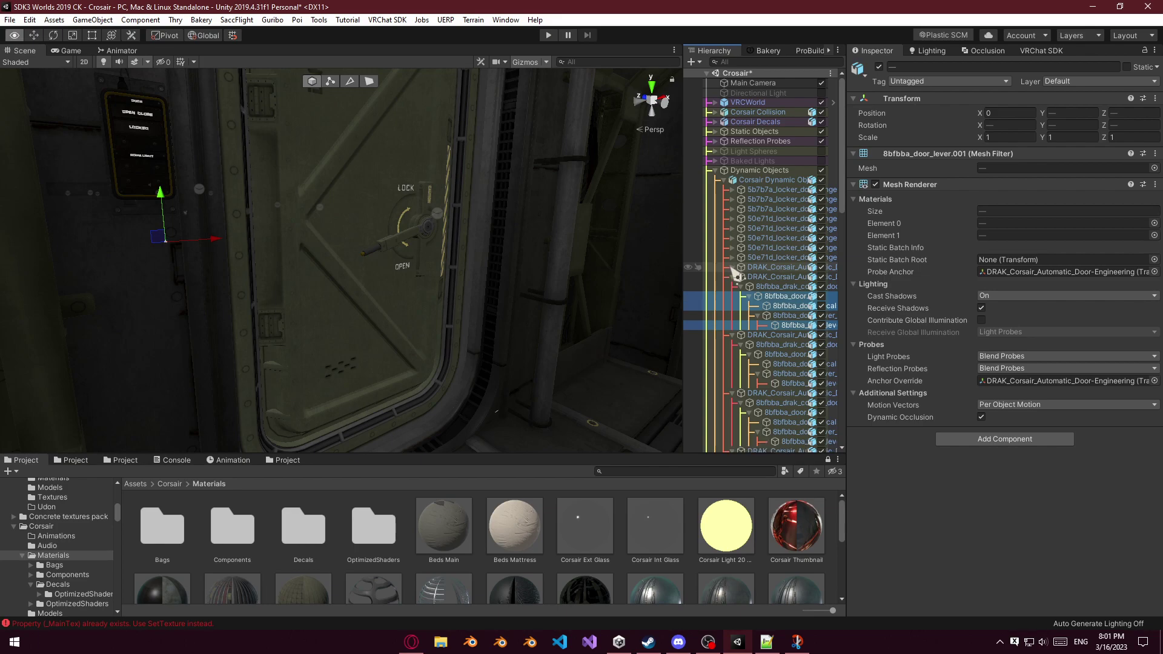
{"action": "left_click", "coordinate": [740, 277], "text": "alt"}
{"action": "left_click", "coordinate": [773, 279]}
{"action": "left_click", "coordinate": [778, 287]}
{"action": "left_click", "coordinate": [784, 297], "text": "ctrl"}
{"action": "left_click", "coordinate": [786, 315], "text": "ctrl"}
{"action": "left_click_drag", "start_coordinate": [754, 267], "coordinate": [1042, 380]}
{"action": "left_click", "coordinate": [733, 267], "text": "alt"}
{"action": "left_click", "coordinate": [733, 277], "text": "alt"}
Set the Anchor Override of the Foyer door's door, decals and lever meshes to DRAK_Corsair_Automatic_Door-Foyer and collapse the door.
{"action": "left_click", "coordinate": [779, 286]}
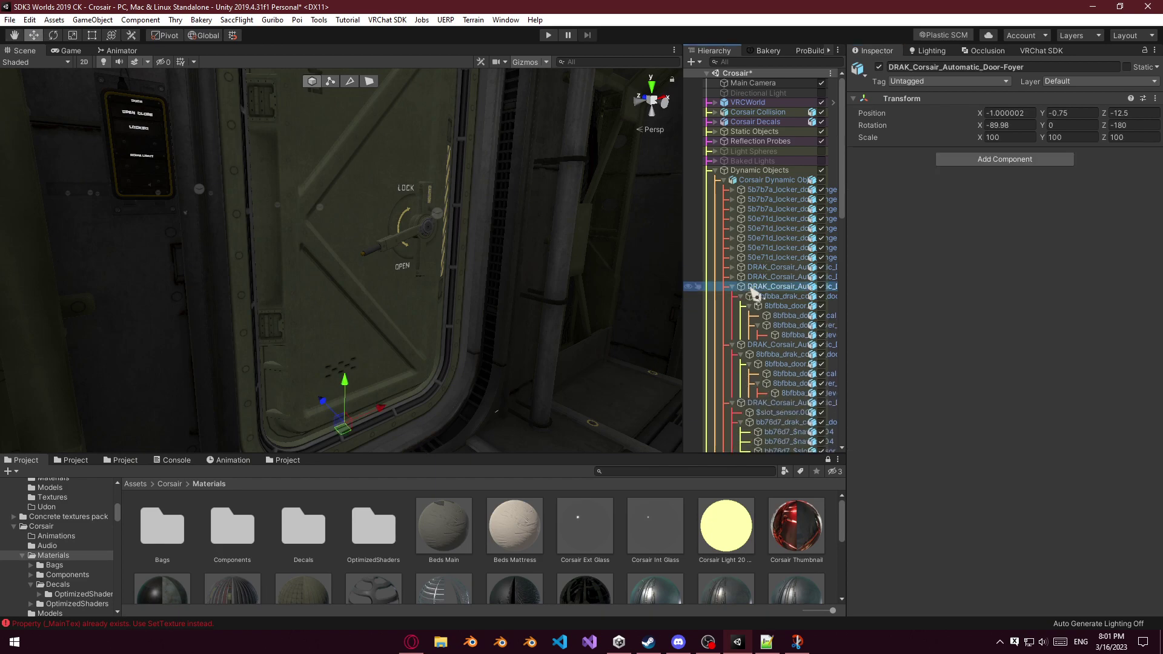
{"action": "left_click", "coordinate": [786, 307]}
{"action": "left_click", "coordinate": [786, 316], "text": "ctrl"}
{"action": "left_click", "coordinate": [790, 335], "text": "ctrl"}
{"action": "left_click_drag", "start_coordinate": [772, 286], "coordinate": [1030, 381]}
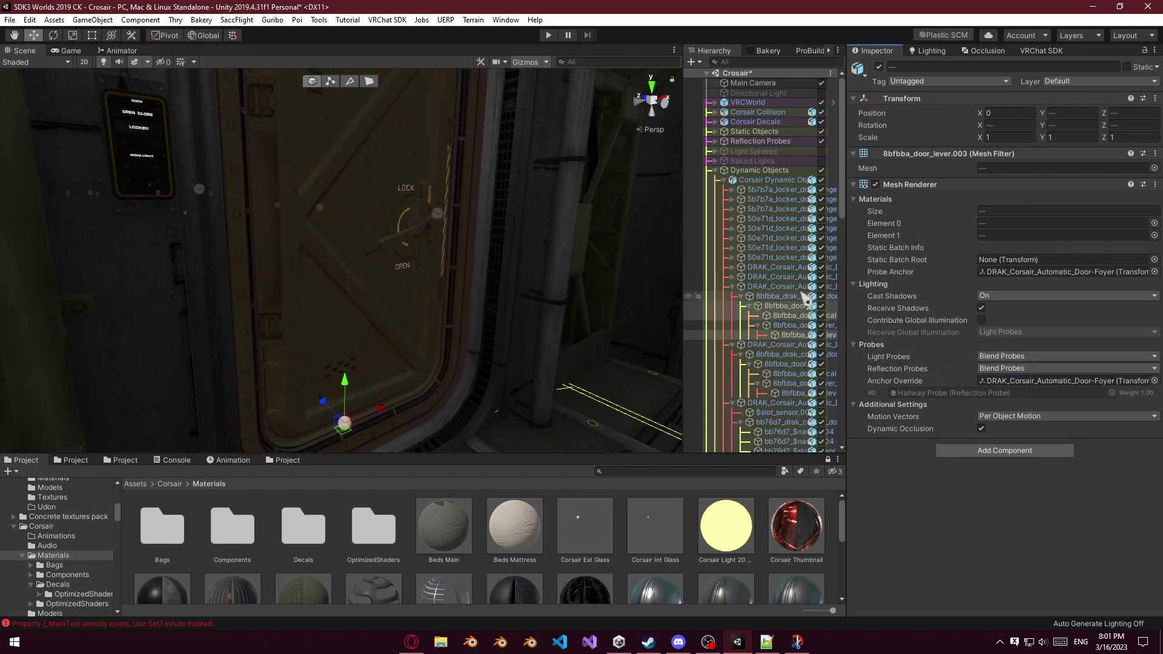
{"action": "left_click", "coordinate": [733, 287], "text": "alt"}
Try raising the selected Foyer door meshes to check their lighting, and undo the move.
{"action": "left_click_drag", "start_coordinate": [657, 293], "coordinate": [537, 225], "text": "alt"}
{"action": "key", "text": "s"}
{"action": "right_click_drag", "start_coordinate": [536, 225], "coordinate": [472, 347]}
{"action": "key", "text": "w"}
{"action": "key", "text": "s"}
{"action": "mouse_move", "coordinate": [419, 371]}
{"action": "left_mouse_down"}
{"action": "mouse_move", "coordinate": [329, 374]}
{"action": "mouse_move", "coordinate": [534, 359]}
{"action": "mouse_move", "coordinate": [437, 365]}
{"action": "left_mouse_up"}
{"action": "left_click_drag", "start_coordinate": [380, 331], "coordinate": [390, 246]}
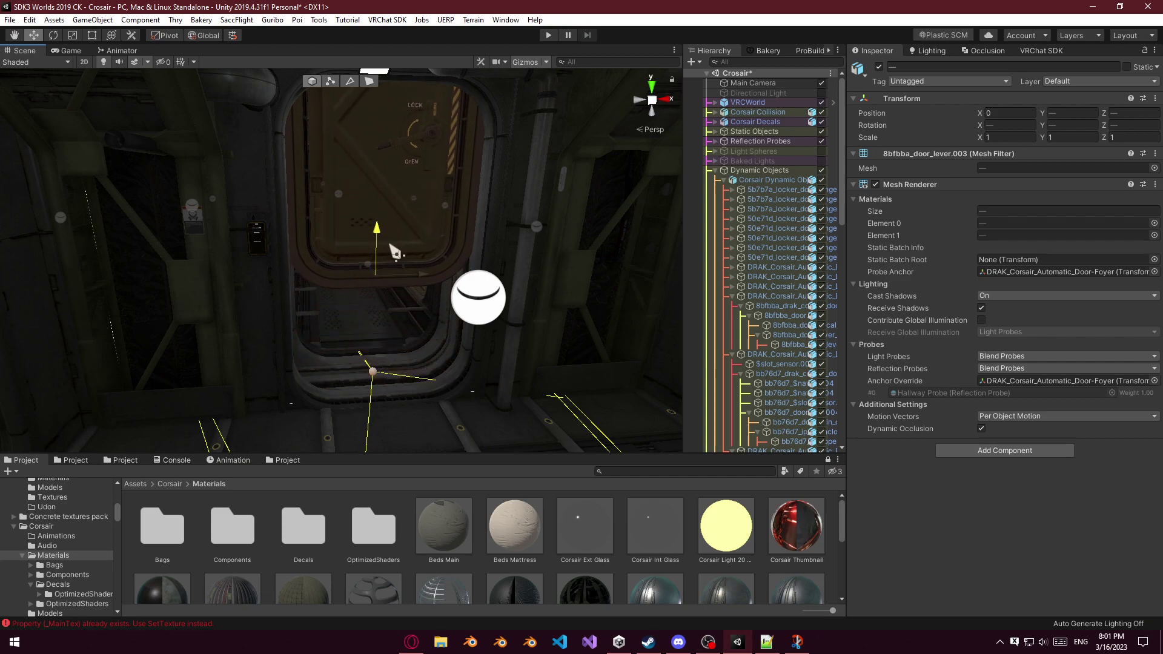
{"action": "right_click_drag", "start_coordinate": [444, 304], "coordinate": [437, 307]}
{"action": "key", "text": "ctrl+z"}
Try moving the whole DRAK_Corsair_Automatic_Door-Foyer object upward to compare its lighting, and undo the move.
{"action": "scroll", "coordinate": [776, 327], "scroll_direction": "down", "scroll_amount": 3}
{"action": "scroll", "coordinate": [784, 340], "scroll_direction": "up", "scroll_amount": 3}
{"action": "left_click", "coordinate": [776, 307]}
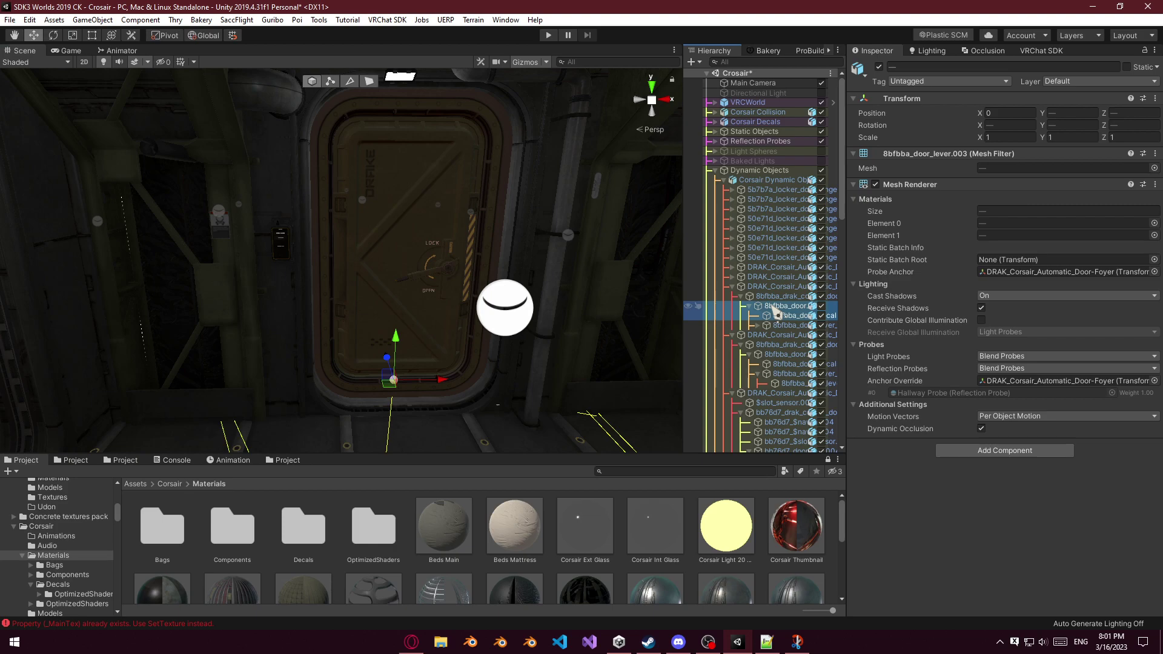
{"action": "left_click", "coordinate": [765, 289]}
{"action": "left_click_drag", "start_coordinate": [395, 352], "coordinate": [429, 307]}
{"action": "key", "text": "ctrl+z"}
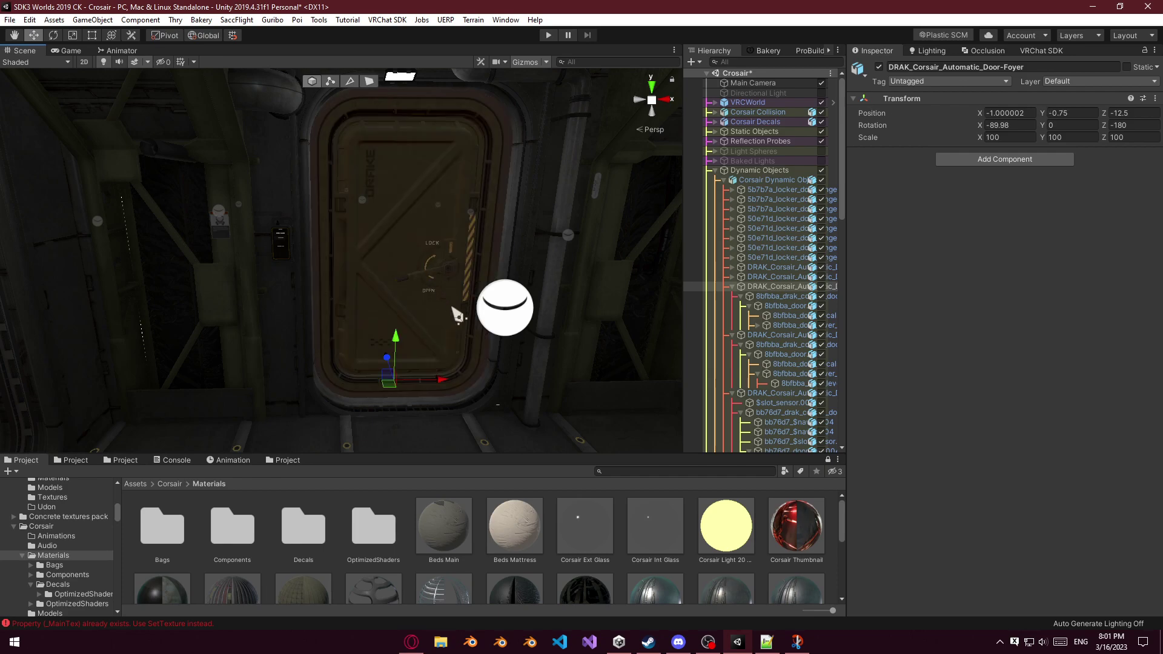
Review the Foyer door's parts and set the Anchor Override of its door, decals and lever meshes to 8bfbba_door.003.
{"action": "left_click", "coordinate": [778, 296]}
{"action": "left_click", "coordinate": [781, 315]}
{"action": "left_click", "coordinate": [782, 326]}
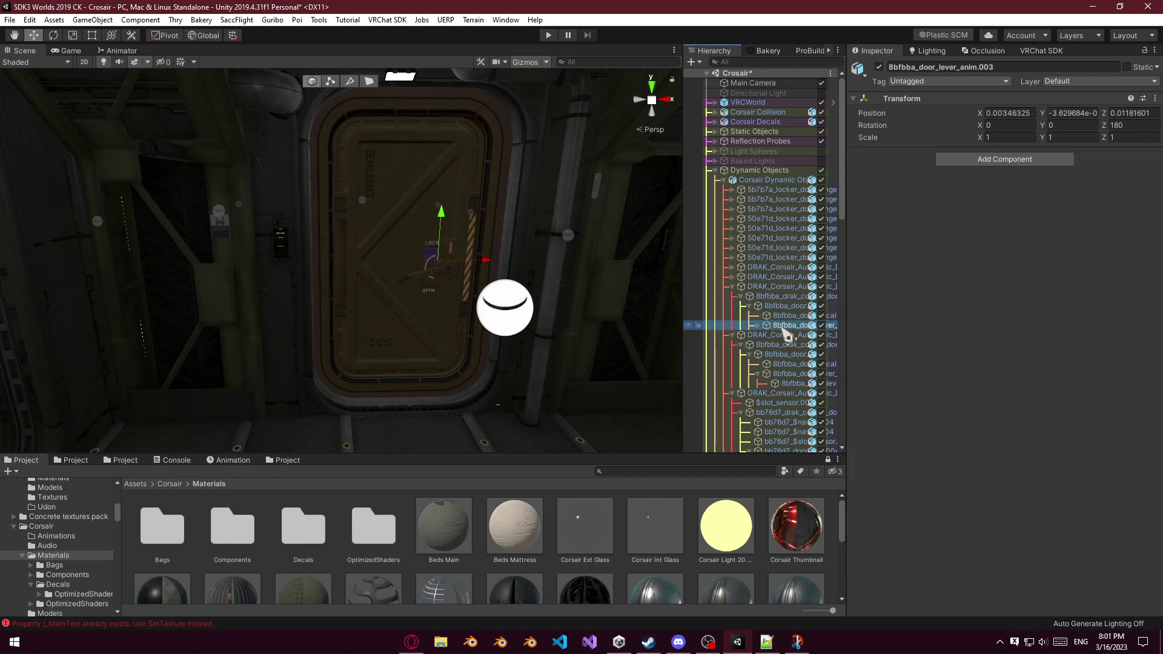
{"action": "left_click", "coordinate": [767, 287]}
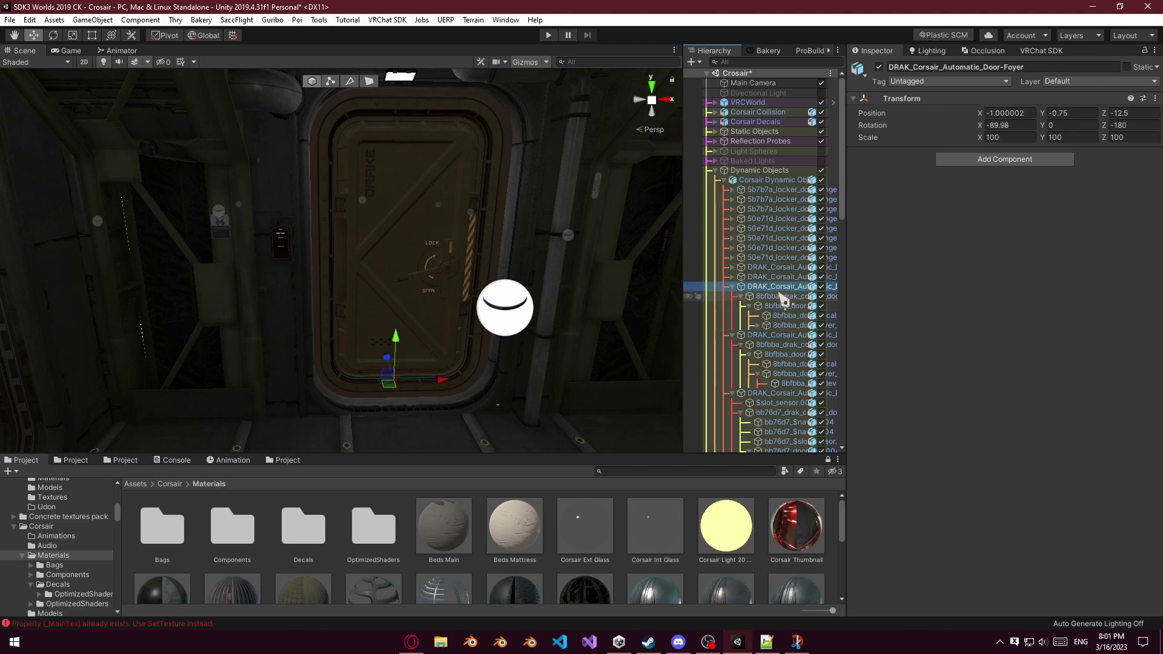
{"action": "left_click", "coordinate": [781, 297]}
{"action": "left_click", "coordinate": [785, 307]}
{"action": "left_click", "coordinate": [787, 314], "text": "ctrl"}
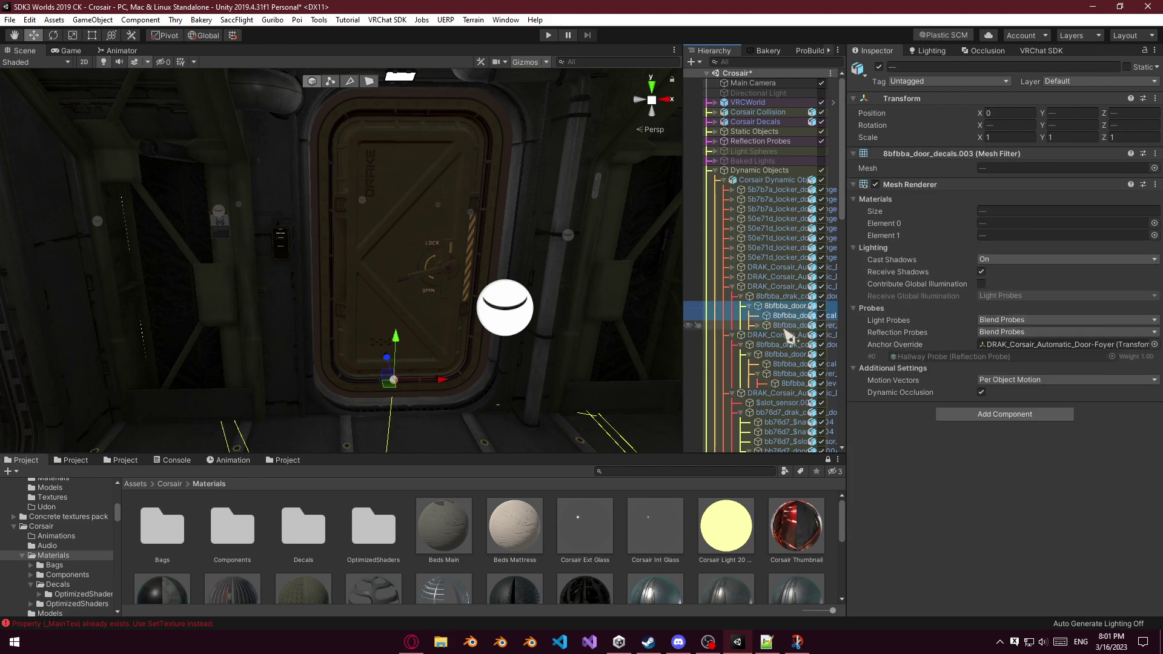
{"action": "left_click", "coordinate": [758, 325]}
{"action": "left_click", "coordinate": [786, 335], "text": "ctrl"}
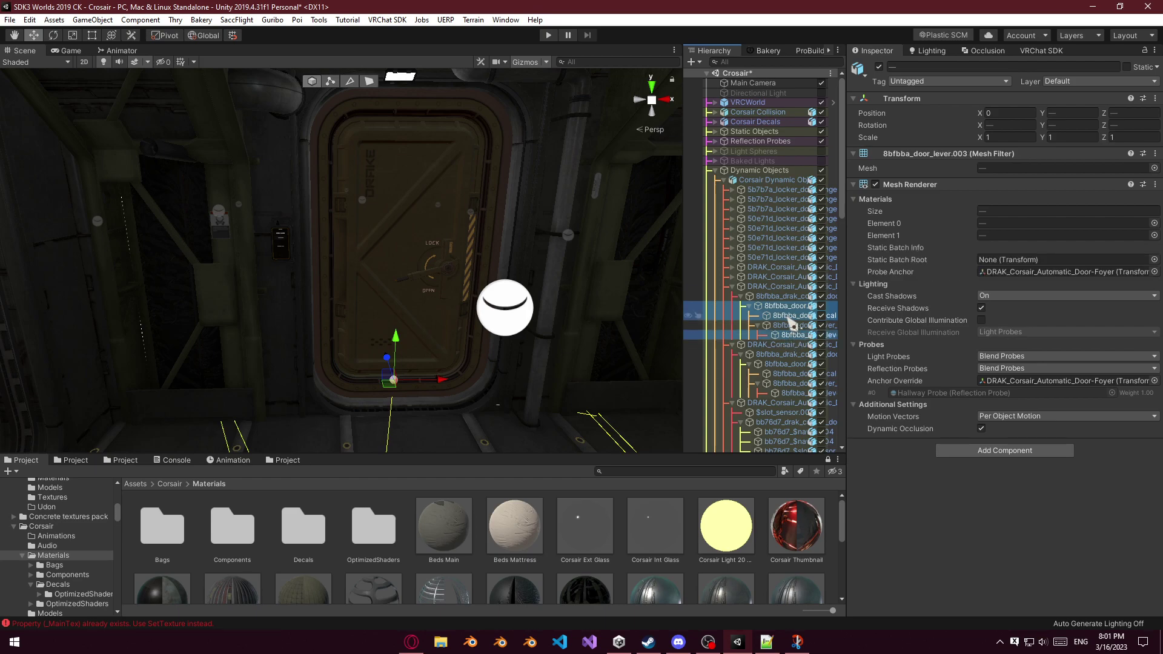
{"action": "left_click_drag", "start_coordinate": [815, 335], "coordinate": [1029, 386]}
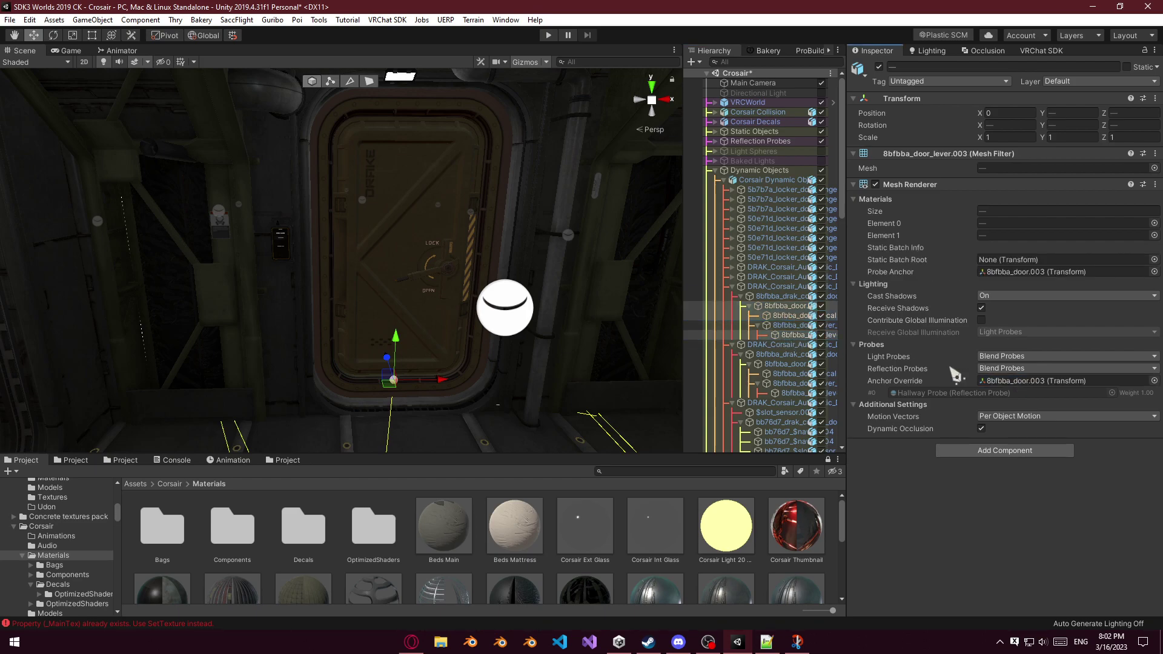
Set the Anchor Override of the 8bfbba_door.003 mesh alone to 8bfbba_door_decals.003.
{"action": "left_click", "coordinate": [1024, 384]}
{"action": "left_click_drag", "start_coordinate": [794, 322], "coordinate": [1024, 394]}
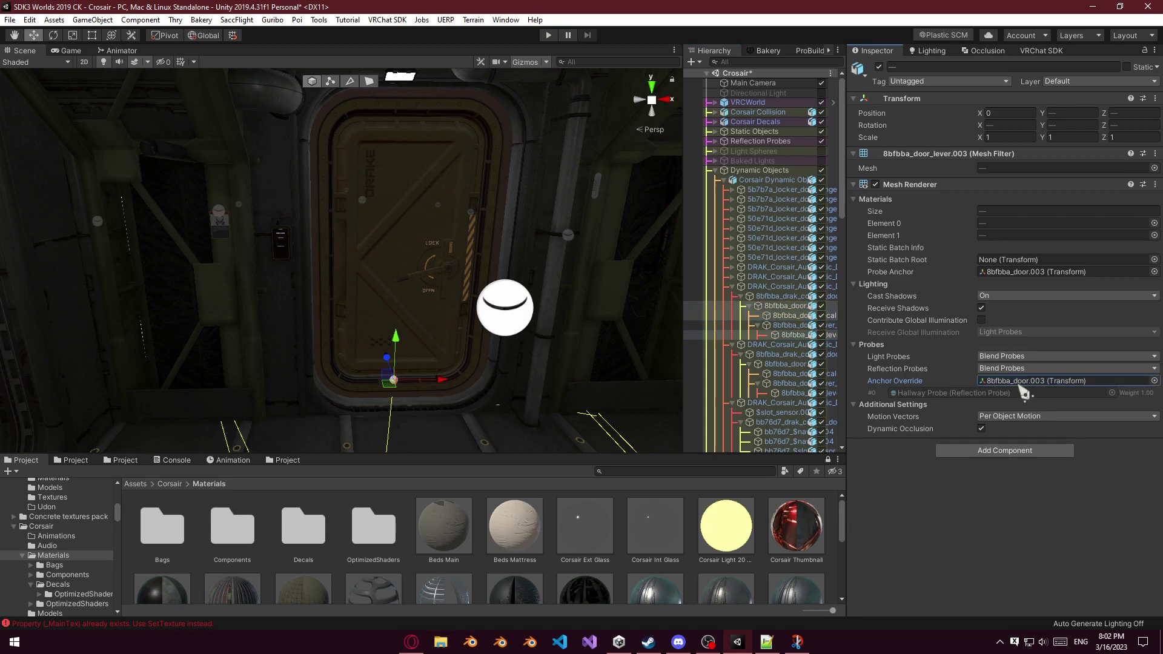
{"action": "left_click", "coordinate": [793, 308]}
{"action": "left_click_drag", "start_coordinate": [794, 319], "coordinate": [1018, 371]}
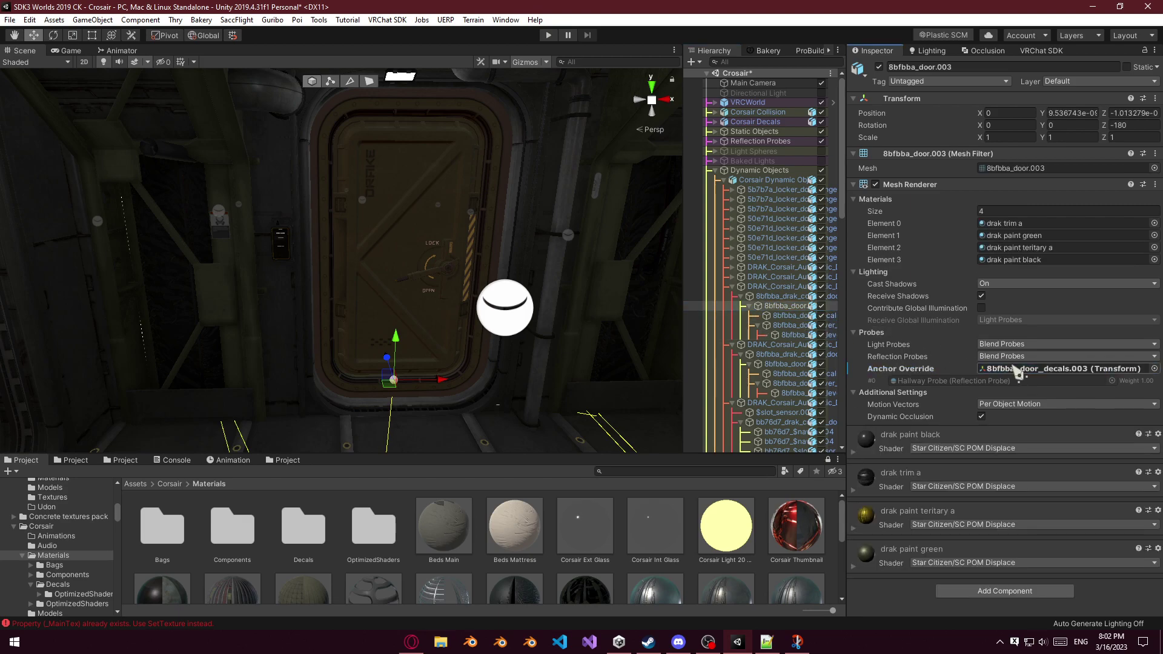
Set the Anchor Override of the 8bfbba_door_decals.003 mesh to its own transform.
{"action": "left_click", "coordinate": [790, 316]}
{"action": "left_click_drag", "start_coordinate": [800, 320], "coordinate": [990, 345]}
{"action": "left_click", "coordinate": [790, 337]}
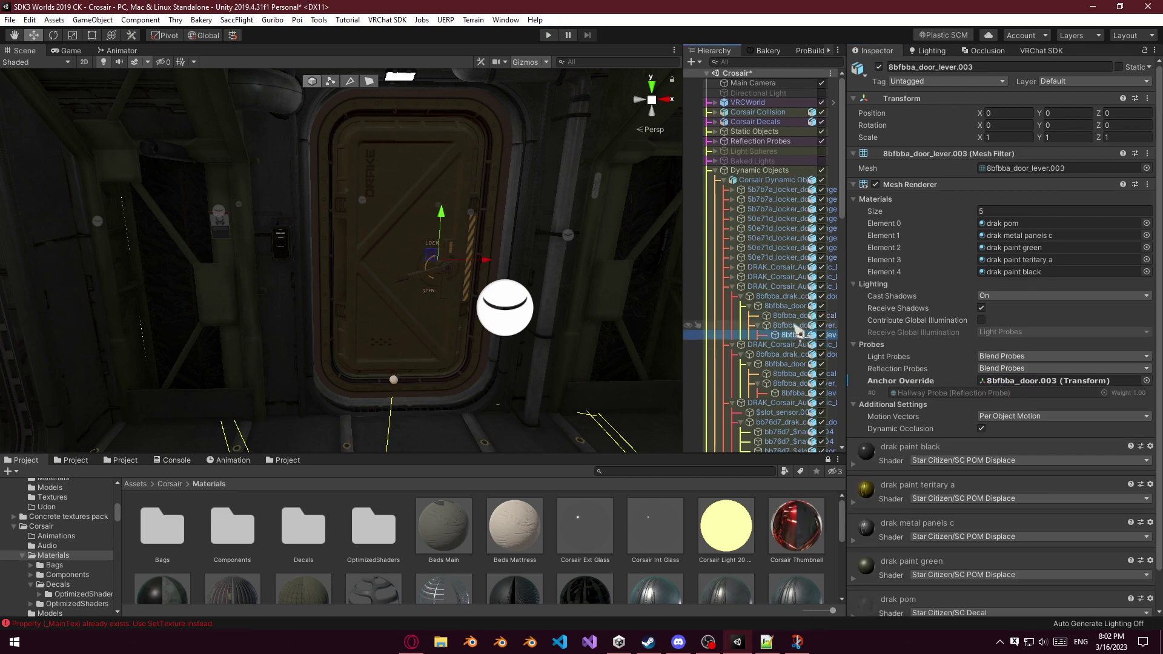
Set the Anchor Override of the Foyer door's door, decals and lever meshes together to 8bfbba_door.003.
{"action": "left_click", "coordinate": [790, 318]}
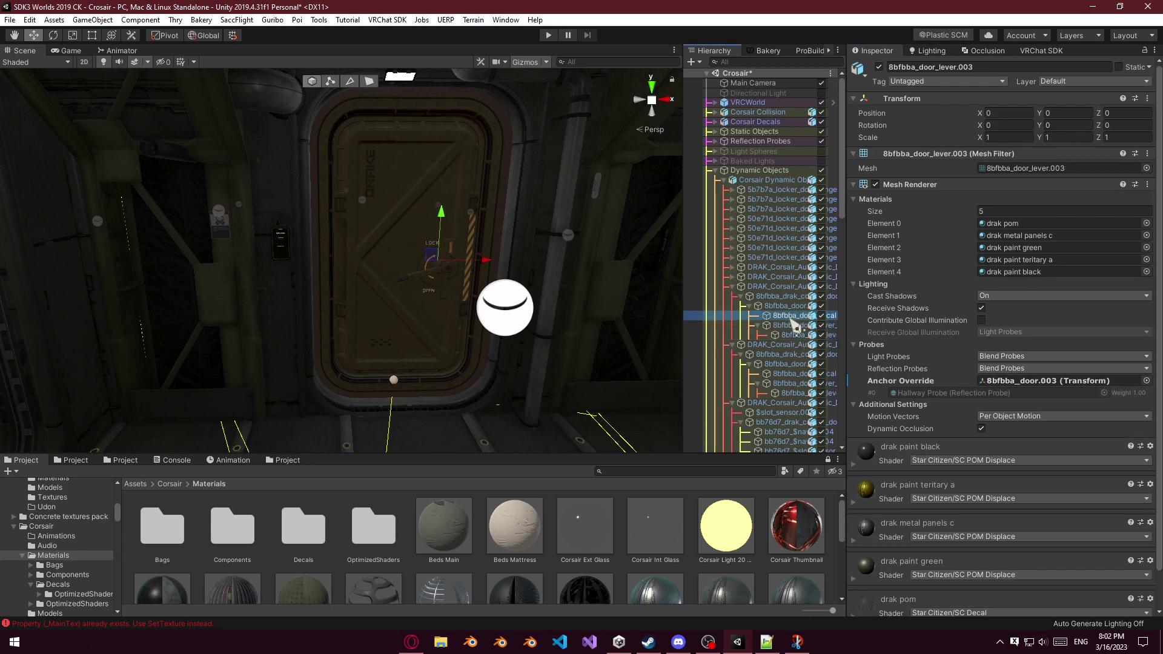
{"action": "left_click", "coordinate": [788, 327], "text": "ctrl"}
{"action": "left_click", "coordinate": [786, 328], "text": "ctrl"}
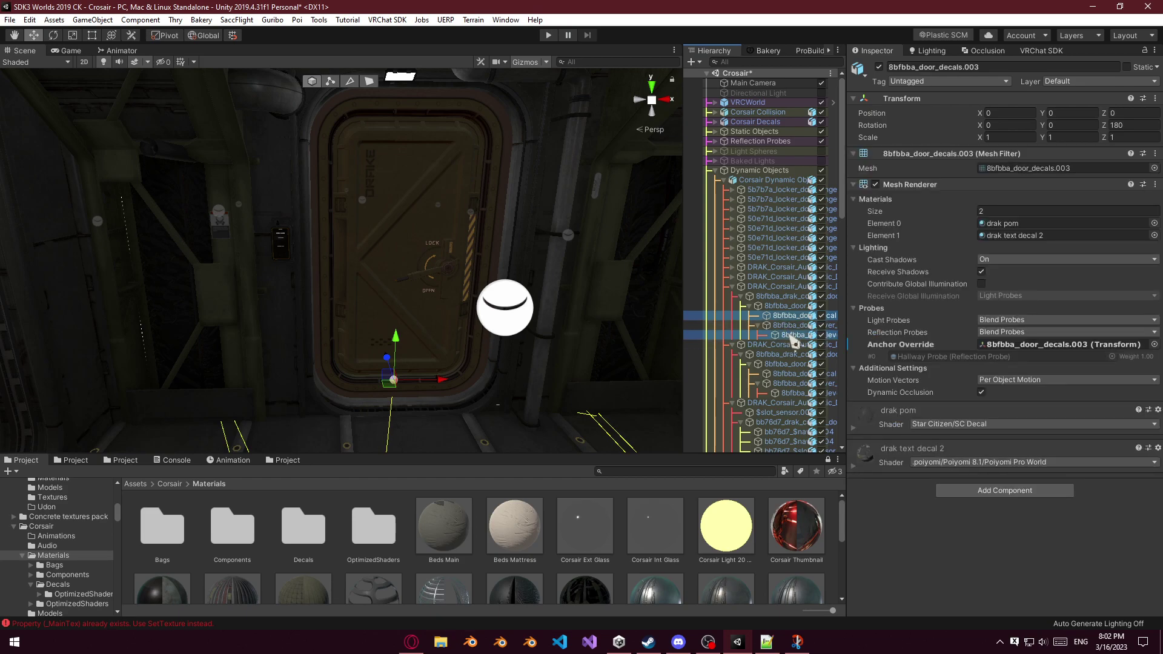
{"action": "left_click", "coordinate": [790, 335], "text": "ctrl"}
{"action": "left_click", "coordinate": [785, 307], "text": "ctrl"}
{"action": "left_click_drag", "start_coordinate": [789, 334], "coordinate": [997, 381]}
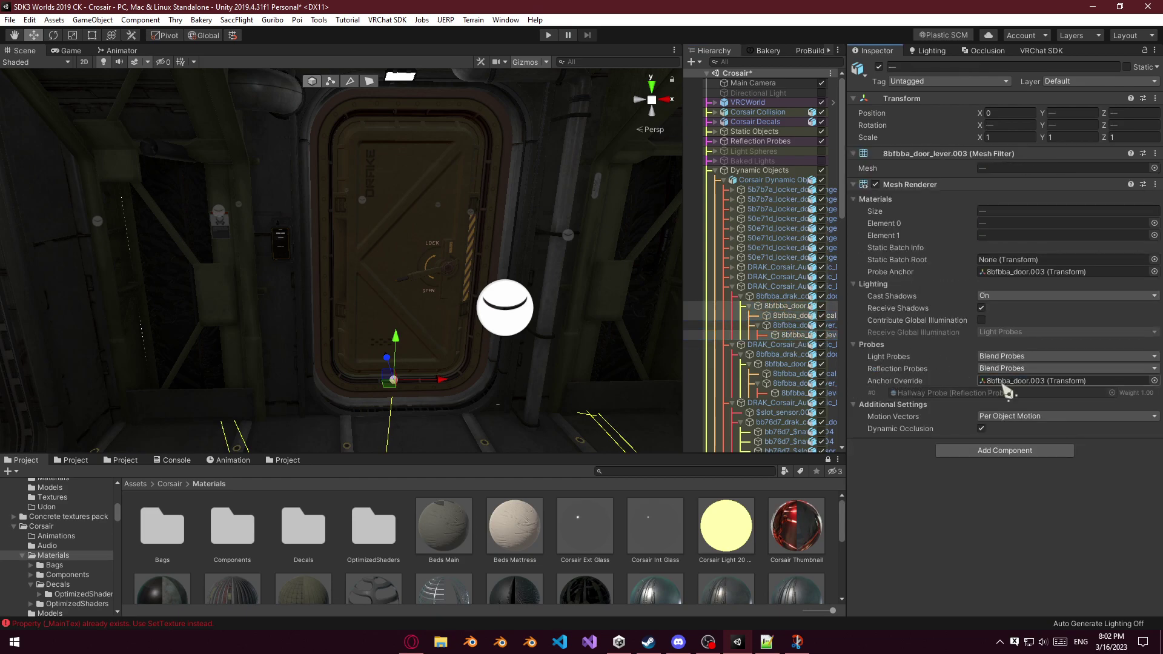
Try moving the lever mesh and the whole Foyer door sideways to compare their lighting.
{"action": "left_click", "coordinate": [793, 337]}
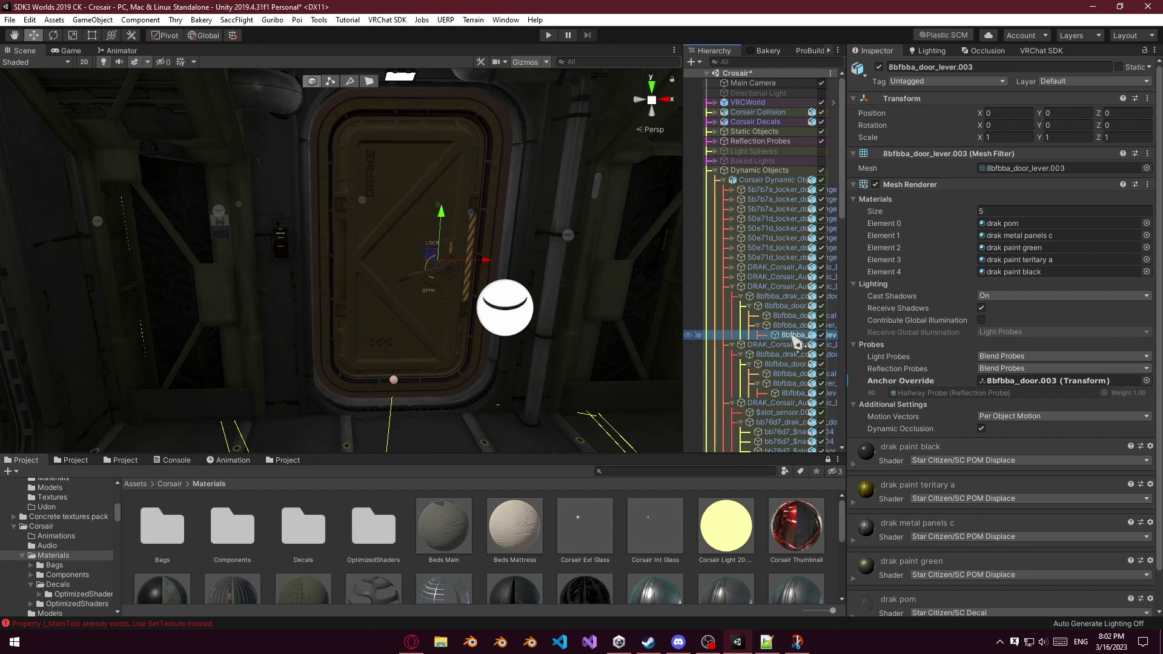
{"action": "left_click_drag", "start_coordinate": [486, 269], "coordinate": [511, 260]}
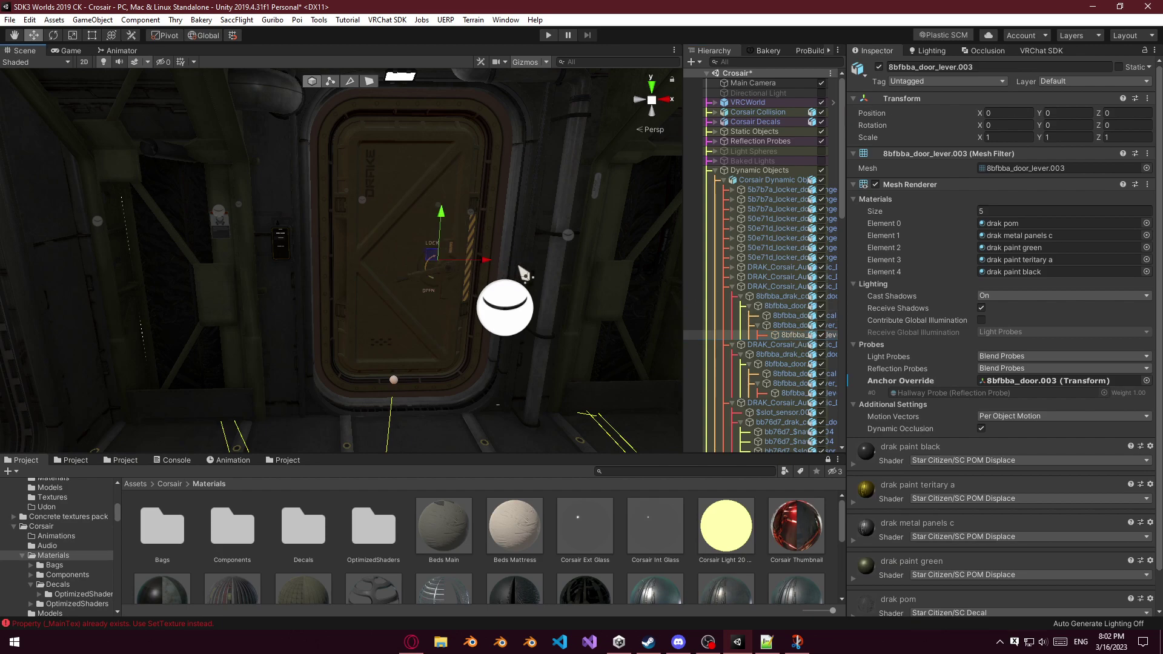
{"action": "left_click", "coordinate": [791, 289]}
{"action": "left_click_drag", "start_coordinate": [473, 382], "coordinate": [564, 368]}
Set the Anchor Override of the Foyer door's meshes to the parent DRAK_Corsair_Automatic_Door-Foyer, and collapse that door in the hierarchy.
{"action": "left_click", "coordinate": [782, 308]}
{"action": "left_click", "coordinate": [789, 334], "text": "ctrl"}
{"action": "left_click_drag", "start_coordinate": [759, 293], "coordinate": [1008, 382]}
{"action": "left_click", "coordinate": [771, 288]}
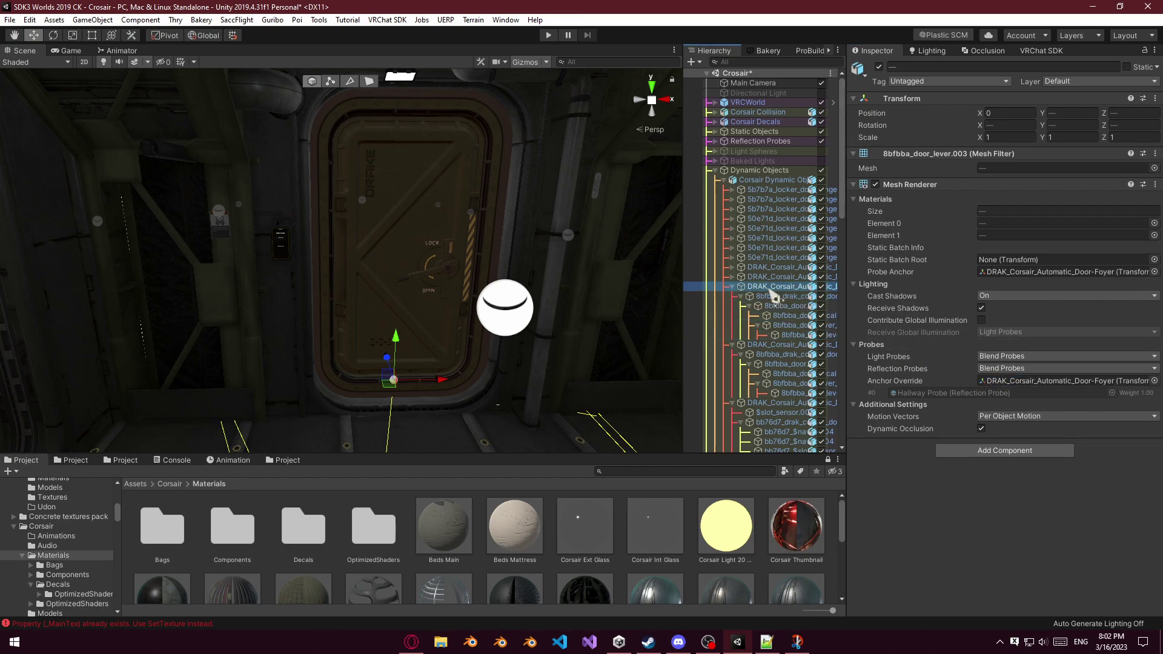
{"action": "left_click", "coordinate": [734, 287]}
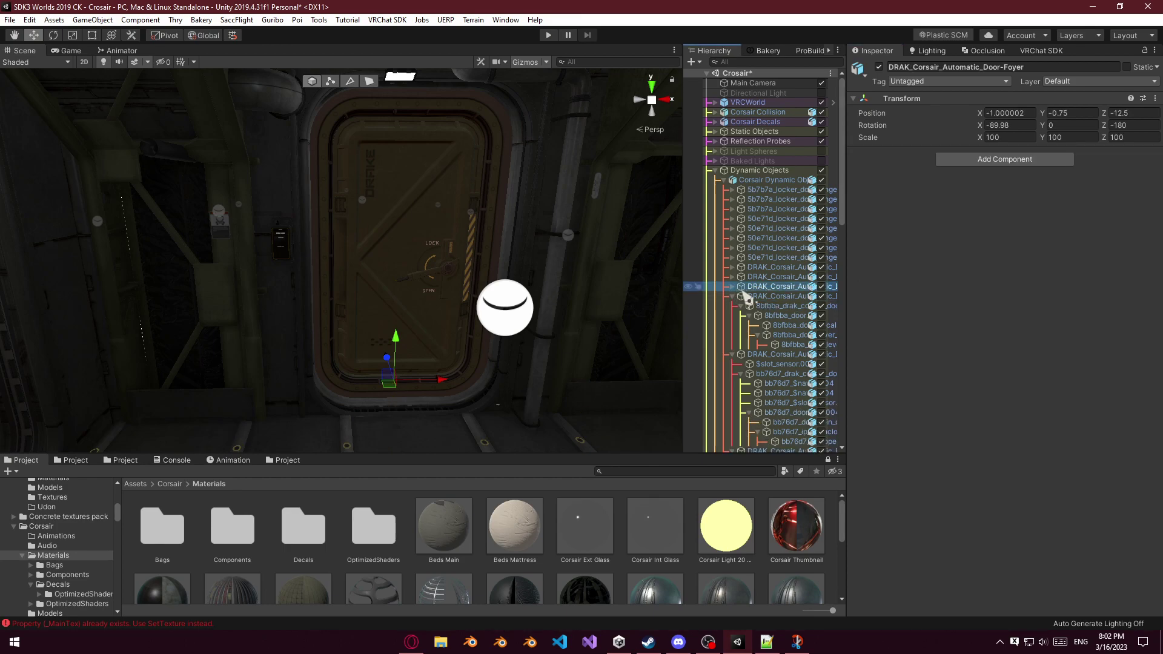
Set the Anchor Override of the Hold door's door, decals and lever meshes to DRAK_Corsair_Automatic_Door-Hold and view the door.
{"action": "left_click", "coordinate": [790, 326]}
{"action": "left_click", "coordinate": [774, 316], "text": "ctrl"}
{"action": "left_click", "coordinate": [784, 346], "text": "ctrl"}
{"action": "left_click_drag", "start_coordinate": [764, 298], "coordinate": [1022, 392]}
{"action": "key", "text": "f"}
{"action": "right_click_drag", "start_coordinate": [539, 299], "coordinate": [531, 299]}
{"action": "key", "text": "w"}
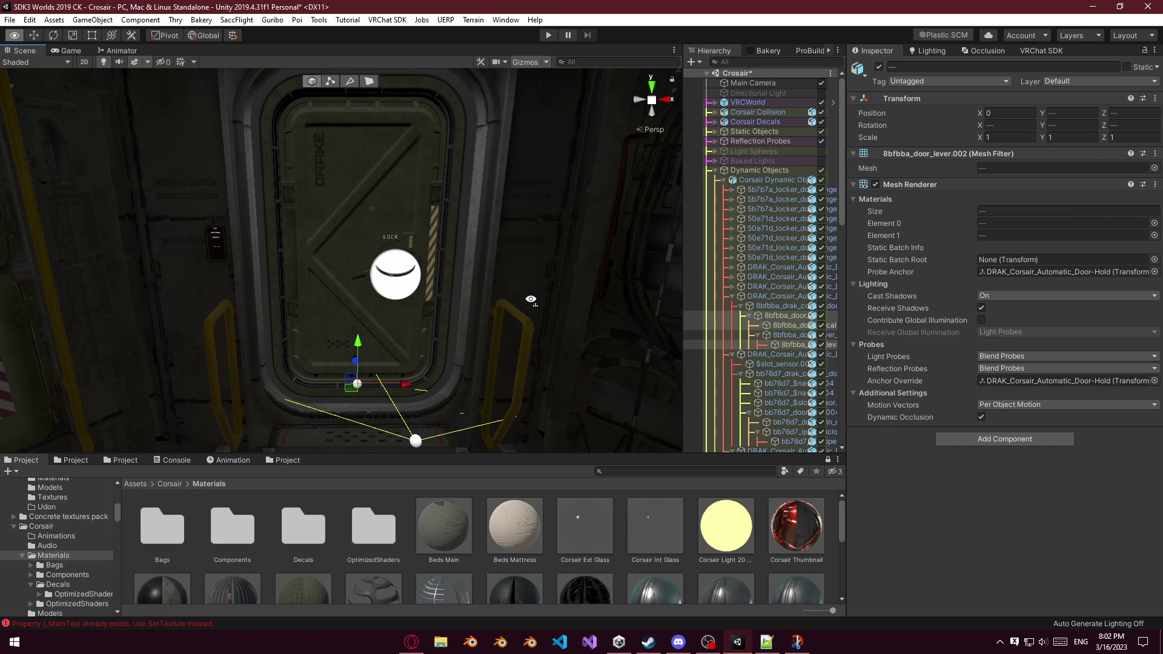
Collapse the Hold door in the hierarchy and bring the DRAK_Corsair_Automatic_Door_Thin-Airlock door into view.
{"action": "left_click", "coordinate": [786, 344]}
{"action": "left_click", "coordinate": [763, 296]}
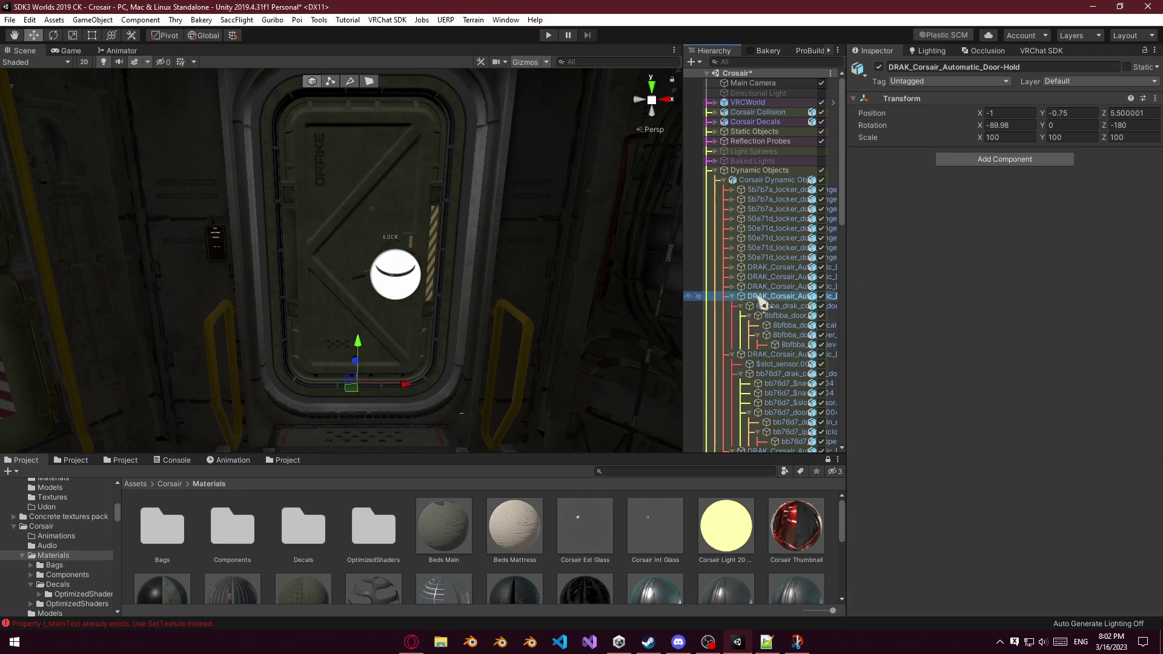
{"action": "left_click_drag", "start_coordinate": [732, 302], "coordinate": [737, 305]}
{"action": "left_click", "coordinate": [682, 344]}
{"action": "left_click", "coordinate": [731, 296], "text": "alt"}
{"action": "left_click", "coordinate": [764, 306]}
{"action": "left_click", "coordinate": [770, 317]}
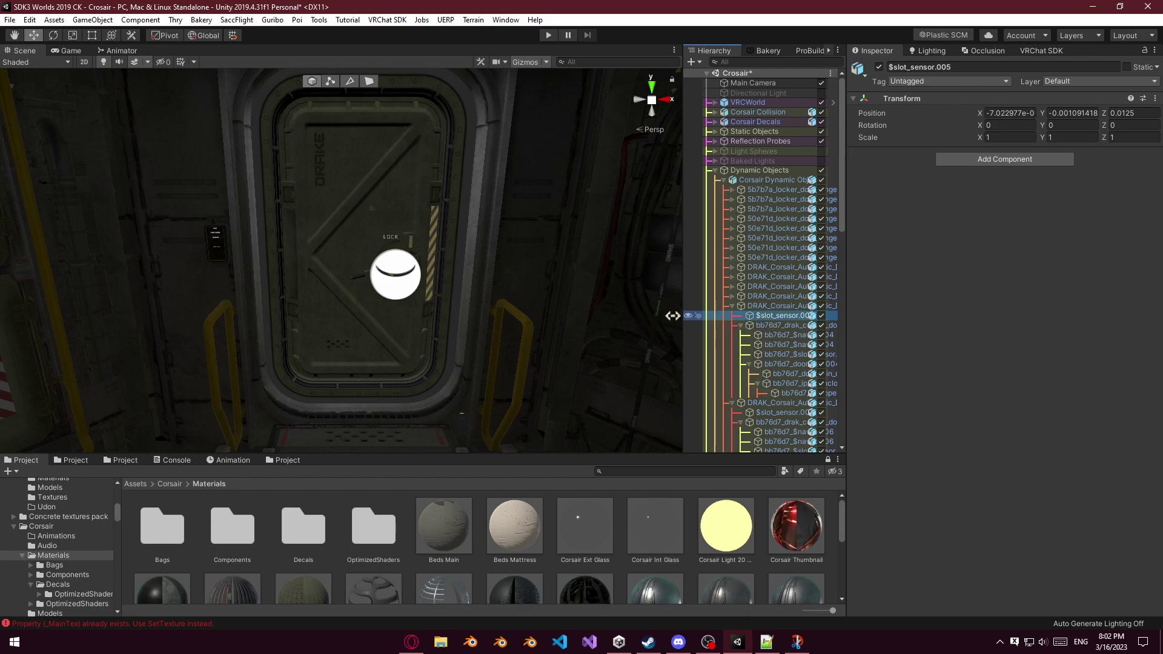
{"action": "key", "text": "f"}
{"action": "left_click", "coordinate": [738, 308]}
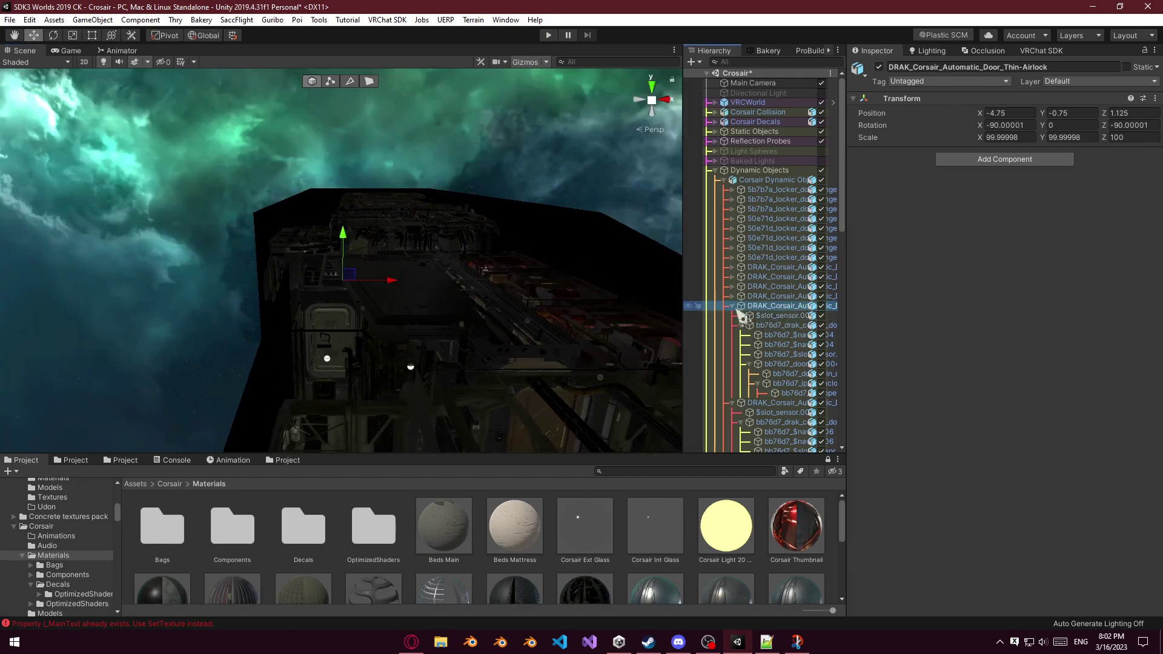
{"action": "key", "text": "f"}
{"action": "right_click_drag", "start_coordinate": [512, 313], "coordinate": [419, 267]}
Turn on Selection Outline in the Scene view's gizmo settings.
{"action": "left_click", "coordinate": [548, 62]}
{"action": "left_click", "coordinate": [534, 90]}
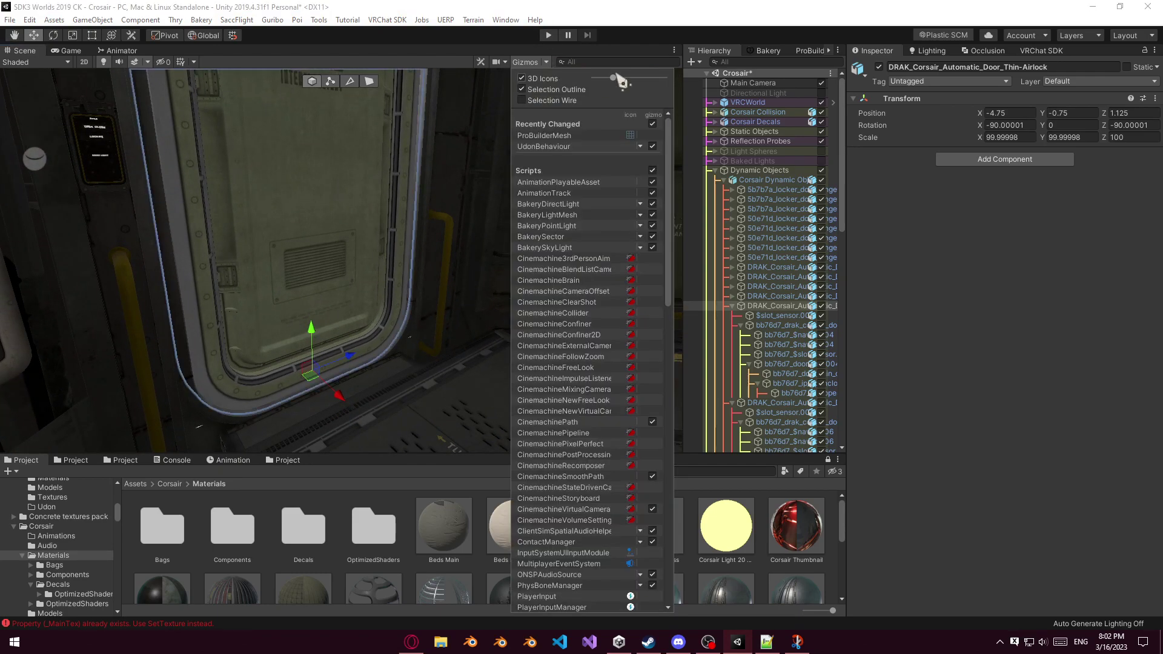
{"action": "left_click", "coordinate": [752, 112]}
Go through the Airlock door's child objects one by one to find those with a Mesh Renderer.
{"action": "left_click", "coordinate": [778, 315]}
{"action": "key", "text": "Down"}
{"action": "key", "text": "Down"}
{"action": "key", "text": "Down"}
{"action": "key", "text": "Down"}
{"action": "key", "text": "Down"}
{"action": "key", "text": "Down"}
{"action": "key", "text": "Down"}
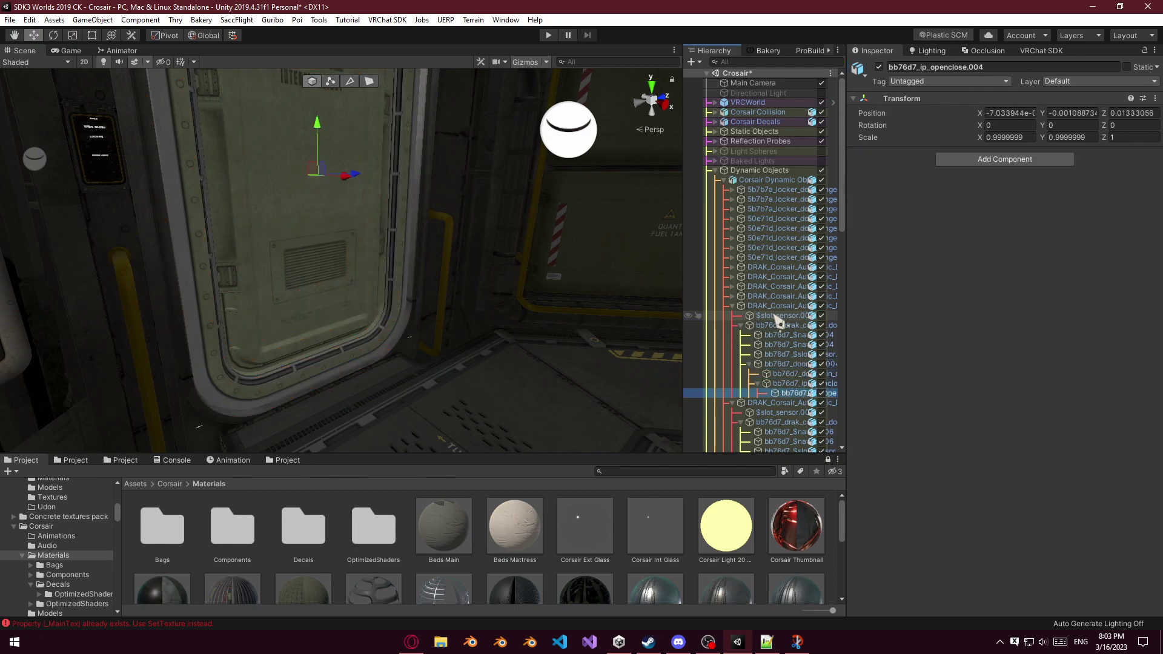
{"action": "key", "text": "Down"}
{"action": "key", "text": "Down"}
{"action": "right_click_drag", "start_coordinate": [656, 288], "coordinate": [378, 272]}
{"action": "left_click", "coordinate": [788, 335]}
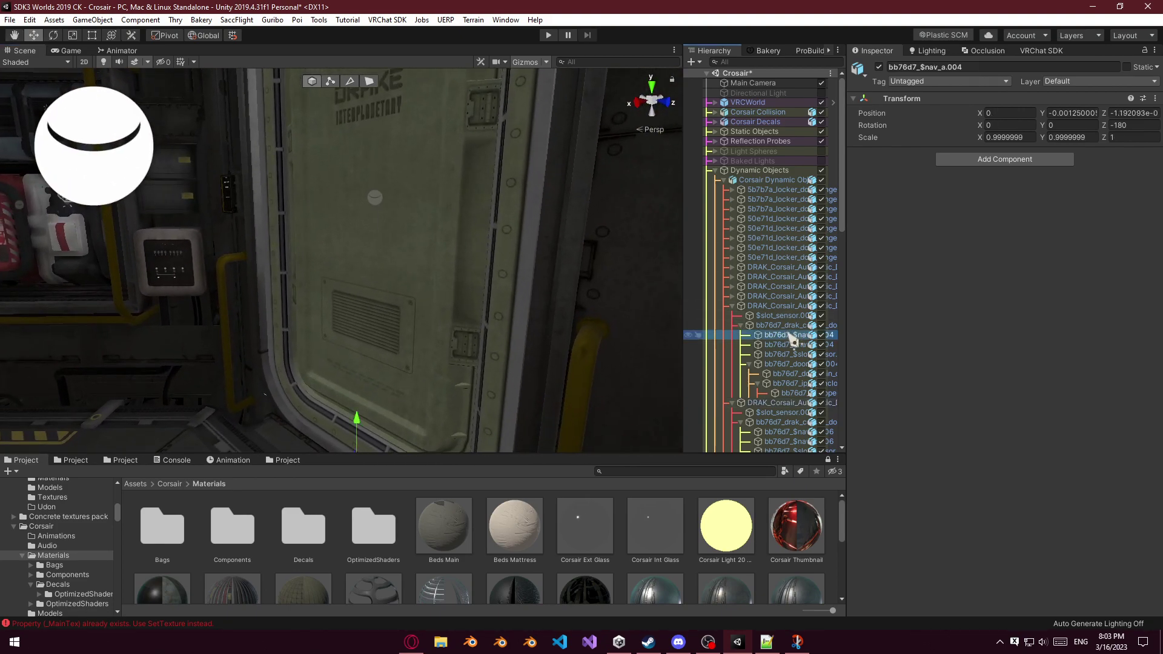
{"action": "key", "text": "Down"}
{"action": "key", "text": "Down"}
{"action": "key", "text": "Down"}
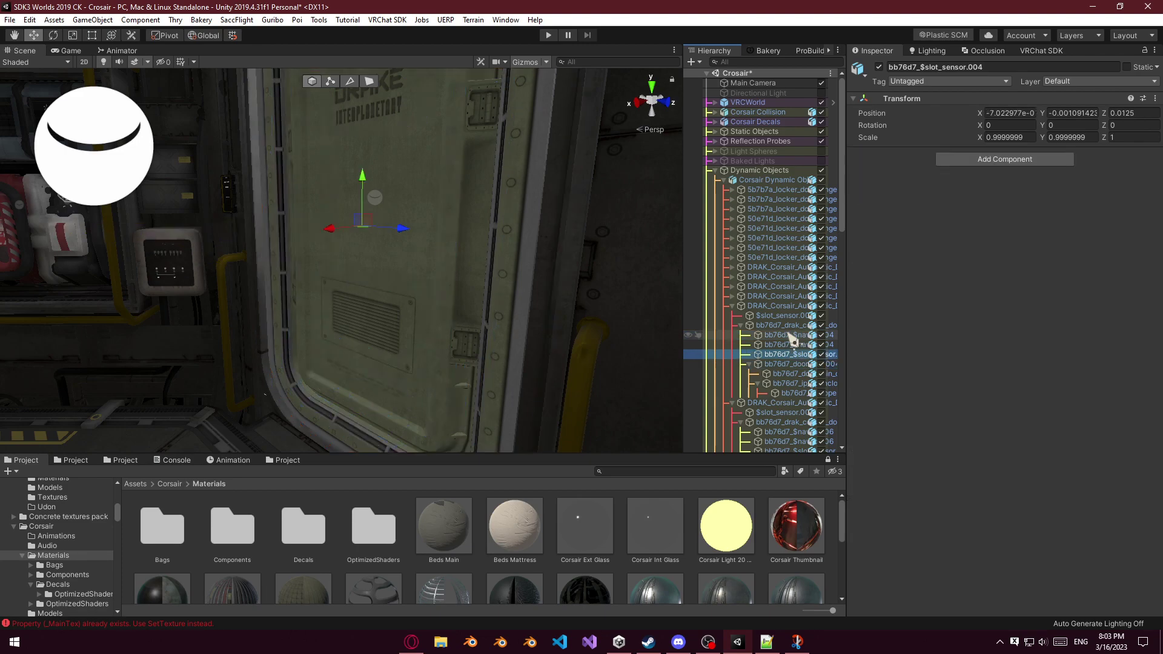
{"action": "key", "text": "Down"}
{"action": "key", "text": "Up"}
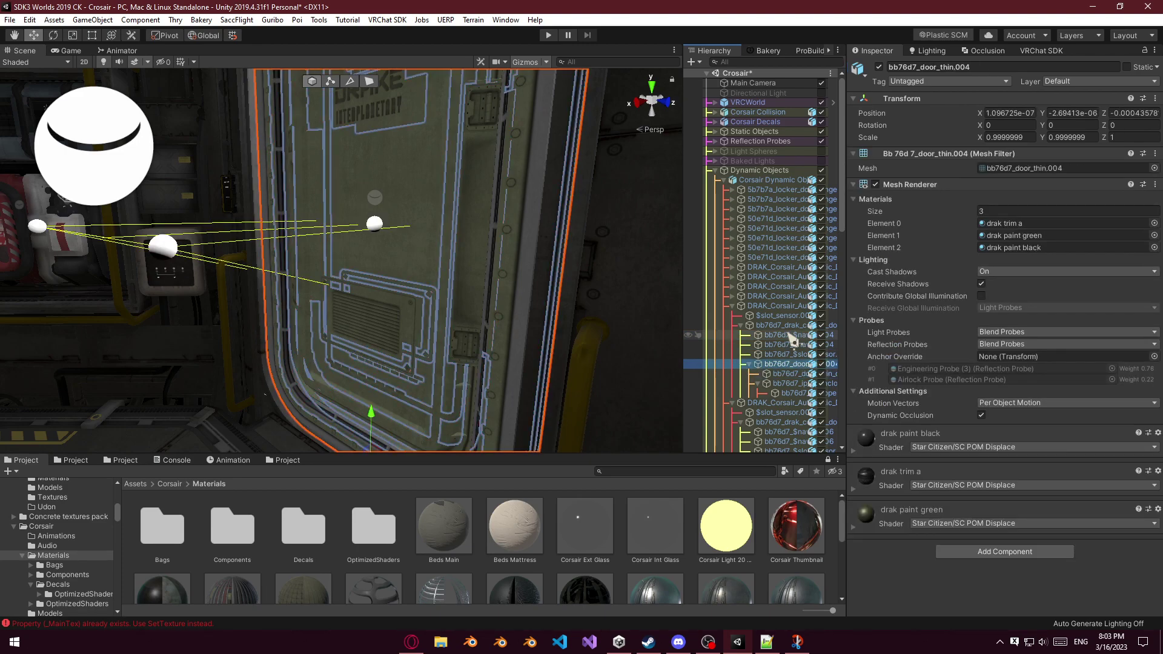
Set the Anchor Override of bb76d7_door_thin.004 and its decals mesh to DRAK_Corsair_Automatic_Door_Thin-Airlock.
{"action": "key", "text": "shift+Down"}
{"action": "key", "text": "shift+Down"}
{"action": "key", "text": "shift+Up"}
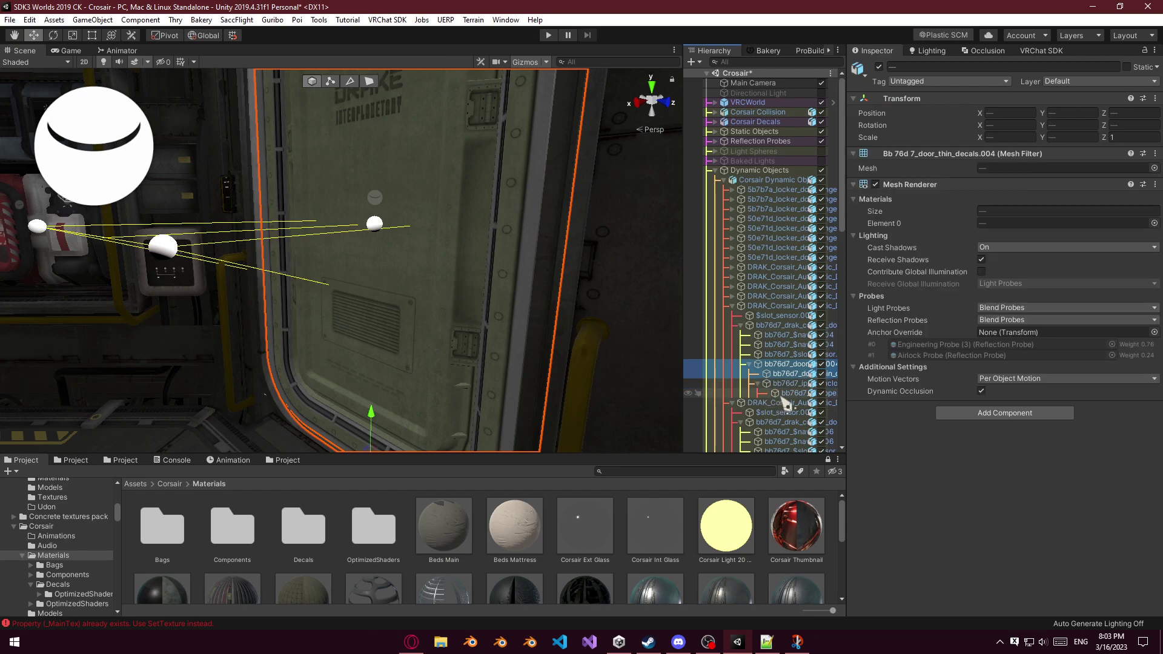
{"action": "left_click", "coordinate": [784, 393], "text": "ctrl"}
{"action": "left_click", "coordinate": [791, 393], "text": "ctrl"}
{"action": "left_click_drag", "start_coordinate": [757, 309], "coordinate": [1040, 337]}
{"action": "mouse_move", "coordinate": [463, 317]}
{"action": "left_mouse_down", "text": "alt"}
{"action": "mouse_move", "coordinate": [442, 314]}
{"action": "mouse_move", "coordinate": [452, 312]}
{"action": "left_mouse_up", "text": "alt"}
{"action": "left_click", "coordinate": [785, 364]}
{"action": "left_click", "coordinate": [789, 393]}
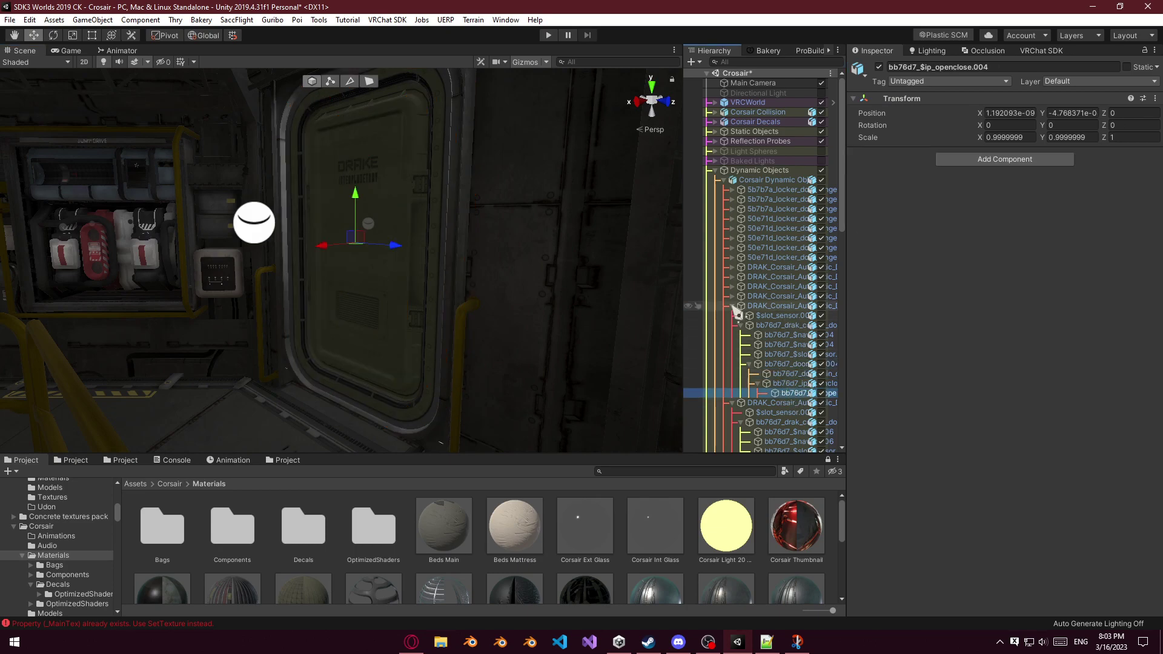
Collapse the Airlock door and set the Anchor Override of the .006 door and decals meshes to DRAK_Corsair_Automatic_Door_Thin-Captain.
{"action": "left_click", "coordinate": [731, 307]}
{"action": "left_click", "coordinate": [753, 317]}
{"action": "left_click", "coordinate": [765, 334]}
{"action": "left_click", "coordinate": [767, 327]}
{"action": "left_click", "coordinate": [774, 334]}
{"action": "left_click", "coordinate": [776, 343]}
{"action": "left_click", "coordinate": [778, 351]}
{"action": "left_click", "coordinate": [781, 364]}
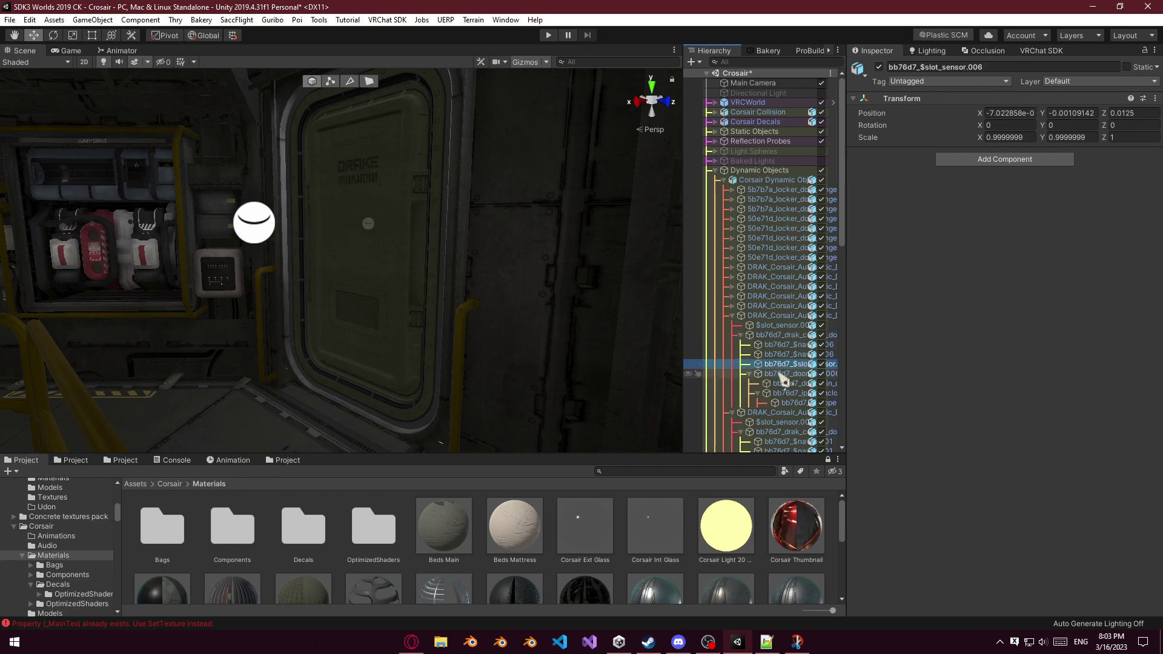
{"action": "left_click", "coordinate": [782, 374]}
{"action": "left_click", "coordinate": [784, 381]}
{"action": "left_click", "coordinate": [773, 374], "text": "ctrl"}
{"action": "left_click_drag", "start_coordinate": [761, 315], "coordinate": [1030, 333]}
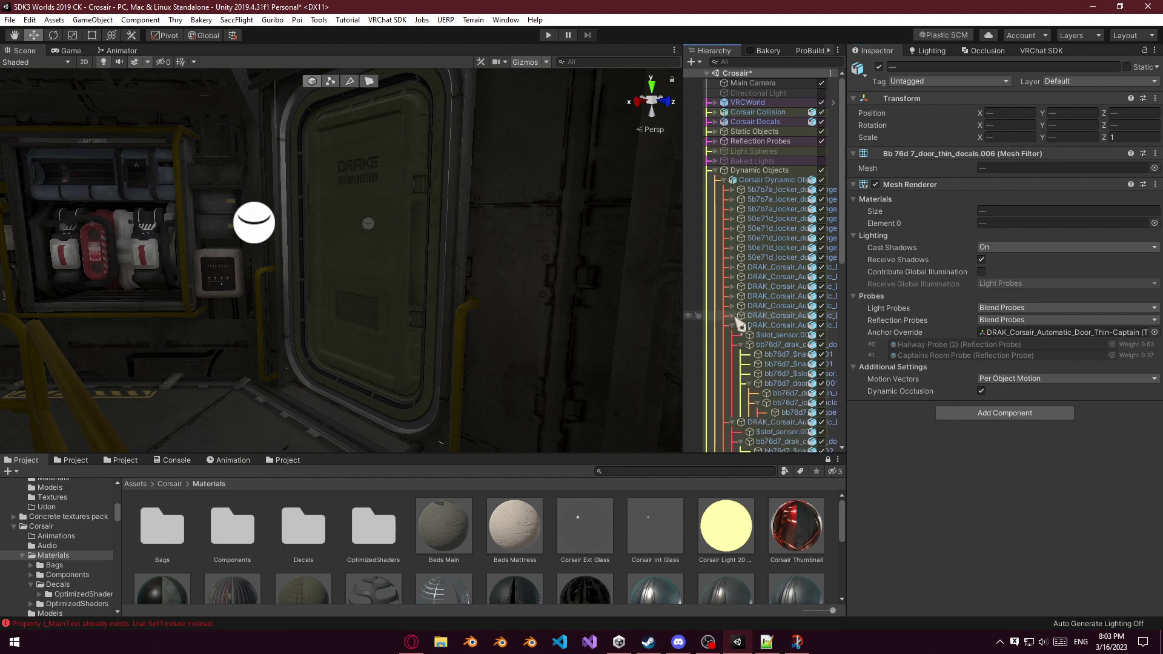
Set the Anchor Override of the .001 thin door and decals meshes to DRAK_Corsair_Automatic_Door_Thin-Crew_A.
{"action": "left_click", "coordinate": [742, 325]}
{"action": "left_click", "coordinate": [778, 384]}
{"action": "left_click", "coordinate": [781, 394], "text": "ctrl"}
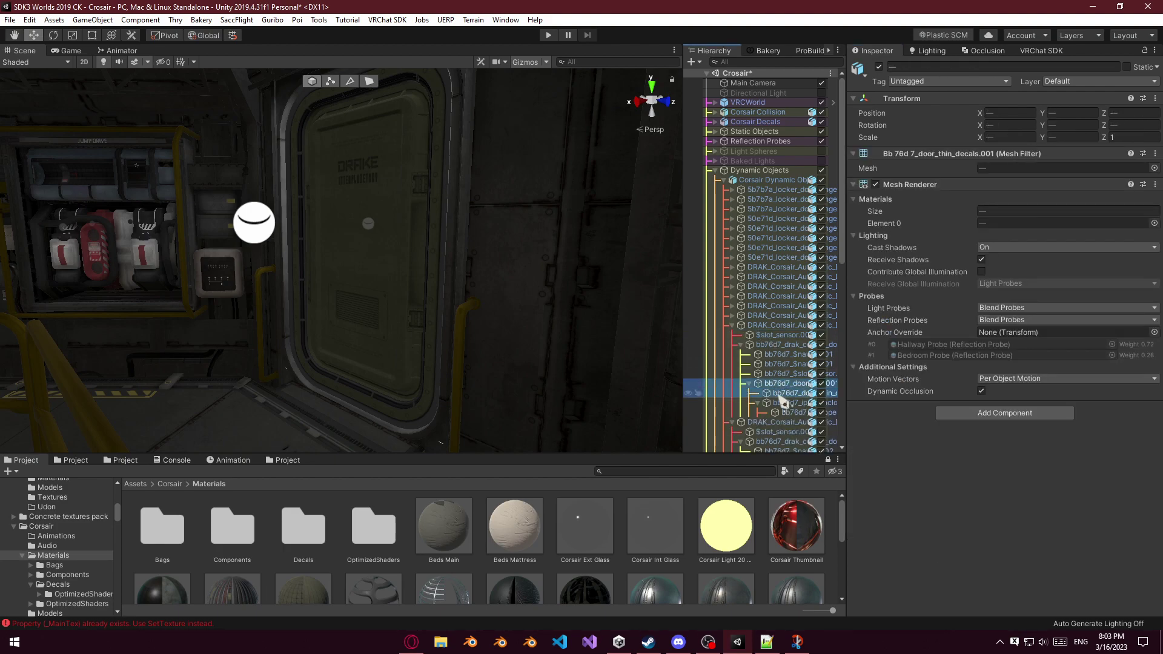
{"action": "left_click_drag", "start_coordinate": [759, 324], "coordinate": [1030, 333]}
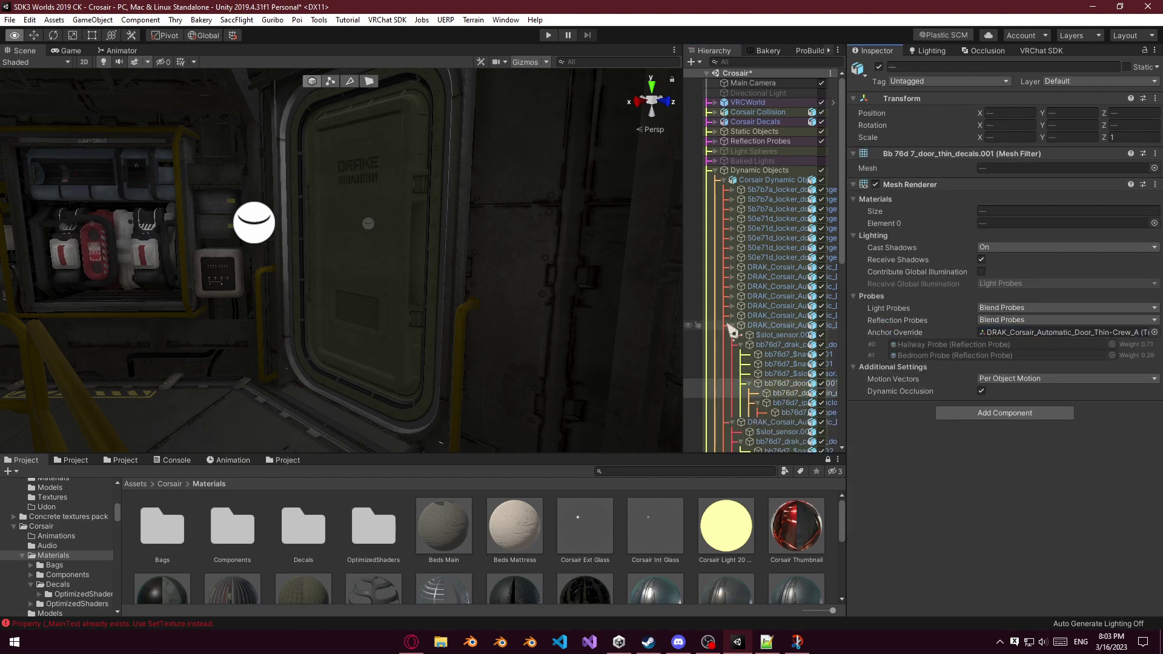
Set the Anchor Override of the .002 thin door and decals meshes to DRAK_Corsair_Automatic_Door_Thin-Crew_B.
{"action": "left_click", "coordinate": [768, 336]}
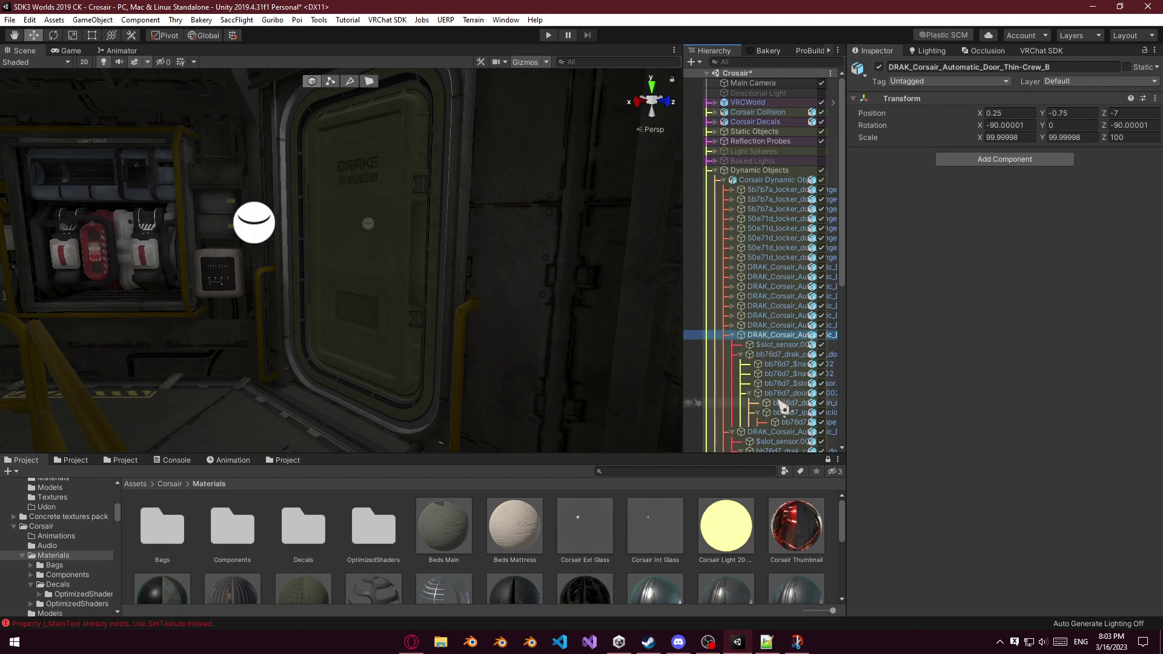
{"action": "left_click", "coordinate": [781, 403]}
{"action": "left_click", "coordinate": [781, 412], "text": "ctrl"}
{"action": "left_click", "coordinate": [781, 393], "text": "shift"}
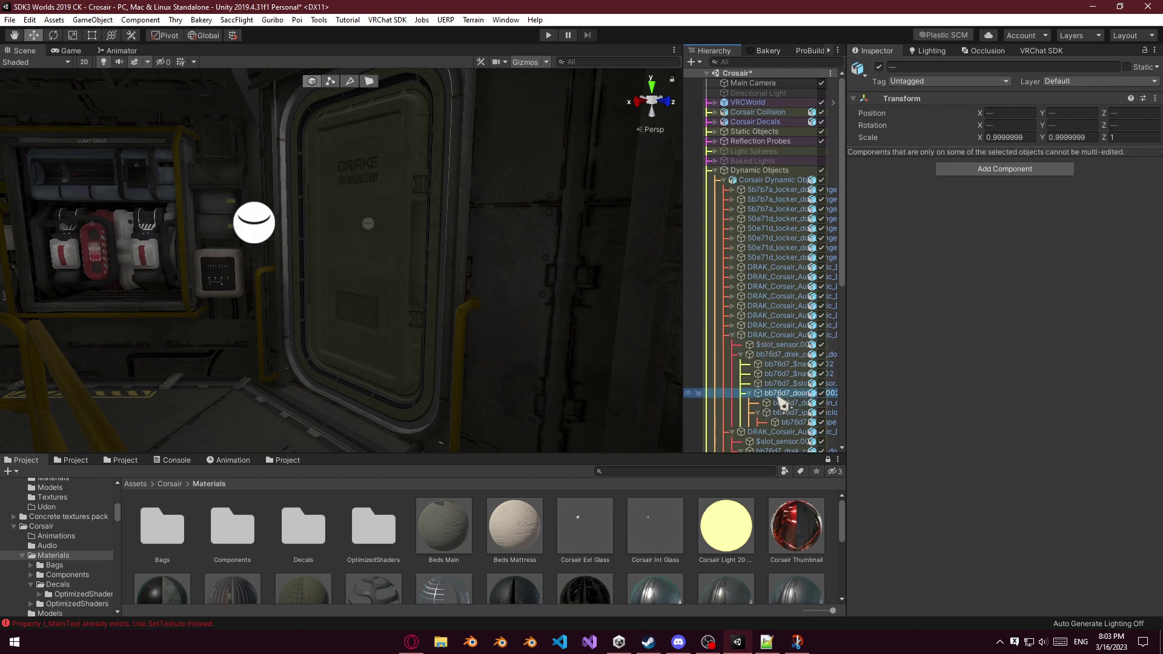
{"action": "left_click_drag", "start_coordinate": [754, 343], "coordinate": [1013, 333]}
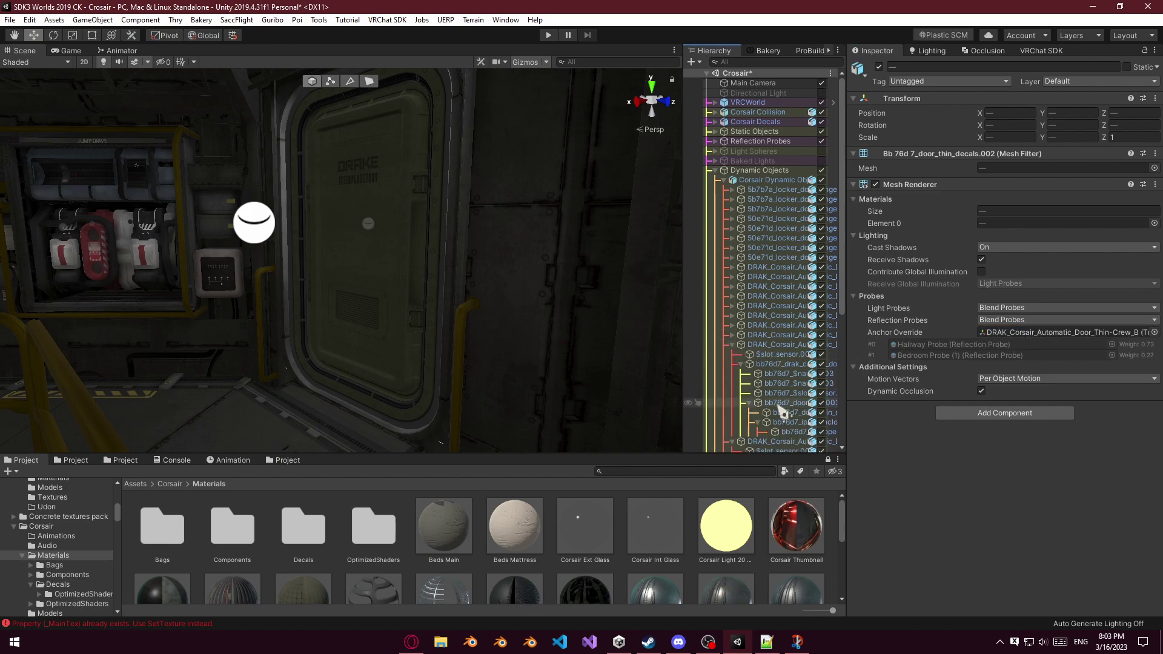
Set the Anchor Override of the .003 thin door and decals meshes to DRAK_Corsair_Automatic_Door_Thin-Crew_C.
{"action": "left_click", "coordinate": [779, 405]}
{"action": "left_click", "coordinate": [784, 414], "text": "ctrl"}
{"action": "left_click_drag", "start_coordinate": [760, 346], "coordinate": [1030, 332]}
Collapse the Crew_C door and set the Anchor Override of the .005 door and decals meshes to DRAK_Corsair_Automatic_Door_Thin_Bathroom.
{"action": "left_click", "coordinate": [734, 346]}
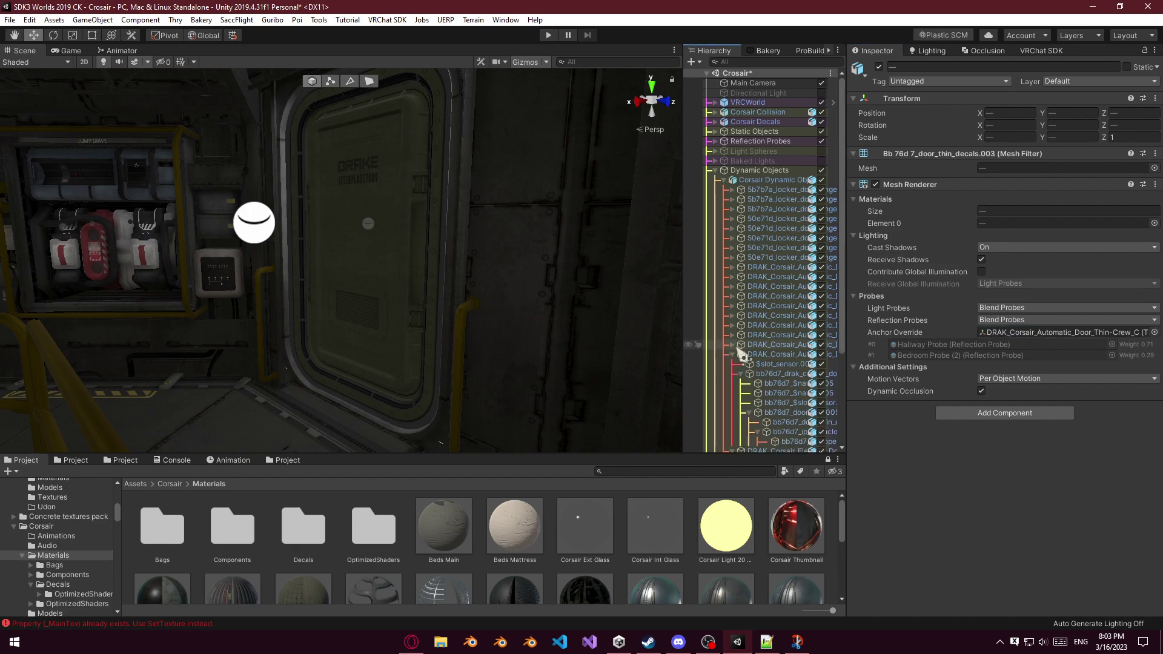
{"action": "left_click", "coordinate": [781, 422]}
{"action": "left_click_drag", "start_coordinate": [756, 359], "coordinate": [1031, 333]}
Turn off Selection Outline in the Scene view's gizmo settings.
{"action": "left_click", "coordinate": [547, 63]}
{"action": "left_click", "coordinate": [526, 88]}
{"action": "left_click", "coordinate": [713, 11]}
Set the Anchor Override of the elevator door's top and bottom meshes and their decals to DRAK_Corsair_Elevator_Door_MessHall.
{"action": "scroll", "coordinate": [787, 303], "scroll_direction": "down", "scroll_amount": 3}
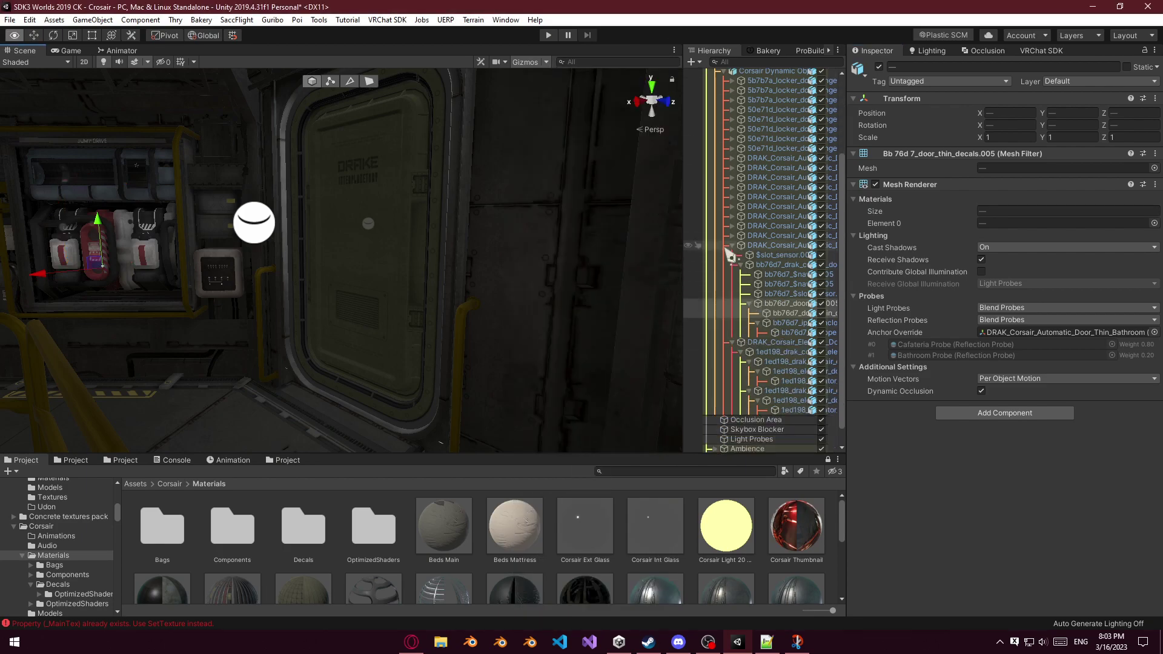
{"action": "left_click", "coordinate": [732, 245], "text": "alt"}
{"action": "left_click", "coordinate": [787, 353]}
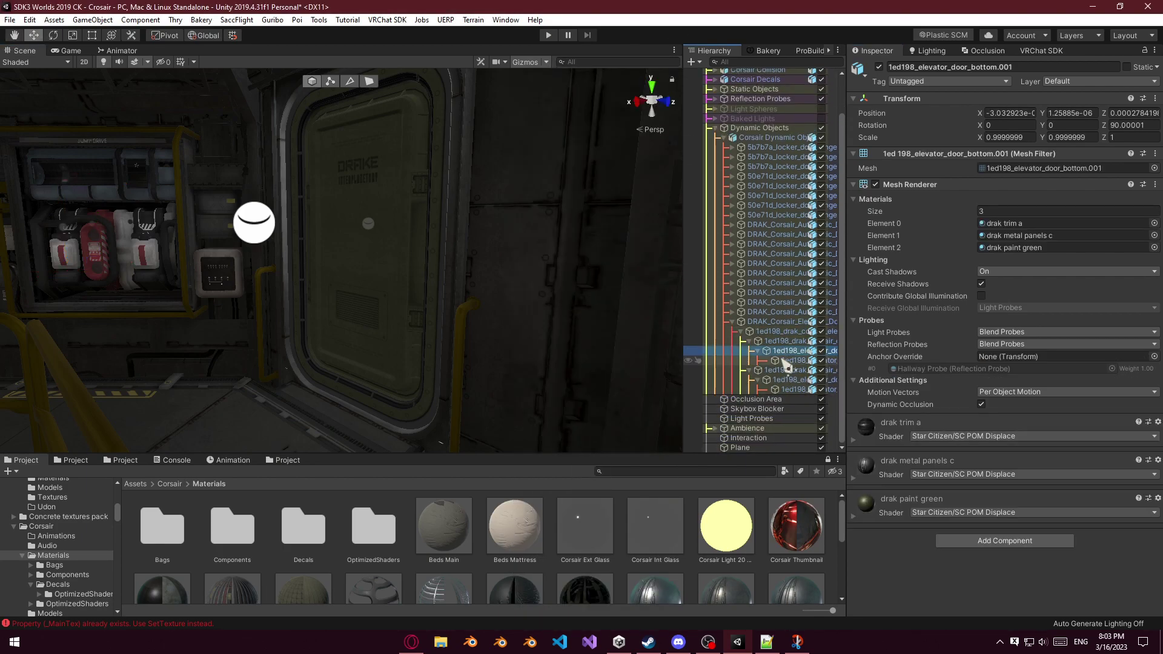
{"action": "left_click", "coordinate": [785, 360], "text": "shift"}
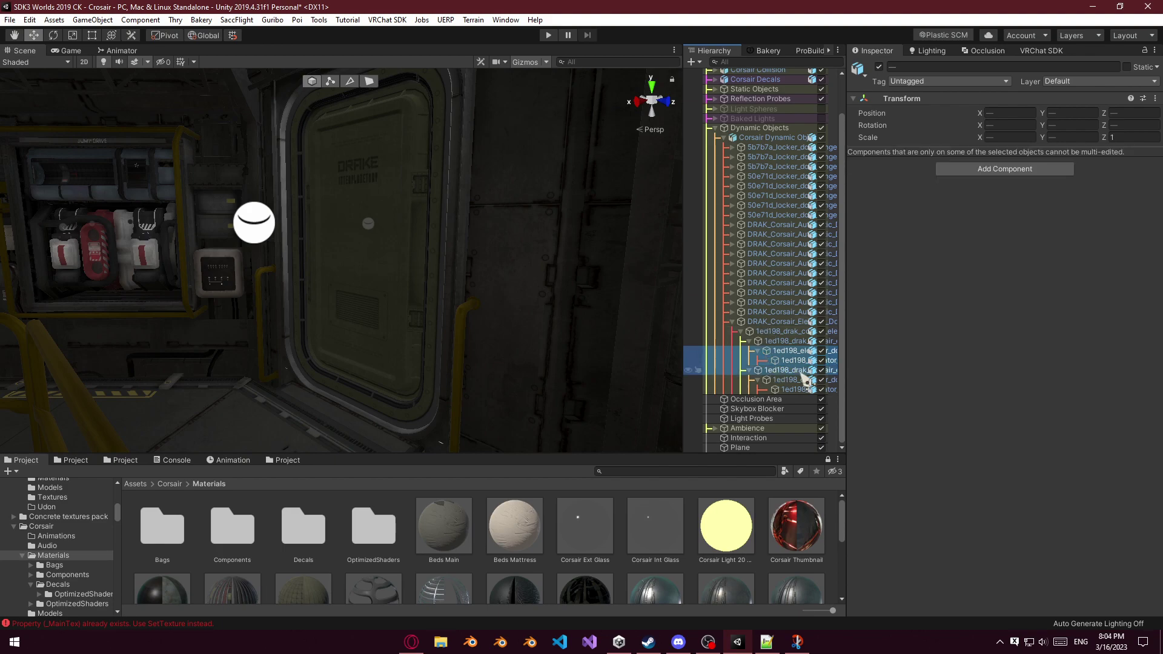
{"action": "left_click", "coordinate": [788, 380], "text": "ctrl"}
{"action": "left_click", "coordinate": [788, 391], "text": "ctrl"}
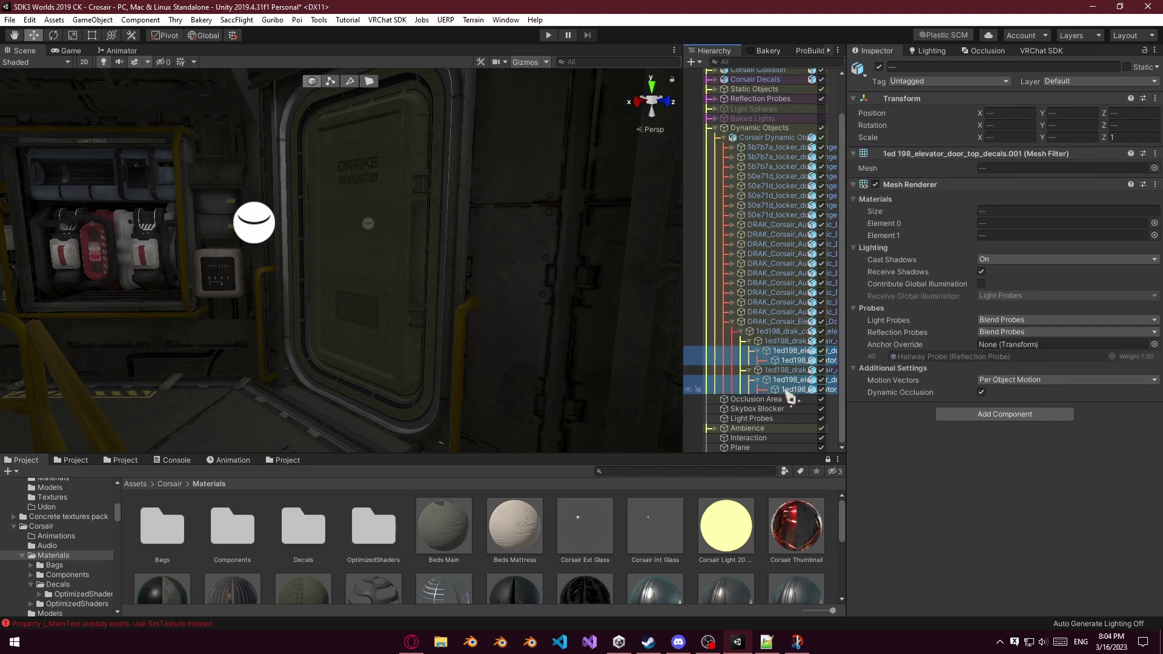
{"action": "left_click", "coordinate": [789, 342], "text": "ctrl"}
{"action": "left_click", "coordinate": [776, 332], "text": "ctrl"}
{"action": "left_click", "coordinate": [766, 332], "text": "ctrl"}
{"action": "left_click", "coordinate": [787, 324], "text": "ctrl"}
{"action": "left_click", "coordinate": [765, 323], "text": "ctrl"}
{"action": "left_click_drag", "start_coordinate": [781, 324], "coordinate": [995, 345]}
Collapse the elevator door's hierarchy so that every door and locker under Corsair Dynamic Objects is folded.
{"action": "left_click", "coordinate": [734, 321]}
{"action": "left_click", "coordinate": [734, 354]}
{"action": "left_click", "coordinate": [733, 355], "text": "alt"}
{"action": "left_click", "coordinate": [733, 355], "text": "alt"}
{"action": "scroll", "coordinate": [771, 384], "scroll_direction": "down", "scroll_amount": 2}
{"action": "left_click", "coordinate": [794, 380]}
{"action": "left_click", "coordinate": [784, 360]}
{"action": "left_click", "coordinate": [733, 294]}
Frame DRAK_Corsair_Elevator_Door_MessHall and examine the lighting of the surrounding doors.
{"action": "double_click", "coordinate": [779, 364]}
{"action": "right_click_drag", "start_coordinate": [492, 324], "coordinate": [26, 328]}
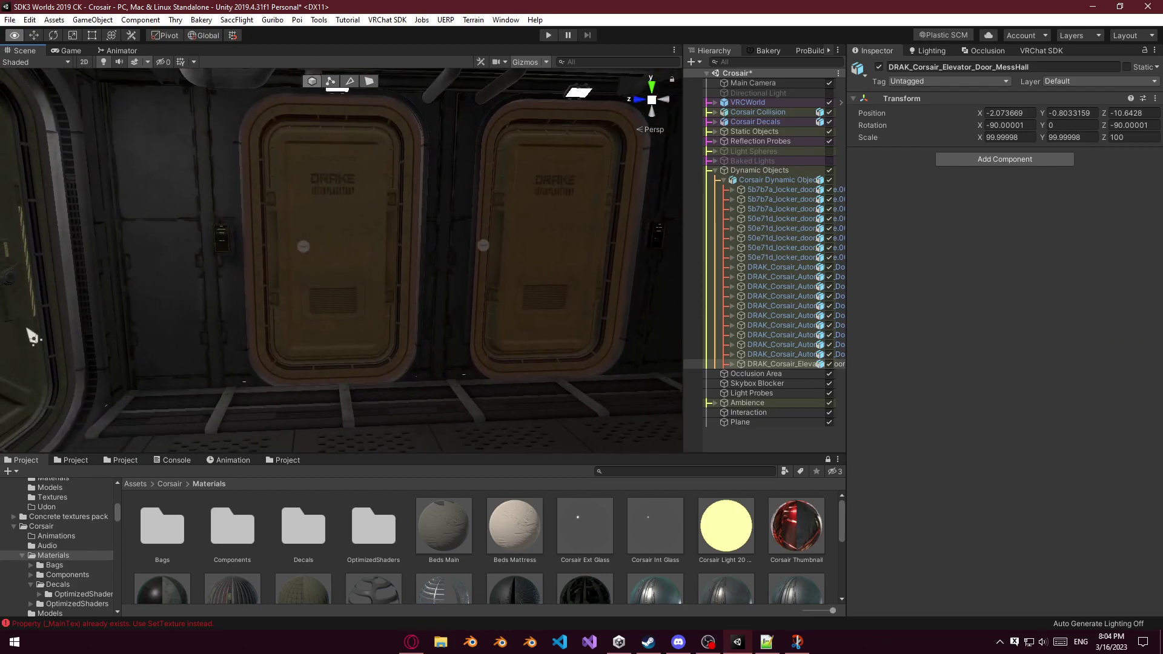
{"action": "right_click_drag", "start_coordinate": [359, 278], "coordinate": [339, 293]}
Add an empty child object to DRAK_Corsair_Automatic_Door-Foyer and raise it to local Z 0.01.
{"action": "left_click", "coordinate": [188, 287]}
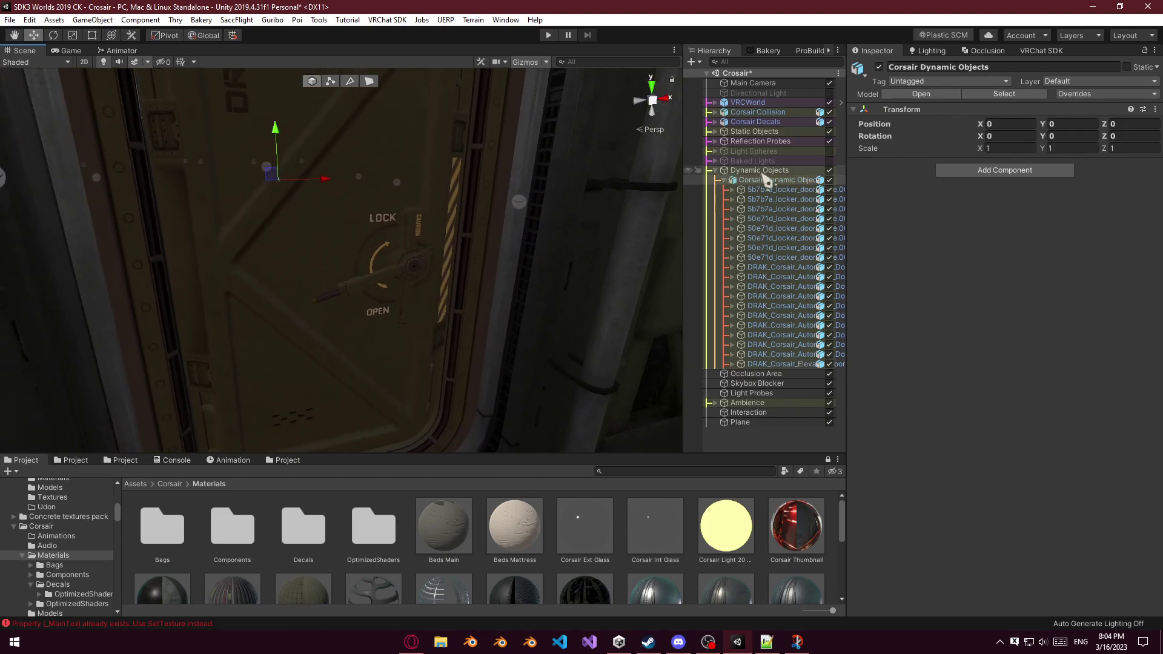
{"action": "left_click", "coordinate": [407, 202]}
{"action": "left_click", "coordinate": [772, 286]}
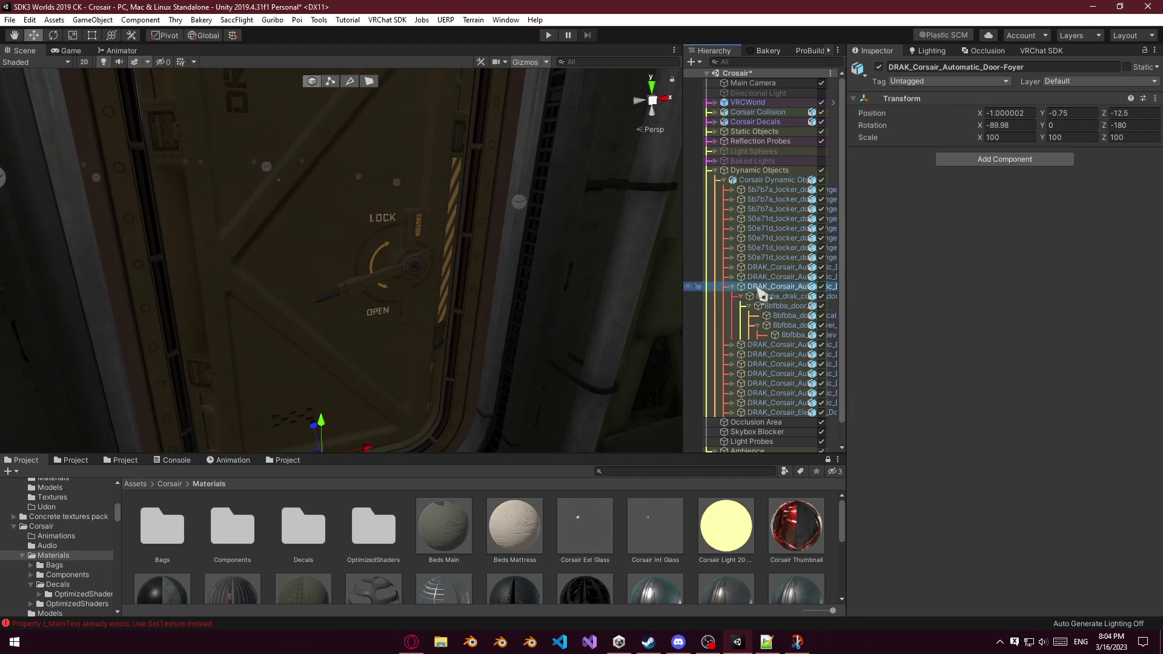
{"action": "right_click", "coordinate": [759, 289]}
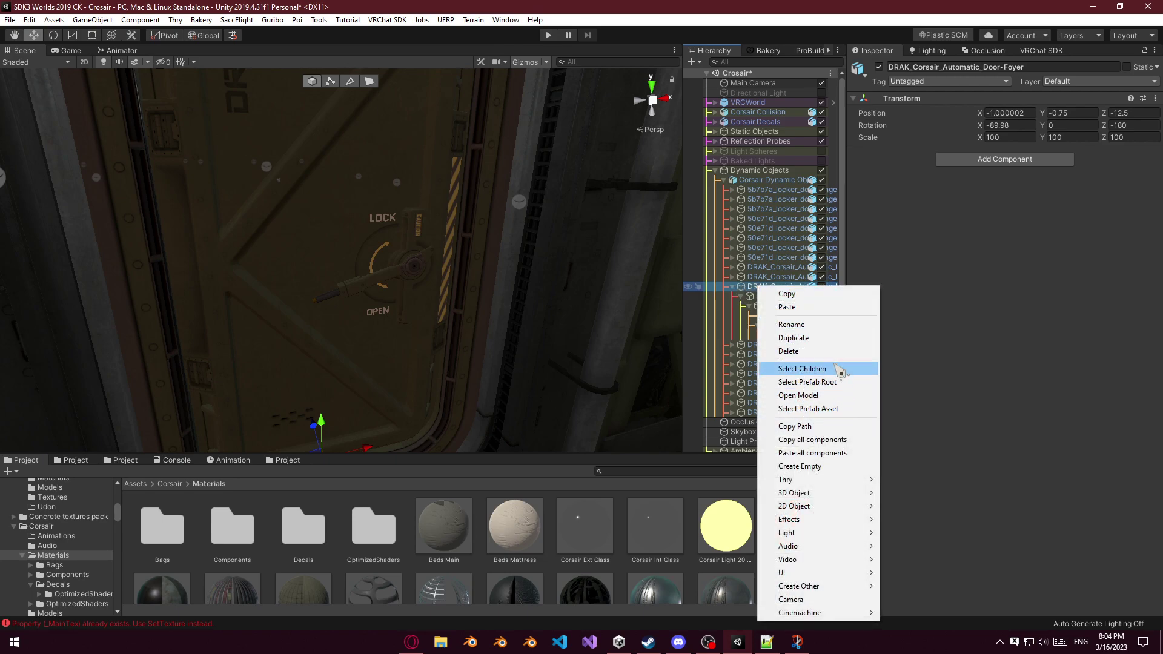
{"action": "left_click", "coordinate": [828, 466]}
{"action": "right_click_drag", "start_coordinate": [570, 359], "coordinate": [533, 380]}
{"action": "key", "text": "s"}
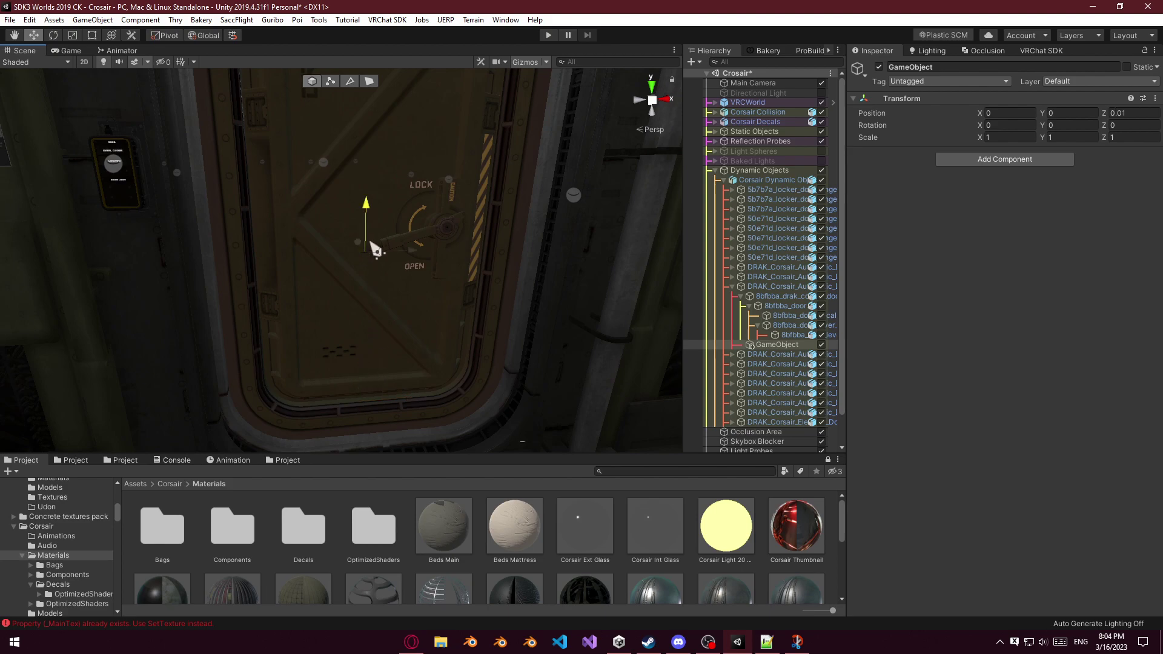
Set the Anchor Override of the Foyer door's main, decal and lever meshes to the new empty GameObject.
{"action": "left_click", "coordinate": [788, 326]}
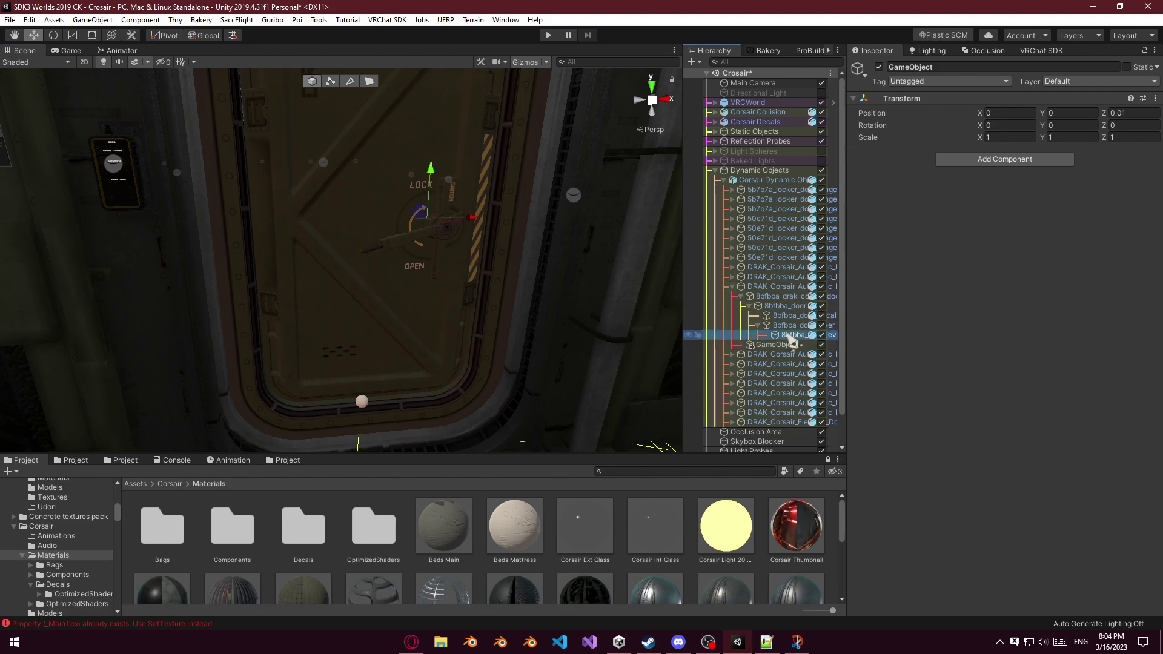
{"action": "left_click", "coordinate": [794, 335], "text": "ctrl"}
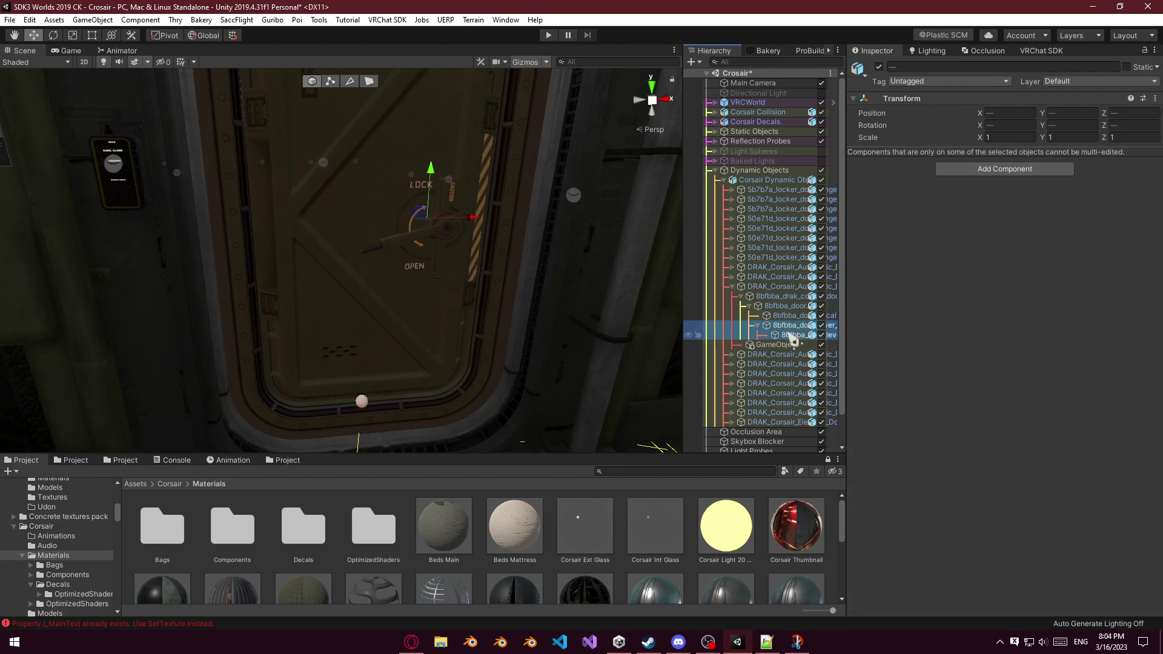
{"action": "left_click", "coordinate": [773, 296]}
{"action": "left_click", "coordinate": [778, 306], "text": "ctrl"}
{"action": "left_click", "coordinate": [776, 306], "text": "ctrl"}
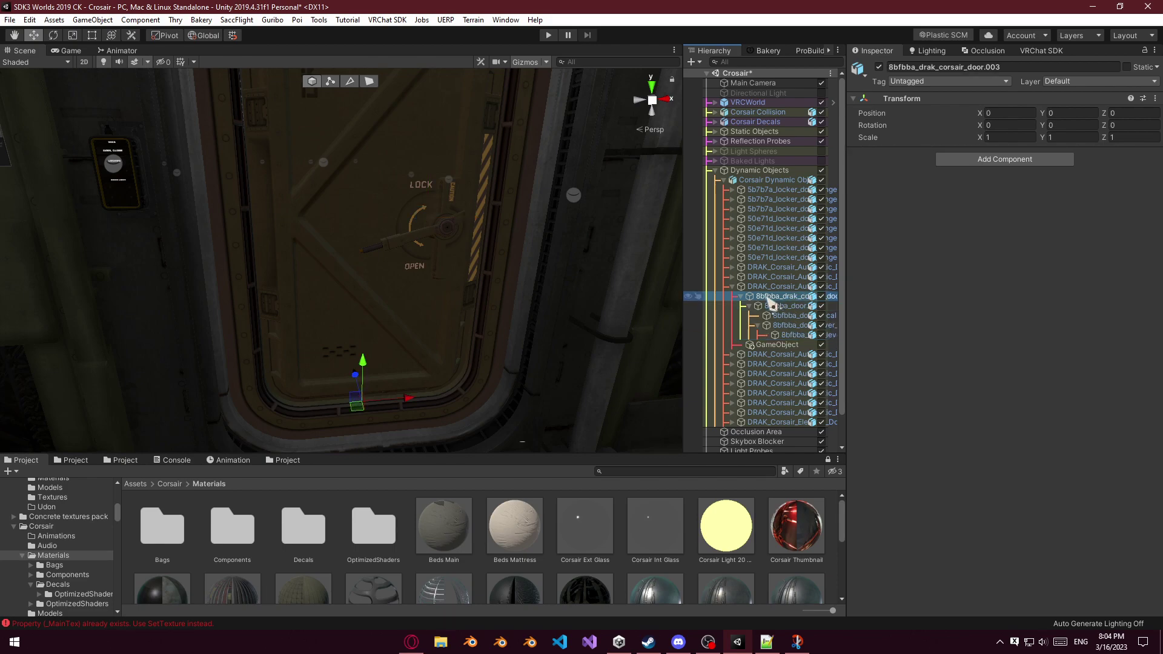
{"action": "left_click", "coordinate": [785, 306]}
{"action": "left_click", "coordinate": [787, 316], "text": "ctrl"}
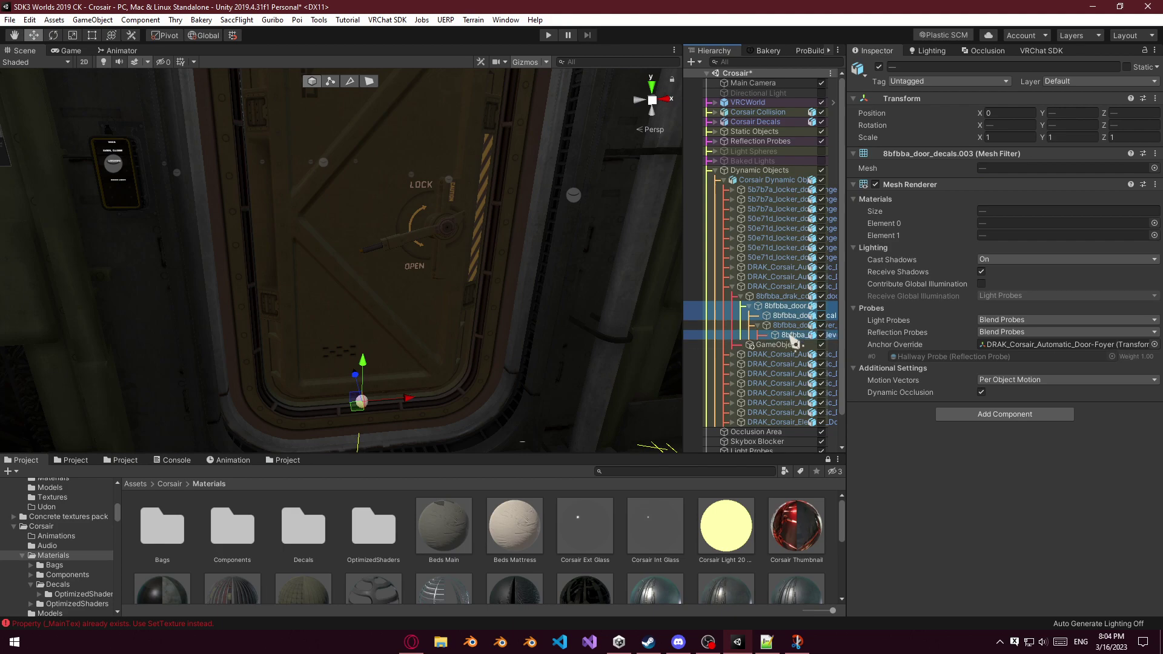
{"action": "left_click_drag", "start_coordinate": [935, 382], "coordinate": [1020, 364]}
{"action": "left_click_drag", "start_coordinate": [1021, 280], "coordinate": [1020, 383]}
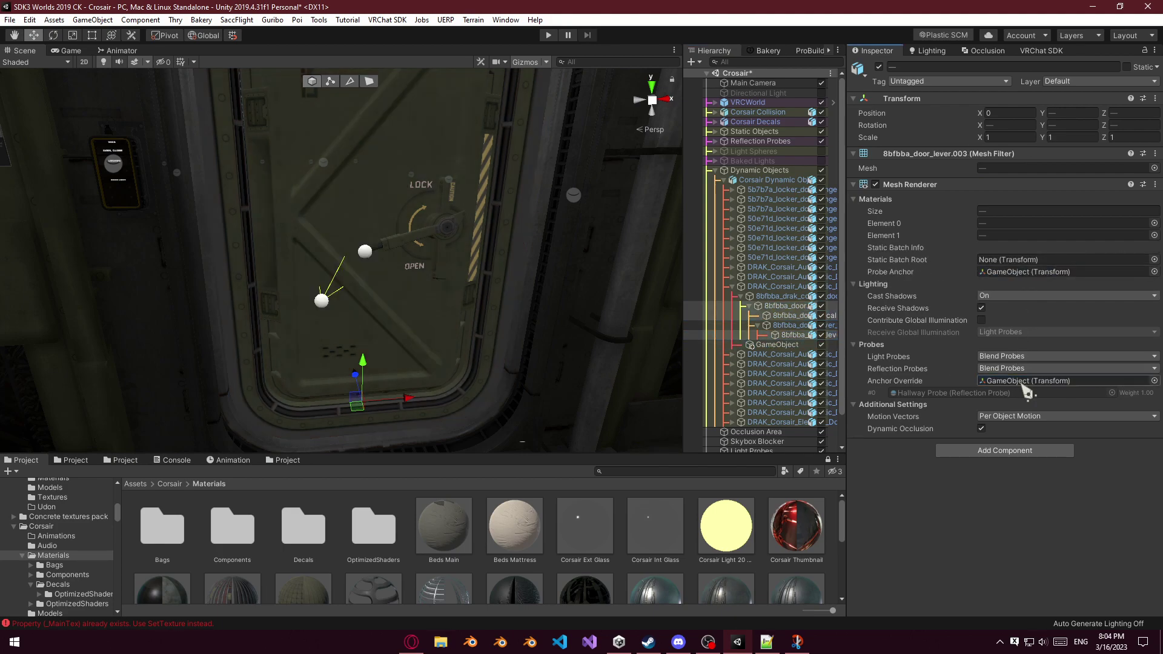
Lower the Foyer door's empty GameObject to about local Z 0.0022.
{"action": "right_click_drag", "start_coordinate": [561, 338], "coordinate": [1099, 320]}
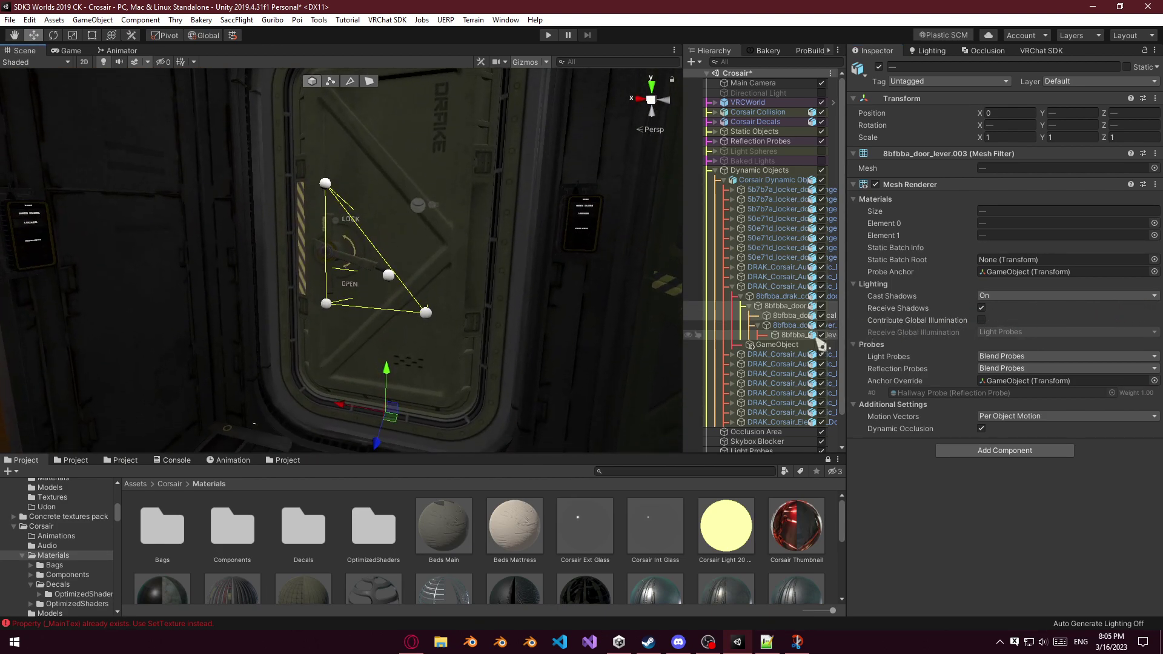
{"action": "left_click", "coordinate": [777, 345]}
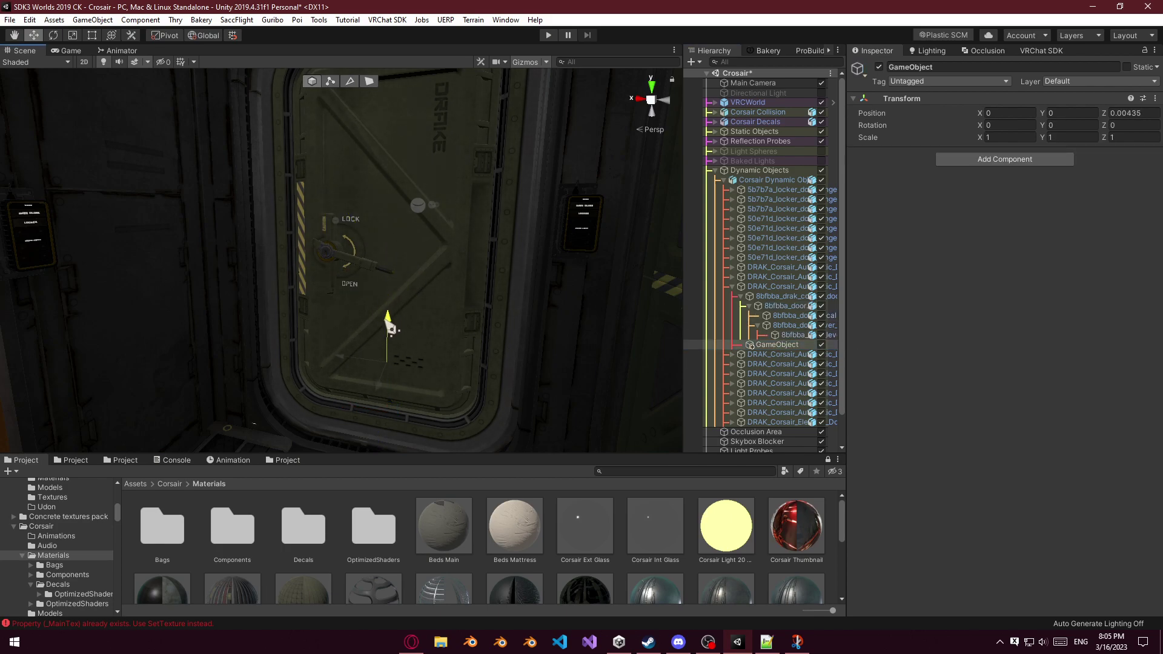
{"action": "left_click_drag", "start_coordinate": [391, 328], "coordinate": [388, 361]}
{"action": "right_click_drag", "start_coordinate": [410, 350], "coordinate": [420, 294]}
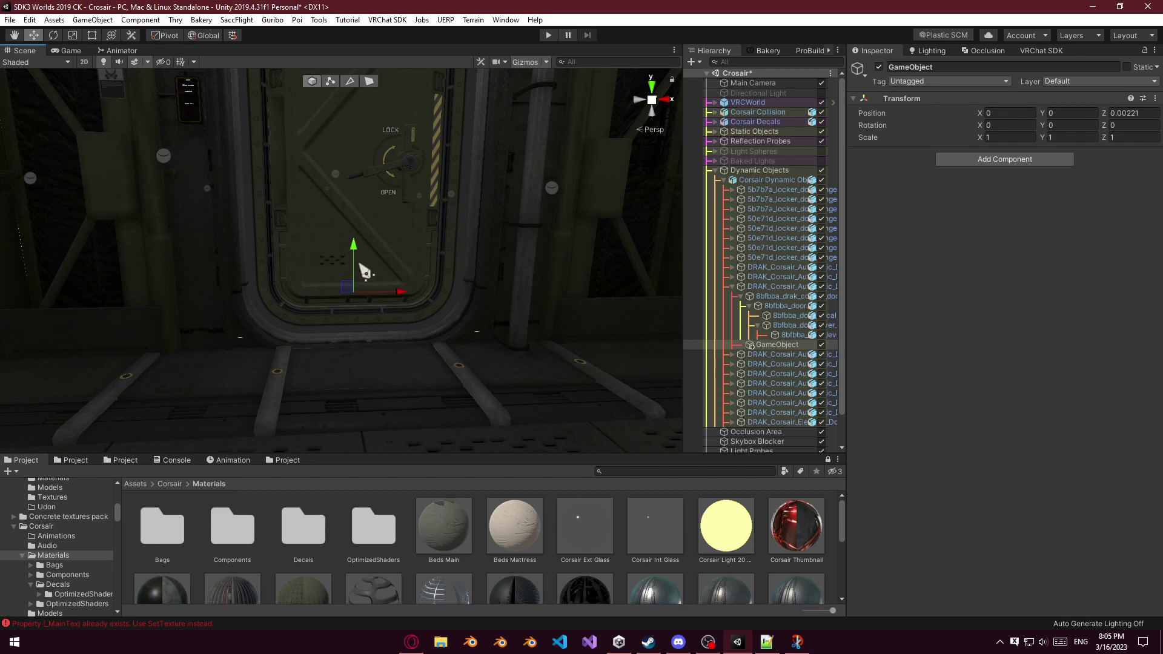
Rename the Foyer door's empty GameObject as Anchor Override.
{"action": "left_click", "coordinate": [784, 344]}
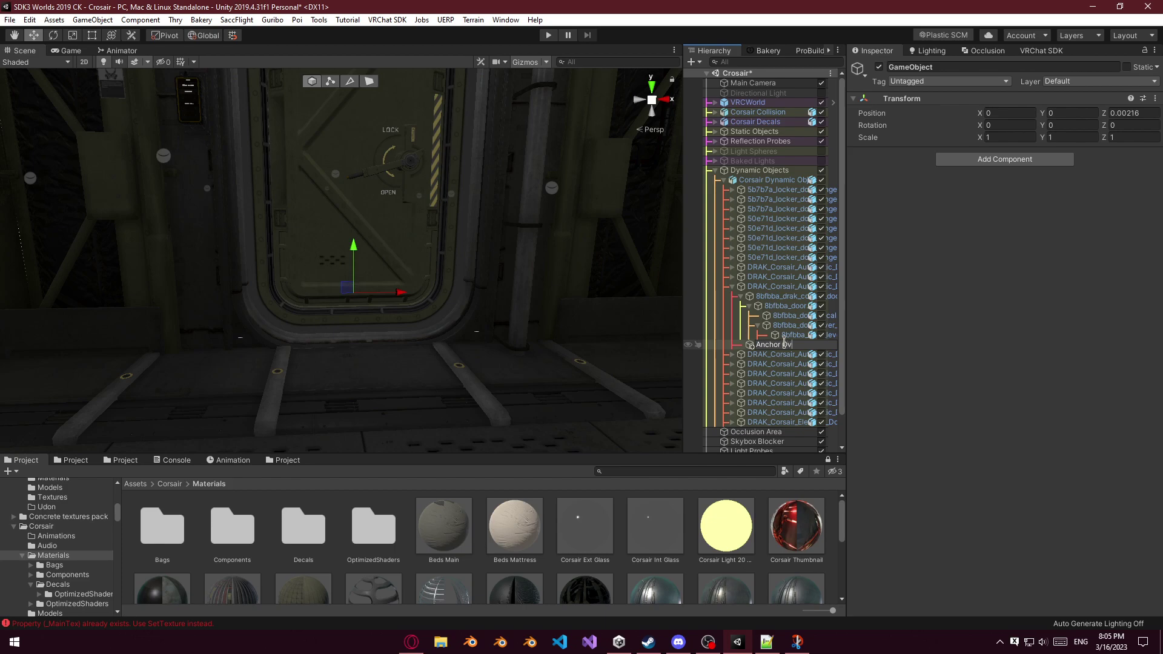
{"action": "key", "text": "Escape"}
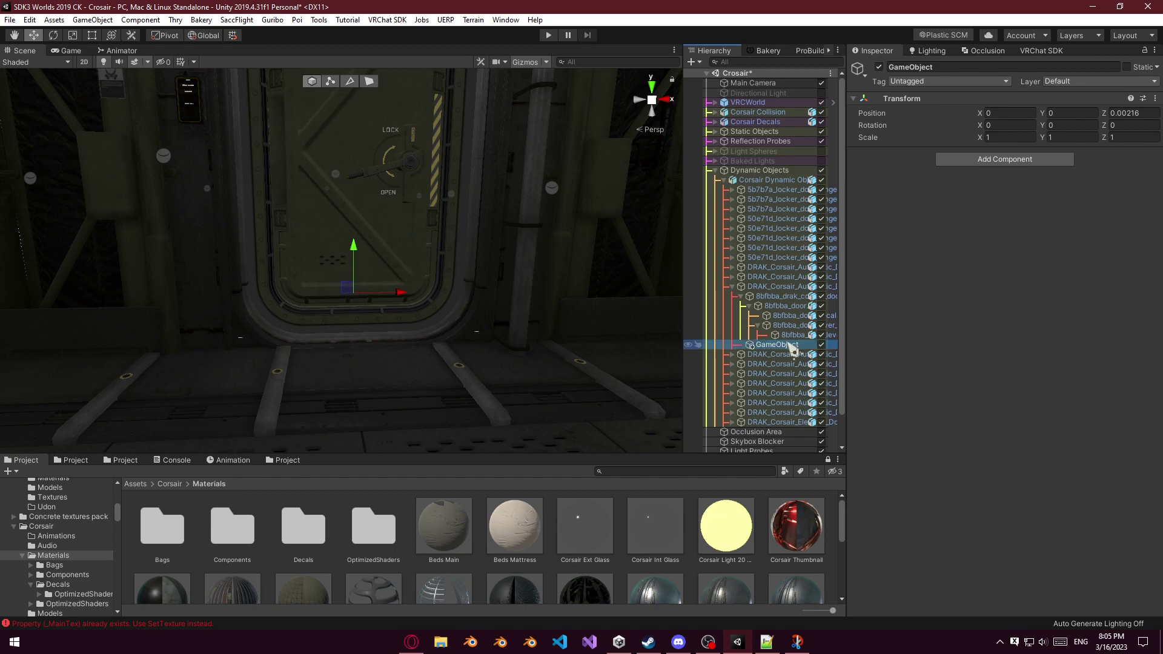
{"action": "left_click", "coordinate": [786, 345]}
{"action": "type", "text": "Anchor Override"}
{"action": "key", "text": "Return"}
Add an empty child named Anchor Override to DRAK_Corsair_Automatic_Door_Thin-Crew_C.
{"action": "right_click_drag", "start_coordinate": [516, 295], "coordinate": [688, 257]}
{"action": "left_click", "coordinate": [483, 251]}
{"action": "right_click_drag", "start_coordinate": [483, 251], "coordinate": [573, 265]}
{"action": "left_click", "coordinate": [509, 276]}
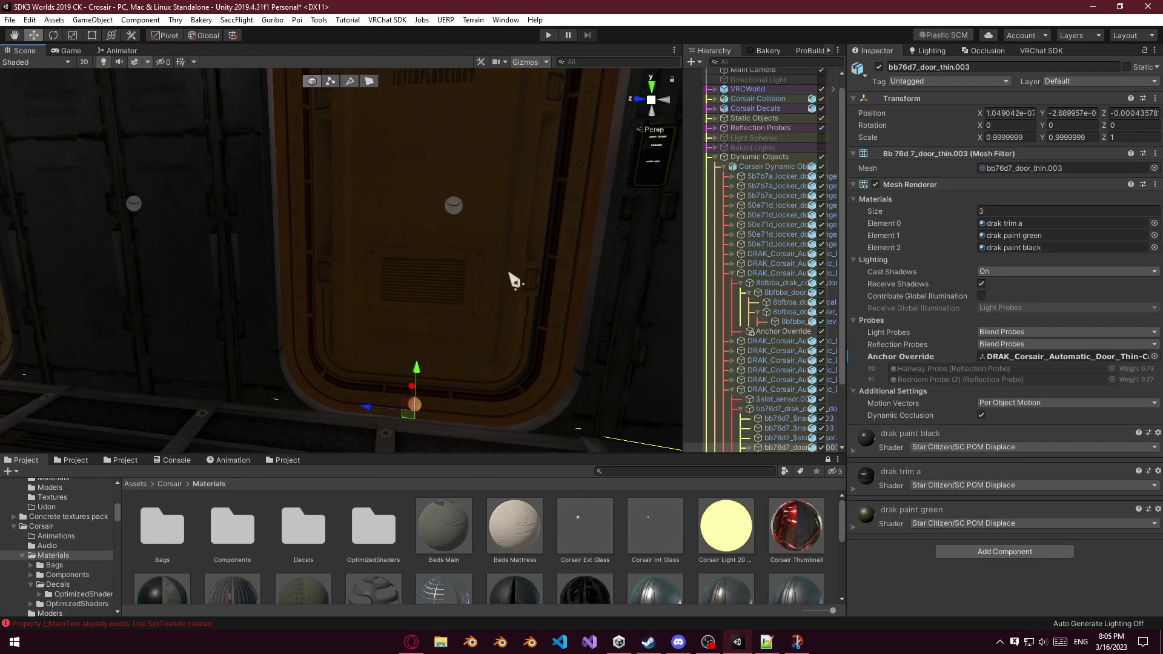
{"action": "scroll", "coordinate": [782, 400], "scroll_direction": "down", "scroll_amount": 3}
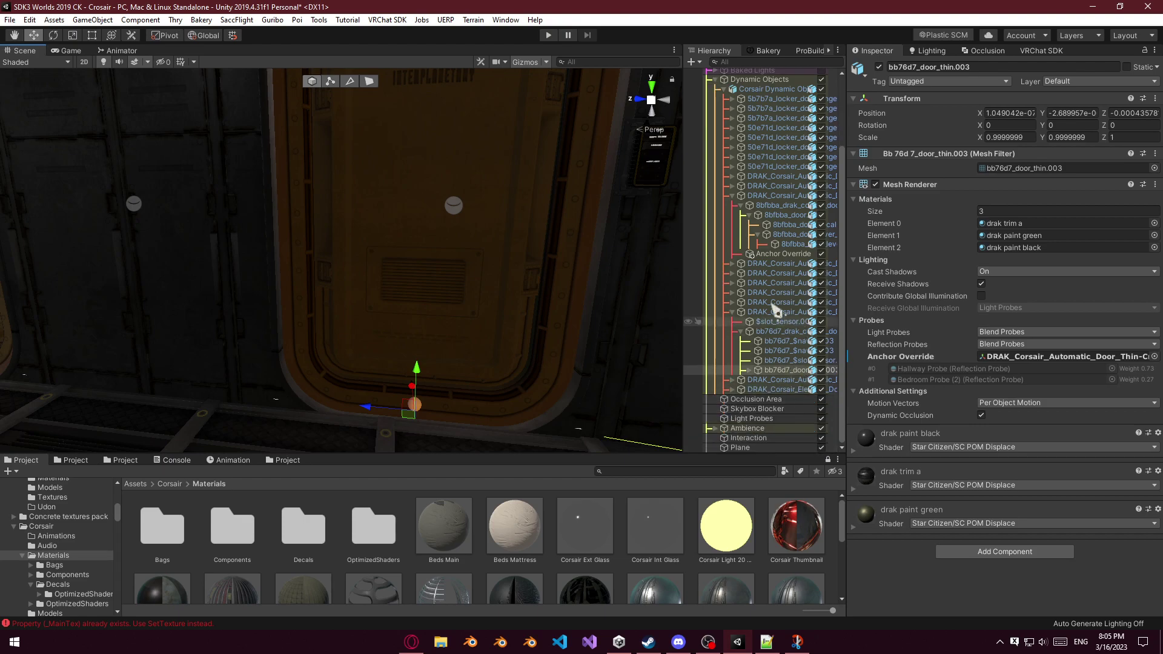
{"action": "left_click", "coordinate": [733, 196]}
{"action": "left_click", "coordinate": [770, 313]}
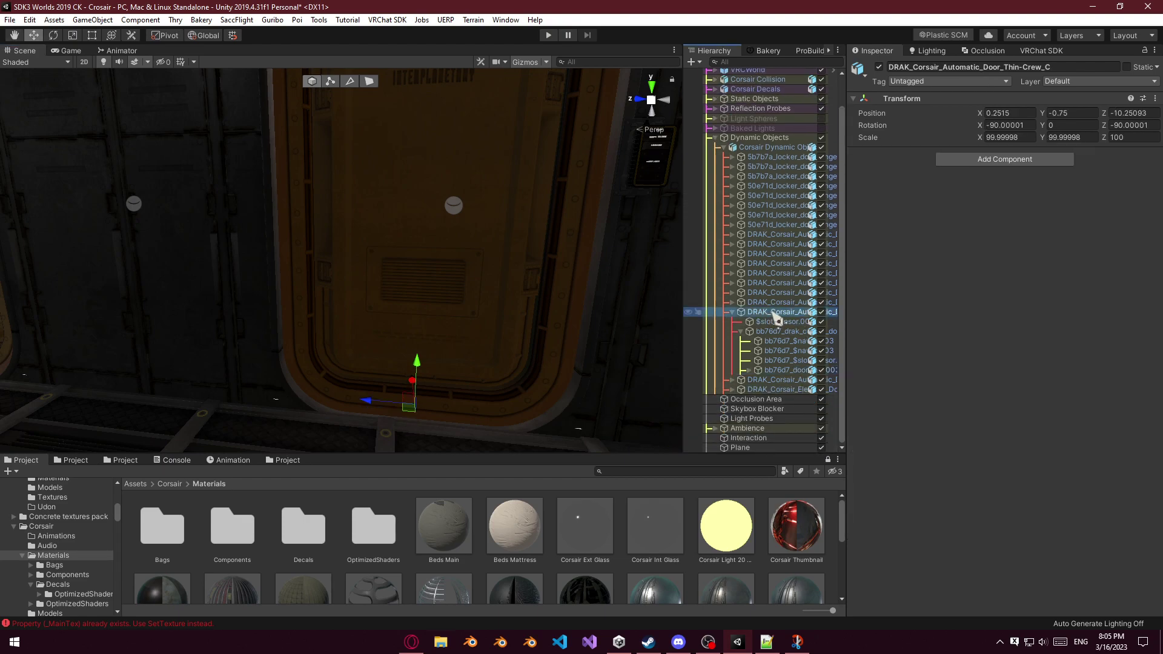
{"action": "right_click", "coordinate": [769, 316]}
{"action": "left_click", "coordinate": [847, 476]}
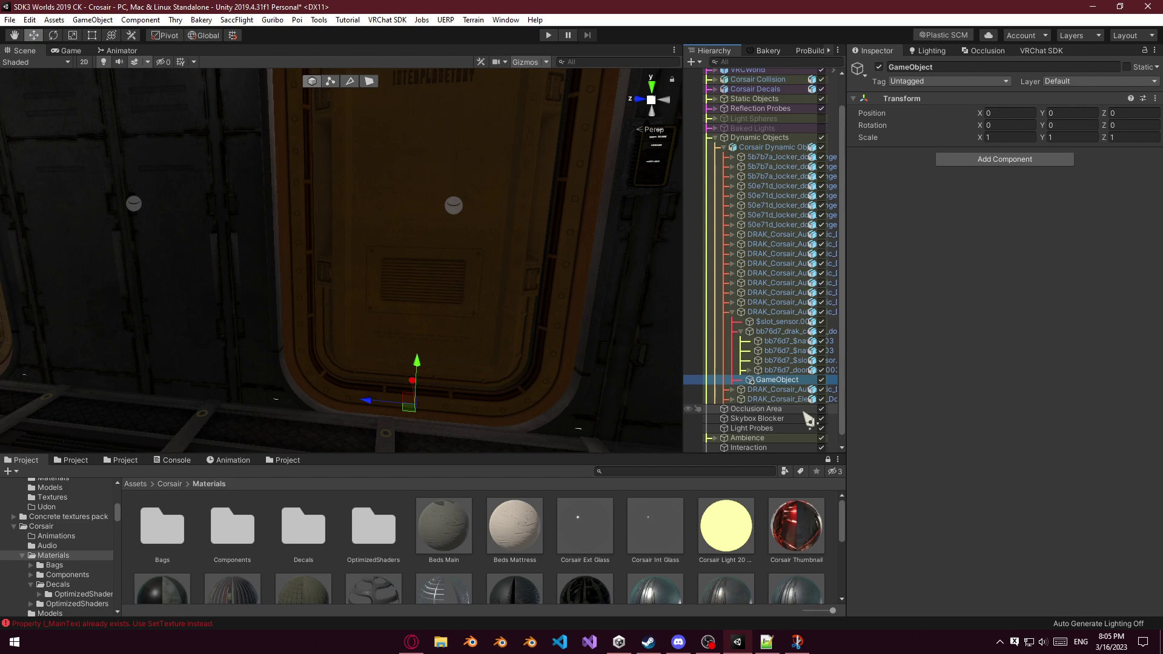
{"action": "type", "text": "Anchor Override"}
{"action": "key", "text": "Return"}
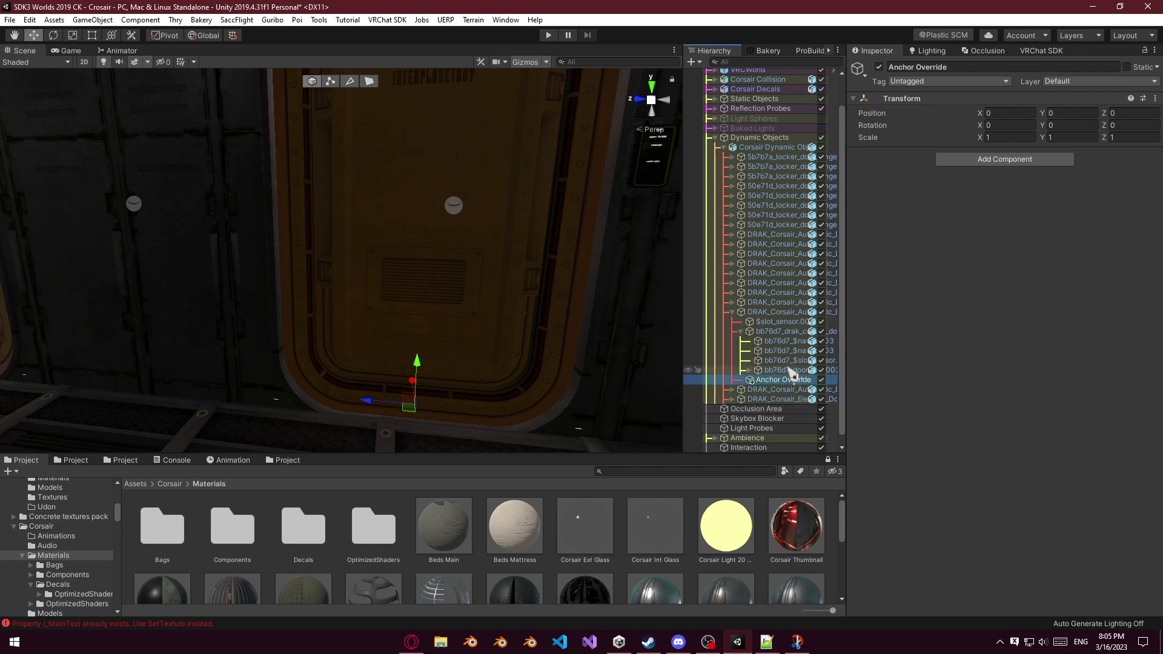
Set the Anchor Override of the Thin-Crew_C door mesh and its decals to that door's Anchor Override object.
{"action": "left_click", "coordinate": [779, 314]}
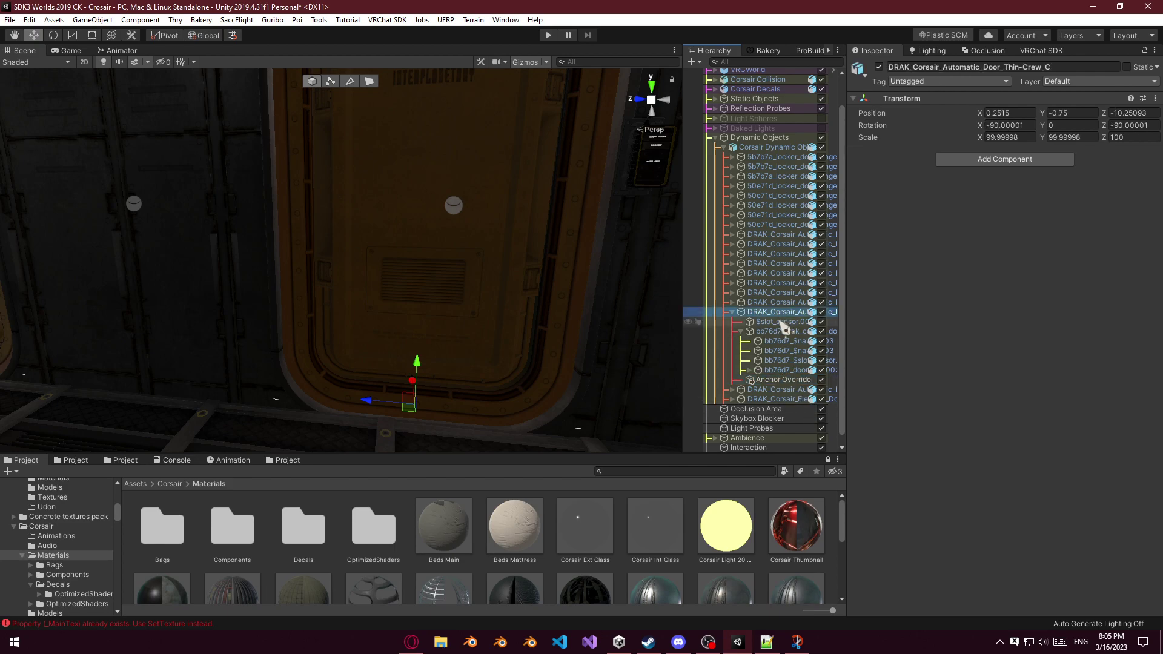
{"action": "left_click", "coordinate": [781, 350]}
{"action": "left_click", "coordinate": [783, 369]}
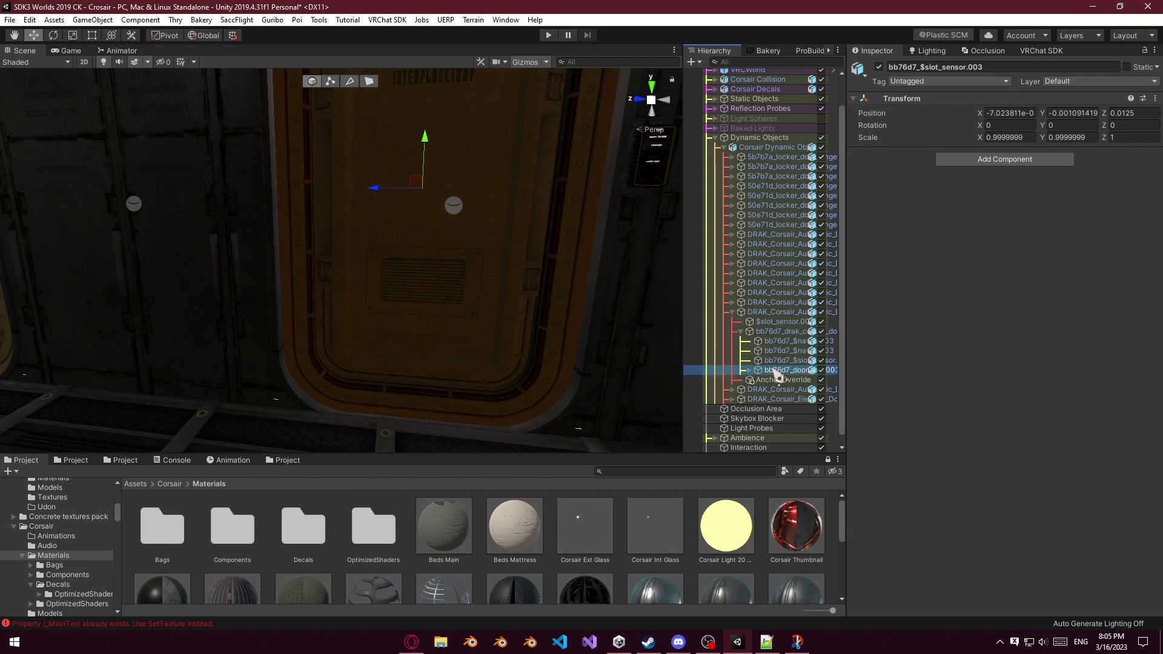
{"action": "left_click", "coordinate": [750, 370]}
{"action": "left_click", "coordinate": [784, 379]}
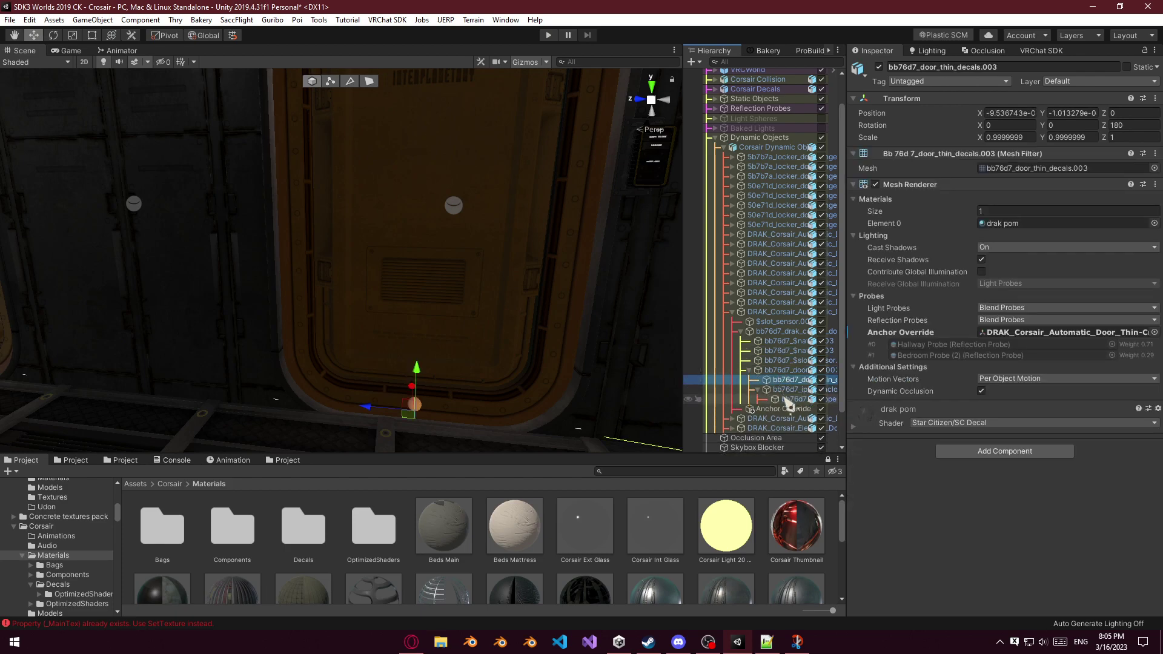
{"action": "left_click", "coordinate": [791, 399]}
{"action": "left_click", "coordinate": [782, 380]}
{"action": "left_click", "coordinate": [776, 371], "text": "ctrl"}
{"action": "left_click_drag", "start_coordinate": [776, 410], "coordinate": [1050, 334]}
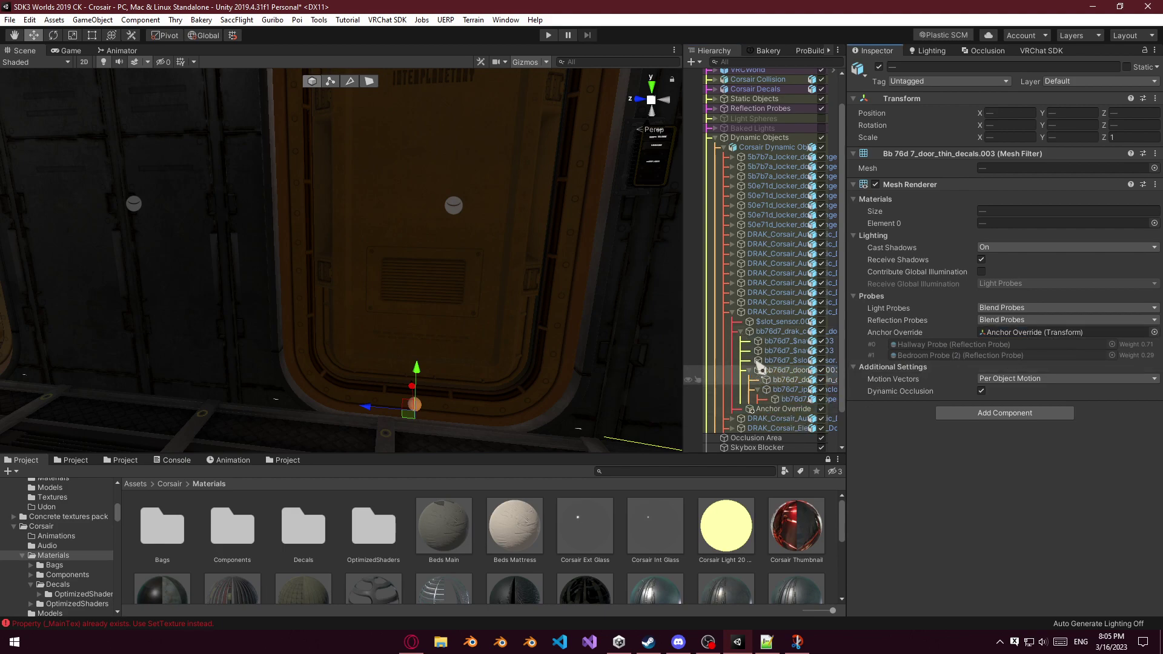
Raise the Thin-Crew_C door's Anchor Override object slightly above the floor and fold the door's mesh hierarchy.
{"action": "left_click", "coordinate": [741, 332]}
{"action": "left_click", "coordinate": [782, 370]}
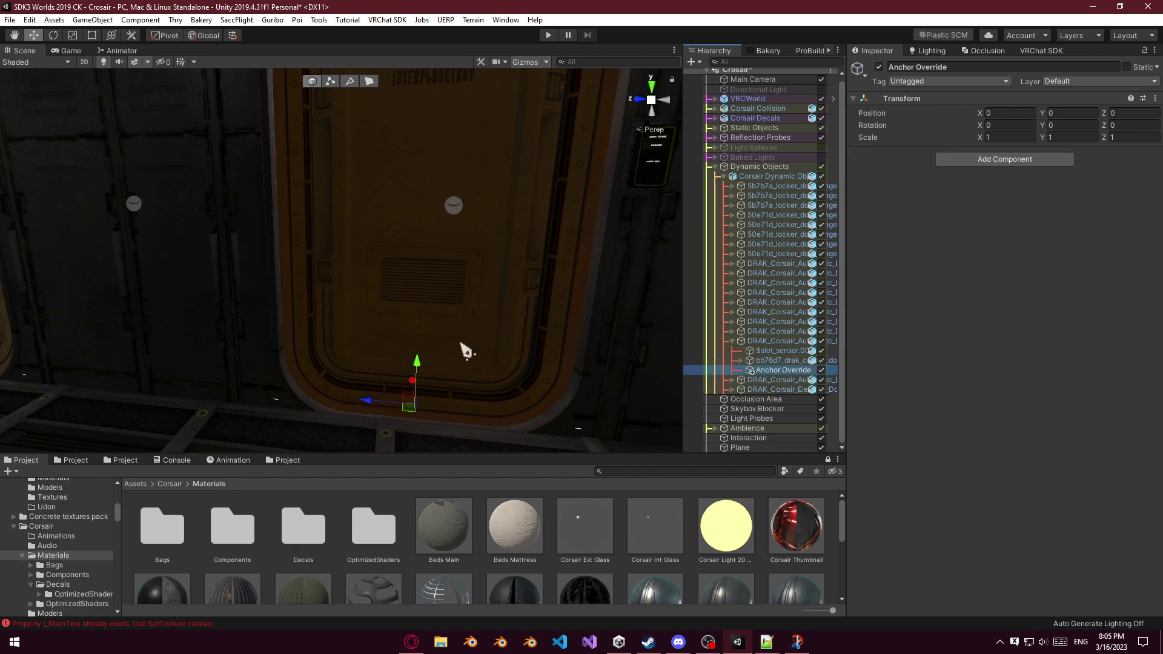
{"action": "left_click_drag", "start_coordinate": [424, 363], "coordinate": [433, 333]}
Add an empty child named Anchor Override to DRAK_Corsair_Automatic_Door_Thin-Crew_B.
{"action": "right_click_drag", "start_coordinate": [437, 337], "coordinate": [465, 329]}
{"action": "key", "text": "w"}
{"action": "left_click", "coordinate": [423, 280]}
{"action": "left_click", "coordinate": [412, 267]}
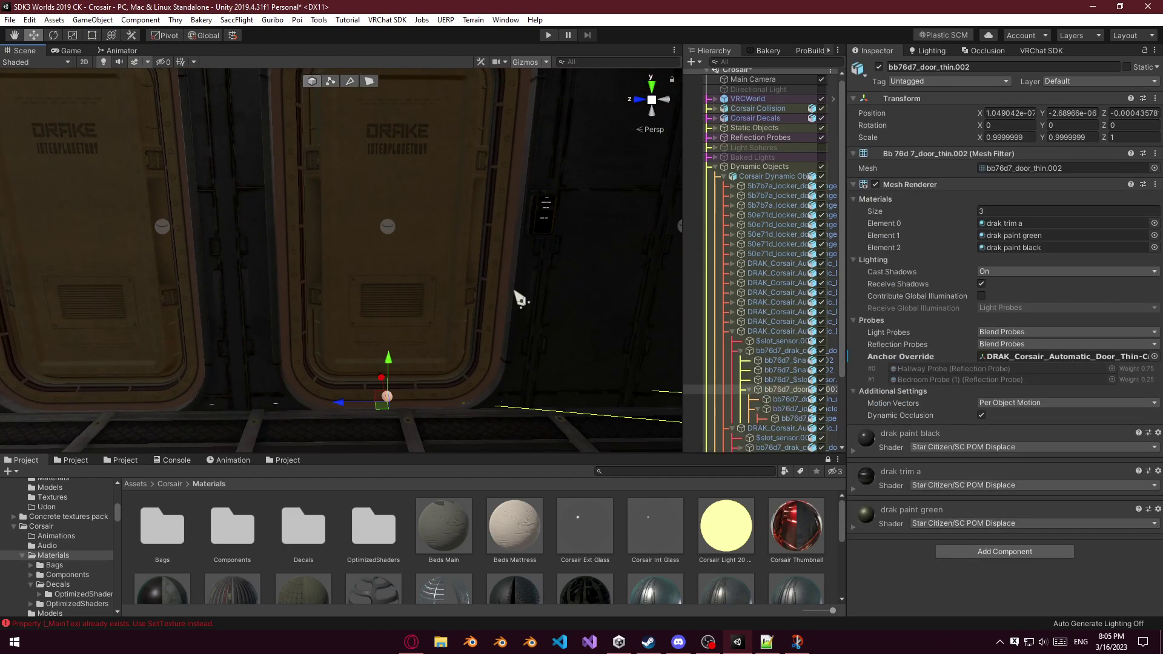
{"action": "scroll", "coordinate": [787, 363], "scroll_direction": "down", "scroll_amount": 3}
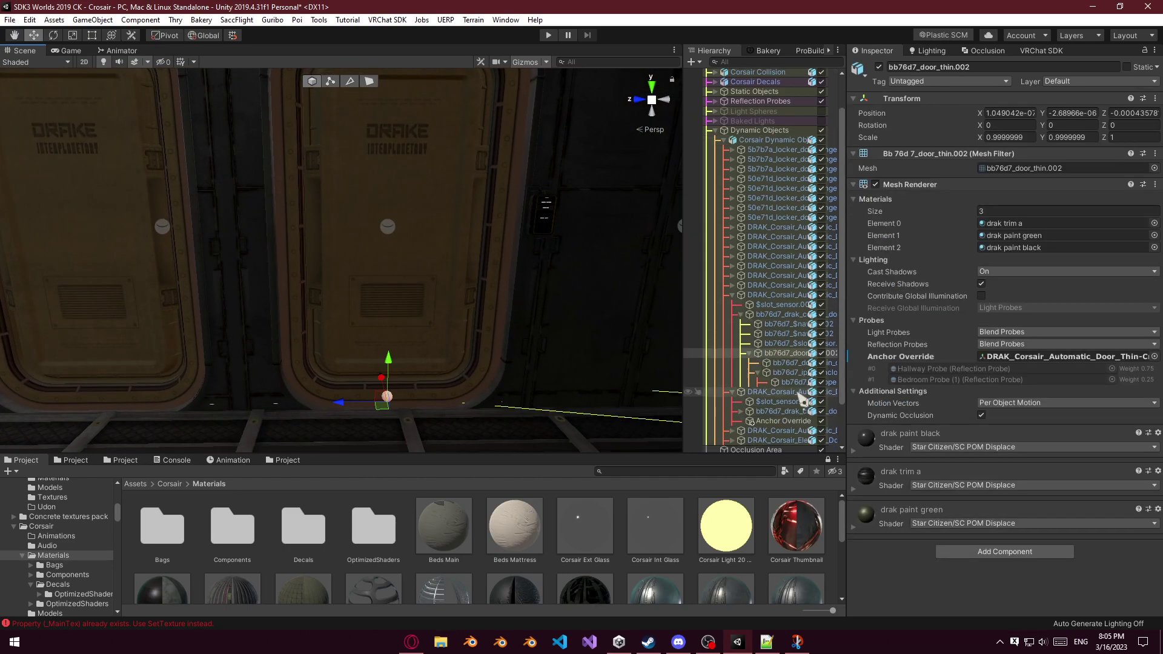
{"action": "left_click", "coordinate": [733, 392]}
{"action": "right_click", "coordinate": [761, 297]}
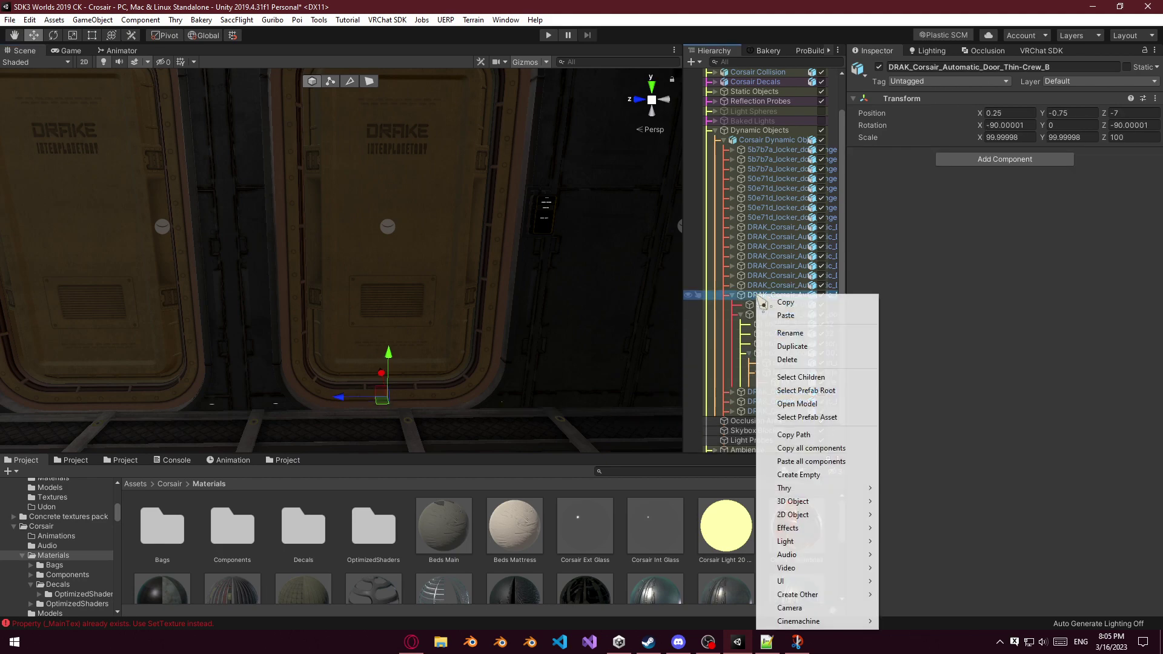
{"action": "left_click", "coordinate": [798, 474]}
{"action": "type", "text": "Anchor Override"}
{"action": "key", "text": "Return"}
Set the Anchor Override of the Thin-Crew_B door mesh and its decals to that door's Anchor Override object.
{"action": "left_click", "coordinate": [777, 296]}
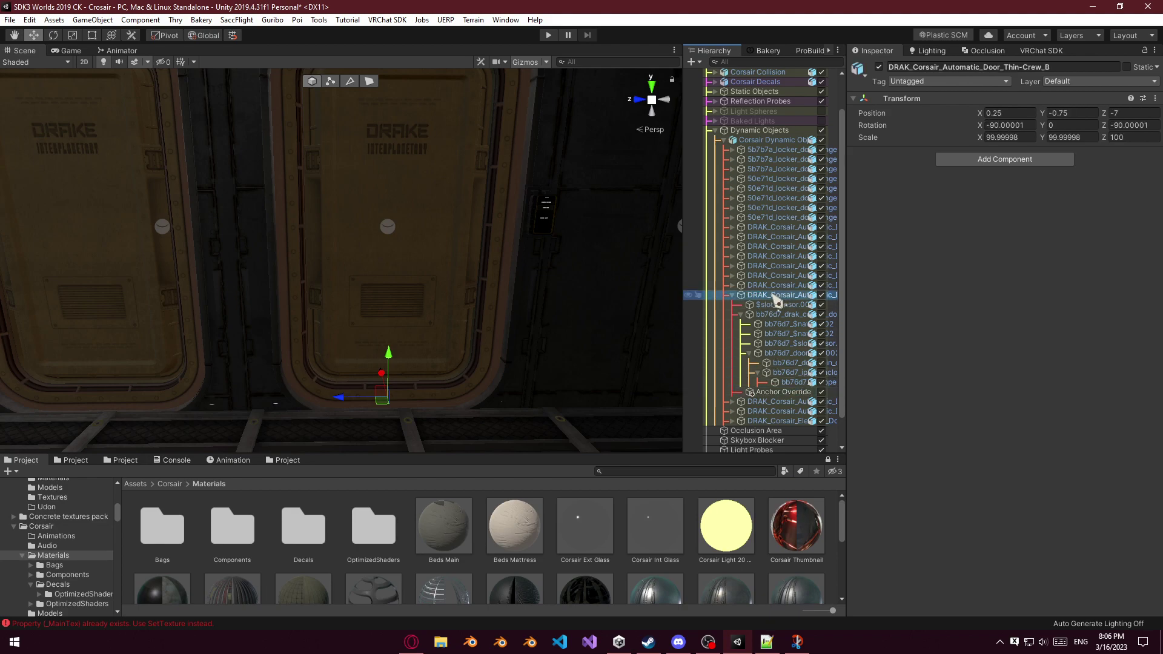
{"action": "left_click", "coordinate": [788, 363]}
{"action": "left_click", "coordinate": [788, 373], "text": "ctrl"}
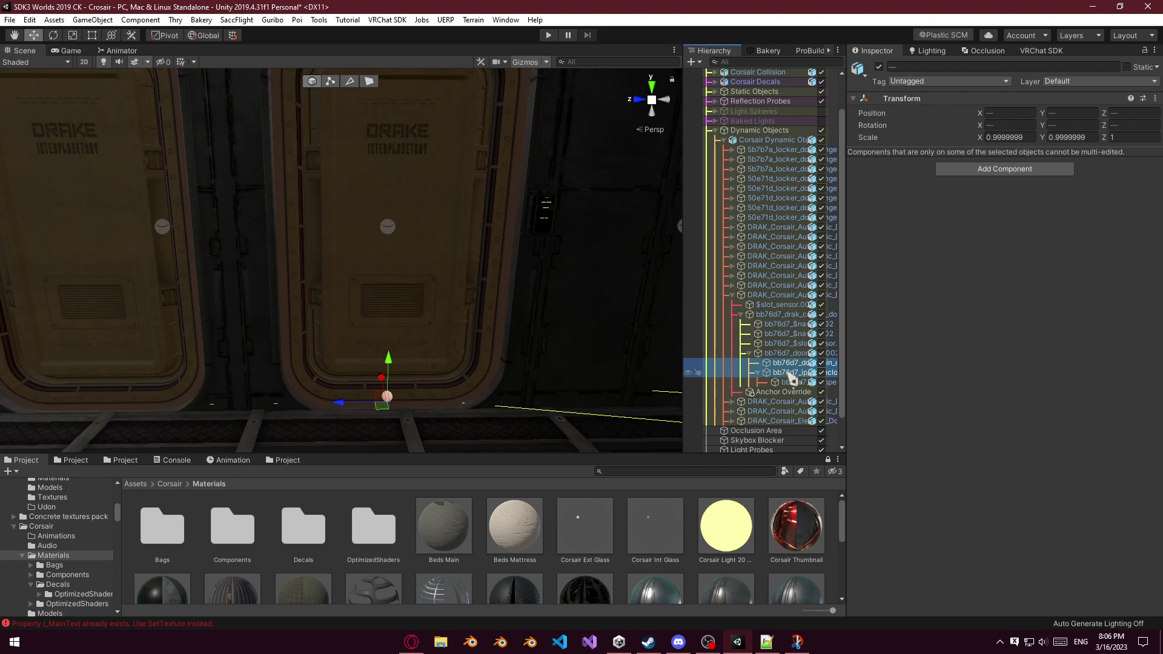
{"action": "left_click", "coordinate": [780, 355]}
{"action": "left_click", "coordinate": [780, 364], "text": "ctrl"}
{"action": "left_click_drag", "start_coordinate": [784, 393], "coordinate": [1026, 335]}
Raise the Thin-Crew_B door's Anchor Override object slightly above the floor and fold the whole door hierarchy.
{"action": "left_click", "coordinate": [785, 392]}
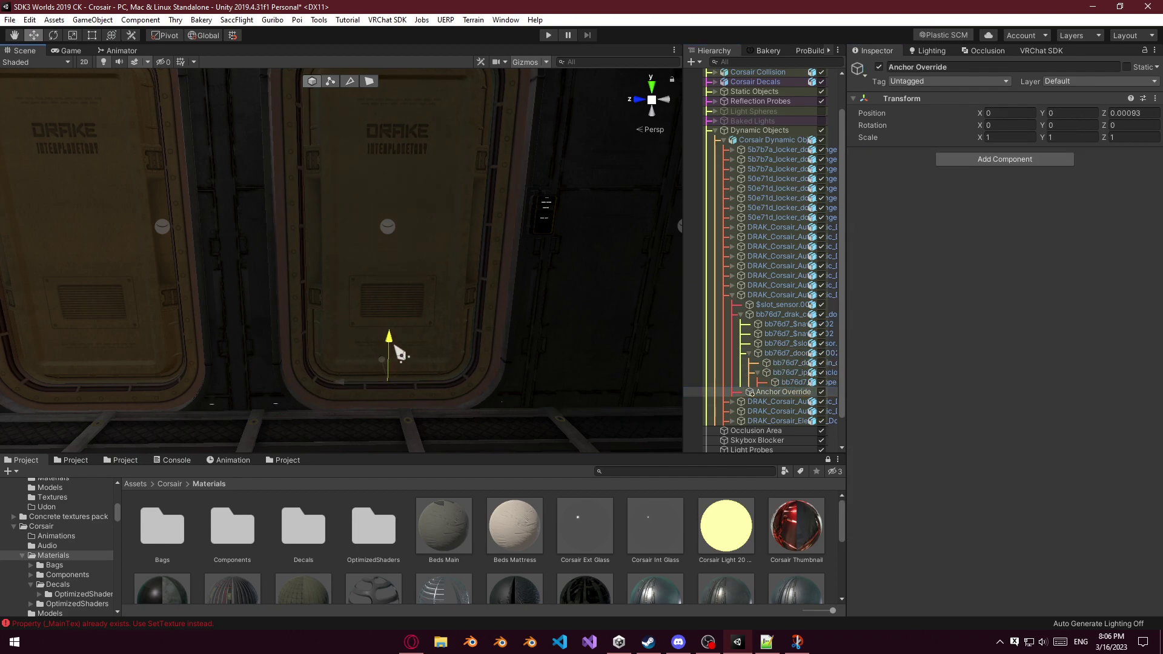
{"action": "left_click_drag", "start_coordinate": [394, 342], "coordinate": [394, 341]}
{"action": "left_click", "coordinate": [732, 296], "text": "alt"}
Add an empty child named Anchor Override to the parent door object of bb76d7_door_thin.001.
{"action": "right_click_drag", "start_coordinate": [563, 283], "coordinate": [402, 241]}
{"action": "left_click", "coordinate": [388, 236]}
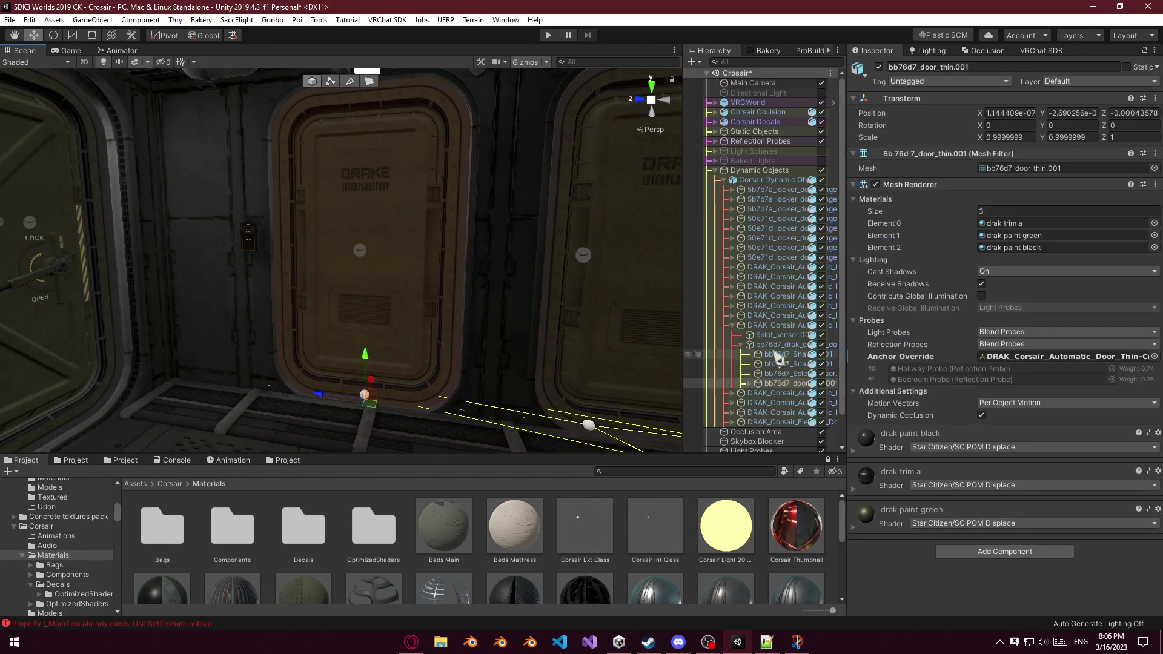
{"action": "right_click", "coordinate": [765, 328]}
{"action": "left_click", "coordinate": [793, 476]}
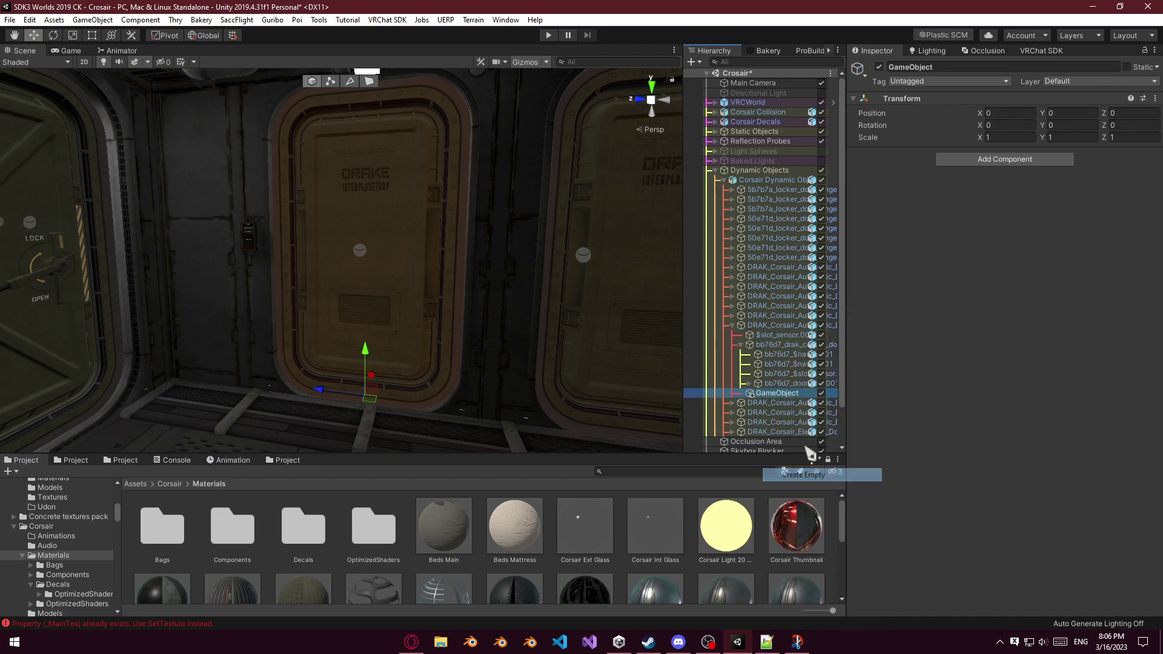
{"action": "type", "text": "Anchor Override"}
{"action": "key", "text": "Return"}
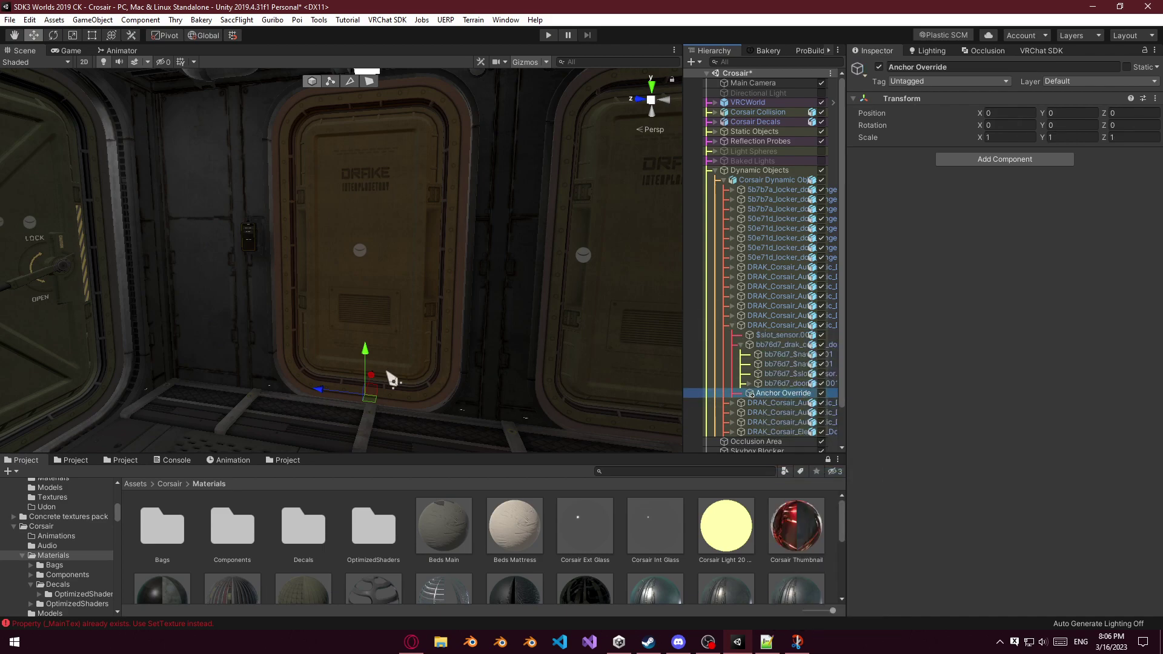
Raise this door's Anchor Override object to local Z 0.00215 and expand all children of bb76d7_door_thin.001.
{"action": "left_click_drag", "start_coordinate": [369, 353], "coordinate": [376, 339]}
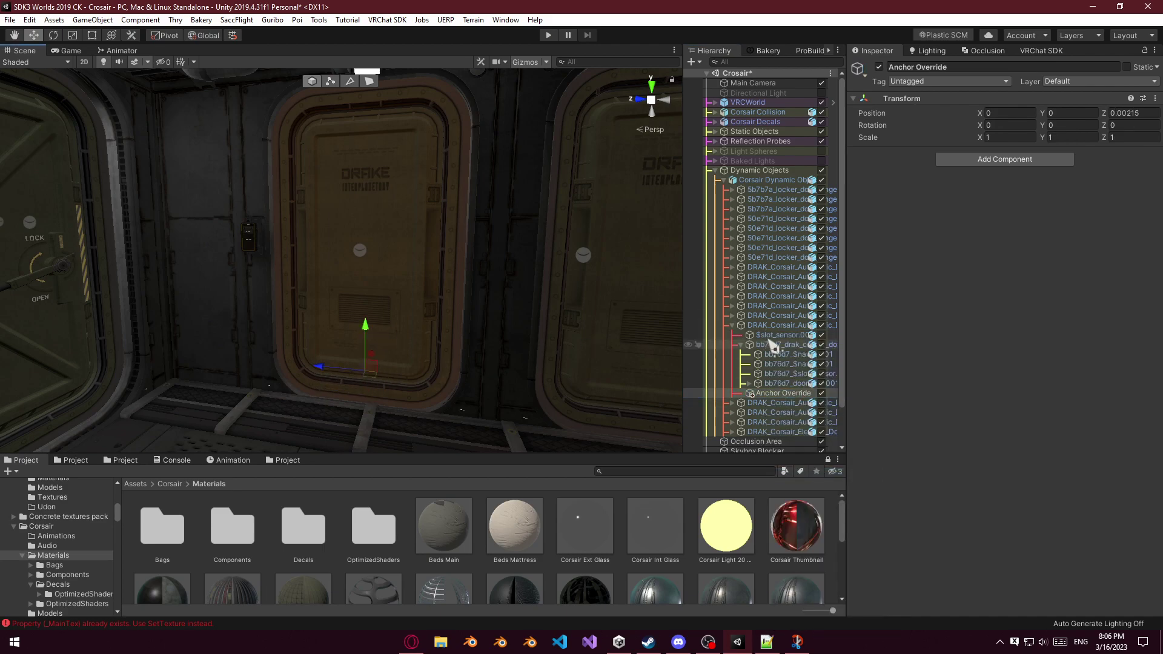
{"action": "left_click", "coordinate": [750, 383], "text": "alt"}
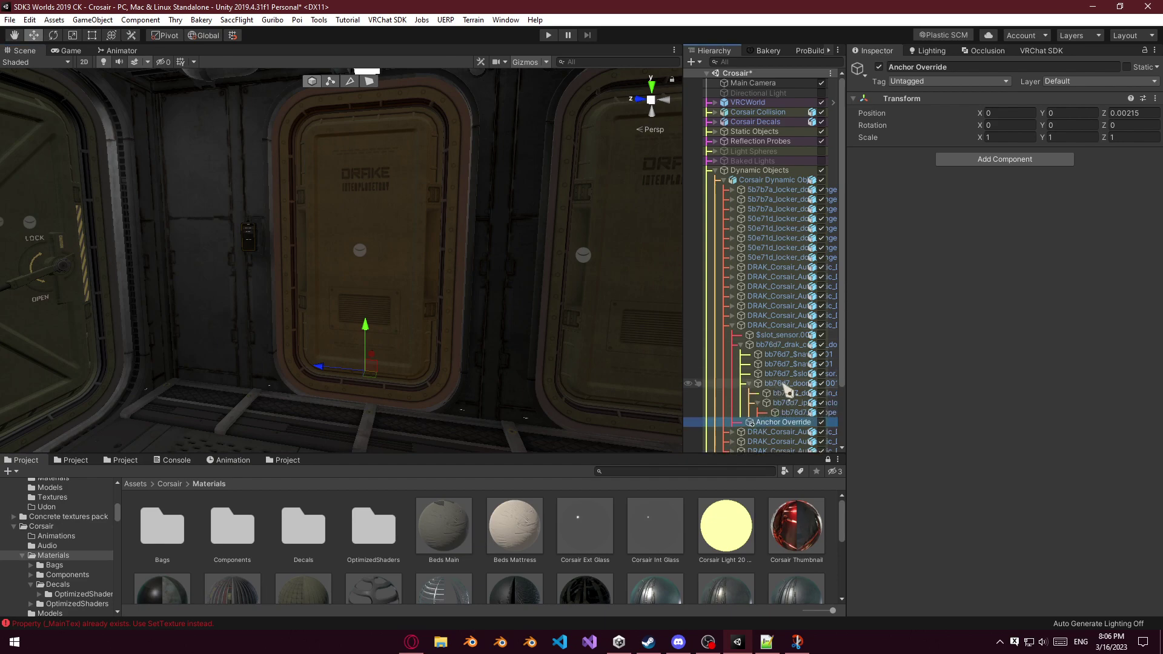
Set the Anchor Override of the bb76d7_door_thin.001 mesh and its decals to that door's Anchor Override object.
{"action": "left_click", "coordinate": [784, 385]}
{"action": "left_click", "coordinate": [785, 394], "text": "shift"}
{"action": "left_click_drag", "start_coordinate": [776, 421], "coordinate": [1039, 336]}
{"action": "mouse_move", "coordinate": [488, 332]}
{"action": "right_mouse_down"}
{"action": "mouse_move", "coordinate": [535, 331]}
{"action": "mouse_move", "coordinate": [479, 338]}
{"action": "right_mouse_up"}
{"action": "key", "text": "d"}
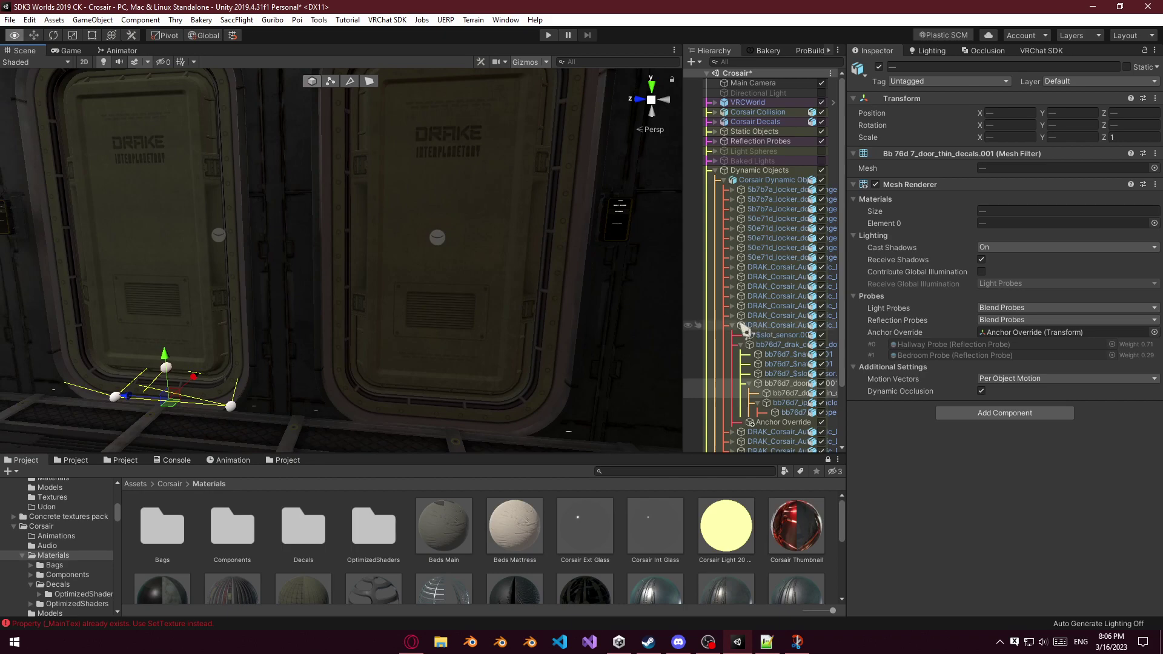
Raise the Anchor Override object of the door listed directly after the bb76d7_door_thin.001 door to about local Z 0.00263.
{"action": "left_click", "coordinate": [732, 316]}
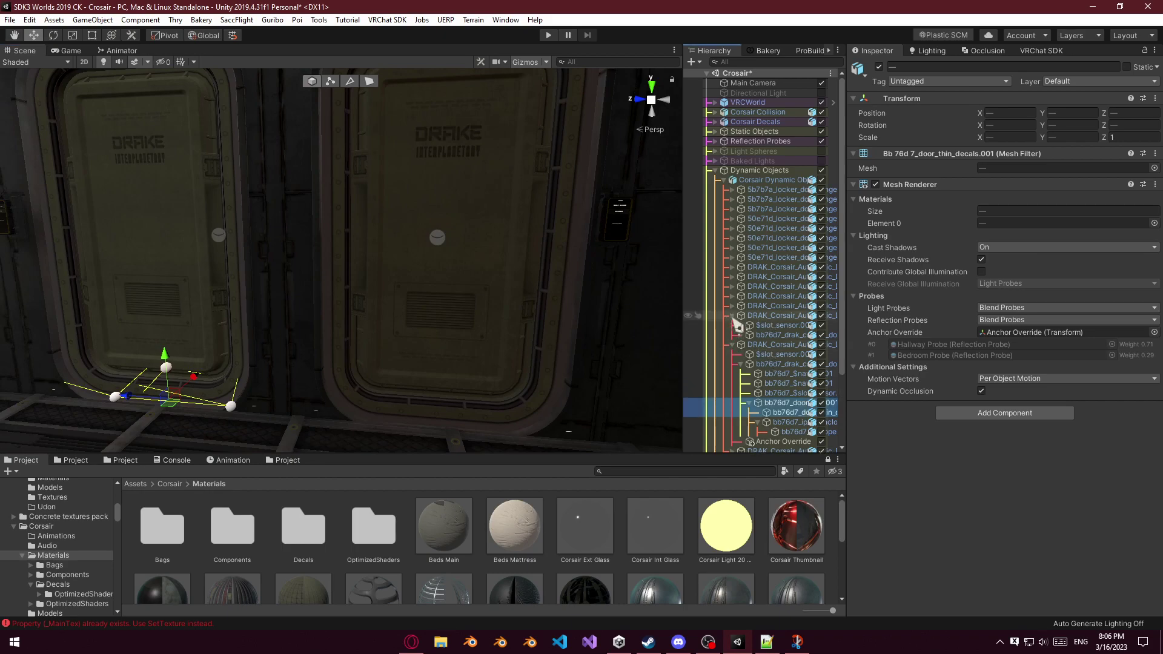
{"action": "left_click", "coordinate": [732, 317]}
{"action": "left_click", "coordinate": [733, 306]}
{"action": "left_click", "coordinate": [734, 306]}
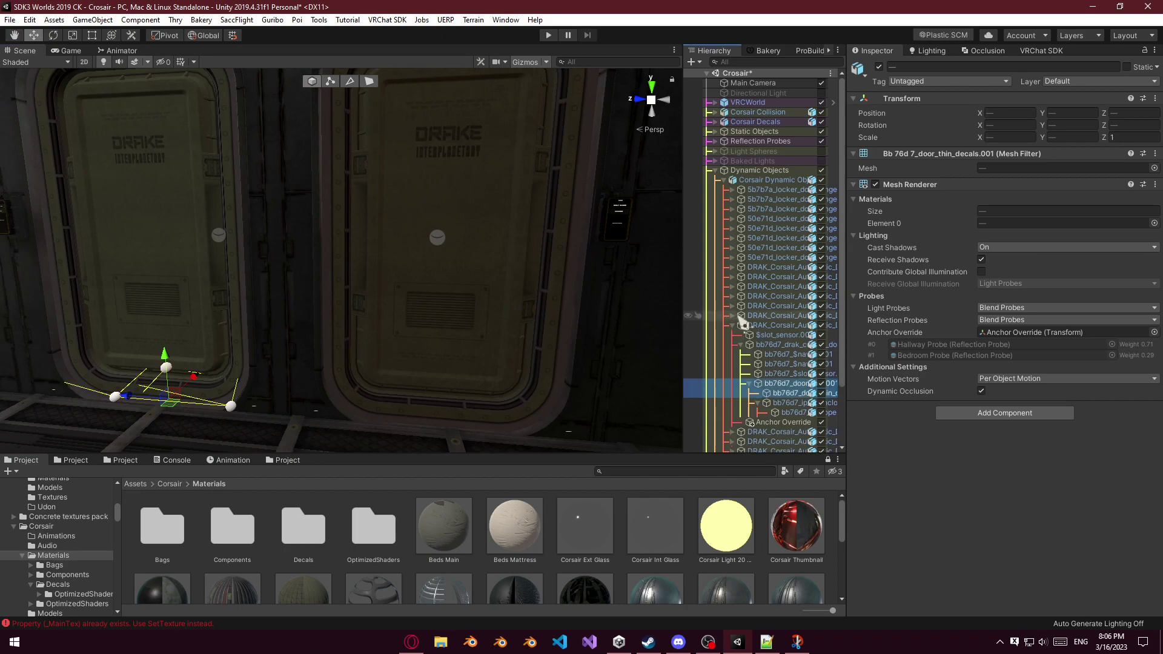
{"action": "scroll", "coordinate": [739, 318], "scroll_direction": "down", "scroll_amount": 2}
{"action": "left_click", "coordinate": [733, 360]}
{"action": "left_click", "coordinate": [778, 389]}
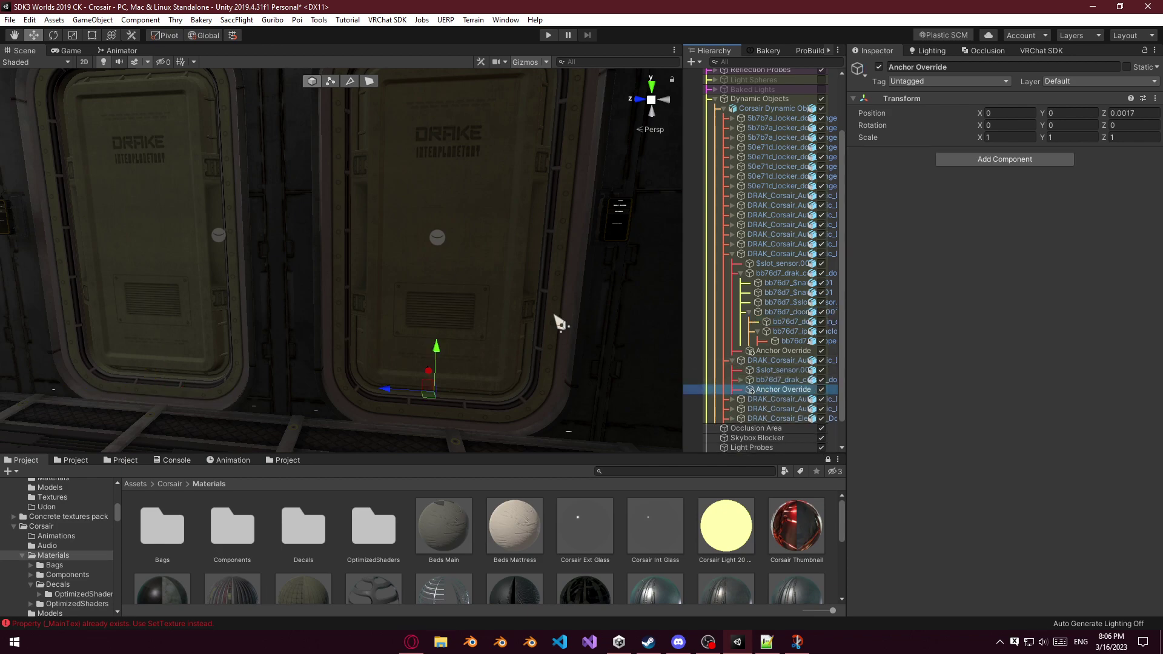
{"action": "left_click_drag", "start_coordinate": [449, 347], "coordinate": [443, 334]}
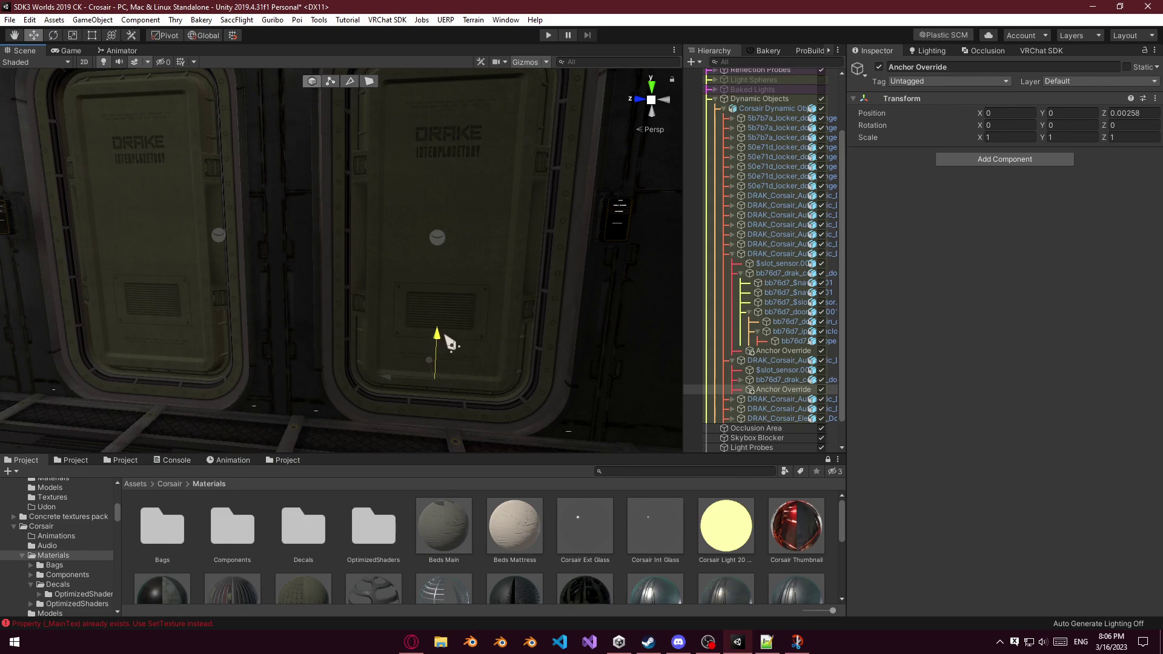
Raise the bb76d7_door_thin.001 door's Anchor Override to local Z 0.0022 and that of the last automatic door to 0.00266.
{"action": "scroll", "coordinate": [685, 395], "scroll_direction": "down", "scroll_amount": 1}
{"action": "left_click", "coordinate": [783, 322]}
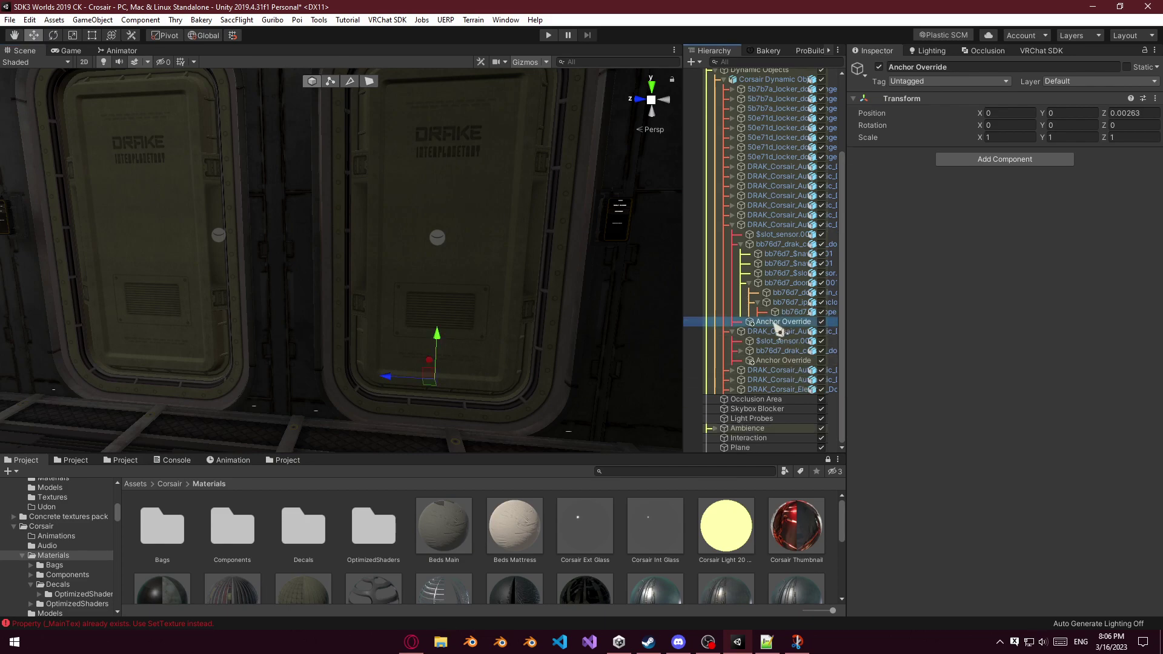
{"action": "left_click_drag", "start_coordinate": [166, 332], "coordinate": [164, 320]}
{"action": "right_click_drag", "start_coordinate": [326, 335], "coordinate": [479, 330]}
{"action": "left_click", "coordinate": [733, 371]}
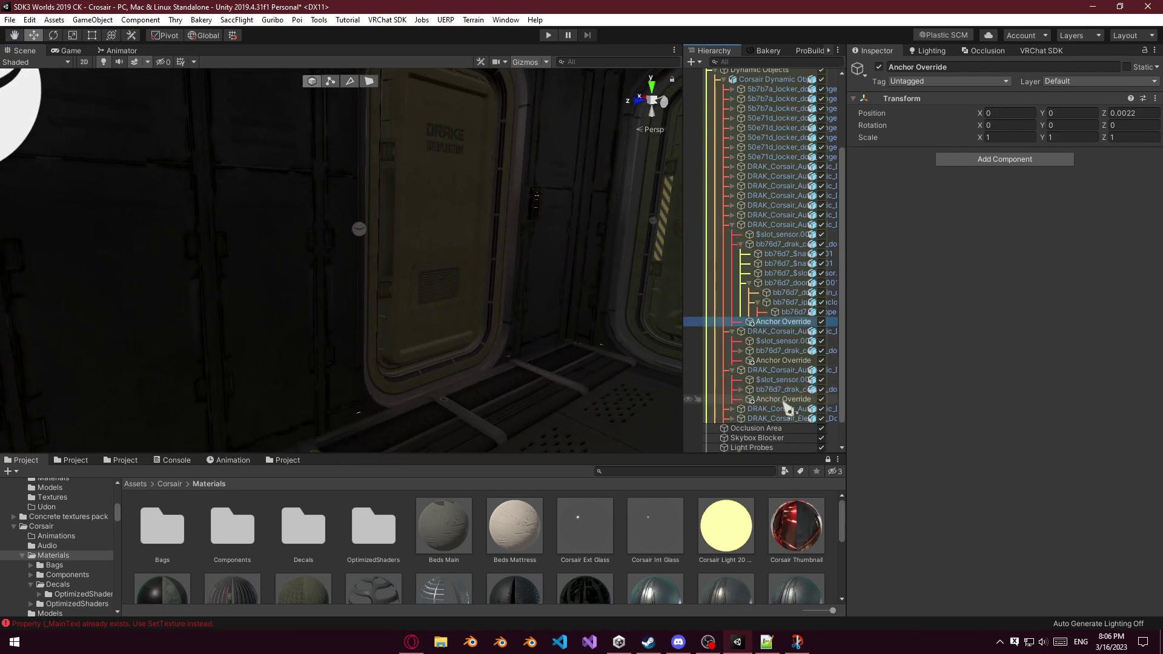
{"action": "left_click", "coordinate": [783, 399]}
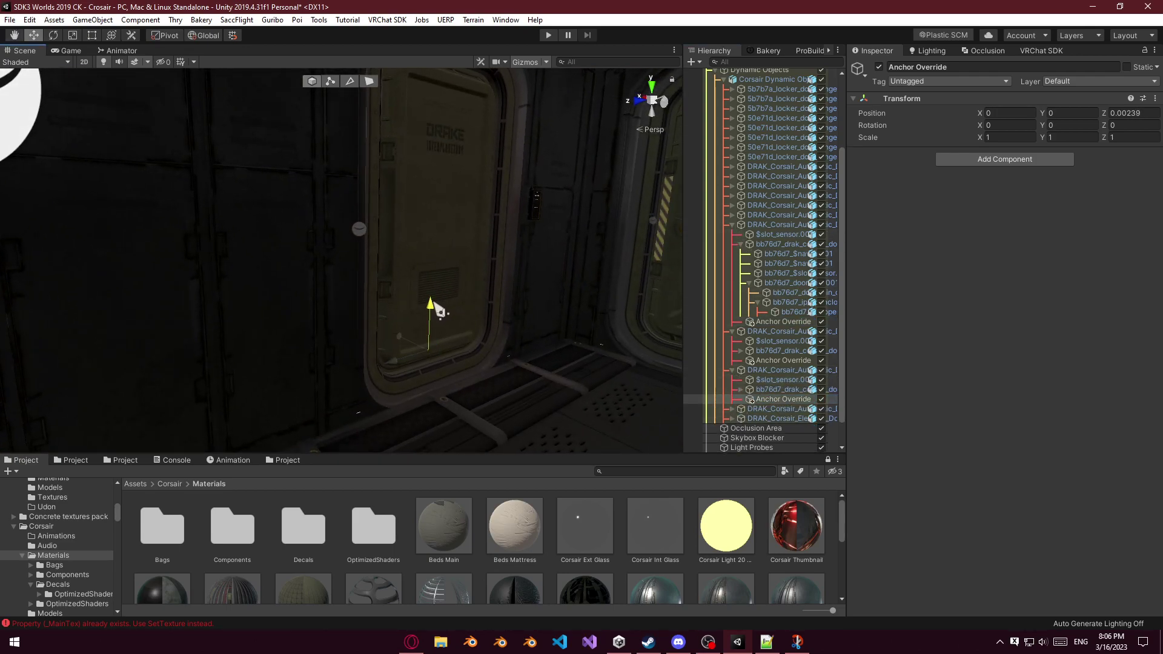
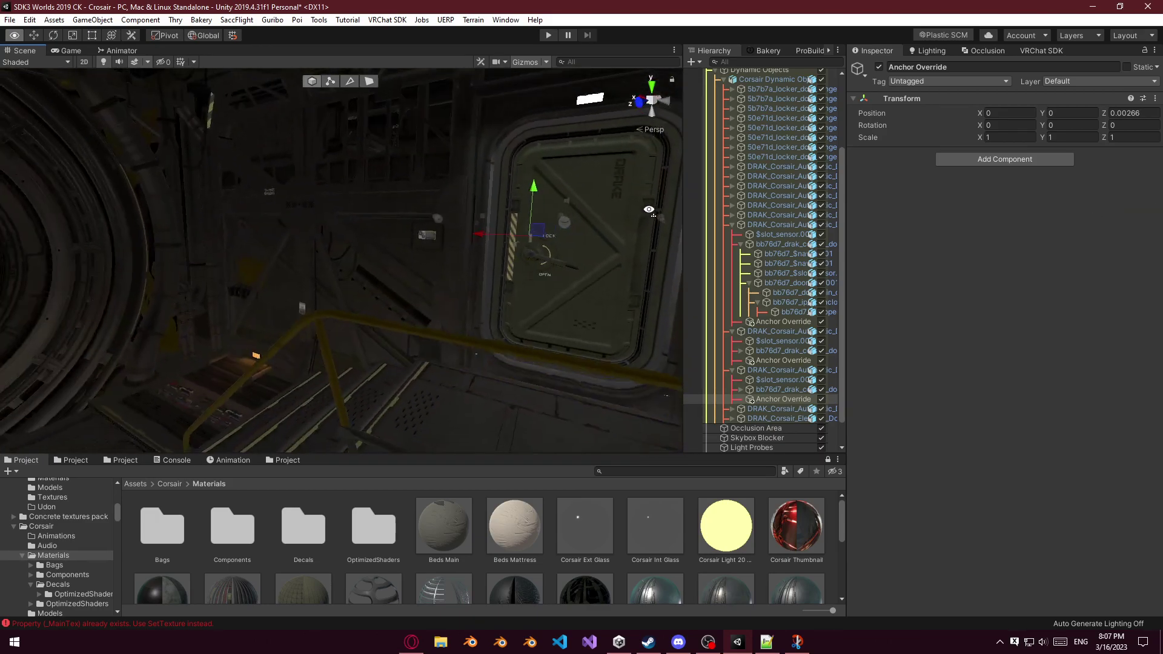
Fold the three expanded door hierarchies completely and select the Corsair Dynamic Objects parent.
{"action": "key", "text": "w"}
{"action": "right_click_drag", "start_coordinate": [727, 210], "coordinate": [741, 218]}
{"action": "key", "text": "s"}
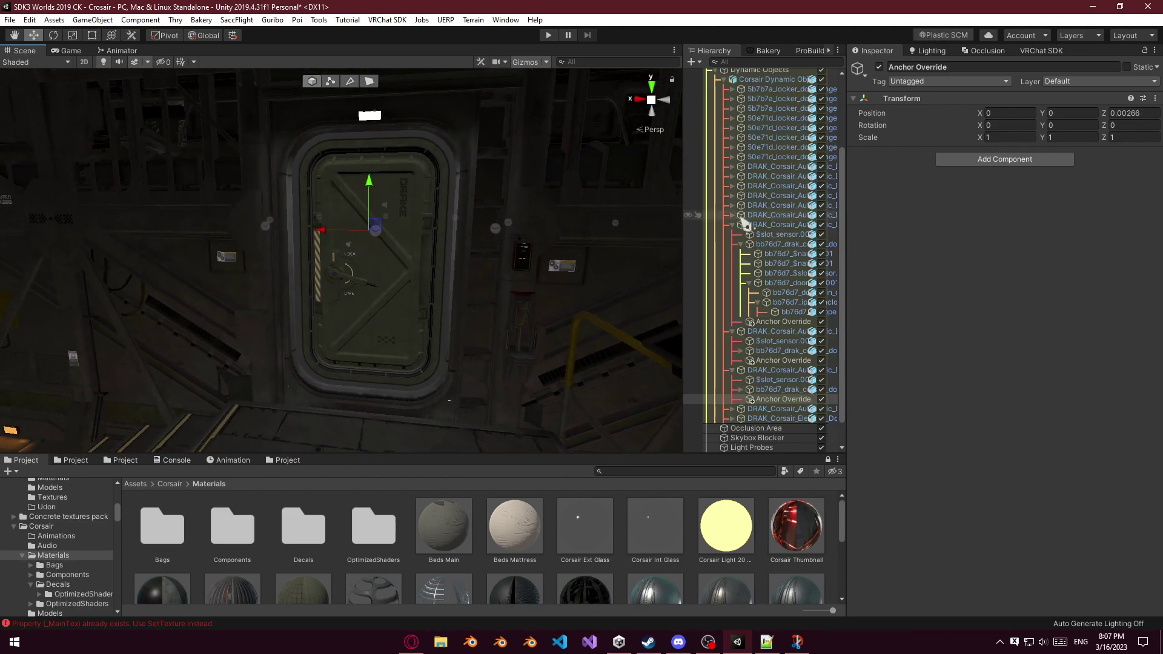
{"action": "left_click", "coordinate": [732, 225], "text": "alt"}
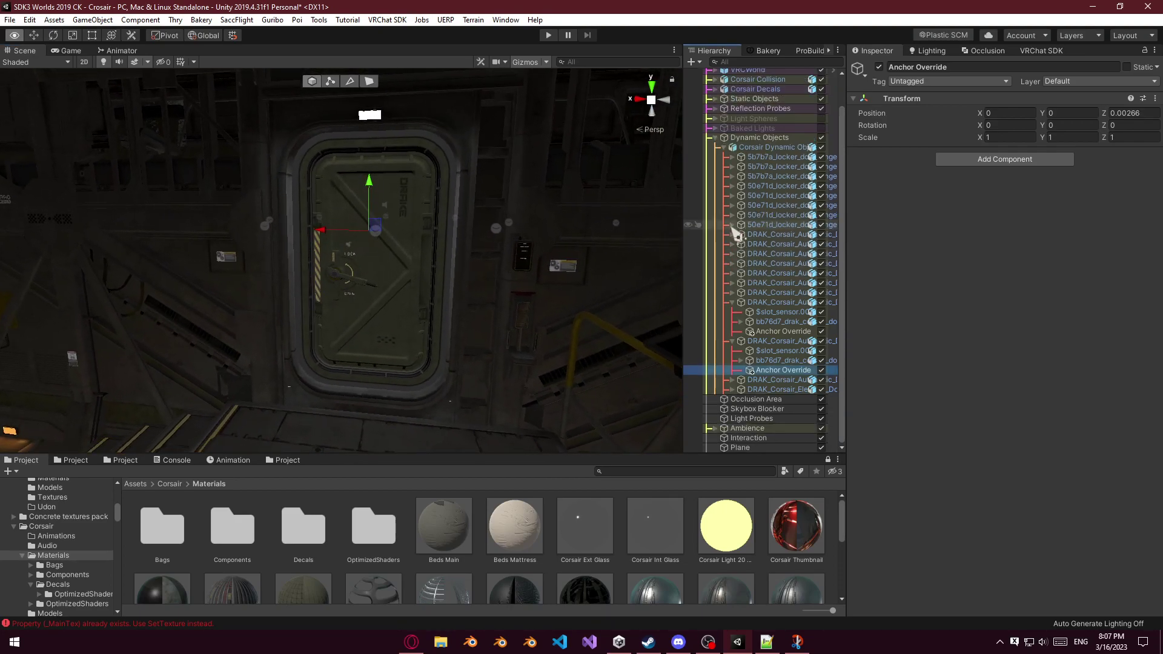
{"action": "left_click", "coordinate": [732, 303], "text": "alt"}
{"action": "left_click", "coordinate": [733, 344], "text": "alt"}
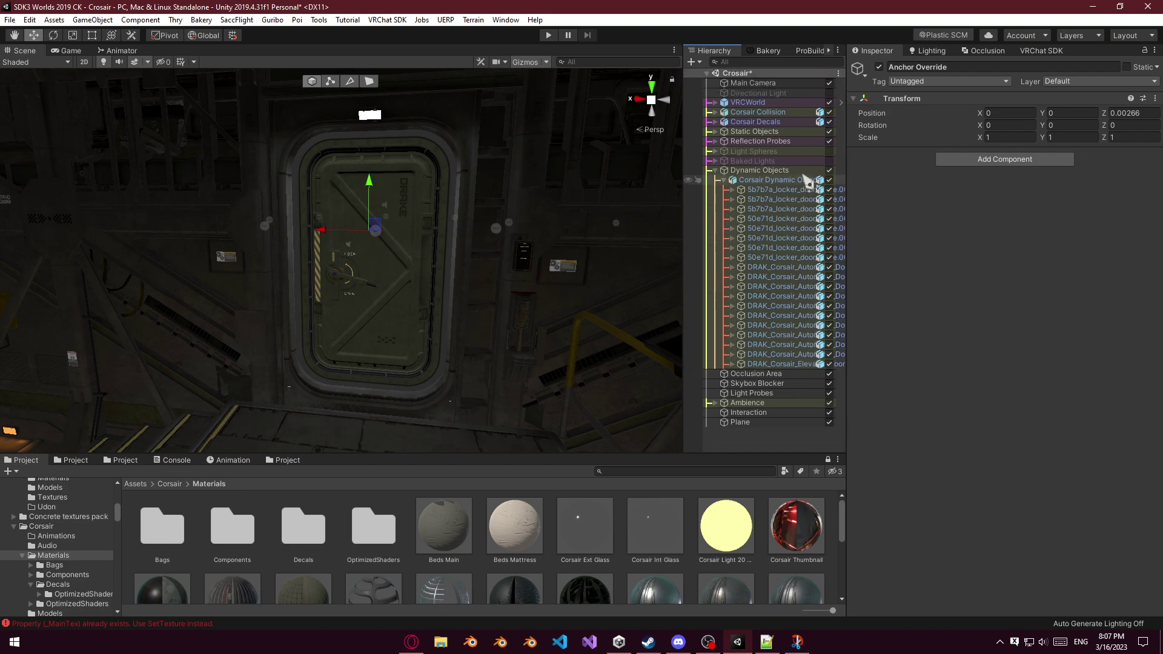
{"action": "left_click", "coordinate": [774, 181]}
{"action": "scroll", "coordinate": [531, 252], "scroll_direction": "up", "scroll_amount": 2}
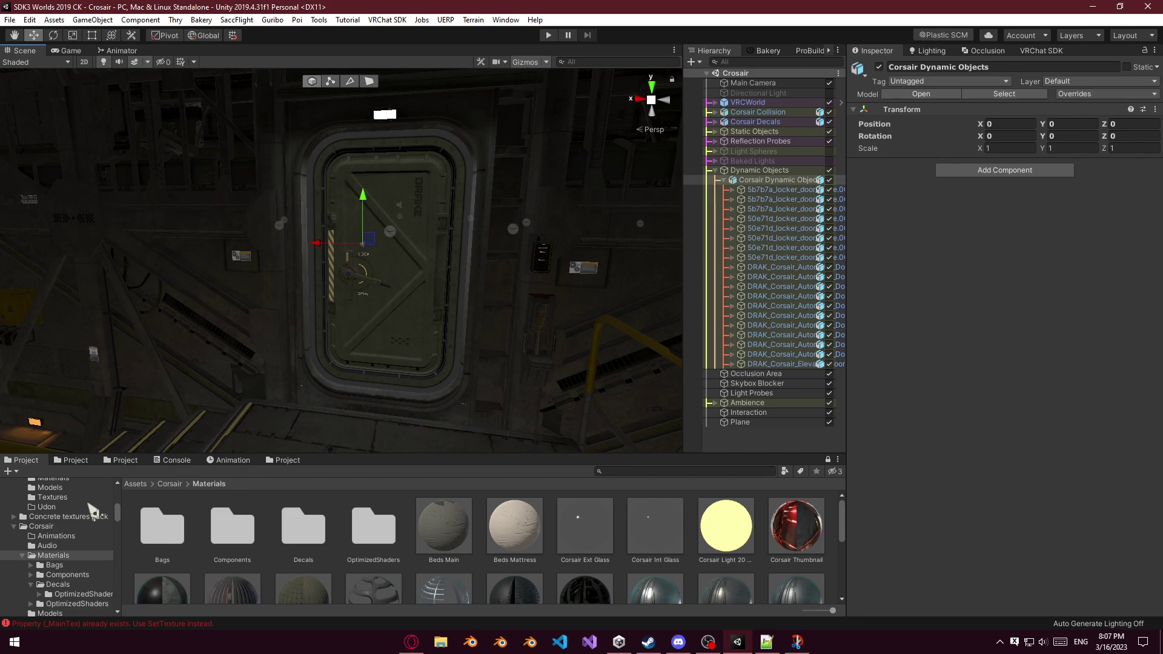
Open the Decals folder of the Corsair materials and unlock the shader of the drak text decal material.
{"action": "mouse_move", "coordinate": [397, 284]}
{"action": "right_mouse_down"}
{"action": "mouse_move", "coordinate": [483, 306]}
{"action": "mouse_move", "coordinate": [23, 364]}
{"action": "mouse_move", "coordinate": [529, 319]}
{"action": "mouse_move", "coordinate": [385, 306]}
{"action": "right_mouse_up"}
{"action": "left_click", "coordinate": [67, 460]}
{"action": "left_click", "coordinate": [30, 461]}
{"action": "scroll", "coordinate": [312, 558], "scroll_direction": "down", "scroll_amount": 10}
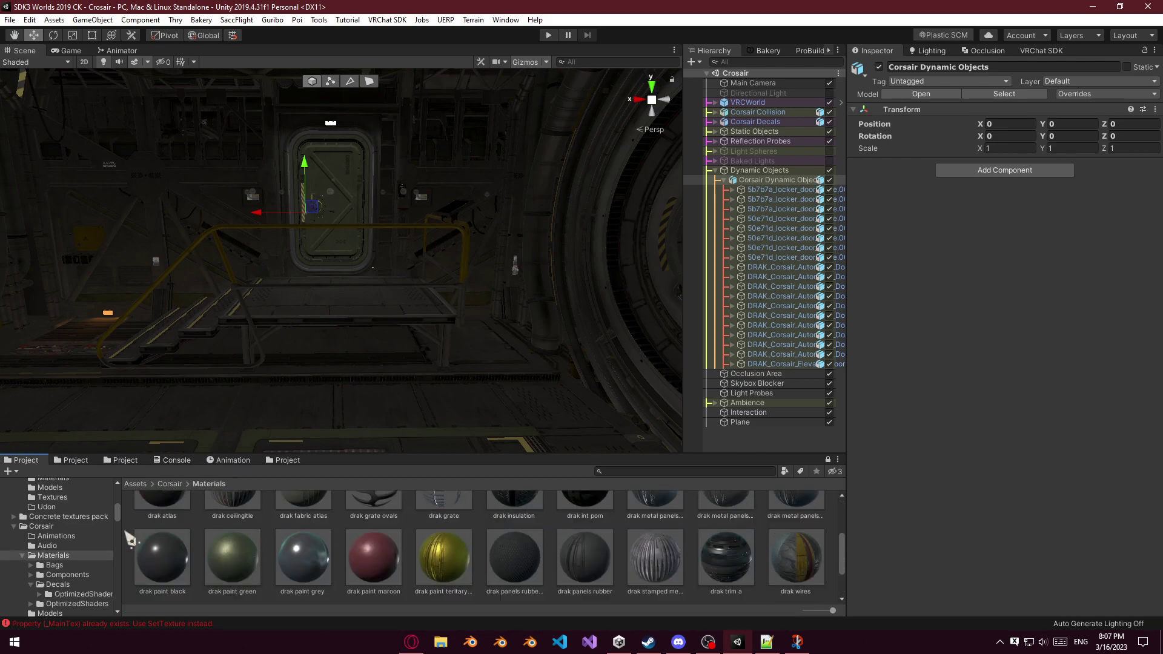
{"action": "scroll", "coordinate": [77, 566], "scroll_direction": "down", "scroll_amount": 2}
{"action": "left_click", "coordinate": [61, 558]}
{"action": "left_click", "coordinate": [56, 549]}
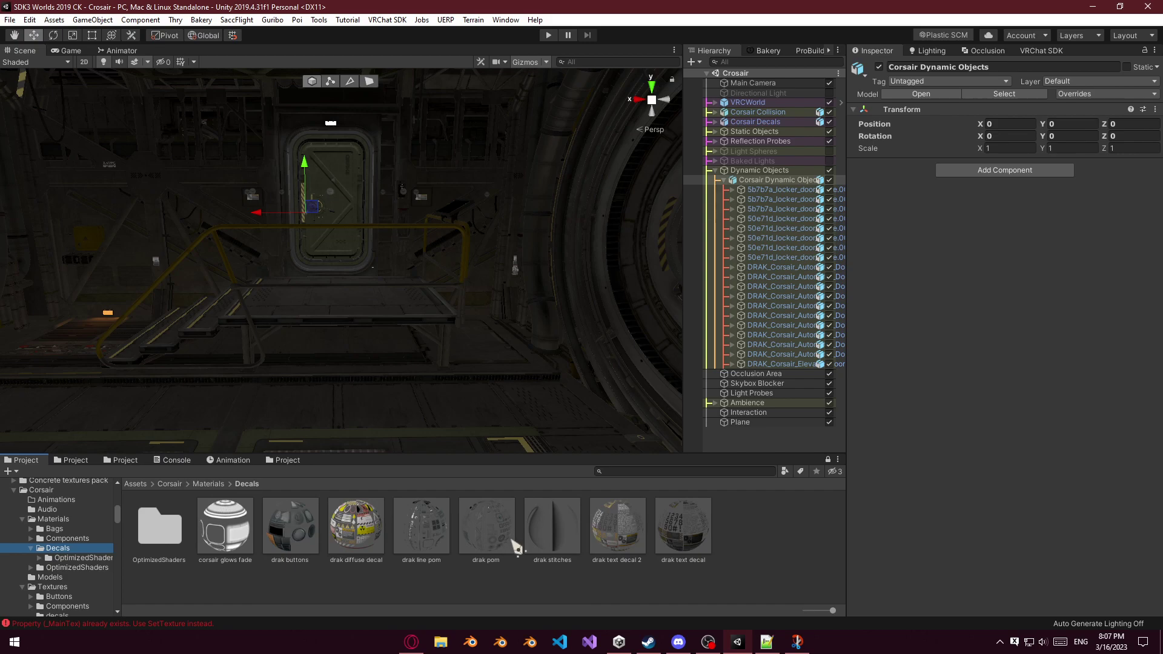
{"action": "left_click", "coordinate": [684, 528]}
{"action": "left_click", "coordinate": [996, 115]}
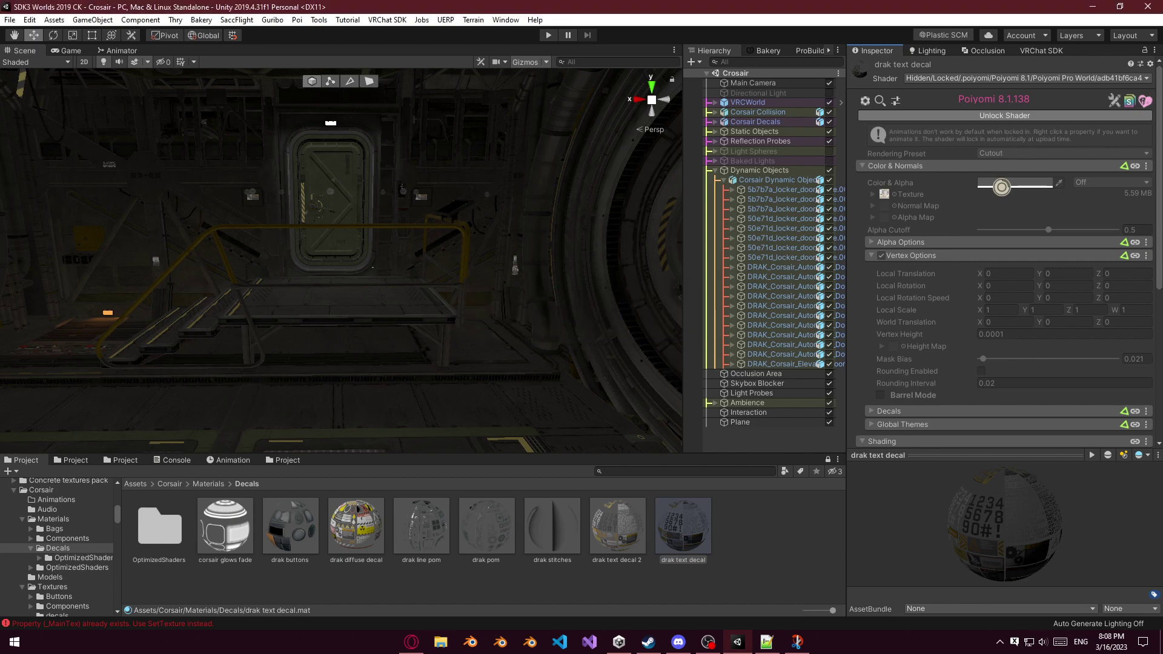
{"action": "left_click", "coordinate": [1002, 184]}
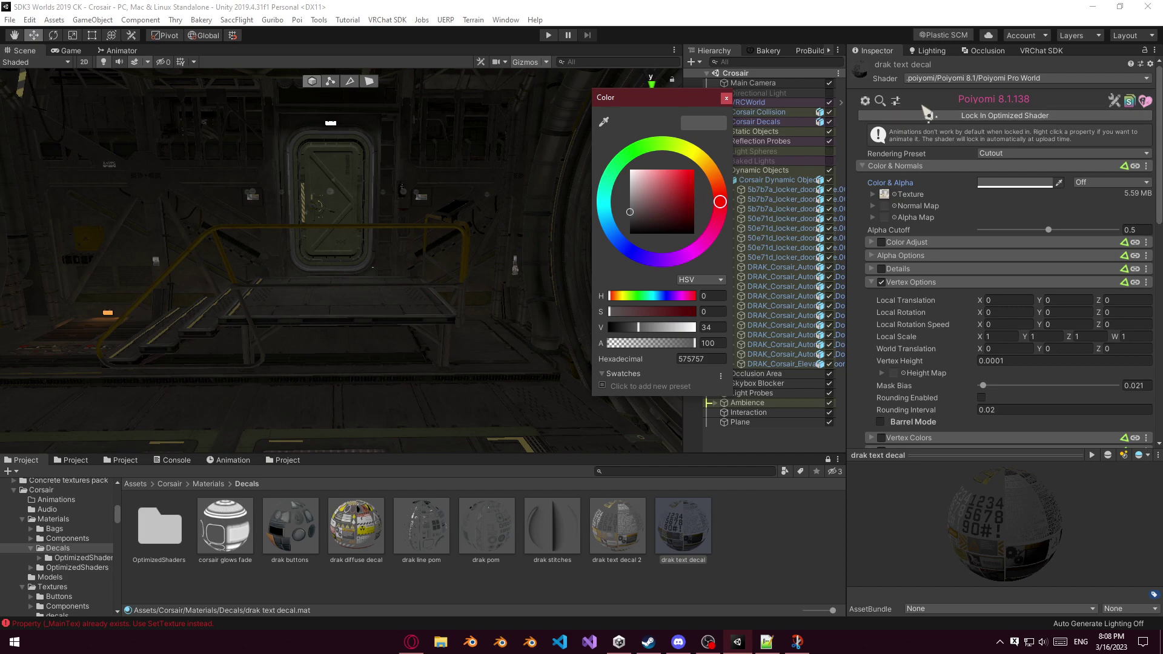
{"action": "key", "text": "Escape"}
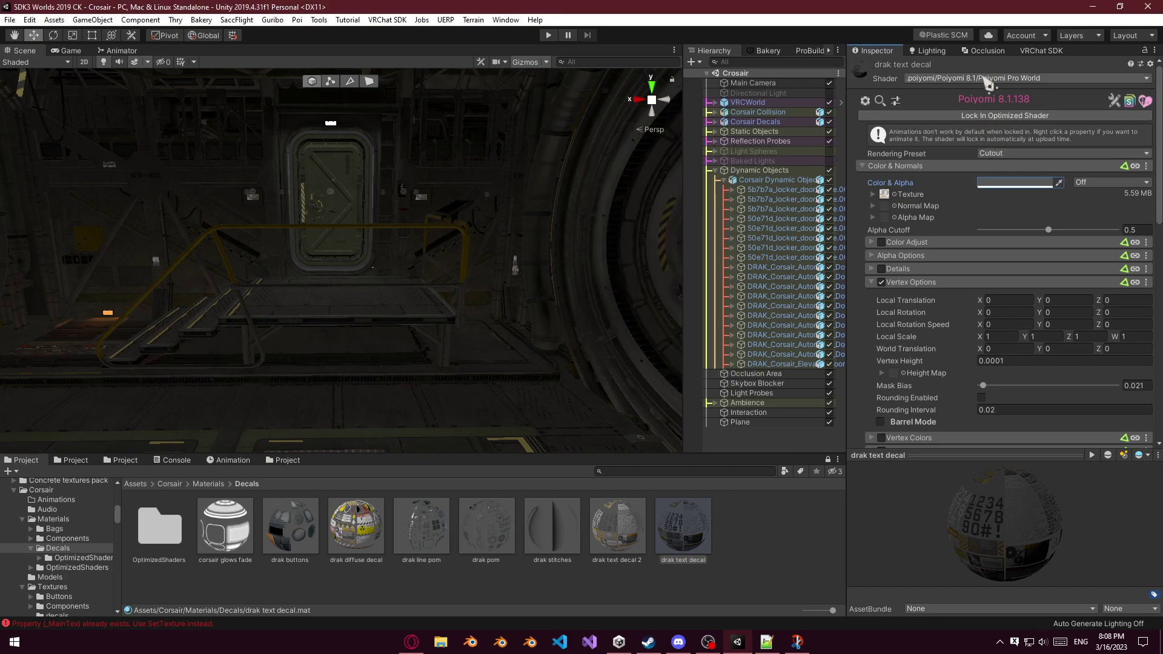
{"action": "left_click", "coordinate": [988, 78]}
{"action": "left_click", "coordinate": [909, 116]}
{"action": "left_click", "coordinate": [1015, 182]}
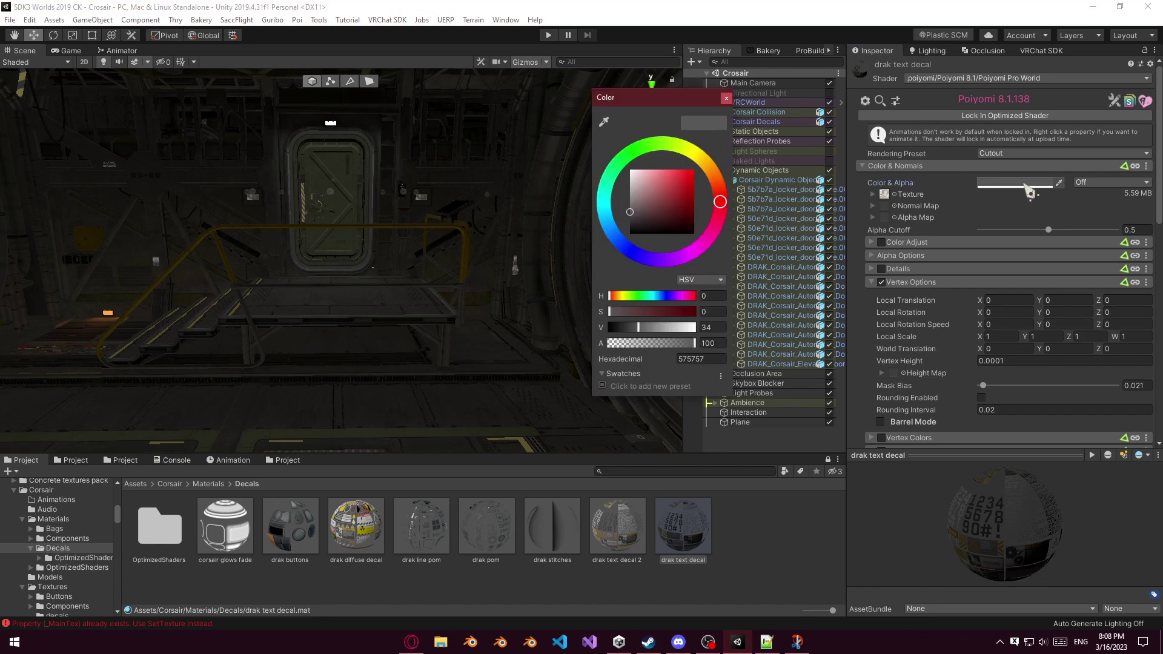
{"action": "left_click_drag", "start_coordinate": [629, 211], "coordinate": [618, 231]}
{"action": "key", "text": "Escape"}
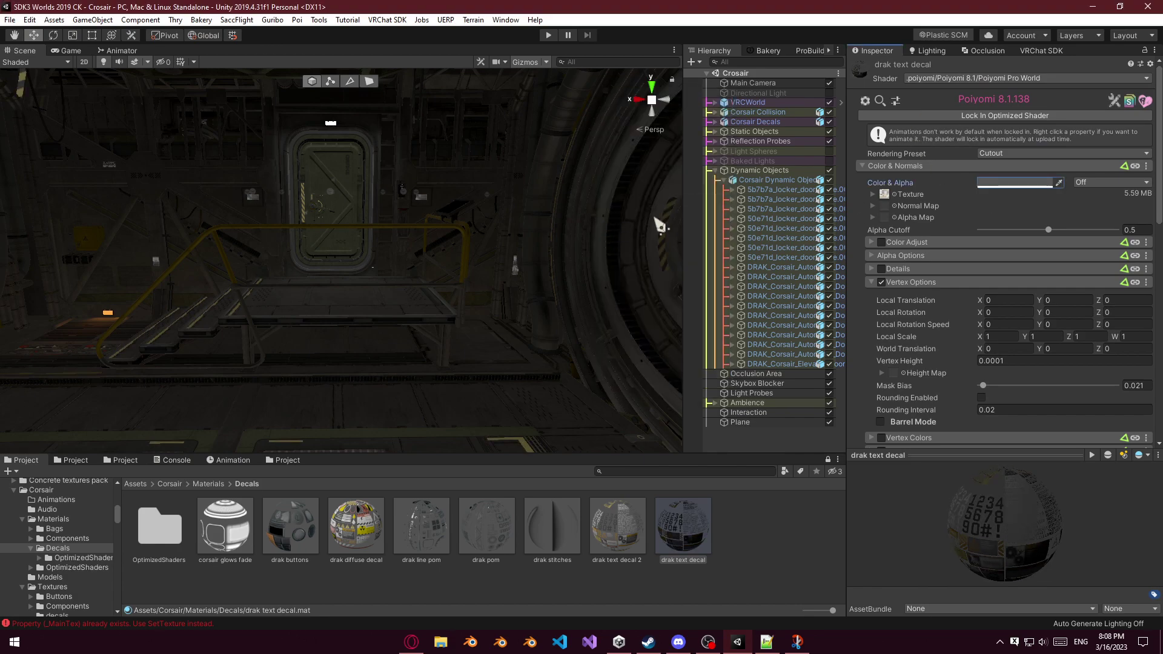
Set the brightness value (V) of the drak text decal material's Color & Alpha to 20.
{"action": "left_click", "coordinate": [1025, 184]}
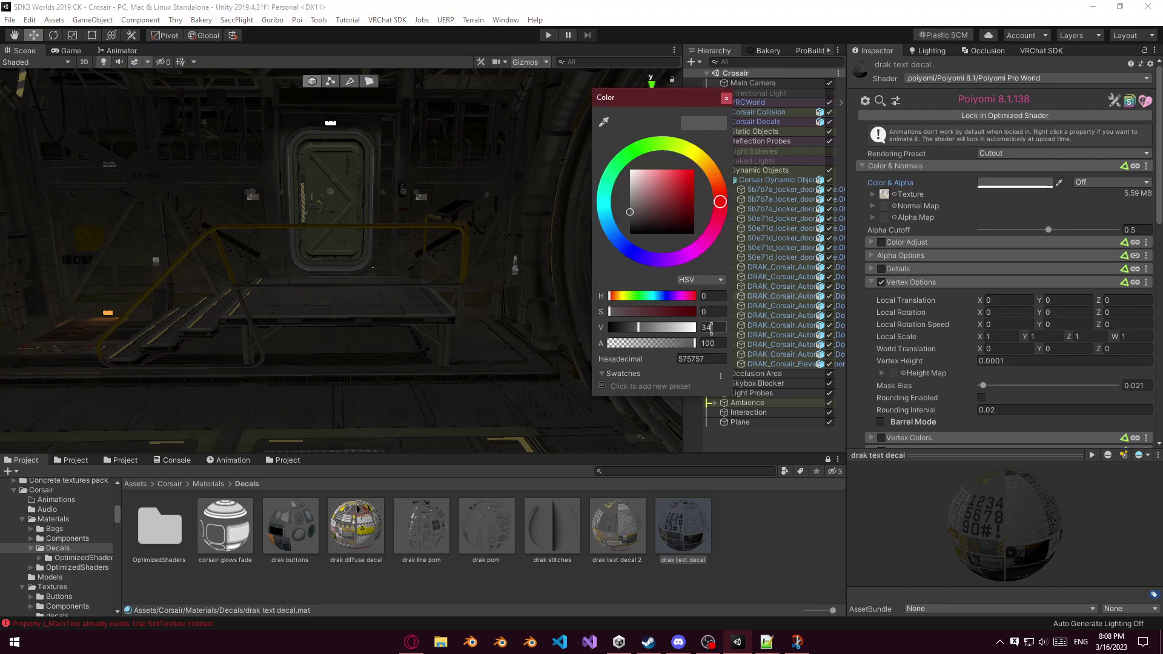
{"action": "type", "text": "20"}
{"action": "right_click_drag", "start_coordinate": [567, 333], "coordinate": [345, 302]}
{"action": "left_click", "coordinate": [1027, 183]}
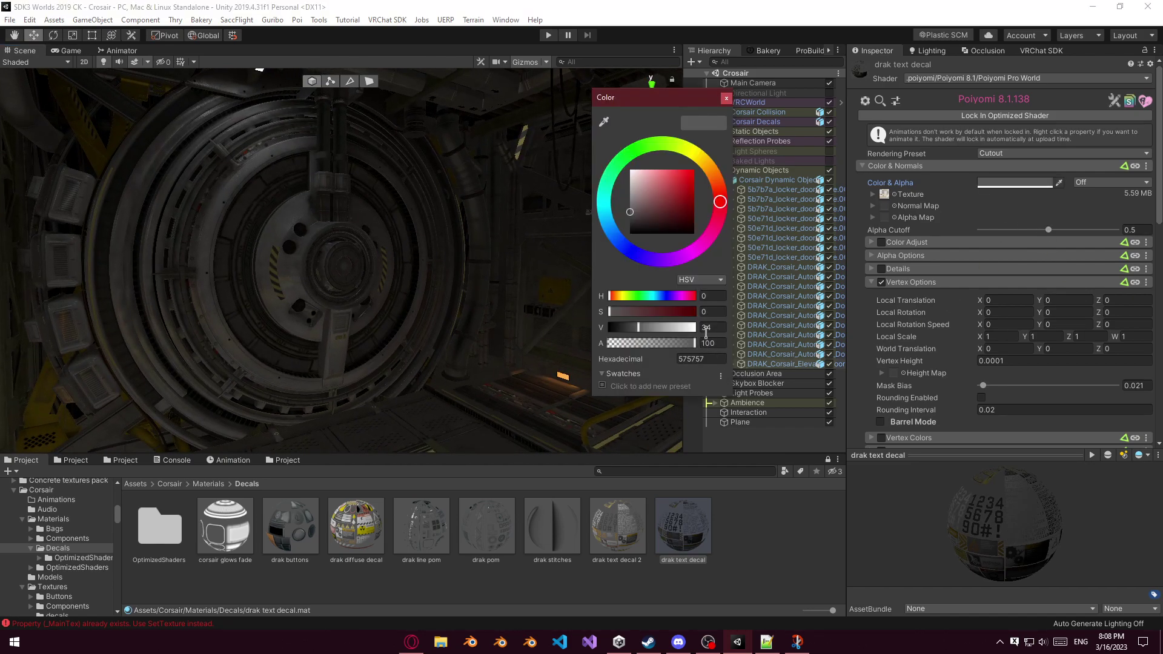
{"action": "type", "text": "20"}
{"action": "mouse_move", "coordinate": [339, 301]}
{"action": "right_mouse_down"}
{"action": "mouse_move", "coordinate": [490, 285]}
{"action": "mouse_move", "coordinate": [408, 286]}
{"action": "mouse_move", "coordinate": [572, 327]}
{"action": "mouse_move", "coordinate": [737, 315]}
{"action": "mouse_move", "coordinate": [620, 311]}
{"action": "mouse_move", "coordinate": [570, 333]}
{"action": "mouse_move", "coordinate": [486, 309]}
{"action": "right_mouse_up"}
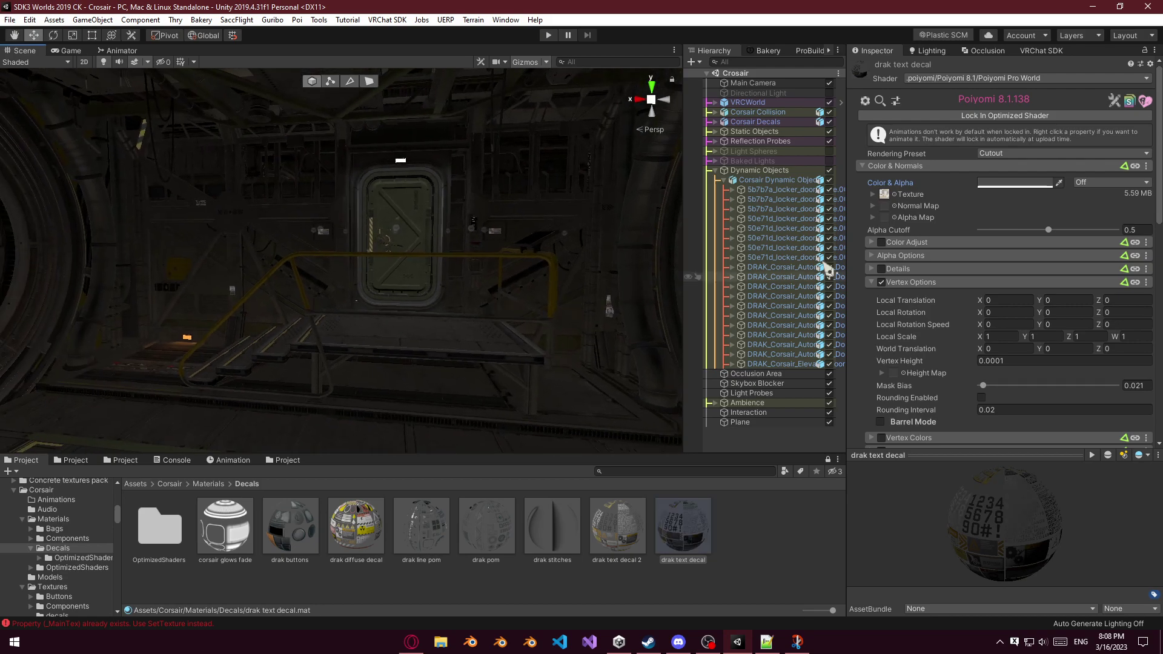
Create an Animator Controller named Corsair Doors in the Corsair Animations folder.
{"action": "left_click", "coordinate": [590, 581]}
{"action": "left_click", "coordinate": [56, 520]}
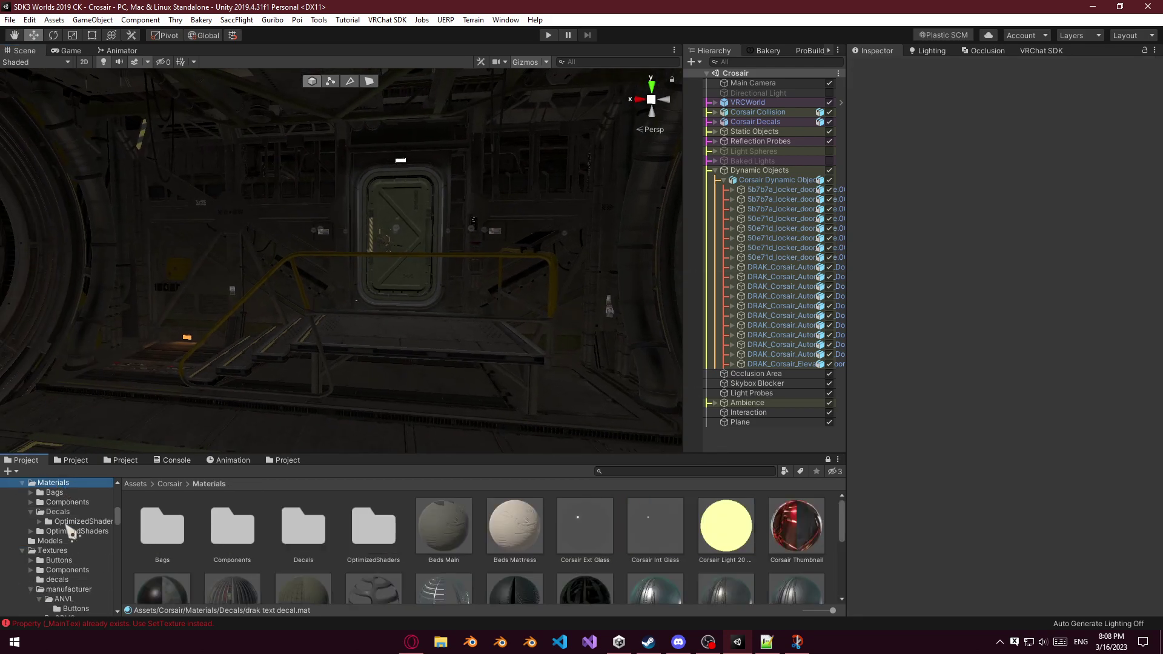
{"action": "left_click", "coordinate": [56, 526]}
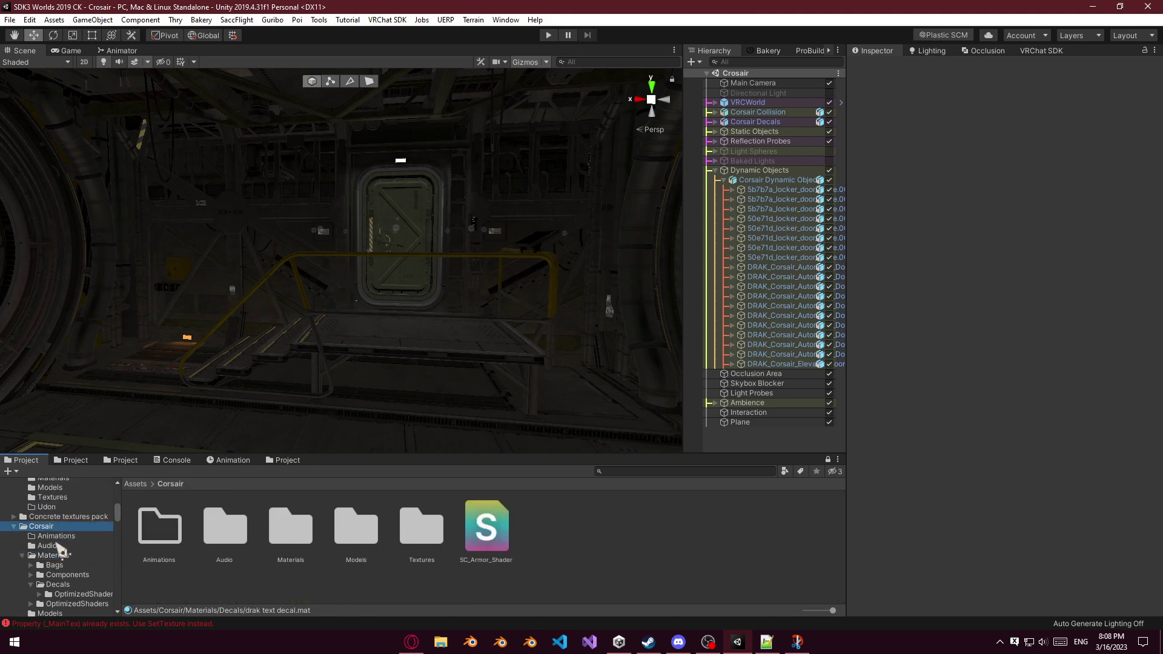
{"action": "left_click", "coordinate": [23, 556]}
{"action": "left_click", "coordinate": [56, 536]}
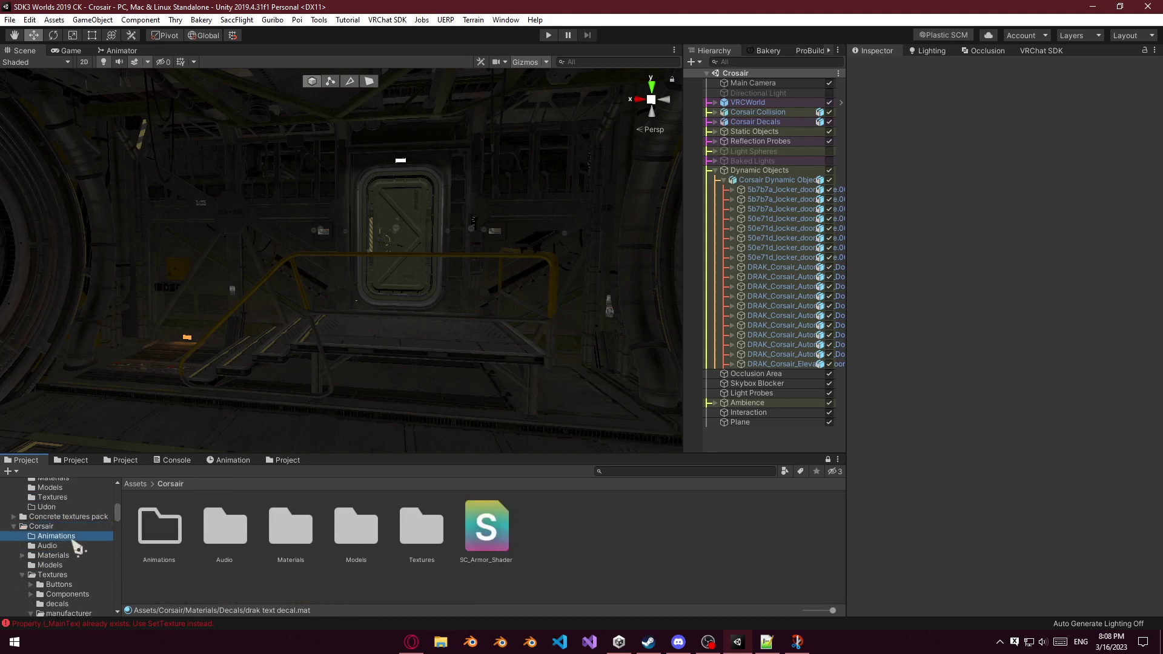
{"action": "right_click", "coordinate": [260, 566]}
{"action": "mouse_move", "coordinate": [394, 231]}
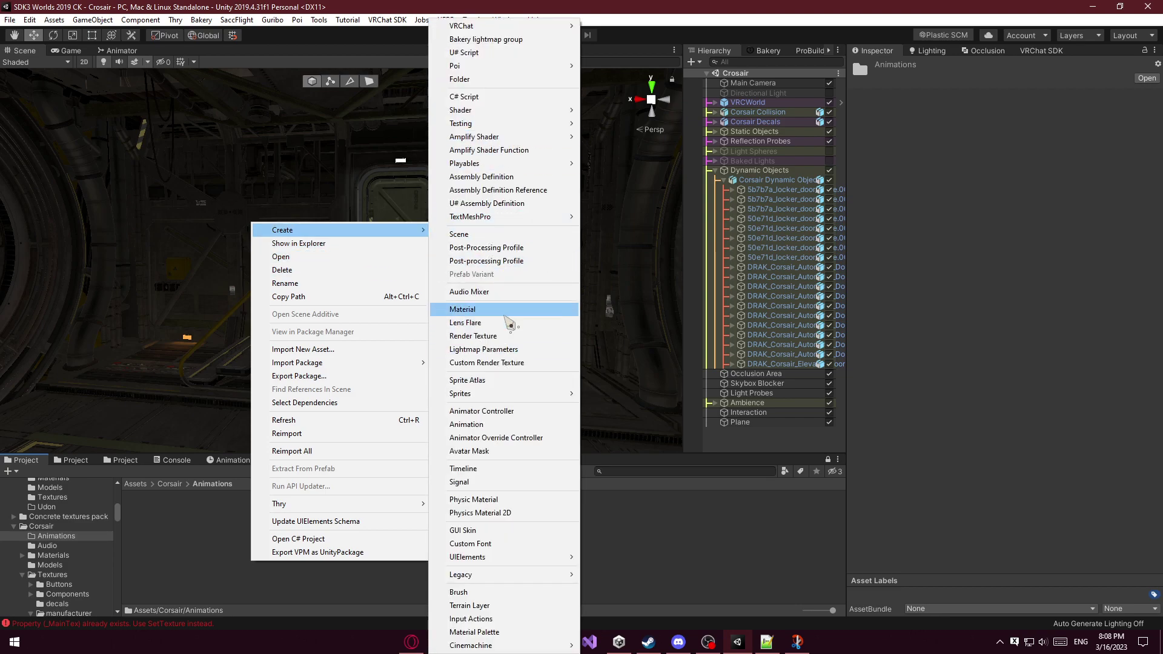
{"action": "left_click", "coordinate": [507, 413]}
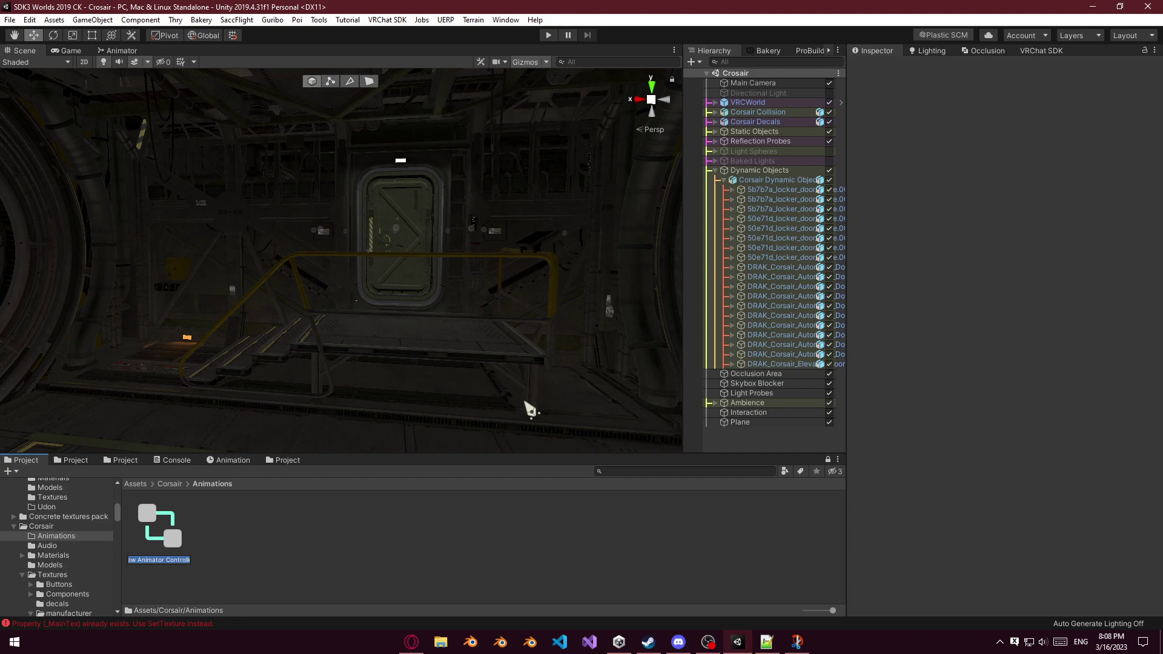
{"action": "type", "text": "Corsair Doors"}
Add an Animator component to Dynamic Objects, assign Corsair Doors as its Controller, and save the scene.
{"action": "left_click", "coordinate": [750, 172]}
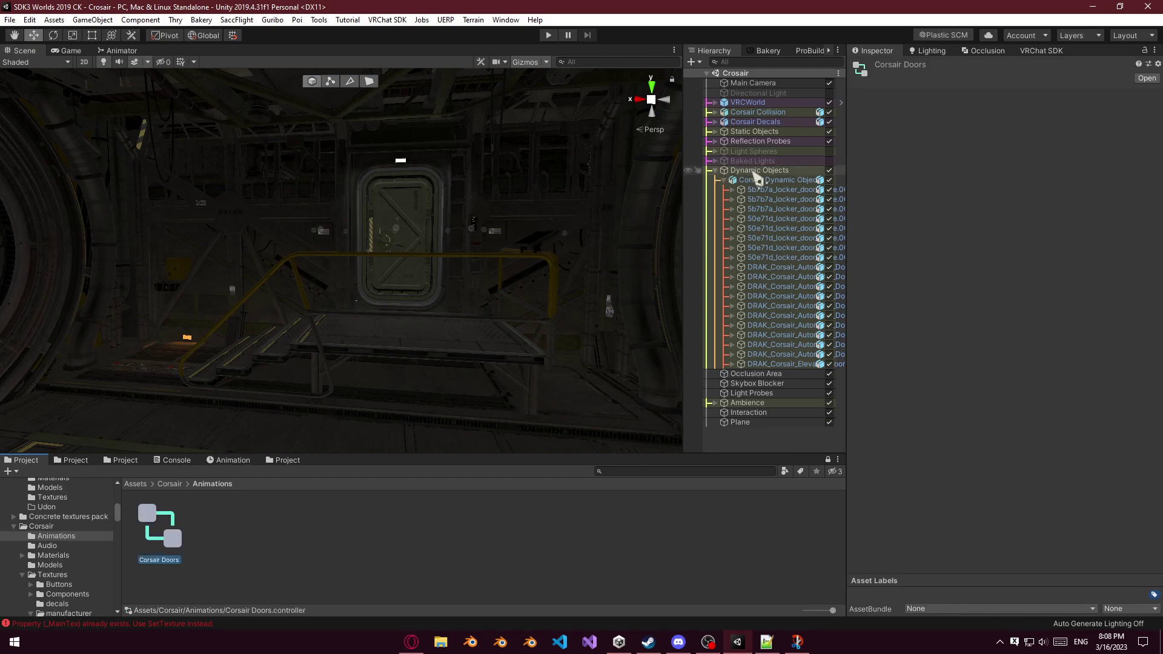
{"action": "left_click", "coordinate": [1037, 159]}
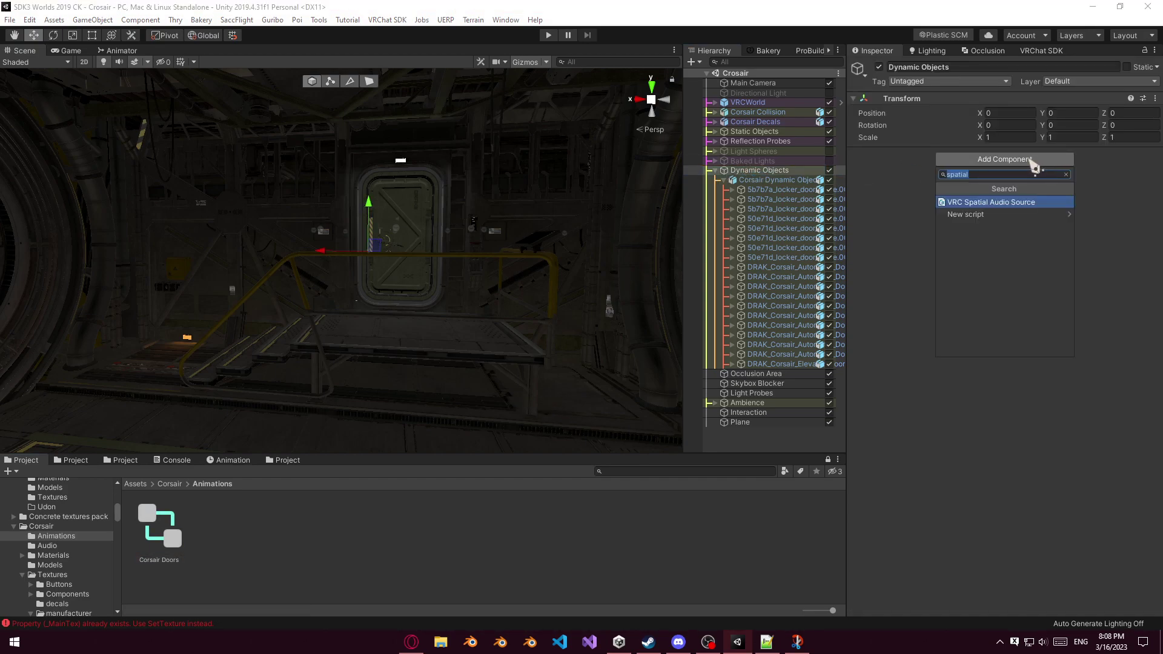
{"action": "type", "text": "animat"}
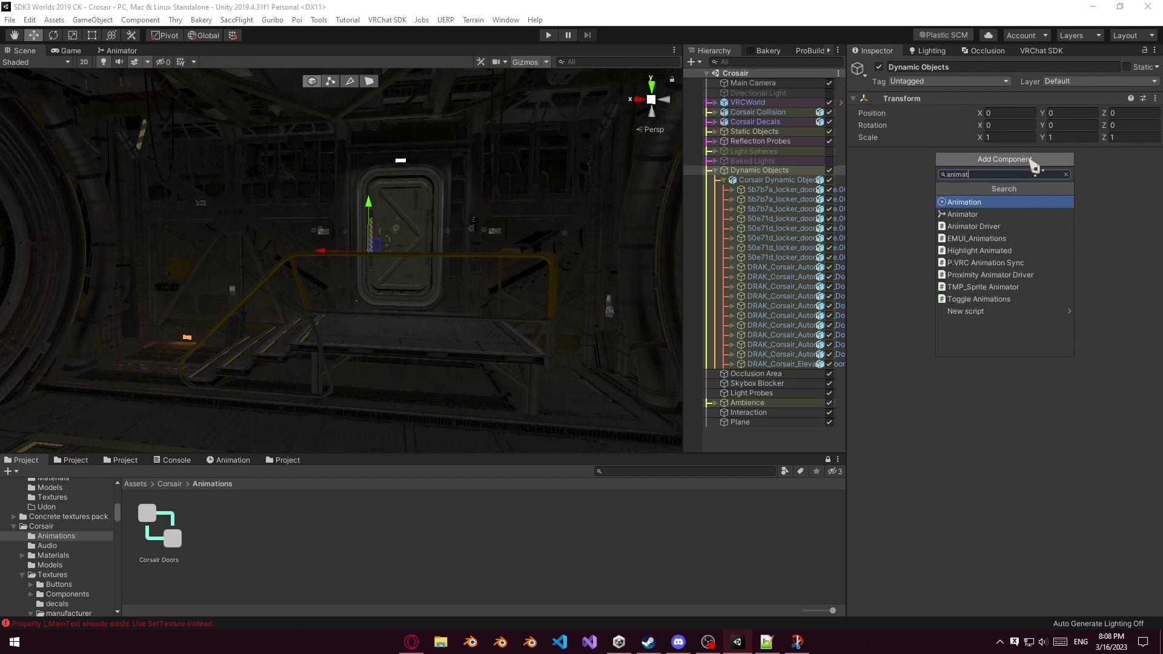
{"action": "key", "text": "Down"}
{"action": "key", "text": "Return"}
{"action": "left_click_drag", "start_coordinate": [173, 526], "coordinate": [1023, 174]}
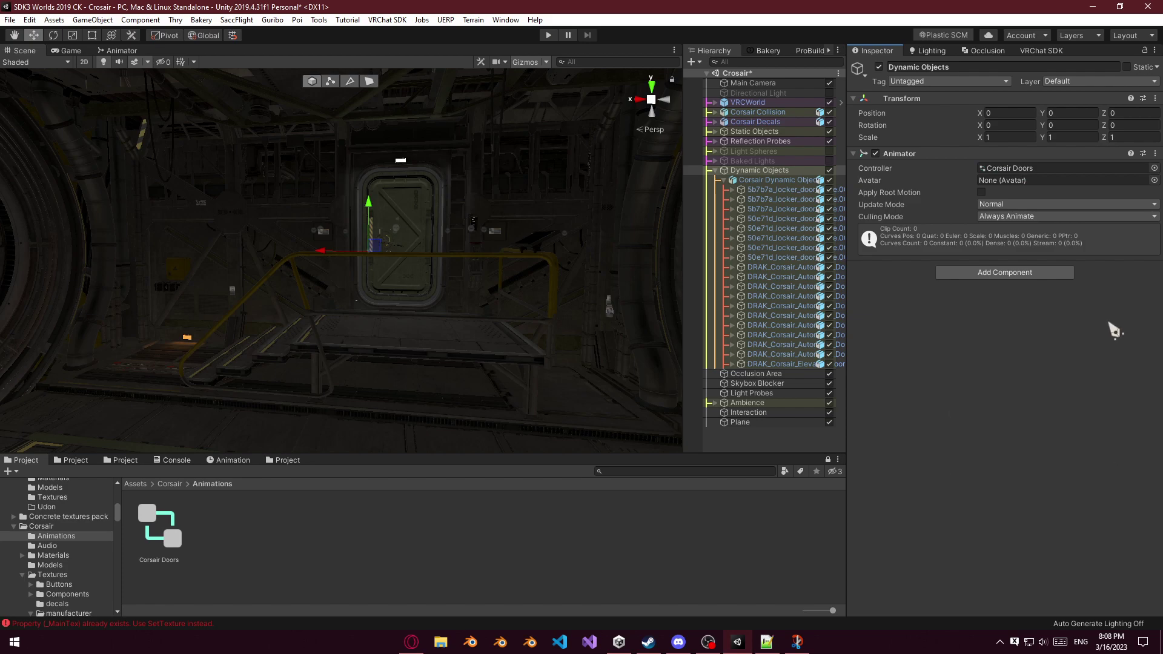
{"action": "right_click_drag", "start_coordinate": [533, 306], "coordinate": [553, 298]}
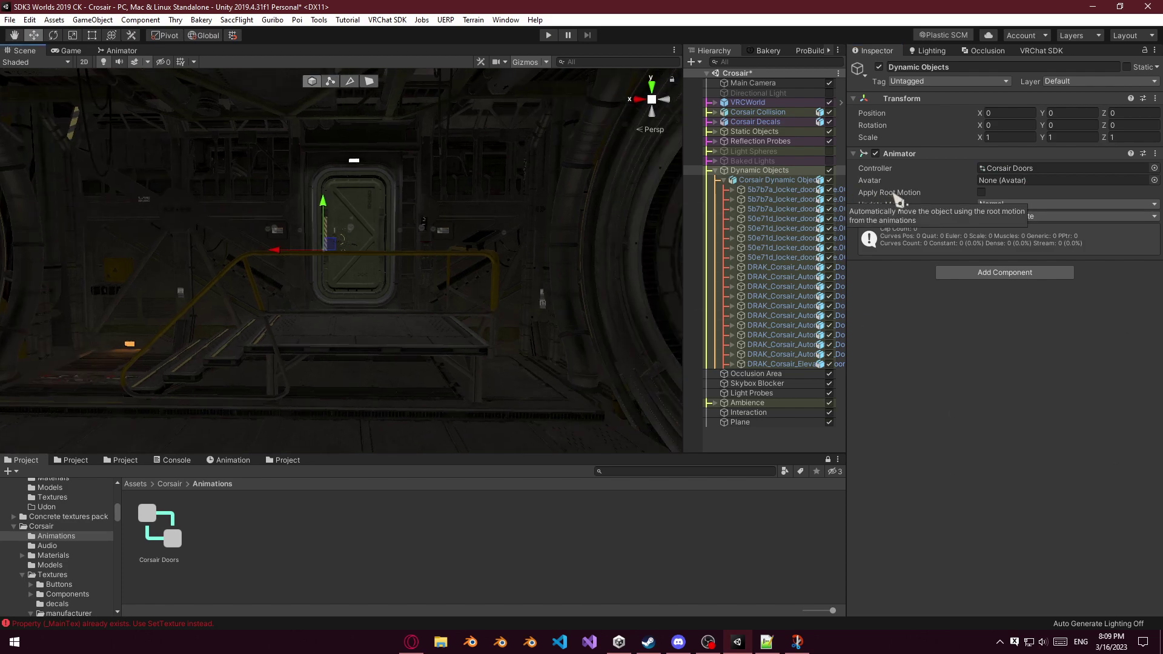
{"action": "right_click_drag", "start_coordinate": [550, 338], "coordinate": [543, 338]}
{"action": "mouse_move", "coordinate": [385, 403]}
{"action": "right_mouse_down"}
{"action": "mouse_move", "coordinate": [372, 400]}
{"action": "mouse_move", "coordinate": [393, 411]}
{"action": "mouse_move", "coordinate": [403, 395]}
{"action": "mouse_move", "coordinate": [382, 395]}
{"action": "right_mouse_up"}
{"action": "key", "text": "ctrl+s"}
Add an empty child object named Audio to Dynamic Objects.
{"action": "right_click", "coordinate": [765, 171]}
{"action": "left_click", "coordinate": [836, 326]}
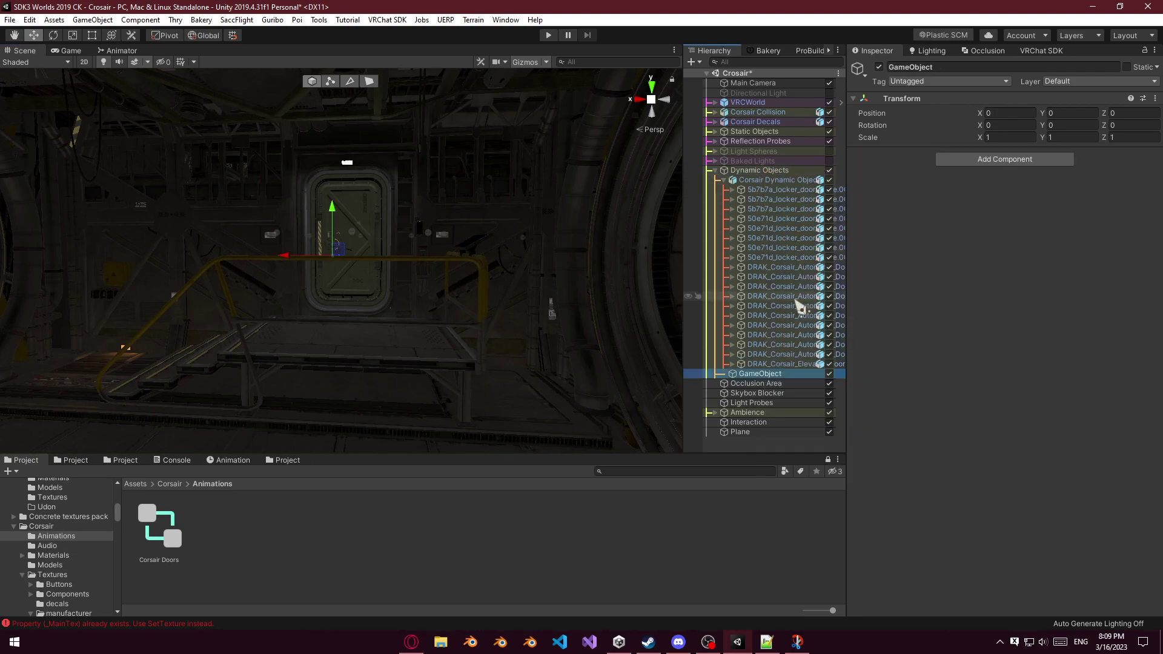
{"action": "type", "text": "Audio"}
{"action": "key", "text": "Return"}
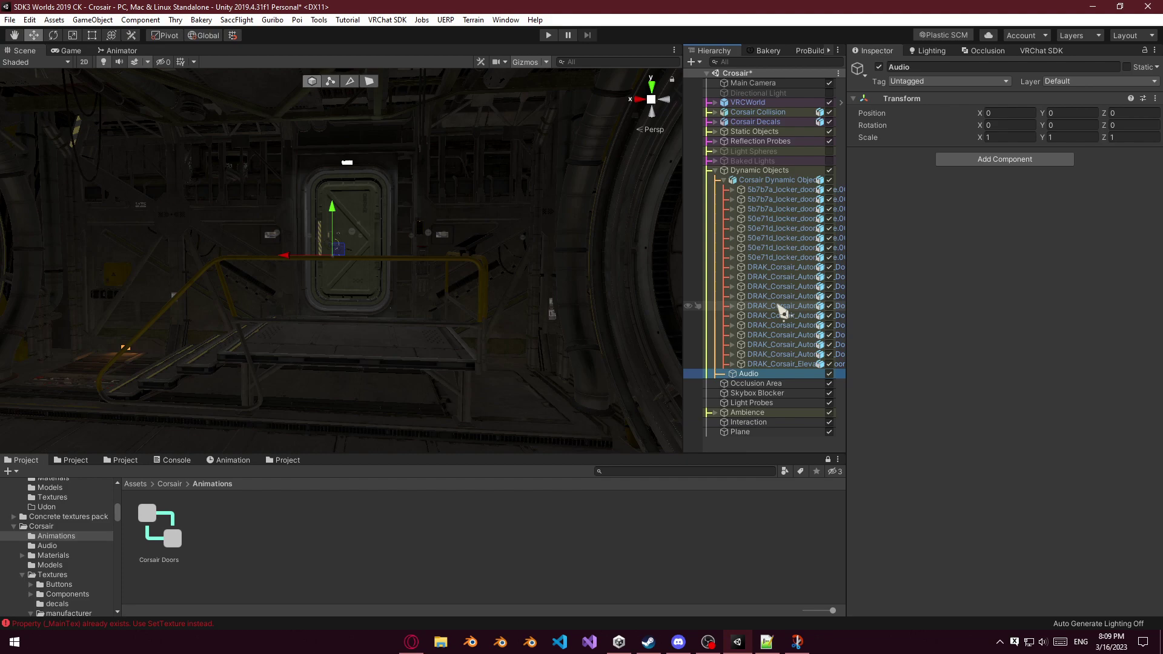
Select DRAK_Corsair_Automatic_Door-Cockpit under Corsair Dynamic Objects and frame the cockpit door in the Scene view.
{"action": "right_click_drag", "start_coordinate": [557, 278], "coordinate": [245, 273]}
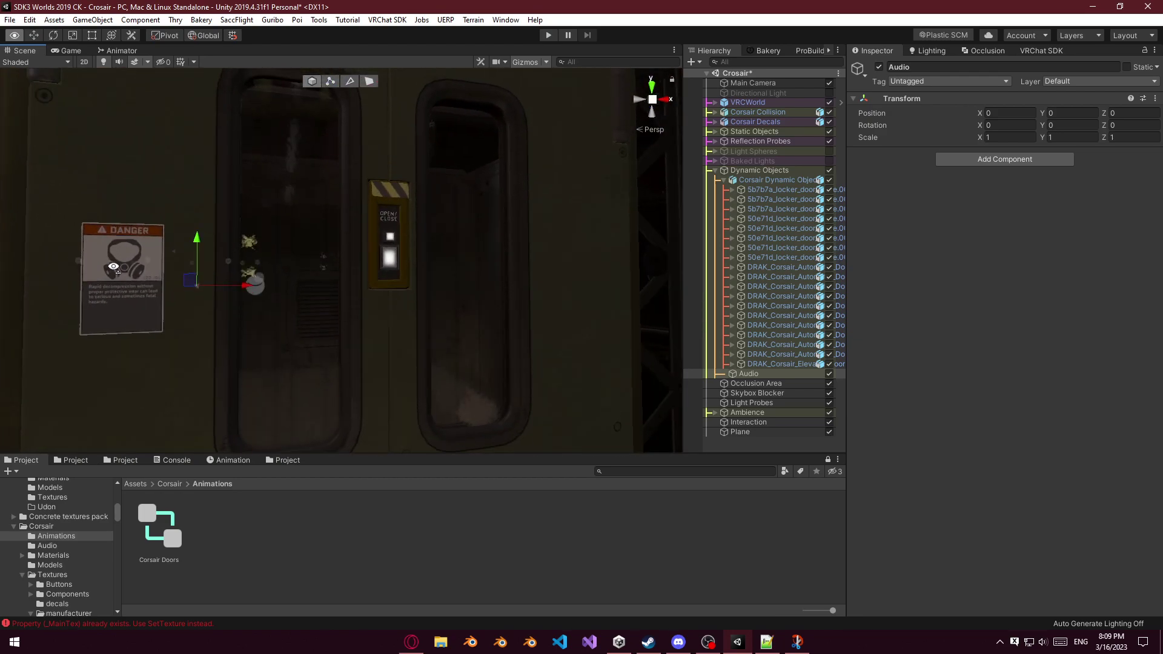
{"action": "key", "text": "f"}
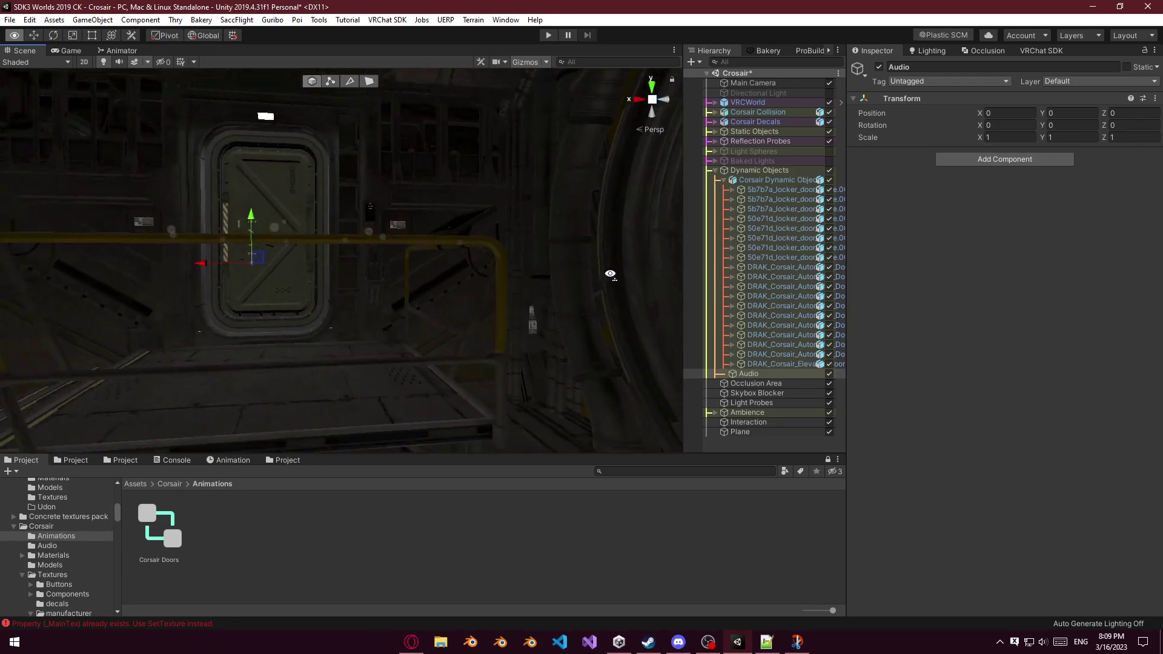
{"action": "right_click_drag", "start_coordinate": [610, 274], "coordinate": [598, 335]}
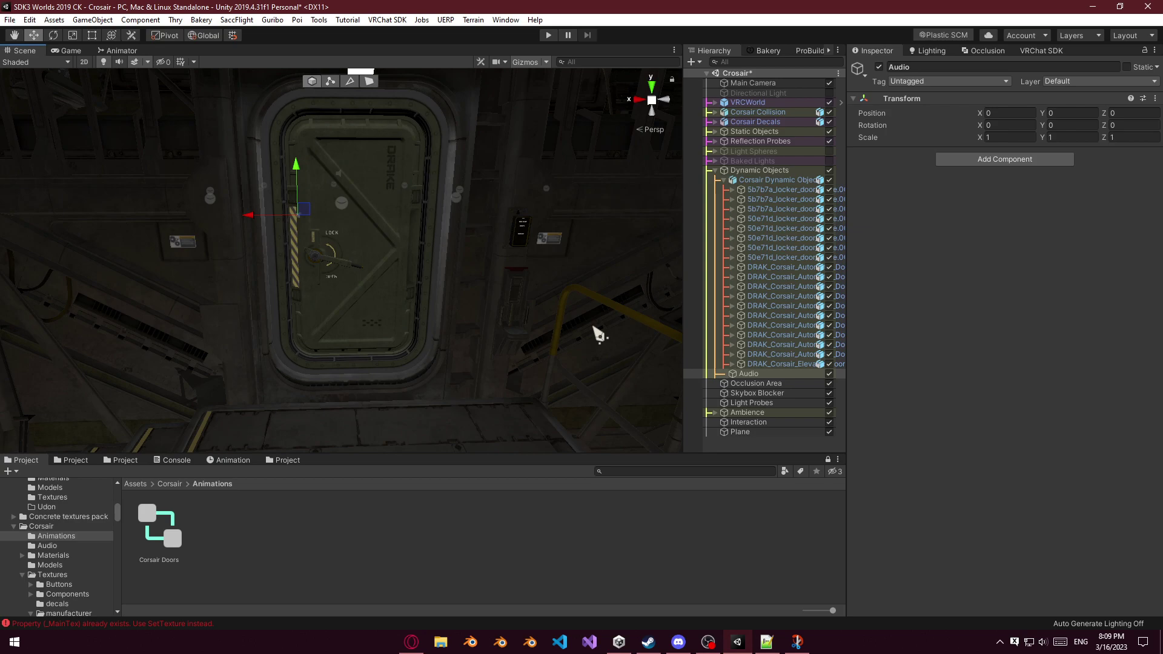
{"action": "right_click_drag", "start_coordinate": [526, 300], "coordinate": [515, 294]}
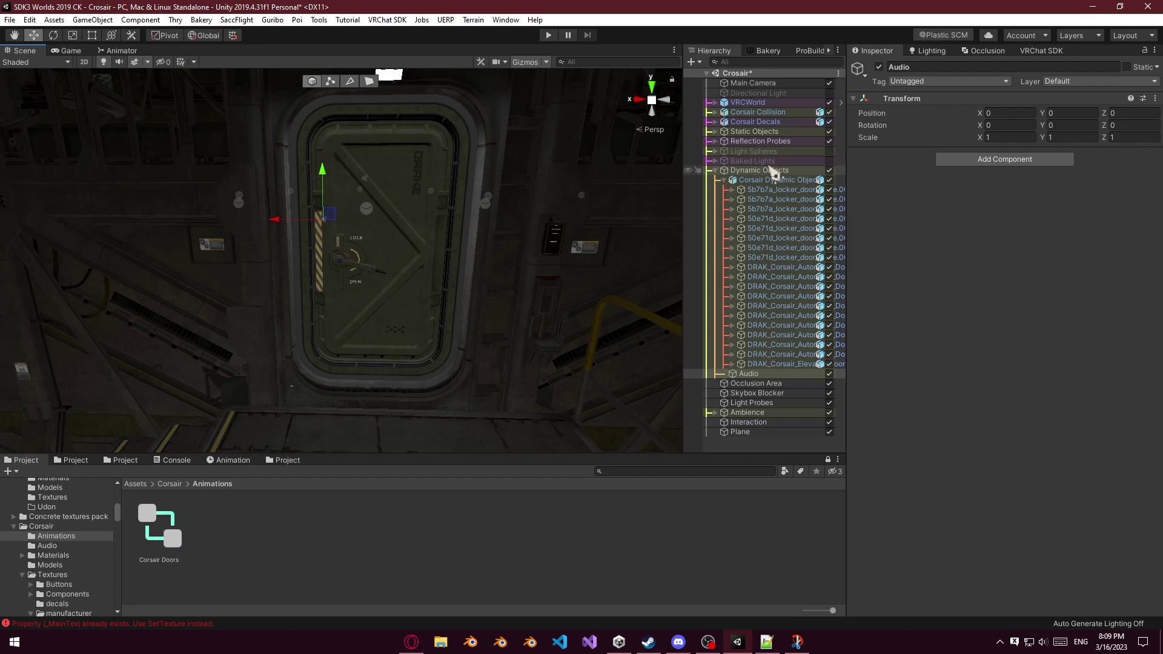
{"action": "left_click", "coordinate": [768, 190]}
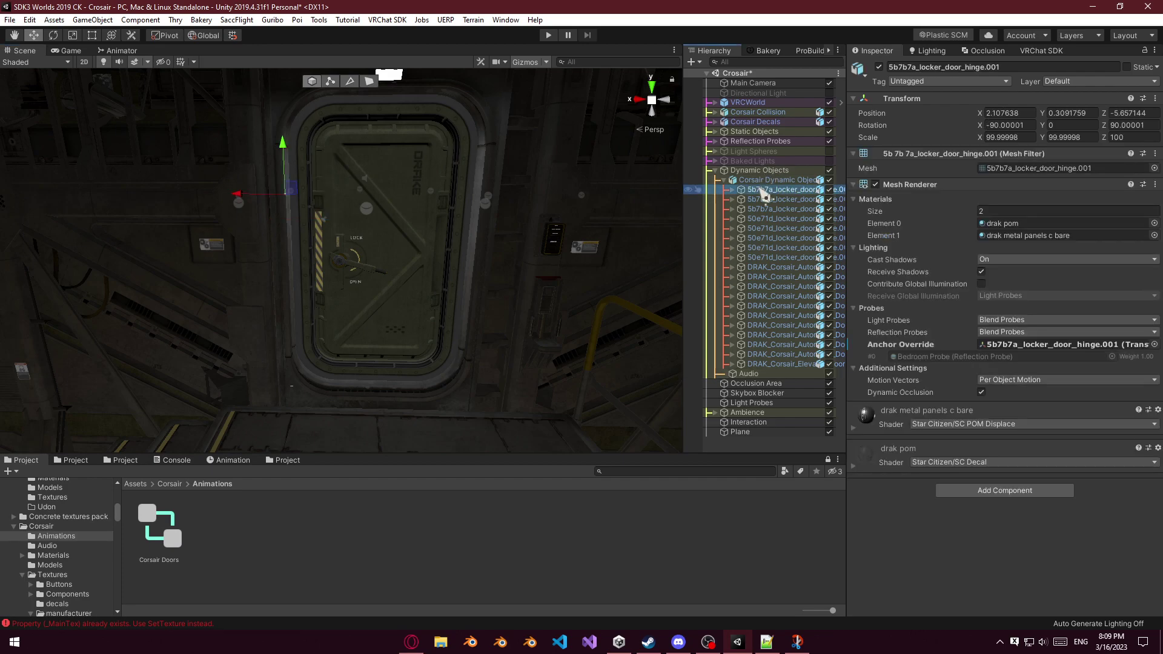
{"action": "left_click", "coordinate": [784, 268]}
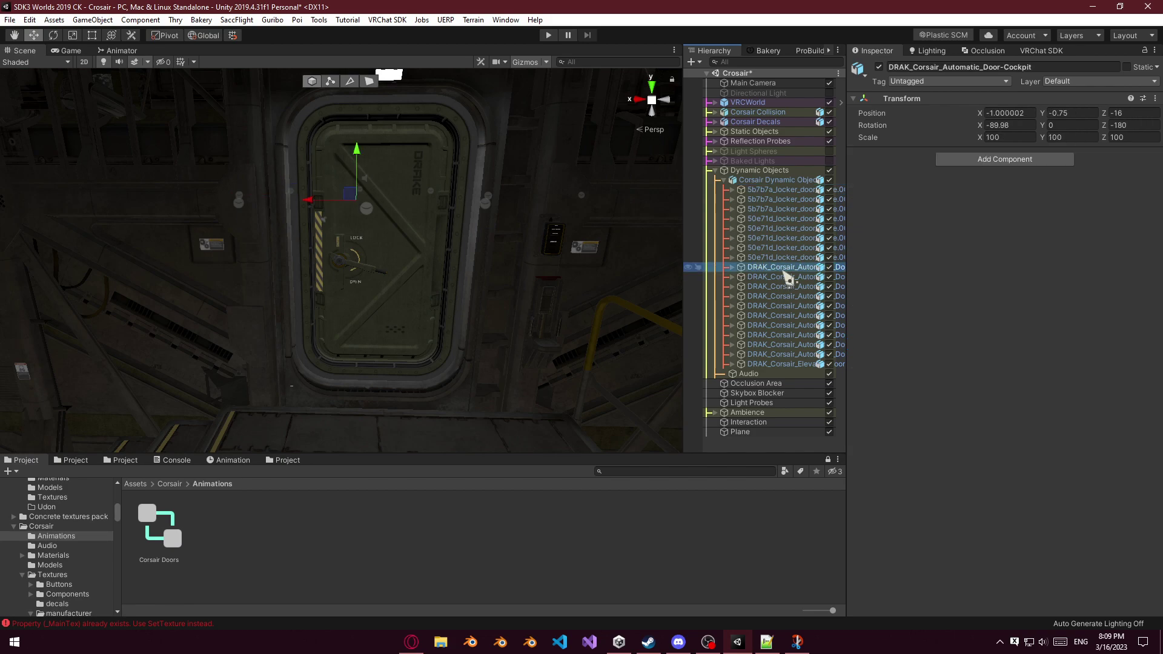
{"action": "key", "text": "f"}
{"action": "mouse_move", "coordinate": [543, 265]}
{"action": "right_mouse_down"}
{"action": "mouse_move", "coordinate": [533, 260]}
{"action": "mouse_move", "coordinate": [551, 276]}
{"action": "right_mouse_up"}
{"action": "key", "text": "w"}
{"action": "key", "text": "s"}
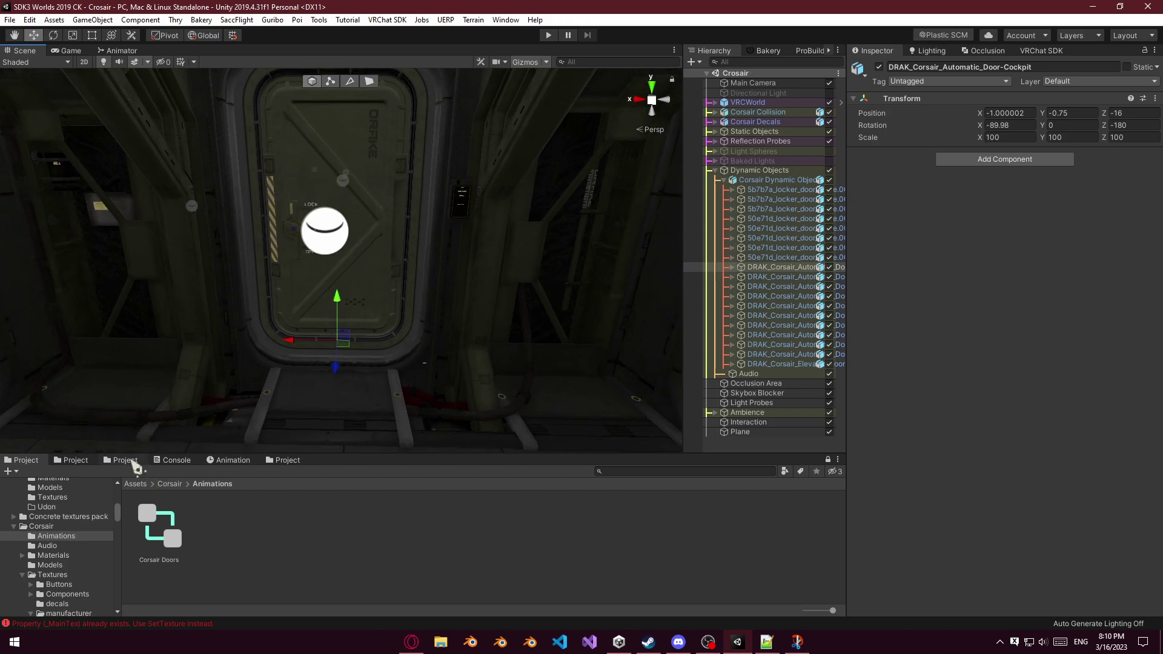
Create a folder named Doors inside the Corsair Animations folder.
{"action": "left_click", "coordinate": [130, 461]}
{"action": "left_click", "coordinate": [176, 462]}
{"action": "left_click", "coordinate": [219, 462]}
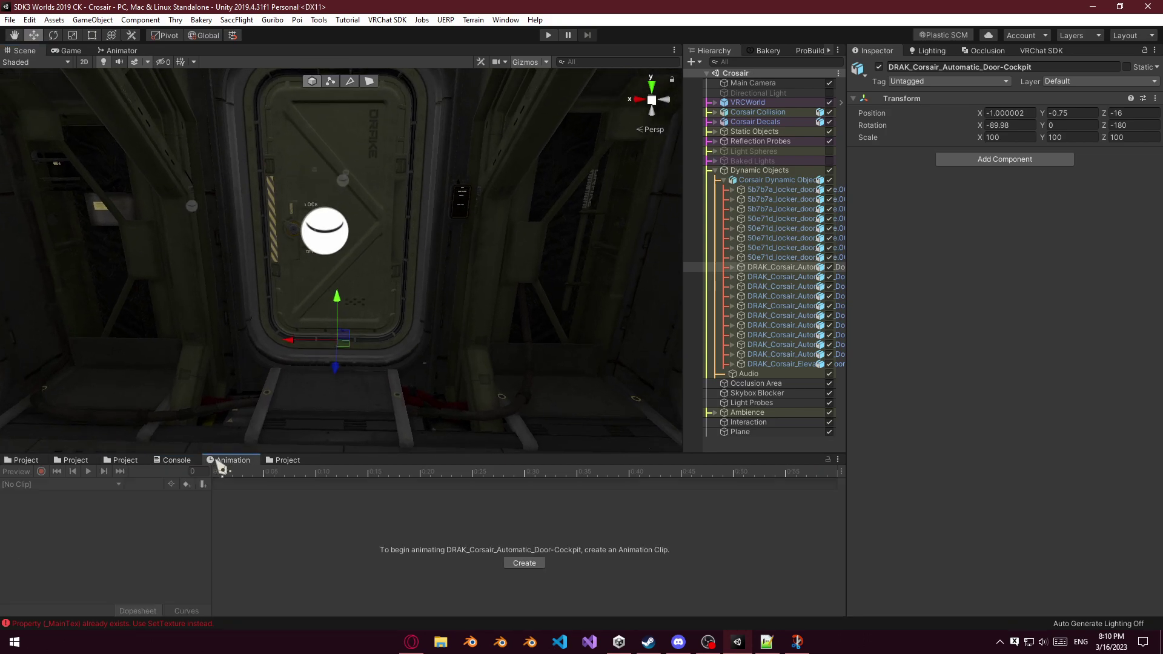
{"action": "left_click", "coordinate": [38, 462]}
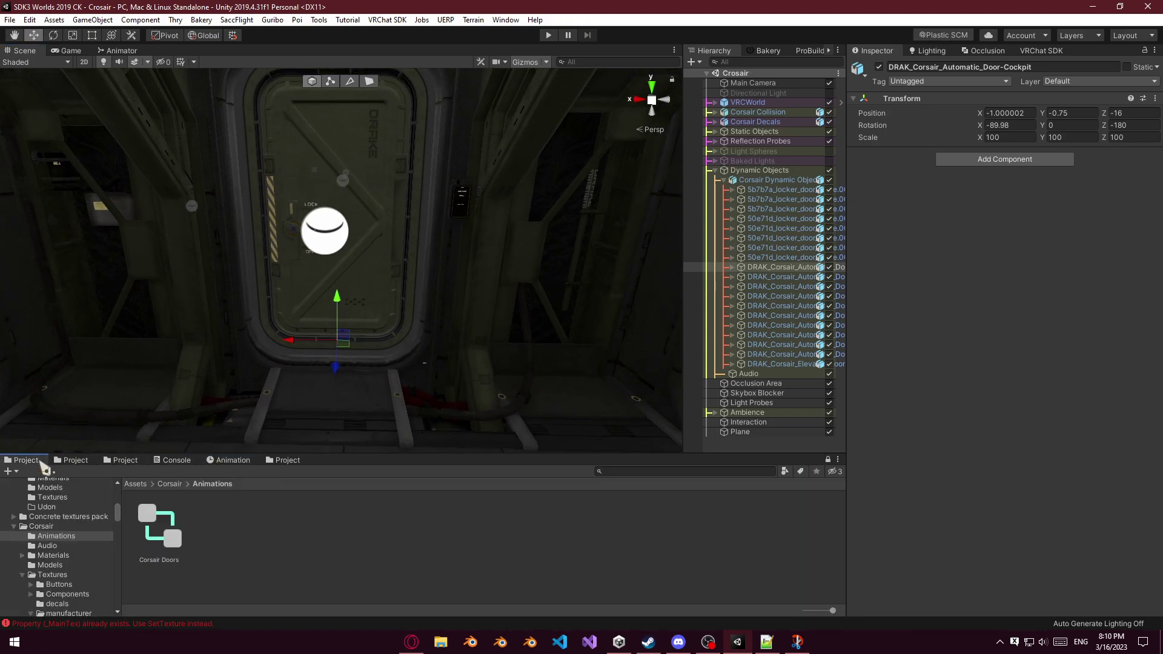
{"action": "right_click", "coordinate": [285, 568]}
{"action": "mouse_move", "coordinate": [359, 217]}
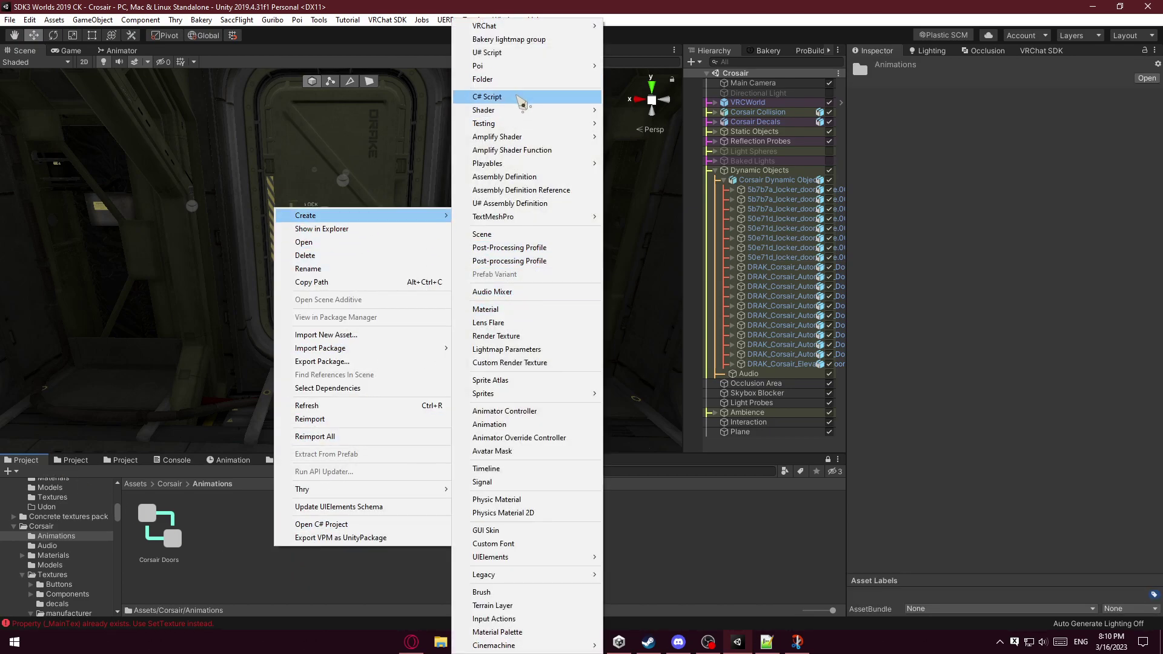
{"action": "left_click", "coordinate": [523, 79]}
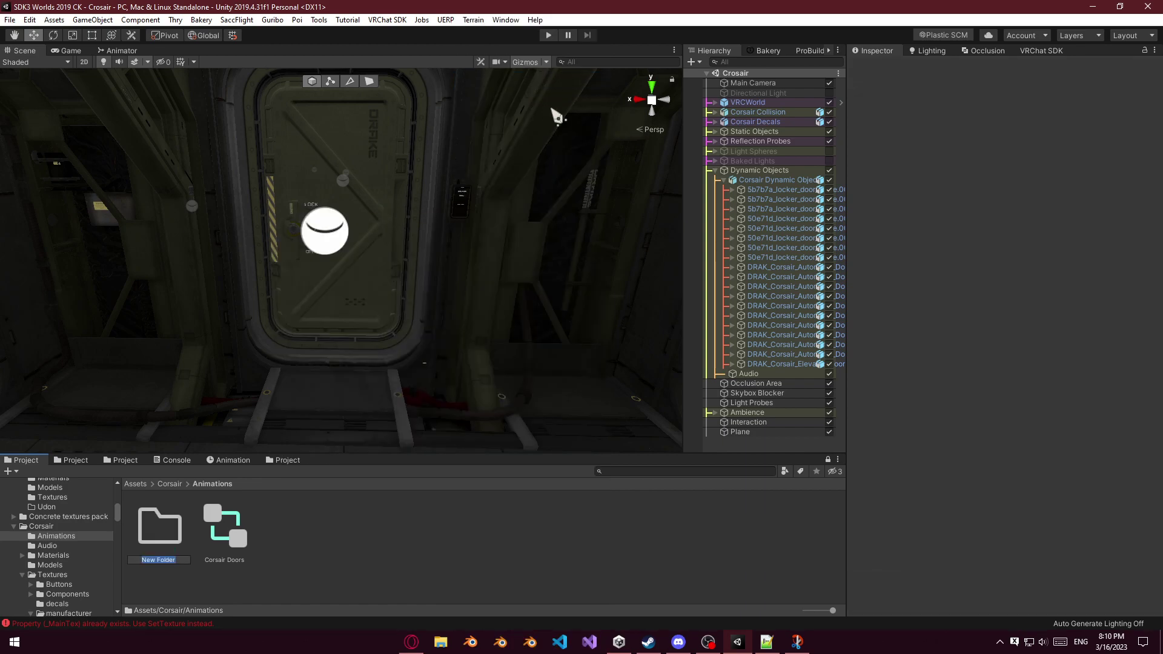
{"action": "type", "text": "Doors"}
{"action": "key", "text": "Return"}
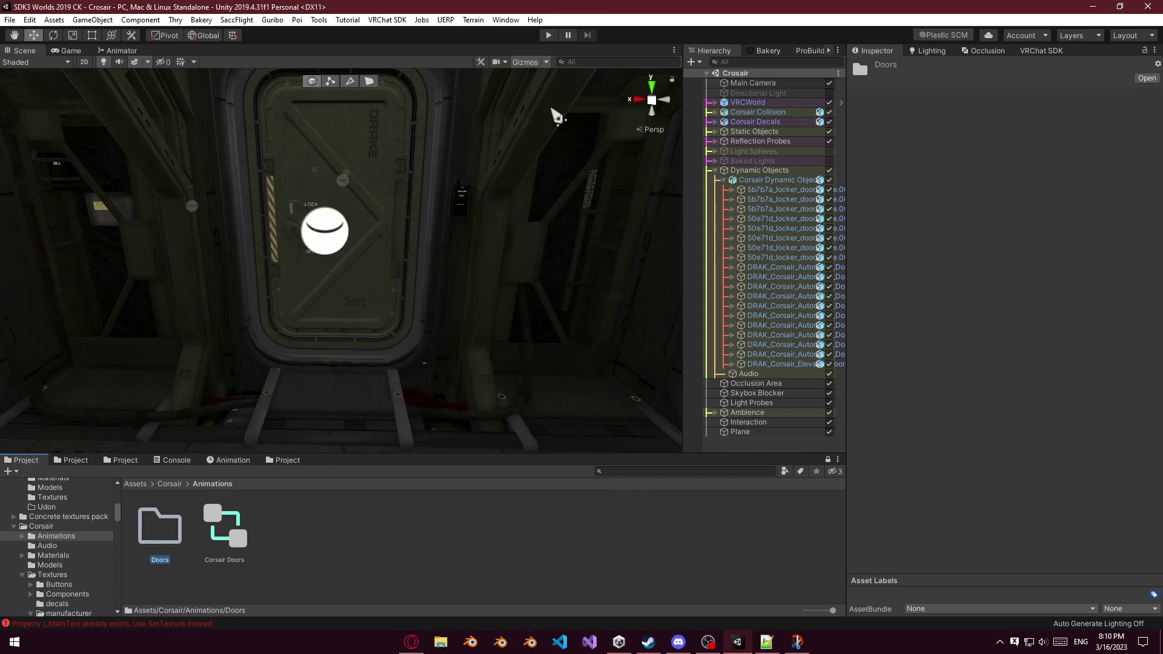
Duplicate the Doors folder and rename the copy Lockers.
{"action": "key", "text": "ctrl+d"}
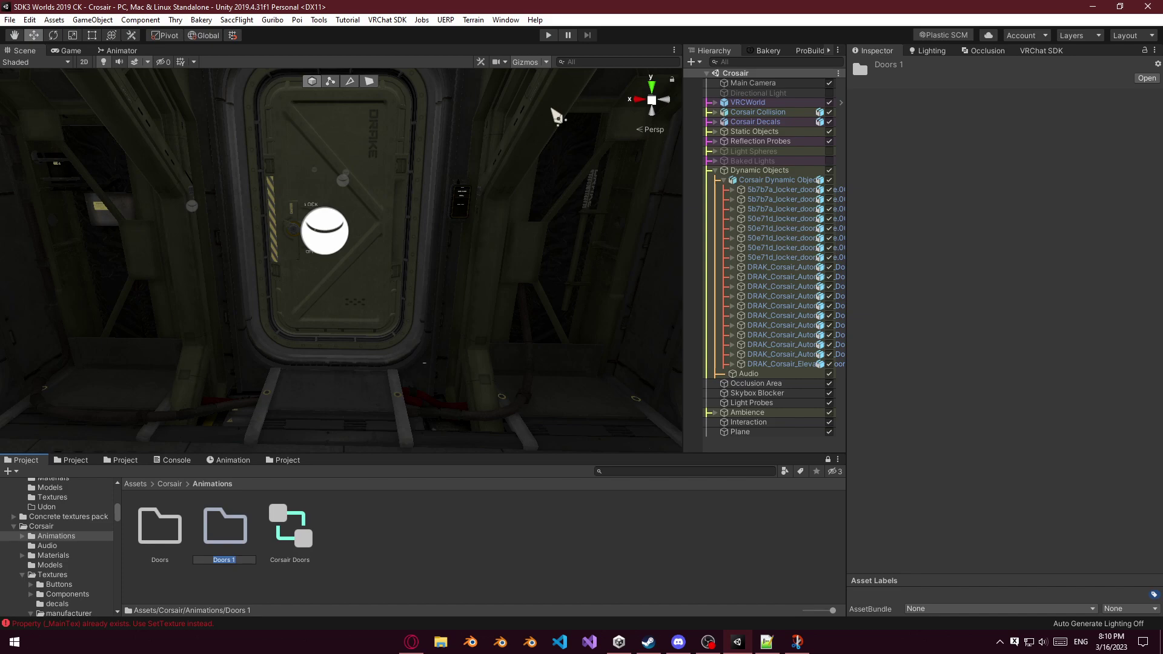
{"action": "type", "text": "Lockers"}
{"action": "key", "text": "Return"}
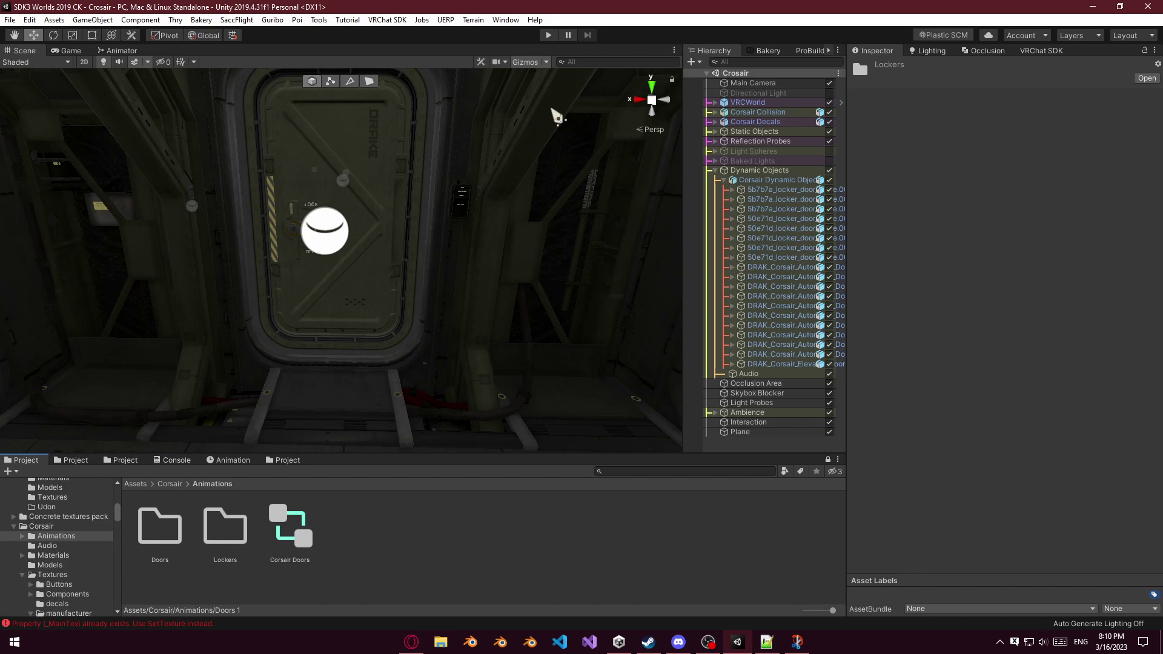
Widen the Hierarchy and create an animation clip named Cockpit Closed for DRAK_Corsair_Automatic_Door-Cockpit in the Doors folder.
{"action": "left_click_drag", "start_coordinate": [679, 255], "coordinate": [597, 255]}
{"action": "left_click", "coordinate": [735, 268]}
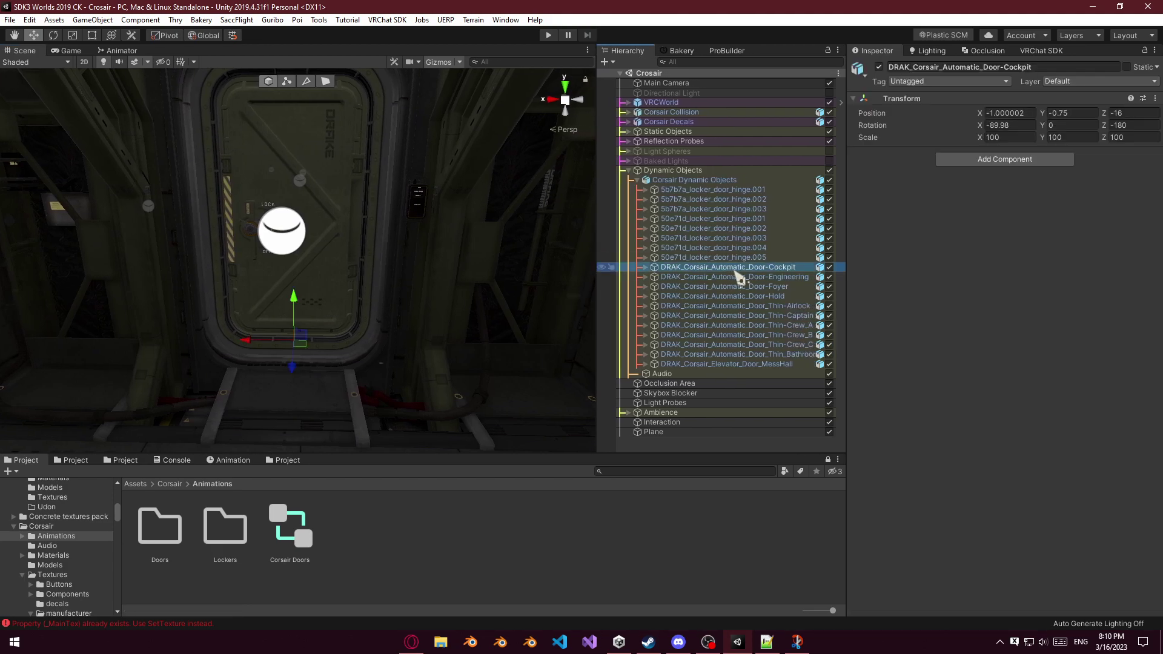
{"action": "left_click_drag", "start_coordinate": [736, 270], "coordinate": [299, 561]}
{"action": "left_click_drag", "start_coordinate": [165, 535], "coordinate": [130, 470]}
{"action": "left_click_drag", "start_coordinate": [179, 551], "coordinate": [211, 472]}
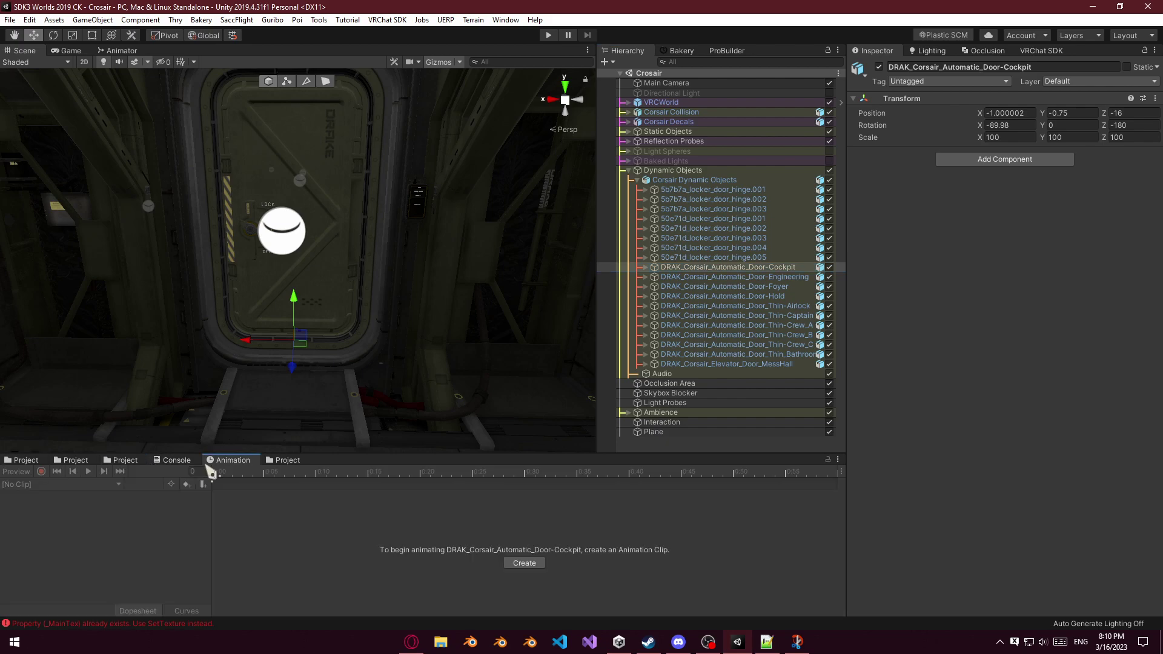
{"action": "left_click", "coordinate": [525, 563]}
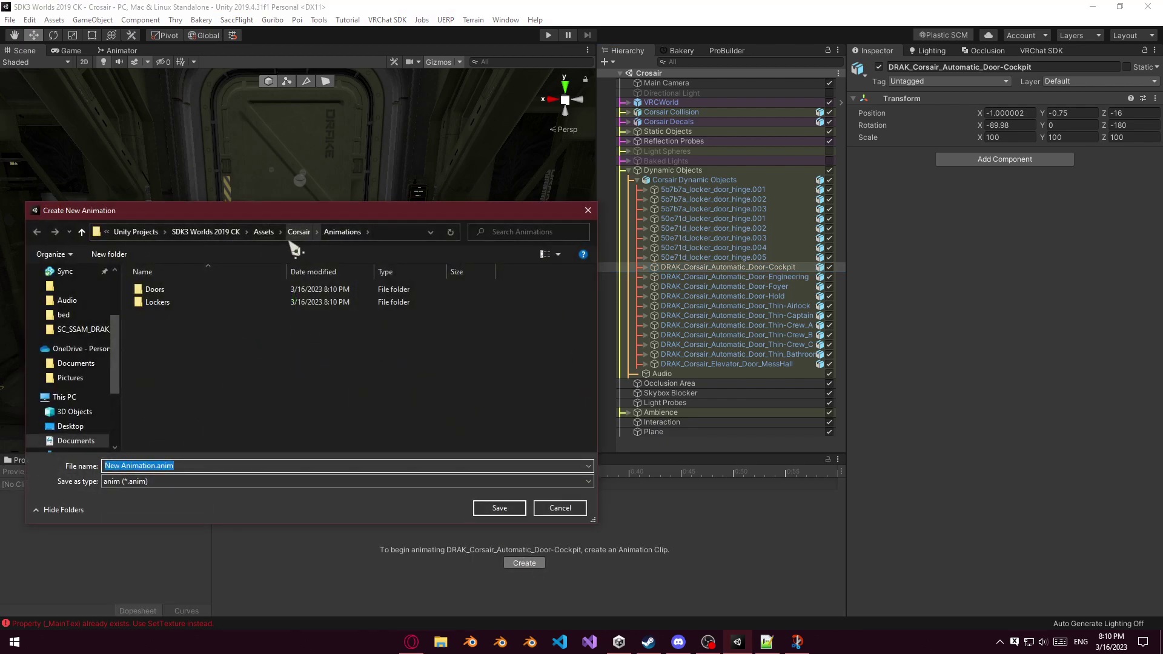
{"action": "double_click", "coordinate": [182, 291]}
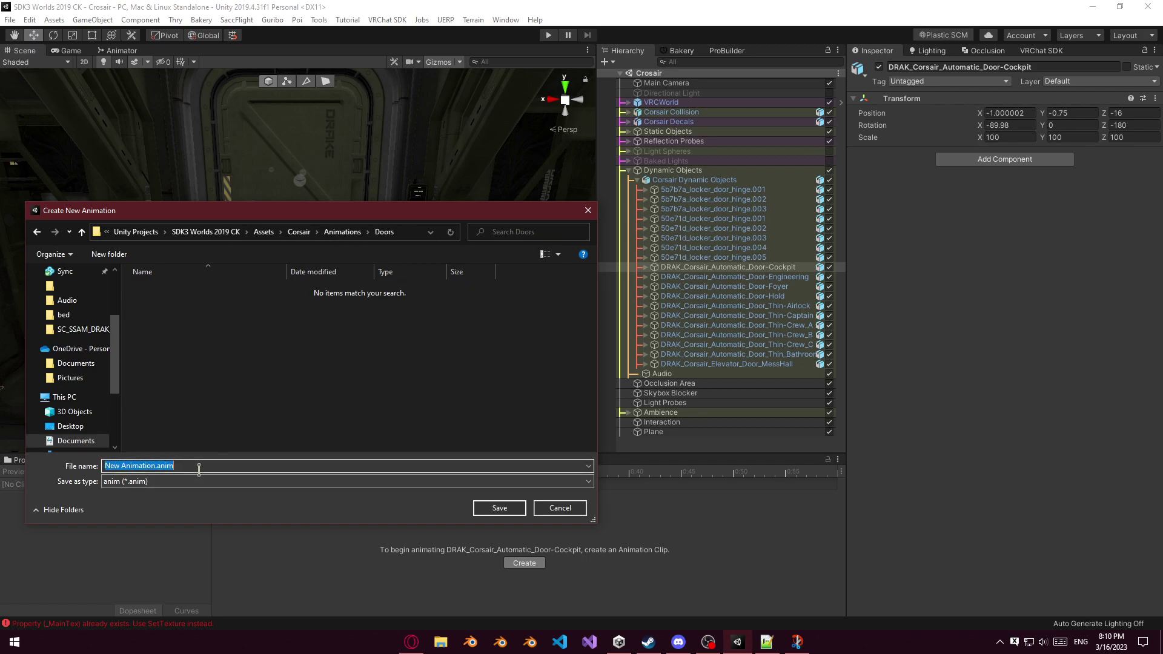
{"action": "type", "text": "Cockp"}
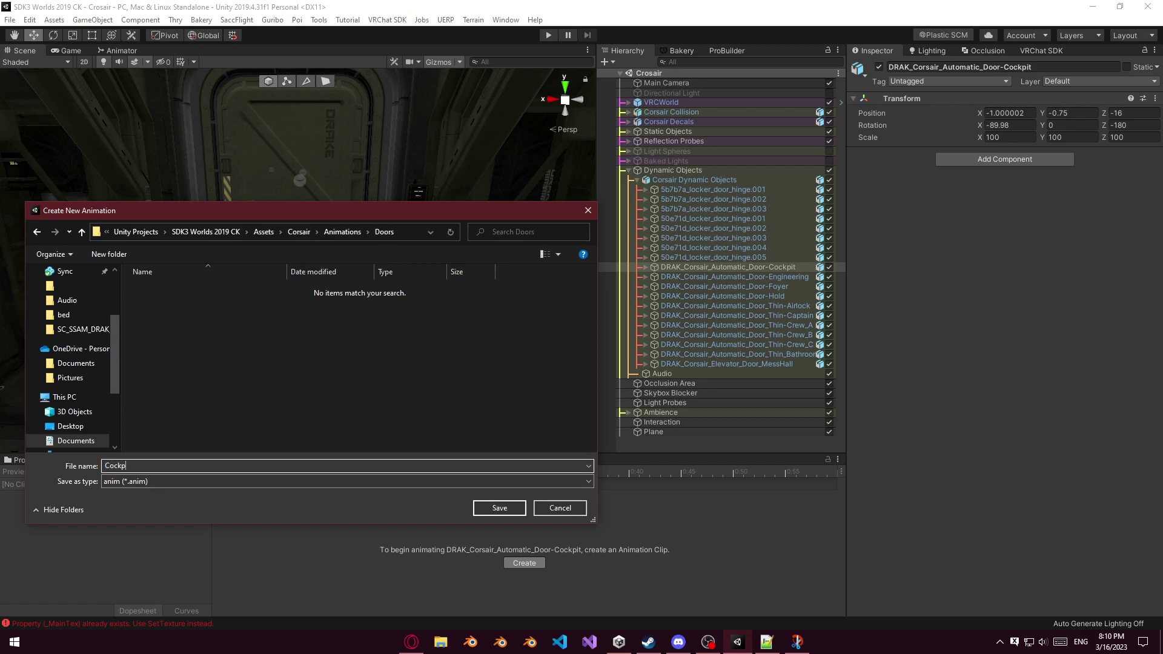
{"action": "type", "text": "it Closed"}
{"action": "key", "text": "Return"}
Record a position keyframe for the closed cockpit door in Cockpit Closed and shift it to frame 1.
{"action": "right_click_drag", "start_coordinate": [376, 407], "coordinate": [377, 401]}
{"action": "key", "text": "s"}
{"action": "left_click_drag", "start_coordinate": [249, 339], "coordinate": [214, 340], "text": "ctrl"}
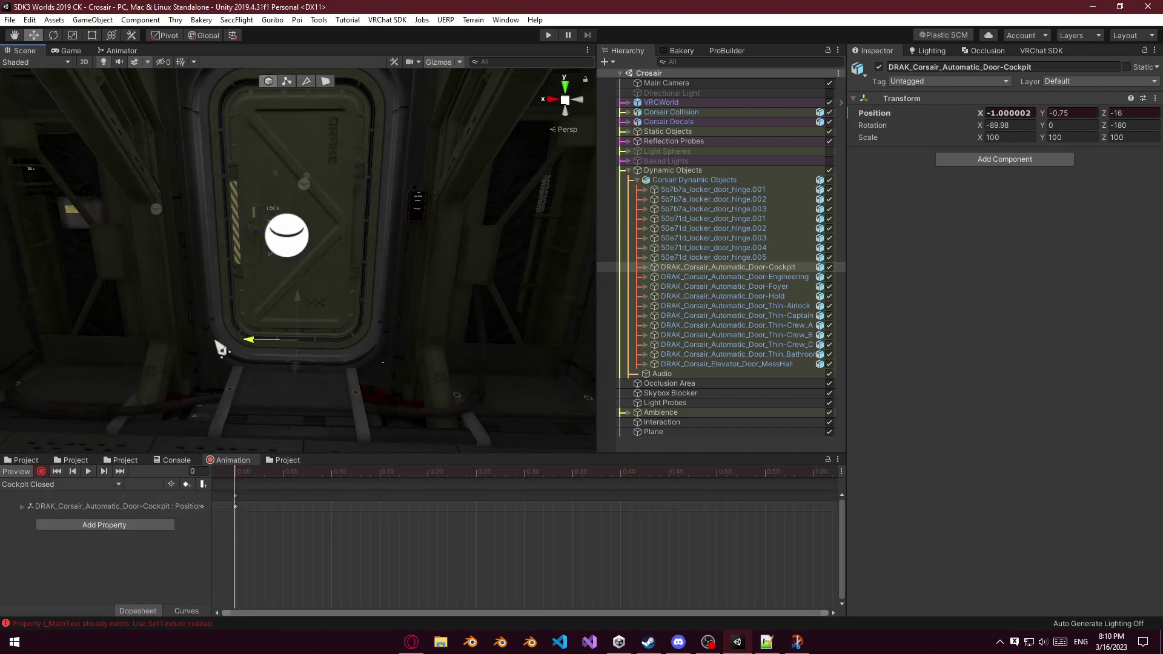
{"action": "left_click", "coordinate": [242, 506]}
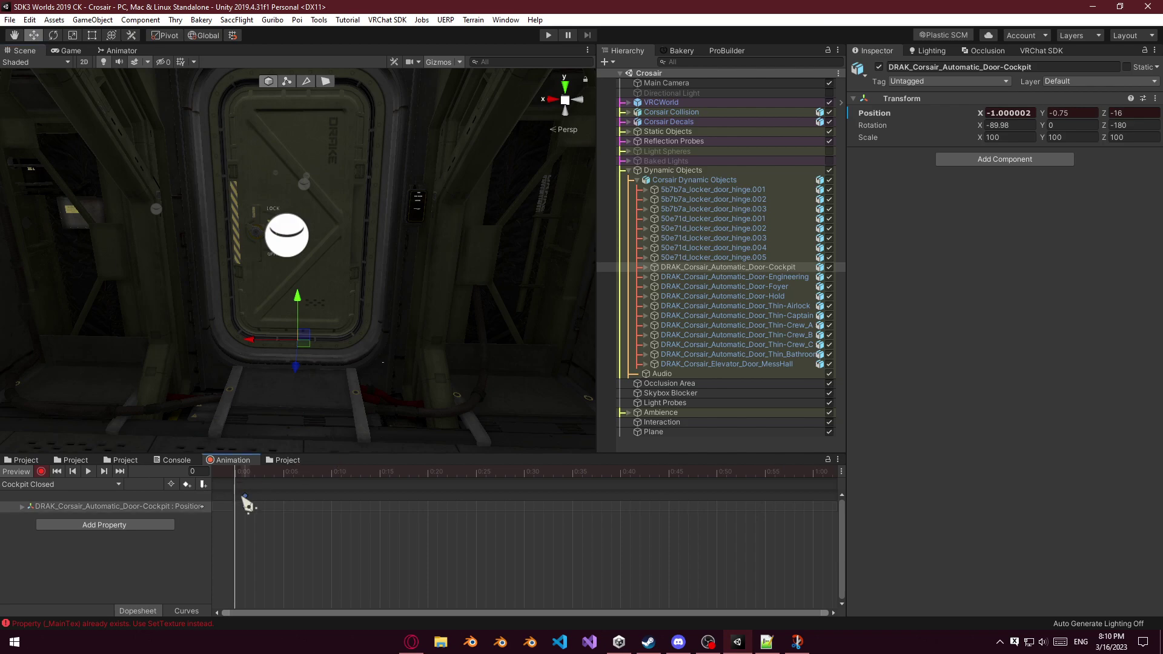
Create another clip named Cockpit Opening in the Doors folder for the cockpit door.
{"action": "left_click", "coordinate": [106, 484]}
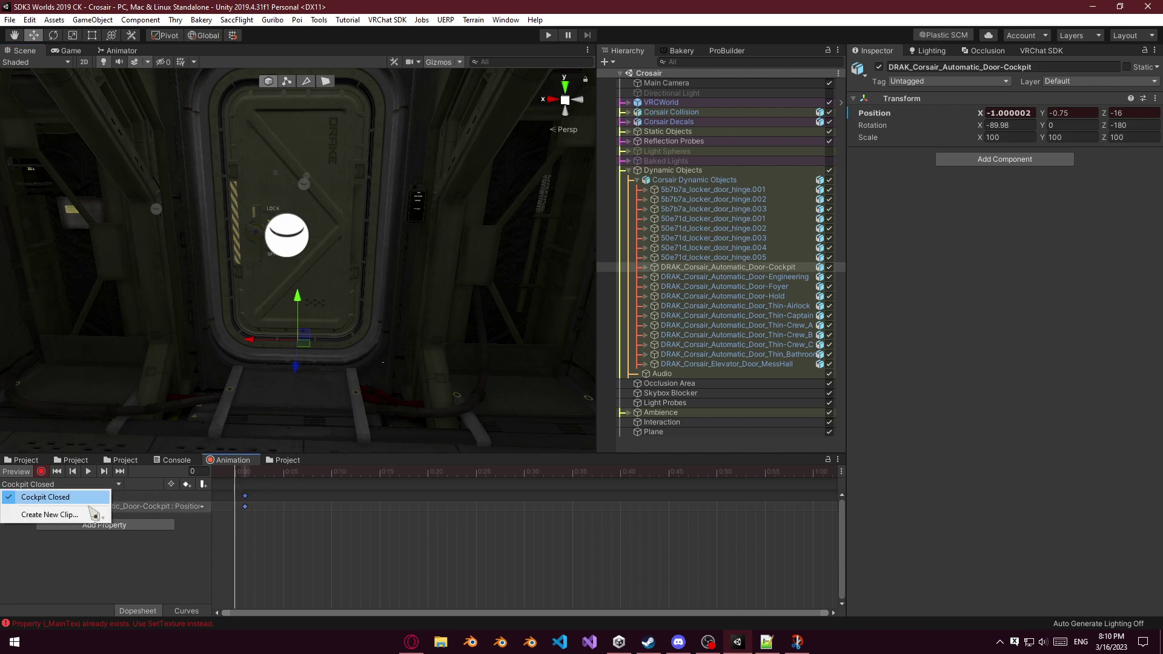
{"action": "left_click", "coordinate": [93, 512]}
{"action": "type", "text": "Cockpit "}
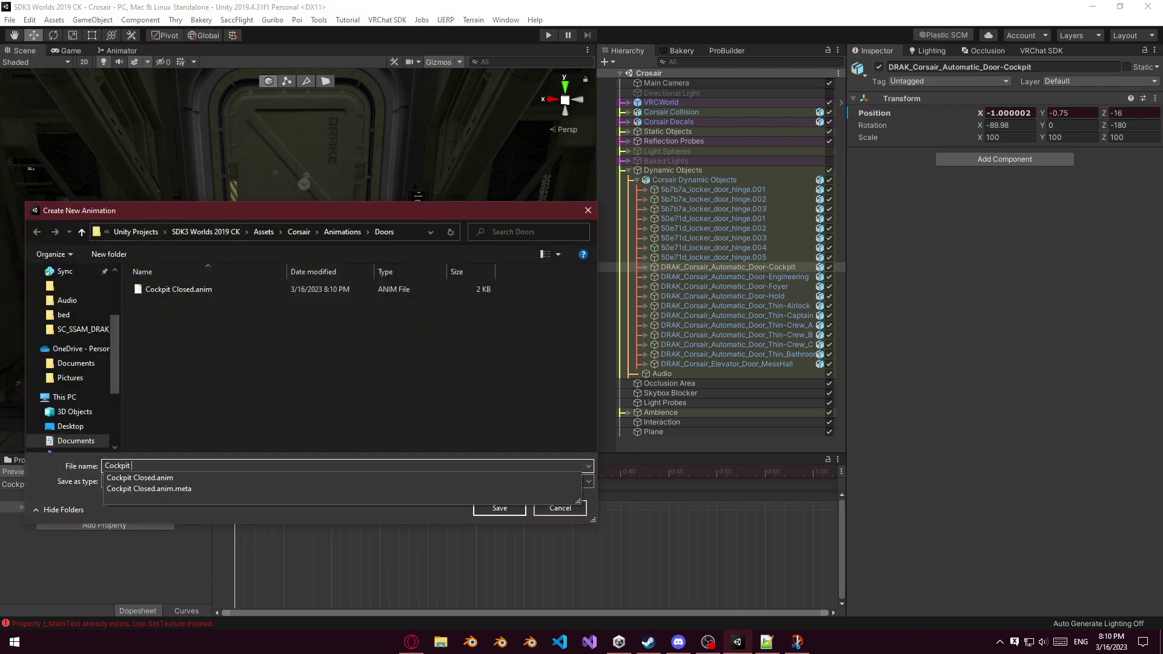
{"action": "type", "text": "Opening"}
{"action": "key", "text": "Return"}
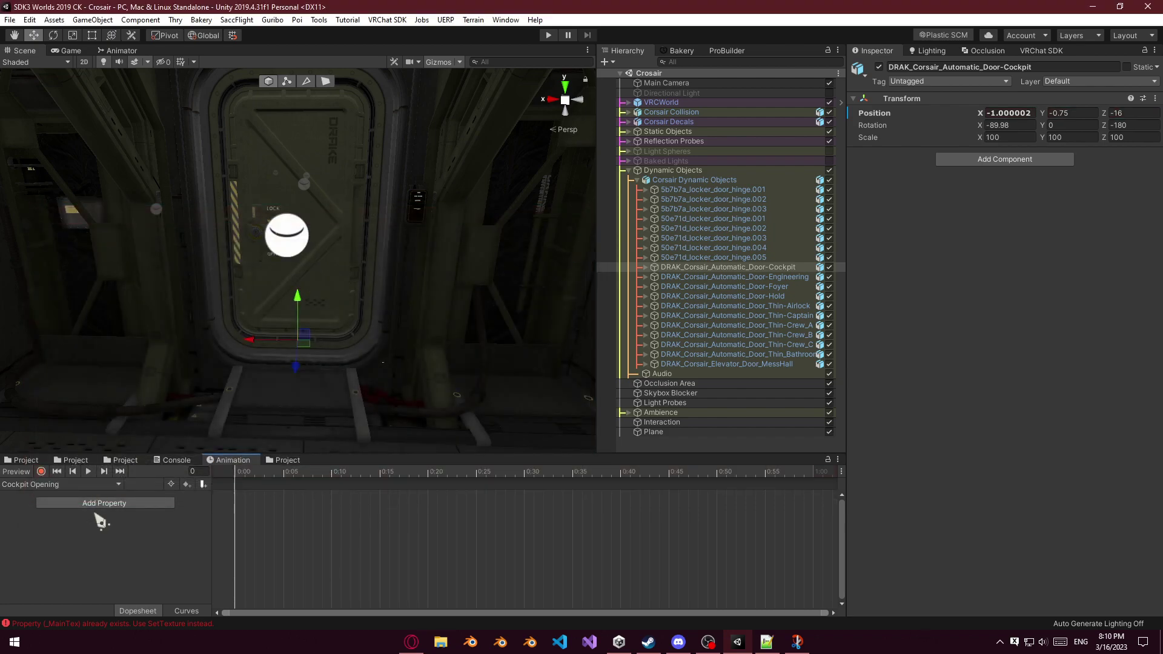
Record Cockpit Opening with a closed position key at frame 0 and the door slid open to X -2.521 at frame 60.
{"action": "left_click", "coordinate": [41, 471]}
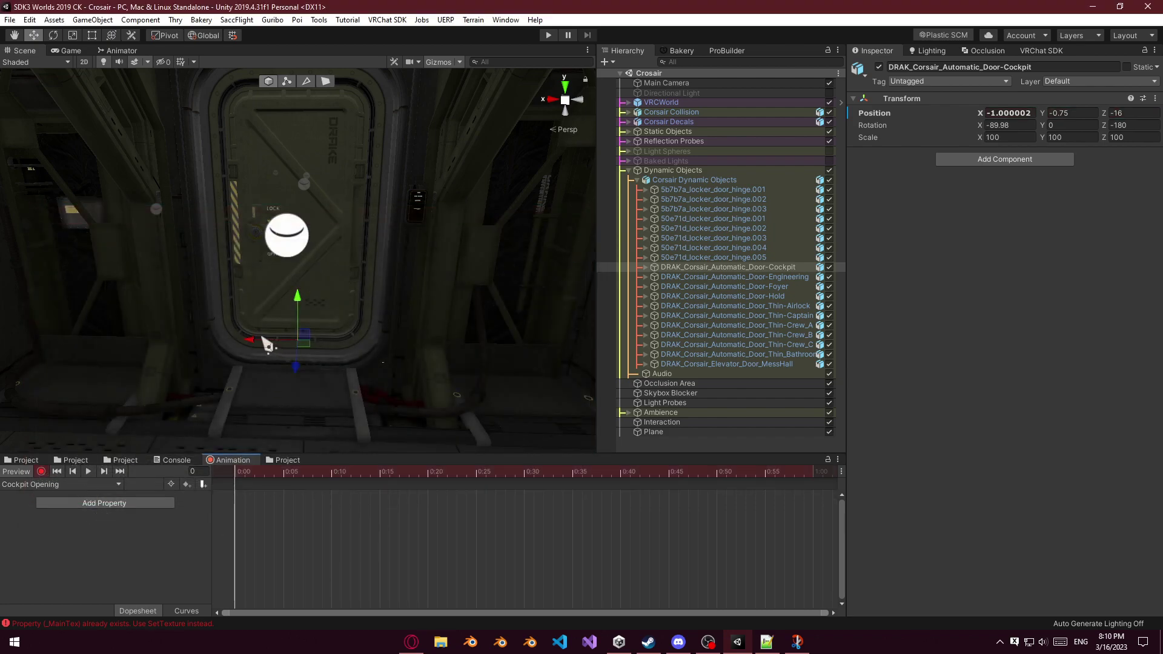
{"action": "left_click_drag", "start_coordinate": [248, 352], "coordinate": [231, 376]}
{"action": "left_click_drag", "start_coordinate": [247, 465], "coordinate": [813, 492]}
{"action": "left_click_drag", "start_coordinate": [258, 341], "coordinate": [397, 353]}
{"action": "key", "text": "w"}
{"action": "right_click_drag", "start_coordinate": [395, 347], "coordinate": [351, 405]}
{"action": "left_click_drag", "start_coordinate": [351, 406], "coordinate": [366, 416]}
{"action": "mouse_move", "coordinate": [362, 409]}
{"action": "right_mouse_down"}
{"action": "mouse_move", "coordinate": [403, 356]}
{"action": "mouse_move", "coordinate": [347, 420]}
{"action": "right_mouse_up"}
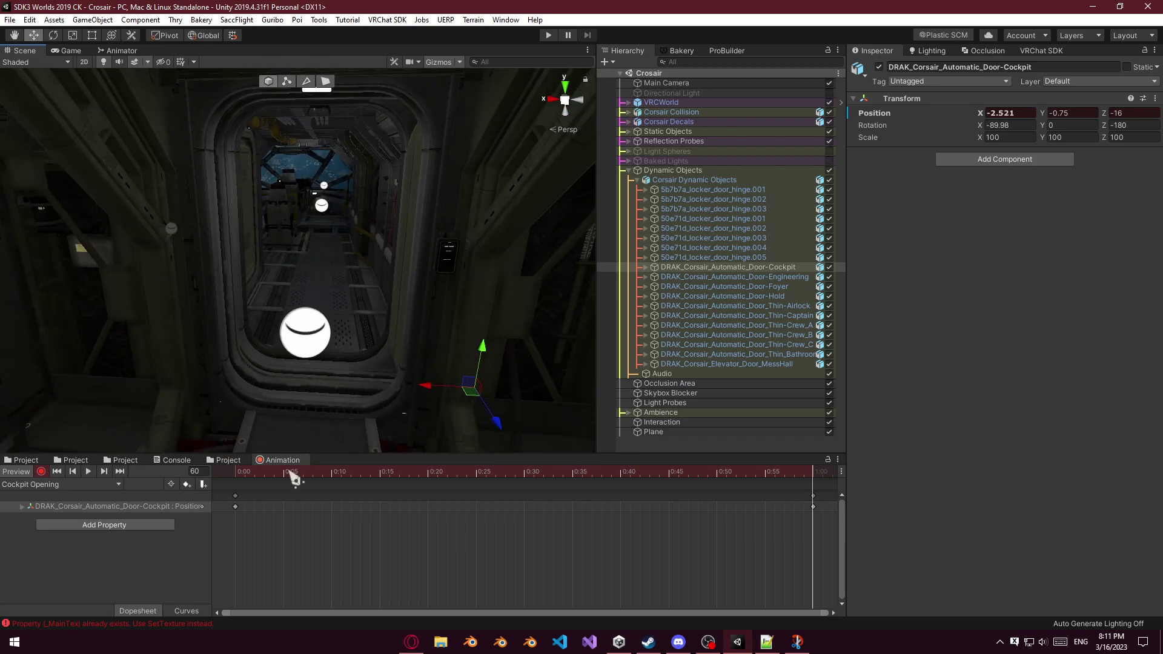
Play back the Cockpit Opening clip from its start to check the door's movement.
{"action": "left_click_drag", "start_coordinate": [288, 472], "coordinate": [204, 466]}
{"action": "key", "text": "space"}
{"action": "left_click", "coordinate": [278, 480]}
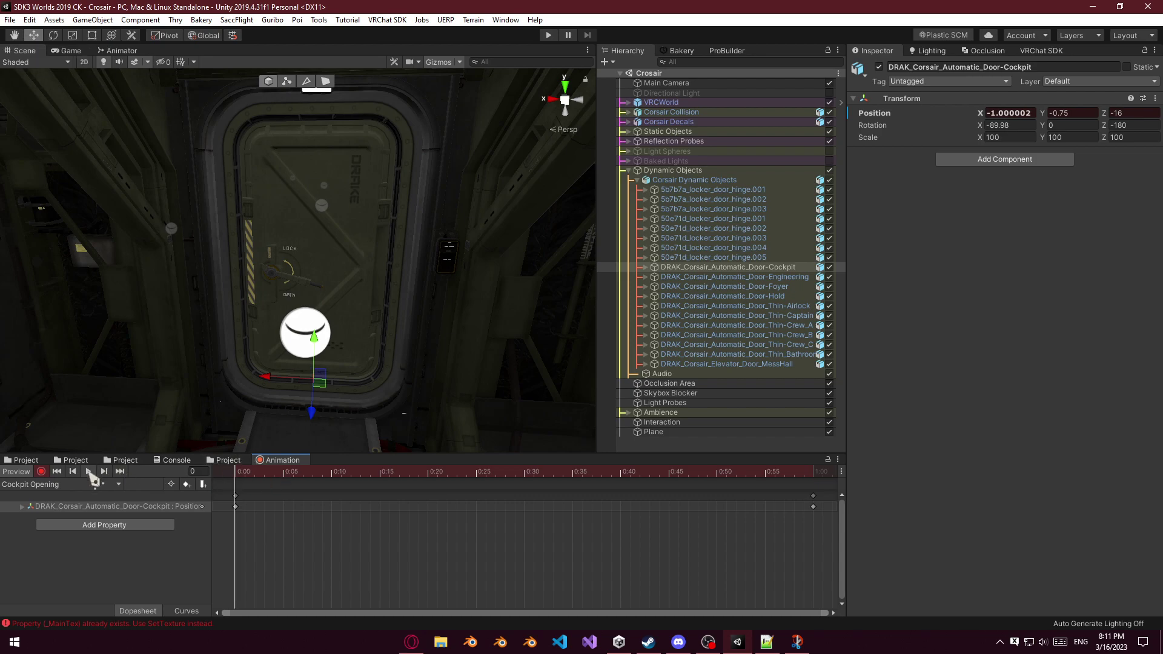
{"action": "left_click", "coordinate": [88, 472]}
Switch to File Explorer, open the Audio folder under SC Conversion\Extract on drive D, and return to Unity.
{"action": "left_click", "coordinate": [441, 641]}
{"action": "scroll", "coordinate": [309, 473], "scroll_direction": "down", "scroll_amount": 2}
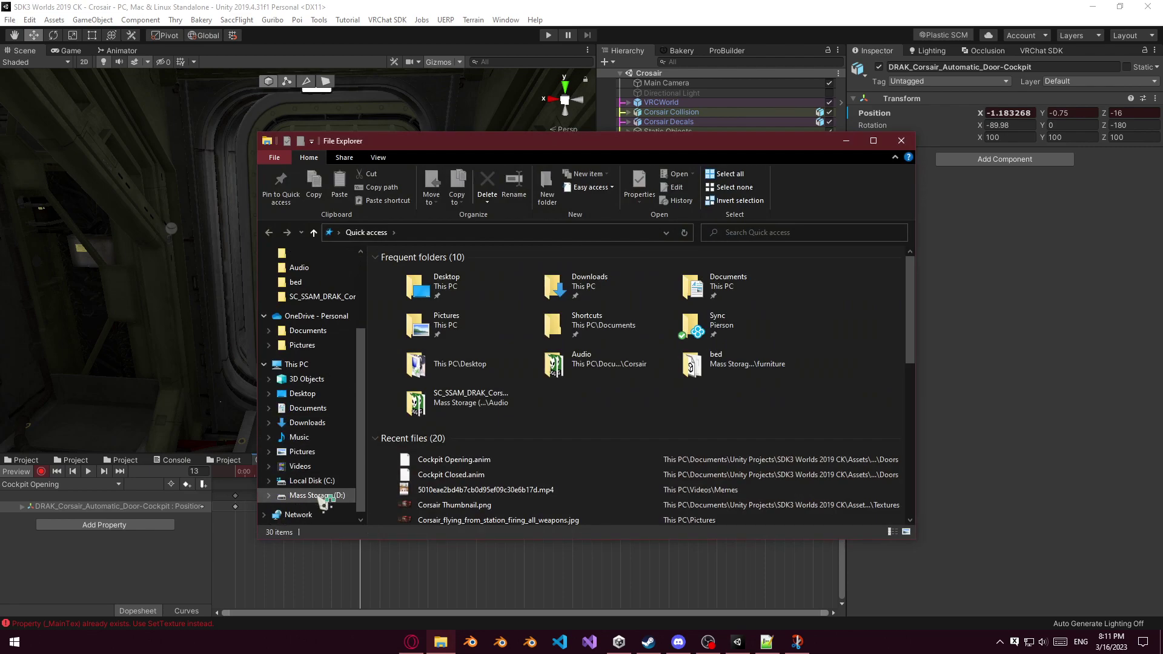
{"action": "left_click", "coordinate": [317, 496]}
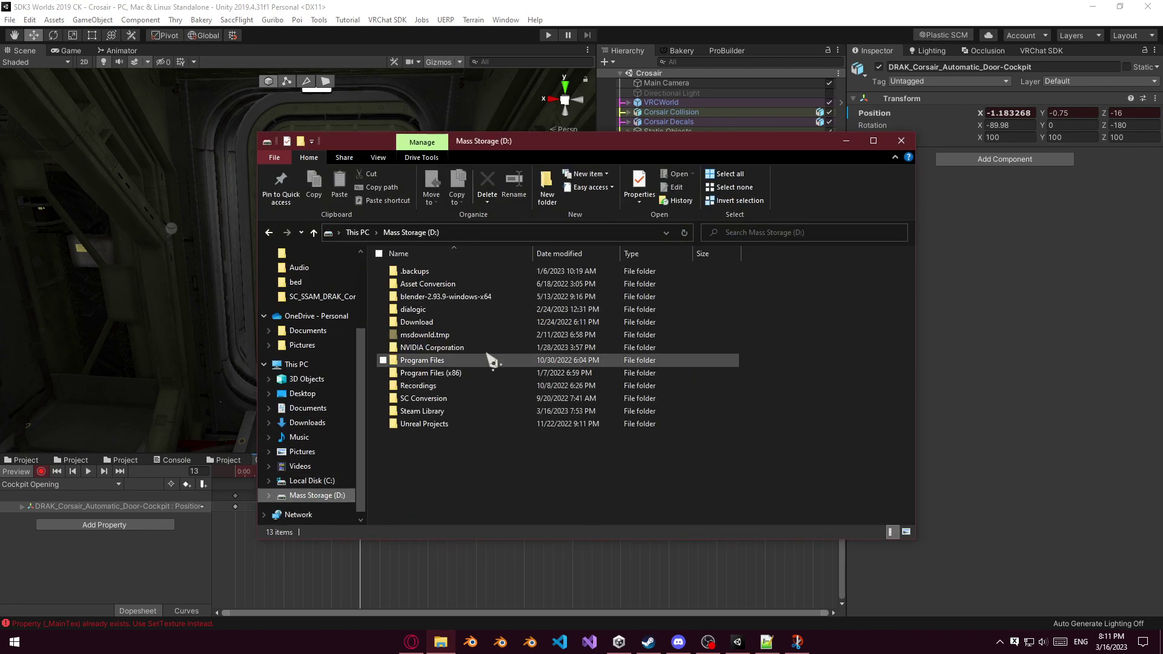
{"action": "double_click", "coordinate": [459, 399]}
{"action": "double_click", "coordinate": [425, 285]}
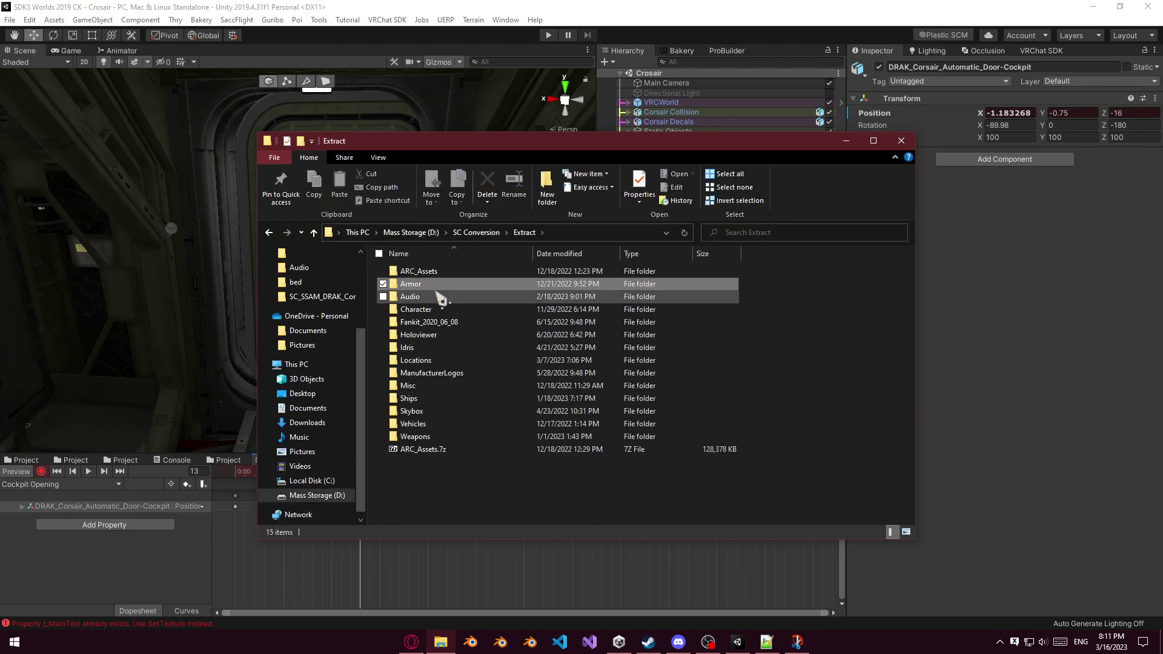
{"action": "double_click", "coordinate": [435, 297]}
{"action": "left_click", "coordinate": [485, 14]}
Collapse the Corsair Textures and Materials folders in the project tree and open the Corsair Audio folder.
{"action": "left_click", "coordinate": [78, 460]}
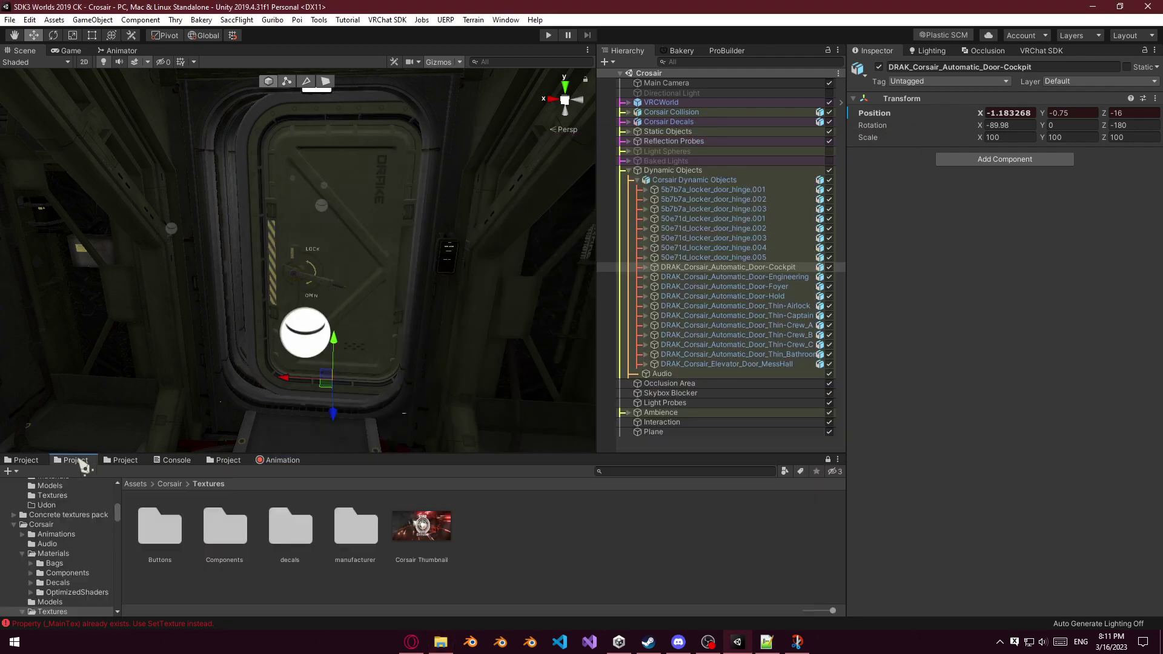
{"action": "left_click", "coordinate": [279, 461]}
{"action": "left_click", "coordinate": [78, 461]}
{"action": "left_click", "coordinate": [134, 461]}
{"action": "left_click", "coordinate": [91, 461]}
{"action": "scroll", "coordinate": [63, 580], "scroll_direction": "down", "scroll_amount": 2}
{"action": "left_click", "coordinate": [23, 576]}
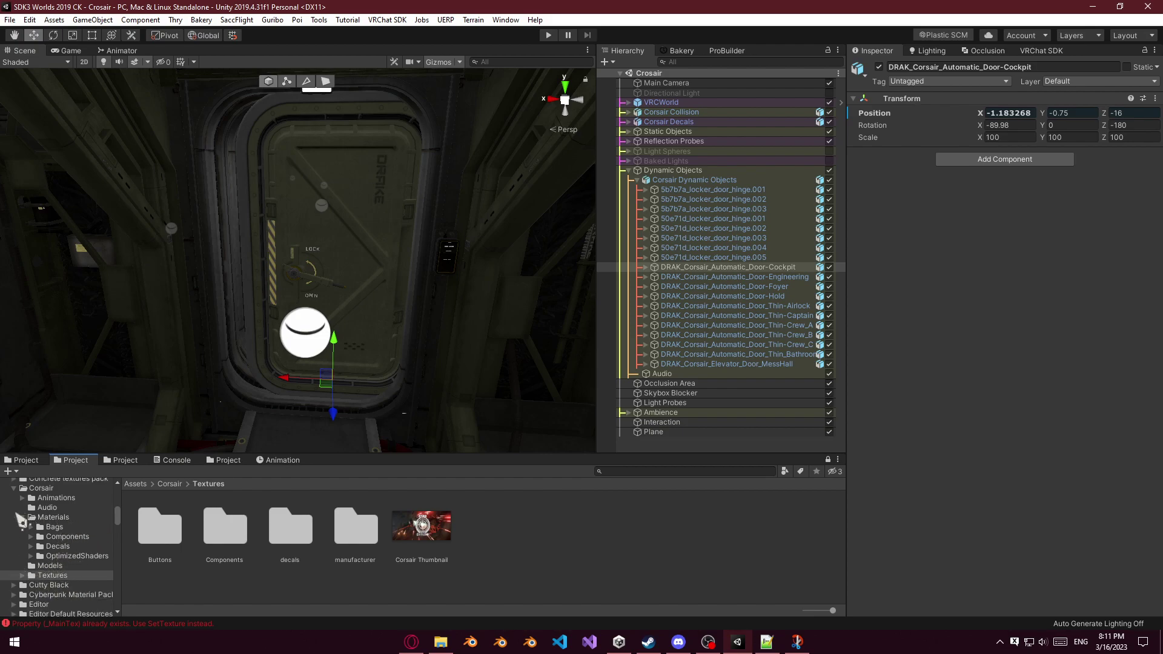
{"action": "left_click", "coordinate": [23, 518]}
{"action": "left_click", "coordinate": [48, 508]}
Open the project's Corsair Audio folder in File Explorer, and open the extracted SC_SSMP_DRAK_Corsair sound folder in the other Explorer window.
{"action": "right_click", "coordinate": [322, 530]}
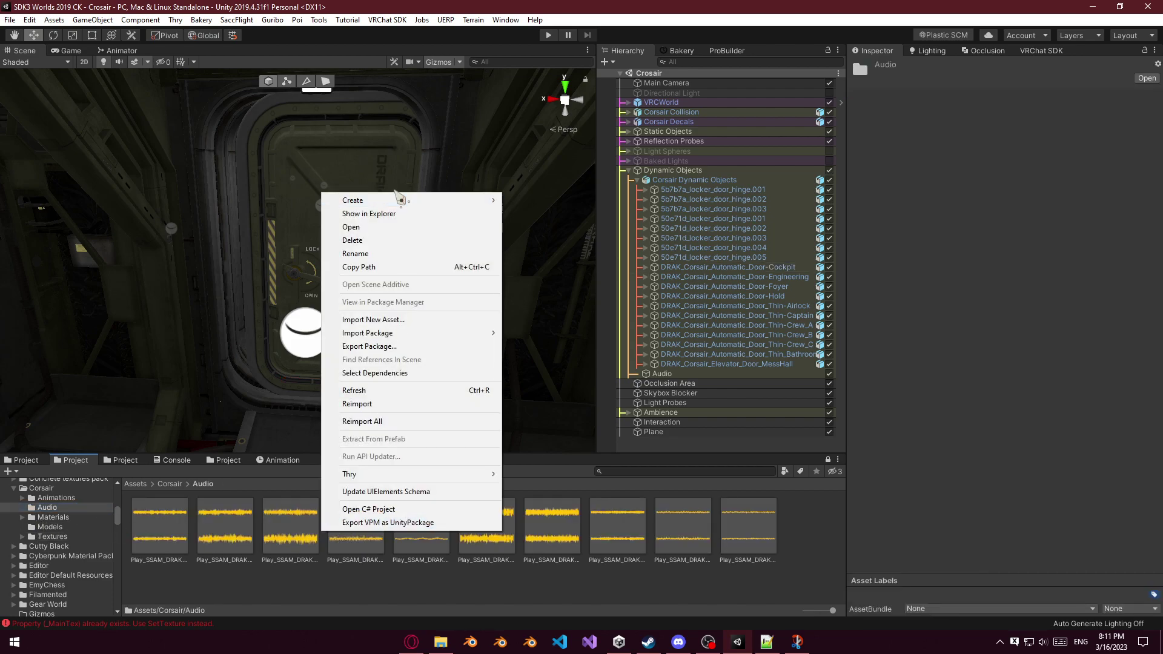
{"action": "left_click", "coordinate": [369, 214]}
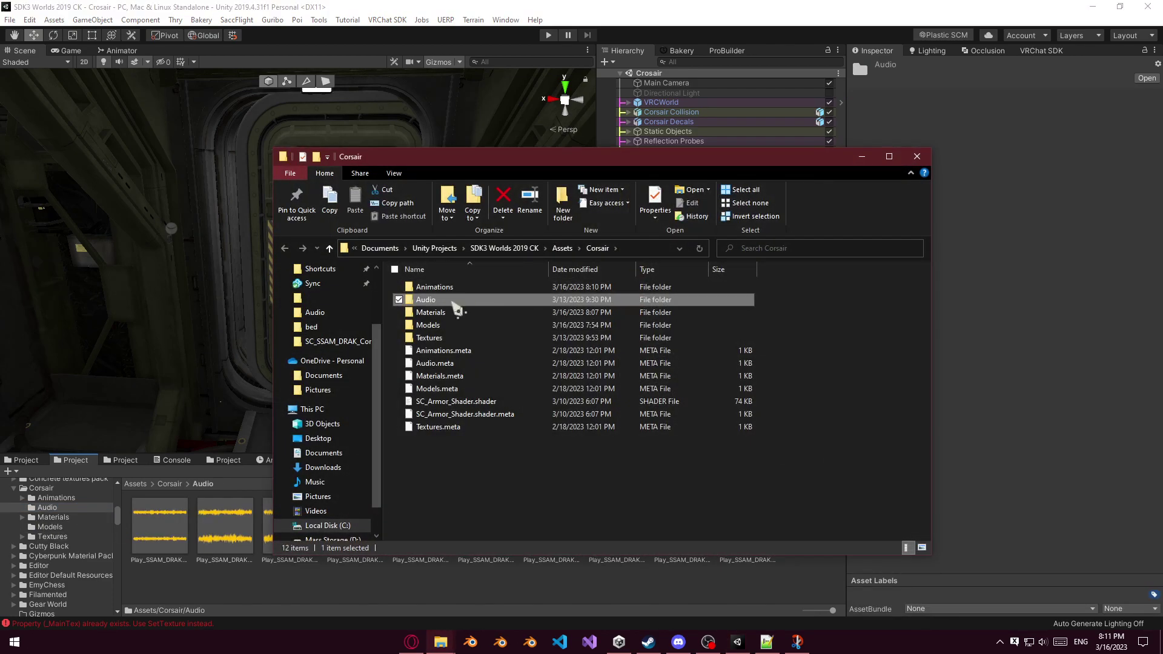
{"action": "double_click", "coordinate": [454, 303]}
{"action": "mouse_move", "coordinate": [441, 641]}
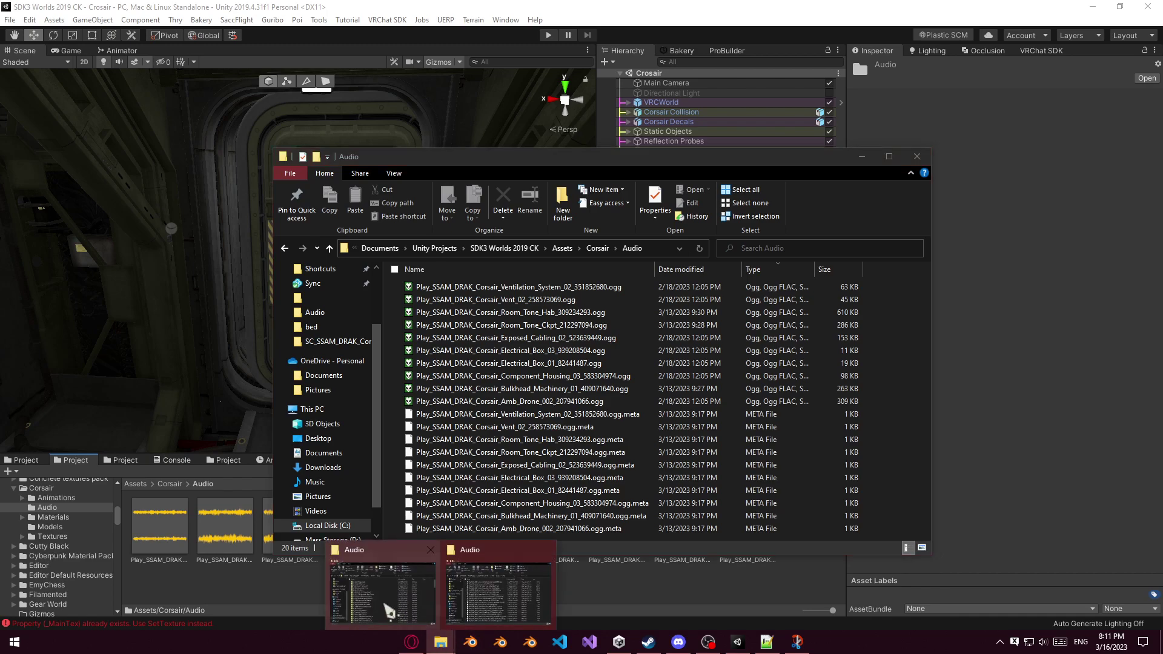
{"action": "left_click", "coordinate": [388, 612]}
{"action": "double_click", "coordinate": [488, 273]}
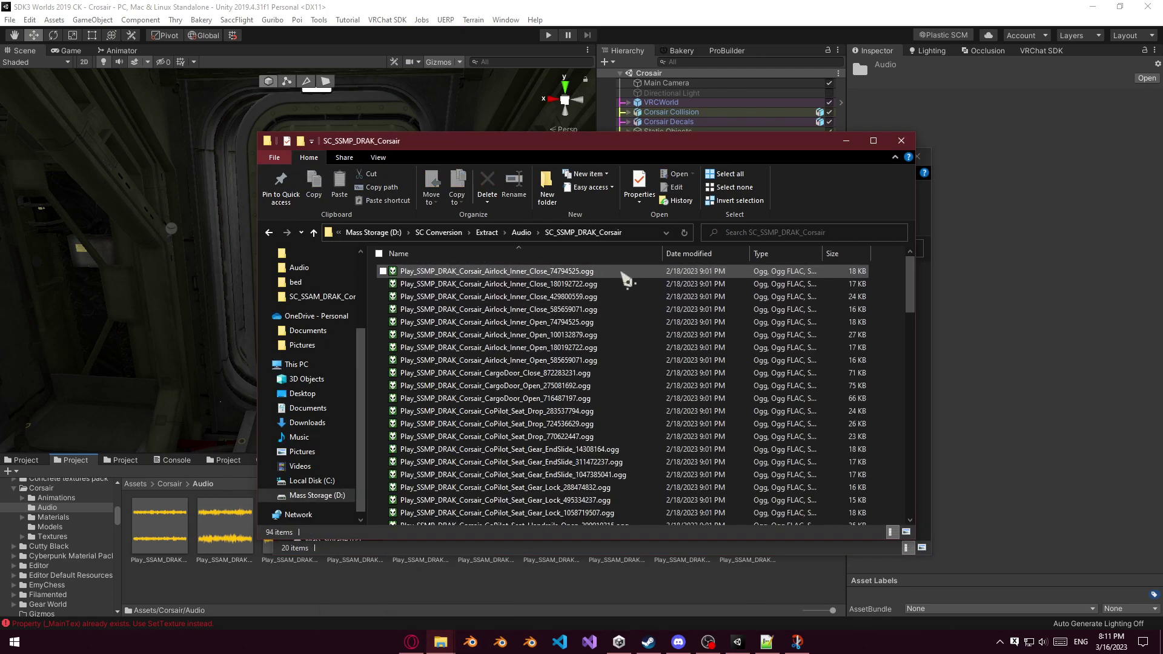
Look through the extracted Corsair sounds and preview the Airlock_Inner_Close_180192722 file.
{"action": "scroll", "coordinate": [666, 449], "scroll_direction": "down", "scroll_amount": 20}
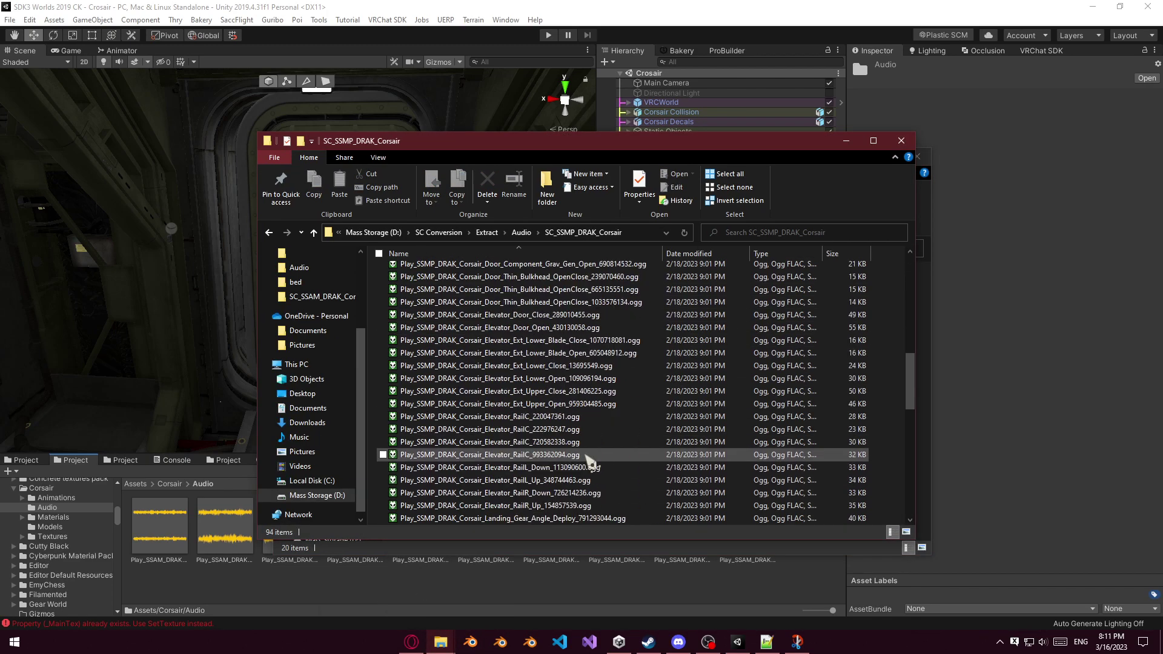
{"action": "scroll", "coordinate": [605, 433], "scroll_direction": "up", "scroll_amount": 20}
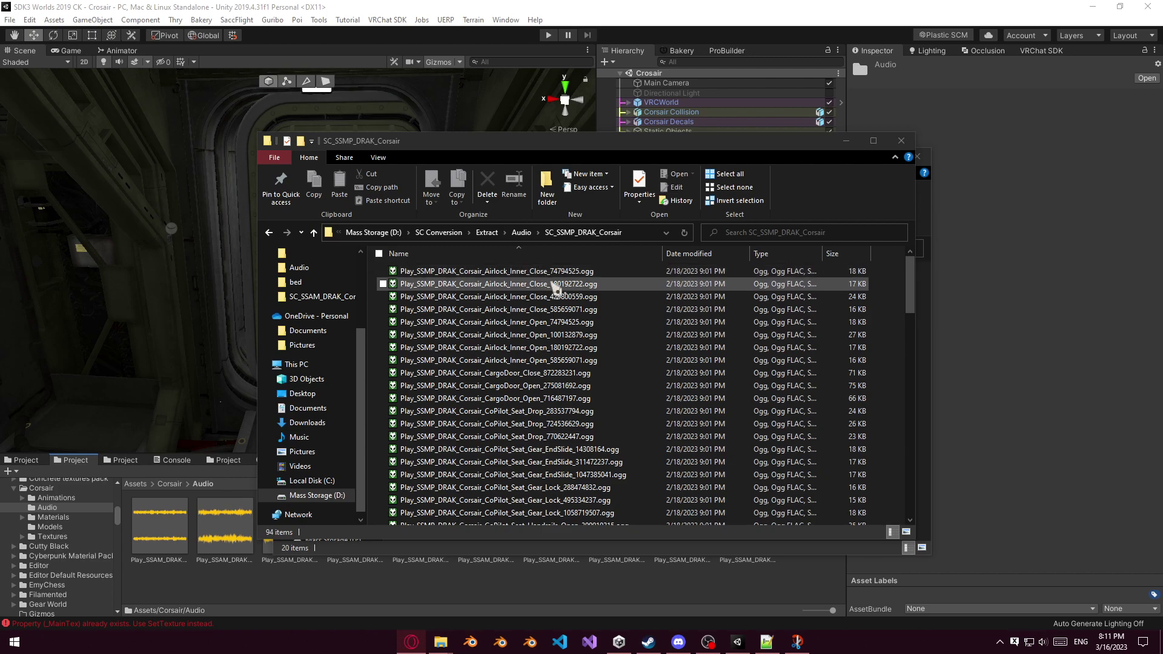
{"action": "left_click", "coordinate": [562, 272]}
{"action": "left_click", "coordinate": [555, 285]}
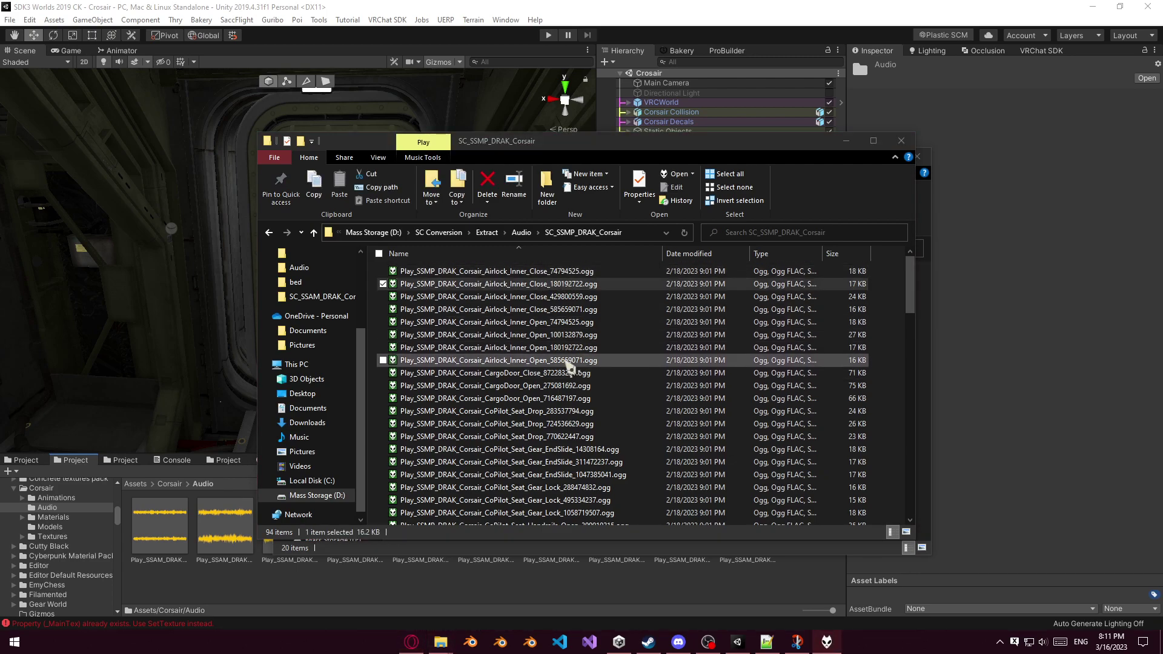
Preview the three Door_Bulkhead_Close sounds and the Door_Bulkhead_Open_729981219 sound.
{"action": "scroll", "coordinate": [567, 408], "scroll_direction": "down", "scroll_amount": 3}
{"action": "scroll", "coordinate": [575, 418], "scroll_direction": "down", "scroll_amount": 5}
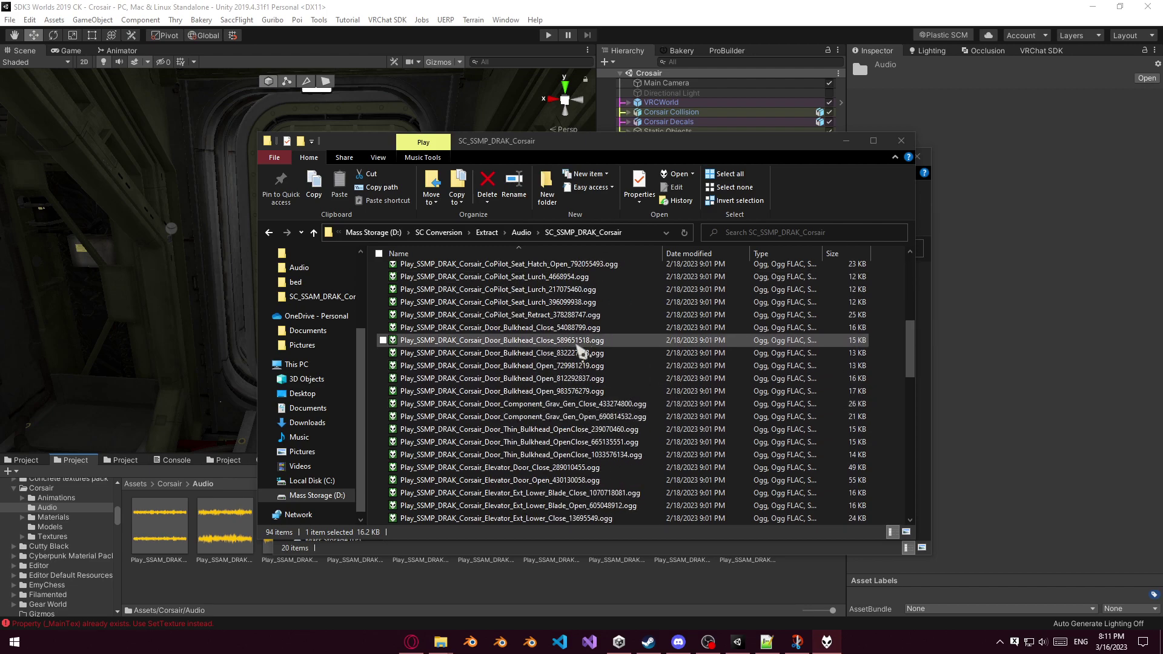
{"action": "double_click", "coordinate": [579, 331]}
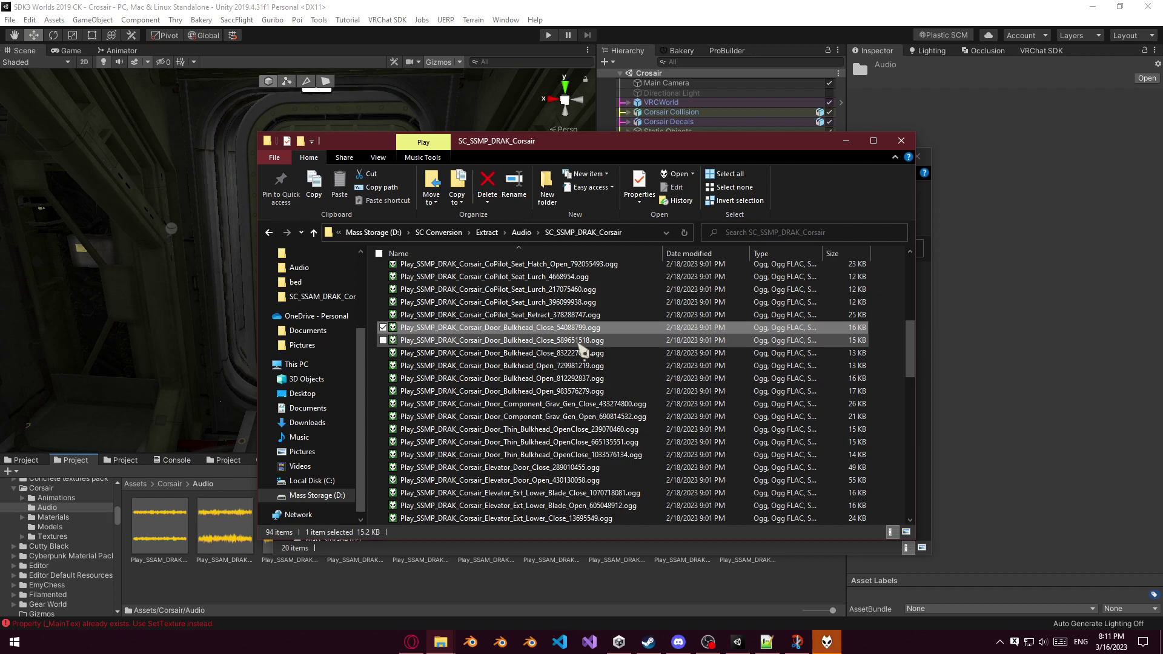
{"action": "double_click", "coordinate": [580, 341]}
{"action": "left_click", "coordinate": [587, 353]}
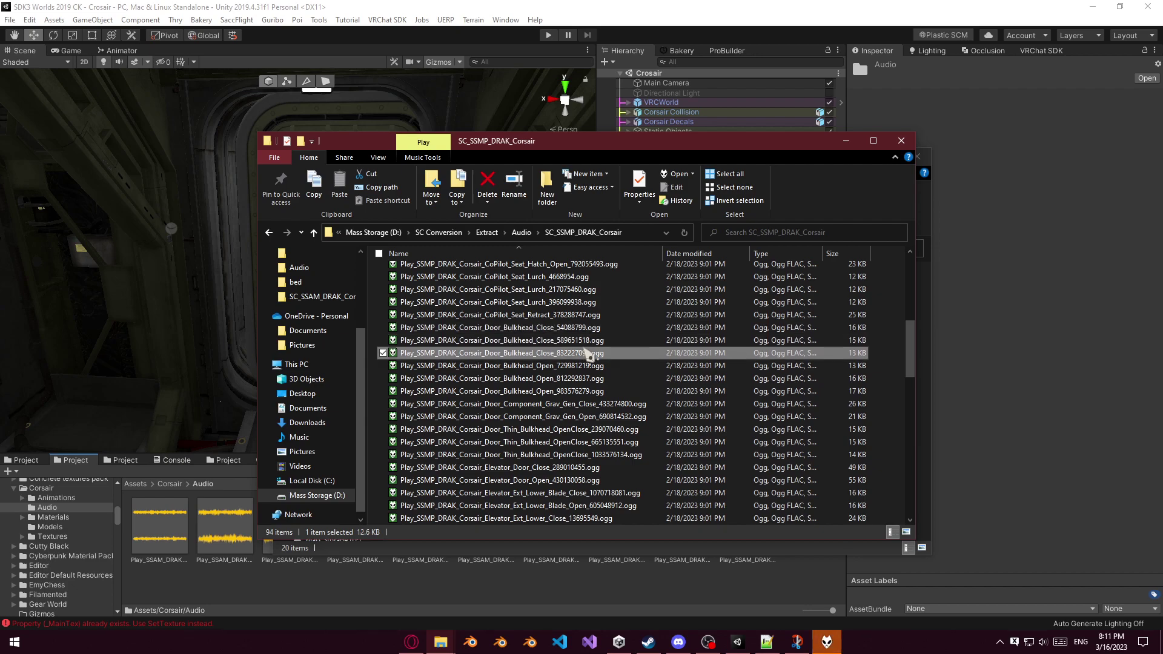
{"action": "left_click", "coordinate": [582, 366]}
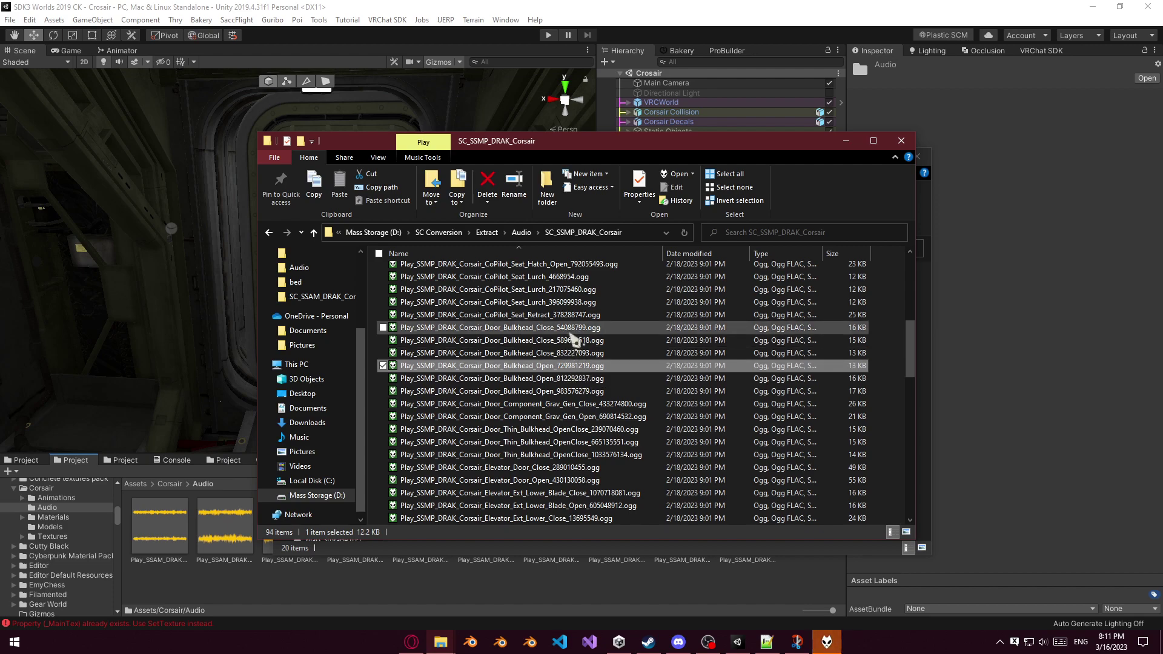
Copy Door_Bulkhead_Close_54088799.ogg and Door_Bulkhead_Open_729981219.ogg into the project's Corsair Audio folder.
{"action": "left_click", "coordinate": [573, 332], "text": "ctrl"}
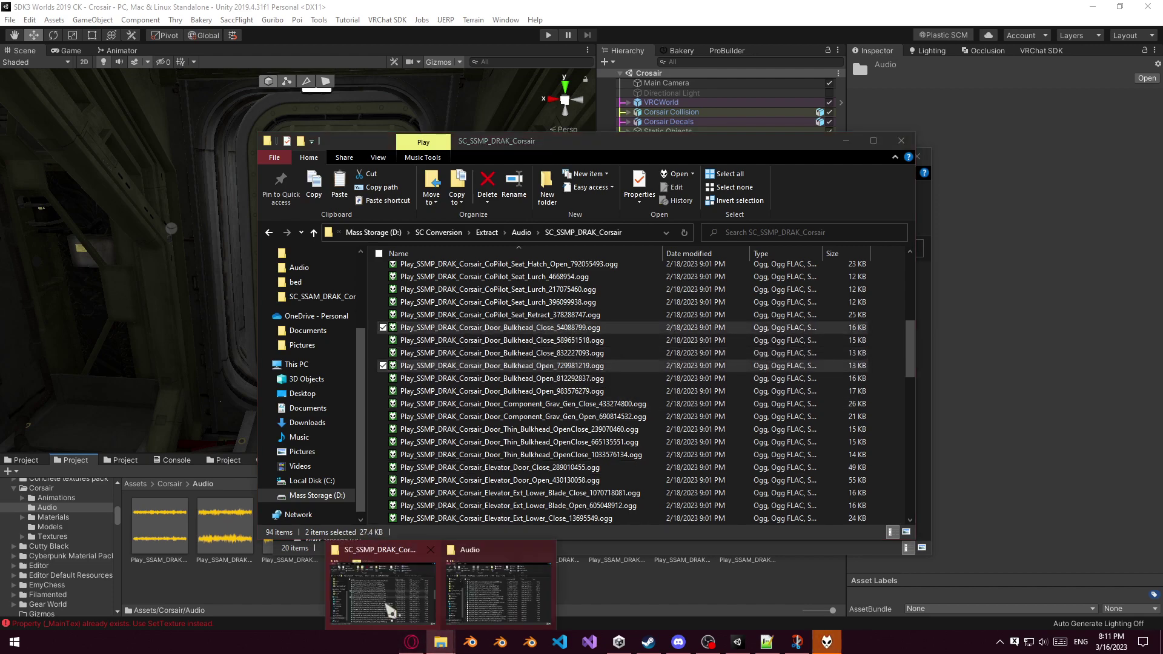
{"action": "left_click_drag", "start_coordinate": [451, 643], "coordinate": [558, 447]}
{"action": "left_click", "coordinate": [482, 144]}
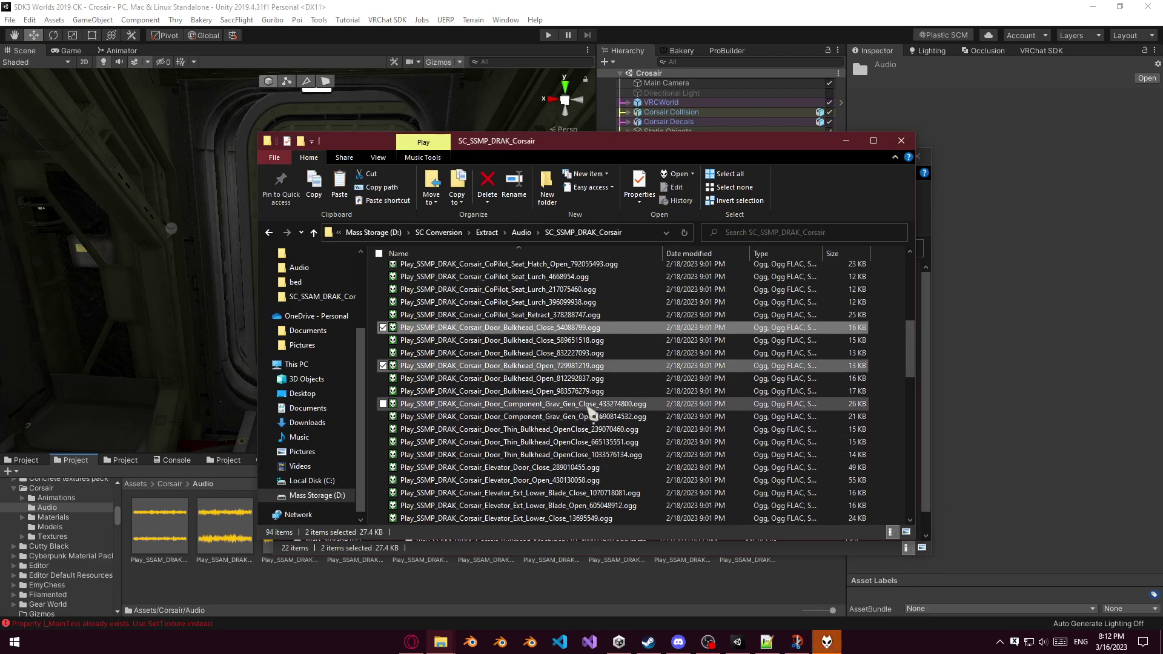
Switch to DarkAudacity, load Door_Bulkhead_Open_729981219.ogg from the project's Audio folder, and play it to check its timing.
{"action": "key", "text": "super"}
{"action": "left_click", "coordinate": [912, 266]}
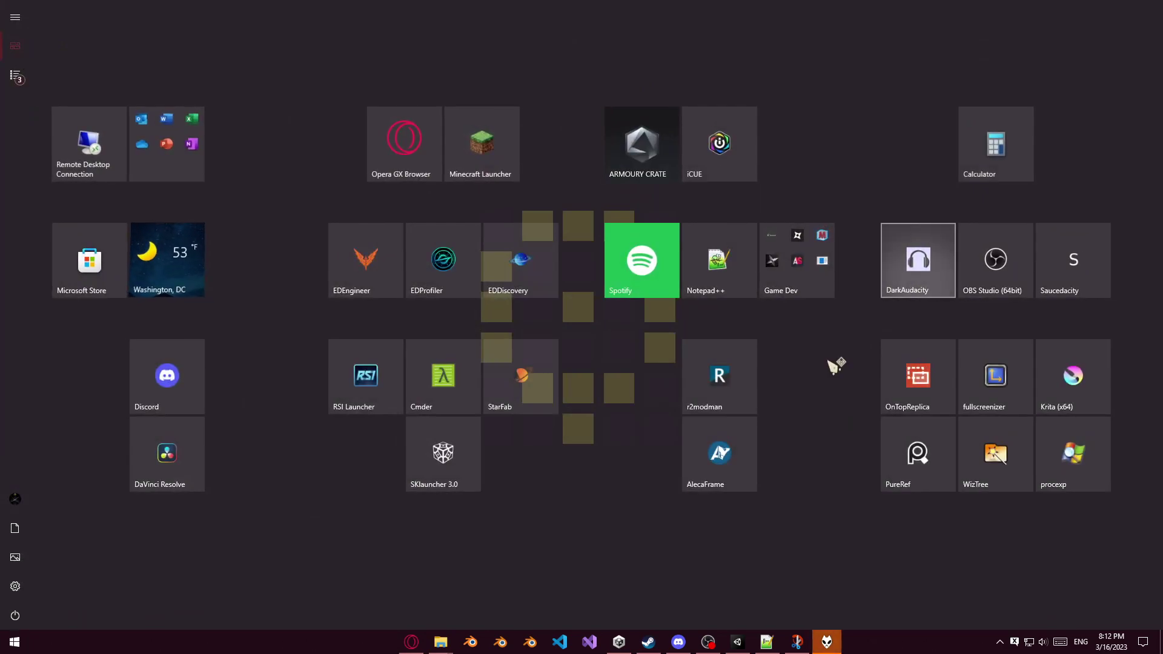
{"action": "mouse_move", "coordinate": [449, 645]}
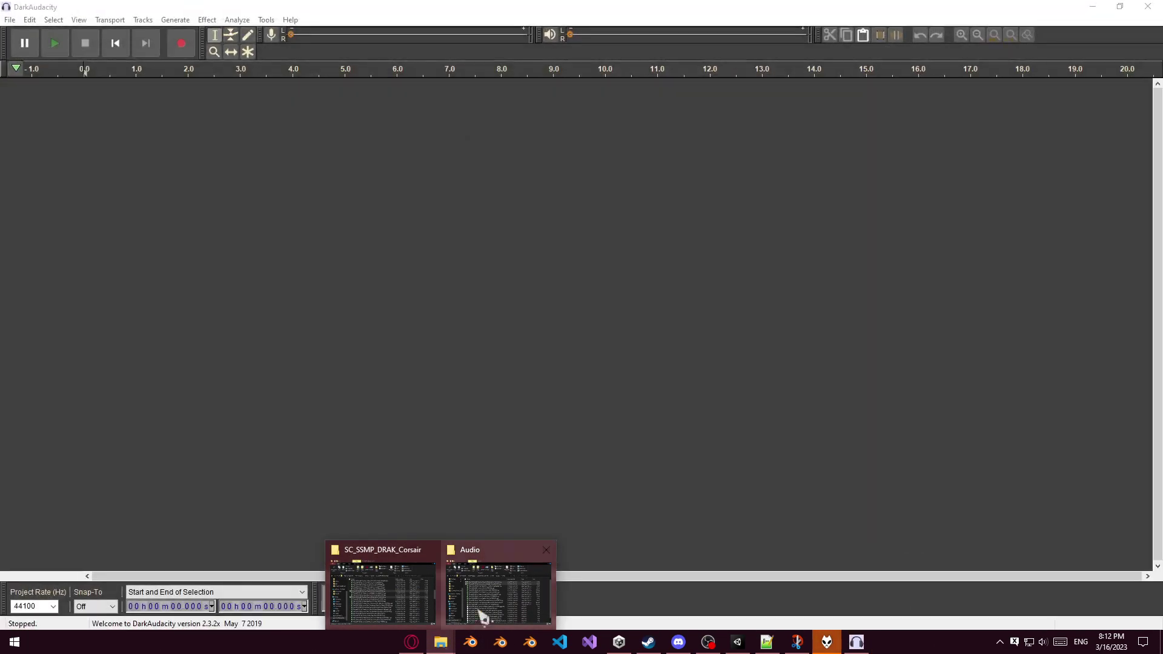
{"action": "left_click", "coordinate": [483, 617]}
{"action": "left_click_drag", "start_coordinate": [578, 294], "coordinate": [427, 8]}
{"action": "key", "text": "space"}
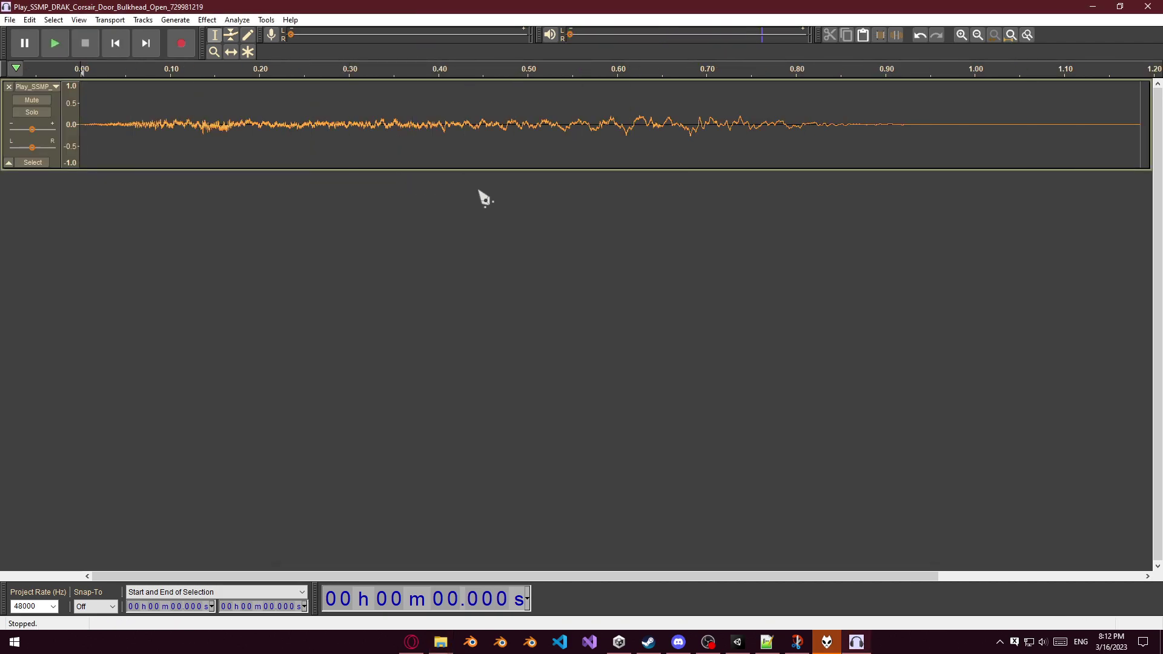
Return to Unity, move the end key of the Cockpit Opening clip to frame 50, and play the clip from its start.
{"action": "left_click", "coordinate": [749, 648]}
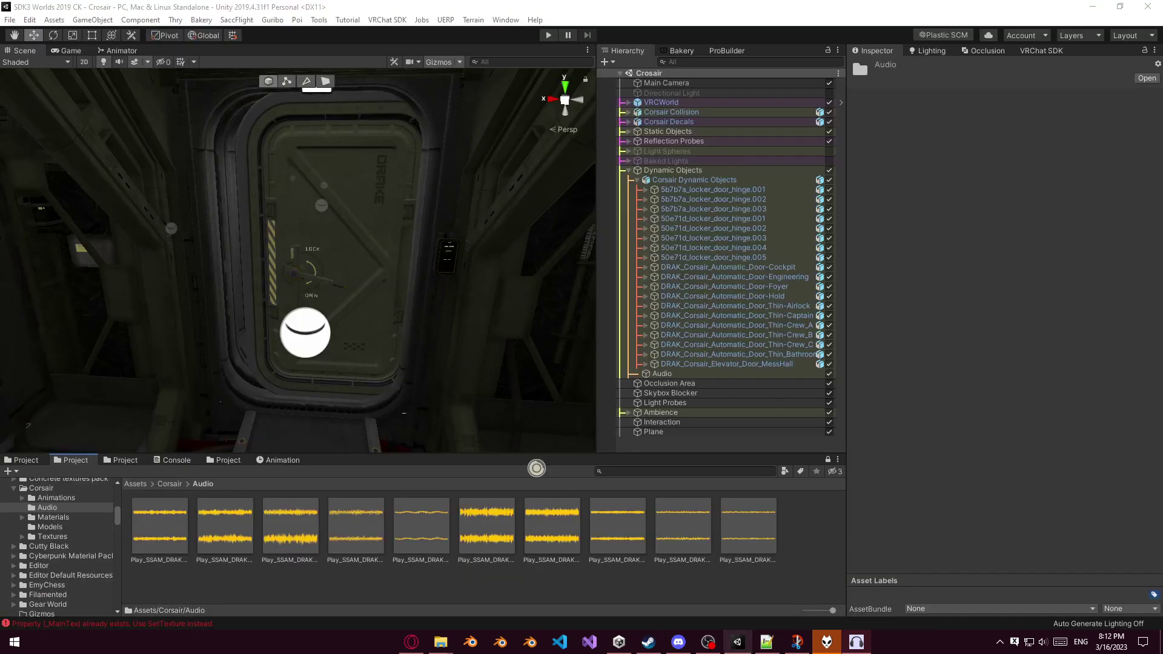
{"action": "left_click", "coordinate": [241, 462]}
{"action": "left_click", "coordinate": [267, 462]}
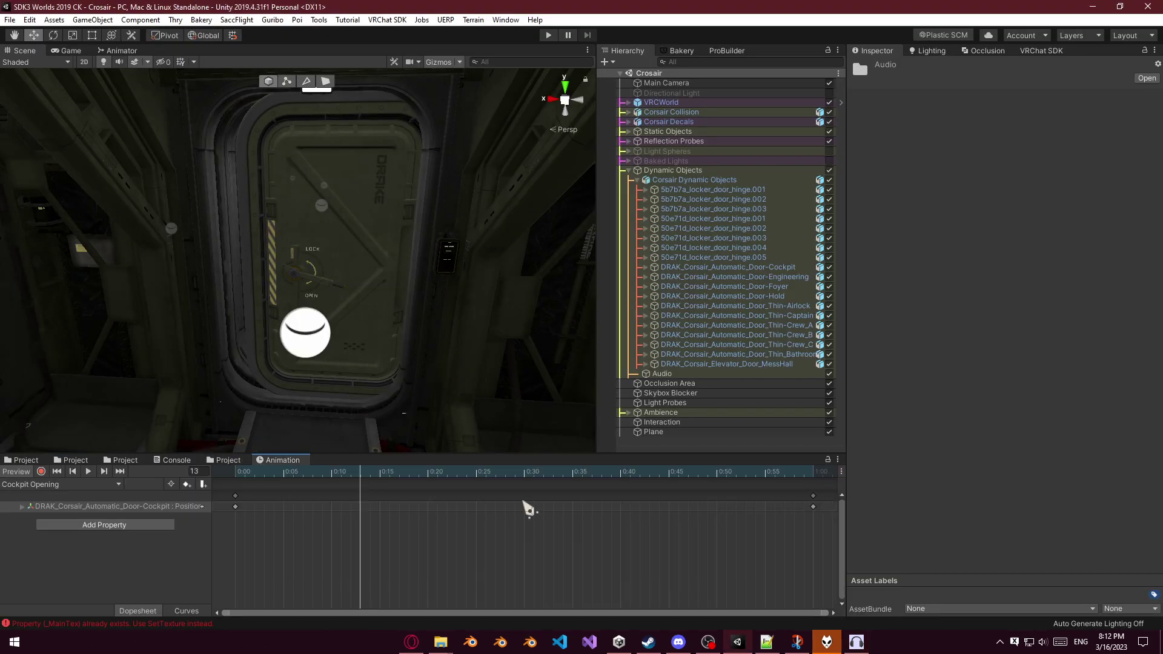
{"action": "left_click_drag", "start_coordinate": [813, 495], "coordinate": [717, 495]}
{"action": "left_click_drag", "start_coordinate": [360, 473], "coordinate": [176, 463]}
{"action": "key", "text": "space"}
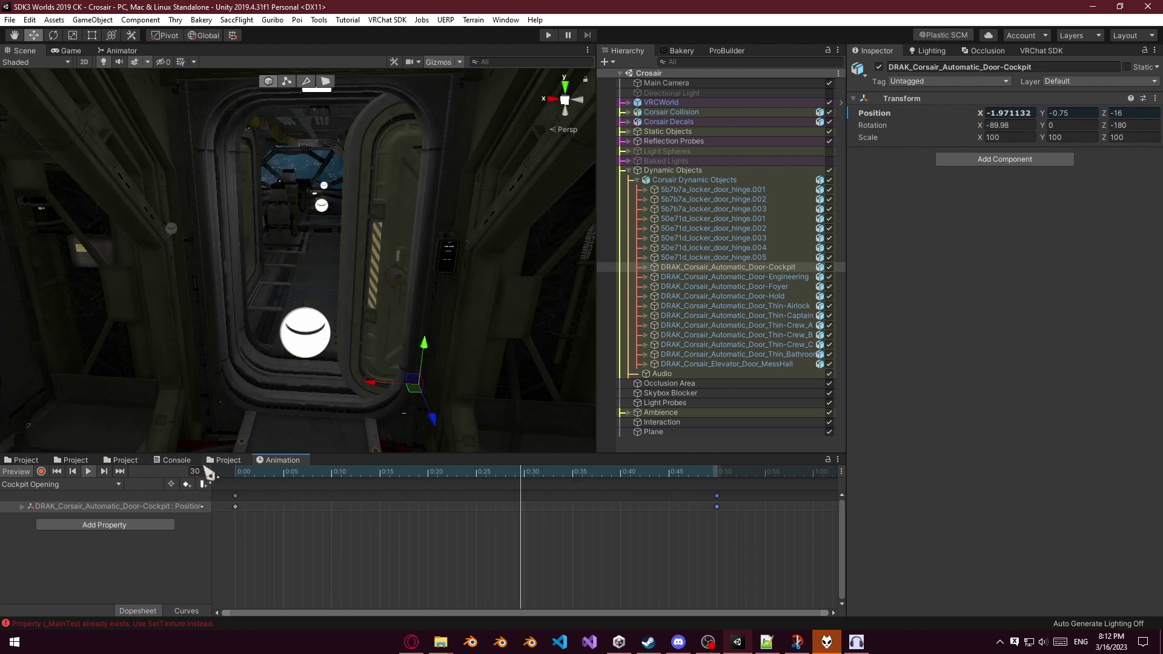
Create a Cockpit Open clip from the copied Cockpit Opening keys, keeping only the open-position key near its start.
{"action": "left_click", "coordinate": [469, 534]}
{"action": "key", "text": "ctrl+a"}
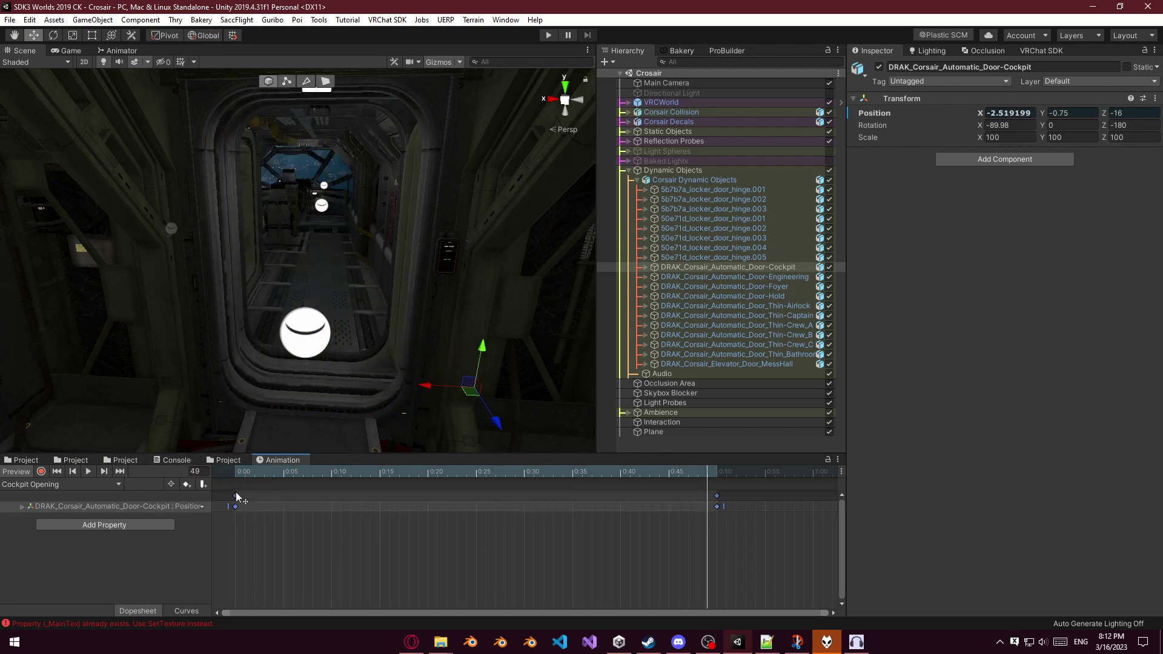
{"action": "left_click", "coordinate": [70, 488]}
{"action": "left_click", "coordinate": [60, 528]}
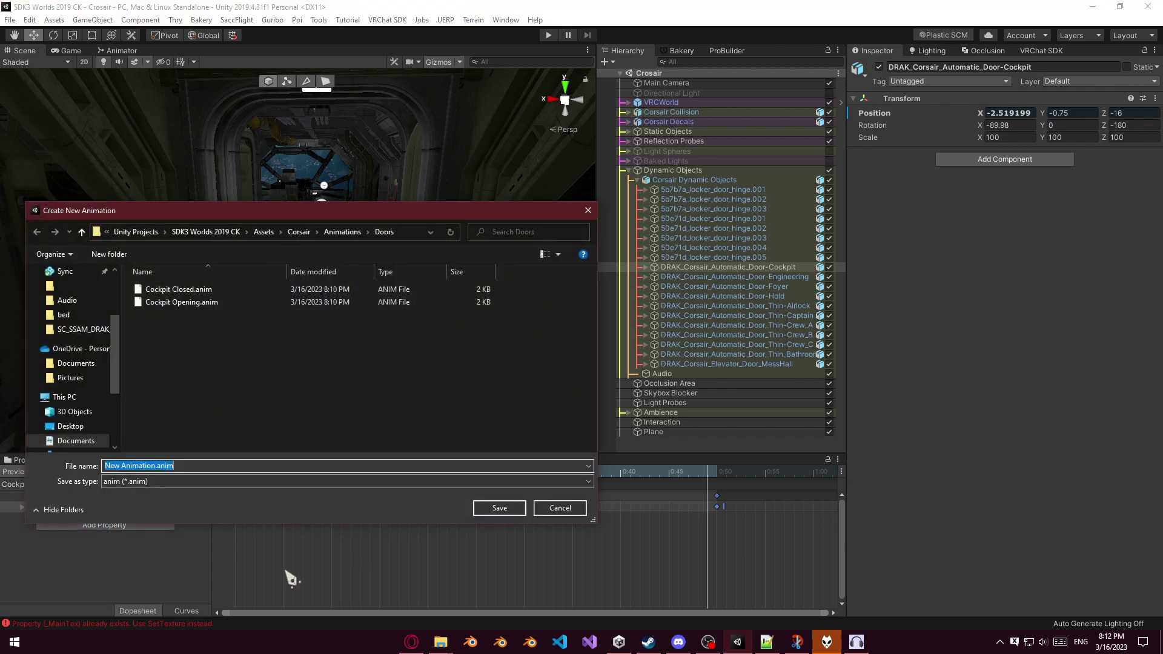
{"action": "type", "text": "Cockpit "}
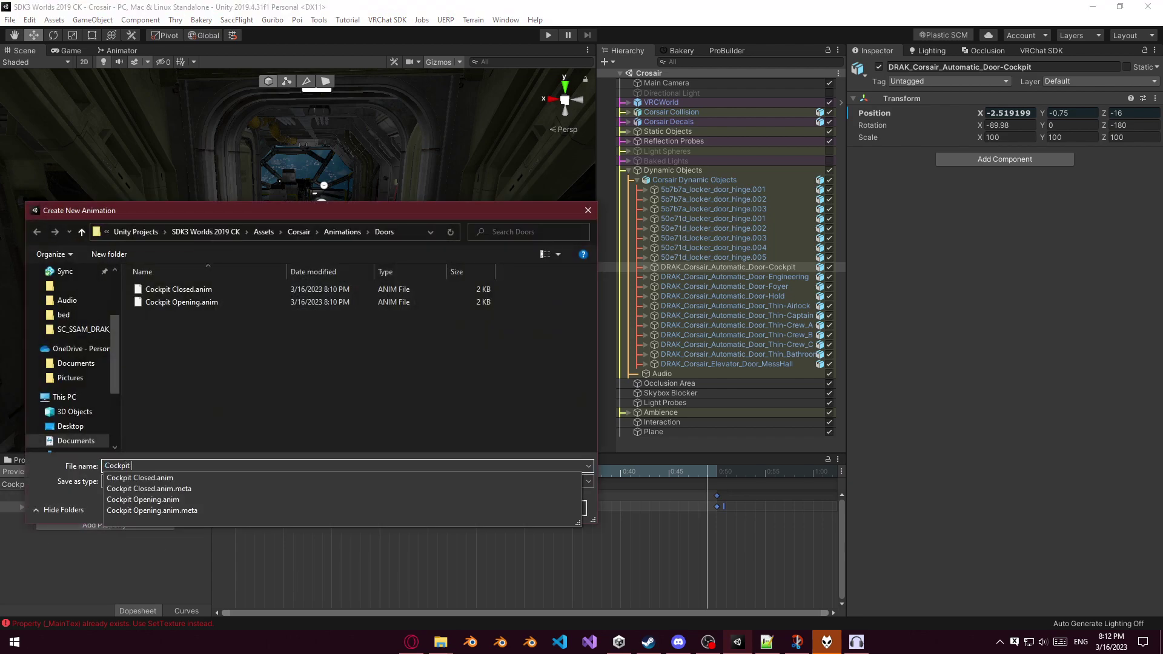
{"action": "type", "text": "opened"}
{"action": "type", "text": "Open"}
{"action": "key", "text": "Return"}
{"action": "left_click", "coordinate": [626, 571]}
{"action": "left_click_drag", "start_coordinate": [721, 507], "coordinate": [239, 488]}
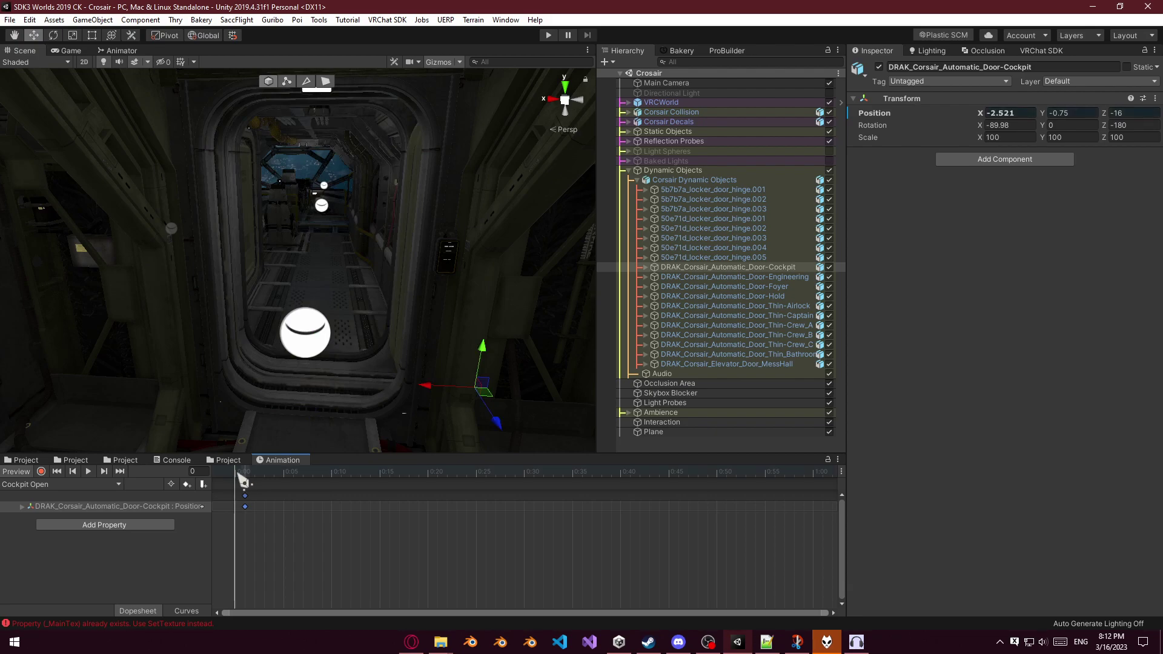
Create a Cockpit Closing clip in the Doors folder and paste the copied opening keys at frame 0.
{"action": "left_click", "coordinate": [104, 485]}
{"action": "left_click", "coordinate": [53, 543]}
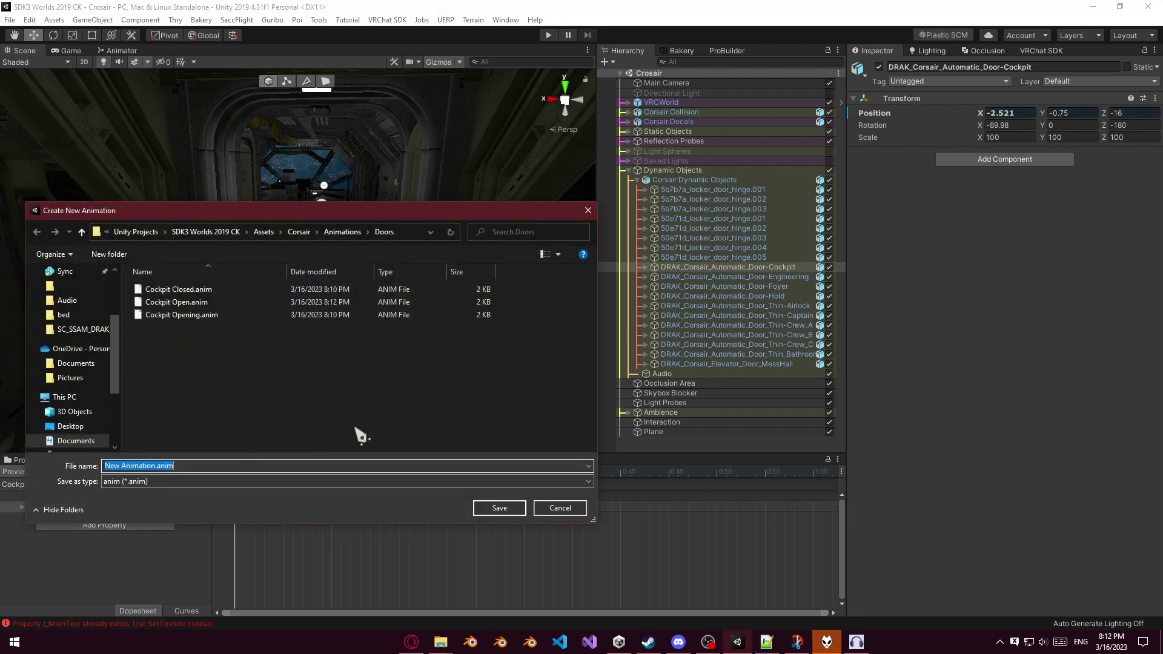
{"action": "type", "text": "Cockpit Closing"}
{"action": "key", "text": "Return"}
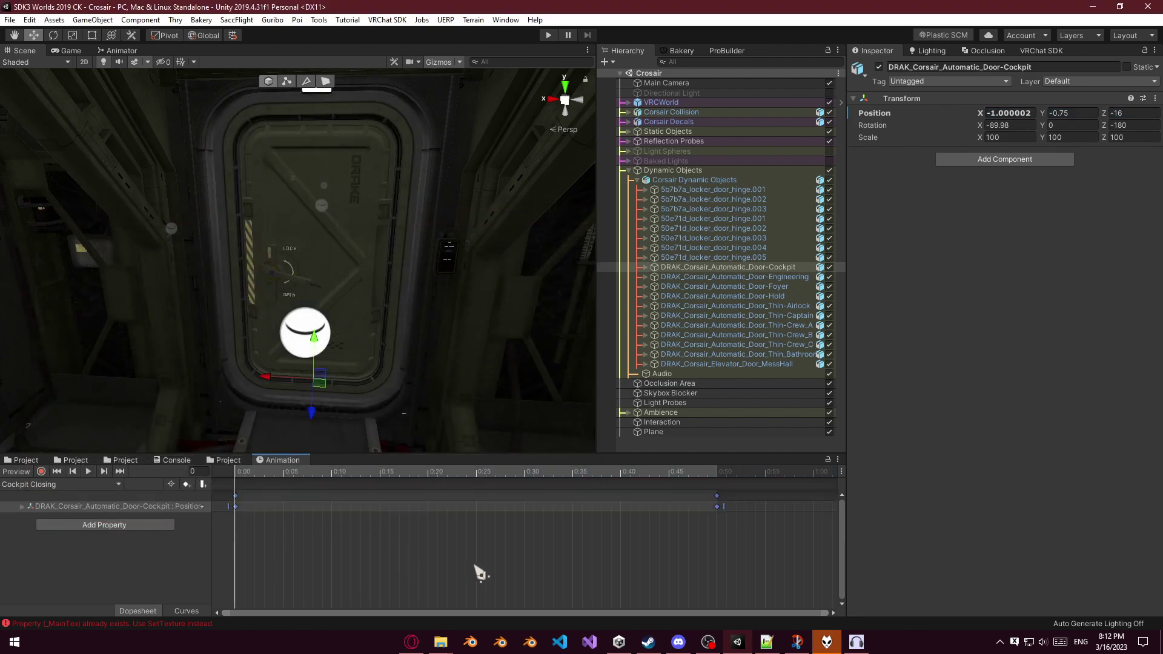
Swap the Cockpit Closing keys so the open position sits at frame 0 and the closed position at frame 50.
{"action": "left_click_drag", "start_coordinate": [720, 495], "coordinate": [352, 531]}
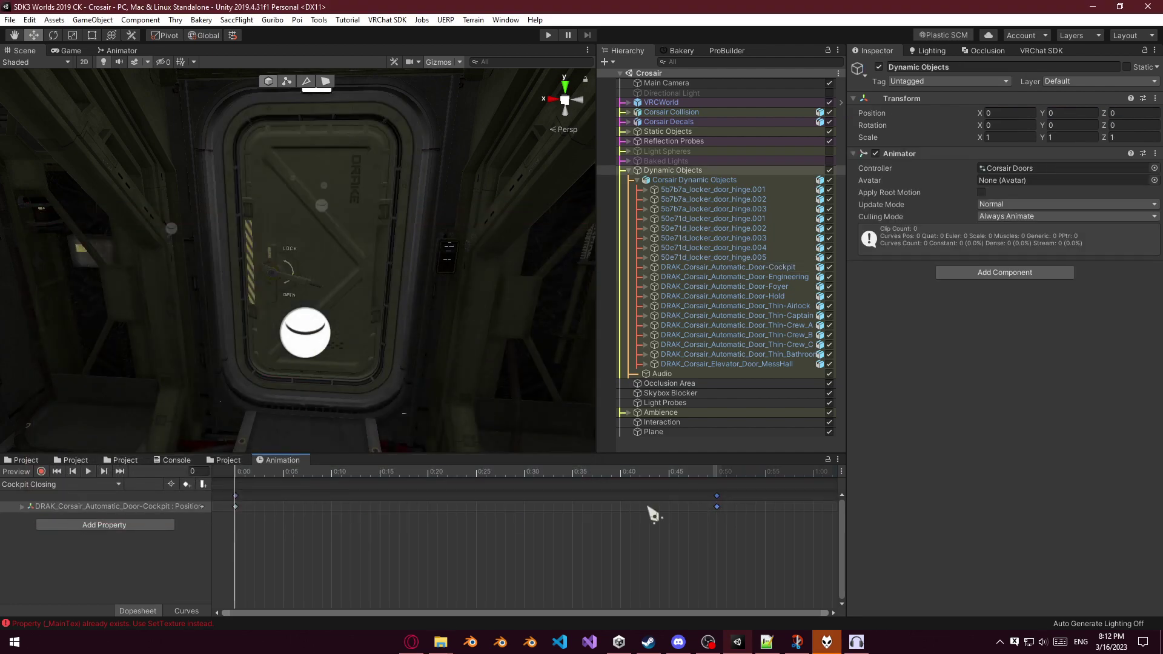
{"action": "left_click_drag", "start_coordinate": [719, 505], "coordinate": [372, 495]}
{"action": "left_click_drag", "start_coordinate": [293, 511], "coordinate": [240, 503]}
{"action": "left_click_drag", "start_coordinate": [375, 503], "coordinate": [721, 506]}
{"action": "left_click", "coordinate": [747, 540]}
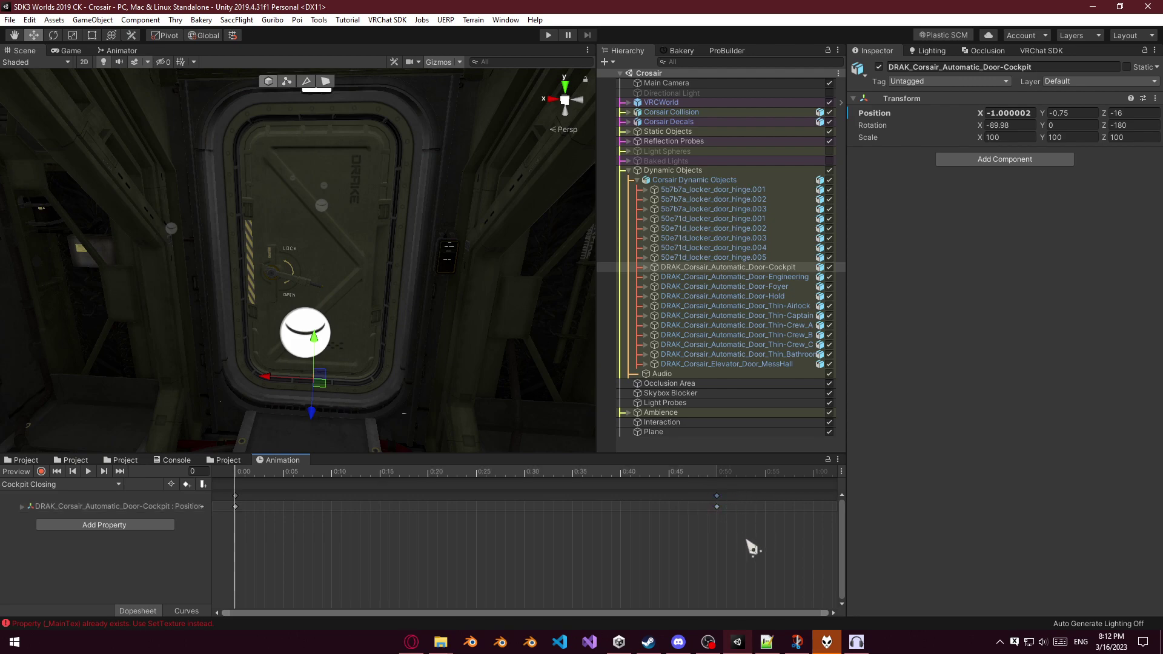
Switch to DarkAudacity, replace the opening sound's track with Door_Bulkhead_Close_54088799.ogg, and play it to check its timing.
{"action": "left_click", "coordinate": [861, 648]}
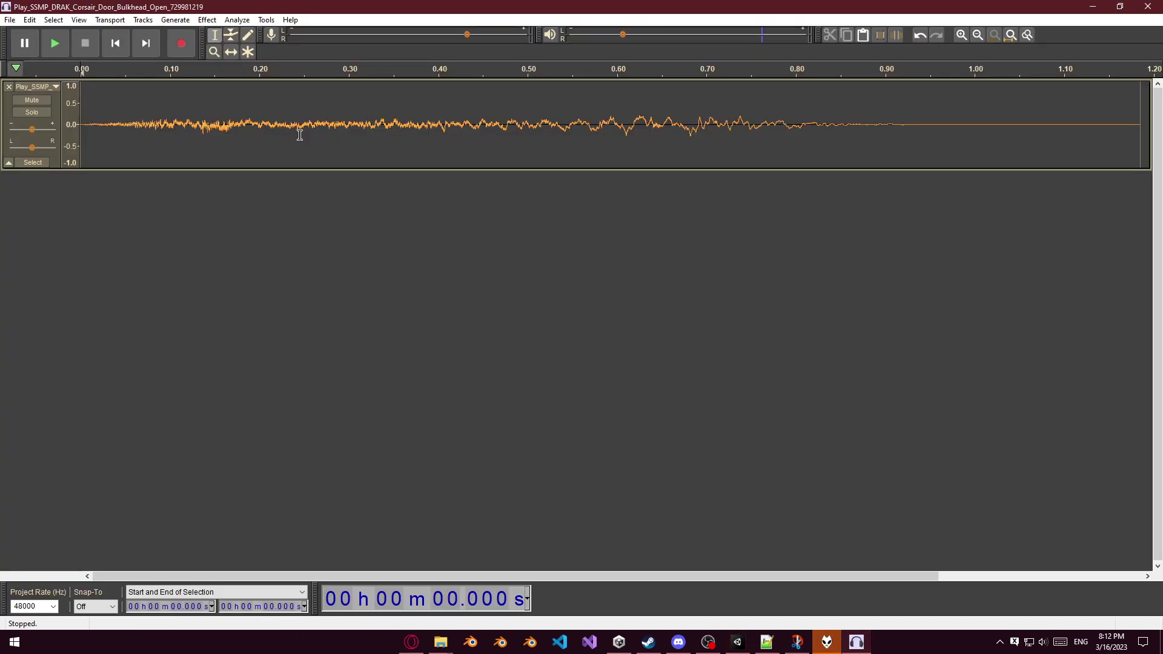
{"action": "left_click", "coordinate": [9, 87]}
{"action": "left_click", "coordinate": [441, 643]}
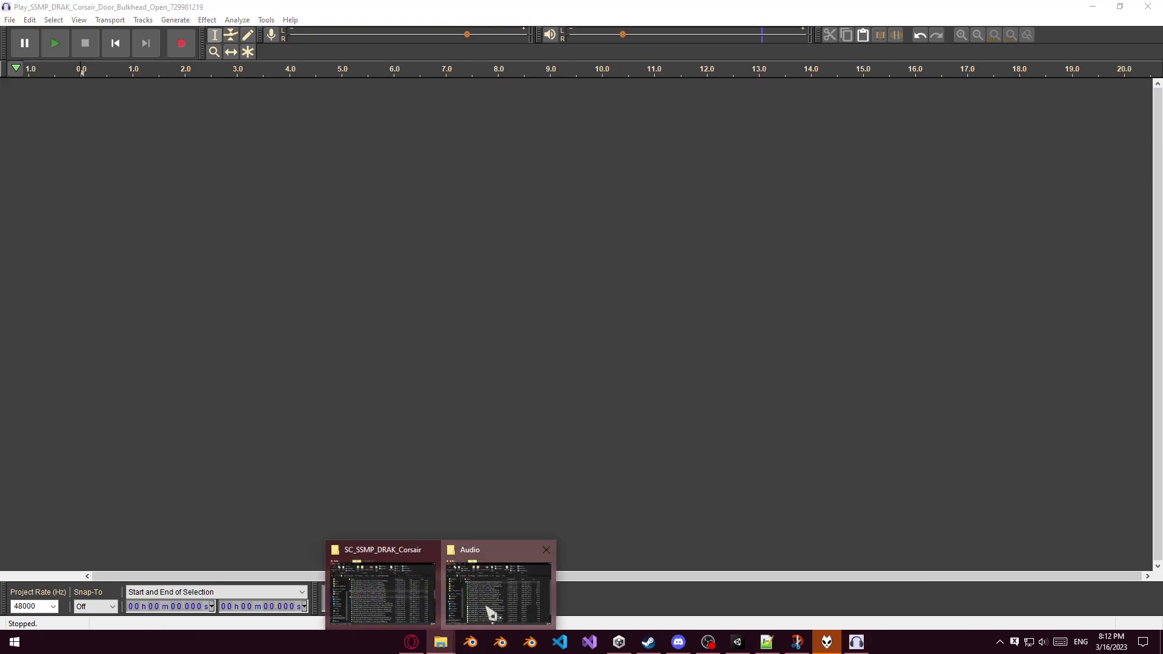
{"action": "left_click", "coordinate": [490, 613]}
{"action": "left_click_drag", "start_coordinate": [539, 302], "coordinate": [126, 246]}
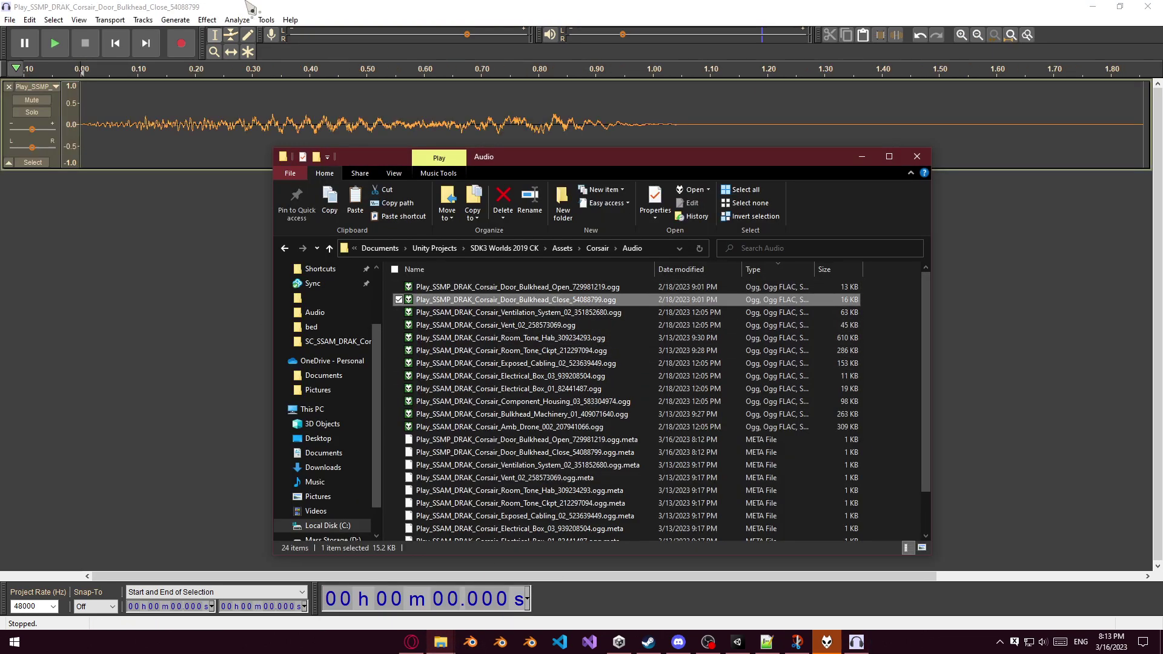
{"action": "left_click", "coordinate": [250, 6]}
{"action": "key", "text": "space"}
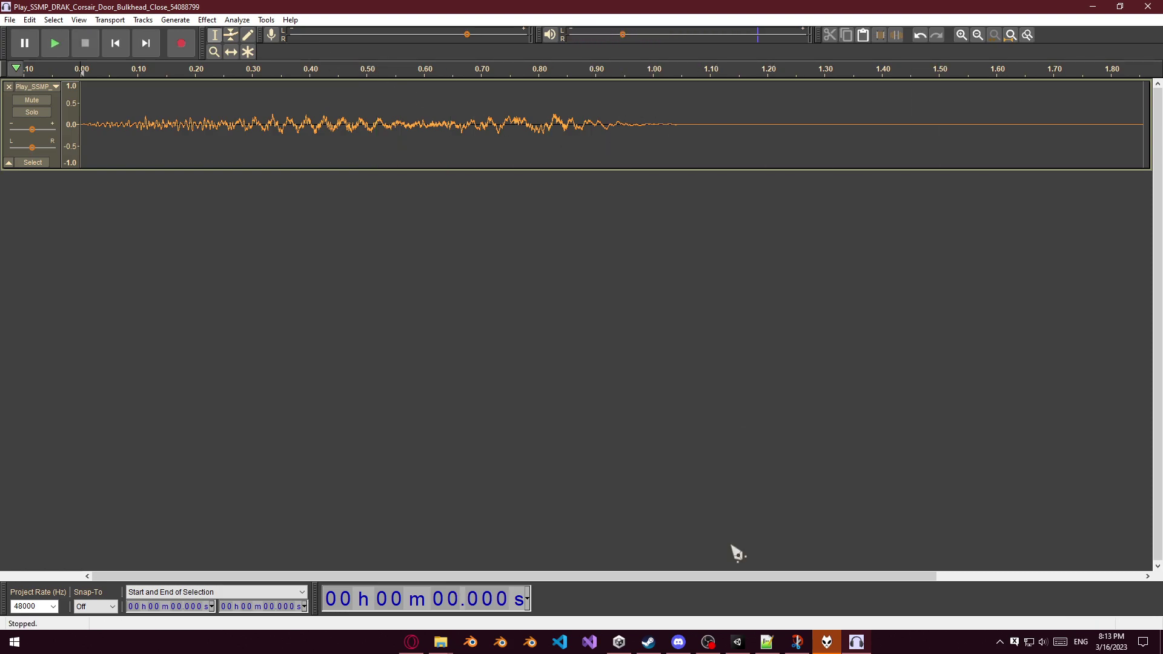
Return to Unity, move the end key of the Cockpit Closing clip to frame 60, and play the clip.
{"action": "left_click", "coordinate": [741, 643]}
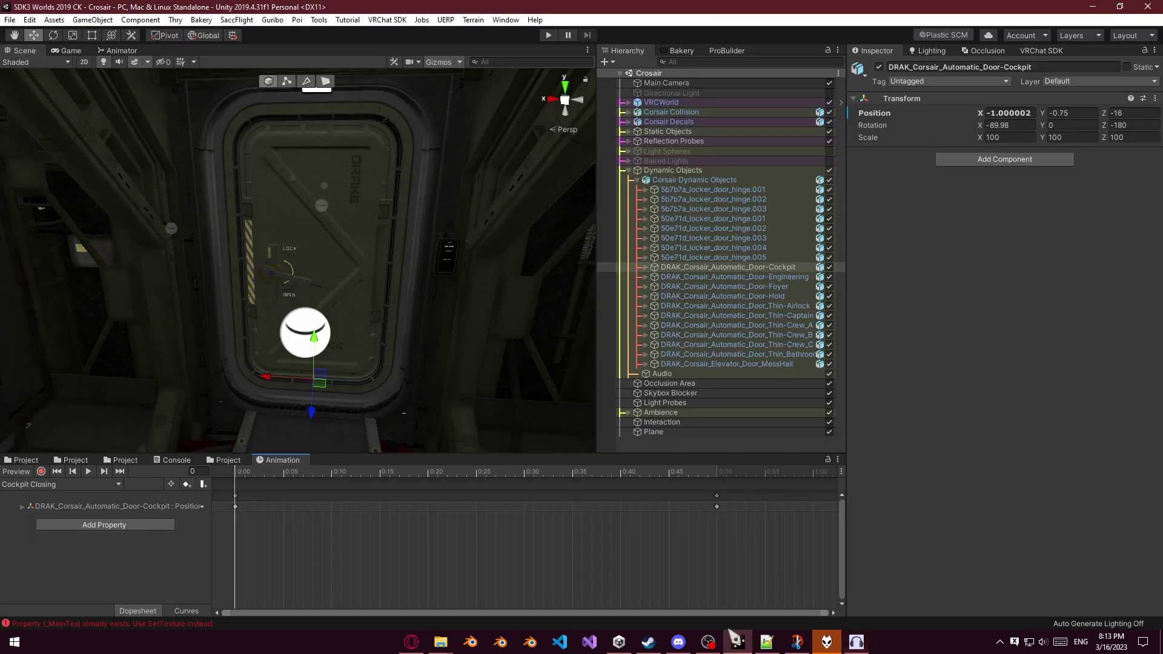
{"action": "left_click_drag", "start_coordinate": [731, 501], "coordinate": [827, 500]}
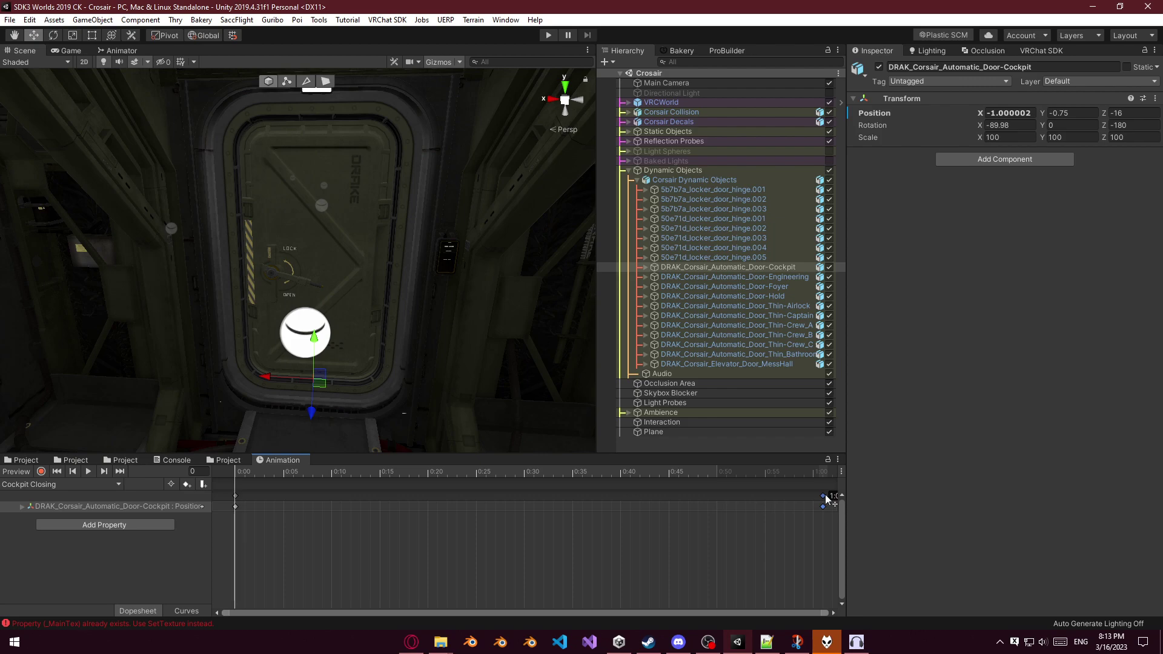
{"action": "key", "text": "space"}
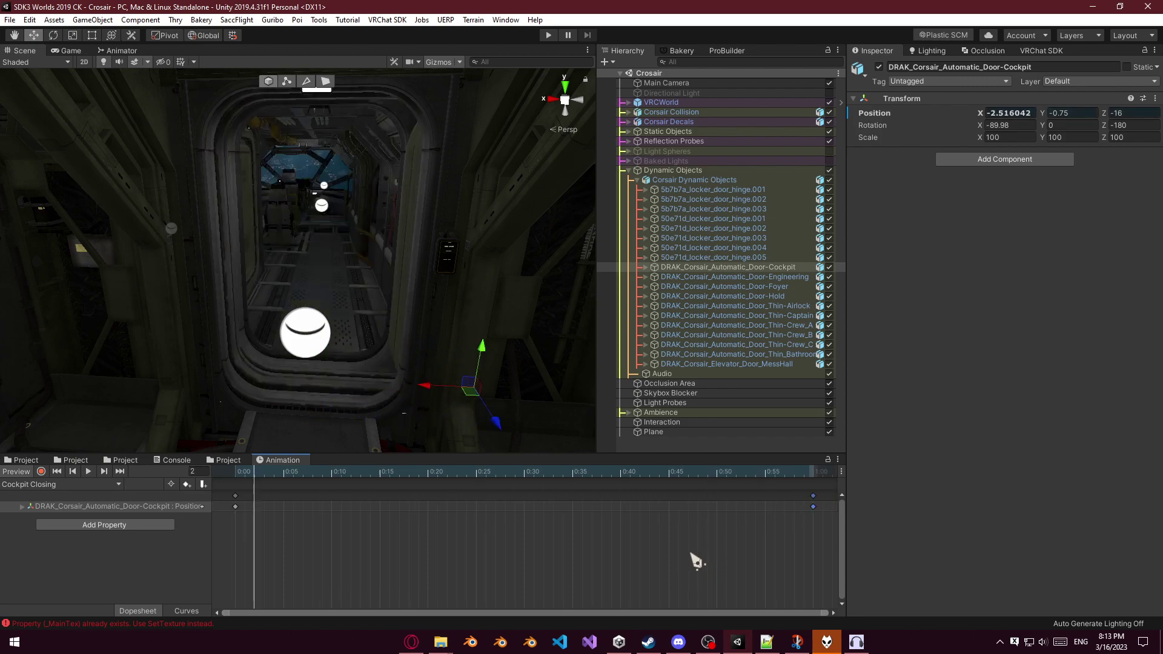
{"action": "left_click", "coordinate": [335, 516]}
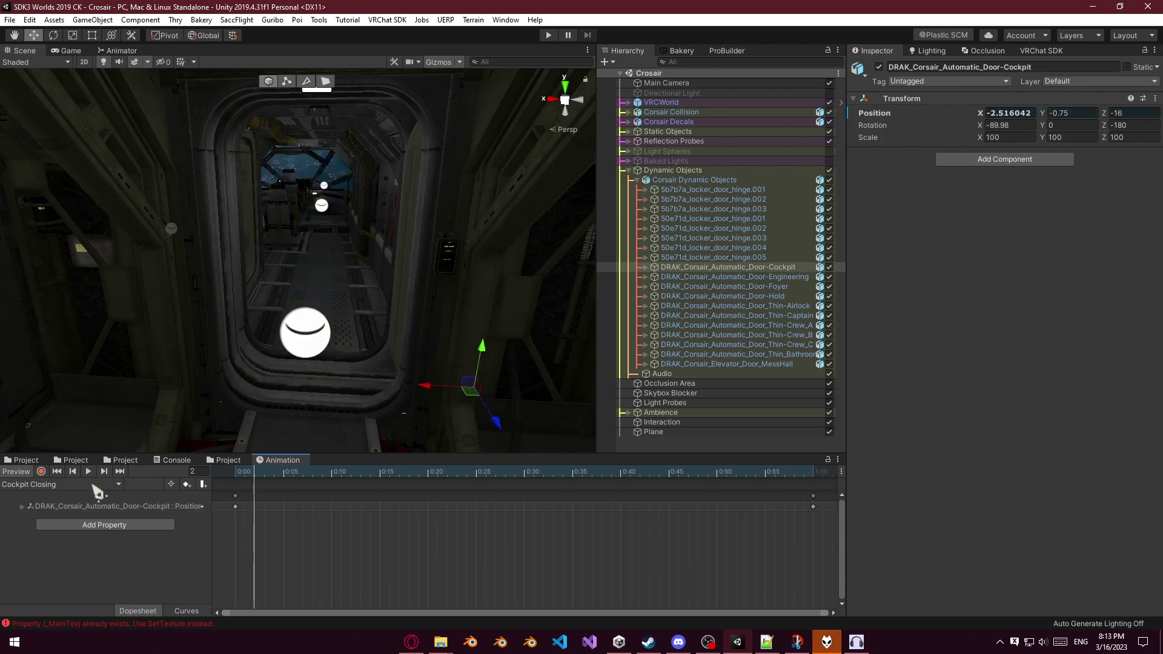
Open the list of cockpit door animation clips.
{"action": "left_click", "coordinate": [95, 488]}
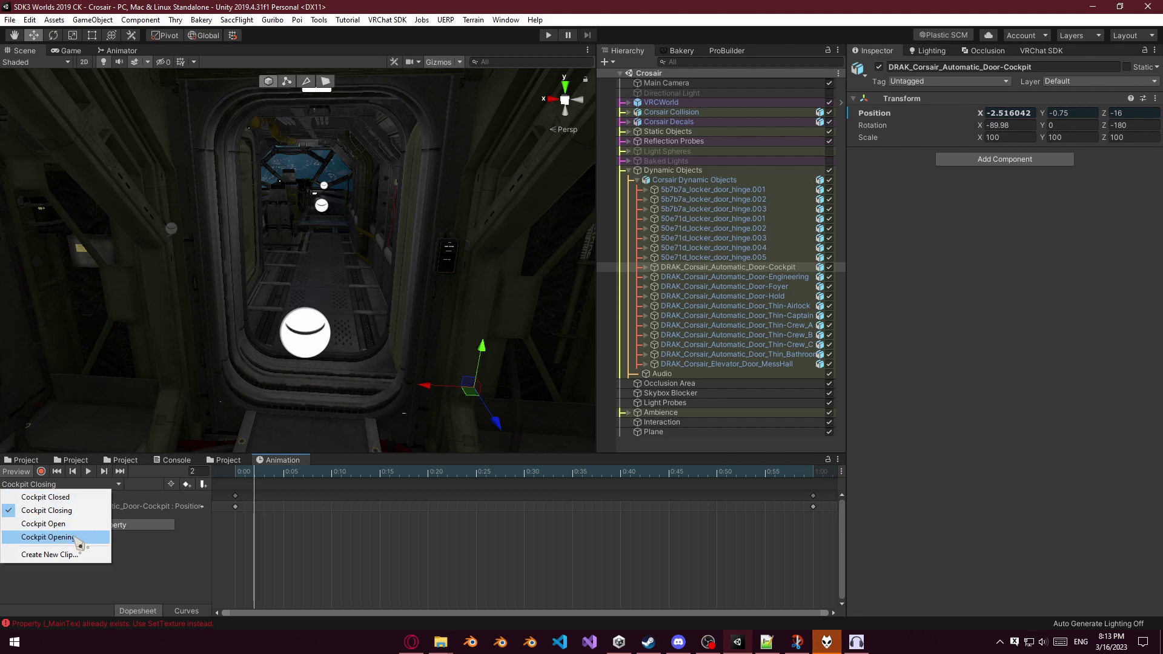
Return the Cockpit Closing clip to its first frame and focus the scene view on the Engineering automatic door.
{"action": "left_click", "coordinate": [399, 585]}
{"action": "left_click", "coordinate": [220, 473]}
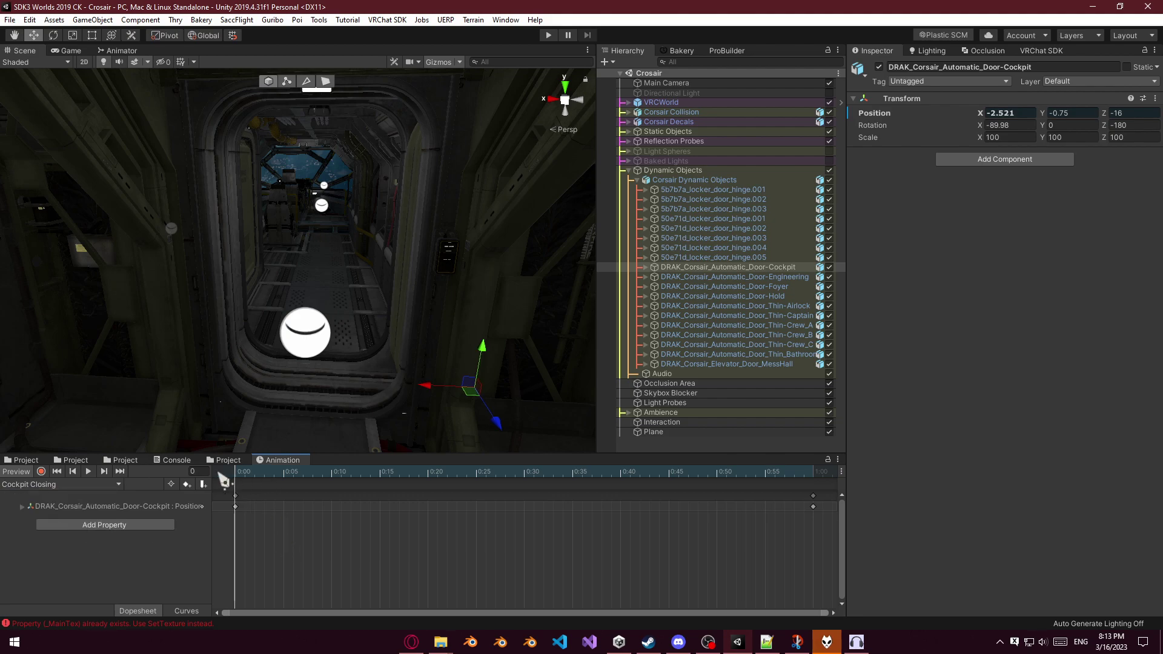
{"action": "left_click", "coordinate": [694, 277]}
{"action": "key", "text": "f"}
{"action": "right_click_drag", "start_coordinate": [516, 325], "coordinate": [503, 330]}
{"action": "key", "text": "f"}
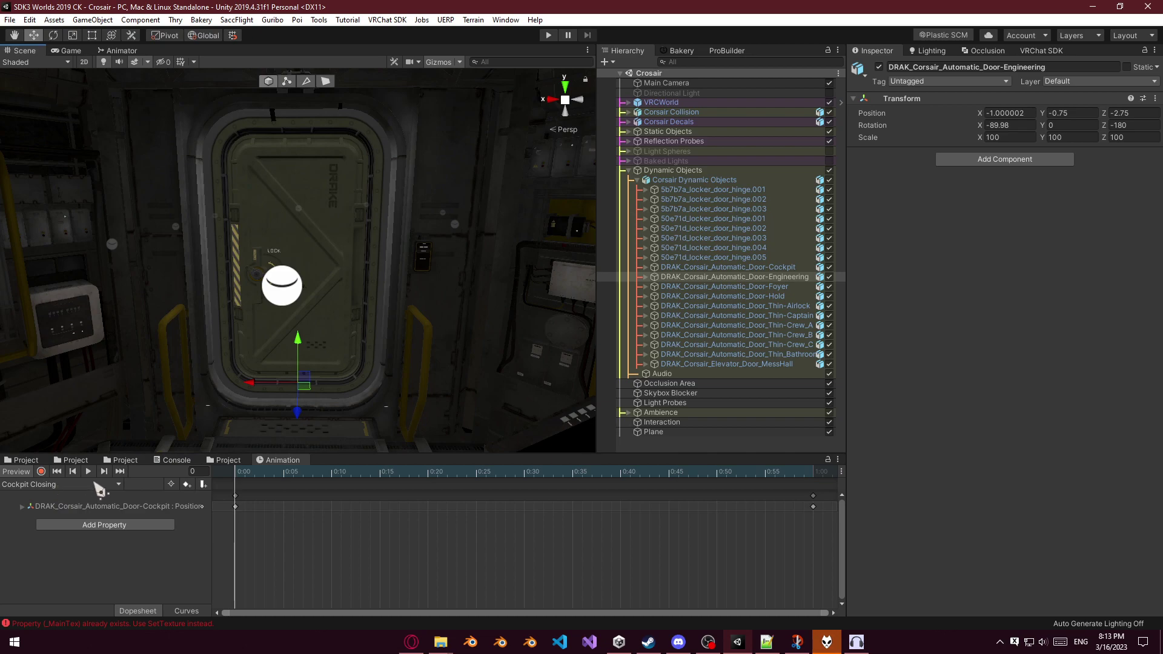
Create a new animation clip named Engineering Closed in the Doors folder.
{"action": "left_click", "coordinate": [45, 484]}
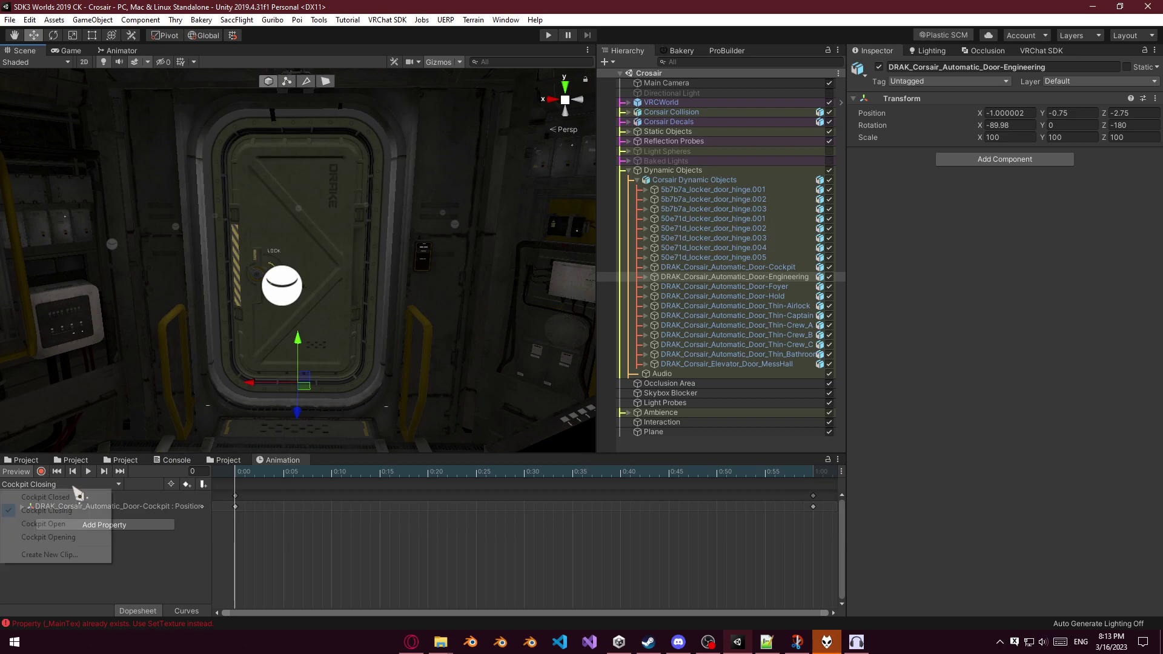
{"action": "left_click", "coordinate": [64, 555]}
{"action": "type", "text": "Engineering Closed"}
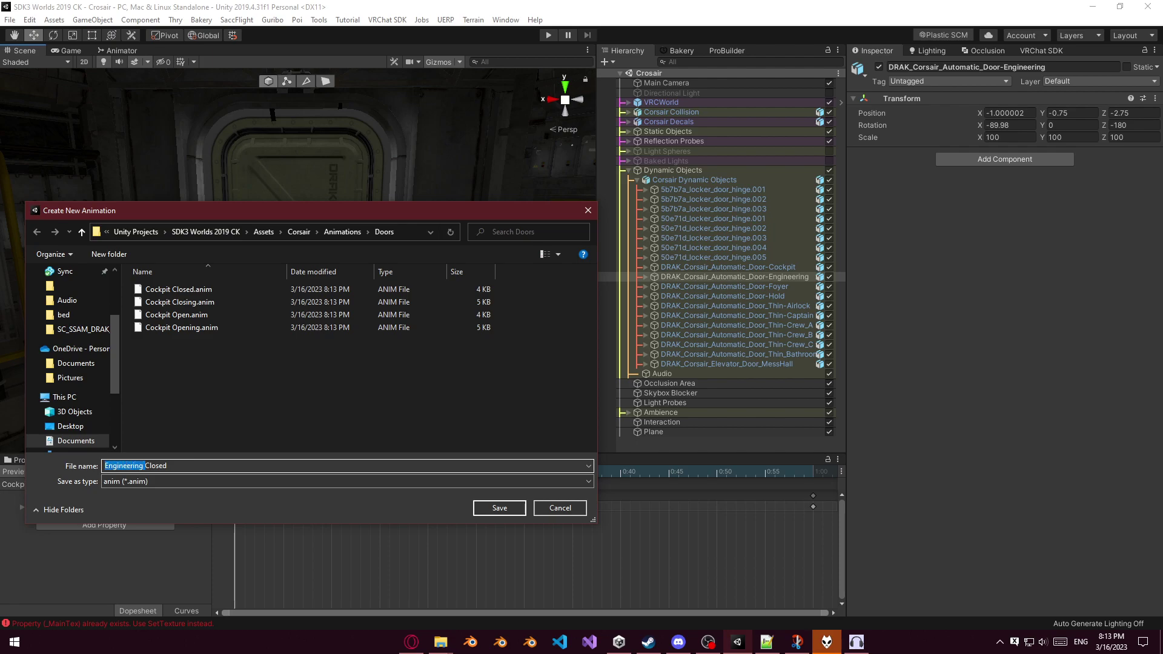
{"action": "key", "text": "Return"}
Record Engineering door position keyframes: closed at frame 0 and slid open to about X -2.549 at frame 50.
{"action": "left_click", "coordinate": [41, 472]}
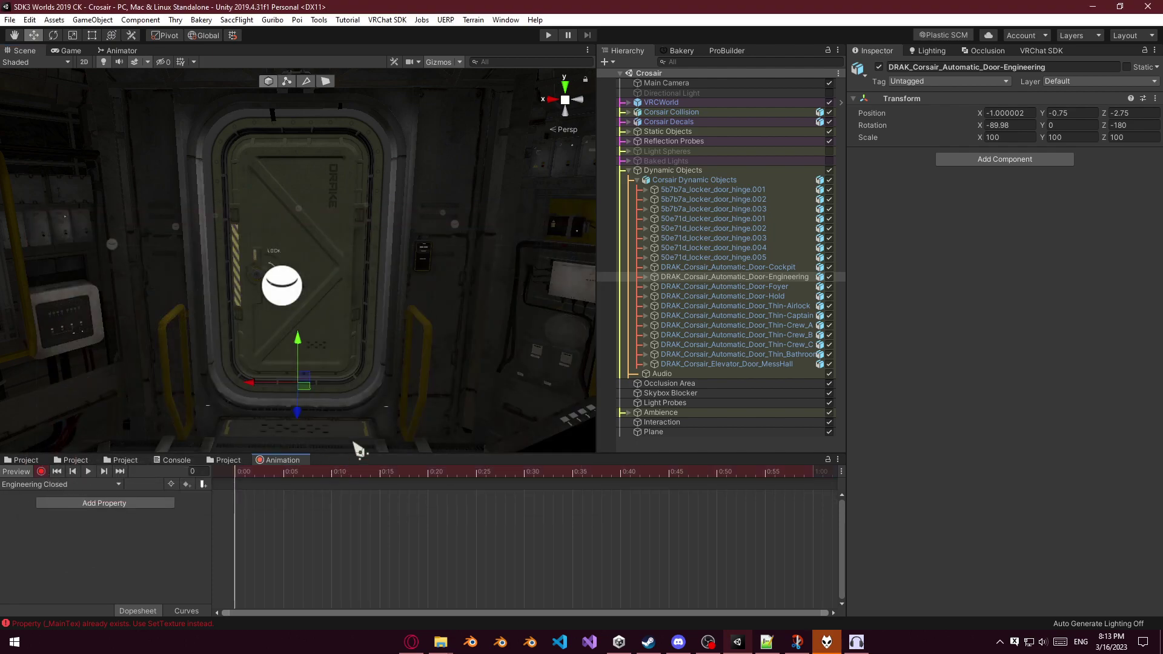
{"action": "left_click", "coordinate": [251, 383]}
{"action": "left_click_drag", "start_coordinate": [272, 480], "coordinate": [717, 505]}
{"action": "left_click_drag", "start_coordinate": [261, 388], "coordinate": [415, 403]}
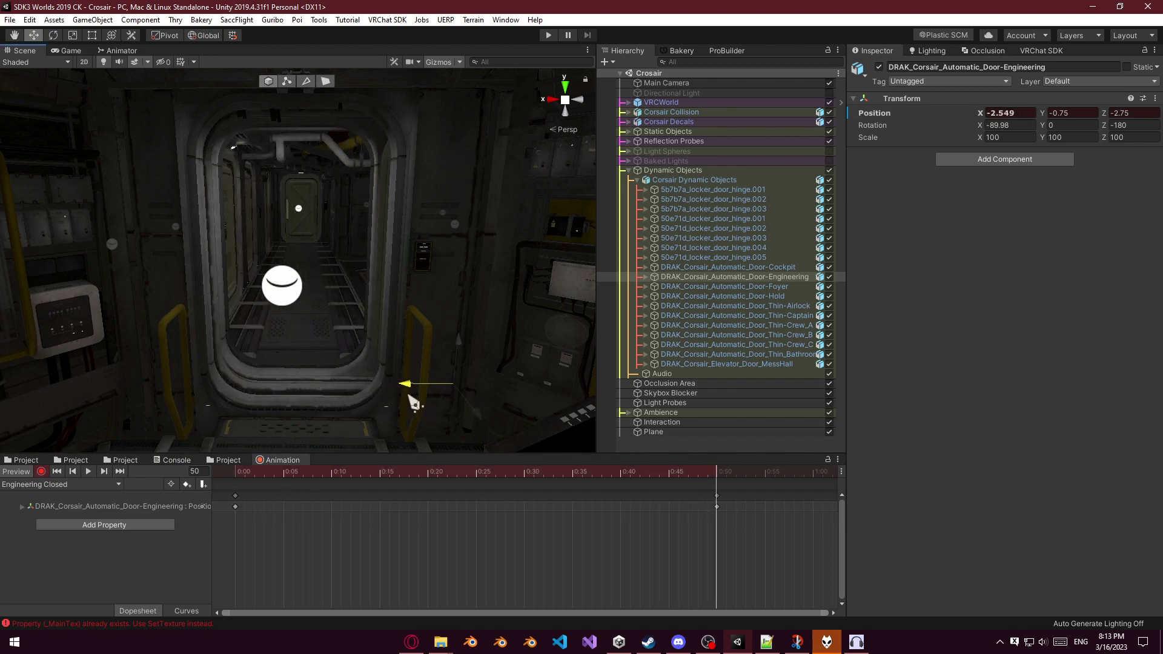
Copy both Engineering door keyframes, remove the one at frame 50, and move the remaining closed keyframe to frame 1.
{"action": "left_click", "coordinate": [718, 496]}
{"action": "key", "text": "ctrl+a"}
{"action": "key", "text": "ctrl+z"}
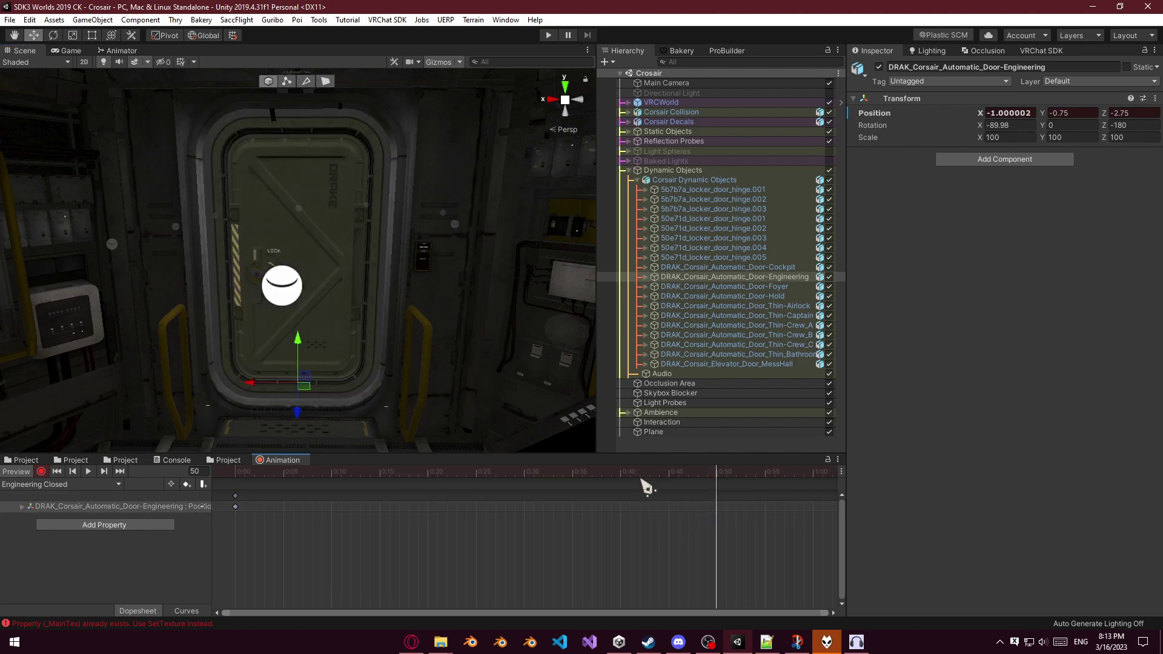
{"action": "left_click_drag", "start_coordinate": [238, 493], "coordinate": [241, 495]}
Create a new clip named Engineering Opening and paste the copied door keyframes at frames 0 and 50.
{"action": "left_click", "coordinate": [61, 485]}
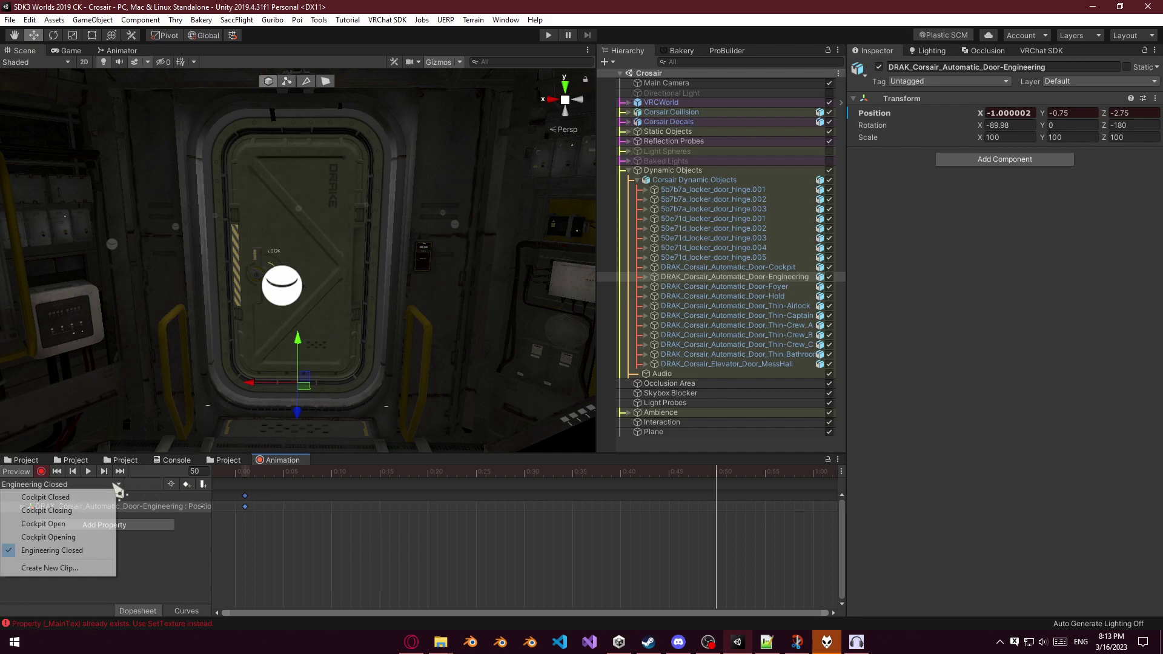
{"action": "left_click", "coordinate": [36, 569]}
{"action": "type", "text": "Engineering "}
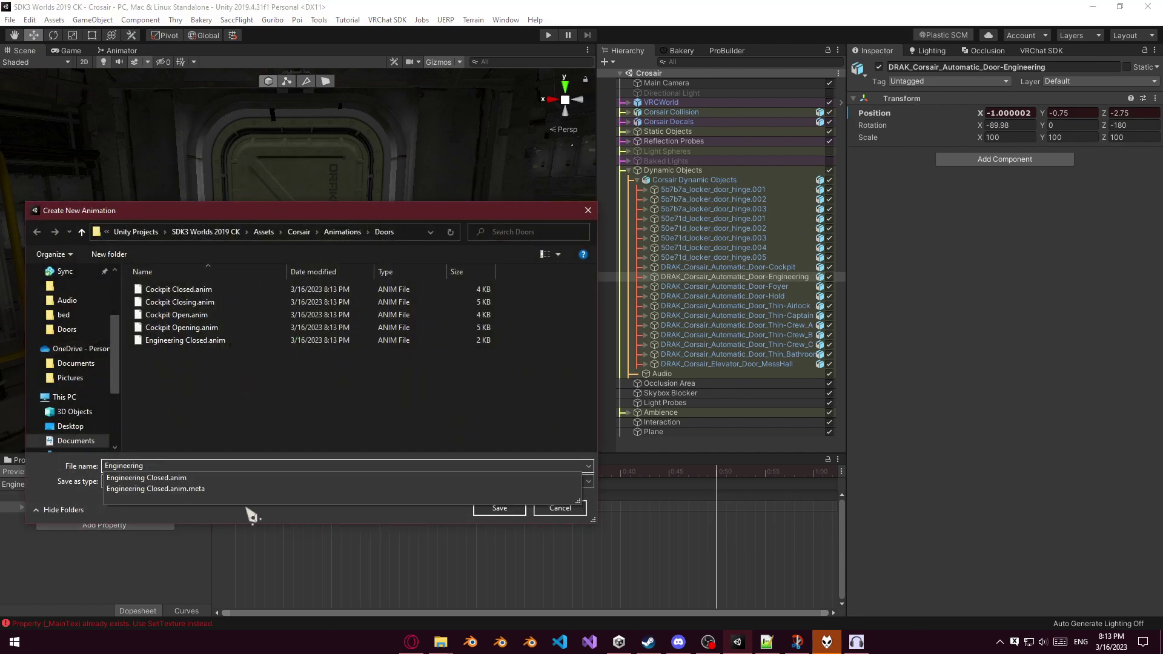
{"action": "type", "text": "Openi"}
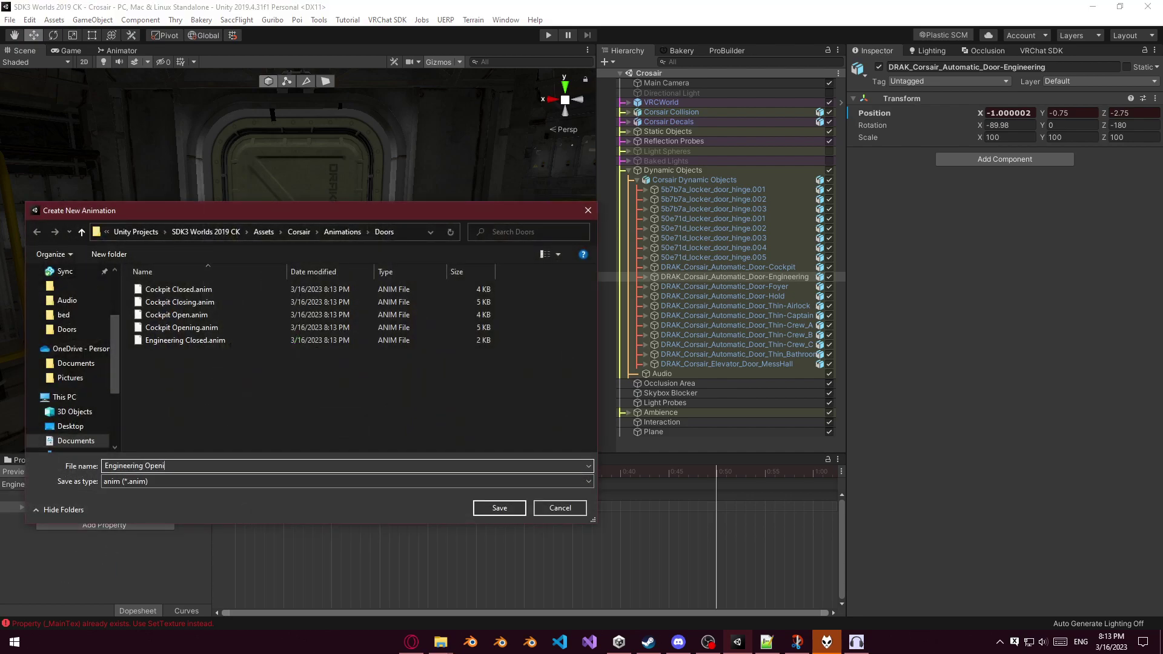
{"action": "type", "text": "ng"}
{"action": "key", "text": "Return"}
{"action": "left_click", "coordinate": [68, 484]}
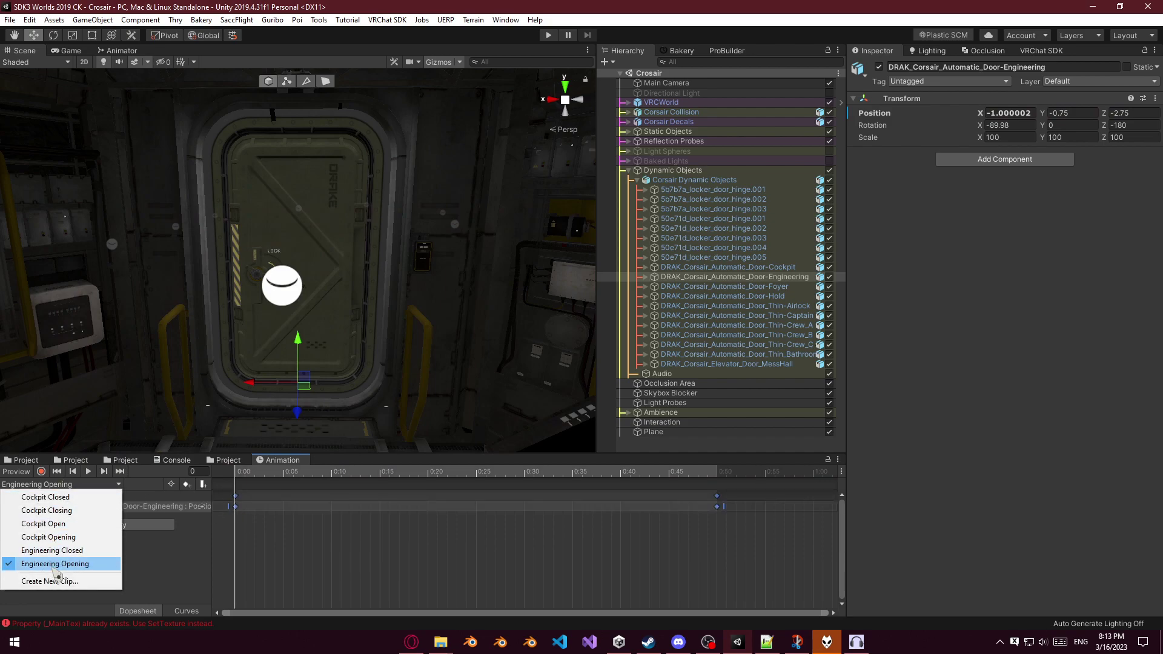
{"action": "left_click", "coordinate": [350, 588]}
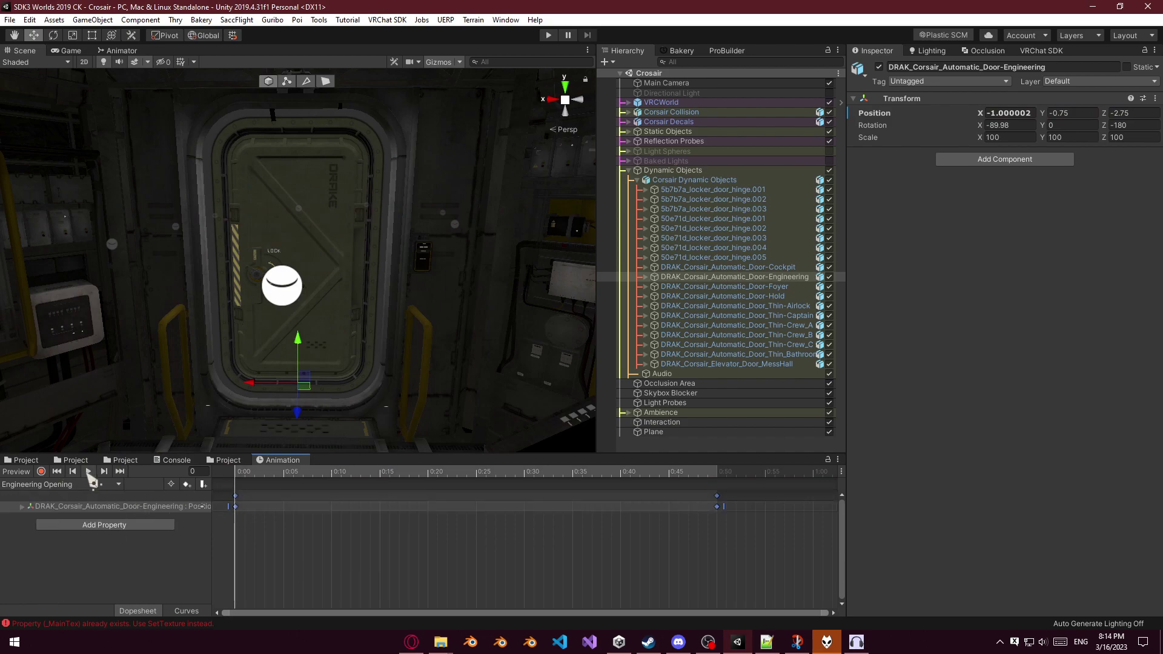
Play and scrub the Engineering Opening clip to check the door's movement from a closer viewpoint.
{"action": "left_click", "coordinate": [89, 472]}
{"action": "left_click_drag", "start_coordinate": [698, 473], "coordinate": [698, 474]}
{"action": "right_click_drag", "start_coordinate": [418, 349], "coordinate": [374, 335]}
{"action": "key", "text": "w"}
{"action": "key", "text": "s"}
Create a clip named Engineering Open from the pasted keyframes, keeping only the open-position keyframe and moving it to frame 1.
{"action": "left_click", "coordinate": [83, 484]}
{"action": "left_click", "coordinate": [43, 581]}
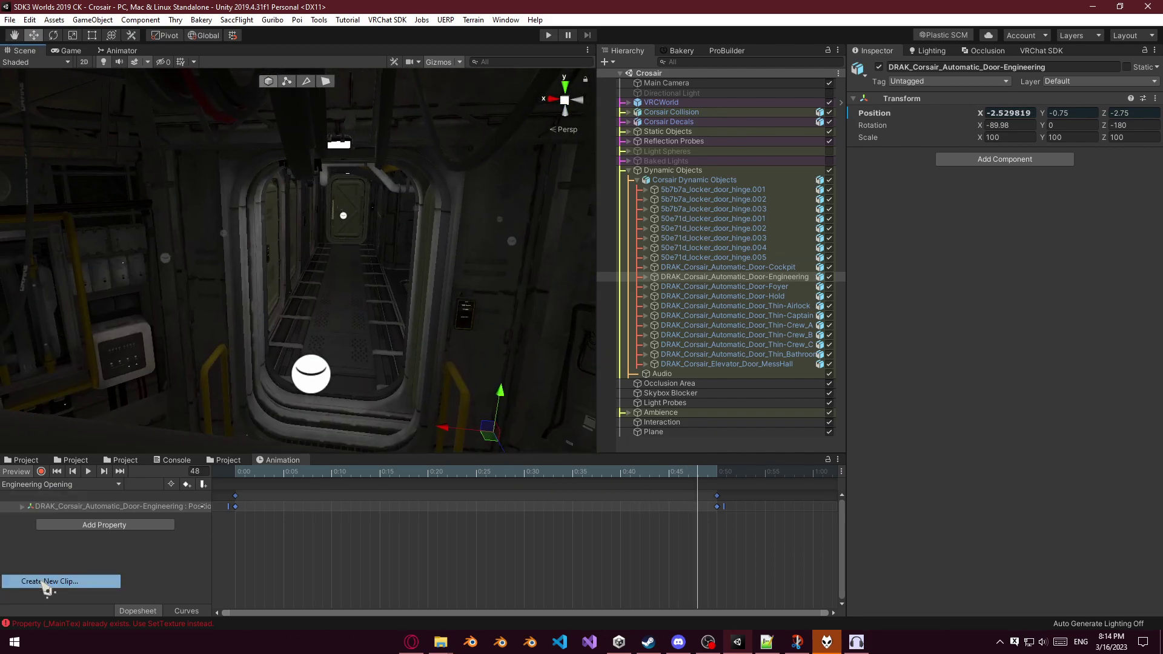
{"action": "type", "text": "Engineering O"}
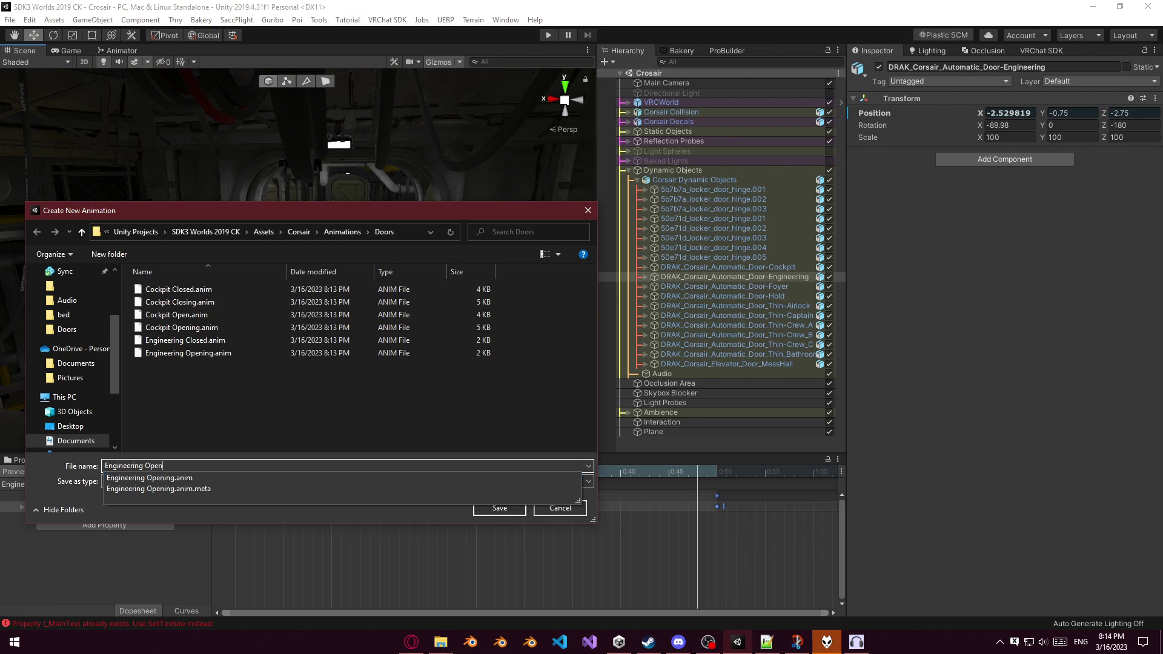
{"action": "type", "text": "pen"}
{"action": "key", "text": "Return"}
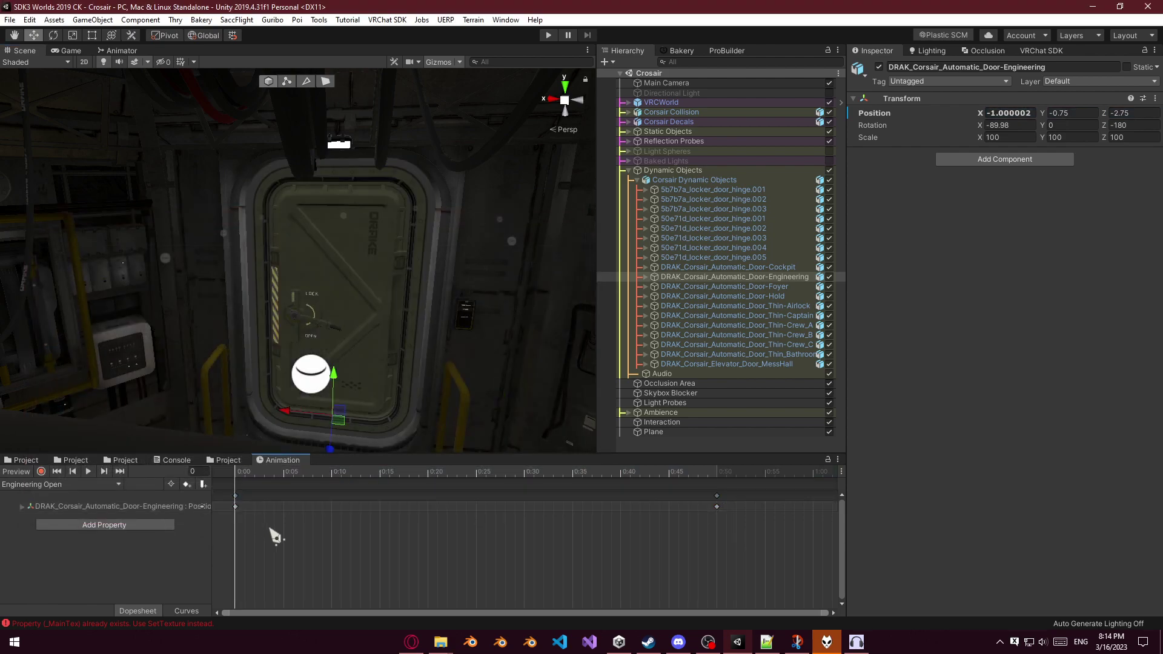
{"action": "left_click", "coordinate": [640, 554]}
{"action": "left_click_drag", "start_coordinate": [669, 500], "coordinate": [247, 508]}
Create a new clip named Engineering Closing and paste the copied door keyframes into it.
{"action": "left_click", "coordinate": [96, 485]}
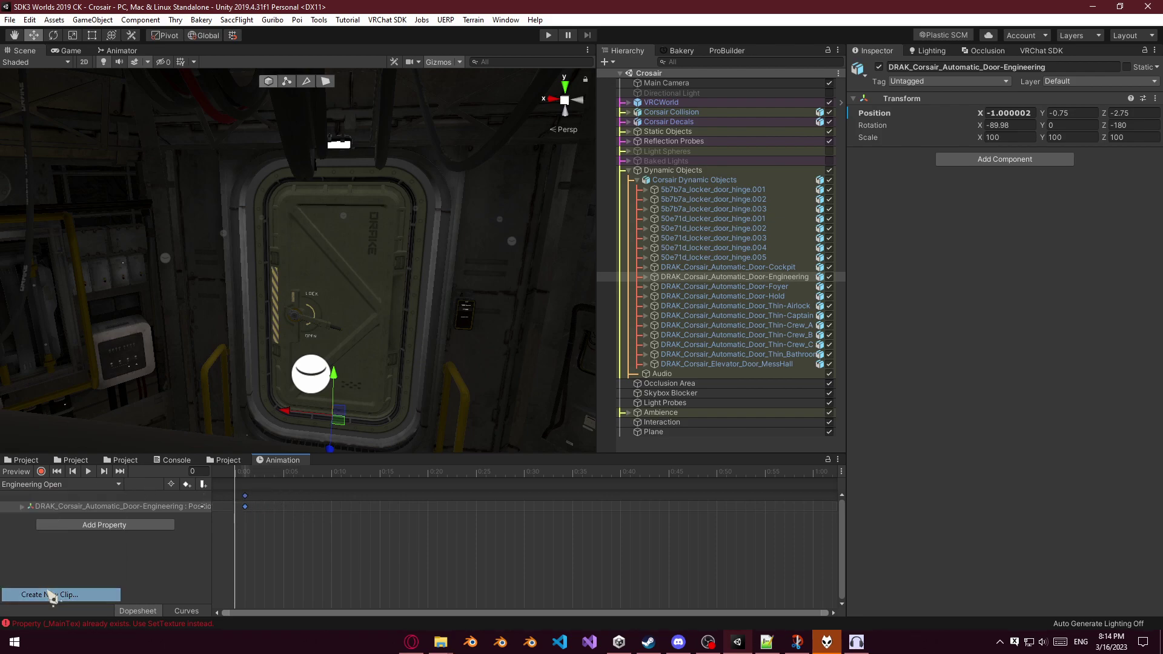
{"action": "left_click", "coordinate": [52, 592]}
{"action": "type", "text": "Engineering Closing"}
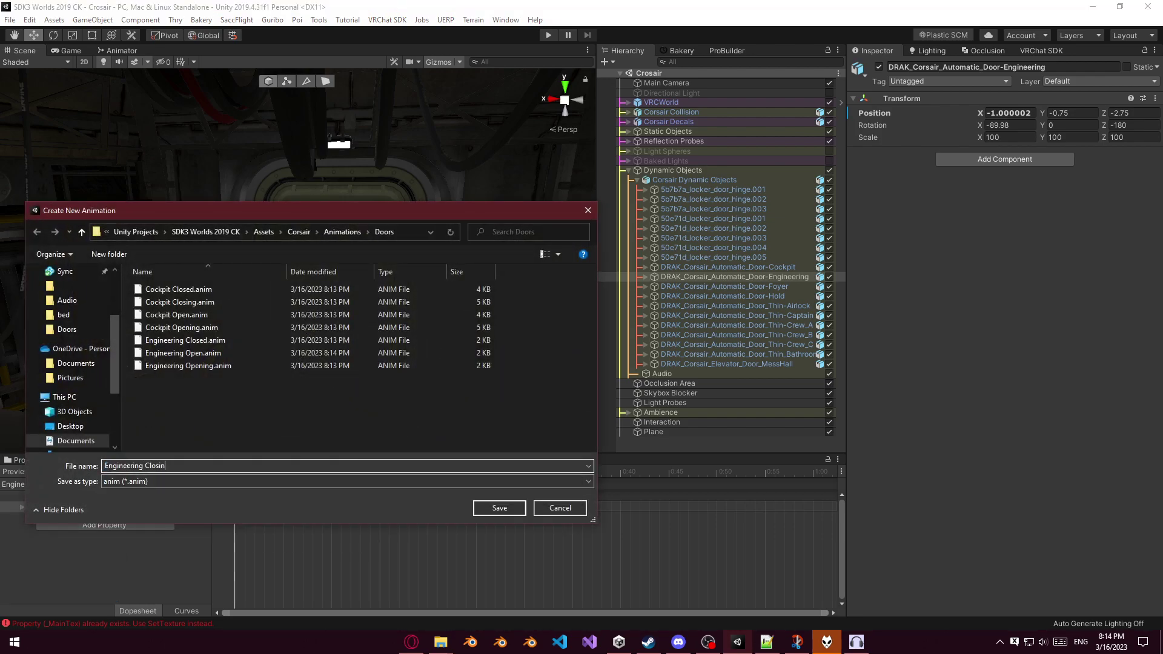
{"action": "key", "text": "Return"}
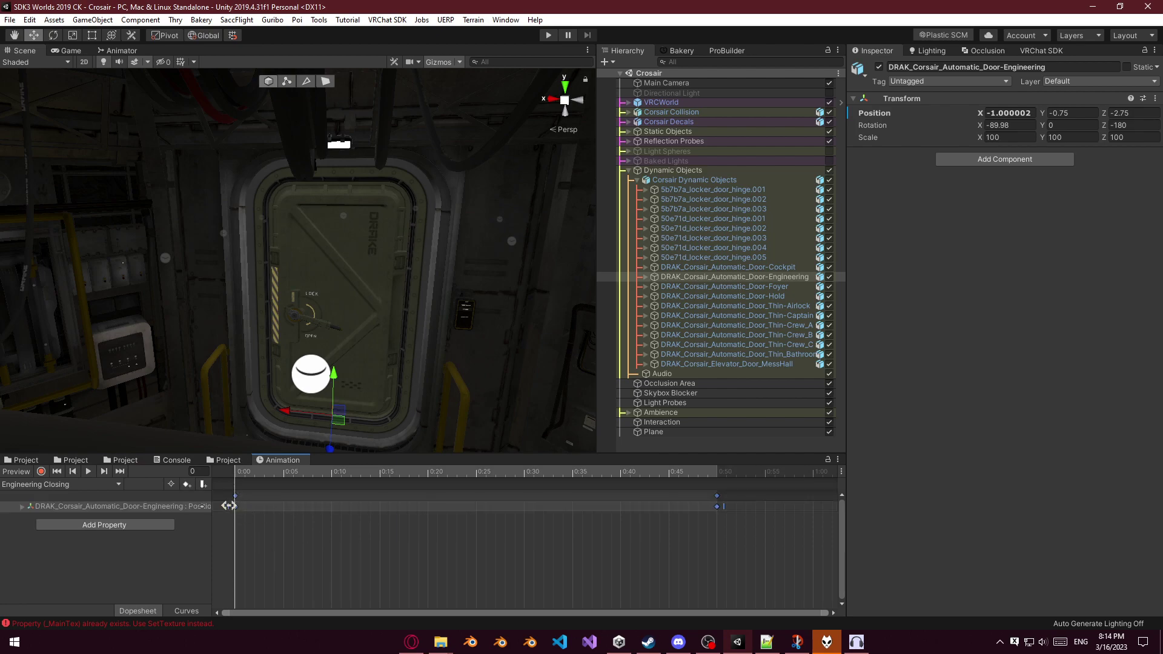
Rearrange the Engineering Closing keyframes so the door is open at frame 0 and closed at 1:00, and preview the clip.
{"action": "left_click_drag", "start_coordinate": [717, 506], "coordinate": [765, 506]}
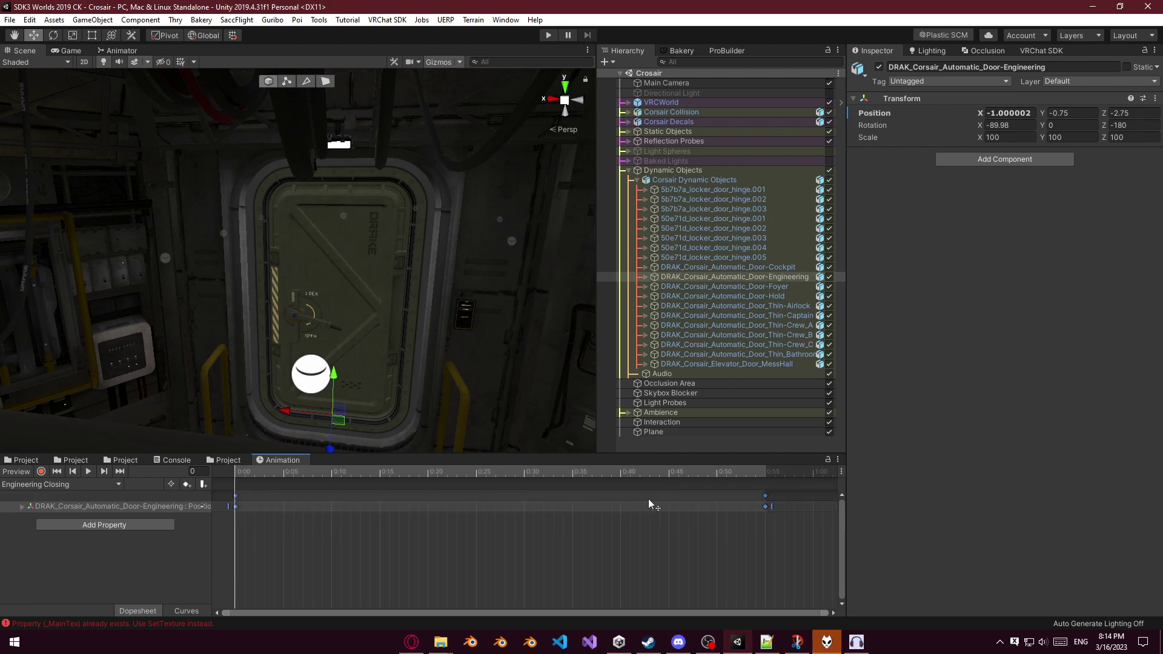
{"action": "left_click_drag", "start_coordinate": [797, 510], "coordinate": [825, 510]}
{"action": "left_click", "coordinate": [88, 472]}
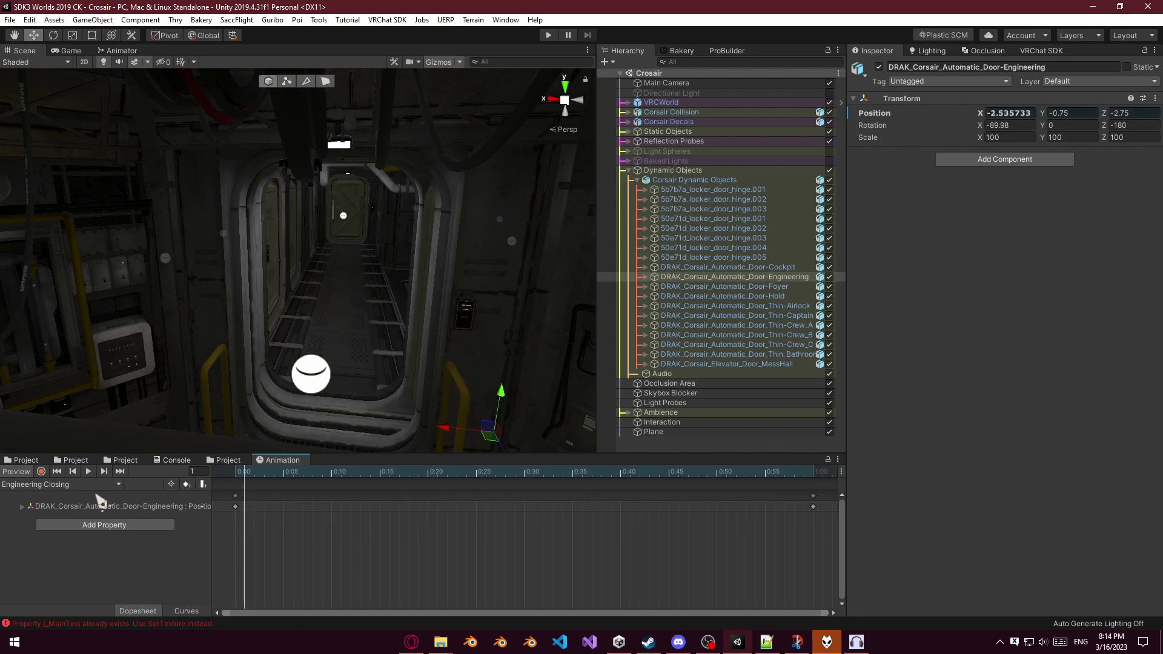
{"action": "left_click", "coordinate": [84, 486]}
{"action": "left_click", "coordinate": [555, 613]}
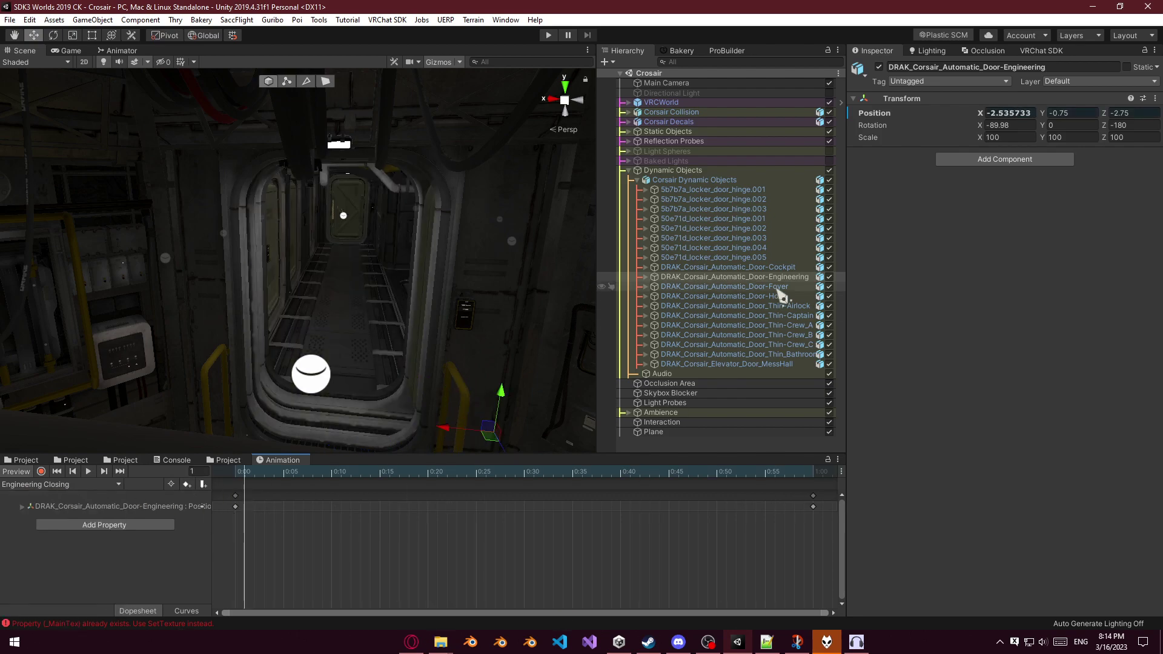
Focus on the Foyer automatic door and create a clip named Foyer Closed, reusing the word Foyer from the object's name.
{"action": "double_click", "coordinate": [757, 287]}
{"action": "double_click", "coordinate": [776, 287]}
{"action": "key", "text": "ctrl+c"}
{"action": "key", "text": "Escape"}
{"action": "left_click", "coordinate": [69, 485]}
{"action": "left_click", "coordinate": [52, 608]}
{"action": "key", "text": "ctrl+v"}
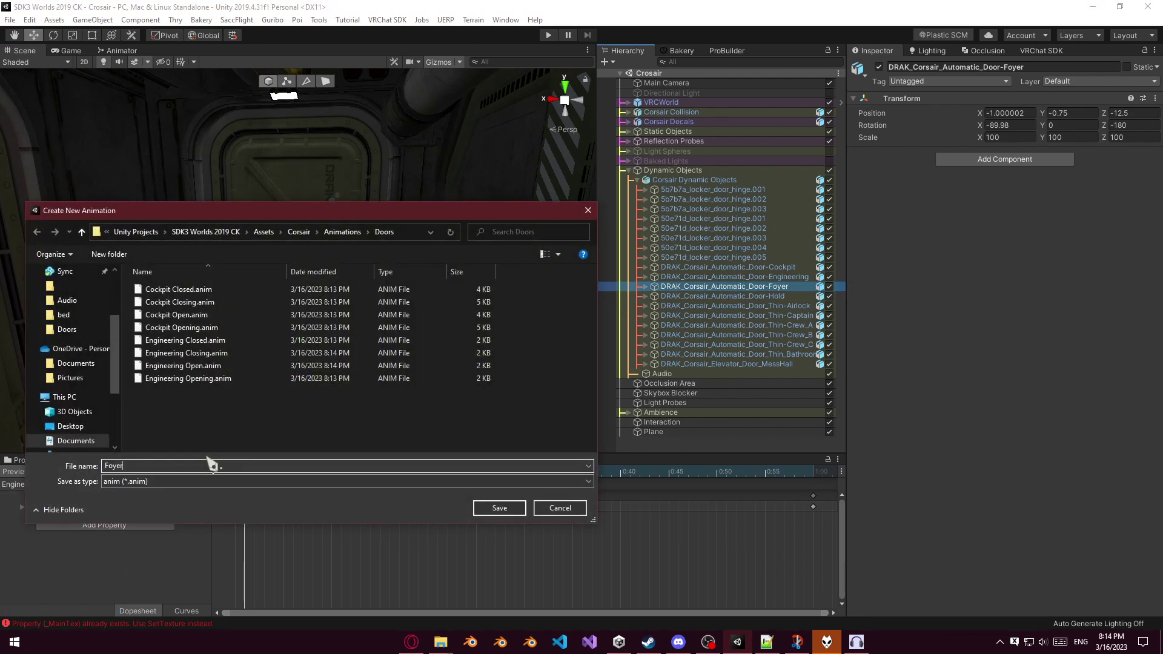
{"action": "type", "text": "Closed"}
{"action": "key", "text": "Return"}
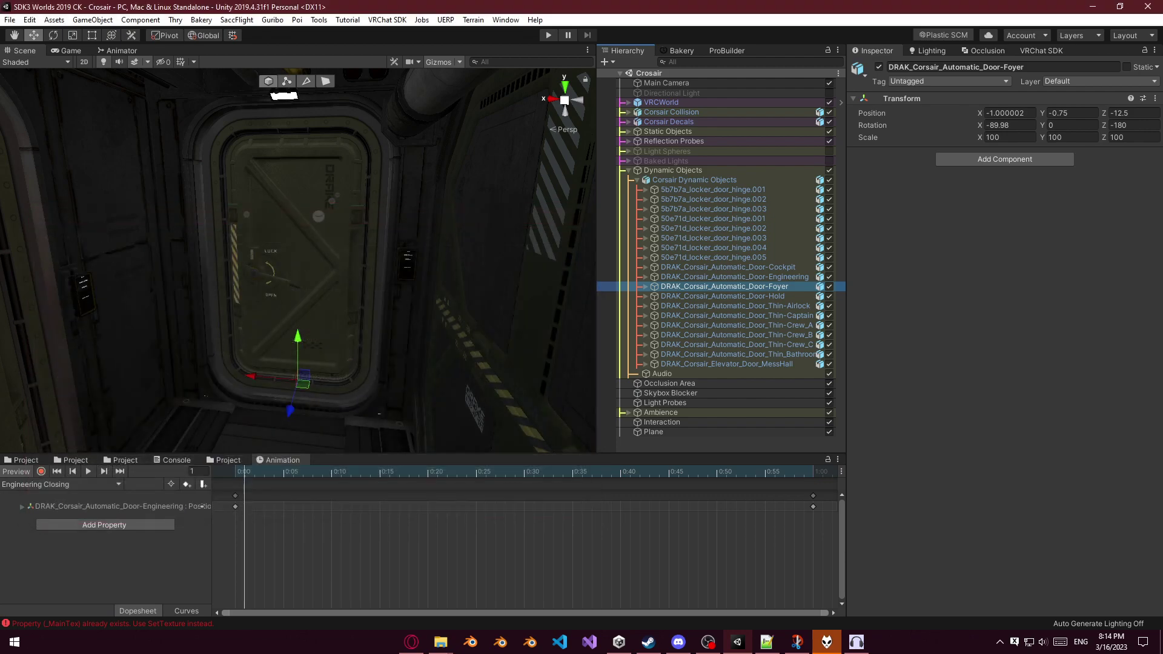
Record Foyer door position keyframes: closed at frame 0 and slid fully open at frame 50.
{"action": "left_click", "coordinate": [40, 473]}
{"action": "left_click", "coordinate": [250, 378]}
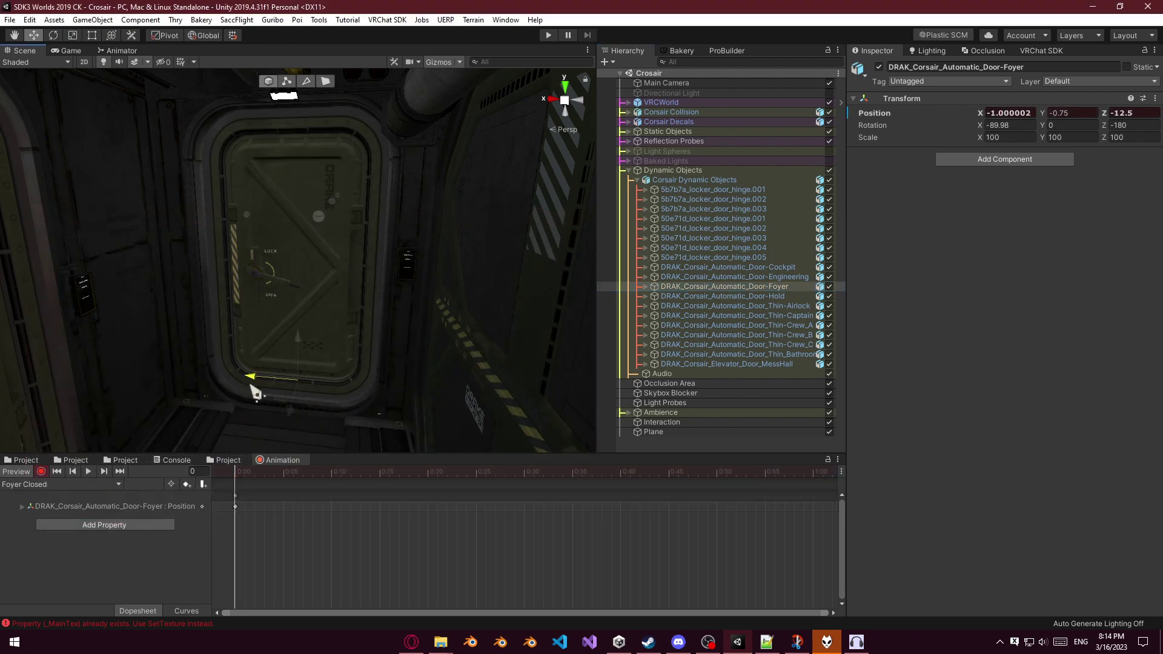
{"action": "left_click_drag", "start_coordinate": [298, 472], "coordinate": [730, 491]}
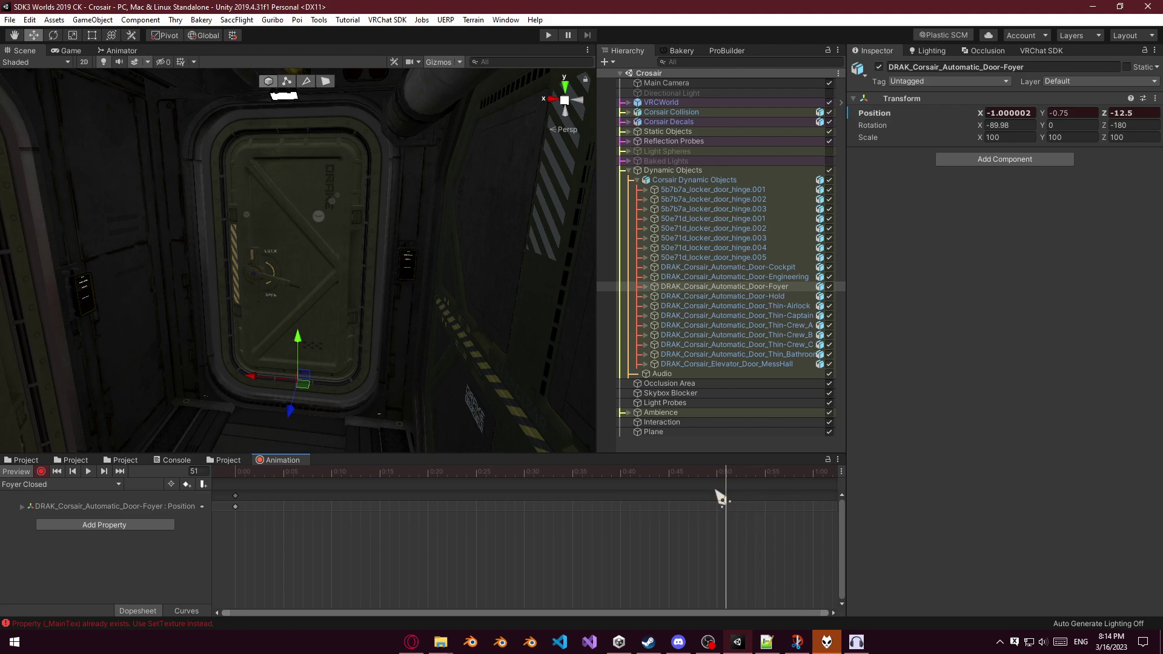
{"action": "right_click_drag", "start_coordinate": [372, 364], "coordinate": [324, 376]}
{"action": "left_click_drag", "start_coordinate": [325, 373], "coordinate": [497, 365]}
{"action": "right_click_drag", "start_coordinate": [495, 367], "coordinate": [505, 337]}
{"action": "key", "text": "s"}
Copy both Foyer door keyframes, delete the one at frame 50, and move the remaining closed keyframe to frame 1.
{"action": "left_click", "coordinate": [297, 501]}
{"action": "key", "text": "ctrl+a"}
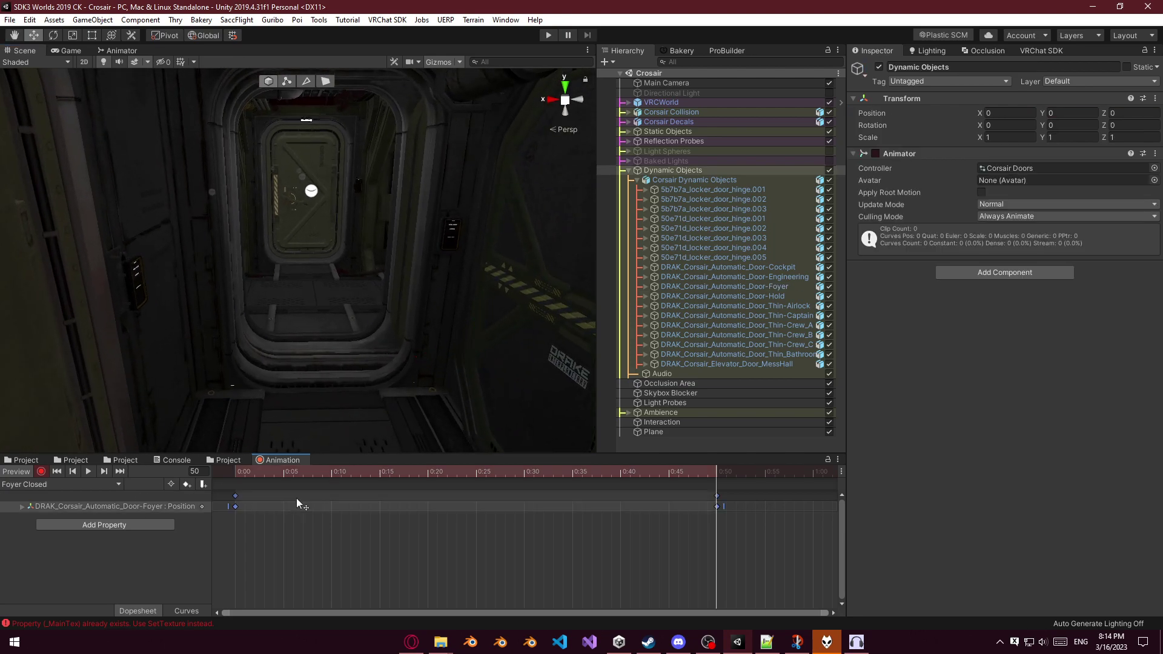
{"action": "left_click_drag", "start_coordinate": [747, 549], "coordinate": [648, 478]}
{"action": "key", "text": "Delete"}
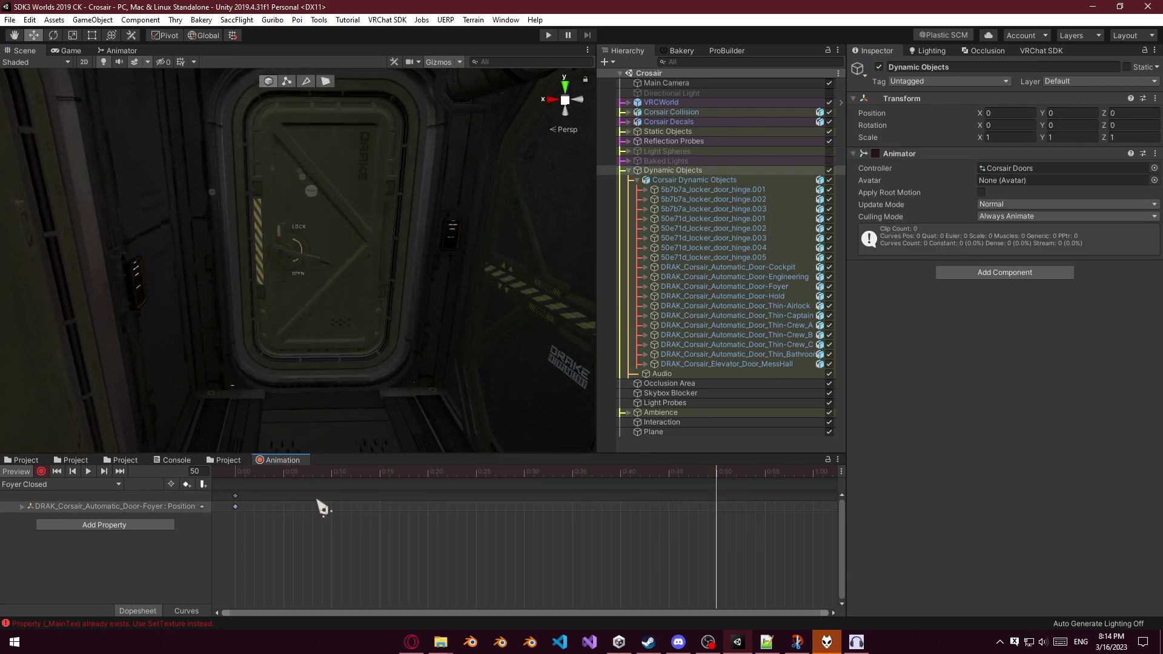
{"action": "left_click", "coordinate": [236, 496]}
{"action": "left_click", "coordinate": [240, 494]}
{"action": "left_click", "coordinate": [236, 495]}
{"action": "left_click_drag", "start_coordinate": [237, 495], "coordinate": [247, 494]}
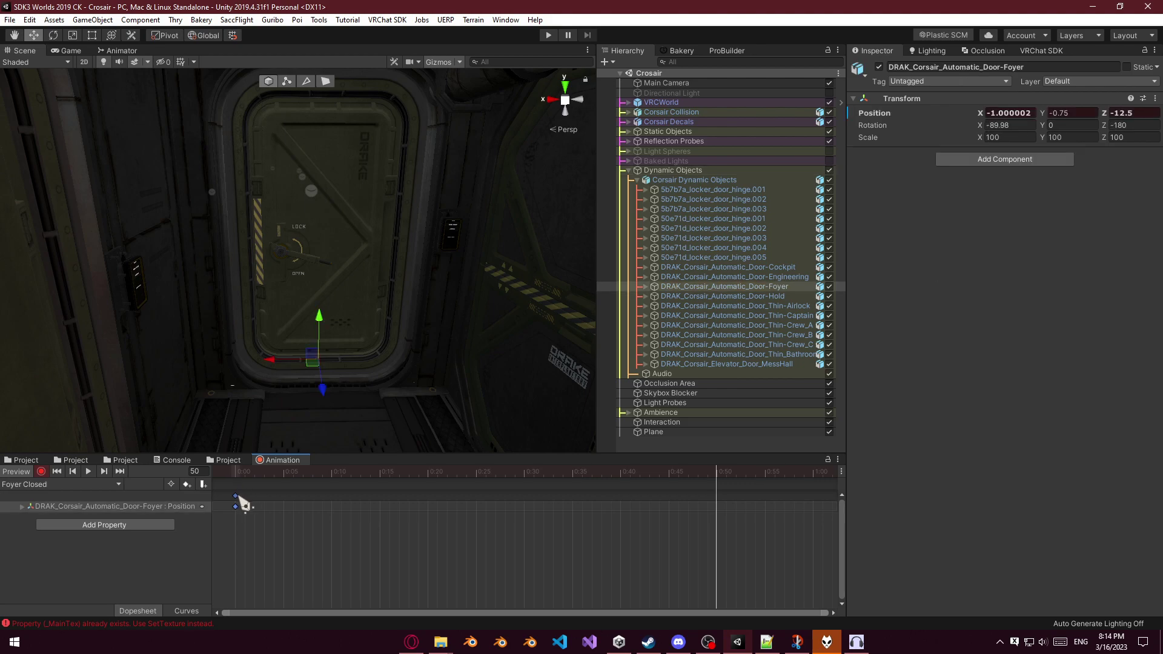
Create a new clip named Foyer Opening and paste the copied door keyframes at frames 0 and 50.
{"action": "left_click", "coordinate": [95, 488]}
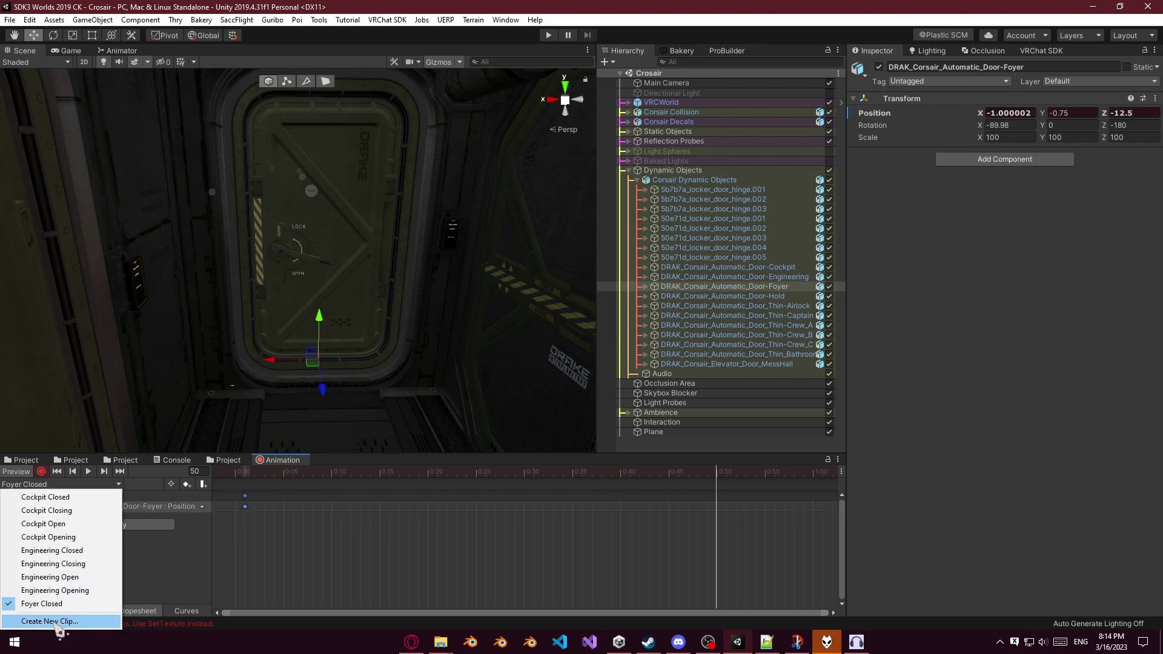
{"action": "left_click", "coordinate": [48, 622]}
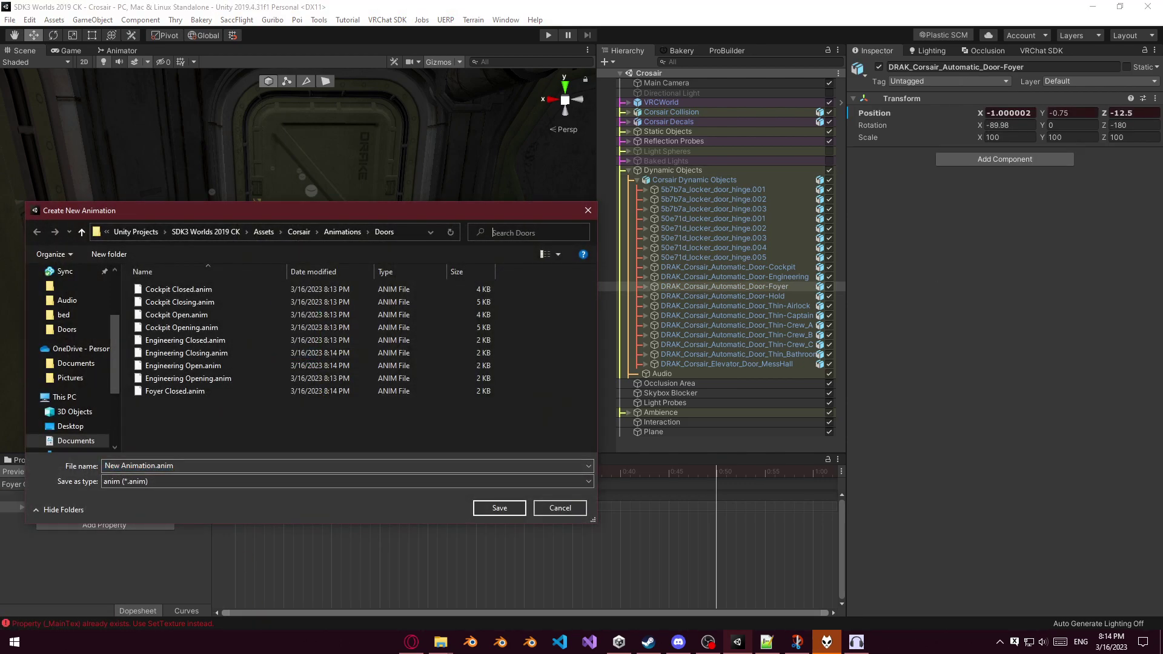
{"action": "left_click", "coordinate": [202, 463]}
{"action": "type", "text": "Foyer"}
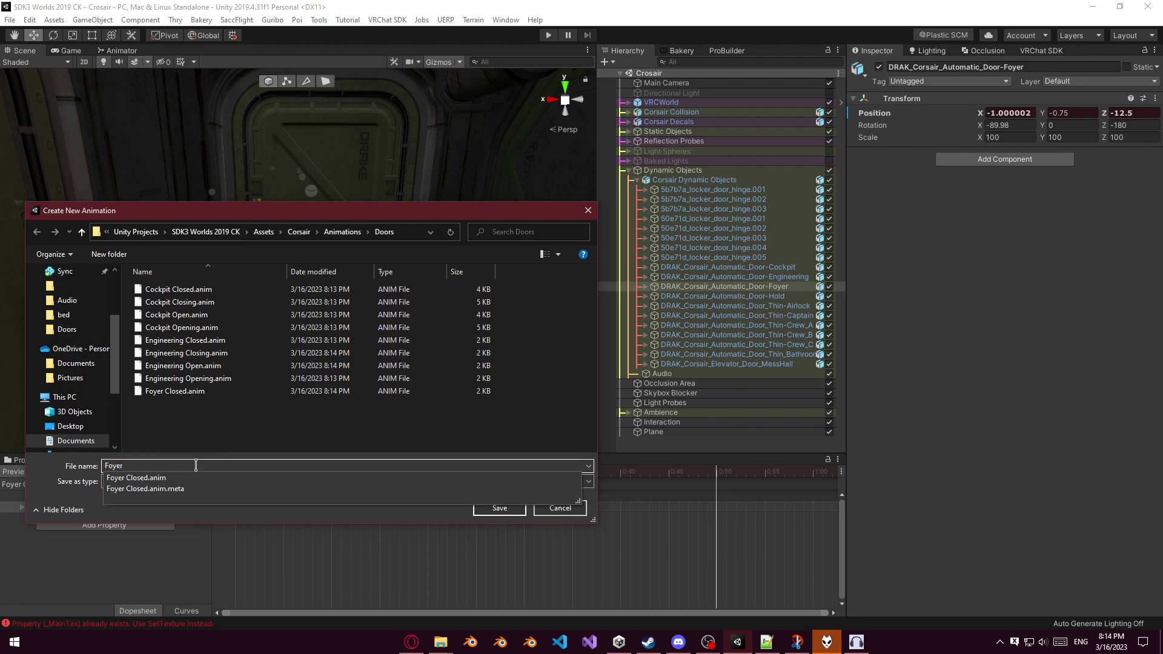
{"action": "type", "text": " Opening"}
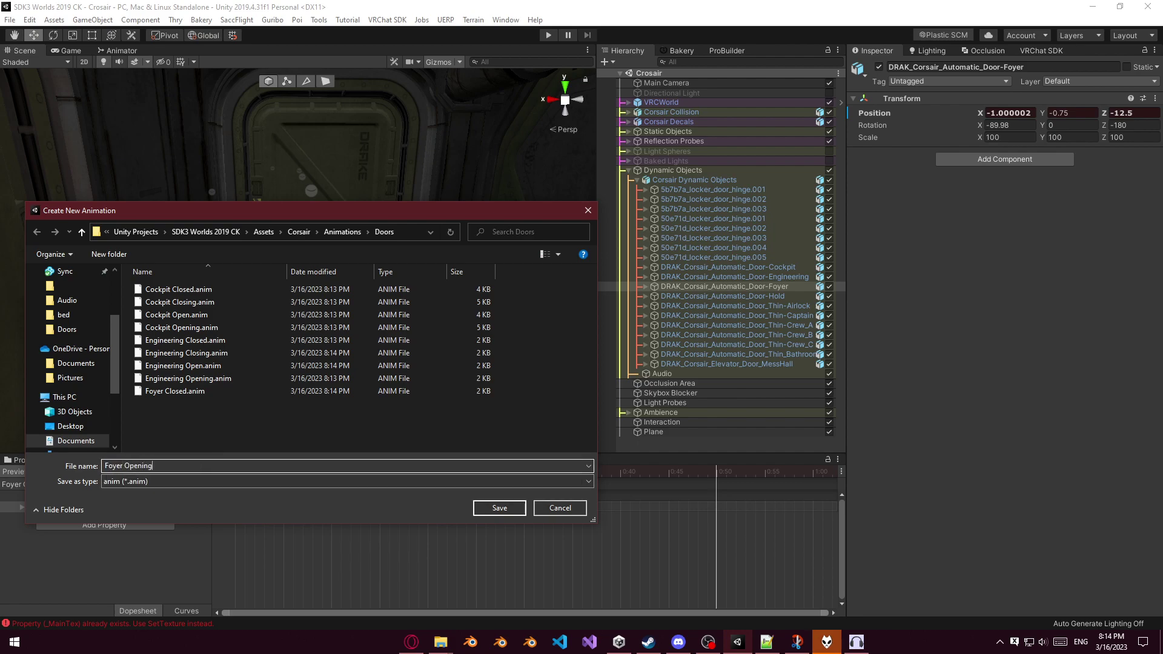
{"action": "key", "text": "Return"}
Create a new animation clip named Foyer Open in the Doors folder.
{"action": "left_click", "coordinate": [87, 486]}
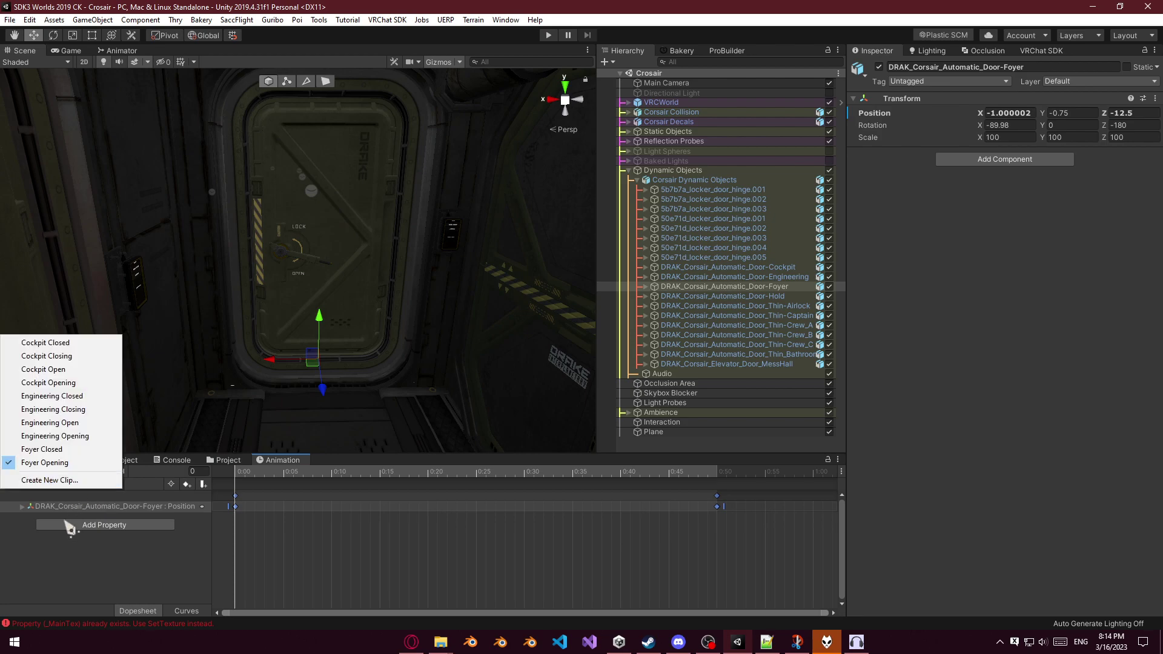
{"action": "left_click", "coordinate": [55, 498]}
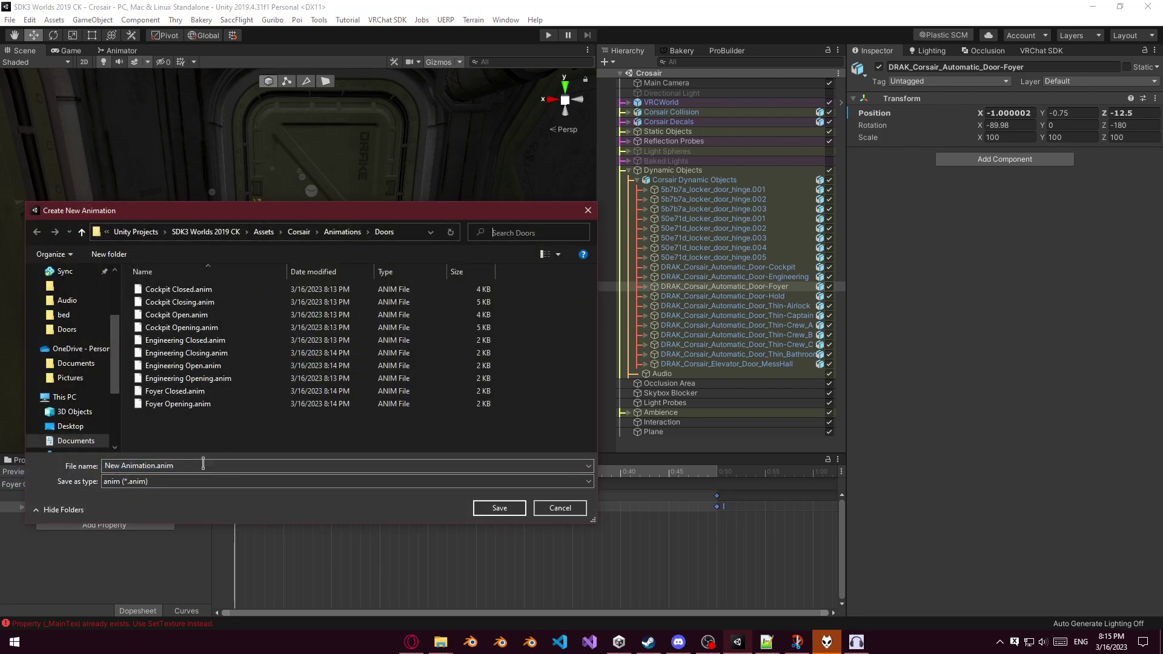
{"action": "type", "text": "Foyer"}
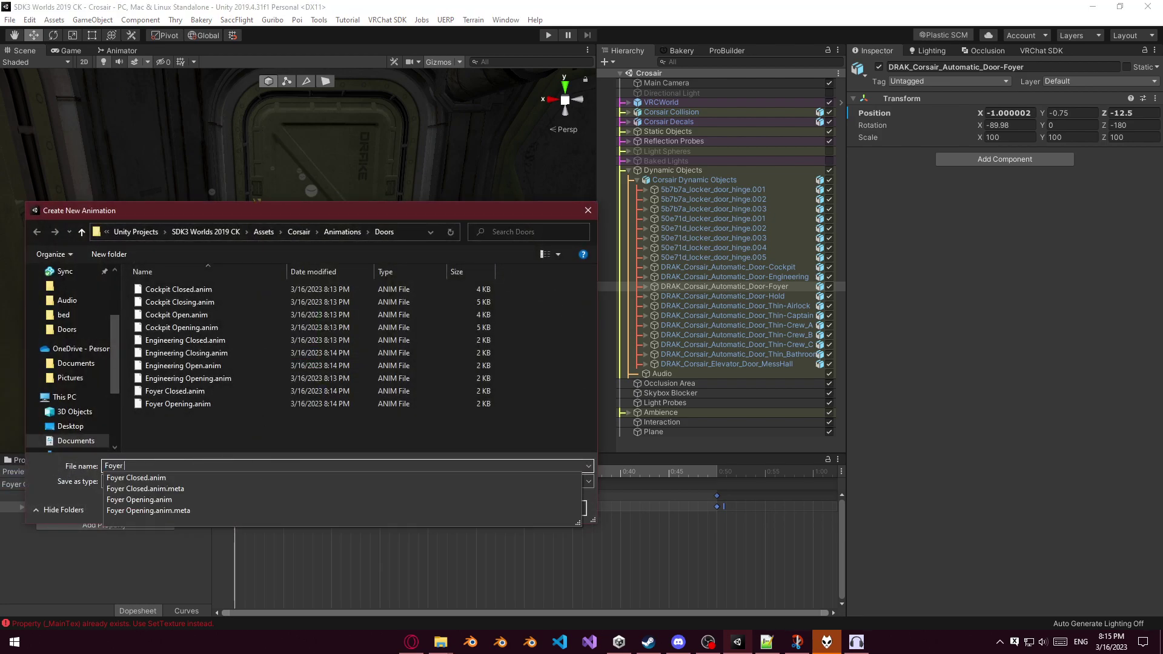
{"action": "type", "text": " Open"}
{"action": "key", "text": "Return"}
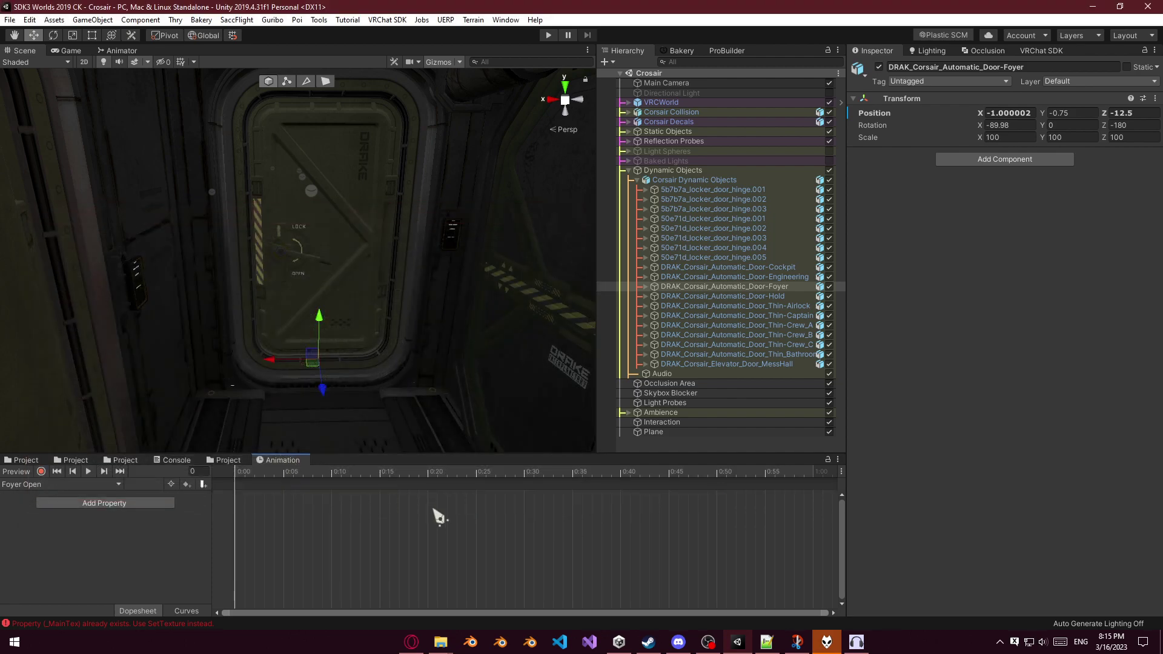
Fill Foyer Open from the copied door keyframes, keeping only the open-position keyframe and moving it to frame 1.
{"action": "left_click_drag", "start_coordinate": [302, 552], "coordinate": [222, 492]}
{"action": "key", "text": "Delete"}
{"action": "left_click_drag", "start_coordinate": [718, 492], "coordinate": [576, 518]}
{"action": "left_click_drag", "start_coordinate": [722, 502], "coordinate": [245, 503]}
Create a clip named Foyer Closing and arrange the copied door keyframes with open at frame 0 and closed at frame 60.
{"action": "left_click", "coordinate": [73, 487]}
{"action": "left_click", "coordinate": [52, 485]}
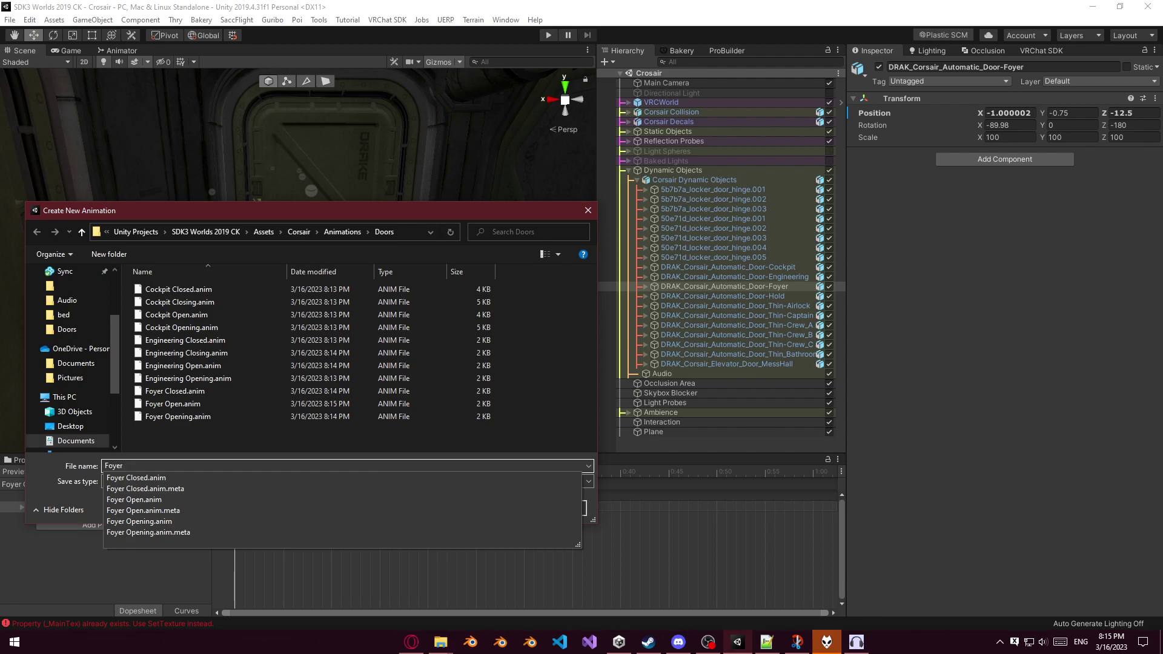
{"action": "type", "text": "Closing"}
{"action": "key", "text": "Return"}
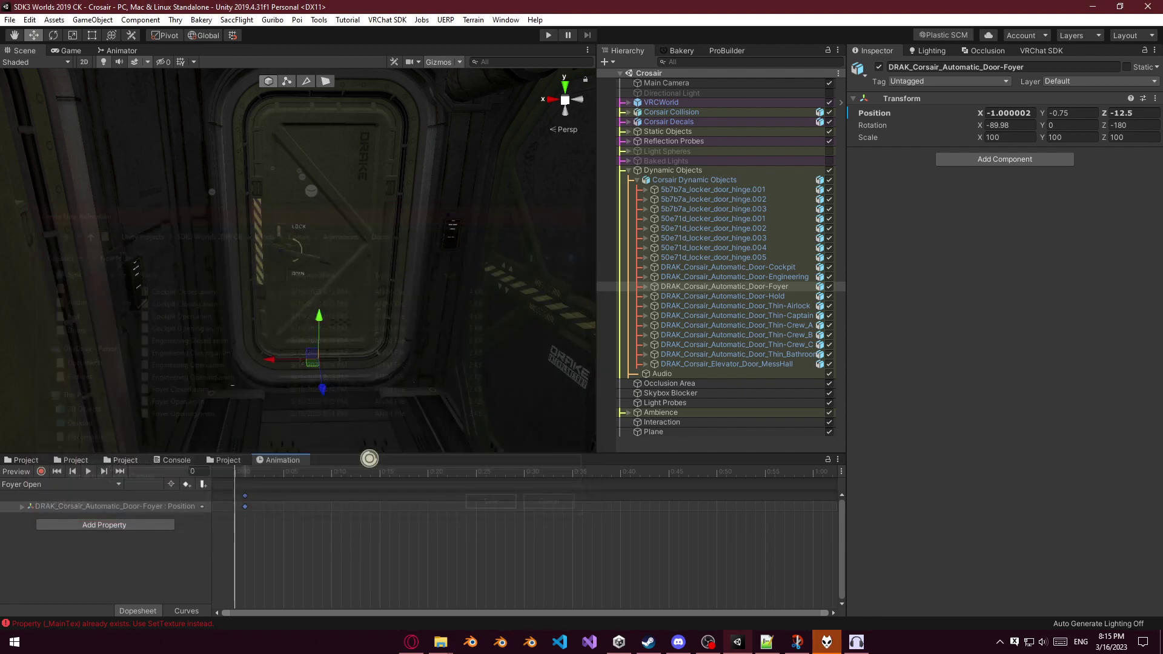
{"action": "left_click_drag", "start_coordinate": [724, 505], "coordinate": [814, 521]}
{"action": "left_click_drag", "start_coordinate": [261, 509], "coordinate": [233, 509]}
{"action": "key", "text": "space"}
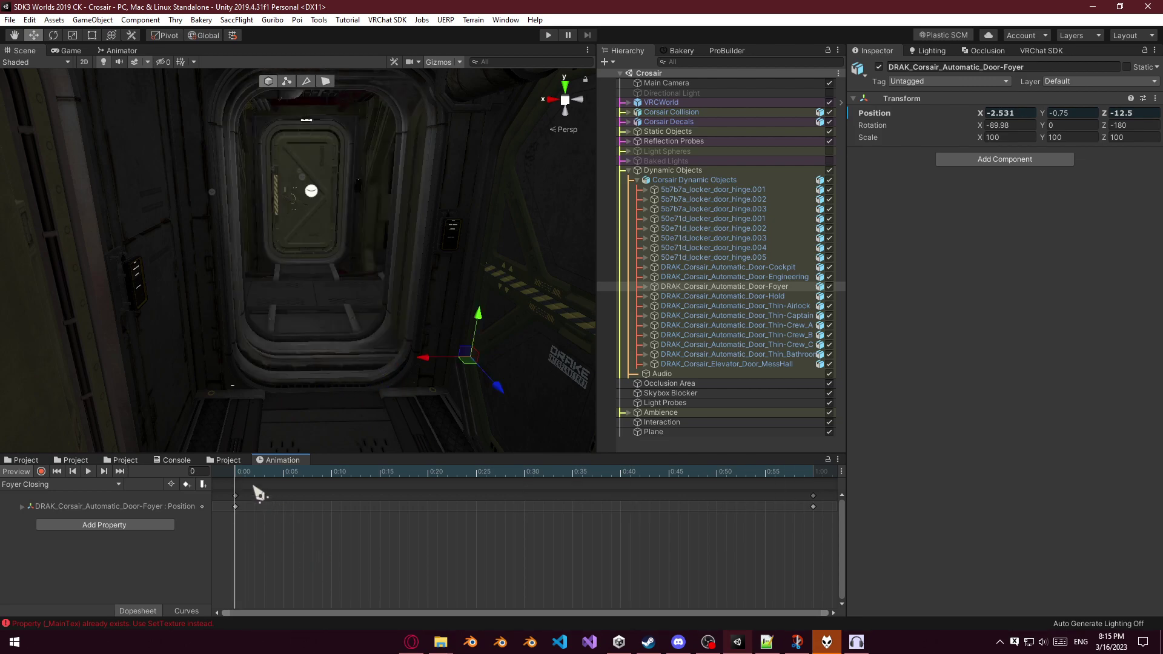
Select the Hold automatic door and focus the scene view on it.
{"action": "left_click", "coordinate": [780, 297]}
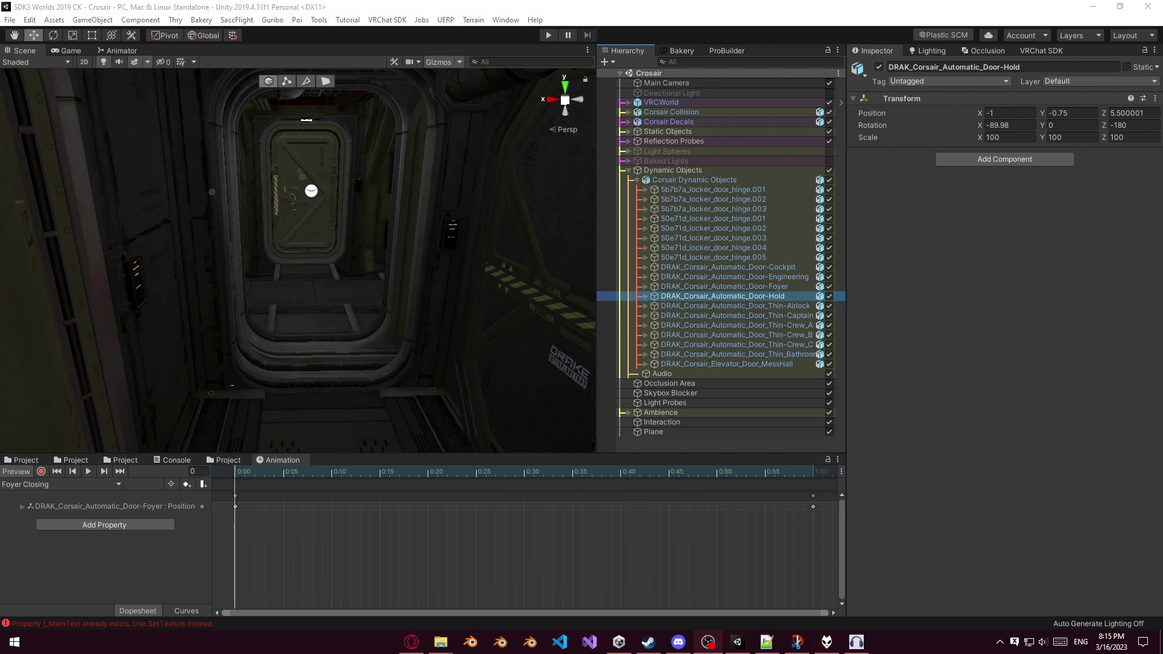
{"action": "left_click", "coordinate": [350, 2]}
{"action": "mouse_move", "coordinate": [372, 198]}
{"action": "right_mouse_down"}
{"action": "mouse_move", "coordinate": [384, 205]}
{"action": "mouse_move", "coordinate": [367, 208]}
{"action": "mouse_move", "coordinate": [389, 208]}
{"action": "right_mouse_up"}
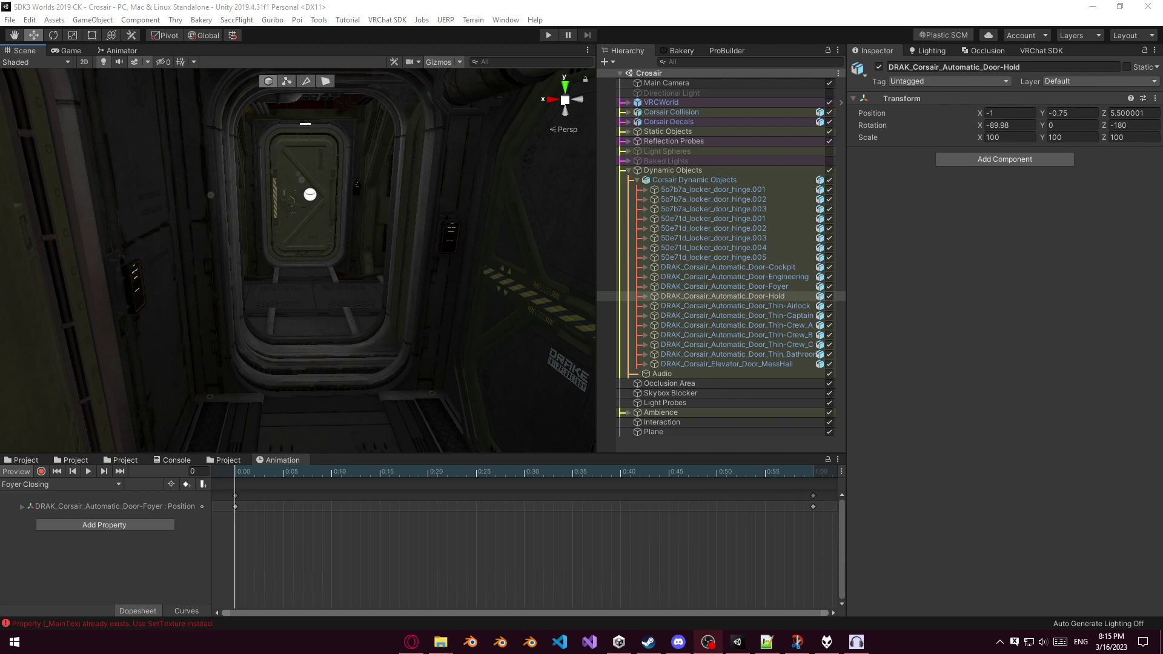
{"action": "right_click_drag", "start_coordinate": [396, 219], "coordinate": [367, 232]}
{"action": "right_click_drag", "start_coordinate": [401, 351], "coordinate": [375, 358]}
{"action": "mouse_move", "coordinate": [243, 475]}
{"action": "left_mouse_down"}
{"action": "mouse_move", "coordinate": [606, 475]}
{"action": "mouse_move", "coordinate": [234, 474]}
{"action": "left_mouse_up"}
{"action": "double_click", "coordinate": [772, 297]}
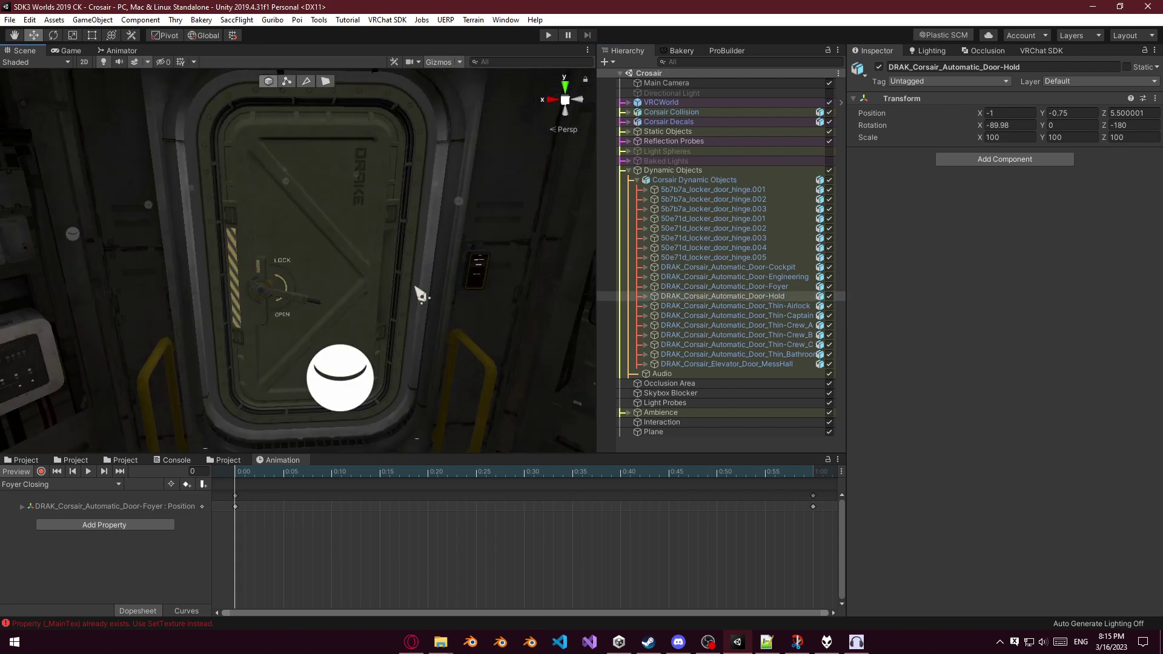
Create a clip named Hold Closed and undo the paste of the Foyer door keyframes into it.
{"action": "left_click", "coordinate": [106, 485]}
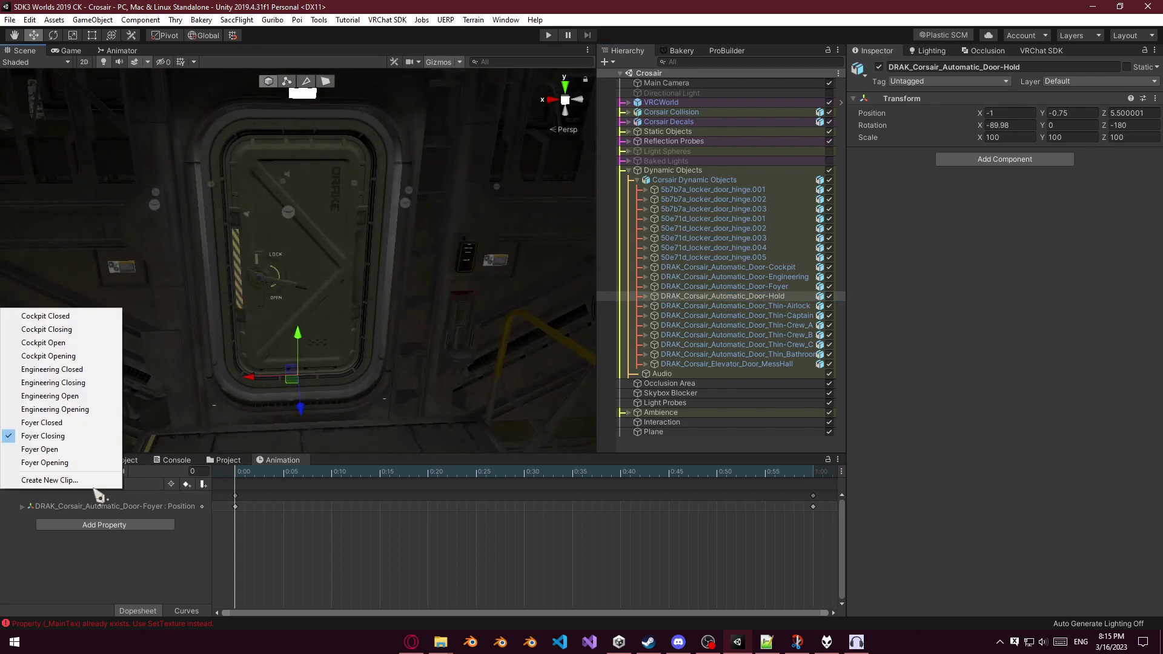
{"action": "left_click", "coordinate": [82, 499]}
{"action": "type", "text": "Hp;"}
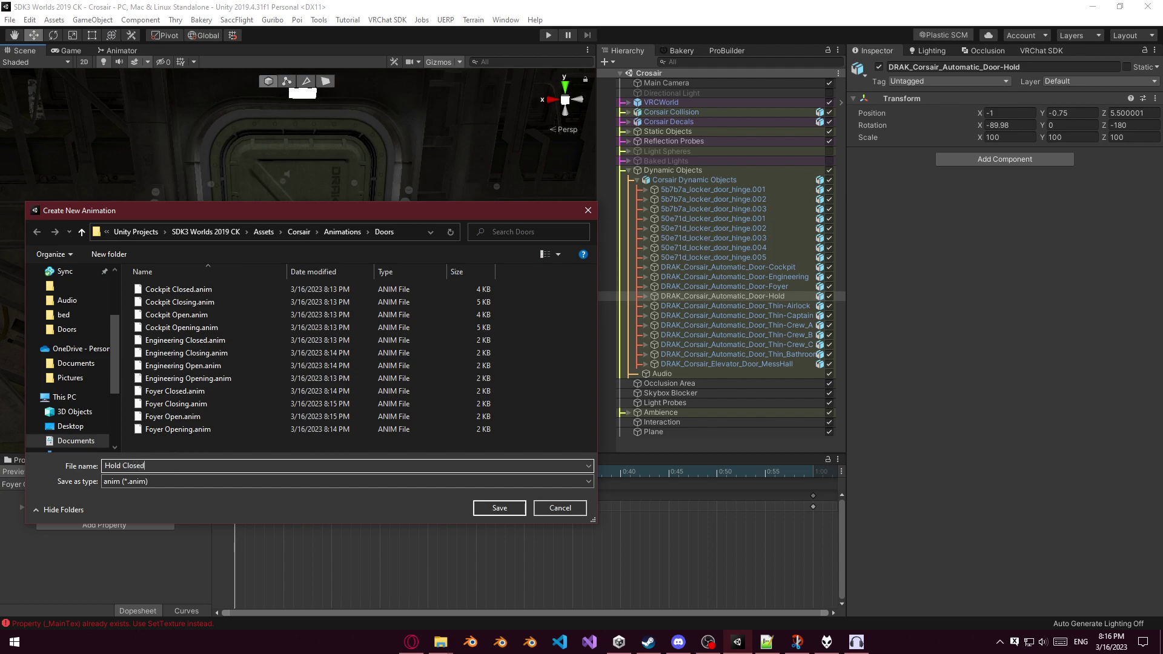
{"action": "type", "text": "d Closed"}
{"action": "key", "text": "Return"}
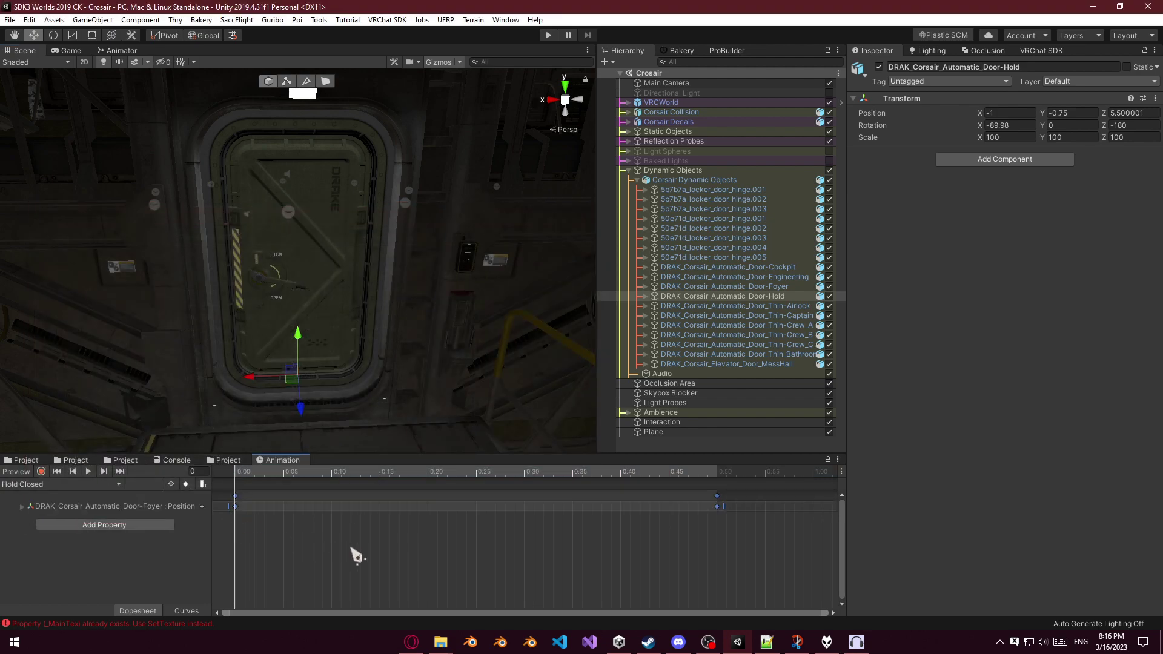
{"action": "left_click", "coordinate": [314, 528]}
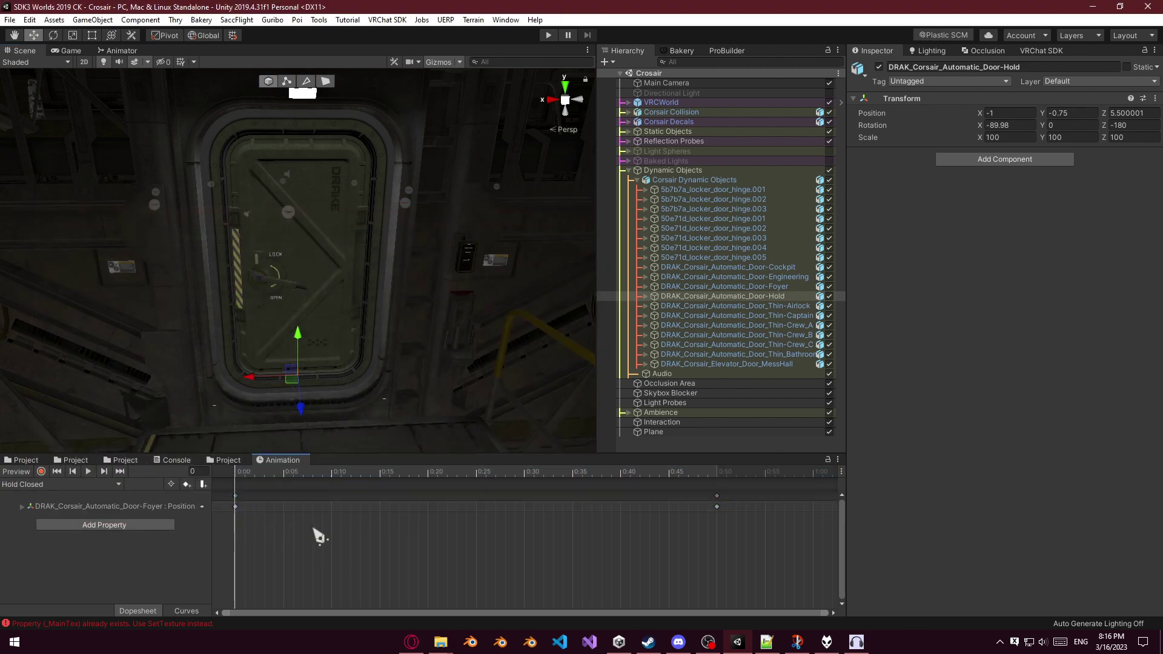
{"action": "key", "text": "ctrl+z"}
Record Hold door position keyframes: closed at frame 0 and slid fully open to X -2.55 at frame 50.
{"action": "left_click", "coordinate": [44, 472]}
{"action": "left_click_drag", "start_coordinate": [247, 390], "coordinate": [108, 390]}
{"action": "left_click", "coordinate": [718, 475]}
{"action": "mouse_move", "coordinate": [279, 390]}
{"action": "right_mouse_down"}
{"action": "mouse_move", "coordinate": [195, 406]}
{"action": "mouse_move", "coordinate": [329, 415]}
{"action": "mouse_move", "coordinate": [325, 394]}
{"action": "mouse_move", "coordinate": [273, 395]}
{"action": "right_mouse_up"}
{"action": "key", "text": "ctrl+z"}
{"action": "left_click_drag", "start_coordinate": [239, 389], "coordinate": [402, 377]}
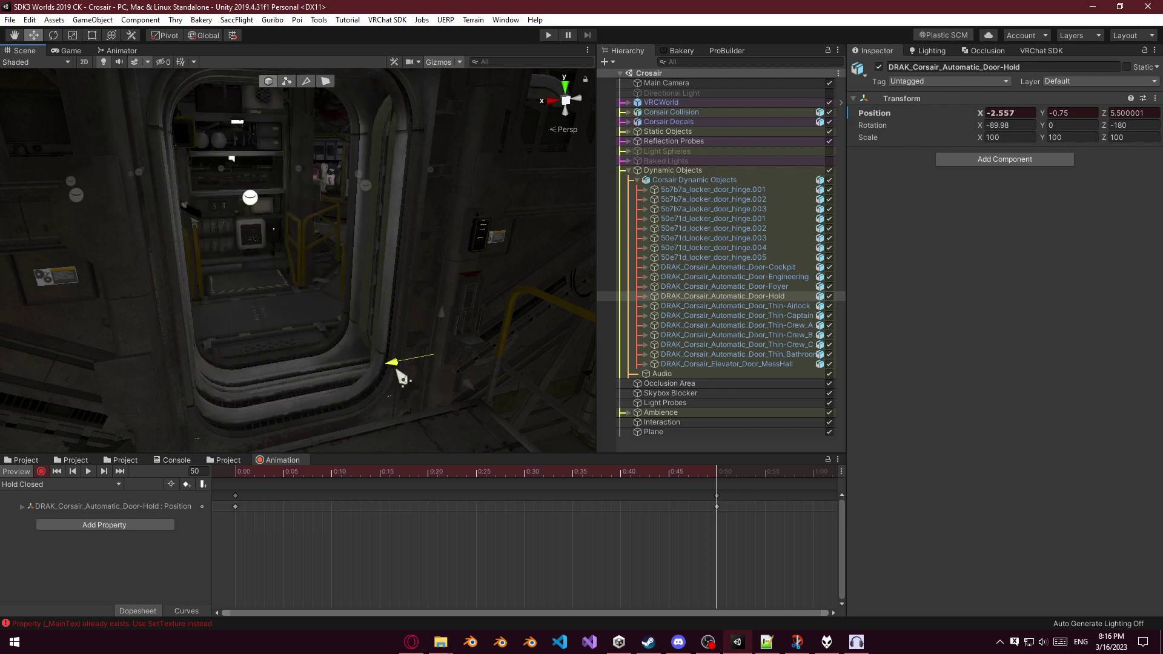
{"action": "right_click_drag", "start_coordinate": [397, 379], "coordinate": [337, 327]}
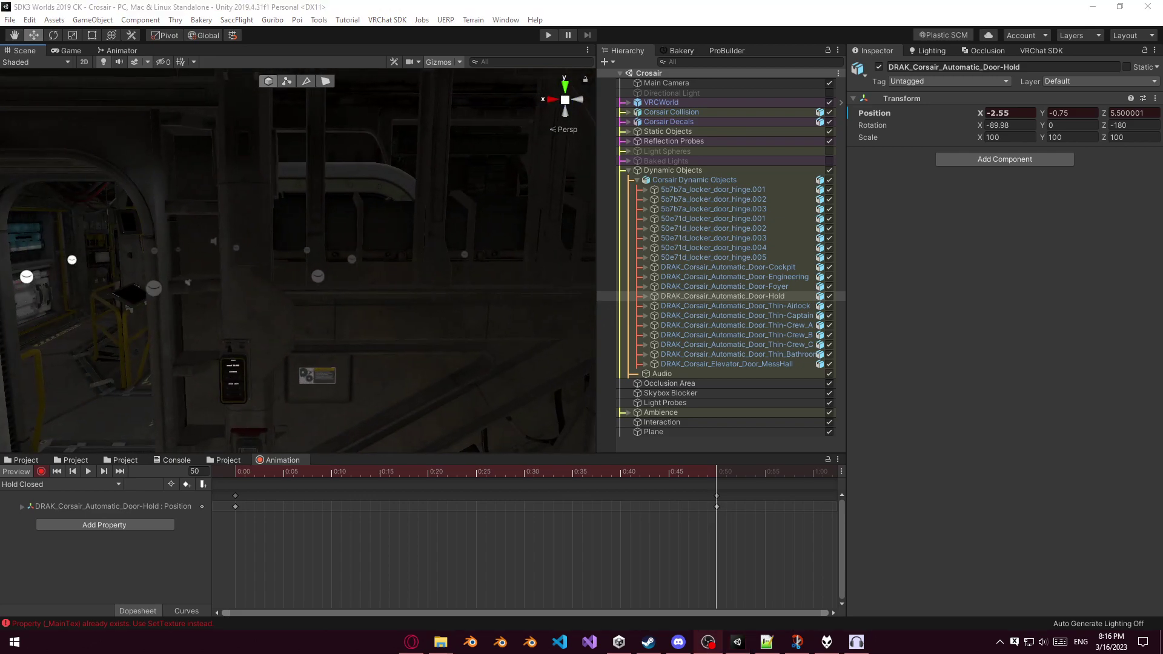
{"action": "mouse_move", "coordinate": [275, 297]}
{"action": "right_mouse_down"}
{"action": "mouse_move", "coordinate": [385, 364]}
{"action": "mouse_move", "coordinate": [659, 403]}
{"action": "mouse_move", "coordinate": [638, 493]}
{"action": "mouse_move", "coordinate": [535, 480]}
{"action": "mouse_move", "coordinate": [478, 421]}
{"action": "mouse_move", "coordinate": [533, 384]}
{"action": "mouse_move", "coordinate": [544, 210]}
{"action": "mouse_move", "coordinate": [527, 340]}
{"action": "mouse_move", "coordinate": [268, 311]}
{"action": "mouse_move", "coordinate": [561, 326]}
{"action": "mouse_move", "coordinate": [660, 305]}
{"action": "mouse_move", "coordinate": [351, 304]}
{"action": "mouse_move", "coordinate": [542, 314]}
{"action": "right_mouse_up"}
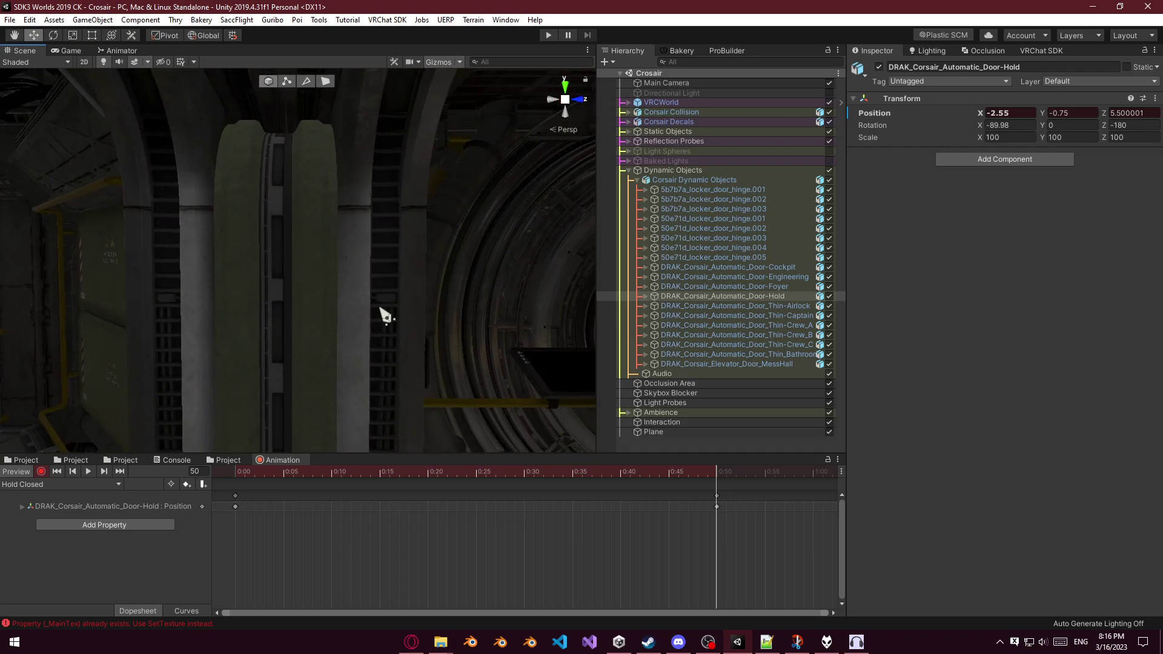
{"action": "right_click_drag", "start_coordinate": [385, 315], "coordinate": [103, 368]}
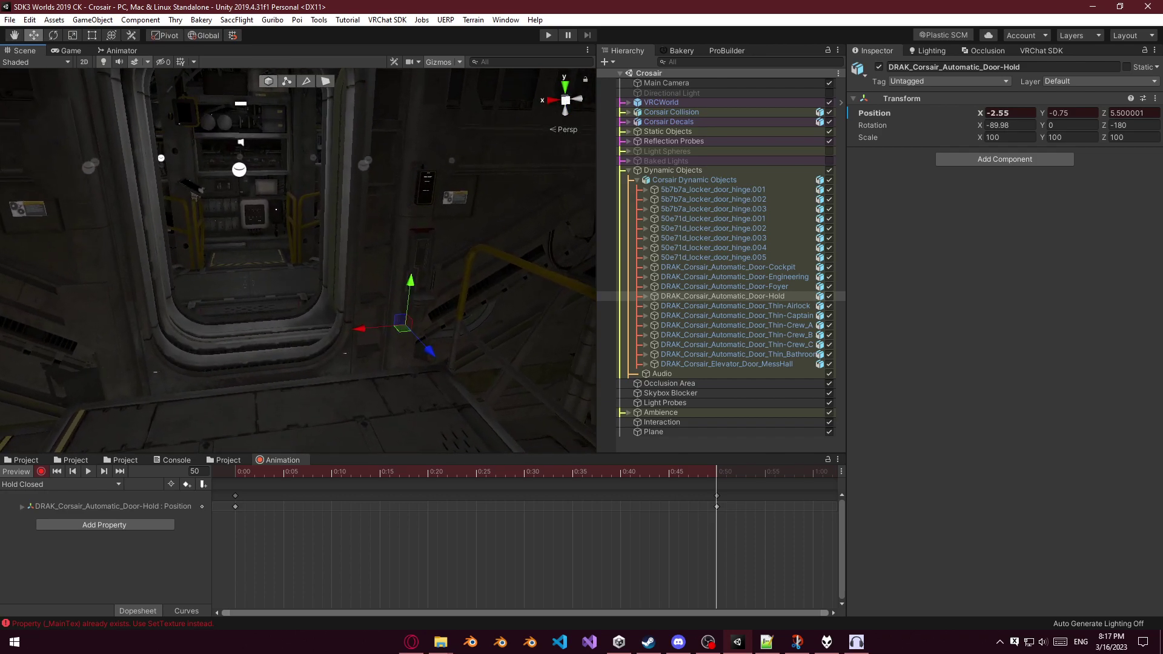
{"action": "right_click_drag", "start_coordinate": [308, 356], "coordinate": [292, 353]}
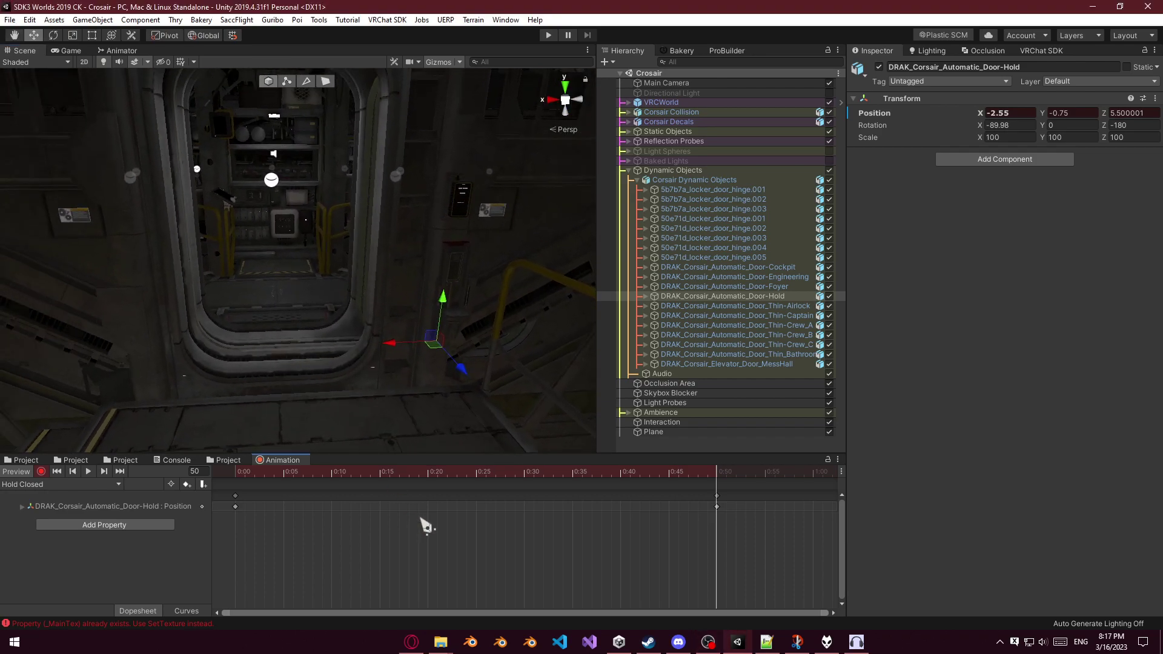
Copy both Hold door keyframes, delete the one at frame 50, and move the remaining closed keyframe to frame 1.
{"action": "left_click", "coordinate": [420, 517]}
{"action": "key", "text": "ctrl+a"}
{"action": "key", "text": "Delete"}
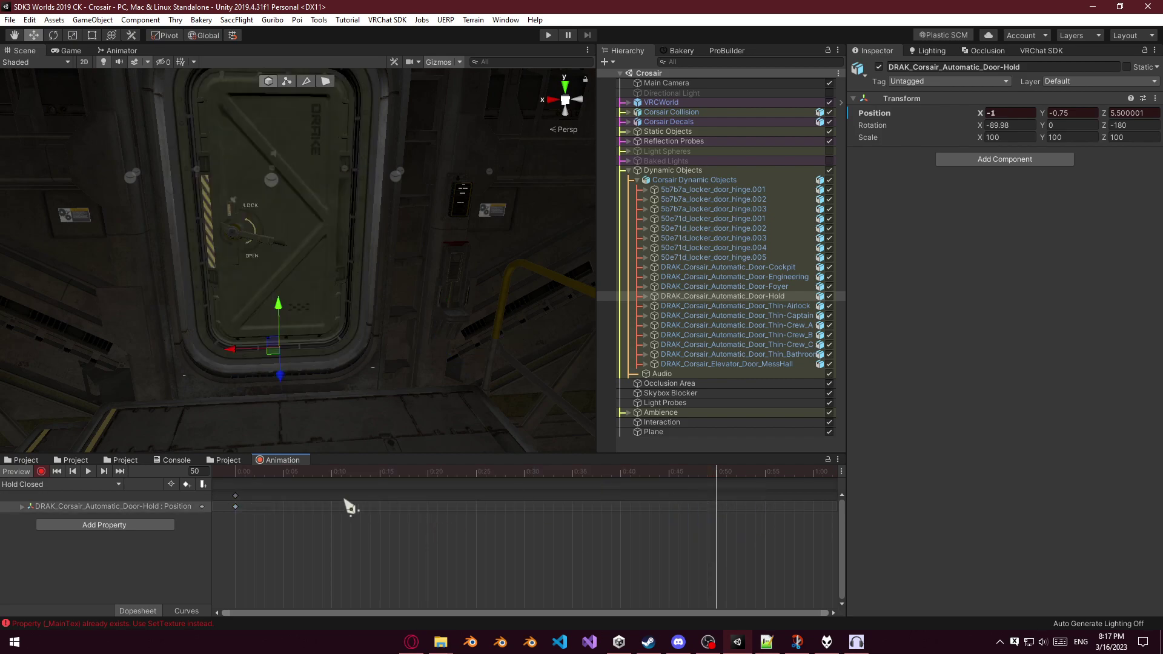
{"action": "left_click", "coordinate": [236, 497]}
{"action": "left_click_drag", "start_coordinate": [245, 500], "coordinate": [239, 492]}
Create a clip named Hold Opening and paste the copied door keyframes at frames 0 and 50.
{"action": "left_click", "coordinate": [67, 484]}
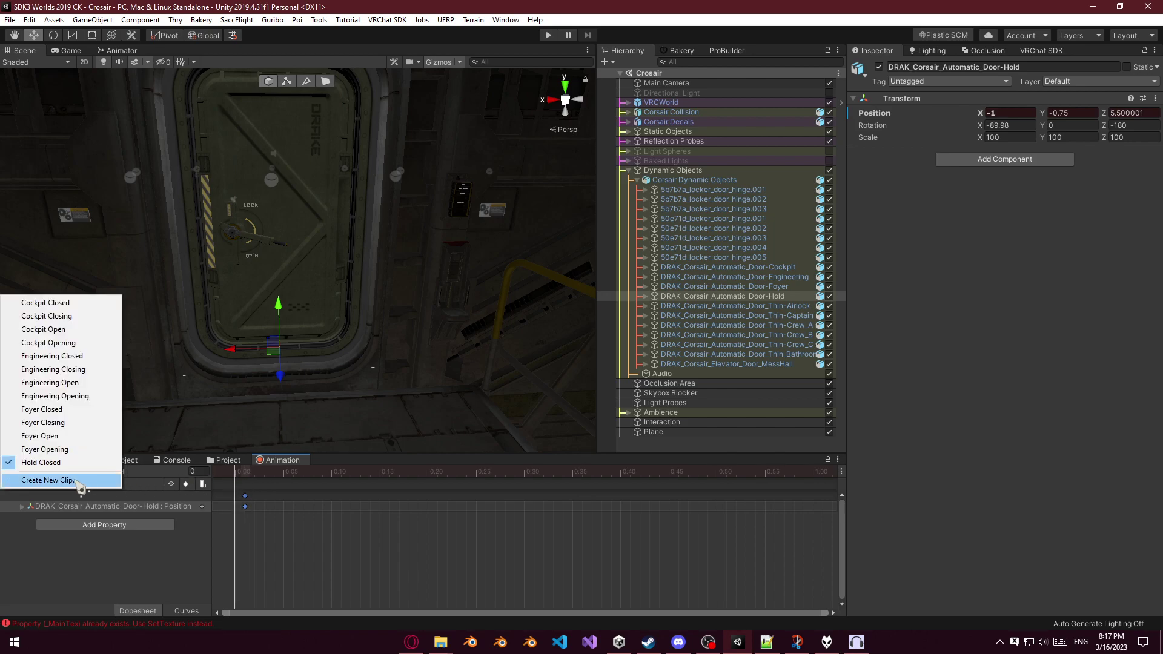
{"action": "left_click", "coordinate": [75, 481]}
{"action": "type", "text": "Hold Opening"}
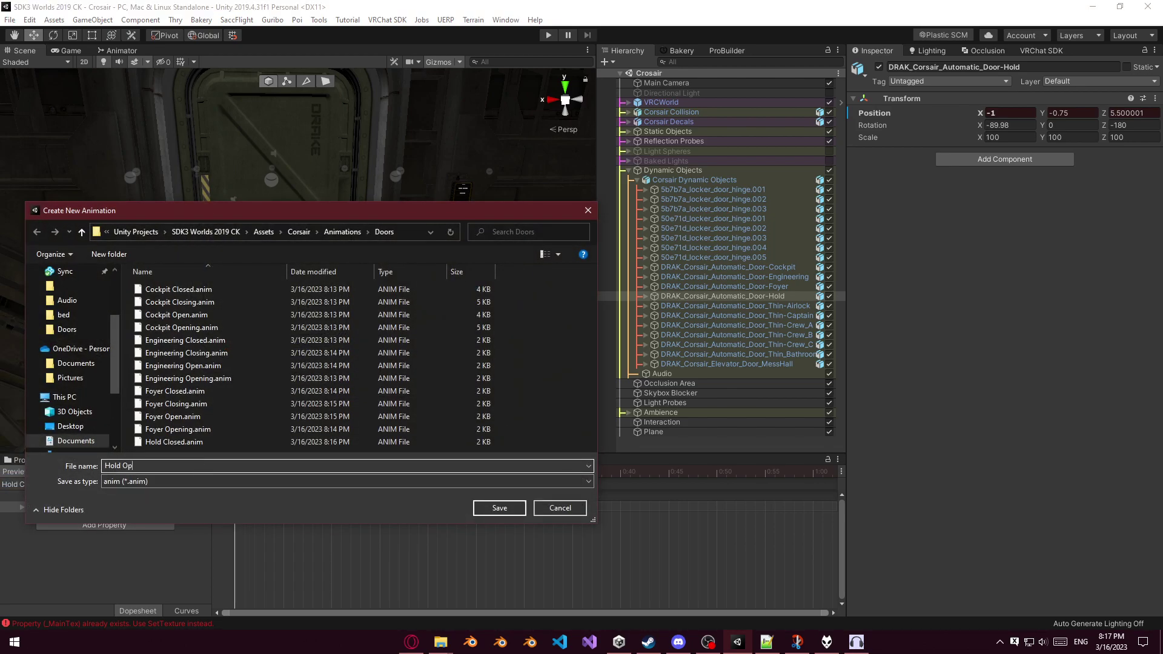
{"action": "key", "text": "Return"}
Create a clip named Hold open from the copied keyframes, keeping only the open-position keyframe and moving it to frame 1.
{"action": "left_click", "coordinate": [85, 485]}
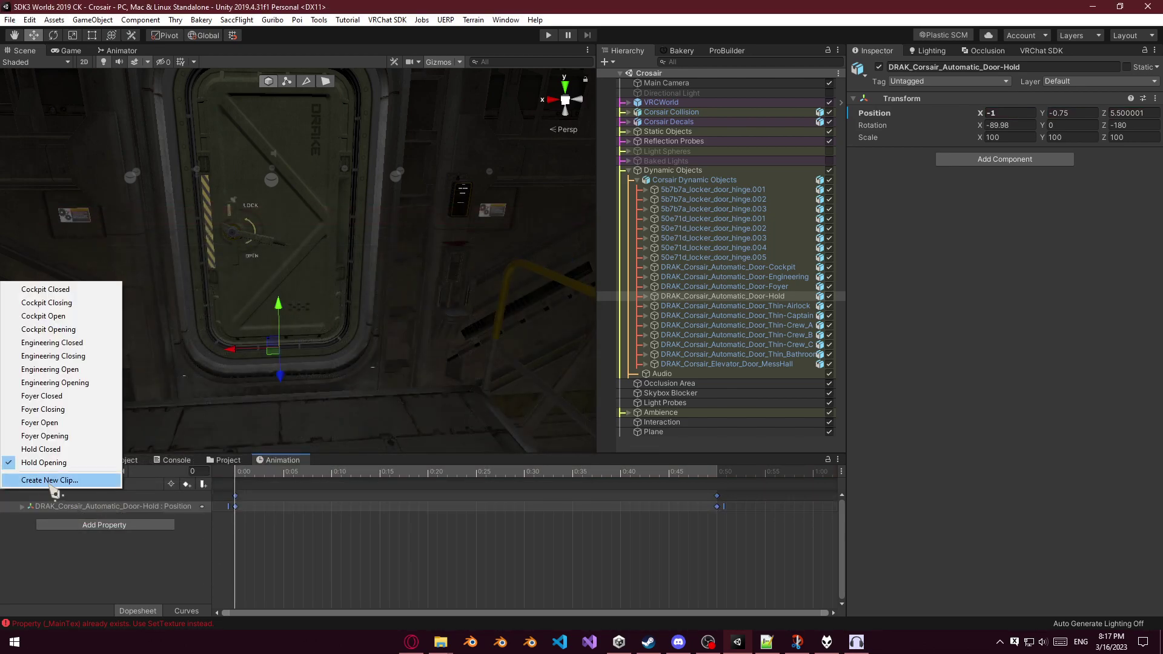
{"action": "left_click", "coordinate": [75, 483]}
{"action": "type", "text": "Hold "}
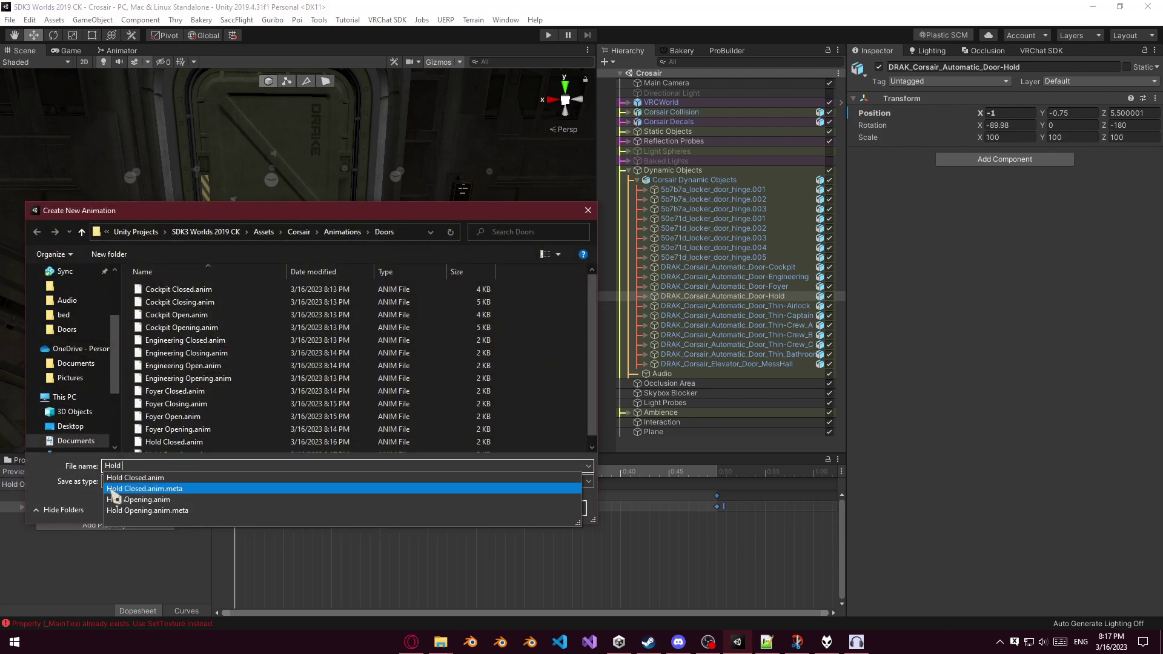
{"action": "type", "text": "open"}
{"action": "key", "text": "Return"}
{"action": "left_click_drag", "start_coordinate": [268, 529], "coordinate": [228, 488]}
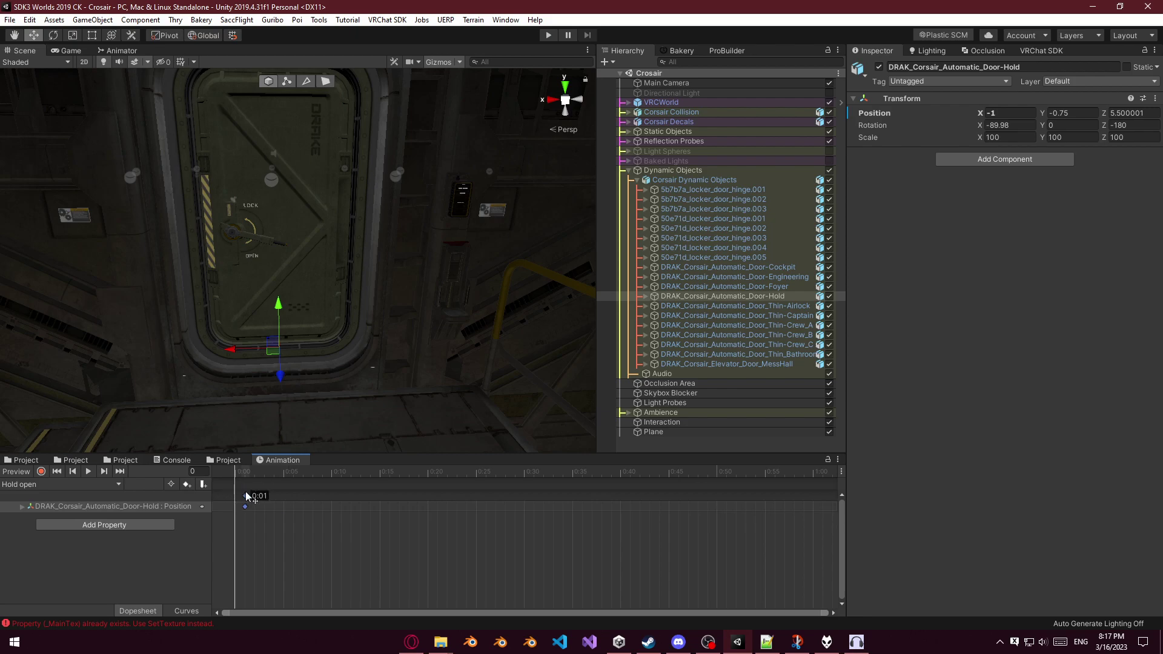
Create a clip named Hold Closing and arrange the pasted door keyframes with open at frame 0 and closed at frame 60.
{"action": "left_click", "coordinate": [65, 485]}
{"action": "left_click", "coordinate": [24, 484]}
{"action": "type", "text": "Hold "}
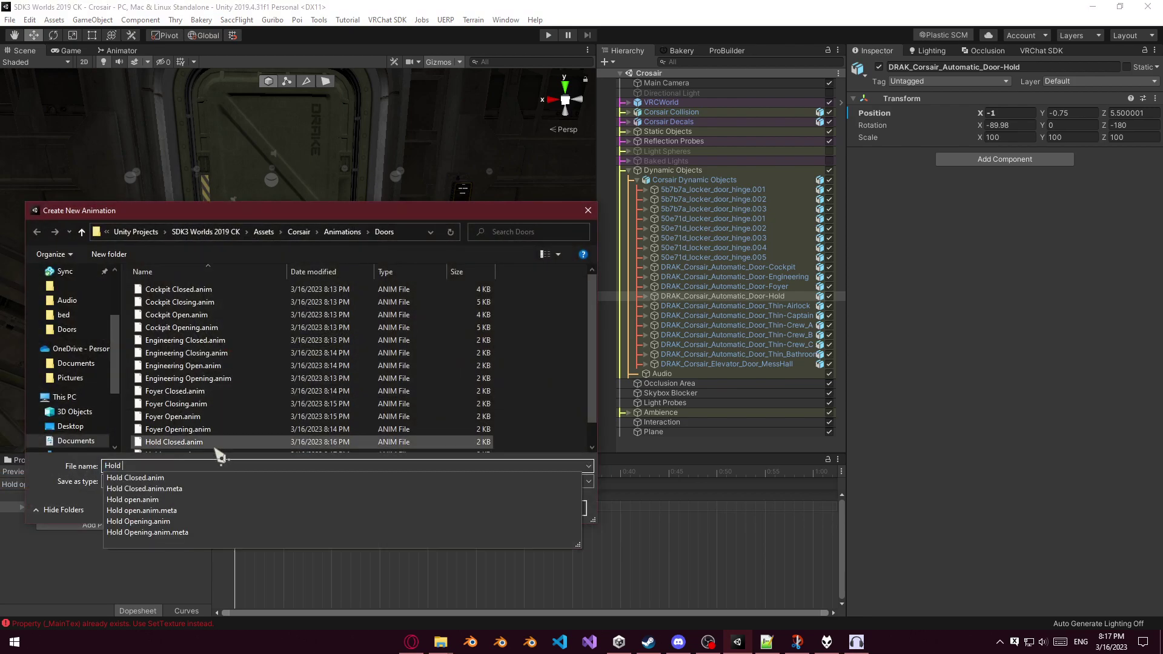
{"action": "type", "text": "Closing"}
{"action": "key", "text": "Return"}
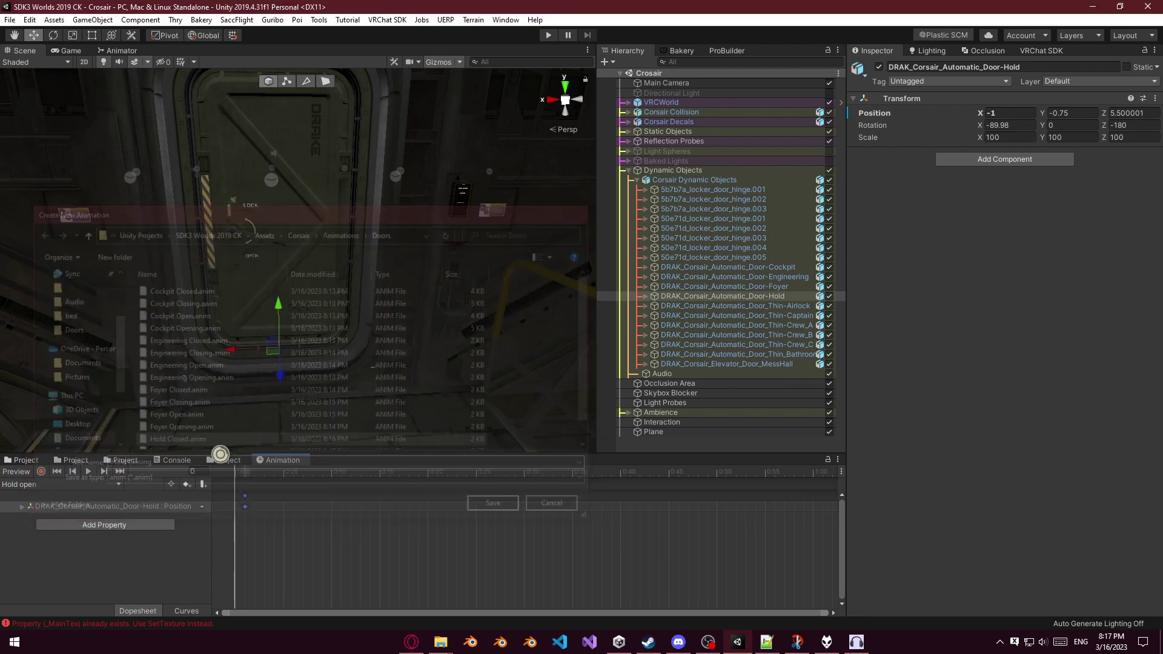
{"action": "key", "text": "ctrl+v"}
{"action": "left_click", "coordinate": [456, 570]}
{"action": "left_click_drag", "start_coordinate": [719, 498], "coordinate": [813, 505]}
{"action": "left_click_drag", "start_coordinate": [303, 496], "coordinate": [235, 496]}
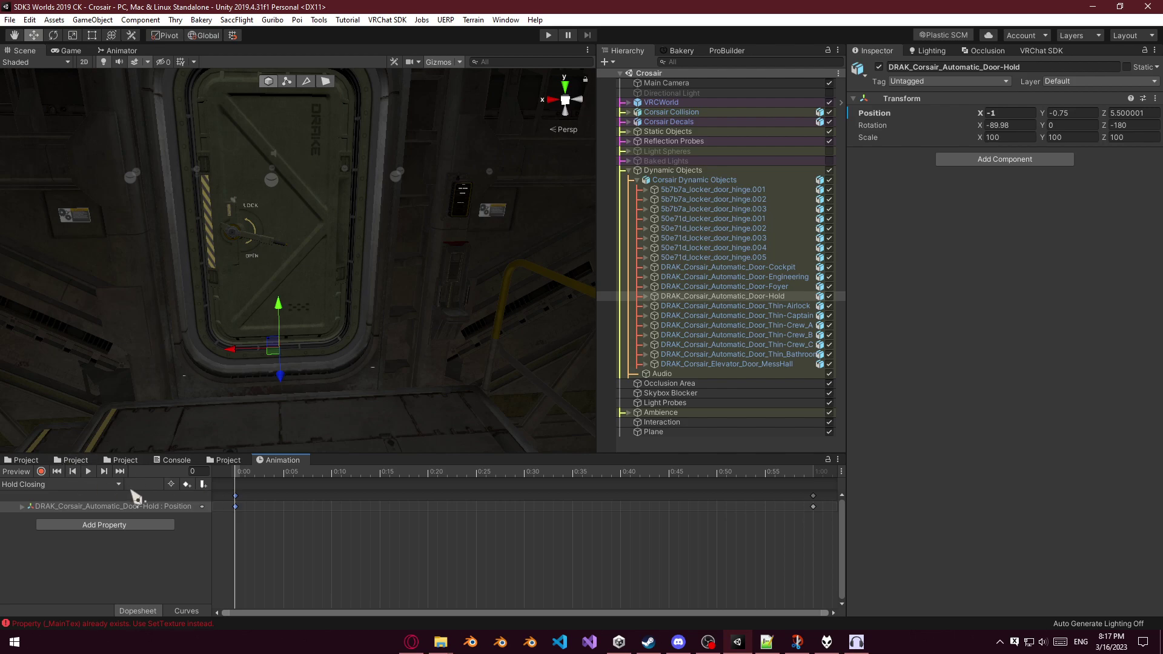
{"action": "key", "text": "space"}
Rename the Hold open clip in the Doors animation folder to Hold Open.
{"action": "left_click", "coordinate": [31, 461]}
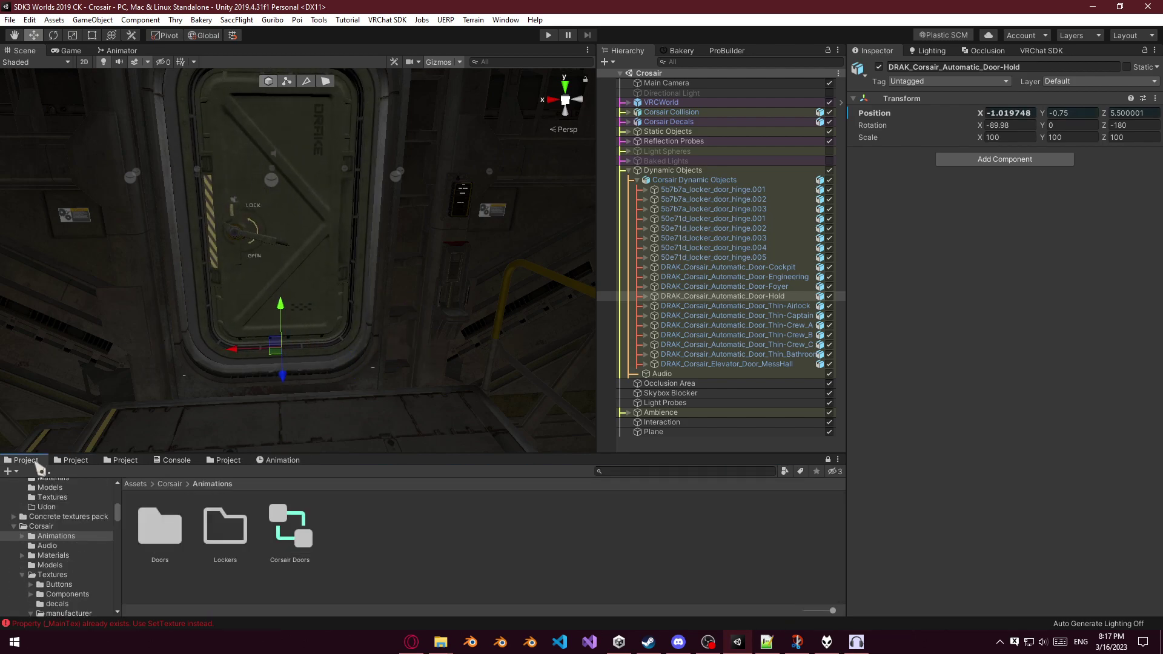
{"action": "double_click", "coordinate": [160, 526]}
{"action": "scroll", "coordinate": [249, 545], "scroll_direction": "down", "scroll_amount": 2}
{"action": "left_click", "coordinate": [457, 561]}
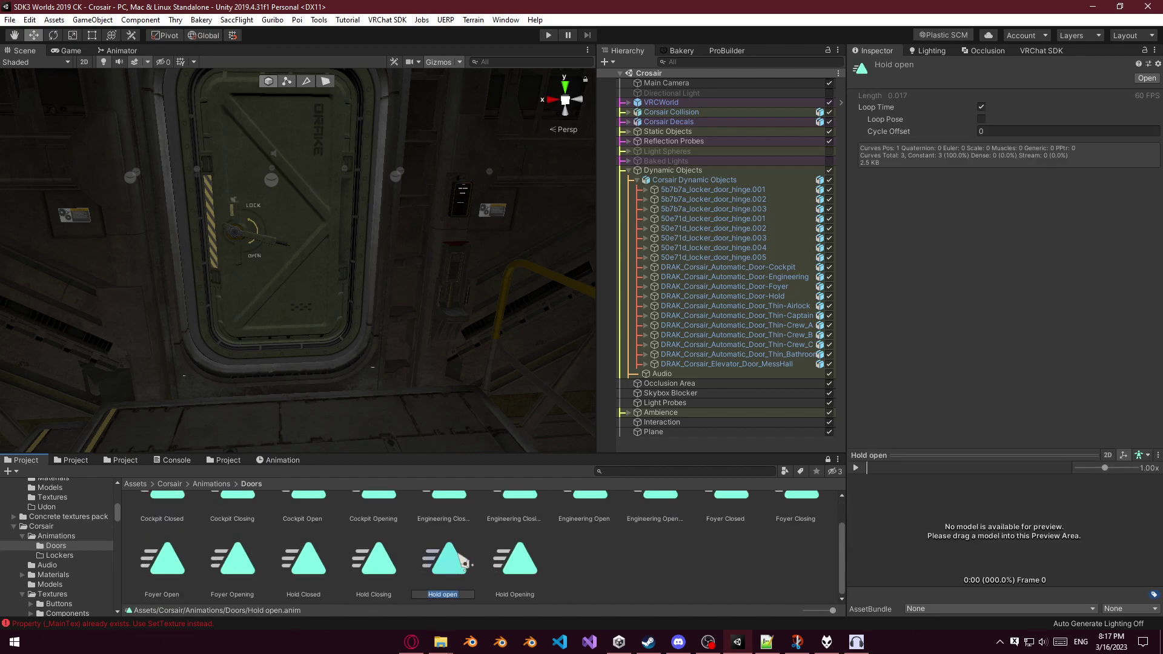
{"action": "key", "text": "Return"}
Return to the animation timeline and focus the scene view on the thin Airlock automatic door.
{"action": "left_click", "coordinate": [130, 460]}
{"action": "left_click", "coordinate": [174, 460]}
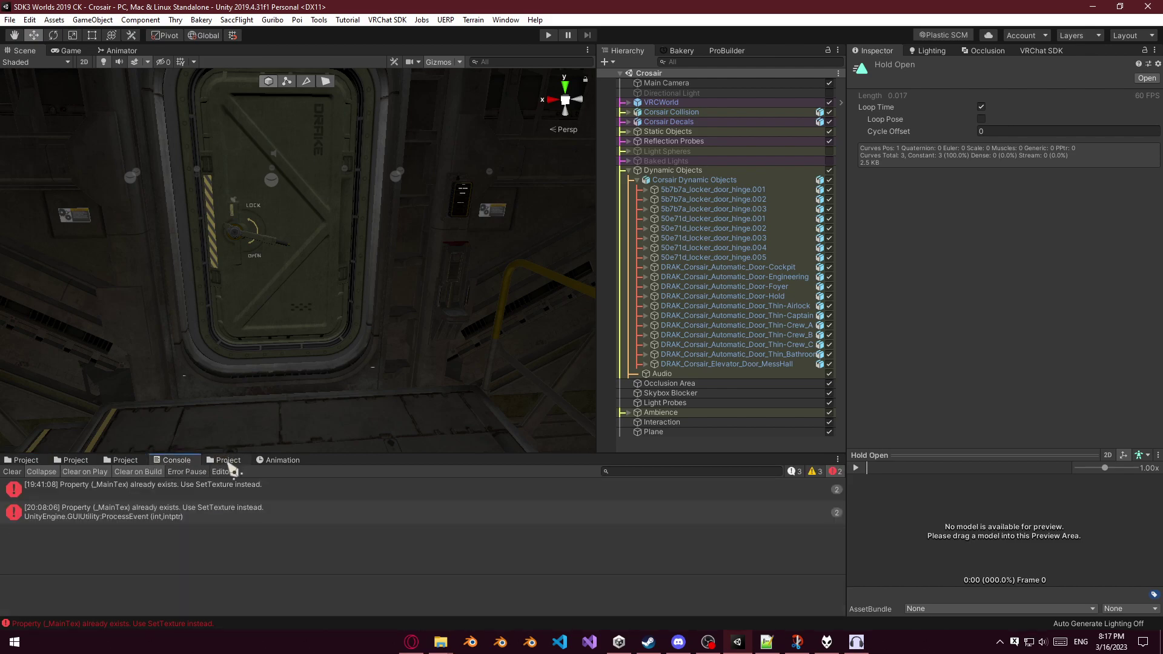
{"action": "left_click", "coordinate": [278, 460]}
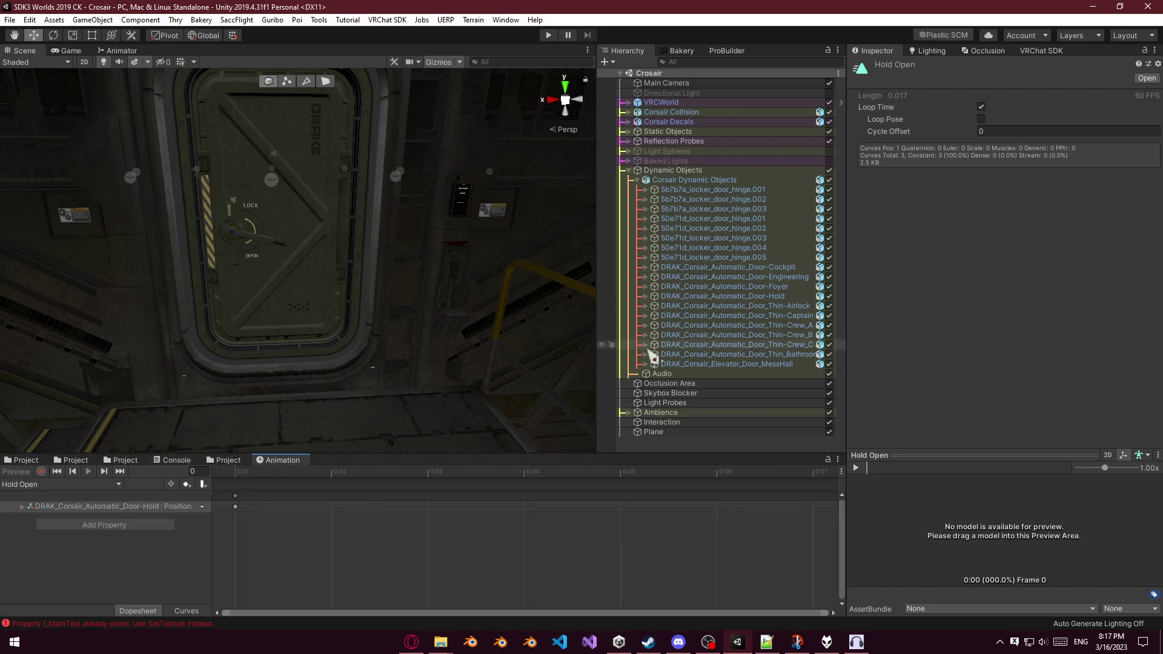
{"action": "left_click", "coordinate": [782, 296]}
{"action": "left_click", "coordinate": [783, 303]}
{"action": "key", "text": "f"}
{"action": "right_click_drag", "start_coordinate": [390, 310], "coordinate": [467, 332]}
Create a new animation clip named Airlock Closed in the Doors folder.
{"action": "left_click", "coordinate": [61, 484]}
{"action": "left_click", "coordinate": [49, 481]}
{"action": "type", "text": "Airlock"}
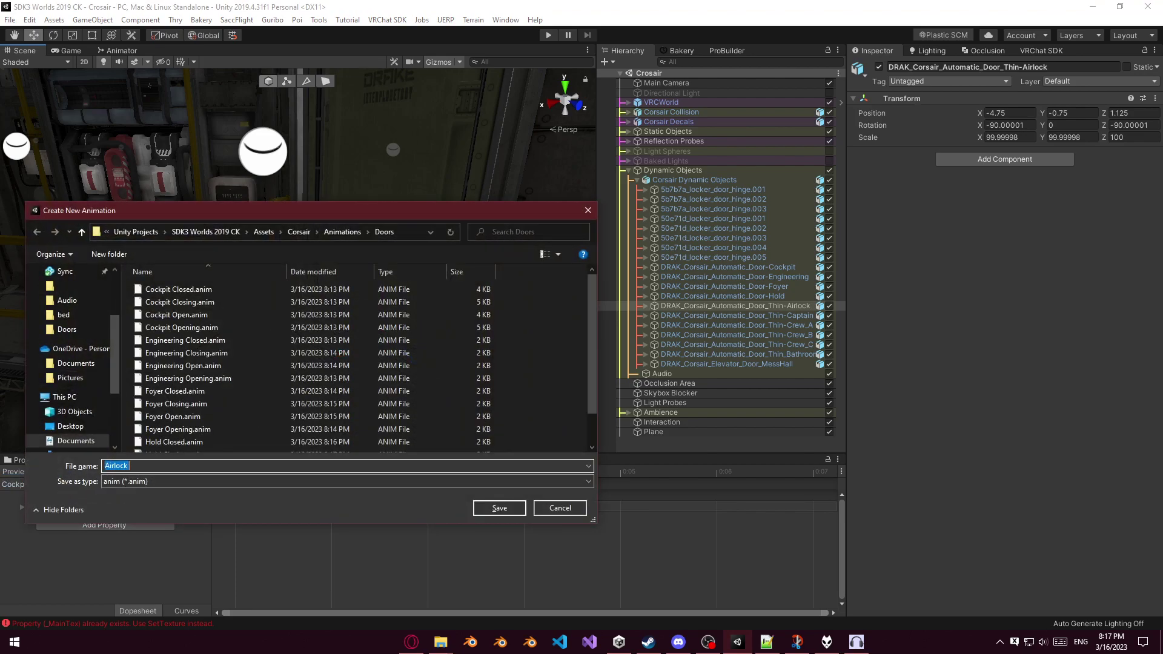
{"action": "type", "text": " Closed"}
{"action": "key", "text": "Return"}
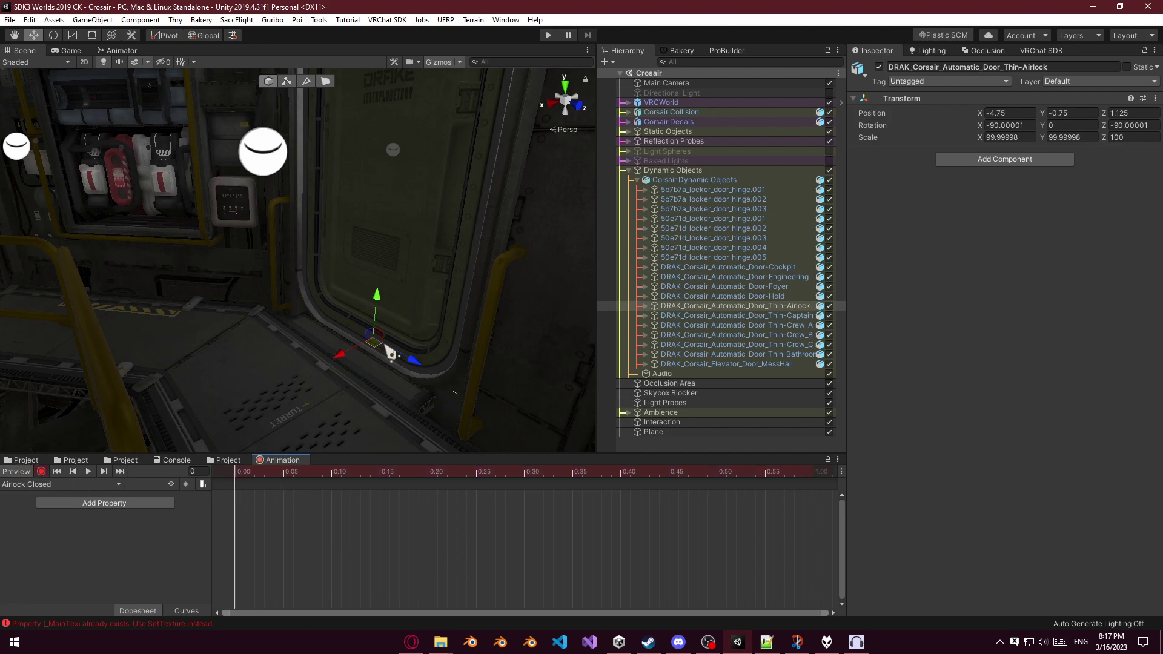
Record Airlock door position keyframes: closed at frame 0 and slid open to about Z -0.415 at frame 50.
{"action": "left_click_drag", "start_coordinate": [365, 338], "coordinate": [392, 382]}
{"action": "left_click_drag", "start_coordinate": [262, 475], "coordinate": [717, 489]}
{"action": "left_click_drag", "start_coordinate": [478, 330], "coordinate": [198, 369], "text": "alt"}
{"action": "left_click_drag", "start_coordinate": [267, 384], "coordinate": [219, 416], "text": "alt"}
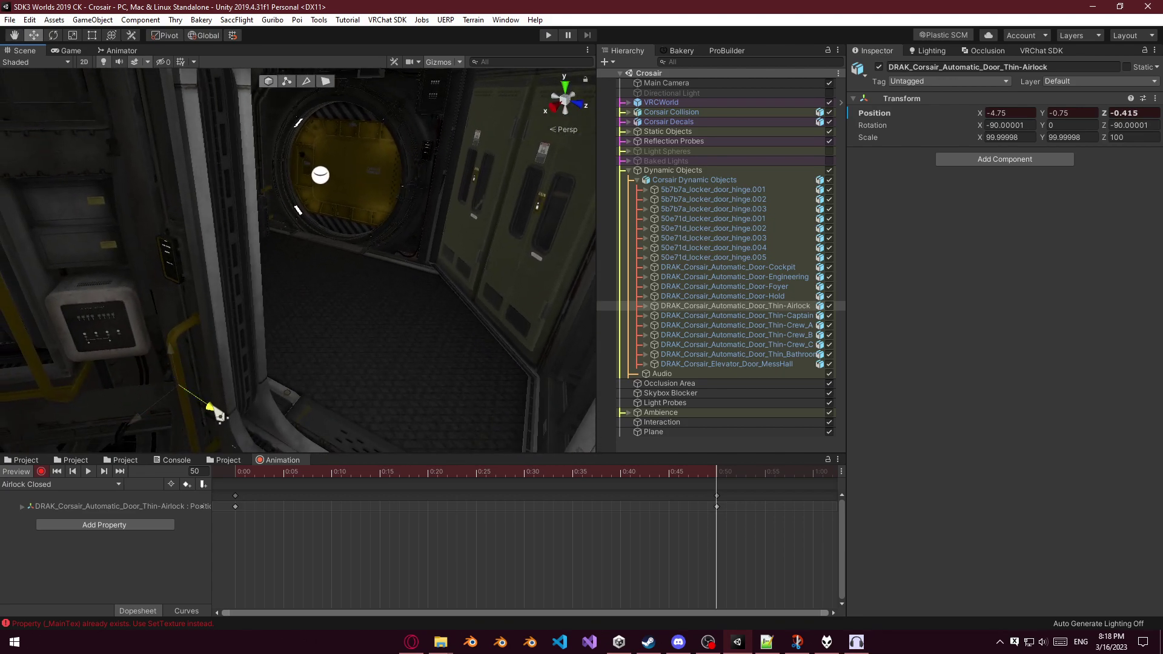
Delete the open keyframe from the Airlock Closed clip and move the closed keyframe to frame 1.
{"action": "left_click_drag", "start_coordinate": [779, 551], "coordinate": [634, 476]}
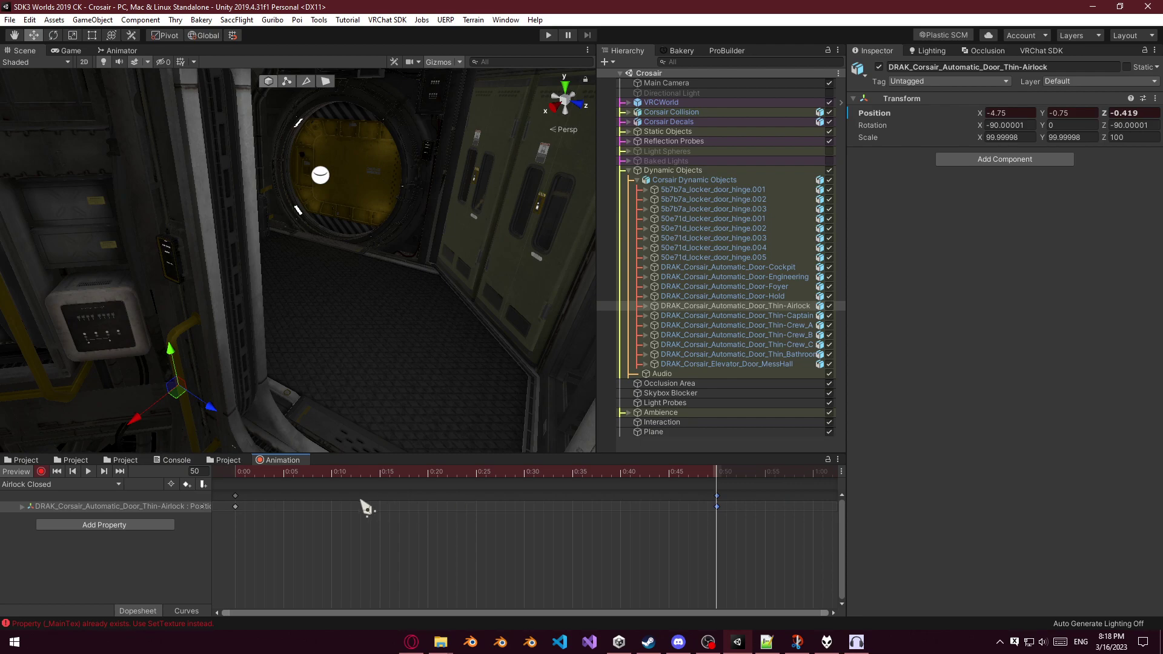
{"action": "key", "text": "Delete"}
{"action": "left_click_drag", "start_coordinate": [235, 499], "coordinate": [245, 503]}
{"action": "left_click", "coordinate": [245, 472]}
Create an Airlock Opening clip in the Doors folder and paste the copied Airlock door keyframes into it.
{"action": "left_click", "coordinate": [56, 487]}
{"action": "left_click", "coordinate": [54, 482]}
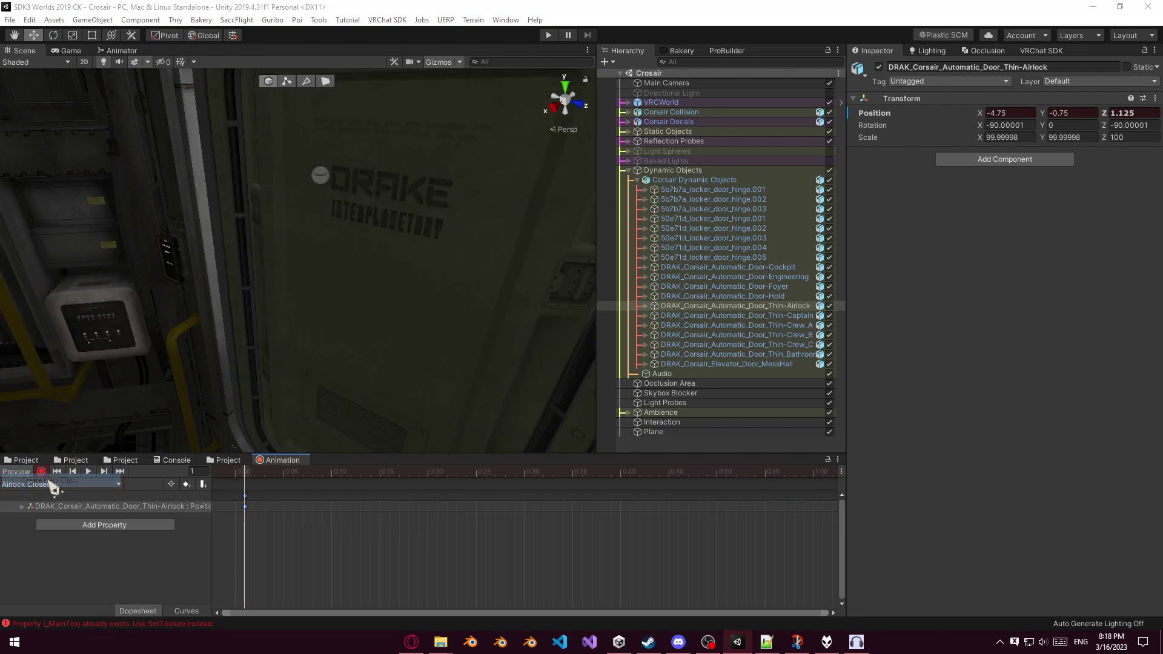
{"action": "type", "text": "Airlock o"}
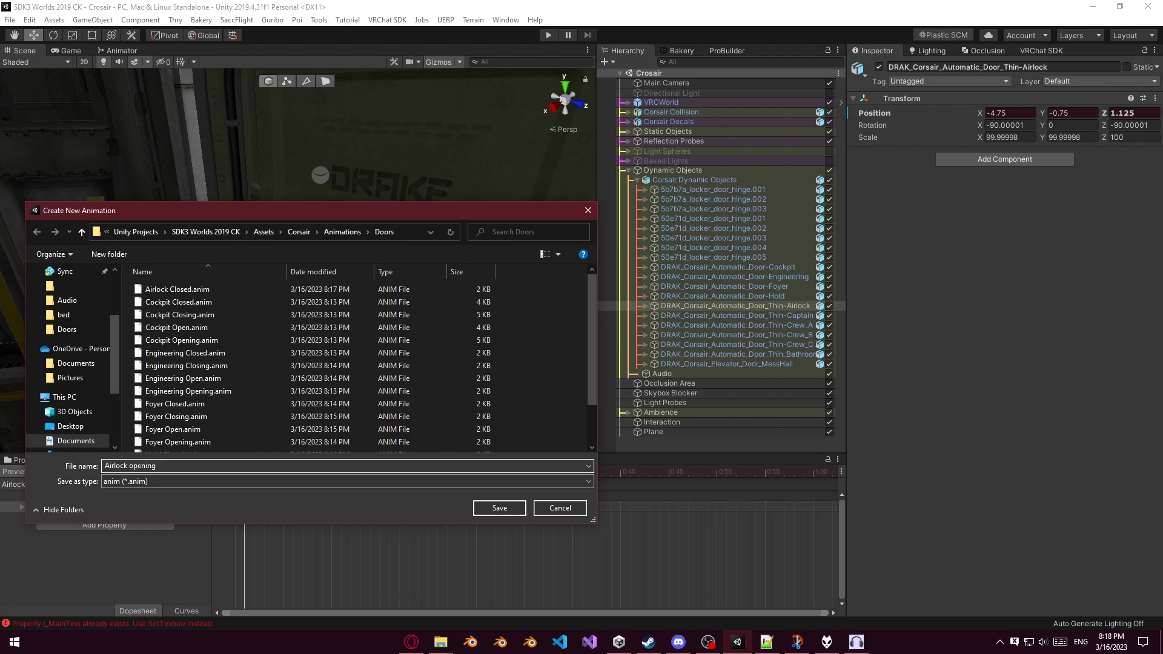
{"action": "type", "text": "pening"}
{"action": "key", "text": "Return"}
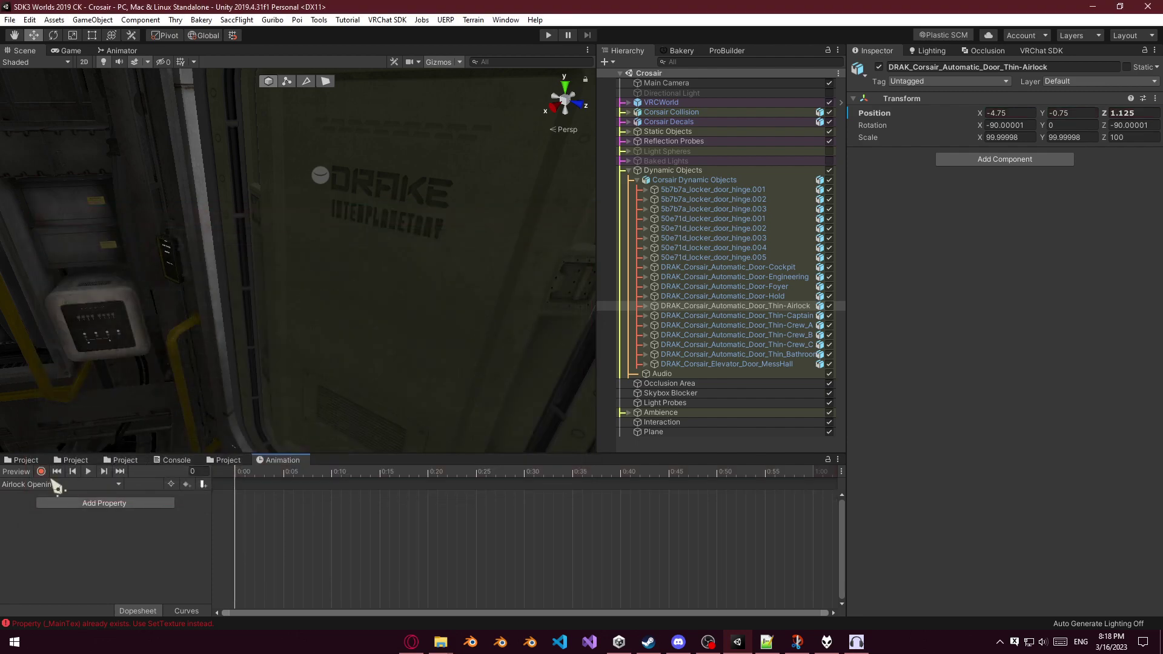
Create an Airlock Open clip from the copied keyframes, keeping only the open door position, placed at frame 1.
{"action": "left_click", "coordinate": [79, 490]}
{"action": "left_click", "coordinate": [57, 481]}
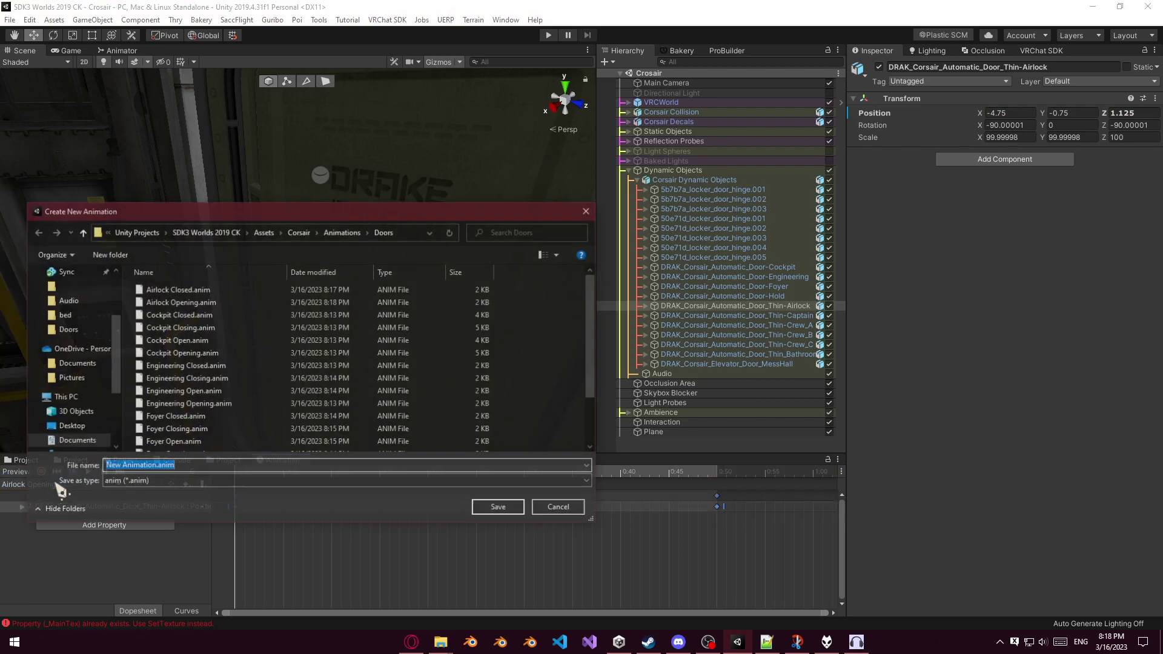
{"action": "type", "text": "Airlock Open"}
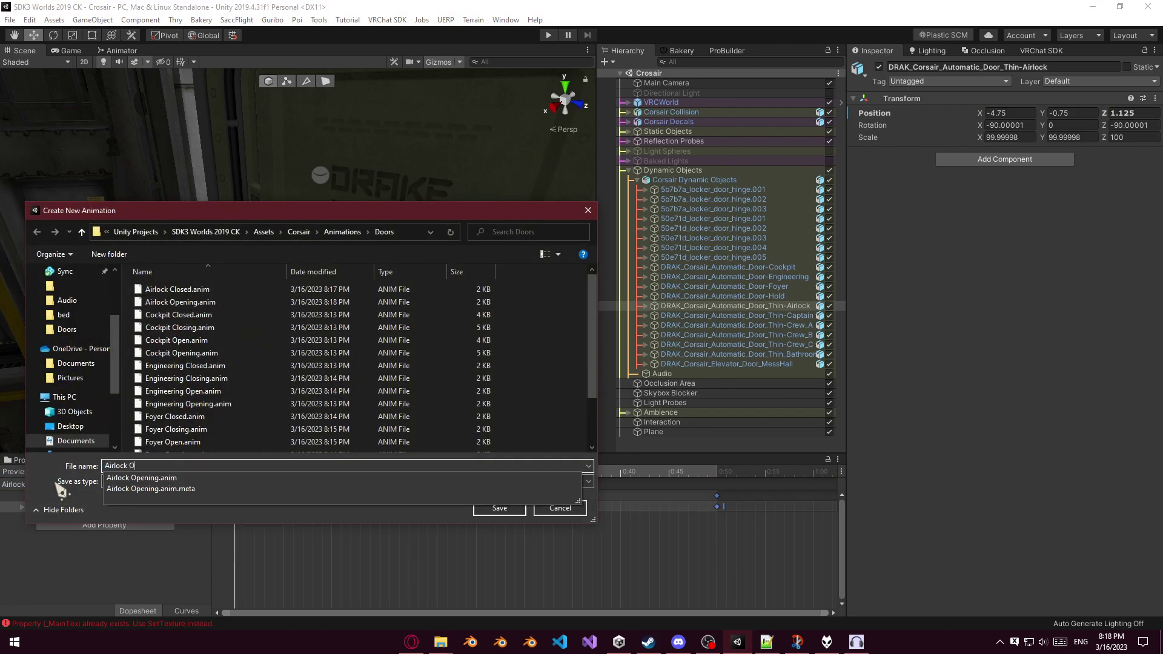
{"action": "key", "text": "Return"}
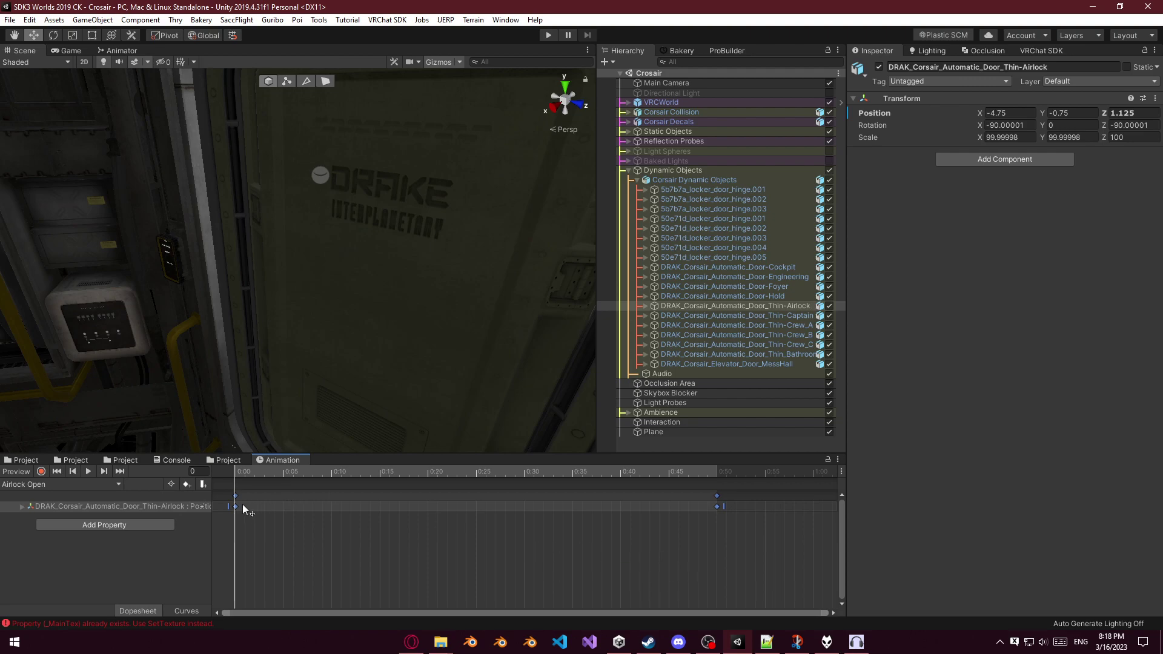
{"action": "left_click_drag", "start_coordinate": [276, 549], "coordinate": [203, 485]}
{"action": "key", "text": "Delete"}
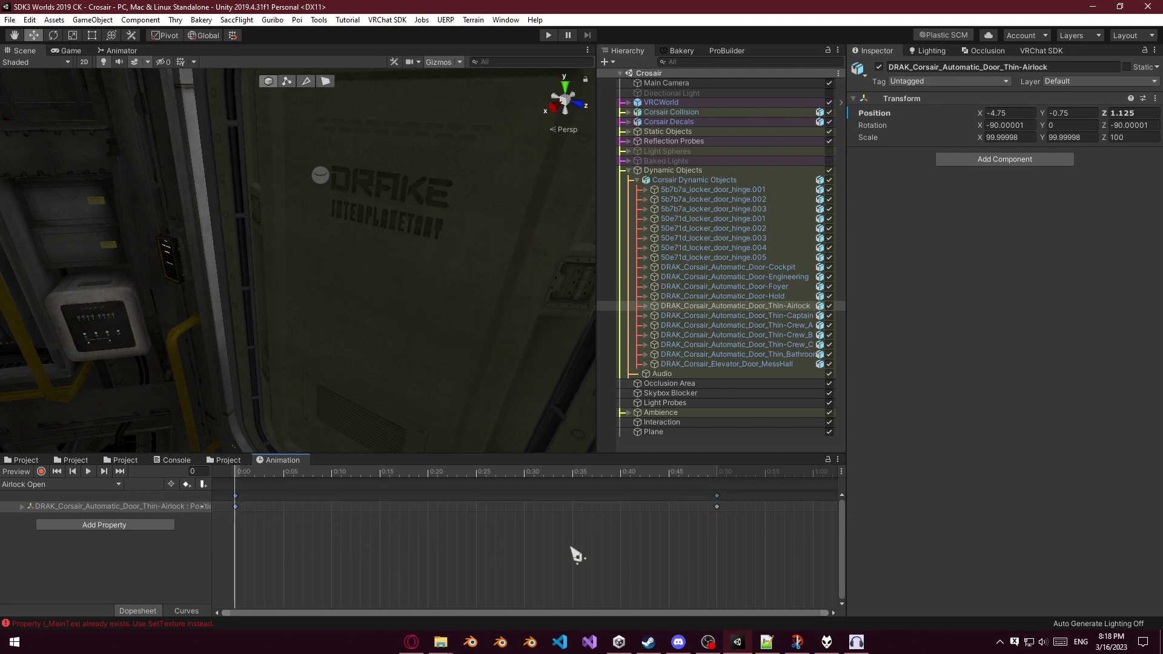
{"action": "left_click_drag", "start_coordinate": [722, 506], "coordinate": [249, 505]}
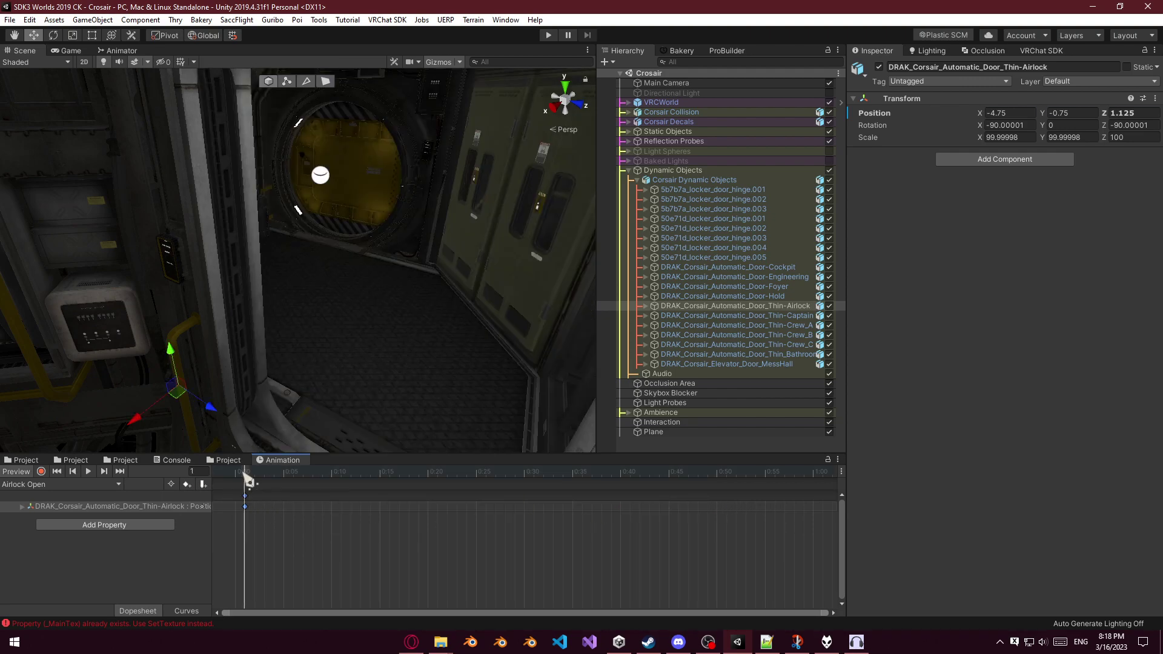
Create an Airlock Closing clip from the copied keyframes, with the open position at frame 0 and the closed position at 1:00, and preview it.
{"action": "left_click", "coordinate": [56, 485]}
{"action": "type", "text": "Airlock "}
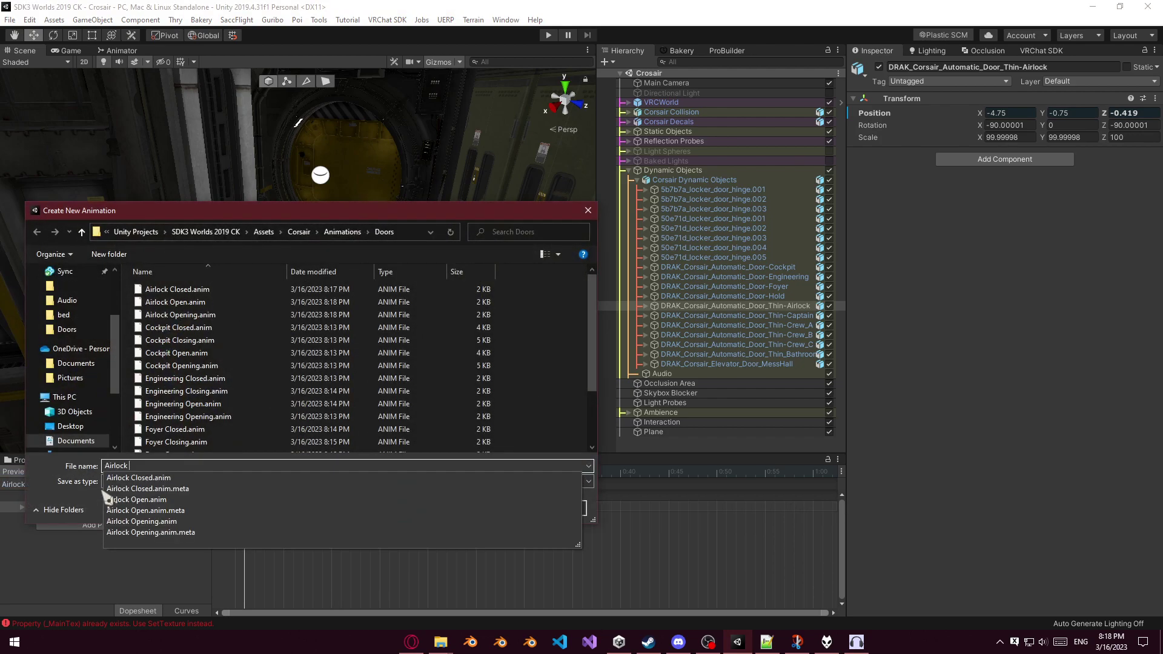
{"action": "type", "text": "Closing"}
{"action": "key", "text": "Return"}
{"action": "key", "text": "ctrl+v"}
{"action": "left_click_drag", "start_coordinate": [239, 500], "coordinate": [813, 507]}
{"action": "left_click_drag", "start_coordinate": [717, 497], "coordinate": [43, 492]}
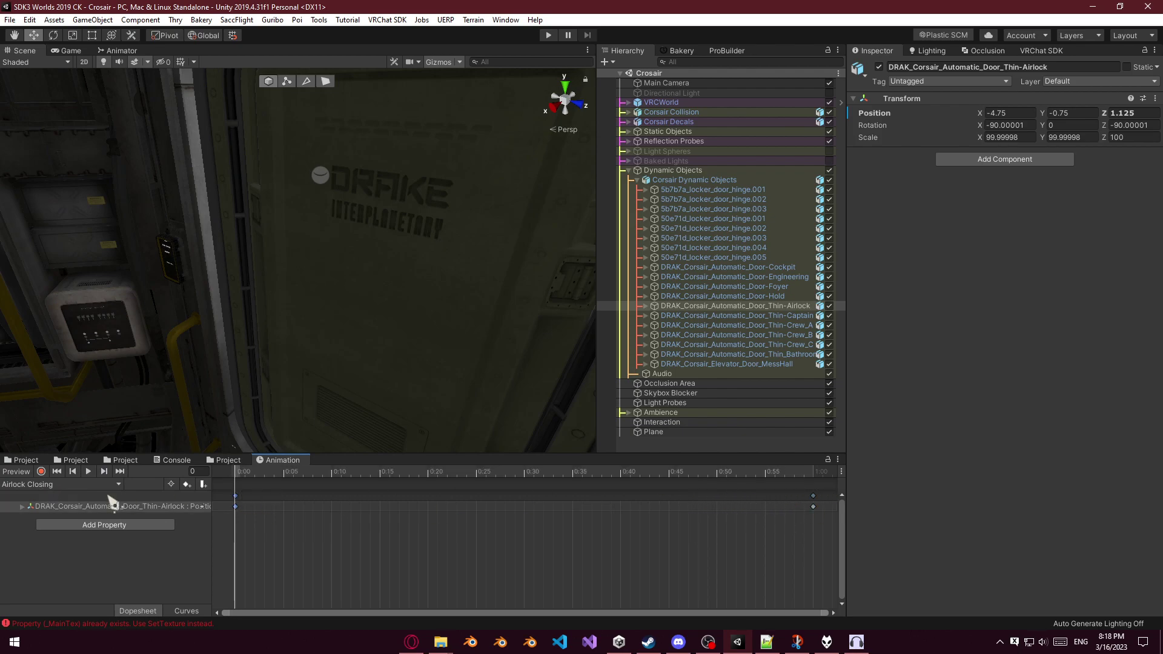
{"action": "key", "text": "space"}
{"action": "left_click", "coordinate": [86, 484]}
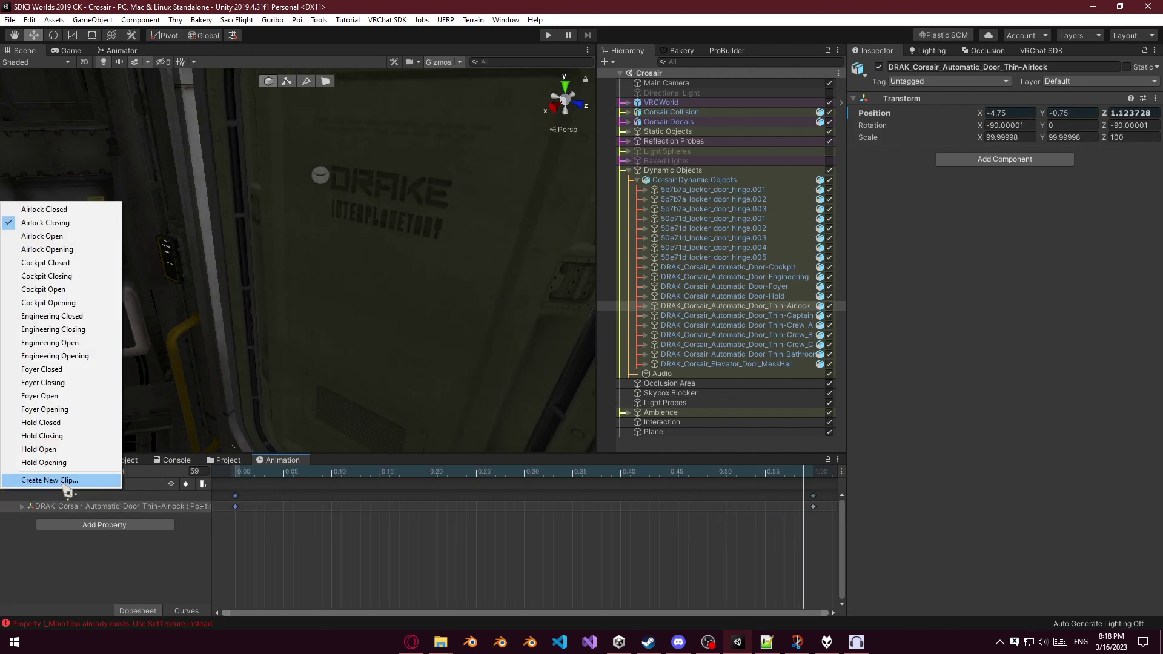
{"action": "left_click", "coordinate": [54, 553]}
{"action": "left_click", "coordinate": [560, 508]}
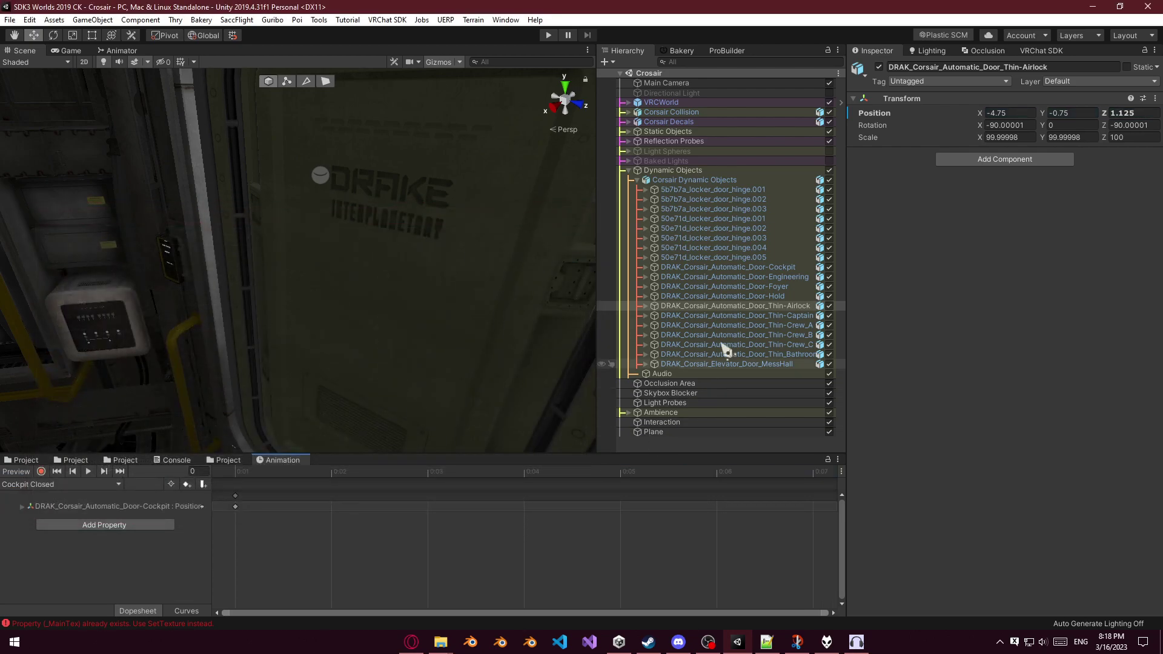
Select the thin Captain automatic door and bring its front into view in the scene.
{"action": "left_click", "coordinate": [740, 316]}
{"action": "key", "text": "f"}
{"action": "right_click_drag", "start_coordinate": [380, 312], "coordinate": [985, 294]}
Create a new animation clip named Captain Closed in the Doors folder.
{"action": "left_click", "coordinate": [91, 485]}
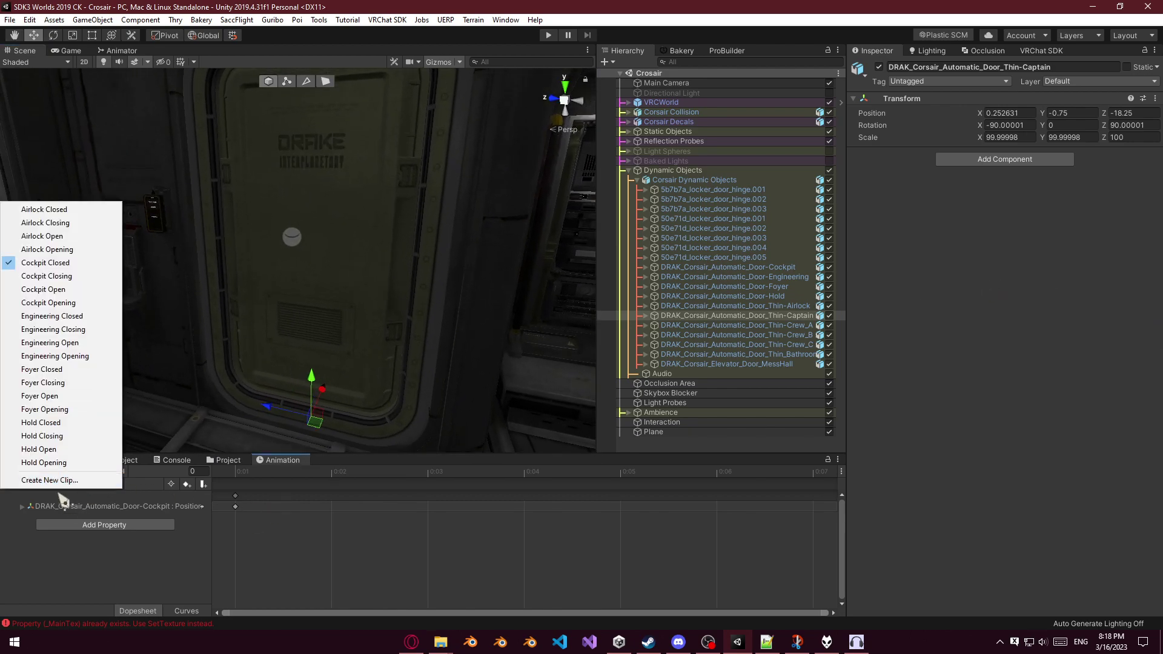
{"action": "left_click", "coordinate": [79, 477]}
{"action": "type", "text": "Captain"}
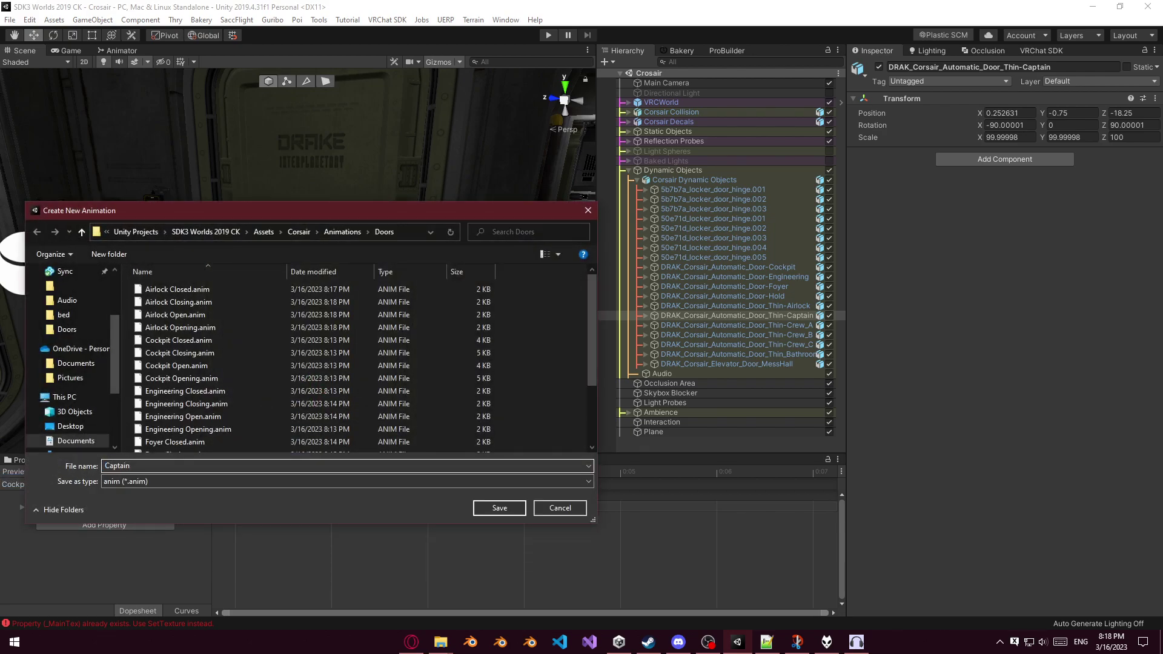
{"action": "type", "text": " Closed"}
{"action": "key", "text": "ctrl+a"}
{"action": "key", "text": "Return"}
{"action": "key", "text": "Return"}
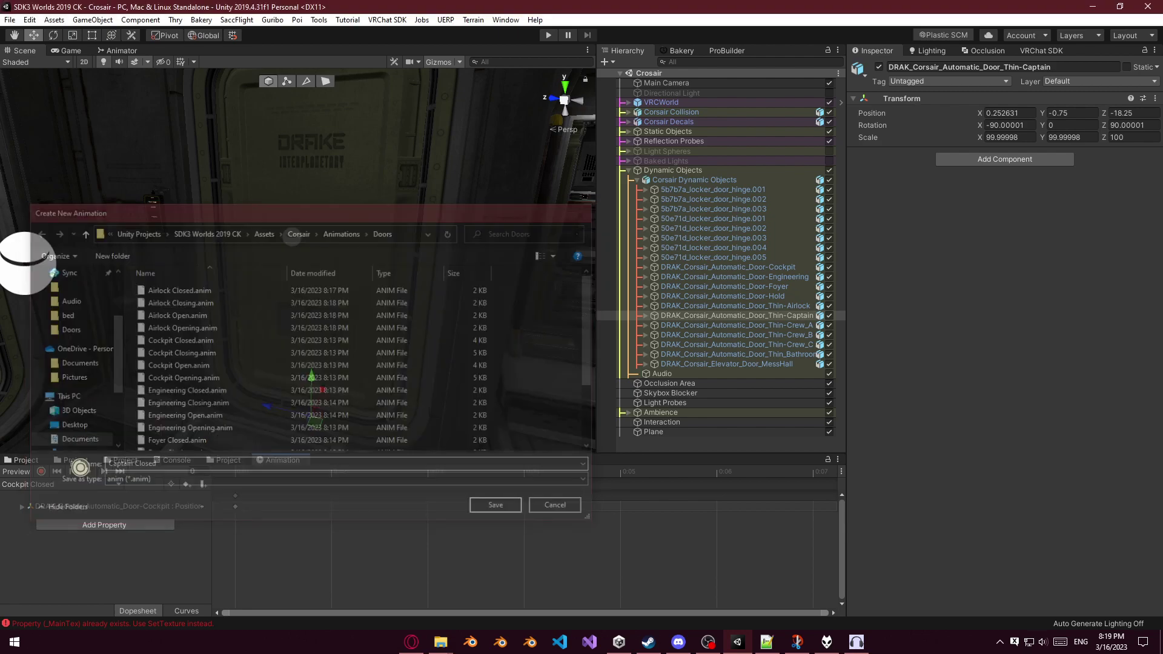
Record Captain door position keyframes, closed at frame 0 and slid open to about Z -16.729 at frame 50, and select both.
{"action": "left_click", "coordinate": [41, 471]}
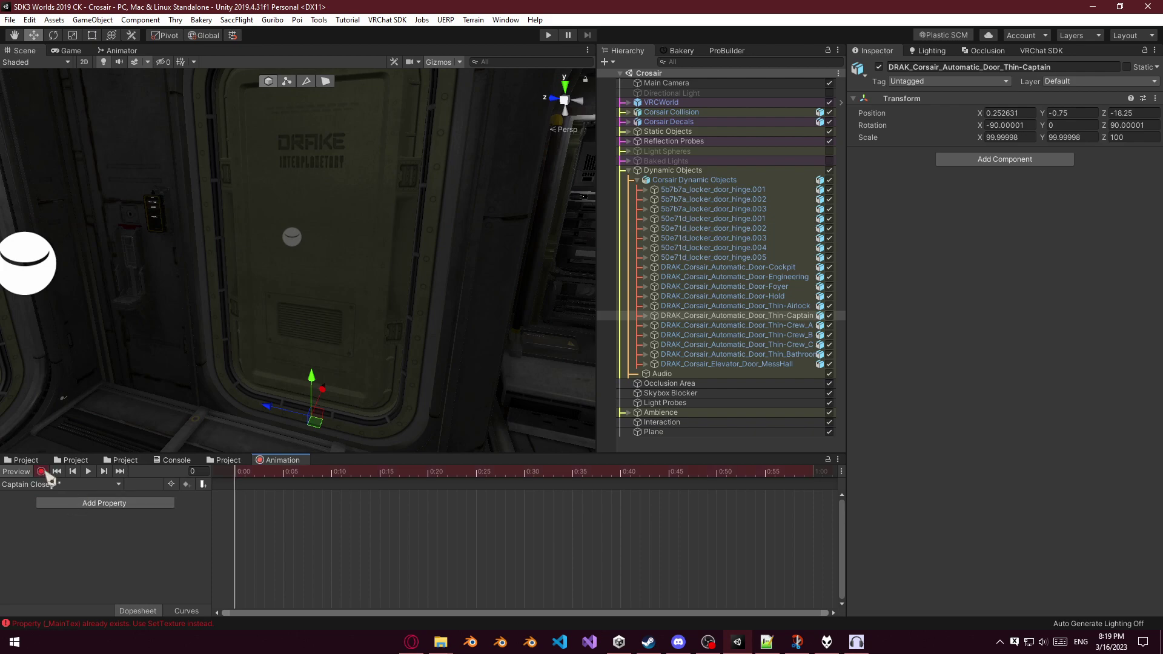
{"action": "left_click", "coordinate": [280, 412]}
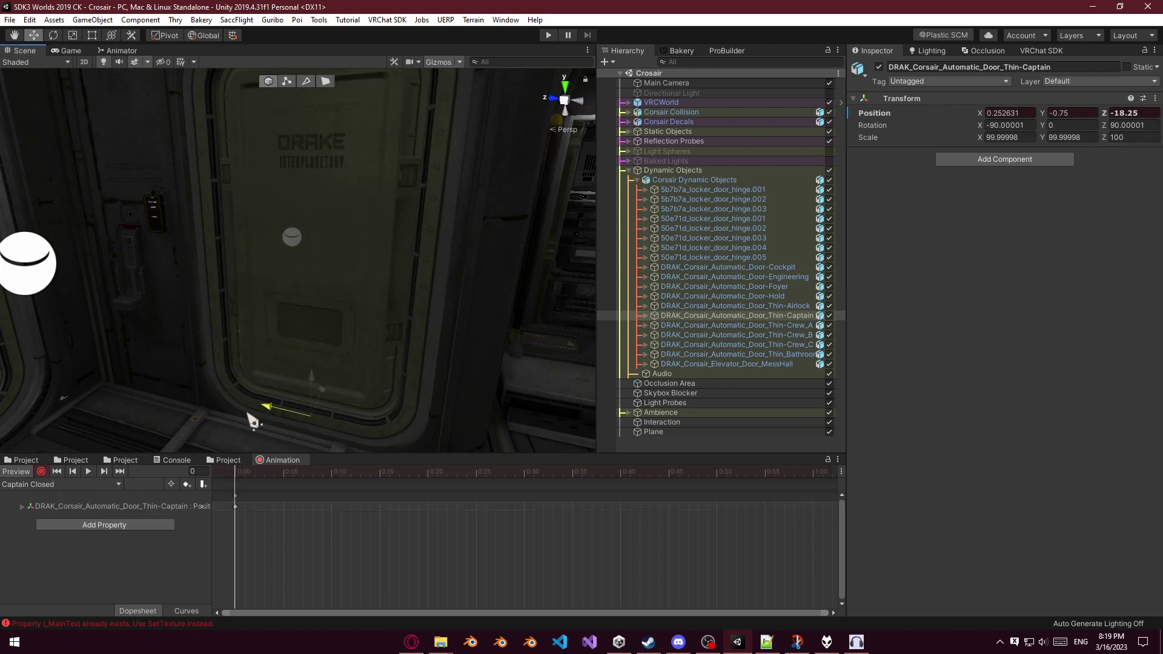
{"action": "left_click", "coordinate": [717, 477]}
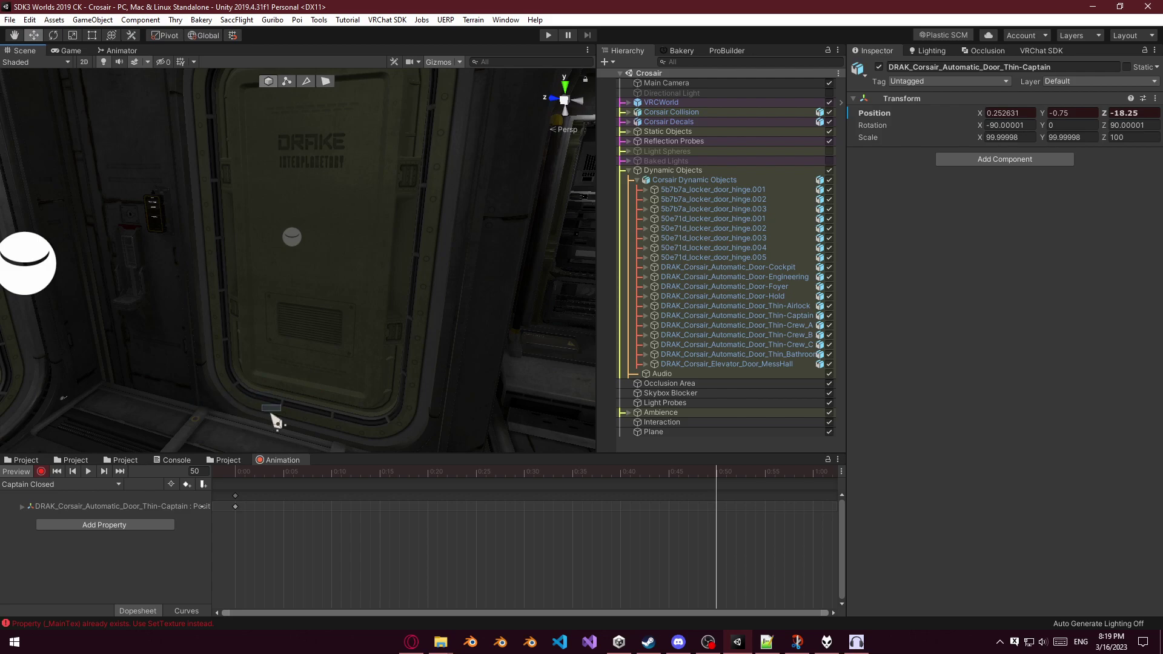
{"action": "left_click_drag", "start_coordinate": [296, 418], "coordinate": [97, 379]}
{"action": "left_click", "coordinate": [656, 578]}
{"action": "key", "text": "ctrl+a"}
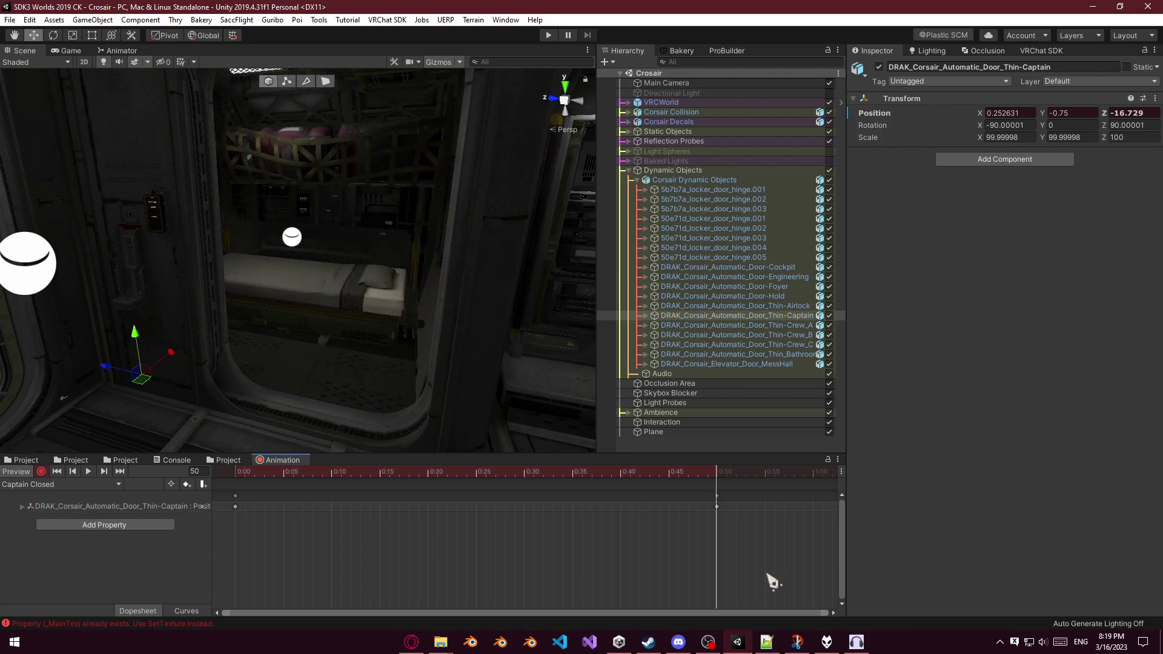
Delete the frame 50 keyframe from the Captain Closed clip and move the closed keyframe to frame 1.
{"action": "left_click_drag", "start_coordinate": [766, 569], "coordinate": [553, 492]}
{"action": "key", "text": "Delete"}
{"action": "left_click_drag", "start_coordinate": [236, 492], "coordinate": [242, 494]}
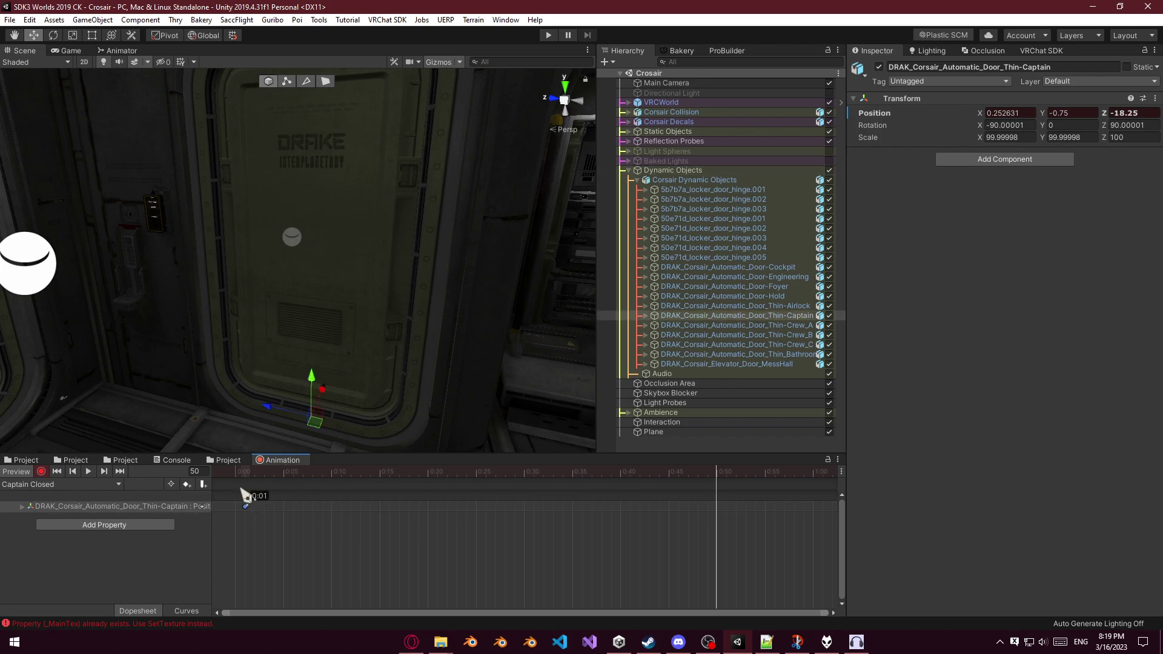
Create a new animation clip named Captain Opening in the Doors folder.
{"action": "left_click", "coordinate": [91, 485]}
{"action": "left_click", "coordinate": [94, 483]}
{"action": "type", "text": "Captain "}
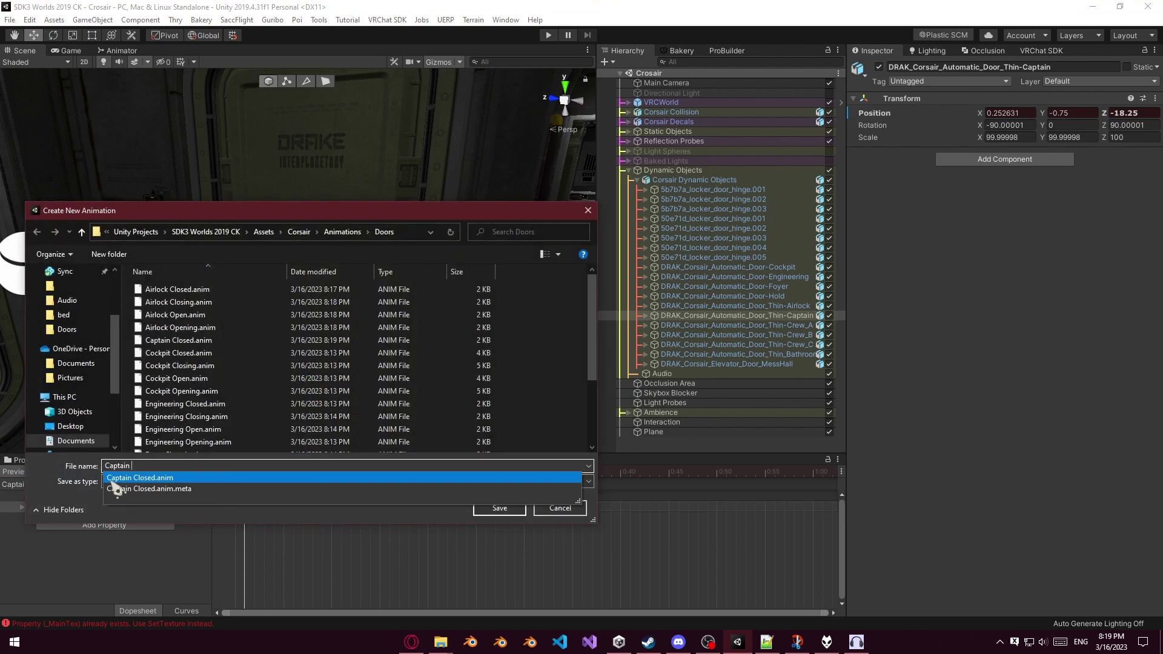
{"action": "type", "text": "Opening"}
{"action": "key", "text": "Return"}
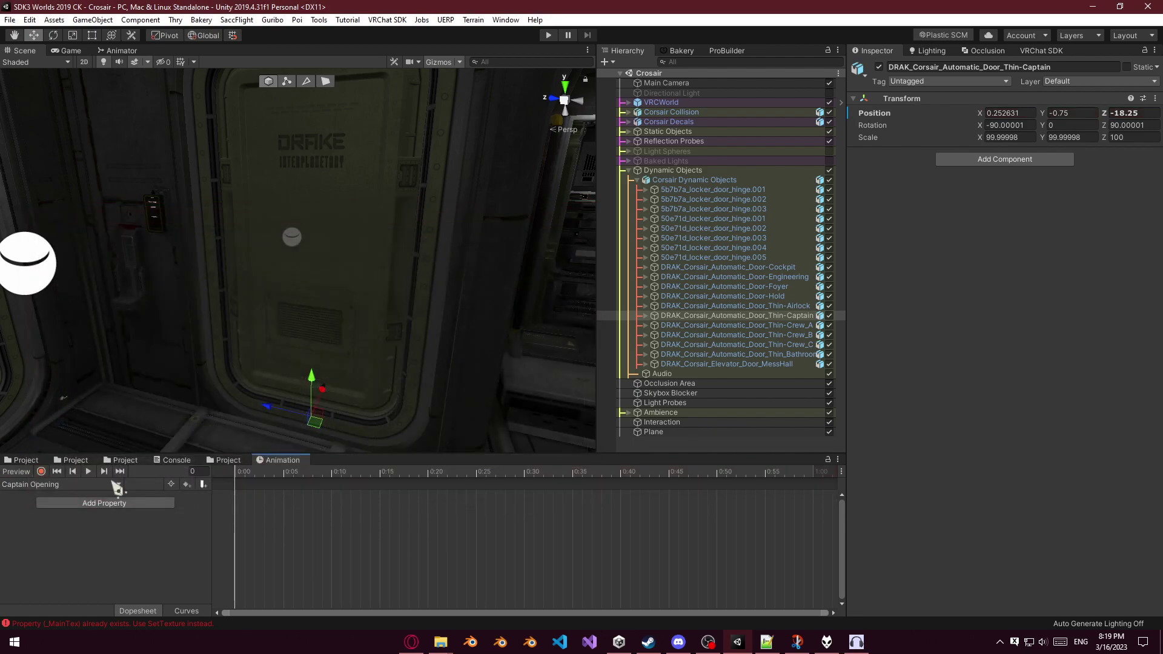
Create a Captain Open clip from the copied keyframes, keeping only the open door position, placed at frame 1.
{"action": "left_click", "coordinate": [77, 487]}
{"action": "left_click", "coordinate": [64, 482]}
{"action": "type", "text": "Captain Open"}
{"action": "key", "text": "Return"}
{"action": "left_click_drag", "start_coordinate": [717, 496], "coordinate": [249, 489]}
{"action": "left_click", "coordinate": [246, 475]}
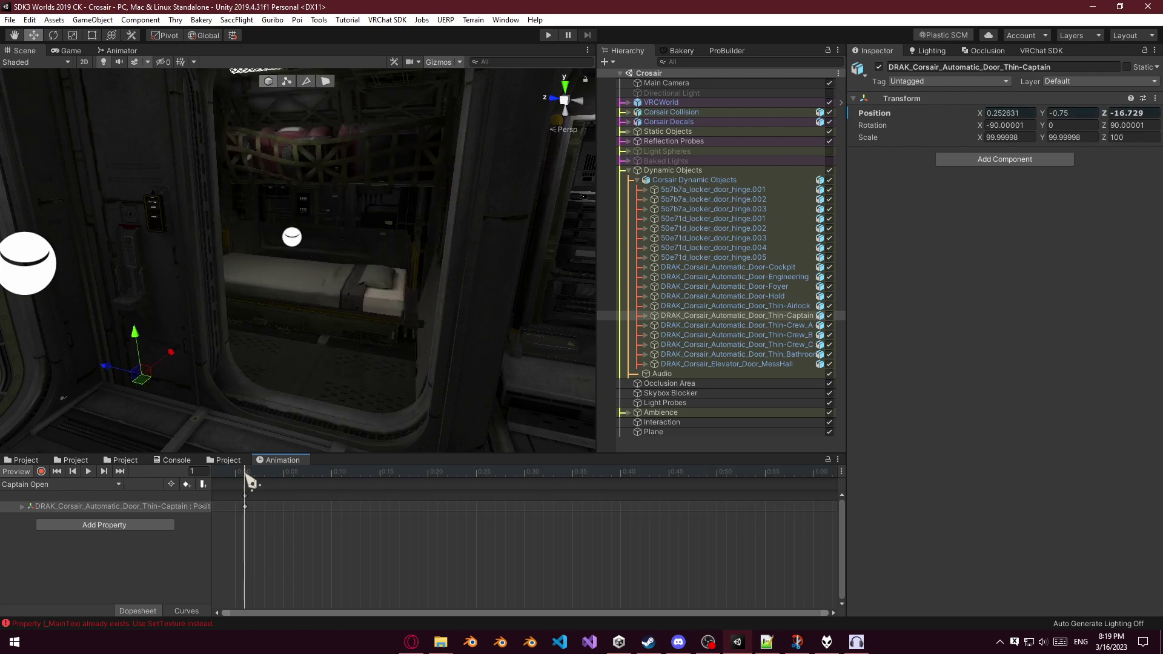
Create a Captain Closing clip in the Doors folder and paste the copied Captain door keyframes into it.
{"action": "left_click", "coordinate": [79, 485]}
{"action": "left_click", "coordinate": [67, 484]}
{"action": "type", "text": "Captain "}
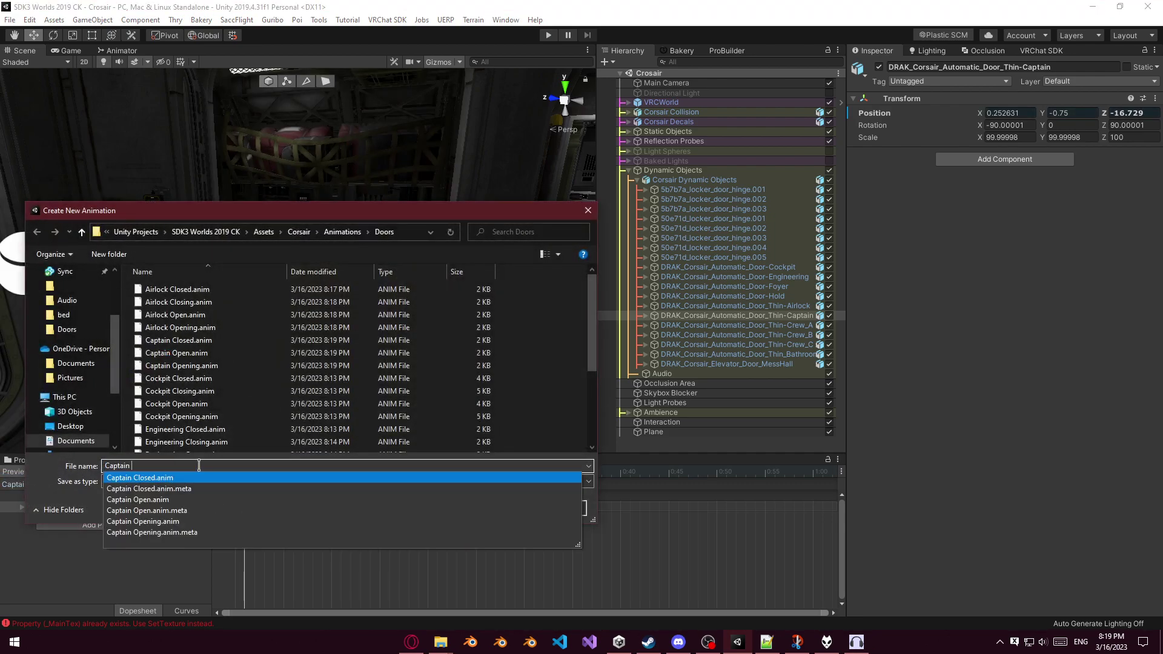
{"action": "type", "text": "Closing"}
{"action": "key", "text": "Return"}
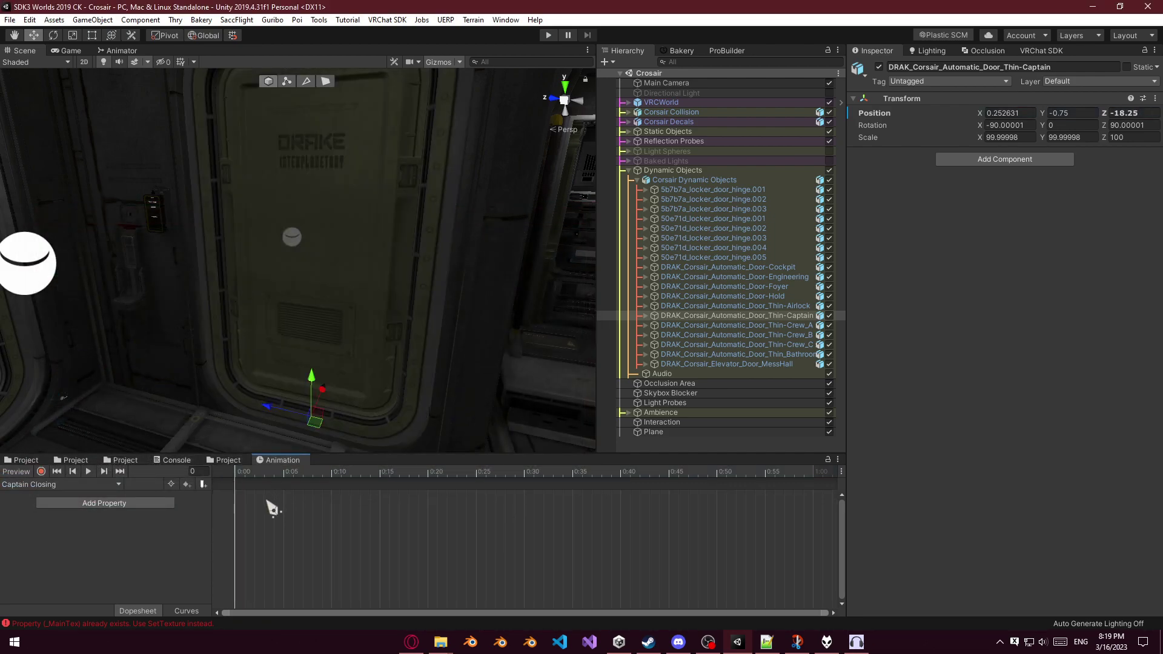
{"action": "key", "text": "ctrl+v"}
{"action": "left_click", "coordinate": [424, 552]}
{"action": "left_click_drag", "start_coordinate": [748, 608], "coordinate": [542, 482]}
{"action": "key", "text": "Delete"}
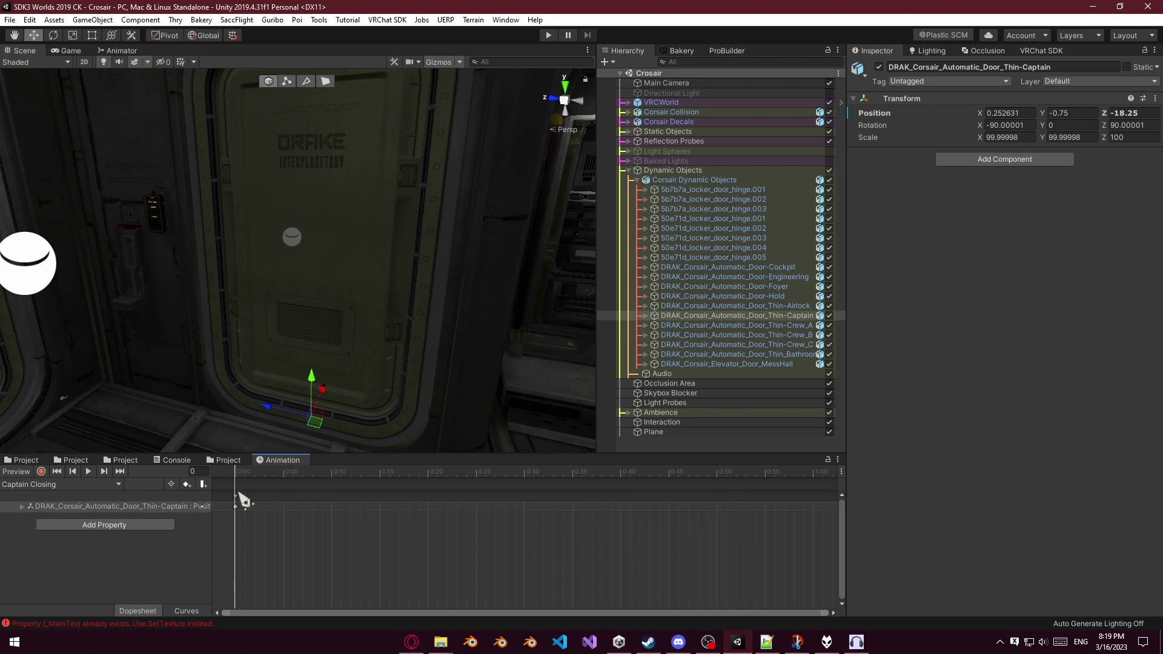
{"action": "left_click", "coordinate": [608, 563]}
{"action": "key", "text": "ctrl+z"}
{"action": "key", "text": "ctrl+z"}
Reverse the Captain Closing keyframes, with the open position at frame 0 and the closed position at 1:00, and preview the clip.
{"action": "left_click_drag", "start_coordinate": [286, 545], "coordinate": [271, 507]}
{"action": "left_click_drag", "start_coordinate": [819, 505], "coordinate": [811, 504]}
{"action": "left_click_drag", "start_coordinate": [715, 498], "coordinate": [224, 490]}
{"action": "key", "text": "space"}
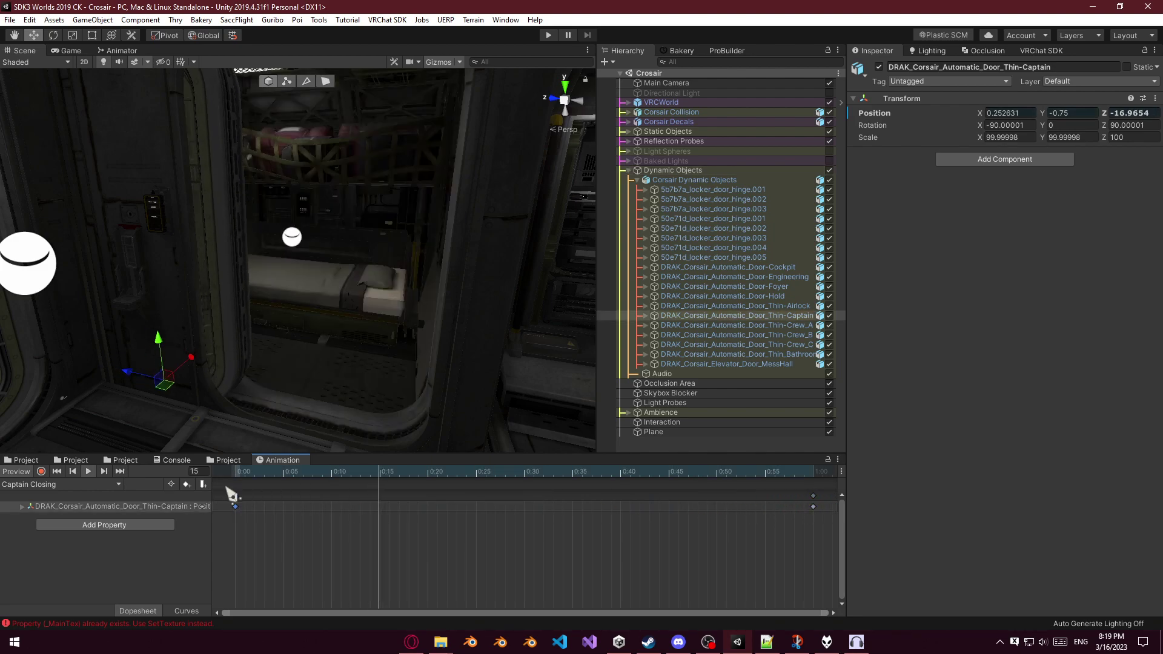
{"action": "key", "text": "space"}
{"action": "left_click", "coordinate": [372, 523]}
Select the thin Crew_A automatic door and focus the scene view on it.
{"action": "left_click", "coordinate": [58, 483]}
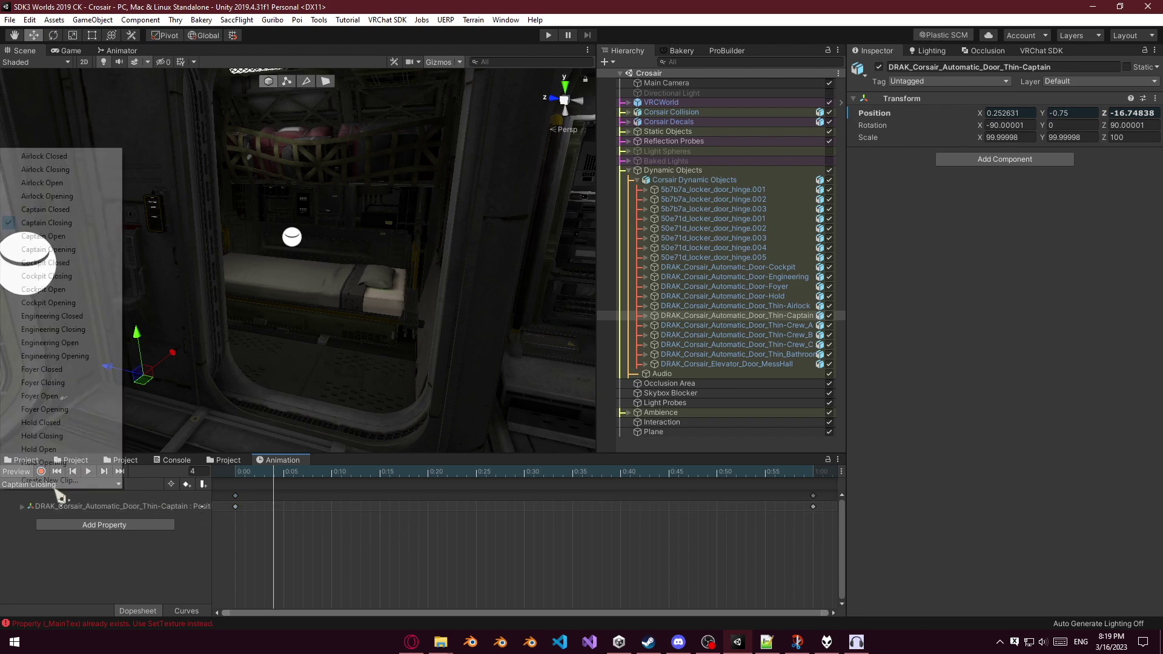
{"action": "left_click", "coordinate": [498, 553]}
{"action": "left_click", "coordinate": [741, 328]}
{"action": "key", "text": "f"}
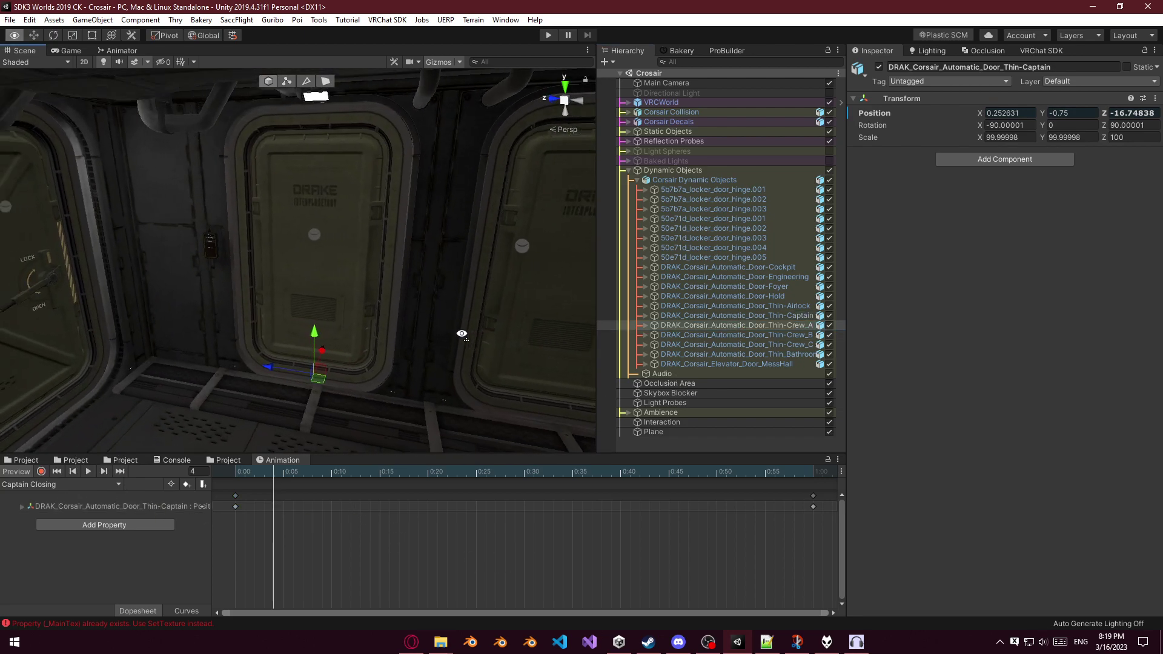
Create a new animation clip named Crew A Closed in the Doors folder.
{"action": "left_click", "coordinate": [57, 485]}
{"action": "left_click", "coordinate": [54, 482]}
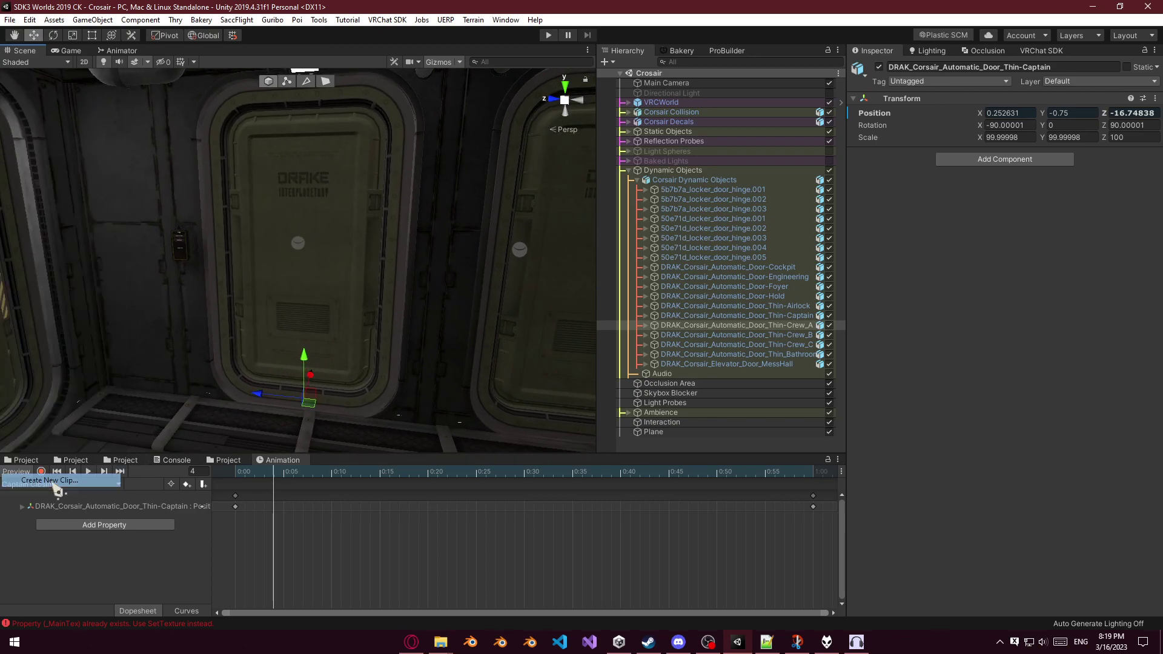
{"action": "type", "text": "Crew A"}
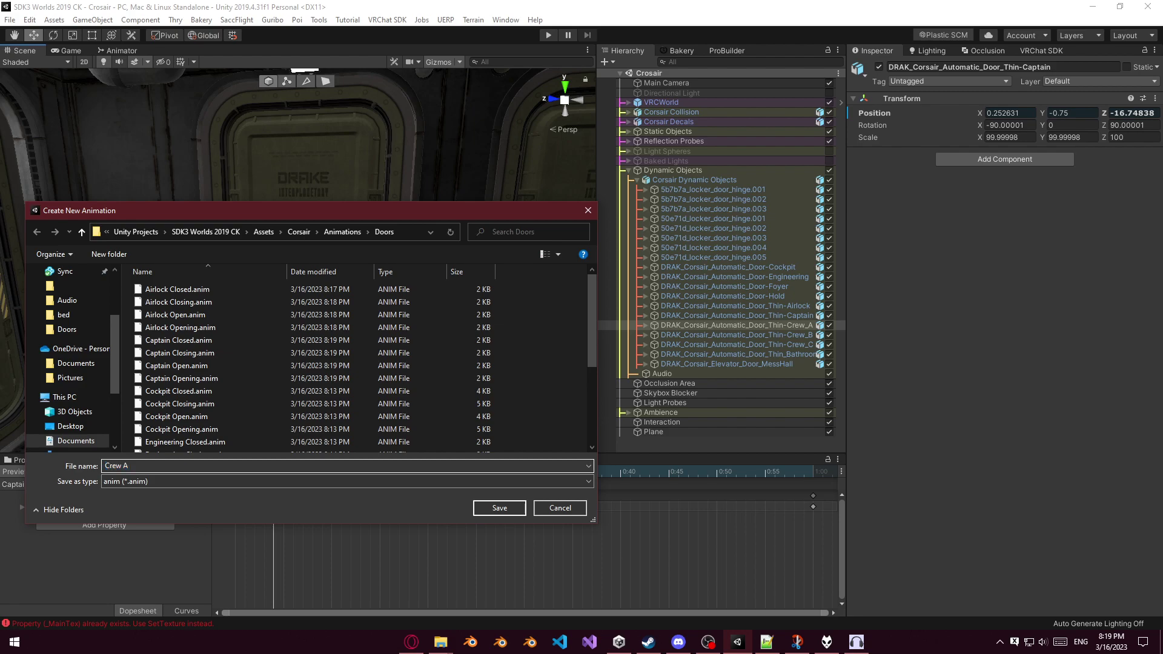
{"action": "type", "text": " Closed"}
{"action": "key", "text": "Return"}
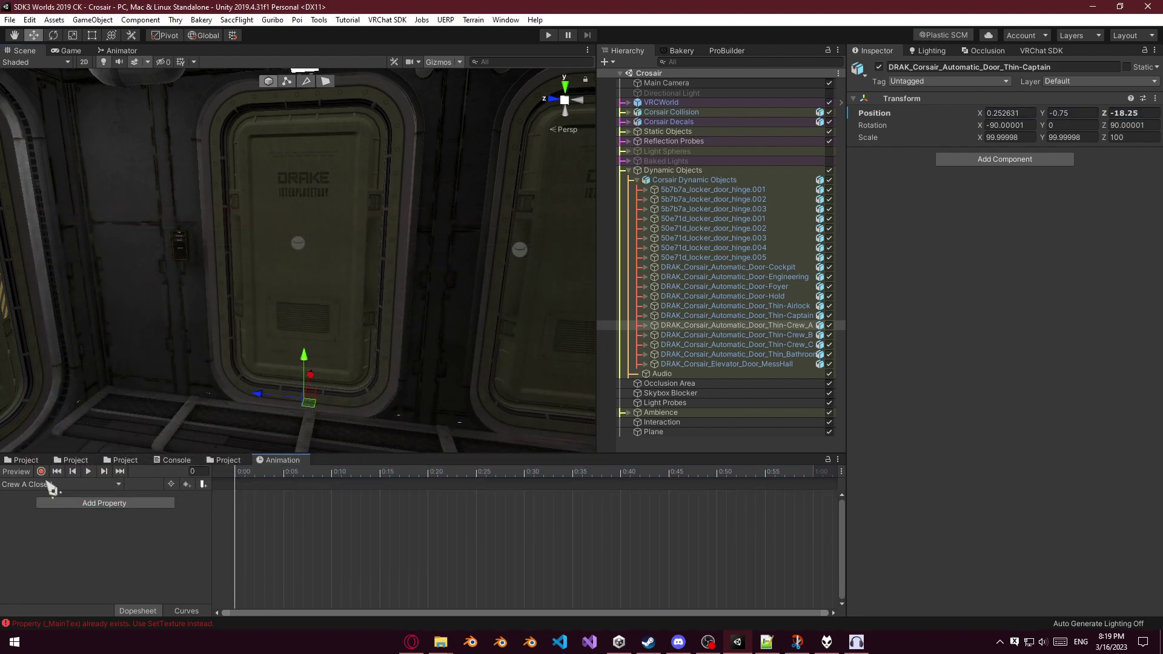
Record Crew A door position keyframes, closed at frame 0 and slid open at frame 50, and select both.
{"action": "left_click_drag", "start_coordinate": [262, 394], "coordinate": [233, 396]}
{"action": "left_click_drag", "start_coordinate": [245, 468], "coordinate": [716, 487]}
{"action": "left_click_drag", "start_coordinate": [261, 394], "coordinate": [103, 388]}
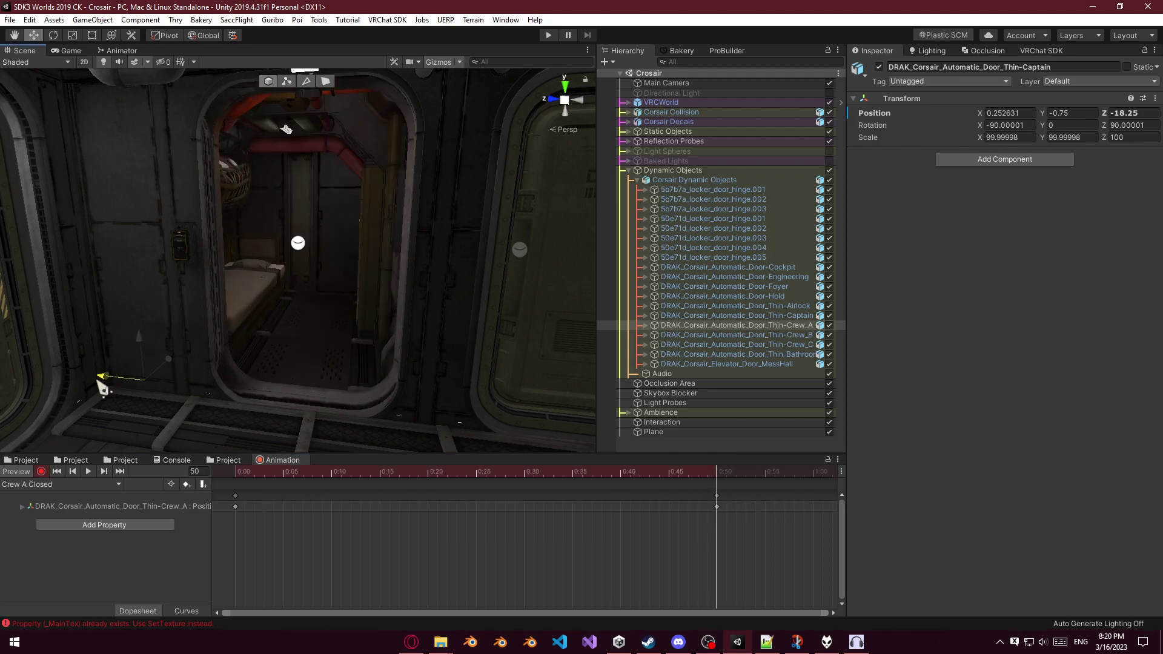
{"action": "left_click", "coordinate": [361, 537]}
{"action": "key", "text": "ctrl+a"}
Delete the open keyframe at frame 50 from the Crew A Closed clip.
{"action": "left_click", "coordinate": [329, 547]}
{"action": "left_click_drag", "start_coordinate": [794, 553], "coordinate": [597, 476]}
{"action": "key", "text": "Delete"}
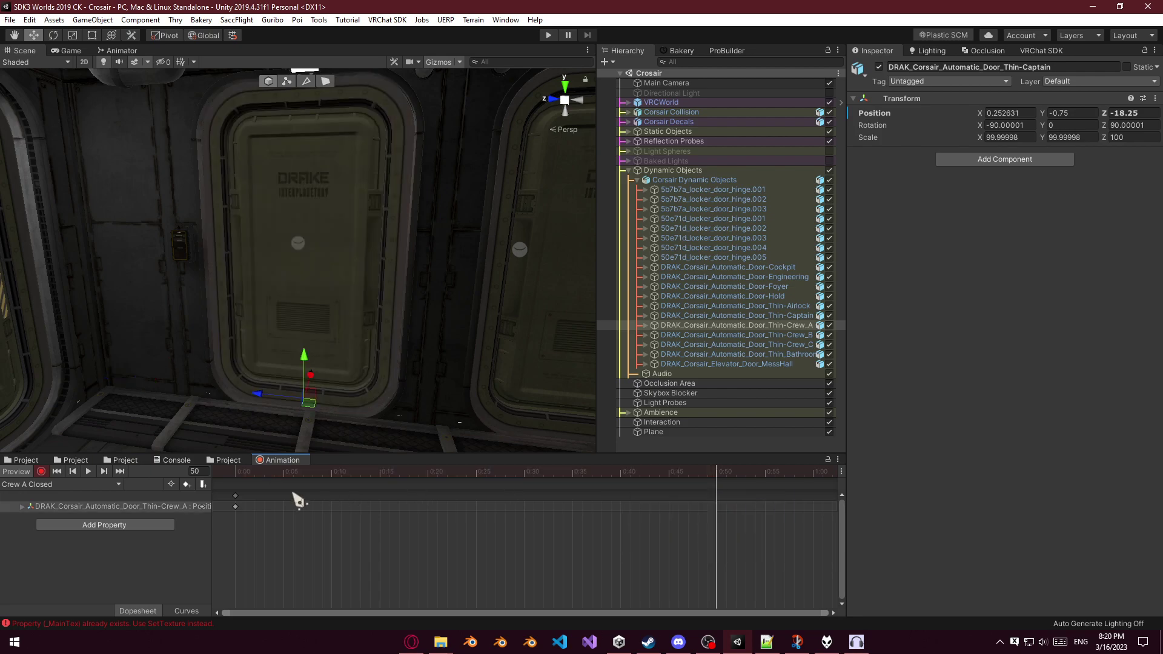
Move the closed keyframe in Crew A Closed to frame 1 and create a new clip named Crew A Opening in the Doors folder.
{"action": "left_click_drag", "start_coordinate": [235, 505], "coordinate": [243, 503]}
{"action": "left_click", "coordinate": [115, 485]}
{"action": "left_click", "coordinate": [28, 483]}
{"action": "type", "text": "Crew A "}
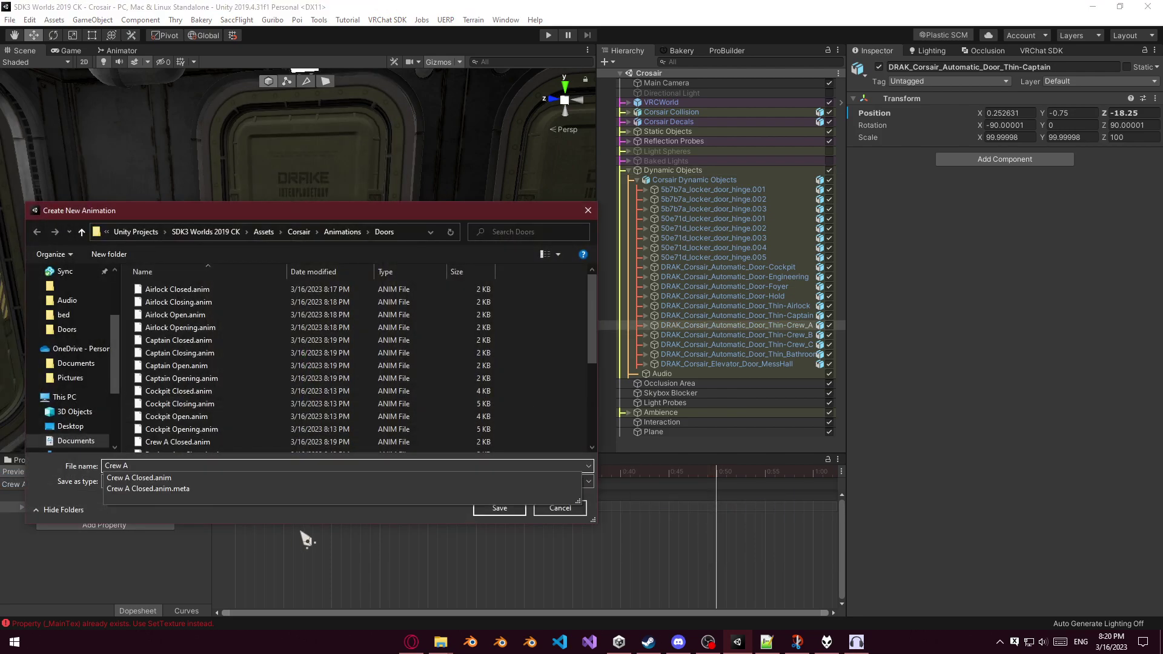
{"action": "type", "text": "Op"}
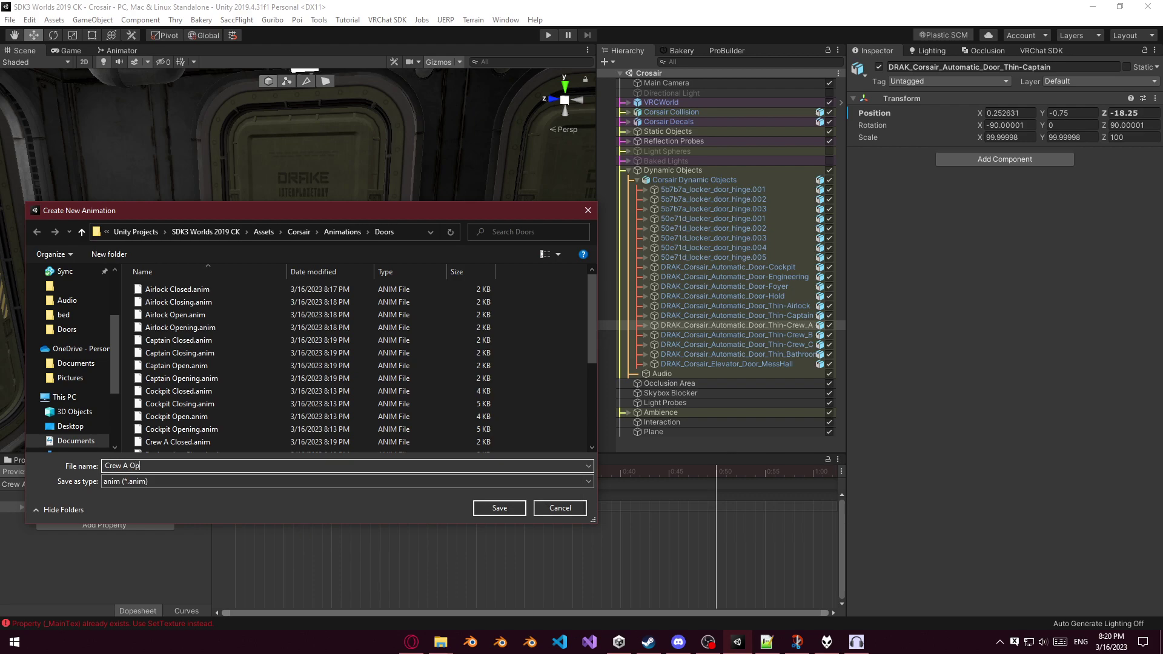
{"action": "key", "text": "Return"}
Create a new animation clip named Crew A Open in the Doors folder.
{"action": "left_click", "coordinate": [90, 485]}
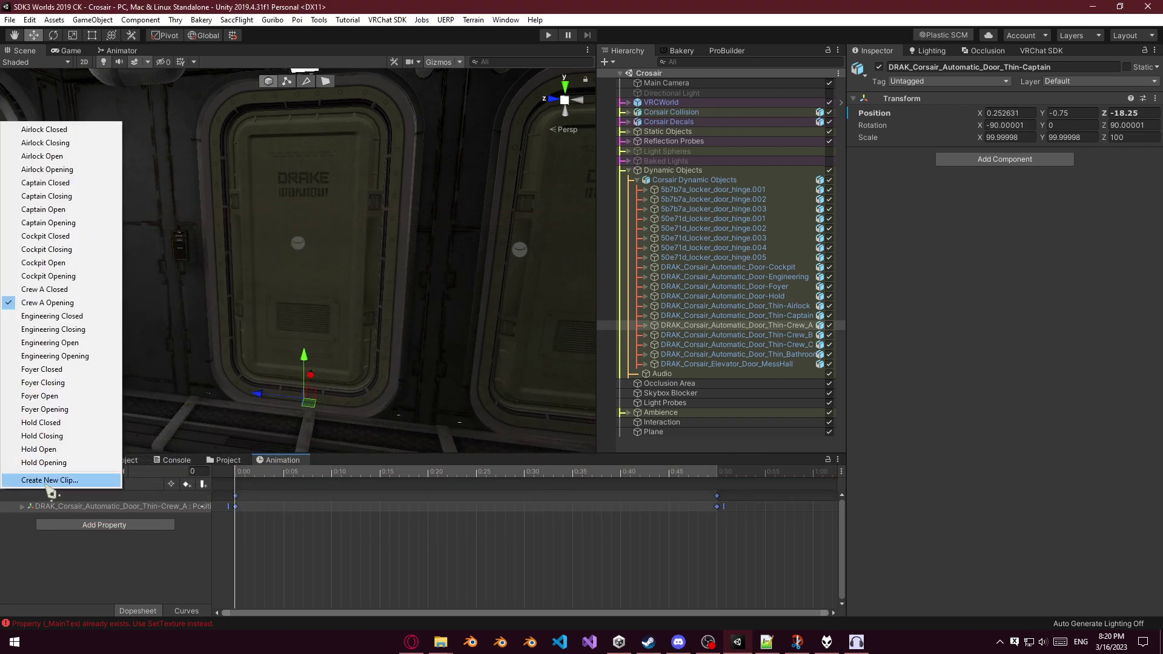
{"action": "left_click", "coordinate": [36, 481]}
{"action": "type", "text": "Crew A "}
{"action": "type", "text": "Open"}
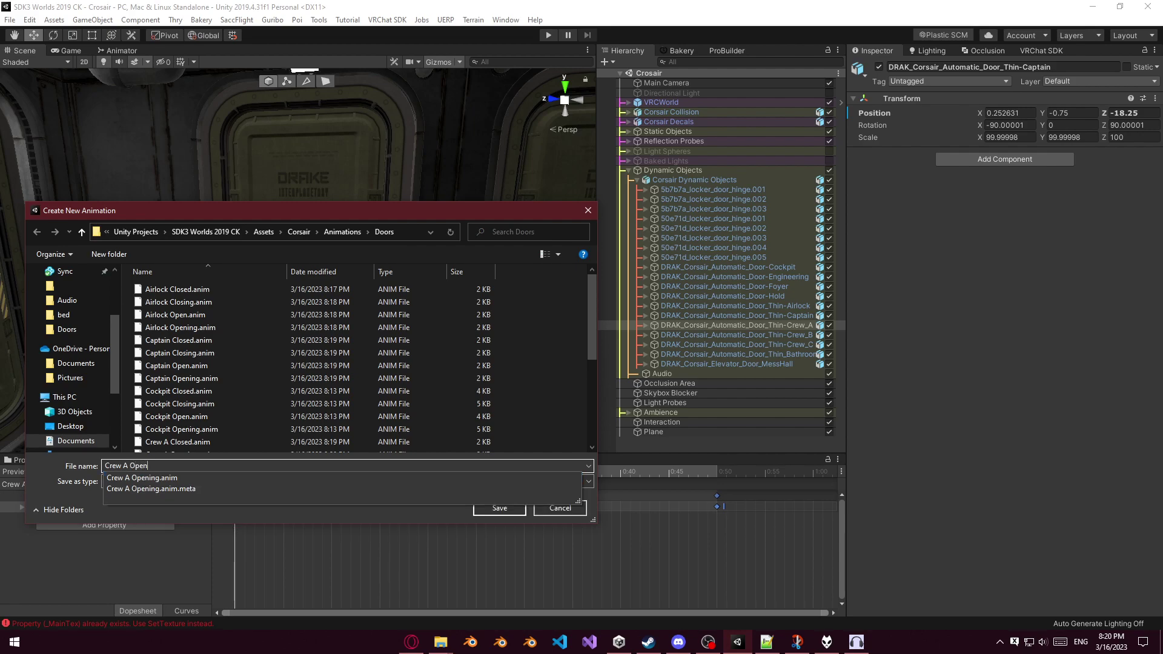
{"action": "key", "text": "Return"}
Paste the copied door keyframes into Crew A Open, keeping only the slid-open keyframe and moving it to frame 1.
{"action": "key", "text": "ctrl+v"}
{"action": "left_click_drag", "start_coordinate": [438, 554], "coordinate": [215, 480]}
{"action": "key", "text": "Delete"}
{"action": "left_click_drag", "start_coordinate": [719, 497], "coordinate": [243, 496]}
Create a new animation clip named Crew A Closing in the Doors folder.
{"action": "left_click", "coordinate": [115, 484]}
{"action": "left_click", "coordinate": [72, 507]}
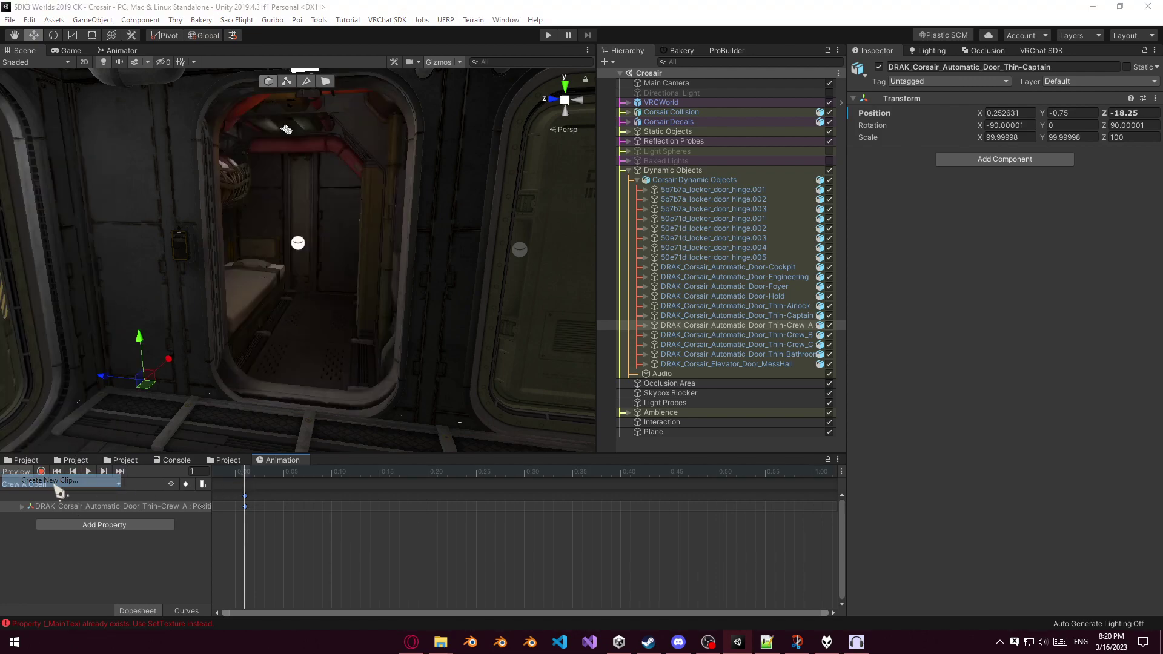
{"action": "type", "text": "Crew A Closing"}
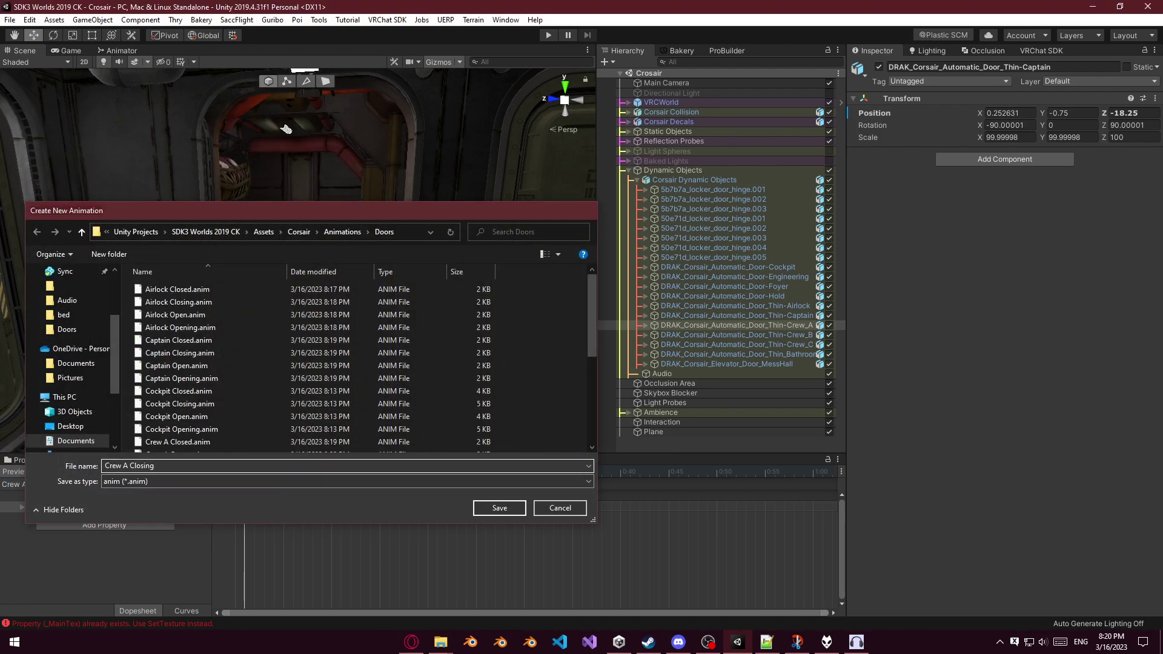
{"action": "key", "text": "Return"}
Paste the door keyframes into Crew A Closing, place the open one at 0:00 and the closed one at 1:00, and preview the clip.
{"action": "key", "text": "ctrl+v"}
{"action": "left_click", "coordinate": [434, 581]}
{"action": "left_click_drag", "start_coordinate": [720, 497], "coordinate": [352, 502]}
{"action": "left_click_drag", "start_coordinate": [288, 475], "coordinate": [811, 496]}
{"action": "left_click_drag", "start_coordinate": [323, 497], "coordinate": [255, 502]}
{"action": "key", "text": "space"}
{"action": "left_click_drag", "start_coordinate": [657, 504], "coordinate": [813, 505]}
{"action": "left_click", "coordinate": [100, 485]}
{"action": "left_click", "coordinate": [496, 556]}
Focus the view on the thin Crew_B automatic door and create a new animation clip named Crew B Closed.
{"action": "left_click", "coordinate": [781, 335]}
{"action": "key", "text": "f"}
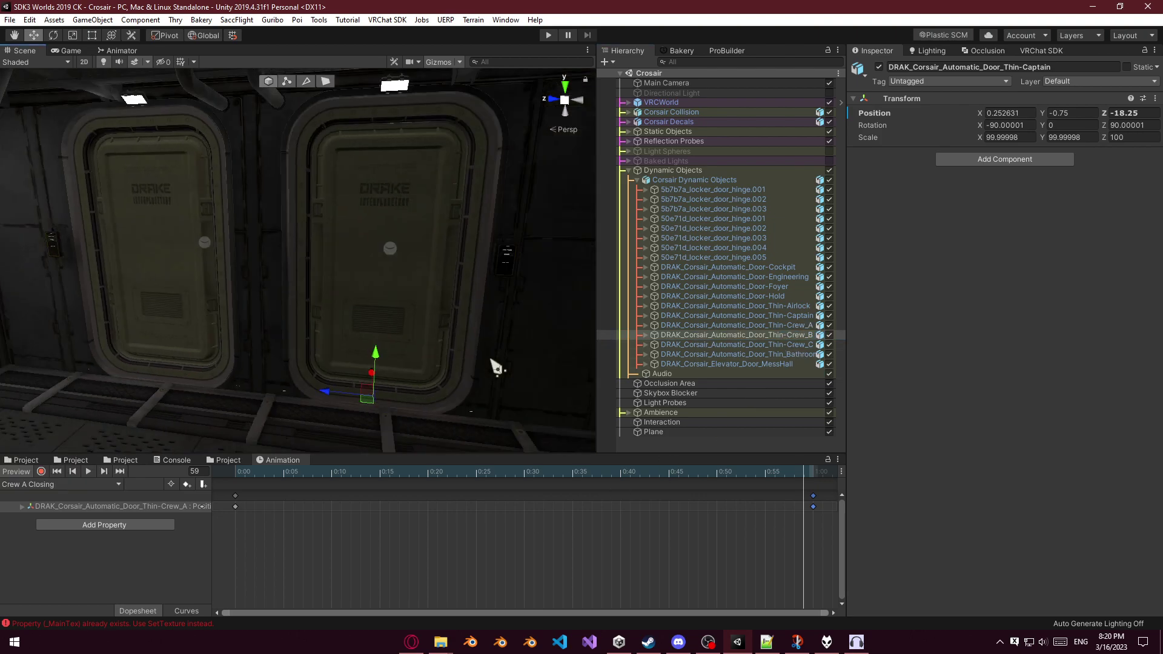
{"action": "left_click", "coordinate": [36, 485]}
{"action": "left_click", "coordinate": [79, 480]}
{"action": "type", "text": "C"}
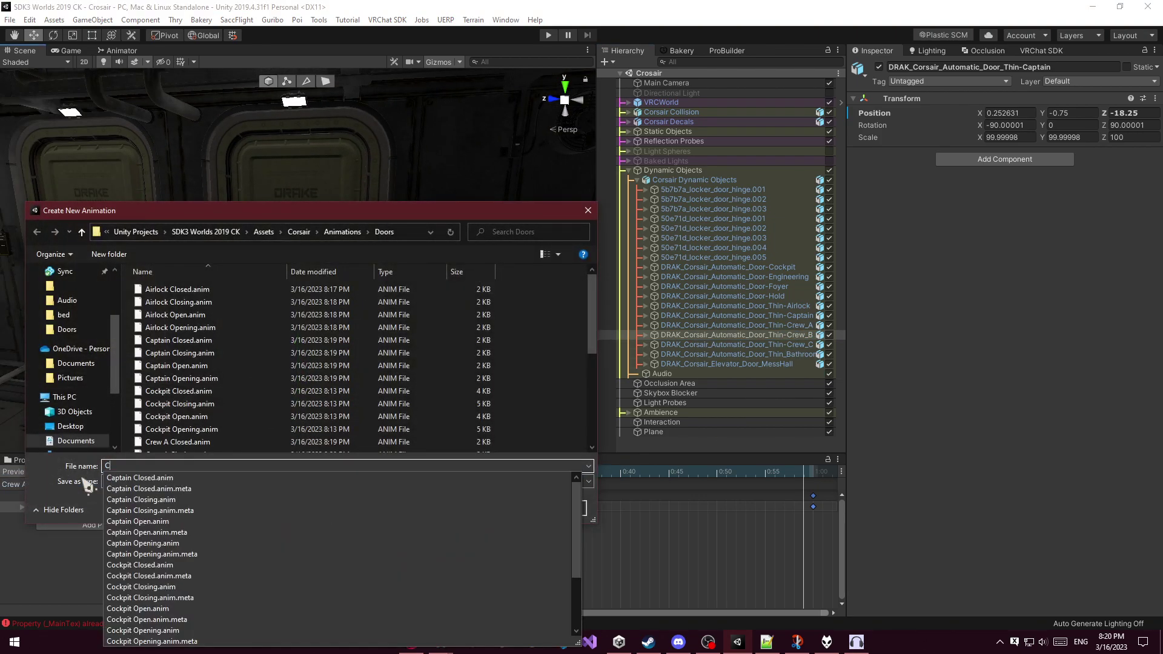
{"action": "type", "text": "rew B"}
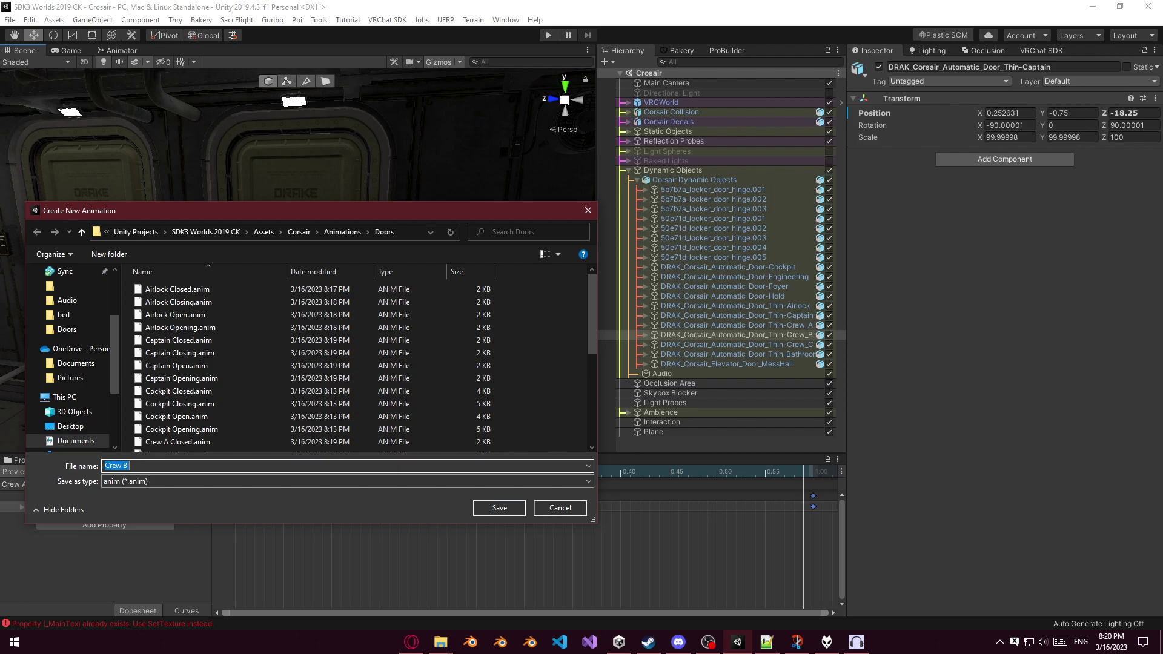
{"action": "type", "text": " Closed"}
{"action": "key", "text": "Return"}
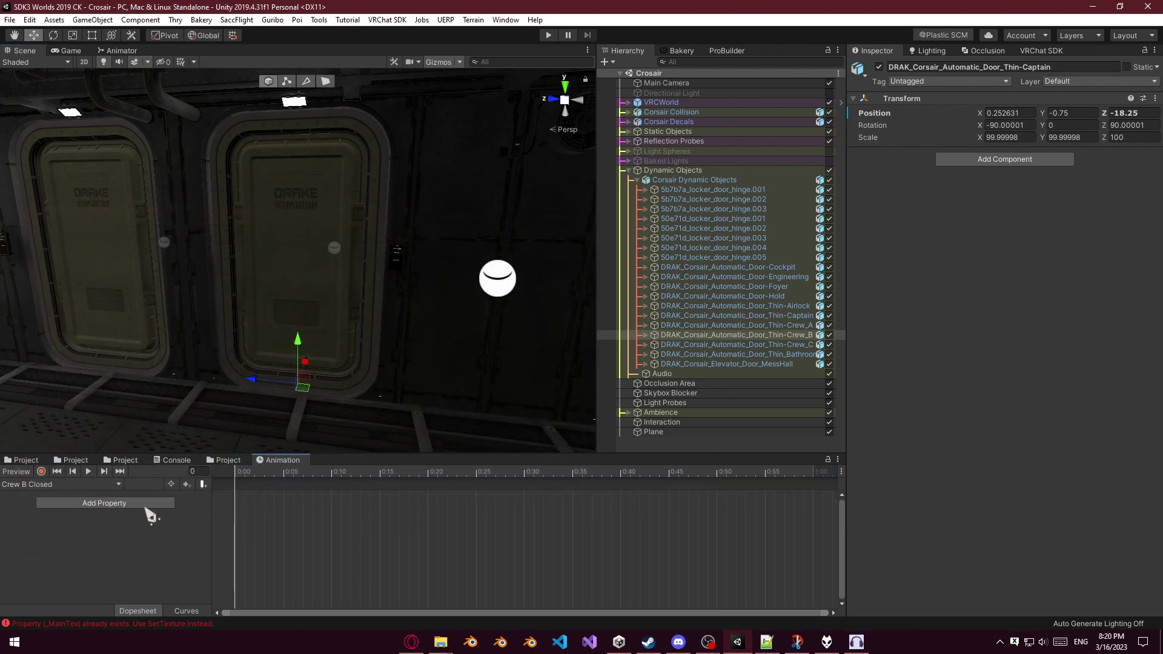
Record Crew B door position keyframes, closed at frame 0 and slid open at frame 50, and select both.
{"action": "left_click", "coordinate": [42, 473]}
{"action": "mouse_move", "coordinate": [256, 381]}
{"action": "left_mouse_down"}
{"action": "mouse_move", "coordinate": [201, 376]}
{"action": "mouse_move", "coordinate": [255, 384]}
{"action": "left_mouse_up"}
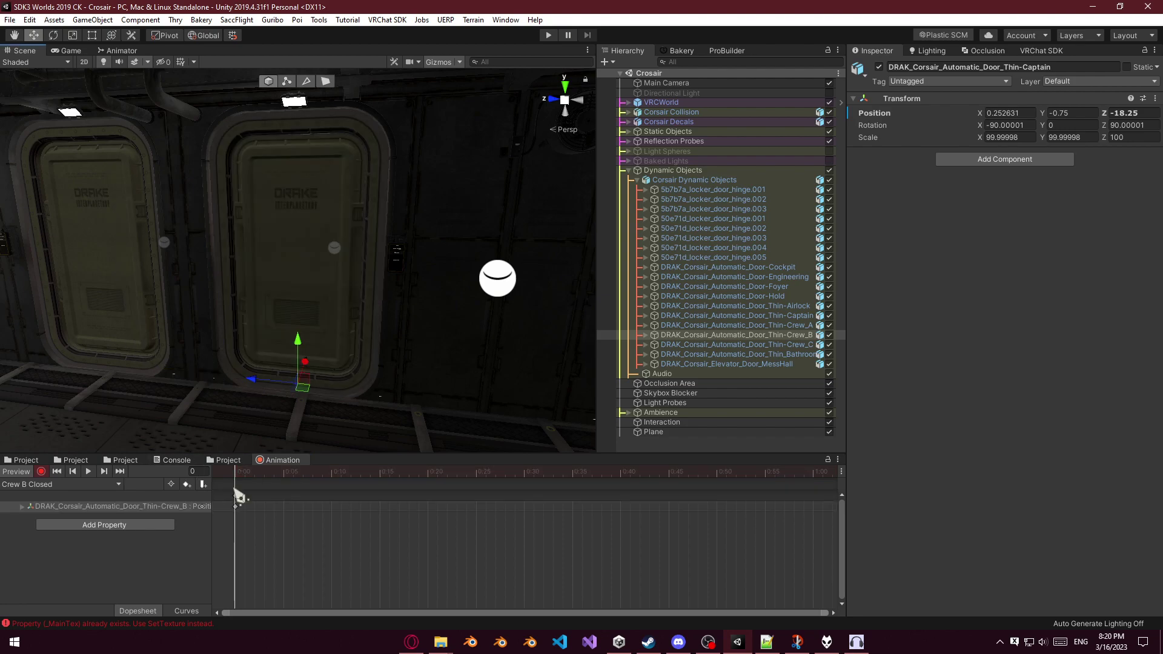
{"action": "left_click_drag", "start_coordinate": [242, 483], "coordinate": [723, 485]}
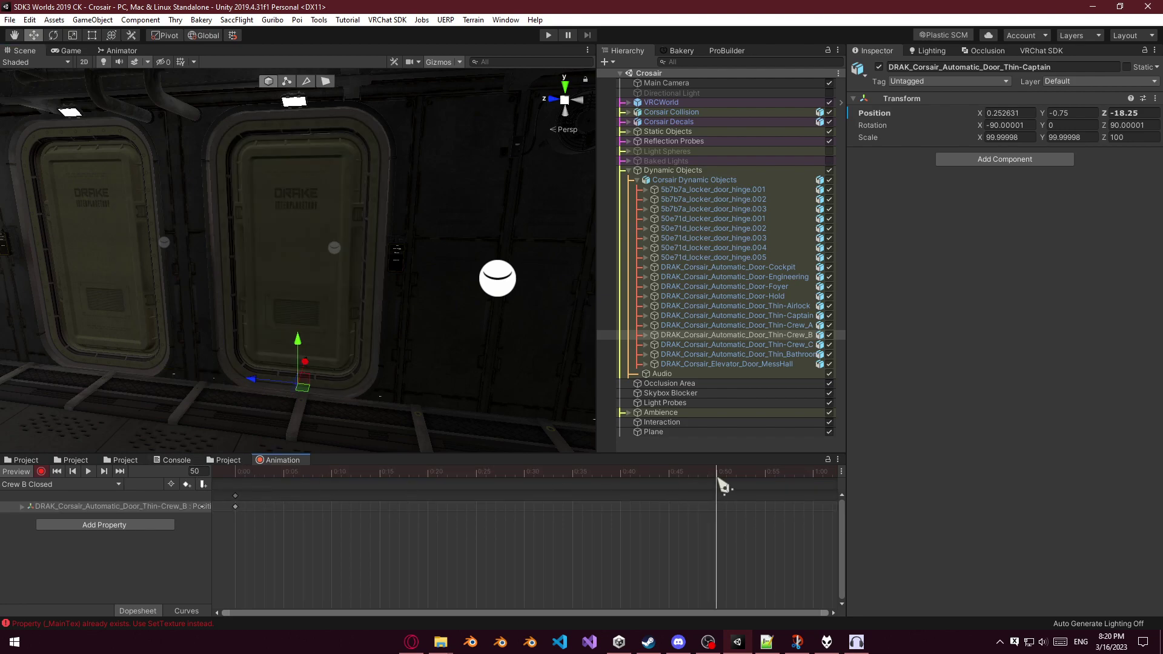
{"action": "left_click_drag", "start_coordinate": [255, 381], "coordinate": [412, 397]}
{"action": "key", "text": "ctrl+a"}
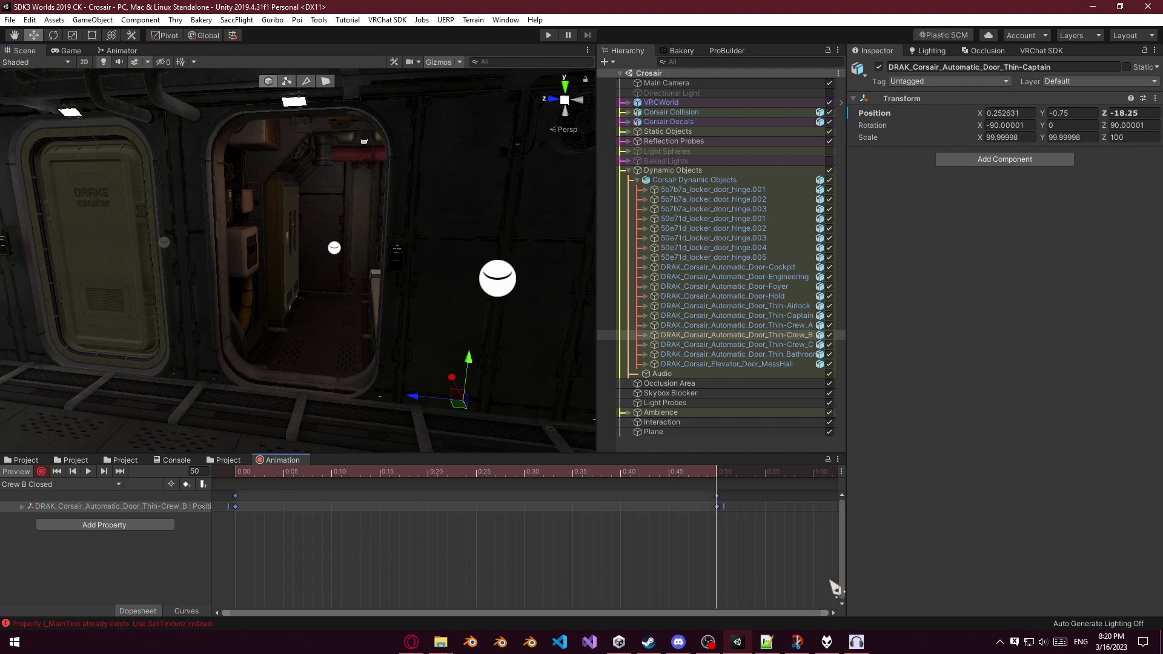
Undo the open keyframe in Crew B Closed and create a Crew B Opening clip containing both door keyframes.
{"action": "key", "text": "ctrl+z"}
{"action": "left_click", "coordinate": [118, 485]}
{"action": "left_click", "coordinate": [91, 488]}
{"action": "type", "text": "Crew B Opening"}
{"action": "key", "text": "Return"}
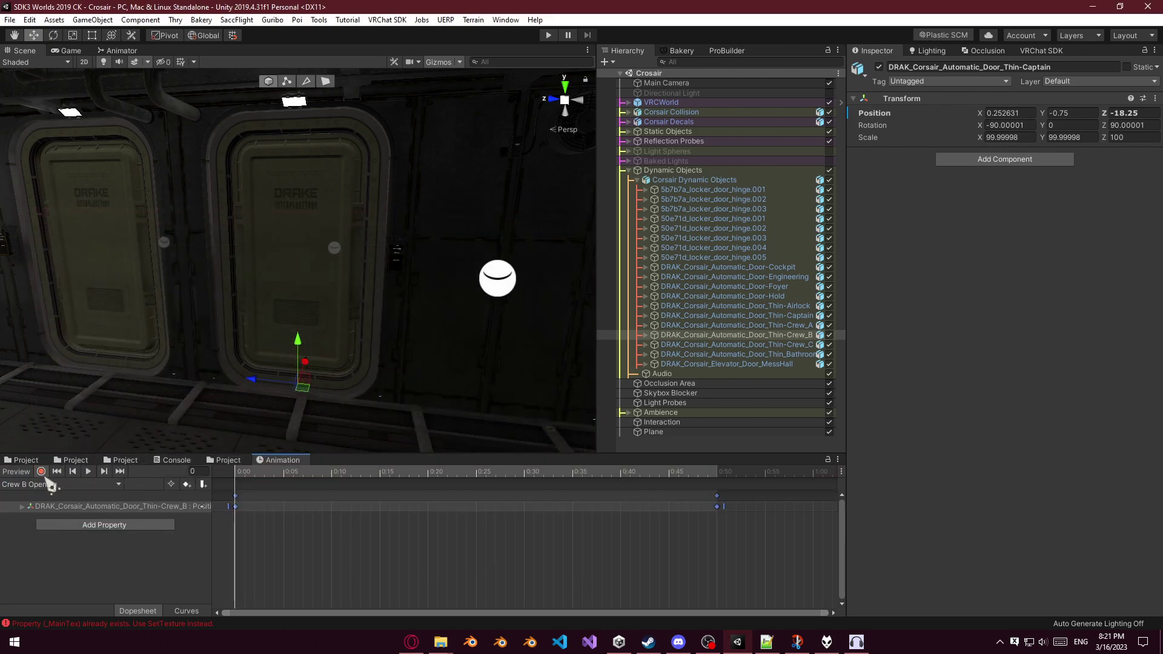
Create a Crew B Open clip in the Doors folder holding only the slid-open keyframe at frame 1.
{"action": "left_click", "coordinate": [39, 486]}
{"action": "left_click", "coordinate": [46, 498]}
{"action": "type", "text": "Crew B"}
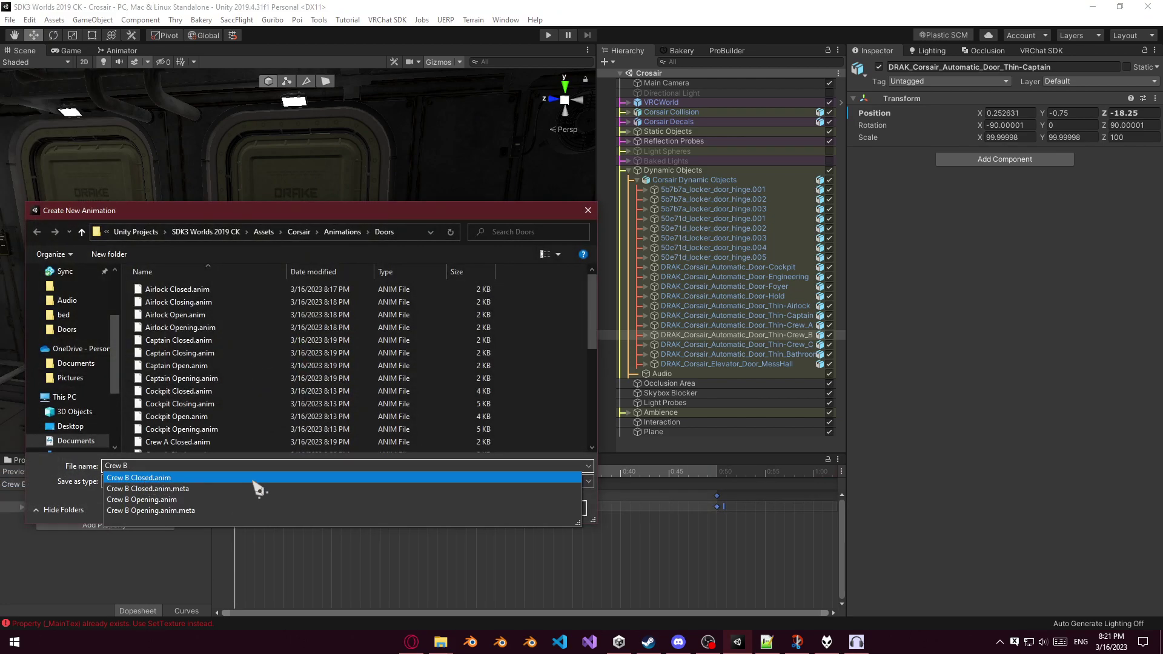
{"action": "type", "text": " Open"}
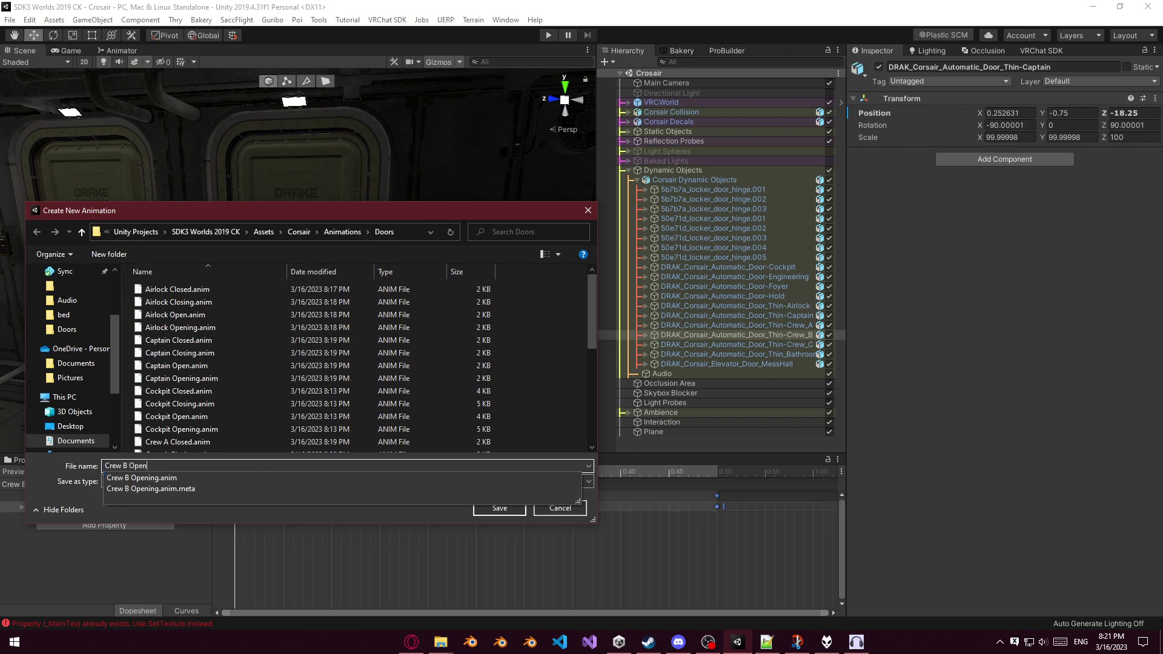
{"action": "key", "text": "Return"}
{"action": "left_click_drag", "start_coordinate": [717, 495], "coordinate": [246, 497]}
Create a new animation clip named Crew B Closing in the Doors folder.
{"action": "left_click", "coordinate": [66, 484]}
{"action": "left_click", "coordinate": [36, 480]}
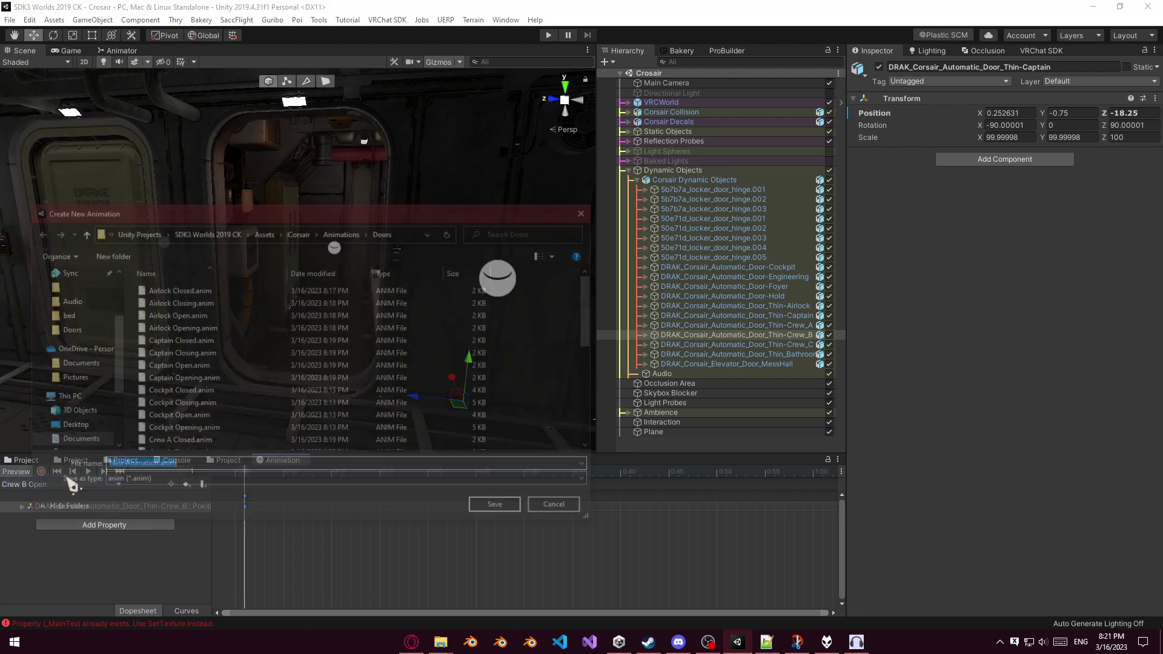
{"action": "type", "text": "Crew B Closing"}
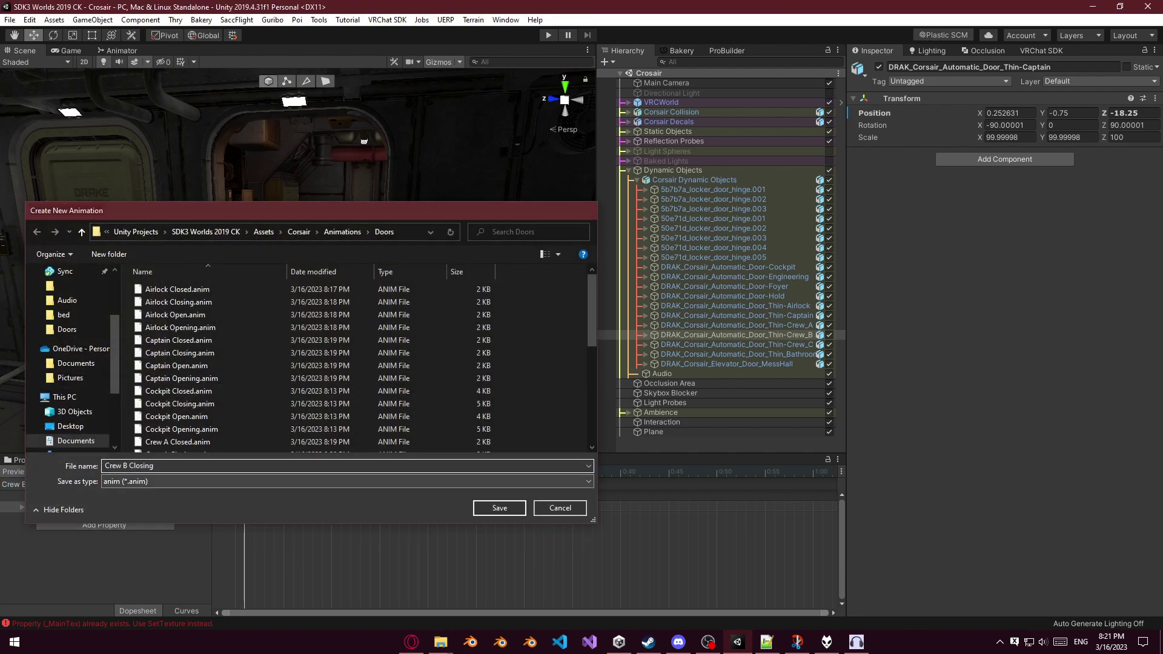
{"action": "key", "text": "Return"}
Arrange the Crew B Closing keyframes with the open position at 0:00 and the closed position at 1:00, and preview the clip.
{"action": "left_click_drag", "start_coordinate": [746, 523], "coordinate": [849, 512]}
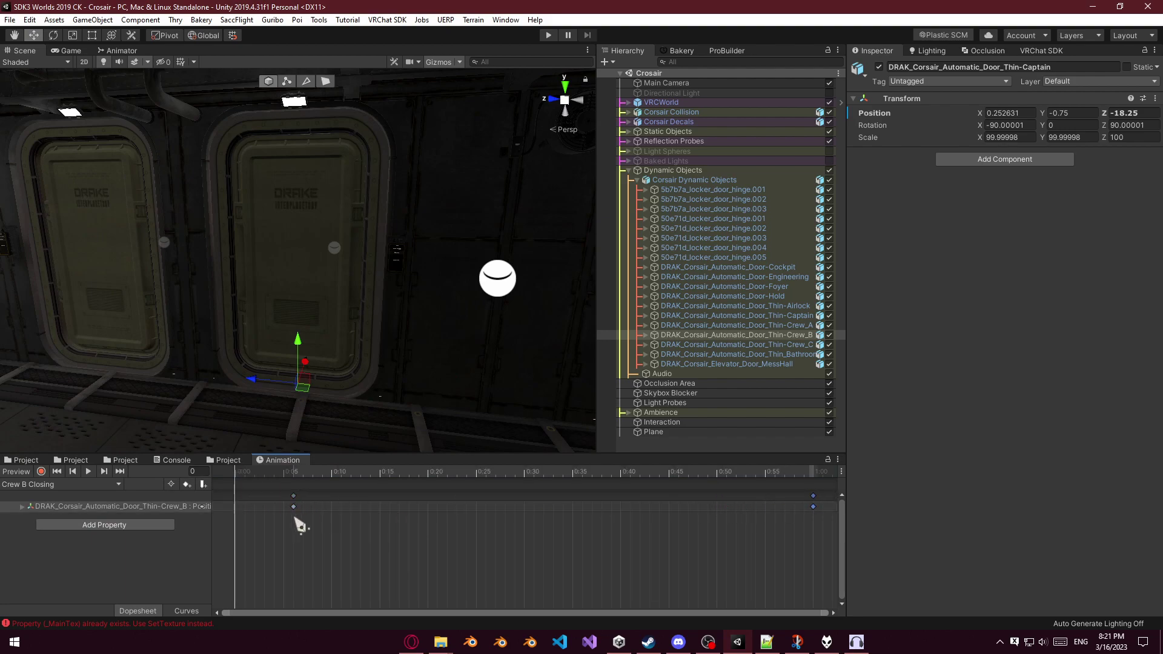
{"action": "left_click_drag", "start_coordinate": [295, 497], "coordinate": [203, 497]}
{"action": "key", "text": "space"}
{"action": "key", "text": "space"}
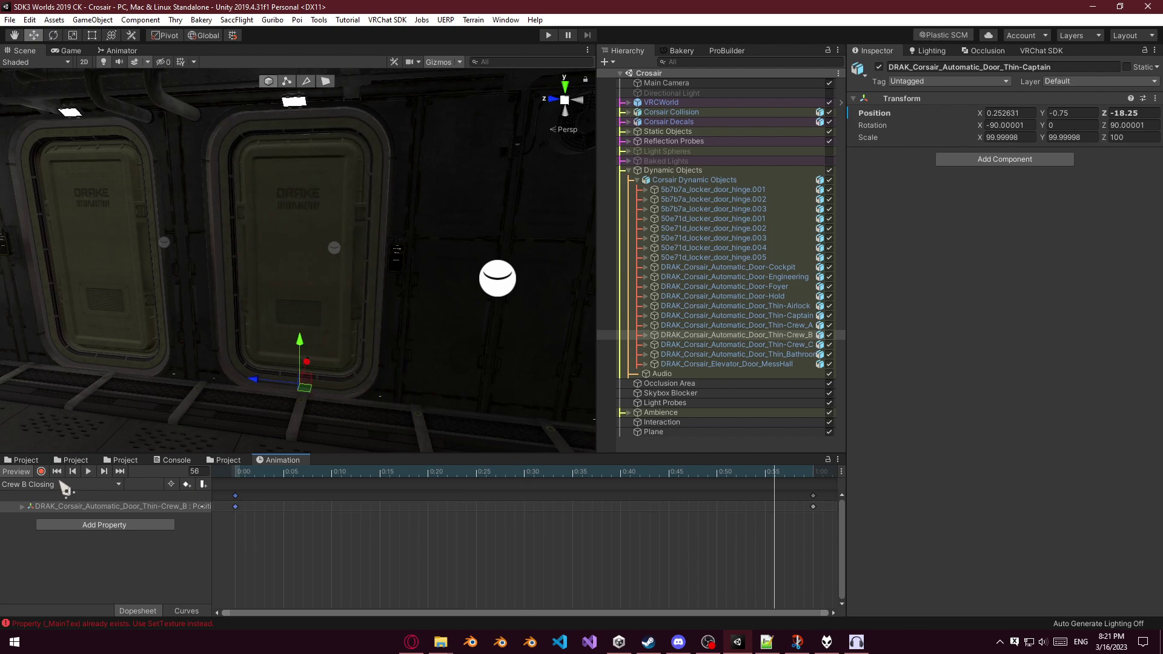
Focus the view on the thin Crew_C automatic door and create a new animation clip named Crew C Closed.
{"action": "left_click", "coordinate": [768, 344]}
{"action": "key", "text": "f"}
{"action": "left_click", "coordinate": [68, 485]}
{"action": "left_click", "coordinate": [50, 481]}
{"action": "type", "text": "Cr"}
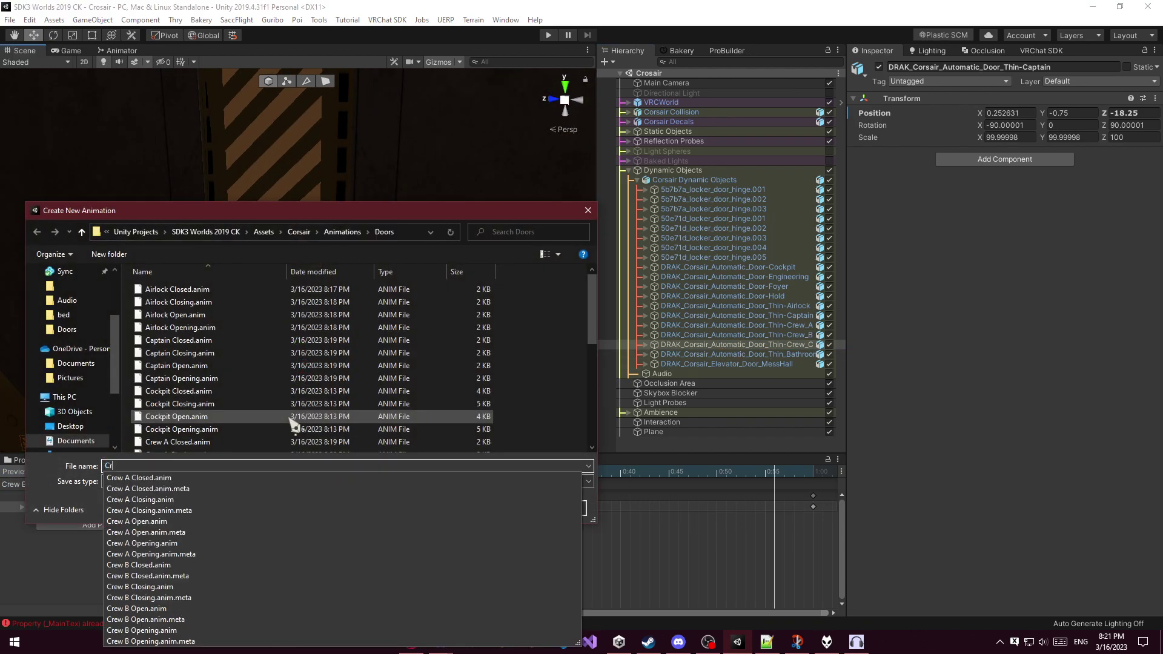
{"action": "type", "text": "ew C"}
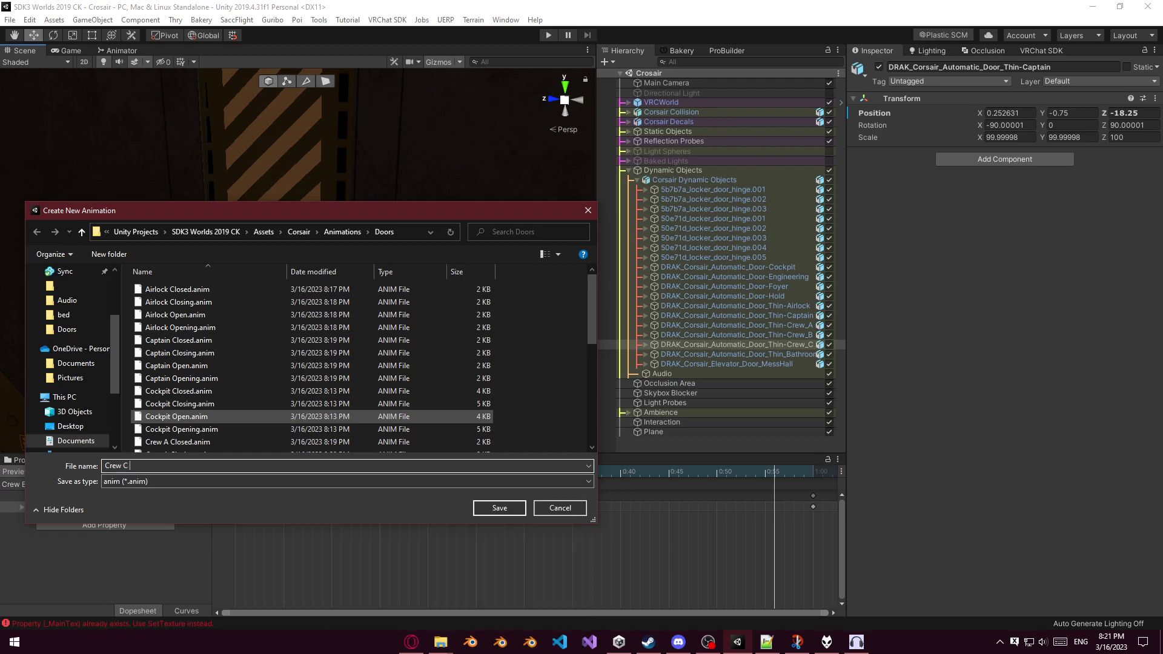
{"action": "type", "text": " Closed"}
{"action": "key", "text": "Return"}
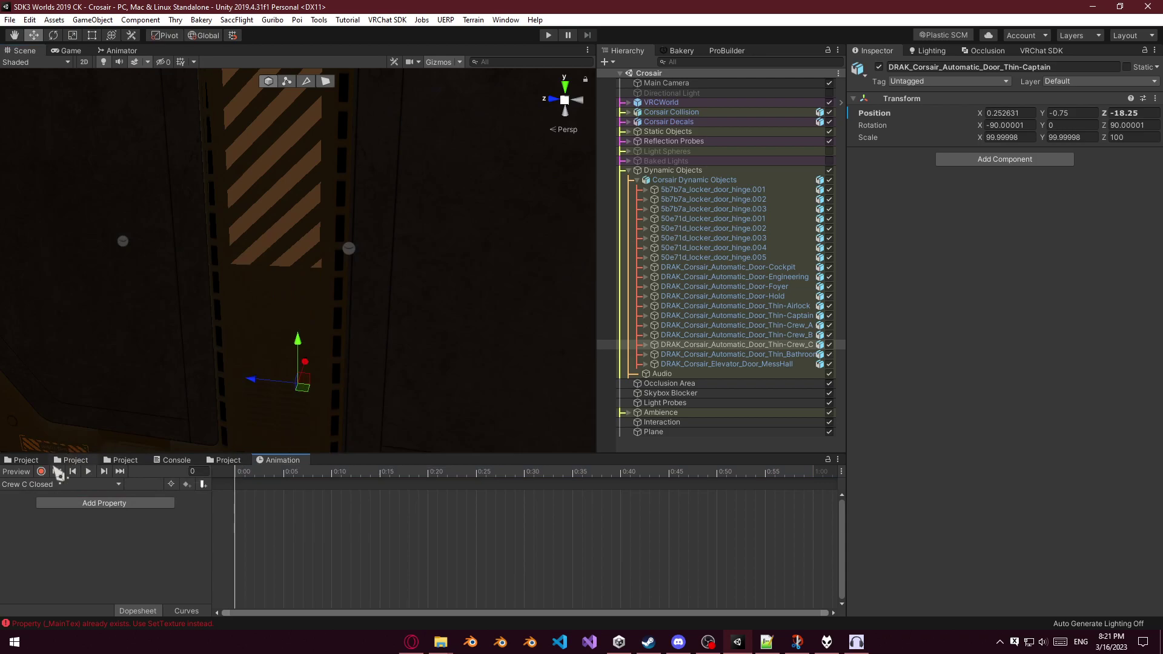
Record Crew C door position keyframes, closed at frame 0 and slid open at frame 50.
{"action": "left_click_drag", "start_coordinate": [251, 380], "coordinate": [253, 389]}
{"action": "key", "text": "w"}
{"action": "right_click_drag", "start_coordinate": [253, 389], "coordinate": [431, 427]}
{"action": "left_click", "coordinate": [763, 476]}
{"action": "left_click", "coordinate": [716, 476]}
{"action": "key", "text": "s"}
{"action": "left_click_drag", "start_coordinate": [267, 406], "coordinate": [465, 406]}
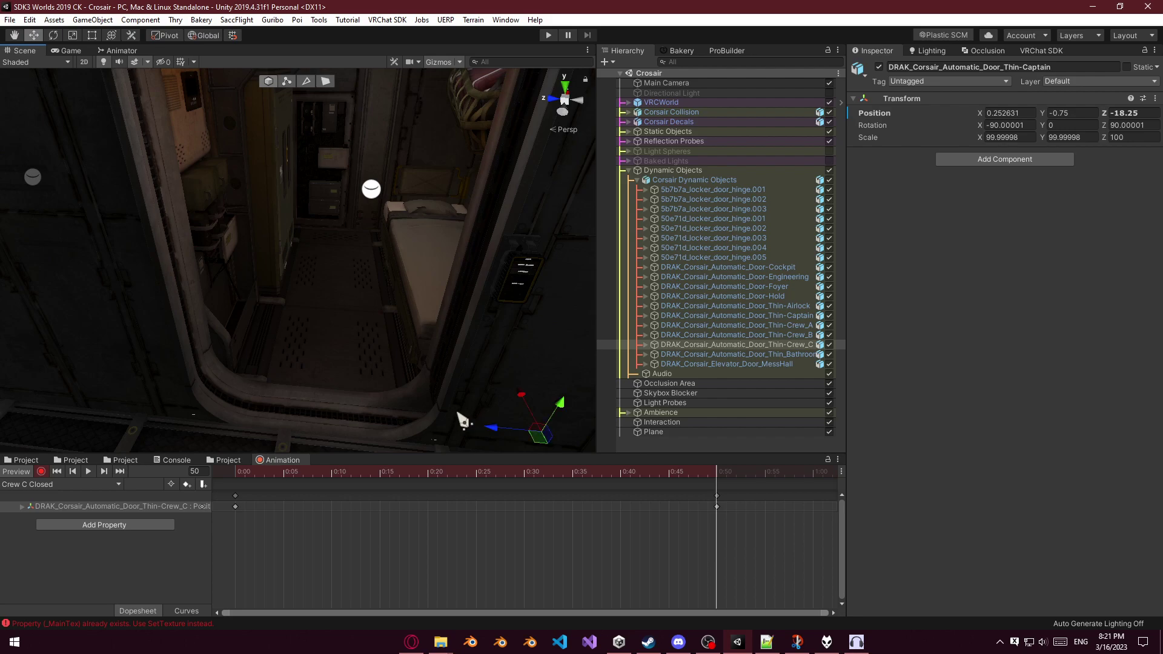
Select both Crew C door keyframes, undo the slid-open one at frame 50, and adjust the closed keyframe in Crew C Closed.
{"action": "middle_click_drag", "start_coordinate": [465, 405], "coordinate": [354, 493]}
{"action": "left_click", "coordinate": [354, 494]}
{"action": "key", "text": "ctrl+a"}
{"action": "key", "text": "ctrl+z"}
{"action": "key", "text": "ctrl+z"}
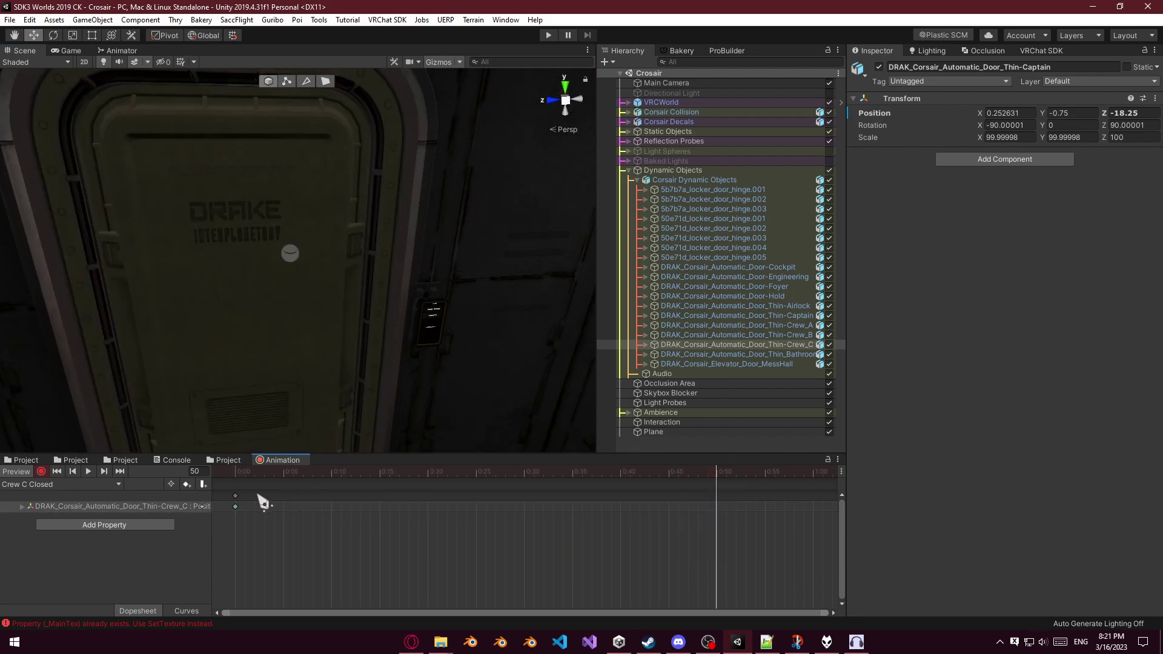
{"action": "left_click_drag", "start_coordinate": [236, 502], "coordinate": [91, 480]}
Create a new animation clip named Crew C Opening in the Doors folder.
{"action": "left_click", "coordinate": [61, 485]}
{"action": "left_click", "coordinate": [60, 480]}
{"action": "type", "text": "Crew C Clo"}
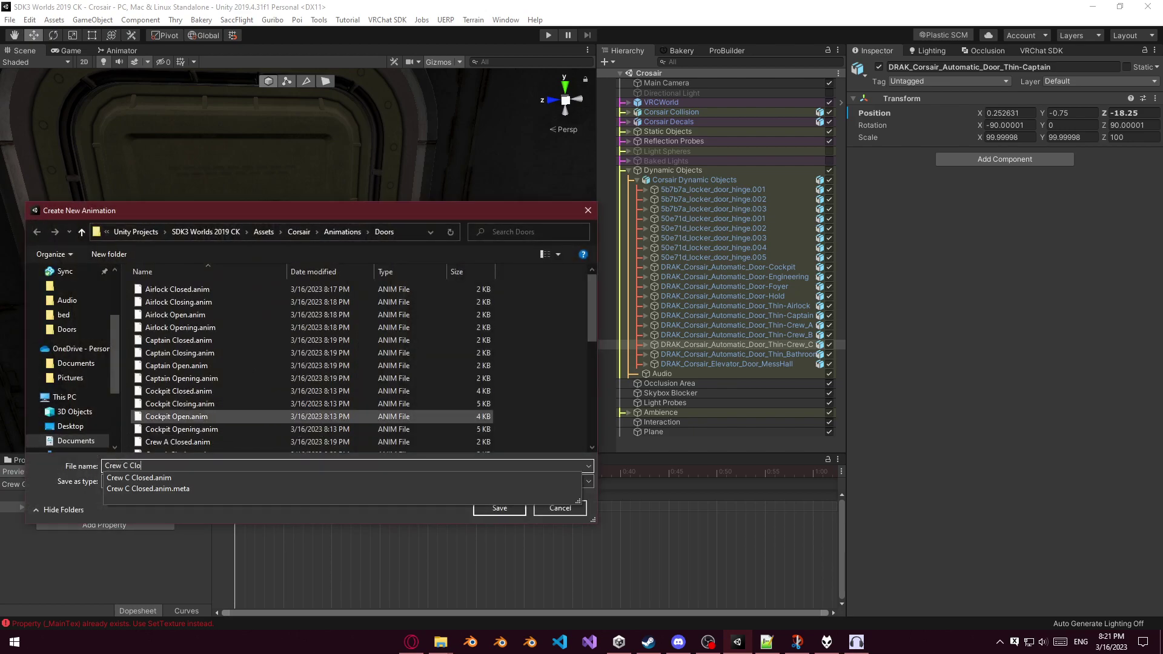
{"action": "key", "text": "BackSpace"}
{"action": "key", "text": "BackSpace"}
{"action": "key", "text": "BackSpace"}
{"action": "type", "text": "Opening"}
{"action": "key", "text": "Return"}
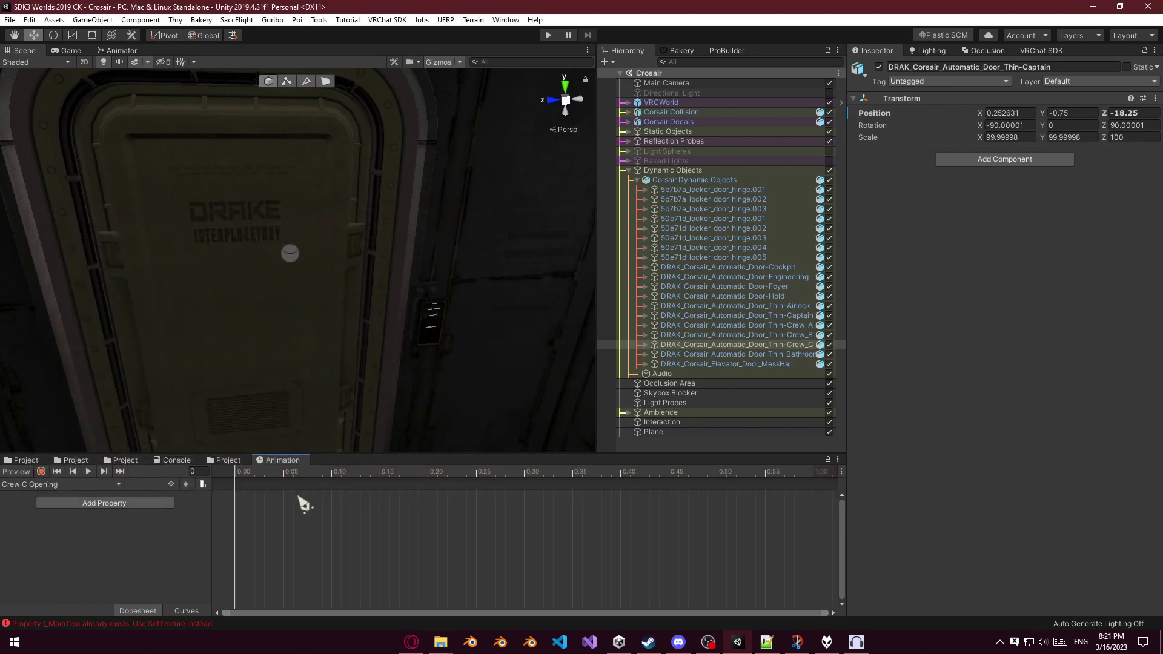
Create a Crew C Open clip holding only the slid-open keyframe, moved to the start of the timeline.
{"action": "left_click", "coordinate": [37, 485]}
{"action": "left_click", "coordinate": [36, 481]}
{"action": "type", "text": "Crew C Open"}
{"action": "left_click_drag", "start_coordinate": [287, 479], "coordinate": [753, 522]}
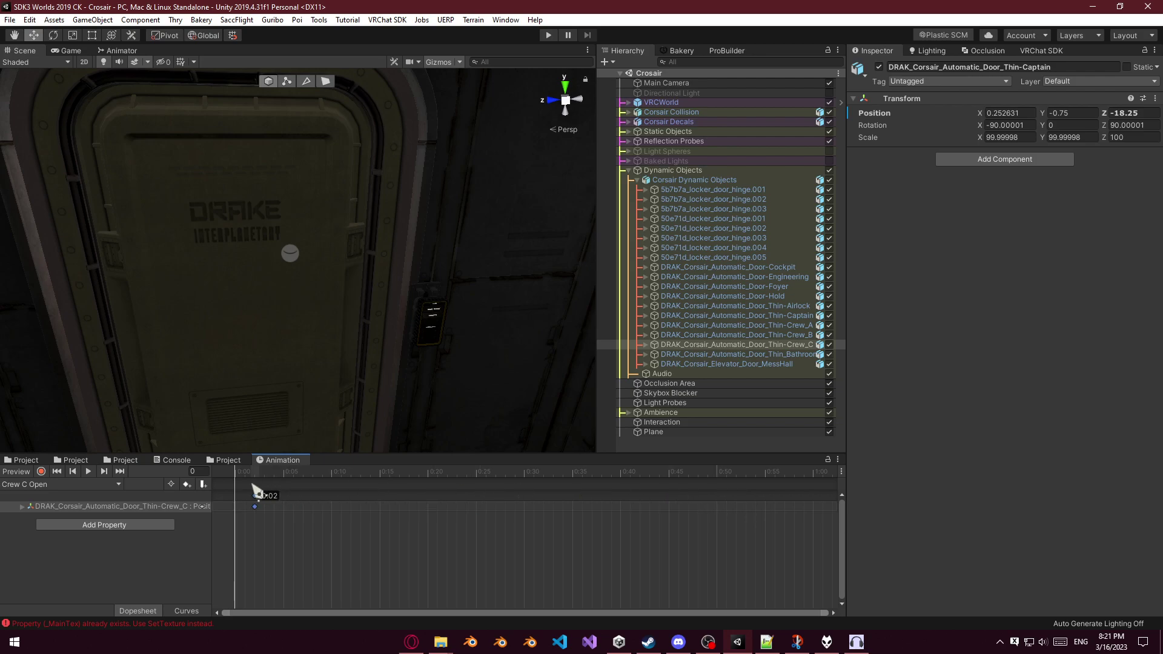
Create a new animation clip named Crew C Closing in the Doors folder.
{"action": "left_click", "coordinate": [83, 485]}
{"action": "left_click", "coordinate": [36, 492]}
{"action": "type", "text": "Crew C "}
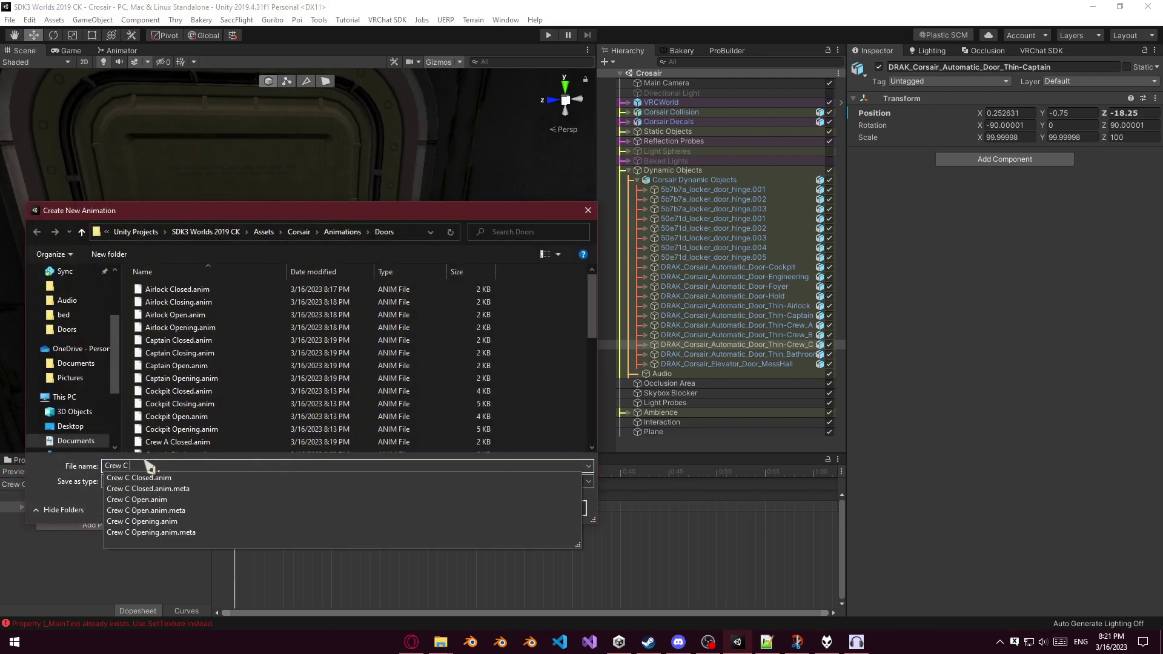
{"action": "type", "text": "Closing"}
{"action": "key", "text": "Return"}
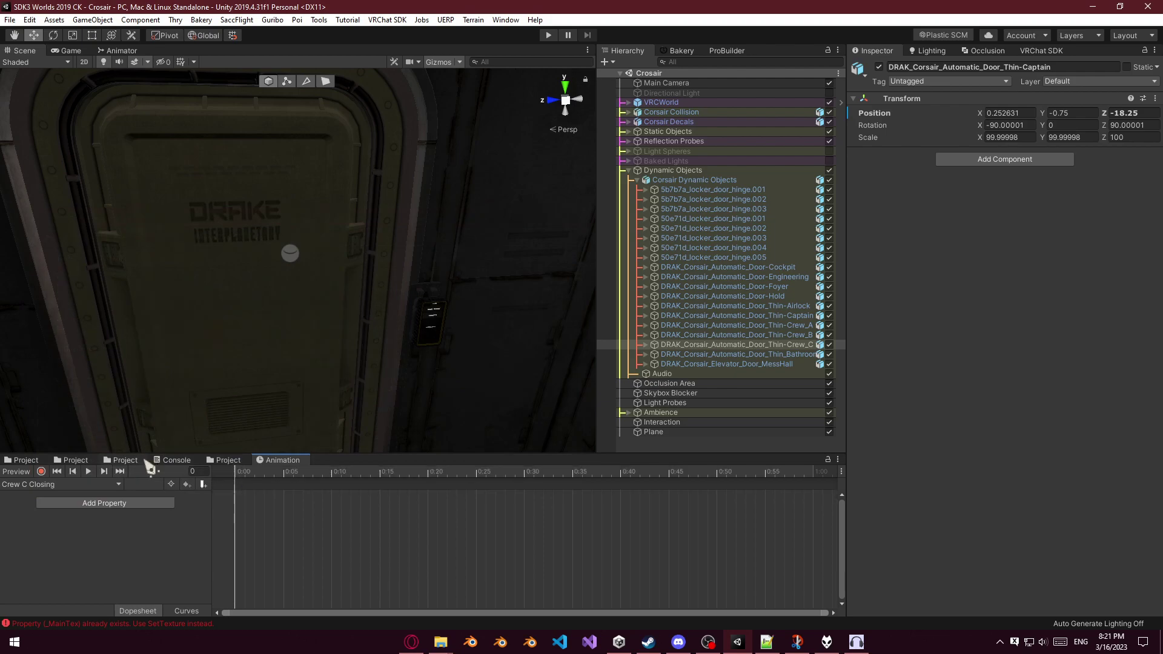
Arrange the Crew C Closing keyframes with the open position at 0:00 and the closed position at 1:00, and preview the clip.
{"action": "left_click_drag", "start_coordinate": [321, 559], "coordinate": [312, 553]}
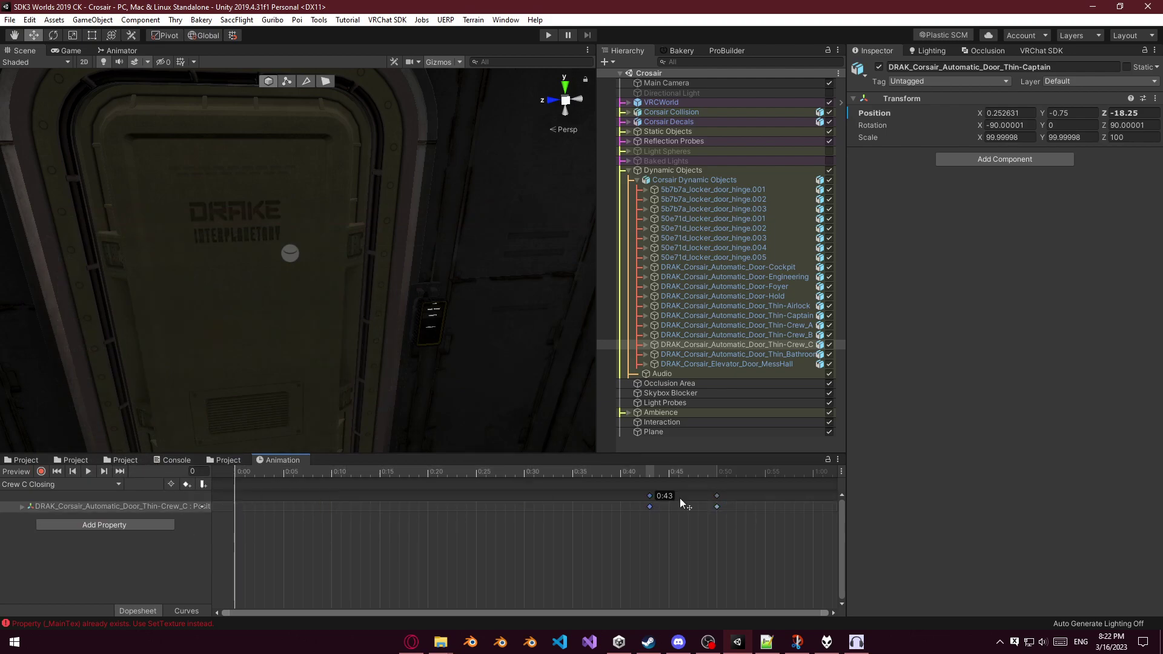
{"action": "left_click_drag", "start_coordinate": [808, 504], "coordinate": [811, 507]}
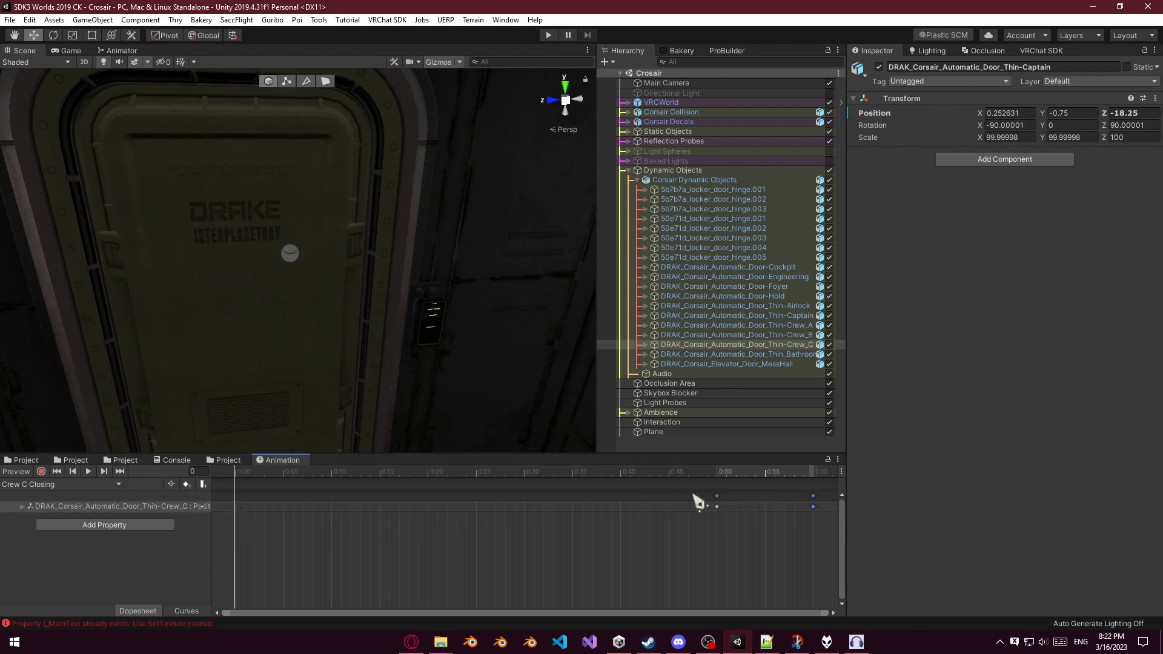
{"action": "left_click_drag", "start_coordinate": [718, 498], "coordinate": [46, 524]}
{"action": "left_click", "coordinate": [337, 502]}
{"action": "key", "text": "space"}
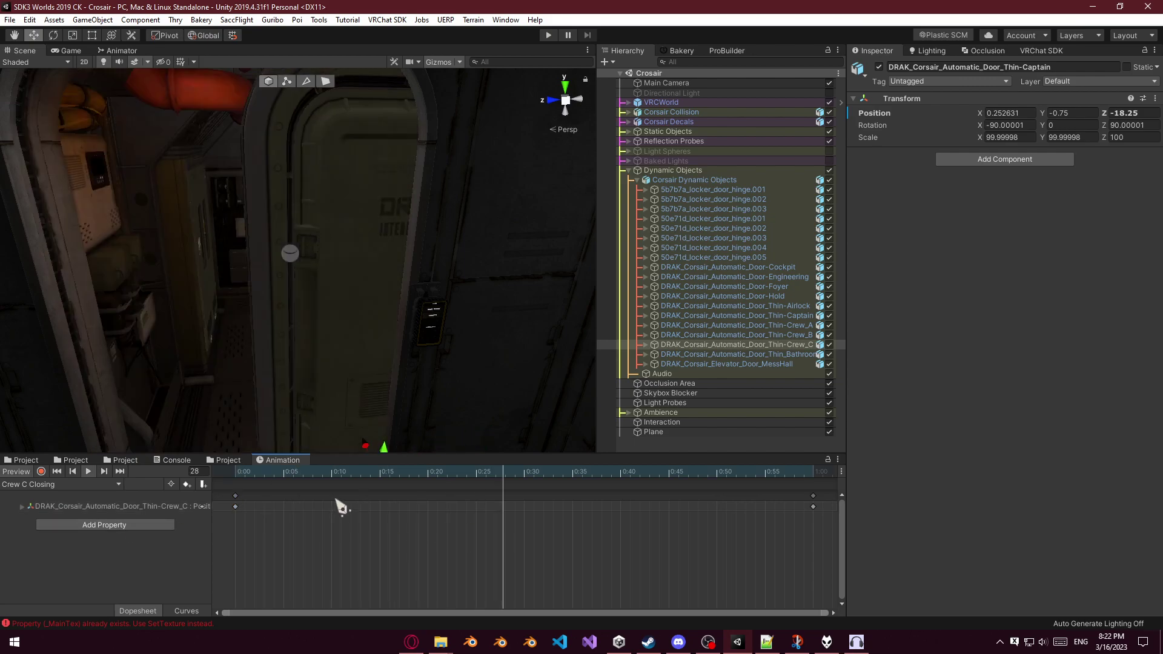
Create a new animation clip named Bathroom Closed in the Doors folder for the thin bathroom door.
{"action": "double_click", "coordinate": [746, 355]}
{"action": "right_click_drag", "start_coordinate": [369, 392], "coordinate": [174, 472]}
{"action": "left_click", "coordinate": [119, 484]}
{"action": "left_click", "coordinate": [59, 621]}
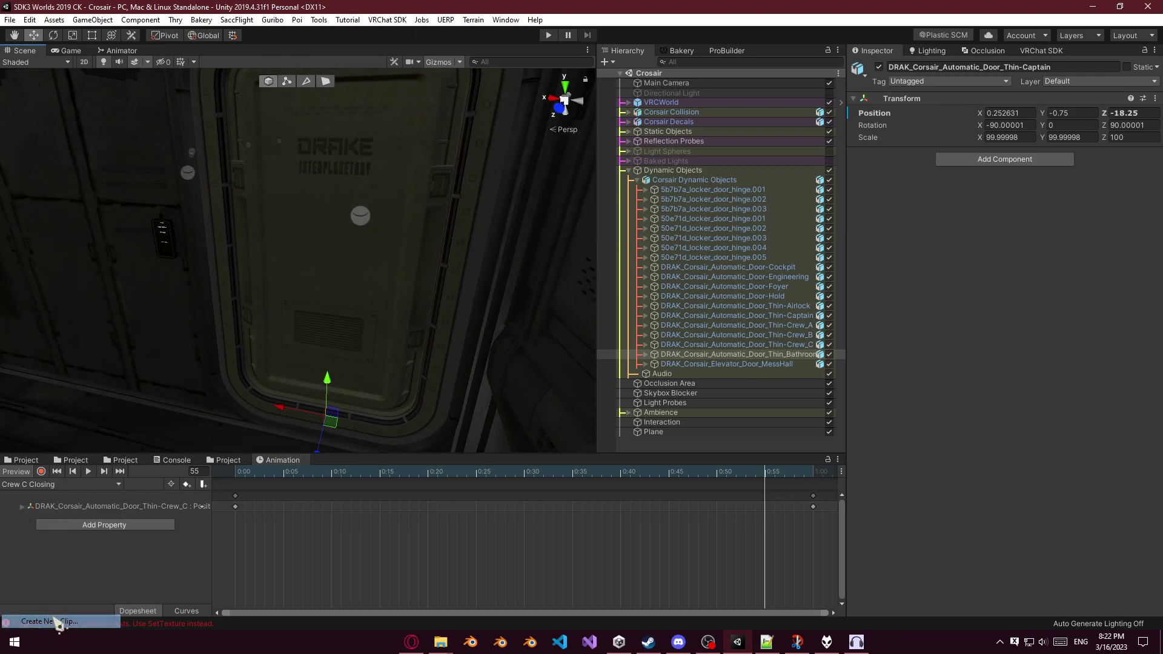
{"action": "type", "text": "Bathroom"}
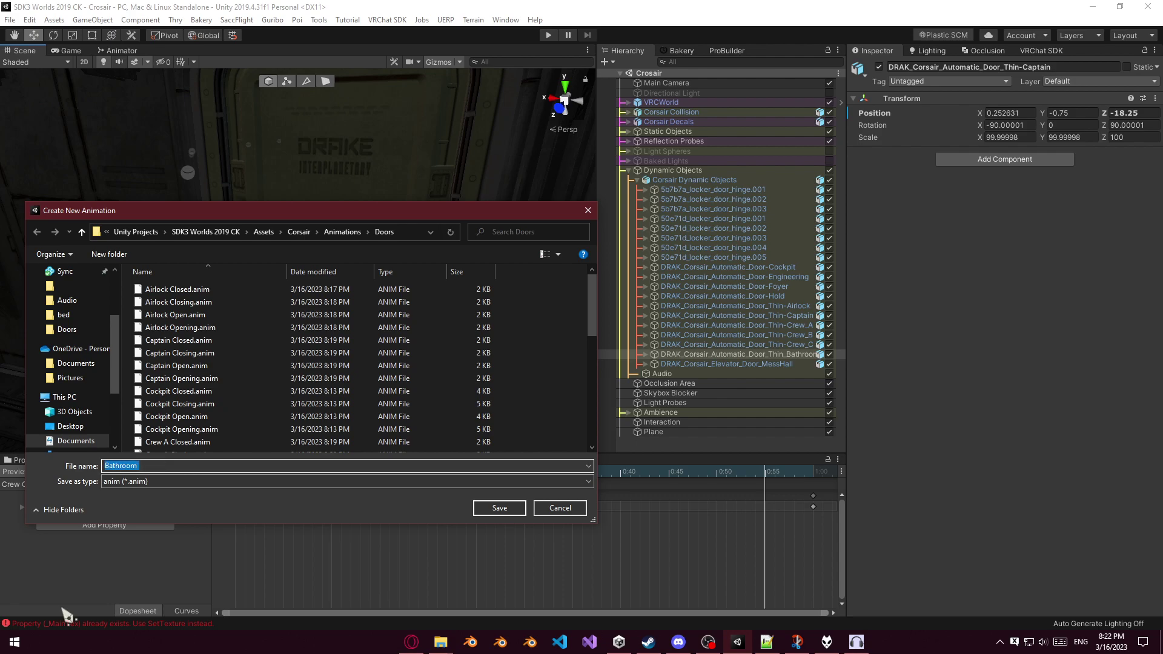
{"action": "type", "text": "Closed"}
{"action": "key", "text": "Return"}
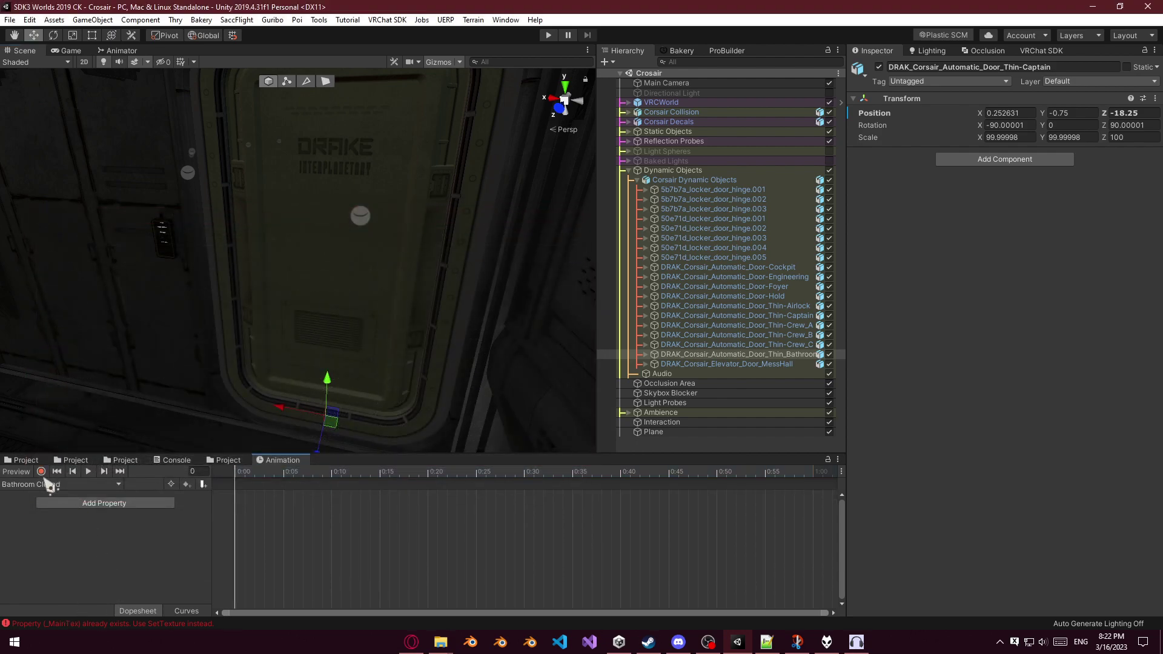
Record the bathroom door sliding open at 0:50, copy both keyframes, and delete the open keyframe from the Bathroom Closed clip.
{"action": "left_click", "coordinate": [41, 472]}
{"action": "left_click_drag", "start_coordinate": [309, 420], "coordinate": [117, 383]}
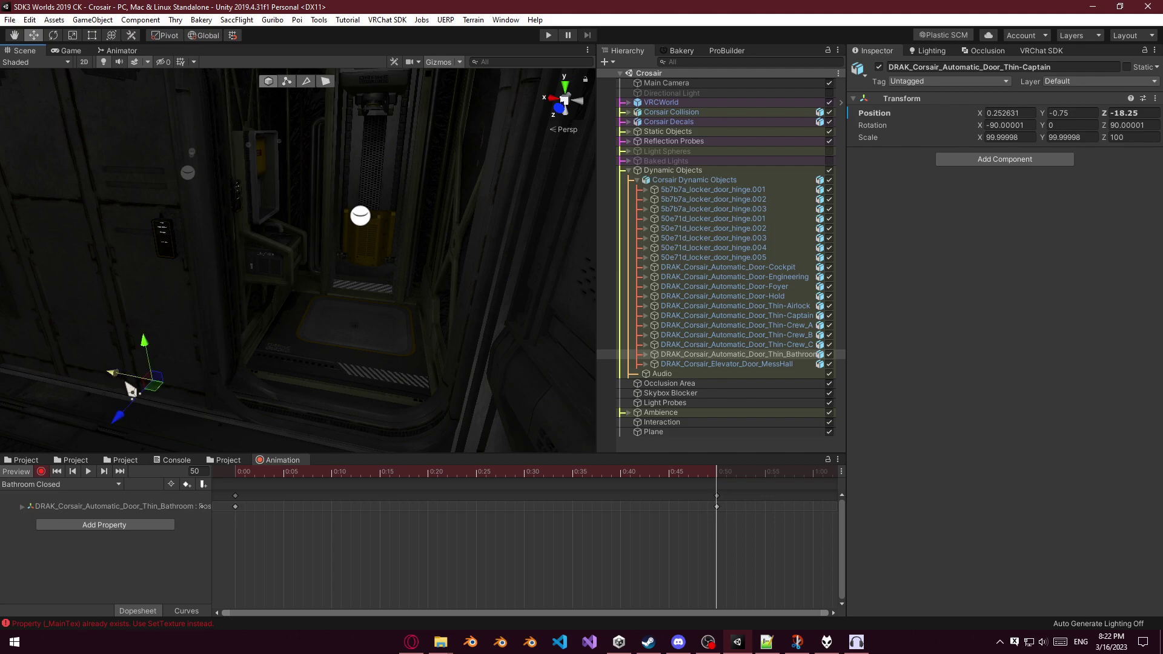
{"action": "left_click", "coordinate": [551, 566]}
{"action": "key", "text": "ctrl+a"}
{"action": "left_click_drag", "start_coordinate": [768, 567], "coordinate": [478, 449]}
{"action": "key", "text": "Delete"}
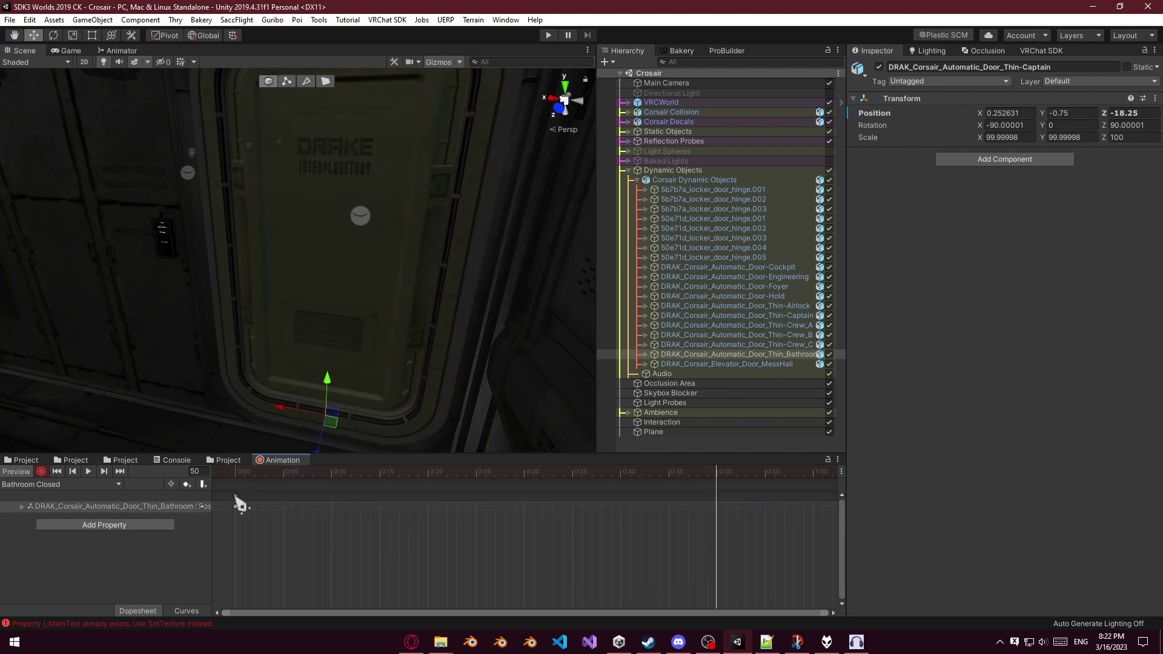
Create a Bathroom Opening clip with the copied keyframes, closed at 0:00 and open at 0:50.
{"action": "left_click", "coordinate": [79, 485]}
{"action": "left_click", "coordinate": [42, 624]}
{"action": "type", "text": "Bathroom "}
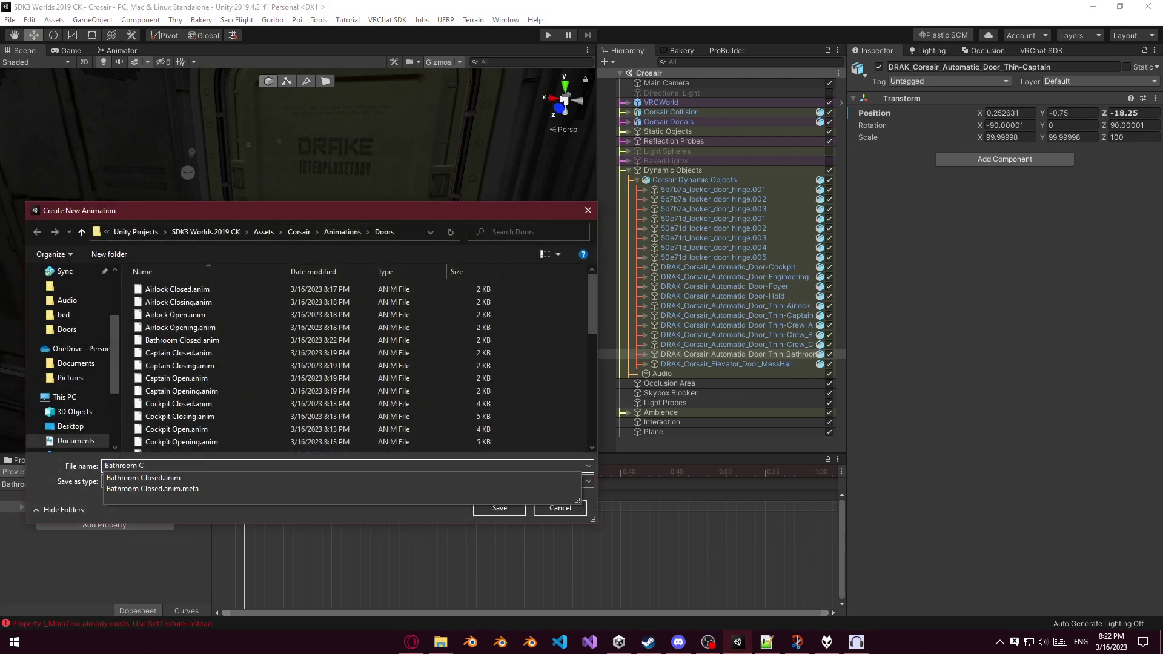
{"action": "type", "text": "Opening"}
{"action": "key", "text": "Return"}
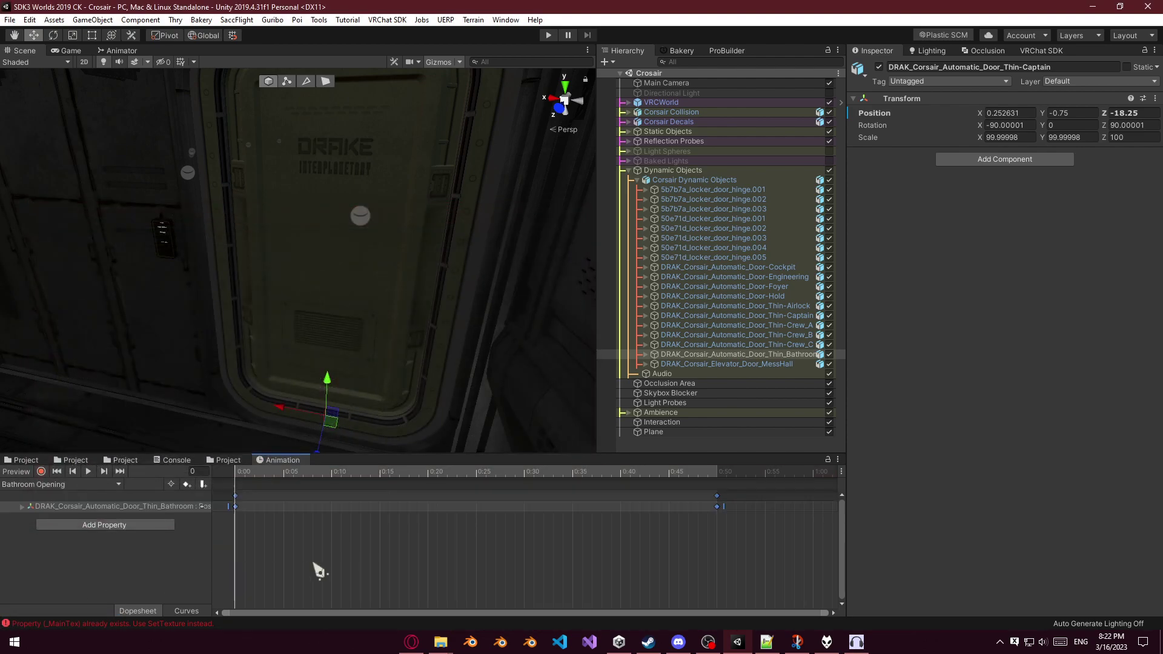
Create a Bathroom Open clip holding only the slid-open keyframe, moved to the start of the timeline.
{"action": "left_click", "coordinate": [111, 480]}
{"action": "left_click", "coordinate": [37, 619]}
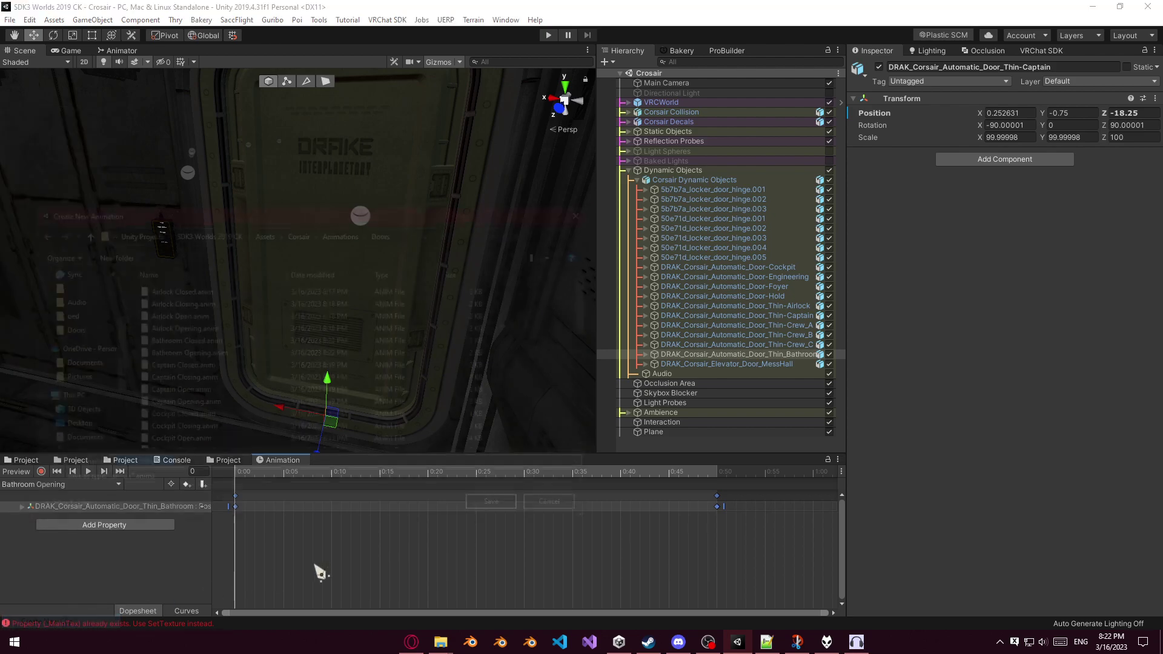
{"action": "type", "text": "Bathroom Open"}
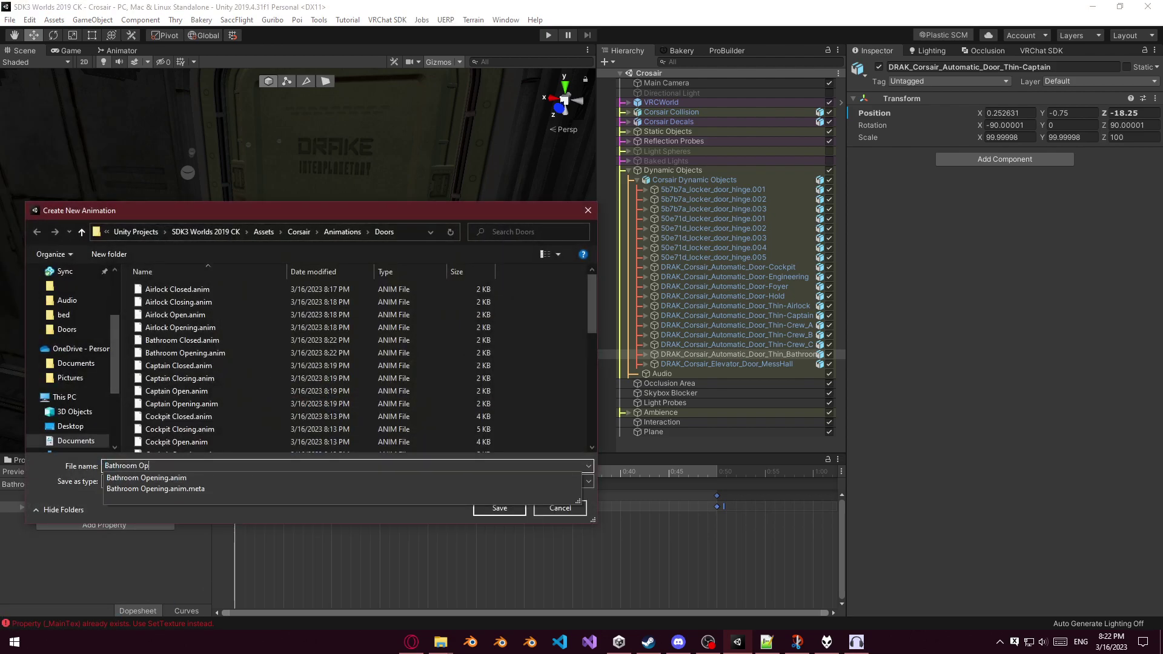
{"action": "key", "text": "Return"}
{"action": "left_click_drag", "start_coordinate": [363, 597], "coordinate": [245, 496]}
{"action": "key", "text": "Delete"}
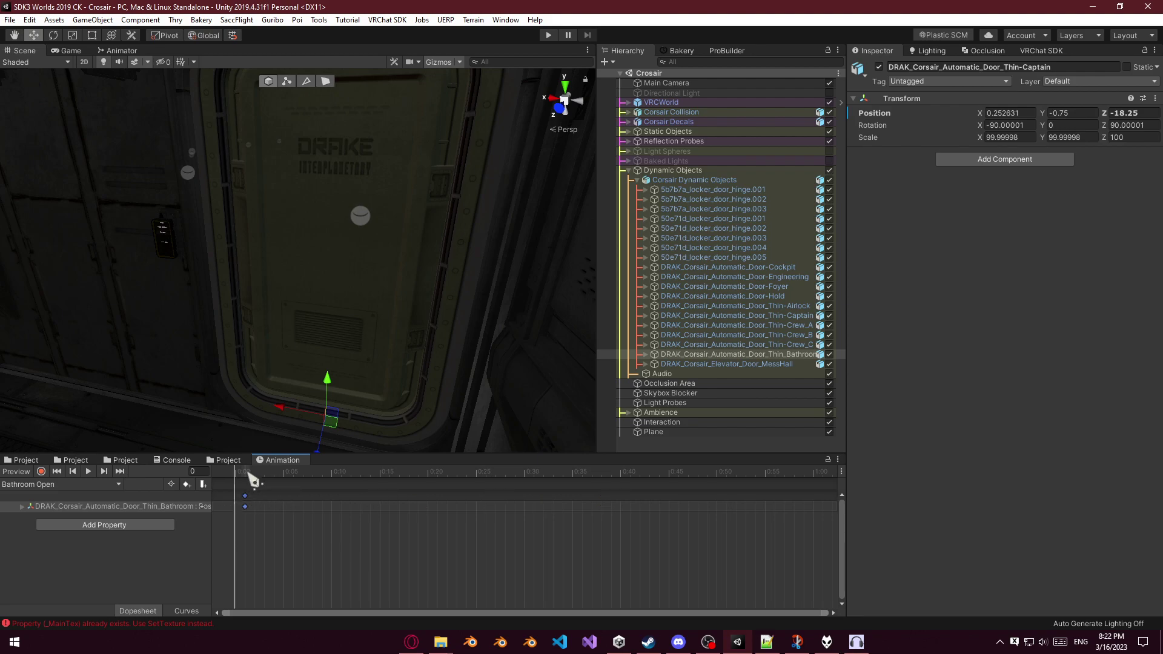
Create a new animation clip named Bathroom Closing in the Doors folder.
{"action": "left_click", "coordinate": [91, 485]}
{"action": "left_click", "coordinate": [48, 621]}
{"action": "type", "text": "Bathroom Closinfg"}
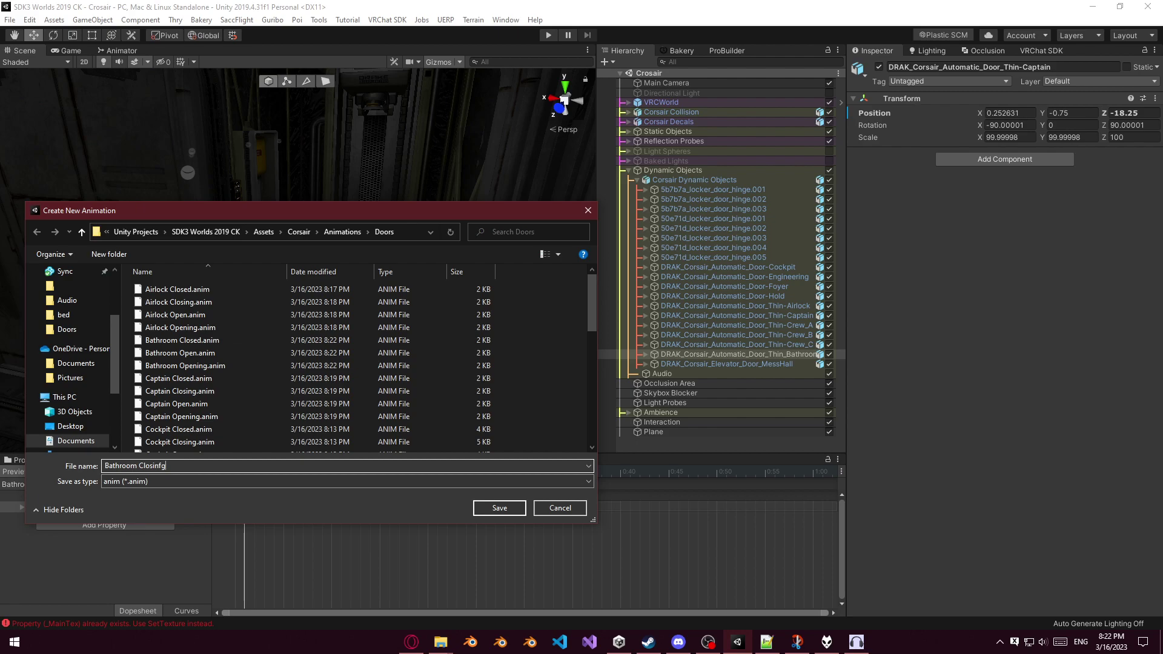
{"action": "type", "text": "g"}
{"action": "key", "text": "Return"}
Paste the door keyframes into the Bathroom Closing clip and reorder them so the door moves from open to closed.
{"action": "key", "text": "ctrl+v"}
{"action": "left_click_drag", "start_coordinate": [311, 551], "coordinate": [223, 491]}
{"action": "left_click_drag", "start_coordinate": [796, 502], "coordinate": [814, 502]}
{"action": "left_click_drag", "start_coordinate": [397, 494], "coordinate": [241, 496]}
{"action": "right_click_drag", "start_coordinate": [352, 356], "coordinate": [287, 435]}
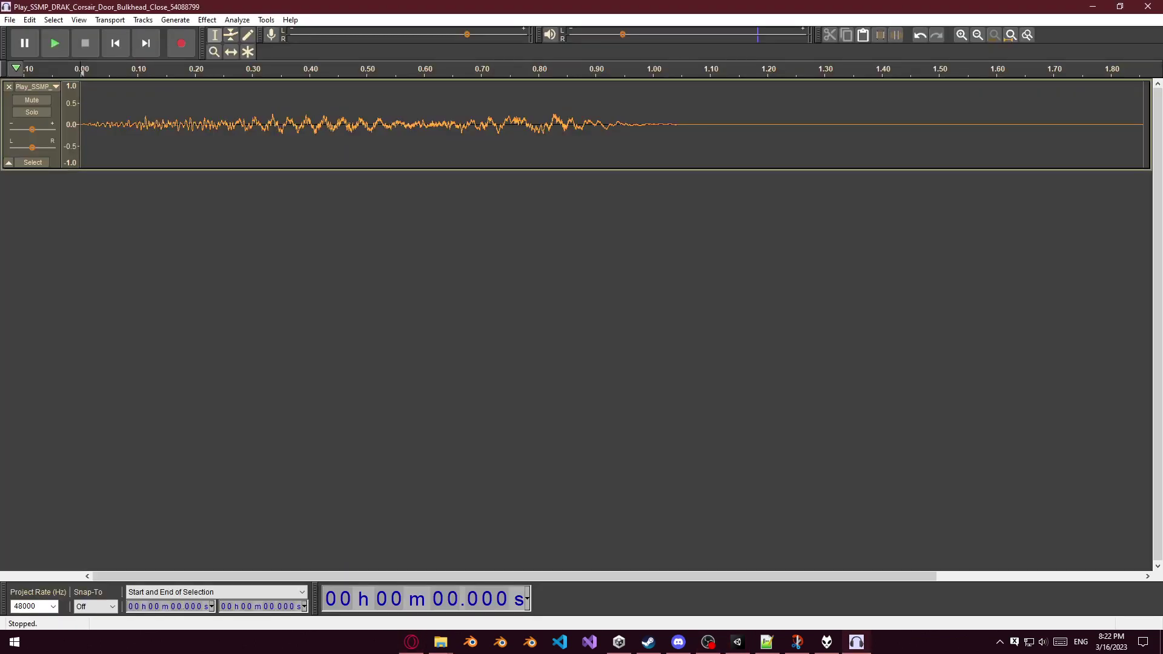
Switch to Audacity, remove the bulkhead door track, and bring up the SC_SSMP_DRAK_Corsair audio folder.
{"action": "left_click", "coordinate": [8, 87]}
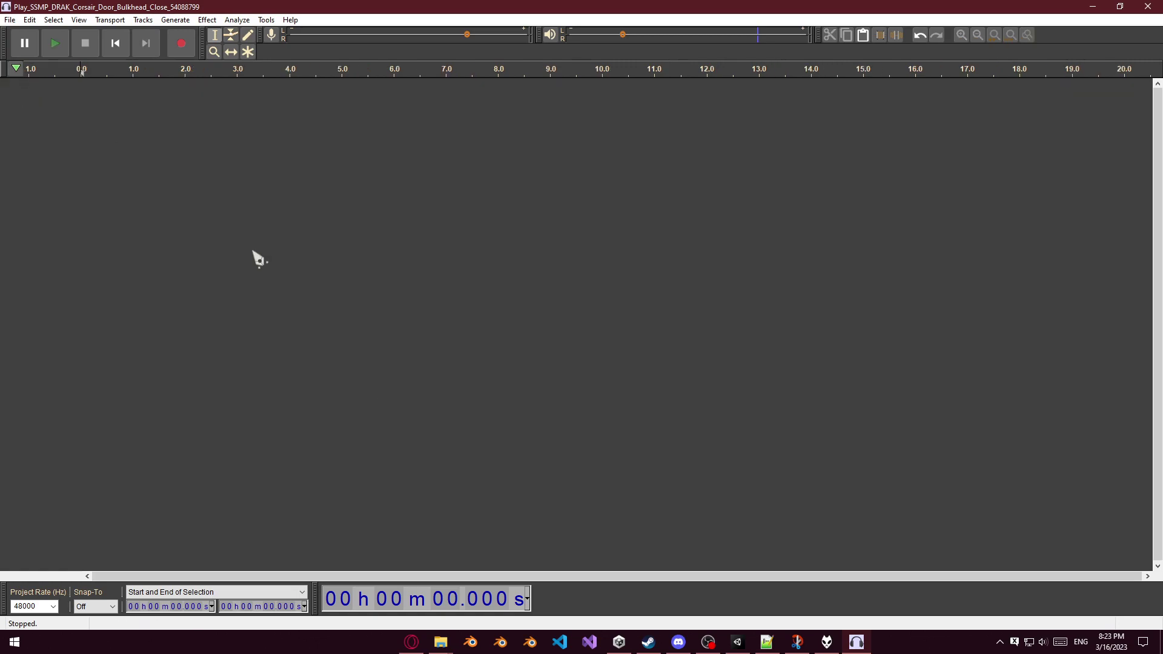
{"action": "left_click", "coordinate": [440, 643]}
{"action": "left_click", "coordinate": [507, 603]}
{"action": "scroll", "coordinate": [627, 382], "scroll_direction": "down", "scroll_amount": 1}
{"action": "scroll", "coordinate": [631, 376], "scroll_direction": "up", "scroll_amount": 1}
{"action": "left_click", "coordinate": [441, 642]}
{"action": "left_click", "coordinate": [368, 598]}
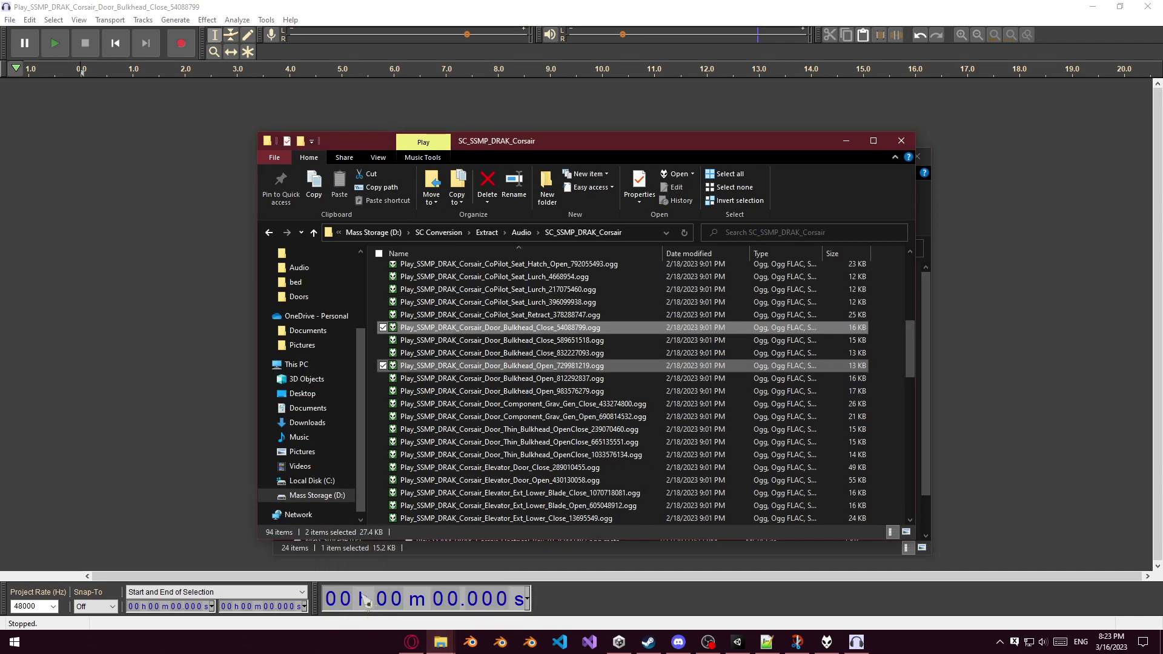
Find and audition the Elevator_Door_Close_289010455 and Elevator_Door_Open_430130058 sounds in the Corsair audio folder.
{"action": "scroll", "coordinate": [640, 393], "scroll_direction": "down", "scroll_amount": 5}
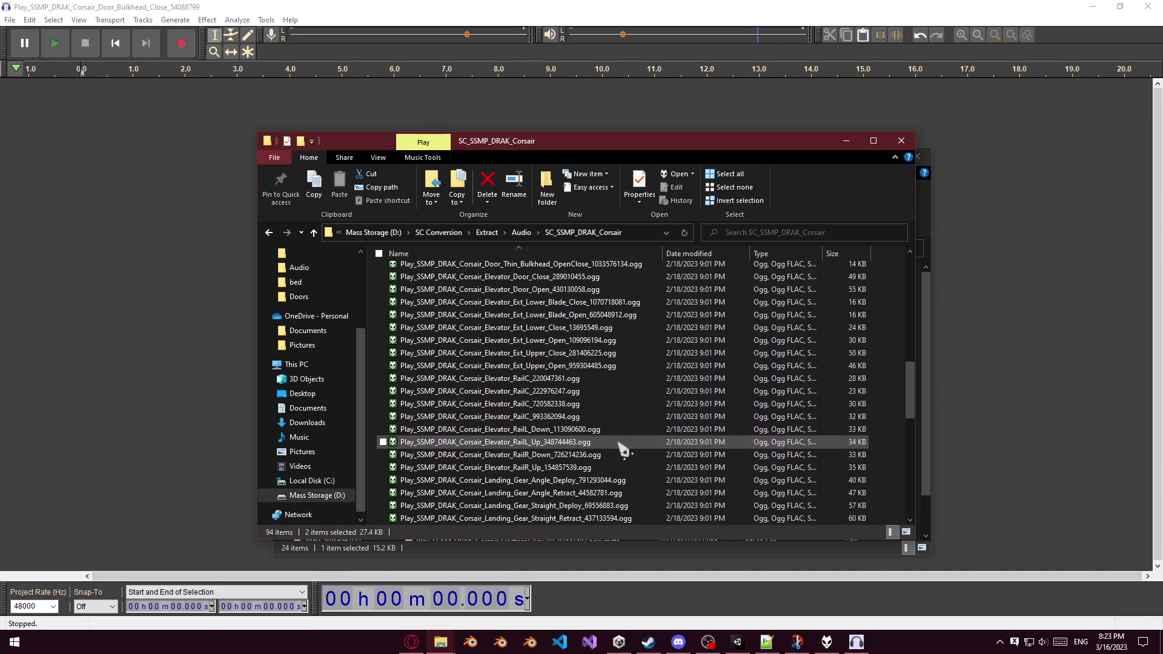
{"action": "scroll", "coordinate": [623, 375], "scroll_direction": "up", "scroll_amount": 3}
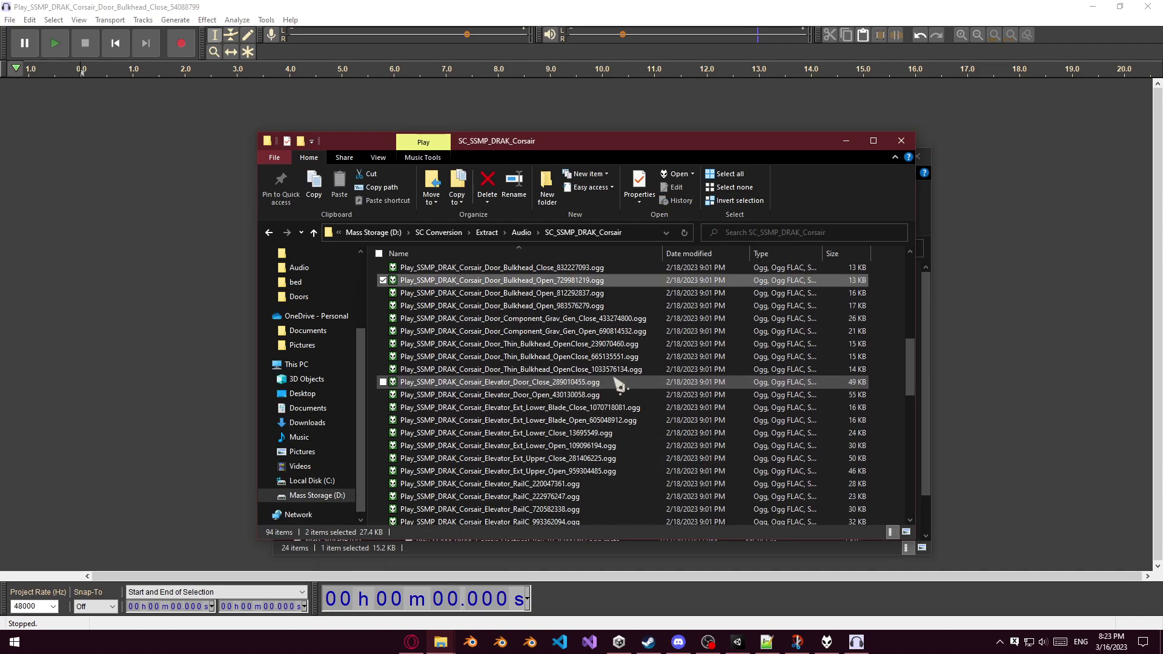
{"action": "left_click", "coordinate": [618, 383]}
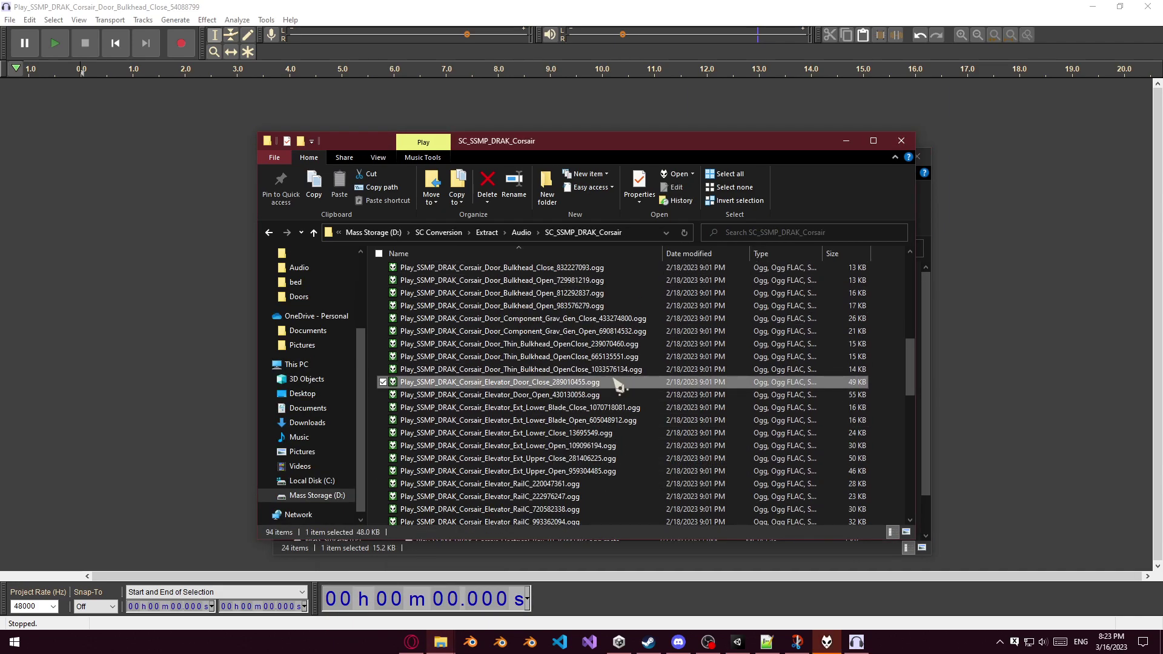
{"action": "left_click", "coordinate": [587, 395]}
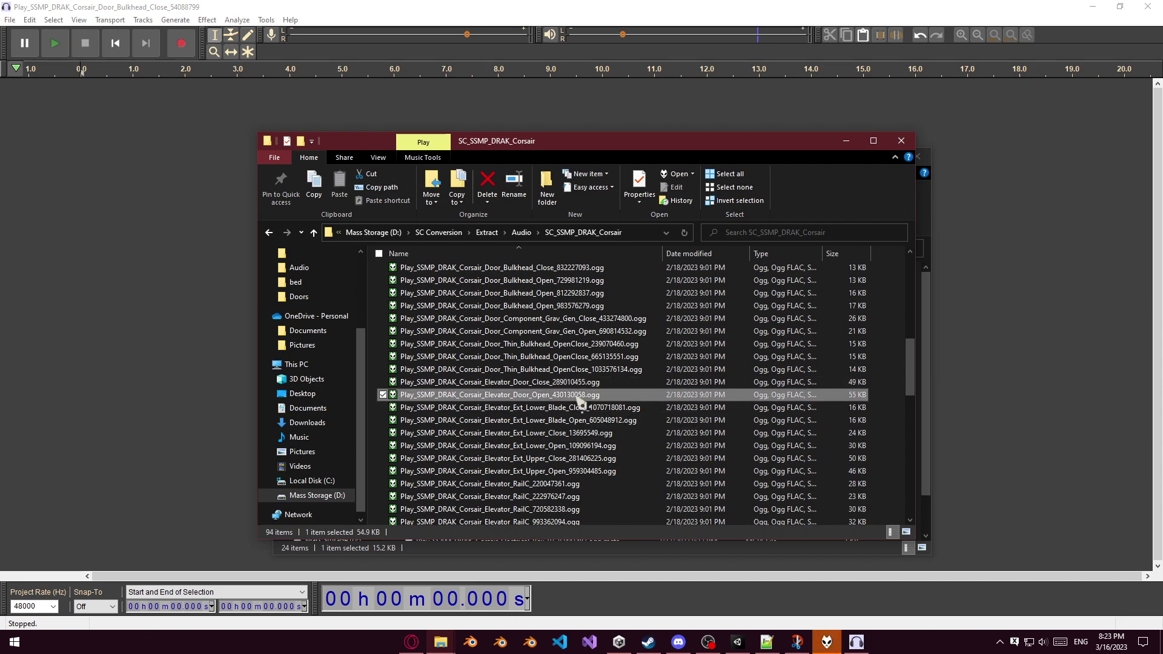
{"action": "scroll", "coordinate": [539, 394], "scroll_direction": "down", "scroll_amount": 1}
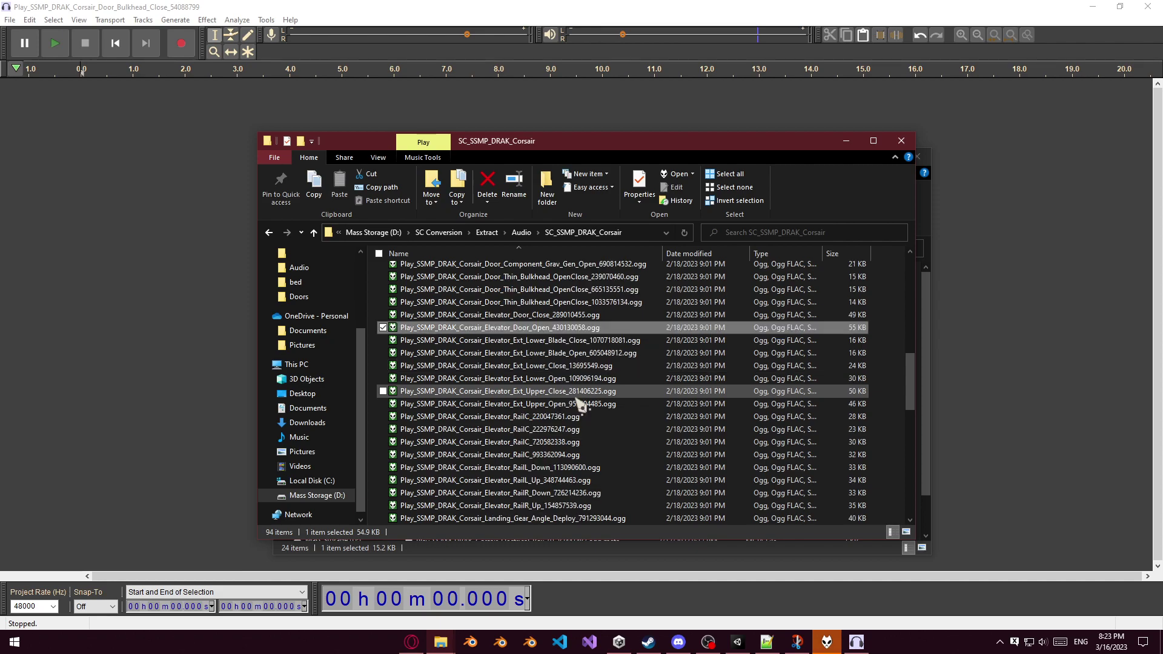
Load the Elevator_Door_Close_289010455 sound into Audacity and play it.
{"action": "left_click", "coordinate": [573, 344]}
{"action": "left_click_drag", "start_coordinate": [574, 346], "coordinate": [206, 230]}
{"action": "left_click", "coordinate": [440, 643]}
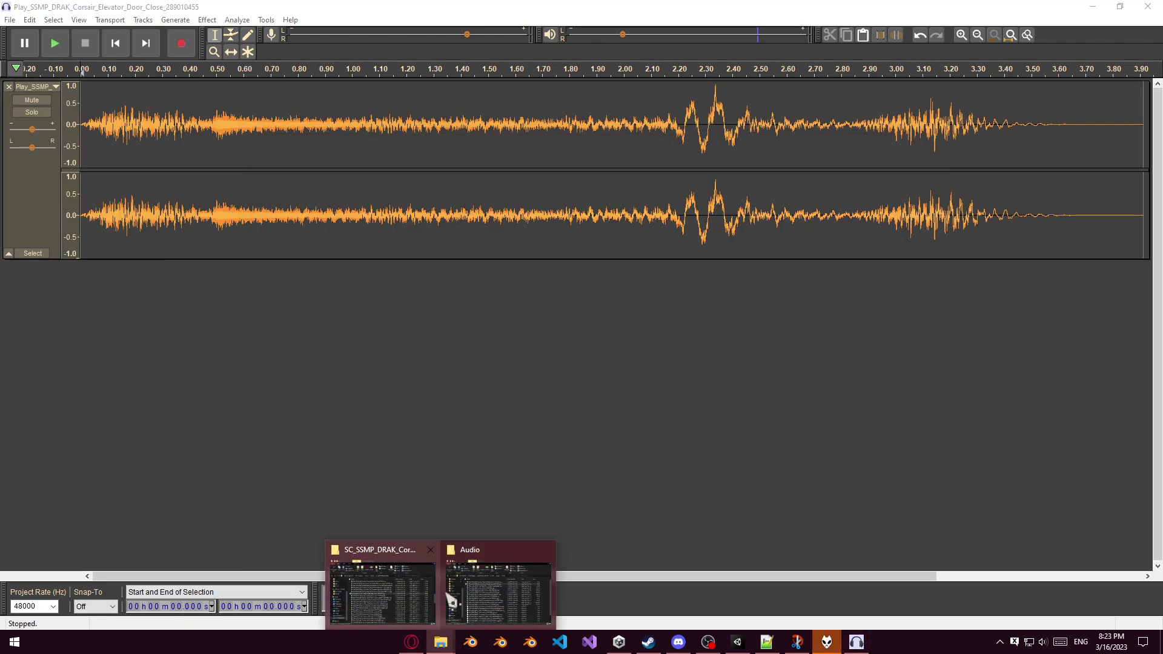
{"action": "left_click", "coordinate": [245, 402]}
{"action": "key", "text": "space"}
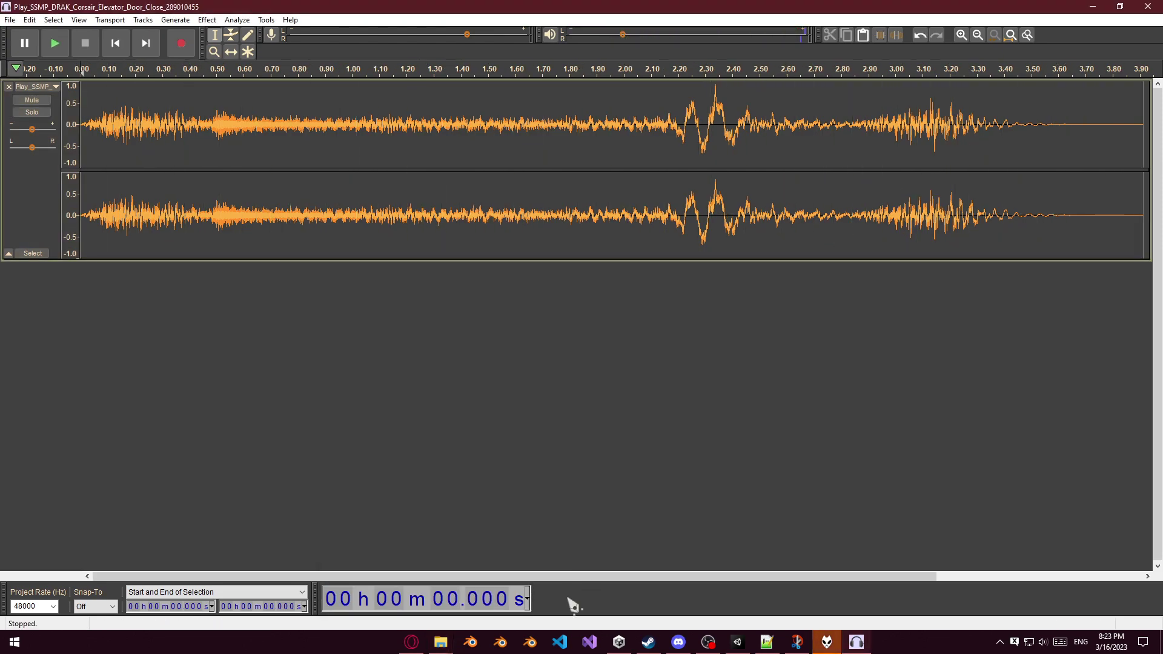
{"action": "left_click", "coordinate": [438, 644]}
{"action": "left_click", "coordinate": [703, 392]}
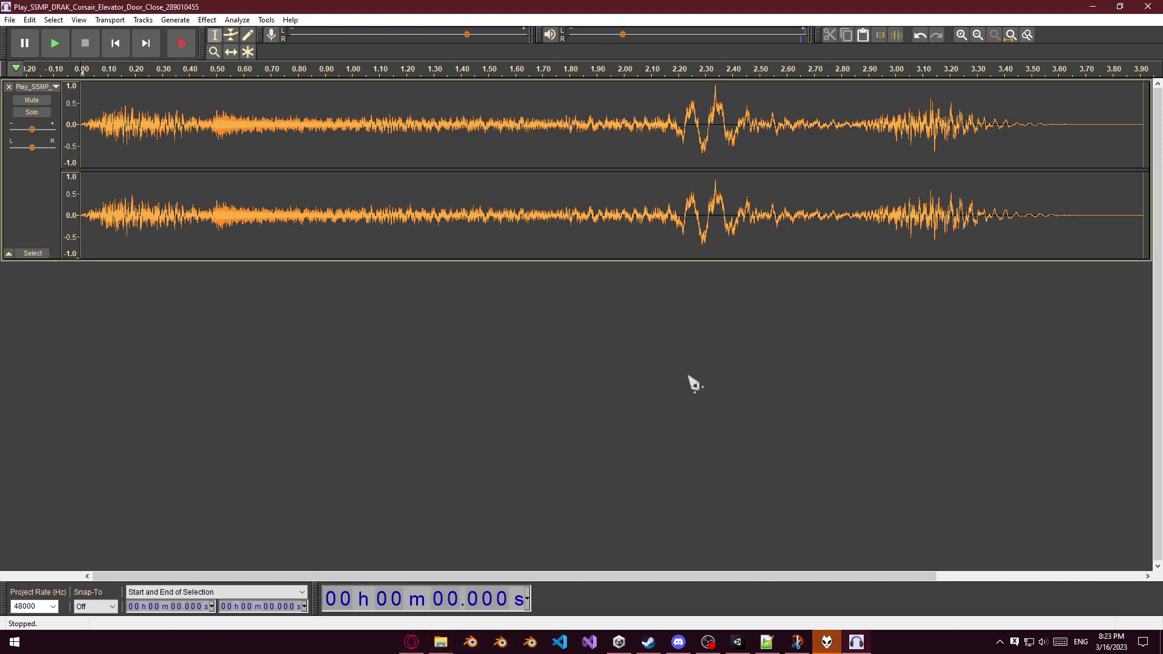
{"action": "left_click", "coordinate": [441, 642]}
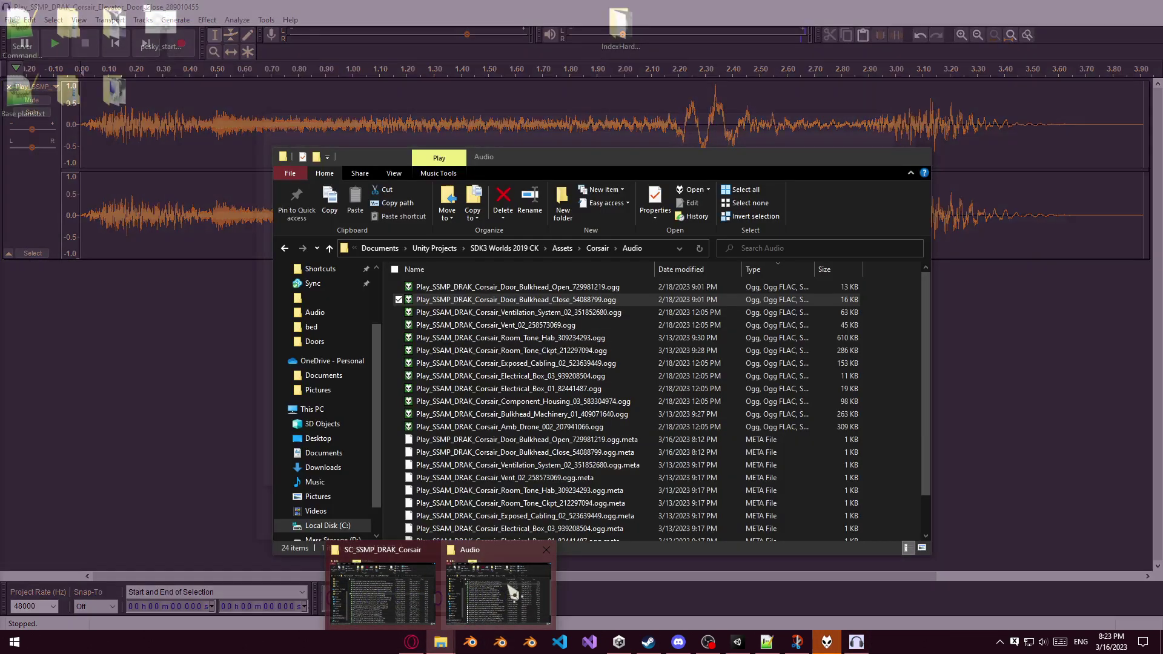
{"action": "left_click", "coordinate": [511, 600]}
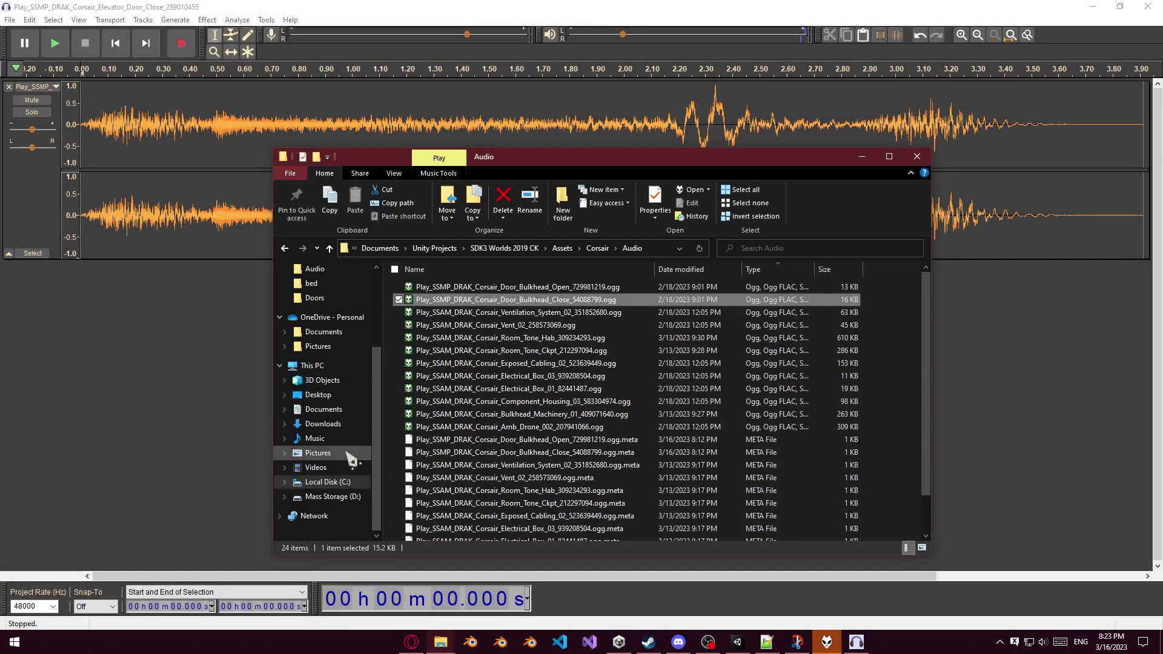
{"action": "left_click", "coordinate": [333, 496]}
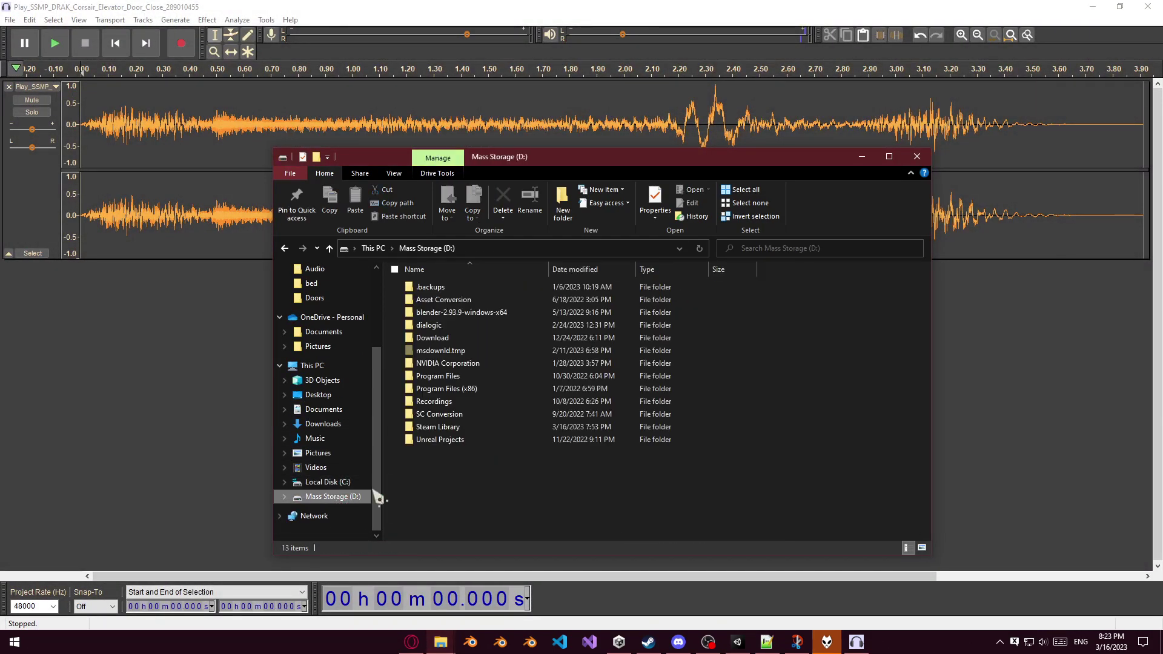
{"action": "double_click", "coordinate": [469, 402]}
{"action": "double_click", "coordinate": [470, 299]}
{"action": "scroll", "coordinate": [537, 332], "scroll_direction": "down", "scroll_amount": 10}
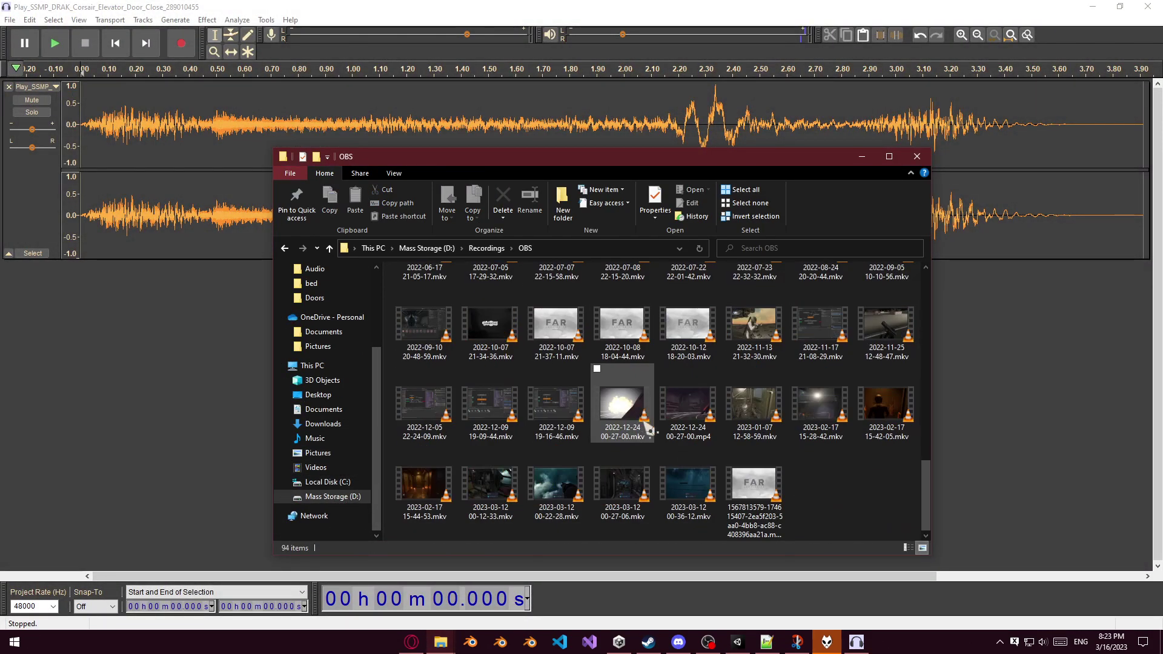
{"action": "double_click", "coordinate": [886, 412]}
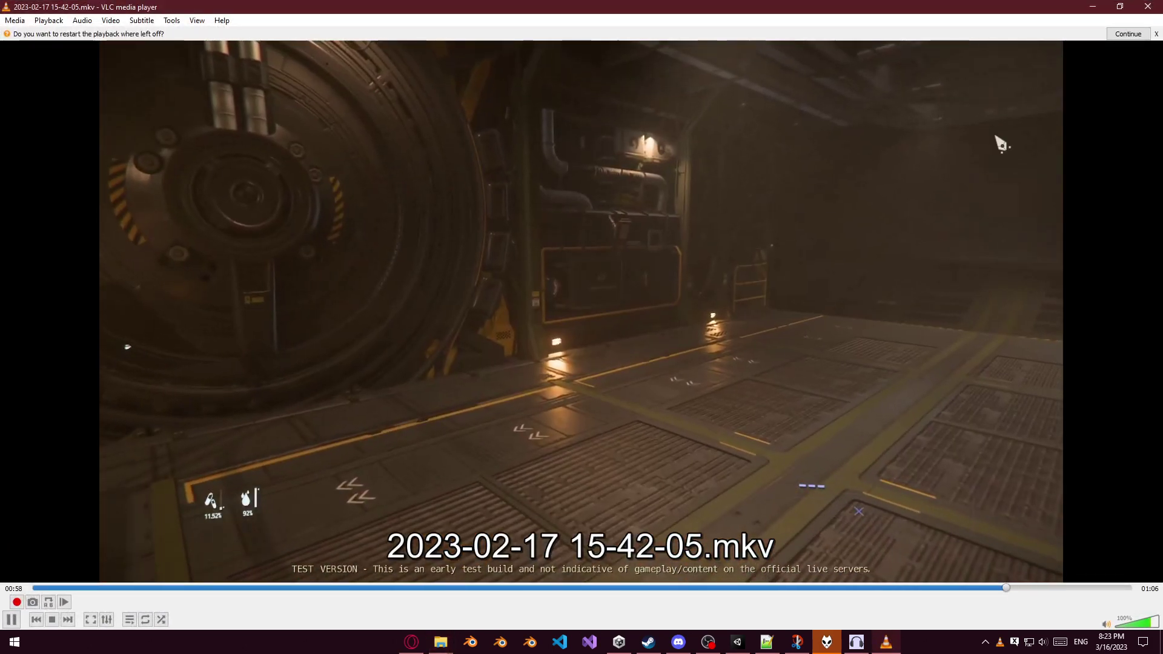
{"action": "key", "text": "alt+F4"}
{"action": "double_click", "coordinate": [424, 485]}
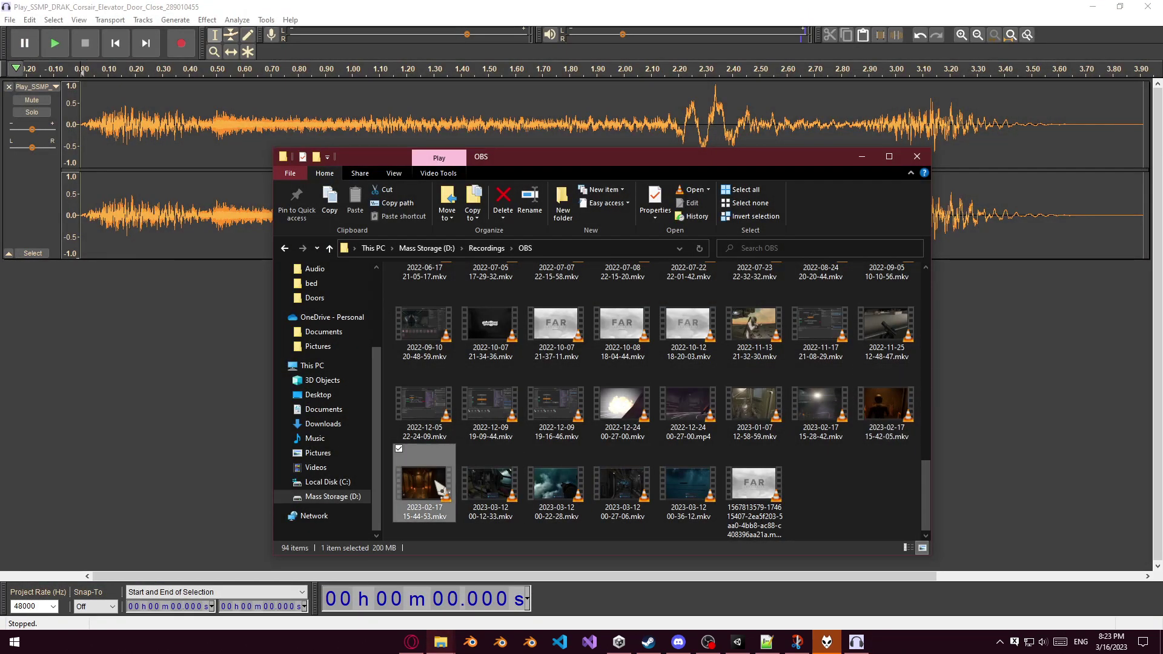
{"action": "key", "text": "m"}
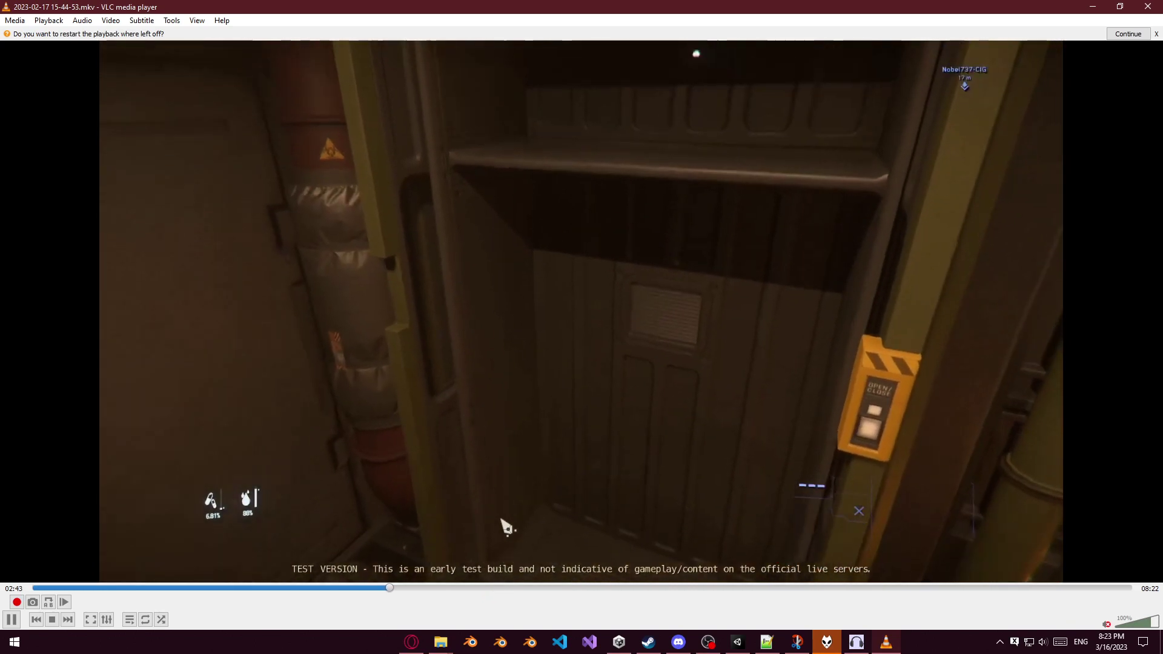
Scan forward through the recording to the elevator door scene around 4:33.
{"action": "key", "text": "space"}
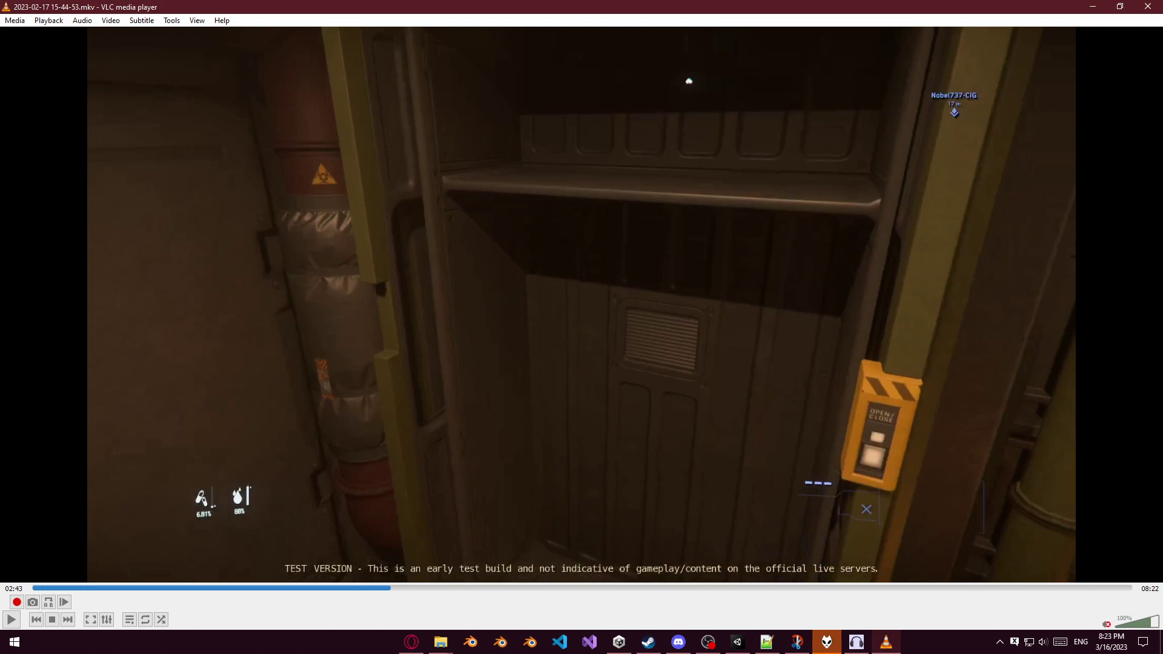
{"action": "key", "text": "space"}
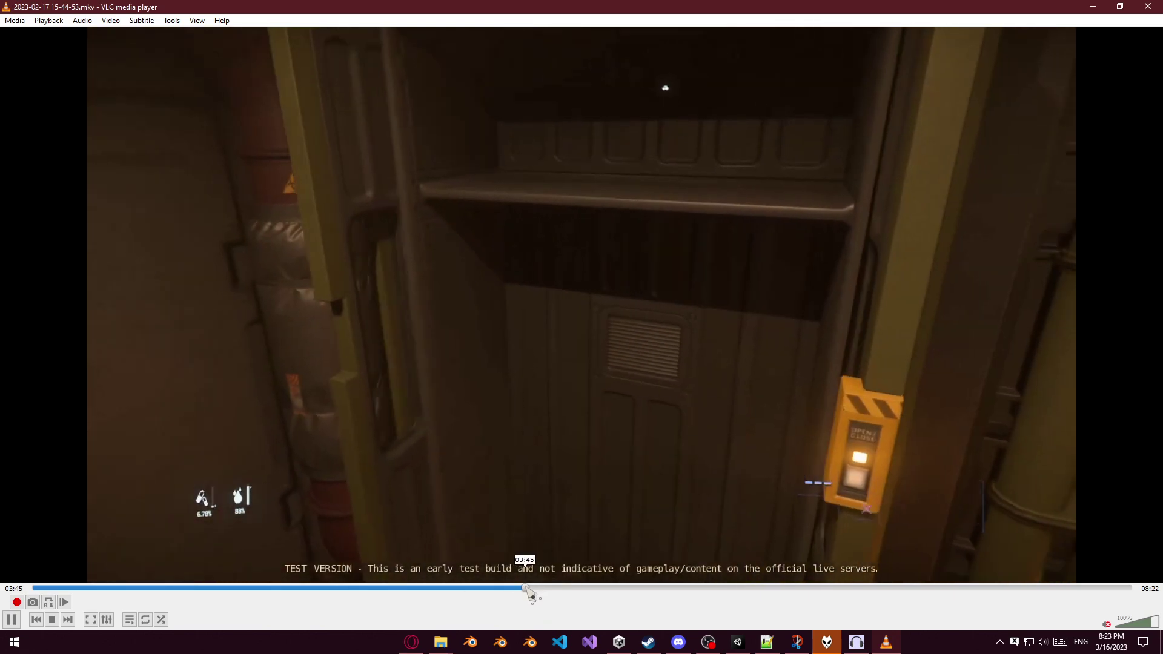
{"action": "left_click_drag", "start_coordinate": [521, 588], "coordinate": [696, 599]}
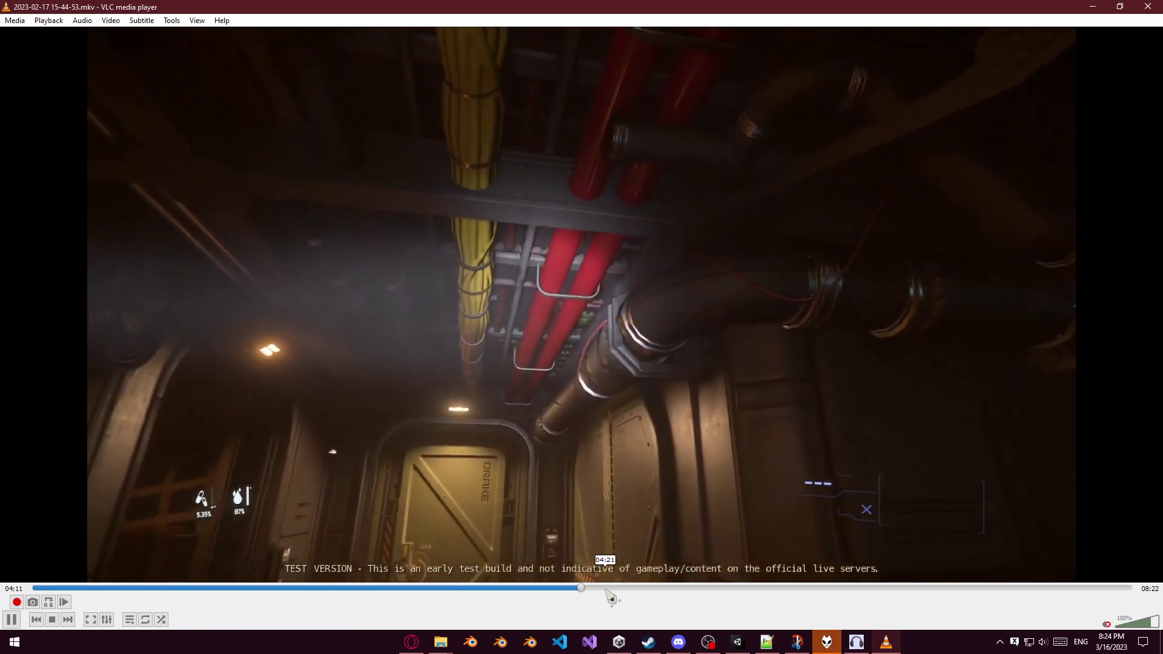
{"action": "left_click", "coordinate": [604, 589]}
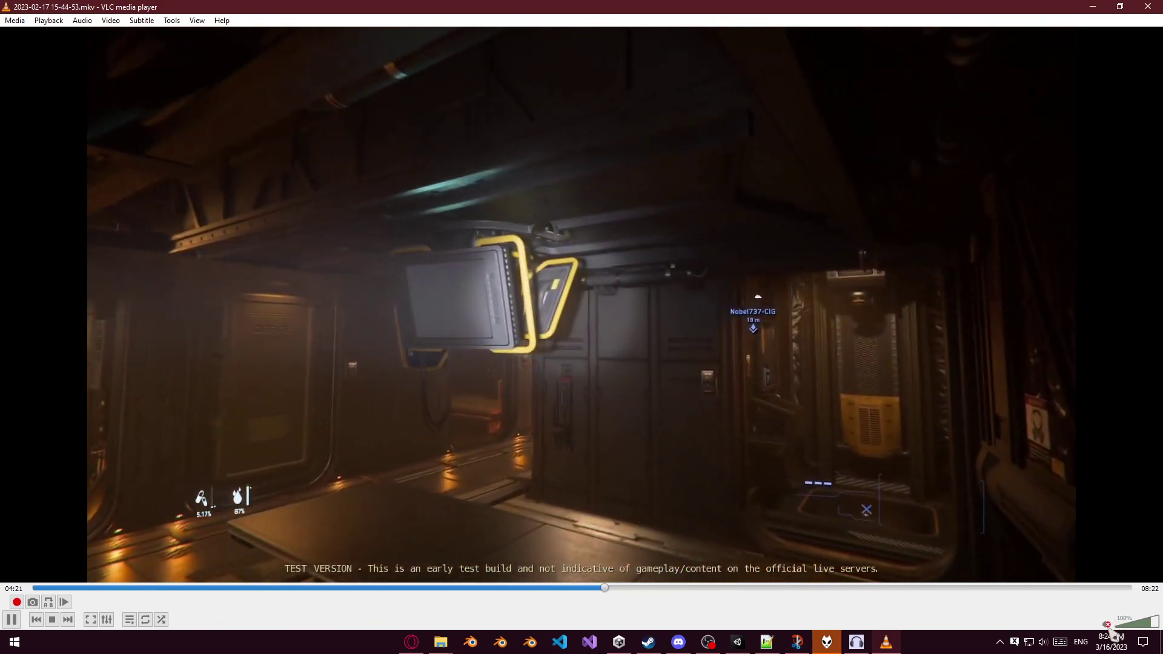
{"action": "left_click", "coordinate": [1108, 626]}
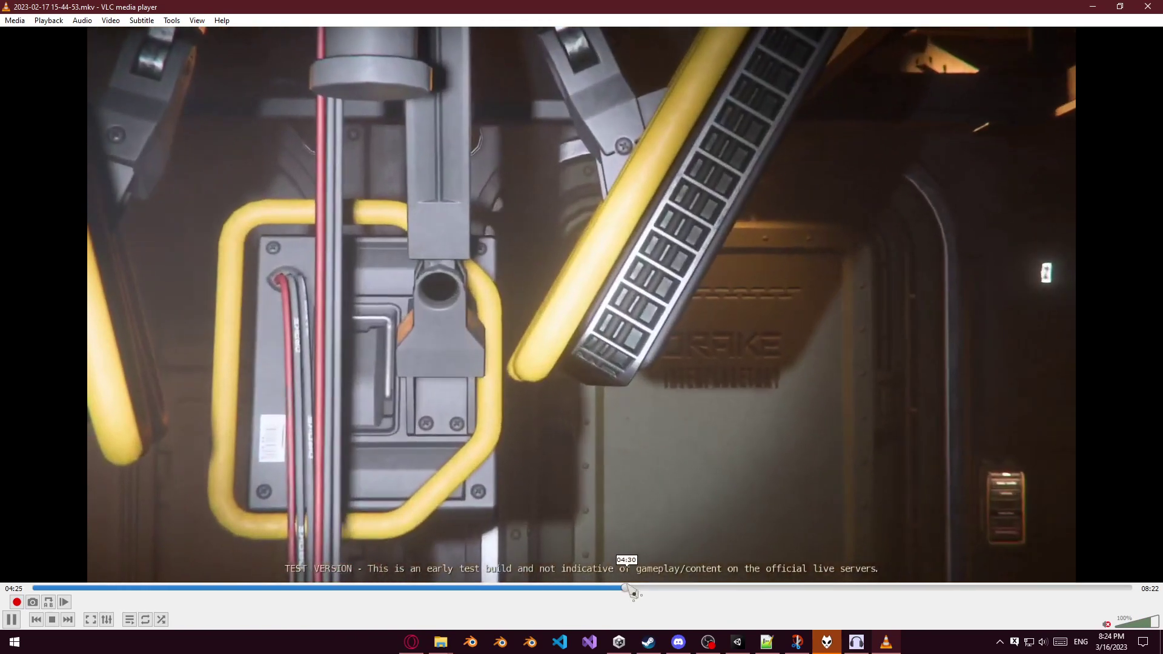
{"action": "left_click", "coordinate": [628, 589]}
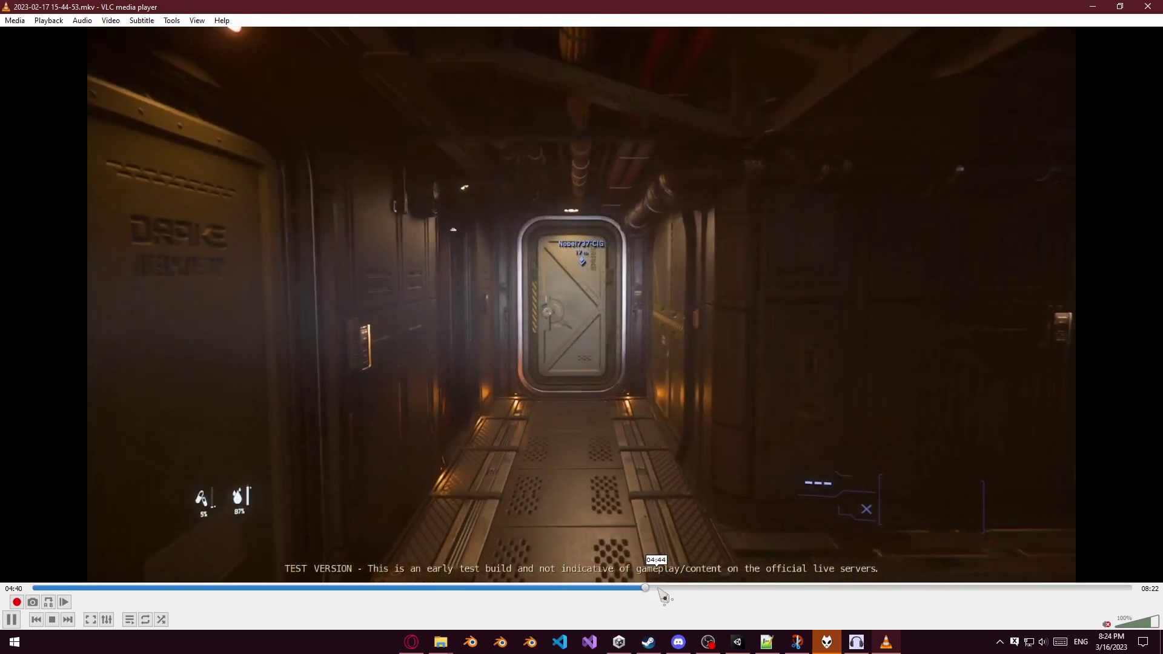
{"action": "left_click", "coordinate": [646, 588]}
{"action": "left_click", "coordinate": [632, 588]}
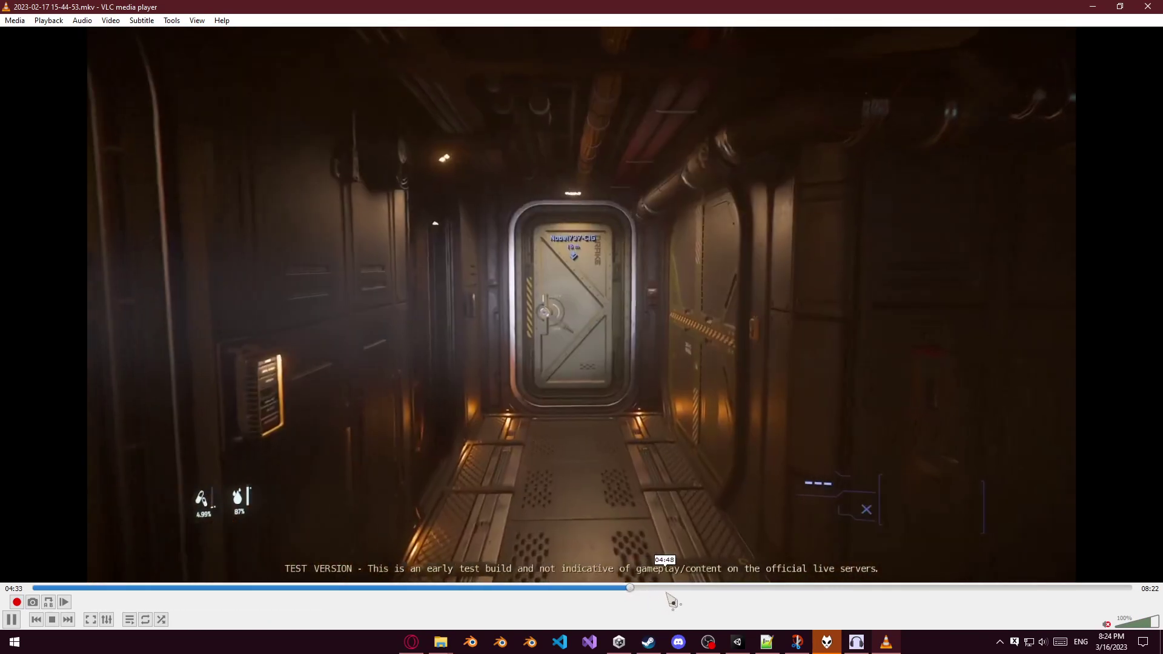
Watch the elevator door move with the sound on, then close the recording and return to Audacity.
{"action": "left_click", "coordinate": [1108, 626]}
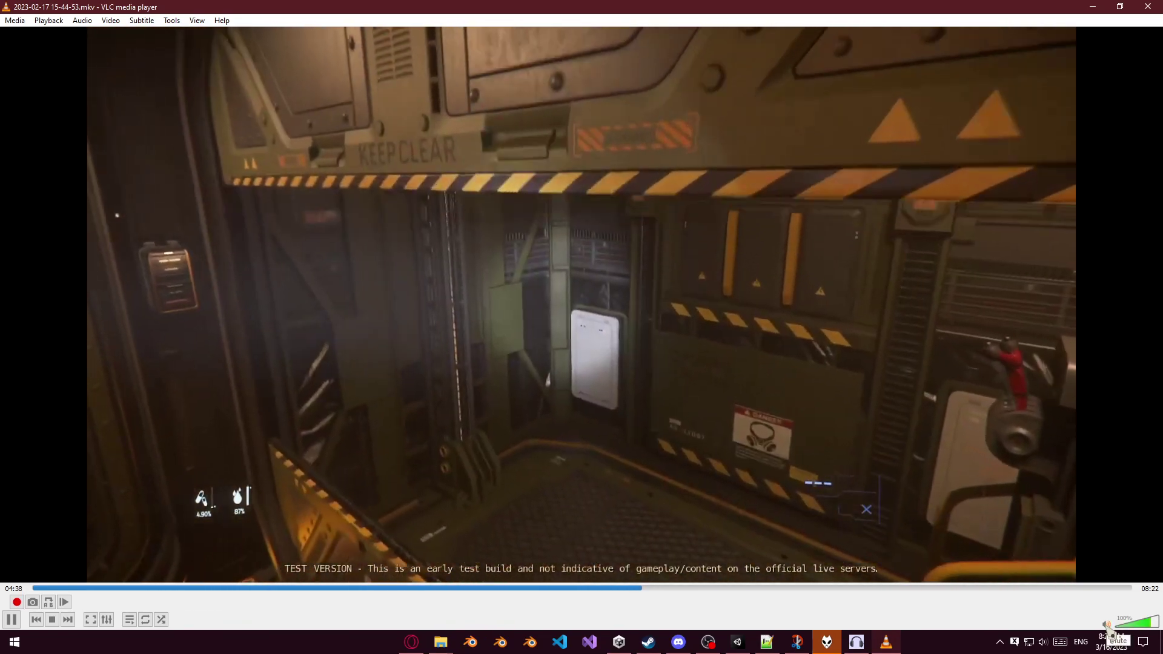
{"action": "left_click", "coordinate": [1107, 626]}
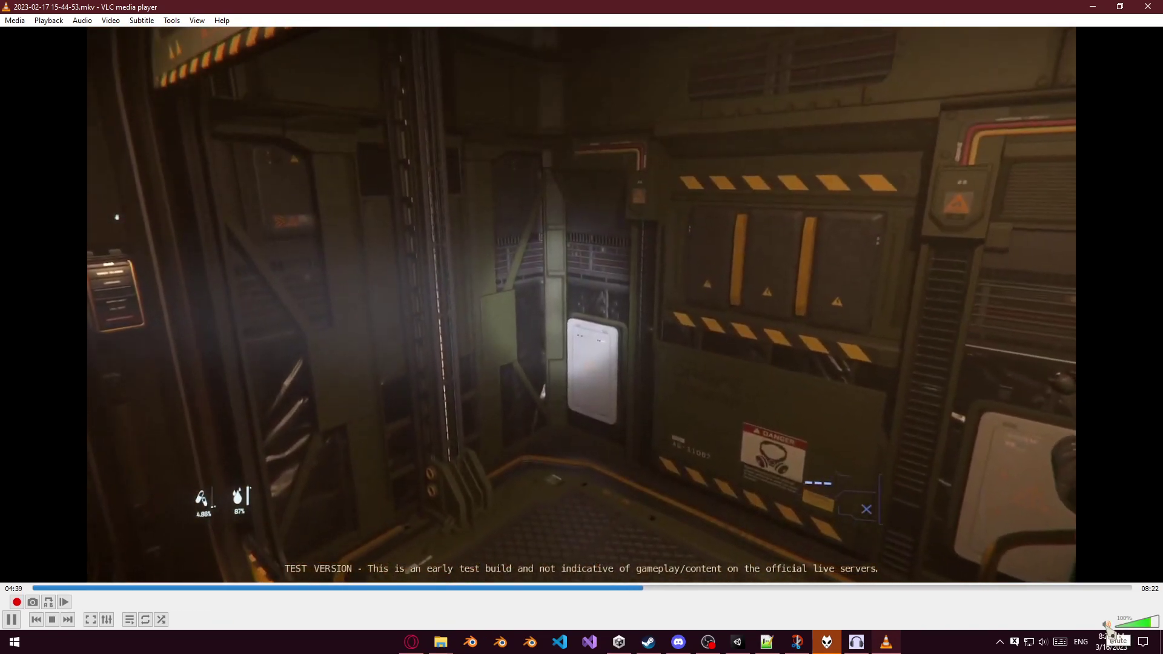
{"action": "key", "text": "space"}
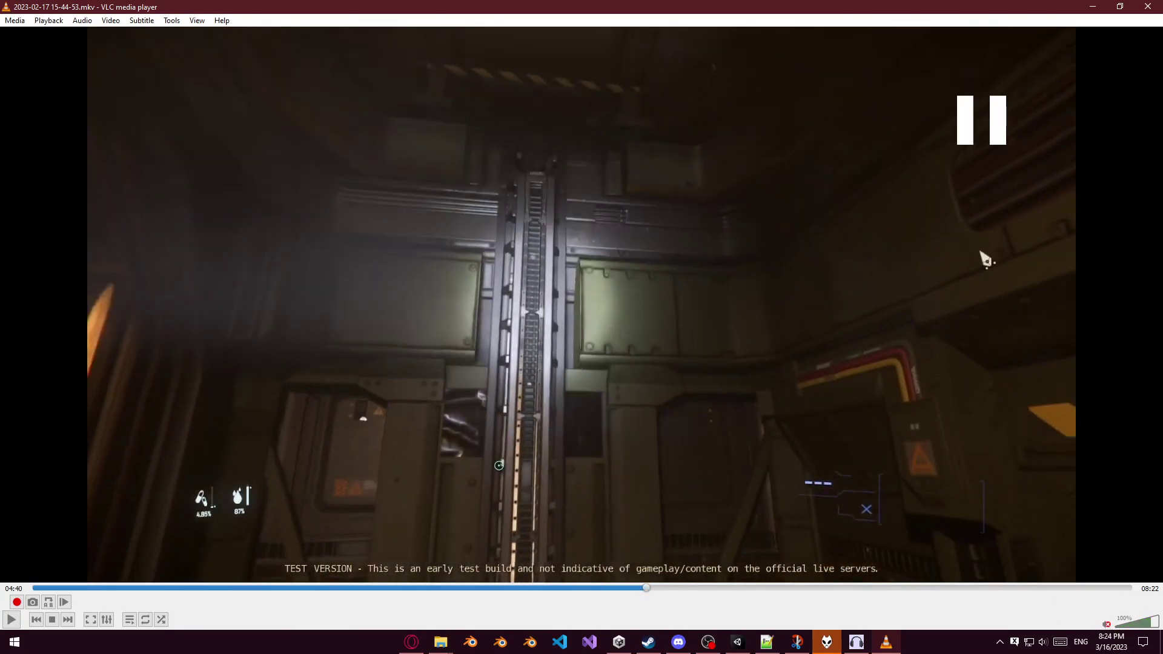
{"action": "left_click", "coordinate": [1149, 6]}
{"action": "left_click", "coordinate": [697, 2]}
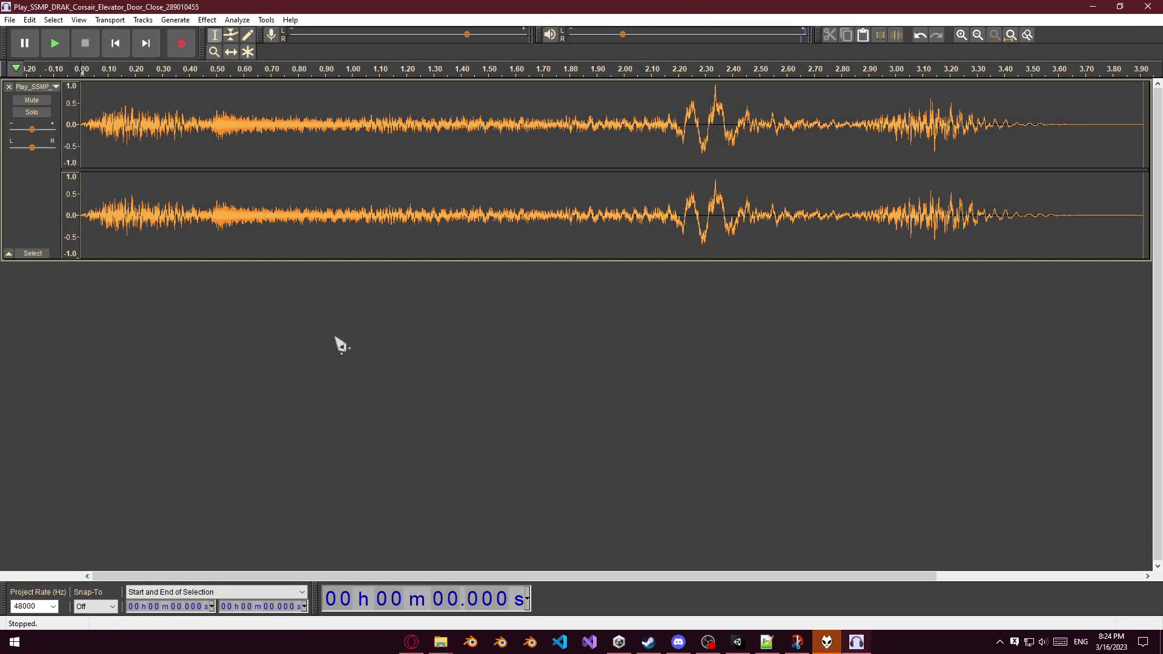
Play the Elevator_Door_Close_289010455 sound several times to judge the door's timing, then remove its track.
{"action": "key", "text": "space"}
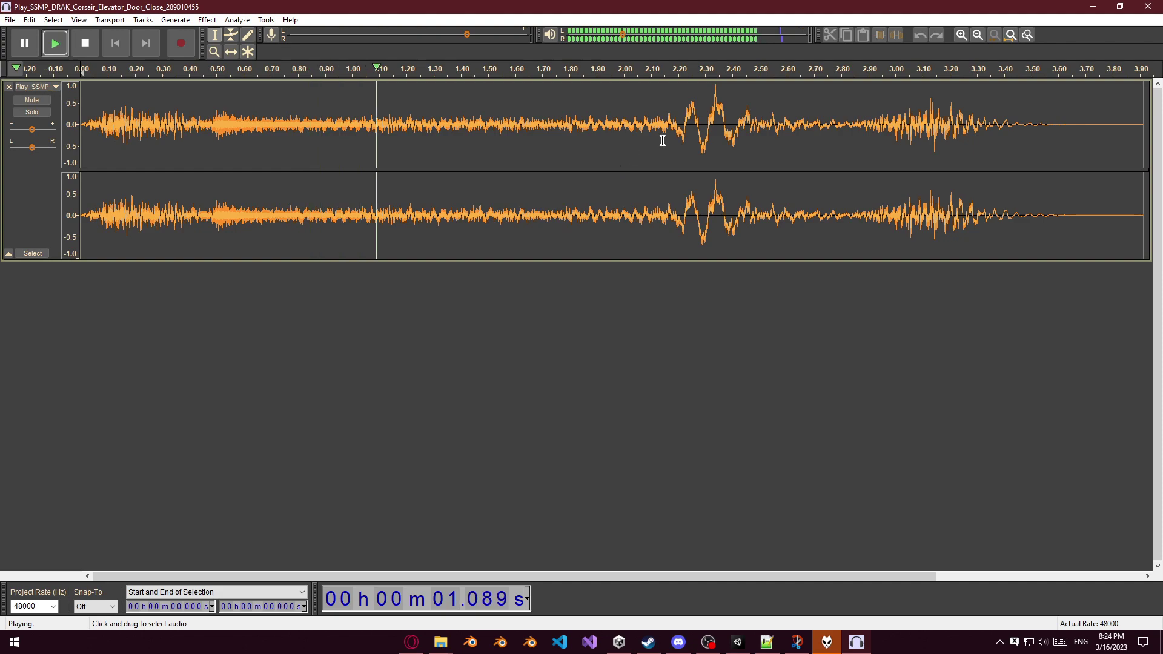
{"action": "key", "text": "space"}
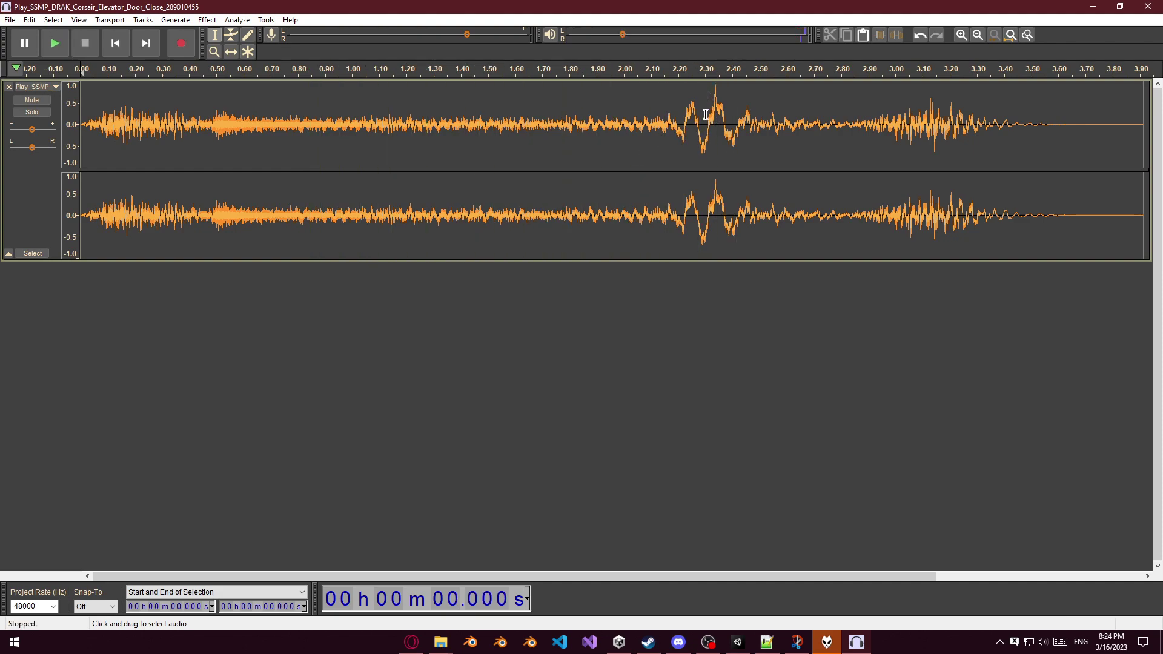
{"action": "key", "text": "space"}
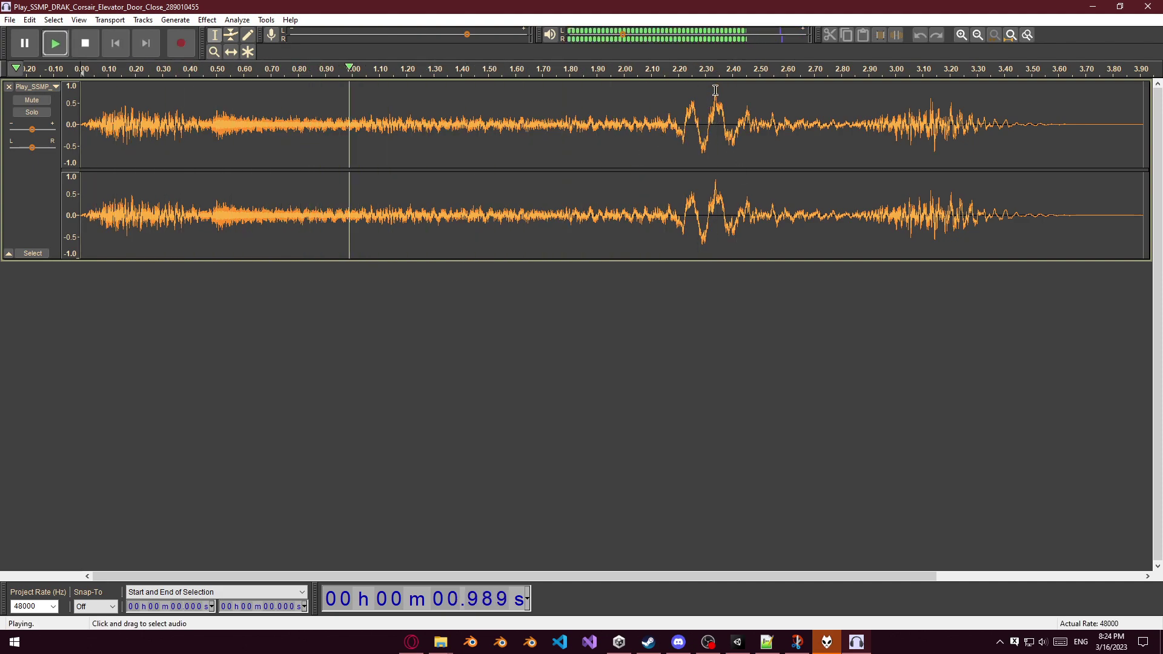
{"action": "key", "text": "space"}
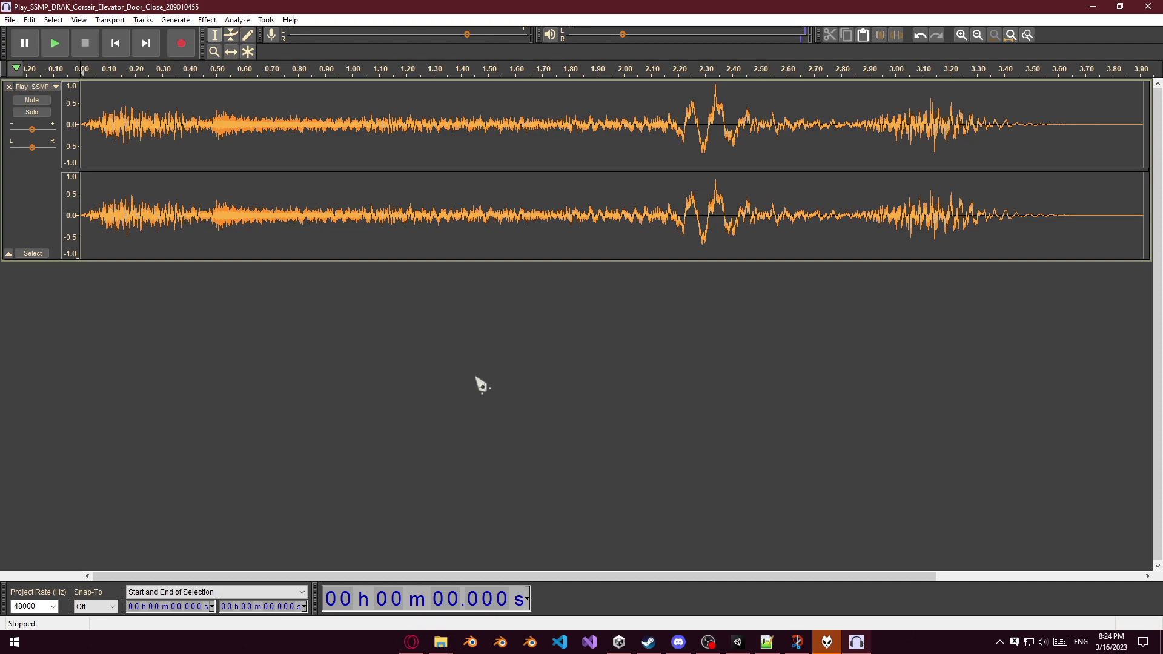
{"action": "key", "text": "XF86Calculator"}
{"action": "key", "text": "space"}
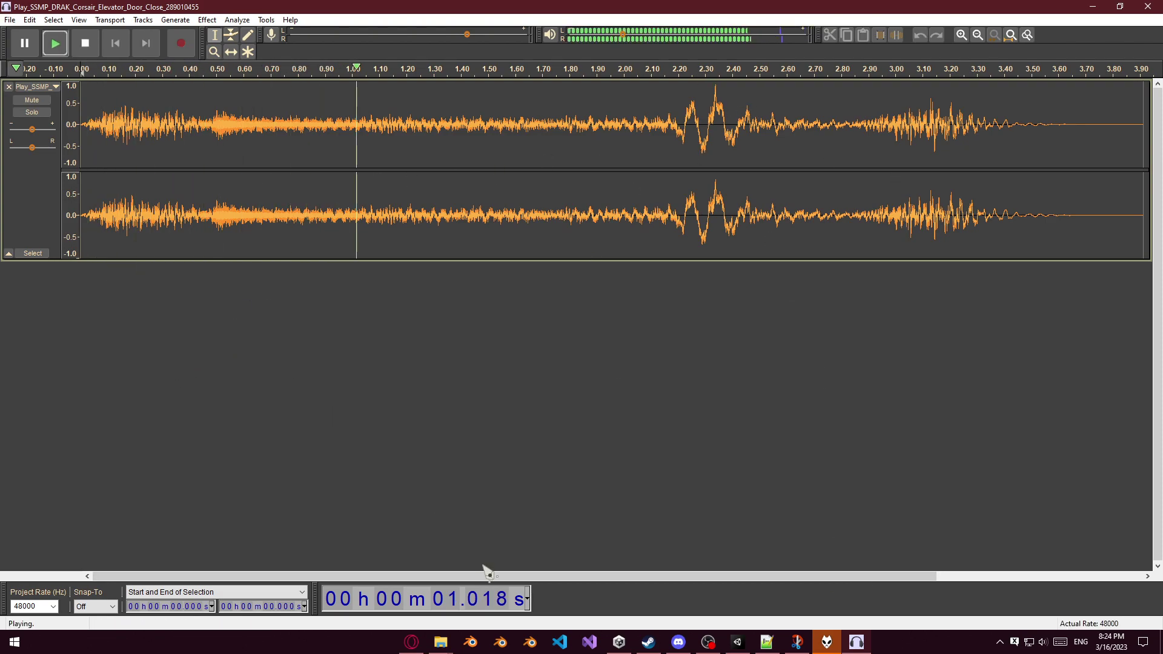
{"action": "key", "text": "space"}
{"action": "left_click", "coordinate": [9, 87]}
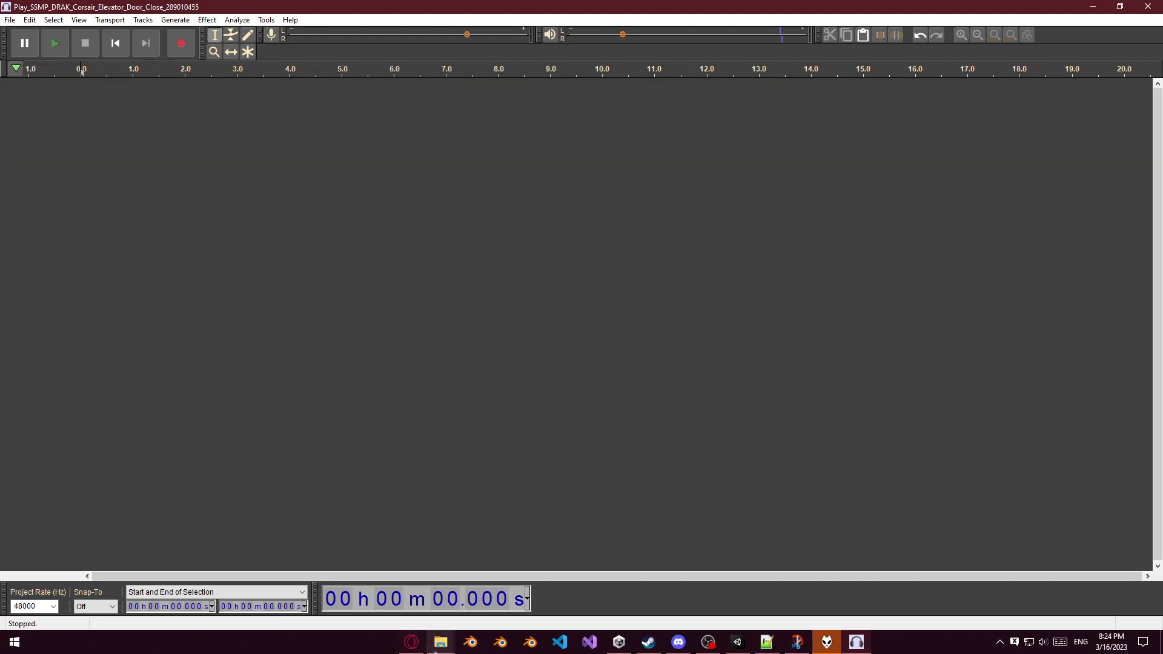
Copy the Elevator_Door_Close_289010455 and Elevator_Door_Open_430130058 sounds from SC_SSMP_DRAK_Corsair into the Unity project's Assets\Corsair\Audio folder.
{"action": "left_click", "coordinate": [440, 642]}
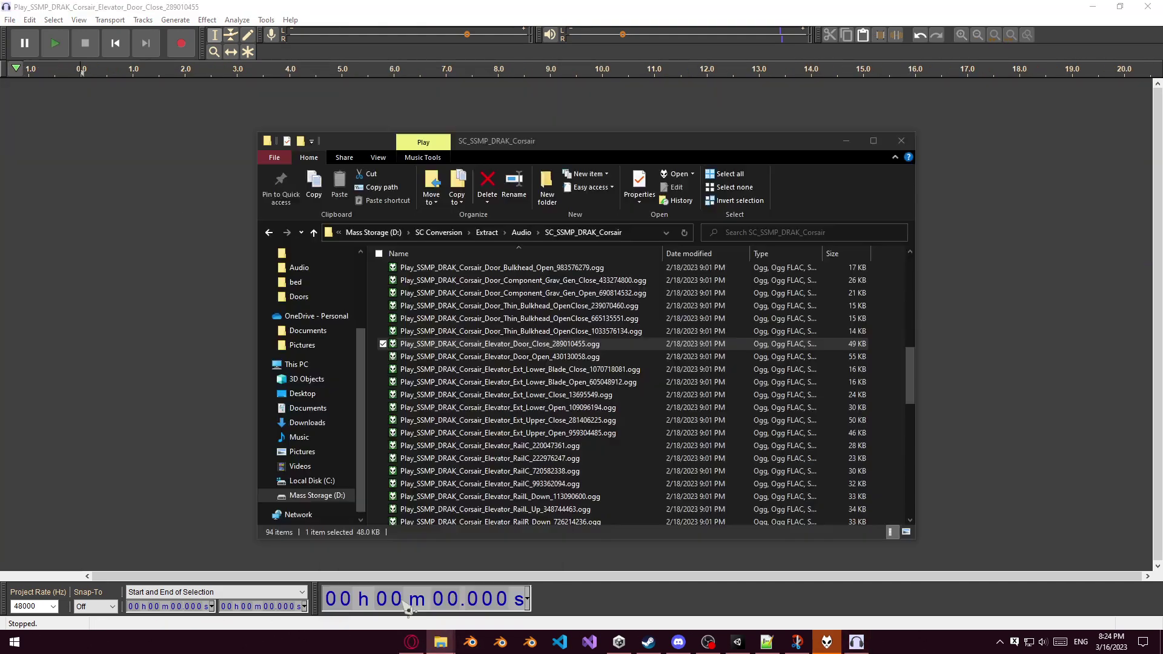
{"action": "left_click", "coordinate": [562, 358], "text": "ctrl"}
{"action": "left_click", "coordinate": [445, 647]}
{"action": "left_click", "coordinate": [521, 597]}
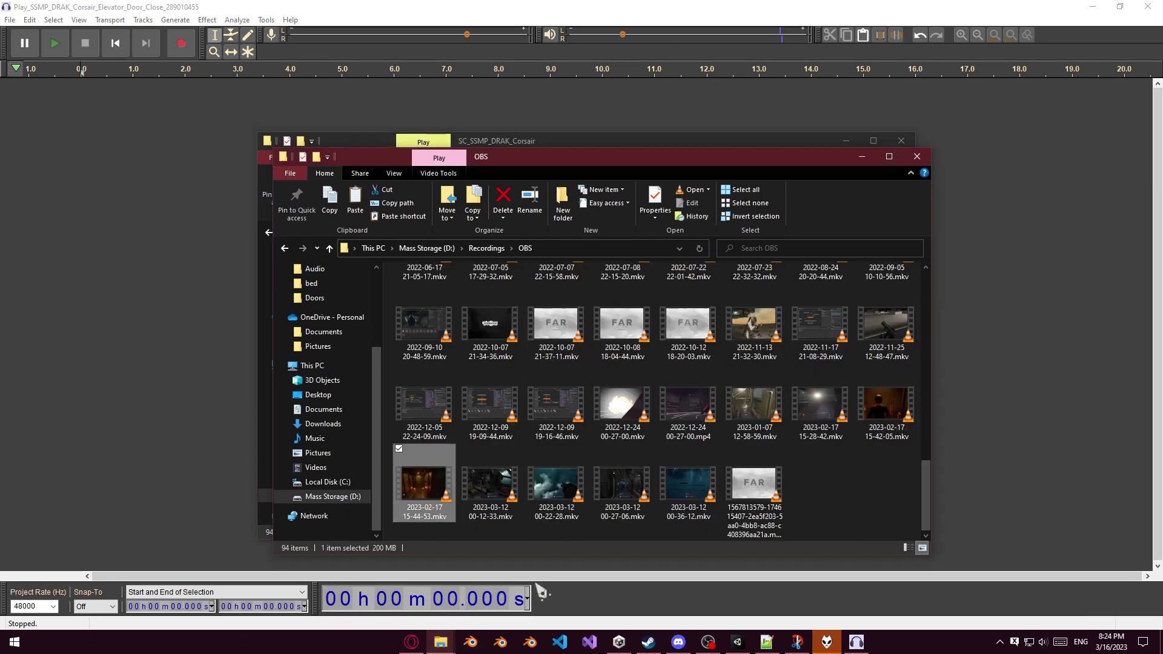
{"action": "key", "text": "ctrl+v"}
{"action": "key", "text": "Delete"}
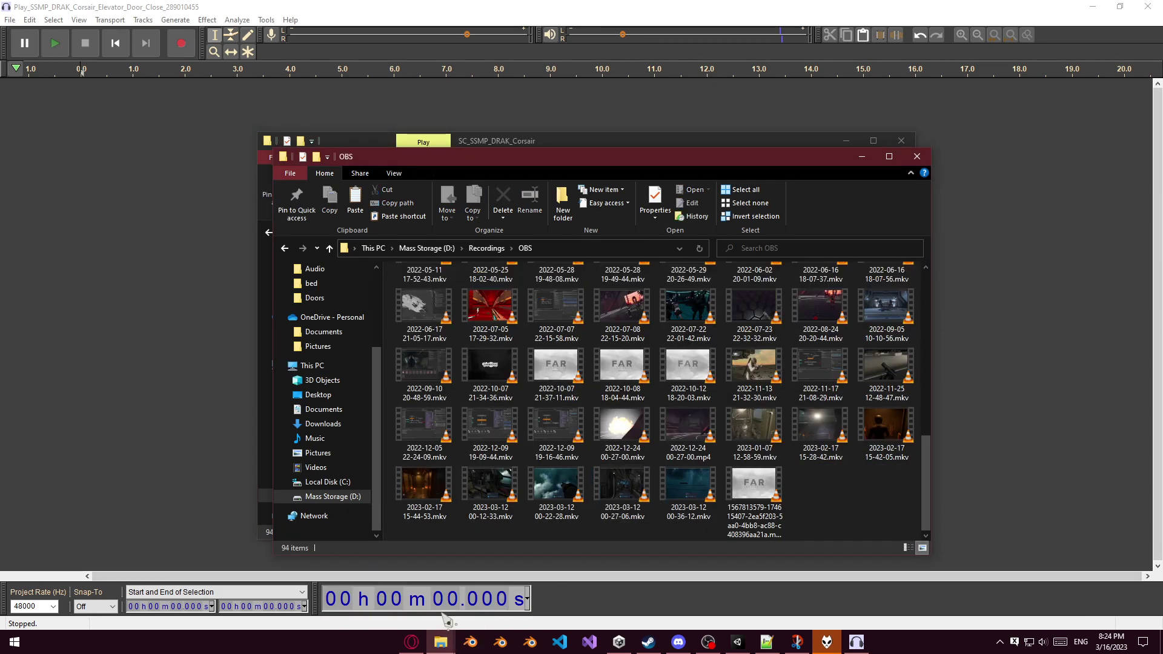
{"action": "key", "text": "alt+Up"}
{"action": "key", "text": "alt+Up"}
{"action": "key", "text": "alt+Left"}
{"action": "key", "text": "alt+Left"}
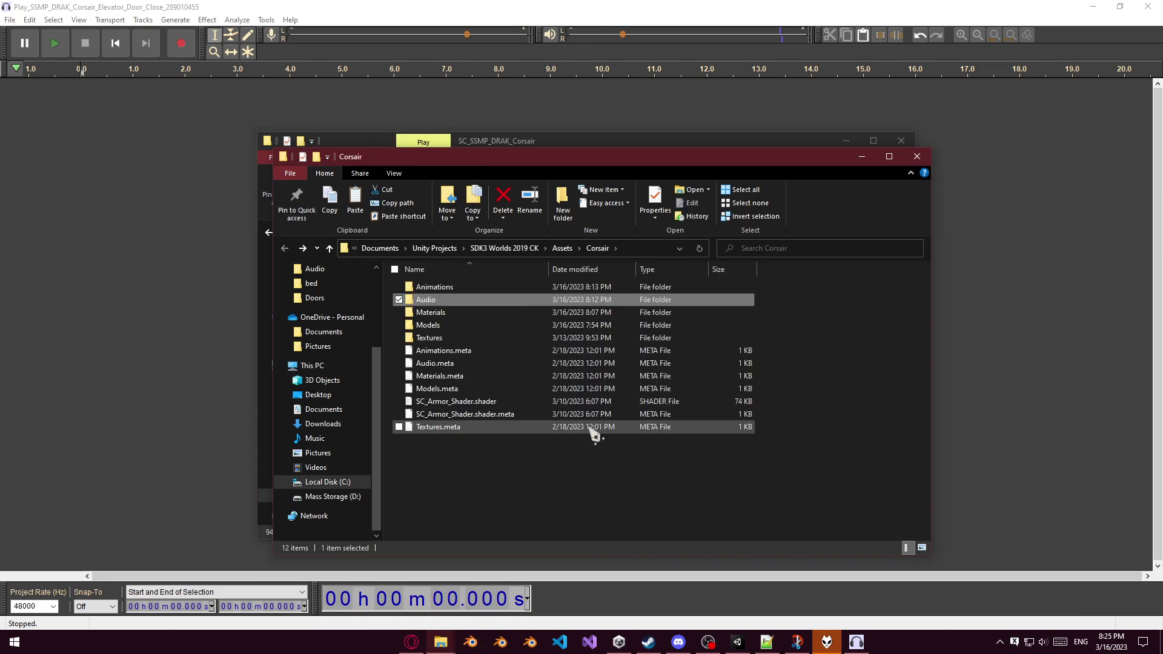
{"action": "key", "text": "alt+Right"}
{"action": "key", "text": "ctrl+v"}
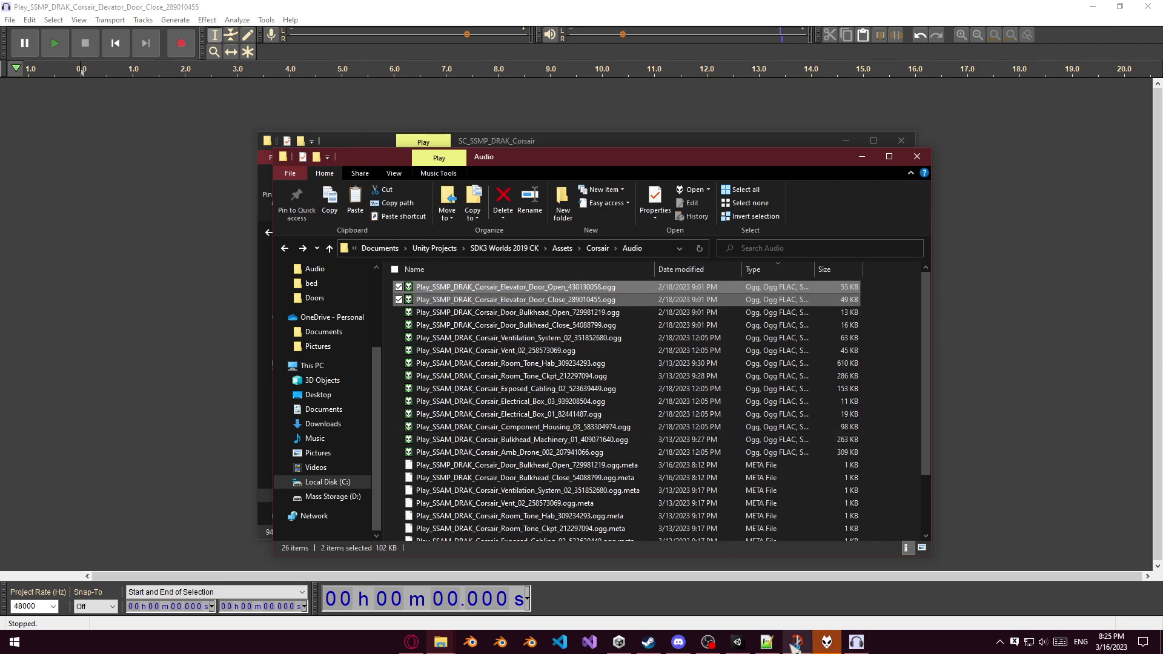
Switch to Unity and create a new animation clip named Elevator Closed in the Doors folder.
{"action": "left_click", "coordinate": [740, 644]}
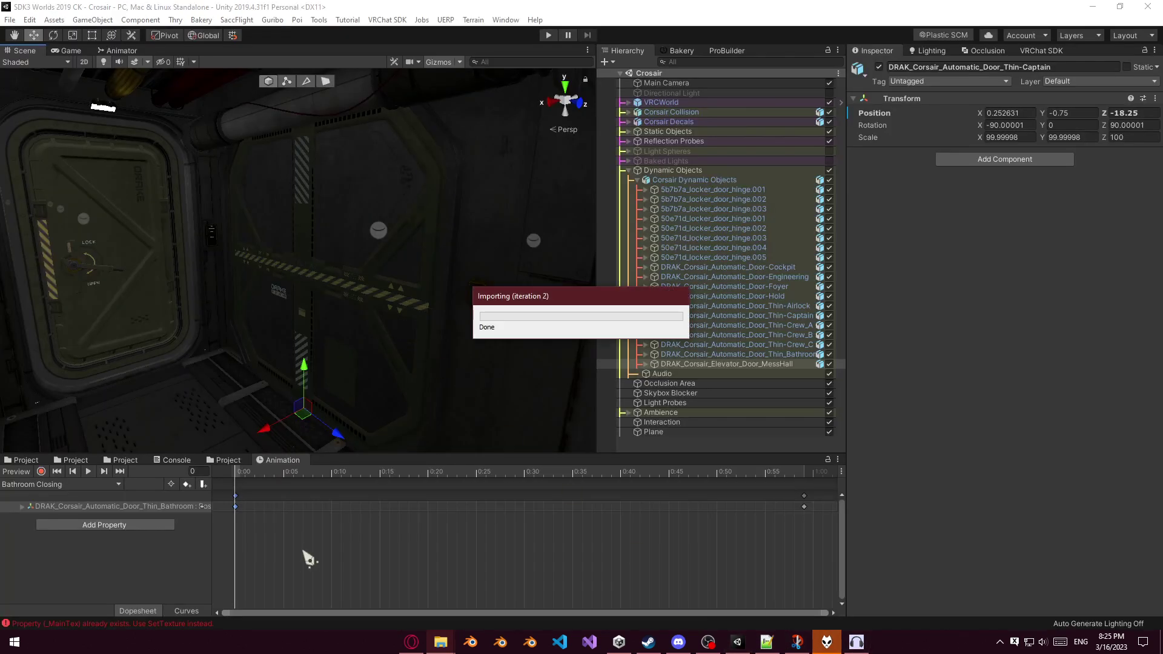
{"action": "left_click", "coordinate": [721, 366]}
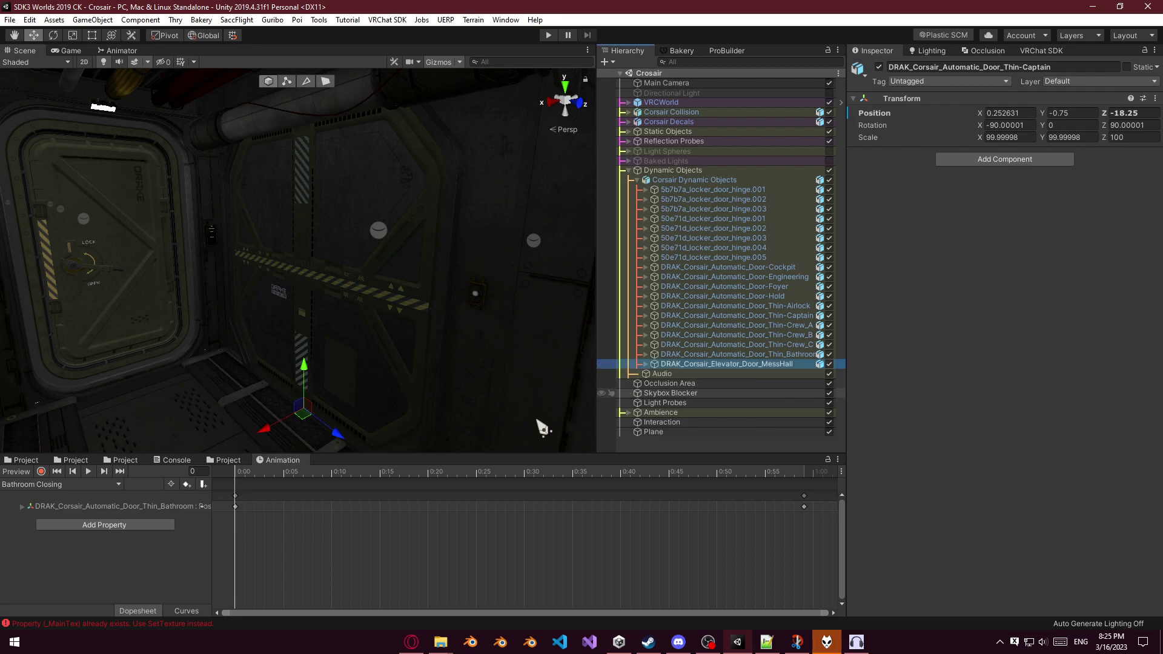
{"action": "left_click", "coordinate": [38, 488]}
{"action": "left_click", "coordinate": [70, 624]}
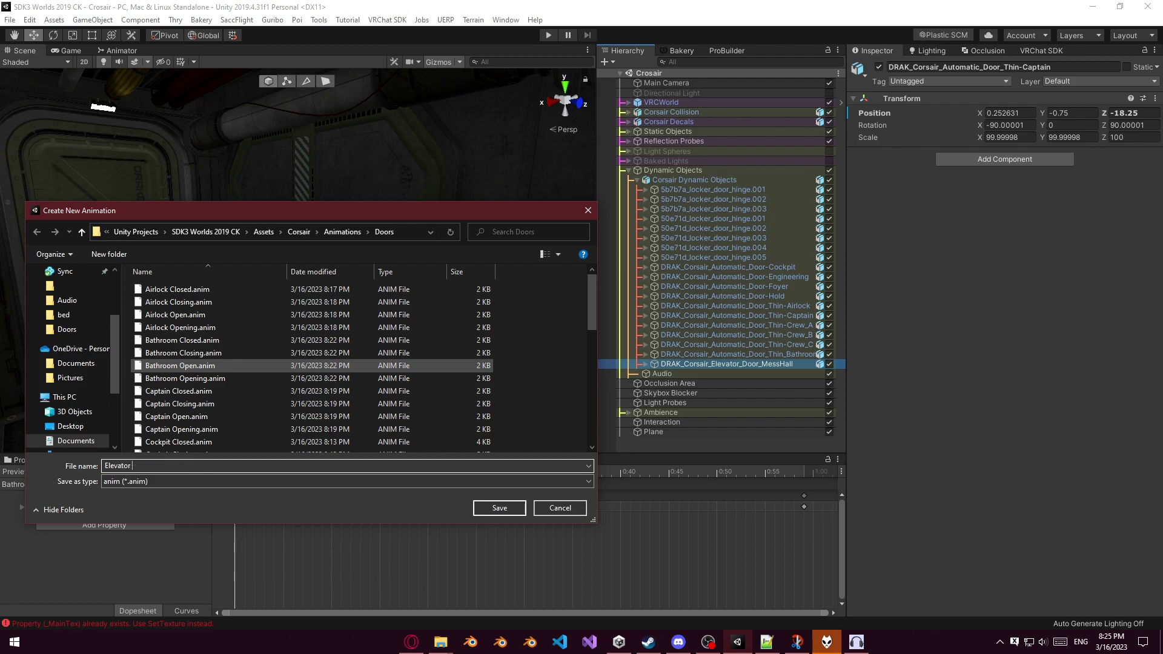
{"action": "key", "text": "Return"}
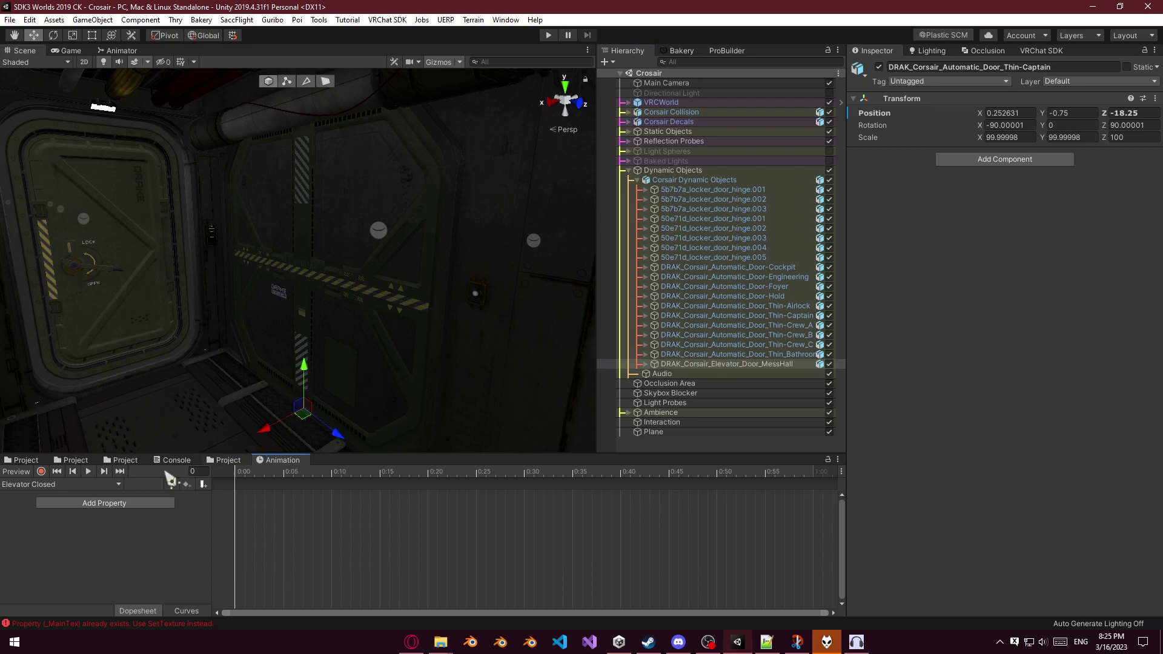
Start recording the Elevator Closed clip and key the bottom part of DRAK_Corsair_Elevator_Door_MessHall at frame 0.
{"action": "left_click", "coordinate": [42, 471]}
{"action": "mouse_move", "coordinate": [307, 339]}
{"action": "left_mouse_down"}
{"action": "mouse_move", "coordinate": [293, 446]}
{"action": "mouse_move", "coordinate": [318, 350]}
{"action": "left_mouse_up"}
{"action": "key", "text": "ctrl+z"}
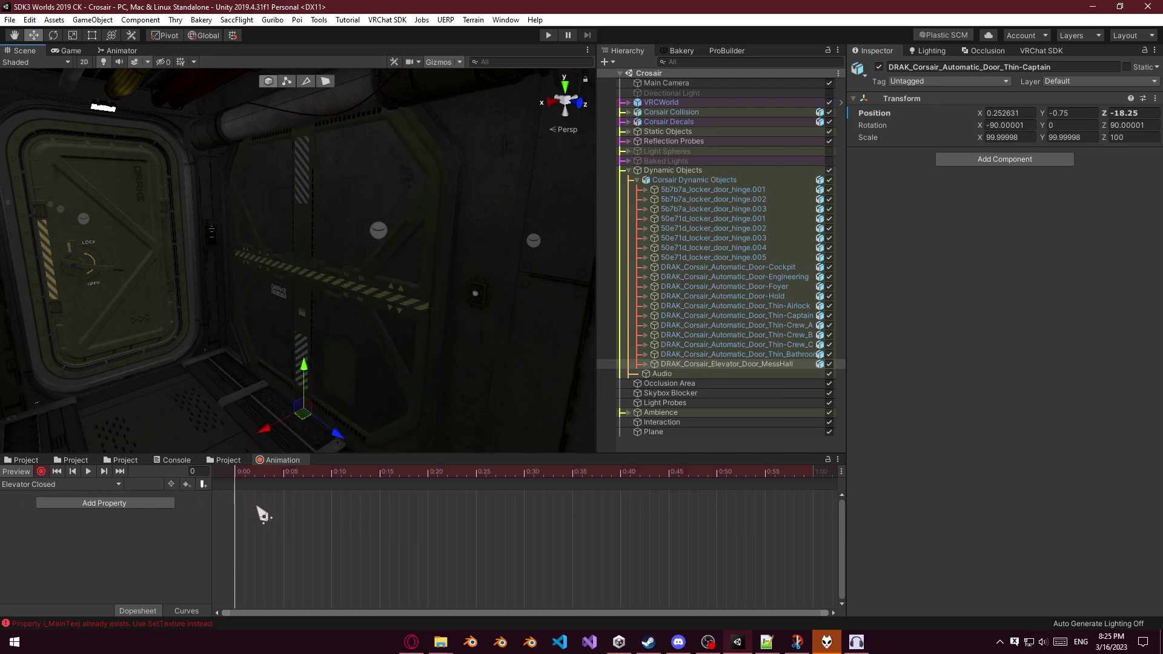
{"action": "left_click", "coordinate": [645, 364], "text": "alt"}
{"action": "scroll", "coordinate": [654, 363], "scroll_direction": "down", "scroll_amount": 2}
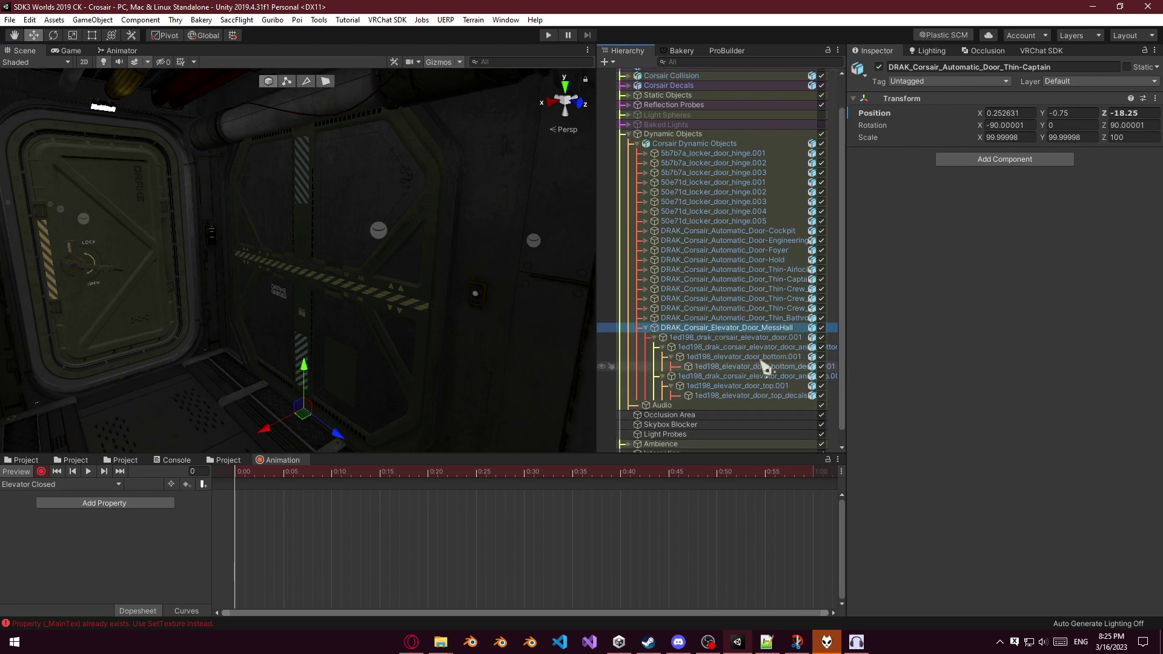
{"action": "left_click", "coordinate": [665, 338]}
{"action": "left_click", "coordinate": [655, 337]}
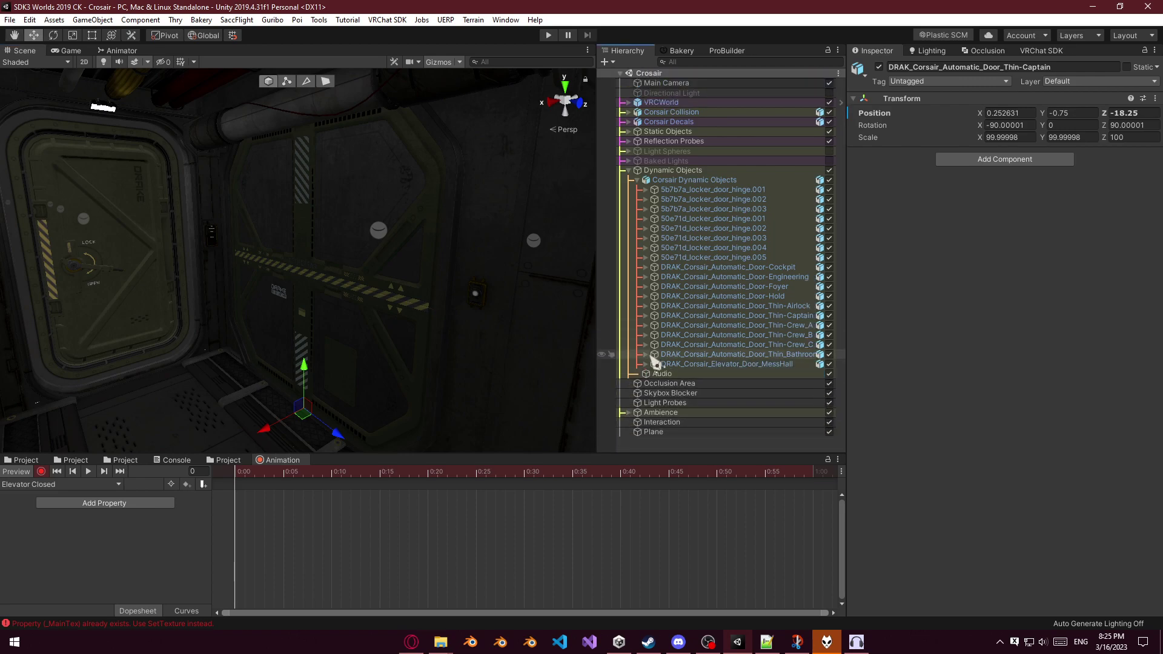
{"action": "left_click", "coordinate": [655, 374]}
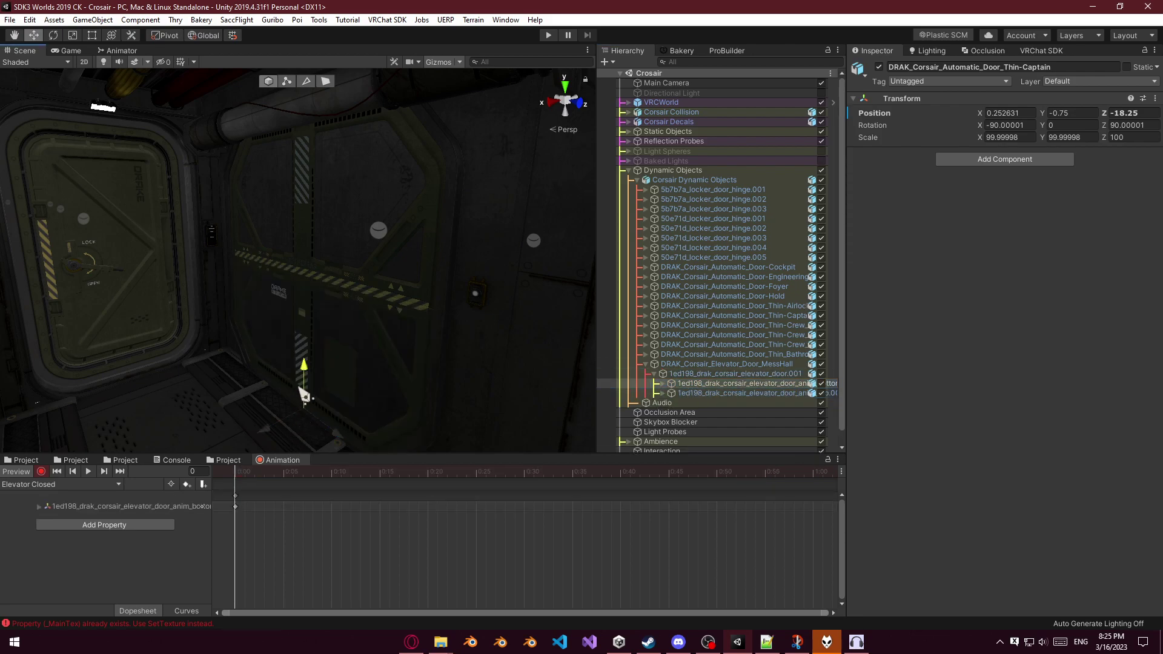
Key the top part of the elevator door in the Elevator Closed clip and move both parts' keys to frame 1.
{"action": "left_click", "coordinate": [686, 393]}
{"action": "right_click_drag", "start_coordinate": [375, 241], "coordinate": [371, 201]}
{"action": "mouse_move", "coordinate": [318, 145]}
{"action": "left_mouse_down"}
{"action": "mouse_move", "coordinate": [319, 69]}
{"action": "mouse_move", "coordinate": [325, 140]}
{"action": "left_mouse_up"}
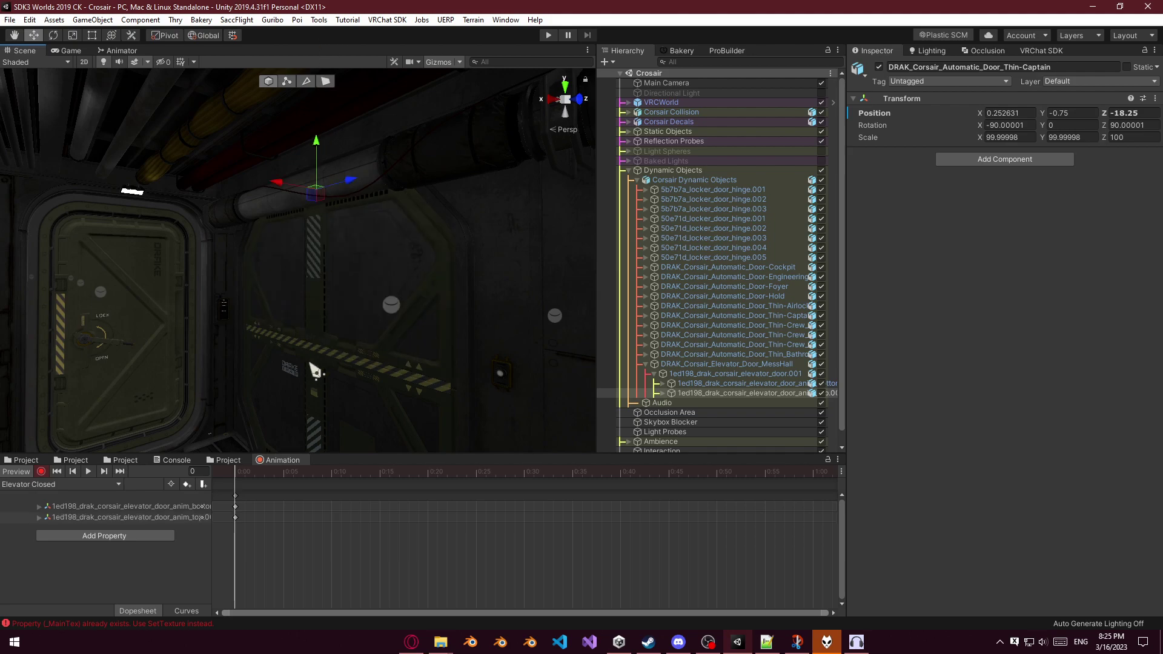
{"action": "right_click_drag", "start_coordinate": [310, 364], "coordinate": [306, 388]}
{"action": "left_click_drag", "start_coordinate": [236, 495], "coordinate": [249, 497]}
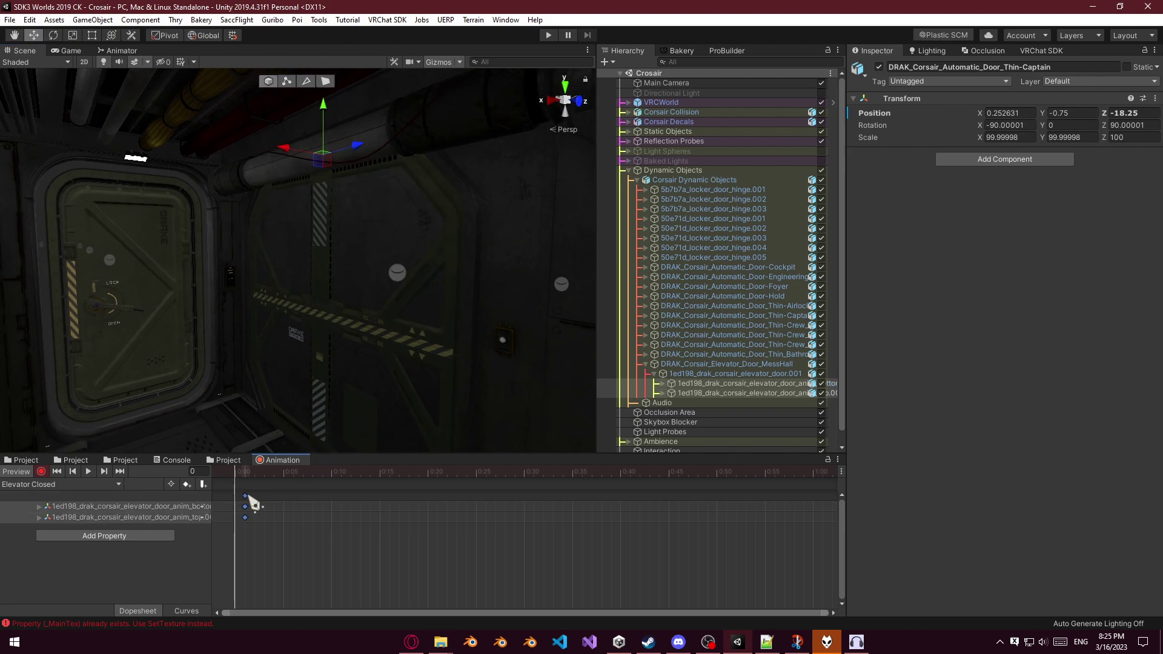
Create a new animation clip named Elevator Closing in the Doors folder.
{"action": "left_click", "coordinate": [87, 486]}
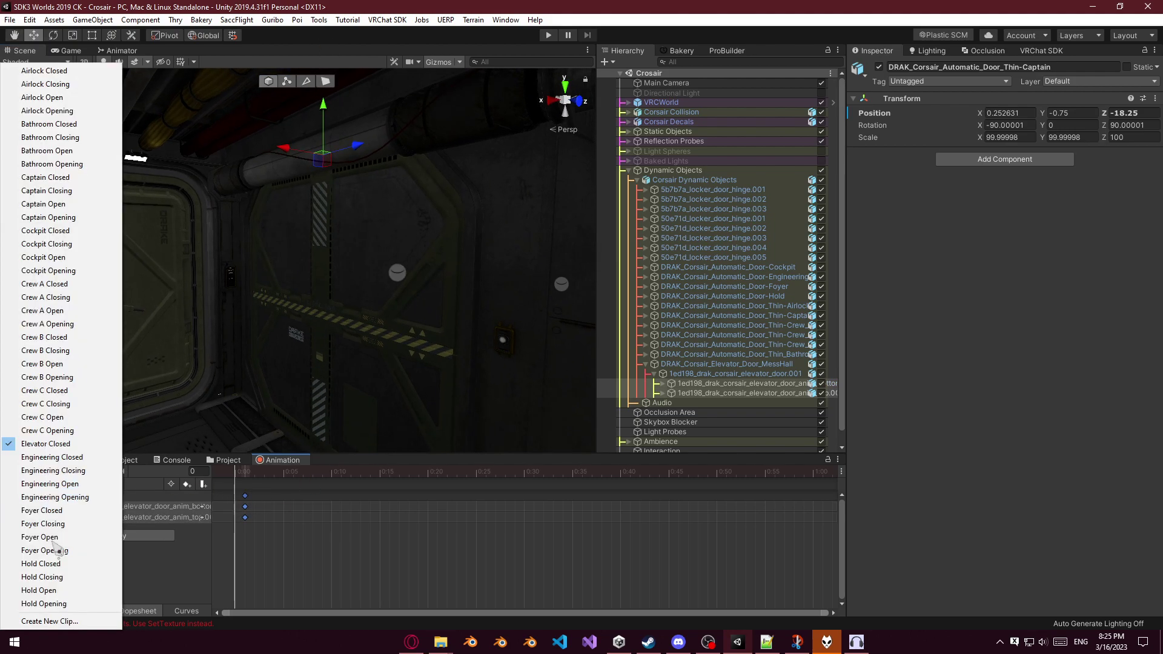
{"action": "left_click", "coordinate": [52, 622]}
{"action": "type", "text": "\"D:\\SC Conversion\\Extract\\Audio\\SC_SSMP_DRAK_Corsair\\Play_SSMP_DRAK_Corsair_Elevator_Door_Open_430130058.ogg\""}
{"action": "key", "text": "ctrl+a"}
{"action": "key", "text": "BackSpace"}
{"action": "type", "text": "Ele"}
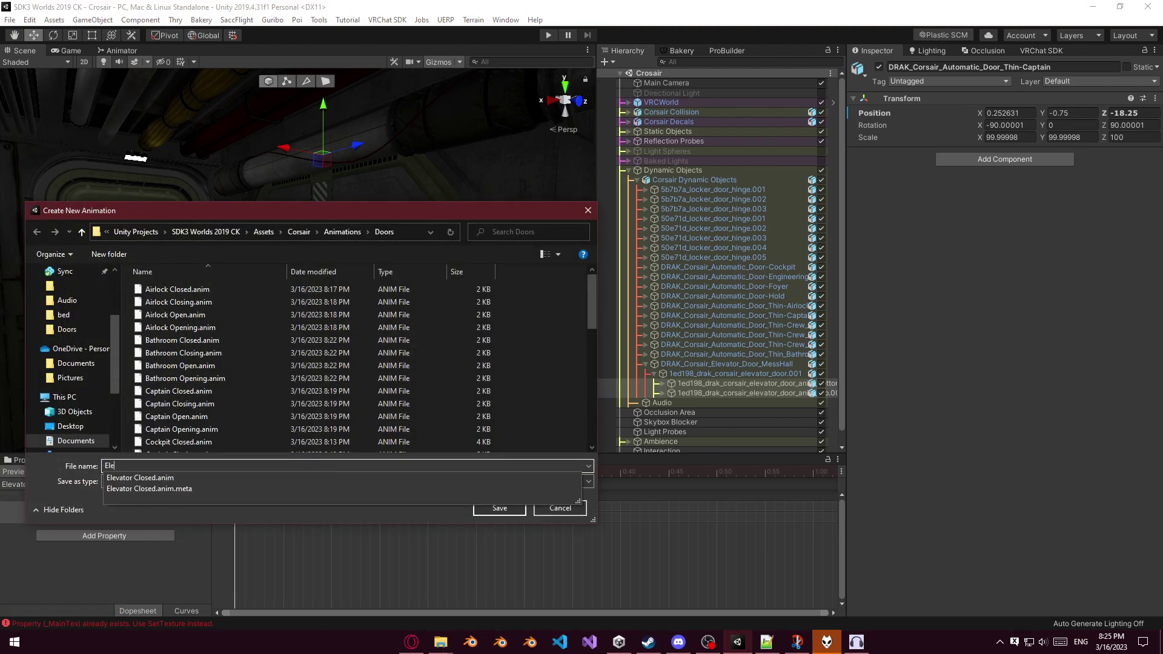
{"action": "key", "text": "Down"}
{"action": "key", "text": "ctrl+BackSpace"}
{"action": "type", "text": "Closinf"}
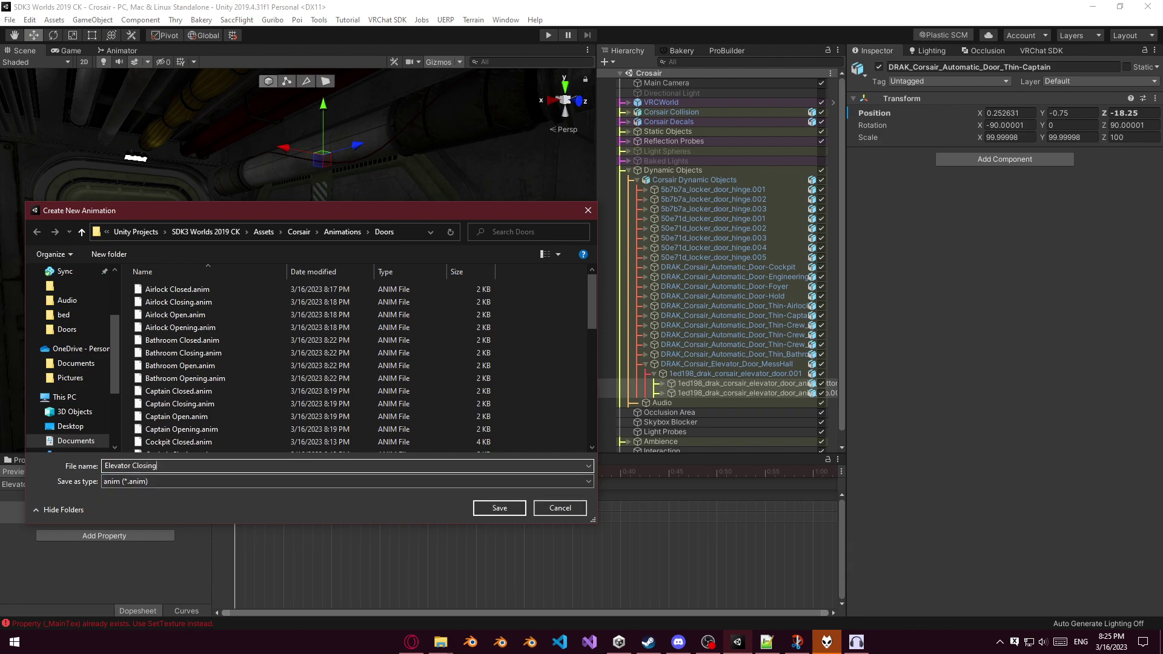
{"action": "key", "text": "Return"}
Paste the closed-position keys of both elevator door parts into Elevator Closing, move them to about 1:38, and save.
{"action": "left_click_drag", "start_coordinate": [86, 487], "coordinate": [813, 512]}
{"action": "scroll", "coordinate": [494, 542], "scroll_direction": "down", "scroll_amount": 3}
{"action": "scroll", "coordinate": [426, 504], "scroll_direction": "down", "scroll_amount": 2}
{"action": "left_click", "coordinate": [431, 505]}
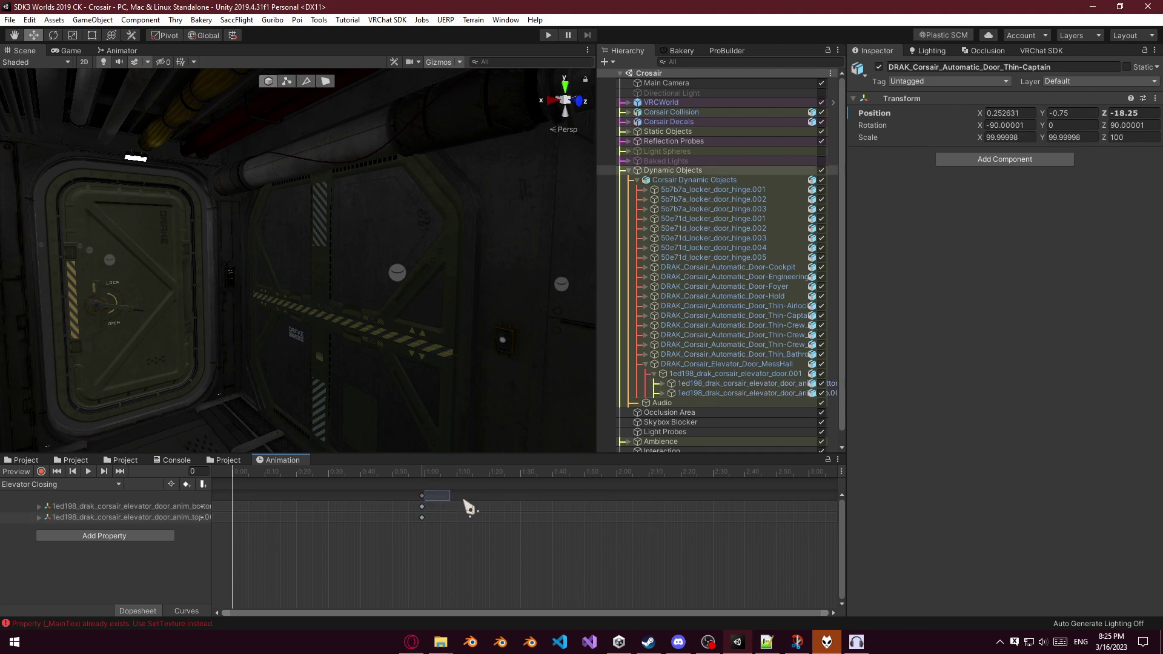
{"action": "left_click_drag", "start_coordinate": [425, 503], "coordinate": [614, 518]}
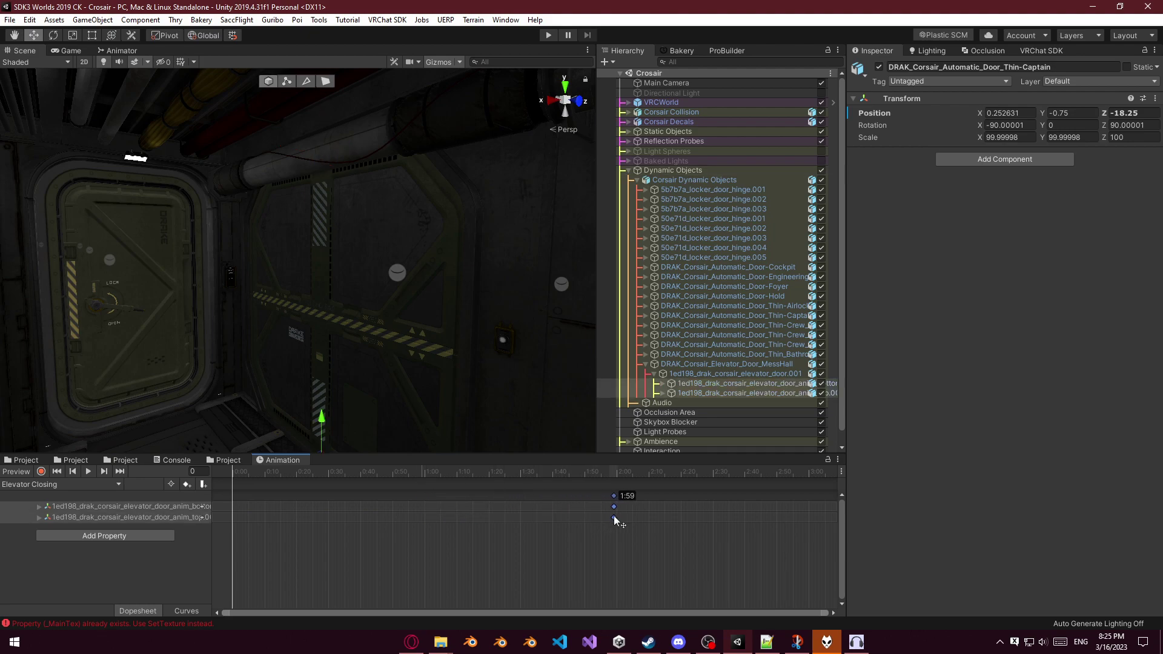
{"action": "left_click_drag", "start_coordinate": [542, 521], "coordinate": [547, 520]}
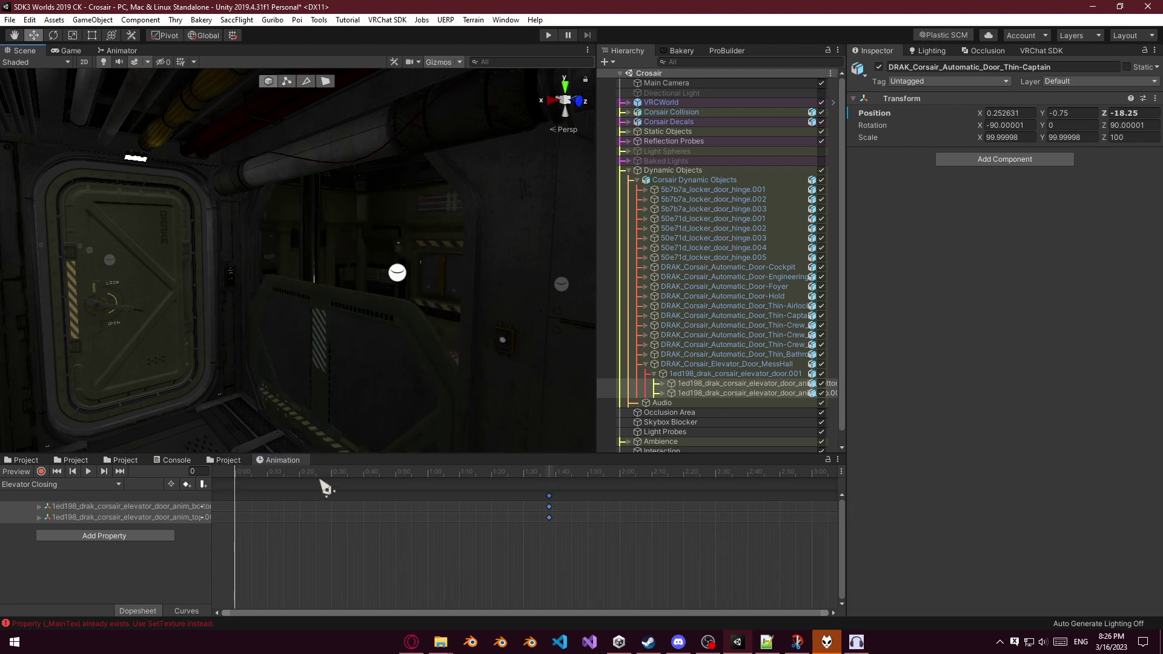
{"action": "key", "text": "ctrl+s"}
Record open positions at frame 0 of Elevator Closing by lowering the door's bottom part and raising its top part clear of the doorway.
{"action": "left_click", "coordinate": [41, 471]}
{"action": "left_click", "coordinate": [512, 485]}
{"action": "left_click", "coordinate": [681, 384]}
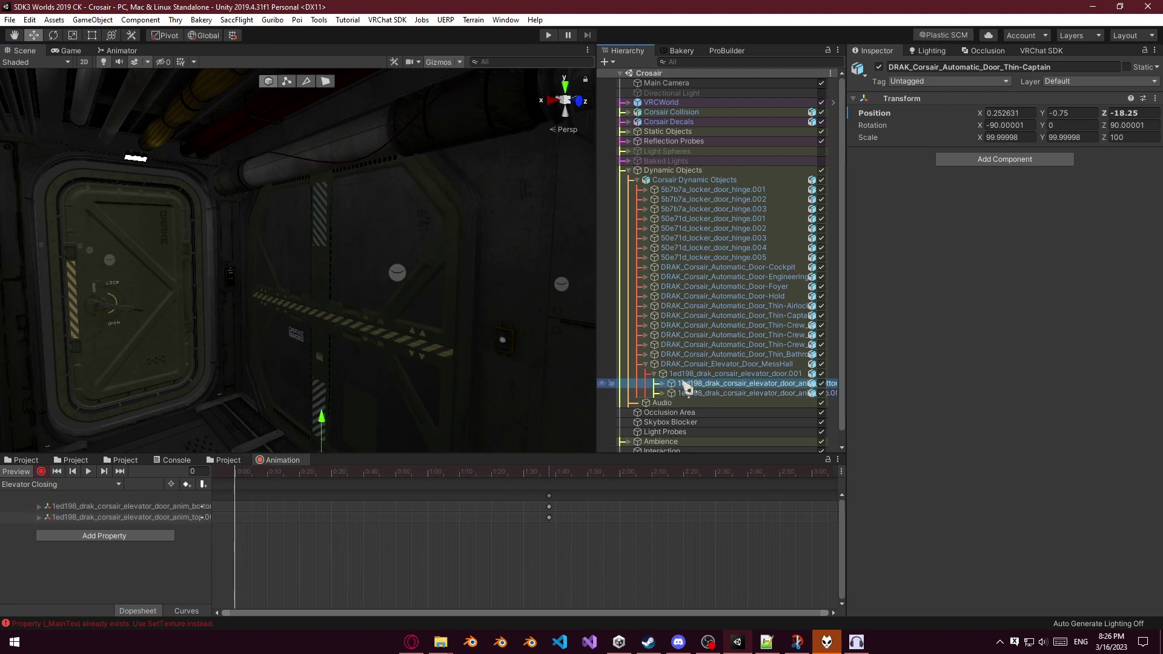
{"action": "key", "text": "f"}
{"action": "left_click_drag", "start_coordinate": [329, 267], "coordinate": [319, 394]}
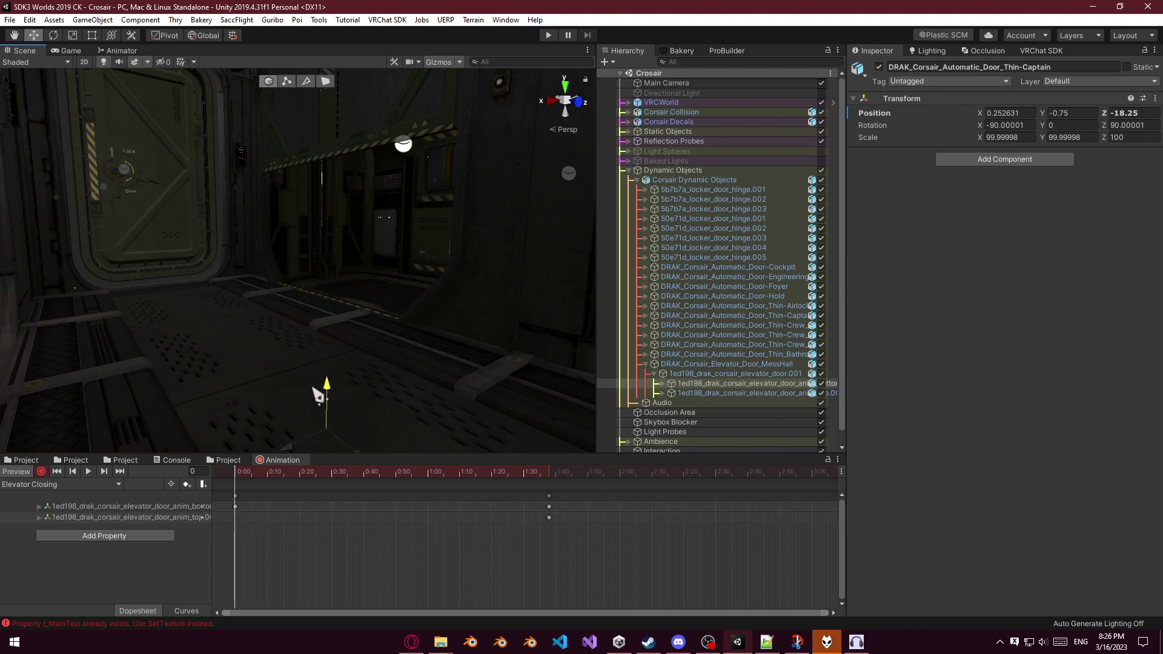
{"action": "left_click", "coordinate": [733, 394]}
{"action": "key", "text": "f"}
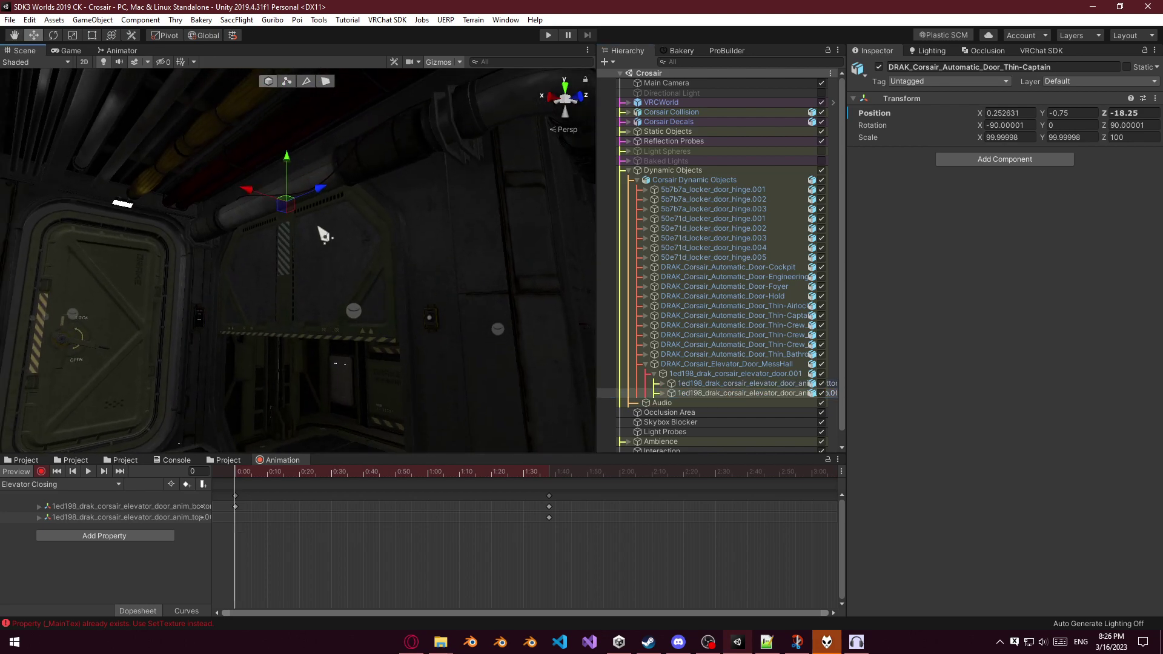
{"action": "left_click_drag", "start_coordinate": [286, 160], "coordinate": [286, 51]}
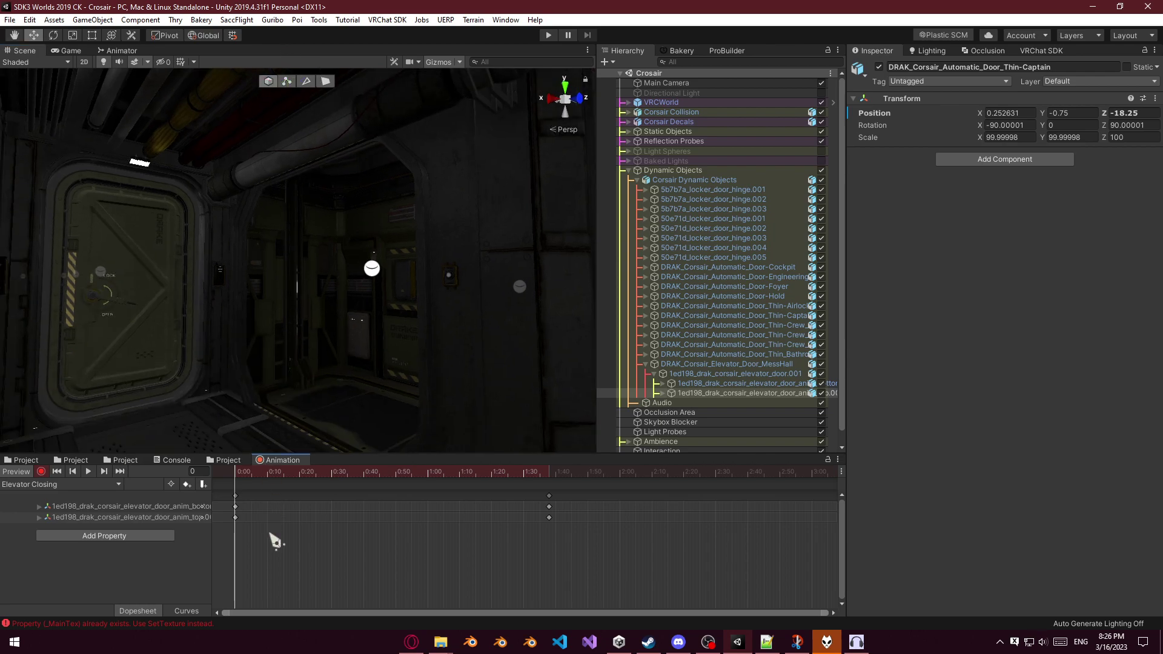
Select all keys of the Elevator Closing clip and create a new clip named Elevator Open in the Doors folder.
{"action": "key", "text": "ctrl+a"}
{"action": "left_click", "coordinate": [76, 484]}
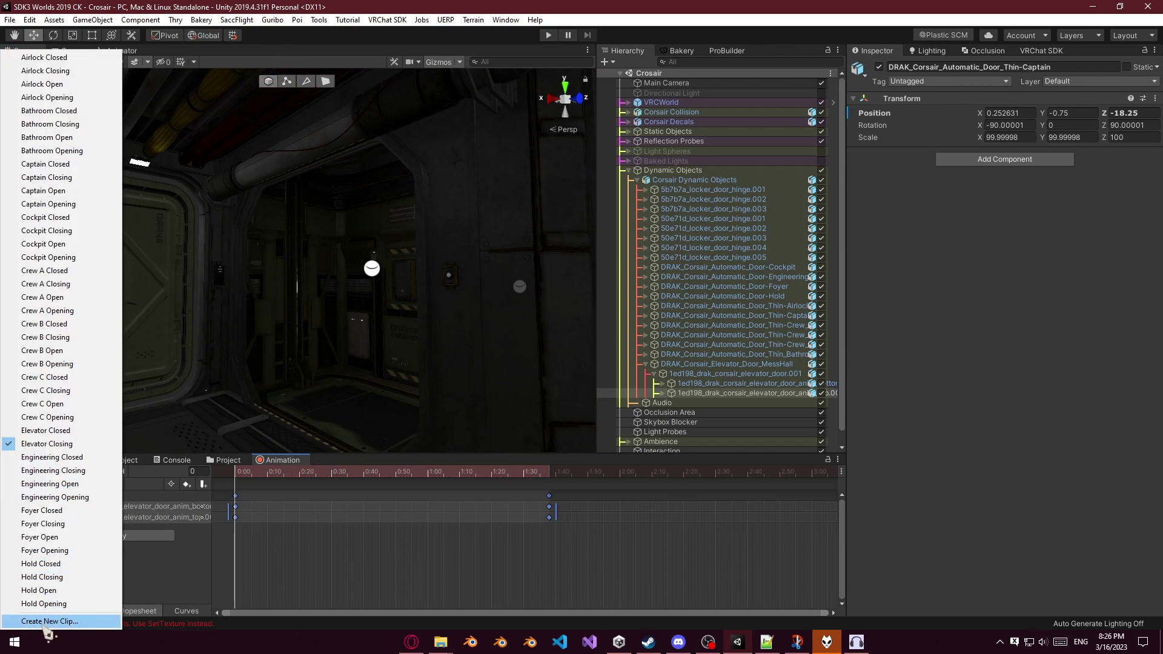
{"action": "left_click", "coordinate": [37, 624]}
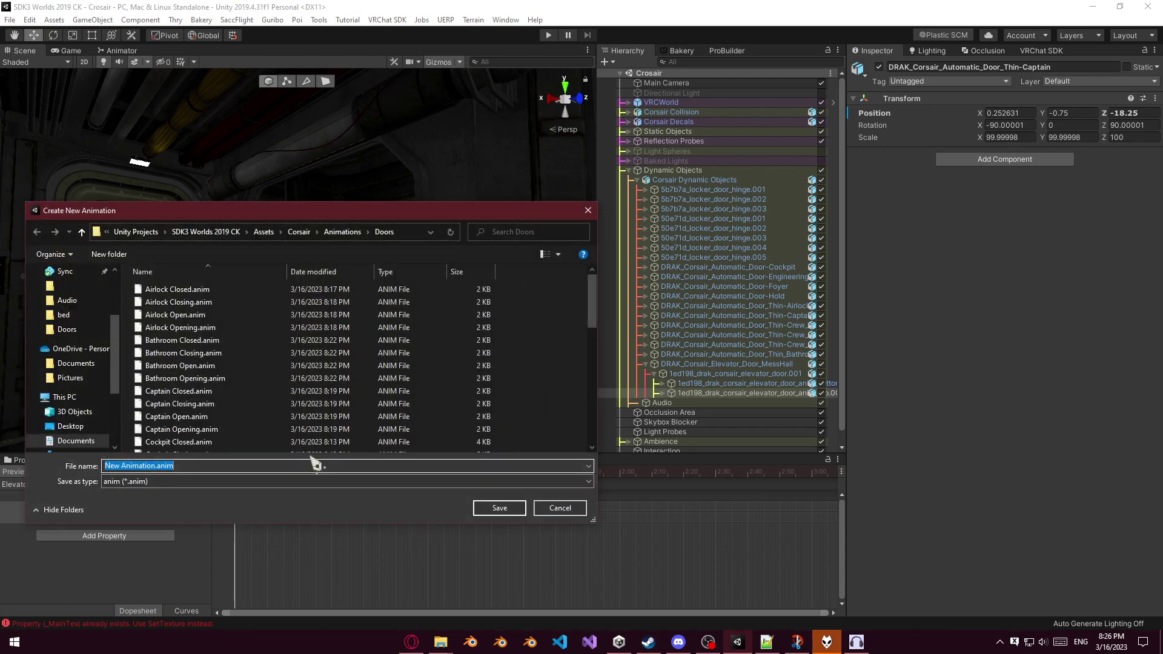
{"action": "type", "text": "Elevator Closed."}
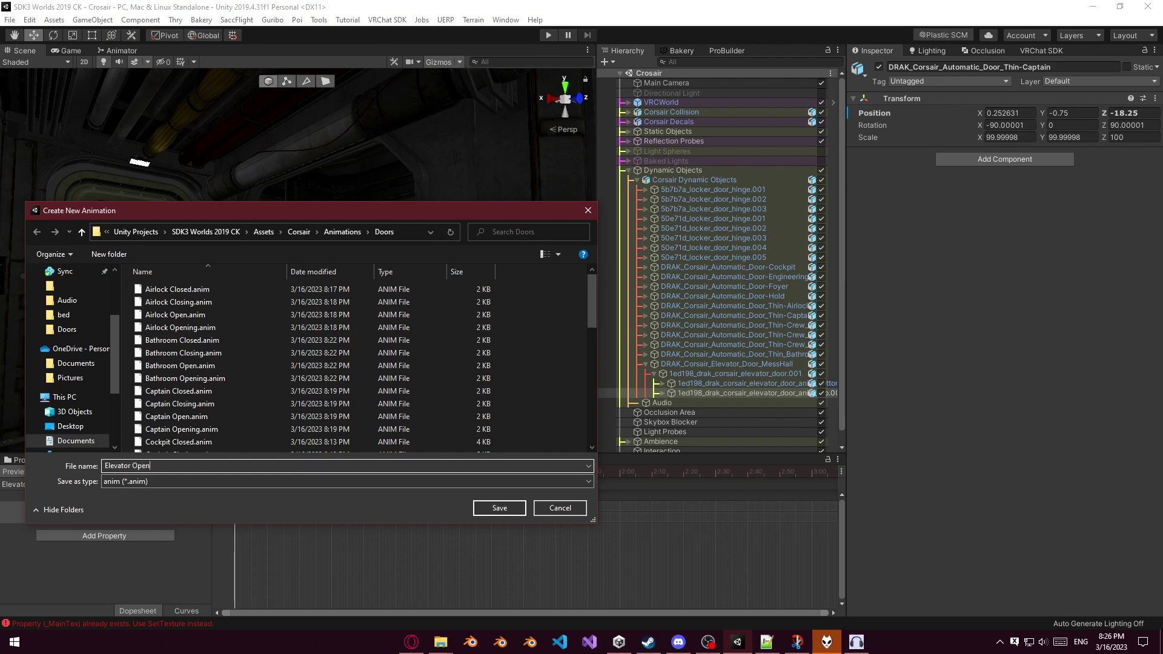
{"action": "key", "text": "Return"}
Delete the closed-position end keys from Elevator Open and move the remaining open-position keys to frame 1.
{"action": "scroll", "coordinate": [637, 551], "scroll_direction": "down", "scroll_amount": 3}
{"action": "left_click_drag", "start_coordinate": [724, 572], "coordinate": [657, 492]}
{"action": "key", "text": "Delete"}
{"action": "left_click_drag", "start_coordinate": [236, 497], "coordinate": [245, 497]}
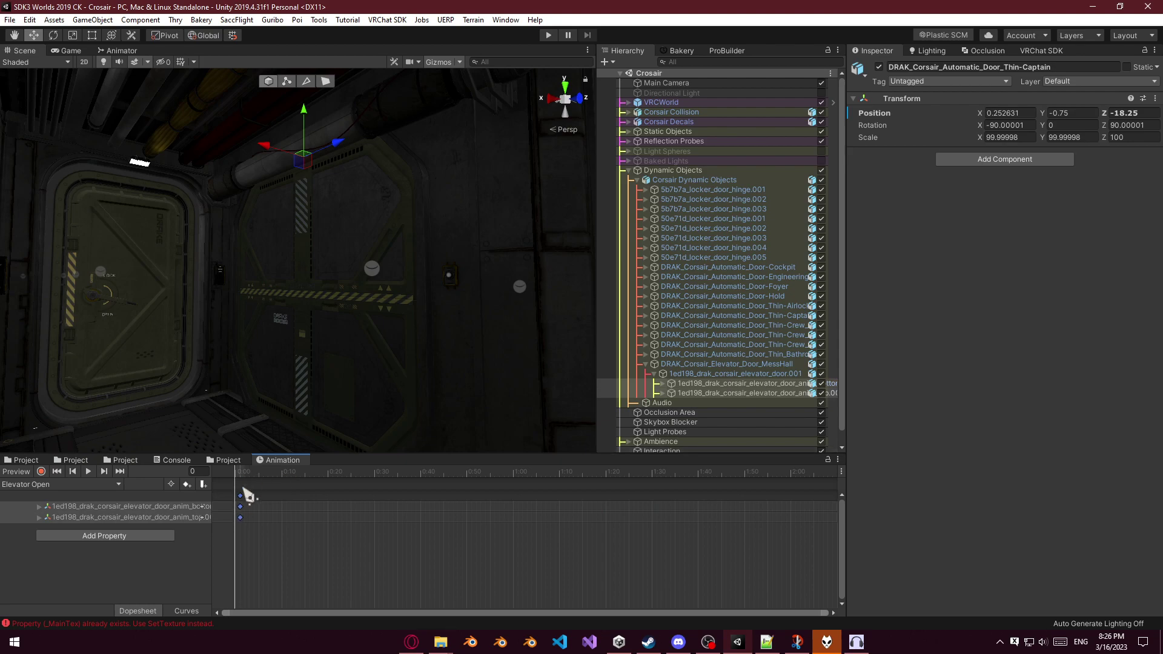
{"action": "left_click", "coordinate": [243, 477]}
Create a new clip named Elevator Opening in the Doors folder and fill it with the copied elevator door keys.
{"action": "left_click", "coordinate": [66, 484]}
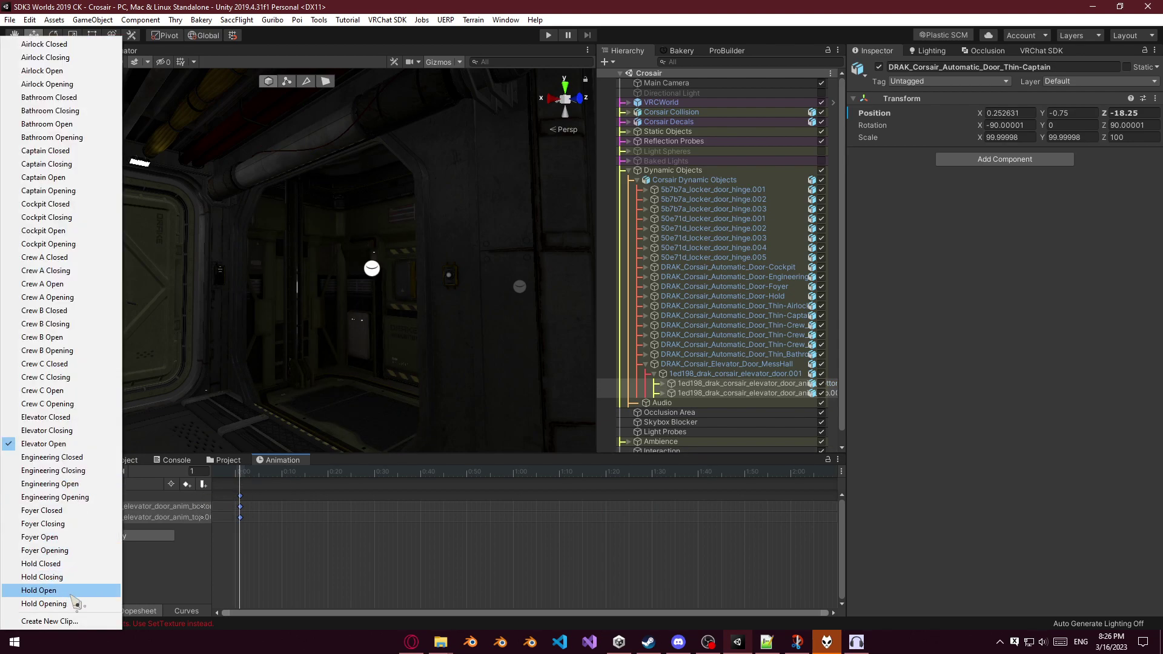
{"action": "left_click", "coordinate": [36, 619]}
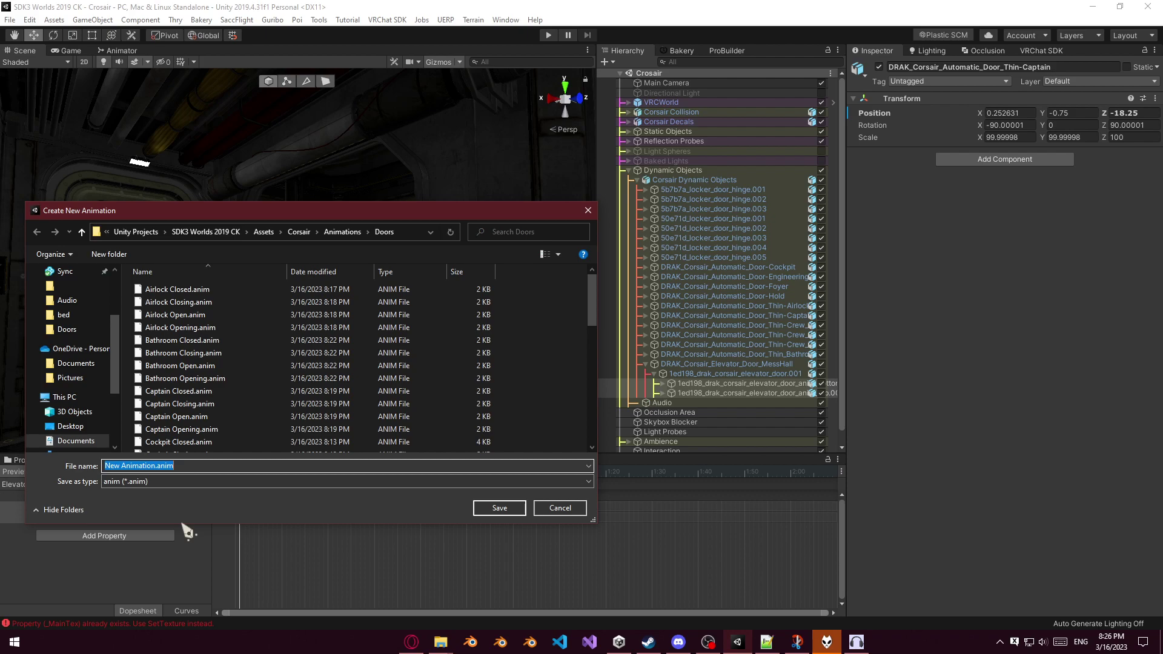
{"action": "type", "text": "Ele"}
{"action": "key", "text": "Down"}
{"action": "key", "text": "ctrl+BackSpace"}
{"action": "type", "text": "Closing"}
{"action": "key", "text": "ctrl+BackSpace"}
{"action": "type", "text": "Opening"}
{"action": "key", "text": "Return"}
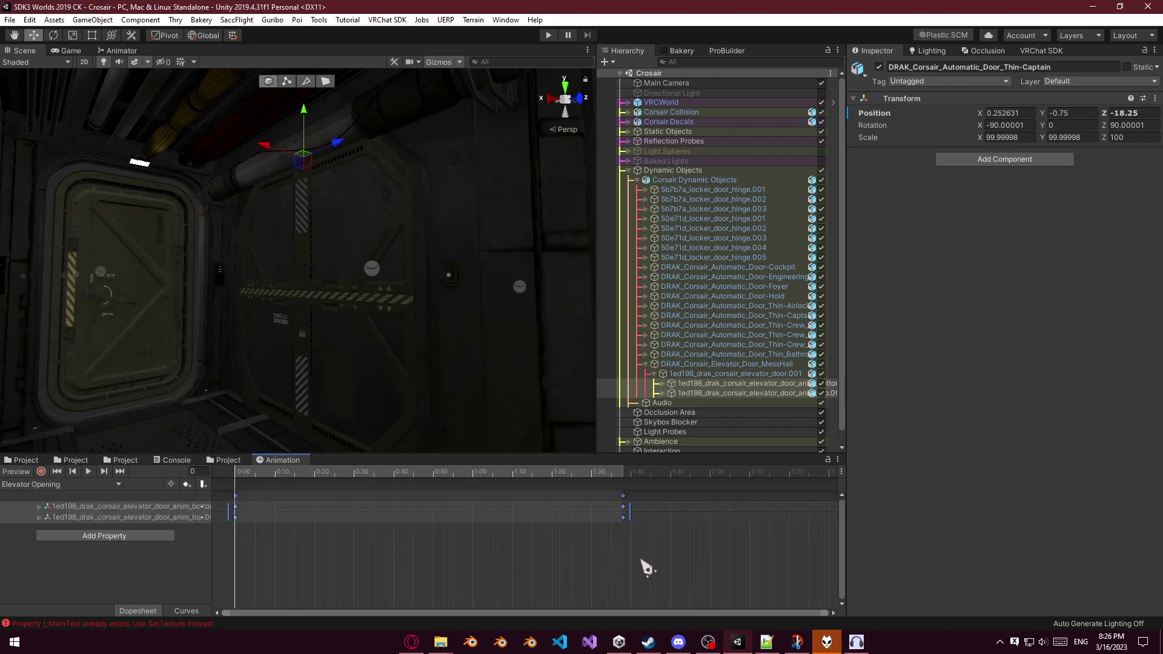
Switch to Audacity, load Play_SSMP_DRAK_Corsair_Elevator_Door_Open_430130058.ogg from the Corsair Audio folder, and play it.
{"action": "left_click", "coordinate": [856, 642]}
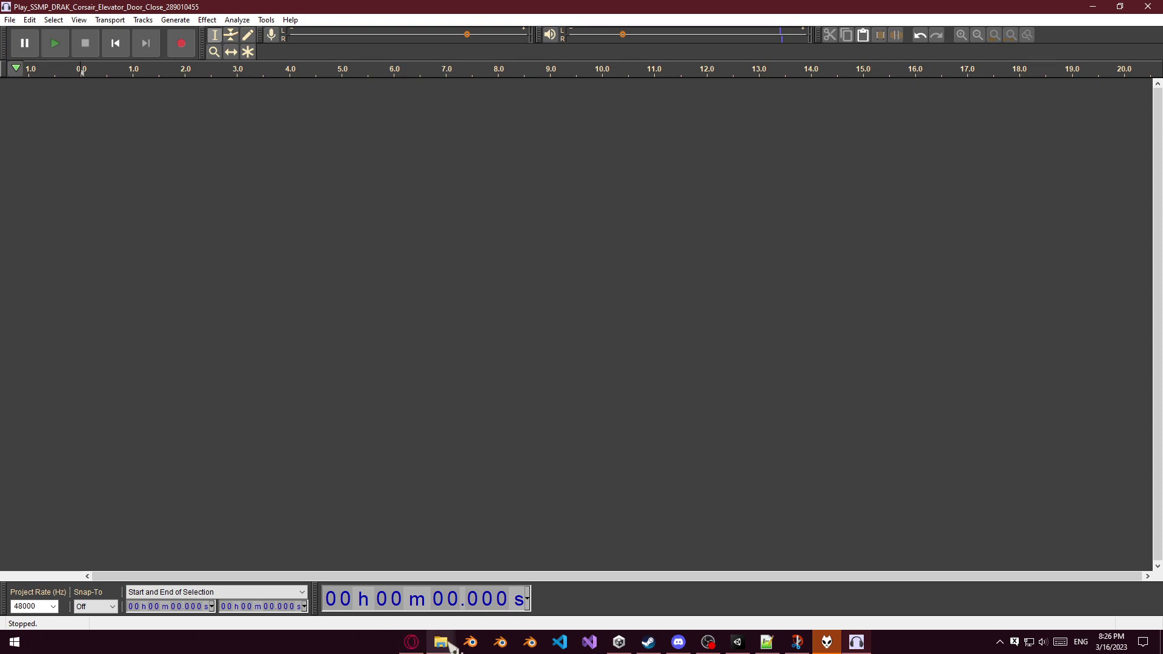
{"action": "mouse_move", "coordinate": [441, 643]}
{"action": "left_click", "coordinate": [511, 607]}
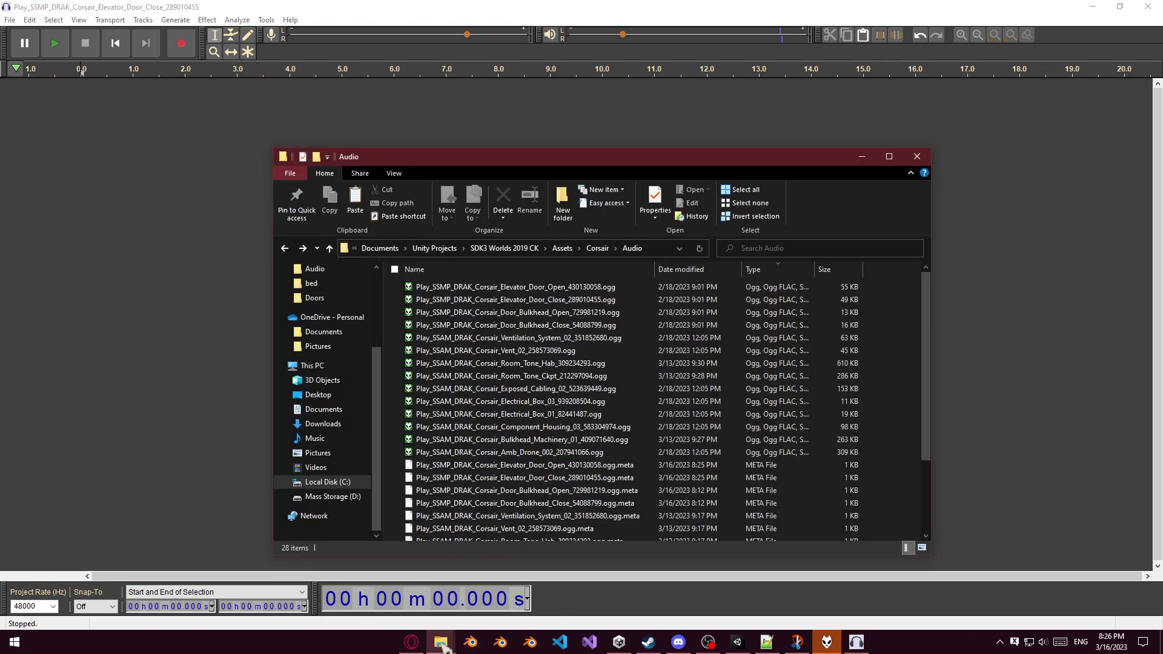
{"action": "left_click", "coordinate": [401, 579]}
{"action": "left_click_drag", "start_coordinate": [501, 359], "coordinate": [109, 267]}
{"action": "key", "text": "space"}
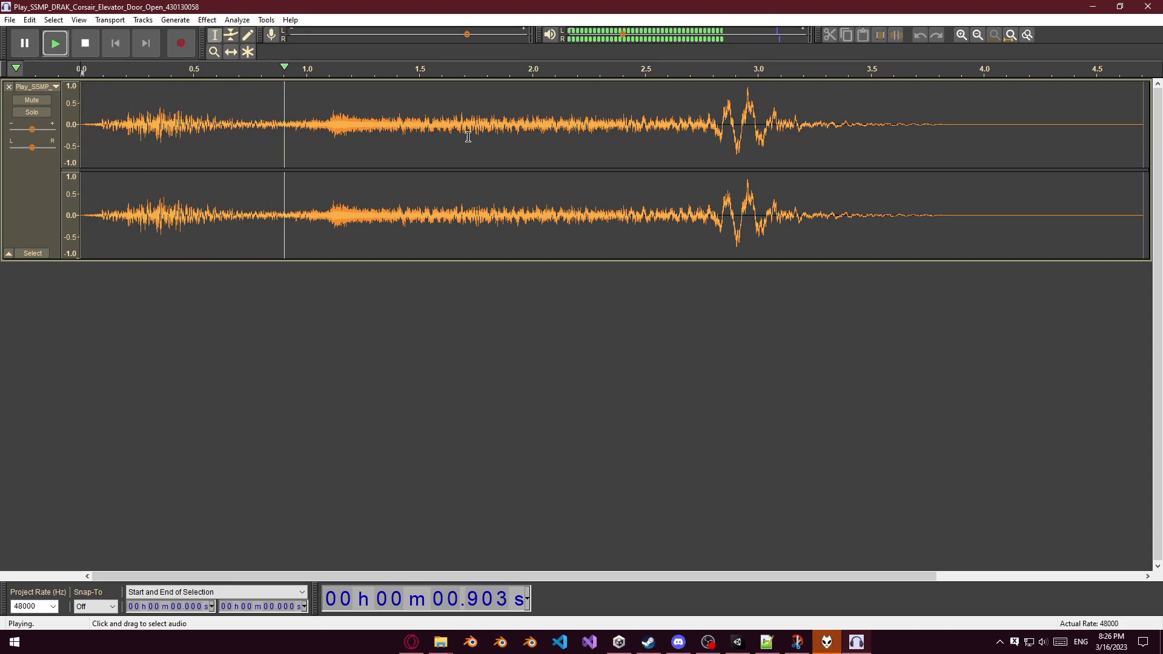
Examine the final thud in the door-opening sound's waveform and play it back from about 2.905 s.
{"action": "left_click", "coordinate": [749, 97]}
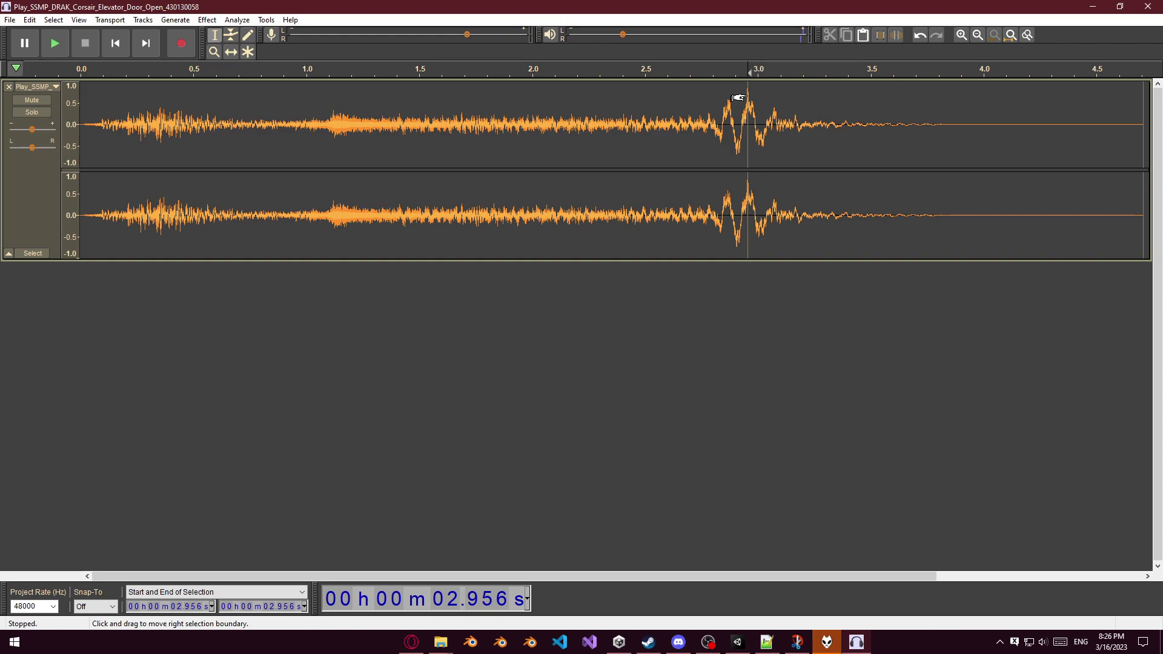
{"action": "key", "text": "ctrl+1"}
{"action": "key", "text": "ctrl+1"}
{"action": "key", "text": "ctrl+1"}
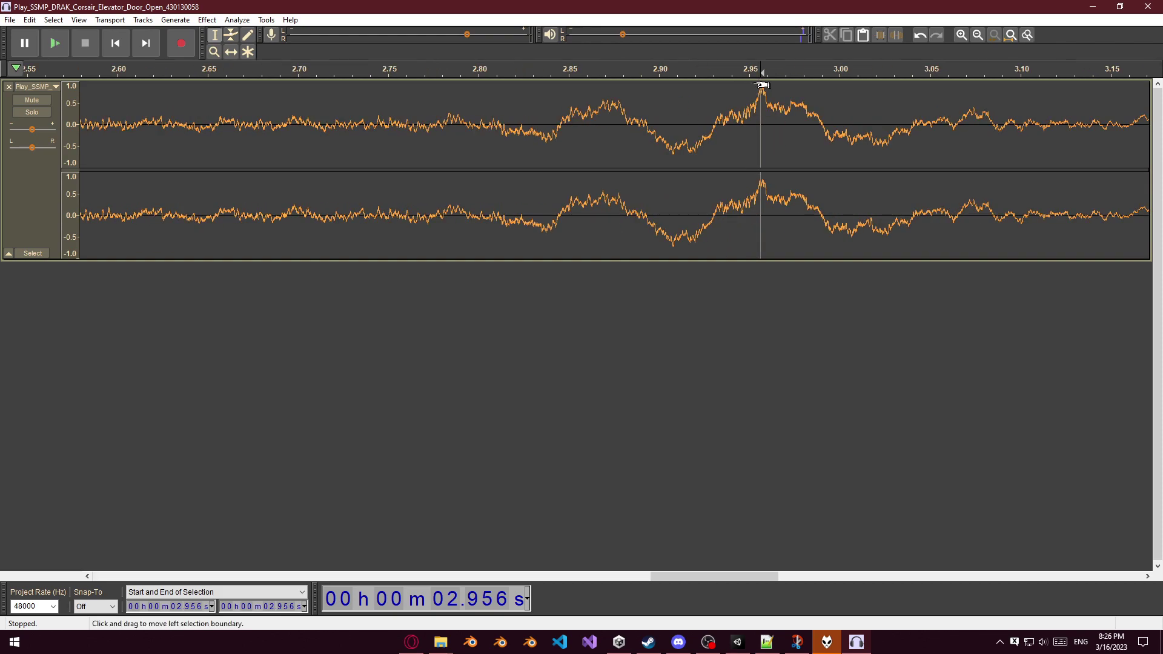
{"action": "key", "text": "ctrl+3"}
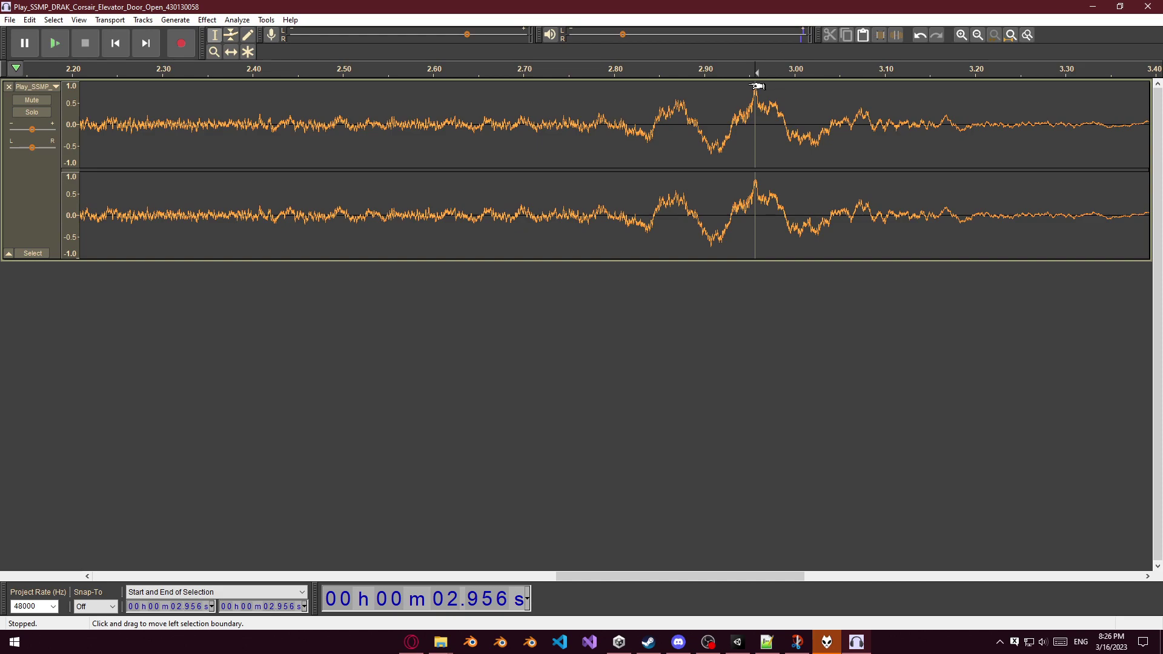
{"action": "key", "text": "ctrl+3"}
{"action": "left_click", "coordinate": [729, 87]}
{"action": "key", "text": "space"}
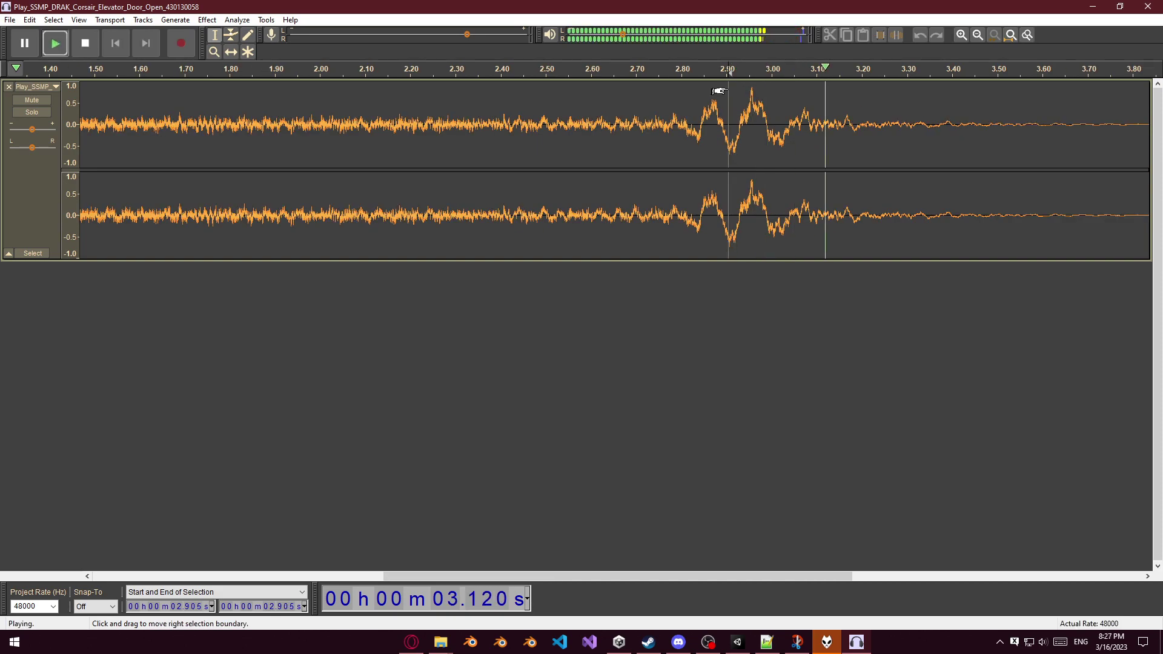
{"action": "key", "text": "space"}
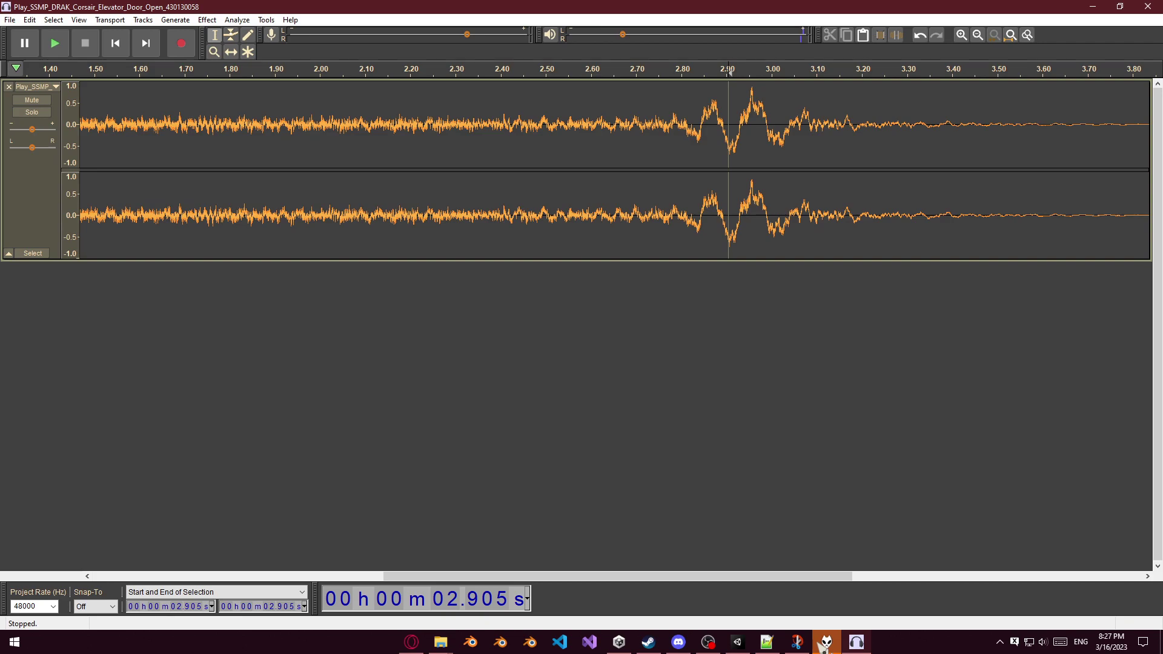
{"action": "mouse_move", "coordinate": [807, 642]}
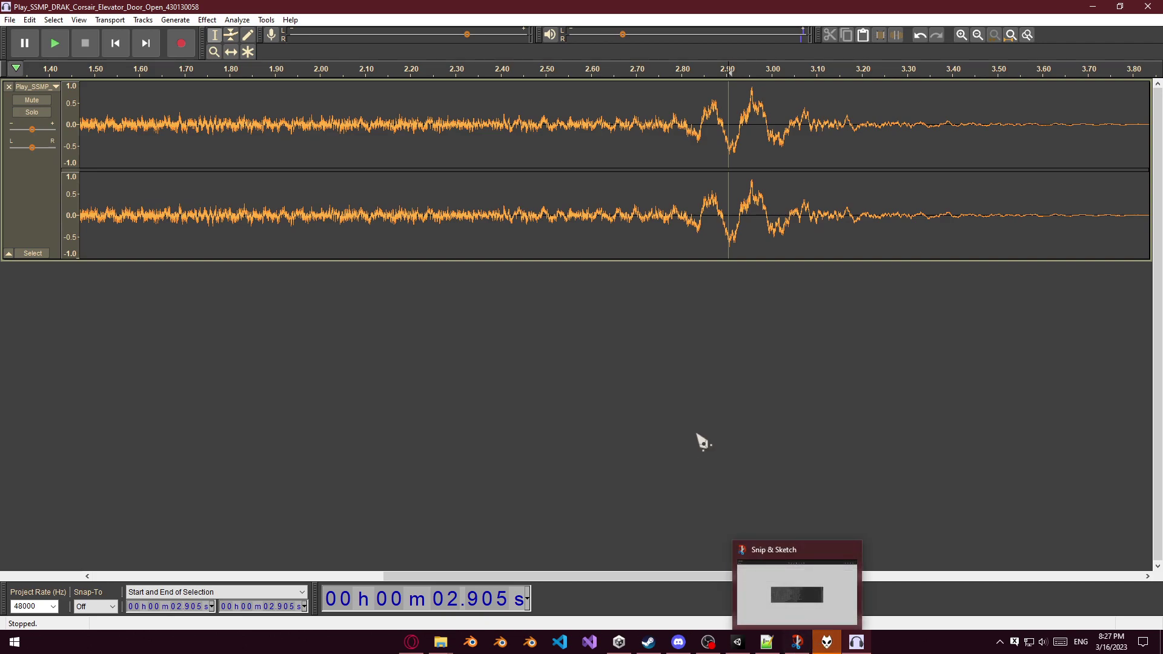
{"action": "key", "text": "XF86Calculator"}
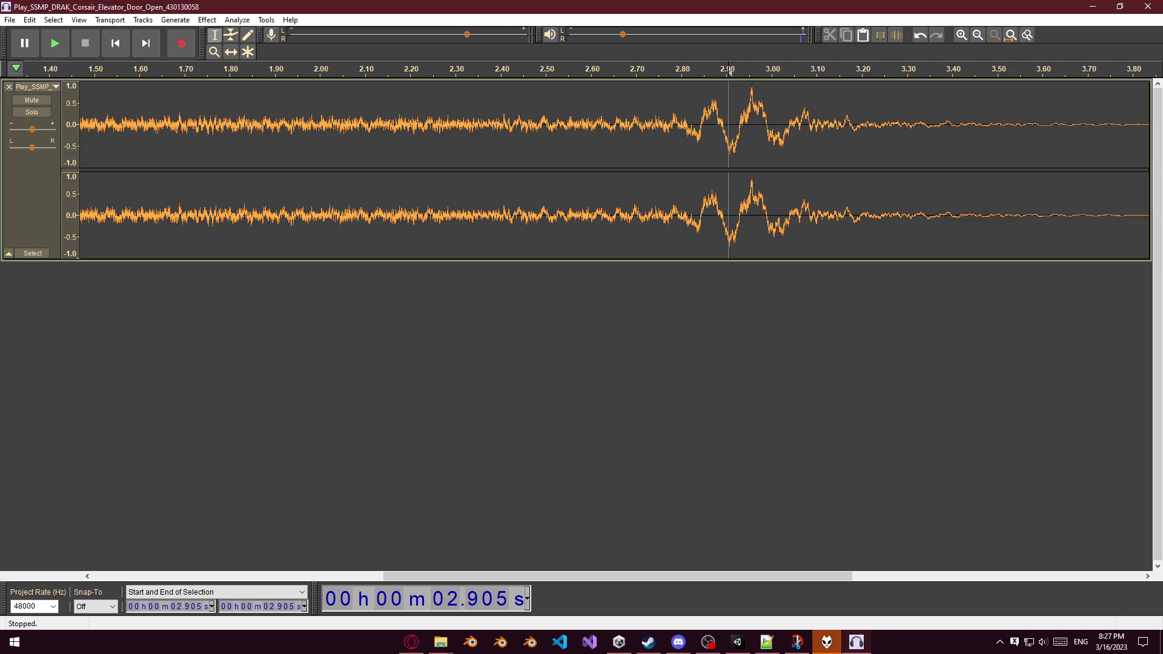
{"action": "left_click", "coordinate": [835, 646]}
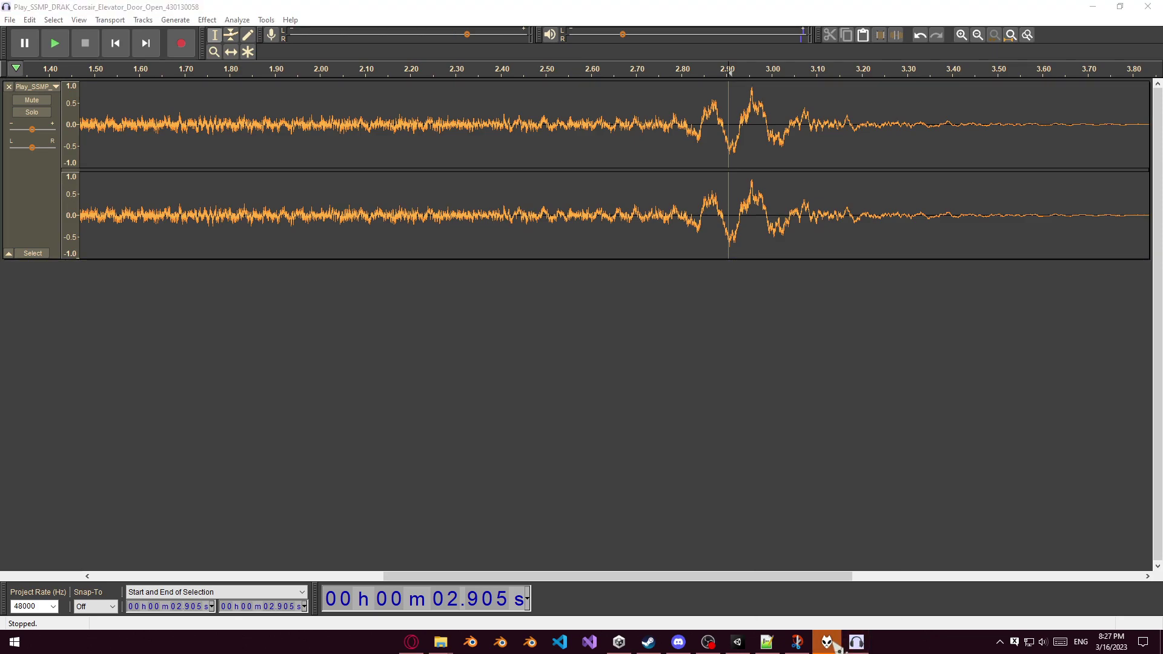
Switch to Unity and move the end keys of both elevator door parts in Elevator Opening to frame 174.
{"action": "left_click", "coordinate": [739, 642]}
{"action": "left_click", "coordinate": [417, 559]}
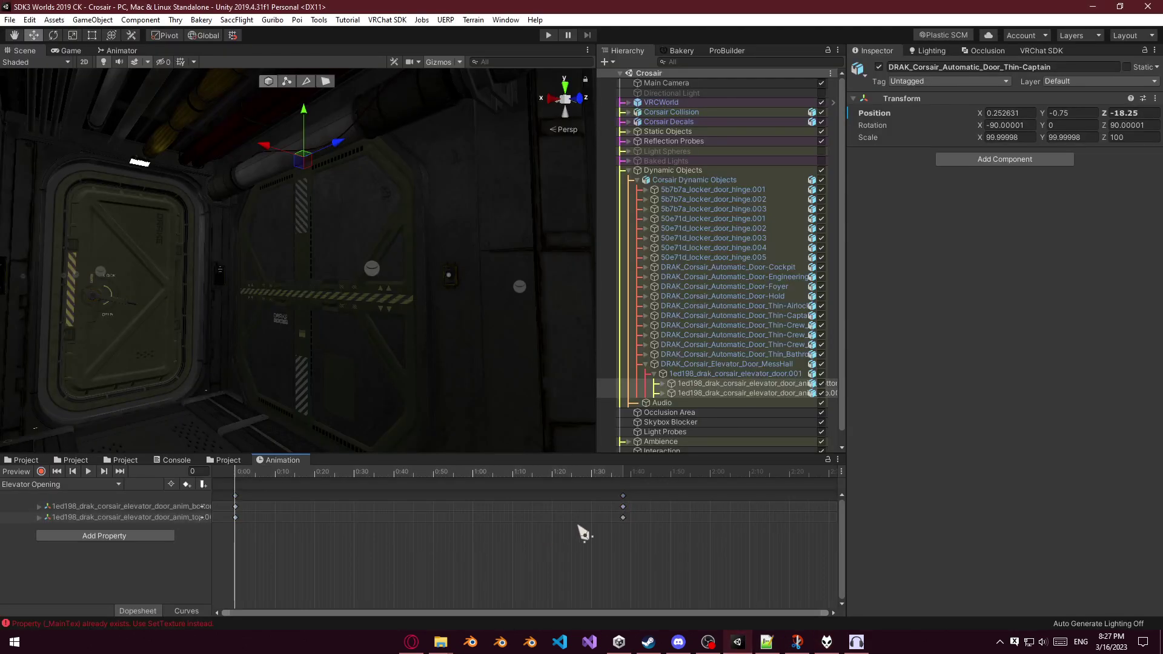
{"action": "left_click_drag", "start_coordinate": [624, 506], "coordinate": [711, 519]}
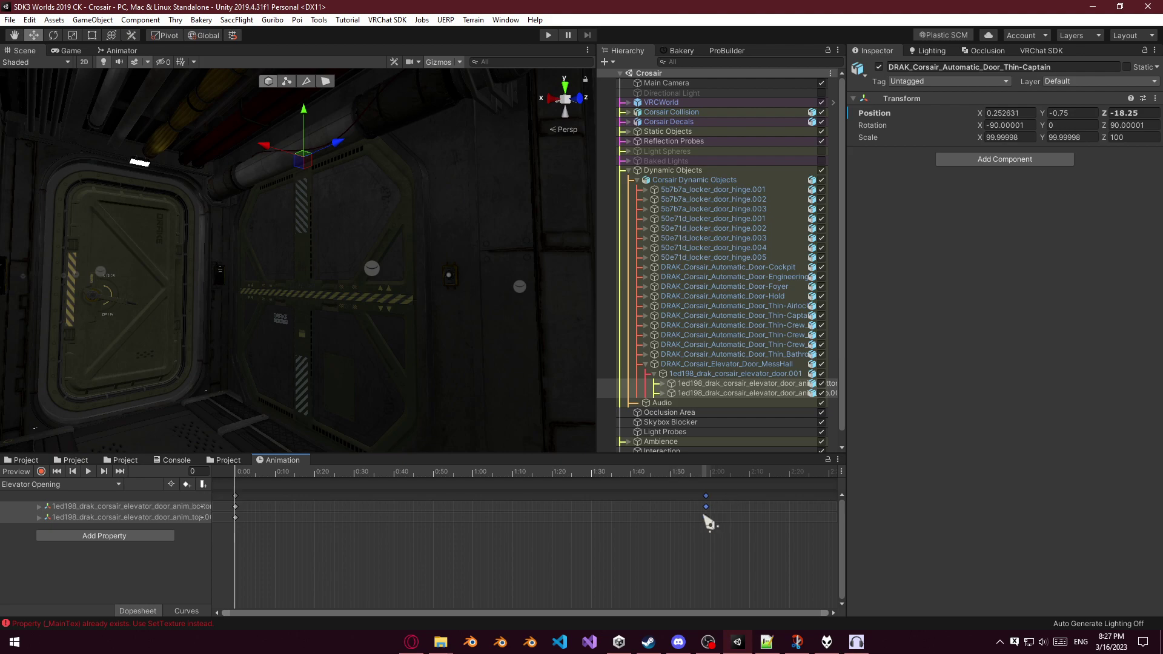
{"action": "left_click_drag", "start_coordinate": [708, 506], "coordinate": [587, 527]}
{"action": "left_click_drag", "start_coordinate": [482, 482], "coordinate": [732, 509]}
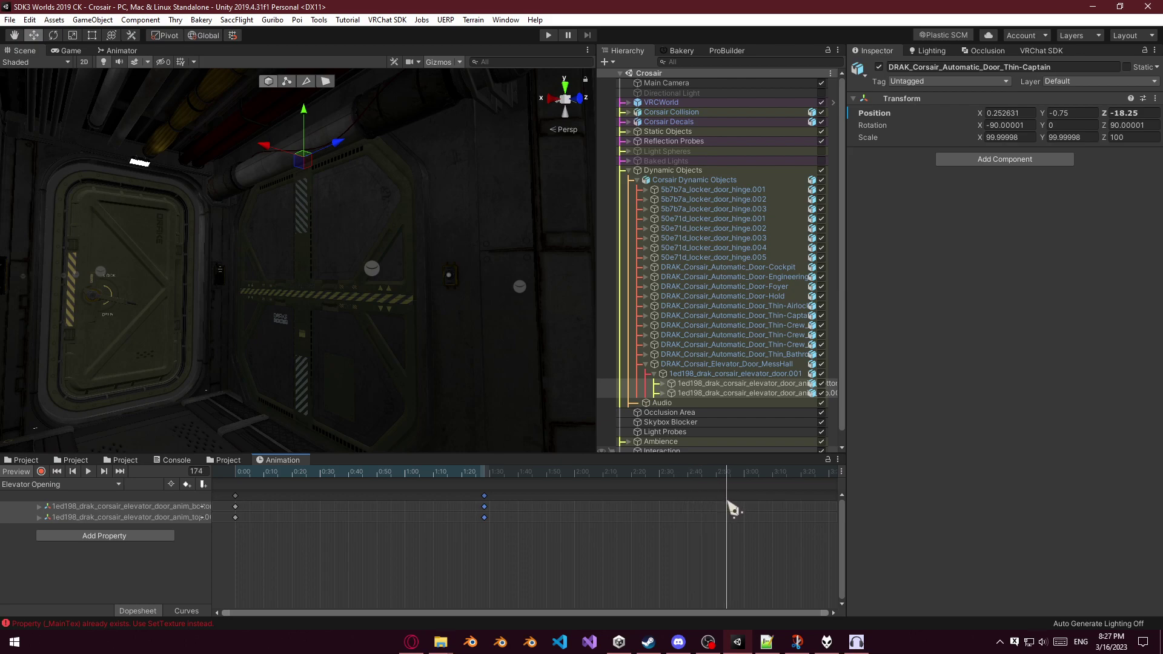
{"action": "left_click_drag", "start_coordinate": [485, 495], "coordinate": [727, 529]}
{"action": "left_click_drag", "start_coordinate": [728, 530], "coordinate": [721, 533]}
{"action": "left_click", "coordinate": [69, 485]}
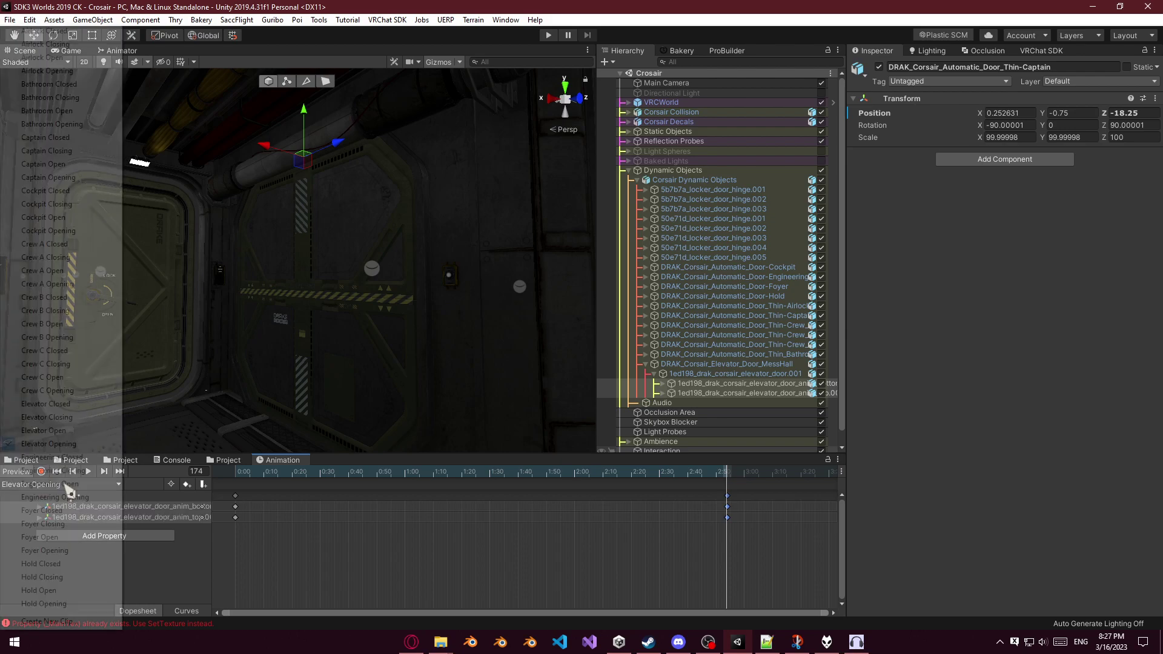
{"action": "left_click", "coordinate": [85, 479]}
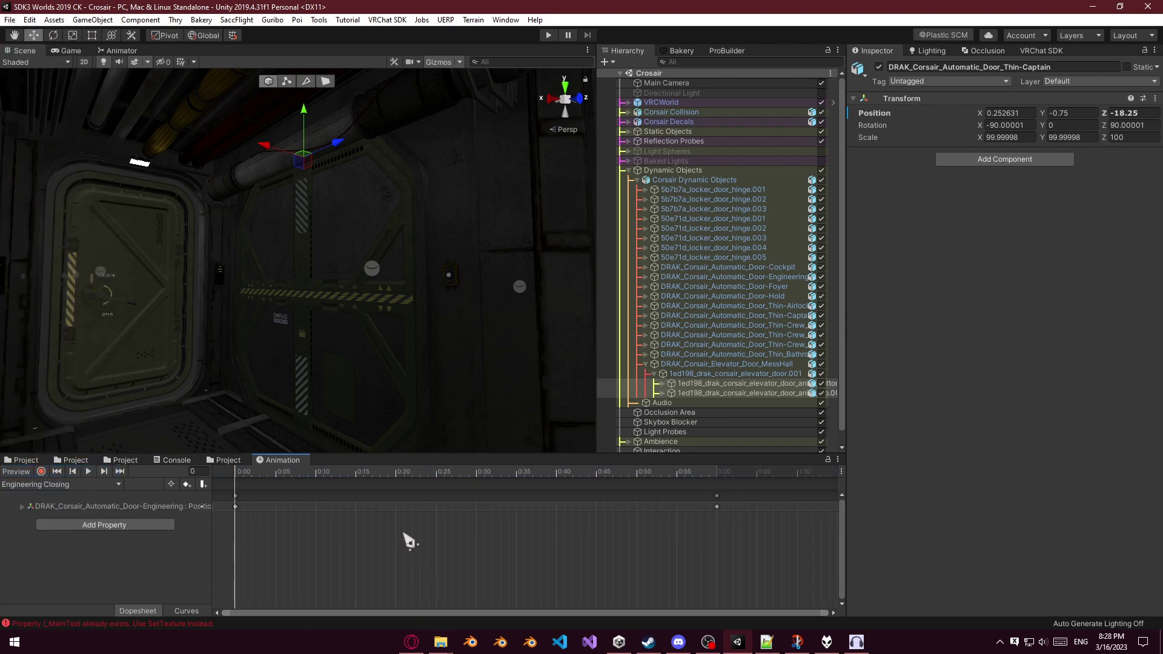
{"action": "left_click_drag", "start_coordinate": [531, 478], "coordinate": [570, 480]}
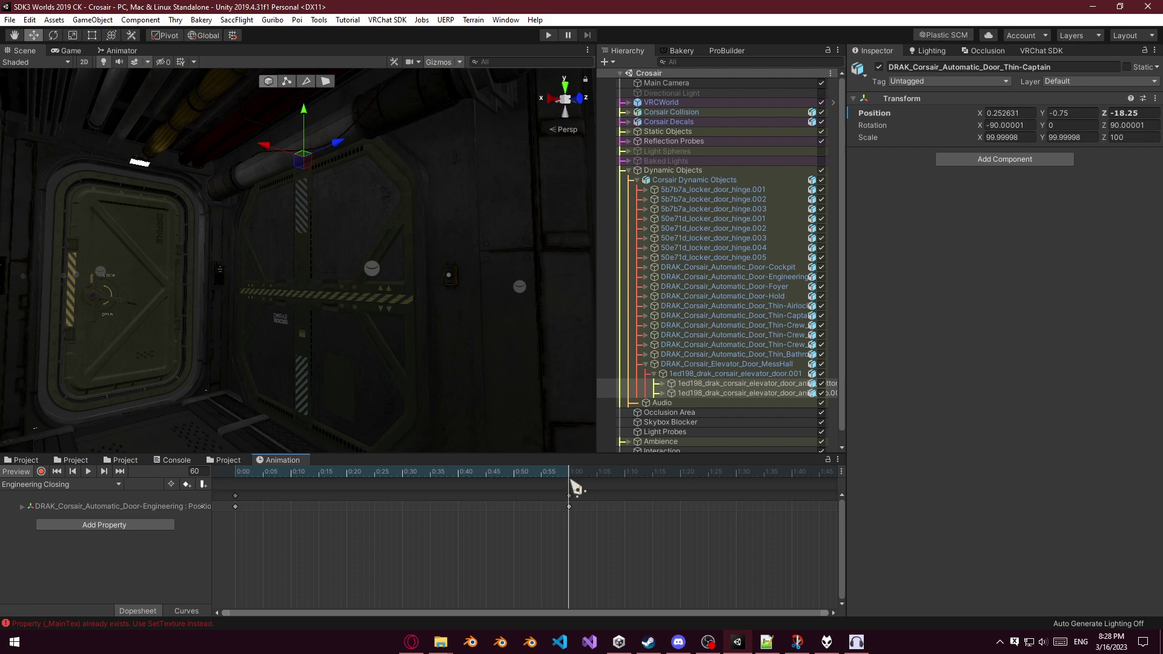
Open the Elevator Closing clip for editing and move the playhead to about frame 137.
{"action": "left_click", "coordinate": [96, 485]}
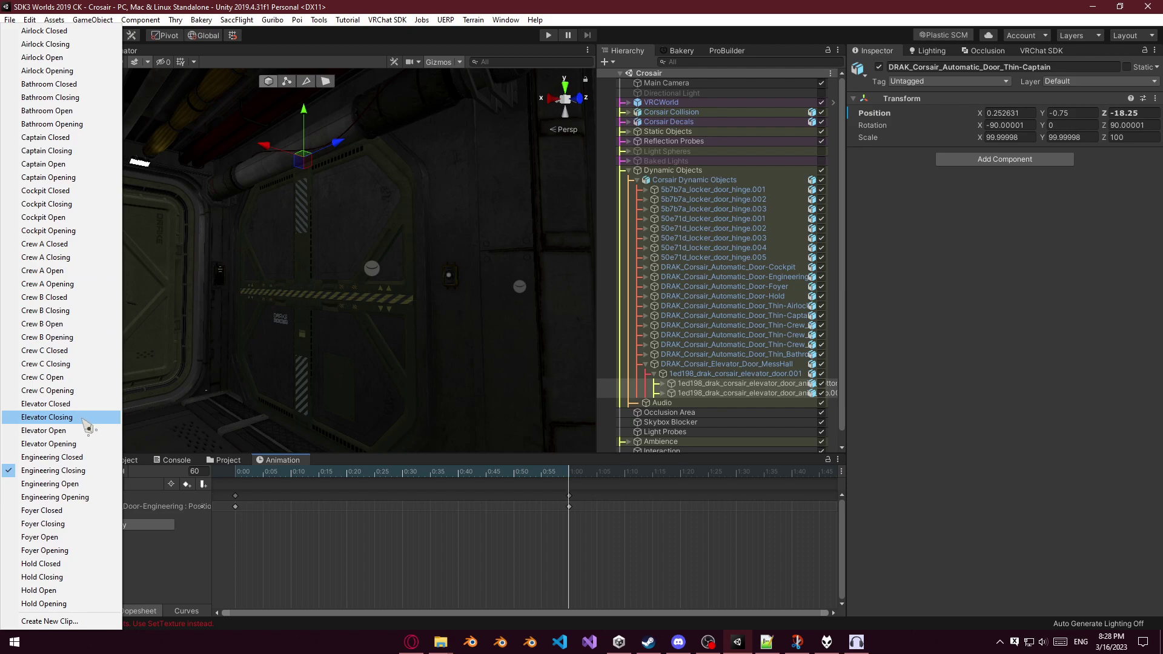
{"action": "left_click", "coordinate": [85, 421]}
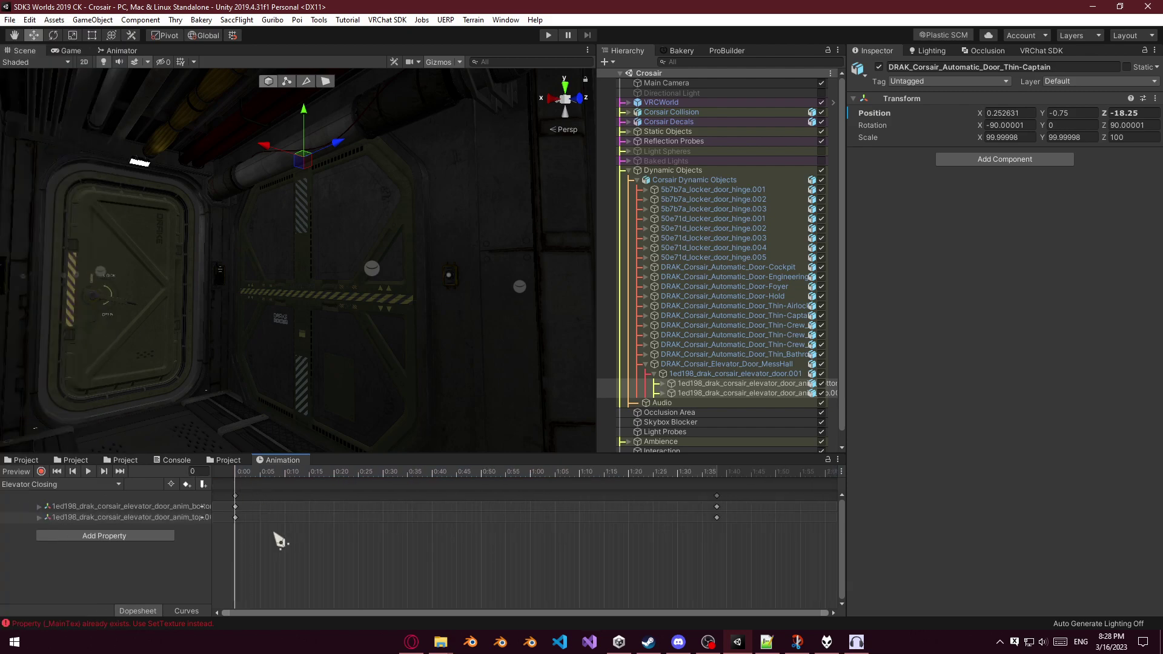
{"action": "left_click_drag", "start_coordinate": [257, 487], "coordinate": [711, 549]}
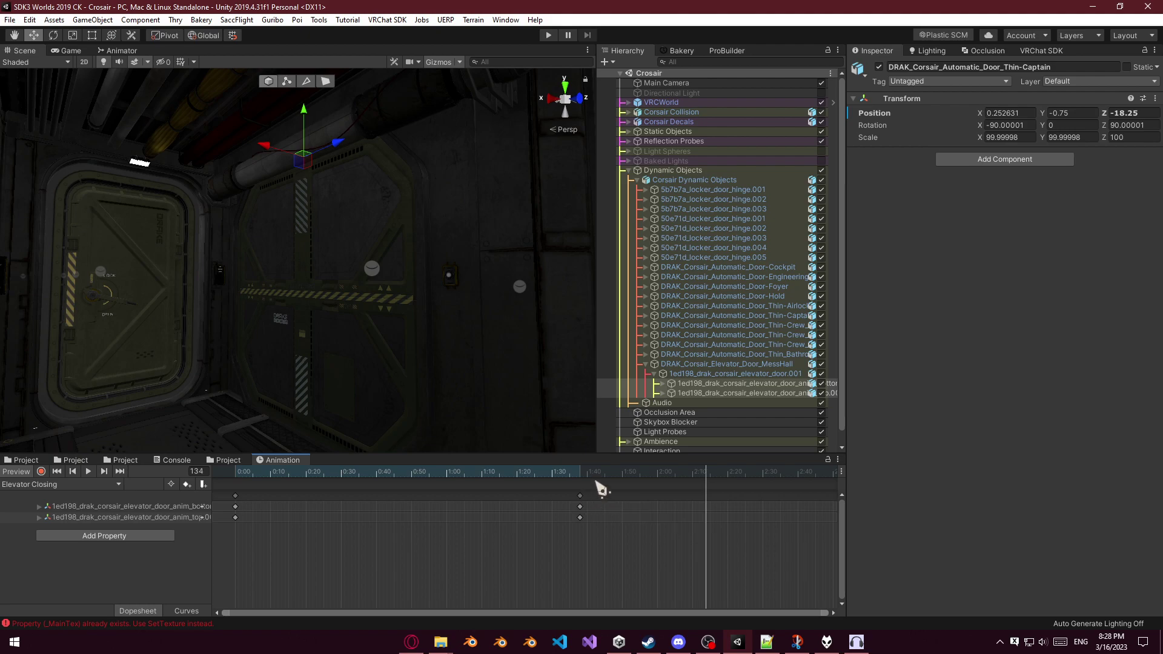
{"action": "left_click_drag", "start_coordinate": [583, 479], "coordinate": [724, 554]}
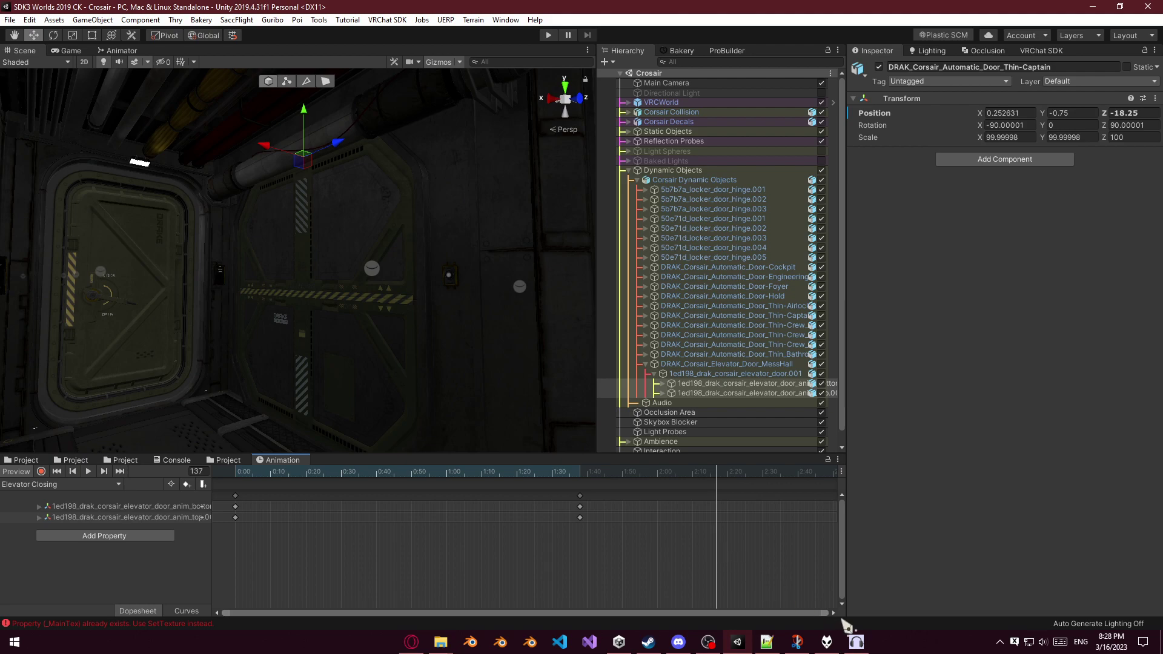
Switch to Audacity, replace the door-opening track with Play_SSMP_DRAK_Corsair_Elevator_Door_Close_289010455.ogg from the SC_SSMP_DRAK_Corsair folder, and play it.
{"action": "mouse_move", "coordinate": [858, 644]}
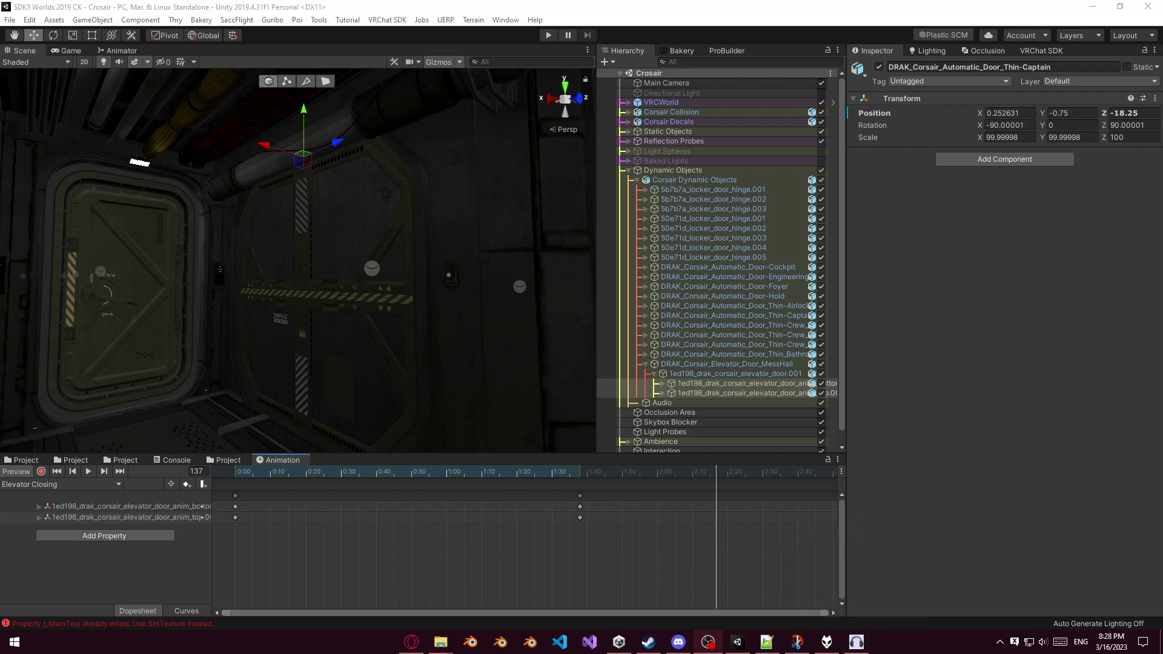
{"action": "left_click", "coordinate": [454, 34]}
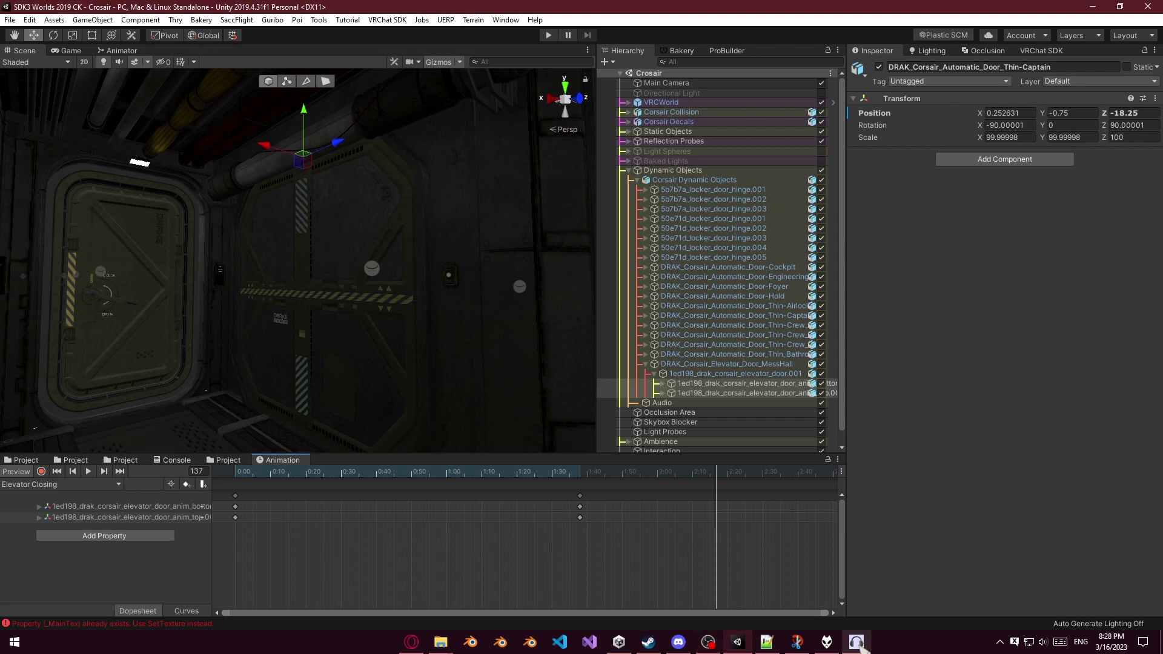
{"action": "left_click", "coordinate": [857, 644]}
{"action": "left_click", "coordinate": [9, 87]}
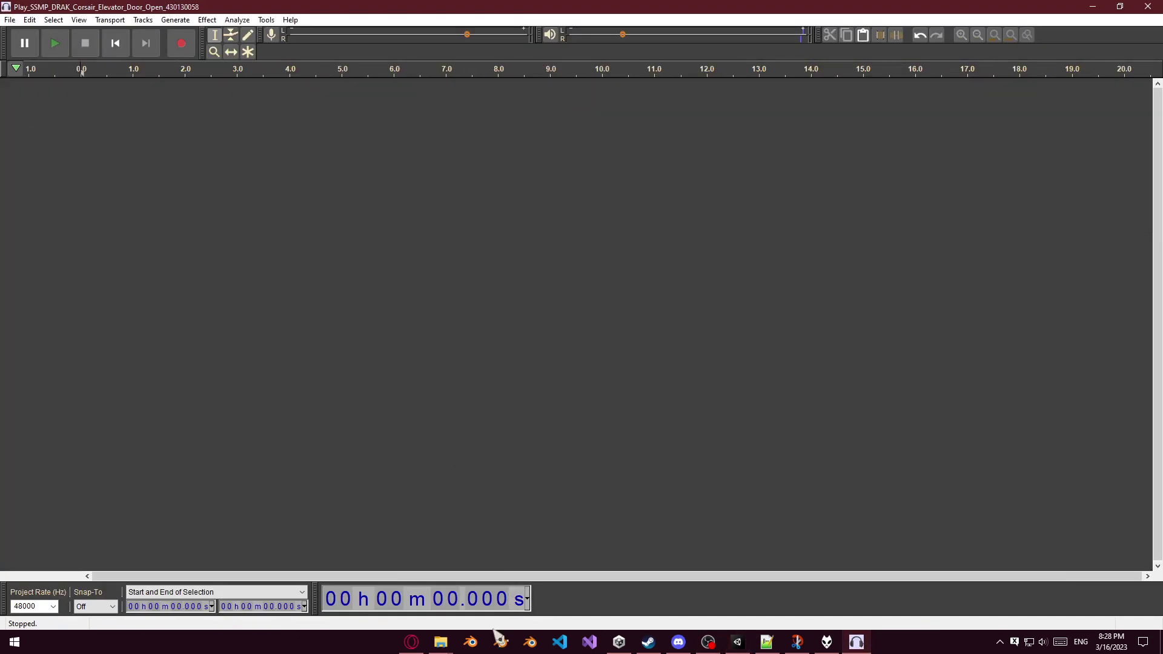
{"action": "left_click", "coordinate": [451, 642]}
{"action": "mouse_move", "coordinate": [452, 643]}
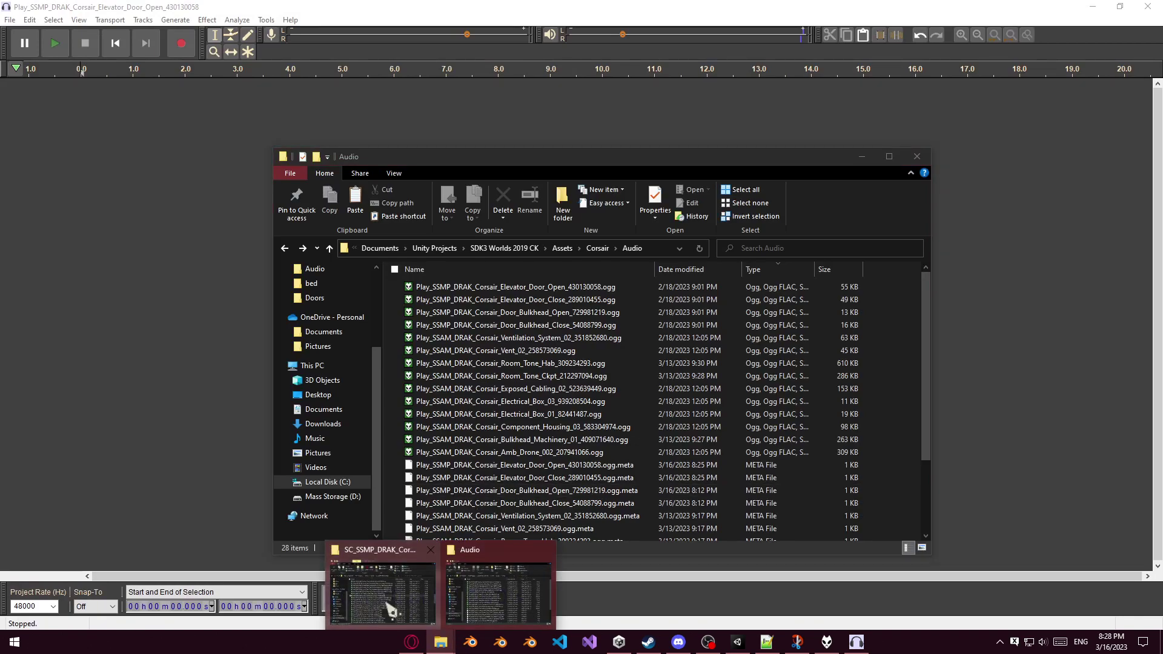
{"action": "left_click", "coordinate": [384, 603]}
{"action": "left_click", "coordinate": [588, 346]}
{"action": "left_click_drag", "start_coordinate": [527, 343], "coordinate": [123, 264]}
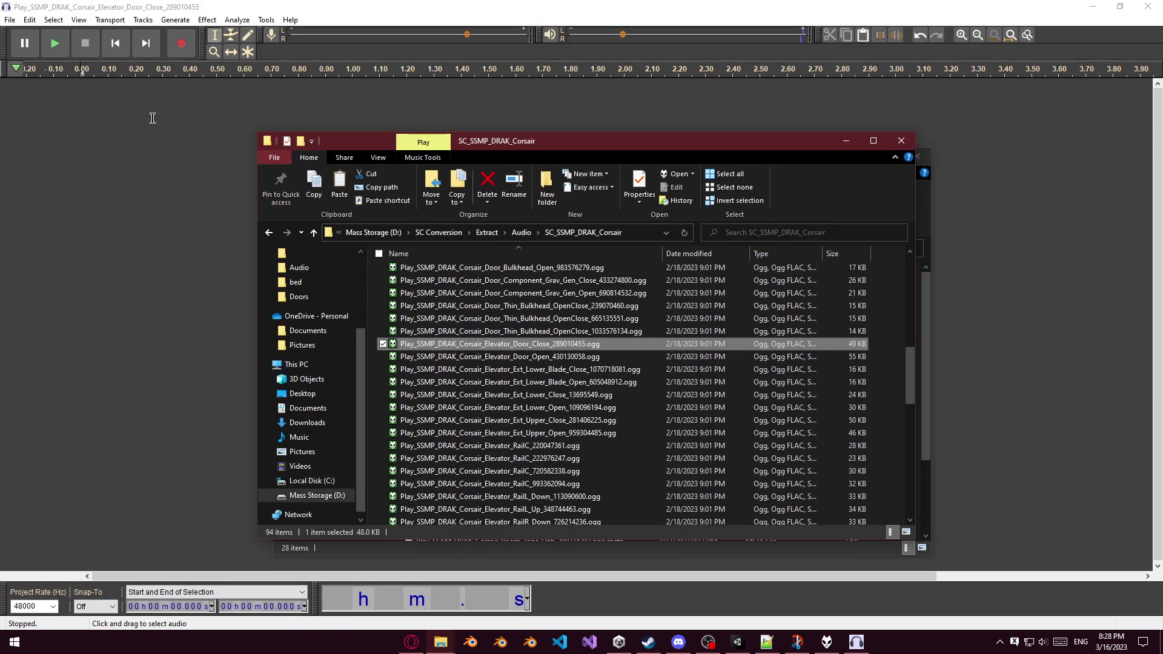
{"action": "left_click", "coordinate": [55, 43]}
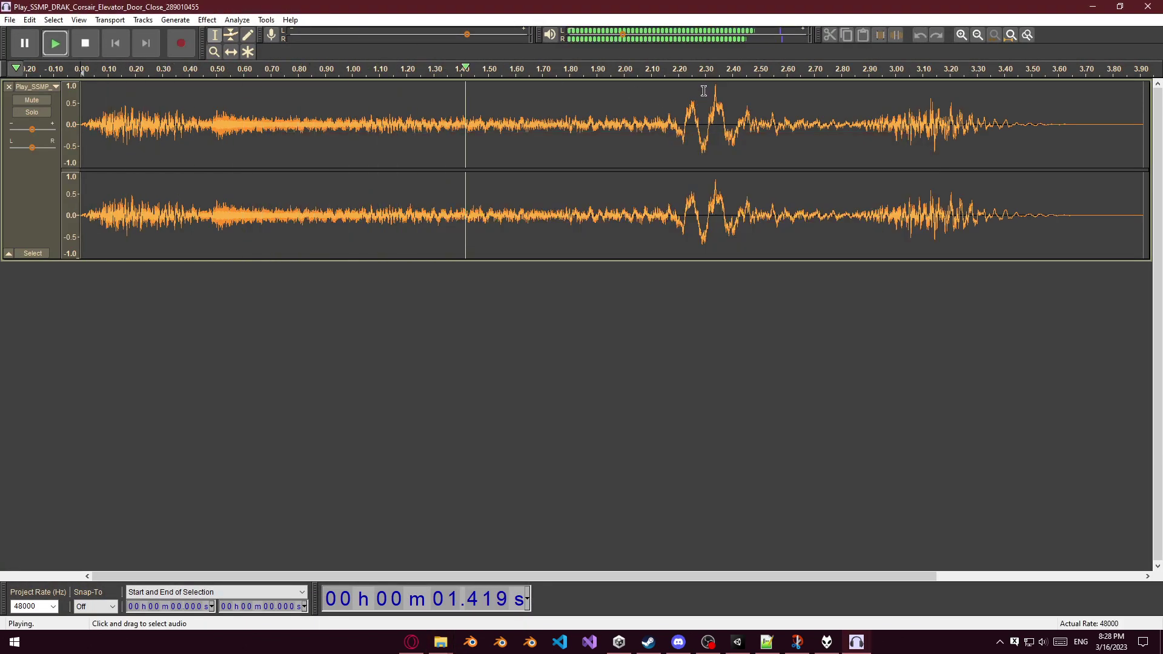
{"action": "key", "text": "space"}
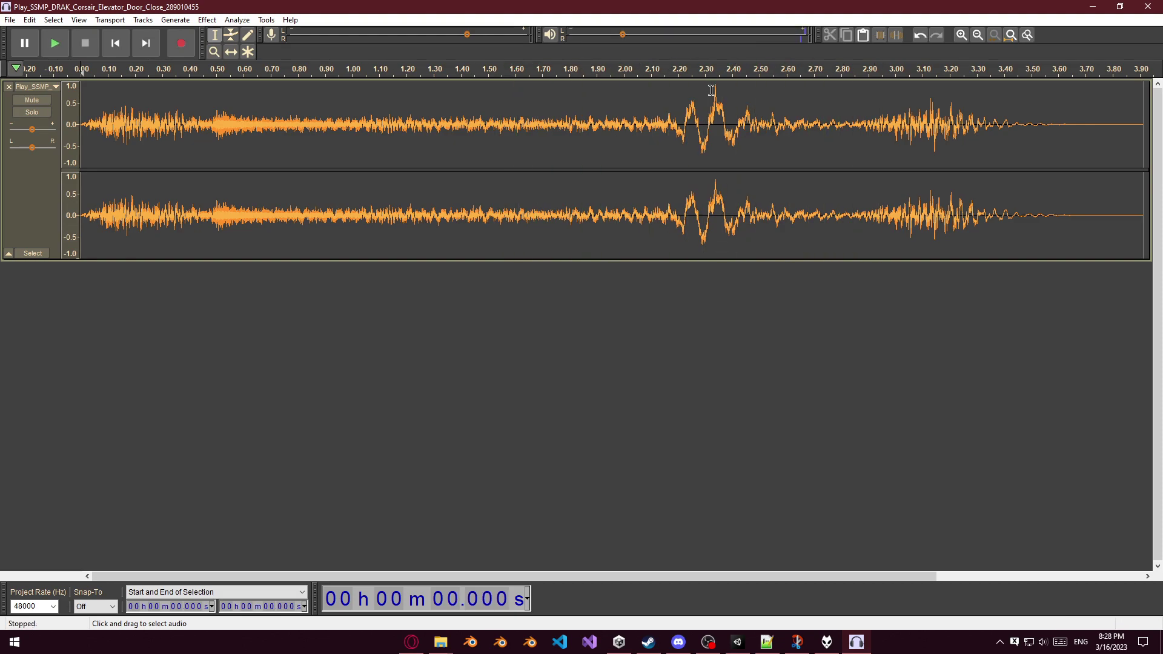
Mark the tallest peak in the door-closing waveform at about 2.341 s and work out its frame number with Calculator.
{"action": "left_click", "coordinate": [716, 89]}
{"action": "scroll", "coordinate": [717, 89], "scroll_direction": "up", "scroll_amount": 3, "text": "ctrl"}
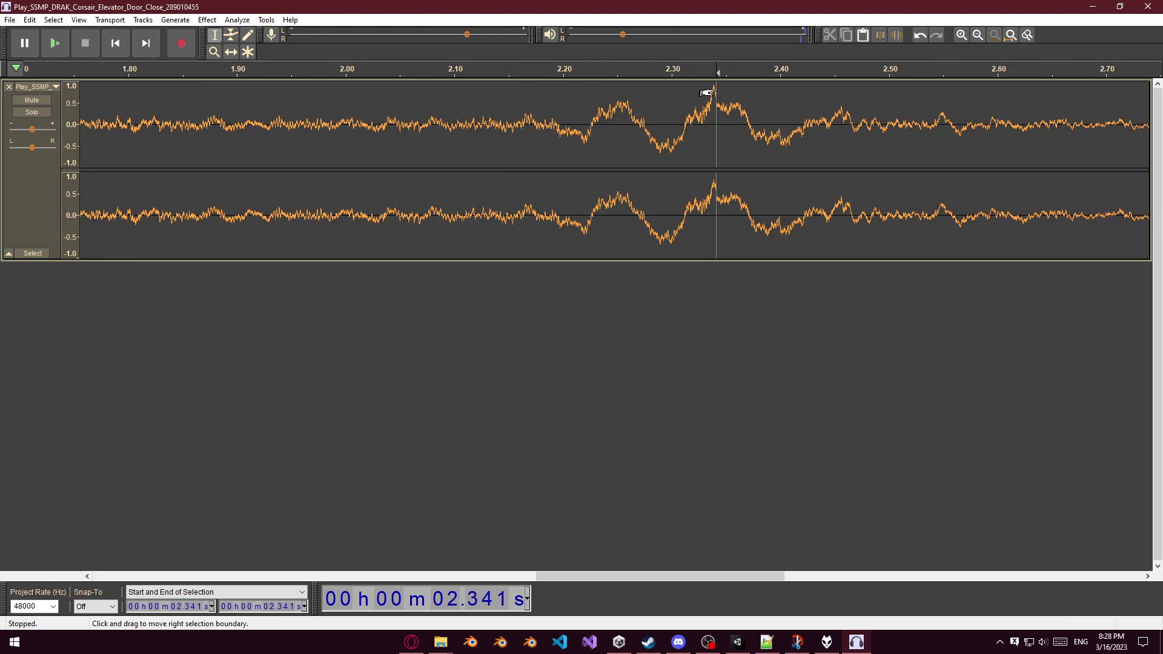
{"action": "scroll", "coordinate": [719, 91], "scroll_direction": "down", "scroll_amount": 3, "text": "ctrl"}
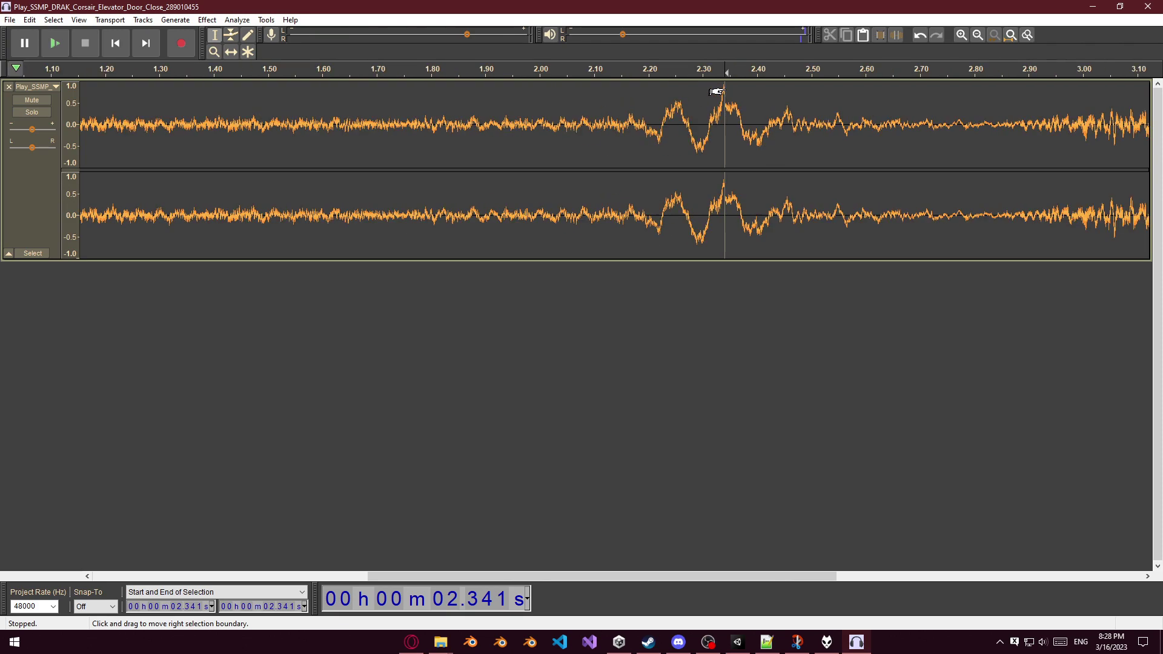
{"action": "scroll", "coordinate": [716, 91], "scroll_direction": "up", "scroll_amount": 1, "text": "ctrl"}
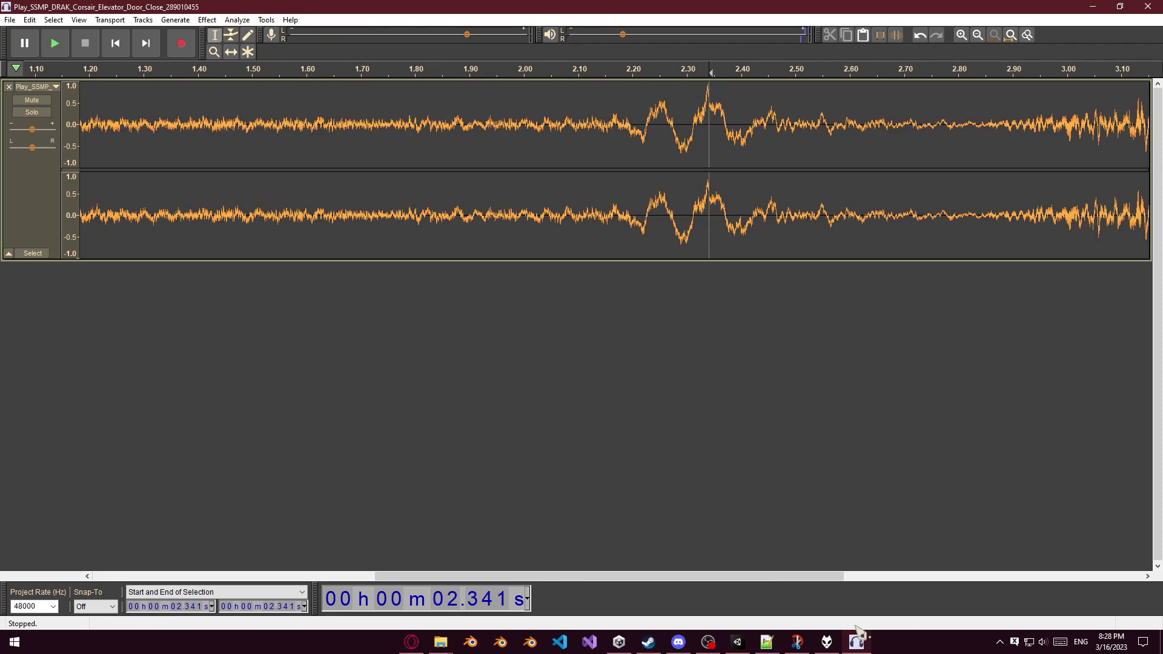
{"action": "key", "text": "XF86Calculator"}
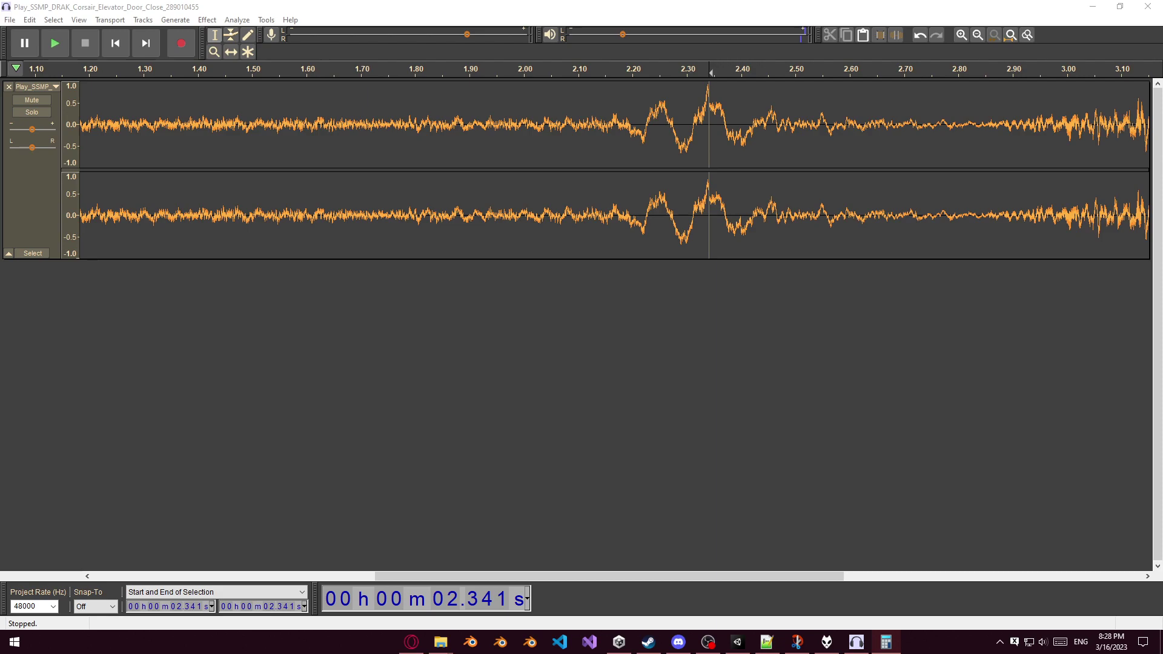
{"action": "key", "text": "alt+F4"}
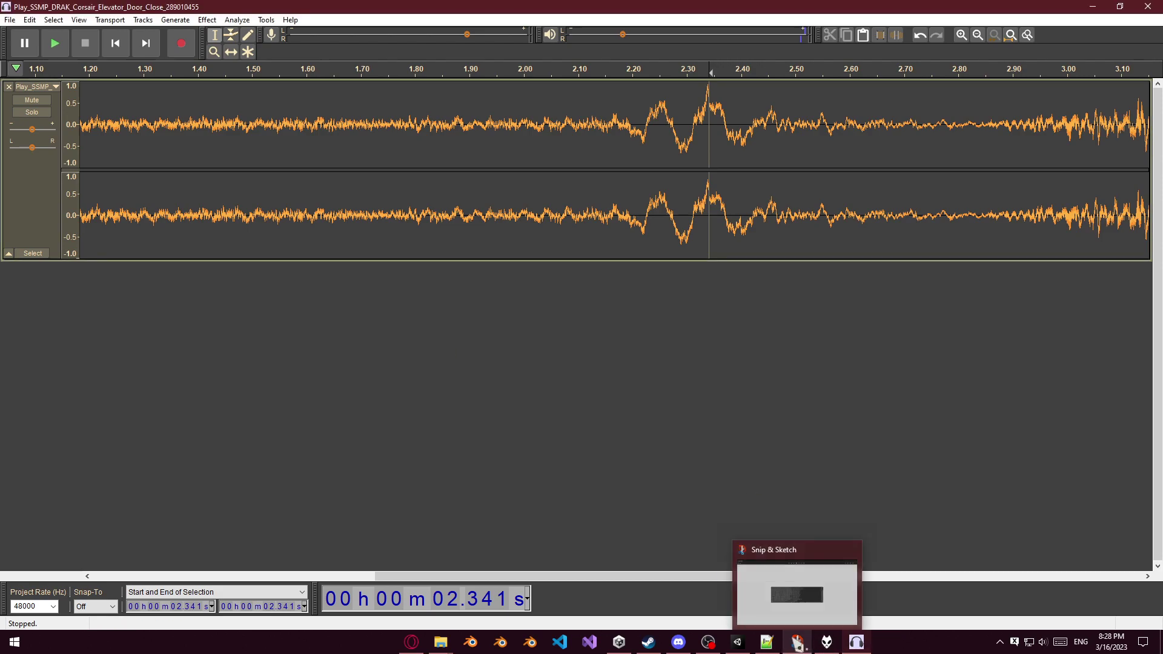
Switch to Unity, move the end keys of both elevator door parts in Elevator Closing to frame 141, and preview the clip.
{"action": "left_click", "coordinate": [739, 644]}
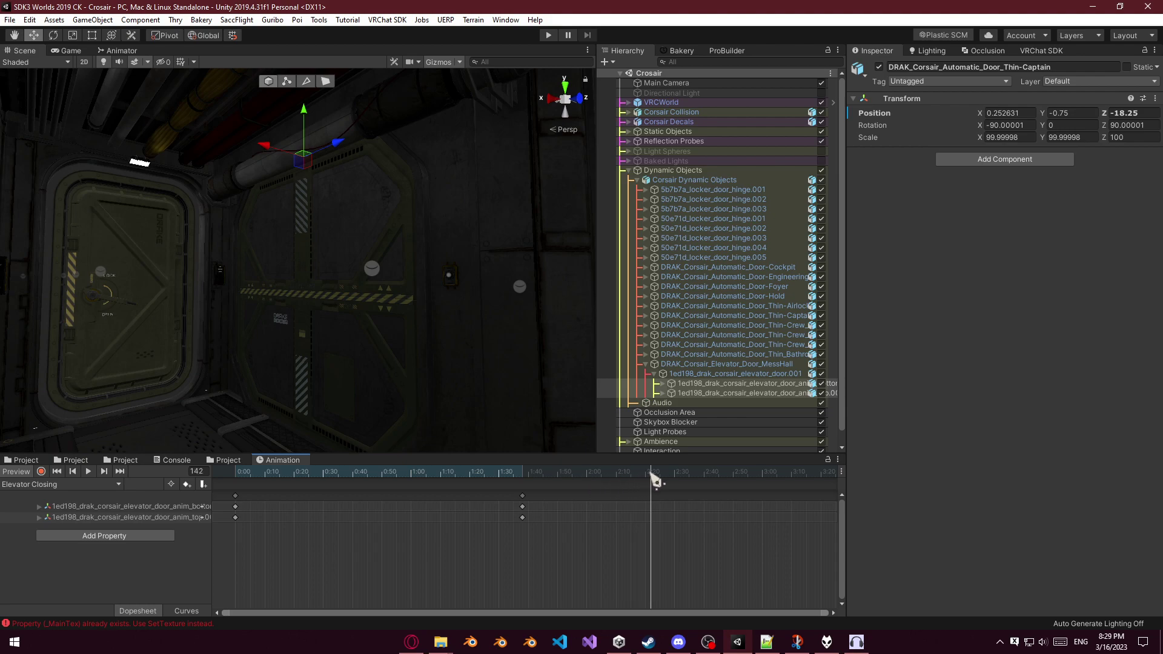
{"action": "mouse_move", "coordinate": [526, 496]}
{"action": "left_mouse_down"}
{"action": "mouse_move", "coordinate": [592, 501]}
{"action": "mouse_move", "coordinate": [525, 496]}
{"action": "left_mouse_up"}
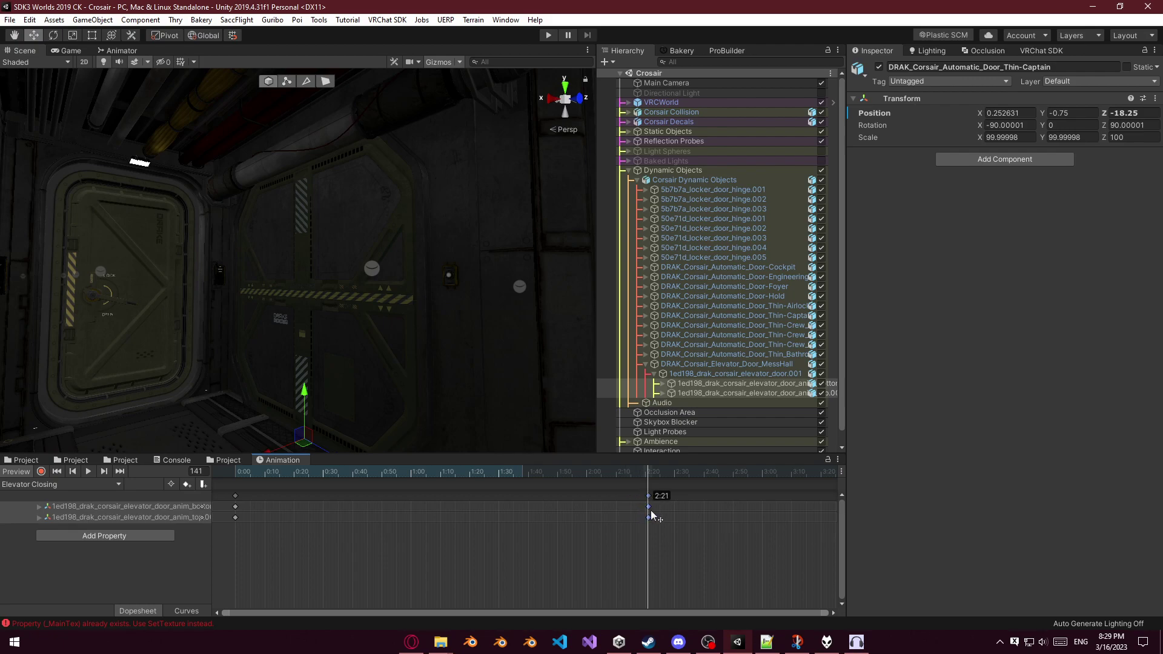
{"action": "left_click_drag", "start_coordinate": [653, 516], "coordinate": [653, 517]}
{"action": "key", "text": "space"}
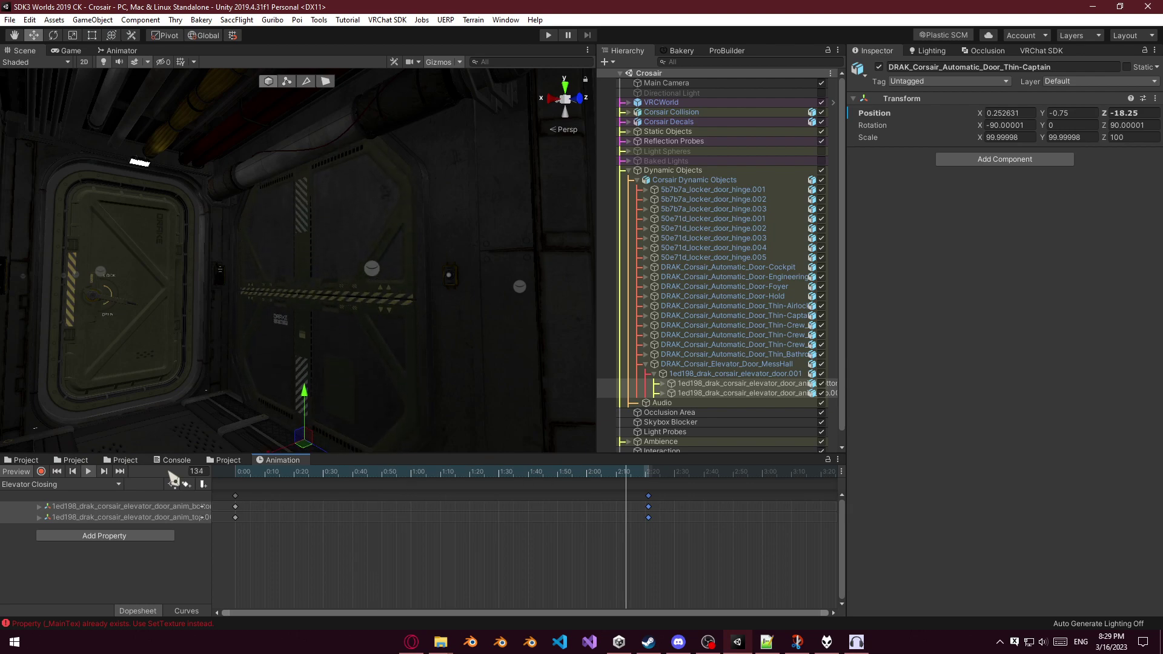
Open the Elevator Opening clip and play it back to check the direction the door parts move.
{"action": "left_click", "coordinate": [112, 482]}
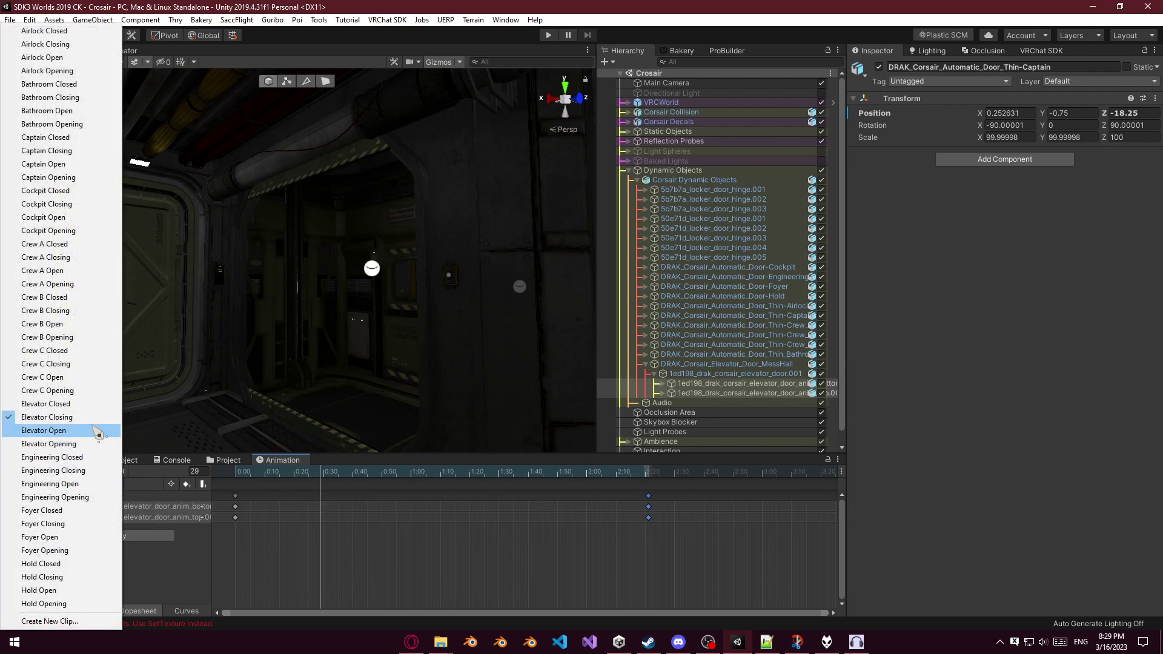
{"action": "left_click", "coordinate": [84, 445]}
{"action": "key", "text": "space"}
{"action": "left_click", "coordinate": [341, 559]}
{"action": "key", "text": "space"}
{"action": "left_click", "coordinate": [261, 537]}
{"action": "left_click", "coordinate": [91, 472]}
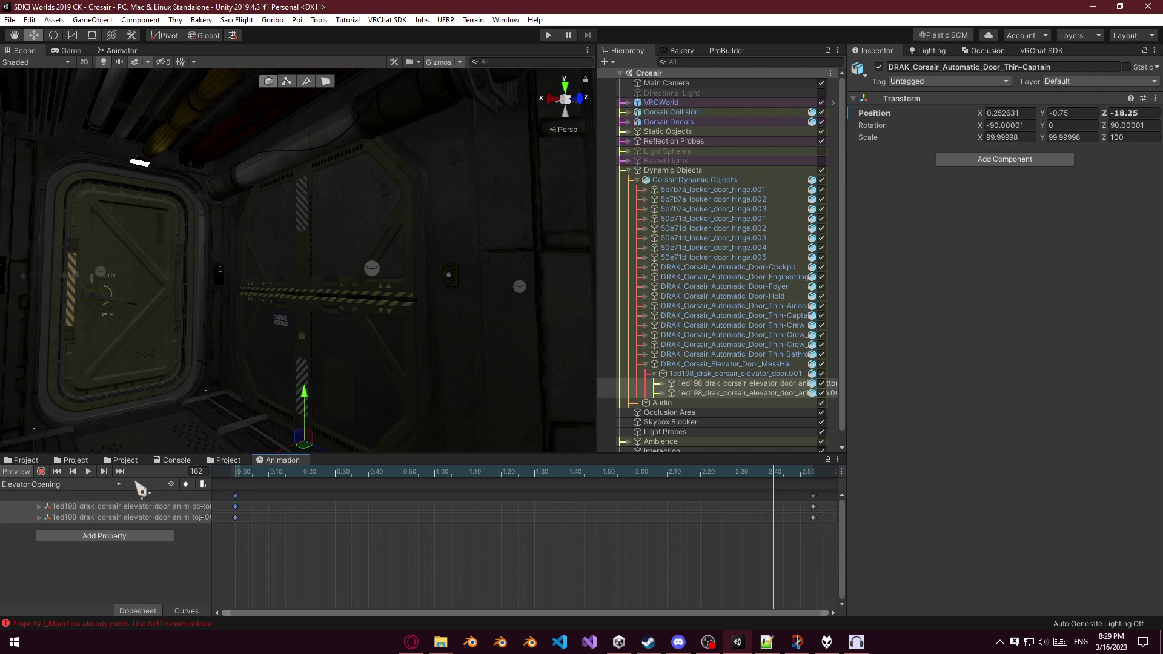
Swap the start and end keys of both elevator door parts in Elevator Opening, at frames 0 and 174, and preview the clip.
{"action": "left_click", "coordinate": [120, 471]}
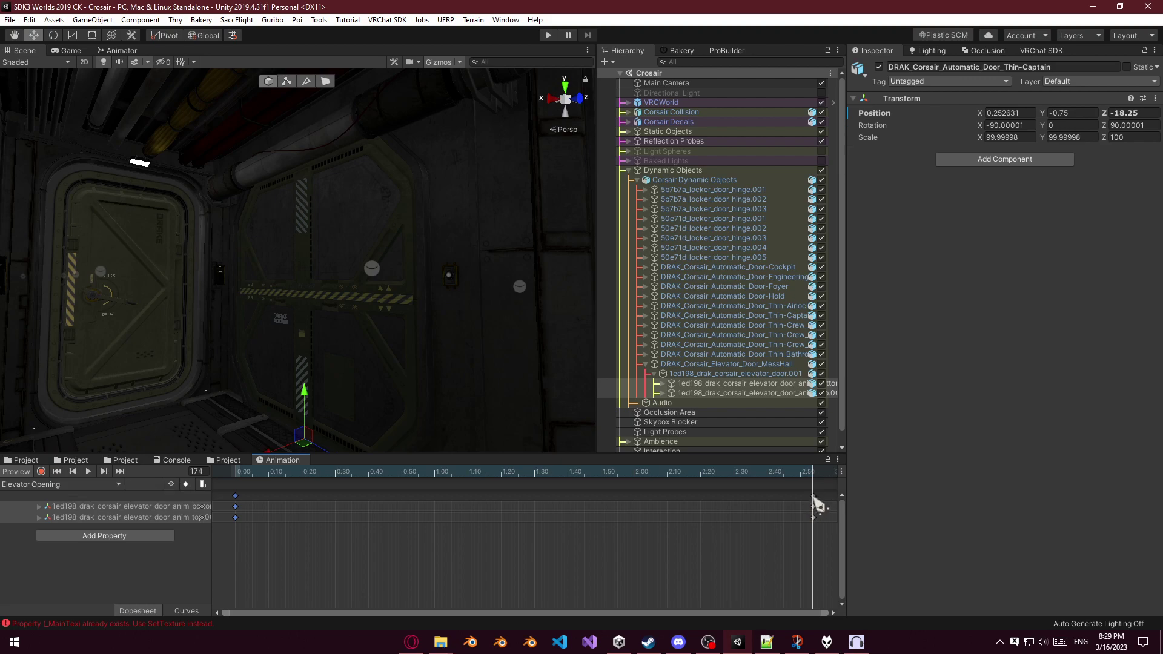
{"action": "key", "text": "ctrl+c"}
{"action": "key", "text": "ctrl+v"}
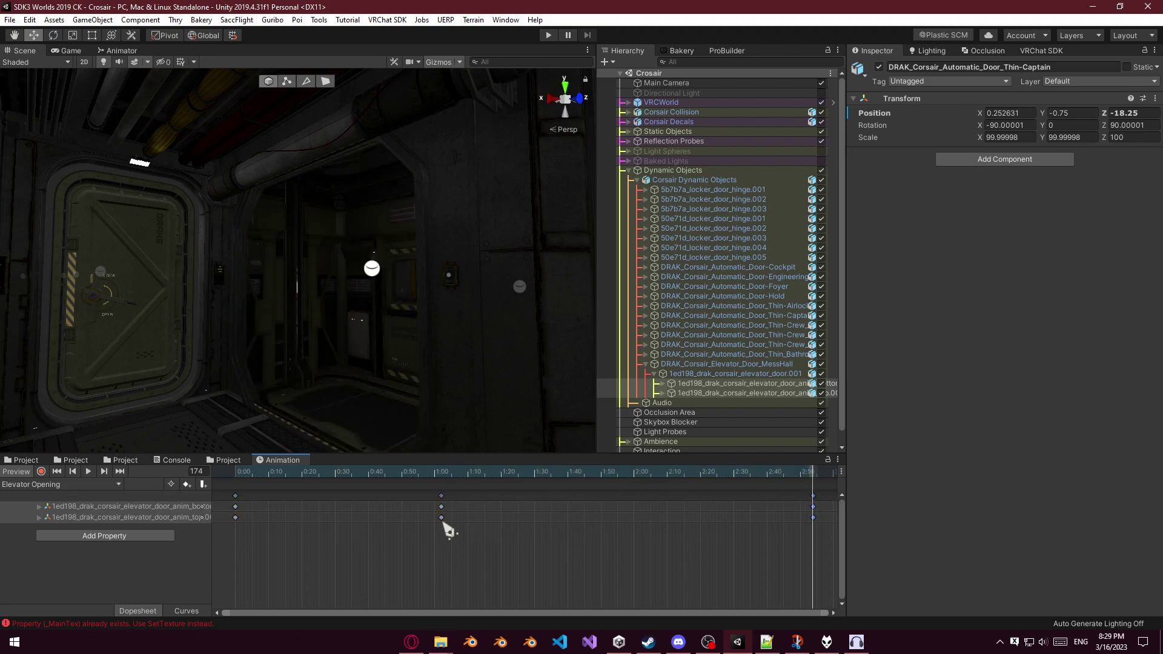
{"action": "left_click_drag", "start_coordinate": [288, 545], "coordinate": [194, 475]}
{"action": "key", "text": "Delete"}
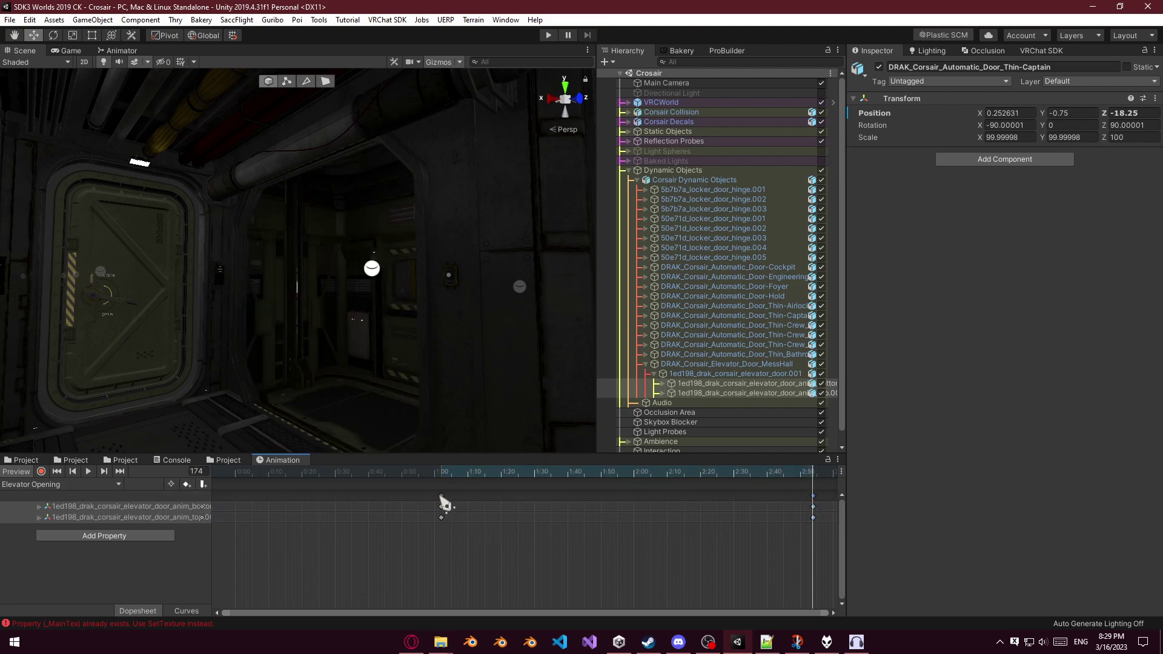
{"action": "left_click", "coordinate": [285, 548]}
{"action": "key", "text": "space"}
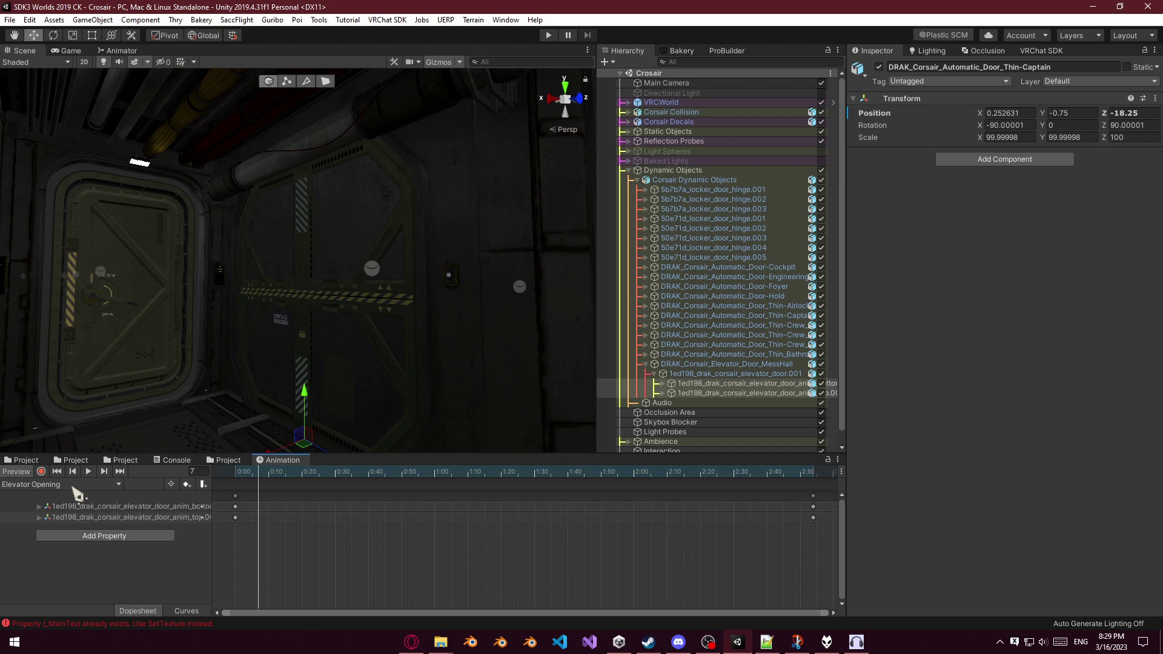
Collapse the DRAK_Corsair_Elevator_Door_MessHall hierarchy and show the Doors animations folder in the project.
{"action": "left_click", "coordinate": [73, 486]}
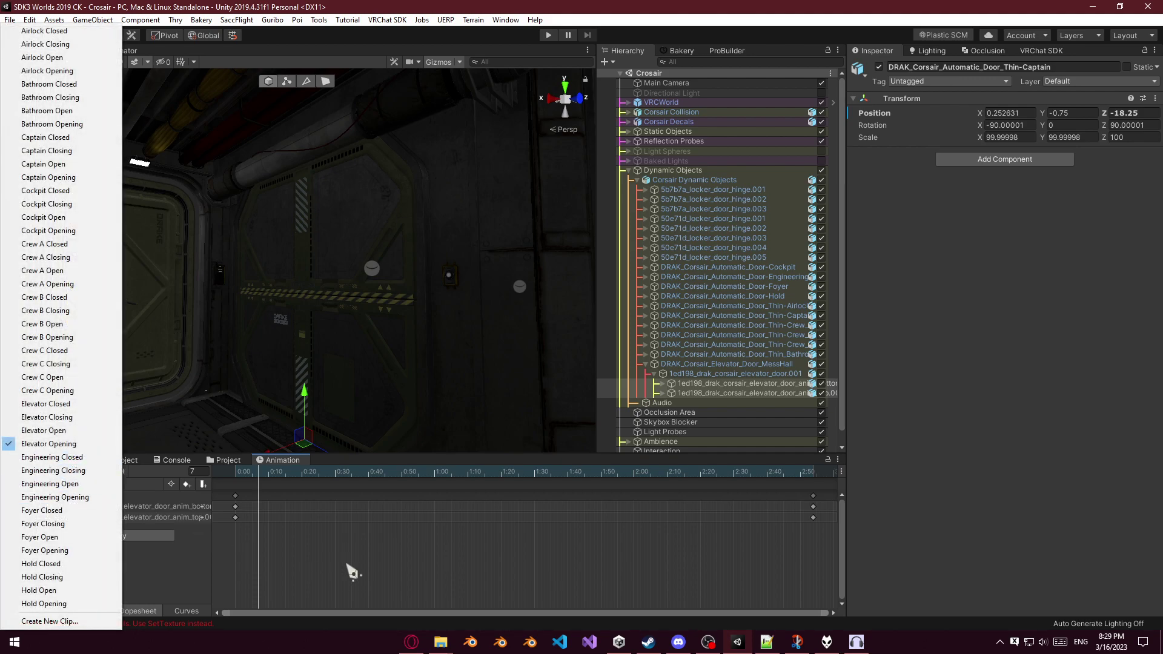
{"action": "left_click", "coordinate": [351, 572]}
{"action": "left_click", "coordinate": [646, 365]}
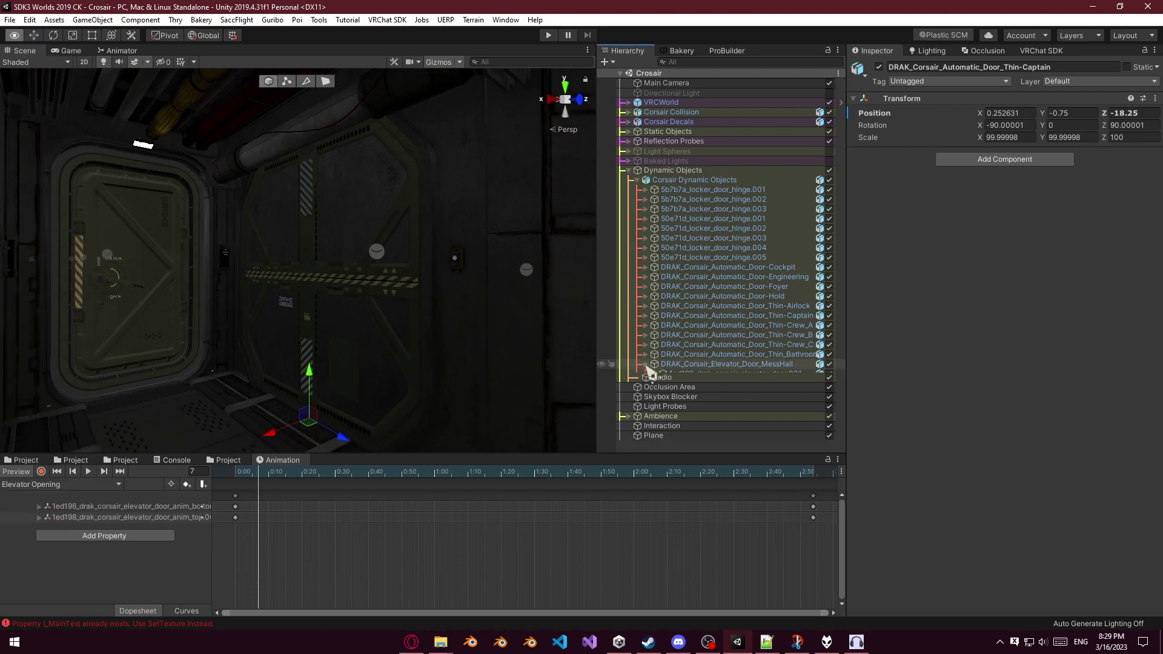
{"action": "mouse_move", "coordinate": [398, 357]}
{"action": "right_mouse_down"}
{"action": "mouse_move", "coordinate": [376, 365]}
{"action": "mouse_move", "coordinate": [389, 369]}
{"action": "right_mouse_up"}
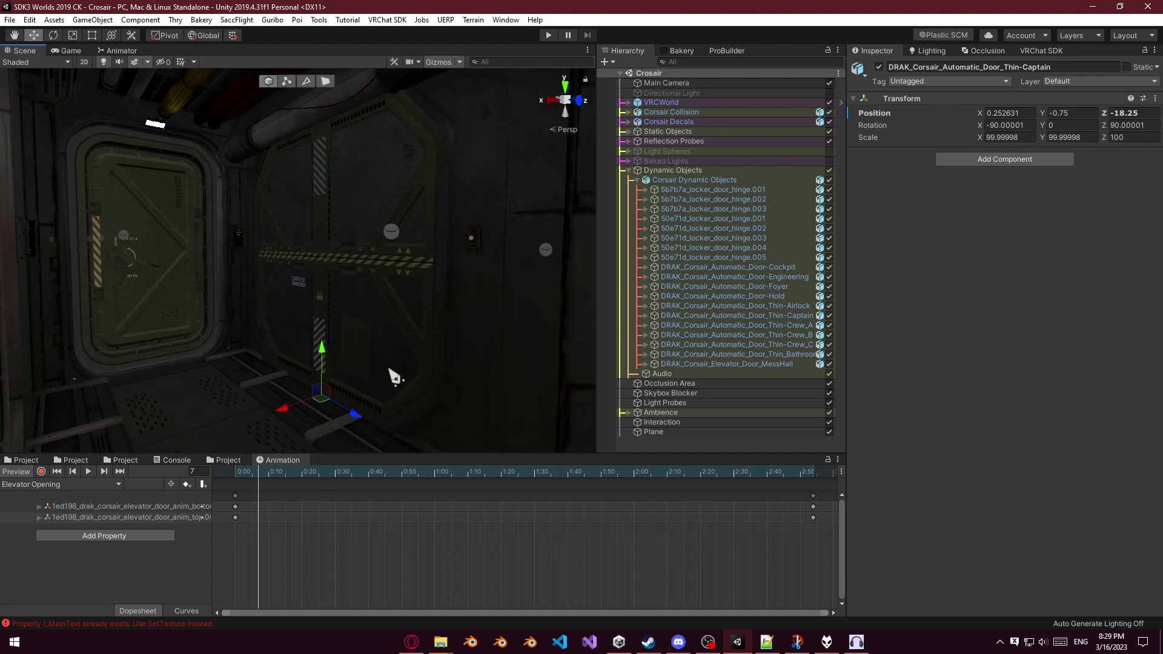
{"action": "left_click", "coordinate": [26, 460]}
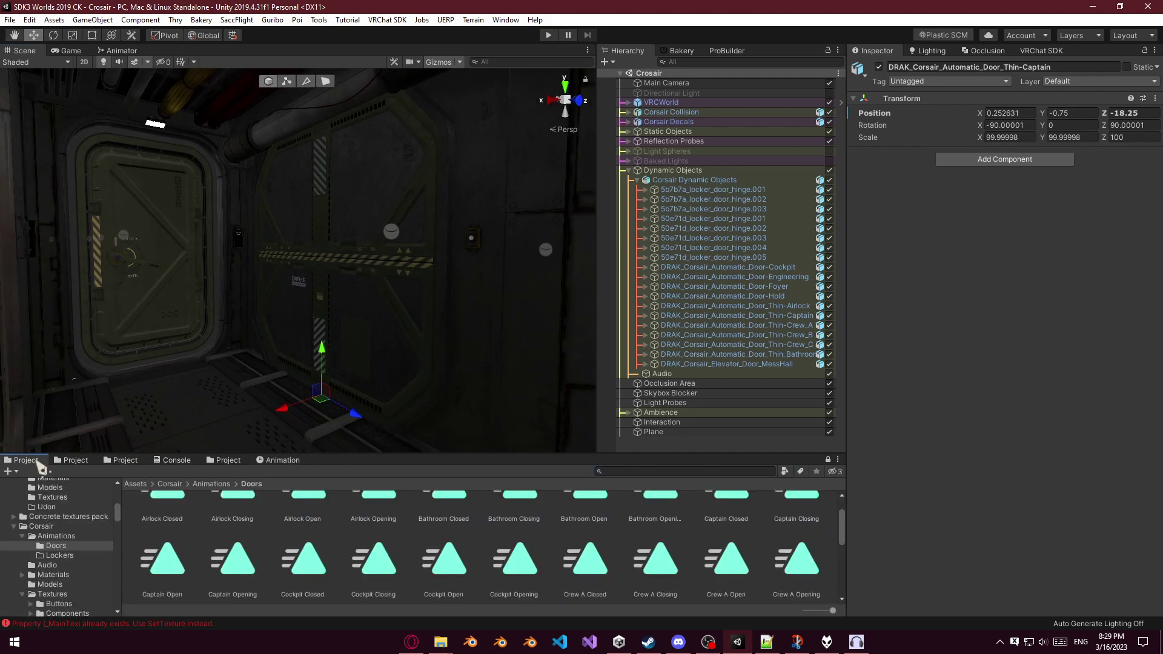
Undo a trial move of the selected door part and paste all copied components onto DRAK_Corsair_Elevator_Door_MessHall.
{"action": "left_click_drag", "start_coordinate": [322, 348], "coordinate": [329, 343]}
{"action": "key", "text": "ctrl+z"}
{"action": "right_click_drag", "start_coordinate": [338, 343], "coordinate": [704, 346]}
{"action": "key", "text": "s"}
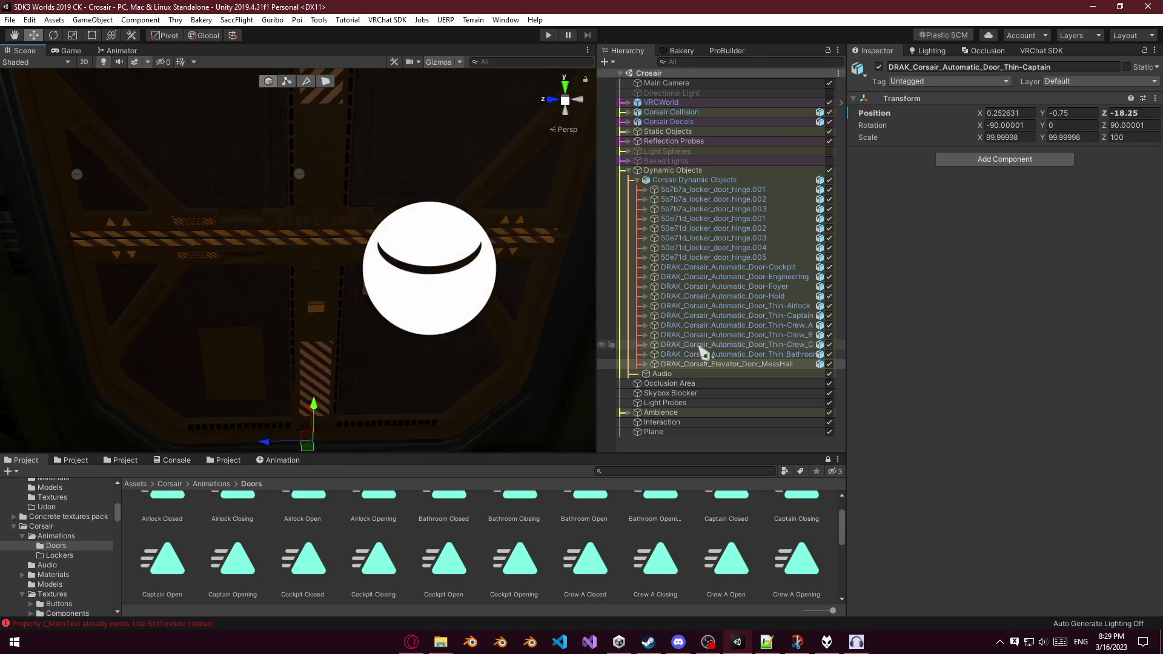
{"action": "right_click", "coordinate": [667, 366]}
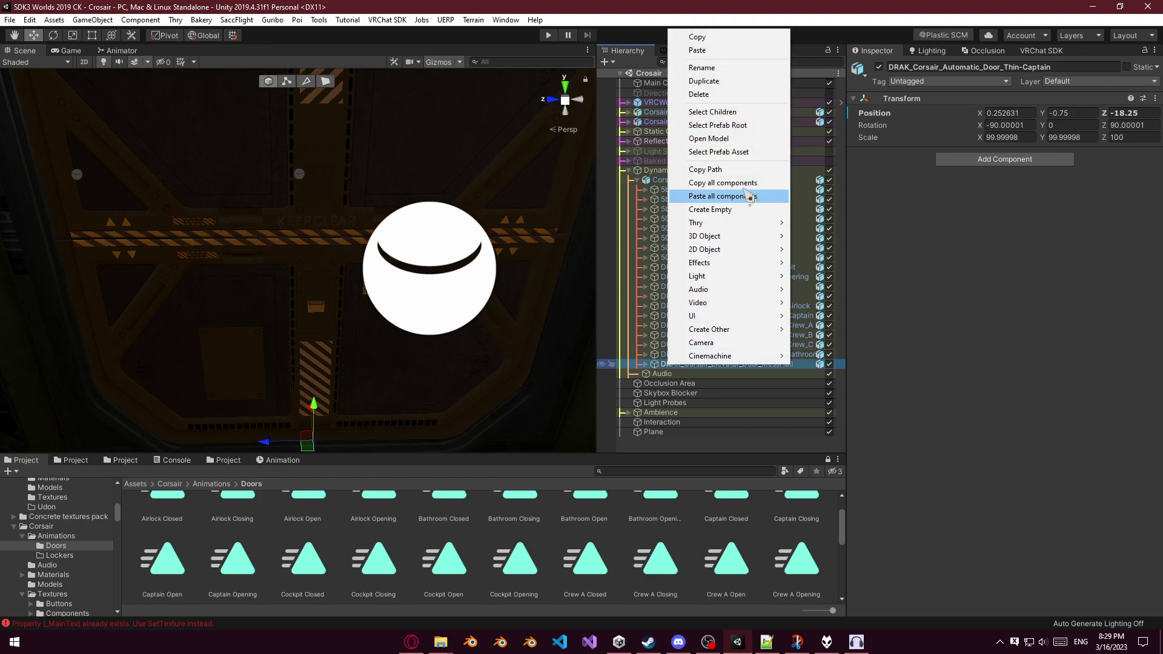
{"action": "left_click", "coordinate": [736, 198]}
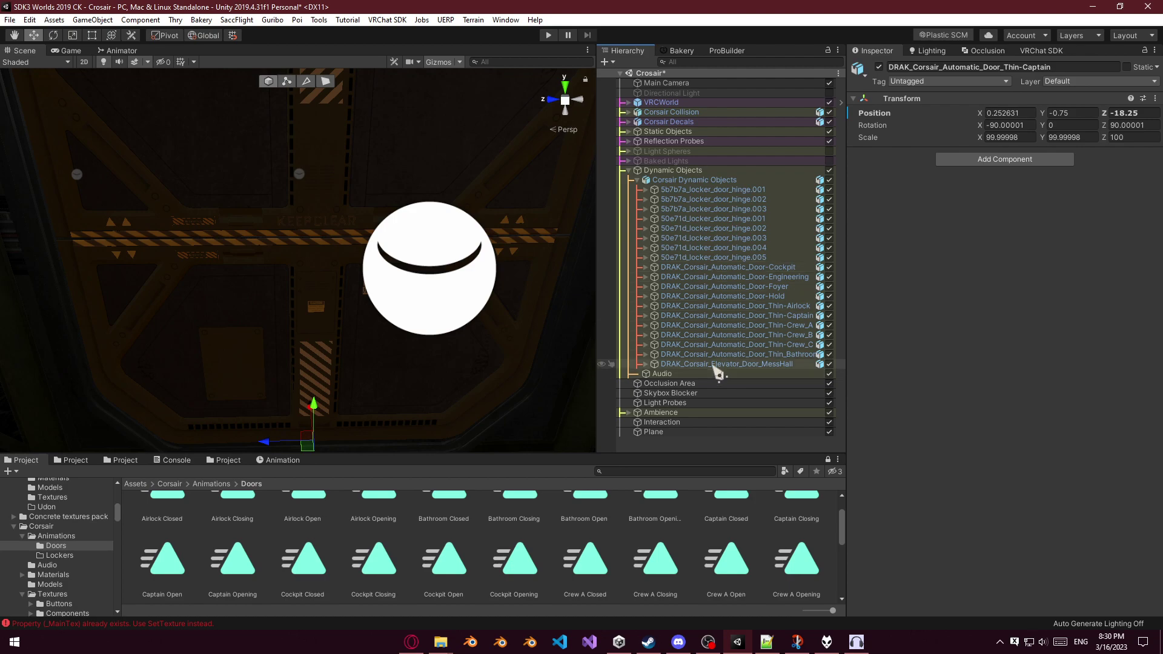
Name the empty child object under DRAK_Corsair_Elevator_Door_MessHall "Anchor Override".
{"action": "left_click", "coordinate": [653, 365]}
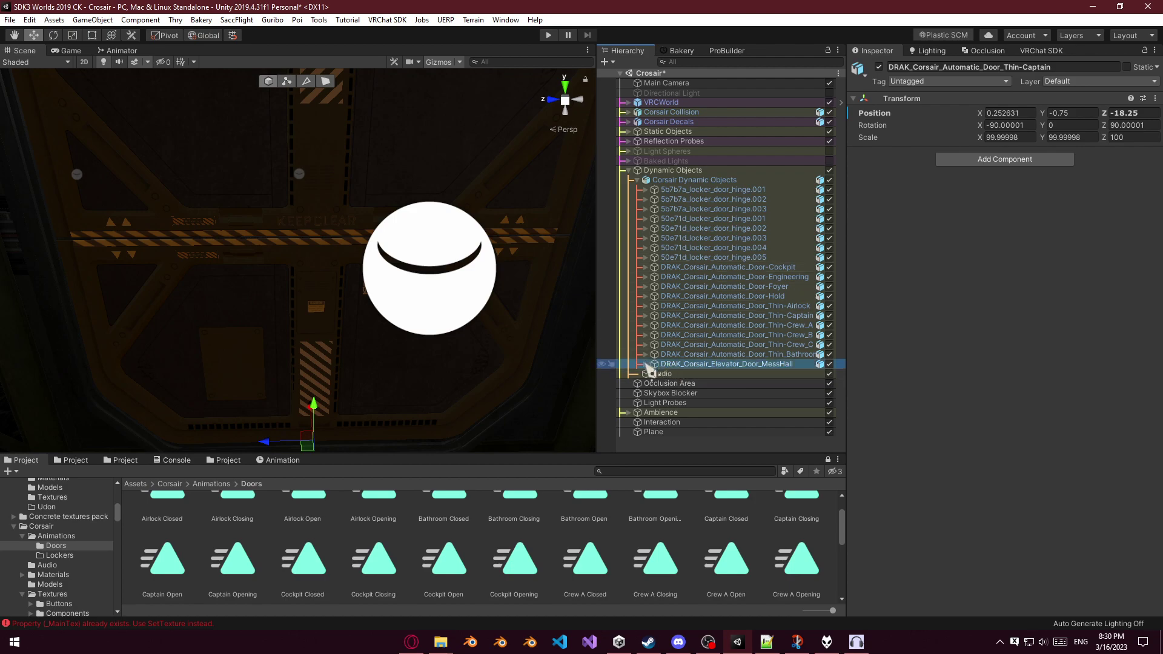
{"action": "left_click", "coordinate": [646, 364]}
{"action": "scroll", "coordinate": [667, 369], "scroll_direction": "down", "scroll_amount": 1}
{"action": "left_click", "coordinate": [694, 380]}
{"action": "key", "text": "F2"}
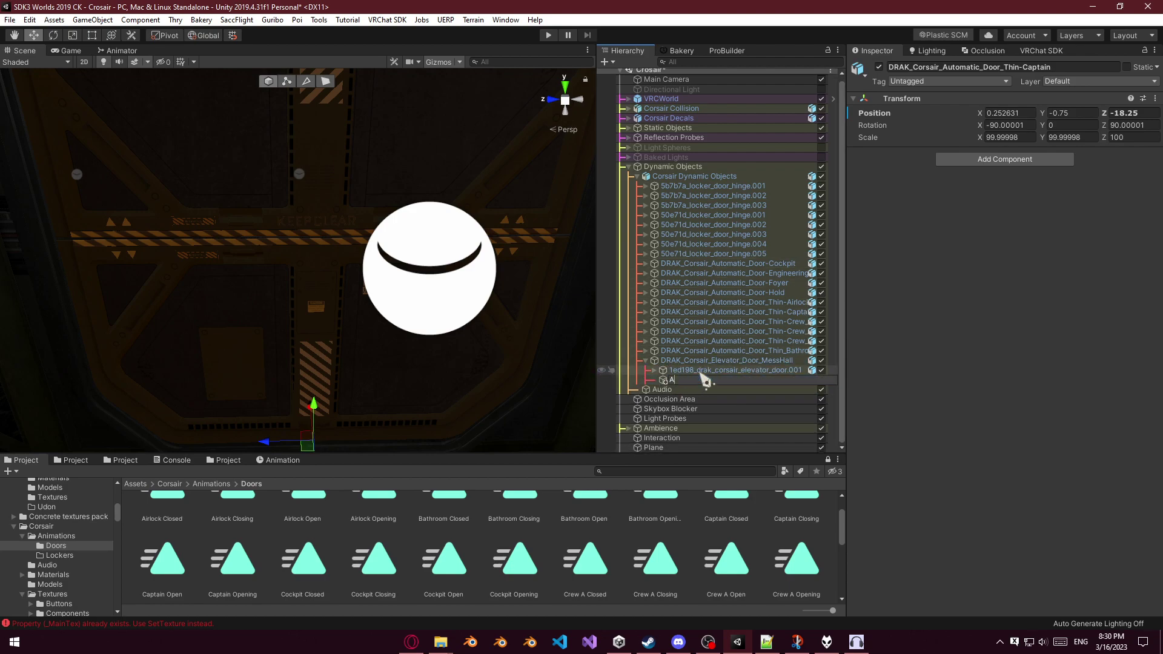
{"action": "type", "text": "Anchor Override"}
{"action": "key", "text": "Return"}
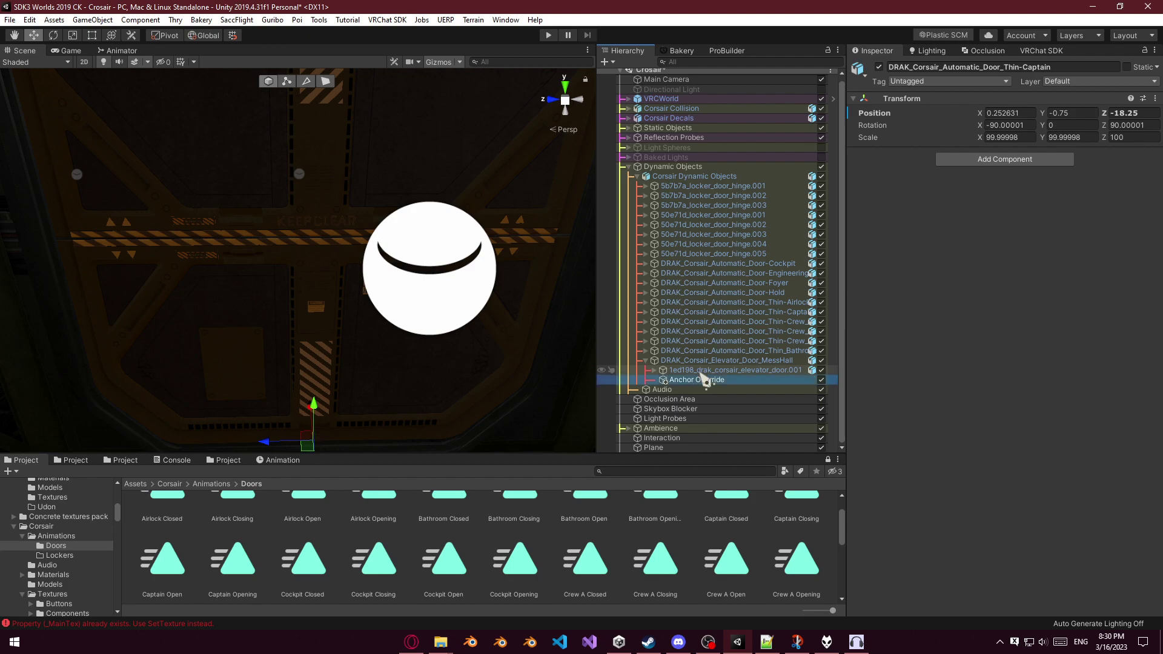
Expand the full 1ed198_drak_corsair_elevator_door.001 hierarchy and go through its bottom and top door parts.
{"action": "left_click", "coordinate": [656, 371], "text": "alt"}
{"action": "scroll", "coordinate": [715, 330], "scroll_direction": "down", "scroll_amount": 2}
{"action": "left_click", "coordinate": [716, 322]}
{"action": "left_click", "coordinate": [715, 331]}
{"action": "key", "text": "Down"}
{"action": "key", "text": "Down"}
{"action": "key", "text": "Down"}
{"action": "key", "text": "Down"}
{"action": "key", "text": "Down"}
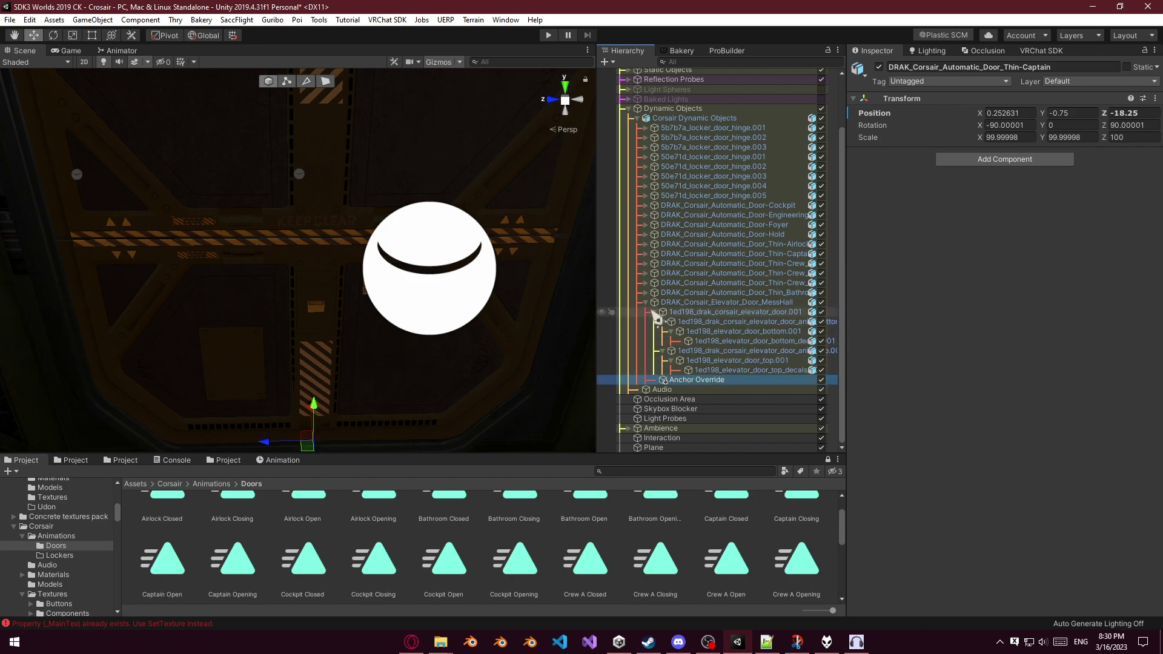
{"action": "left_click", "coordinate": [678, 306]}
{"action": "left_click", "coordinate": [695, 323]}
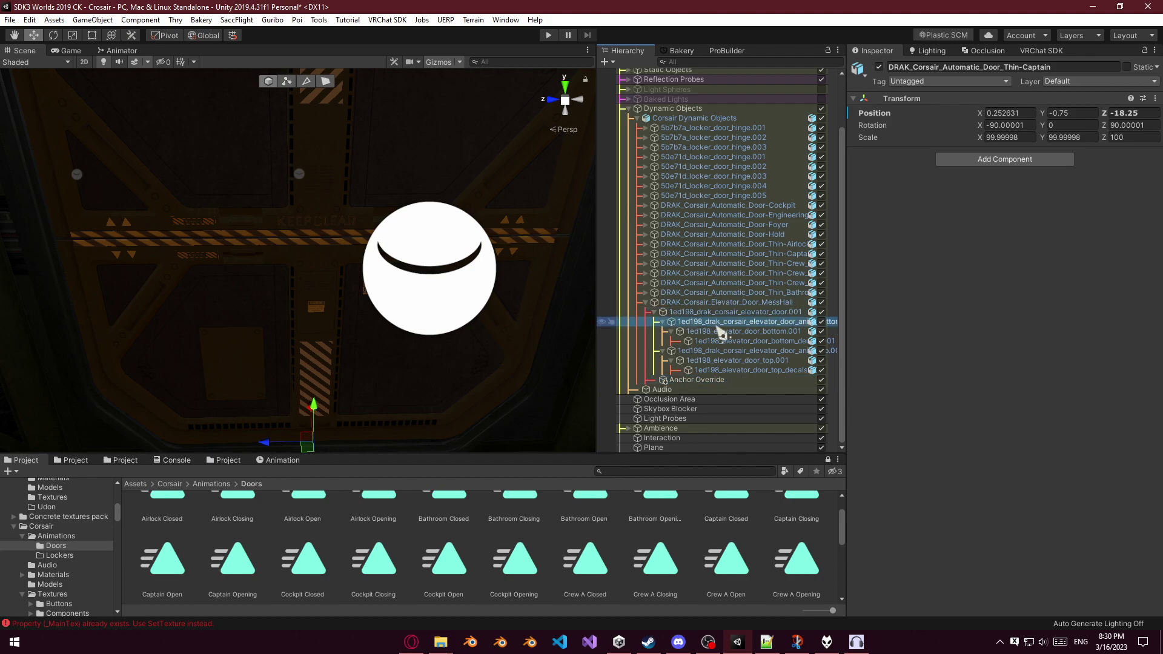
{"action": "left_click", "coordinate": [718, 354]}
{"action": "right_click_drag", "start_coordinate": [399, 306], "coordinate": [412, 299]}
{"action": "left_click_drag", "start_coordinate": [267, 225], "coordinate": [331, 292]}
{"action": "key", "text": "ctrl+z"}
{"action": "right_click_drag", "start_coordinate": [408, 258], "coordinate": [418, 182]}
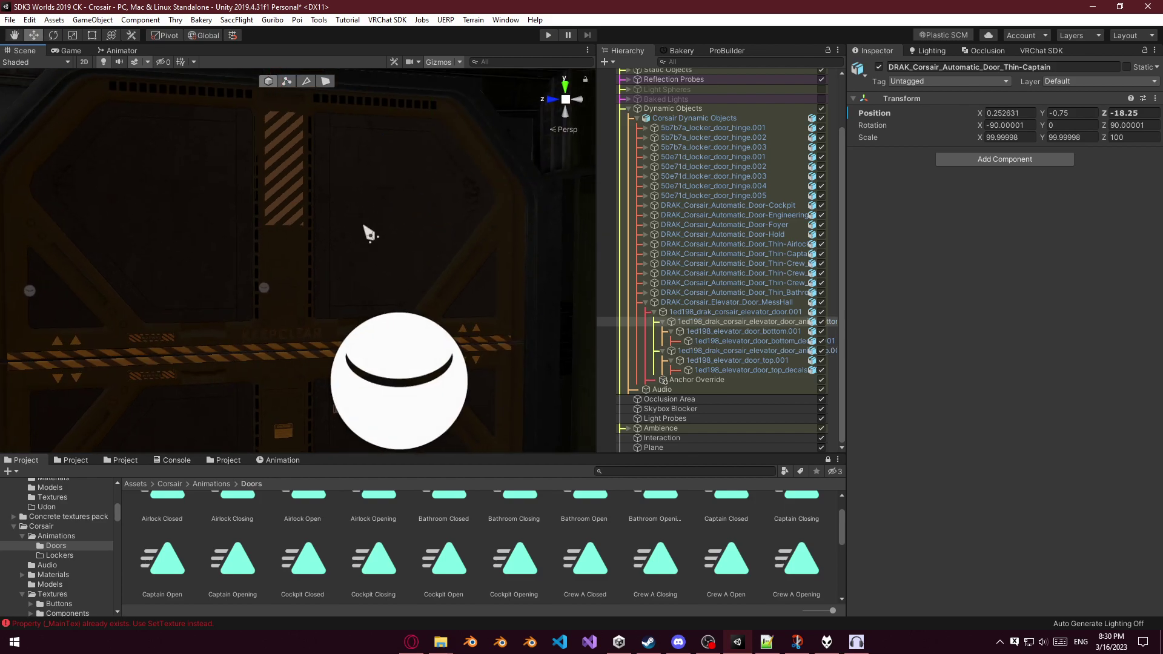
{"action": "right_click_drag", "start_coordinate": [362, 229], "coordinate": [764, 309]}
{"action": "left_click", "coordinate": [364, 270]}
Inspect the Mesh Renderer settings of 1ed198_elevator_door_bottom.001, including its probe anchor.
{"action": "left_click", "coordinate": [703, 371]}
{"action": "double_click", "coordinate": [702, 372]}
{"action": "left_click", "coordinate": [706, 380]}
{"action": "left_click", "coordinate": [683, 312]}
{"action": "key", "text": "Down"}
{"action": "key", "text": "Down"}
{"action": "key", "text": "Down"}
{"action": "key", "text": "Up"}
{"action": "key", "text": "Down"}
{"action": "key", "text": "Up"}
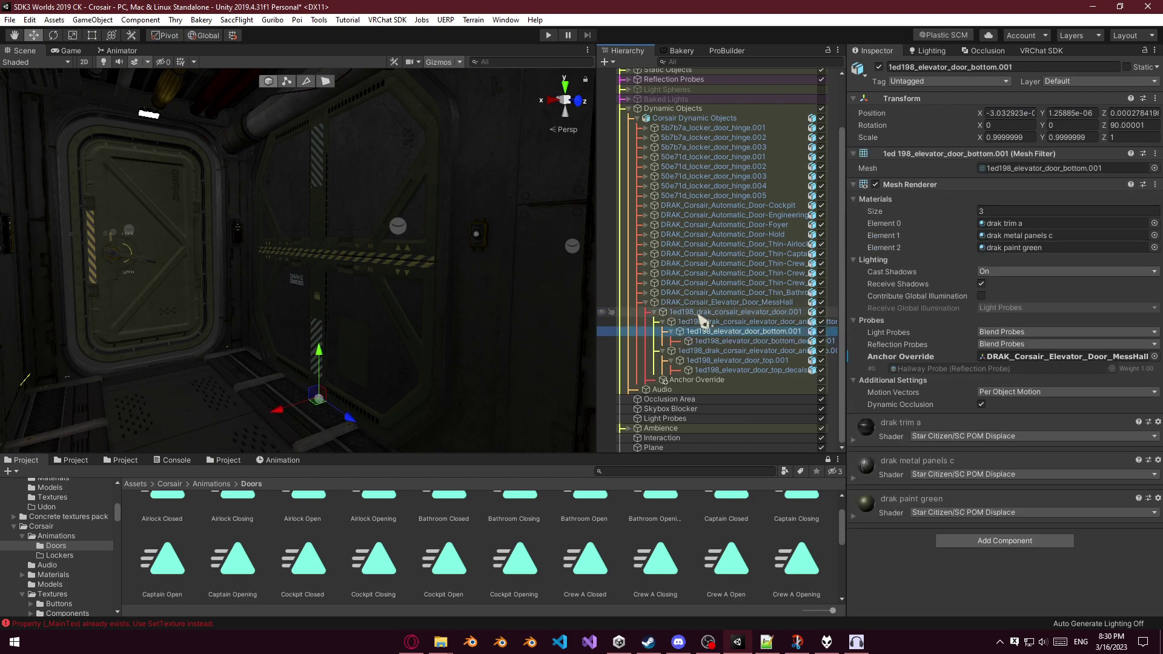
Assign the Anchor Override object as probe anchor of the bottom and top elevator door meshes and their decals.
{"action": "key", "text": "shift+Down"}
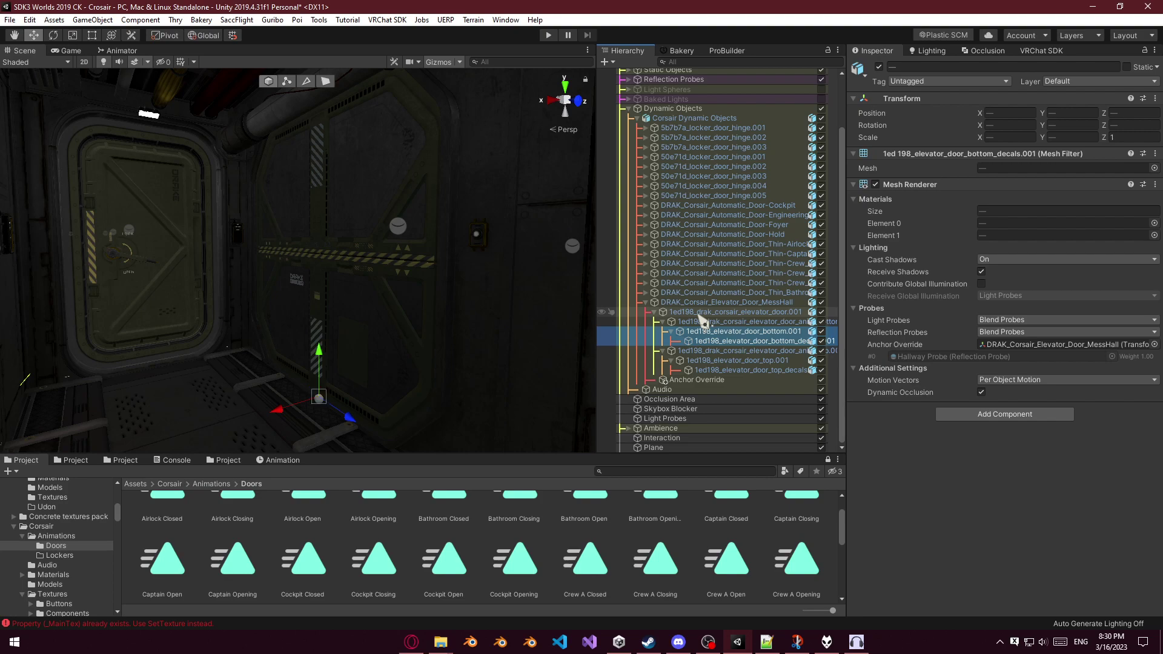
{"action": "key", "text": "shift+Down"}
{"action": "key", "text": "shift+Up"}
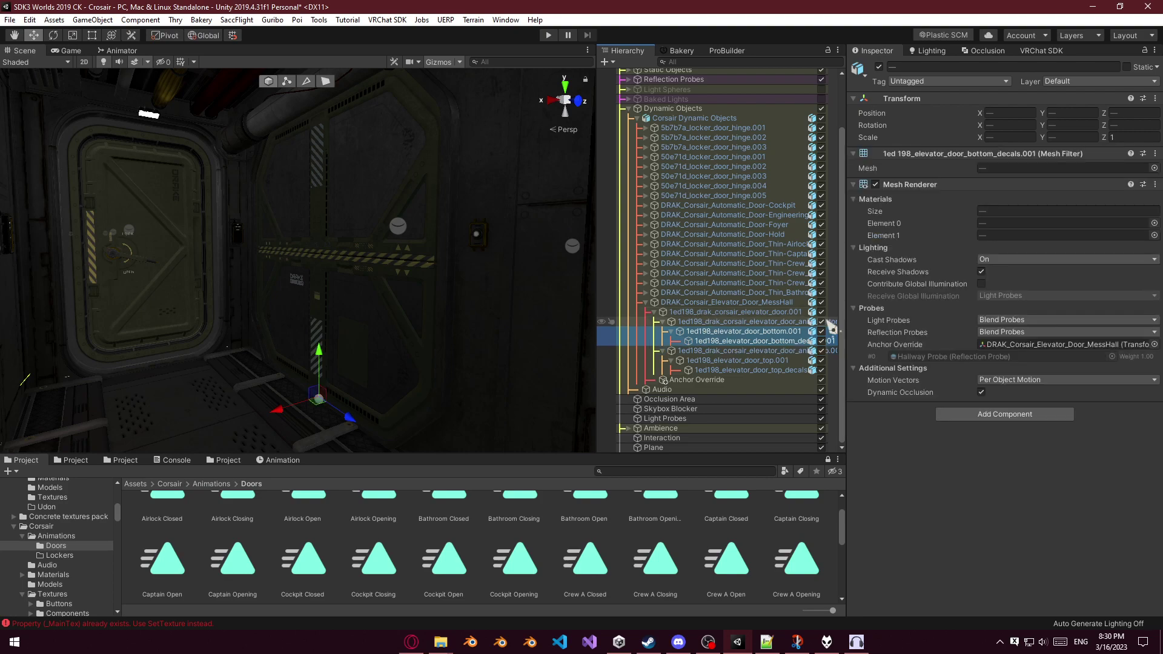
{"action": "left_click", "coordinate": [715, 360], "text": "ctrl"}
{"action": "left_click", "coordinate": [730, 369], "text": "ctrl"}
{"action": "left_click_drag", "start_coordinate": [705, 395], "coordinate": [1050, 357]}
Try moving the Anchor Override object up and out from the elevator door, and undo the sideways move.
{"action": "left_click", "coordinate": [740, 380]}
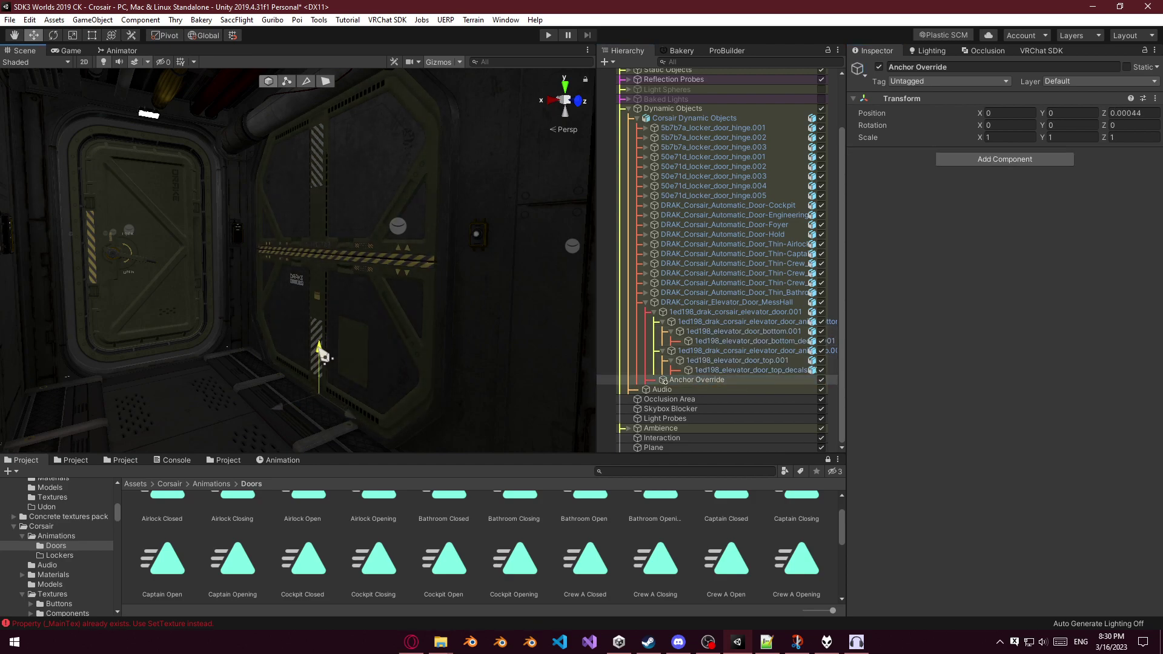
{"action": "right_click_drag", "start_coordinate": [327, 351], "coordinate": [412, 369]}
{"action": "left_click_drag", "start_coordinate": [443, 403], "coordinate": [410, 430]}
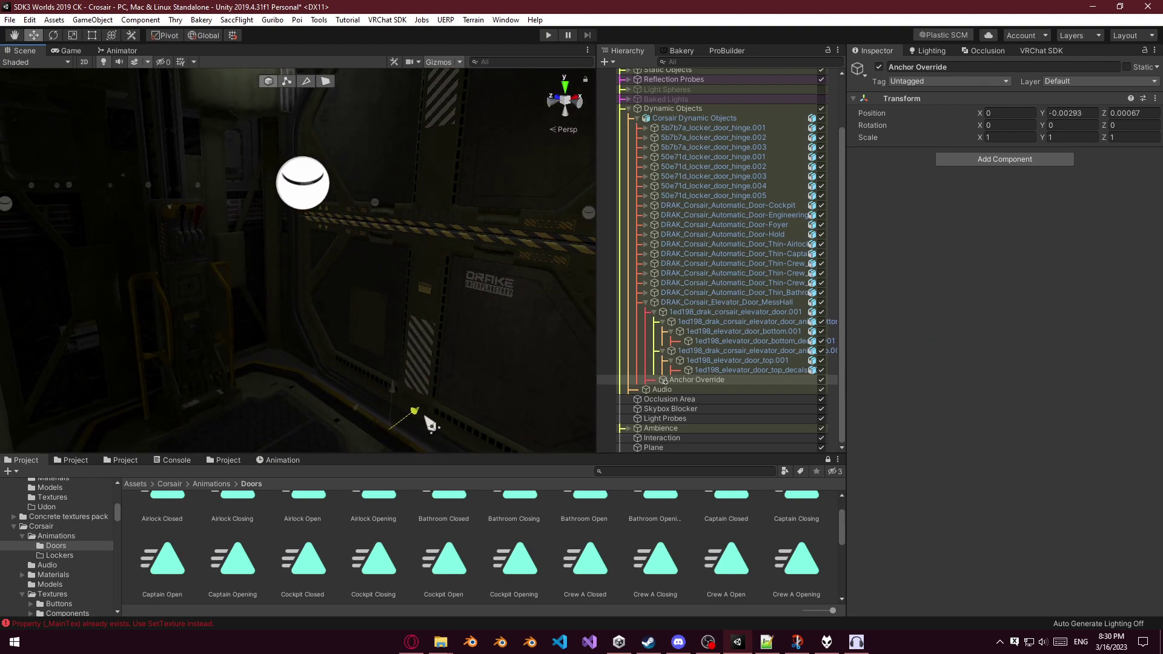
{"action": "right_click_drag", "start_coordinate": [428, 417], "coordinate": [126, 413]}
{"action": "key", "text": "ctrl+z"}
{"action": "key", "text": "ctrl+y"}
{"action": "right_click_drag", "start_coordinate": [225, 383], "coordinate": [318, 400]}
{"action": "key", "text": "ctrl+z"}
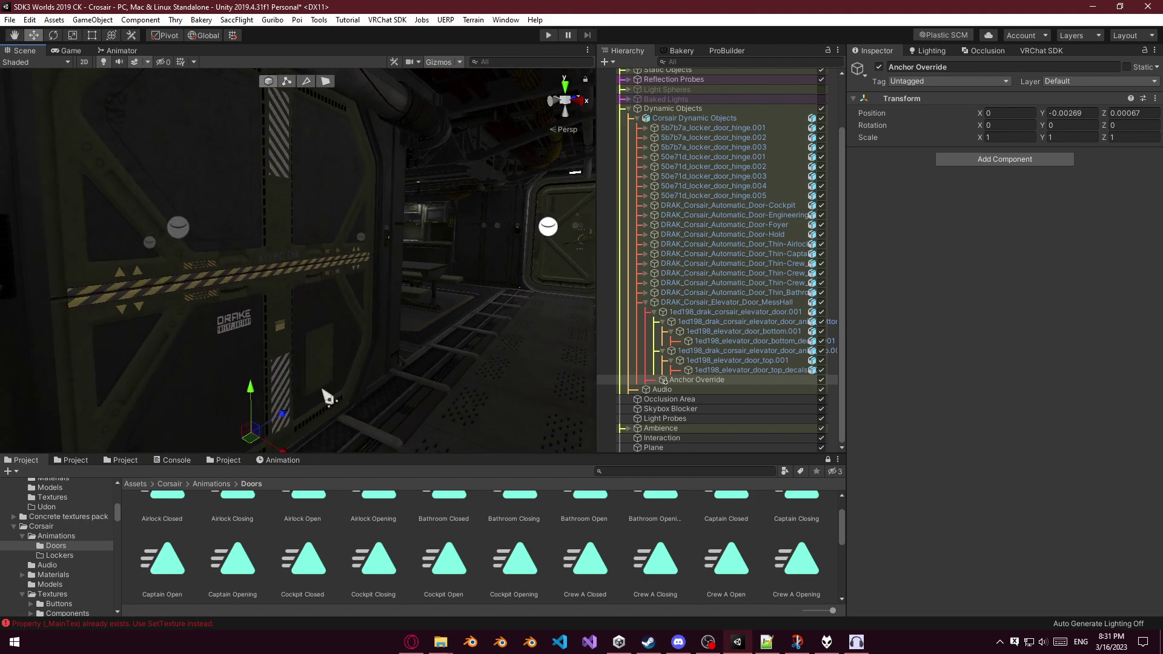
Raise the Anchor Override object to a local Z position of about 0.00141 at the elevator door.
{"action": "right_click_drag", "start_coordinate": [389, 388], "coordinate": [131, 375]}
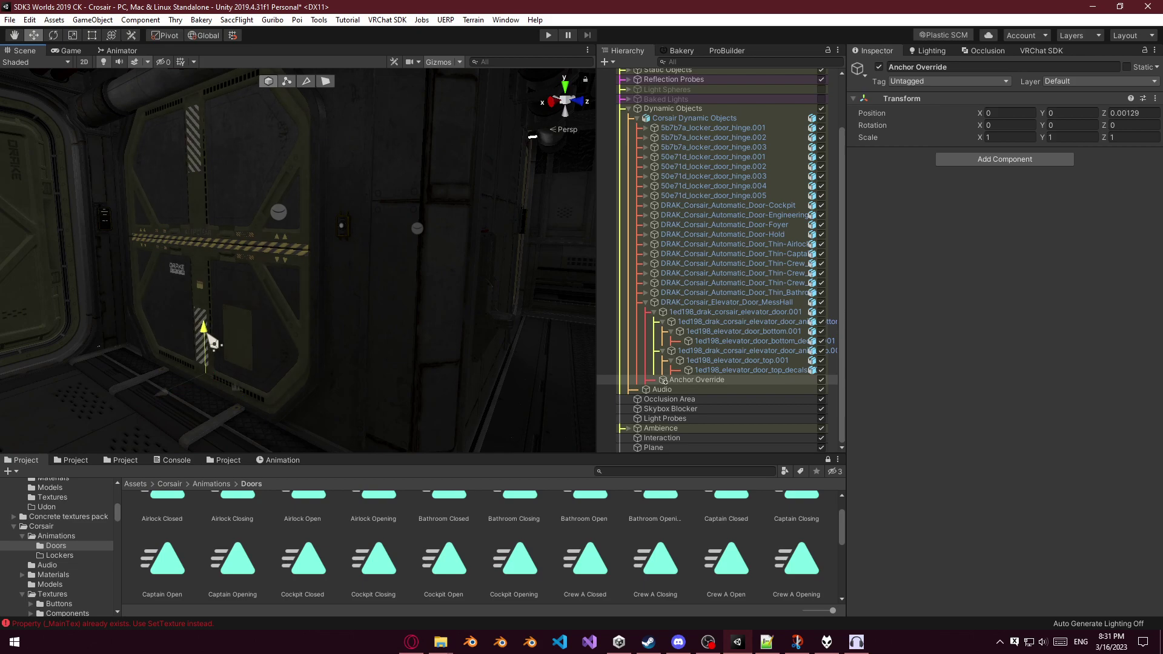
{"action": "right_click_drag", "start_coordinate": [212, 341], "coordinate": [1030, 321]}
{"action": "right_click_drag", "start_coordinate": [564, 280], "coordinate": [649, 305]}
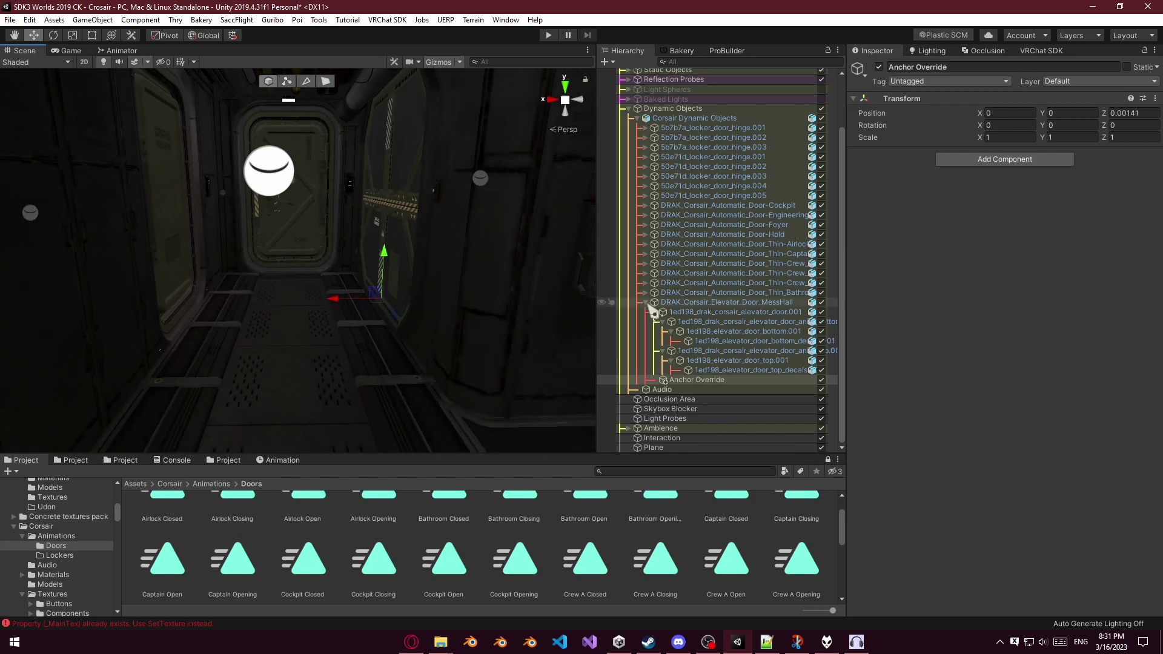
Collapse the DRAK_Corsair_Elevator_Door_MessHall hierarchy and select that door object.
{"action": "left_click", "coordinate": [646, 303], "text": "alt"}
{"action": "left_click", "coordinate": [696, 364]}
{"action": "right_click_drag", "start_coordinate": [354, 253], "coordinate": [315, 294]}
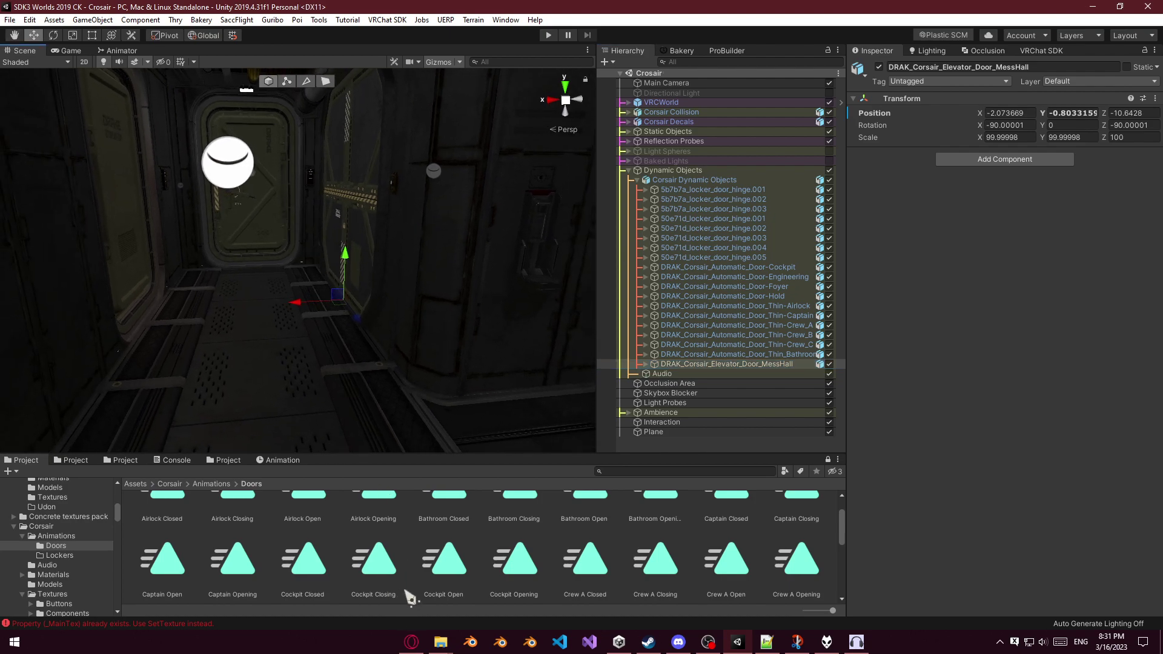
{"action": "left_click", "coordinate": [411, 642]}
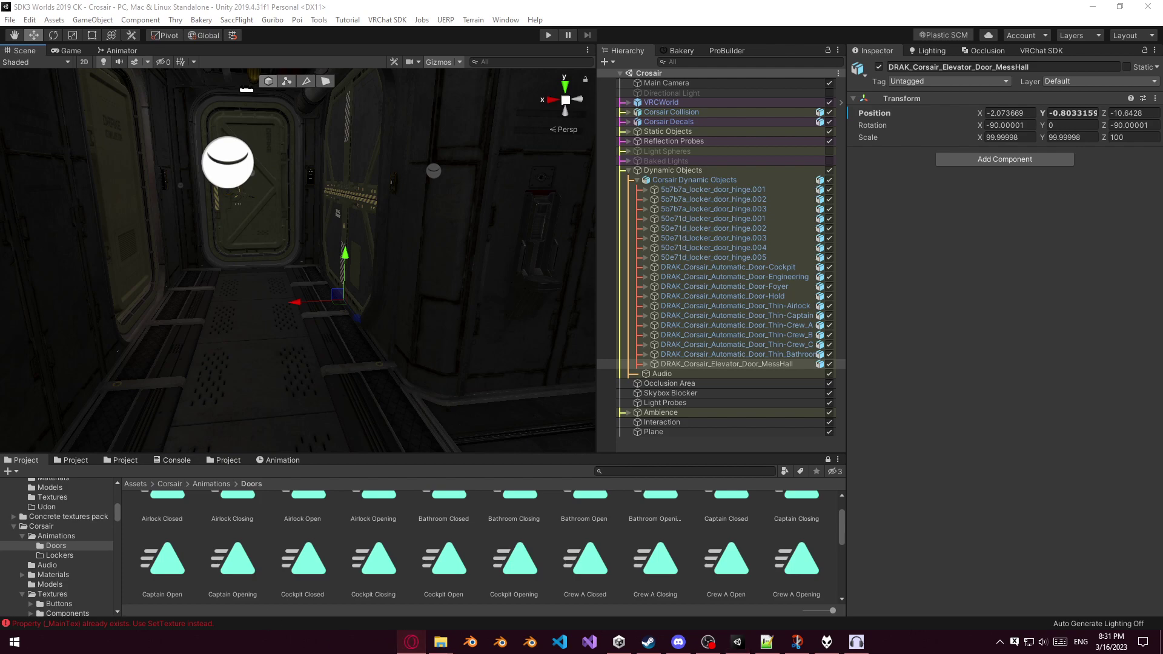
{"action": "right_click_drag", "start_coordinate": [336, 319], "coordinate": [171, 77]}
Show the Corsair Doors controller from the Corsair Animations folder in the Animator.
{"action": "left_click", "coordinate": [121, 50]}
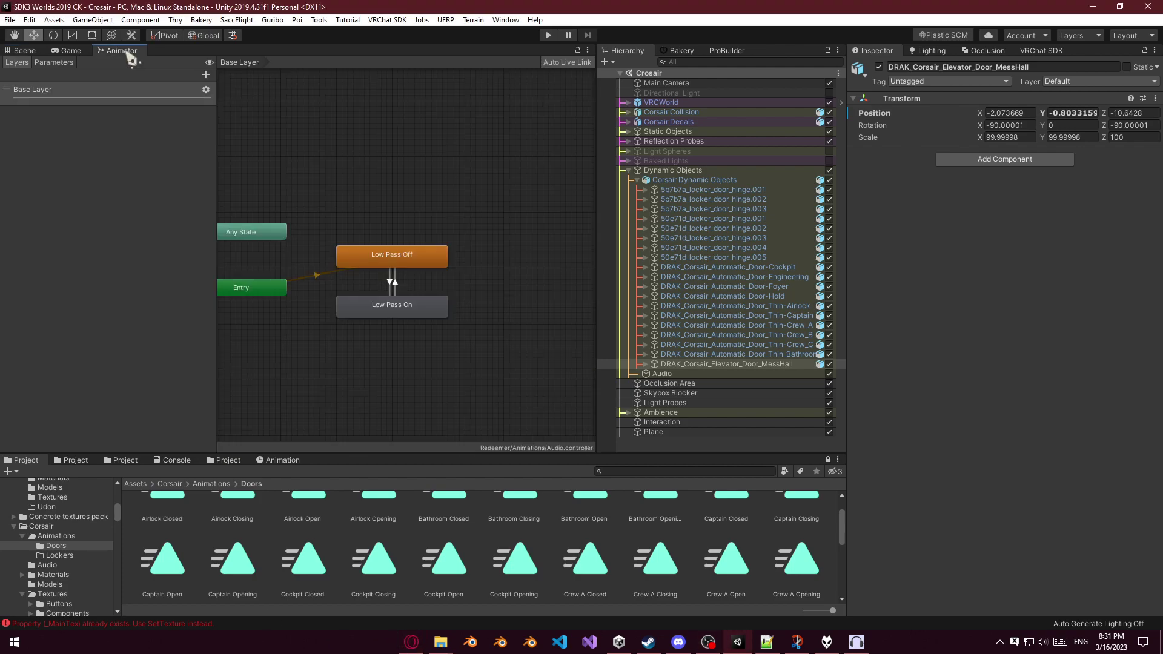
{"action": "scroll", "coordinate": [372, 254], "scroll_direction": "down", "scroll_amount": 10}
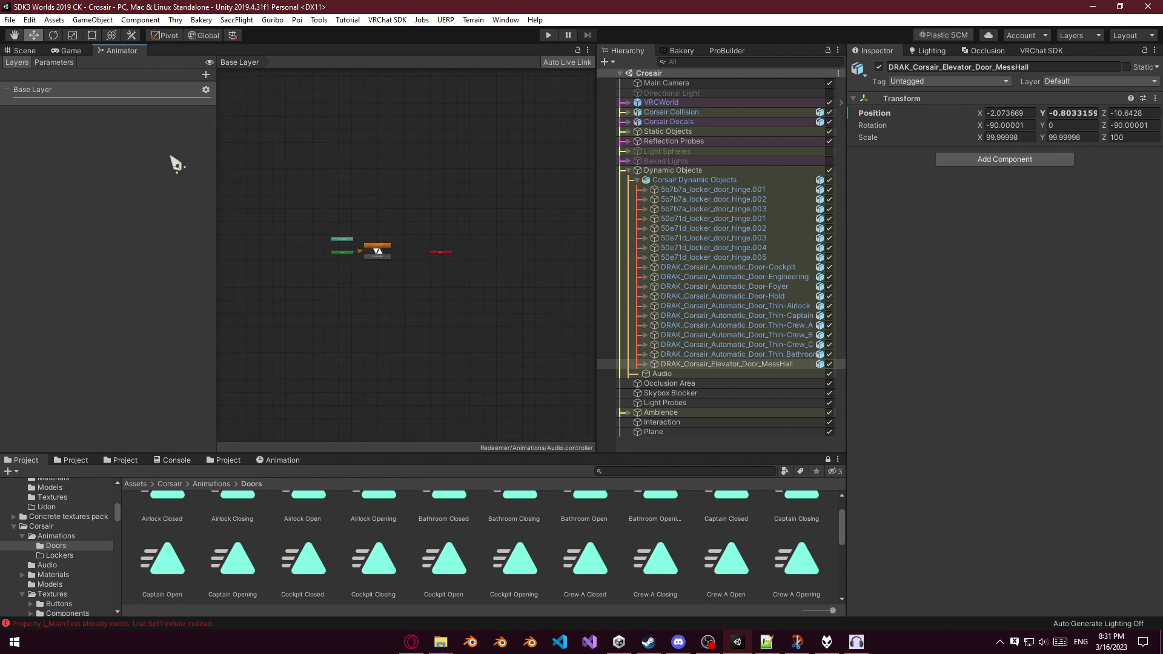
{"action": "scroll", "coordinate": [268, 243], "scroll_direction": "up", "scroll_amount": 3}
{"action": "left_click", "coordinate": [72, 460]}
{"action": "left_click", "coordinate": [24, 460]}
{"action": "scroll", "coordinate": [212, 545], "scroll_direction": "down", "scroll_amount": 1}
{"action": "left_click", "coordinate": [212, 483]}
{"action": "left_click", "coordinate": [296, 519]}
Delete all animation states from the Base Layer of the Corsair Doors controller.
{"action": "scroll", "coordinate": [433, 327], "scroll_direction": "down", "scroll_amount": 5}
{"action": "scroll", "coordinate": [475, 362], "scroll_direction": "up", "scroll_amount": 2}
{"action": "left_click_drag", "start_coordinate": [496, 411], "coordinate": [350, 185]}
{"action": "middle_click_drag", "start_coordinate": [351, 194], "coordinate": [386, 234]}
{"action": "scroll", "coordinate": [386, 235], "scroll_direction": "up", "scroll_amount": 4}
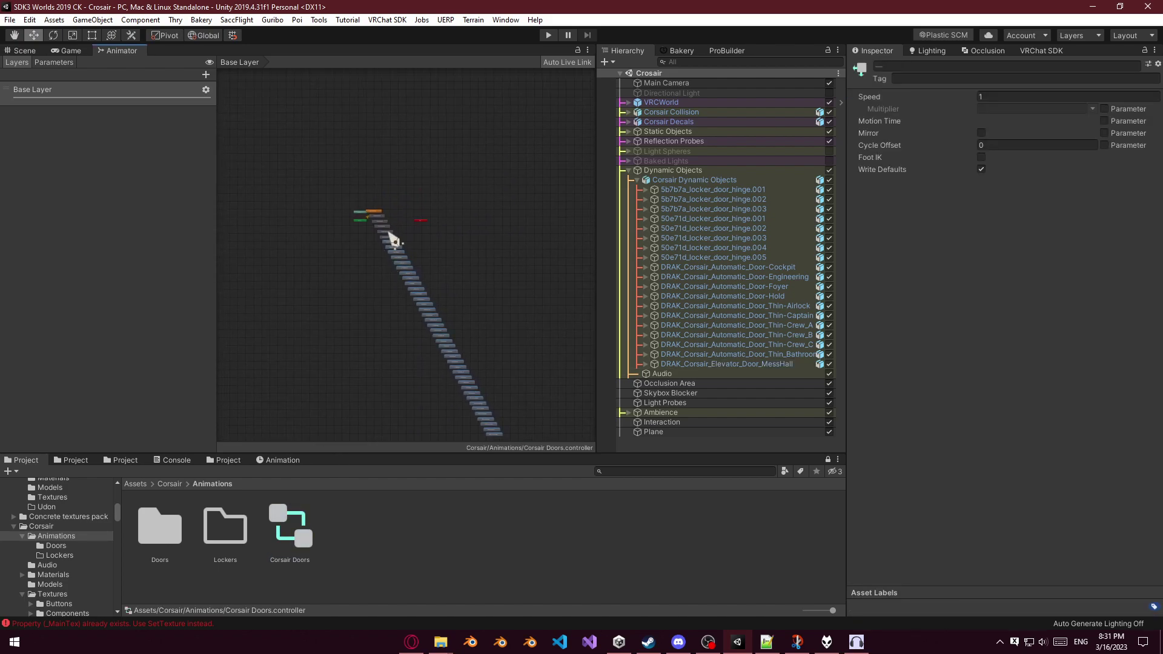
{"action": "key", "text": "Delete"}
{"action": "left_click_drag", "start_coordinate": [382, 179], "coordinate": [371, 294]}
{"action": "key", "text": "Delete"}
{"action": "scroll", "coordinate": [369, 279], "scroll_direction": "up", "scroll_amount": 2}
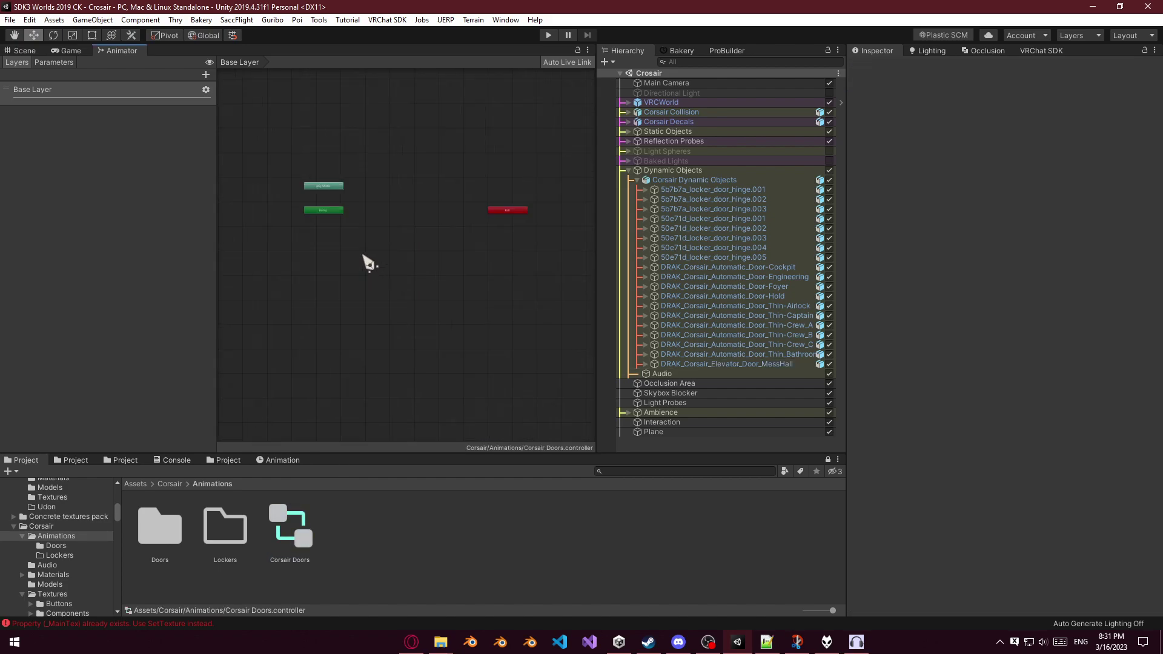
Add two layers named Cockpit and Engineering to the Corsair Doors controller.
{"action": "left_click", "coordinate": [130, 131]}
{"action": "left_click", "coordinate": [204, 76]}
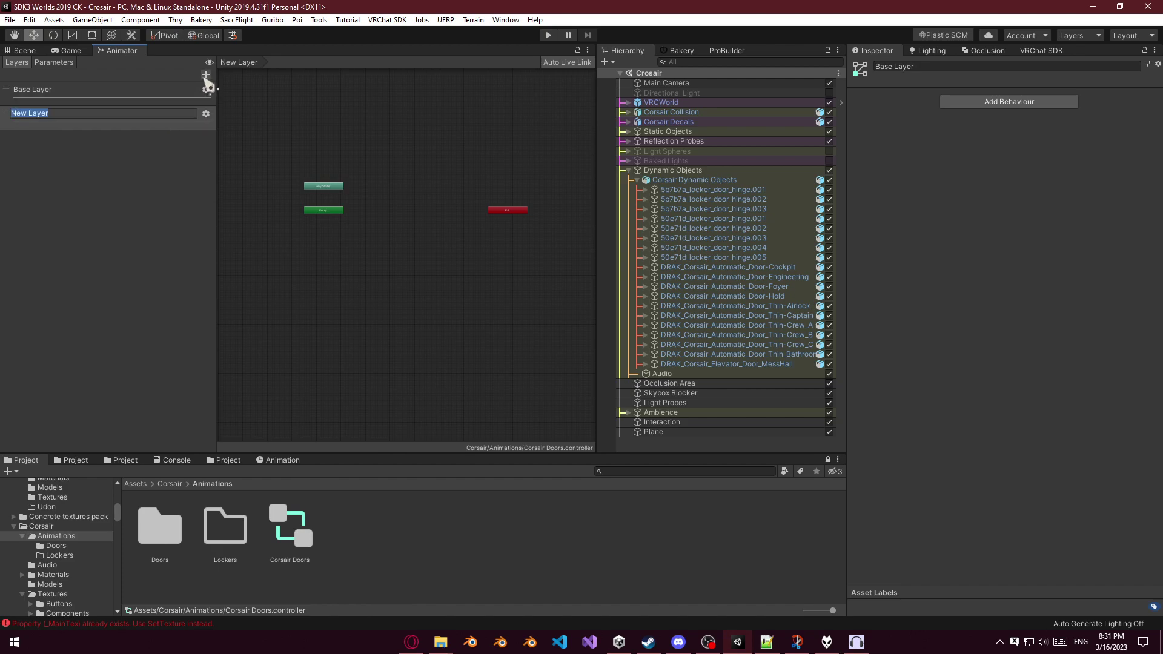
{"action": "type", "text": "Cockpit"}
{"action": "key", "text": "Return"}
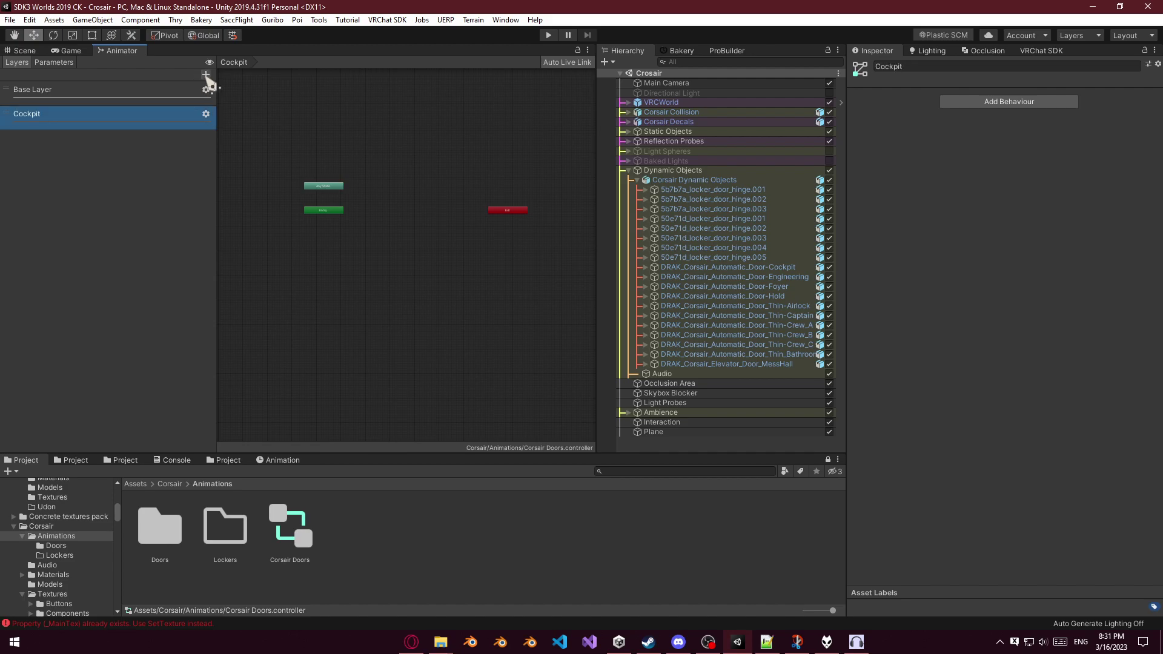
{"action": "left_click", "coordinate": [206, 75]}
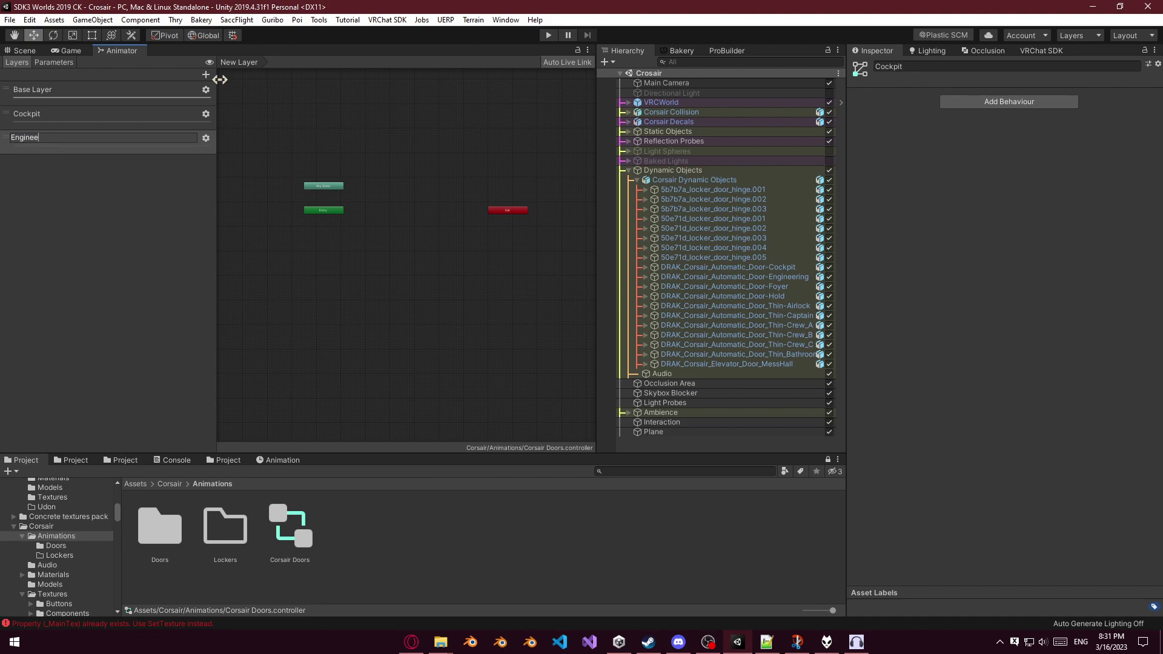
{"action": "type", "text": "ring"}
{"action": "key", "text": "Return"}
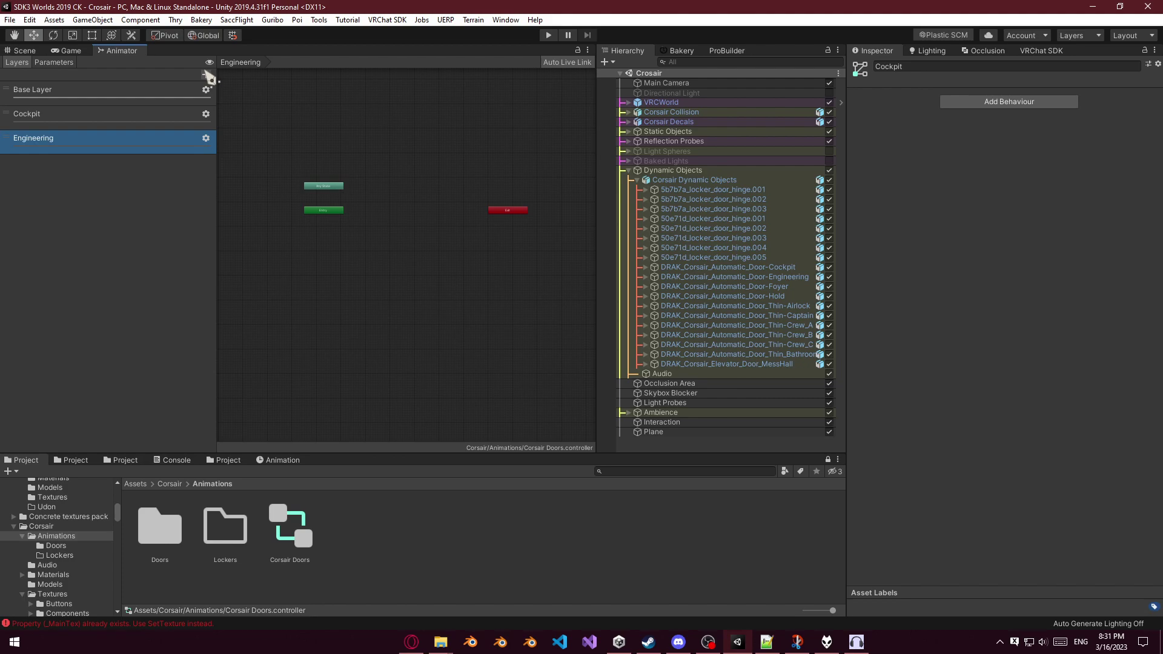
Add two layers named Foyer and Hold to the Corsair Doors controller.
{"action": "left_click", "coordinate": [206, 73]}
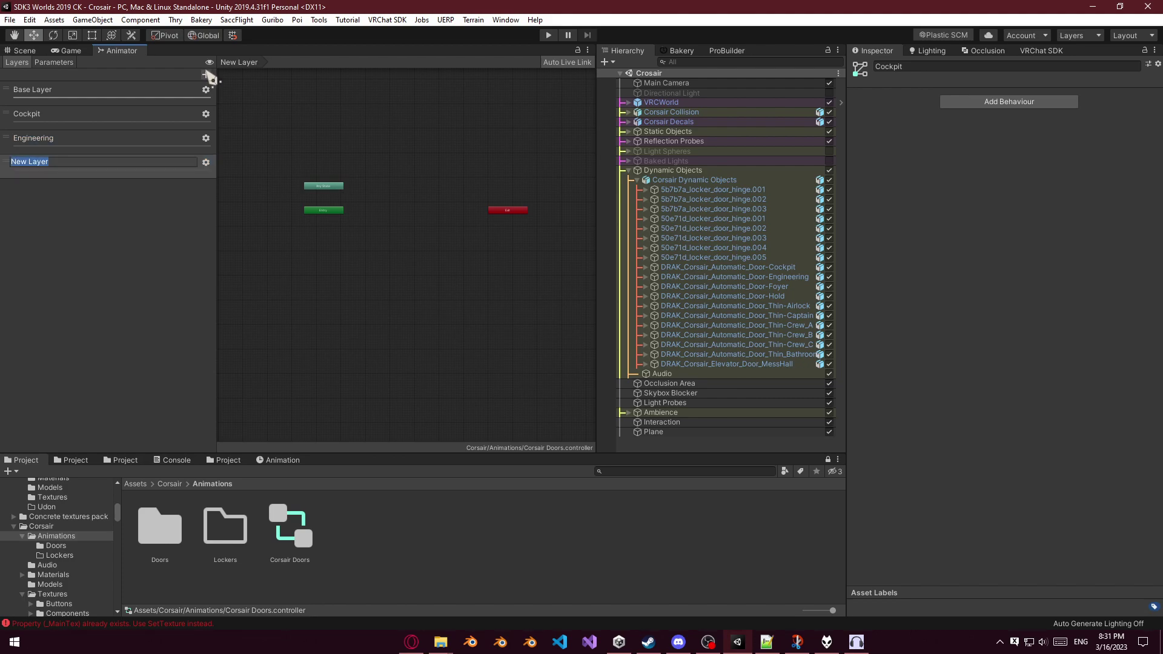
{"action": "type", "text": "Foyer"}
{"action": "key", "text": "Return"}
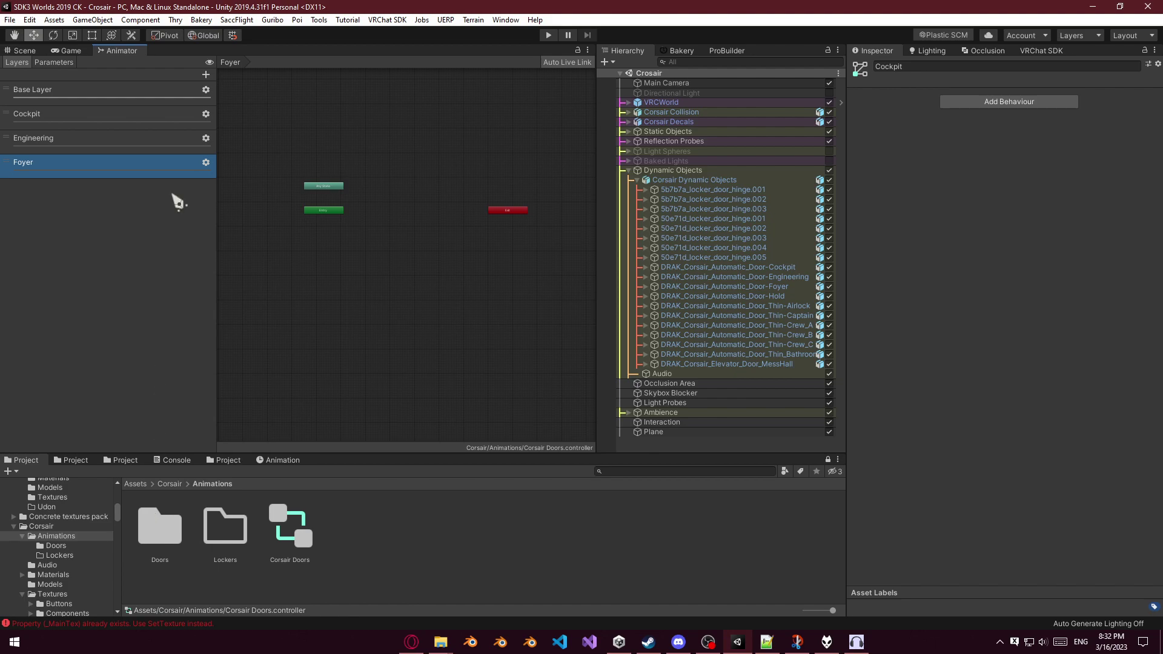
{"action": "left_click", "coordinate": [205, 74]}
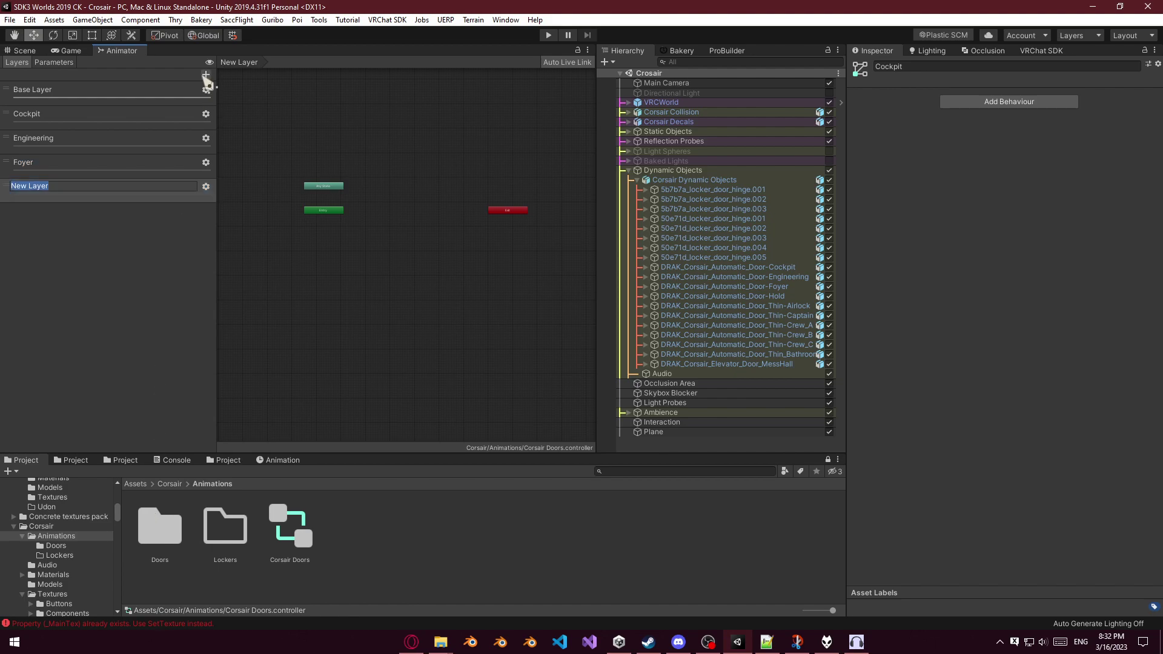
{"action": "type", "text": "Hold"}
{"action": "key", "text": "Return"}
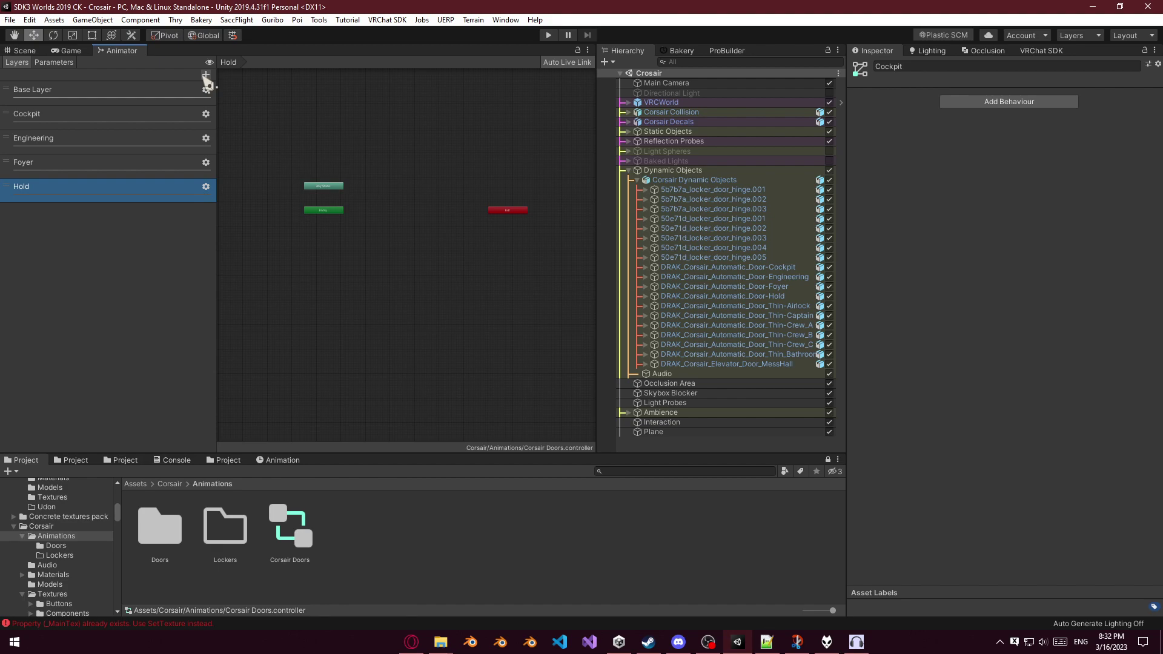
Add two layers named Airlock and Captain to the Corsair Doors controller.
{"action": "left_click", "coordinate": [206, 74]}
{"action": "type", "text": "Ai"}
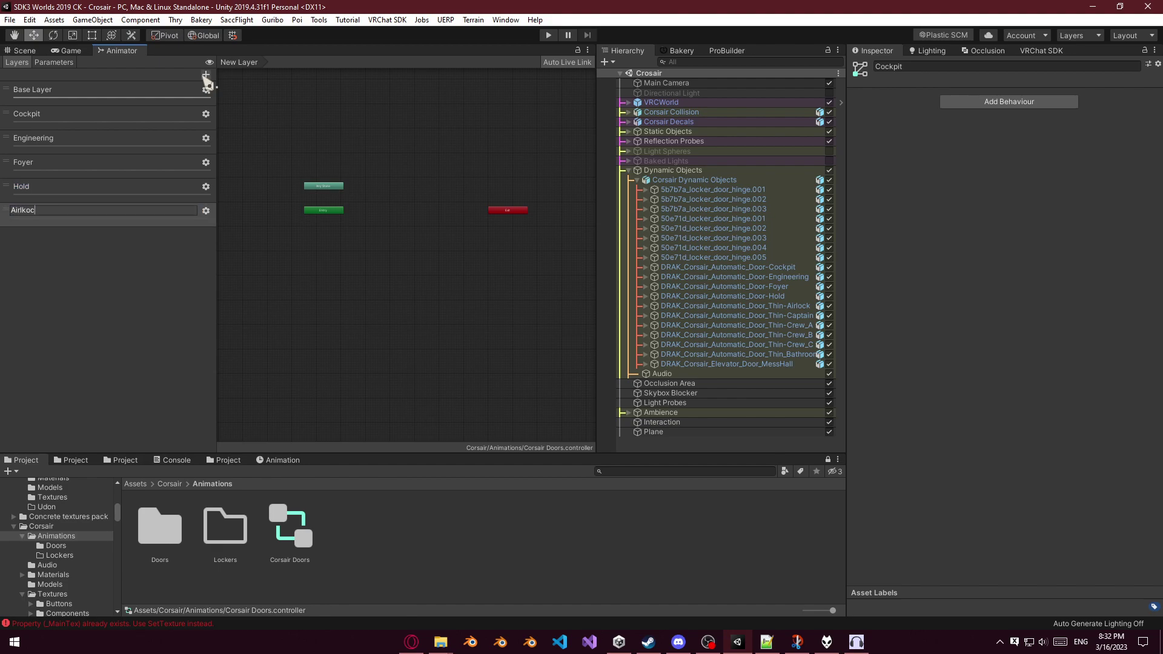
{"action": "type", "text": "rlock"}
{"action": "key", "text": "Return"}
{"action": "left_click", "coordinate": [205, 74]}
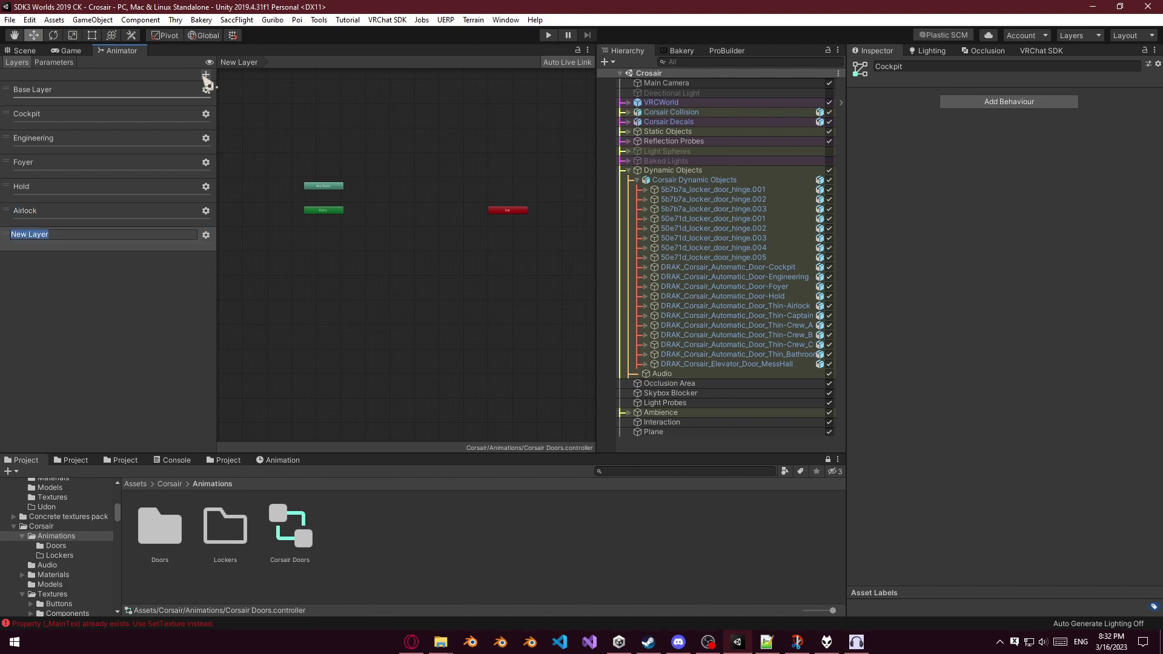
{"action": "type", "text": "Captain"}
{"action": "key", "text": "Return"}
Add two layers named Crew A and Crew B to the Corsair Doors controller.
{"action": "left_click", "coordinate": [205, 75]}
{"action": "type", "text": "Crew A"}
{"action": "key", "text": "Return"}
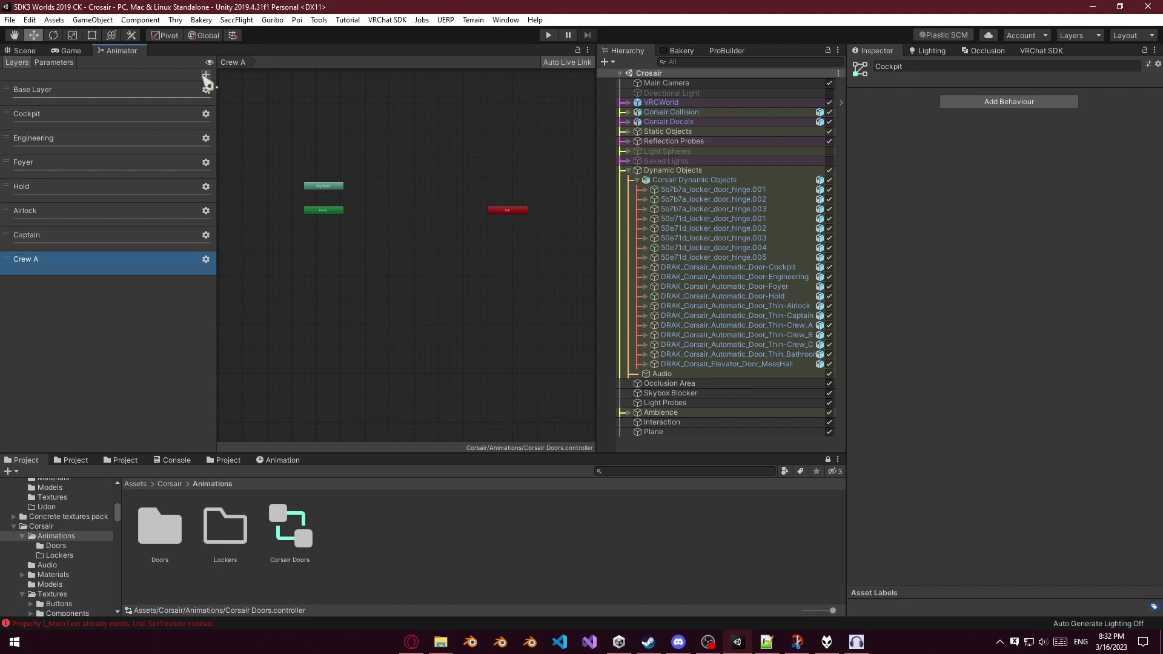
{"action": "left_click", "coordinate": [206, 74]}
{"action": "type", "text": "Crew "}
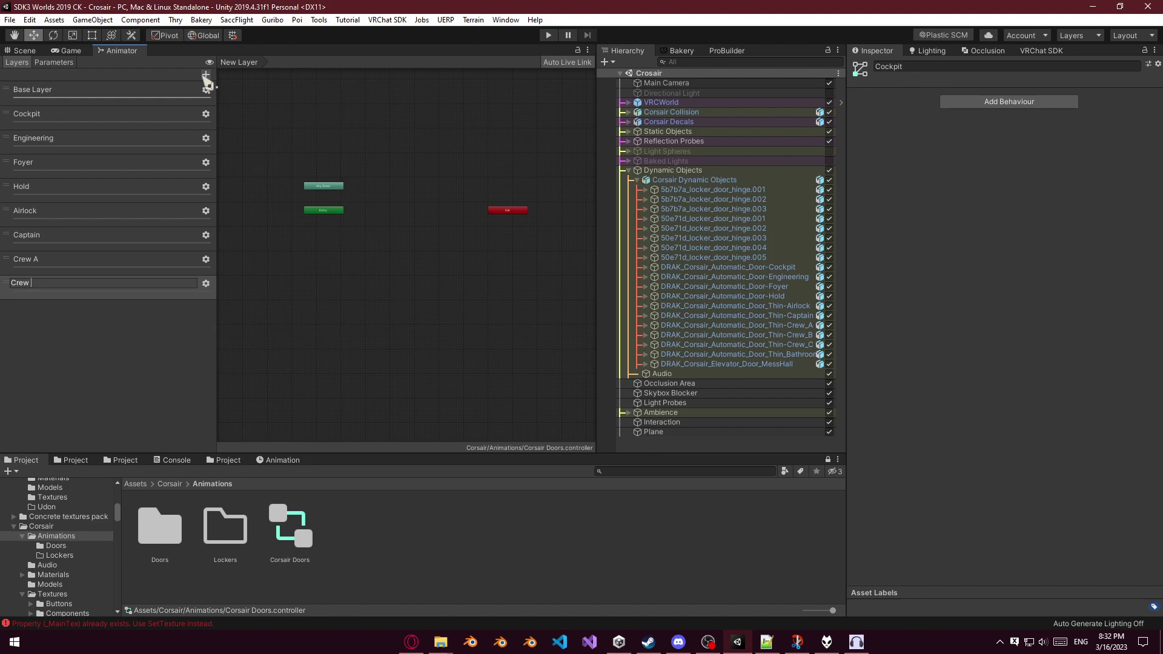
{"action": "type", "text": "B"}
{"action": "key", "text": "Return"}
Add a layer below Crew B and name it Crew C.
{"action": "left_click", "coordinate": [206, 75]}
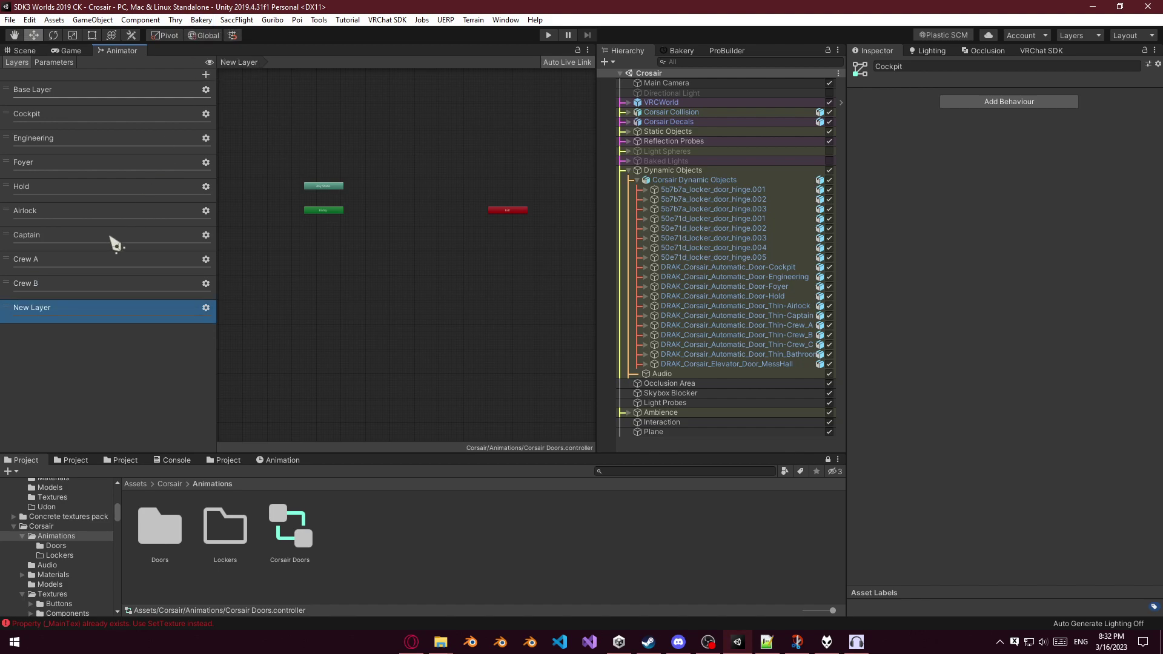
{"action": "left_click", "coordinate": [49, 310]}
{"action": "double_click", "coordinate": [51, 310]}
{"action": "type", "text": "Crew "}
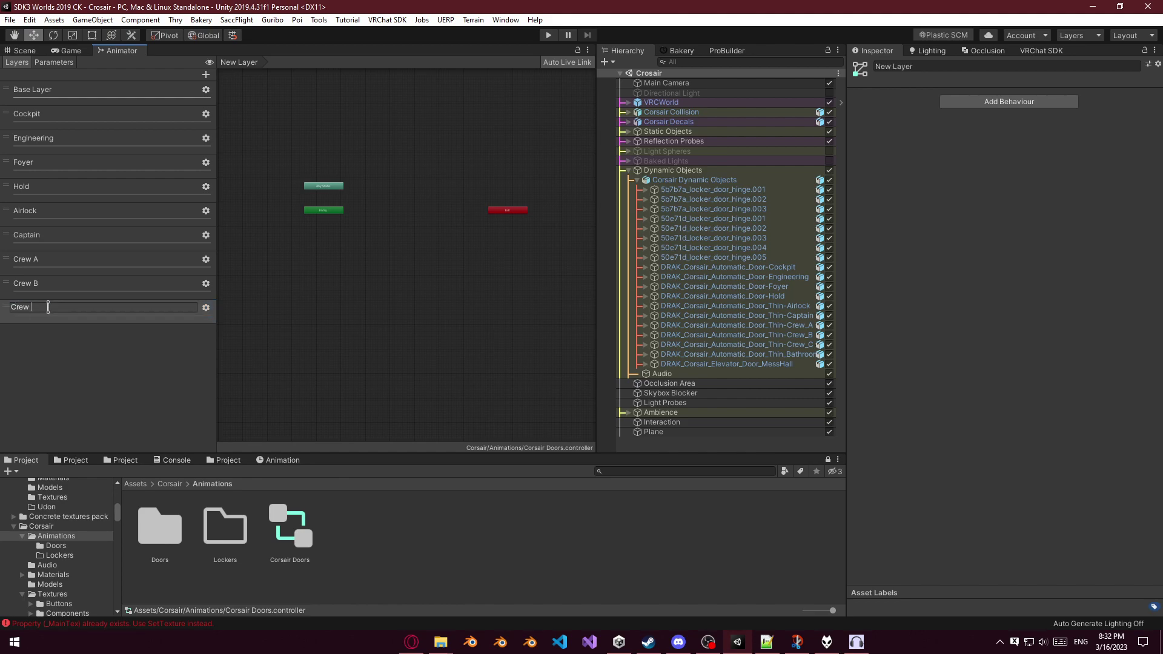
{"action": "type", "text": "C"}
{"action": "key", "text": "Return"}
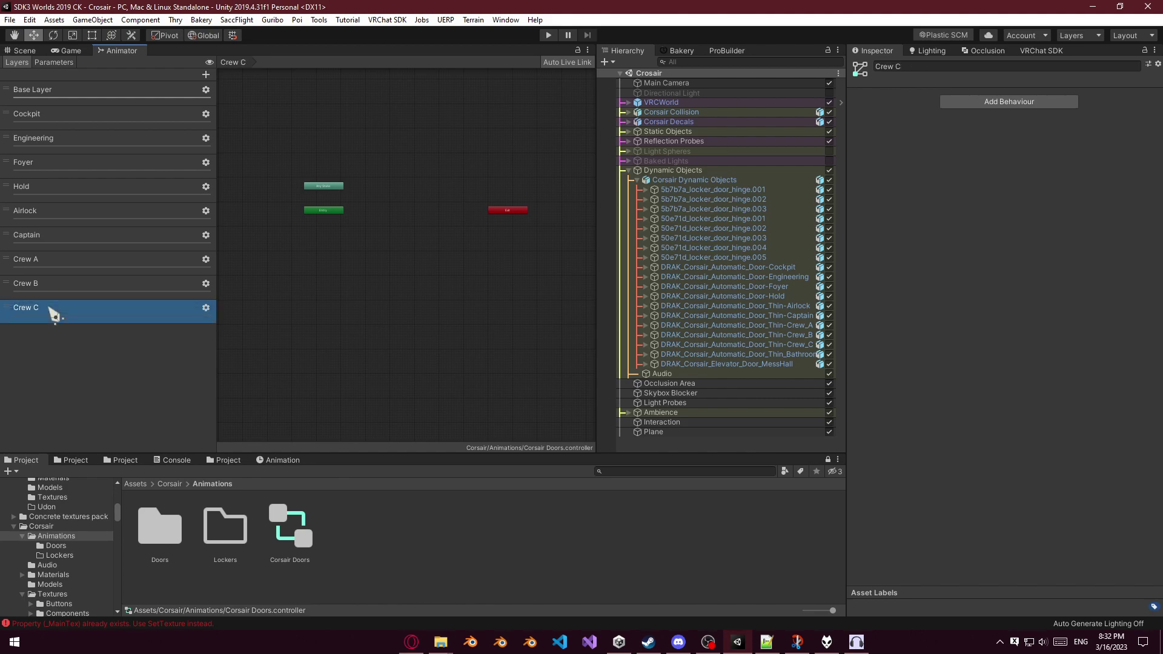
Add two layers named Bathroom and Elevator to the Corsair Doors controller.
{"action": "left_click", "coordinate": [206, 75]}
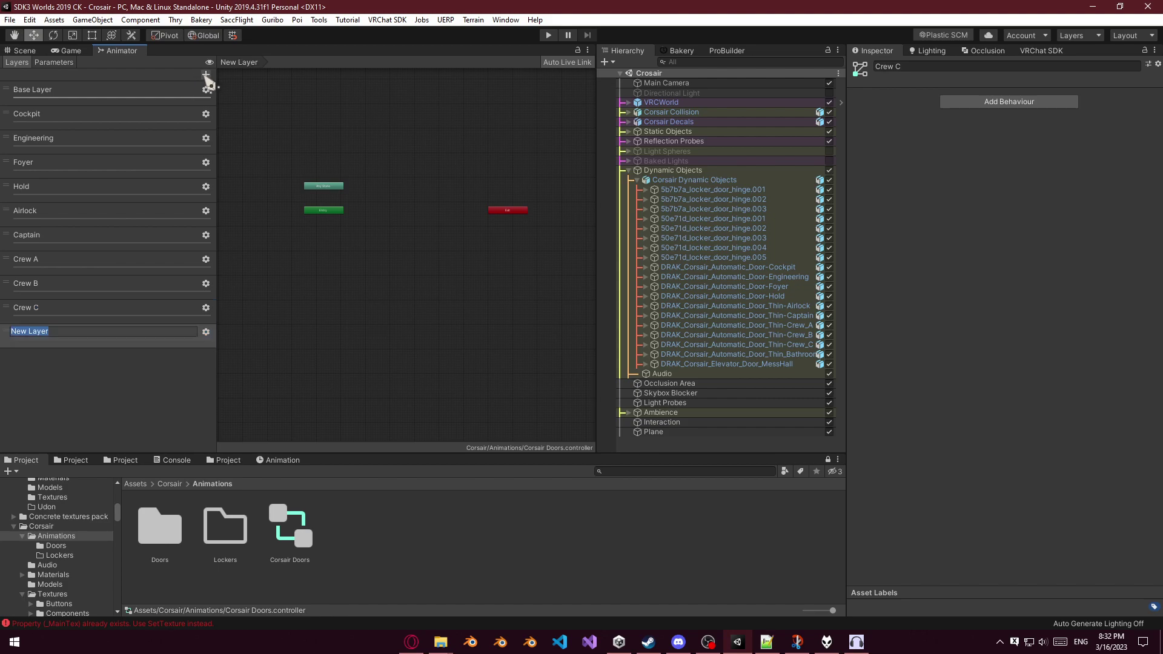
{"action": "type", "text": "Bathroom"}
{"action": "key", "text": "Return"}
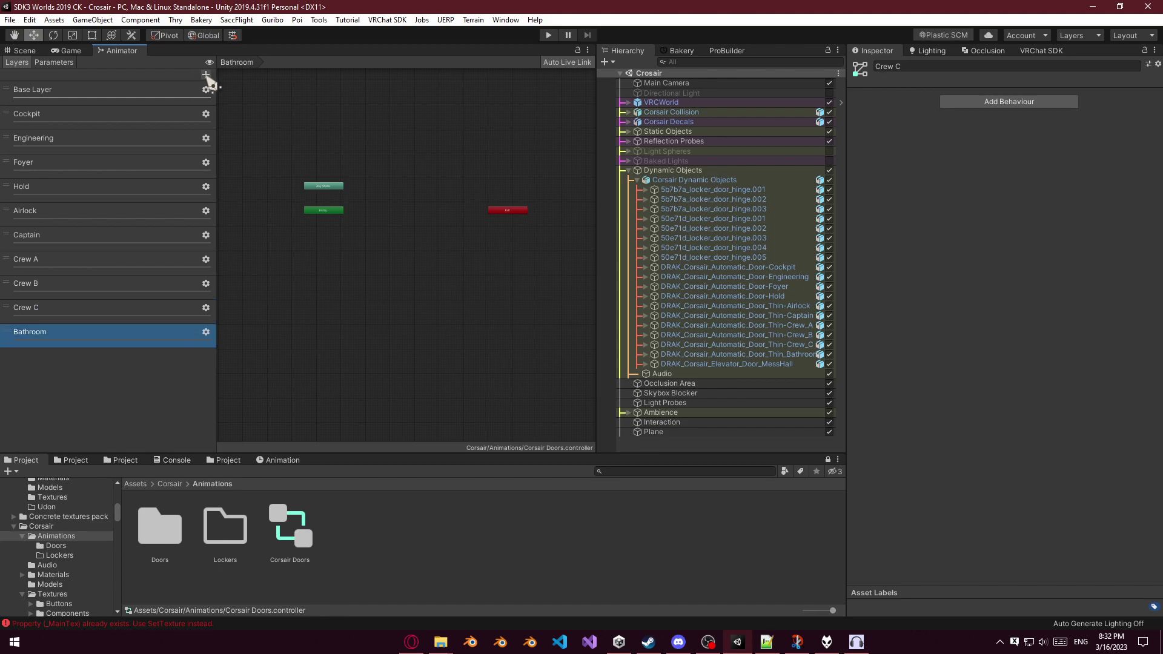
{"action": "left_click", "coordinate": [206, 75]}
{"action": "type", "text": "Ele"}
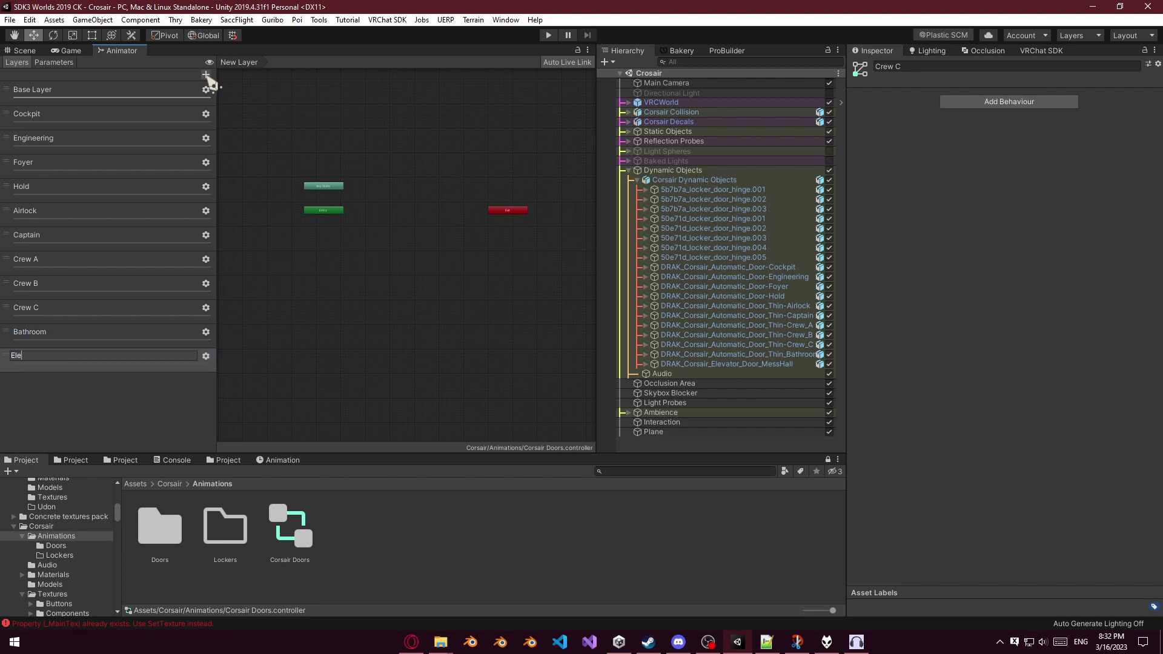
{"action": "type", "text": "vator"}
{"action": "key", "text": "Return"}
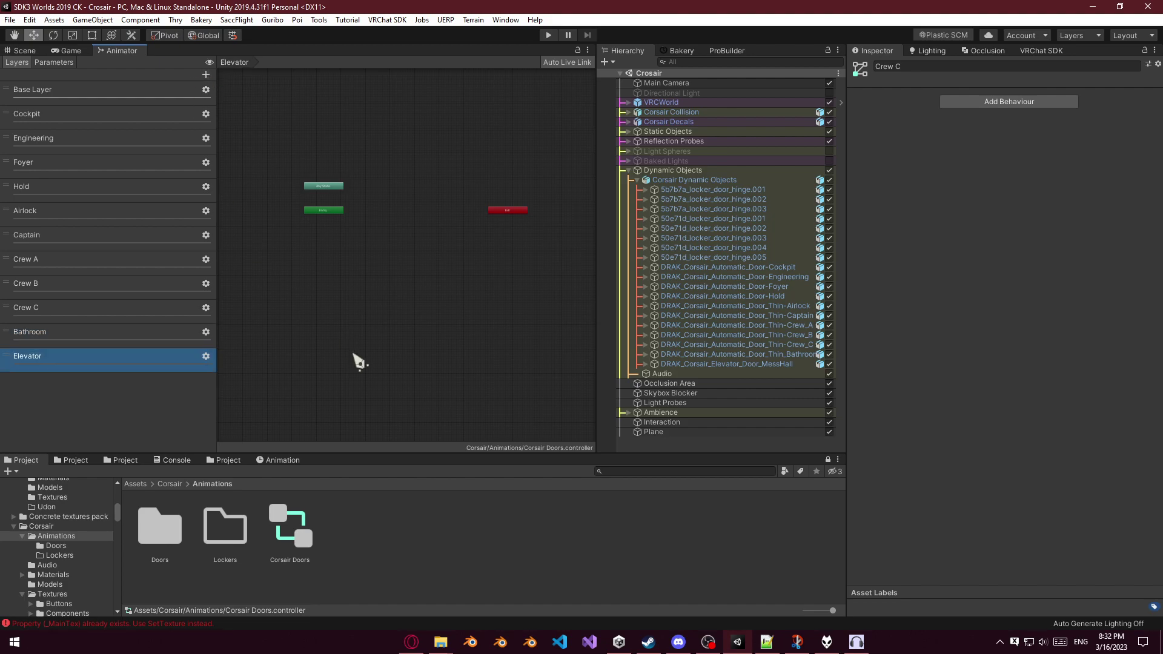
Set the weight of the Elevator, Bathroom, Crew C, Crew B and Crew A layers to 1.
{"action": "left_click", "coordinate": [207, 356]}
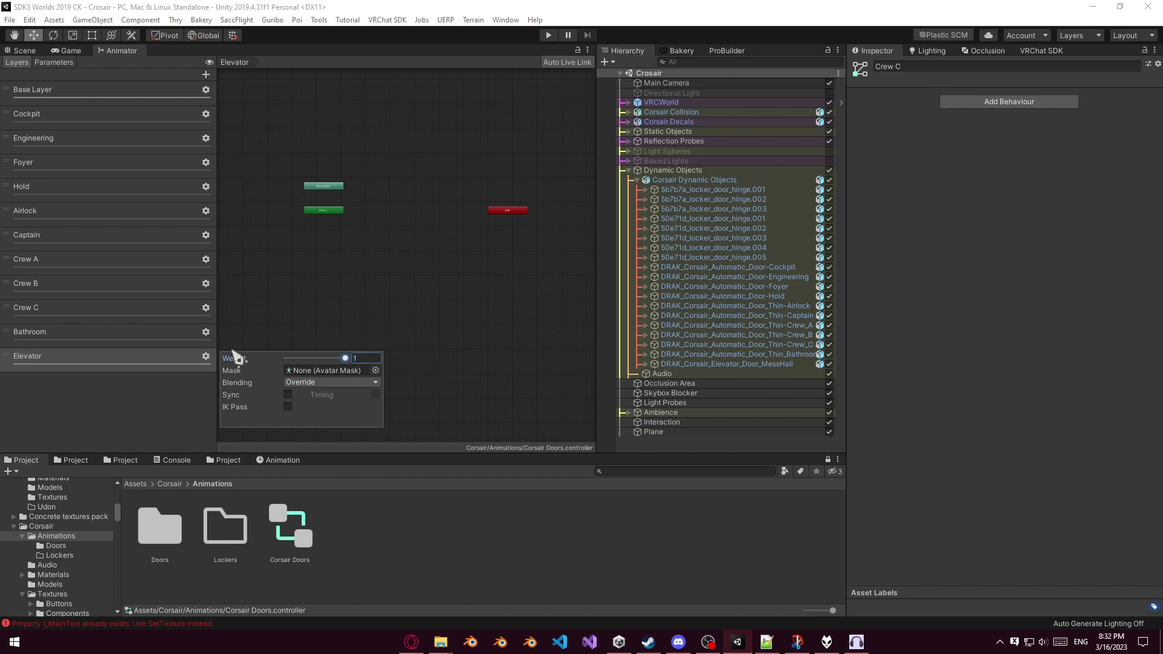
{"action": "left_click", "coordinate": [207, 332]}
{"action": "left_click_drag", "start_coordinate": [310, 335], "coordinate": [349, 332]}
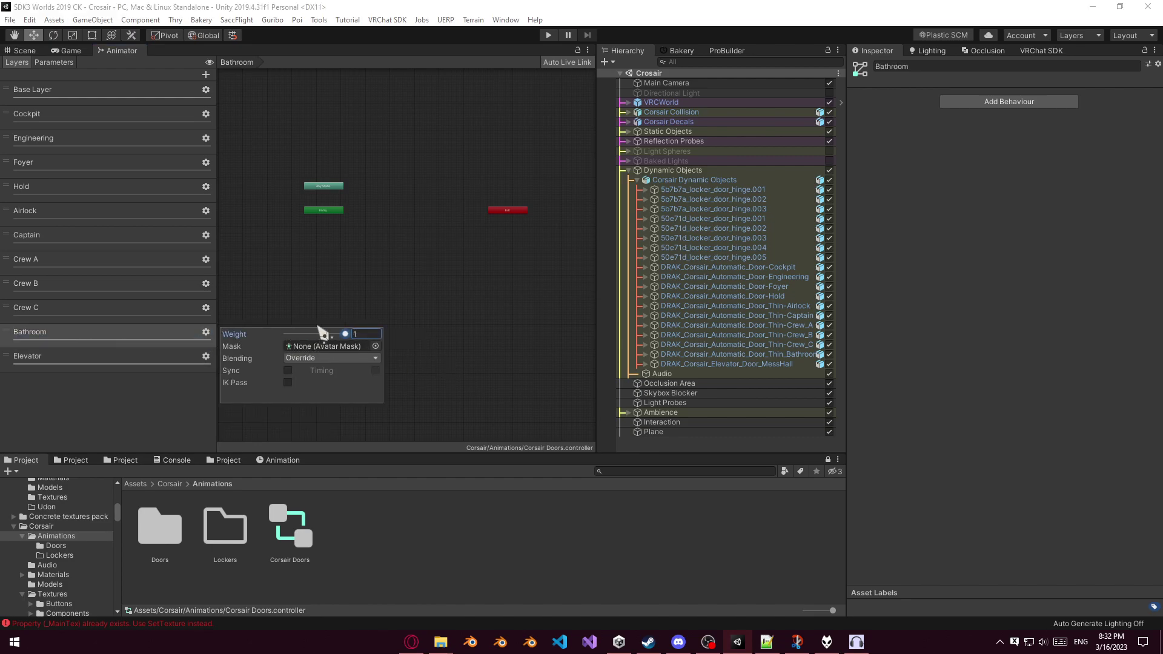
{"action": "left_click", "coordinate": [207, 308]}
{"action": "left_click", "coordinate": [346, 311]}
{"action": "left_click", "coordinate": [206, 285]}
{"action": "left_click_drag", "start_coordinate": [288, 286], "coordinate": [349, 286]}
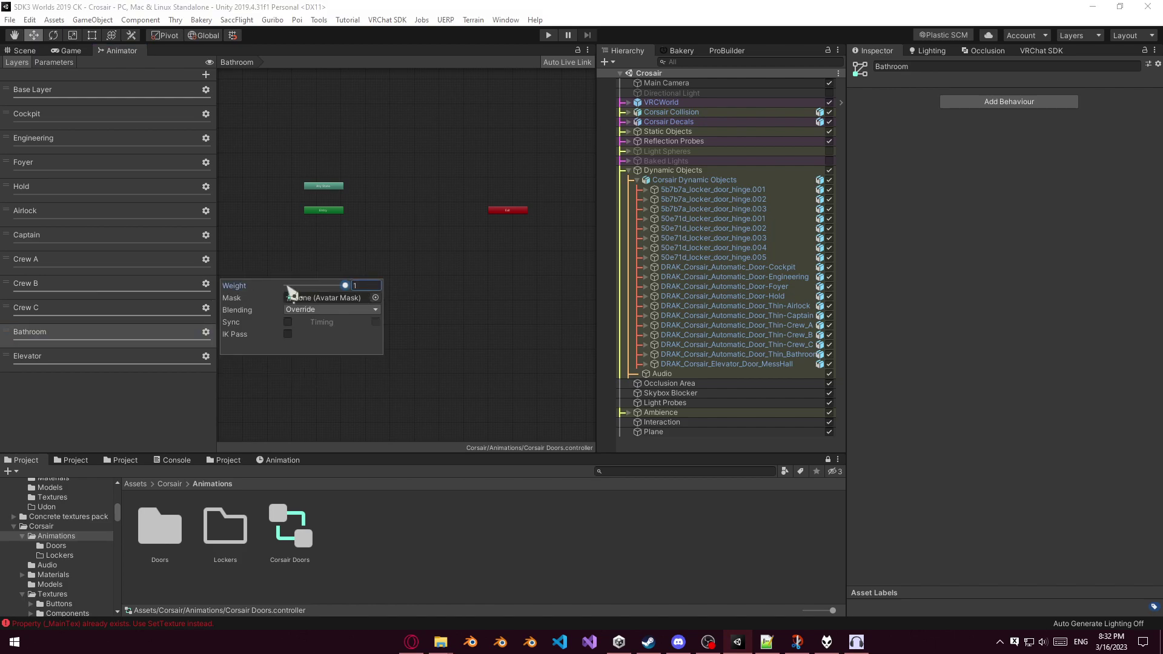
{"action": "left_click", "coordinate": [206, 261]}
{"action": "left_click", "coordinate": [346, 261]}
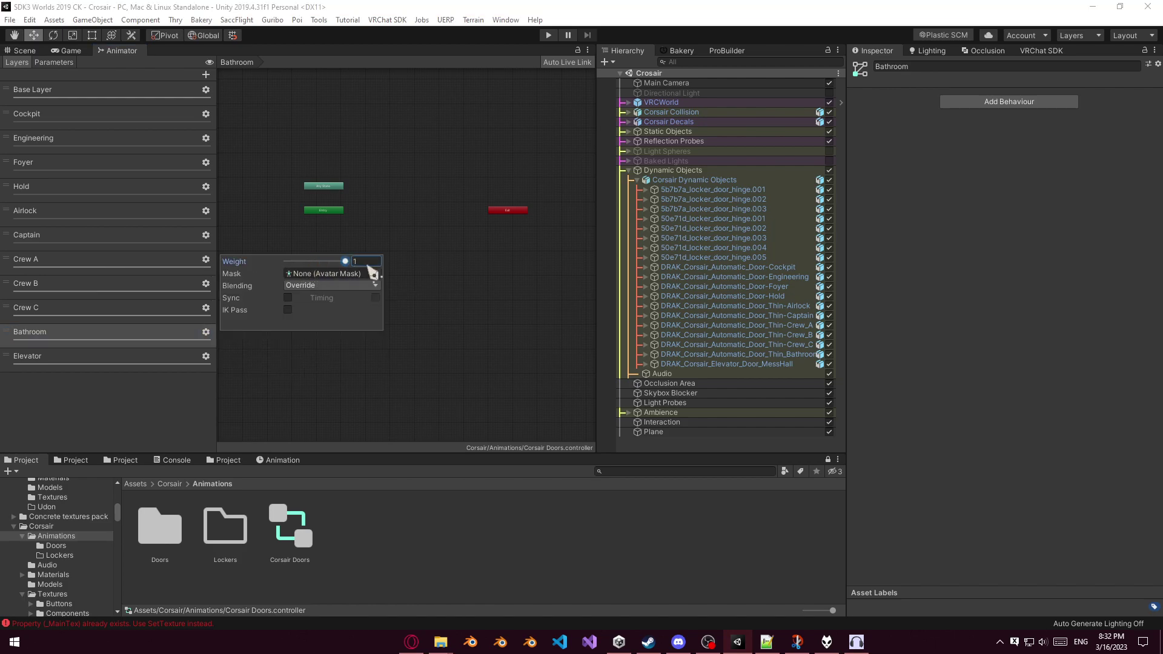
Set the weight of the Captain, Airlock, Hold, Foyer, Engineering and Cockpit layers to 1.
{"action": "left_click", "coordinate": [207, 236]}
{"action": "left_click", "coordinate": [345, 237]}
{"action": "left_click", "coordinate": [207, 211]}
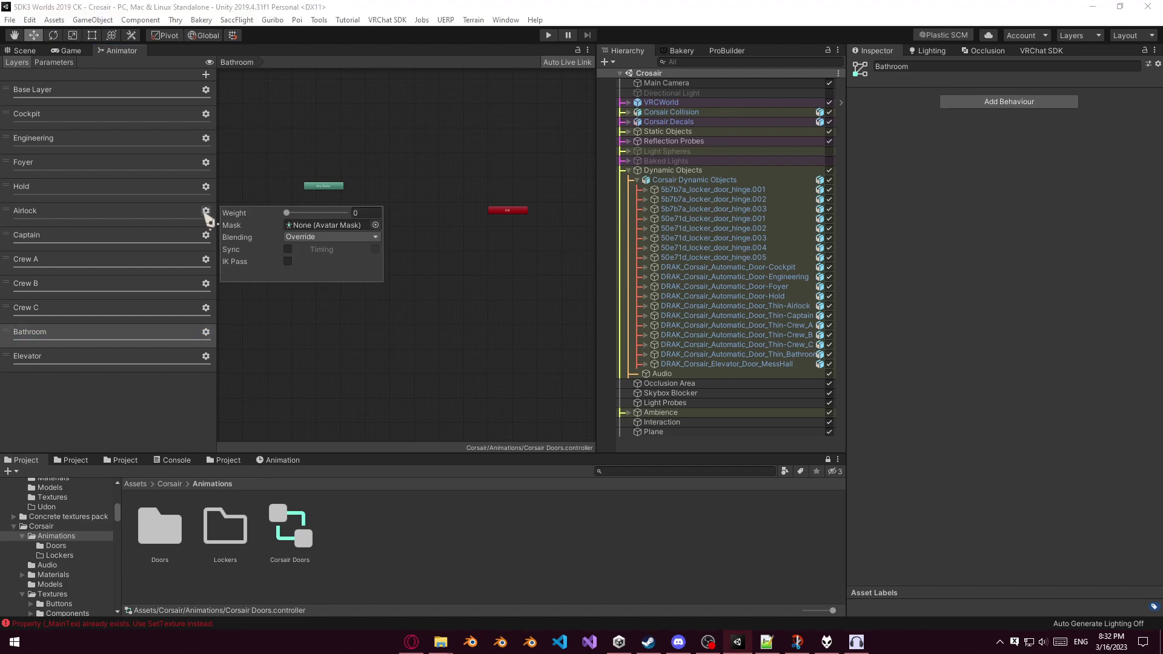
{"action": "left_click", "coordinate": [345, 213]}
{"action": "left_click", "coordinate": [207, 186]}
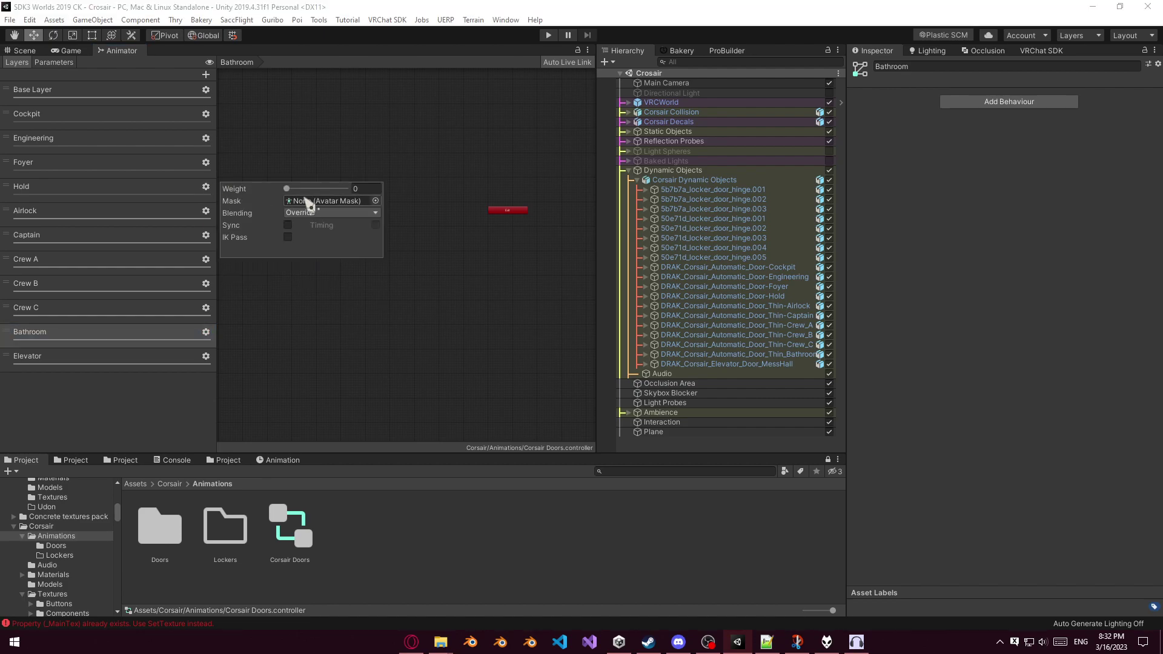
{"action": "left_click", "coordinate": [345, 189]}
{"action": "left_click", "coordinate": [206, 163]}
{"action": "left_click", "coordinate": [346, 164]}
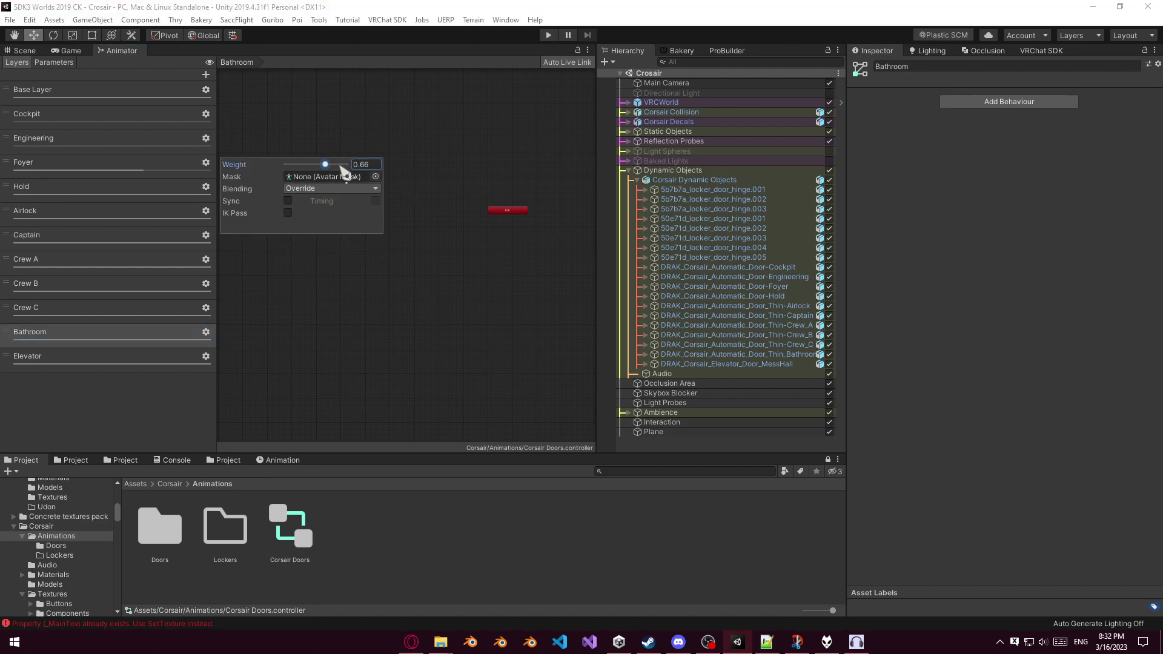
{"action": "left_click", "coordinate": [206, 138]}
{"action": "left_click", "coordinate": [346, 140]}
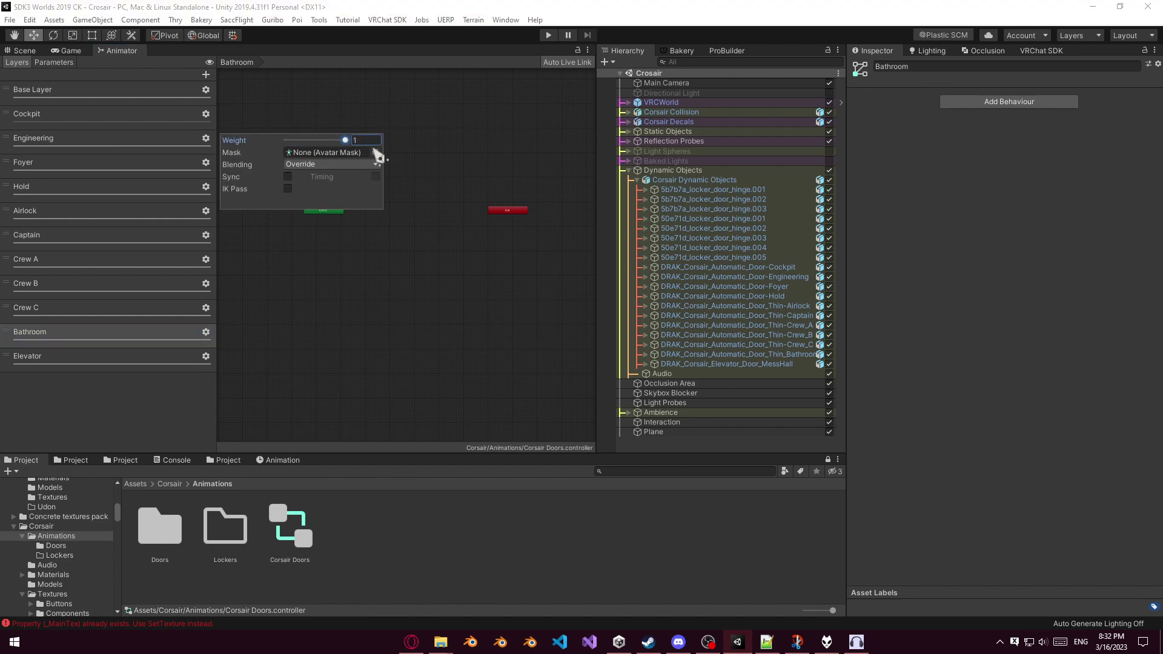
{"action": "left_click", "coordinate": [206, 114]}
{"action": "left_click", "coordinate": [345, 115]}
{"action": "left_click", "coordinate": [409, 117]}
{"action": "left_click", "coordinate": [98, 123]}
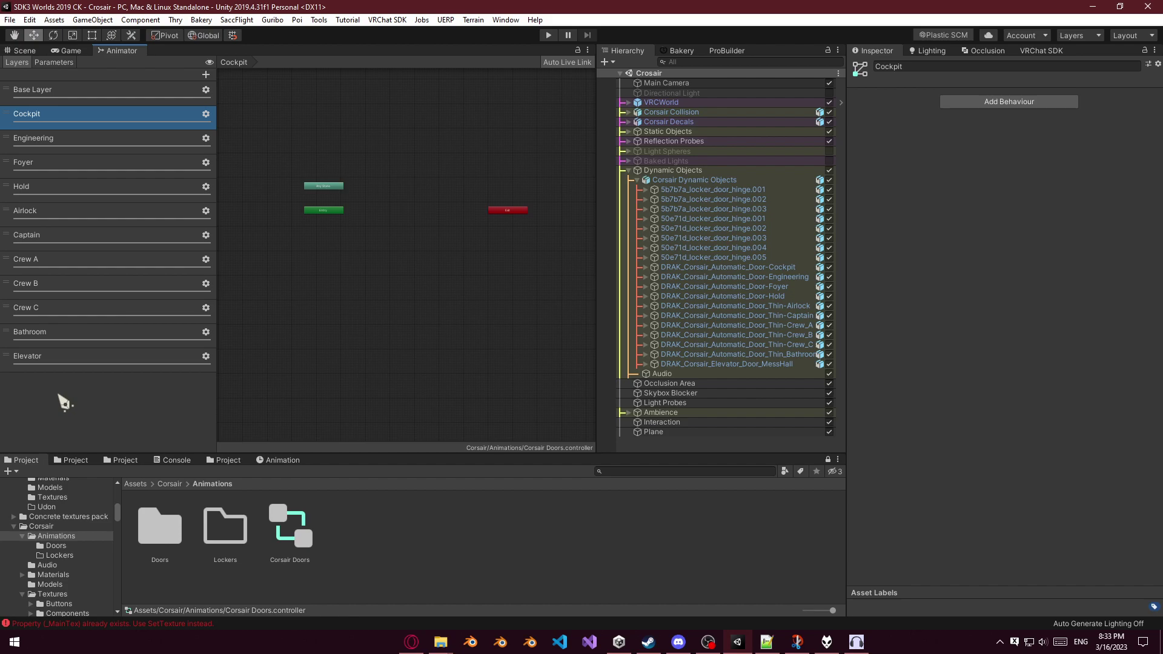
{"action": "left_click", "coordinate": [76, 461]}
{"action": "left_click", "coordinate": [109, 459]}
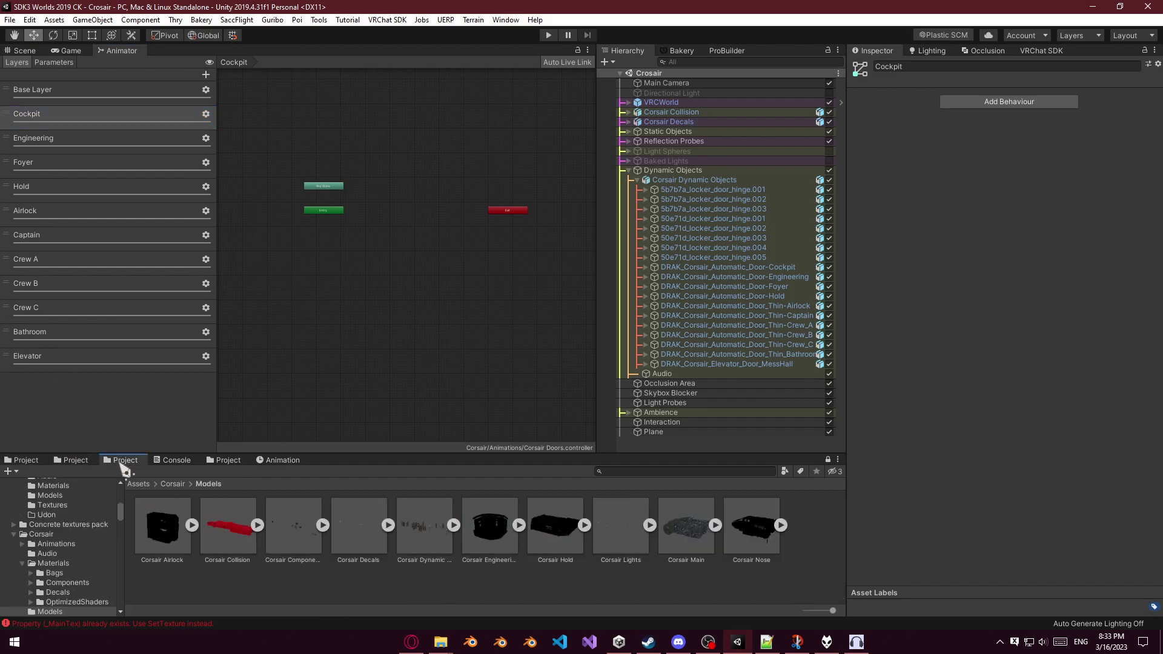
{"action": "left_click", "coordinate": [40, 458]}
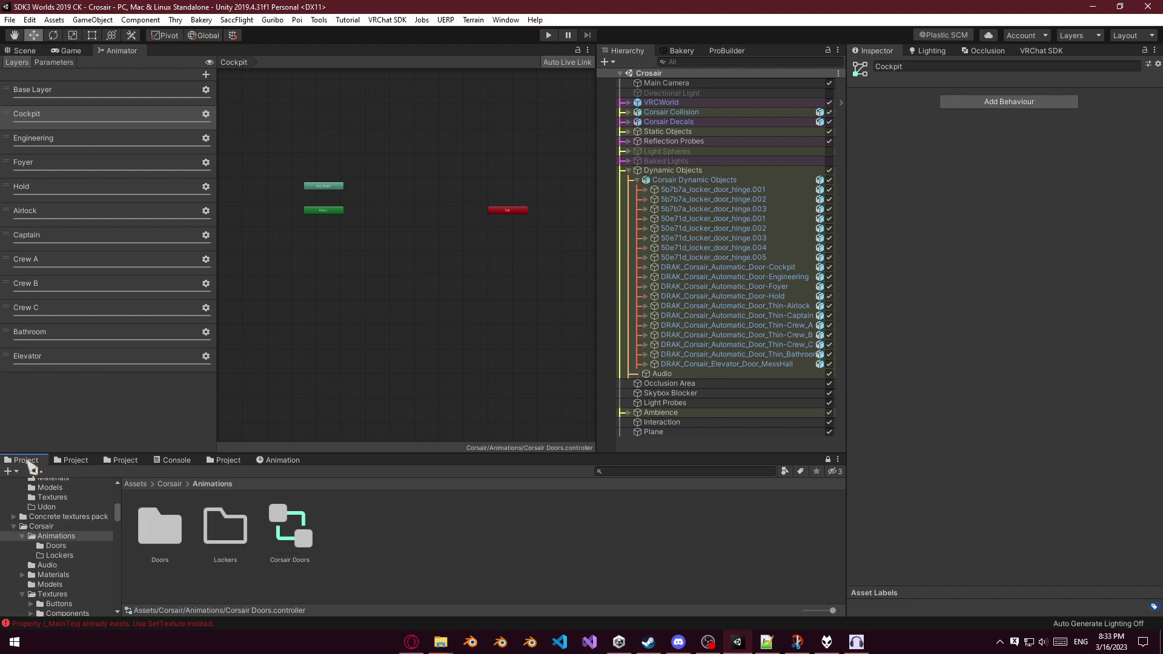
{"action": "left_click", "coordinate": [342, 551]}
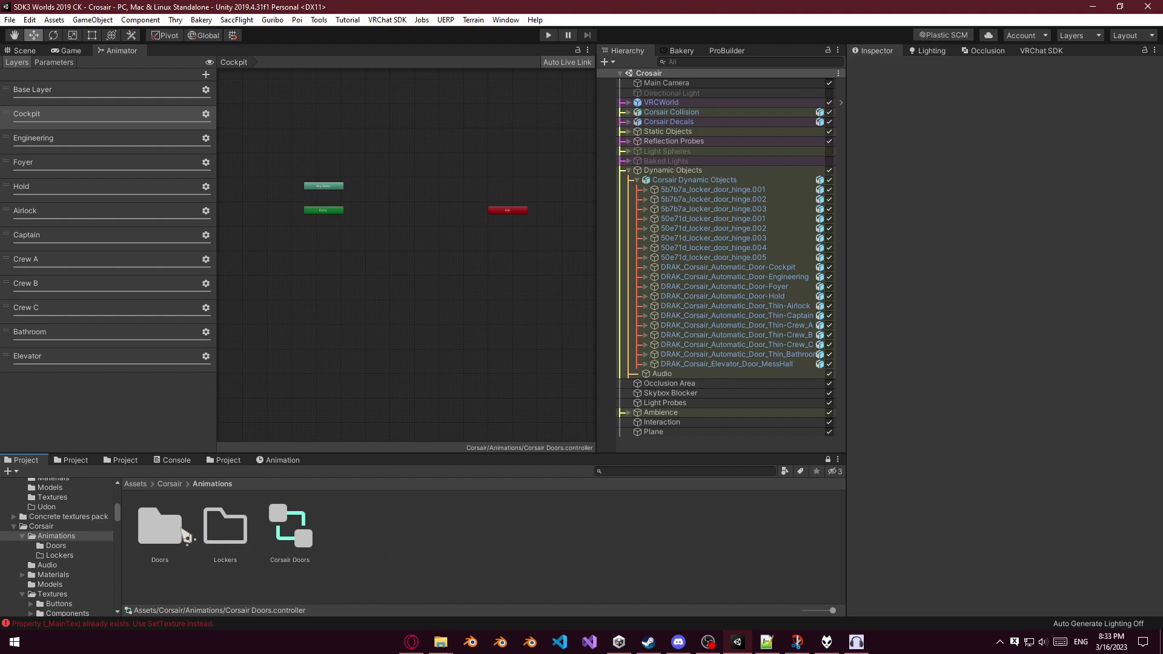
{"action": "left_click", "coordinate": [63, 546]}
{"action": "left_click", "coordinate": [76, 537]}
{"action": "left_click", "coordinate": [75, 546]}
{"action": "left_click", "coordinate": [77, 537]}
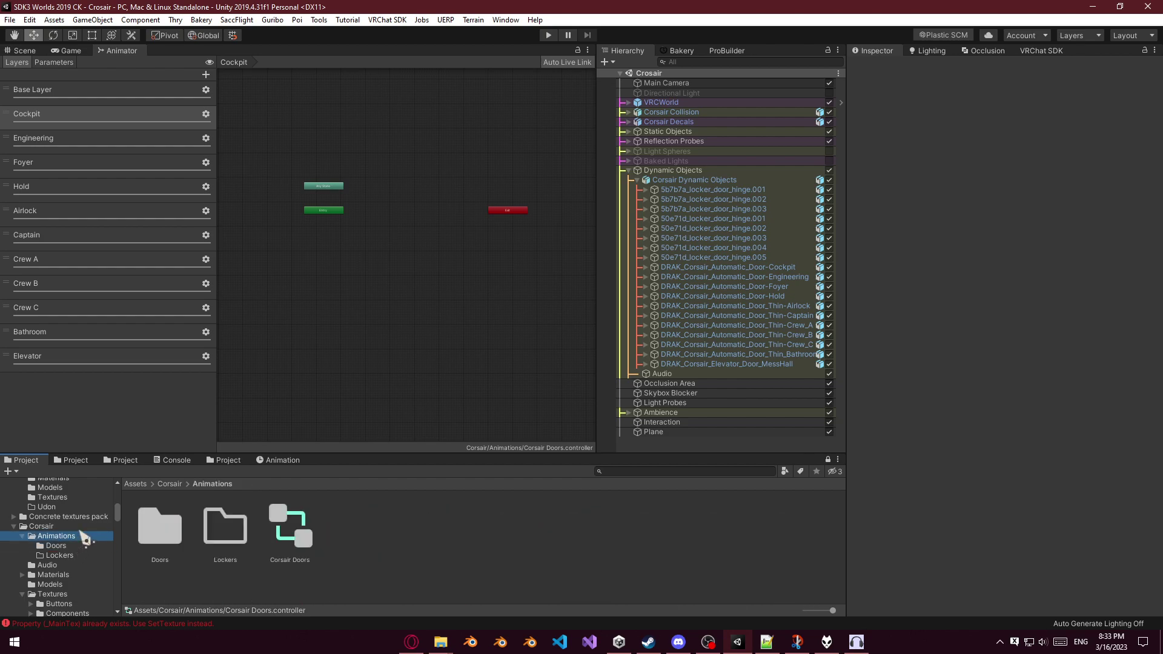
{"action": "left_click", "coordinate": [430, 544]}
Open the Doors animation folder and show its clips as a compact list.
{"action": "left_click", "coordinate": [79, 544]}
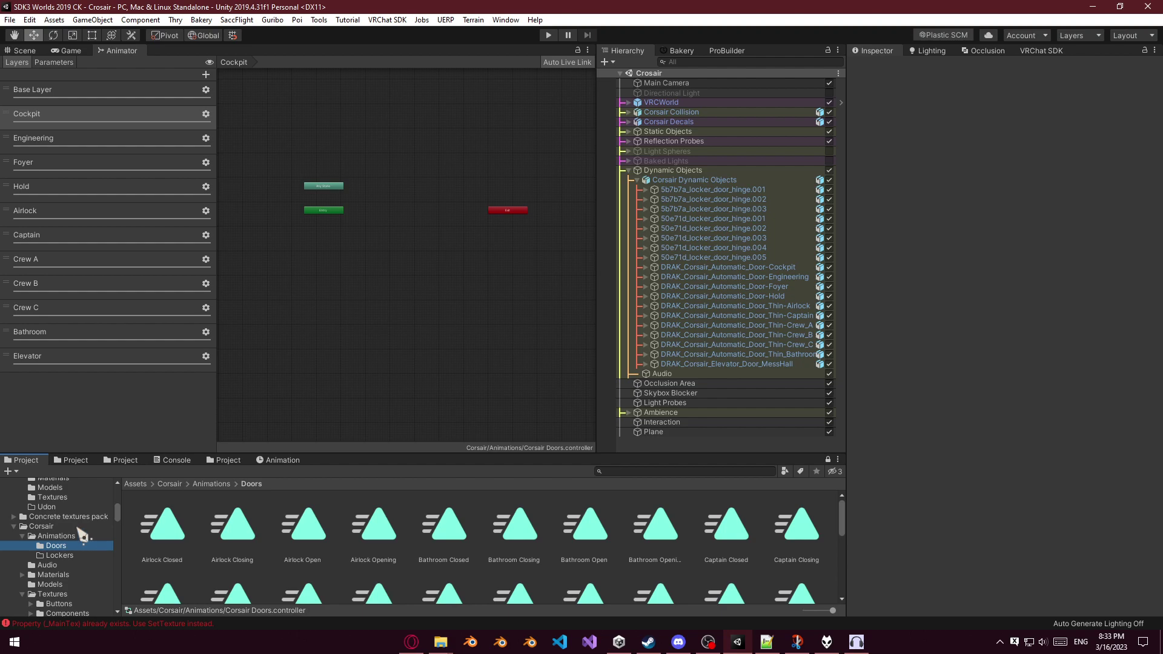
{"action": "left_click", "coordinate": [69, 537]}
{"action": "left_click", "coordinate": [69, 546]}
{"action": "left_click", "coordinate": [75, 556]}
{"action": "left_click", "coordinate": [72, 545]}
{"action": "left_click_drag", "start_coordinate": [831, 610], "coordinate": [805, 610]}
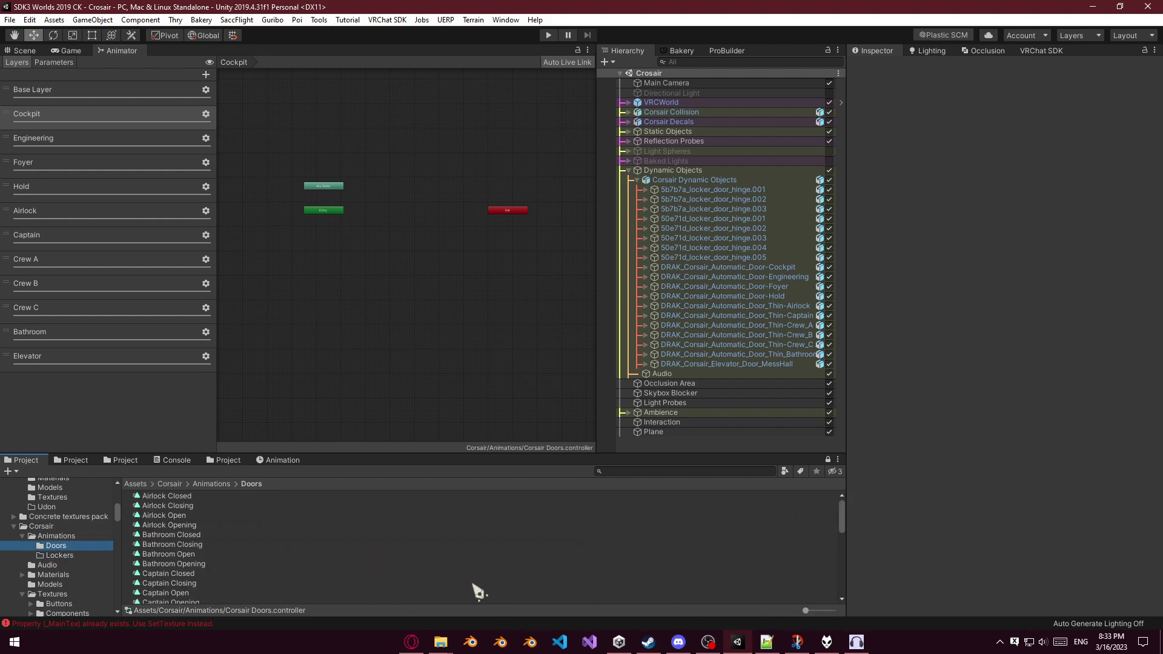
Add the Cockpit Closed clip as the first state of the Cockpit layer.
{"action": "mouse_move", "coordinate": [66, 212]}
{"action": "left_mouse_down"}
{"action": "mouse_move", "coordinate": [70, 138]}
{"action": "mouse_move", "coordinate": [71, 232]}
{"action": "mouse_move", "coordinate": [81, 217]}
{"action": "left_mouse_up"}
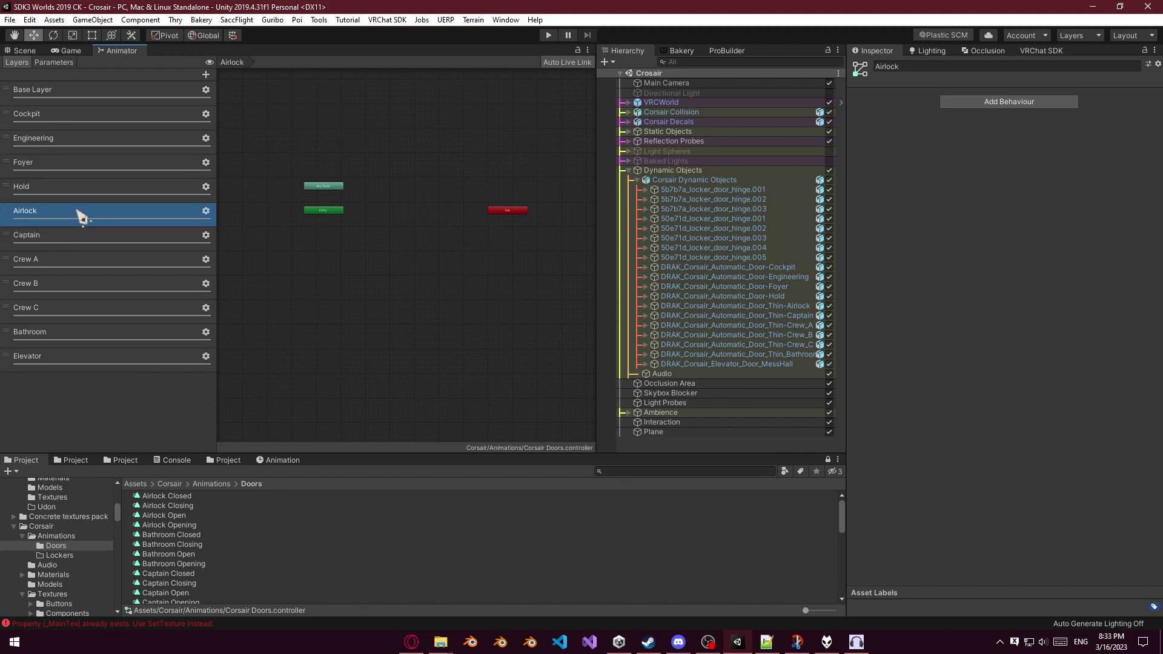
{"action": "left_click", "coordinate": [47, 121]}
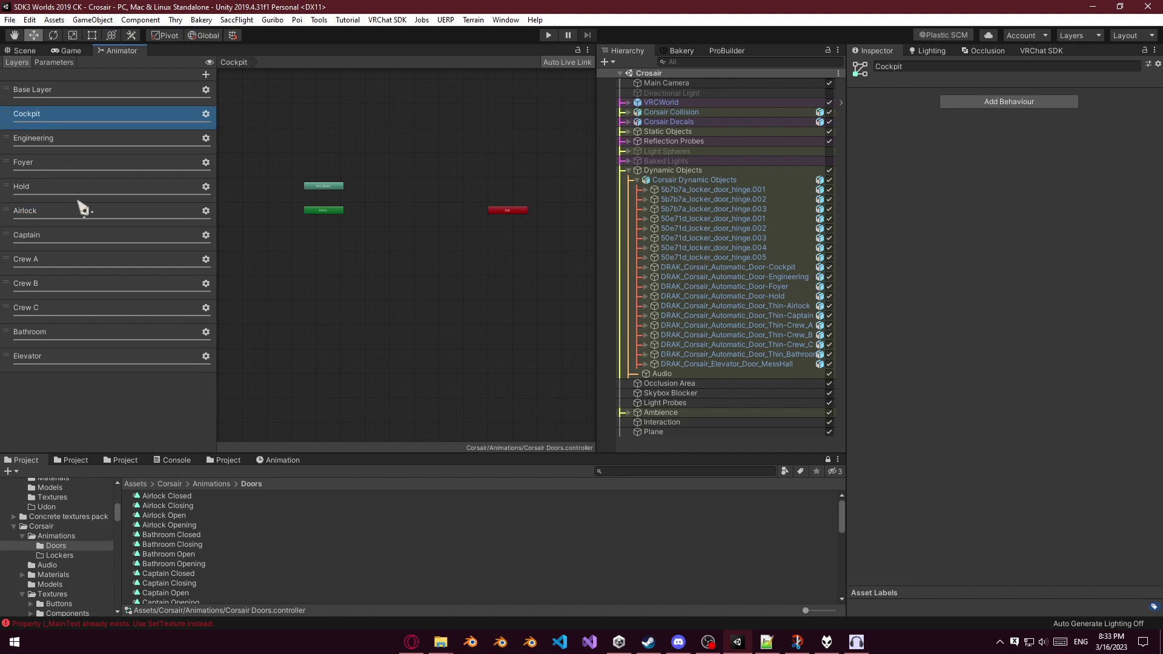
{"action": "scroll", "coordinate": [197, 547], "scroll_direction": "down", "scroll_amount": 1}
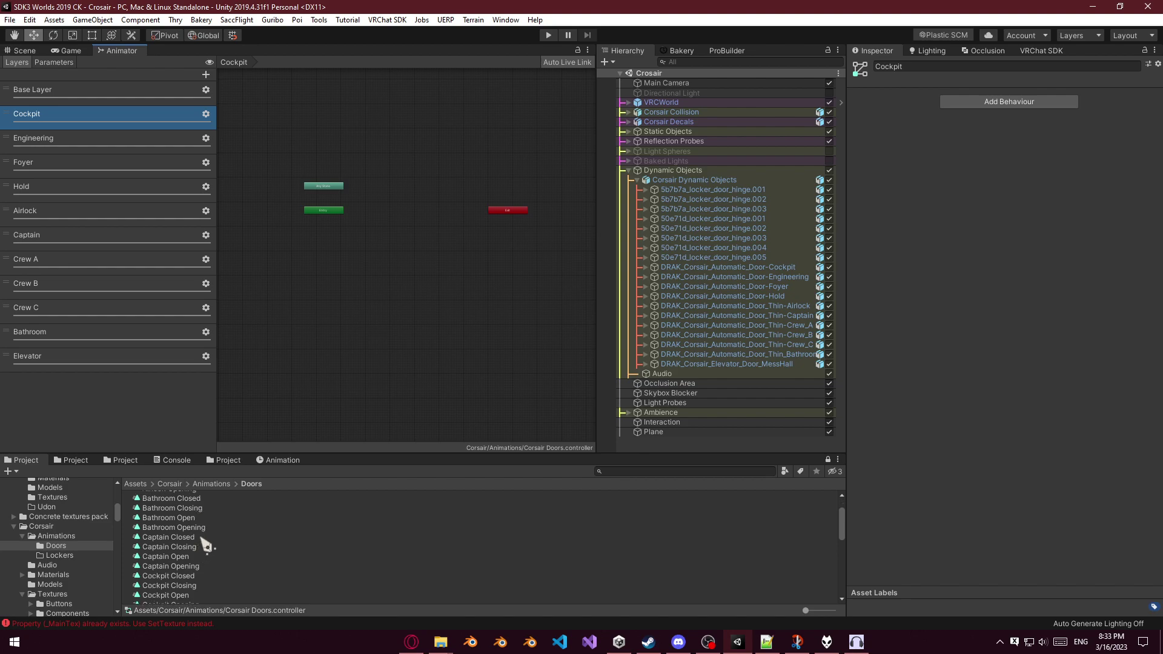
{"action": "middle_click_drag", "start_coordinate": [392, 268], "coordinate": [363, 295]}
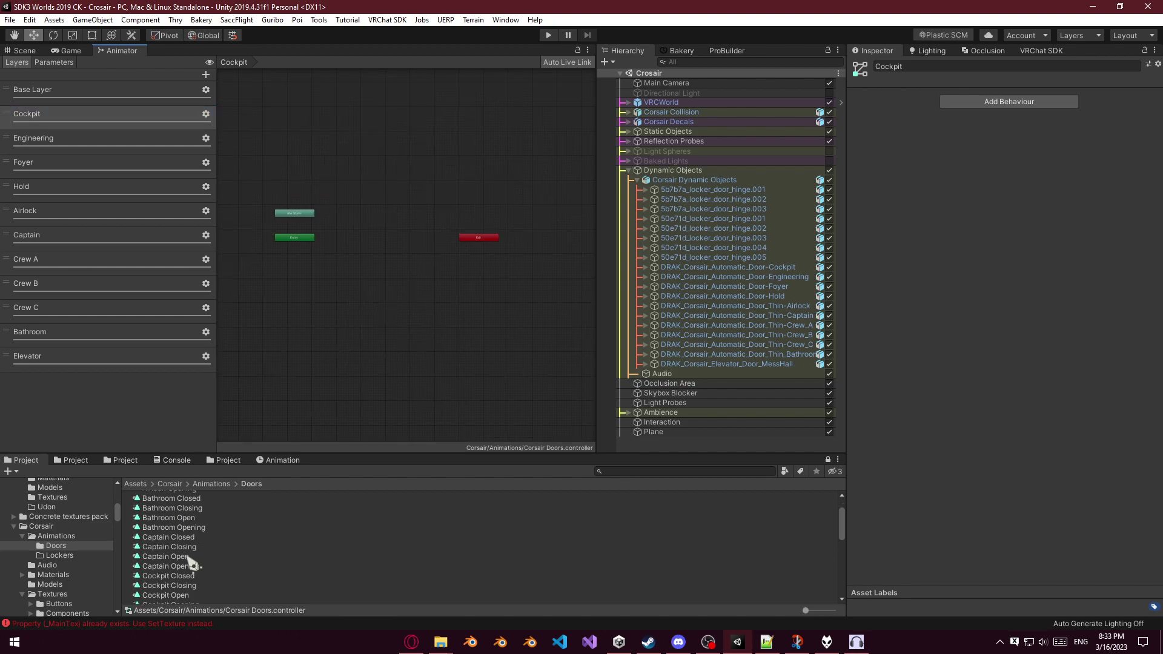
{"action": "left_click_drag", "start_coordinate": [193, 592], "coordinate": [301, 340]}
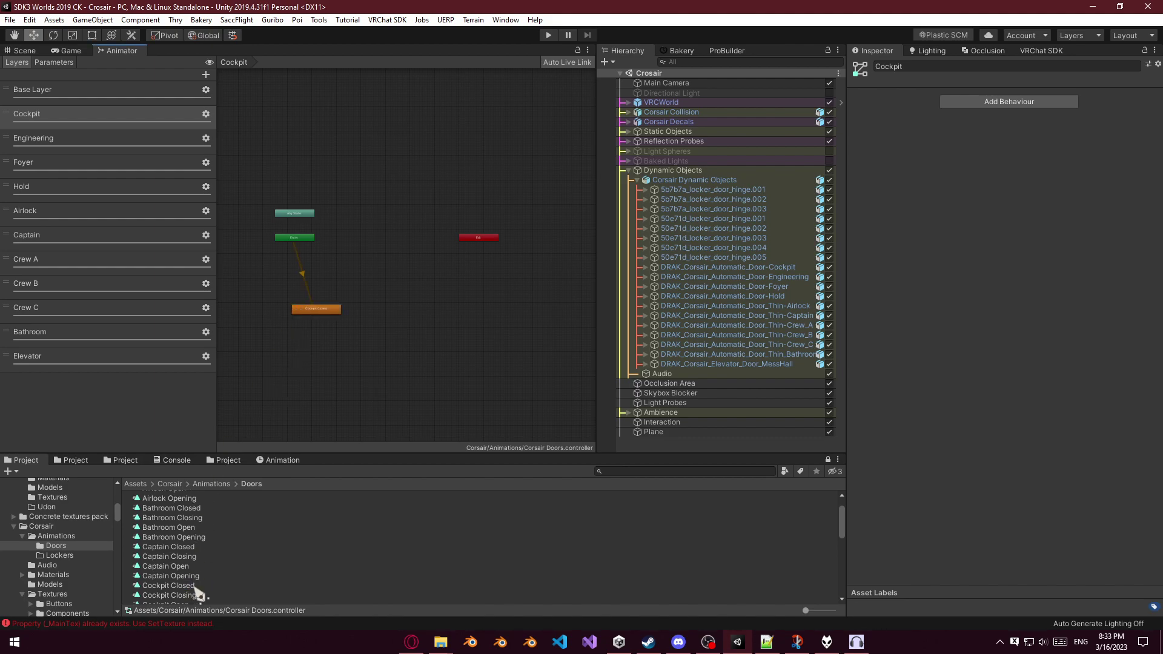
Filter the project assets by "cockpit", limited to the Doors folder.
{"action": "scroll", "coordinate": [195, 591], "scroll_direction": "down", "scroll_amount": 2}
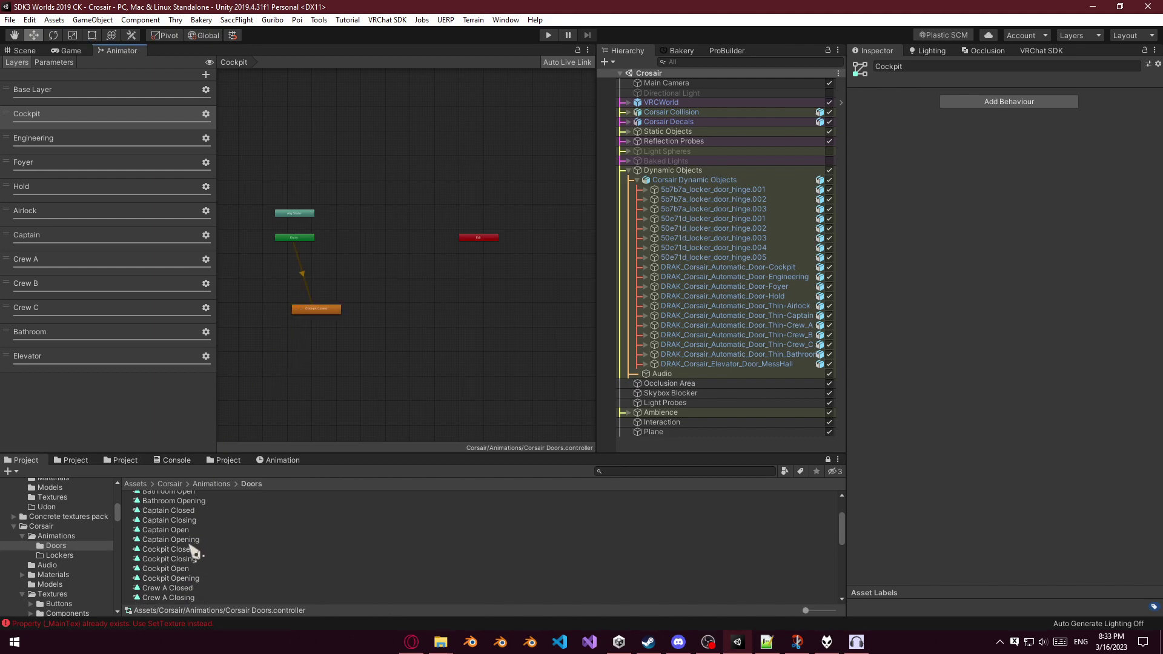
{"action": "left_click", "coordinate": [193, 550]}
{"action": "left_click", "coordinate": [672, 472]}
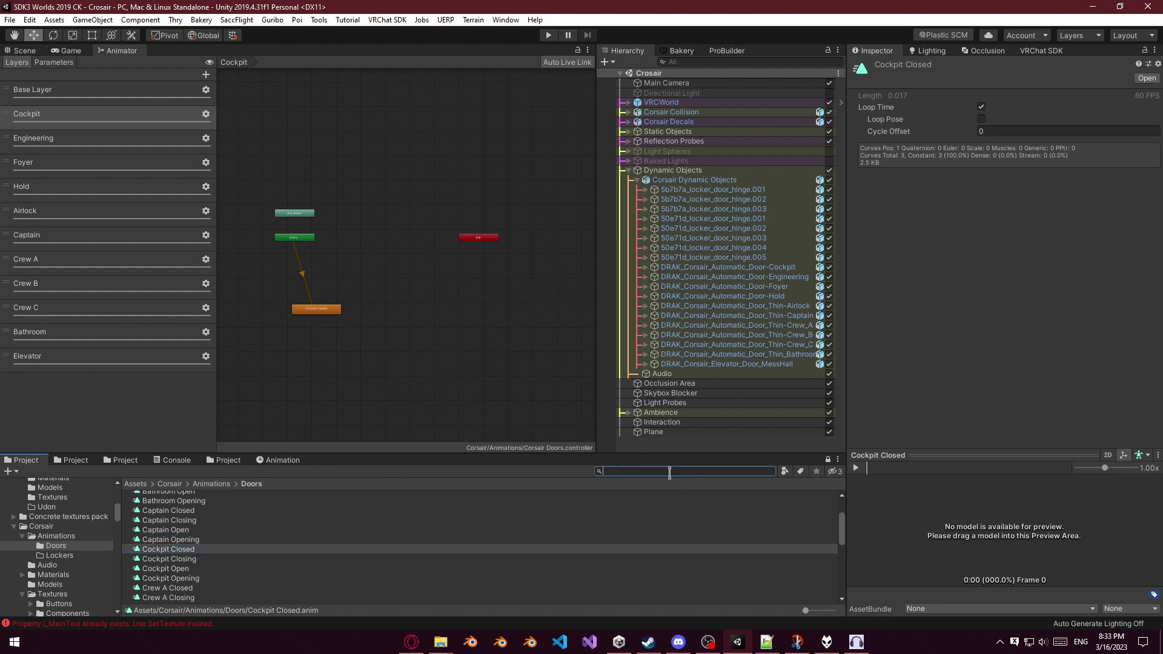
{"action": "type", "text": "cockpit"}
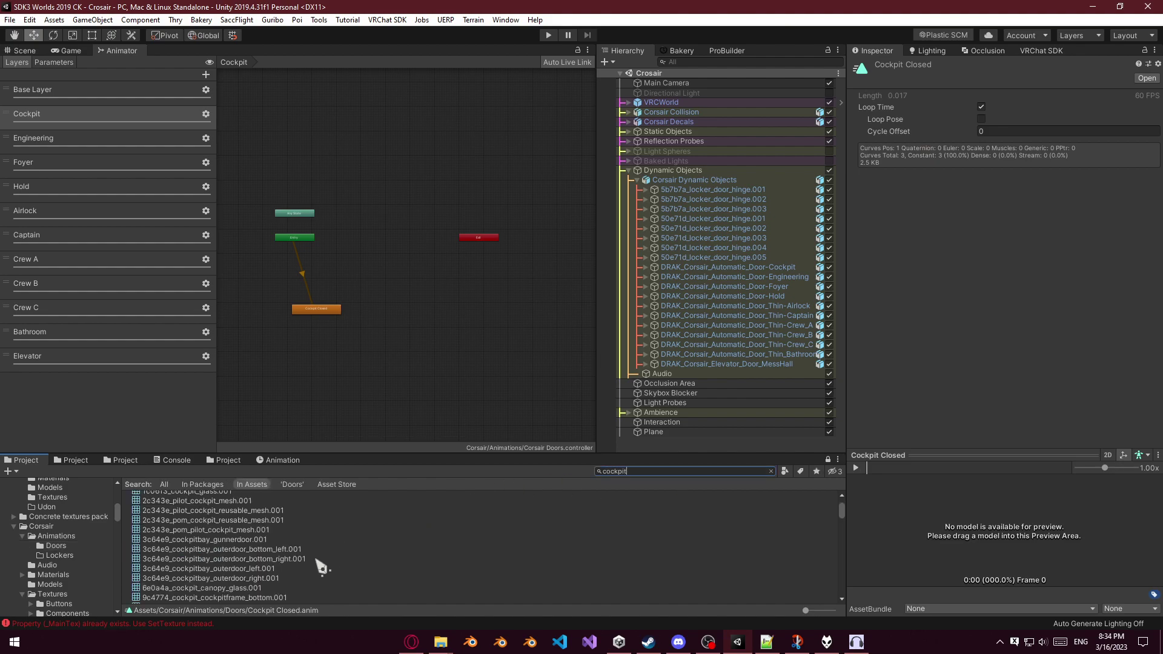
{"action": "left_click", "coordinate": [293, 485]}
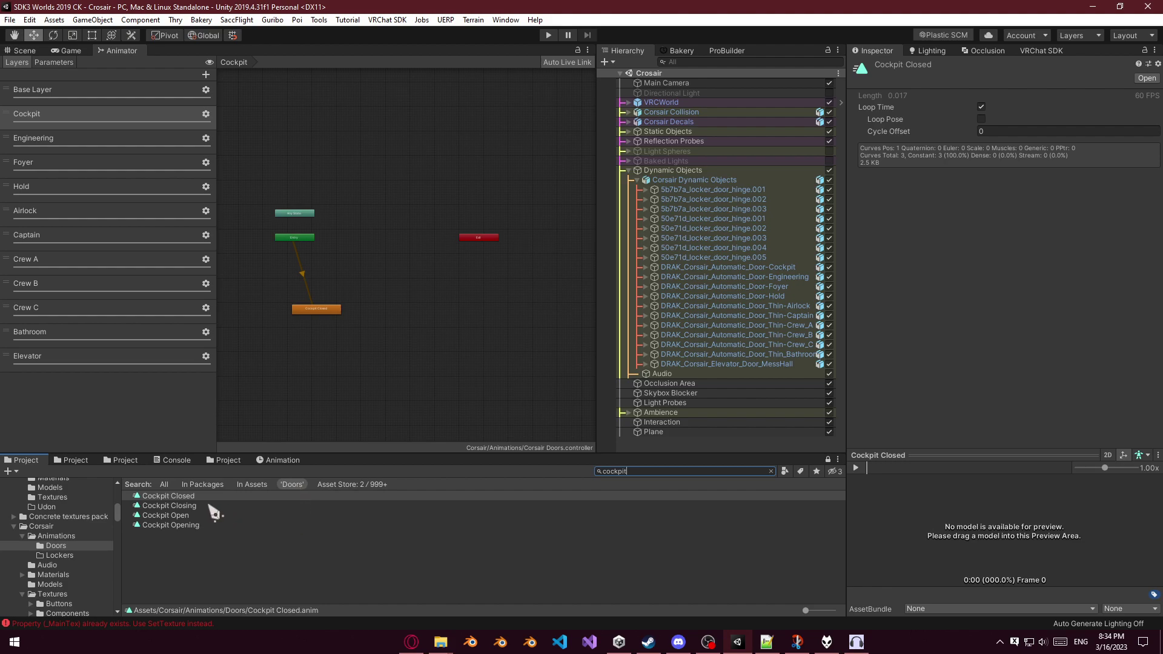
Add the Cockpit Closing, Cockpit Open and Cockpit Opening clips as states in the Cockpit layer.
{"action": "scroll", "coordinate": [336, 315], "scroll_direction": "up", "scroll_amount": 4}
{"action": "left_click_drag", "start_coordinate": [337, 315], "coordinate": [360, 220]}
{"action": "left_click_drag", "start_coordinate": [190, 519], "coordinate": [465, 219]}
{"action": "left_click_drag", "start_coordinate": [188, 525], "coordinate": [404, 177]}
Arrange the Cockpit states in a diamond, with Closed above, Open and Closing side by side, and Opening below.
{"action": "left_click_drag", "start_coordinate": [449, 280], "coordinate": [408, 274]}
{"action": "left_click_drag", "start_coordinate": [359, 225], "coordinate": [442, 197]}
{"action": "left_click_drag", "start_coordinate": [472, 209], "coordinate": [324, 211]}
{"action": "left_click_drag", "start_coordinate": [428, 187], "coordinate": [432, 213]}
{"action": "left_click_drag", "start_coordinate": [392, 155], "coordinate": [377, 174]}
{"action": "left_click_drag", "start_coordinate": [407, 263], "coordinate": [387, 258]}
Turn off Write Defaults for all four Cockpit states at once.
{"action": "scroll", "coordinate": [357, 167], "scroll_direction": "up", "scroll_amount": 3}
{"action": "right_click", "coordinate": [364, 171]}
{"action": "left_click", "coordinate": [515, 158]}
{"action": "key", "text": "ctrl+a"}
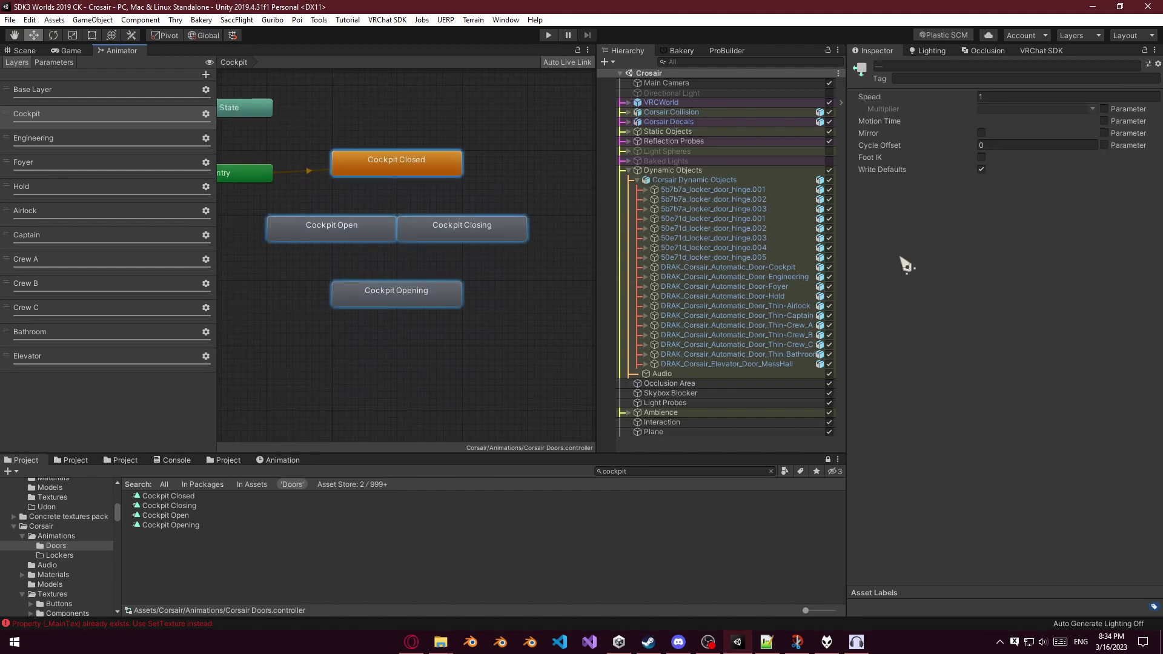
{"action": "left_click", "coordinate": [401, 171]}
{"action": "left_click", "coordinate": [449, 234]}
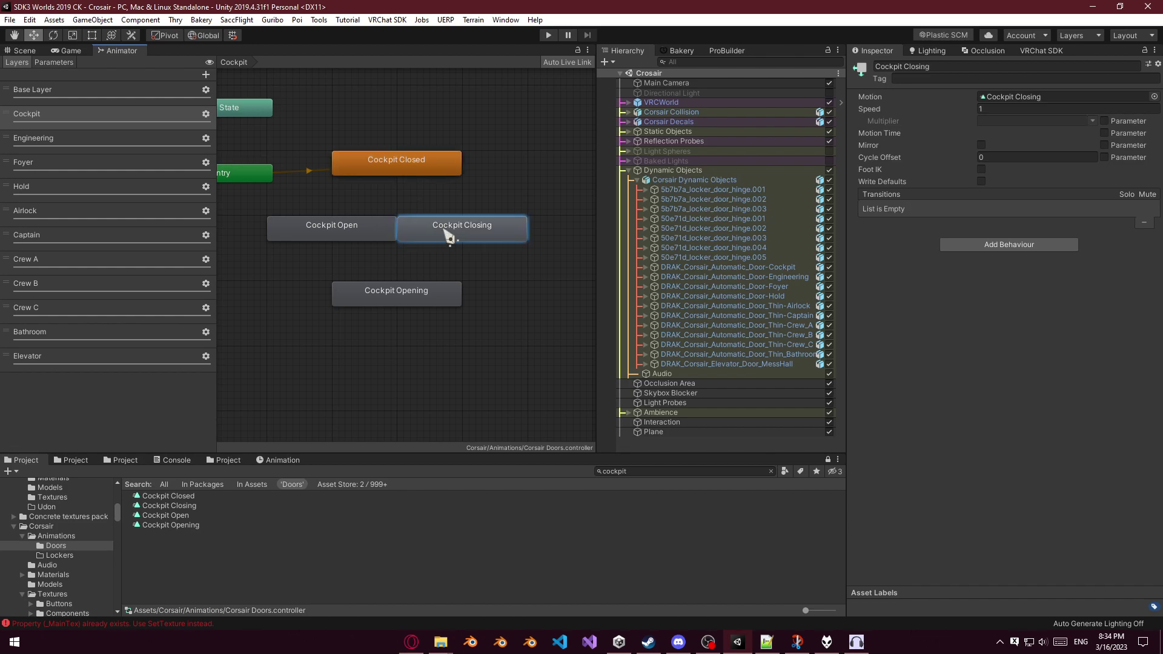
Create transitions from Cockpit Closed to Cockpit Open and from Cockpit Open to Cockpit Opening.
{"action": "right_click", "coordinate": [383, 163]}
{"action": "left_click", "coordinate": [415, 169]}
{"action": "left_click", "coordinate": [343, 228]}
{"action": "right_click", "coordinate": [331, 225]}
{"action": "left_click", "coordinate": [364, 229]}
{"action": "left_click", "coordinate": [379, 306]}
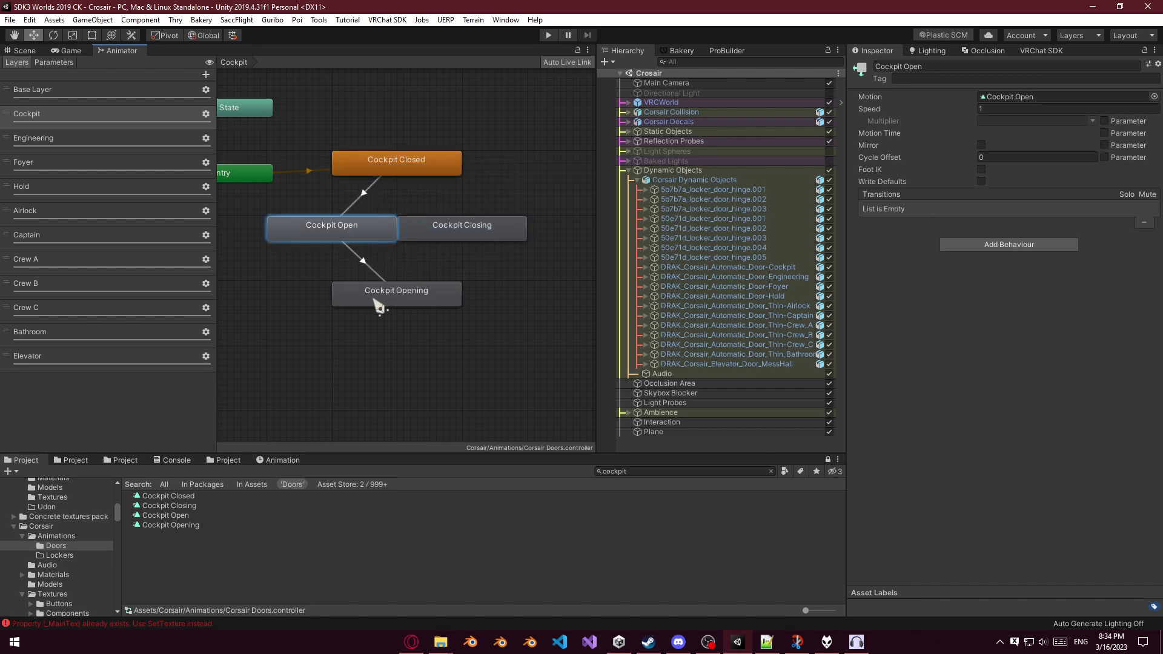
Create transitions from Cockpit Opening to Cockpit Closing and from Cockpit Closing back to Cockpit Closed.
{"action": "right_click", "coordinate": [379, 306]}
{"action": "left_click", "coordinate": [416, 304]}
{"action": "left_click", "coordinate": [452, 234]}
{"action": "right_click", "coordinate": [458, 237]}
{"action": "left_click", "coordinate": [492, 244]}
{"action": "left_click", "coordinate": [392, 160]}
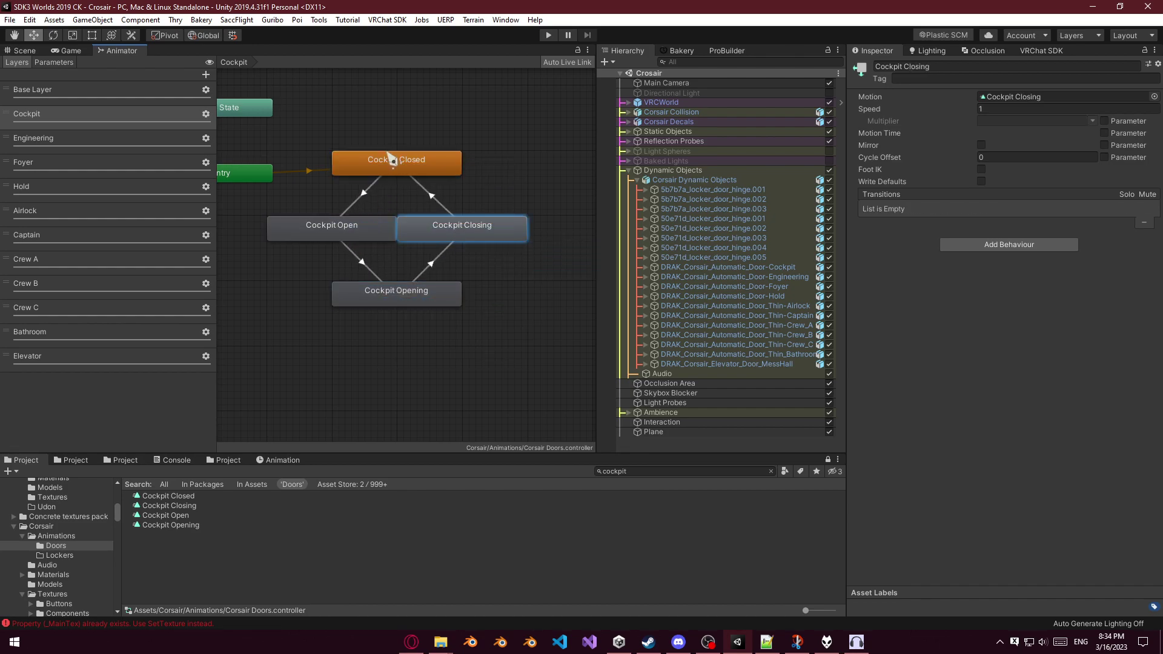
Add a Bool parameter named Cockpit to the Corsair Doors controller.
{"action": "left_click", "coordinate": [56, 62]}
{"action": "left_click", "coordinate": [203, 74]}
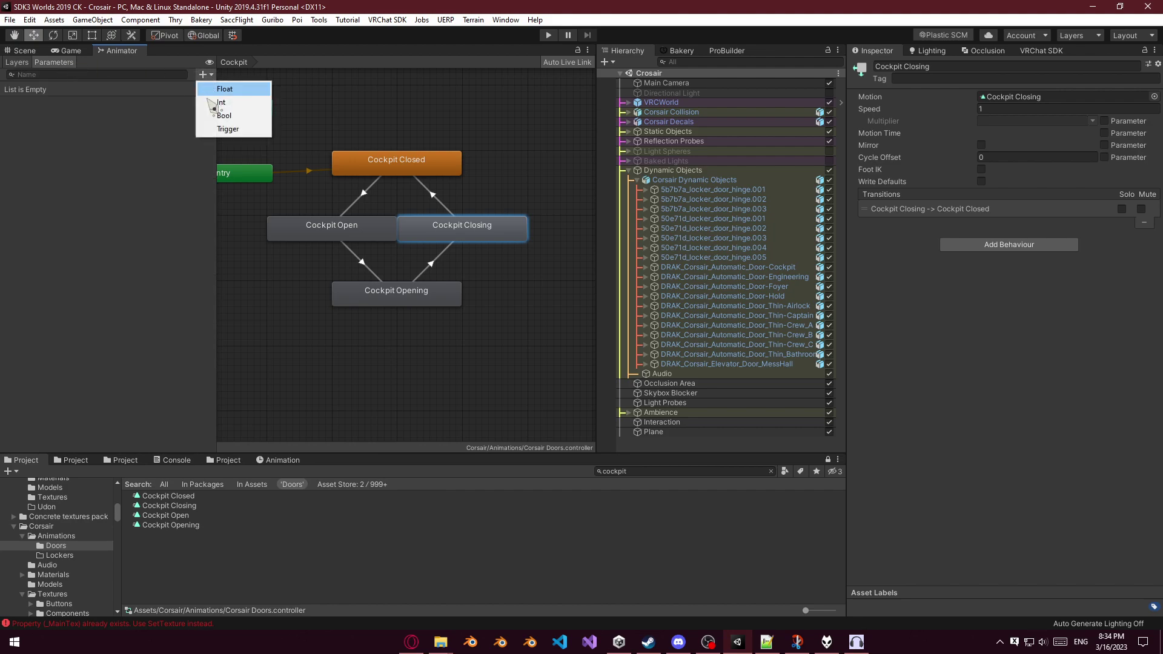
{"action": "left_click", "coordinate": [224, 115]}
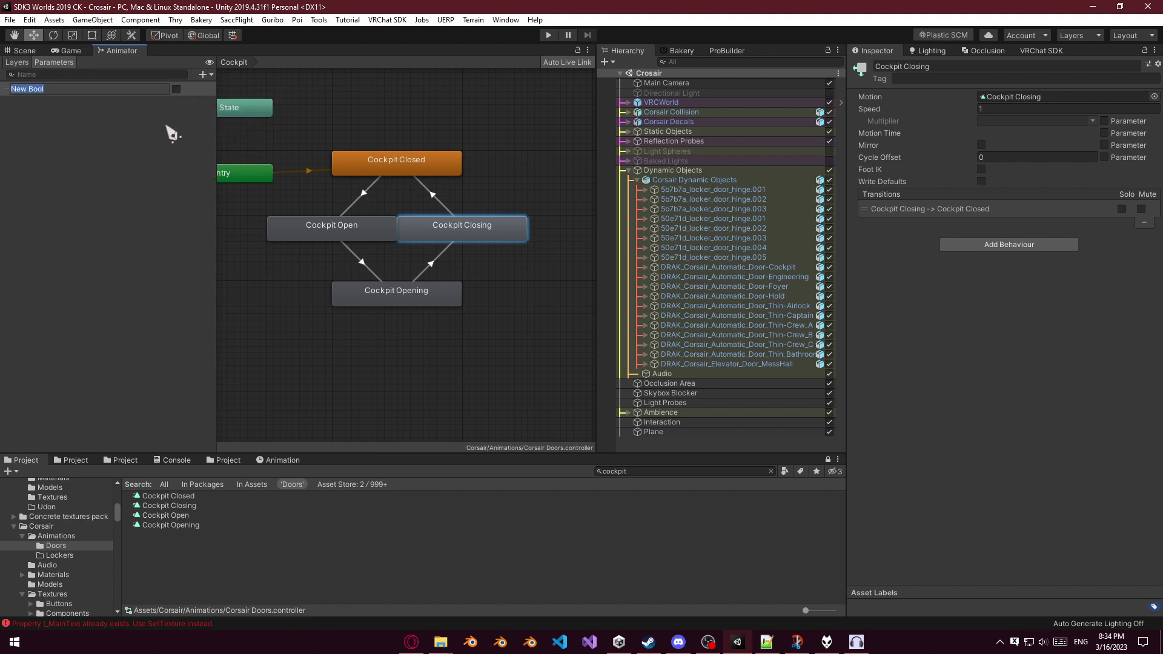
{"action": "type", "text": "Cockpit"}
{"action": "key", "text": "Return"}
Add a Bool parameter named Engineering to the Corsair Doors controller.
{"action": "left_click", "coordinate": [203, 74]}
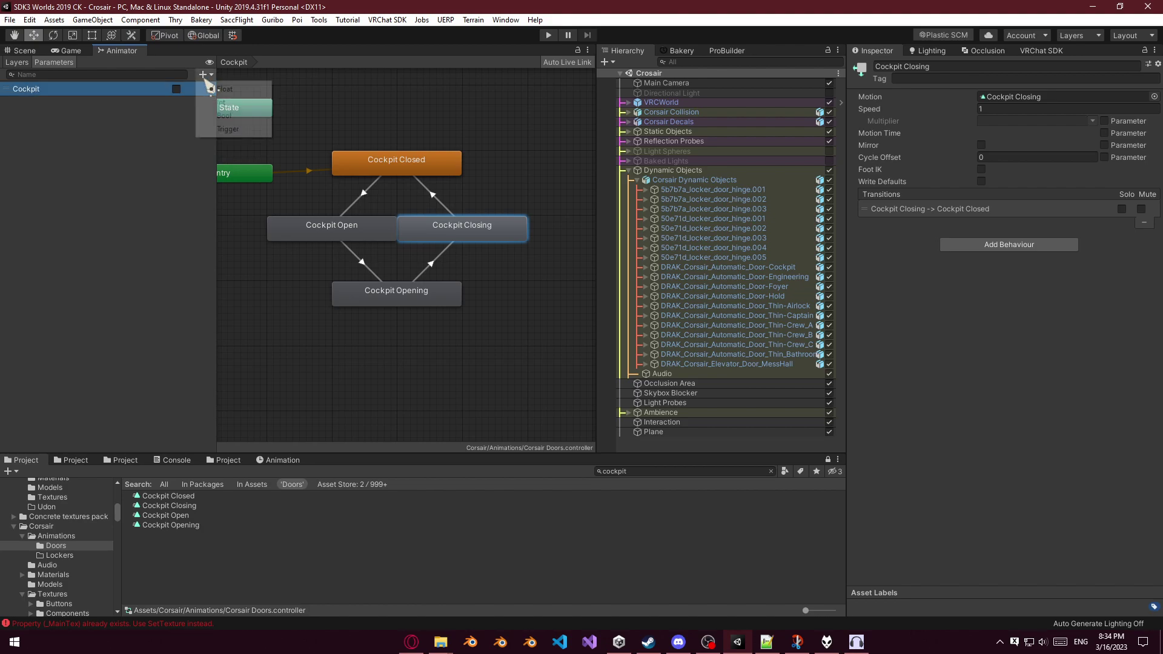
{"action": "left_click", "coordinate": [243, 116]}
{"action": "type", "text": "Ebng"}
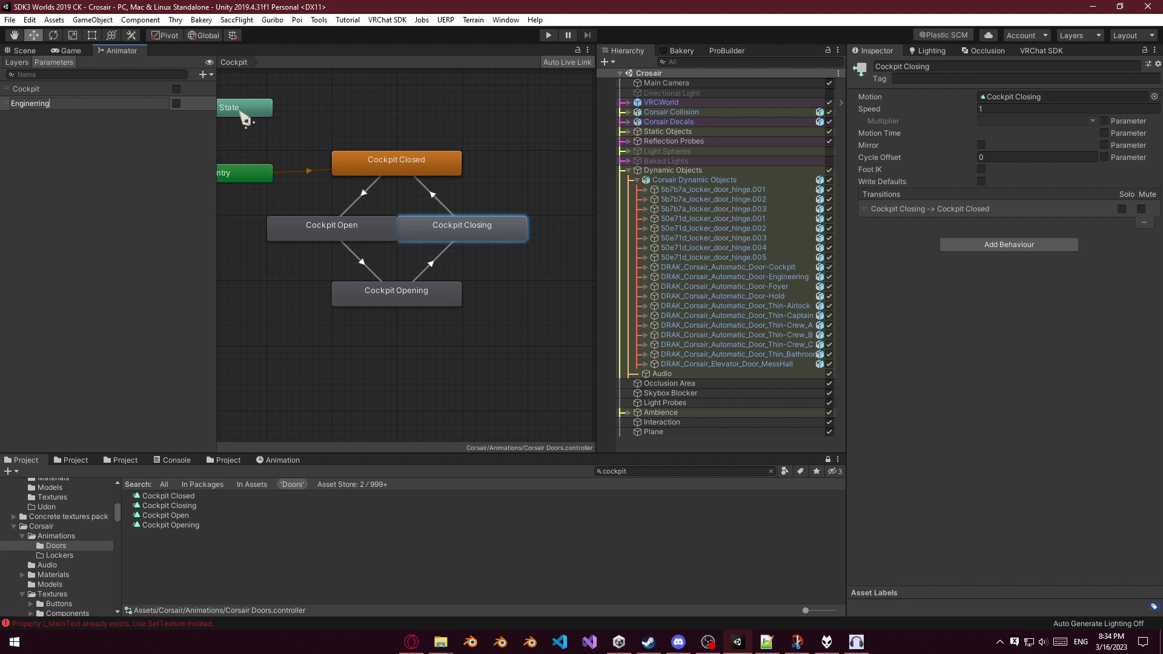
{"action": "type", "text": "neering"}
{"action": "key", "text": "Return"}
Add two more Bool parameters to the Corsair Doors controller, named Foyer and Hold.
{"action": "left_click", "coordinate": [203, 74]}
{"action": "left_click", "coordinate": [245, 118]}
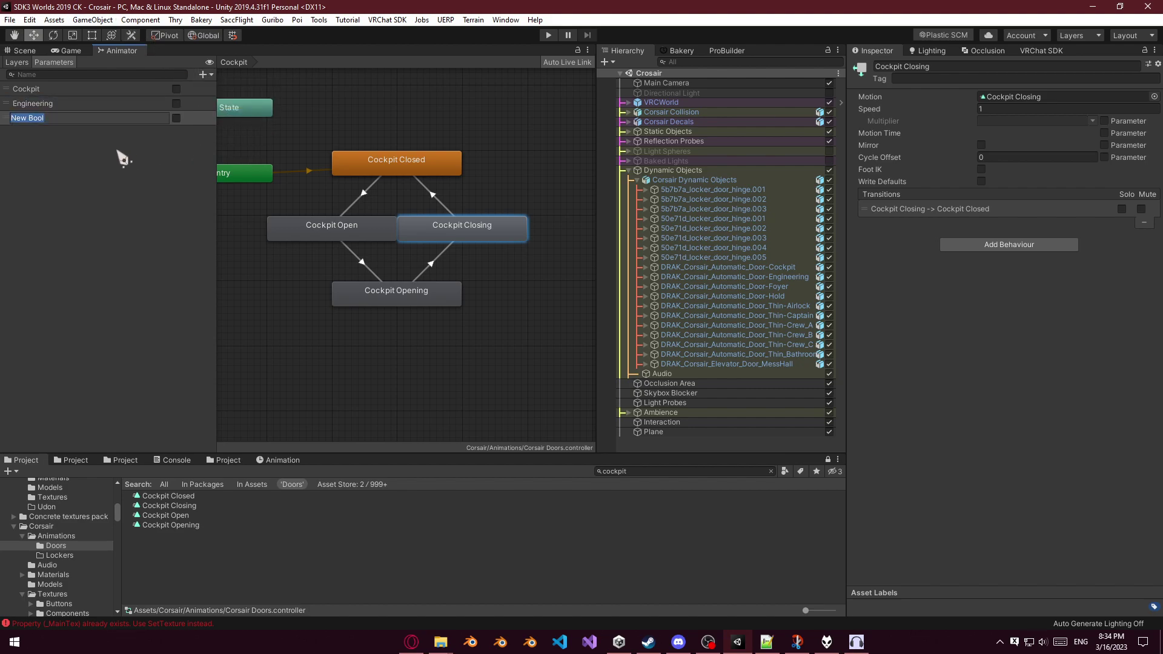
{"action": "type", "text": "Foyer"}
{"action": "left_click", "coordinate": [202, 74]}
{"action": "left_click", "coordinate": [229, 119]}
{"action": "type", "text": "Hold"}
{"action": "key", "text": "Return"}
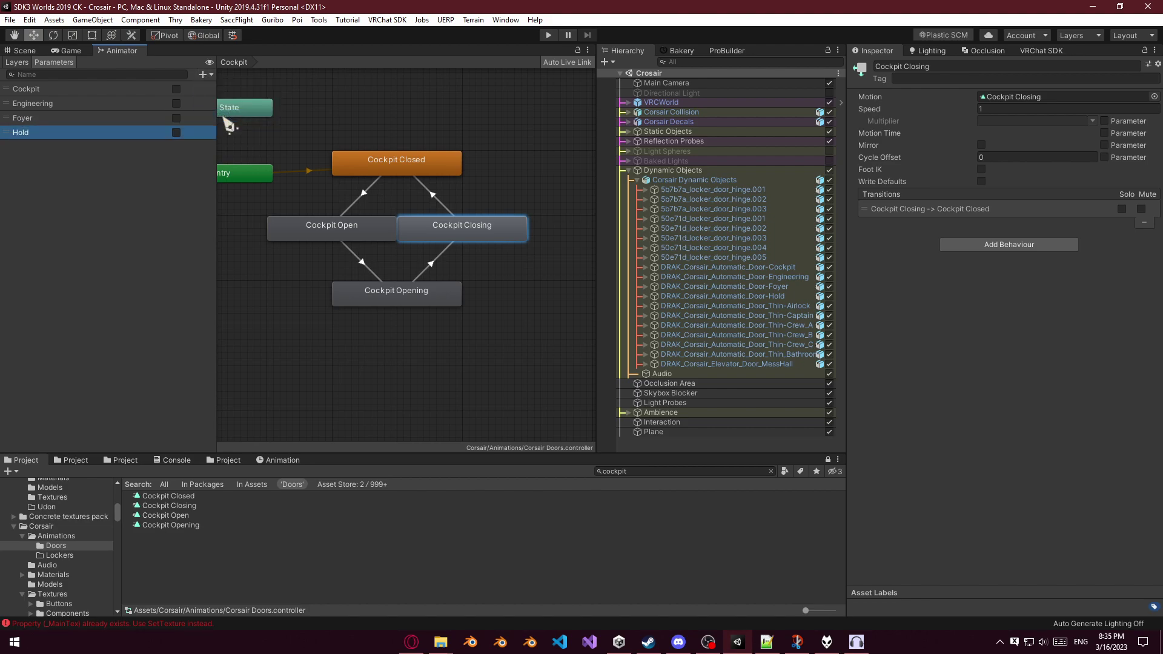
Add a Bool parameter named Airlock to the Corsair Doors controller.
{"action": "left_click", "coordinate": [203, 74]}
{"action": "left_click", "coordinate": [240, 117]}
{"action": "type", "text": "Air"}
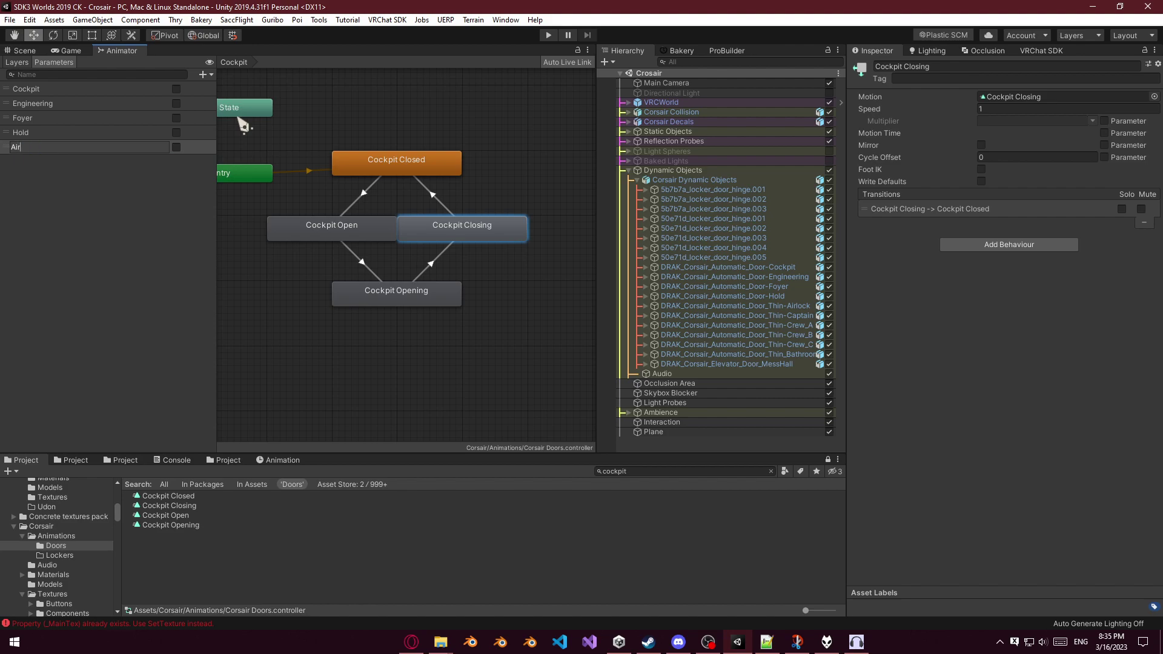
{"action": "type", "text": "lock"}
{"action": "key", "text": "Return"}
Add a Bool parameter named Captain to the Corsair Doors controller.
{"action": "left_click", "coordinate": [202, 74]}
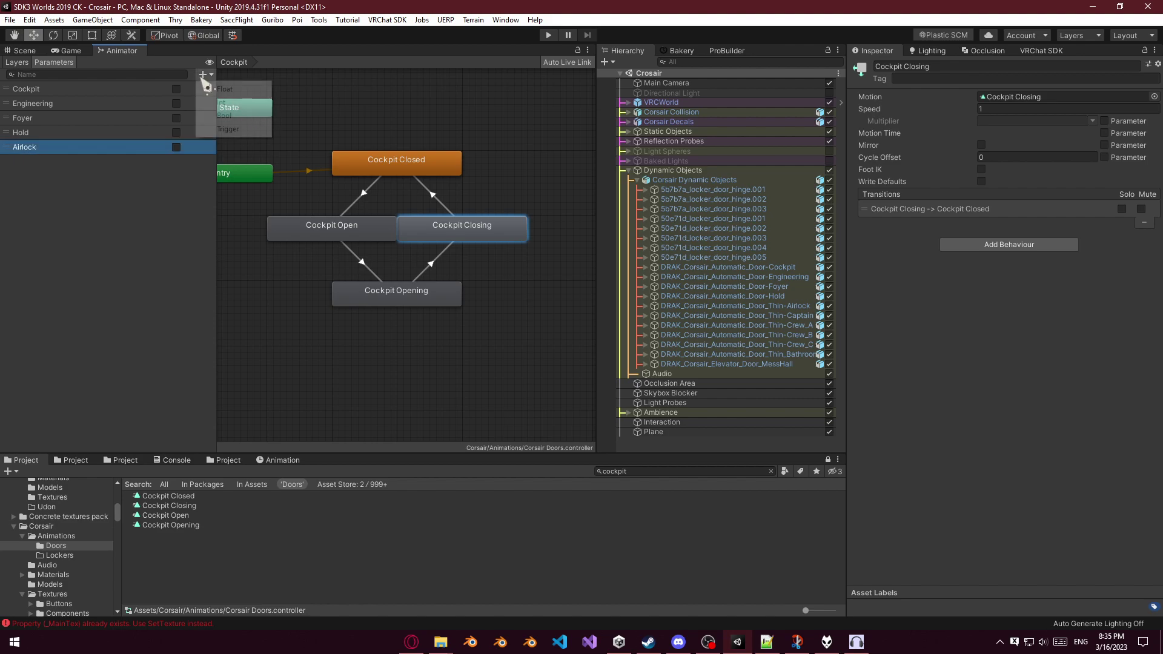
{"action": "left_click", "coordinate": [99, 159]}
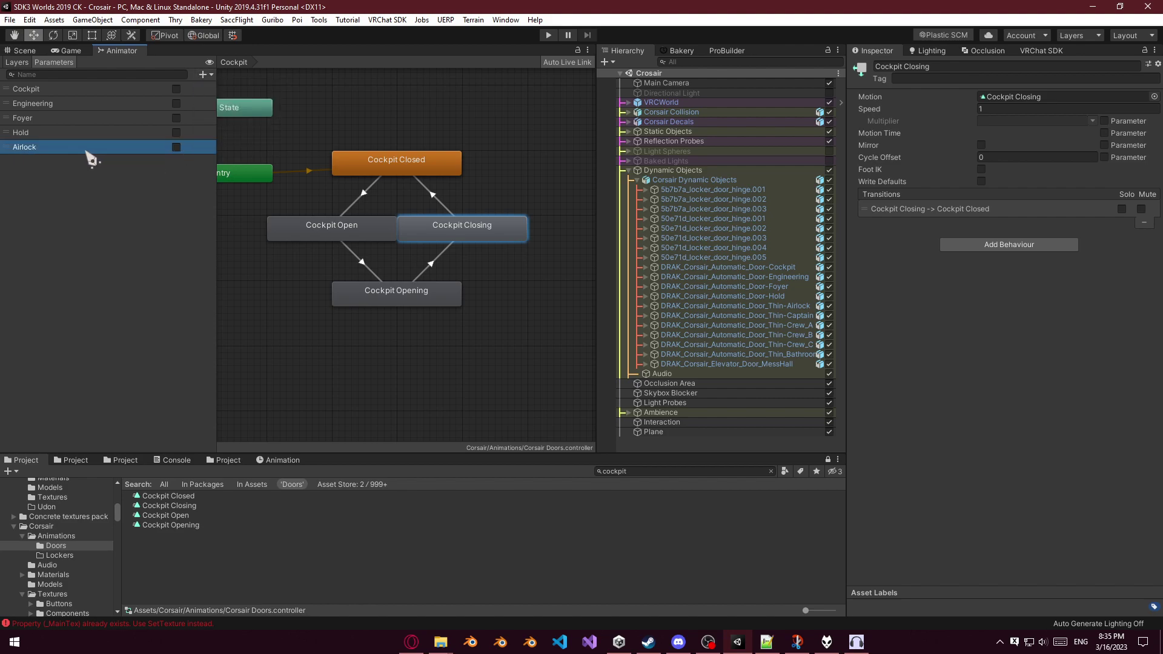
{"action": "left_click", "coordinate": [203, 74]}
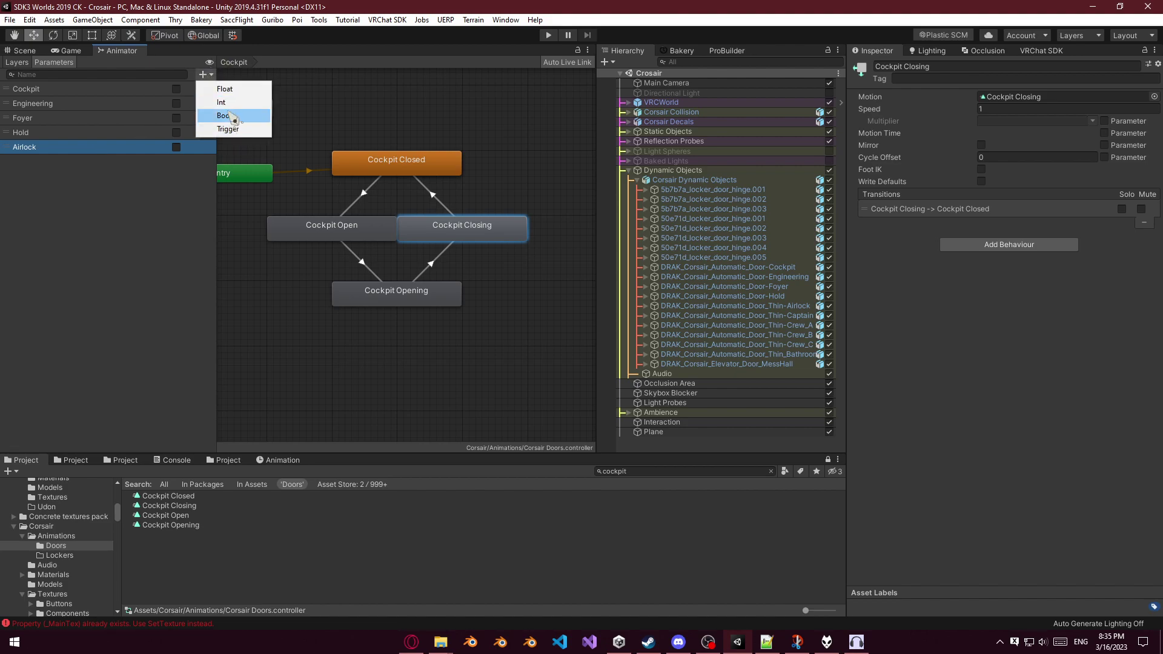
{"action": "left_click", "coordinate": [224, 115]}
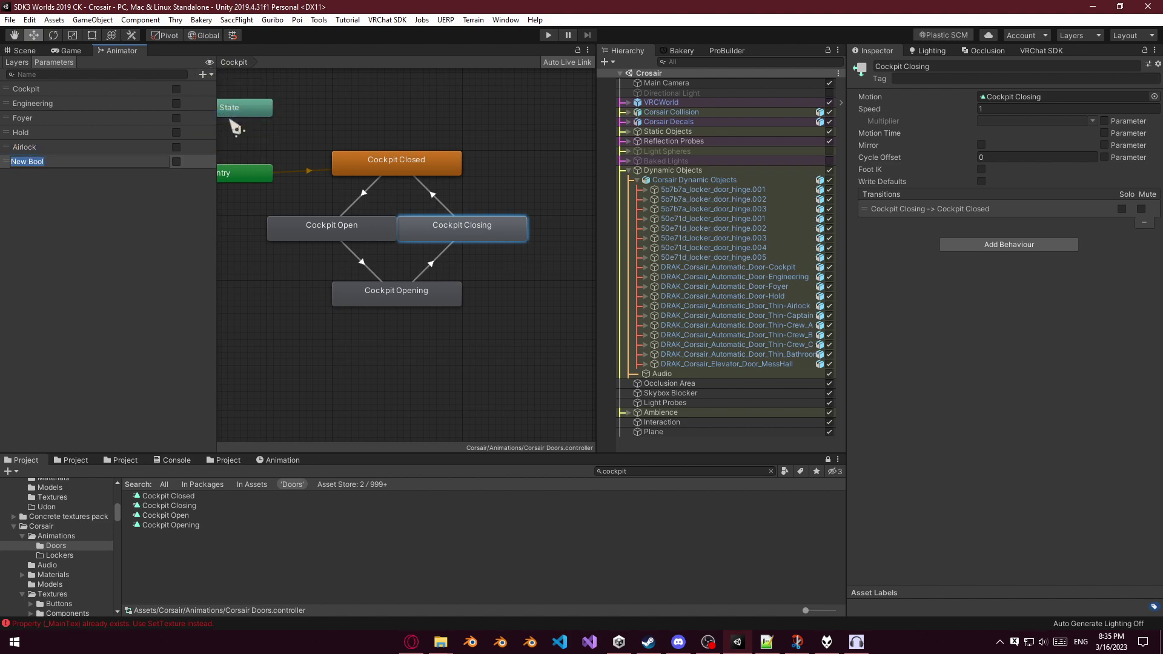
{"action": "type", "text": "Captain"}
{"action": "key", "text": "Return"}
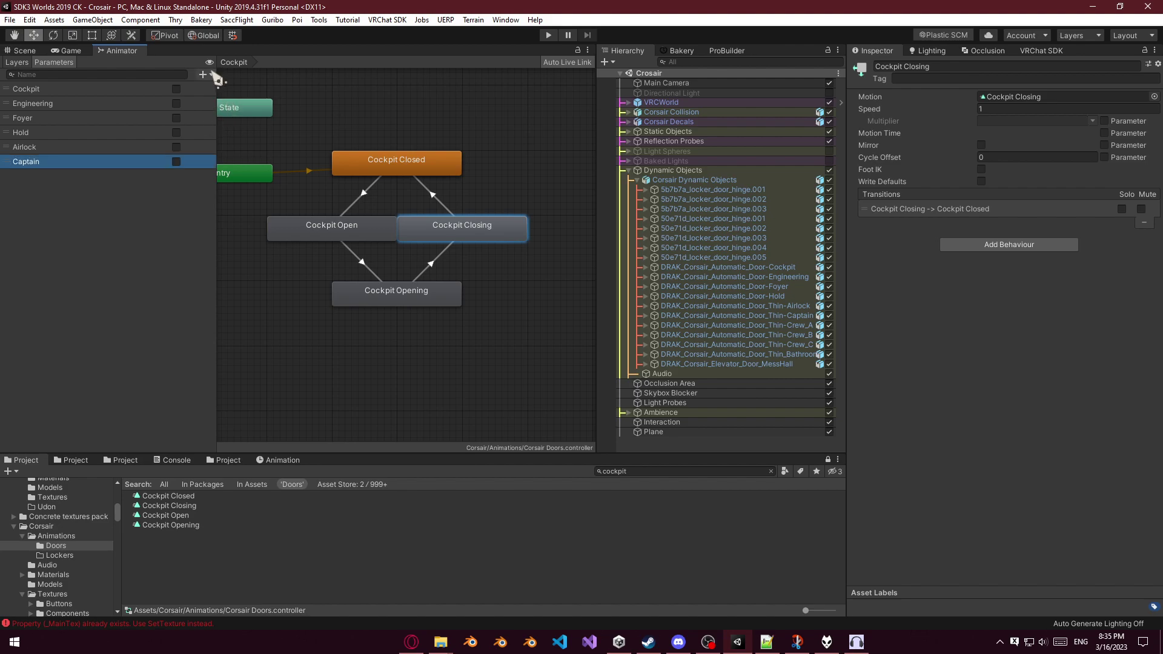
Add a Bool parameter named Crew A to the Corsair Doors controller.
{"action": "left_click", "coordinate": [214, 73]}
{"action": "left_click", "coordinate": [231, 115]}
{"action": "type", "text": "C"}
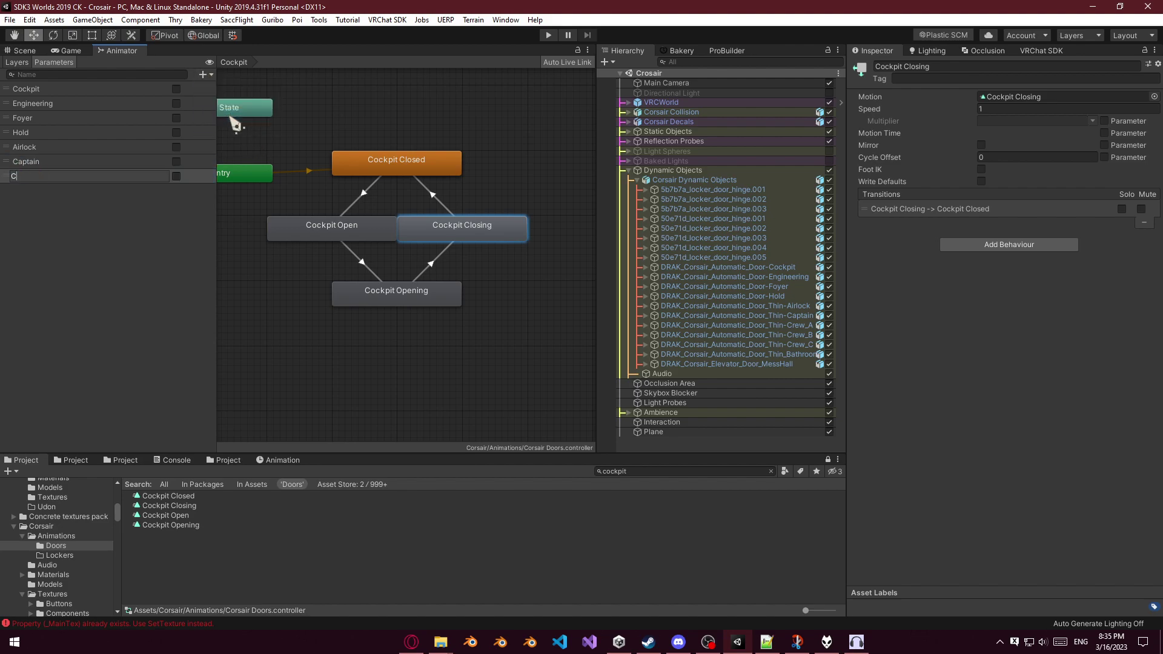
{"action": "type", "text": "rew A"}
{"action": "key", "text": "Return"}
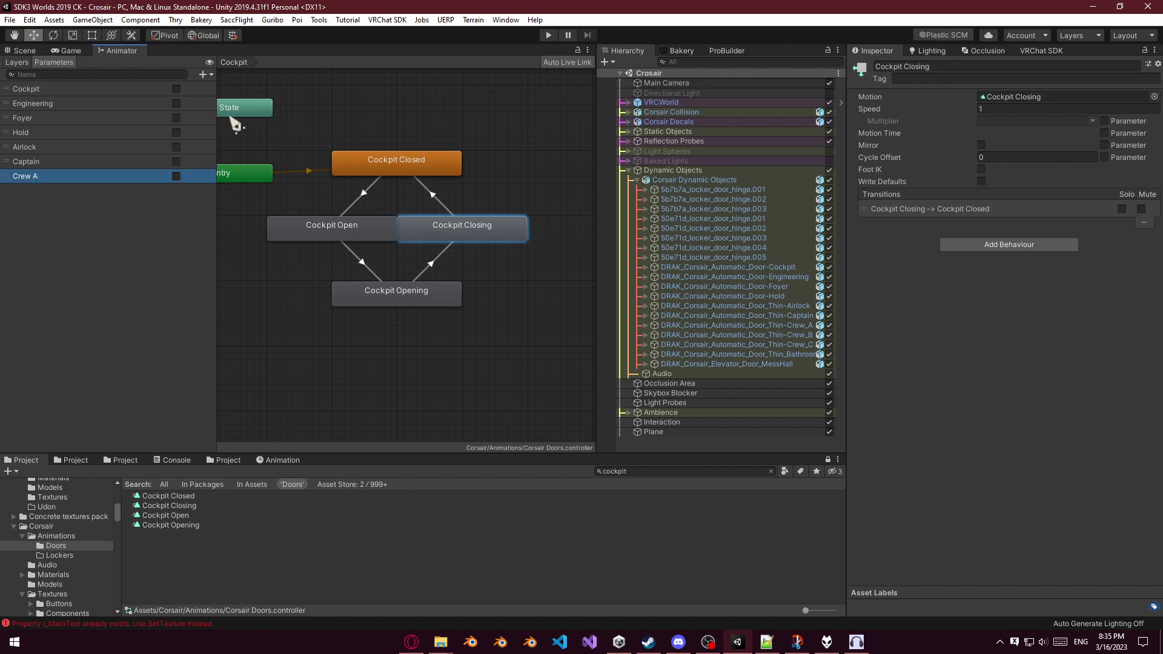
Add a Bool parameter named Crew B to the animator controller, correcting the mistyped letter in its name.
{"action": "left_click", "coordinate": [202, 74]}
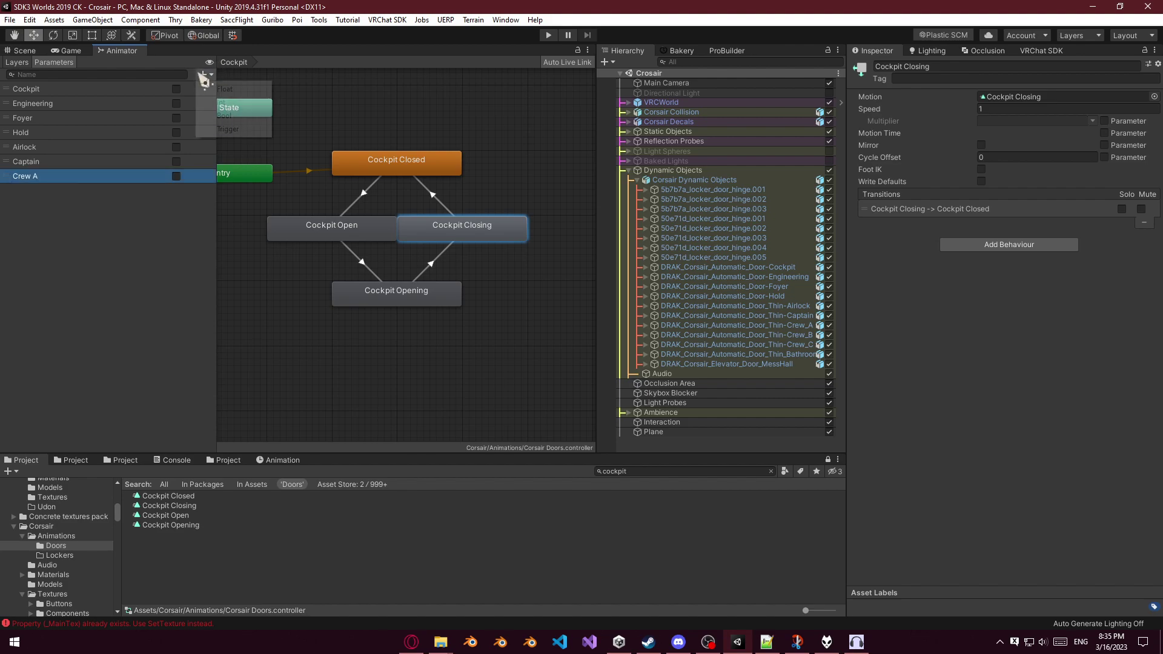
{"action": "left_click", "coordinate": [233, 116]}
{"action": "type", "text": "Crew "}
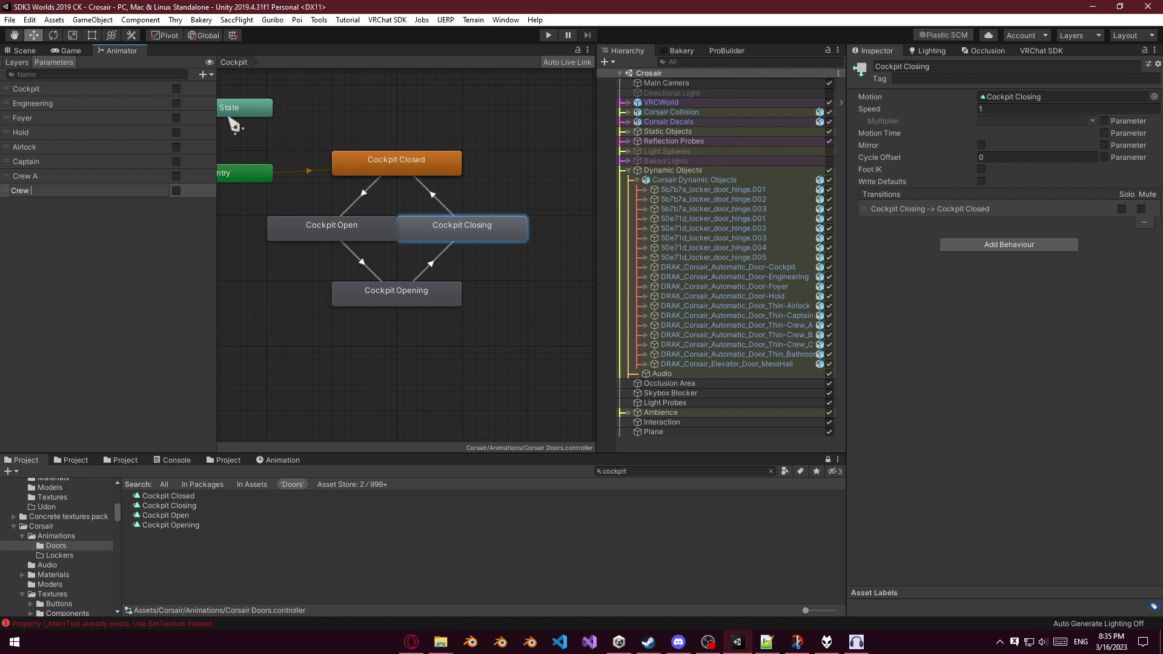
{"action": "type", "text": "V"}
{"action": "key", "text": "Return"}
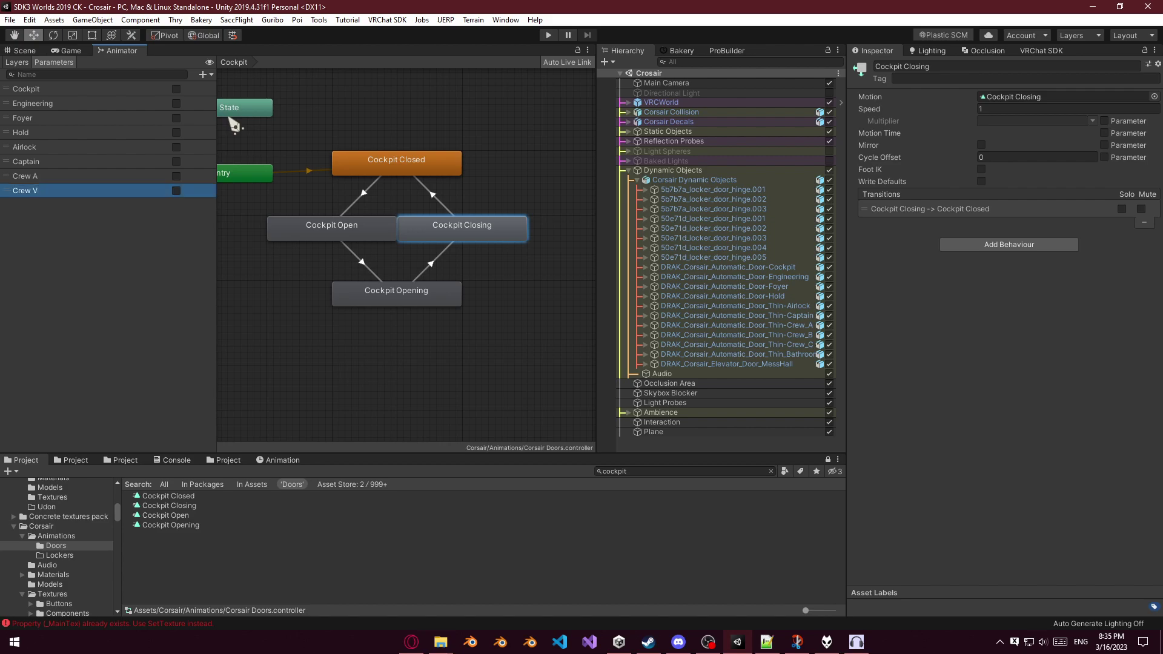
{"action": "double_click", "coordinate": [51, 193]}
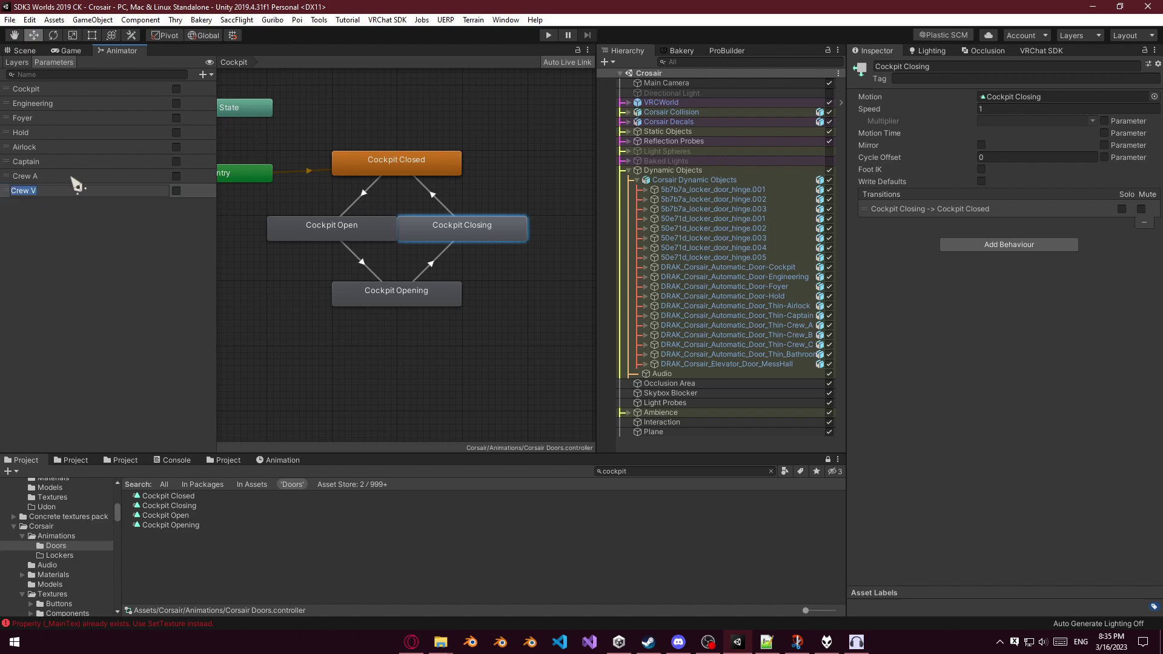
{"action": "key", "text": "Escape"}
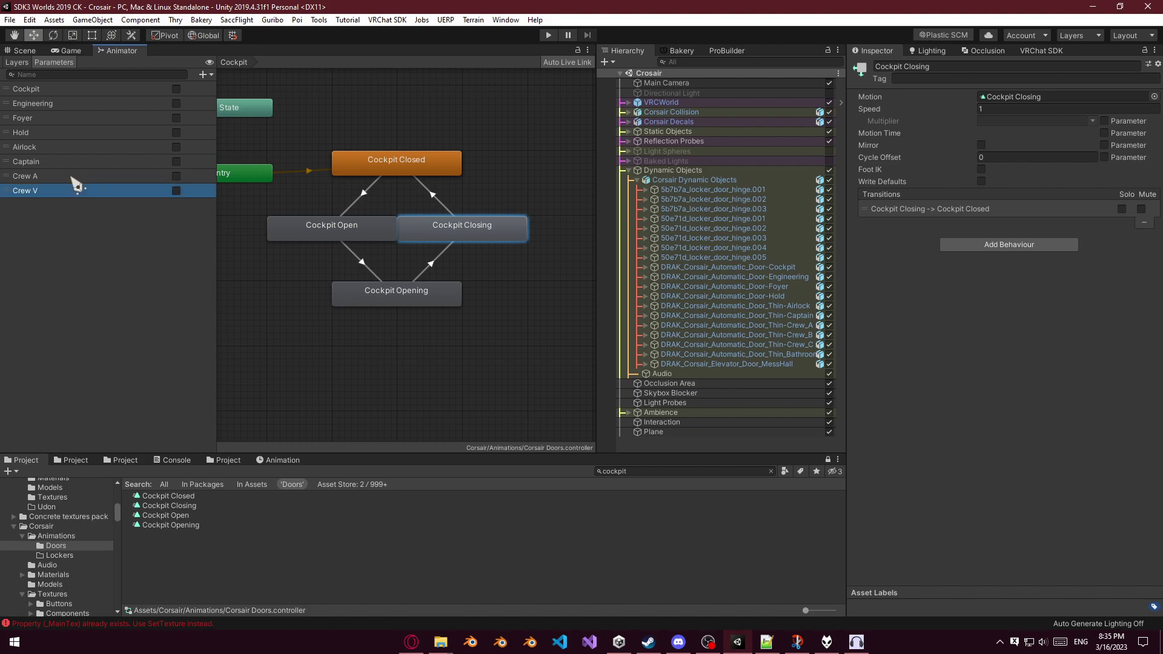
{"action": "double_click", "coordinate": [73, 190]}
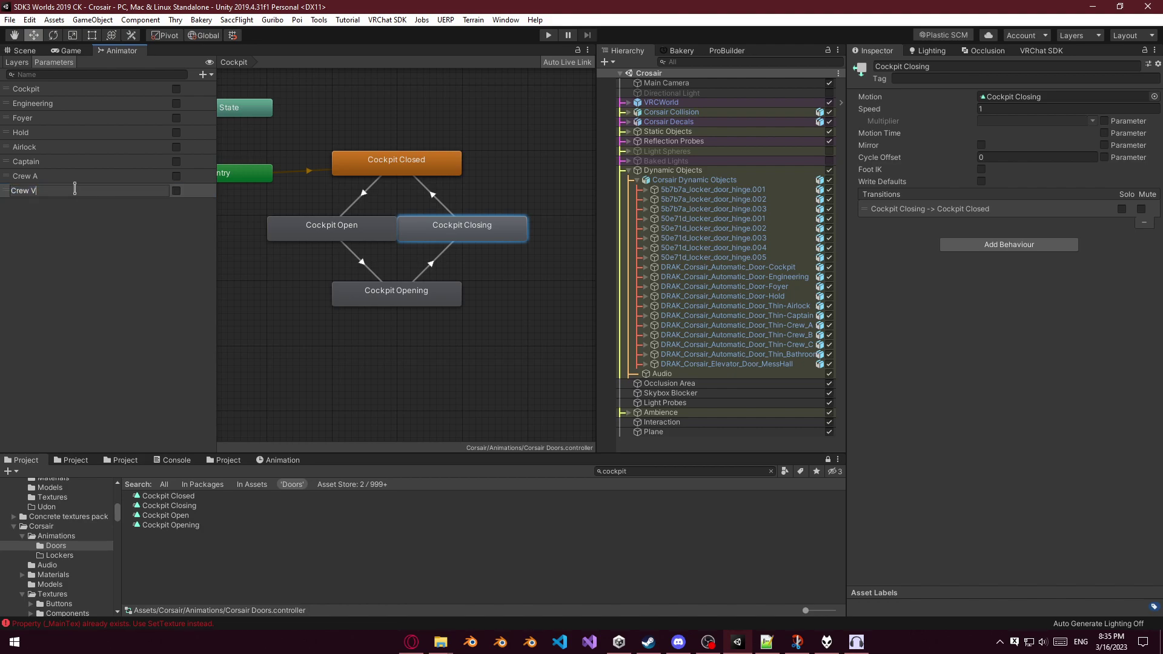
{"action": "key", "text": "BackSpace"}
{"action": "type", "text": "B"}
{"action": "key", "text": "Return"}
Add a Bool parameter named Crew C to the animator controller.
{"action": "left_click", "coordinate": [203, 74]}
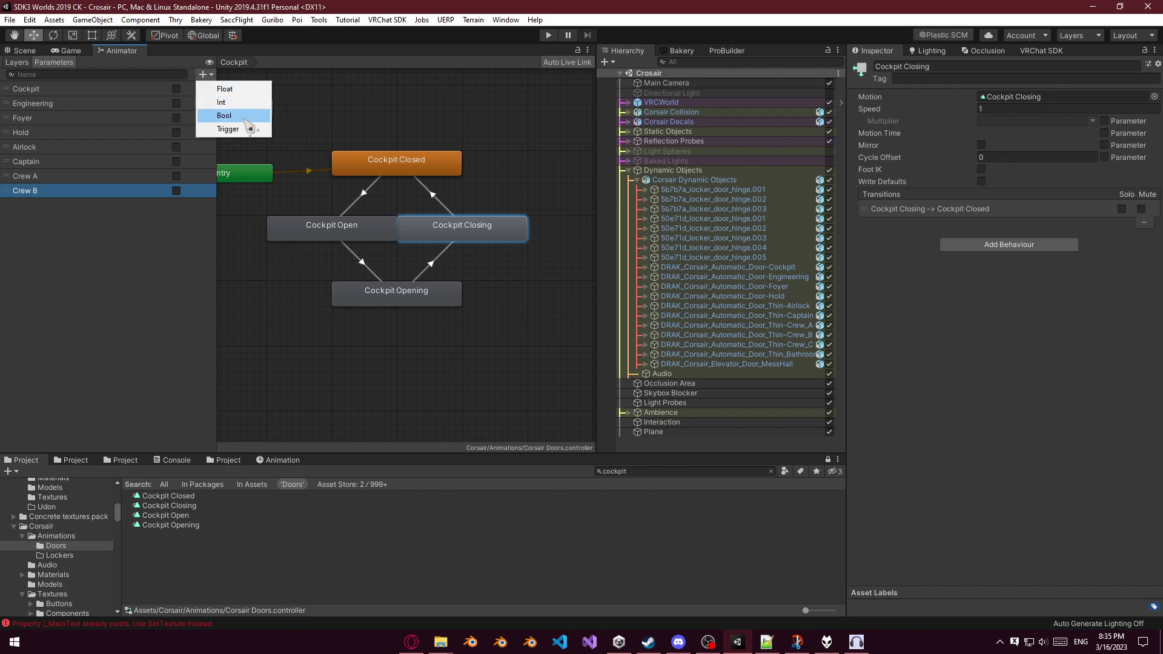
{"action": "left_click", "coordinate": [224, 115]}
{"action": "type", "text": "Crew"}
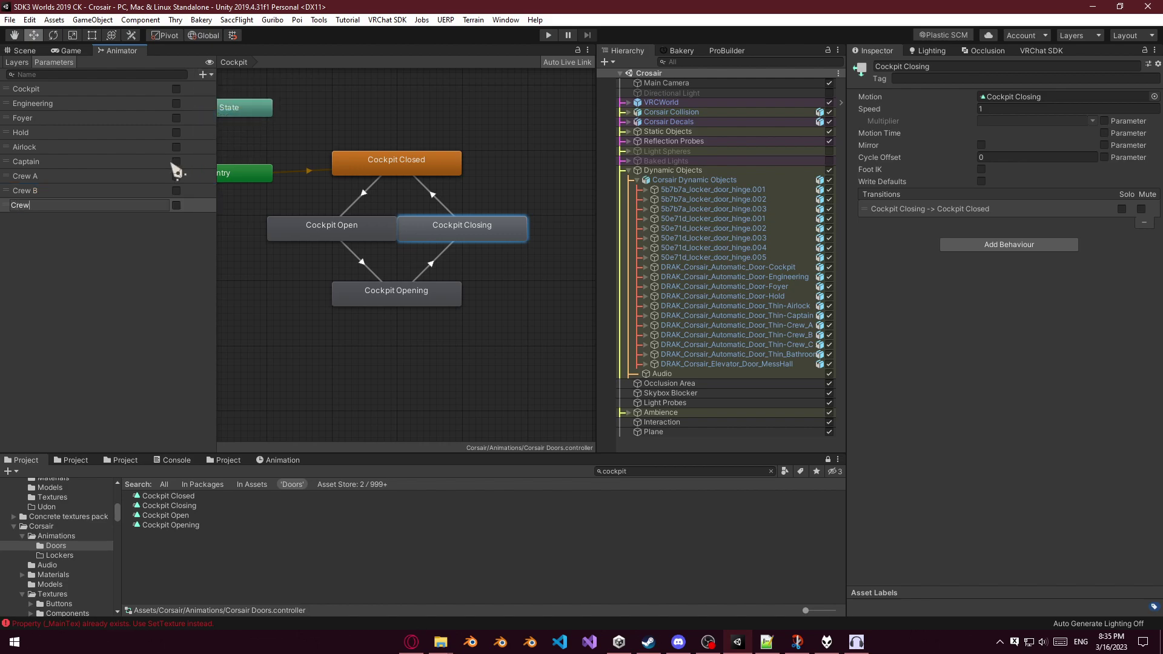
{"action": "type", "text": " C"}
{"action": "key", "text": "Return"}
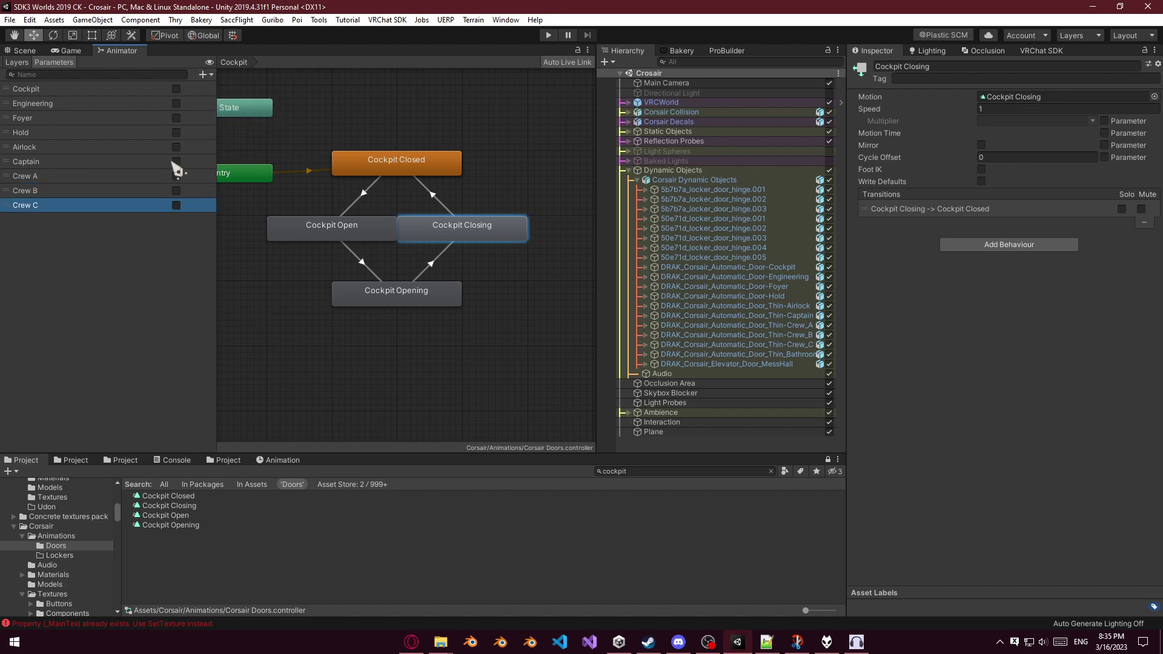
Add a Bool parameter named Bathroom to the animator controller.
{"action": "left_click", "coordinate": [204, 74]}
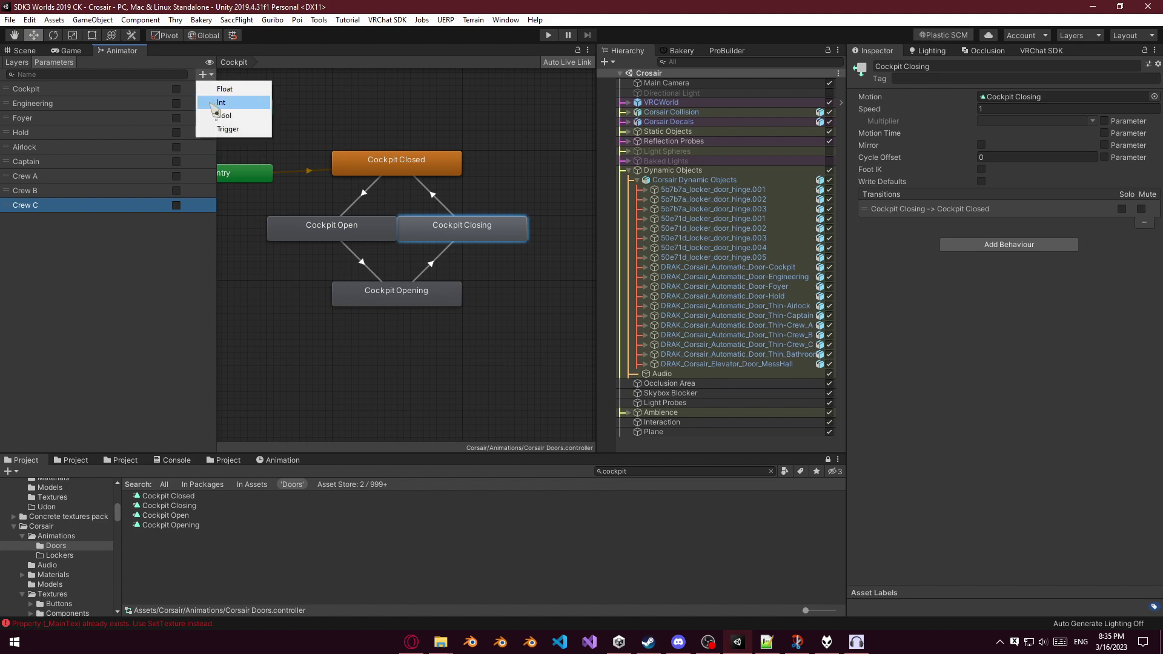
{"action": "left_click", "coordinate": [224, 115]}
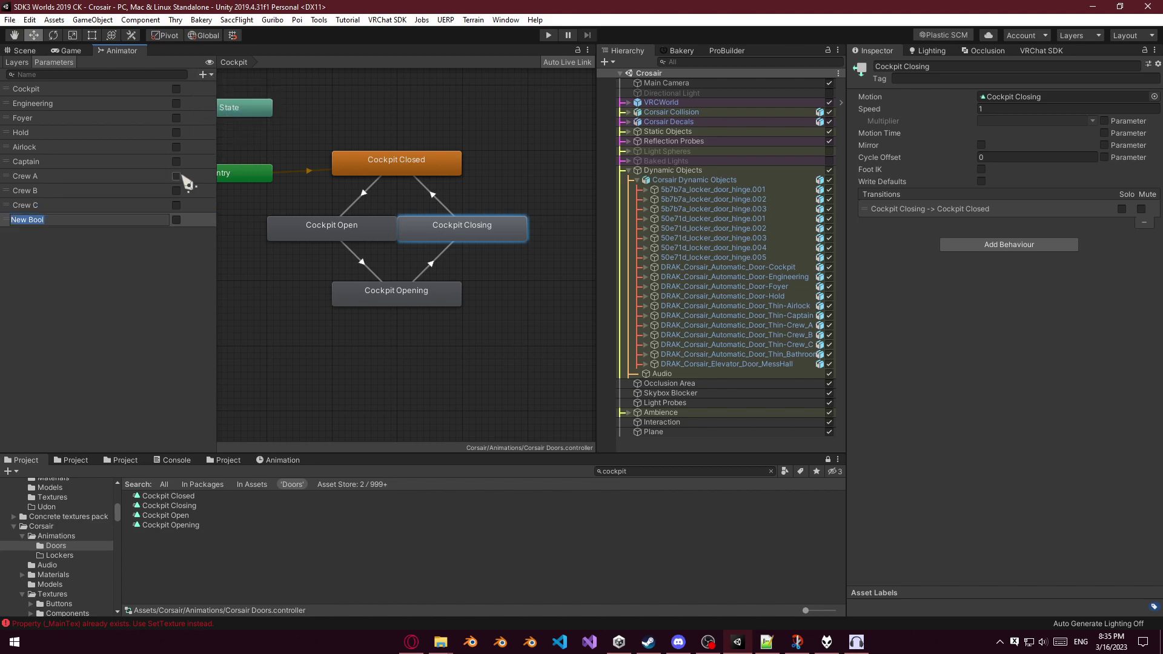
{"action": "type", "text": "Bathroom"}
{"action": "key", "text": "Return"}
Add a Bool parameter named Elevator to the animator controller.
{"action": "left_click", "coordinate": [204, 74]}
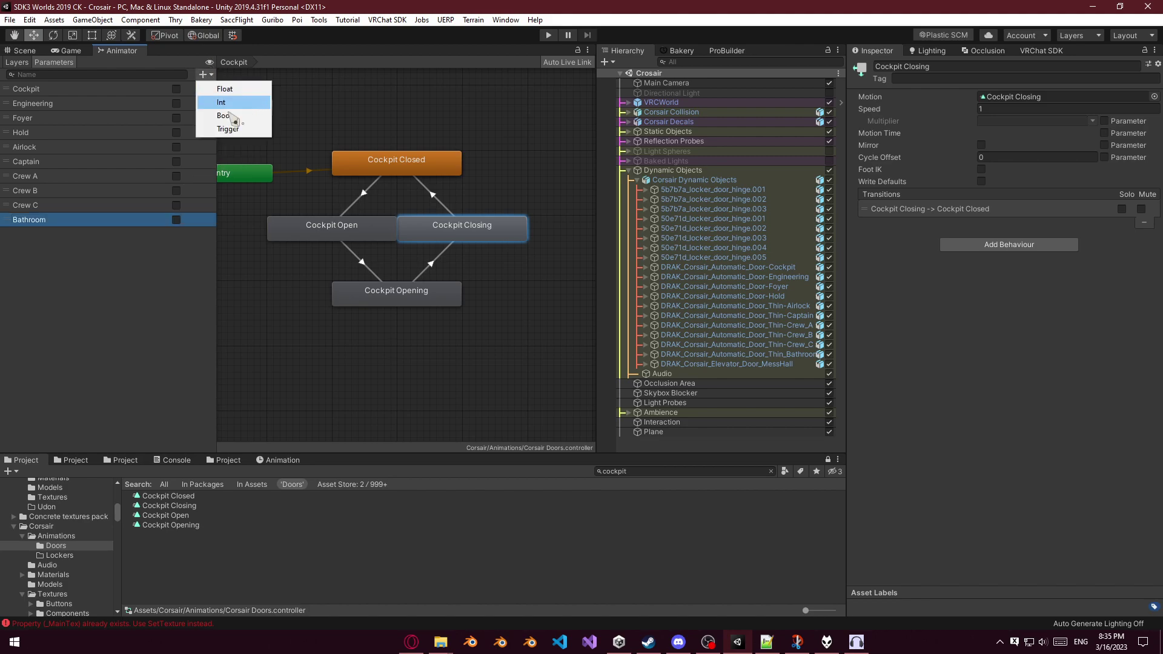
{"action": "left_click", "coordinate": [232, 116]}
{"action": "type", "text": "Elevator"}
{"action": "key", "text": "Return"}
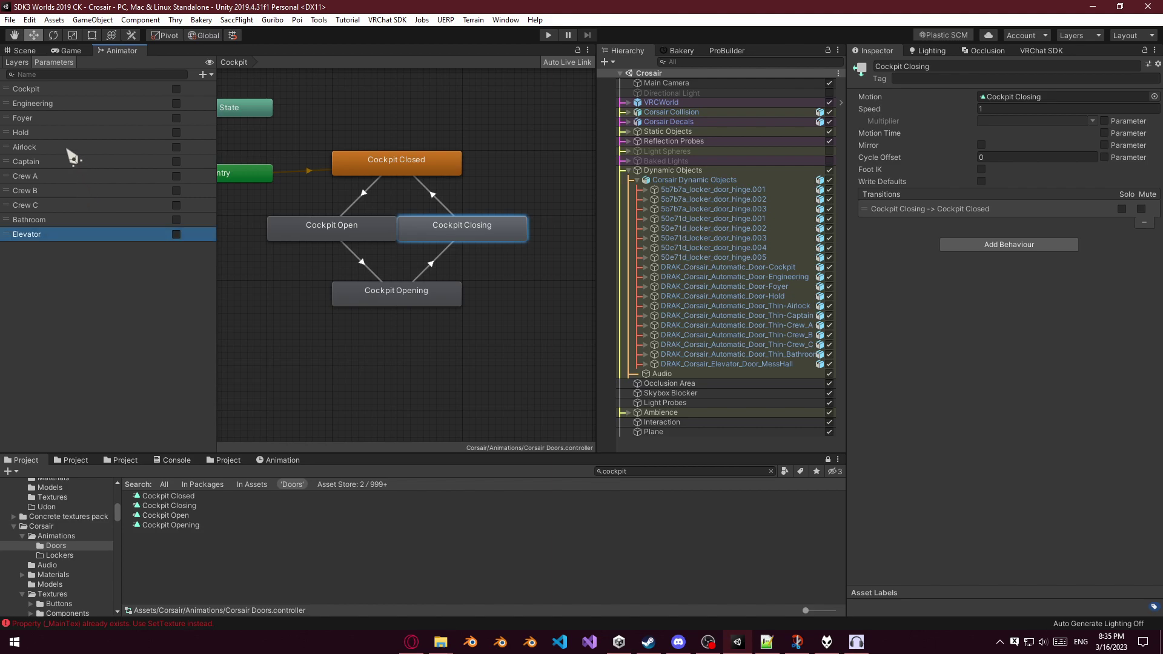
Check the animator layers, then rename the Cockpit parameter as Door/Cockpit.
{"action": "left_click", "coordinate": [16, 62]}
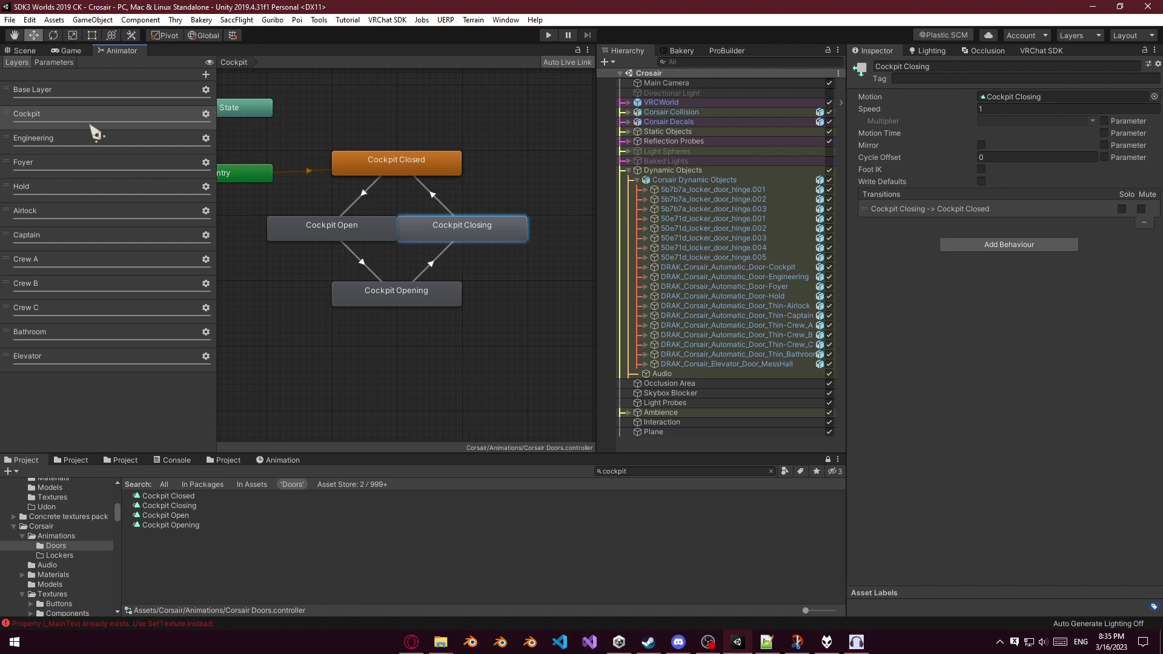
{"action": "left_click", "coordinate": [84, 137]}
{"action": "left_click", "coordinate": [85, 121]}
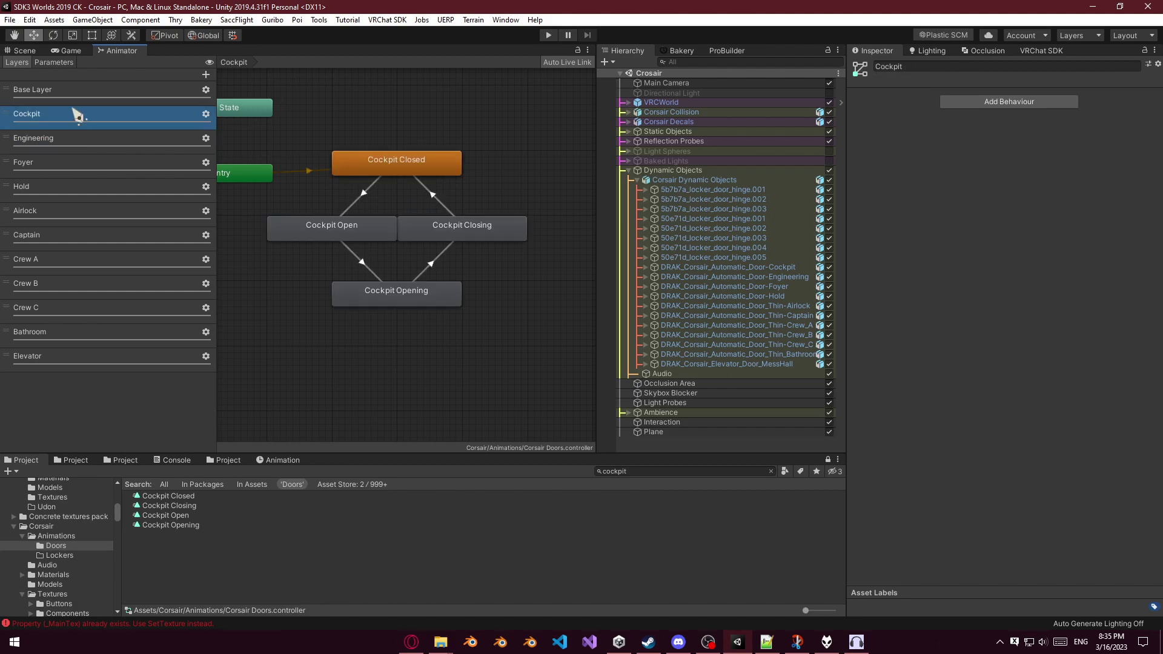
{"action": "left_click", "coordinate": [54, 62]}
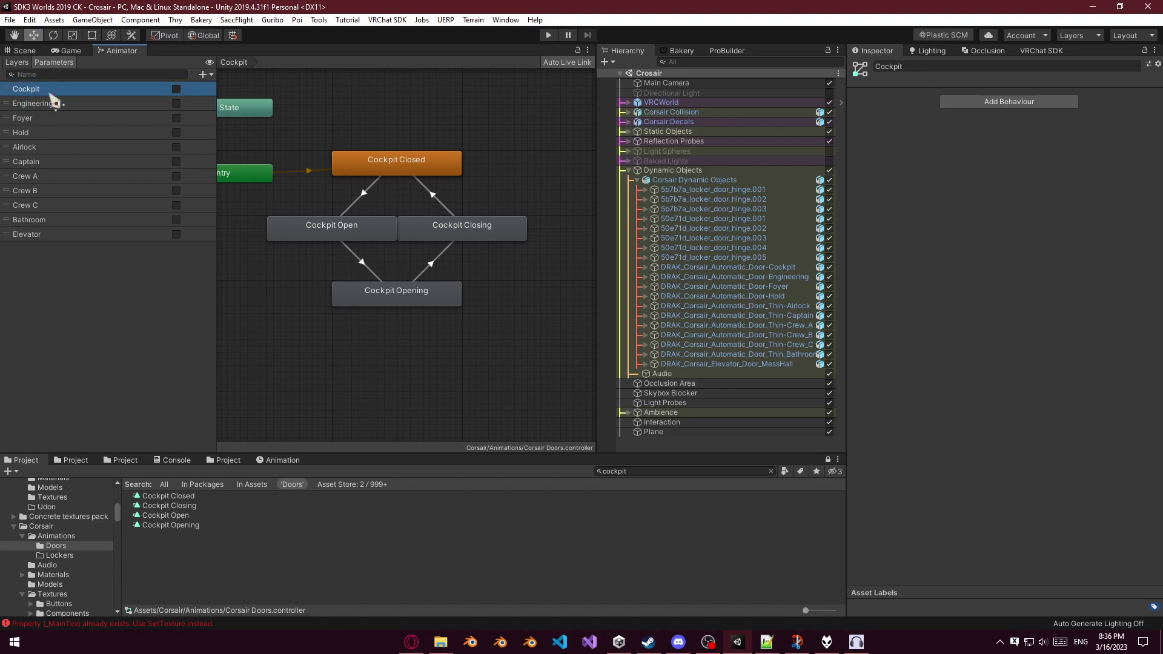
{"action": "double_click", "coordinate": [49, 89]}
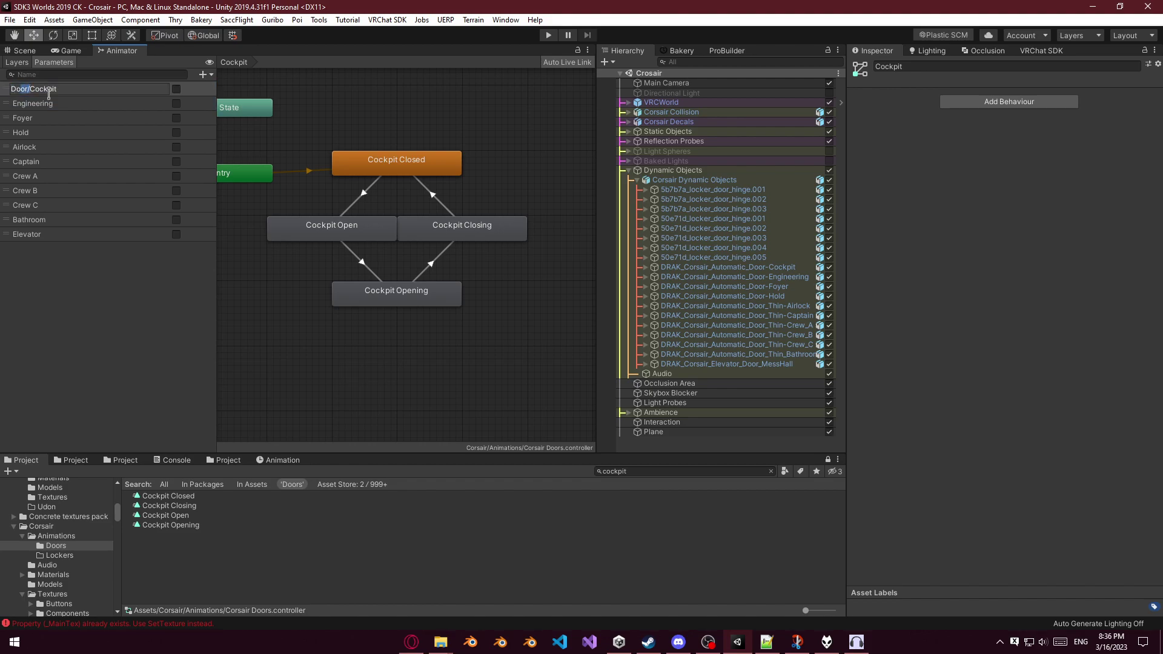
{"action": "key", "text": "Return"}
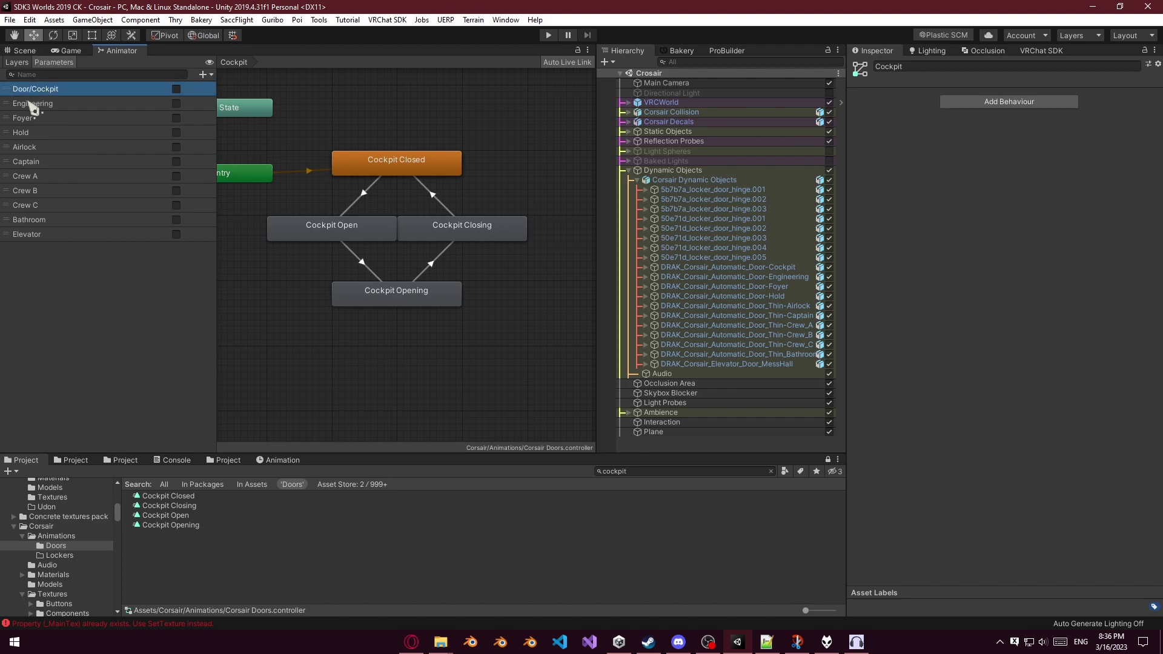
Add the prefix Door/ to the names of the Engineering, Foyer, Hold and Airlock parameters.
{"action": "double_click", "coordinate": [29, 103]}
{"action": "key", "text": "Home"}
{"action": "type", "text": "Door/"}
{"action": "double_click", "coordinate": [41, 119]}
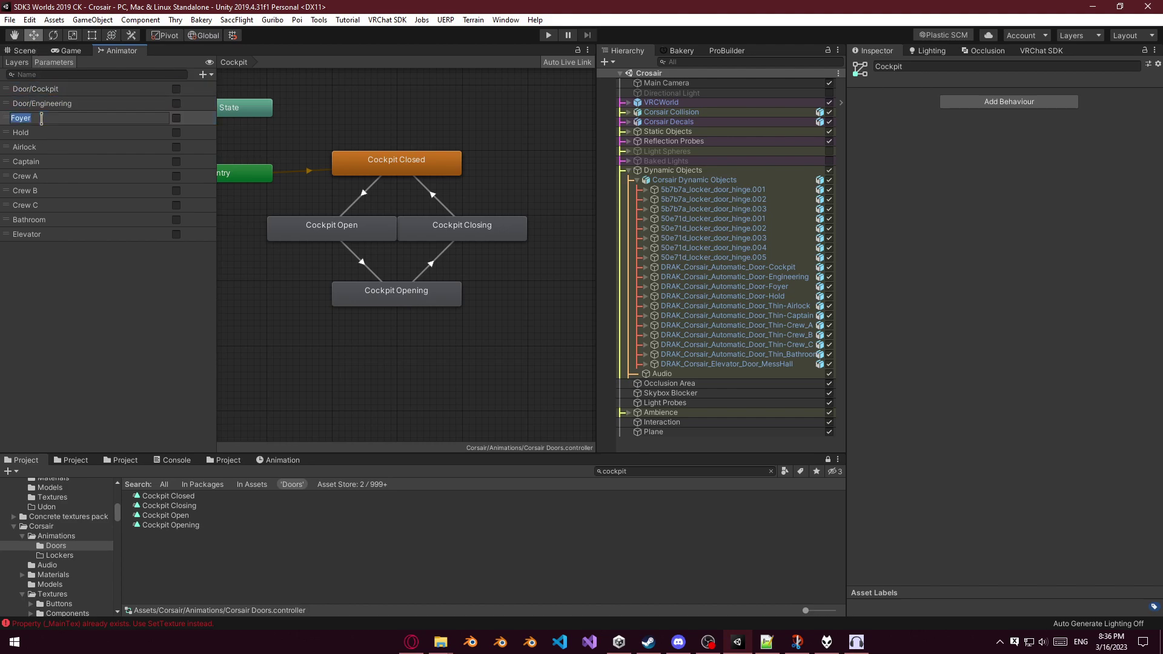
{"action": "double_click", "coordinate": [46, 134]}
{"action": "double_click", "coordinate": [45, 147]}
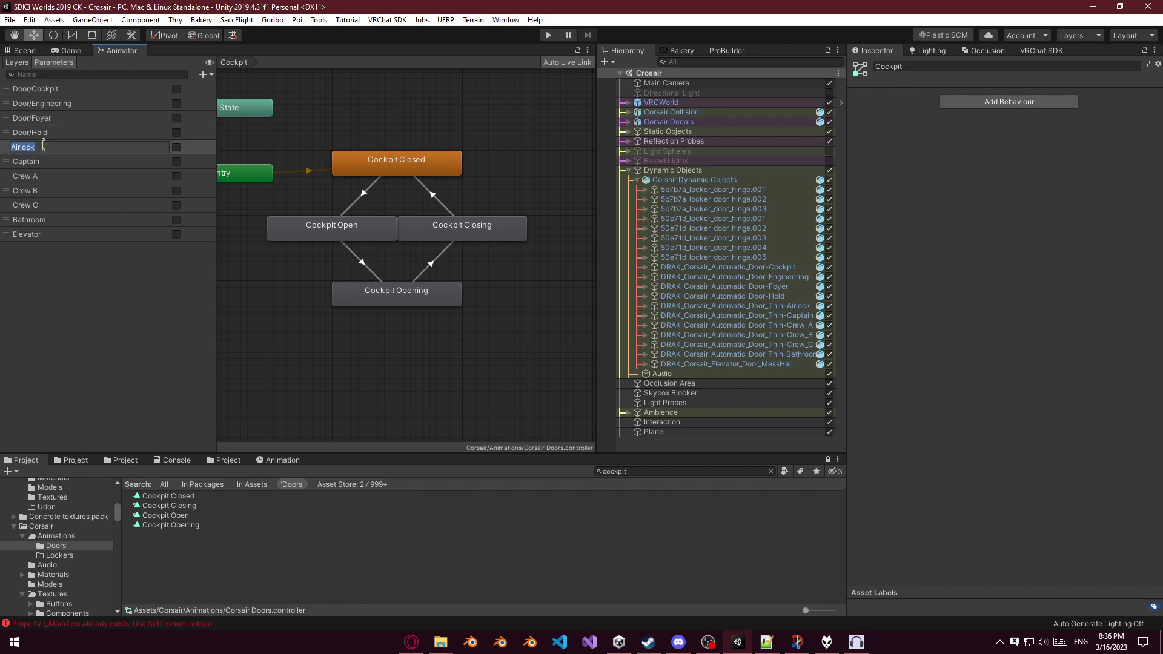
Add the prefix Door/ to the names of the Captain, Crew A, Crew B and Crew C parameters.
{"action": "double_click", "coordinate": [62, 166]}
{"action": "key", "text": "Home"}
{"action": "type", "text": "Door/"}
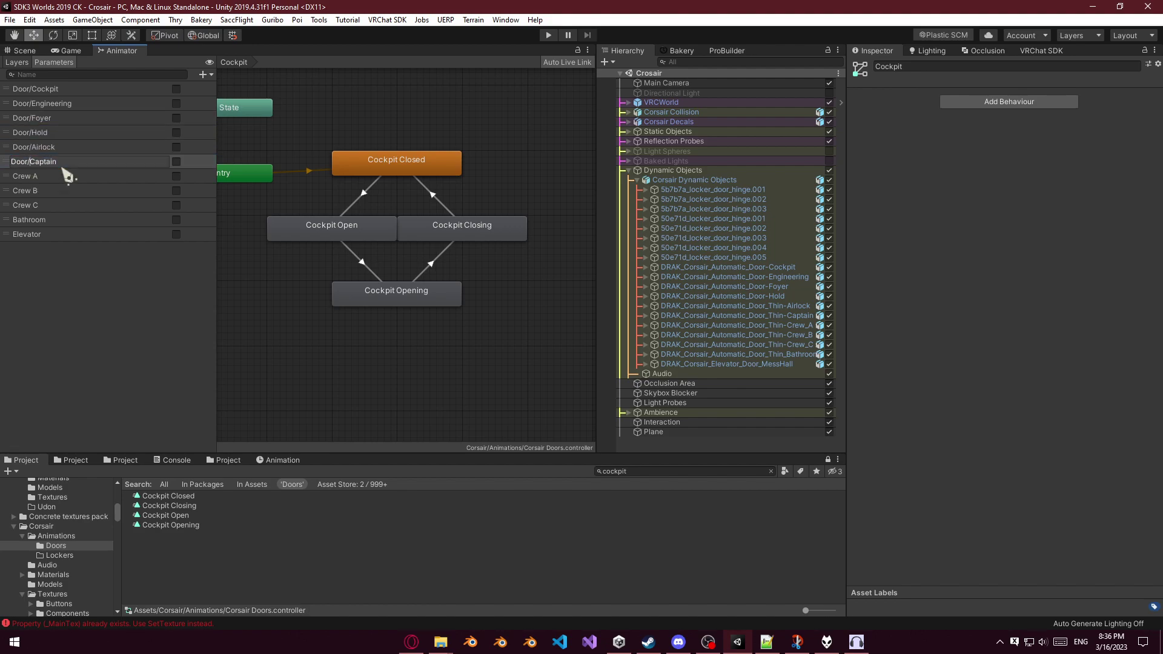
{"action": "double_click", "coordinate": [71, 176]}
{"action": "key", "text": "Home"}
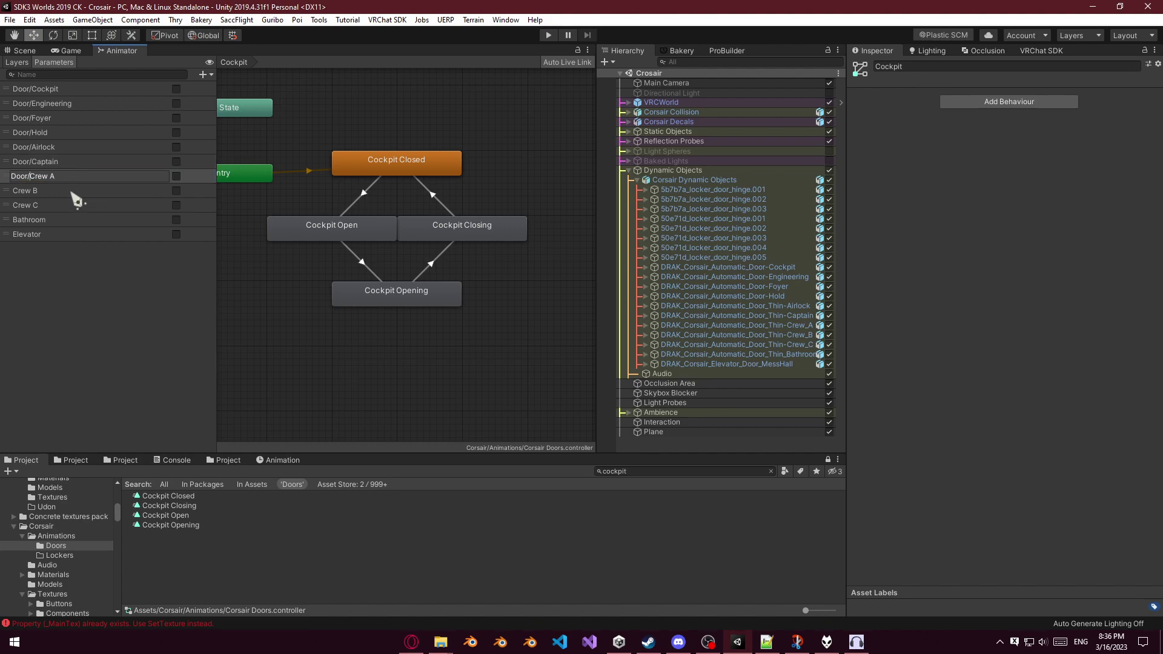
{"action": "double_click", "coordinate": [72, 190]}
{"action": "key", "text": "Home"}
{"action": "double_click", "coordinate": [60, 205]}
Rename the Bathroom and Elevator parameters as Door/Bathroom and Door/Elevator.
{"action": "double_click", "coordinate": [50, 219]}
{"action": "key", "text": "Home"}
{"action": "type", "text": "Door/"}
{"action": "double_click", "coordinate": [59, 234]}
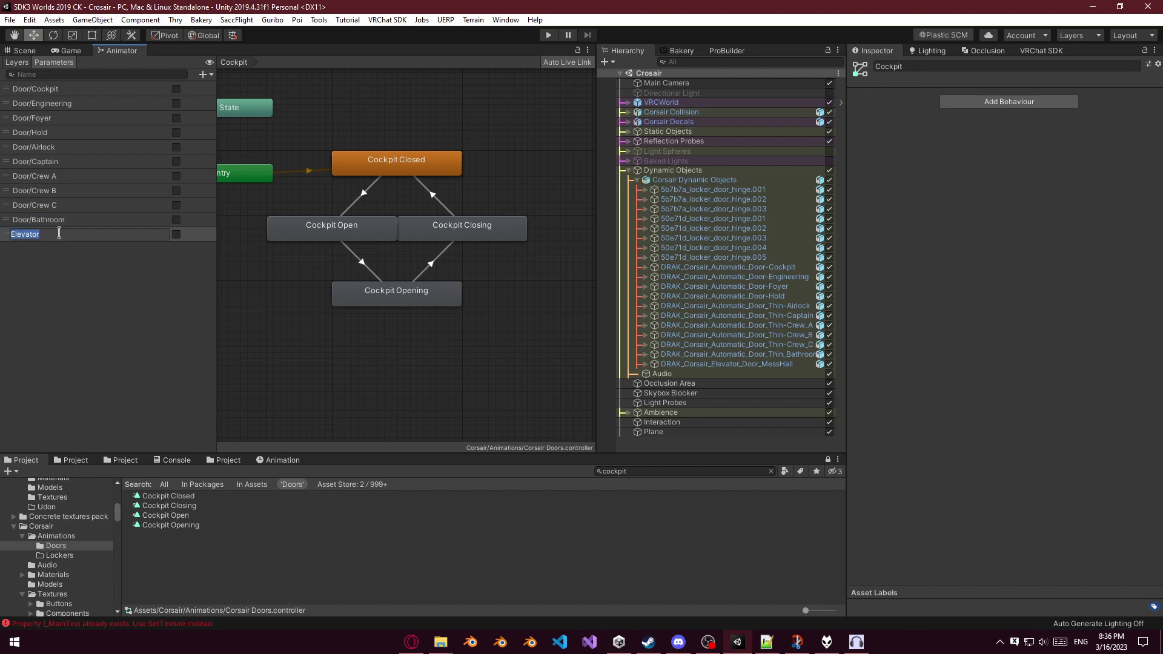
{"action": "type", "text": "Door/"}
{"action": "key", "text": "Return"}
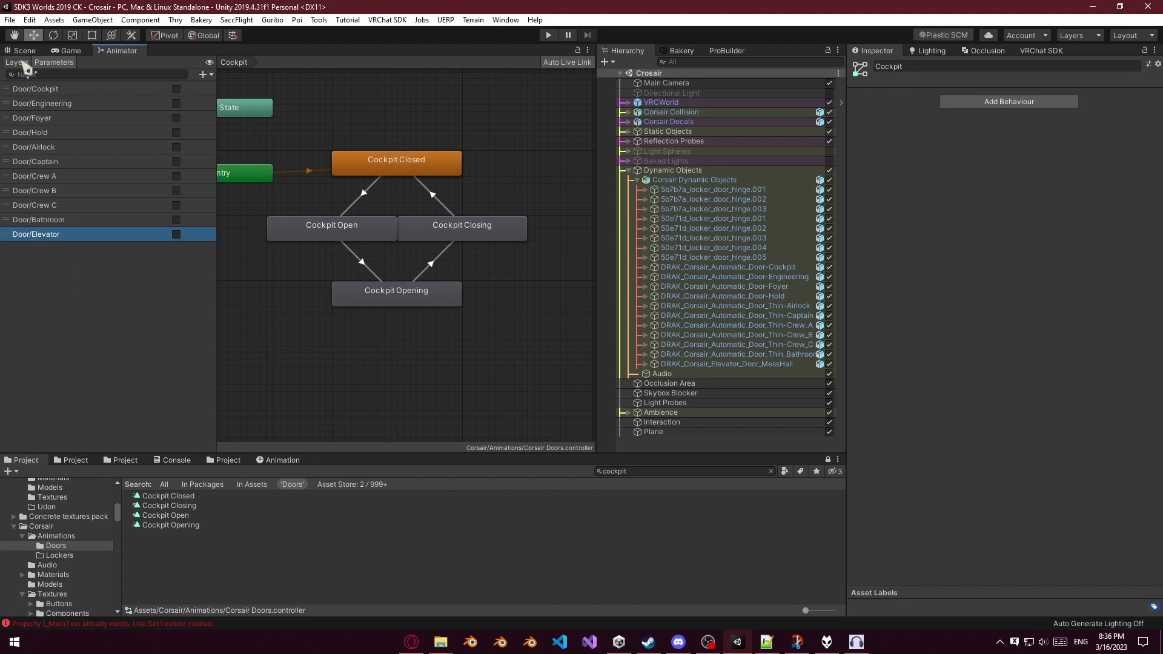
In the Cockpit layer, add the condition Door/Cockpit is true to the Cockpit Closed to Cockpit Open transition.
{"action": "left_click", "coordinate": [18, 62]}
{"action": "left_click", "coordinate": [62, 138]}
{"action": "left_click", "coordinate": [95, 99]}
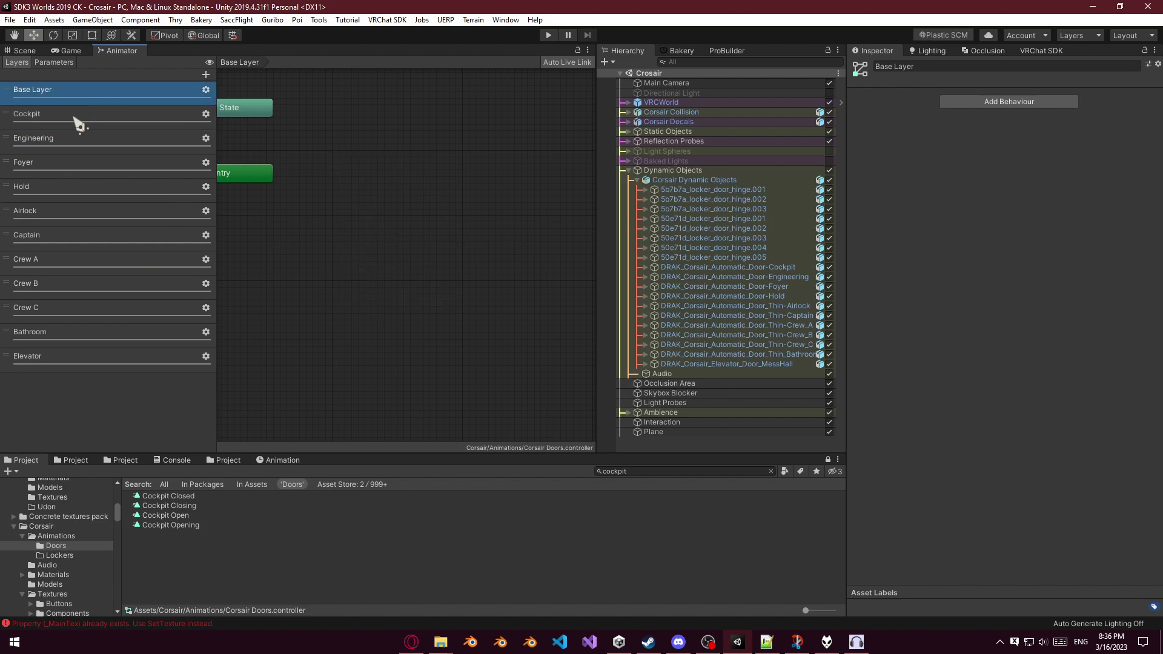
{"action": "left_click", "coordinate": [73, 116]}
{"action": "left_click", "coordinate": [355, 201]}
{"action": "left_click", "coordinate": [1130, 331]}
{"action": "left_click", "coordinate": [909, 318]}
{"action": "left_click", "coordinate": [927, 358]}
{"action": "left_click", "coordinate": [976, 357]}
{"action": "left_click", "coordinate": [976, 320]}
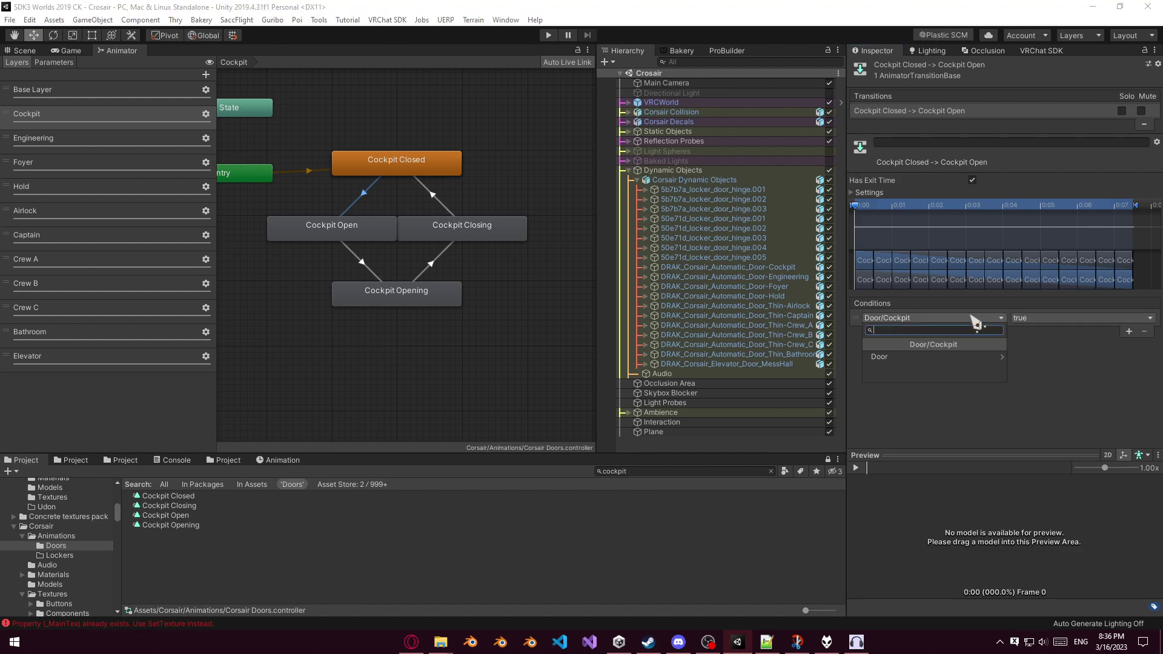
{"action": "left_click", "coordinate": [957, 359]}
{"action": "scroll", "coordinate": [941, 371], "scroll_direction": "down", "scroll_amount": 3}
{"action": "scroll", "coordinate": [938, 366], "scroll_direction": "up", "scroll_amount": 3}
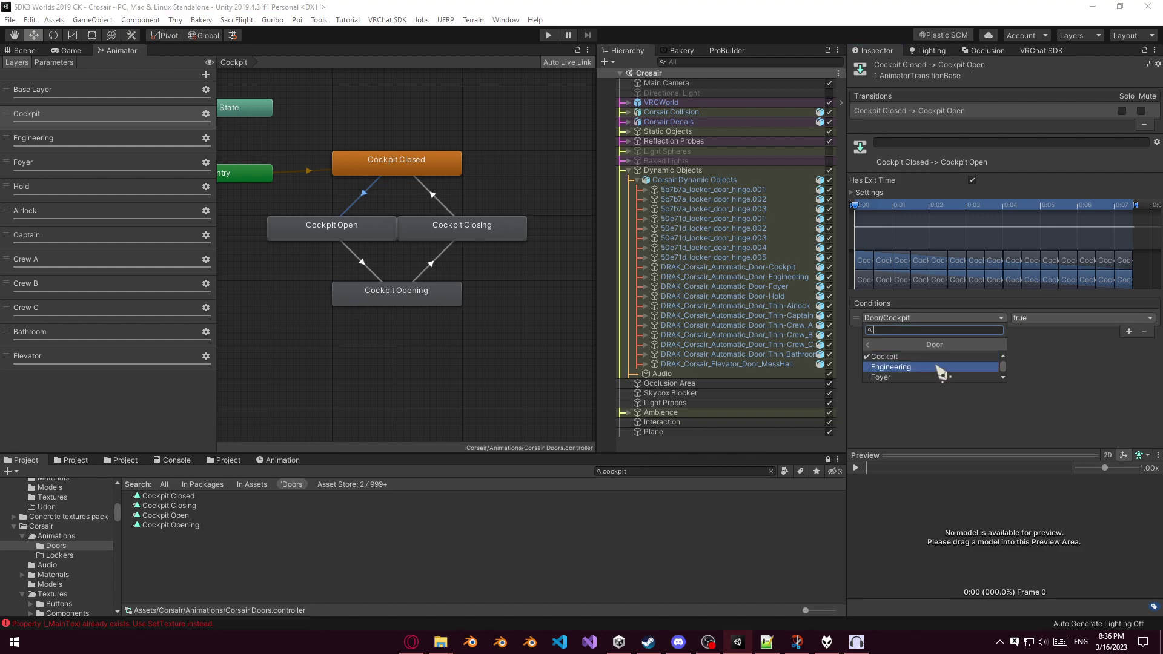
{"action": "left_click", "coordinate": [1140, 357]}
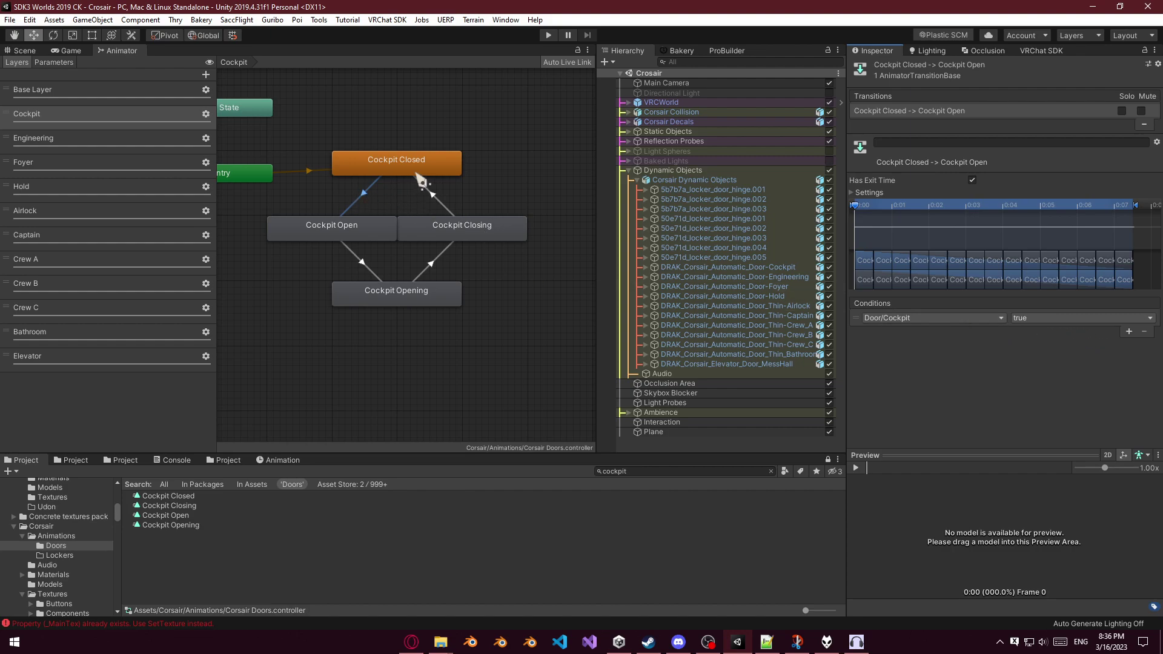
Turn off Has Exit Time for the Cockpit Closed to Cockpit Open transition and set its Transition Duration to 0.
{"action": "left_click", "coordinate": [974, 179]}
{"action": "left_click", "coordinate": [861, 194]}
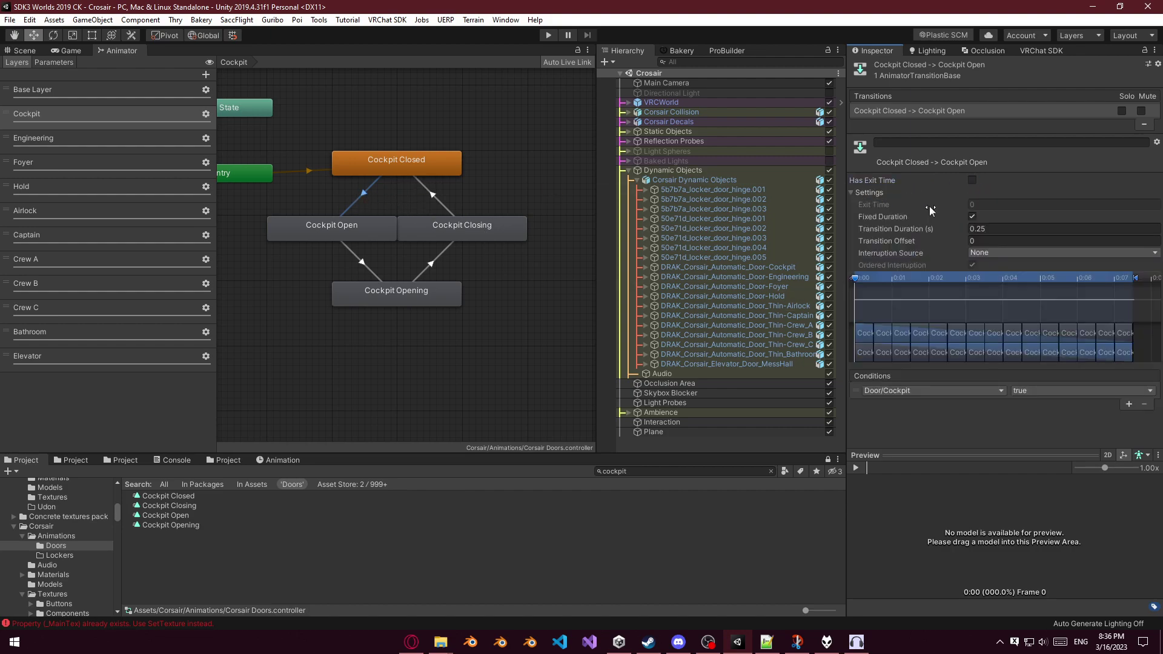
{"action": "left_click", "coordinate": [988, 228]}
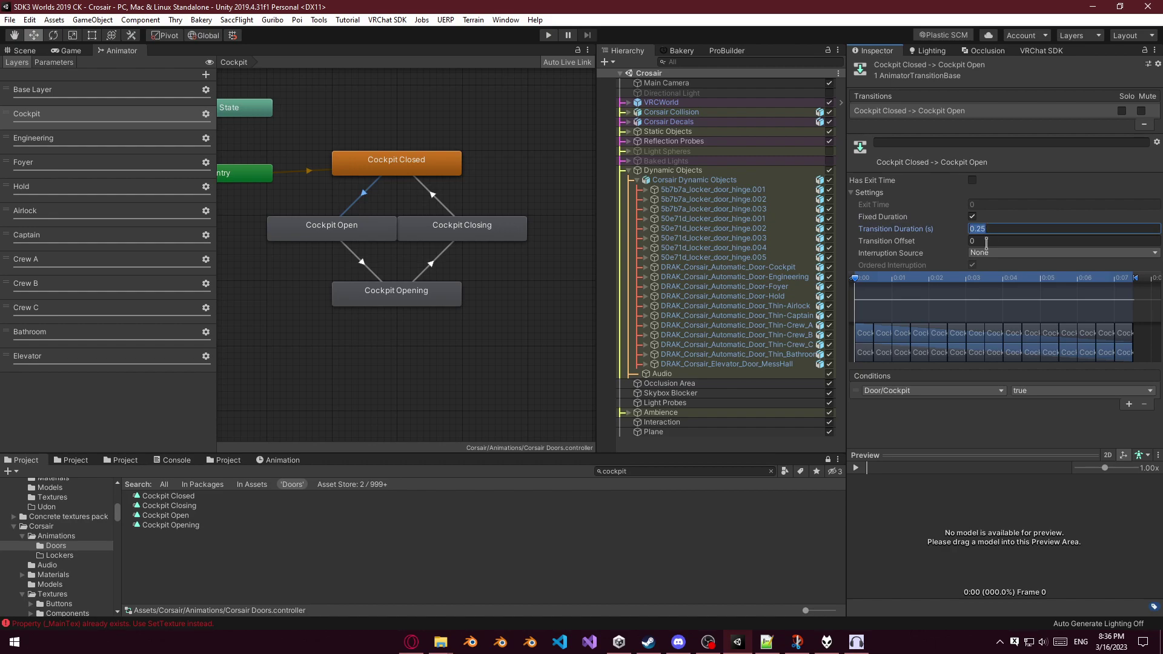
{"action": "type", "text": "0"}
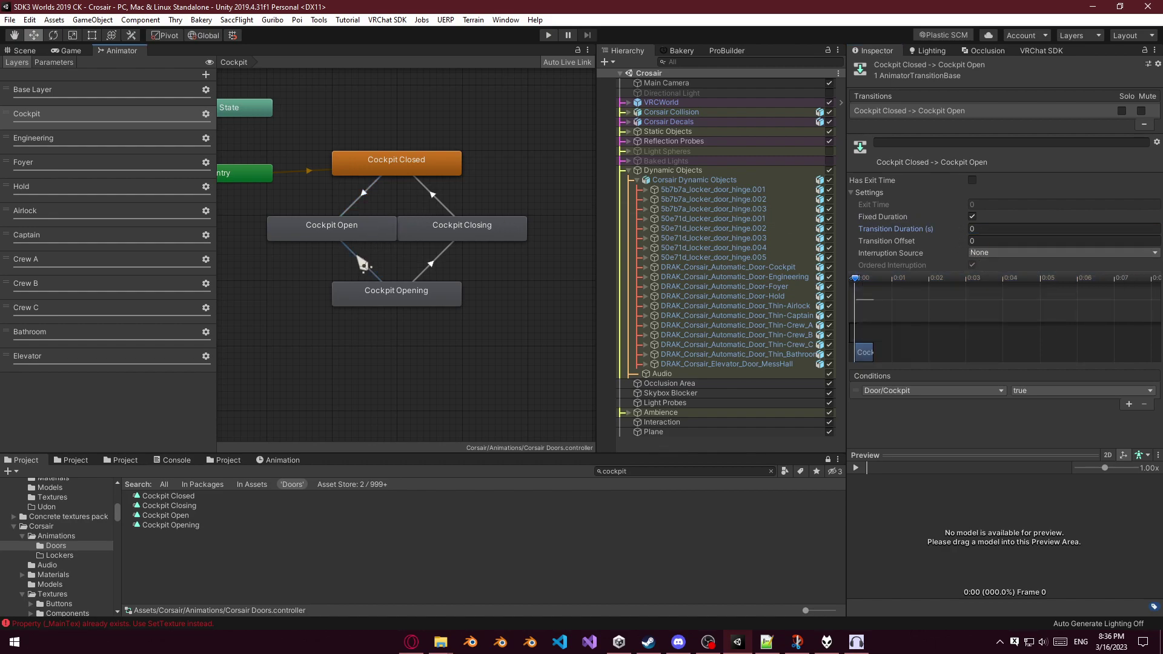
Copy the Cockpit Closed to Cockpit Open transition's settings onto Cockpit Opening to Cockpit Closing, and set its Door/Cockpit condition to false.
{"action": "left_click", "coordinate": [358, 257]}
{"action": "left_click", "coordinate": [364, 192]}
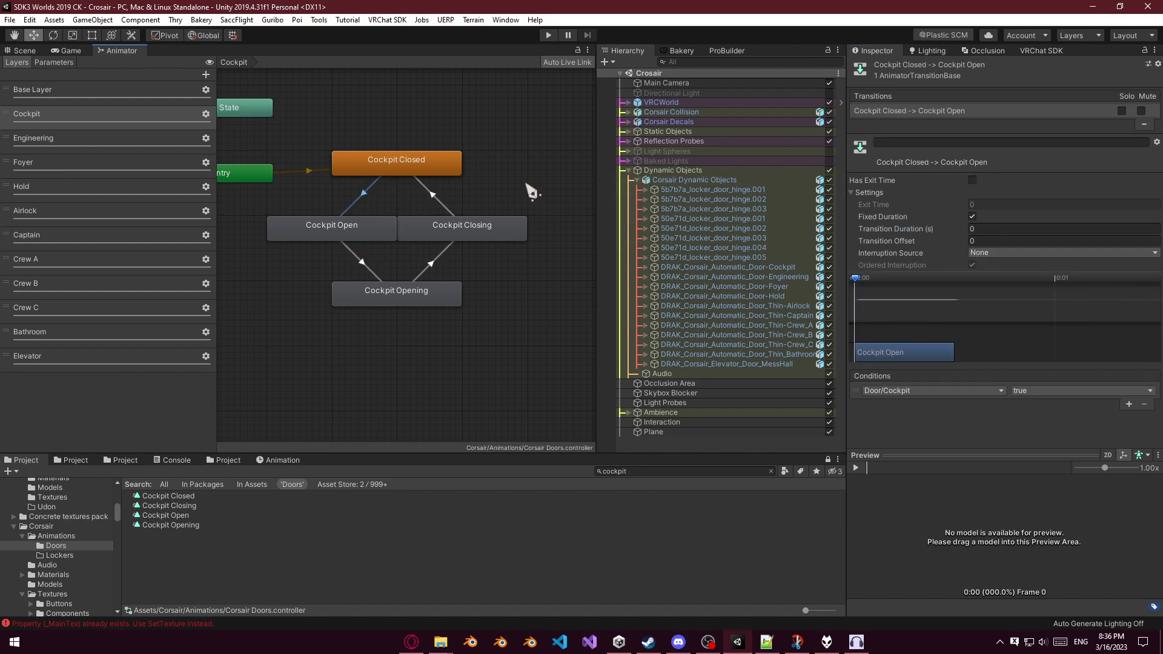
{"action": "right_click", "coordinate": [926, 111]}
{"action": "left_click", "coordinate": [358, 257]}
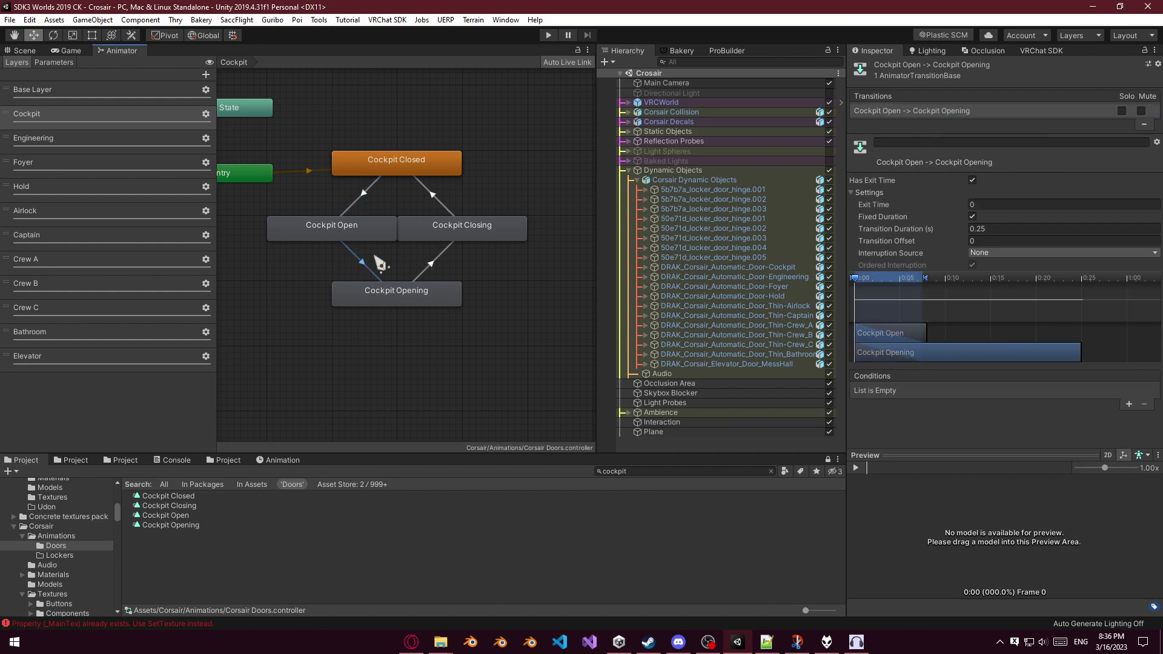
{"action": "left_click", "coordinate": [432, 269]}
{"action": "right_click", "coordinate": [912, 112]}
{"action": "left_click", "coordinate": [945, 162]}
{"action": "left_click", "coordinate": [1039, 393]}
{"action": "left_click", "coordinate": [1045, 415]}
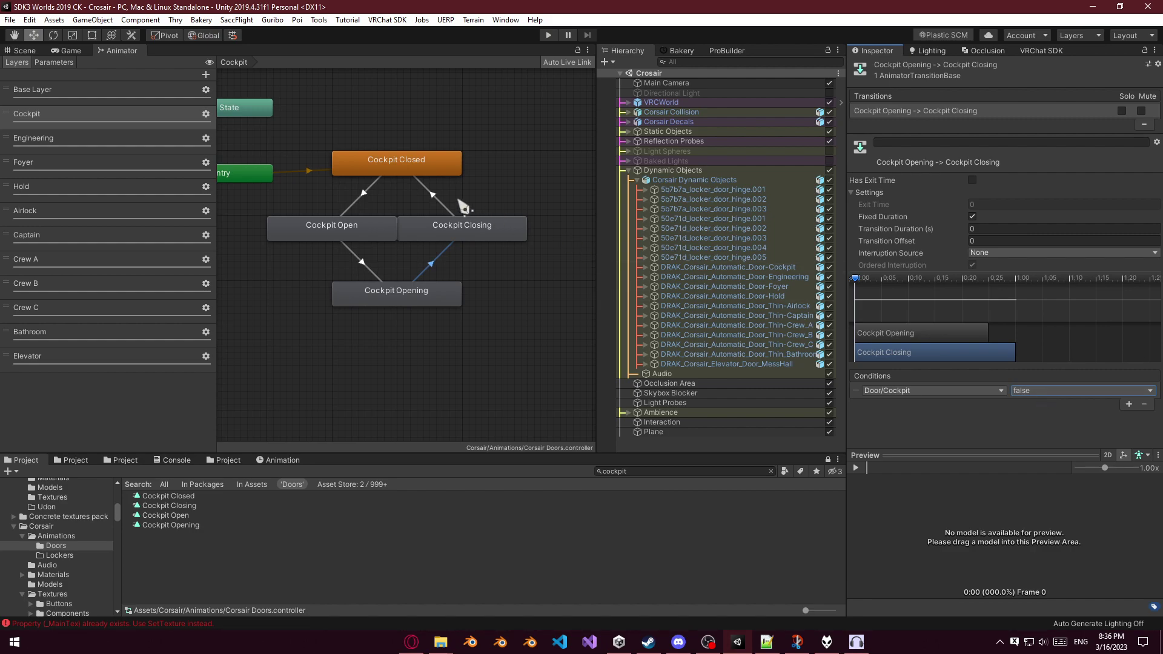
Set the Cockpit Closing to Cockpit Closed transition's Exit Time to 1 and its Transition Duration to 0.
{"action": "left_click", "coordinate": [433, 198]}
{"action": "left_click", "coordinate": [978, 205]}
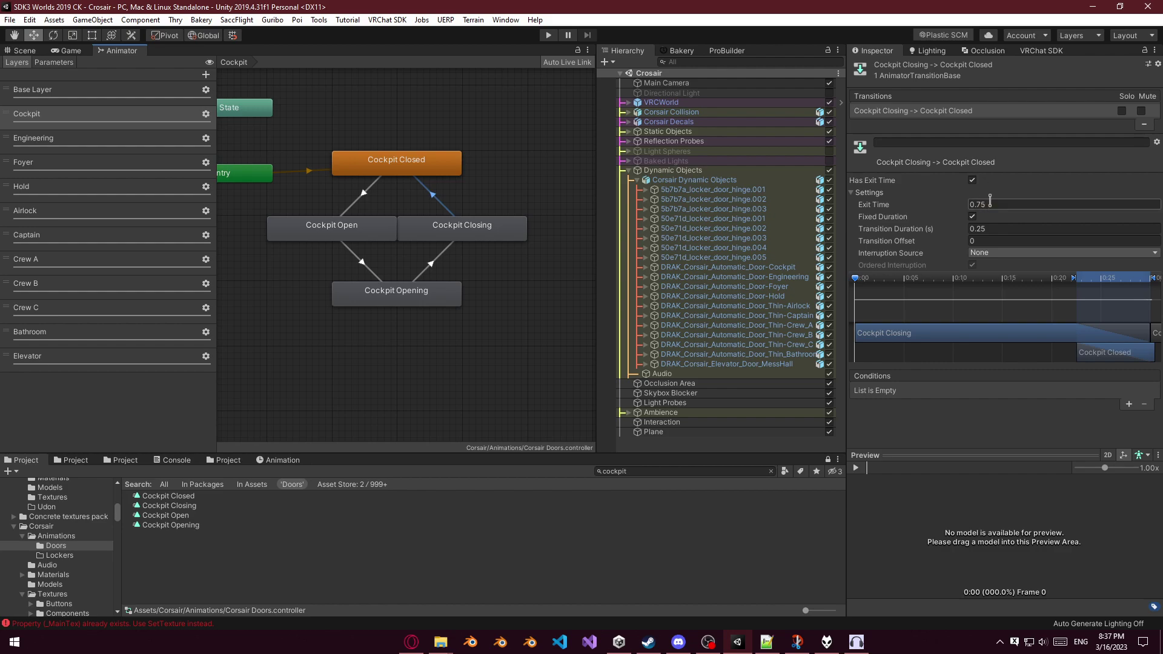
{"action": "left_click", "coordinate": [991, 228]}
{"action": "left_click", "coordinate": [978, 204]}
{"action": "type", "text": "1"}
{"action": "left_click", "coordinate": [994, 229]}
{"action": "type", "text": "0"}
Set the Cockpit Open to Cockpit Opening transition's Exit Time to 1 and Transition Duration to 0, then check the layer's other transitions.
{"action": "left_click", "coordinate": [374, 273]}
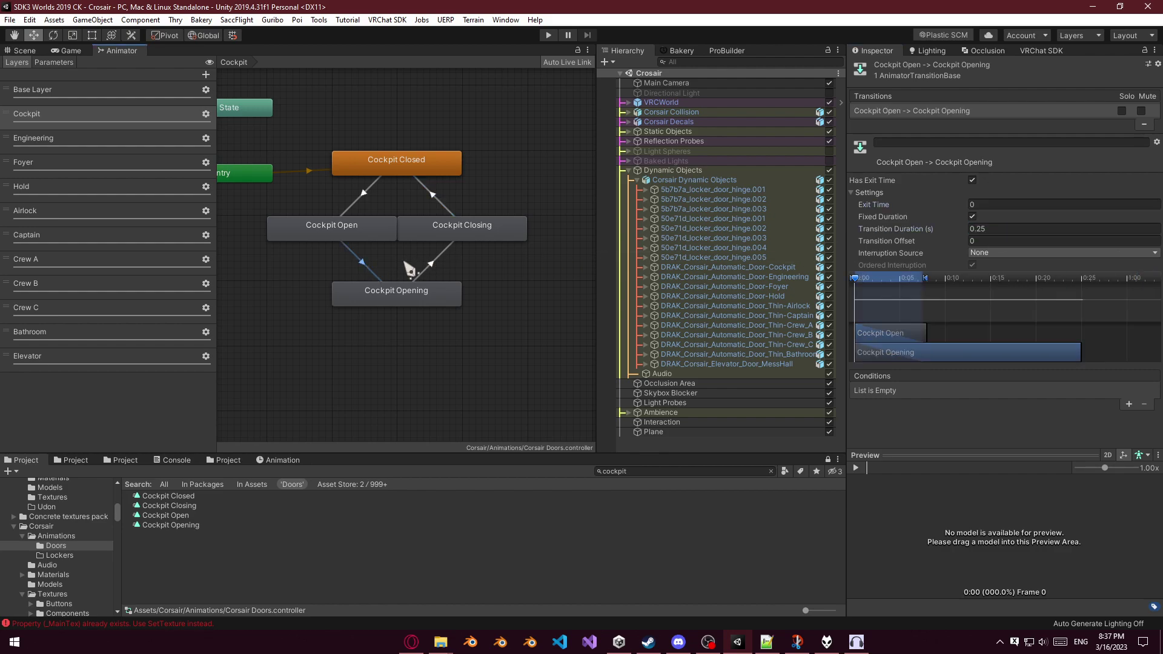
{"action": "type", "text": "1"}
{"action": "left_click", "coordinate": [994, 228]}
{"action": "type", "text": "0"}
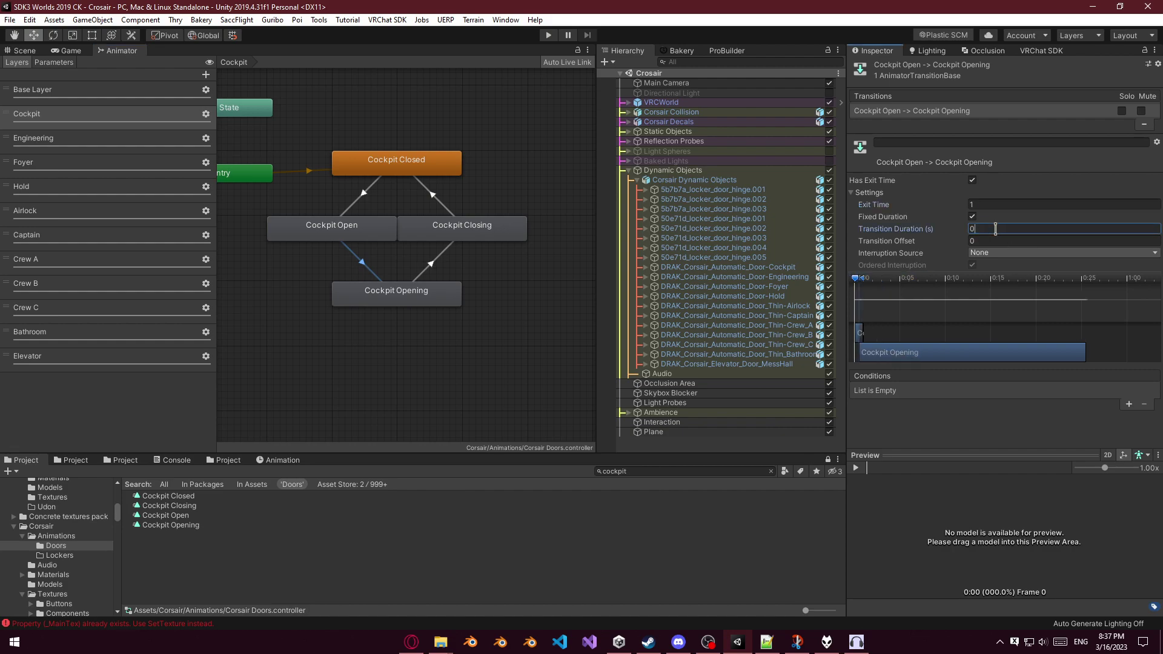
{"action": "left_click", "coordinate": [361, 195]}
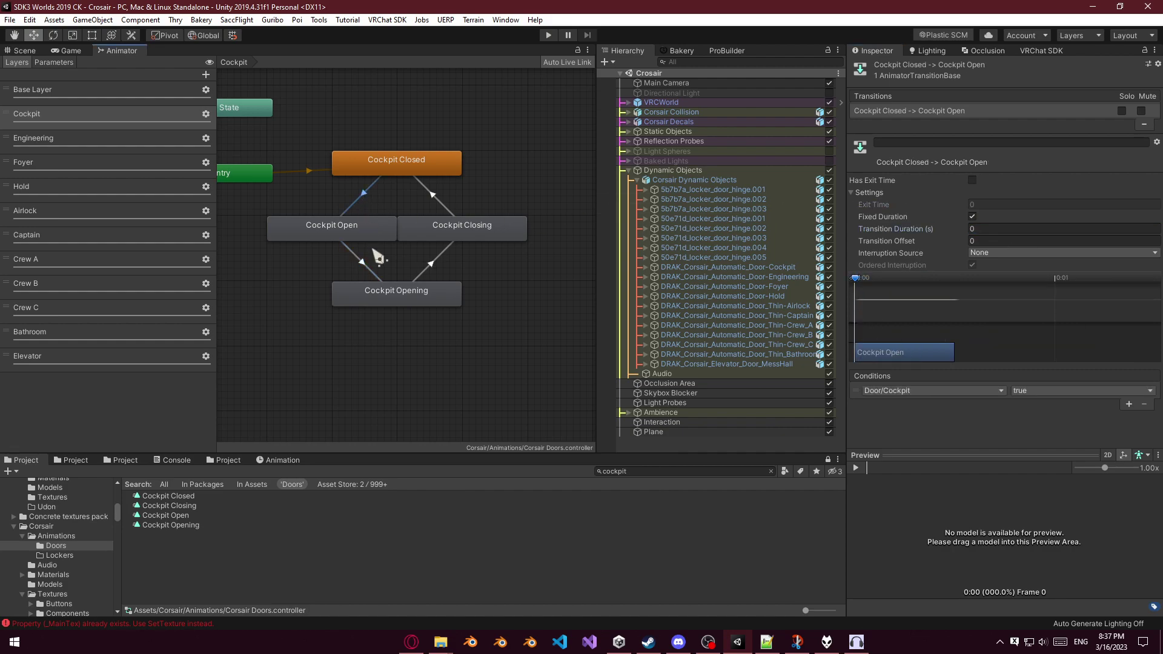
{"action": "left_click", "coordinate": [437, 201]}
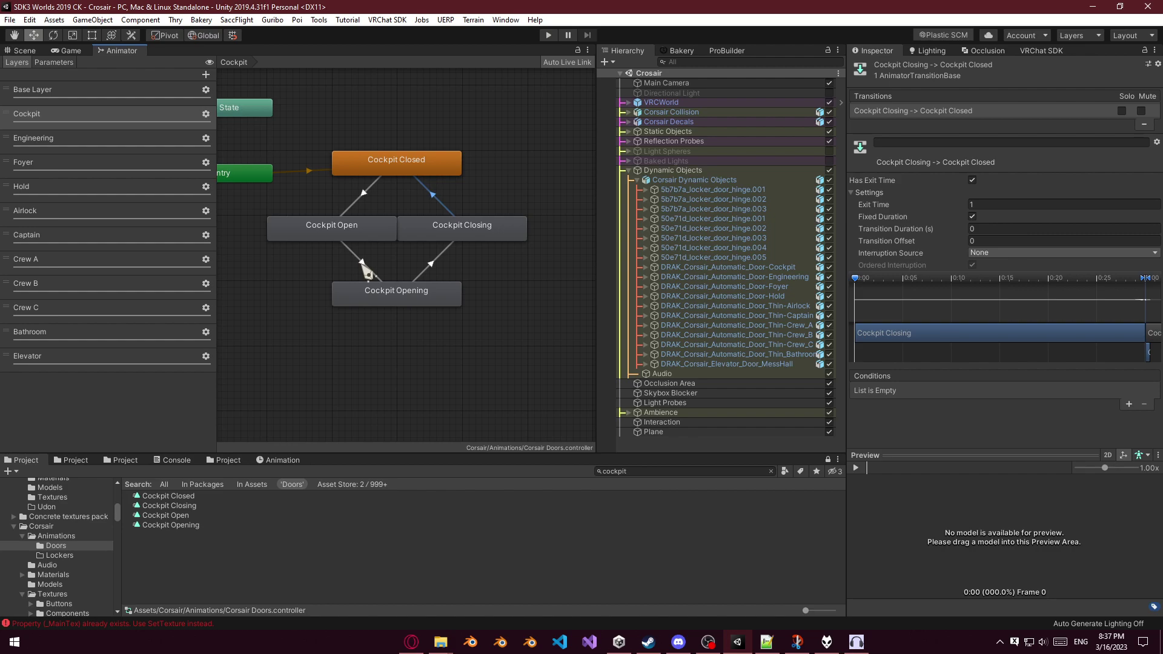
{"action": "left_click", "coordinate": [436, 265]}
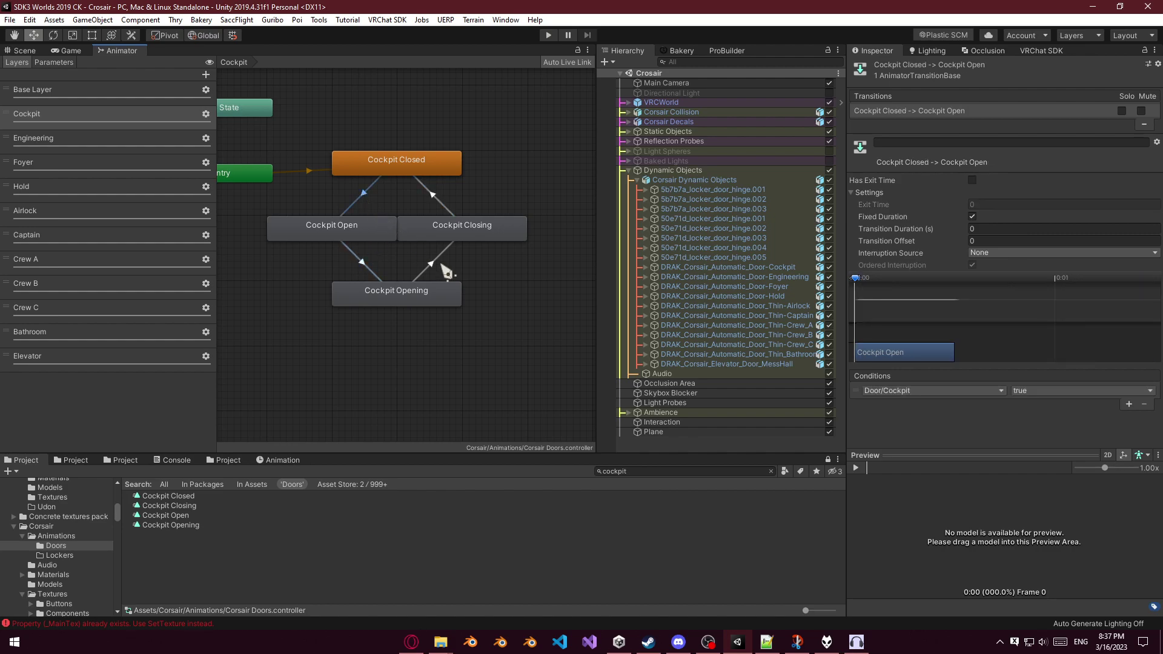
In the Engineering layer, find the Engineering animations and add Engineering Closed as the default state beside Entry, matching the Cockpit layout.
{"action": "left_click", "coordinate": [121, 148]}
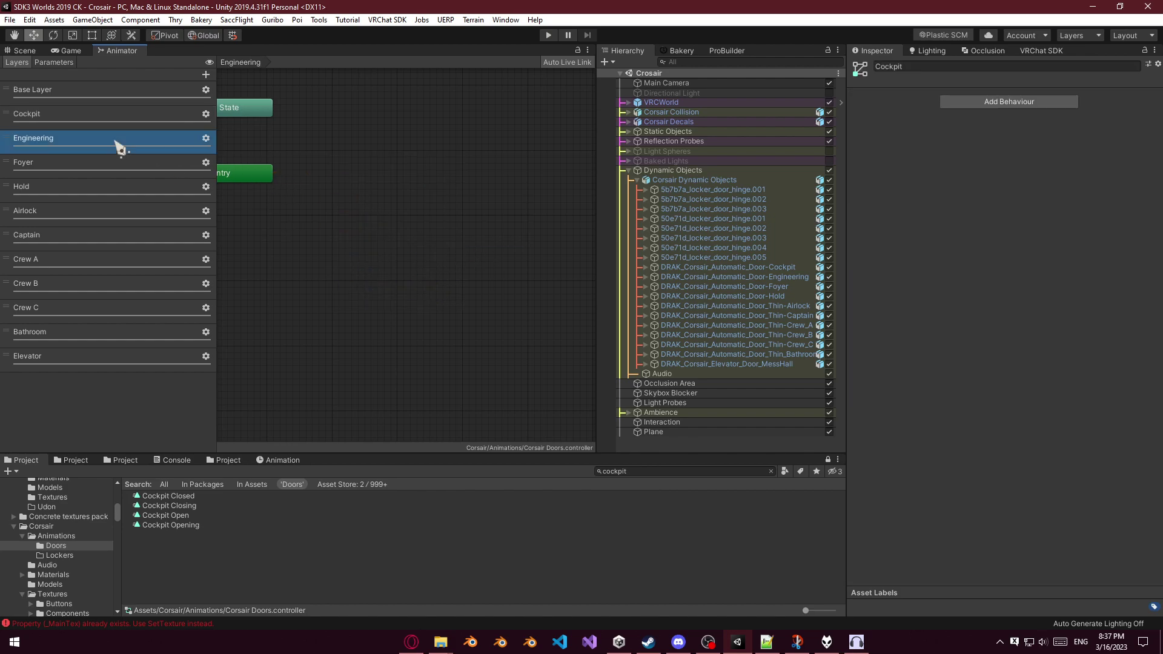
{"action": "left_click", "coordinate": [54, 121]}
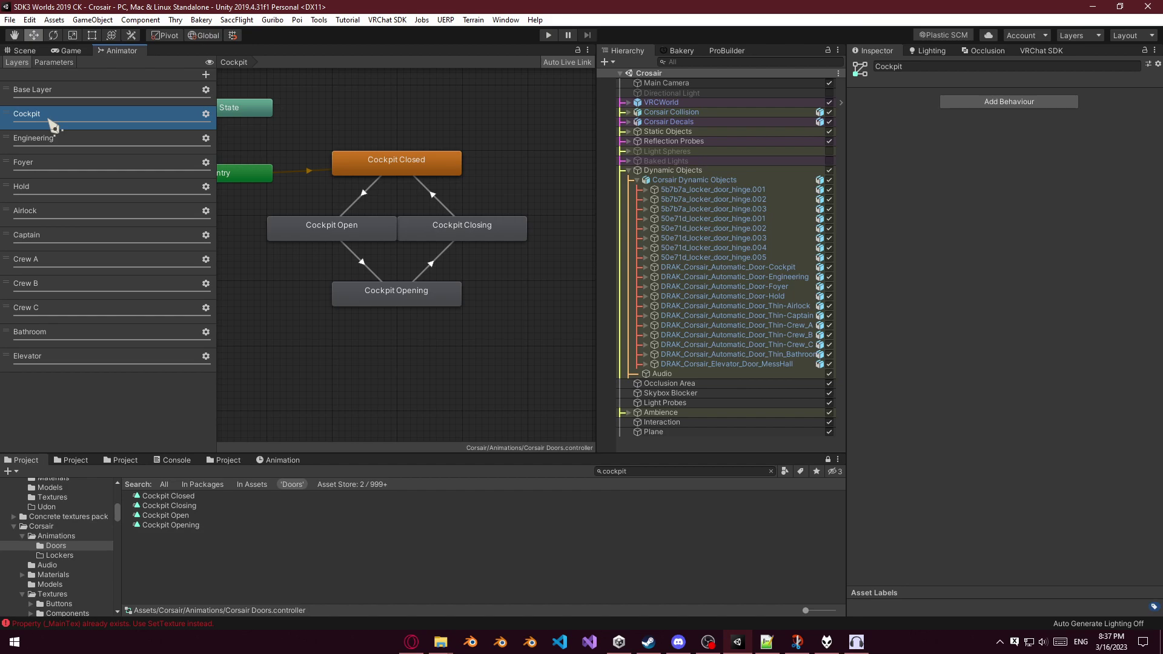
{"action": "left_click", "coordinate": [114, 148]}
{"action": "left_click", "coordinate": [666, 472]}
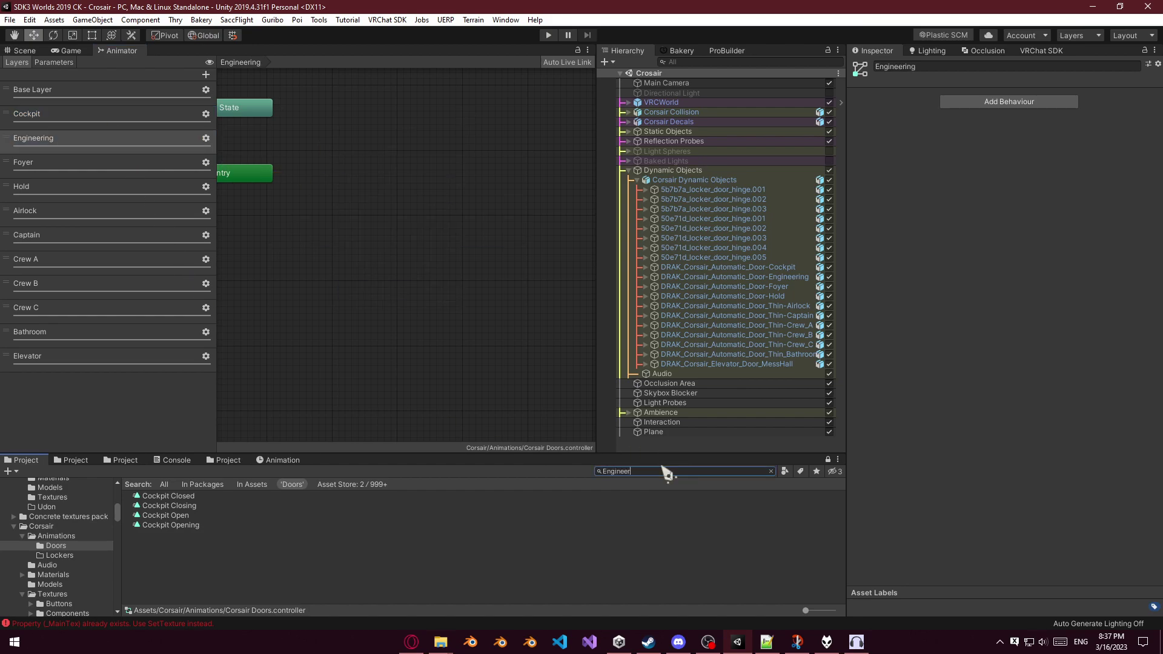
{"action": "left_click_drag", "start_coordinate": [204, 498], "coordinate": [255, 283]}
{"action": "left_click_drag", "start_coordinate": [312, 309], "coordinate": [391, 240]}
{"action": "left_click_drag", "start_coordinate": [334, 288], "coordinate": [395, 163]}
{"action": "left_click", "coordinate": [73, 106]}
{"action": "left_click", "coordinate": [66, 121]}
{"action": "left_click", "coordinate": [64, 148]}
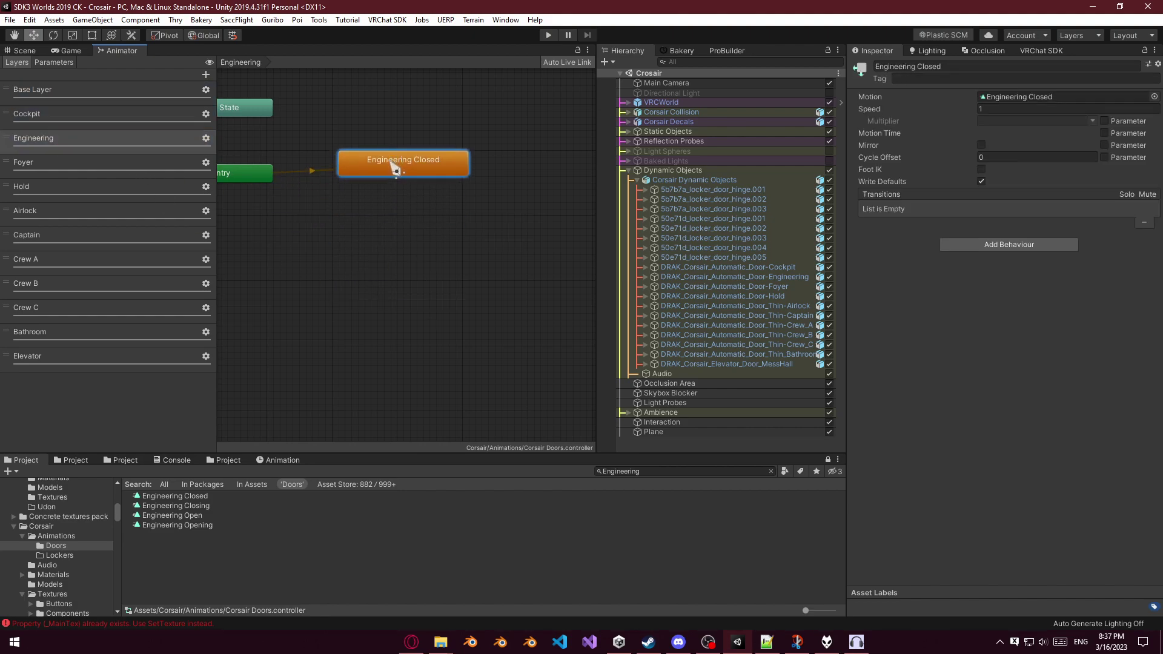
Add the Engineering Opening, Engineering Open and Engineering Closing animations as states forming a diamond below Engineering Closed.
{"action": "left_click_drag", "start_coordinate": [208, 525], "coordinate": [291, 238]}
{"action": "left_click_drag", "start_coordinate": [218, 516], "coordinate": [363, 311]}
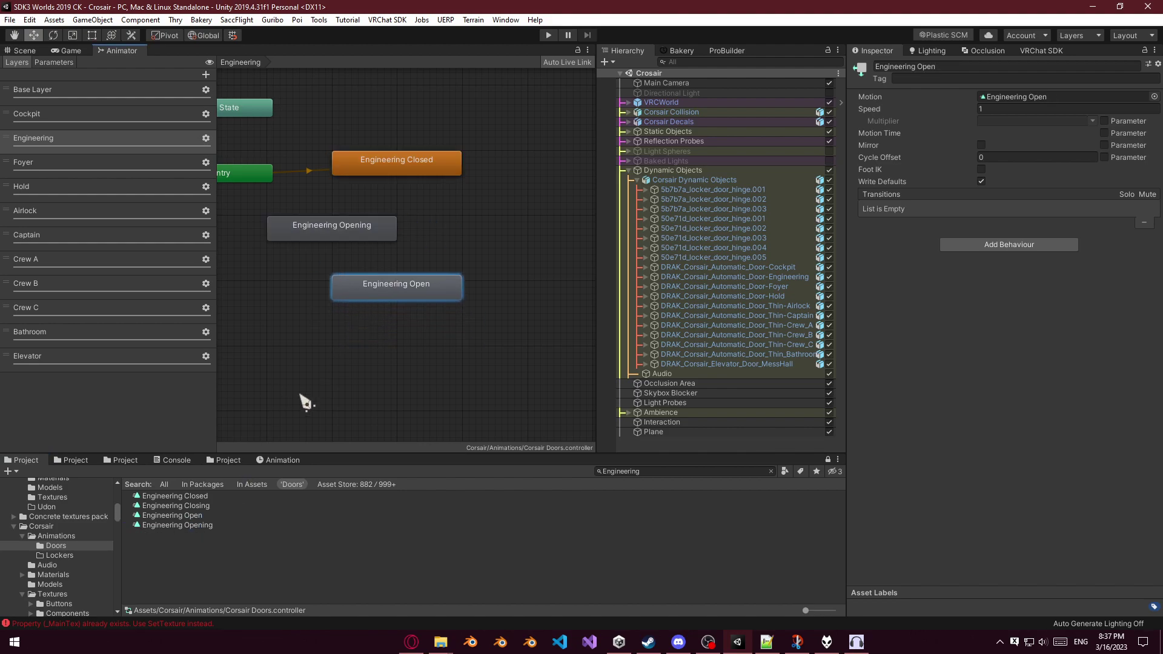
{"action": "left_click_drag", "start_coordinate": [210, 510], "coordinate": [405, 218]}
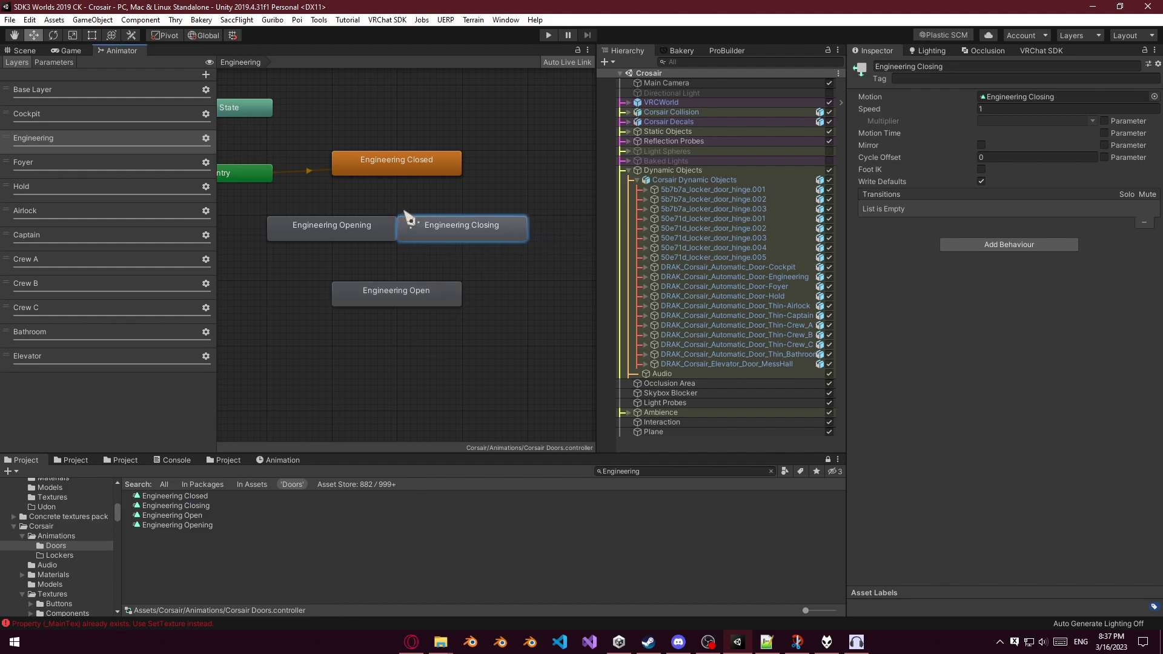
Turn off Write Defaults for all Engineering states and link them in a loop: Closed to Opening to Open to Closing to Closed.
{"action": "key", "text": "ctrl+a"}
{"action": "right_click", "coordinate": [367, 165]}
{"action": "left_click", "coordinate": [376, 167]}
{"action": "left_click", "coordinate": [344, 229]}
{"action": "right_click", "coordinate": [342, 229]}
{"action": "left_click", "coordinate": [365, 236]}
{"action": "left_click", "coordinate": [379, 287]}
{"action": "right_click", "coordinate": [379, 286]}
{"action": "left_click", "coordinate": [424, 294]}
{"action": "left_click", "coordinate": [464, 230]}
{"action": "right_click", "coordinate": [463, 229]}
{"action": "left_click", "coordinate": [473, 237]}
{"action": "left_click", "coordinate": [424, 168]}
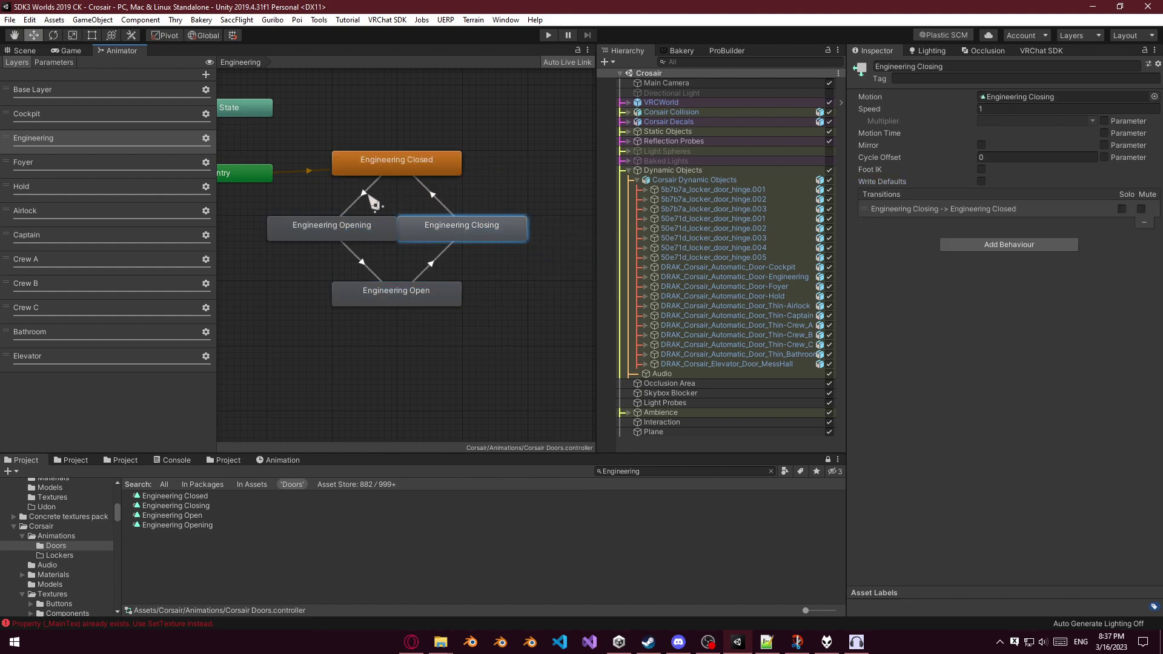
Paste the copied transition settings onto Engineering Closed to Engineering Opening and set its condition parameter to Door/Engineering.
{"action": "left_click", "coordinate": [371, 195]}
{"action": "right_click", "coordinate": [945, 110]}
{"action": "left_click", "coordinate": [982, 156]}
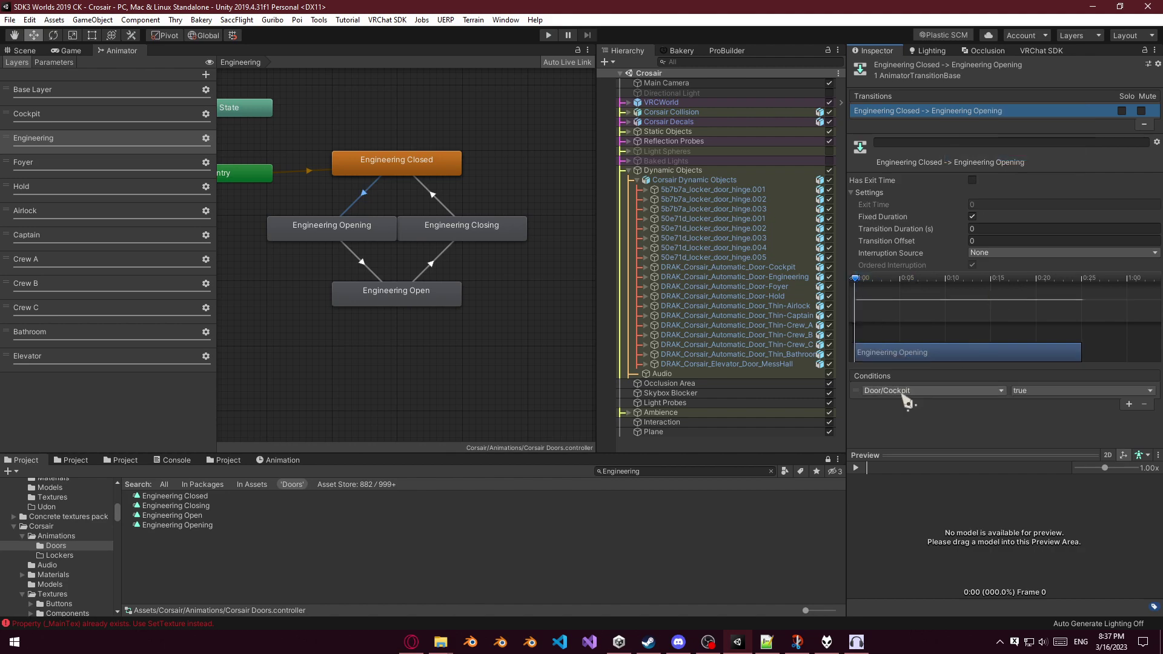
{"action": "left_click", "coordinate": [907, 391]}
{"action": "left_click", "coordinate": [909, 442]}
Paste the copied transition settings onto Engineering Open to Engineering Closing and set its condition to Door/Engineering false.
{"action": "left_click", "coordinate": [433, 260]}
{"action": "right_click", "coordinate": [945, 111]}
{"action": "left_click", "coordinate": [994, 160]}
{"action": "left_click", "coordinate": [909, 391]}
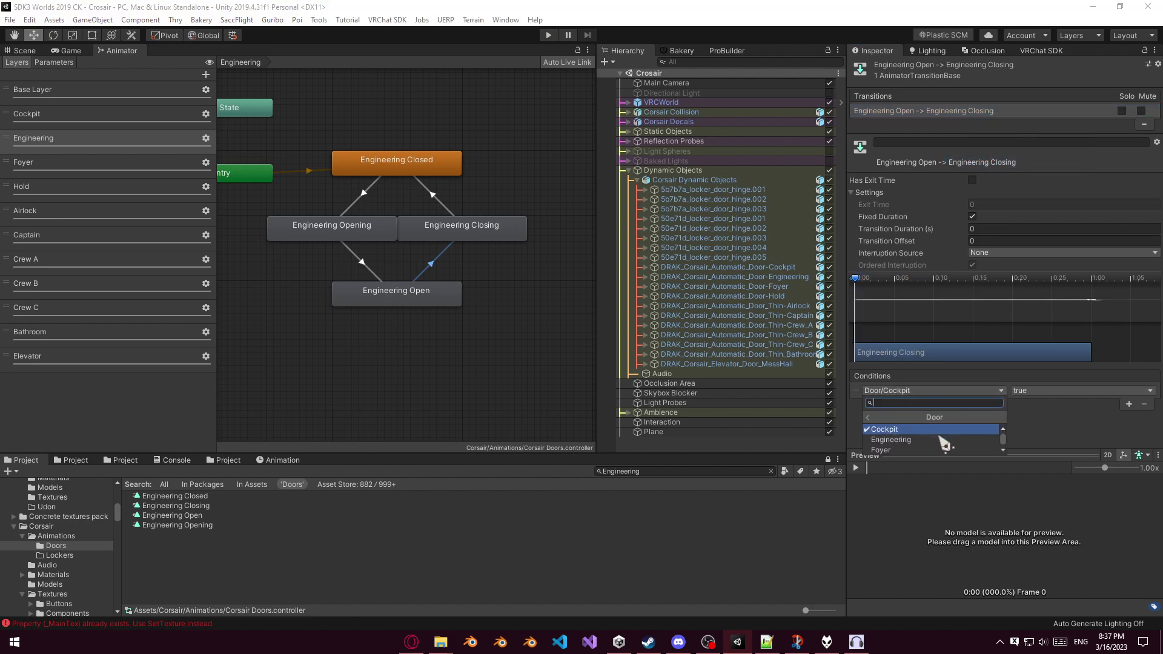
{"action": "left_click", "coordinate": [909, 440]}
{"action": "left_click", "coordinate": [1030, 391]}
{"action": "left_click", "coordinate": [1030, 417]}
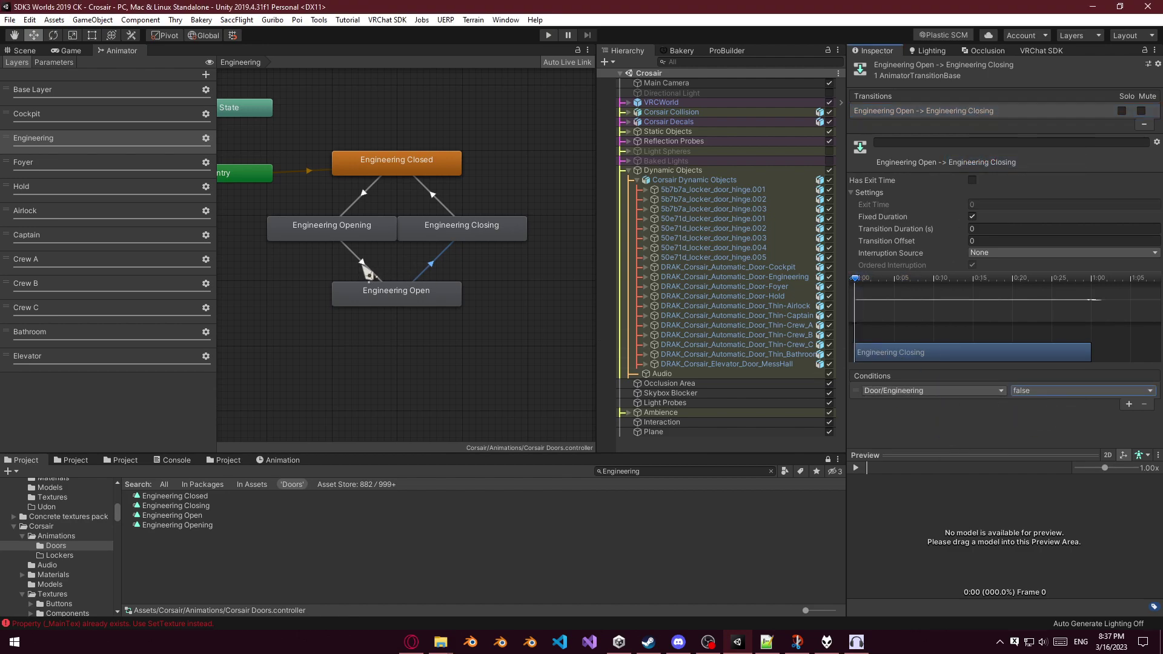
Set Engineering Opening to Engineering Open to Exit Time 1 and Transition Duration 0, and Engineering Closing to Engineering Closed to Transition Duration 0.
{"action": "left_click", "coordinate": [364, 267]}
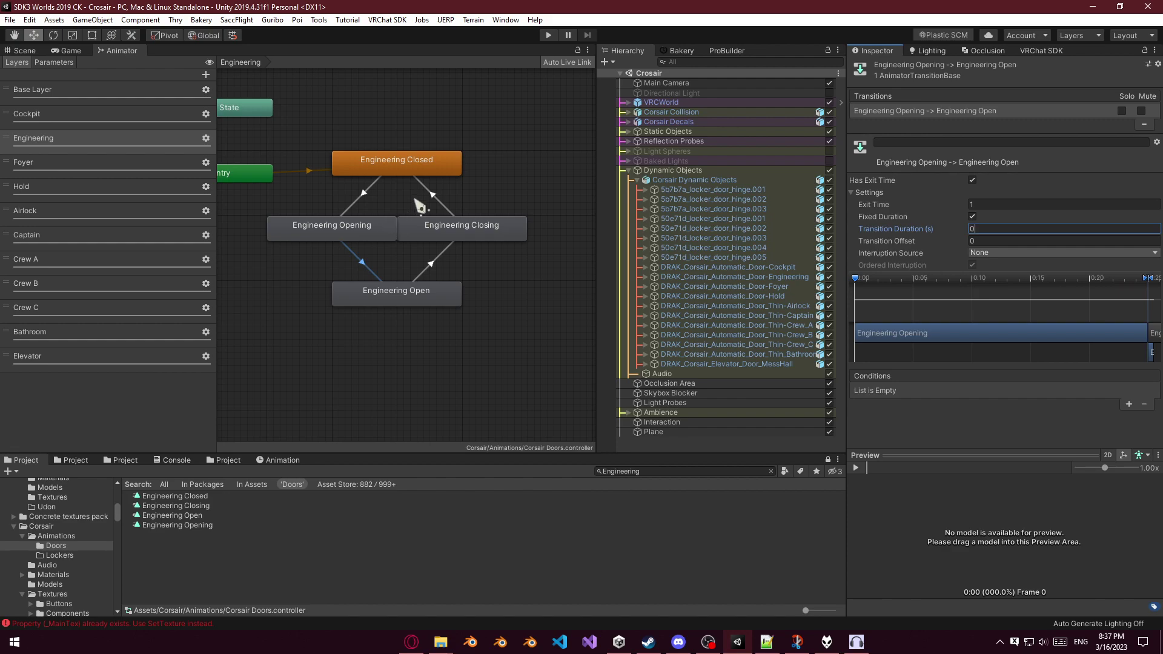
{"action": "left_click", "coordinate": [436, 200]}
{"action": "left_click", "coordinate": [995, 229]}
{"action": "type", "text": "0"}
{"action": "left_click", "coordinate": [70, 171]}
{"action": "left_click", "coordinate": [74, 139]}
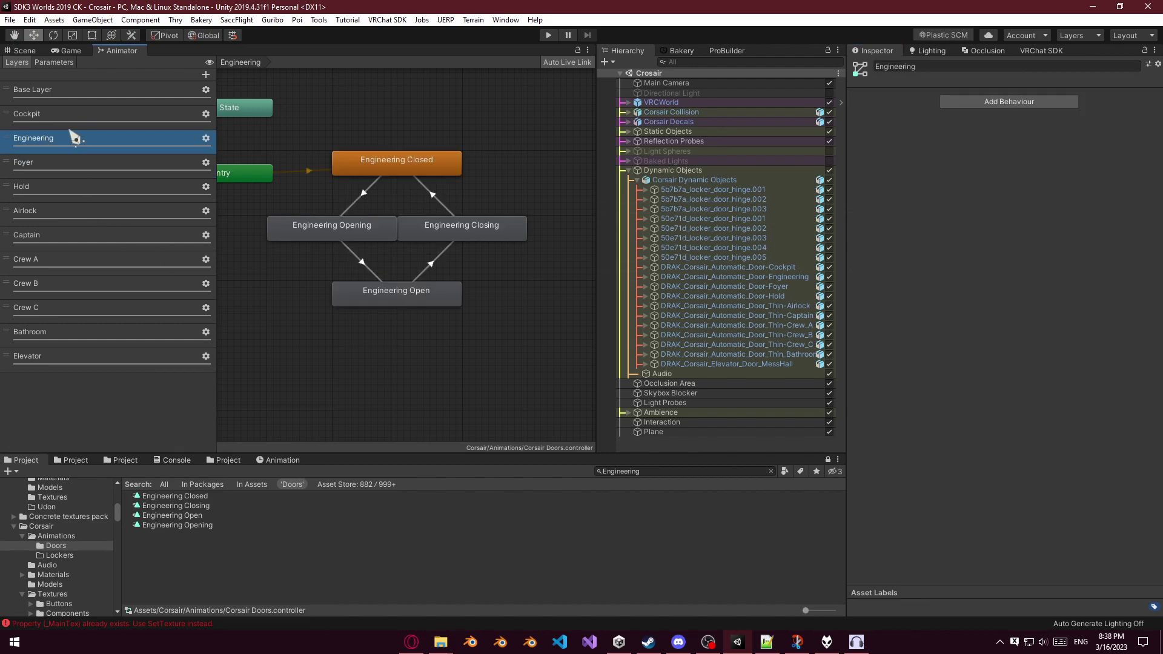
{"action": "key", "text": "Up"}
{"action": "left_click", "coordinate": [70, 140]}
In the Foyer layer, add the Foyer Closed, Foyer Closing, Foyer Opening and Foyer Open animations as states in a diamond, with Foyer Closed as default.
{"action": "left_click", "coordinate": [88, 165]}
{"action": "left_click", "coordinate": [659, 471]}
{"action": "type", "text": "Foya"}
{"action": "key", "text": "BackSpace"}
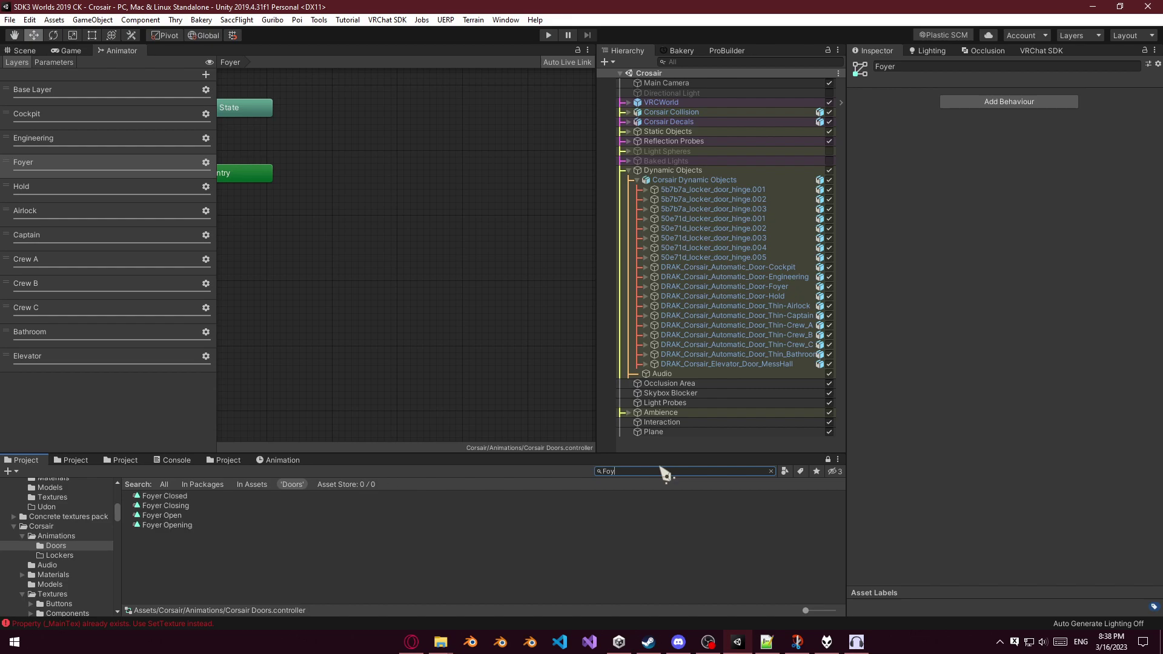
{"action": "left_click_drag", "start_coordinate": [191, 497], "coordinate": [367, 173]}
{"action": "left_click_drag", "start_coordinate": [191, 508], "coordinate": [489, 239]}
{"action": "left_click_drag", "start_coordinate": [166, 525], "coordinate": [376, 301]}
Turn off Write Defaults for all Foyer states and link them in a loop: Closed to Opening to Open to Closing to Closed.
{"action": "key", "text": "ctrl+a"}
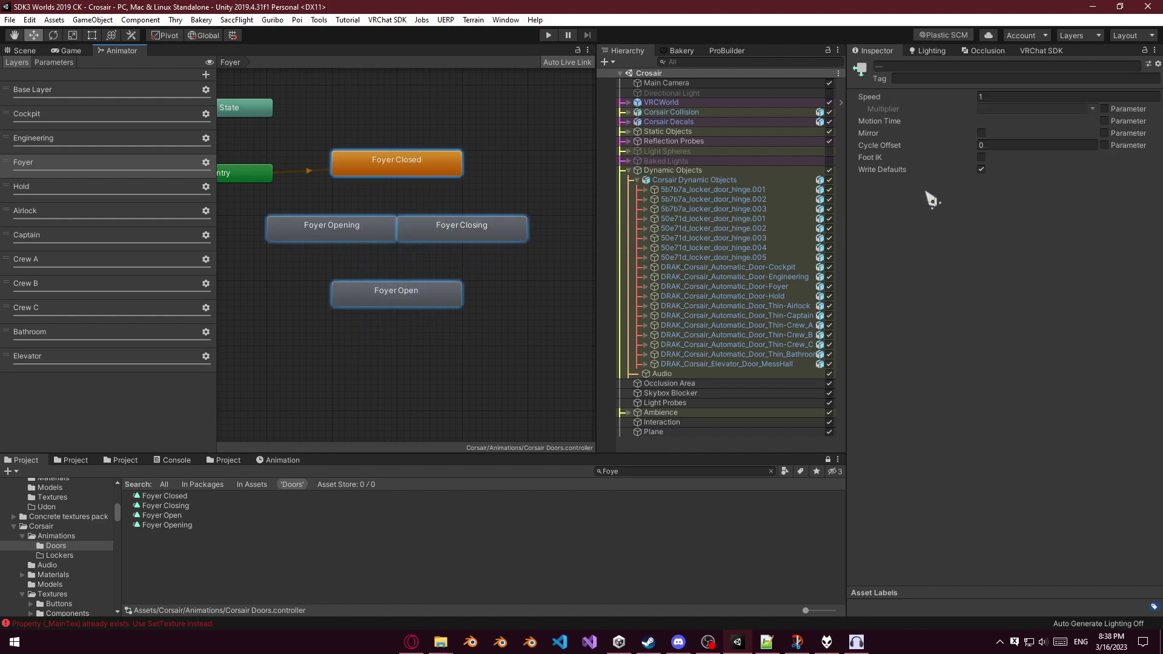
{"action": "right_click", "coordinate": [371, 165]}
{"action": "left_click", "coordinate": [418, 171]}
{"action": "left_click", "coordinate": [349, 229]}
{"action": "right_click", "coordinate": [343, 223]}
{"action": "left_click", "coordinate": [363, 230]}
{"action": "left_click", "coordinate": [388, 292]}
{"action": "right_click", "coordinate": [386, 297]}
{"action": "left_click", "coordinate": [424, 304]}
{"action": "left_click", "coordinate": [450, 235]}
{"action": "right_click", "coordinate": [454, 237]}
{"action": "left_click", "coordinate": [466, 244]}
{"action": "left_click", "coordinate": [400, 168]}
Paste the copied transition settings onto Foyer Closed to Foyer Opening and set its condition parameter to Door/Foyer.
{"action": "left_click", "coordinate": [368, 190]}
{"action": "right_click", "coordinate": [961, 114]}
{"action": "left_click", "coordinate": [994, 156]}
{"action": "left_click", "coordinate": [902, 391]}
{"action": "left_click", "coordinate": [901, 429]}
{"action": "left_click", "coordinate": [903, 439]}
{"action": "left_click", "coordinate": [909, 391]}
{"action": "left_click", "coordinate": [903, 429]}
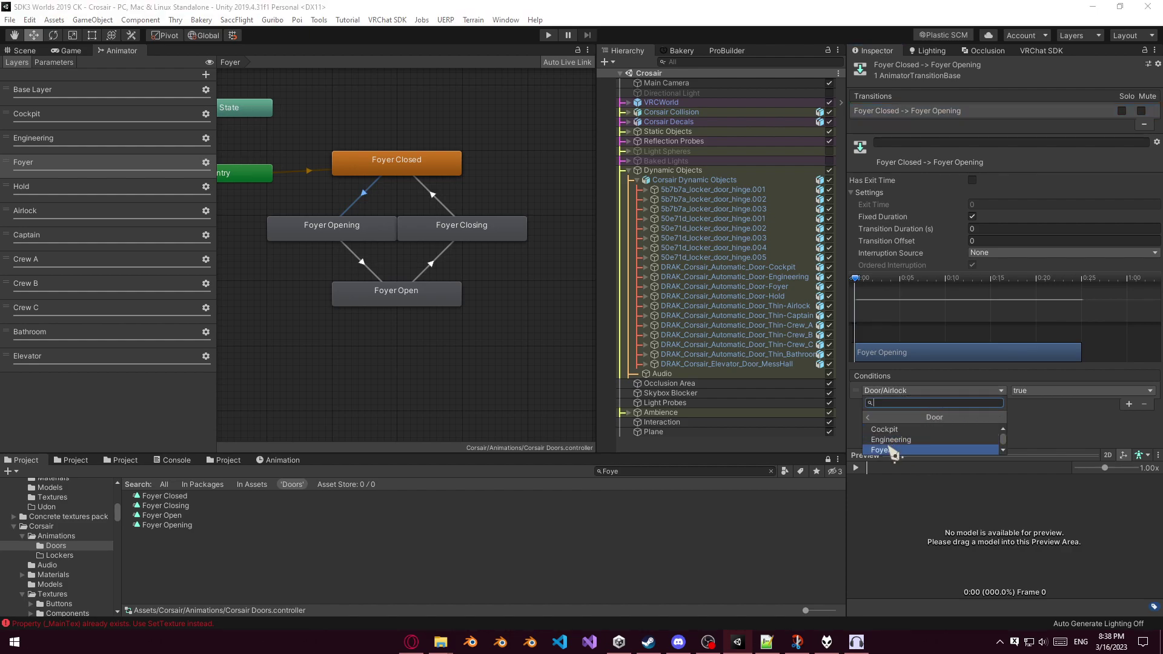
{"action": "left_click", "coordinate": [905, 450]}
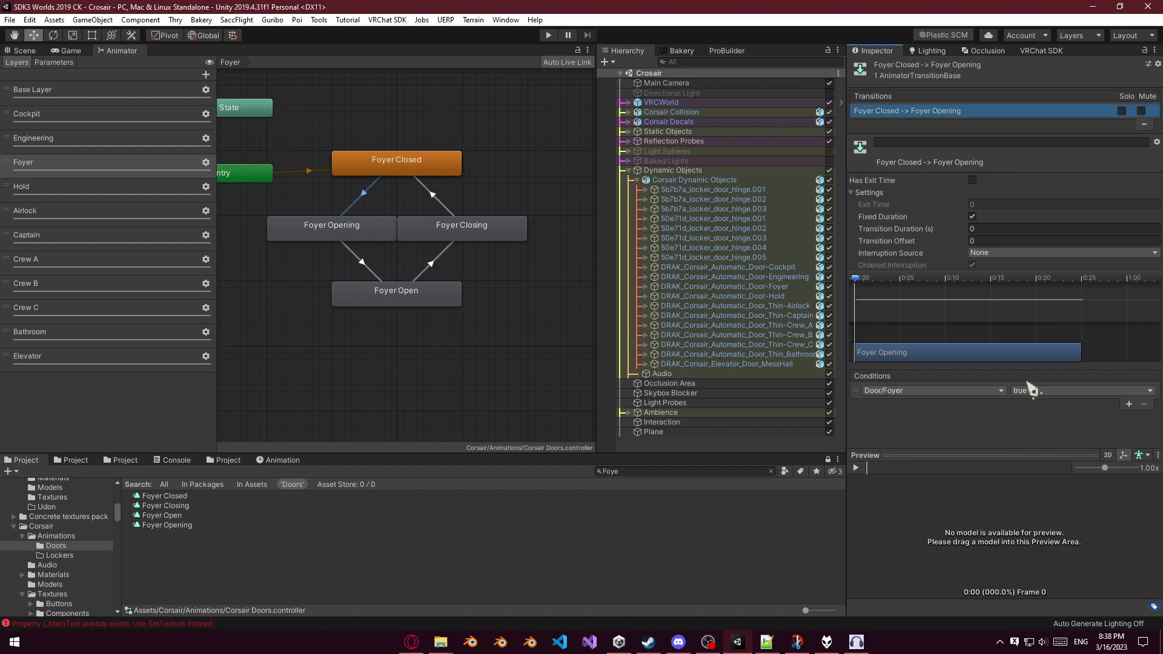
Paste the copied transition settings onto Foyer Open to Foyer Closing and set its condition to Door/Foyer false.
{"action": "left_click", "coordinate": [439, 260]}
{"action": "right_click", "coordinate": [928, 113]}
{"action": "left_click", "coordinate": [968, 160]}
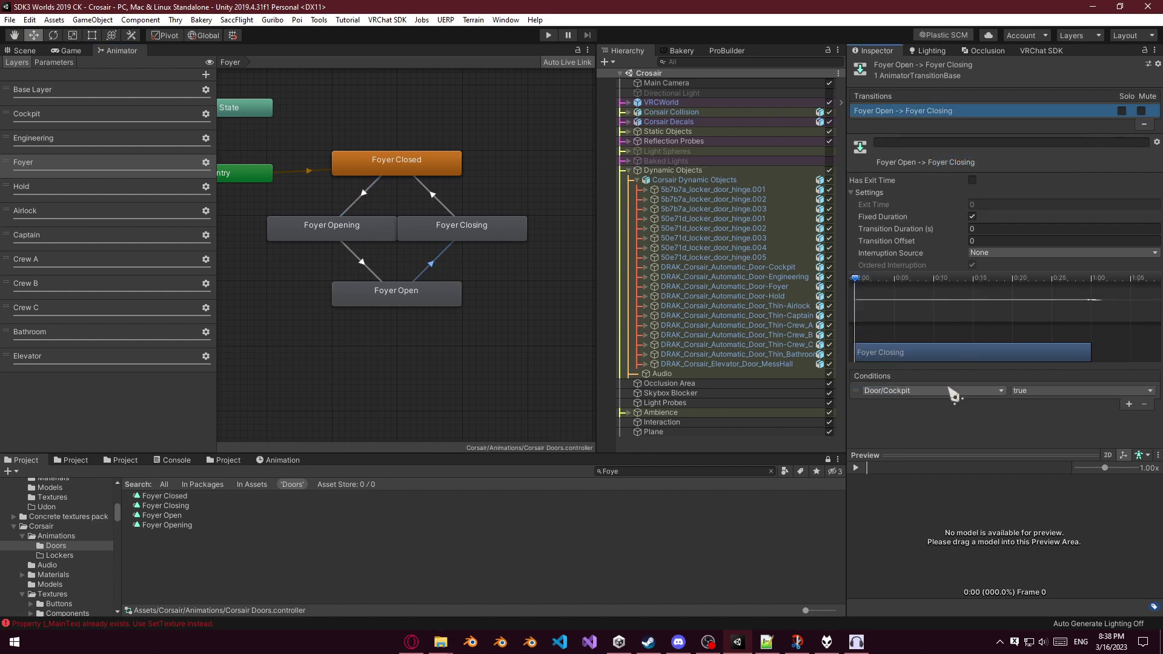
{"action": "left_click", "coordinate": [953, 390]}
{"action": "left_click", "coordinate": [919, 432]}
{"action": "left_click", "coordinate": [925, 452]}
{"action": "left_click", "coordinate": [1060, 391]}
{"action": "left_click", "coordinate": [1030, 417]}
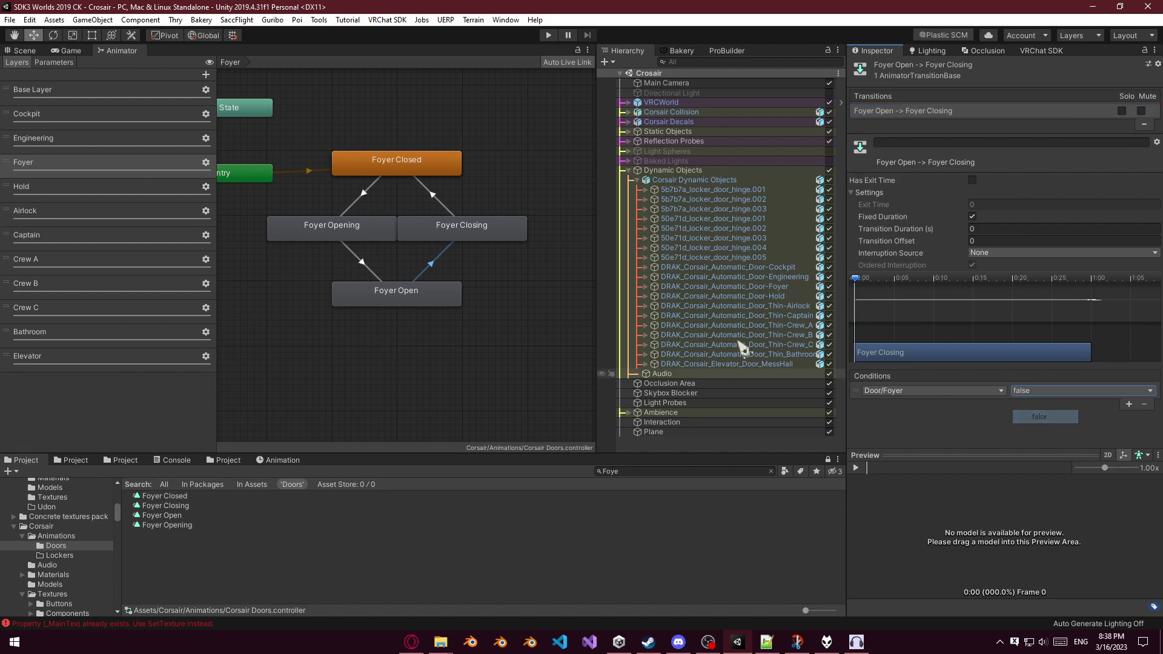
Set the Foyer Opening to Foyer Open transition's Exit Time to 1 and its Transition Duration to 0.
{"action": "left_click", "coordinate": [363, 265]}
{"action": "left_click", "coordinate": [994, 206]}
{"action": "type", "text": "1"}
{"action": "left_click", "coordinate": [993, 230]}
{"action": "type", "text": "0"}
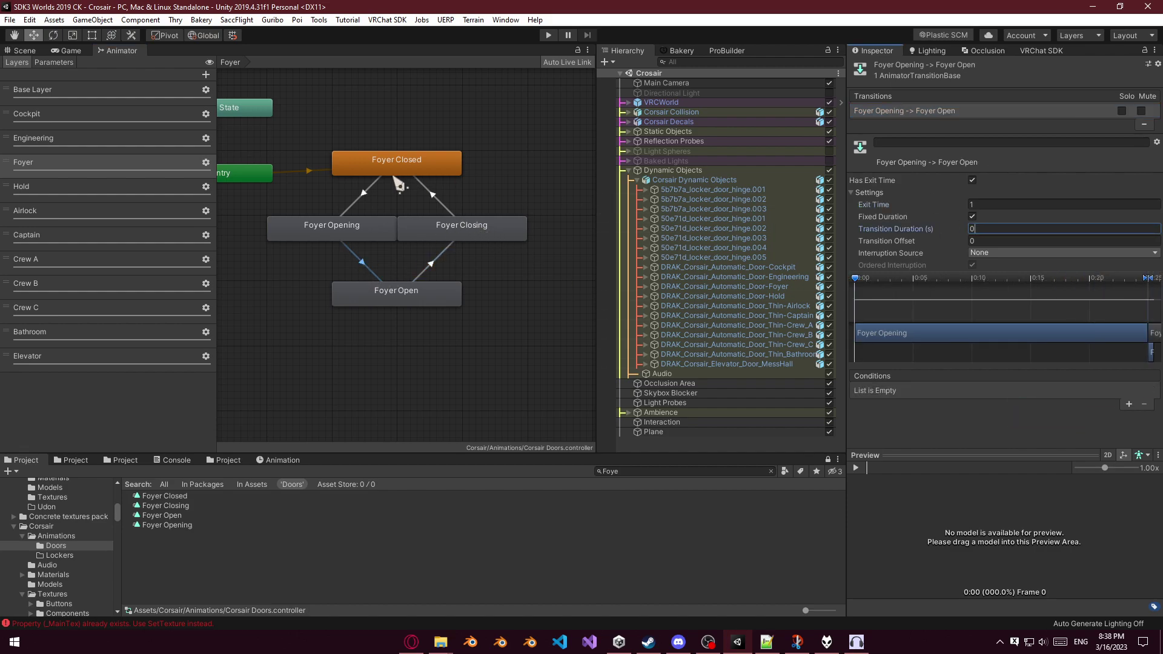
Set the Foyer Closing to Foyer Closed transition's Exit Time to 1 and Transition Duration to 0, then check the other Foyer transitions.
{"action": "left_click", "coordinate": [442, 200]}
{"action": "left_click", "coordinate": [979, 205]}
{"action": "type", "text": "1"}
{"action": "left_click", "coordinate": [999, 229]}
{"action": "type", "text": "0"}
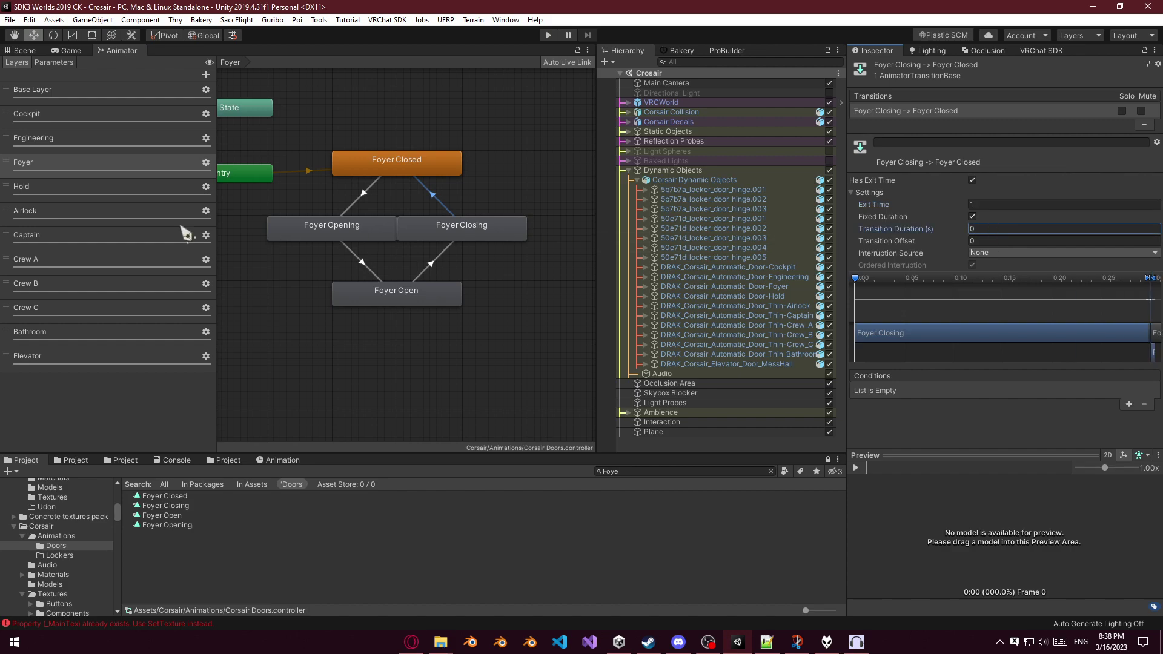
{"action": "left_click", "coordinate": [364, 267]}
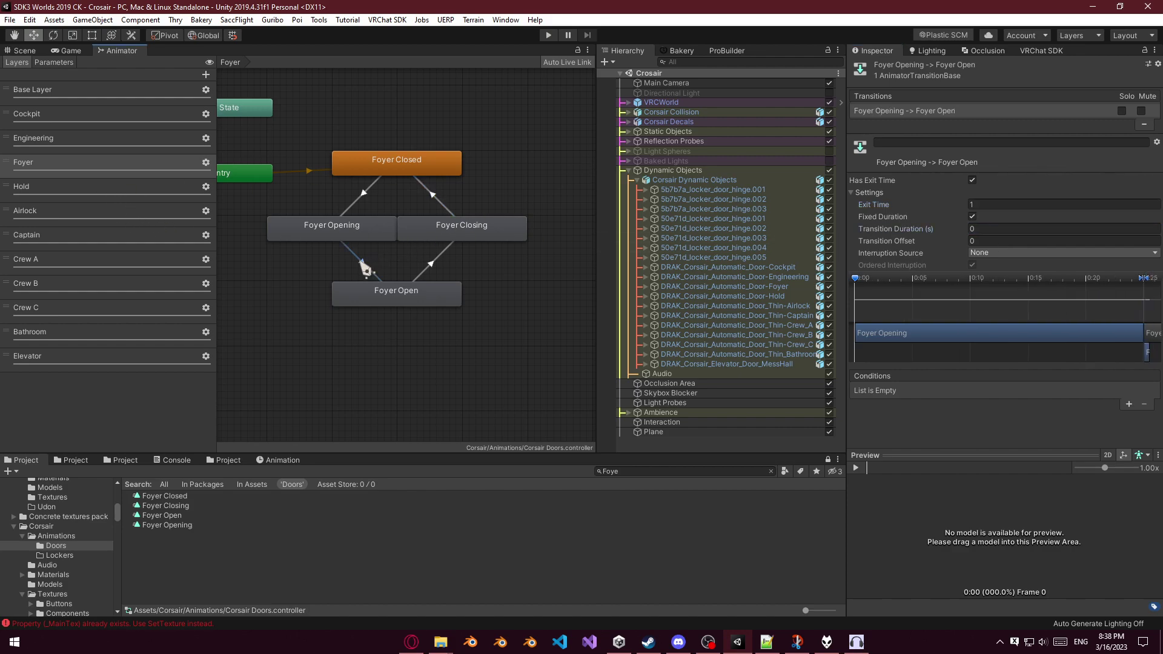
{"action": "left_click", "coordinate": [435, 266]}
{"action": "left_click", "coordinate": [367, 202]}
In the Hold layer, add the Hold Closed, Hold Closing, Hold Open and Hold Opening animations as states in a diamond, with Hold Closed as default.
{"action": "left_click", "coordinate": [46, 189]}
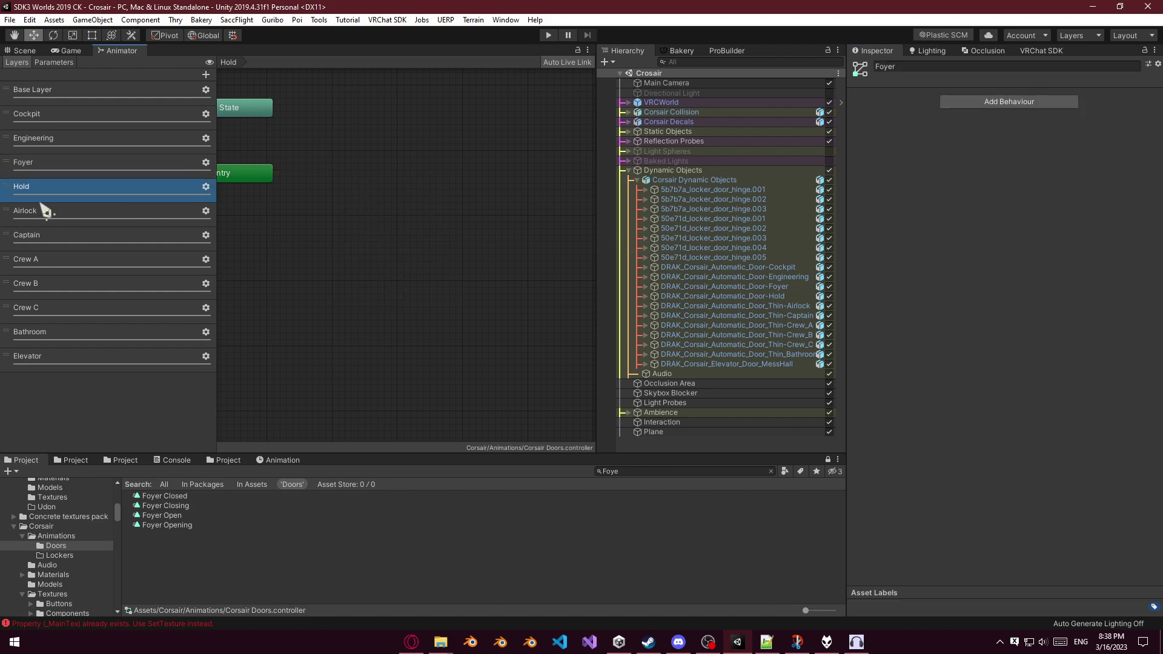
{"action": "left_click", "coordinate": [643, 472]}
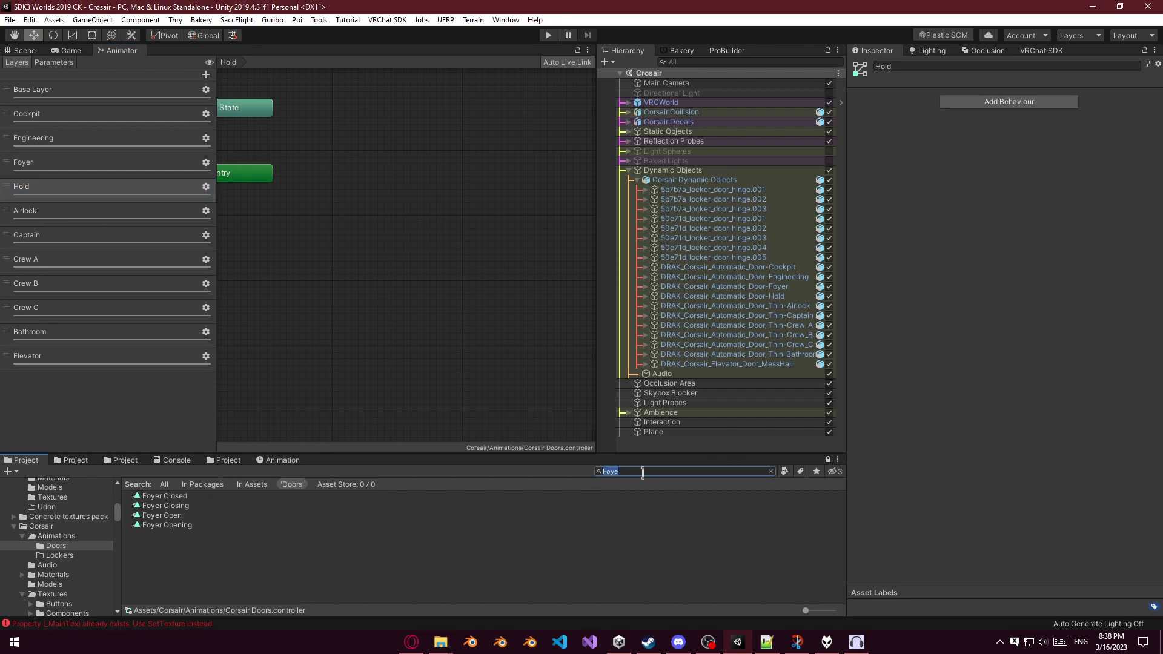
{"action": "left_click_drag", "start_coordinate": [229, 501], "coordinate": [230, 433]}
{"action": "left_click_drag", "start_coordinate": [399, 226], "coordinate": [397, 158]}
{"action": "left_click", "coordinate": [176, 508]}
{"action": "left_click_drag", "start_coordinate": [176, 512], "coordinate": [309, 232]}
{"action": "left_click_drag", "start_coordinate": [174, 512], "coordinate": [381, 302]}
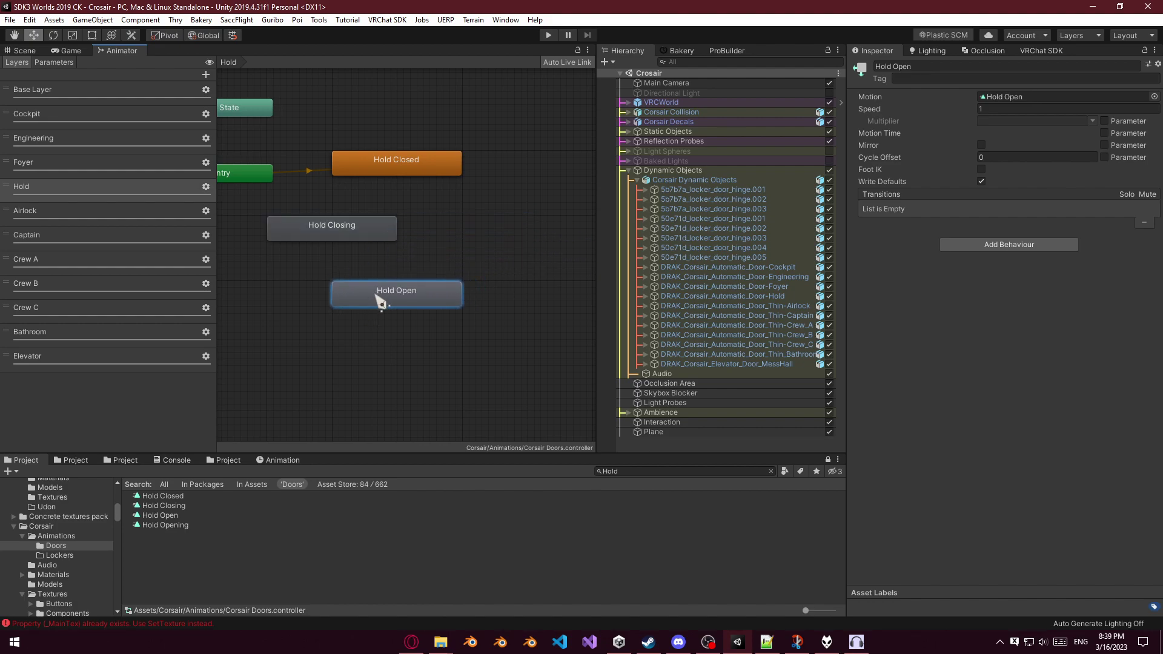
{"action": "left_click_drag", "start_coordinate": [166, 525], "coordinate": [439, 242]}
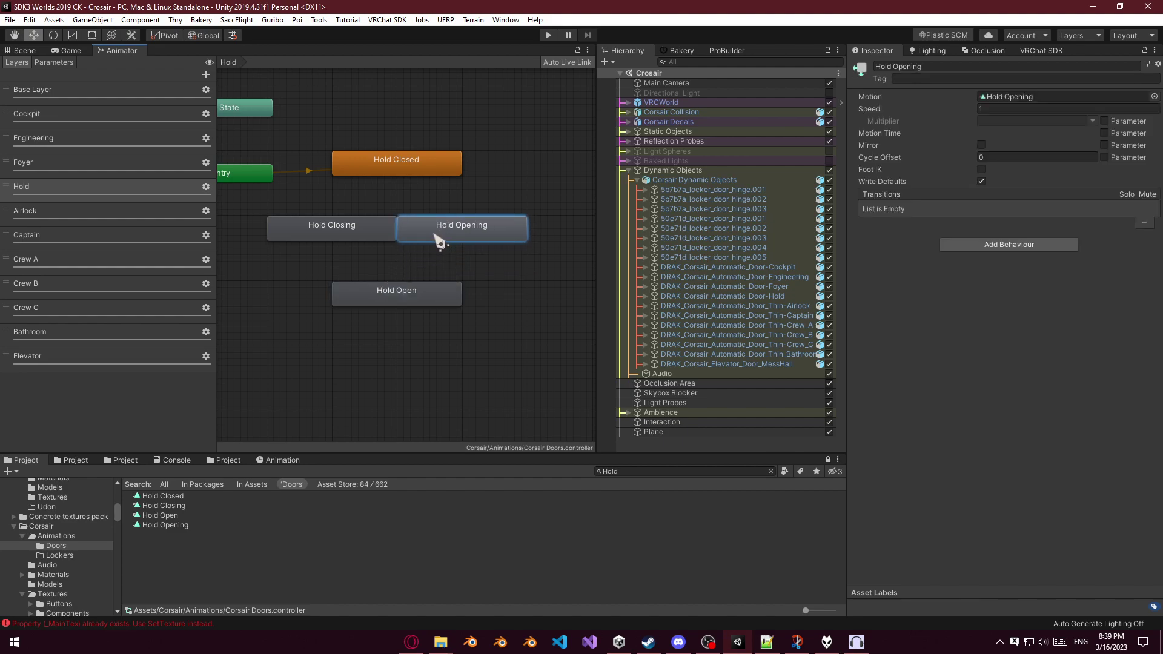
Turn off Write Defaults for all four Hold states.
{"action": "right_click", "coordinate": [425, 166]}
{"action": "left_click", "coordinate": [477, 130]}
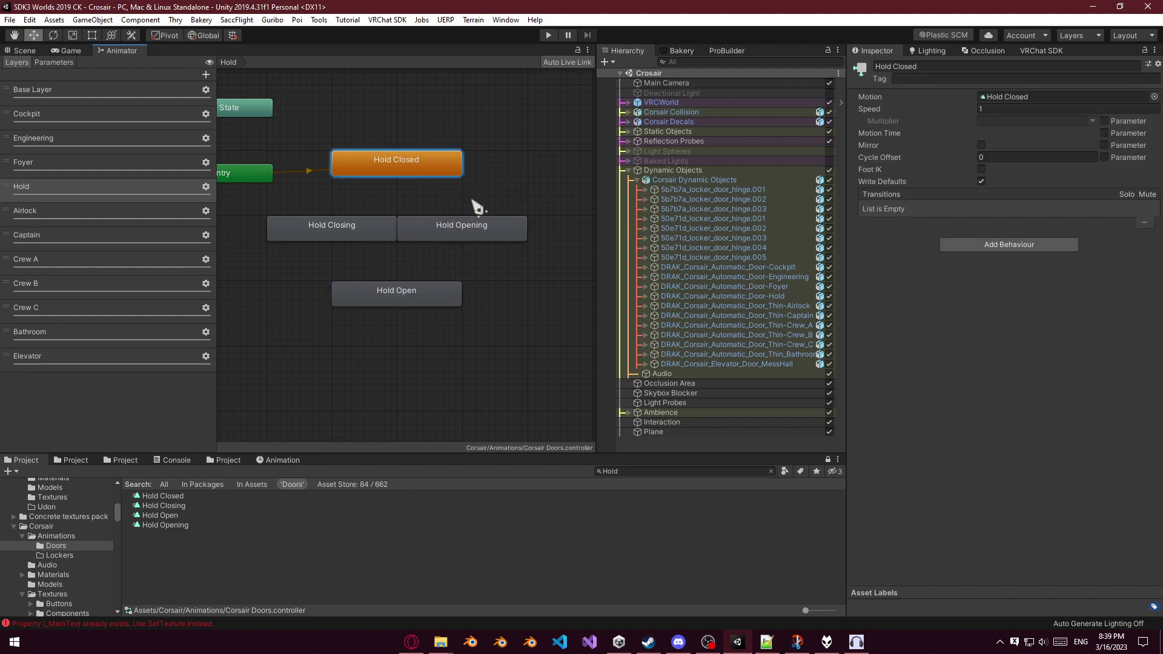
{"action": "left_click_drag", "start_coordinate": [487, 132], "coordinate": [361, 312]}
Link the Hold states in a loop: Hold Closed to Hold Closing to Hold Open to Hold Opening to Hold Closed.
{"action": "right_click", "coordinate": [400, 173]}
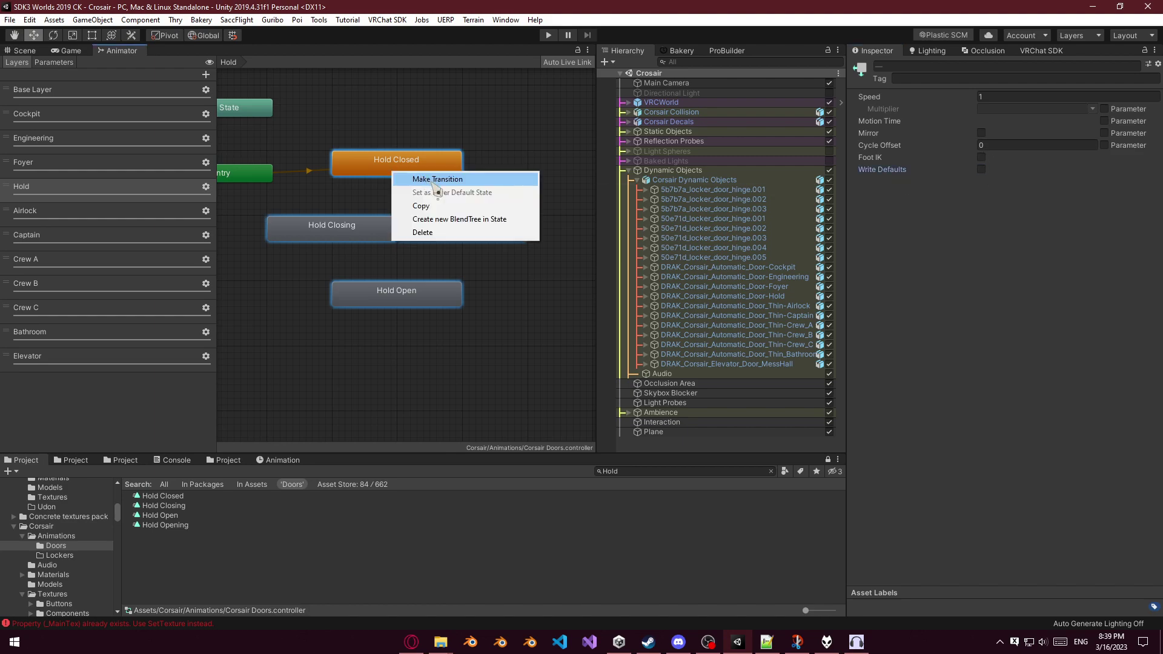
{"action": "left_click", "coordinate": [351, 226]}
{"action": "right_click", "coordinate": [348, 237]}
{"action": "left_click", "coordinate": [365, 246]}
{"action": "left_click", "coordinate": [394, 281]}
{"action": "right_click", "coordinate": [391, 291]}
{"action": "left_click", "coordinate": [403, 298]}
{"action": "left_click", "coordinate": [456, 235]}
{"action": "right_click", "coordinate": [455, 232]}
{"action": "left_click", "coordinate": [464, 240]}
{"action": "left_click", "coordinate": [429, 182]}
{"action": "right_click", "coordinate": [428, 171]}
{"action": "left_click", "coordinate": [437, 176]}
{"action": "left_click", "coordinate": [348, 225]}
{"action": "right_click", "coordinate": [350, 236]}
{"action": "left_click", "coordinate": [364, 242]}
{"action": "left_click", "coordinate": [386, 294]}
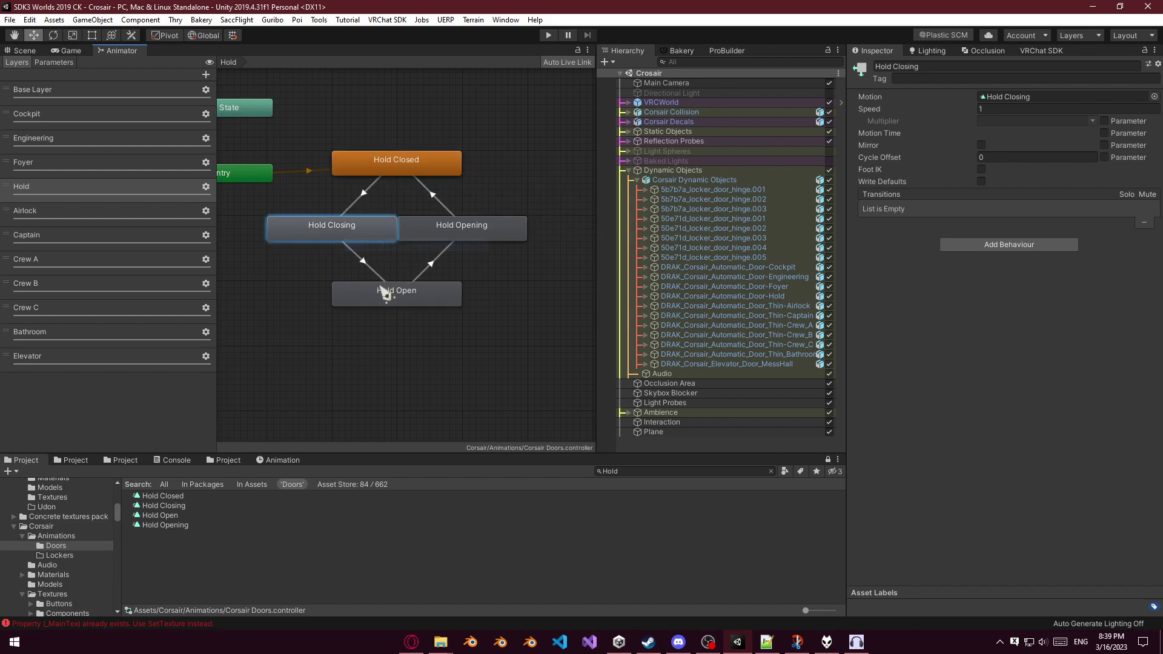
{"action": "left_click", "coordinate": [385, 200]}
Paste the copied transition setup onto Hold Closed to Hold Closing and set its condition parameter to Door/Captain.
{"action": "left_click", "coordinate": [361, 196]}
{"action": "right_click", "coordinate": [922, 113]}
{"action": "left_click", "coordinate": [895, 391]}
{"action": "left_click", "coordinate": [902, 431]}
{"action": "scroll", "coordinate": [906, 451], "scroll_direction": "down", "scroll_amount": 1}
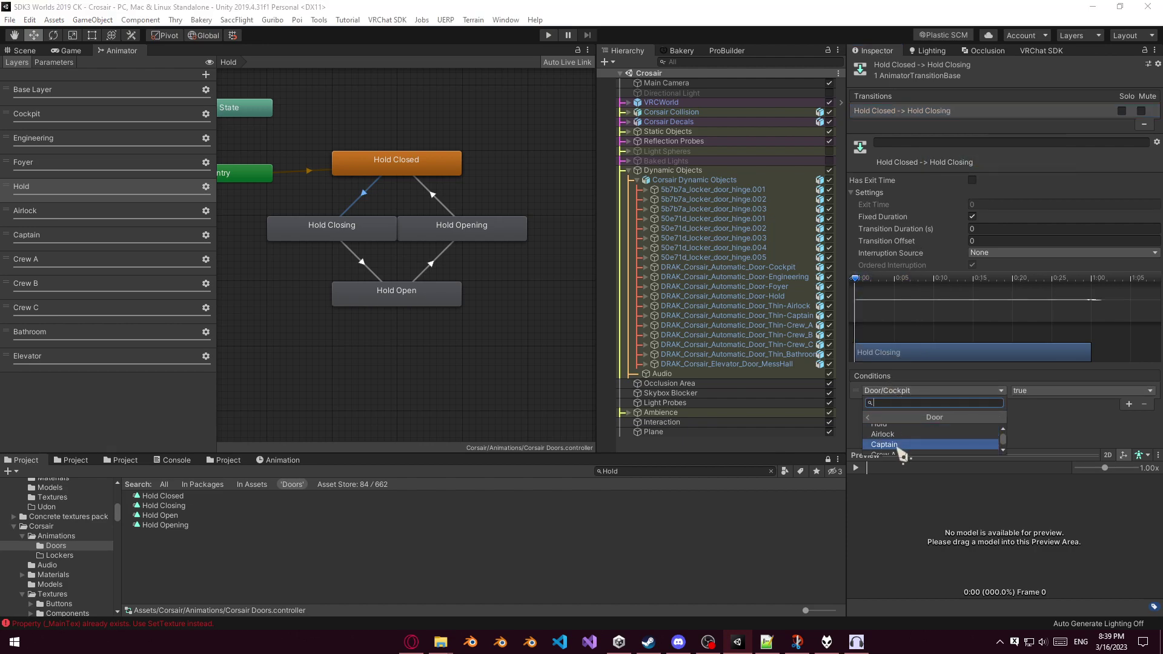
{"action": "left_click", "coordinate": [904, 450]}
{"action": "left_click", "coordinate": [942, 455]}
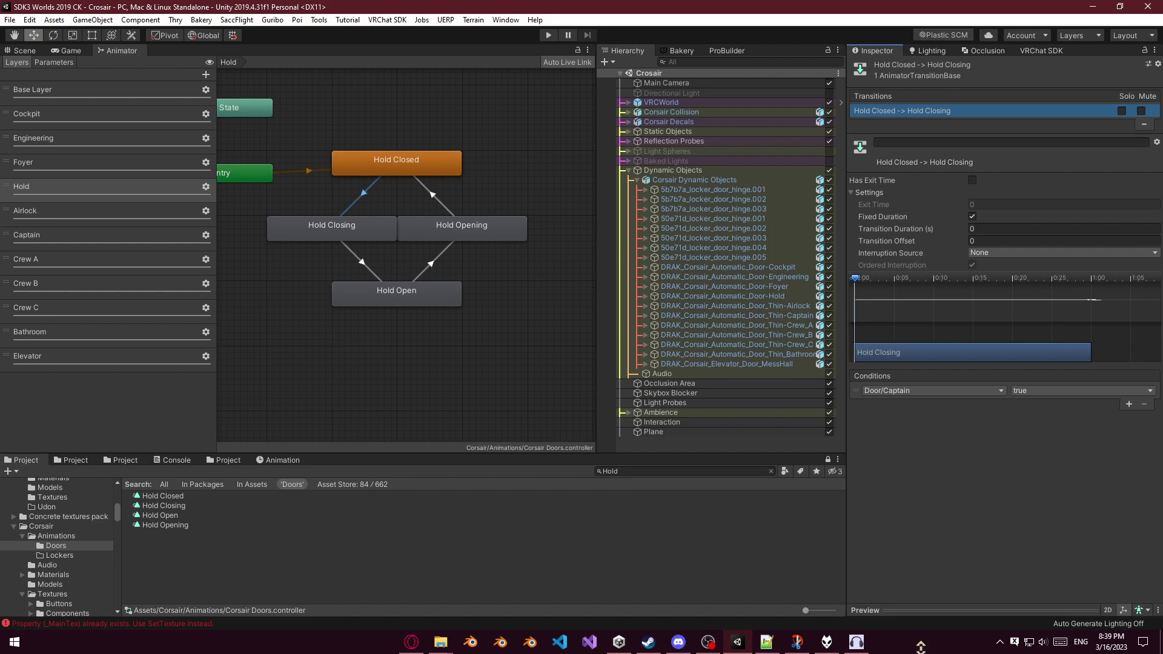
{"action": "left_click", "coordinate": [1029, 392]}
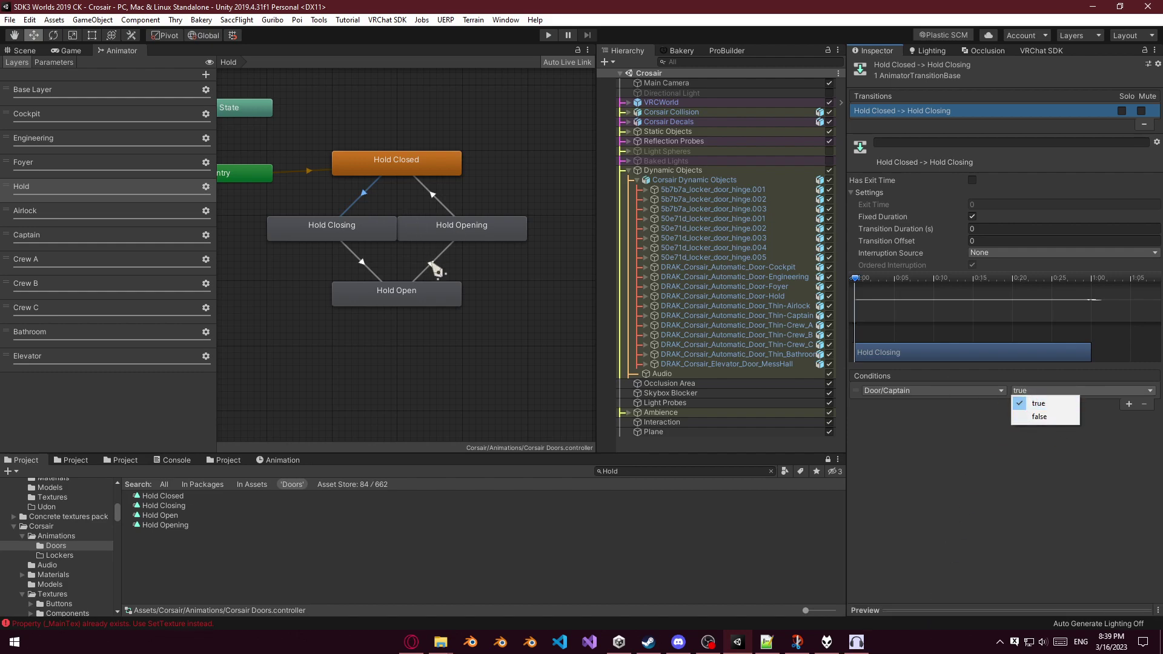
Paste the copied transition setup, including its condition, onto the Hold Open to Hold Opening transition.
{"action": "left_click", "coordinate": [434, 268]}
{"action": "right_click", "coordinate": [954, 109]}
{"action": "left_click", "coordinate": [981, 157]}
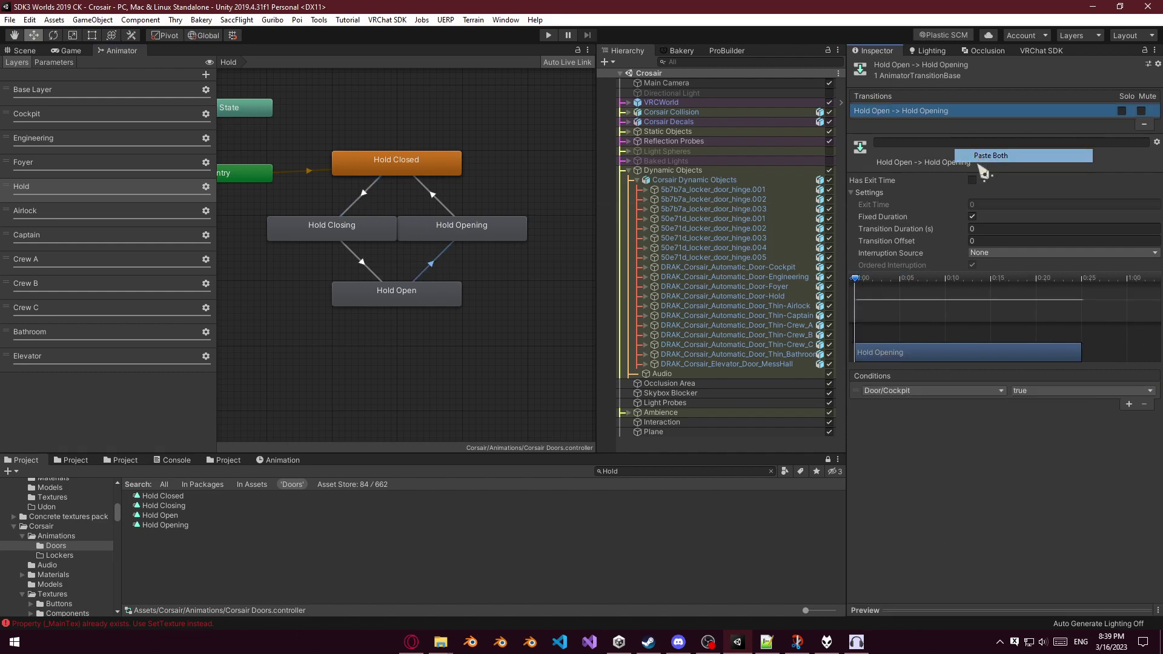
{"action": "left_click", "coordinate": [902, 392]}
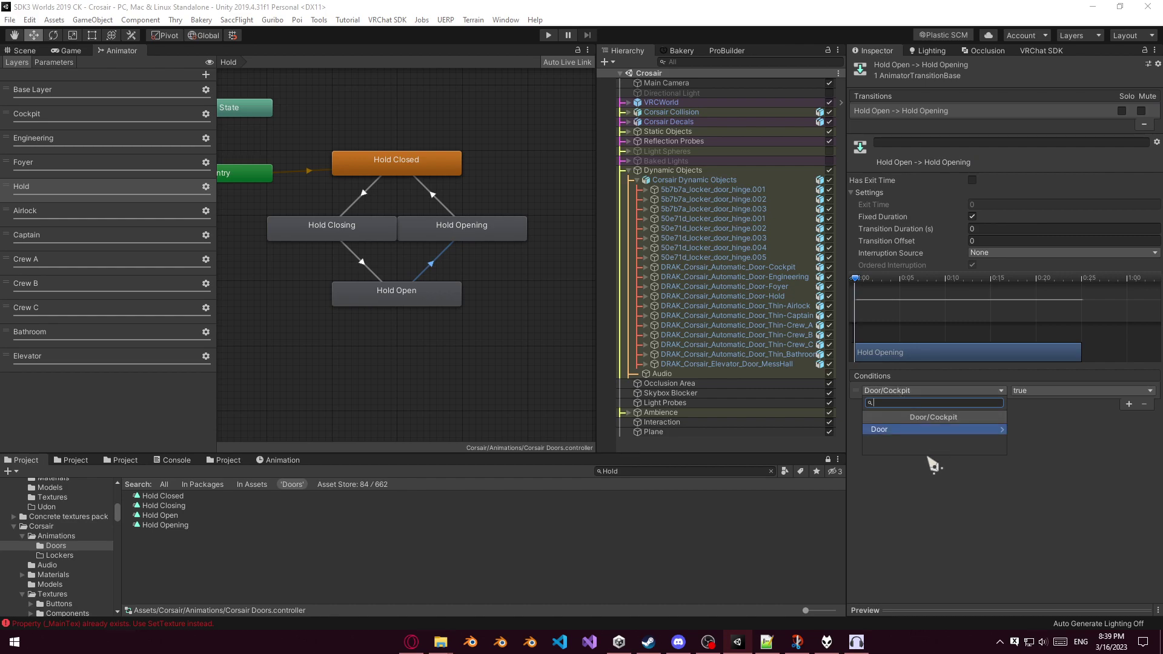
{"action": "left_click", "coordinate": [933, 464]}
Set the condition parameter of the Hold Open to Hold Opening transition to Door/Foyer.
{"action": "left_click", "coordinate": [915, 393]}
{"action": "left_click", "coordinate": [922, 429]}
{"action": "scroll", "coordinate": [921, 435], "scroll_direction": "down", "scroll_amount": 2}
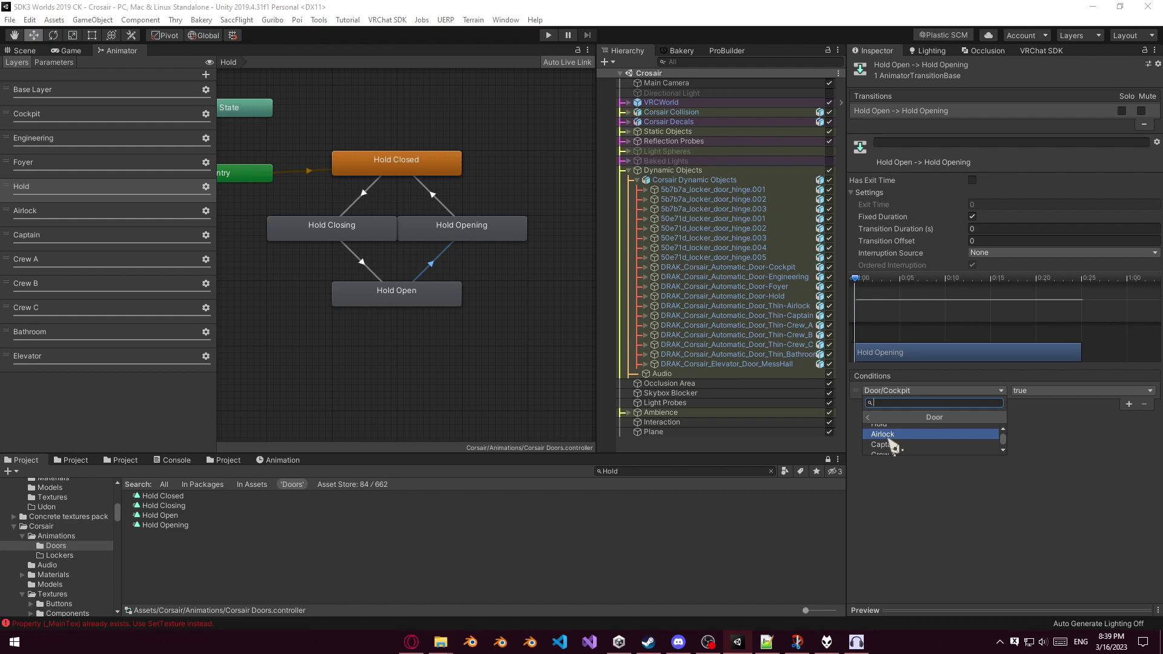
{"action": "scroll", "coordinate": [903, 442], "scroll_direction": "up", "scroll_amount": 2}
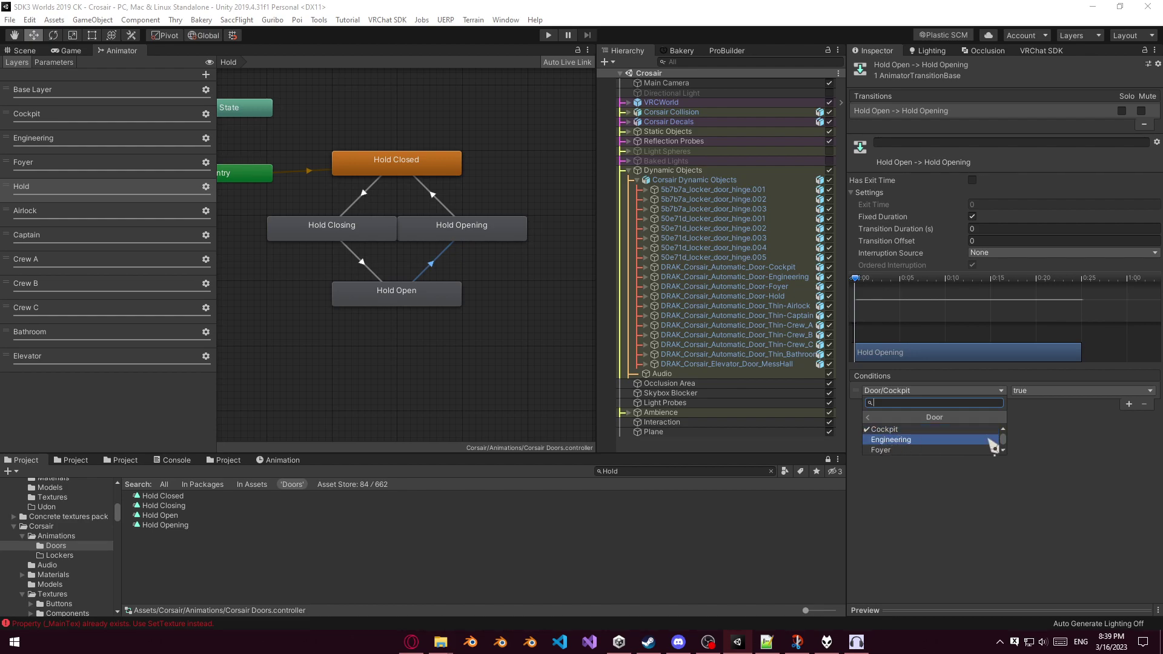
{"action": "left_click", "coordinate": [927, 450]}
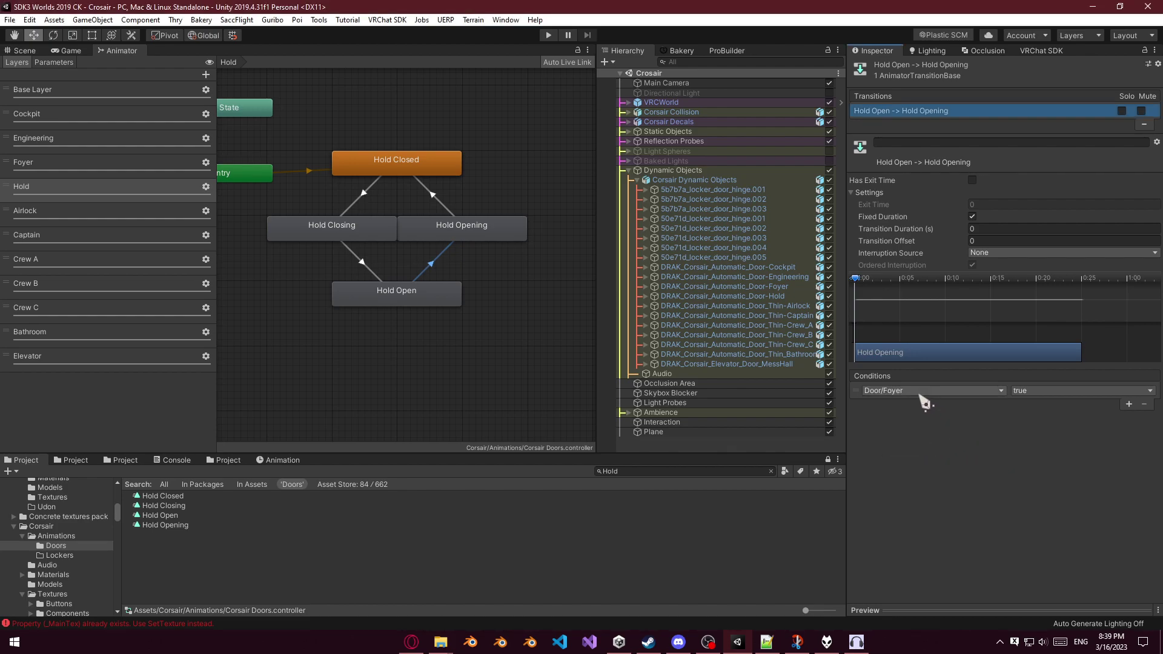
Set the Hold Open to Hold Opening transition's condition to Door/Hold with the value false.
{"action": "left_click", "coordinate": [927, 393]}
{"action": "left_click", "coordinate": [973, 431]}
{"action": "left_click", "coordinate": [1004, 452]}
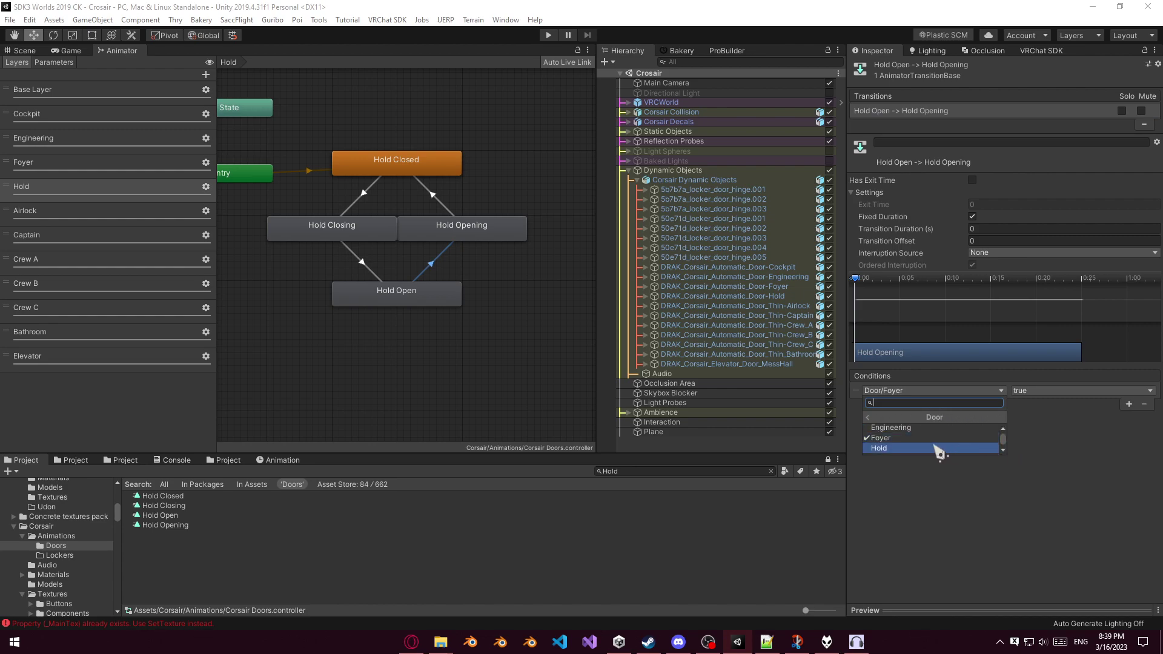
{"action": "left_click", "coordinate": [941, 449]}
{"action": "left_click", "coordinate": [1030, 391]}
{"action": "left_click", "coordinate": [1024, 417]}
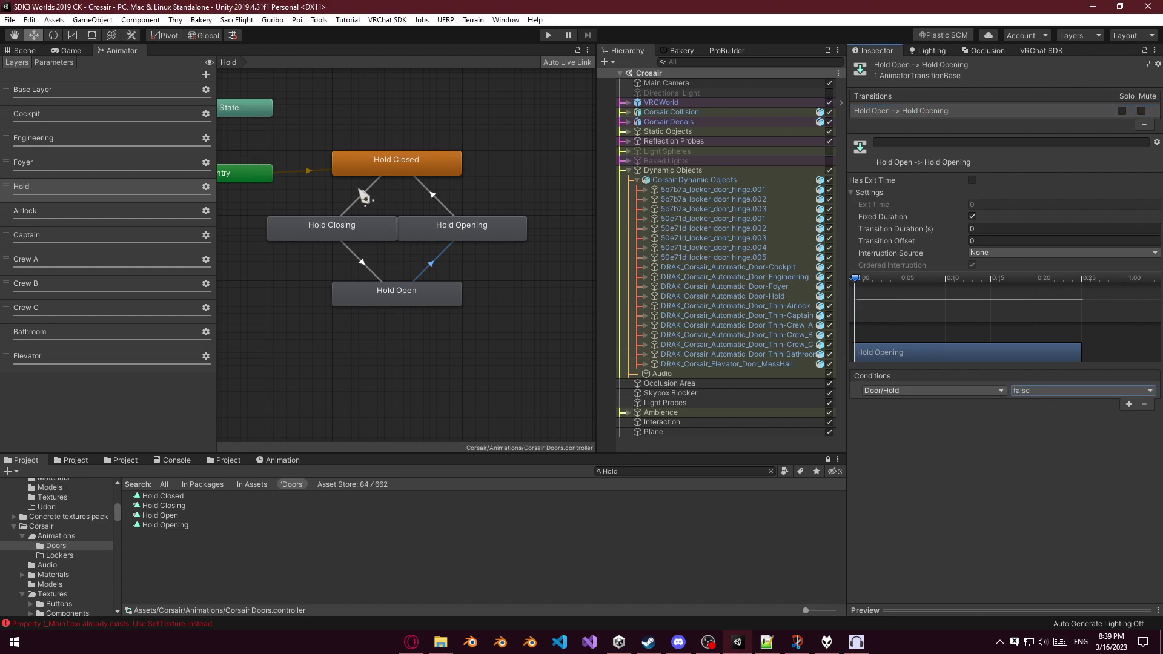
Change the condition parameter of the Hold Closed to Hold Closing transition to Door/Hold.
{"action": "left_click", "coordinate": [365, 197]}
{"action": "left_click", "coordinate": [901, 392]}
{"action": "left_click", "coordinate": [908, 418]}
{"action": "left_click", "coordinate": [1003, 451]}
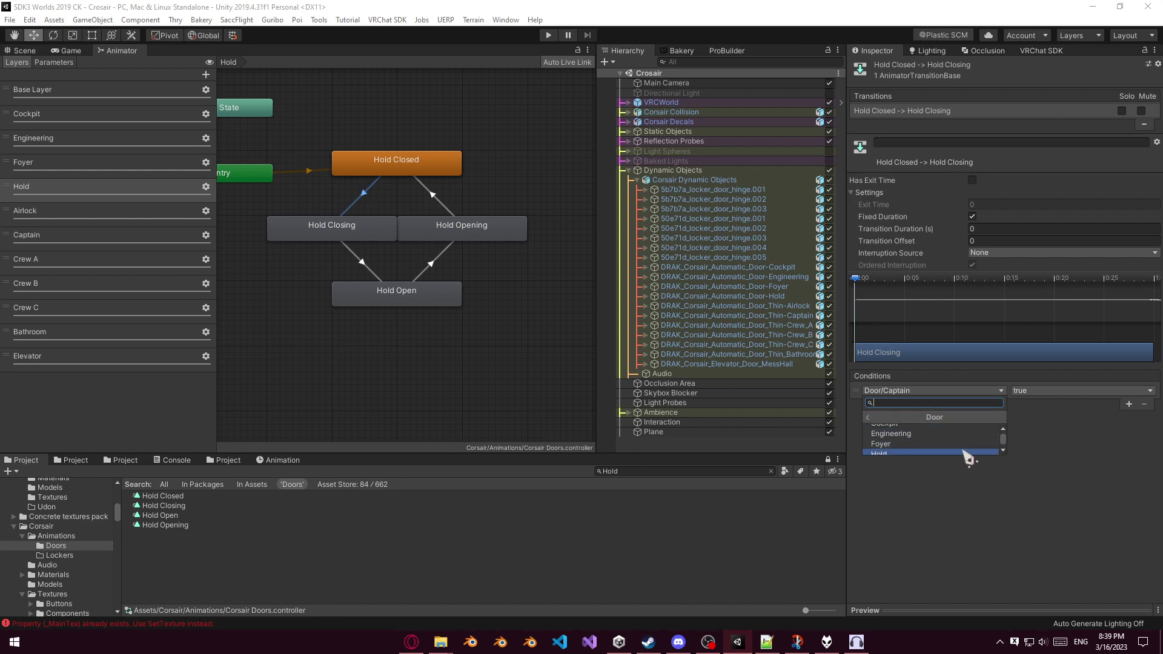
{"action": "left_click", "coordinate": [933, 452]}
Set the Hold Closing to Hold Open transition's Exit Time to 1 and Transition Duration to 0.
{"action": "left_click", "coordinate": [435, 264]}
{"action": "left_click", "coordinate": [362, 265]}
{"action": "left_click", "coordinate": [1012, 204]}
{"action": "type", "text": "1"}
{"action": "left_click", "coordinate": [972, 216]}
{"action": "left_click", "coordinate": [977, 228]}
{"action": "type", "text": "0"}
{"action": "left_click", "coordinate": [972, 217]}
Set the Hold Opening to Hold Closed transition's Transition Duration to 0.
{"action": "left_click", "coordinate": [449, 209]}
{"action": "left_click", "coordinate": [994, 228]}
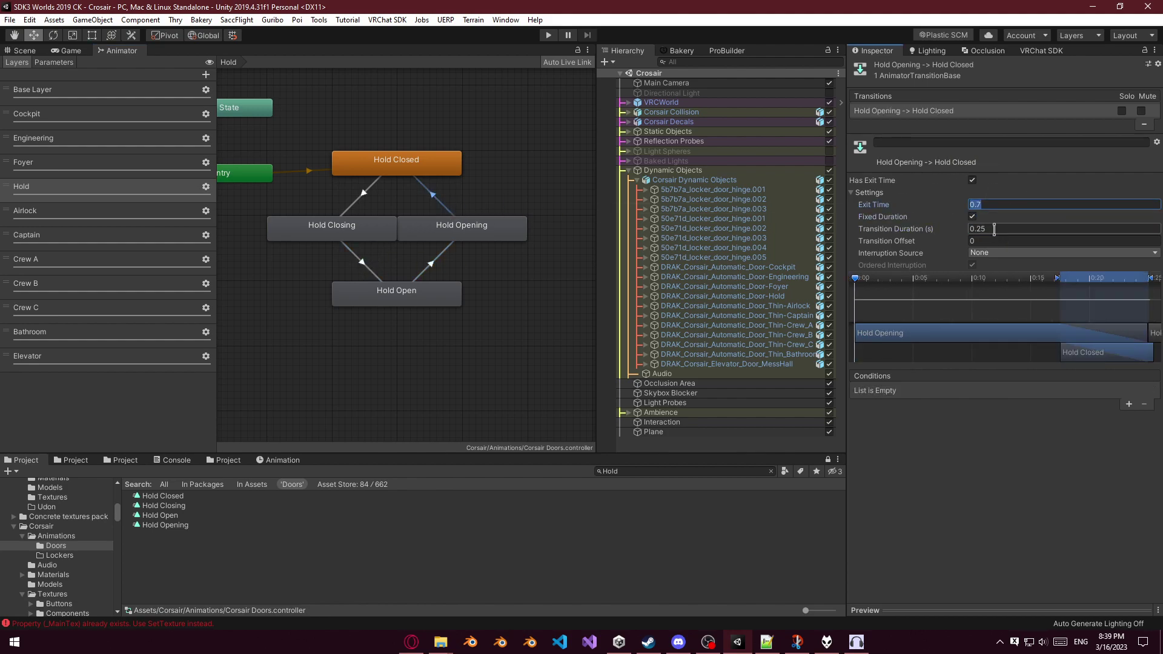
{"action": "type", "text": "0"}
In the Airlock layer, find the Airlock Closed, Closing, Open and Opening animations and add them as states, with Airlock Closed as default.
{"action": "left_click", "coordinate": [58, 212]}
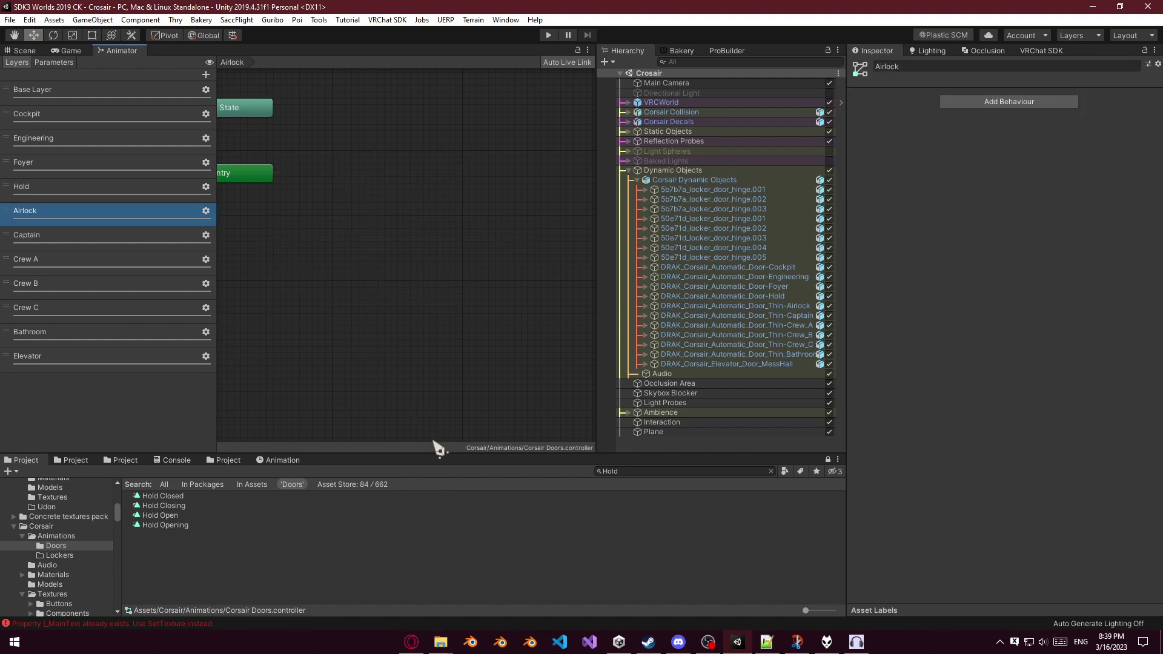
{"action": "left_click", "coordinate": [633, 471]}
{"action": "type", "text": "Airl"}
{"action": "left_click", "coordinate": [184, 497]}
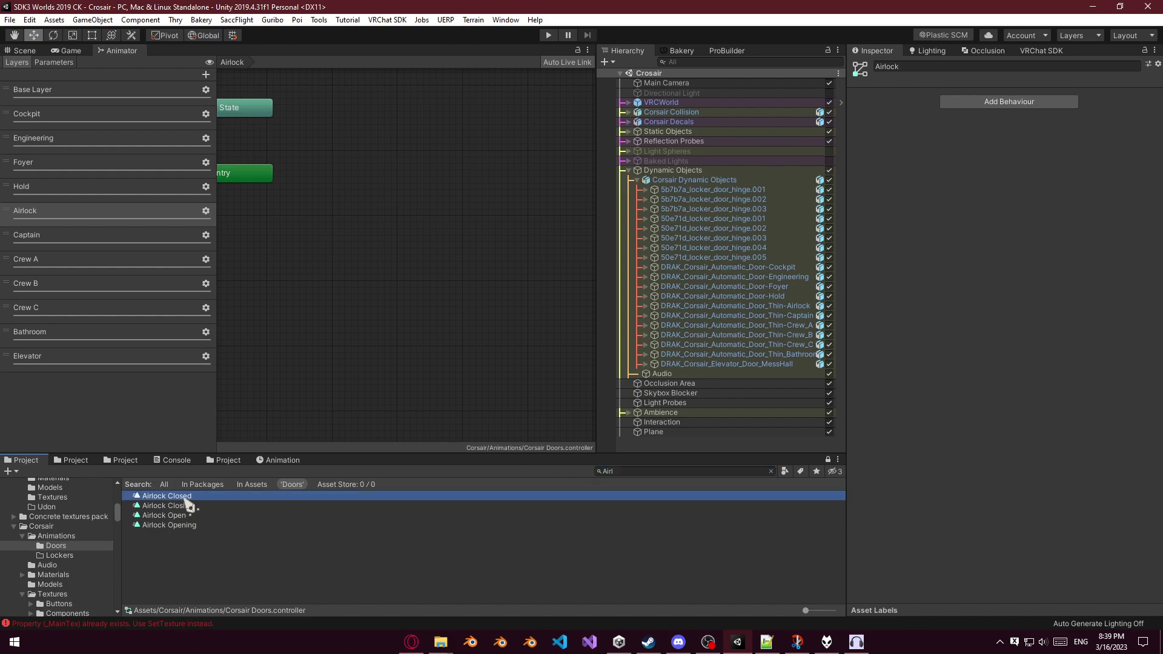
{"action": "left_click_drag", "start_coordinate": [188, 505], "coordinate": [372, 255]}
{"action": "left_click_drag", "start_coordinate": [185, 507], "coordinate": [474, 328]}
{"action": "left_click_drag", "start_coordinate": [185, 516], "coordinate": [333, 320]}
Arrange the Airlock states in a diamond, with Closed above, Opening and Closing side by side, and Open below, and select all four.
{"action": "left_click_drag", "start_coordinate": [358, 262], "coordinate": [383, 170]}
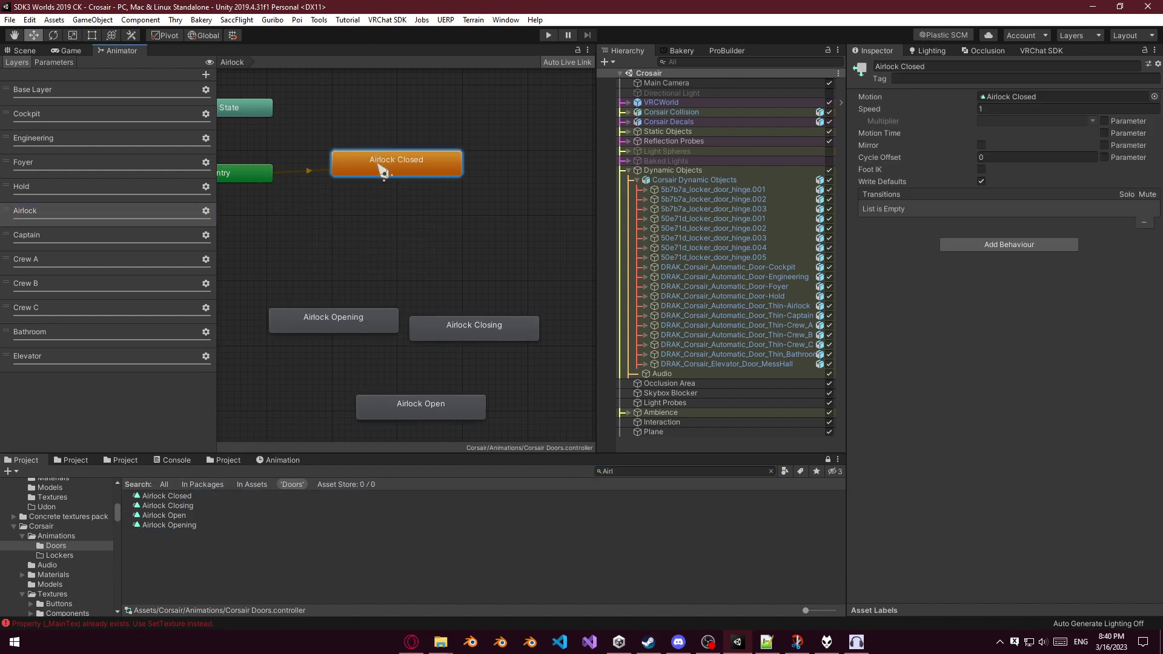
{"action": "left_click_drag", "start_coordinate": [327, 318], "coordinate": [331, 223]}
{"action": "left_click_drag", "start_coordinate": [455, 332], "coordinate": [451, 229]}
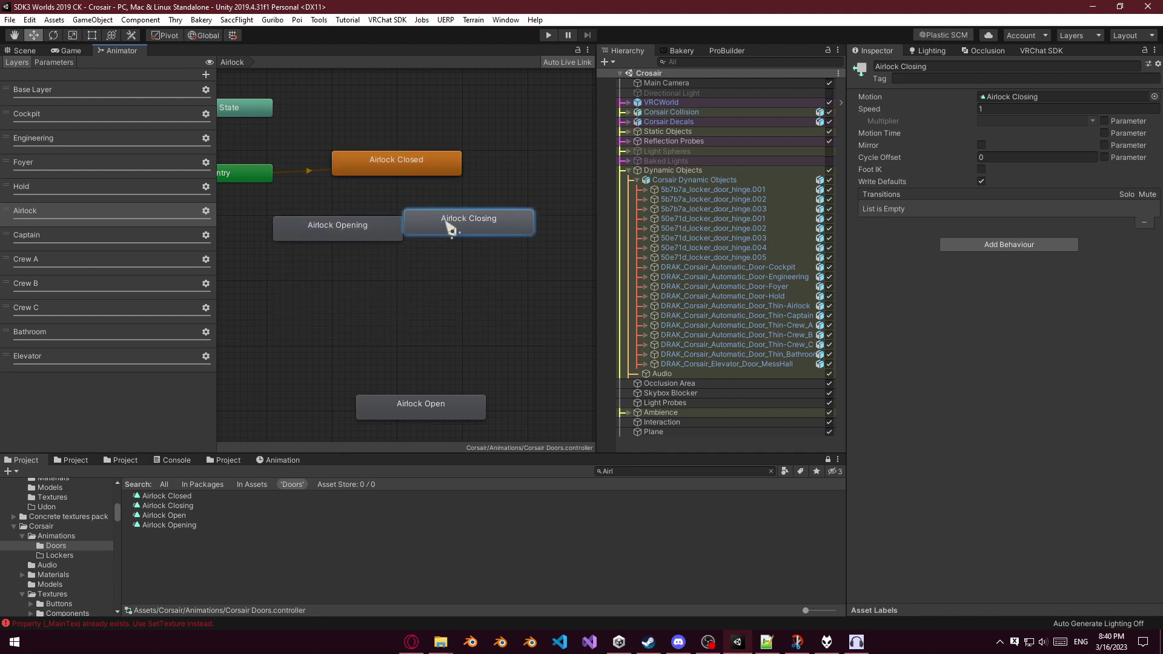
{"action": "left_click_drag", "start_coordinate": [382, 238], "coordinate": [376, 238]}
{"action": "left_click_drag", "start_coordinate": [447, 229], "coordinate": [441, 236]}
{"action": "left_click_drag", "start_coordinate": [418, 414], "coordinate": [394, 300]}
{"action": "left_click_drag", "start_coordinate": [502, 82], "coordinate": [397, 361]}
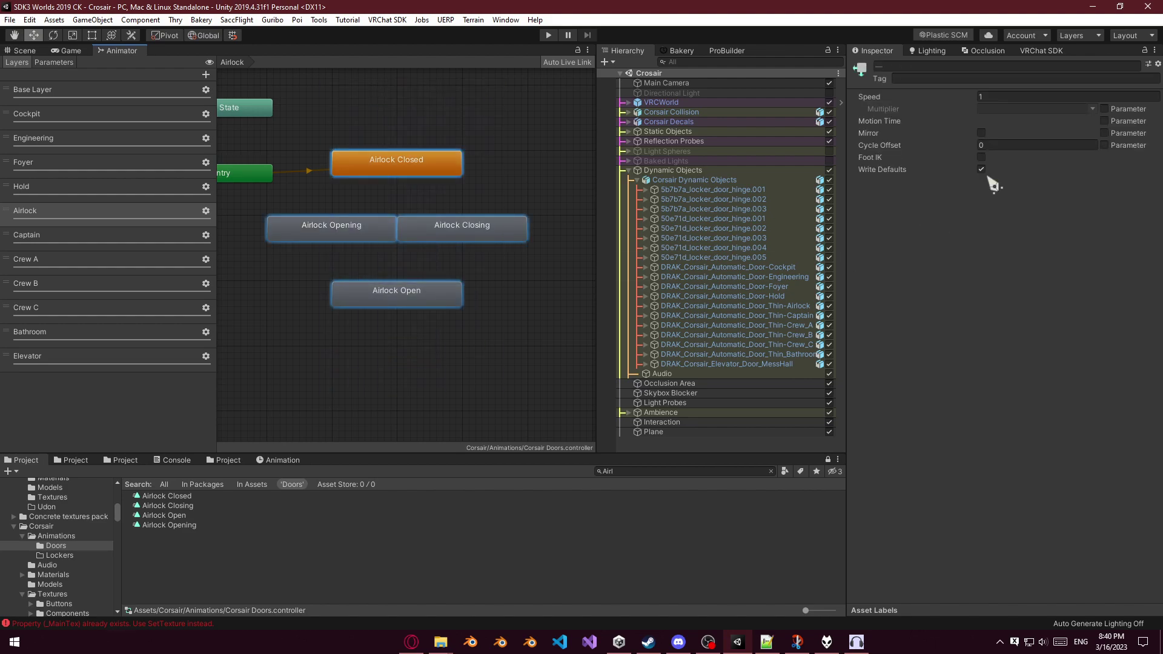
Link the Airlock states in a loop: Airlock Closed to Airlock Opening to Airlock Open to Airlock Closing to Airlock Closed.
{"action": "right_click", "coordinate": [375, 159]}
{"action": "left_click", "coordinate": [394, 163]}
{"action": "left_click", "coordinate": [351, 235]}
{"action": "right_click", "coordinate": [351, 235]}
{"action": "left_click", "coordinate": [388, 237]}
{"action": "left_click", "coordinate": [387, 294]}
{"action": "right_click", "coordinate": [398, 292]}
{"action": "left_click", "coordinate": [424, 302]}
{"action": "left_click", "coordinate": [449, 238]}
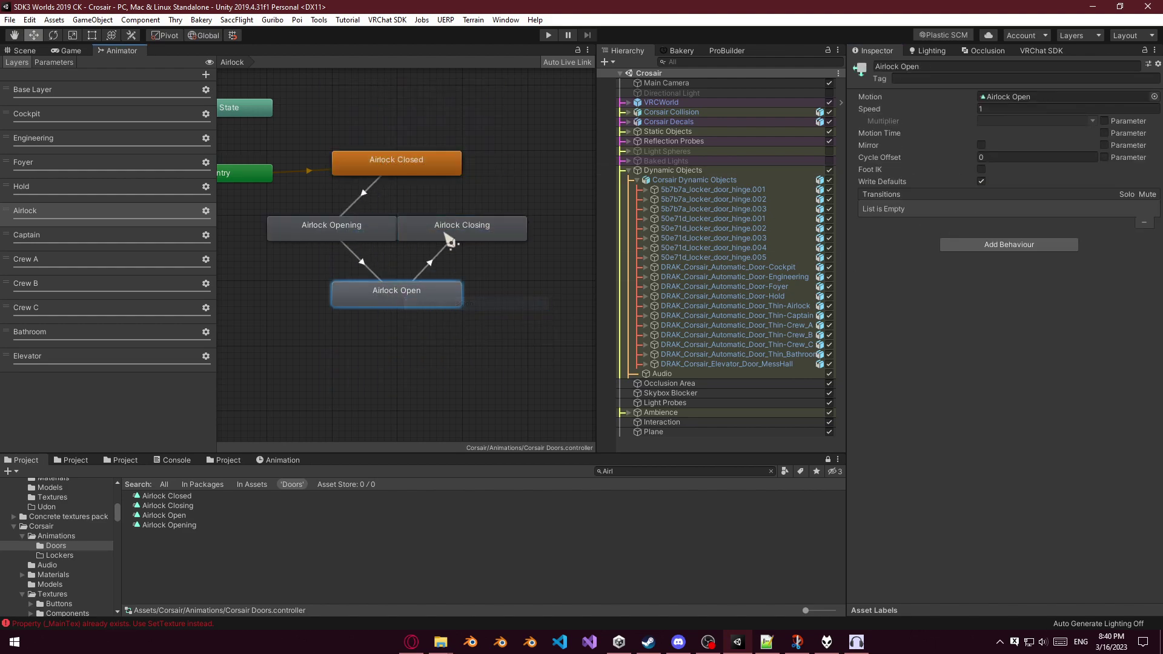
{"action": "right_click", "coordinate": [451, 238]}
{"action": "left_click", "coordinate": [475, 239]}
{"action": "left_click", "coordinate": [417, 165]}
Paste the copied transition setup onto Airlock Closed to Airlock Opening and set its condition parameter to Door/Airlock.
{"action": "left_click", "coordinate": [365, 193]}
{"action": "right_click", "coordinate": [986, 114]}
{"action": "left_click", "coordinate": [952, 164]}
{"action": "left_click", "coordinate": [889, 390]}
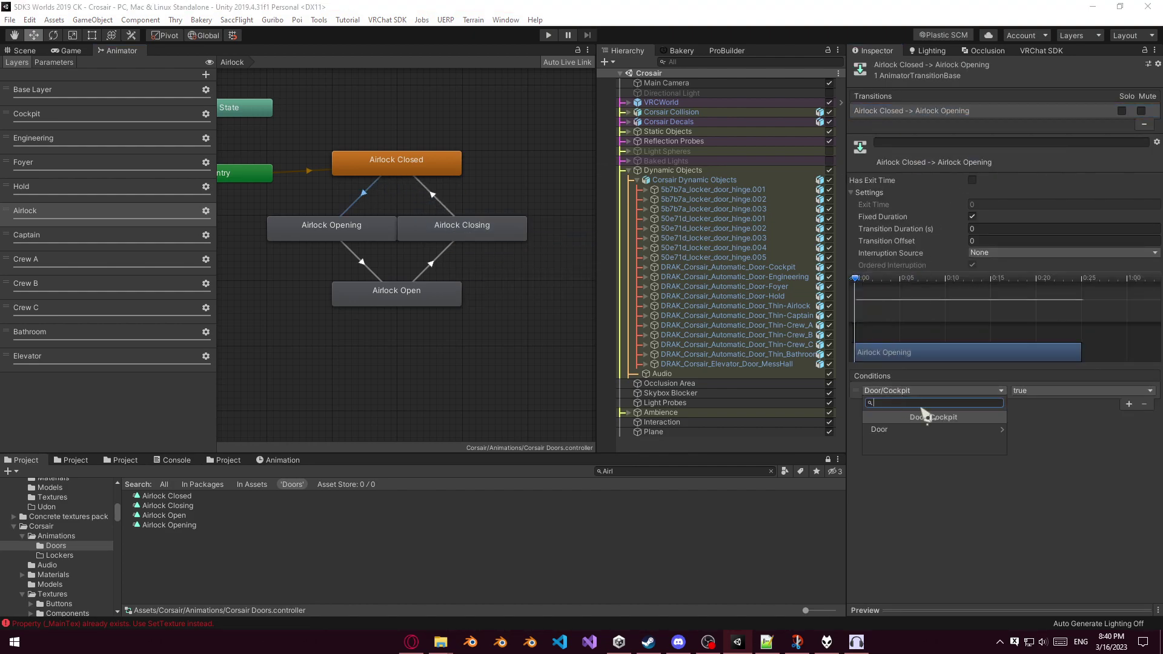
{"action": "left_click", "coordinate": [909, 429]}
{"action": "scroll", "coordinate": [896, 445], "scroll_direction": "down", "scroll_amount": 2}
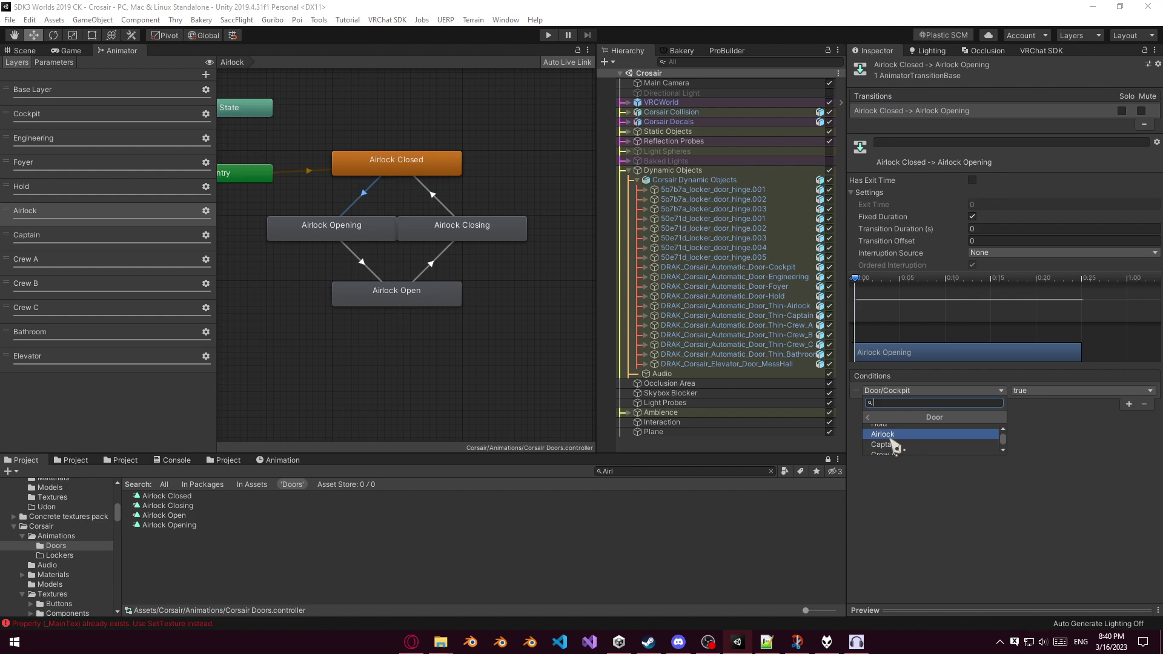
{"action": "left_click", "coordinate": [887, 434]}
Paste the copied transition setup onto Airlock Open to Airlock Closing and set its condition to Door/Airlock false.
{"action": "left_click", "coordinate": [435, 255]}
{"action": "right_click", "coordinate": [953, 114]}
{"action": "left_click", "coordinate": [972, 162]}
{"action": "left_click", "coordinate": [921, 391]}
{"action": "left_click", "coordinate": [909, 420]}
{"action": "scroll", "coordinate": [903, 445], "scroll_direction": "down", "scroll_amount": 2}
{"action": "left_click", "coordinate": [884, 444]}
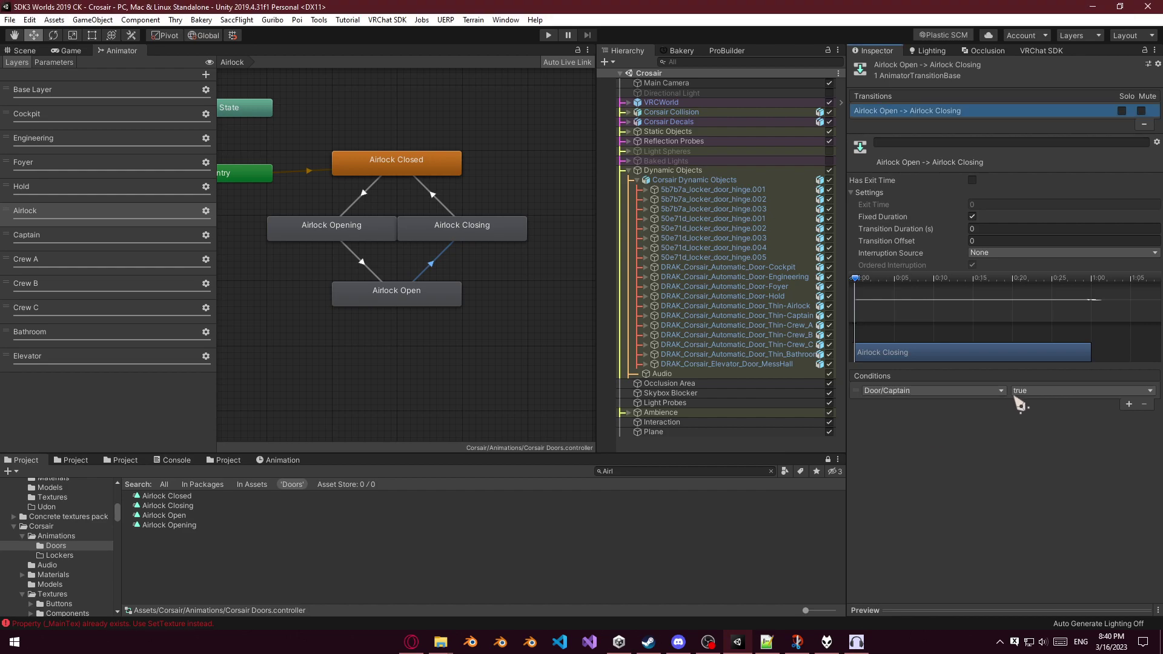
{"action": "left_click", "coordinate": [982, 392]}
{"action": "left_click", "coordinate": [906, 420]}
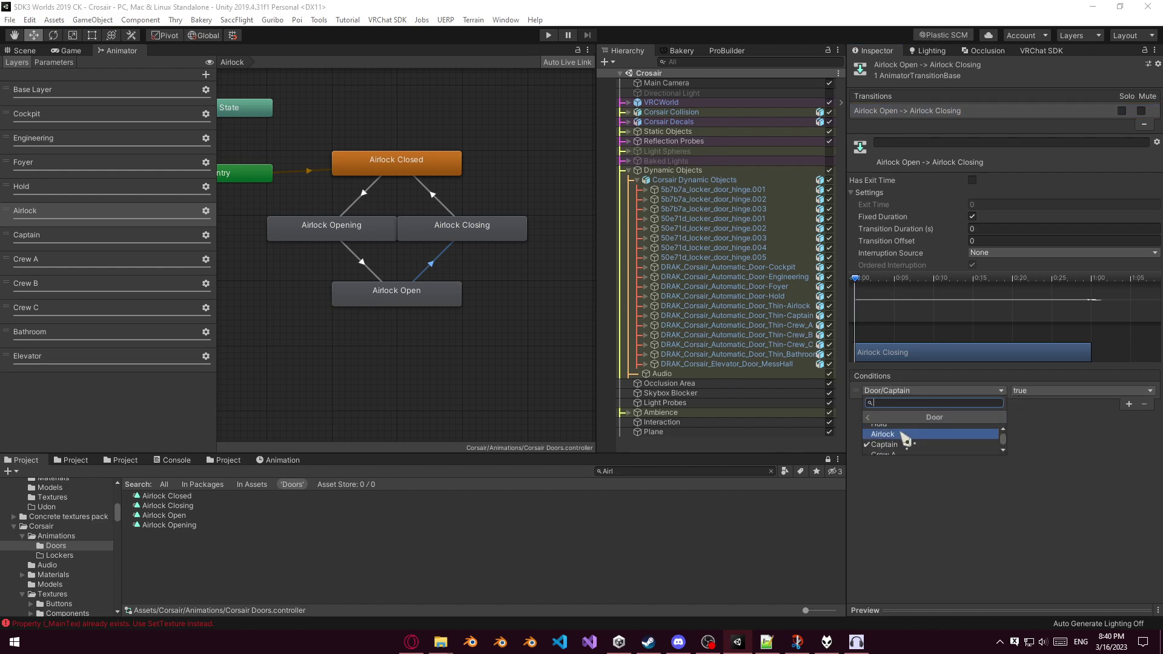
{"action": "left_click", "coordinate": [903, 435]}
{"action": "left_click", "coordinate": [1031, 391]}
{"action": "left_click", "coordinate": [1031, 419]}
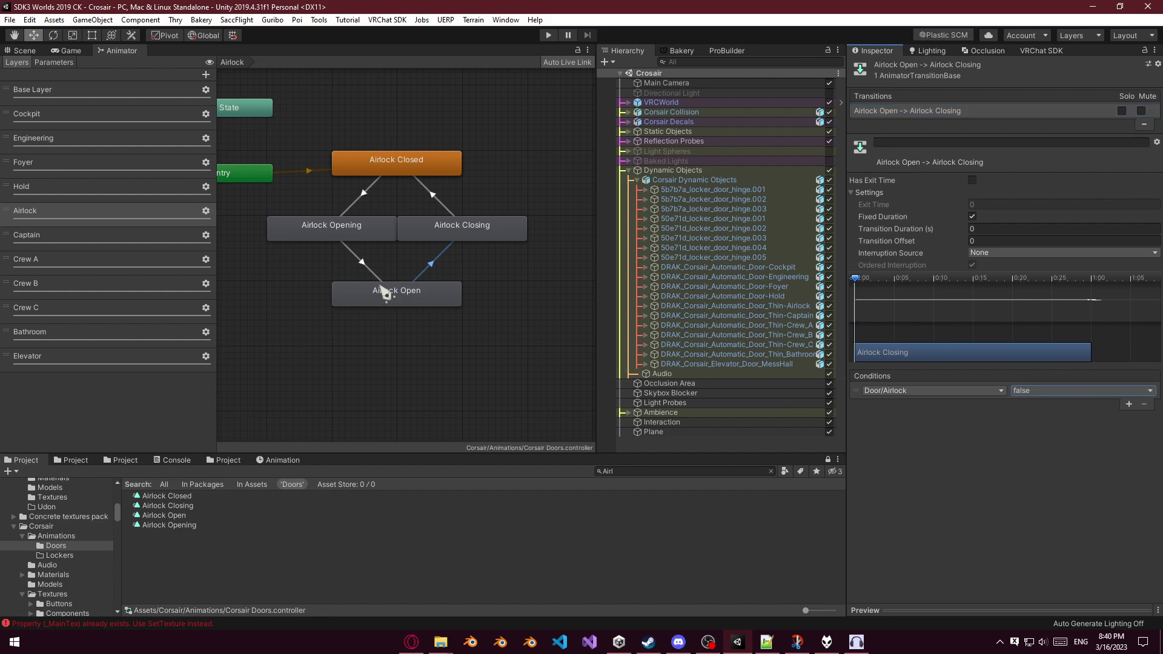
Set the Airlock Opening to Airlock Open transition's Exit Time to 1 and Transition Duration to 0.
{"action": "left_click", "coordinate": [371, 263]}
{"action": "left_click", "coordinate": [367, 267]}
{"action": "left_click", "coordinate": [972, 180]}
{"action": "left_click", "coordinate": [994, 205]}
{"action": "type", "text": "1"}
{"action": "left_click", "coordinate": [977, 229]}
{"action": "type", "text": "0"}
Set the Airlock Closing to Airlock Closed transition's Exit Time to 1 and Transition Duration to 0.
{"action": "left_click", "coordinate": [431, 200]}
{"action": "left_click", "coordinate": [991, 208]}
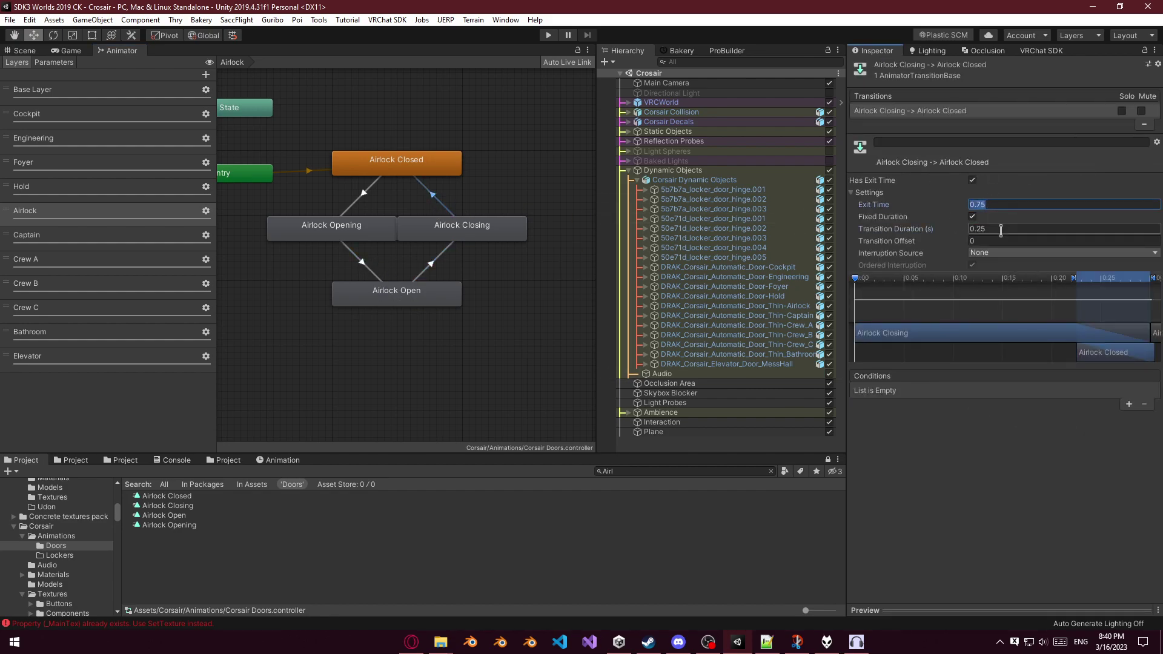
{"action": "type", "text": "1"}
{"action": "left_click", "coordinate": [1000, 228]}
{"action": "type", "text": "0"}
In the Captain layer, add the Captain Closed, Closing, Open and Opening animations as states in a diamond, with Captain Closed as default.
{"action": "left_click", "coordinate": [113, 240]}
{"action": "left_click", "coordinate": [633, 471]}
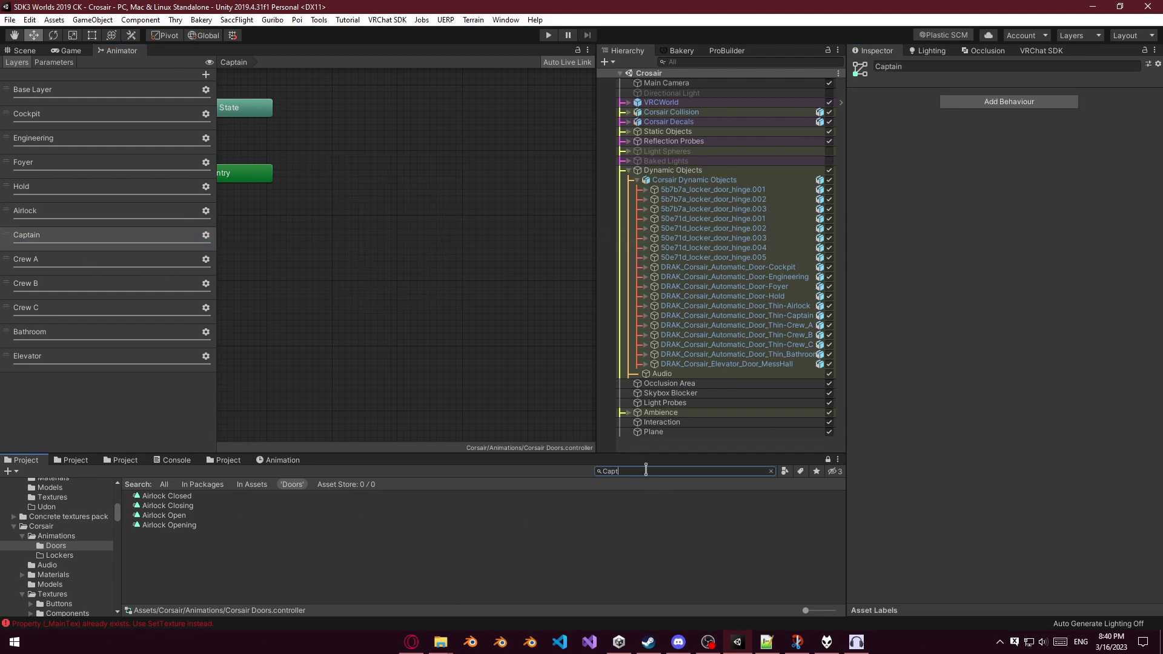
{"action": "left_click", "coordinate": [195, 508]}
{"action": "left_click_drag", "start_coordinate": [168, 496], "coordinate": [340, 182]}
{"action": "left_click_drag", "start_coordinate": [184, 510], "coordinate": [308, 263]}
{"action": "left_click", "coordinate": [376, 191]}
{"action": "left_click_drag", "start_coordinate": [376, 191], "coordinate": [371, 168]}
{"action": "left_click", "coordinate": [352, 268]}
{"action": "left_click_drag", "start_coordinate": [352, 269], "coordinate": [444, 233]}
{"action": "left_click_drag", "start_coordinate": [180, 506], "coordinate": [321, 267]}
{"action": "left_click_drag", "start_coordinate": [182, 516], "coordinate": [290, 419]}
{"action": "left_click_drag", "start_coordinate": [190, 533], "coordinate": [325, 239]}
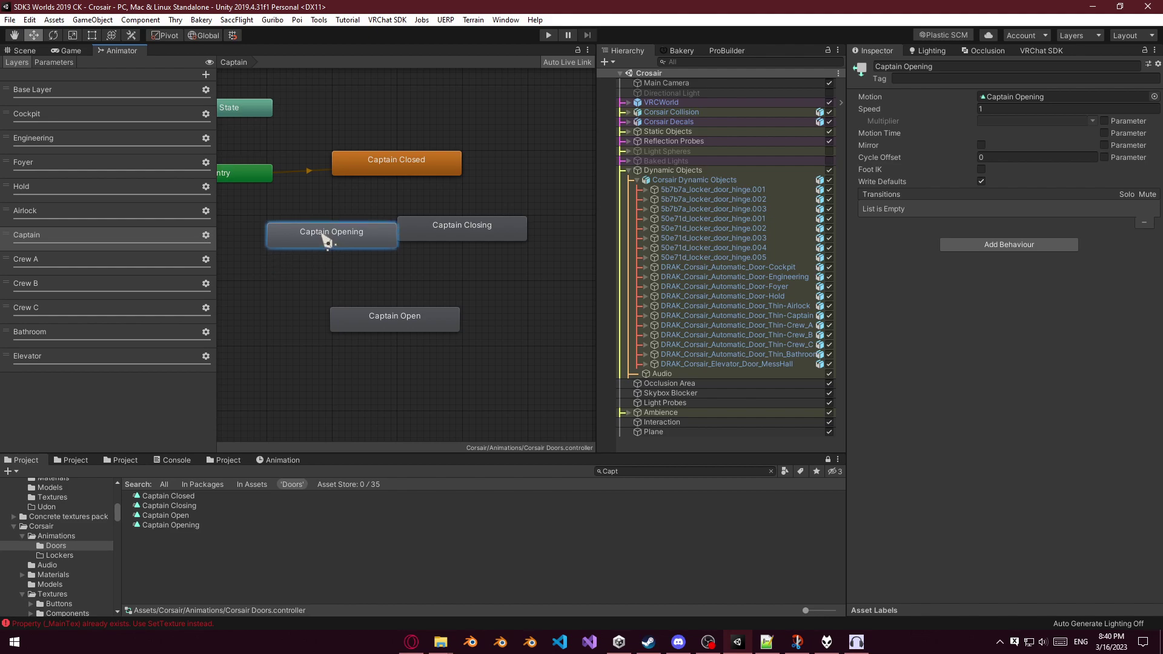
{"action": "left_click_drag", "start_coordinate": [398, 321], "coordinate": [400, 295]}
Return to the Hold layer and swap the positions of the Hold Opening and Hold Closing states.
{"action": "left_click", "coordinate": [73, 212]}
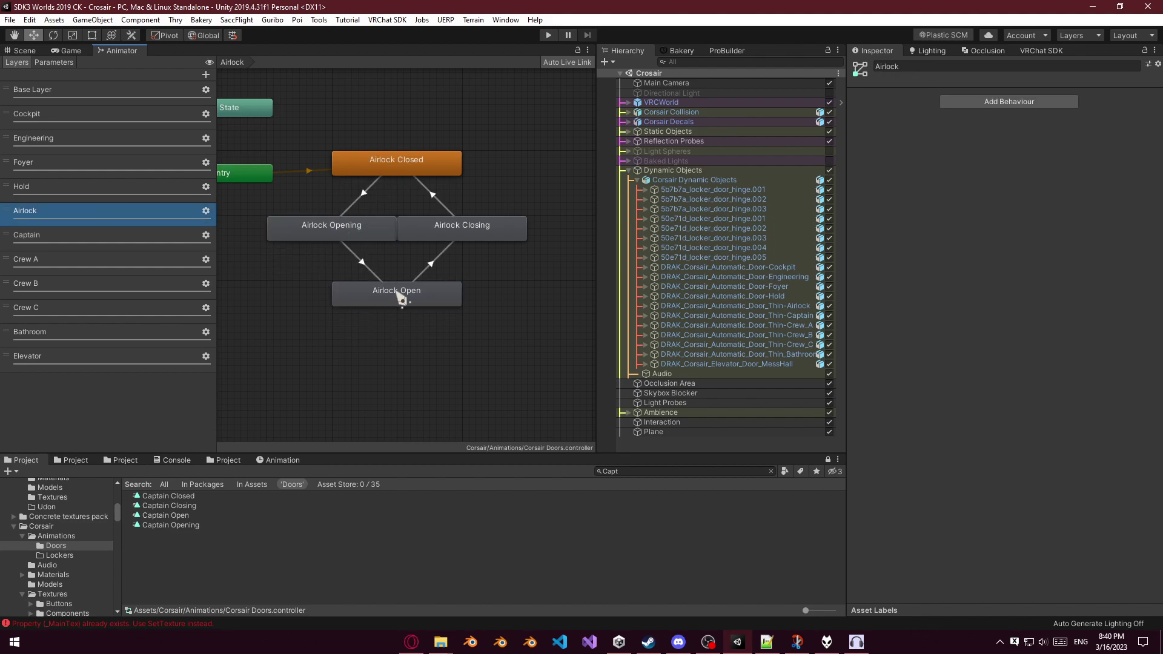
{"action": "left_click", "coordinate": [207, 192]}
{"action": "left_click_drag", "start_coordinate": [459, 236], "coordinate": [289, 243]}
{"action": "left_click_drag", "start_coordinate": [378, 235], "coordinate": [508, 233]}
{"action": "left_click_drag", "start_coordinate": [303, 239], "coordinate": [342, 241]}
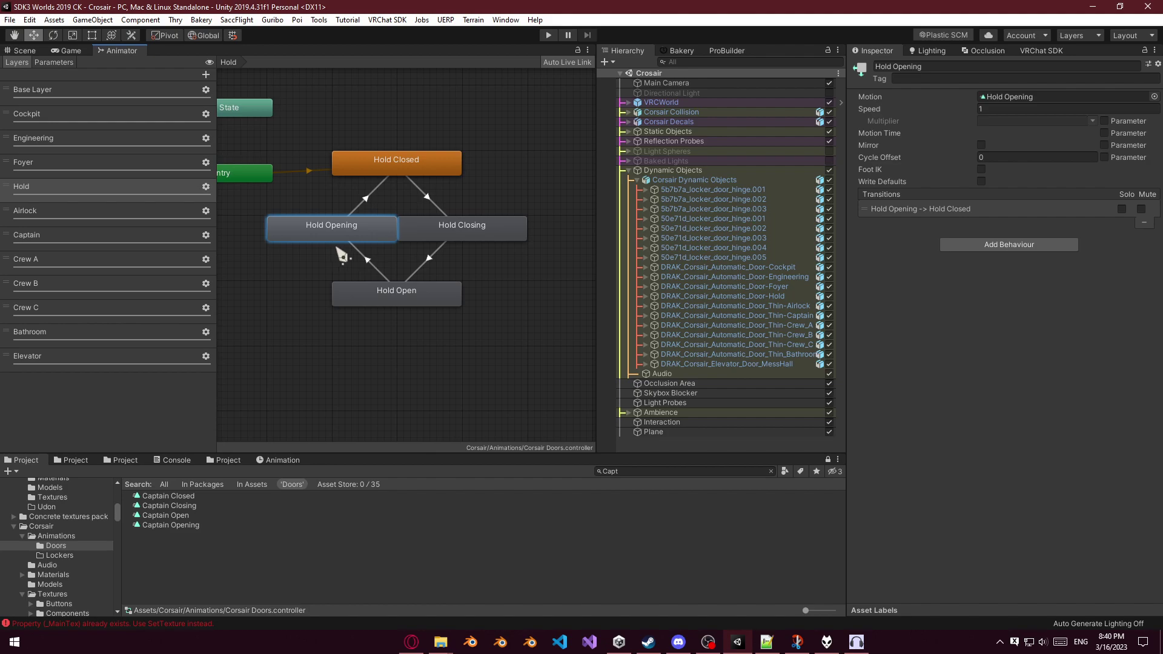
Undo the position swap of the Hold Opening and Hold Closing states.
{"action": "key", "text": "ctrl+z"}
{"action": "key", "text": "ctrl+z"}
{"action": "key", "text": "ctrl+z"}
{"action": "key", "text": "ctrl+z"}
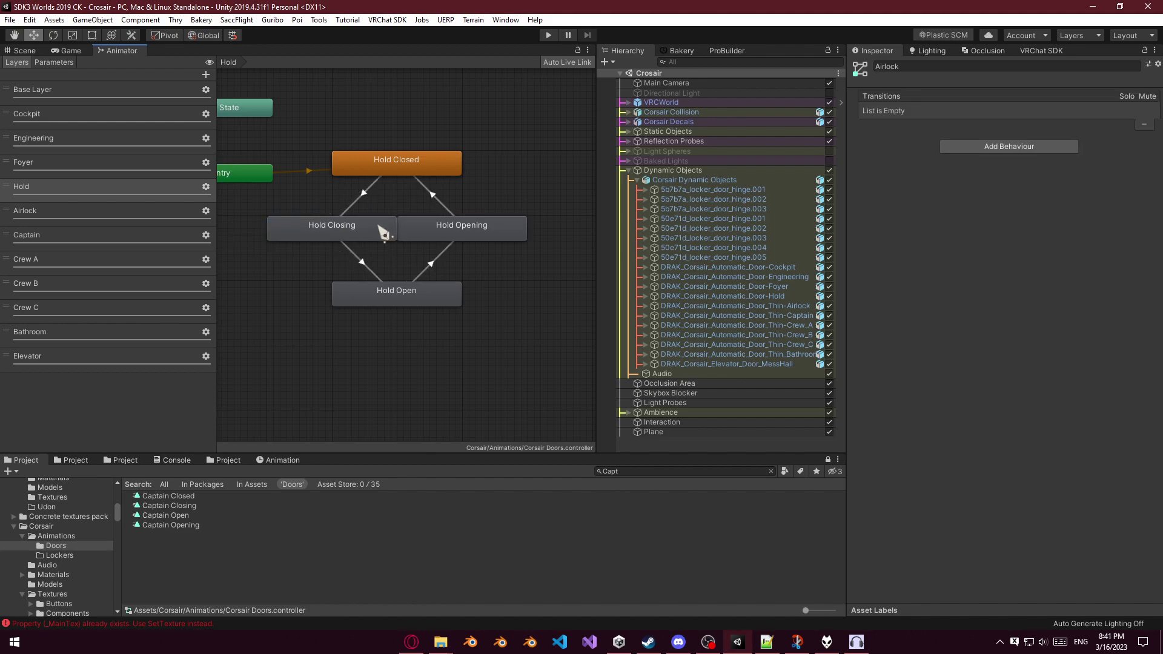
{"action": "key", "text": "ctrl+y"}
{"action": "key", "text": "ctrl+y"}
{"action": "key", "text": "ctrl+z"}
Try to rename the Hold Opening state.
{"action": "left_click", "coordinate": [370, 239]}
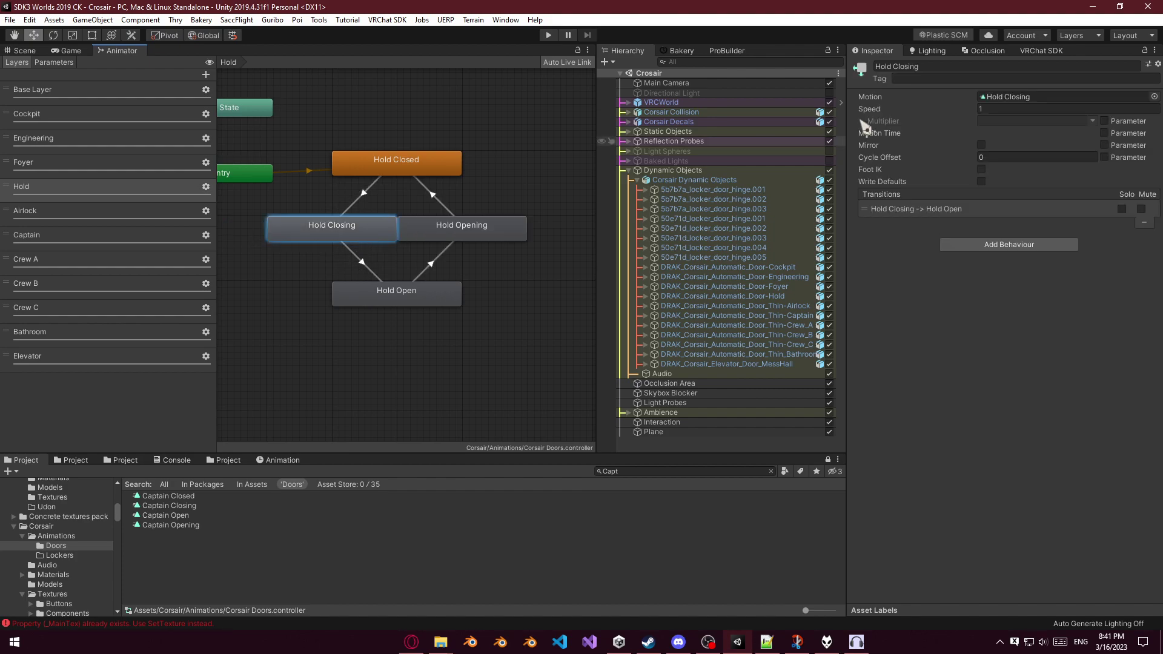
{"action": "left_click", "coordinate": [506, 227]}
{"action": "left_click", "coordinate": [908, 67]}
{"action": "left_click_drag", "start_coordinate": [907, 69], "coordinate": [899, 70]}
Rename the Hold Closing state to Hold Opening.
{"action": "left_click", "coordinate": [381, 232]}
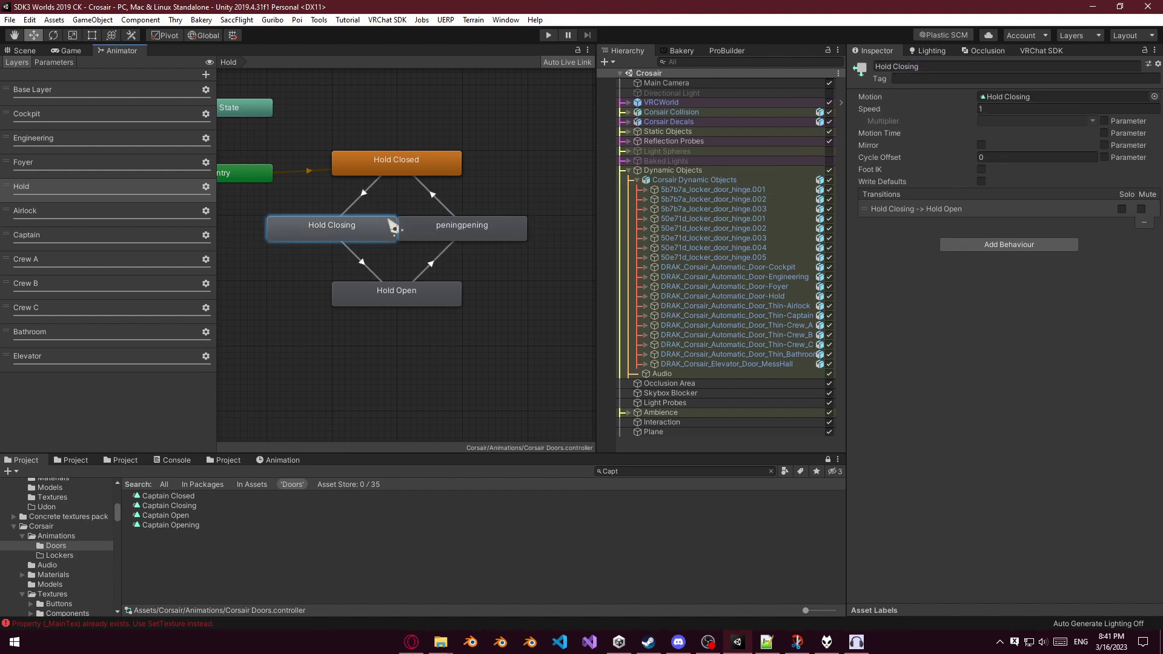
{"action": "double_click", "coordinate": [906, 68]}
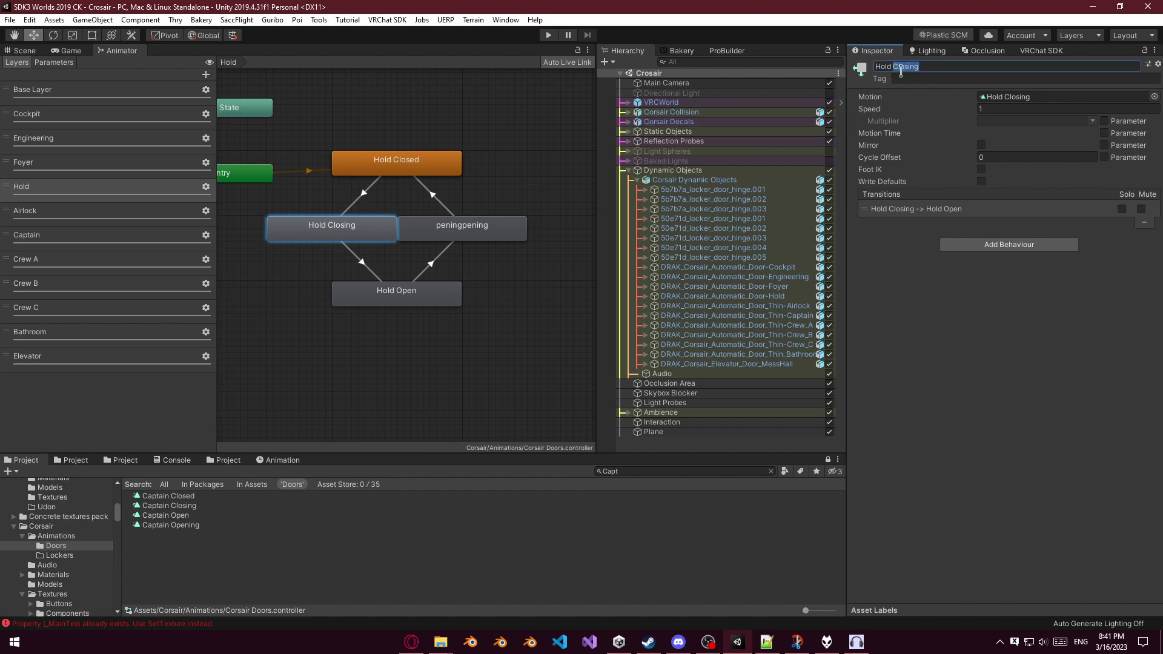
{"action": "type", "text": "Opening"}
{"action": "key", "text": "Return"}
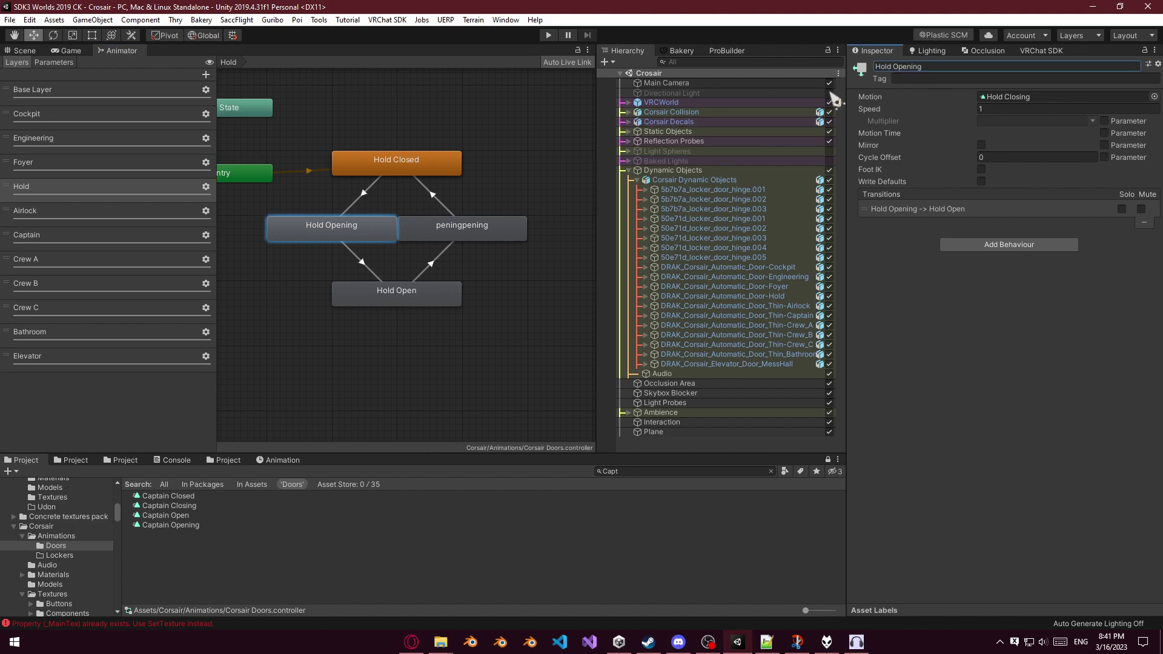
Rename the state that leads back to Hold Closed as Hold Closing.
{"action": "left_click", "coordinate": [475, 242]}
{"action": "left_click", "coordinate": [963, 66]}
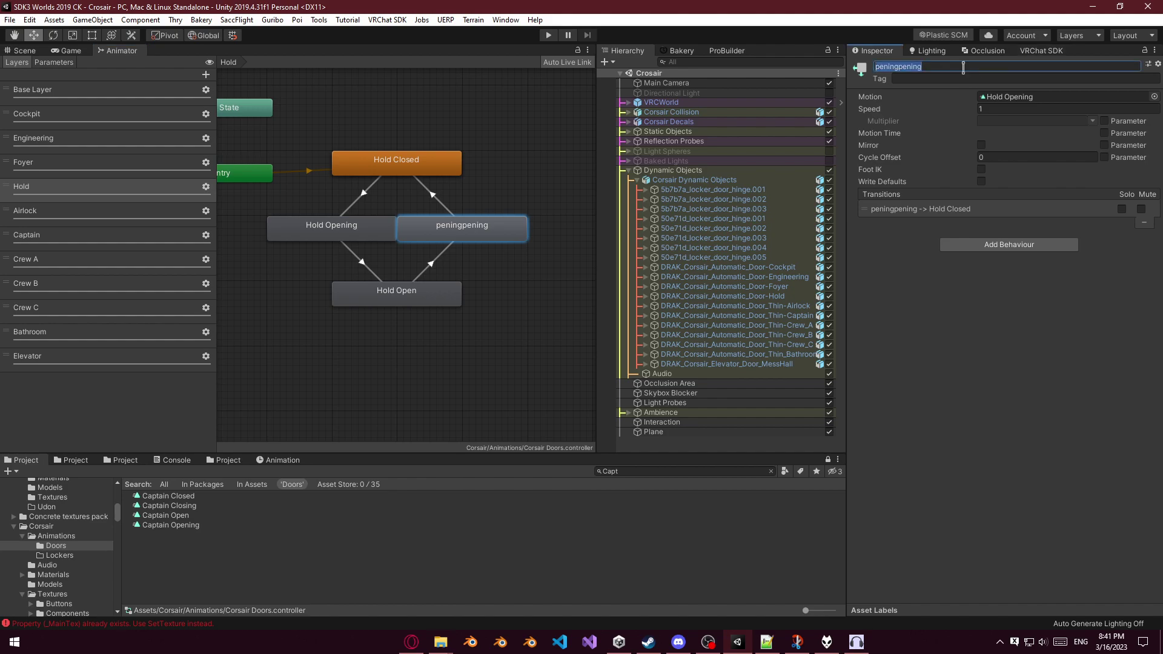
{"action": "type", "text": "Hold Closing"}
{"action": "key", "text": "Return"}
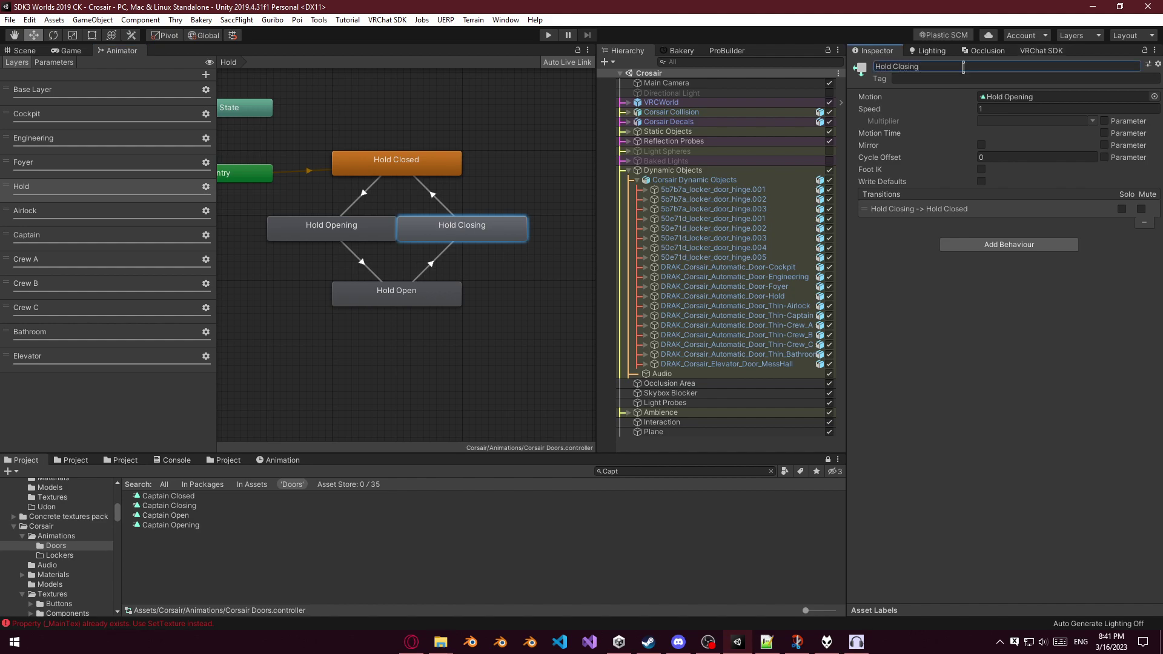
Find the Hold clips among the door animations and assign the Hold Closing clip as the Hold Closing state's motion.
{"action": "left_click", "coordinate": [633, 472]}
{"action": "type", "text": "Hp"}
{"action": "type", "text": "old"}
{"action": "left_click", "coordinate": [182, 507]}
{"action": "left_click_drag", "start_coordinate": [184, 512], "coordinate": [1039, 98]}
Assign the Hold Opening clip as the motion of the Hold Opening state.
{"action": "left_click", "coordinate": [371, 233]}
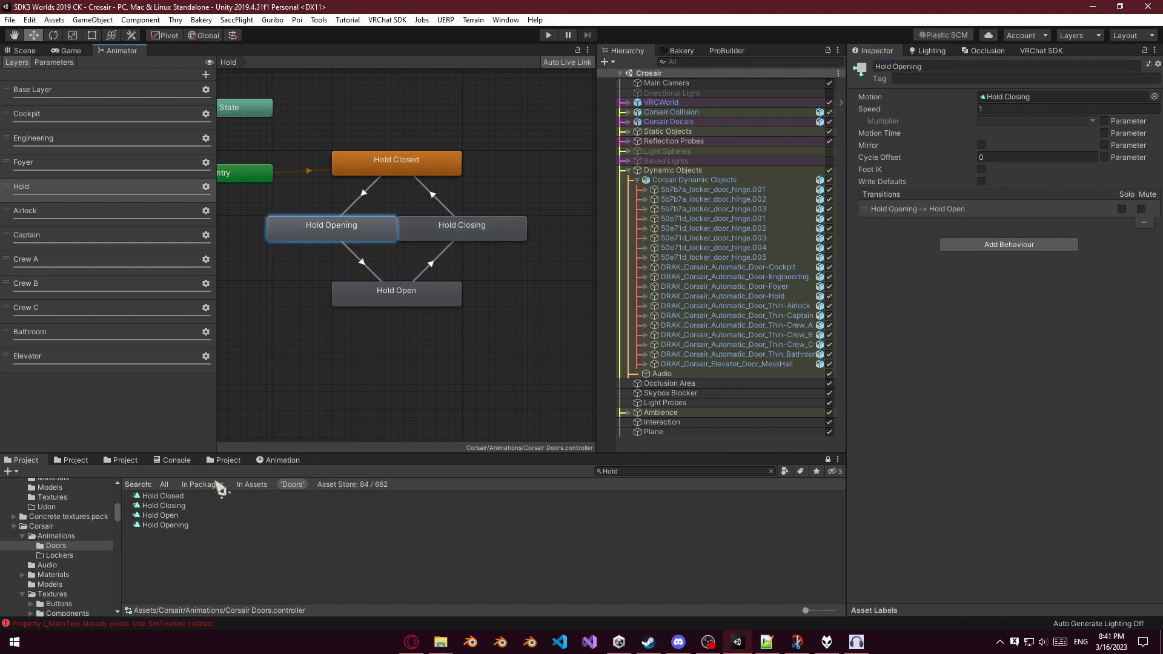
{"action": "left_click_drag", "start_coordinate": [179, 525], "coordinate": [990, 208]}
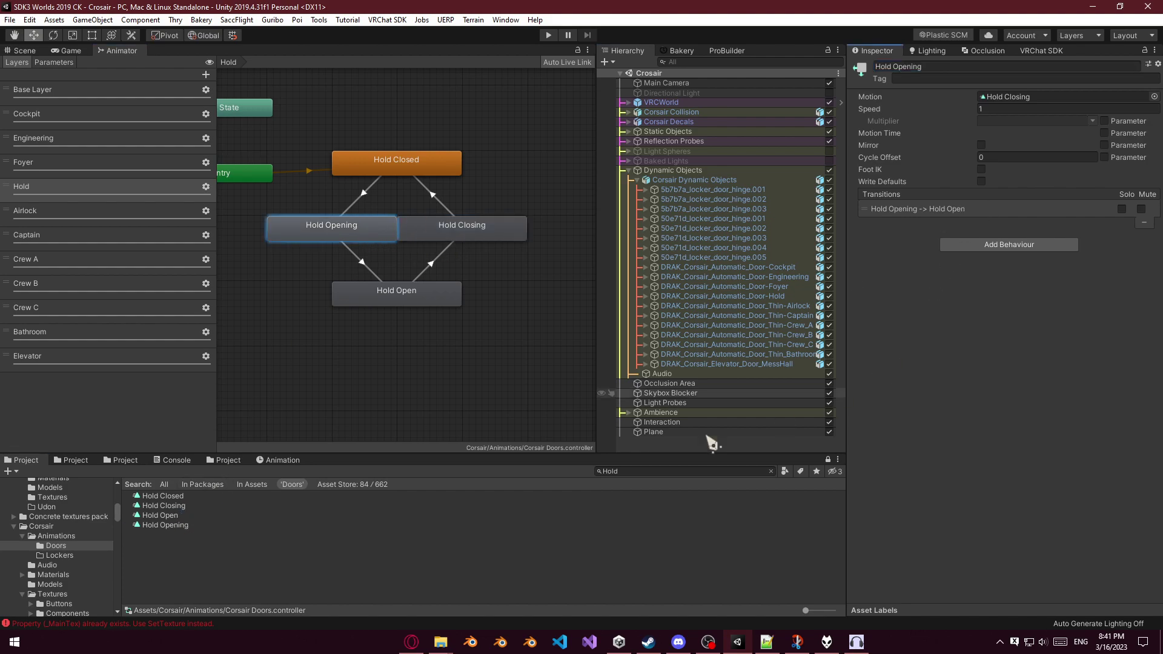
{"action": "left_click_drag", "start_coordinate": [180, 526], "coordinate": [1060, 97]}
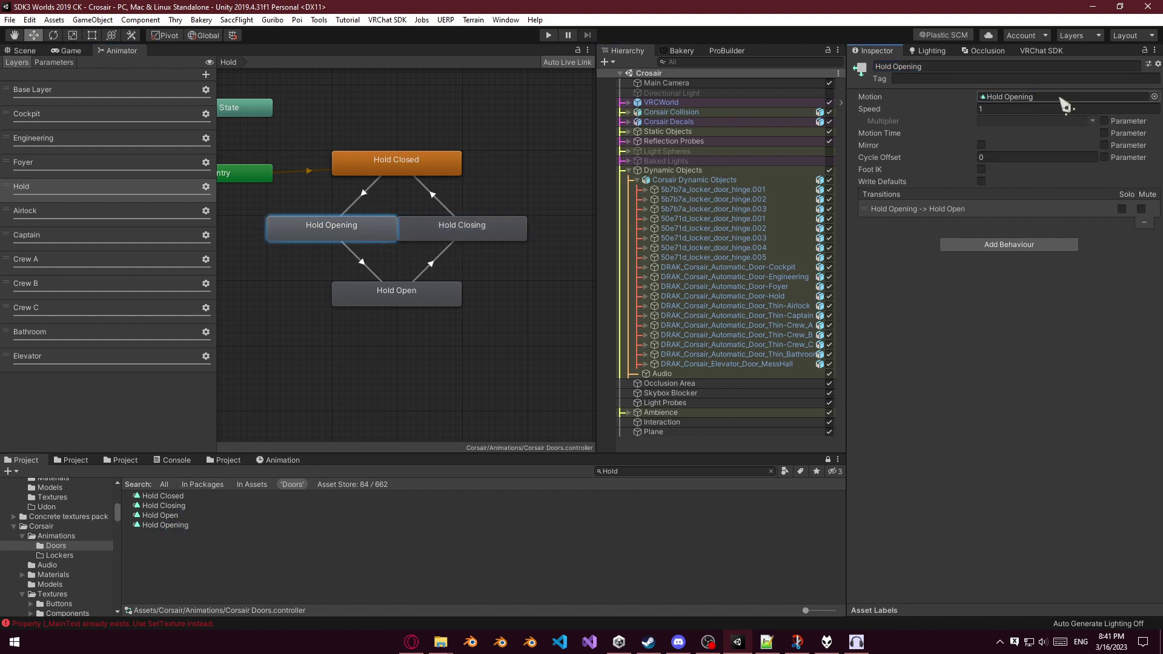
In the Cockpit layer, move Cockpit Open out of the loop, put Cockpit Opening in its place, and delete the transitions attached to them.
{"action": "left_click", "coordinate": [82, 213]}
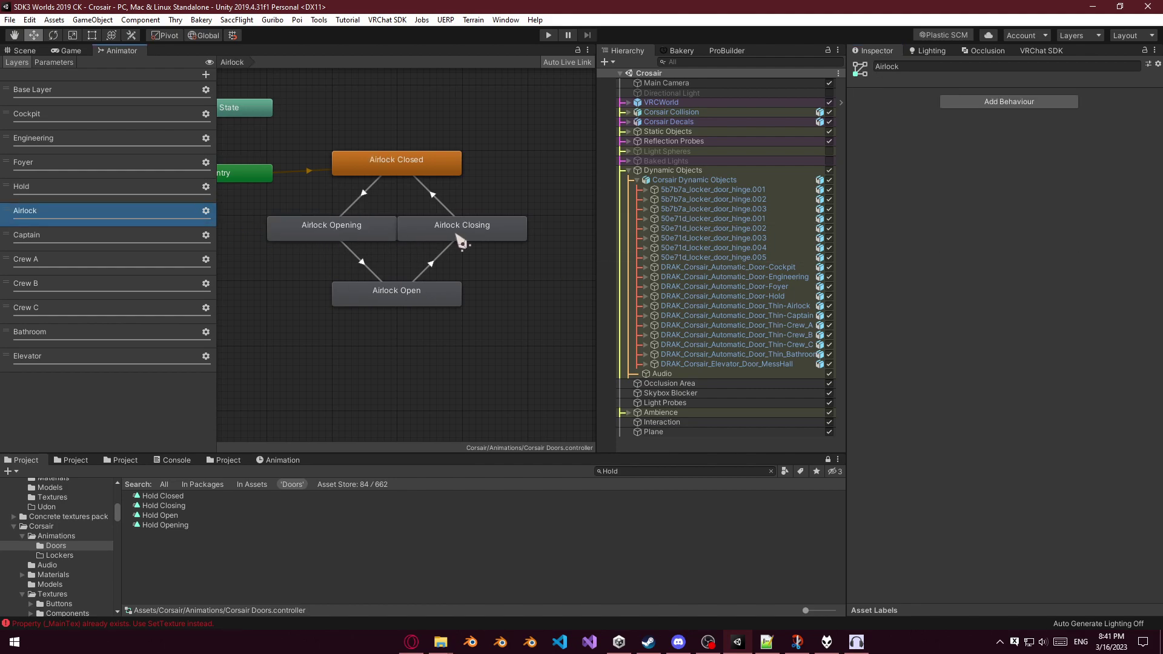
{"action": "left_click", "coordinate": [128, 187]}
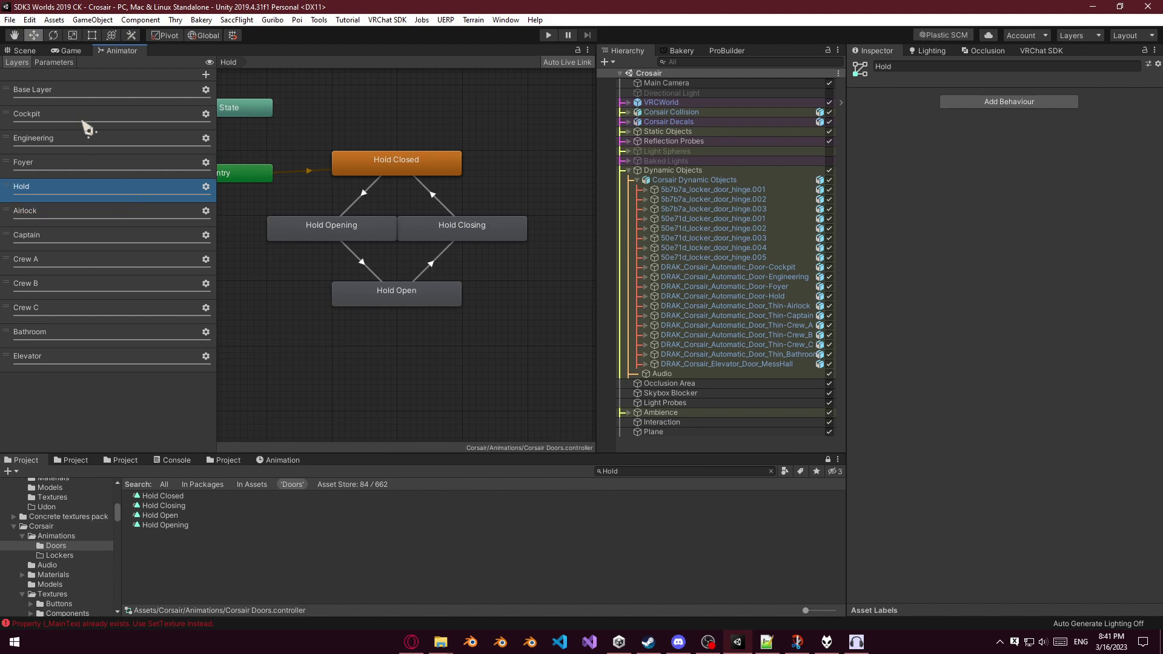
{"action": "left_click", "coordinate": [80, 110]}
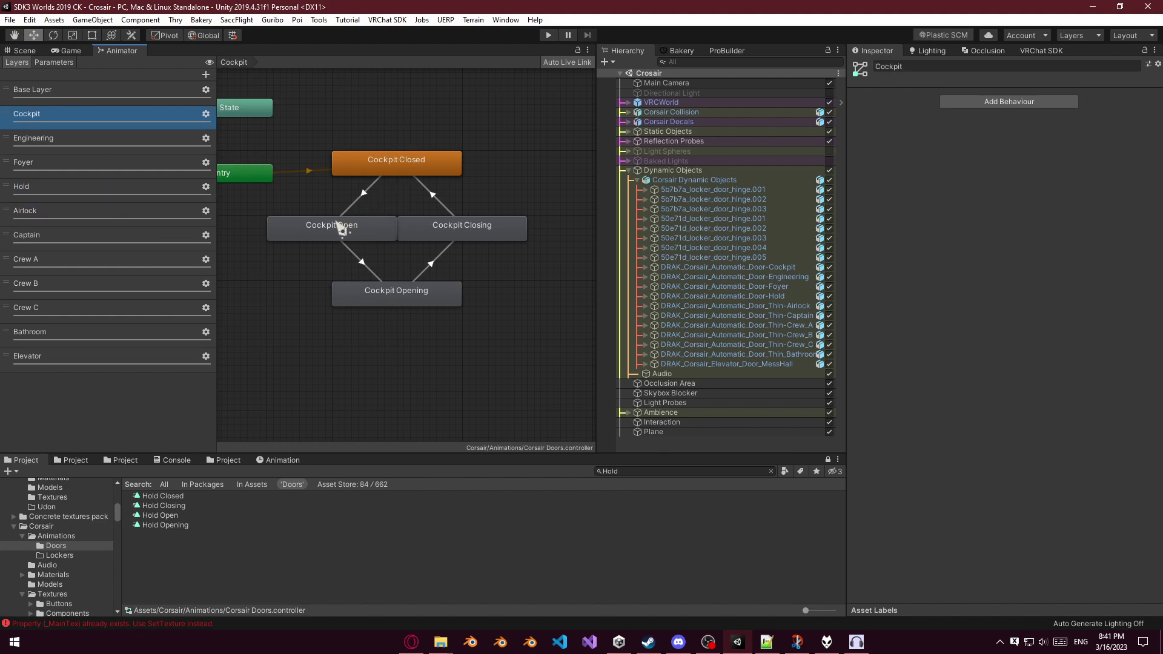
{"action": "left_click_drag", "start_coordinate": [343, 227], "coordinate": [479, 372]}
{"action": "left_click_drag", "start_coordinate": [387, 285], "coordinate": [328, 225]}
{"action": "left_click", "coordinate": [388, 317]}
{"action": "left_click", "coordinate": [410, 309]}
{"action": "key", "text": "Delete"}
{"action": "left_click", "coordinate": [437, 271]}
{"action": "key", "text": "Delete"}
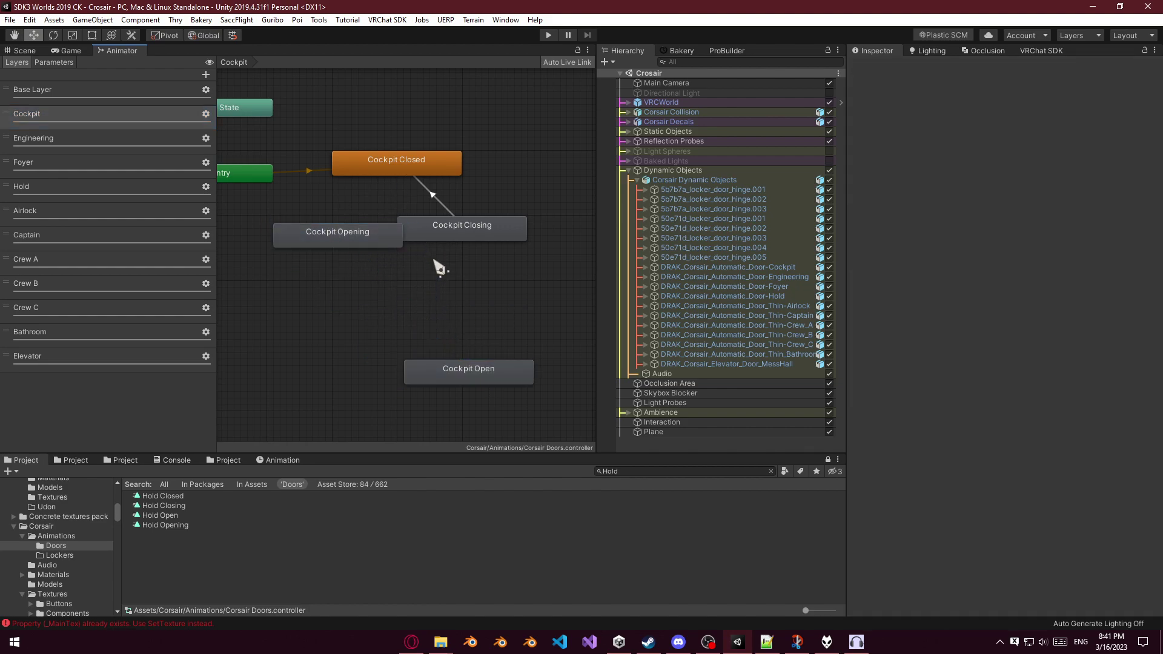
Align Cockpit Opening beside Cockpit Closing and place Cockpit Open below them to complete the diamond layout.
{"action": "left_click_drag", "start_coordinate": [367, 238], "coordinate": [361, 232]}
{"action": "left_click_drag", "start_coordinate": [476, 369], "coordinate": [397, 265]}
{"action": "left_click_drag", "start_coordinate": [362, 225], "coordinate": [383, 296]}
{"action": "left_click", "coordinate": [385, 238]}
{"action": "key", "text": "Delete"}
Create transitions from Cockpit Closed to Cockpit Opening, on to Cockpit Open, and from there to Cockpit Closing.
{"action": "left_click", "coordinate": [372, 173]}
{"action": "left_click", "coordinate": [362, 226]}
{"action": "right_click", "coordinate": [334, 229]}
{"action": "left_click", "coordinate": [357, 237]}
{"action": "left_click", "coordinate": [387, 296]}
{"action": "left_click", "coordinate": [435, 284]}
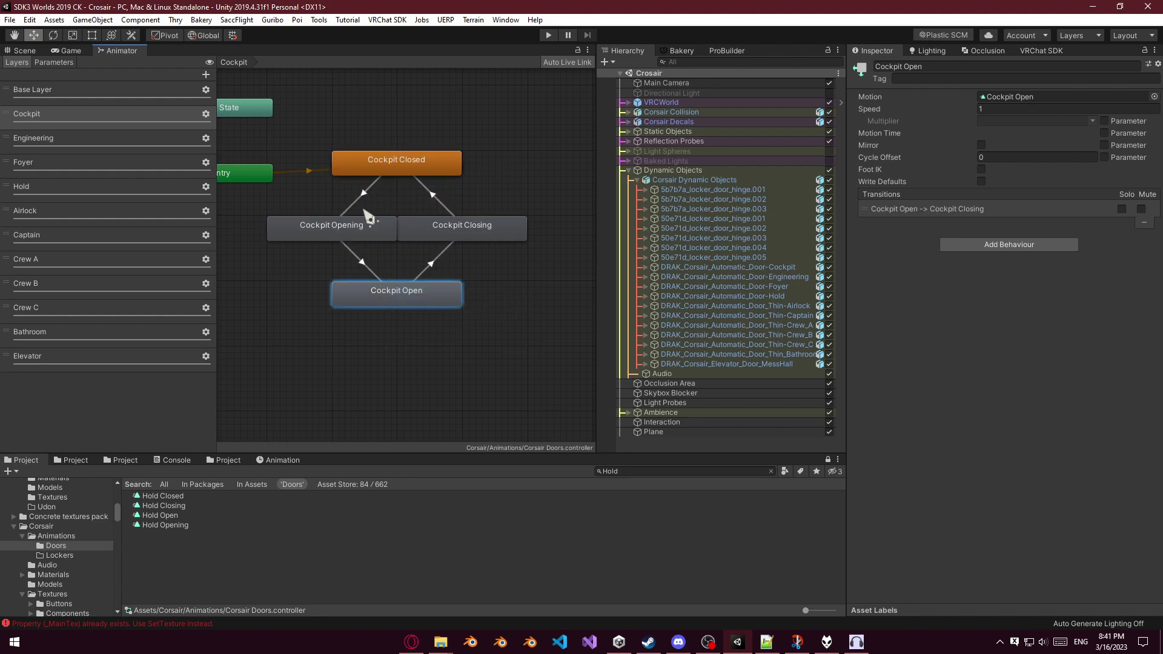
Paste the copied settings and conditions onto the Cockpit Closed to Cockpit Opening transition.
{"action": "left_click", "coordinate": [364, 193]}
{"action": "right_click", "coordinate": [960, 111]}
{"action": "left_click", "coordinate": [993, 159]}
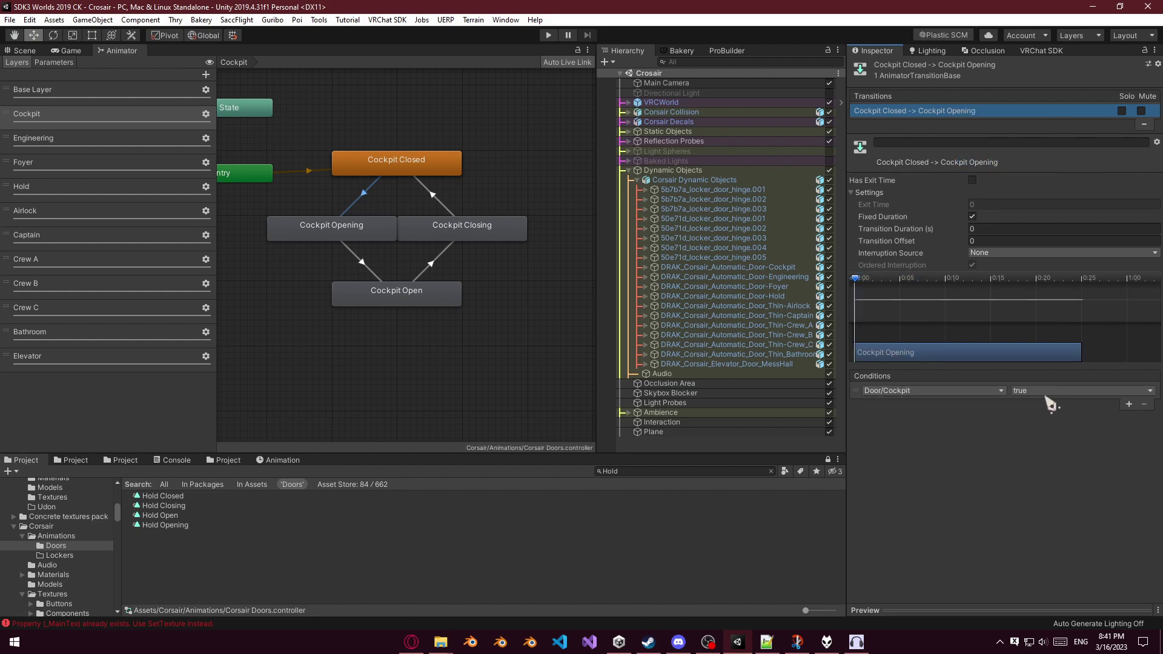
Paste the copied settings and conditions onto the Cockpit Open to Cockpit Closing transition and set its Door/Cockpit condition to false.
{"action": "left_click", "coordinate": [435, 264]}
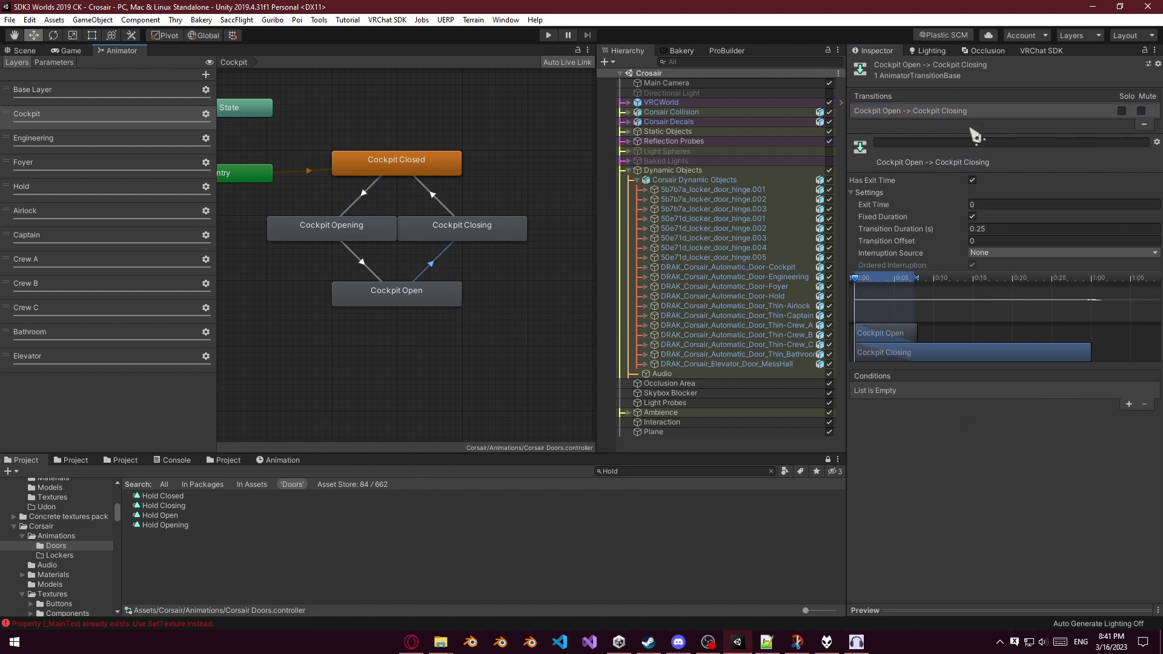
{"action": "right_click", "coordinate": [956, 111]}
{"action": "left_click", "coordinate": [983, 158]}
{"action": "left_click", "coordinate": [1023, 390]}
{"action": "left_click", "coordinate": [1041, 416]}
Adjust the transition duration from Cockpit Opening to Cockpit Open and check the other Cockpit transitions.
{"action": "left_click", "coordinate": [436, 204]}
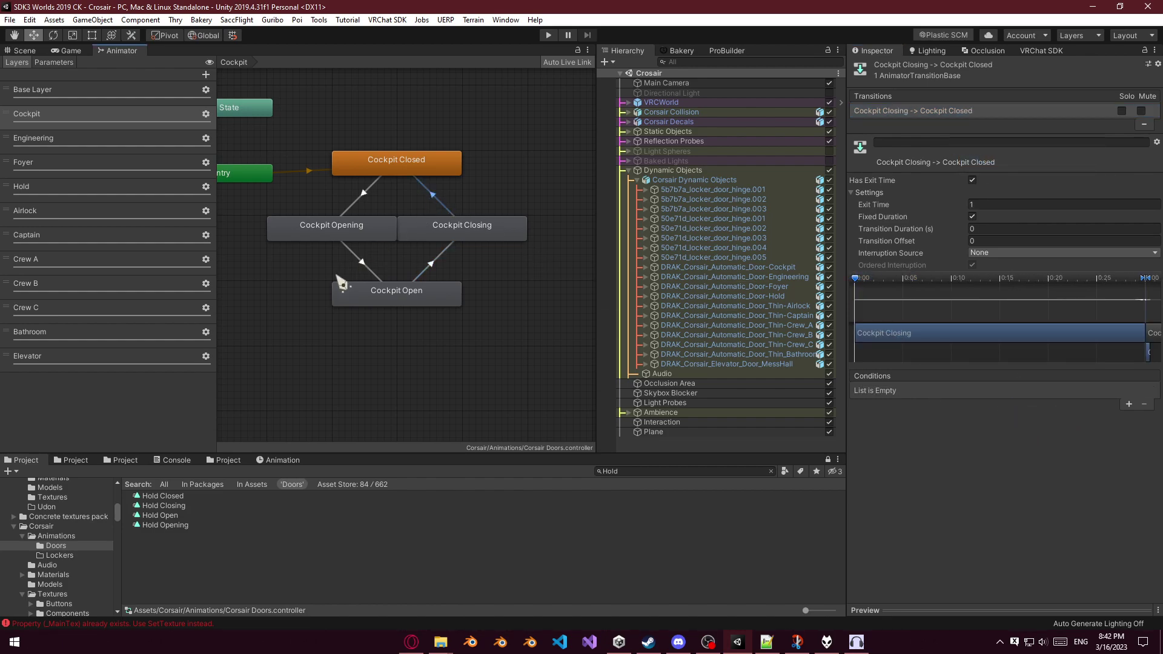
{"action": "left_click", "coordinate": [371, 271]}
{"action": "left_click", "coordinate": [1003, 229]}
{"action": "left_click", "coordinate": [438, 201]}
{"action": "left_click", "coordinate": [358, 205]}
{"action": "left_click", "coordinate": [438, 269]}
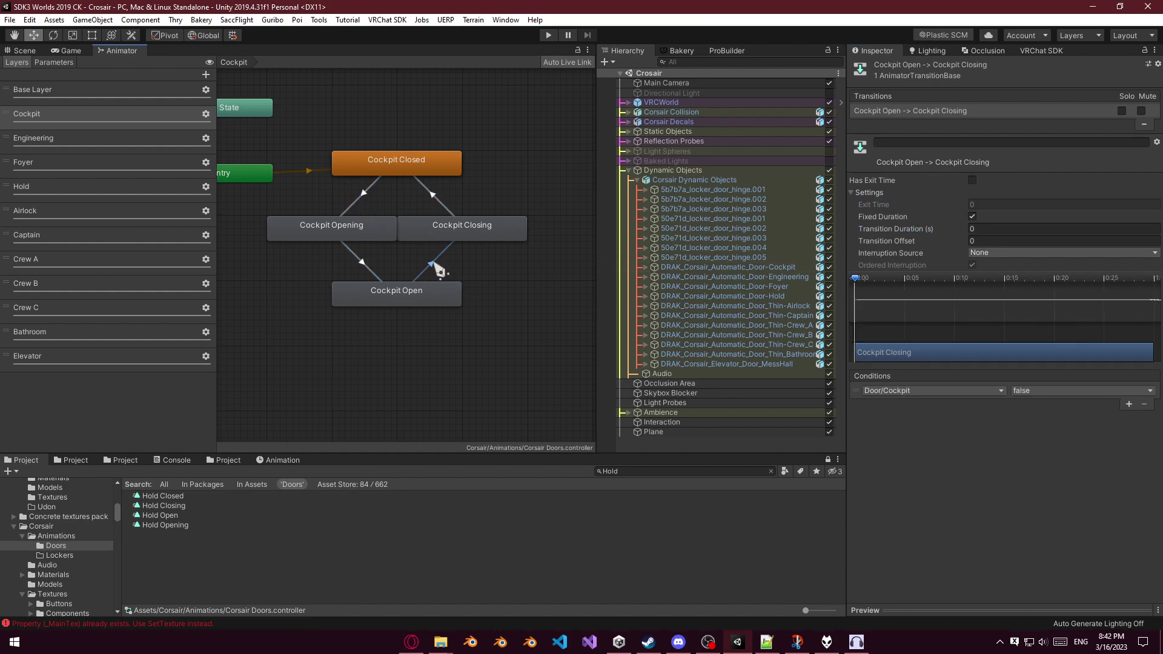
Go through the layers from Engineering to Captain and turn off Write Defaults for all four Captain states.
{"action": "left_click", "coordinate": [71, 152]}
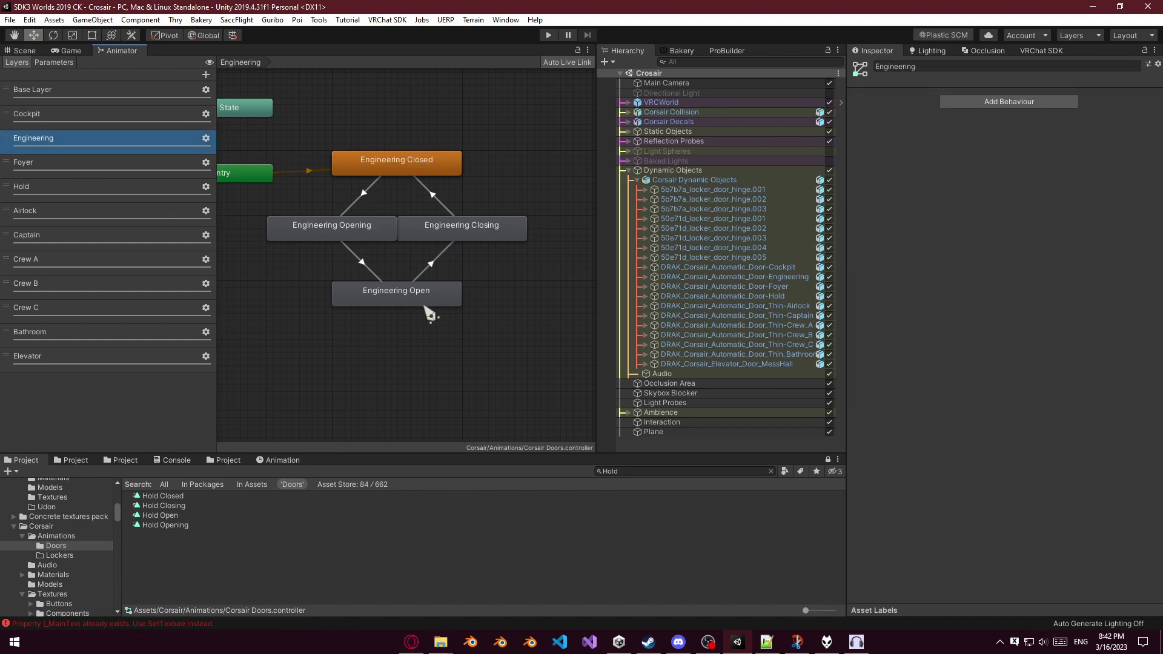
{"action": "left_click", "coordinate": [94, 167]}
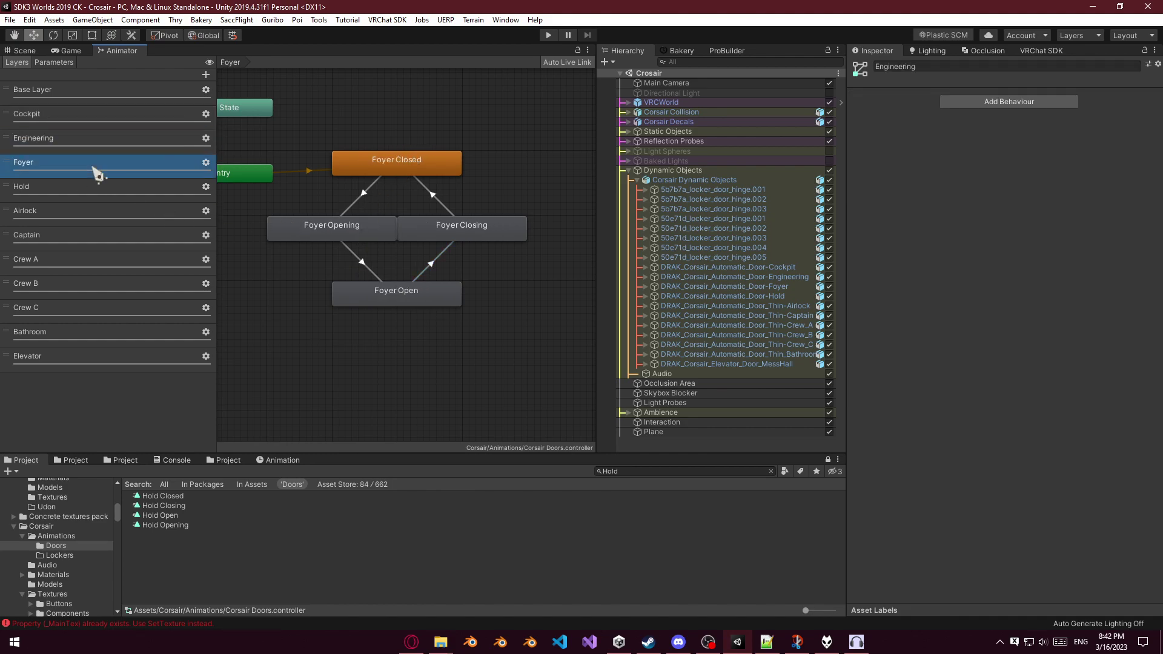
{"action": "left_click", "coordinate": [70, 193]}
{"action": "left_click", "coordinate": [97, 221]}
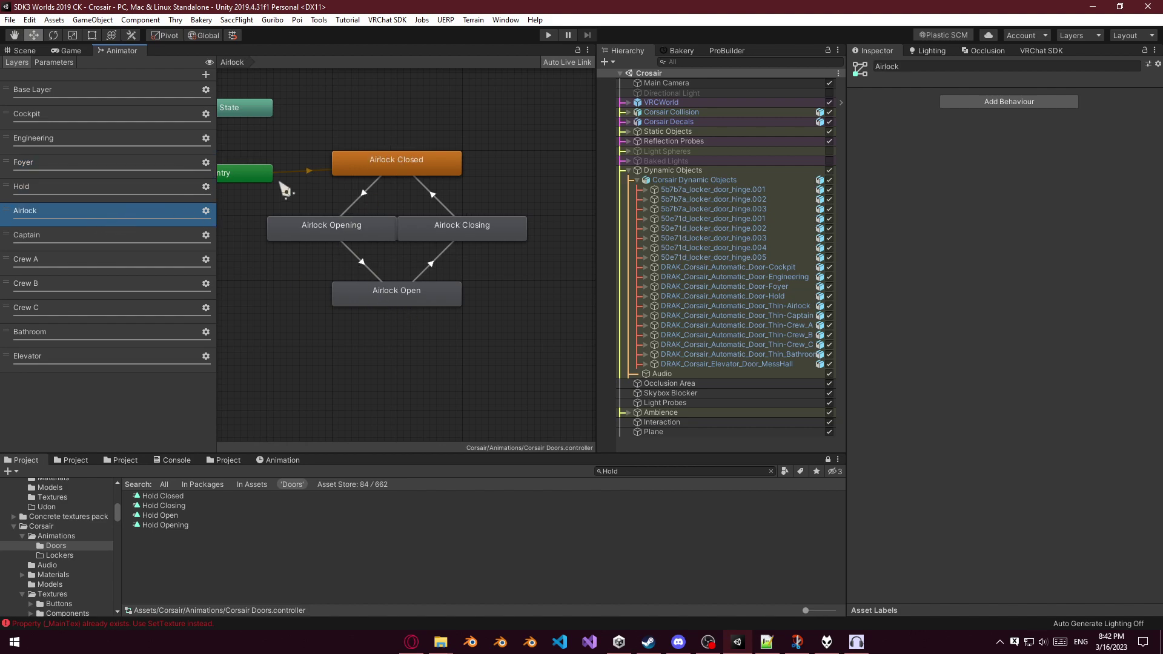
{"action": "left_click", "coordinate": [75, 238]}
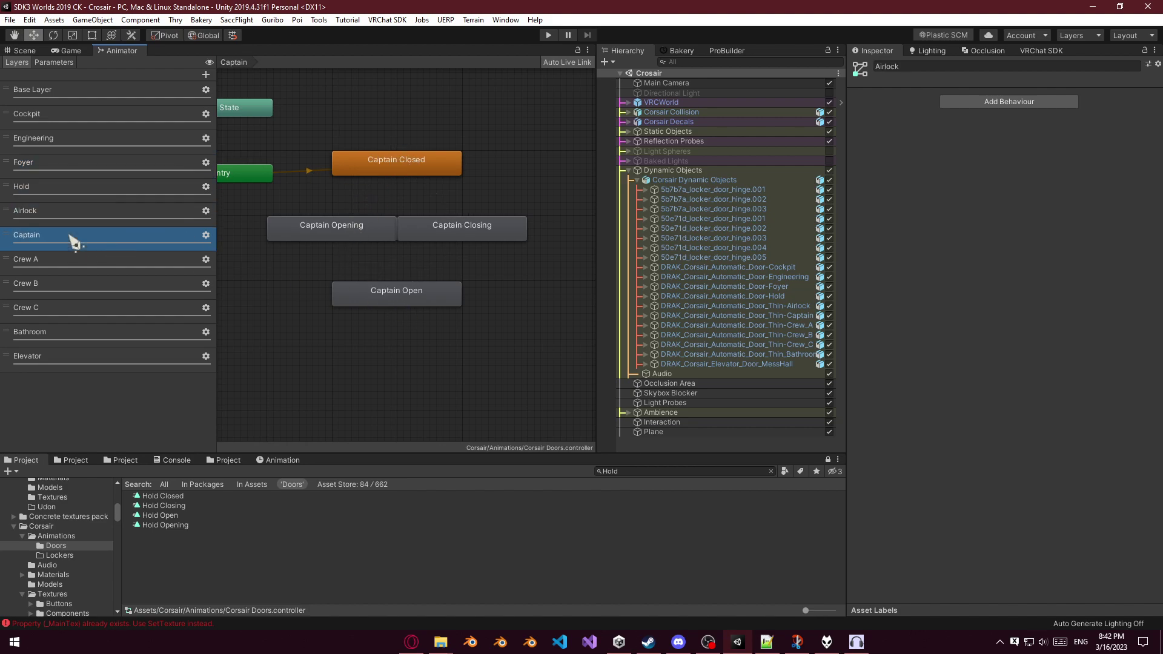
{"action": "left_click", "coordinate": [424, 163]}
{"action": "left_click_drag", "start_coordinate": [547, 92], "coordinate": [357, 309]}
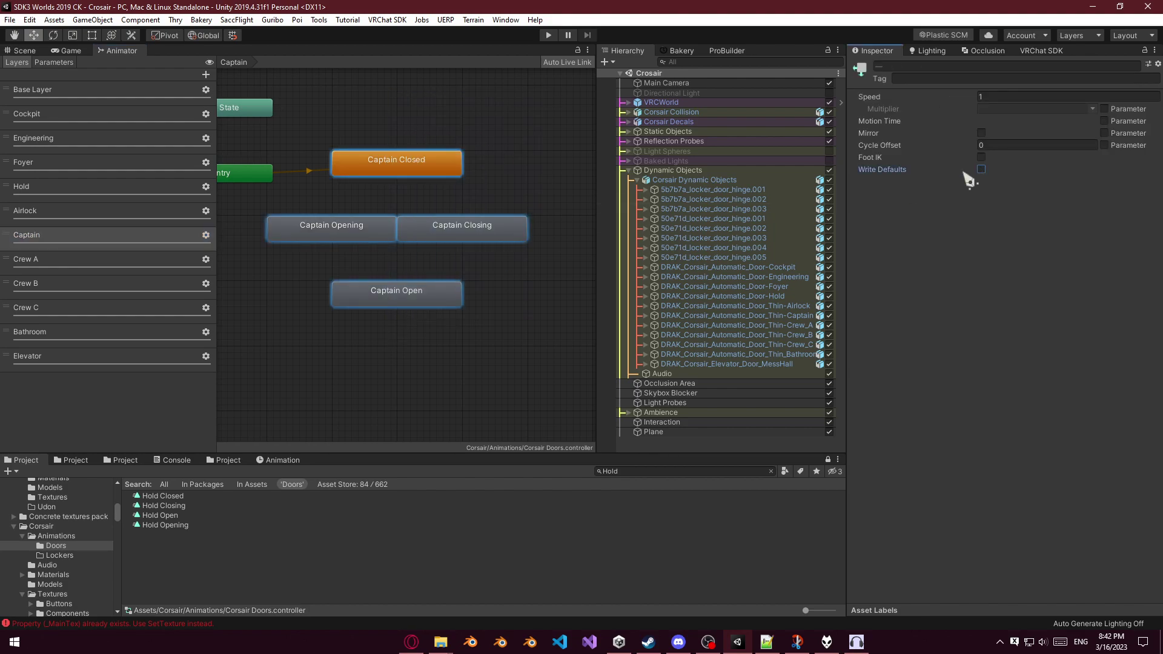
Create transitions from Captain Closed to Captain Opening and from Captain Opening to Captain Open.
{"action": "left_click", "coordinate": [389, 166]}
{"action": "right_click", "coordinate": [391, 167]}
{"action": "left_click", "coordinate": [424, 174]}
{"action": "left_click", "coordinate": [367, 233]}
{"action": "right_click", "coordinate": [364, 229]}
{"action": "left_click", "coordinate": [388, 234]}
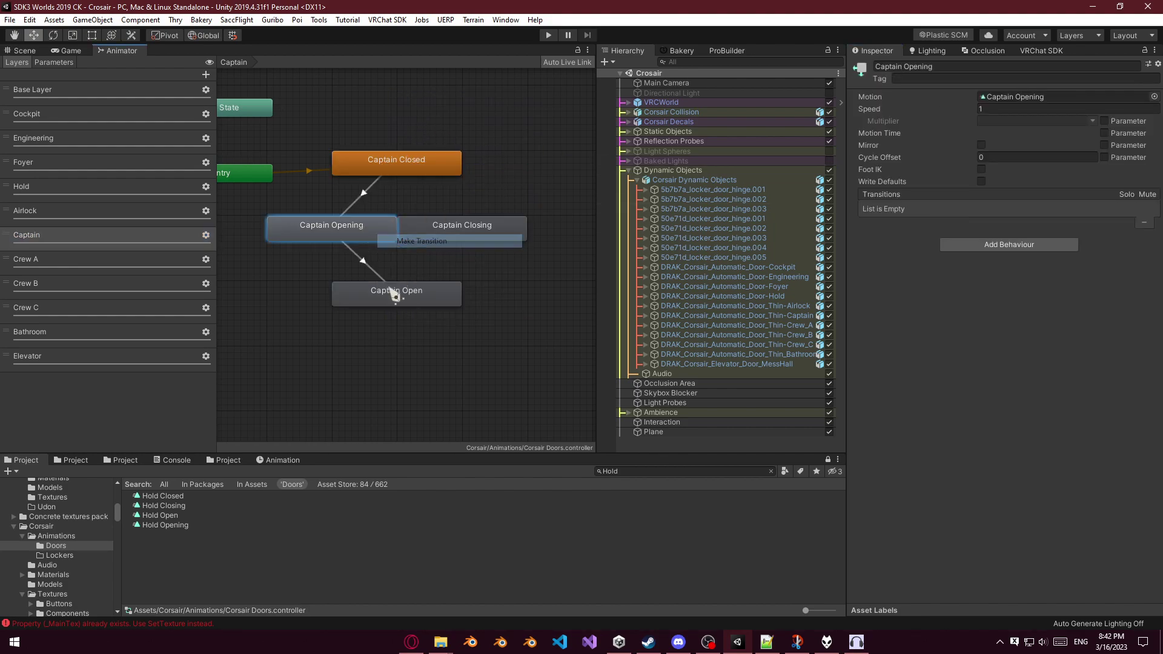
{"action": "left_click", "coordinate": [397, 292]}
Create transitions from Captain Open to Captain Closing and from Captain Closing back to Captain Closed.
{"action": "right_click", "coordinate": [400, 289]}
{"action": "left_click", "coordinate": [424, 293]}
{"action": "left_click", "coordinate": [445, 233]}
{"action": "right_click", "coordinate": [467, 241]}
{"action": "left_click", "coordinate": [496, 248]}
{"action": "left_click", "coordinate": [418, 168]}
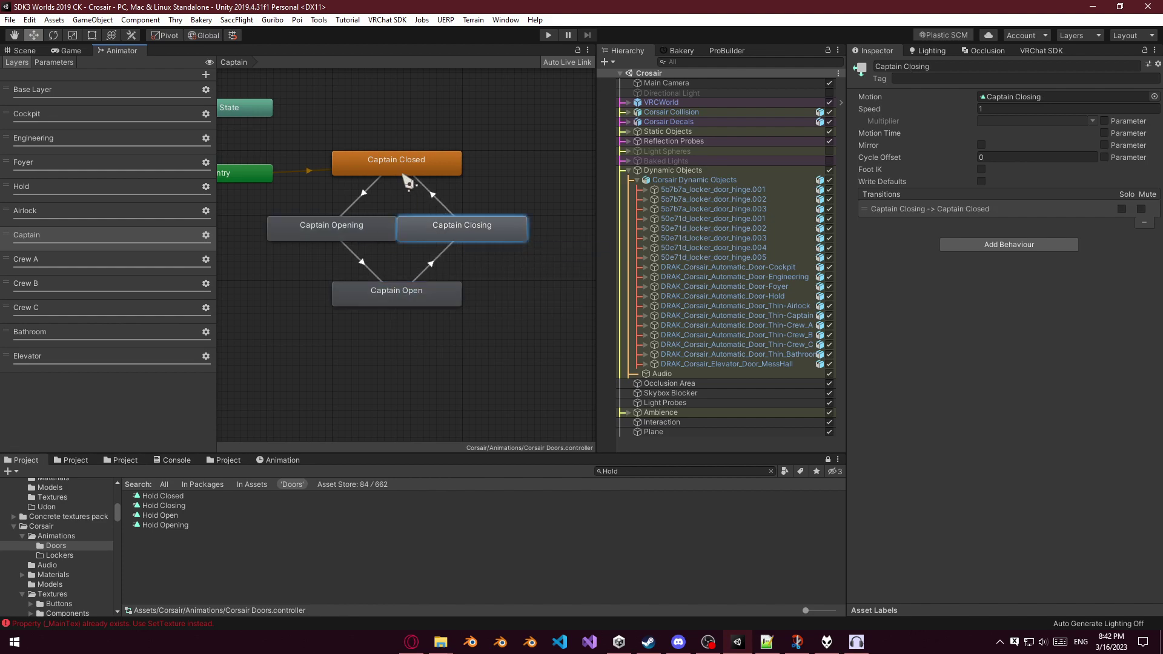
Paste the copied settings and conditions onto the Captain Closed to Captain Opening transition and switch its condition to the Captain door parameter.
{"action": "left_click", "coordinate": [363, 194]}
{"action": "left_click", "coordinate": [961, 112]}
{"action": "right_click", "coordinate": [961, 111]}
{"action": "left_click", "coordinate": [977, 161]}
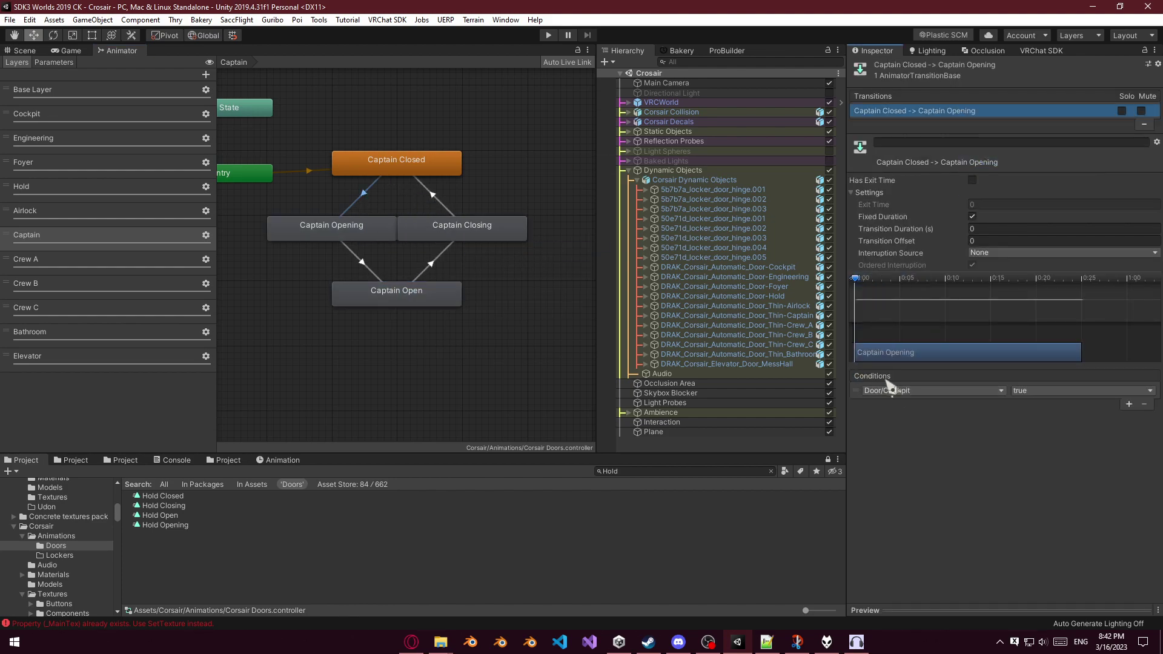
{"action": "left_click", "coordinate": [899, 393]}
{"action": "left_click", "coordinate": [896, 428]}
{"action": "scroll", "coordinate": [896, 429], "scroll_direction": "down", "scroll_amount": 3}
{"action": "left_click", "coordinate": [897, 444]}
Paste the copied settings and conditions onto the Captain Open to Captain Closing transition and require the Captain door parameter to be false.
{"action": "left_click", "coordinate": [434, 266]}
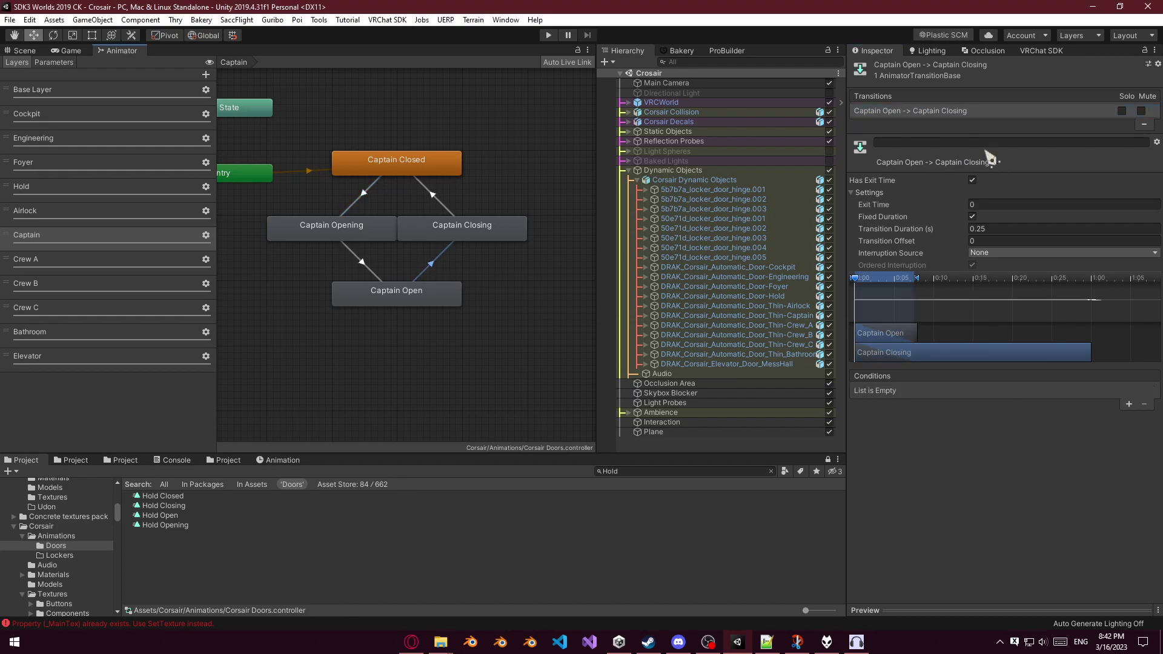
{"action": "left_click", "coordinate": [912, 111]}
{"action": "right_click", "coordinate": [939, 111]}
{"action": "left_click", "coordinate": [964, 158]}
{"action": "left_click", "coordinate": [916, 390]}
{"action": "left_click", "coordinate": [911, 432]}
{"action": "left_click", "coordinate": [890, 445]}
{"action": "left_click", "coordinate": [1059, 391]}
{"action": "left_click", "coordinate": [1036, 420]}
For the Captain Opening to Captain Open transition, set Exit Time to 1, turn off Fixed Duration and set Transition Duration to 0.
{"action": "left_click", "coordinate": [364, 262]}
{"action": "left_click", "coordinate": [991, 207]}
{"action": "type", "text": "1"}
{"action": "left_click", "coordinate": [990, 219]}
{"action": "left_click", "coordinate": [990, 228]}
{"action": "type", "text": "0"}
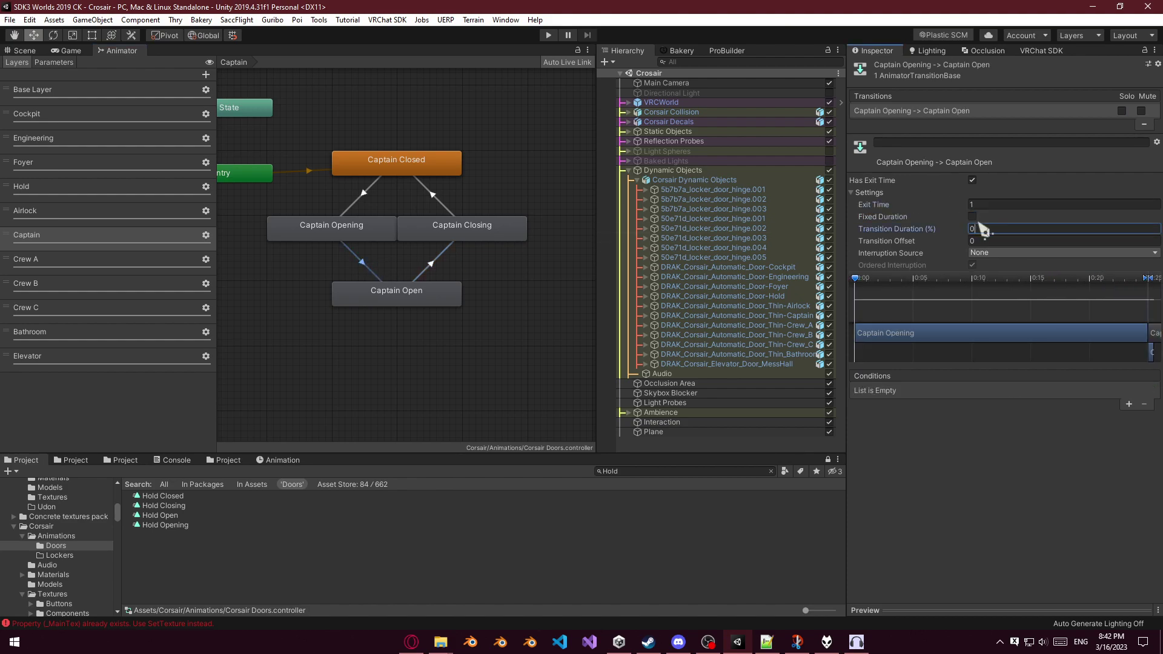
Set Exit Time to 1 and Transition Duration to 0 on the Captain Closing to Captain Closed transition, and check the layer's conditional transitions.
{"action": "left_click", "coordinate": [435, 199]}
{"action": "left_click", "coordinate": [991, 204]}
{"action": "type", "text": "1"}
{"action": "left_click", "coordinate": [994, 229]}
{"action": "type", "text": "0"}
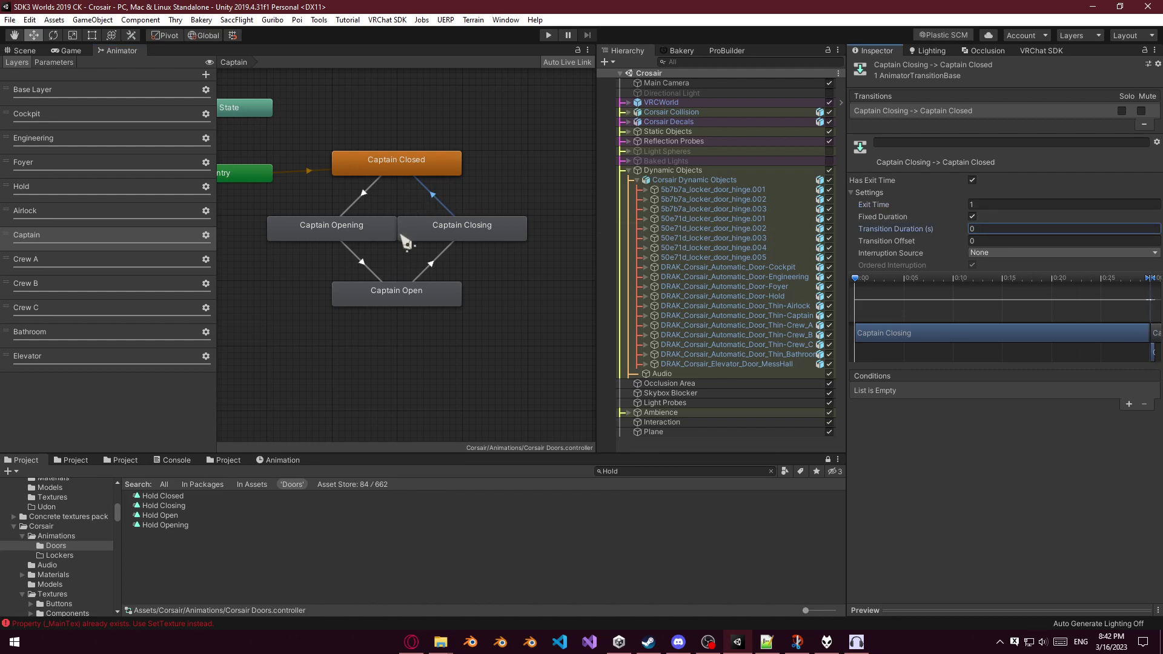
{"action": "left_click", "coordinate": [364, 195]}
{"action": "left_click", "coordinate": [439, 267]}
Find the Crew A clips and add Crew A Closed, Closing, Open and Opening as states in the Crew A layer.
{"action": "left_click", "coordinate": [99, 268]}
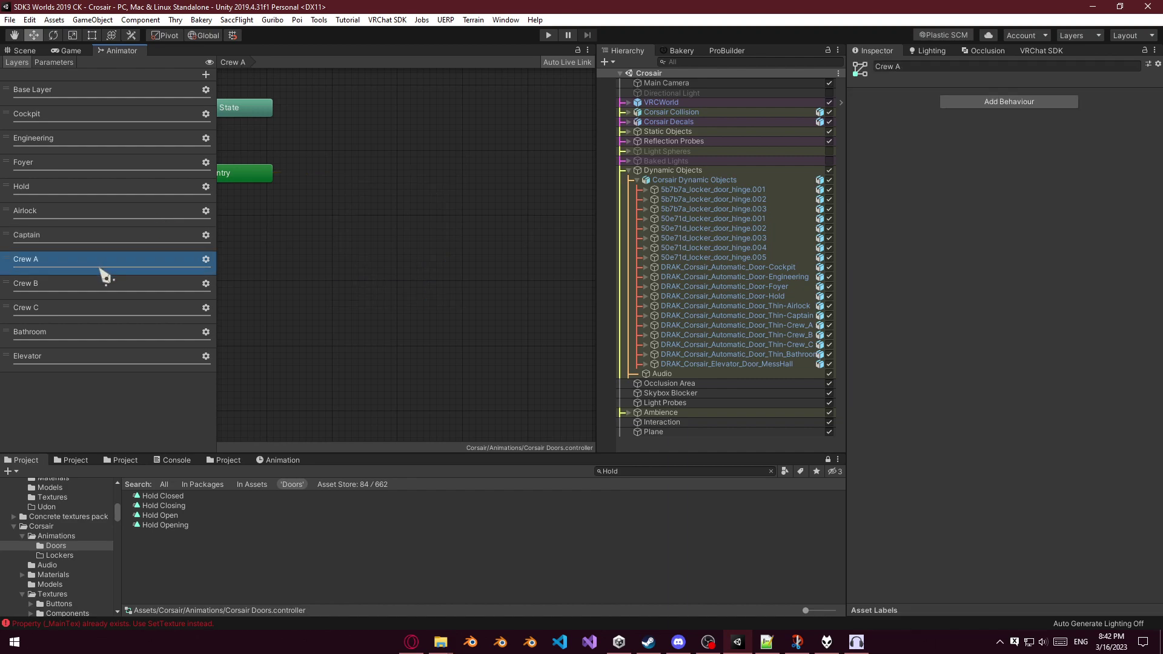
{"action": "left_click", "coordinate": [647, 471]}
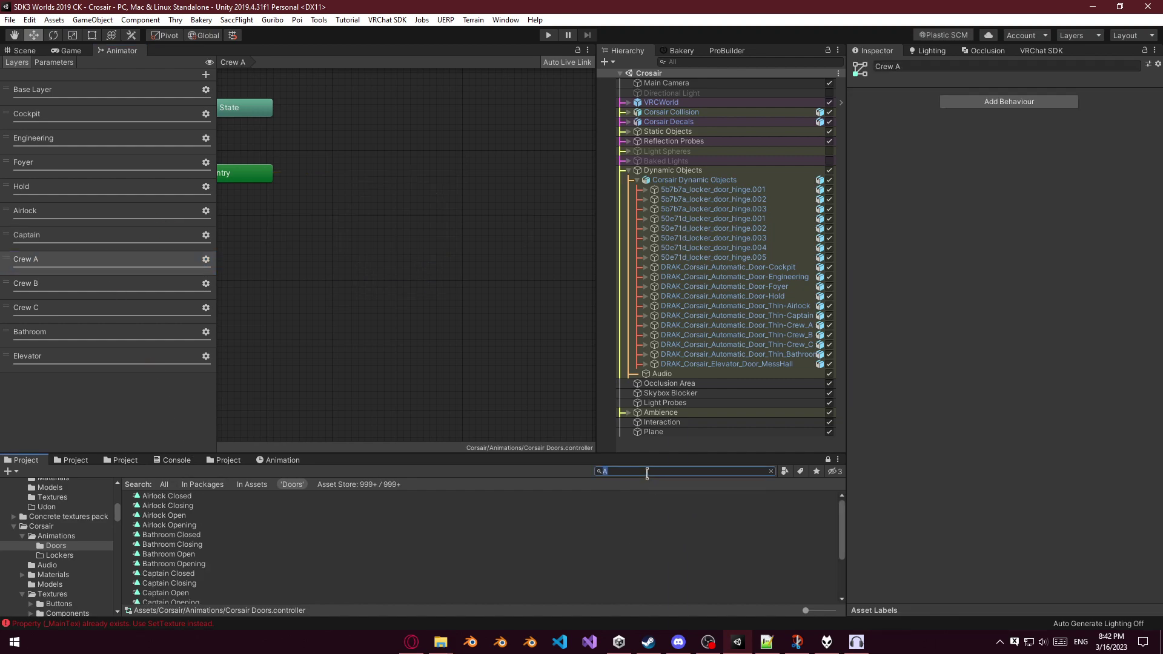
{"action": "type", "text": "Crew A"}
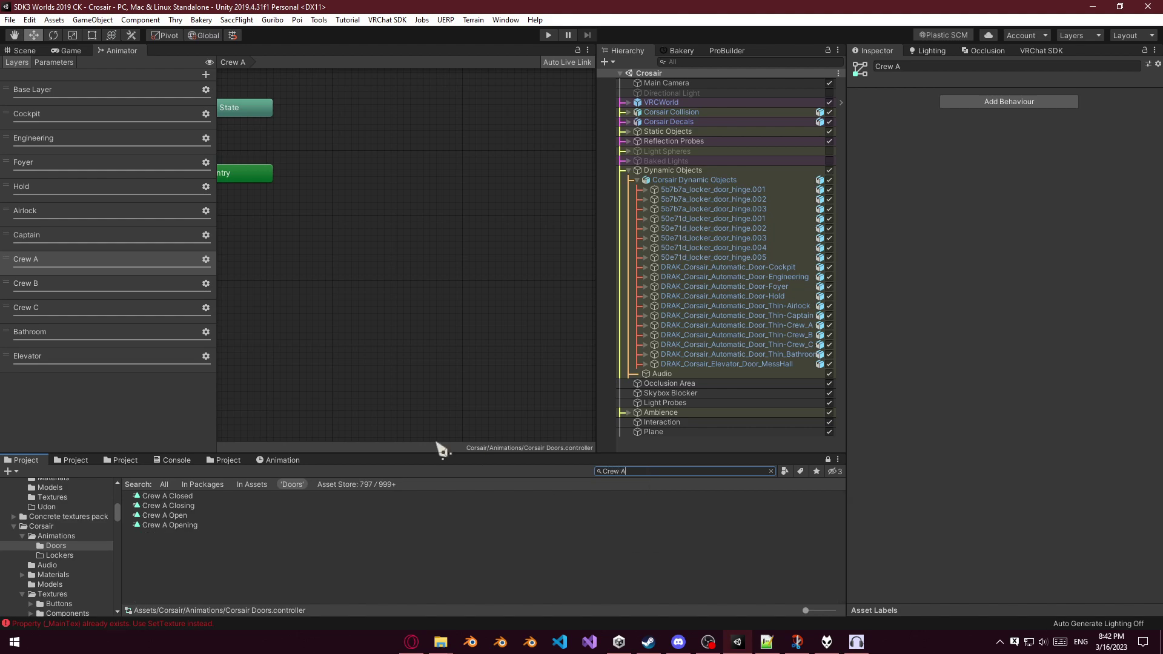
{"action": "left_click_drag", "start_coordinate": [183, 497], "coordinate": [395, 240]}
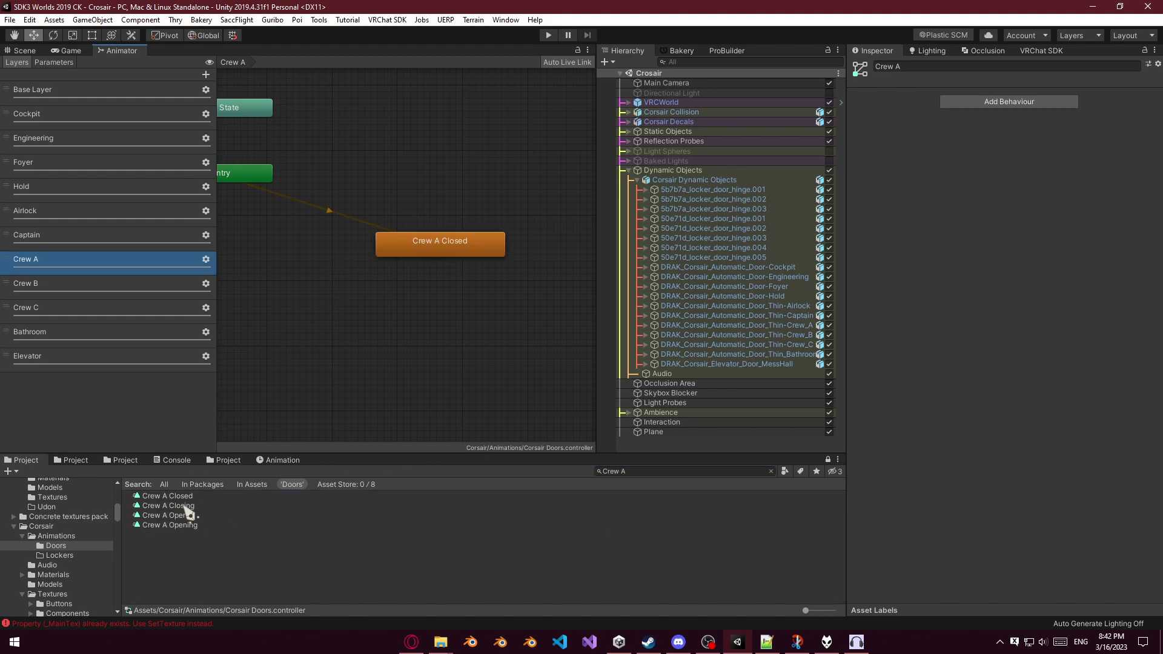
{"action": "left_click_drag", "start_coordinate": [434, 296], "coordinate": [434, 296]}
{"action": "left_click_drag", "start_coordinate": [182, 515], "coordinate": [379, 371]}
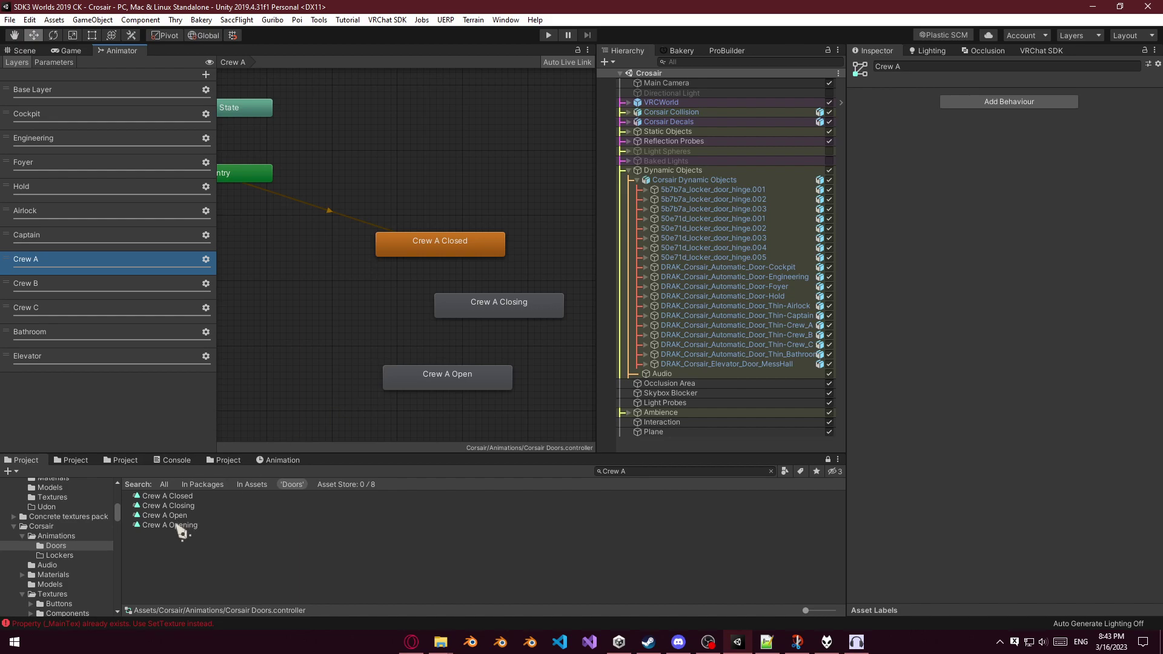
{"action": "left_click_drag", "start_coordinate": [182, 531], "coordinate": [343, 282]}
Arrange the four Crew A states in a diamond with Crew A Closed at the top, and turn off Write Defaults for all of them.
{"action": "left_click_drag", "start_coordinate": [433, 252], "coordinate": [390, 176]}
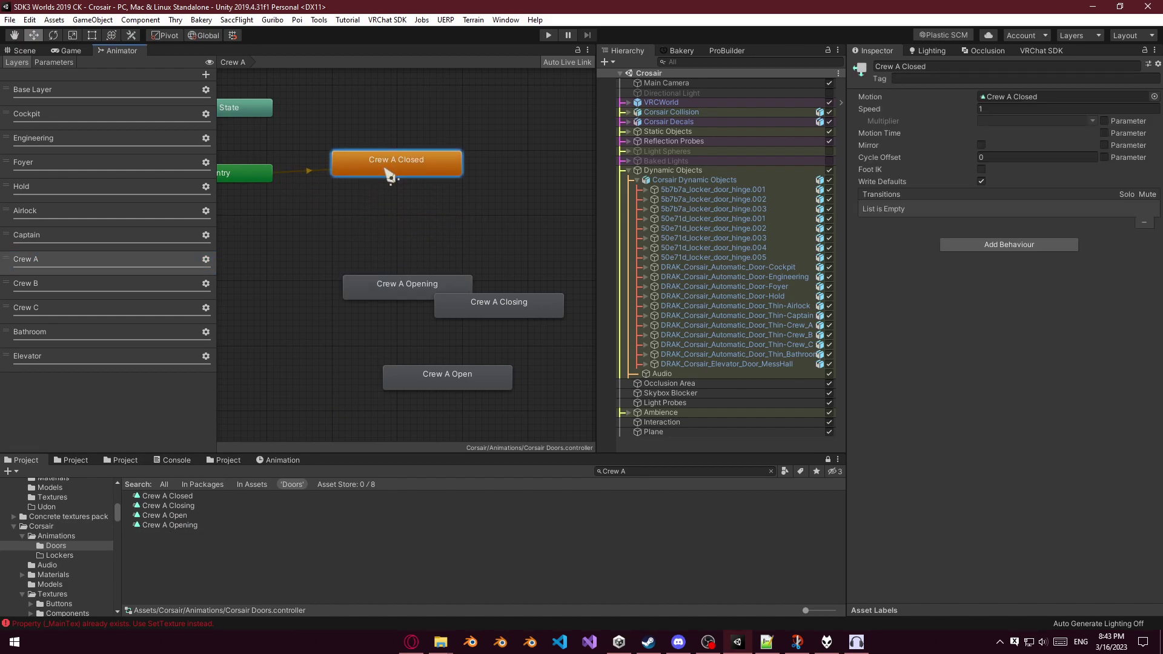
{"action": "left_click_drag", "start_coordinate": [399, 278], "coordinate": [325, 231]}
{"action": "left_click_drag", "start_coordinate": [472, 305], "coordinate": [434, 228]}
{"action": "left_click_drag", "start_coordinate": [465, 382], "coordinate": [414, 297]}
{"action": "left_click_drag", "start_coordinate": [438, 111], "coordinate": [364, 296]}
{"action": "left_click", "coordinate": [982, 170]}
Create transitions from Crew A Closed to Crew A Opening and from Crew A Opening to Crew A Open.
{"action": "right_click", "coordinate": [401, 165]}
{"action": "left_click", "coordinate": [427, 173]}
{"action": "left_click", "coordinate": [377, 239]}
{"action": "right_click", "coordinate": [329, 234]}
{"action": "left_click", "coordinate": [357, 241]}
{"action": "left_click", "coordinate": [382, 305]}
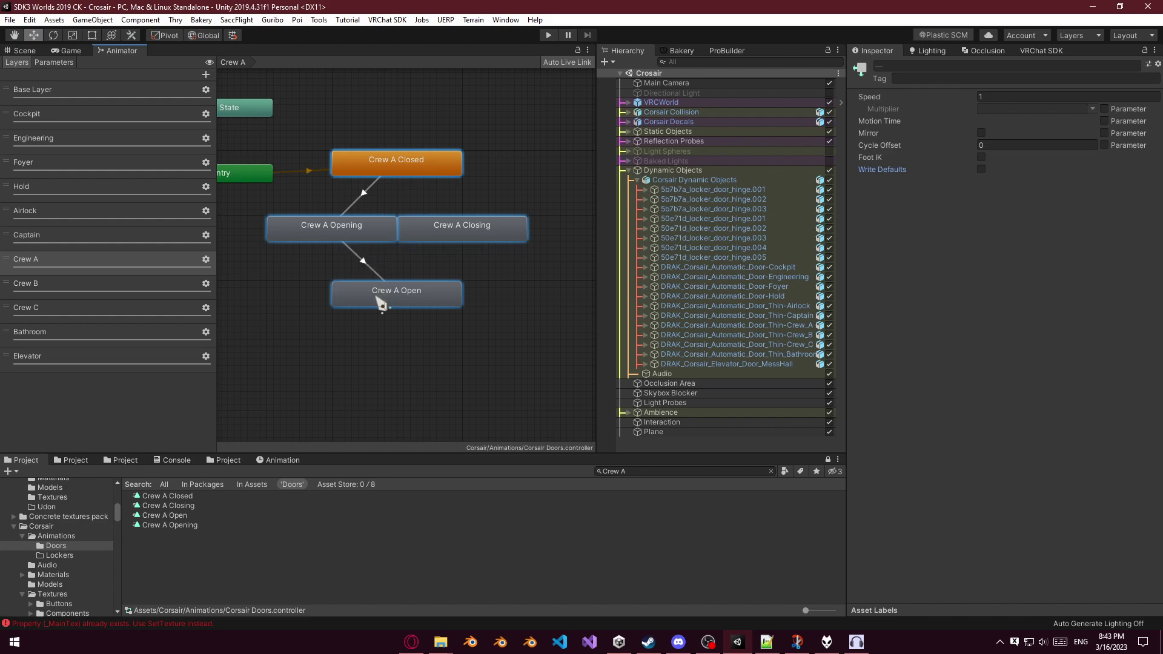
Create transitions from Crew A Open to Crew A Closing and from Crew A Closing back to Crew A Closed.
{"action": "right_click", "coordinate": [381, 305]}
{"action": "left_click", "coordinate": [422, 309]}
{"action": "left_click", "coordinate": [424, 233]}
{"action": "right_click", "coordinate": [401, 229]}
{"action": "left_click", "coordinate": [429, 234]}
{"action": "left_click", "coordinate": [405, 171]}
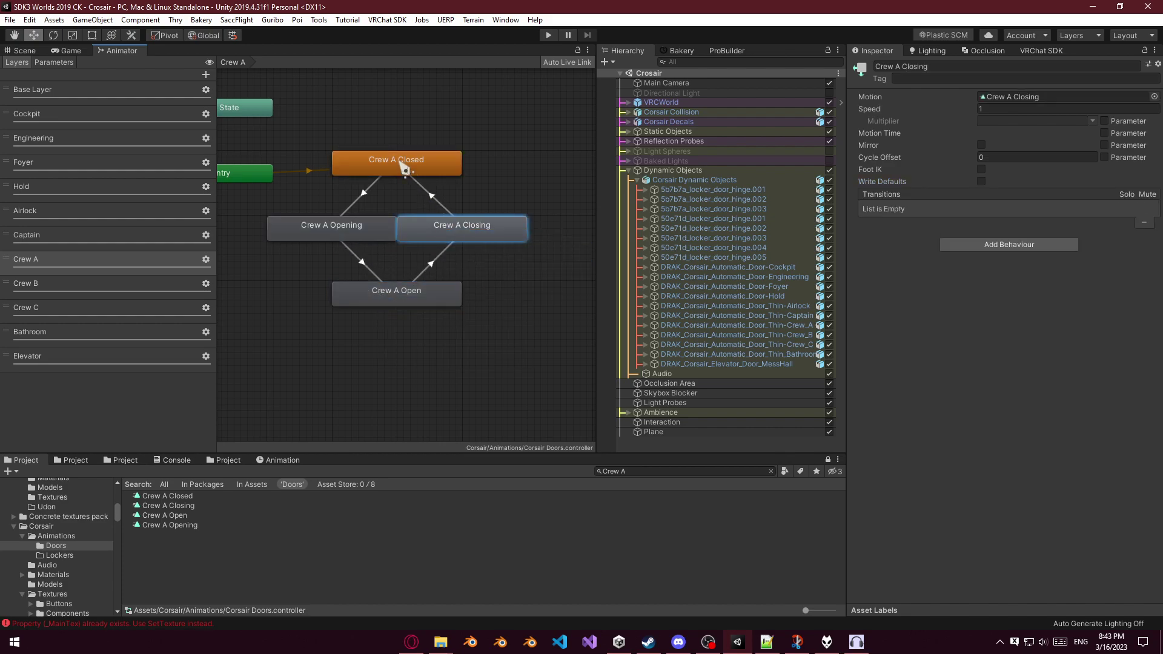
Paste the copied settings and conditions onto the Crew A Closed to Crew A Opening transition and switch its condition parameter to Door/Crew A.
{"action": "left_click", "coordinate": [370, 193]}
{"action": "right_click", "coordinate": [948, 113]}
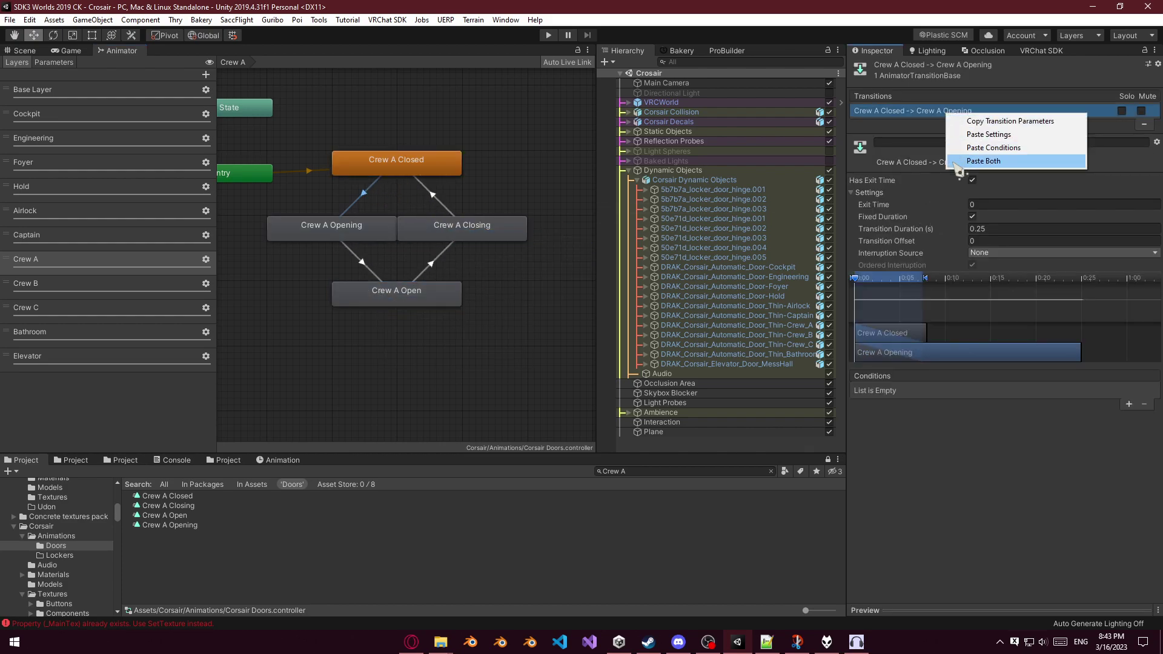
{"action": "left_click", "coordinate": [955, 163]}
{"action": "left_click", "coordinate": [897, 391]}
{"action": "left_click", "coordinate": [905, 431]}
{"action": "scroll", "coordinate": [910, 434], "scroll_direction": "down", "scroll_amount": 1}
{"action": "scroll", "coordinate": [915, 439], "scroll_direction": "down", "scroll_amount": 1}
{"action": "left_click", "coordinate": [896, 444]}
Paste the copied settings and conditions onto the Crew A Open to Crew A Closing transition and set its condition to Door/Crew A false.
{"action": "left_click", "coordinate": [433, 269]}
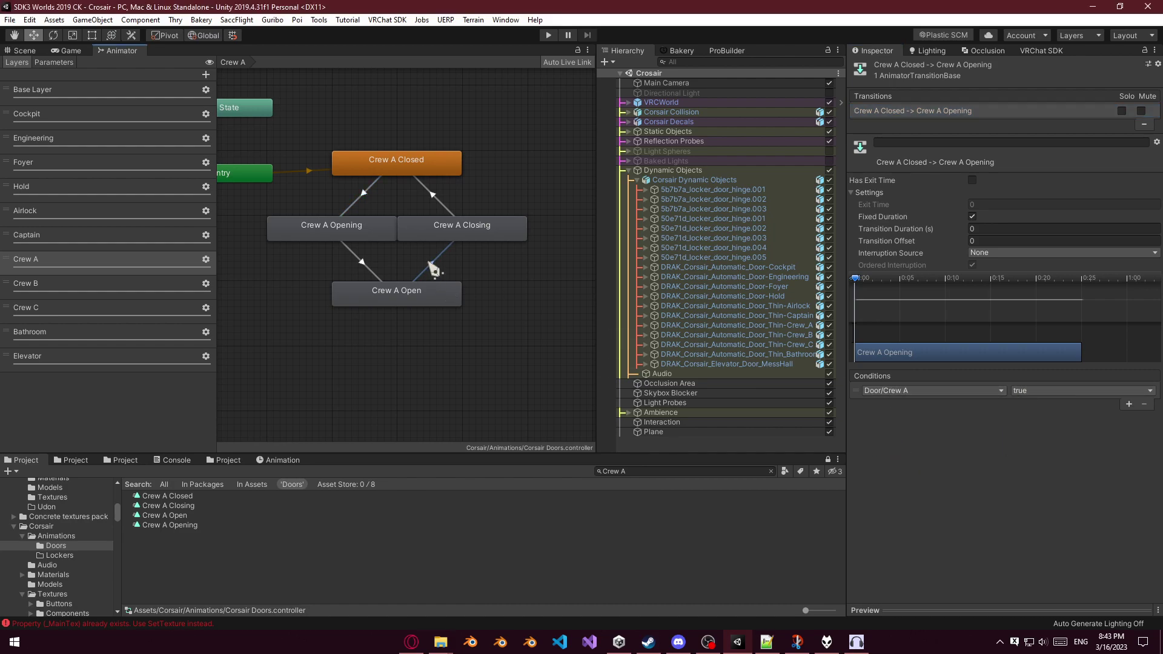
{"action": "right_click", "coordinate": [950, 112]}
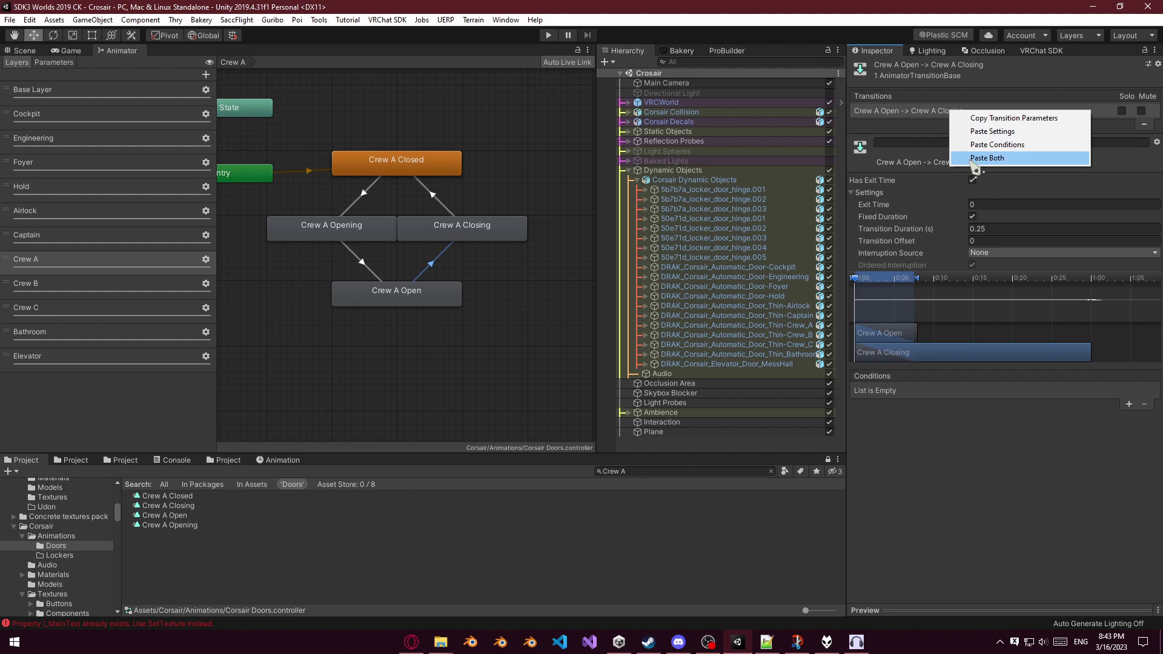
{"action": "left_click", "coordinate": [973, 160]}
{"action": "left_click", "coordinate": [903, 391]}
{"action": "left_click", "coordinate": [896, 430]}
{"action": "left_click", "coordinate": [895, 456]}
{"action": "left_click", "coordinate": [1024, 391]}
{"action": "left_click", "coordinate": [1040, 417]}
{"action": "left_click", "coordinate": [368, 196]}
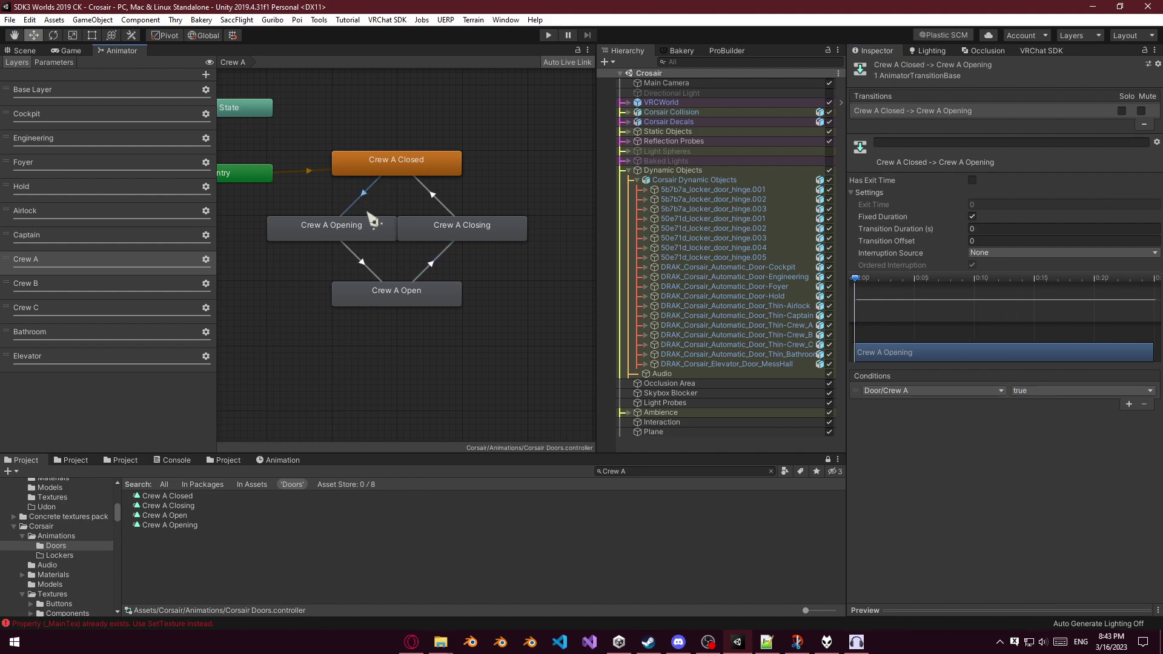
Set the exit time to 1 and transition duration to 0 on the Crew A Opening to Crew A Open transition.
{"action": "left_click", "coordinate": [367, 272]}
{"action": "left_click", "coordinate": [986, 205]}
{"action": "type", "text": "1"}
{"action": "left_click", "coordinate": [995, 230]}
{"action": "type", "text": "0"}
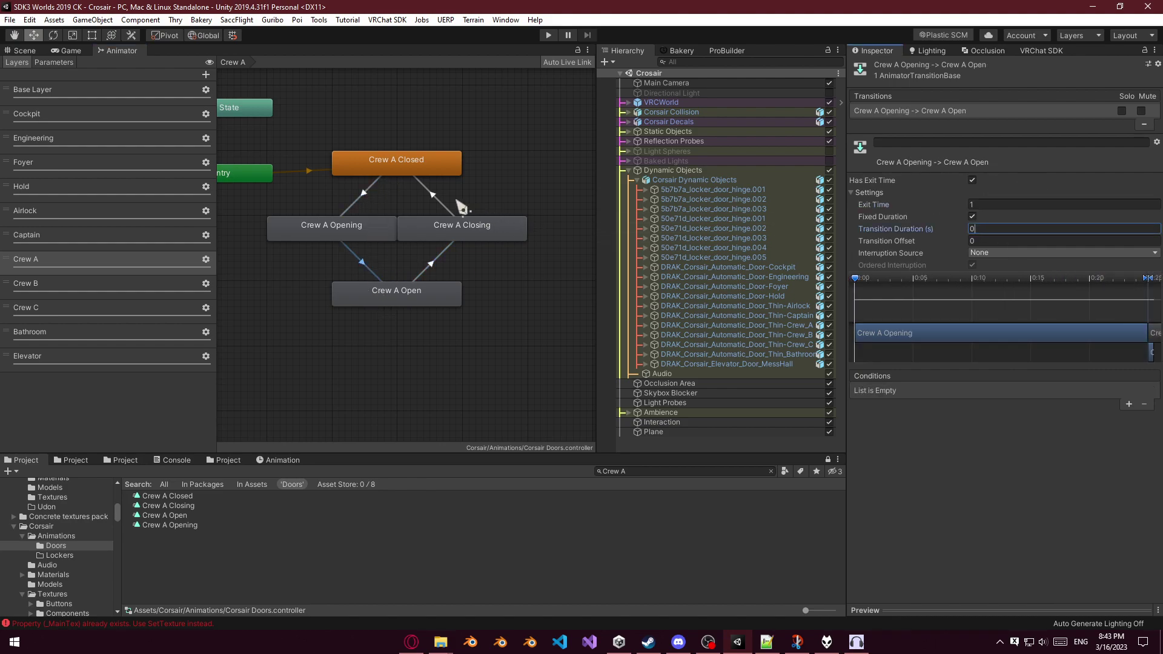
Set exit time 1 and transition duration 0 on the Crew A Closing to Crew A Closed transition, and review the neighbouring Crew A transitions.
{"action": "left_click", "coordinate": [436, 199]}
{"action": "left_click", "coordinate": [992, 205]}
{"action": "type", "text": "1"}
{"action": "left_click", "coordinate": [992, 229]}
{"action": "type", "text": "0"}
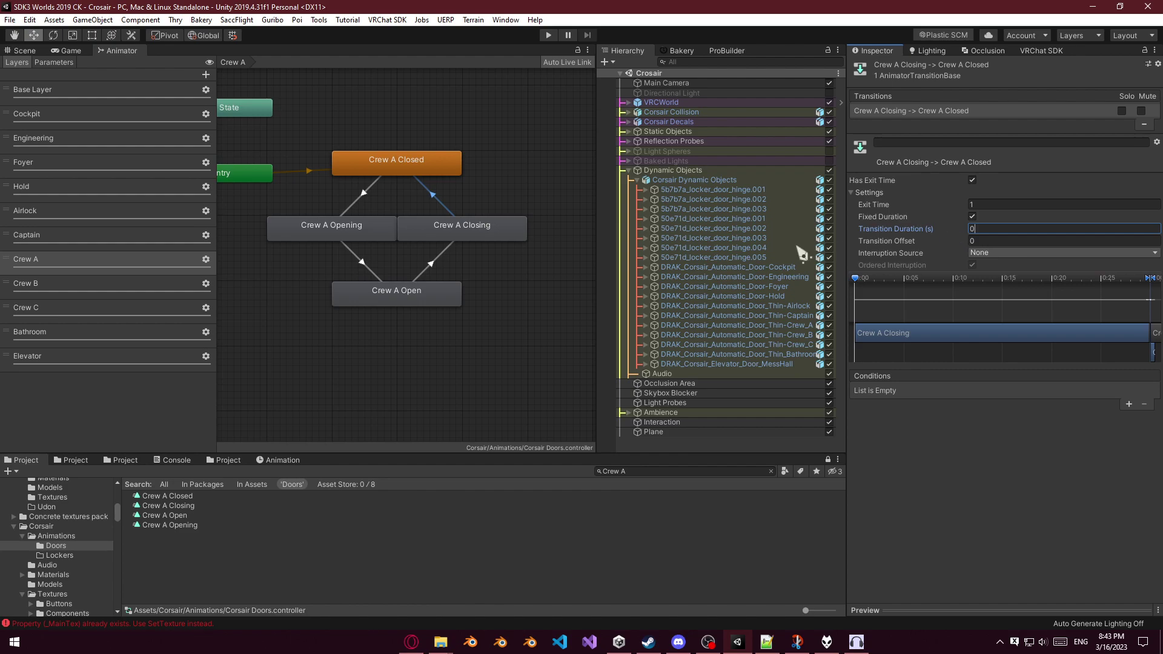
{"action": "left_click", "coordinate": [368, 265]}
{"action": "left_click", "coordinate": [436, 200]}
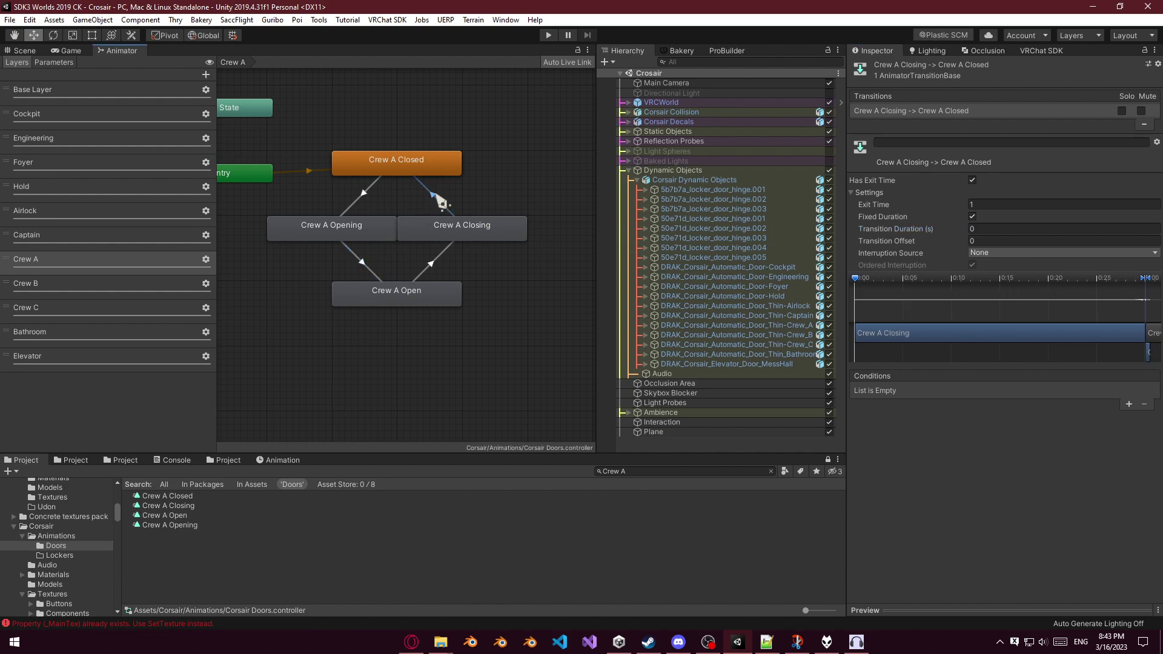
{"action": "left_click", "coordinate": [429, 265]}
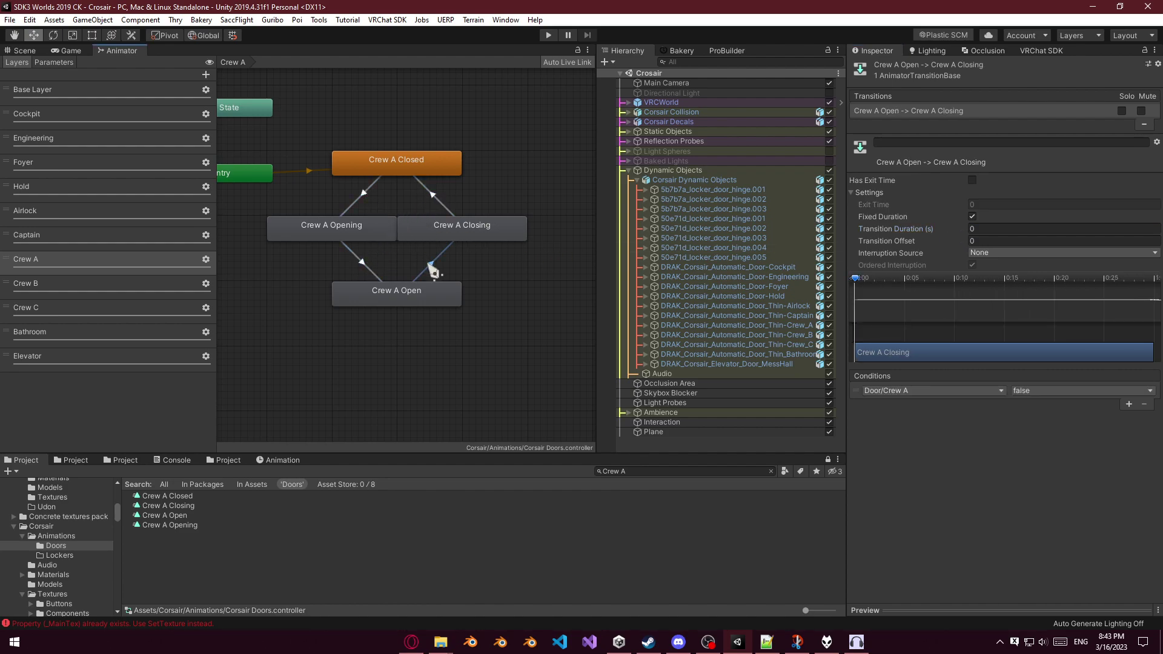
{"action": "left_click", "coordinate": [370, 263]}
{"action": "left_click", "coordinate": [435, 200]}
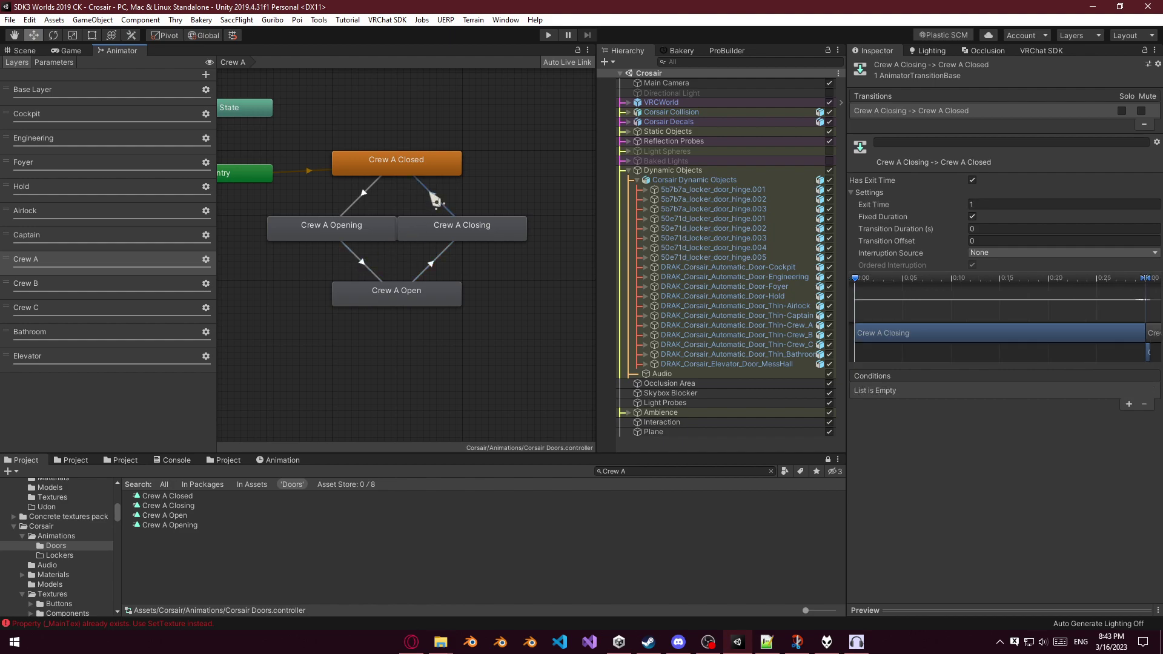
Open the Crew B layer, search for the Crew B clips and add Closed, Closing, Open and Opening as states, Closed first.
{"action": "left_click", "coordinate": [107, 284]}
{"action": "left_click", "coordinate": [627, 472]}
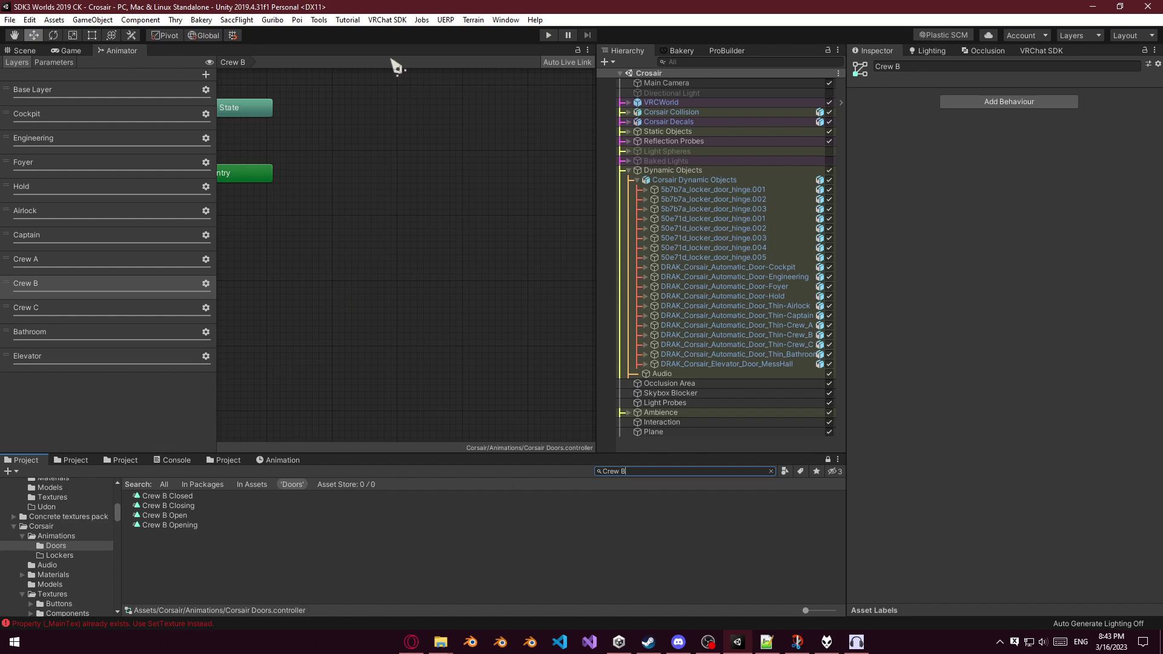
{"action": "left_click_drag", "start_coordinate": [194, 503], "coordinate": [391, 191]}
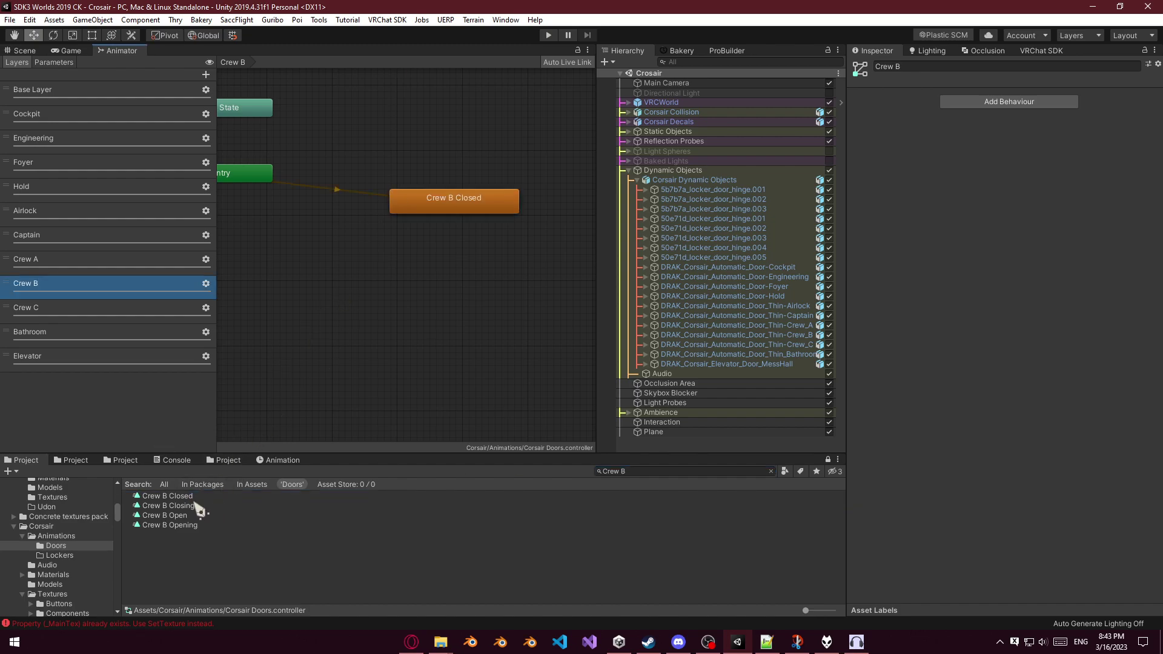
{"action": "left_click_drag", "start_coordinate": [197, 507], "coordinate": [458, 258]}
{"action": "left_click_drag", "start_coordinate": [175, 516], "coordinate": [488, 322]}
{"action": "left_click_drag", "start_coordinate": [185, 532], "coordinate": [319, 256]}
Arrange the Crew B states with Closed above, Opening and Closing side by side and Open below, and disable Write Defaults on all four.
{"action": "left_click_drag", "start_coordinate": [392, 274], "coordinate": [344, 235]}
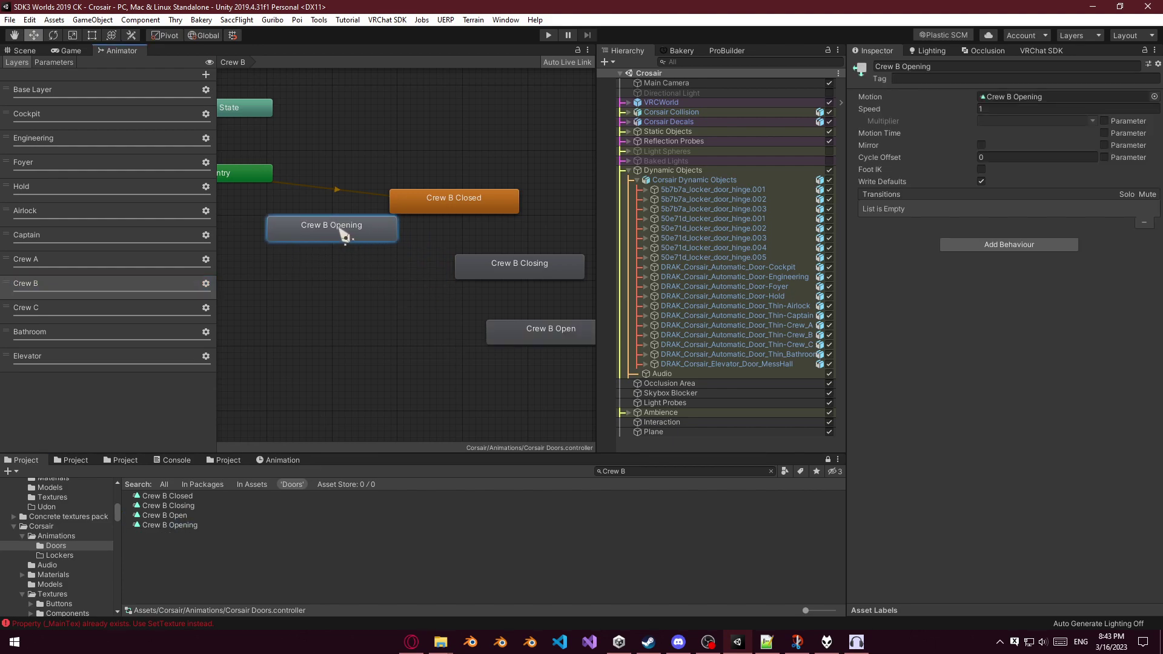
{"action": "left_click_drag", "start_coordinate": [423, 202], "coordinate": [361, 162]}
{"action": "left_click_drag", "start_coordinate": [484, 266], "coordinate": [428, 229]}
{"action": "left_click_drag", "start_coordinate": [478, 333], "coordinate": [388, 300]}
{"action": "left_click_drag", "start_coordinate": [352, 136], "coordinate": [485, 297]}
{"action": "left_click", "coordinate": [983, 169]}
Create transitions from Crew B Closed to Crew B Opening and from Crew B Opening to Crew B Open.
{"action": "right_click", "coordinate": [377, 159]}
{"action": "left_click", "coordinate": [389, 169]}
{"action": "right_click", "coordinate": [351, 242]}
{"action": "left_click", "coordinate": [385, 168]}
{"action": "right_click", "coordinate": [379, 165]}
{"action": "left_click", "coordinate": [426, 172]}
{"action": "left_click", "coordinate": [346, 229]}
{"action": "right_click", "coordinate": [377, 231]}
{"action": "left_click", "coordinate": [404, 241]}
{"action": "left_click", "coordinate": [385, 300]}
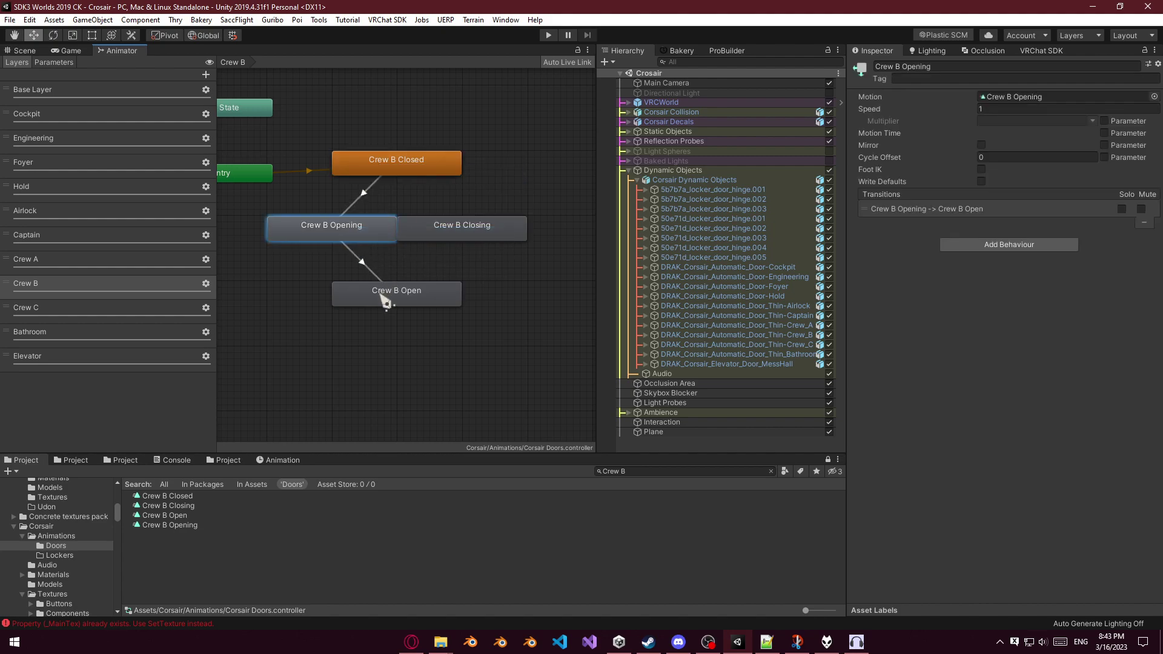
Create transitions from Crew B Open to Crew B Closing and from Crew B Closing back to Crew B Closed.
{"action": "right_click", "coordinate": [391, 296]}
{"action": "left_click", "coordinate": [412, 301]}
{"action": "left_click", "coordinate": [447, 226]}
{"action": "right_click", "coordinate": [450, 232]}
{"action": "left_click", "coordinate": [469, 237]}
{"action": "left_click", "coordinate": [396, 171]}
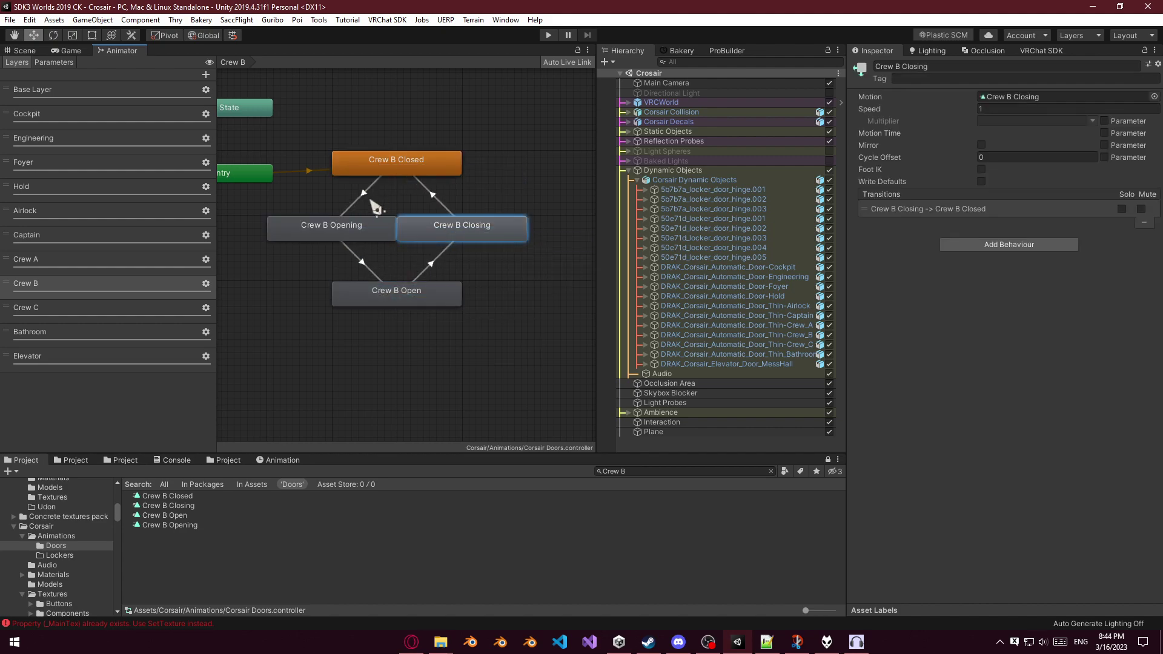
Paste the copied settings and conditions onto the Crew B Closed to Crew B Opening transition and switch its condition parameter to Door/Crew B.
{"action": "left_click", "coordinate": [363, 195]}
{"action": "left_click", "coordinate": [937, 111]}
{"action": "right_click", "coordinate": [936, 111]}
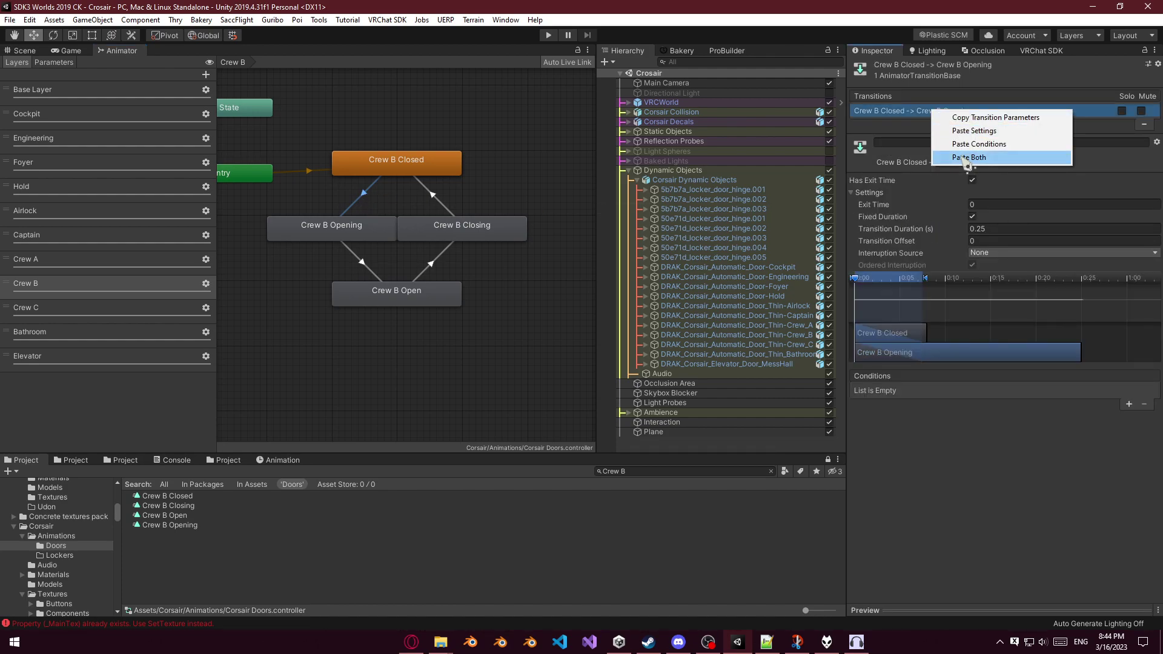
{"action": "left_click", "coordinate": [968, 158]}
{"action": "left_click", "coordinate": [899, 391]}
{"action": "left_click", "coordinate": [904, 434]}
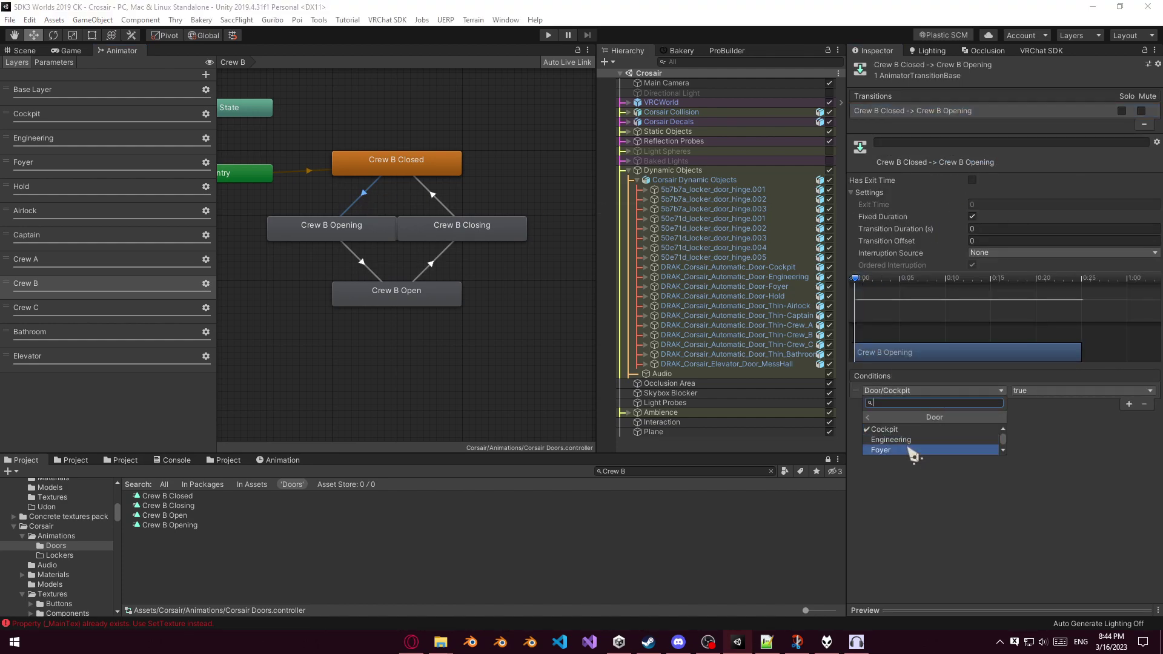
{"action": "scroll", "coordinate": [903, 447], "scroll_direction": "down", "scroll_amount": 3}
{"action": "left_click", "coordinate": [897, 449]}
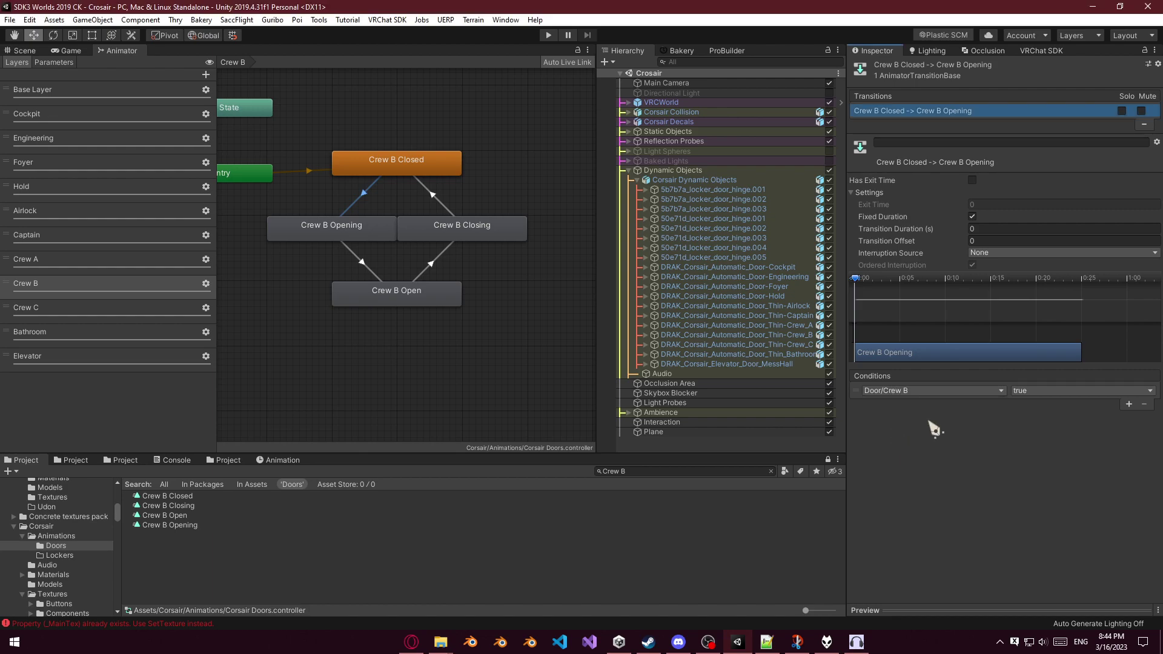
Paste the copied settings and conditions onto the Crew B Open to Crew B Closing transition and set its condition to Door/Crew B false.
{"action": "left_click", "coordinate": [432, 263]}
{"action": "right_click", "coordinate": [956, 111]}
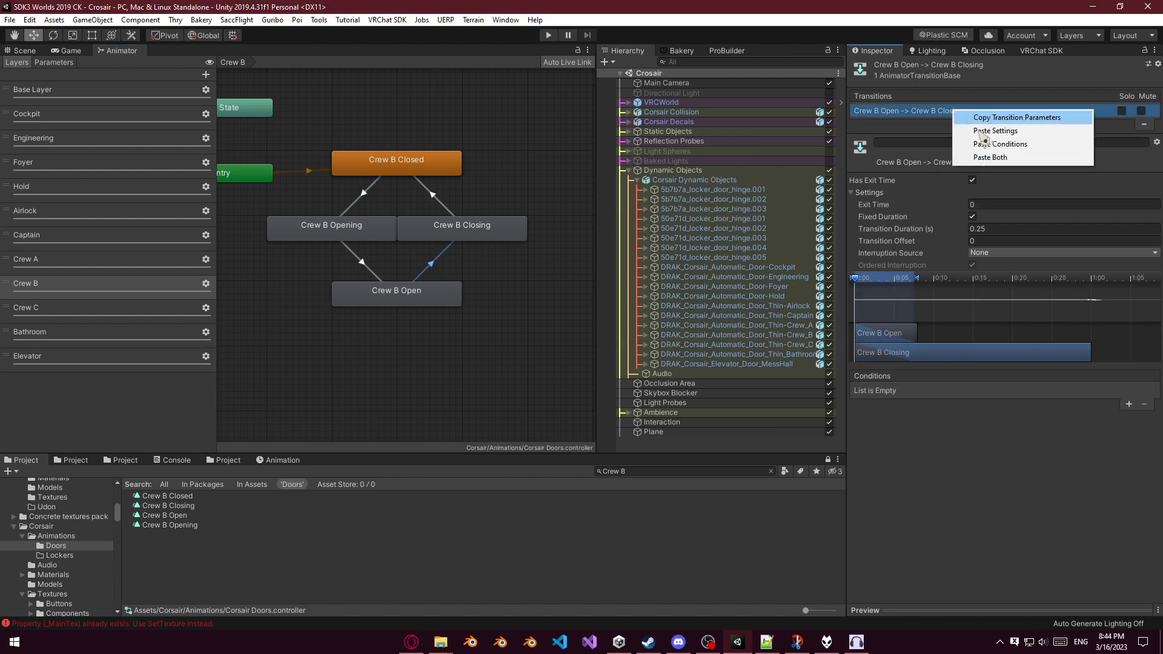
{"action": "left_click", "coordinate": [985, 157]}
{"action": "left_click", "coordinate": [901, 392]}
{"action": "left_click", "coordinate": [893, 434]}
{"action": "scroll", "coordinate": [894, 446], "scroll_direction": "down", "scroll_amount": 3}
{"action": "left_click", "coordinate": [887, 429]}
{"action": "left_click", "coordinate": [1022, 391]}
{"action": "left_click", "coordinate": [1025, 418]}
Set exit time 1 and transition duration 0 on the Crew B Opening to Open and Crew B Closing to Closed transitions.
{"action": "left_click", "coordinate": [371, 267]}
{"action": "left_click", "coordinate": [993, 204]}
{"action": "type", "text": "1"}
{"action": "left_click", "coordinate": [990, 229]}
{"action": "left_click", "coordinate": [434, 195]}
{"action": "left_click", "coordinate": [996, 204]}
{"action": "type", "text": "1"}
{"action": "left_click", "coordinate": [1001, 229]}
{"action": "type", "text": "0"}
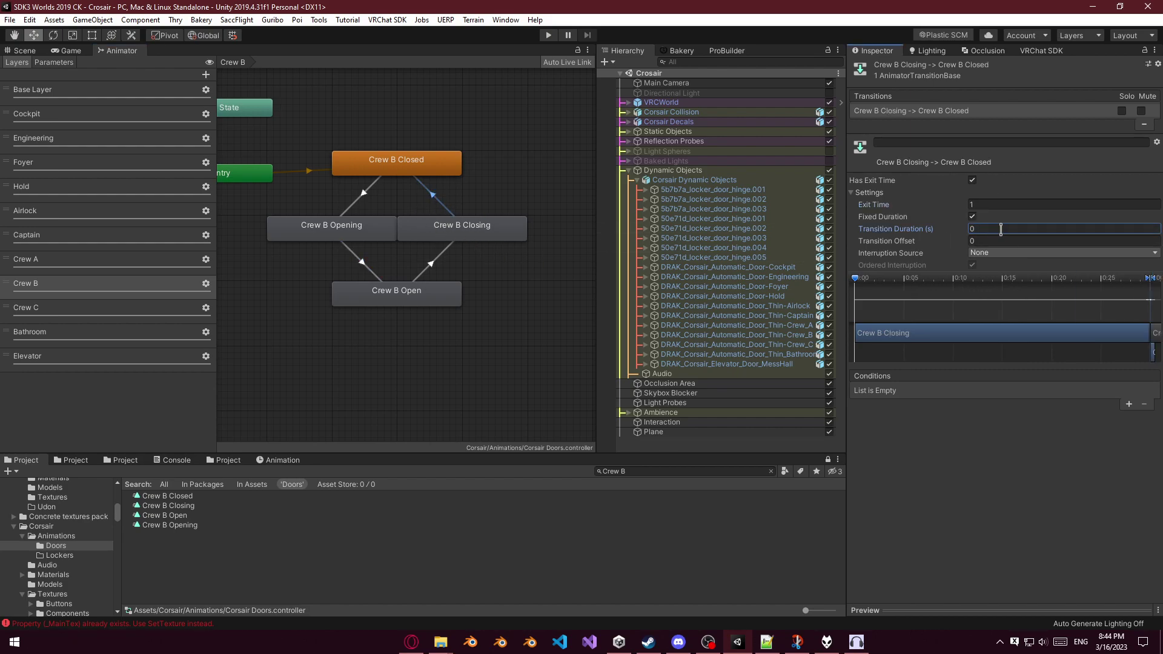
{"action": "left_click", "coordinate": [995, 460]}
Open the Crew C layer, search for the Crew C clips and add Closed, Closing, Open and Opening as states, Closed first.
{"action": "left_click", "coordinate": [54, 310]}
{"action": "left_click", "coordinate": [627, 472]}
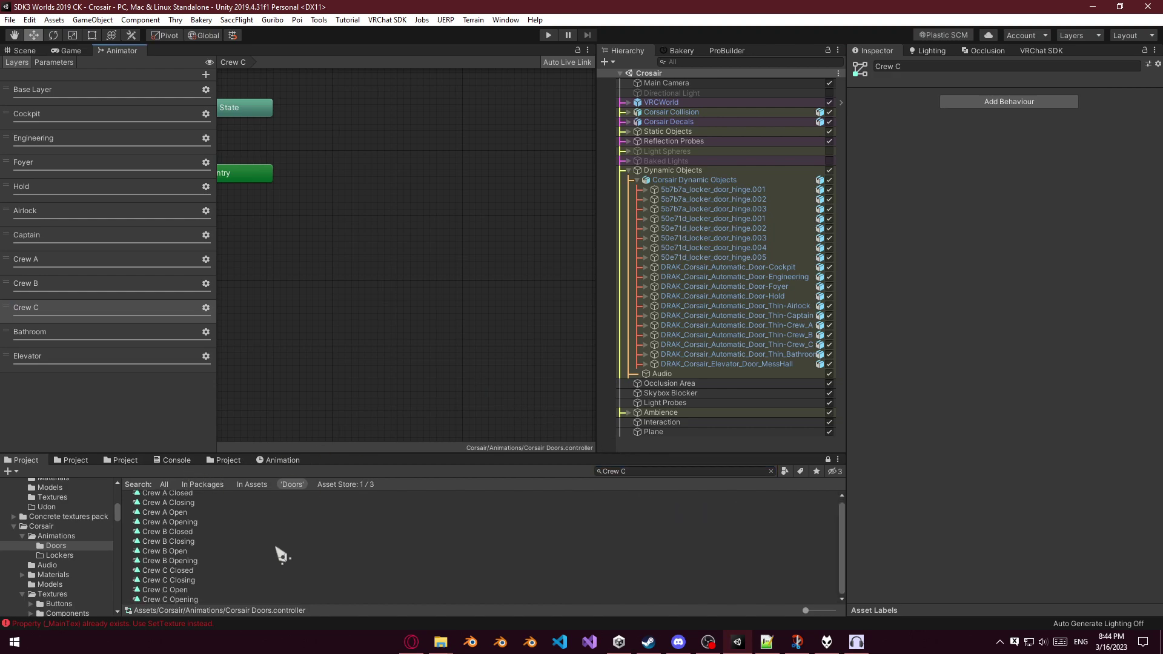
{"action": "left_click", "coordinate": [632, 472]}
{"action": "left_click_drag", "start_coordinate": [632, 472], "coordinate": [617, 472]}
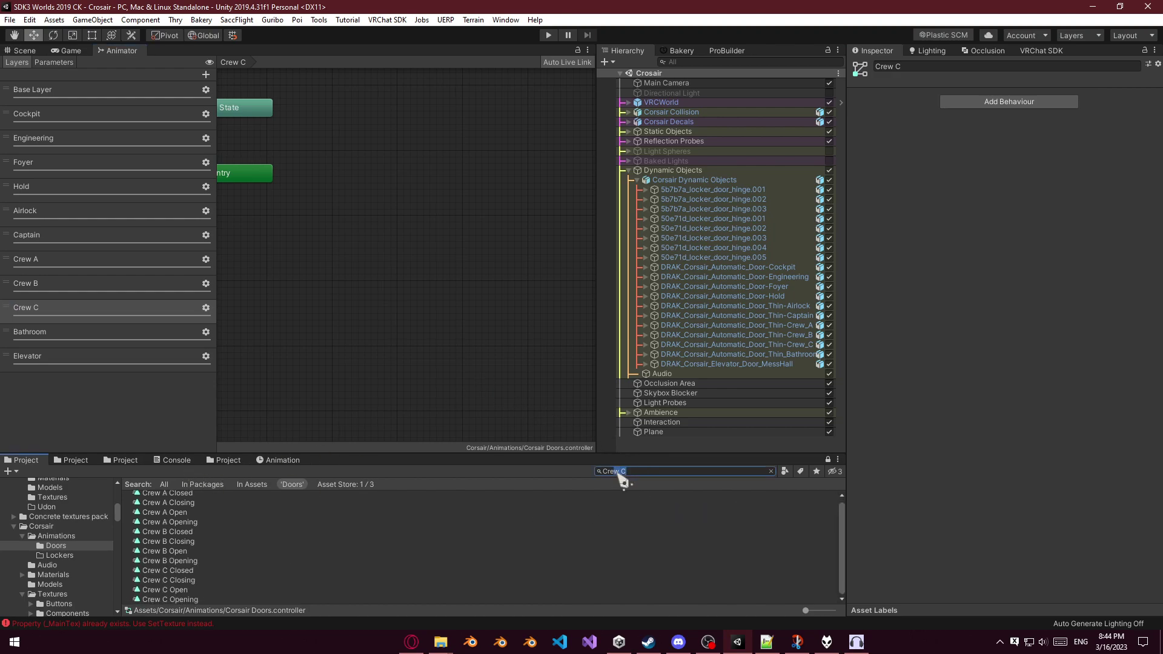
{"action": "type", "text": "C"}
{"action": "left_click_drag", "start_coordinate": [194, 572], "coordinate": [435, 353]}
{"action": "left_click_drag", "start_coordinate": [200, 597], "coordinate": [394, 412]}
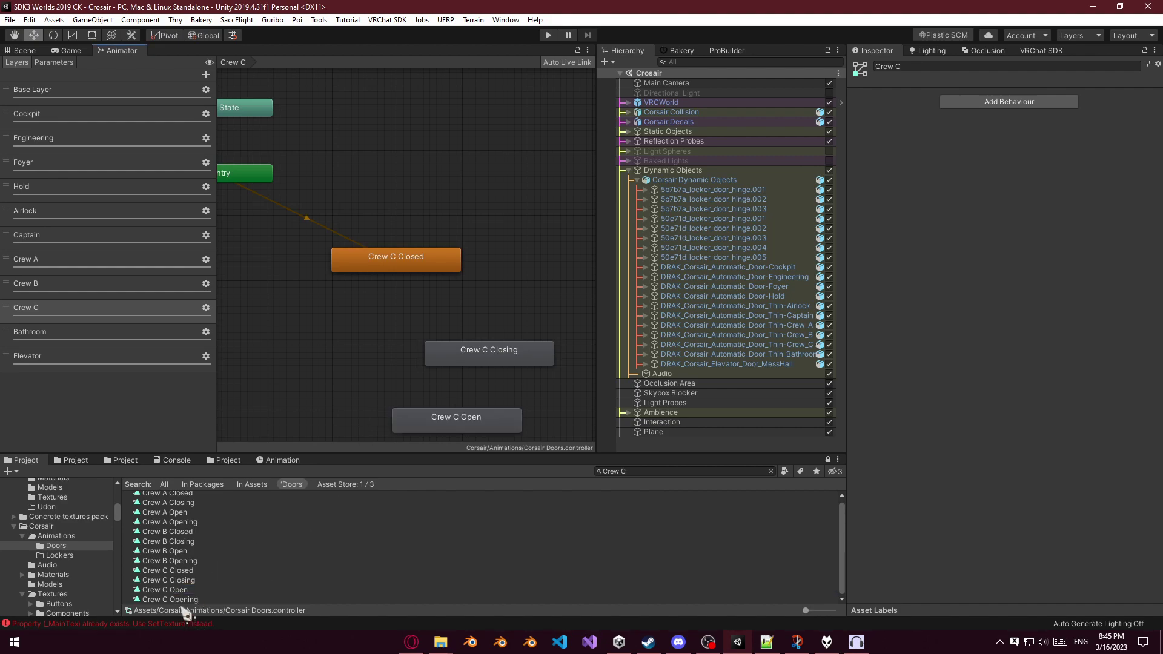
{"action": "left_click_drag", "start_coordinate": [332, 306], "coordinate": [332, 306]}
Arrange the Crew C states with Closed above, Opening and Closing side by side and Open below, and disable Write Defaults on all four.
{"action": "left_click_drag", "start_coordinate": [401, 271], "coordinate": [401, 175]}
{"action": "left_click_drag", "start_coordinate": [386, 310], "coordinate": [319, 224]}
{"action": "left_click_drag", "start_coordinate": [494, 355], "coordinate": [474, 239]}
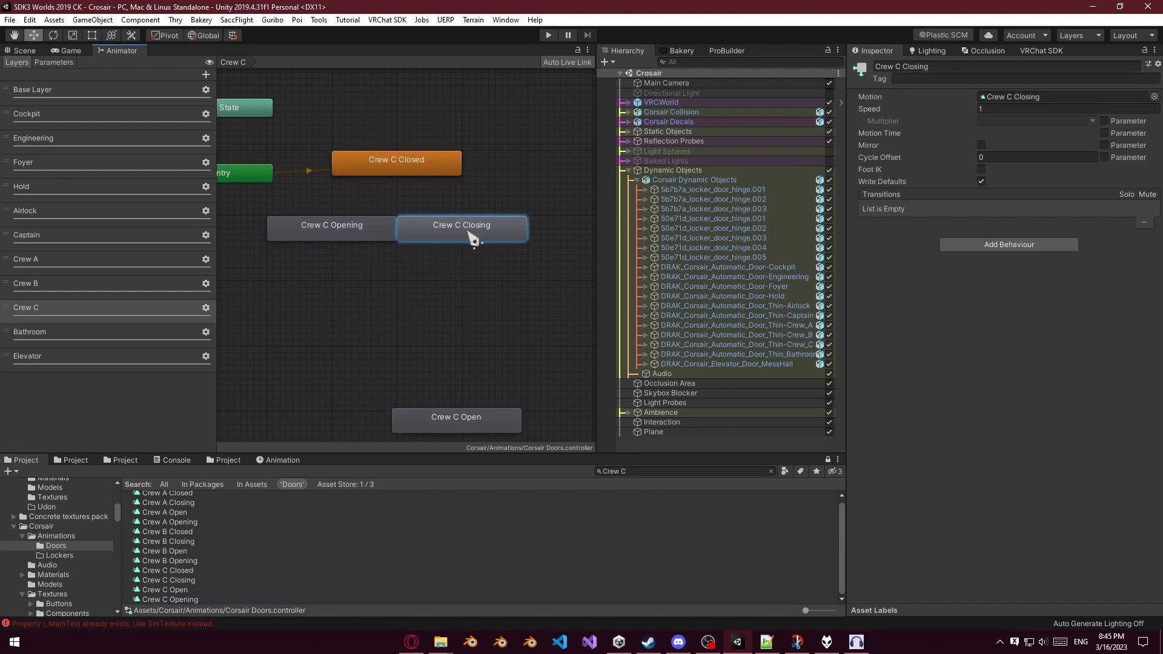
{"action": "left_click_drag", "start_coordinate": [489, 418], "coordinate": [429, 292]}
{"action": "left_click_drag", "start_coordinate": [458, 79], "coordinate": [367, 355]}
Create a loop of transitions from Crew C Closed through Crew C Opening, Open and Closing back to Crew C Closed.
{"action": "right_click", "coordinate": [380, 158]}
{"action": "left_click", "coordinate": [417, 162]}
{"action": "left_click", "coordinate": [436, 303]}
{"action": "left_click", "coordinate": [455, 246]}
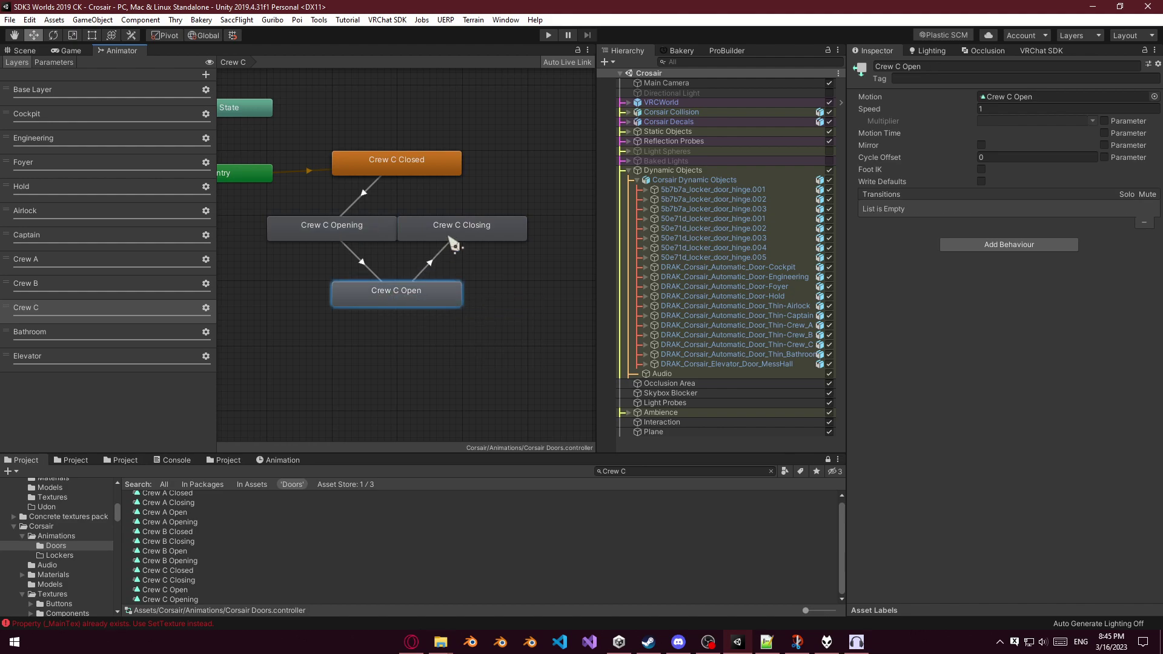
{"action": "right_click", "coordinate": [457, 240]}
{"action": "left_click", "coordinate": [466, 243]}
{"action": "left_click", "coordinate": [427, 169]}
Paste the copied settings and conditions onto the Crew C Closed to Crew C Opening transition and set its condition to Door/Crew C true.
{"action": "left_click", "coordinate": [362, 193]}
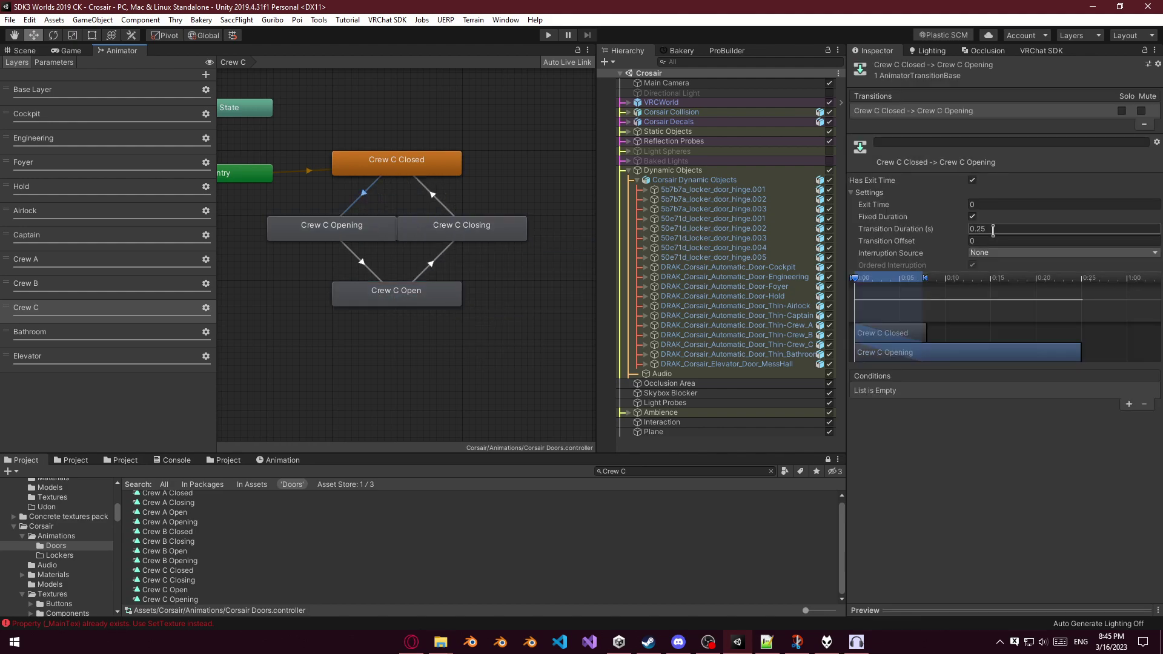
{"action": "right_click", "coordinate": [952, 111]}
{"action": "left_click", "coordinate": [979, 159]}
{"action": "left_click", "coordinate": [924, 391]}
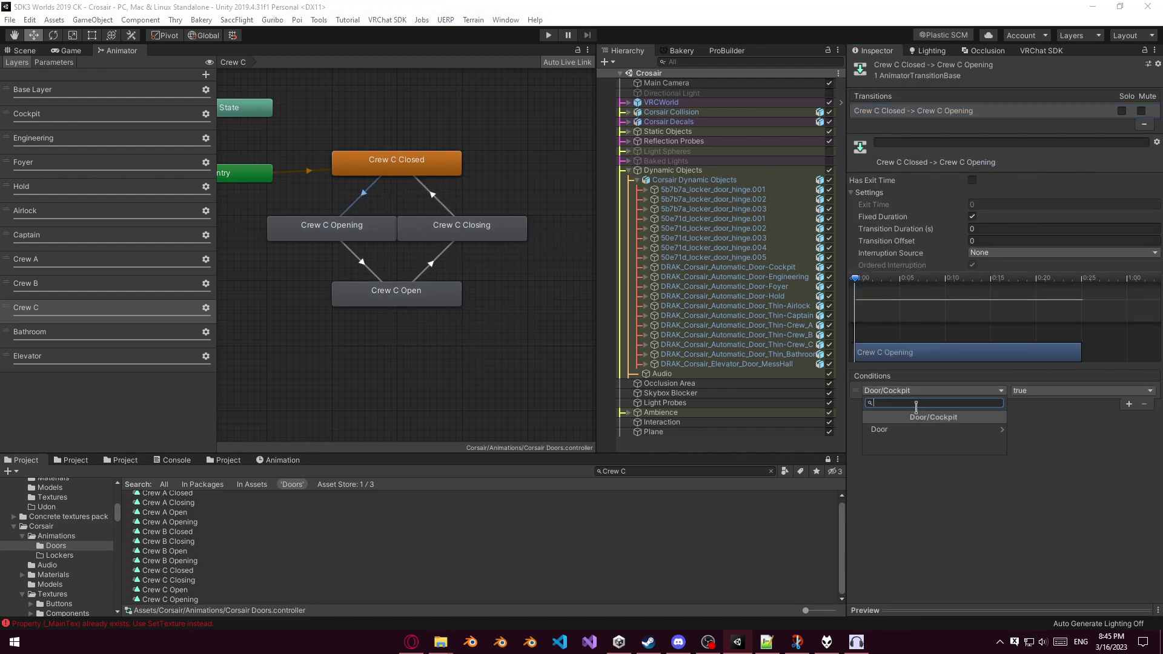
{"action": "left_click", "coordinate": [901, 441]}
{"action": "left_click", "coordinate": [1047, 392]}
{"action": "left_click", "coordinate": [1037, 404]}
Paste the copied settings and conditions onto the Crew C Open to Crew C Closing transition and set its condition to Door/Crew C false.
{"action": "left_click", "coordinate": [429, 267]}
{"action": "right_click", "coordinate": [956, 112]}
{"action": "left_click", "coordinate": [982, 153]}
{"action": "left_click", "coordinate": [921, 391]}
{"action": "left_click", "coordinate": [895, 430]}
{"action": "left_click", "coordinate": [909, 434]}
{"action": "left_click", "coordinate": [1057, 391]}
{"action": "left_click", "coordinate": [1037, 418]}
Set exit time 1 and transition duration 0 on Crew C Opening to Crew C Open, and exit time 1 on Crew C Closing to Crew C Closed.
{"action": "left_click", "coordinate": [371, 269]}
{"action": "left_click", "coordinate": [1007, 204]}
{"action": "type", "text": "1"}
{"action": "left_click", "coordinate": [974, 228]}
{"action": "type", "text": "0"}
{"action": "left_click", "coordinate": [439, 202]}
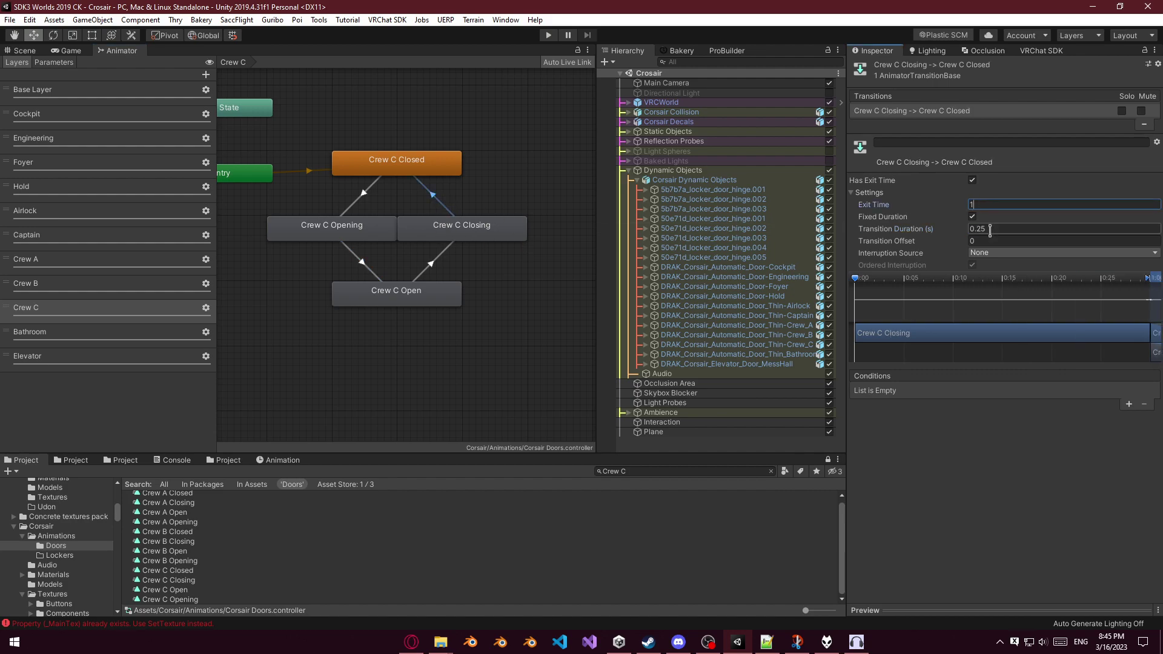
Open the Bathroom layer, search for the Bathroom clips and add Closed, Closing, Open and Opening as states, Closed first.
{"action": "left_click", "coordinate": [55, 340]}
{"action": "left_click", "coordinate": [639, 472]}
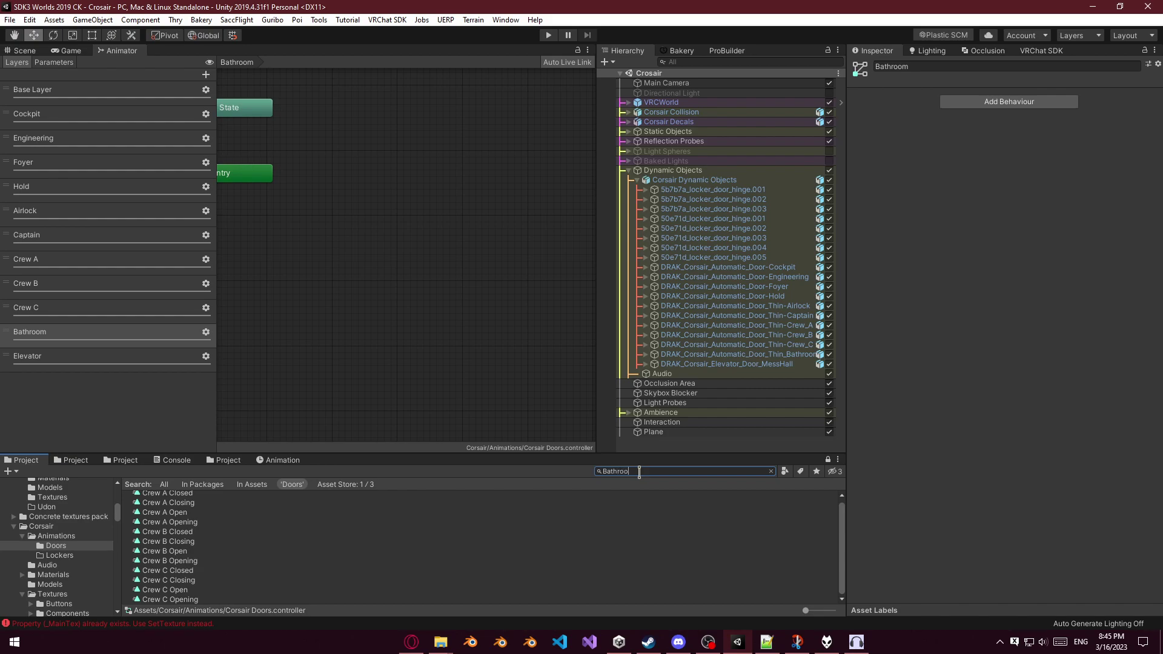
{"action": "left_click_drag", "start_coordinate": [183, 496], "coordinate": [424, 223]}
{"action": "left_click_drag", "start_coordinate": [195, 511], "coordinate": [344, 313]}
Arrange the Bathroom states with Closed above, Opening and Closing side by side and Open below, and select all of them.
{"action": "left_click_drag", "start_coordinate": [415, 236], "coordinate": [379, 175]}
{"action": "left_click_drag", "start_coordinate": [493, 340], "coordinate": [463, 237]}
{"action": "left_click_drag", "start_coordinate": [426, 335], "coordinate": [352, 241]}
{"action": "left_click_drag", "start_coordinate": [458, 412], "coordinate": [400, 289]}
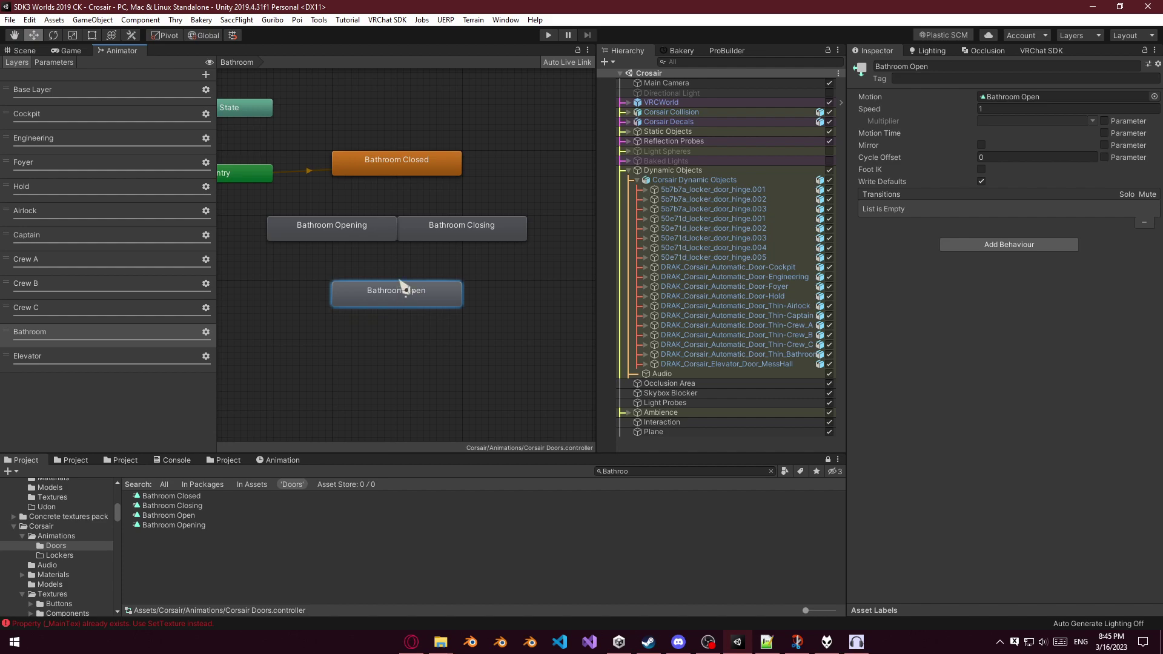
{"action": "key", "text": "ctrl+a"}
Create transitions from Bathroom Closed to Bathroom Opening and from Bathroom Opening to Bathroom Open.
{"action": "right_click", "coordinate": [427, 159]}
{"action": "left_click", "coordinate": [434, 163]}
{"action": "left_click", "coordinate": [327, 239]}
{"action": "right_click", "coordinate": [332, 238]}
{"action": "left_click", "coordinate": [341, 245]}
{"action": "left_click", "coordinate": [382, 290]}
Create transitions from Bathroom Open to Bathroom Closing and from Bathroom Closing back to Bathroom Closed.
{"action": "right_click", "coordinate": [389, 287]}
{"action": "left_click", "coordinate": [433, 291]}
{"action": "left_click", "coordinate": [481, 233]}
{"action": "right_click", "coordinate": [488, 226]}
{"action": "left_click", "coordinate": [521, 231]}
{"action": "left_click", "coordinate": [399, 164]}
Paste the copied settings and conditions onto the Bathroom Closed to Bathroom Opening transition and switch its condition parameter to Door/Bathroom.
{"action": "left_click", "coordinate": [377, 182]}
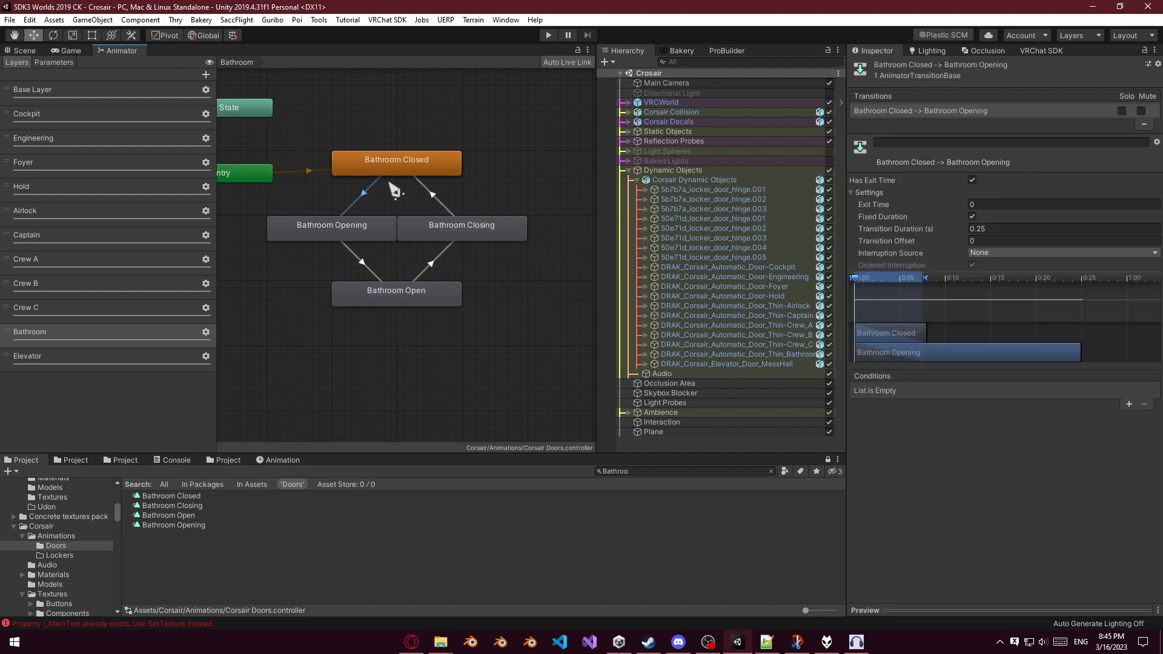
{"action": "right_click", "coordinate": [952, 112]}
{"action": "left_click", "coordinate": [983, 157]}
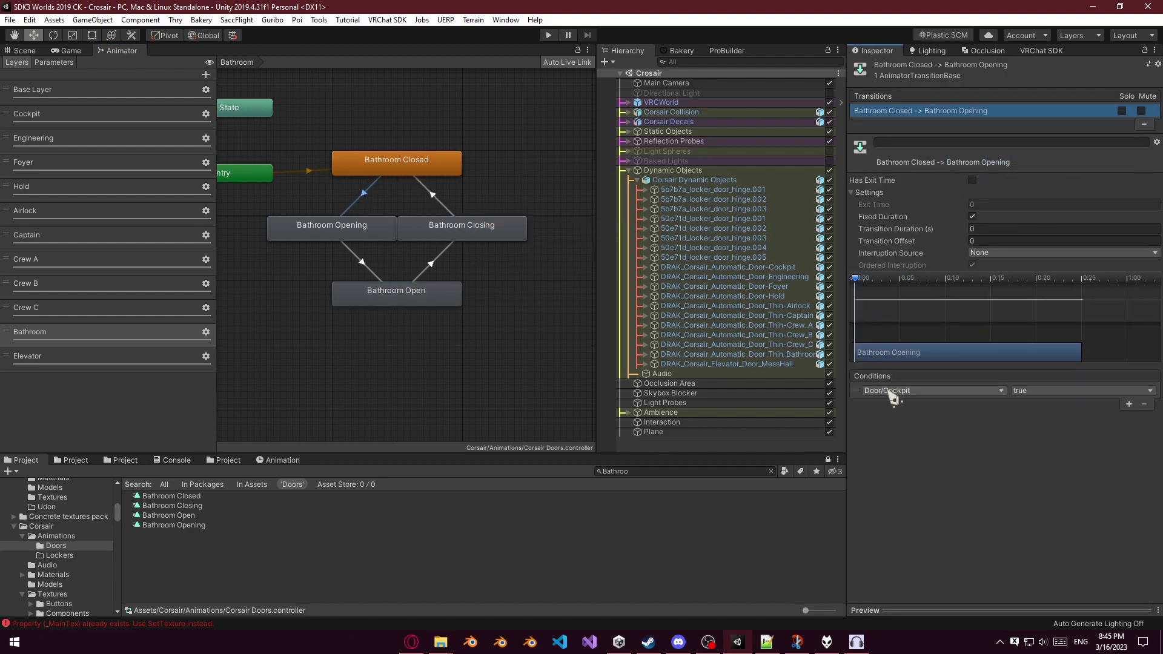
{"action": "left_click", "coordinate": [893, 393]}
{"action": "left_click", "coordinate": [894, 432]}
{"action": "scroll", "coordinate": [901, 442], "scroll_direction": "down", "scroll_amount": 3}
{"action": "left_click", "coordinate": [889, 440]}
Paste the copied settings and conditions onto the Bathroom Open to Bathroom Closing transition.
{"action": "left_click", "coordinate": [440, 258]}
{"action": "right_click", "coordinate": [964, 113]}
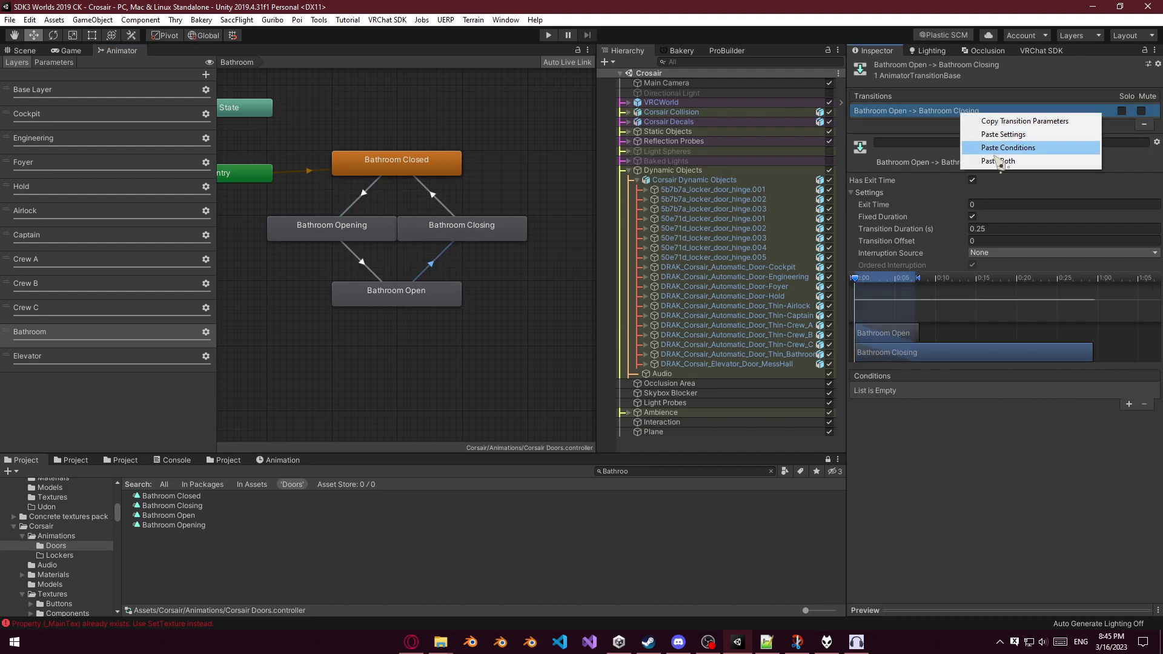
{"action": "left_click", "coordinate": [993, 161]}
Set the condition of the Bathroom Open to Bathroom Closing transition to Door/Bathroom false.
{"action": "left_click", "coordinate": [914, 392]}
{"action": "left_click", "coordinate": [909, 427]}
{"action": "left_click", "coordinate": [910, 428]}
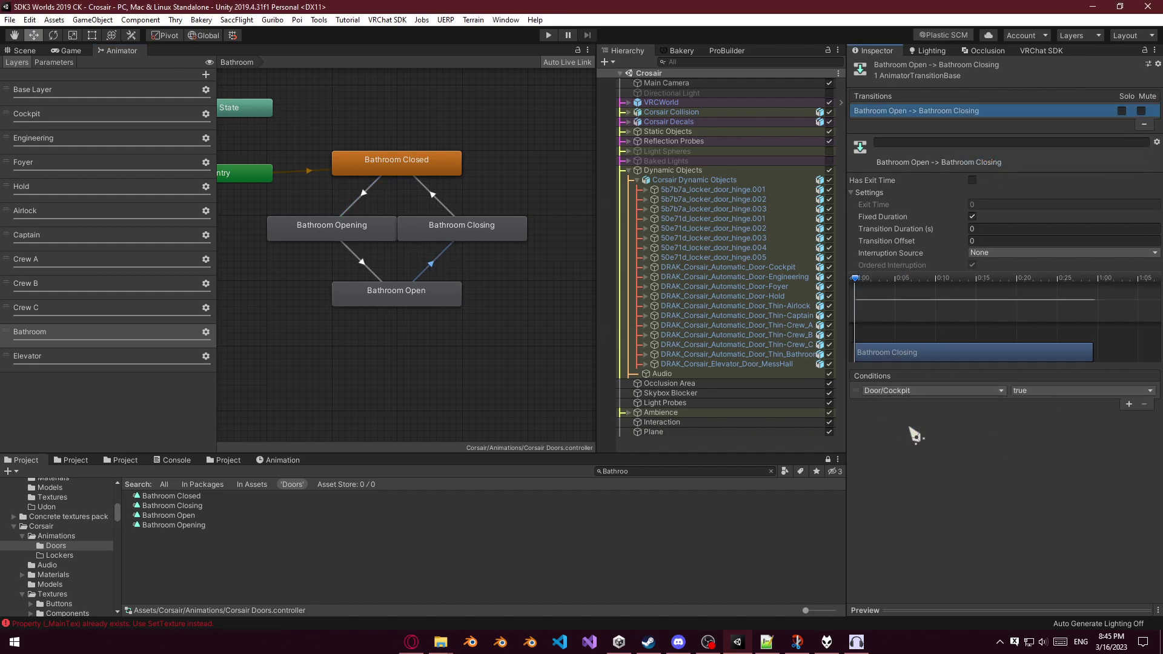
{"action": "left_click", "coordinate": [908, 396]}
{"action": "left_click", "coordinate": [904, 392]}
{"action": "left_click", "coordinate": [909, 426]}
{"action": "scroll", "coordinate": [912, 442], "scroll_direction": "down", "scroll_amount": 3}
{"action": "left_click", "coordinate": [909, 450]}
{"action": "left_click", "coordinate": [902, 391]}
{"action": "left_click", "coordinate": [913, 429]}
{"action": "scroll", "coordinate": [921, 442], "scroll_direction": "down", "scroll_amount": 3}
{"action": "left_click", "coordinate": [904, 447]}
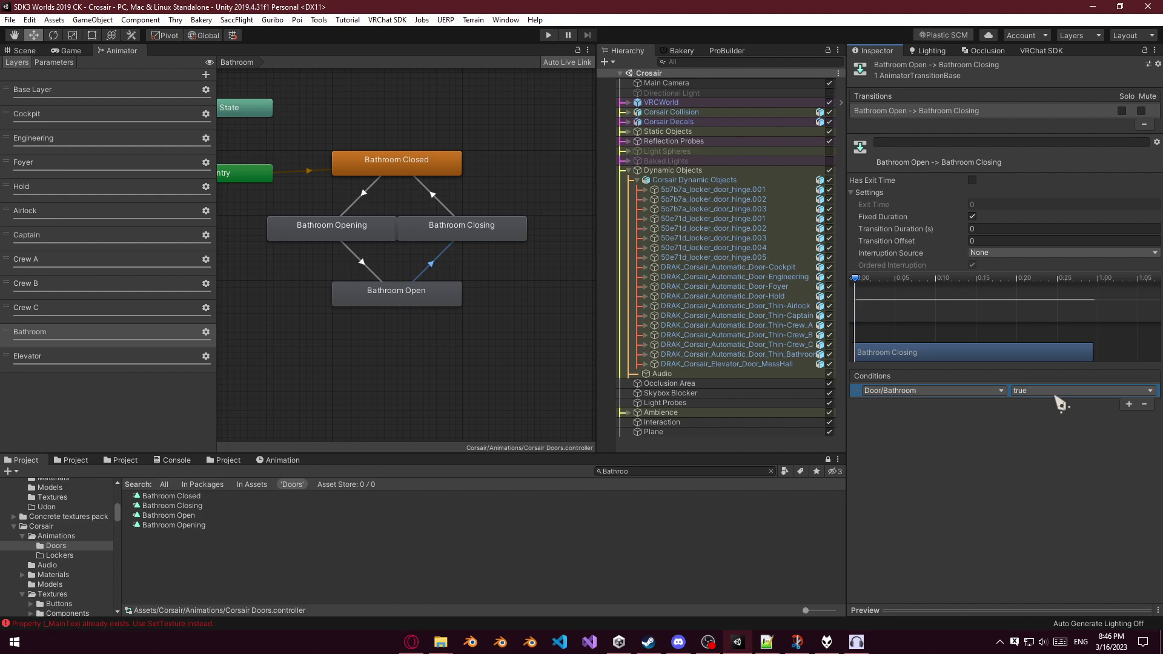
{"action": "left_click", "coordinate": [1045, 391]}
{"action": "left_click", "coordinate": [1041, 420]}
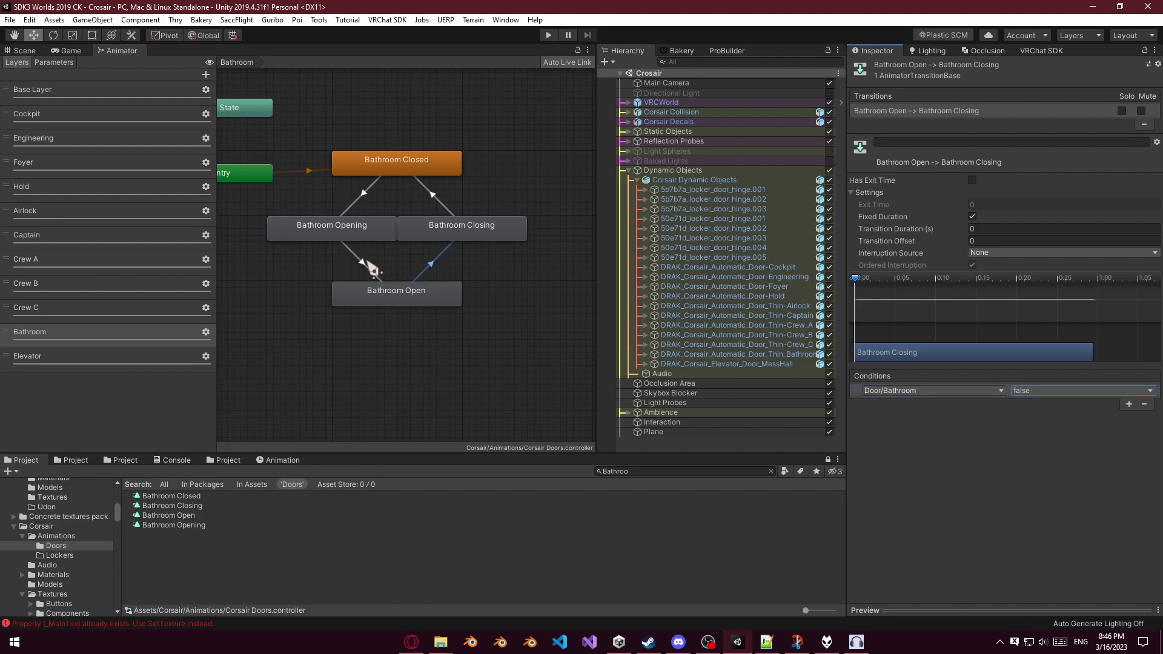
Set exit time 1 and transition duration 0 on the Bathroom Opening to Bathroom Open and Bathroom Closing to Bathroom Closed transitions.
{"action": "left_click", "coordinate": [372, 268]}
{"action": "left_click", "coordinate": [973, 180]}
{"action": "left_click", "coordinate": [975, 205]}
{"action": "type", "text": "1"}
{"action": "left_click", "coordinate": [1000, 229]}
{"action": "left_click", "coordinate": [432, 195]}
{"action": "left_click", "coordinate": [1001, 229]}
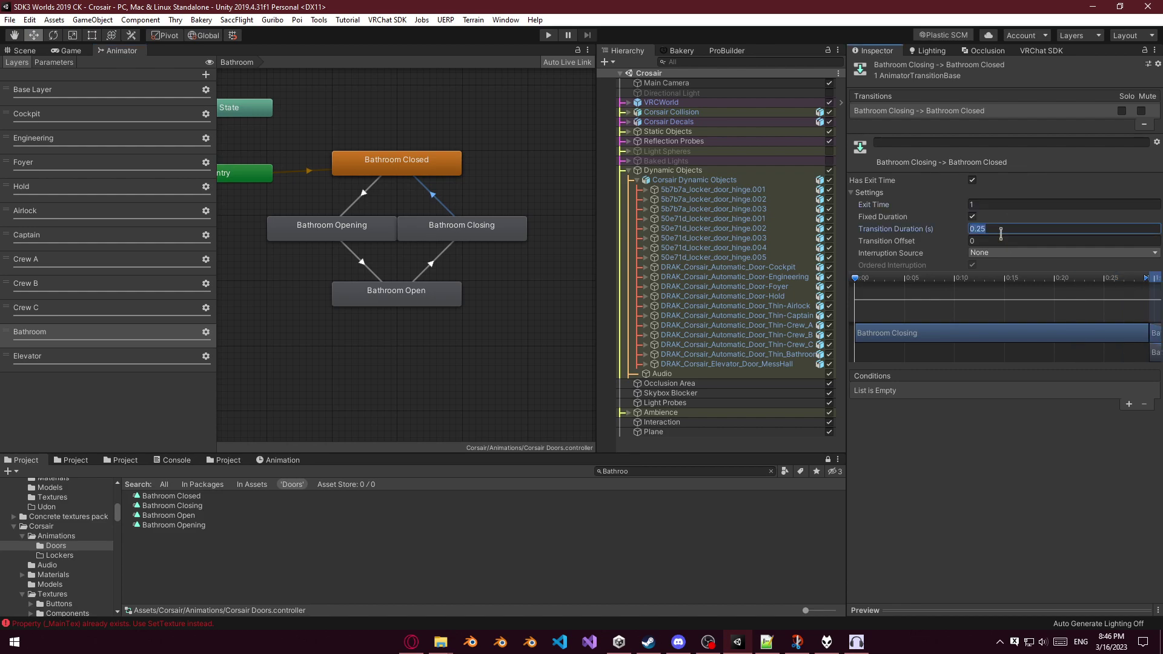
{"action": "type", "text": "0"}
{"action": "left_click", "coordinate": [465, 353]}
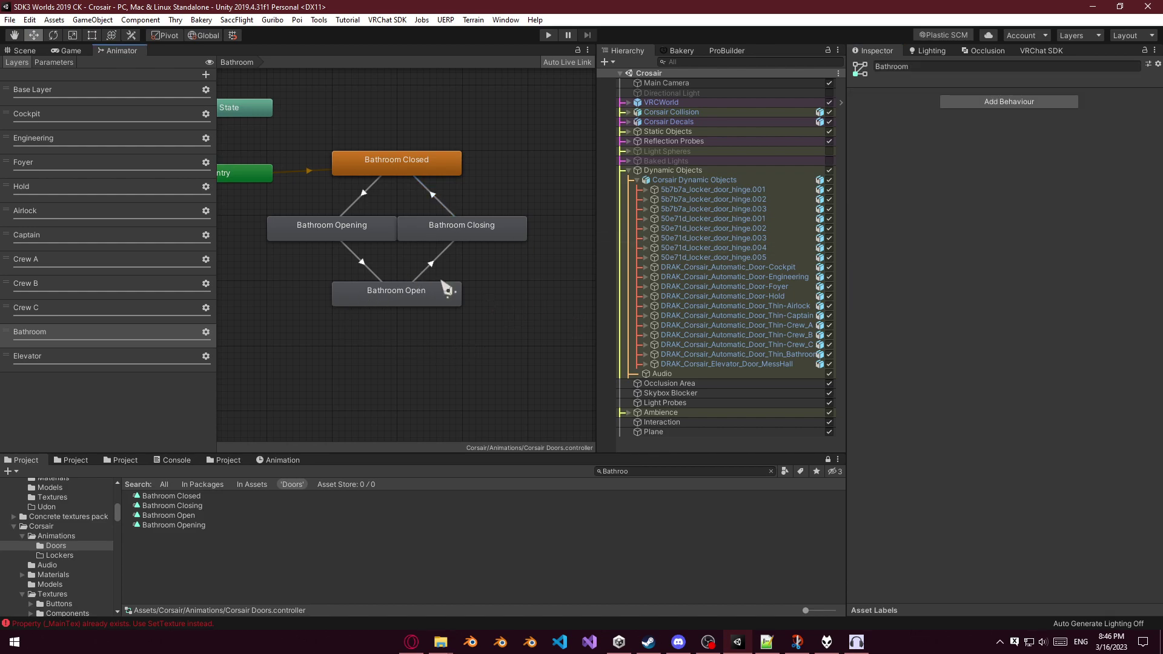
{"action": "left_click", "coordinate": [375, 269]}
{"action": "left_click", "coordinate": [436, 196]}
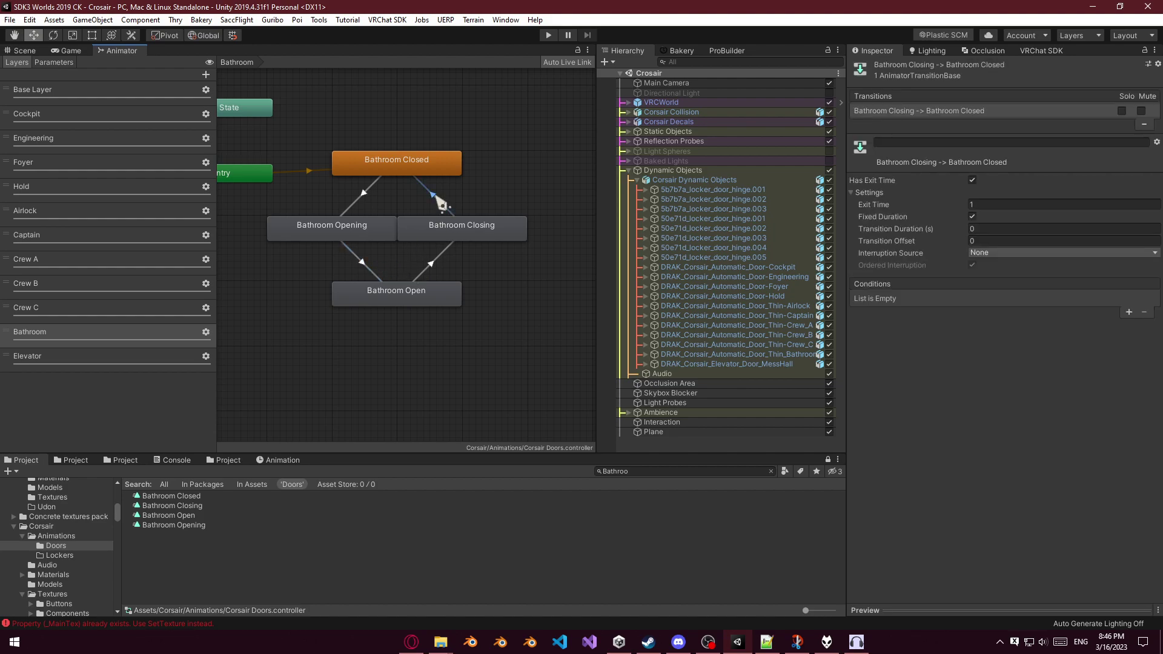
Add the Elevator Closed, Opening, Closing and Open clips as states to the Elevator layer and arrange them in a diamond.
{"action": "left_click", "coordinate": [73, 360]}
{"action": "left_click", "coordinate": [650, 472]}
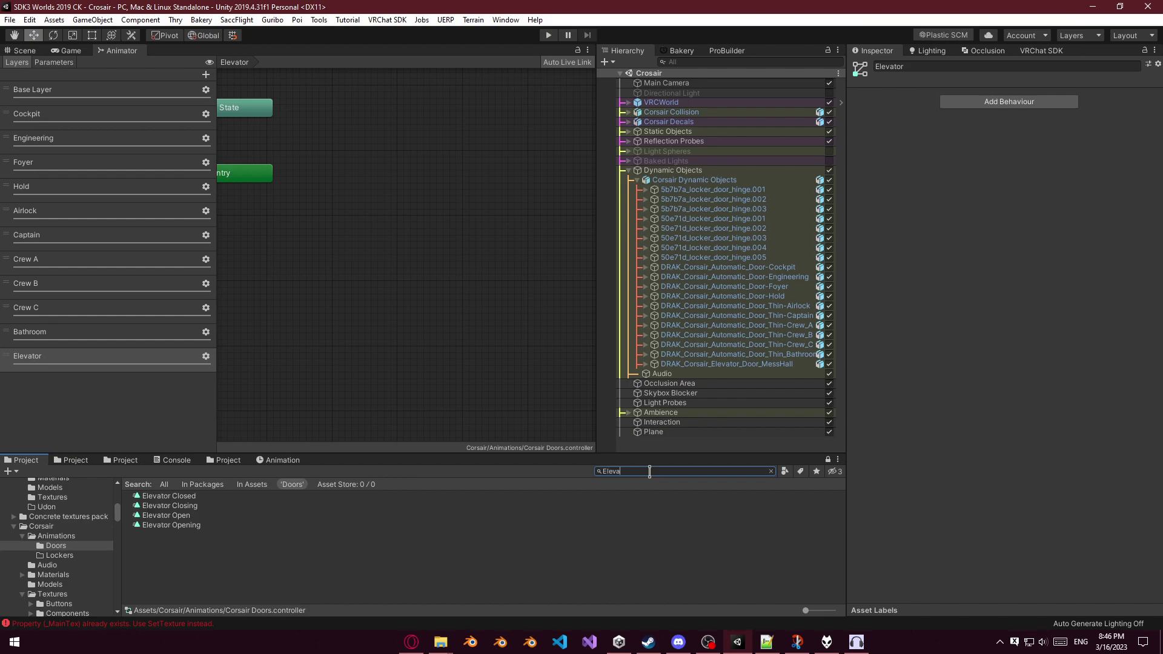
{"action": "left_click_drag", "start_coordinate": [189, 497], "coordinate": [505, 317]}
{"action": "left_click_drag", "start_coordinate": [170, 520], "coordinate": [343, 317]}
{"action": "left_click_drag", "start_coordinate": [446, 202], "coordinate": [386, 172]}
{"action": "left_click_drag", "start_coordinate": [344, 312], "coordinate": [335, 225]}
{"action": "left_click_drag", "start_coordinate": [492, 318], "coordinate": [456, 249]}
{"action": "left_click_drag", "start_coordinate": [460, 385], "coordinate": [410, 294]}
{"action": "left_click_drag", "start_coordinate": [462, 111], "coordinate": [381, 362]}
Create transitions from Elevator Closed to Elevator Opening and from Elevator Opening to Elevator Open.
{"action": "right_click", "coordinate": [359, 159]}
{"action": "left_click", "coordinate": [372, 162]}
{"action": "left_click", "coordinate": [414, 177]}
{"action": "right_click", "coordinate": [401, 168]}
{"action": "left_click", "coordinate": [424, 175]}
{"action": "left_click", "coordinate": [371, 226]}
{"action": "right_click", "coordinate": [364, 219]}
{"action": "left_click", "coordinate": [388, 225]}
{"action": "left_click", "coordinate": [382, 292]}
Create transitions from Elevator Open to Elevator Closing and from Elevator Closing back to Elevator Closed.
{"action": "right_click", "coordinate": [384, 292]}
{"action": "left_click", "coordinate": [429, 299]}
{"action": "left_click", "coordinate": [454, 234]}
{"action": "right_click", "coordinate": [454, 232]}
{"action": "left_click", "coordinate": [466, 239]}
{"action": "left_click", "coordinate": [382, 170]}
Paste the copied settings and conditions onto the Elevator Closed to Elevator Opening transition and switch its condition parameter to Door/Elevator.
{"action": "left_click", "coordinate": [368, 194]}
{"action": "right_click", "coordinate": [936, 111]}
{"action": "left_click", "coordinate": [971, 156]}
{"action": "left_click", "coordinate": [893, 391]}
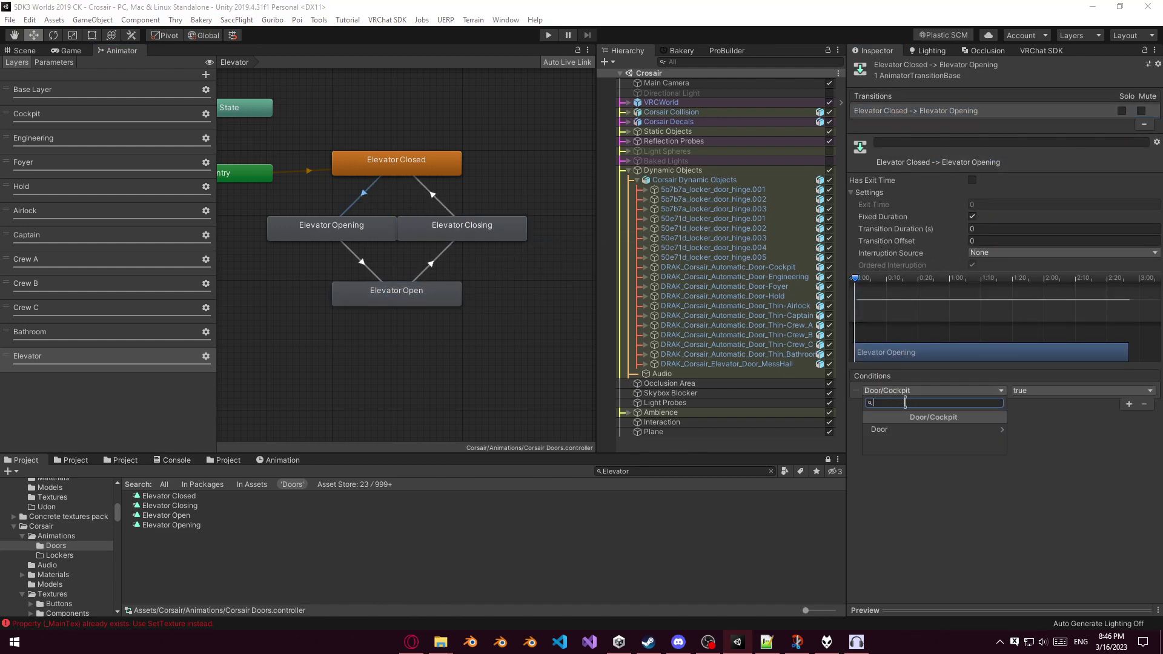
{"action": "left_click", "coordinate": [903, 431]}
{"action": "scroll", "coordinate": [900, 433], "scroll_direction": "down", "scroll_amount": 2}
{"action": "left_click", "coordinate": [909, 450]}
Paste the copied settings and conditions onto the Elevator Open to Elevator Closing transition and set its condition to Door/Elevator false.
{"action": "left_click", "coordinate": [434, 261]}
{"action": "right_click", "coordinate": [950, 112]}
{"action": "left_click", "coordinate": [981, 159]}
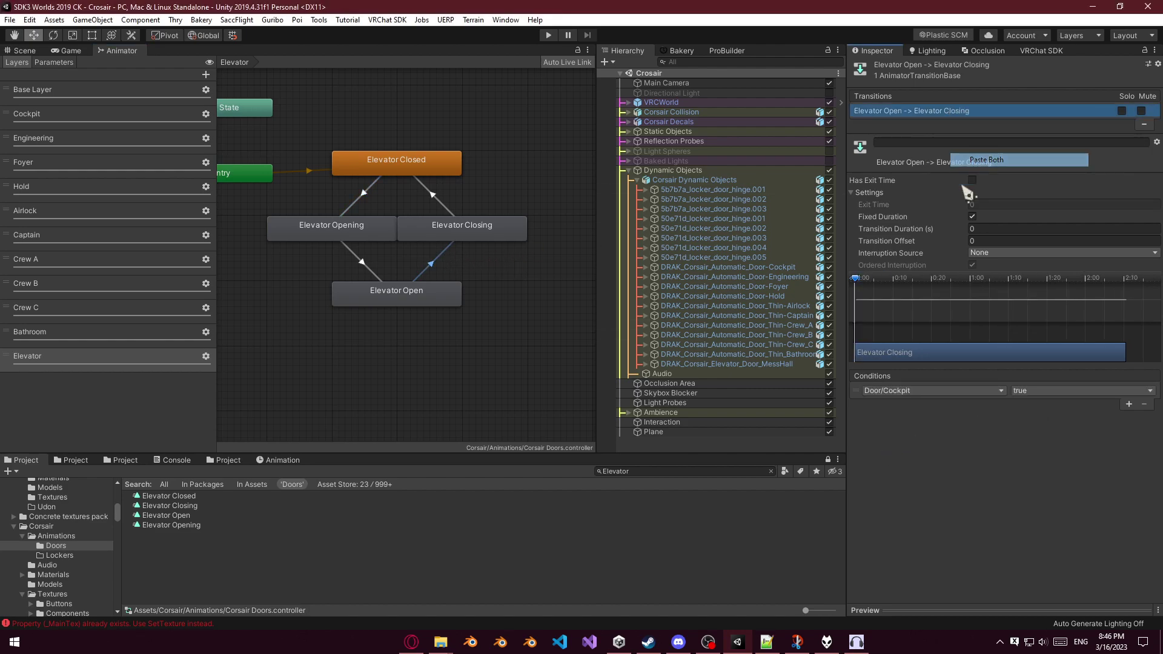
{"action": "left_click", "coordinate": [914, 391]}
{"action": "left_click", "coordinate": [911, 430]}
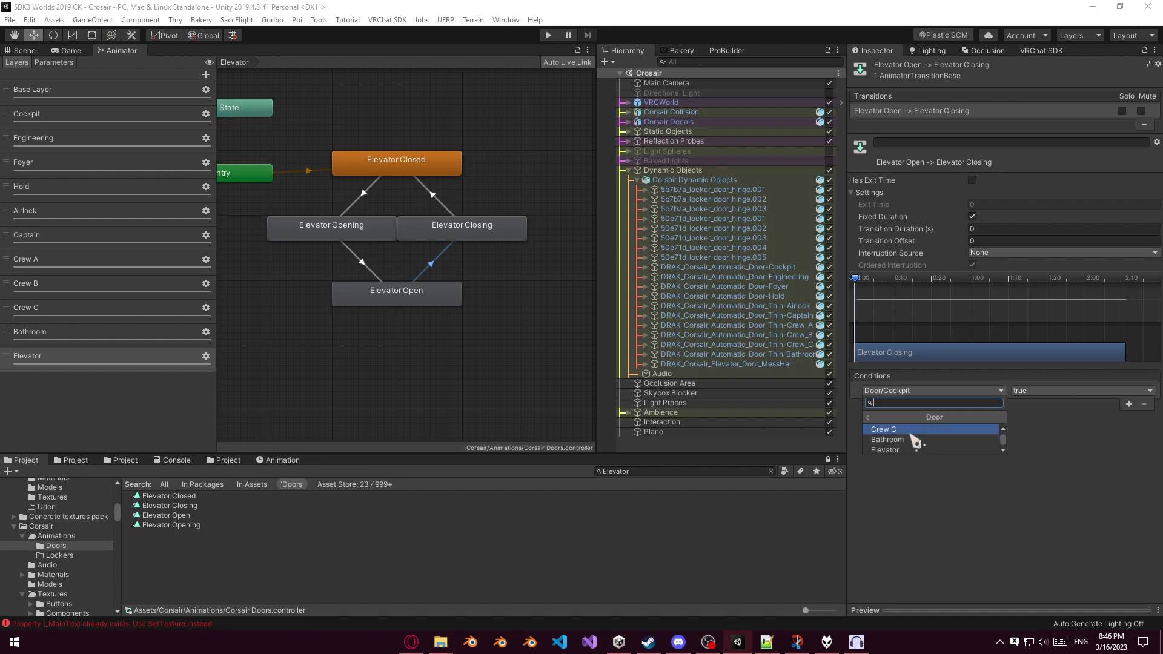
{"action": "left_click", "coordinate": [896, 451]}
{"action": "left_click", "coordinate": [1038, 391]}
{"action": "left_click", "coordinate": [1040, 417]}
Set exit time 1 and transition duration 0 on the Elevator Opening to Elevator Open and Elevator Closing to Elevator Closed transitions.
{"action": "left_click", "coordinate": [361, 261]}
{"action": "left_click", "coordinate": [1001, 204]}
{"action": "type", "text": "1"}
{"action": "left_click", "coordinate": [997, 228]}
{"action": "left_click", "coordinate": [435, 199]}
{"action": "left_click", "coordinate": [994, 204]}
{"action": "type", "text": "1"}
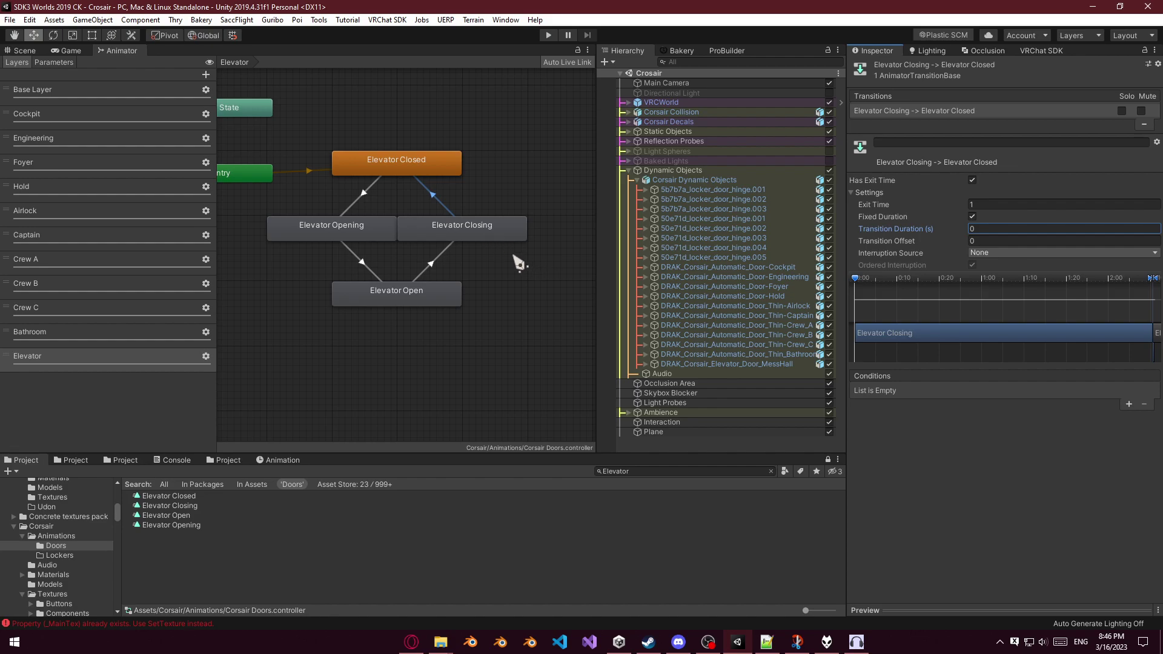
{"action": "left_click", "coordinate": [365, 266]}
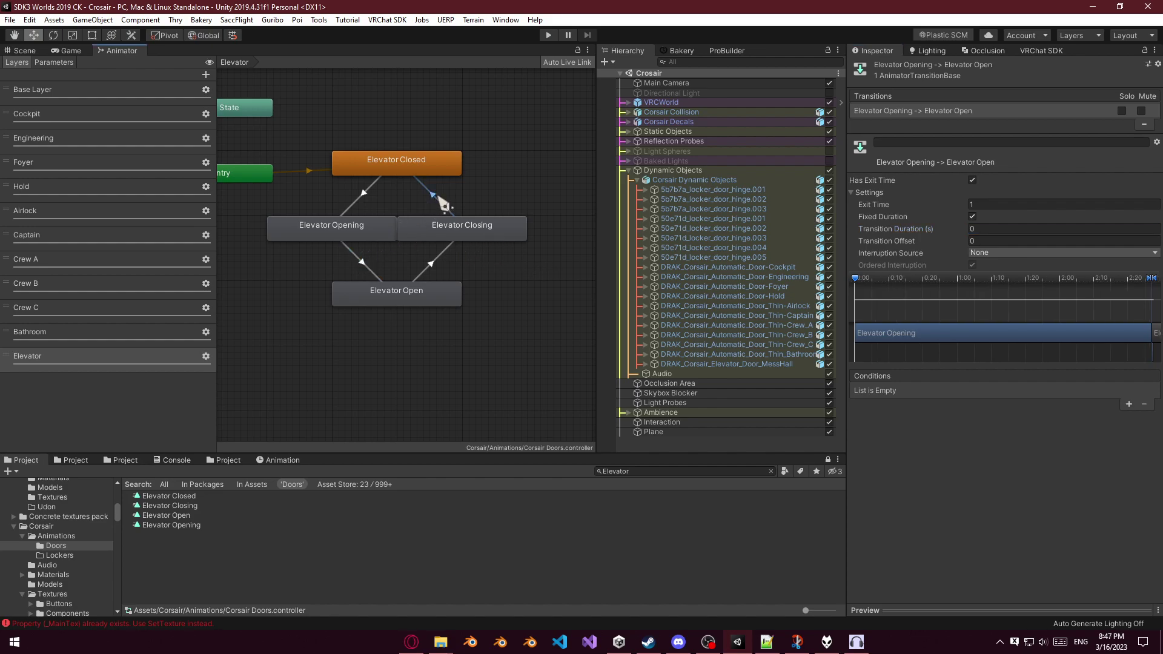
{"action": "left_click", "coordinate": [360, 197]}
{"action": "left_click", "coordinate": [440, 261]}
{"action": "left_click", "coordinate": [504, 186]}
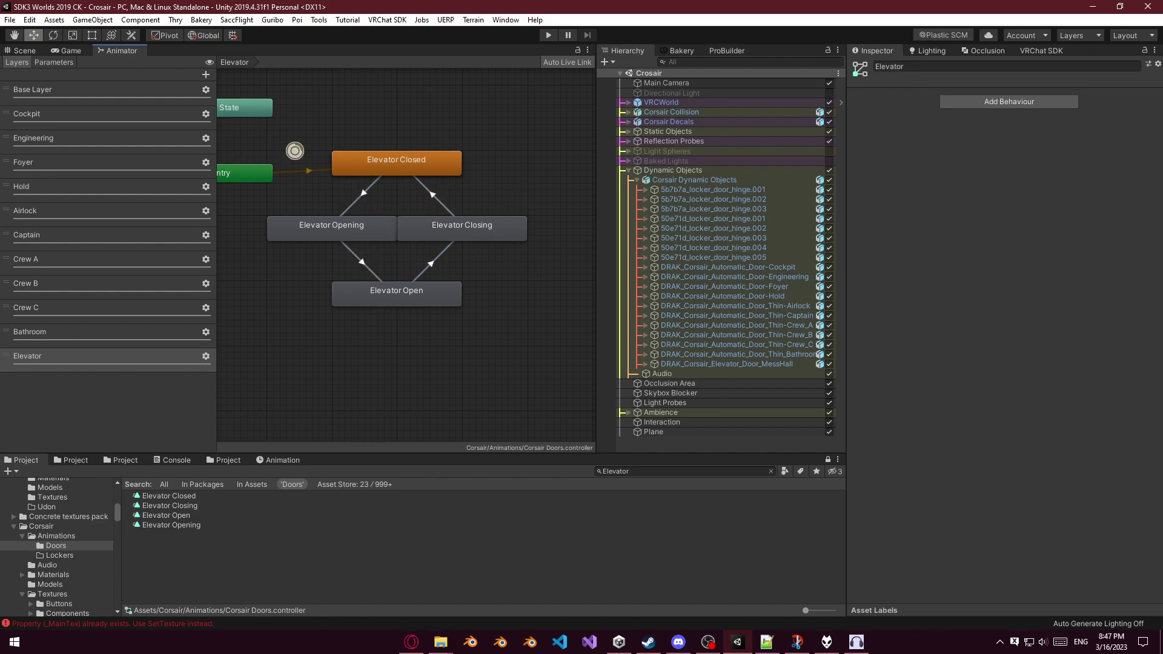
Examine the Audio object under Dynamic Objects and its surroundings in the Scene view.
{"action": "left_click", "coordinate": [24, 51]}
{"action": "right_click_drag", "start_coordinate": [347, 138], "coordinate": [364, 218]}
{"action": "left_click", "coordinate": [634, 172]}
{"action": "left_click", "coordinate": [631, 171]}
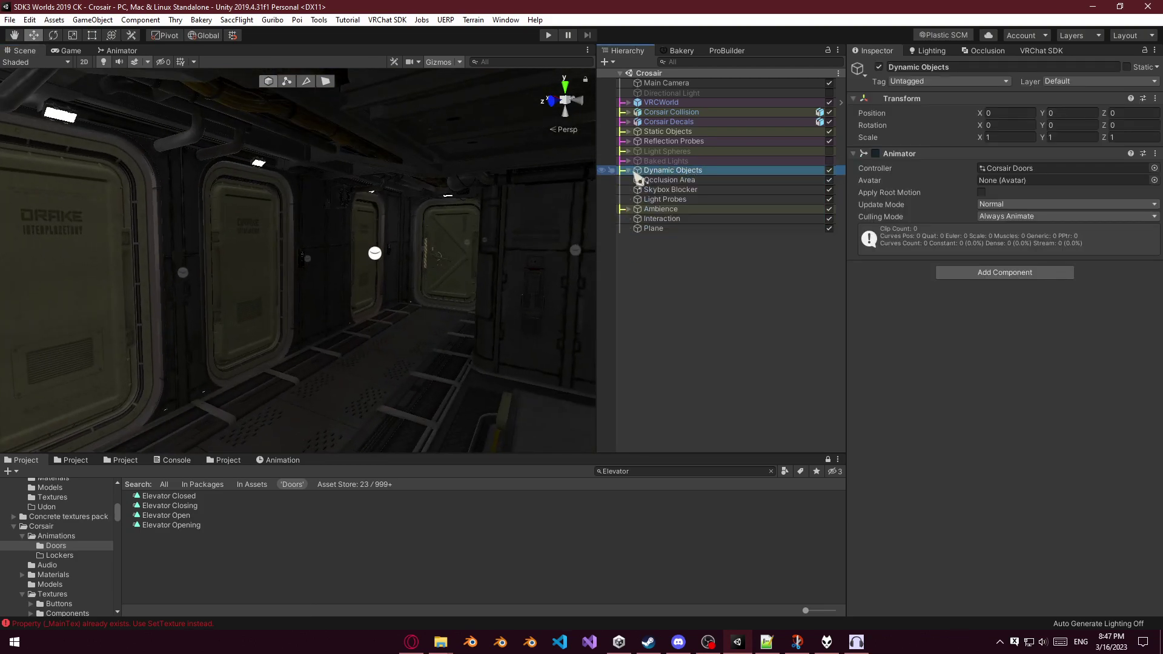
{"action": "left_click", "coordinate": [631, 171]}
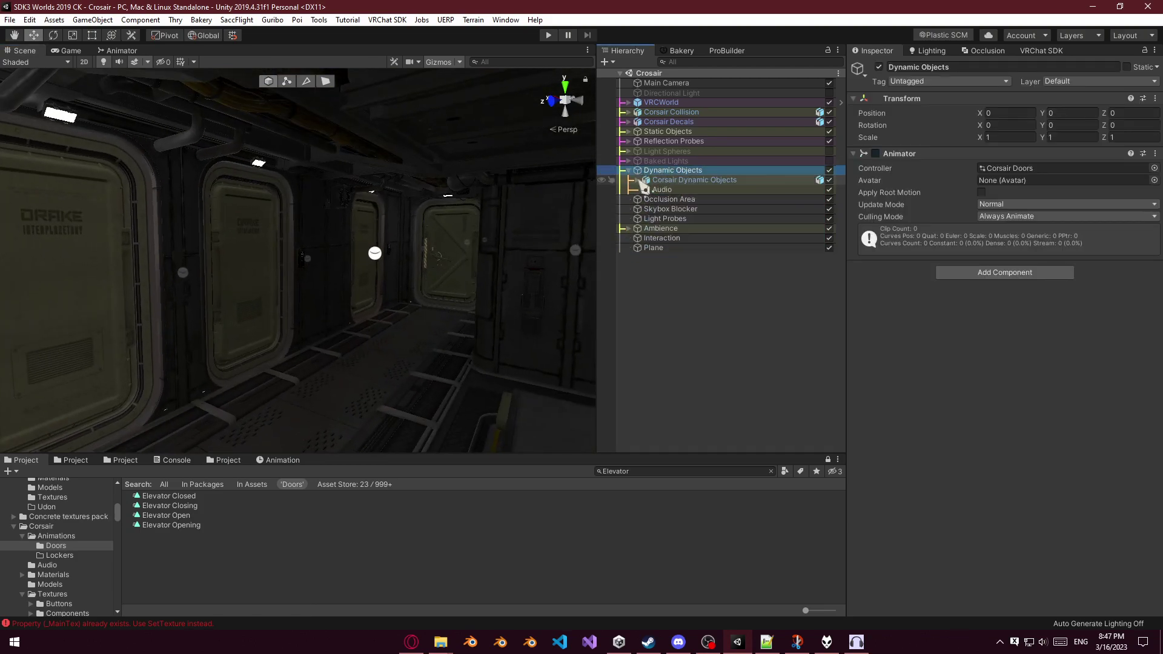
{"action": "double_click", "coordinate": [660, 190]}
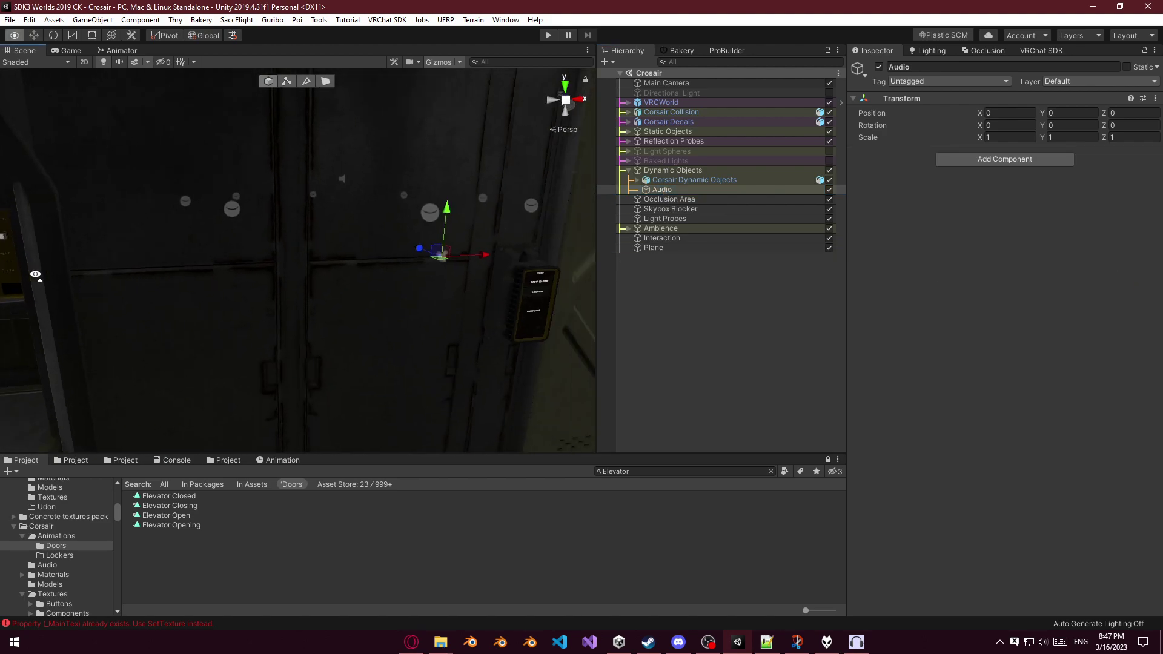
{"action": "right_click_drag", "start_coordinate": [212, 275], "coordinate": [631, 239]}
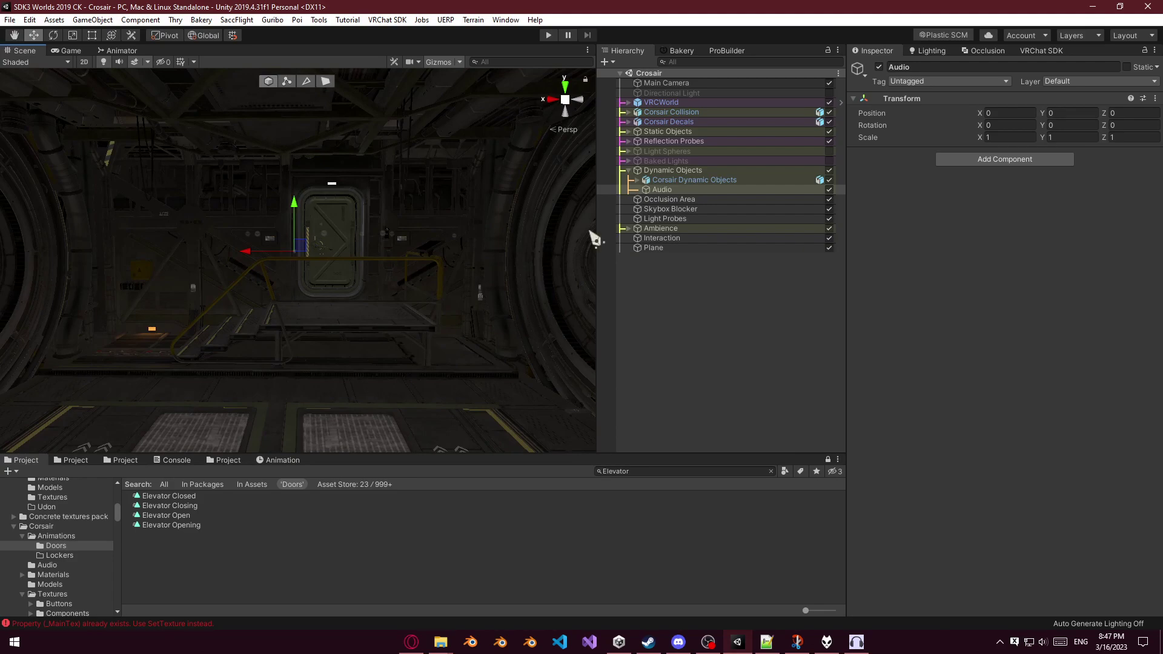
Create an empty child of Dynamic Objects named Occlusion Portals and place it above Audio.
{"action": "right_click", "coordinate": [676, 172]}
{"action": "mouse_move", "coordinate": [744, 353]}
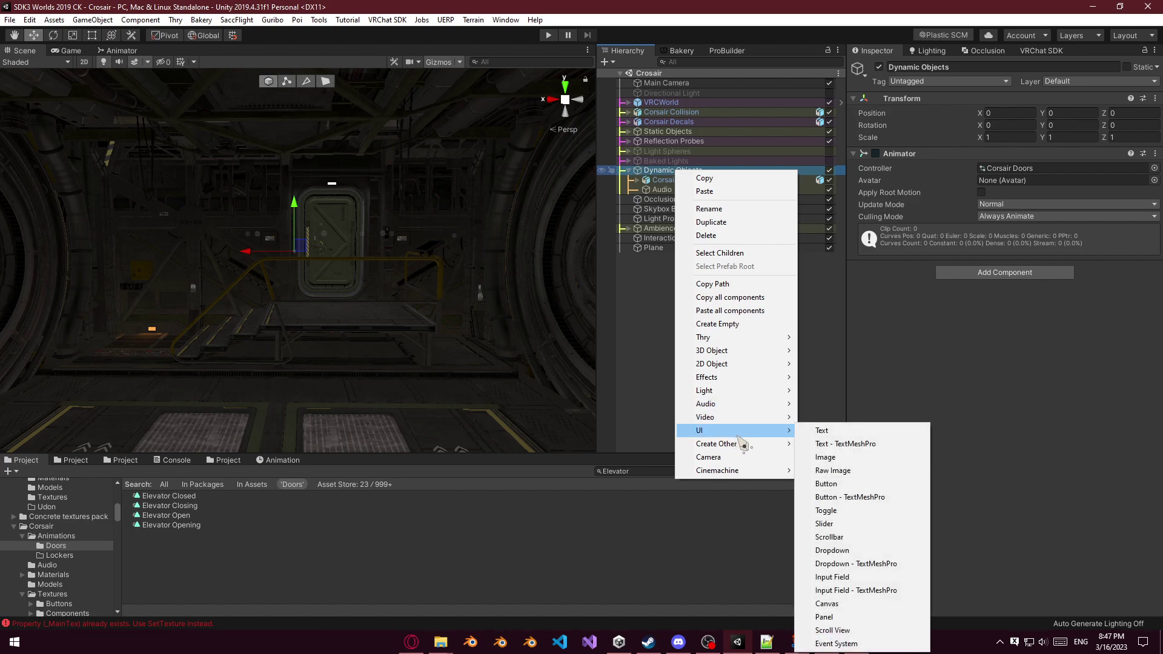
{"action": "mouse_move", "coordinate": [746, 447]}
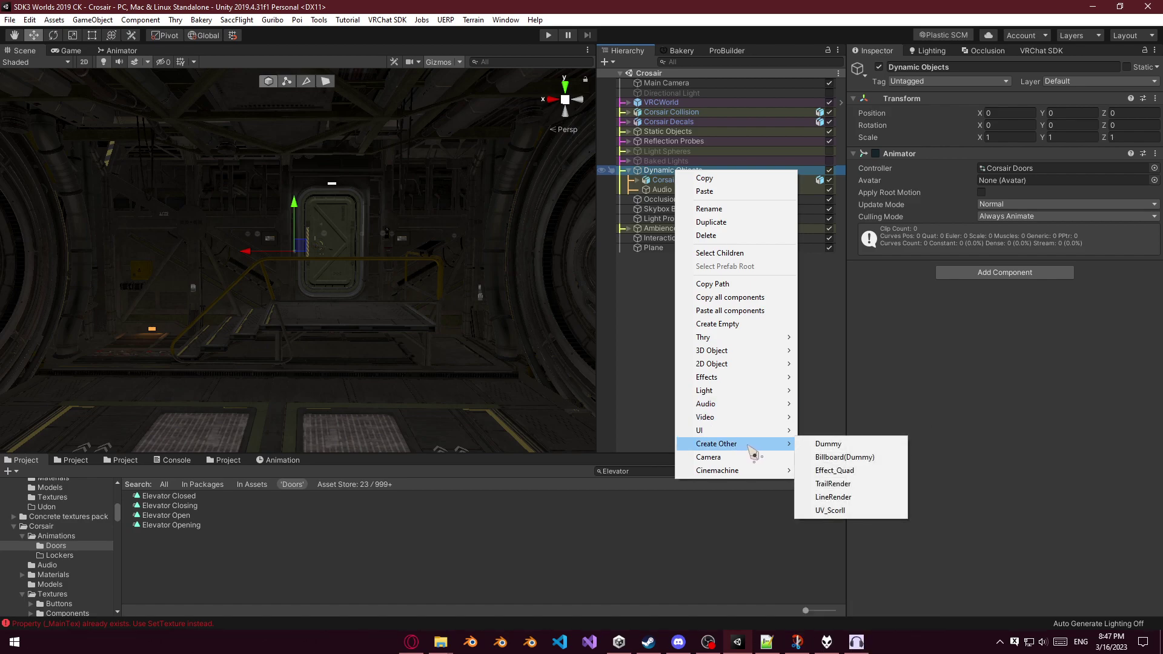
{"action": "left_click", "coordinate": [751, 325]}
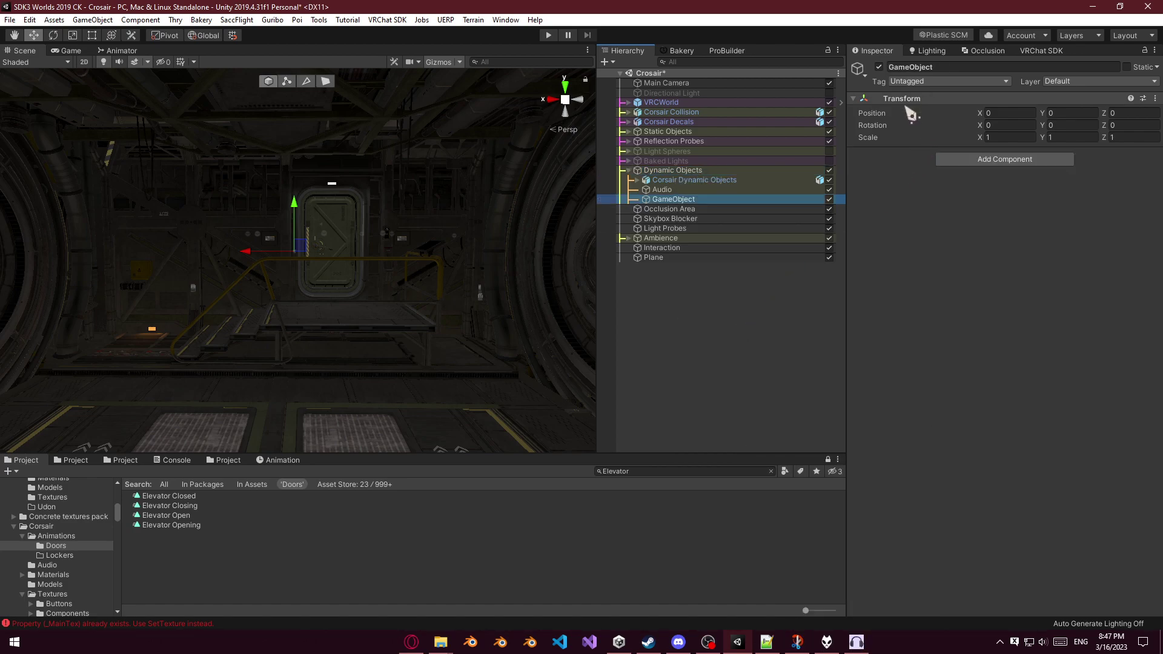
{"action": "left_click", "coordinate": [638, 180]}
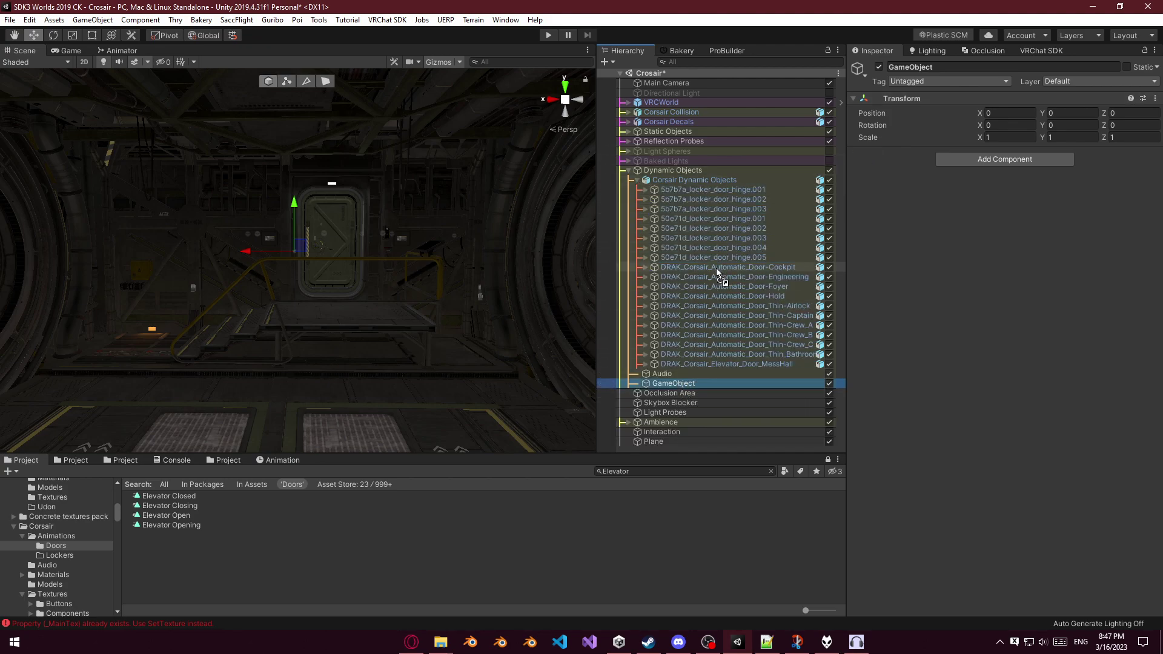
{"action": "left_click", "coordinate": [689, 383]}
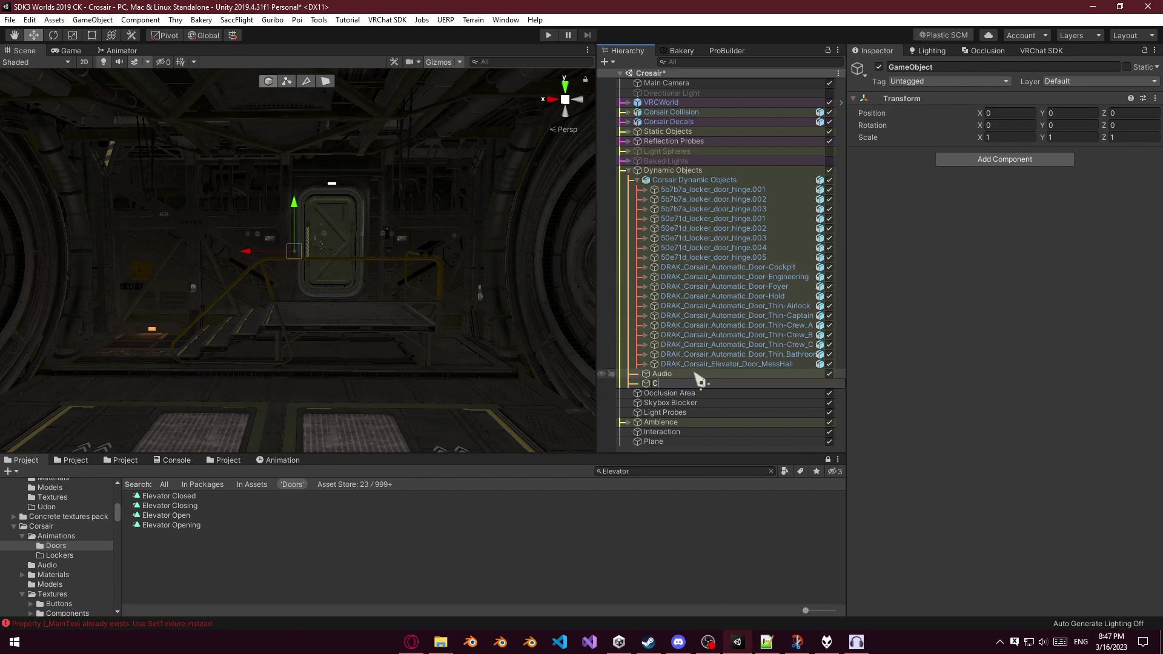
{"action": "key", "text": "ctrl+z"}
{"action": "key", "text": "Return"}
{"action": "left_click_drag", "start_coordinate": [693, 385], "coordinate": [665, 171]}
{"action": "mouse_move", "coordinate": [662, 373]}
{"action": "left_mouse_down"}
{"action": "mouse_move", "coordinate": [671, 170]}
{"action": "mouse_move", "coordinate": [657, 388]}
{"action": "left_mouse_up"}
Create an empty object named Cockpit under Occlusion Portals and add an Occlusion Portal component to it.
{"action": "left_click", "coordinate": [675, 374]}
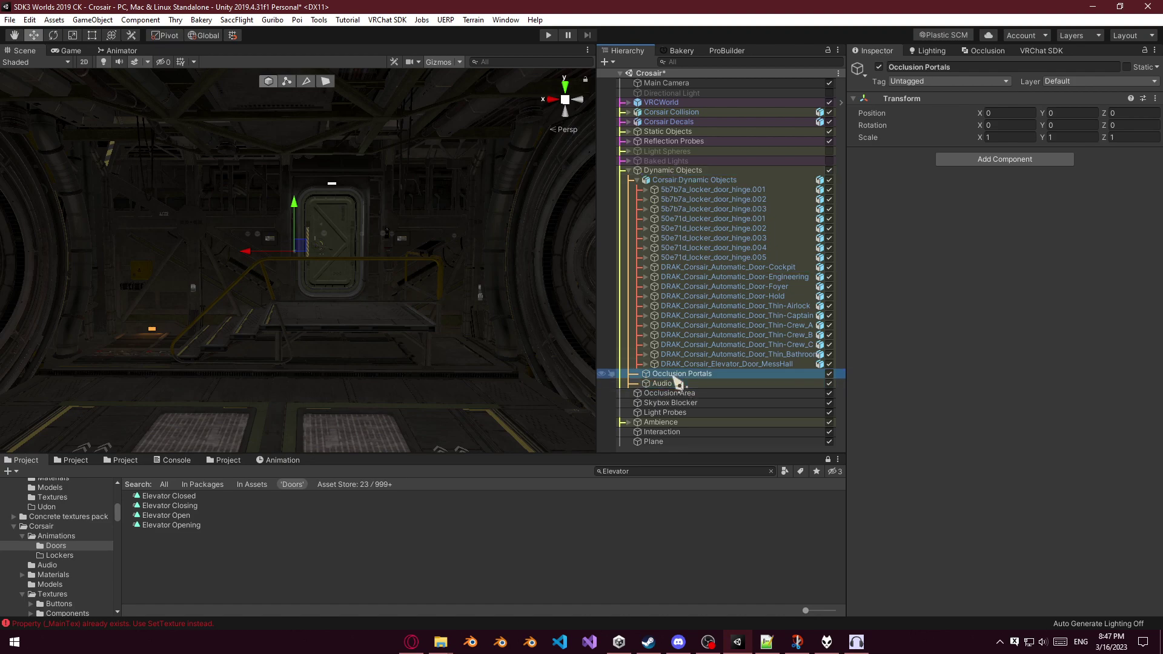
{"action": "right_click", "coordinate": [675, 378]}
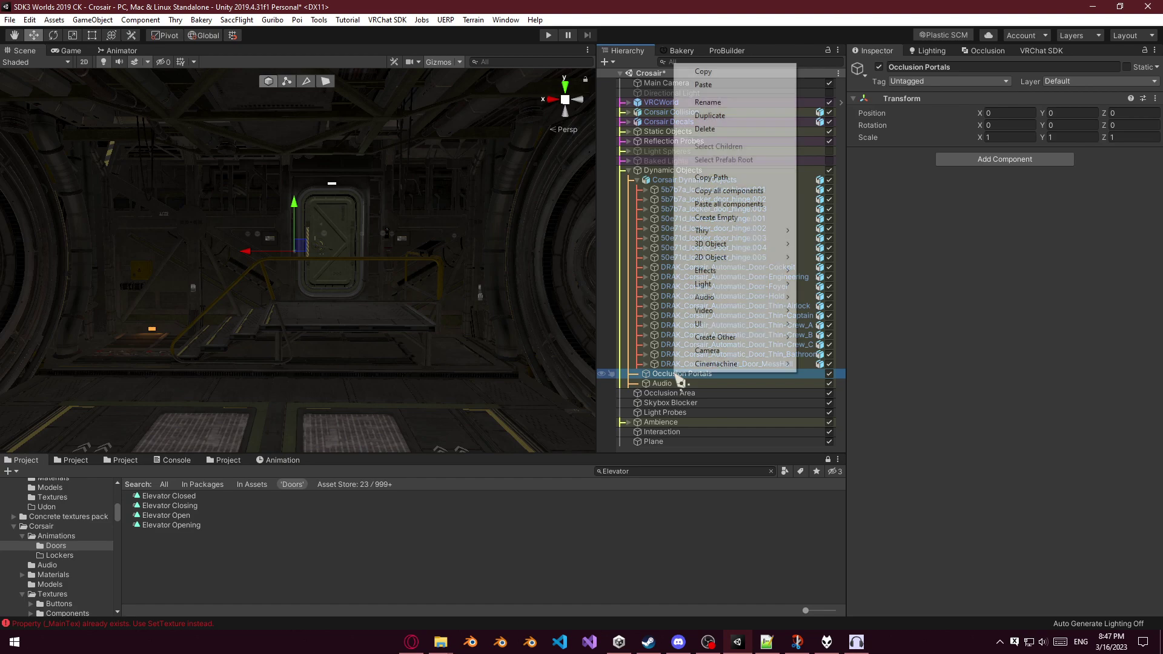
{"action": "left_click", "coordinate": [731, 218]}
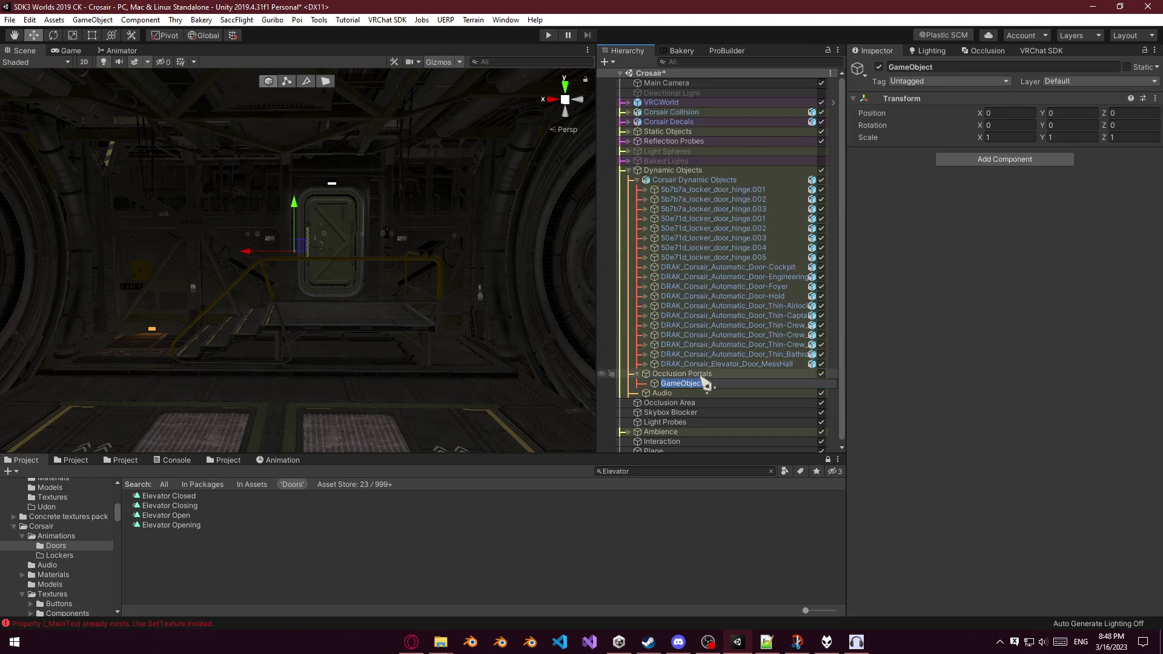
{"action": "type", "text": "Cockpiut"}
{"action": "key", "text": "Return"}
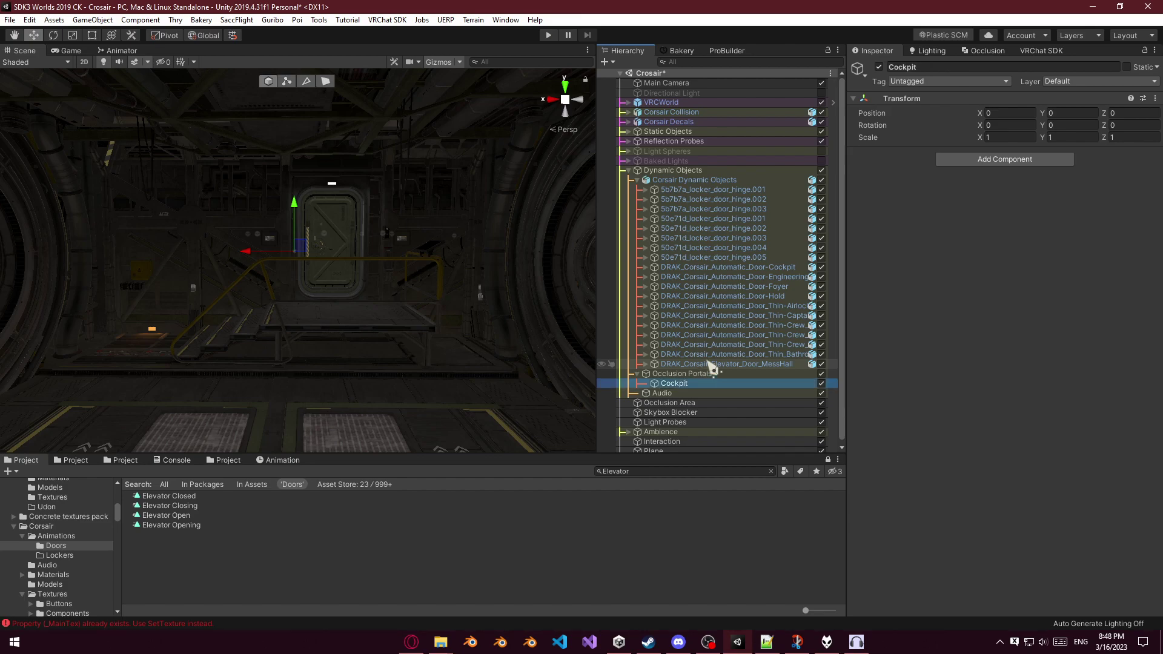
{"action": "left_click", "coordinate": [1005, 159]}
{"action": "type", "text": "occl"}
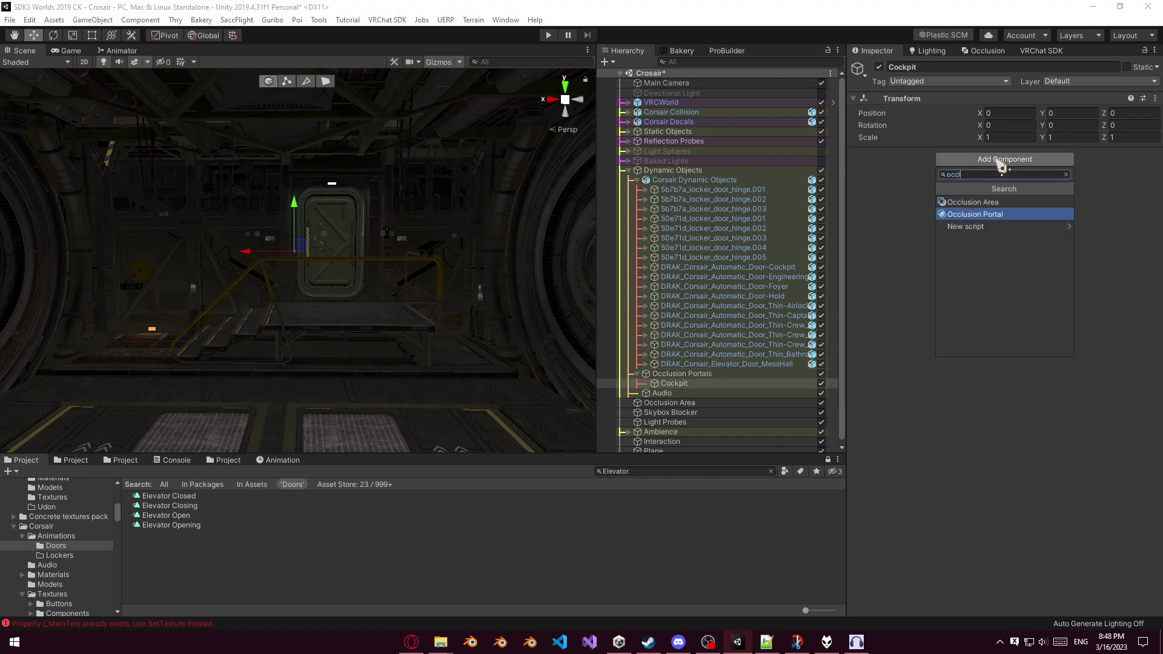
{"action": "key", "text": "Return"}
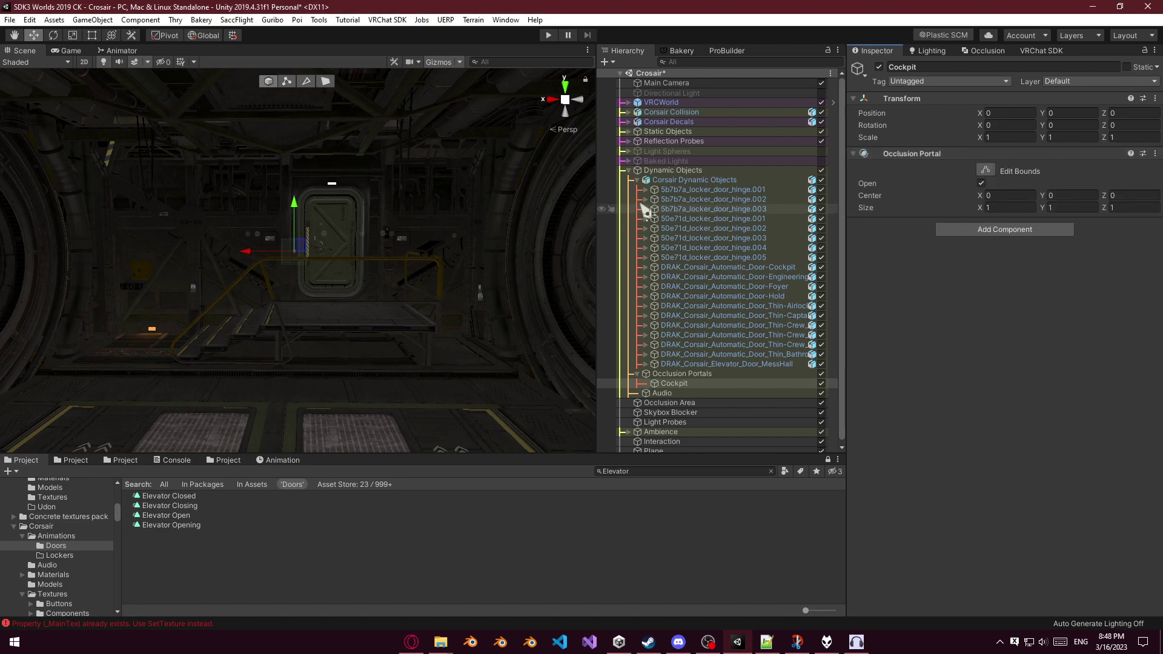
Nest the Cockpit portal under DRAK_Corsair_Automatic_Door-Cockpit and reset its transform to match the door.
{"action": "scroll", "coordinate": [498, 209], "scroll_direction": "down", "scroll_amount": 3}
{"action": "scroll", "coordinate": [498, 209], "scroll_direction": "up", "scroll_amount": 5}
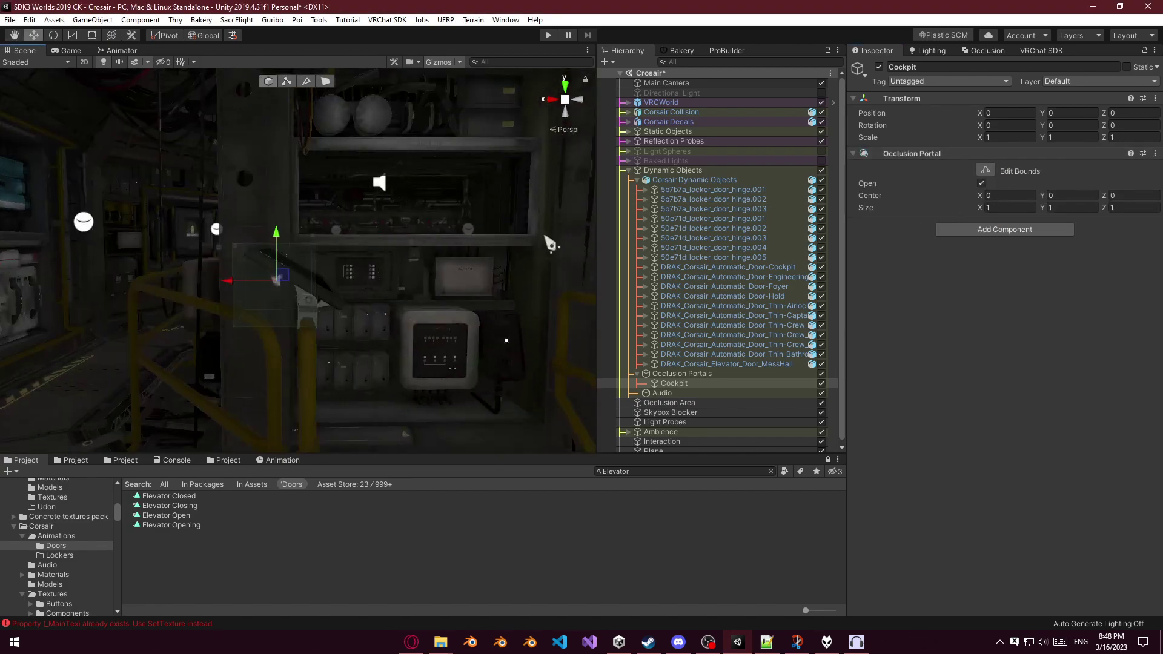
{"action": "right_click_drag", "start_coordinate": [386, 264], "coordinate": [523, 335]}
{"action": "key", "text": "w"}
{"action": "scroll", "coordinate": [523, 338], "scroll_direction": "down", "scroll_amount": 3}
{"action": "double_click", "coordinate": [767, 267]}
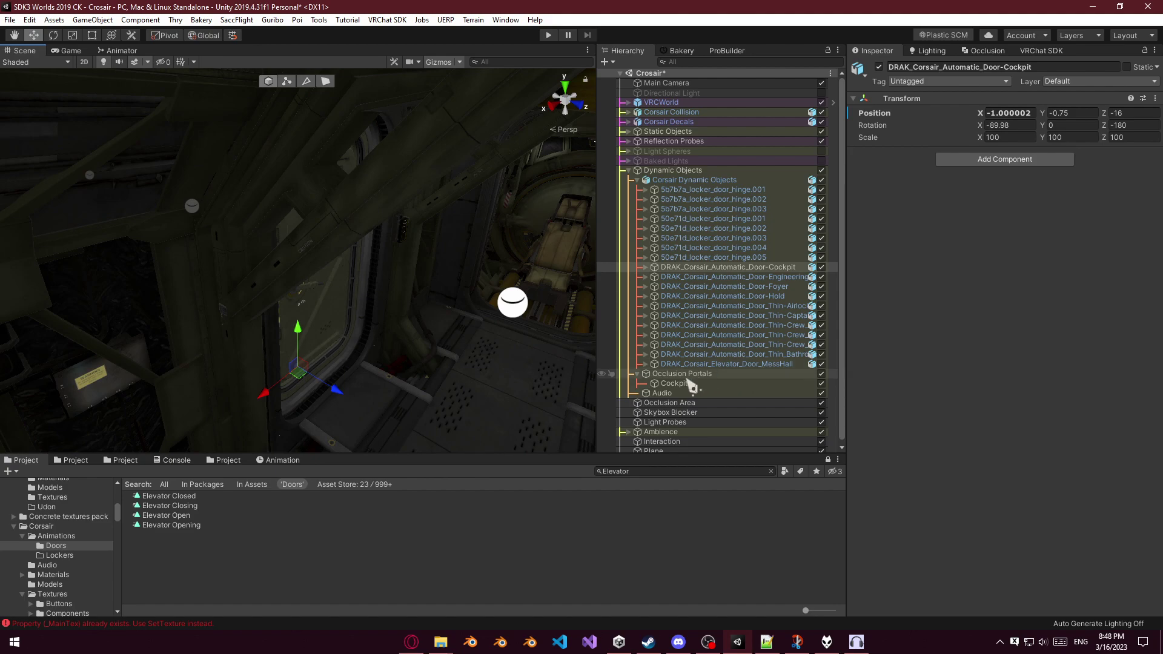
{"action": "left_click_drag", "start_coordinate": [674, 384], "coordinate": [787, 268]}
{"action": "right_click", "coordinate": [997, 104]}
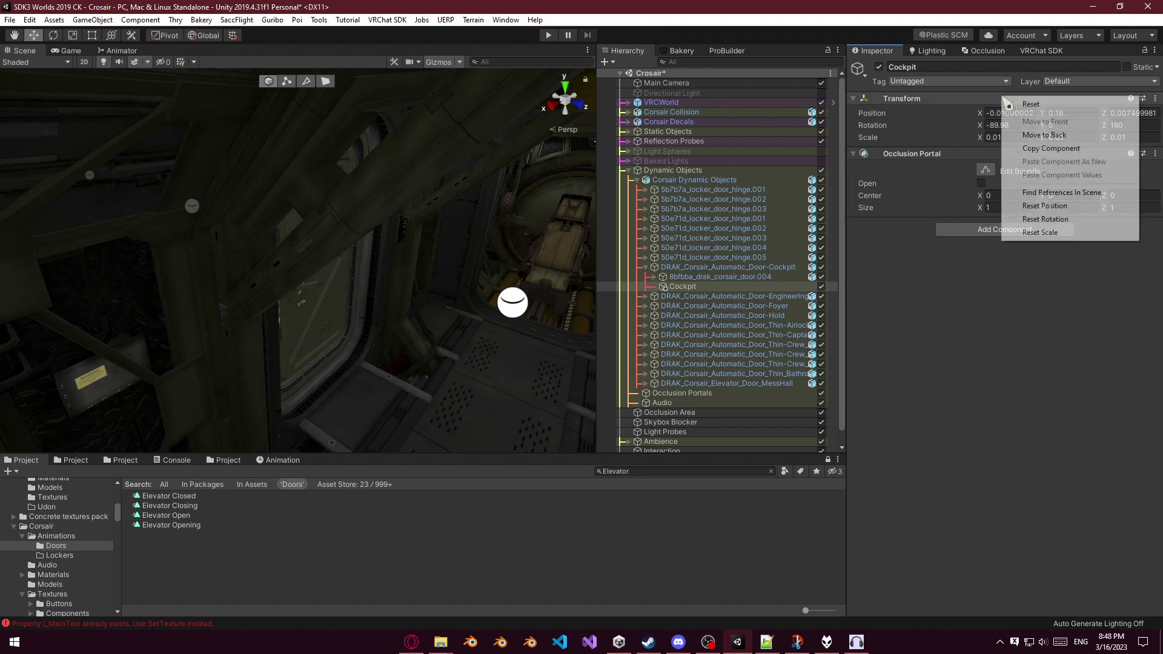
{"action": "left_click", "coordinate": [1024, 103]}
Move the Cockpit portal out of the door object to directly under Dynamic Objects, above Occlusion Portals.
{"action": "left_click_drag", "start_coordinate": [692, 291], "coordinate": [667, 273]}
{"action": "left_click", "coordinate": [666, 345]}
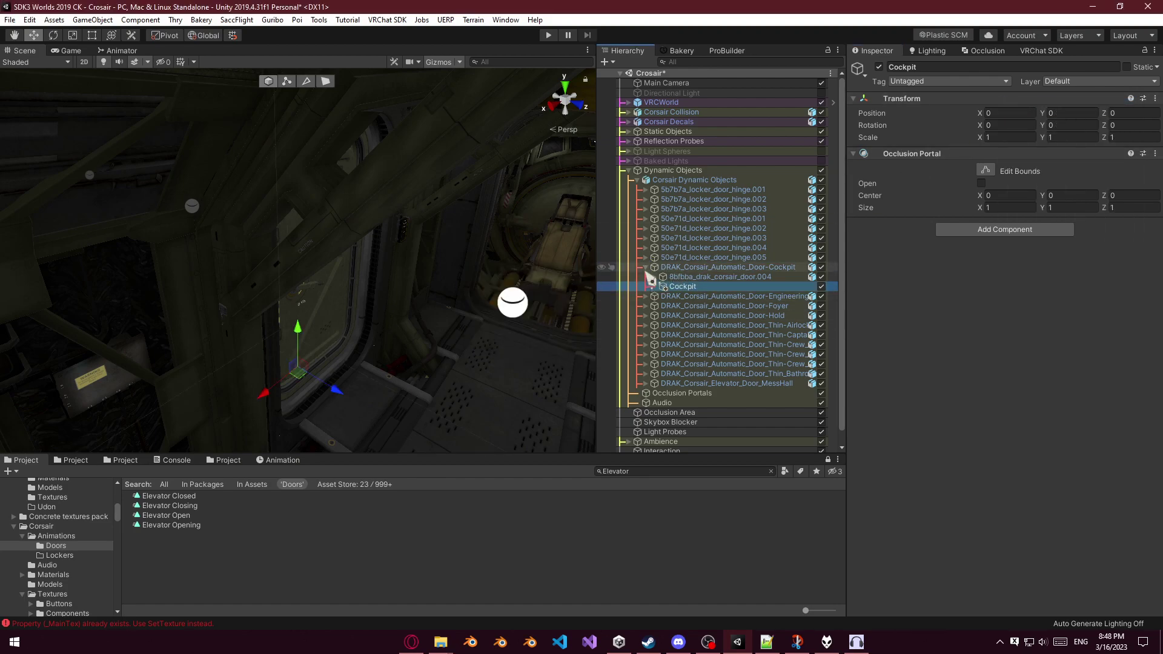
{"action": "left_click_drag", "start_coordinate": [681, 387], "coordinate": [678, 394]}
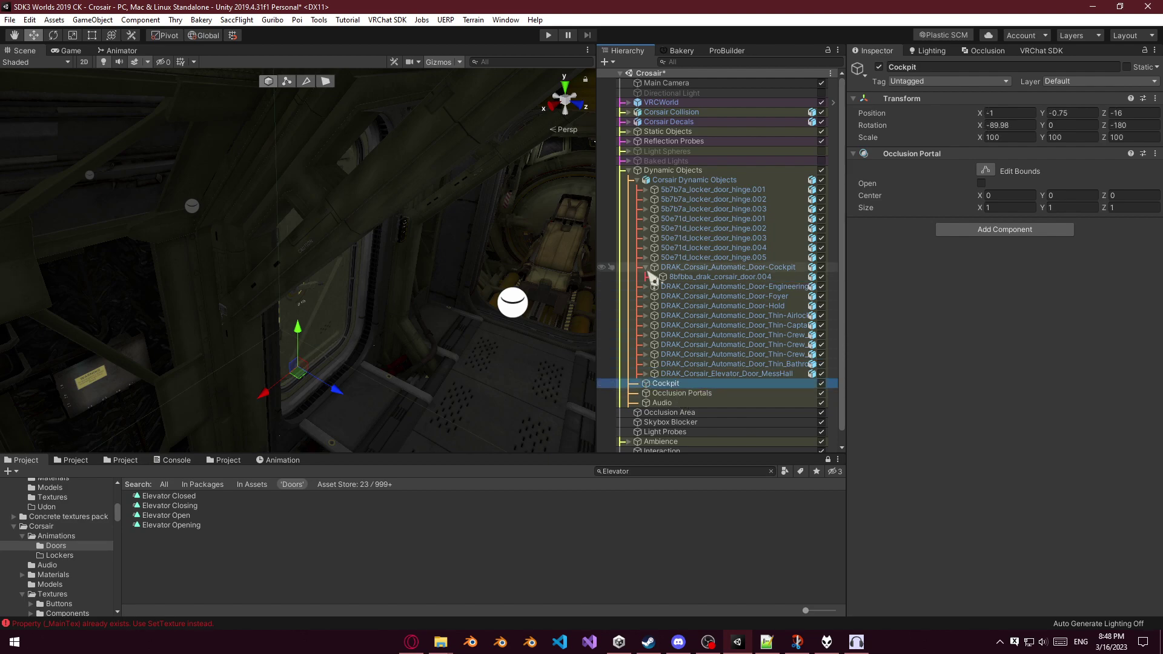
{"action": "left_click", "coordinate": [647, 268]}
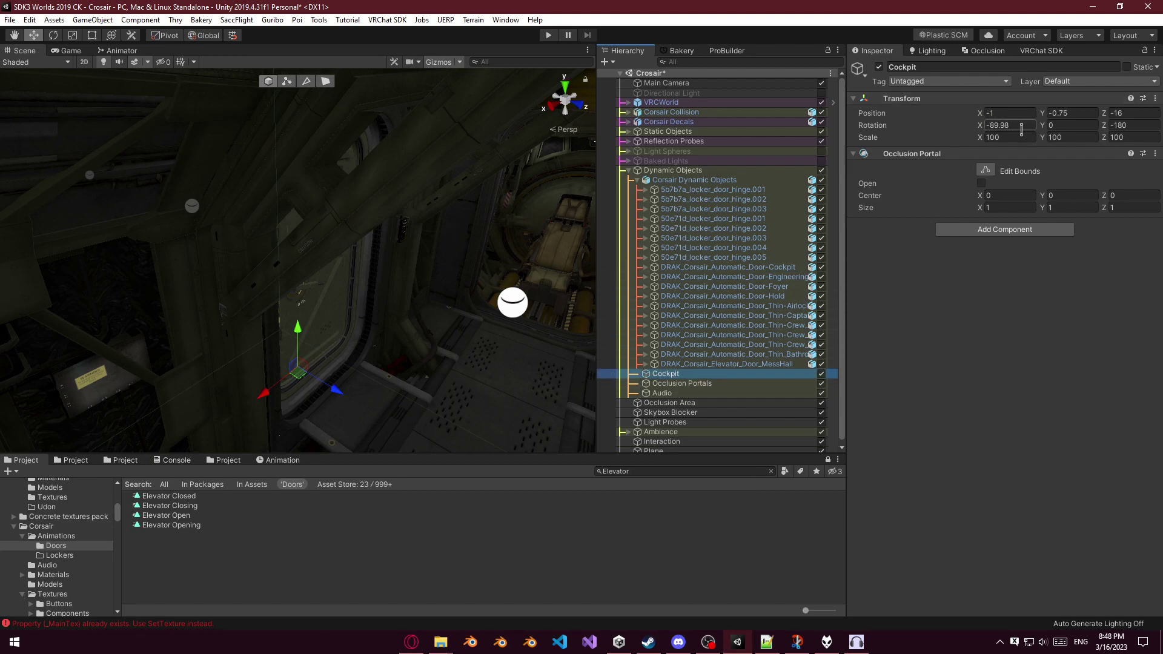
Set the Cockpit portal's scale to 1 and its rotation to 0 on all axes.
{"action": "type", "text": "1"}
{"action": "key", "text": "Tab"}
{"action": "type", "text": "1"}
{"action": "key", "text": "Tab"}
{"action": "type", "text": "1"}
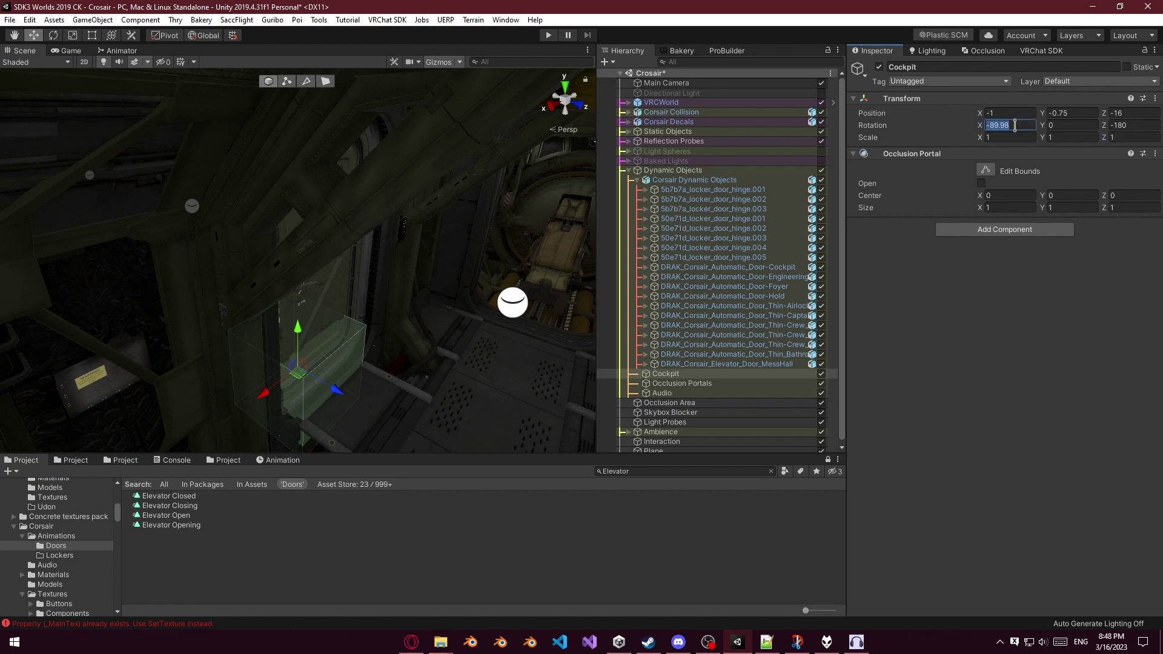
Raise the Cockpit portal to the middle of the door, at about Y 0.383, and nest it under Occlusion Portals.
{"action": "right_click_drag", "start_coordinate": [558, 285], "coordinate": [304, 303]}
{"action": "key", "text": "d"}
{"action": "left_click_drag", "start_coordinate": [304, 303], "coordinate": [307, 228]}
{"action": "mouse_move", "coordinate": [307, 229]}
{"action": "right_mouse_down"}
{"action": "mouse_move", "coordinate": [274, 213]}
{"action": "mouse_move", "coordinate": [304, 214]}
{"action": "right_mouse_up"}
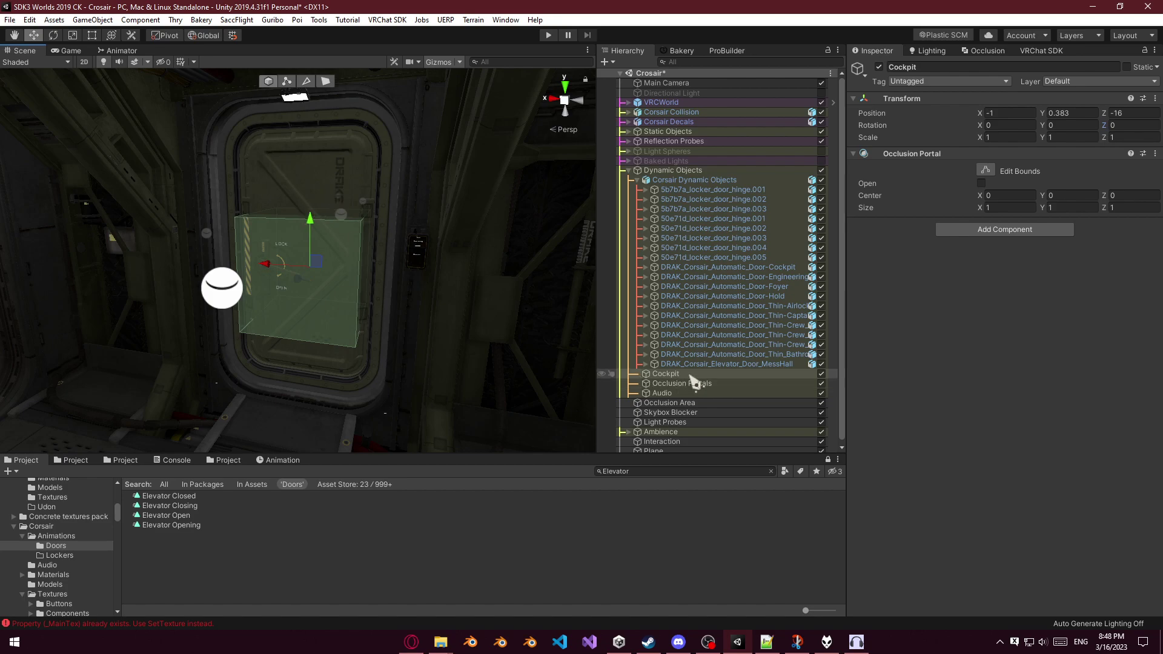
{"action": "left_click_drag", "start_coordinate": [665, 376], "coordinate": [668, 386]}
Set the Cockpit portal's size to 2 on X and 3 on Y, and raise it to about Y 0.482.
{"action": "right_click_drag", "start_coordinate": [348, 280], "coordinate": [319, 284]}
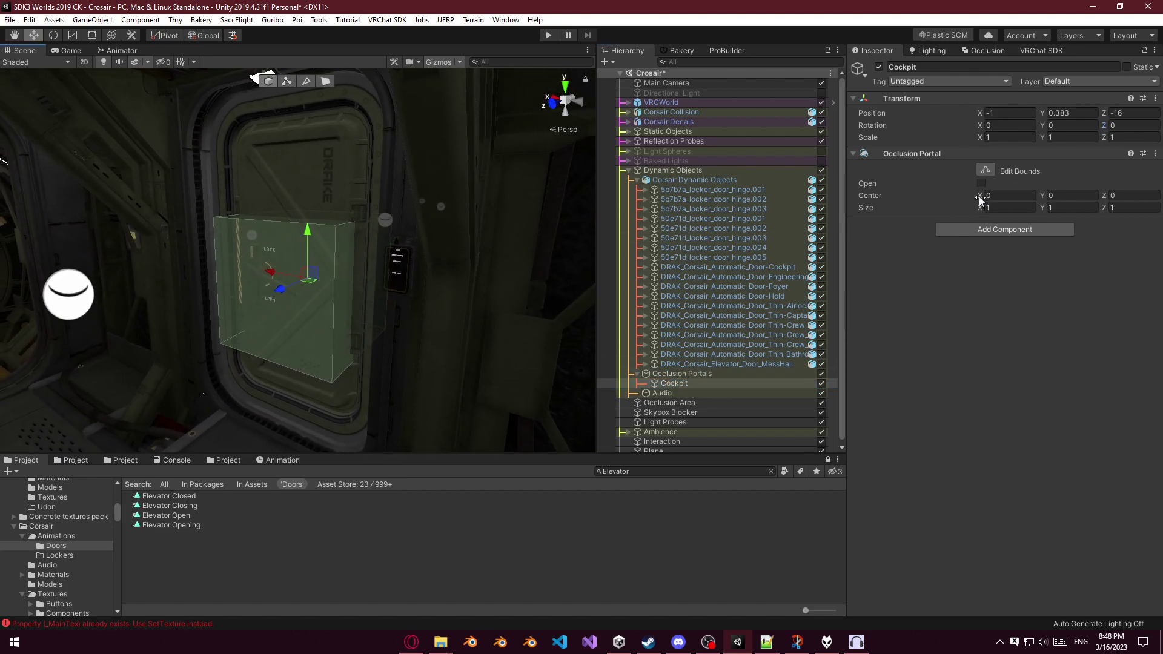
{"action": "left_click_drag", "start_coordinate": [982, 208], "coordinate": [1003, 229]}
{"action": "type", "text": "2"}
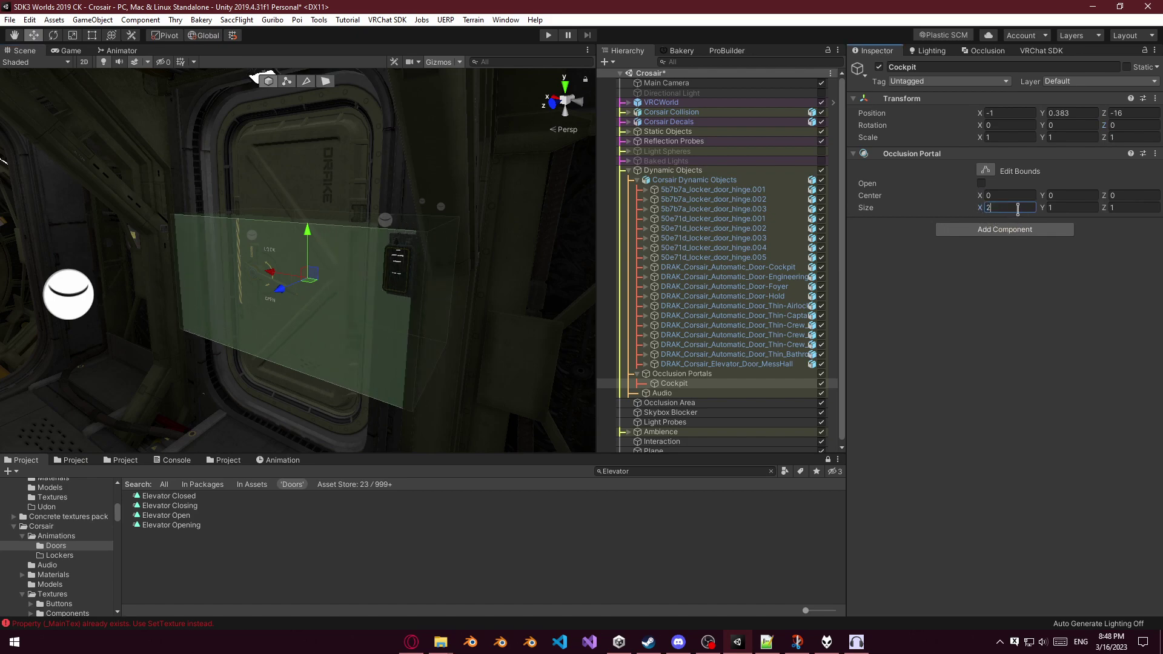
{"action": "type", "text": "5"}
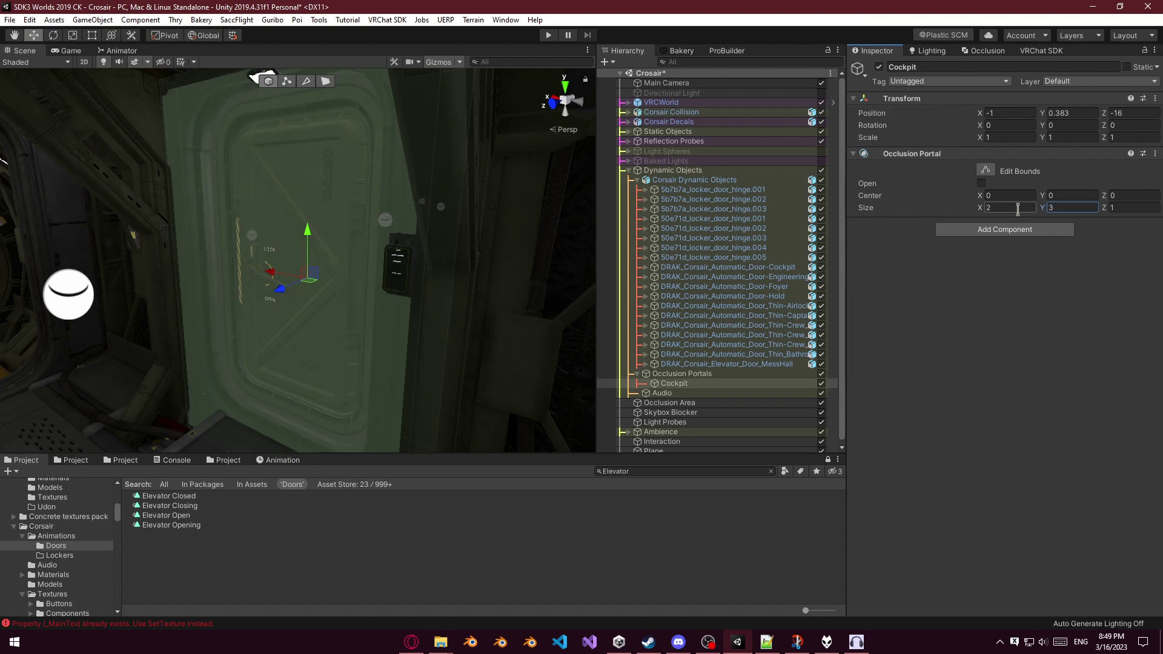
{"action": "right_click_drag", "start_coordinate": [382, 222], "coordinate": [426, 206]}
{"action": "left_click_drag", "start_coordinate": [297, 255], "coordinate": [296, 244]}
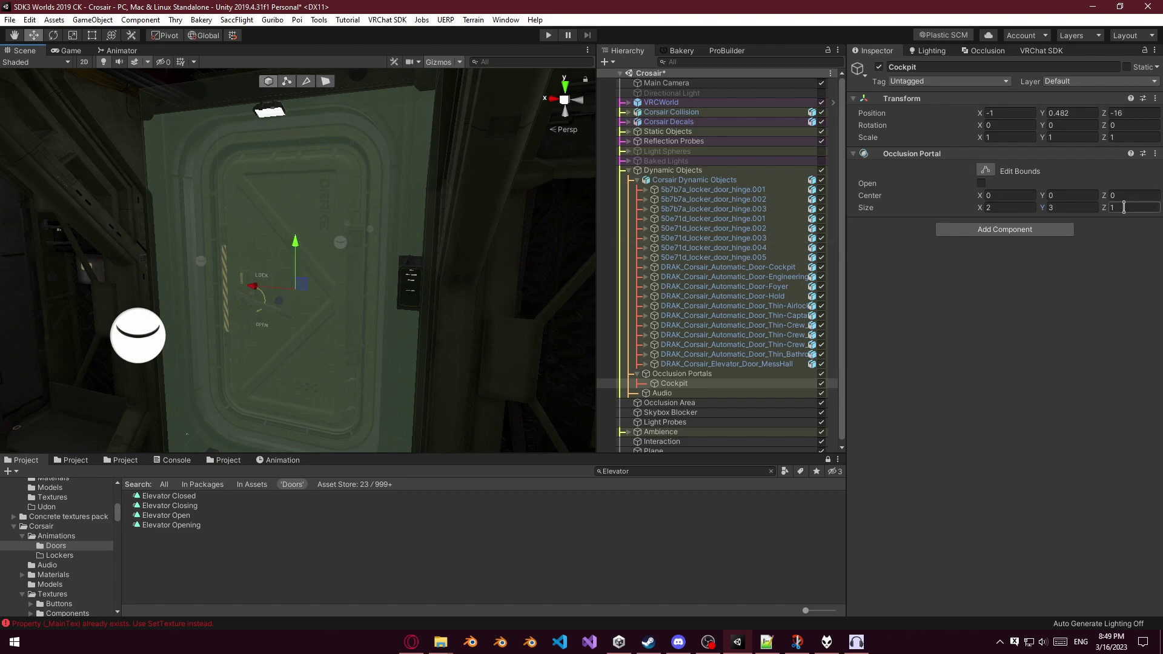
Resize the Cockpit occlusion portal to X 3, Y 5 and Z 0.5 so it covers the doorway.
{"action": "type", "text": "0.5"}
{"action": "right_click_drag", "start_coordinate": [530, 277], "coordinate": [231, 325]}
{"action": "key", "text": "ctrl+z"}
{"action": "key", "text": "ctrl+y"}
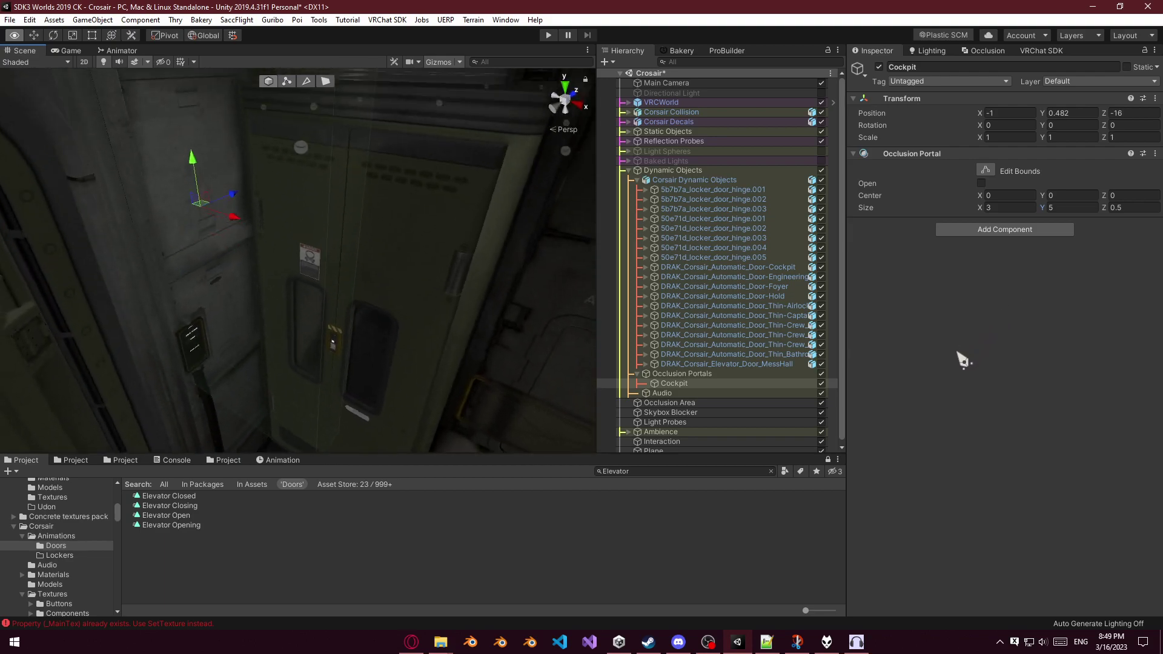
{"action": "right_click_drag", "start_coordinate": [1038, 412], "coordinate": [327, 297]}
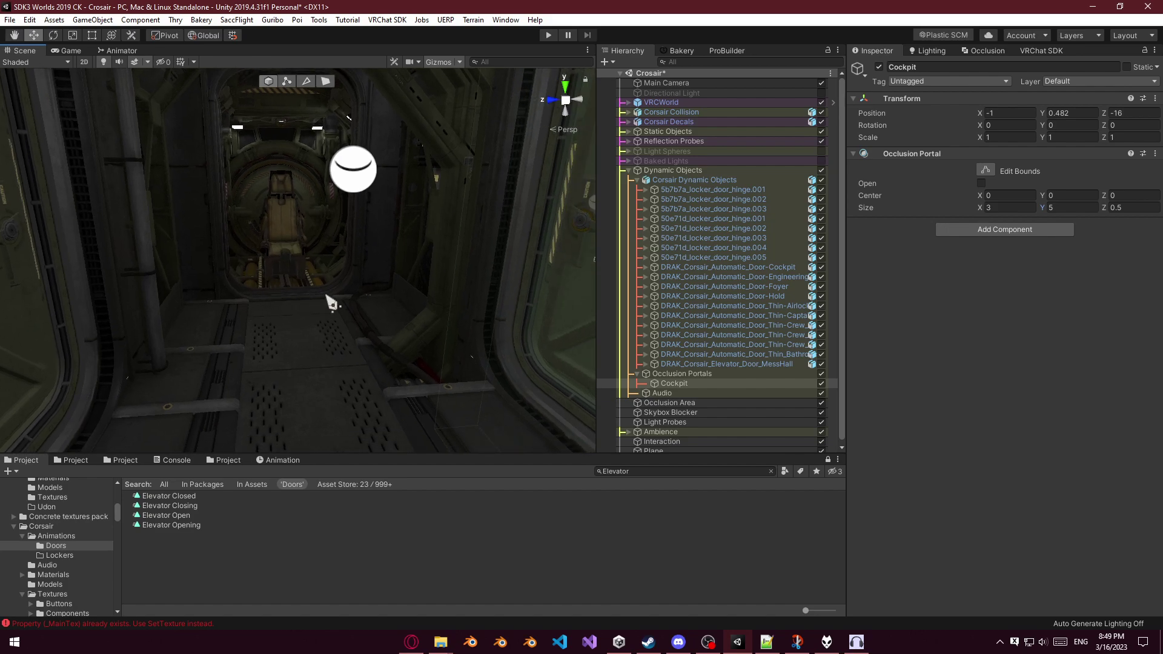
{"action": "key", "text": "alt+Tab"}
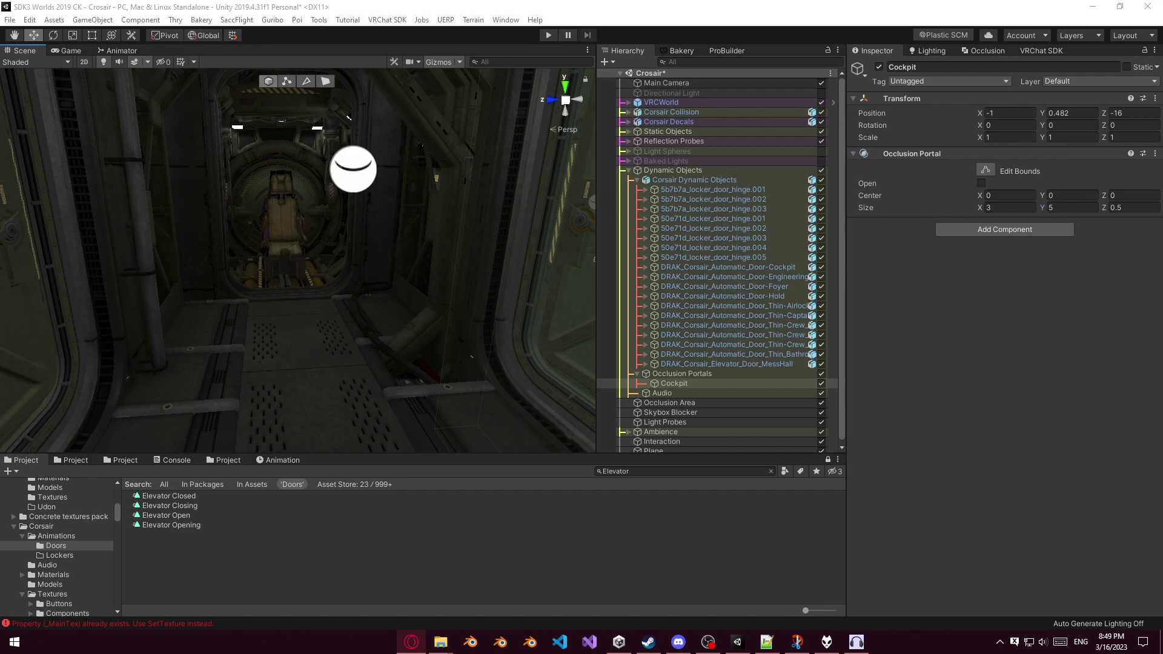
{"action": "key", "text": "alt+Tab"}
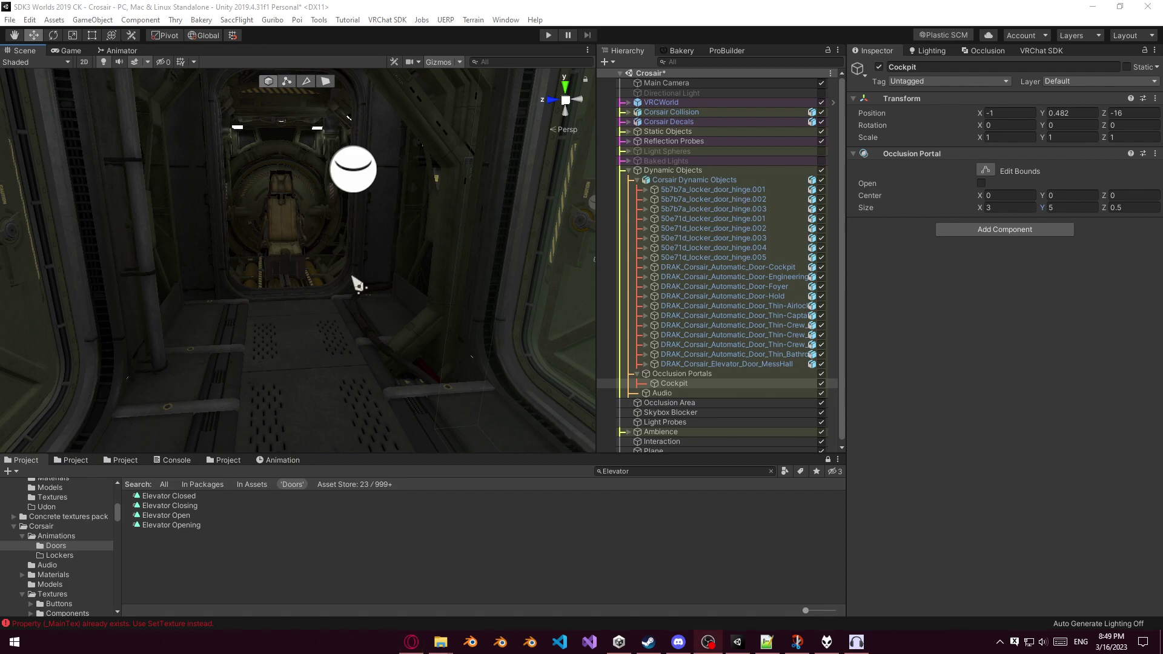
{"action": "key", "text": "alt+Tab"}
Locate the Engineering door in the ship and duplicate the Cockpit portal for it.
{"action": "right_click_drag", "start_coordinate": [357, 286], "coordinate": [388, 292]}
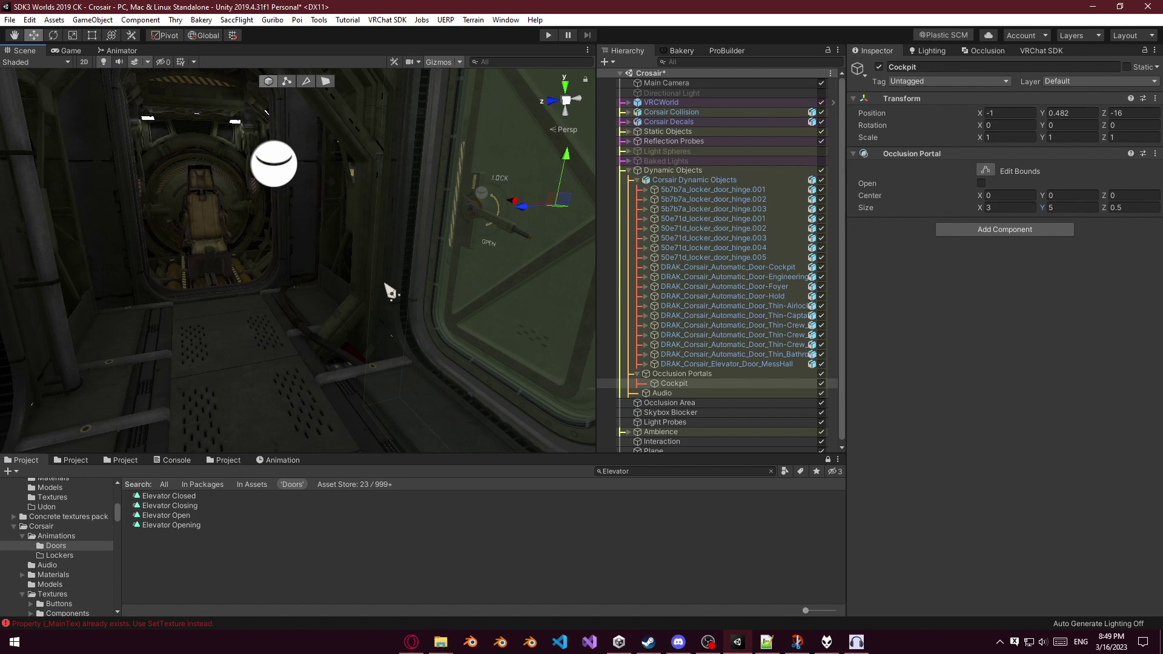
{"action": "right_click_drag", "start_coordinate": [390, 291], "coordinate": [438, 332]}
{"action": "scroll", "coordinate": [104, 330], "scroll_direction": "up", "scroll_amount": 5}
{"action": "left_click", "coordinate": [382, 304]}
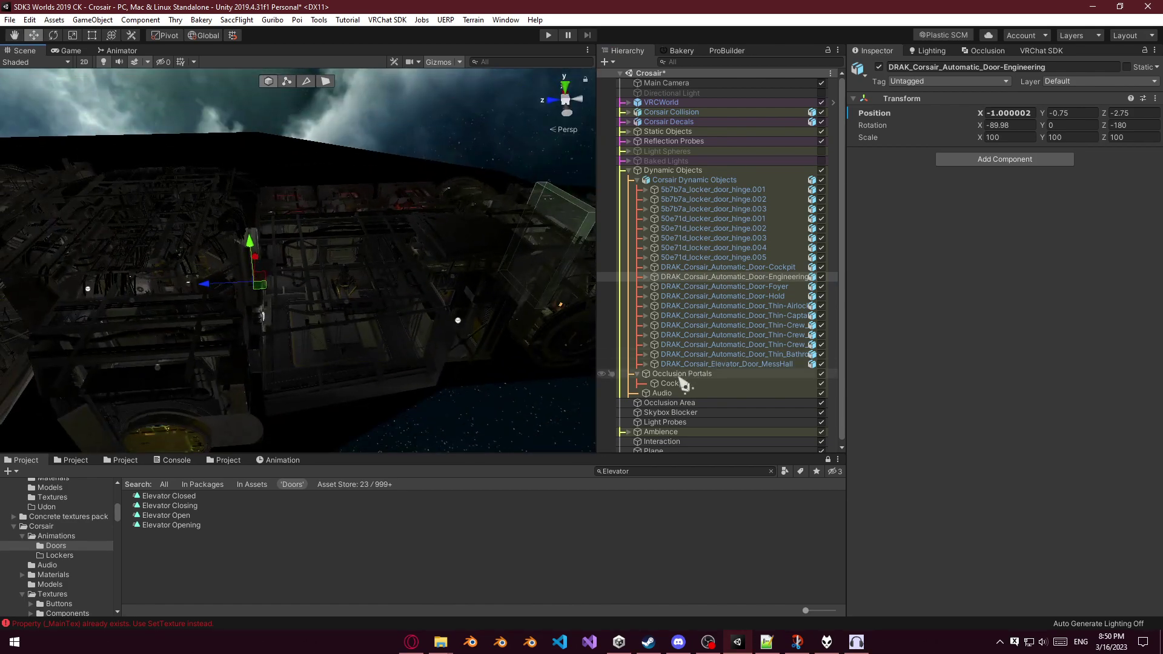
{"action": "left_click", "coordinate": [675, 384]}
{"action": "key", "text": "ctrl+d"}
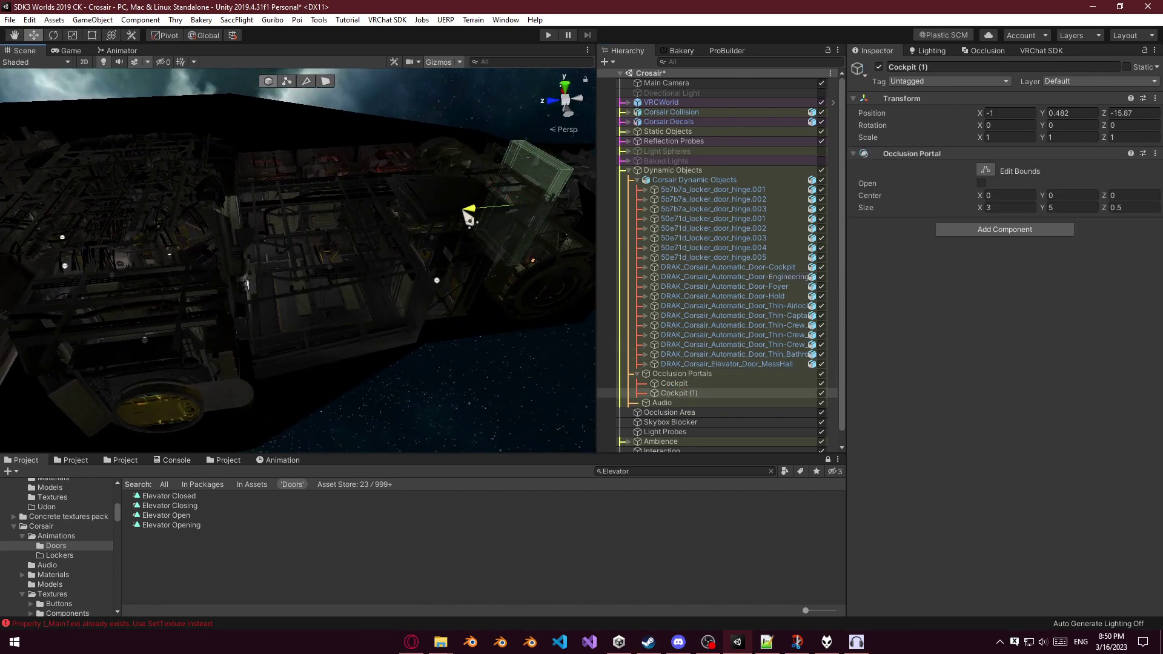
Move the duplicated portal along Z onto the Engineering door, at about Z -2.751.
{"action": "left_click_drag", "start_coordinate": [180, 230], "coordinate": [183, 231]}
{"action": "right_click_drag", "start_coordinate": [183, 231], "coordinate": [167, 242]}
{"action": "right_click_drag", "start_coordinate": [215, 174], "coordinate": [93, 208]}
{"action": "left_click_drag", "start_coordinate": [18, 212], "coordinate": [422, 238]}
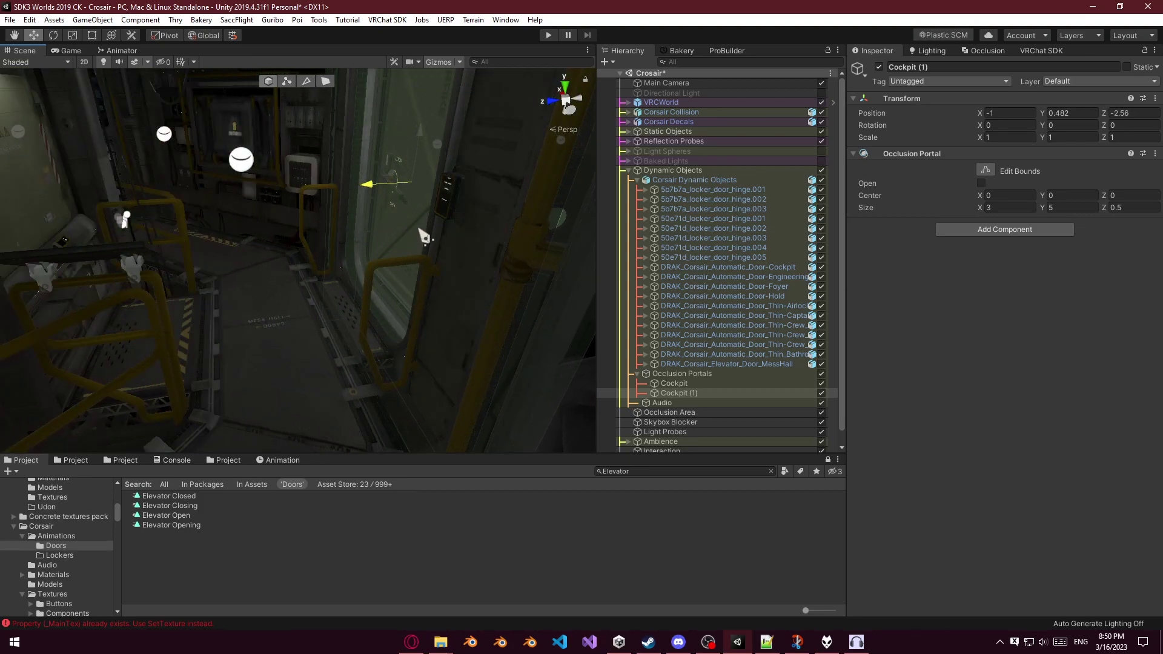
{"action": "left_click_drag", "start_coordinate": [451, 239], "coordinate": [456, 239]}
{"action": "right_click_drag", "start_coordinate": [449, 231], "coordinate": [230, 200]}
{"action": "key", "text": "w"}
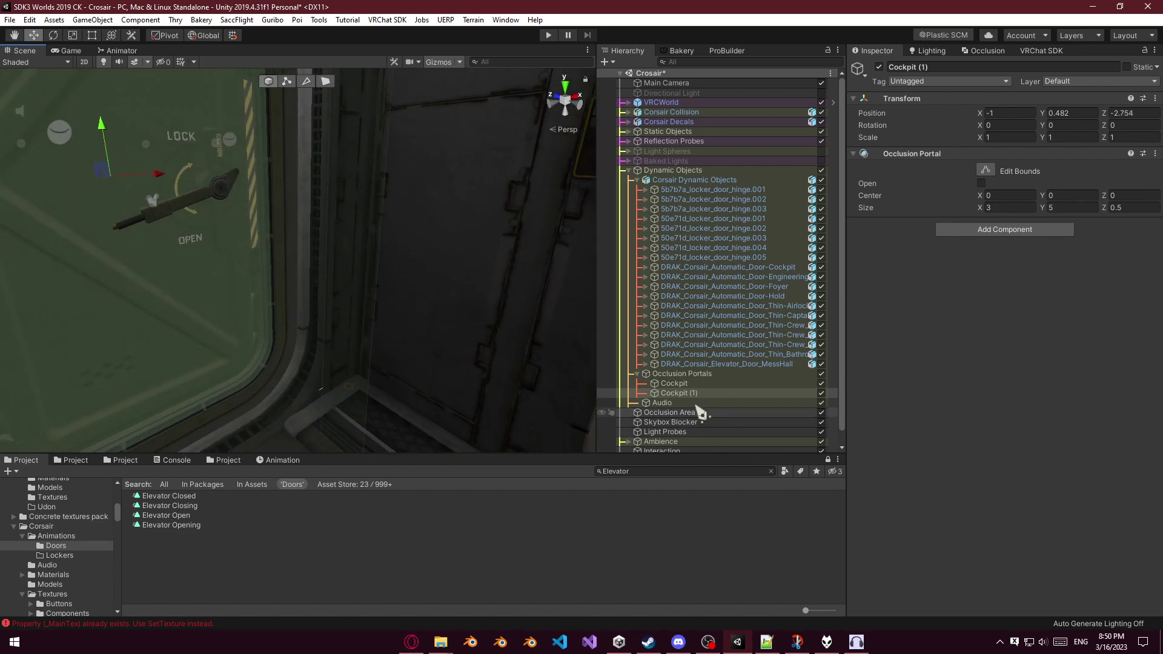
{"action": "key", "text": "a"}
{"action": "right_click_drag", "start_coordinate": [279, 287], "coordinate": [205, 329]}
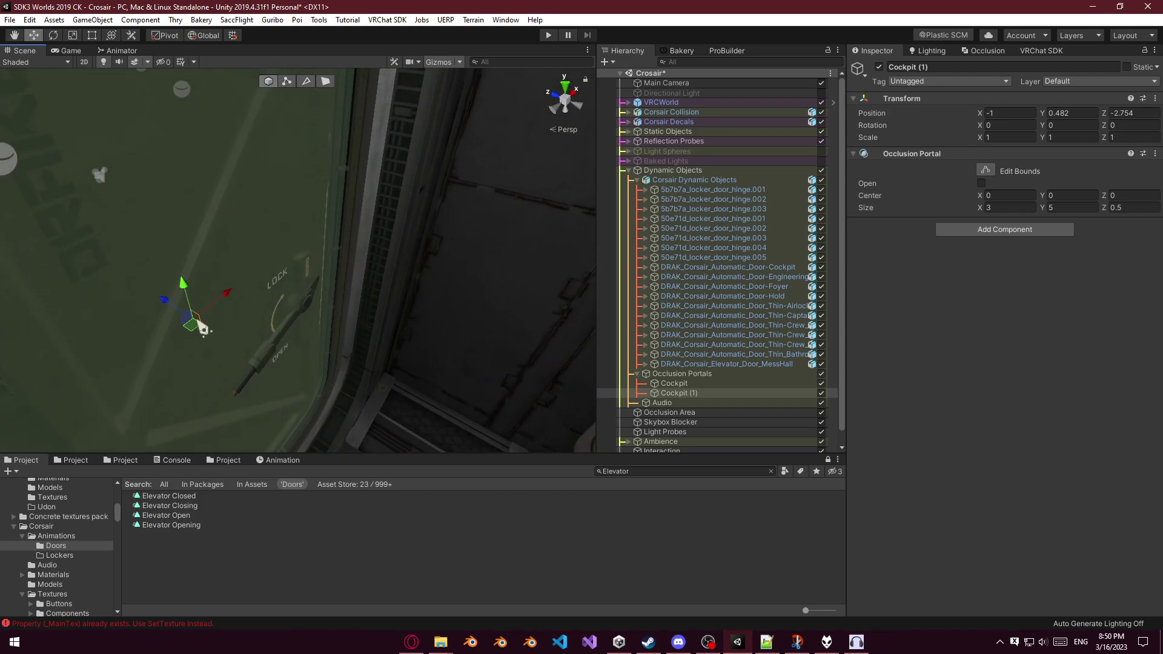
{"action": "left_click_drag", "start_coordinate": [174, 314], "coordinate": [173, 314]}
Rename the Cockpit (1) portal as Engineering.
{"action": "key", "text": "a"}
{"action": "right_click_drag", "start_coordinate": [174, 314], "coordinate": [388, 315]}
{"action": "left_click", "coordinate": [679, 393]}
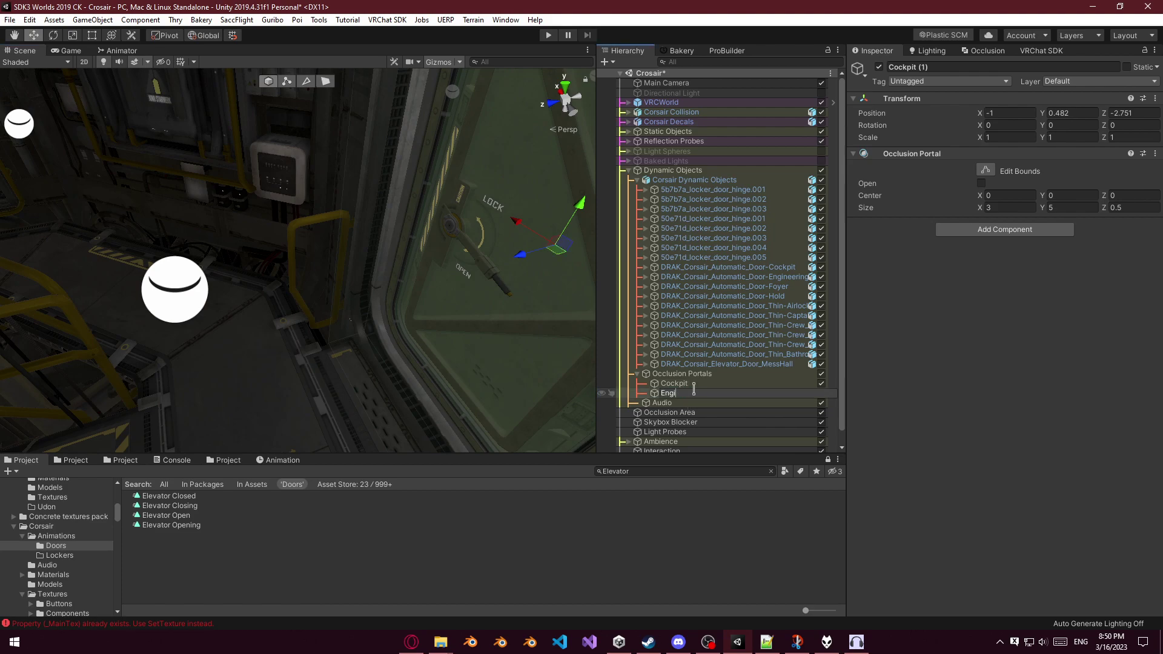
{"action": "type", "text": "Engineering"}
{"action": "key", "text": "Return"}
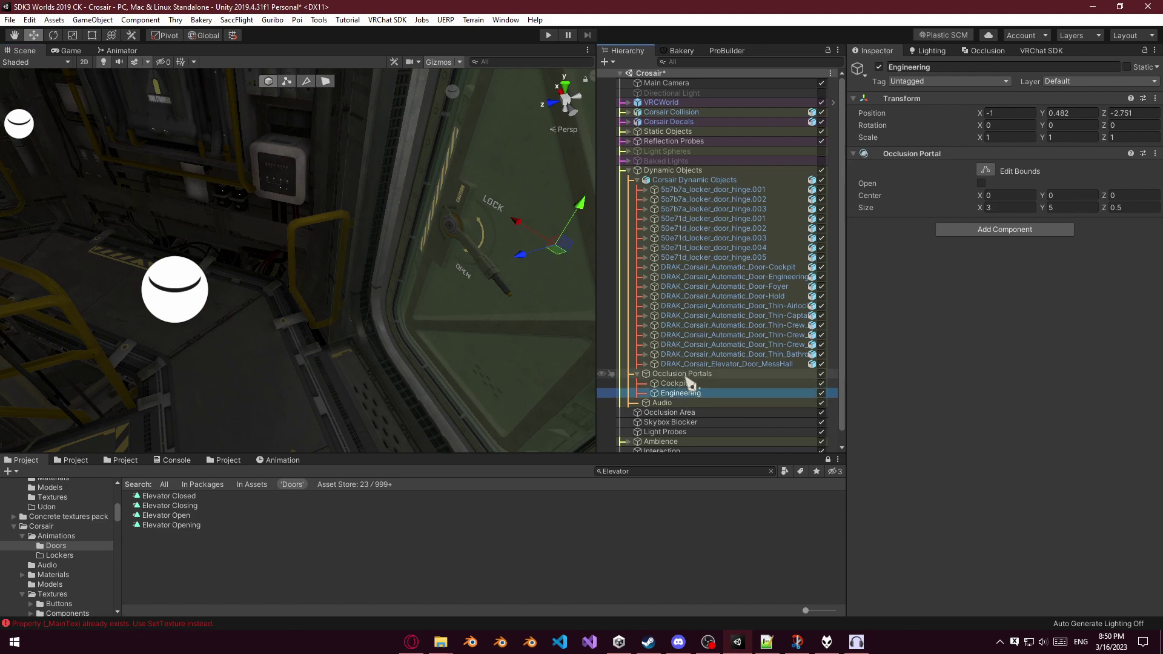
Duplicate the Engineering portal and name the copy Hold.
{"action": "key", "text": "ctrl+d"}
{"action": "key", "text": "F2"}
{"action": "type", "text": "Ho"}
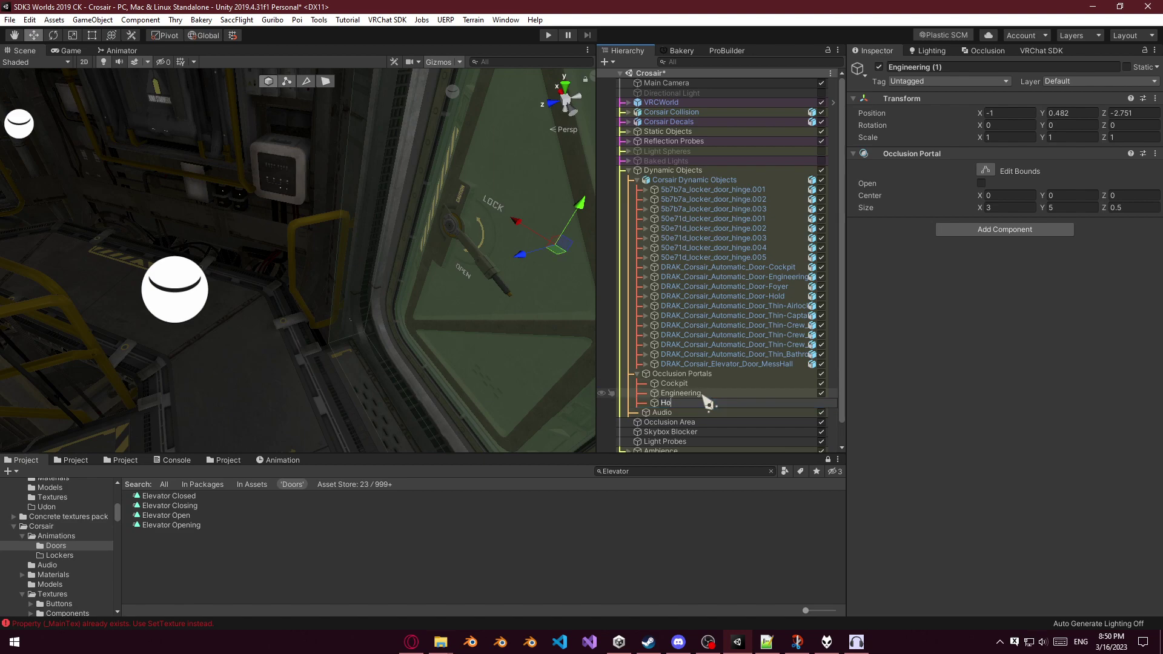
{"action": "type", "text": "ld"}
{"action": "key", "text": "Return"}
{"action": "key", "text": "F2"}
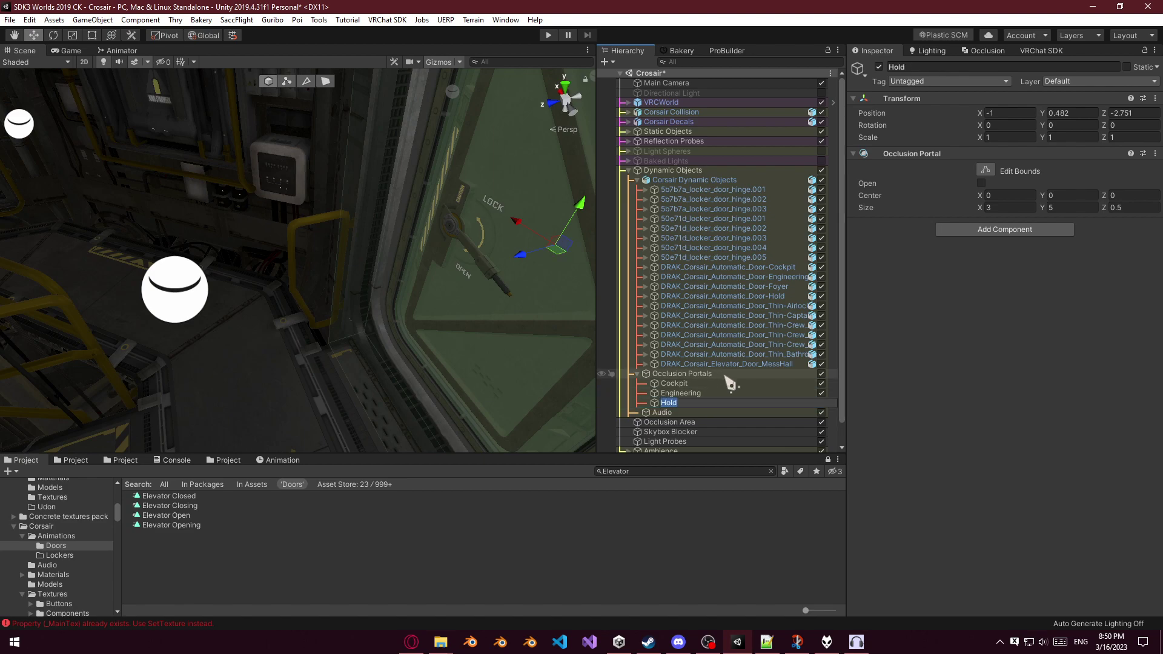
{"action": "key", "text": "Return"}
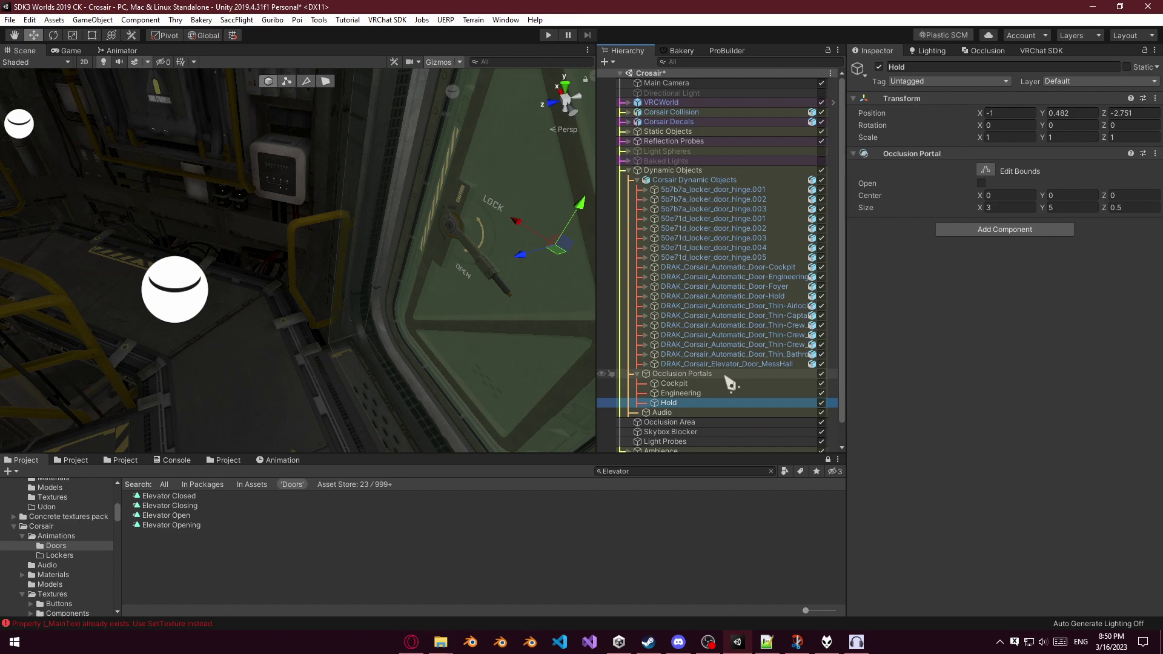
Duplicate the Hold portal and name the copy Foyer.
{"action": "key", "text": "ctrl+d"}
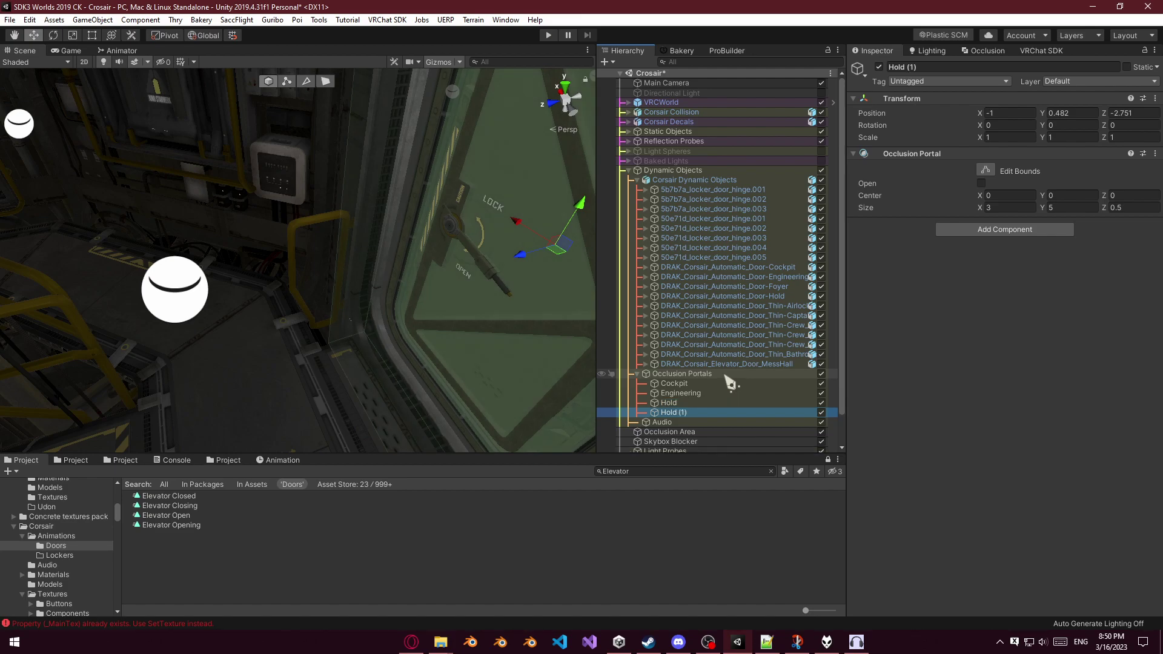
{"action": "key", "text": "F2"}
{"action": "type", "text": "Foyert"}
{"action": "key", "text": "Return"}
{"action": "key", "text": "F2"}
{"action": "key", "text": "Right"}
{"action": "key", "text": "BackSpace"}
{"action": "key", "text": "Return"}
Move the Hold portal along Z onto the Hold door, at about Z 5.496.
{"action": "left_click", "coordinate": [683, 404]}
{"action": "scroll", "coordinate": [415, 326], "scroll_direction": "down", "scroll_amount": 3}
{"action": "right_click_drag", "start_coordinate": [415, 326], "coordinate": [503, 343]}
{"action": "left_click_drag", "start_coordinate": [480, 306], "coordinate": [340, 313]}
{"action": "key", "text": "w"}
{"action": "right_click_drag", "start_coordinate": [340, 313], "coordinate": [401, 278]}
{"action": "mouse_move", "coordinate": [422, 189]}
{"action": "left_mouse_down"}
{"action": "mouse_move", "coordinate": [398, 197]}
{"action": "mouse_move", "coordinate": [411, 197]}
{"action": "left_mouse_up"}
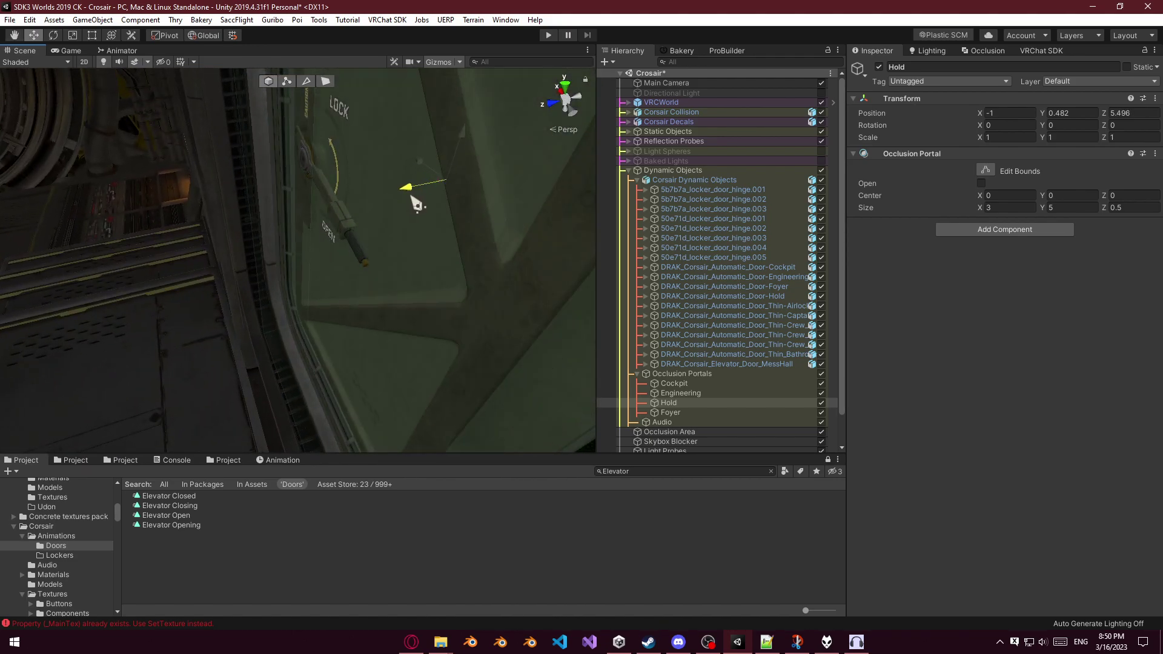
Reorder the Hold portal below Foyer within Occlusion Portals.
{"action": "left_click", "coordinate": [676, 413]}
{"action": "left_click", "coordinate": [675, 406]}
{"action": "left_click_drag", "start_coordinate": [677, 414], "coordinate": [676, 419]}
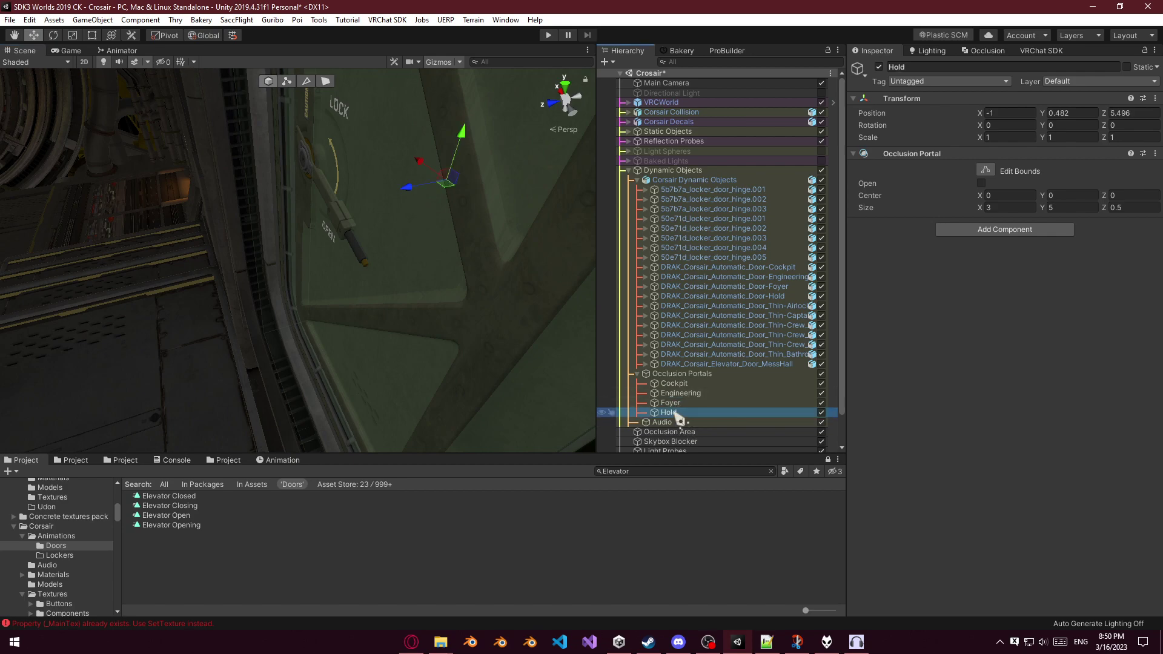
Locate the Foyer door and move the Foyer portal along Z onto it, at about Z -12.504.
{"action": "scroll", "coordinate": [522, 343], "scroll_direction": "down", "scroll_amount": 10}
{"action": "right_click_drag", "start_coordinate": [398, 280], "coordinate": [624, 334]}
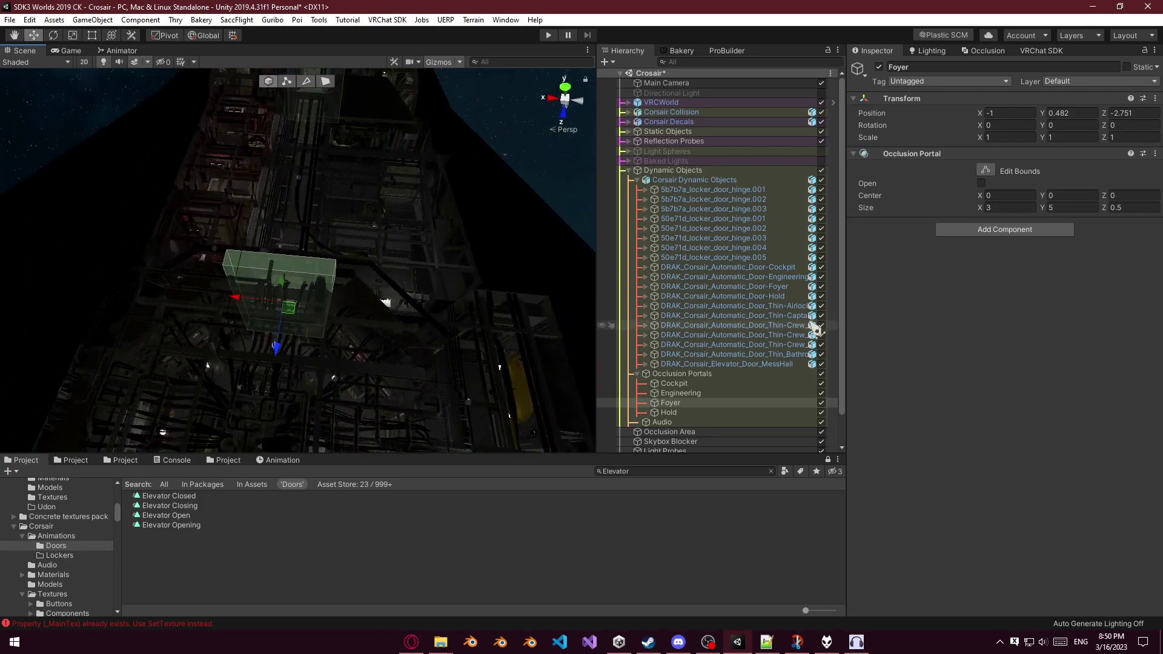
{"action": "left_click", "coordinate": [788, 287]}
{"action": "right_click_drag", "start_coordinate": [402, 276], "coordinate": [152, 255]}
{"action": "left_click", "coordinate": [686, 404]}
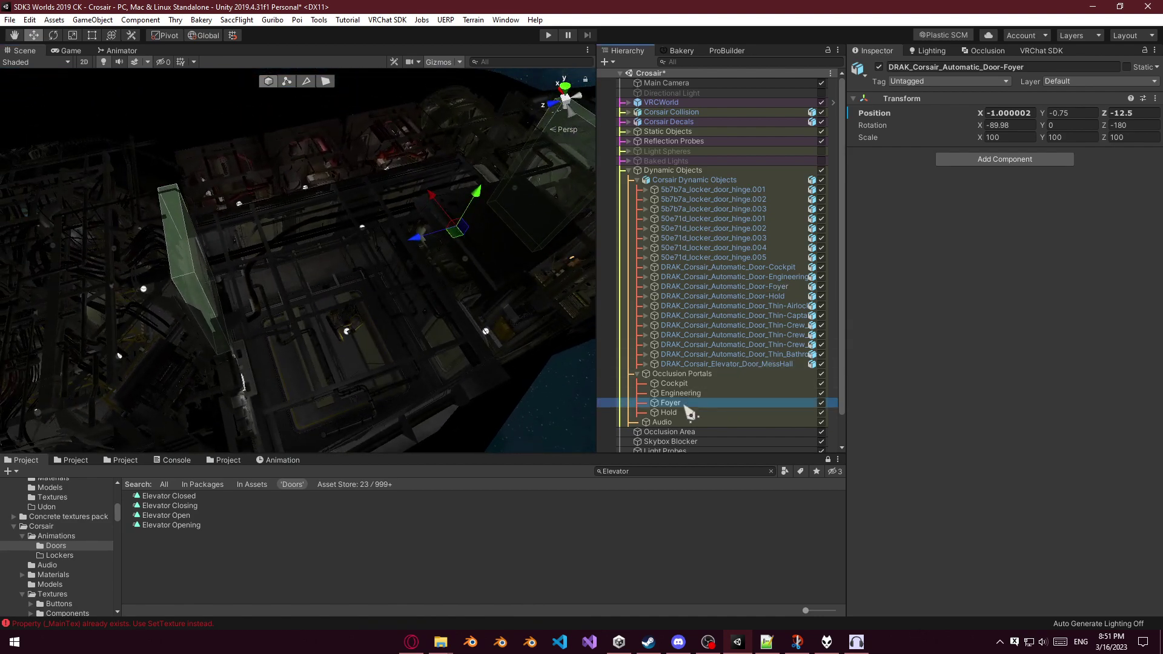
{"action": "left_click_drag", "start_coordinate": [163, 291], "coordinate": [478, 224]}
{"action": "key", "text": "w"}
{"action": "right_click_drag", "start_coordinate": [478, 224], "coordinate": [511, 185]}
{"action": "left_click_drag", "start_coordinate": [490, 168], "coordinate": [493, 177]}
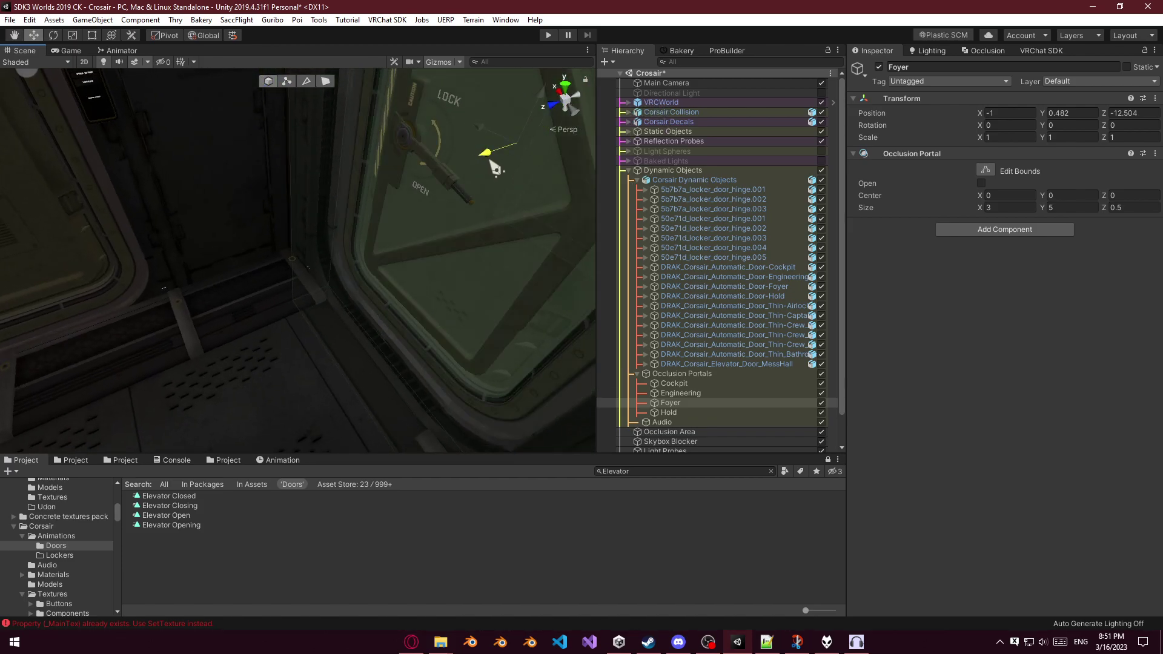
{"action": "right_click_drag", "start_coordinate": [494, 176], "coordinate": [427, 155]}
Duplicate the Hold portal and name the copy Airlock.
{"action": "left_click", "coordinate": [669, 412]}
{"action": "left_click", "coordinate": [784, 307]}
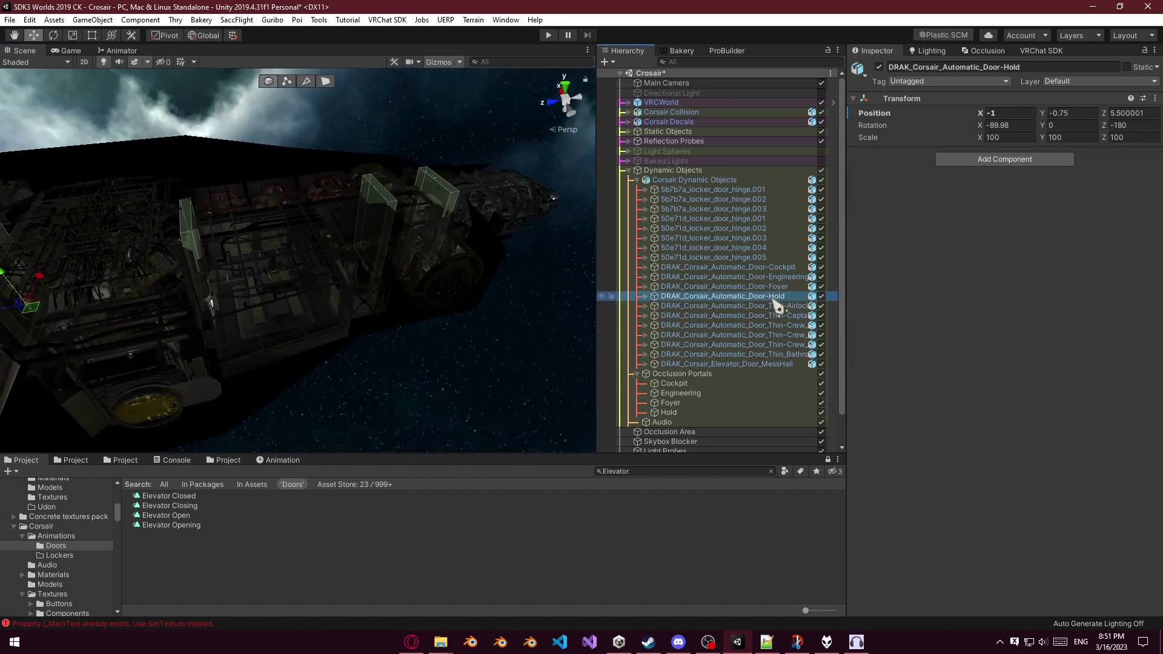
{"action": "right_click_drag", "start_coordinate": [397, 287], "coordinate": [515, 324]}
{"action": "left_click", "coordinate": [690, 413]}
{"action": "key", "text": "ctrl+d"}
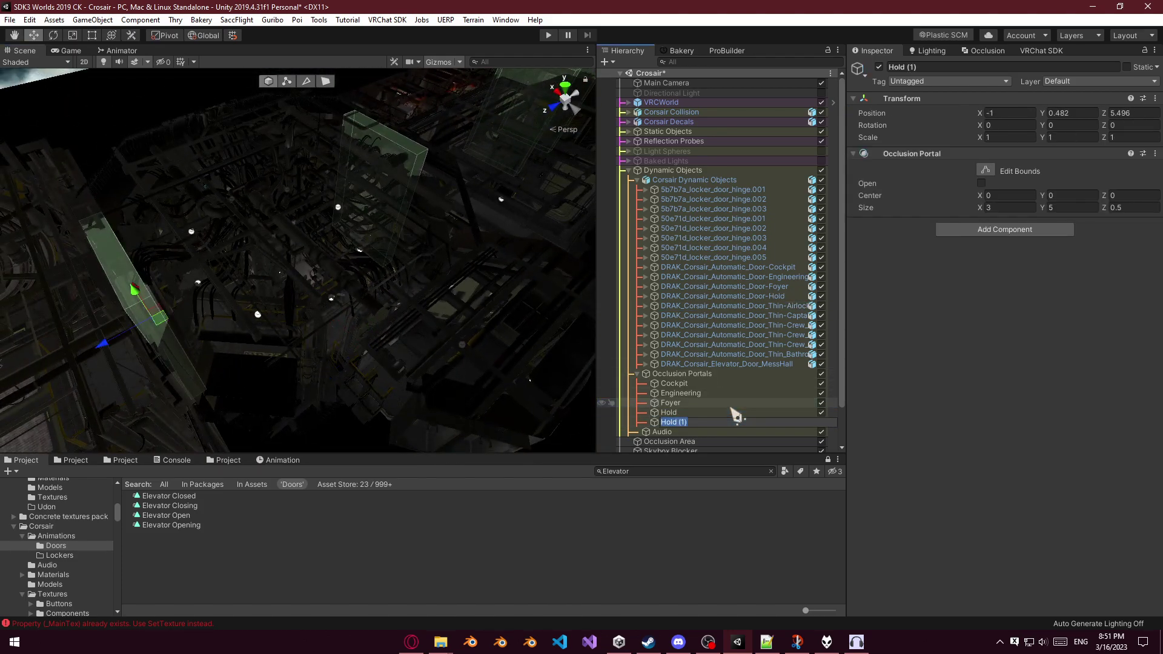
{"action": "type", "text": "Airlock"}
{"action": "key", "text": "Return"}
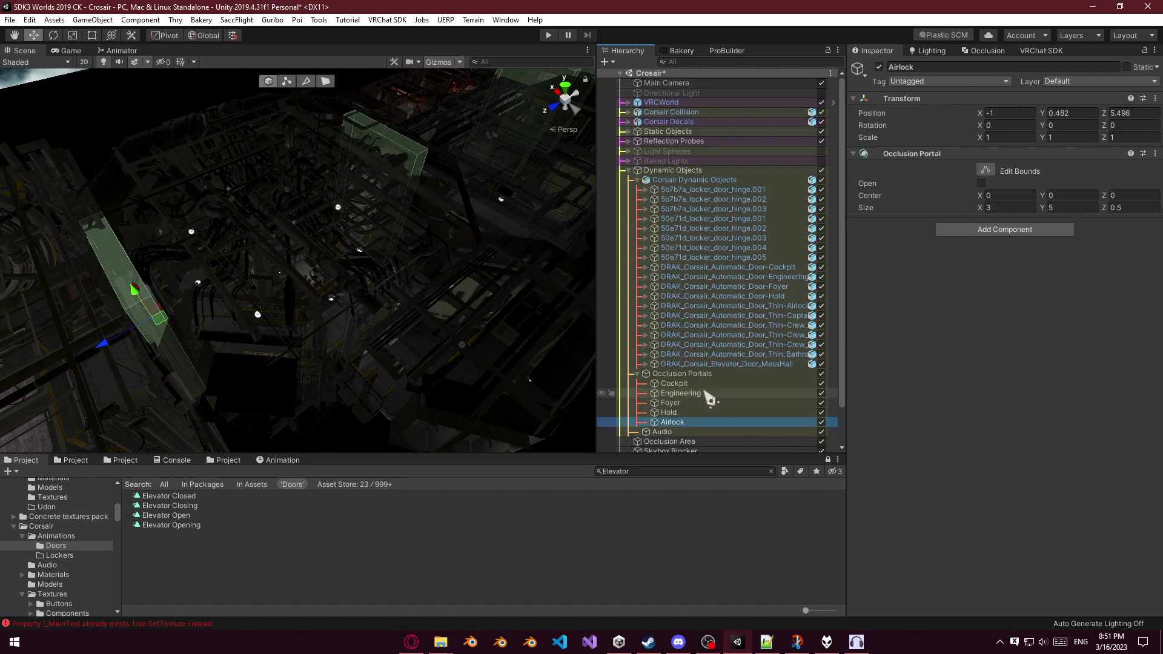
Rotate the Airlock portal 90 degrees on Y and place it on the airlock door, at about X -4.771, Z 1.25.
{"action": "left_click_drag", "start_coordinate": [163, 325], "coordinate": [205, 363]}
{"action": "key", "text": "e"}
{"action": "right_click_drag", "start_coordinate": [205, 363], "coordinate": [540, 277]}
{"action": "key", "text": "w"}
{"action": "left_click_drag", "start_coordinate": [349, 297], "coordinate": [349, 302]}
{"action": "right_click_drag", "start_coordinate": [349, 303], "coordinate": [182, 429]}
{"action": "right_click_drag", "start_coordinate": [221, 349], "coordinate": [251, 360]}
{"action": "scroll", "coordinate": [251, 358], "scroll_direction": "down", "scroll_amount": 2}
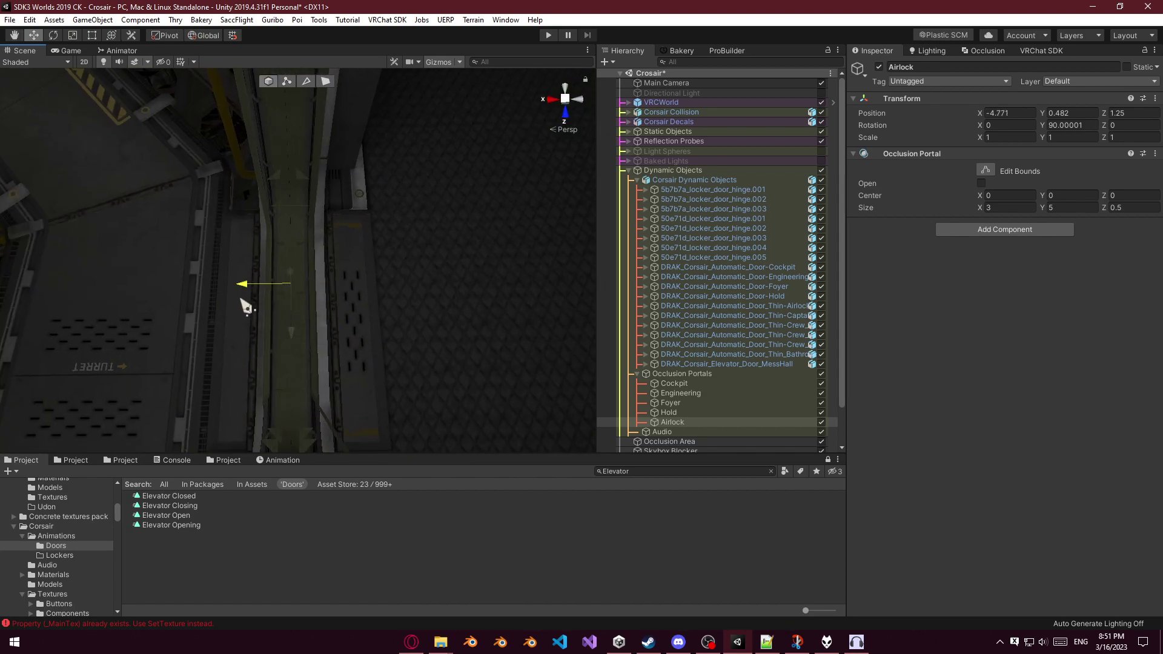
Set the Airlock portal's Z size to 0.3 to fit the thin door.
{"action": "right_click_drag", "start_coordinate": [250, 299], "coordinate": [1161, 175]}
{"action": "left_click", "coordinate": [1134, 208]}
{"action": "type", "text": ".3"}
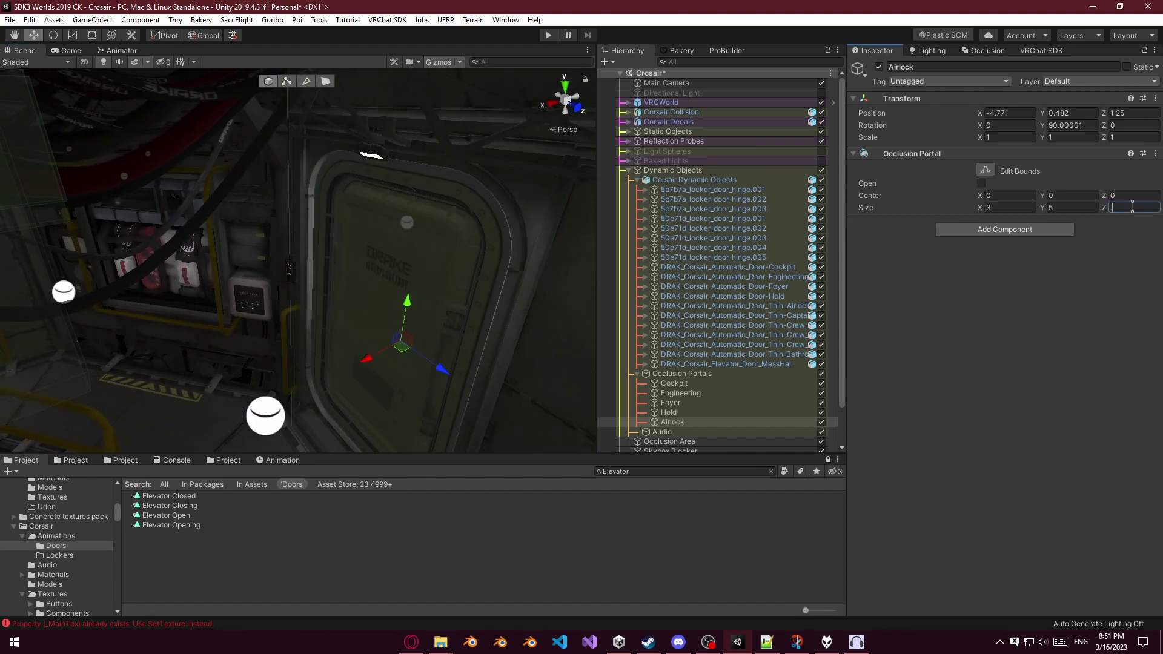
{"action": "right_click_drag", "start_coordinate": [480, 275], "coordinate": [442, 282]}
{"action": "right_click_drag", "start_coordinate": [548, 317], "coordinate": [552, 267]}
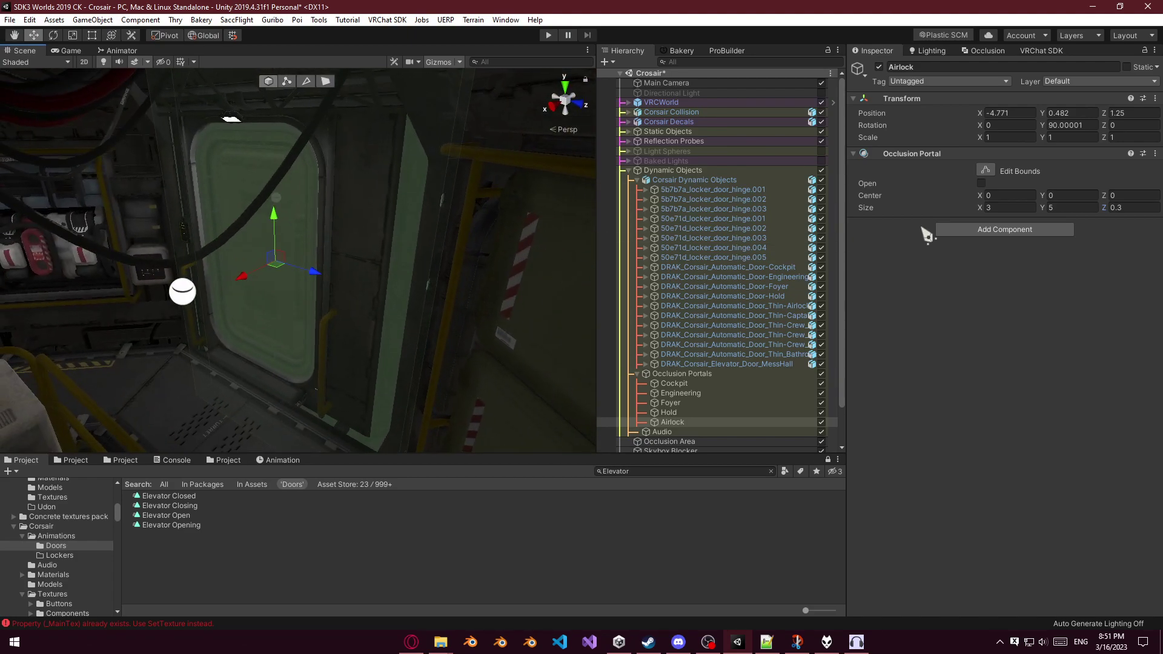
Try a size of 2.5 for the Airlock portal and adjust its X size to 2.97.
{"action": "left_click_drag", "start_coordinate": [1044, 208], "coordinate": [1041, 210]}
{"action": "type", "text": "2.5"}
{"action": "right_click_drag", "start_coordinate": [305, 287], "coordinate": [299, 285]}
{"action": "left_click_drag", "start_coordinate": [979, 208], "coordinate": [986, 208]}
{"action": "mouse_move", "coordinate": [321, 284]}
{"action": "right_mouse_down"}
{"action": "mouse_move", "coordinate": [333, 284]}
{"action": "mouse_move", "coordinate": [306, 286]}
{"action": "right_mouse_up"}
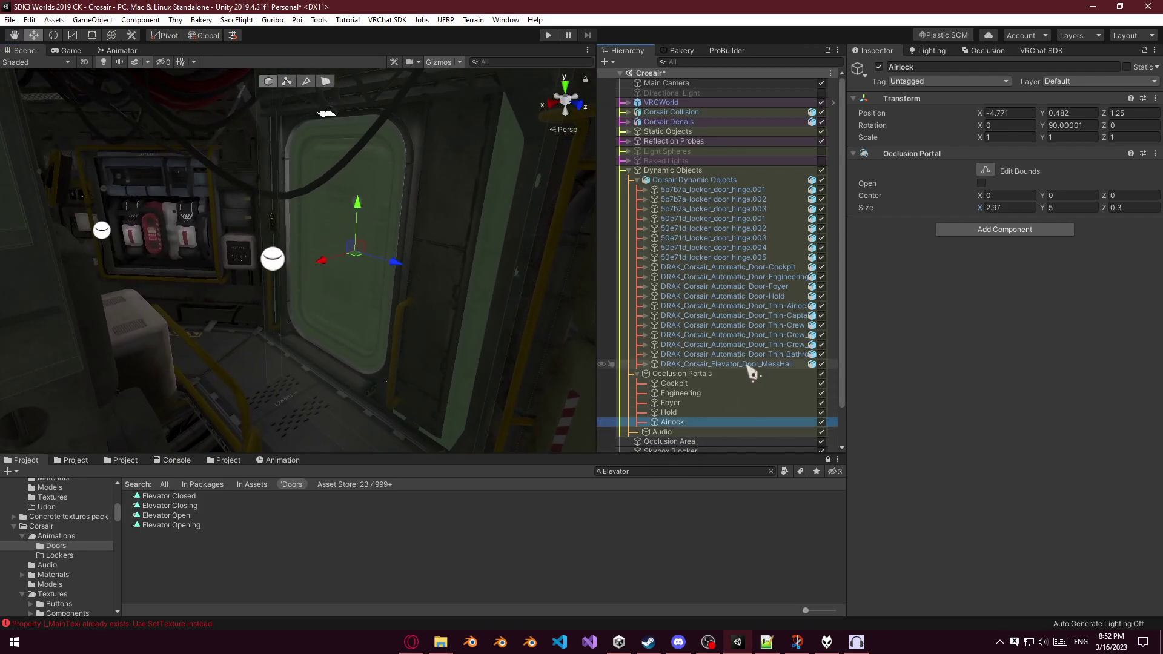
Duplicate the Airlock portal for the captain's door and name the copy Captain.
{"action": "key", "text": "alt+Tab"}
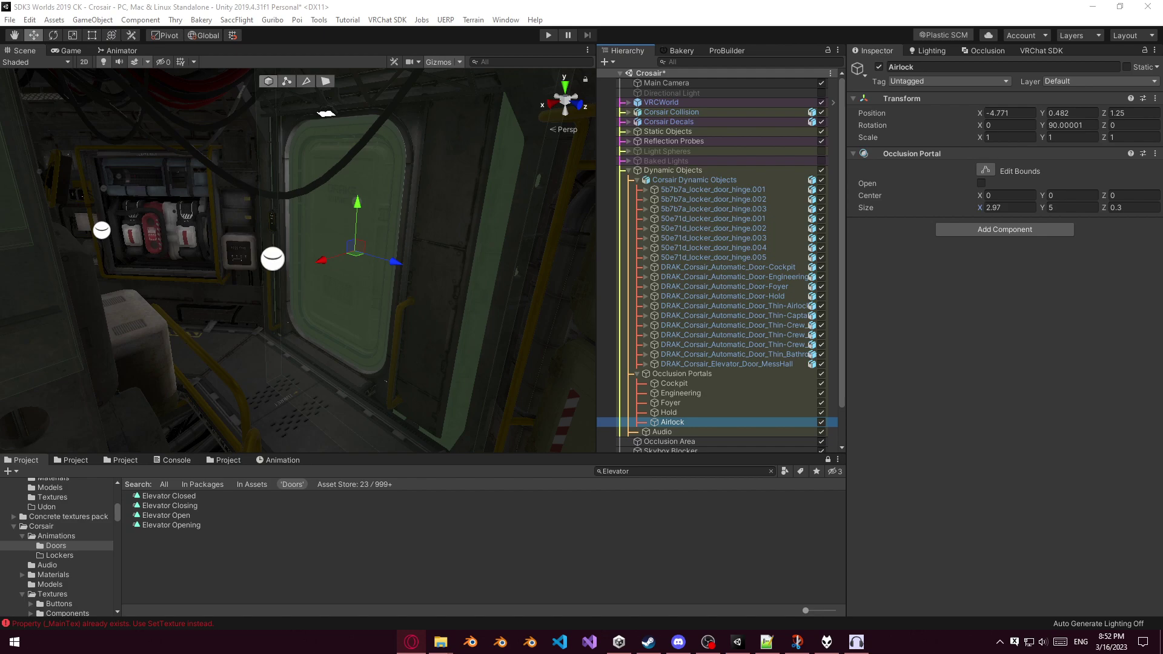
{"action": "right_click_drag", "start_coordinate": [442, 186], "coordinate": [569, 282]}
{"action": "key", "text": "s"}
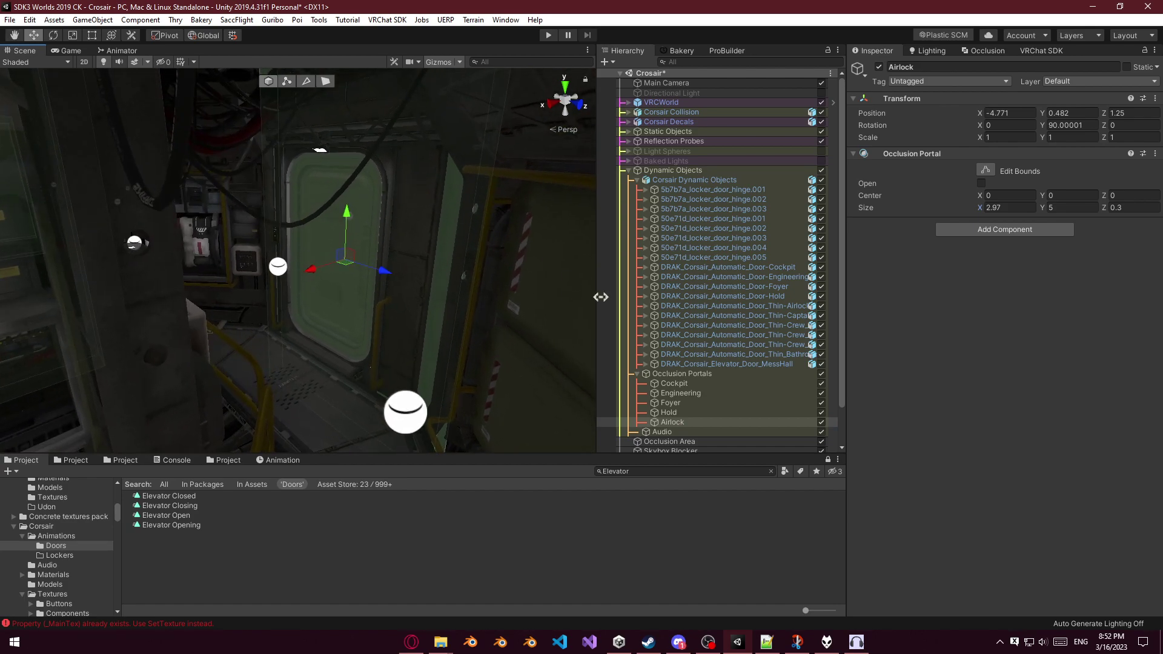
{"action": "left_click", "coordinate": [779, 306]}
{"action": "double_click", "coordinate": [765, 319]}
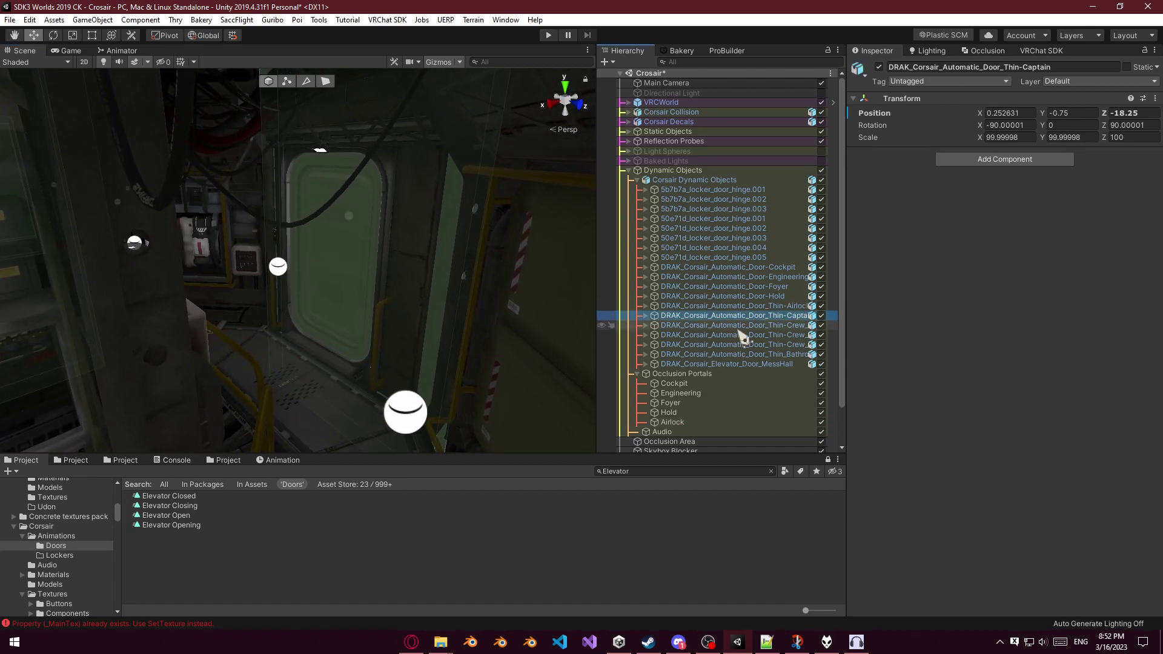
{"action": "right_click_drag", "start_coordinate": [372, 338], "coordinate": [358, 363]}
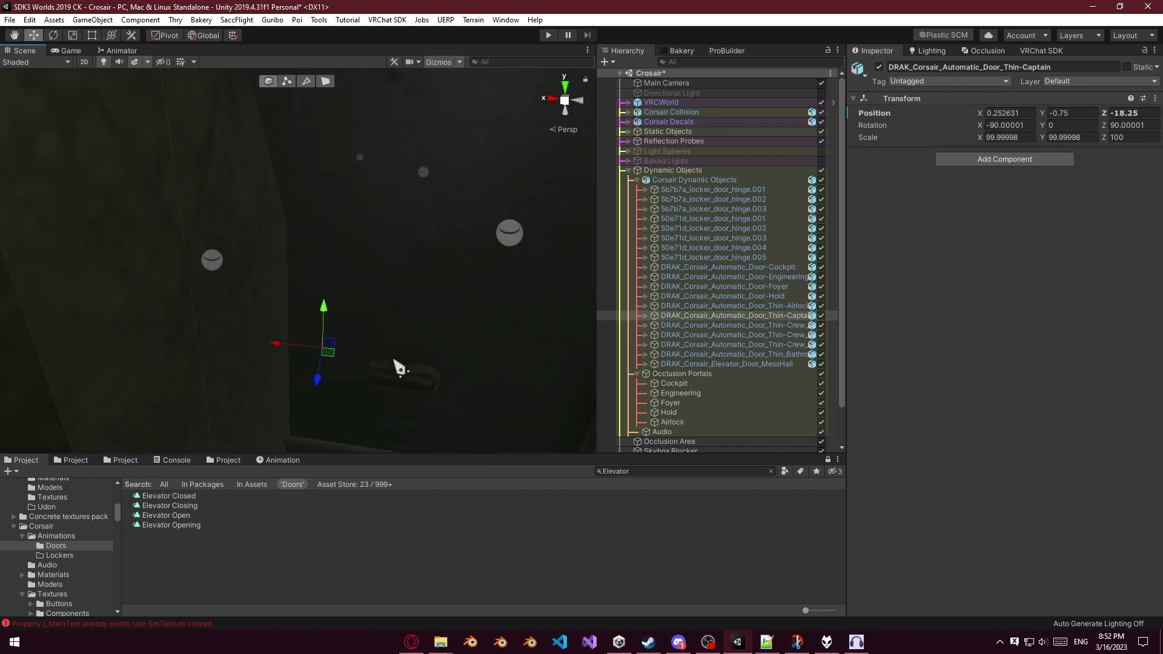
{"action": "left_click", "coordinate": [677, 424]}
{"action": "key", "text": "ctrl+d"}
{"action": "key", "text": "F2"}
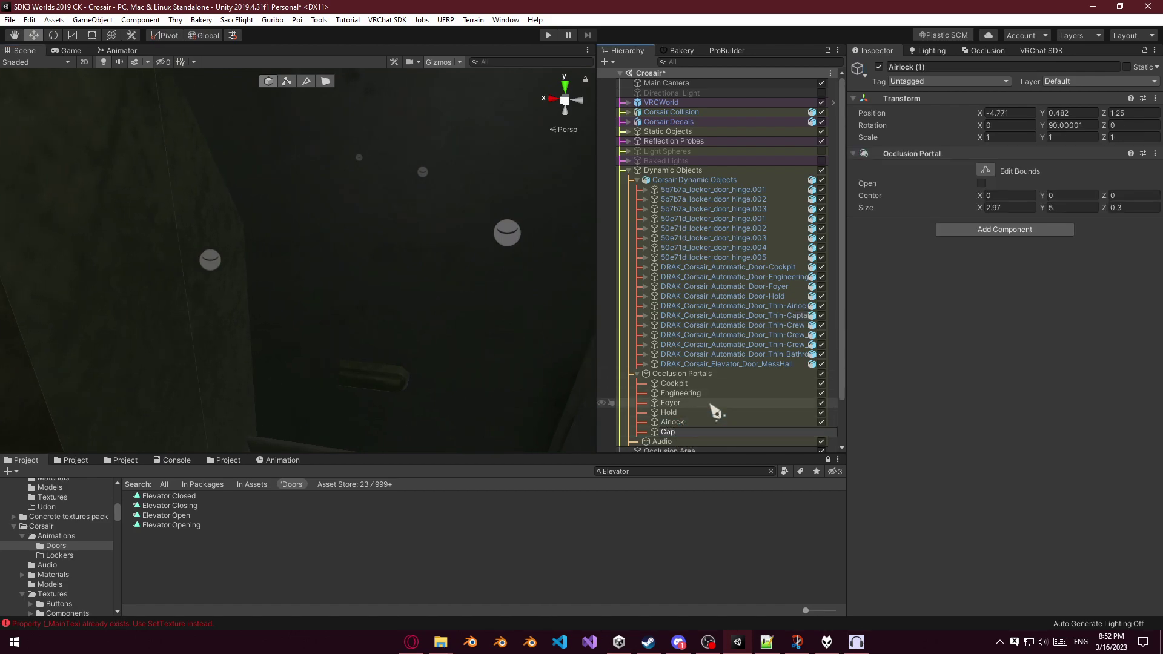
{"action": "key", "text": "Return"}
Move the Captain portal onto the captain's door, at about X 0.245, Z -18.31.
{"action": "key", "text": "f"}
{"action": "right_click_drag", "start_coordinate": [442, 325], "coordinate": [314, 387]}
{"action": "scroll", "coordinate": [321, 327], "scroll_direction": "up", "scroll_amount": 2}
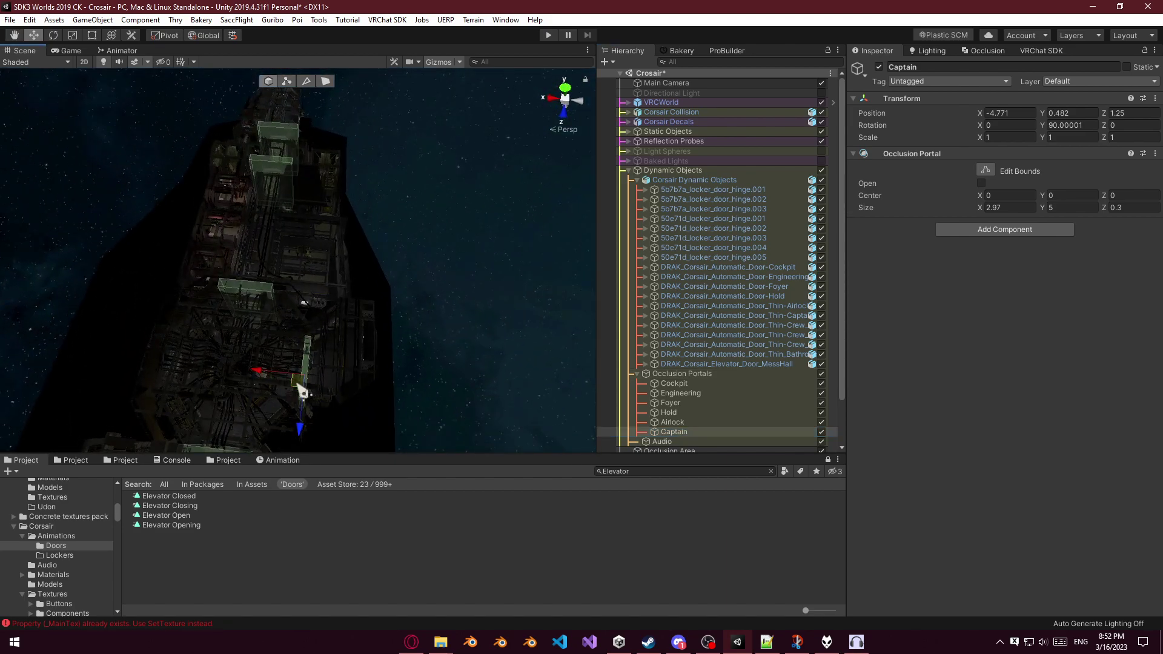
{"action": "left_click_drag", "start_coordinate": [259, 150], "coordinate": [265, 182]}
{"action": "right_click_drag", "start_coordinate": [266, 182], "coordinate": [1032, 185]}
{"action": "left_click_drag", "start_coordinate": [288, 234], "coordinate": [267, 234]}
{"action": "right_click_drag", "start_coordinate": [267, 234], "coordinate": [94, 143]}
{"action": "left_click_drag", "start_coordinate": [433, 191], "coordinate": [404, 207]}
{"action": "right_click_drag", "start_coordinate": [384, 208], "coordinate": [416, 242]}
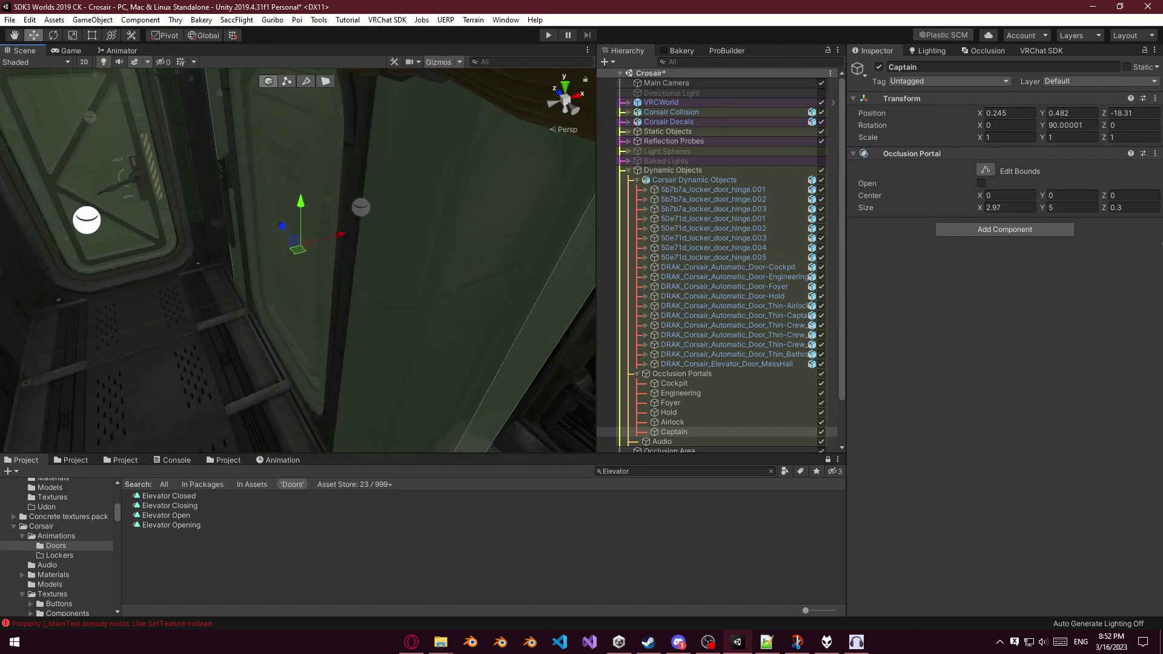
Set the Captain portal's size to X 2 and Z 0.2, and shift it to about Z -18.234 to center it on the door.
{"action": "type", "text": "0.2"}
{"action": "right_click_drag", "start_coordinate": [680, 279], "coordinate": [602, 271]}
{"action": "right_click", "coordinate": [408, 285]}
{"action": "right_click_drag", "start_coordinate": [402, 285], "coordinate": [388, 261]}
{"action": "left_click", "coordinate": [674, 432]}
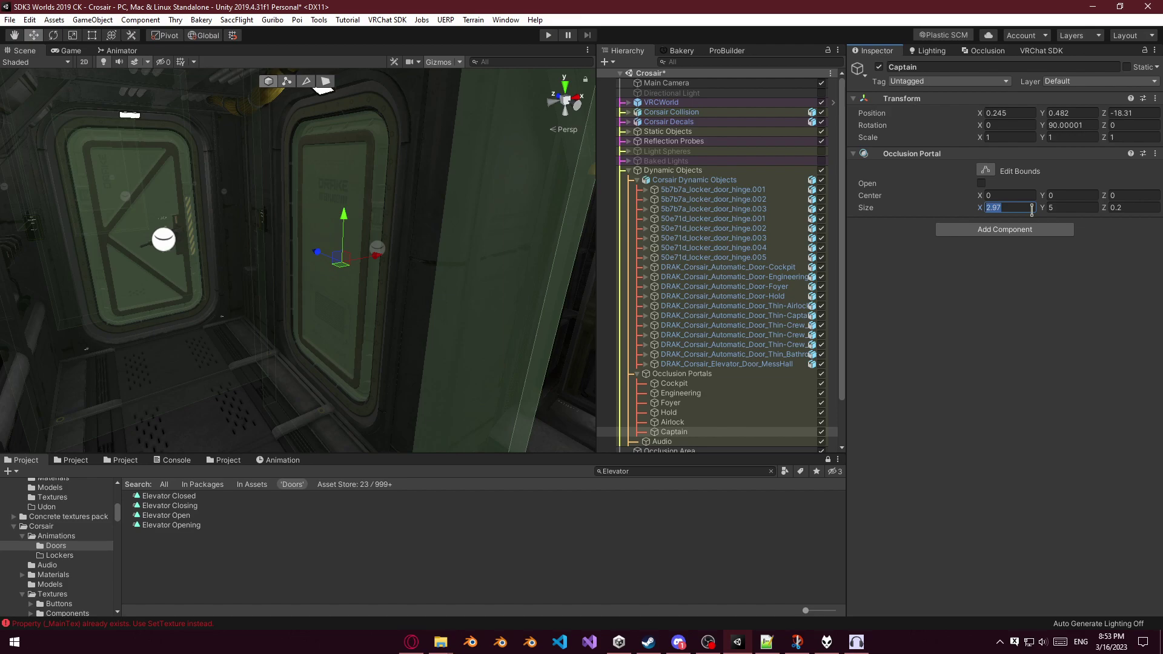
{"action": "type", "text": "2"}
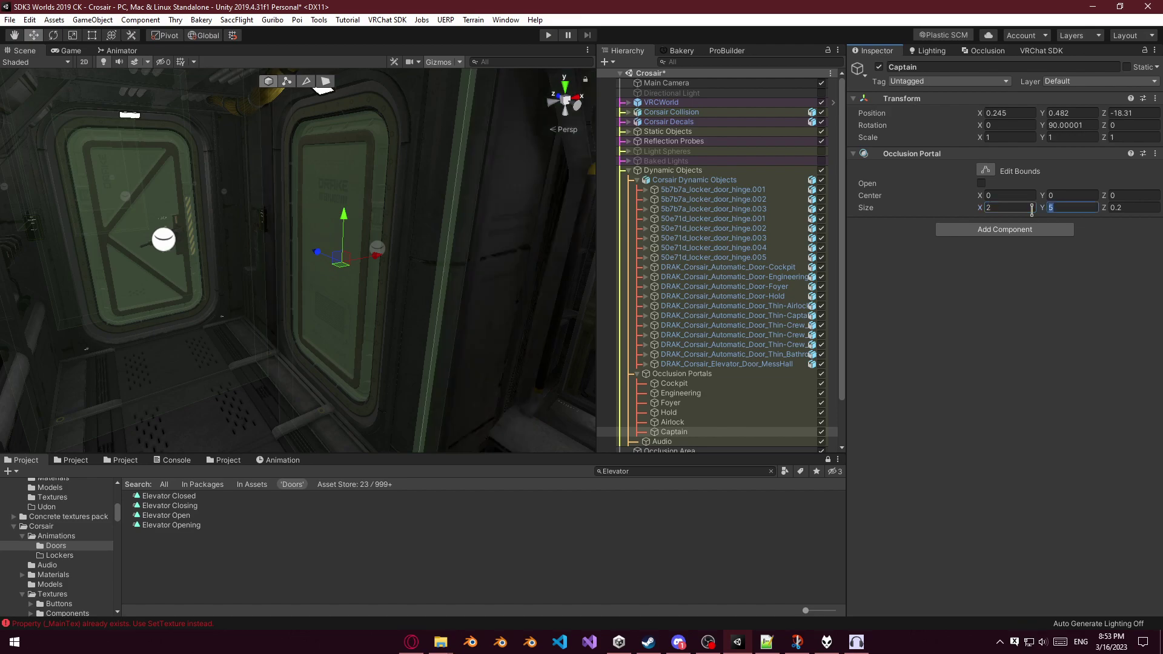
{"action": "right_click_drag", "start_coordinate": [417, 243], "coordinate": [533, 230]}
{"action": "left_click_drag", "start_coordinate": [224, 278], "coordinate": [215, 277]}
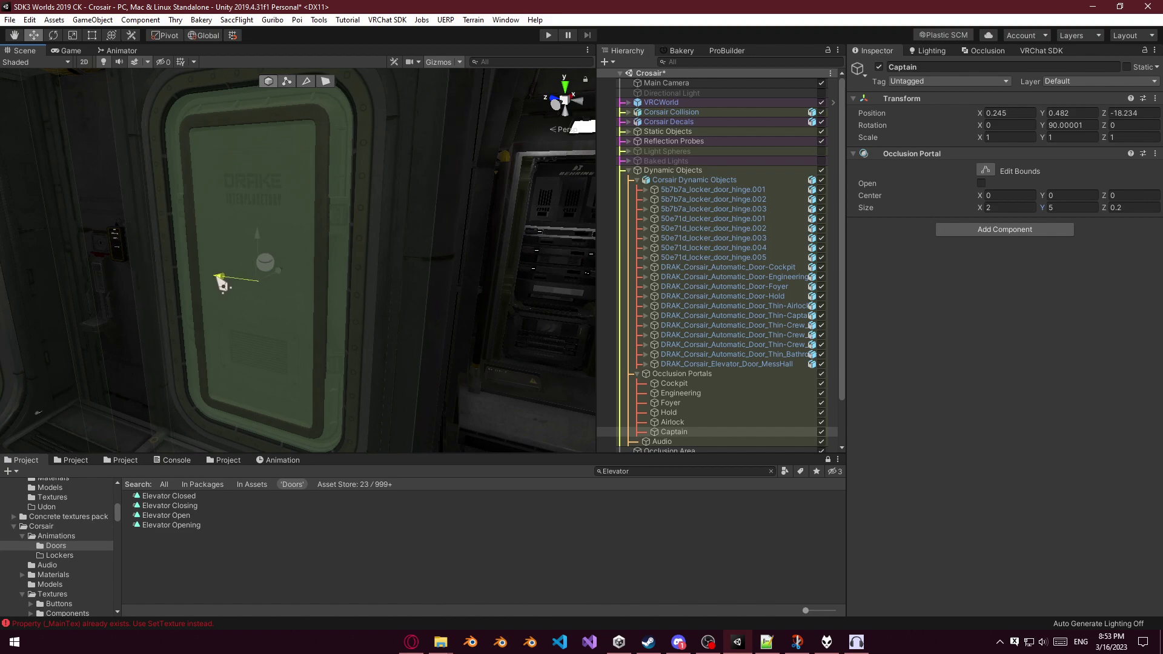
Duplicate the Captain portal and move the copy along the corridor to a crew door, at about Z -10.21.
{"action": "right_click_drag", "start_coordinate": [224, 276], "coordinate": [469, 326]}
{"action": "key", "text": "ctrl+d"}
{"action": "left_click_drag", "start_coordinate": [477, 326], "coordinate": [154, 319]}
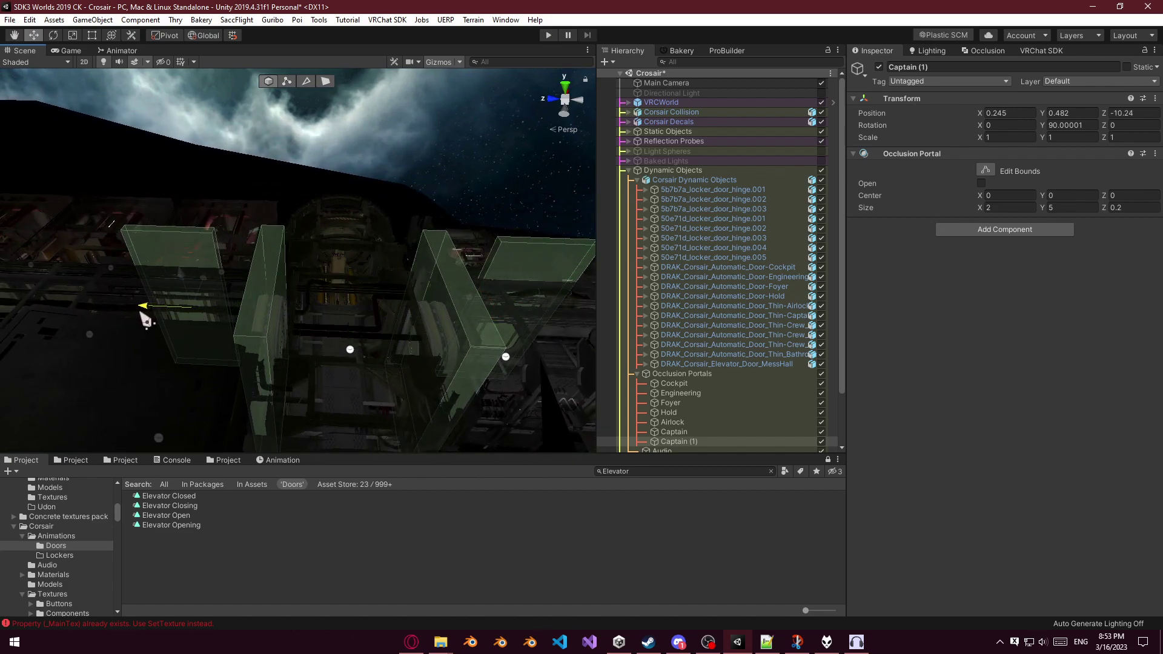
{"action": "key", "text": "a"}
{"action": "right_click_drag", "start_coordinate": [176, 307], "coordinate": [175, 307]}
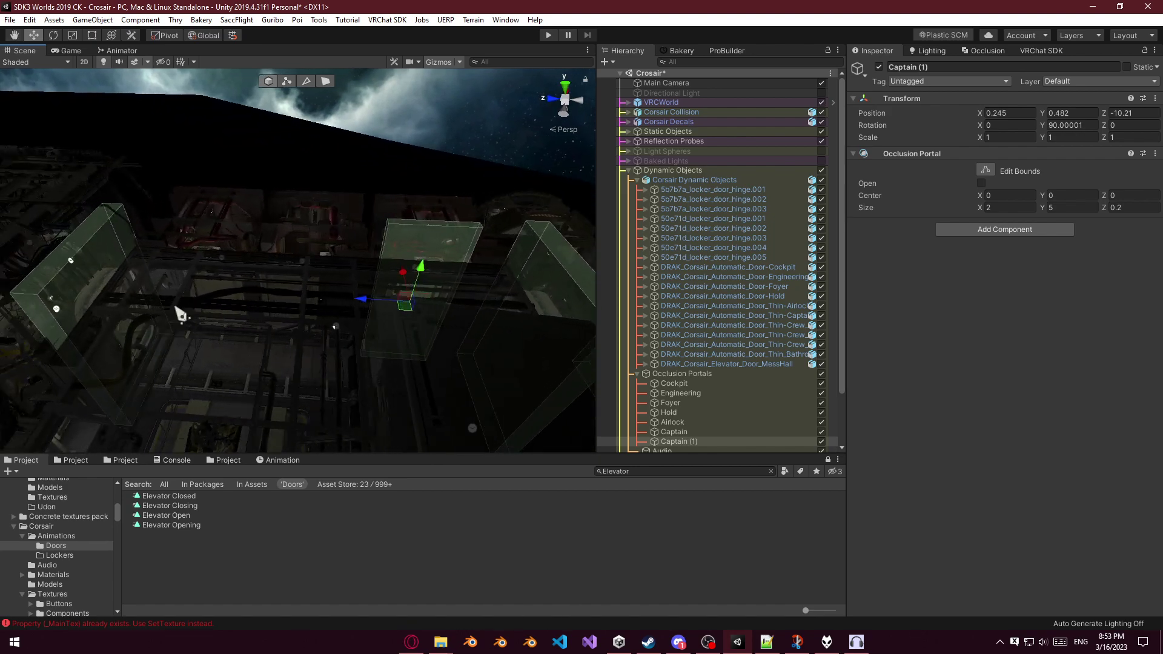
Identify the first crew door object and rename the copied Captain portal as Crew A.
{"action": "left_click", "coordinate": [768, 326]}
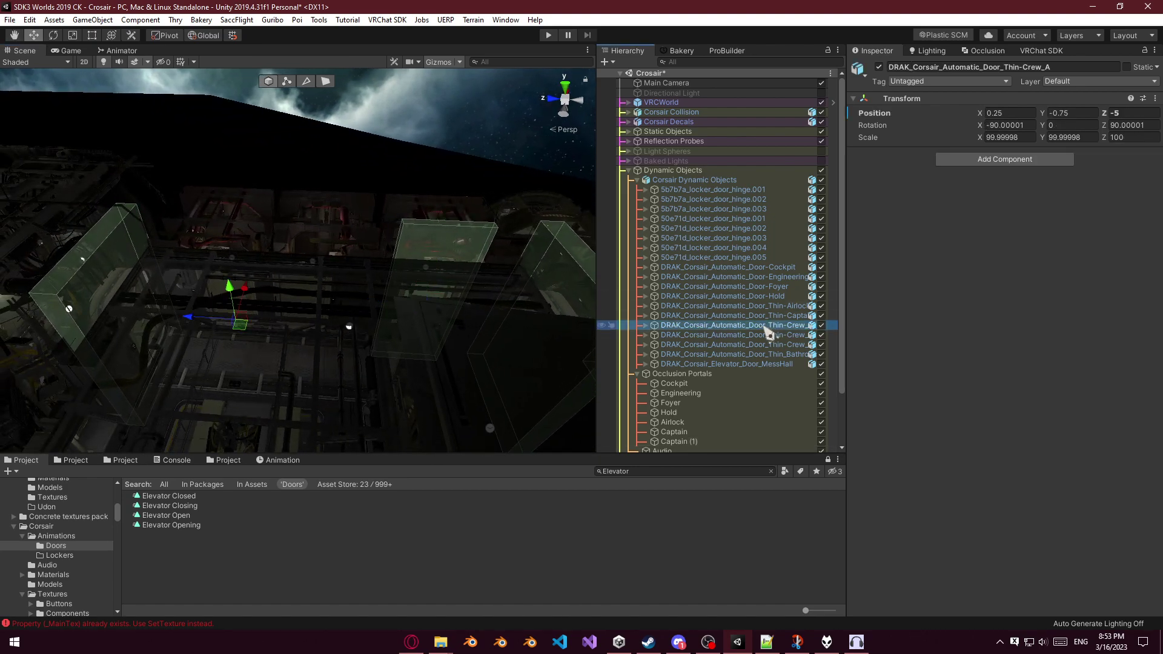
{"action": "left_click", "coordinate": [697, 441]}
{"action": "key", "text": "F2"}
{"action": "type", "text": "Crew A"}
{"action": "key", "text": "Return"}
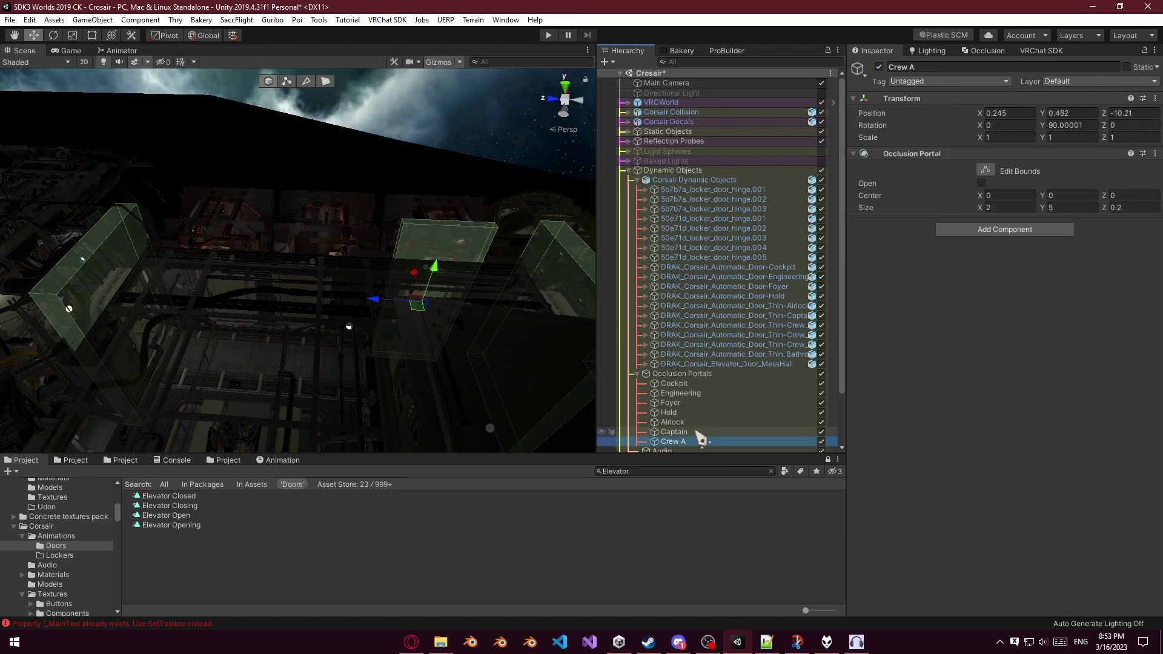
Duplicate the Crew A portal twice and name the copies Crew B and Crew C.
{"action": "key", "text": "ctrl+d"}
{"action": "key", "text": "ctrl+d"}
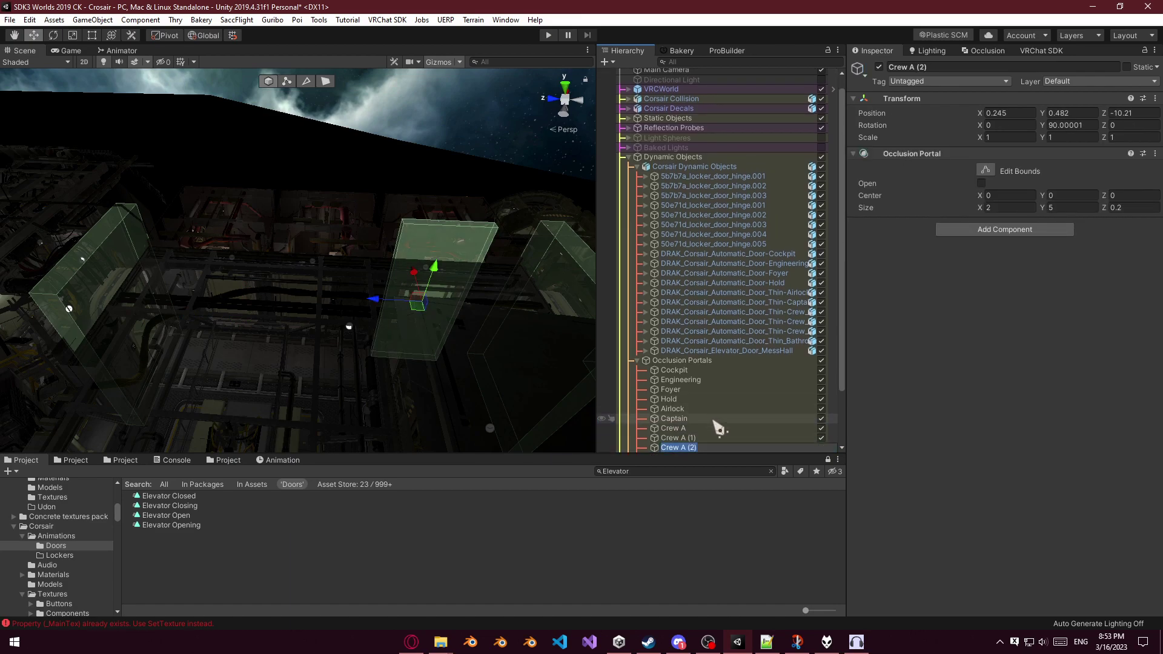
{"action": "type", "text": "Crew"}
{"action": "key", "text": "Return"}
{"action": "key", "text": "Up"}
{"action": "key", "text": "F2"}
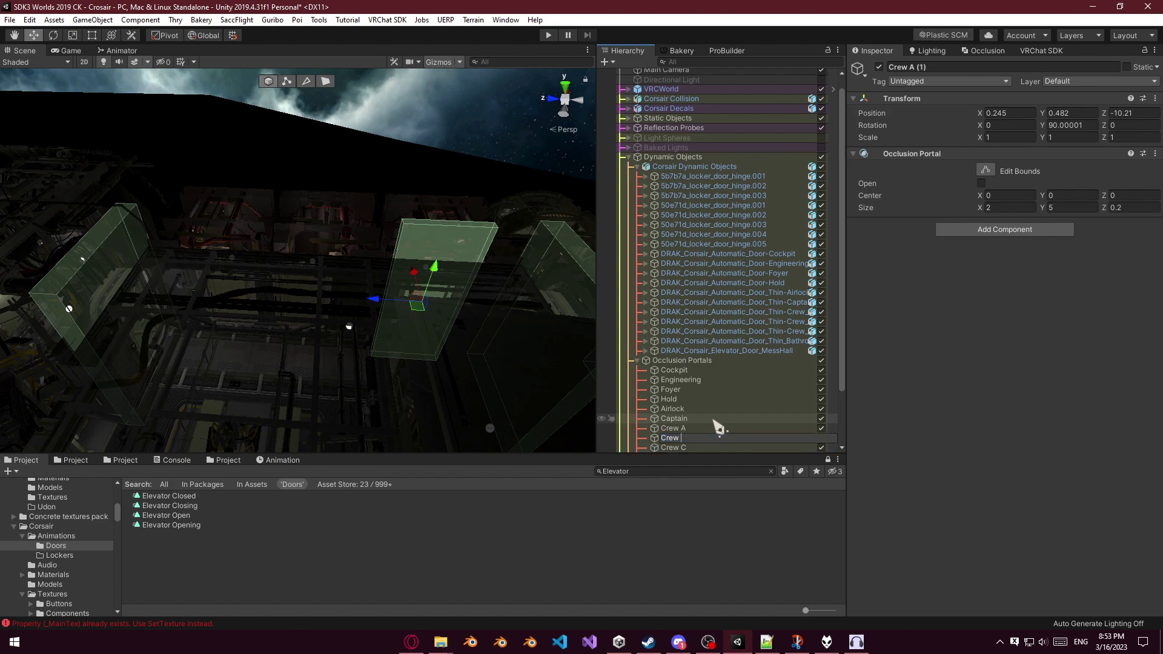
{"action": "type", "text": "Crew B"}
{"action": "key", "text": "Return"}
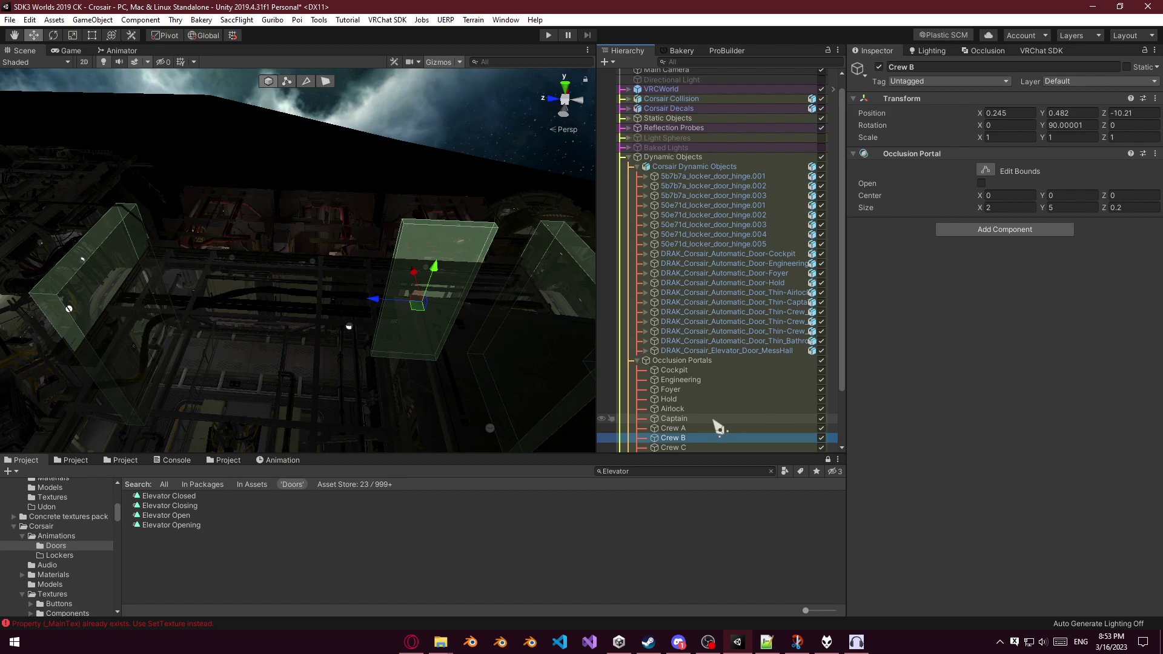
Move the Crew A portal to its door at about Z -5.002 and the Crew B portal to about Z -7.02.
{"action": "left_click", "coordinate": [700, 429]}
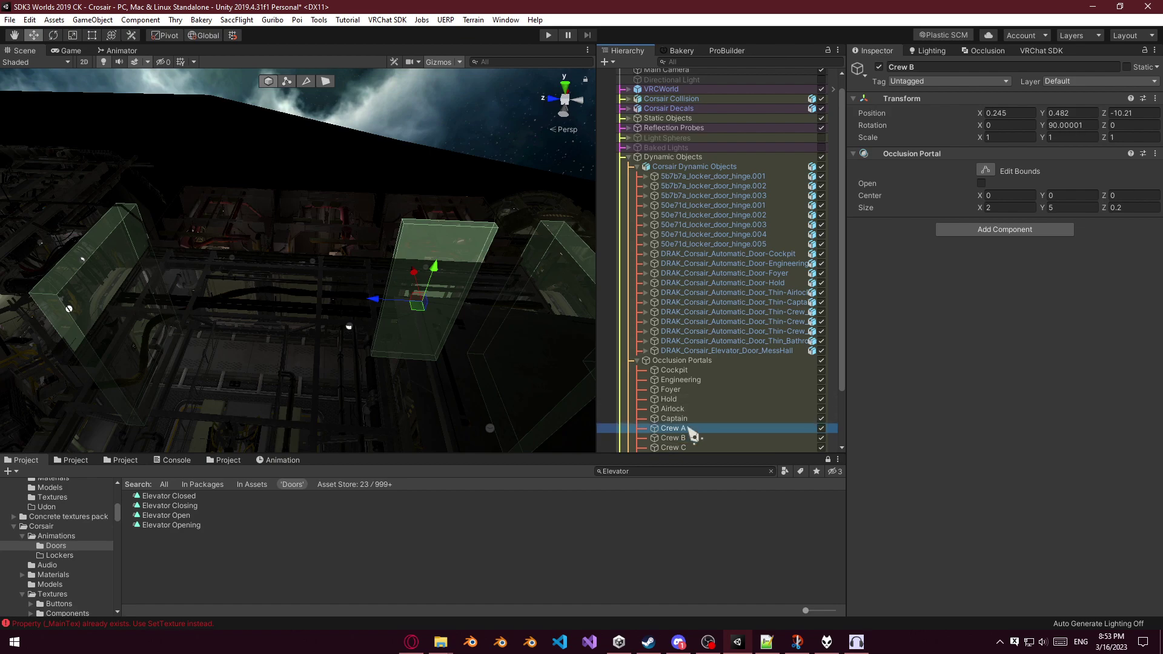
{"action": "left_click_drag", "start_coordinate": [381, 309], "coordinate": [182, 311]}
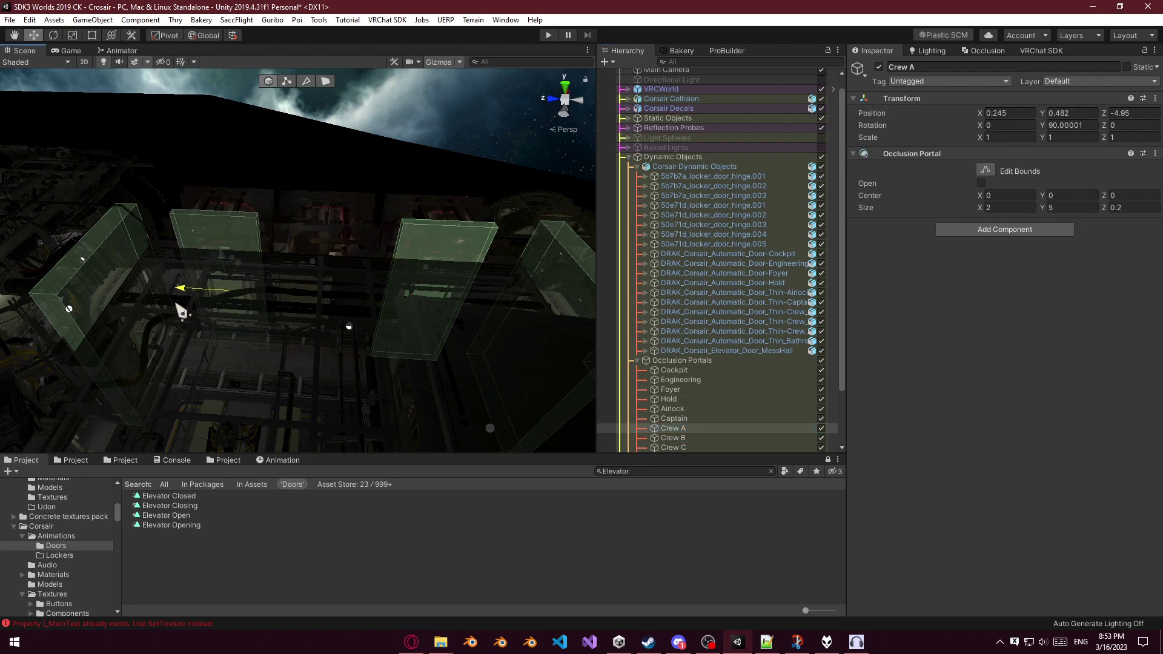
{"action": "right_click_drag", "start_coordinate": [435, 357], "coordinate": [405, 357]}
{"action": "key", "text": "w"}
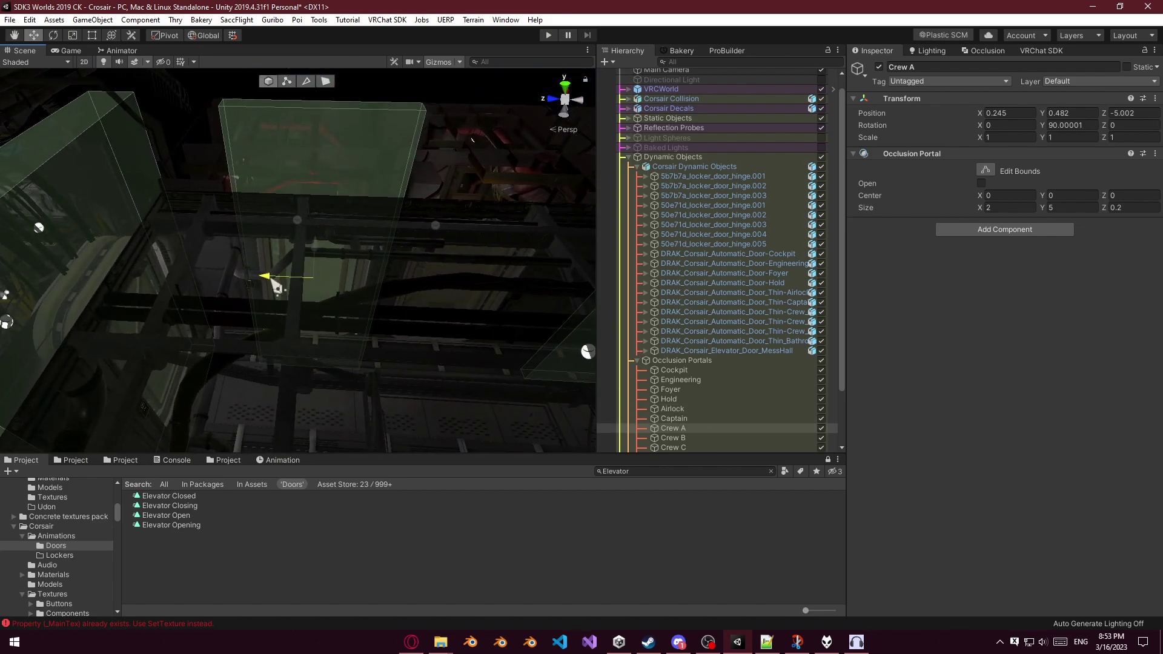
{"action": "left_click", "coordinate": [673, 437]}
{"action": "right_click_drag", "start_coordinate": [284, 351], "coordinate": [249, 320]}
{"action": "left_click_drag", "start_coordinate": [437, 295], "coordinate": [281, 320]}
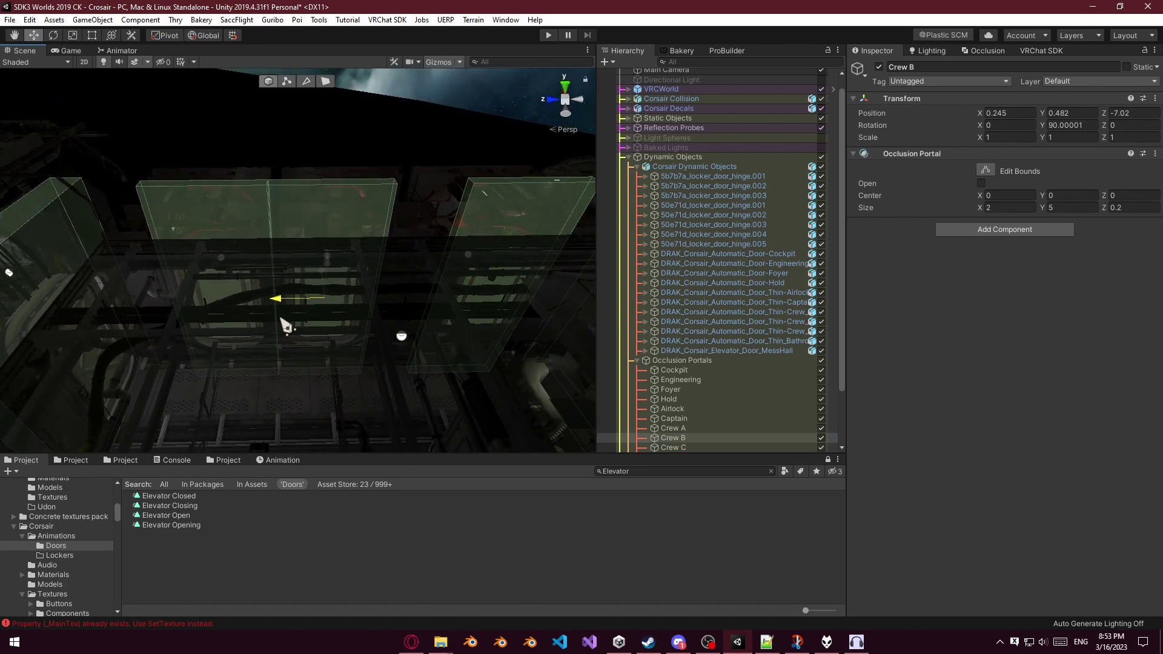
Locate the bathroom door, duplicate the Crew C portal and name the copy Bathroom.
{"action": "left_click", "coordinate": [673, 447]}
{"action": "right_click_drag", "start_coordinate": [376, 339], "coordinate": [592, 280]}
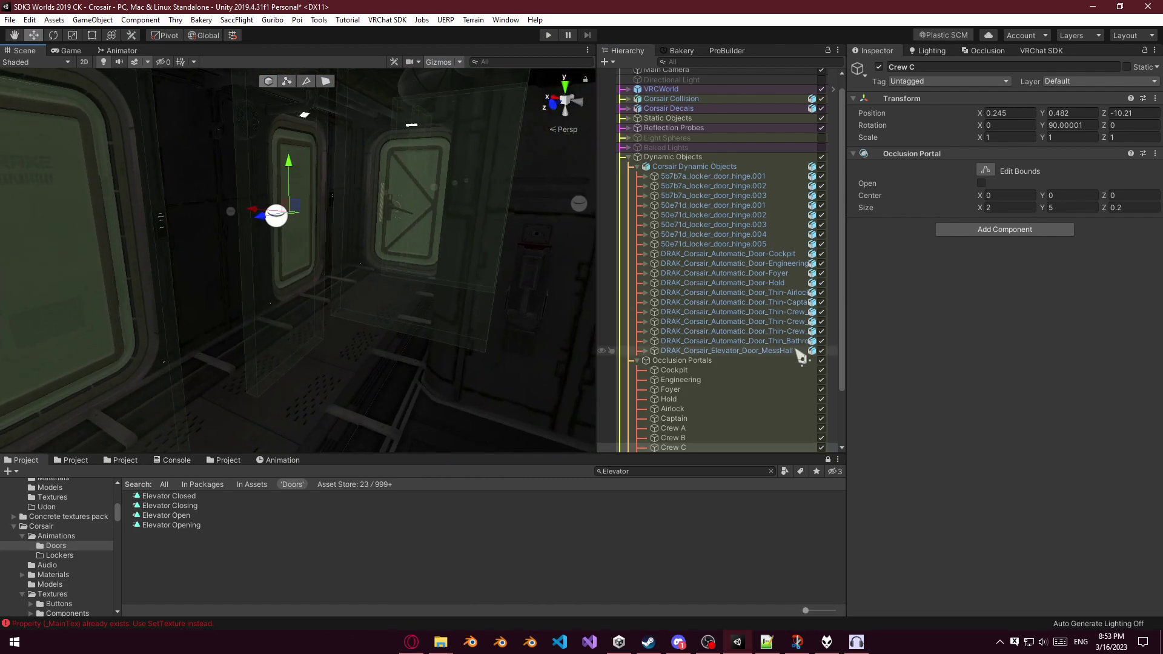
{"action": "double_click", "coordinate": [751, 341]}
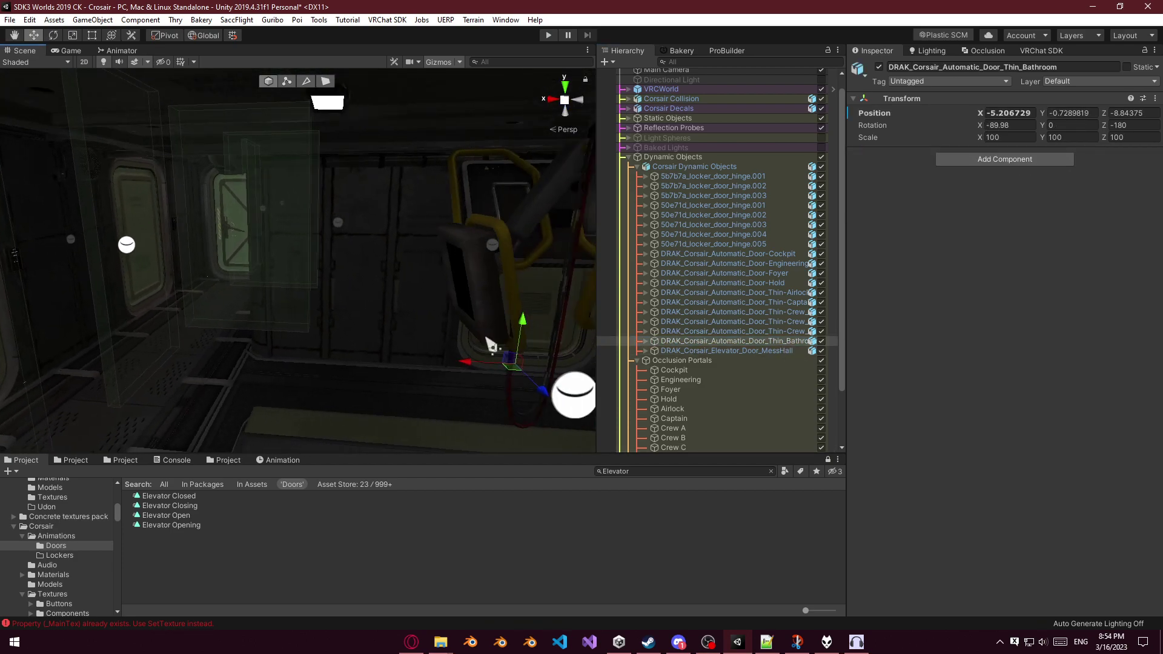
{"action": "scroll", "coordinate": [718, 425], "scroll_direction": "down", "scroll_amount": 3}
{"action": "left_click", "coordinate": [690, 361]}
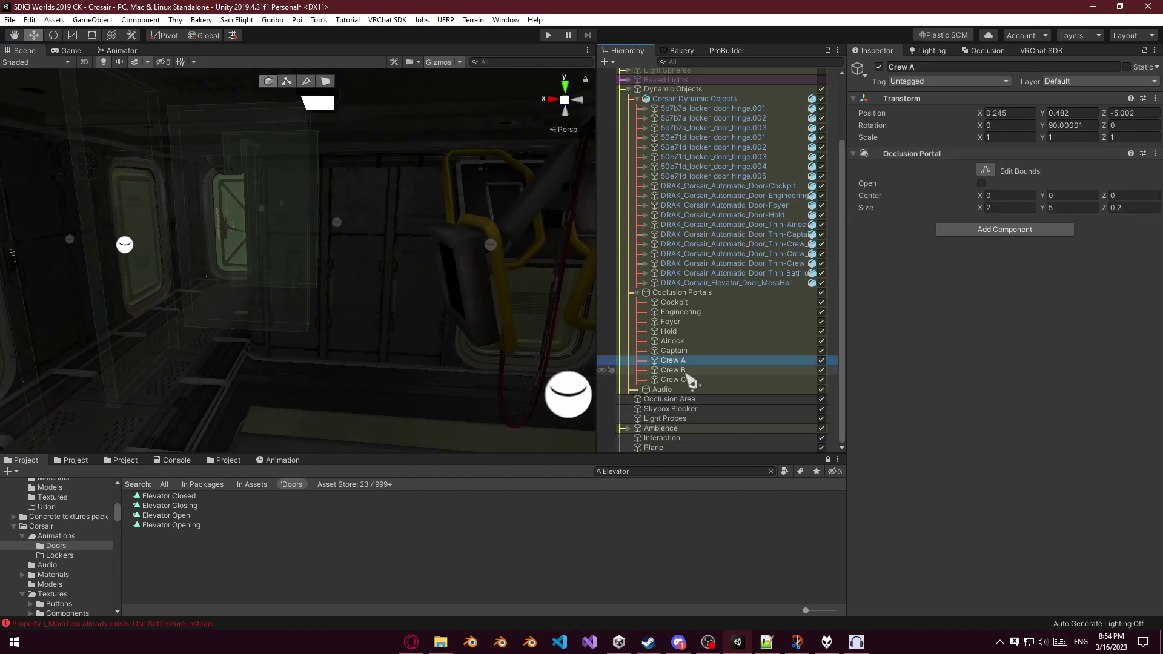
{"action": "left_click", "coordinate": [674, 380]}
{"action": "key", "text": "ctrl+d"}
{"action": "key", "text": "F2"}
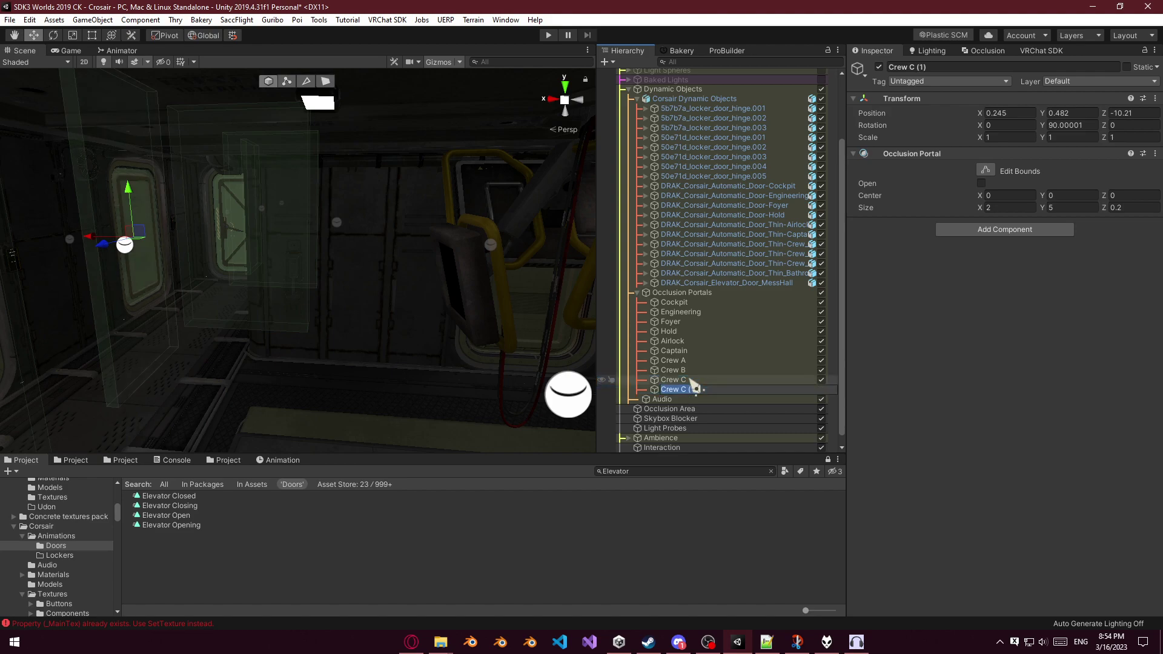
{"action": "type", "text": "Bathroom"}
{"action": "key", "text": "Return"}
Duplicate the Bathroom portal and name the copy Elevator.
{"action": "key", "text": "ctrl+d"}
{"action": "key", "text": "F2"}
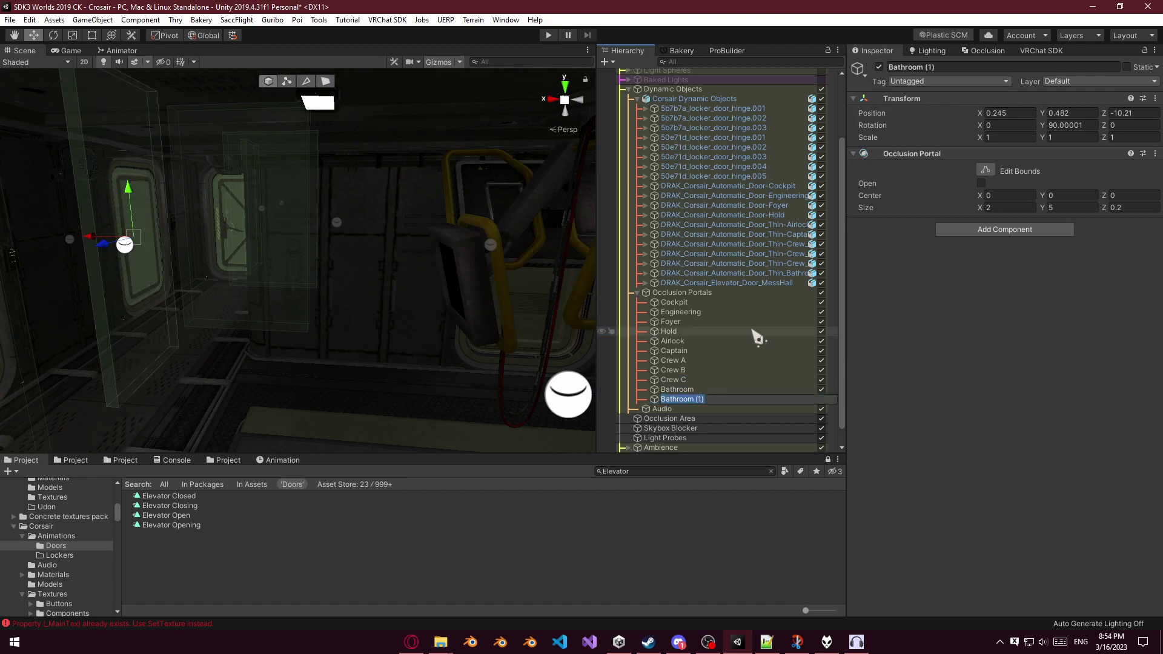
{"action": "type", "text": "Elevator"}
{"action": "key", "text": "Return"}
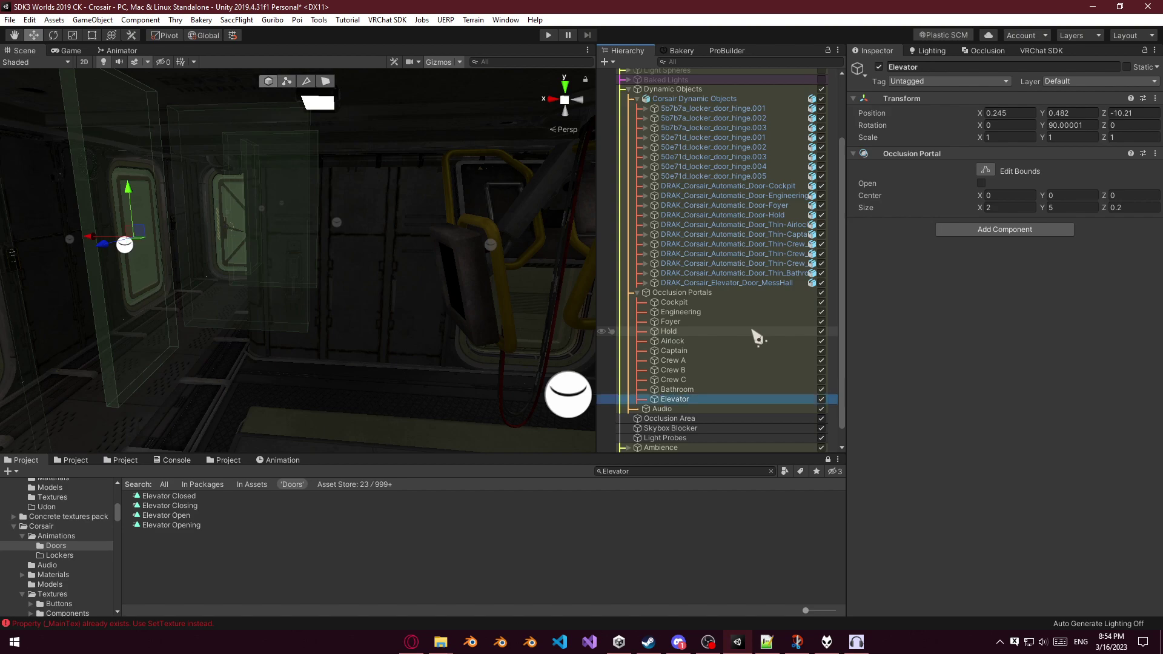
Place the Elevator portal on the elevator door at about X -2.066, Z -10.658, and set its X size to 3.
{"action": "key", "text": "w"}
{"action": "right_click_drag", "start_coordinate": [362, 223], "coordinate": [247, 252]}
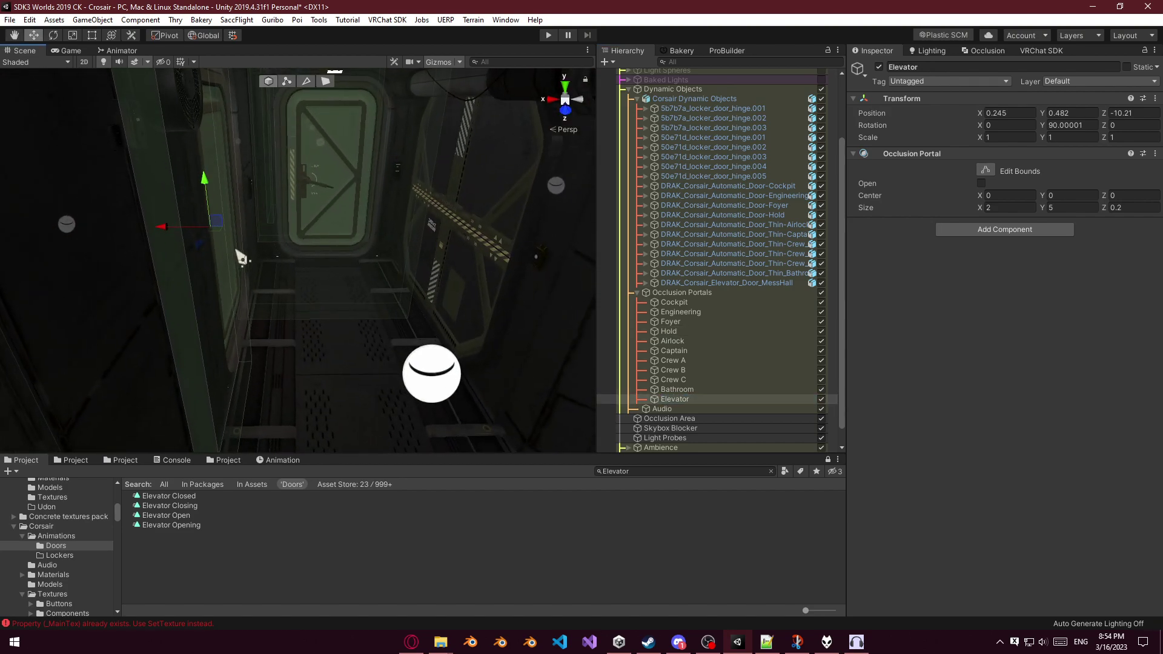
{"action": "left_click_drag", "start_coordinate": [161, 227], "coordinate": [416, 239]}
{"action": "right_click_drag", "start_coordinate": [415, 239], "coordinate": [329, 286]}
{"action": "left_click_drag", "start_coordinate": [281, 282], "coordinate": [282, 282]}
{"action": "right_click_drag", "start_coordinate": [281, 282], "coordinate": [455, 263]}
{"action": "left_click_drag", "start_coordinate": [454, 264], "coordinate": [366, 266]}
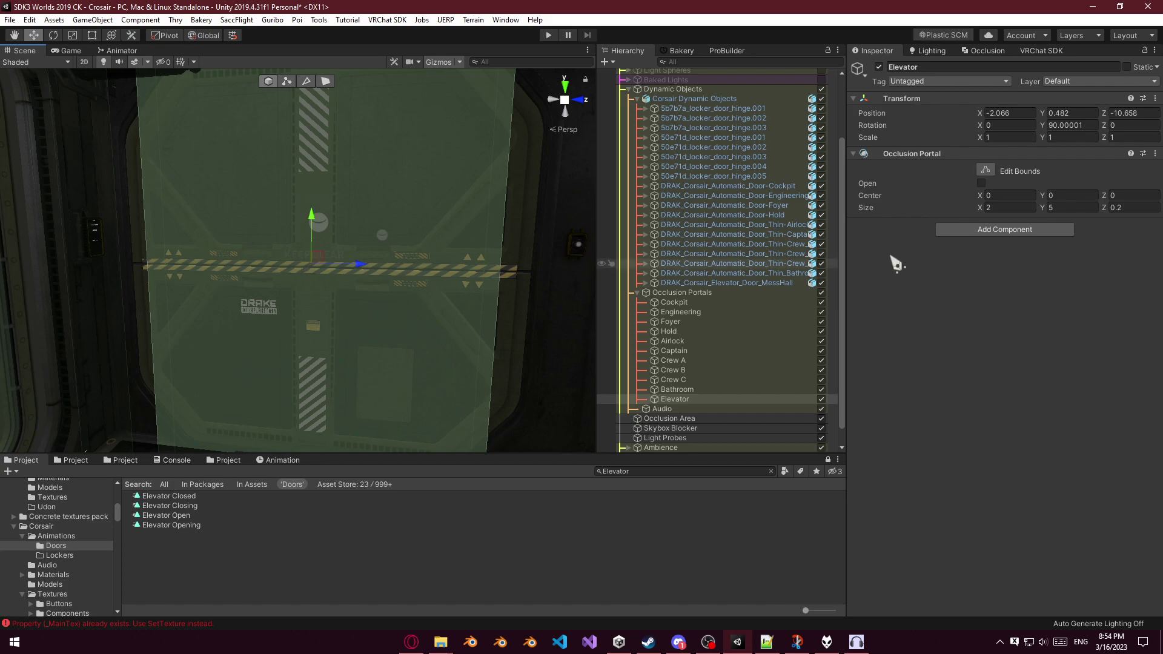
{"action": "left_click_drag", "start_coordinate": [983, 215], "coordinate": [992, 213]}
{"action": "type", "text": "3"}
Move the Bathroom portal near the bathroom door, at about X -5.021, Z -9.574, and set its Y rotation to 0.
{"action": "right_click_drag", "start_coordinate": [535, 302], "coordinate": [246, 272]}
{"action": "left_click", "coordinate": [697, 390]}
{"action": "right_click_drag", "start_coordinate": [377, 325], "coordinate": [203, 271]}
{"action": "left_click_drag", "start_coordinate": [190, 259], "coordinate": [511, 304]}
{"action": "key", "text": "e"}
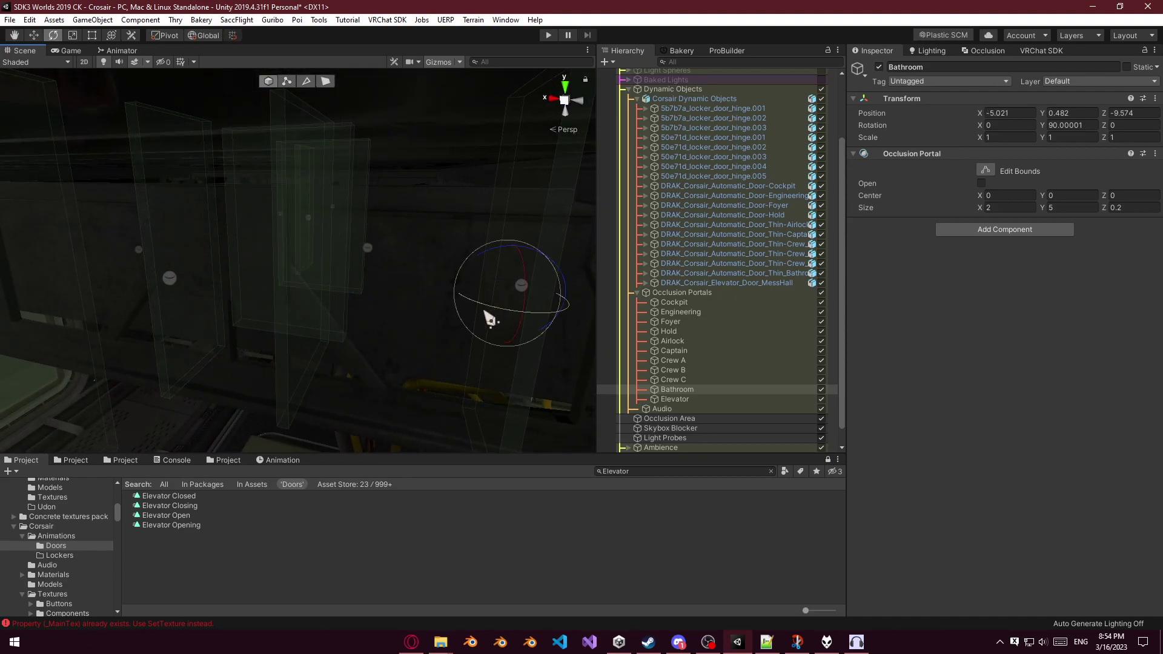
{"action": "type", "text": "0"}
{"action": "key", "text": "Return"}
Align the Bathroom portal with the bathroom door at about X -5.248, Z -8.848, and set its X size to 2.5.
{"action": "right_click_drag", "start_coordinate": [312, 298], "coordinate": [306, 273]}
{"action": "key", "text": "w"}
{"action": "left_click_drag", "start_coordinate": [254, 264], "coordinate": [288, 271]}
{"action": "left_click", "coordinate": [1019, 207]}
{"action": "type", "text": ".5"}
{"action": "key", "text": "Return"}
{"action": "right_click_drag", "start_coordinate": [340, 316], "coordinate": [319, 300]}
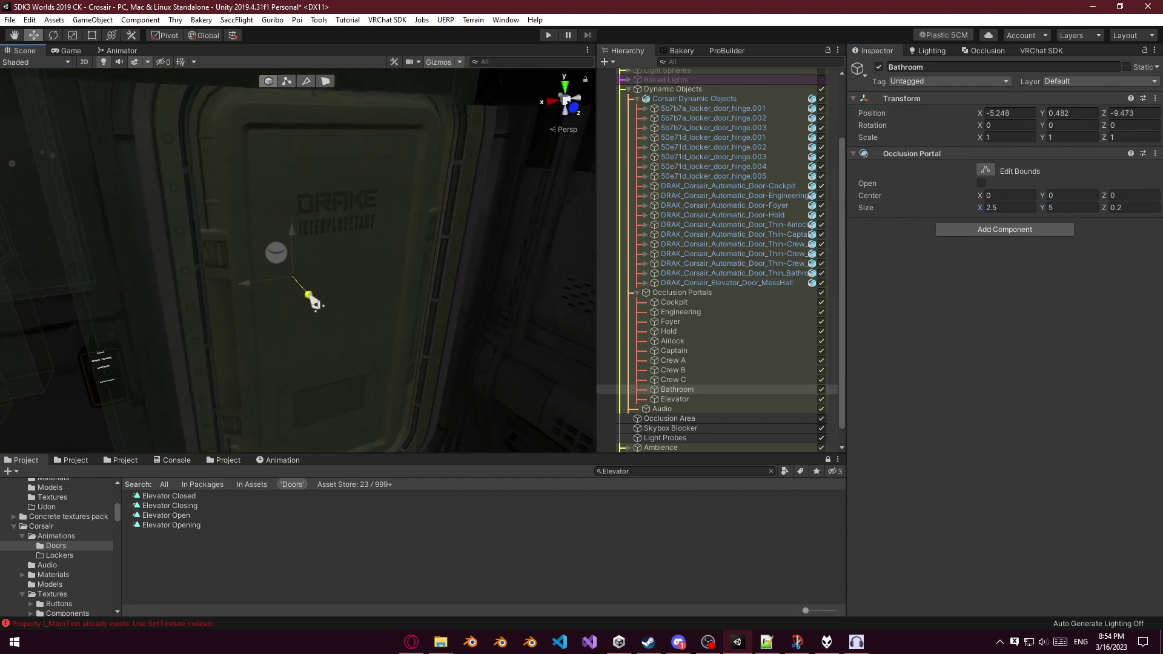
{"action": "left_click_drag", "start_coordinate": [324, 311], "coordinate": [332, 325]}
Start baking the scene's occlusion culling data and open the console to check the logged errors.
{"action": "right_click_drag", "start_coordinate": [332, 325], "coordinate": [568, 434]}
{"action": "right_click_drag", "start_coordinate": [350, 385], "coordinate": [511, 275]}
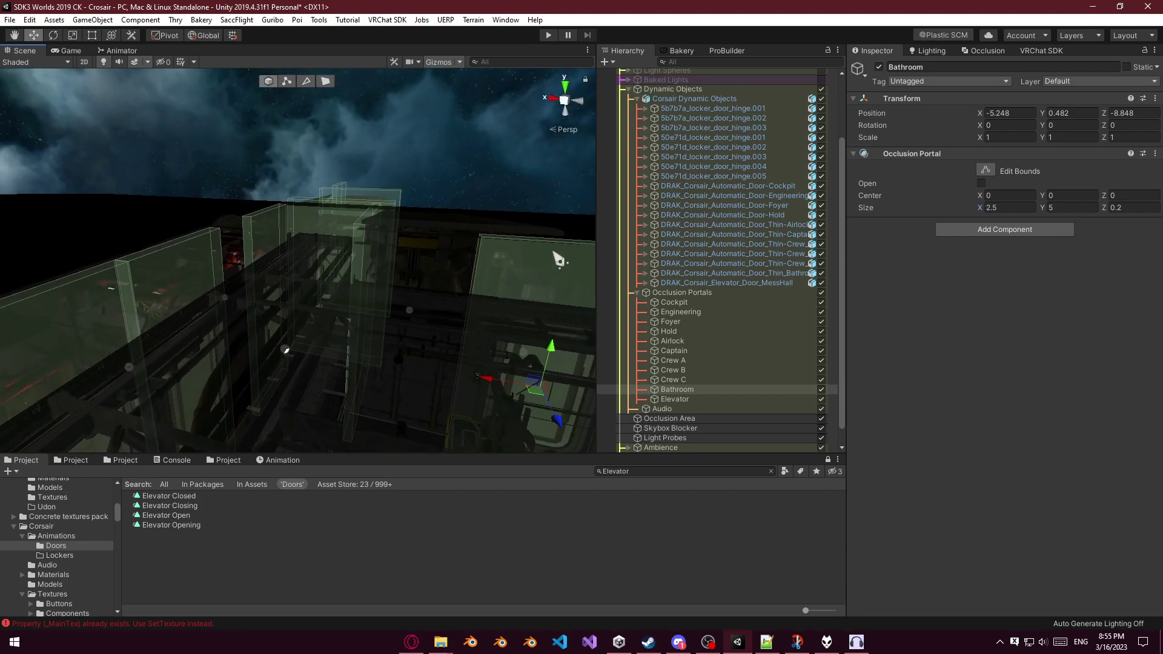
{"action": "left_click", "coordinate": [999, 51]}
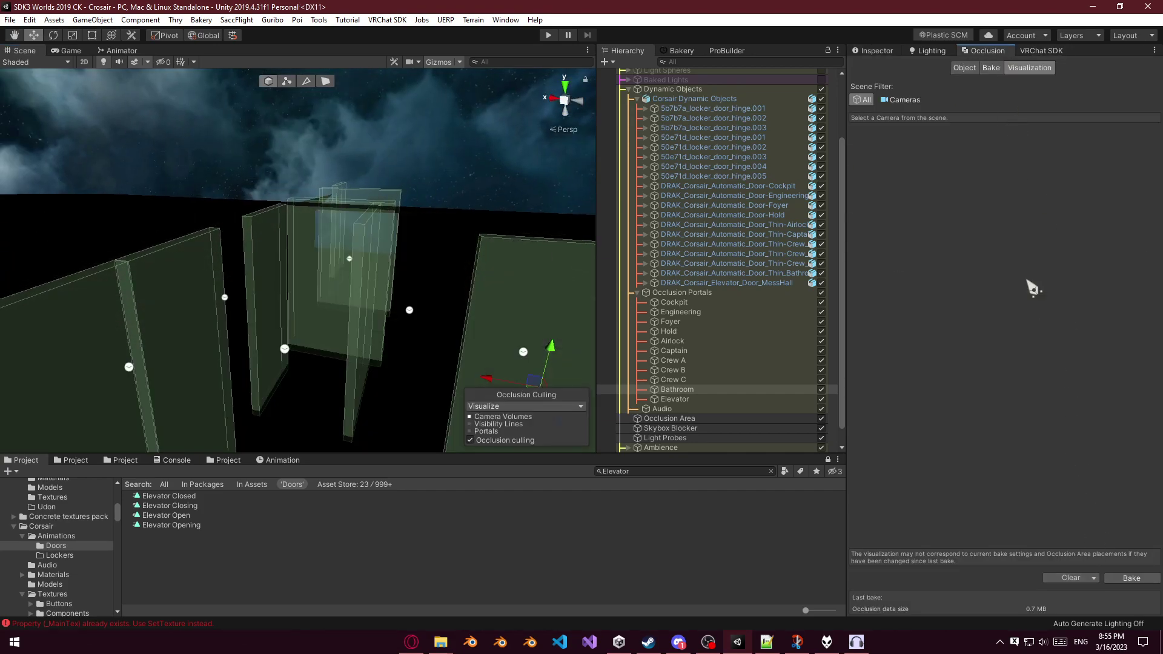
{"action": "left_click", "coordinate": [1132, 578]}
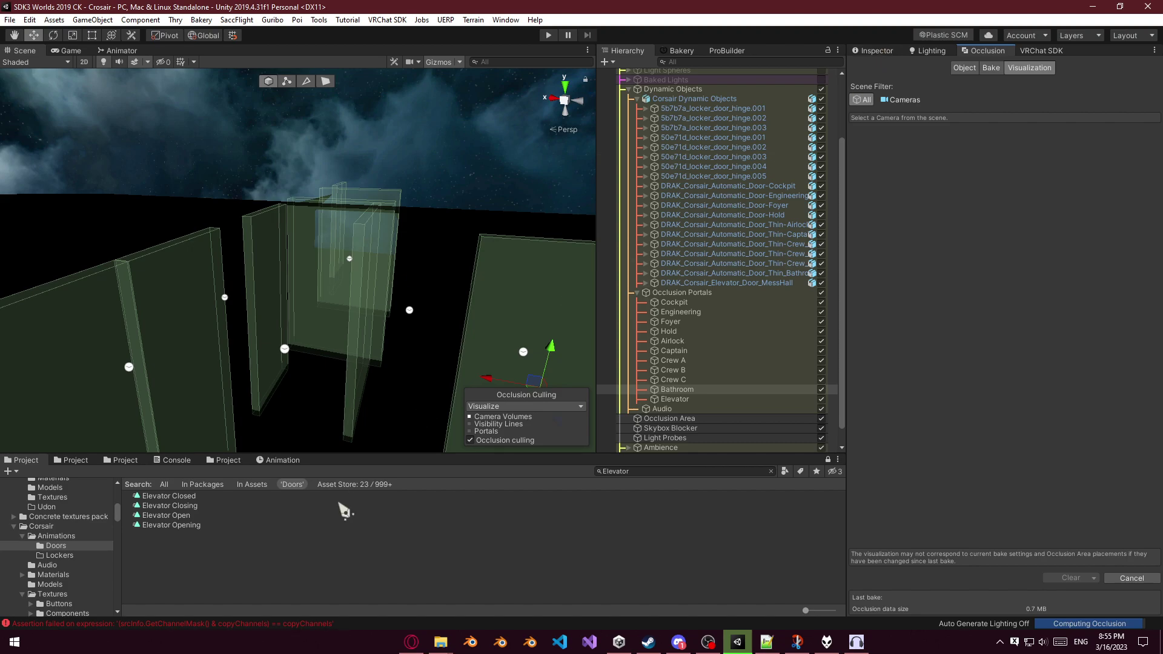
{"action": "left_click", "coordinate": [172, 461]}
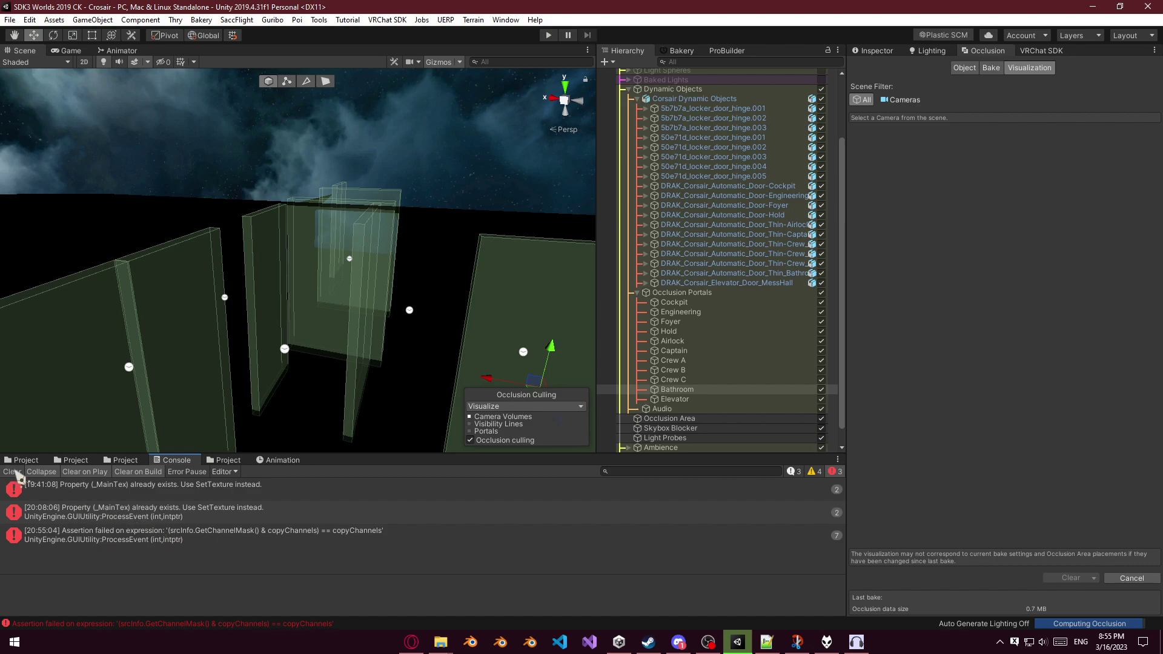
Clear the console messages and remove the Elevator search filter from the project's Doors animation folder.
{"action": "left_click", "coordinate": [11, 472]}
{"action": "left_click", "coordinate": [24, 460]}
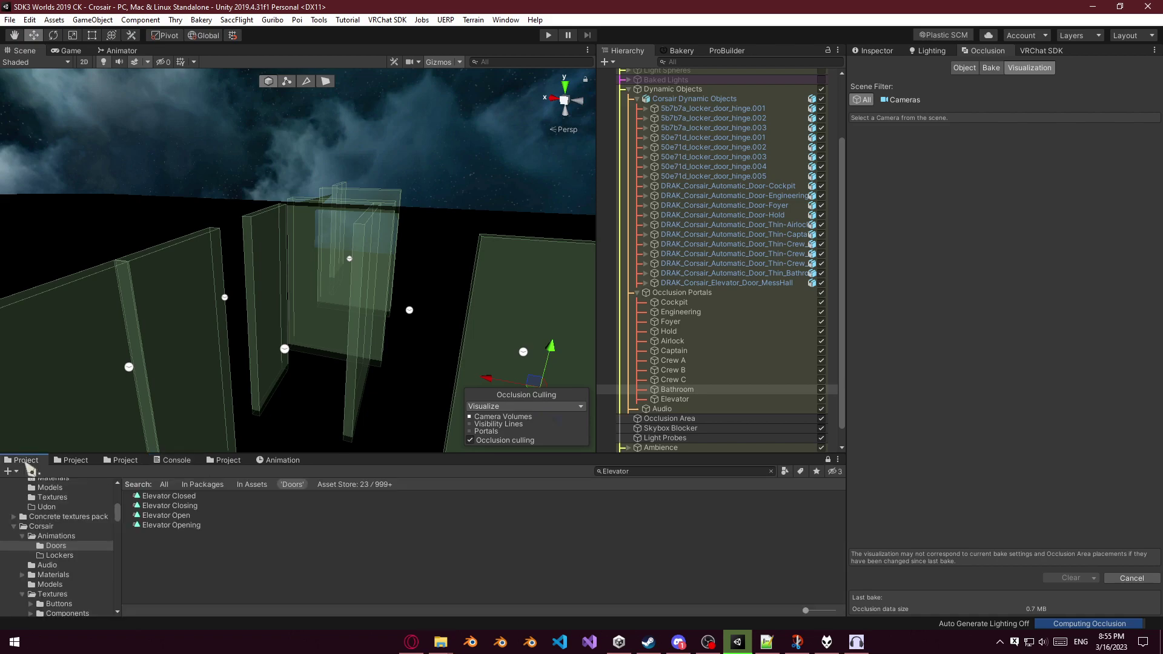
{"action": "left_click", "coordinate": [770, 472]}
{"action": "scroll", "coordinate": [597, 539], "scroll_direction": "down", "scroll_amount": 8}
Review the transform and Occlusion Portal settings of the door portals from Cockpit through Elevator.
{"action": "left_click", "coordinate": [982, 393]}
{"action": "left_click", "coordinate": [883, 52]}
{"action": "left_click", "coordinate": [997, 54]}
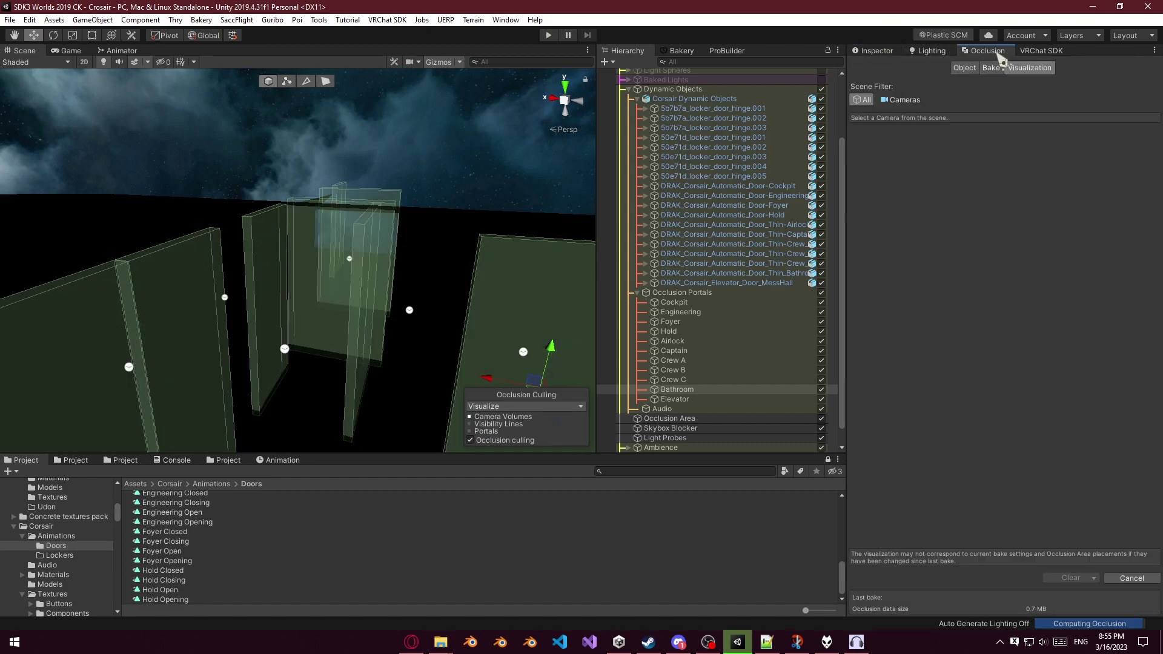
{"action": "left_click", "coordinate": [870, 52]}
{"action": "left_click", "coordinate": [724, 302]}
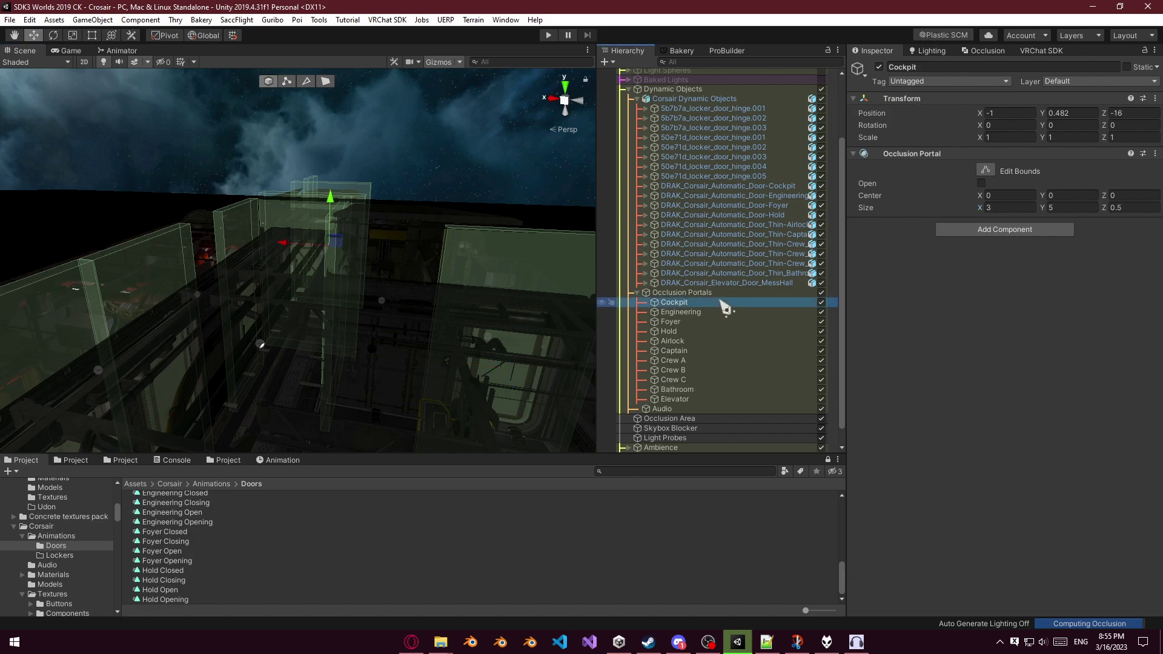
{"action": "key", "text": "Down"}
{"action": "key", "text": "Down"}
{"action": "key", "text": "Down"}
{"action": "key", "text": "Down"}
{"action": "key", "text": "Down"}
{"action": "key", "text": "Down"}
{"action": "key", "text": "Down"}
{"action": "key", "text": "Down"}
{"action": "key", "text": "Down"}
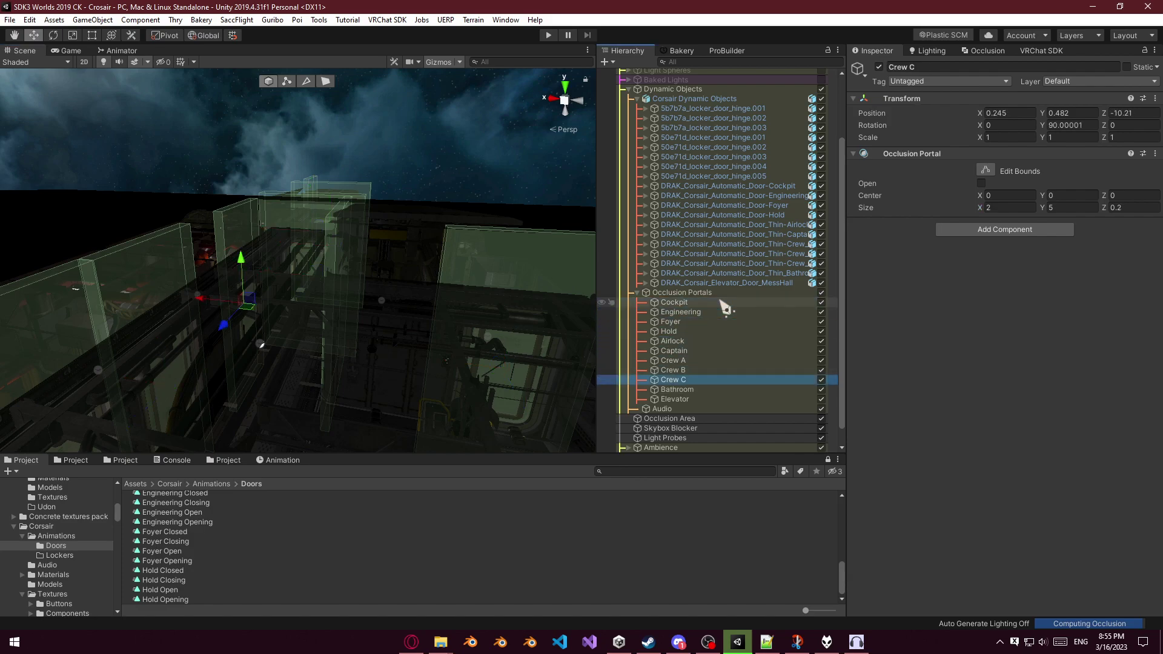
{"action": "key", "text": "Up"}
{"action": "key", "text": "Up"}
{"action": "key", "text": "Down"}
{"action": "key", "text": "Down"}
{"action": "key", "text": "Down"}
{"action": "key", "text": "Down"}
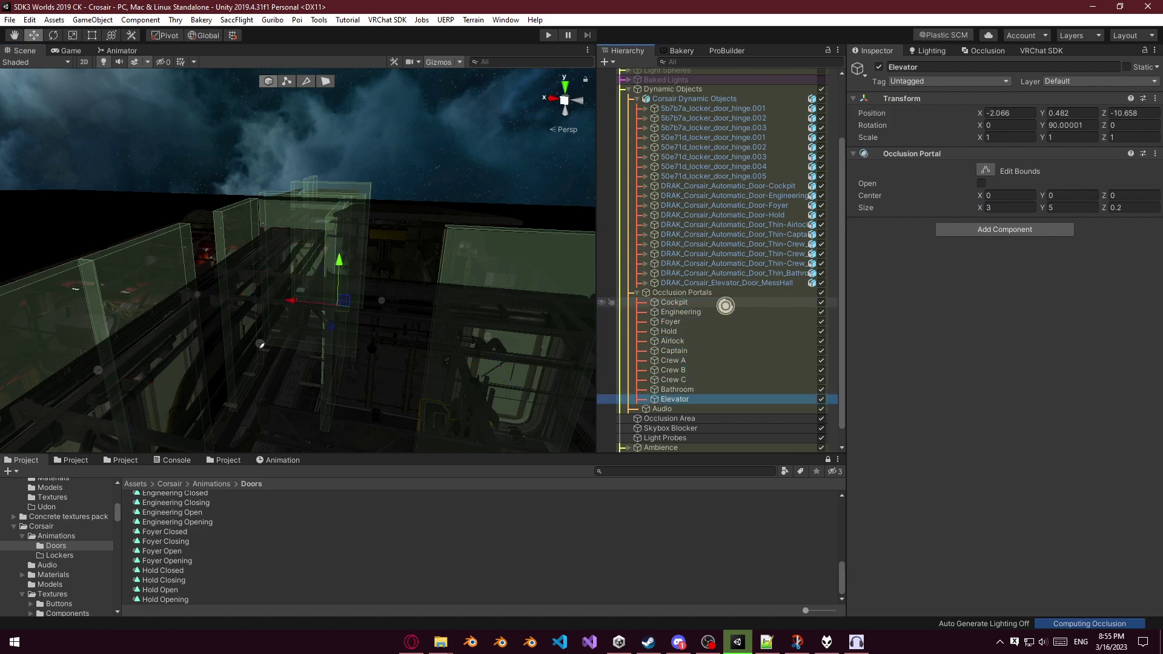
{"action": "right_click_drag", "start_coordinate": [377, 345], "coordinate": [392, 347]}
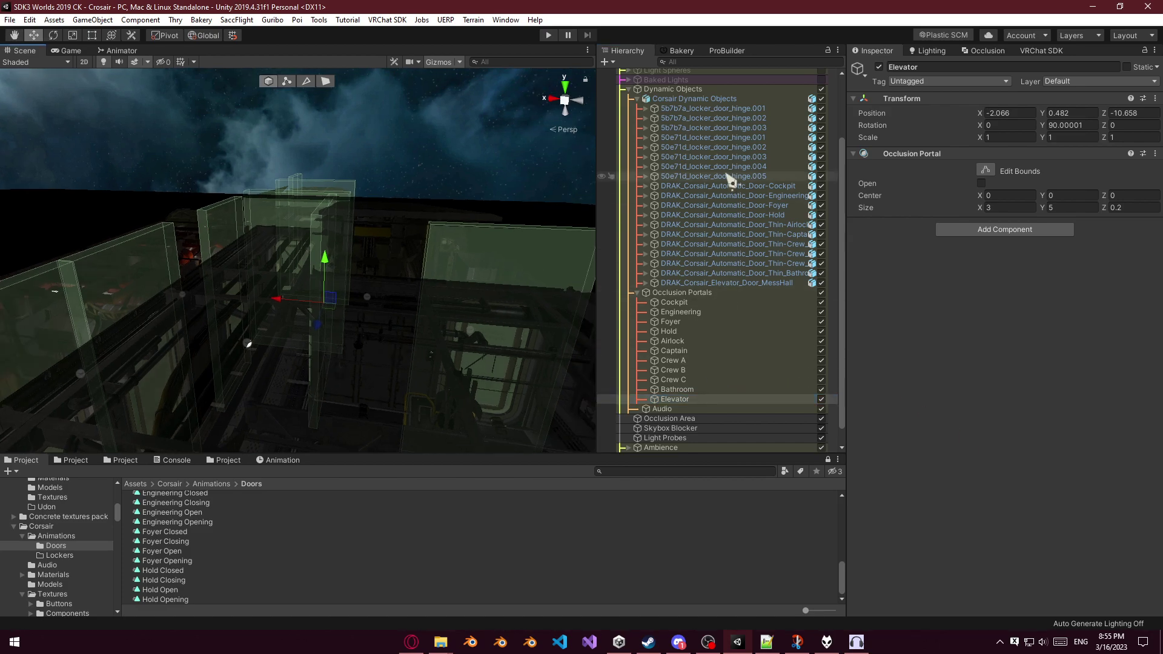
Look over the door layers in the Animator for Corsair Dynamic Objects and bring up the Animation timeline.
{"action": "left_click", "coordinate": [682, 101]}
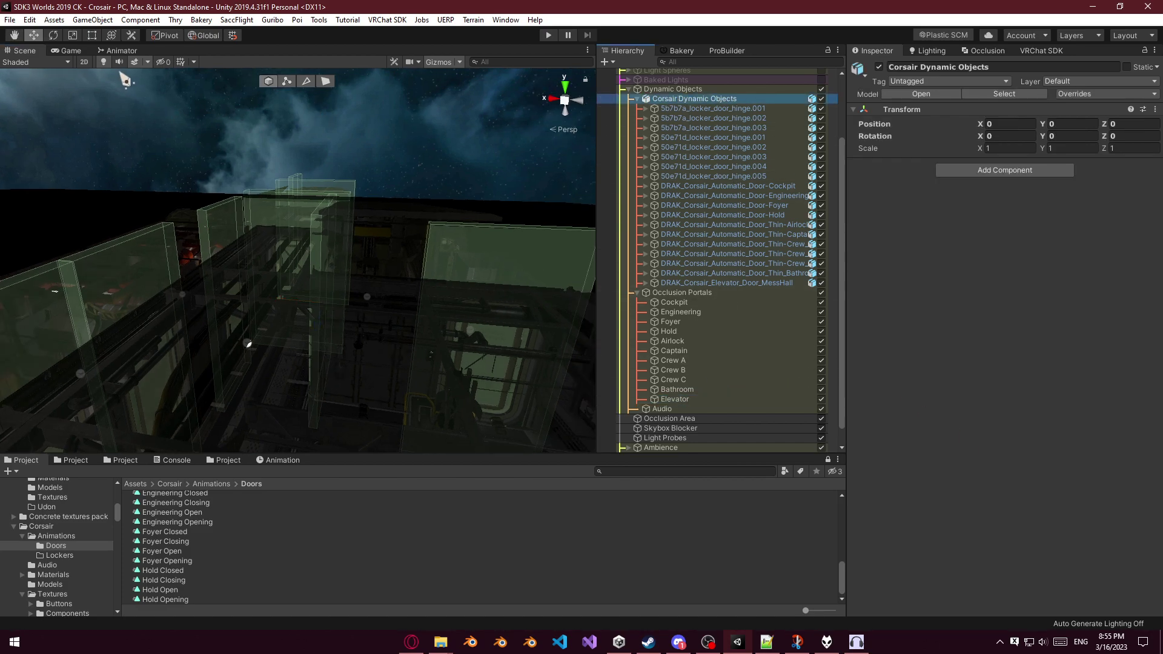
{"action": "left_click", "coordinate": [116, 51]}
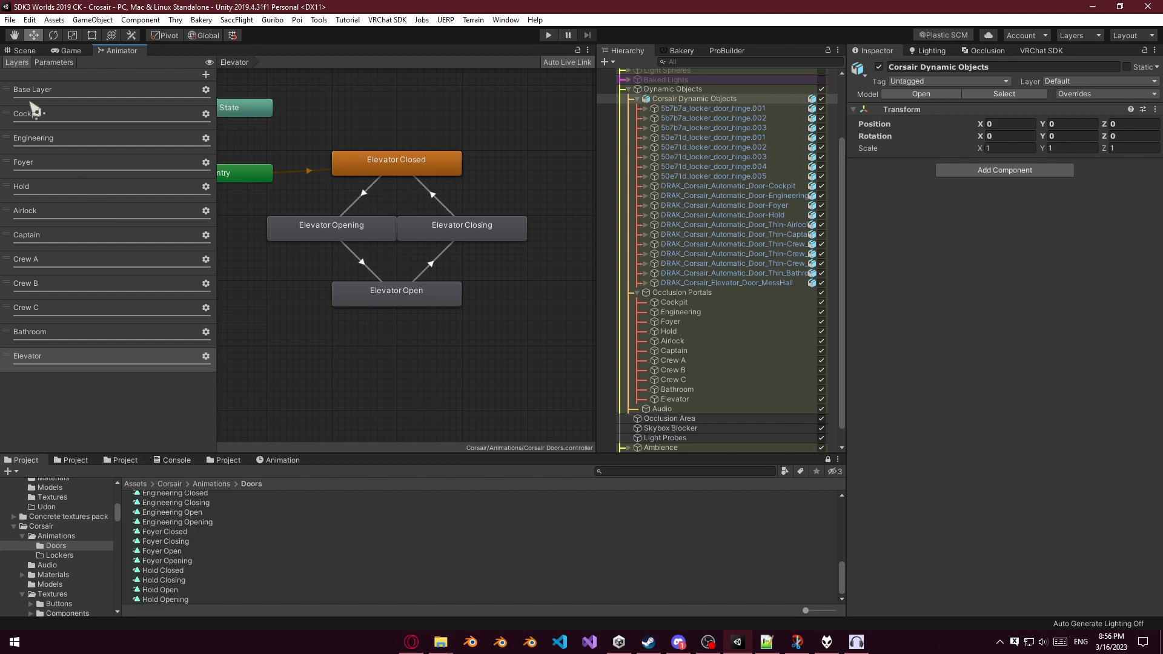
{"action": "left_click", "coordinate": [25, 51]}
{"action": "left_click", "coordinate": [226, 460]}
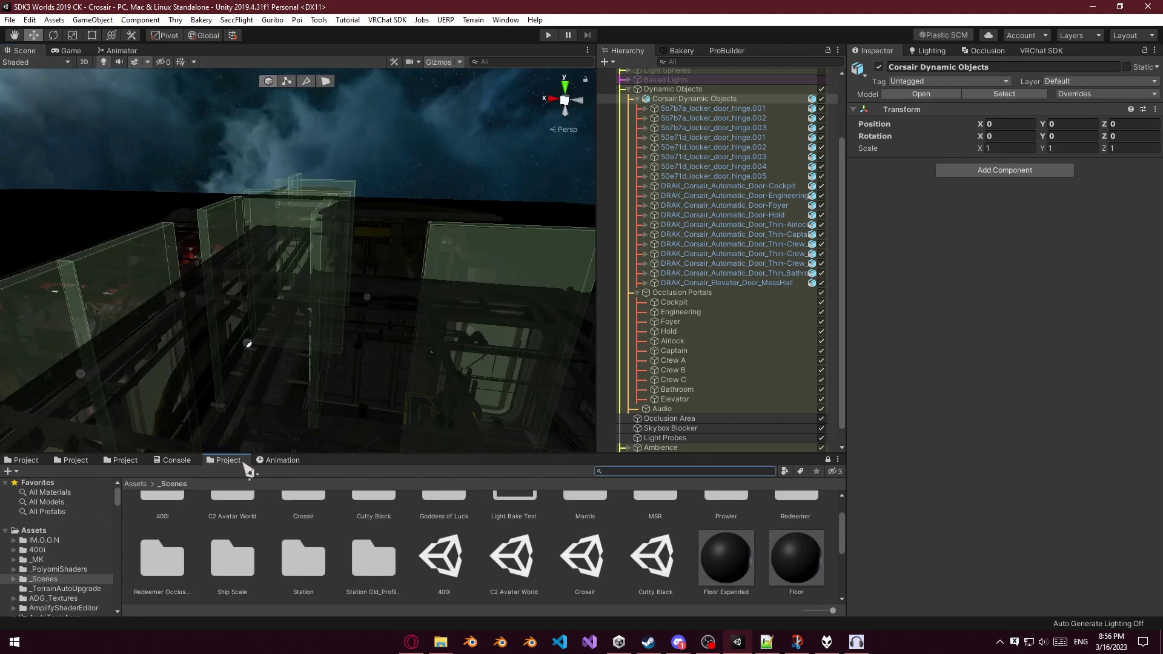
{"action": "left_click", "coordinate": [278, 460]}
Record the Airlock portal's Open property as off in the Airlock Closed clip, with its key at frame 1.
{"action": "left_click", "coordinate": [59, 487]}
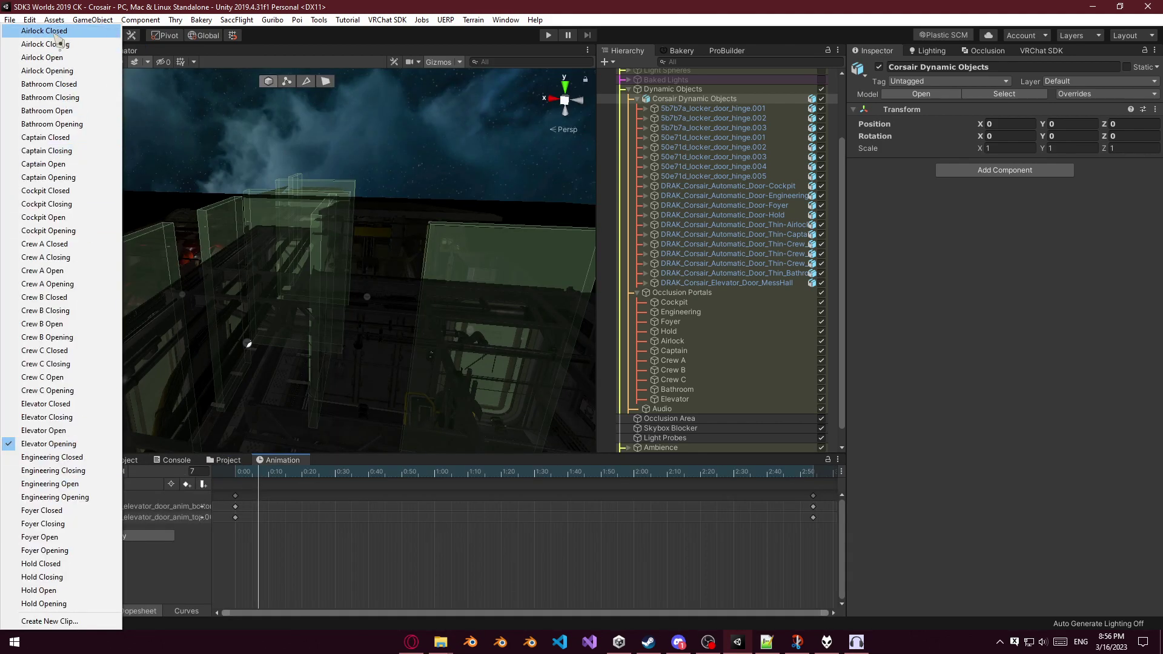
{"action": "left_click", "coordinate": [36, 29]}
{"action": "left_click", "coordinate": [41, 473]}
{"action": "left_click", "coordinate": [308, 473]}
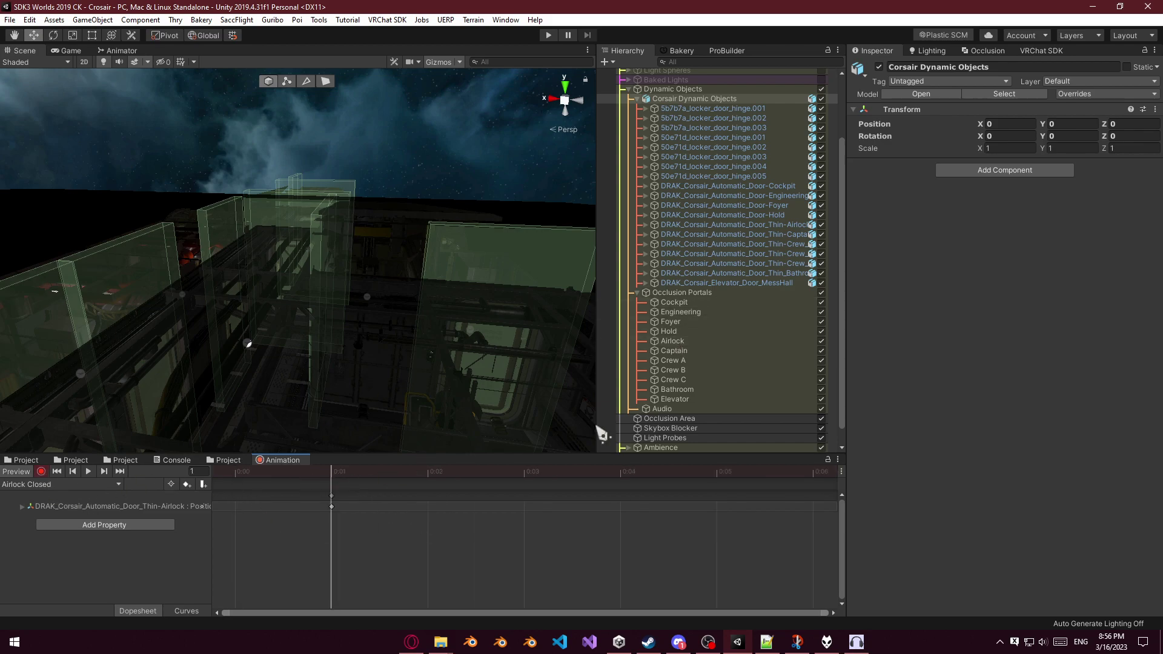
{"action": "left_click", "coordinate": [249, 475]}
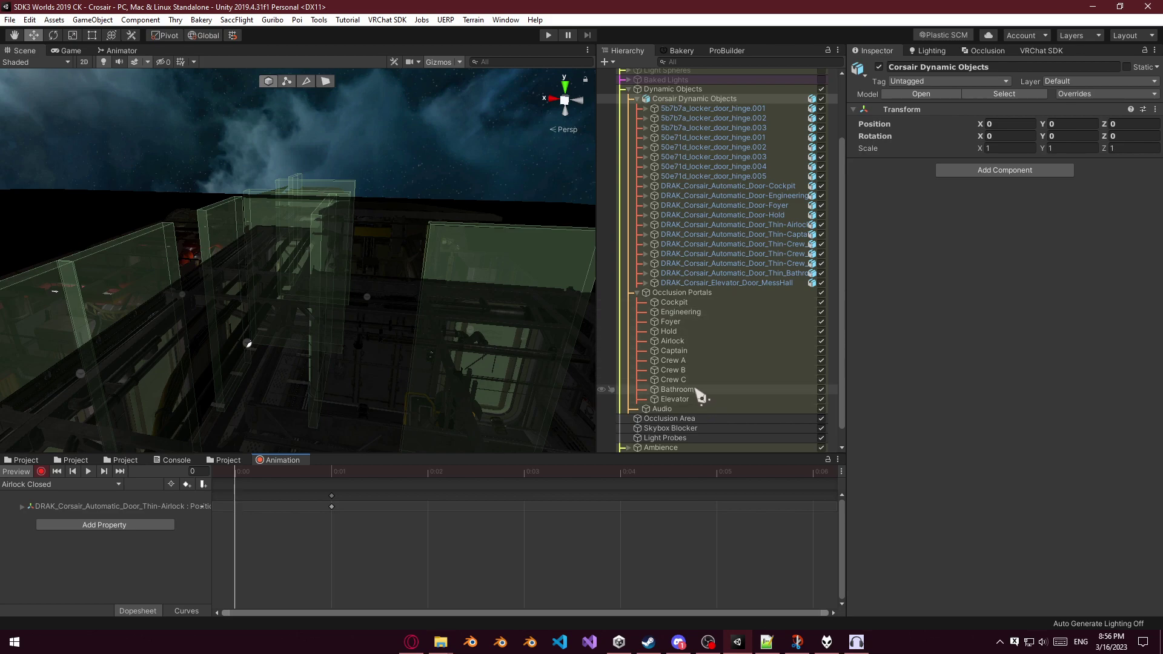
{"action": "left_click", "coordinate": [697, 342]}
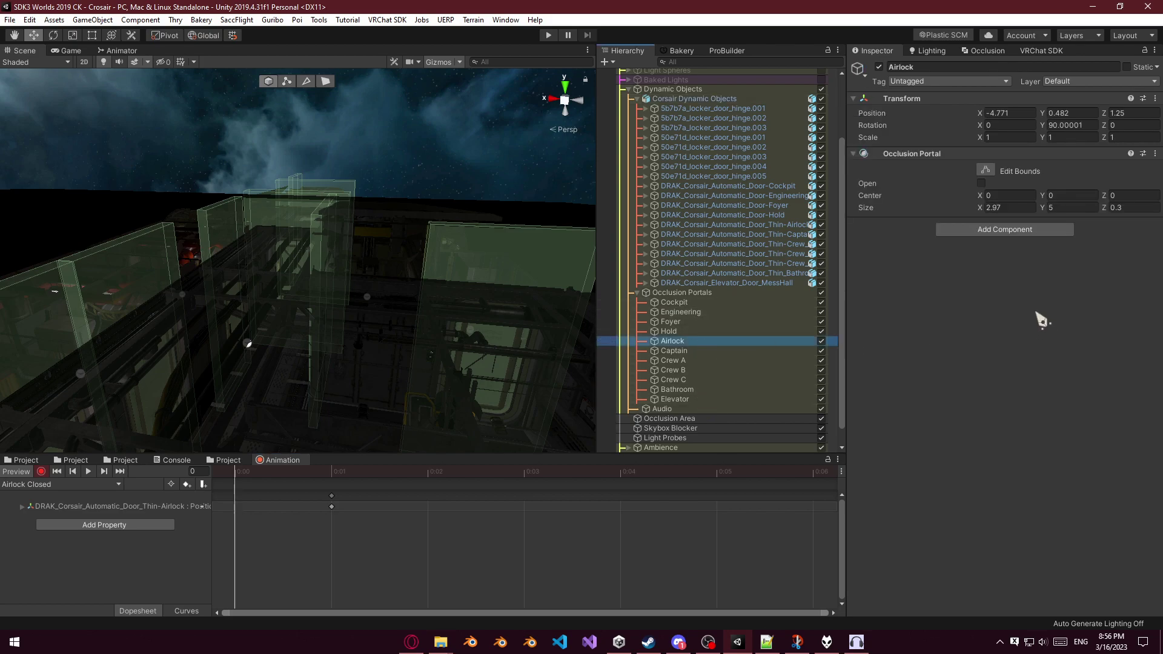
{"action": "left_click", "coordinate": [981, 183]}
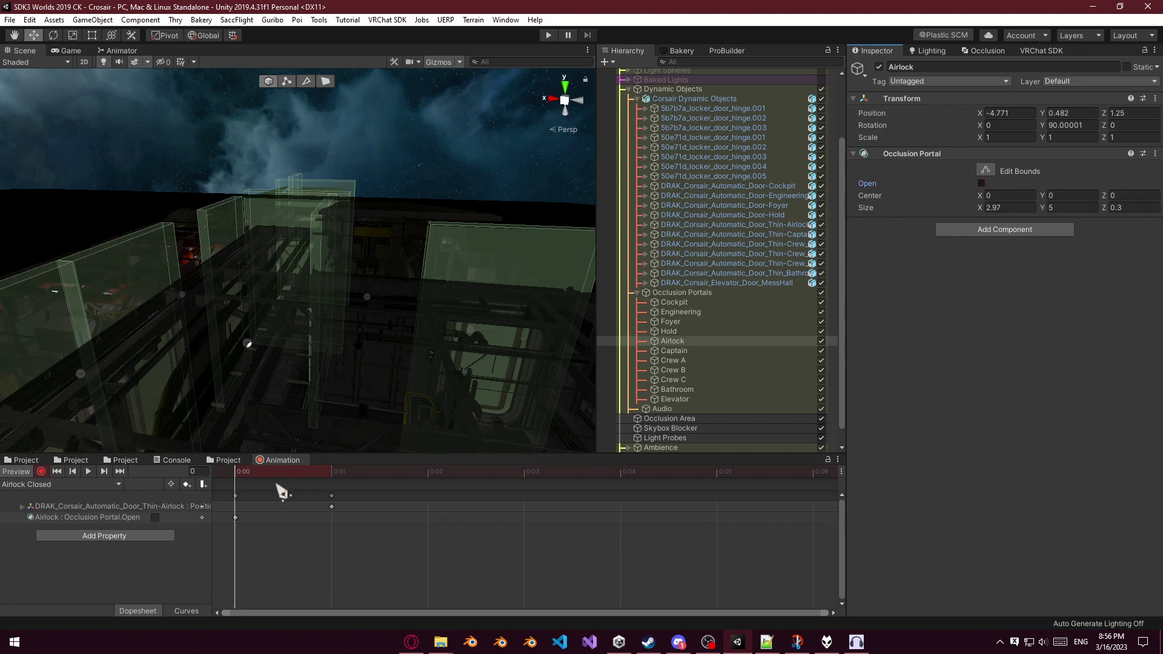
{"action": "left_click_drag", "start_coordinate": [236, 497], "coordinate": [308, 501]}
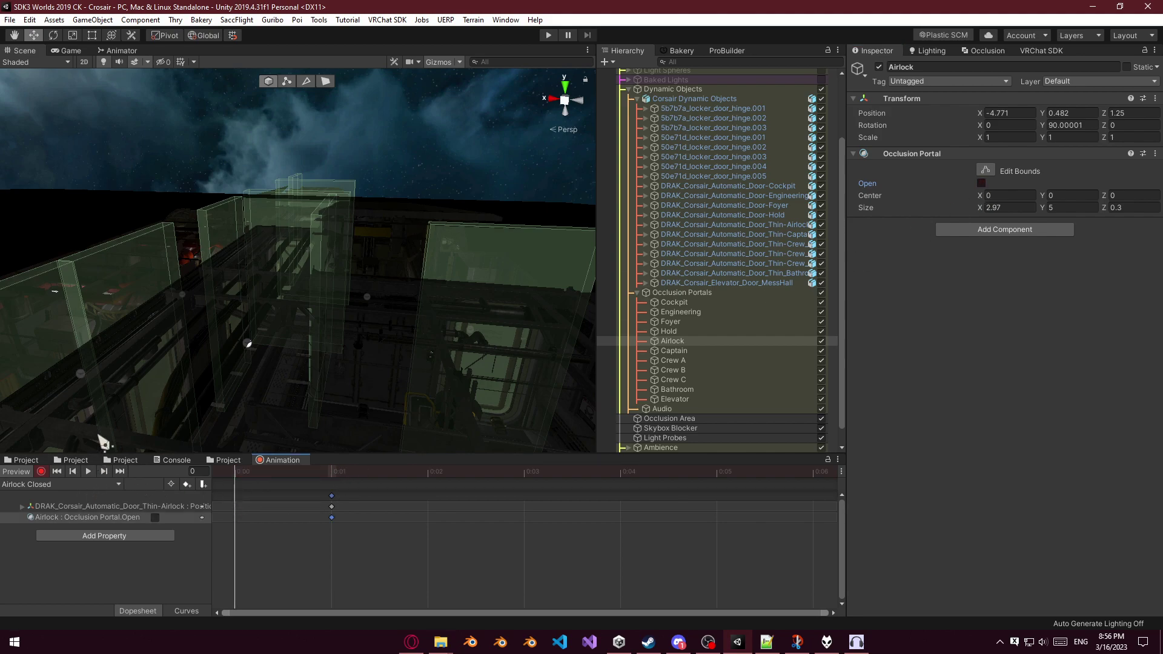
Try recording the Airlock portal's Open property as off in the Airlock Closing clip.
{"action": "left_click", "coordinate": [82, 485]}
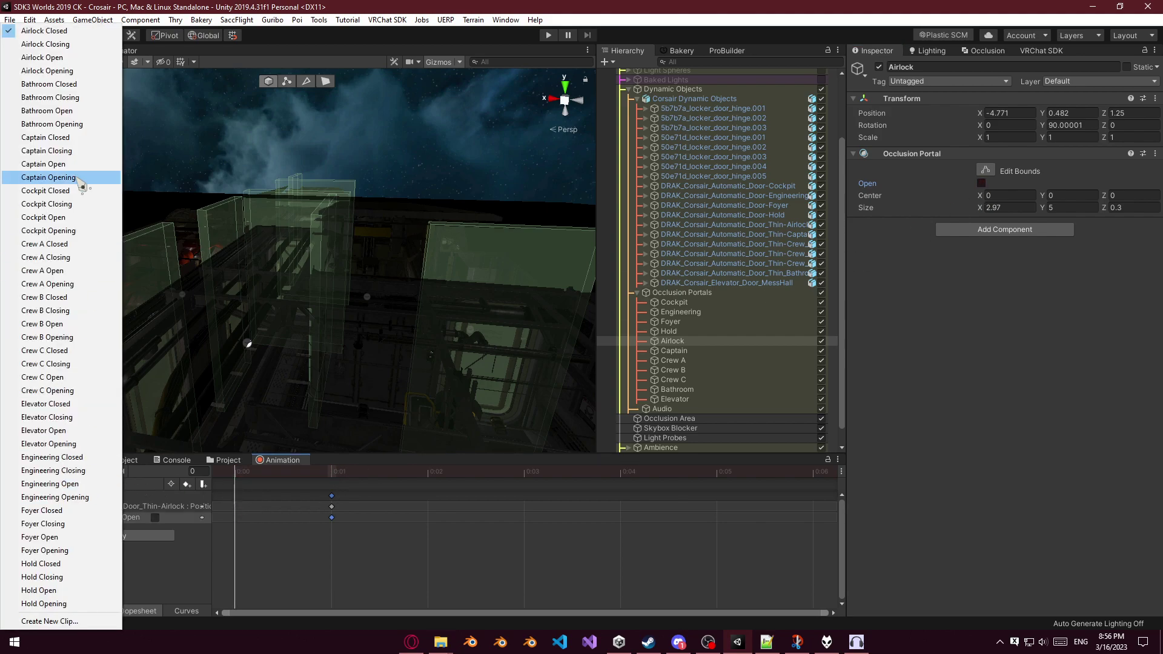
{"action": "left_click", "coordinate": [60, 49]}
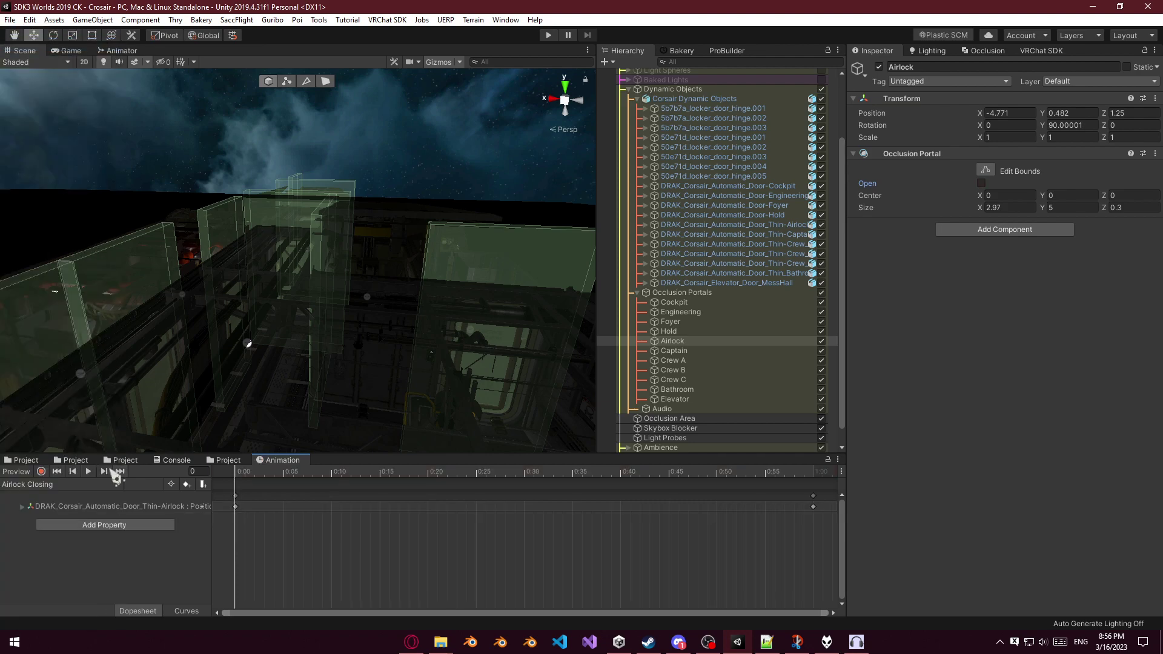
{"action": "left_click", "coordinate": [983, 183]}
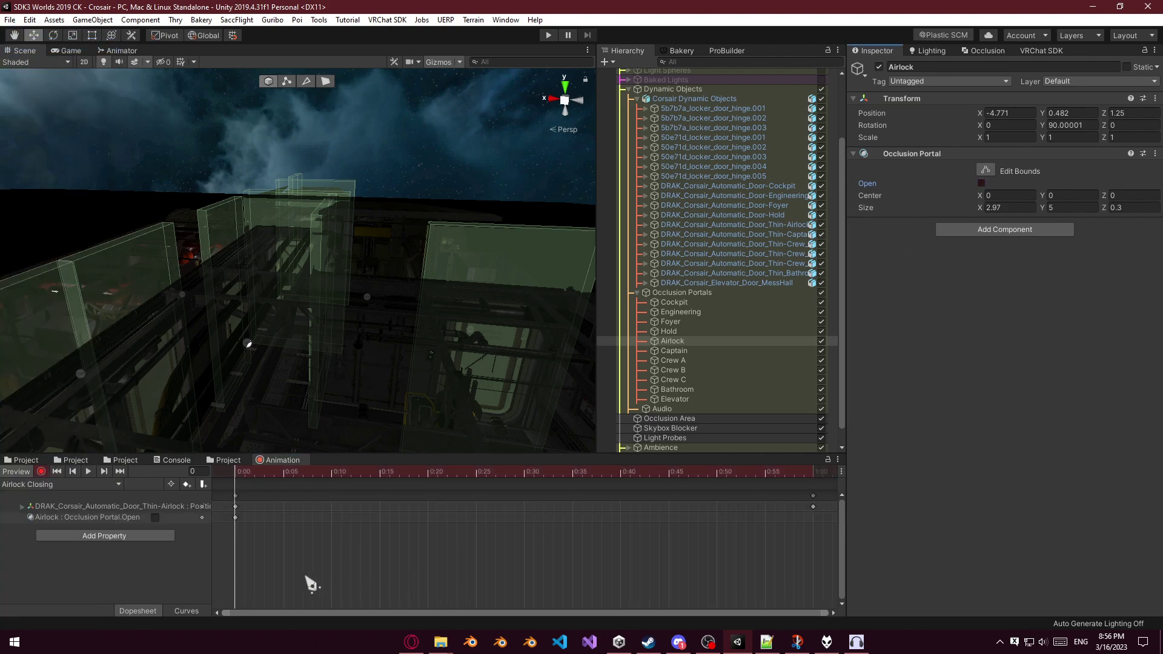
{"action": "key", "text": "ctrl+z"}
Record the Airlock portal's Open property as on in the Airlock Open clip, with its key at frame 1.
{"action": "left_click", "coordinate": [35, 486]}
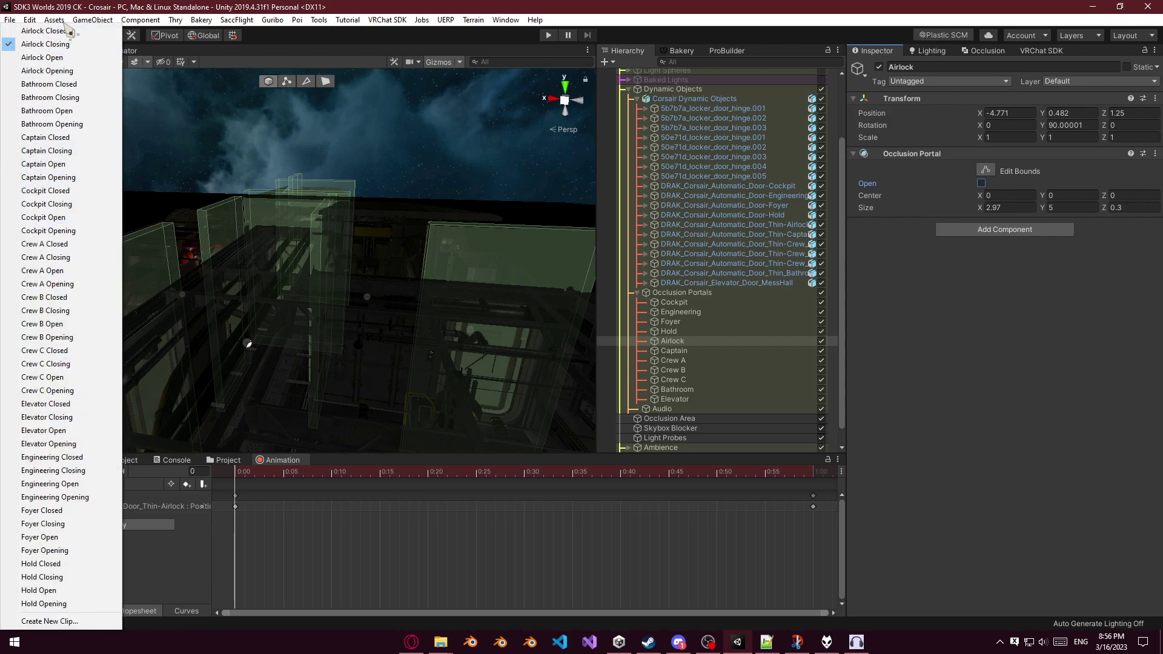
{"action": "left_click", "coordinate": [69, 61]}
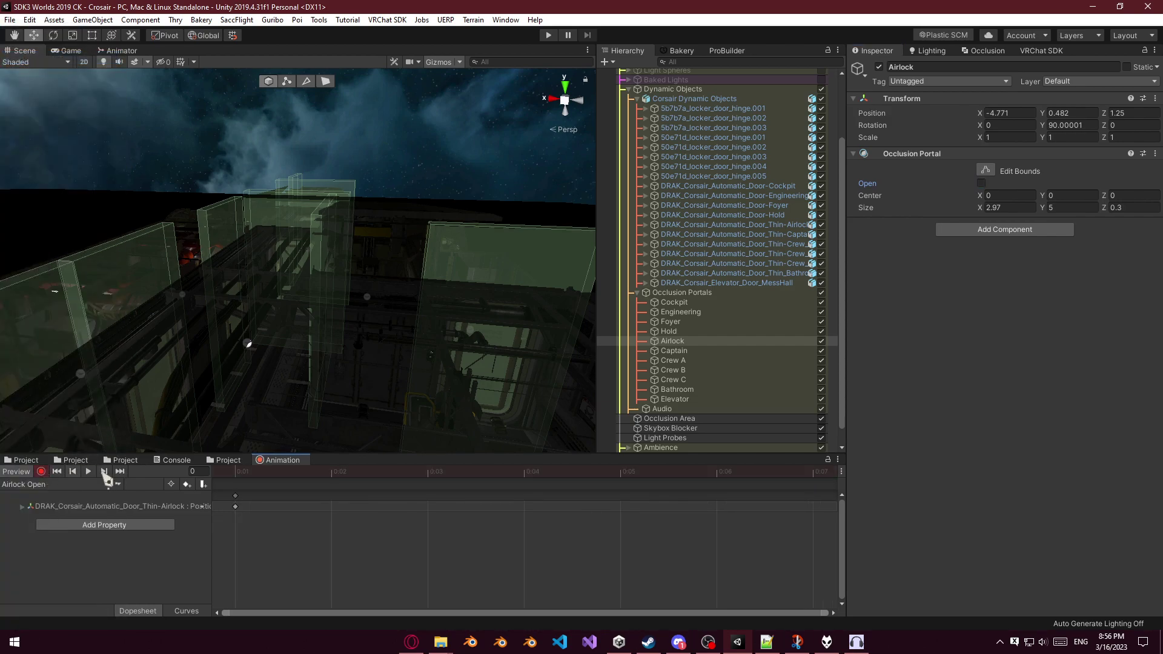
{"action": "left_click", "coordinate": [982, 183]}
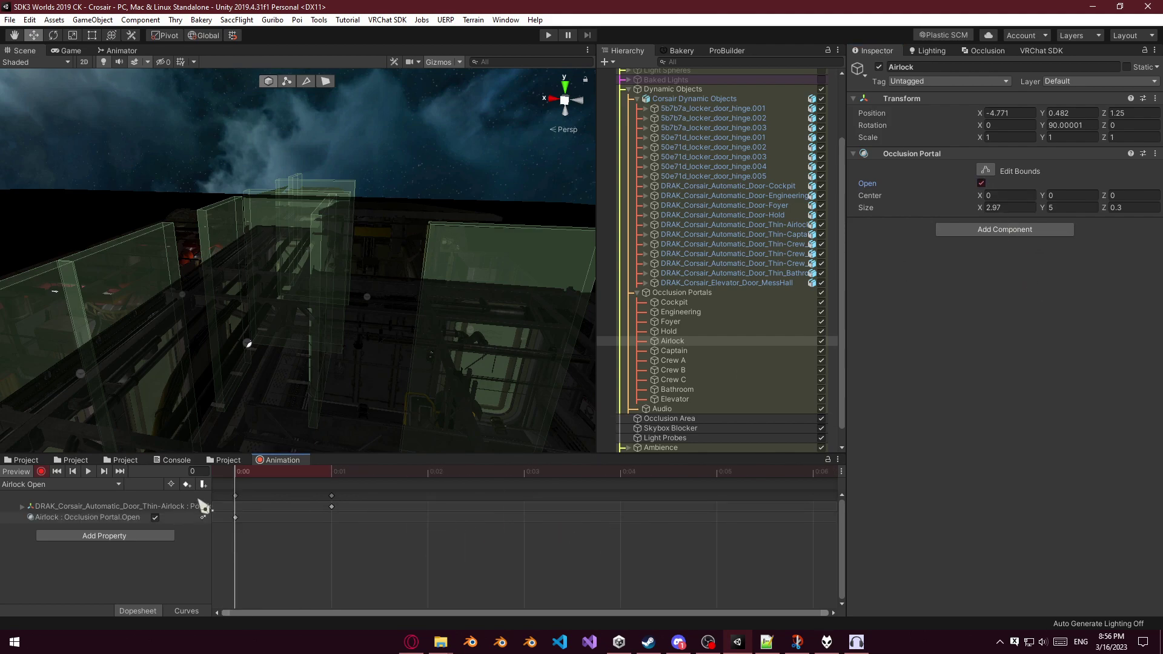
{"action": "left_click_drag", "start_coordinate": [236, 496], "coordinate": [334, 496]}
Record the Bathroom portal's Open property as off in the Bathroom Closed clip, with its key at frame 1.
{"action": "left_click", "coordinate": [78, 485]}
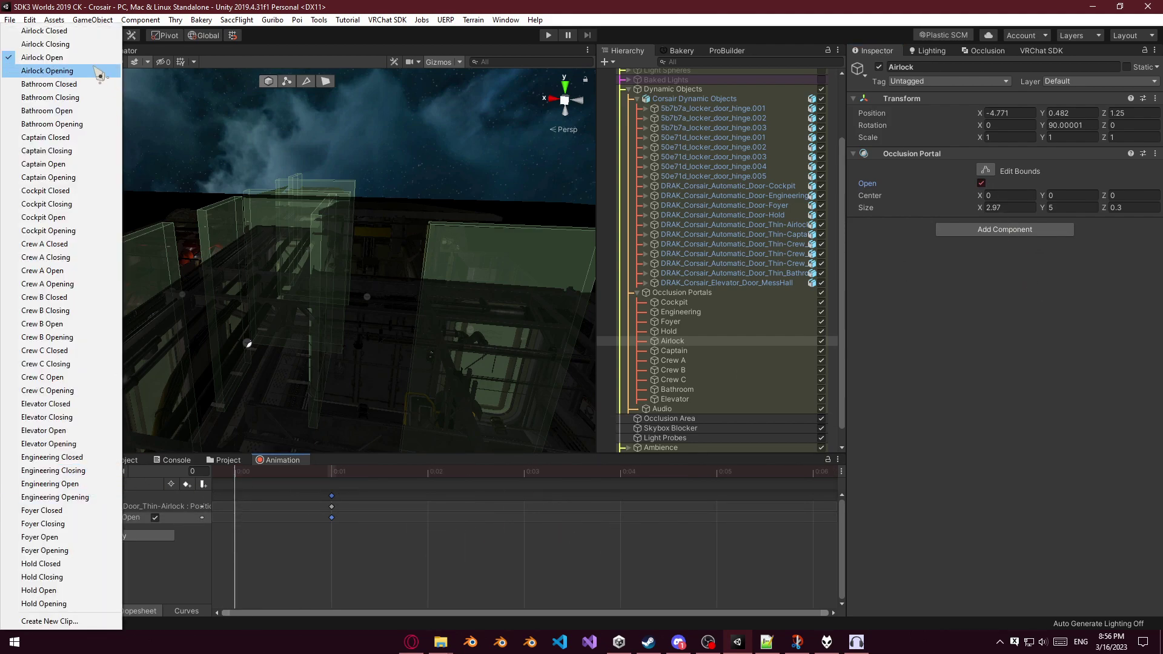
{"action": "left_click", "coordinate": [72, 85]}
{"action": "left_click", "coordinate": [42, 472]}
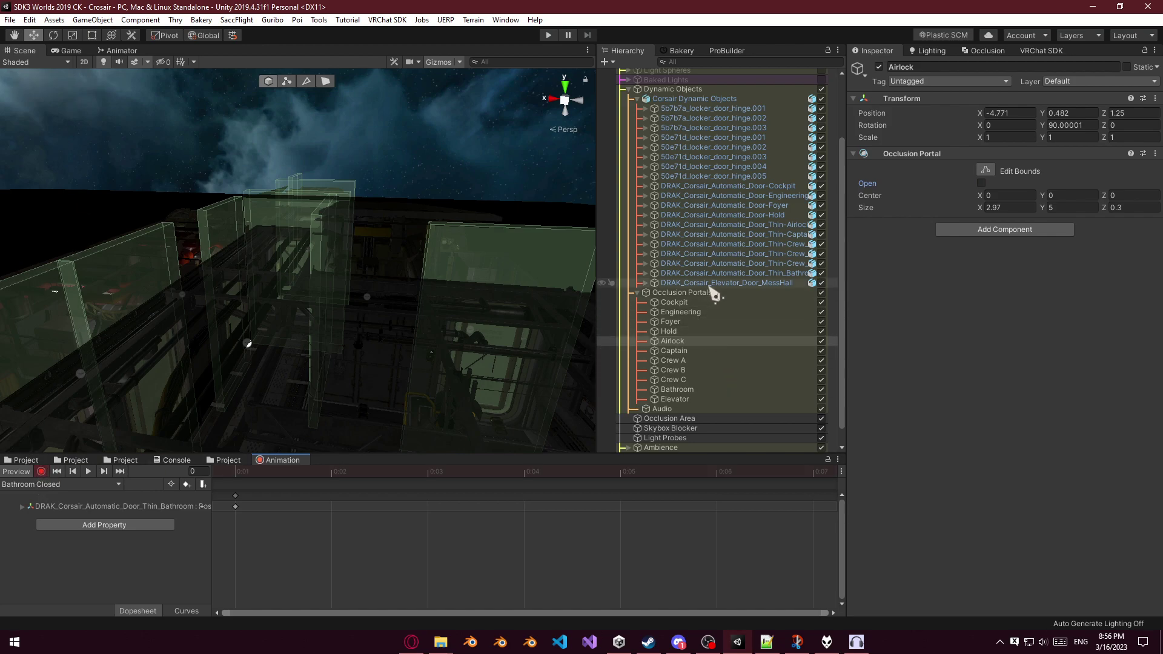
{"action": "left_click", "coordinate": [687, 389]}
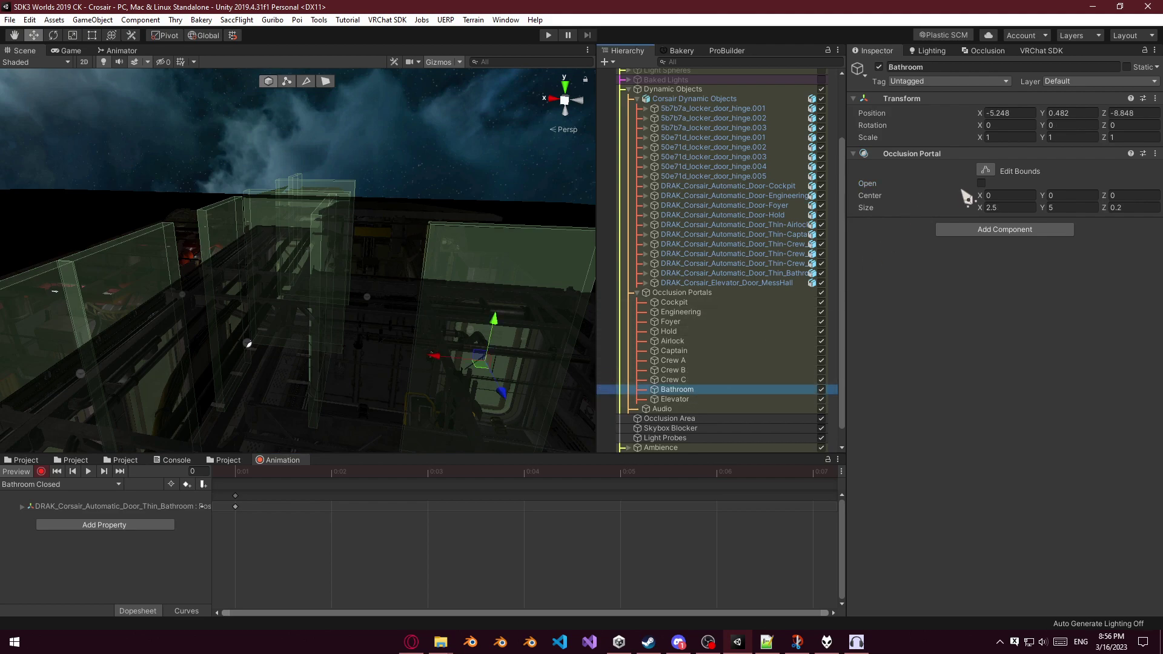
{"action": "left_click", "coordinate": [982, 183]}
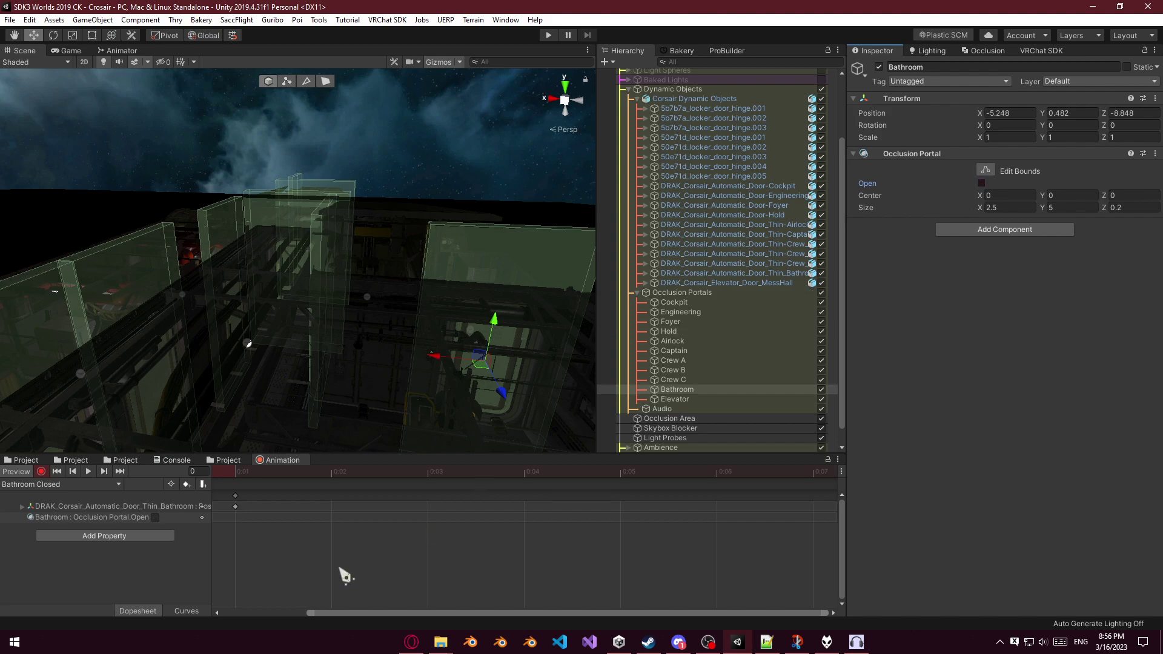
{"action": "left_click", "coordinate": [236, 497]}
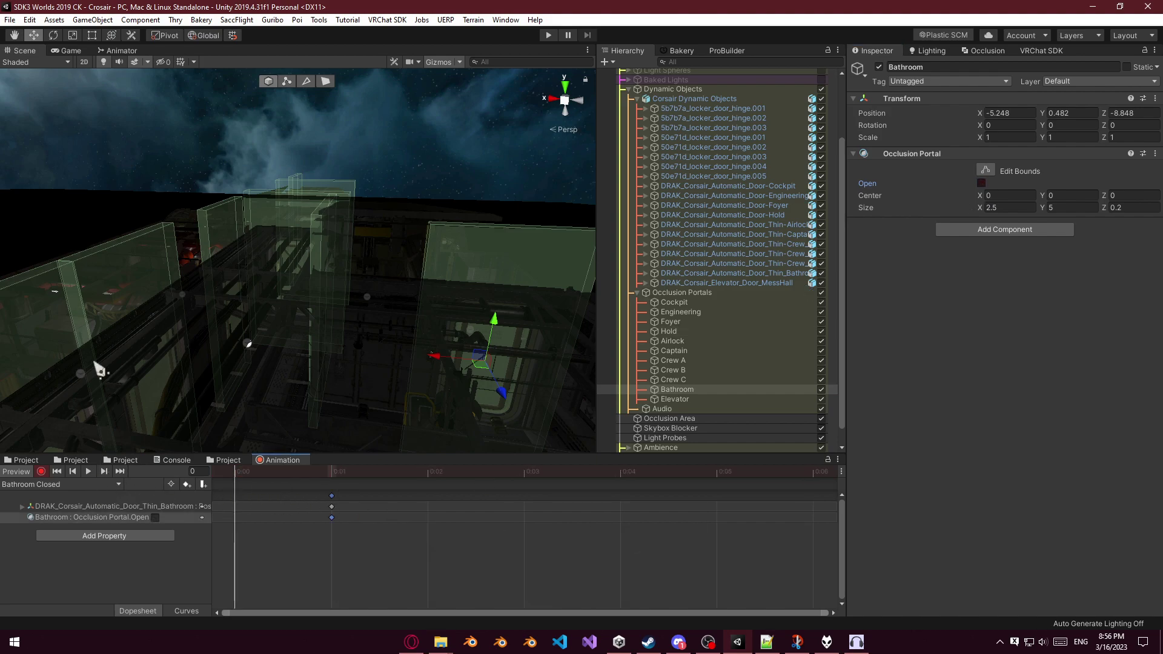
Record the Bathroom portal's Open property as on in the Bathroom Open clip, with its key at frame 1.
{"action": "left_click", "coordinate": [91, 485]}
{"action": "left_click", "coordinate": [36, 111]}
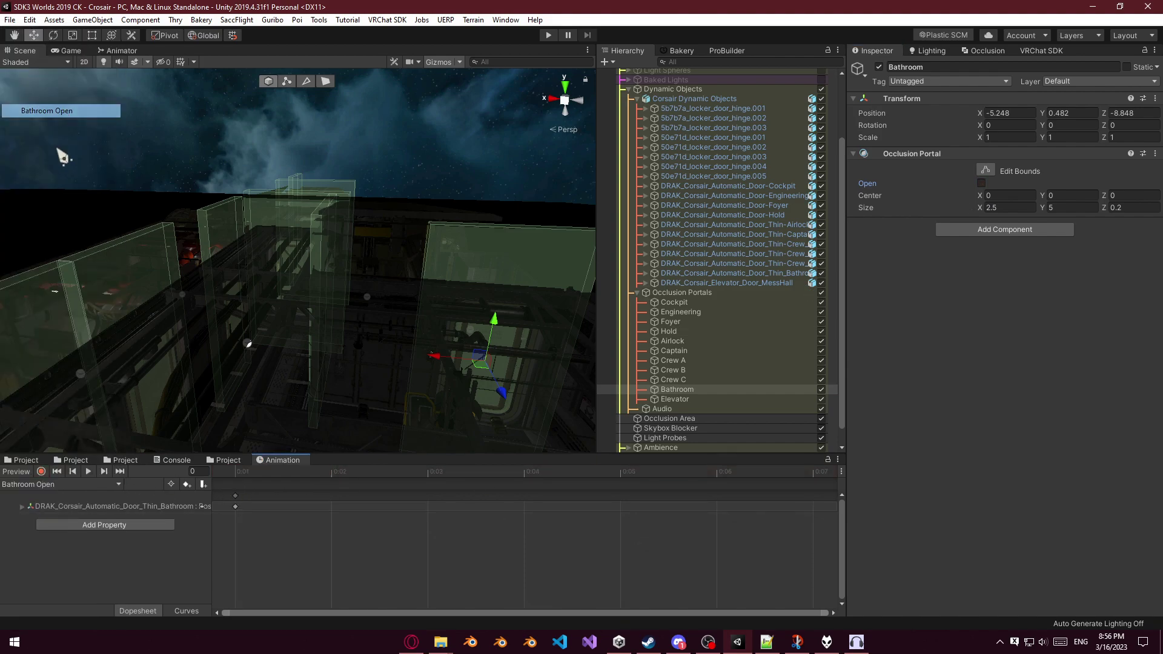
{"action": "left_click", "coordinate": [40, 471]}
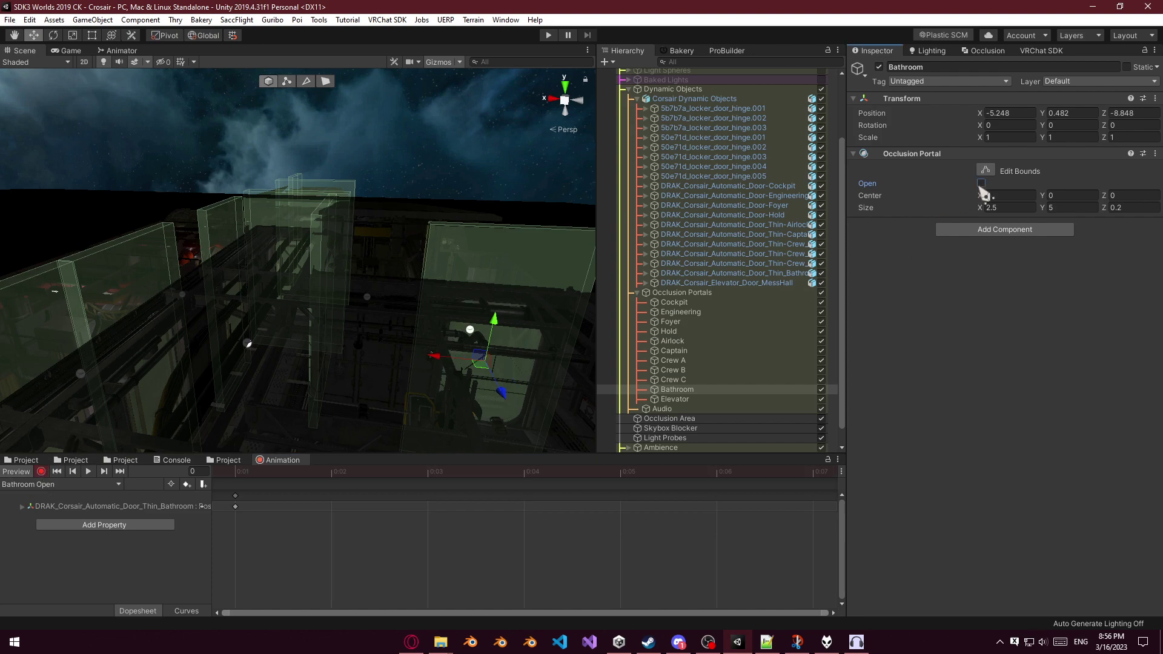
{"action": "left_click", "coordinate": [982, 183]}
{"action": "left_click_drag", "start_coordinate": [240, 497], "coordinate": [314, 504]}
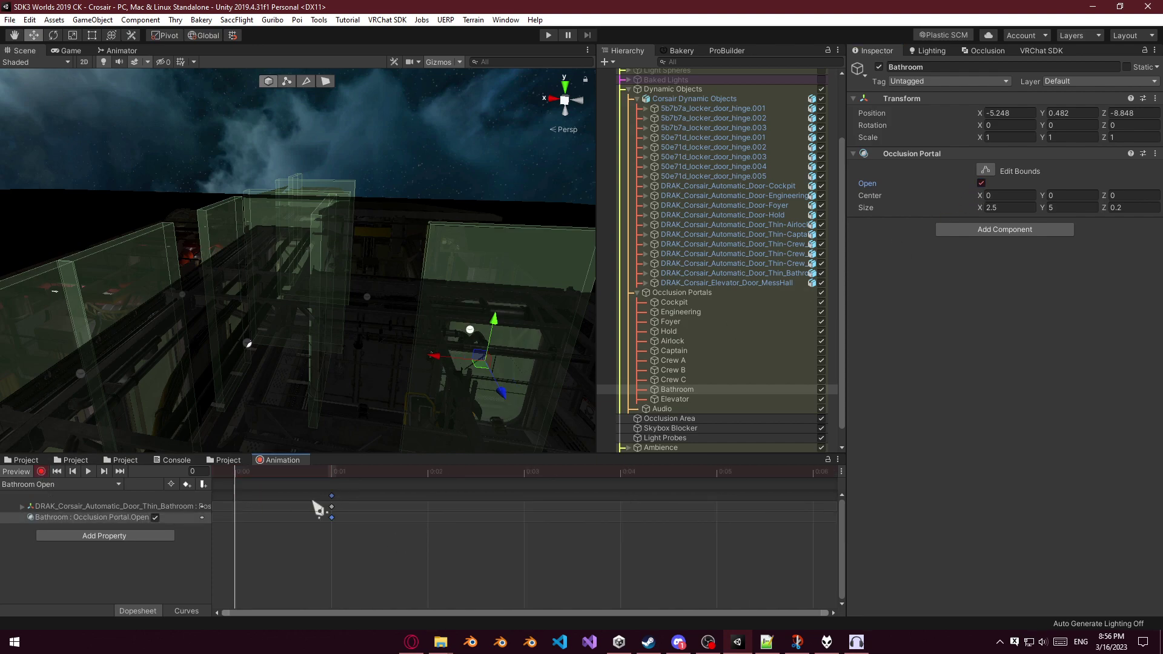
Record the Captain portal's Open property as off in the Captain Closed clip, with its key at frame 1.
{"action": "left_click", "coordinate": [60, 484]}
{"action": "left_click", "coordinate": [54, 140]}
{"action": "left_click", "coordinate": [40, 471]}
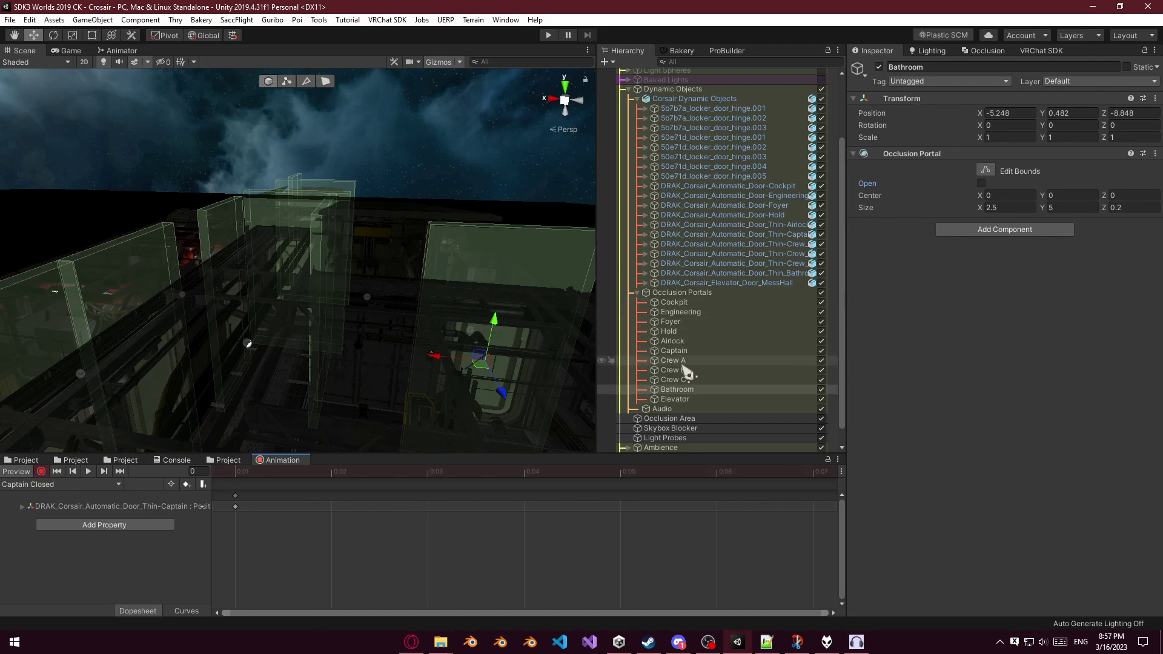
{"action": "left_click", "coordinate": [674, 351]}
{"action": "left_click", "coordinate": [982, 183]}
{"action": "left_click", "coordinate": [981, 183]}
{"action": "middle_click_drag", "start_coordinate": [277, 514], "coordinate": [302, 515]}
{"action": "left_click_drag", "start_coordinate": [236, 496], "coordinate": [332, 495]}
Record the Captain portal's Open property as on in the Captain Open clip, with its key at frame 1.
{"action": "left_click", "coordinate": [75, 493]}
{"action": "left_click", "coordinate": [75, 484]}
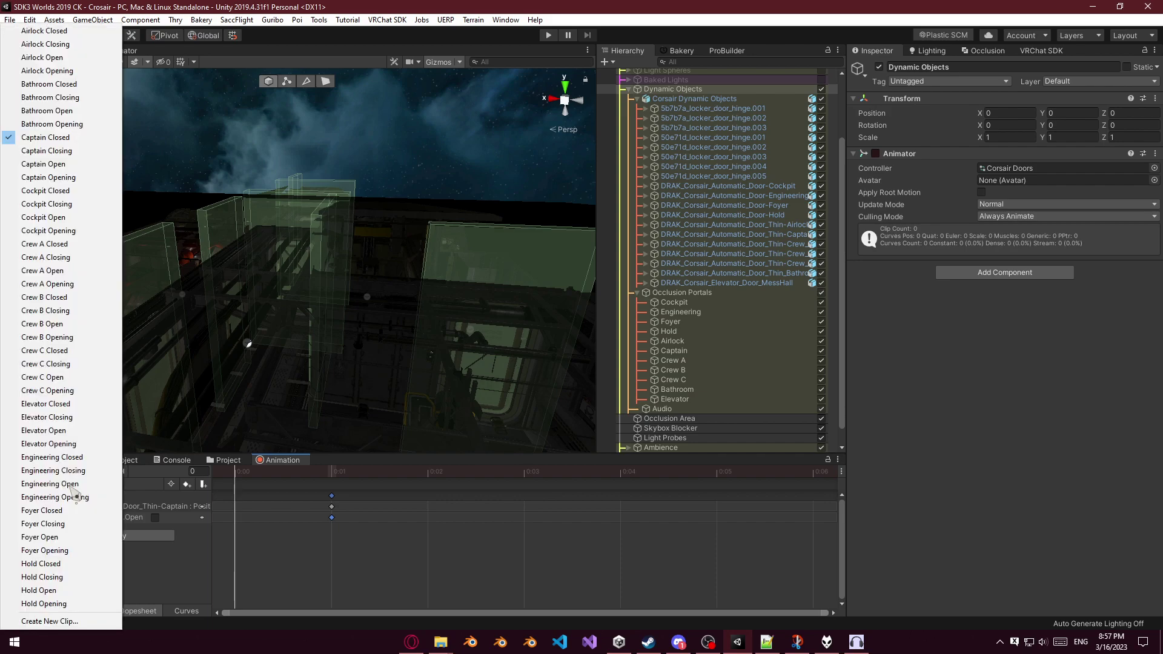
{"action": "left_click", "coordinate": [67, 162]}
{"action": "left_click", "coordinate": [42, 471]}
{"action": "left_click", "coordinate": [703, 351]}
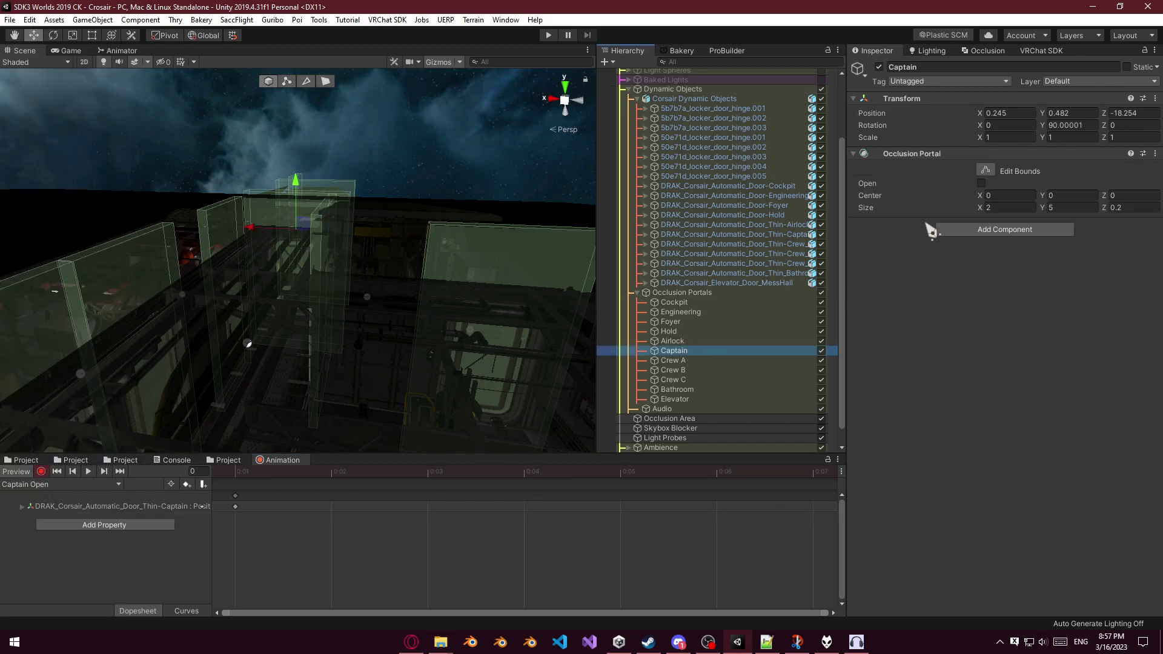
{"action": "left_click", "coordinate": [982, 183]}
{"action": "middle_click_drag", "start_coordinate": [320, 538], "coordinate": [414, 526]}
{"action": "left_click_drag", "start_coordinate": [233, 495], "coordinate": [331, 493]}
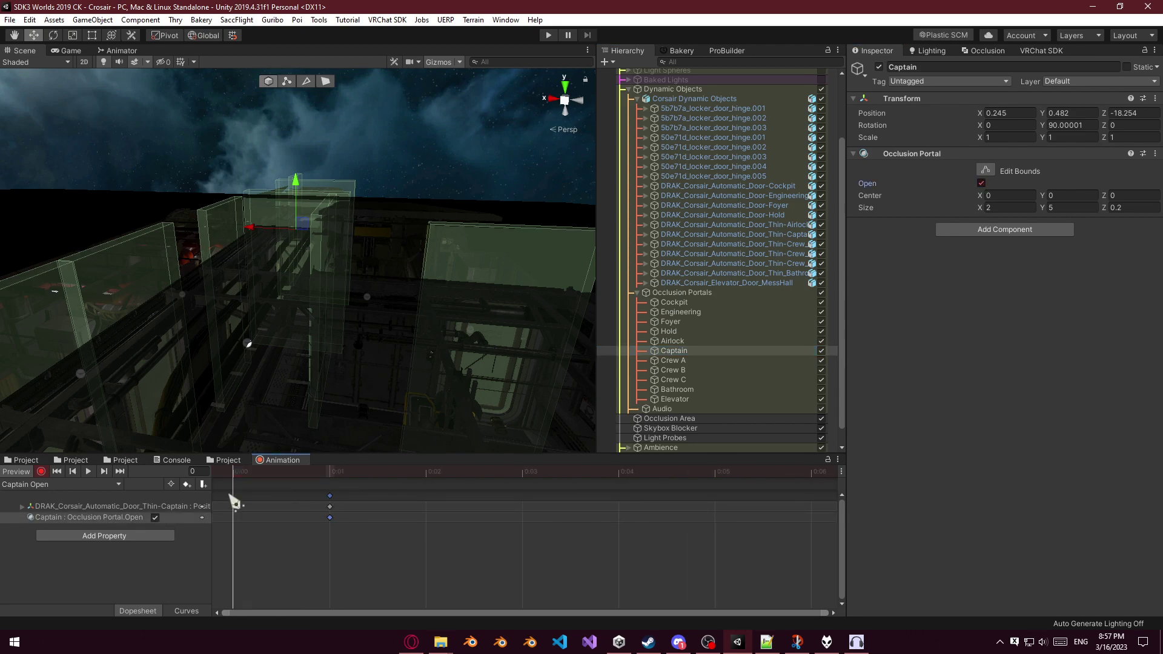
Record the Crew A portal's Open property as off in the Crew A Closed clip, with its key at frame 1.
{"action": "left_click", "coordinate": [81, 485]}
{"action": "left_click", "coordinate": [37, 178]}
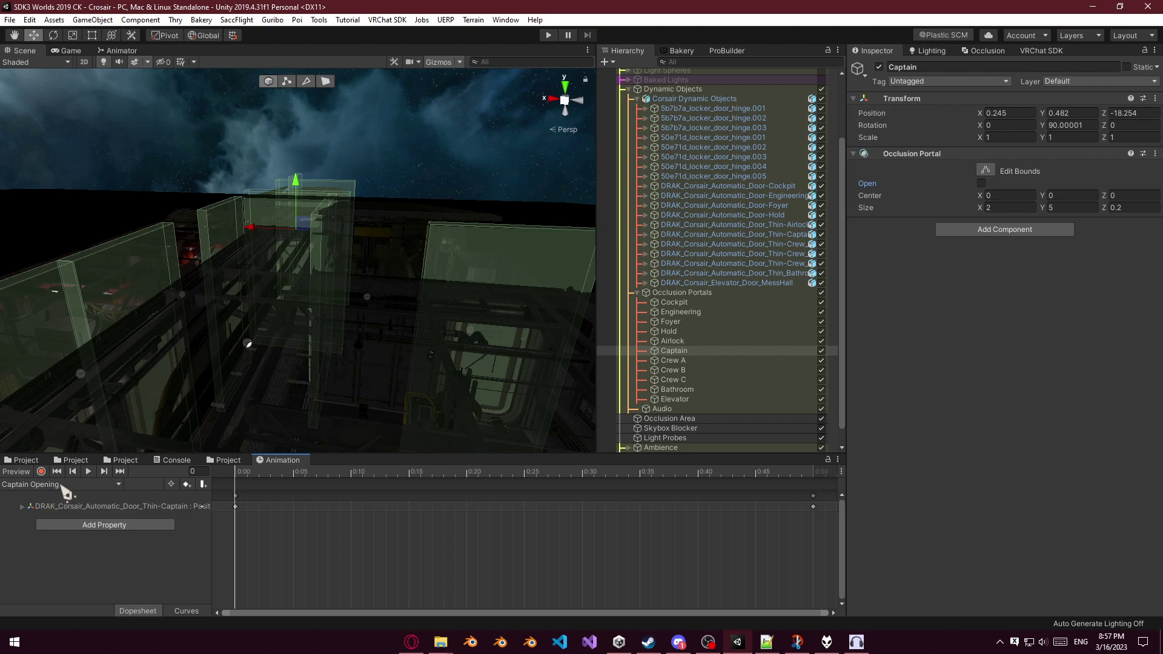
{"action": "left_click", "coordinate": [62, 486]}
{"action": "left_click", "coordinate": [56, 244]}
{"action": "left_click", "coordinate": [40, 472]}
{"action": "left_click", "coordinate": [672, 360]}
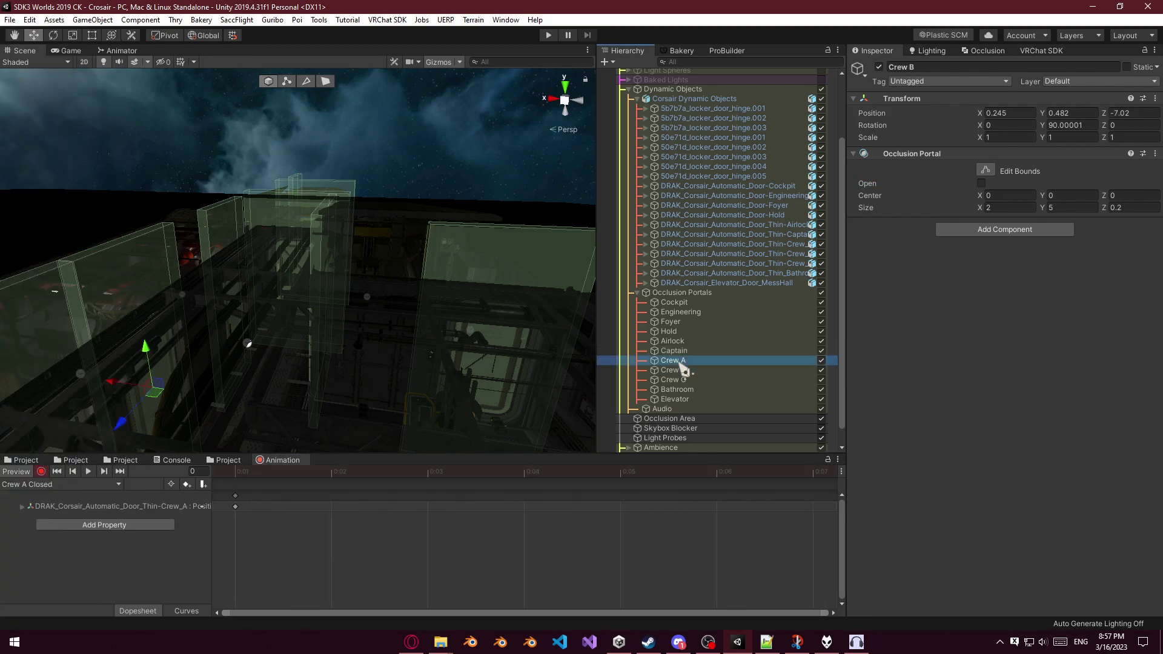
{"action": "double_click", "coordinate": [982, 183]}
{"action": "middle_click_drag", "start_coordinate": [356, 529], "coordinate": [532, 543]}
{"action": "left_click_drag", "start_coordinate": [235, 496], "coordinate": [312, 506]}
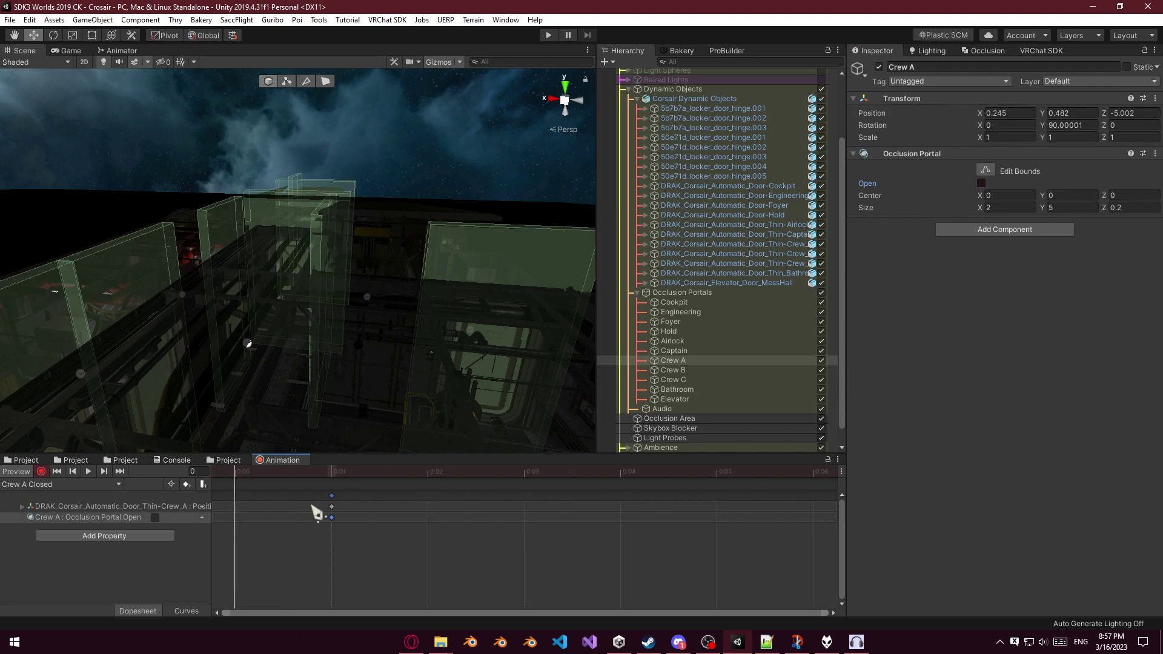
Record the Crew A portal's Open property as on in the Crew A Open clip, with its key at frame 1.
{"action": "left_click", "coordinate": [84, 488]}
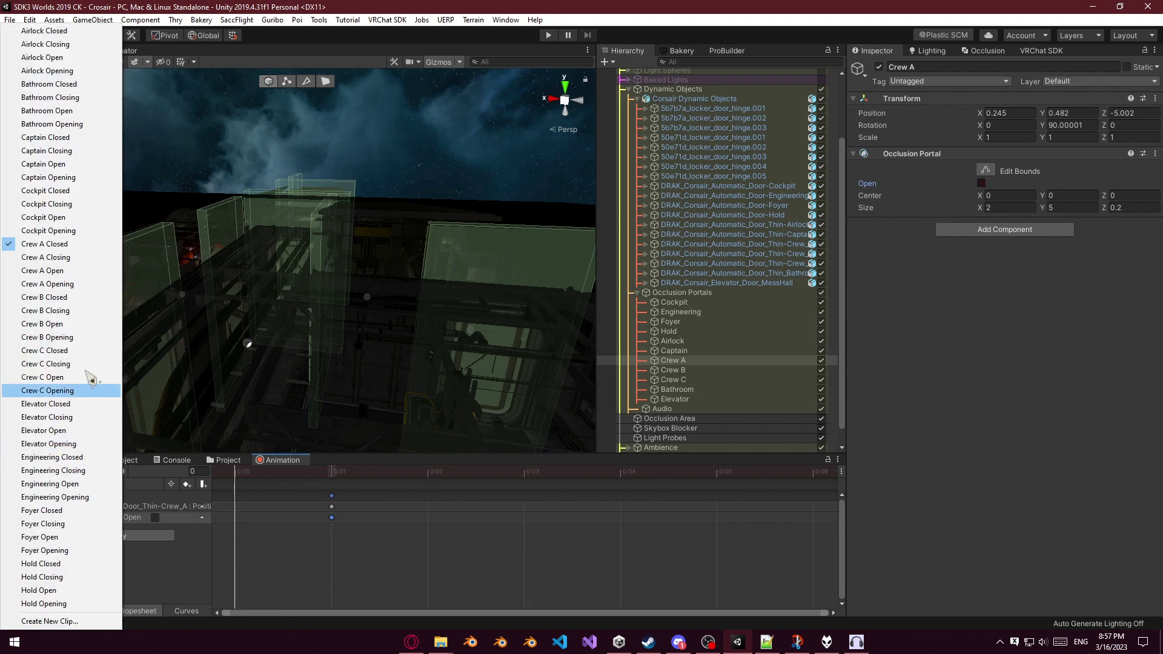
{"action": "left_click", "coordinate": [72, 270]}
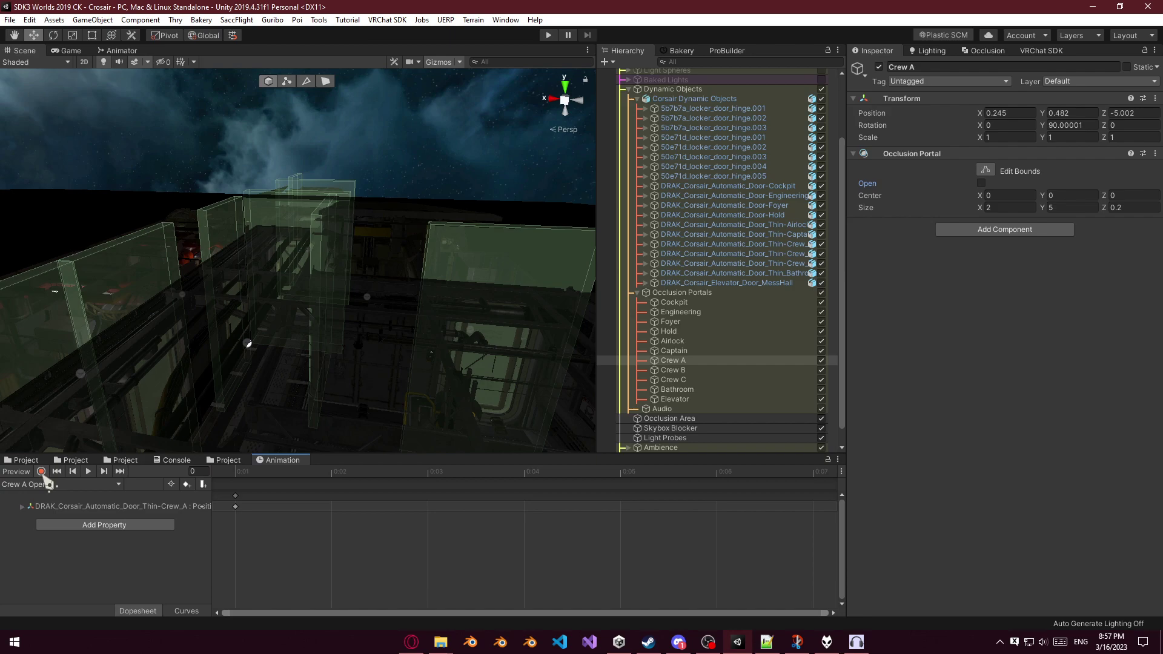
{"action": "left_click", "coordinate": [982, 184]}
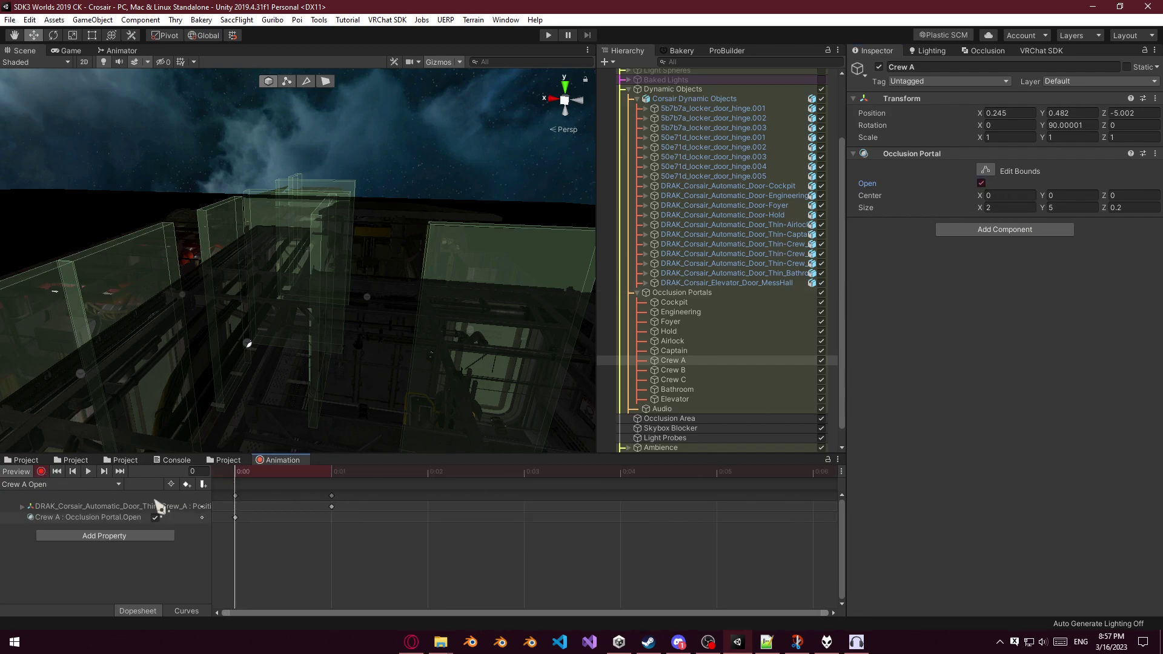
{"action": "left_click_drag", "start_coordinate": [236, 507], "coordinate": [353, 507]}
Record the Crew B portal's Open property as off in the Crew B Closed clip, with its key at frame 1.
{"action": "left_click", "coordinate": [91, 485]}
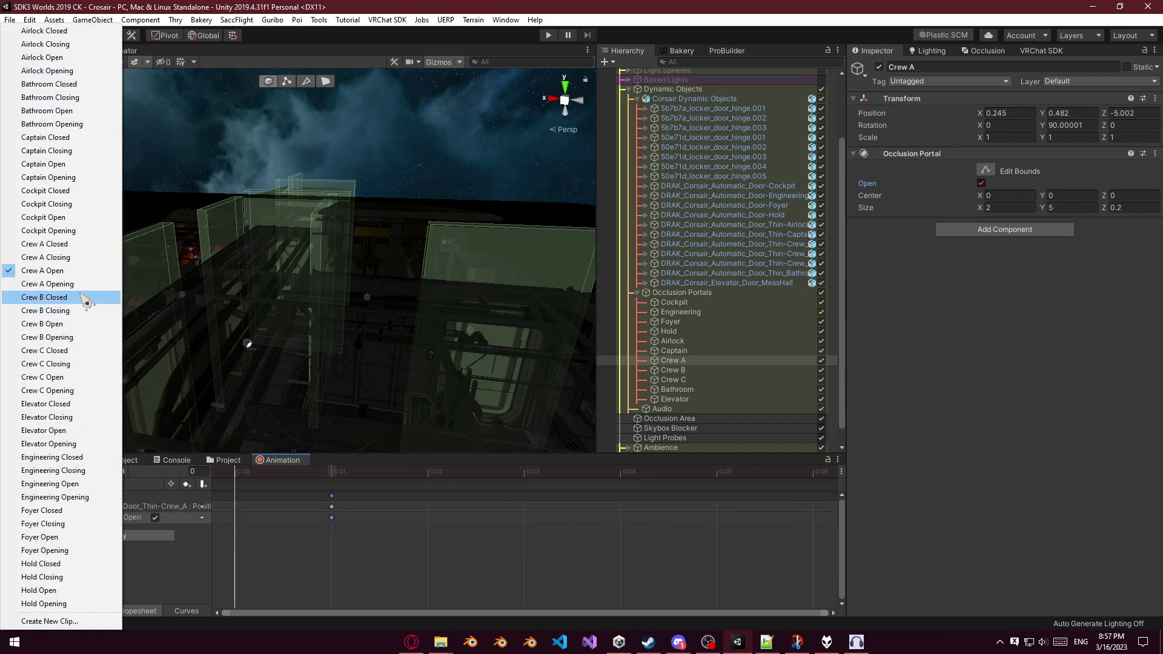
{"action": "left_click", "coordinate": [65, 303]}
{"action": "left_click", "coordinate": [730, 369]}
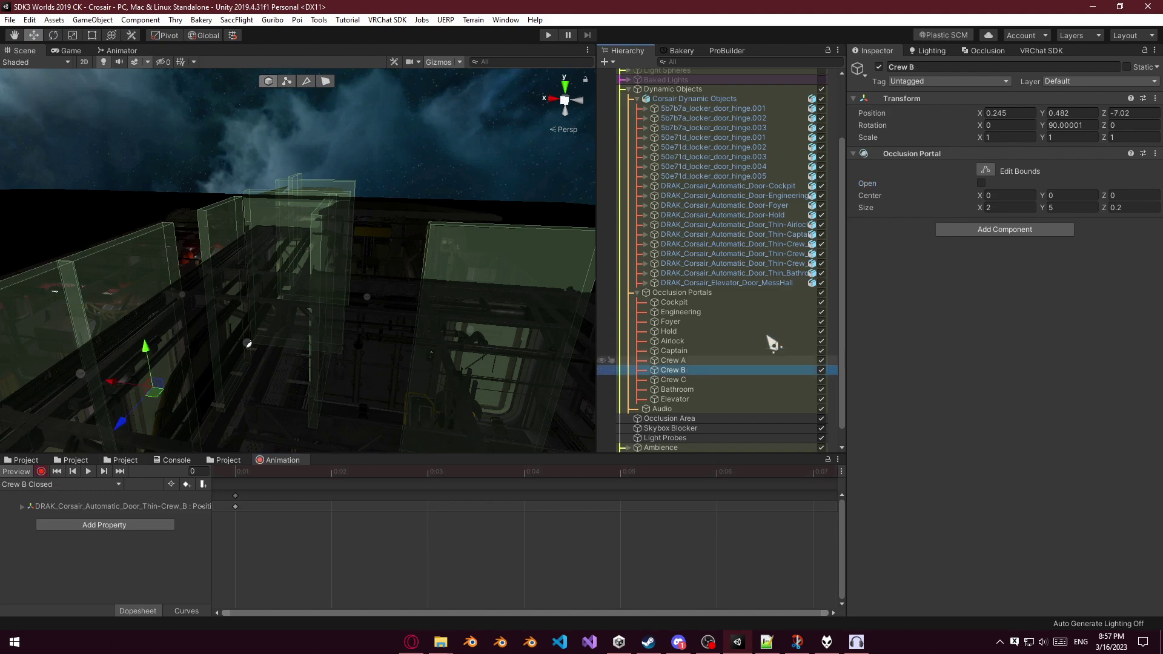
{"action": "left_click", "coordinate": [982, 184]}
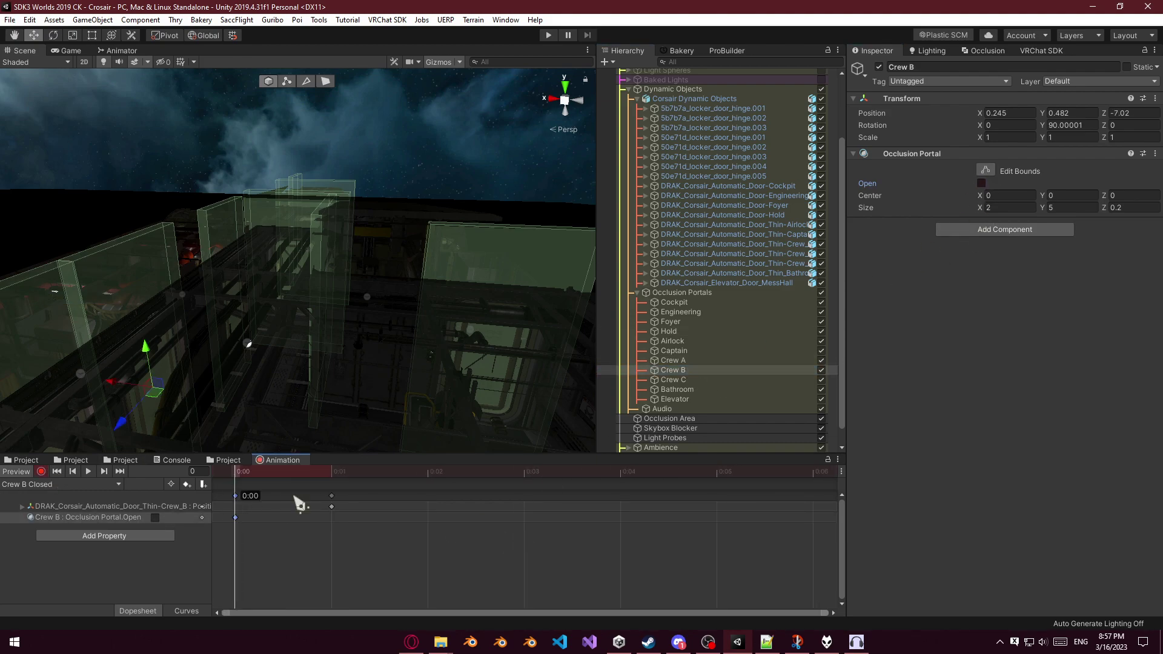
Record the Crew B portal's Open property as on in the Crew B Open clip, with its key at frame 1.
{"action": "left_click", "coordinate": [62, 489]}
{"action": "left_click", "coordinate": [85, 323]}
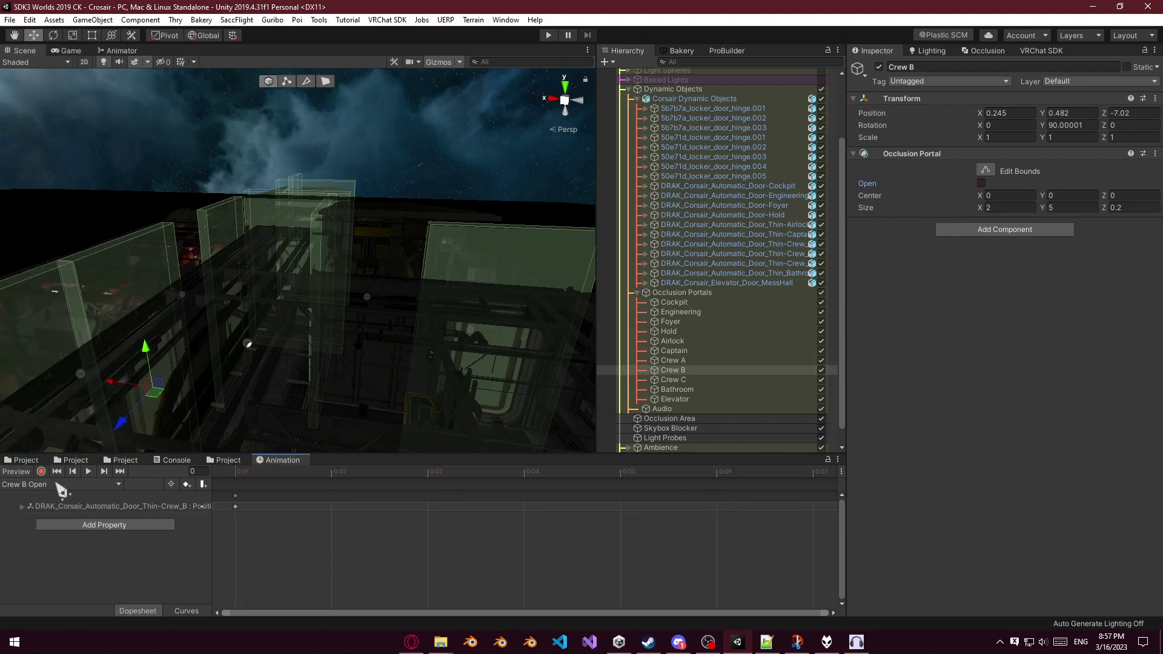
{"action": "left_click", "coordinate": [981, 182]}
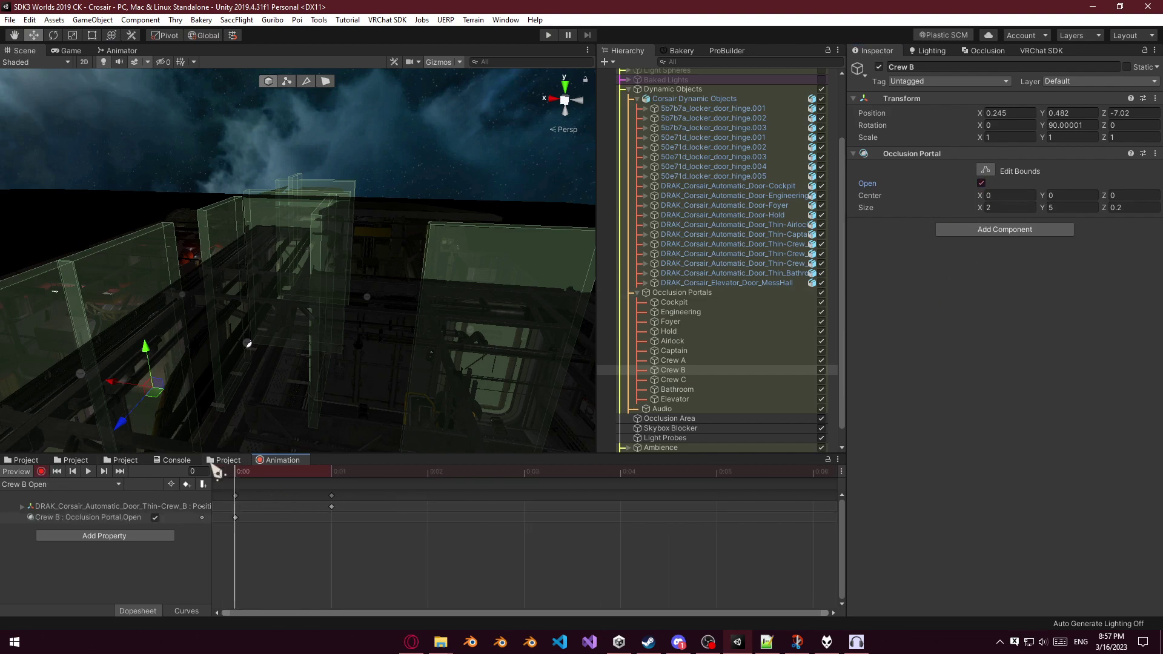
{"action": "left_click_drag", "start_coordinate": [235, 497], "coordinate": [288, 499]}
Record the Crew C portal's Open property as off in the Crew C Closed clip, with its key at frame 1.
{"action": "left_click", "coordinate": [73, 486]}
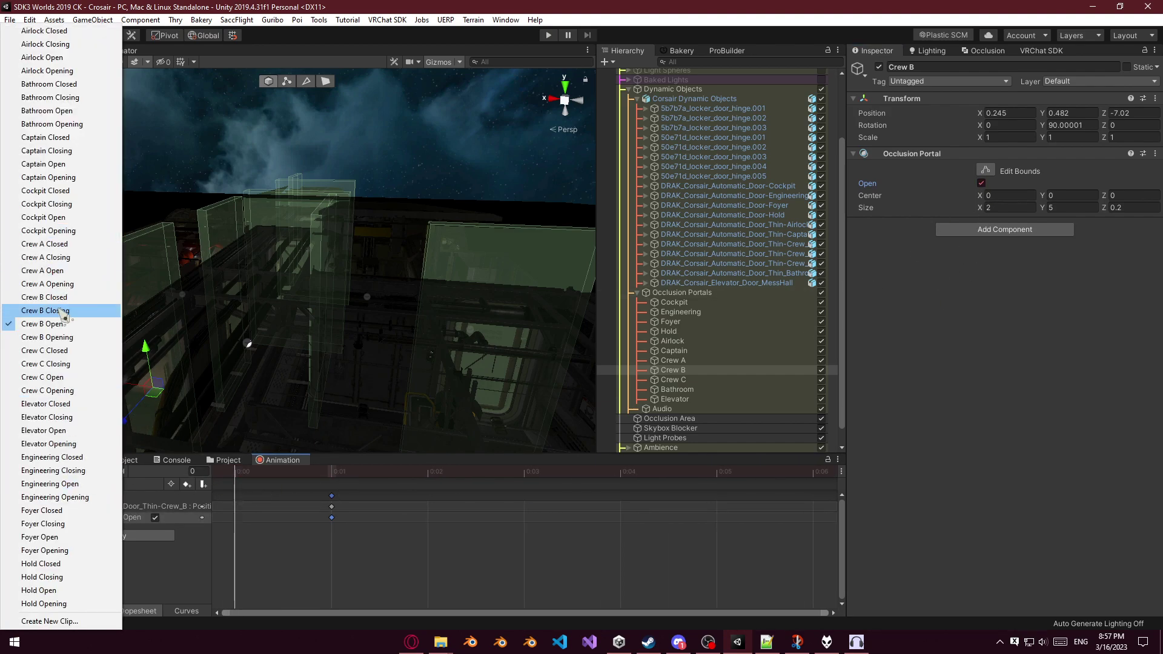
{"action": "left_click", "coordinate": [65, 351]}
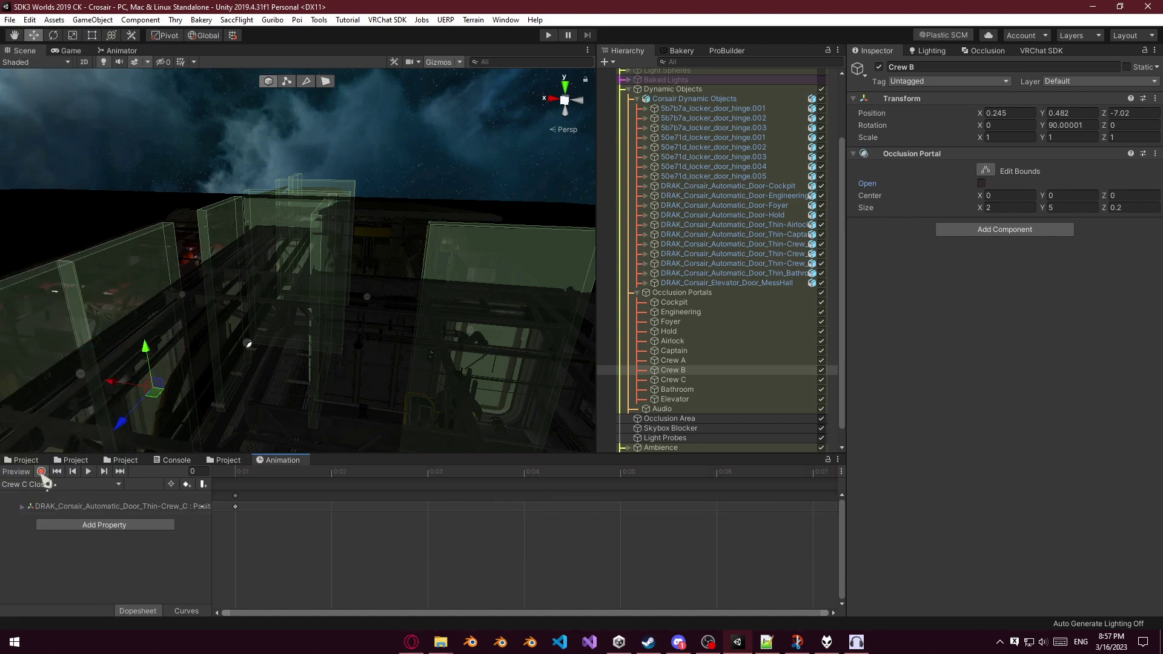
{"action": "left_click", "coordinate": [697, 380]}
{"action": "left_click", "coordinate": [981, 183]}
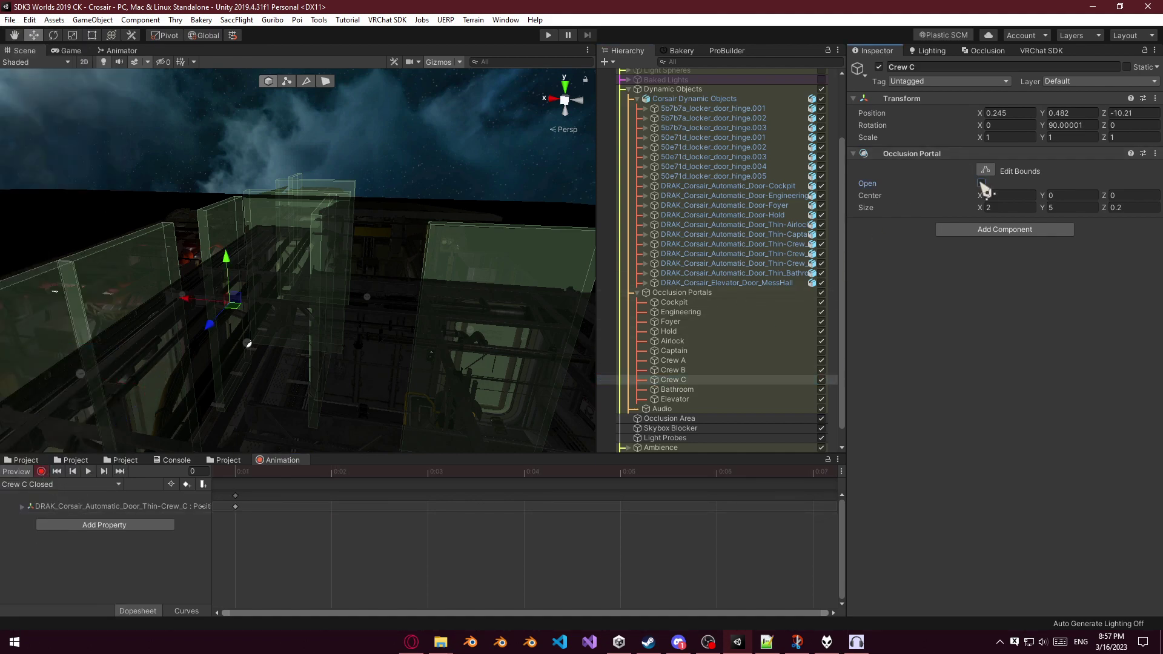
{"action": "left_click_drag", "start_coordinate": [236, 496], "coordinate": [331, 496]}
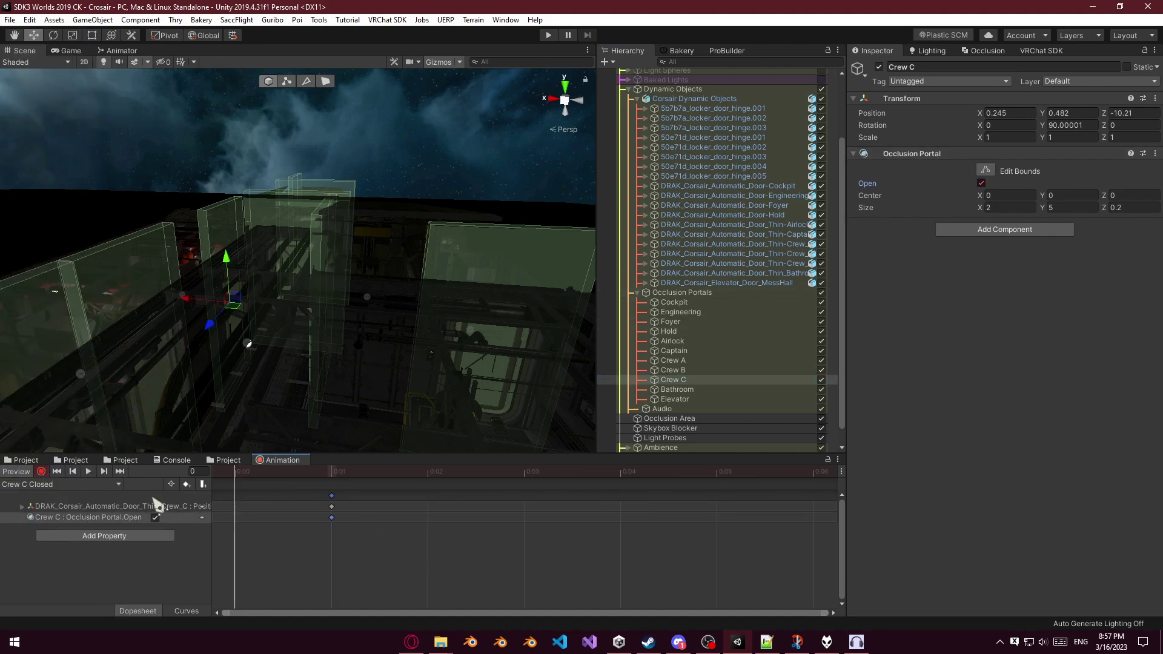
{"action": "left_click", "coordinate": [81, 487]}
{"action": "left_click", "coordinate": [304, 542]}
{"action": "left_click", "coordinate": [155, 518]}
{"action": "key", "text": "ctrl+z"}
{"action": "left_click", "coordinate": [120, 472]}
Record the Crew C portal's Open property as on in the Crew C Open clip, with its key at frame 1.
{"action": "left_click", "coordinate": [72, 488]}
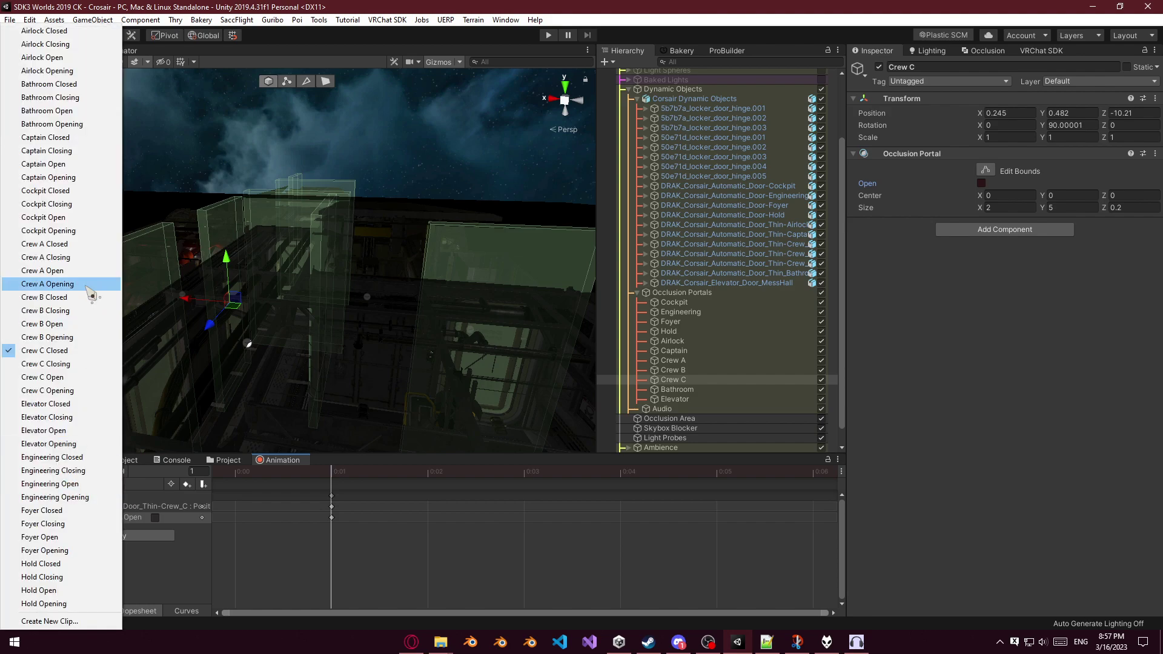
{"action": "left_click", "coordinate": [85, 377]}
{"action": "left_click", "coordinate": [41, 471]}
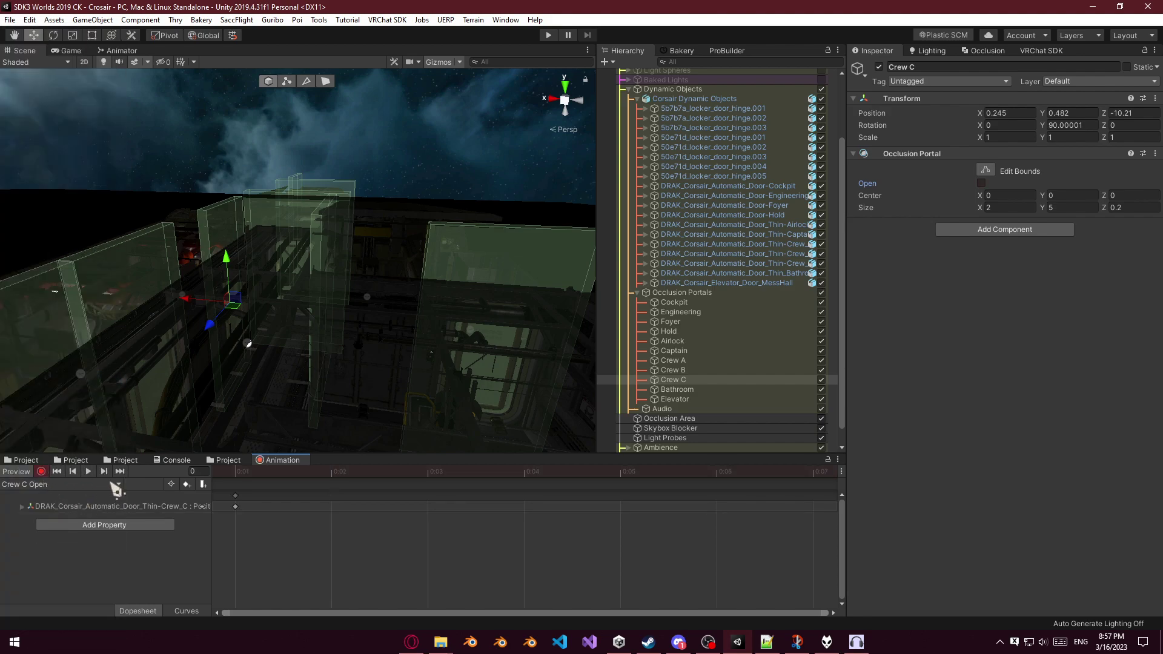
{"action": "left_click", "coordinate": [981, 183]}
{"action": "left_click_drag", "start_coordinate": [227, 496], "coordinate": [324, 496]}
Check the recorded portal Open values and keys in the Crew A, Crew B and Crew C clips.
{"action": "left_click", "coordinate": [89, 487]}
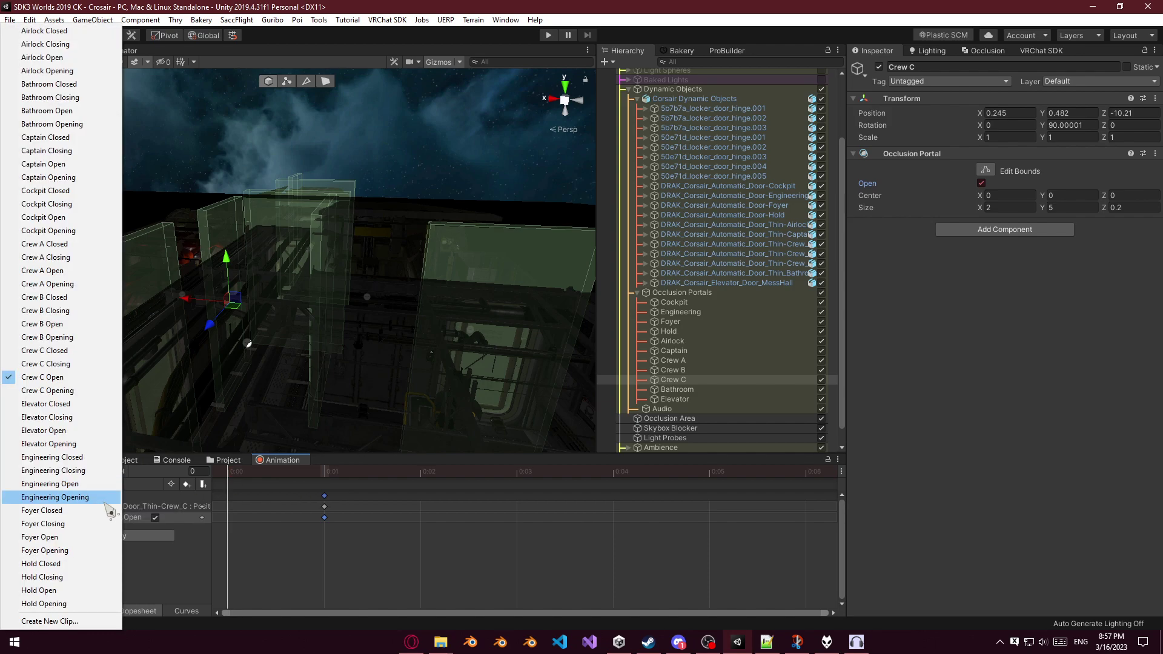
{"action": "left_click", "coordinate": [69, 326]}
{"action": "left_click", "coordinate": [244, 478]}
{"action": "left_click", "coordinate": [49, 488]}
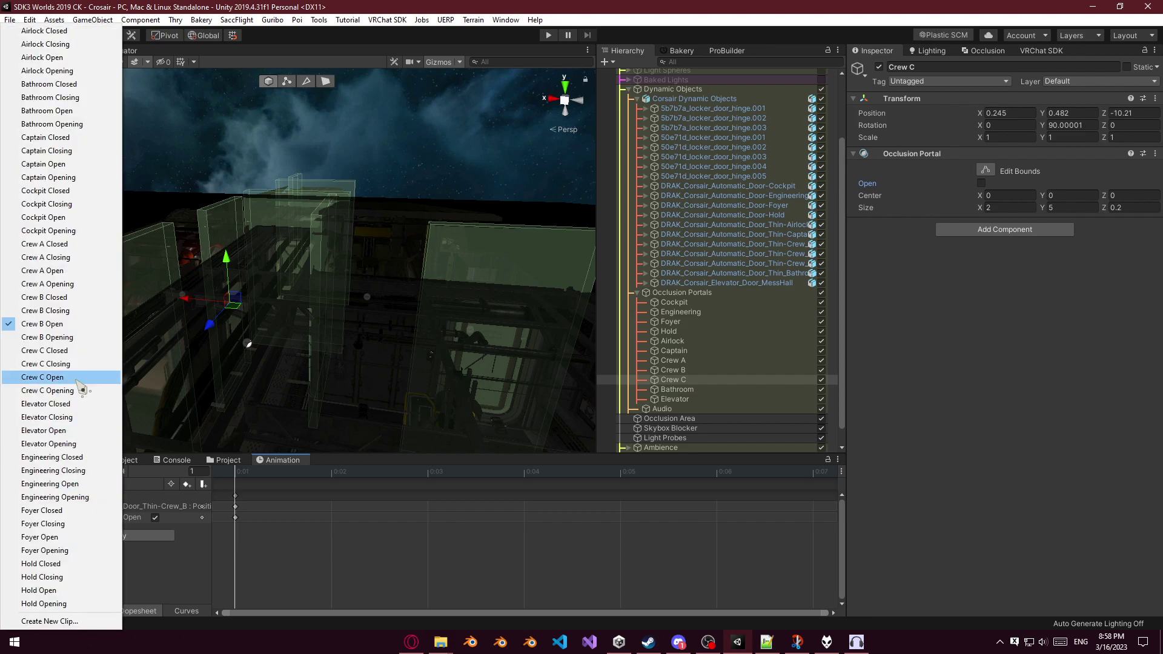
{"action": "left_click", "coordinate": [46, 297]}
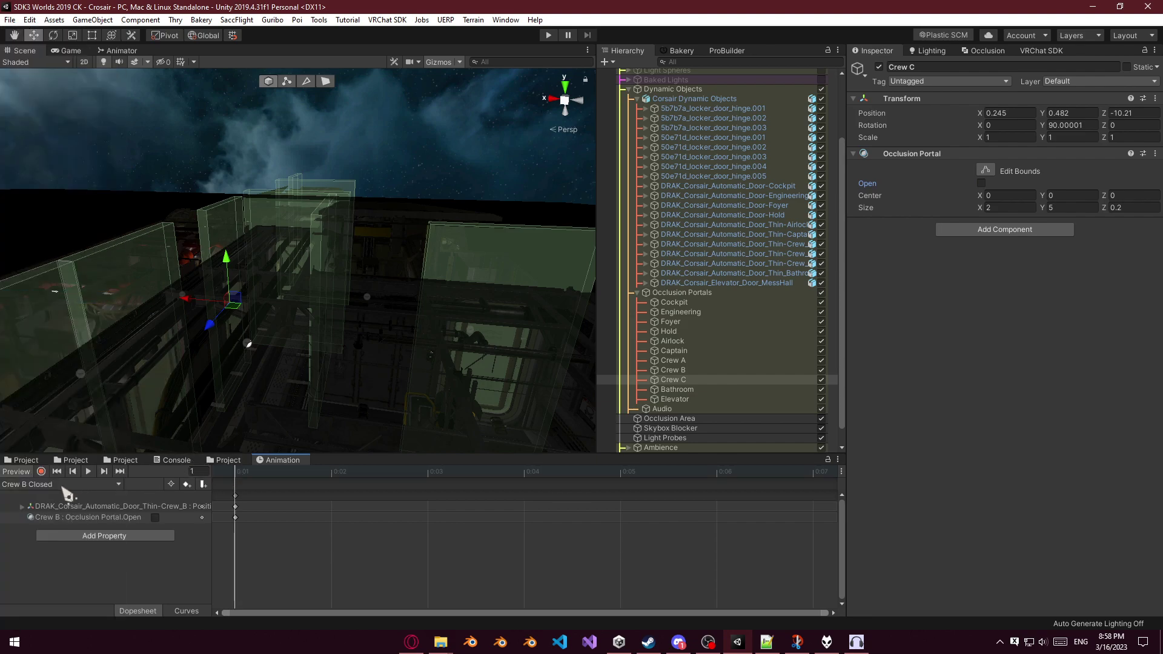
{"action": "left_click", "coordinate": [63, 487]}
{"action": "left_click", "coordinate": [70, 251]}
{"action": "left_click", "coordinate": [67, 484]}
{"action": "left_click", "coordinate": [61, 377]}
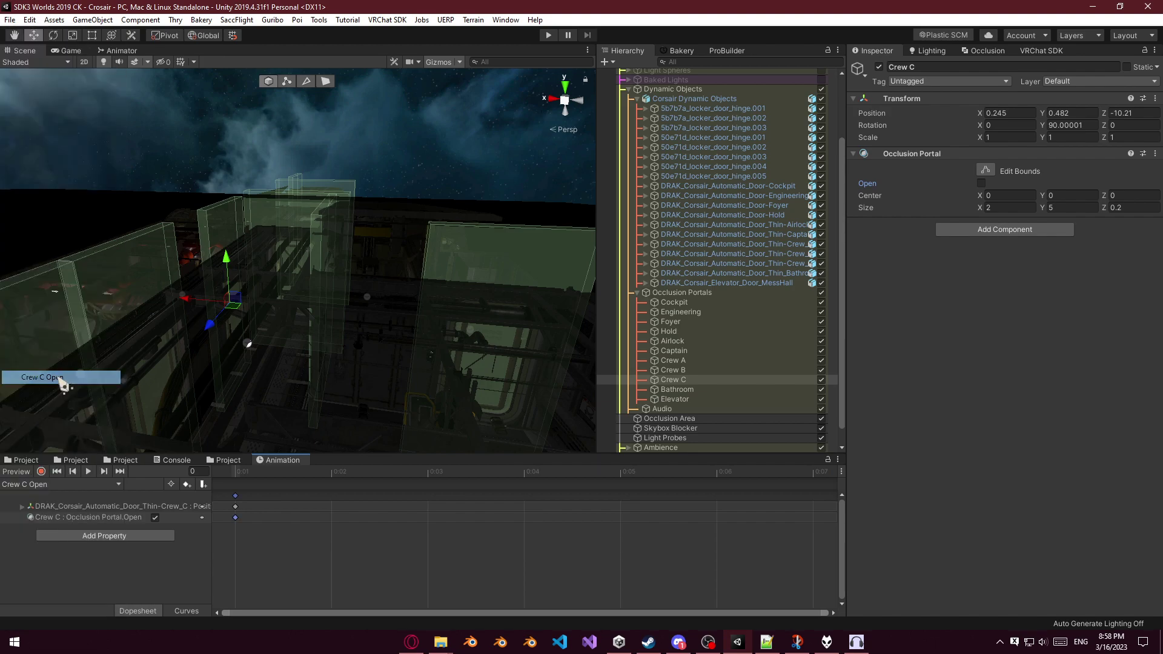
{"action": "left_click", "coordinate": [67, 486]}
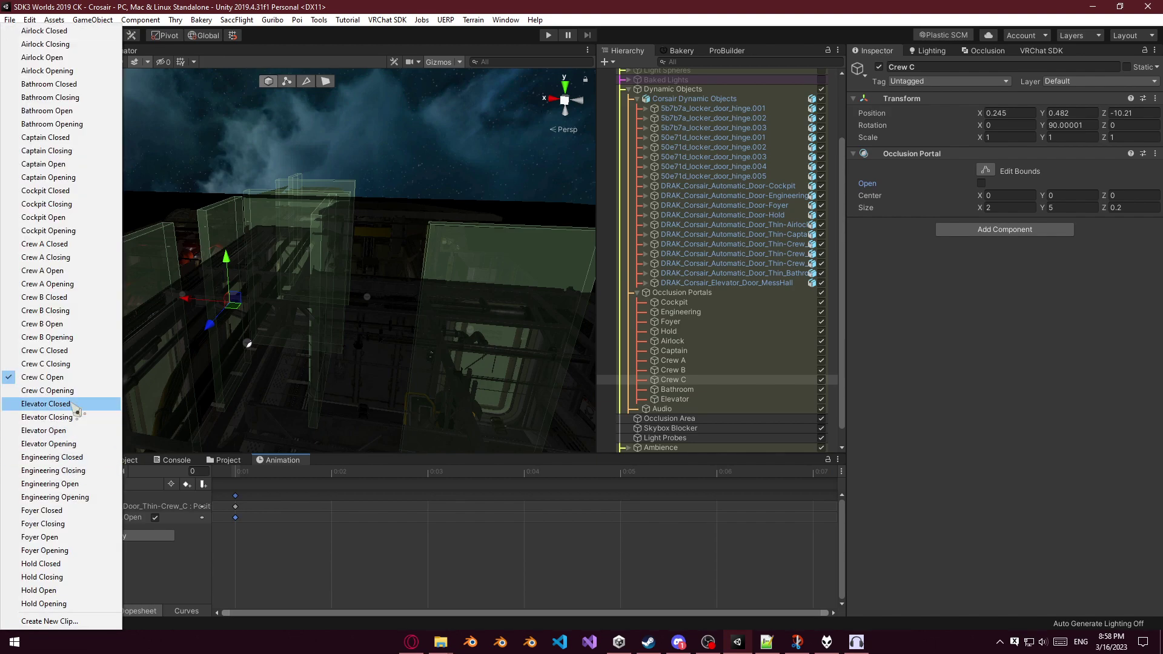
{"action": "left_click", "coordinate": [71, 350]}
Record the Elevator portal's Open property as off in the Elevator Closed clip, with its key at frame 1.
{"action": "left_click", "coordinate": [68, 484]}
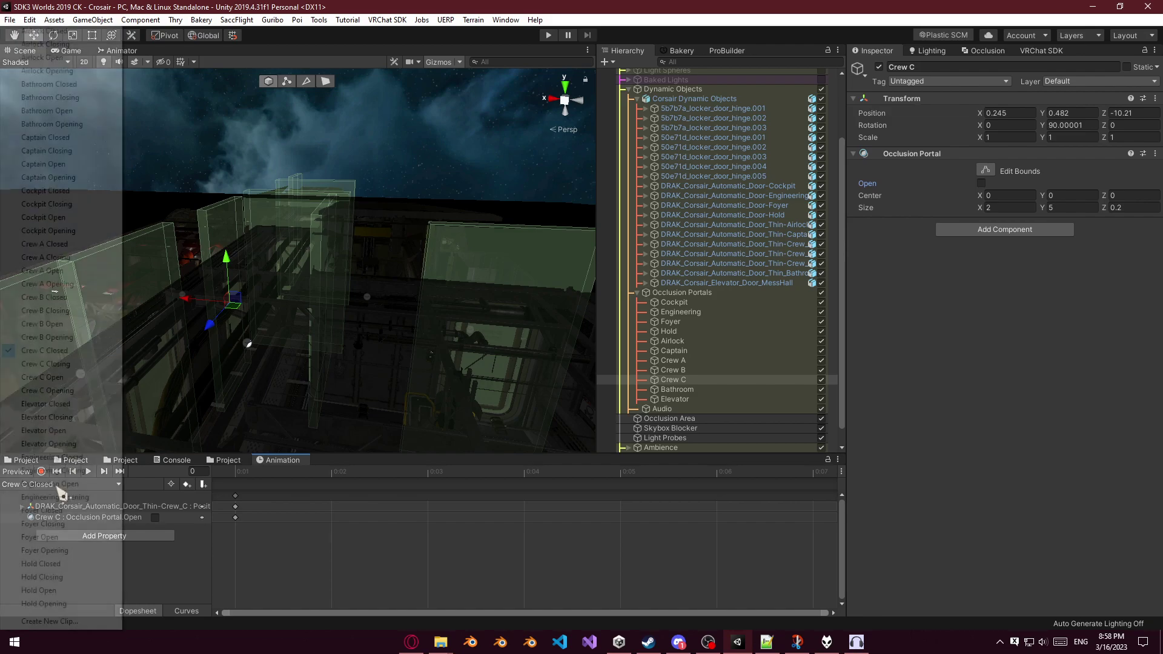
{"action": "left_click", "coordinate": [61, 404]}
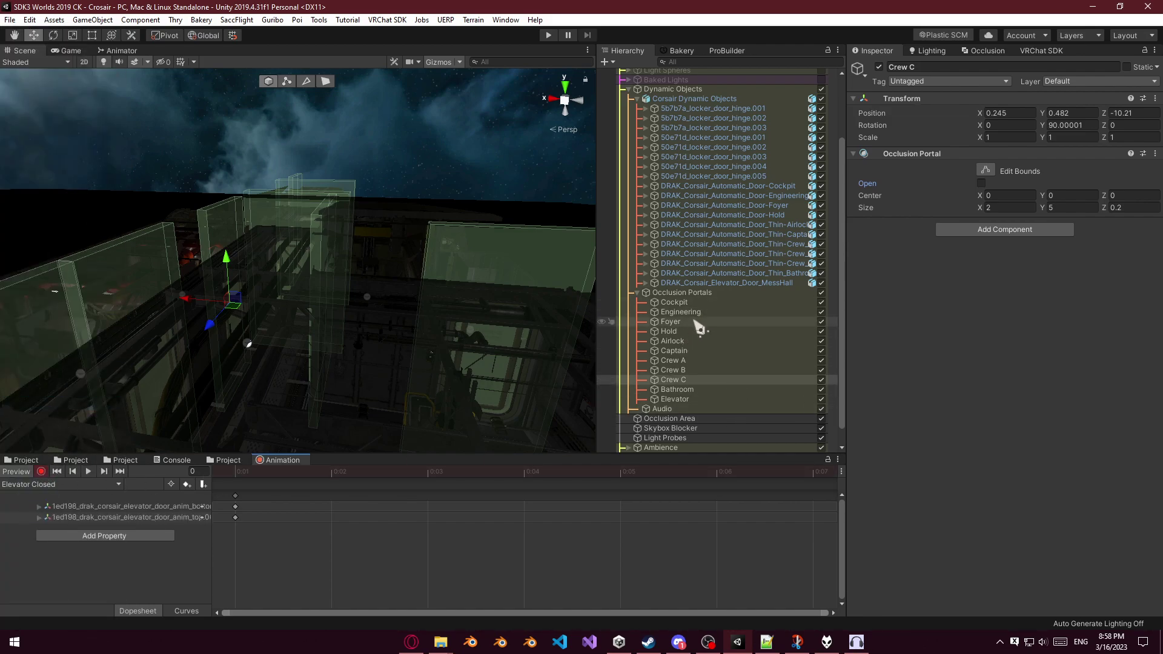
{"action": "left_click", "coordinate": [678, 400]}
{"action": "left_click", "coordinate": [982, 183]}
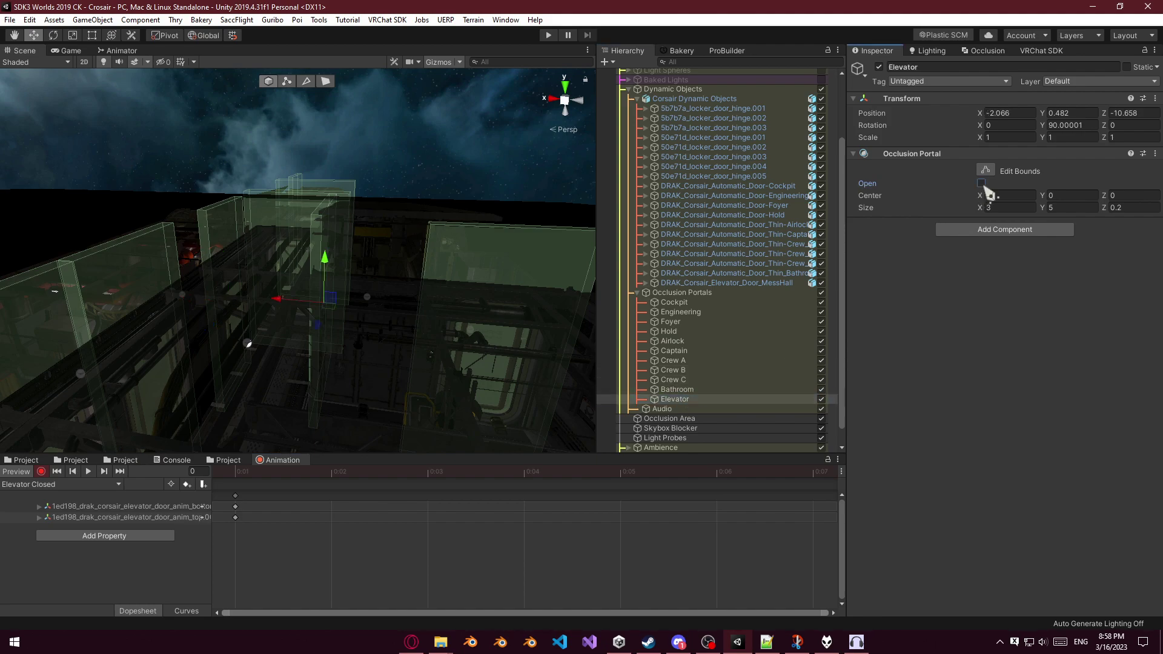
{"action": "left_click_drag", "start_coordinate": [286, 508], "coordinate": [332, 507]}
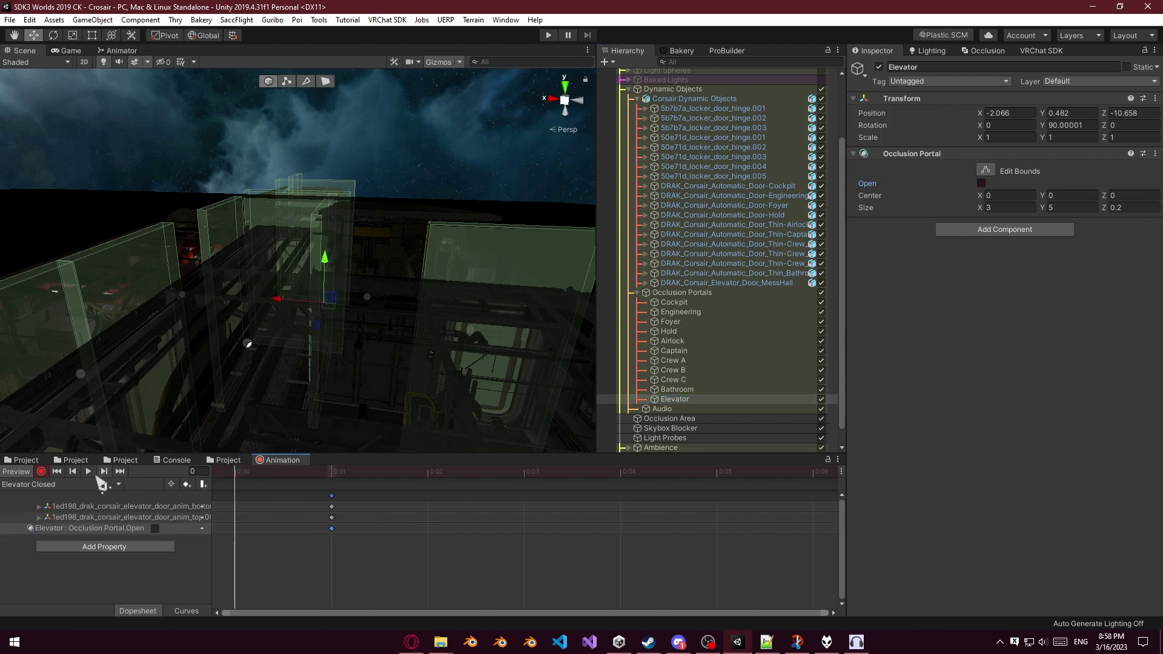
Record the Elevator portal's Open property as on in the Elevator Open clip, with its key at frame 1.
{"action": "left_click", "coordinate": [61, 485]}
{"action": "left_click", "coordinate": [64, 431]}
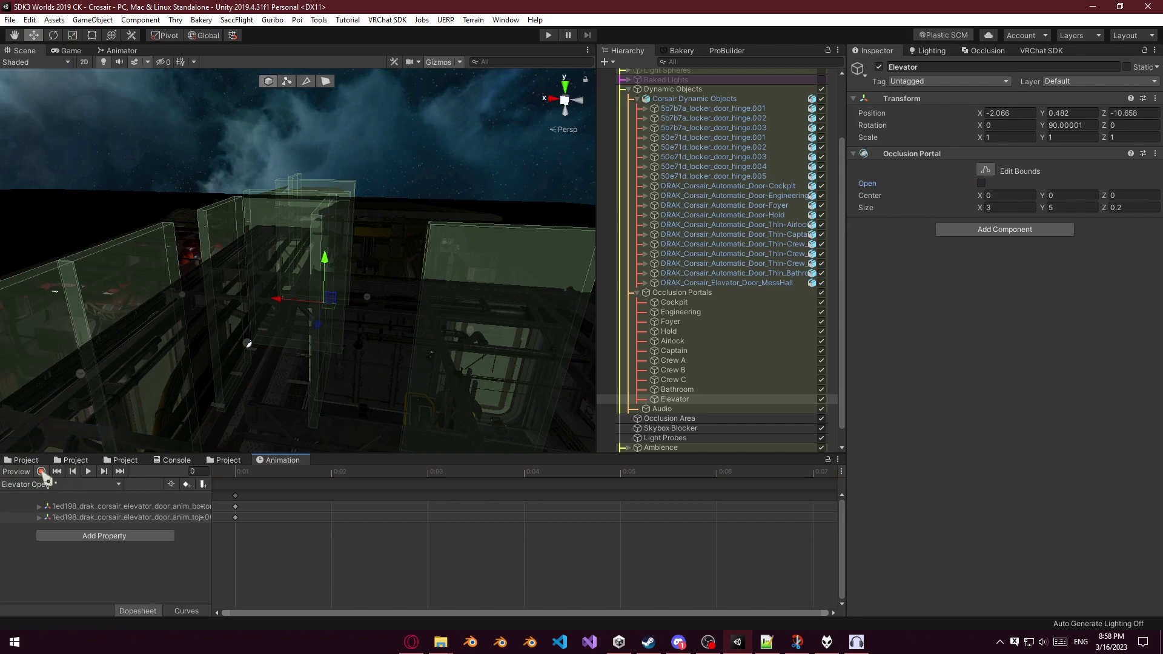
{"action": "left_click", "coordinate": [982, 183]}
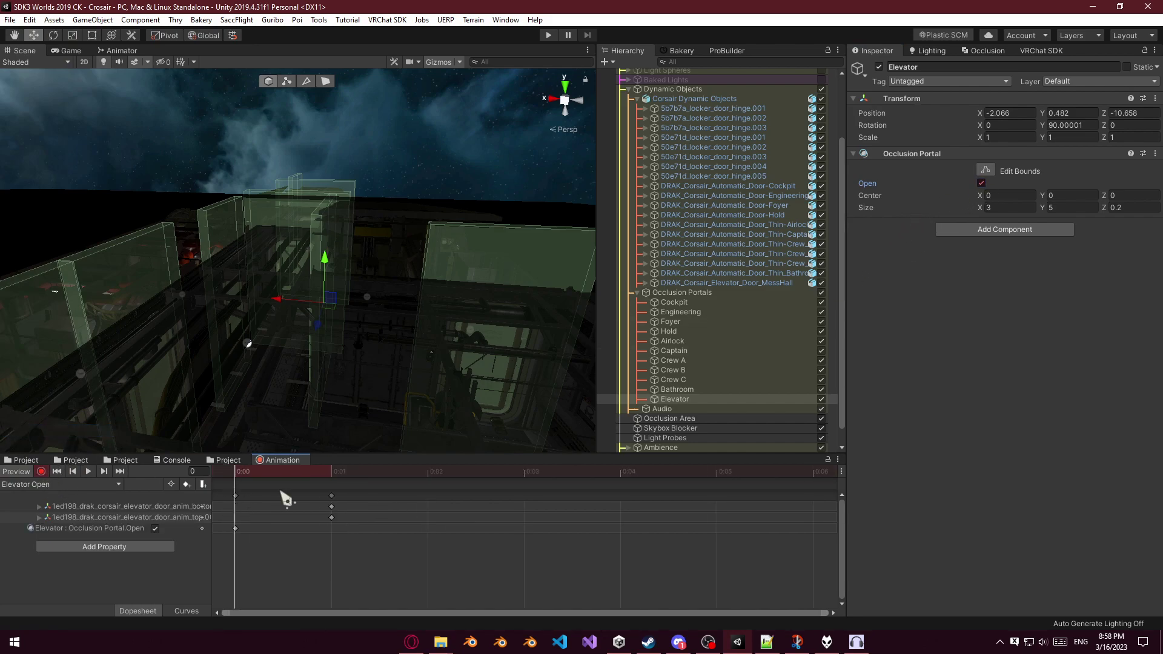
{"action": "left_click_drag", "start_coordinate": [241, 501], "coordinate": [337, 500]}
Record the Engineering portal's Open property as off in the Engineering Closed clip, with its key at frame 1.
{"action": "left_click", "coordinate": [61, 484]}
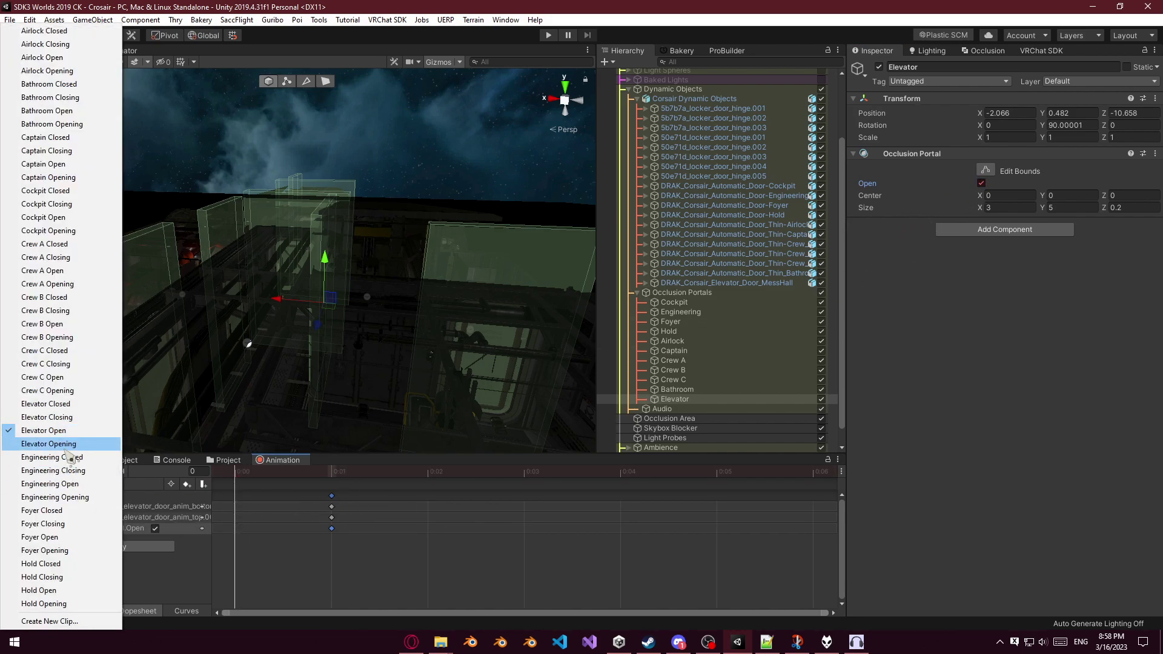
{"action": "left_click", "coordinate": [64, 461]}
{"action": "left_click", "coordinate": [708, 313]}
{"action": "left_click", "coordinate": [981, 183]}
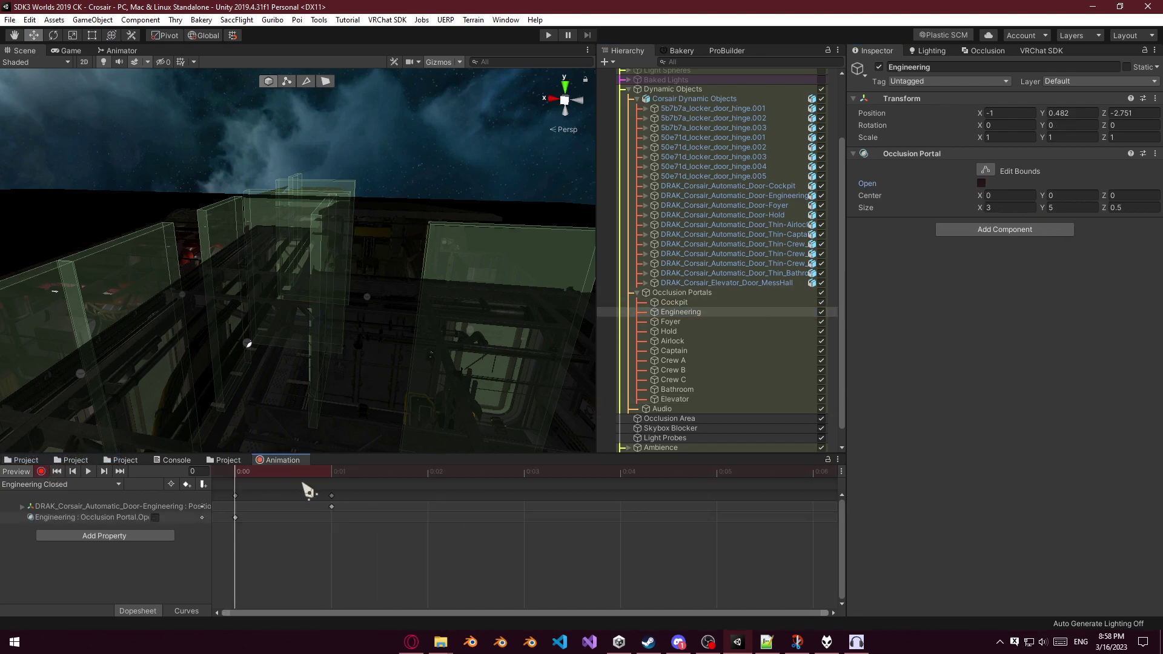
{"action": "left_click_drag", "start_coordinate": [236, 517], "coordinate": [332, 517]}
{"action": "left_click", "coordinate": [84, 487]}
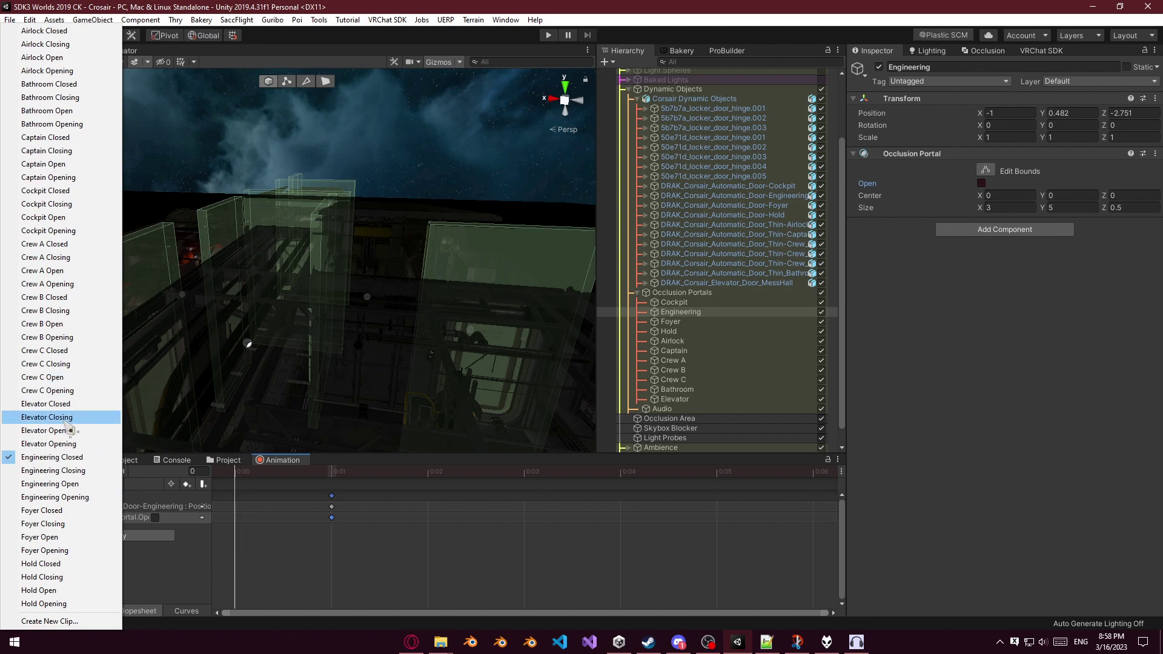
{"action": "left_click", "coordinate": [53, 483]}
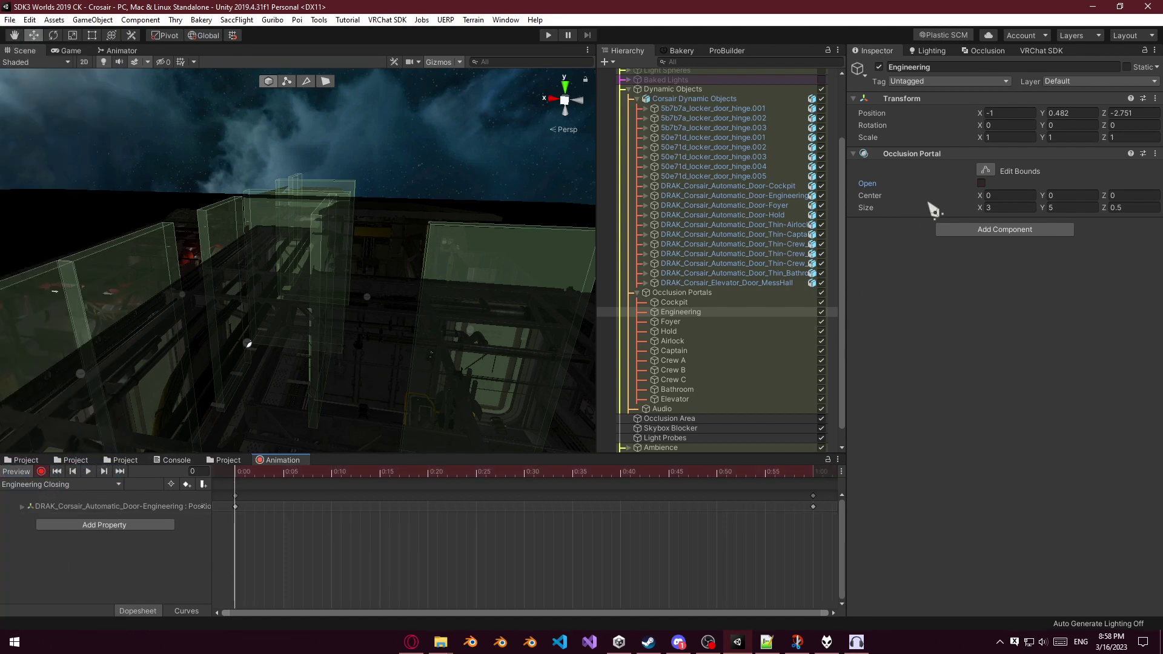
{"action": "left_click", "coordinate": [982, 183]}
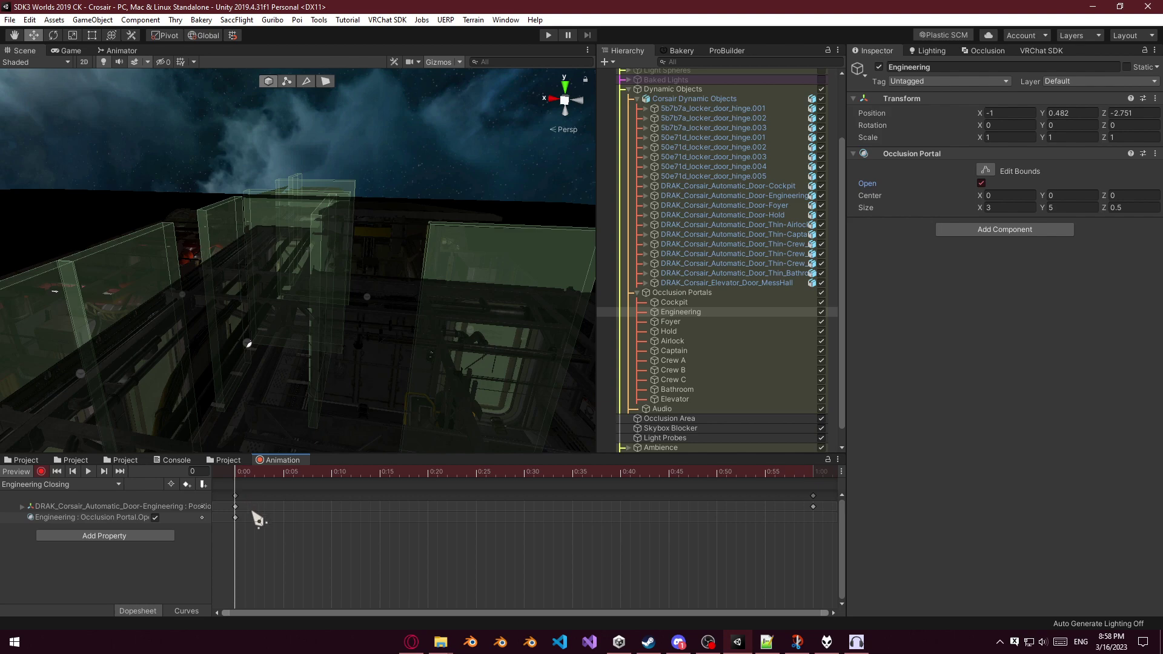
{"action": "key", "text": "ctrl+z"}
Record the Engineering portal's Open property as on in the Engineering Open clip, with its key at frame 1.
{"action": "left_click", "coordinate": [84, 486]}
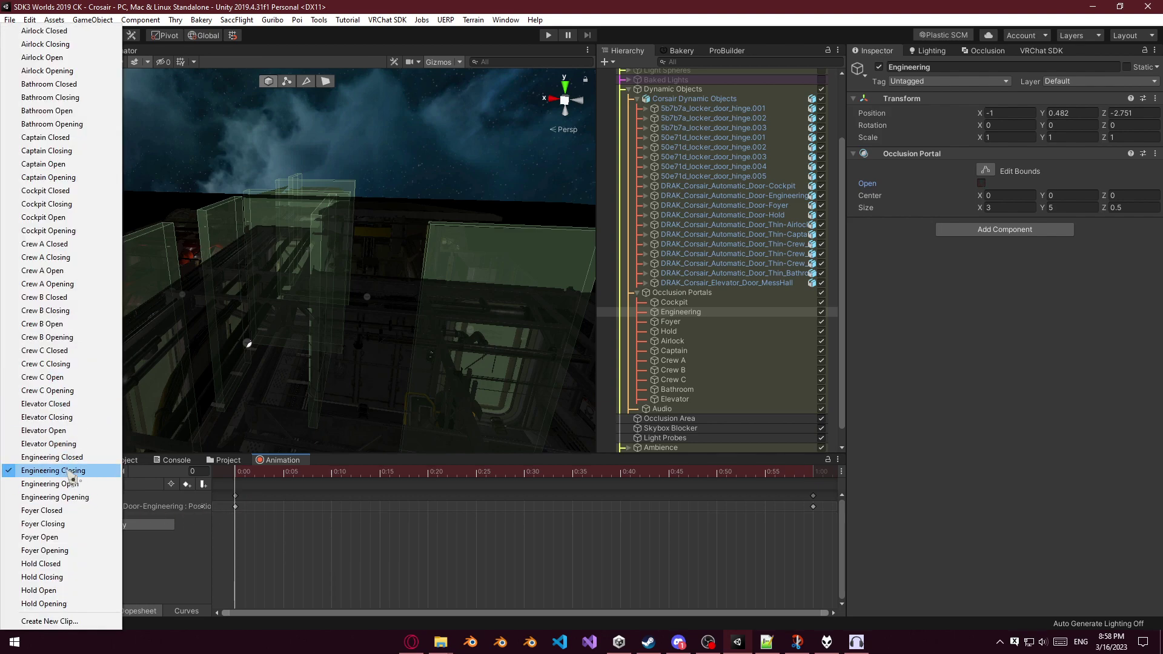
{"action": "left_click", "coordinate": [71, 484]}
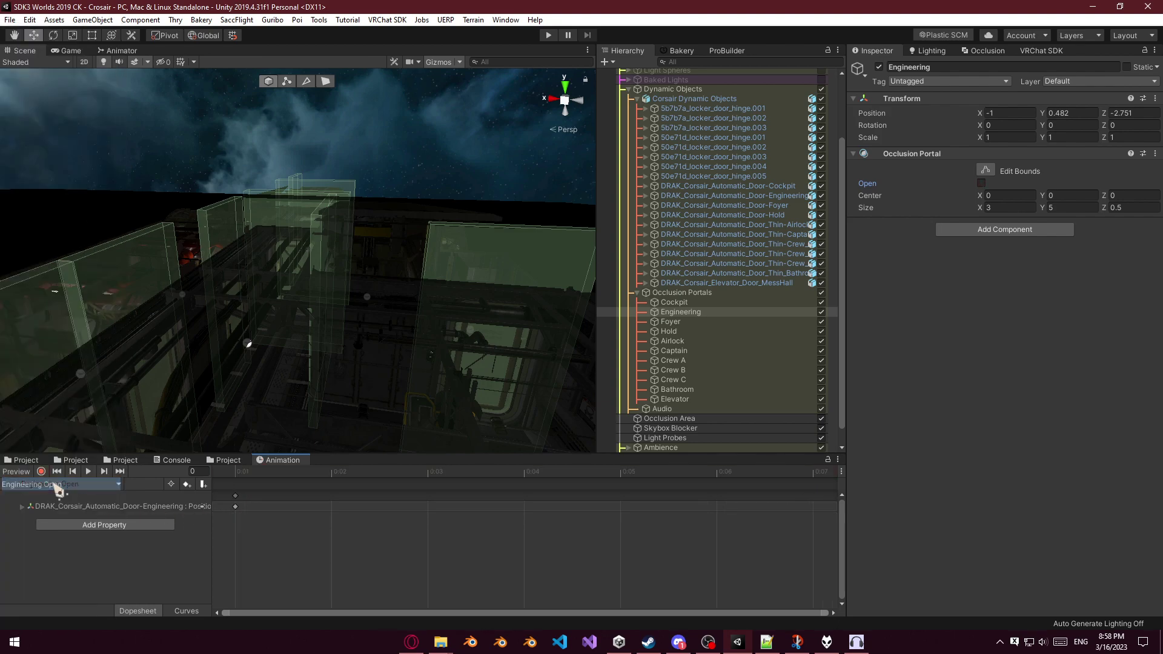
{"action": "left_click", "coordinate": [982, 183]}
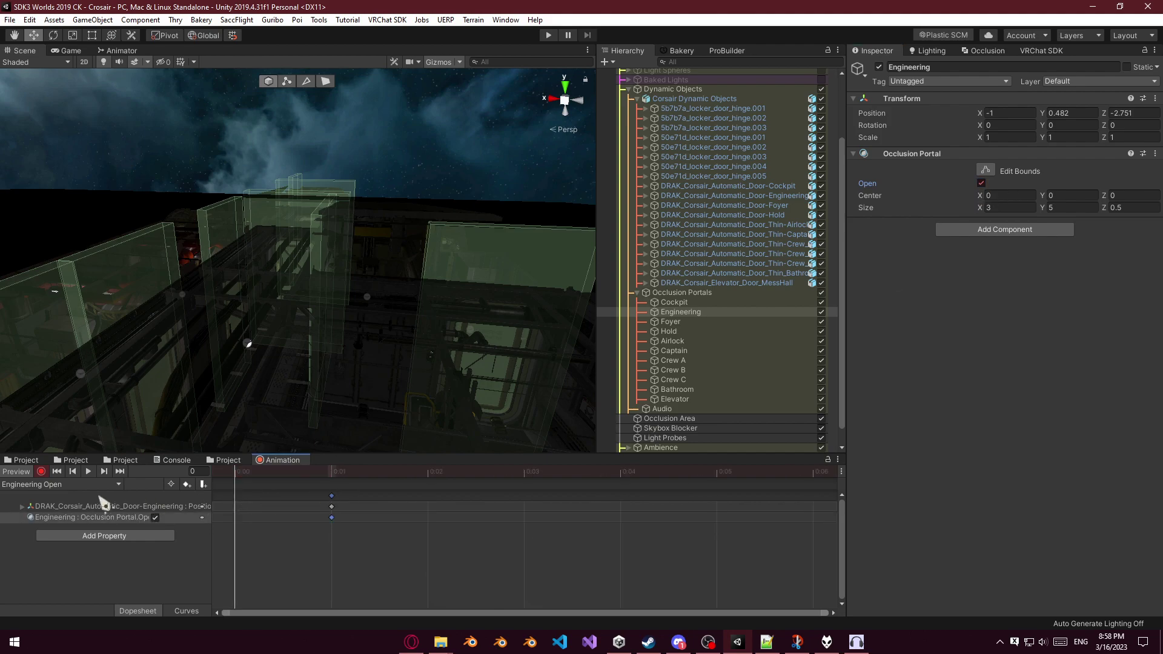
Record the Foyer portal's Open property as off in the Foyer Closed clip, with its key at frame 1.
{"action": "left_click", "coordinate": [75, 486]}
{"action": "left_click", "coordinate": [68, 513]}
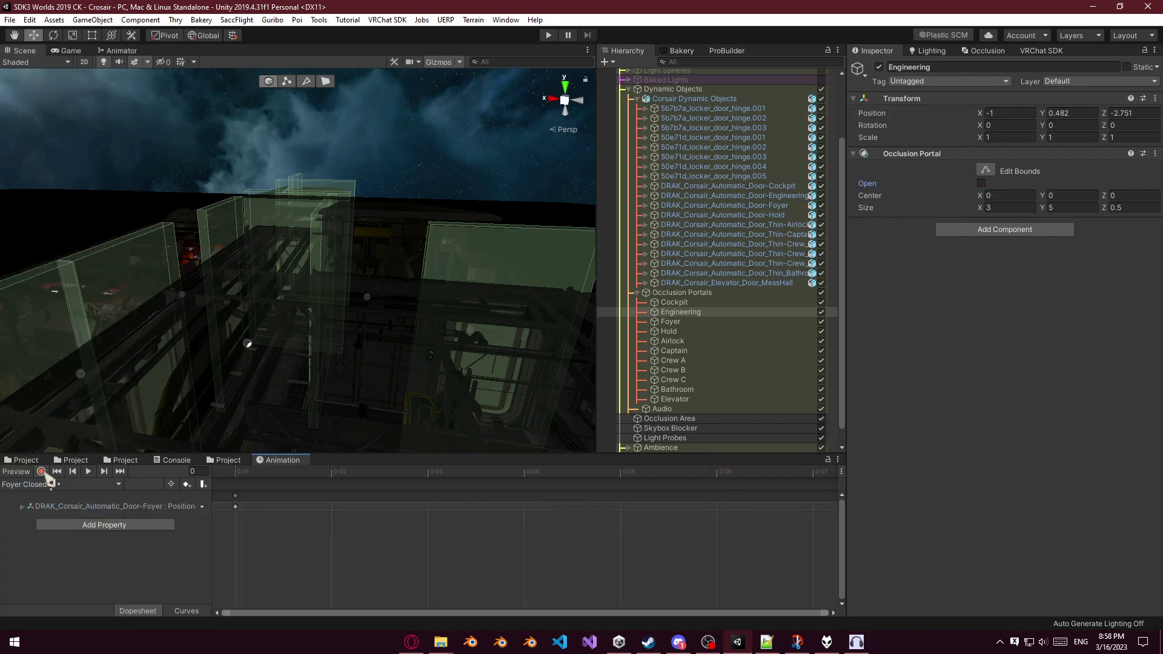
{"action": "left_click", "coordinate": [675, 322]}
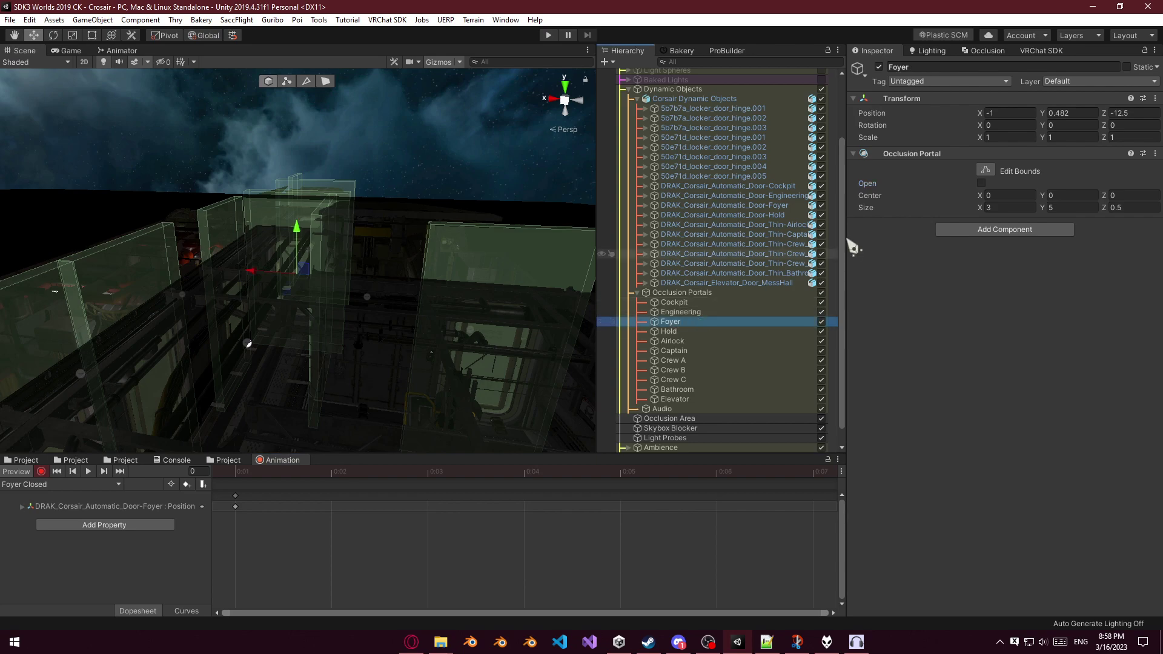
{"action": "double_click", "coordinate": [982, 183]}
{"action": "middle_click_drag", "start_coordinate": [310, 535], "coordinate": [384, 531]}
{"action": "left_click_drag", "start_coordinate": [235, 496], "coordinate": [320, 496]}
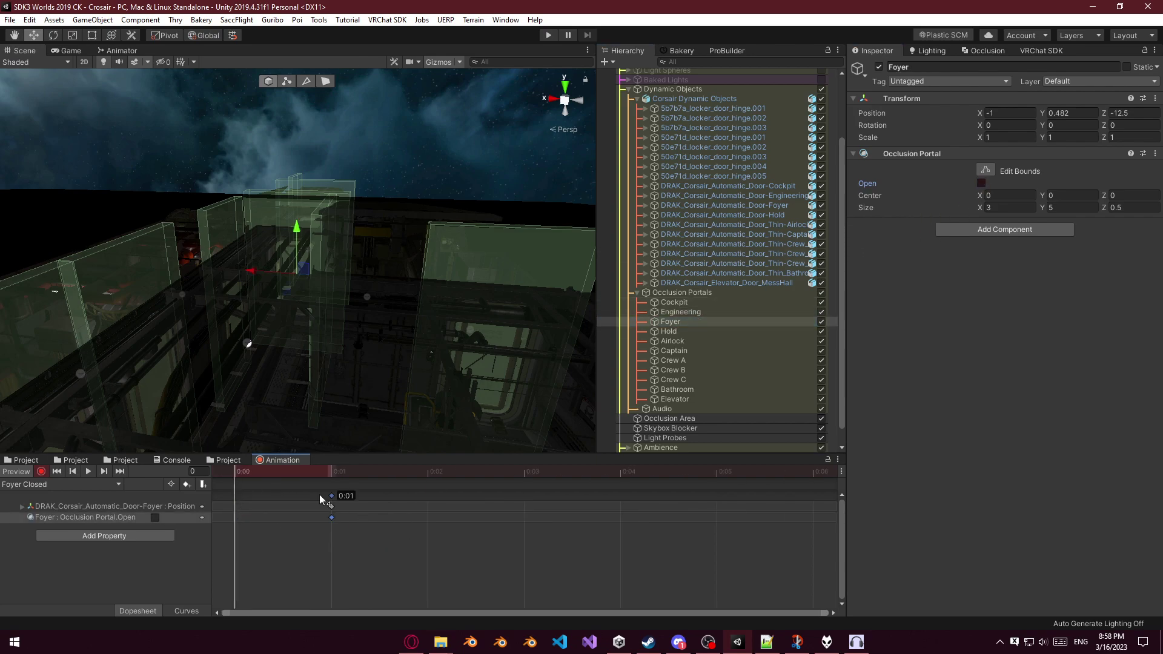
Record the Foyer portal's Open property as on in the Foyer Open clip, with its key at frame 1.
{"action": "left_click", "coordinate": [85, 485]}
{"action": "left_click", "coordinate": [61, 539]}
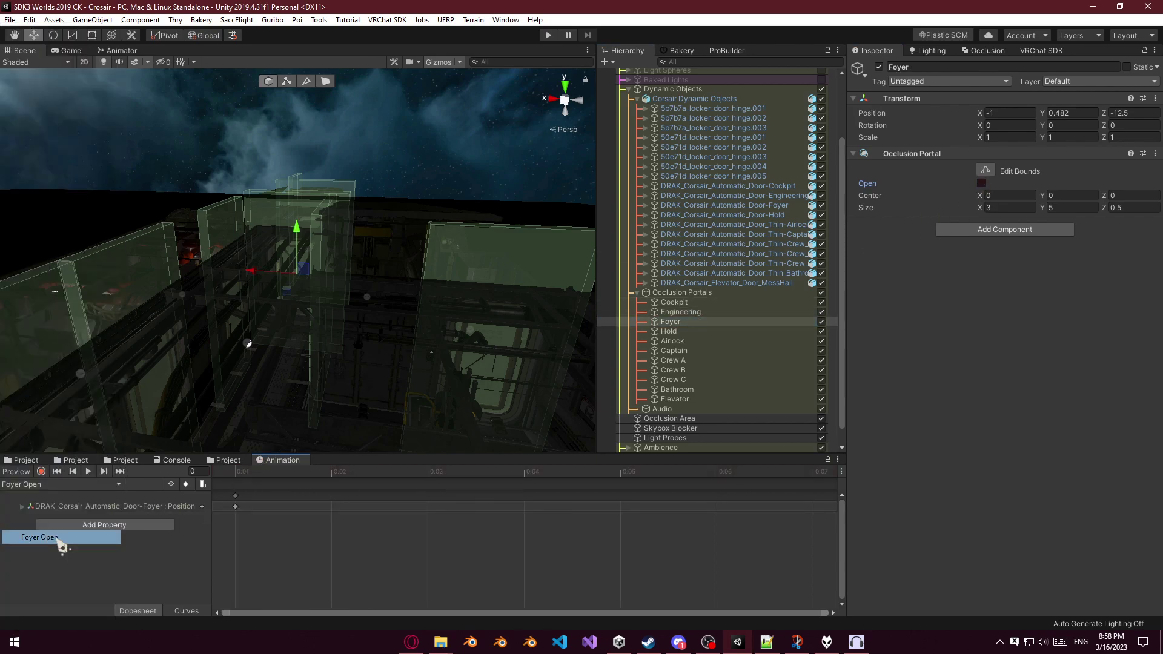
{"action": "left_click", "coordinate": [41, 471]}
{"action": "left_click", "coordinate": [981, 183]}
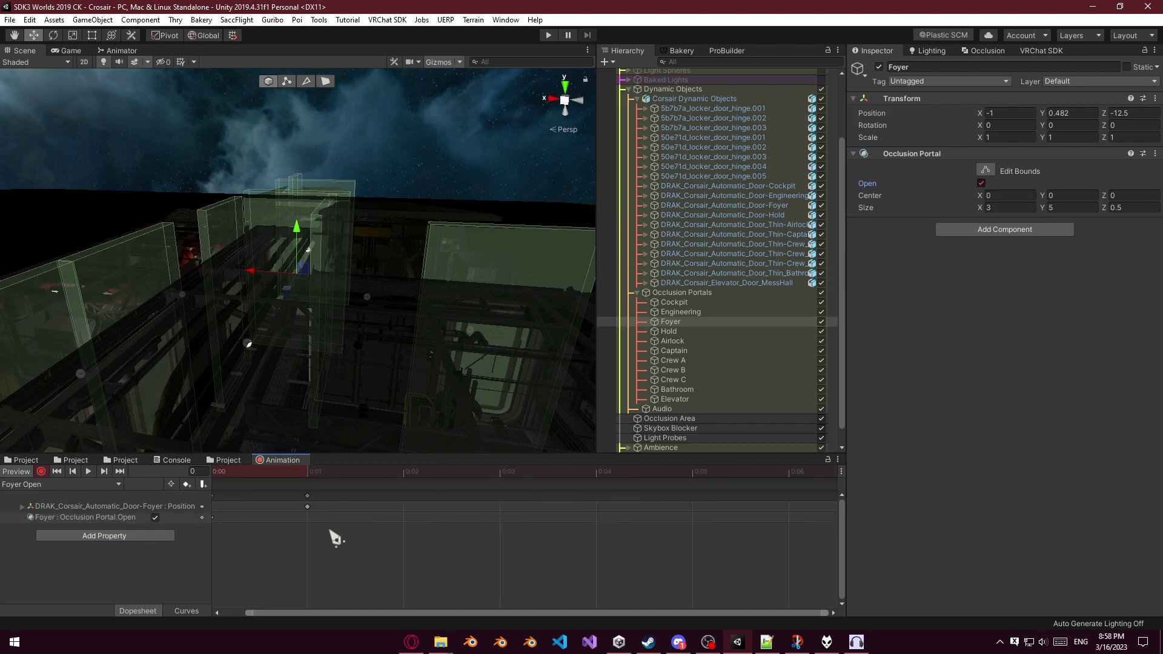
{"action": "middle_click_drag", "start_coordinate": [230, 508], "coordinate": [254, 510]}
{"action": "left_click_drag", "start_coordinate": [236, 517], "coordinate": [331, 517]}
Switch the animation being edited to the Hold Closed clip.
{"action": "left_click", "coordinate": [61, 484]}
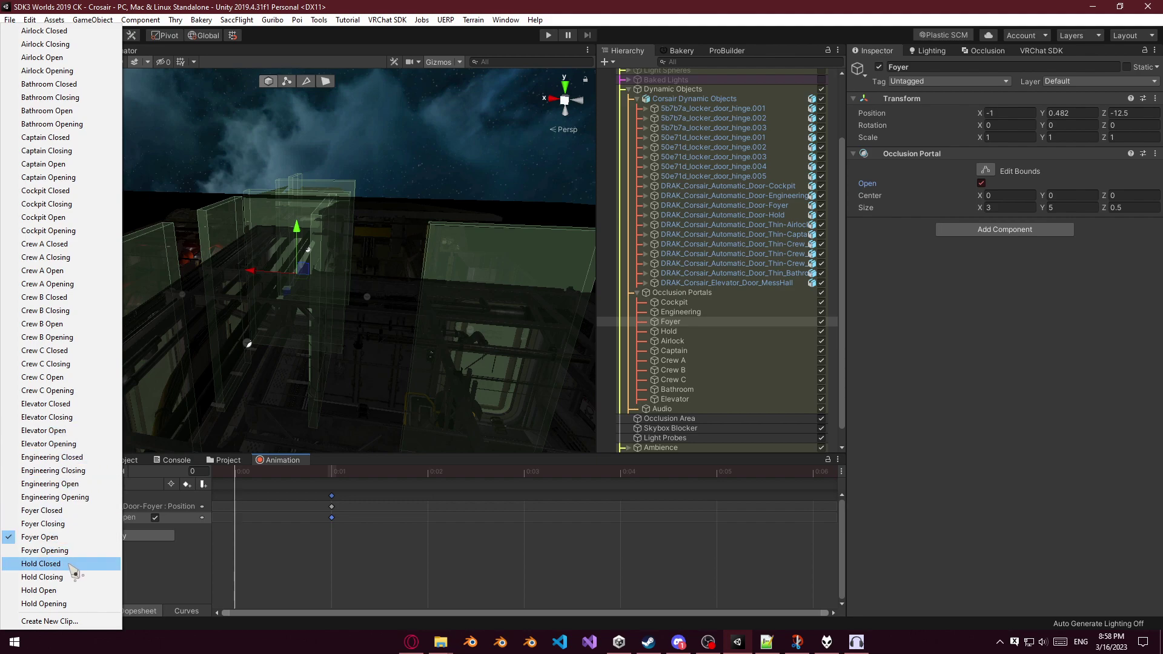
In the Hold Closed clip, key the Hold occlusion portal's Open property off, with the keyframe at 0:01.
{"action": "left_click", "coordinate": [41, 564]}
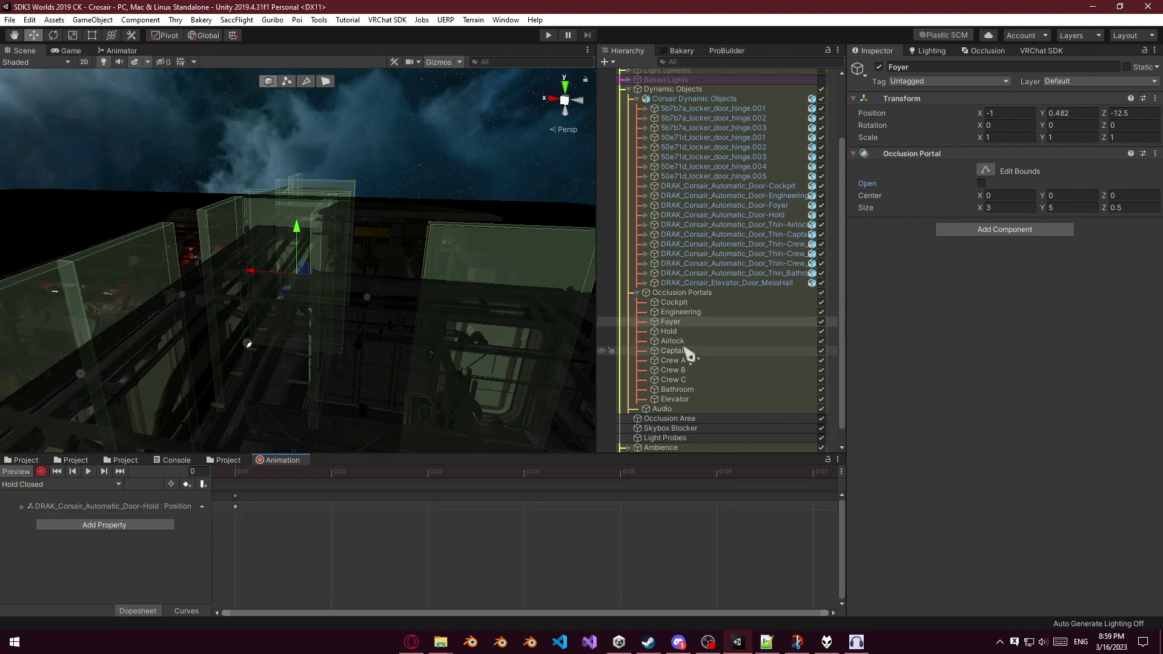
{"action": "left_click", "coordinate": [669, 332]}
{"action": "left_click", "coordinate": [982, 183]}
{"action": "left_click_drag", "start_coordinate": [340, 613], "coordinate": [250, 613]}
{"action": "left_click_drag", "start_coordinate": [236, 497], "coordinate": [328, 495]}
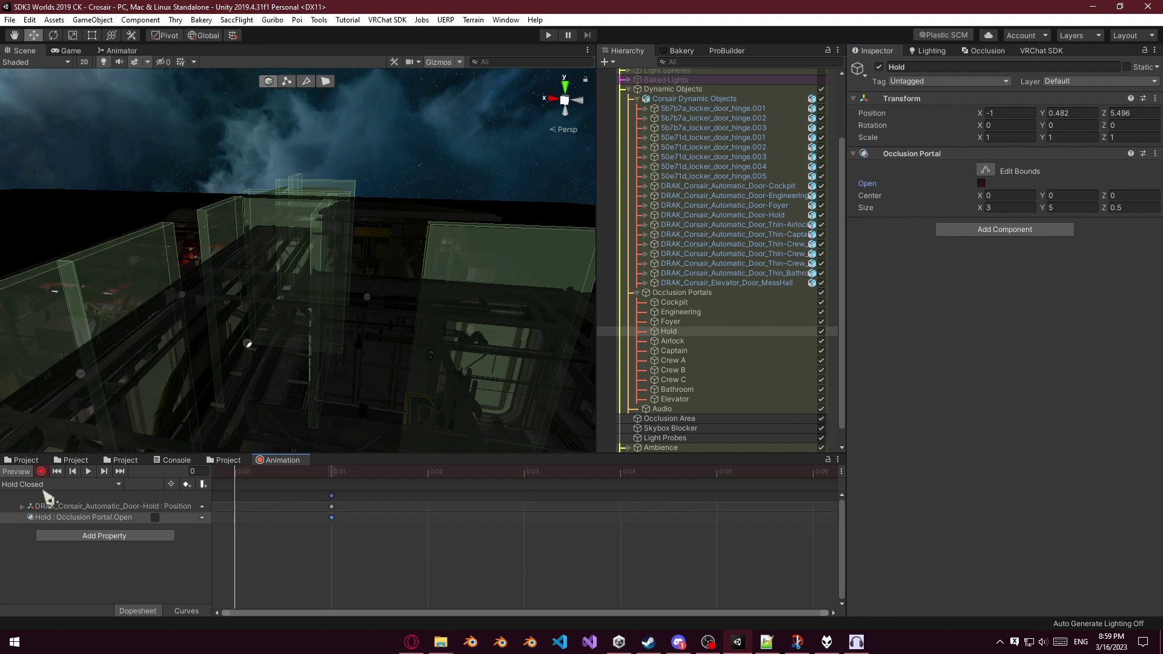
In the Hold Open clip, record the Hold occlusion portal's Open property as on, with the keyframe at 0:01.
{"action": "left_click", "coordinate": [61, 484]}
{"action": "left_click", "coordinate": [57, 551]}
{"action": "left_click", "coordinate": [41, 472]}
{"action": "left_click", "coordinate": [982, 183]}
{"action": "middle_click_drag", "start_coordinate": [237, 497], "coordinate": [284, 498]}
{"action": "left_click_drag", "start_coordinate": [235, 496], "coordinate": [325, 493]}
{"action": "key", "text": "alt+Tab"}
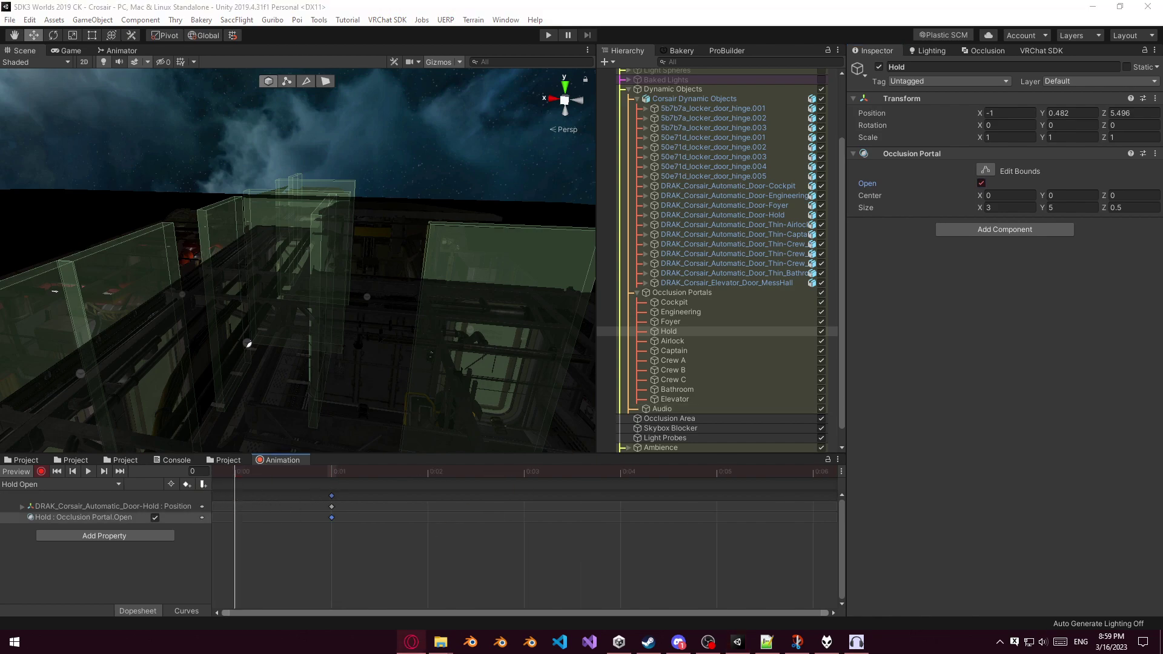
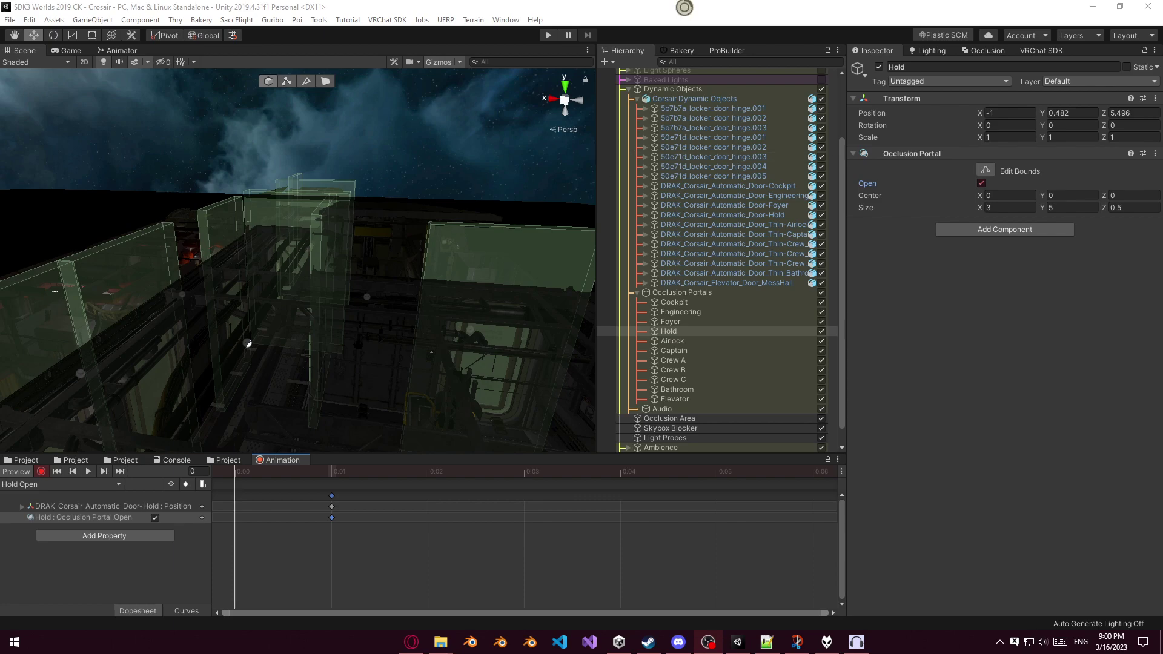
{"action": "left_click", "coordinate": [682, 6]}
{"action": "left_click", "coordinate": [81, 485]}
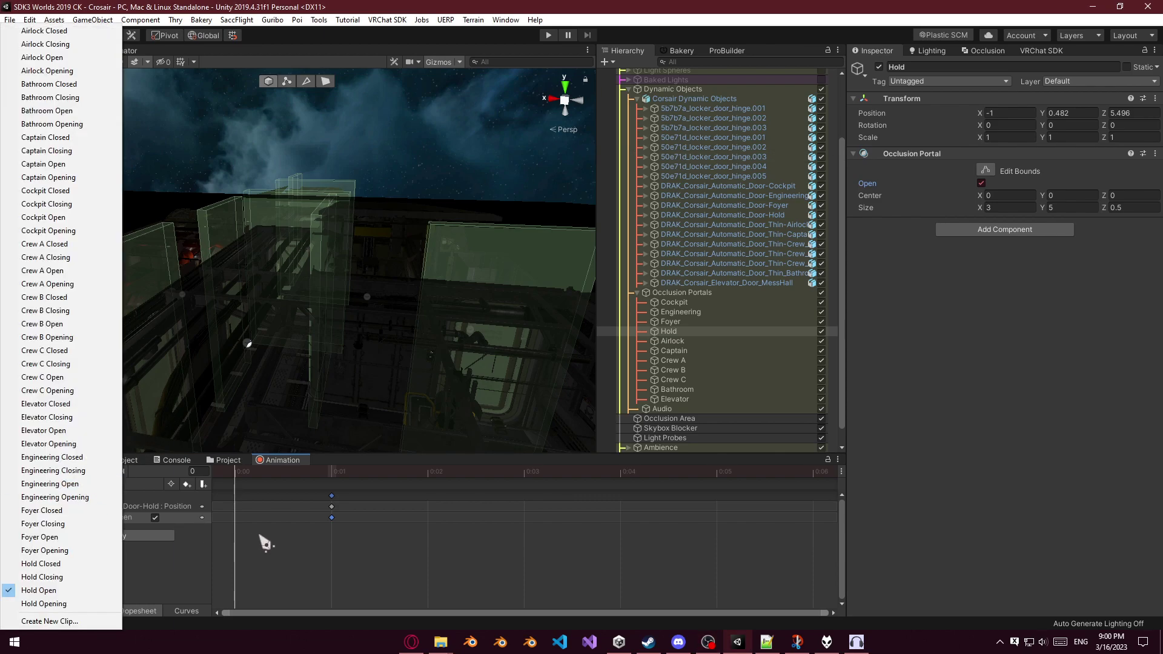
{"action": "left_click", "coordinate": [285, 568]}
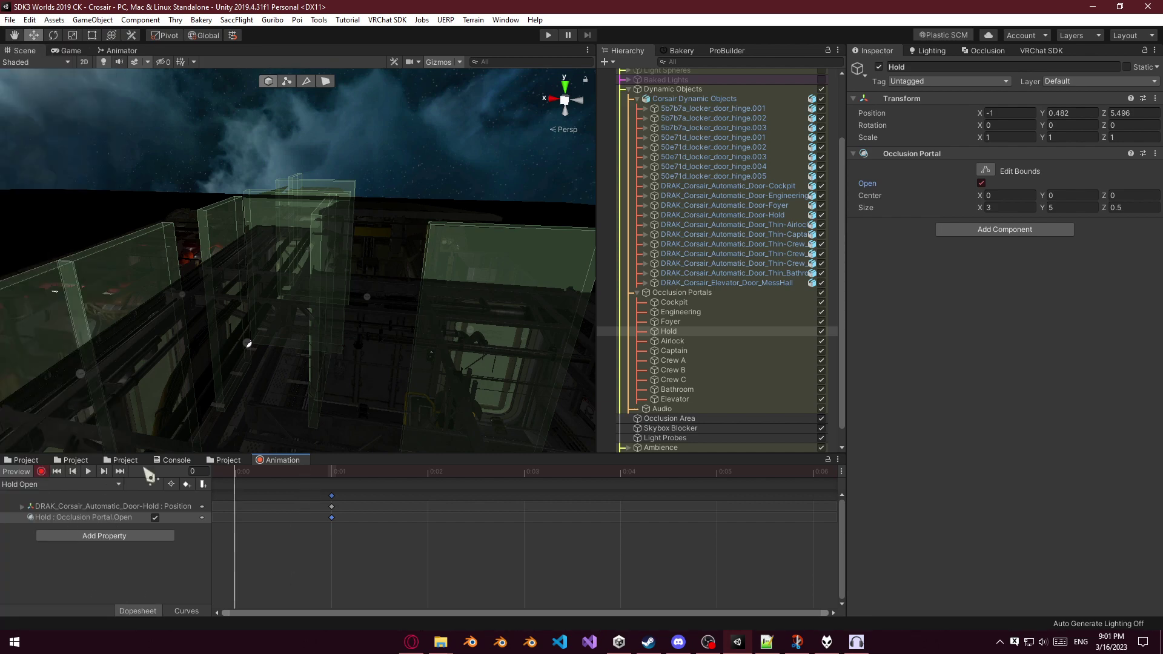
{"action": "right_click_drag", "start_coordinate": [393, 306], "coordinate": [386, 298]}
{"action": "left_click", "coordinate": [715, 294]}
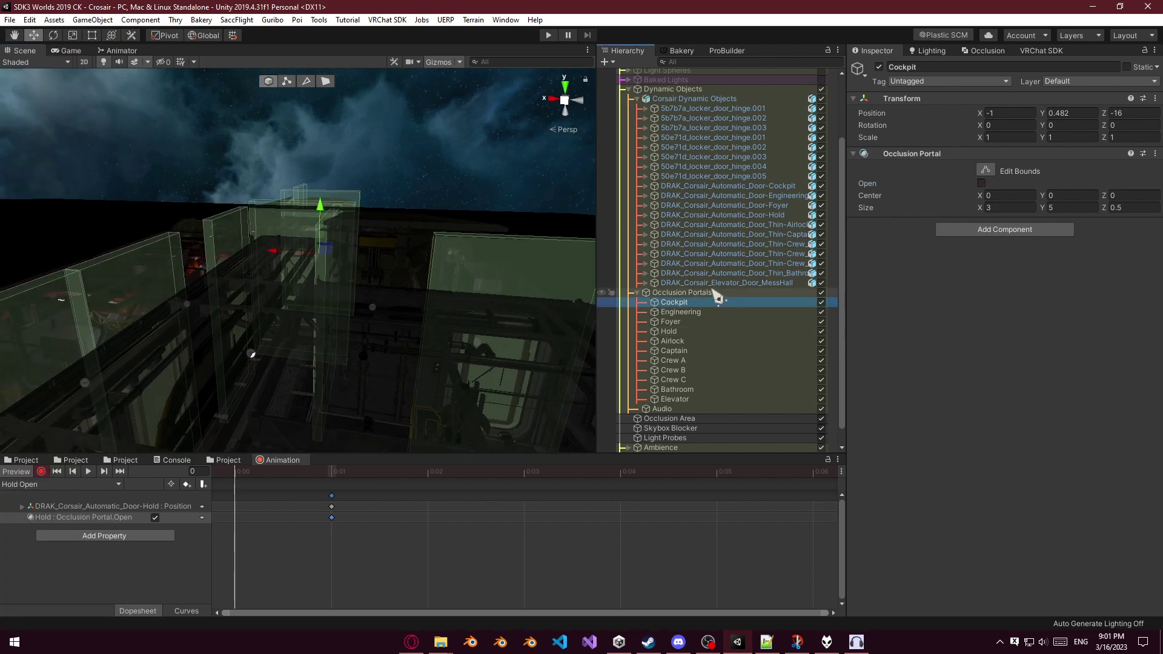
{"action": "right_click_drag", "start_coordinate": [94, 299], "coordinate": [172, 274]}
{"action": "right_click_drag", "start_coordinate": [358, 303], "coordinate": [449, 311]}
{"action": "left_click", "coordinate": [642, 283]}
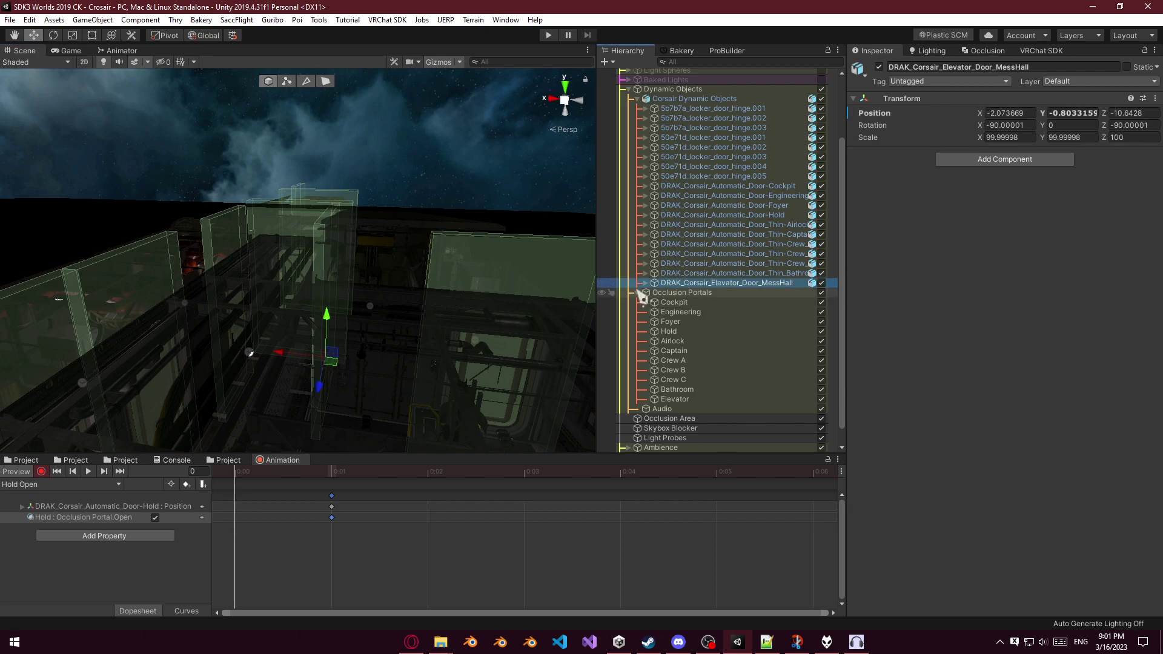
Collapse the Occlusion Portals group and create a 3D cube as a child of the Interaction object.
{"action": "left_click", "coordinate": [638, 292]}
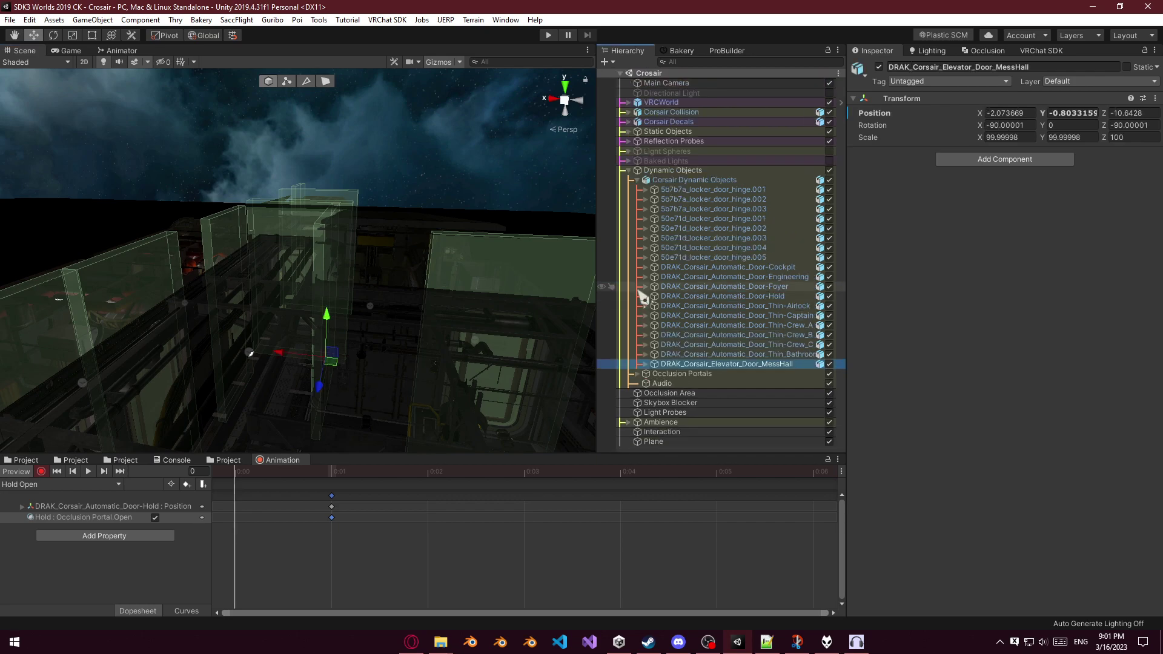
{"action": "left_click", "coordinate": [666, 432]}
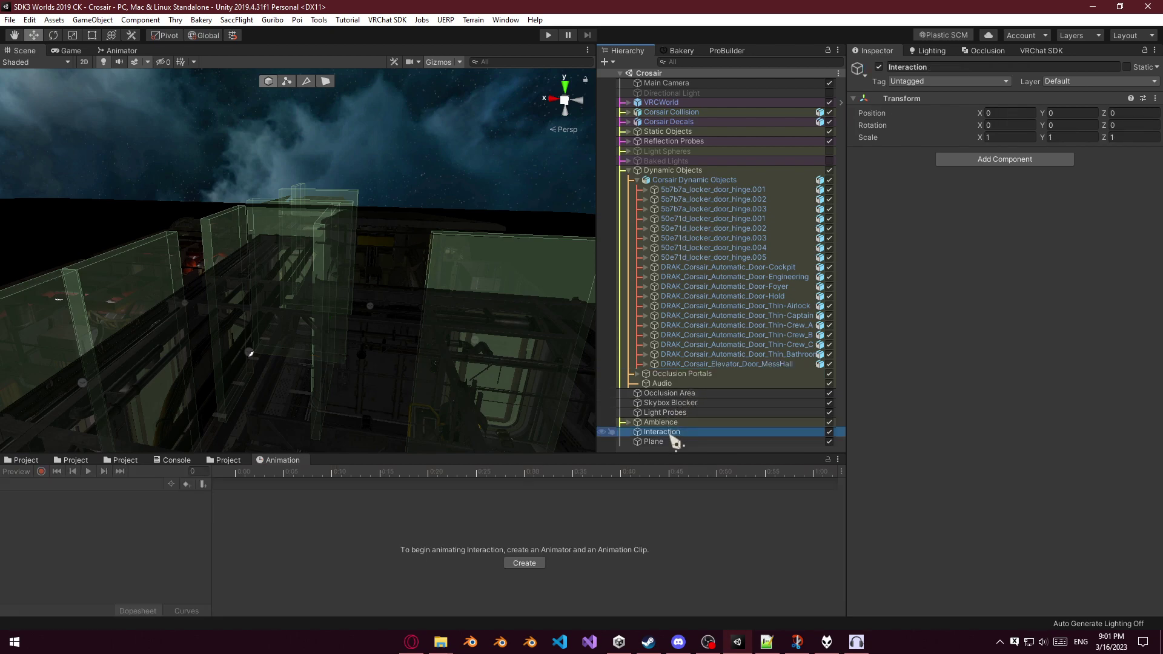
{"action": "right_click", "coordinate": [663, 434]}
{"action": "mouse_move", "coordinate": [727, 305]}
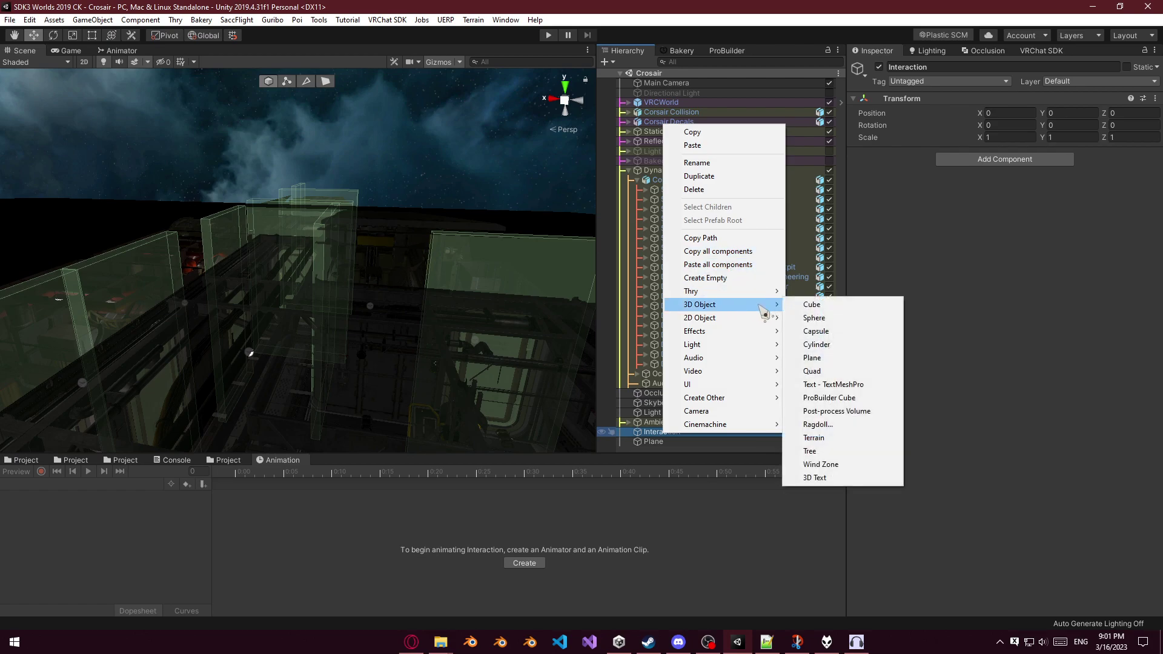
{"action": "left_click", "coordinate": [815, 302]}
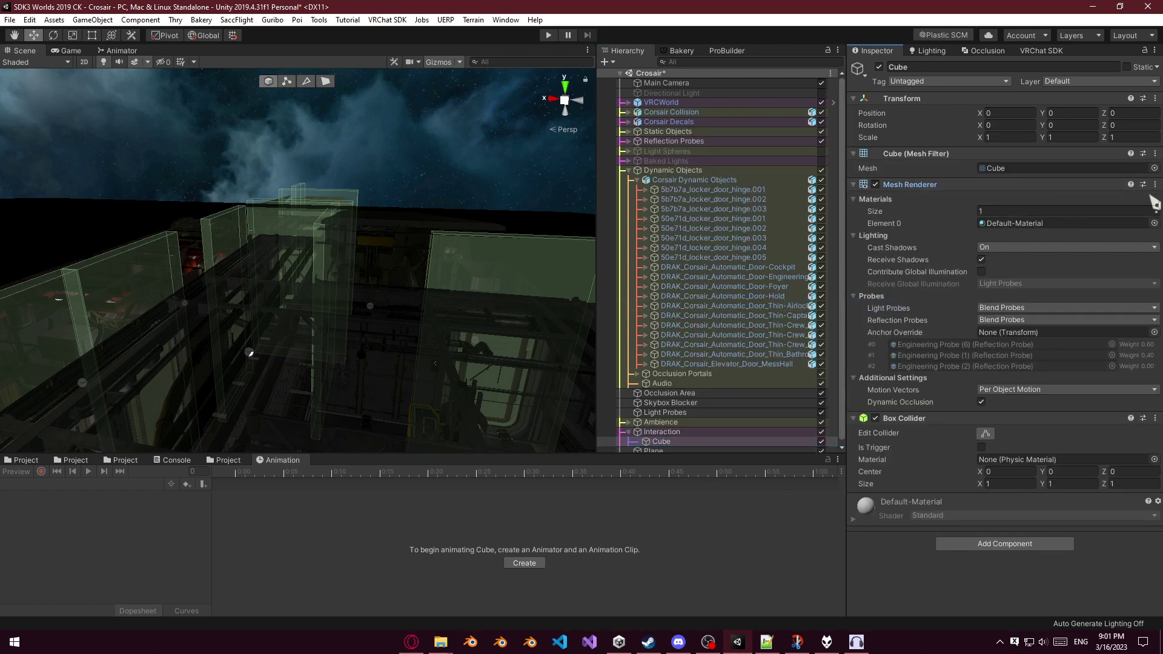
Remove the cube's Mesh Renderer and Mesh Filter and make its Box Collider a trigger.
{"action": "left_click", "coordinate": [1127, 184]}
{"action": "right_click", "coordinate": [1127, 186]}
{"action": "left_click", "coordinate": [1080, 241]}
{"action": "right_click", "coordinate": [1091, 153]}
{"action": "left_click", "coordinate": [1080, 210]}
{"action": "left_click", "coordinate": [981, 183]}
{"action": "left_click", "coordinate": [68, 459]}
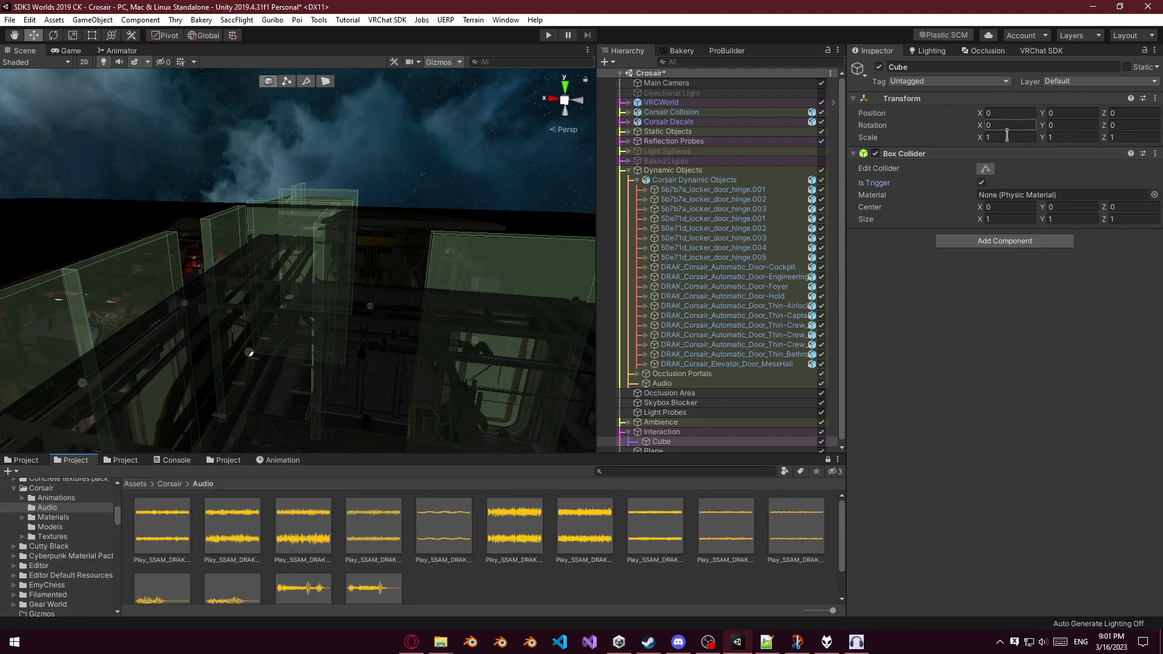
Move the cube to the hold door, at about X -1.06 and Z 6.05, and raise it off the floor.
{"action": "key", "text": "f"}
{"action": "right_click_drag", "start_coordinate": [450, 263], "coordinate": [382, 292]}
{"action": "scroll", "coordinate": [363, 315], "scroll_direction": "up", "scroll_amount": 3}
{"action": "left_click_drag", "start_coordinate": [375, 285], "coordinate": [255, 324]}
{"action": "right_click_drag", "start_coordinate": [255, 324], "coordinate": [431, 278]}
{"action": "scroll", "coordinate": [604, 279], "scroll_direction": "down", "scroll_amount": 2}
{"action": "scroll", "coordinate": [449, 276], "scroll_direction": "down", "scroll_amount": 5}
{"action": "left_click_drag", "start_coordinate": [268, 253], "coordinate": [296, 294]}
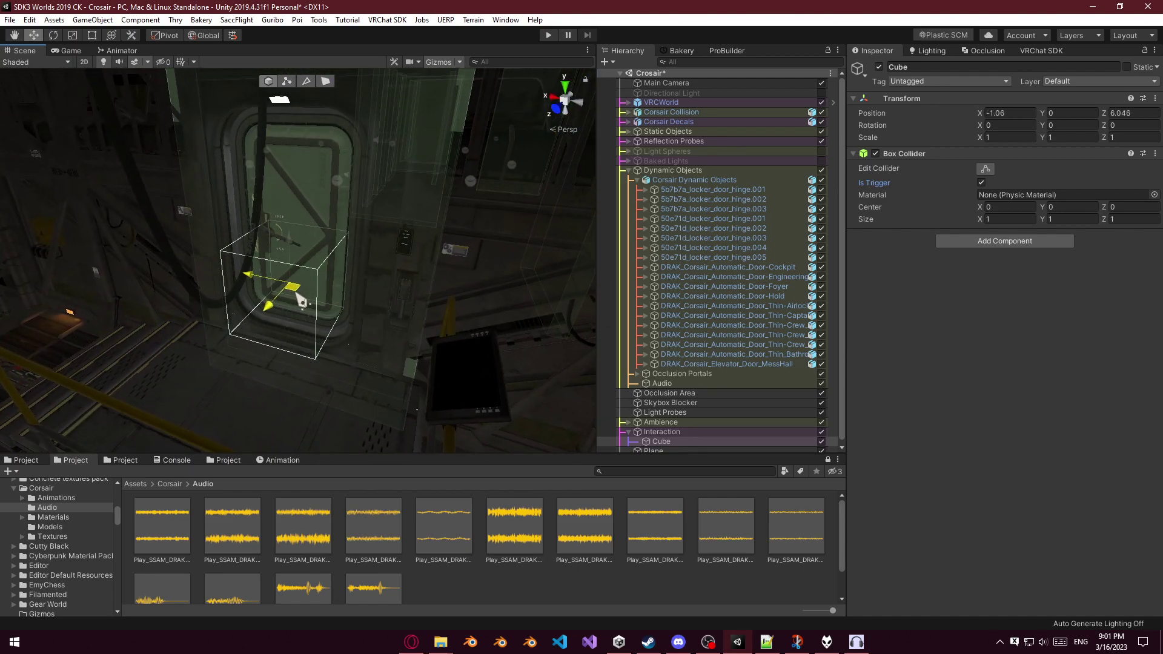
{"action": "left_click_drag", "start_coordinate": [293, 241], "coordinate": [304, 212]}
Set the Box Collider's size to 2 on the X, Y and Z axes.
{"action": "left_click", "coordinate": [998, 218]}
{"action": "type", "text": "2"}
{"action": "key", "text": "Tab"}
{"action": "type", "text": "2"}
{"action": "key", "text": "Tab"}
{"action": "type", "text": "2"}
Adjust the trigger cube's position to about Y 0.54 and Z 5.52 so it encloses the hold door.
{"action": "right_click_drag", "start_coordinate": [412, 236], "coordinate": [307, 245]}
{"action": "left_click_drag", "start_coordinate": [301, 239], "coordinate": [301, 234]}
{"action": "right_click_drag", "start_coordinate": [301, 233], "coordinate": [156, 256]}
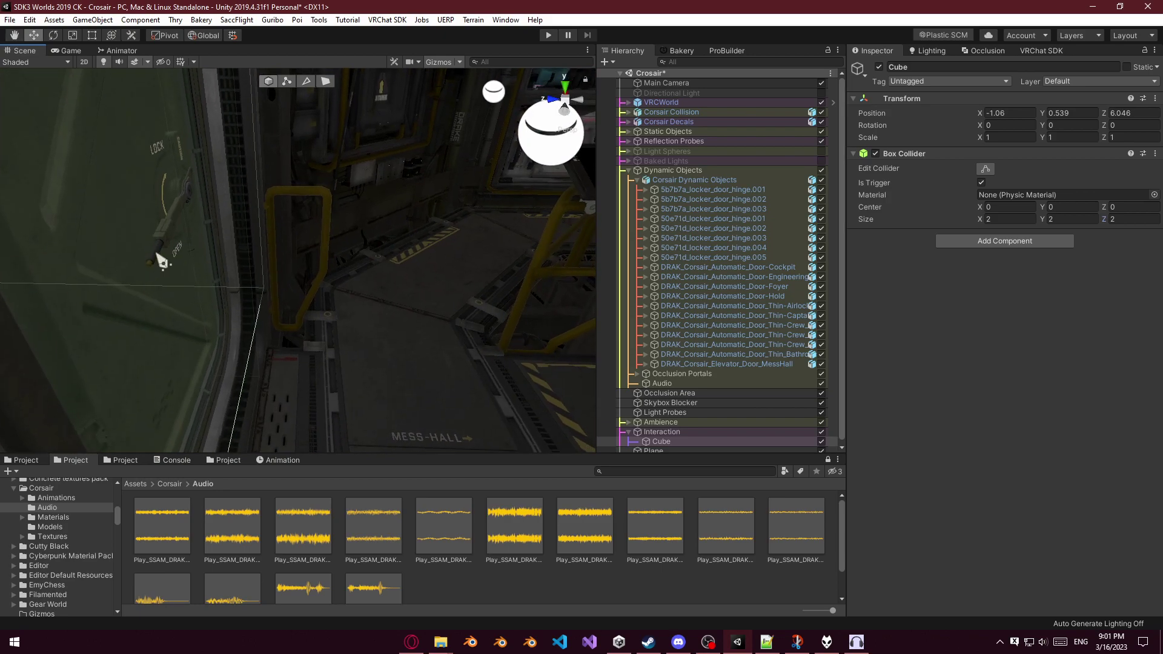
{"action": "scroll", "coordinate": [156, 255], "scroll_direction": "down", "scroll_amount": 5}
{"action": "left_click_drag", "start_coordinate": [75, 263], "coordinate": [154, 265]}
{"action": "right_click_drag", "start_coordinate": [154, 265], "coordinate": [374, 213]}
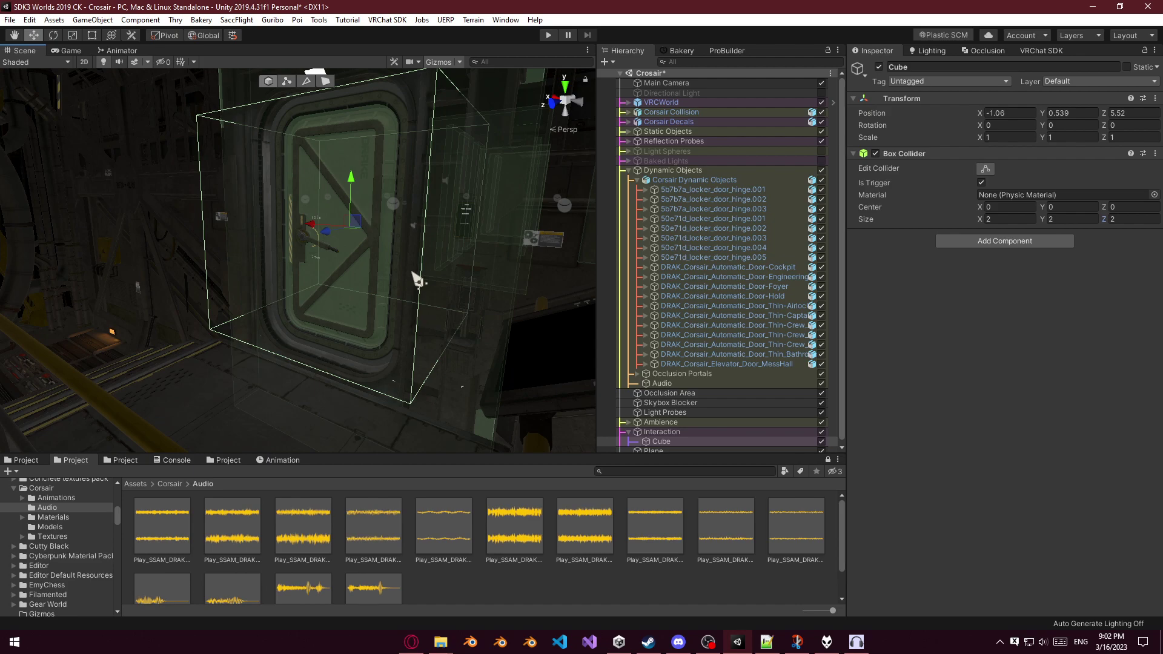
{"action": "mouse_move", "coordinate": [456, 224]}
{"action": "right_mouse_down"}
{"action": "mouse_move", "coordinate": [428, 219]}
{"action": "mouse_move", "coordinate": [469, 223]}
{"action": "right_mouse_up"}
{"action": "scroll", "coordinate": [690, 341], "scroll_direction": "down", "scroll_amount": 1}
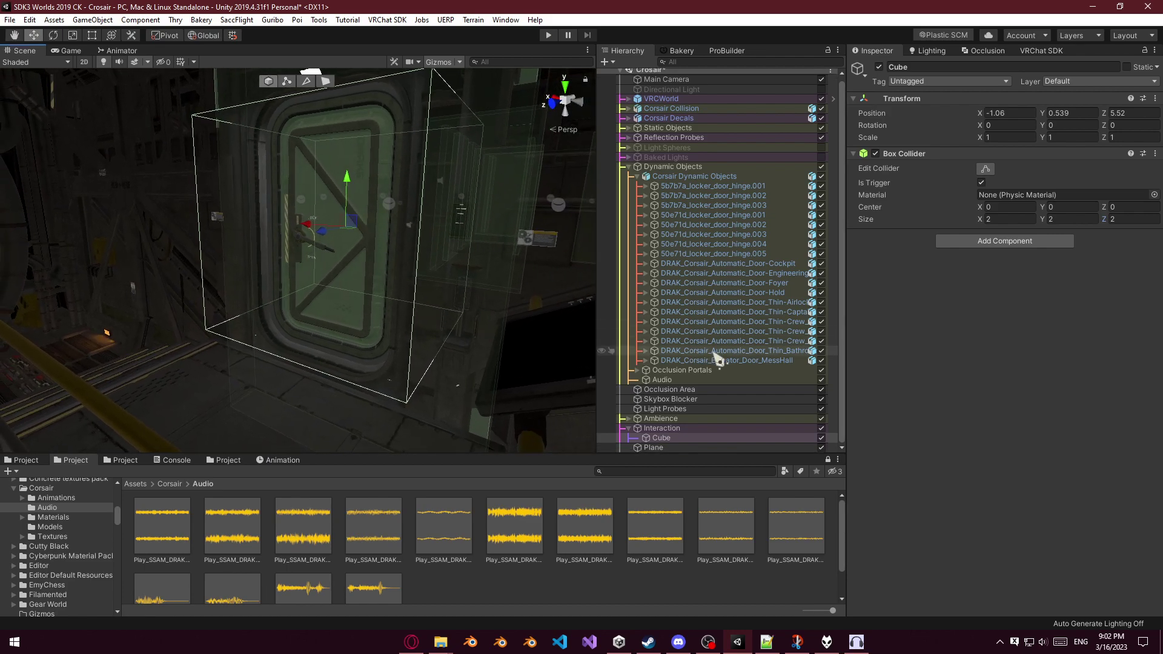
Rename the cube as Hold Trigger.
{"action": "left_click", "coordinate": [679, 437]}
{"action": "type", "text": "Hold"}
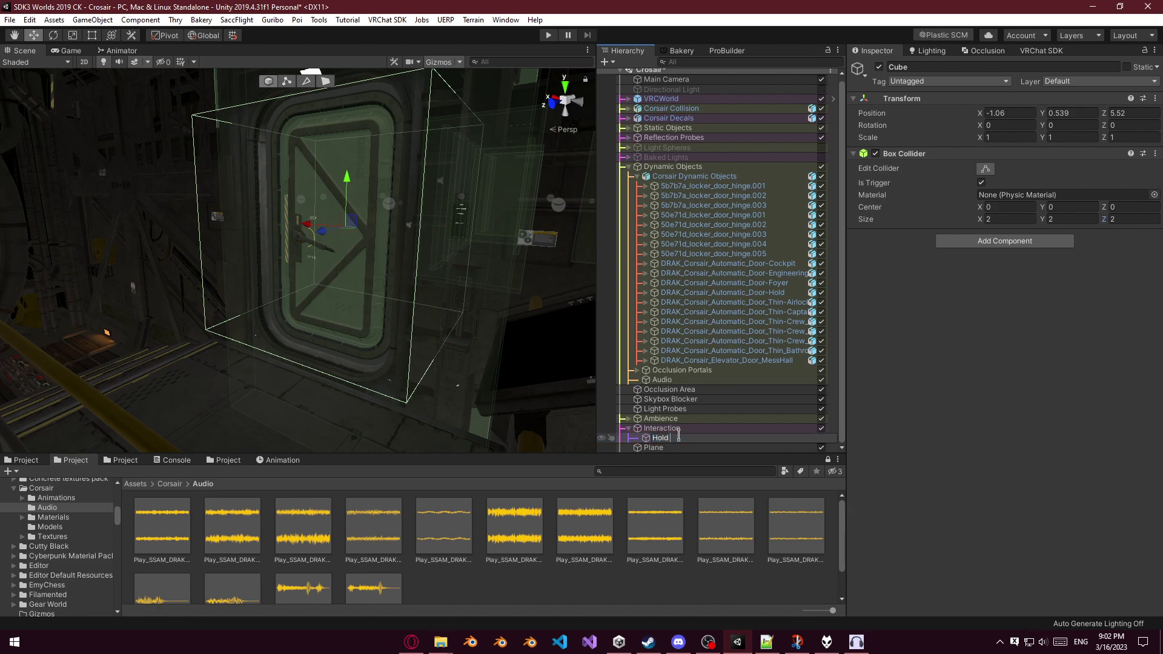
{"action": "type", "text": " Trigger"}
{"action": "key", "text": "Return"}
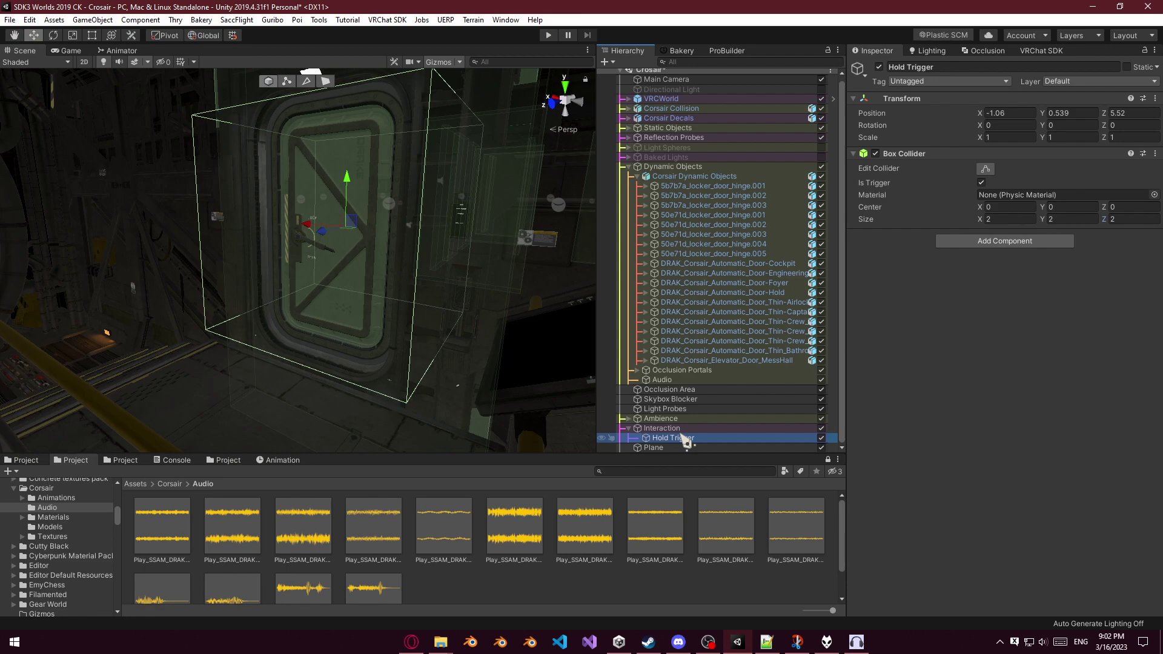
Add an Udon Behaviour component to Hold Trigger and assign ProximityAnimatorDriver as its program source.
{"action": "right_click_drag", "start_coordinate": [396, 280], "coordinate": [338, 304]}
{"action": "left_click", "coordinate": [1012, 245]}
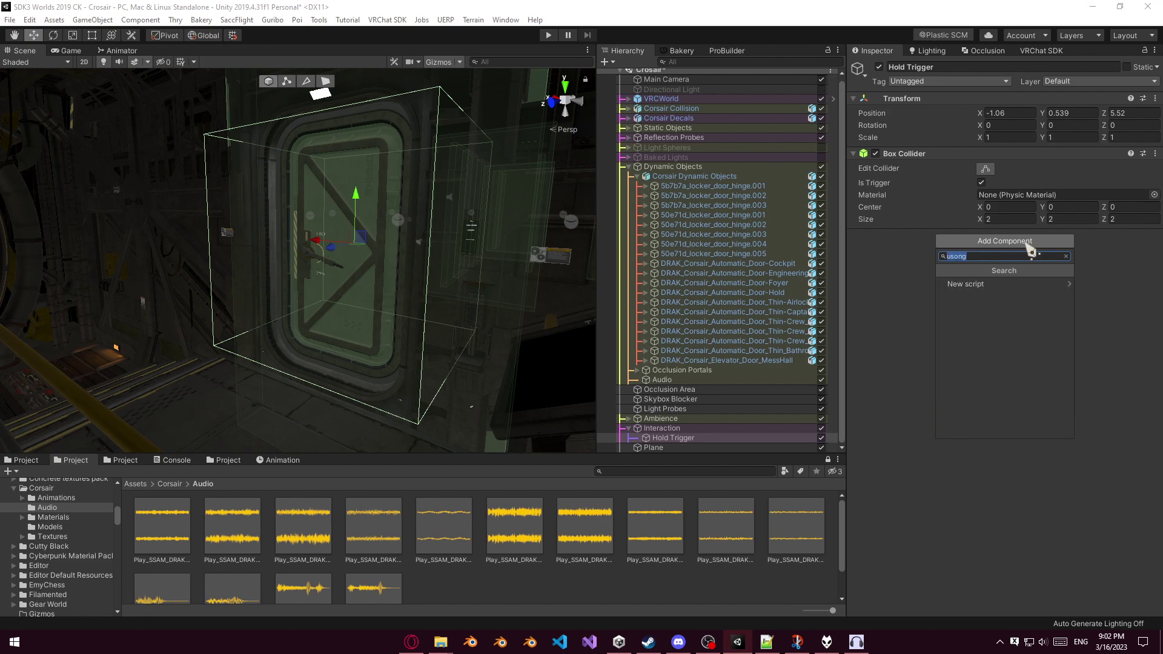
{"action": "type", "text": "udio"}
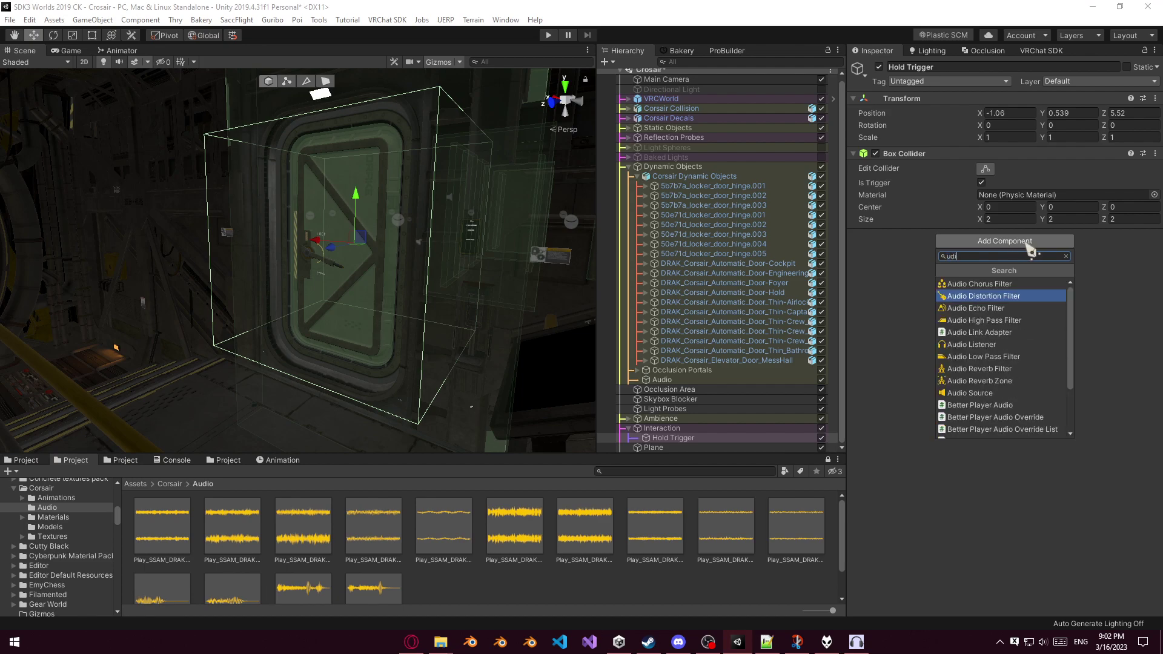
{"action": "key", "text": "BackSpace"}
{"action": "type", "text": "on"}
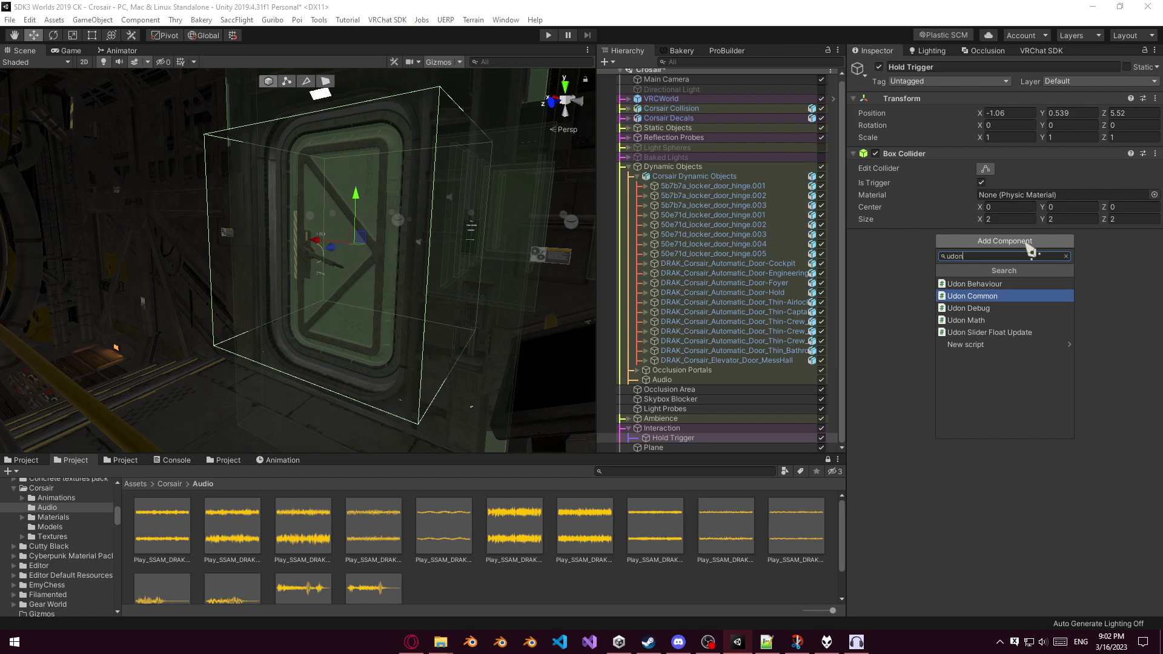
{"action": "key", "text": "Up"}
{"action": "type", "text": "'"}
{"action": "key", "text": "Return"}
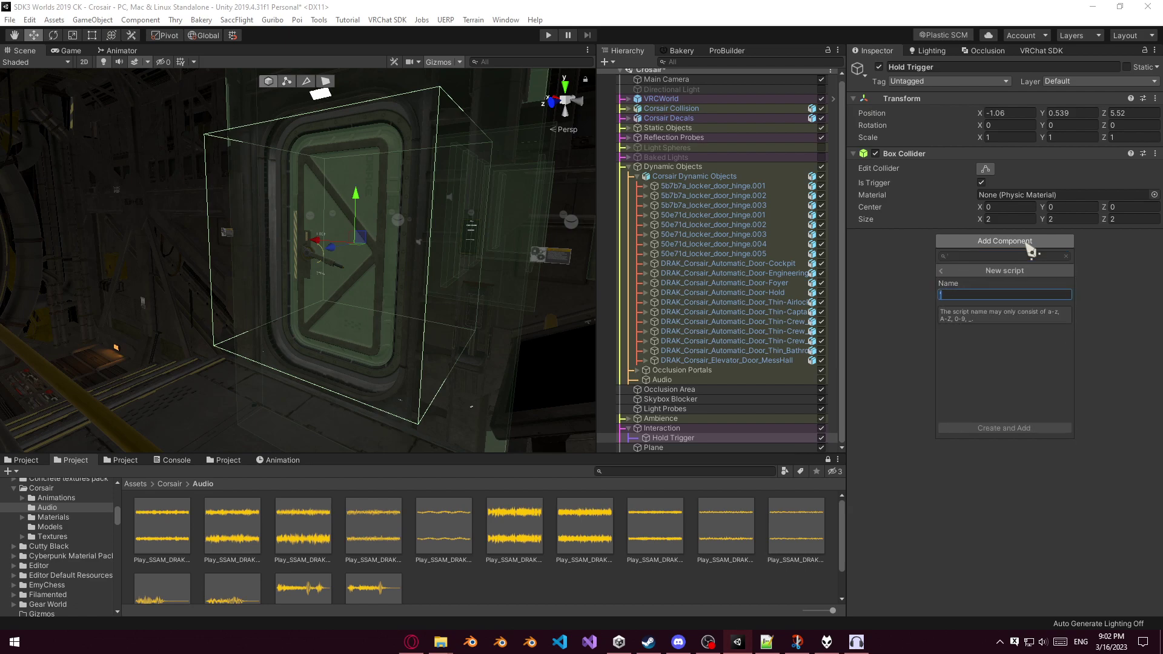
{"action": "left_click", "coordinate": [942, 271]}
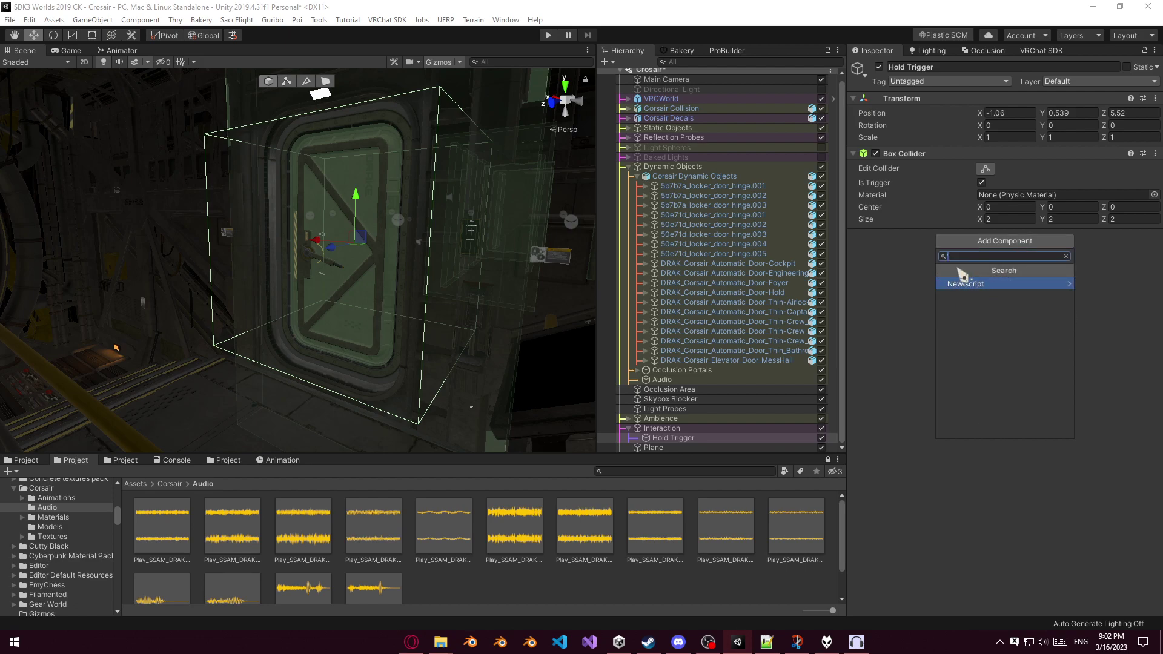
{"action": "type", "text": "udon"}
{"action": "key", "text": "Return"}
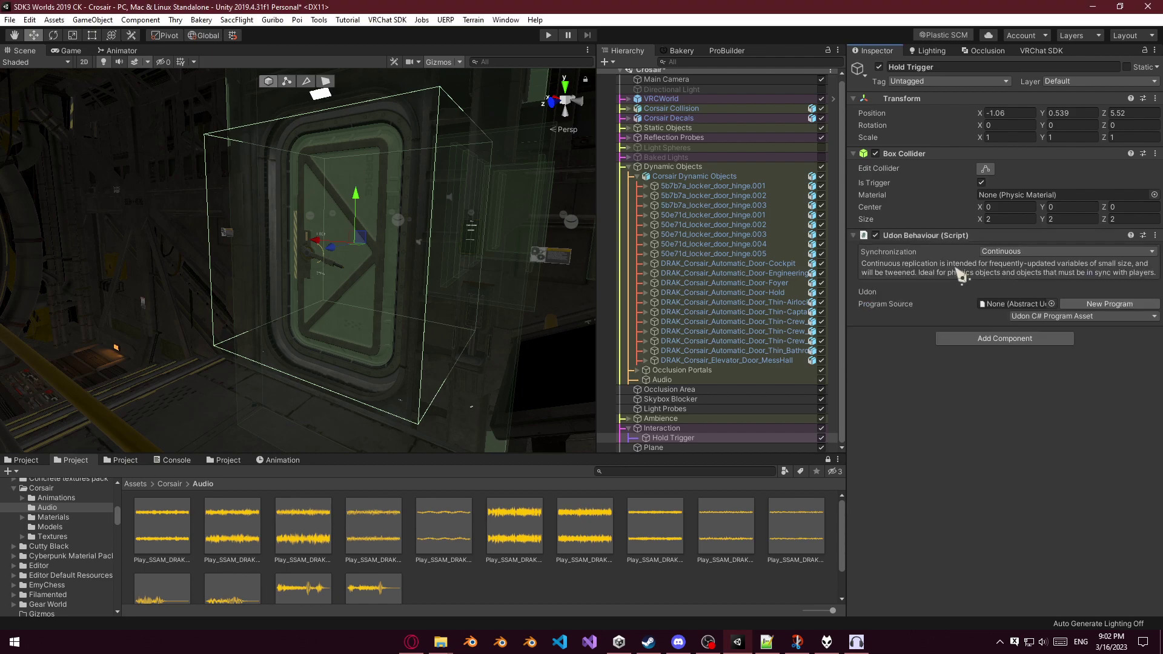
{"action": "left_click", "coordinate": [1052, 304]}
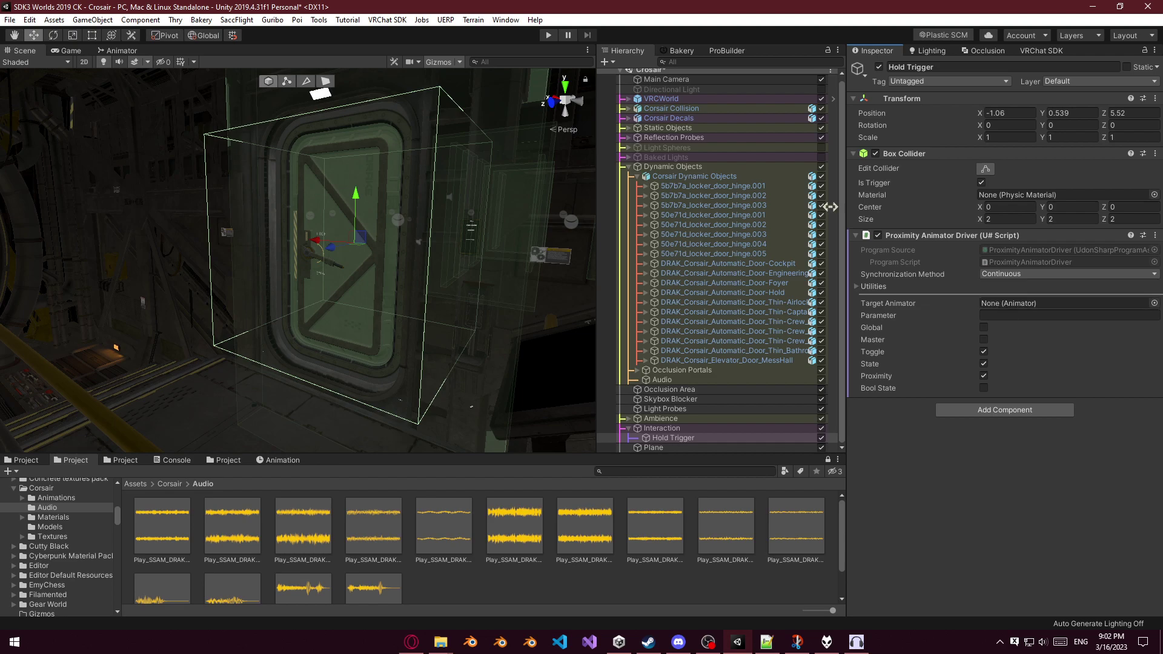
Set the driver's target animator to Dynamic Objects and its parameter to Door/Hold, matching the animator's parameter list.
{"action": "left_click_drag", "start_coordinate": [727, 169], "coordinate": [1030, 303]}
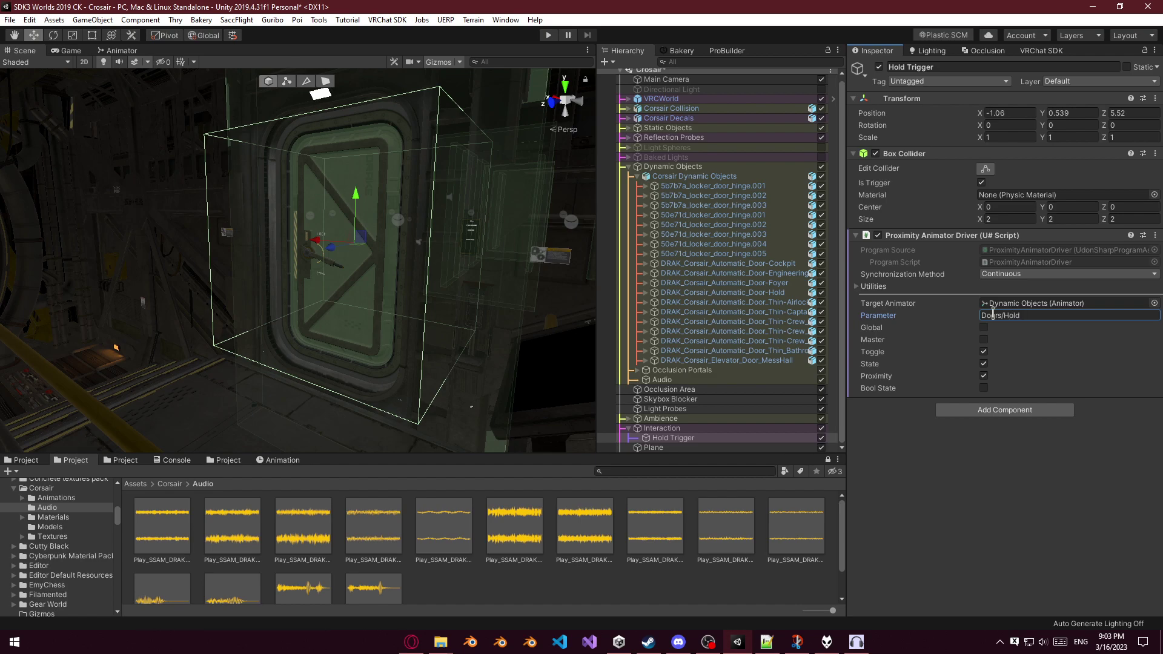
{"action": "left_click", "coordinate": [124, 51]}
{"action": "left_click", "coordinate": [58, 63]}
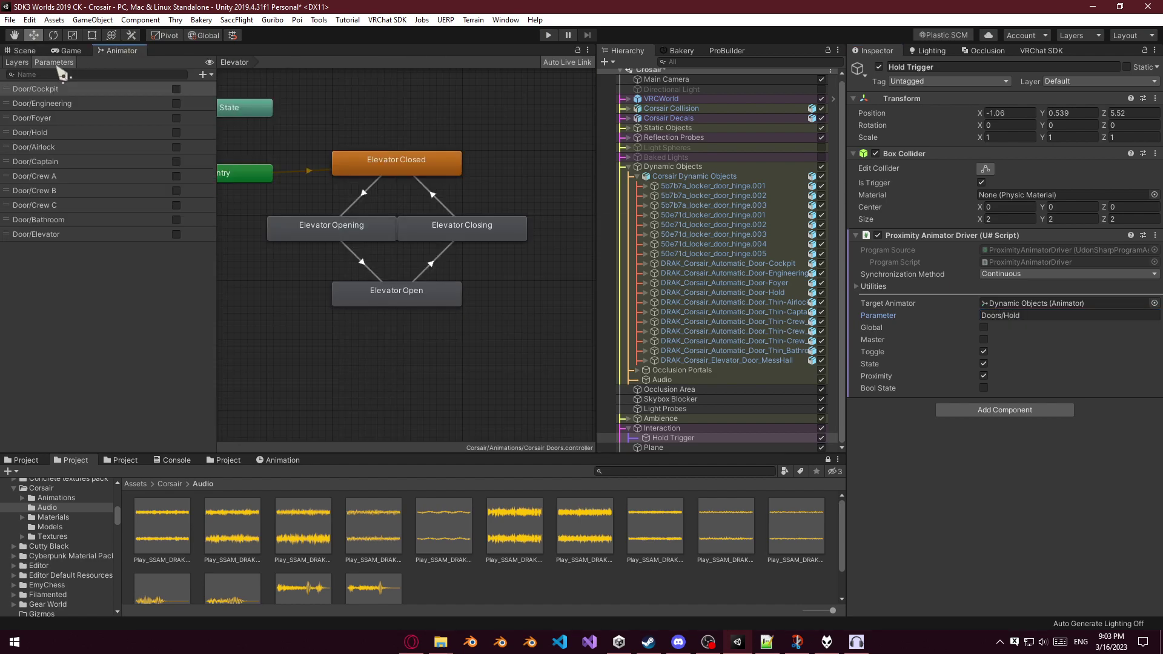
{"action": "left_click", "coordinate": [1009, 315]}
{"action": "left_click", "coordinate": [1010, 314]}
{"action": "key", "text": "BackSpace"}
{"action": "key", "text": "Return"}
Enable Global and disable Toggle on Hold Trigger's Proximity Animator Driver.
{"action": "left_click", "coordinate": [24, 51]}
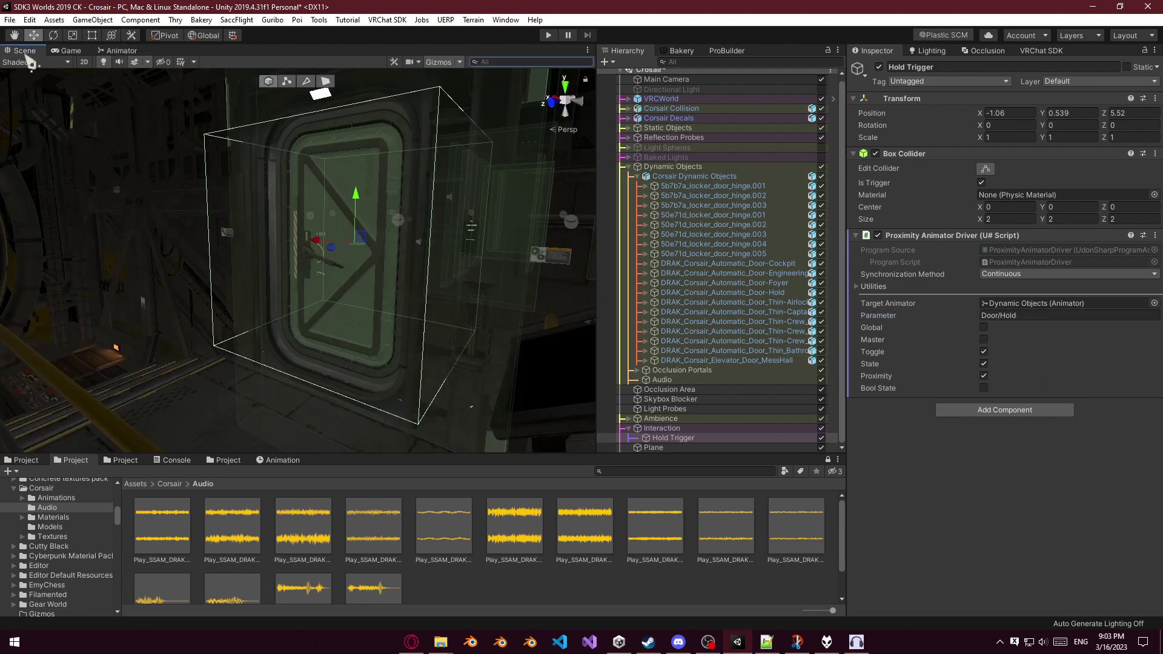
{"action": "left_click_drag", "start_coordinate": [350, 239], "coordinate": [327, 241], "text": "alt"}
{"action": "left_click", "coordinate": [984, 327]}
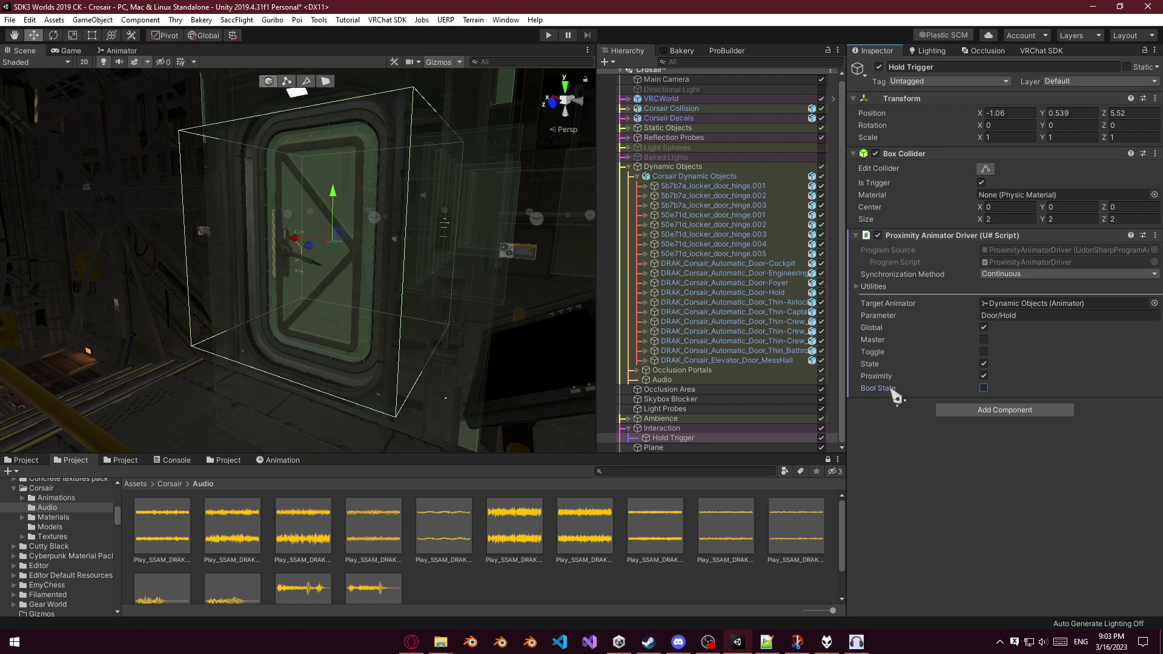
Shift Hold Trigger sideways to about X -1.025 to centre it on the door, and save the scene.
{"action": "left_click_drag", "start_coordinate": [264, 373], "coordinate": [282, 279], "text": "alt"}
{"action": "left_click_drag", "start_coordinate": [279, 279], "coordinate": [283, 280], "text": "alt"}
{"action": "key", "text": "ctrl+s"}
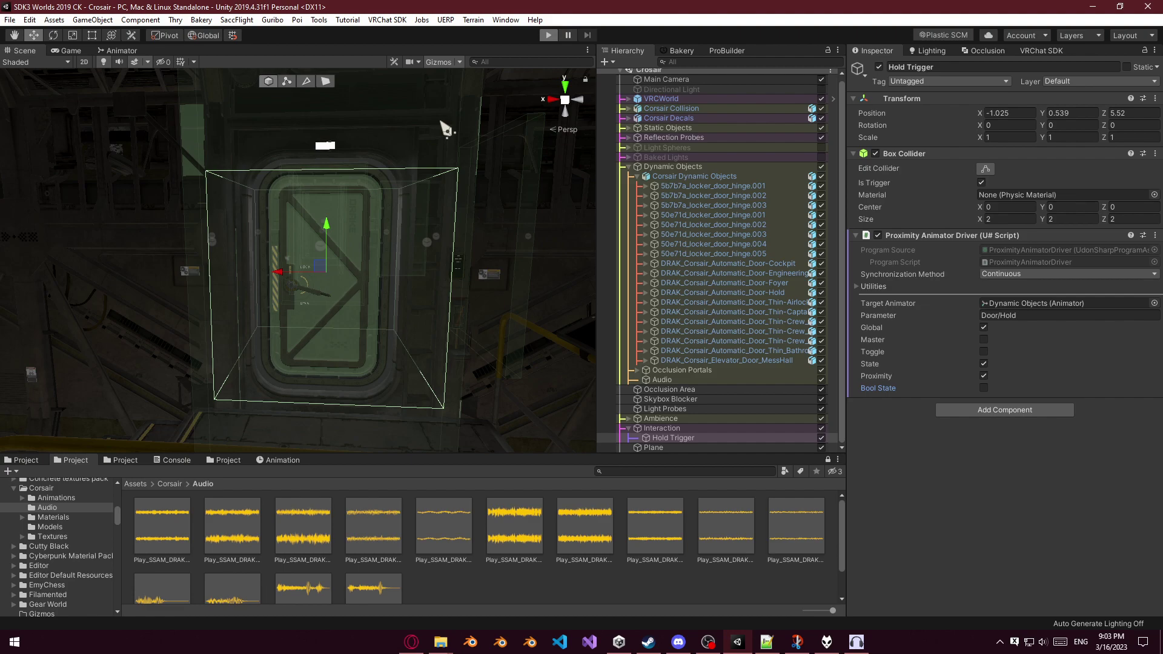
Run the scene in the VRChat Client Simulator and walk through the hold door to test its proximity trigger.
{"action": "key", "text": "ctrl+p"}
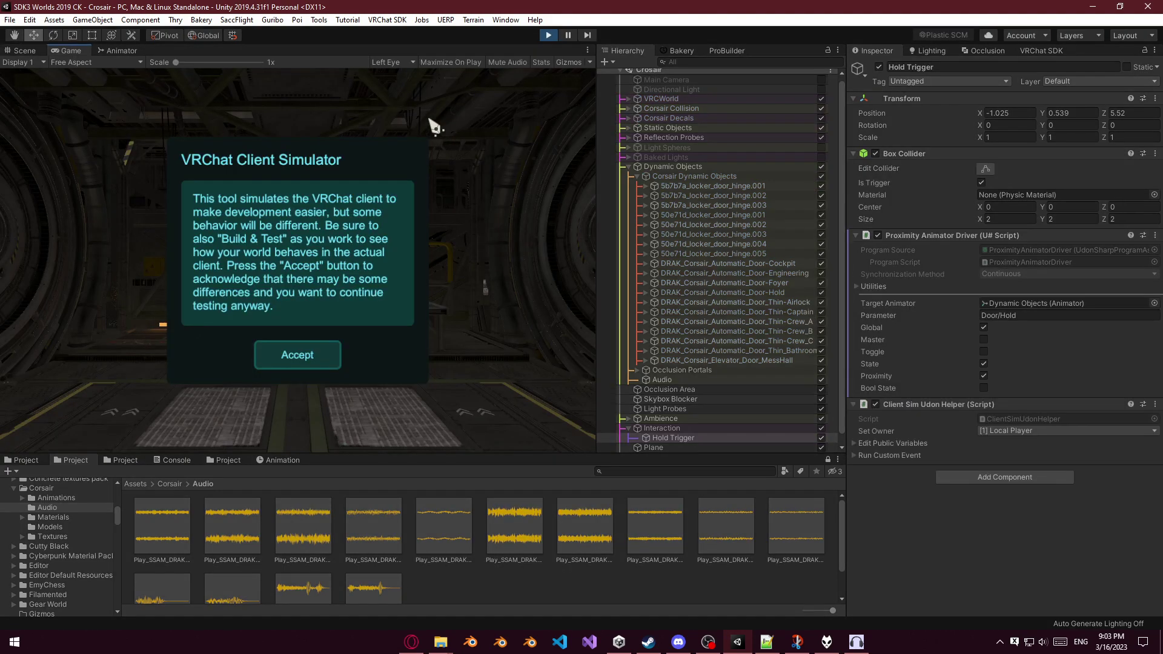
{"action": "left_click", "coordinate": [296, 354]}
{"action": "key", "text": "w"}
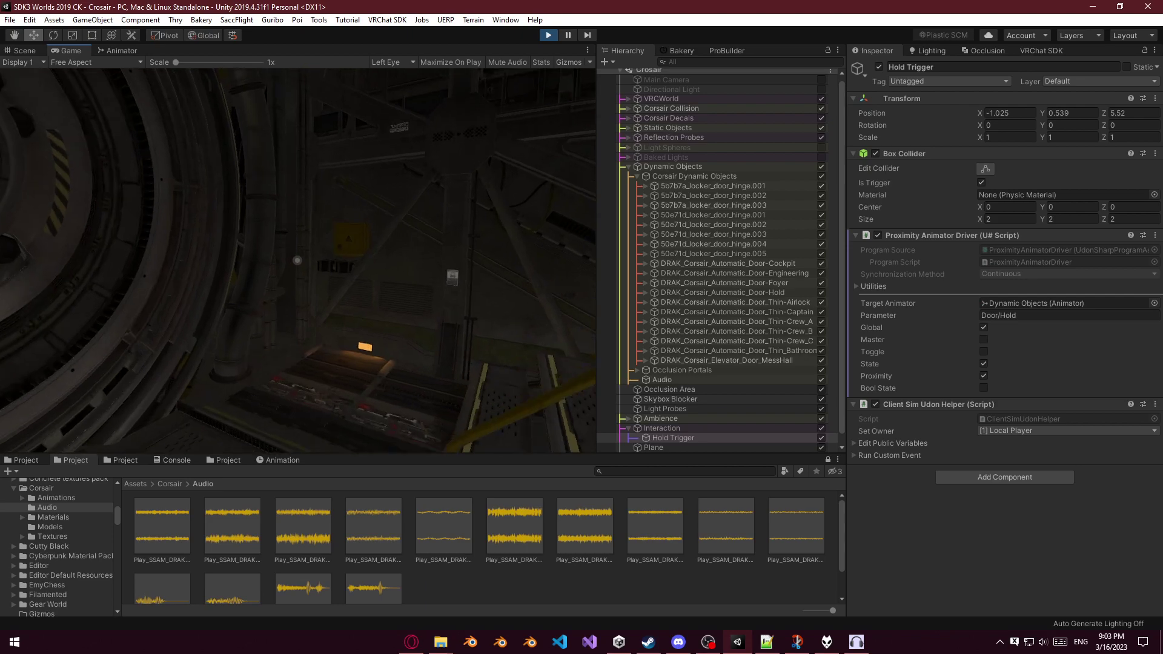
{"action": "key", "text": "w"}
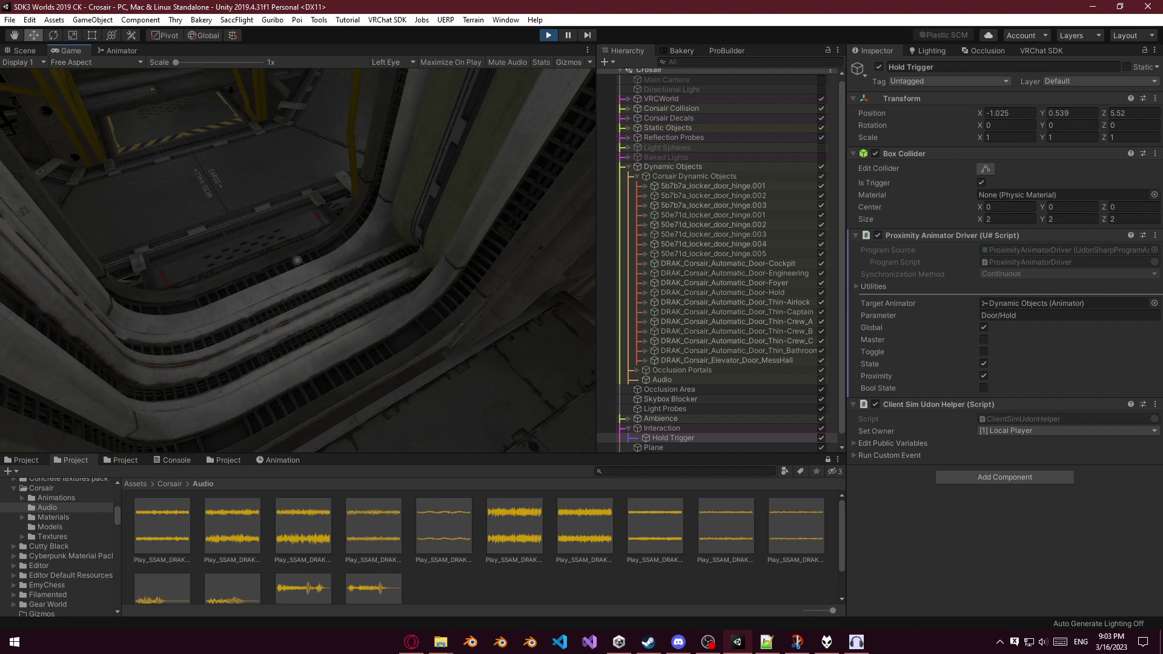
{"action": "key", "text": "s"}
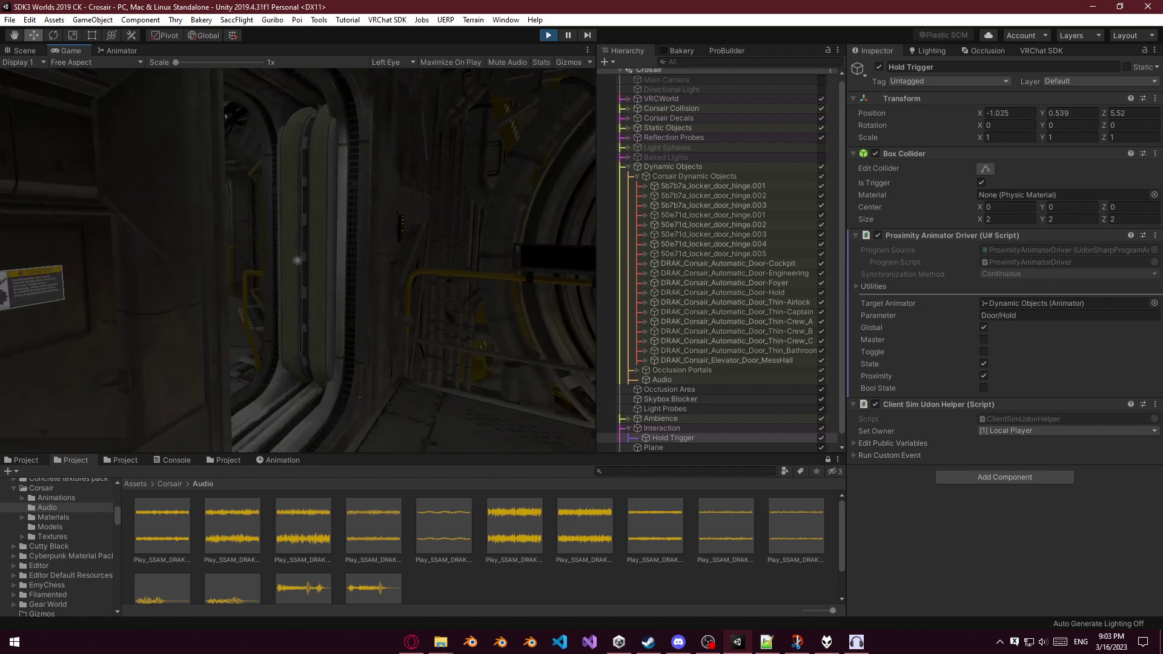
Approach and back away from the hold door to test its proximity opening, and respawn the simulated player.
{"action": "key", "text": "w"}
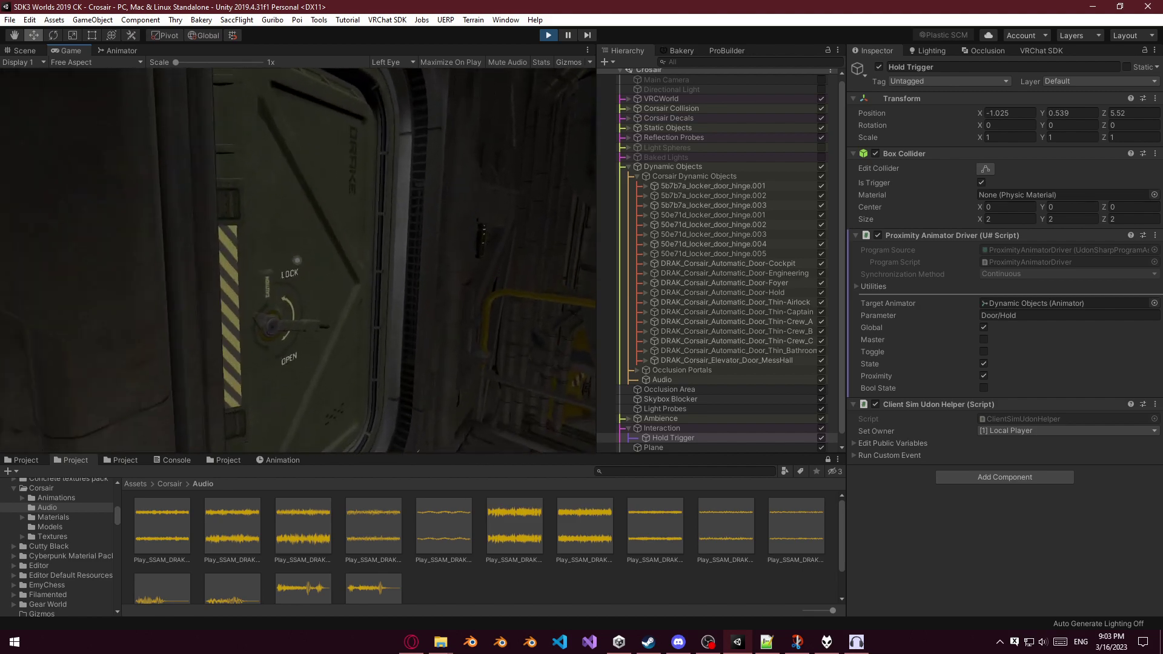
{"action": "key", "text": "s"}
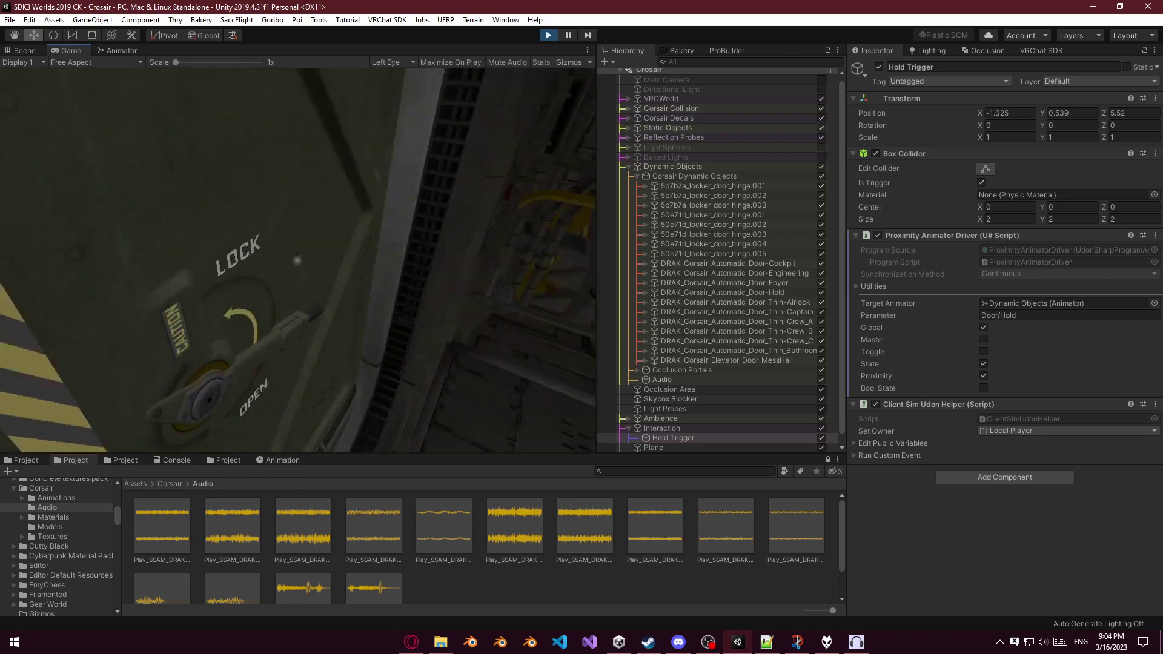
{"action": "key", "text": "Escape"}
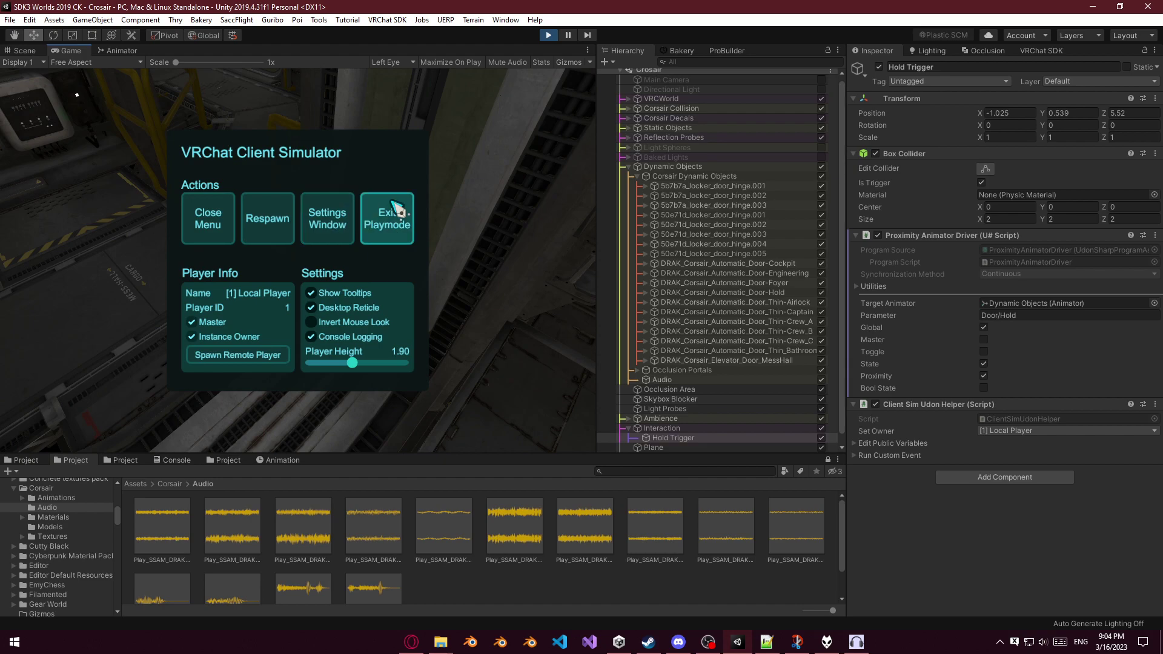
{"action": "left_click", "coordinate": [261, 213]}
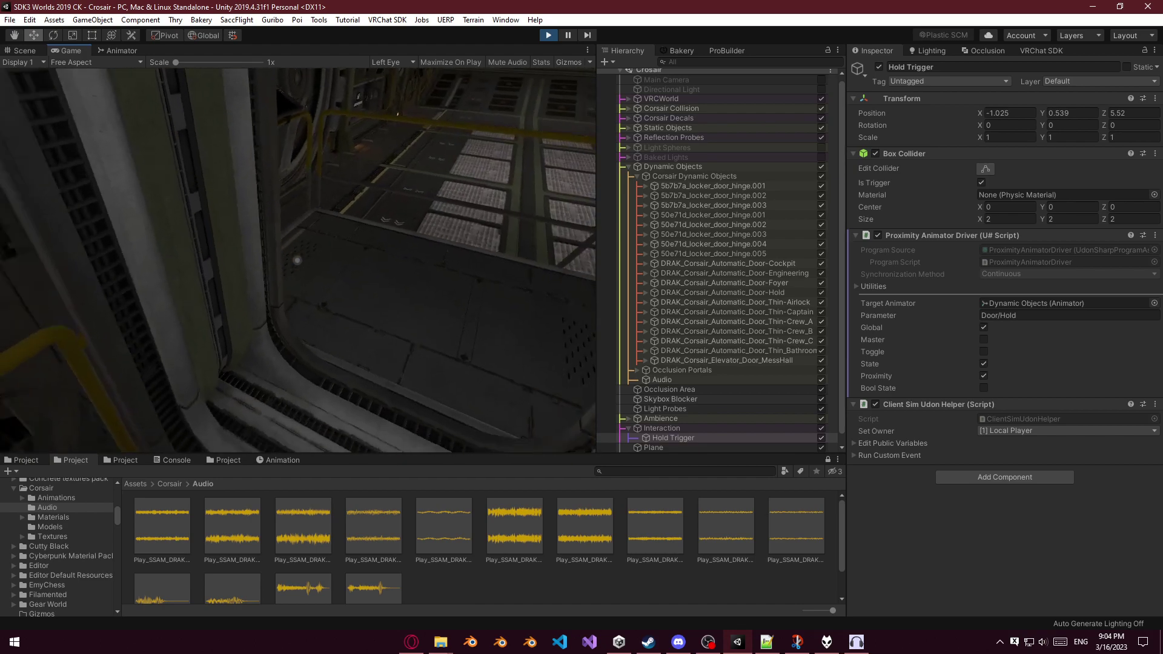
Walk through the ship to retest the doors from the spawn point, and exit play mode.
{"action": "key", "text": "w"}
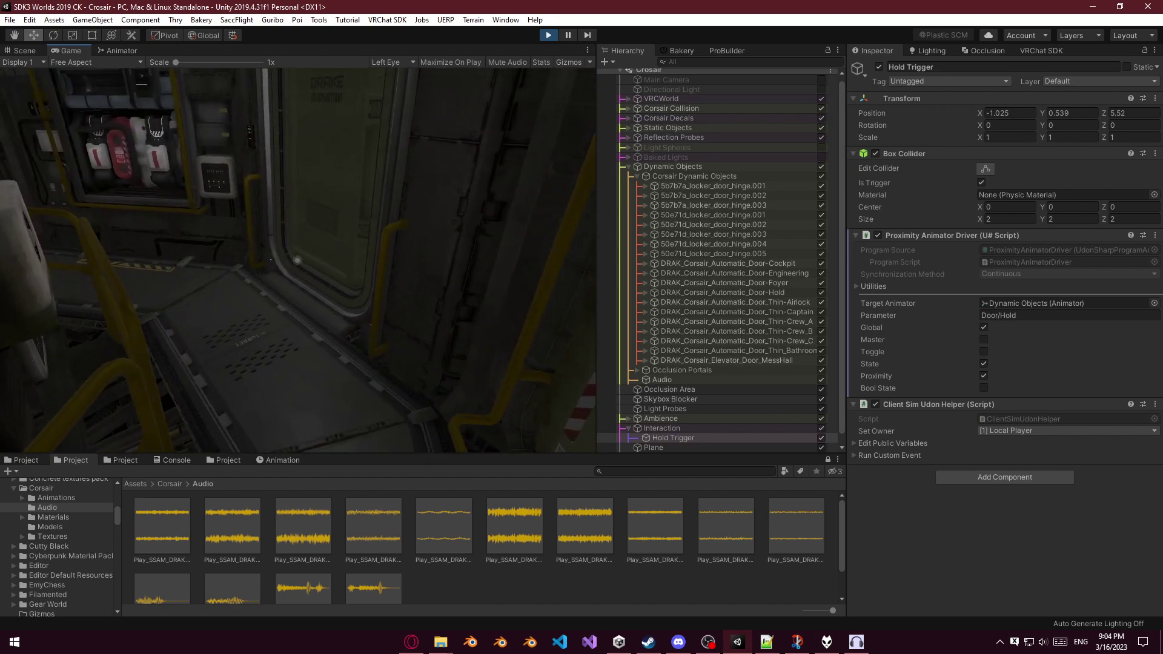
{"action": "key", "text": "w"}
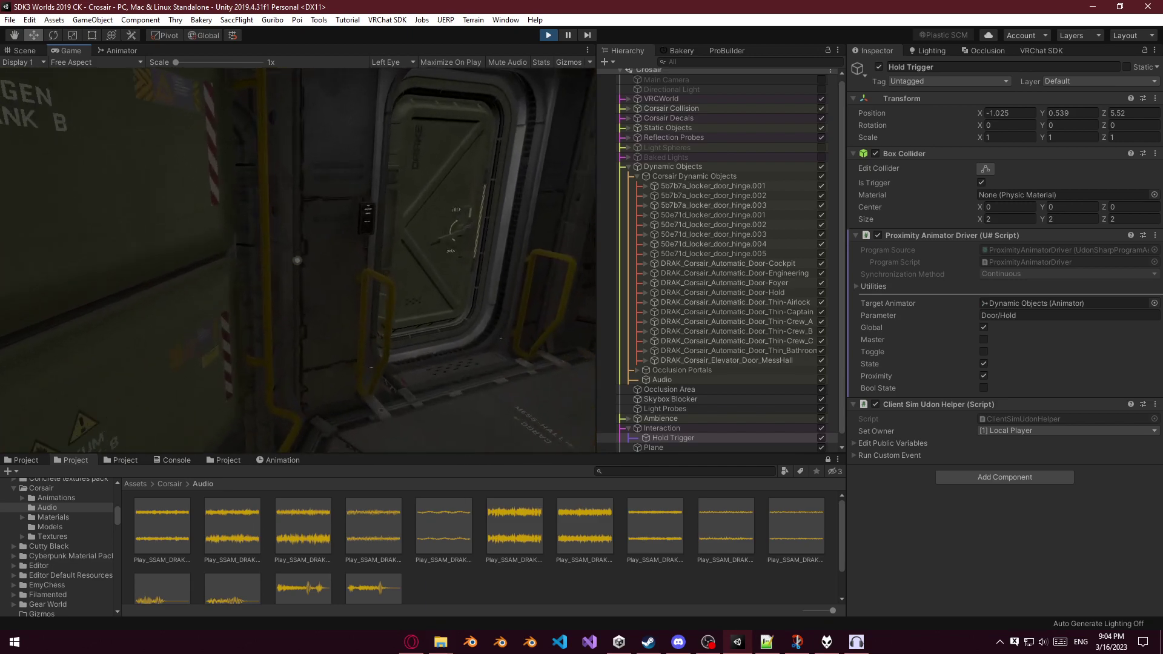
{"action": "key", "text": "w"}
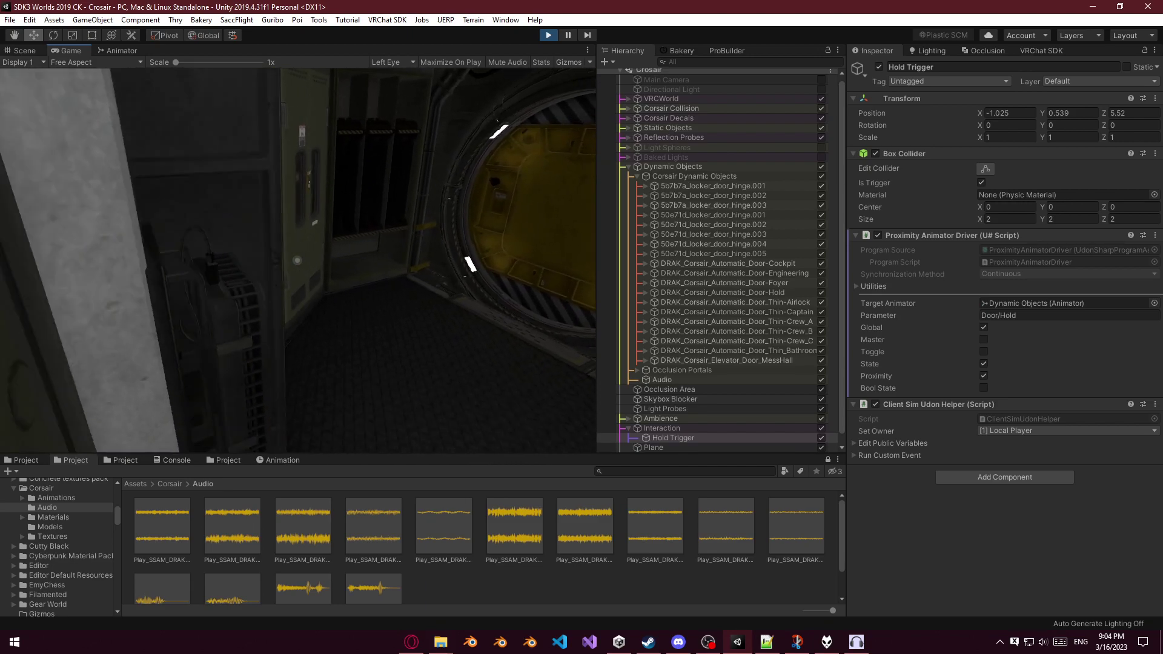
{"action": "key", "text": "w"}
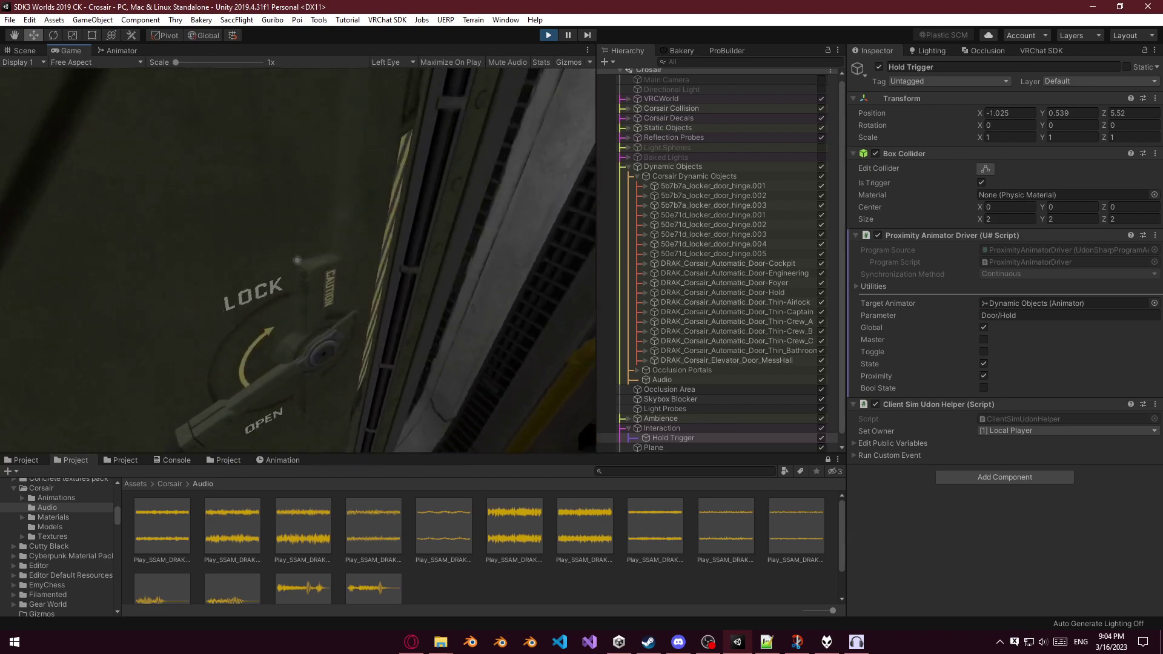
{"action": "key", "text": "w"}
{"action": "key", "text": "Escape"}
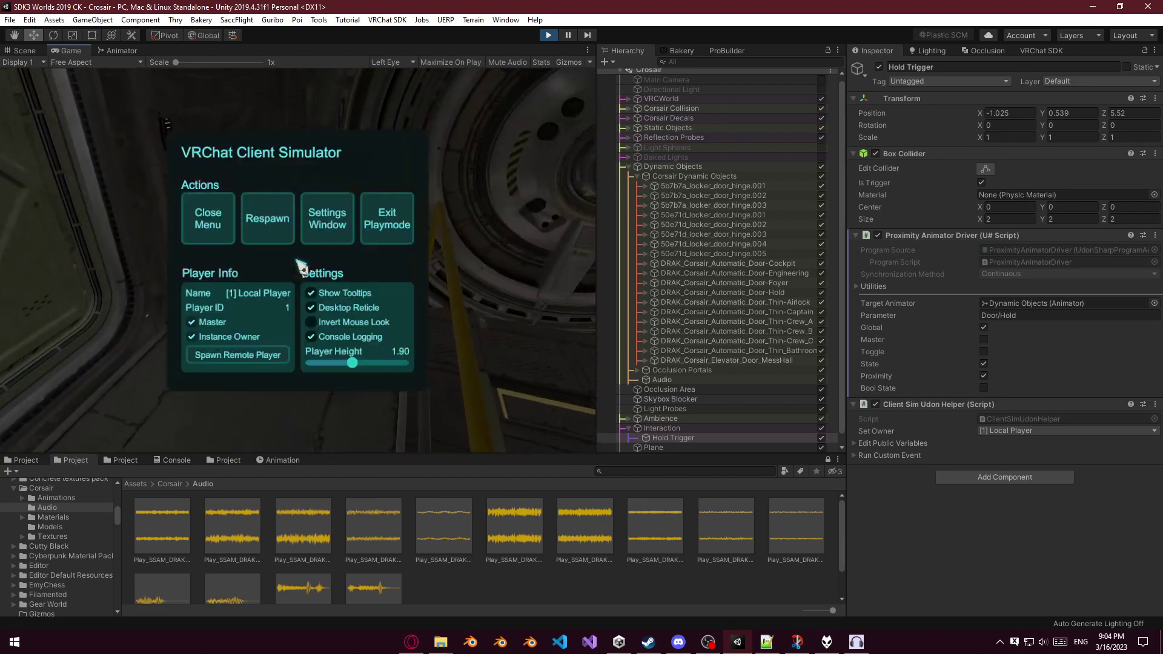
{"action": "left_click", "coordinate": [405, 243]}
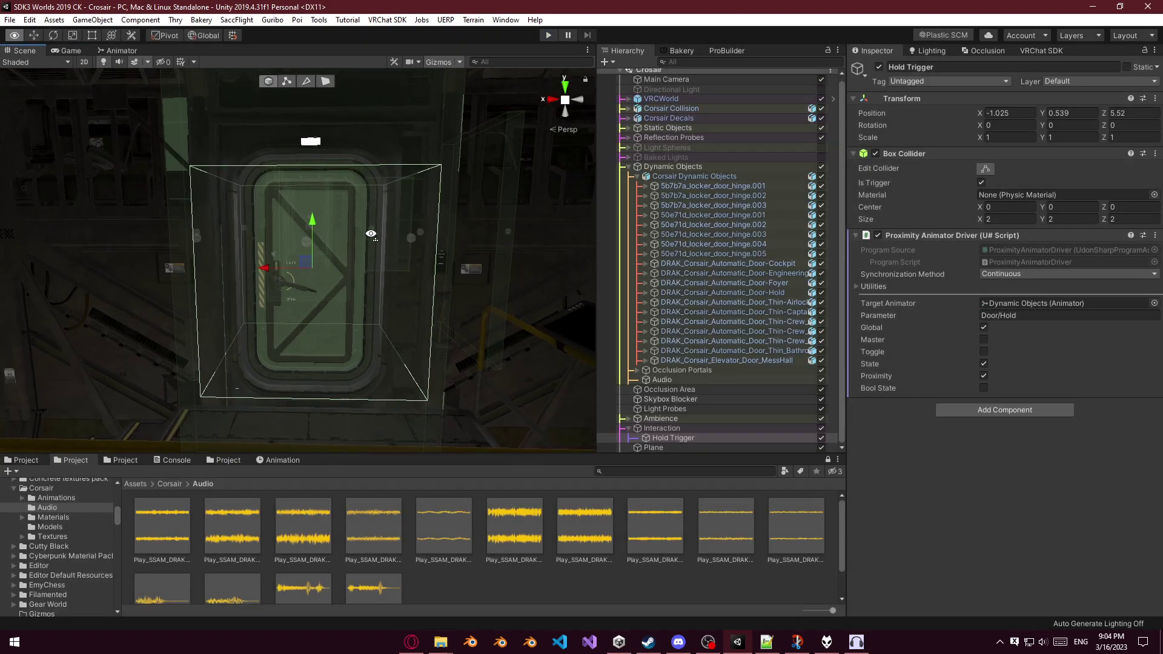
Check the Airlock occlusion portal keys in the Airlock Open and Airlock Opening clips of Dynamic Objects, scrubbing through the opening animation.
{"action": "right_click_drag", "start_coordinate": [378, 248], "coordinate": [394, 280]}
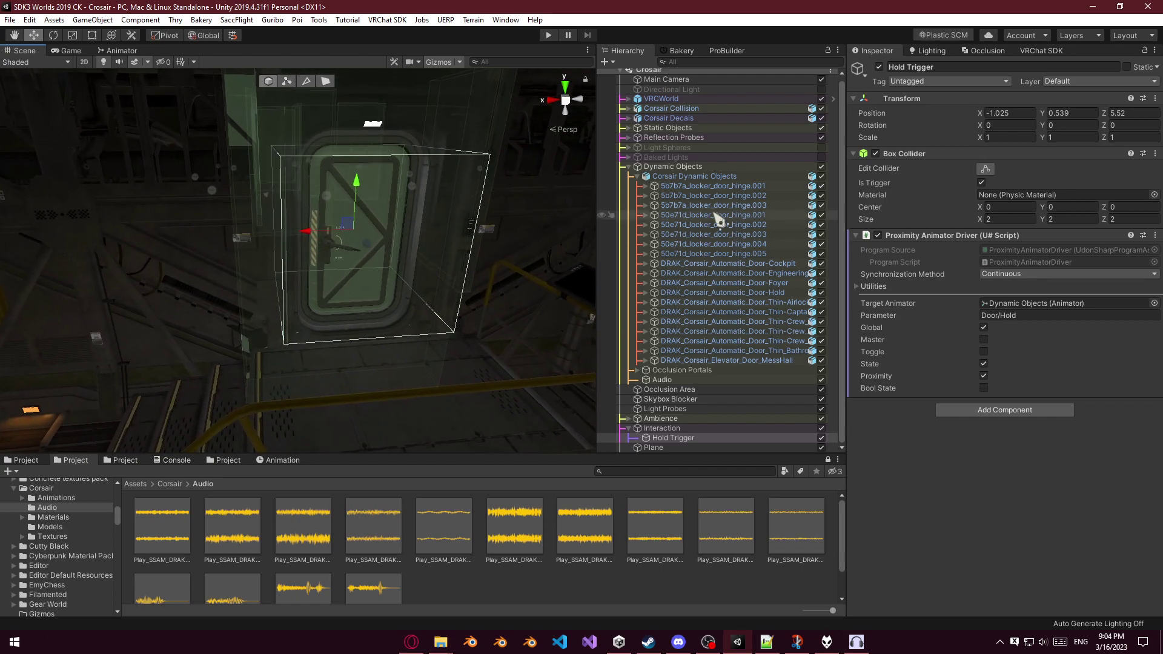
{"action": "left_click", "coordinate": [721, 177]}
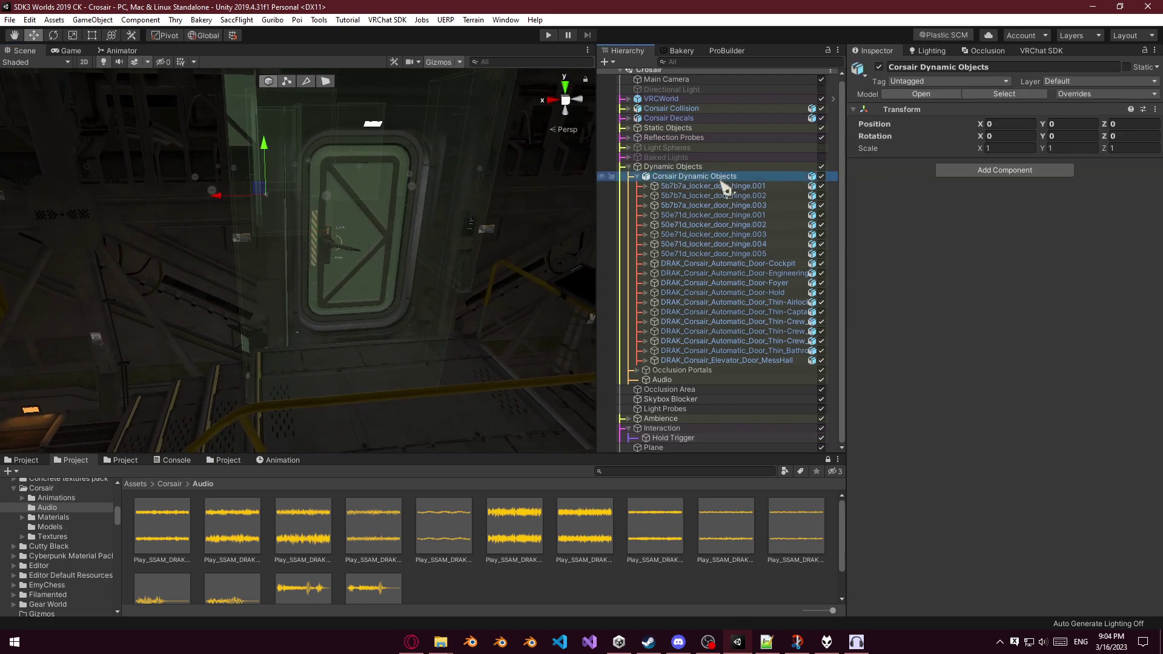
{"action": "left_click", "coordinate": [282, 460]}
{"action": "left_click", "coordinate": [100, 485]}
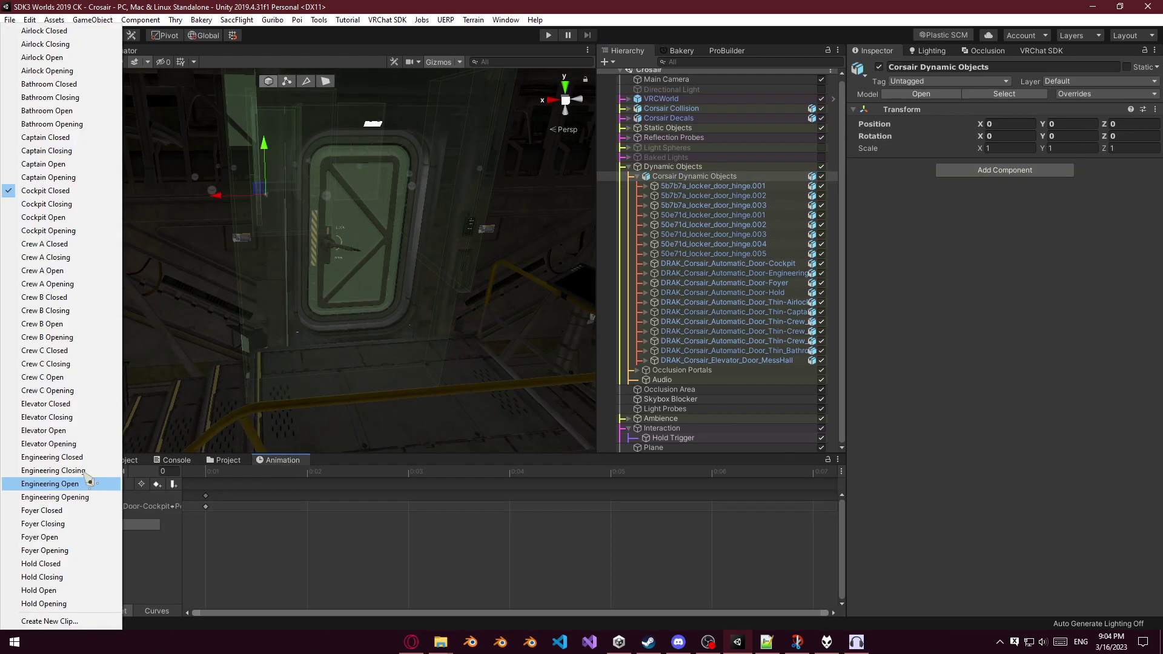
{"action": "left_click", "coordinate": [85, 58]}
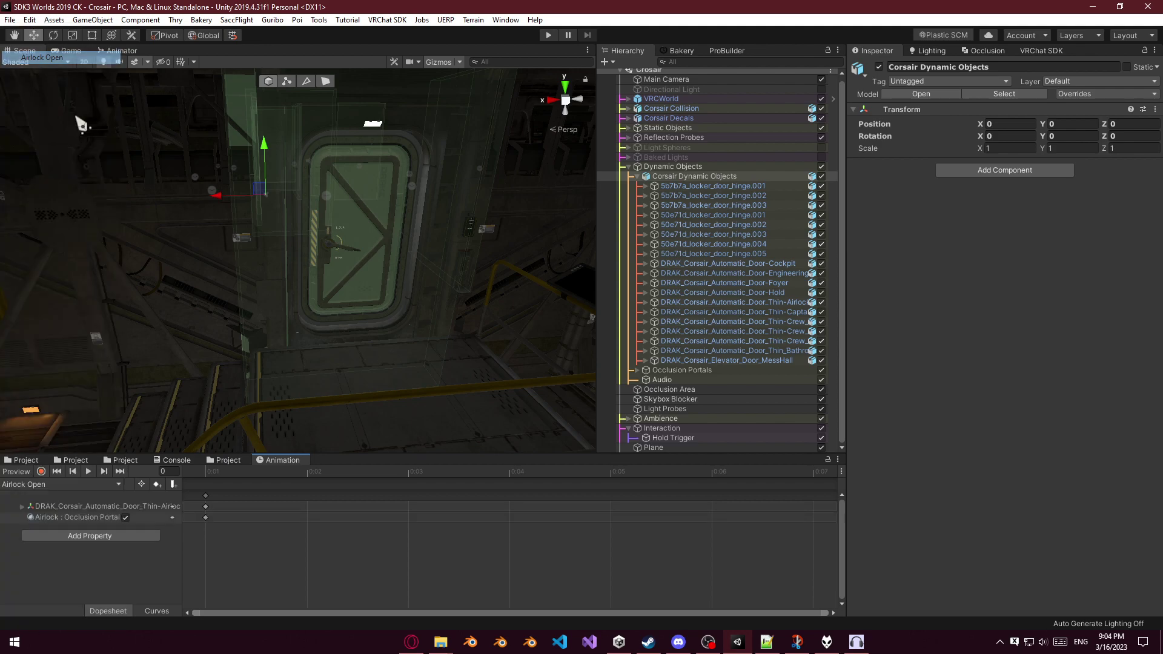
{"action": "left_click", "coordinate": [206, 518]}
{"action": "left_click", "coordinate": [54, 487]}
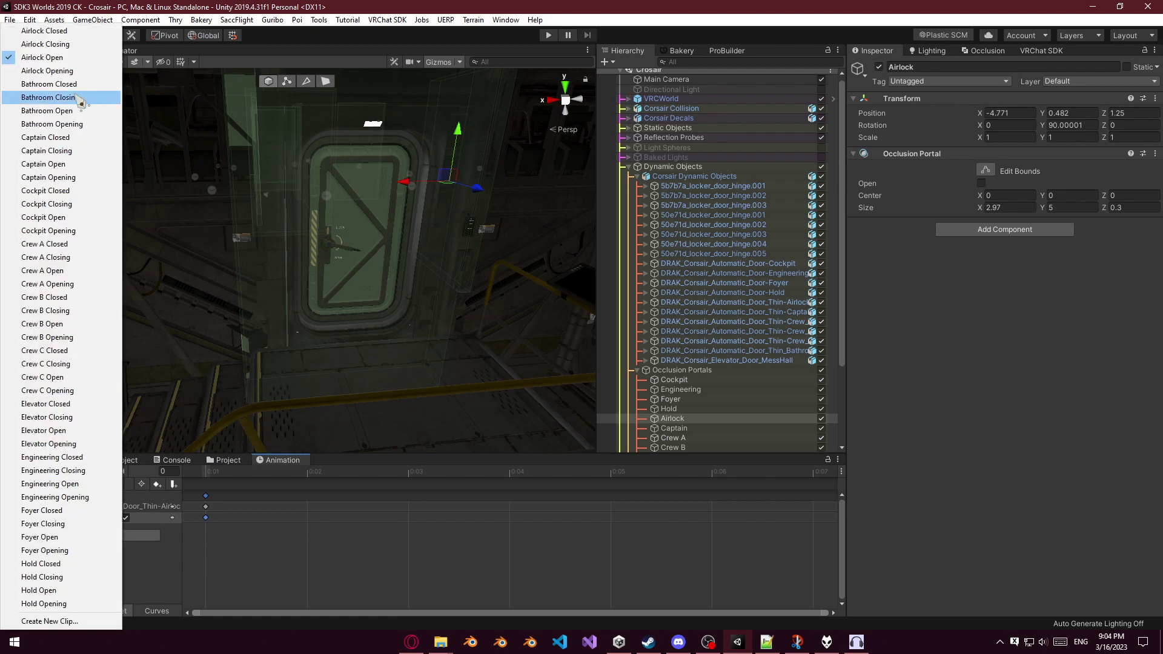
{"action": "left_click", "coordinate": [67, 71]}
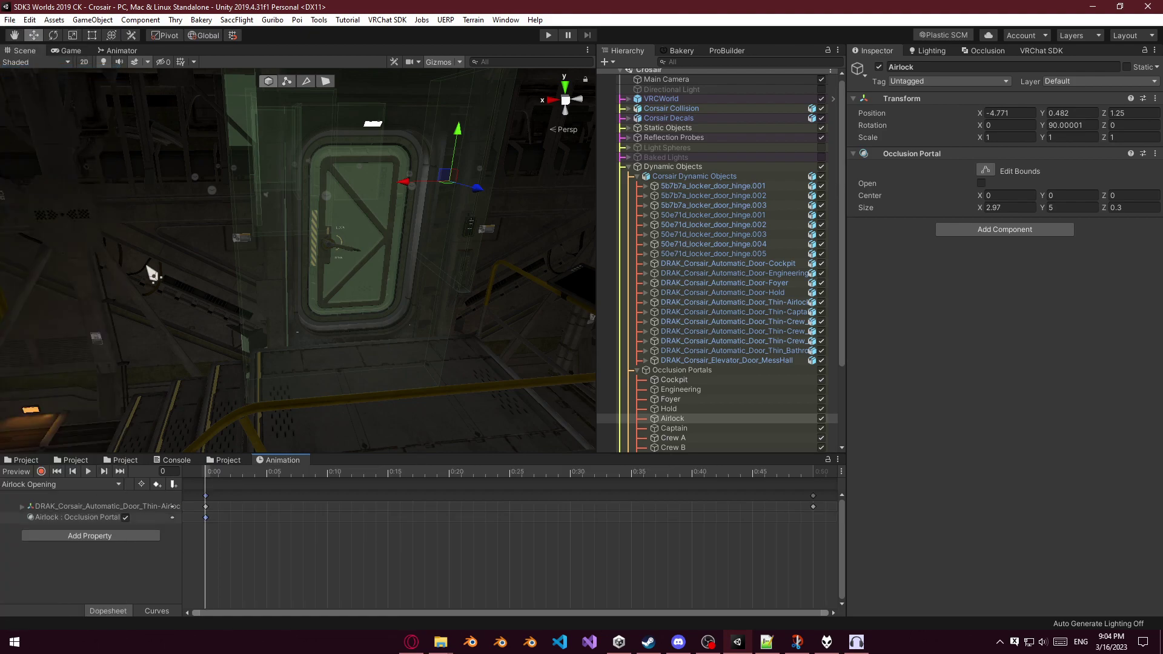
{"action": "left_click_drag", "start_coordinate": [209, 474], "coordinate": [558, 473]}
{"action": "left_click_drag", "start_coordinate": [632, 457], "coordinate": [205, 472]}
Check the occlusion portal tracks in the Bathroom and Captain doors' Open and Opening clips.
{"action": "left_click", "coordinate": [96, 484]}
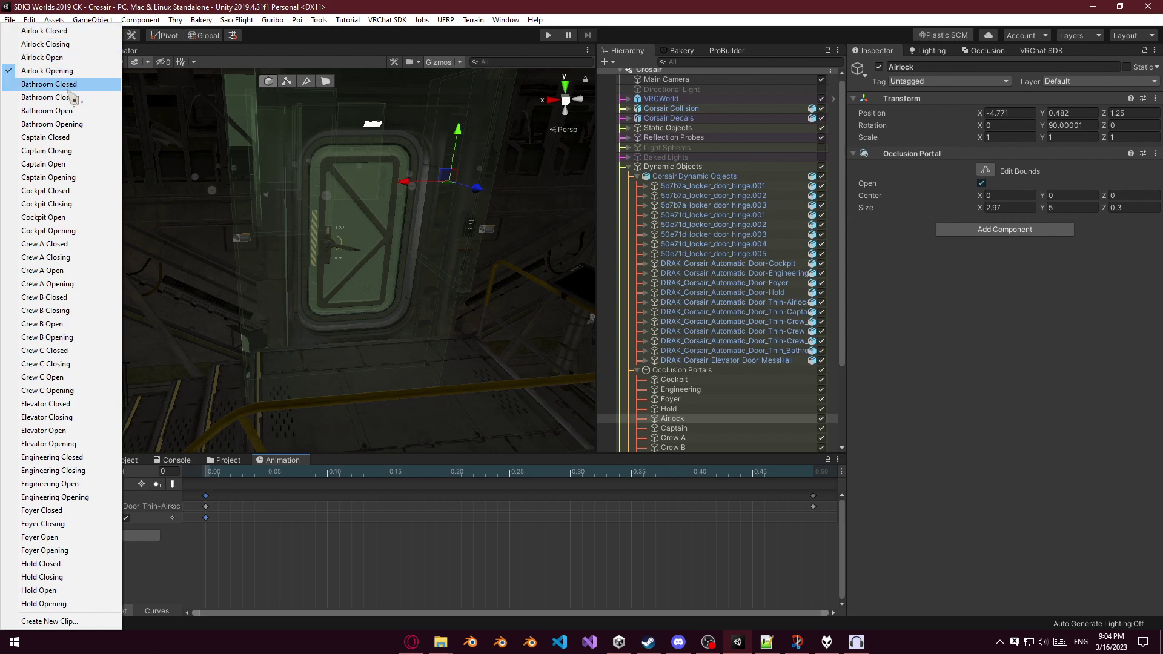
{"action": "left_click", "coordinate": [47, 110]}
{"action": "left_click", "coordinate": [206, 518]}
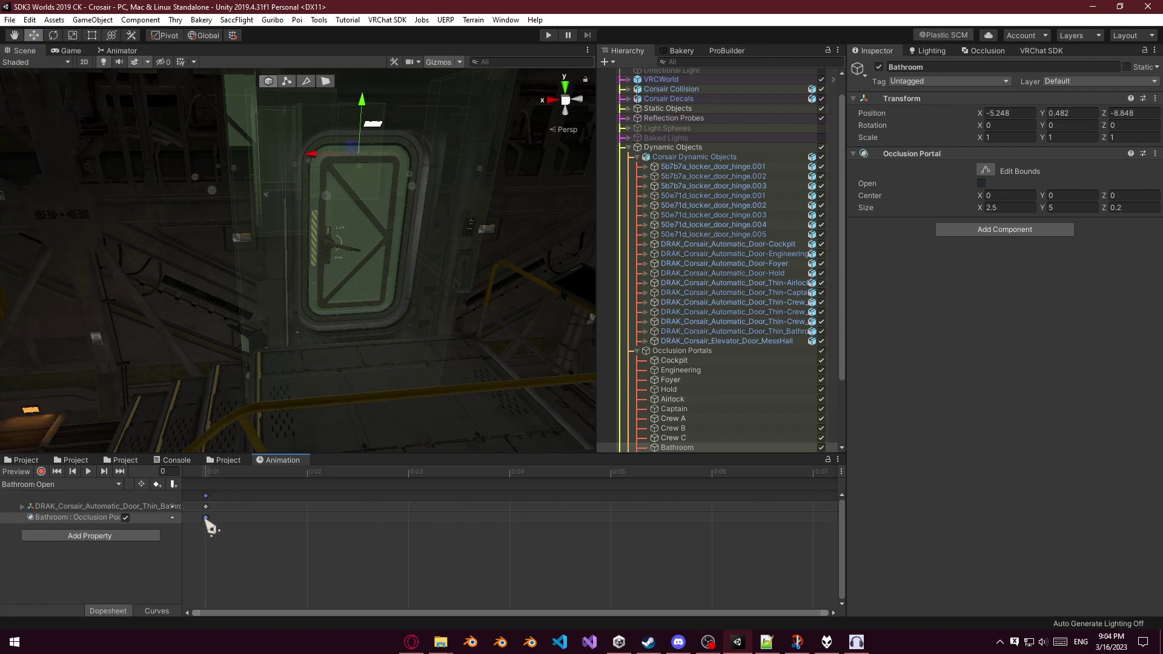
{"action": "left_click", "coordinate": [101, 484]}
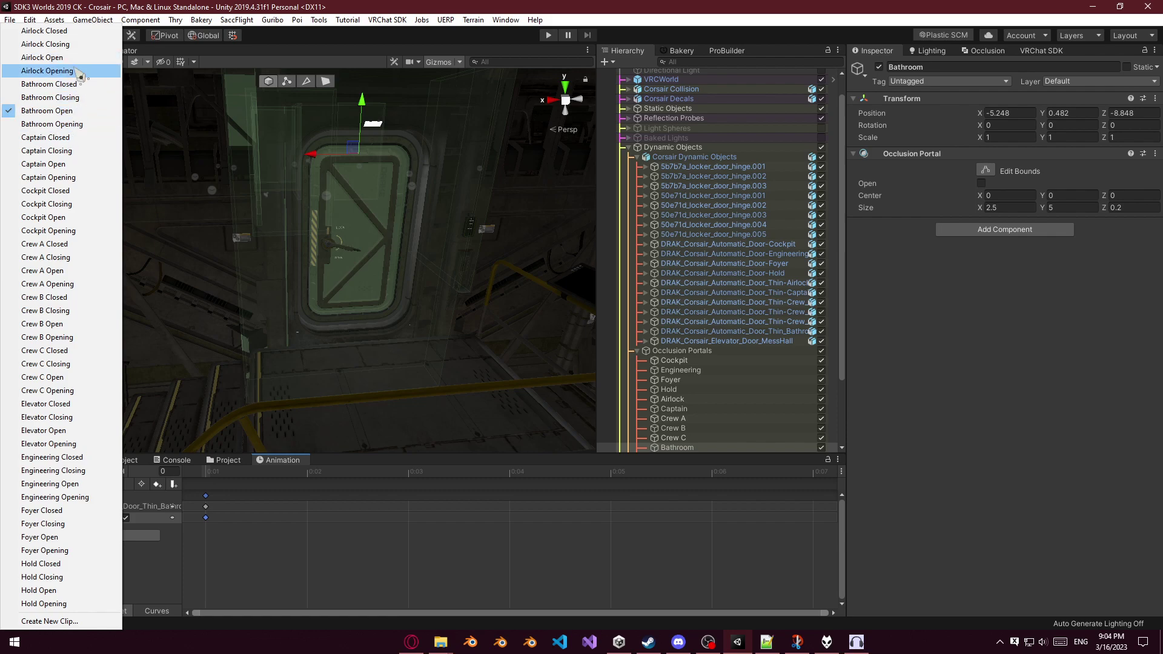
{"action": "left_click", "coordinate": [67, 124]}
{"action": "left_click", "coordinate": [79, 484]}
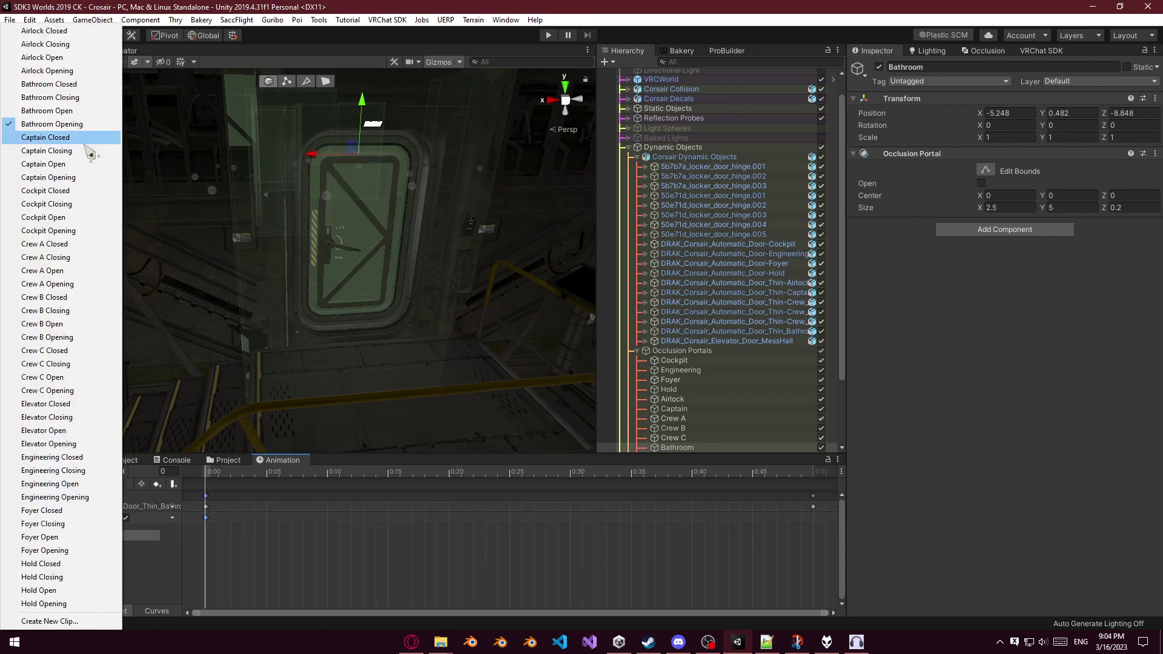
{"action": "left_click", "coordinate": [46, 164]}
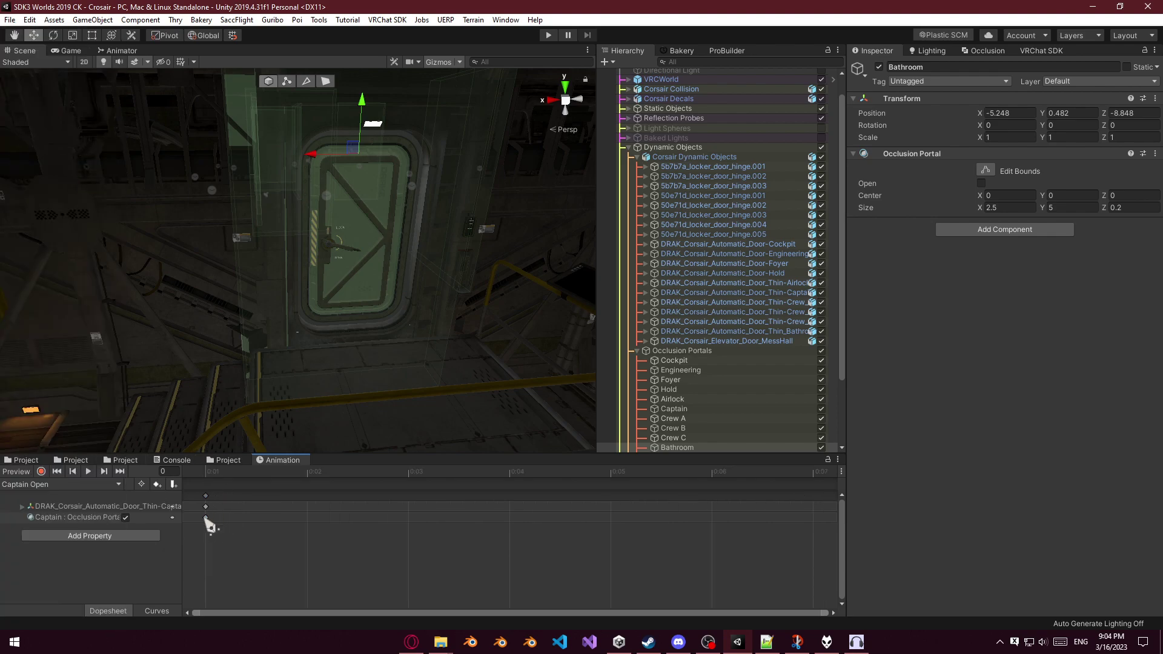
{"action": "left_click", "coordinate": [78, 484]}
{"action": "left_click", "coordinate": [52, 177]}
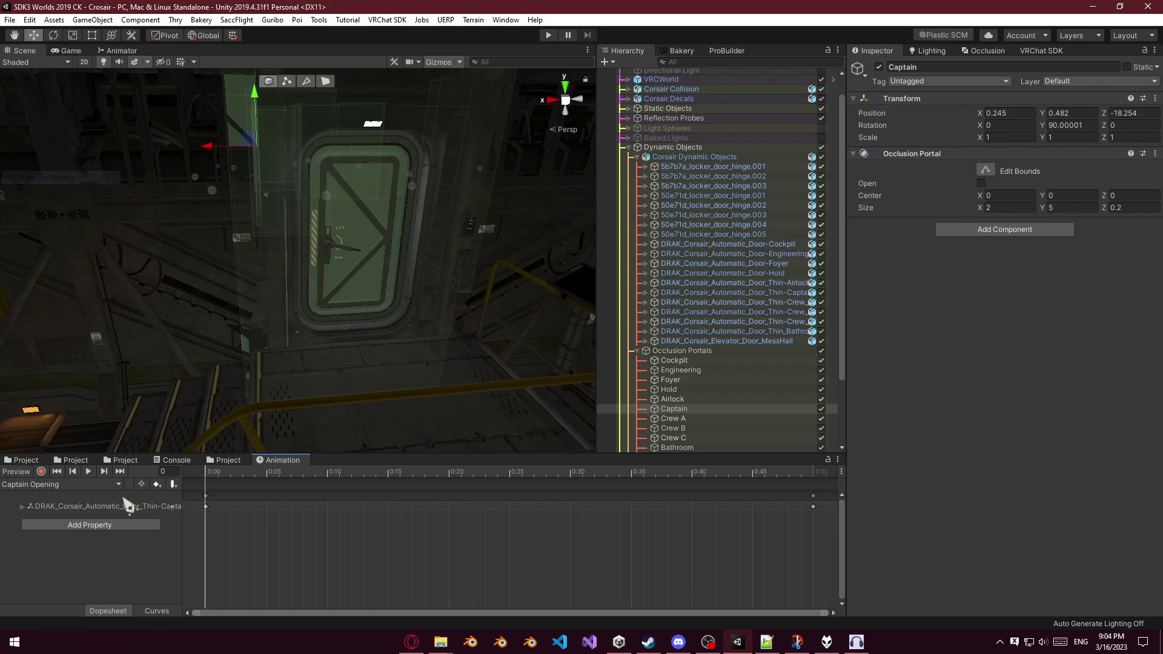
Record the Cockpit occlusion portal's Open property as enabled in the Cockpit Open clip, with its key placed at 0:01.
{"action": "left_click", "coordinate": [79, 484]}
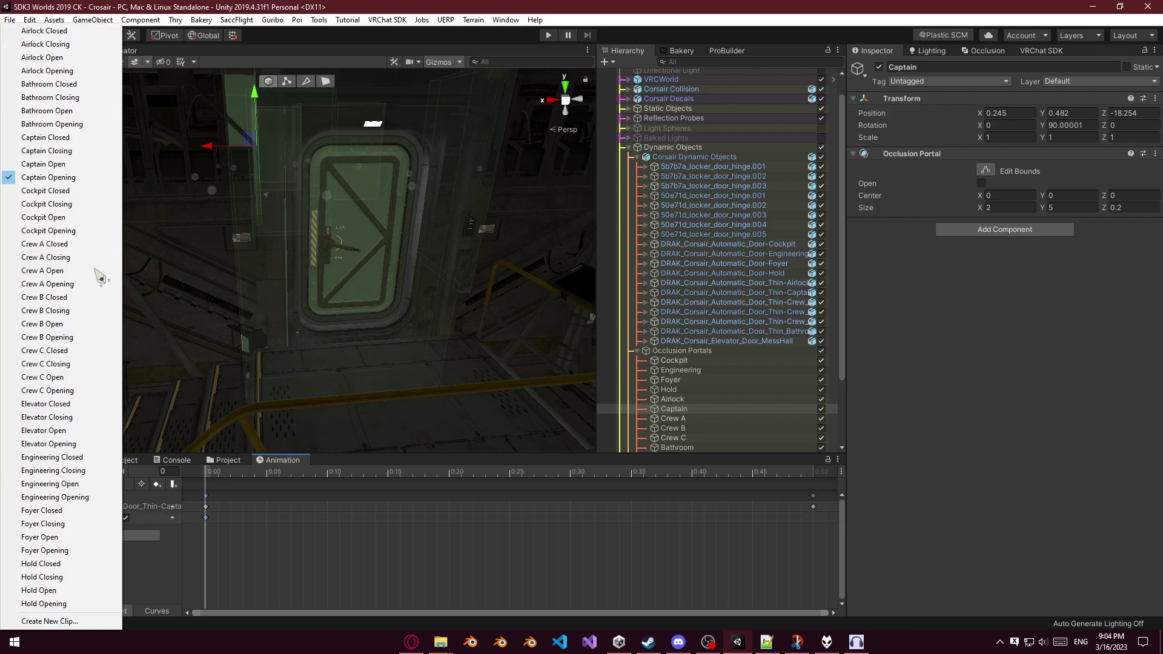
{"action": "left_click", "coordinate": [66, 217]}
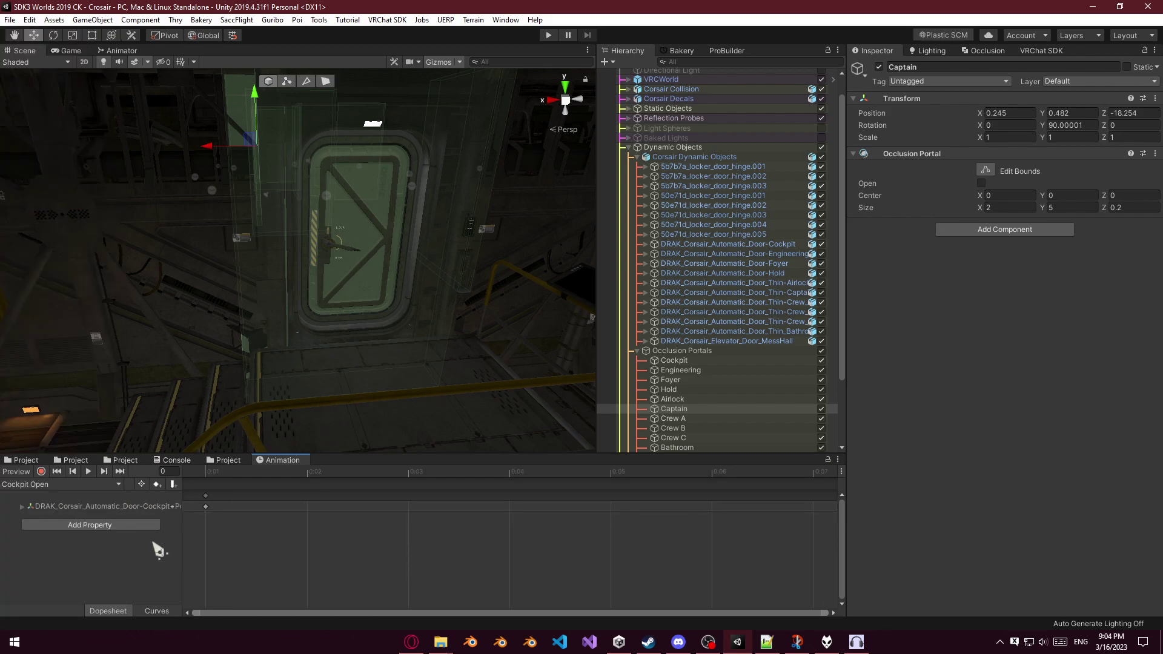
{"action": "left_click", "coordinate": [83, 487]}
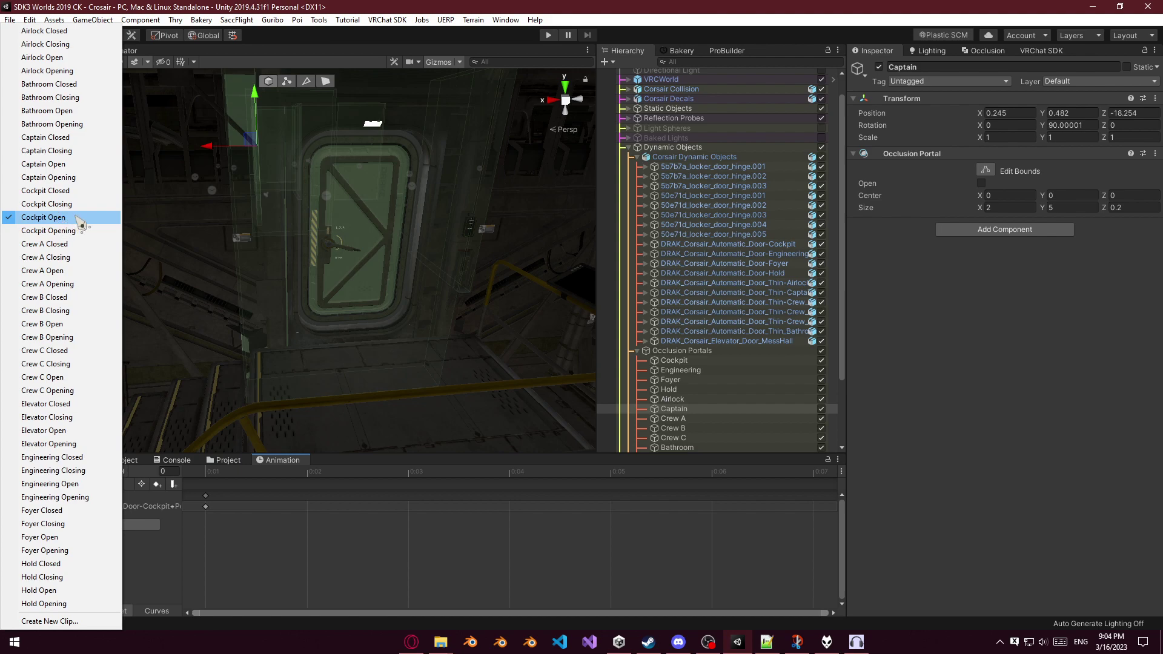
{"action": "left_click", "coordinate": [79, 219]}
{"action": "right_click_drag", "start_coordinate": [345, 358], "coordinate": [354, 327]}
{"action": "left_click", "coordinate": [42, 472]}
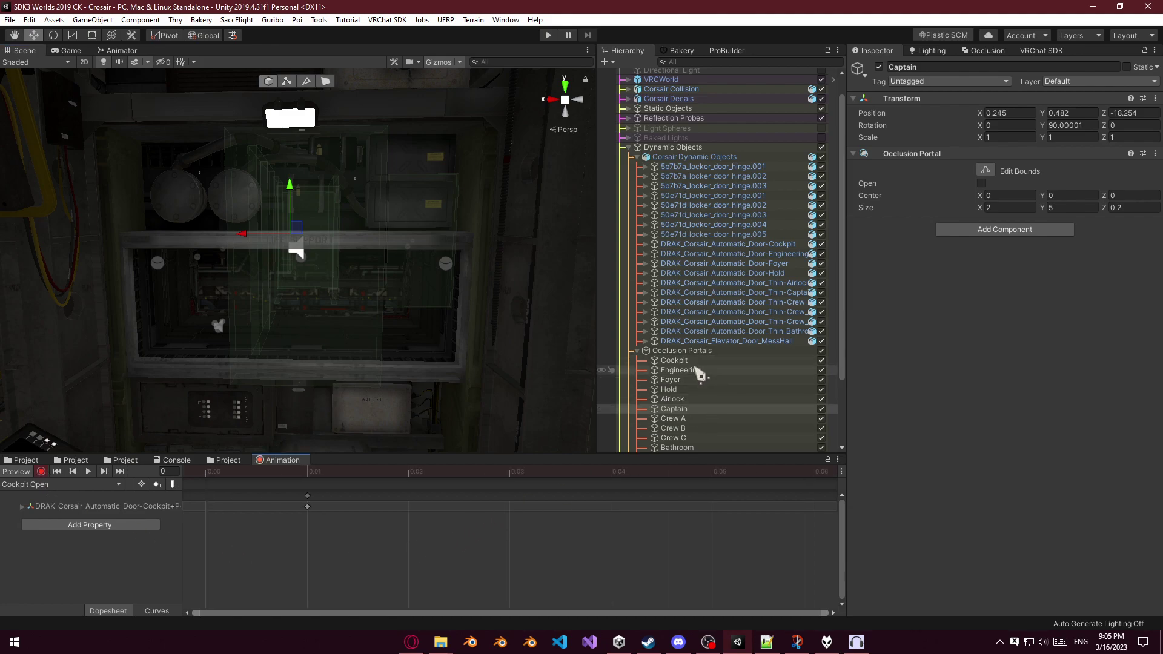
{"action": "left_click", "coordinate": [674, 360]}
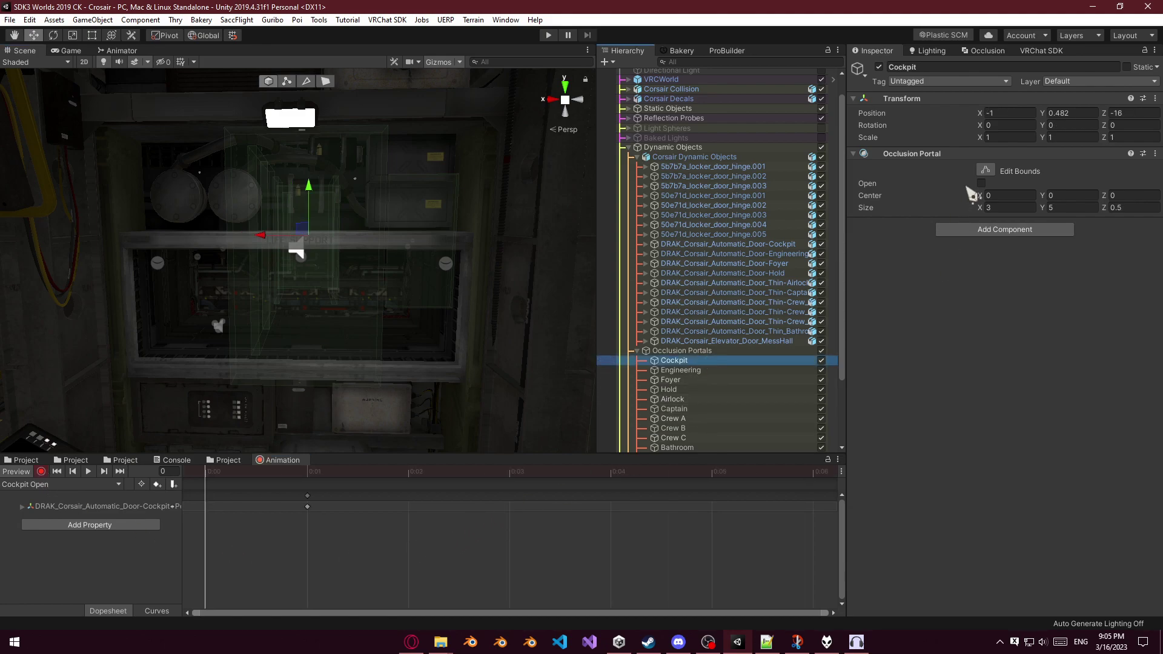
{"action": "left_click", "coordinate": [981, 183]}
{"action": "left_click", "coordinate": [207, 495]}
{"action": "left_click_drag", "start_coordinate": [207, 496], "coordinate": [307, 495]}
Record the Cockpit occlusion portal's Open property as enabled at 0:00 in the Cockpit Opening clip.
{"action": "left_click", "coordinate": [67, 485]}
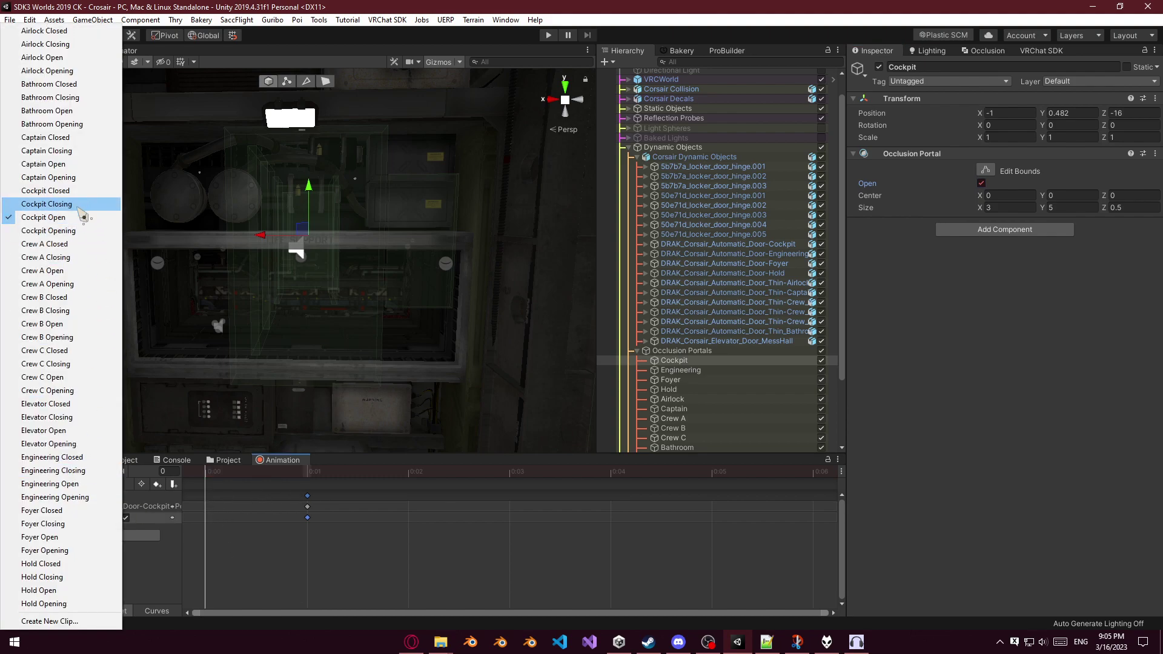
{"action": "left_click", "coordinate": [79, 230]}
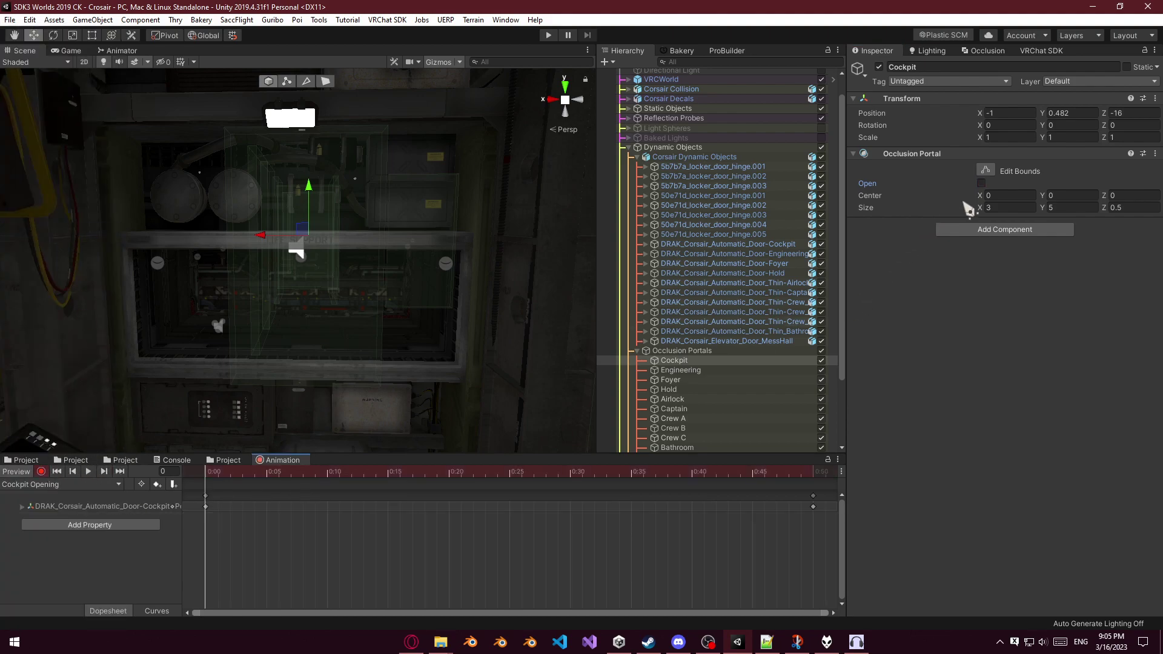
{"action": "left_click", "coordinate": [981, 184]}
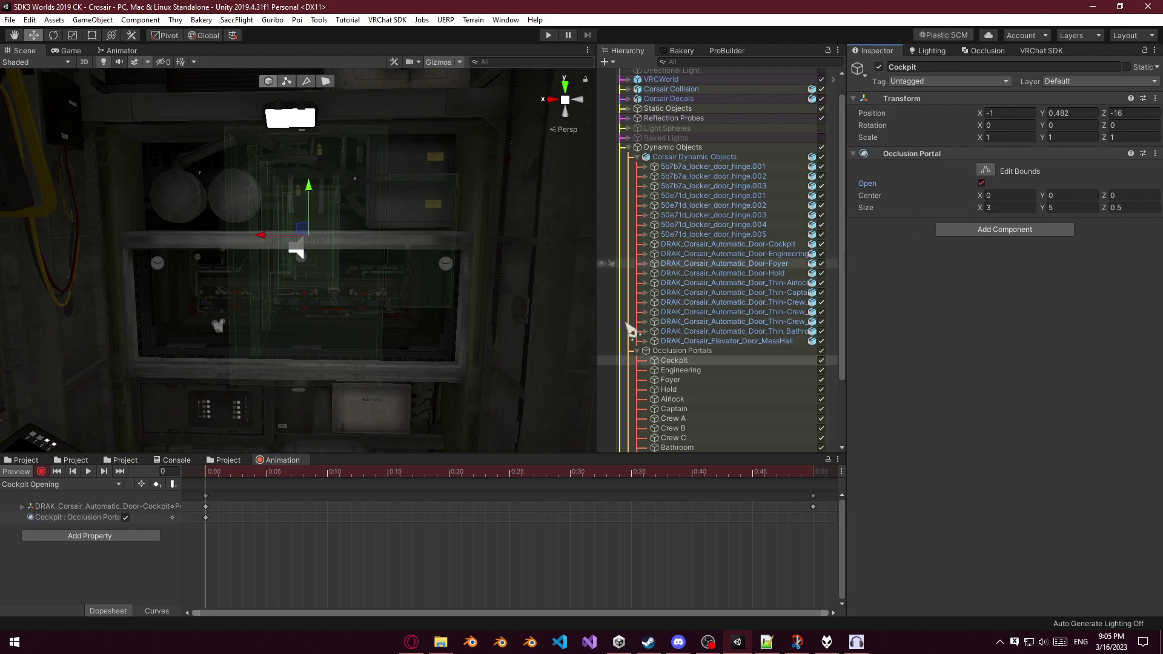
Record the Cockpit occlusion portal's Open property as disabled in the Cockpit Closed clip, with its key placed at 0:01.
{"action": "left_click", "coordinate": [47, 487]}
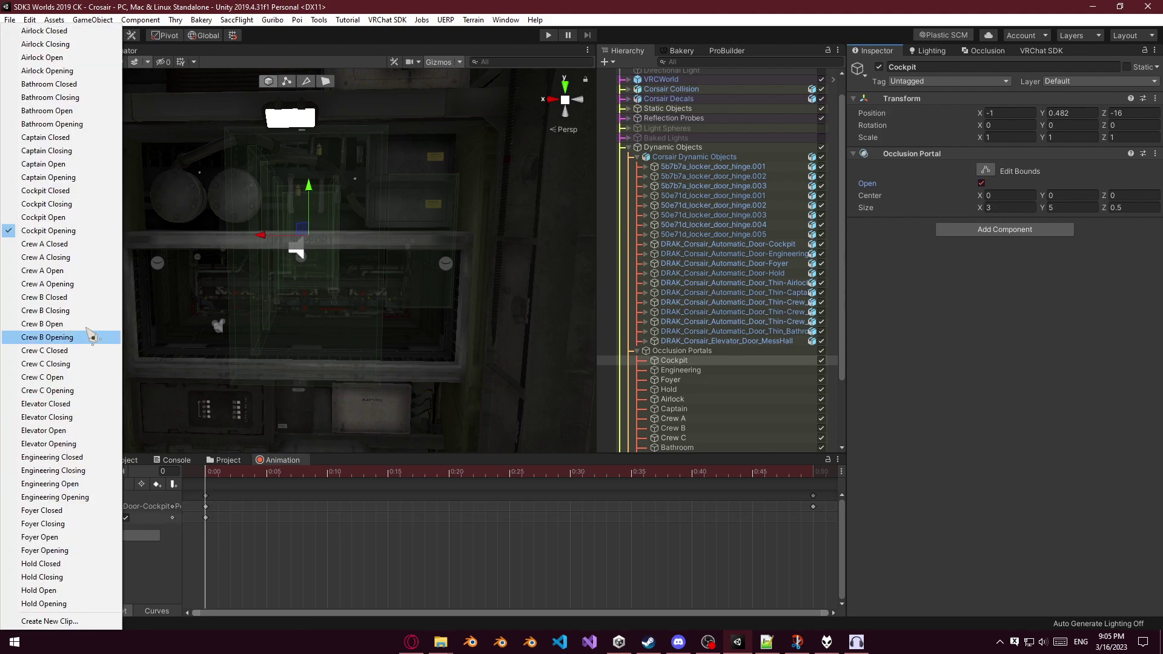
{"action": "left_click", "coordinate": [76, 191]}
{"action": "left_click", "coordinate": [41, 472]}
{"action": "left_click", "coordinate": [981, 183]}
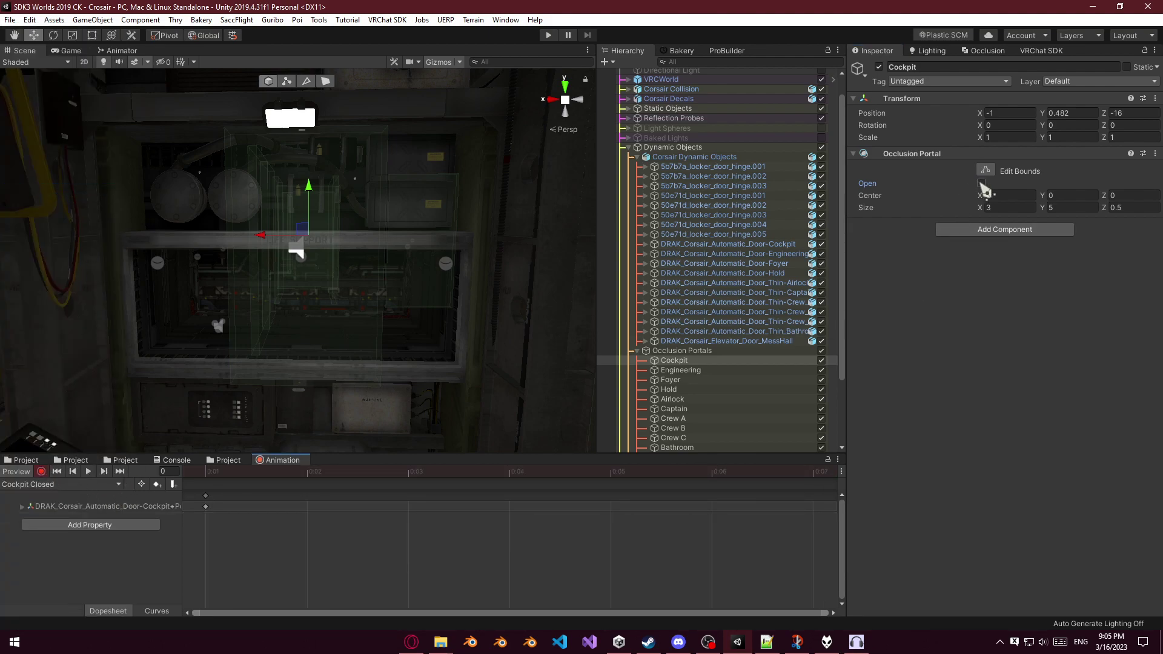
{"action": "left_click_drag", "start_coordinate": [205, 495], "coordinate": [307, 495]}
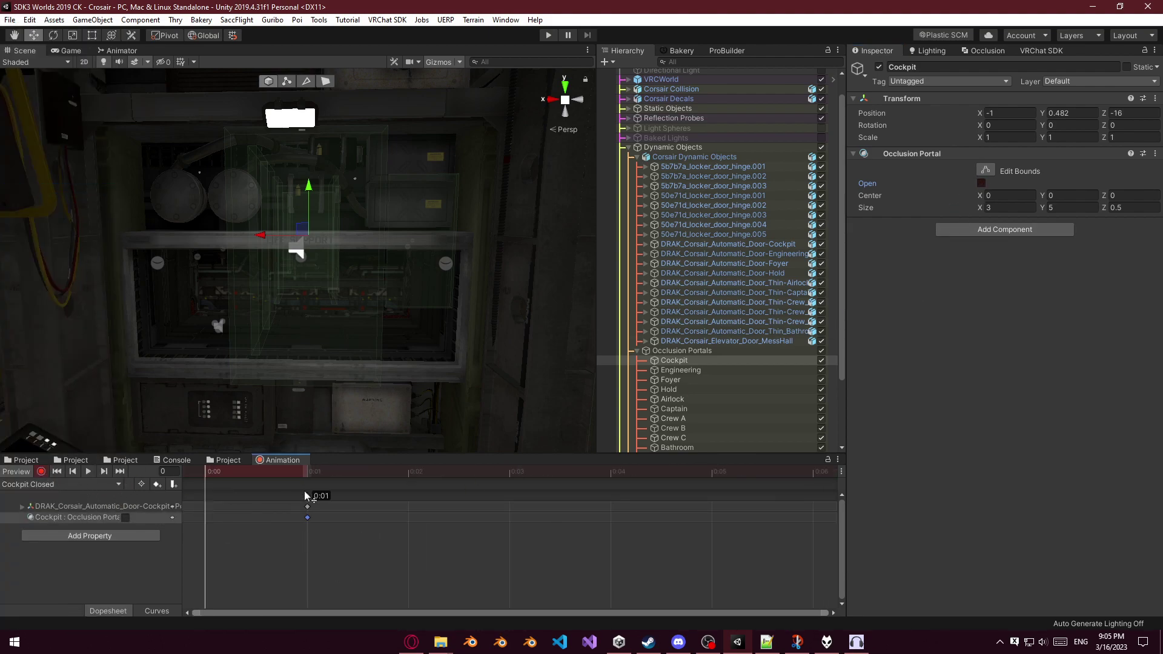
Check the occlusion portal tracks in the Crew A, Crew B and Crew C doors' Open and Opening clips.
{"action": "left_click", "coordinate": [80, 489]}
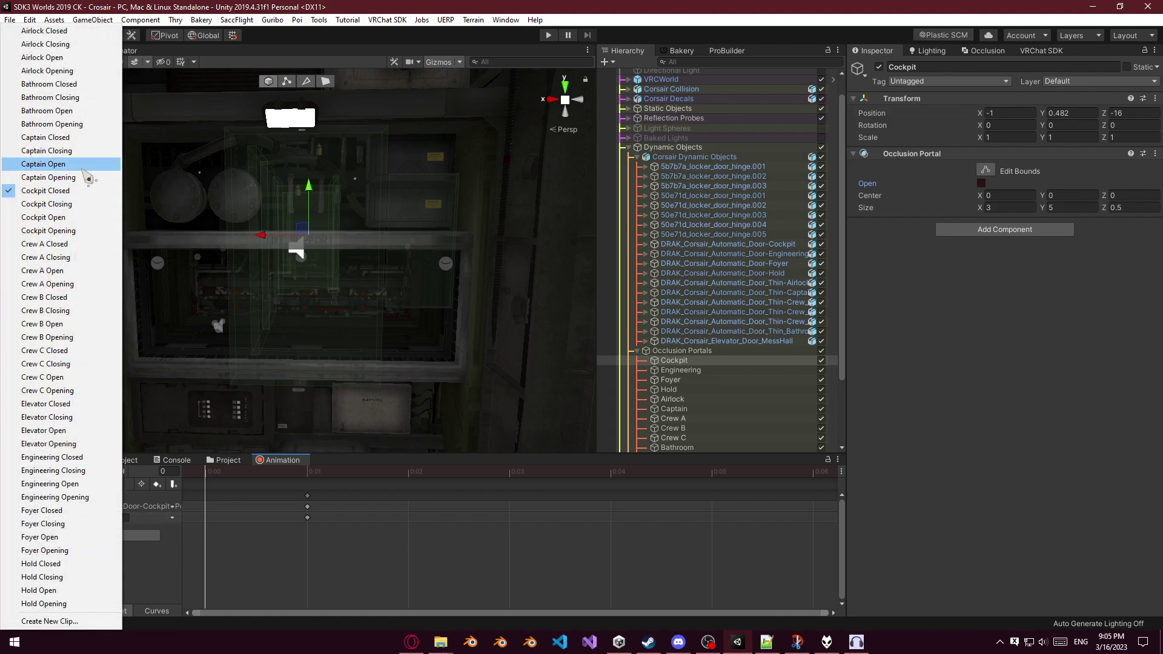
{"action": "left_click", "coordinate": [67, 271]}
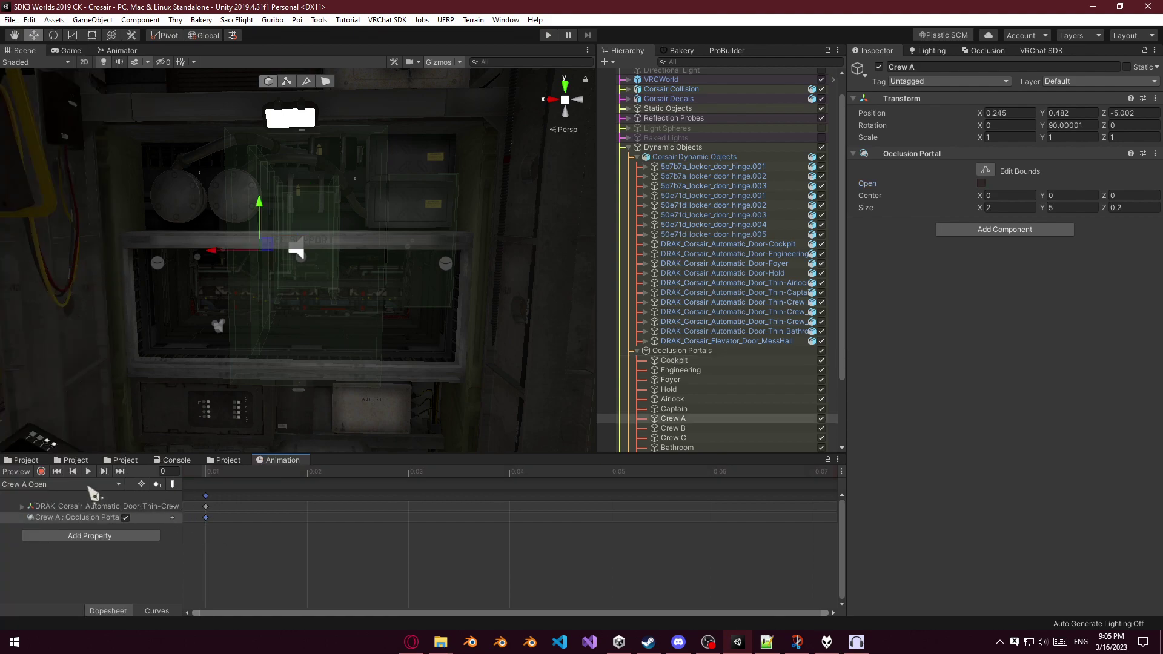
{"action": "left_click", "coordinate": [91, 485]}
{"action": "left_click", "coordinate": [37, 284]}
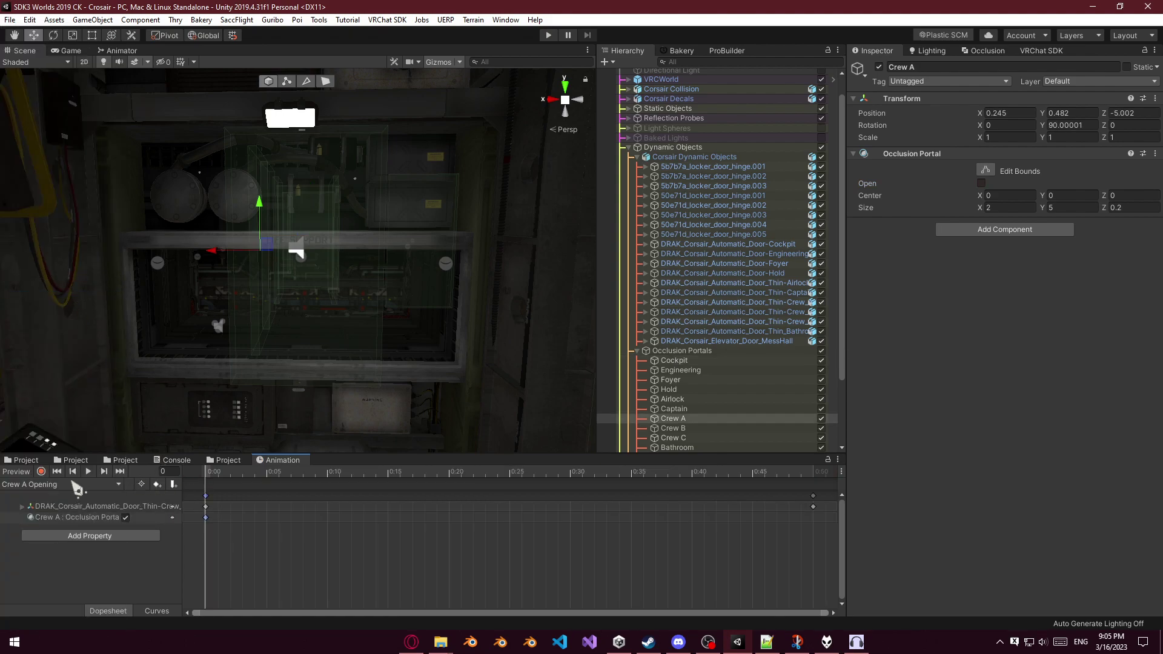
{"action": "left_click", "coordinate": [77, 488]}
{"action": "left_click", "coordinate": [37, 324]}
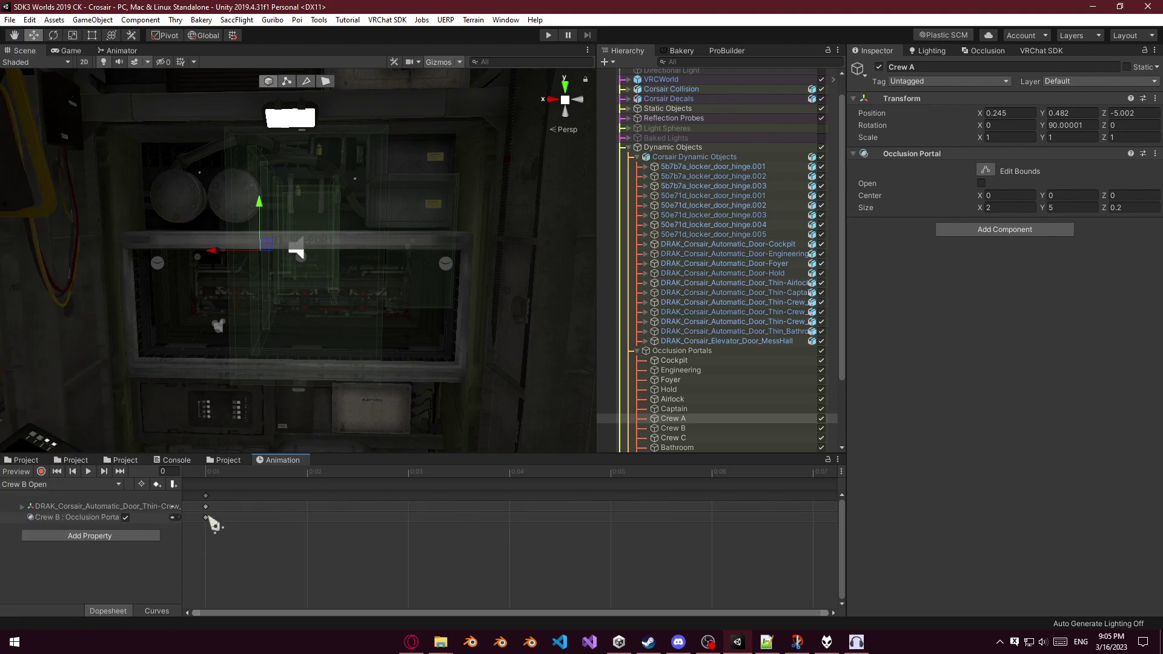
{"action": "left_click", "coordinate": [73, 485]}
{"action": "left_click", "coordinate": [54, 337]}
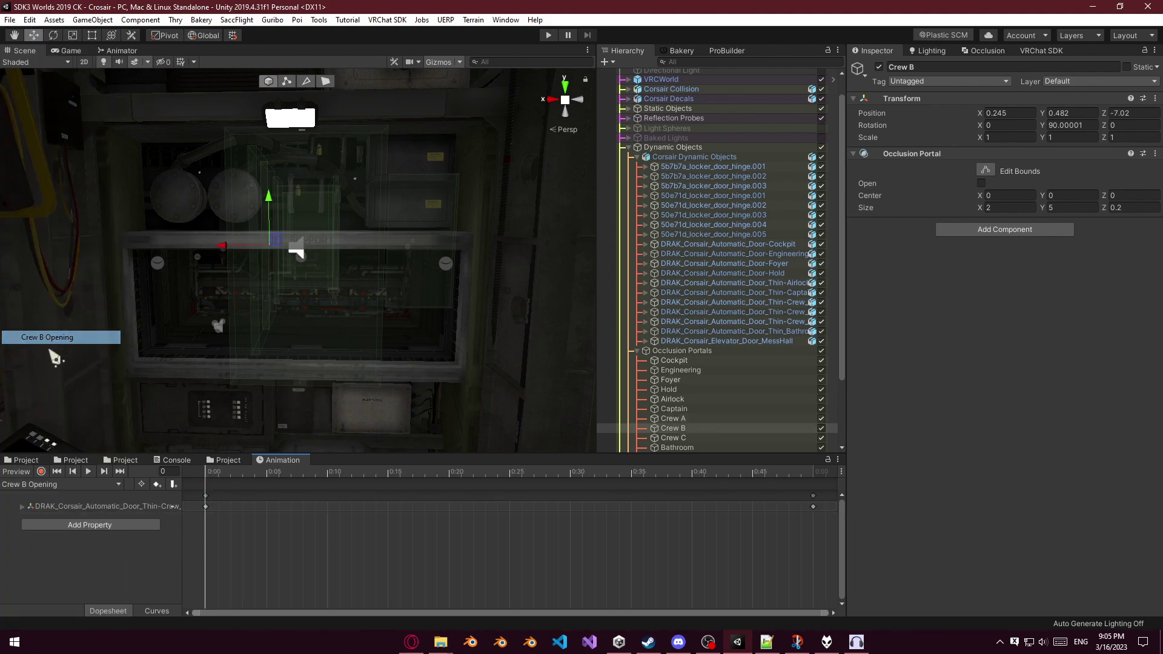
{"action": "left_click", "coordinate": [88, 486]}
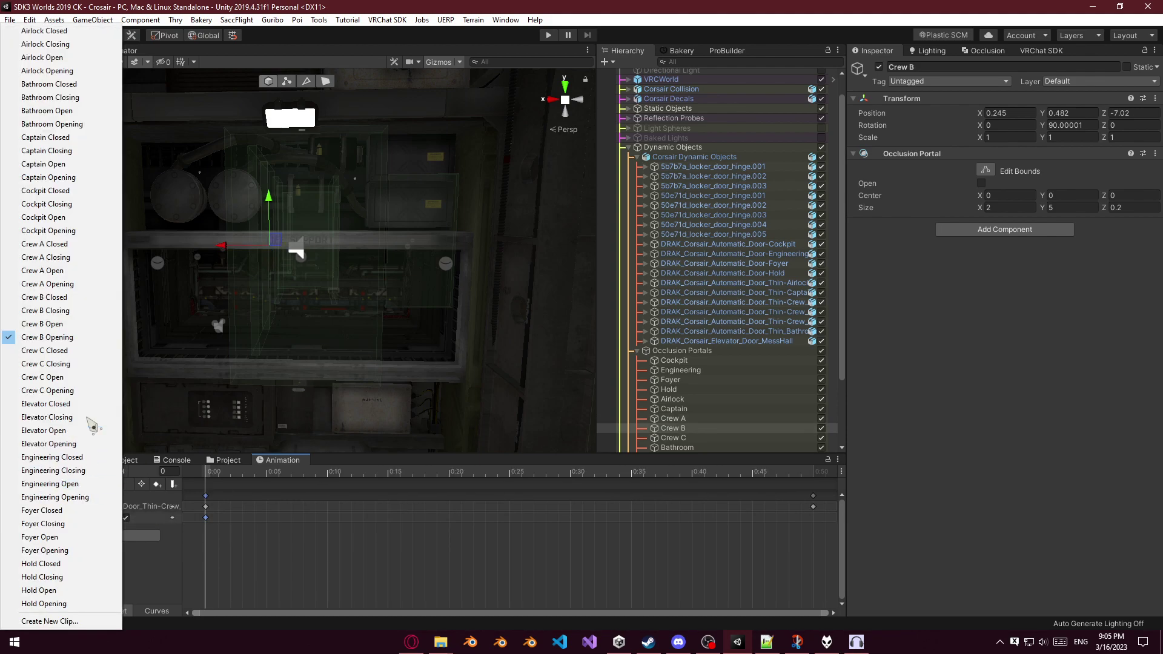
{"action": "left_click", "coordinate": [73, 377]}
{"action": "left_click", "coordinate": [77, 488]}
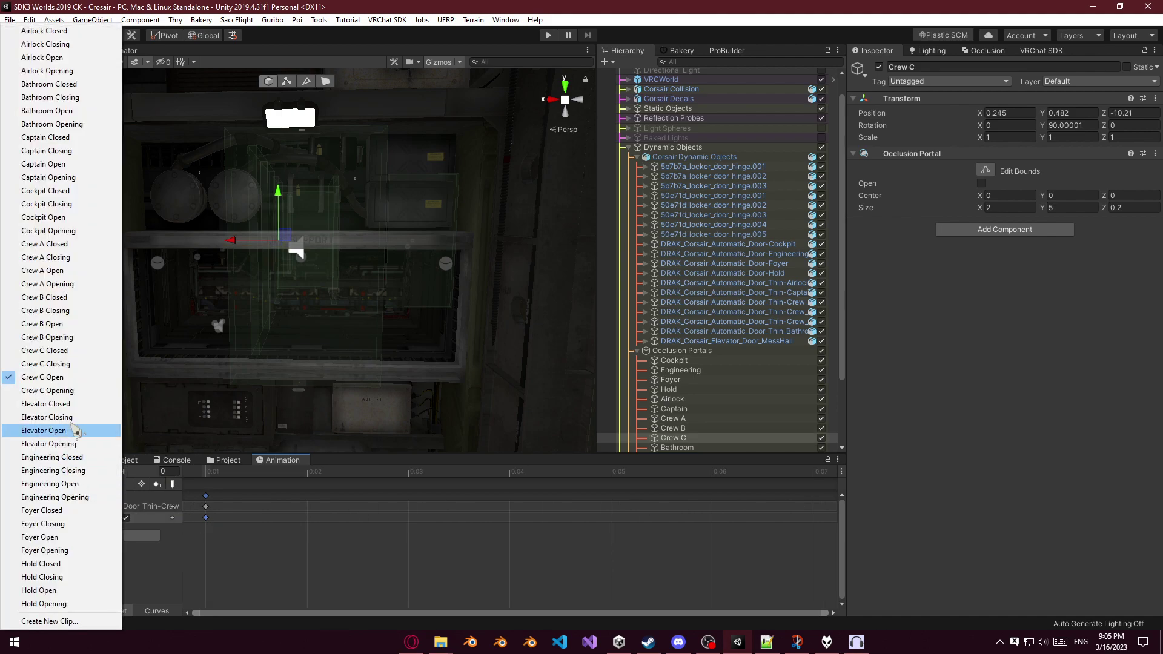
{"action": "left_click", "coordinate": [61, 391]}
Check the occlusion portal tracks in the Elevator and Engineering doors' Open and Opening clips.
{"action": "left_click", "coordinate": [78, 486]}
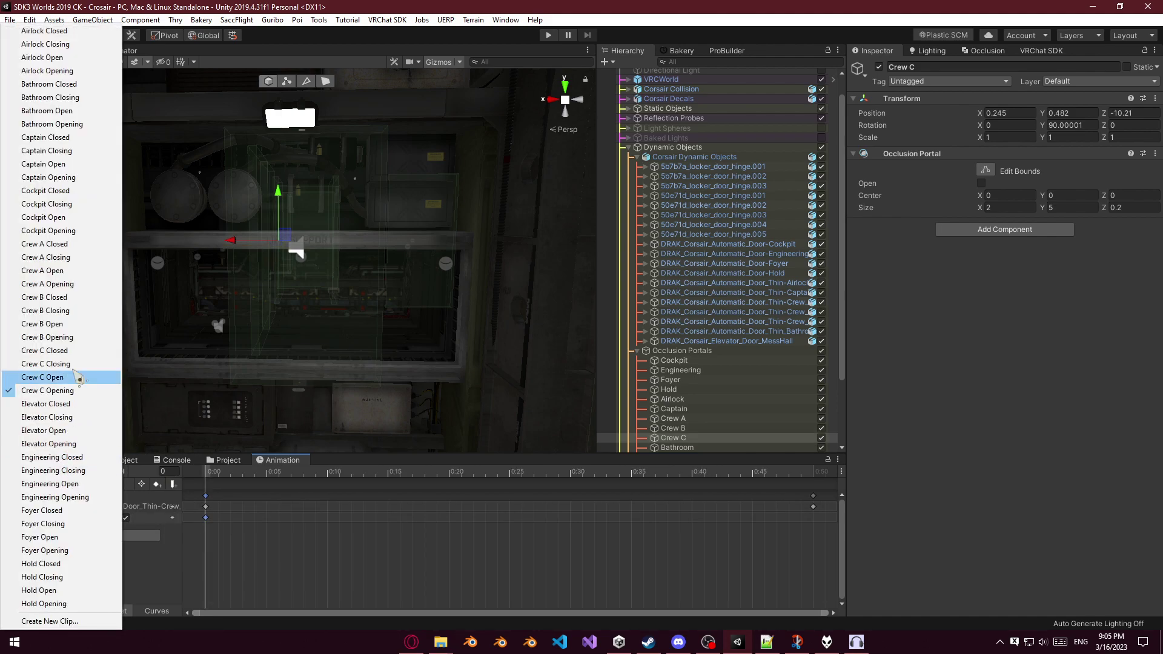
{"action": "left_click", "coordinate": [71, 431]}
{"action": "left_click", "coordinate": [78, 486]}
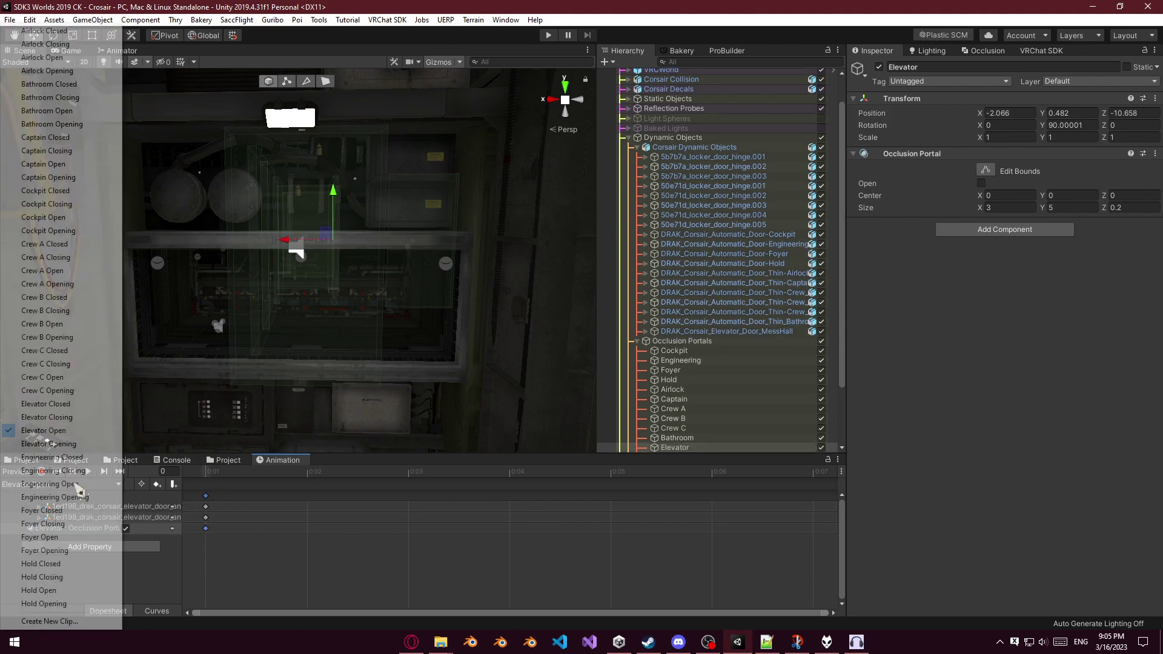
{"action": "left_click", "coordinate": [71, 444]}
{"action": "left_click", "coordinate": [78, 485]}
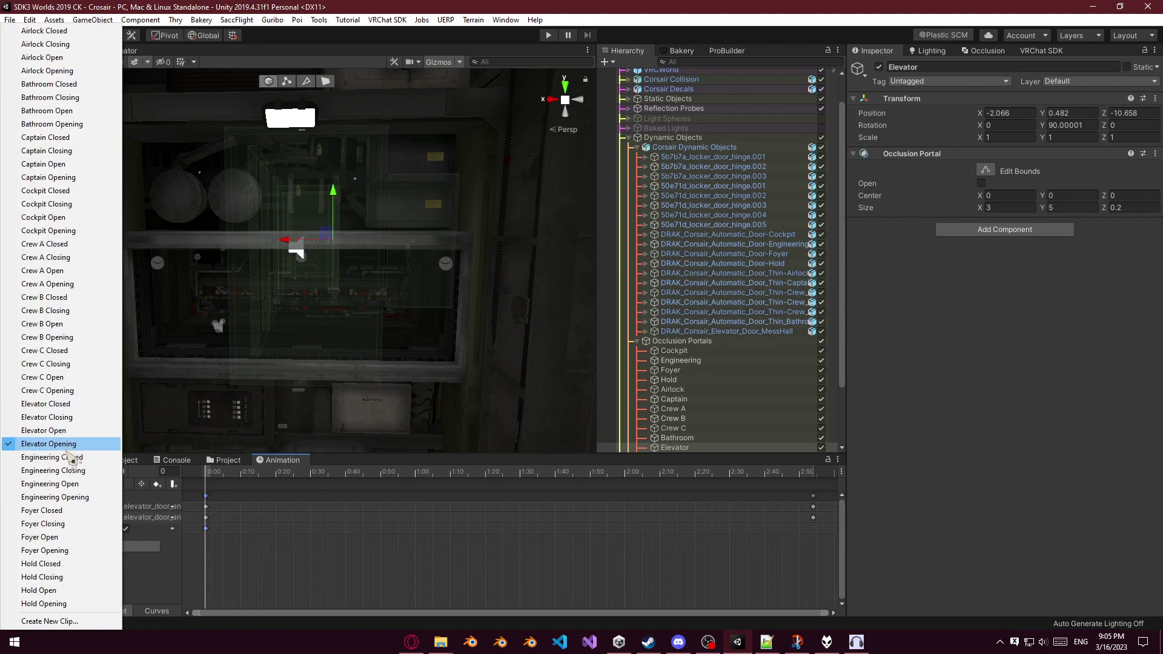
{"action": "left_click", "coordinate": [72, 485]}
{"action": "left_click", "coordinate": [78, 486]}
{"action": "left_click", "coordinate": [71, 497]}
Check the occlusion portal tracks in the Foyer and Hold doors' Open and Opening clips.
{"action": "left_click", "coordinate": [78, 486]}
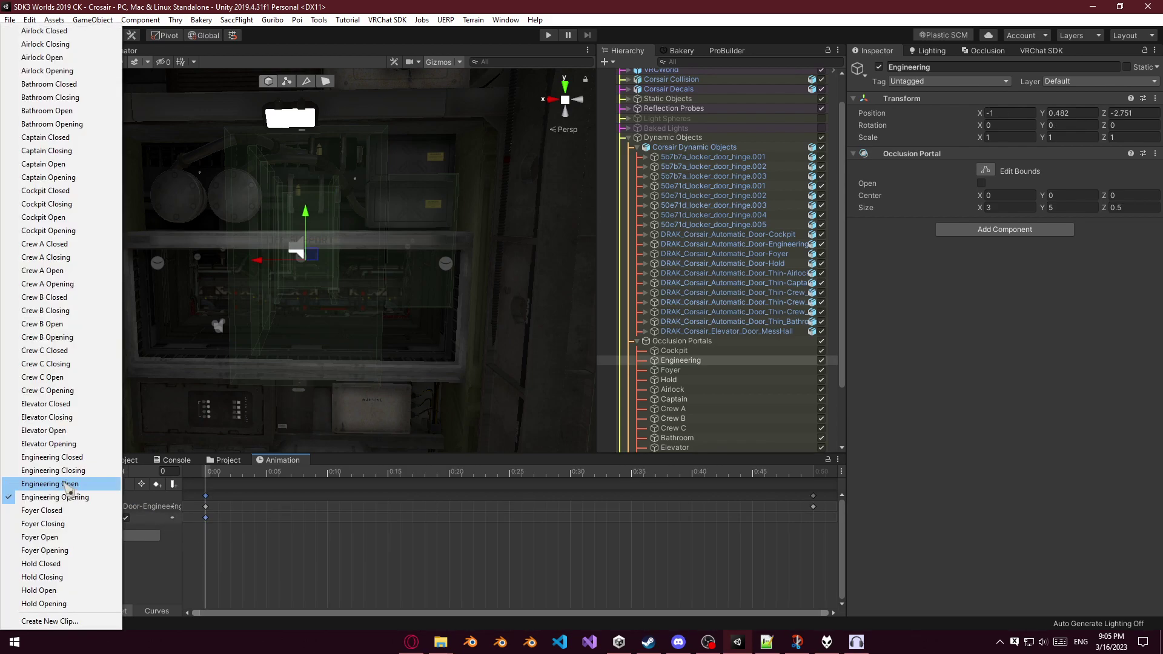
{"action": "left_click", "coordinate": [65, 538]}
{"action": "left_click", "coordinate": [78, 486]}
{"action": "left_click", "coordinate": [45, 550]}
{"action": "left_click", "coordinate": [64, 486]}
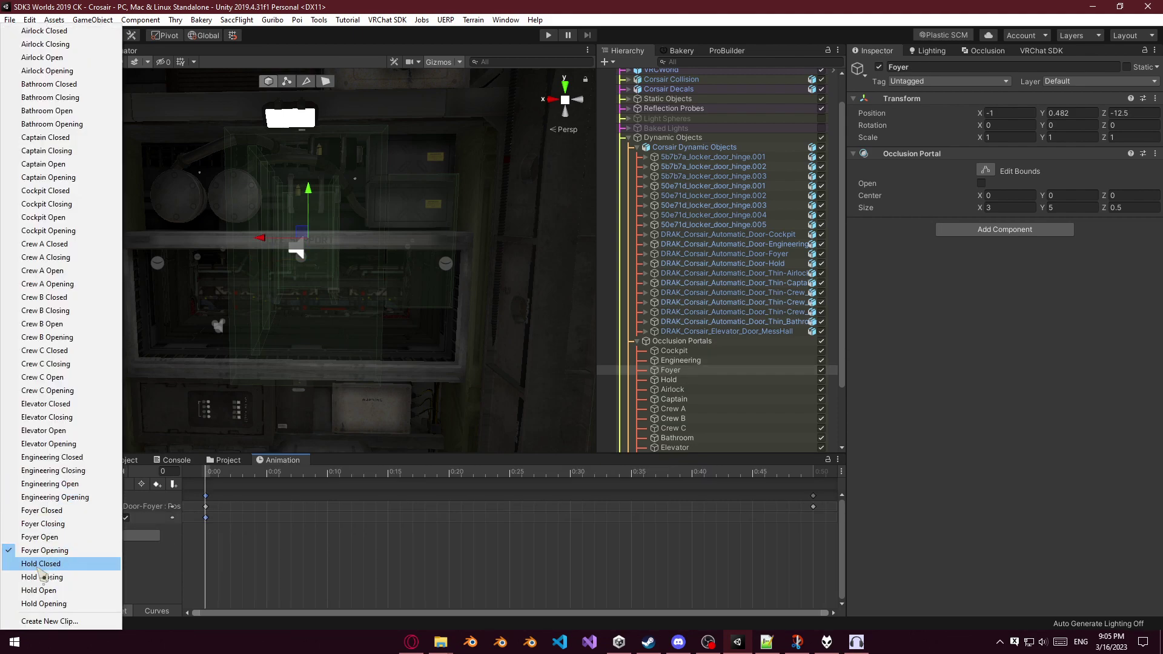
{"action": "left_click", "coordinate": [38, 591]}
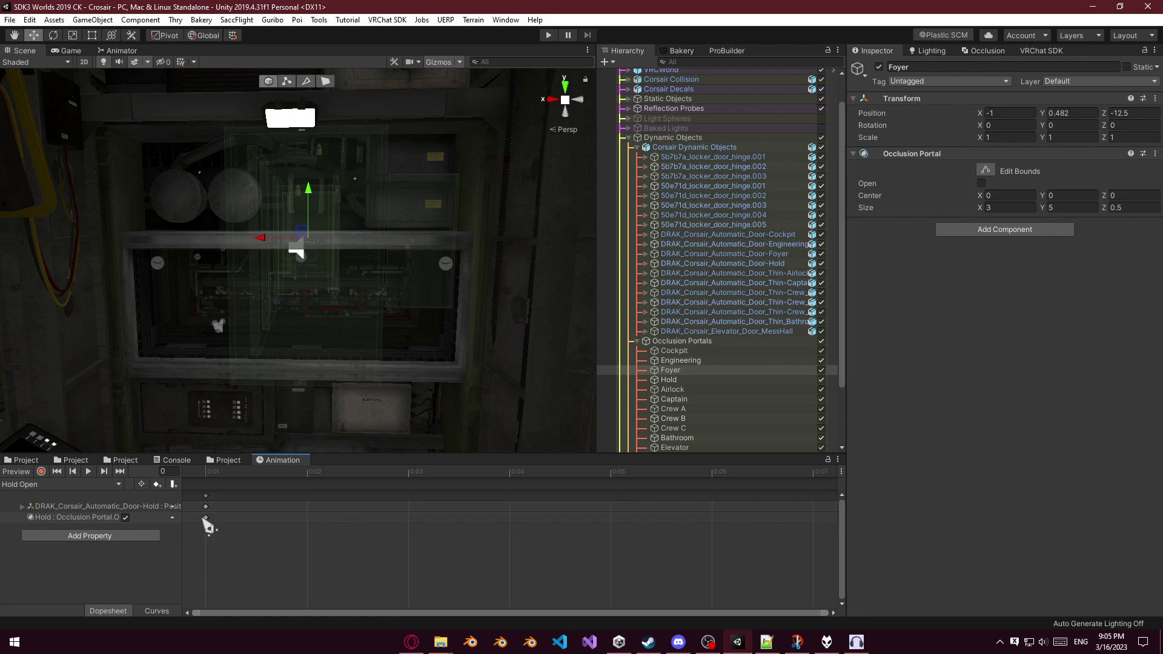
{"action": "left_click", "coordinate": [206, 518]}
{"action": "left_click", "coordinate": [69, 486]}
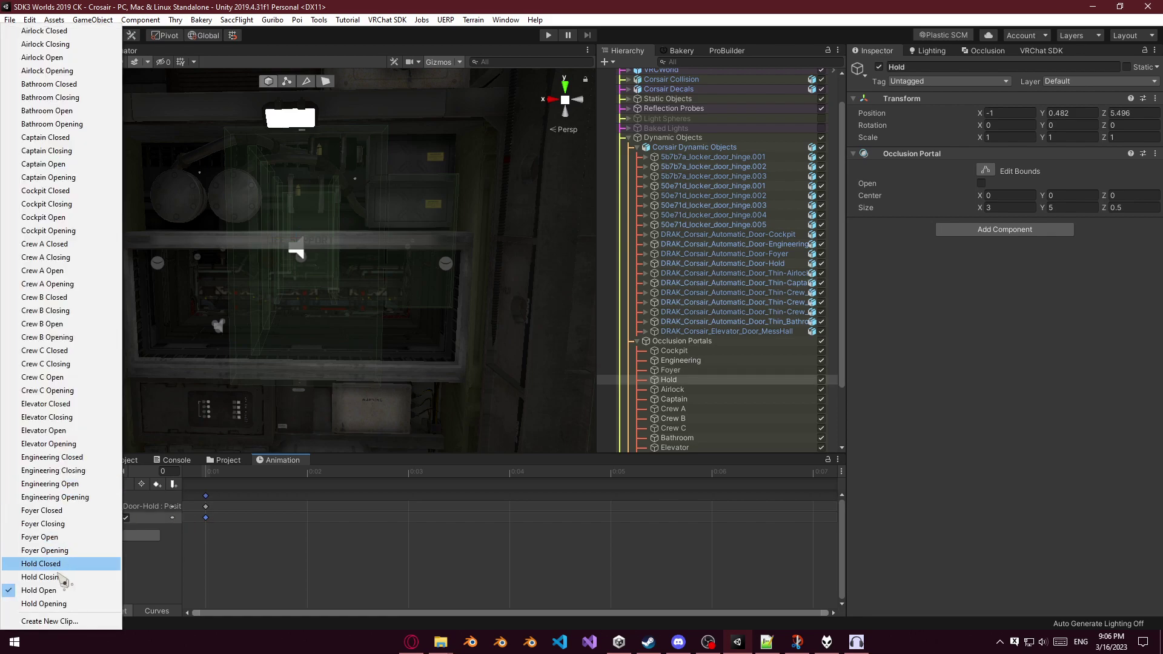
{"action": "left_click", "coordinate": [85, 604]}
Run the world in play mode and walk through the Hold doorway to test its proximity opening and occlusion portal.
{"action": "right_click_drag", "start_coordinate": [314, 332], "coordinate": [337, 331]}
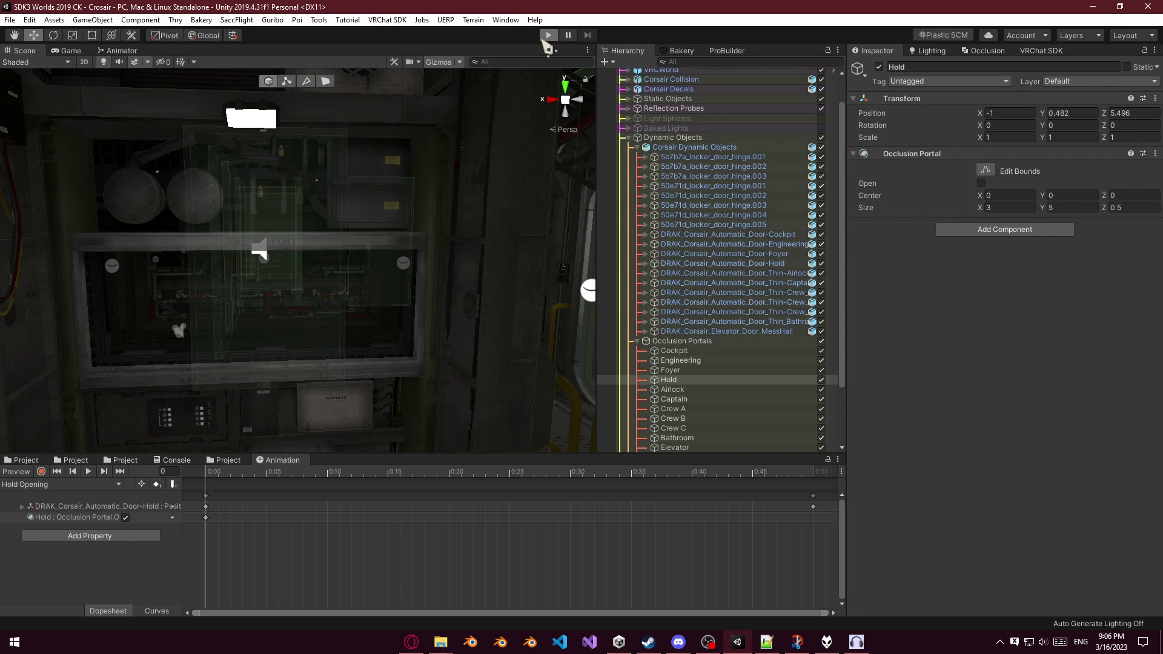
{"action": "left_click", "coordinate": [549, 34]}
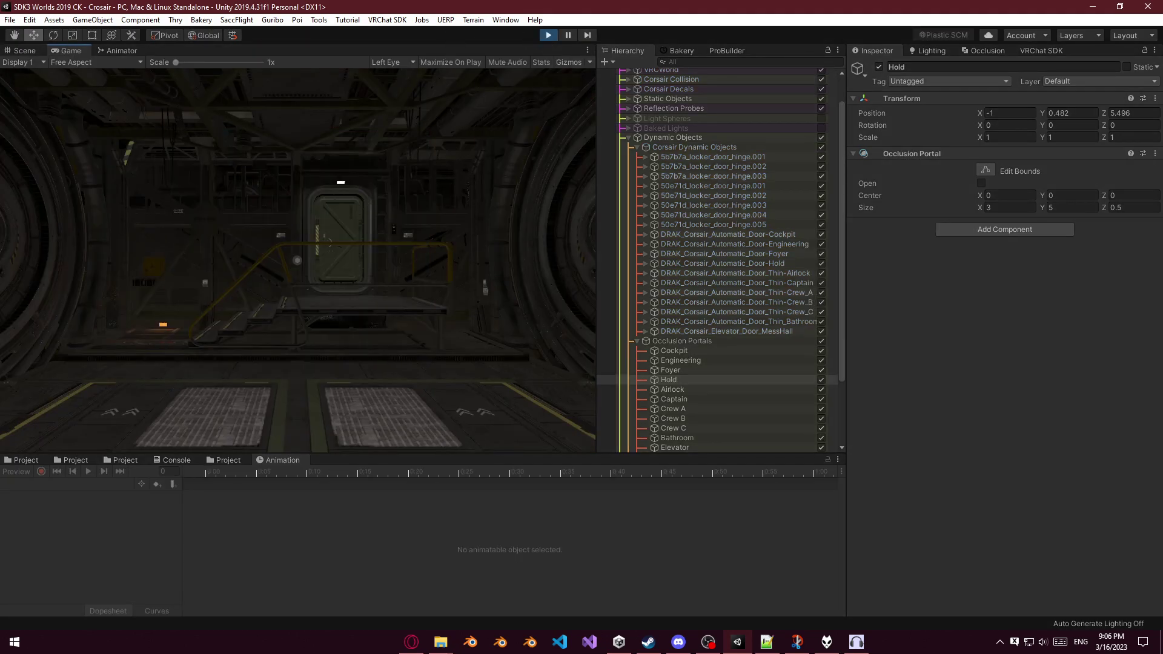
{"action": "key", "text": "w"}
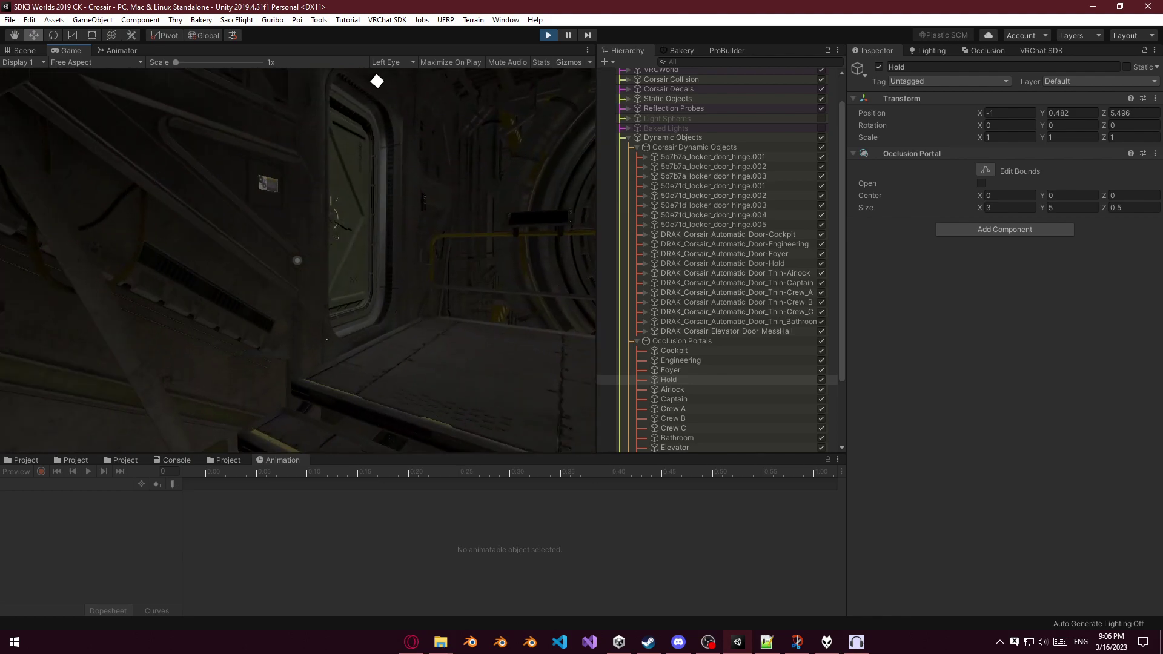
{"action": "key", "text": "w"}
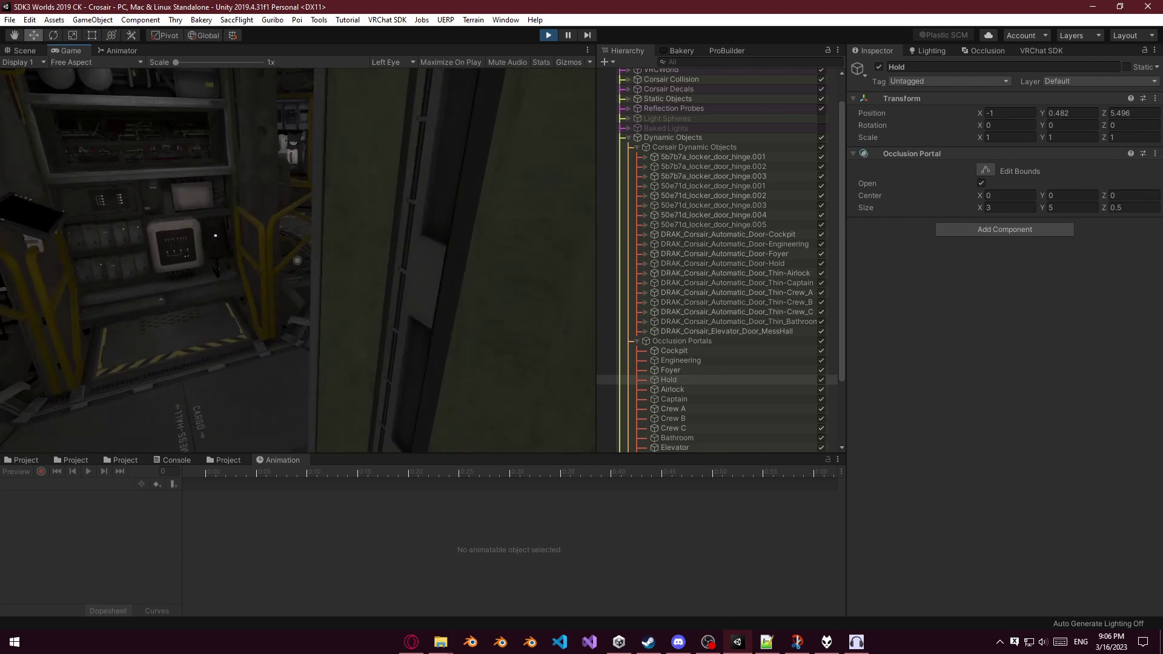
{"action": "key", "text": "w"}
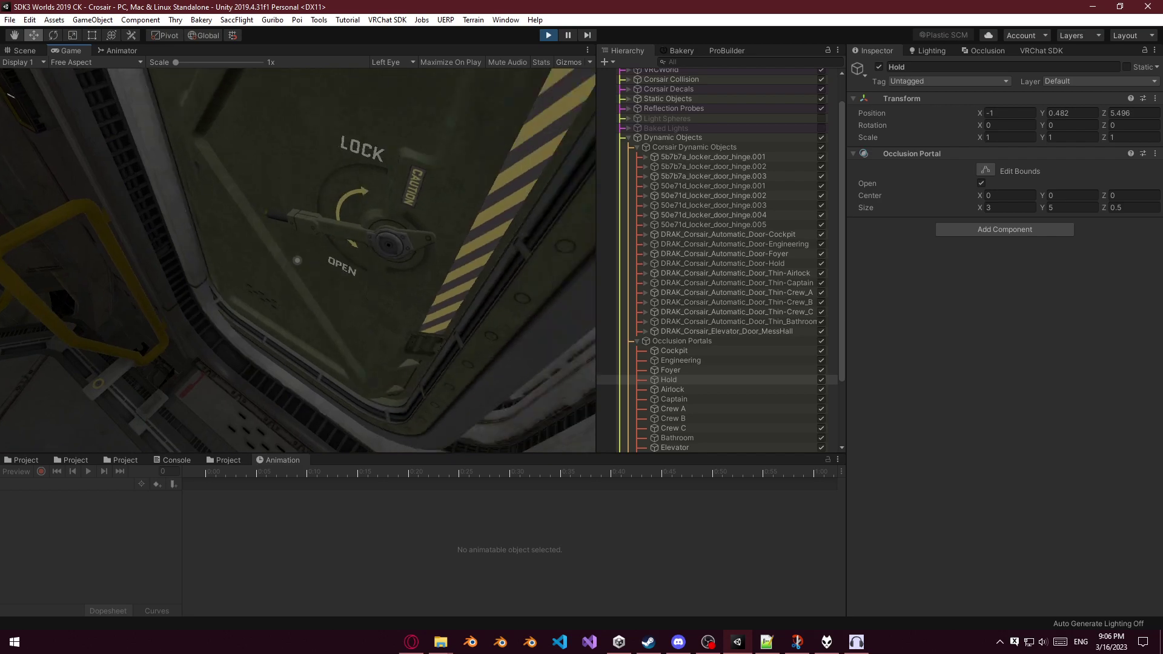
{"action": "key", "text": "s"}
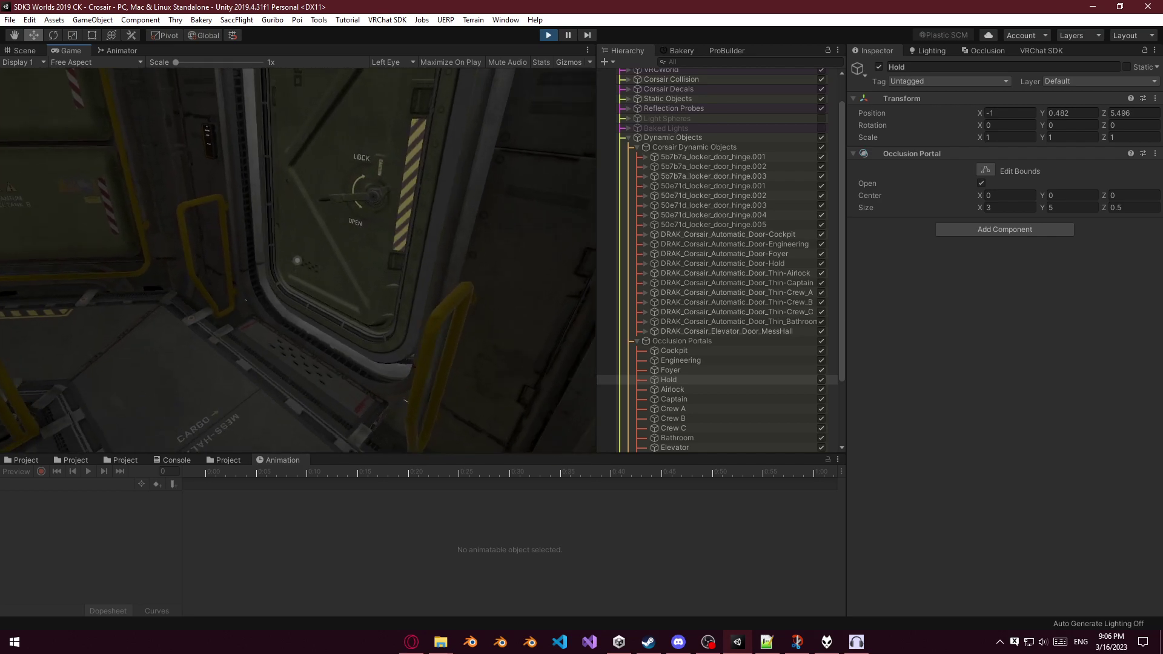
{"action": "key", "text": "w"}
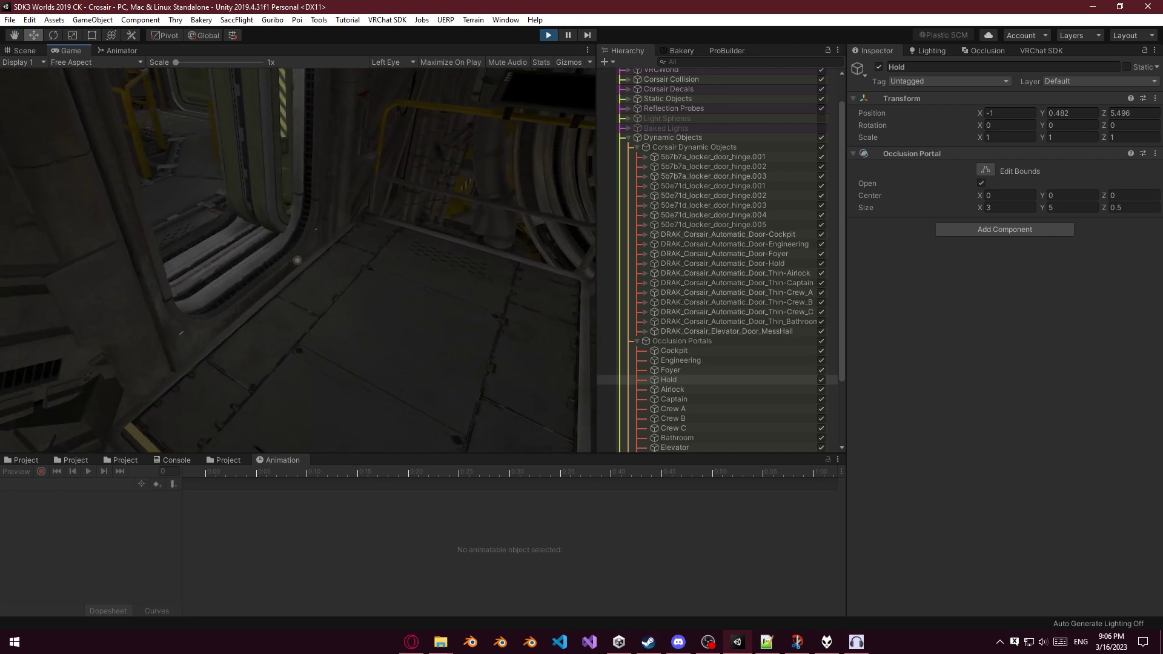
{"action": "key", "text": "w"}
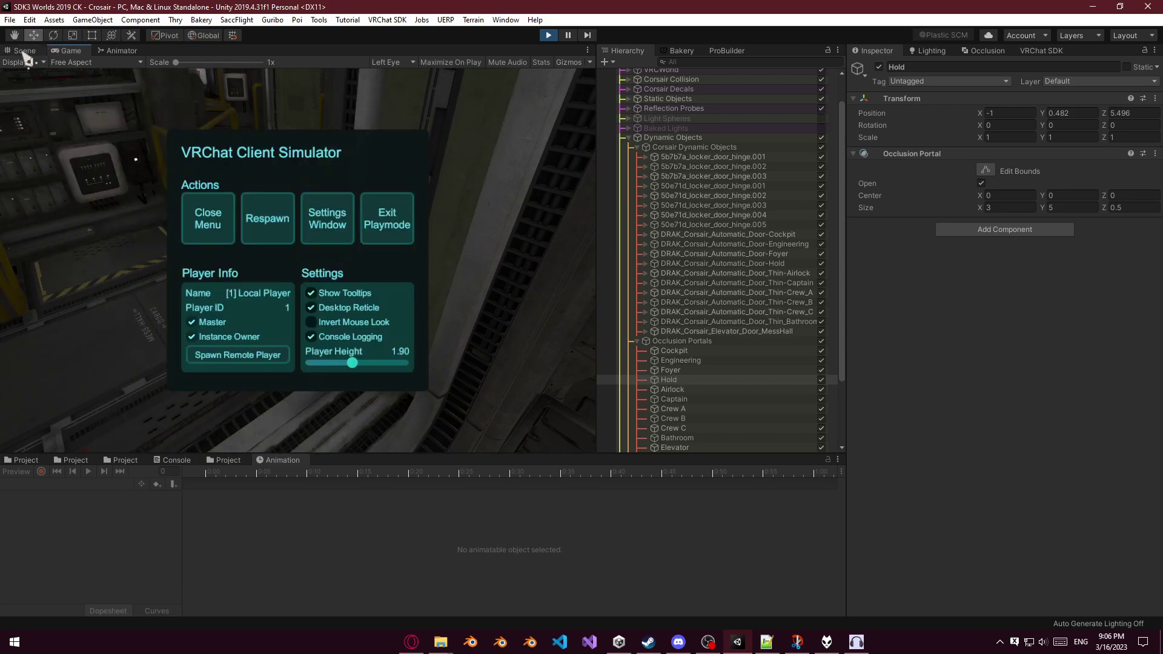
Inspect the Hold Trigger's collider and public variables in the scene during play, and exit play mode.
{"action": "left_click", "coordinate": [24, 50]}
{"action": "right_click_drag", "start_coordinate": [306, 218], "coordinate": [478, 278]}
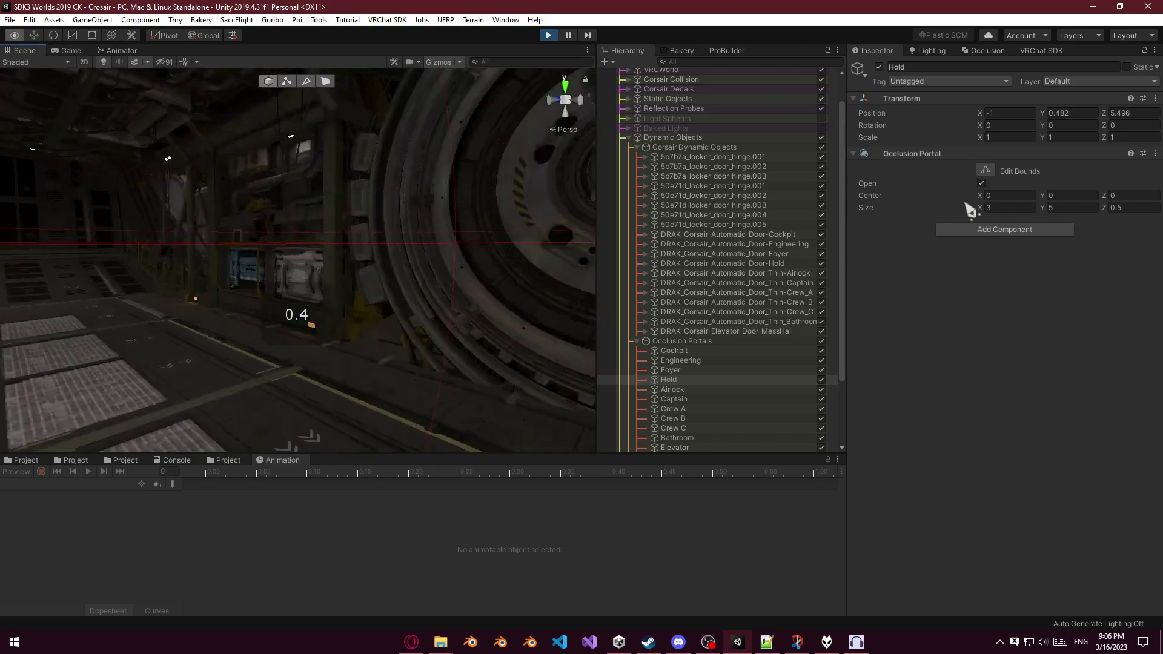
{"action": "mouse_move", "coordinate": [434, 233]}
{"action": "right_mouse_down"}
{"action": "mouse_move", "coordinate": [402, 288]}
{"action": "mouse_move", "coordinate": [407, 274]}
{"action": "mouse_move", "coordinate": [418, 301]}
{"action": "right_mouse_up"}
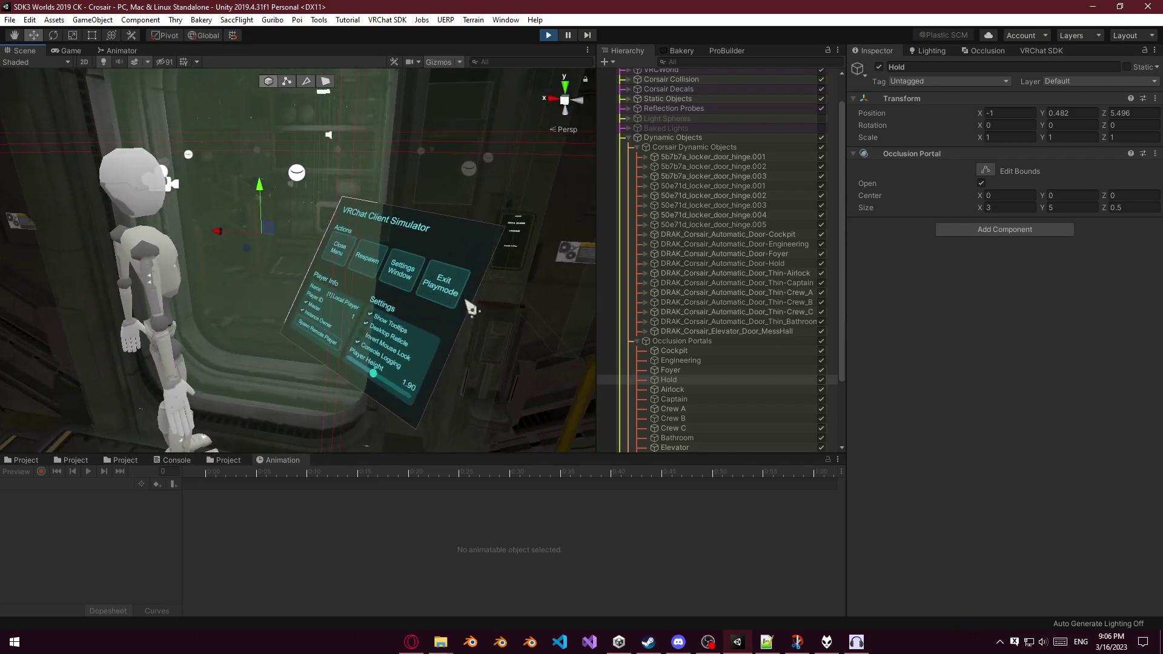
{"action": "scroll", "coordinate": [696, 384], "scroll_direction": "down", "scroll_amount": 3}
{"action": "scroll", "coordinate": [697, 388], "scroll_direction": "down", "scroll_amount": 1}
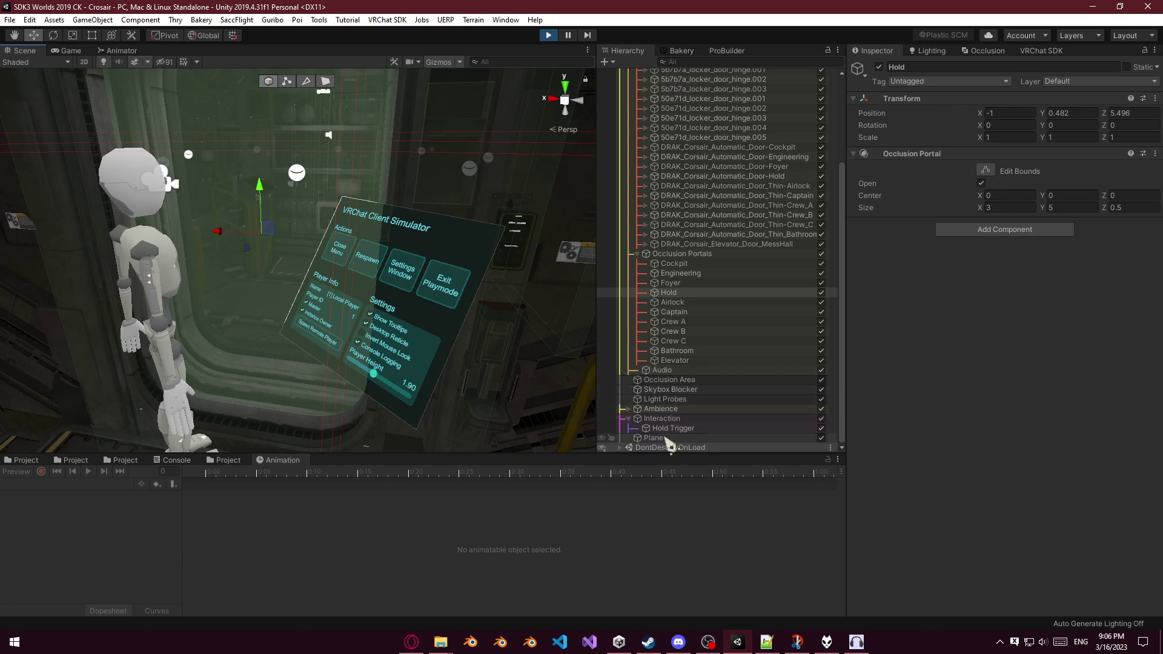
{"action": "left_click", "coordinate": [692, 429]}
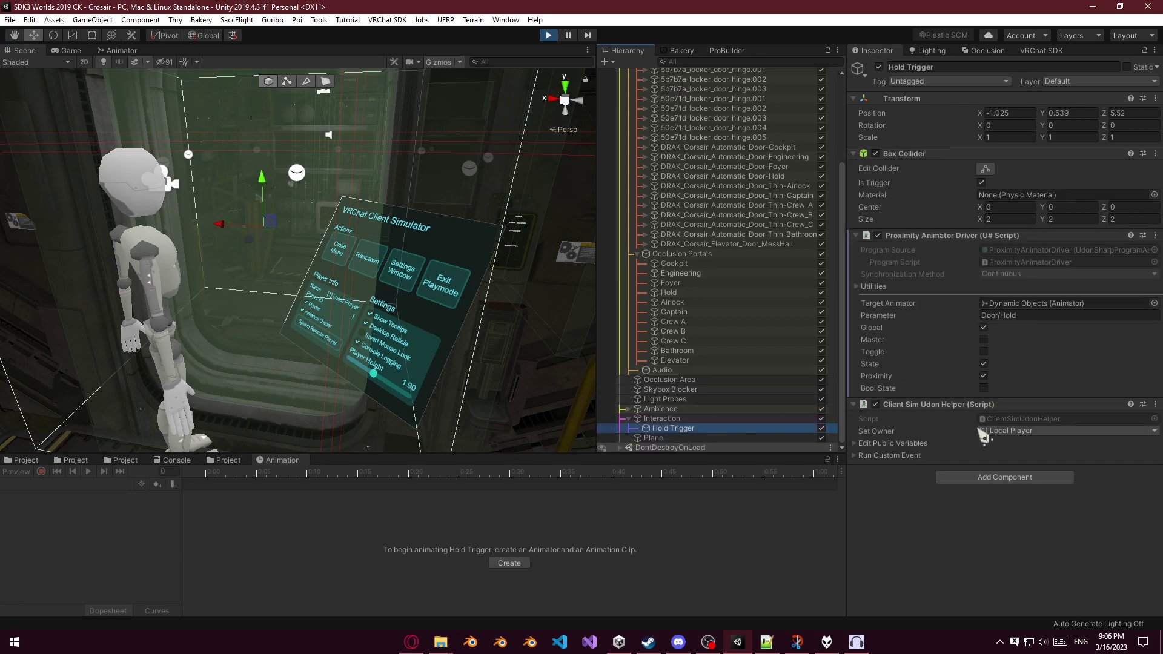
{"action": "left_click", "coordinate": [855, 457]}
{"action": "left_click", "coordinate": [855, 457]}
{"action": "left_click", "coordinate": [856, 443]}
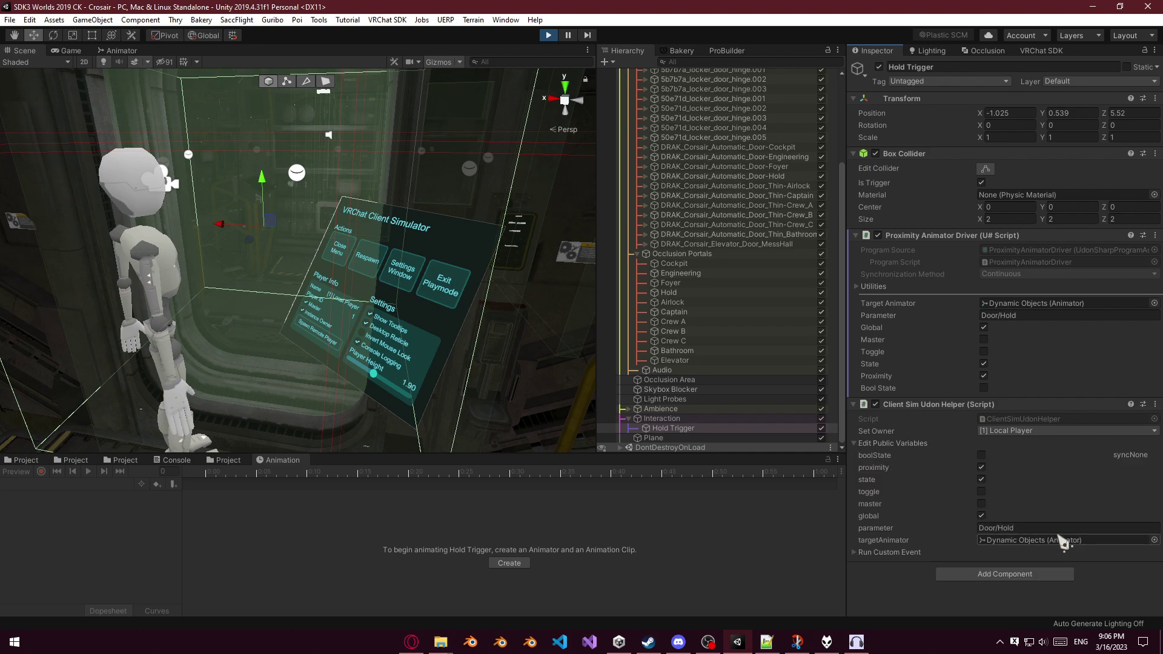
{"action": "left_click", "coordinate": [553, 39]}
Duplicate the Hold Trigger and move the copy to the airlock door, at about X -4.64, Z 0.97.
{"action": "right_click_drag", "start_coordinate": [402, 176], "coordinate": [357, 162]}
{"action": "key", "text": "s"}
{"action": "key", "text": "w"}
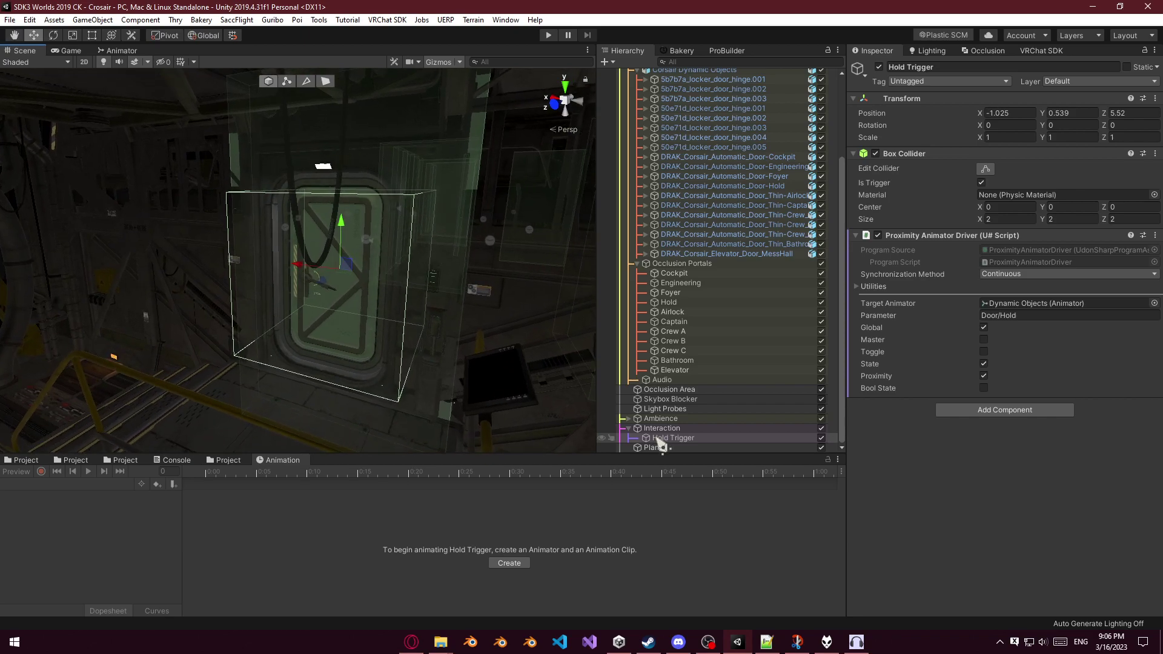
{"action": "mouse_move", "coordinate": [361, 283]}
{"action": "right_mouse_down"}
{"action": "mouse_move", "coordinate": [380, 286]}
{"action": "mouse_move", "coordinate": [354, 287]}
{"action": "right_mouse_up"}
{"action": "mouse_move", "coordinate": [239, 328]}
{"action": "right_mouse_down"}
{"action": "mouse_move", "coordinate": [260, 331]}
{"action": "mouse_move", "coordinate": [240, 325]}
{"action": "right_mouse_up"}
{"action": "left_click", "coordinate": [690, 439]}
{"action": "right_click_drag", "start_coordinate": [405, 371], "coordinate": [337, 330]}
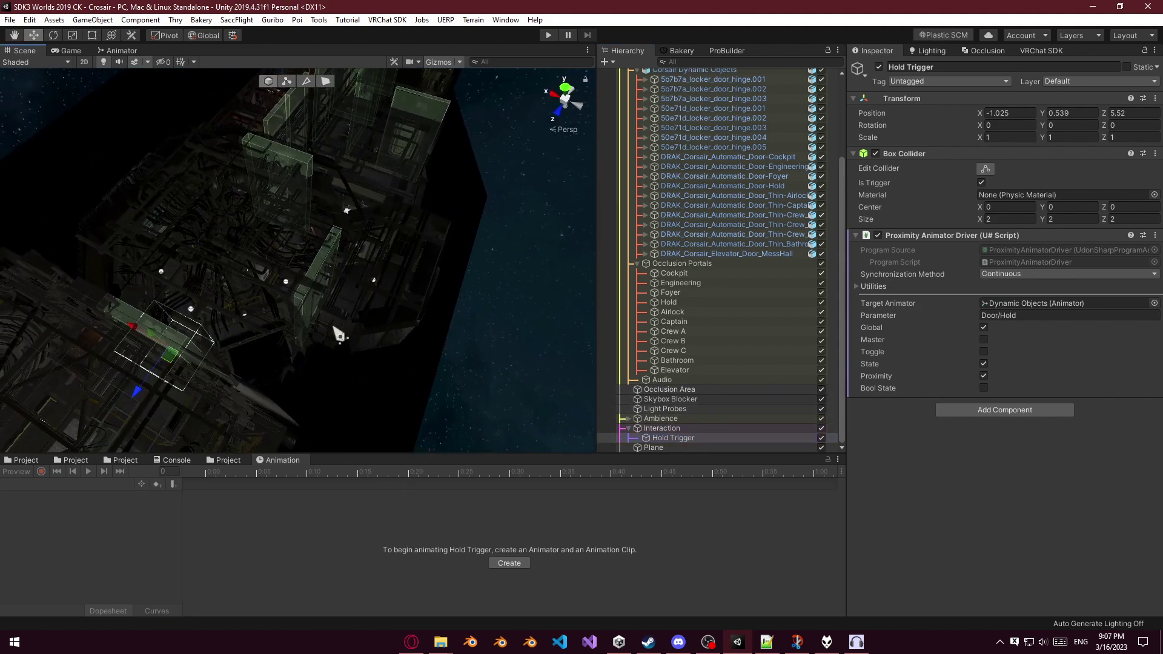
{"action": "key", "text": "ctrl+d"}
{"action": "left_click_drag", "start_coordinate": [163, 363], "coordinate": [331, 301]}
Rename the duplicated trigger to Airlock Trigger.
{"action": "left_click", "coordinate": [691, 447]}
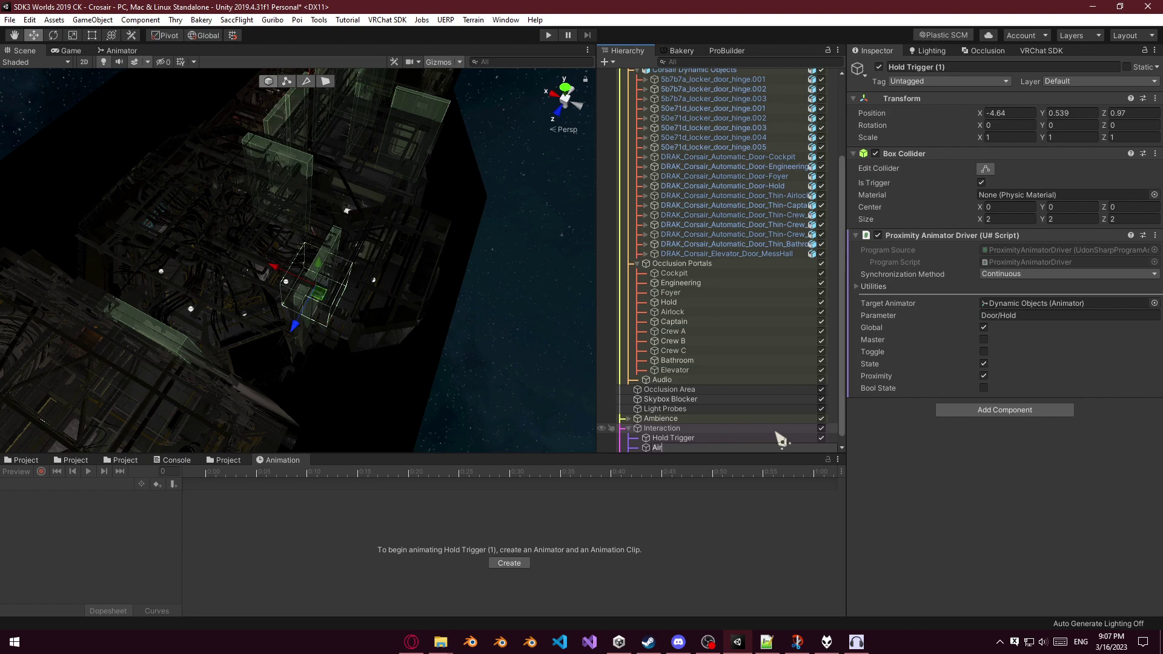
{"action": "type", "text": "r"}
{"action": "key", "text": "Return"}
{"action": "key", "text": "F2"}
{"action": "key", "text": "Return"}
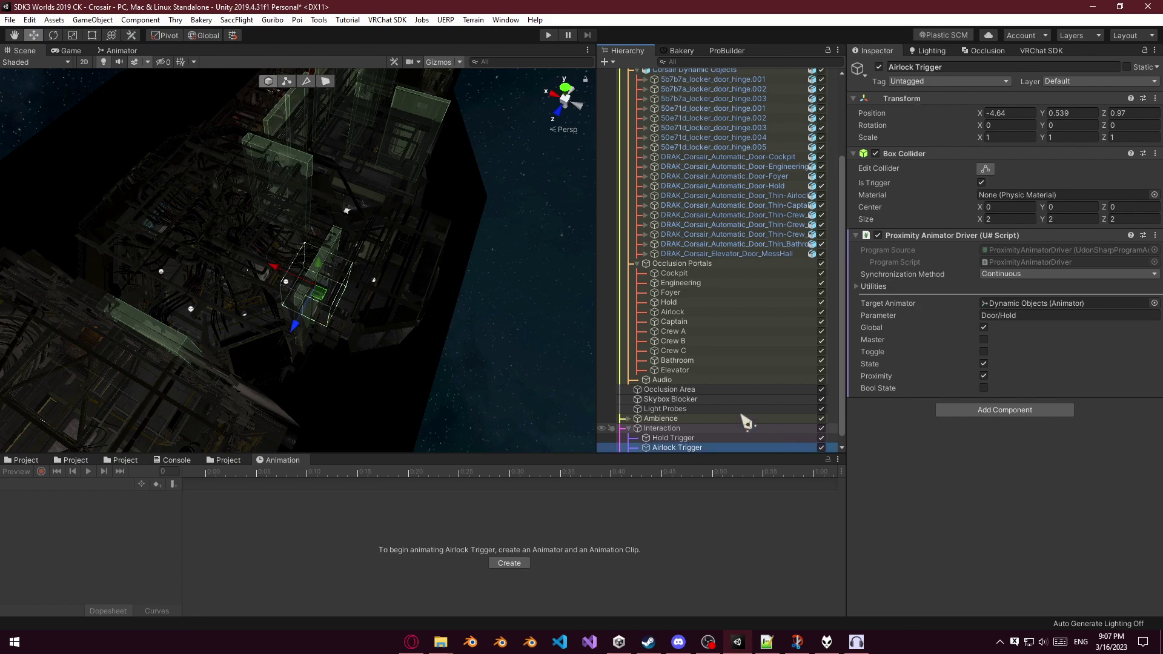
{"action": "scroll", "coordinate": [746, 422], "scroll_direction": "down", "scroll_amount": 1}
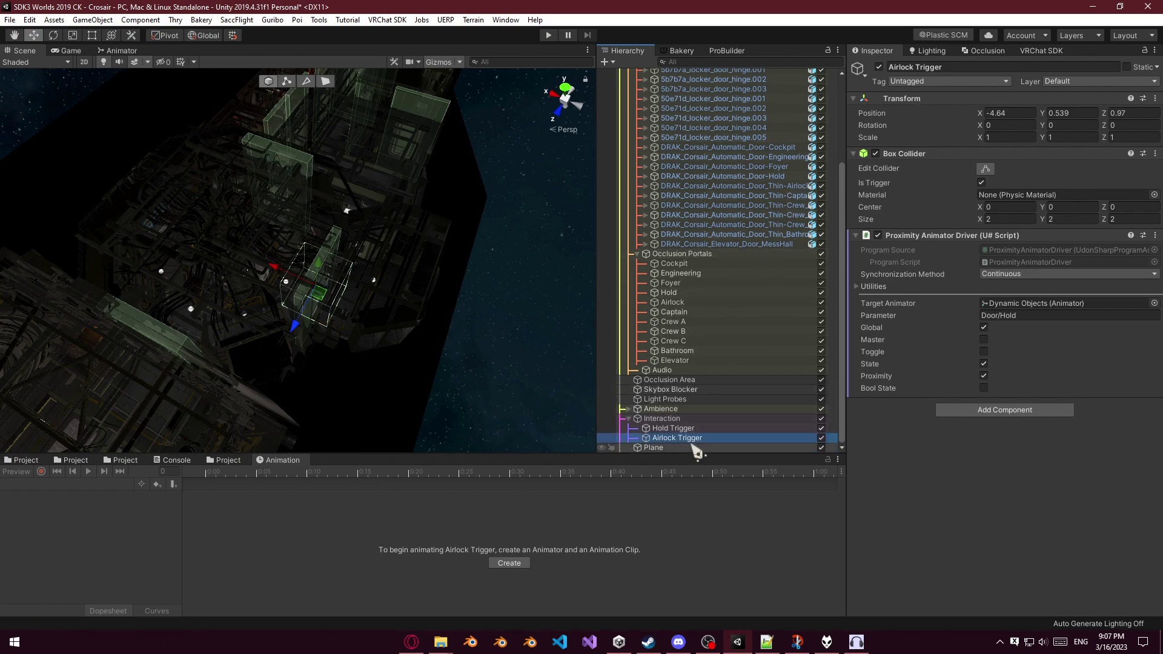
Set the Airlock Trigger's box collider X size to 1.5, keeping Y at 2.
{"action": "left_click_drag", "start_coordinate": [506, 407], "coordinate": [468, 354], "text": "alt"}
{"action": "right_click_drag", "start_coordinate": [467, 353], "coordinate": [494, 382]}
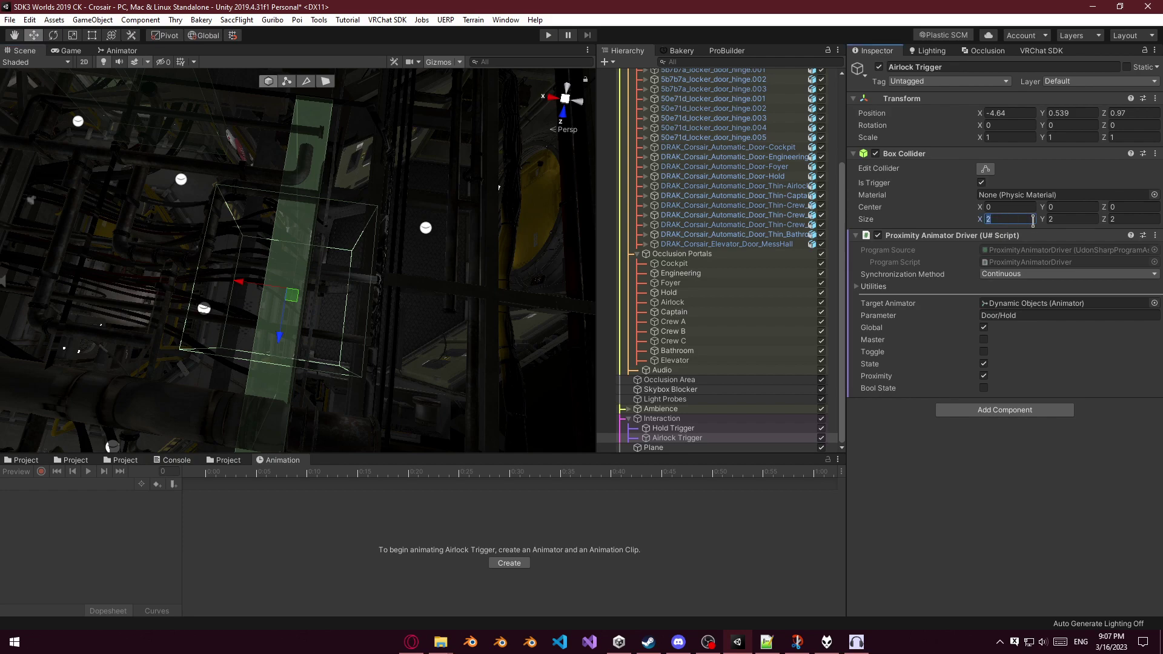
{"action": "type", "text": "1"}
{"action": "key", "text": "BackSpace"}
{"action": "type", "text": "2"}
{"action": "left_click", "coordinate": [1065, 221]}
{"action": "type", "text": "1"}
{"action": "key", "text": "BackSpace"}
{"action": "type", "text": "2"}
{"action": "left_click", "coordinate": [1012, 219]}
{"action": "type", "text": "1"}
Shift the Airlock Trigger along X to about -4.766 so its collider straddles the airlock portal.
{"action": "left_click_drag", "start_coordinate": [240, 294], "coordinate": [255, 291]}
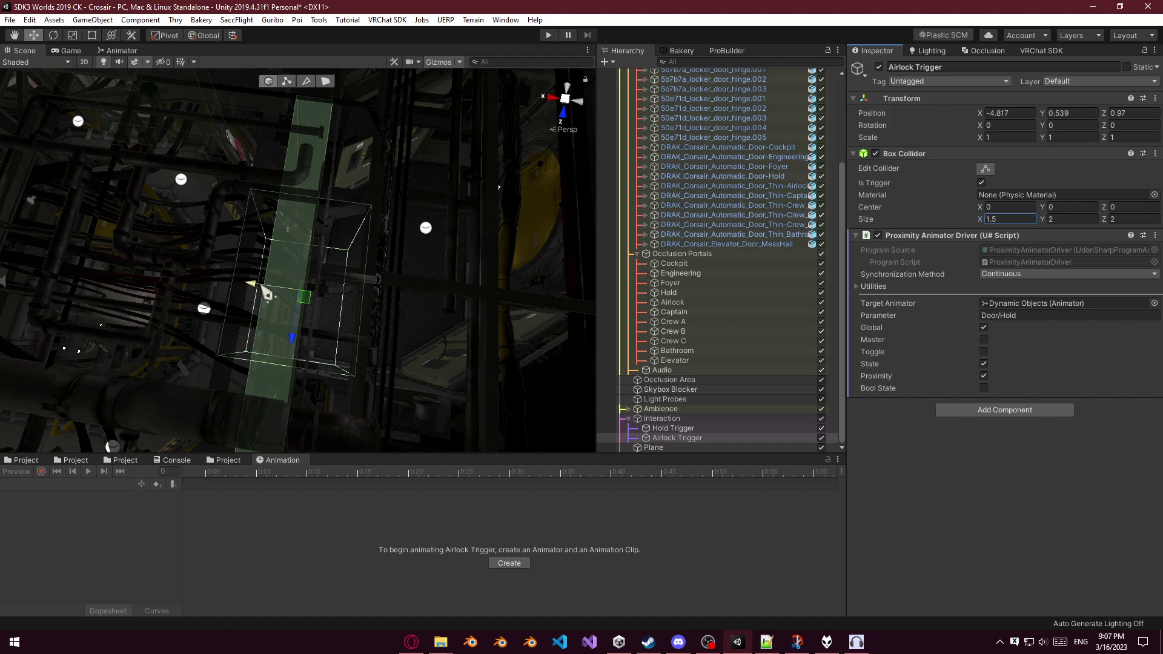
{"action": "left_click_drag", "start_coordinate": [256, 288], "coordinate": [256, 287]}
{"action": "right_click_drag", "start_coordinate": [255, 287], "coordinate": [297, 265]}
{"action": "left_click_drag", "start_coordinate": [297, 264], "coordinate": [302, 264]}
{"action": "right_click_drag", "start_coordinate": [302, 262], "coordinate": [361, 239]}
{"action": "left_click_drag", "start_coordinate": [361, 239], "coordinate": [348, 242]}
{"action": "right_click_drag", "start_coordinate": [349, 242], "coordinate": [313, 200]}
{"action": "key", "text": "ctrl+z"}
{"action": "right_click_drag", "start_coordinate": [309, 268], "coordinate": [307, 270]}
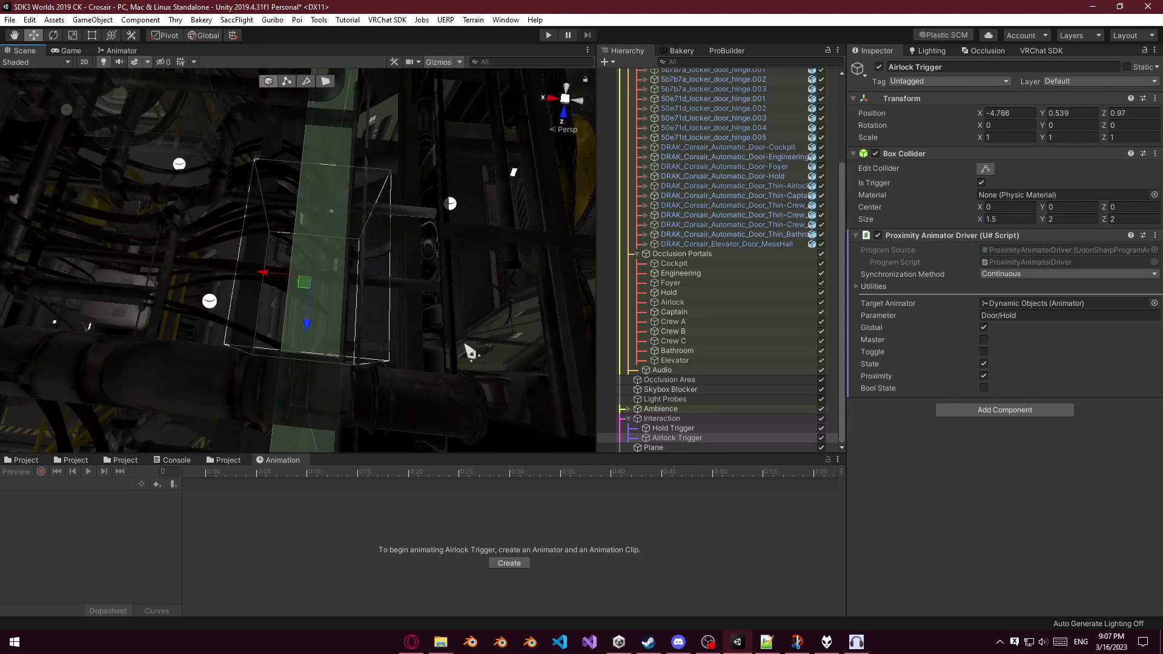
Set the Airlock Trigger's box collider X size to 2, matching the Hold Trigger, and its animator parameter to Door/Airlock.
{"action": "right_click_drag", "start_coordinate": [390, 319], "coordinate": [499, 303]}
{"action": "left_click", "coordinate": [690, 429]}
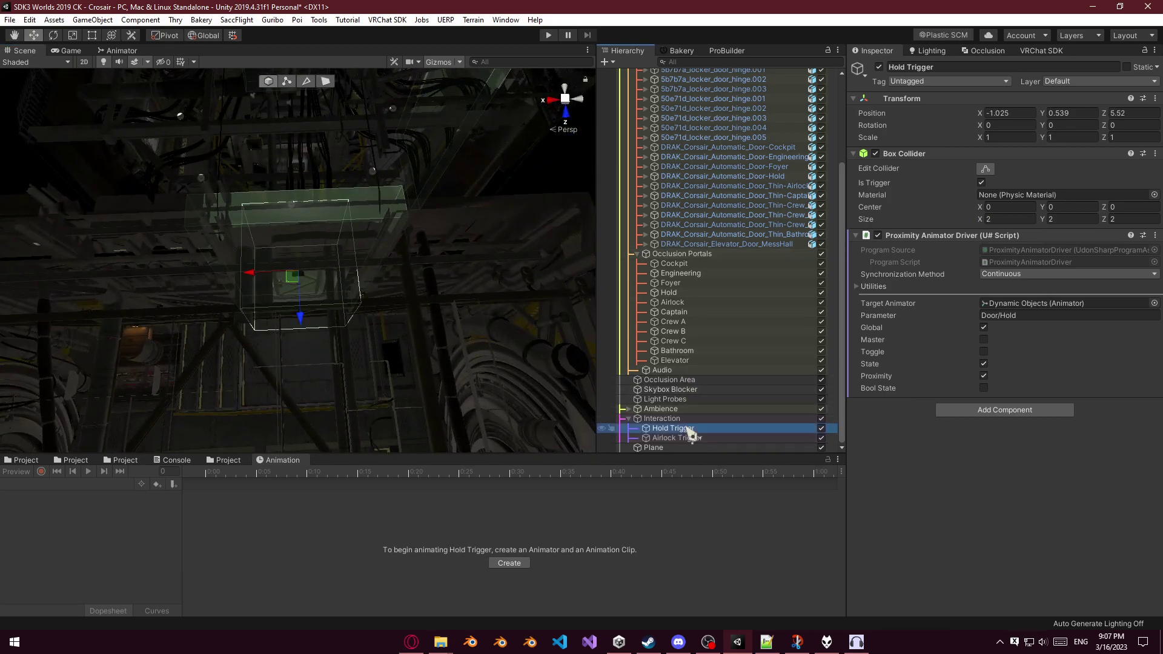
{"action": "right_click_drag", "start_coordinate": [366, 333], "coordinate": [364, 376]}
{"action": "double_click", "coordinate": [733, 438]}
{"action": "right_click_drag", "start_coordinate": [382, 330], "coordinate": [359, 296]}
{"action": "key", "text": "w"}
{"action": "key", "text": "d"}
{"action": "left_click", "coordinate": [1008, 219]}
{"action": "type", "text": "2s"}
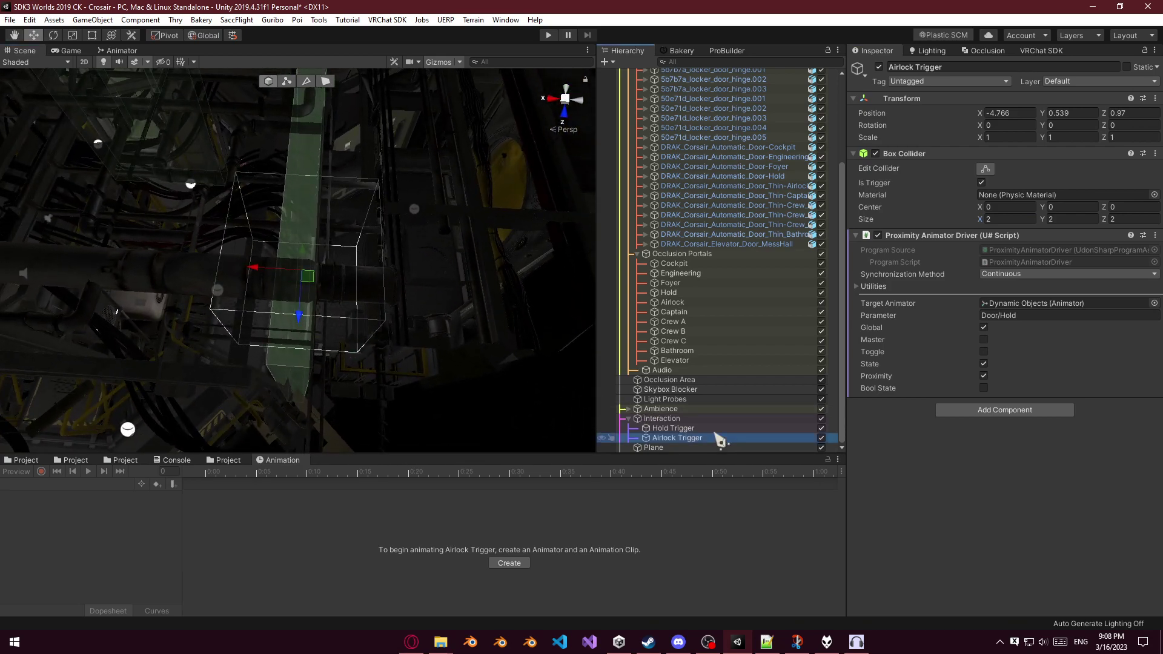
{"action": "left_click", "coordinate": [1013, 316]}
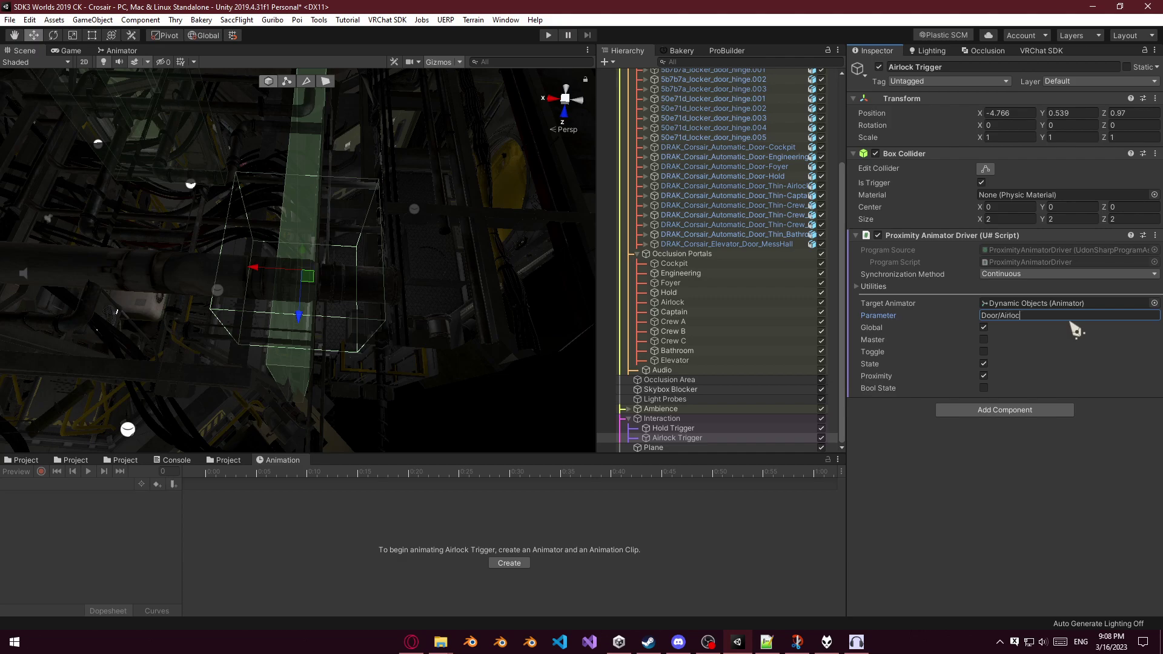
Duplicate the Airlock Trigger and move the copy to the engineering door, at about X -1.19, Z -2.513.
{"action": "right_click_drag", "start_coordinate": [466, 362], "coordinate": [410, 320]}
{"action": "scroll", "coordinate": [441, 355], "scroll_direction": "down", "scroll_amount": 5}
{"action": "key", "text": "ctrl+d"}
{"action": "left_click_drag", "start_coordinate": [412, 271], "coordinate": [295, 180]}
{"action": "right_click_drag", "start_coordinate": [296, 181], "coordinate": [209, 219]}
{"action": "left_click_drag", "start_coordinate": [216, 209], "coordinate": [228, 202]}
{"action": "right_click_drag", "start_coordinate": [228, 202], "coordinate": [343, 216]}
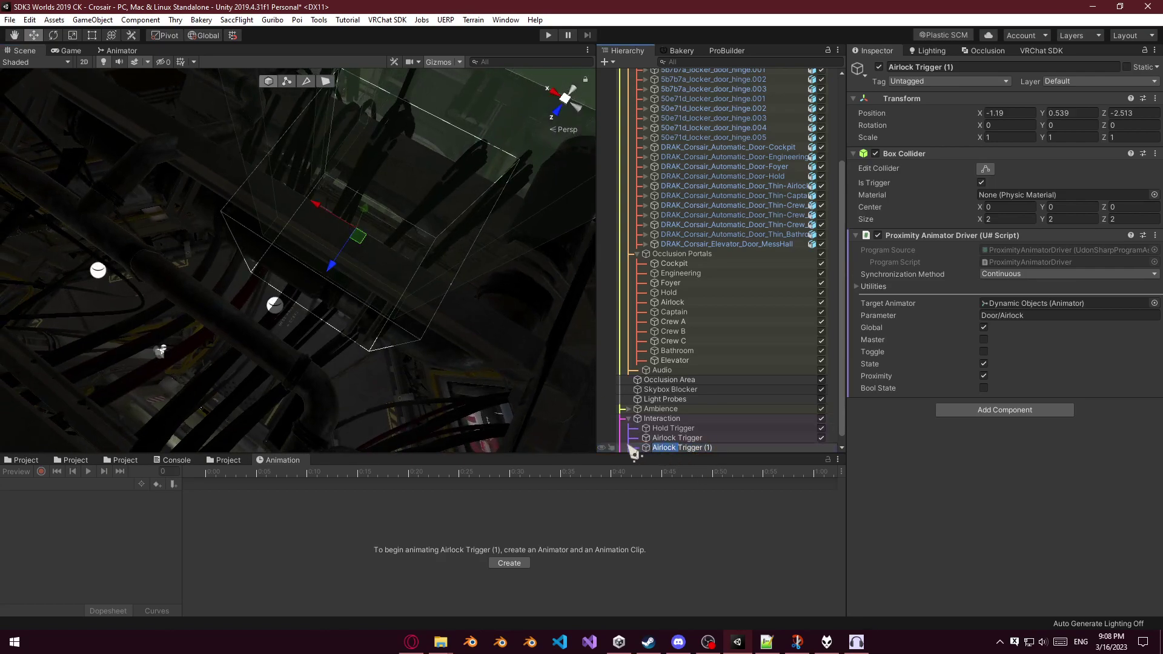
Rename the duplicated trigger to Engineering Trigger and set its animator parameter to Door/Engineering.
{"action": "type", "text": "Engineering"}
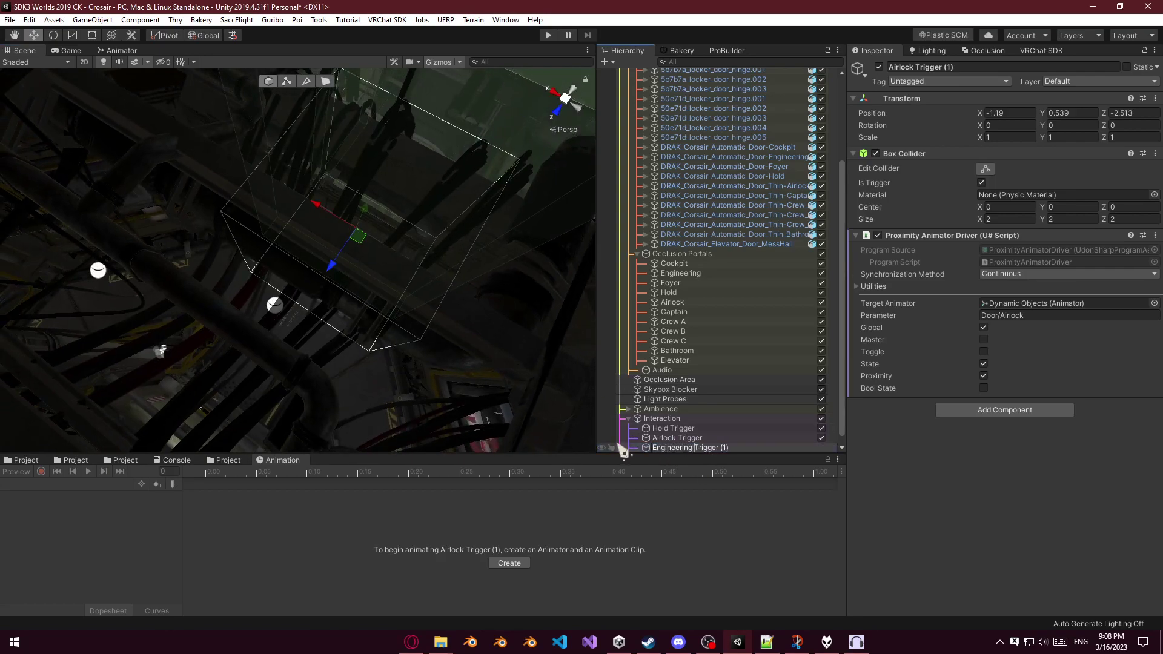
{"action": "key", "text": "End"}
{"action": "key", "text": "Return"}
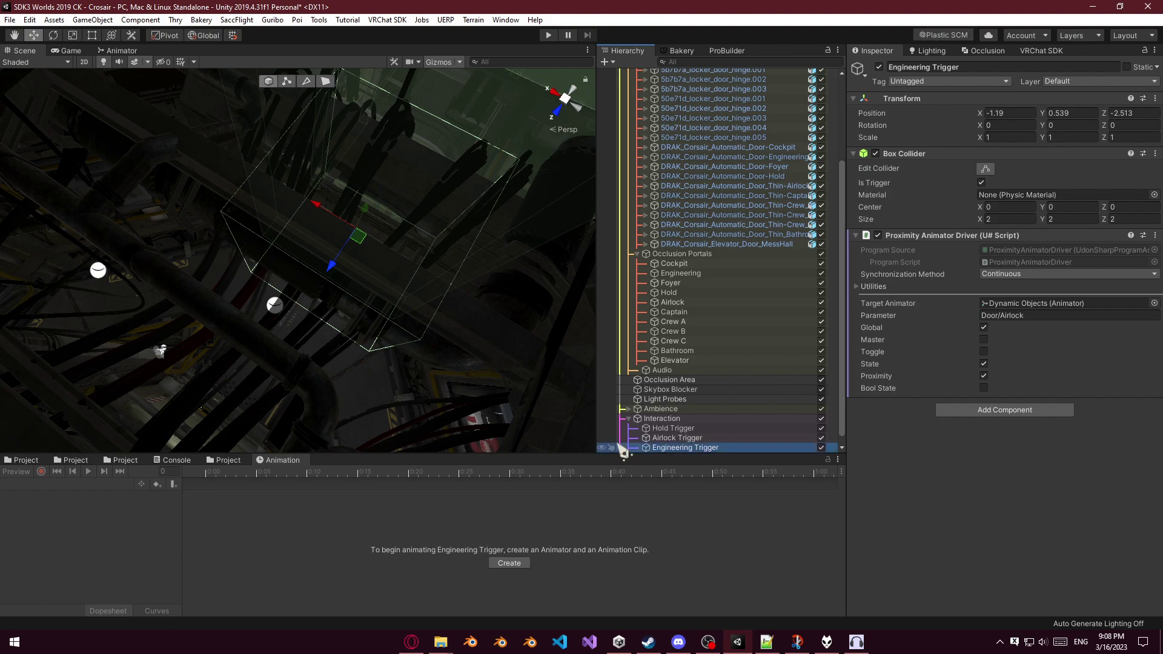
{"action": "left_click", "coordinate": [1043, 316]}
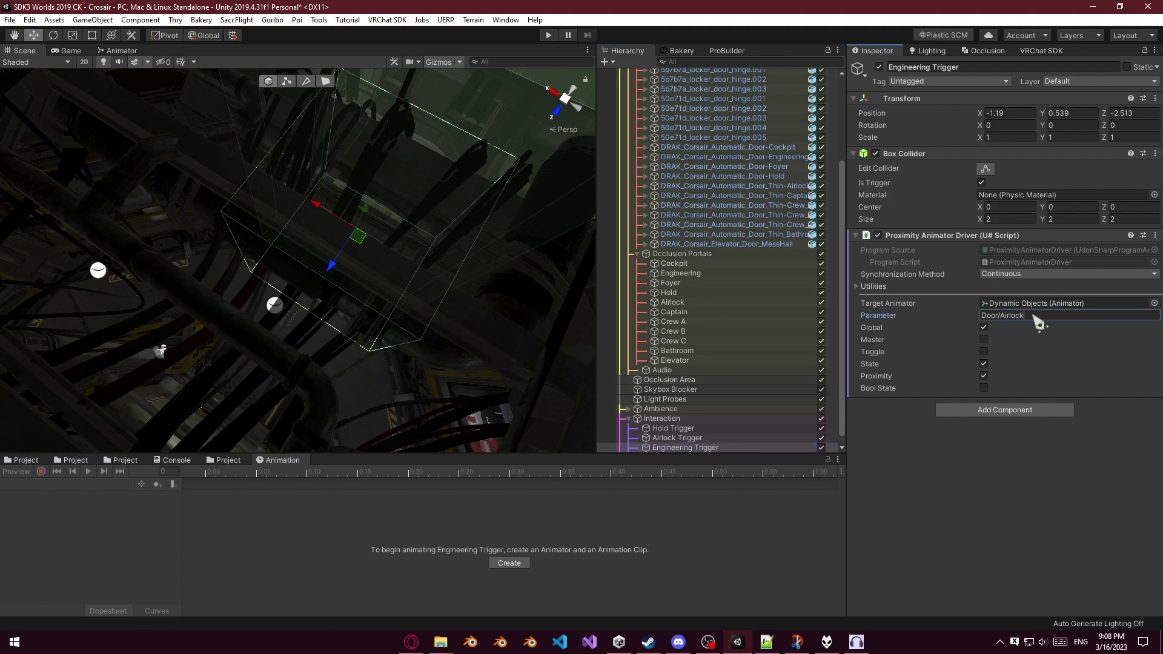
{"action": "type", "text": "Engineering"}
{"action": "key", "text": "Home"}
{"action": "type", "text": "Do"}
Duplicate the Engineering Trigger and name the copy Crew A Trigger.
{"action": "left_click", "coordinate": [675, 447]}
{"action": "key", "text": "ctrl+d"}
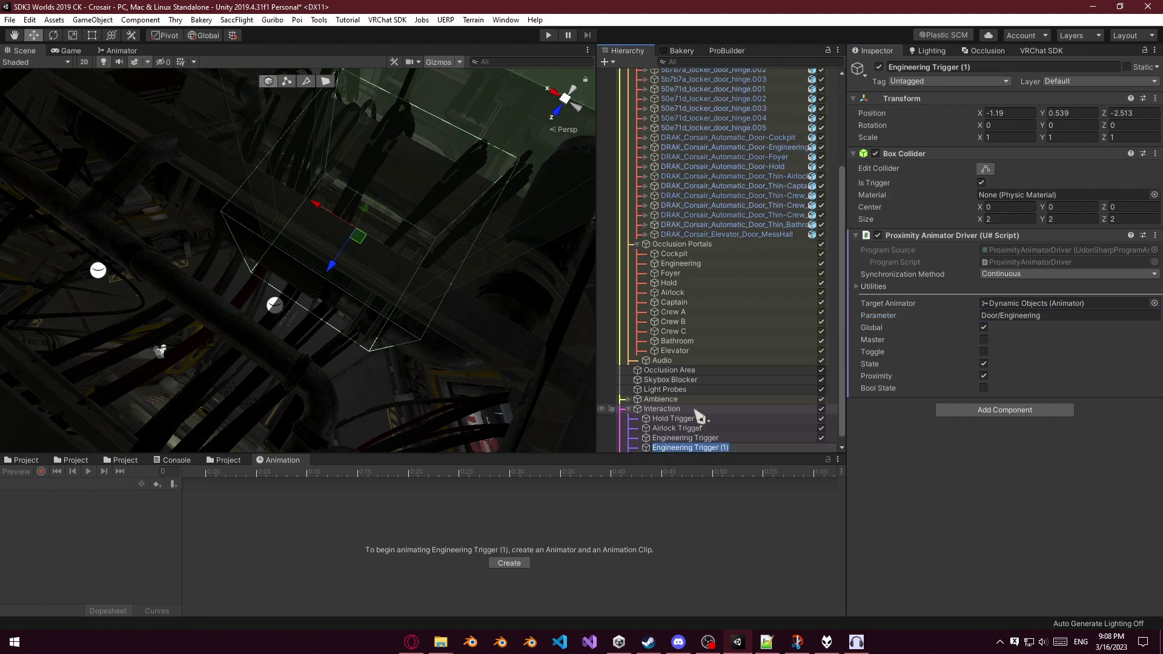
{"action": "type", "text": "Crew A Trigger"}
{"action": "key", "text": "Return"}
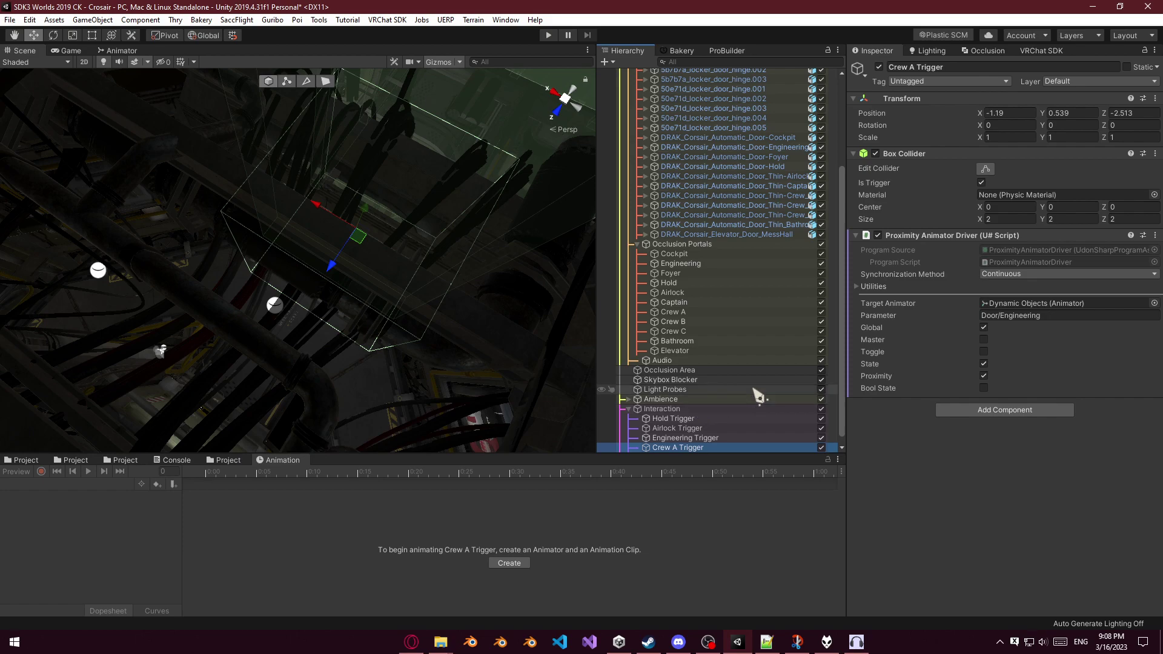
Duplicate the Crew A Trigger twice and name the copies Crew B Trigger and Crew C Trigger.
{"action": "key", "text": "ctrl+d"}
{"action": "key", "text": "ctrl+d"}
{"action": "key", "text": "F2"}
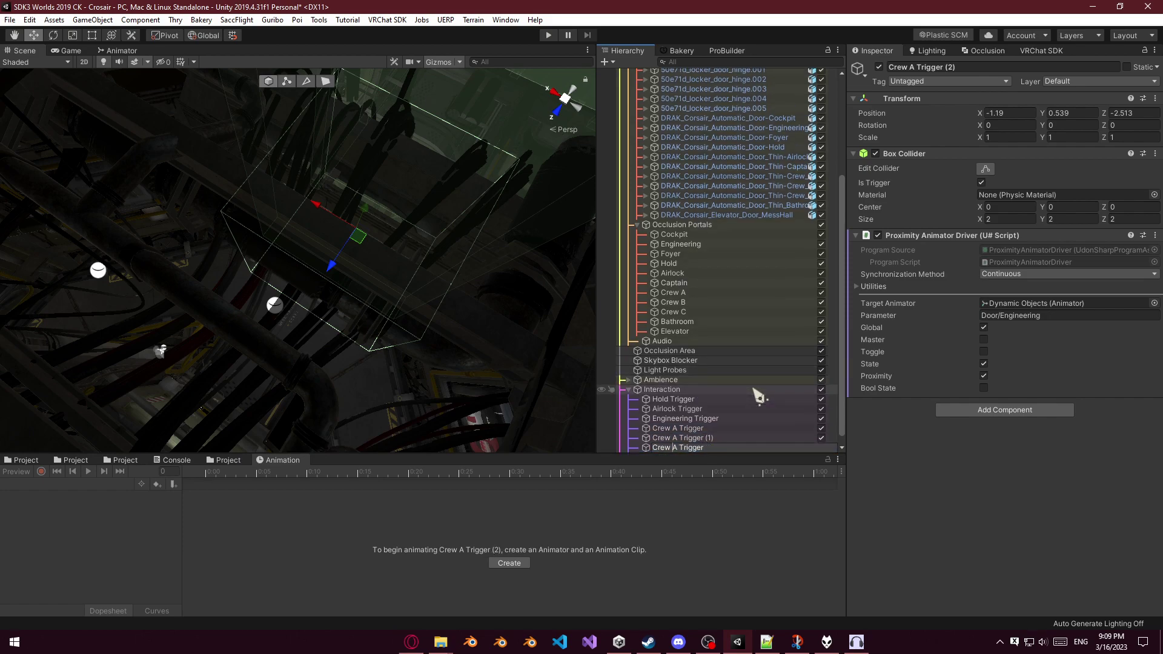
{"action": "type", "text": "C"}
{"action": "key", "text": "Return"}
{"action": "key", "text": "Up"}
{"action": "key", "text": "F2"}
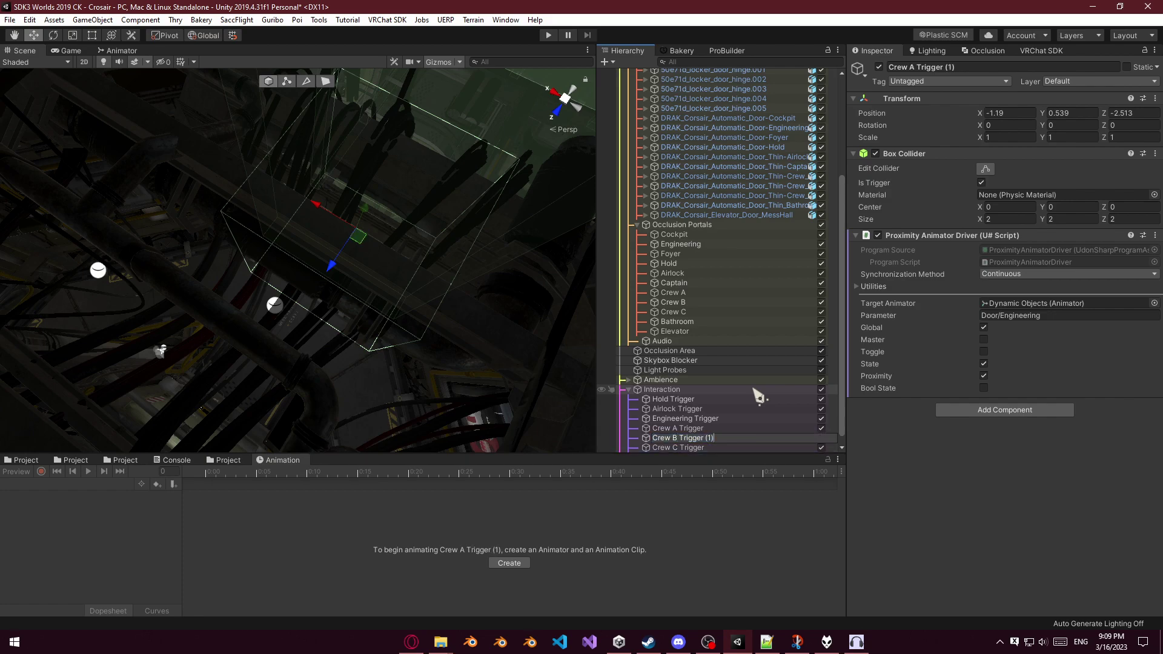
{"action": "key", "text": "Return"}
Move the three crew triggers together to the first crew door, at about X 0.26, Z -4.99.
{"action": "left_click", "coordinate": [705, 429]}
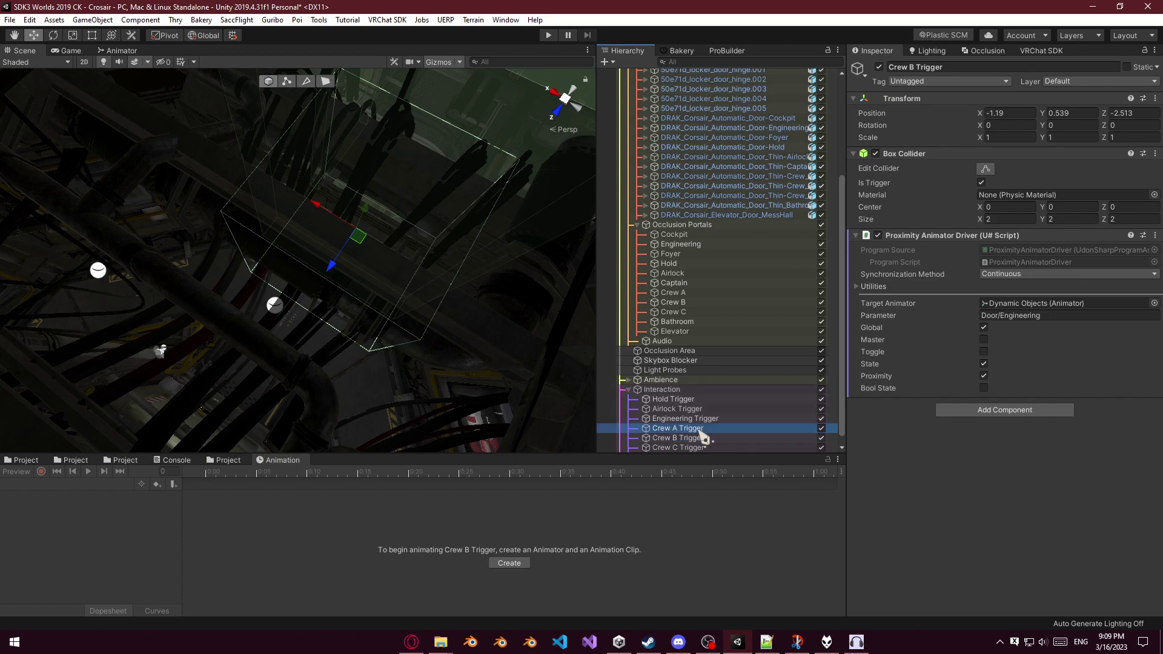
{"action": "left_click", "coordinate": [696, 449], "text": "shift"}
{"action": "scroll", "coordinate": [327, 303], "scroll_direction": "down", "scroll_amount": 4}
{"action": "left_click_drag", "start_coordinate": [242, 285], "coordinate": [255, 123], "text": "alt"}
{"action": "right_click_drag", "start_coordinate": [255, 123], "coordinate": [251, 195]}
{"action": "right_click_drag", "start_coordinate": [427, 212], "coordinate": [434, 220]}
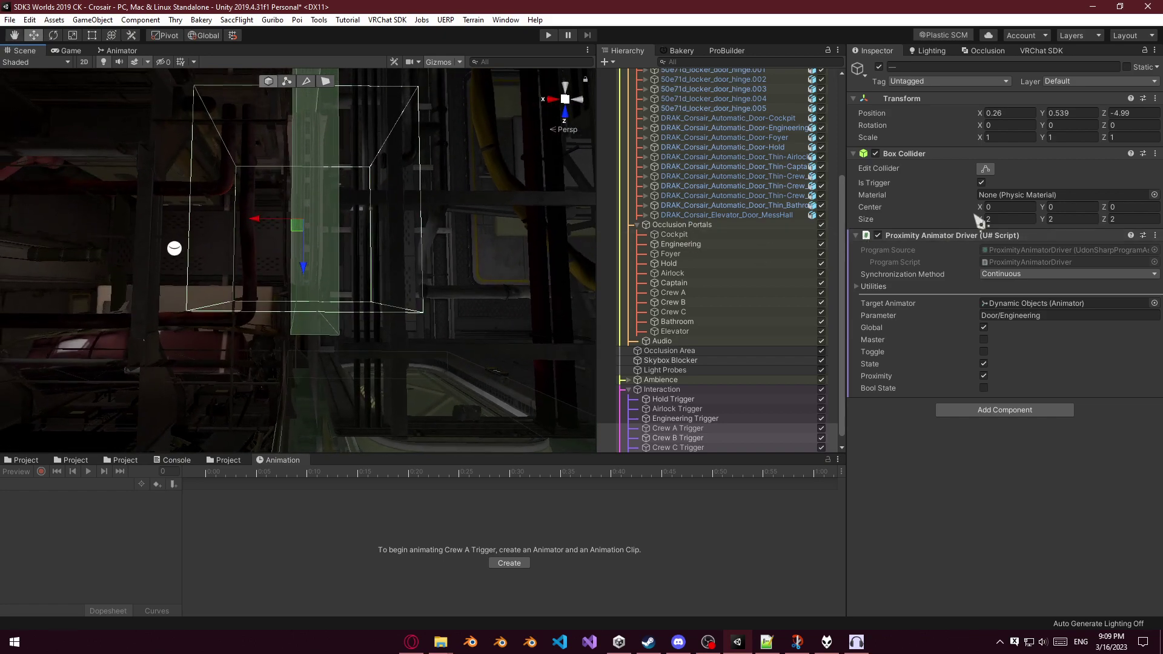
Try a Z size of 1 and an X size of 1.5 on the three crew triggers' box colliders.
{"action": "left_click", "coordinate": [1133, 219]}
{"action": "type", "text": "1"}
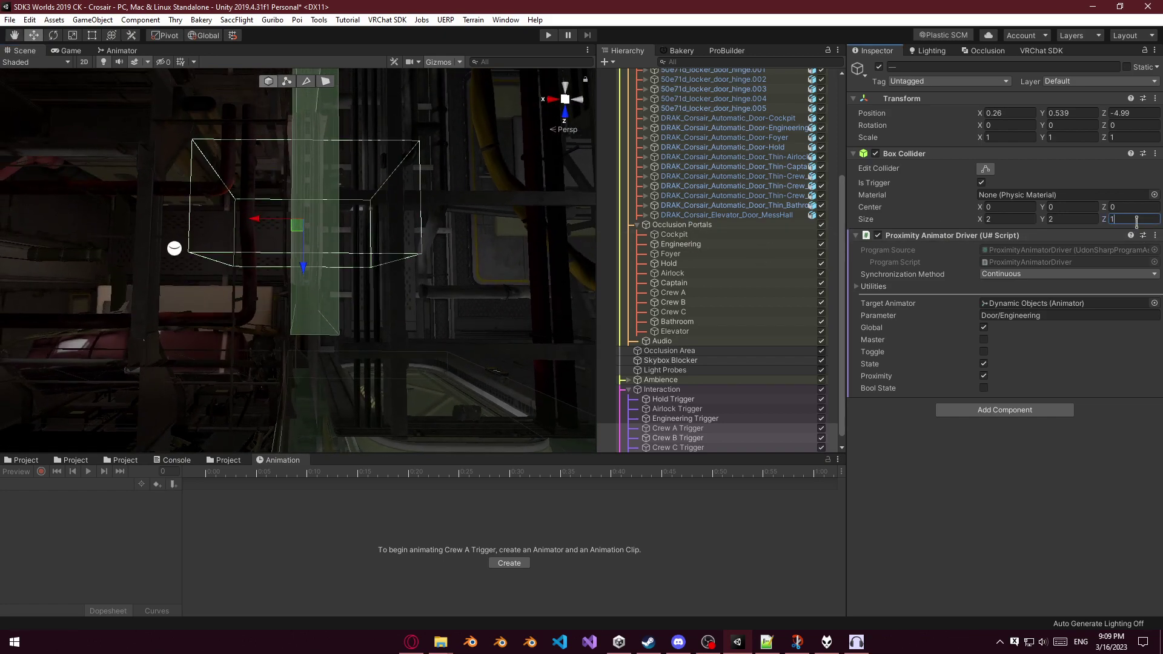
{"action": "key", "text": "Escape"}
{"action": "left_click", "coordinate": [1009, 220]}
{"action": "type", "text": "1"}
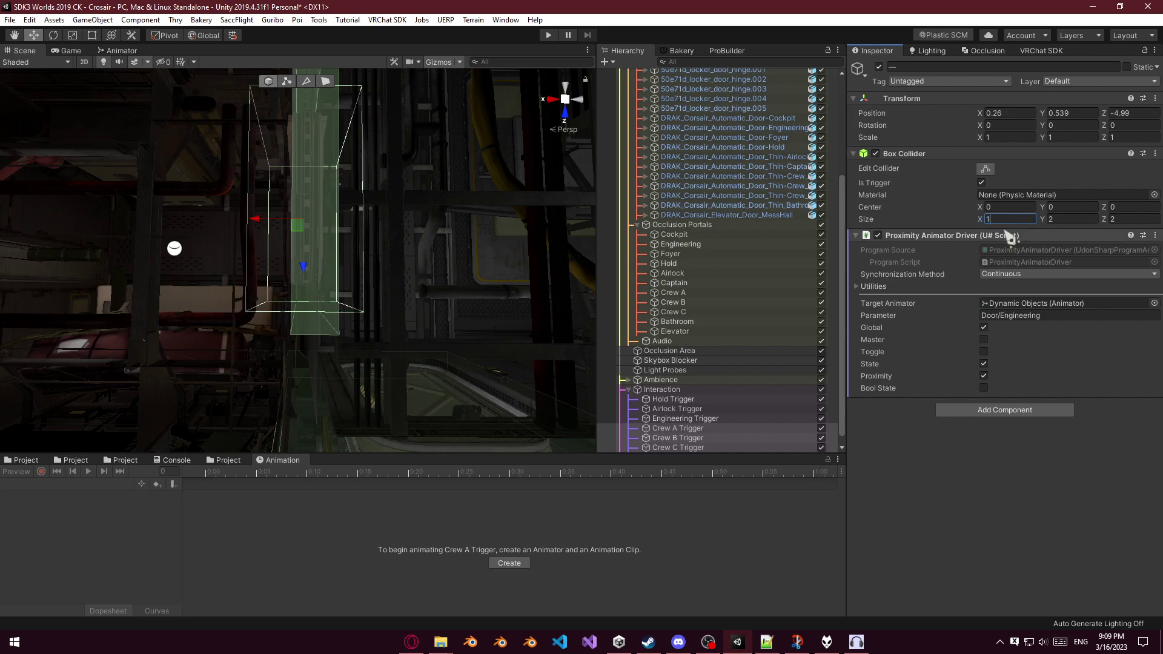
{"action": "type", "text": ".5"}
{"action": "left_click_drag", "start_coordinate": [259, 220], "coordinate": [270, 222]}
{"action": "key", "text": "ctrl+z"}
{"action": "key", "text": "ctrl+z"}
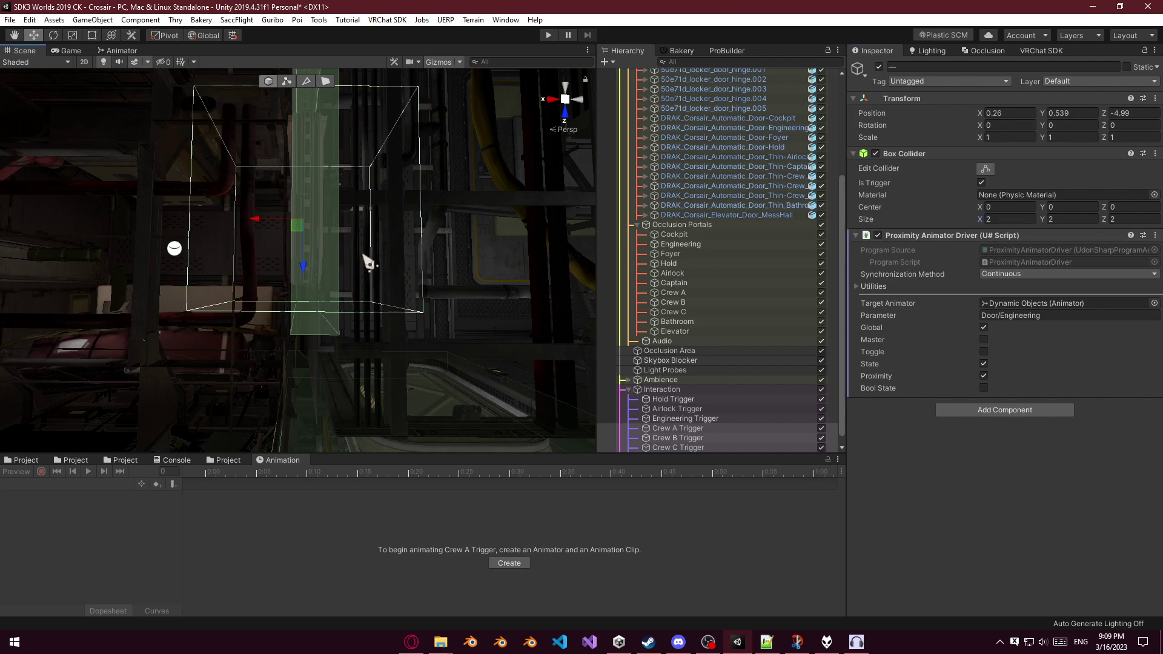
{"action": "key", "text": "ctrl+y"}
{"action": "key", "text": "ctrl+z"}
{"action": "key", "text": "ctrl+y"}
Set the three crew triggers' box collider X size to 1 and shift them along X to about 0.175.
{"action": "left_click", "coordinate": [1006, 222]}
{"action": "type", "text": "1"}
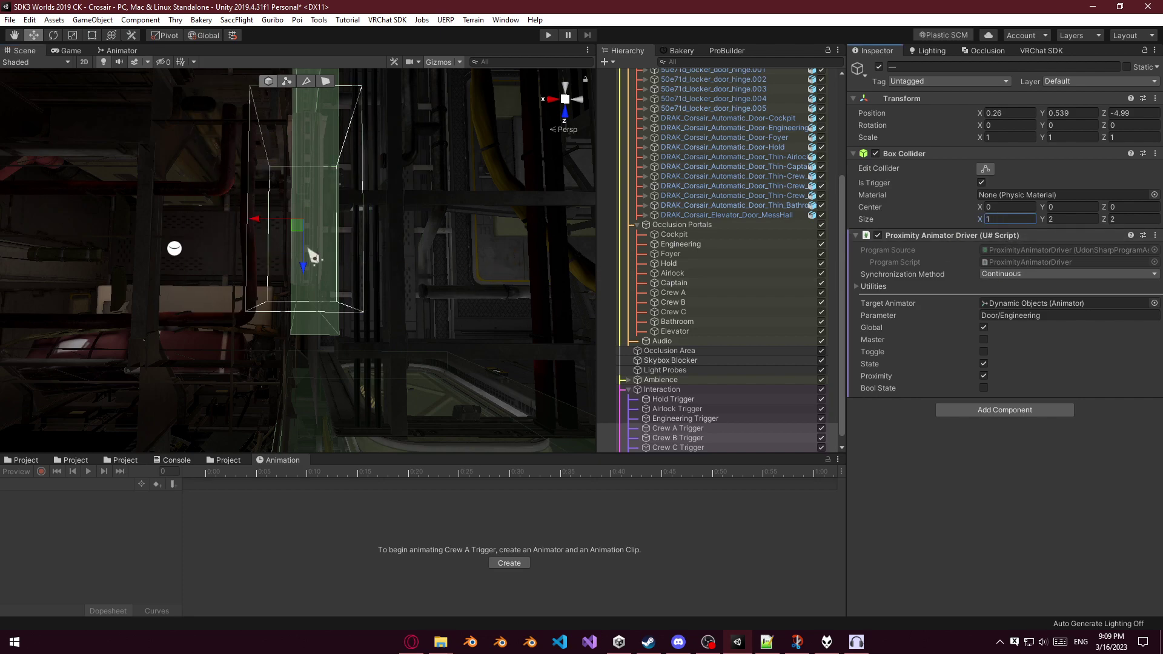
{"action": "left_click_drag", "start_coordinate": [252, 223], "coordinate": [90, 162]}
{"action": "right_click_drag", "start_coordinate": [91, 162], "coordinate": [1131, 643]}
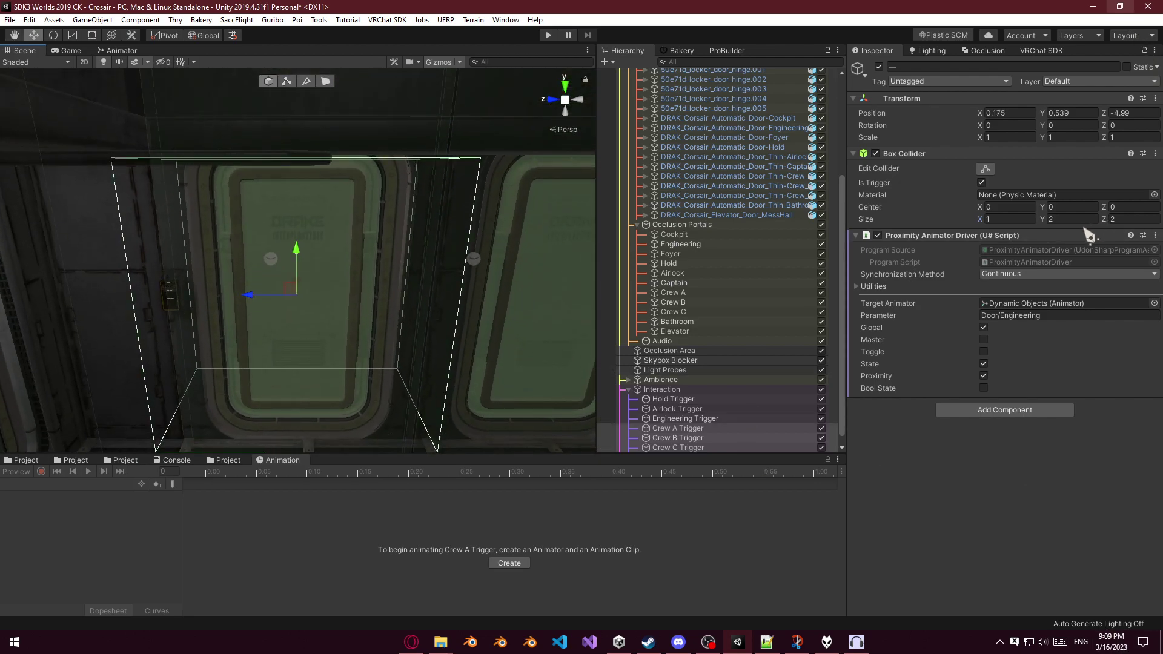
Set the three crew triggers' box collider Z size to 1 and shift them along X to about 0.251.
{"action": "left_click", "coordinate": [1115, 218]}
{"action": "type", "text": "2"}
{"action": "key", "text": "BackSpace"}
{"action": "type", "text": "1"}
{"action": "right_click_drag", "start_coordinate": [377, 264], "coordinate": [658, 338]}
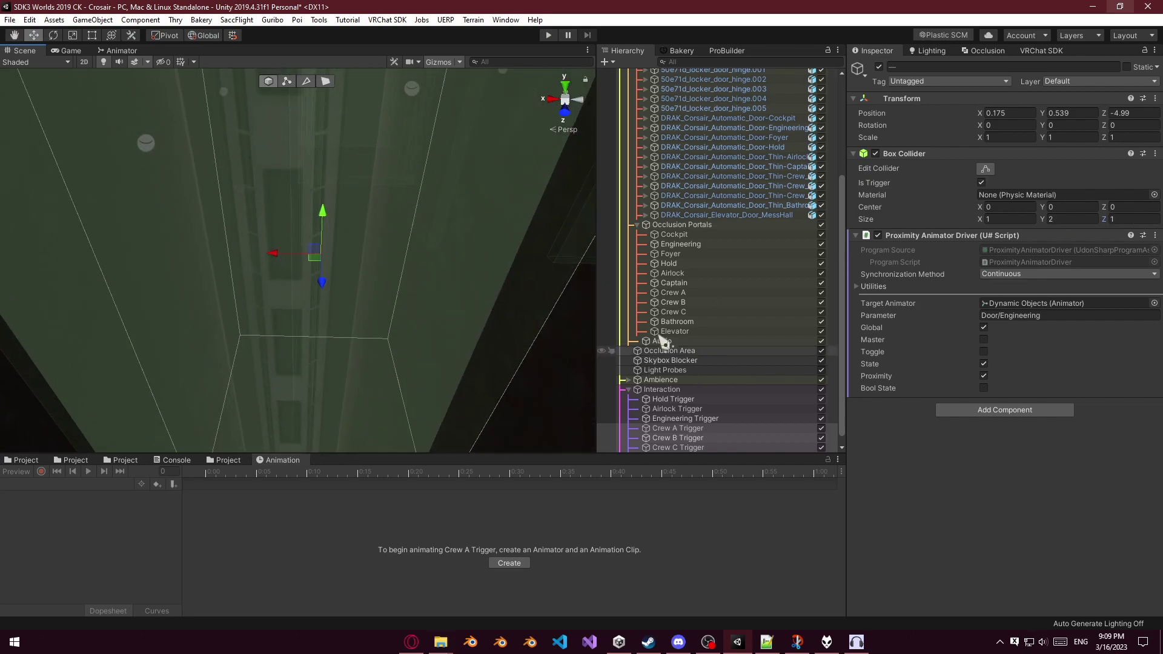
{"action": "left_click_drag", "start_coordinate": [278, 255], "coordinate": [268, 252]}
{"action": "right_click_drag", "start_coordinate": [267, 251], "coordinate": [337, 278]}
{"action": "left_click_drag", "start_coordinate": [342, 201], "coordinate": [328, 200]}
{"action": "right_click_drag", "start_coordinate": [328, 201], "coordinate": [1091, 159]}
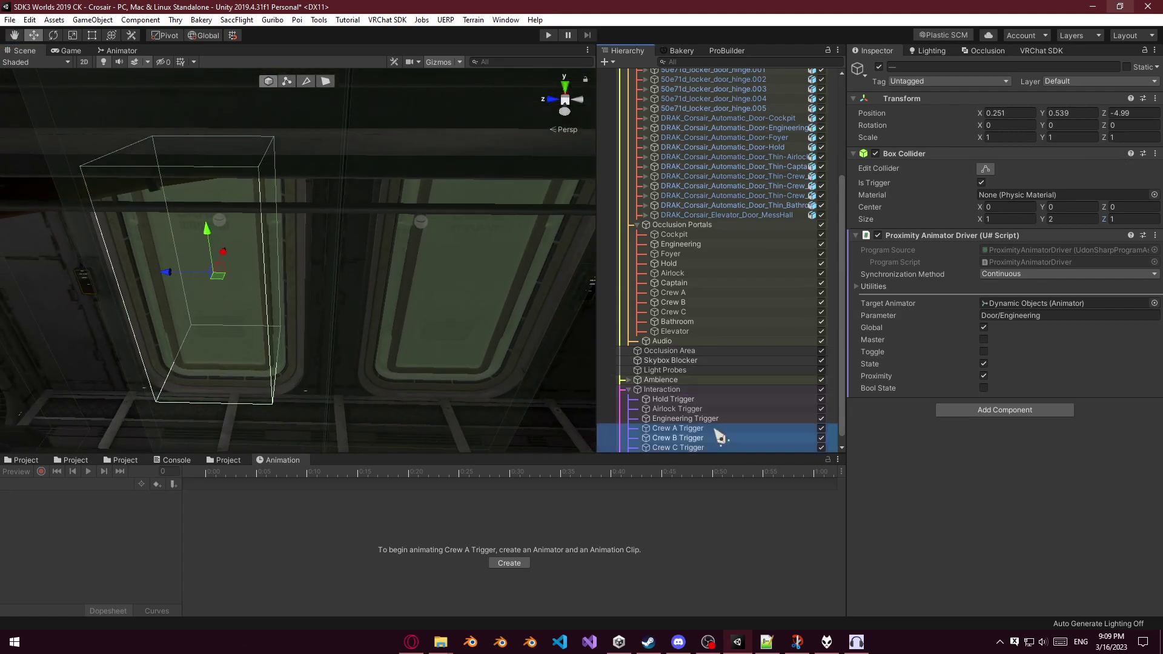
Move the Crew B and Crew C triggers together along Z to the second crew door, at about Z -6.919.
{"action": "left_click", "coordinate": [695, 440]}
{"action": "left_click", "coordinate": [691, 448], "text": "shift"}
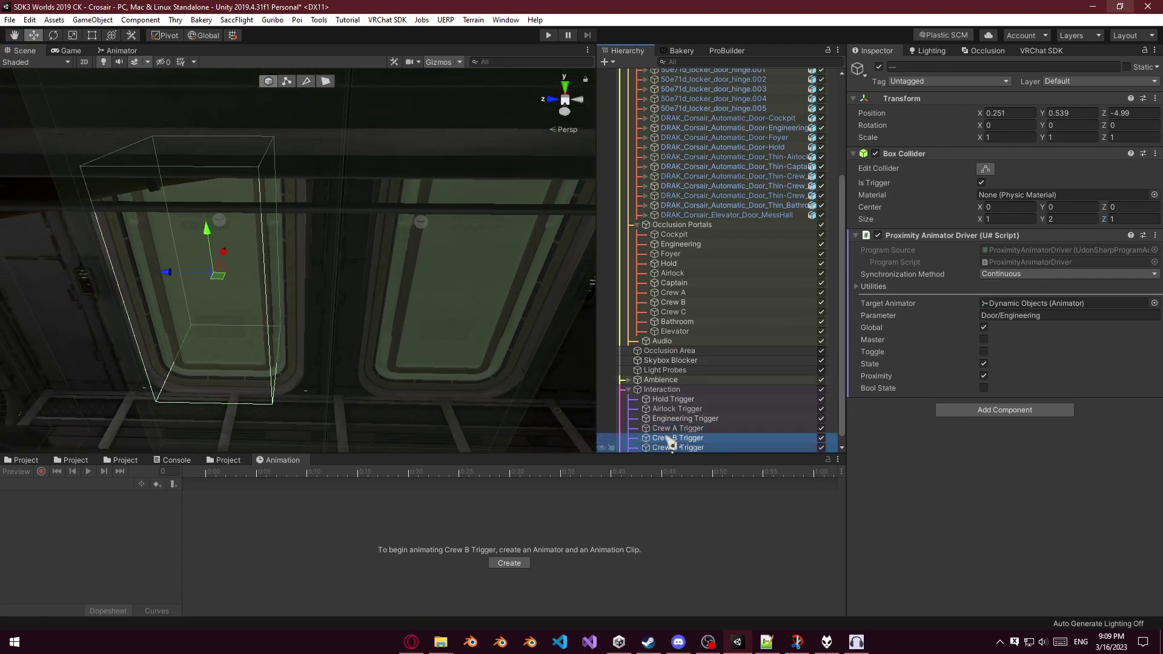
{"action": "left_click_drag", "start_coordinate": [168, 276], "coordinate": [394, 287]}
{"action": "key", "text": "d"}
{"action": "right_click_drag", "start_coordinate": [394, 288], "coordinate": [387, 285]}
Move the Crew C Trigger along Z to the third crew door, at about Z -10.23.
{"action": "left_click", "coordinate": [680, 447]}
{"action": "key", "text": "d"}
{"action": "right_click_drag", "start_coordinate": [272, 261], "coordinate": [255, 239]}
{"action": "left_click_drag", "start_coordinate": [112, 237], "coordinate": [462, 247]}
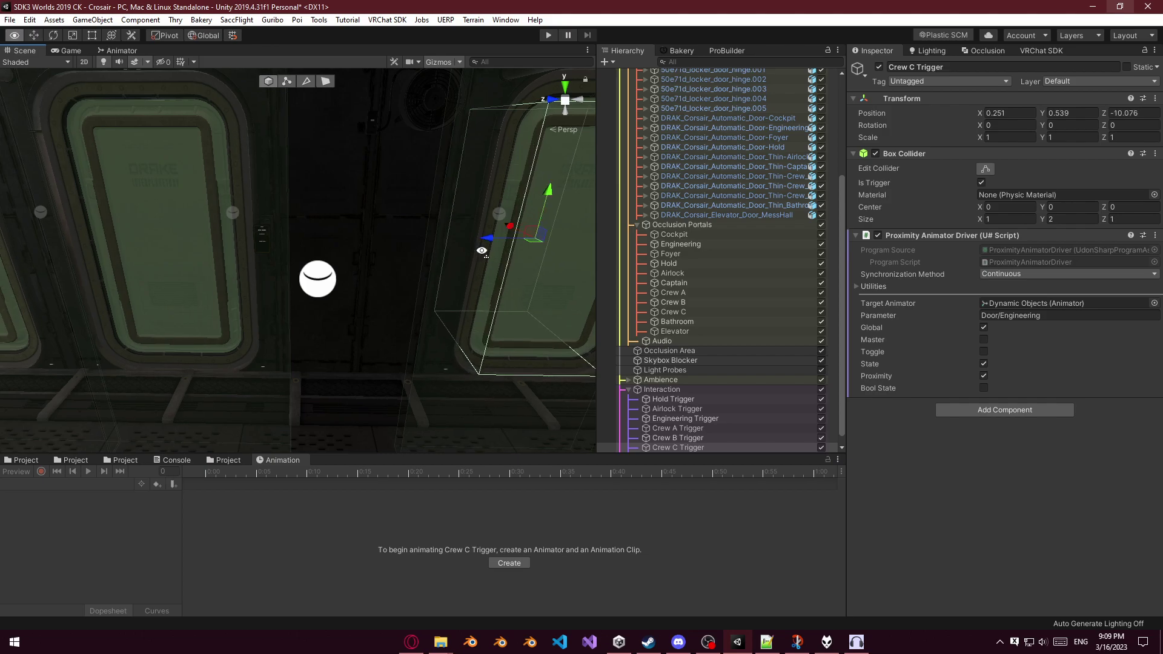
{"action": "key", "text": "f"}
{"action": "left_click_drag", "start_coordinate": [272, 248], "coordinate": [299, 246]}
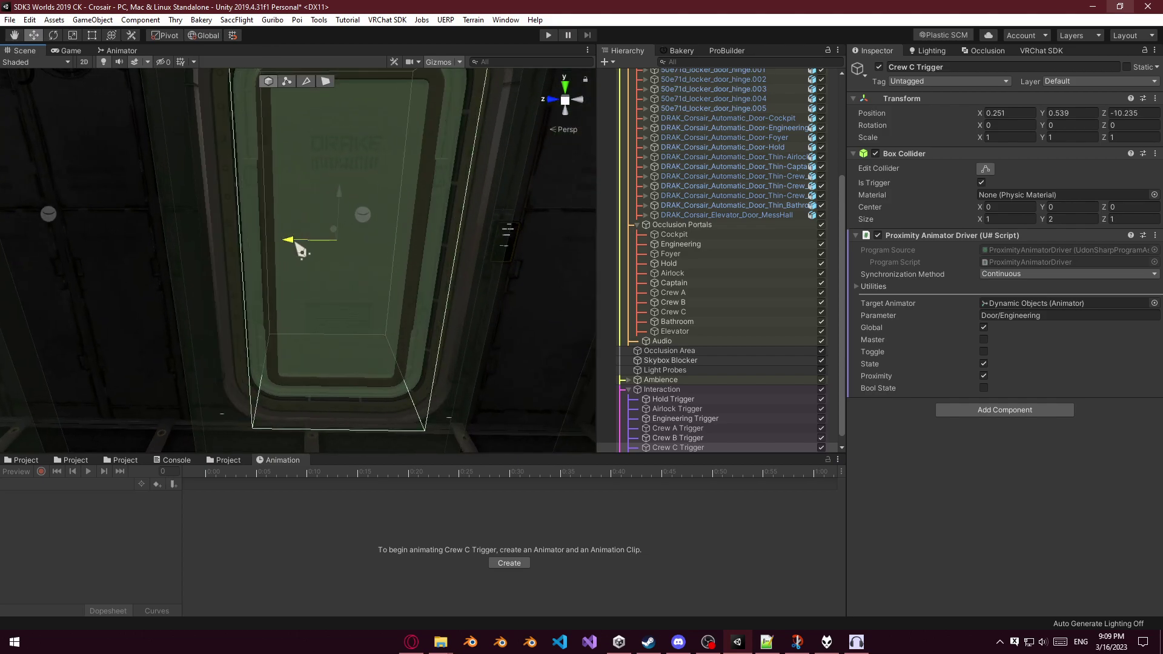
Set the animator parameters of the three crew triggers to Door/Crew C, Door/Crew B and Door/Crew A, matching their names.
{"action": "right_click_drag", "start_coordinate": [298, 247], "coordinate": [612, 353]}
{"action": "key", "text": "s"}
{"action": "left_click", "coordinate": [1057, 314]}
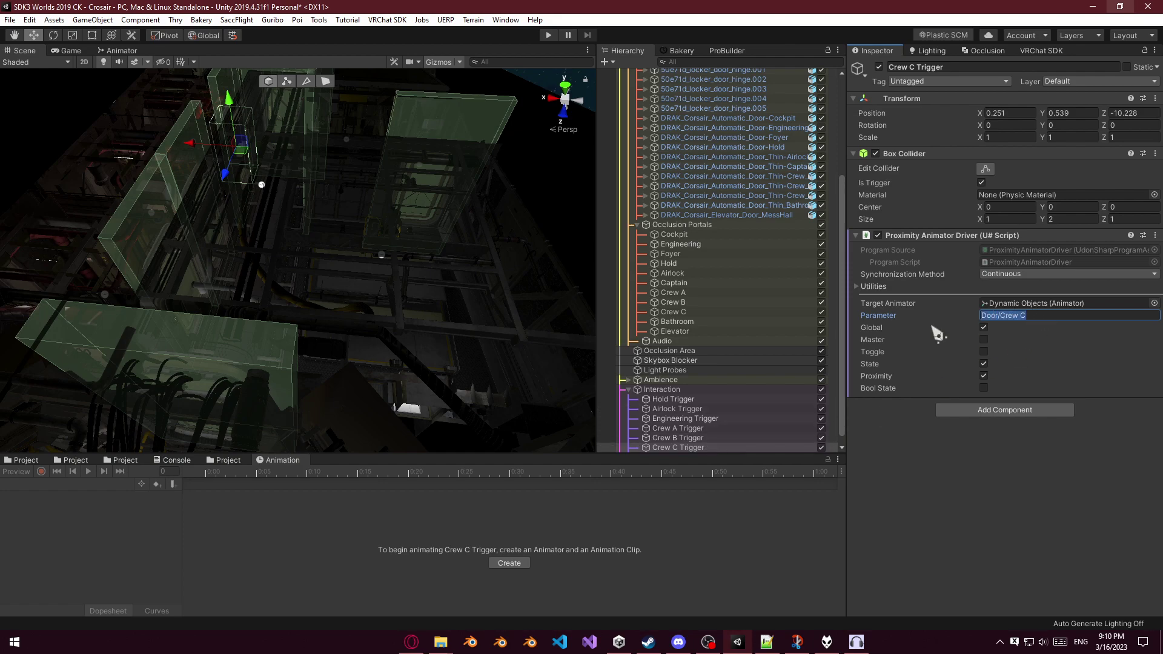
{"action": "left_click", "coordinate": [678, 437]}
{"action": "left_click", "coordinate": [1049, 315]}
{"action": "type", "text": "Door/Crew C"}
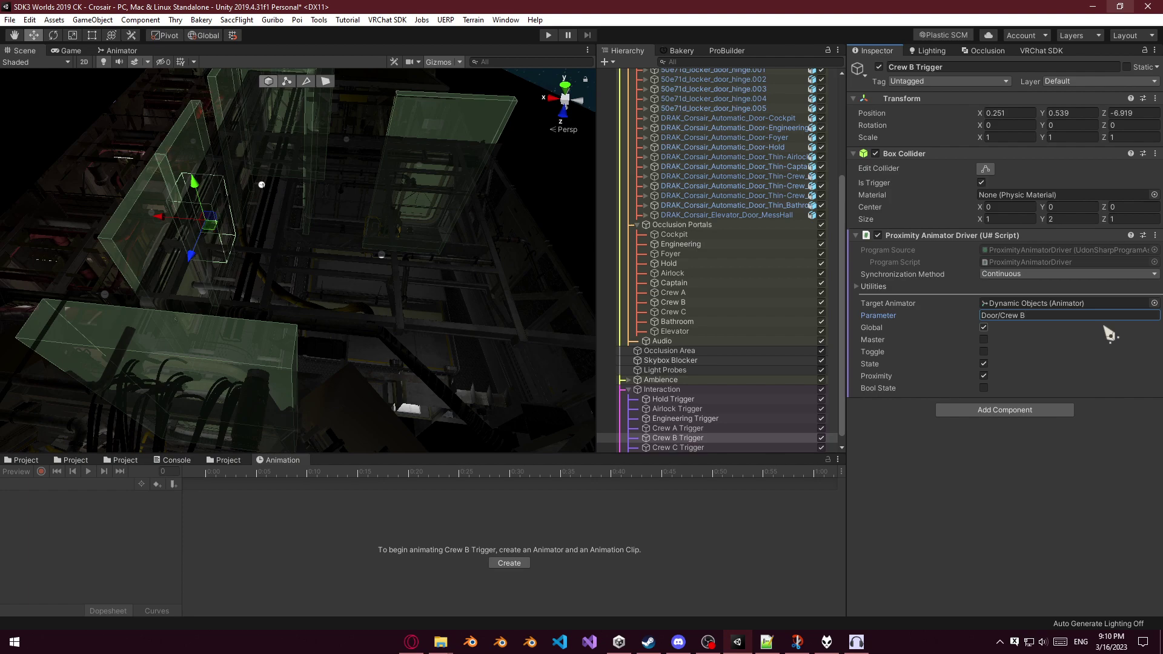
{"action": "left_click", "coordinate": [678, 428]}
{"action": "left_click", "coordinate": [1049, 315]}
{"action": "type", "text": "Door/Crew C"}
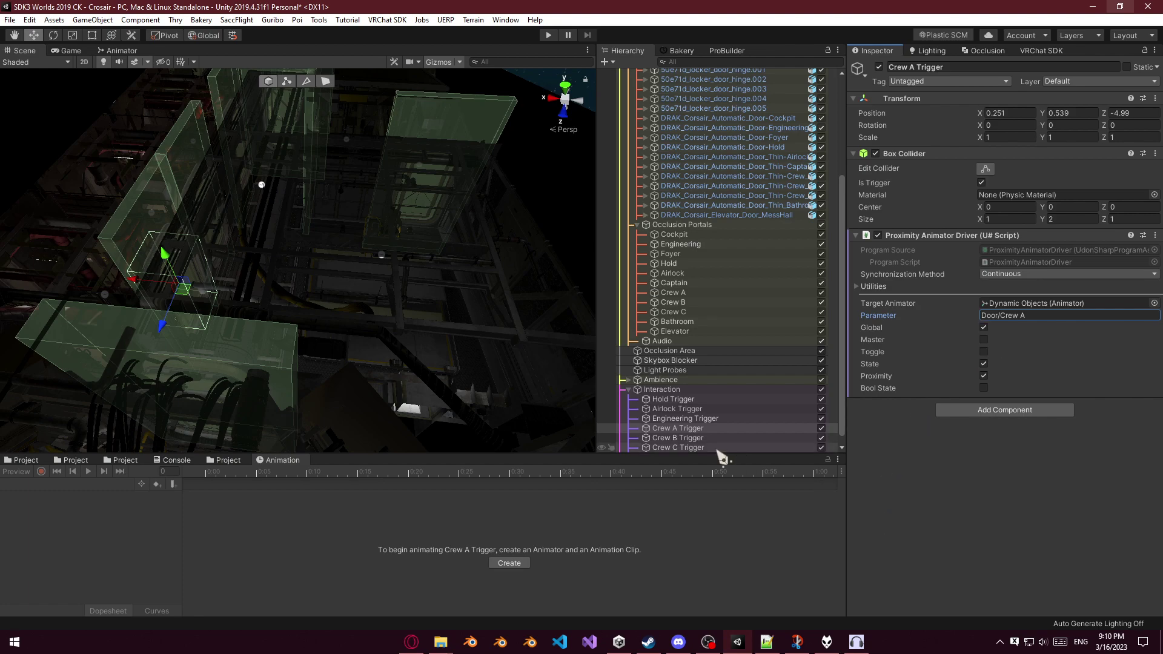
Duplicate the Engineering Trigger and move the copy along Z to the foyer door, at about Z -12.34.
{"action": "left_click", "coordinate": [685, 418]}
{"action": "left_click_drag", "start_coordinate": [369, 236], "coordinate": [345, 162], "text": "alt"}
{"action": "key", "text": "ctrl+d"}
{"action": "key", "text": "f"}
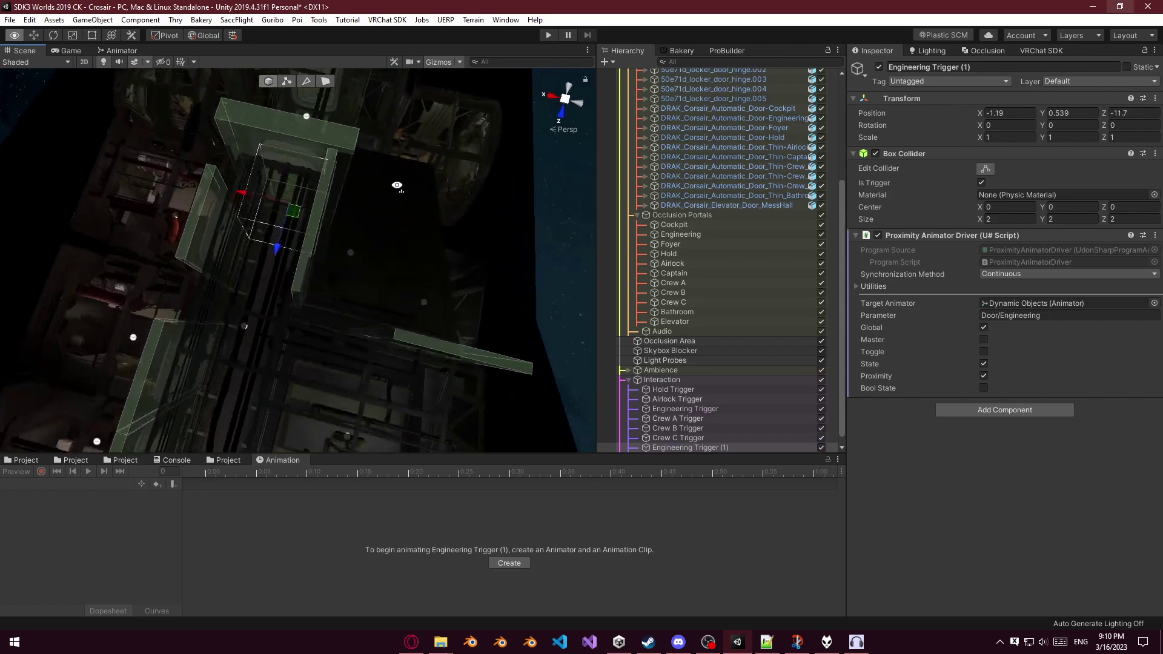
{"action": "left_click_drag", "start_coordinate": [278, 342], "coordinate": [343, 129]}
Set the duplicated trigger's box collider X size to 1 and center it on the foyer door at about X -1.024.
{"action": "left_click", "coordinate": [1115, 219]}
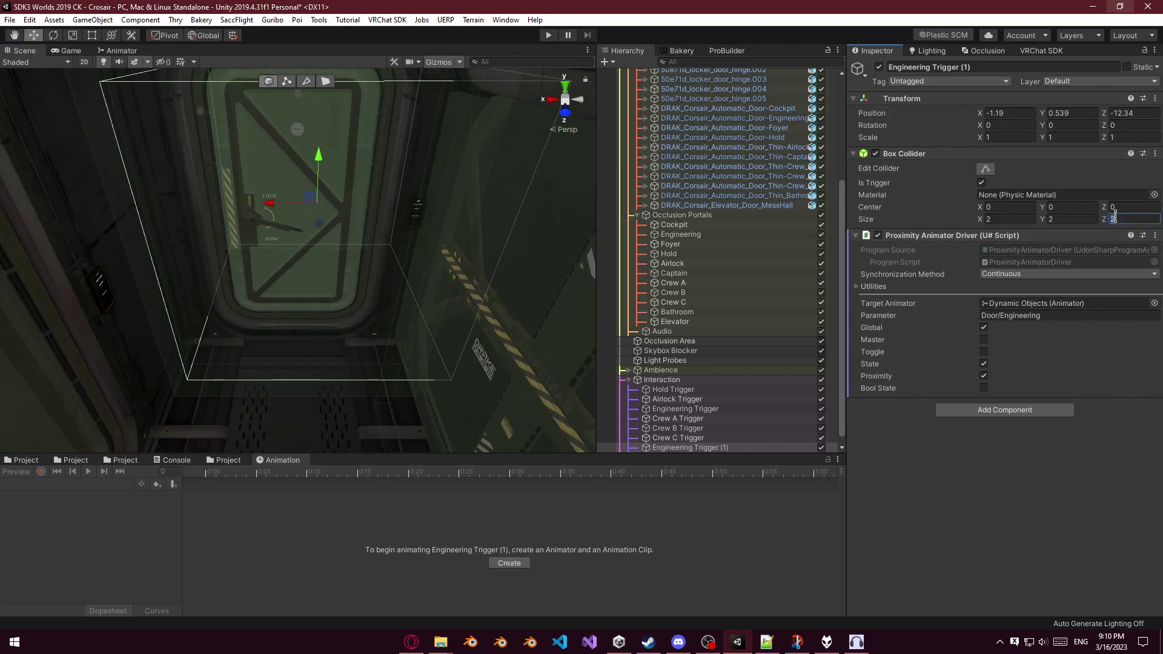
{"action": "left_click", "coordinate": [1012, 219]}
{"action": "type", "text": "1"}
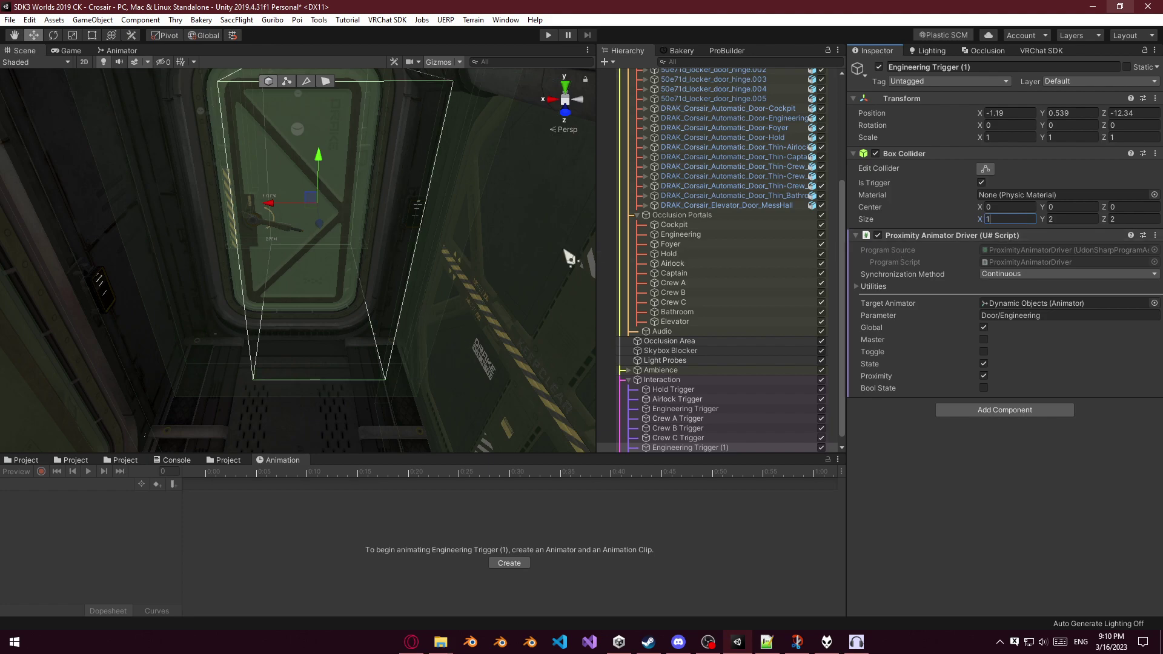
{"action": "right_click_drag", "start_coordinate": [418, 238], "coordinate": [361, 238]}
{"action": "left_click_drag", "start_coordinate": [346, 236], "coordinate": [319, 236]}
{"action": "right_click_drag", "start_coordinate": [319, 235], "coordinate": [353, 216]}
Rename the duplicated trigger to Foyer Trigger and set its animator parameter to Door/Foyer.
{"action": "left_click", "coordinate": [703, 448]}
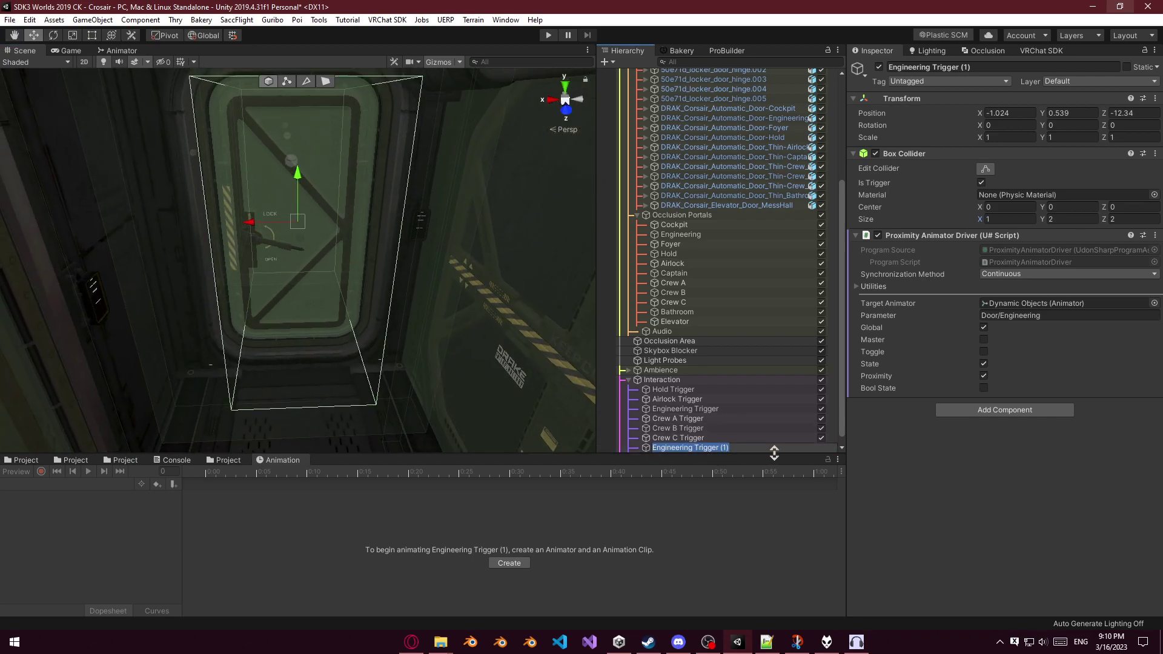
{"action": "type", "text": "Foy"}
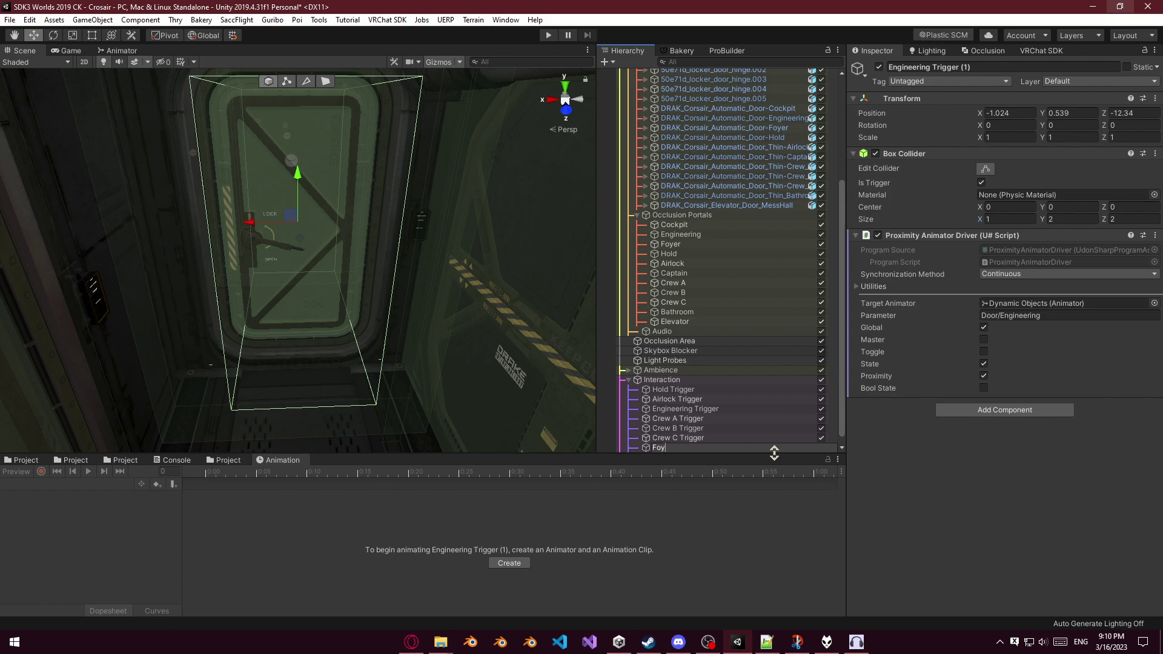
{"action": "type", "text": "er Trigger"}
{"action": "left_click", "coordinate": [1072, 315]}
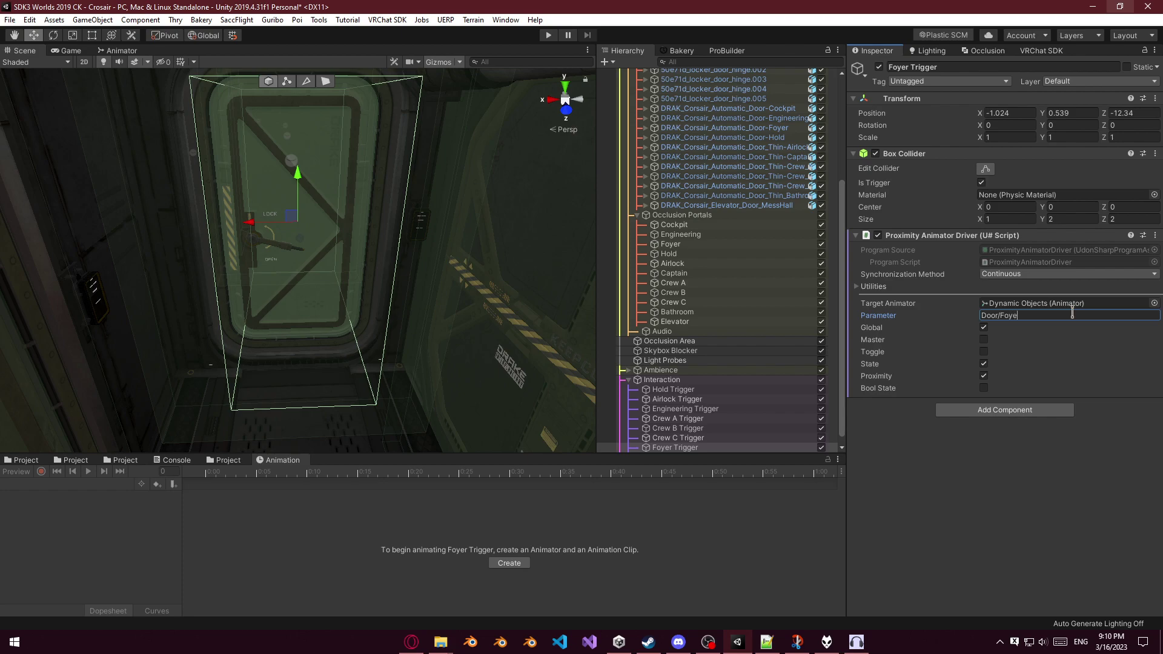
Duplicate the Foyer Trigger and move the copy to the elevator door, at about X -1.996, Z -10.427.
{"action": "left_click", "coordinate": [703, 438]}
{"action": "left_click", "coordinate": [667, 448]}
{"action": "right_click_drag", "start_coordinate": [349, 287], "coordinate": [371, 303]}
{"action": "key", "text": "ctrl+d"}
{"action": "left_click_drag", "start_coordinate": [370, 305], "coordinate": [379, 308]}
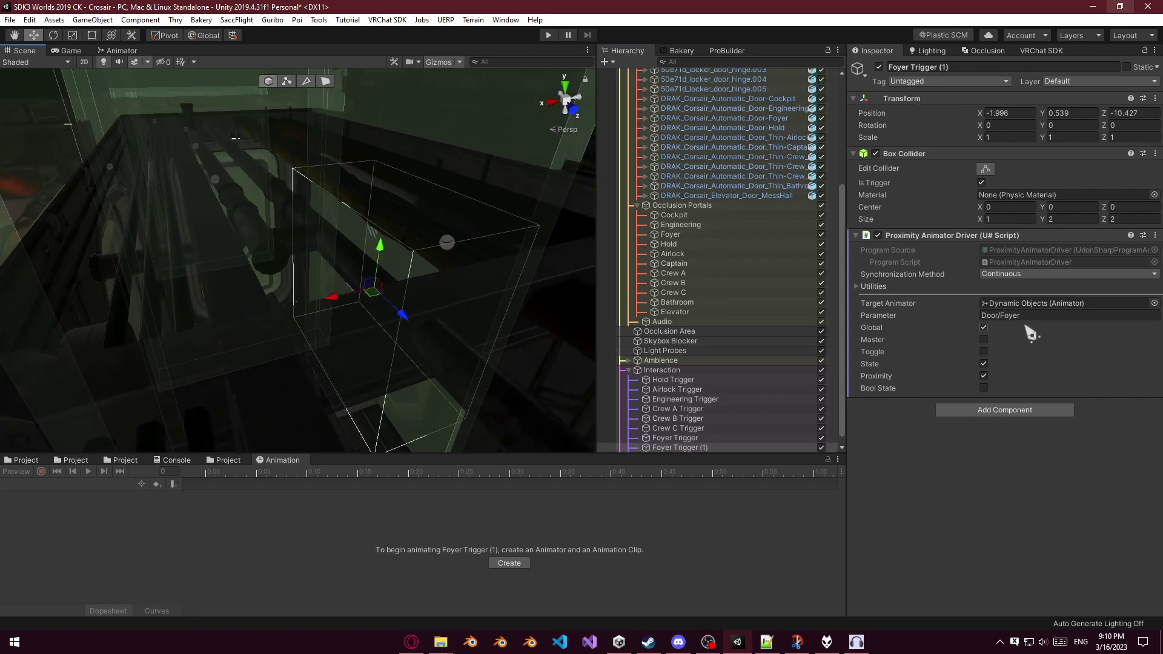
Set the duplicated trigger's animator parameter to Door/Elevator and rename it to Elevator Trigger.
{"action": "left_click", "coordinate": [1029, 316]}
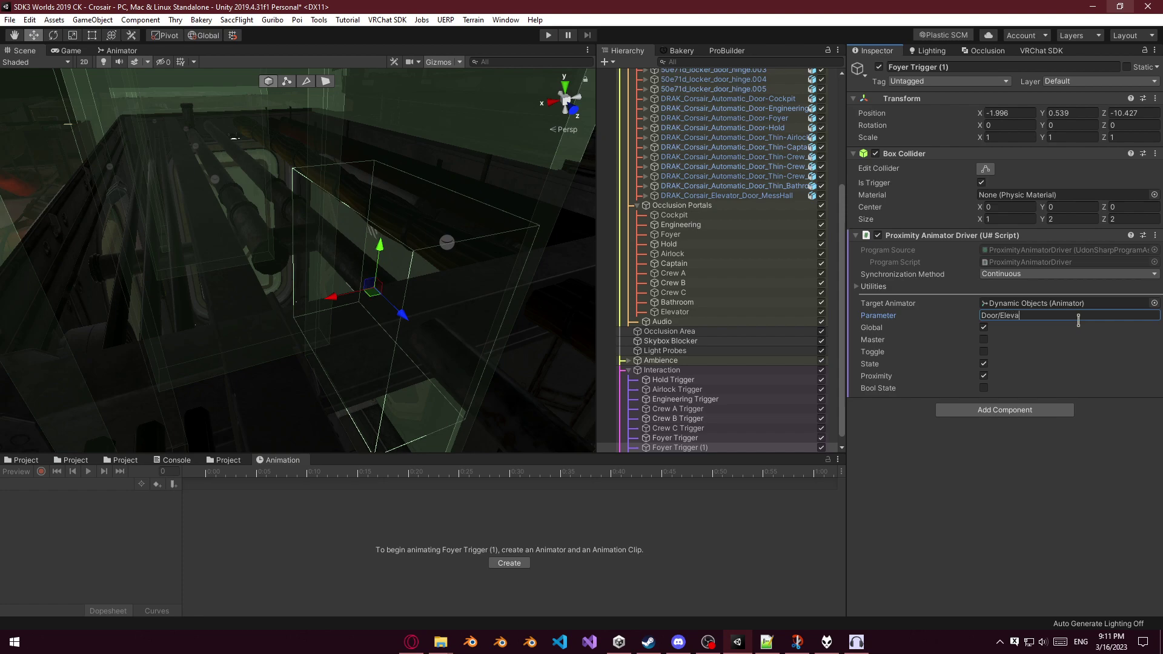
{"action": "left_click", "coordinate": [706, 448]}
{"action": "type", "text": "Elevator Trigger"}
{"action": "key", "text": "Return"}
Reorder the Elevator Trigger above the Foyer Trigger in the hierarchy and shift it to about X -2.097, Z -10.61.
{"action": "left_click_drag", "start_coordinate": [677, 448], "coordinate": [692, 434]}
{"action": "key", "text": "w"}
{"action": "right_click_drag", "start_coordinate": [434, 349], "coordinate": [406, 280]}
{"action": "left_click_drag", "start_coordinate": [340, 331], "coordinate": [352, 330]}
{"action": "right_click_drag", "start_coordinate": [394, 327], "coordinate": [424, 278]}
{"action": "left_click_drag", "start_coordinate": [424, 278], "coordinate": [403, 278]}
{"action": "right_click_drag", "start_coordinate": [403, 278], "coordinate": [202, 241]}
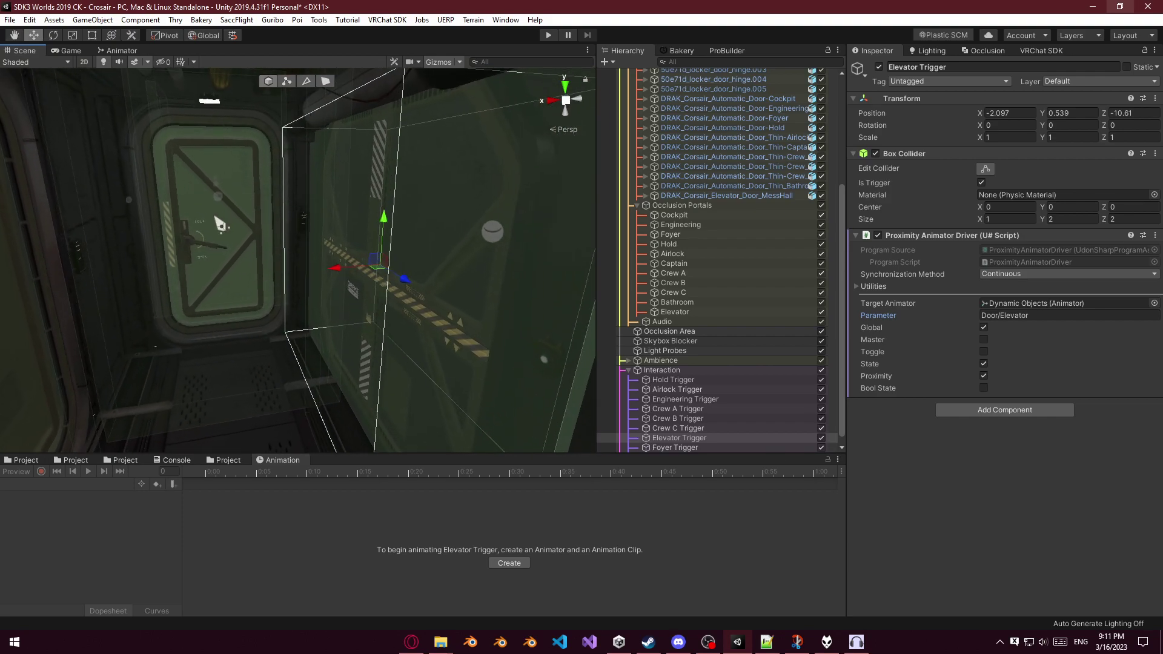
Duplicate the Foyer Trigger and move the copy to the bathroom door, at about X -5.126, Z -8.976.
{"action": "right_click_drag", "start_coordinate": [400, 299], "coordinate": [363, 291]}
{"action": "double_click", "coordinate": [723, 448]}
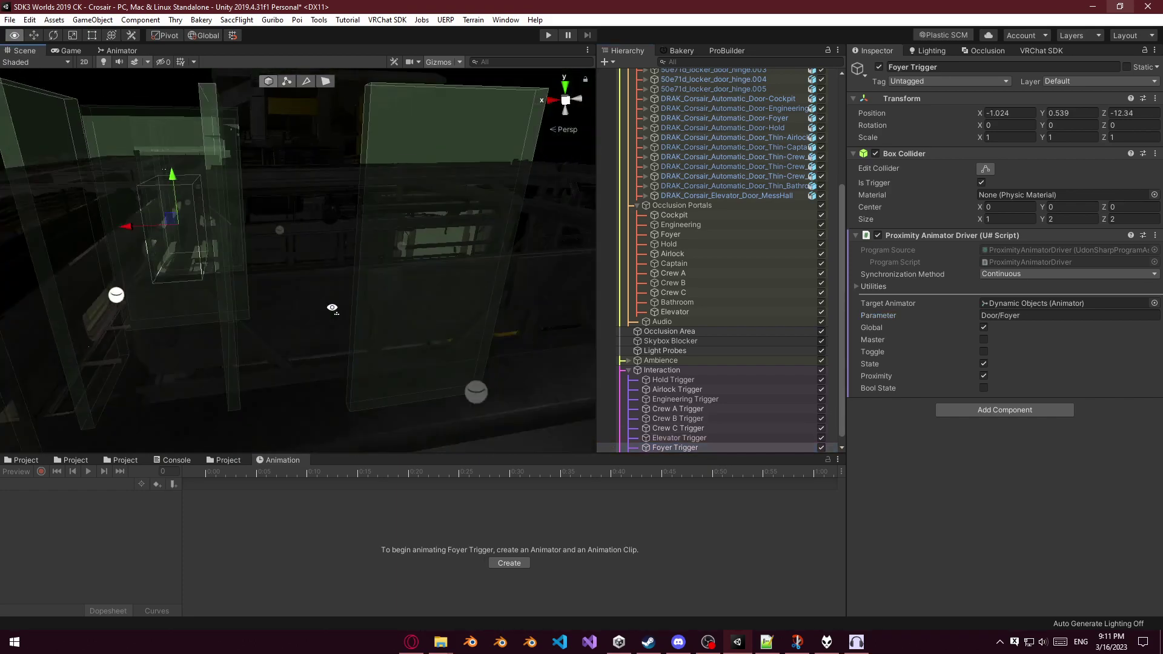
{"action": "key", "text": "ctrl+d"}
{"action": "left_click_drag", "start_coordinate": [204, 203], "coordinate": [434, 278]}
{"action": "right_click_drag", "start_coordinate": [434, 277], "coordinate": [271, 266]}
{"action": "left_click_drag", "start_coordinate": [268, 260], "coordinate": [389, 235]}
Set the duplicated trigger's animator parameter to Door/Bathroom and rename it to Bathroom Trigger.
{"action": "left_click", "coordinate": [1033, 317]}
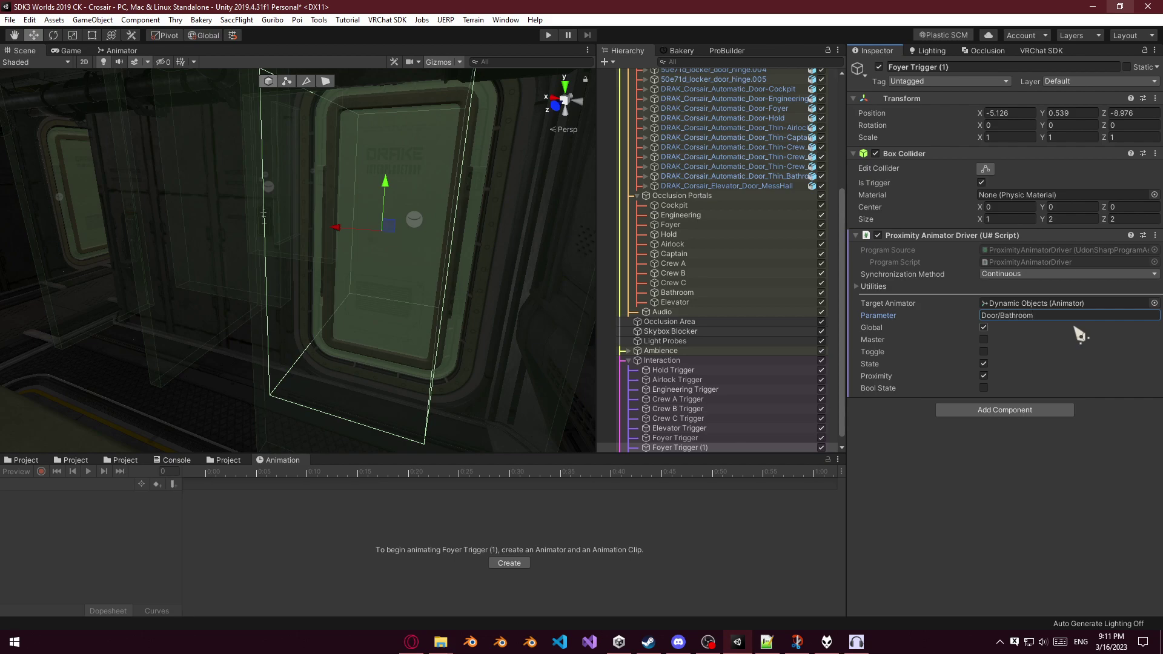
{"action": "left_click", "coordinate": [717, 447]}
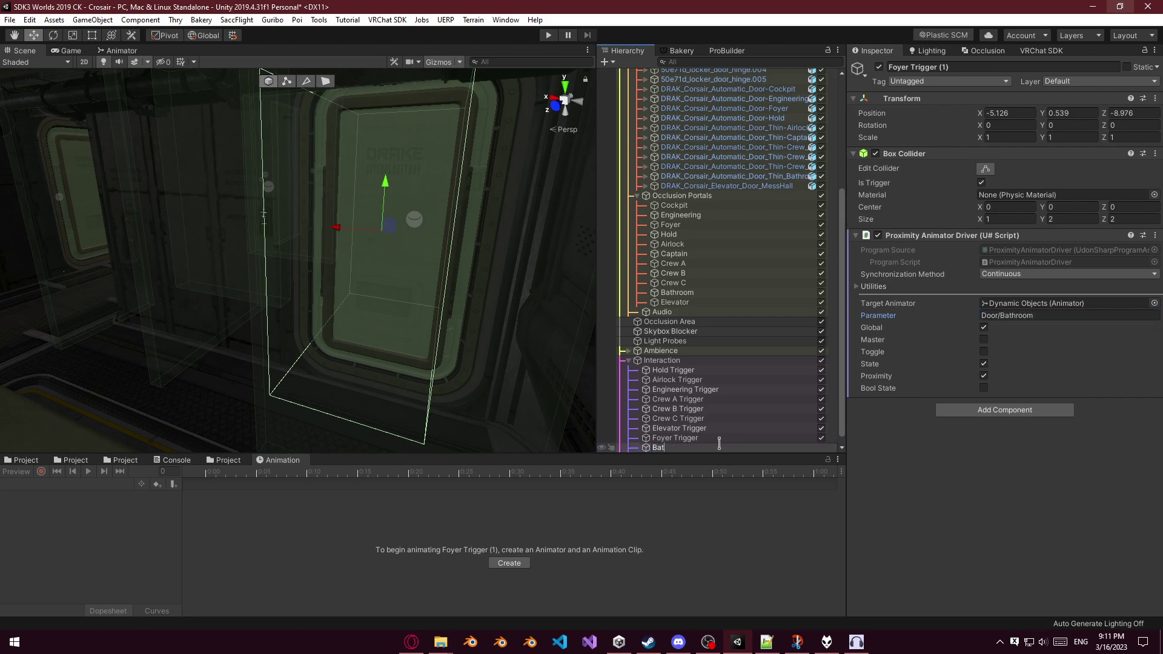
{"action": "type", "text": "Bathroom Trigger"}
{"action": "key", "text": "Return"}
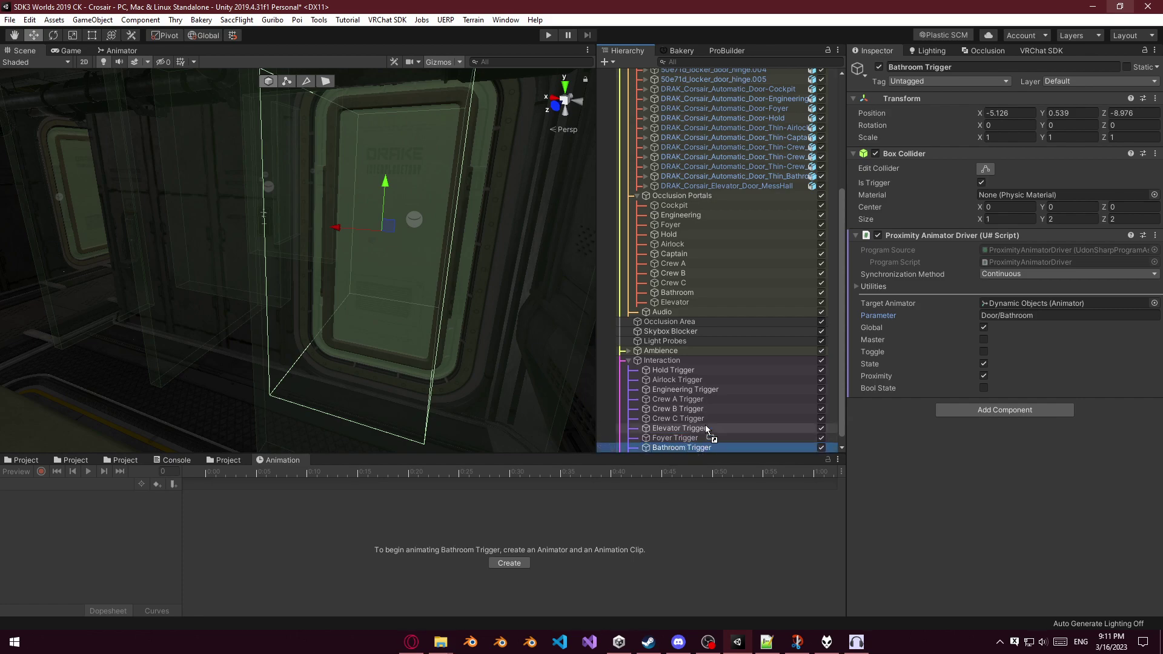
Reorder the Bathroom Trigger above the Elevator Trigger in the hierarchy and shift it to about X -5.215.
{"action": "left_click_drag", "start_coordinate": [705, 428], "coordinate": [706, 425]}
{"action": "left_click_drag", "start_coordinate": [351, 338], "coordinate": [393, 323], "text": "alt"}
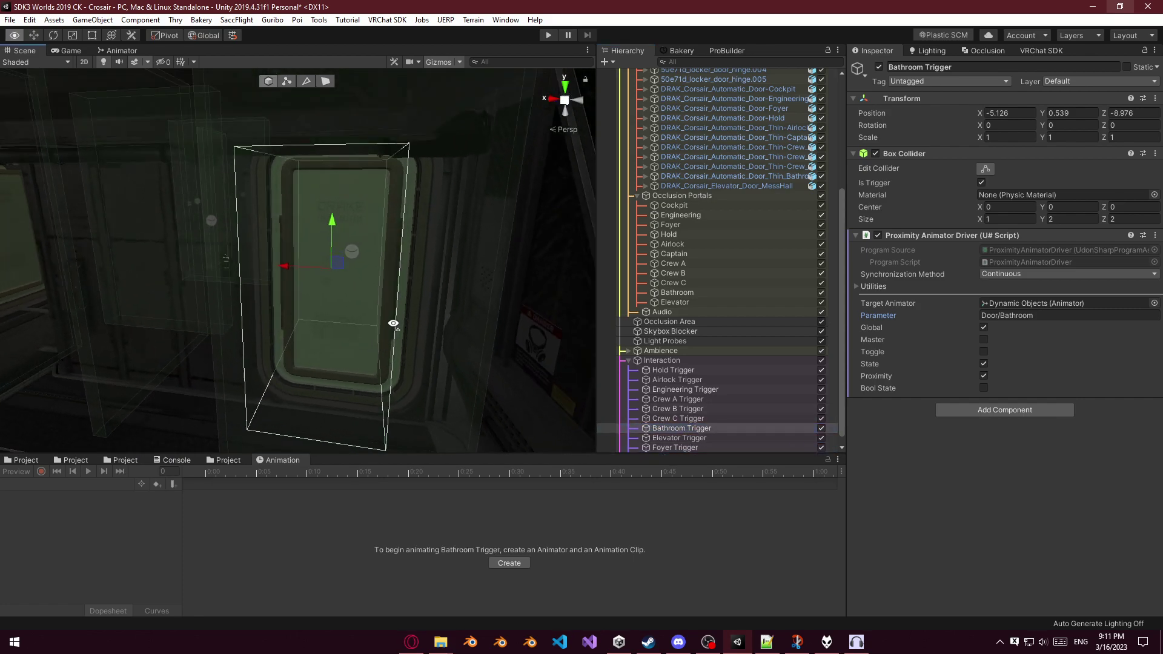
{"action": "scroll", "coordinate": [400, 333], "scroll_direction": "up", "scroll_amount": 5}
{"action": "left_click_drag", "start_coordinate": [296, 225], "coordinate": [308, 229]}
Set the Bathroom Trigger's box collider size to X 2, Y 2, Z 1 and shift the trigger to about Z -8.713.
{"action": "left_click", "coordinate": [1033, 219]}
{"action": "type", "text": "2"}
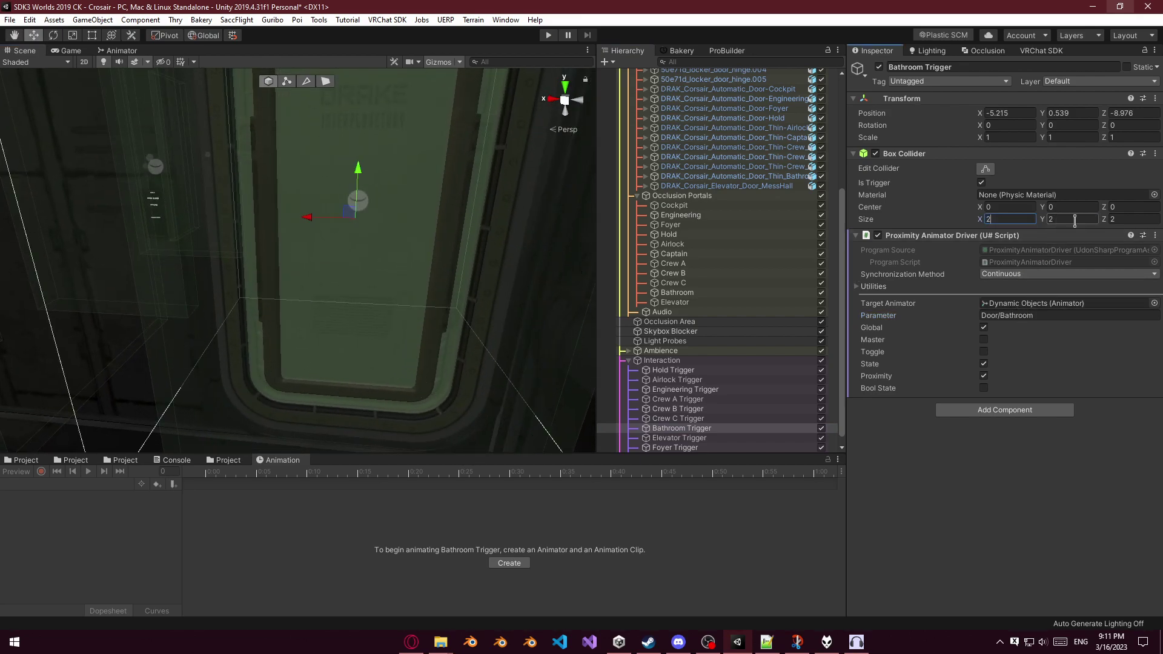
{"action": "type", "text": "1"}
{"action": "key", "text": "BackSpace"}
{"action": "type", "text": "2"}
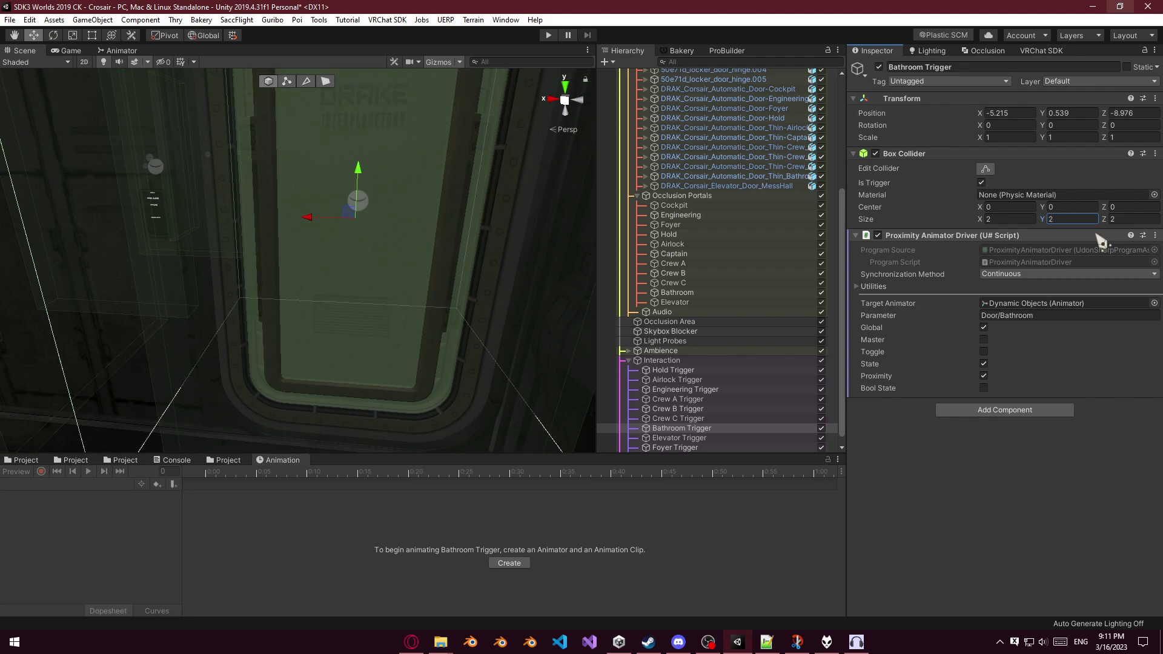
{"action": "type", "text": "1"}
{"action": "right_click_drag", "start_coordinate": [468, 210], "coordinate": [775, 363]}
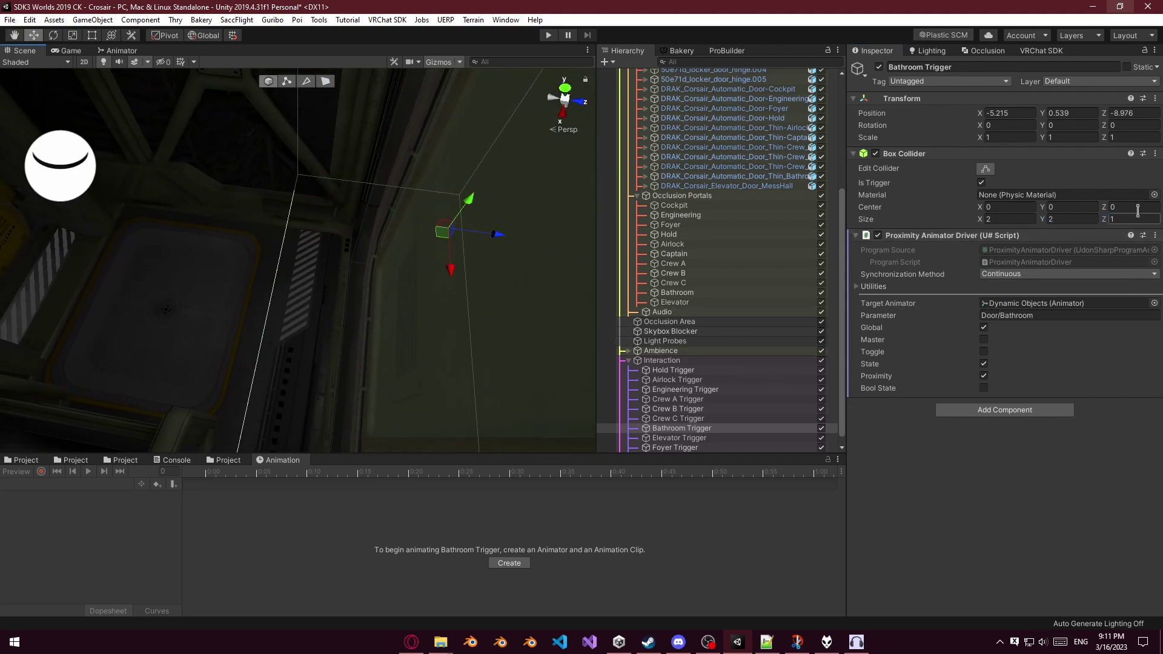
{"action": "type", "text": ".5"}
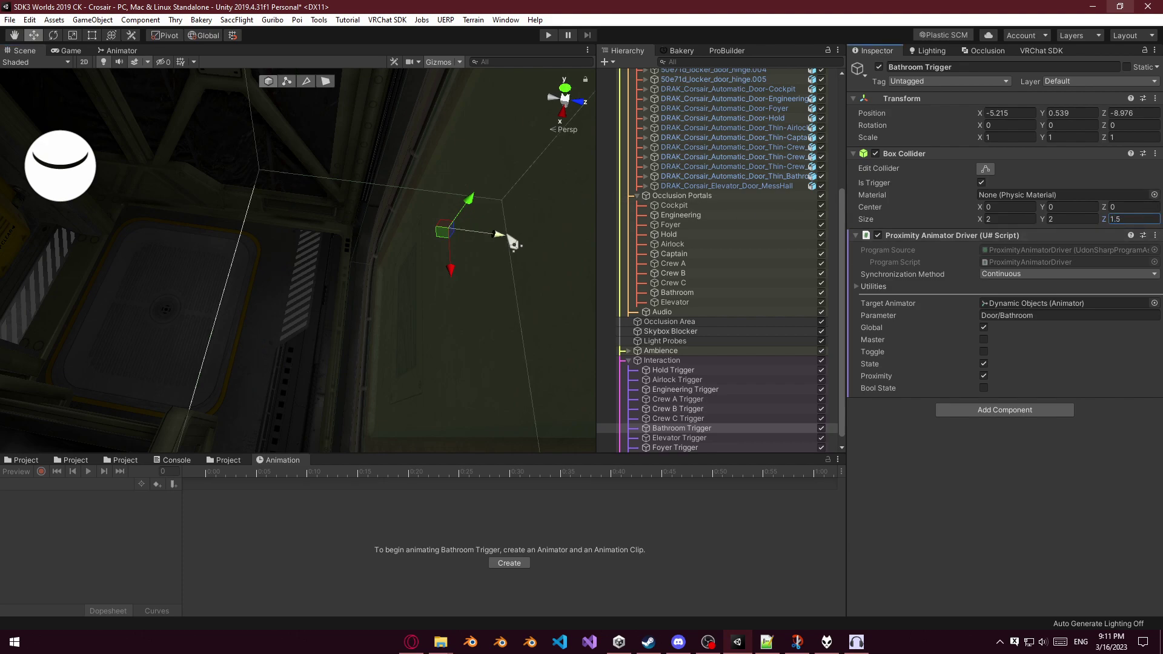
{"action": "right_click_drag", "start_coordinate": [418, 288], "coordinate": [348, 271]}
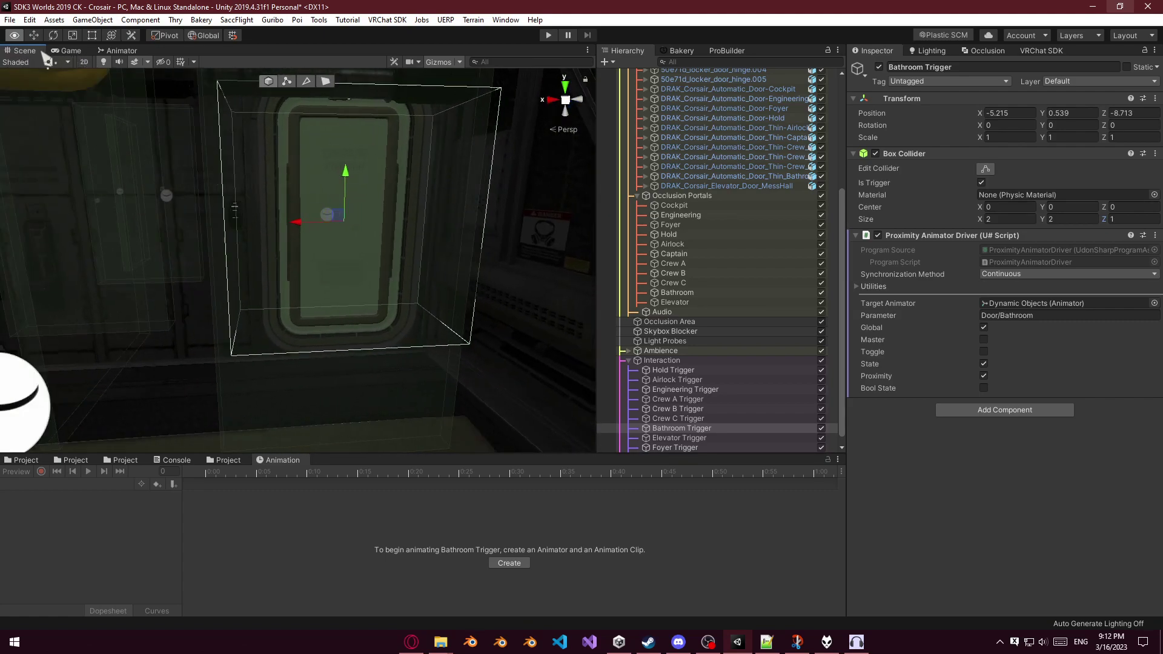
Duplicate the Foyer Trigger and move the copy to the cockpit door, at about Z -15.99.
{"action": "right_click_drag", "start_coordinate": [46, 58], "coordinate": [48, 61]}
{"action": "right_click_drag", "start_coordinate": [264, 226], "coordinate": [271, 215]}
{"action": "left_click", "coordinate": [684, 447]}
{"action": "scroll", "coordinate": [682, 444], "scroll_direction": "down", "scroll_amount": 1}
{"action": "left_click_drag", "start_coordinate": [413, 276], "coordinate": [273, 468], "text": "alt"}
{"action": "key", "text": "ctrl+d"}
{"action": "left_click_drag", "start_coordinate": [253, 361], "coordinate": [361, 257]}
Set the duplicated trigger's animator parameter to Door/Cockpit and rename it to Cockpit Trigger.
{"action": "right_click_drag", "start_coordinate": [361, 254], "coordinate": [206, 230]}
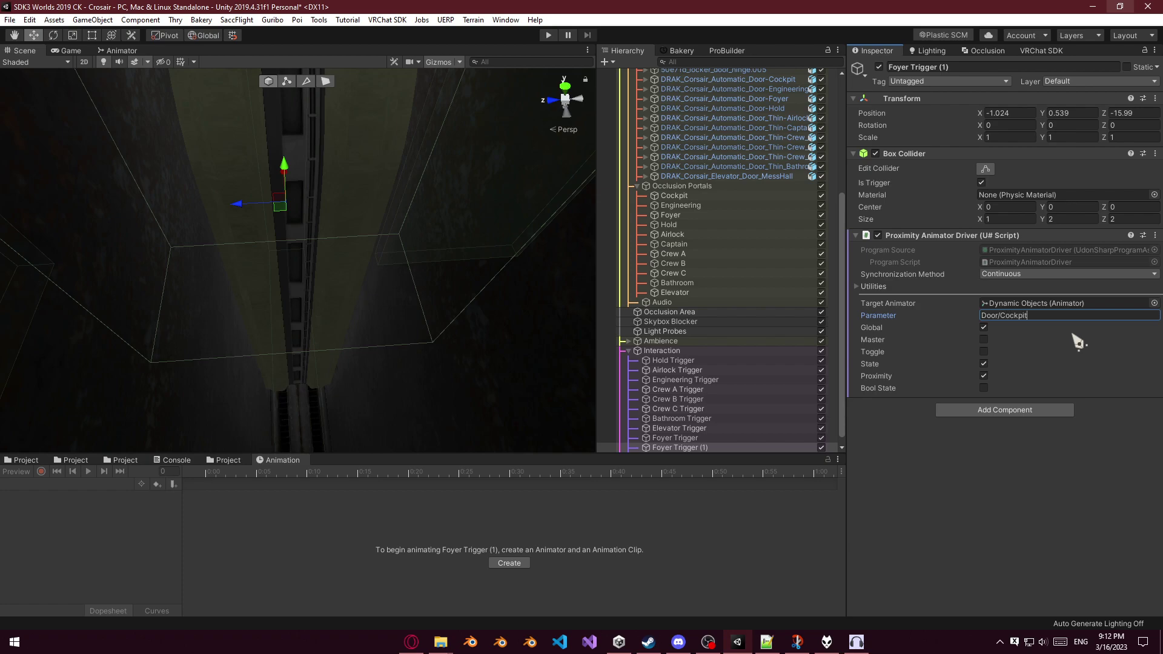
{"action": "left_click", "coordinate": [693, 447]}
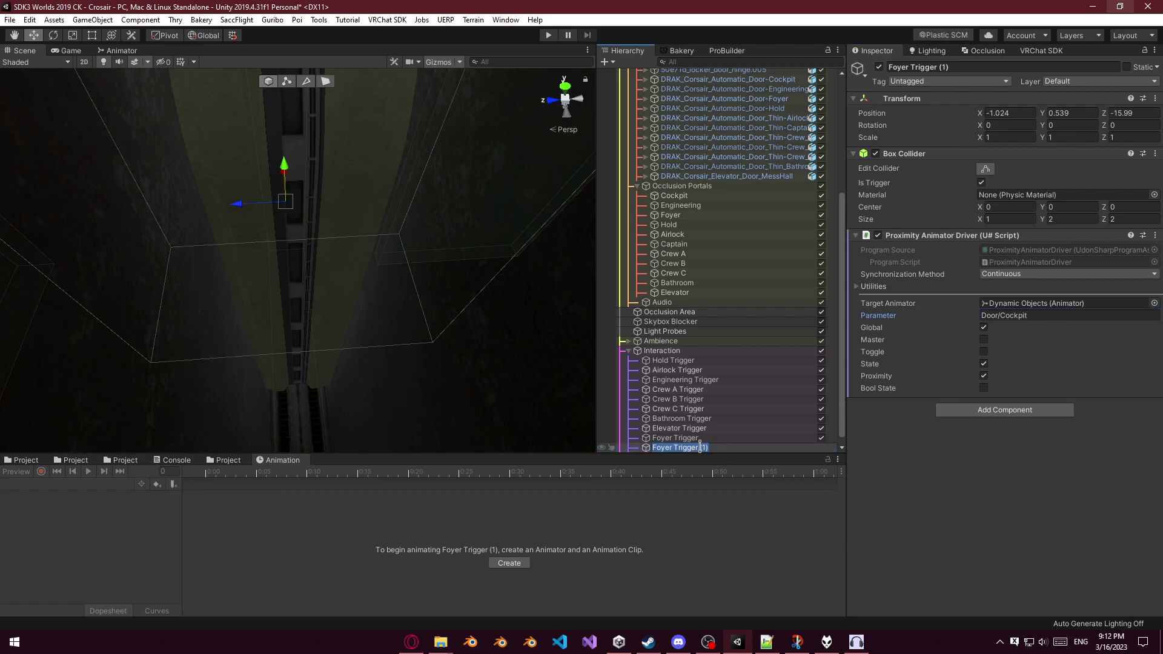
{"action": "key", "text": "Return"}
Duplicate the Cockpit Trigger and rename the copy to Captin Trigger.
{"action": "key", "text": "ctrl+d"}
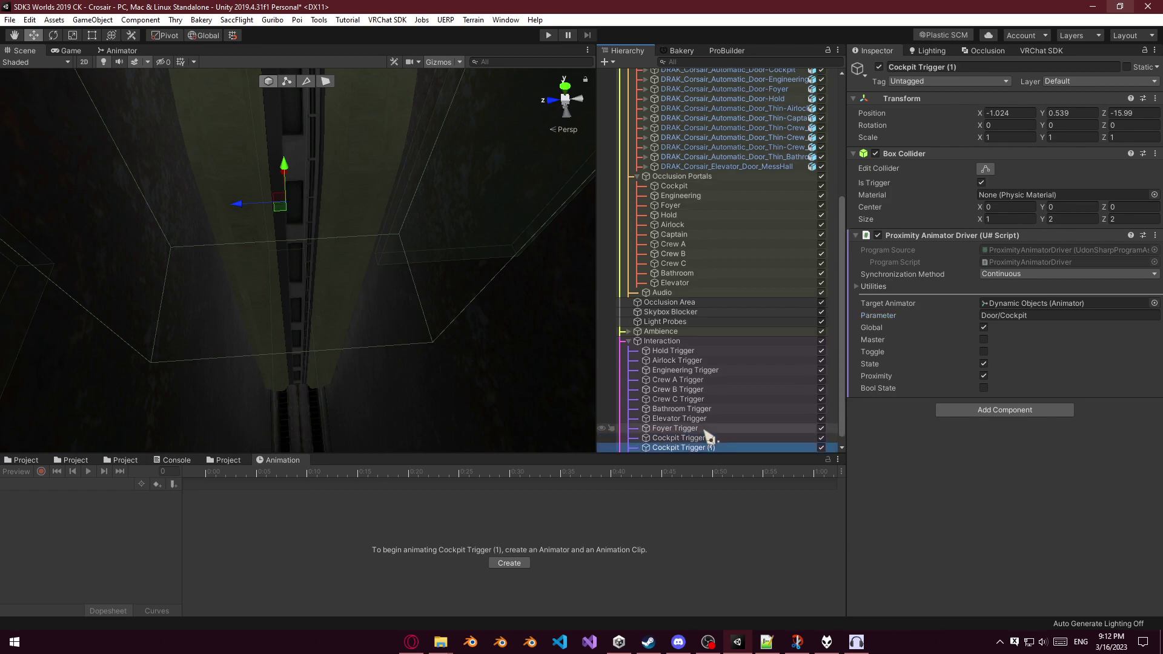
{"action": "right_click_drag", "start_coordinate": [366, 353], "coordinate": [341, 329]}
{"action": "left_click", "coordinate": [722, 447]}
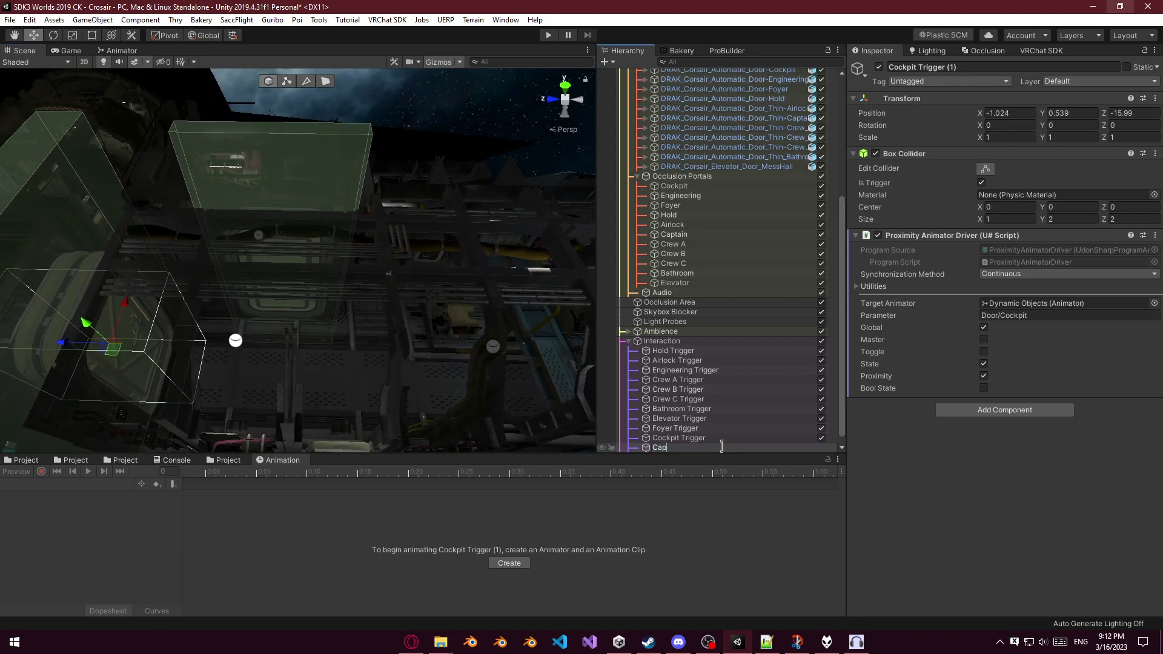
{"action": "type", "text": "Captin Trigger"}
{"action": "key", "text": "Return"}
Set the Captin Trigger's animator parameter to Door/Captain and move it to the captain's door, at about X 0.136, Z -18.257.
{"action": "left_click", "coordinate": [1027, 316]}
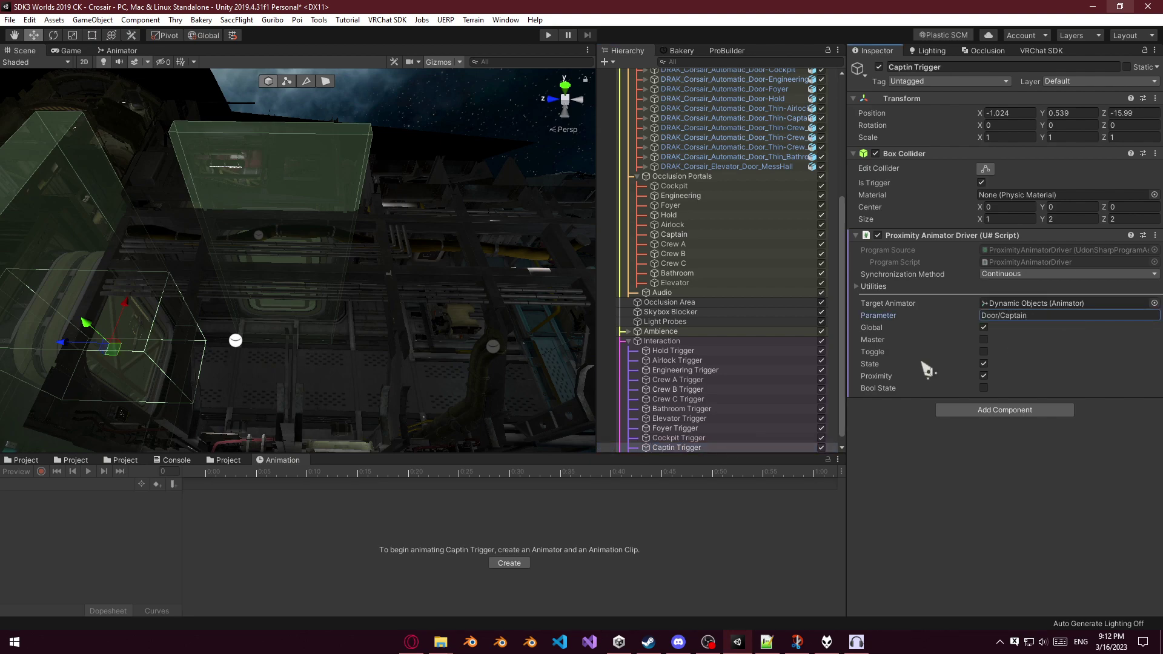
{"action": "left_click", "coordinate": [709, 447]}
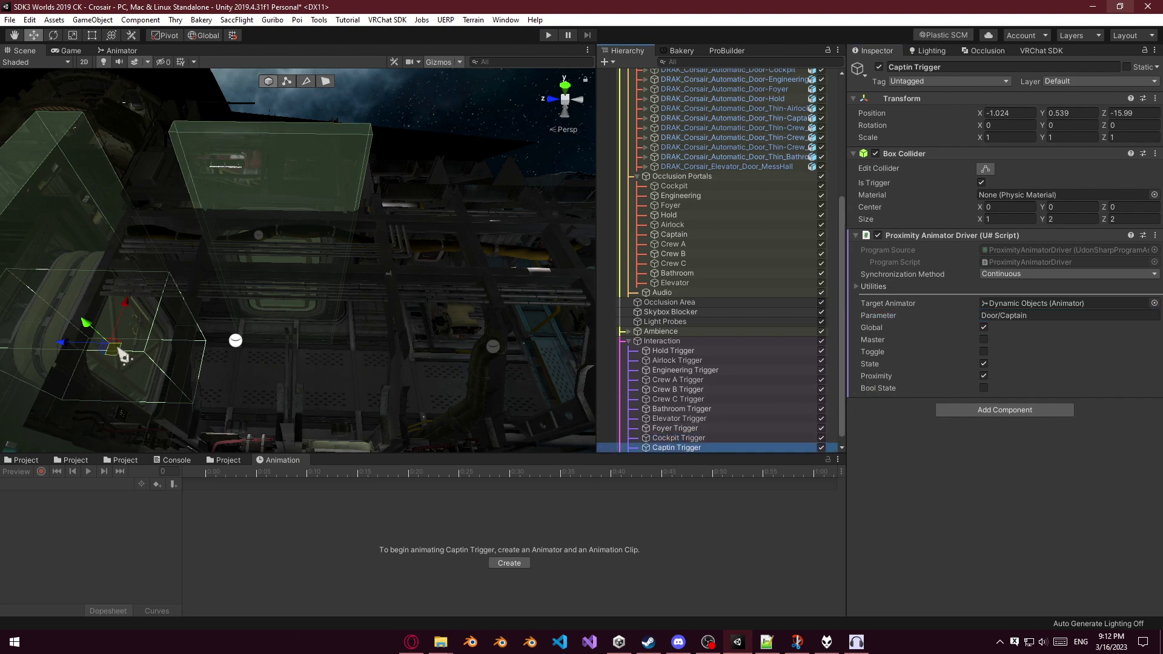
{"action": "left_click_drag", "start_coordinate": [115, 357], "coordinate": [287, 288]}
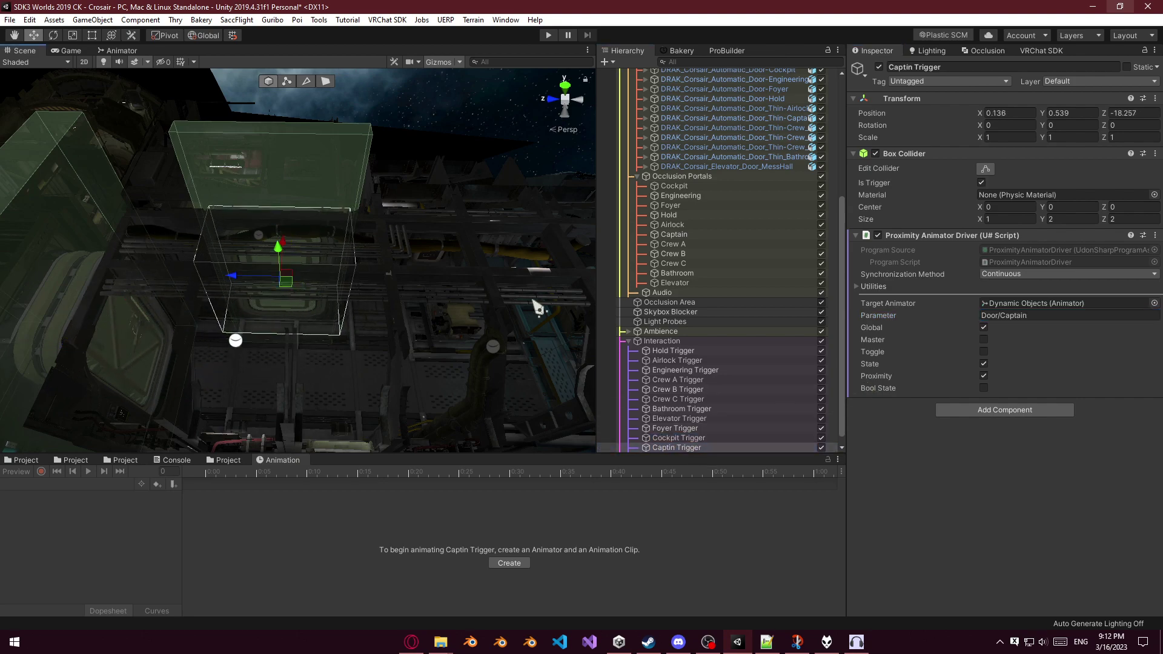
Set the Captin Trigger's box collider Z size to 1 and nudge the trigger to about X 0.135, Z -18.247.
{"action": "left_click", "coordinate": [1115, 220]}
{"action": "type", "text": "1"}
{"action": "left_click_drag", "start_coordinate": [255, 315], "coordinate": [195, 279], "text": "alt"}
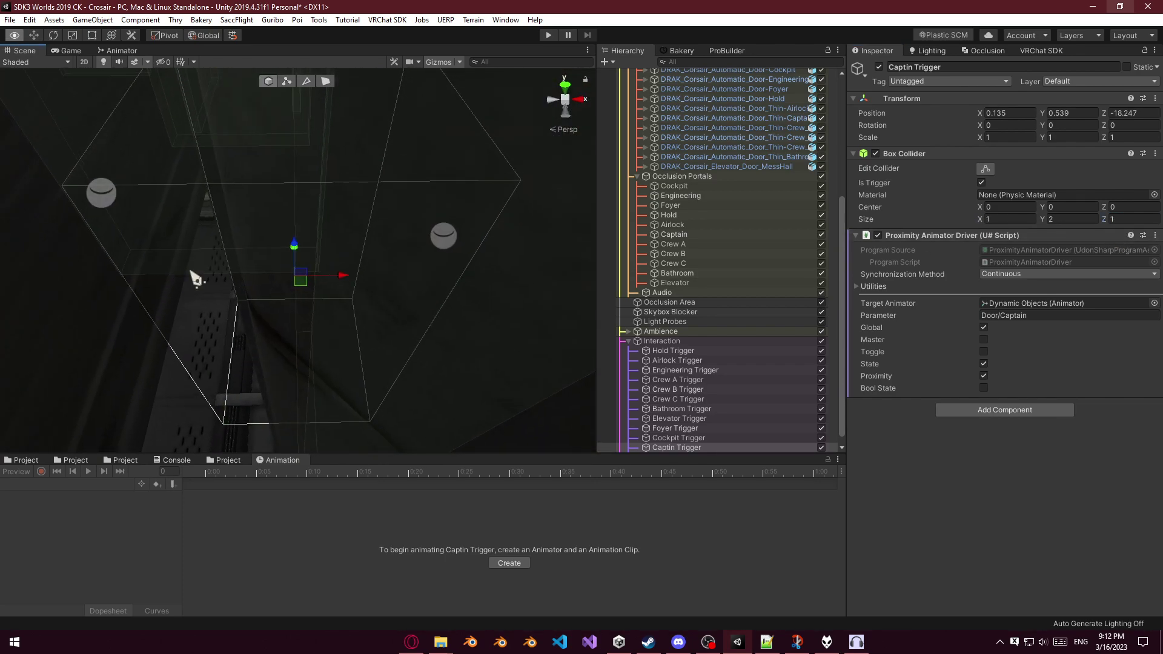
Try a box collider X size of 1.5 on the Captin Trigger, and undo it.
{"action": "type", "text": "1.5"}
{"action": "left_click_drag", "start_coordinate": [394, 336], "coordinate": [370, 327], "text": "alt"}
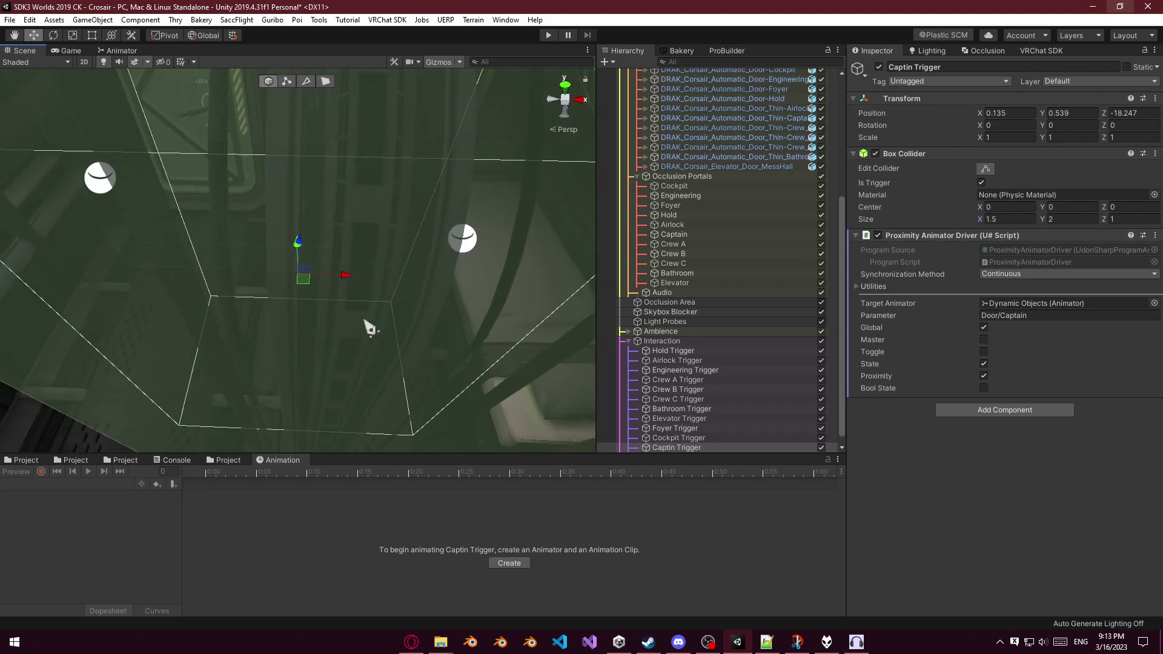
{"action": "key", "text": "ctrl+z"}
{"action": "left_click_drag", "start_coordinate": [353, 285], "coordinate": [421, 235], "text": "alt"}
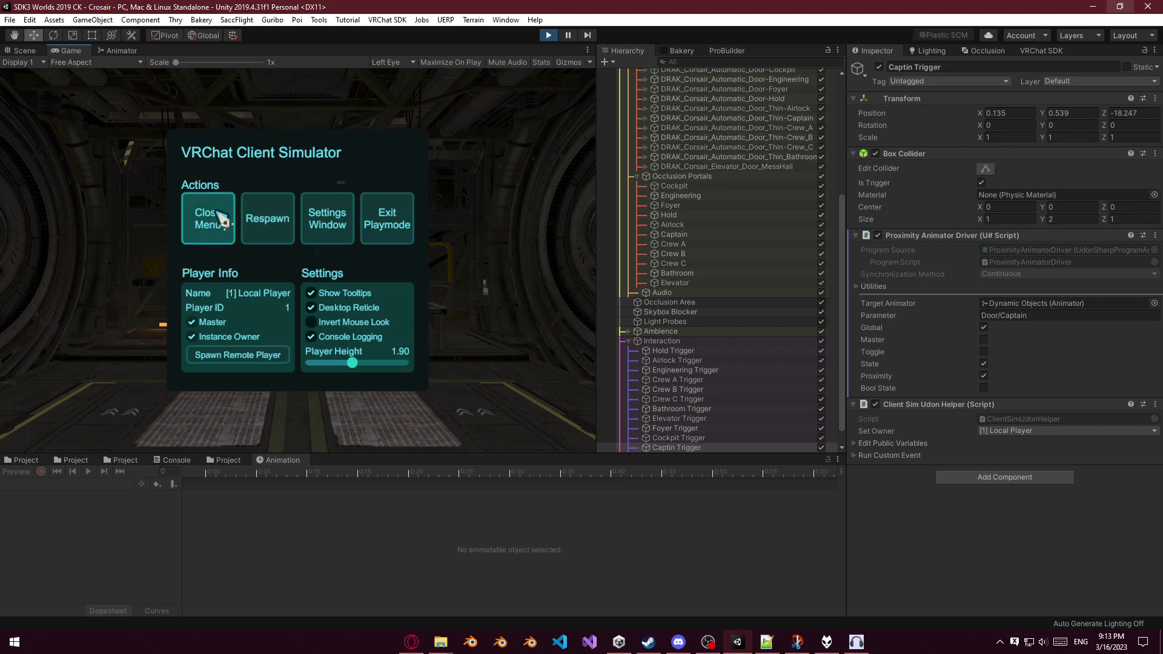
Dismiss the client simulator menu in play mode and walk through the ship to test the proximity doors.
{"action": "left_click", "coordinate": [220, 219]}
{"action": "key", "text": "w"}
{"action": "key", "text": "w"}
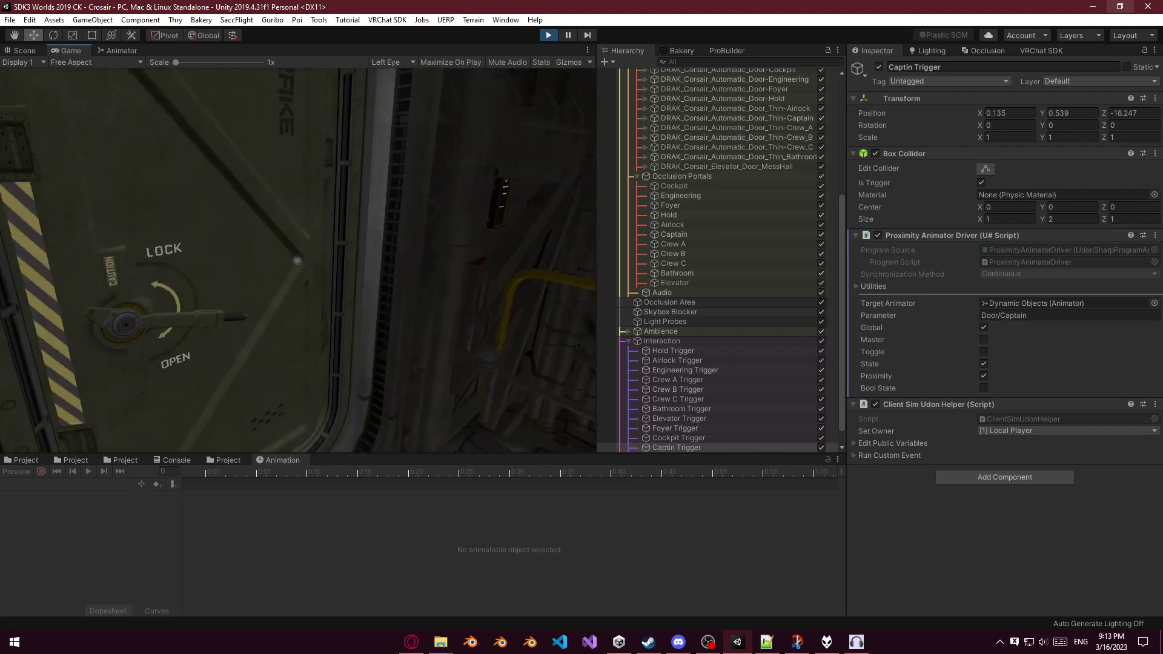
{"action": "key", "text": "w"}
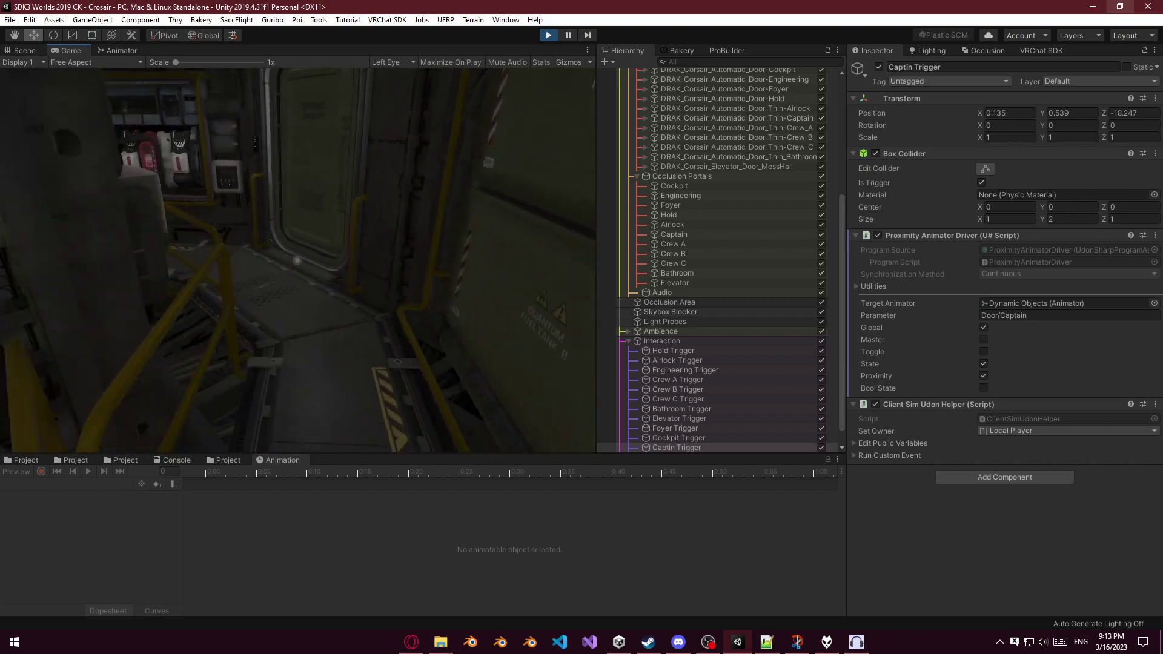
{"action": "key", "text": "w"}
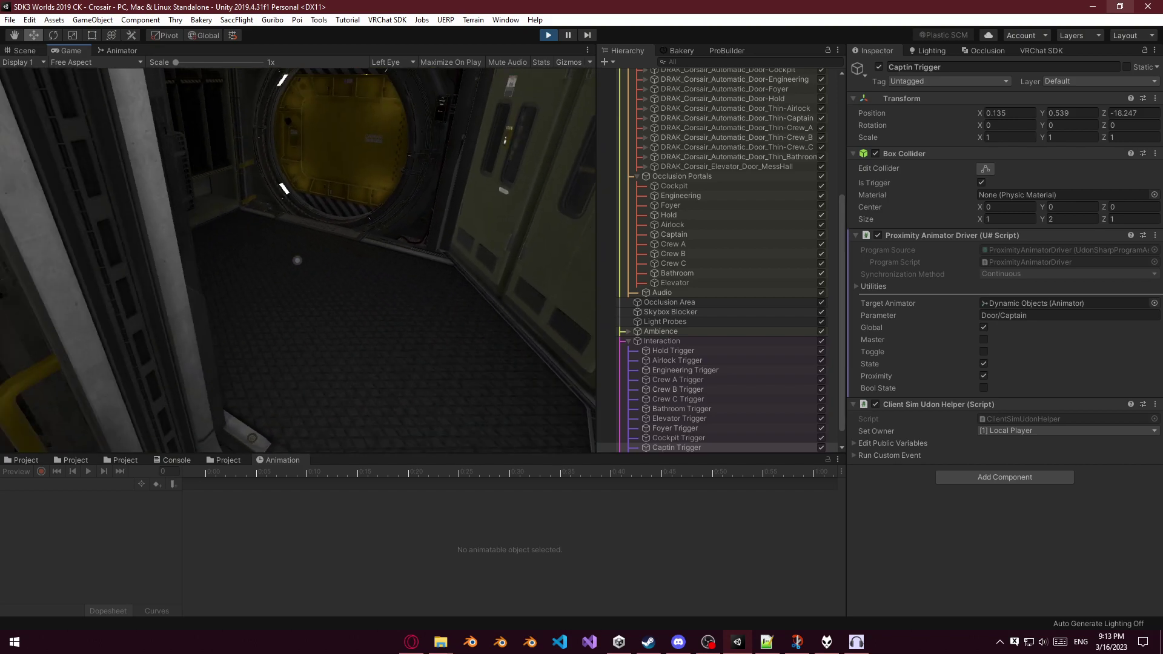
{"action": "key", "text": "s"}
{"action": "key", "text": "w"}
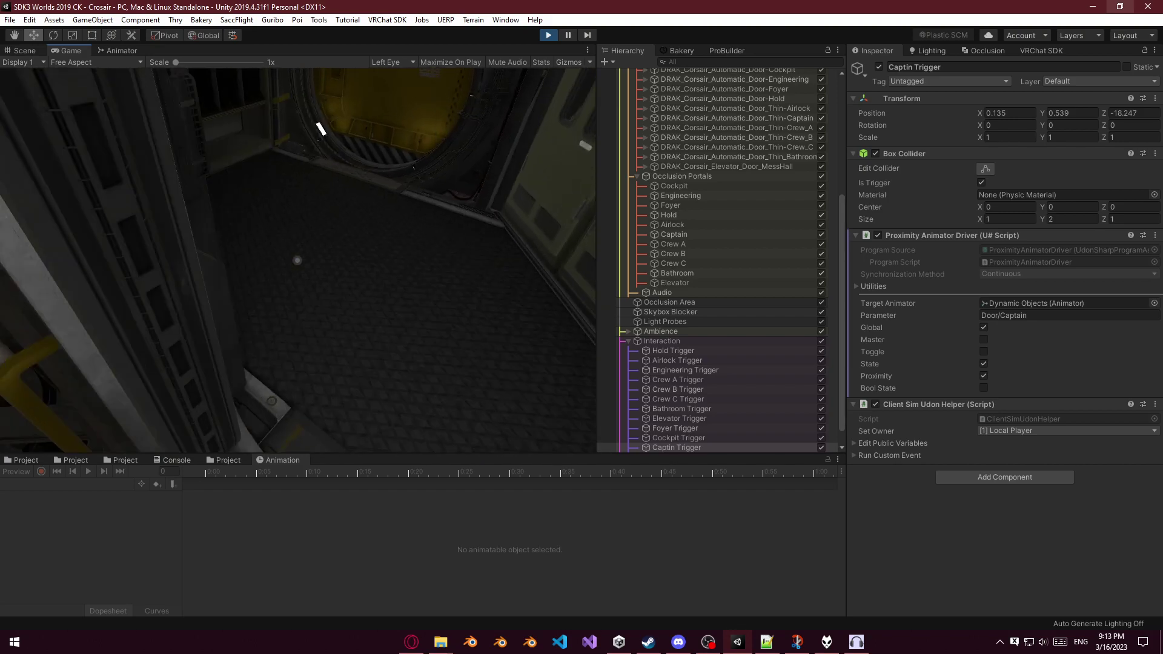
{"action": "key", "text": "w"}
{"action": "key", "text": "w"}
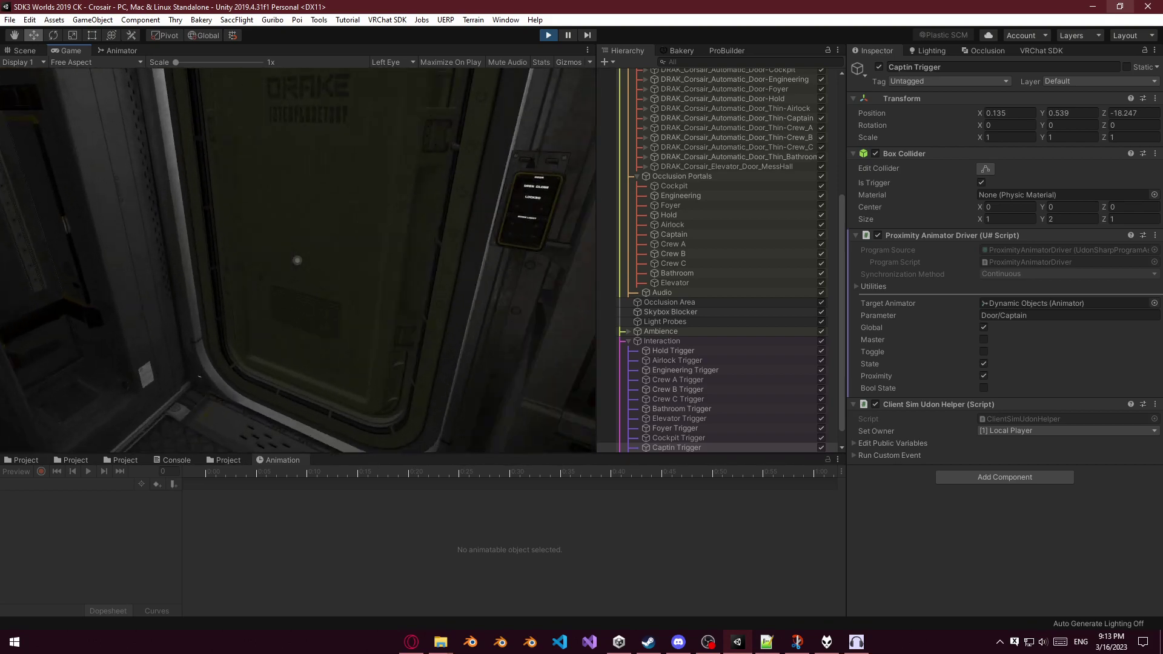
{"action": "key", "text": "w"}
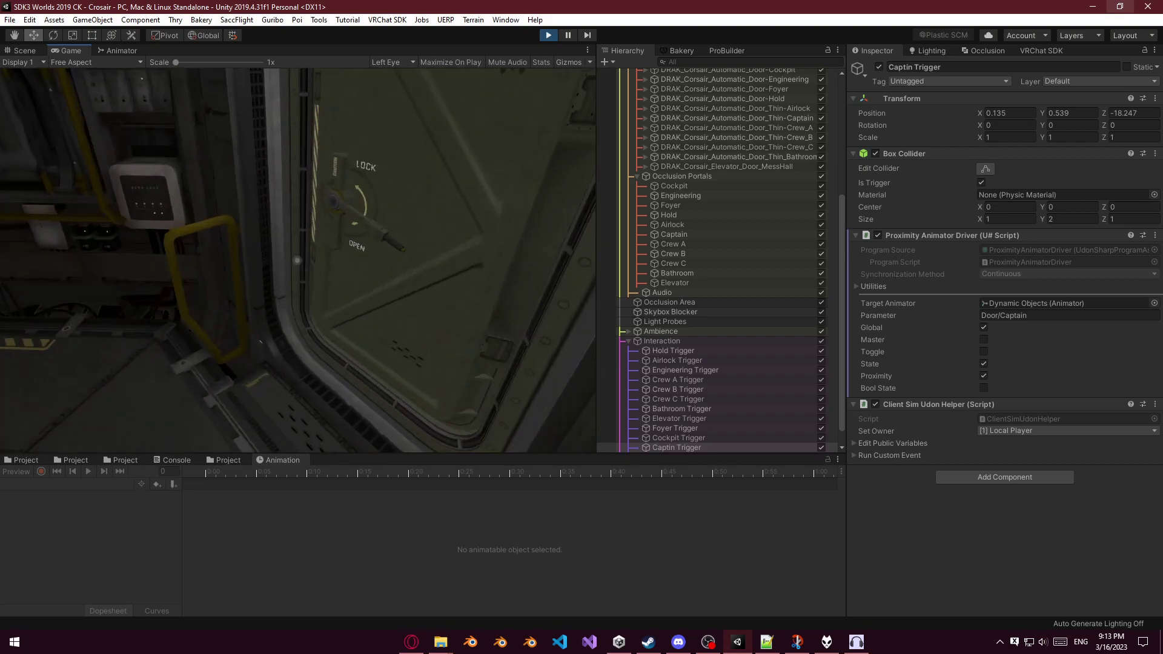
{"action": "key", "text": "w"}
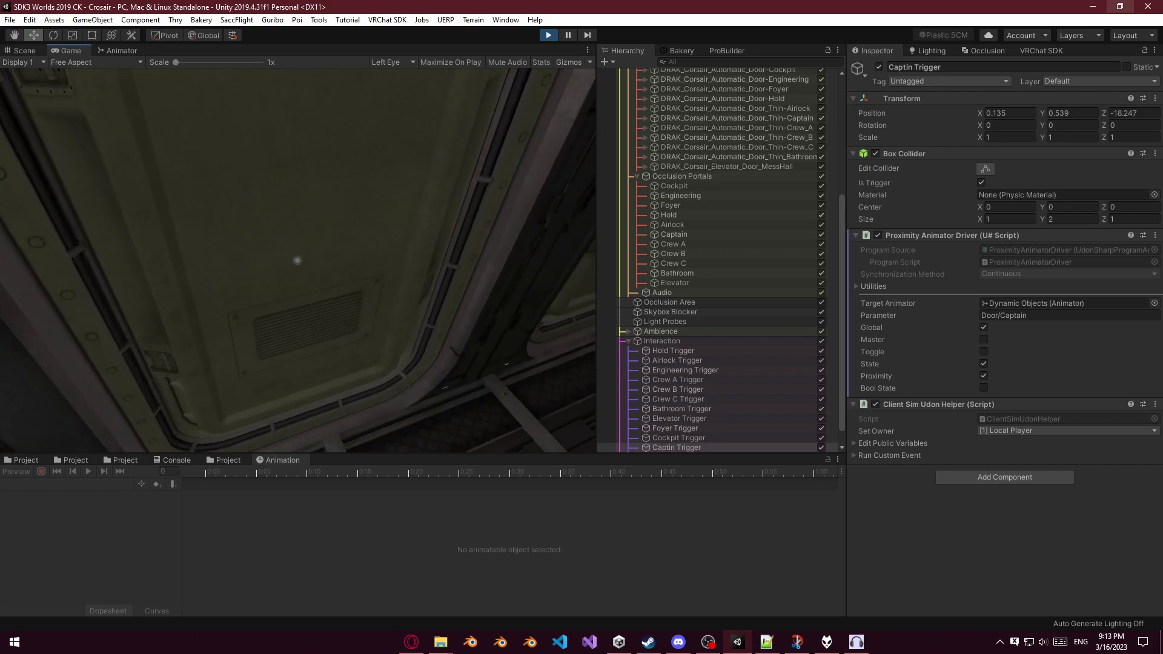
{"action": "key", "text": "w"}
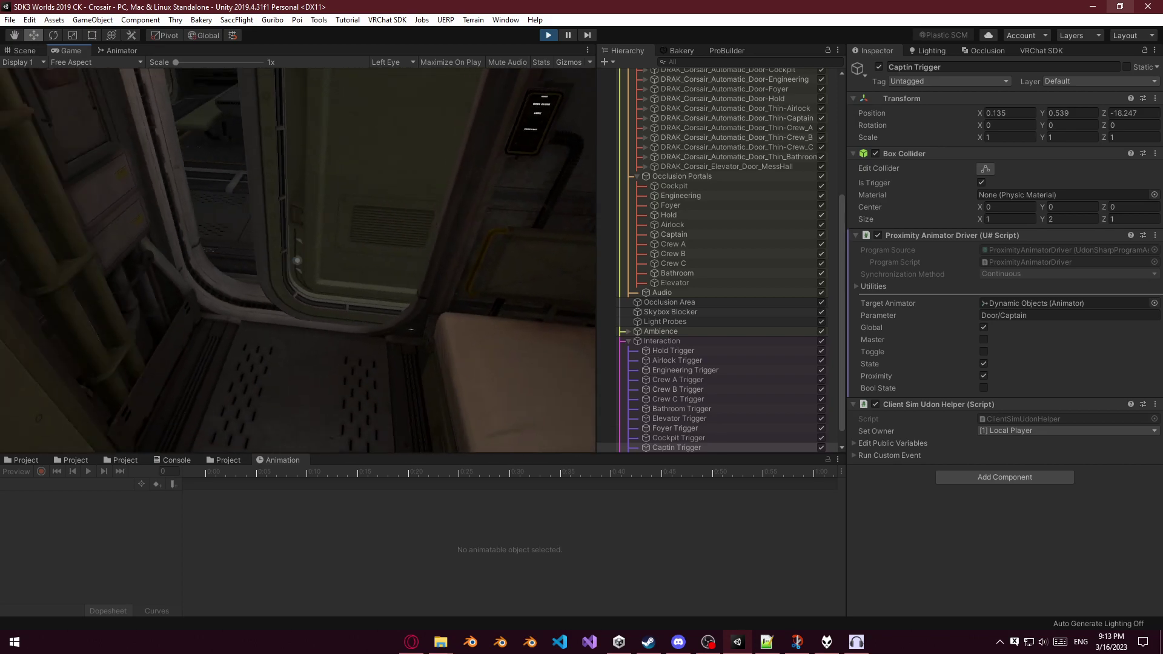
{"action": "key", "text": "w"}
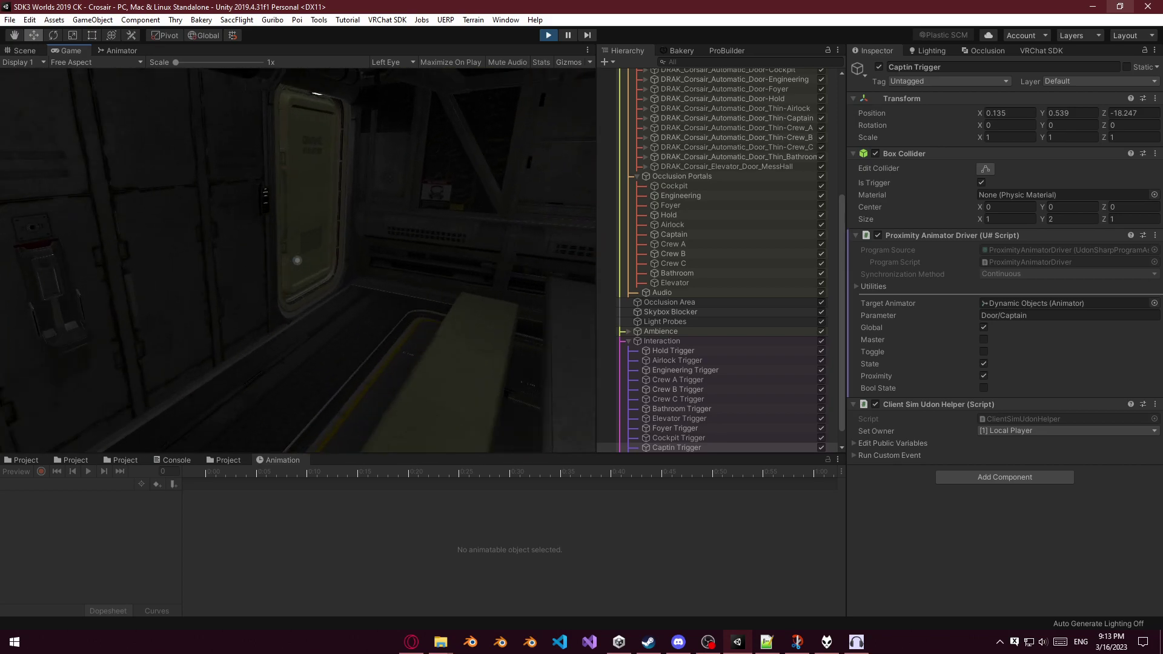
{"action": "key", "text": "w"}
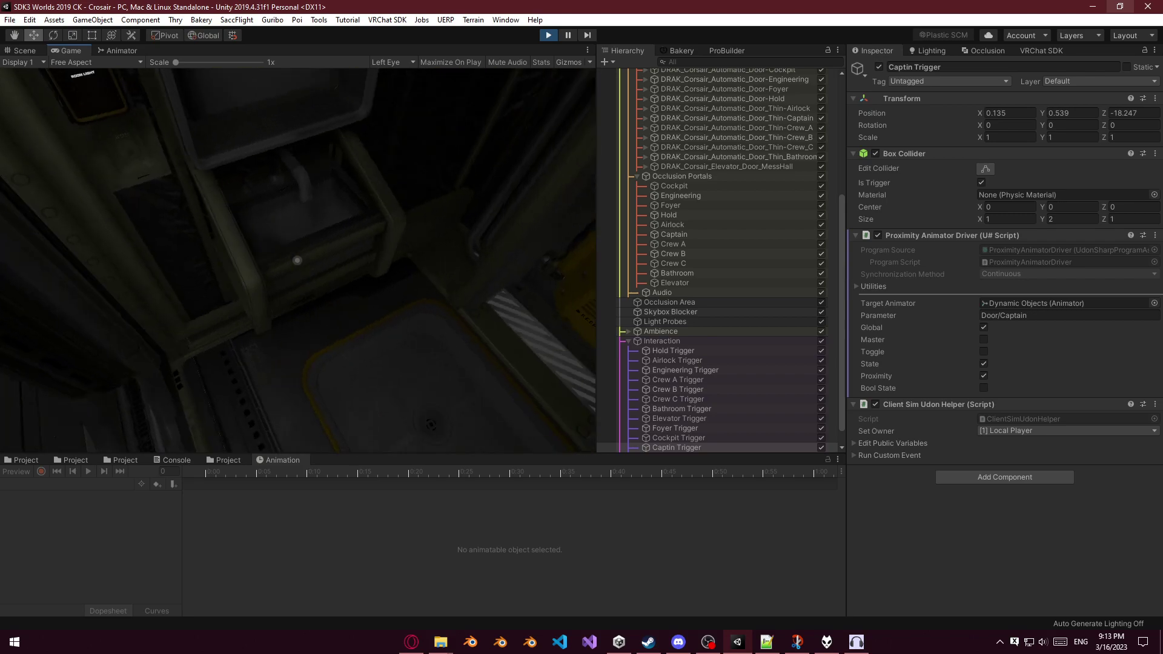
{"action": "key", "text": "w"}
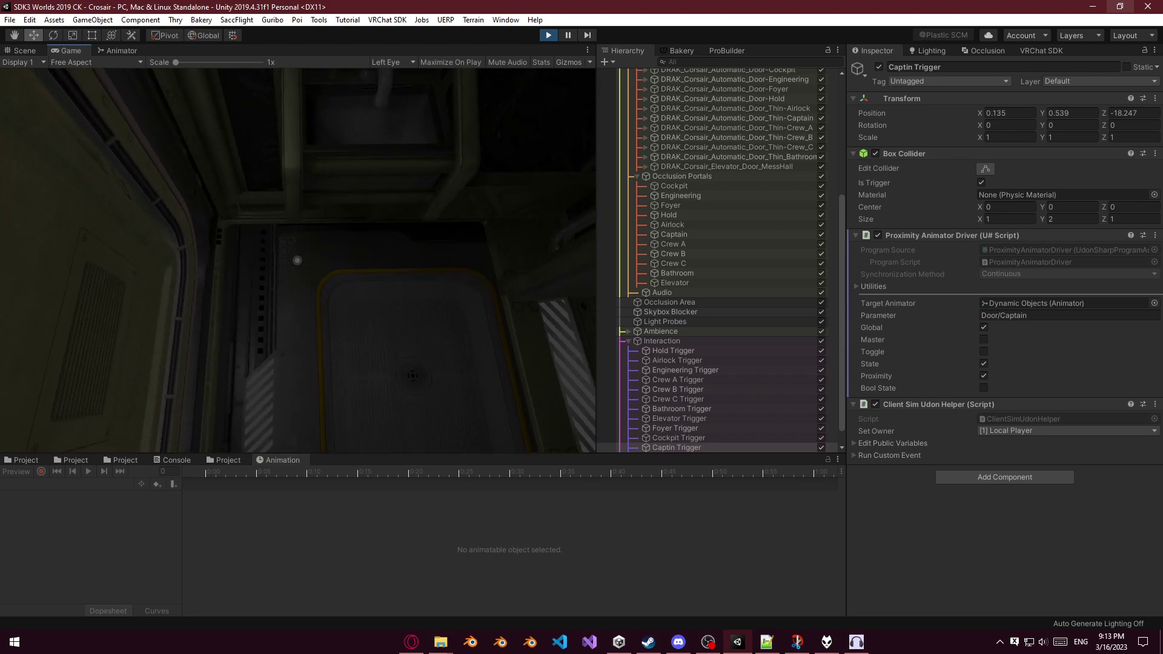
{"action": "key", "text": "w"}
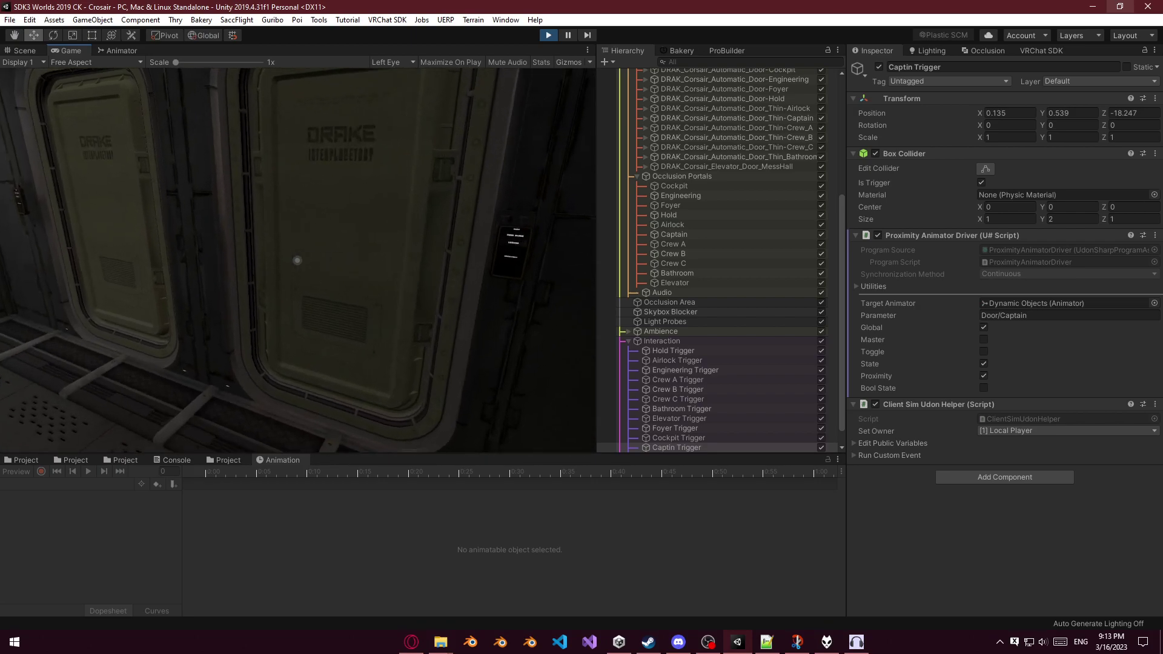
{"action": "key", "text": "w"}
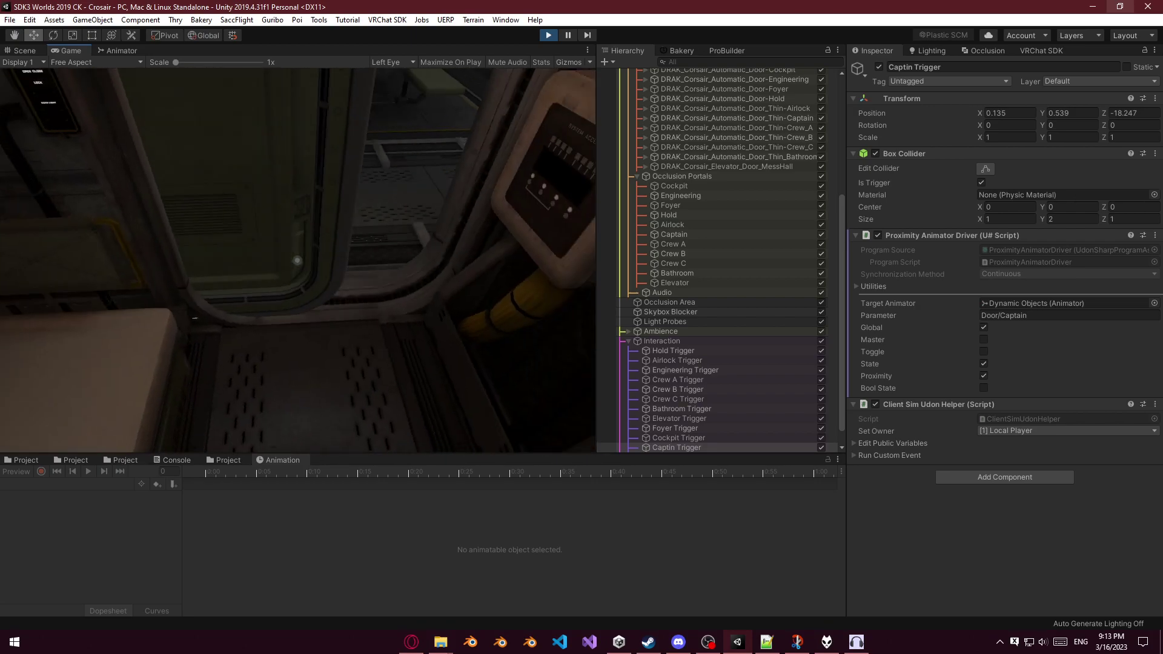
{"action": "key", "text": "w"}
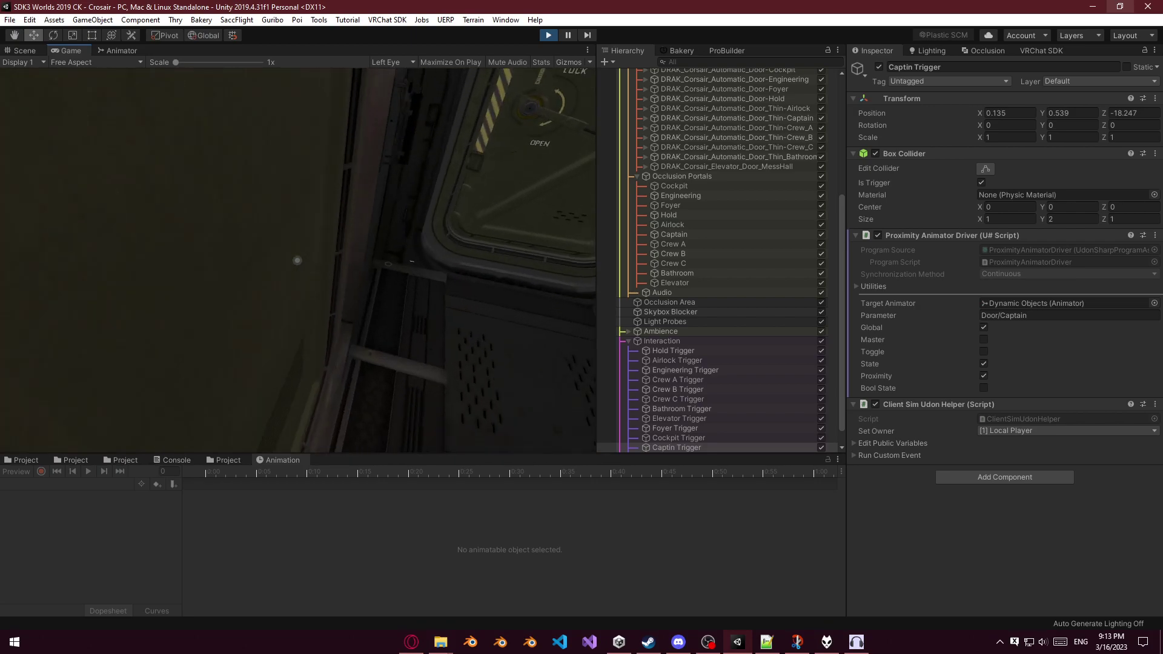
{"action": "key", "text": "w"}
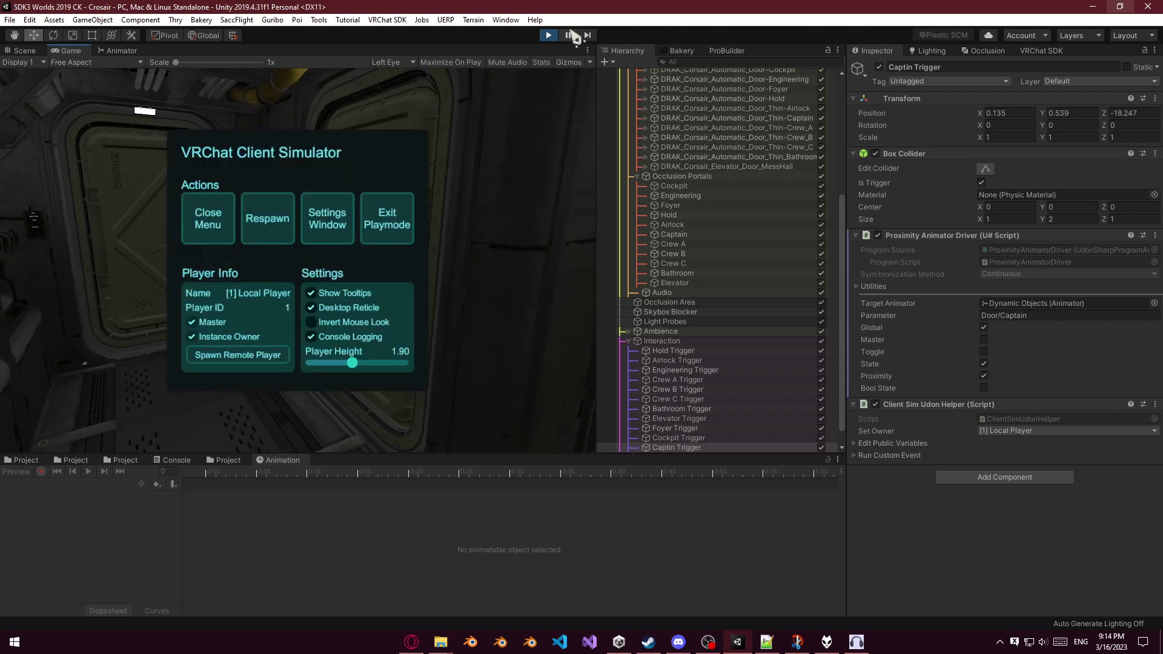
Exit play mode and inspect the ship's door area around the Captin Trigger in the scene.
{"action": "key", "text": "ctrl+p"}
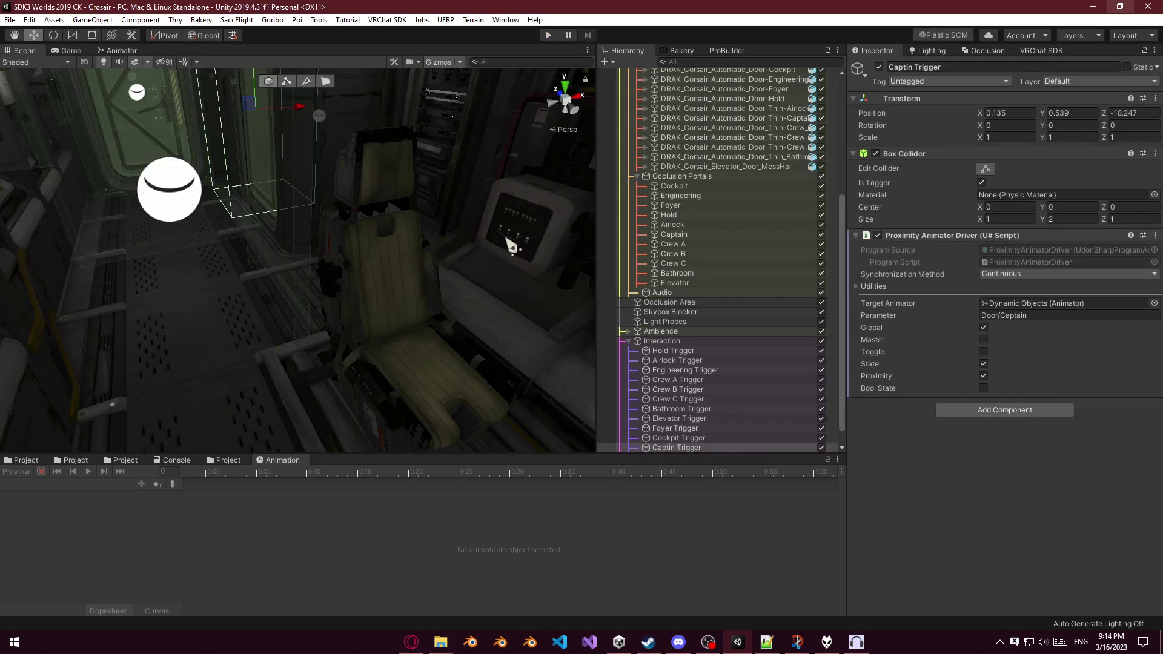
{"action": "scroll", "coordinate": [738, 234], "scroll_direction": "up", "scroll_amount": 6}
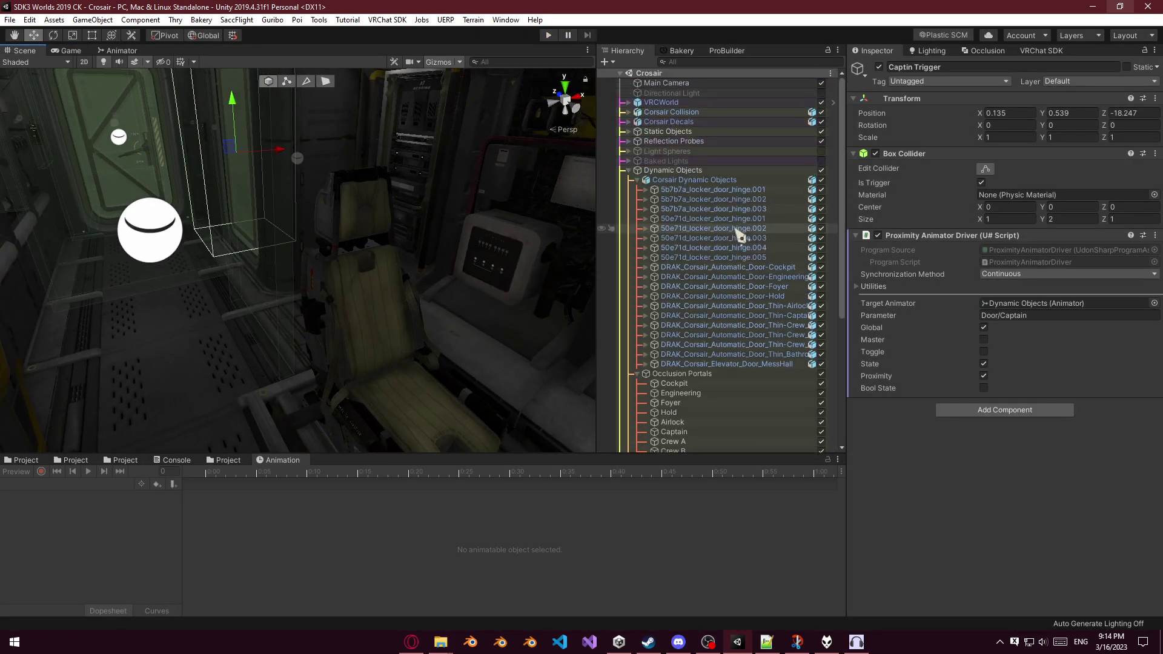
{"action": "right_click_drag", "start_coordinate": [381, 256], "coordinate": [362, 252]}
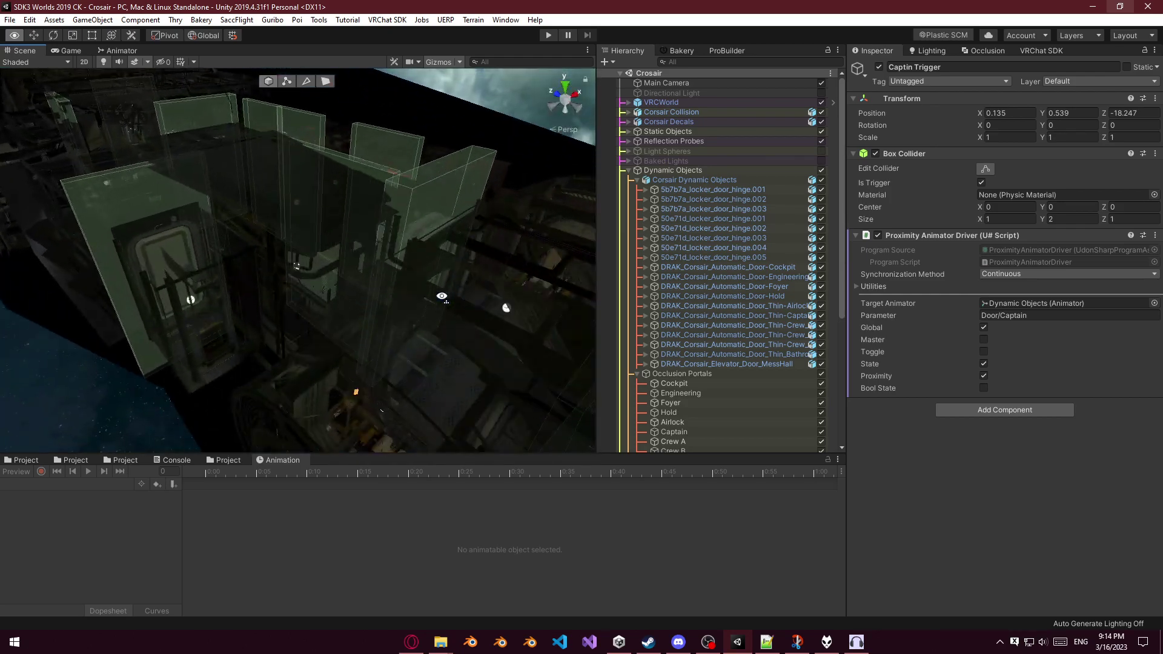
{"action": "key", "text": "f"}
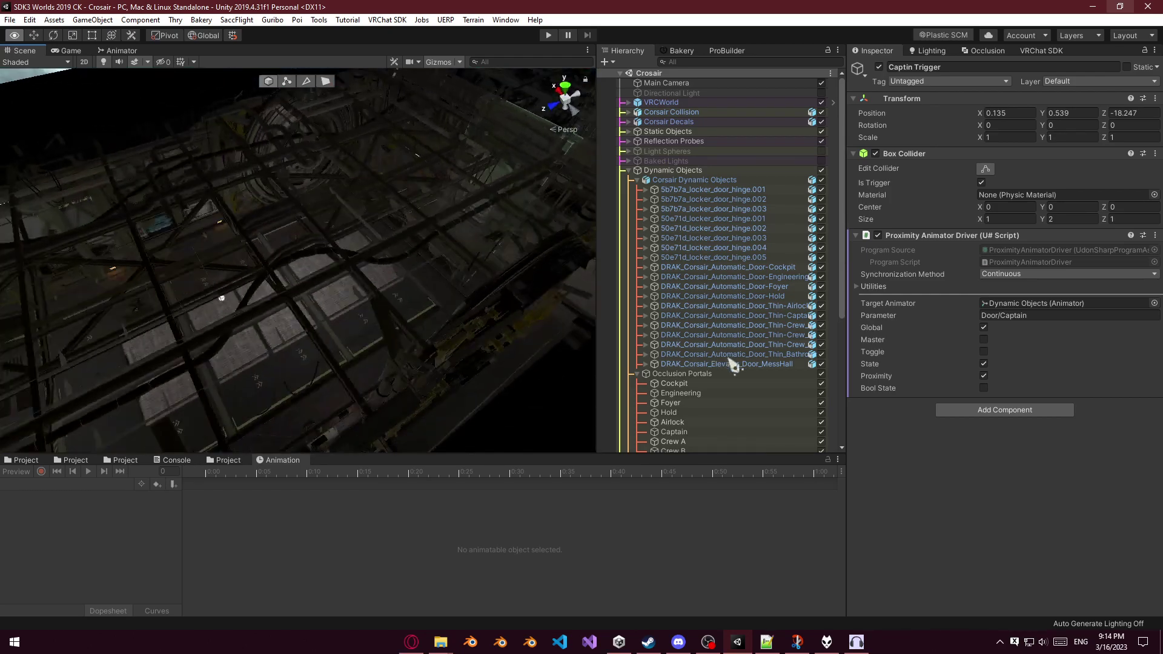
{"action": "key", "text": "w"}
{"action": "right_click_drag", "start_coordinate": [973, 255], "coordinate": [884, 222]}
Switch to Audacity, close the elevator door closing sound project, and look through the SC_SSMP_DRAK_Corsair folder's audio files.
{"action": "key", "text": "alt+Tab"}
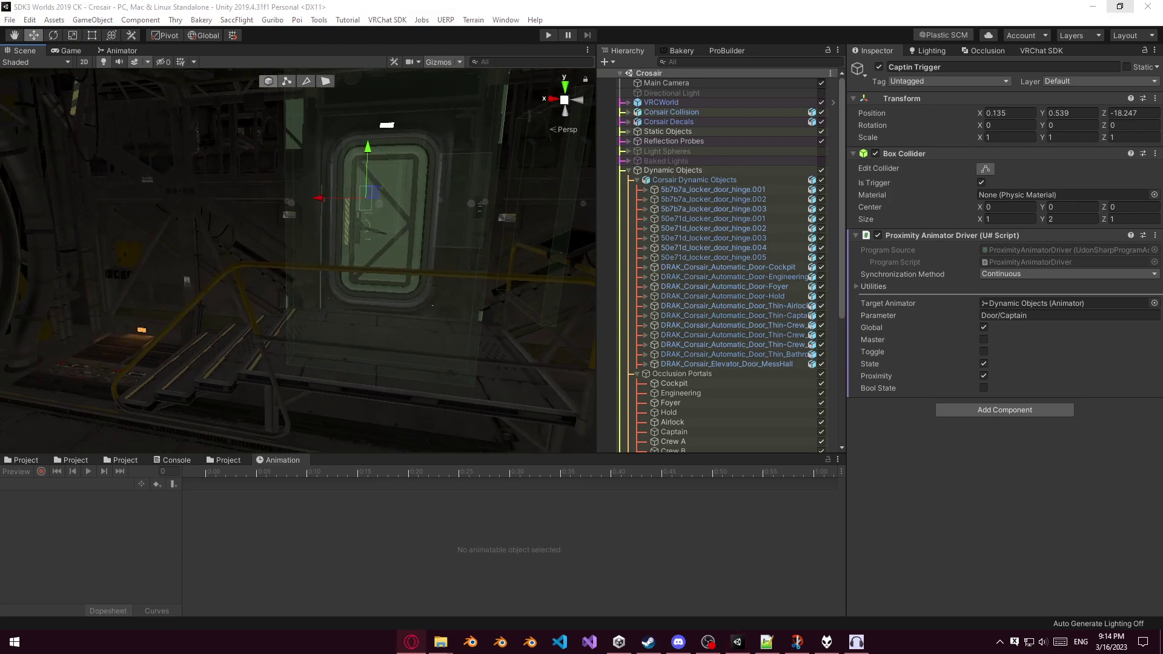
{"action": "key", "text": "alt+Tab"}
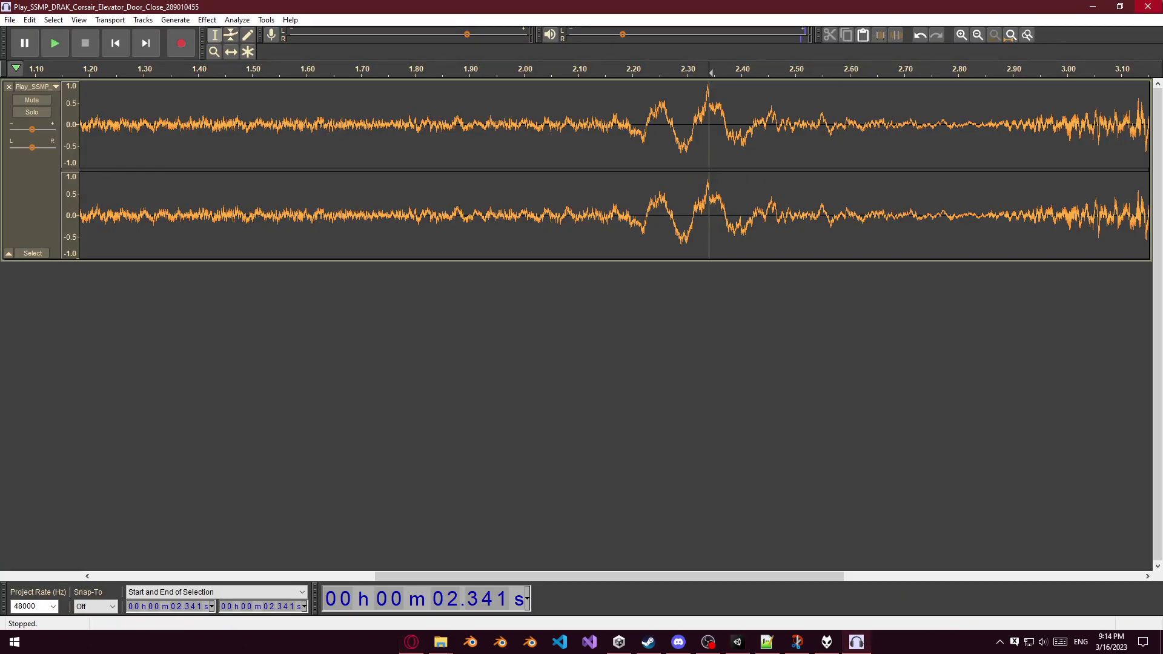
{"action": "key", "text": "alt+F4"}
{"action": "left_click", "coordinate": [607, 317]}
{"action": "left_click", "coordinate": [402, 615]}
{"action": "scroll", "coordinate": [582, 388], "scroll_direction": "down", "scroll_amount": 1}
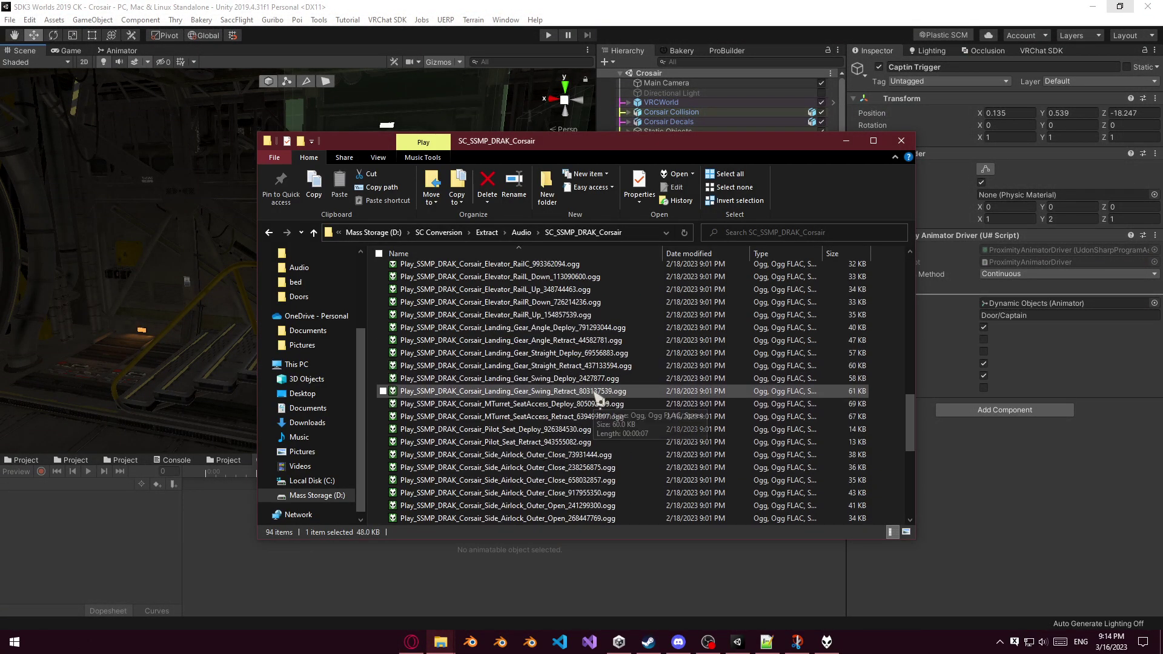
{"action": "scroll", "coordinate": [594, 418], "scroll_direction": "down", "scroll_amount": 2}
{"action": "left_click", "coordinate": [445, 634]}
Back in Unity, collapse the Corsair Dynamic Objects, Interaction and Dynamic Objects groups in the hierarchy.
{"action": "right_click_drag", "start_coordinate": [446, 245], "coordinate": [453, 247]}
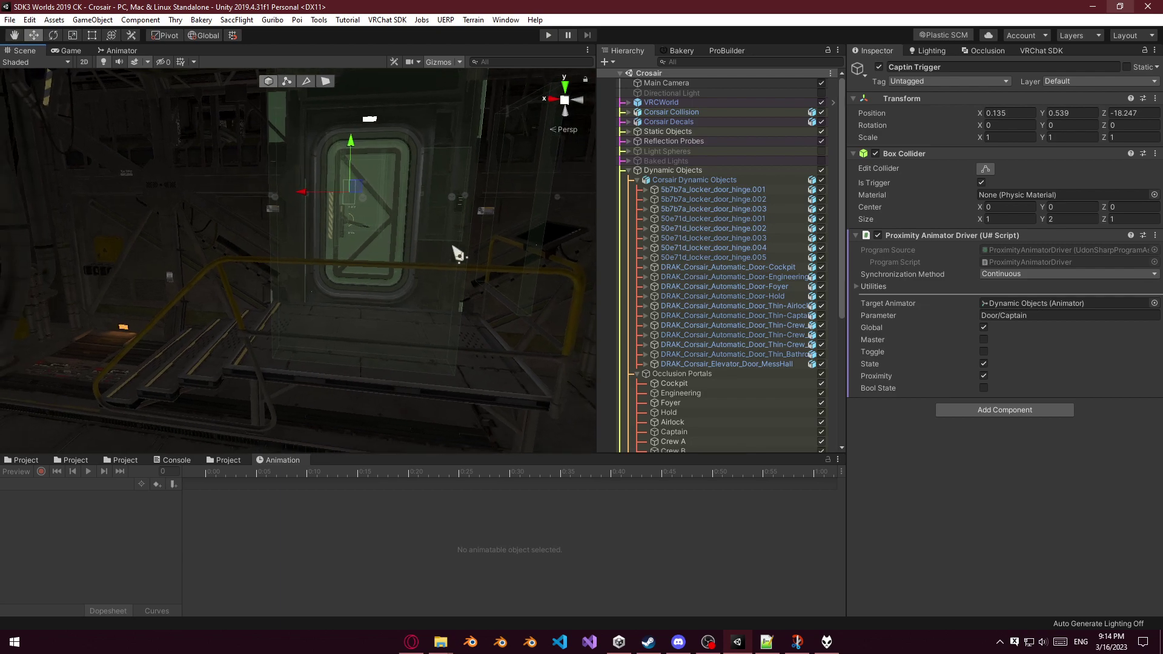
{"action": "left_click", "coordinate": [638, 179]}
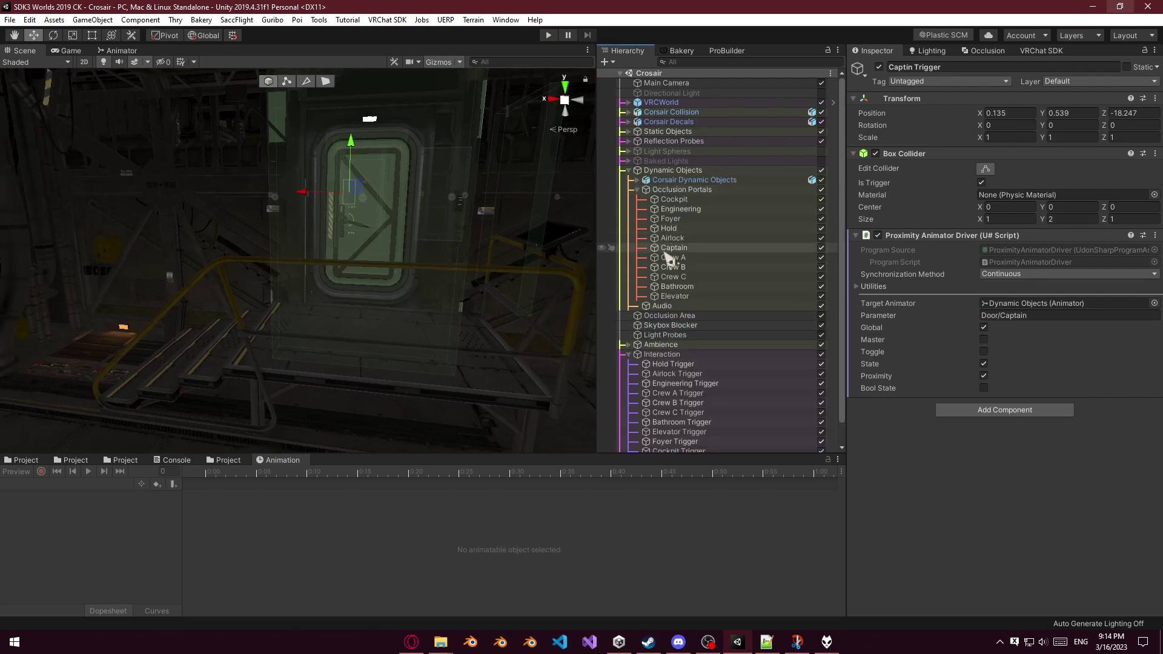
{"action": "left_click", "coordinate": [629, 354]}
{"action": "left_click", "coordinate": [690, 356]}
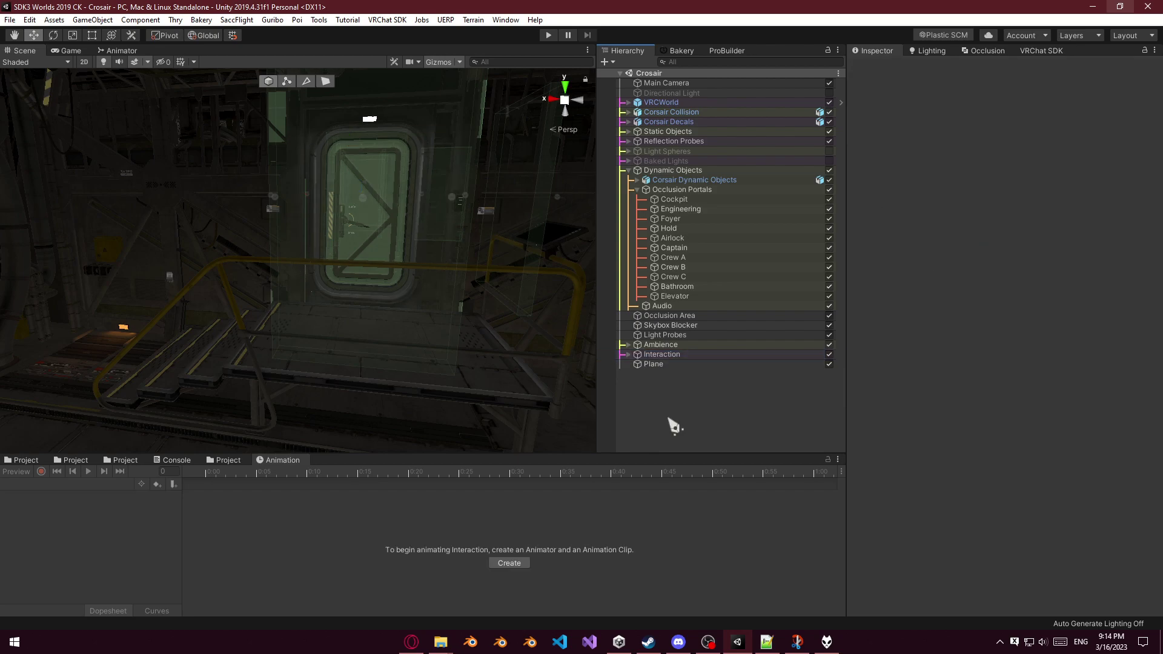
{"action": "left_click", "coordinate": [629, 170]}
Move Occlusion Area, Skybox Blocker and Light Probes up beneath the Main Camera, and delete the Directional Light.
{"action": "left_click", "coordinate": [693, 182]}
{"action": "left_click", "coordinate": [670, 199], "text": "shift"}
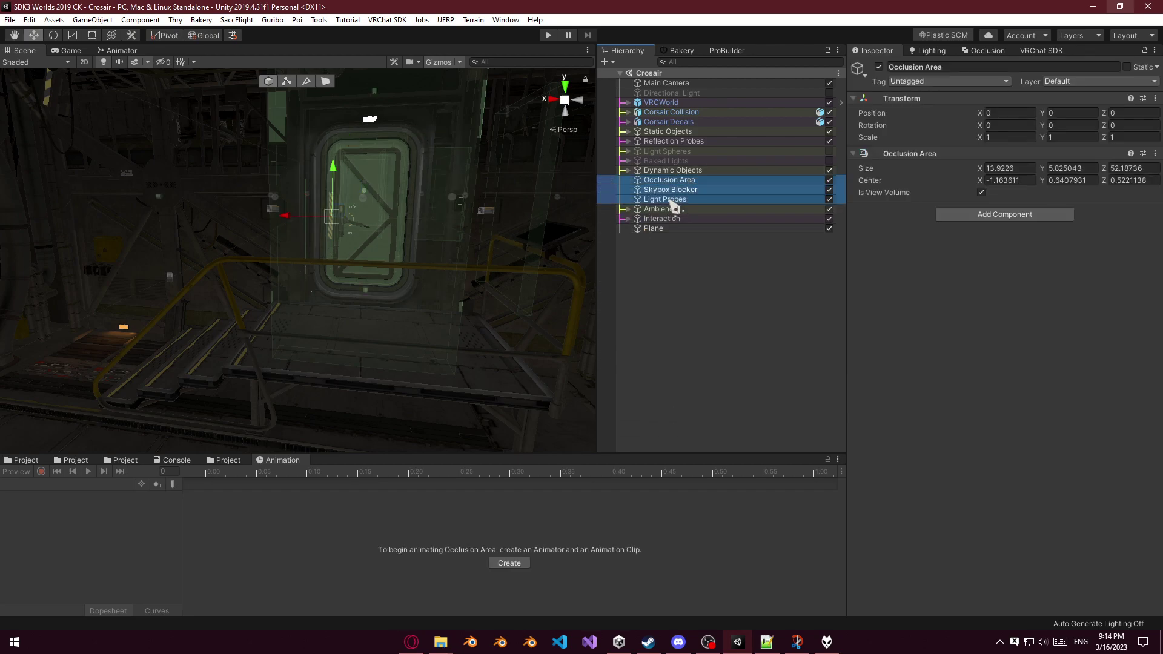
{"action": "left_click_drag", "start_coordinate": [675, 184], "coordinate": [691, 210]}
{"action": "left_click", "coordinate": [696, 94]}
Delete the Plane object with the Corsair Thumbnail material from the scene.
{"action": "left_click", "coordinate": [663, 220]}
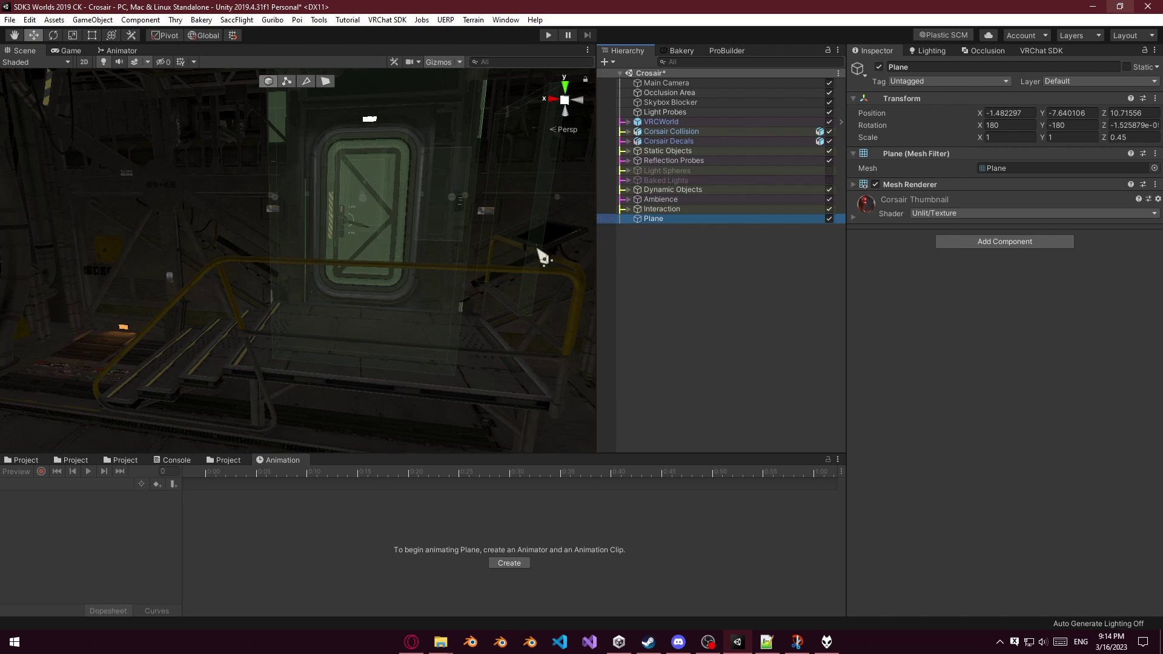
{"action": "key", "text": "f"}
{"action": "right_click_drag", "start_coordinate": [406, 275], "coordinate": [397, 184]}
{"action": "key", "text": "Delete"}
{"action": "right_click_drag", "start_coordinate": [446, 252], "coordinate": [406, 388]}
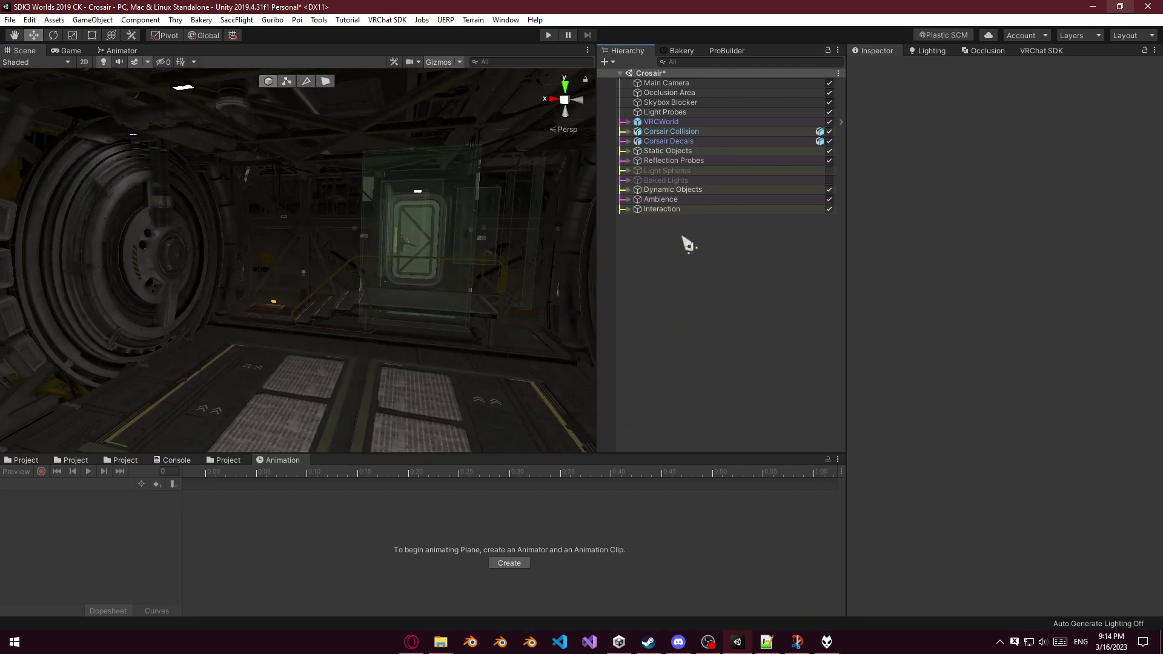
Examine the audio source settings of the main and hold objects in the Ambience group.
{"action": "left_click", "coordinate": [679, 200]}
{"action": "left_click", "coordinate": [670, 225]}
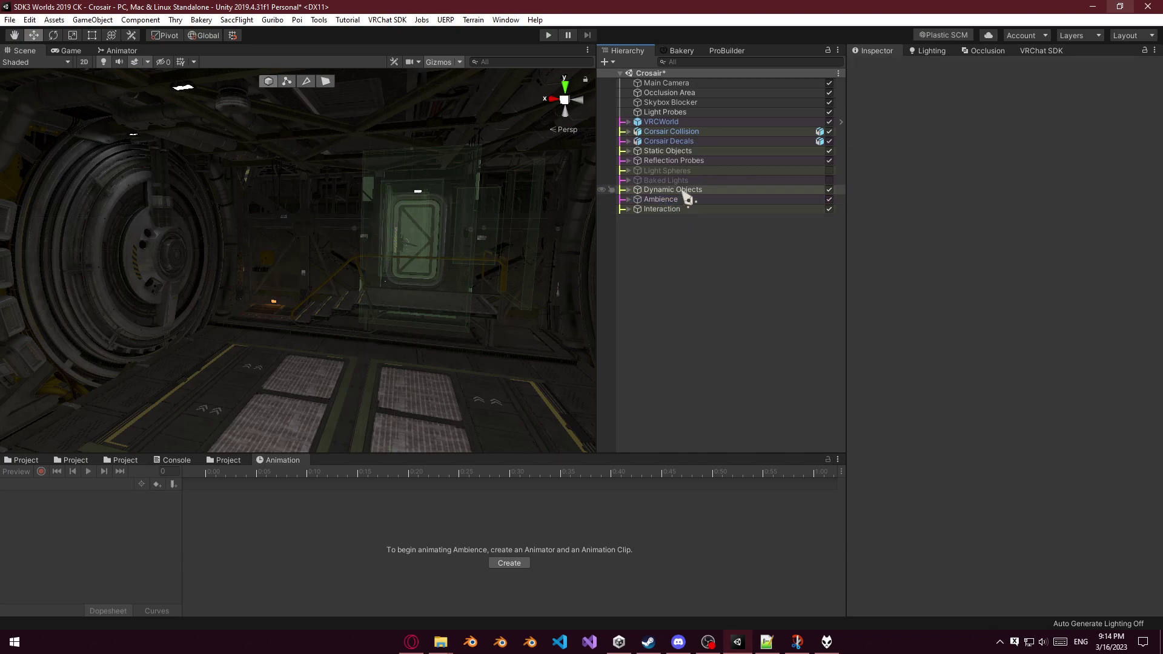
{"action": "left_click", "coordinate": [640, 201]}
{"action": "left_click", "coordinate": [629, 199]}
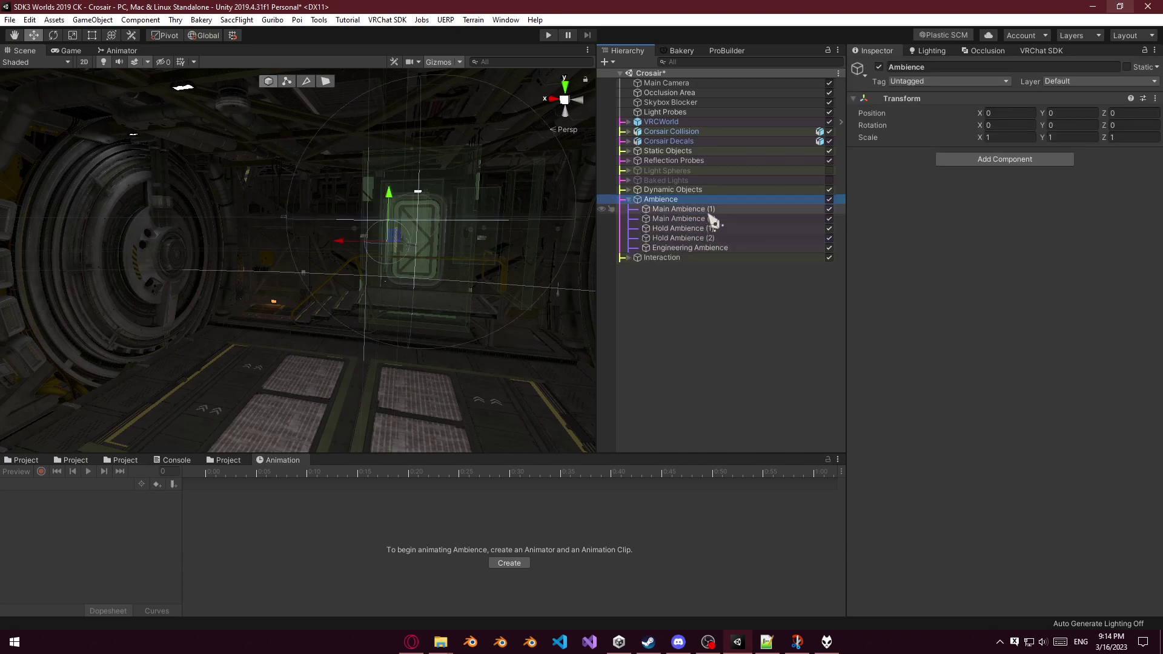
{"action": "left_click", "coordinate": [697, 210]}
{"action": "left_click", "coordinate": [692, 239]}
{"action": "left_click", "coordinate": [703, 229]}
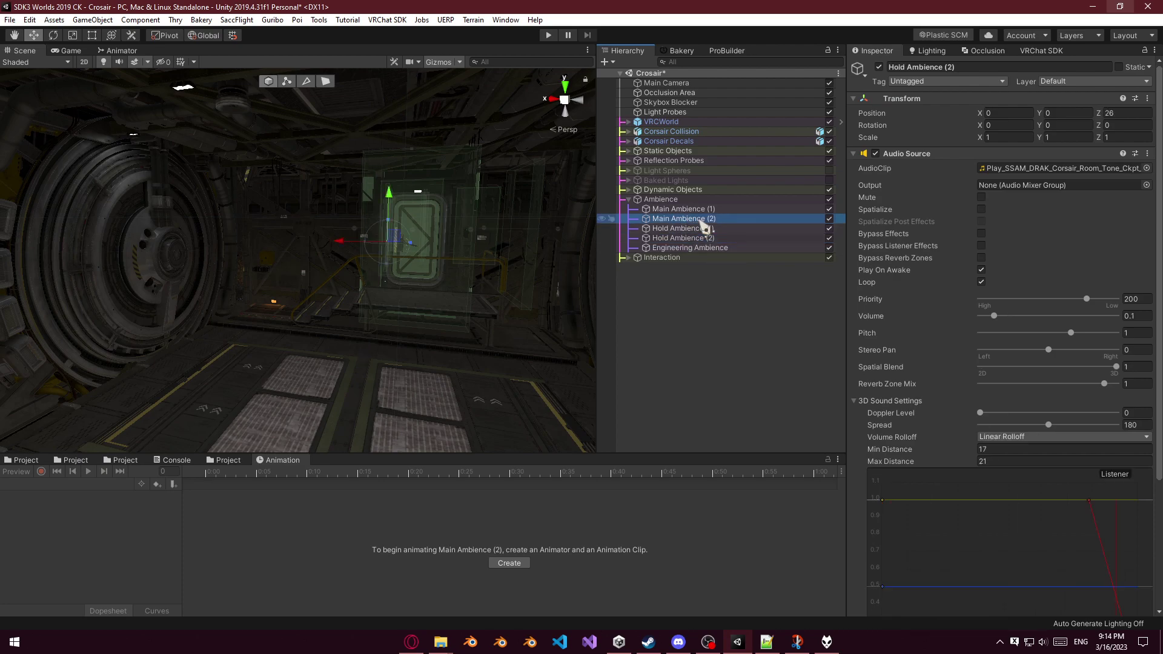
{"action": "left_click", "coordinate": [660, 199]}
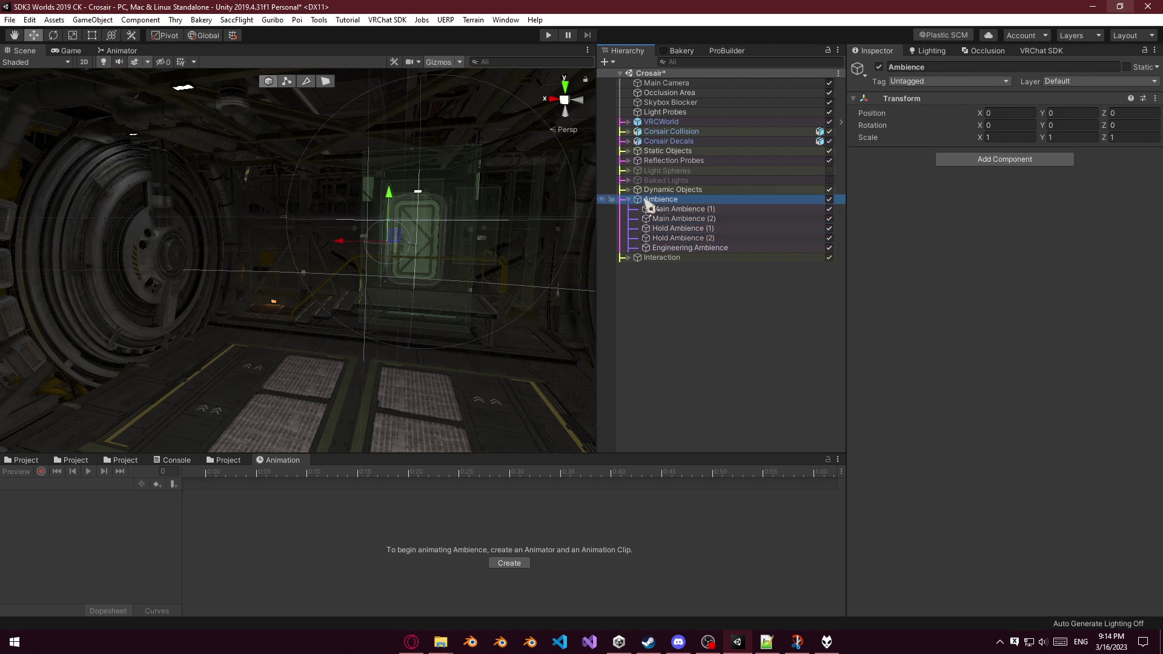
{"action": "left_click", "coordinate": [629, 199]}
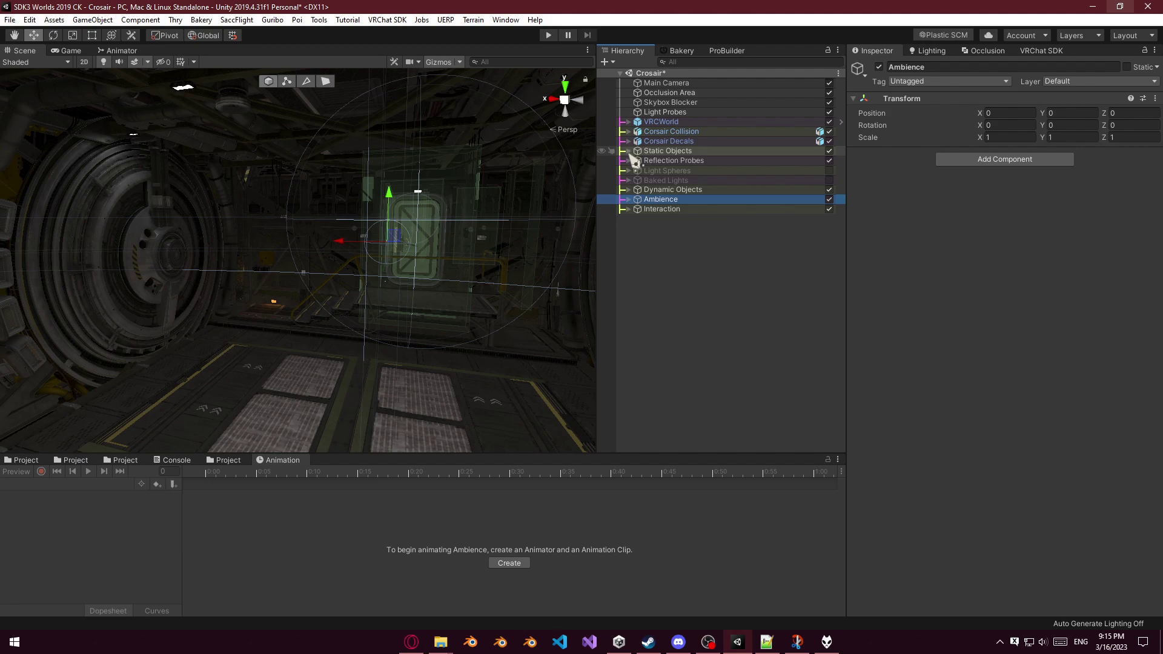
Create an audio source under the Audio object in Dynamic Objects and name it Open.
{"action": "mouse_move", "coordinate": [652, 195]}
{"action": "left_mouse_down"}
{"action": "mouse_move", "coordinate": [653, 165]}
{"action": "mouse_move", "coordinate": [653, 193]}
{"action": "mouse_move", "coordinate": [671, 200]}
{"action": "left_mouse_up"}
{"action": "left_click", "coordinate": [684, 201]}
{"action": "left_click", "coordinate": [688, 209]}
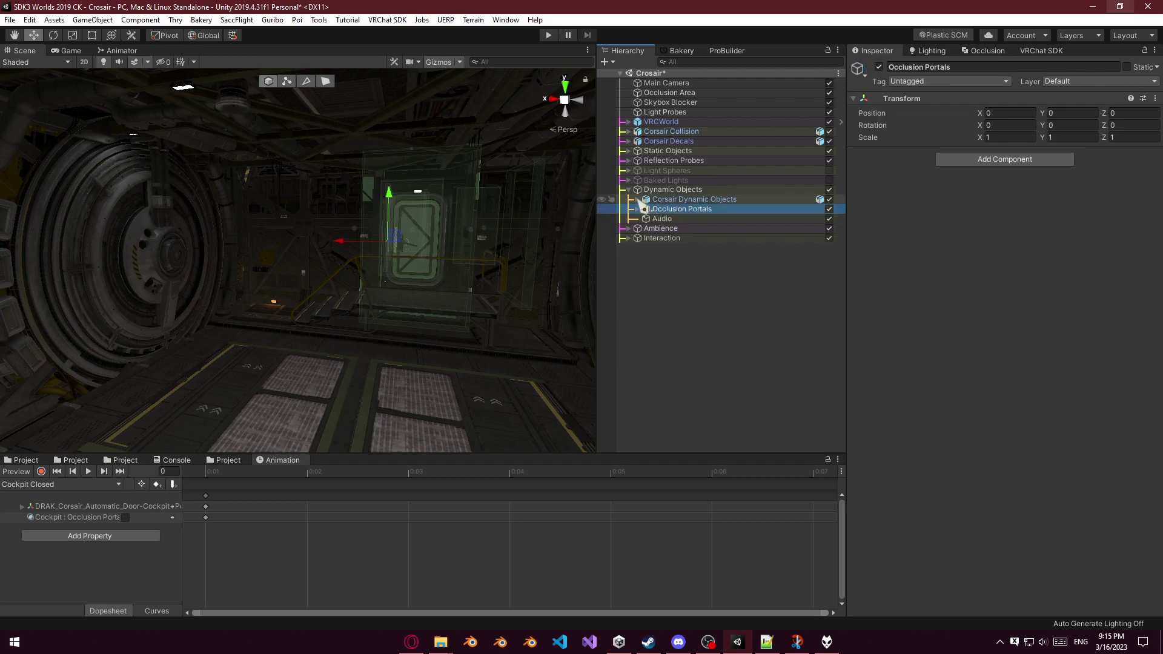
{"action": "right_click", "coordinate": [660, 218]}
{"action": "mouse_move", "coordinate": [735, 450]}
{"action": "left_click", "coordinate": [839, 450]}
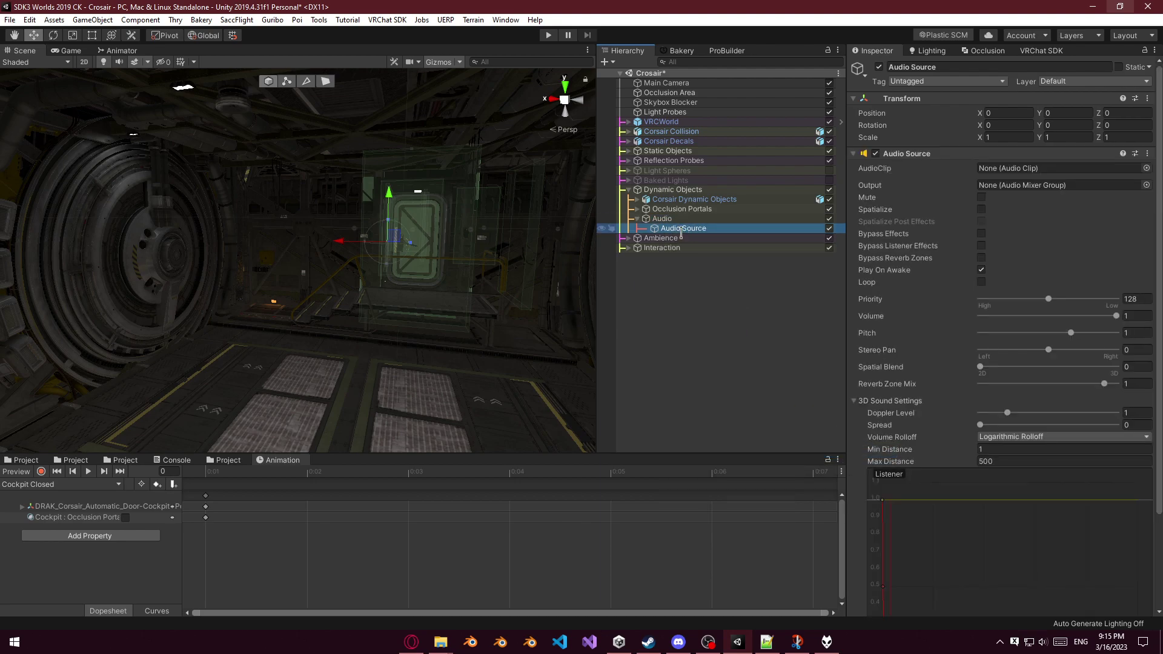
{"action": "key", "text": "w"}
{"action": "right_click_drag", "start_coordinate": [508, 247], "coordinate": [484, 307]}
{"action": "left_click", "coordinate": [708, 229]}
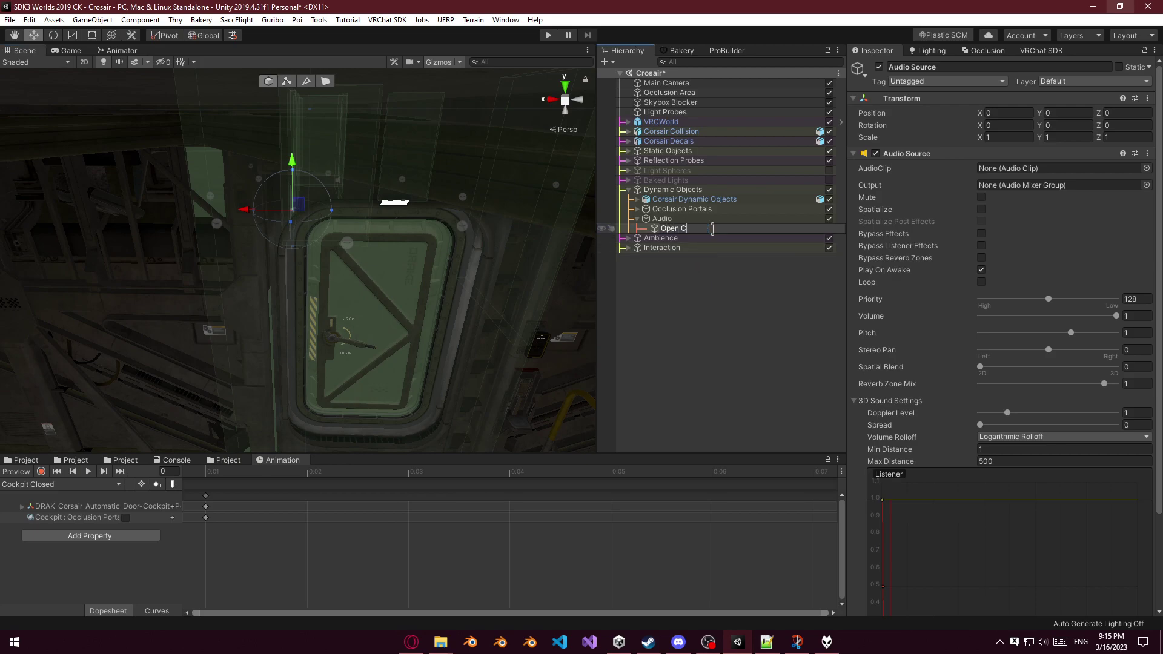
{"action": "key", "text": "Return"}
Set the Open audio source's spatial blend to 1.
{"action": "right_click_drag", "start_coordinate": [515, 283], "coordinate": [460, 277]}
{"action": "key", "text": "s"}
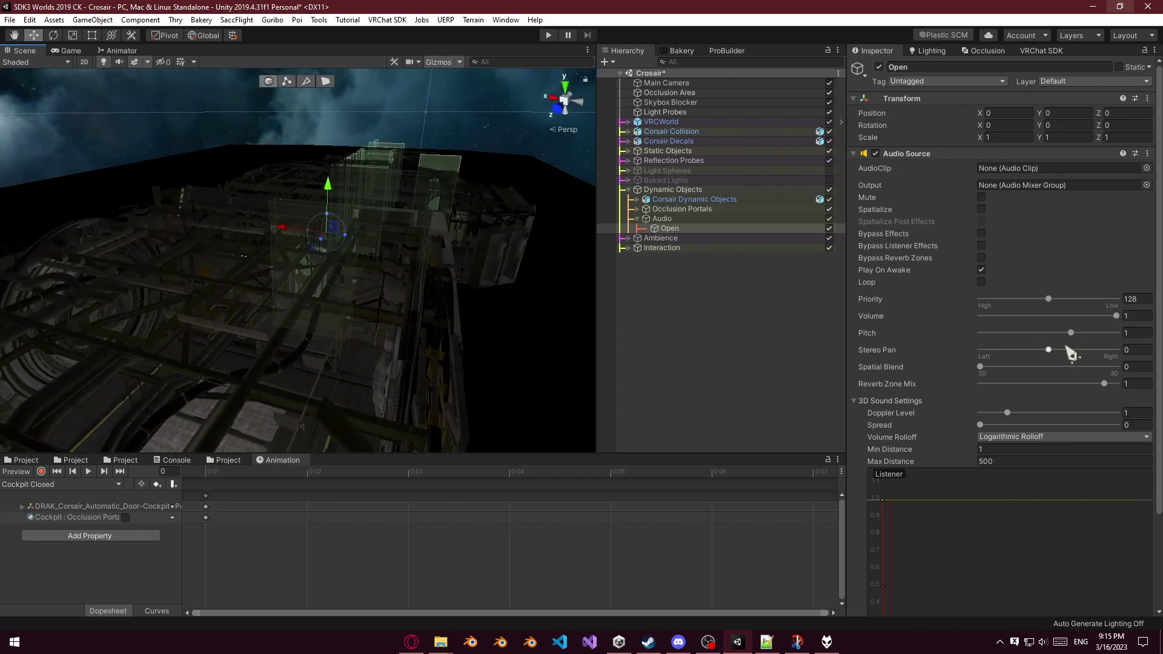
{"action": "scroll", "coordinate": [955, 462], "scroll_direction": "down", "scroll_amount": 5}
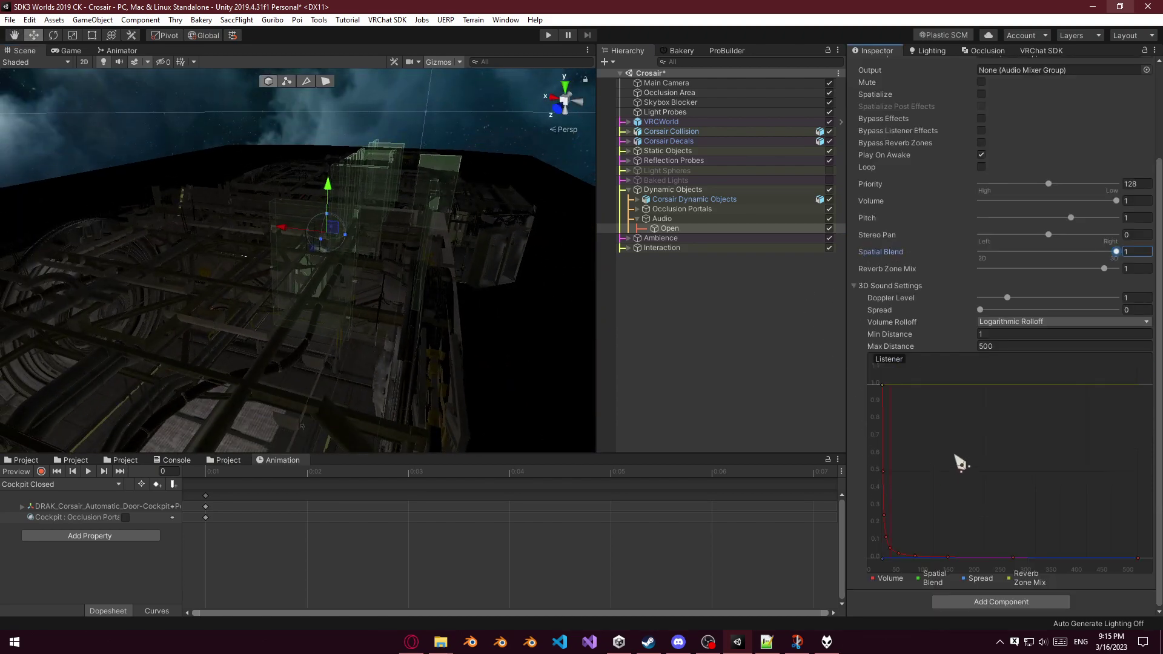
{"action": "left_click", "coordinate": [988, 603]}
{"action": "type", "text": "spat"}
{"action": "key", "text": "Return"}
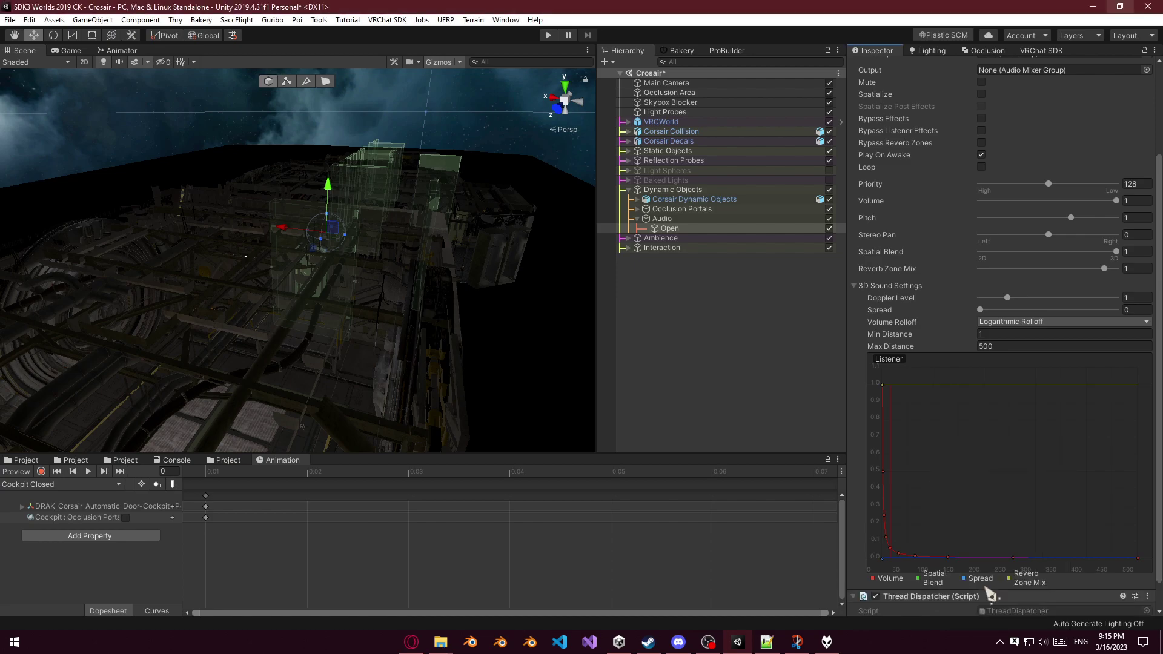
Add a VRC Spatial Audio Source component to the Open object and expand its advanced options.
{"action": "left_click", "coordinate": [975, 604]}
{"action": "type", "text": "spat"}
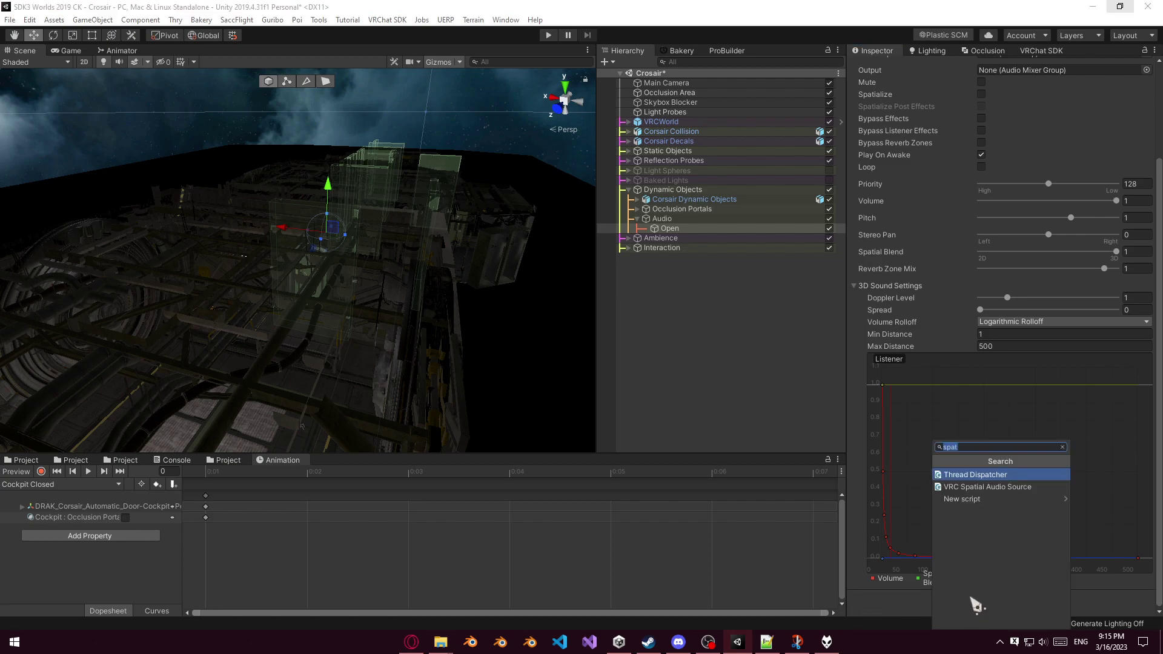
{"action": "type", "text": "ial"}
{"action": "key", "text": "Return"}
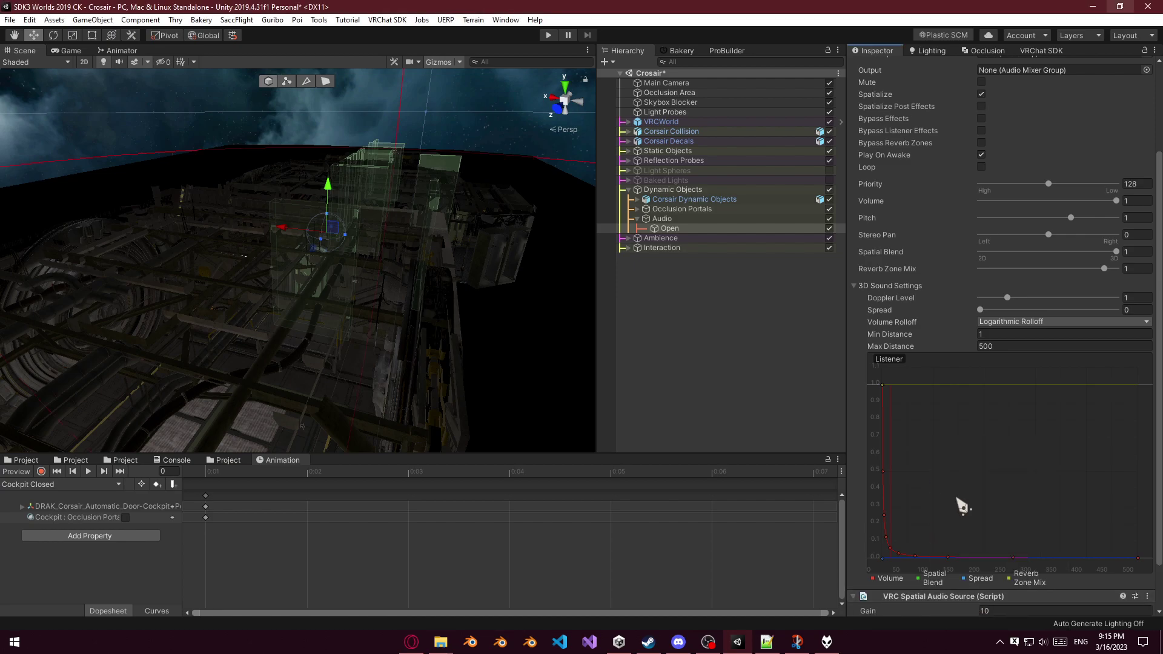
{"action": "scroll", "coordinate": [961, 501], "scroll_direction": "down", "scroll_amount": 2}
{"action": "left_click", "coordinate": [869, 578]}
{"action": "scroll", "coordinate": [982, 578], "scroll_direction": "down", "scroll_amount": 2}
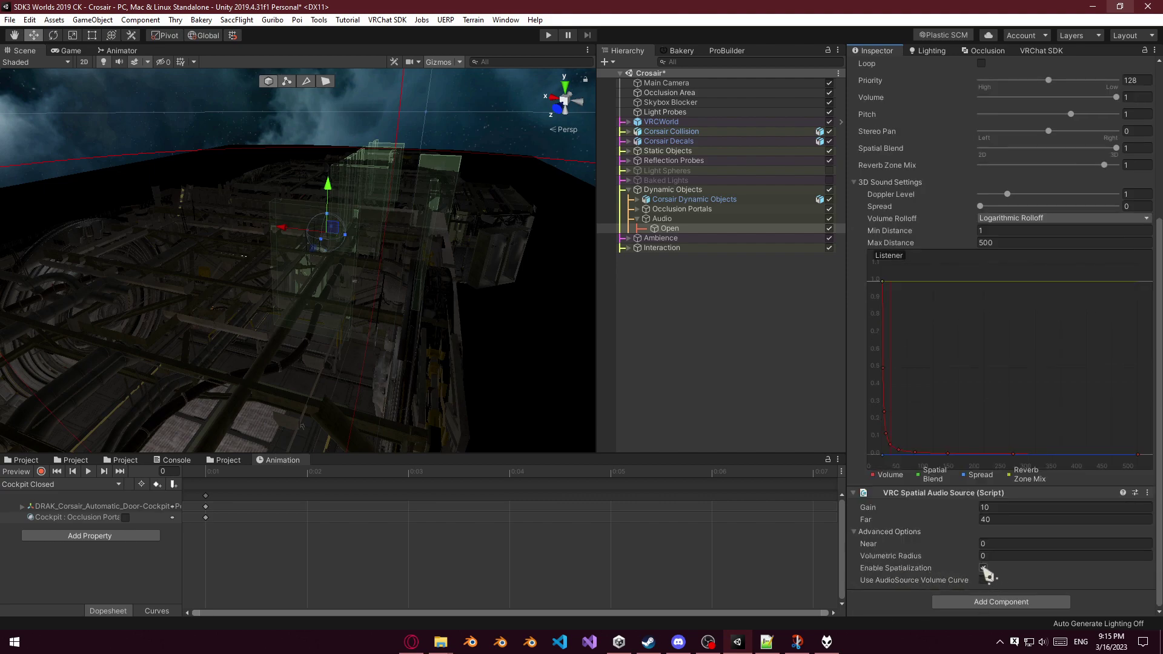
Set the Open audio source's volume rolloff to Linear Rolloff and its max distance to 5.
{"action": "left_click", "coordinate": [1030, 218]}
{"action": "left_click", "coordinate": [964, 247]}
{"action": "scroll", "coordinate": [999, 318], "scroll_direction": "up", "scroll_amount": 4}
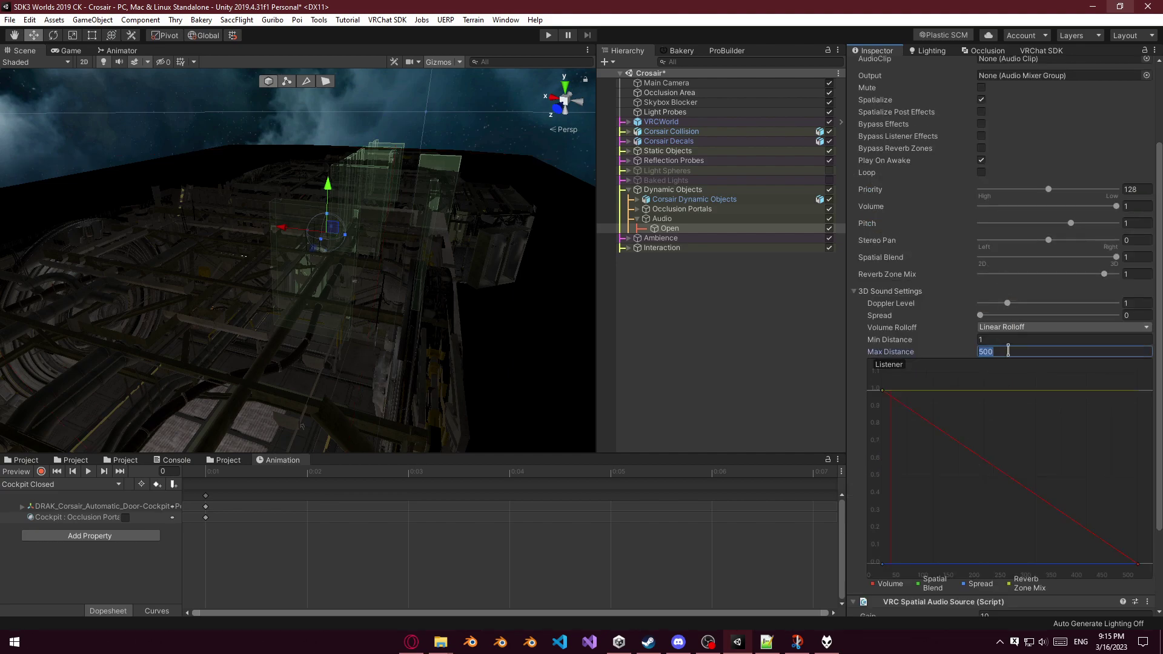
{"action": "type", "text": "5"}
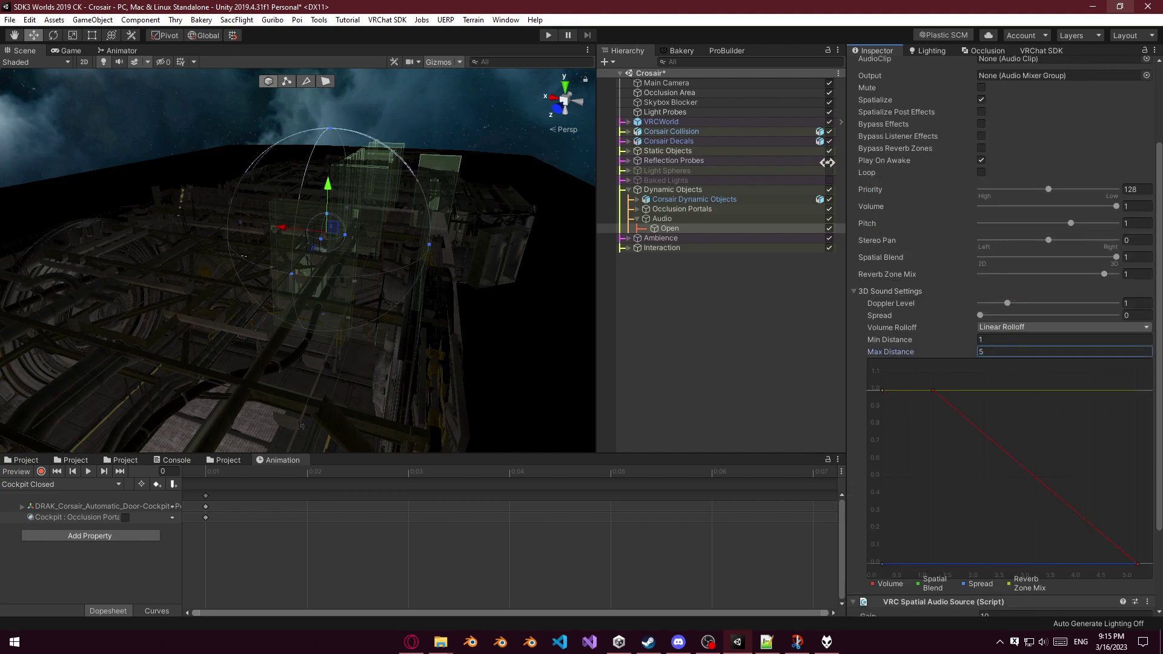
Move the Open audio source to the door above the stairs, at about X -1.233, Z 5.593, and set its max distance to 6.
{"action": "right_click_drag", "start_coordinate": [316, 235], "coordinate": [182, 250]}
{"action": "left_click_drag", "start_coordinate": [334, 238], "coordinate": [234, 265]}
{"action": "right_click_drag", "start_coordinate": [265, 272], "coordinate": [422, 234]}
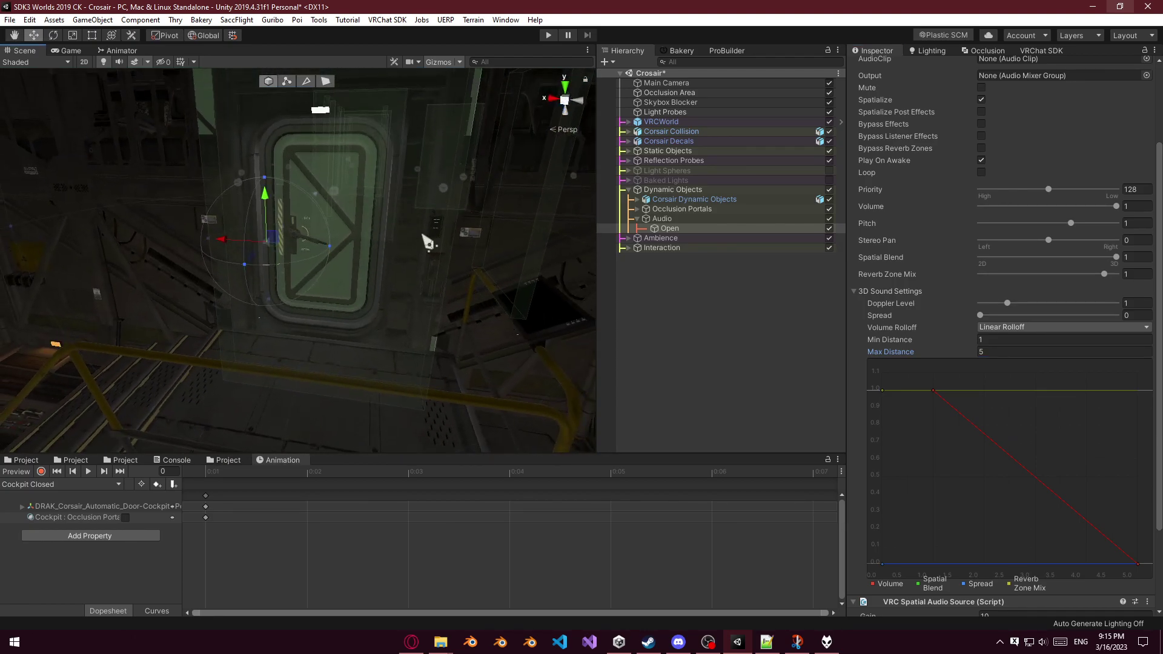
{"action": "right_click_drag", "start_coordinate": [283, 244], "coordinate": [382, 255]}
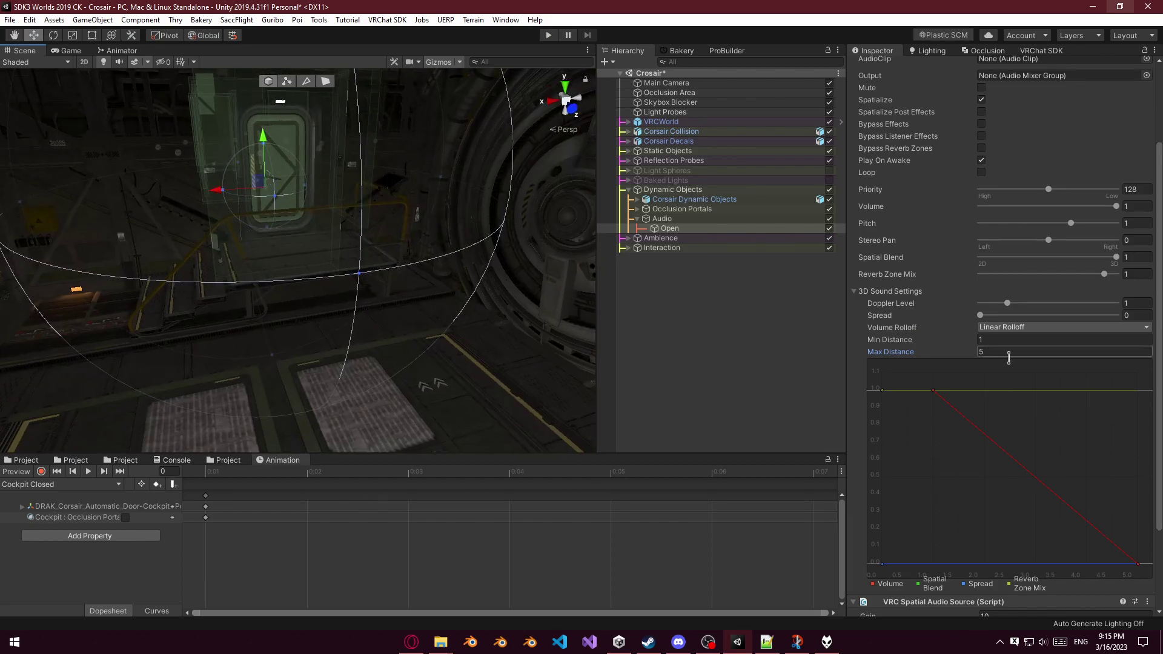
{"action": "type", "text": "6"}
{"action": "right_click_drag", "start_coordinate": [285, 222], "coordinate": [214, 264]}
{"action": "left_click_drag", "start_coordinate": [200, 255], "coordinate": [372, 266], "text": "alt"}
{"action": "right_click_drag", "start_coordinate": [372, 265], "coordinate": [250, 247]}
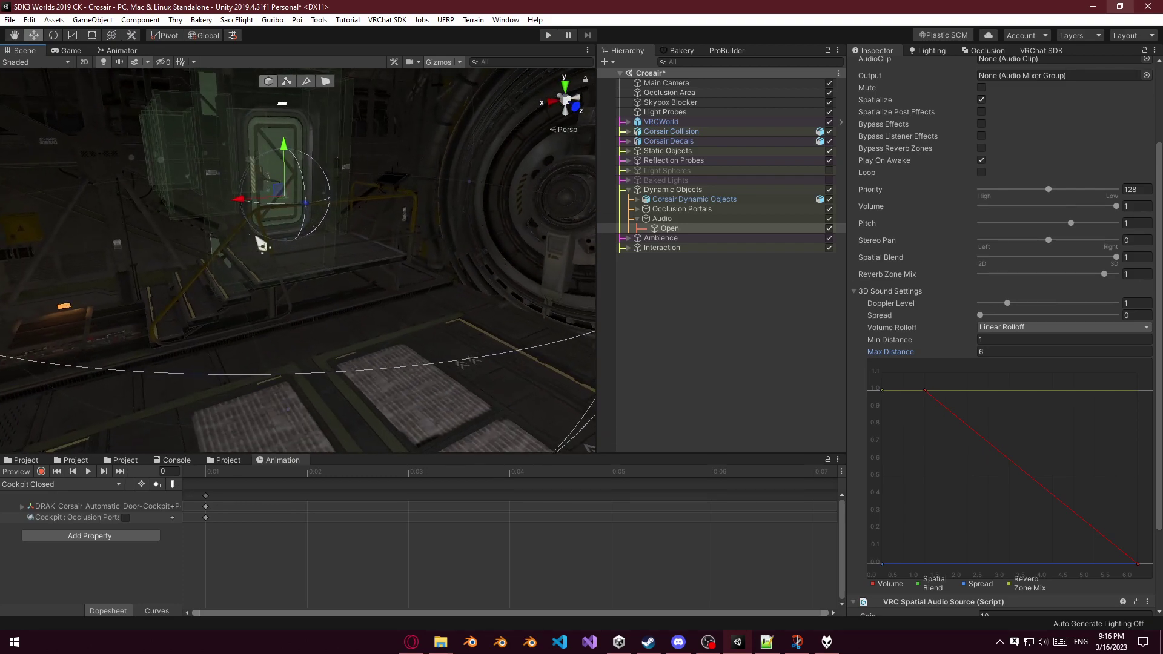
Assign the Play_SSMP_DRAK_Corsair_Door_Bulkhead_Open_729981219 clip from the Corsair Audio folder to the Open audio source.
{"action": "scroll", "coordinate": [1019, 183], "scroll_direction": "up", "scroll_amount": 3}
{"action": "left_click", "coordinate": [68, 460]}
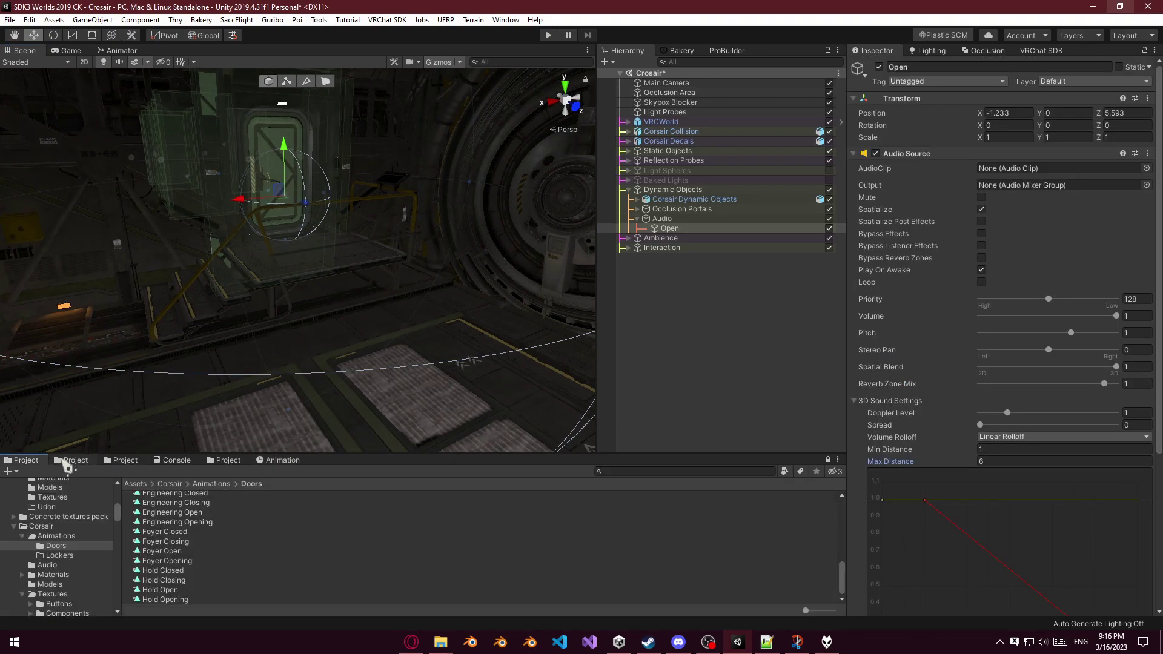
{"action": "left_click_drag", "start_coordinate": [833, 611], "coordinate": [648, 613]}
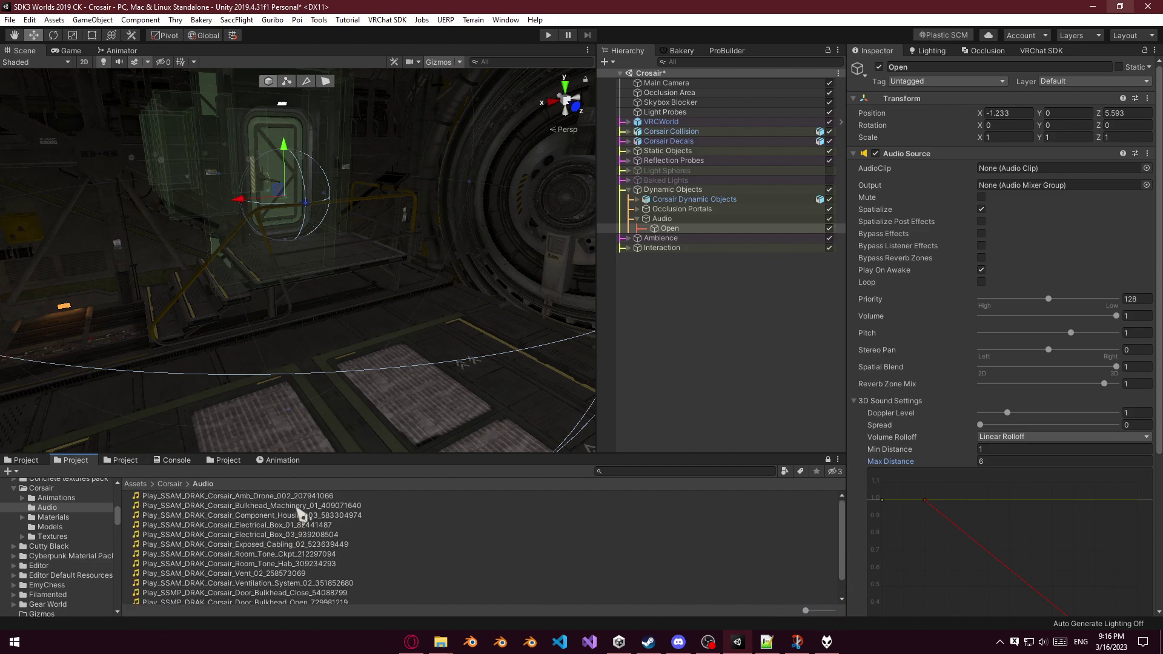
{"action": "scroll", "coordinate": [303, 553], "scroll_direction": "down", "scroll_amount": 1}
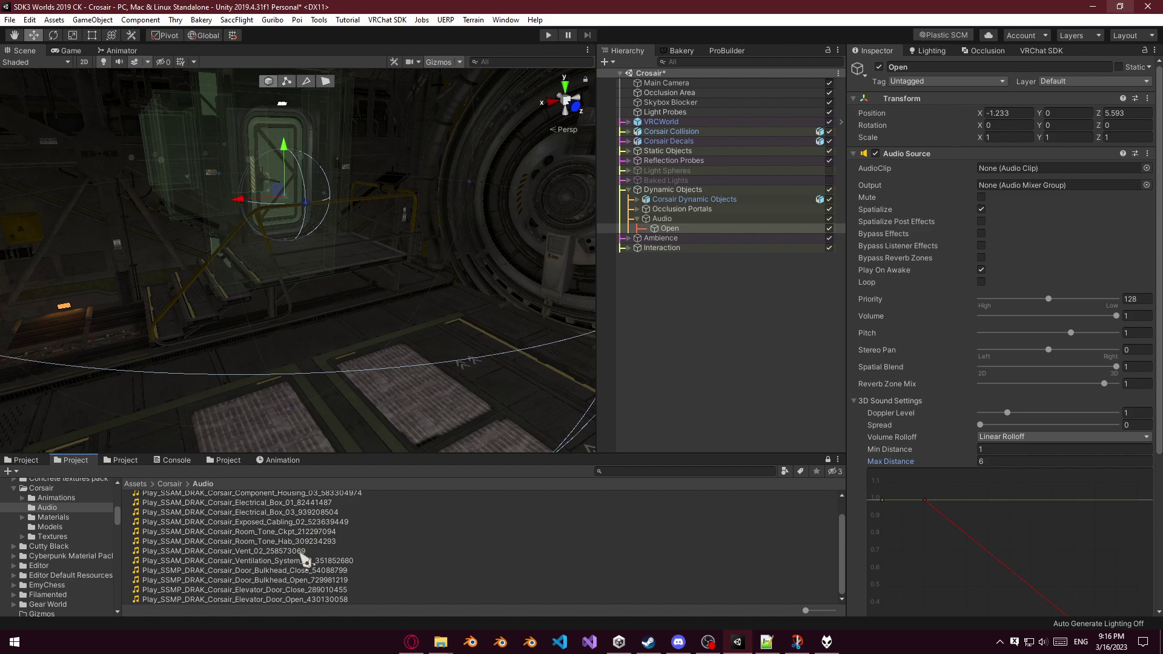
{"action": "left_click_drag", "start_coordinate": [314, 580], "coordinate": [1030, 170]}
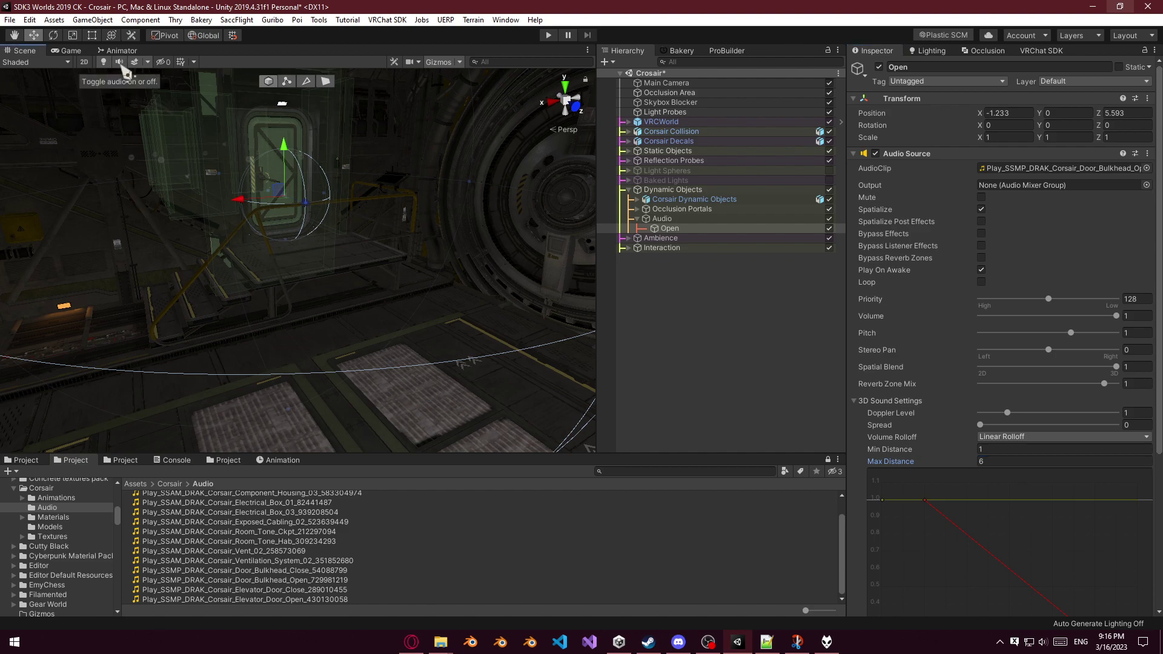
Move the Open audio source to the middle of the door, at about X -0.966, Y 0.564.
{"action": "key", "text": "f"}
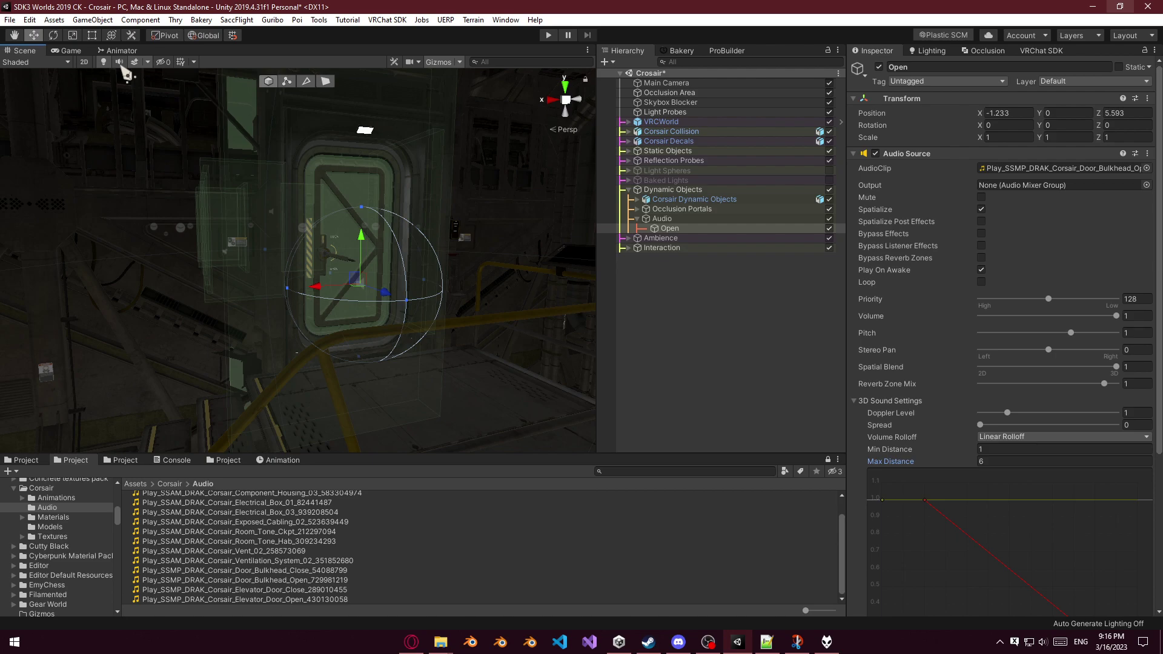
{"action": "scroll", "coordinate": [328, 367], "scroll_direction": "up", "scroll_amount": 5}
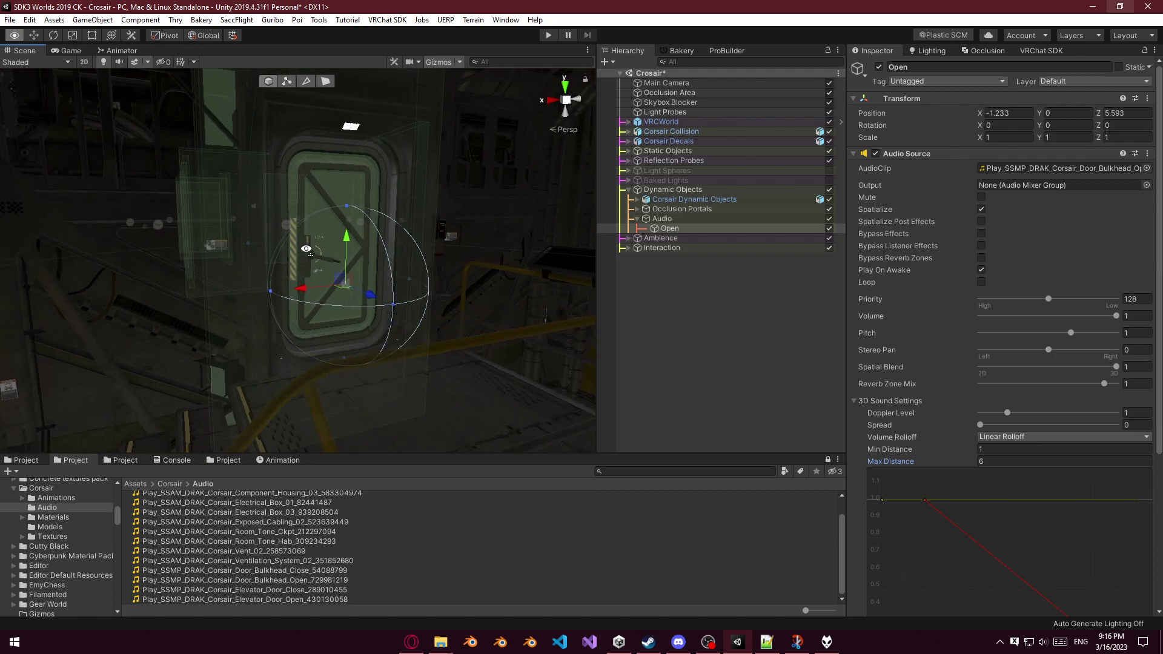
{"action": "left_click_drag", "start_coordinate": [297, 345], "coordinate": [261, 345]}
{"action": "left_click_drag", "start_coordinate": [308, 316], "coordinate": [320, 255]}
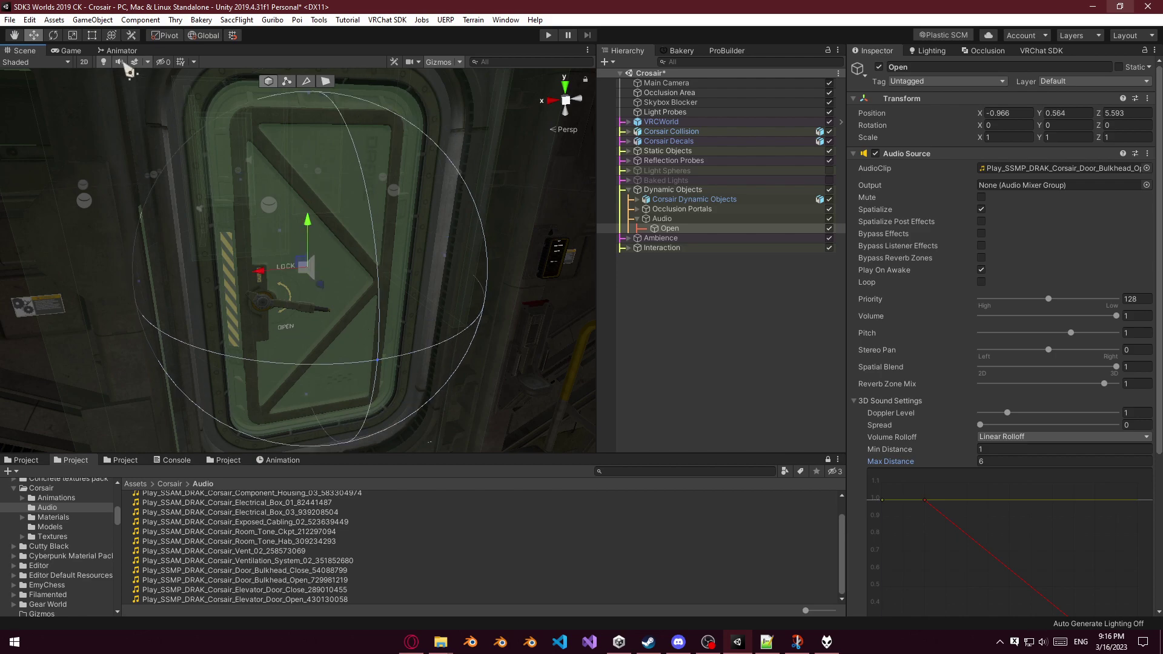
{"action": "scroll", "coordinate": [919, 377], "scroll_direction": "down", "scroll_amount": 6}
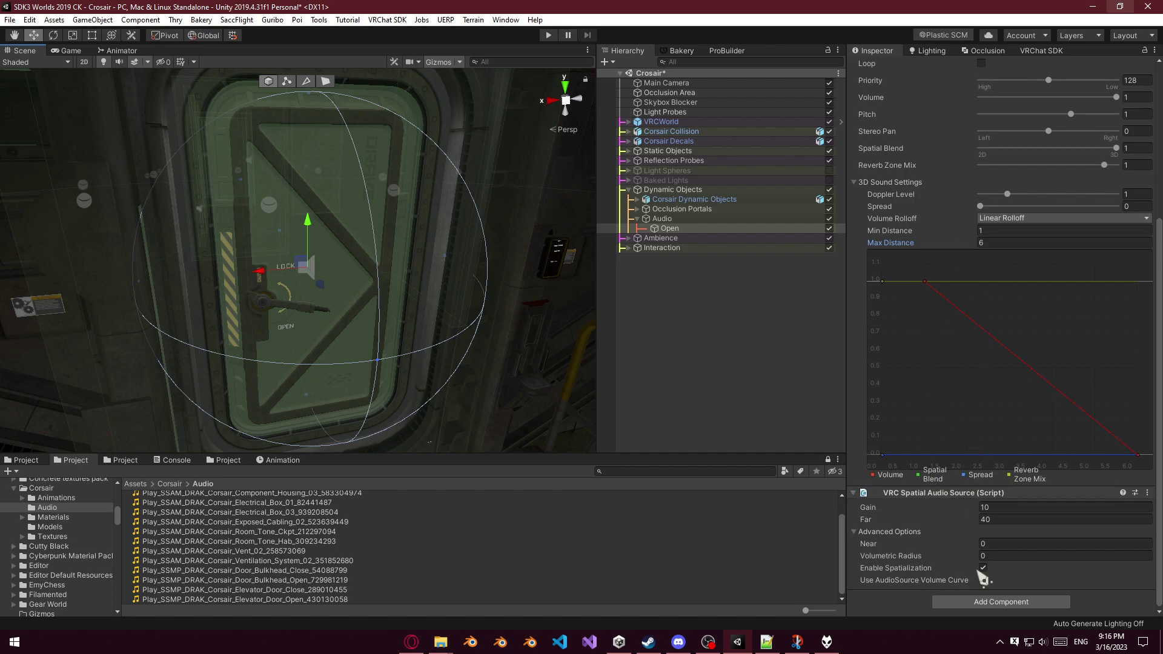
{"action": "left_click_drag", "start_coordinate": [1117, 148], "coordinate": [978, 148]}
{"action": "left_click_drag", "start_coordinate": [993, 147], "coordinate": [1004, 148]}
Set the Open audio source's priority to 100.
{"action": "scroll", "coordinate": [921, 175], "scroll_direction": "up", "scroll_amount": 5}
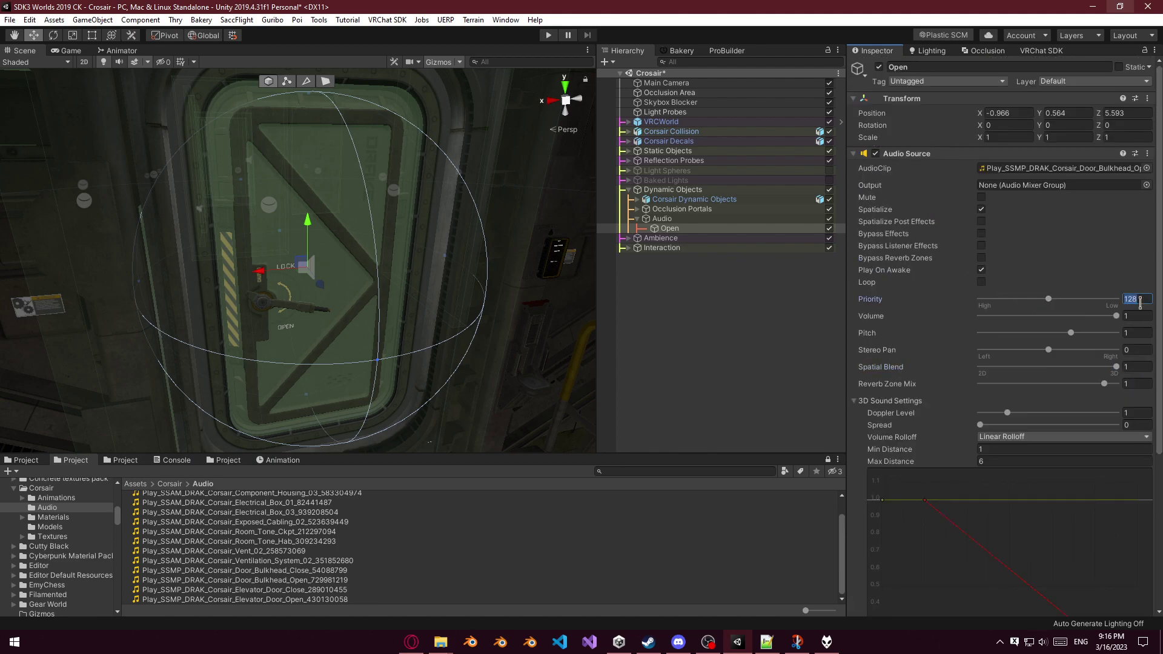
{"action": "right_click_drag", "start_coordinate": [424, 327], "coordinate": [381, 313]}
{"action": "key", "text": "s"}
{"action": "key", "text": "w"}
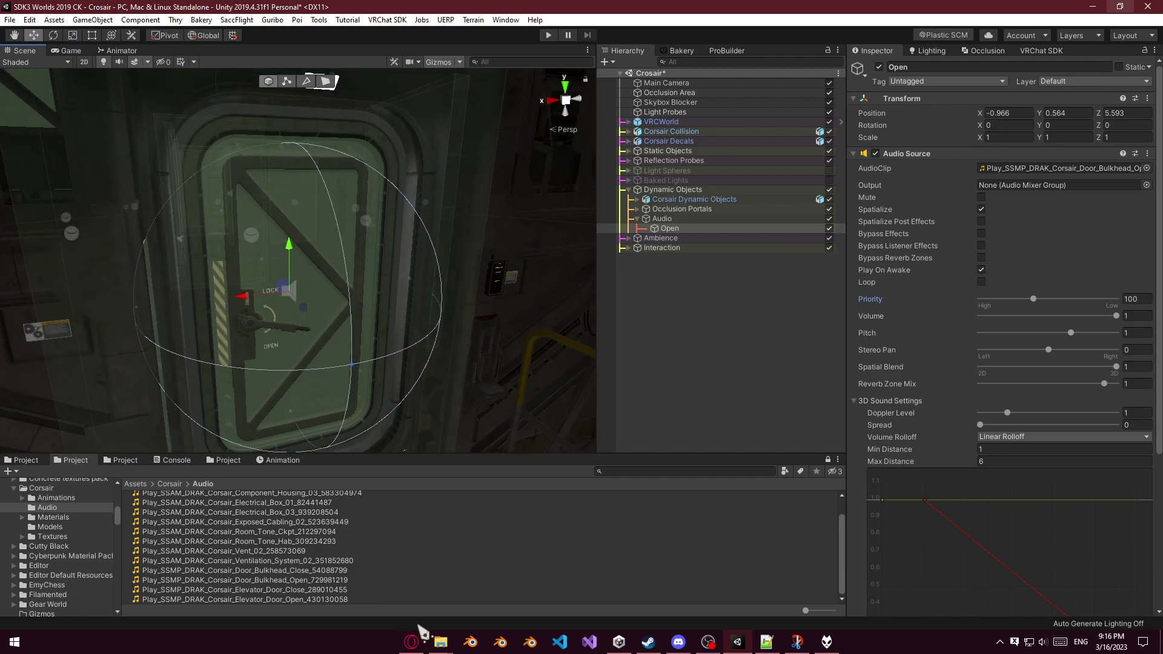
Switch to File Explorer and bring up the project's Assets > Corsair > Audio folder.
{"action": "left_click", "coordinate": [441, 643]}
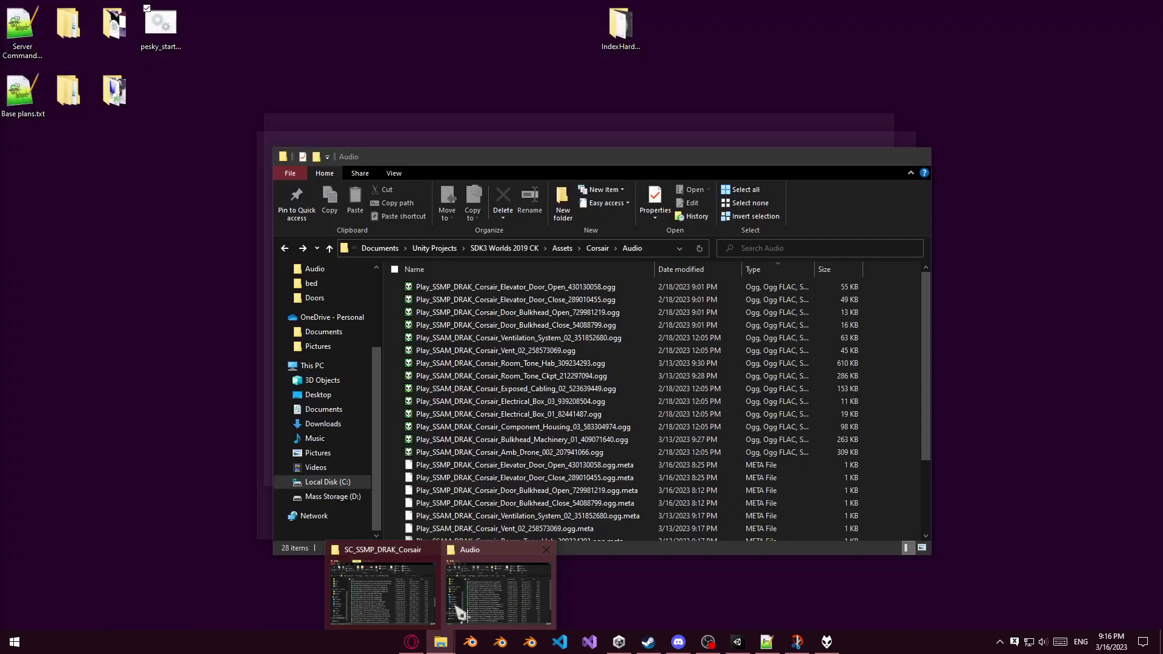
{"action": "mouse_move", "coordinate": [392, 615]}
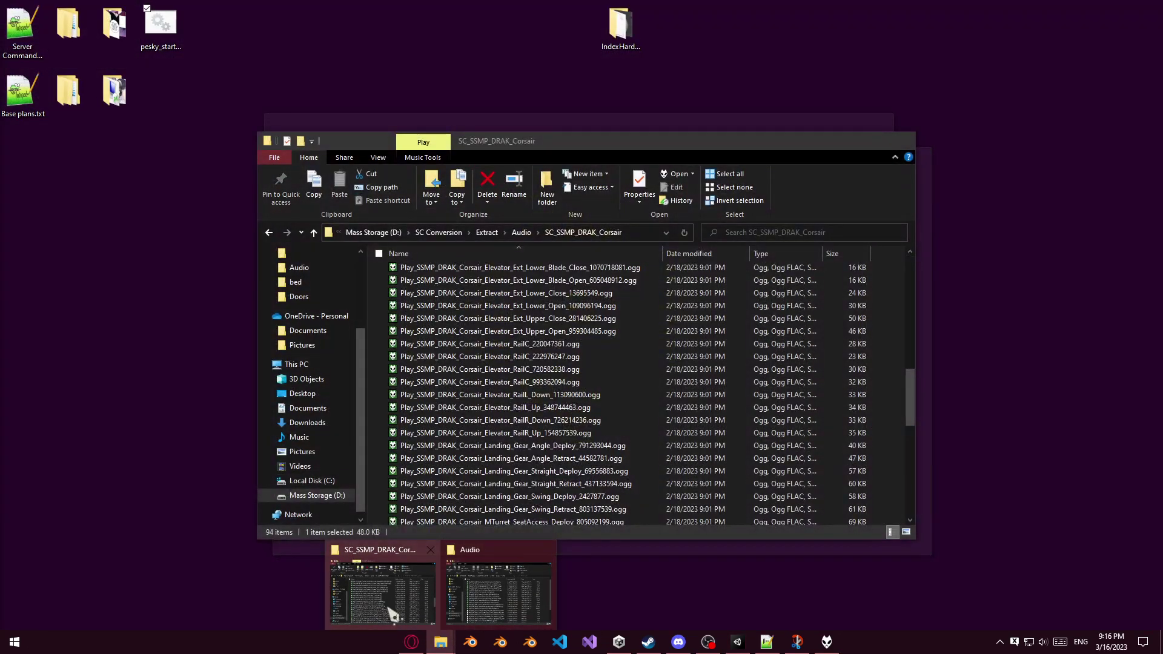
{"action": "mouse_move", "coordinate": [483, 615]}
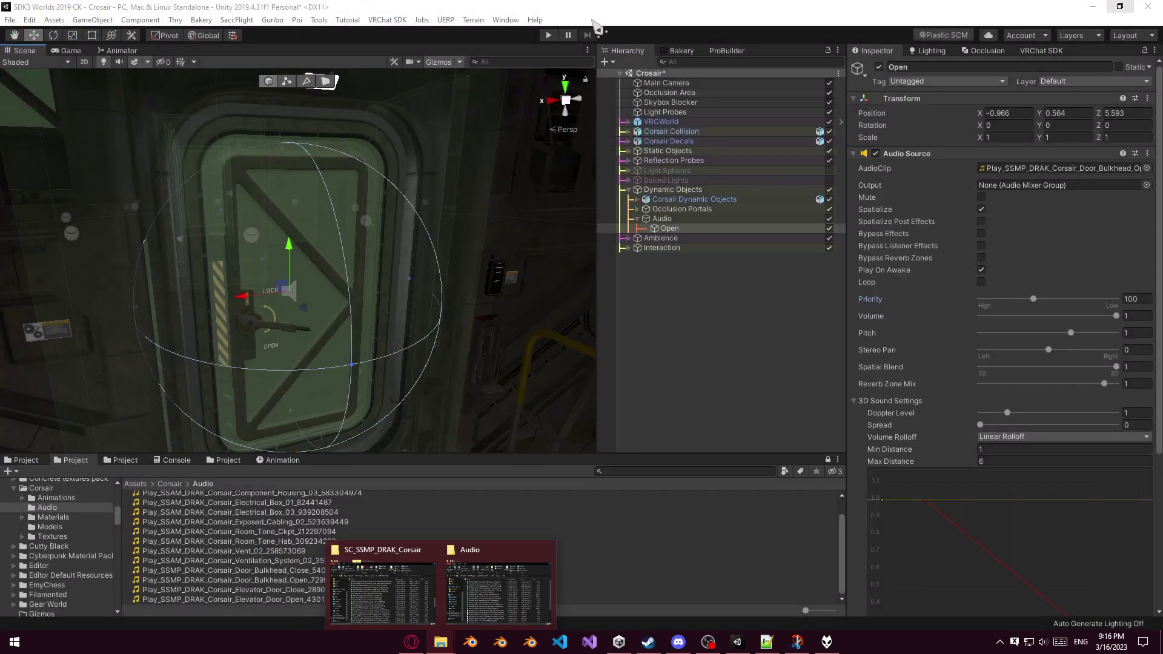
{"action": "left_click", "coordinate": [594, 9]}
{"action": "mouse_move", "coordinate": [411, 285]}
{"action": "right_mouse_down"}
{"action": "mouse_move", "coordinate": [427, 277]}
{"action": "mouse_move", "coordinate": [386, 278]}
{"action": "mouse_move", "coordinate": [420, 279]}
{"action": "right_mouse_up"}
{"action": "key", "text": "s"}
{"action": "mouse_move", "coordinate": [445, 633]}
{"action": "left_click", "coordinate": [418, 612]}
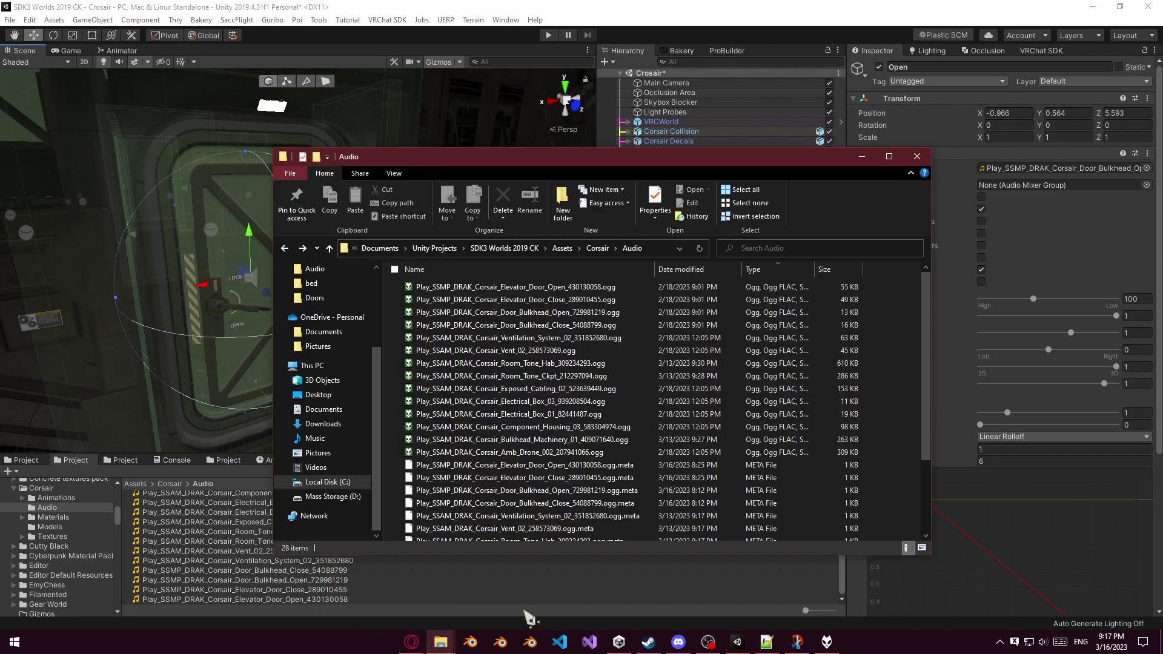
Preview the elevator door open, bulkhead door open and Room_Tone_Hab sound files to compare them.
{"action": "left_click", "coordinate": [594, 287]}
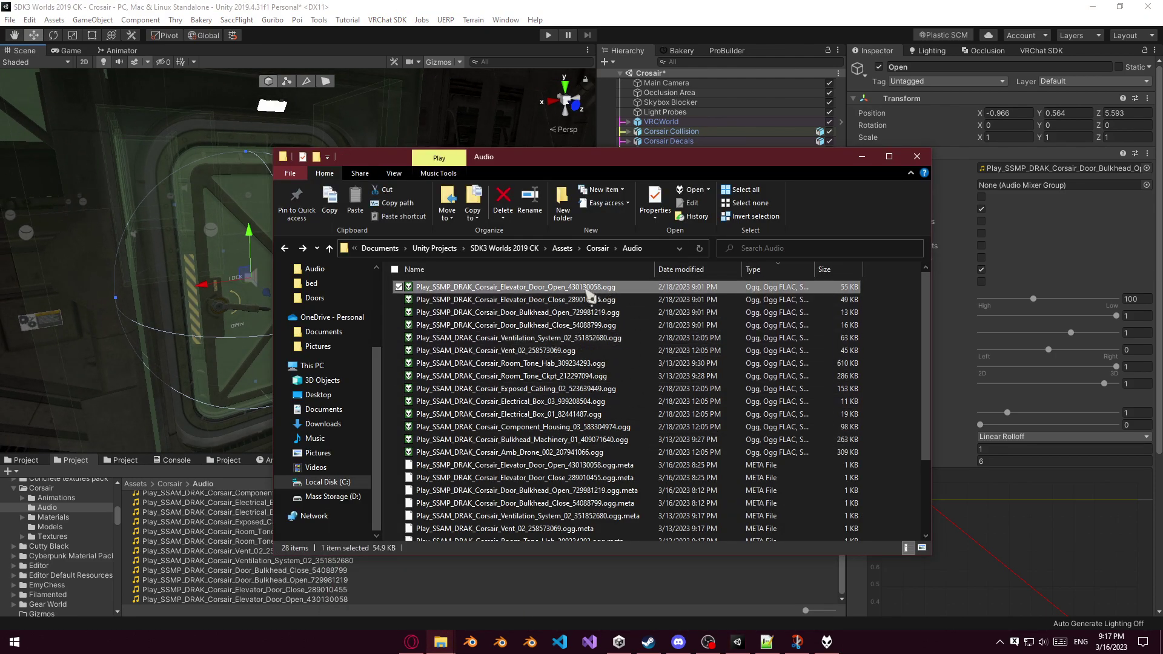
{"action": "left_click", "coordinate": [577, 314]}
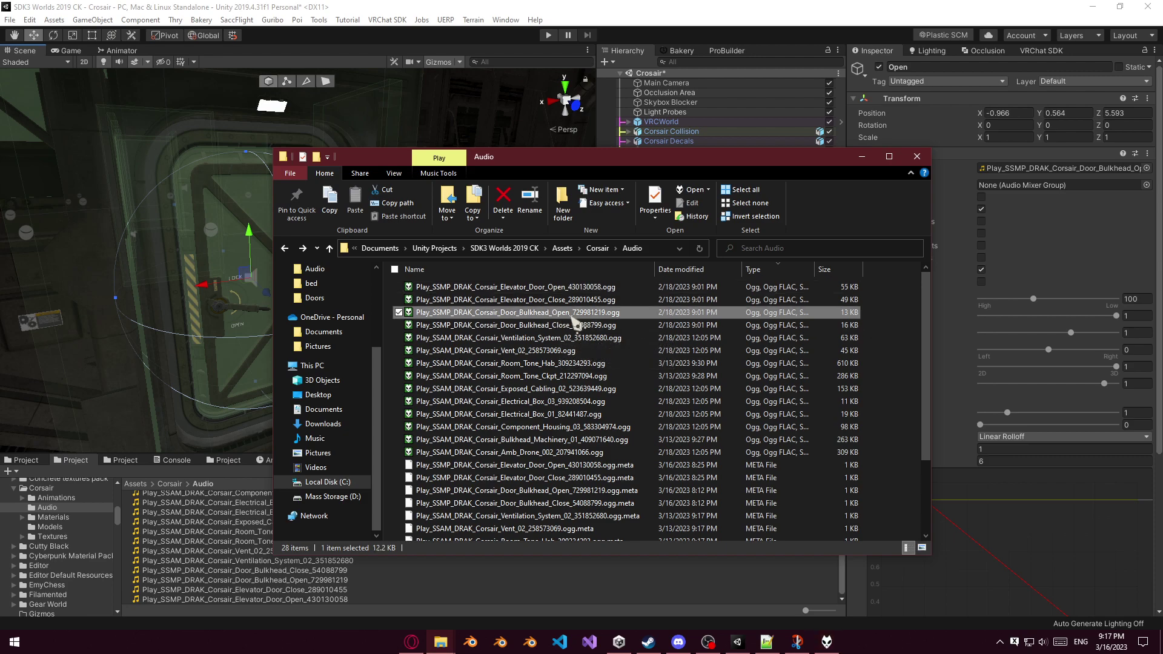
{"action": "left_click", "coordinate": [602, 364]}
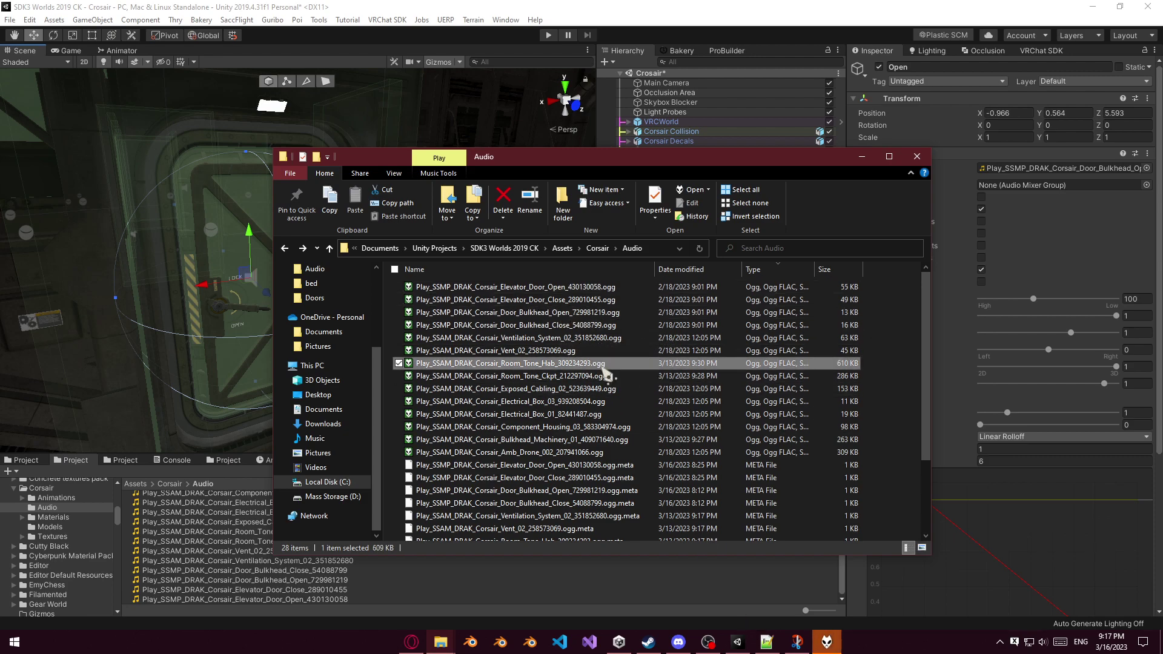
{"action": "left_click", "coordinate": [584, 314]}
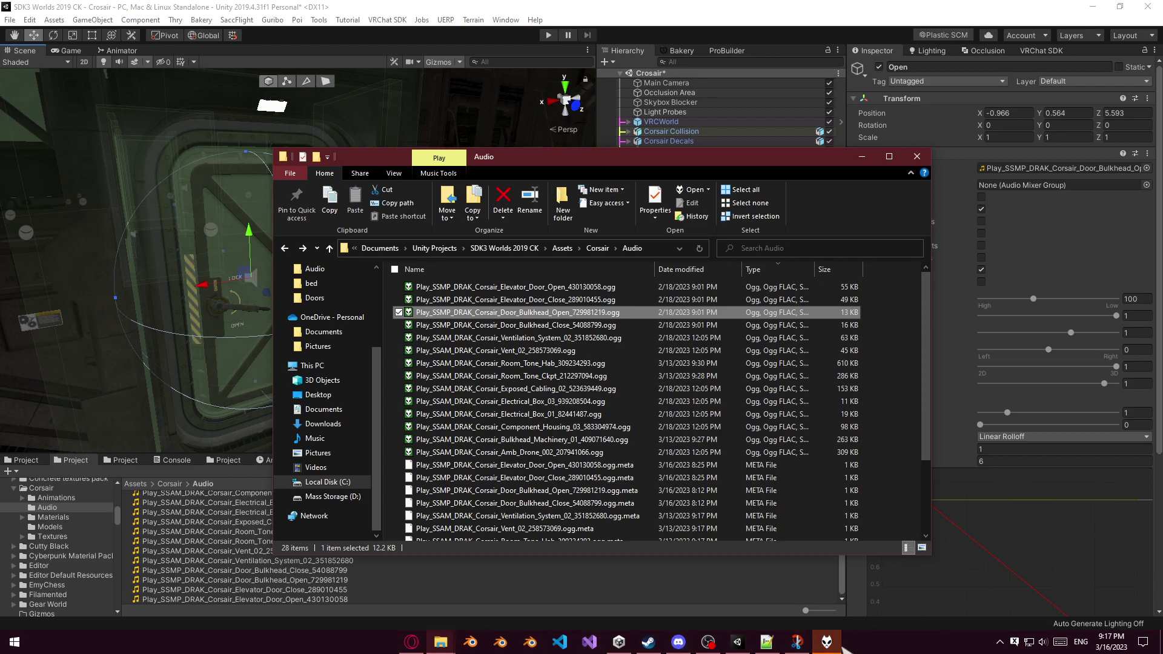
Start DarkAudacity, load Play_SSMP_DRAK_Corsair_Door_Bulkhead_Open_729981219.ogg from the Audio folder, and select the whole track after playing it.
{"action": "left_click", "coordinate": [13, 643]}
{"action": "left_click", "coordinate": [914, 260]}
{"action": "mouse_move", "coordinate": [447, 645]}
{"action": "left_click", "coordinate": [501, 606]}
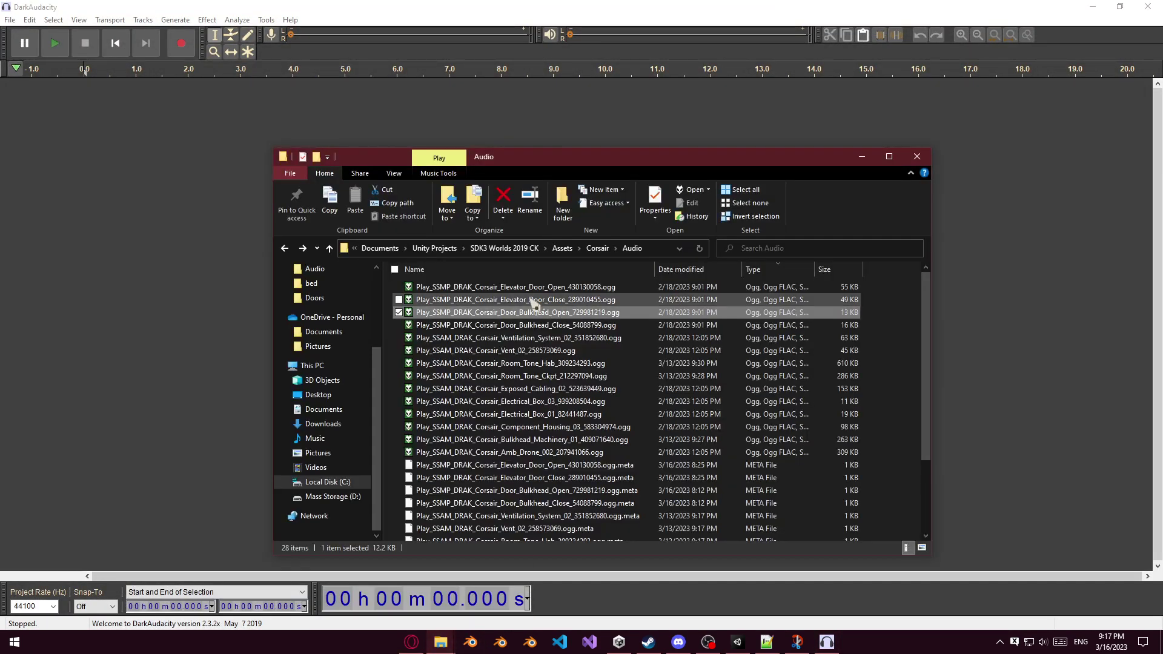
{"action": "left_click_drag", "start_coordinate": [503, 321], "coordinate": [219, 236]}
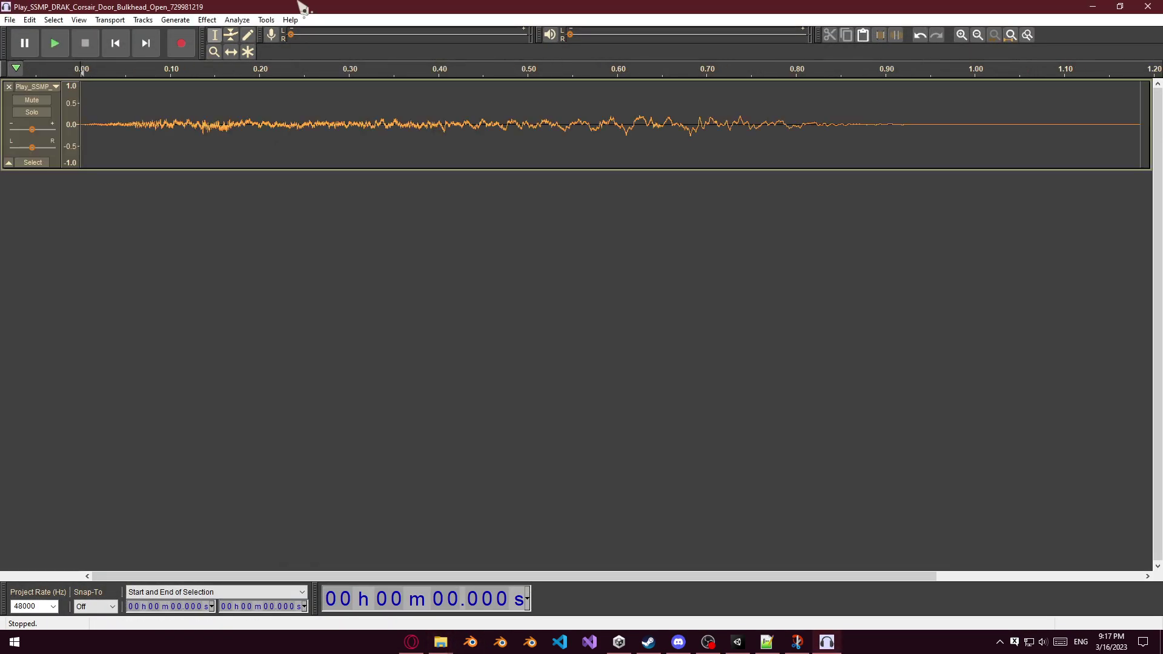
{"action": "key", "text": "space"}
{"action": "left_click", "coordinate": [8, 115]}
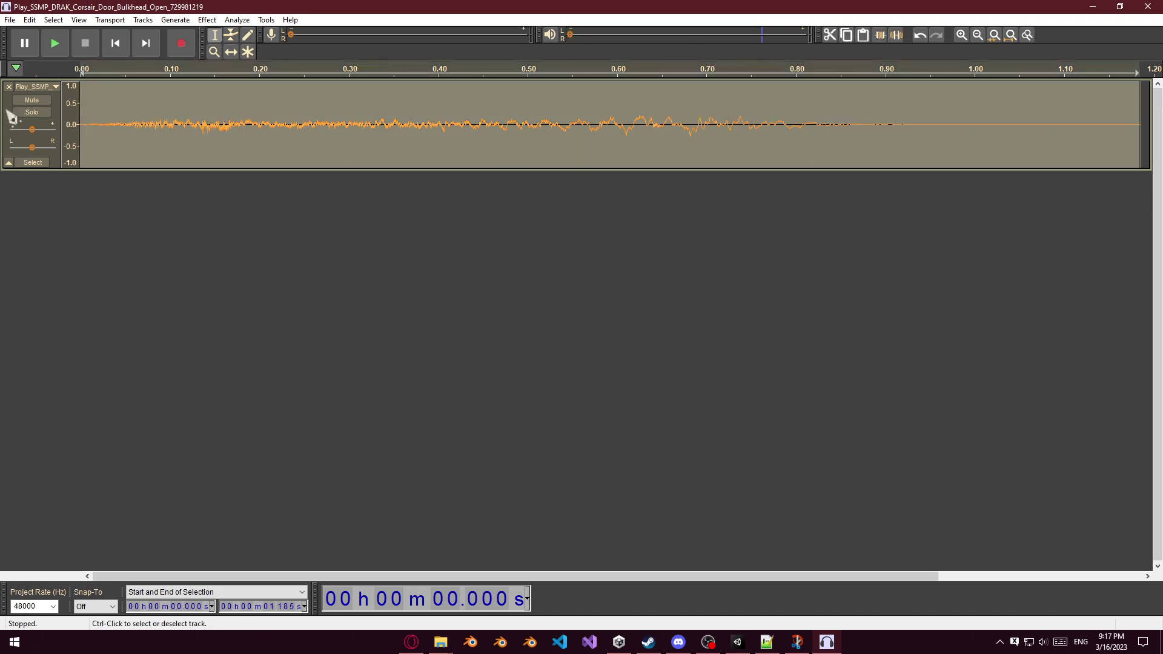
{"action": "mouse_move", "coordinate": [438, 643]}
{"action": "left_click", "coordinate": [377, 591]}
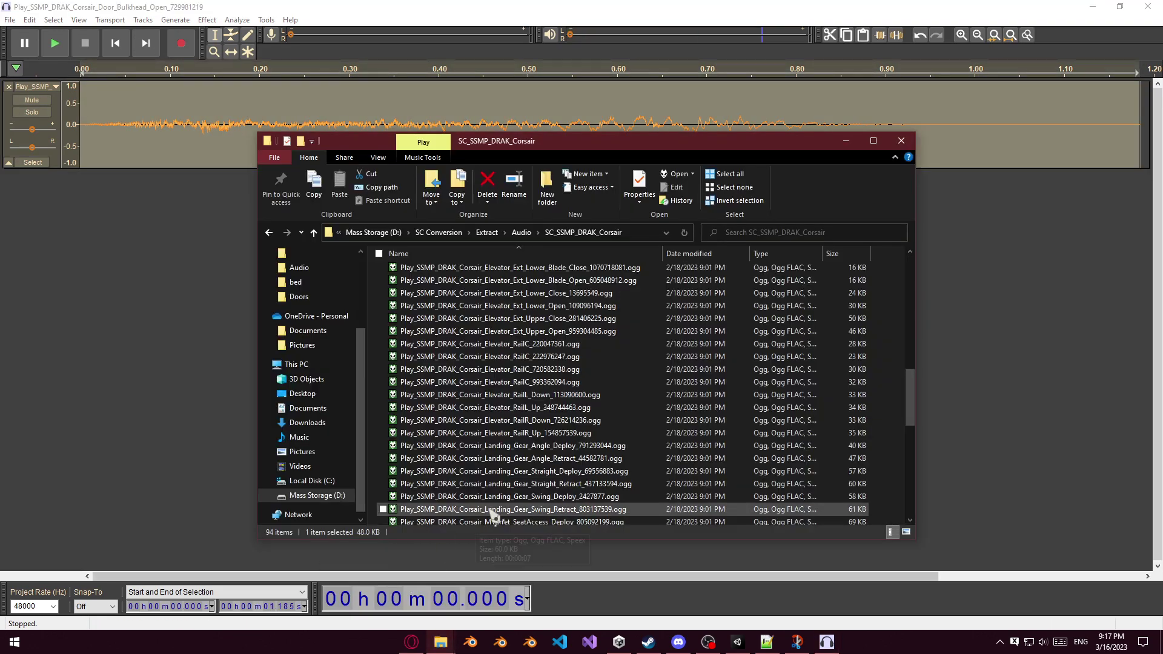
{"action": "left_click", "coordinate": [506, 603]}
{"action": "left_click", "coordinate": [446, 4]}
Amplify the selected bulkhead door open track and play it back.
{"action": "left_click", "coordinate": [176, 20]}
{"action": "mouse_move", "coordinate": [249, 24]}
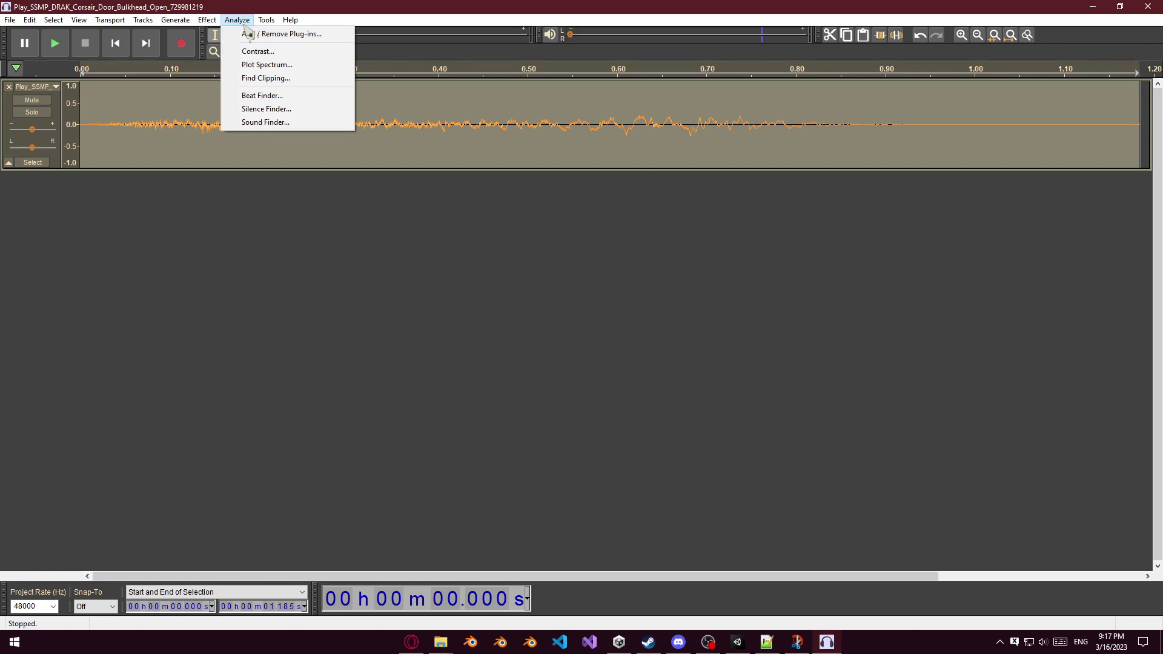
{"action": "mouse_move", "coordinate": [213, 25]}
{"action": "left_click", "coordinate": [229, 68]}
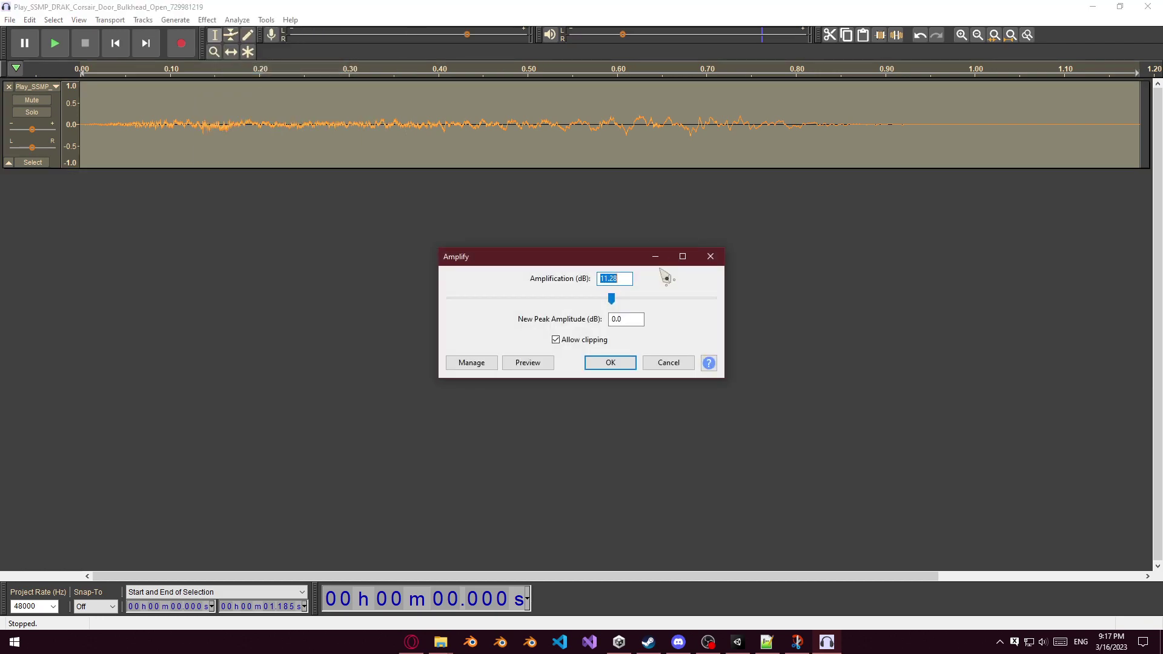
{"action": "left_click", "coordinate": [619, 364]}
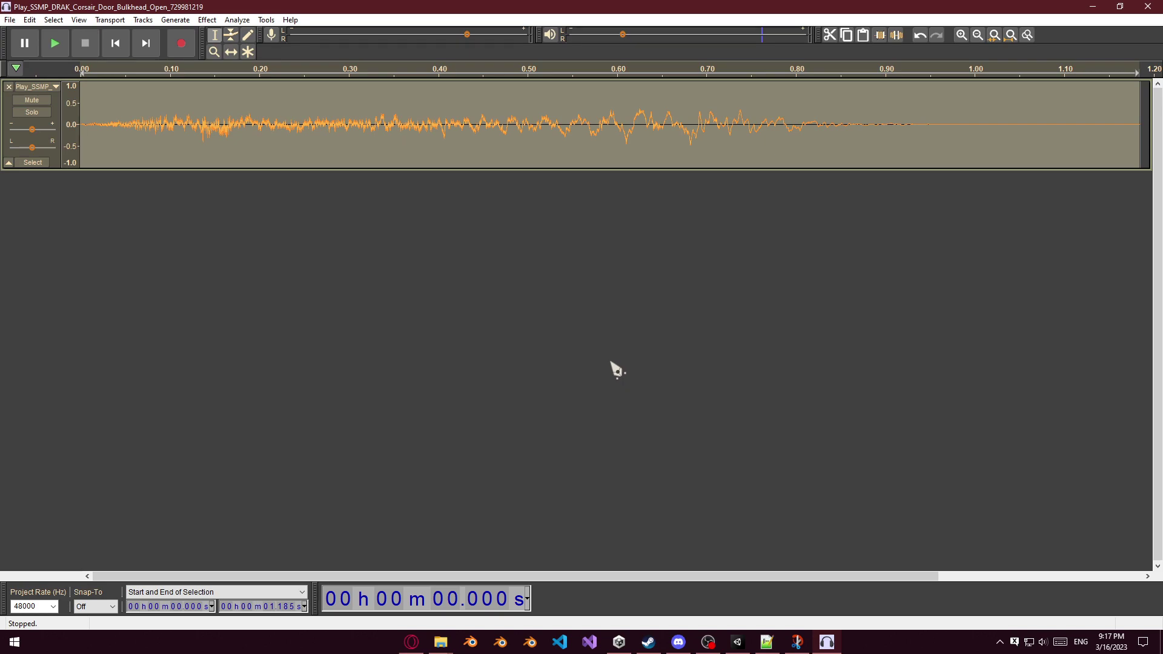
{"action": "key", "text": "space"}
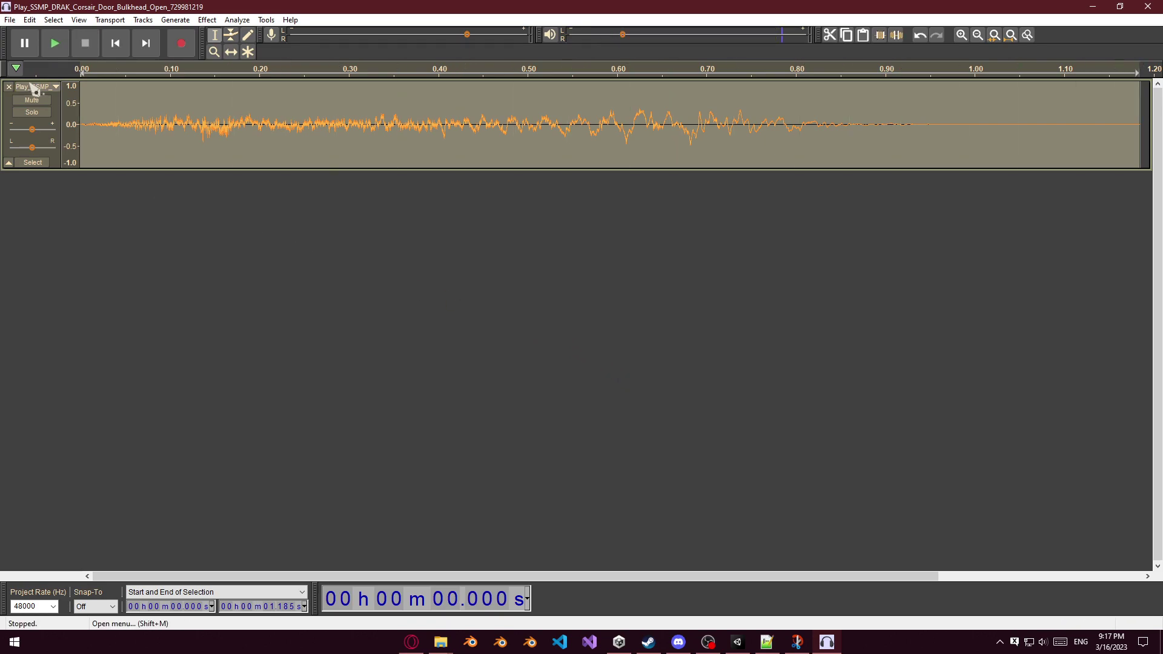
Export the amplified track as an OGG file to the Desktop under its original name.
{"action": "left_click", "coordinate": [9, 20]}
{"action": "mouse_move", "coordinate": [91, 107]}
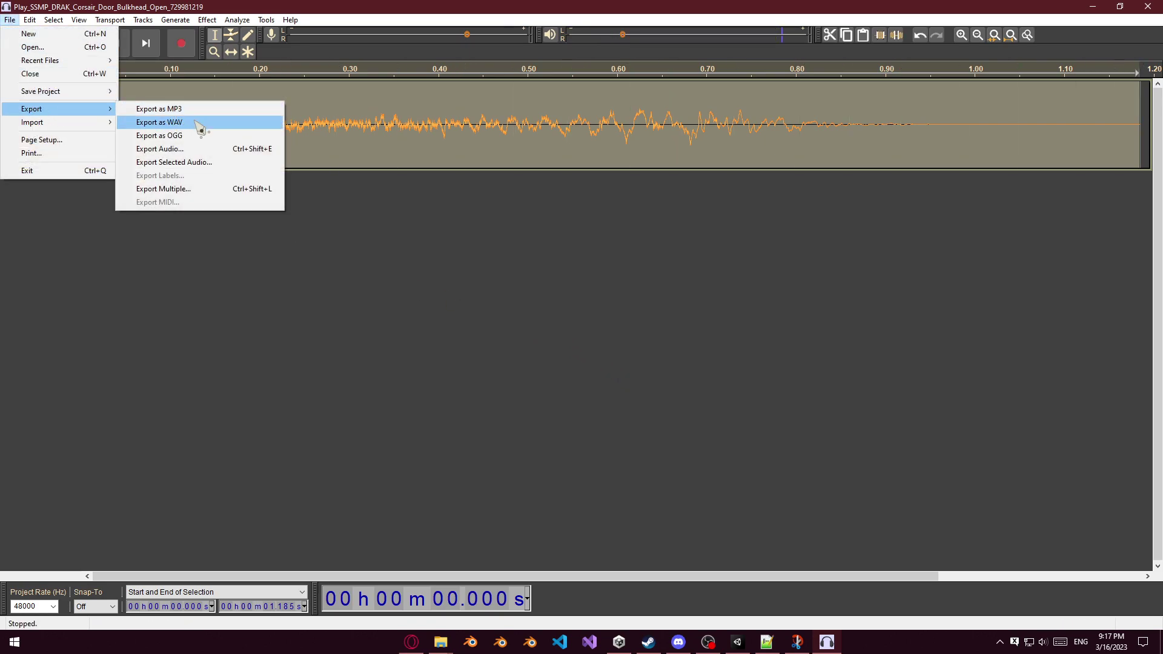
{"action": "left_click", "coordinate": [202, 137]}
{"action": "key", "text": "Return"}
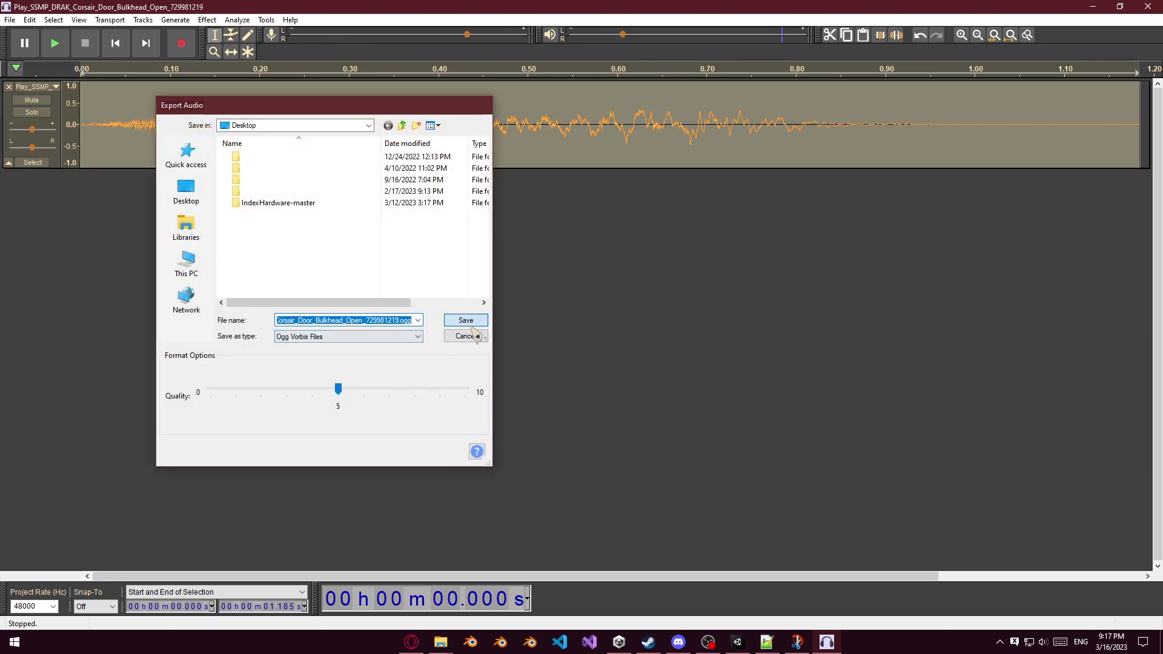
{"action": "left_click", "coordinate": [639, 400]}
Move the exported OGG from the Desktop into the Corsair Audio folder, replacing the existing file, and return to Unity.
{"action": "left_click", "coordinate": [440, 642]}
{"action": "scroll", "coordinate": [327, 296], "scroll_direction": "up", "scroll_amount": 3}
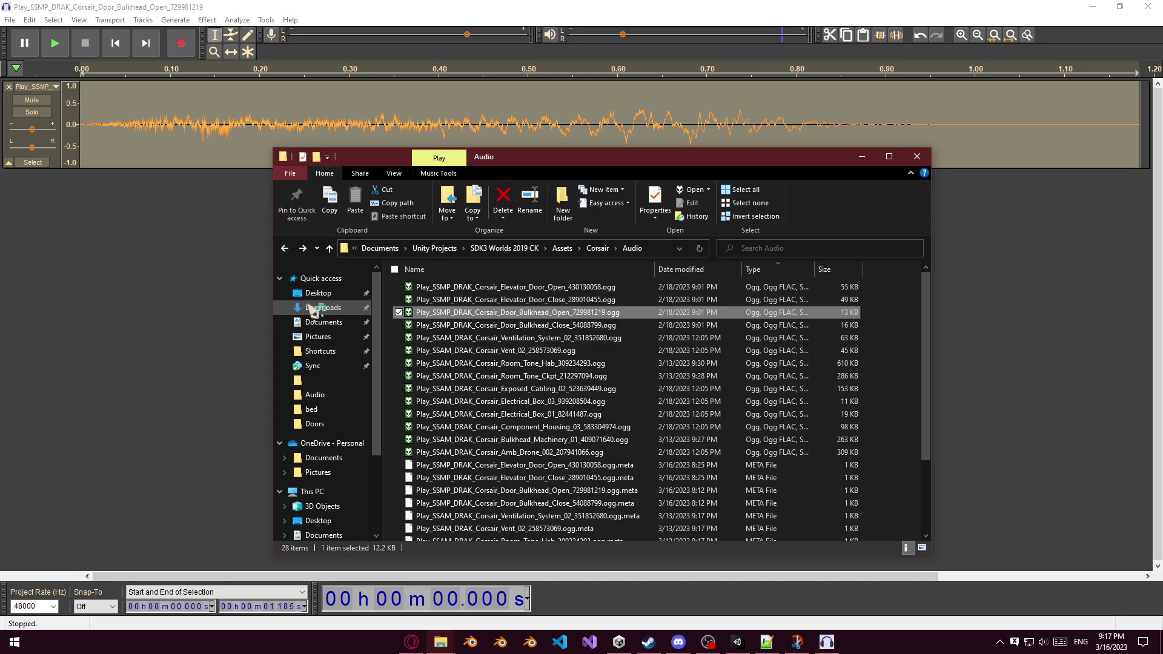
{"action": "left_click", "coordinate": [317, 293]}
{"action": "left_click", "coordinate": [460, 377]}
{"action": "key", "text": "ctrl+x"}
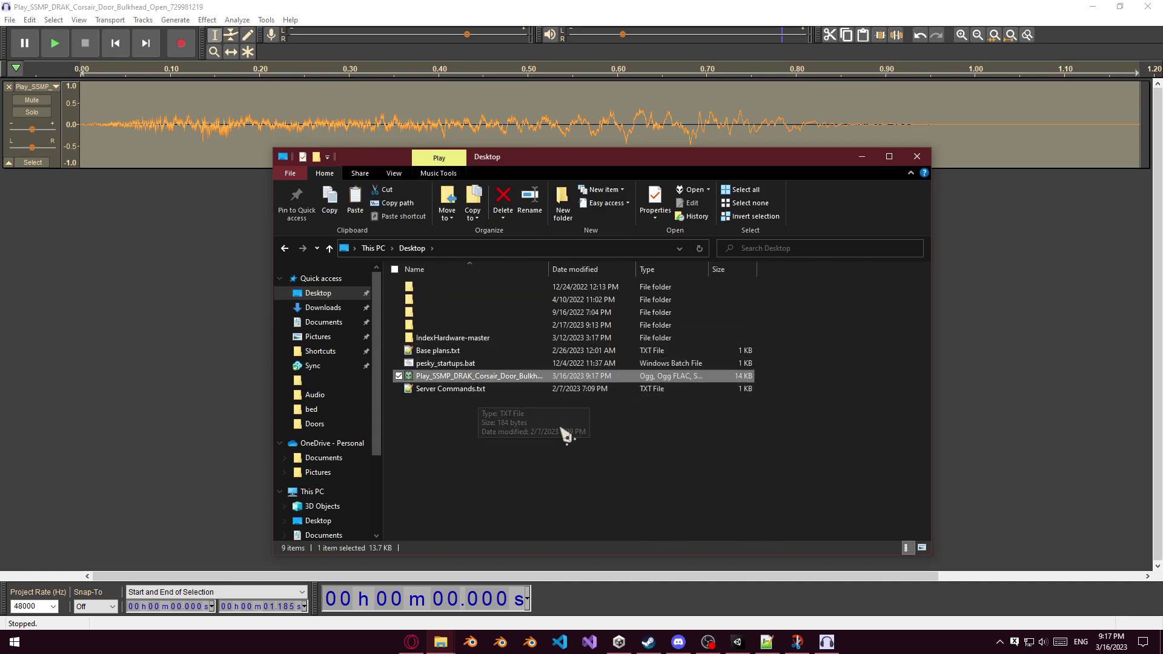
{"action": "key", "text": "alt+Left"}
{"action": "key", "text": "ctrl+v"}
{"action": "left_click", "coordinate": [309, 238]}
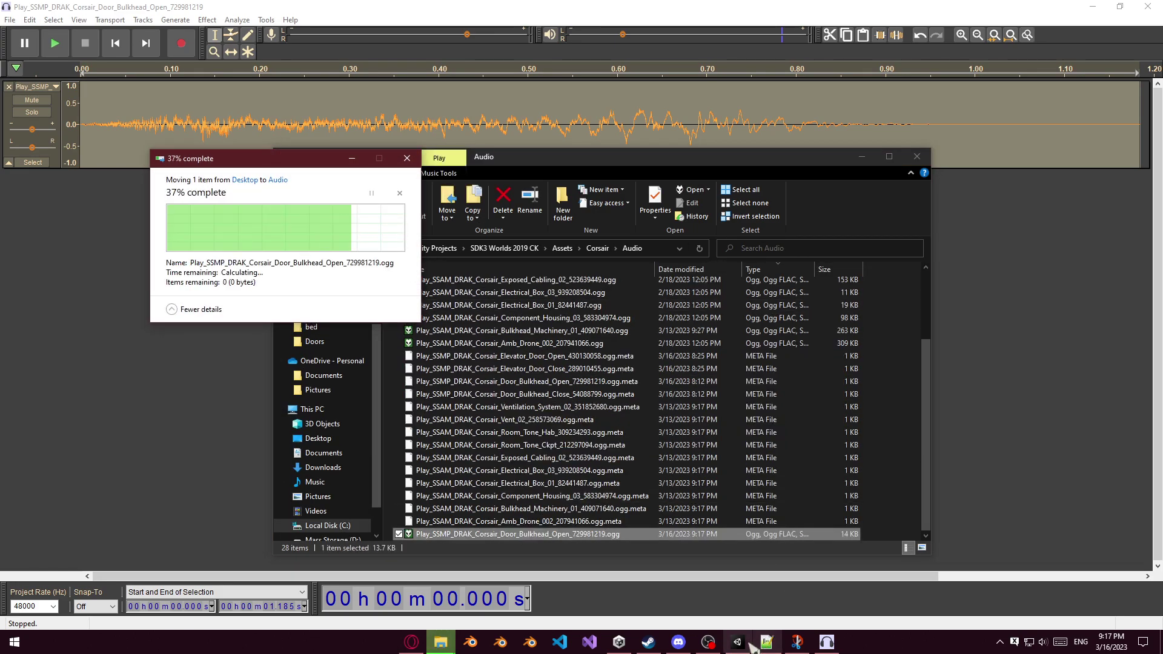
{"action": "left_click", "coordinate": [737, 642]}
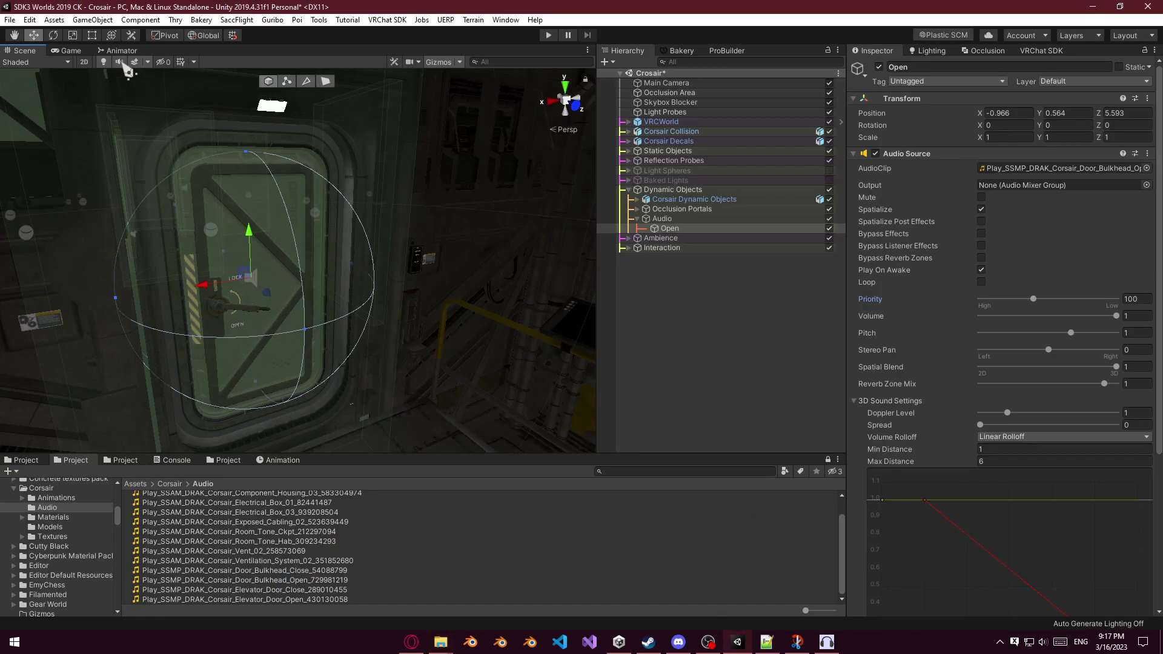
Switch back to DarkAudacity, repeat the Amplify effect on the door open track, and play it.
{"action": "left_click", "coordinate": [828, 643]}
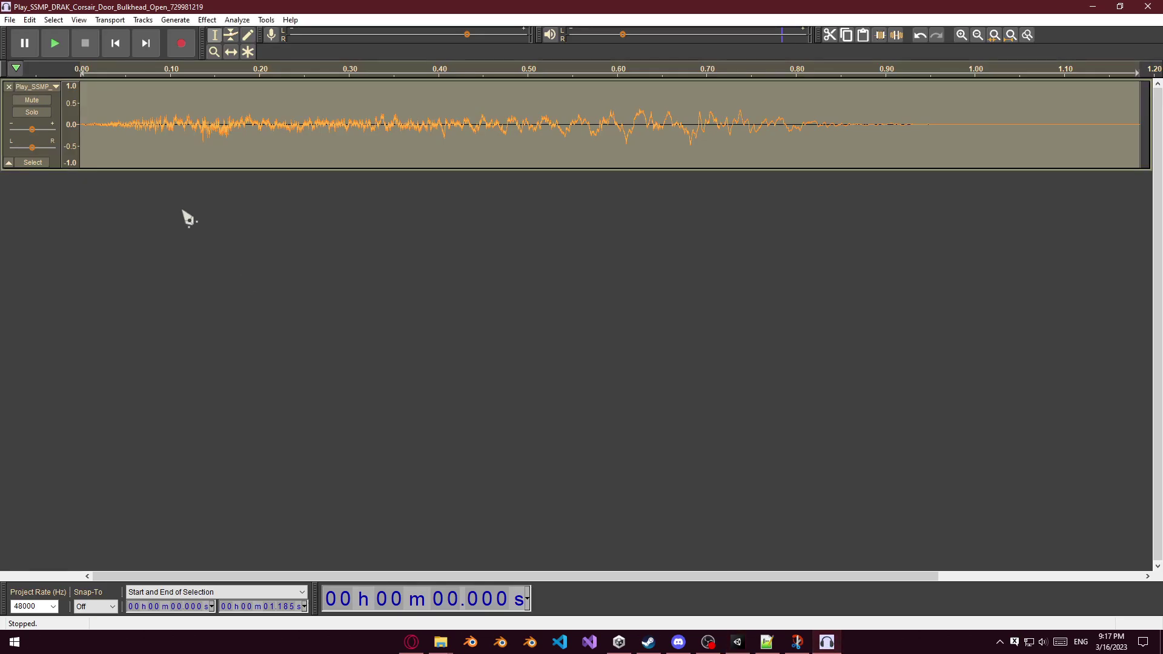
{"action": "left_click", "coordinate": [235, 19]}
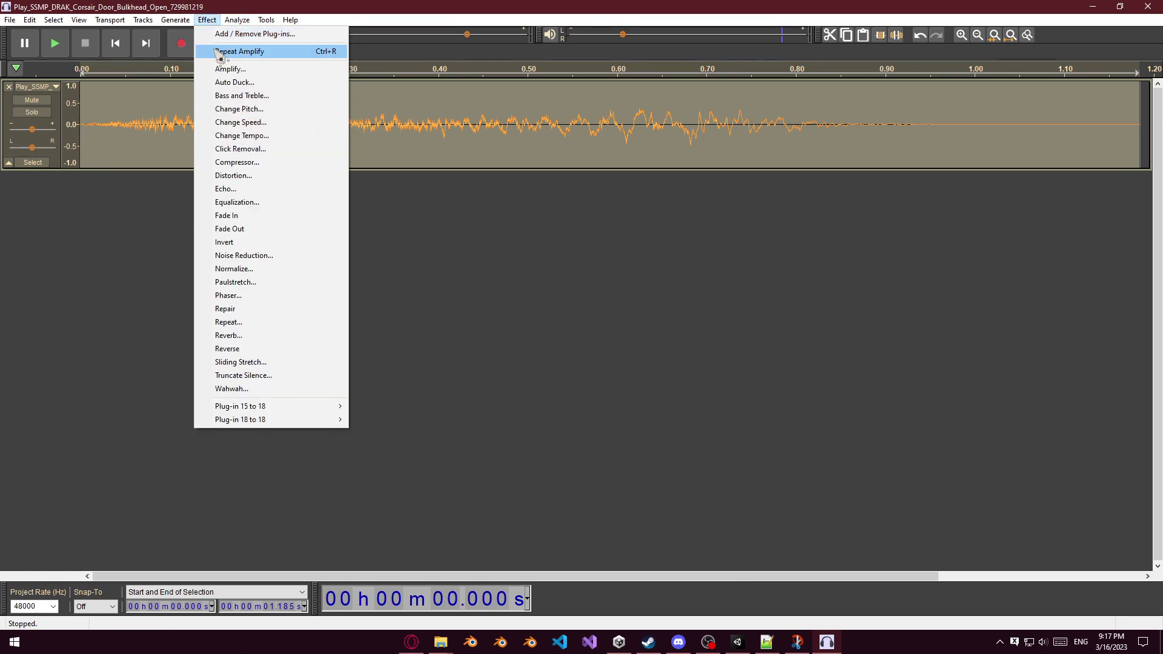
{"action": "left_click", "coordinate": [234, 49]}
{"action": "key", "text": "space"}
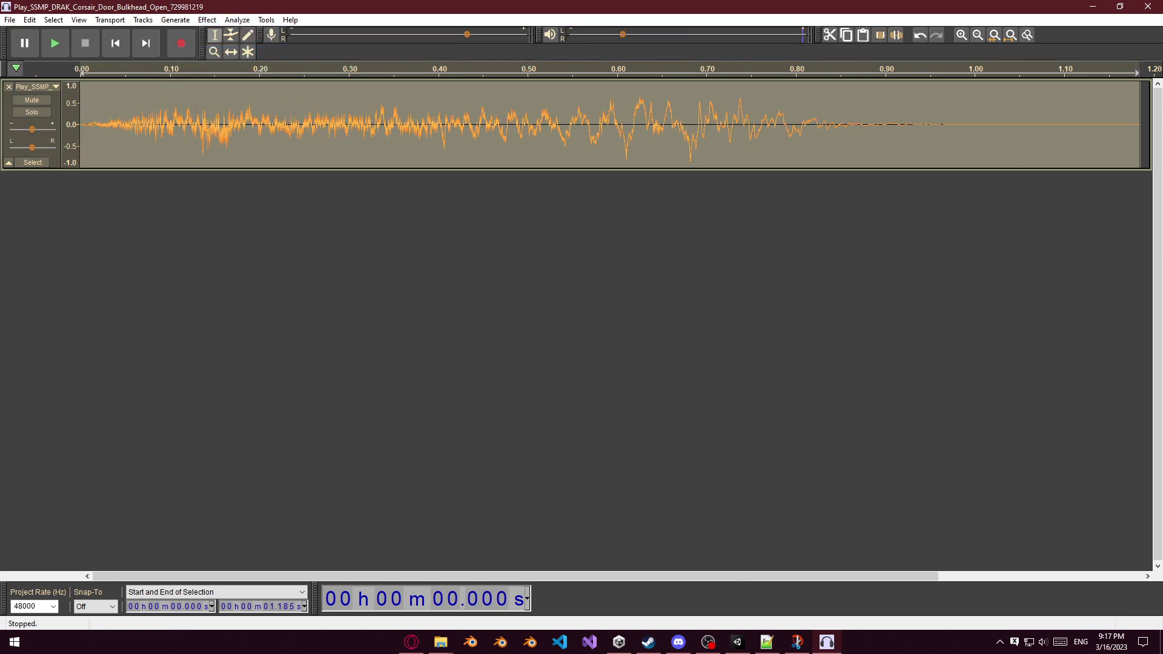
Export the re-amplified bulkhead door open track as an OGG file to the Desktop with empty metadata tags.
{"action": "left_click", "coordinate": [10, 20]}
{"action": "mouse_move", "coordinate": [31, 109]}
{"action": "left_click", "coordinate": [203, 135]}
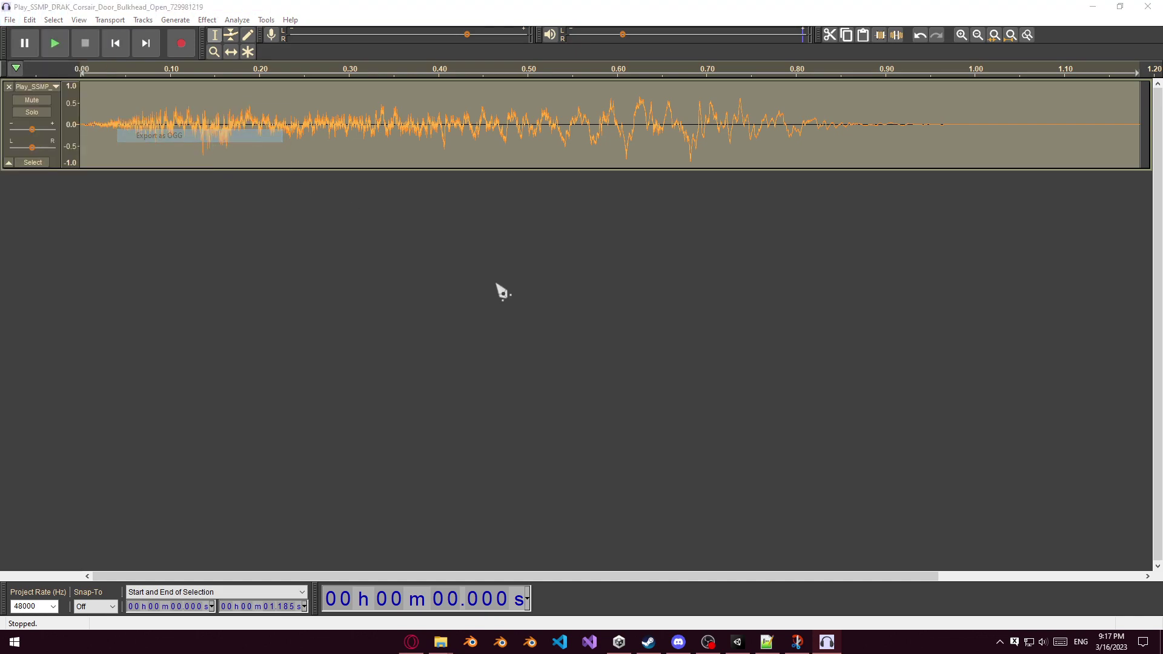
{"action": "left_click", "coordinate": [465, 320]}
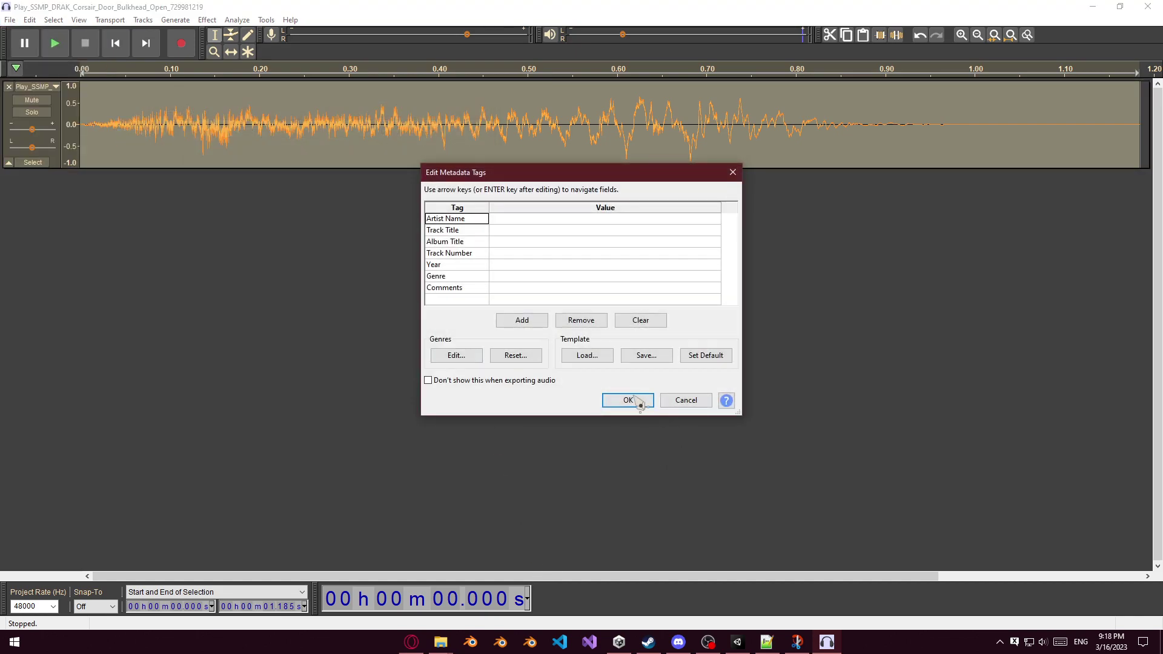
{"action": "left_click", "coordinate": [624, 400]}
Move the exported door open OGG from the Desktop into the Corsair Audio folder, replacing the existing file, and return to Unity.
{"action": "mouse_move", "coordinate": [471, 643]}
{"action": "left_click", "coordinate": [503, 582]}
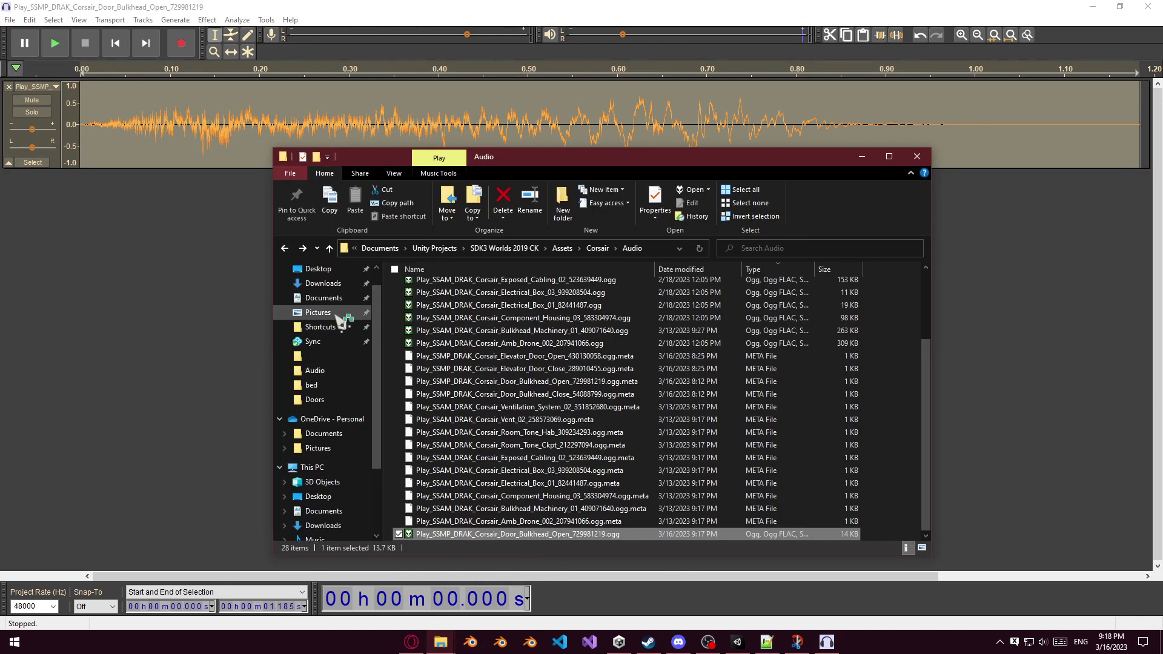
{"action": "key", "text": "alt+Left"}
{"action": "left_click", "coordinate": [490, 379]}
{"action": "key", "text": "ctrl+x"}
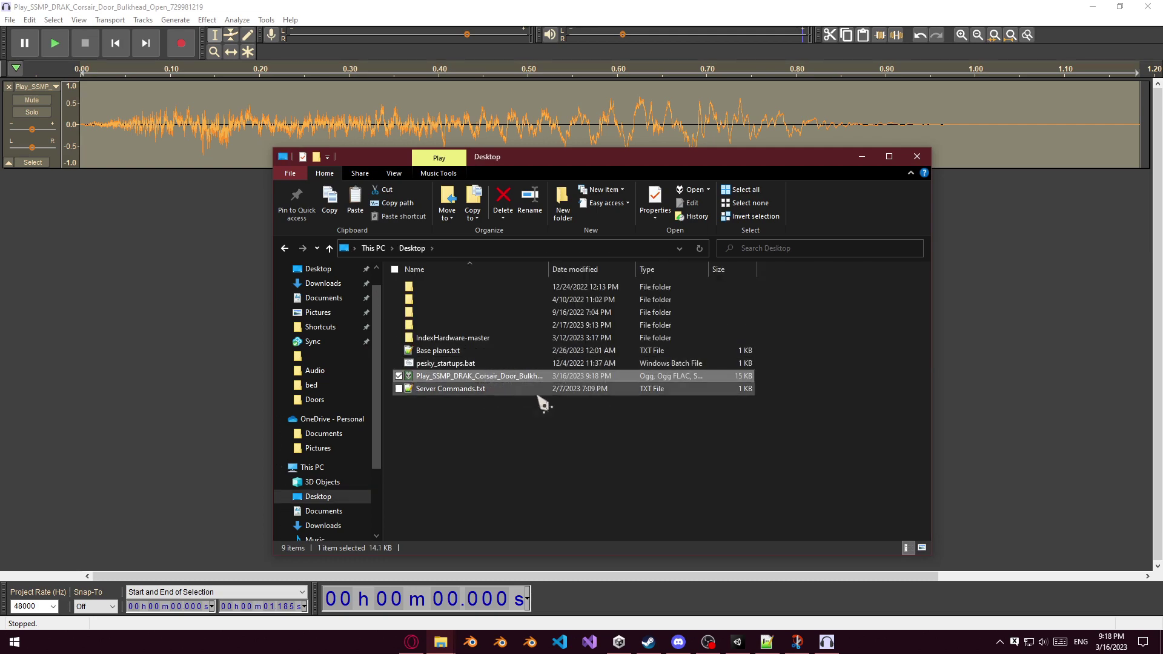
{"action": "key", "text": "alt+Right"}
{"action": "key", "text": "ctrl+v"}
{"action": "left_click", "coordinate": [673, 237]}
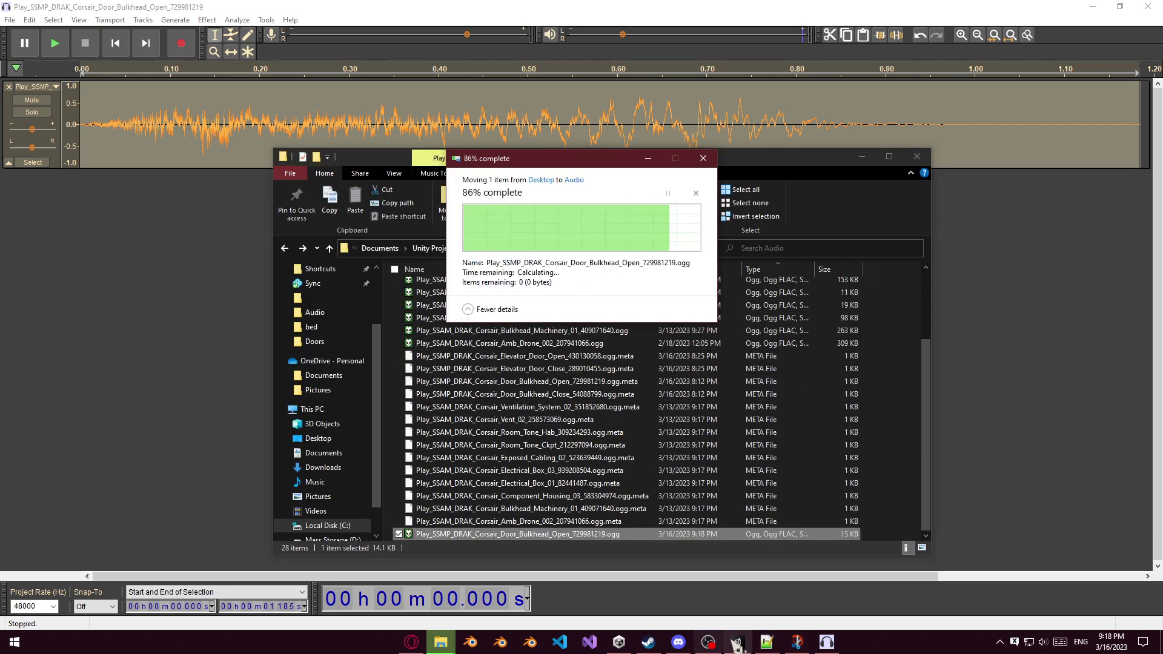
{"action": "left_click", "coordinate": [738, 642]}
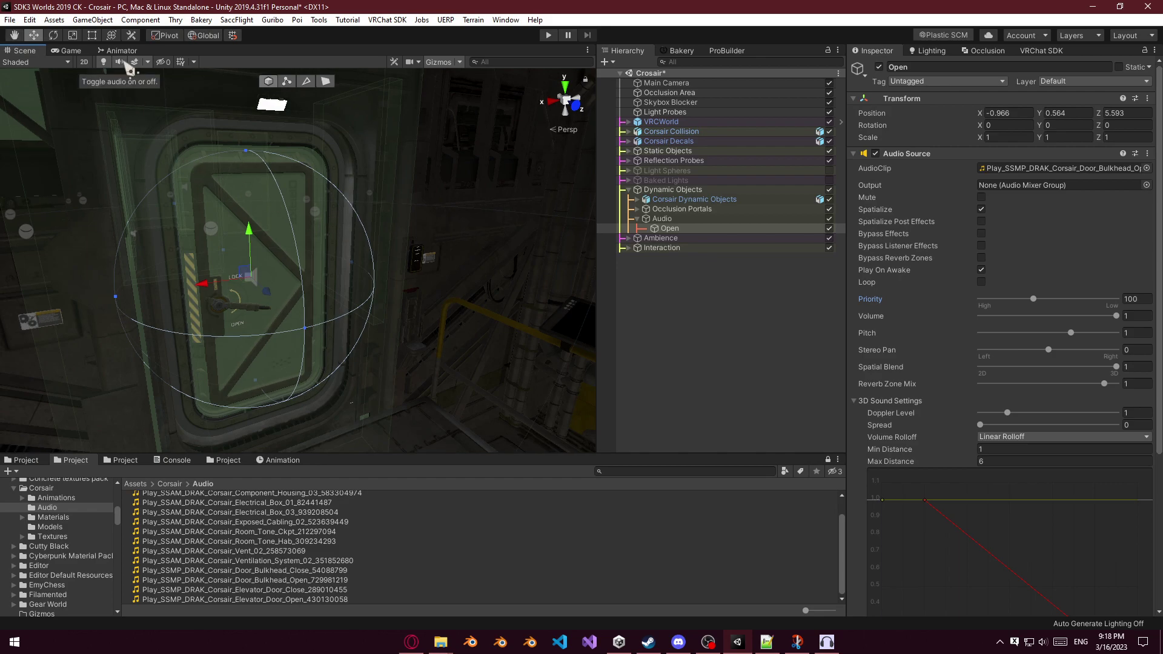
Set the Open audio source's Min Distance to 2 and check its range around the bulkhead door.
{"action": "scroll", "coordinate": [938, 354], "scroll_direction": "down", "scroll_amount": 5}
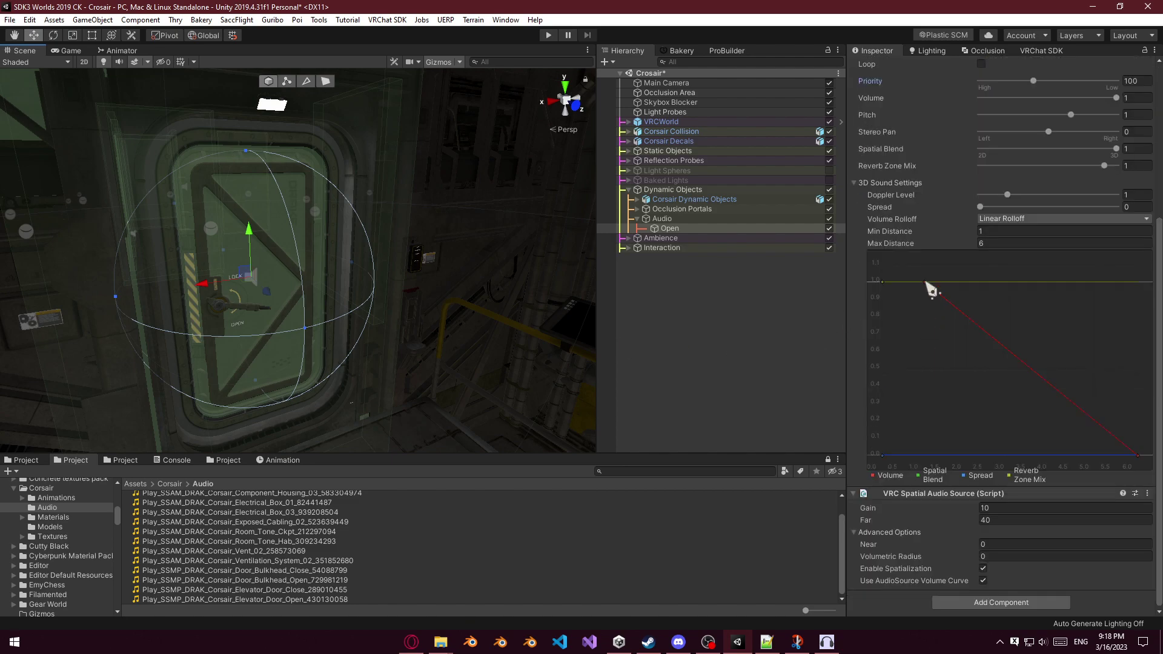
{"action": "type", "text": "2"}
{"action": "right_click_drag", "start_coordinate": [334, 289], "coordinate": [331, 288]}
{"action": "key", "text": "s"}
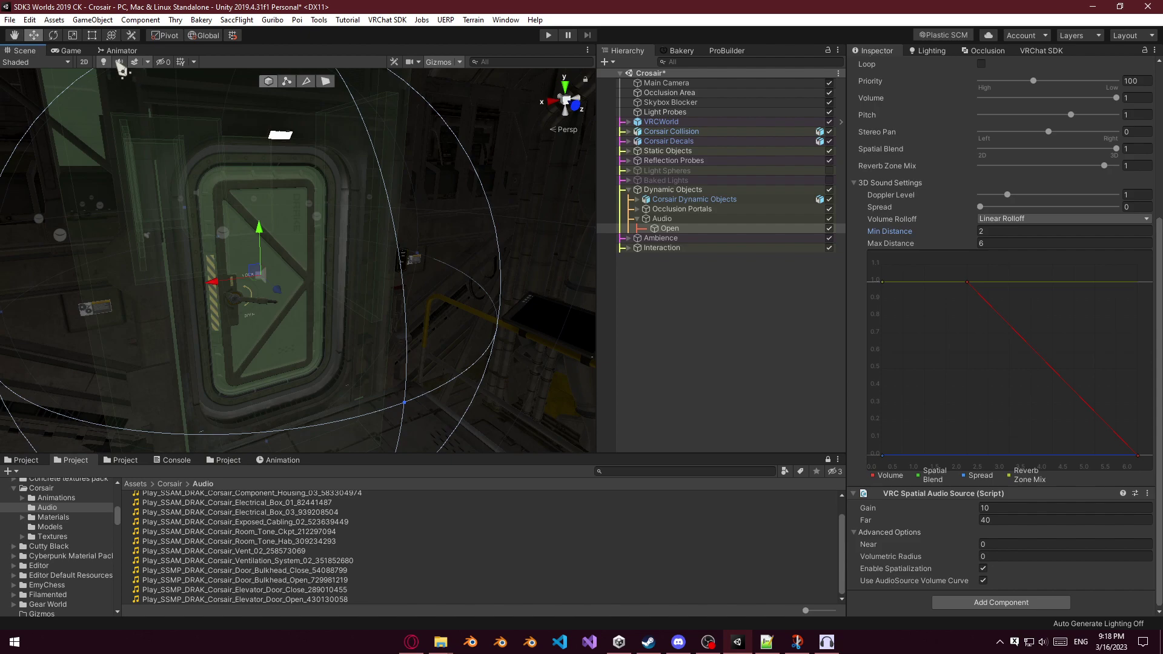
{"action": "key", "text": "w"}
{"action": "right_click_drag", "start_coordinate": [126, 69], "coordinate": [273, 289]}
{"action": "key", "text": "f"}
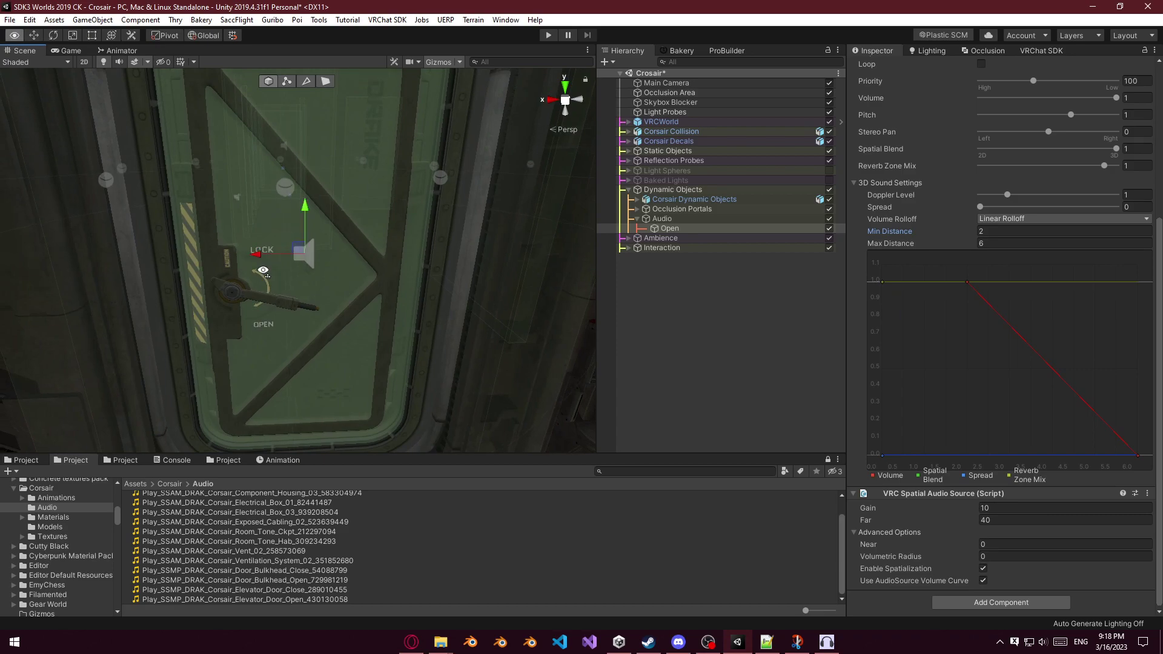
Play the bulkhead and elevator door open and close clips in the Corsair Audio folder to compare their loudness.
{"action": "left_click", "coordinate": [441, 642]}
{"action": "left_click", "coordinate": [377, 600]}
{"action": "mouse_move", "coordinate": [441, 642]}
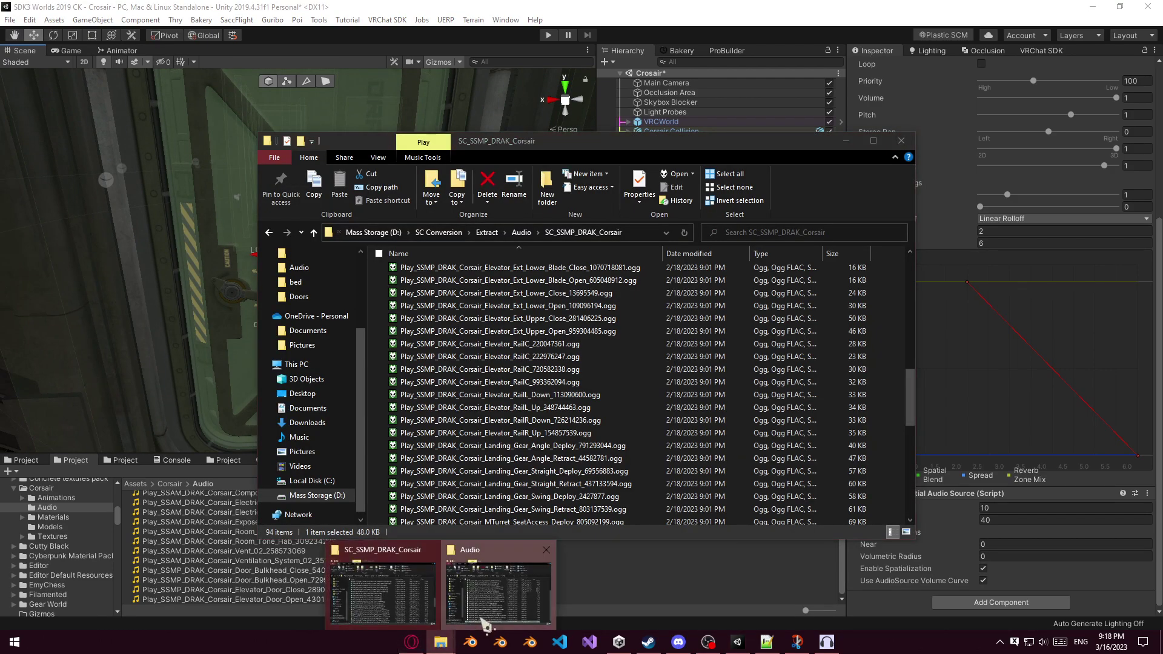
{"action": "left_click", "coordinate": [486, 624]}
{"action": "scroll", "coordinate": [591, 358], "scroll_direction": "up", "scroll_amount": 3}
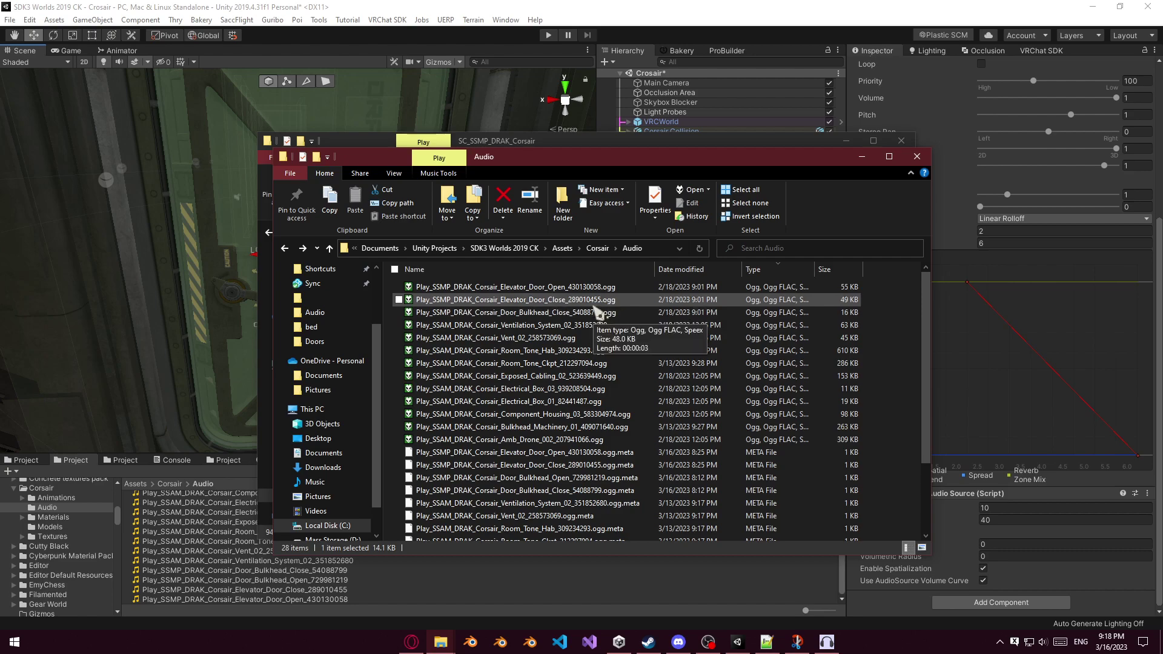
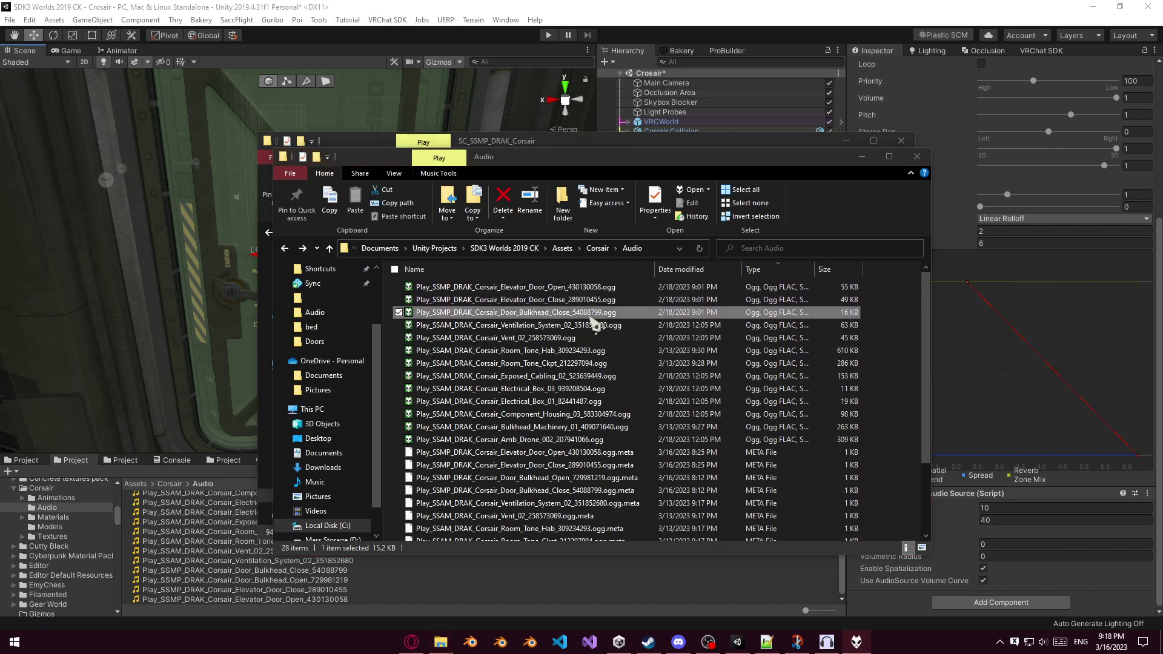
{"action": "left_click", "coordinate": [628, 249]}
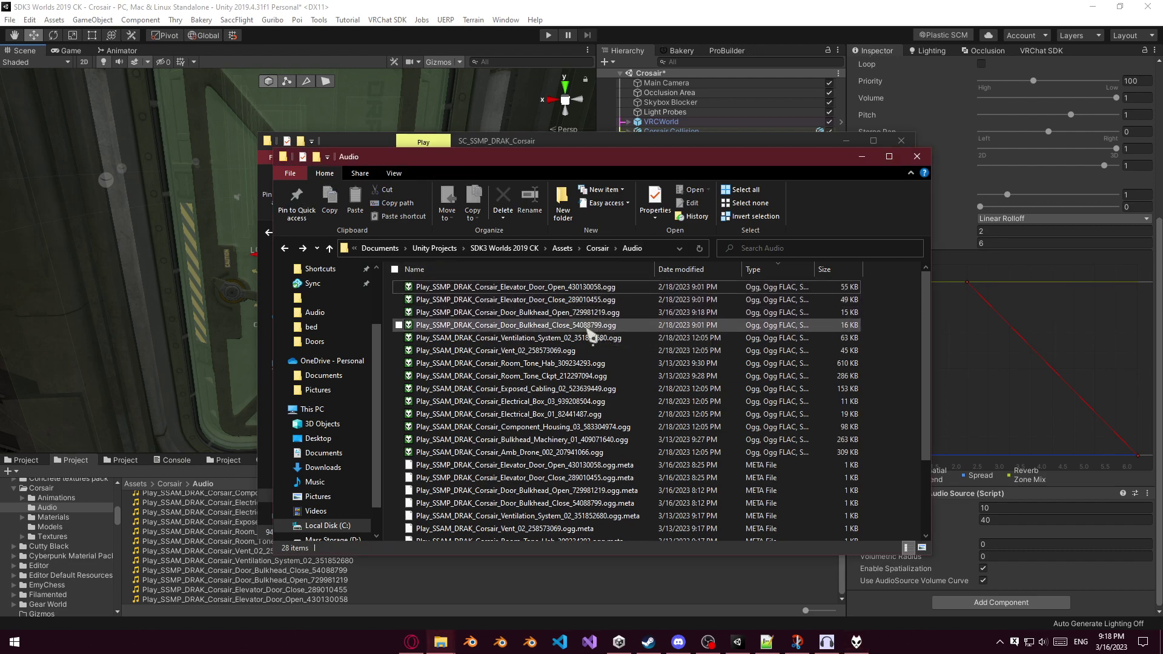
{"action": "left_click", "coordinate": [602, 315]}
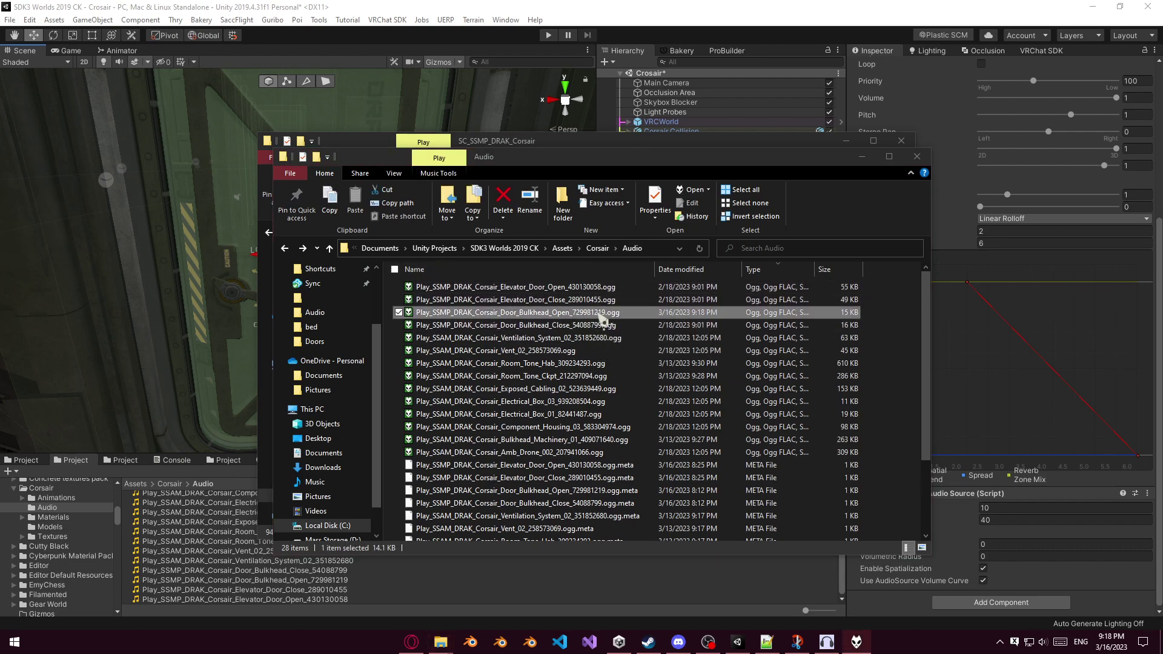
{"action": "double_click", "coordinate": [590, 327]}
{"action": "double_click", "coordinate": [592, 314]}
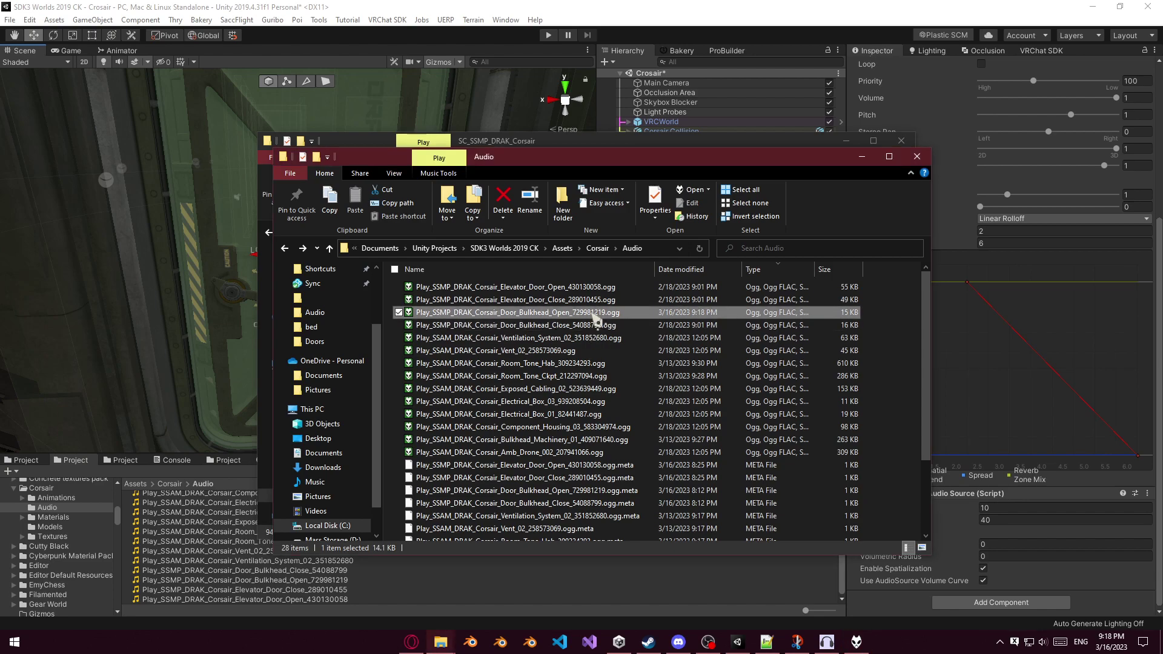
{"action": "double_click", "coordinate": [594, 302]}
{"action": "double_click", "coordinate": [590, 291]}
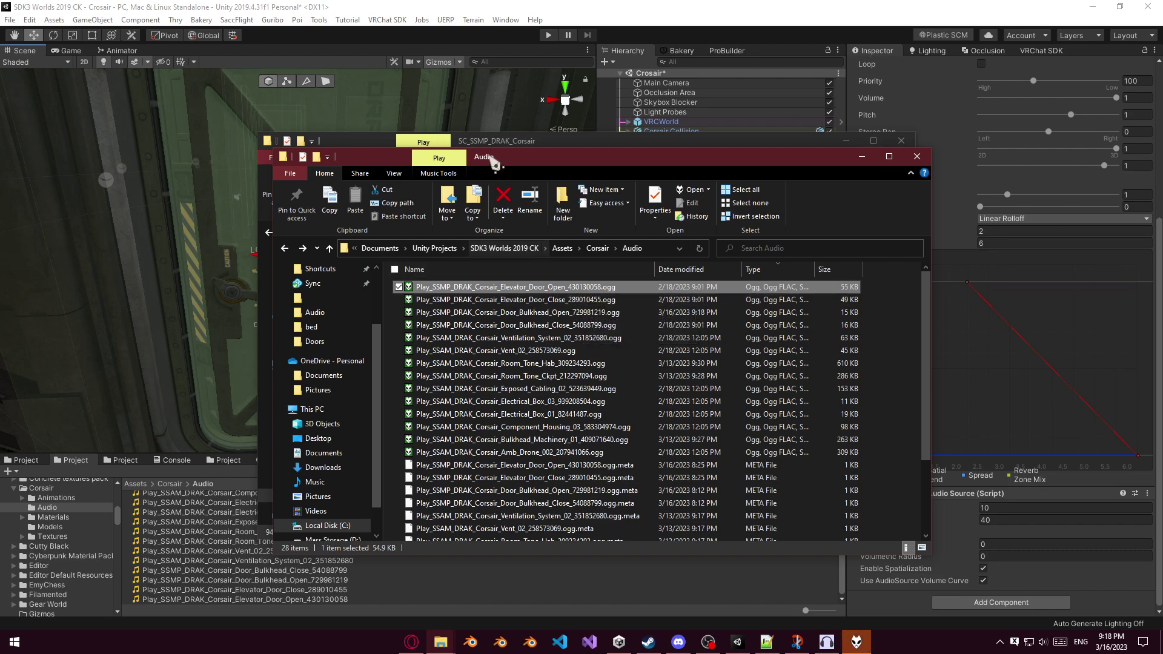
Check the original bulkhead door open clips in the extracted SC_SSMP_DRAK_Corsair folder, then return to the Corsair Audio folder.
{"action": "left_click", "coordinate": [509, 143]}
{"action": "scroll", "coordinate": [624, 403], "scroll_direction": "down", "scroll_amount": 2}
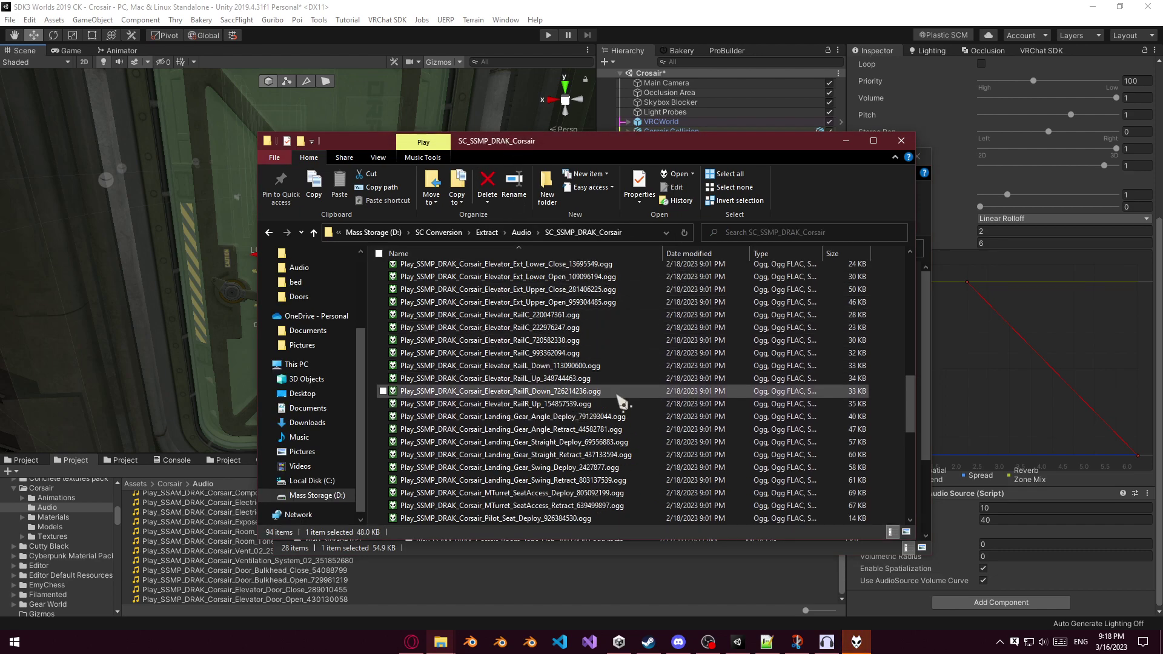
{"action": "scroll", "coordinate": [635, 453], "scroll_direction": "up", "scroll_amount": 7}
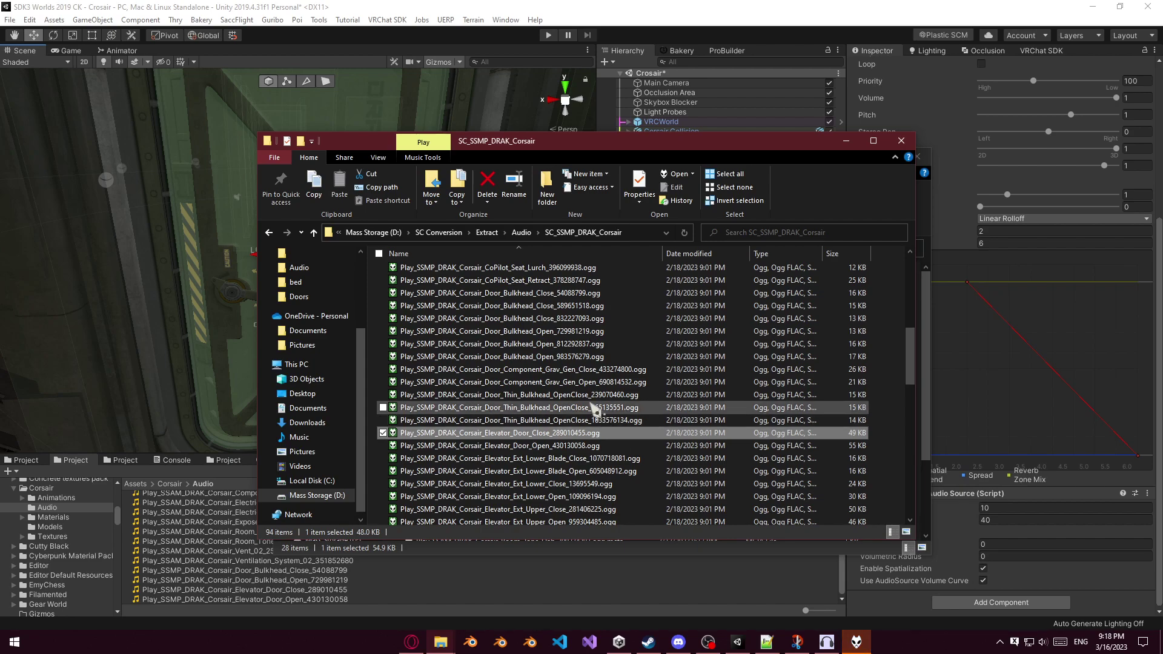
{"action": "scroll", "coordinate": [591, 400], "scroll_direction": "up", "scroll_amount": 1}
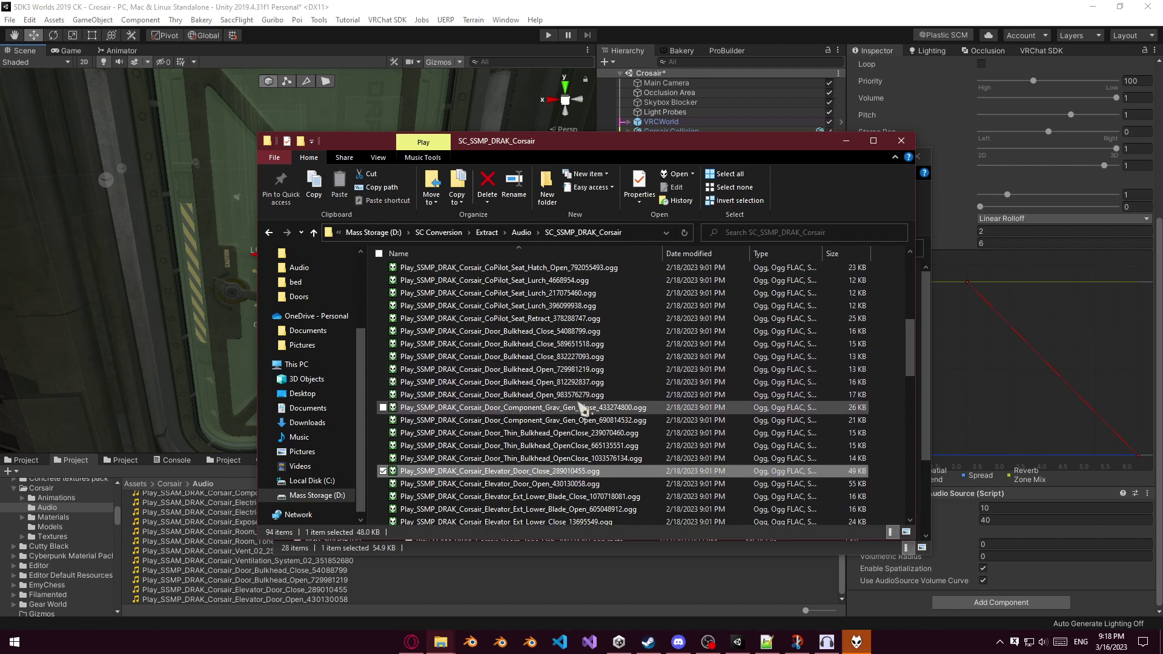
{"action": "left_click", "coordinate": [581, 394]}
{"action": "left_click", "coordinate": [576, 383]}
{"action": "left_click", "coordinate": [568, 370]}
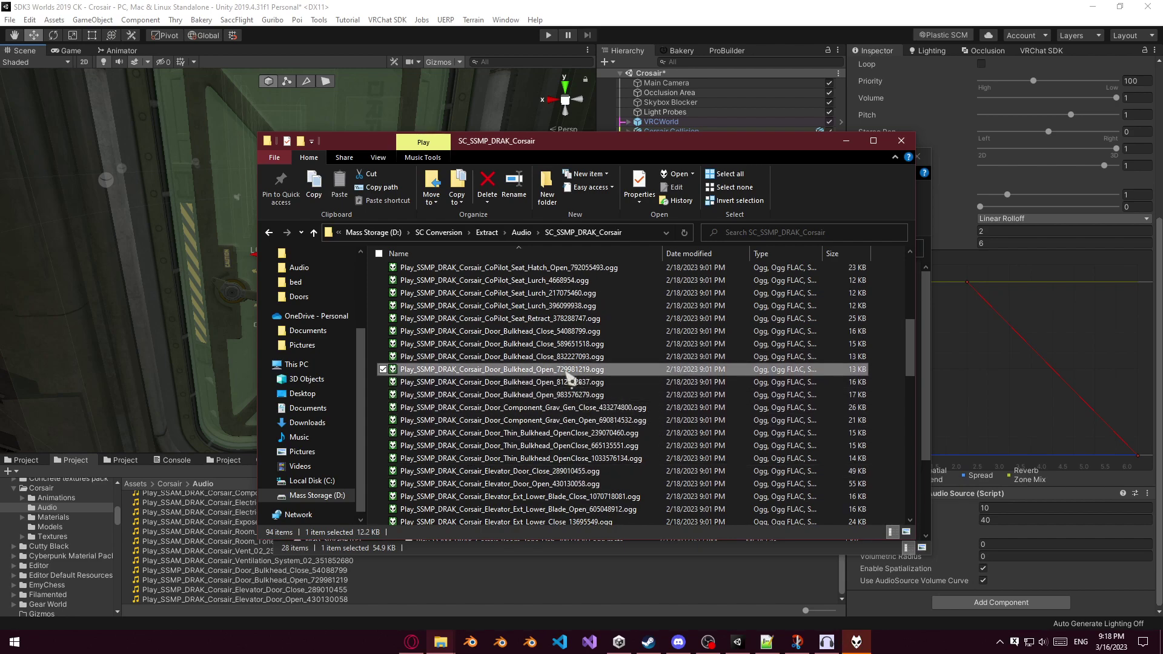
{"action": "left_click_drag", "start_coordinate": [584, 374], "coordinate": [562, 543]}
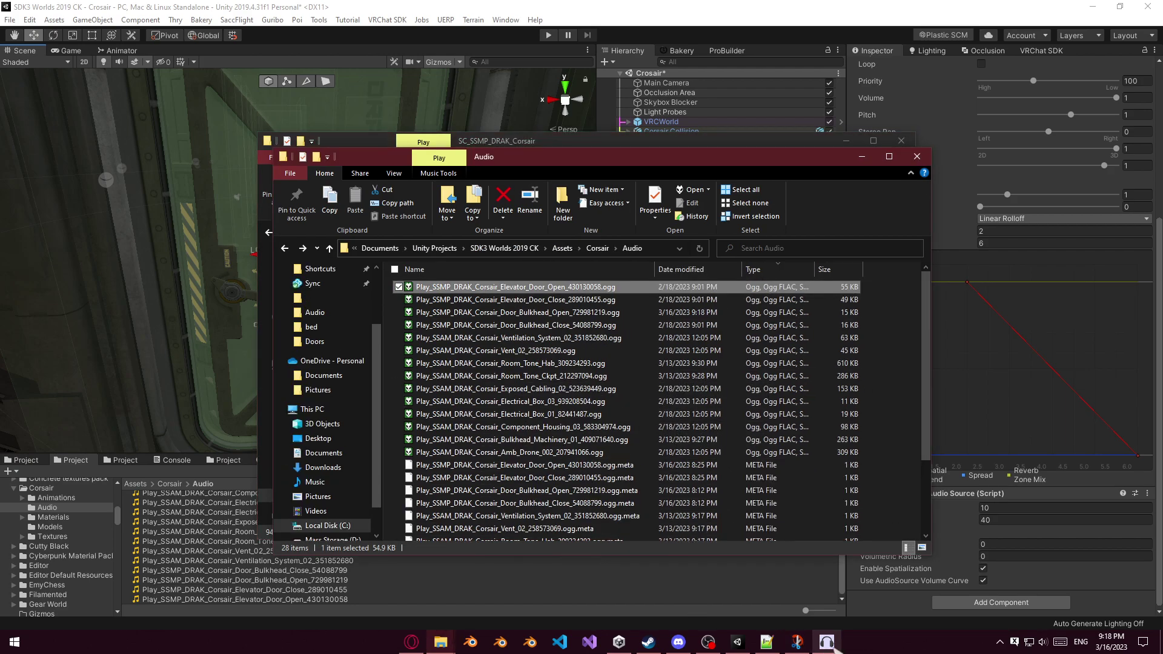
Replace the track in DarkAudacity with Play_SSMP_DRAK_Corsair_Door_Bulkhead_Close_54088799.ogg from the Corsair Audio folder.
{"action": "left_click", "coordinate": [828, 643]}
{"action": "left_click", "coordinate": [9, 87]}
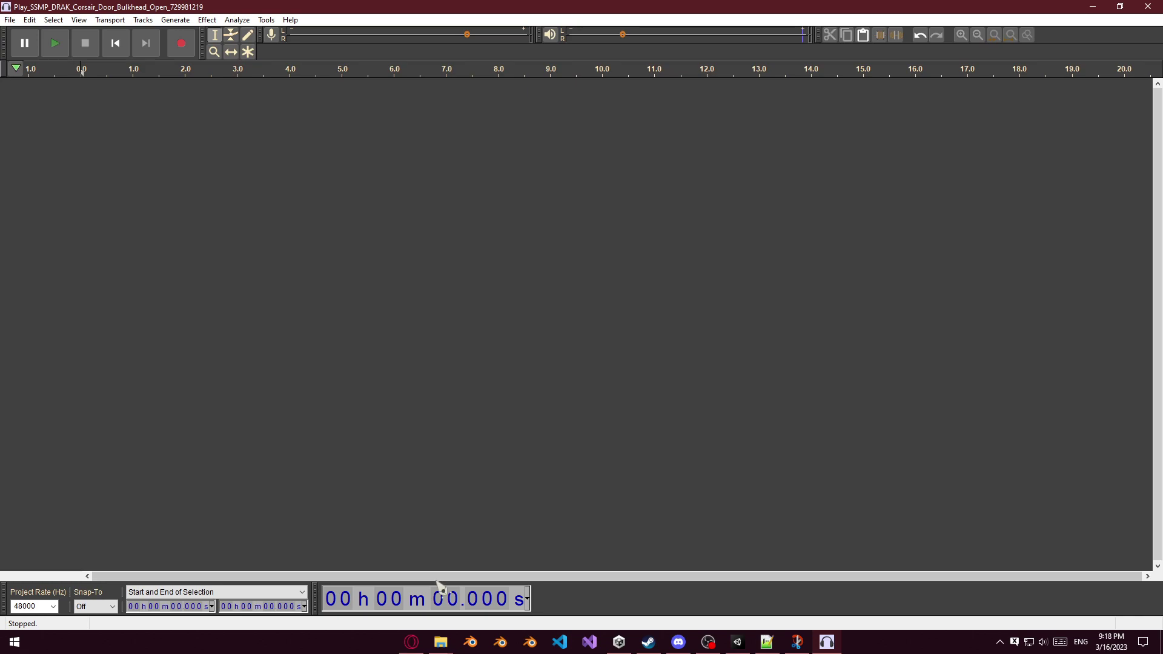
{"action": "mouse_move", "coordinate": [441, 641]}
{"action": "left_click", "coordinate": [404, 599]}
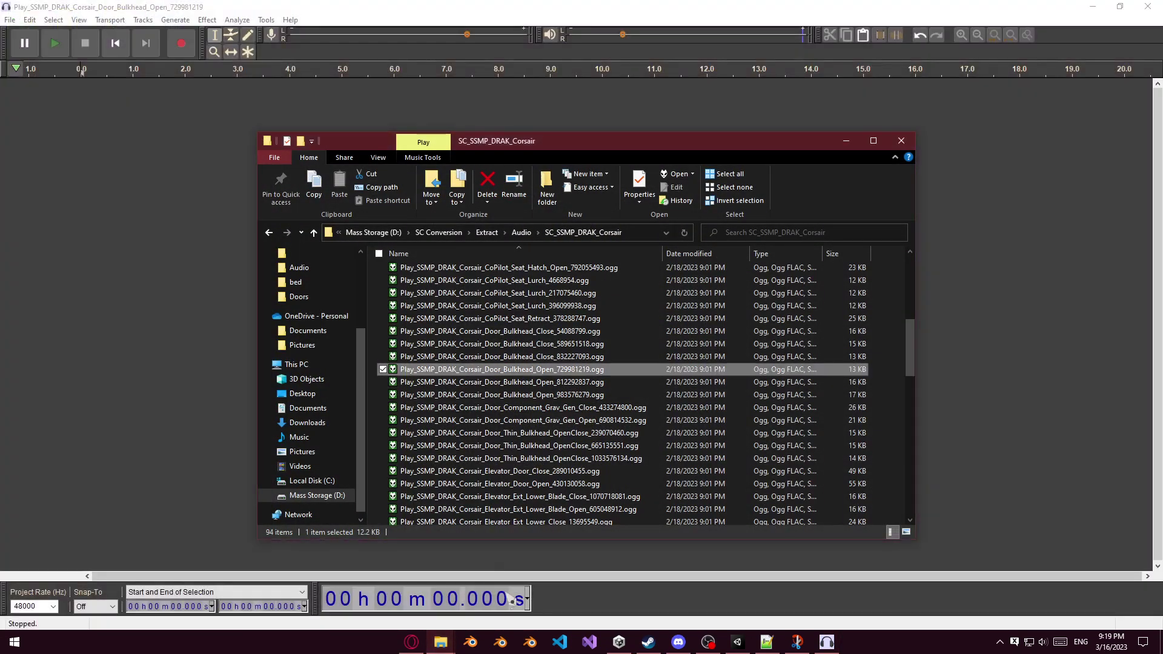
{"action": "left_click", "coordinate": [498, 593]}
{"action": "left_click", "coordinate": [536, 303]}
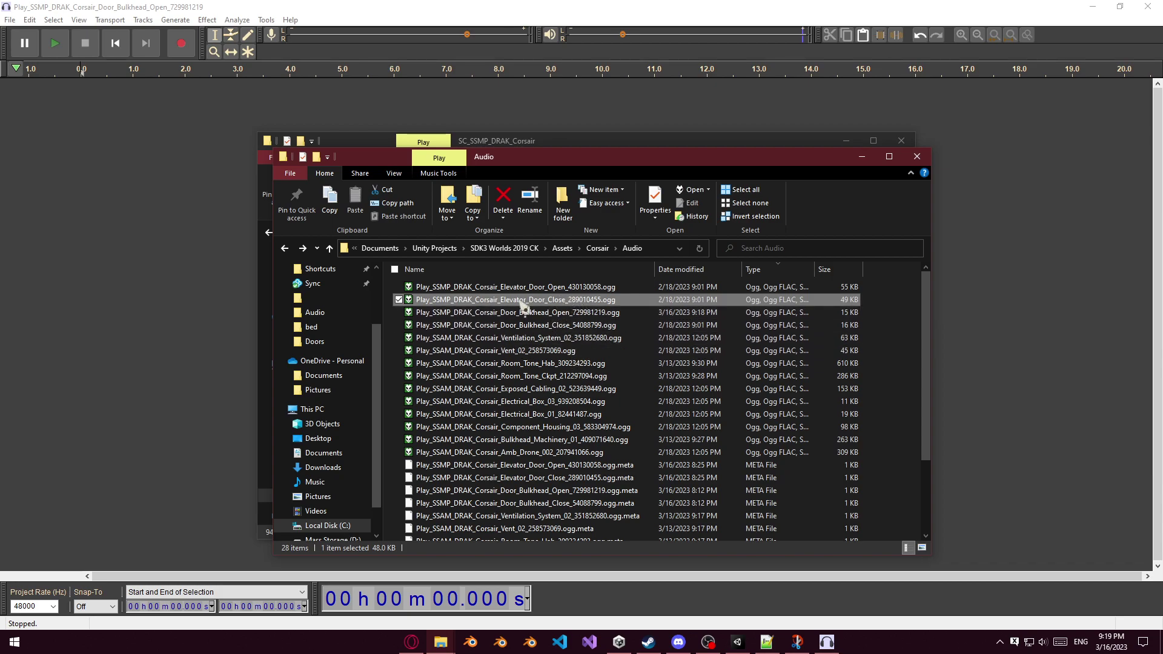
{"action": "left_click", "coordinate": [574, 327]}
{"action": "left_click_drag", "start_coordinate": [593, 332], "coordinate": [85, 220]}
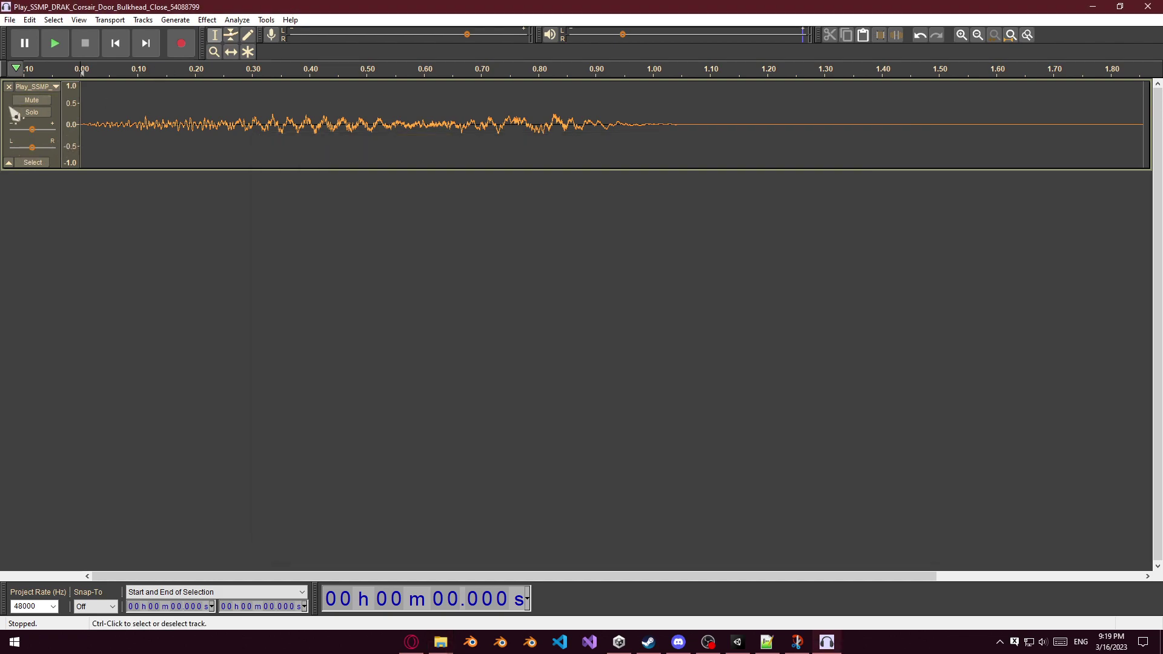
Select the whole bulkhead door close track and repeat the last Amplify effect on it twice.
{"action": "left_click", "coordinate": [24, 118]}
{"action": "left_click", "coordinate": [236, 19]}
{"action": "mouse_move", "coordinate": [219, 19]}
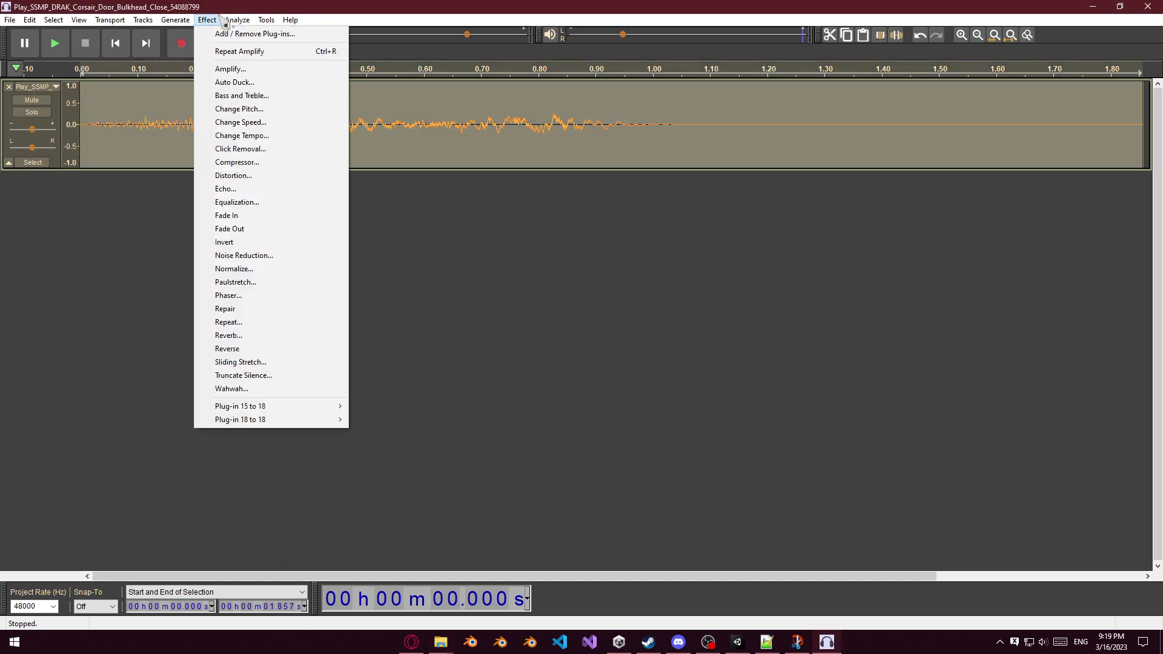
{"action": "left_click", "coordinate": [239, 51]}
{"action": "left_click", "coordinate": [208, 19]}
{"action": "left_click", "coordinate": [239, 51]}
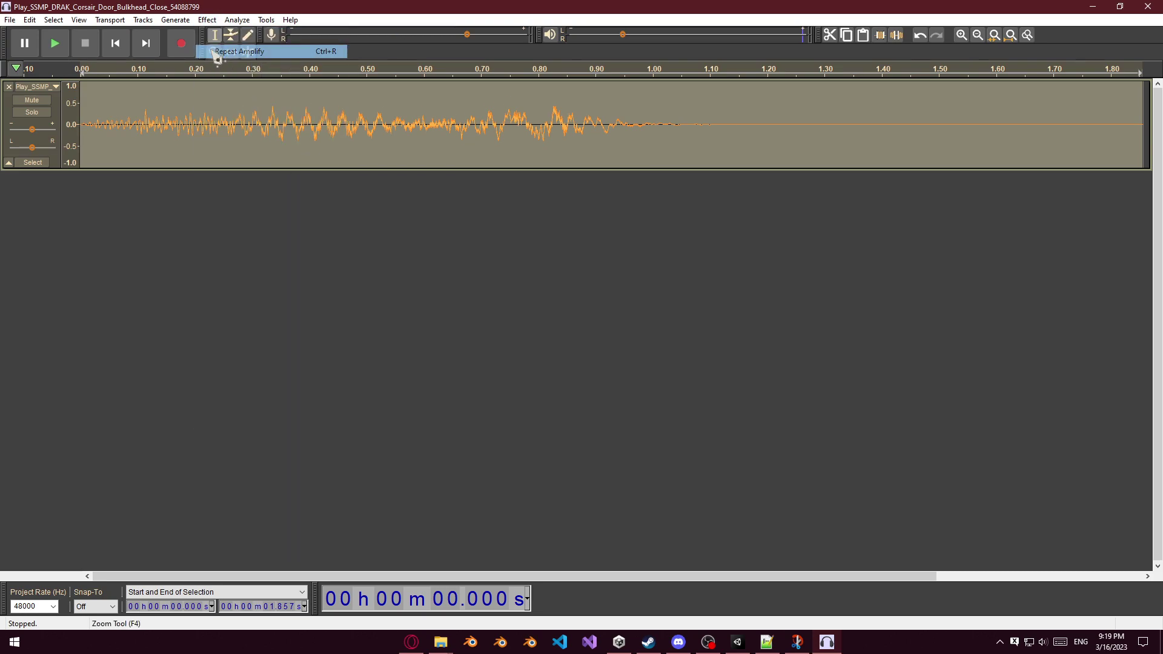
Export the amplified bulkhead door close track as an OGG at quality 5 to the Desktop under its original name.
{"action": "left_click", "coordinate": [10, 19]}
{"action": "mouse_move", "coordinate": [72, 109]}
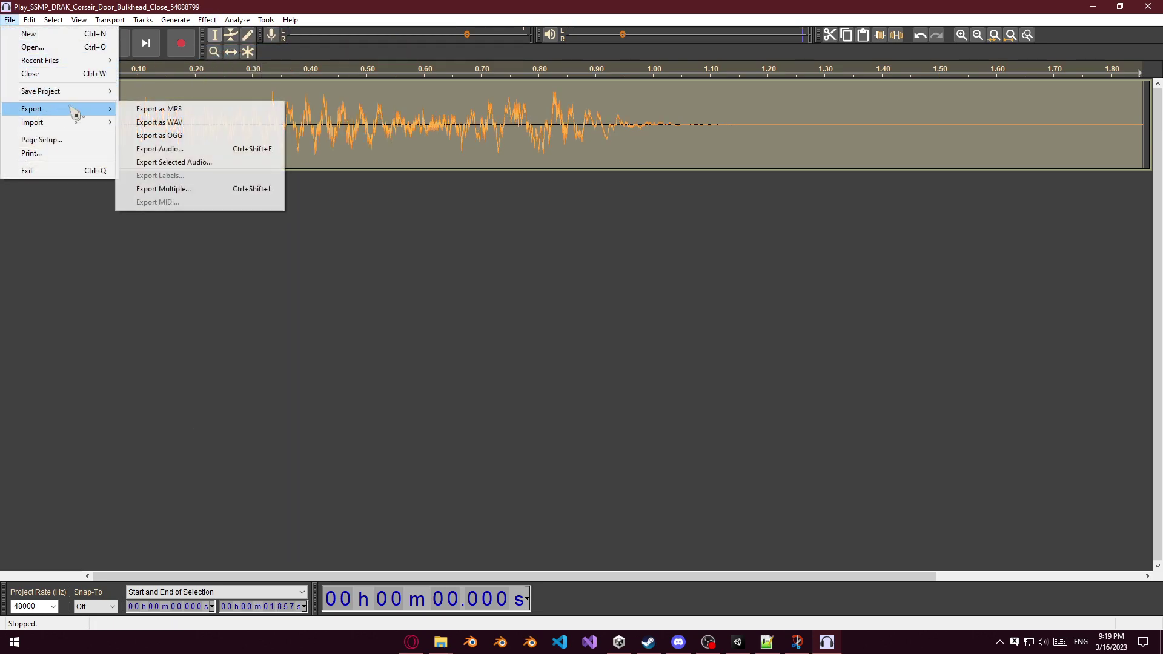
{"action": "left_click", "coordinate": [182, 136]}
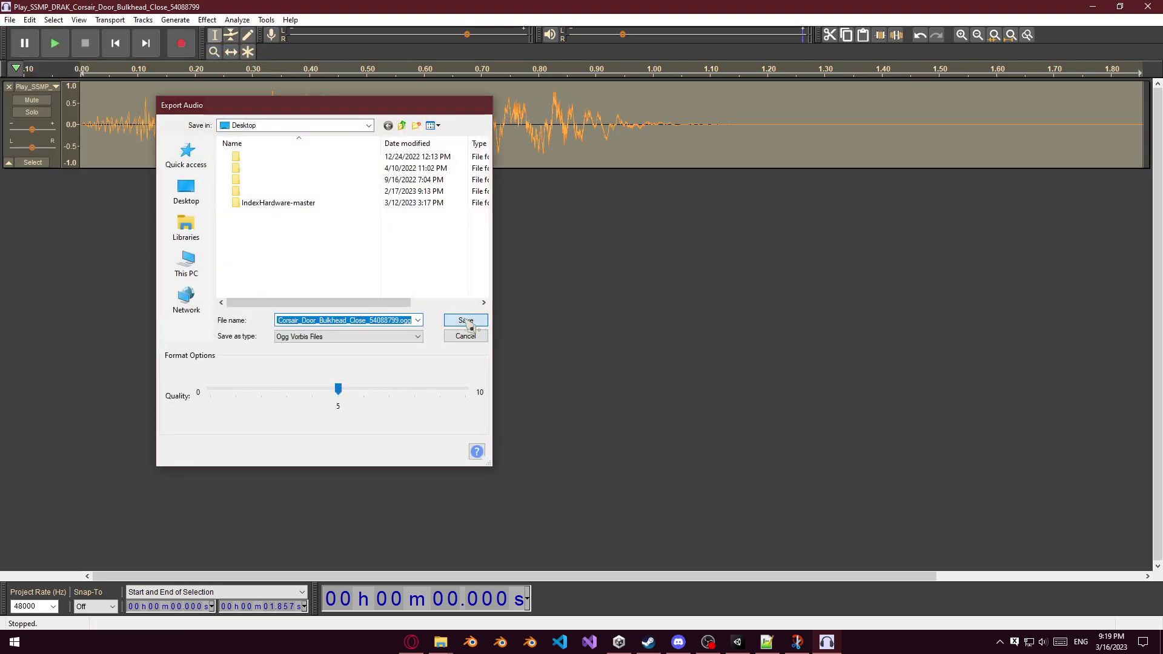
{"action": "left_click", "coordinate": [466, 320]}
{"action": "left_click", "coordinate": [628, 401]}
Move the exported door close OGG from the Desktop into the Corsair Audio folder, replacing the existing file.
{"action": "mouse_move", "coordinate": [441, 642]}
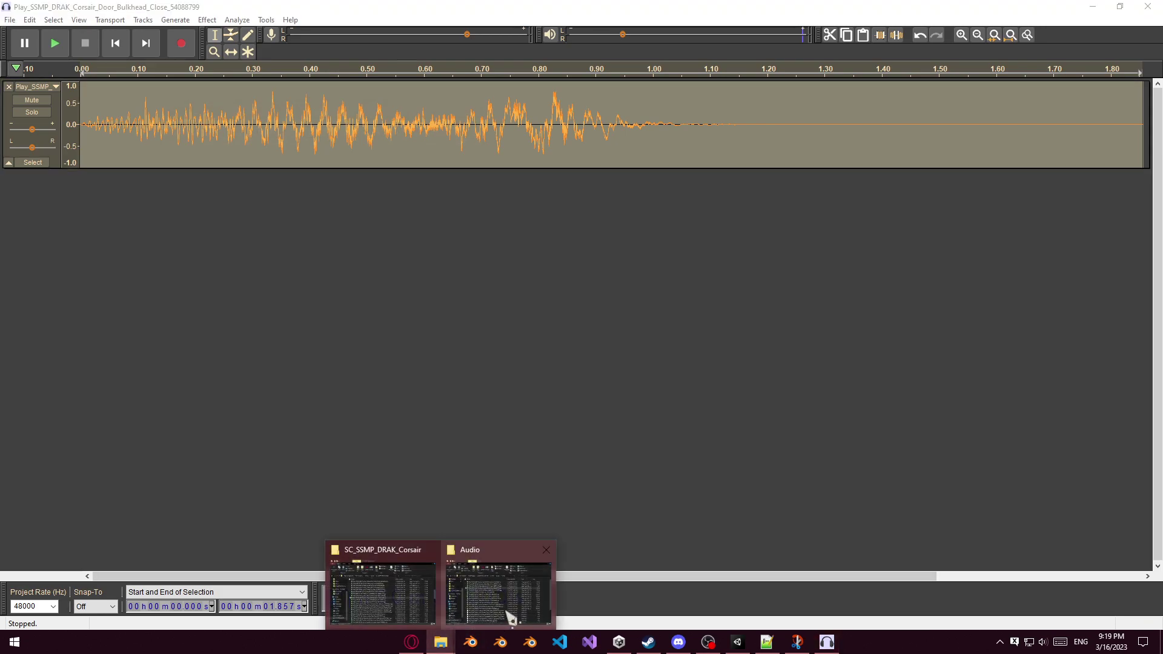
{"action": "left_click", "coordinate": [500, 612]}
{"action": "key", "text": "alt+Right"}
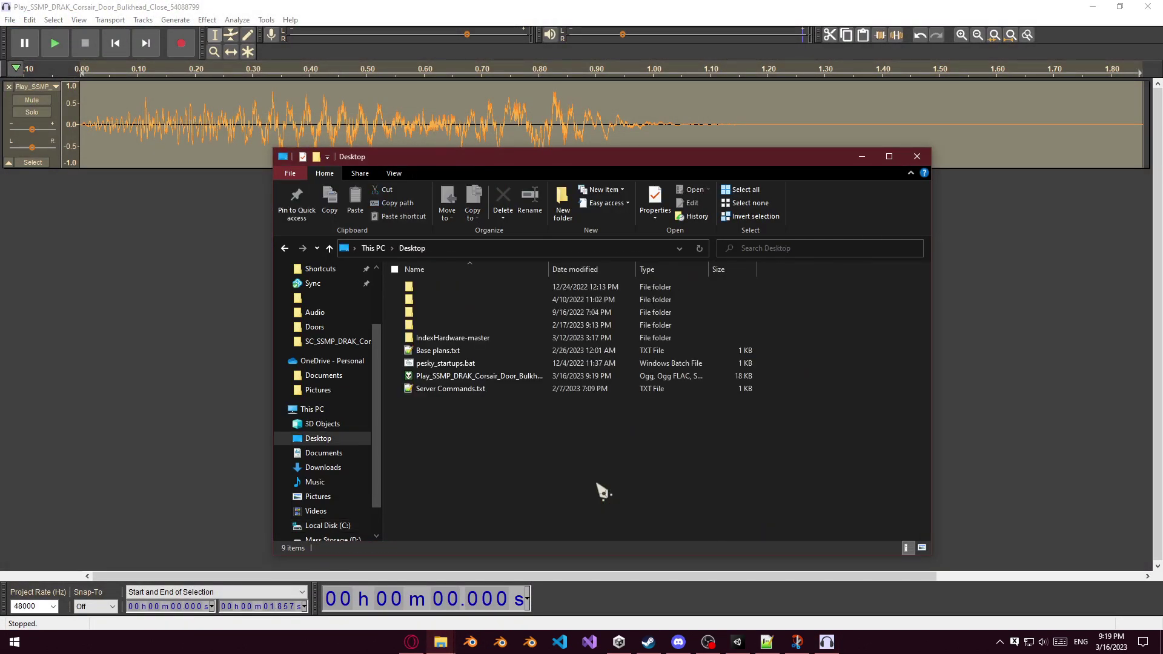
{"action": "left_click", "coordinate": [518, 377]}
{"action": "key", "text": "ctrl+x"}
{"action": "key", "text": "alt+Left"}
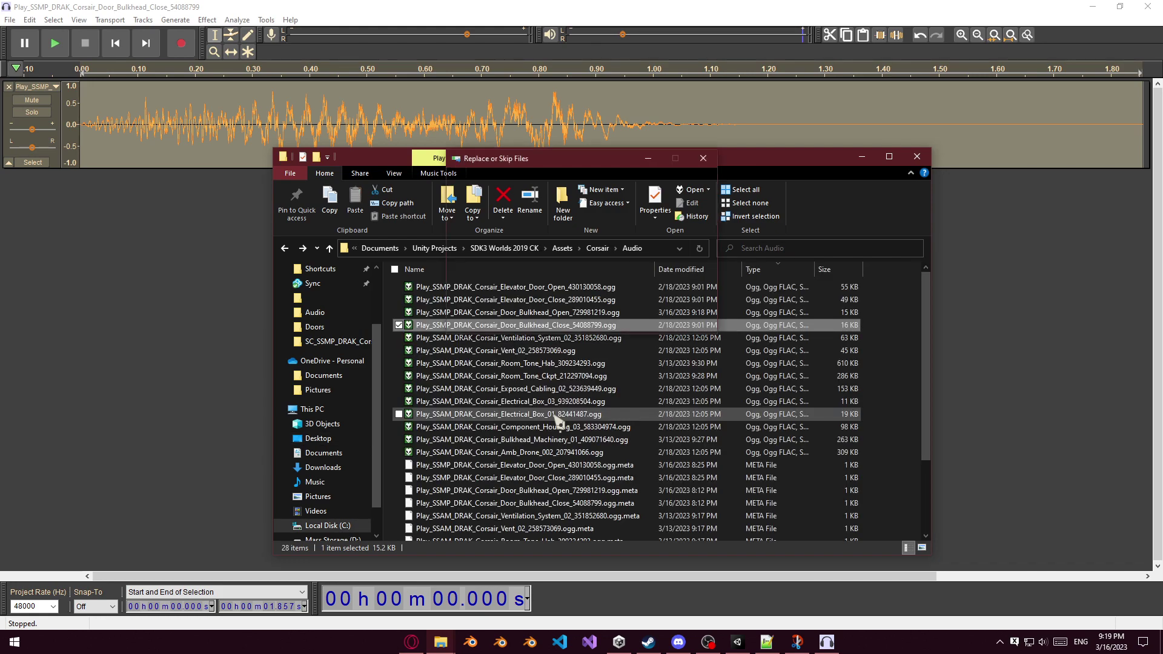
{"action": "key", "text": "ctrl+v"}
{"action": "left_click", "coordinate": [595, 234]}
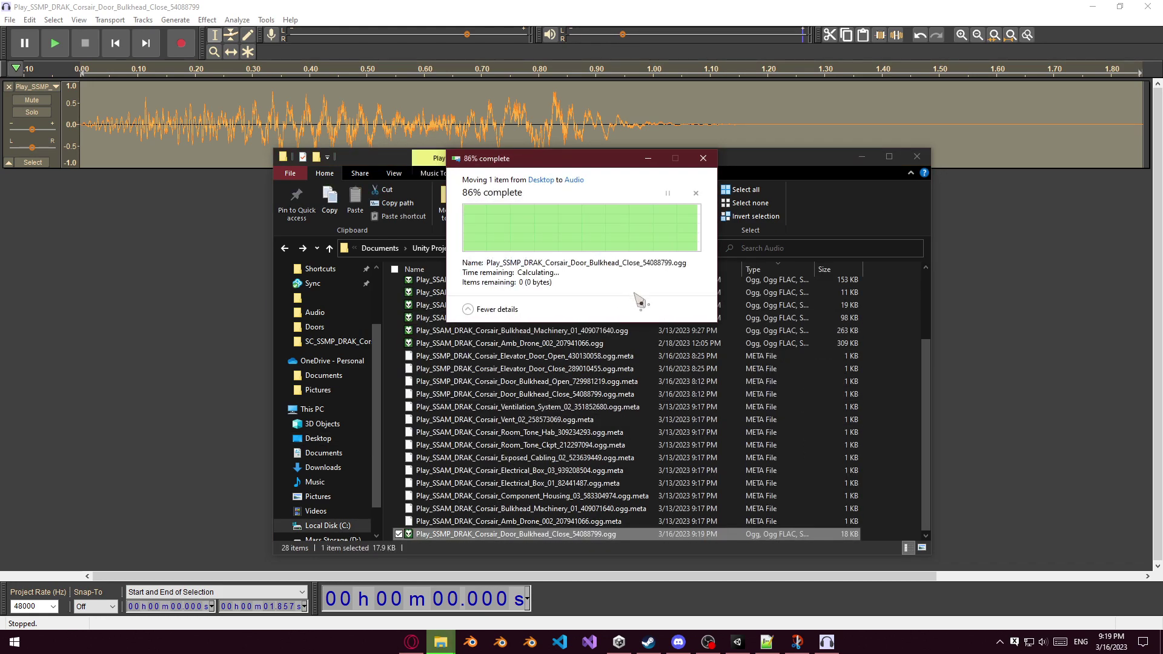
Close DarkAudacity, switch back to Unity, and select the Open audio object under Dynamic Objects.
{"action": "left_click", "coordinate": [1149, 7]}
{"action": "left_click", "coordinate": [604, 320]}
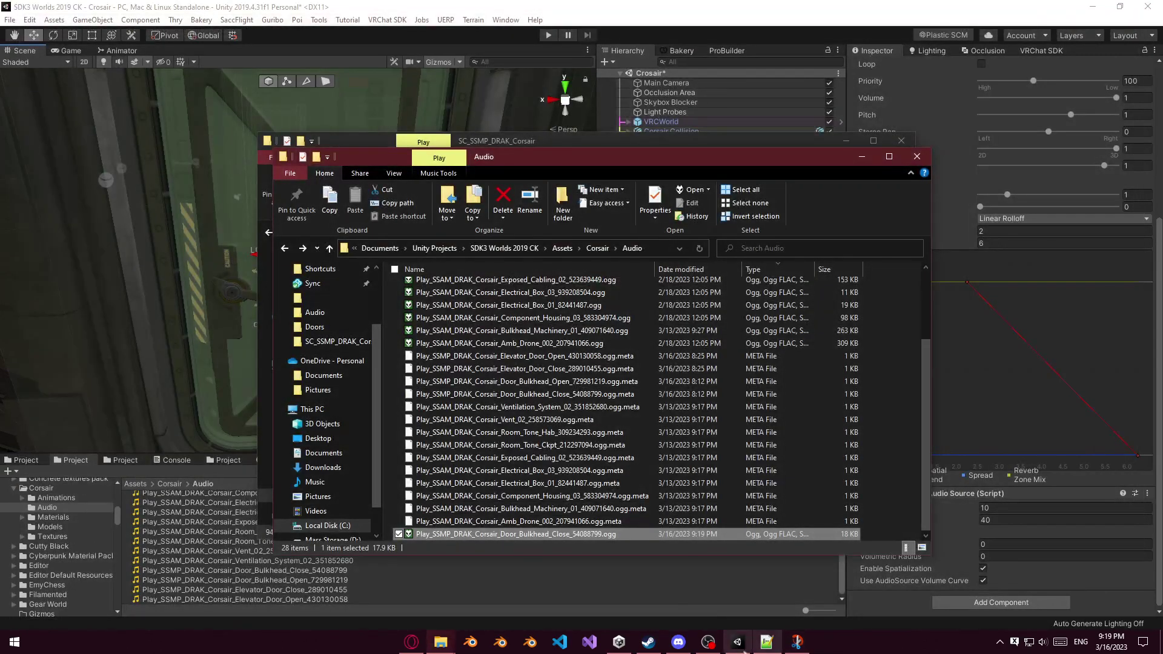
{"action": "left_click", "coordinate": [737, 642]}
{"action": "left_click", "coordinate": [690, 230]}
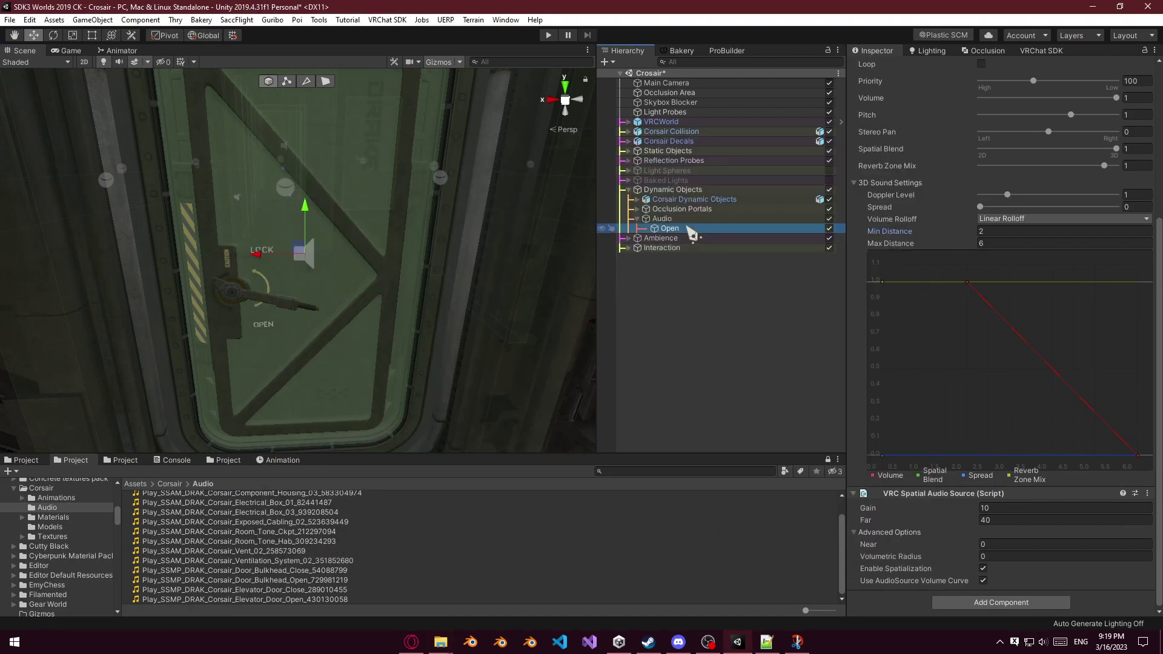
Duplicate the Open audio object under Dynamic Objects and rename the copy Close.
{"action": "scroll", "coordinate": [941, 203], "scroll_direction": "up", "scroll_amount": 3}
{"action": "right_click_drag", "start_coordinate": [315, 349], "coordinate": [470, 337]}
{"action": "key", "text": "s"}
{"action": "key", "text": "w"}
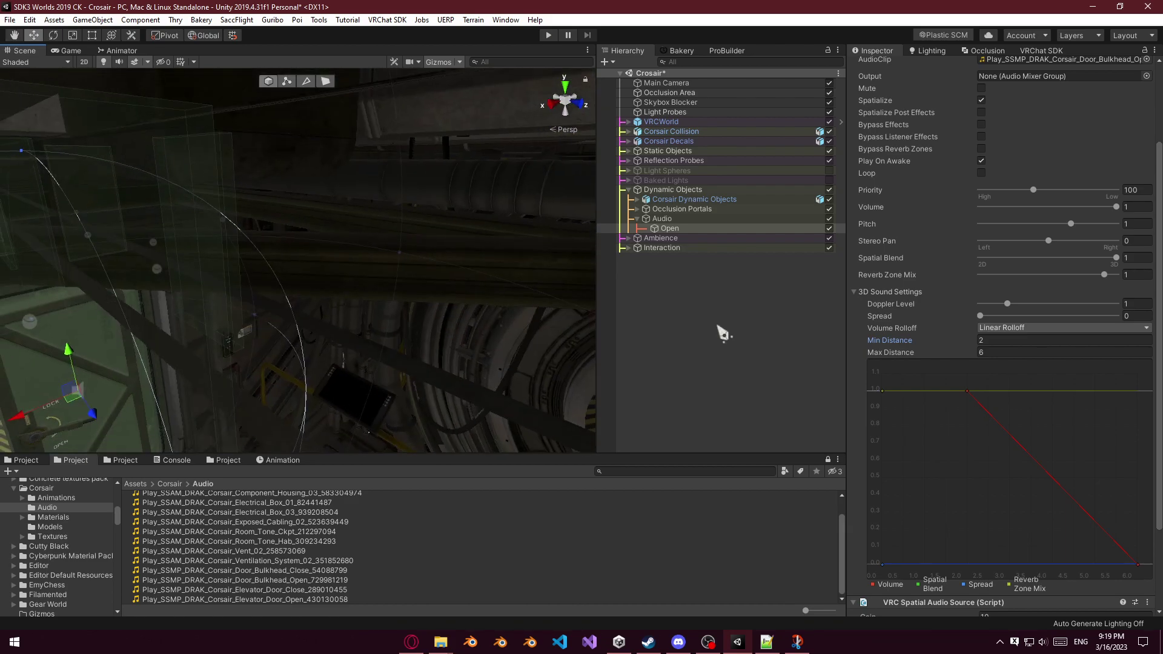
{"action": "left_click", "coordinate": [1008, 304]}
{"action": "mouse_move", "coordinate": [346, 299]}
{"action": "right_mouse_down"}
{"action": "mouse_move", "coordinate": [318, 293]}
{"action": "mouse_move", "coordinate": [339, 299]}
{"action": "right_mouse_up"}
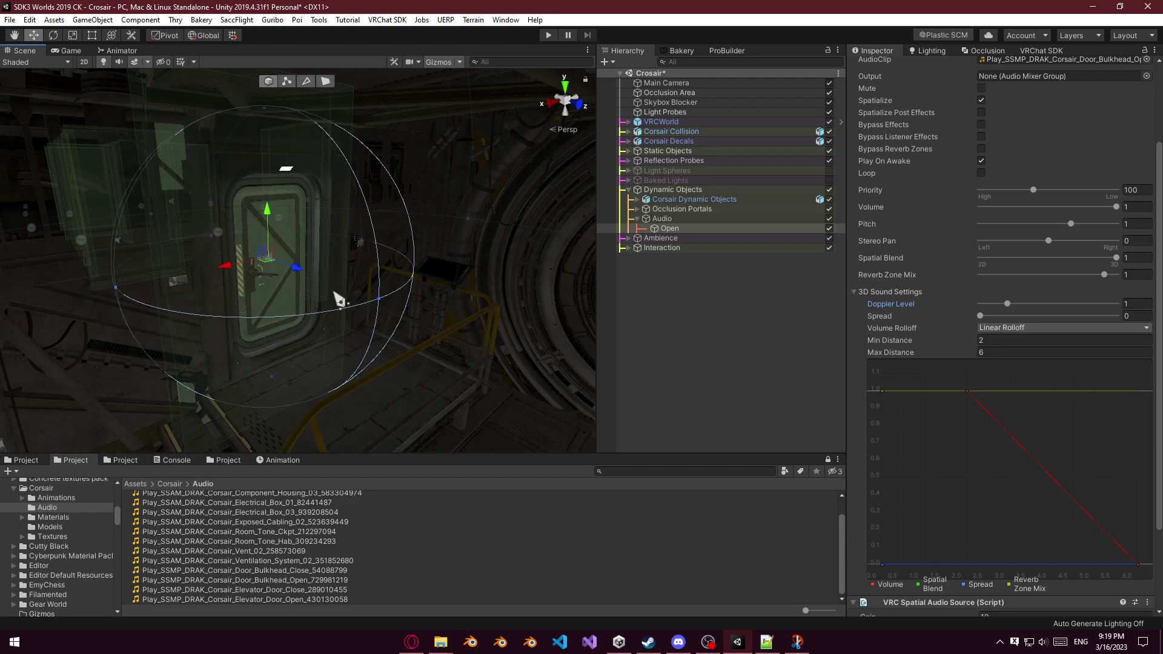
{"action": "key", "text": "ctrl+d"}
{"action": "left_click", "coordinate": [669, 237]}
{"action": "type", "text": "Close"}
{"action": "key", "text": "Return"}
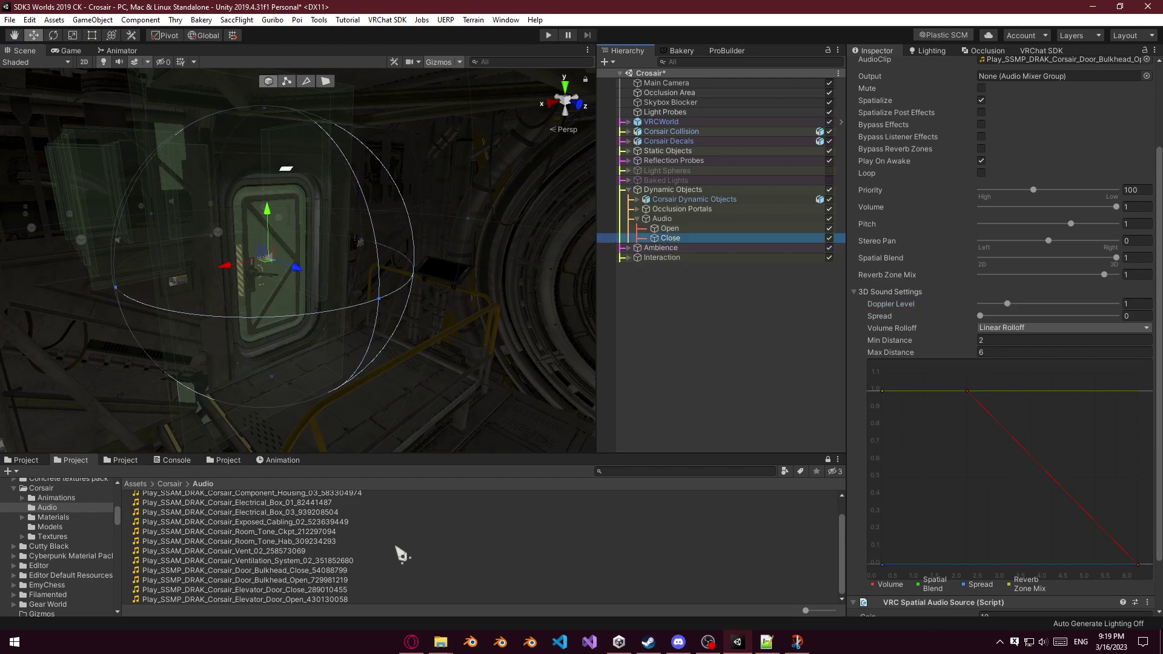
Assign the Play_SSMP_DRAK_Corsair_Door_Bulkhead_Close_54088799 clip to the Close object's Audio Source.
{"action": "scroll", "coordinate": [402, 554], "scroll_direction": "up", "scroll_amount": 1}
{"action": "scroll", "coordinate": [917, 207], "scroll_direction": "up", "scroll_amount": 3}
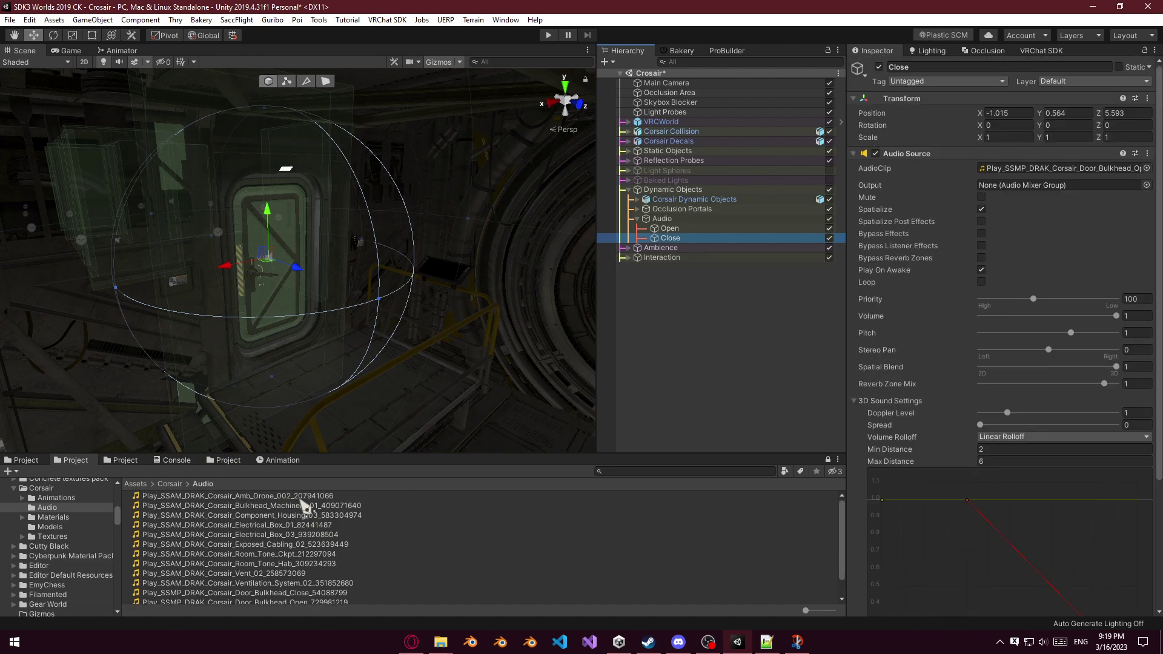
{"action": "scroll", "coordinate": [315, 531], "scroll_direction": "down", "scroll_amount": 1}
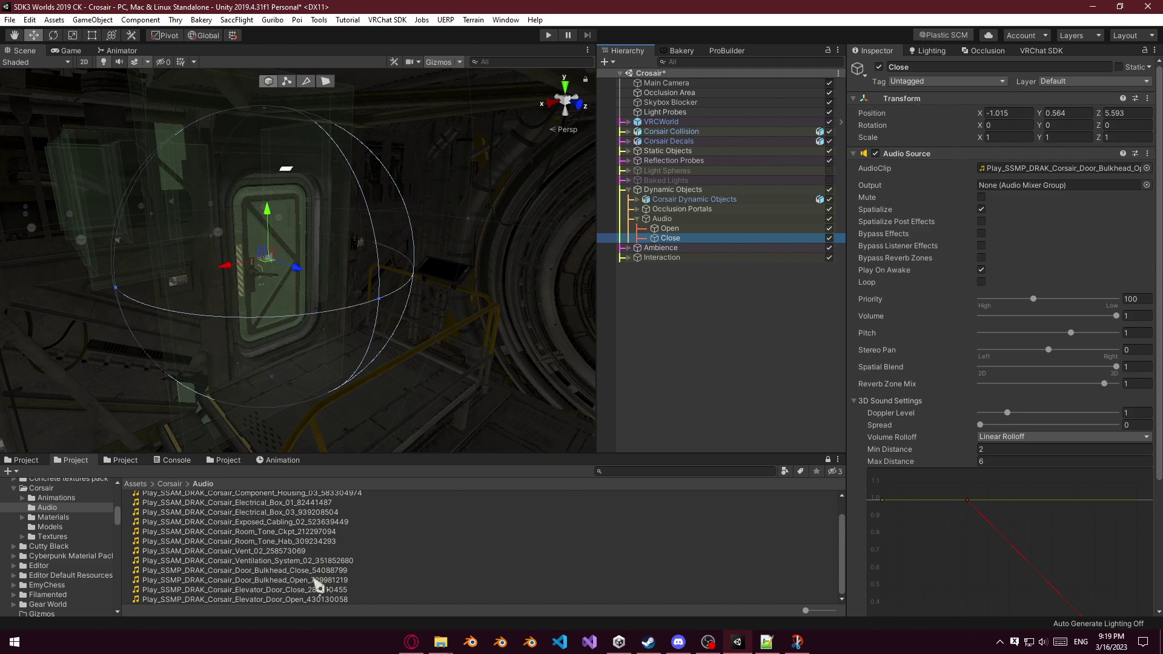
{"action": "left_click", "coordinate": [710, 642]}
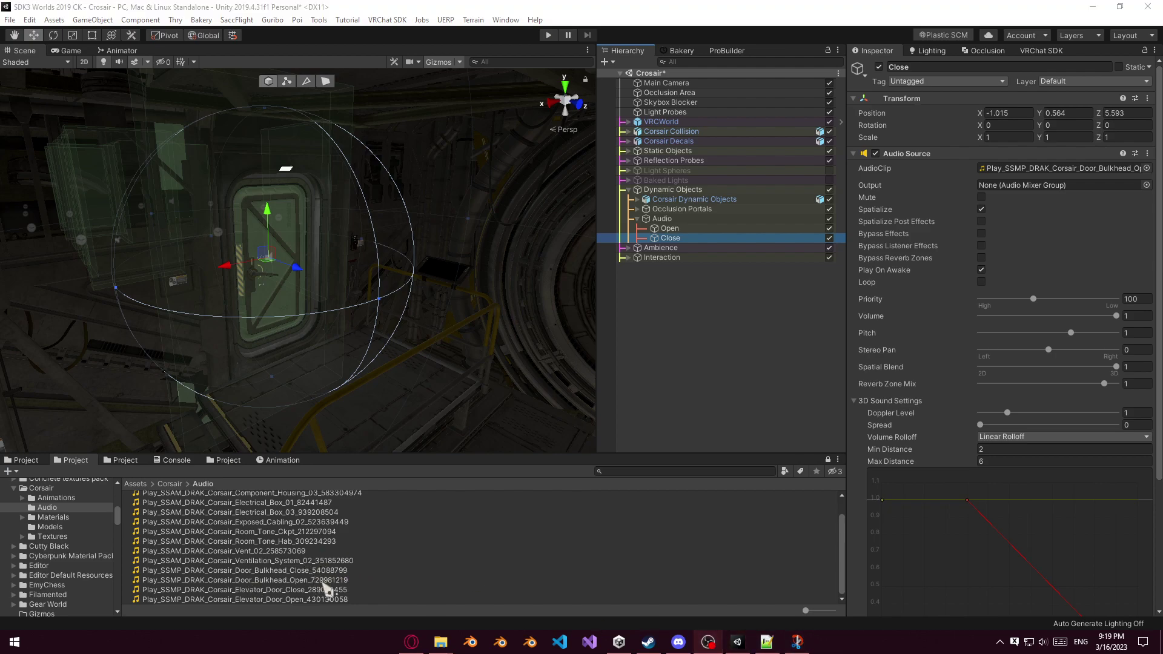
{"action": "left_click_drag", "start_coordinate": [335, 572], "coordinate": [1030, 170]}
{"action": "right_click_drag", "start_coordinate": [387, 367], "coordinate": [257, 200]}
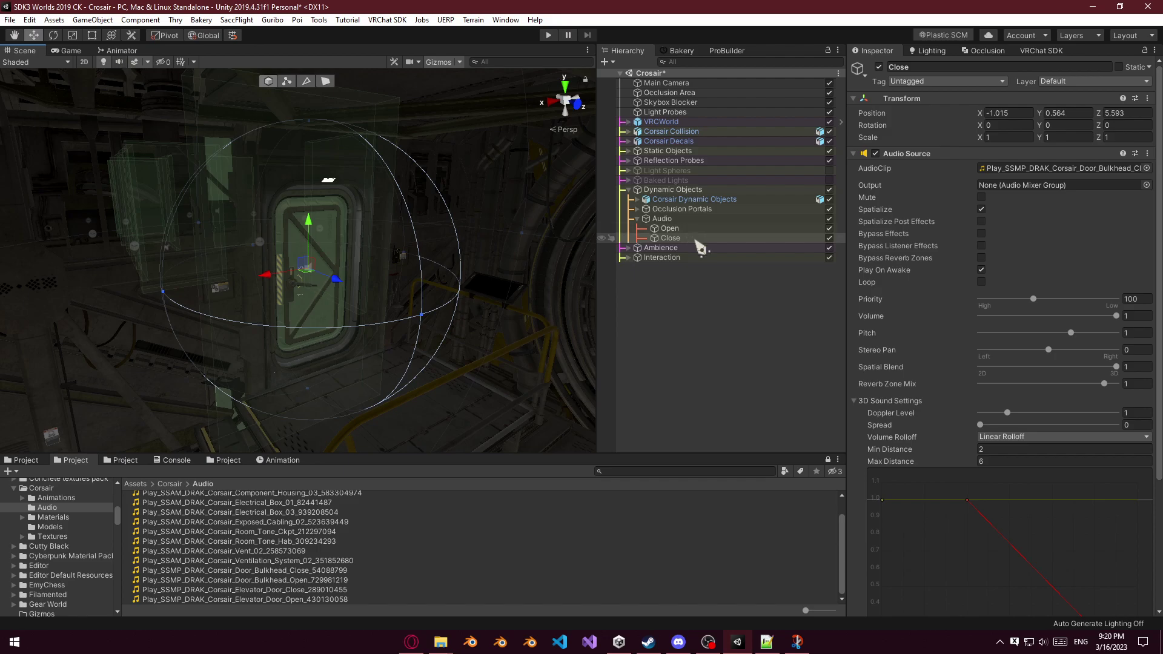
Duplicate the Open and Close audio objects together and move the copies to the next door.
{"action": "left_click", "coordinate": [670, 229]}
{"action": "left_click", "coordinate": [876, 153]}
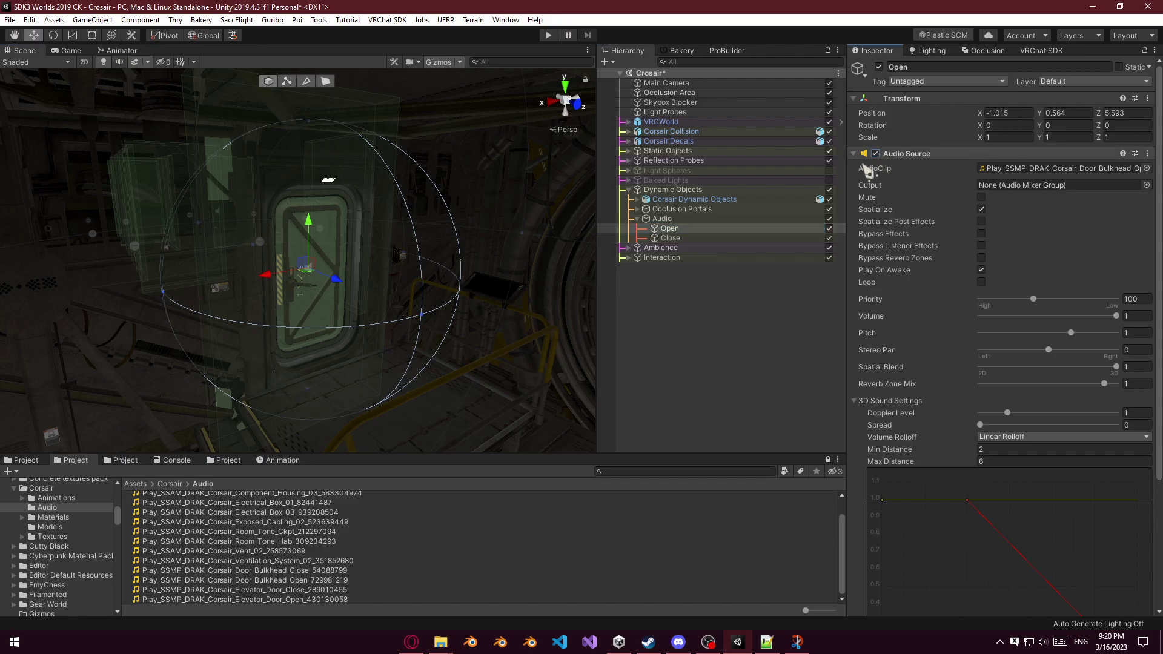
{"action": "left_click", "coordinate": [687, 238]}
{"action": "left_click", "coordinate": [680, 229], "text": "shift"}
{"action": "right_click_drag", "start_coordinate": [365, 274], "coordinate": [239, 399]}
{"action": "key", "text": "s"}
{"action": "key", "text": "ctrl+d"}
{"action": "left_click_drag", "start_coordinate": [209, 412], "coordinate": [338, 269]}
{"action": "right_click_drag", "start_coordinate": [338, 269], "coordinate": [443, 343]}
{"action": "key", "text": "w"}
Duplicate the door audio pair again and align the copies with the bulkhead door at X about -1.0.
{"action": "key", "text": "ctrl+d"}
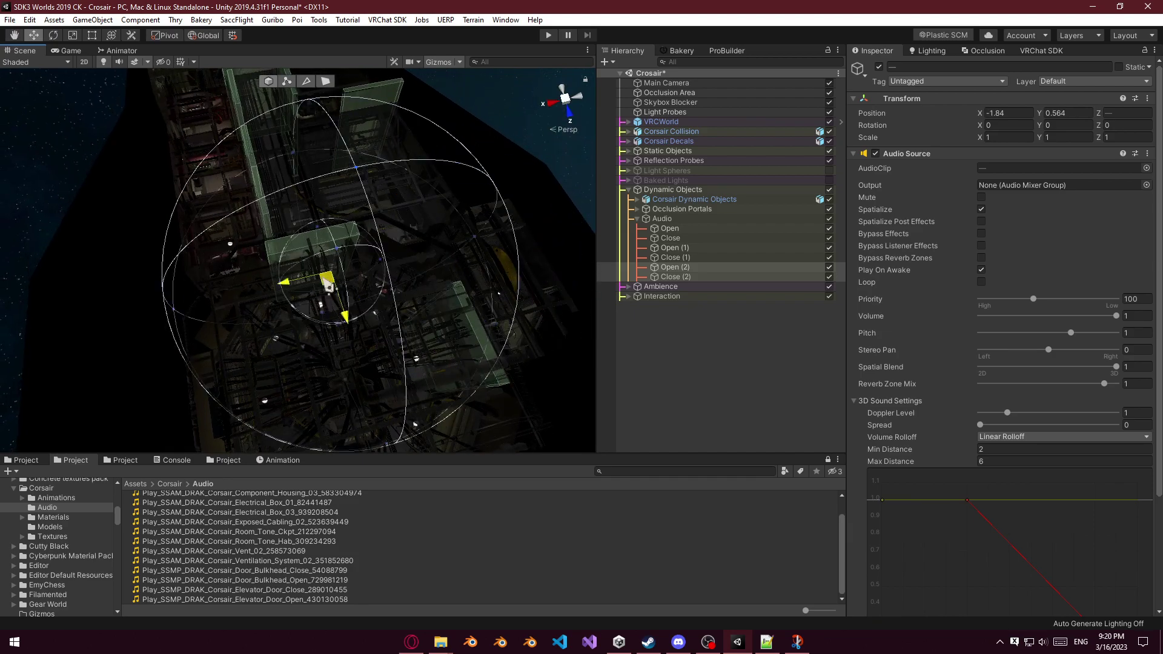
{"action": "key", "text": "w"}
{"action": "right_click_drag", "start_coordinate": [303, 275], "coordinate": [296, 152]}
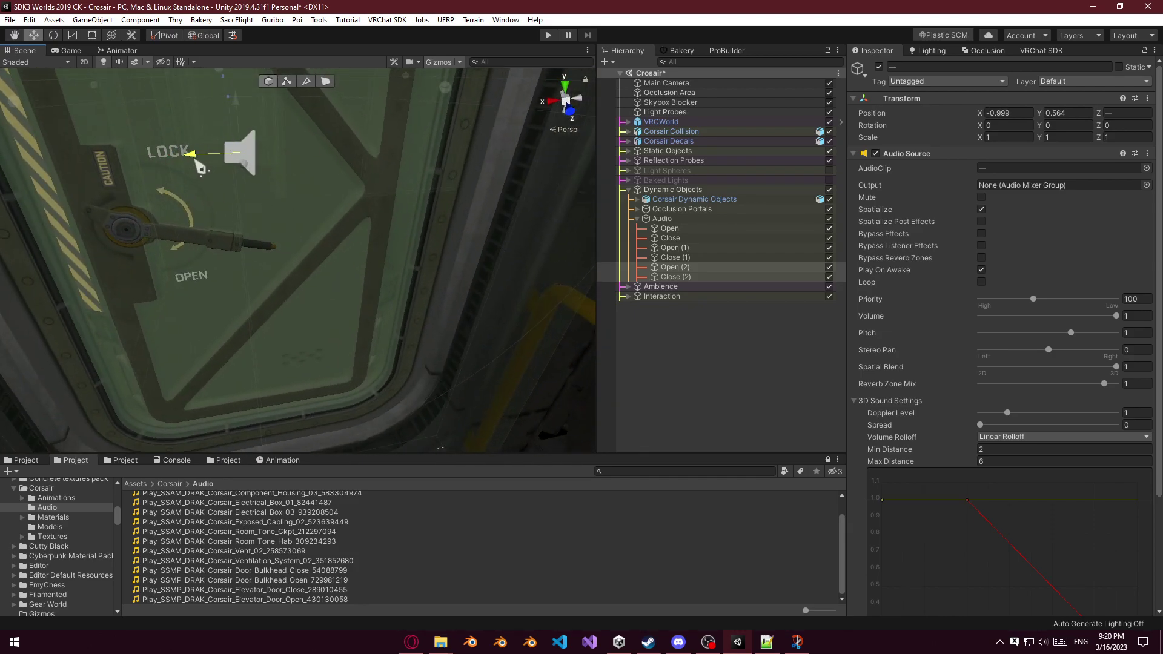
{"action": "right_click_drag", "start_coordinate": [241, 202], "coordinate": [374, 279]}
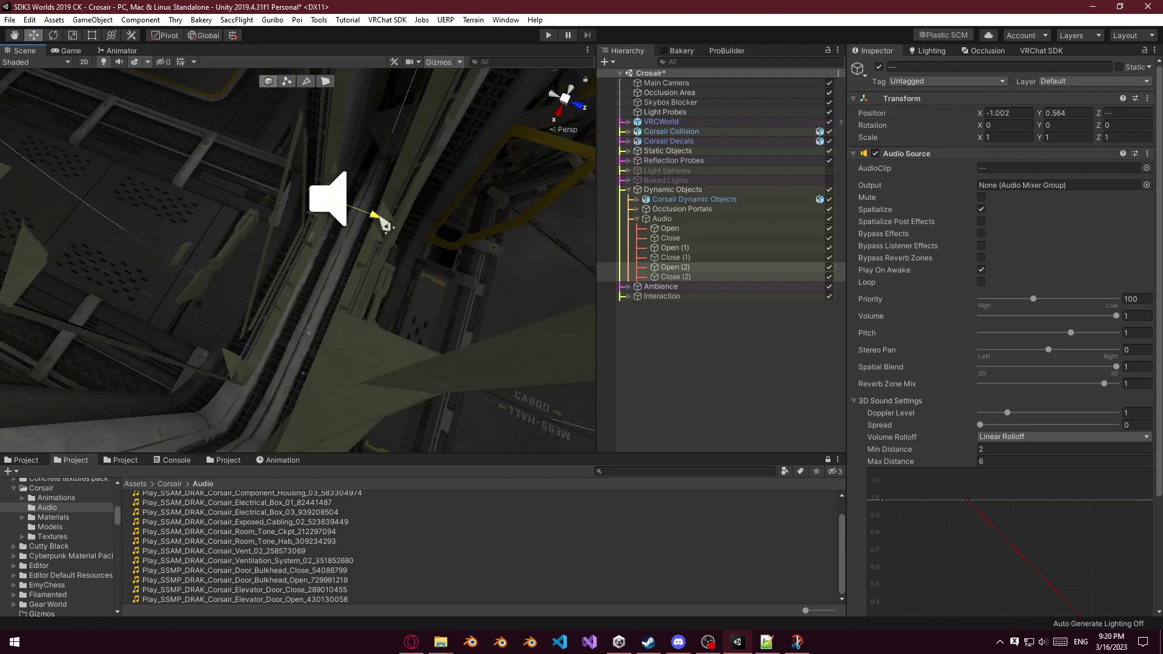
{"action": "right_click_drag", "start_coordinate": [395, 229], "coordinate": [274, 219]}
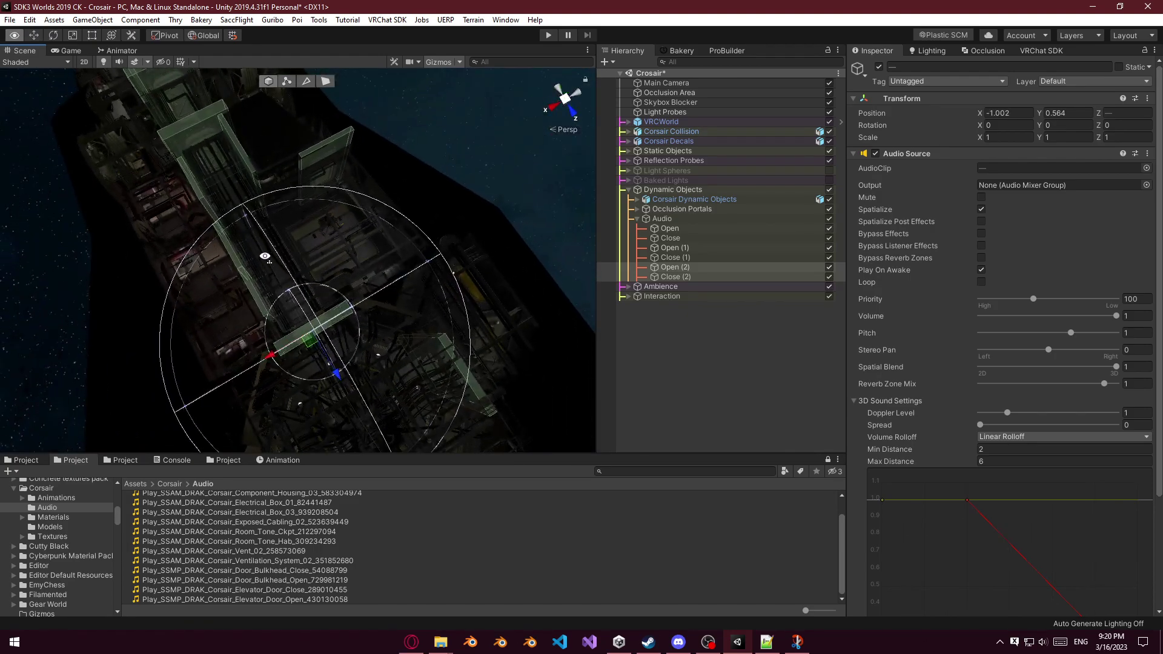
{"action": "right_click_drag", "start_coordinate": [257, 278], "coordinate": [234, 253]}
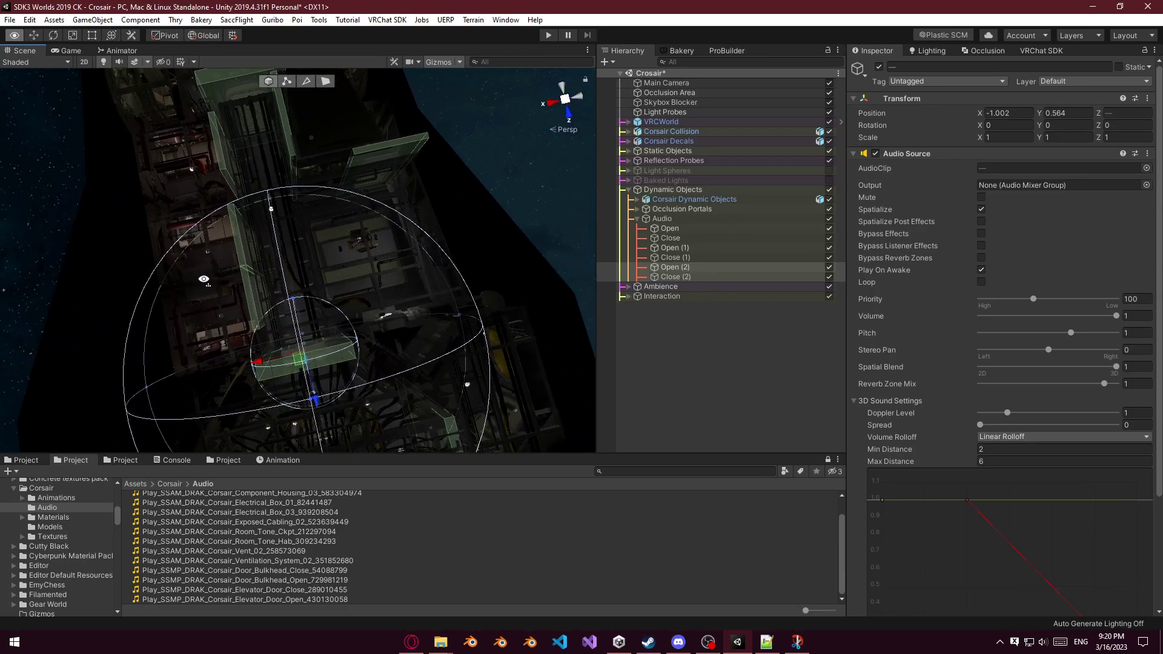
Create a third copy of the door audio pair and place it on the first DRAKE door along the corridor's side.
{"action": "key", "text": "ctrl+d"}
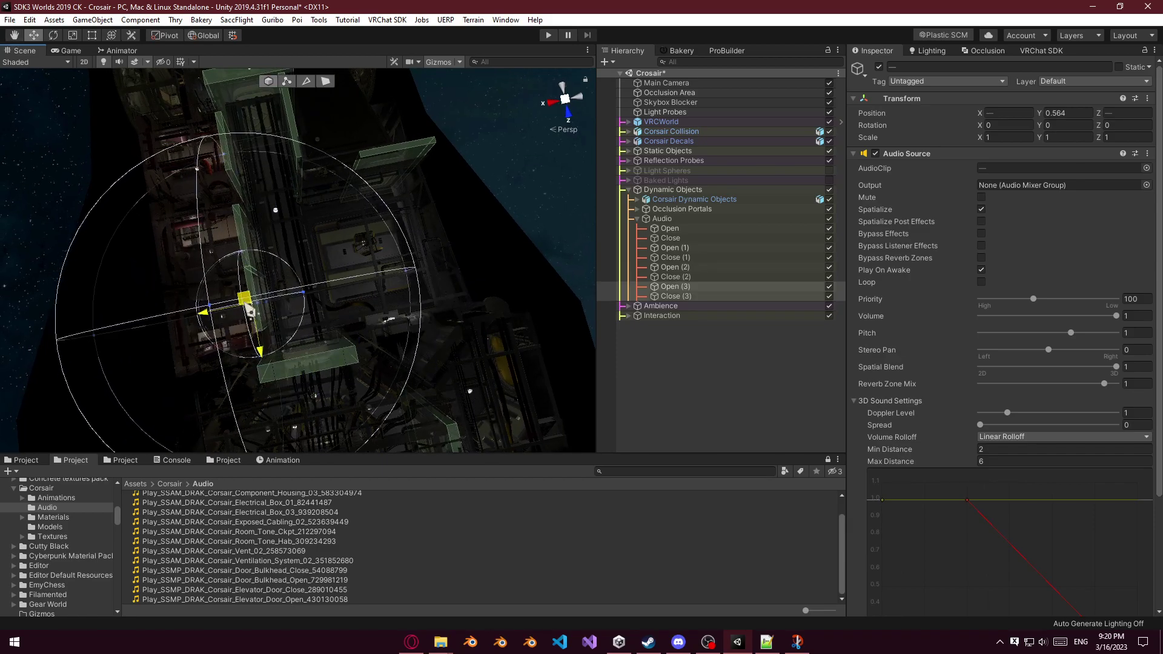
{"action": "key", "text": "w"}
{"action": "right_click_drag", "start_coordinate": [154, 224], "coordinate": [1067, 136]}
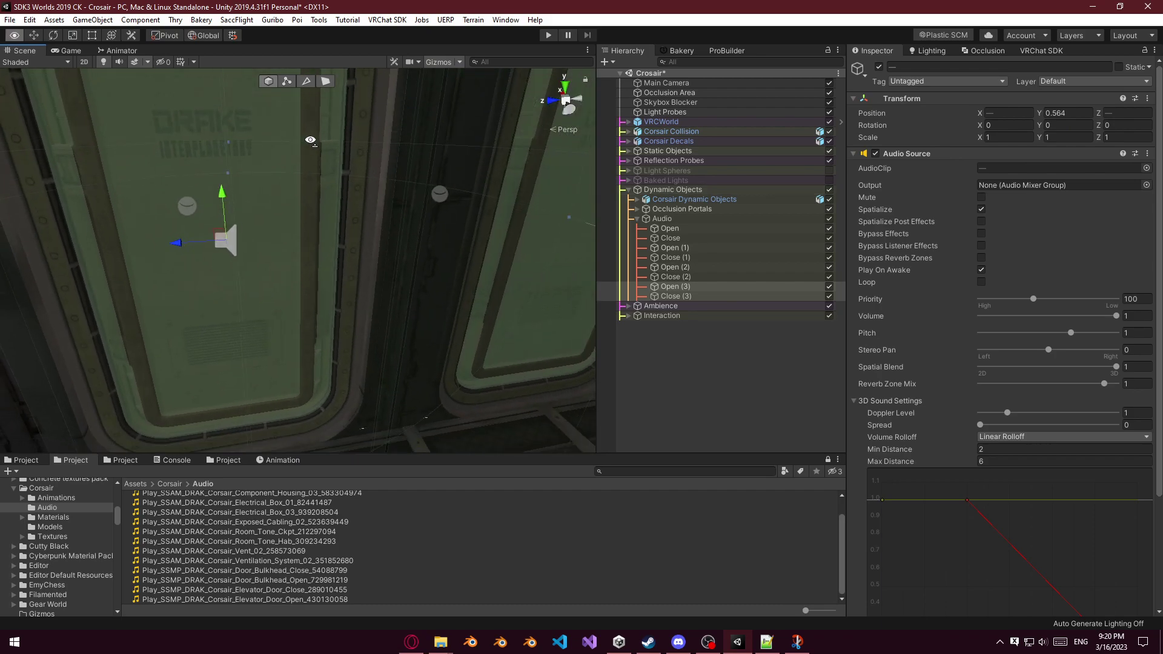
{"action": "right_click_drag", "start_coordinate": [358, 161], "coordinate": [618, 278]}
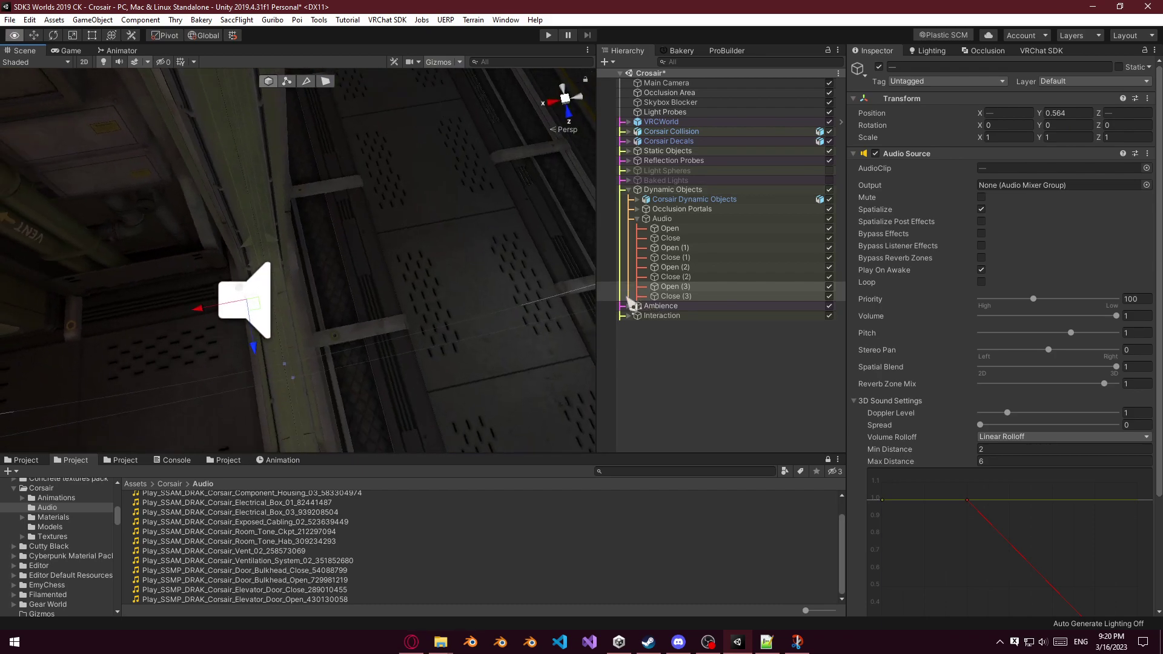
Make two more copies of the audio pair, placing them on the neighbouring side doors at Z about -7.0 and -10.0.
{"action": "key", "text": "ctrl+d"}
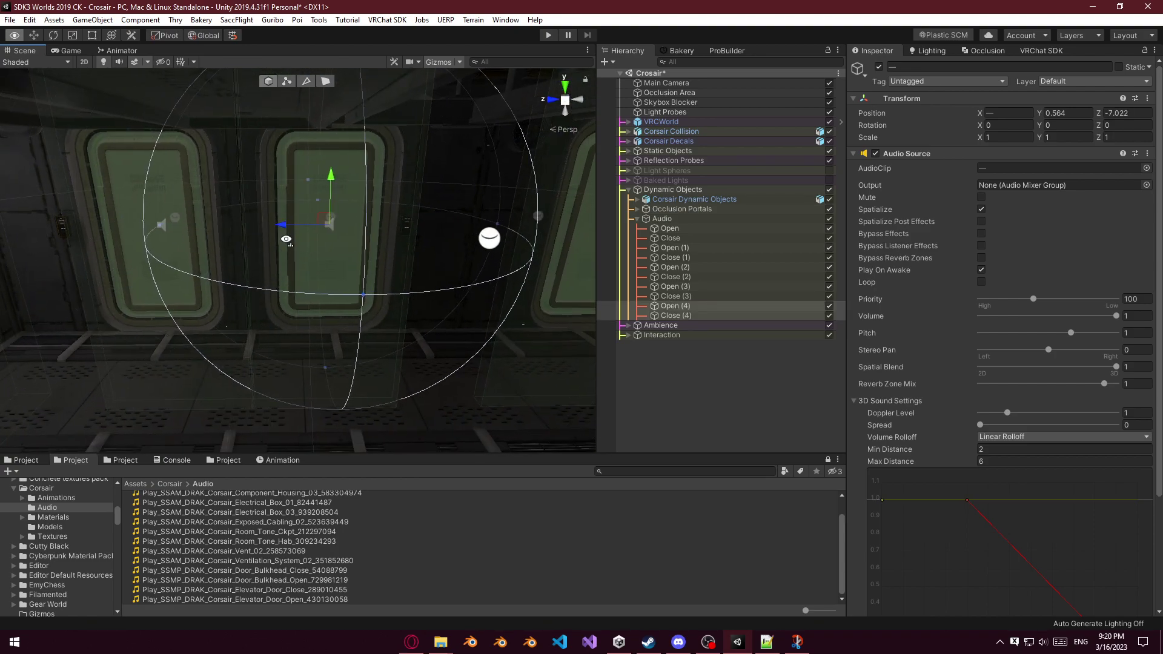
{"action": "right_click_drag", "start_coordinate": [269, 226], "coordinate": [315, 227]}
{"action": "key", "text": "ctrl+d"}
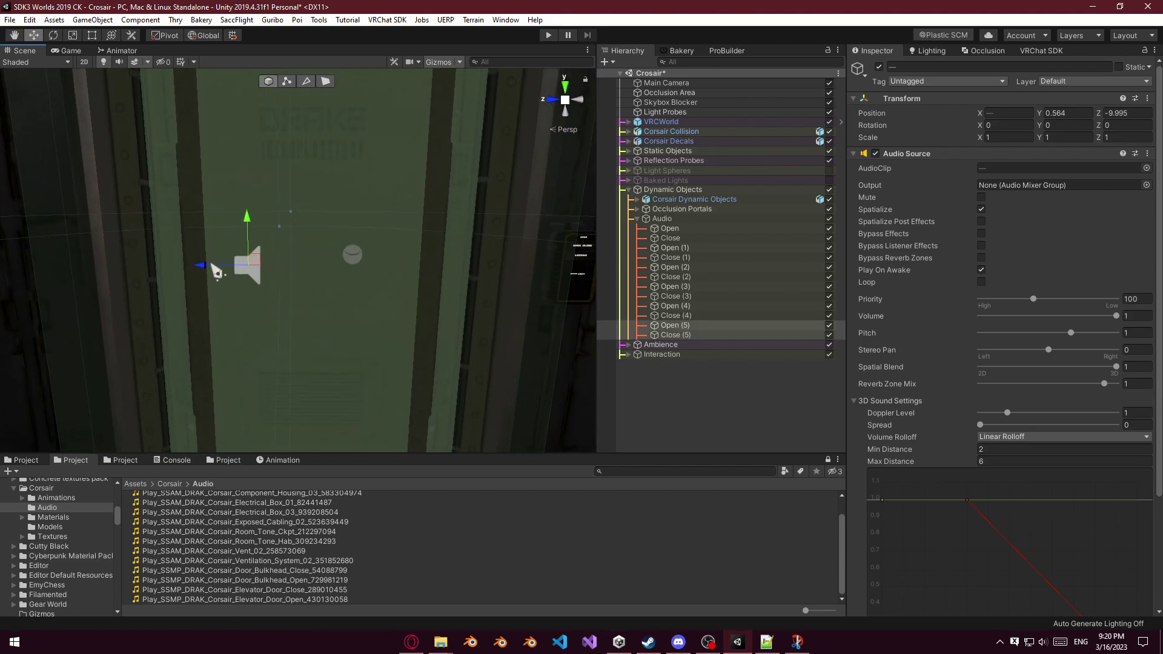
{"action": "key", "text": "d"}
{"action": "right_click_drag", "start_coordinate": [265, 271], "coordinate": [242, 284]}
{"action": "key", "text": "s"}
Duplicate the audio pair for the bulkhead door at the corridor's end, at Z about -12.5.
{"action": "key", "text": "ctrl+d"}
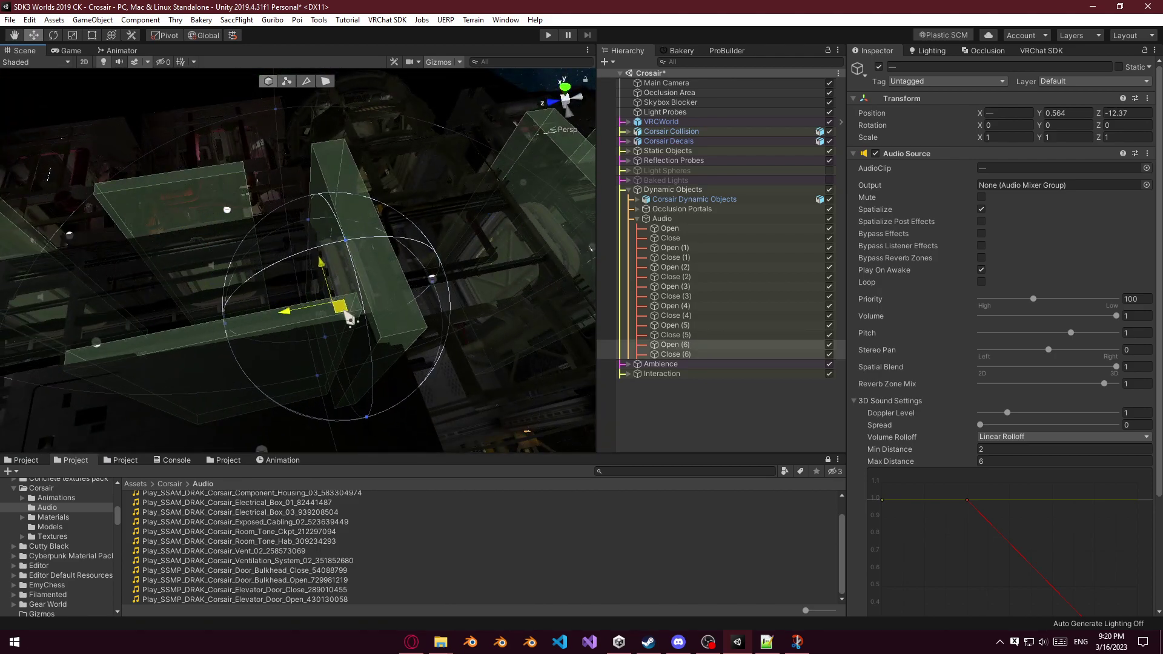
{"action": "right_click_drag", "start_coordinate": [447, 334], "coordinate": [607, 307]}
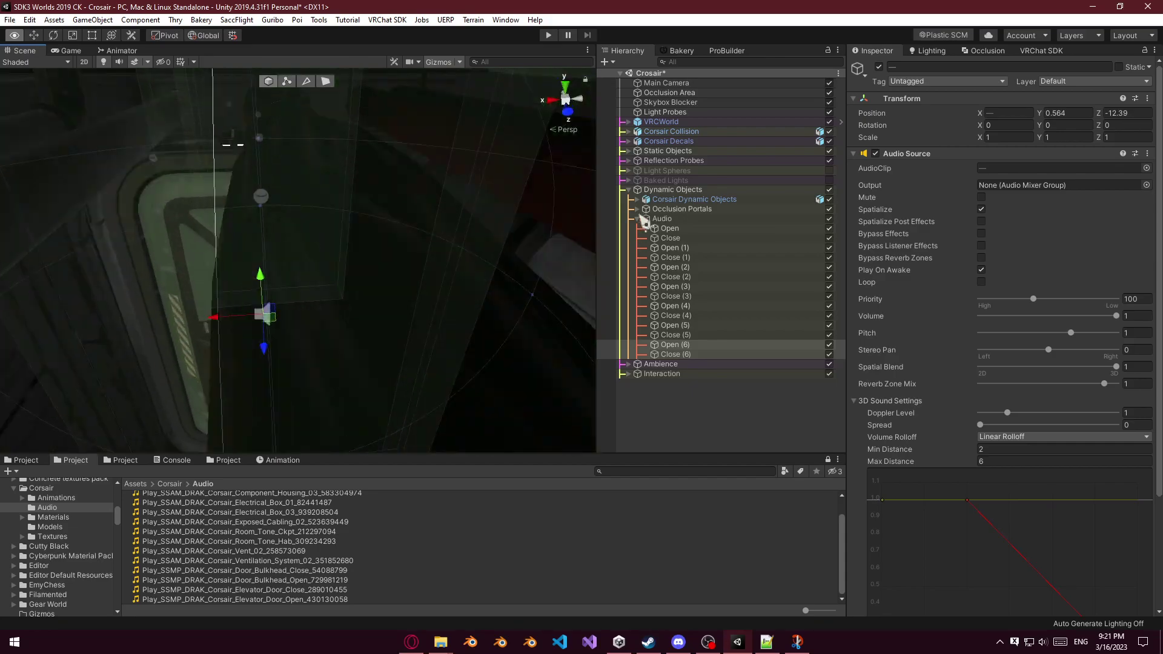
{"action": "right_click_drag", "start_coordinate": [644, 223], "coordinate": [533, 185]}
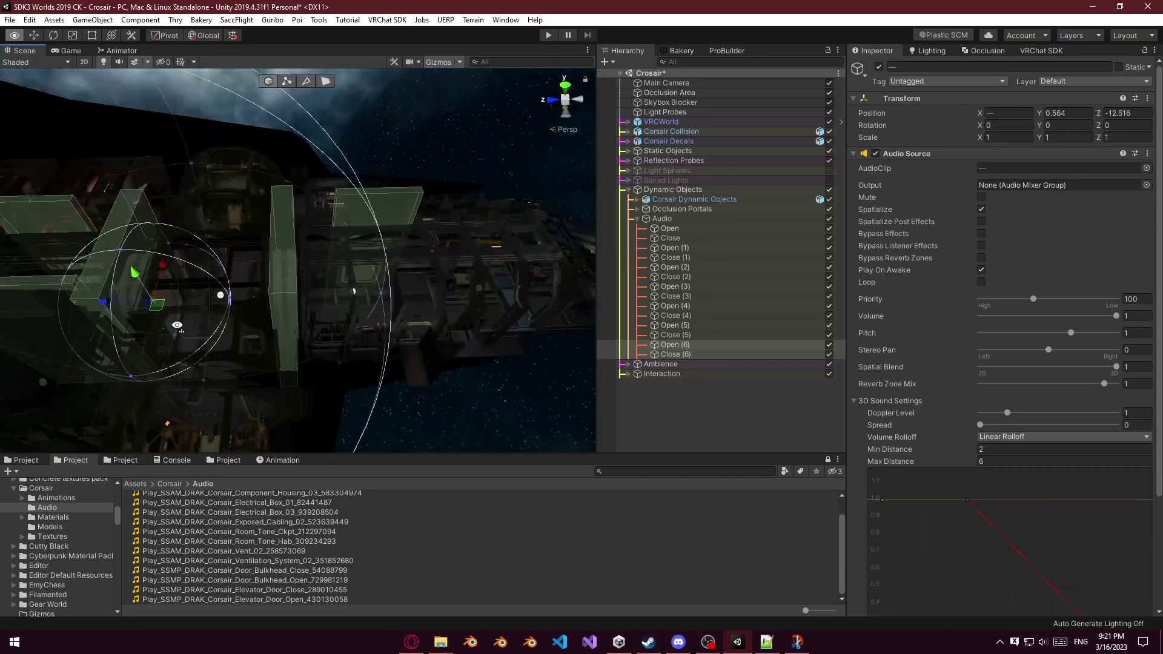
Duplicate the audio pair twice more, placing the copies at the following doors at Z about -16.0 and -18.3.
{"action": "key", "text": "ctrl+d"}
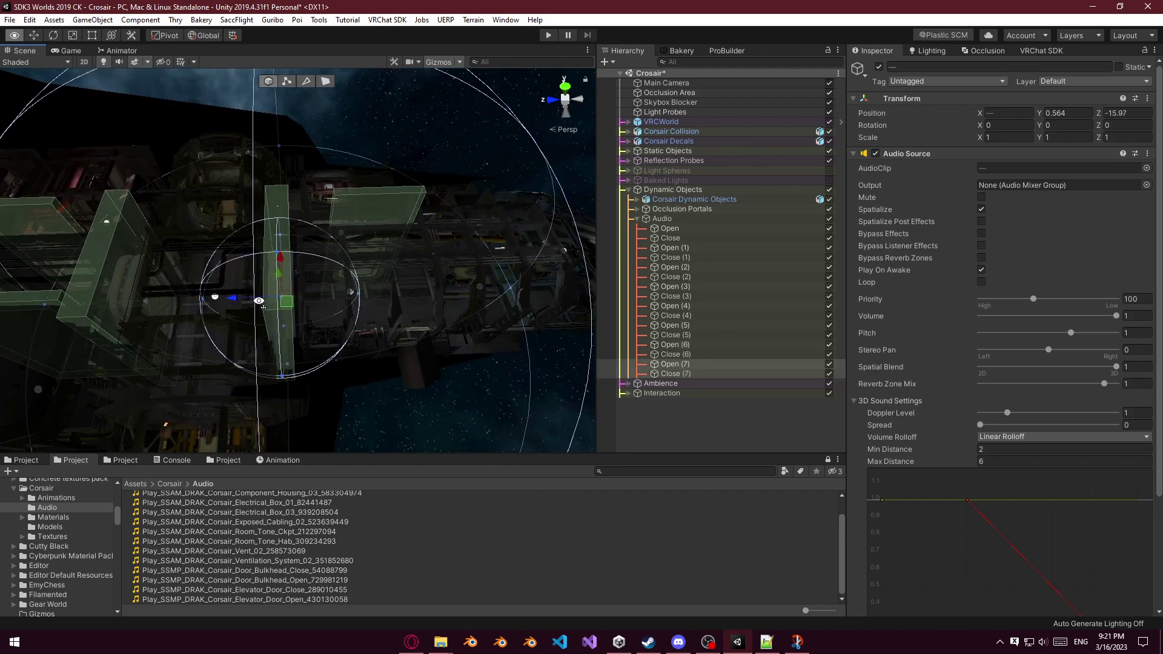
{"action": "key", "text": "ctrl+d"}
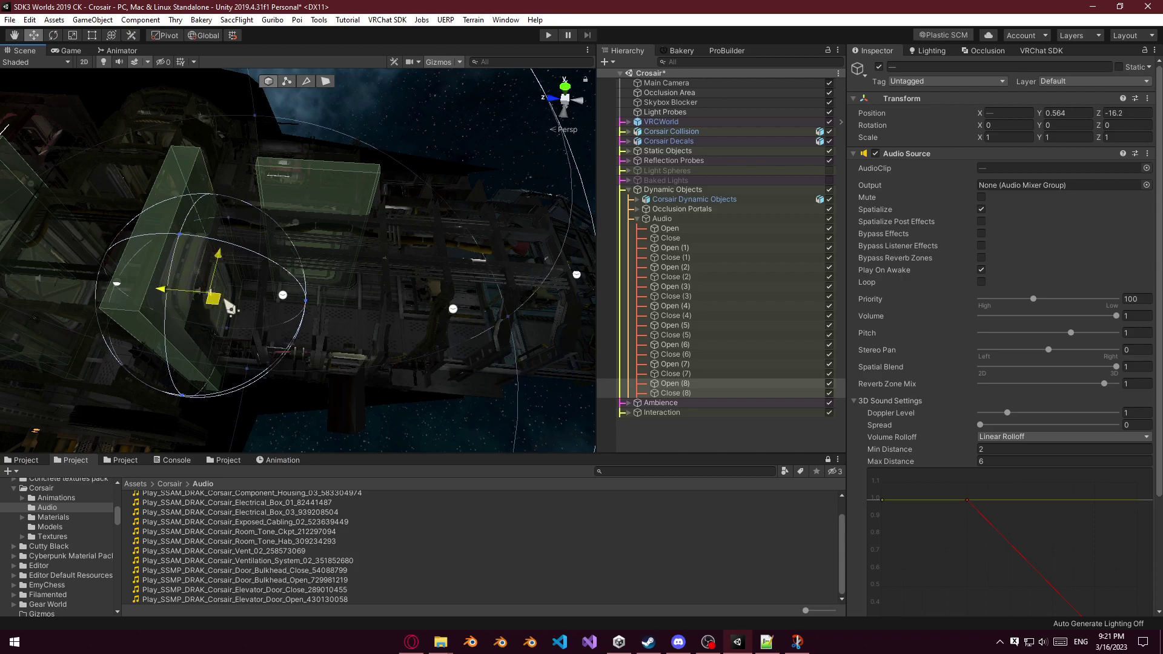
{"action": "key", "text": "w"}
{"action": "right_click_drag", "start_coordinate": [321, 256], "coordinate": [218, 248]}
{"action": "key", "text": "s"}
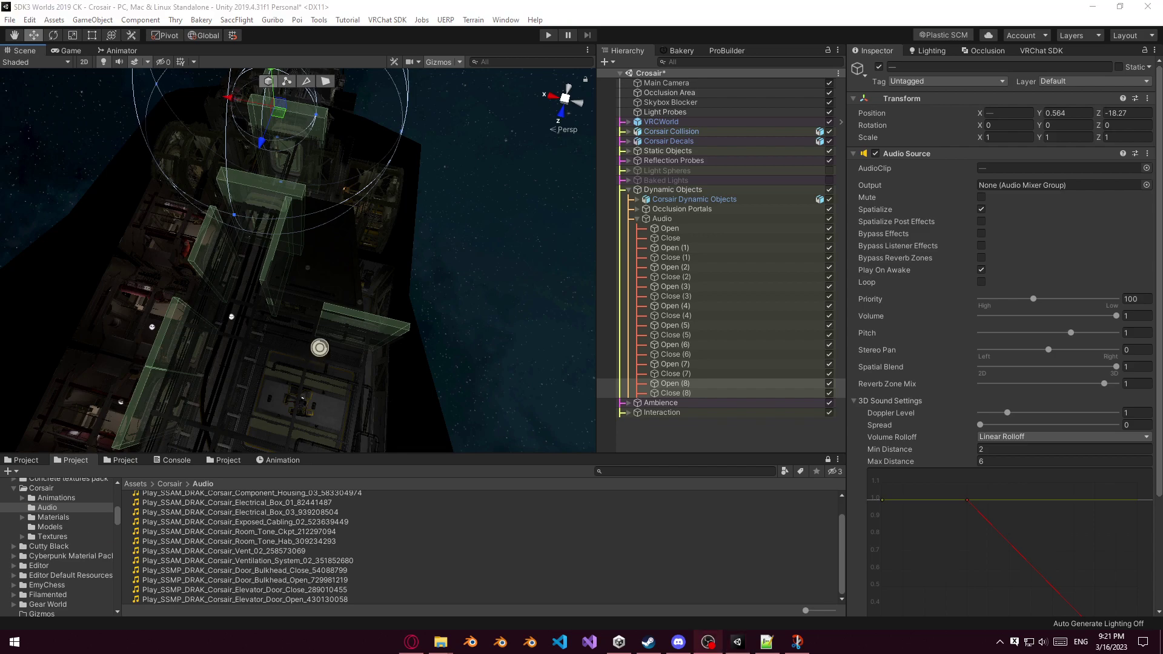
Check all door audio pairs together, then duplicate Open (8) and Close (8) onto the uncovered door at Z about -8.9.
{"action": "left_click", "coordinate": [695, 240]}
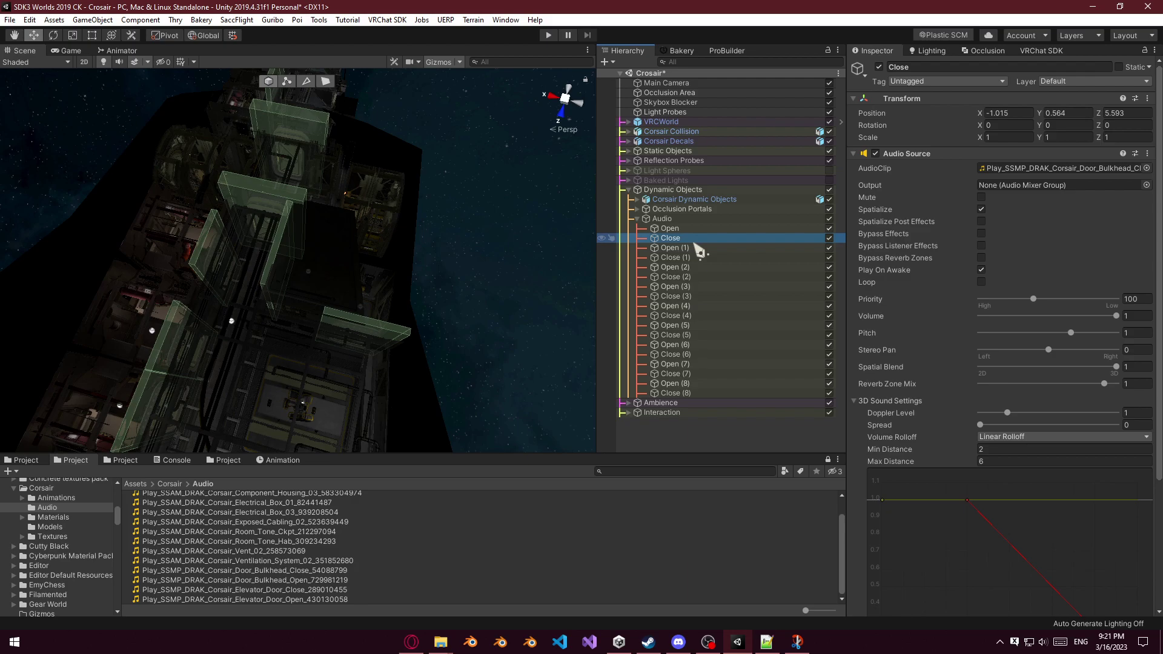
{"action": "left_click", "coordinate": [696, 232]}
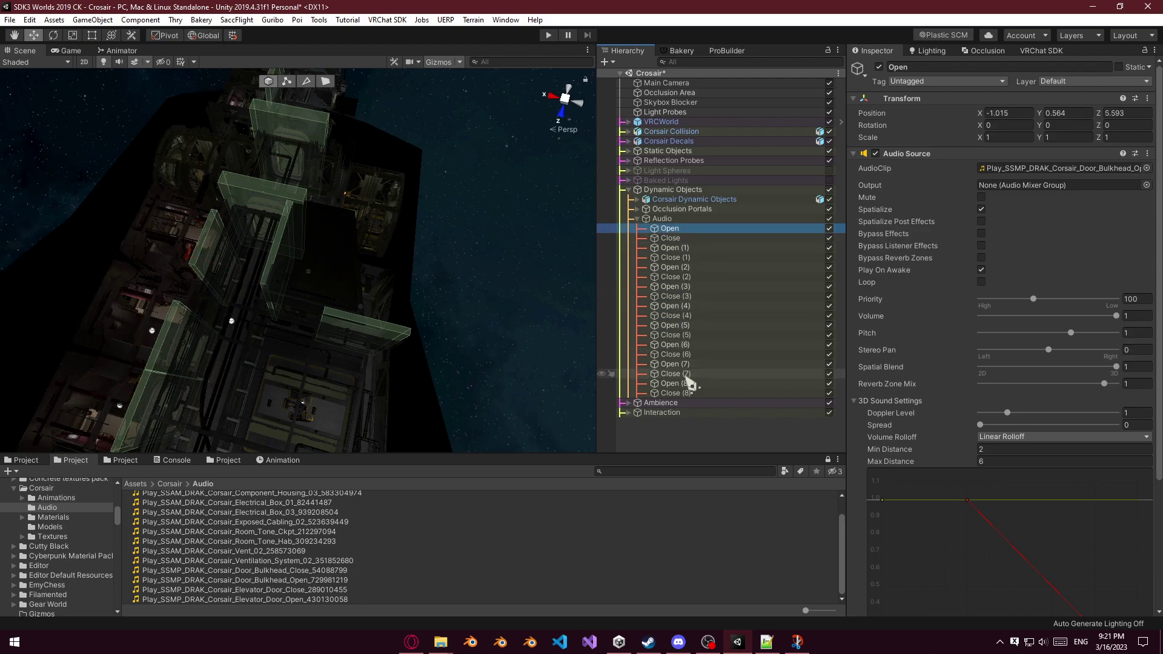
{"action": "left_click", "coordinate": [683, 393], "text": "shift"}
{"action": "left_click_drag", "start_coordinate": [388, 352], "coordinate": [338, 312], "text": "alt"}
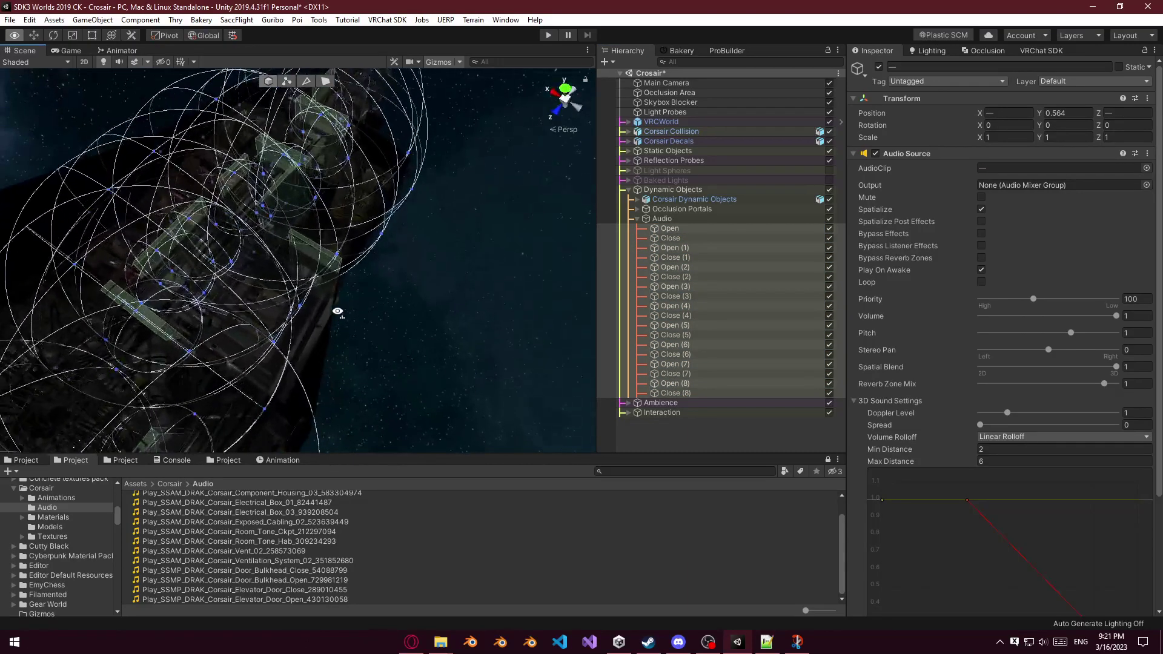
{"action": "left_click", "coordinate": [671, 383]}
{"action": "left_click", "coordinate": [675, 393], "text": "shift"}
{"action": "key", "text": "ctrl+d"}
{"action": "left_click_drag", "start_coordinate": [332, 120], "coordinate": [447, 267]}
{"action": "scroll", "coordinate": [322, 287], "scroll_direction": "up", "scroll_amount": 6}
{"action": "scroll", "coordinate": [478, 178], "scroll_direction": "down", "scroll_amount": 5}
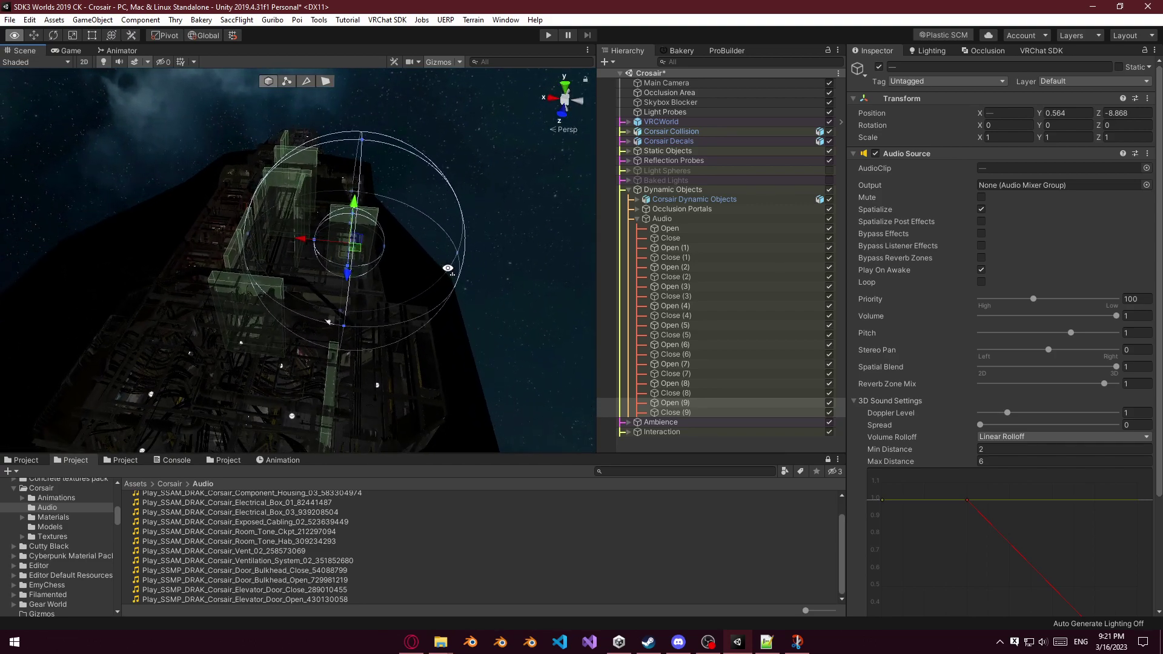
{"action": "left_click_drag", "start_coordinate": [449, 272], "coordinate": [503, 240], "text": "alt"}
Disable the Audio Source component on all Open and Close objects and save the scene.
{"action": "left_click", "coordinate": [710, 228]}
{"action": "left_click", "coordinate": [689, 412], "text": "shift"}
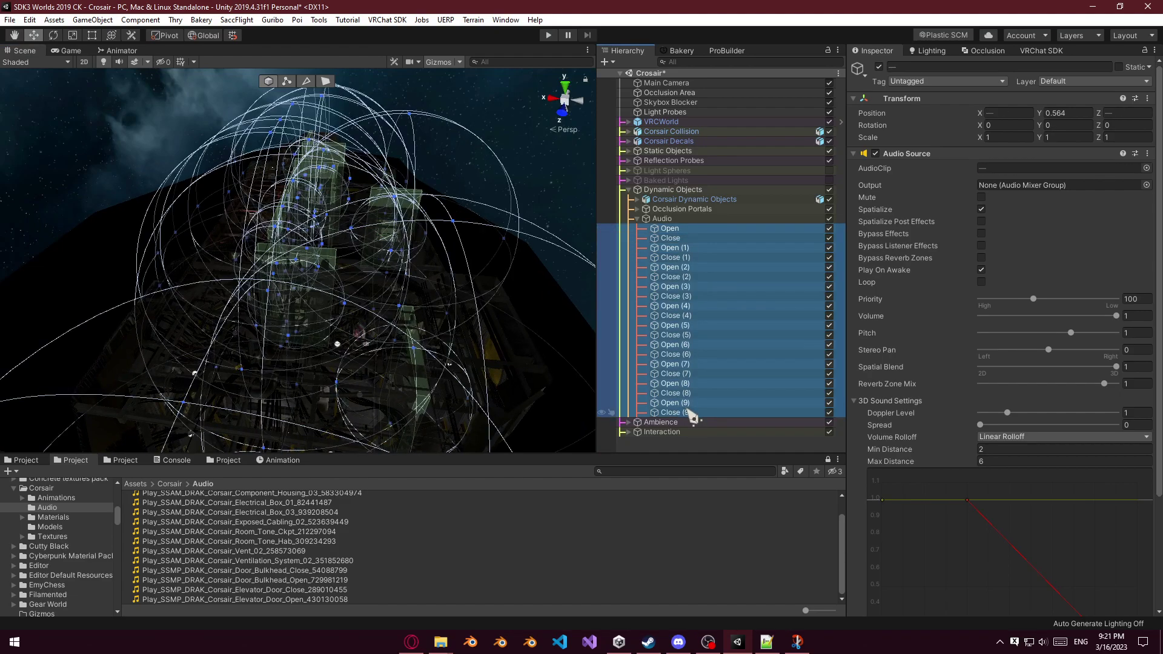
{"action": "left_click", "coordinate": [876, 153]}
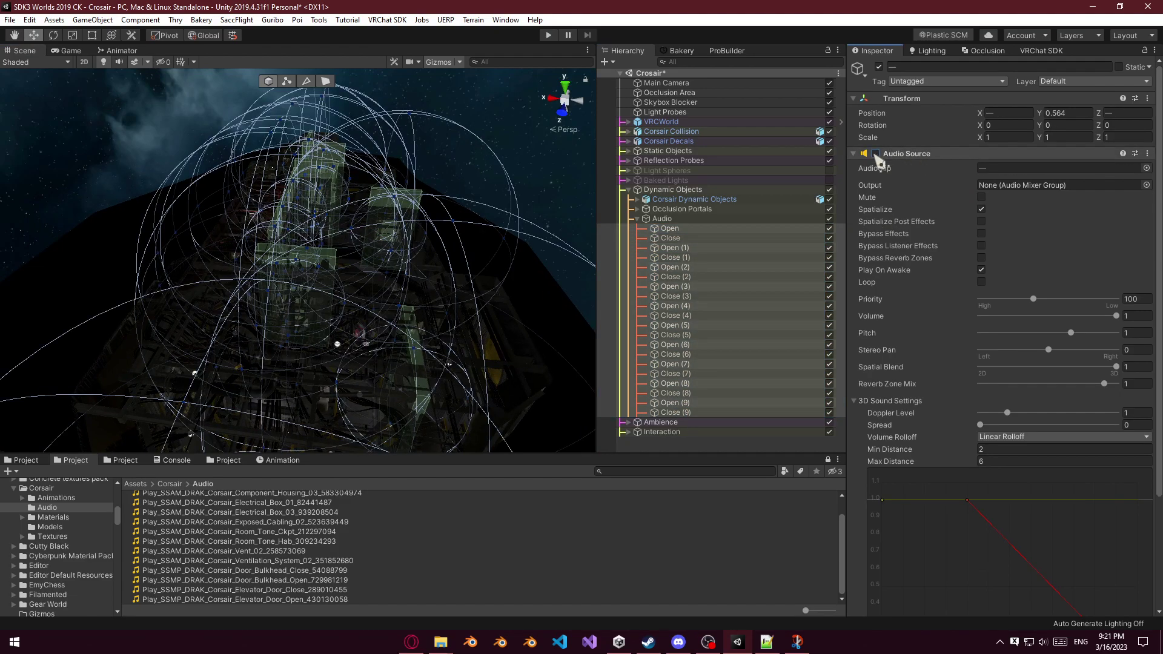
{"action": "left_click", "coordinate": [670, 229]}
{"action": "left_click_drag", "start_coordinate": [436, 284], "coordinate": [459, 278], "text": "alt"}
{"action": "key", "text": "ctrl+z"}
{"action": "key", "text": "ctrl+z"}
{"action": "key", "text": "ctrl+z"}
{"action": "right_click_drag", "start_coordinate": [459, 278], "coordinate": [481, 209]}
{"action": "key", "text": "w"}
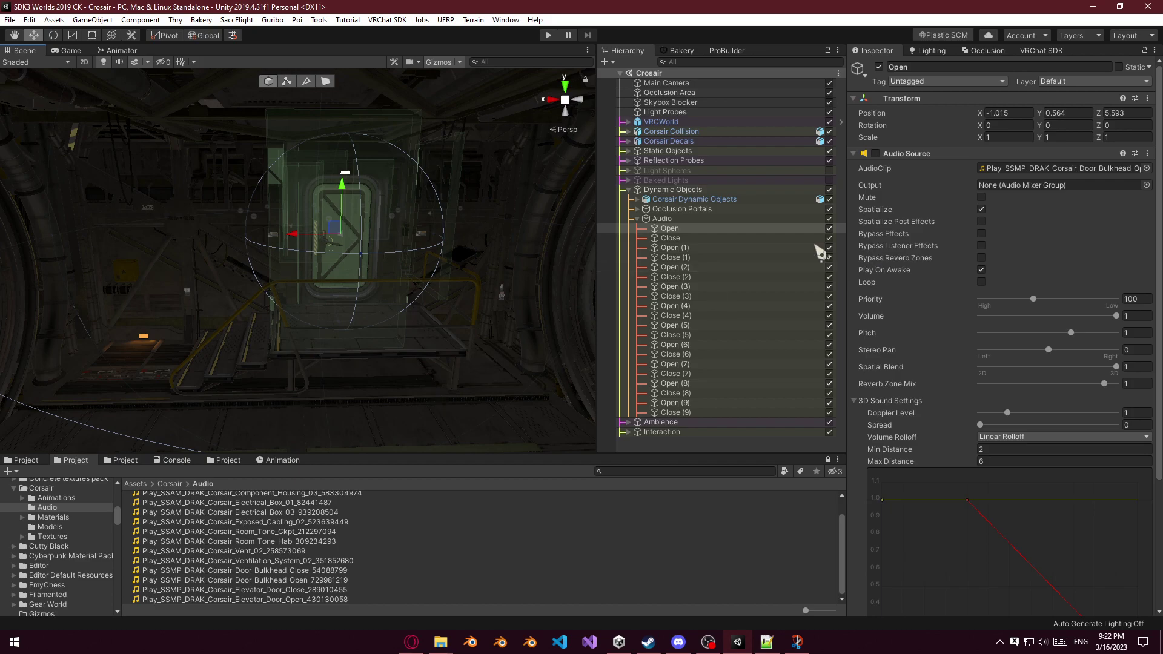
{"action": "right_click_drag", "start_coordinate": [437, 278], "coordinate": [442, 276]}
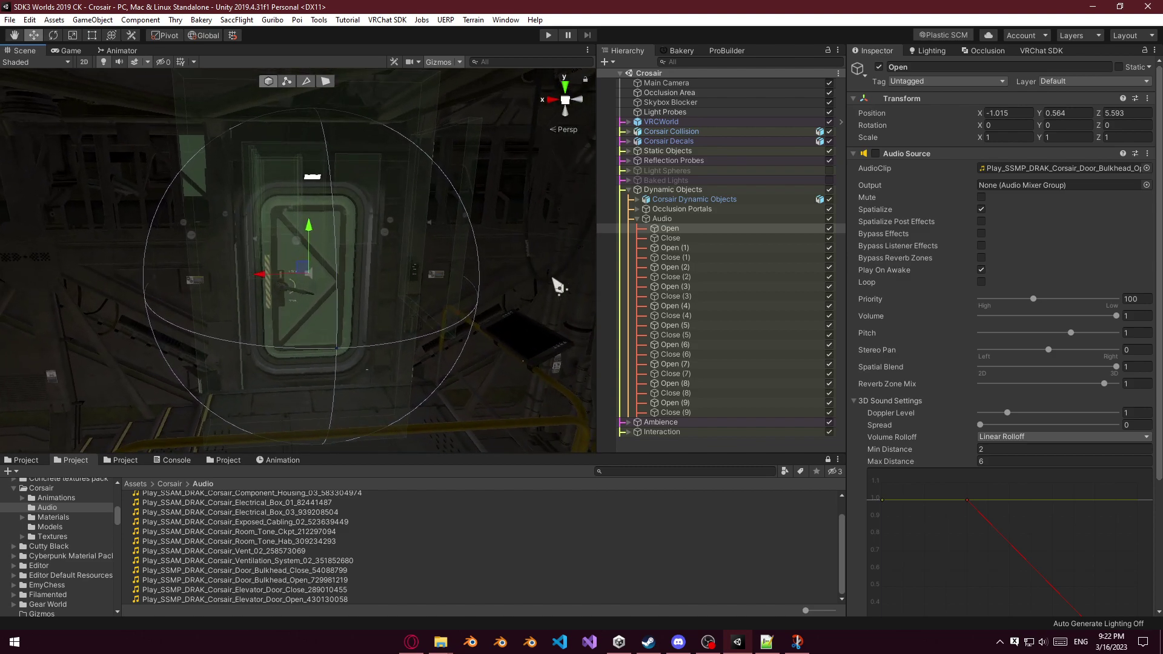
Bring up the Airlock Closed animation clip for editing, with the door Audio group selected.
{"action": "left_click", "coordinate": [642, 212]}
{"action": "left_click", "coordinate": [638, 210]}
{"action": "left_click", "coordinate": [638, 210]}
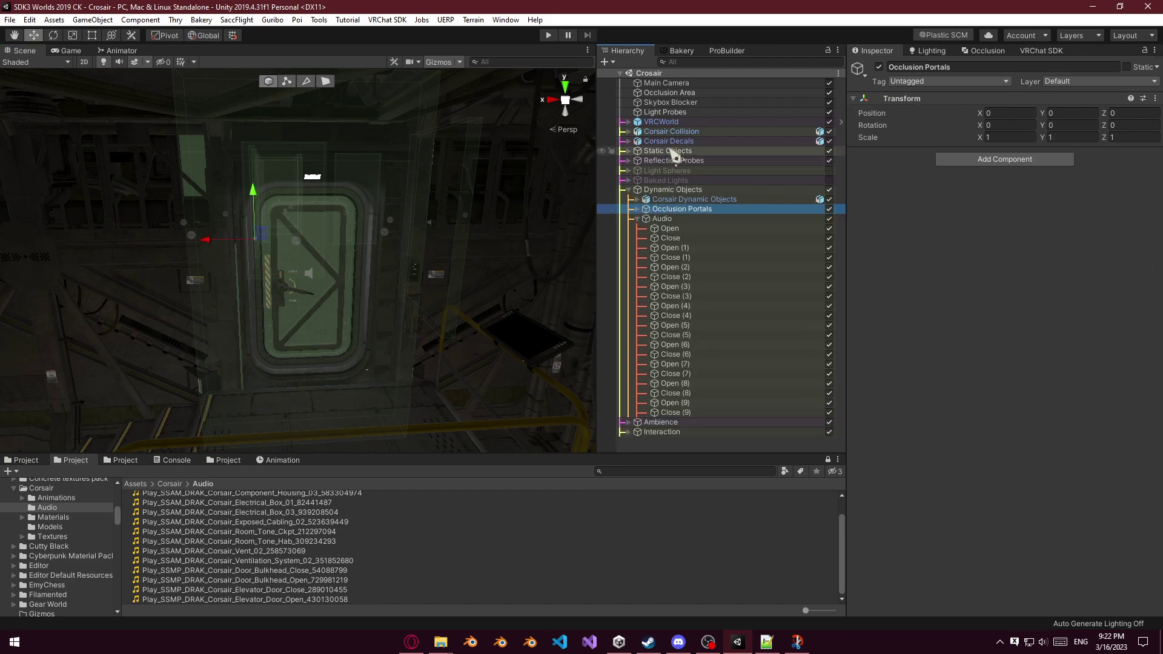
{"action": "left_click", "coordinate": [663, 219]}
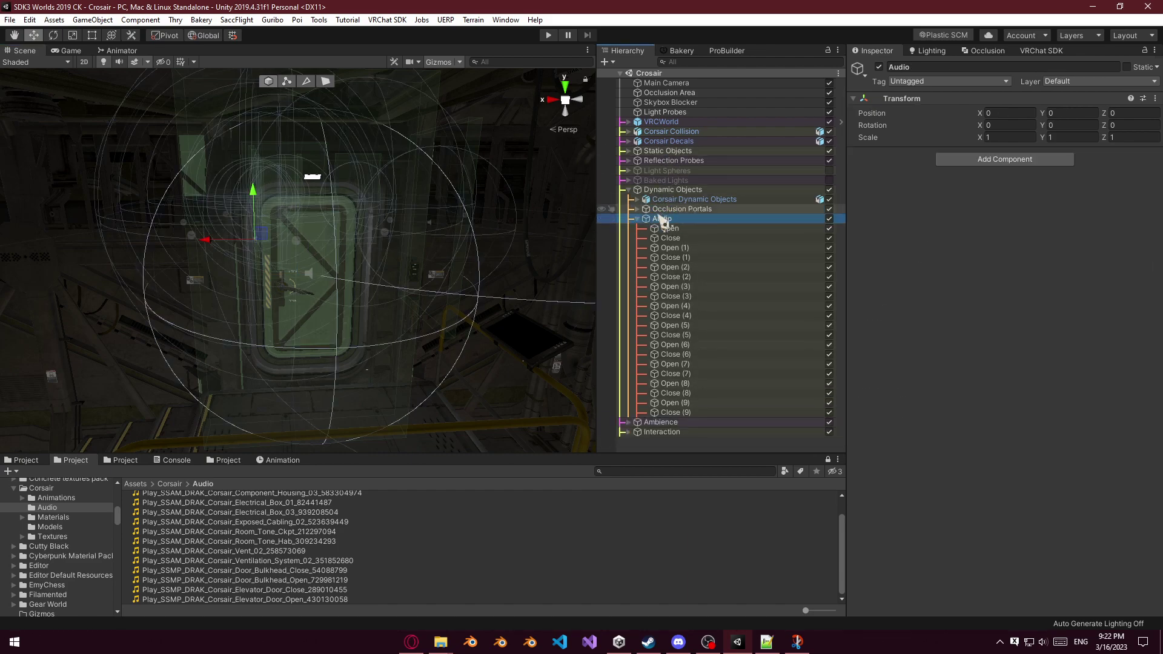
{"action": "left_click", "coordinate": [273, 461]}
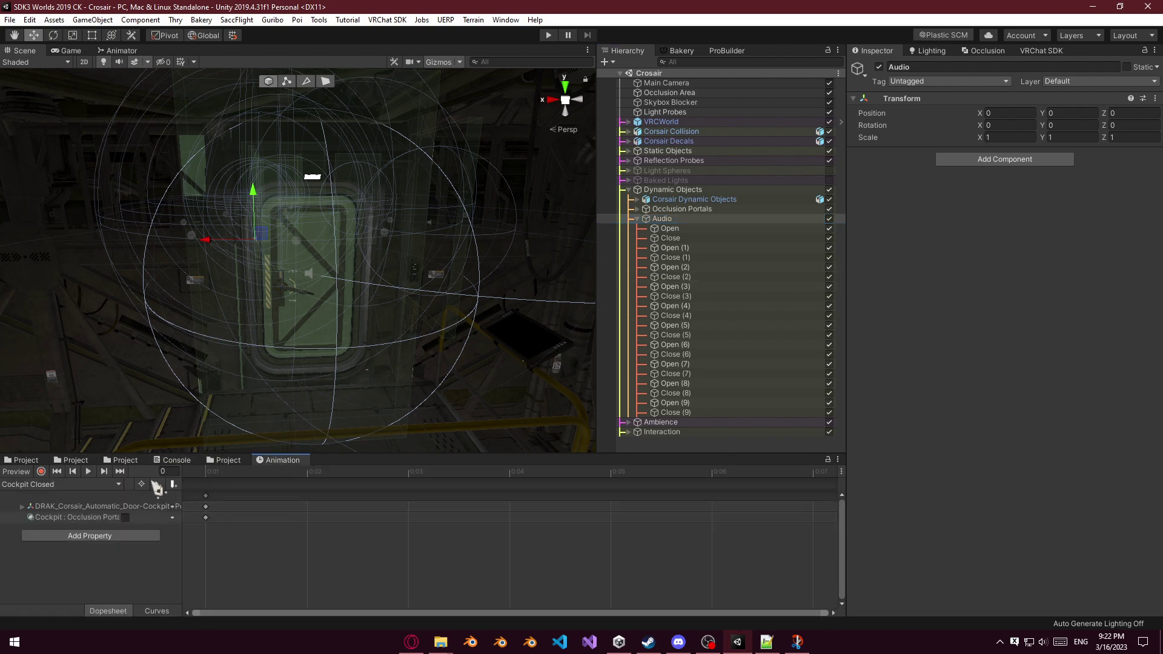
{"action": "left_click", "coordinate": [61, 485]}
{"action": "left_click", "coordinate": [67, 28]}
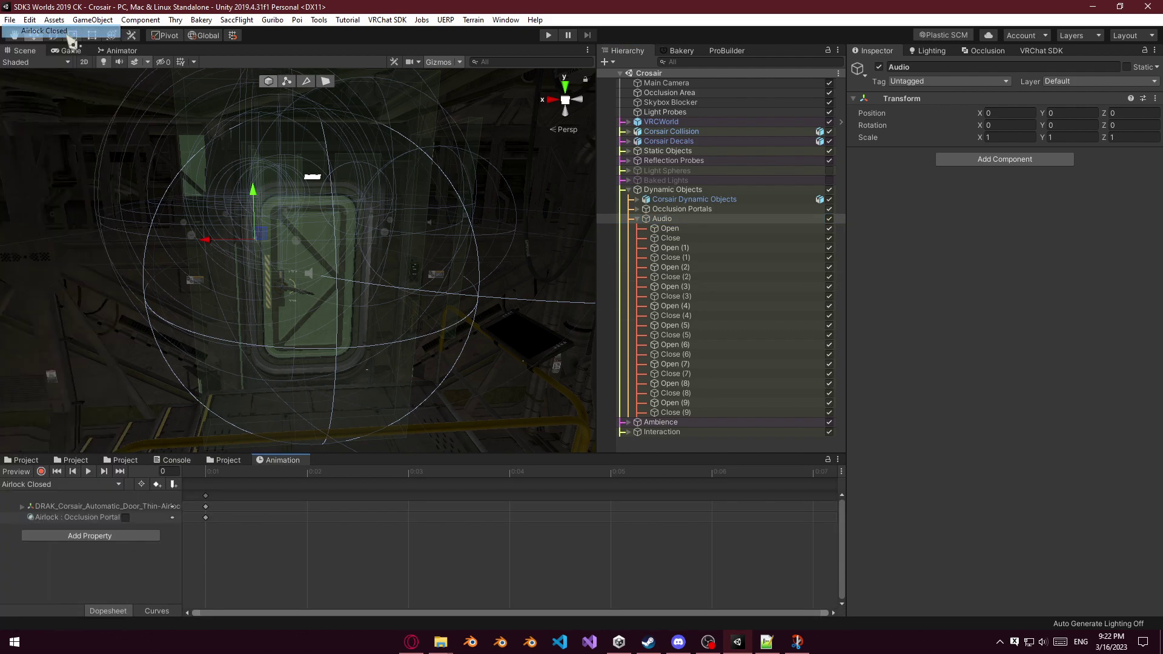
Try to rename the first Open audio object to Airlock Open, then undo the rename.
{"action": "left_click", "coordinate": [669, 228]}
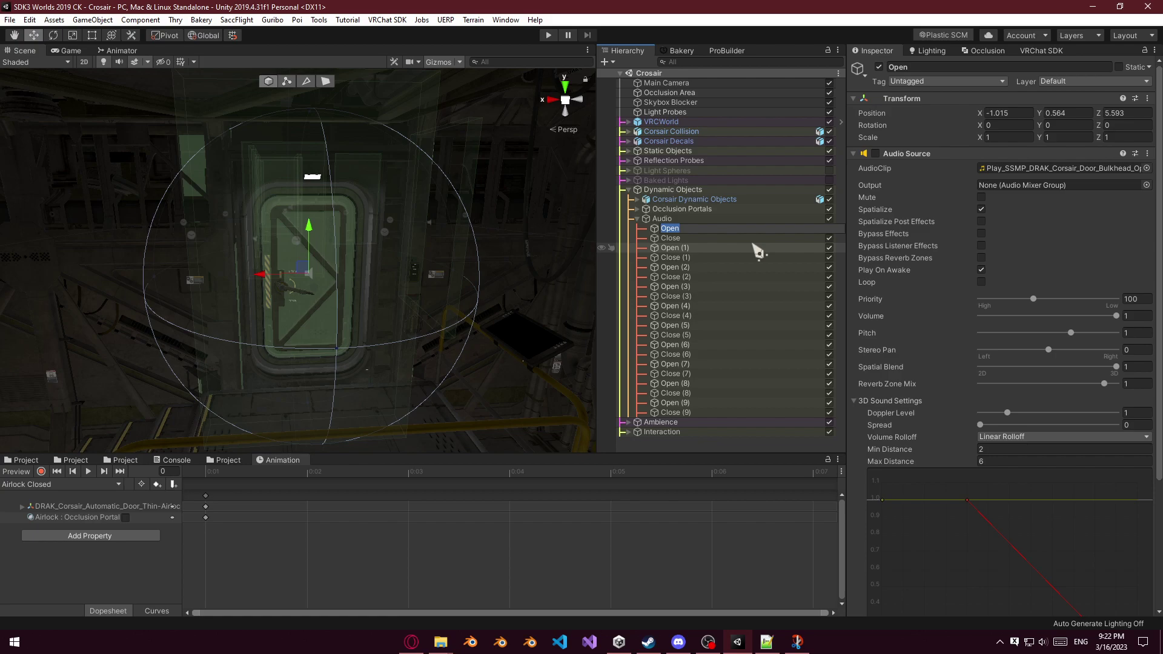
{"action": "type", "text": "Airlock"}
{"action": "key", "text": "Return"}
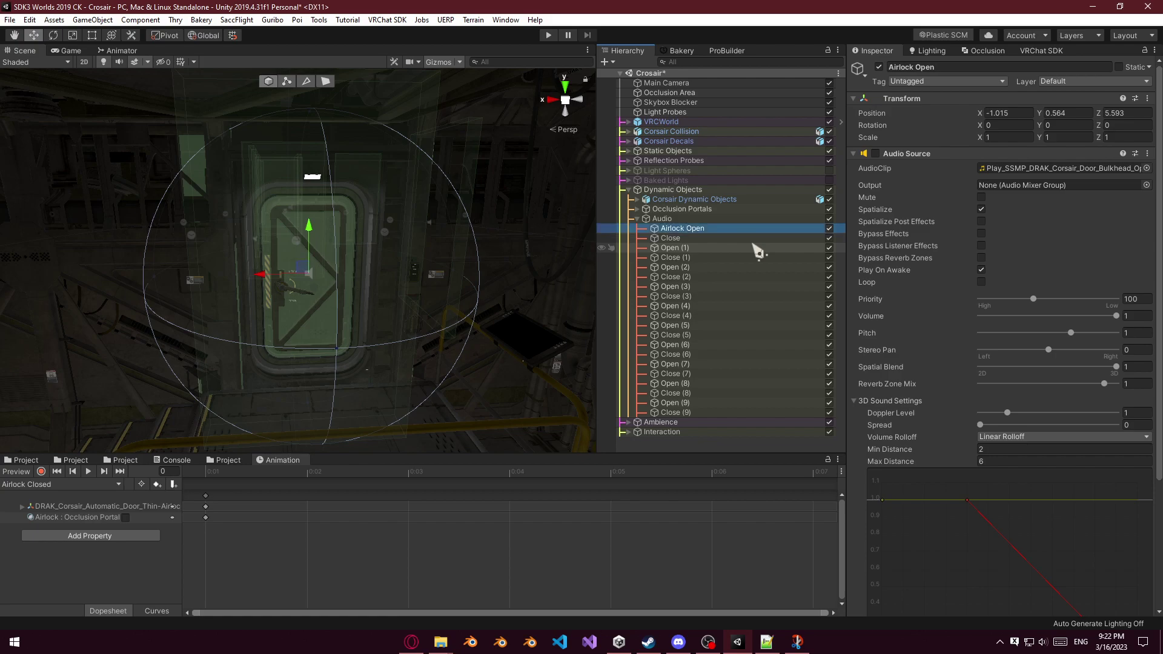
{"action": "key", "text": "Down"}
{"action": "key", "text": "F2"}
{"action": "key", "text": "Escape"}
{"action": "key", "text": "Up"}
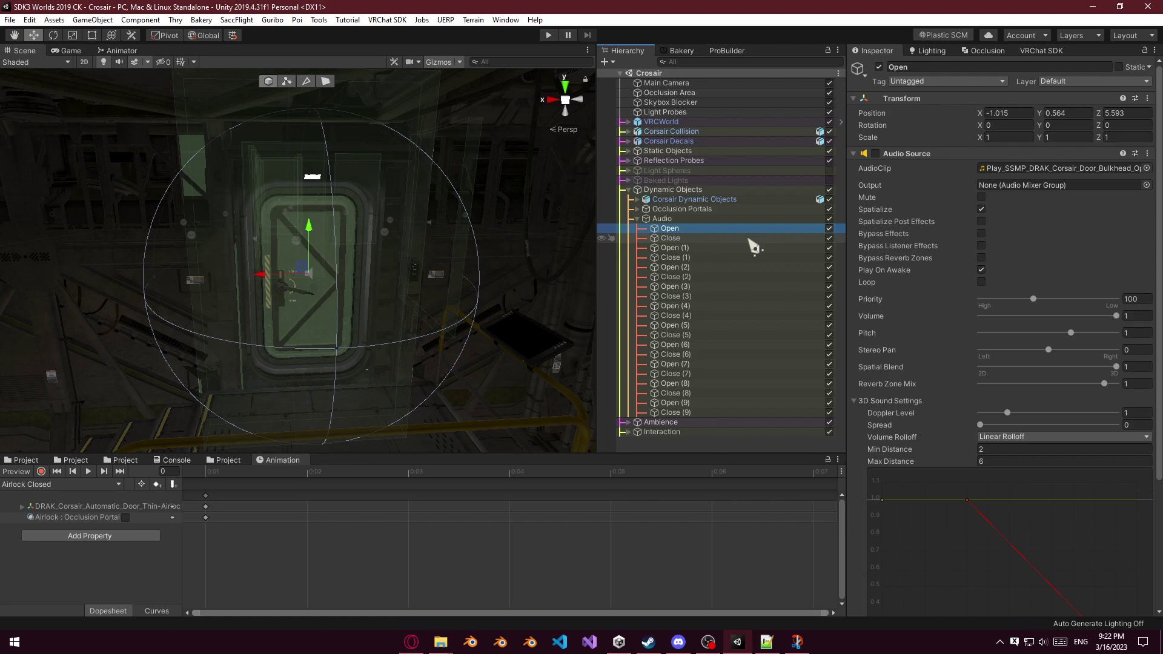
Try to record the first Open and Close audio sources as disabled in the Airlock Closed clip, then undo it.
{"action": "left_click", "coordinate": [655, 56]}
{"action": "left_click", "coordinate": [40, 472]}
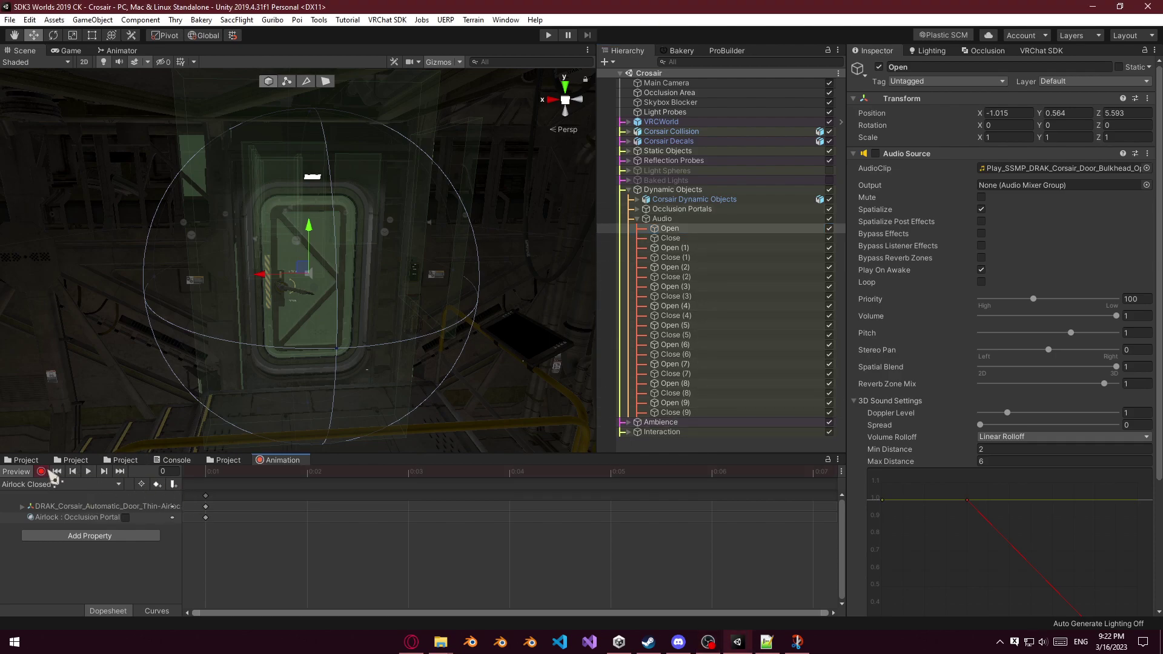
{"action": "middle_click_drag", "start_coordinate": [285, 551], "coordinate": [429, 552]}
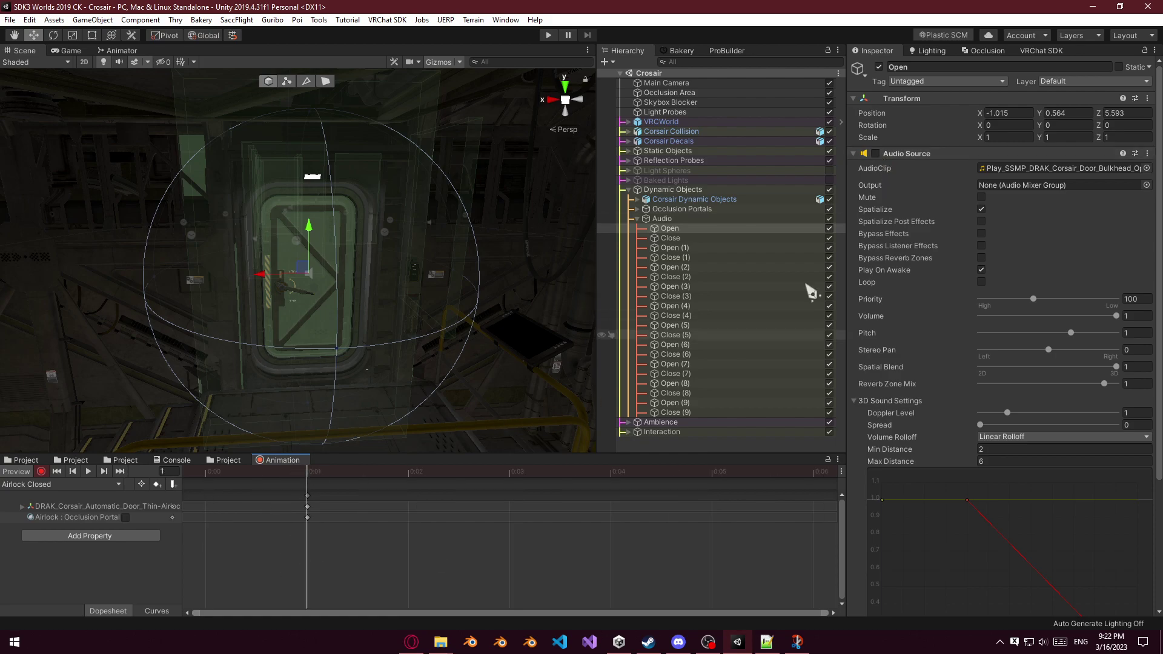
{"action": "left_click", "coordinate": [875, 153]}
{"action": "left_click", "coordinate": [739, 239]}
{"action": "left_click", "coordinate": [875, 154]}
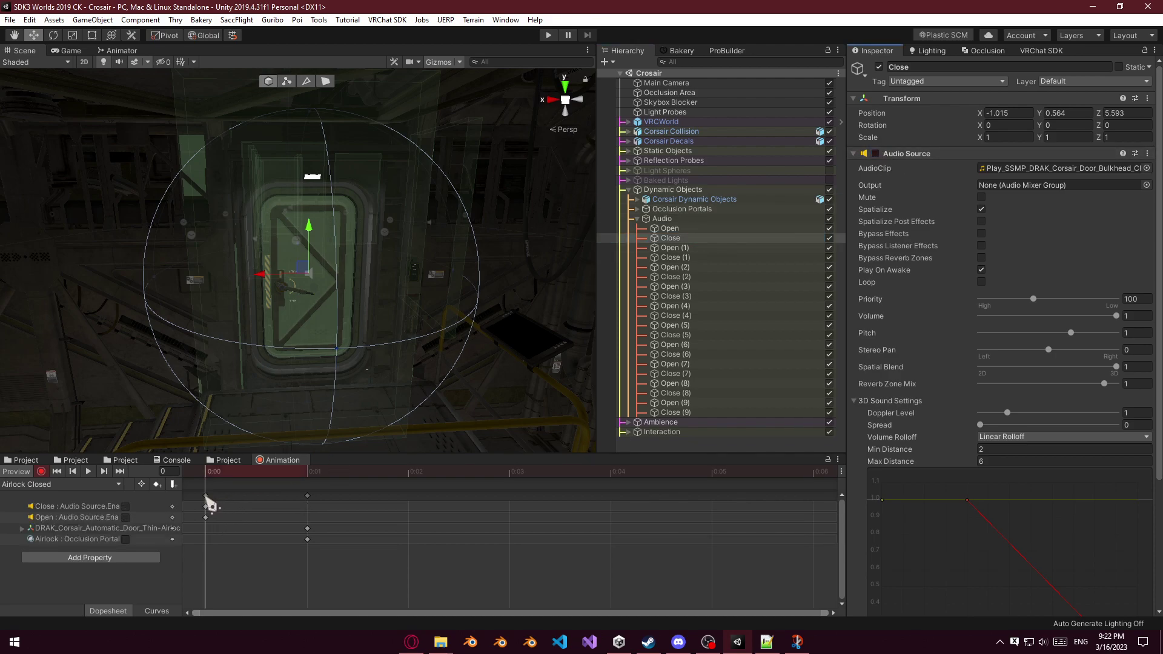
{"action": "key", "text": "ctrl+z"}
{"action": "key", "text": "ctrl+z"}
{"action": "key", "text": "ctrl+z"}
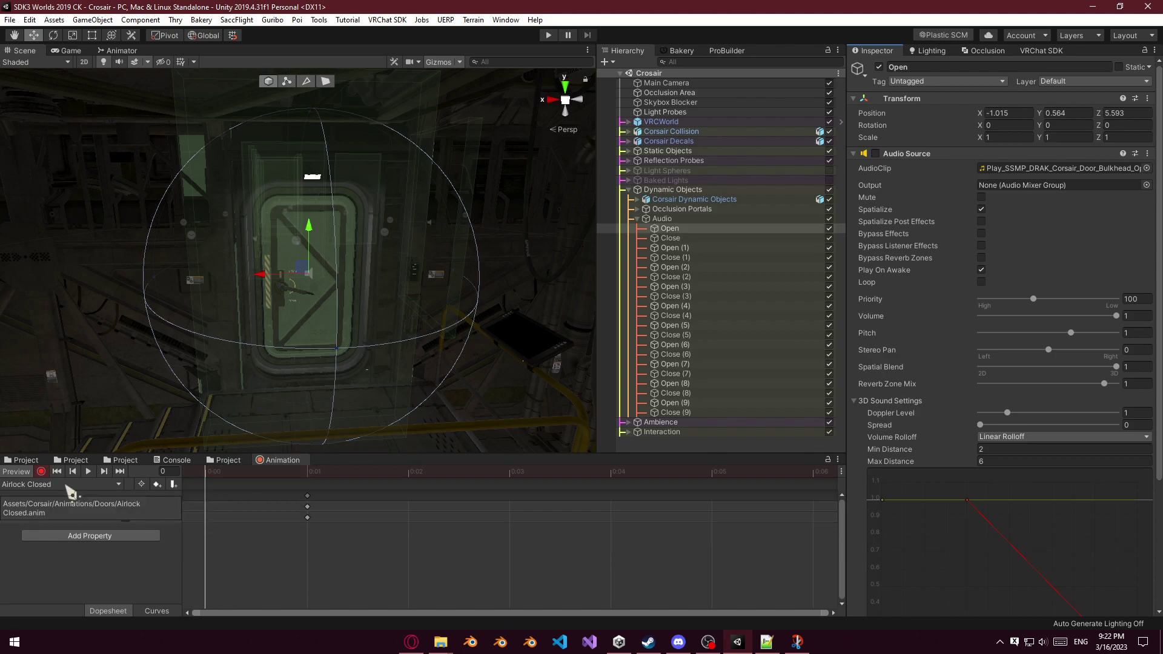
{"action": "key", "text": "ctrl+y"}
Try to record the first Open audio source as enabled in the Airlock Closing clip, then undo it.
{"action": "left_click", "coordinate": [69, 485]}
{"action": "left_click", "coordinate": [90, 43]}
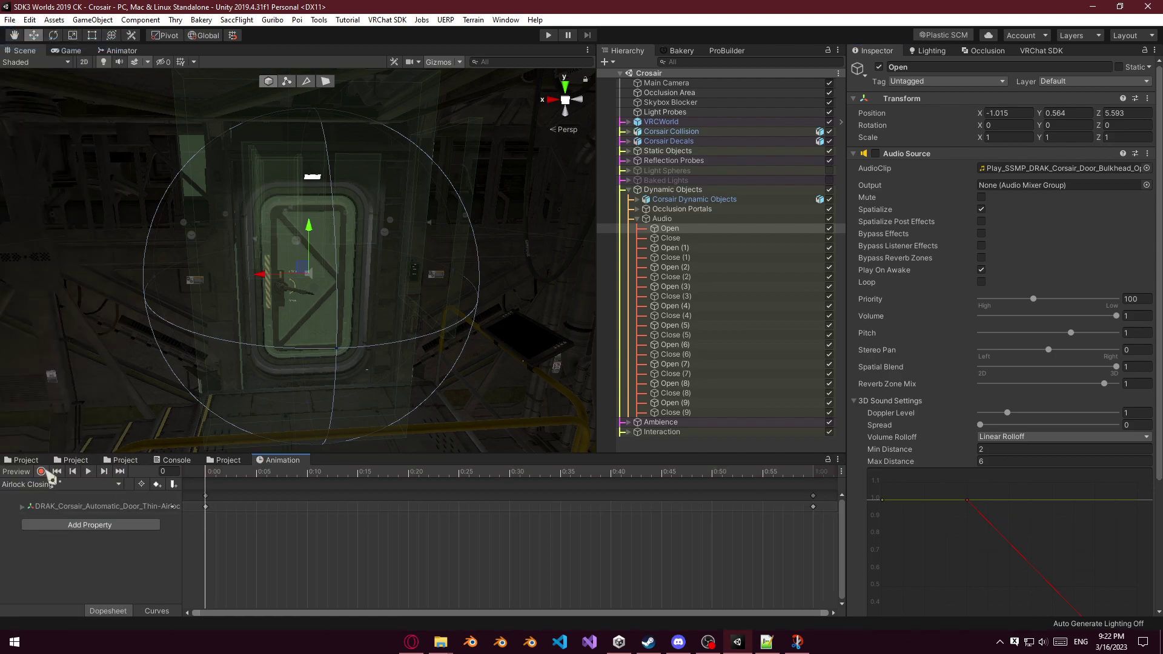
{"action": "left_click", "coordinate": [42, 472]}
{"action": "left_click", "coordinate": [876, 154]}
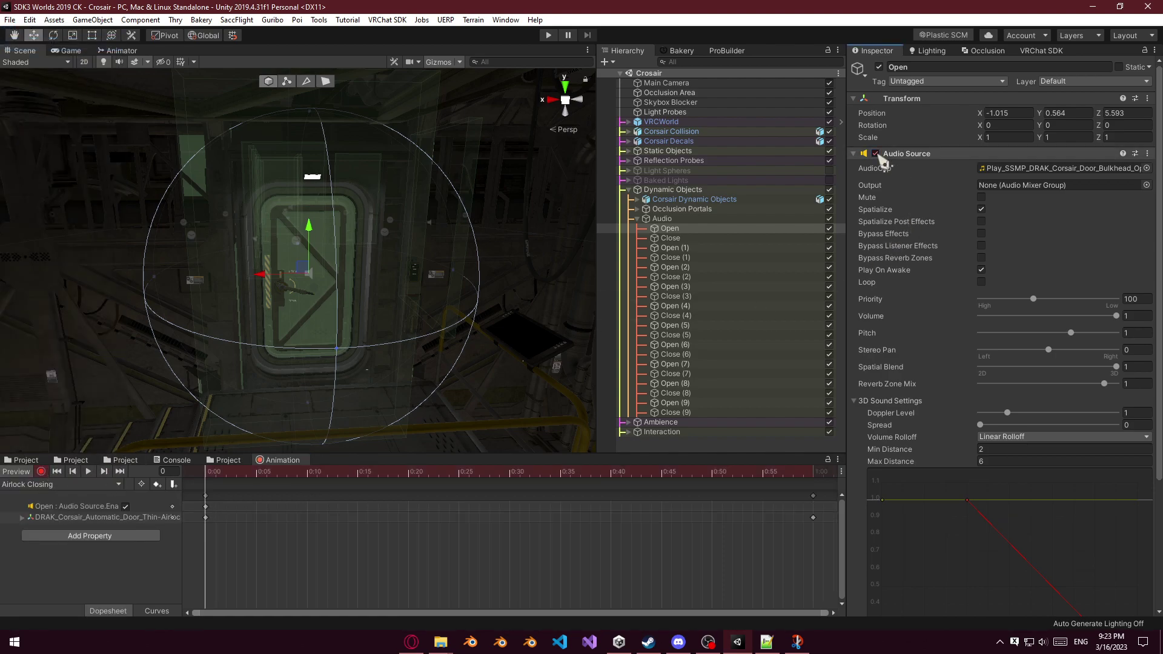
{"action": "key", "text": "ctrl+z"}
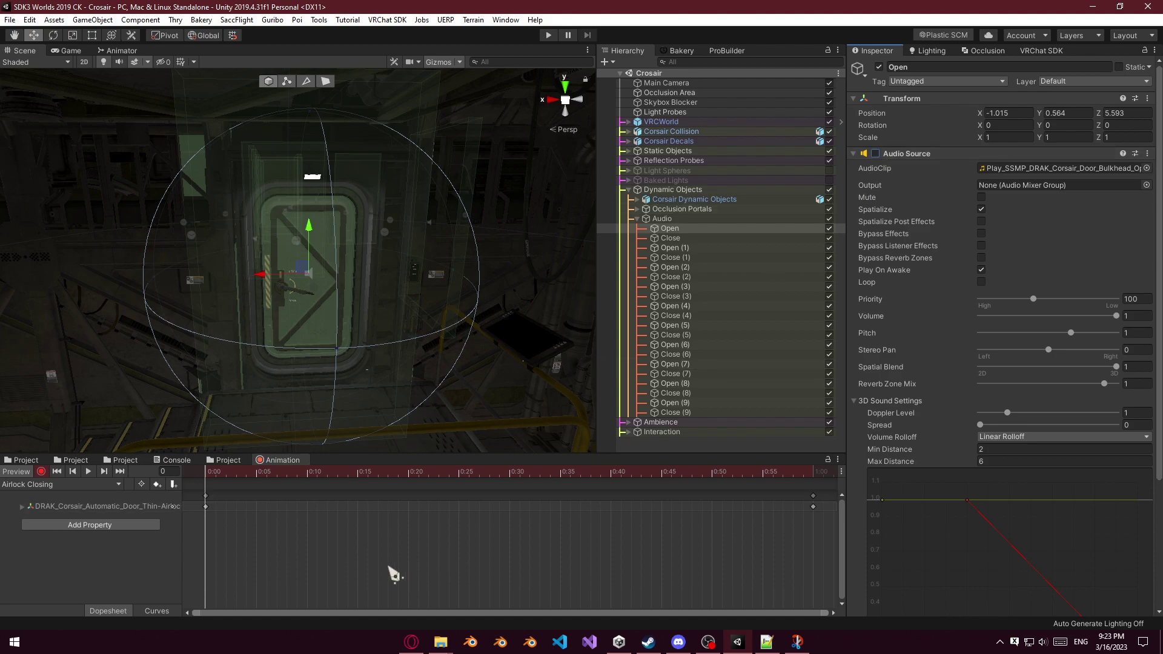
Record the first Open and Close Audio Source components as disabled in the Airlock Closed clip.
{"action": "left_click", "coordinate": [54, 486]}
{"action": "left_click", "coordinate": [79, 43]}
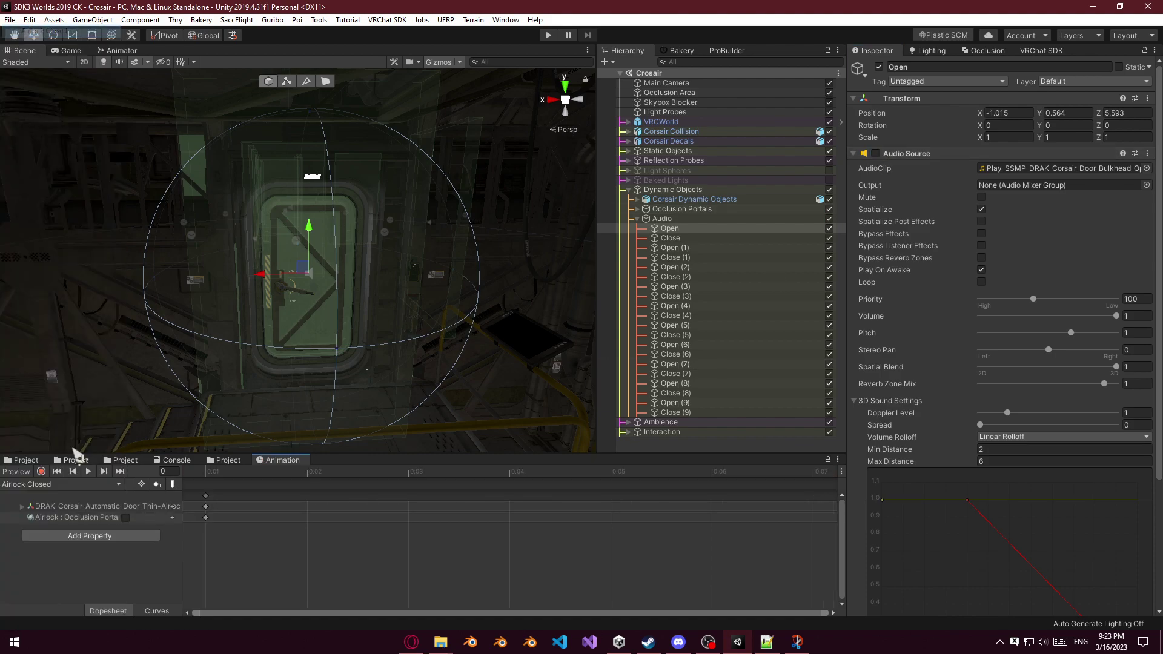
{"action": "left_click", "coordinate": [41, 470]}
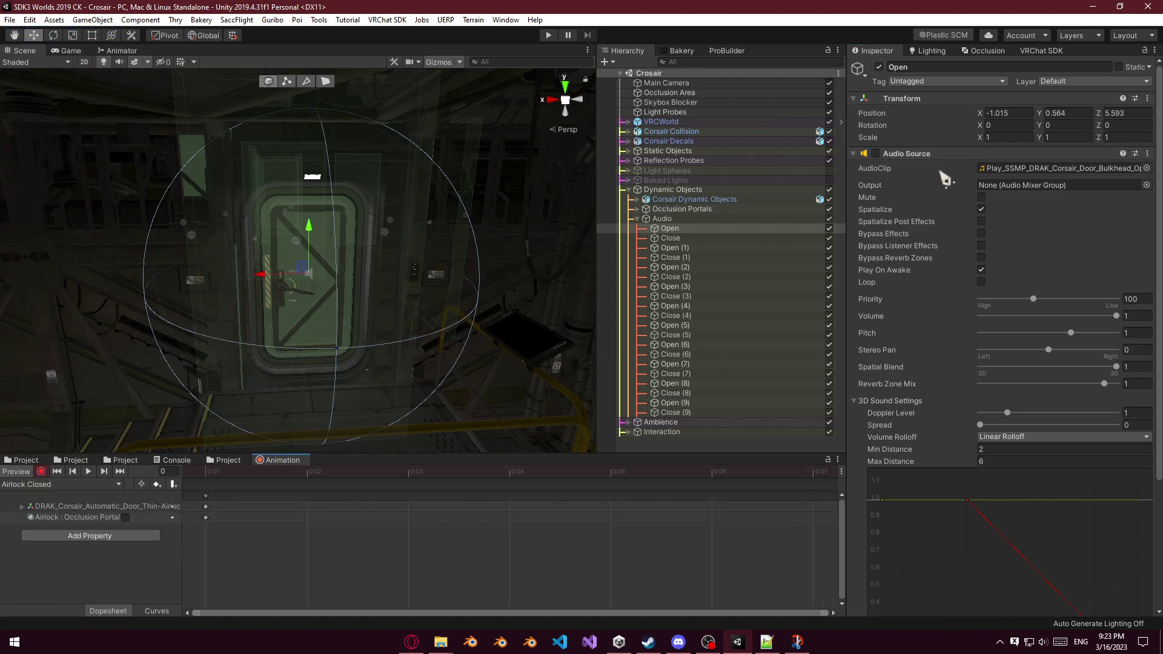
{"action": "left_click", "coordinate": [670, 239], "text": "ctrl"}
{"action": "left_click", "coordinate": [875, 153]}
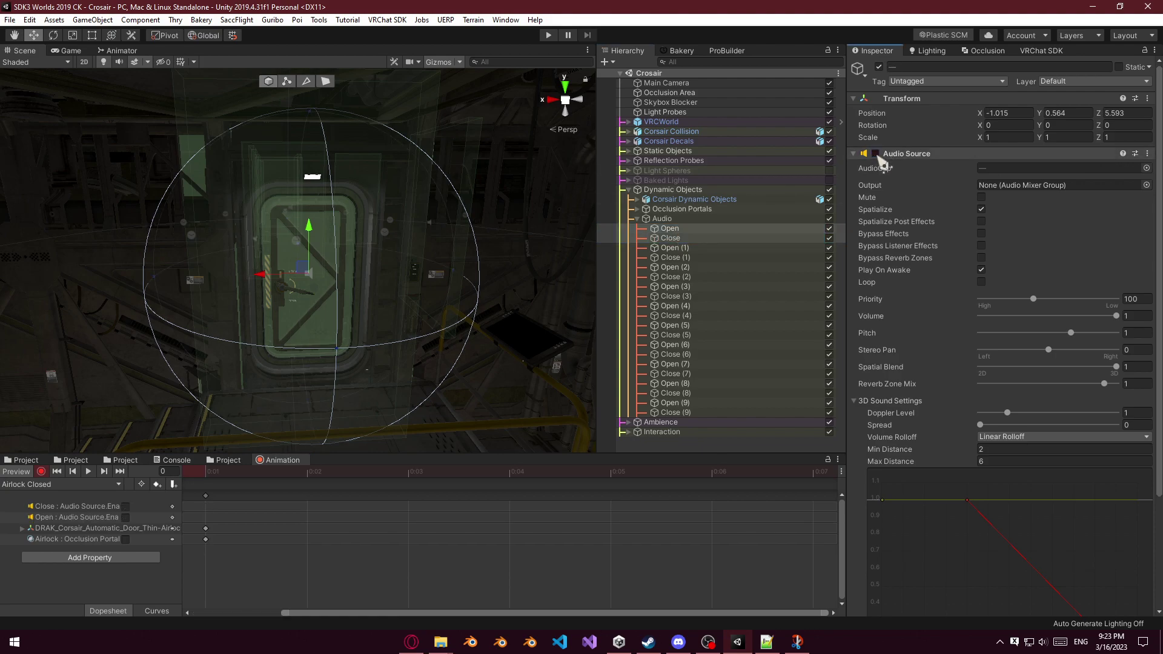
{"action": "left_click", "coordinate": [206, 496]}
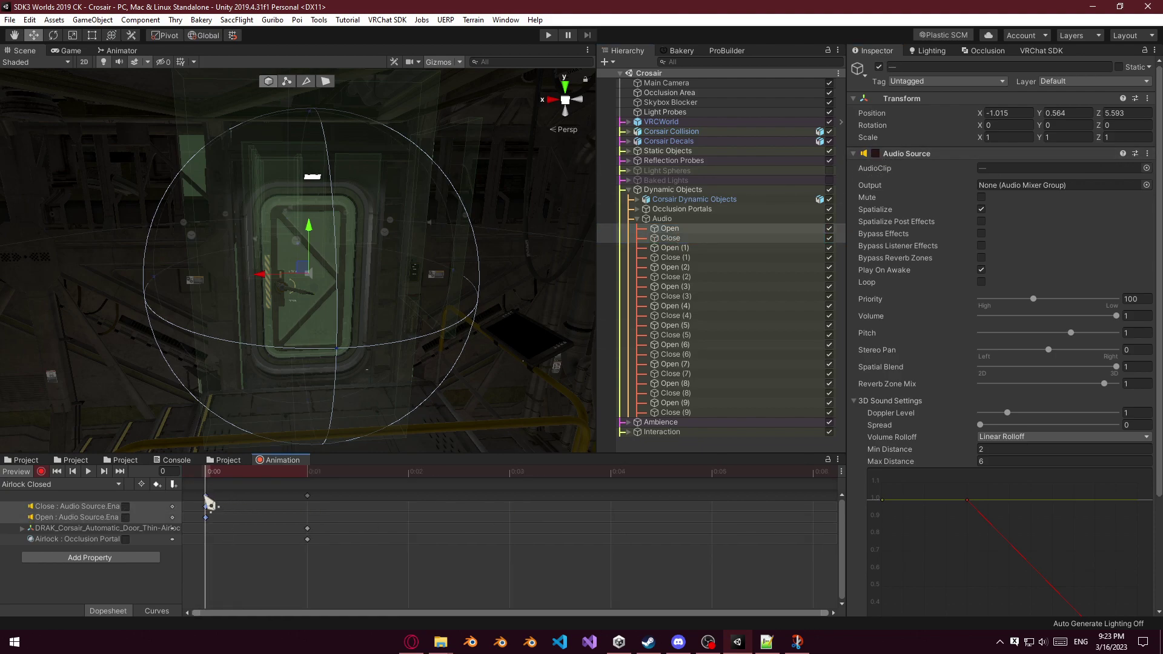
Record the first Close object's Audio Source as enabled at frame 0 of the Airlock Closing clip.
{"action": "left_click", "coordinate": [78, 485]}
{"action": "left_click", "coordinate": [37, 46]}
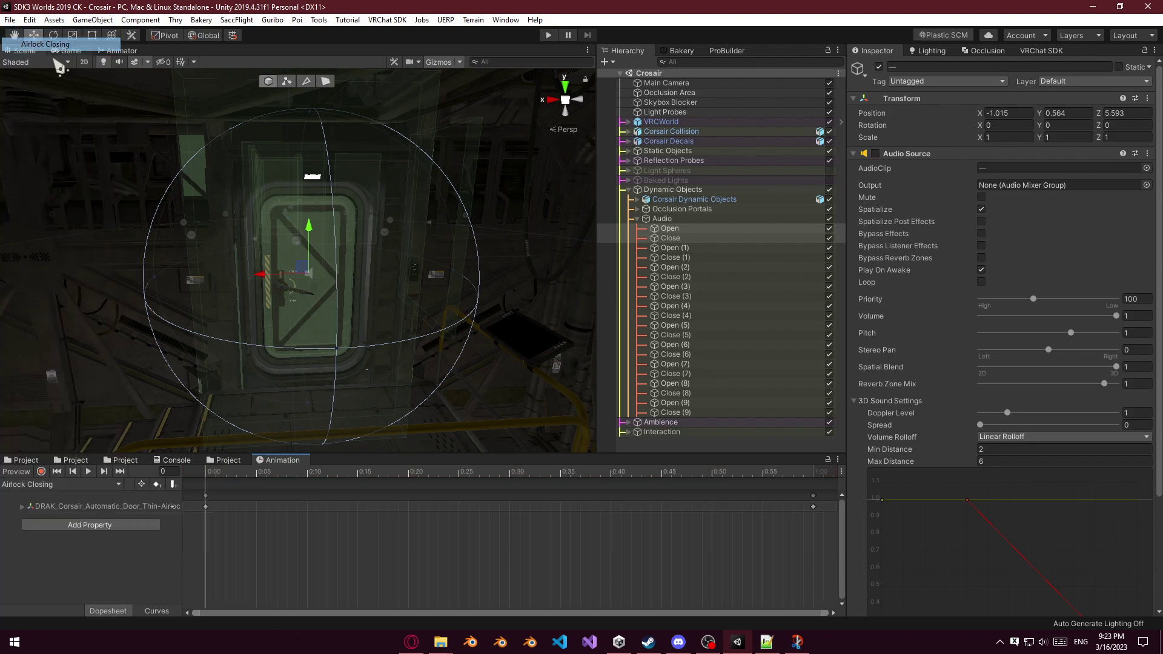
{"action": "left_click", "coordinate": [670, 238]}
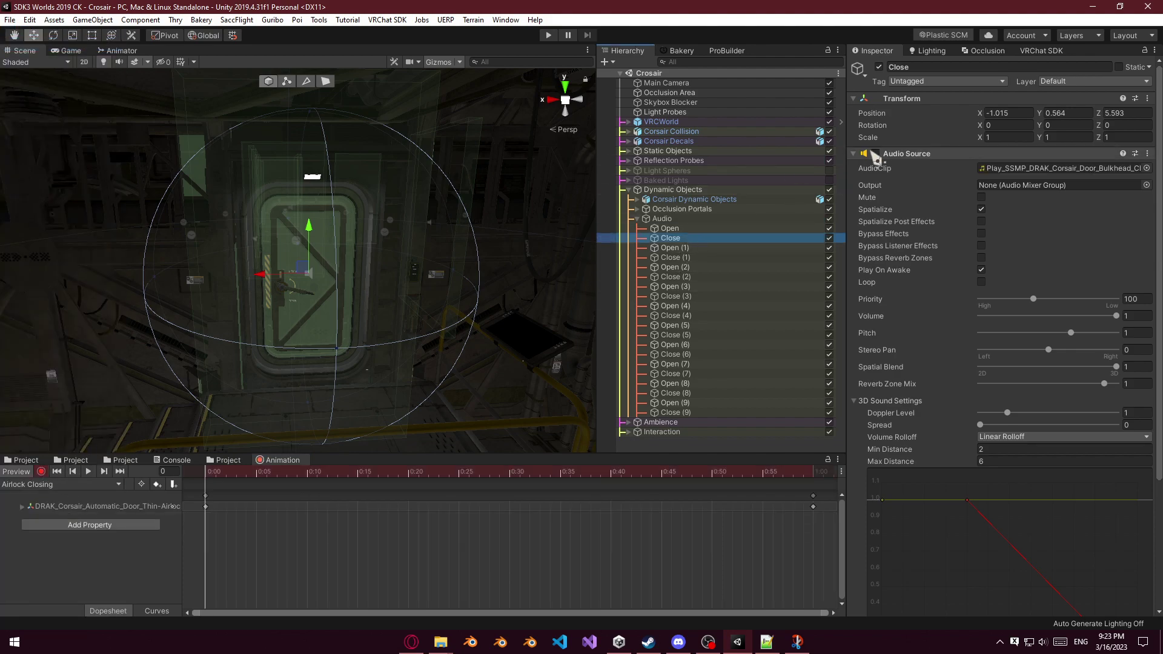
{"action": "left_click", "coordinate": [875, 153]}
Record the first Open and Close audio sources as disabled in the Airlock Open clip and shift their keys to frame 1.
{"action": "left_click", "coordinate": [84, 484]}
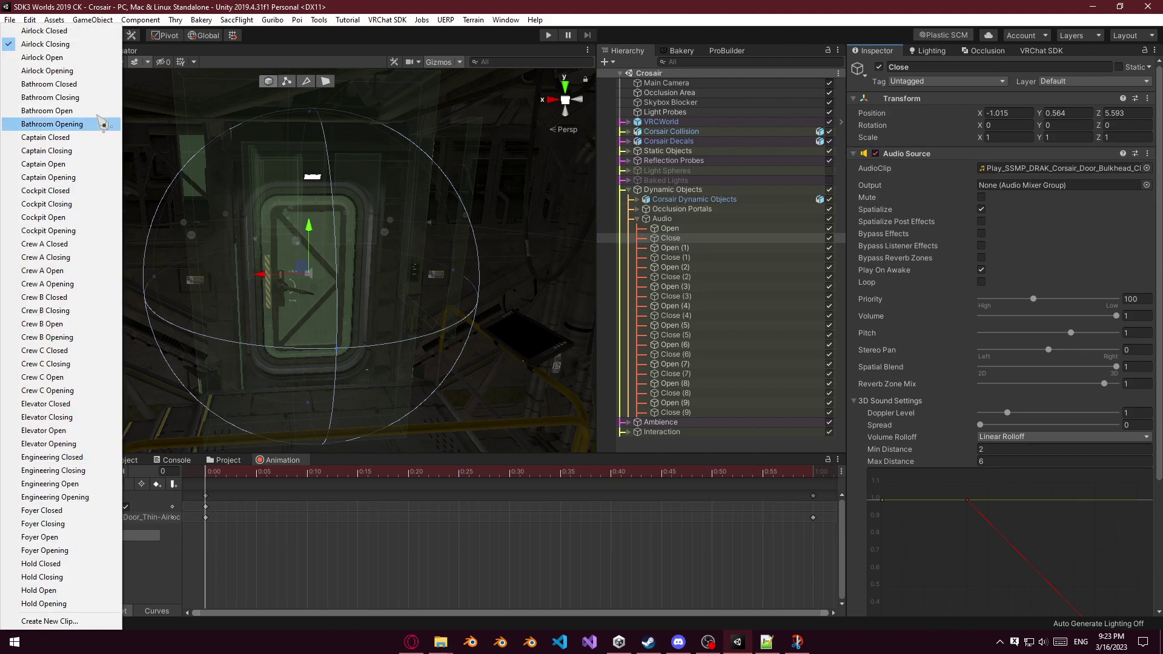
{"action": "left_click", "coordinate": [61, 59]}
{"action": "left_click", "coordinate": [43, 471]}
{"action": "middle_click_drag", "start_coordinate": [247, 549], "coordinate": [358, 542]}
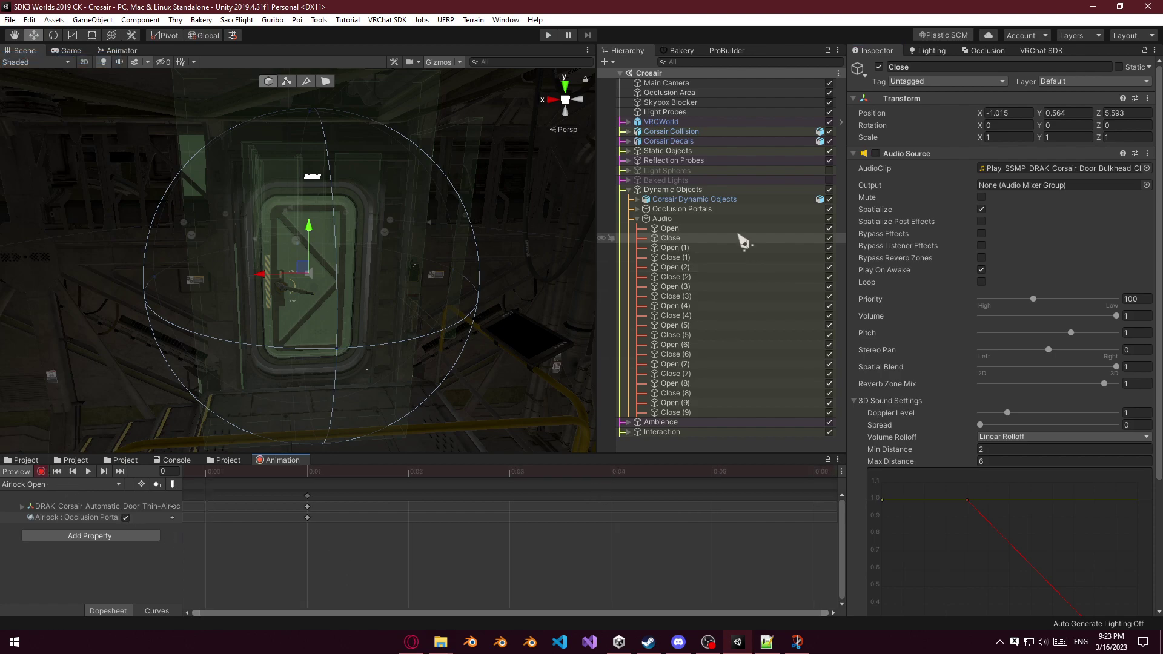
{"action": "left_click", "coordinate": [696, 232], "text": "shift"}
{"action": "left_click", "coordinate": [875, 153]}
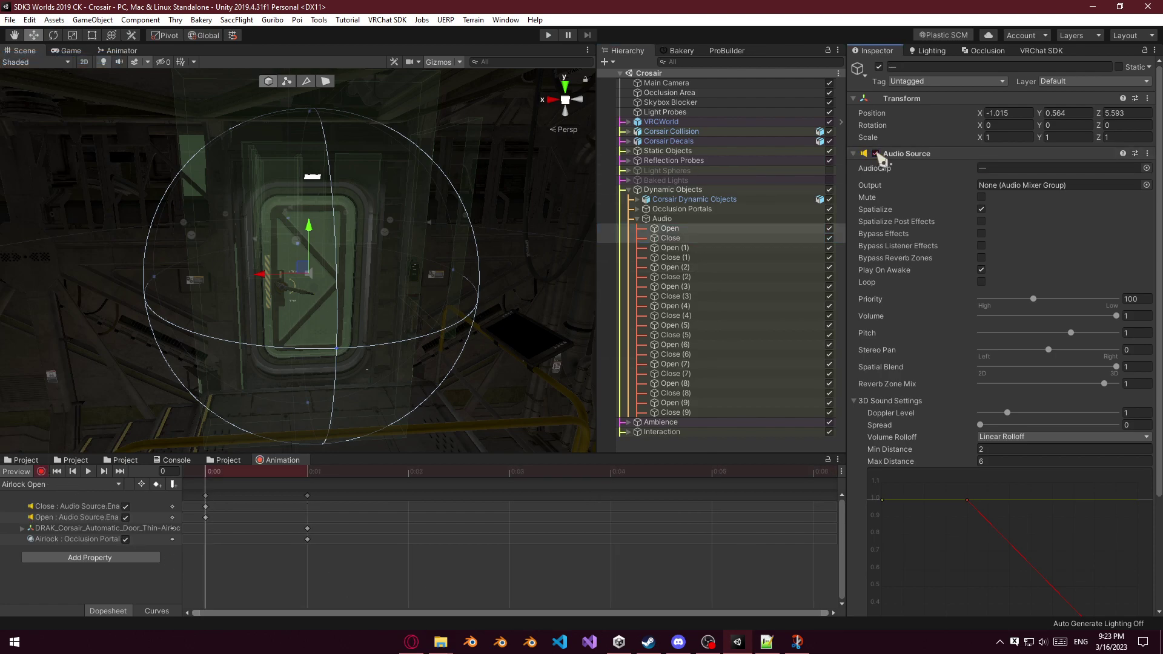
{"action": "left_click", "coordinate": [210, 495]}
{"action": "key", "text": "ctrl+a"}
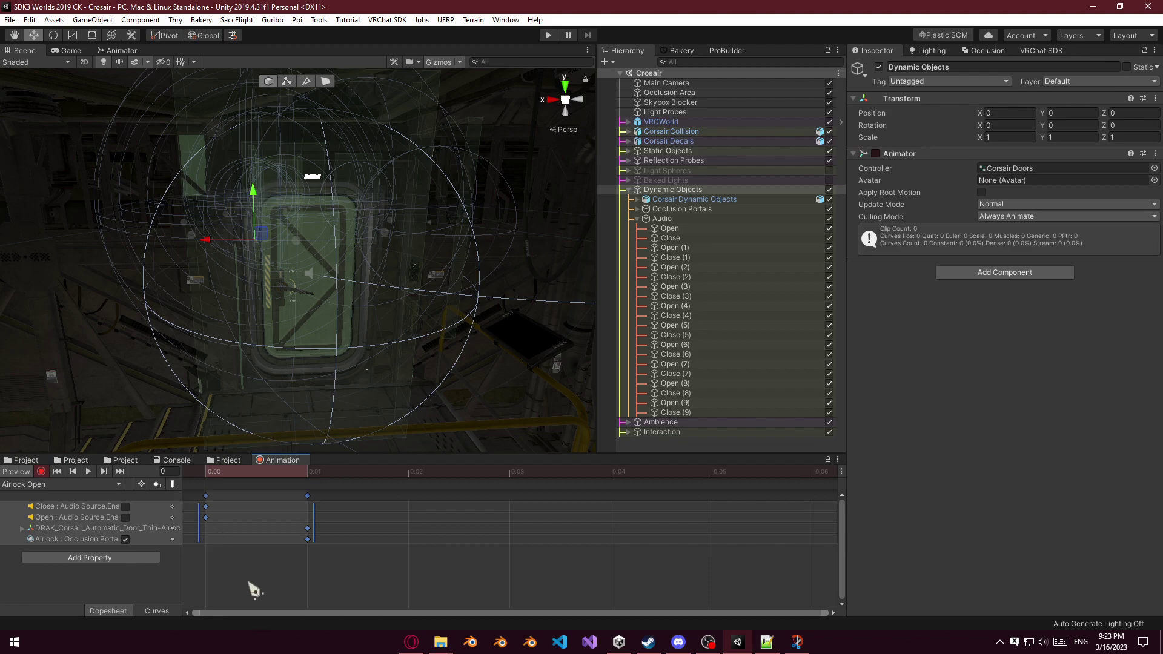
{"action": "left_click_drag", "start_coordinate": [206, 504], "coordinate": [294, 503]}
Record the first Open object's Audio Source as enabled at frame 0 of the Airlock Opening clip.
{"action": "left_click", "coordinate": [90, 484]}
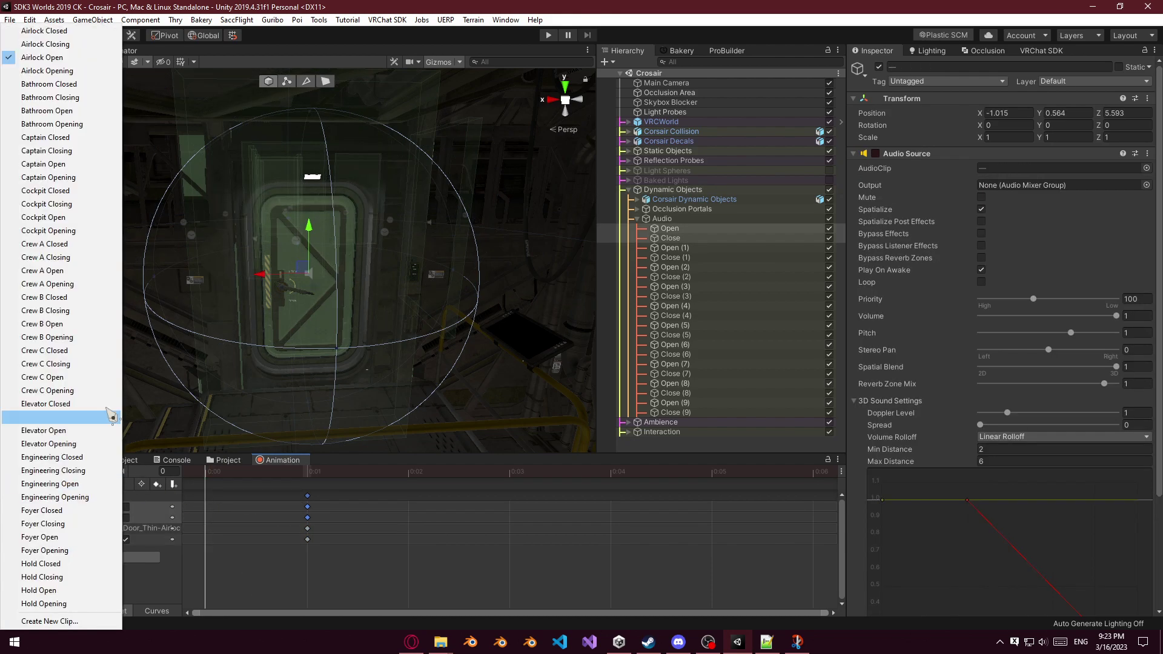
{"action": "left_click", "coordinate": [55, 72]}
{"action": "left_click", "coordinate": [41, 471]}
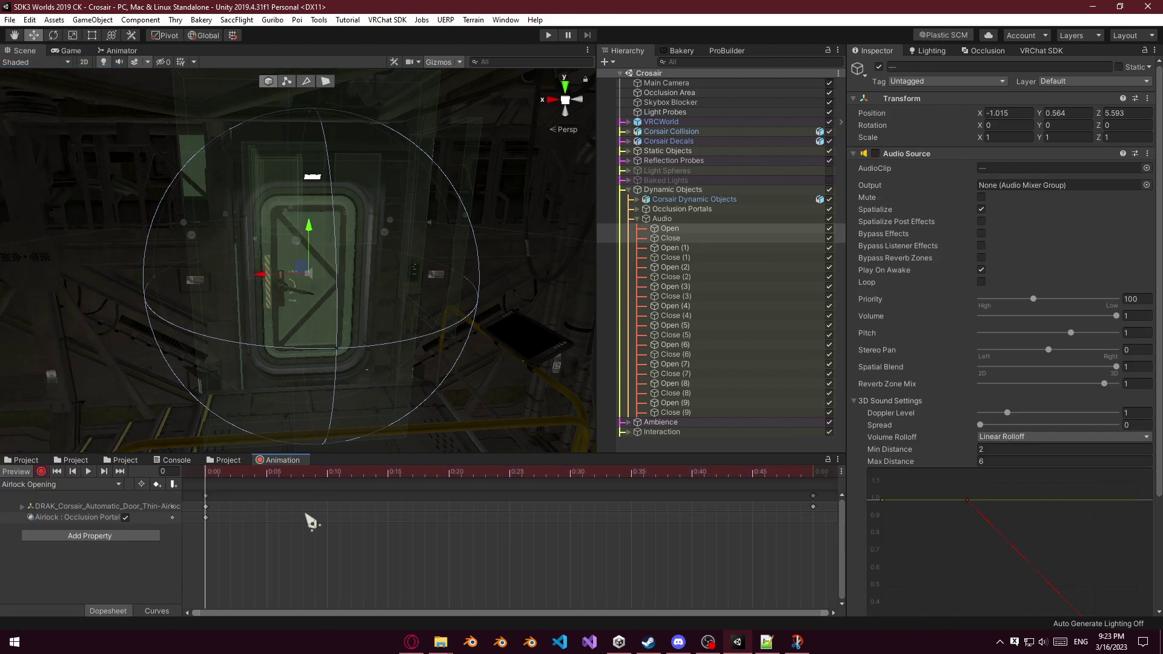
{"action": "left_click", "coordinate": [709, 228]}
{"action": "left_click", "coordinate": [876, 153]}
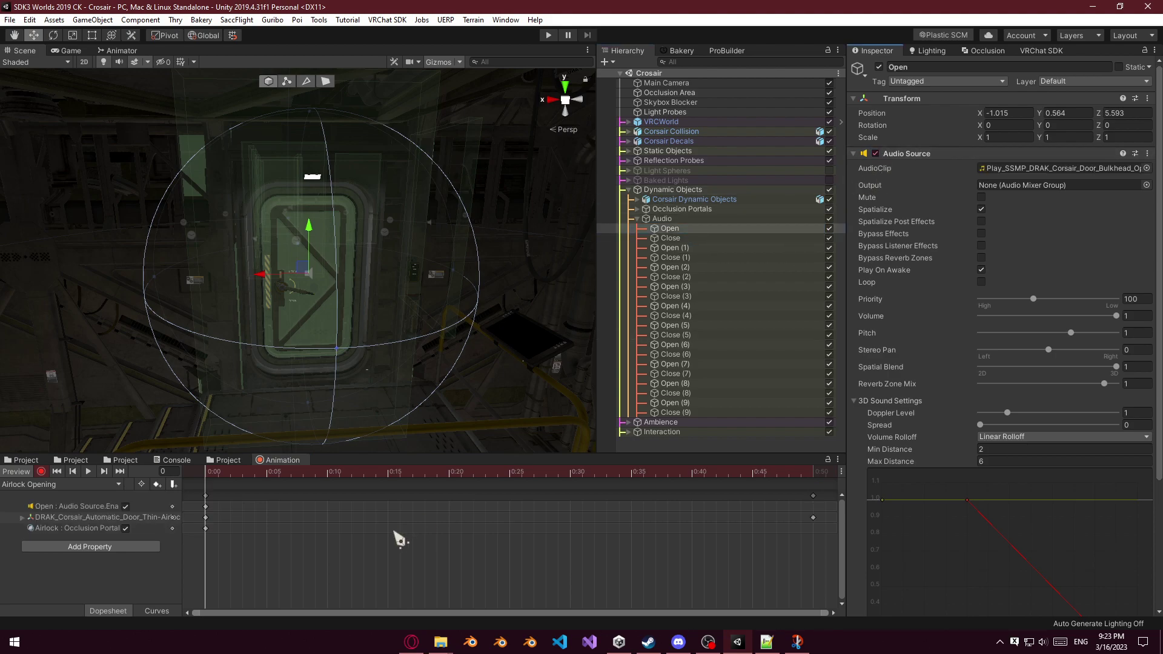
Stop recording and move the first Open and Close audio objects onto the airlock door, at about X -4.86, Z 1.09.
{"action": "left_click", "coordinate": [78, 488]}
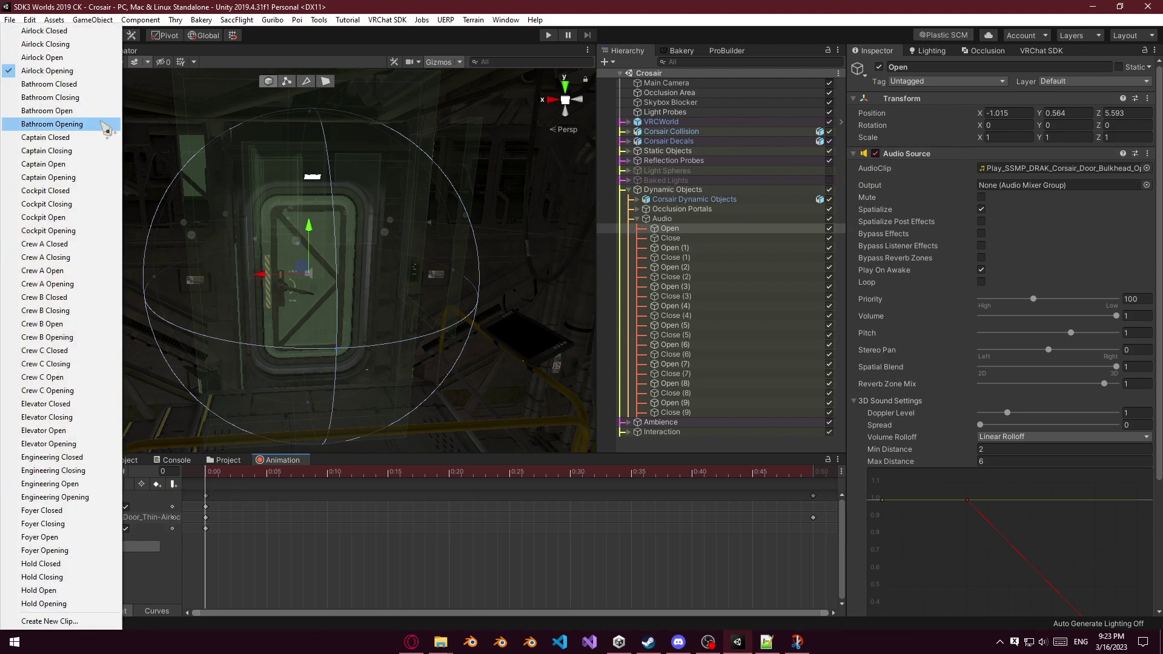
{"action": "right_click", "coordinate": [447, 362]}
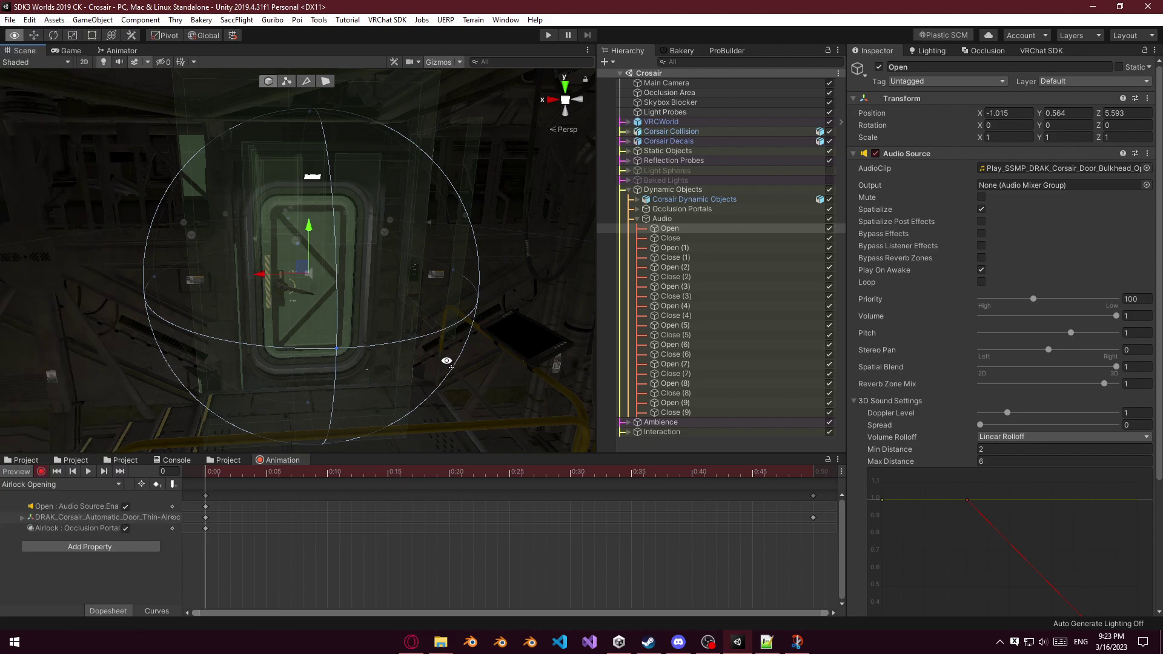
{"action": "right_click_drag", "start_coordinate": [474, 304], "coordinate": [469, 236]}
{"action": "left_click", "coordinate": [729, 239], "text": "ctrl"}
{"action": "left_click", "coordinate": [42, 471]}
{"action": "right_click_drag", "start_coordinate": [206, 348], "coordinate": [242, 400]}
{"action": "left_click_drag", "start_coordinate": [242, 349], "coordinate": [308, 189]}
{"action": "right_click_drag", "start_coordinate": [309, 189], "coordinate": [368, 143]}
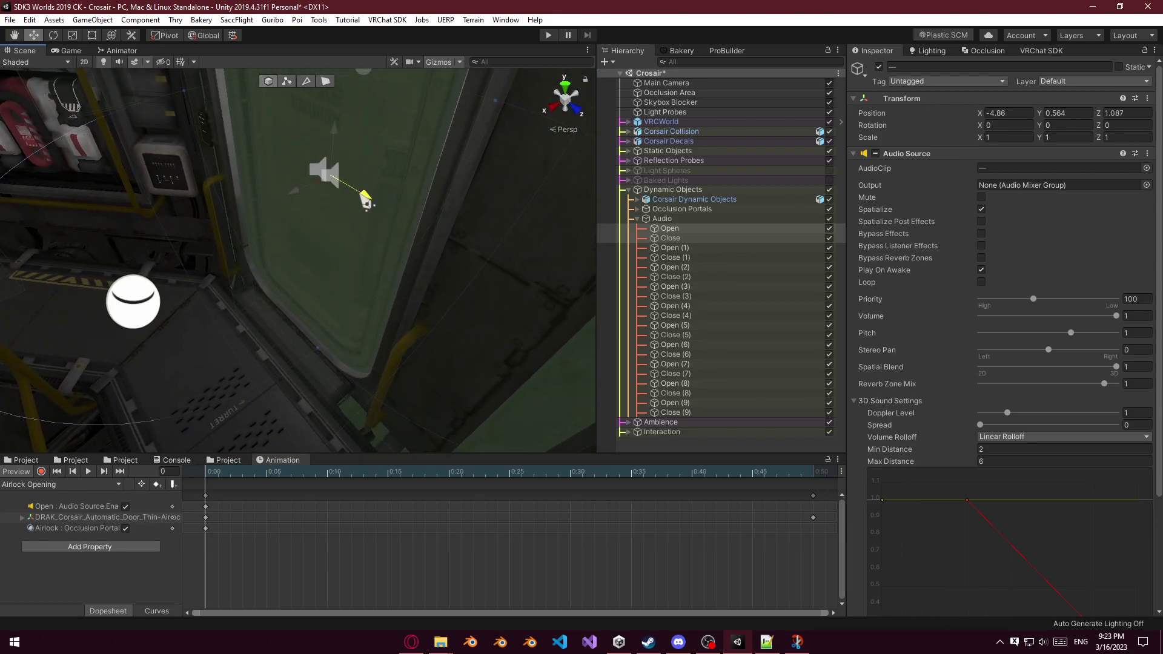
Reposition Open (1) and Close (1) together on the hold's bulkhead door, at X about -1.0.
{"action": "left_click", "coordinate": [714, 249]}
{"action": "left_click", "coordinate": [699, 257], "text": "shift"}
{"action": "right_click_drag", "start_coordinate": [400, 252], "coordinate": [216, 370]}
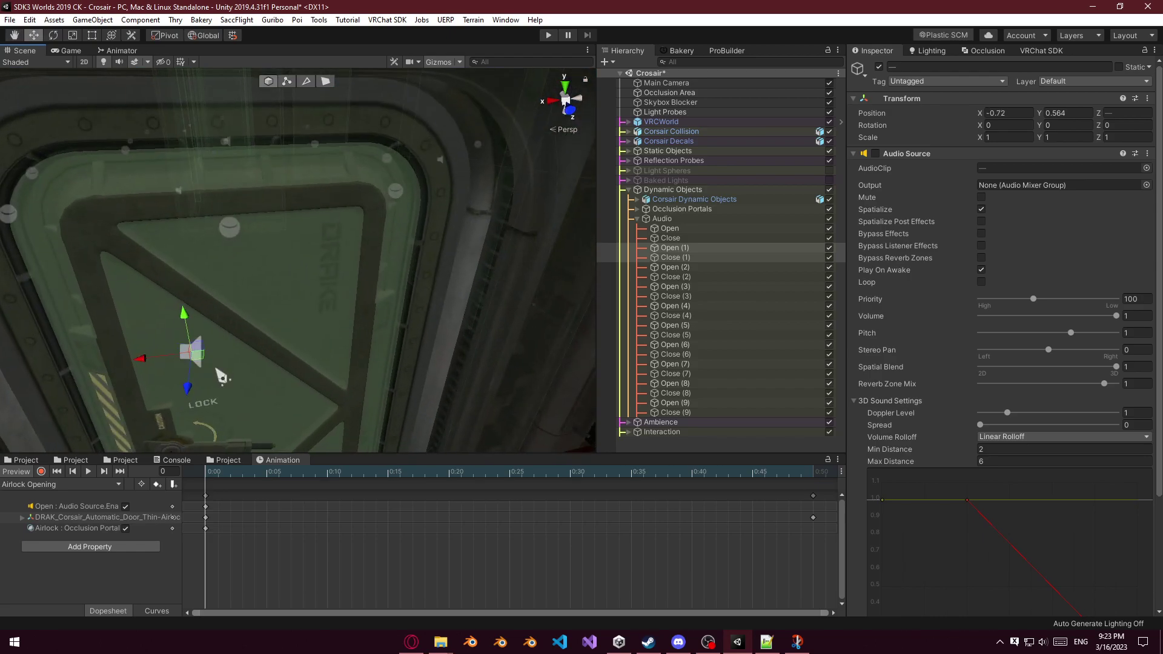
{"action": "left_click_drag", "start_coordinate": [206, 369], "coordinate": [261, 412]}
{"action": "right_click_drag", "start_coordinate": [261, 412], "coordinate": [514, 471]}
{"action": "left_click_drag", "start_coordinate": [442, 354], "coordinate": [367, 353]}
{"action": "right_click_drag", "start_coordinate": [379, 358], "coordinate": [121, 315]}
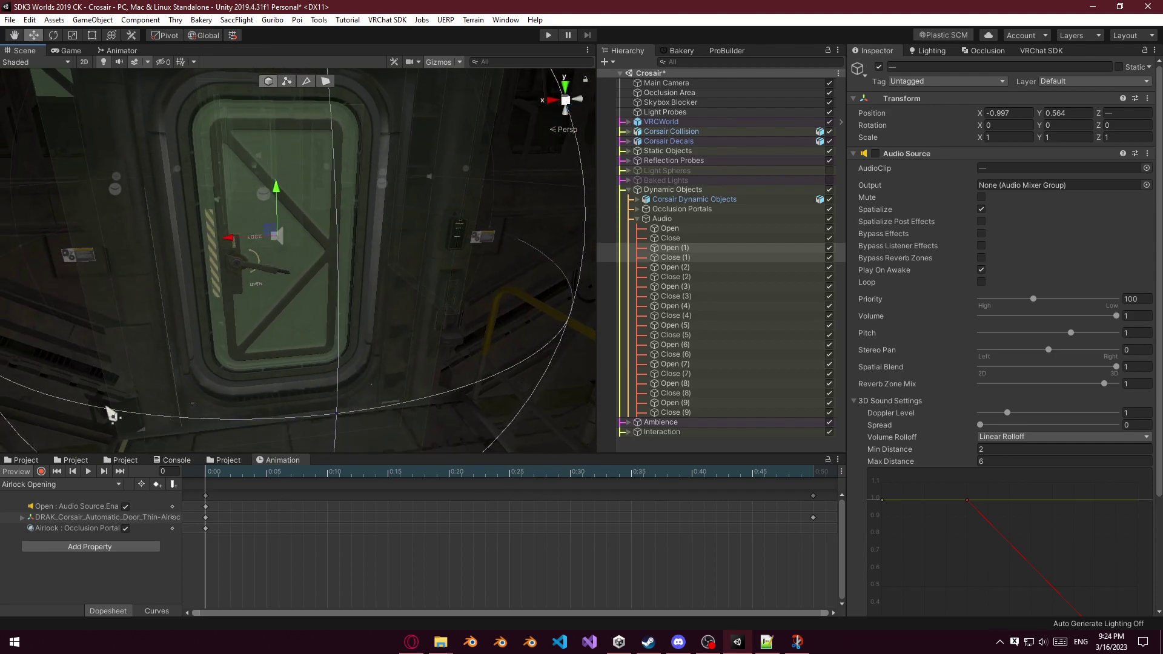
Record Open (1) and Close (1) audio sources as disabled in the Hold Closed clip and shift their keys to frame 1.
{"action": "left_click", "coordinate": [54, 485]}
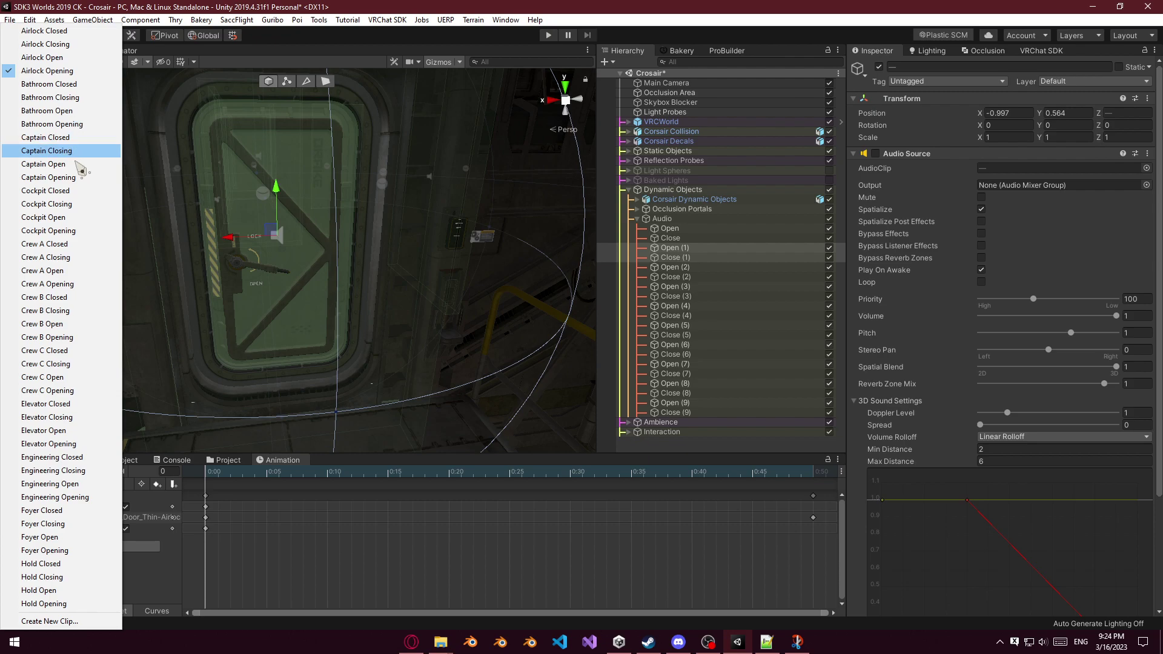
{"action": "left_click", "coordinate": [68, 567]}
{"action": "left_click", "coordinate": [42, 472]}
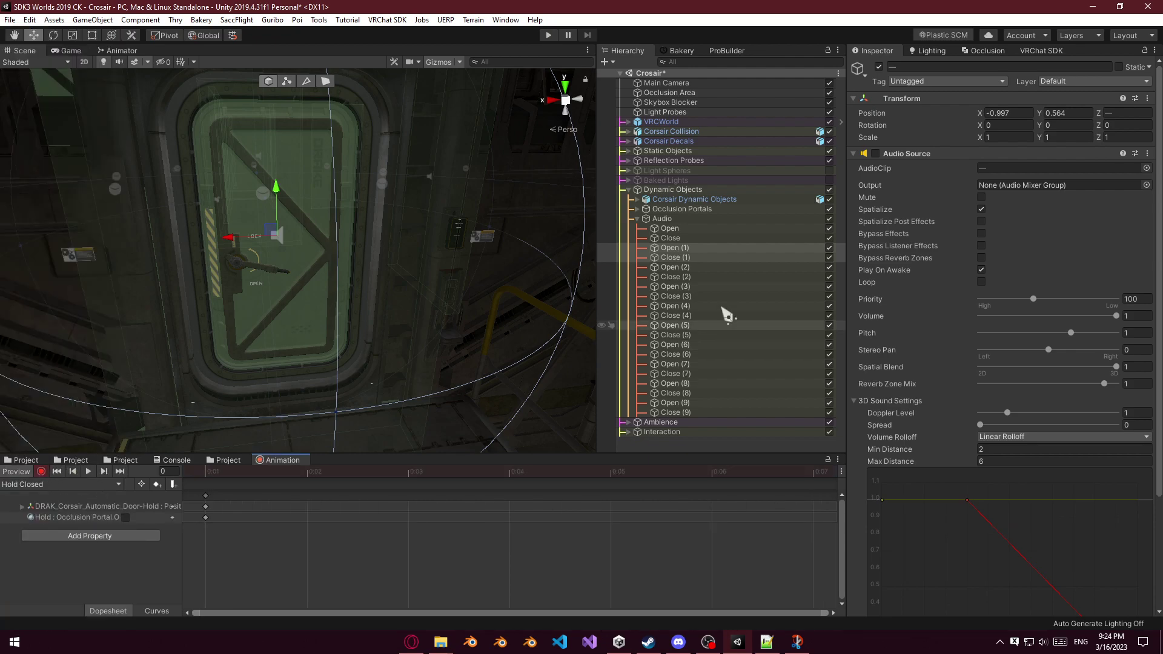
{"action": "left_click", "coordinate": [875, 153]}
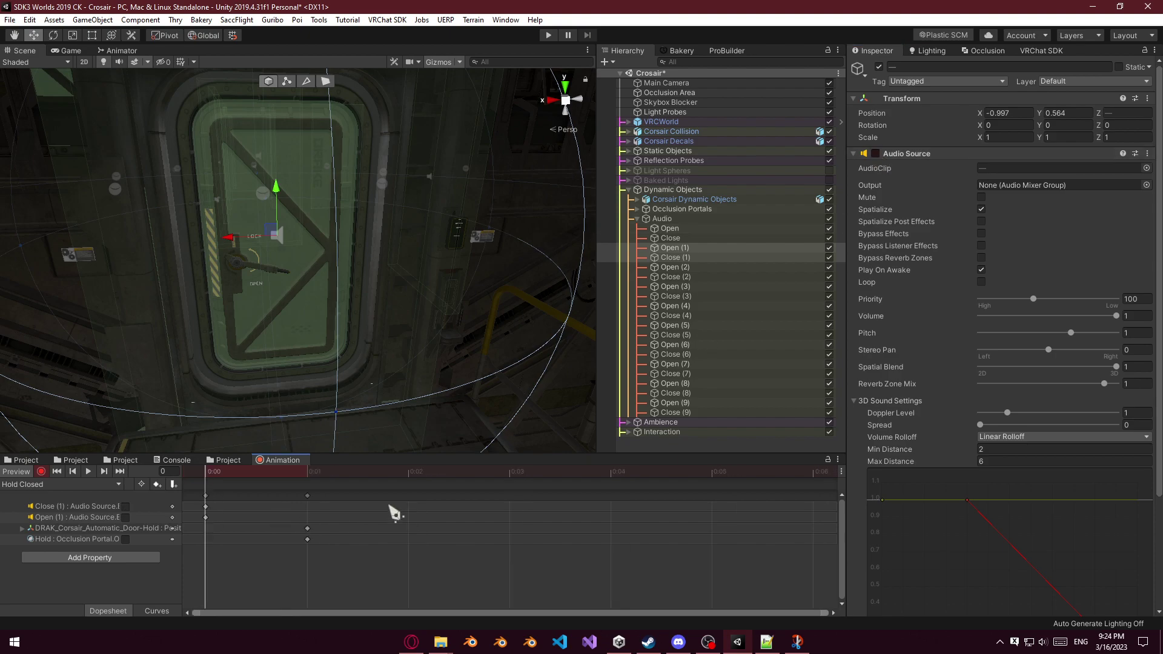
{"action": "left_click_drag", "start_coordinate": [209, 493], "coordinate": [314, 499]}
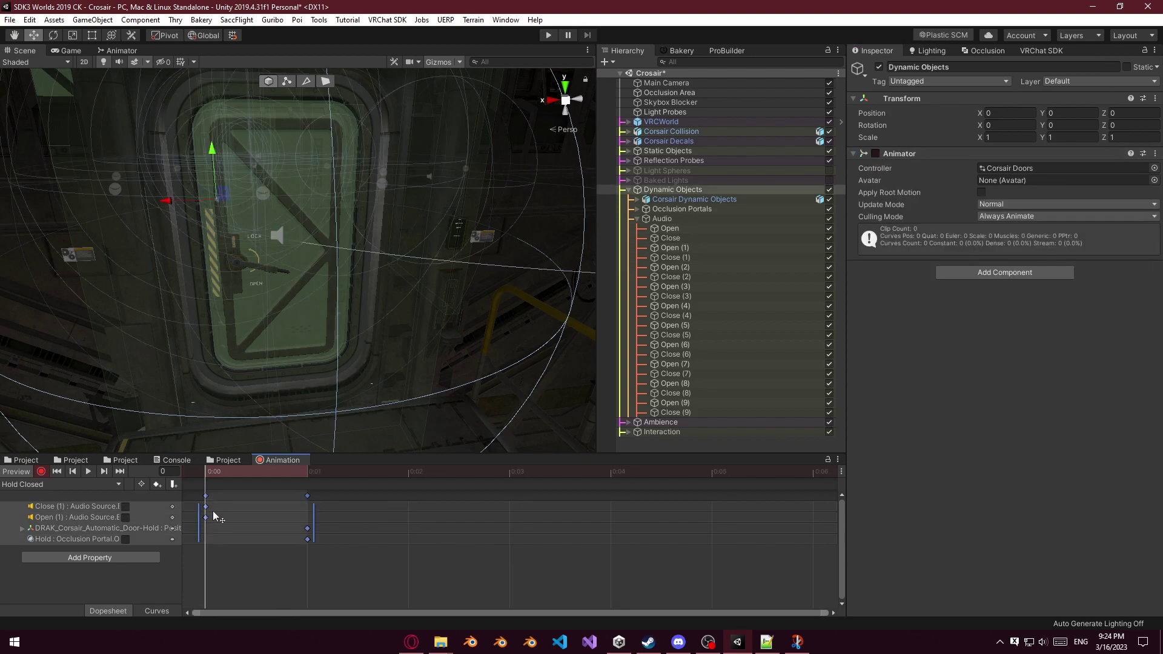
{"action": "left_click", "coordinate": [216, 499]}
{"action": "left_click_drag", "start_coordinate": [205, 503], "coordinate": [232, 501]}
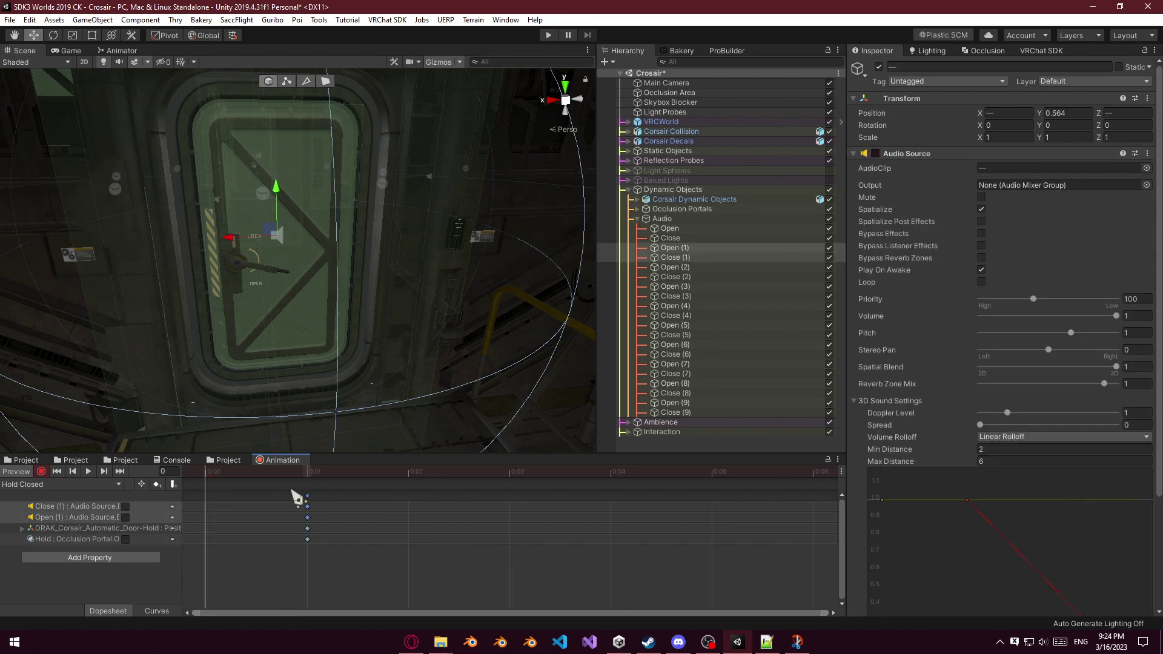
In the Hold Closing clip, record a key that enables the Close (1) audio source.
{"action": "left_click", "coordinate": [57, 487]}
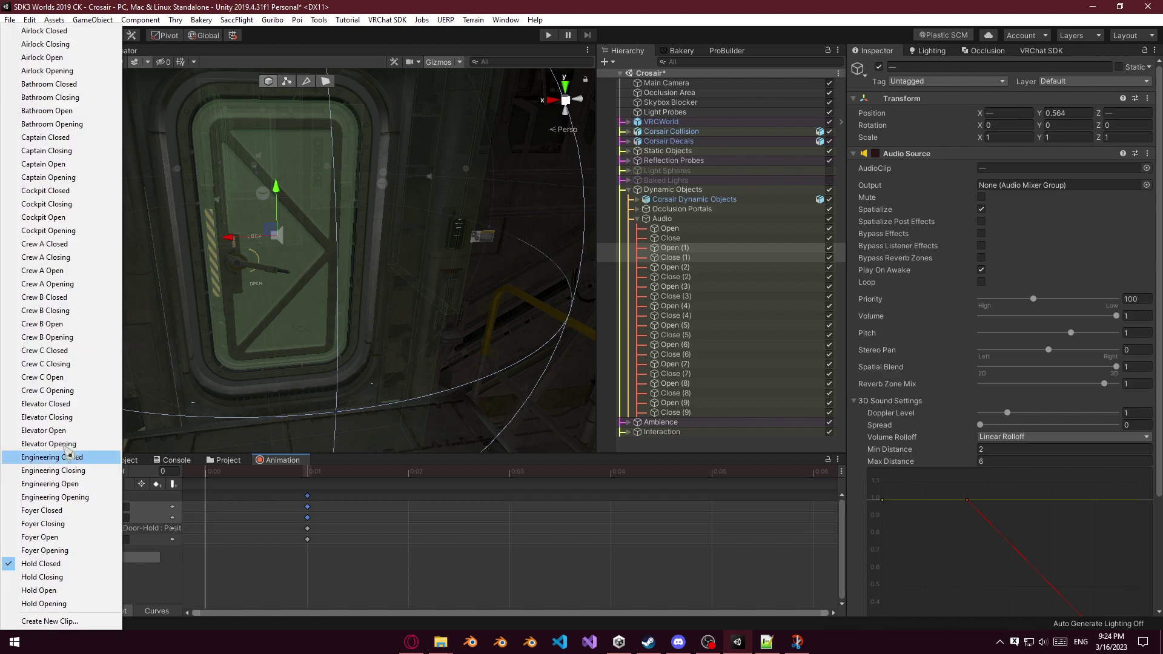
{"action": "left_click", "coordinate": [55, 594]}
{"action": "left_click", "coordinate": [40, 471]}
{"action": "left_click", "coordinate": [673, 257]}
{"action": "left_click", "coordinate": [876, 154]}
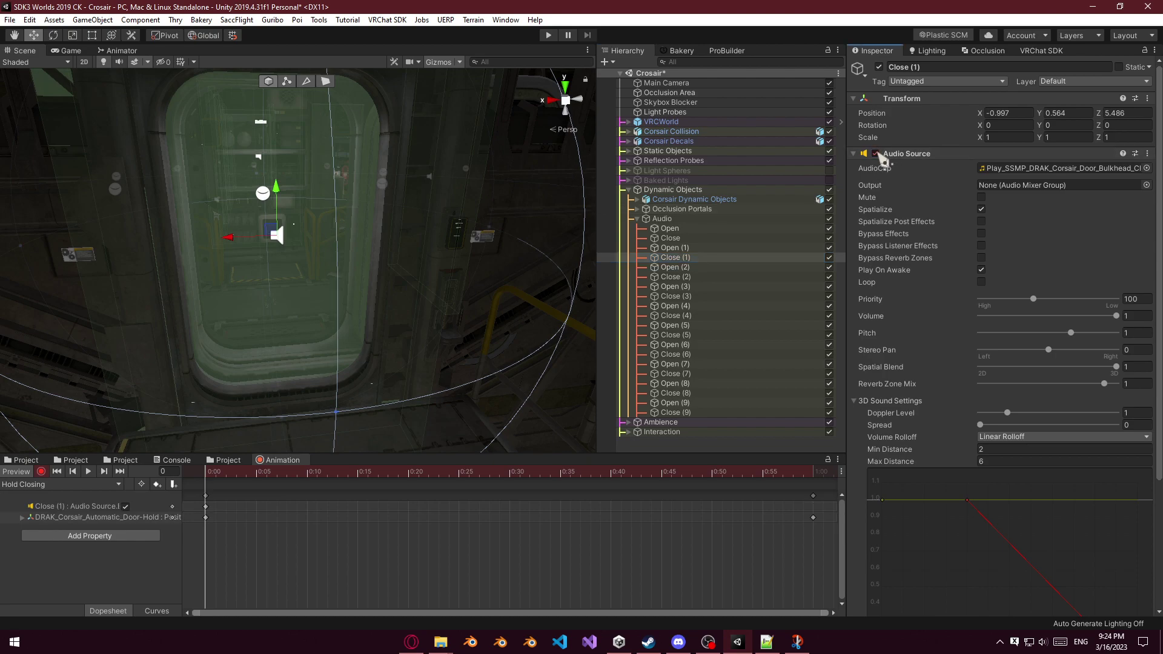
In the Hold Open clip, key the Open (1) and Close (1) audio sources as disabled and move the keys to 0:01.
{"action": "left_click", "coordinate": [91, 485]}
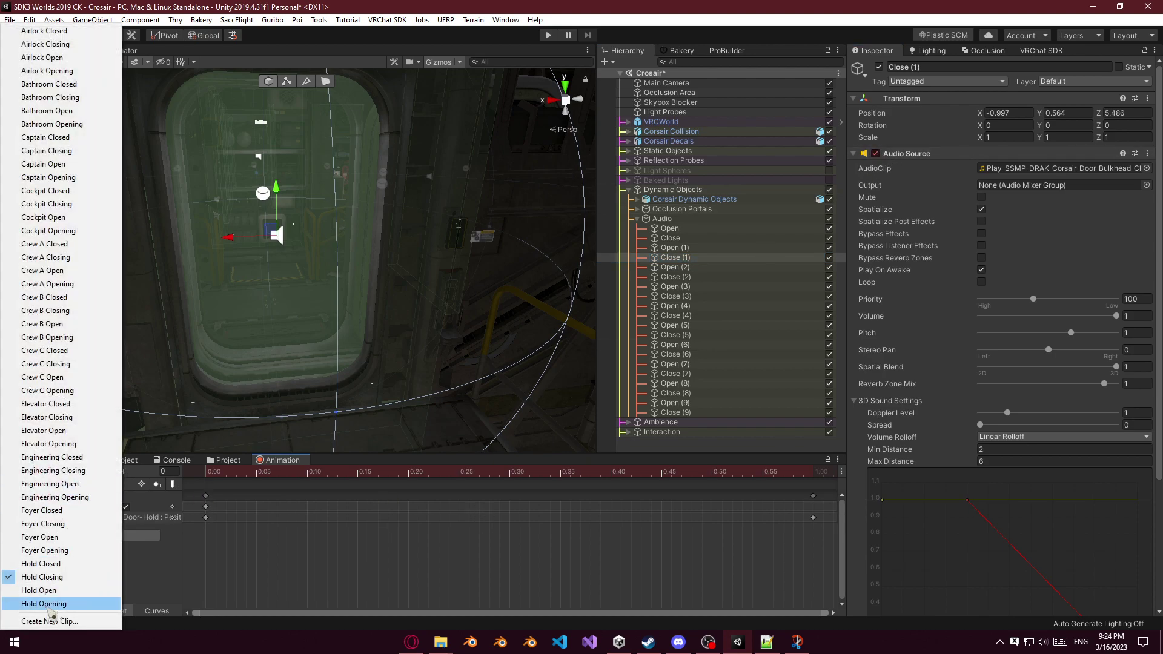
{"action": "left_click", "coordinate": [42, 591]}
{"action": "left_click", "coordinate": [716, 240], "text": "ctrl"}
{"action": "left_click", "coordinate": [686, 248]}
{"action": "left_click", "coordinate": [677, 258], "text": "ctrl"}
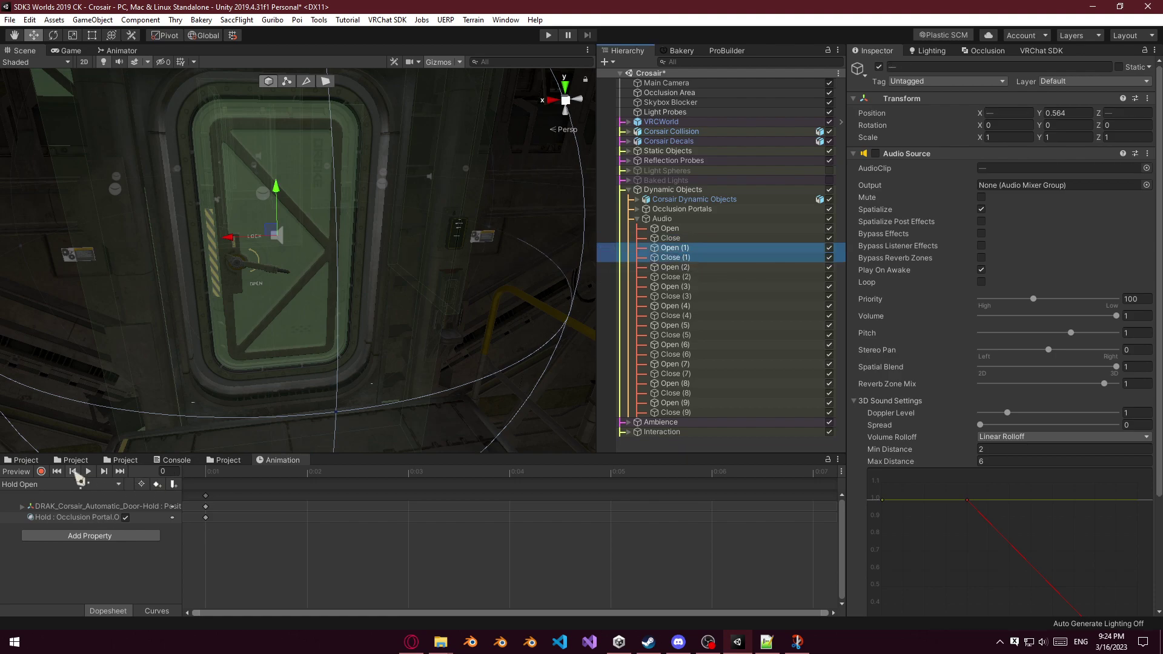
{"action": "left_click", "coordinate": [40, 472]}
{"action": "left_click", "coordinate": [875, 153]}
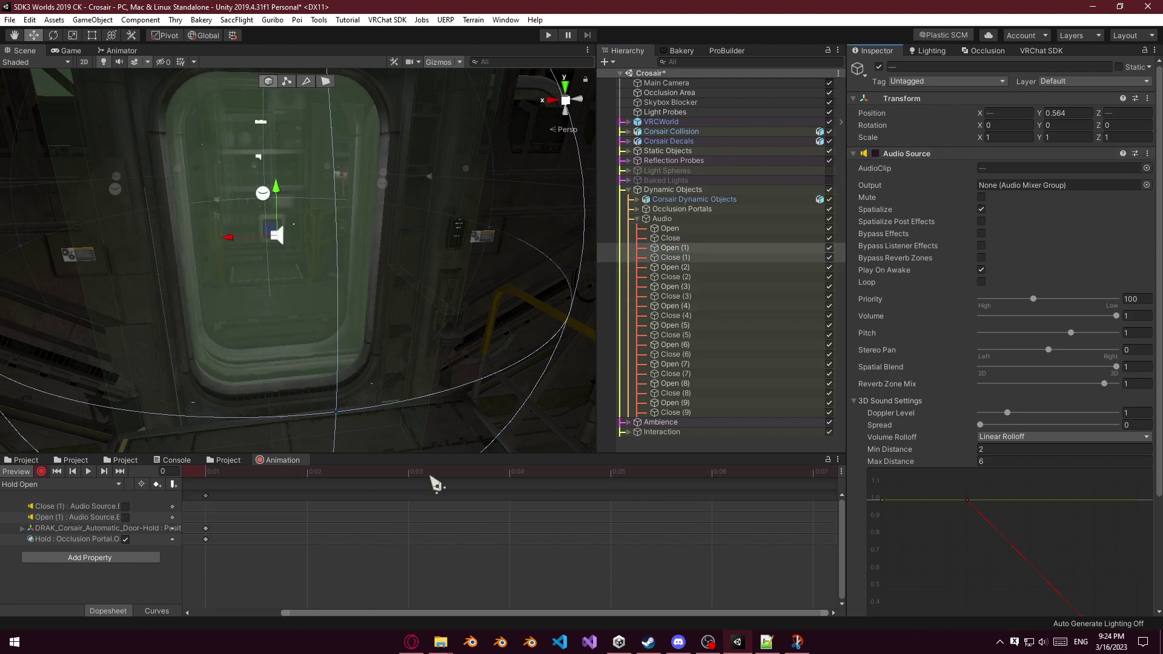
{"action": "left_click_drag", "start_coordinate": [196, 505], "coordinate": [276, 495]}
In the Hold Opening clip, record a key that enables the Open (1) audio source.
{"action": "left_click", "coordinate": [68, 485]}
{"action": "left_click", "coordinate": [37, 597]}
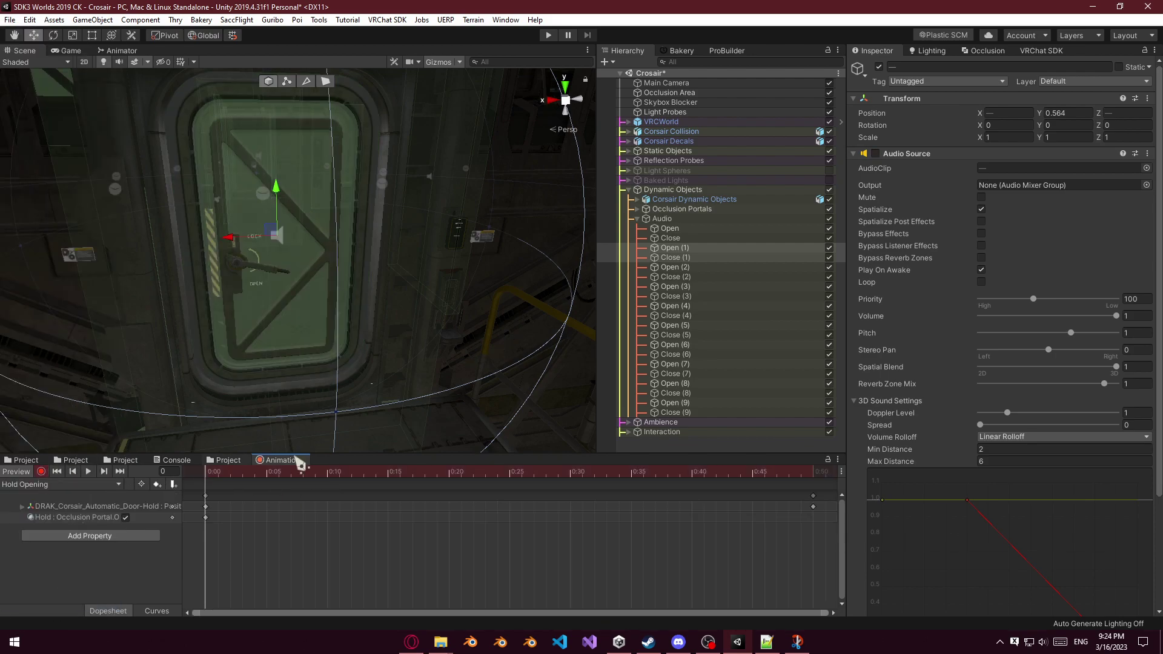
{"action": "left_click", "coordinate": [671, 247]}
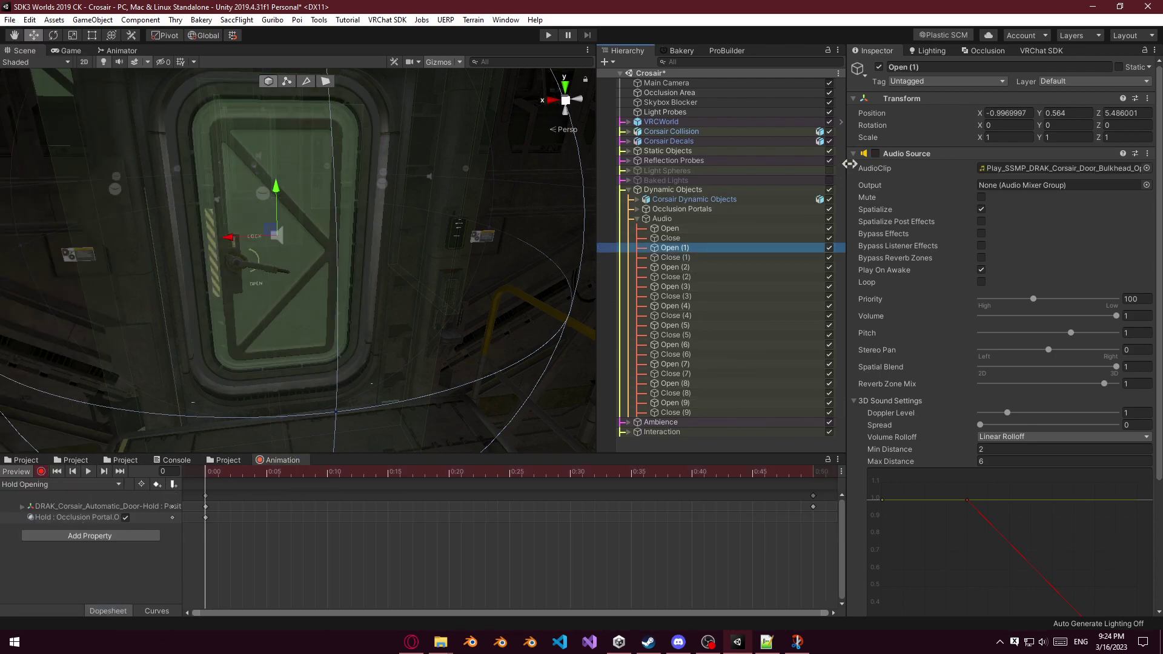
{"action": "left_click", "coordinate": [875, 153]}
Load the Bathroom Closed clip and select the Open (9) and Close (9) audio objects at the bathroom door.
{"action": "left_click", "coordinate": [68, 485]}
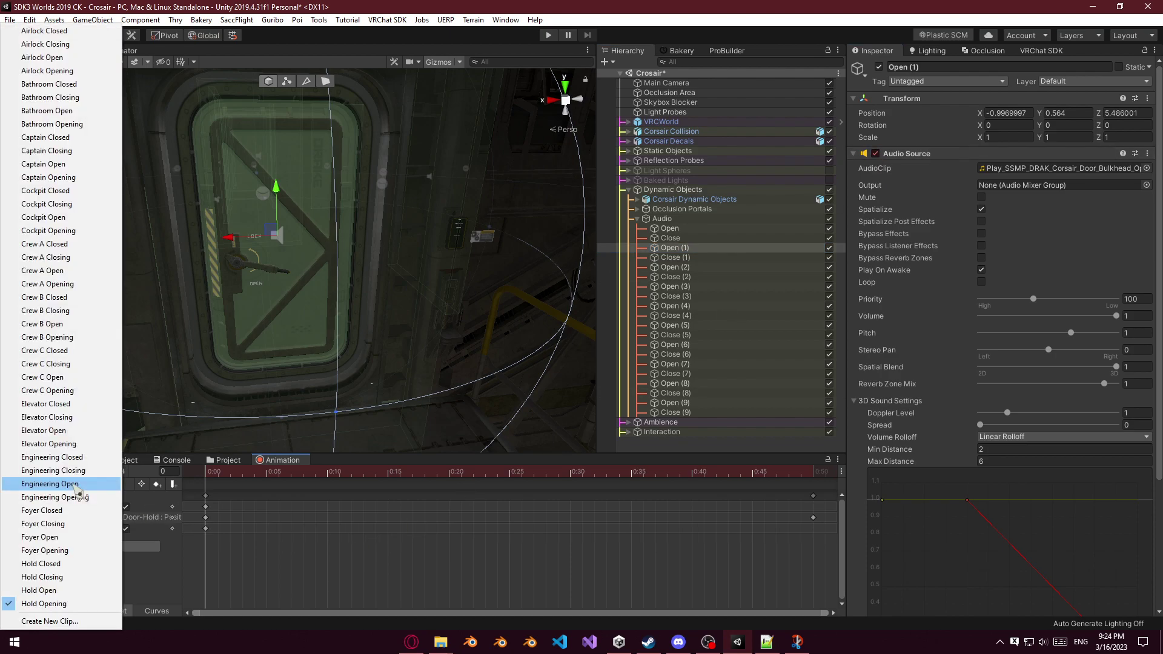
{"action": "left_click", "coordinate": [67, 84]}
{"action": "key", "text": "s"}
{"action": "right_click_drag", "start_coordinate": [432, 286], "coordinate": [424, 327]}
{"action": "left_click", "coordinate": [685, 316]}
{"action": "left_click", "coordinate": [691, 346]}
{"action": "left_click", "coordinate": [694, 373]}
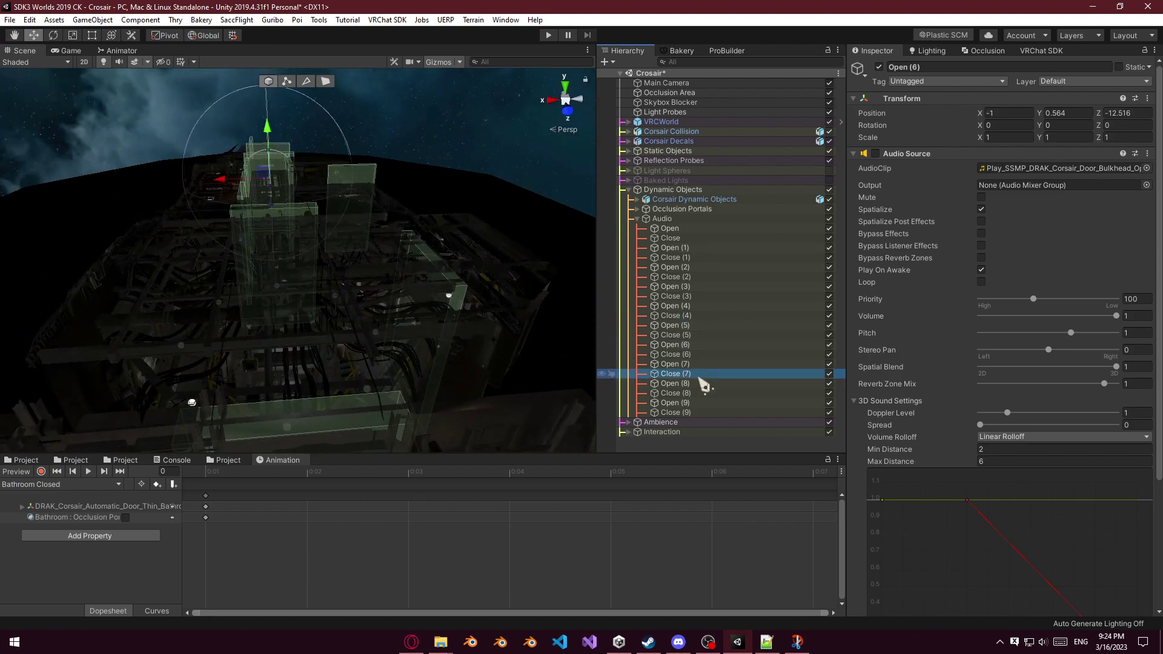
{"action": "left_click", "coordinate": [690, 412]}
{"action": "left_click", "coordinate": [692, 404], "text": "shift"}
{"action": "key", "text": "f"}
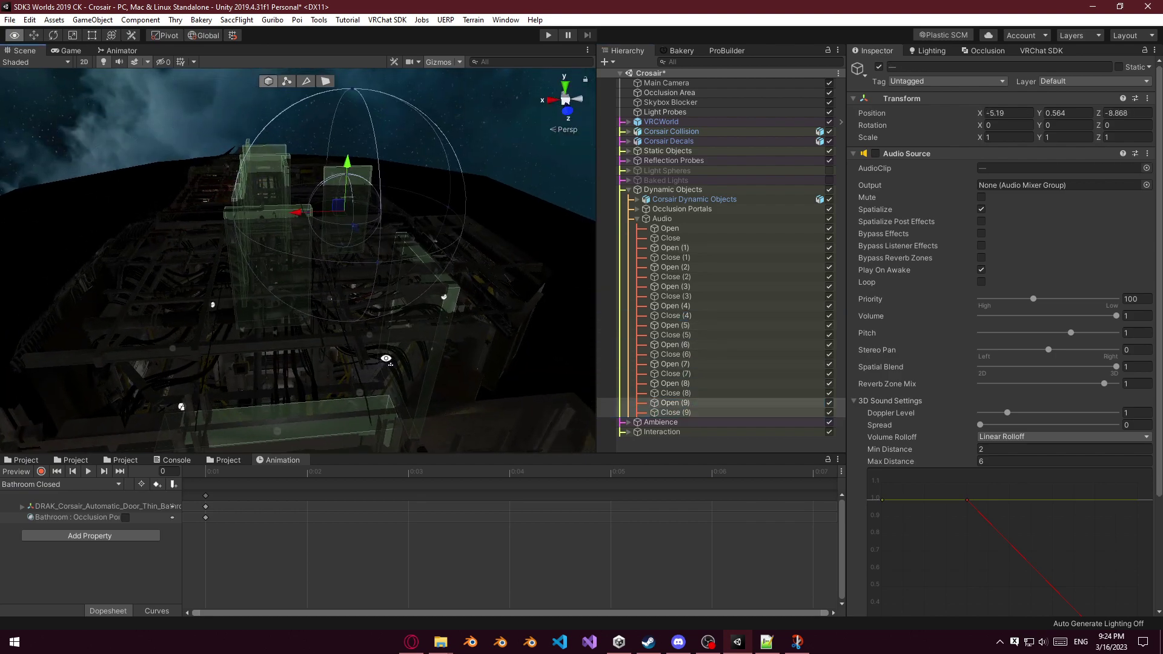
{"action": "right_click_drag", "start_coordinate": [360, 295], "coordinate": [400, 303]}
{"action": "key", "text": "w"}
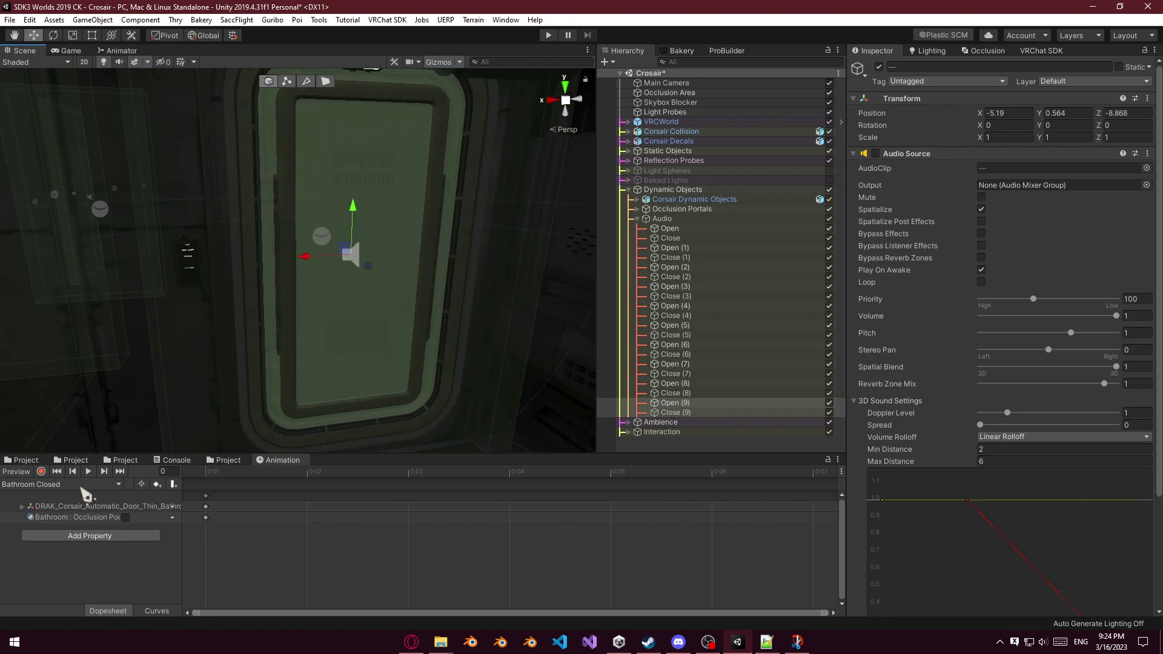
Key the Open (9) and Close (9) audio sources as disabled in Bathroom Closed and move the keys to 0:01.
{"action": "left_click", "coordinate": [41, 471]}
{"action": "left_click", "coordinate": [876, 153]}
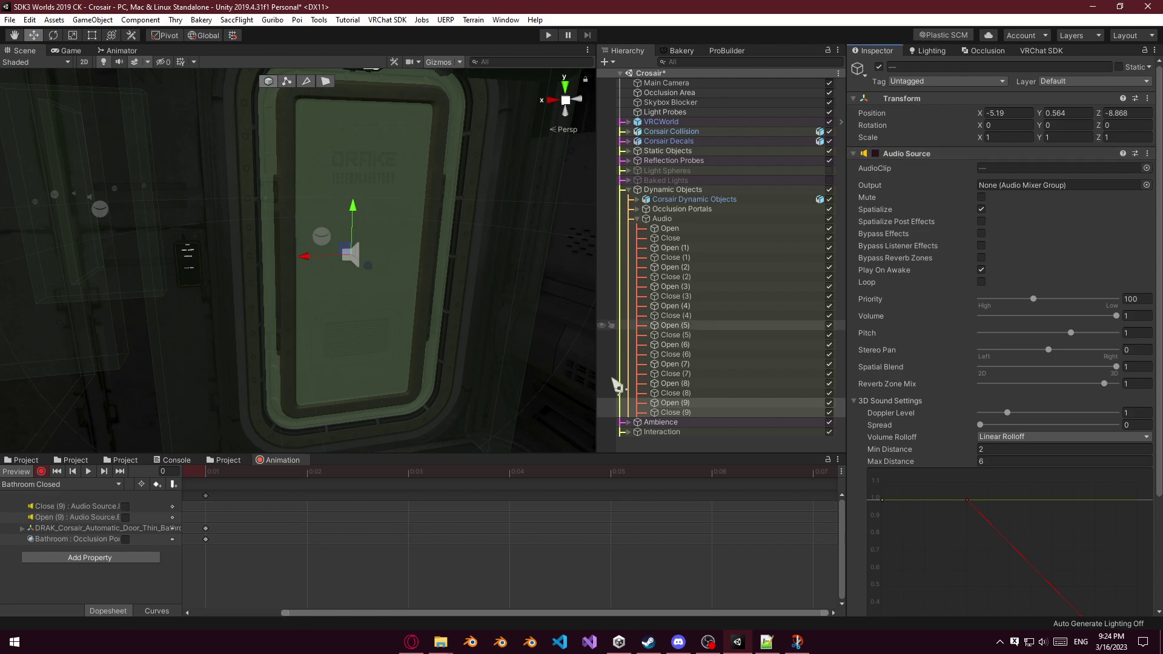
{"action": "left_click_drag", "start_coordinate": [205, 496], "coordinate": [299, 496]}
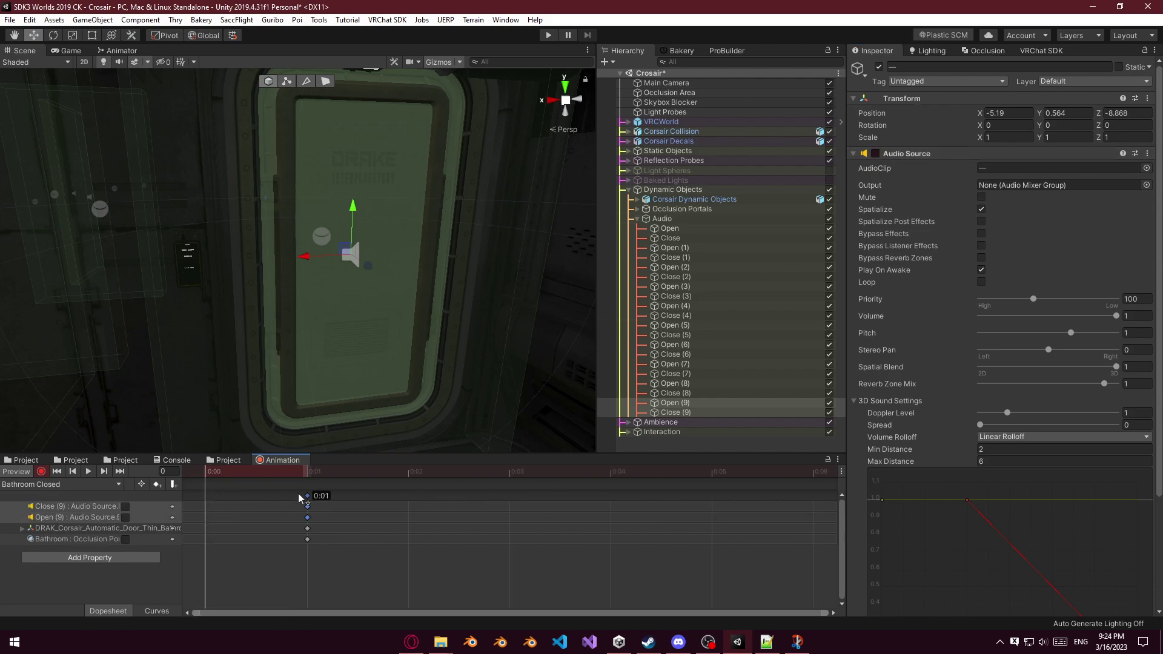
Paste the disabled Open (9) and Close (9) audio keys into the Bathroom Open clip and move them to 0:01.
{"action": "left_click", "coordinate": [56, 485]}
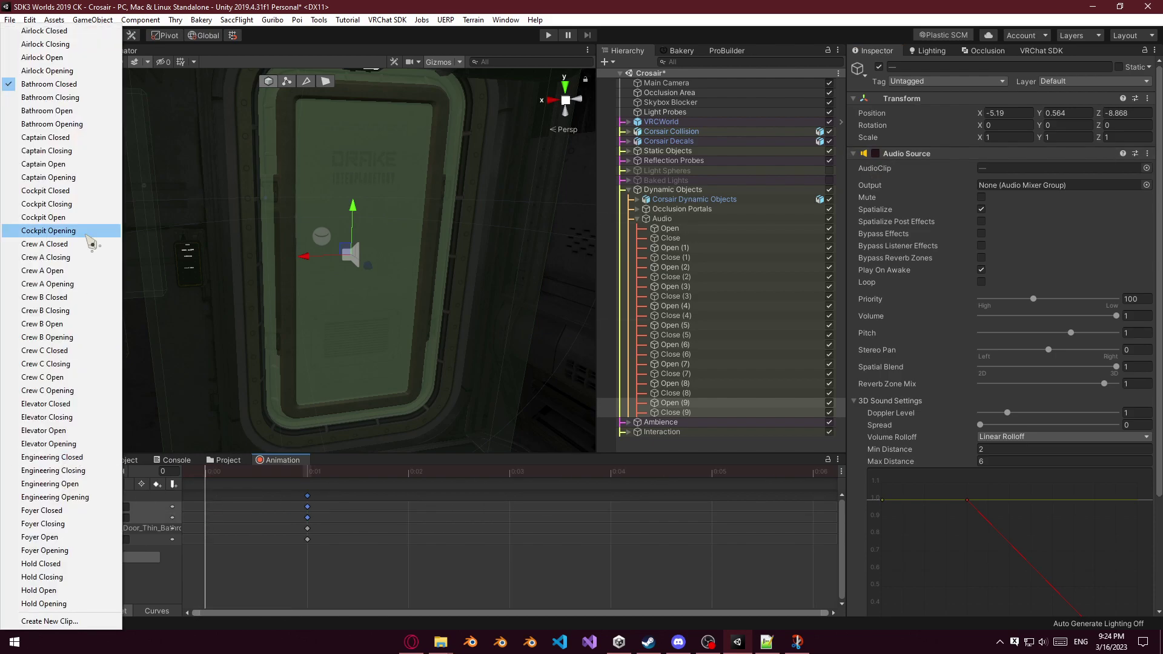
{"action": "left_click", "coordinate": [67, 112]}
{"action": "key", "text": "ctrl+v"}
{"action": "key", "text": "f"}
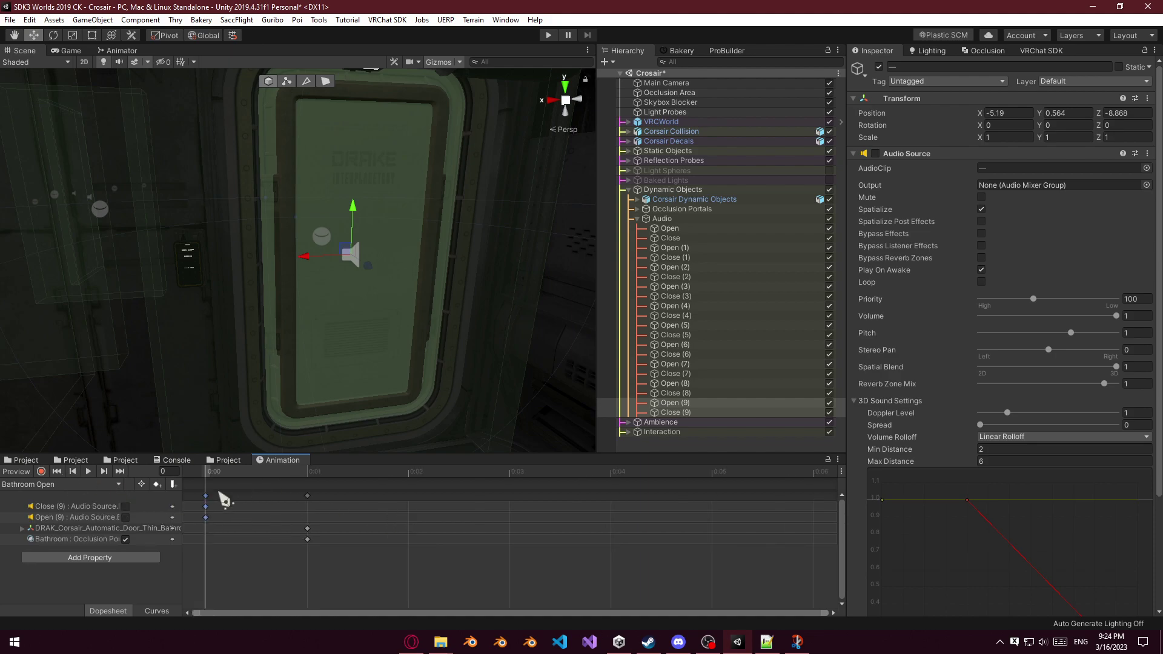
{"action": "left_click_drag", "start_coordinate": [221, 497], "coordinate": [298, 501]}
In the Bathroom Closing clip, record a key that enables the Close (9) audio source.
{"action": "left_click", "coordinate": [97, 485]}
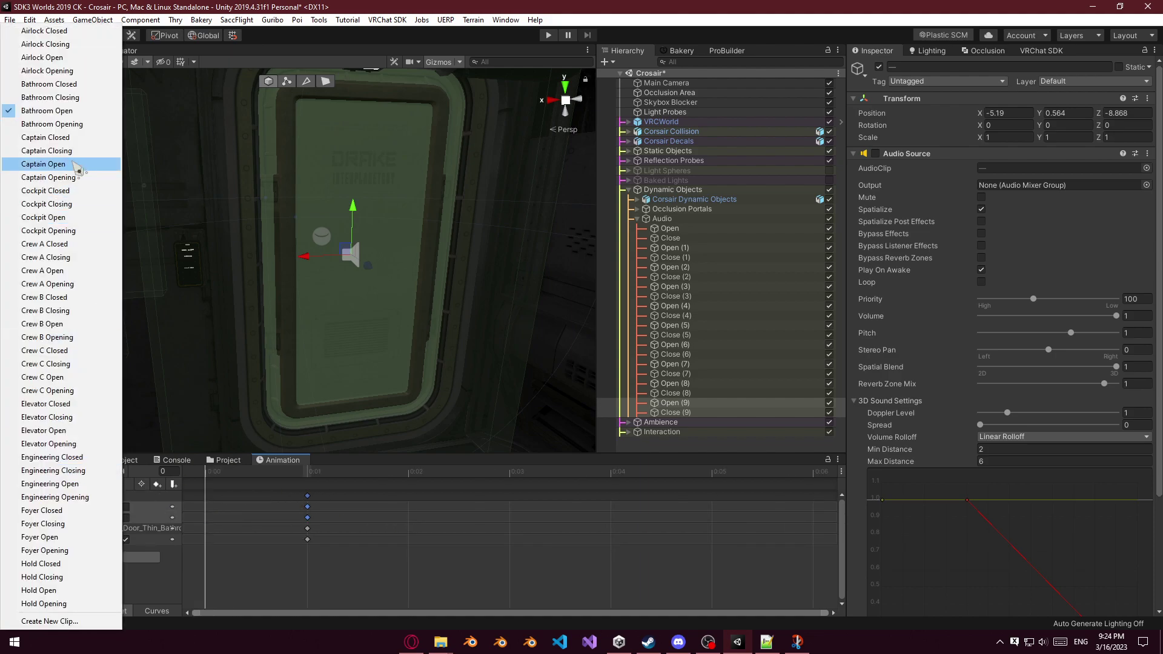
{"action": "left_click", "coordinate": [67, 100]}
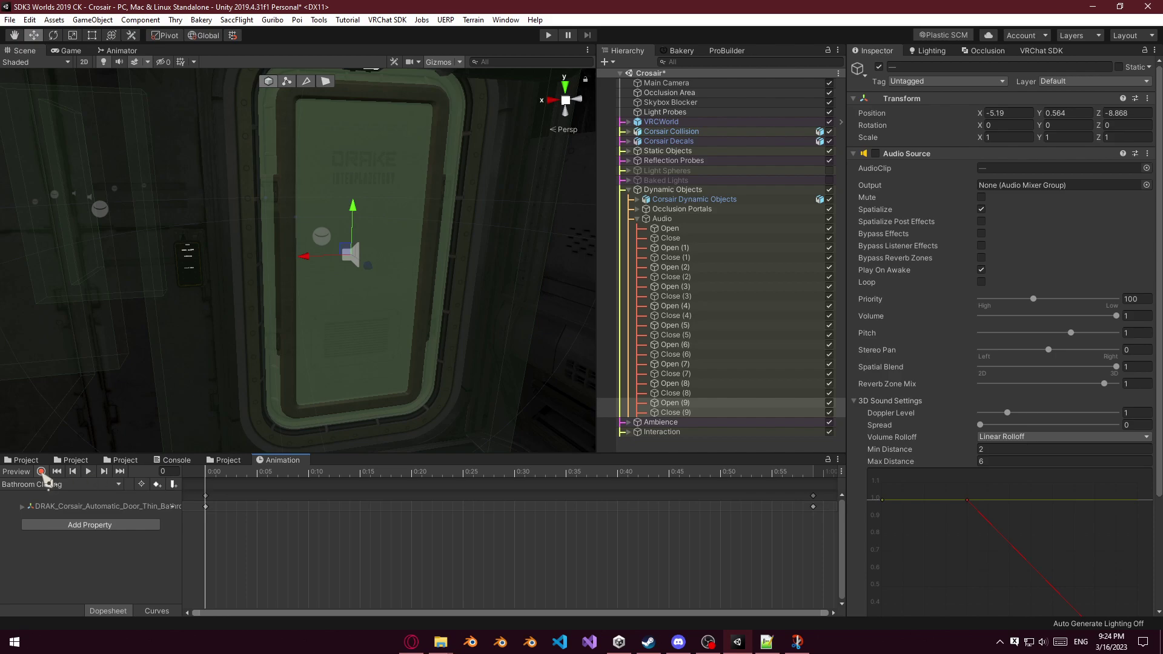
{"action": "left_click", "coordinate": [41, 472]}
{"action": "left_click", "coordinate": [674, 413]}
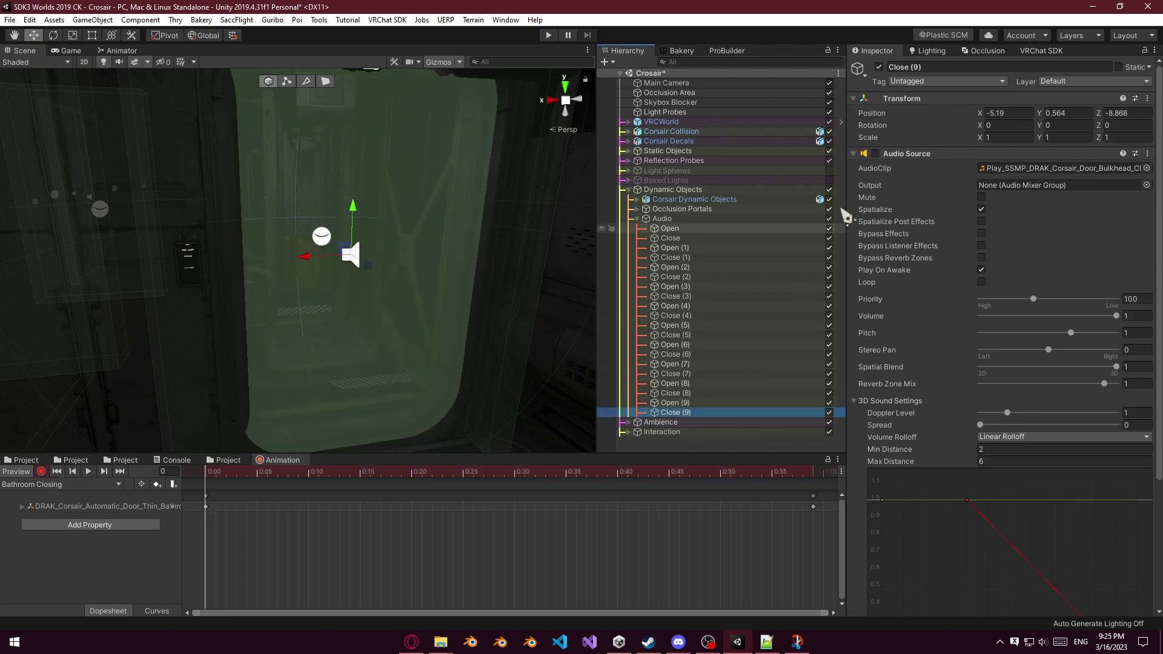
{"action": "left_click", "coordinate": [875, 153]}
In the Bathroom Opening clip, record a key that enables the Open (9) audio source.
{"action": "left_click", "coordinate": [83, 485]}
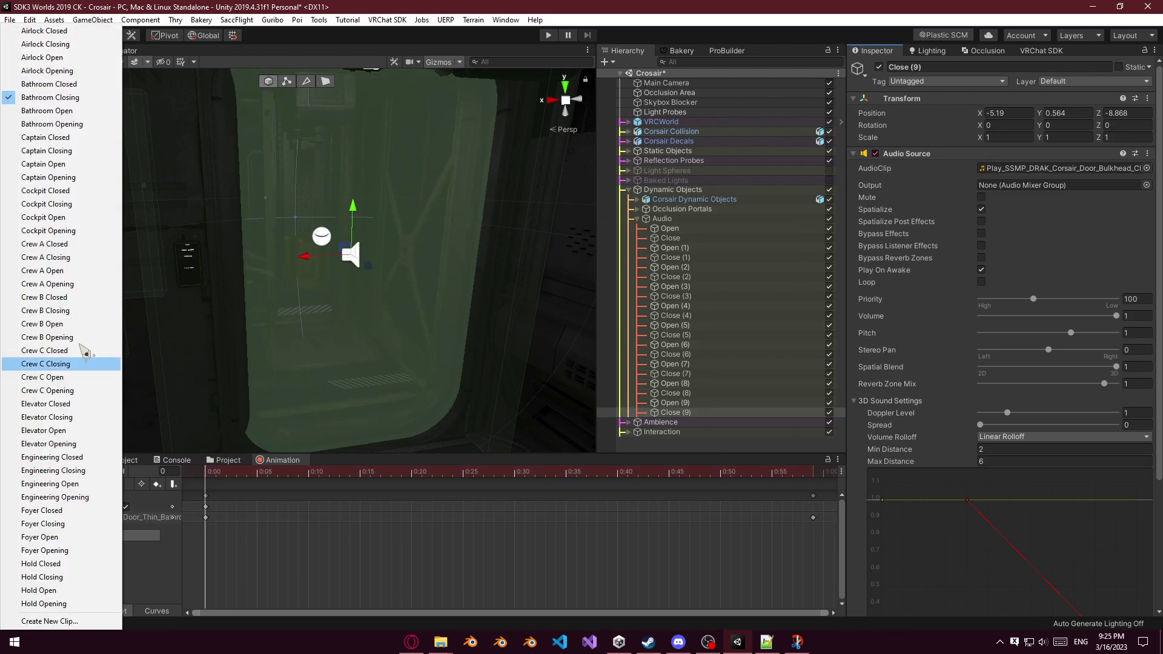
{"action": "left_click", "coordinate": [76, 124]}
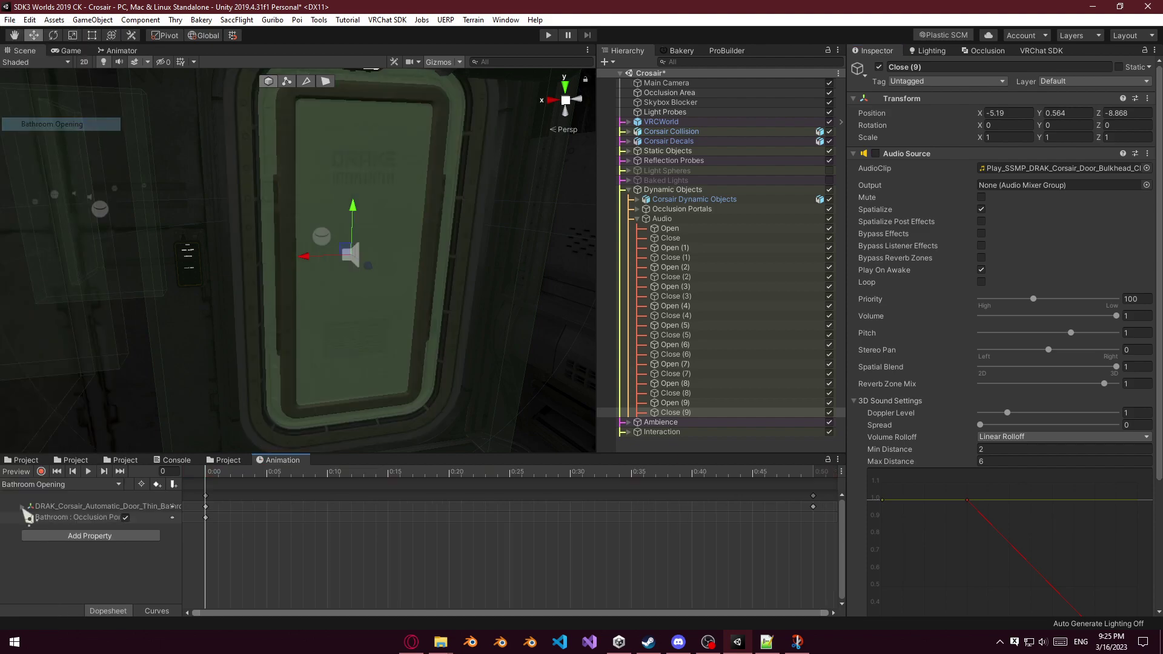
{"action": "left_click", "coordinate": [701, 402]}
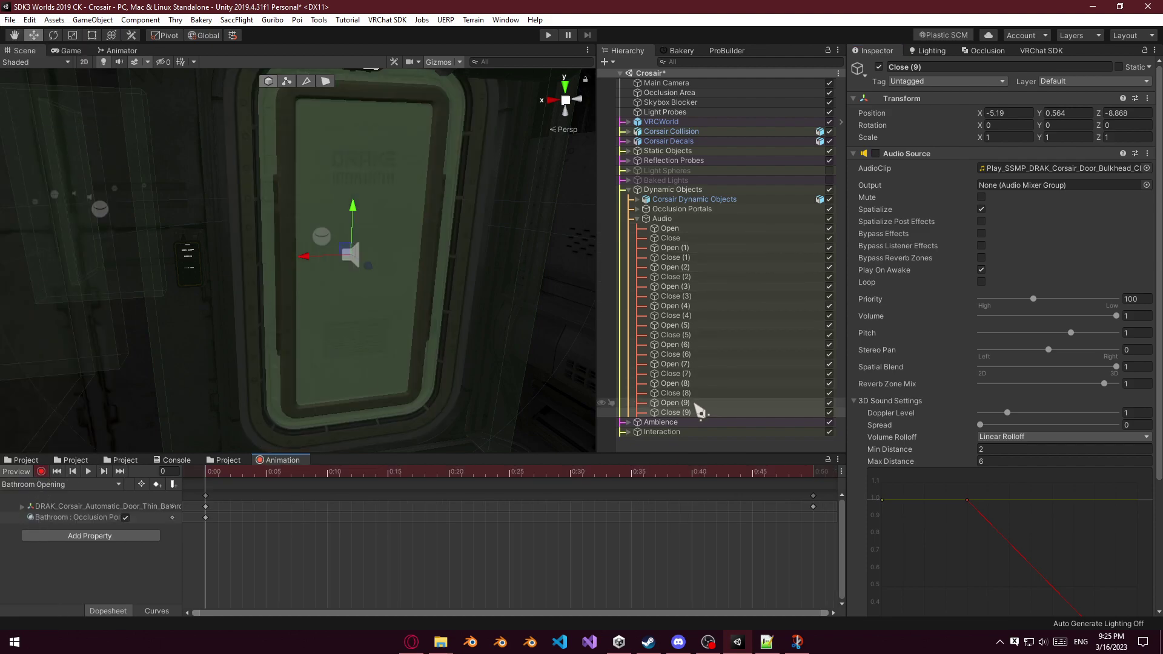
{"action": "left_click", "coordinate": [874, 154]}
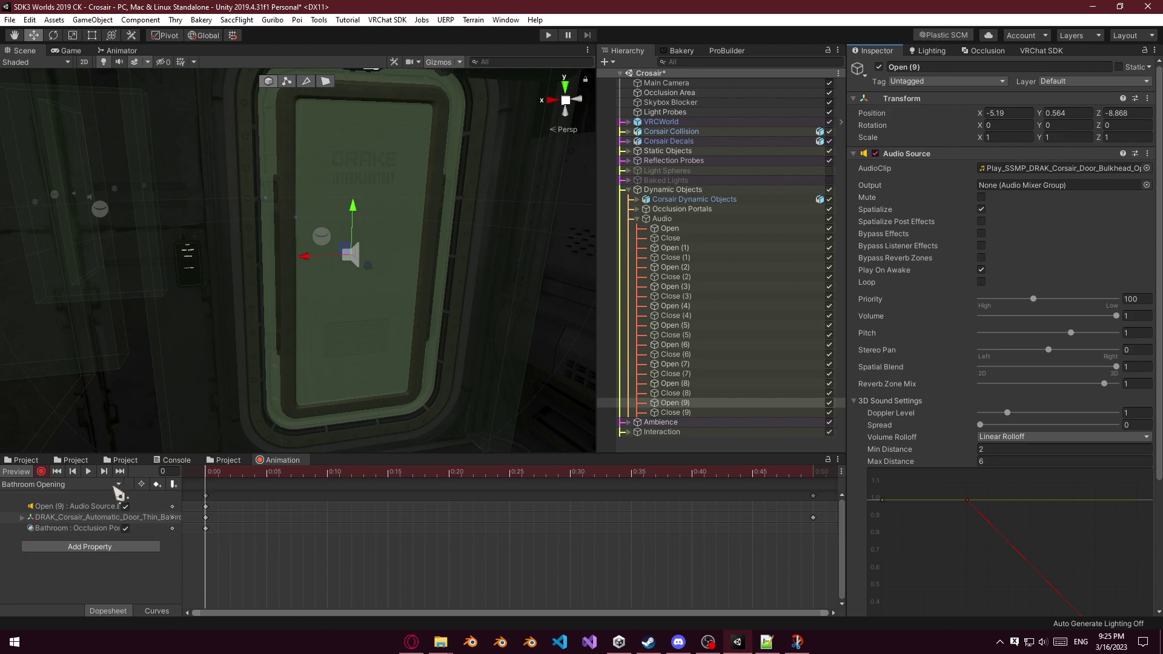
Load the Captain Closed clip and go through the audio objects to find the pair at the captain's door.
{"action": "left_click", "coordinate": [100, 486]}
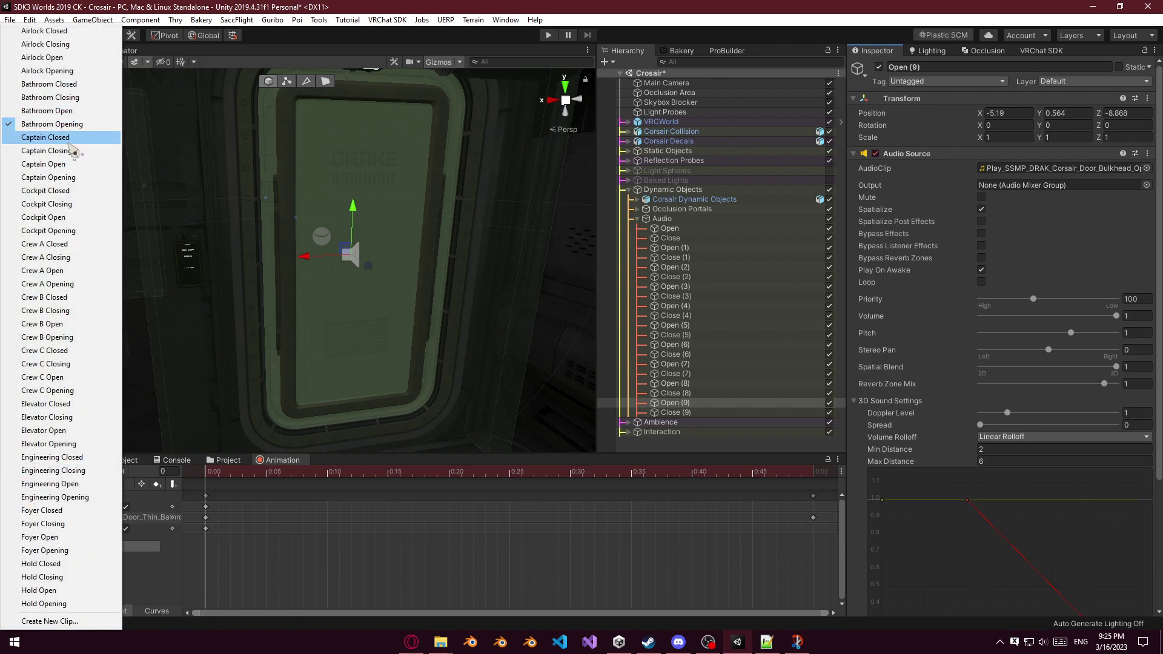
{"action": "left_click", "coordinate": [73, 138]}
{"action": "right_click_drag", "start_coordinate": [366, 264], "coordinate": [616, 364]}
{"action": "key", "text": "s"}
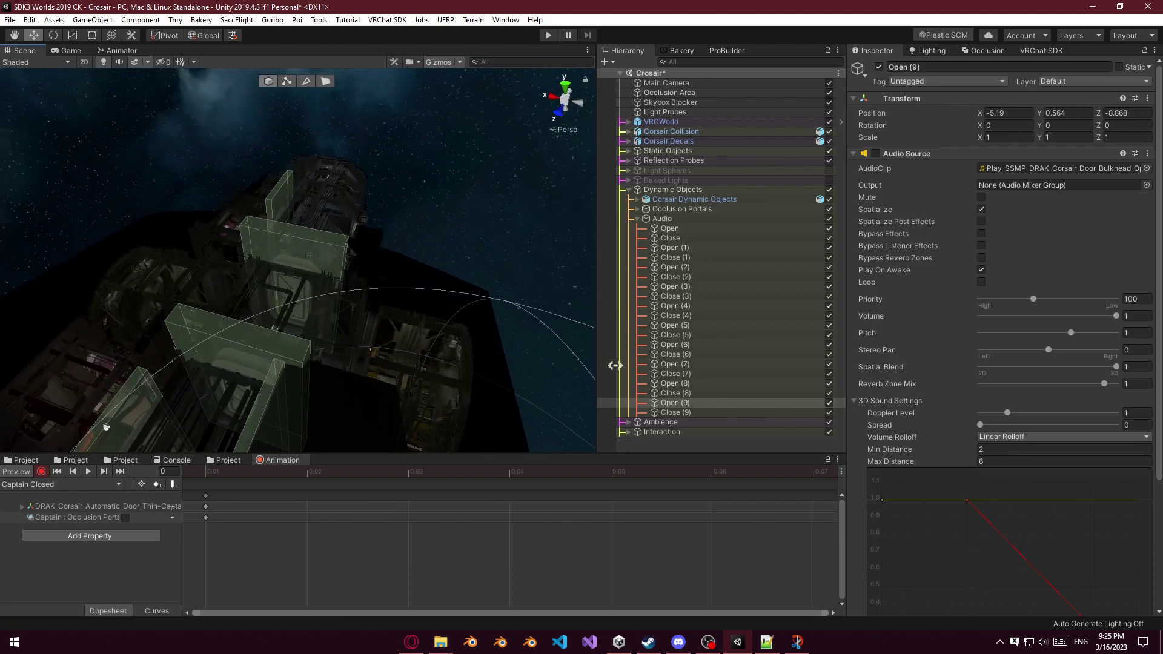
{"action": "left_click", "coordinate": [678, 257]}
{"action": "key", "text": "Down"}
{"action": "key", "text": "Down"}
{"action": "key", "text": "Down"}
{"action": "key", "text": "Down"}
{"action": "key", "text": "Down"}
{"action": "key", "text": "Down"}
{"action": "key", "text": "Down"}
{"action": "key", "text": "Down"}
{"action": "key", "text": "Down"}
{"action": "key", "text": "Down"}
{"action": "key", "text": "Down"}
{"action": "key", "text": "Down"}
{"action": "key", "text": "Down"}
{"action": "key", "text": "Down"}
{"action": "key", "text": "Down"}
{"action": "key", "text": "Down"}
{"action": "key", "text": "Up"}
{"action": "key", "text": "Up"}
{"action": "key", "text": "Up"}
Key the Open (8) and Close (8) audio sources as disabled in Captain Closed and move the keys to 0:01.
{"action": "left_click", "coordinate": [691, 394], "text": "ctrl"}
{"action": "left_click", "coordinate": [874, 154]}
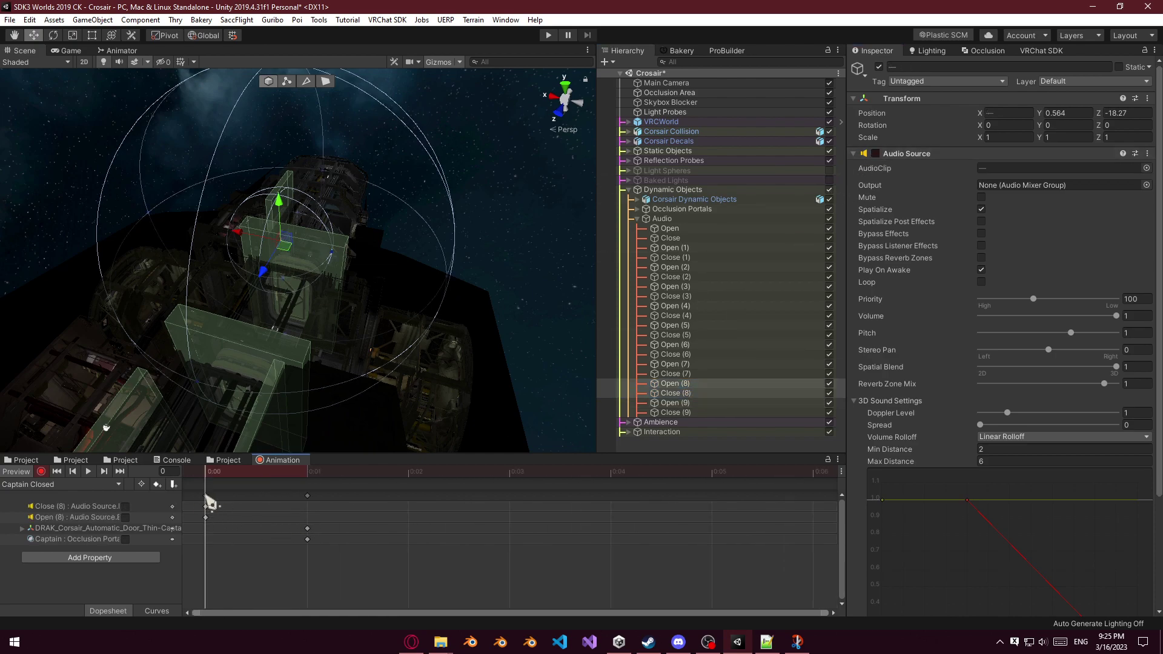
{"action": "left_click", "coordinate": [205, 496]}
Paste the disabled Open (8) and Close (8) audio keys into the Captain Open clip at frame 1.
{"action": "left_click", "coordinate": [104, 487]}
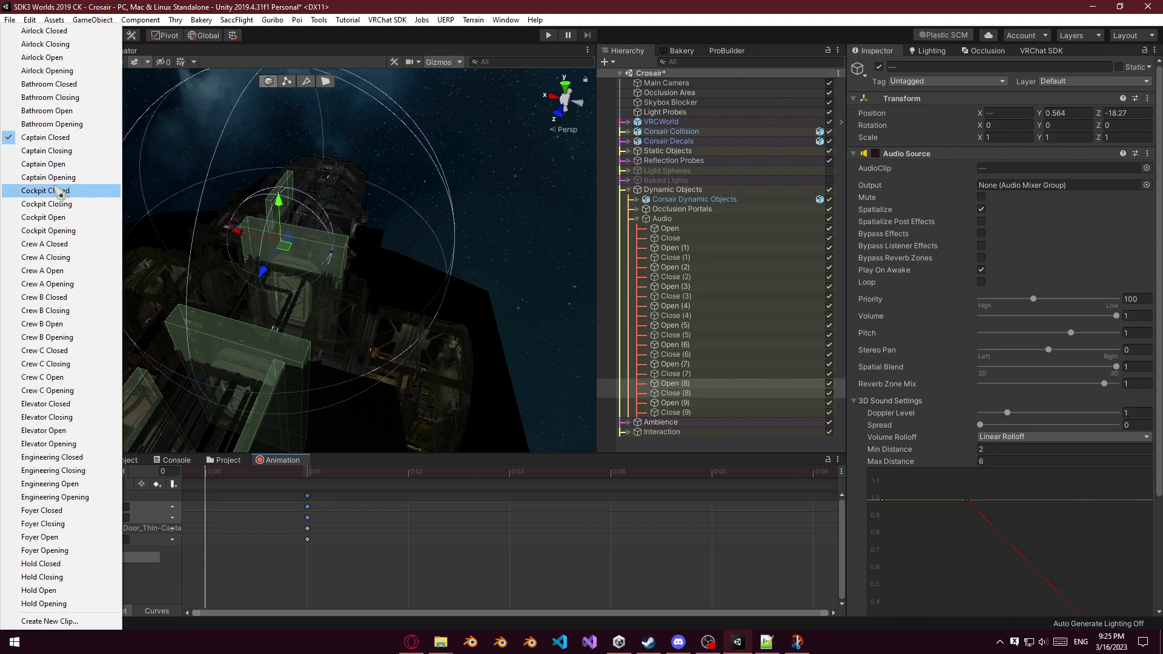
{"action": "left_click", "coordinate": [60, 162]}
{"action": "left_click", "coordinate": [105, 471]}
{"action": "key", "text": "ctrl+v"}
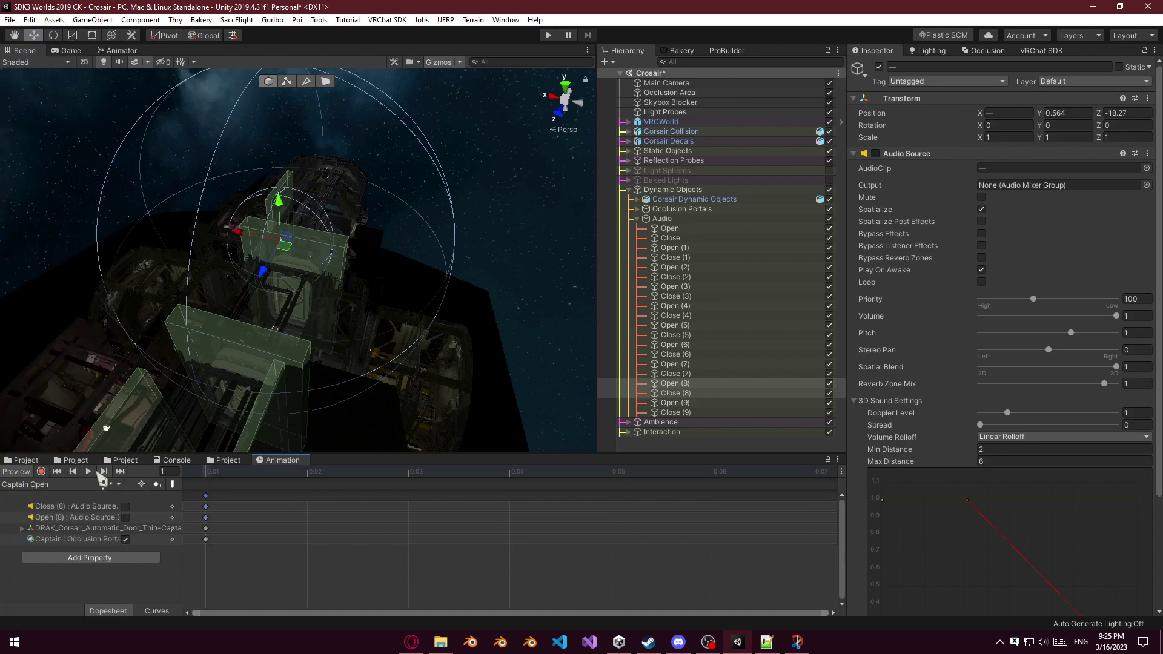
Paste the audio keys into the Captain Closing clip and delete the Open (8) track, keeping only Close (8).
{"action": "left_click", "coordinate": [67, 485]}
{"action": "left_click", "coordinate": [61, 150]}
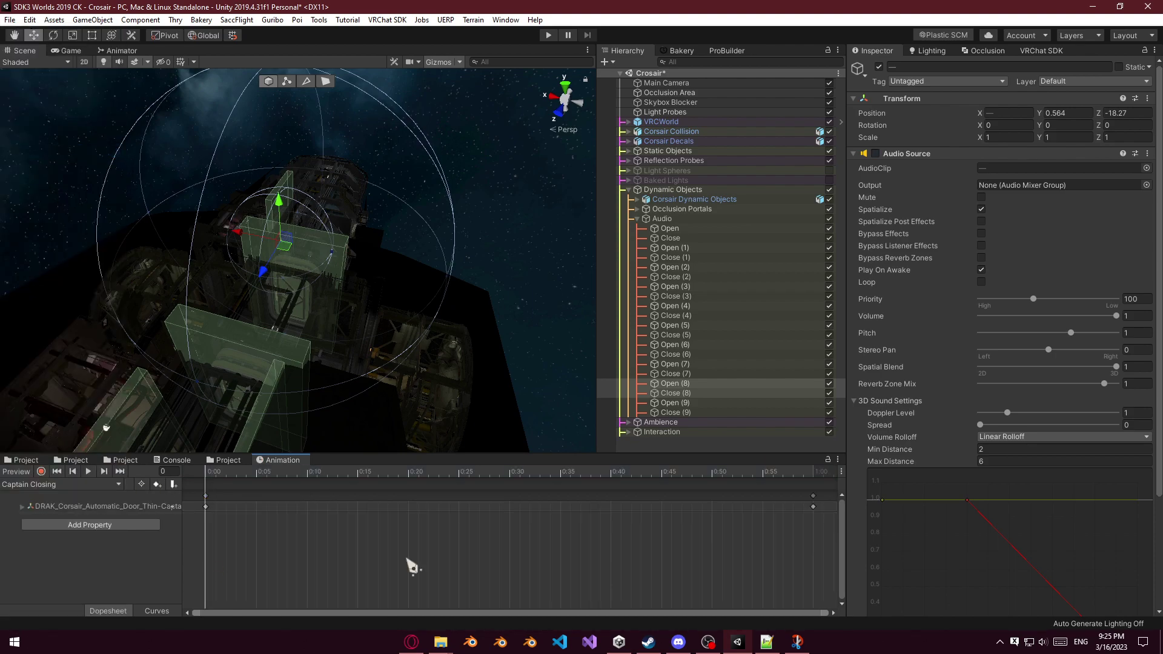
{"action": "left_click", "coordinate": [73, 517]}
{"action": "key", "text": "Delete"}
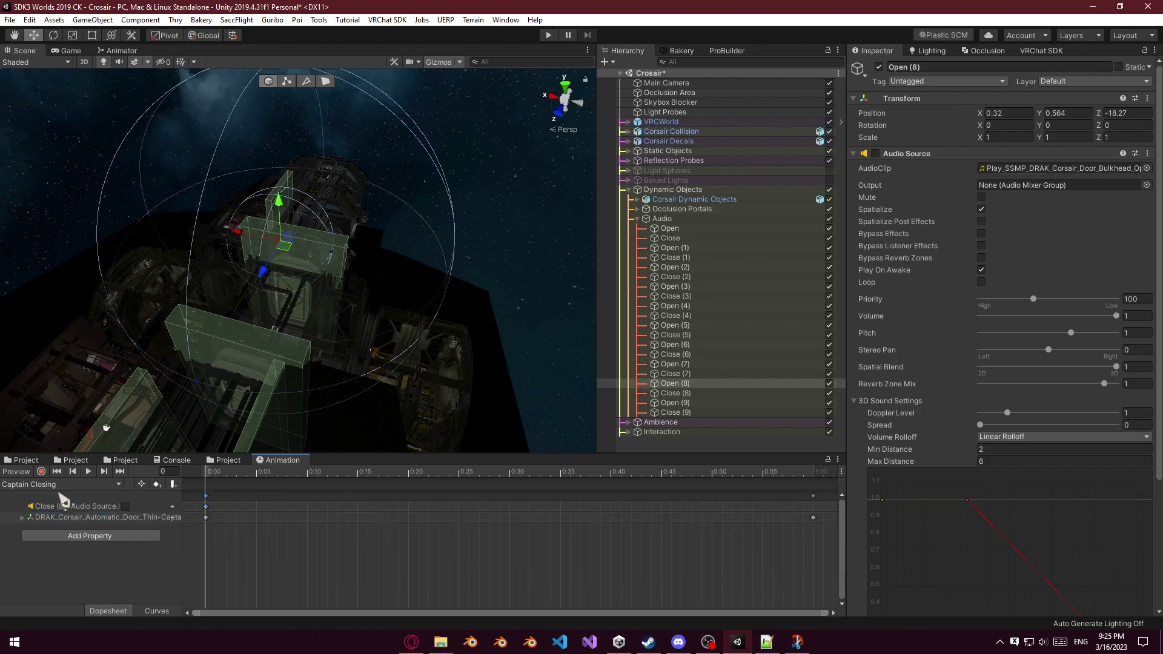
Paste the audio keys into the Captain Opening clip and delete the Close (8) track, keeping only Open (8).
{"action": "left_click", "coordinate": [66, 484]}
{"action": "left_click", "coordinate": [60, 179]}
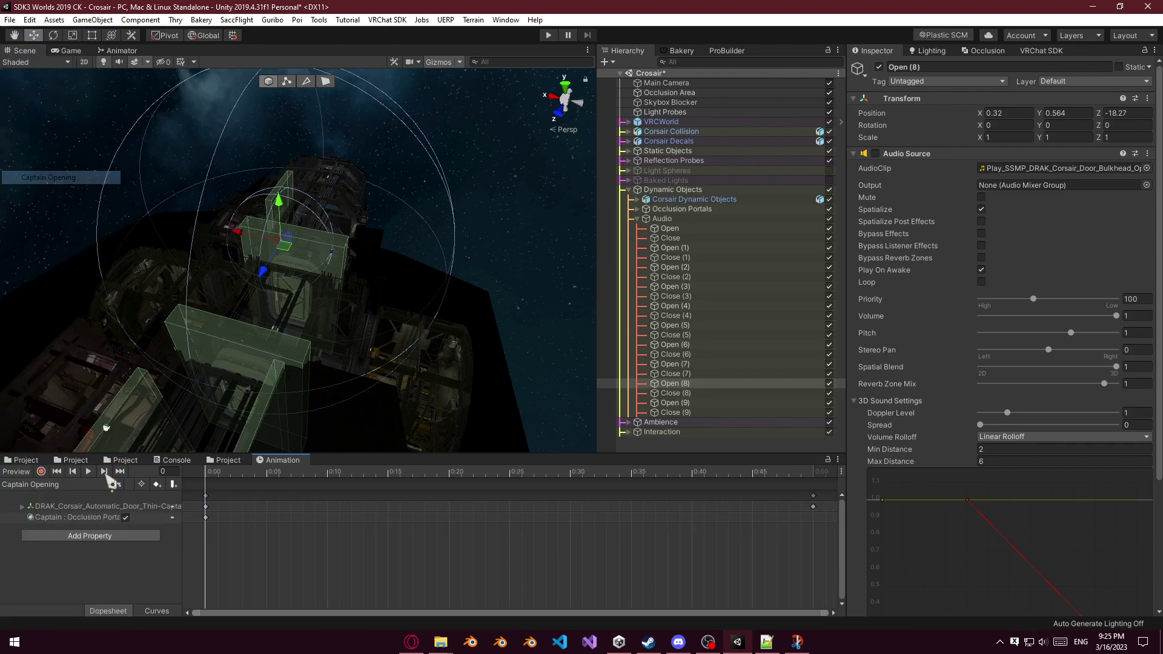
{"action": "left_click", "coordinate": [76, 506]}
{"action": "key", "text": "Delete"}
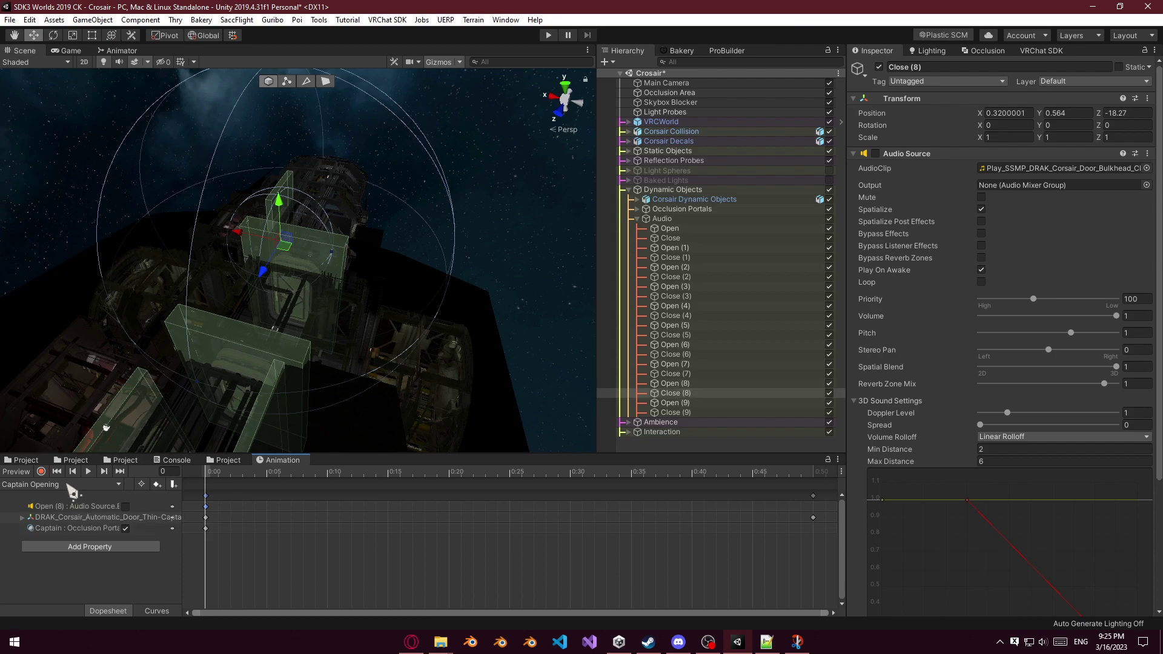
Load the Cockpit Closed clip and select the Open (7) and Close (7) audio objects at the cockpit door.
{"action": "left_click", "coordinate": [69, 486]}
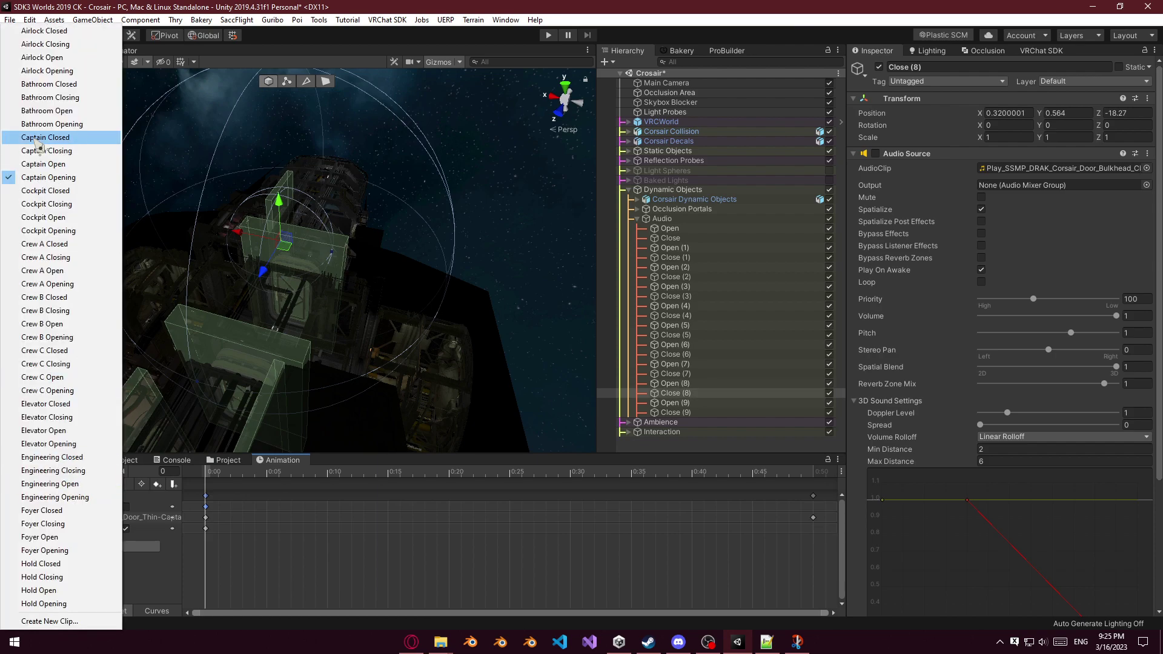
{"action": "left_click", "coordinate": [60, 191]}
{"action": "scroll", "coordinate": [329, 292], "scroll_direction": "up", "scroll_amount": 5}
{"action": "right_click_drag", "start_coordinate": [329, 293], "coordinate": [273, 218]}
{"action": "key", "text": "w"}
{"action": "left_click", "coordinate": [305, 171]}
{"action": "left_click", "coordinate": [690, 365], "text": "ctrl"}
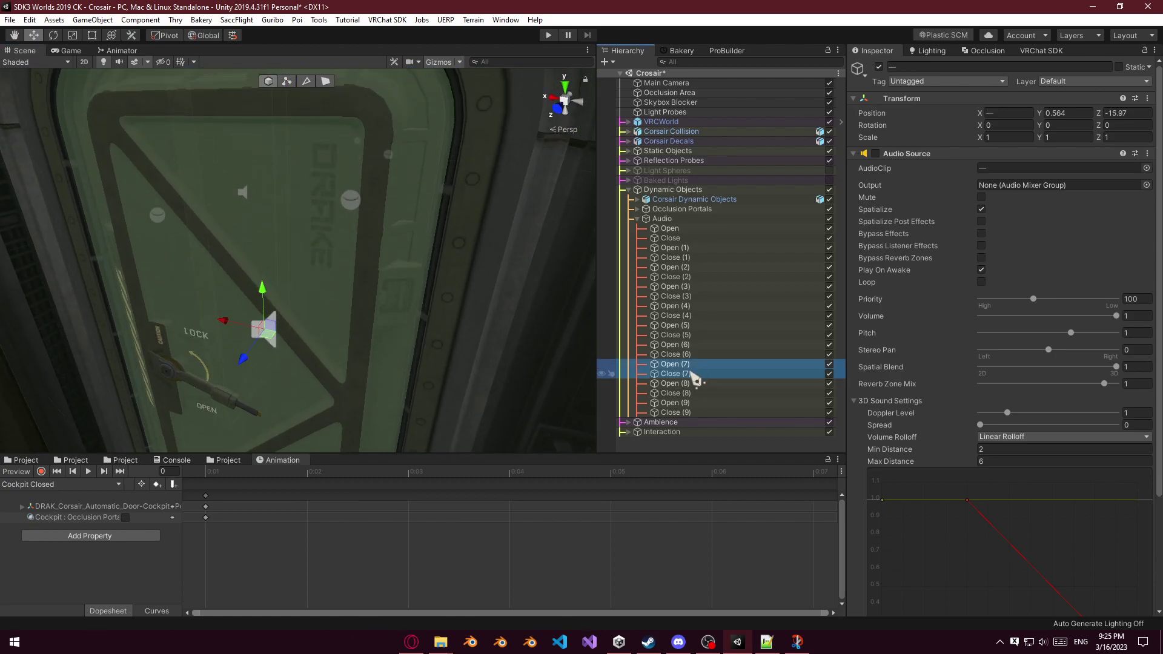
Record disabled audio source keys for Open (7) and Close (7) in the Cockpit Closed clip.
{"action": "key", "text": "f"}
{"action": "left_click", "coordinate": [41, 471]}
{"action": "left_click", "coordinate": [875, 154]}
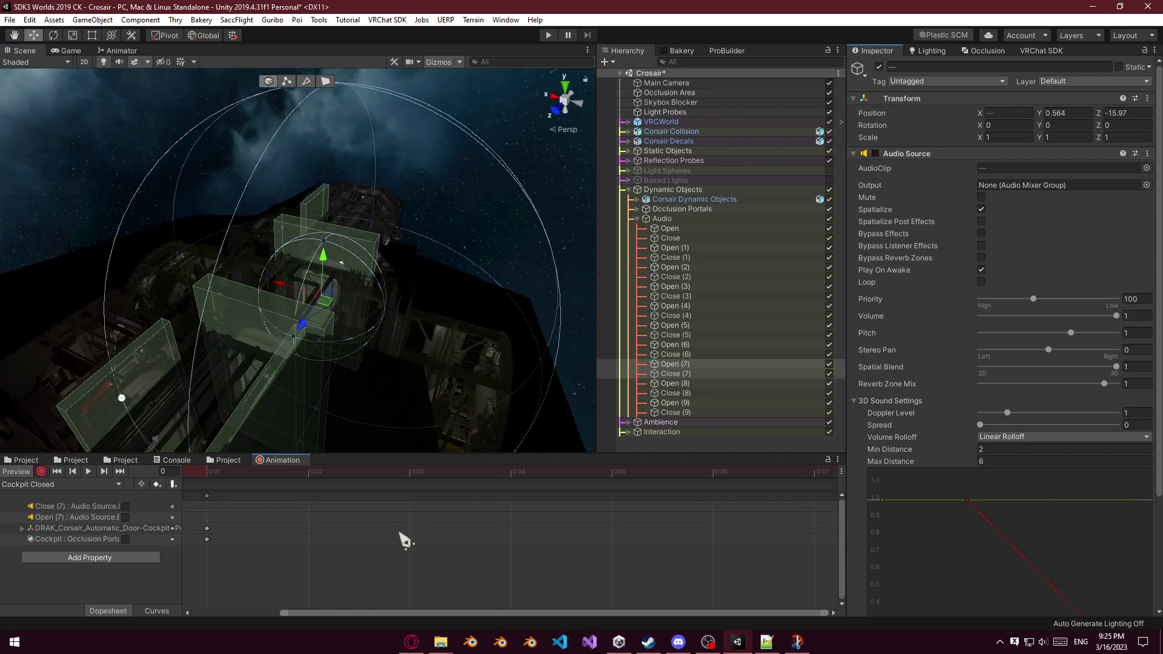
{"action": "left_click", "coordinate": [188, 497]}
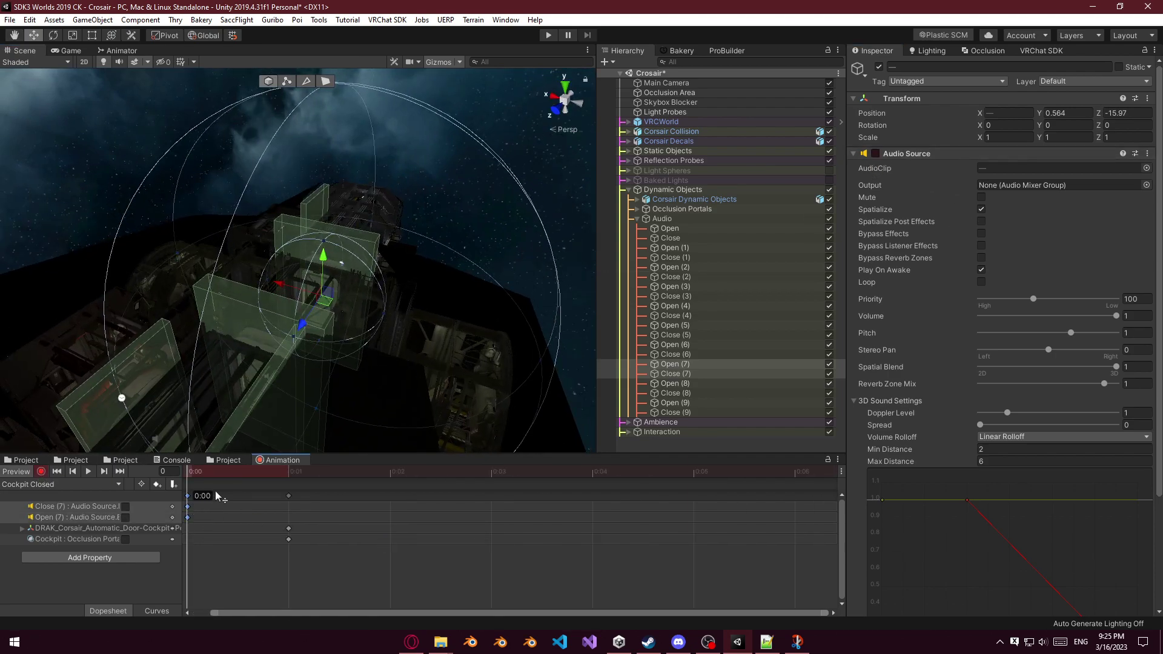
Paste the disabled Open (7) and Close (7) audio keys into the Cockpit Open clip at frame 1.
{"action": "left_click", "coordinate": [119, 485]}
{"action": "left_click", "coordinate": [72, 233]}
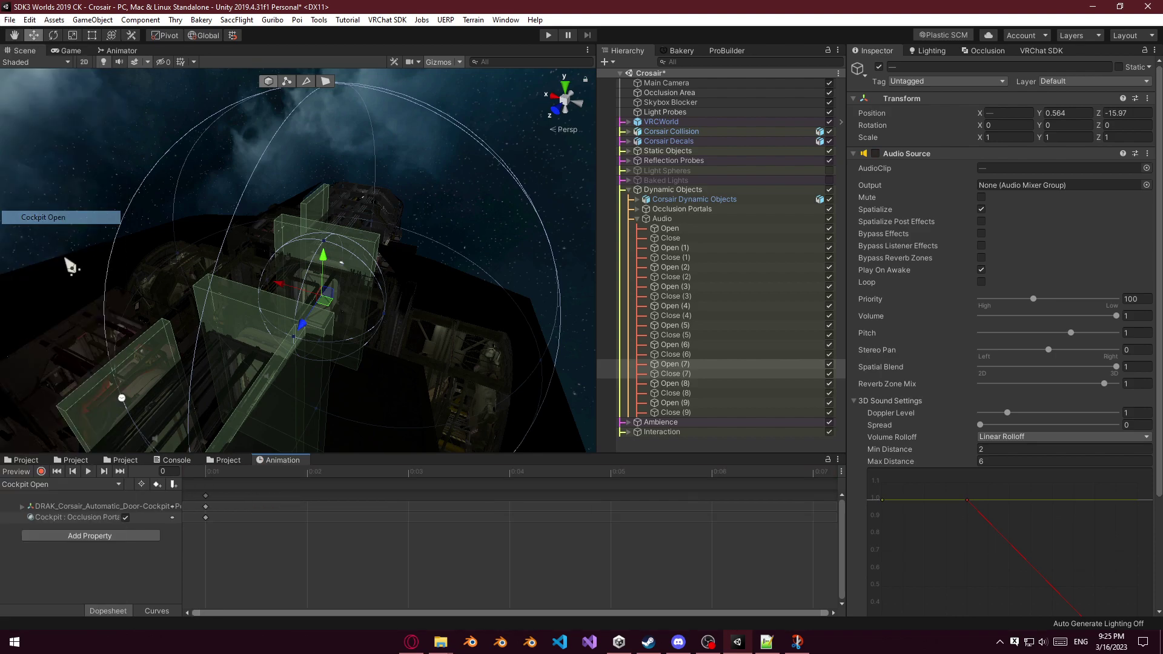
{"action": "key", "text": "ctrl+v"}
{"action": "left_click_drag", "start_coordinate": [209, 505], "coordinate": [290, 507]}
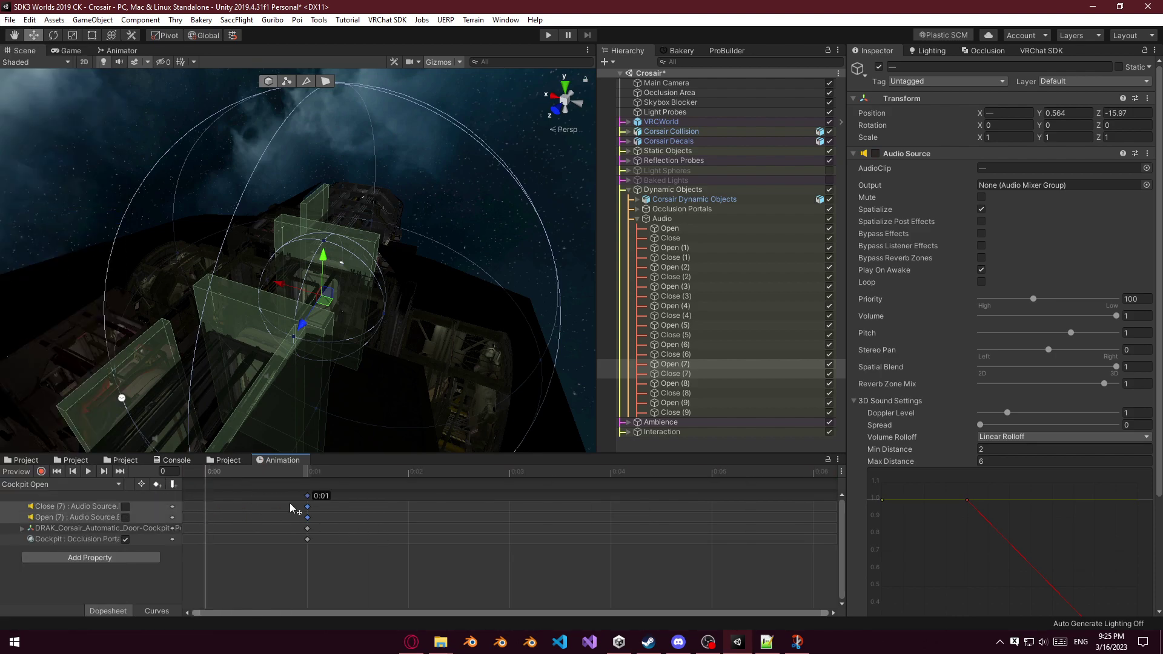
Paste the audio keys into the Cockpit Opening clip, delete the Close (7) track and keep Open (7) enabled.
{"action": "left_click", "coordinate": [60, 488]}
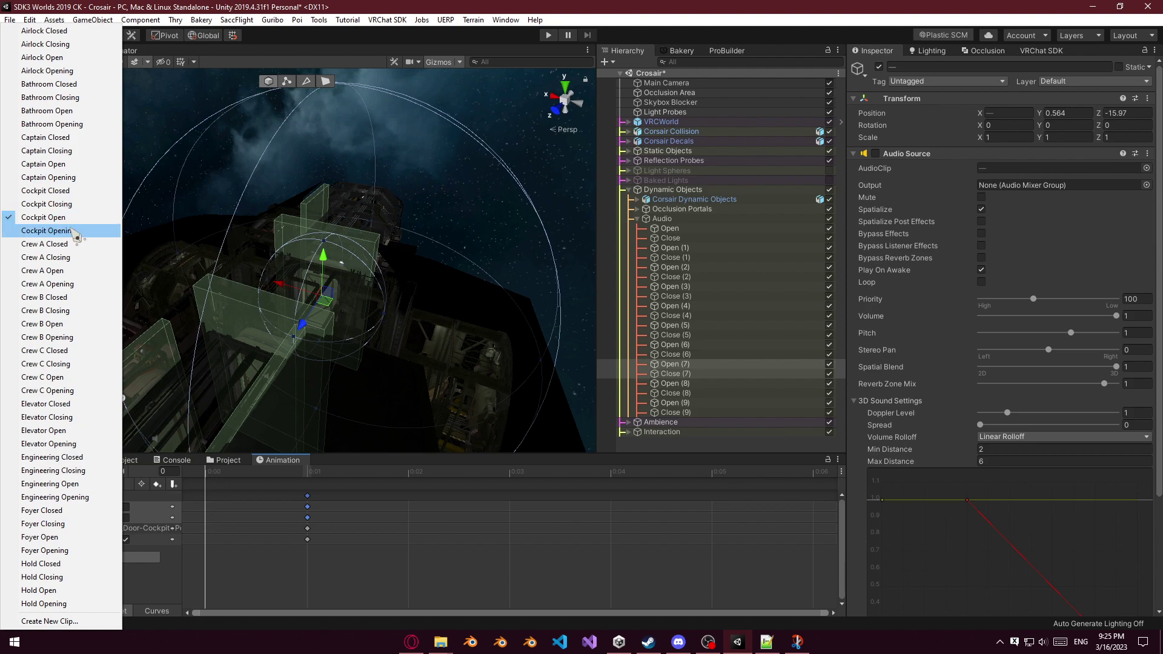
{"action": "left_click", "coordinate": [61, 231]}
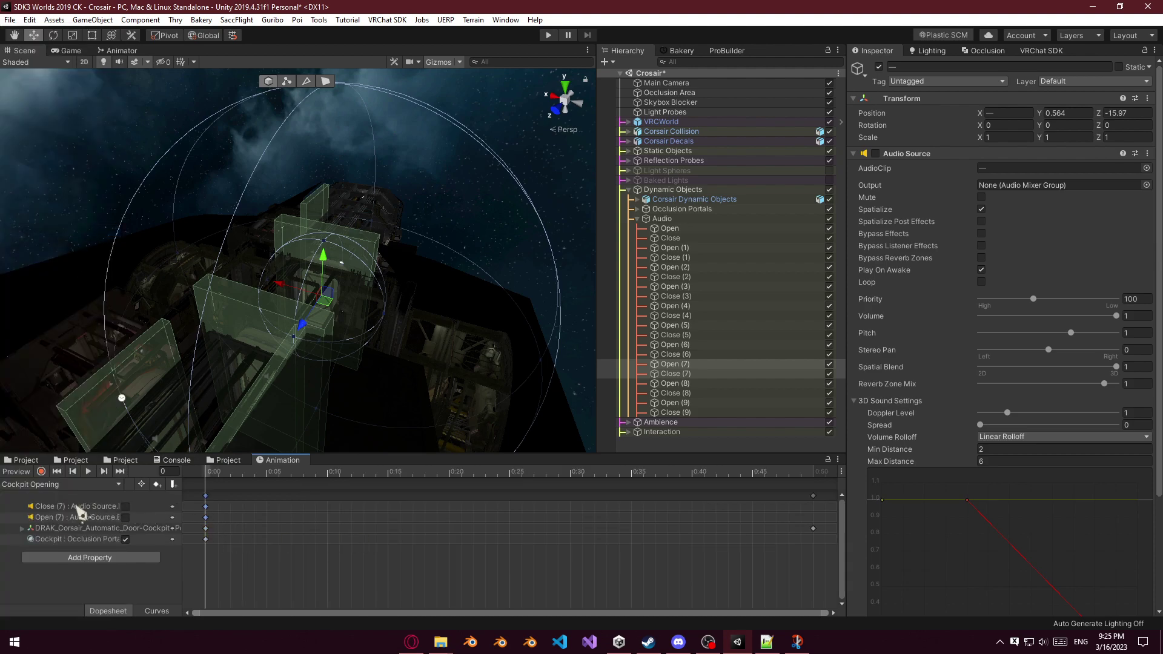
{"action": "left_click", "coordinate": [78, 508]}
{"action": "key", "text": "Delete"}
Paste the audio keys into the Cockpit Closing clip, delete the Open (7) track and keep Close (7) enabled.
{"action": "left_click", "coordinate": [76, 486]}
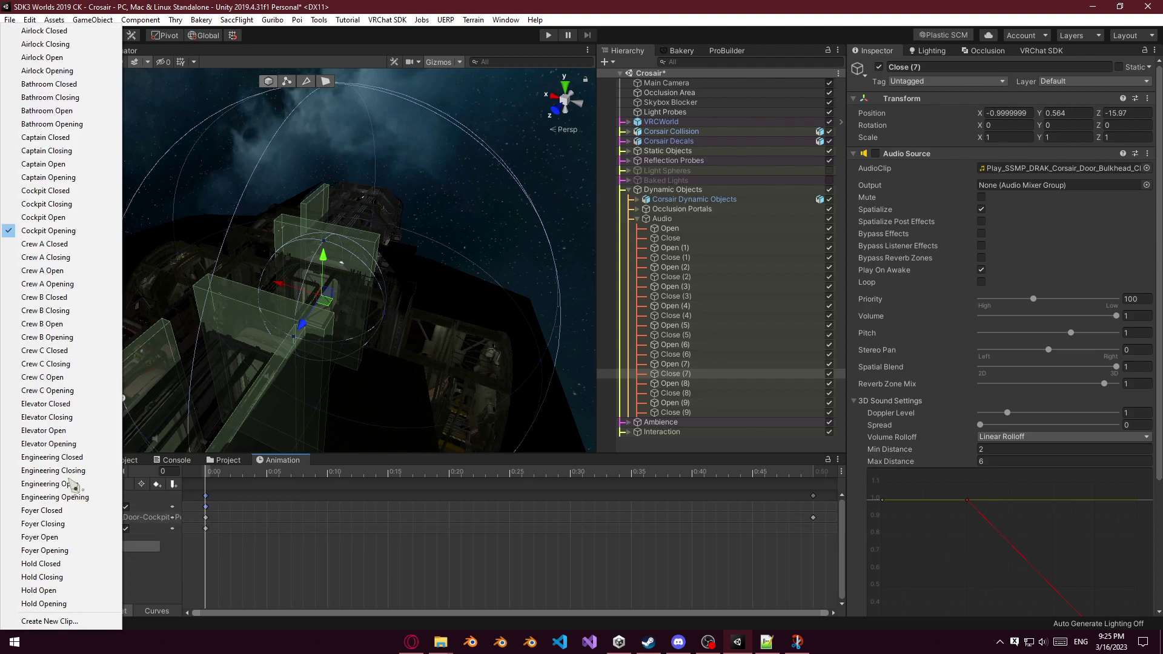
{"action": "left_click", "coordinate": [73, 208]}
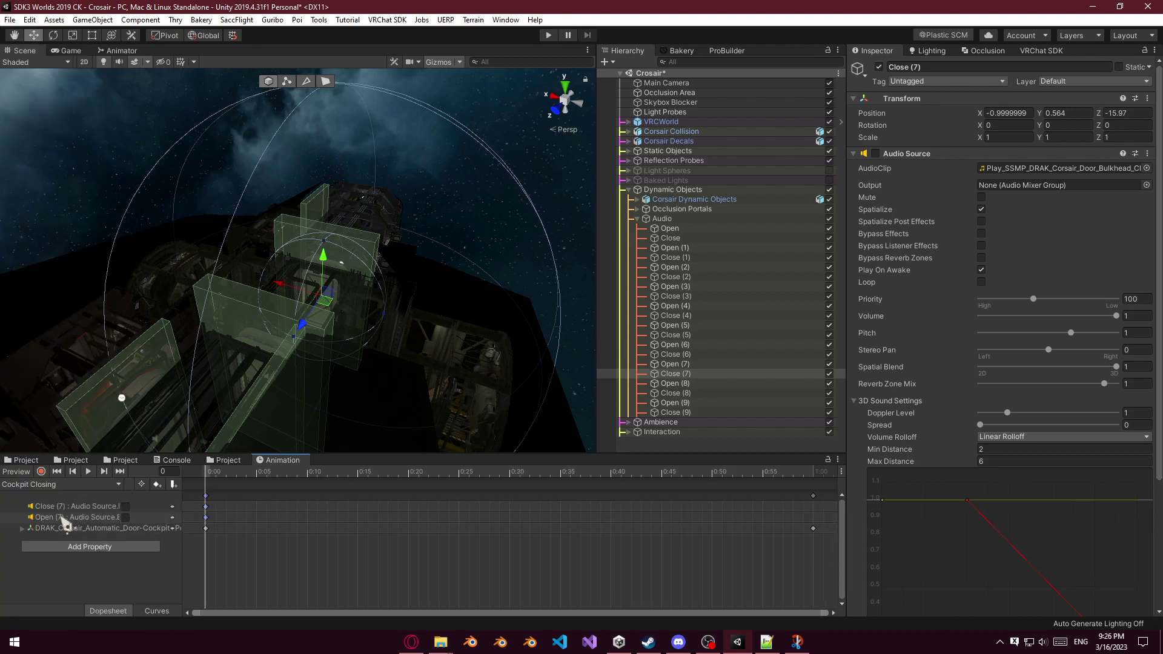
{"action": "left_click", "coordinate": [62, 518]}
{"action": "key", "text": "Delete"}
Review the audio source tracks in the finished Bathroom and Captain door clips.
{"action": "left_click", "coordinate": [77, 485]}
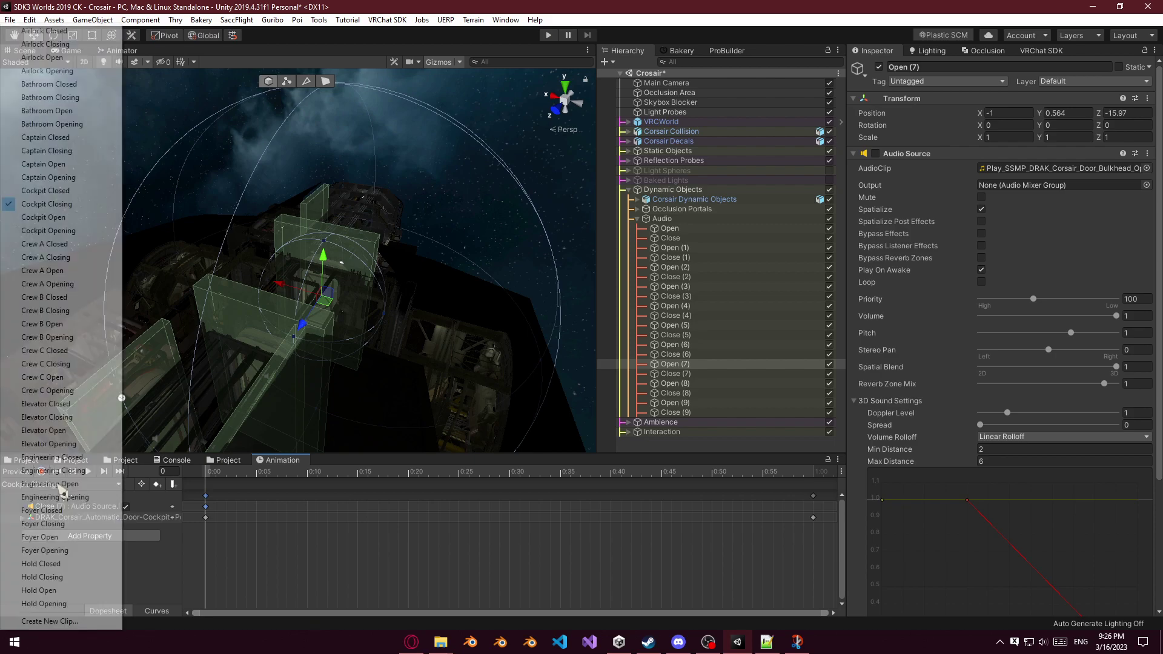
{"action": "left_click", "coordinate": [63, 85]}
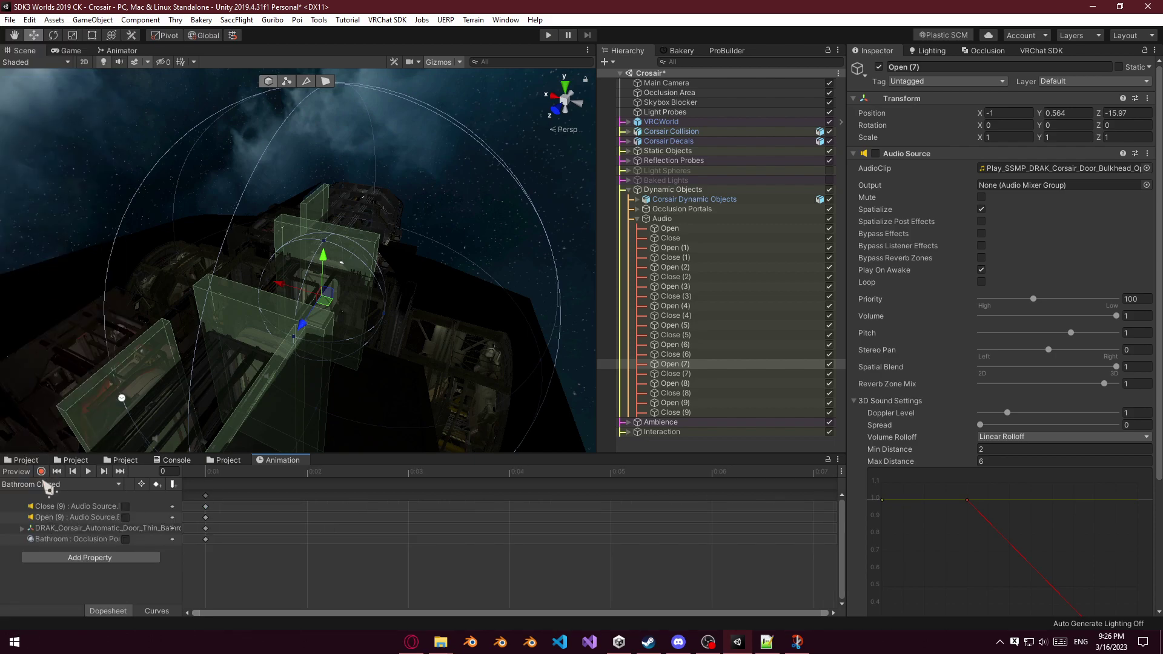
{"action": "left_click", "coordinate": [47, 486]}
{"action": "left_click", "coordinate": [78, 98]}
{"action": "left_click", "coordinate": [73, 486]}
{"action": "left_click", "coordinate": [69, 151]}
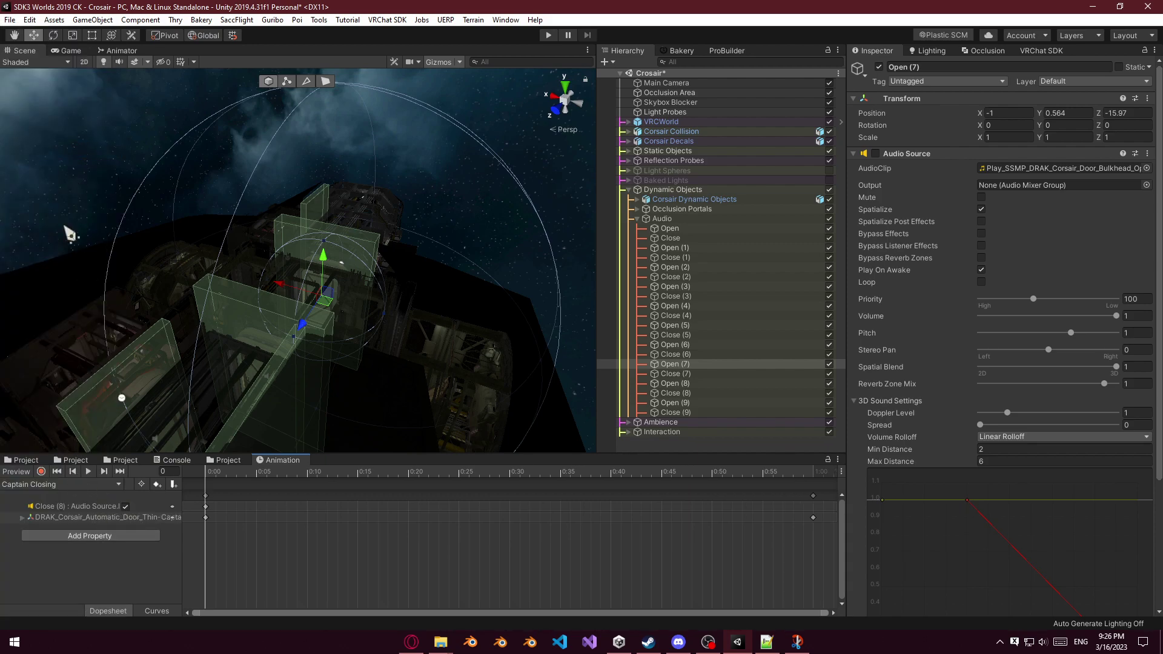
{"action": "left_click", "coordinate": [67, 490]}
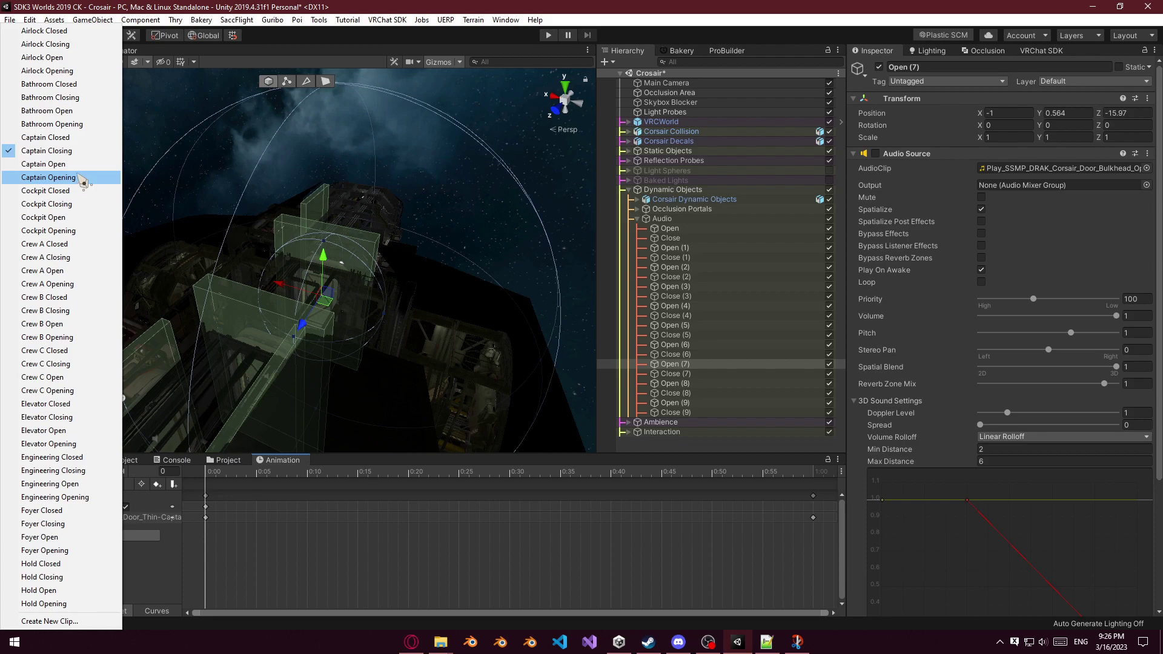
{"action": "left_click", "coordinate": [82, 178]}
Load the Crew A Closed clip and select the Open (3) and Close (3) audio objects at that door.
{"action": "left_click", "coordinate": [97, 485]}
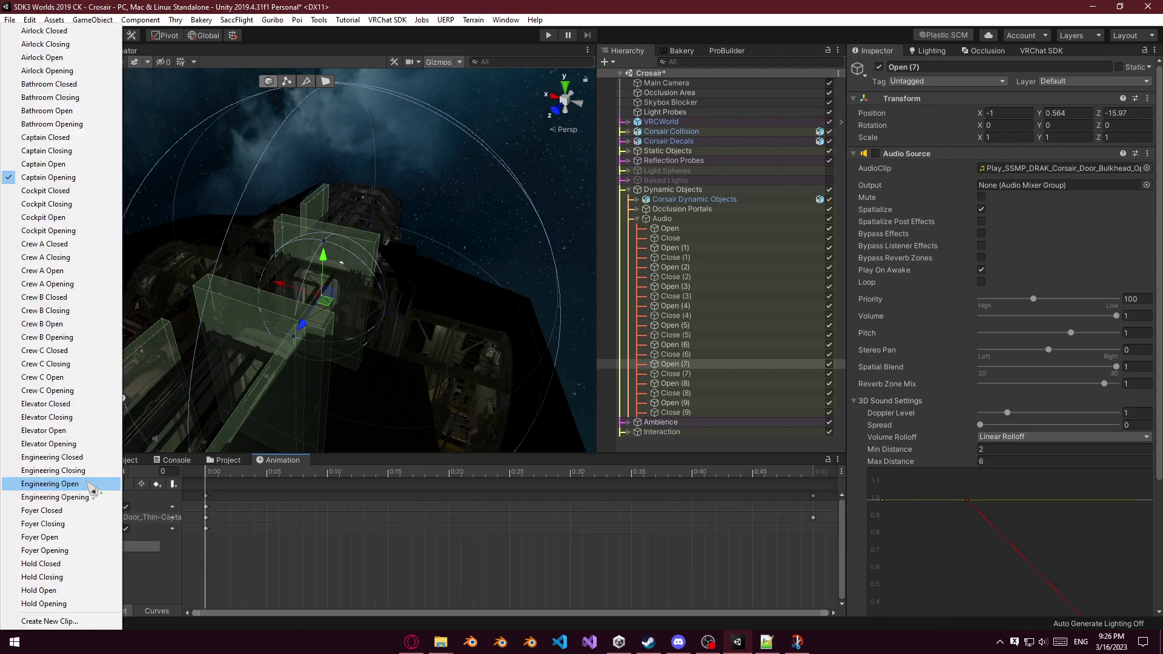
{"action": "left_click", "coordinate": [73, 241]}
{"action": "left_click", "coordinate": [61, 484]}
{"action": "left_click", "coordinate": [73, 243]}
{"action": "right_click_drag", "start_coordinate": [294, 351], "coordinate": [219, 251]}
{"action": "key", "text": "w"}
{"action": "left_click", "coordinate": [209, 255]}
{"action": "left_click", "coordinate": [688, 297], "text": "ctrl"}
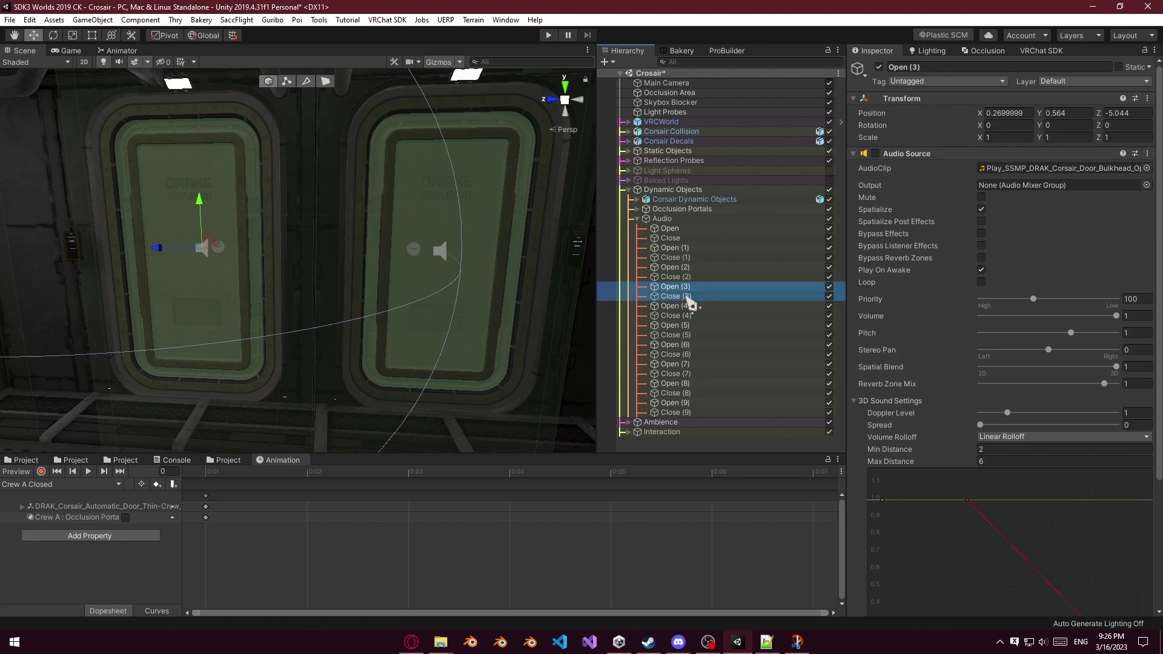
Record disabled audio source keys for Open (3) and Close (3) in the Crew A Closed clip at frame 1.
{"action": "left_click", "coordinate": [41, 471]}
{"action": "left_click", "coordinate": [875, 153]}
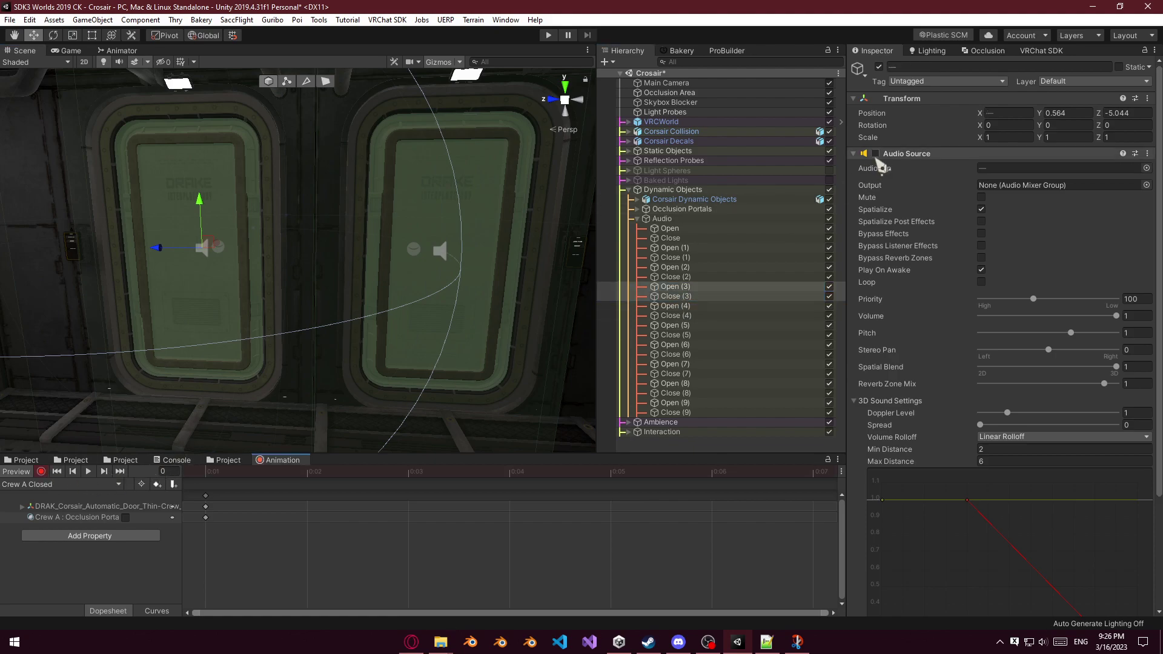
{"action": "left_click_drag", "start_coordinate": [209, 502], "coordinate": [328, 506]}
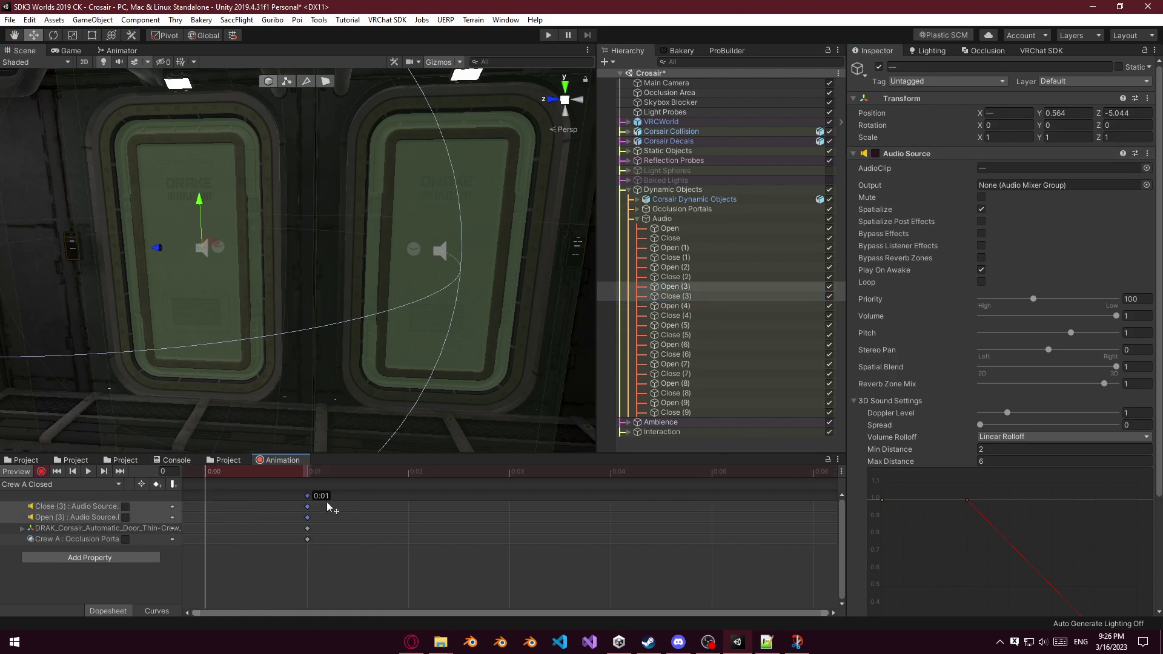
Paste the disabled Open (3) and Close (3) audio keys into the Crew A Open clip.
{"action": "left_click", "coordinate": [70, 485]}
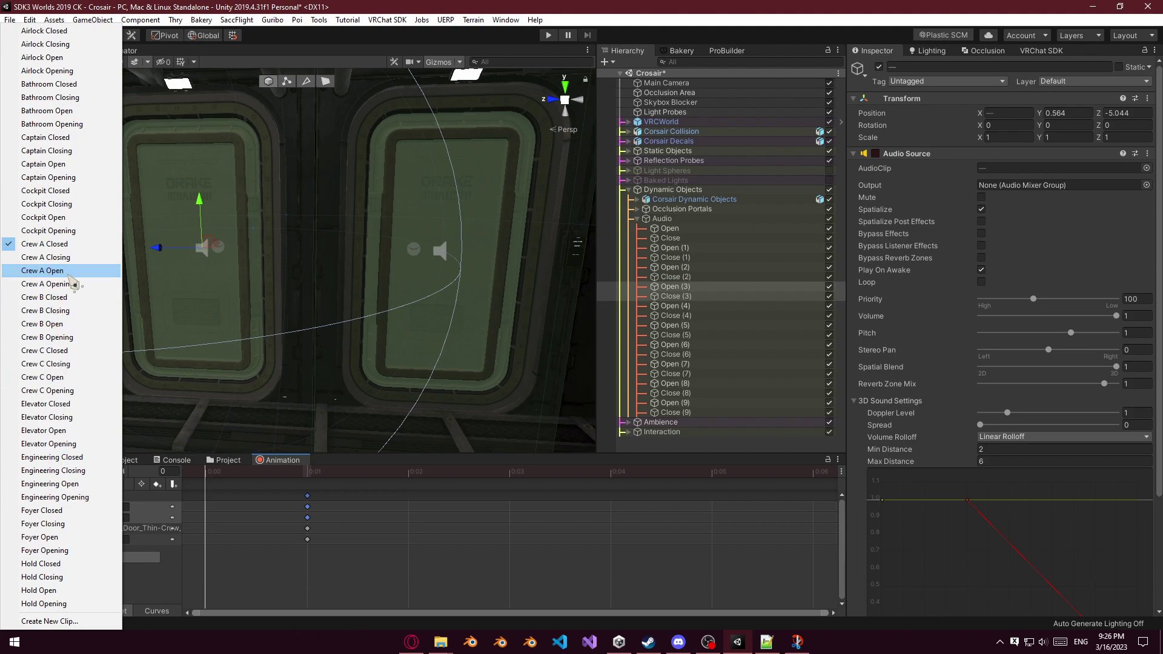
{"action": "left_click", "coordinate": [55, 271]}
{"action": "key", "text": "a"}
{"action": "left_click_drag", "start_coordinate": [205, 496], "coordinate": [243, 495]}
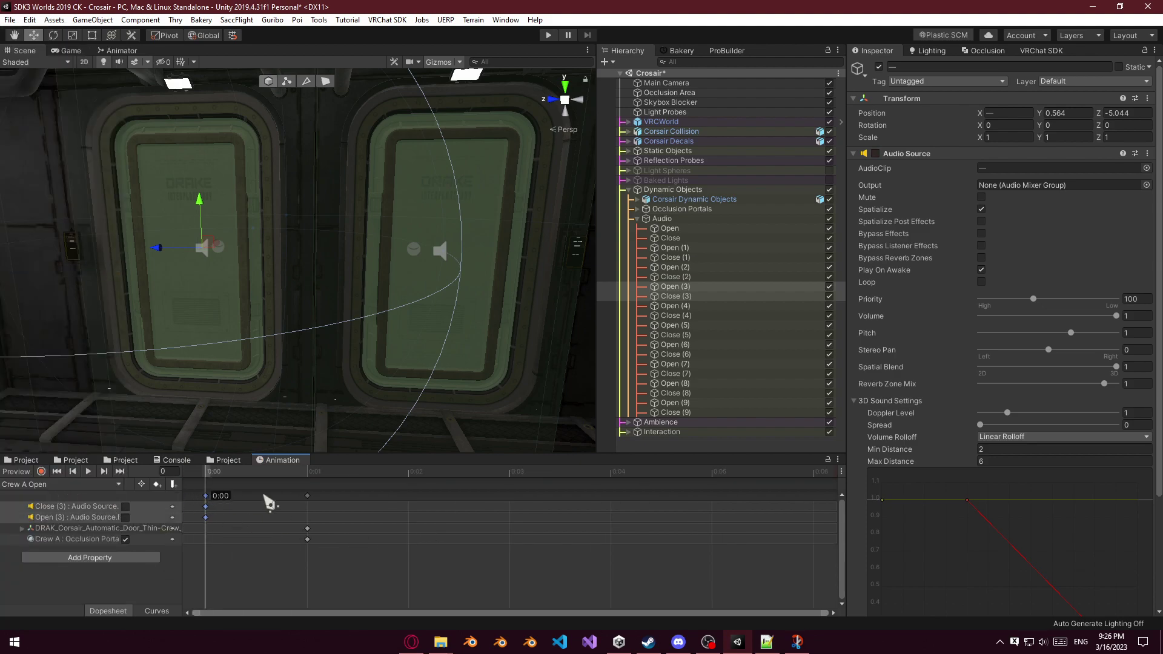
Paste the audio keys into the Crew A Closing clip and delete the Open (3) track, keeping only Close (3).
{"action": "left_click", "coordinate": [120, 485]}
{"action": "left_click", "coordinate": [37, 258]}
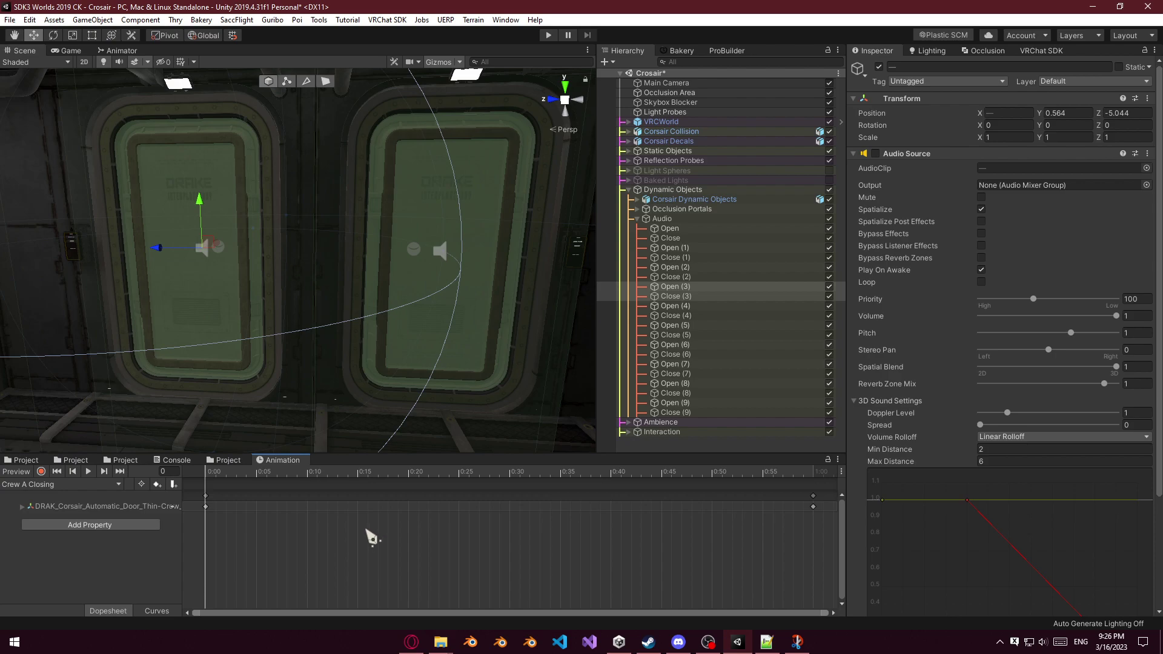
{"action": "left_click", "coordinate": [84, 518]}
{"action": "key", "text": "Delete"}
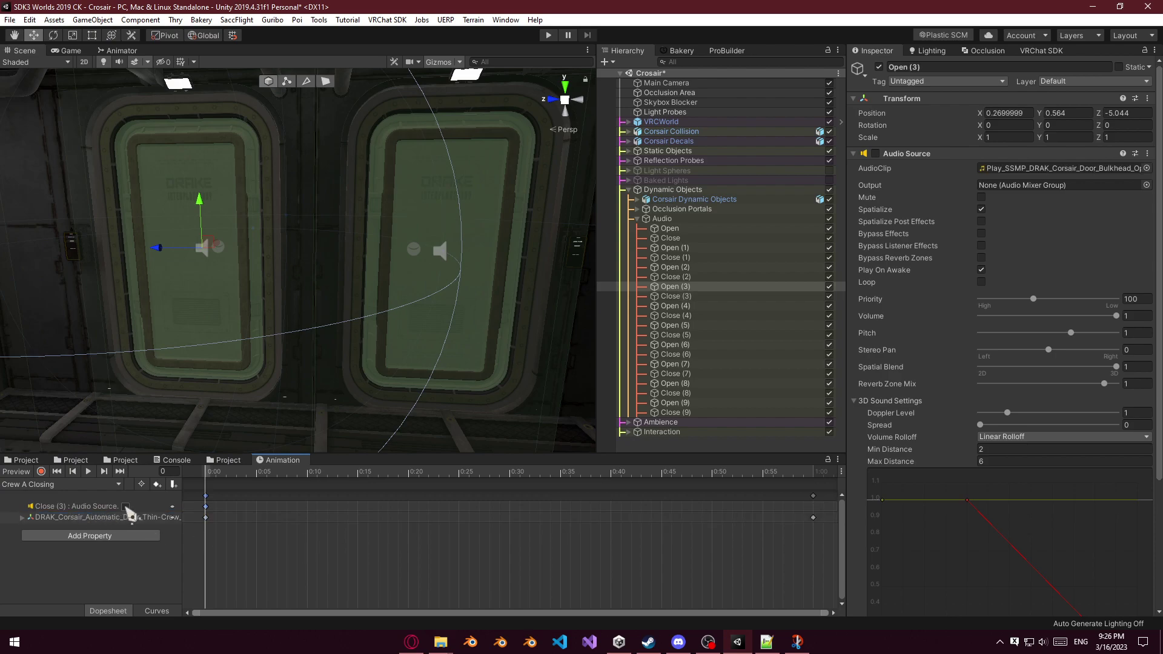
Paste the audio keys into the Crew A Opening clip and delete the Close (3) track, keeping only Open (3).
{"action": "left_click", "coordinate": [70, 488]}
{"action": "left_click", "coordinate": [68, 287]}
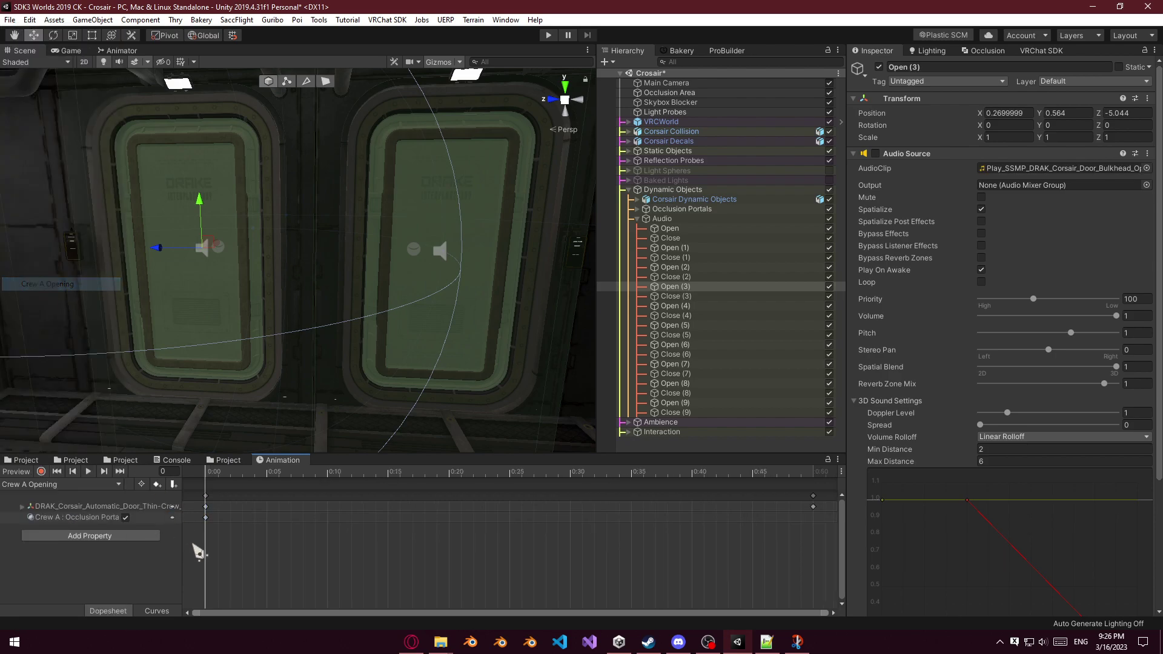
{"action": "left_click", "coordinate": [97, 508]}
{"action": "key", "text": "Delete"}
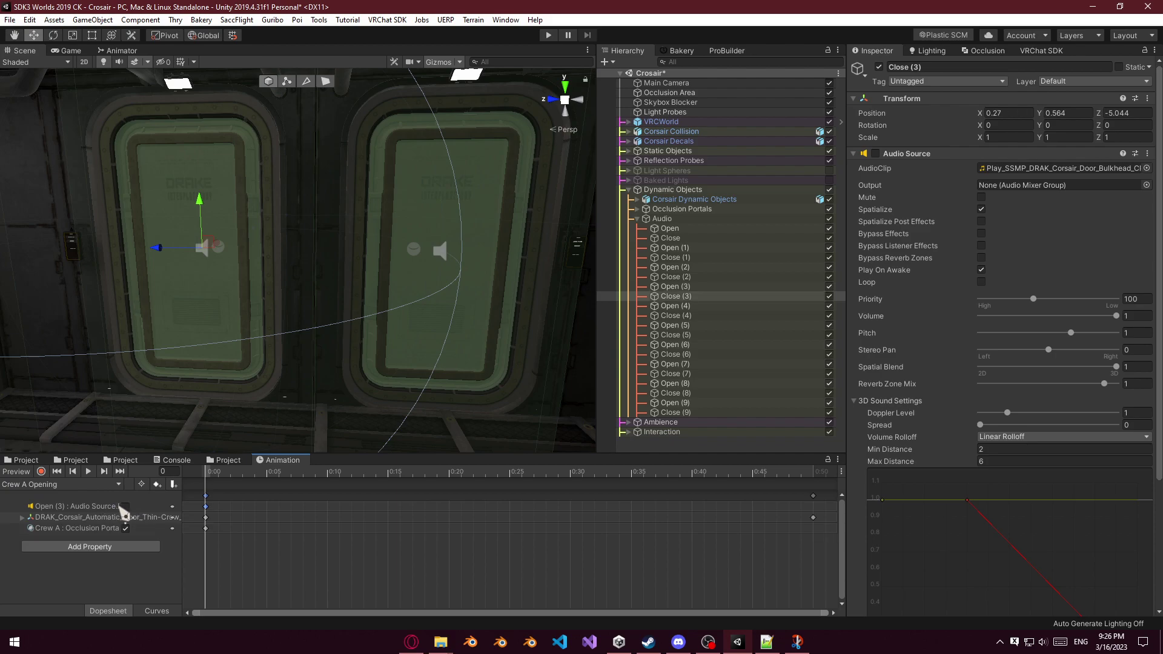
Load the Crew B Closed clip and select the Open (4) and Close (4) audio objects at that door.
{"action": "left_click", "coordinate": [95, 489]}
{"action": "left_click", "coordinate": [77, 301]}
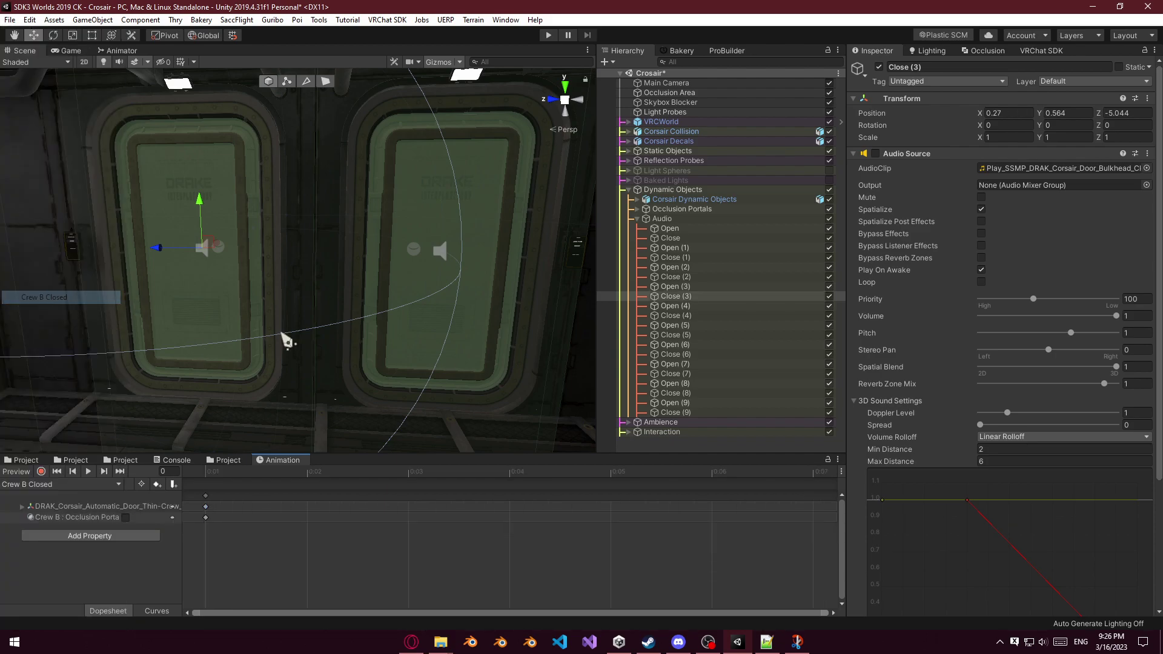
{"action": "right_click_drag", "start_coordinate": [286, 338], "coordinate": [361, 282]}
{"action": "left_click", "coordinate": [702, 315], "text": "ctrl"}
{"action": "left_click", "coordinate": [693, 306]}
{"action": "left_click", "coordinate": [683, 315], "text": "ctrl"}
Record disabled Open (4) and Close (4) audio source keys at frame 1 of the Crew B Closed clip and select both tracks.
{"action": "left_click", "coordinate": [42, 472]}
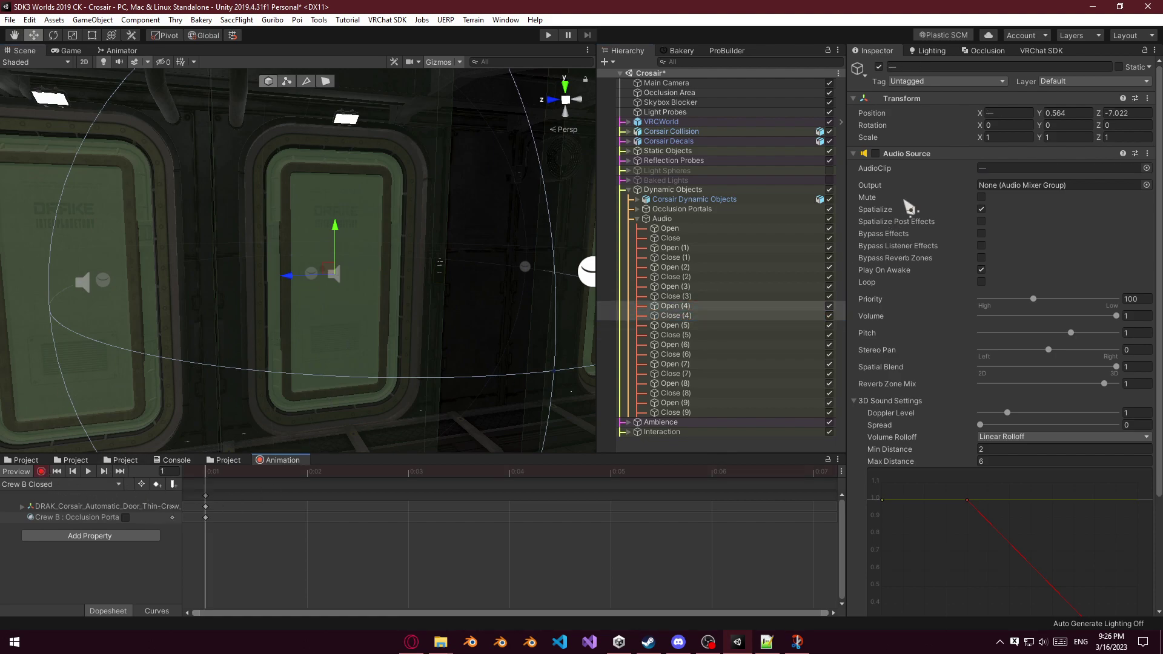
{"action": "left_click", "coordinate": [875, 153]}
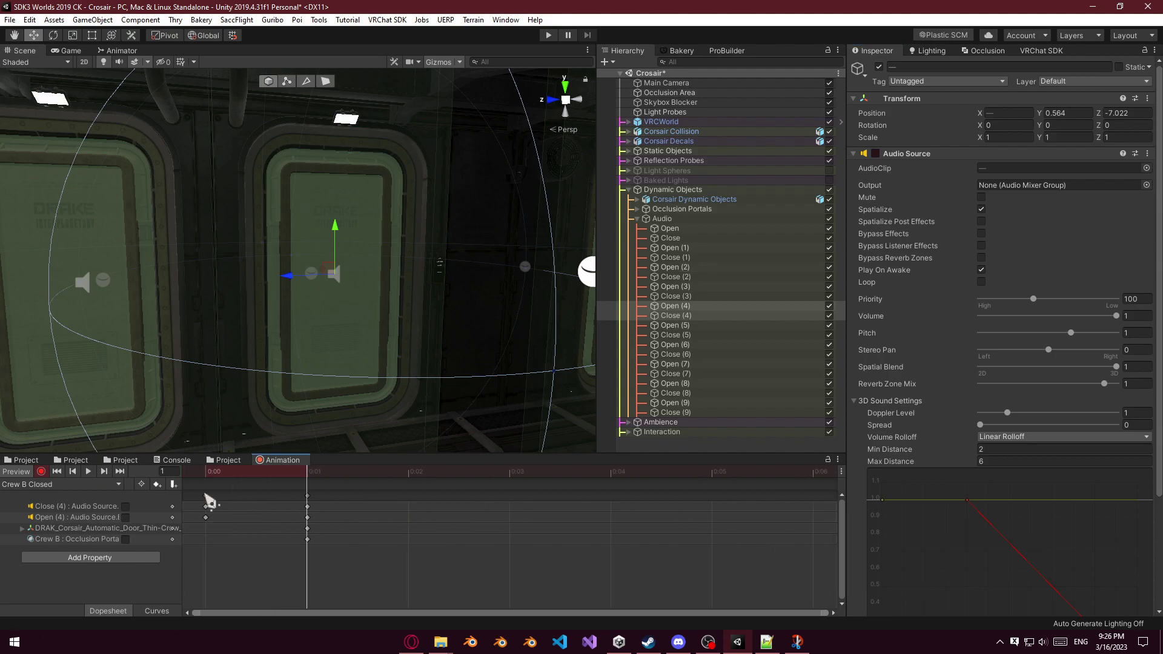
{"action": "left_click_drag", "start_coordinate": [205, 495], "coordinate": [308, 502]}
{"action": "left_click", "coordinate": [88, 509]}
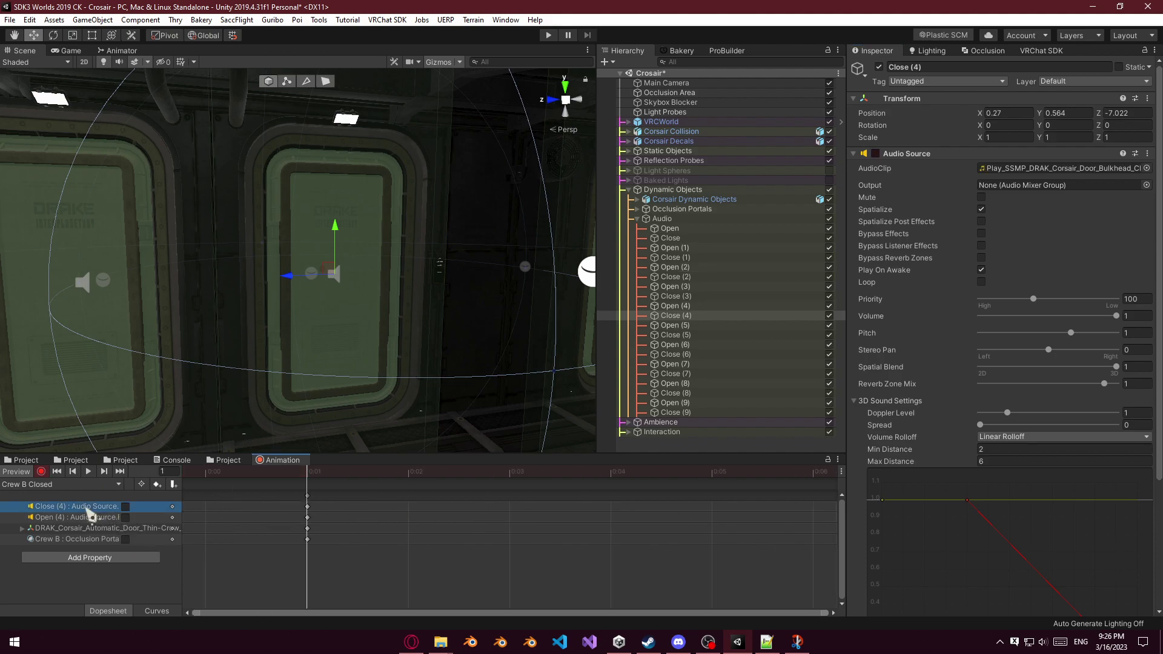
{"action": "left_click", "coordinate": [95, 513], "text": "shift"}
Record disabled Open (4) and Close (4) audio source keys in the Crew B Open clip and move them to frame 1.
{"action": "left_click", "coordinate": [104, 485]}
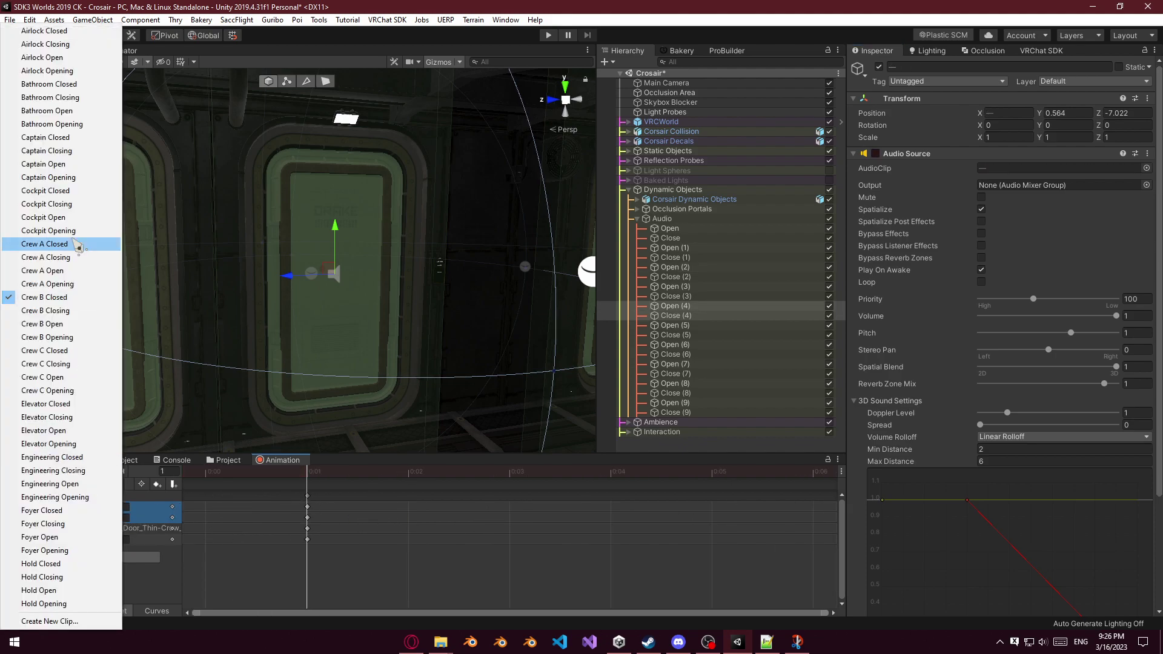
{"action": "left_click", "coordinate": [79, 324]}
{"action": "left_click", "coordinate": [55, 472]}
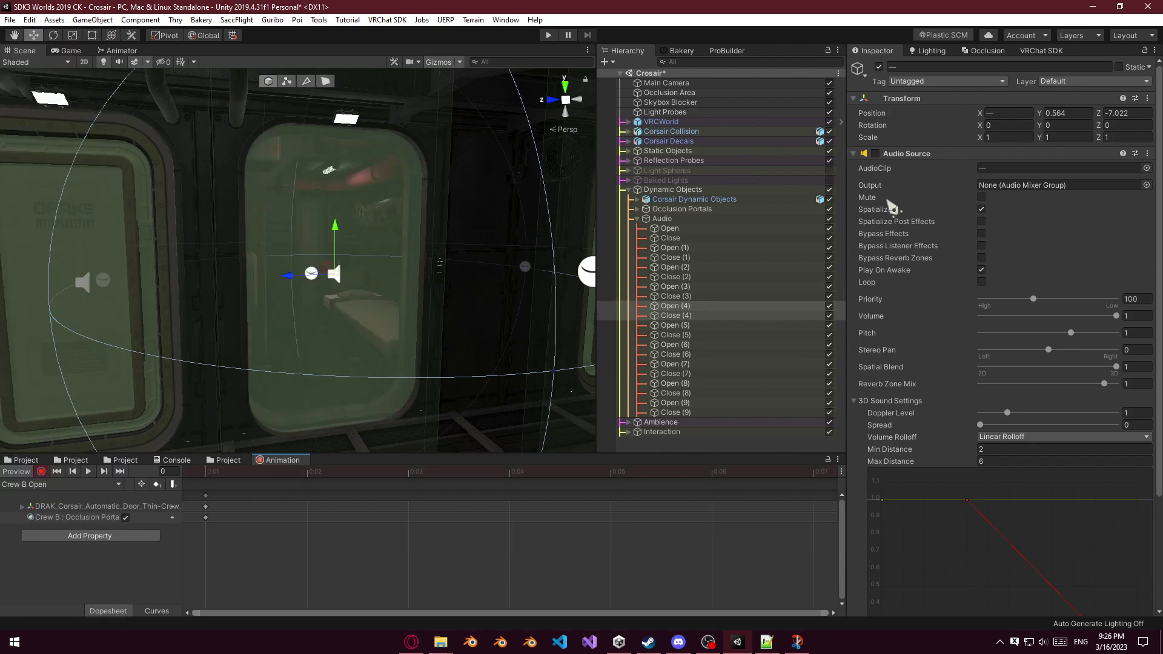
{"action": "left_click", "coordinate": [875, 153]}
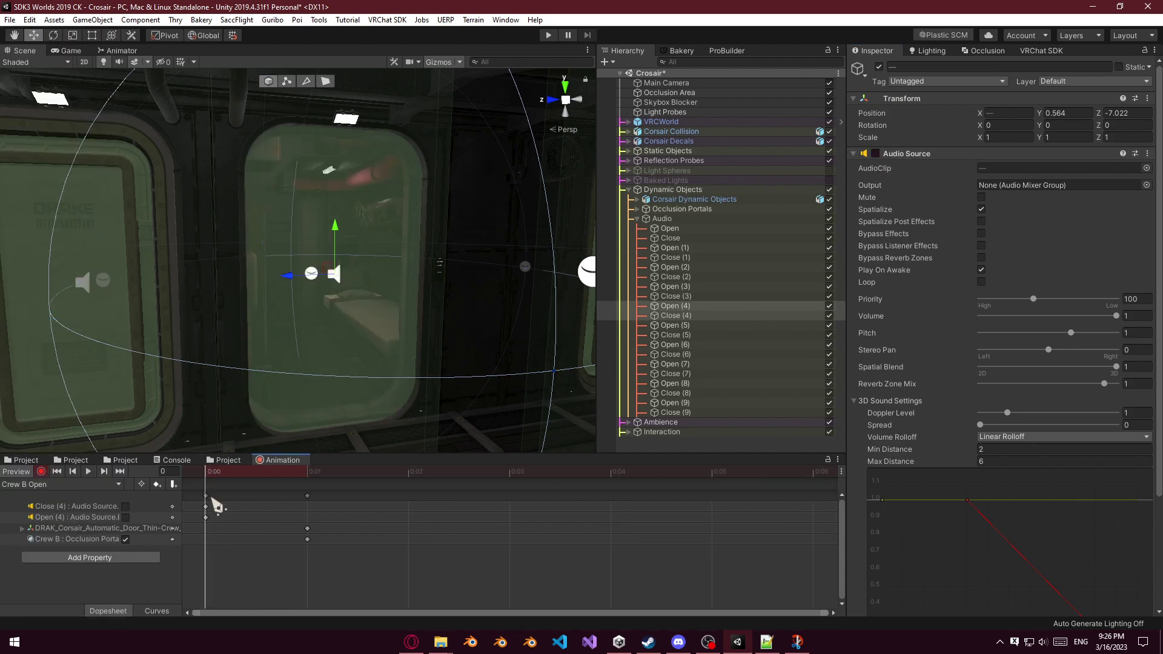
{"action": "left_click_drag", "start_coordinate": [208, 503], "coordinate": [311, 511]}
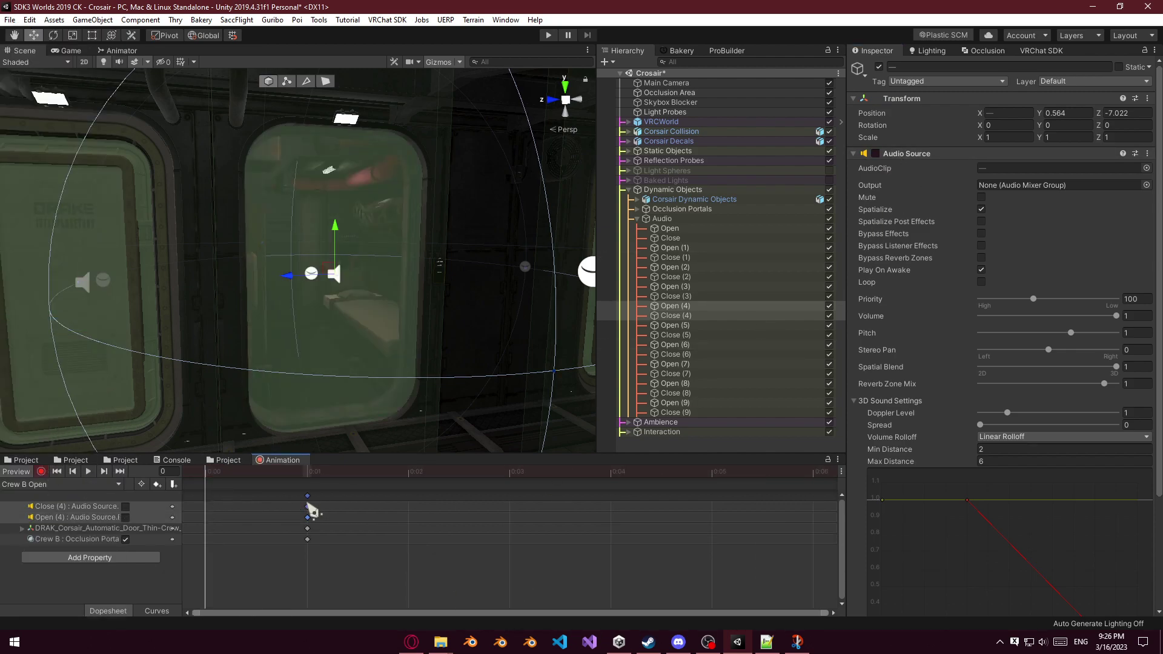
Paste the audio keys into the Crew B Opening clip, delete the Close (4) track and keep Open (4) enabled.
{"action": "left_click", "coordinate": [76, 485]}
{"action": "left_click", "coordinate": [76, 332]}
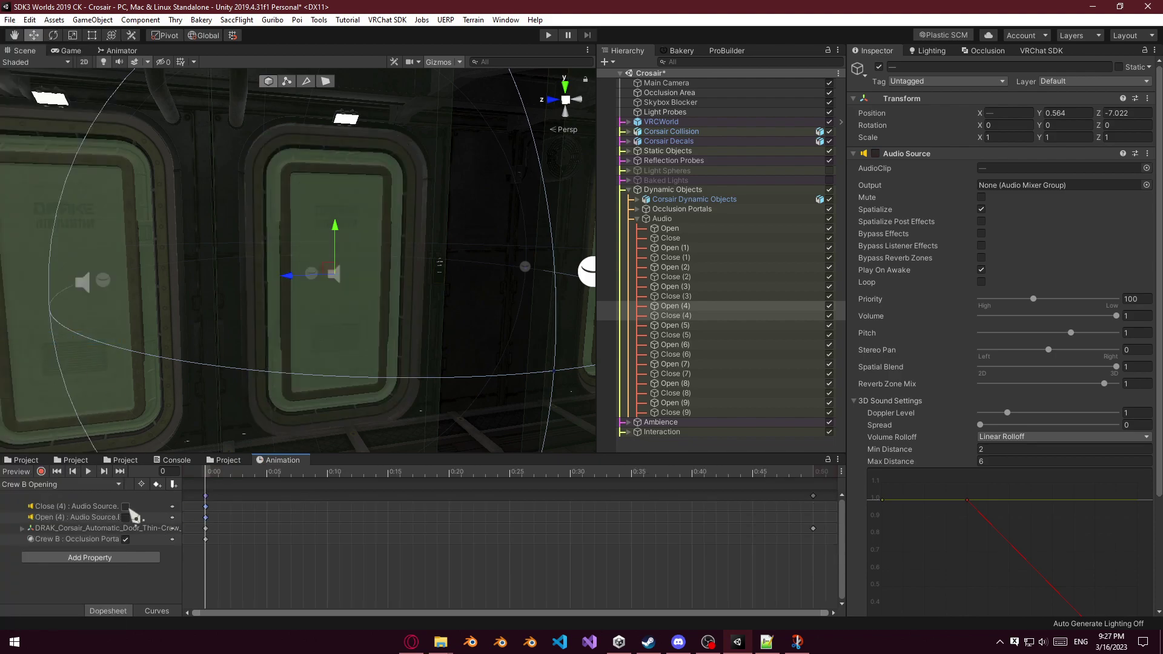
{"action": "left_click", "coordinate": [66, 506]}
{"action": "key", "text": "Delete"}
Paste the audio keys into the Crew B Closing clip, delete the Open (4) track and keep Close (4) enabled.
{"action": "left_click", "coordinate": [63, 486]}
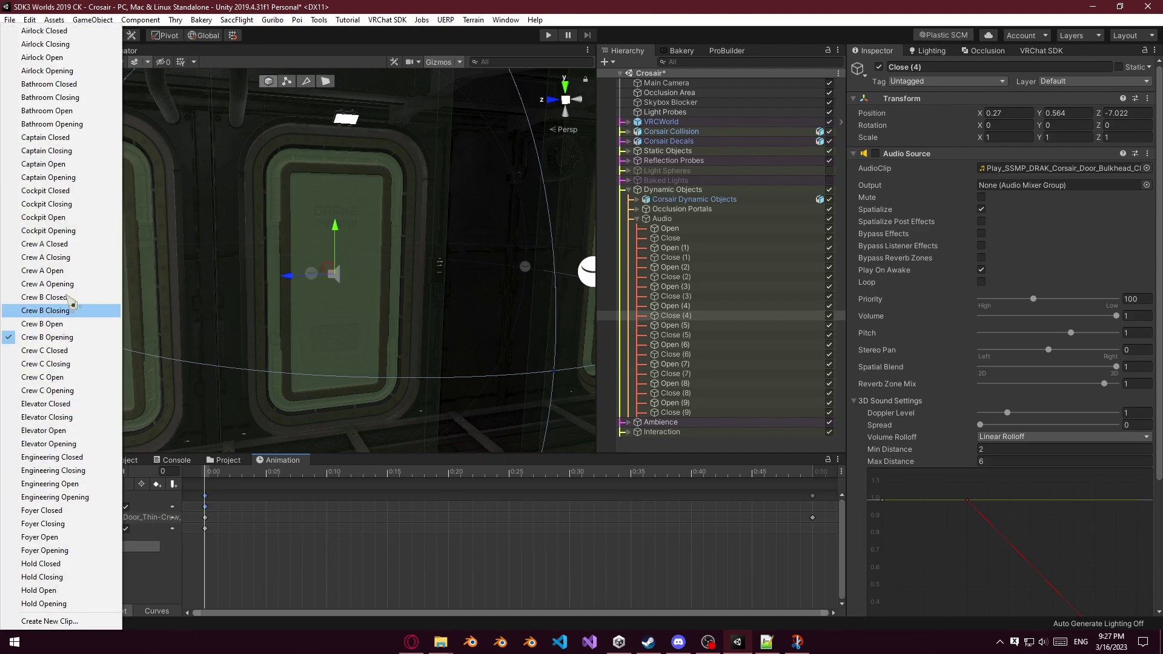
{"action": "left_click", "coordinate": [46, 310]}
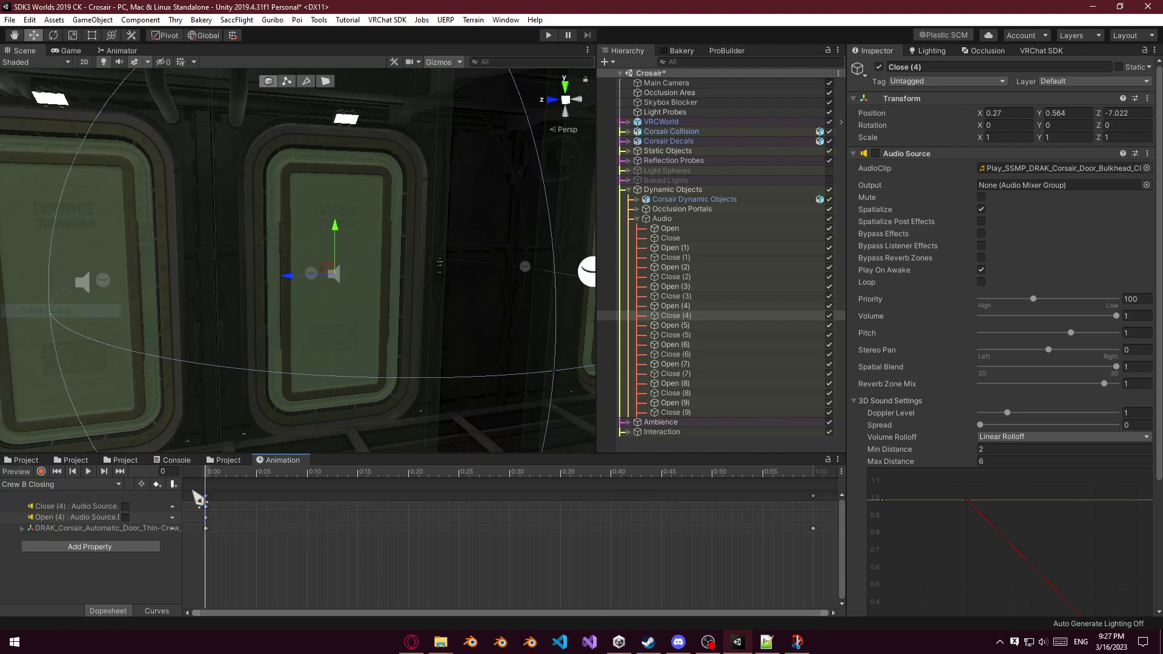
{"action": "left_click", "coordinate": [98, 518]}
{"action": "key", "text": "Delete"}
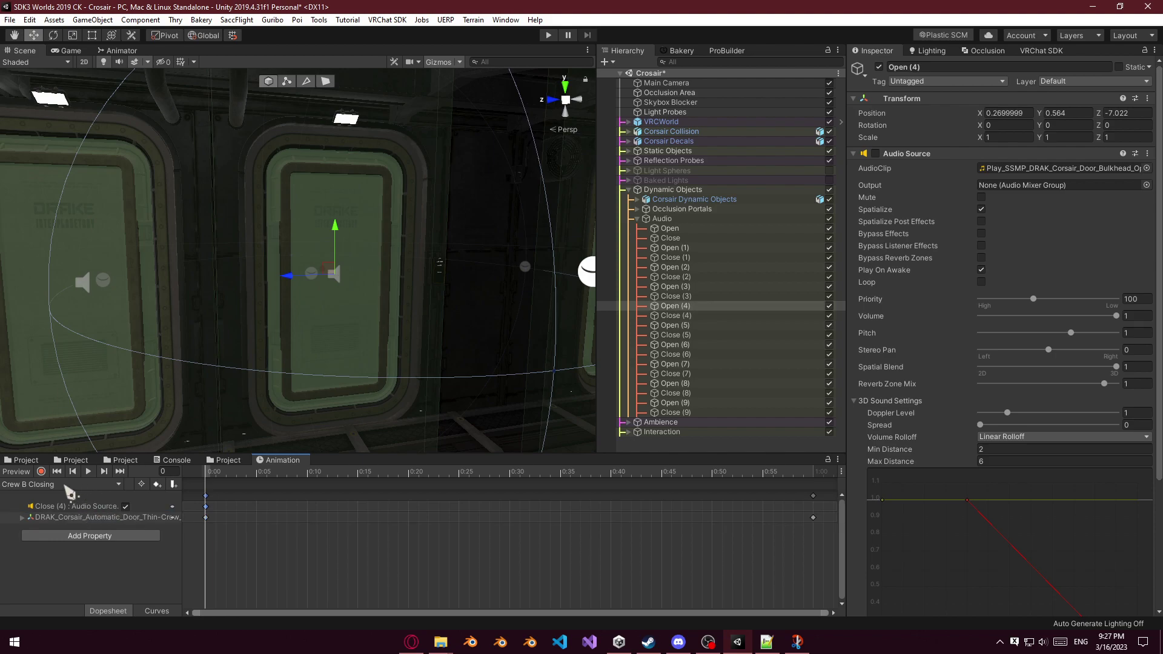
Record disabled Open (5) and Close (5) audio source keys in the Crew C Closed clip.
{"action": "left_click", "coordinate": [67, 487]}
{"action": "left_click", "coordinate": [64, 350]}
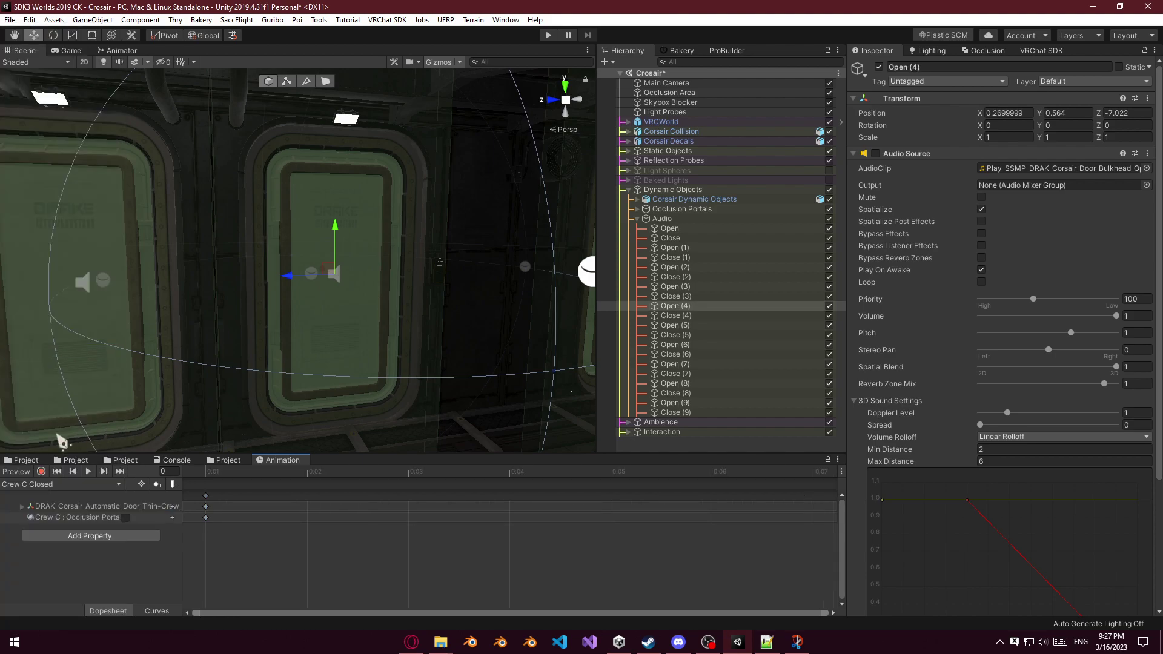
{"action": "right_click_drag", "start_coordinate": [404, 315], "coordinate": [399, 282]}
{"action": "left_click", "coordinate": [404, 270]}
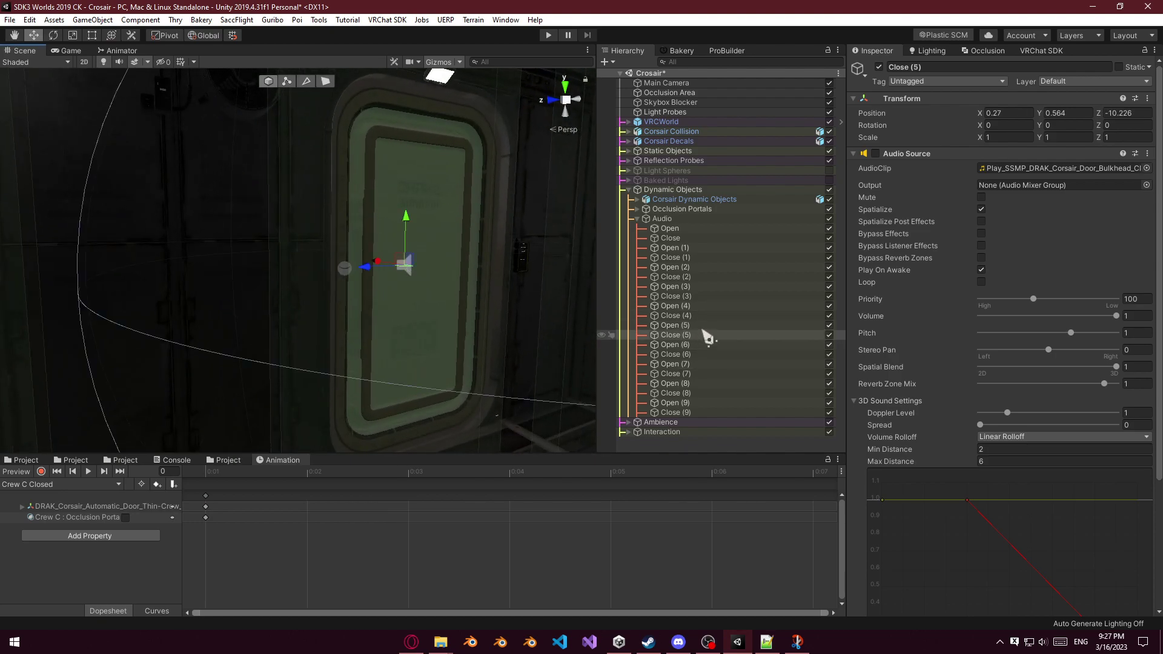
{"action": "left_click", "coordinate": [703, 337]}
{"action": "key", "text": "shift+Up"}
{"action": "left_click", "coordinate": [876, 154]}
{"action": "left_click", "coordinate": [41, 472]}
{"action": "left_click", "coordinate": [876, 154]}
{"action": "left_click", "coordinate": [875, 154]}
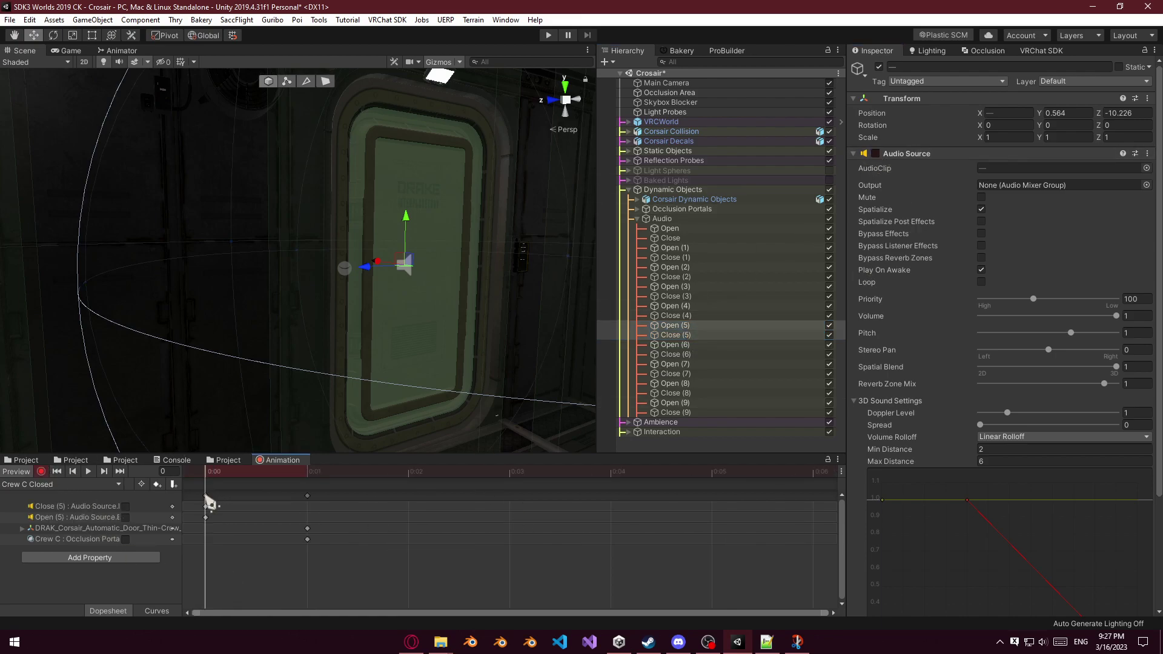
Paste the disabled Open (5) and Close (5) audio keys into the Crew C Open clip and move them to frame 1.
{"action": "left_click", "coordinate": [97, 485]}
{"action": "left_click", "coordinate": [70, 378]}
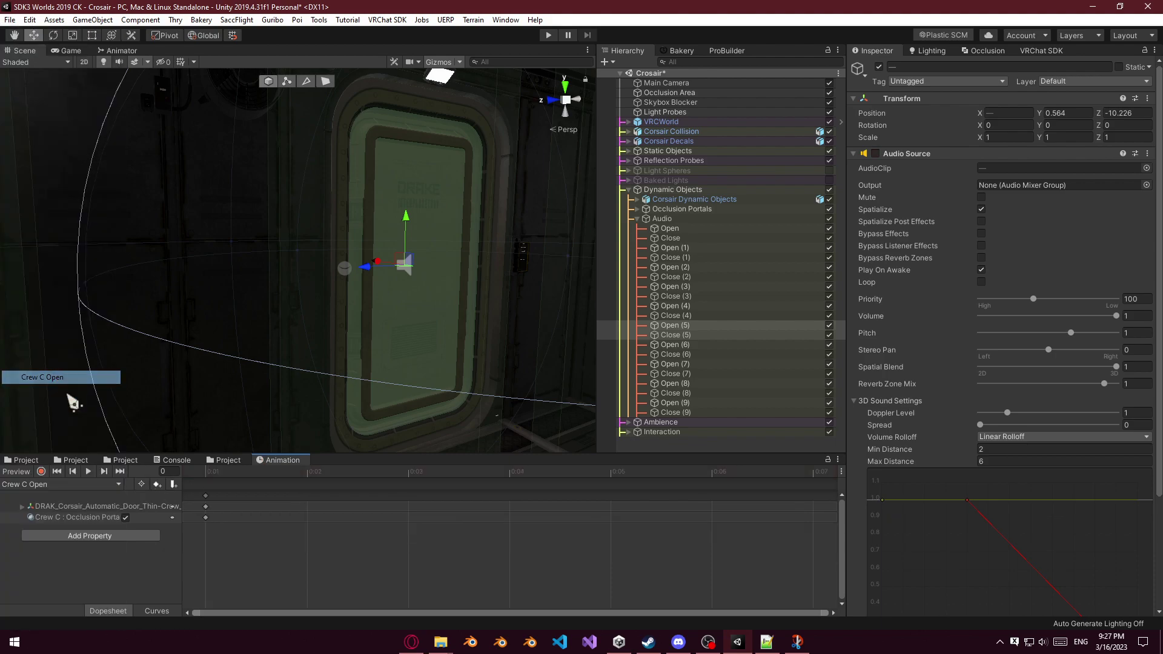
{"action": "middle_click_drag", "start_coordinate": [199, 508], "coordinate": [350, 512]}
{"action": "left_click", "coordinate": [209, 489]}
{"action": "left_click_drag", "start_coordinate": [205, 495], "coordinate": [307, 495]}
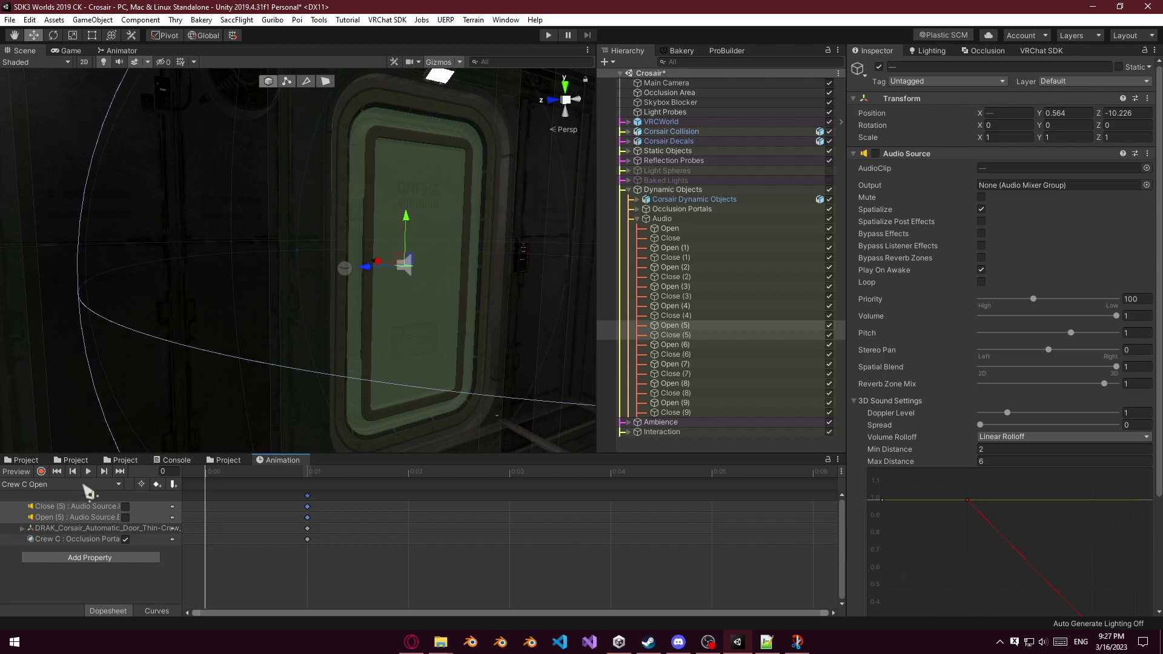
Paste the audio keys into the Crew C Closing clip, delete the Open (5) track and enable Close (5).
{"action": "left_click", "coordinate": [85, 484]}
{"action": "left_click", "coordinate": [79, 370]}
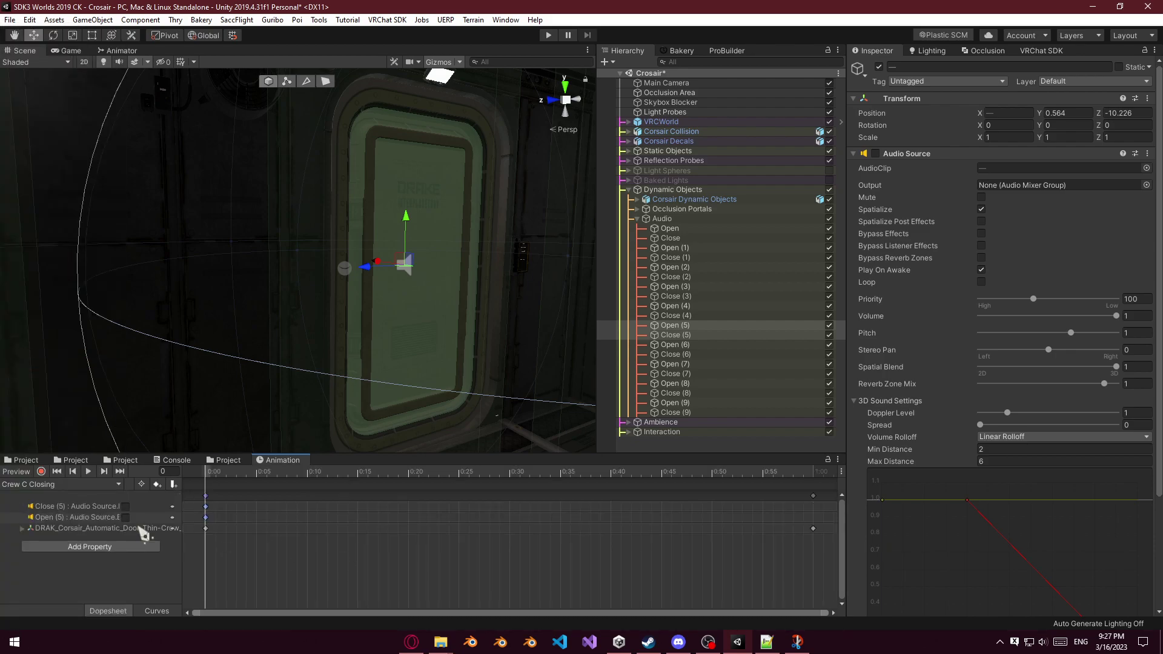
{"action": "left_click", "coordinate": [92, 518]}
{"action": "key", "text": "Delete"}
Paste the audio keys into the Crew C Opening clip, delete the Close (5) track and enable Open (5).
{"action": "left_click", "coordinate": [86, 485]}
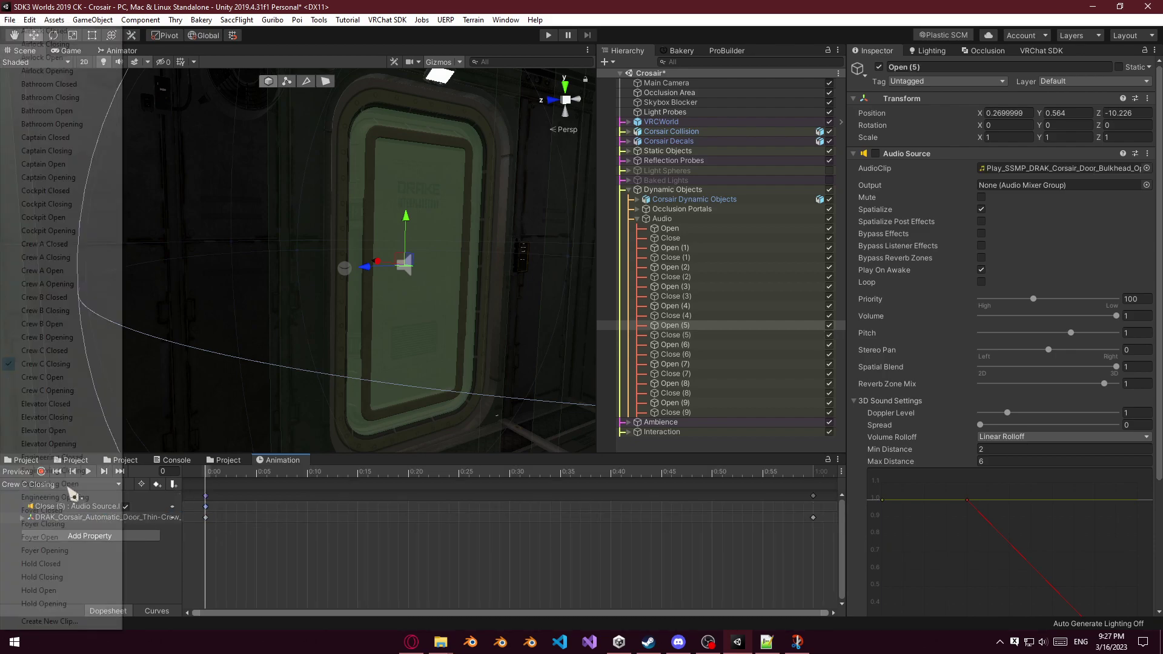
{"action": "left_click", "coordinate": [42, 382]}
{"action": "key", "text": "ctrl+v"}
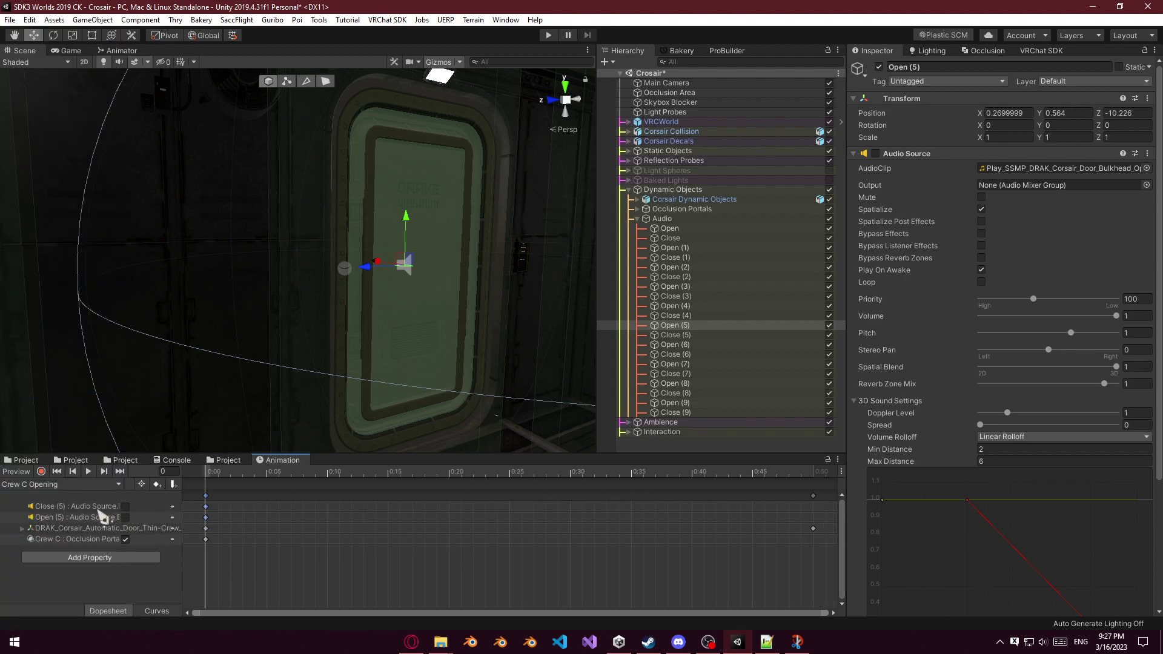
{"action": "left_click", "coordinate": [78, 508]}
{"action": "key", "text": "Delete"}
With the Elevator Closed clip active, duplicate the Open (9) and Close (9) audio sources and move the copies to the elevator door, about X -1.942, Z -10.148.
{"action": "left_click", "coordinate": [78, 485]}
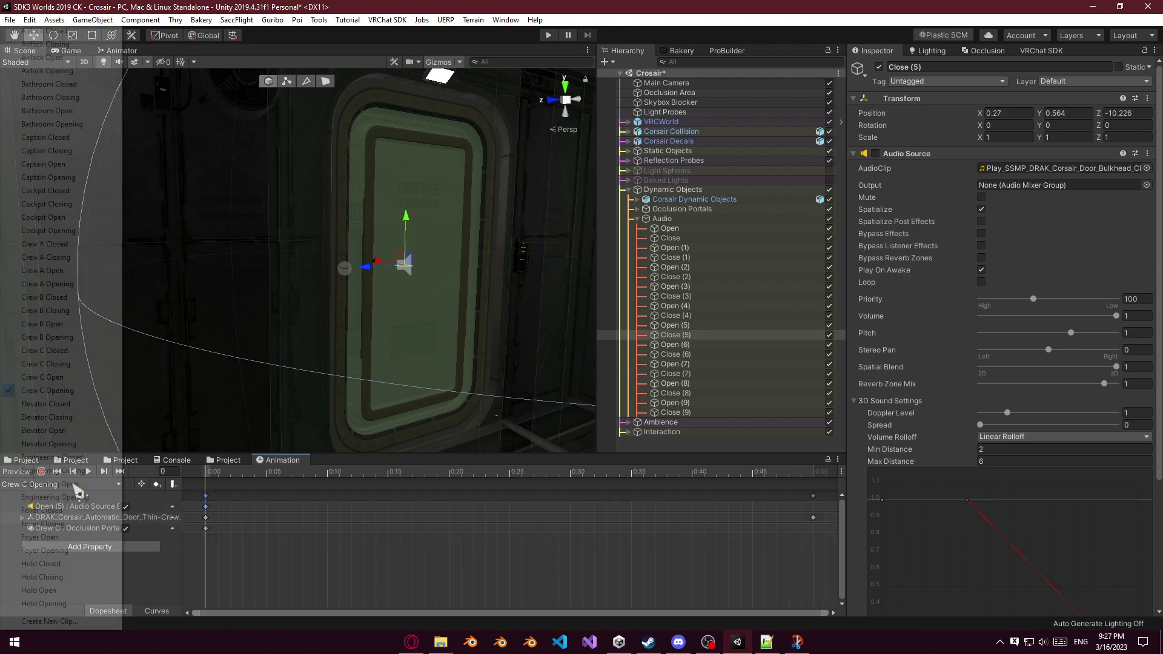
{"action": "left_click", "coordinate": [60, 406]}
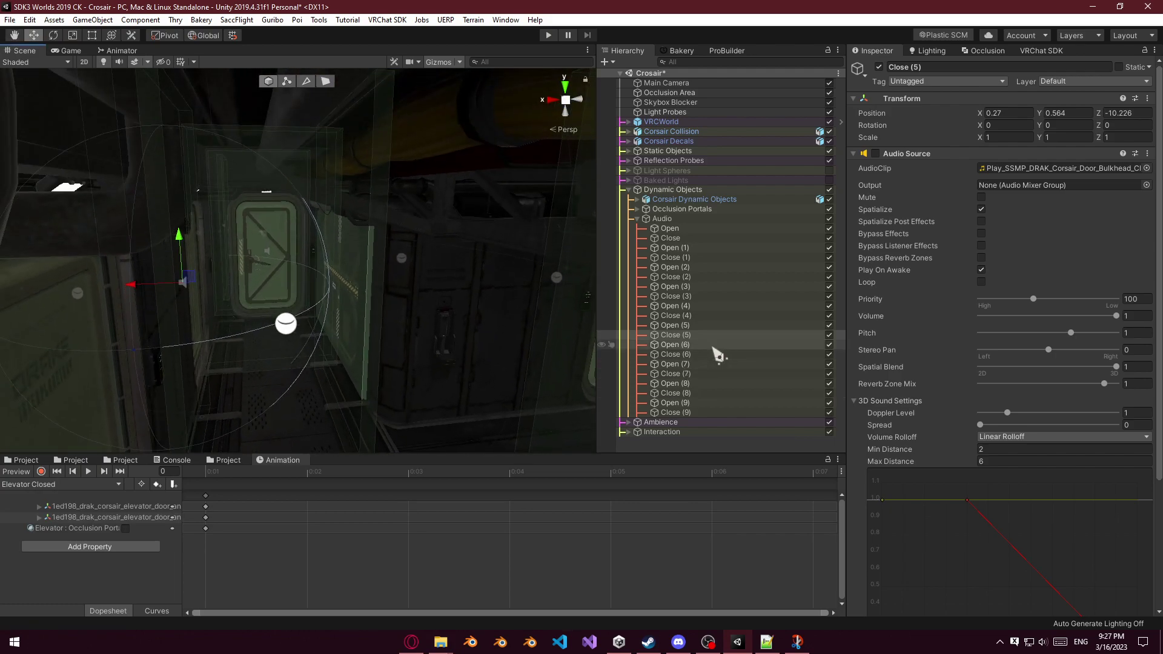
{"action": "left_click", "coordinate": [673, 403]}
{"action": "key", "text": "f"}
{"action": "right_click_drag", "start_coordinate": [344, 360], "coordinate": [380, 365]}
{"action": "key", "text": "ctrl+d"}
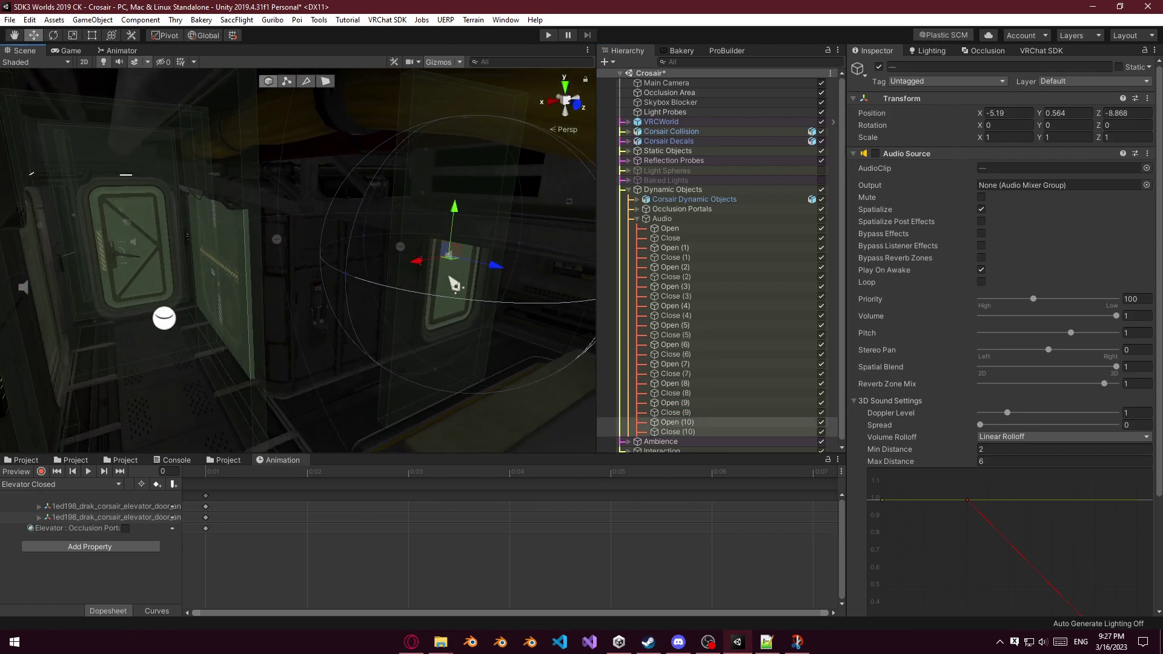
{"action": "left_click_drag", "start_coordinate": [457, 272], "coordinate": [220, 277]}
Assign the Corsair Elevator_Door_Open audio clip to Open (10) and the Elevator_Door_Close clip to Close (10).
{"action": "left_click", "coordinate": [75, 461]}
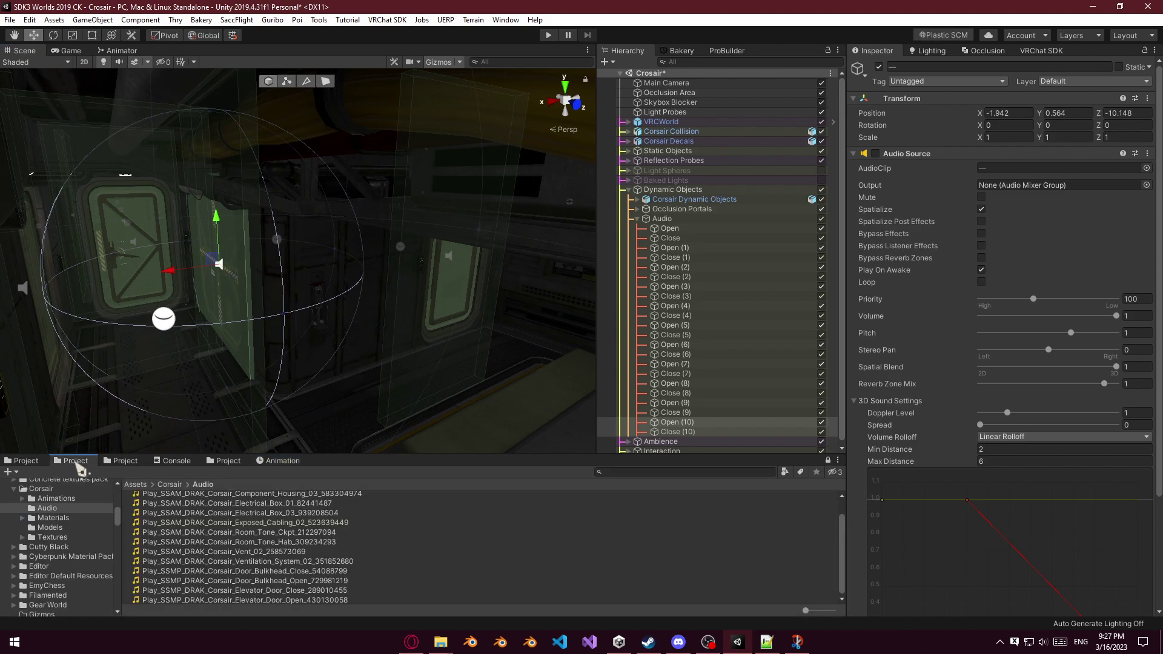
{"action": "scroll", "coordinate": [233, 547], "scroll_direction": "up", "scroll_amount": 1}
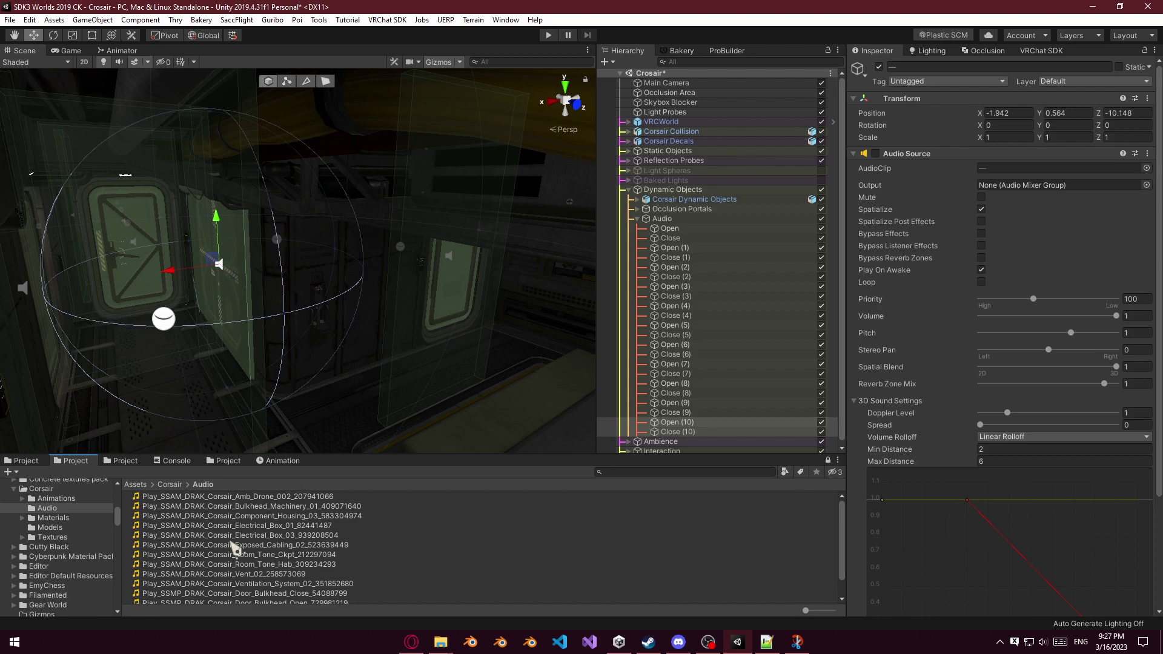
{"action": "left_click", "coordinate": [688, 423]}
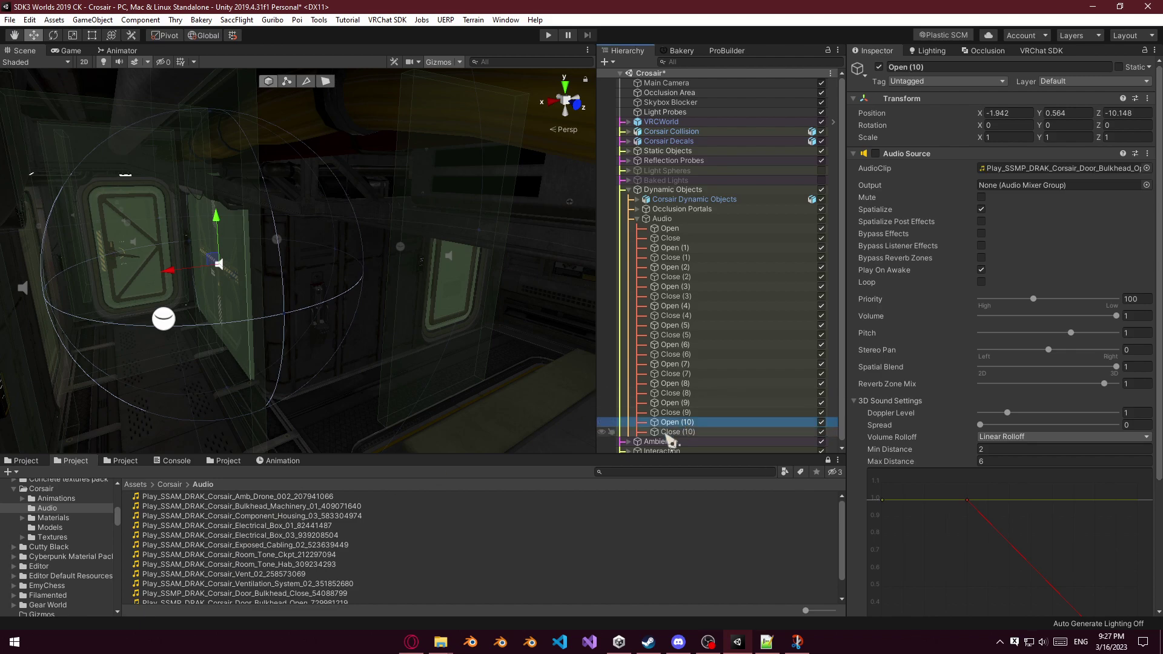
{"action": "scroll", "coordinate": [328, 563], "scroll_direction": "down", "scroll_amount": 1}
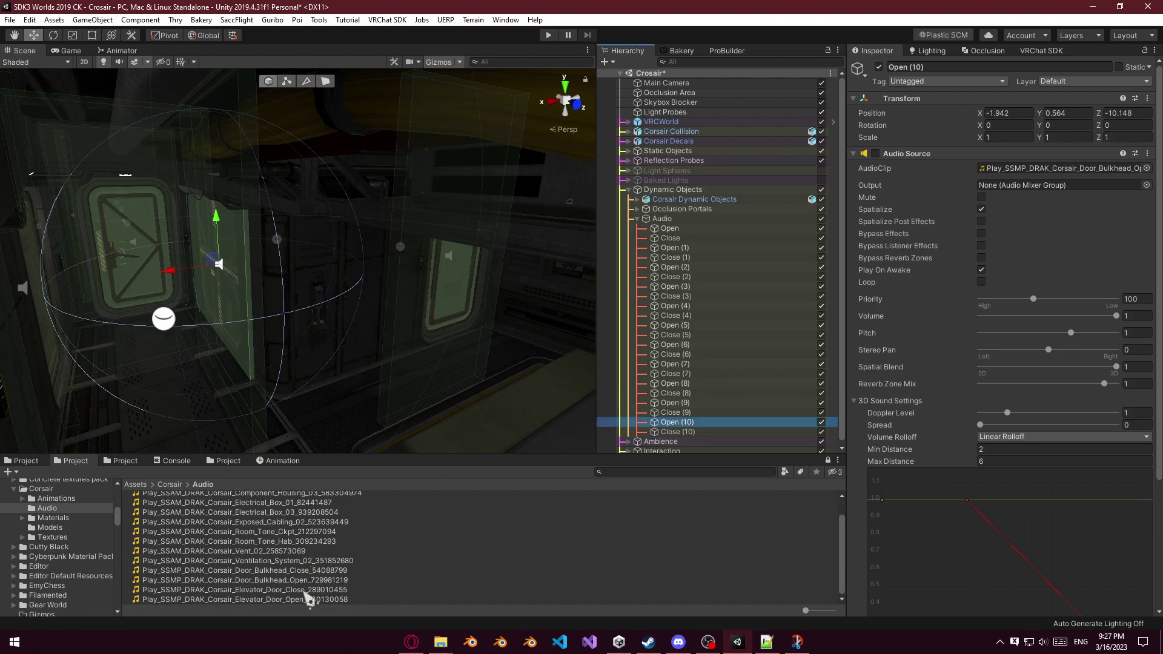
{"action": "left_click_drag", "start_coordinate": [315, 600], "coordinate": [1054, 168]}
{"action": "left_click", "coordinate": [695, 431]}
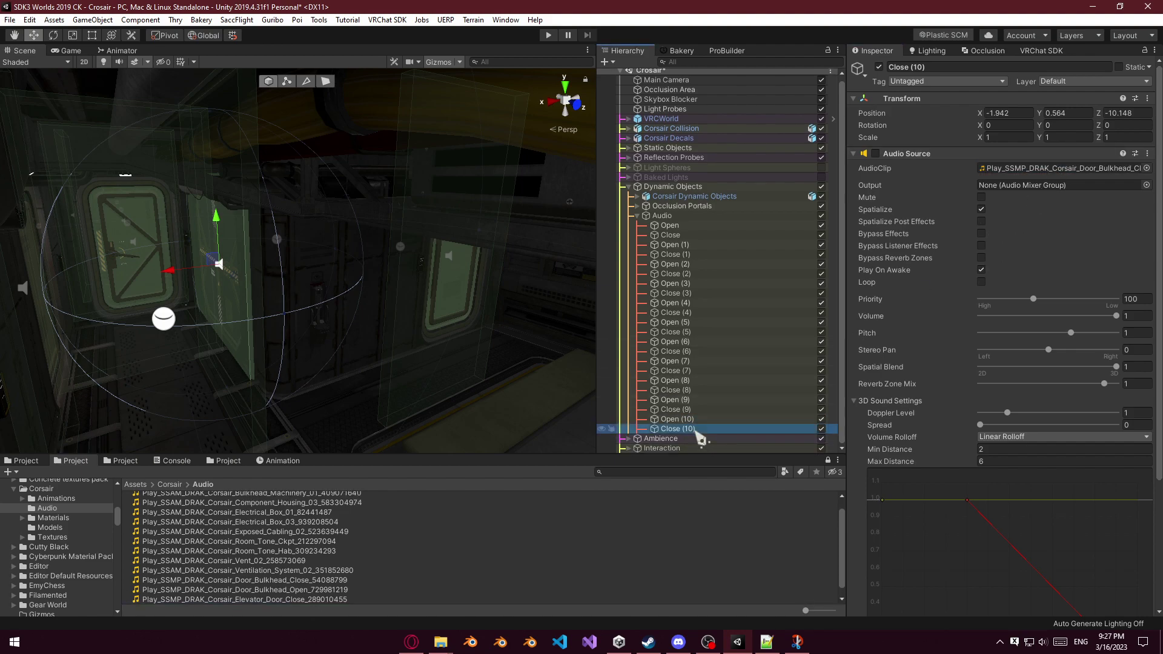
{"action": "scroll", "coordinate": [313, 600], "scroll_direction": "down", "scroll_amount": 1}
{"action": "left_click_drag", "start_coordinate": [312, 590], "coordinate": [1064, 168]}
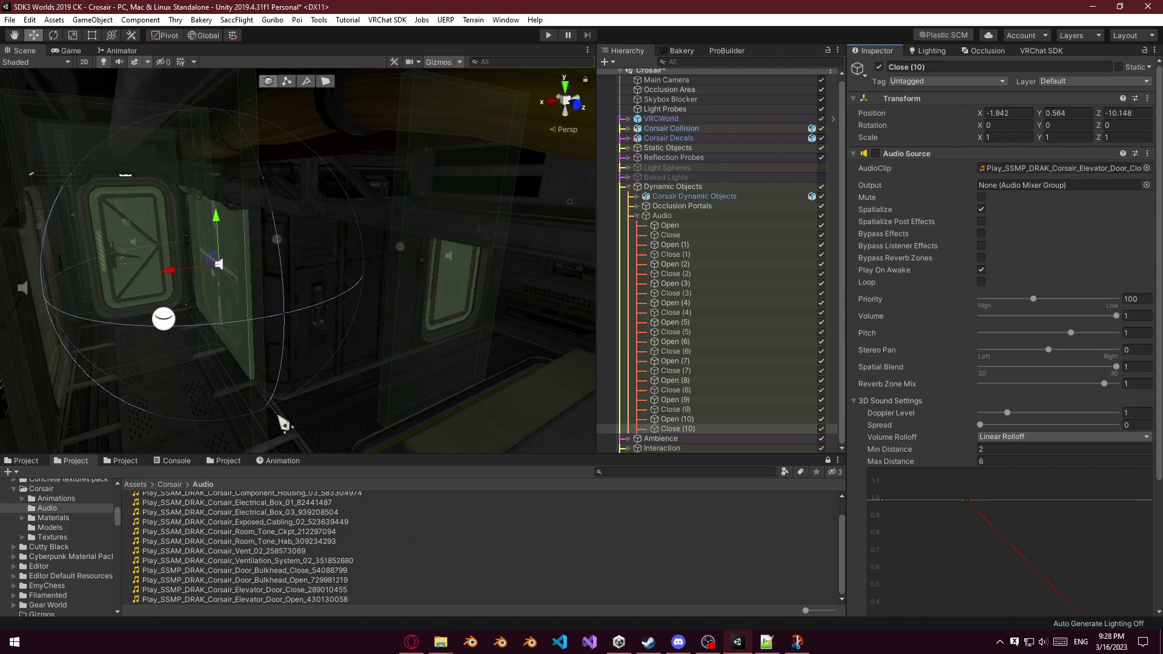
Record disabled Open (10) and Close (10) audio source keys in the Elevator Closed clip and move them to frame 1.
{"action": "left_click", "coordinate": [270, 463]}
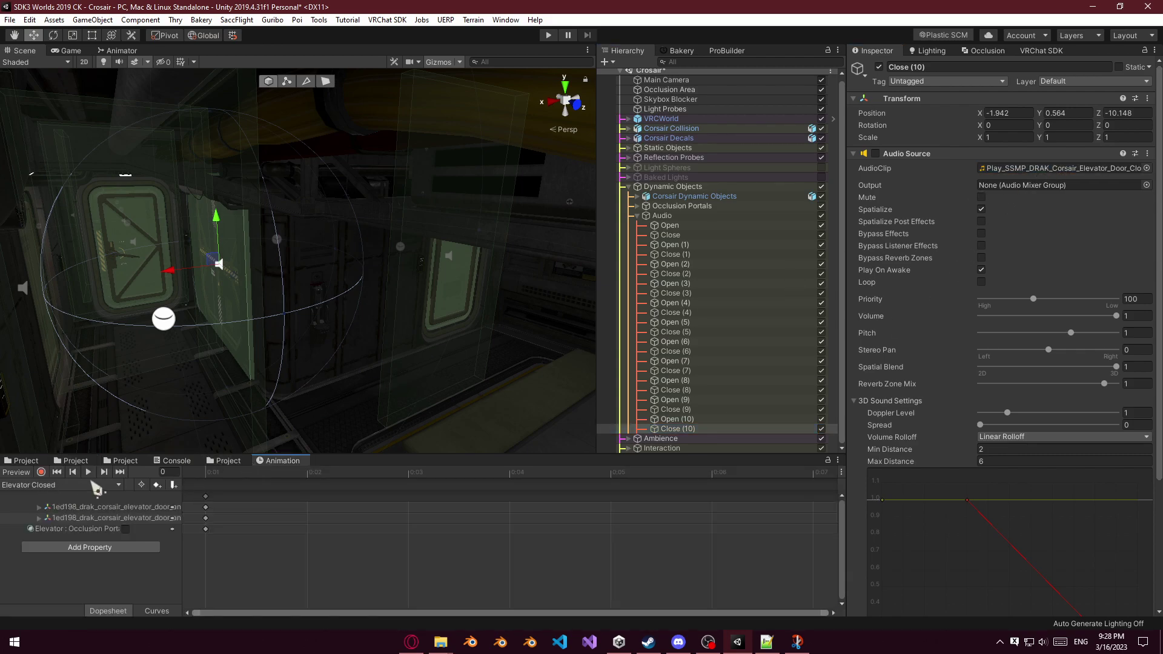
{"action": "left_click", "coordinate": [670, 420], "text": "ctrl"}
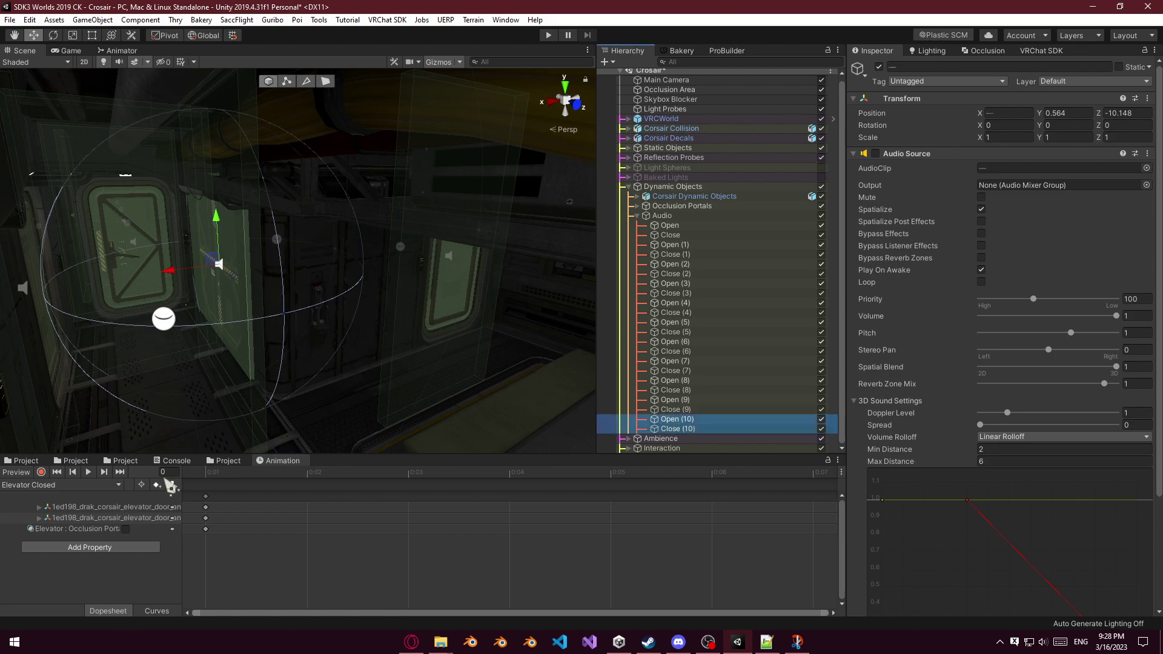
{"action": "left_click", "coordinate": [42, 473]}
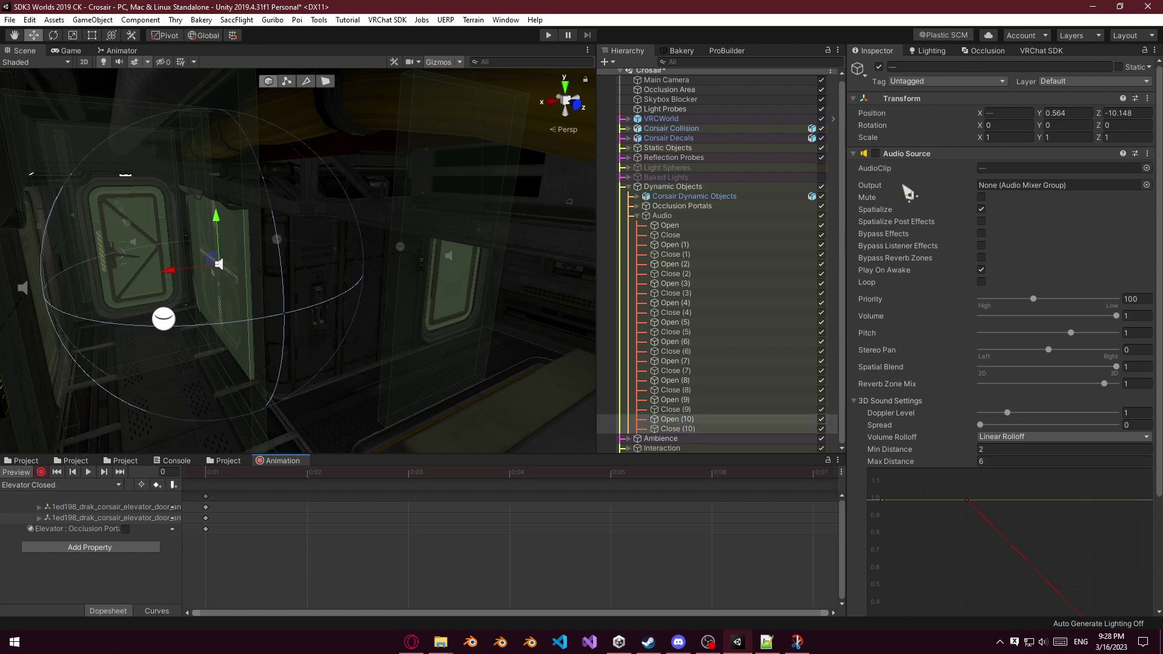
{"action": "left_click", "coordinate": [875, 154]}
{"action": "left_click_drag", "start_coordinate": [206, 502], "coordinate": [322, 494]}
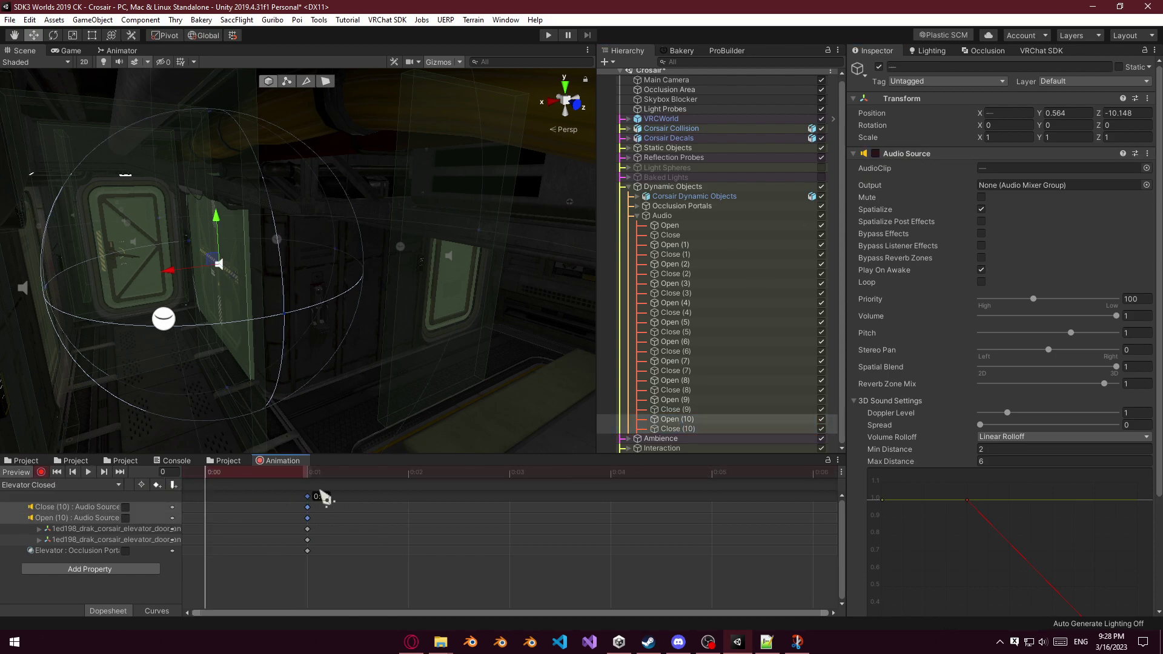
Paste the audio keys into the Elevator Closing clip, delete the Open (10) track and enable Close (10).
{"action": "left_click", "coordinate": [81, 485]}
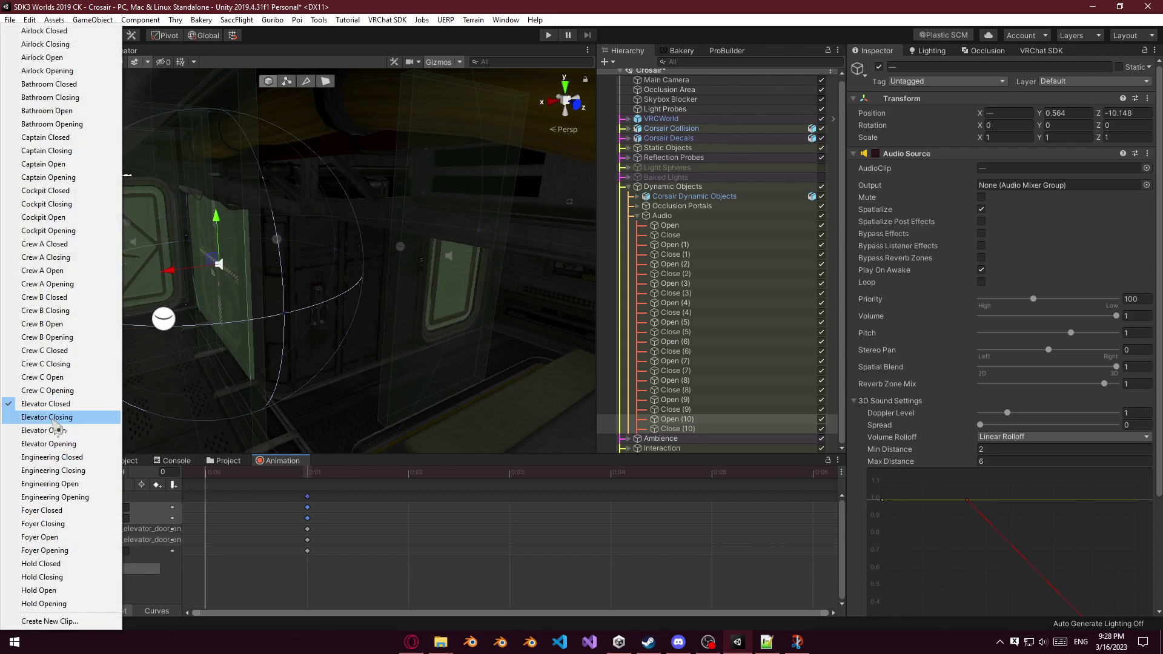
{"action": "left_click", "coordinate": [37, 419]}
{"action": "left_click", "coordinate": [81, 518]}
{"action": "key", "text": "Delete"}
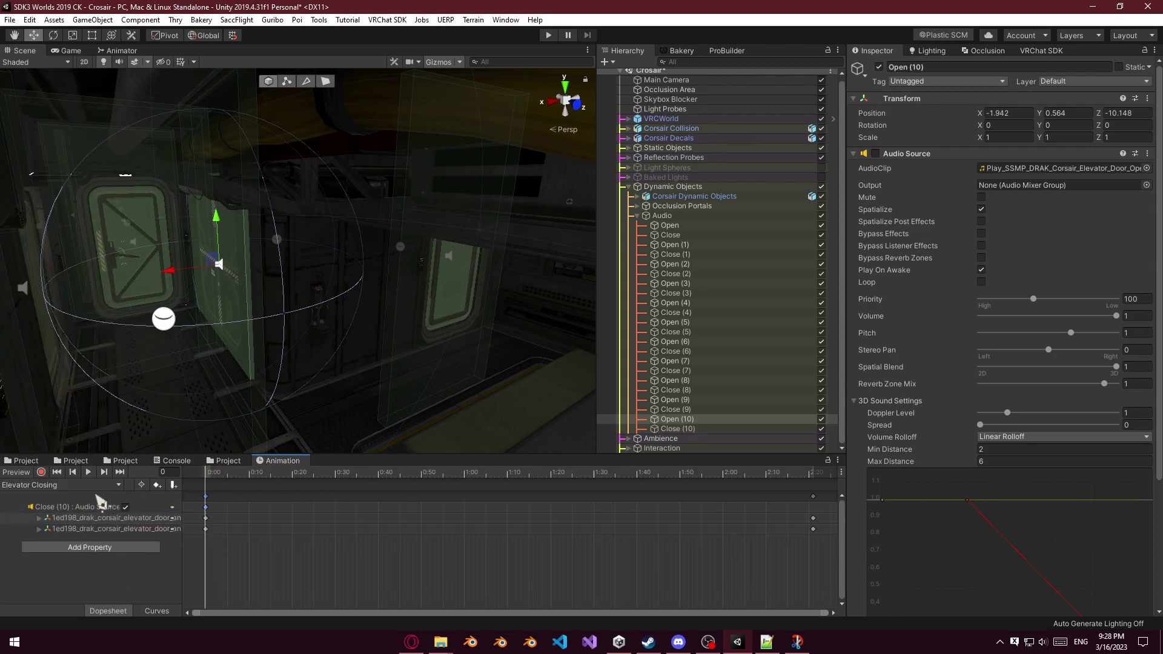
Paste the disabled Open (10) and Close (10) audio keys into the Elevator Open clip and move them to frame 1.
{"action": "left_click", "coordinate": [85, 484]}
{"action": "left_click", "coordinate": [73, 432]}
{"action": "middle_click_drag", "start_coordinate": [209, 503], "coordinate": [331, 508]}
{"action": "left_click", "coordinate": [205, 497]}
{"action": "left_click", "coordinate": [306, 498], "text": "shift"}
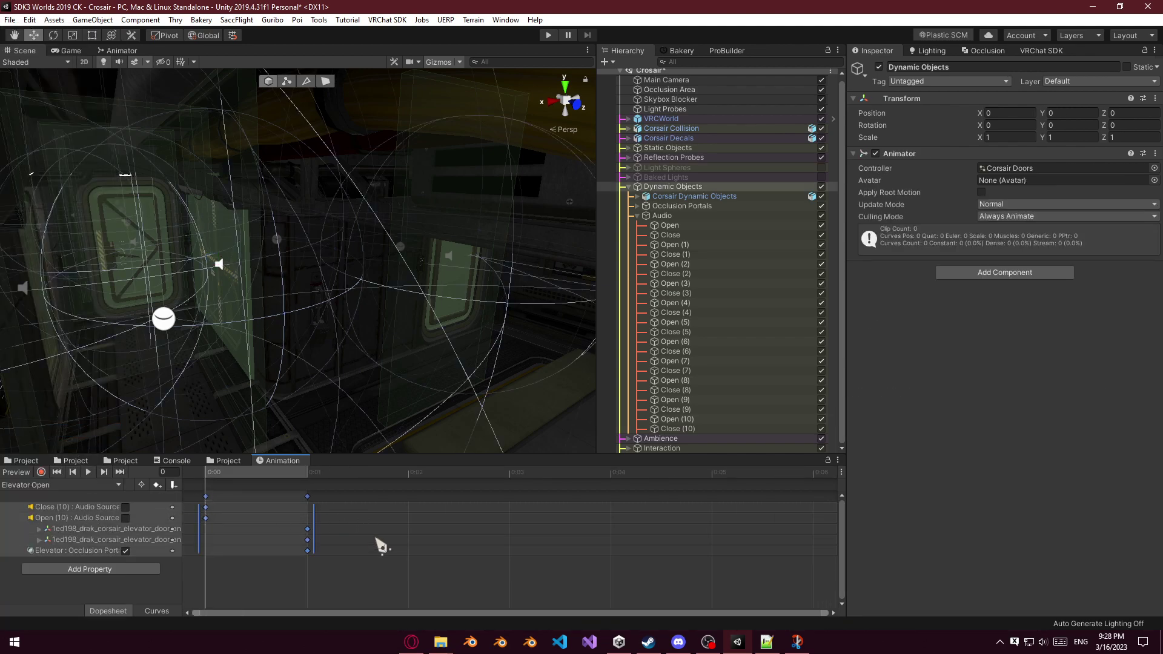
{"action": "left_click", "coordinate": [375, 538]}
{"action": "left_click_drag", "start_coordinate": [206, 498], "coordinate": [301, 502]}
Paste the audio keys into the Elevator Opening clip, delete the Close (10) track and enable Open (10).
{"action": "left_click", "coordinate": [61, 485]}
{"action": "left_click", "coordinate": [73, 443]}
{"action": "left_click", "coordinate": [91, 507]}
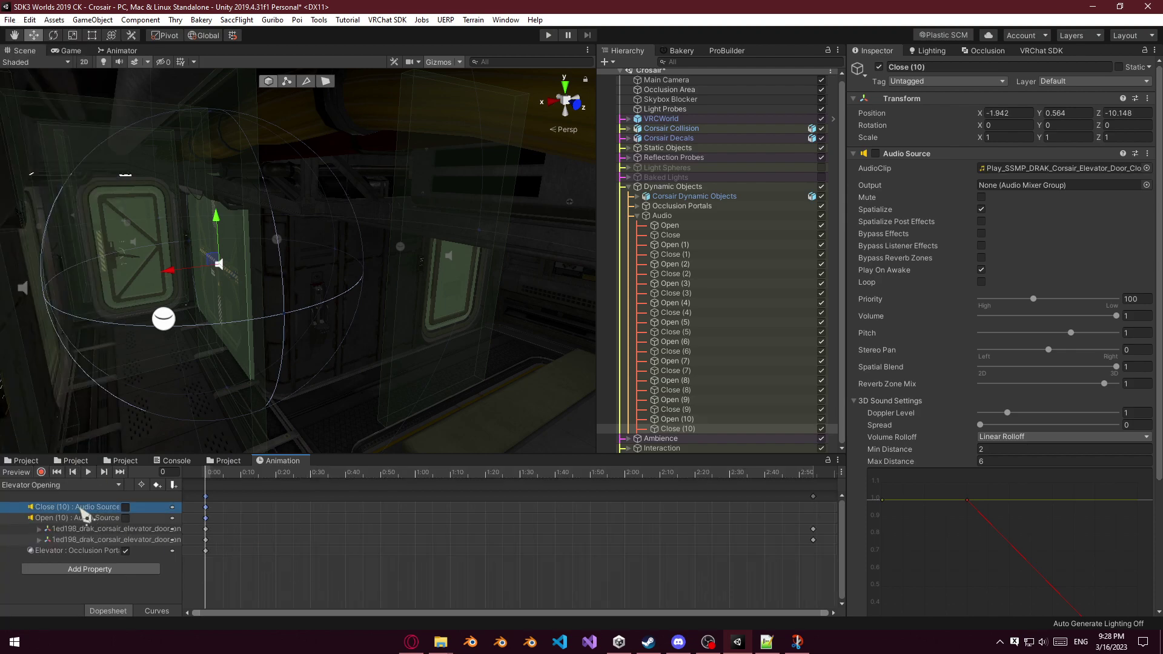
{"action": "key", "text": "Delete"}
{"action": "left_click", "coordinate": [125, 507]}
Record disabled Open (2) and Close (2) audio source keys in the Engineering Closed clip and move them to frame 1.
{"action": "left_click", "coordinate": [68, 487]}
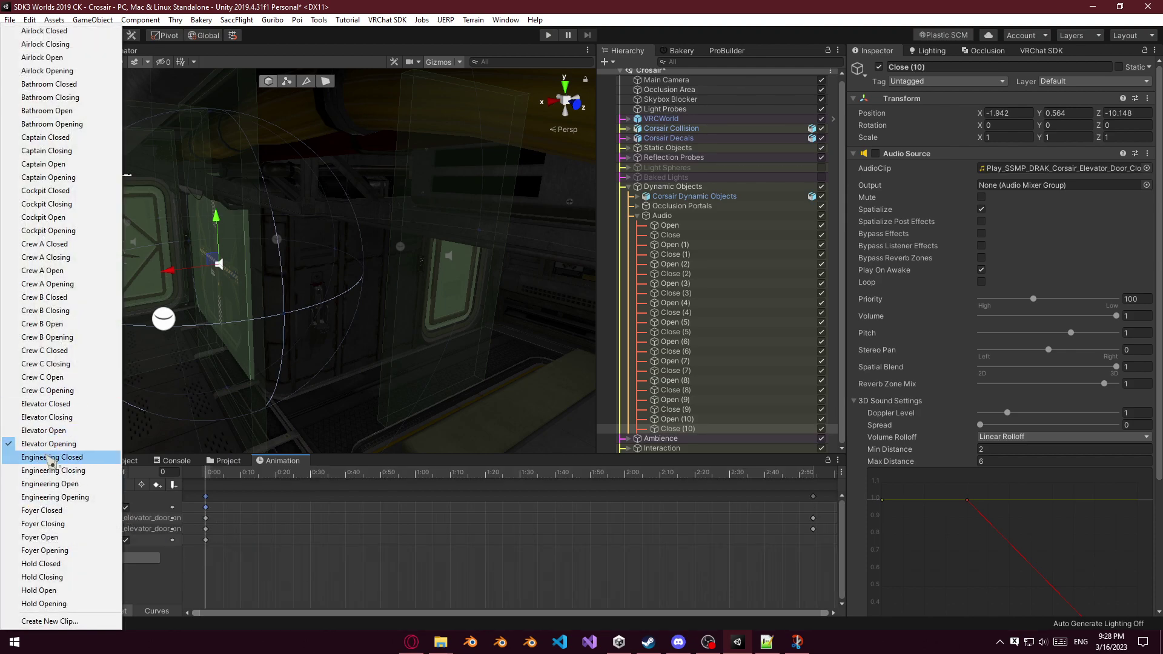
{"action": "left_click", "coordinate": [91, 595]}
{"action": "right_click_drag", "start_coordinate": [417, 316], "coordinate": [609, 285]}
{"action": "key", "text": "w"}
{"action": "left_click", "coordinate": [292, 265]}
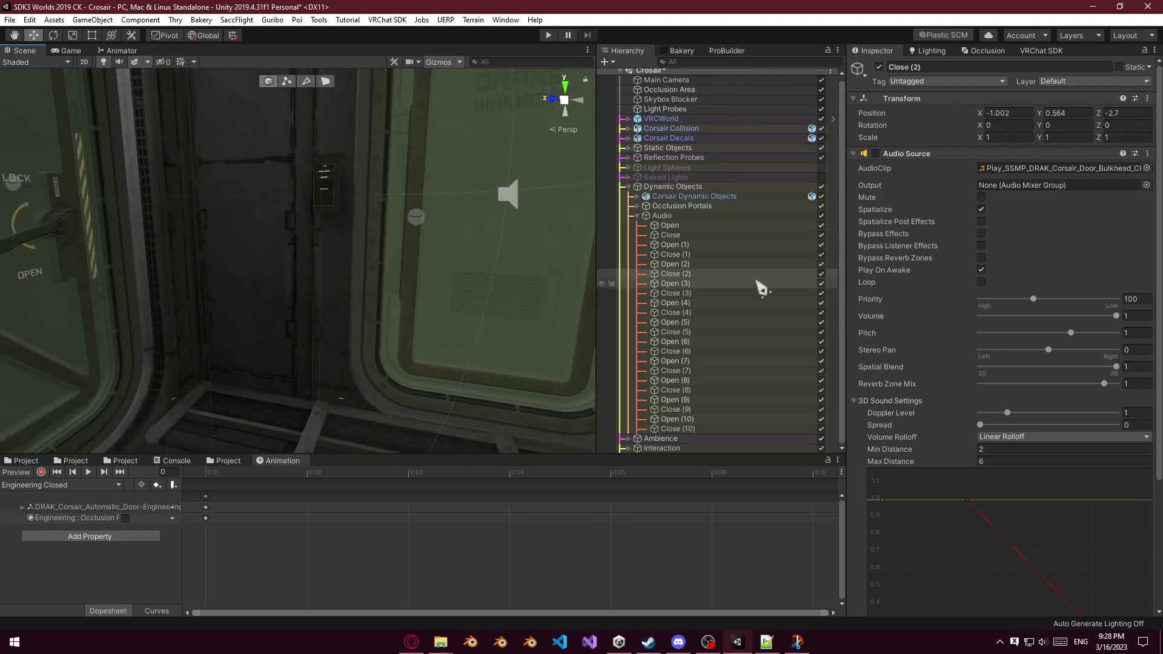
{"action": "left_click", "coordinate": [708, 265], "text": "shift"}
{"action": "right_click_drag", "start_coordinate": [359, 316], "coordinate": [359, 316]}
{"action": "right_click_drag", "start_coordinate": [348, 307], "coordinate": [86, 467]}
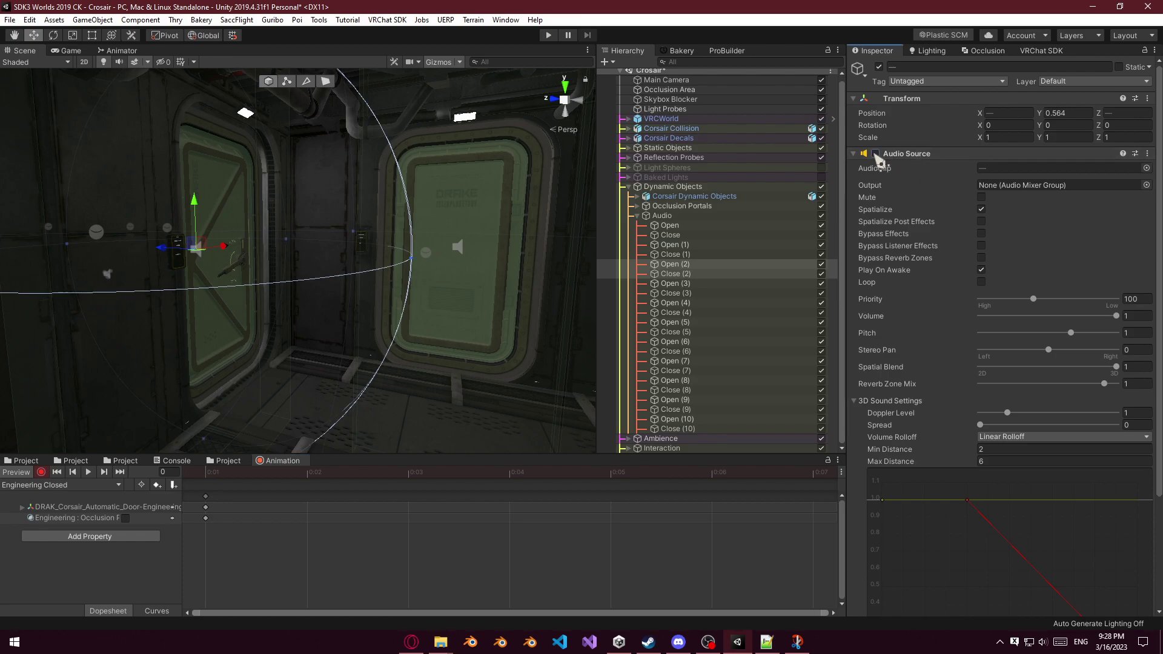
{"action": "left_click", "coordinate": [875, 153]}
{"action": "left_click", "coordinate": [206, 497]}
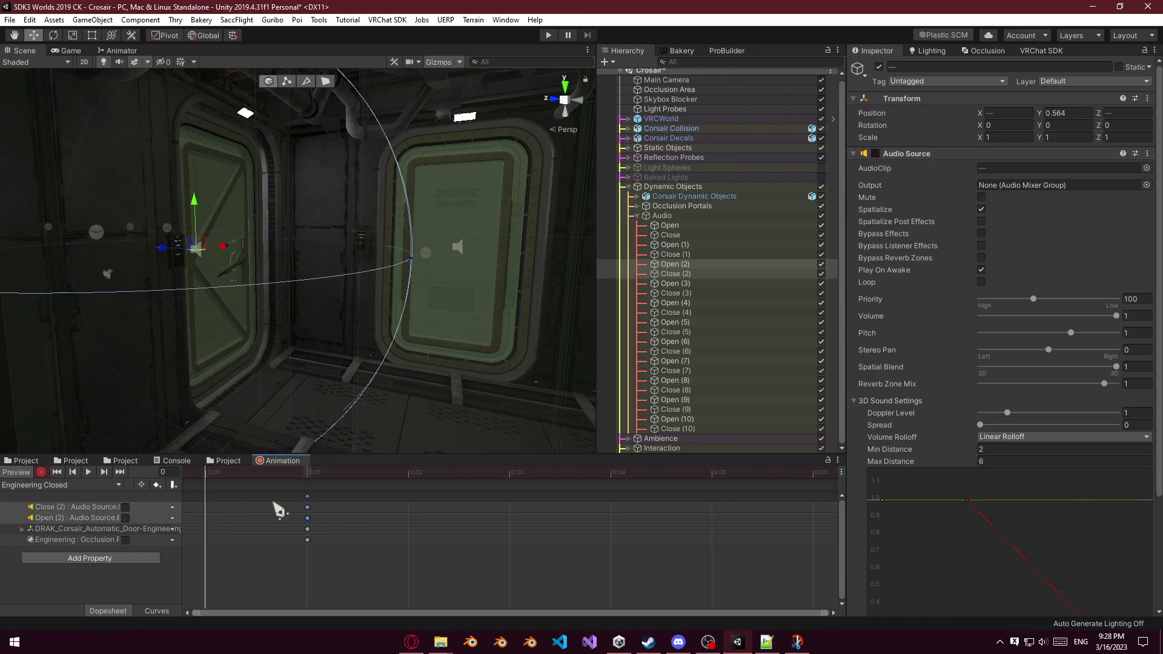
Paste the audio keys into the Engineering Closing clip, delete the Open (2) track and enable Close (2).
{"action": "left_click", "coordinate": [59, 489]}
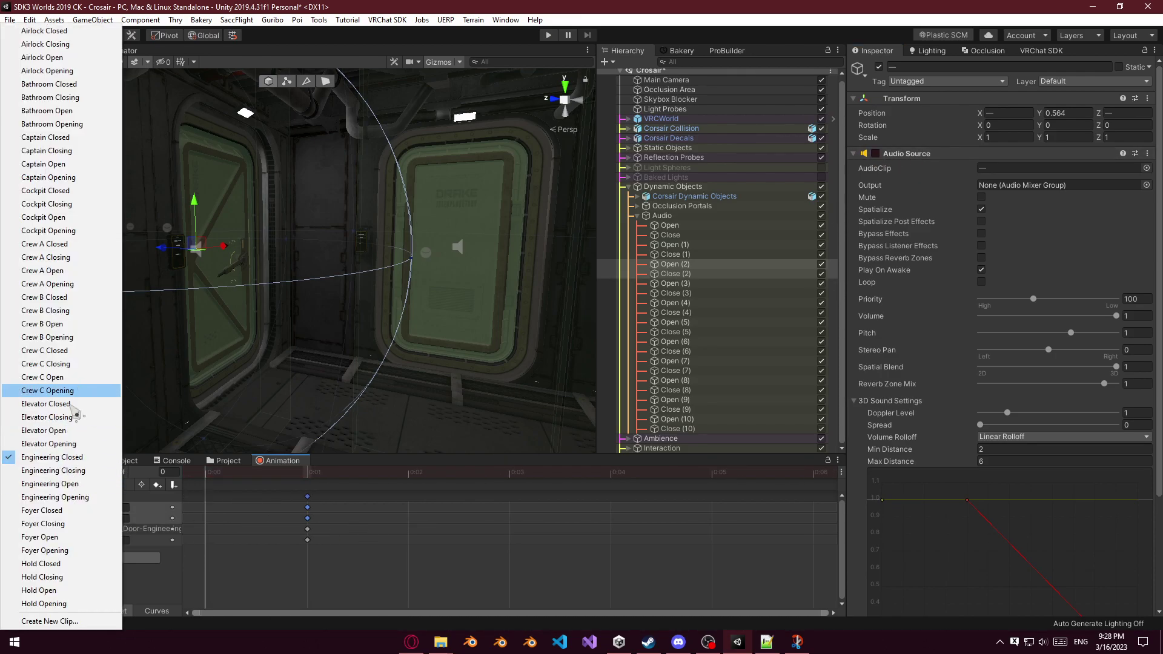
{"action": "left_click", "coordinate": [60, 472]}
{"action": "key", "text": "Delete"}
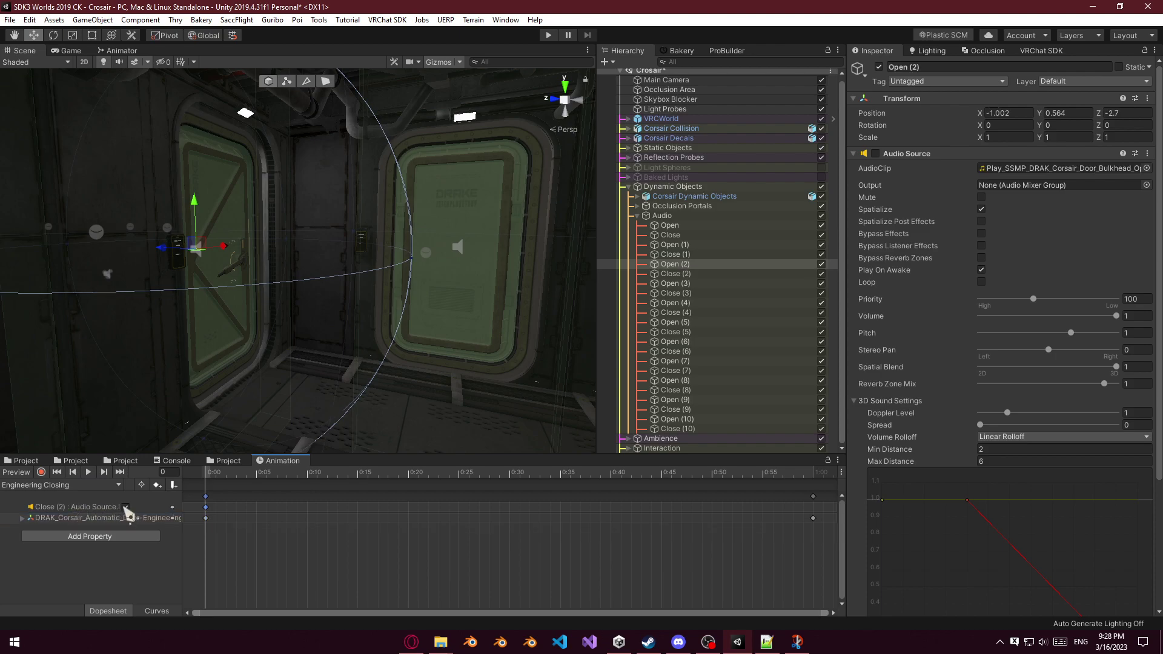
Paste the disabled Open (2) and Close (2) audio keys into the Engineering Open clip and move them to frame 1.
{"action": "left_click", "coordinate": [61, 485]}
{"action": "left_click", "coordinate": [67, 555]}
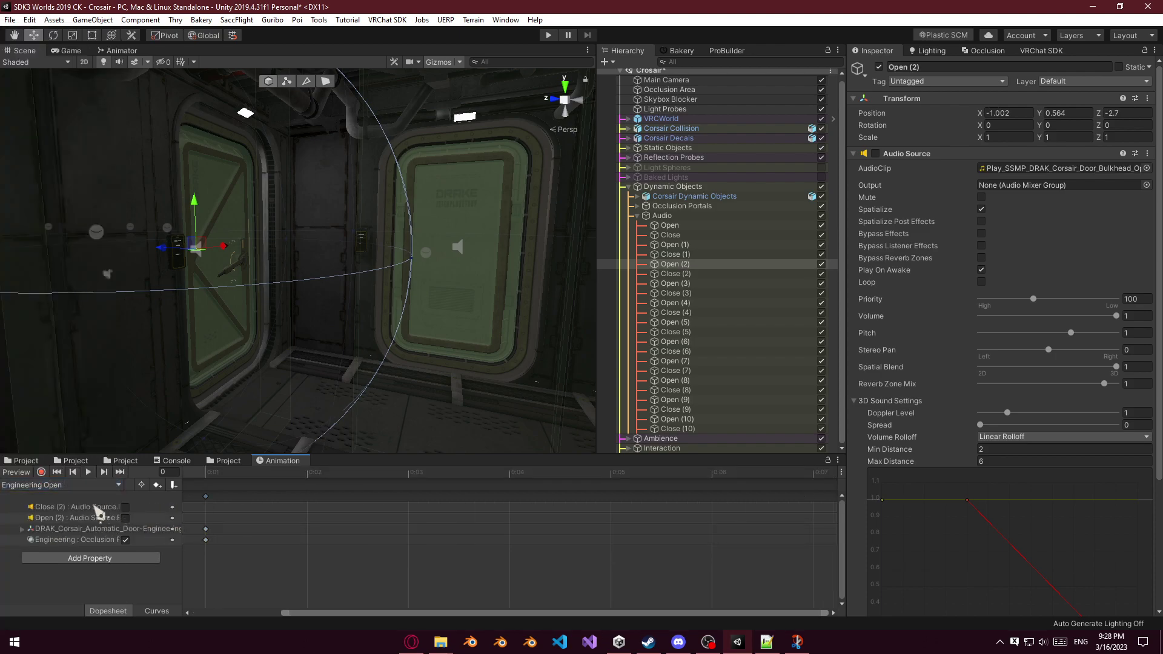
{"action": "middle_click_drag", "start_coordinate": [148, 513], "coordinate": [185, 503]}
{"action": "left_click_drag", "start_coordinate": [193, 508], "coordinate": [286, 502]}
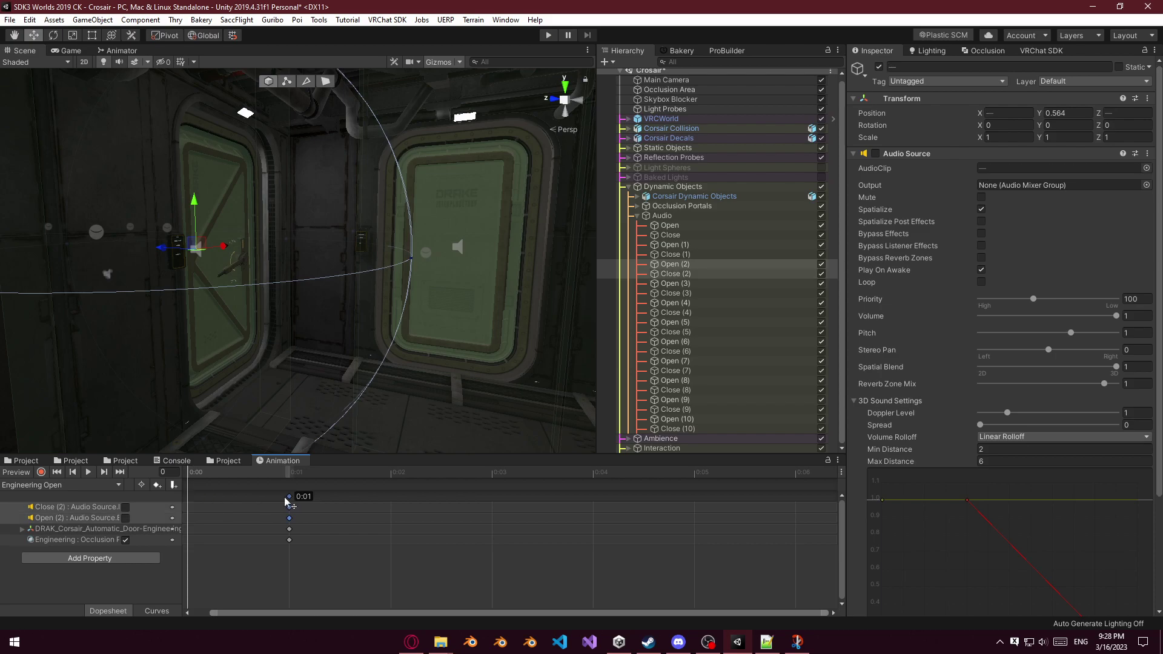
Paste the audio keys into the Engineering Opening clip, delete the Close (2) track and enable Open (2).
{"action": "left_click", "coordinate": [106, 489]}
{"action": "left_click", "coordinate": [97, 503]}
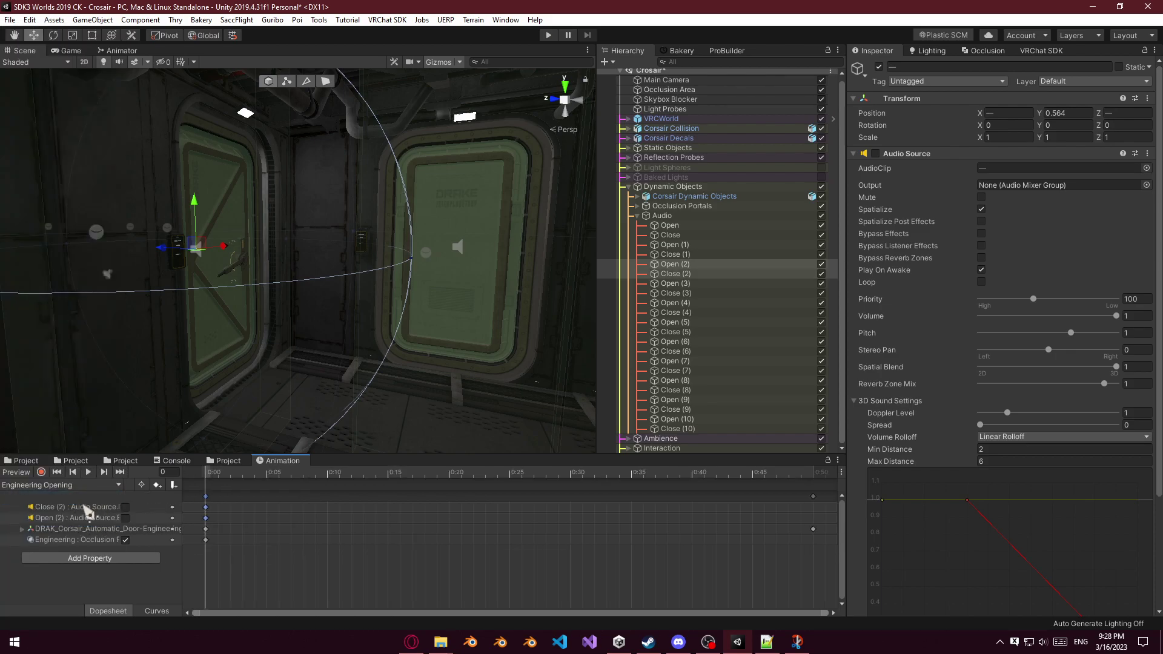
{"action": "left_click", "coordinate": [124, 509]}
{"action": "key", "text": "Delete"}
{"action": "left_click", "coordinate": [104, 486]}
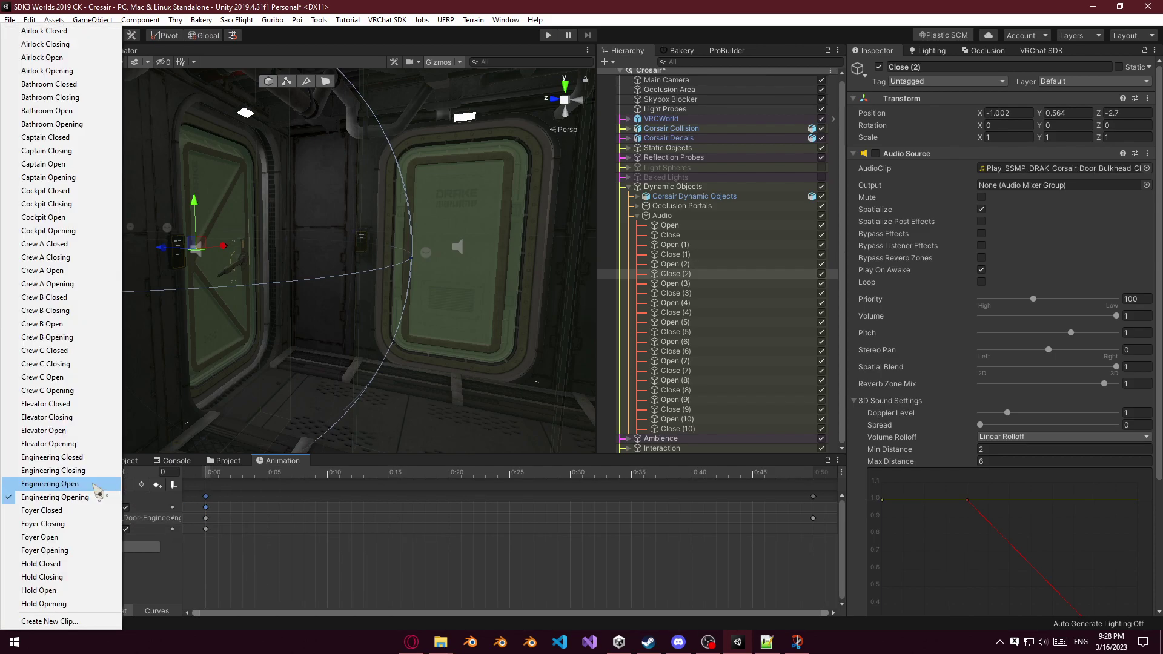
Record disabled Open (6) and Close (6) audio source keys in the Foyer Closed clip and move them to frame 1.
{"action": "left_click", "coordinate": [75, 515]}
{"action": "right_click_drag", "start_coordinate": [301, 357], "coordinate": [397, 305]}
{"action": "left_click", "coordinate": [358, 264]}
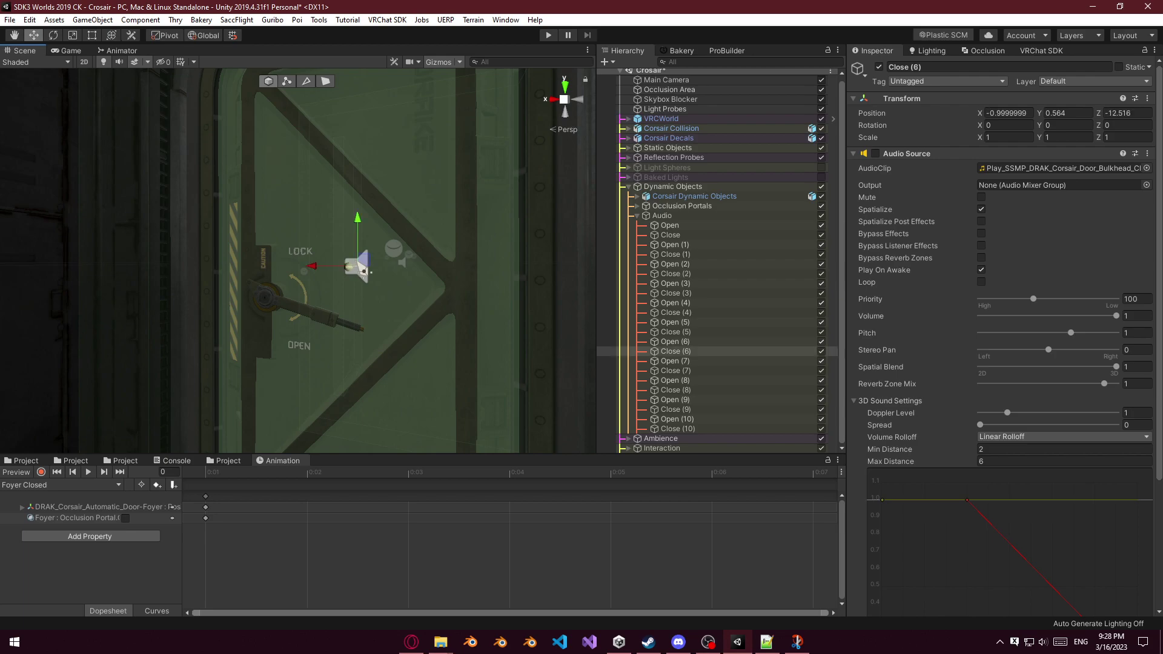
{"action": "left_click", "coordinate": [686, 342], "text": "shift"}
{"action": "left_click", "coordinate": [40, 472]}
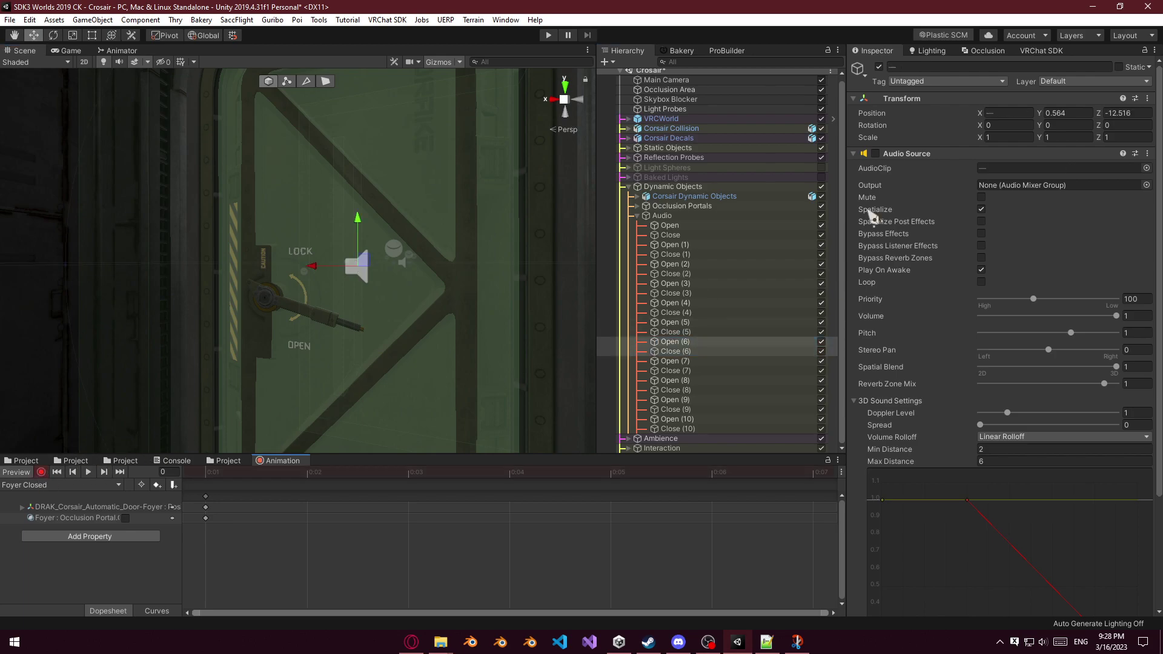
{"action": "left_click", "coordinate": [875, 154]}
{"action": "left_click", "coordinate": [348, 545]}
{"action": "key", "text": "f"}
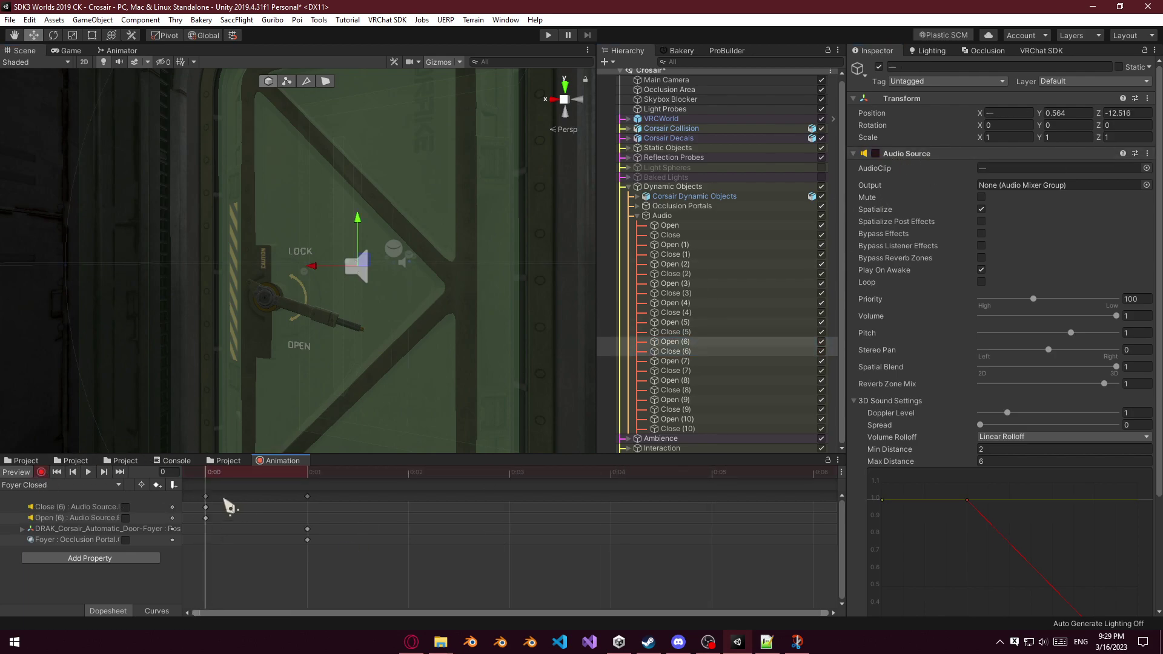
{"action": "left_click_drag", "start_coordinate": [206, 497], "coordinate": [308, 496]}
Paste the audio keys into the Foyer Closing clip, delete the Open (6) track and enable Close (6).
{"action": "left_click", "coordinate": [73, 485]}
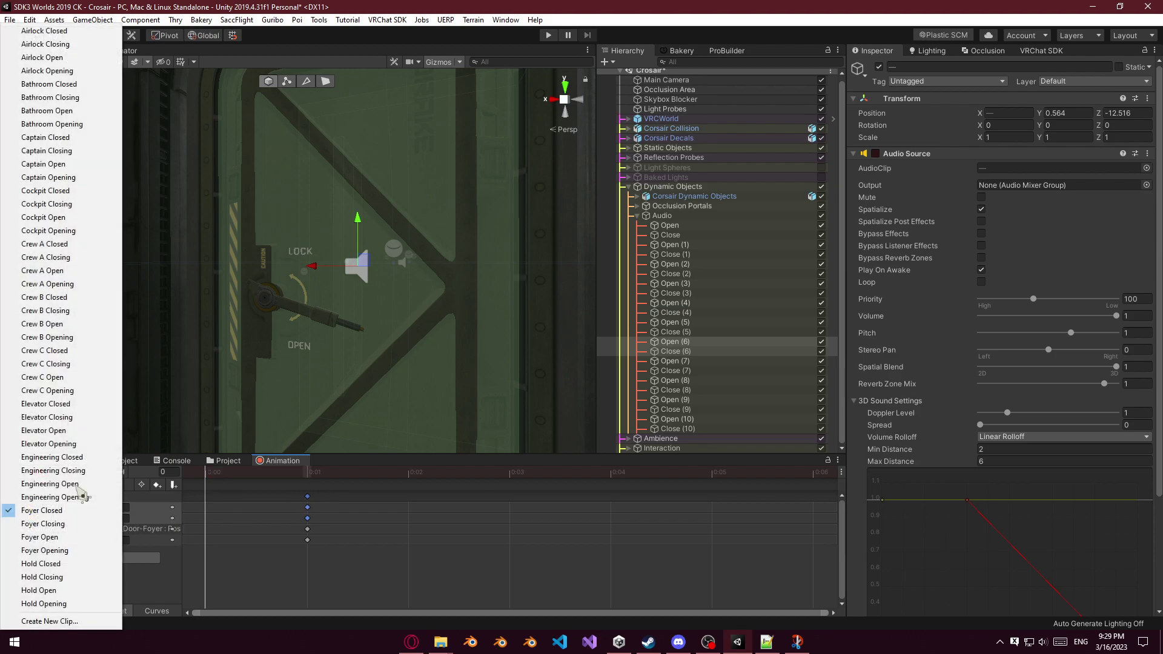
{"action": "left_click", "coordinate": [37, 525]}
{"action": "left_click", "coordinate": [77, 517]}
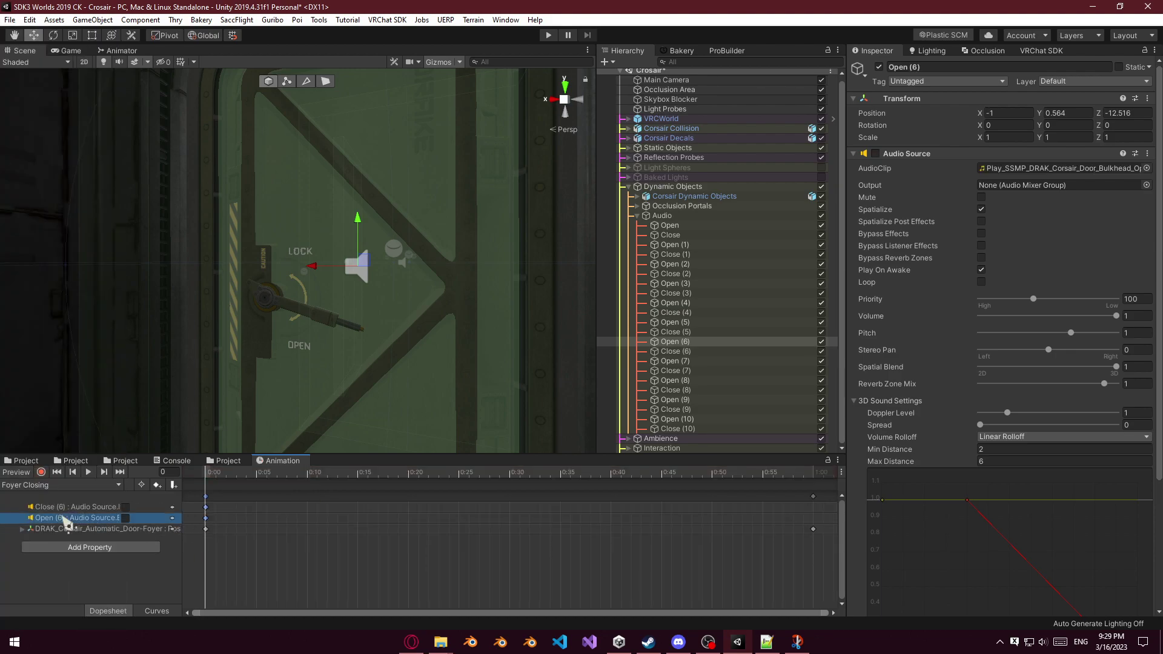
{"action": "key", "text": "Delete"}
Paste the disabled Open (6) and Close (6) audio keys into the Foyer Open clip and move them to frame 1.
{"action": "left_click", "coordinate": [63, 488]}
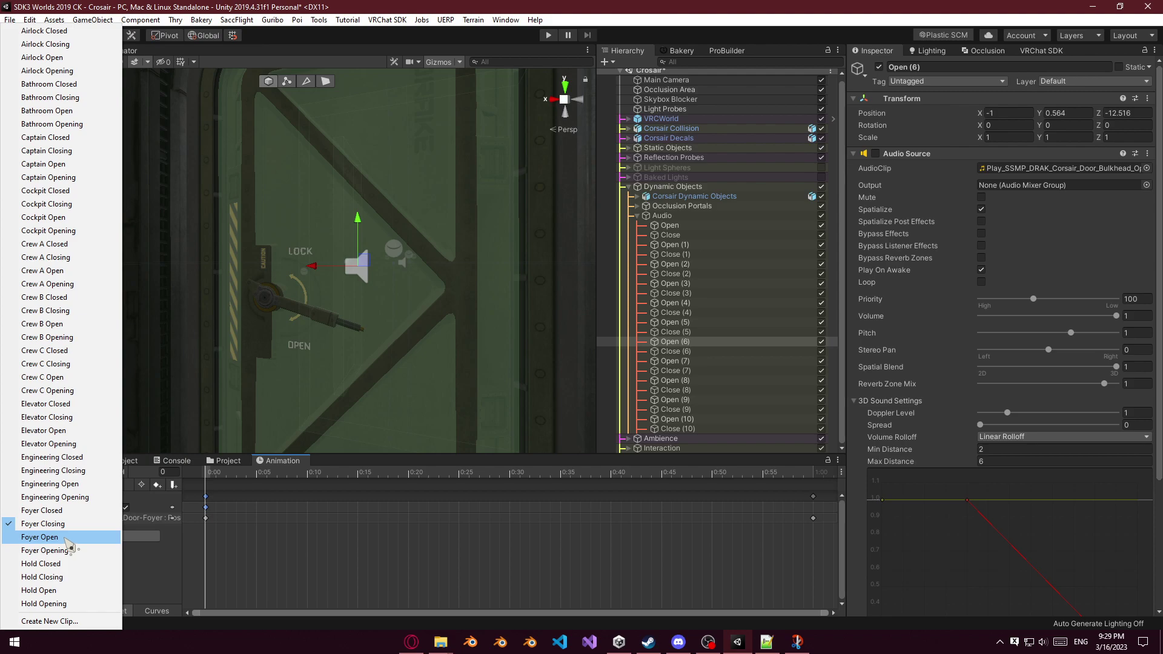
{"action": "left_click", "coordinate": [36, 540]}
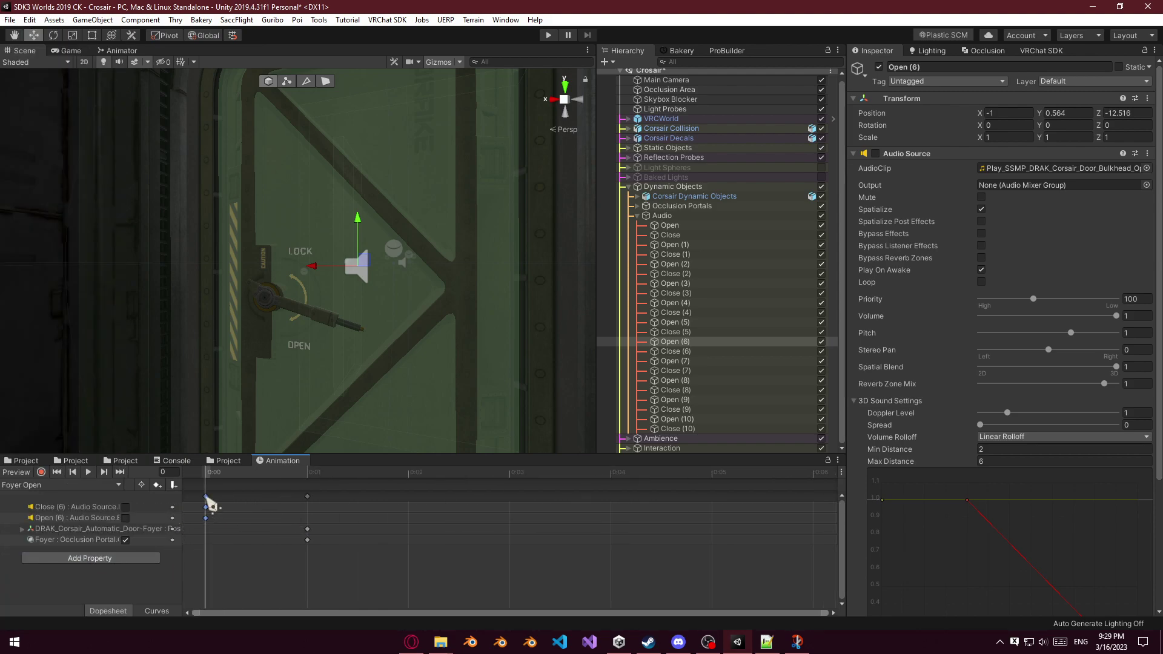
{"action": "left_click_drag", "start_coordinate": [211, 505], "coordinate": [312, 503]}
Paste the audio keys into the Foyer Opening clip and delete the Close (6) track.
{"action": "left_click", "coordinate": [91, 485]}
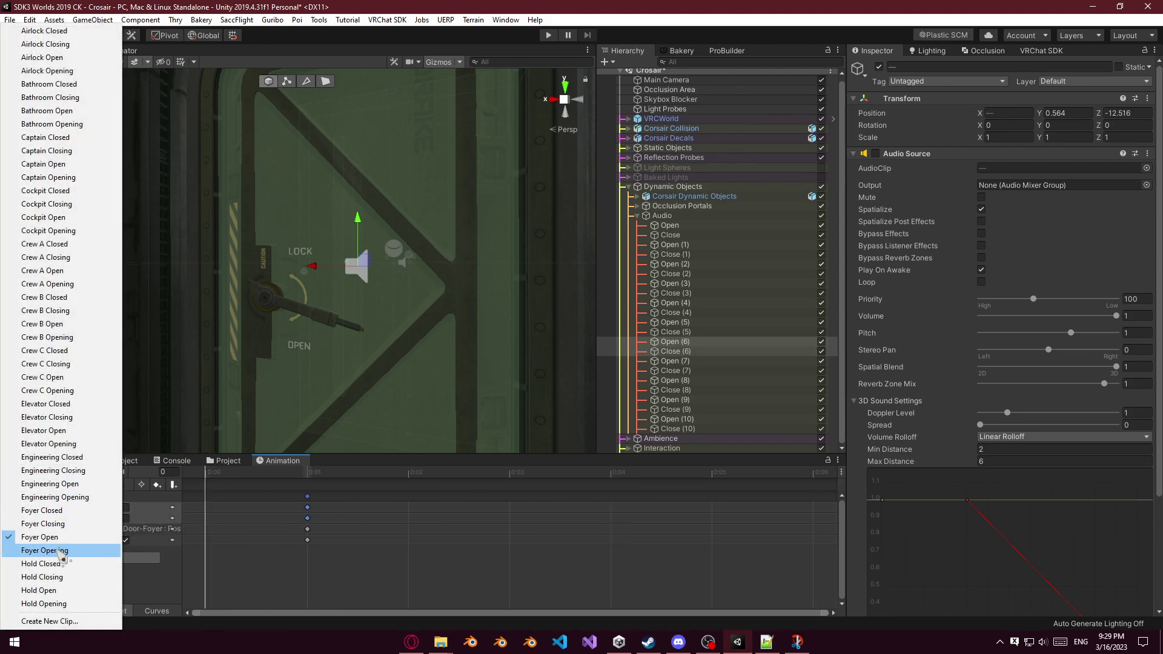
{"action": "left_click", "coordinate": [61, 553]}
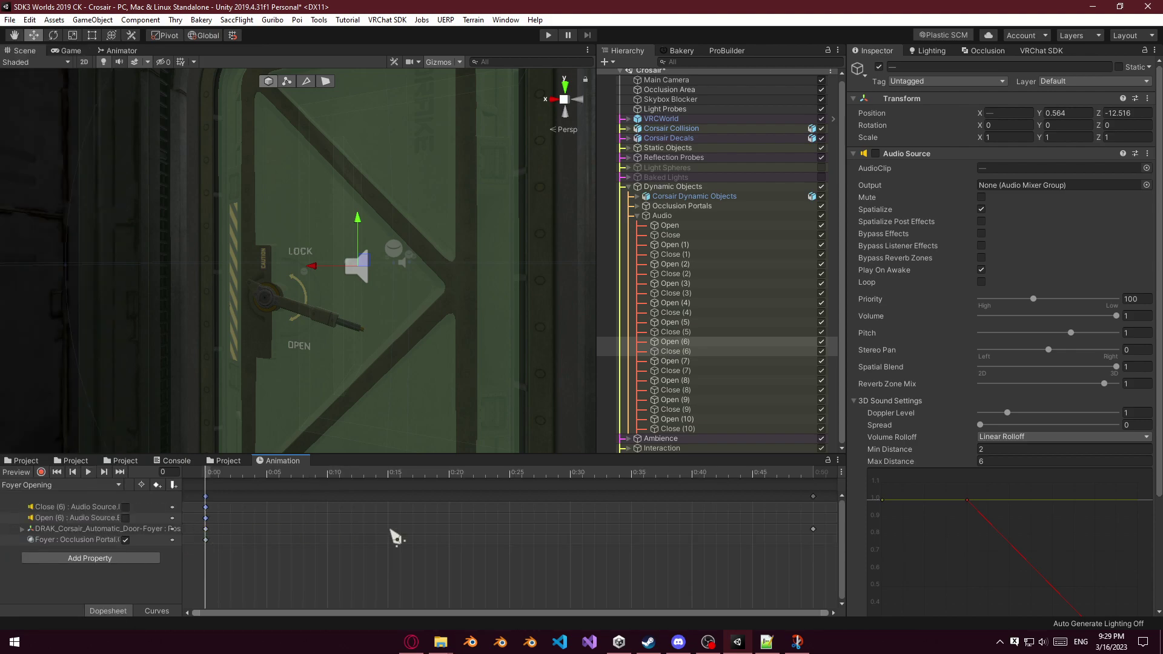
{"action": "left_click", "coordinate": [90, 508]}
{"action": "key", "text": "Delete"}
Check the Hold Closed clip for its audio source tracks and inspect the hold door area in the scene.
{"action": "left_click", "coordinate": [91, 485]}
{"action": "left_click", "coordinate": [63, 563]}
{"action": "right_click_drag", "start_coordinate": [478, 395], "coordinate": [363, 348]}
{"action": "key", "text": "f"}
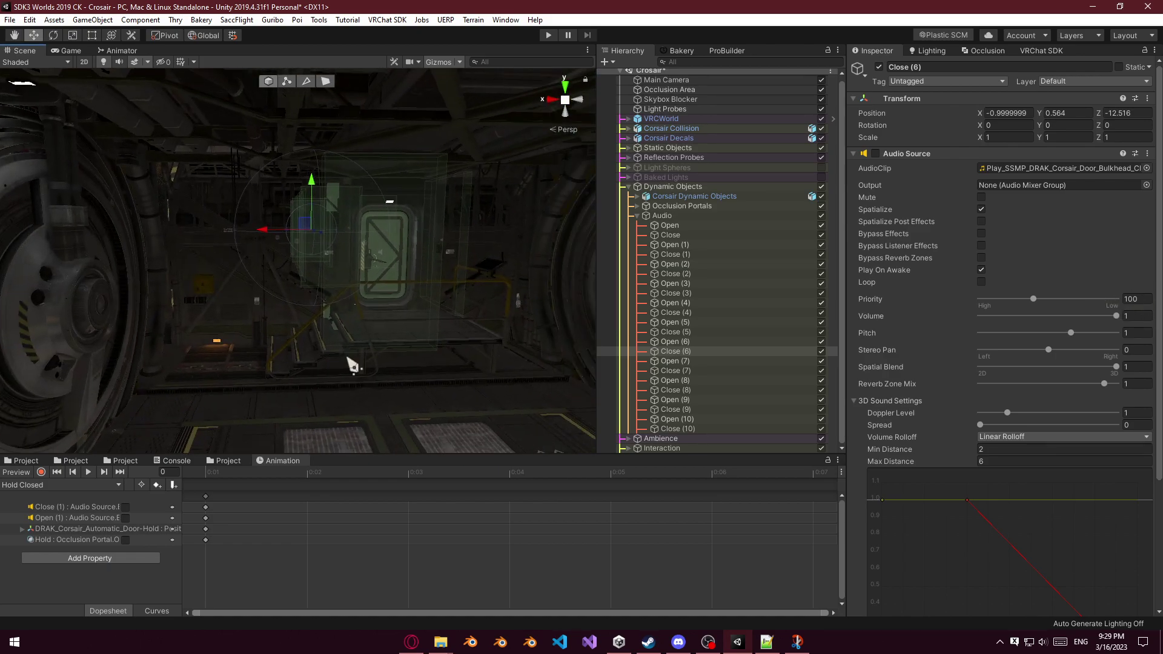
{"action": "right_click_drag", "start_coordinate": [461, 351], "coordinate": [432, 346]}
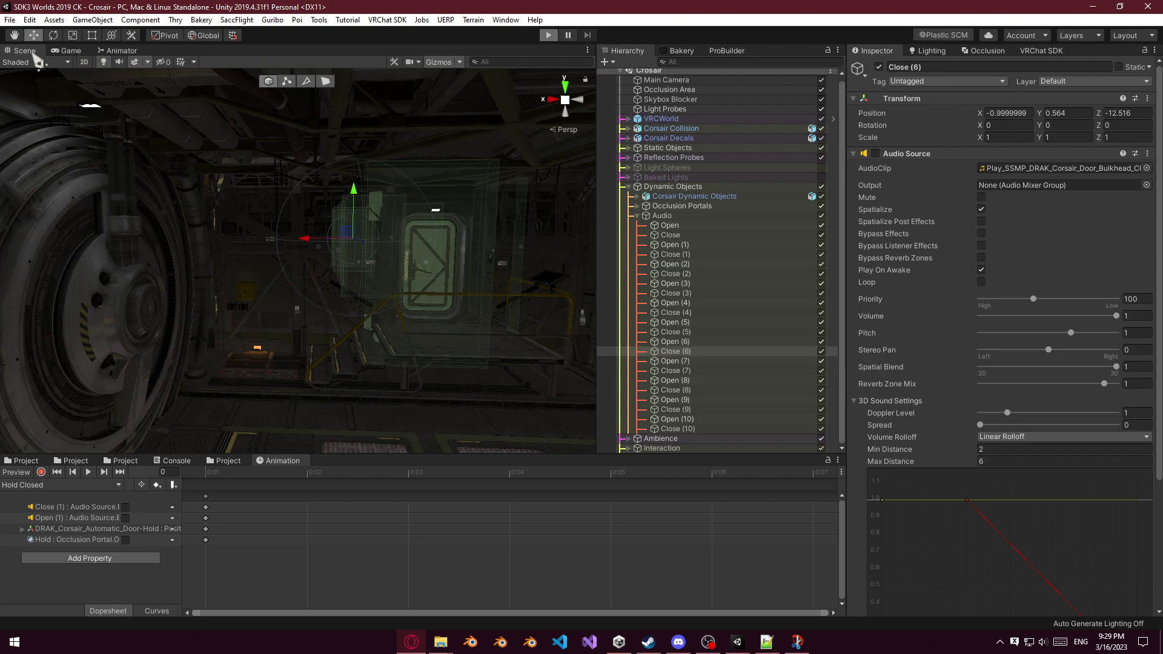
Enter play mode and check the Audio Source state of each open and close door audio object in the Scene view.
{"action": "key", "text": "ctrl+p"}
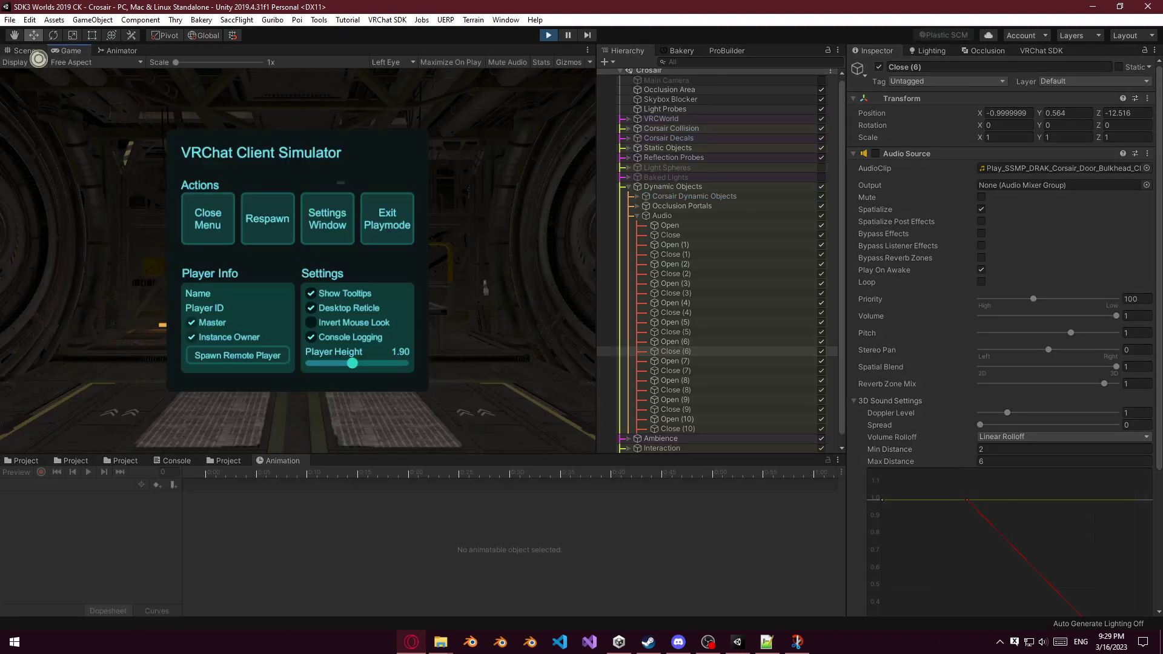
{"action": "left_click", "coordinate": [34, 52]}
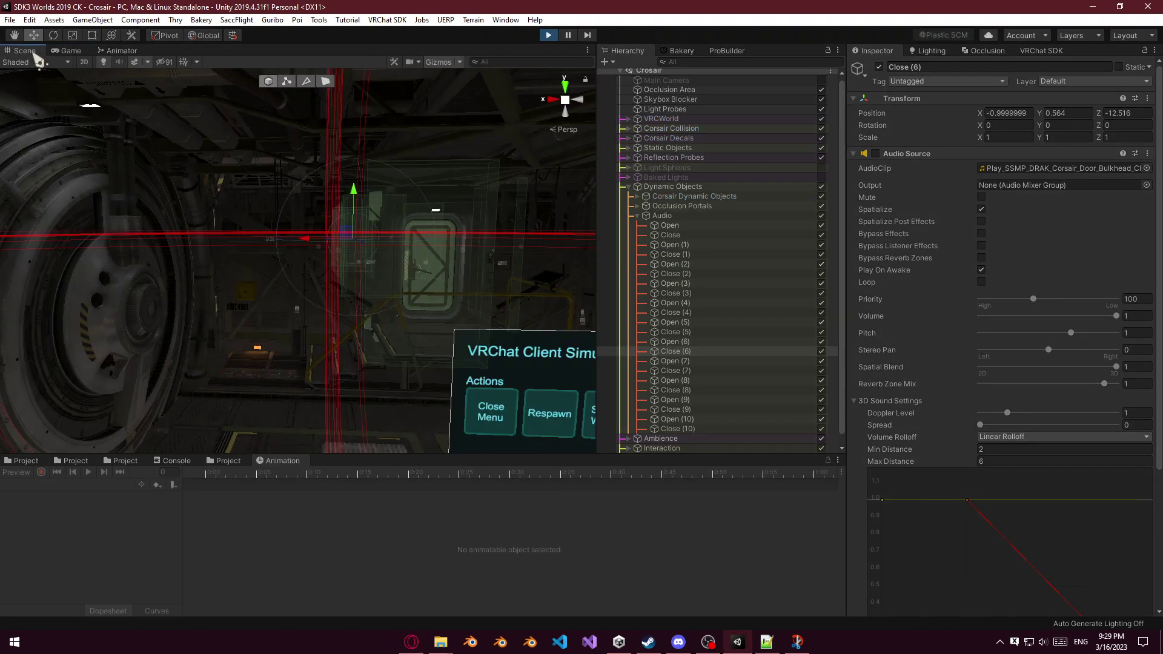
{"action": "left_click", "coordinate": [685, 225]}
{"action": "key", "text": "Down"}
{"action": "key", "text": "Down"}
{"action": "key", "text": "Down"}
{"action": "key", "text": "Down"}
{"action": "key", "text": "Down"}
{"action": "key", "text": "Down"}
{"action": "key", "text": "Down"}
{"action": "key", "text": "Down"}
{"action": "key", "text": "Down"}
{"action": "key", "text": "Down"}
{"action": "key", "text": "Down"}
{"action": "key", "text": "Down"}
{"action": "key", "text": "Down"}
{"action": "key", "text": "Down"}
{"action": "key", "text": "Down"}
{"action": "key", "text": "Down"}
{"action": "key", "text": "Down"}
{"action": "key", "text": "Down"}
{"action": "key", "text": "Down"}
{"action": "key", "text": "Down"}
{"action": "key", "text": "Up"}
{"action": "key", "text": "Up"}
{"action": "key", "text": "Up"}
{"action": "key", "text": "Up"}
{"action": "key", "text": "Up"}
{"action": "key", "text": "Up"}
{"action": "key", "text": "Up"}
{"action": "key", "text": "Up"}
{"action": "key", "text": "Up"}
{"action": "key", "text": "Up"}
{"action": "key", "text": "Up"}
{"action": "key", "text": "Up"}
{"action": "key", "text": "Up"}
{"action": "key", "text": "Up"}
{"action": "key", "text": "Up"}
{"action": "key", "text": "Up"}
{"action": "key", "text": "Up"}
{"action": "key", "text": "Up"}
{"action": "key", "text": "Up"}
{"action": "key", "text": "Up"}
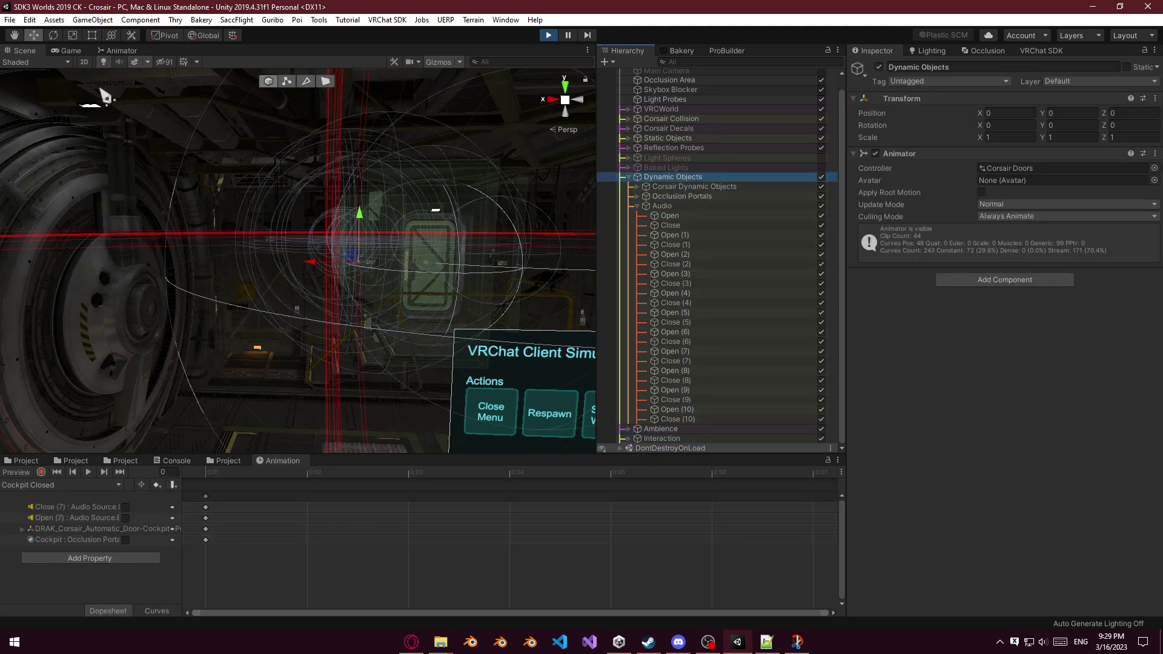
Walk through the ship in the running game to test the door animations and sounds, and exit play mode.
{"action": "left_click", "coordinate": [68, 51]}
{"action": "left_click", "coordinate": [205, 219]}
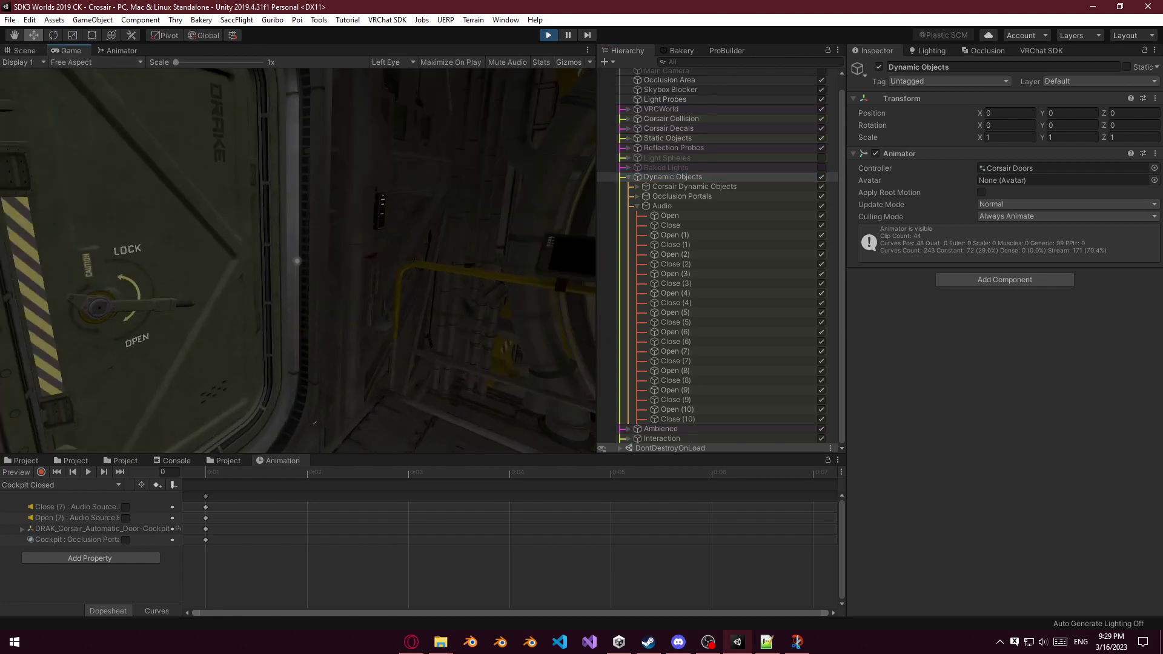
{"action": "key", "text": "w"}
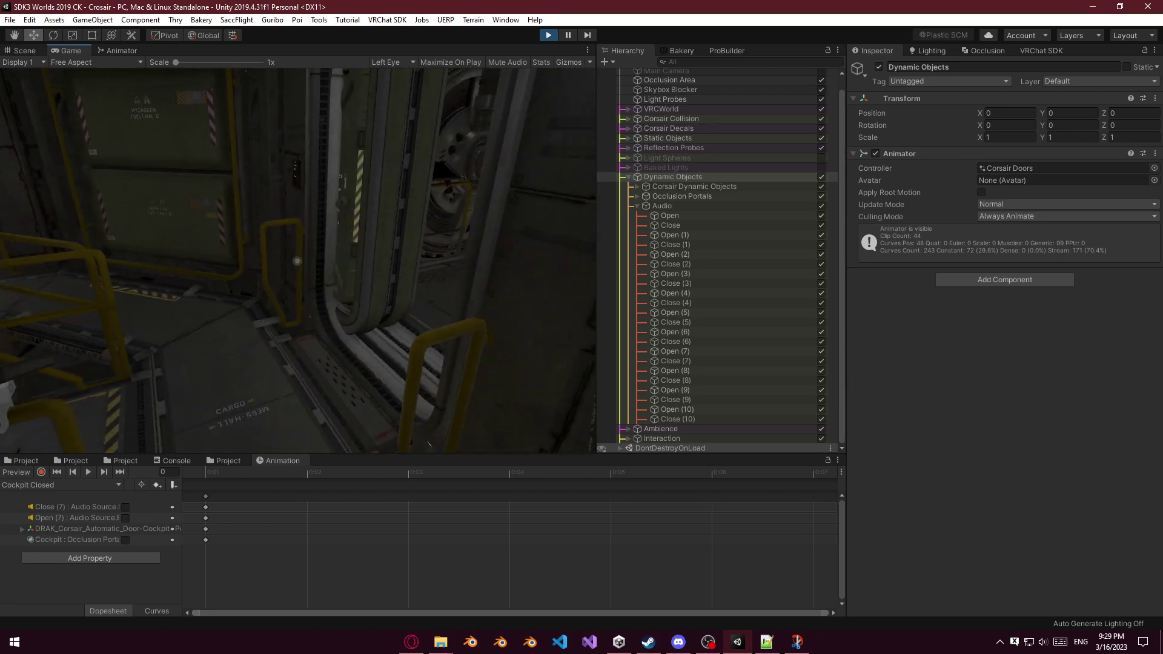
{"action": "key", "text": "w"}
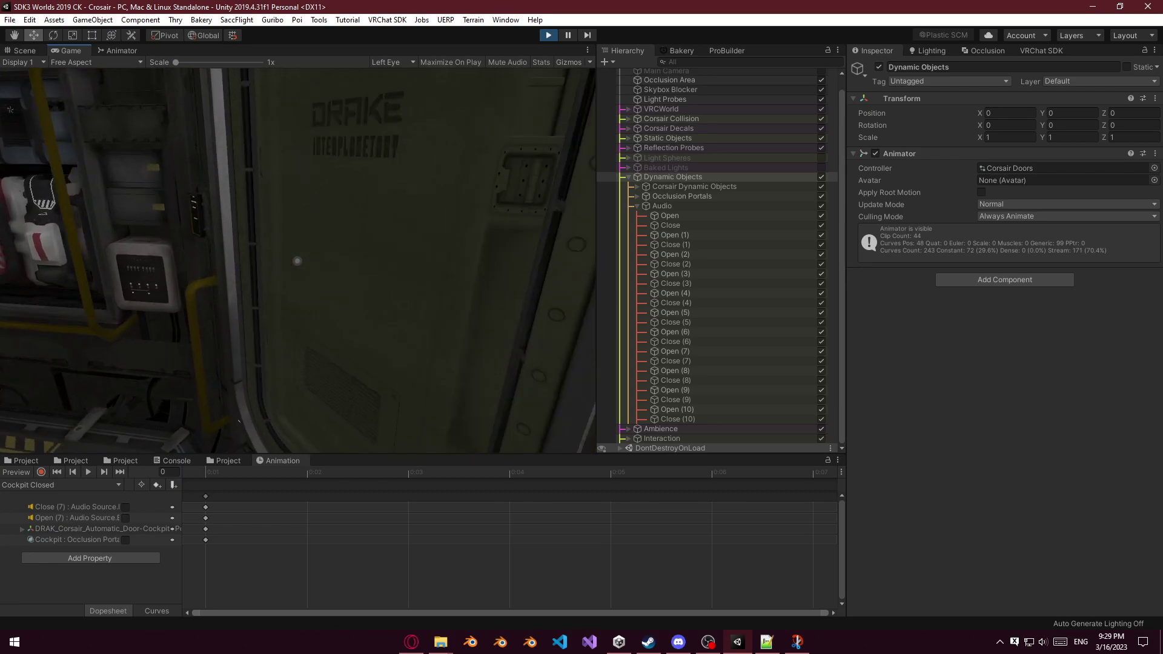
{"action": "key", "text": "s"}
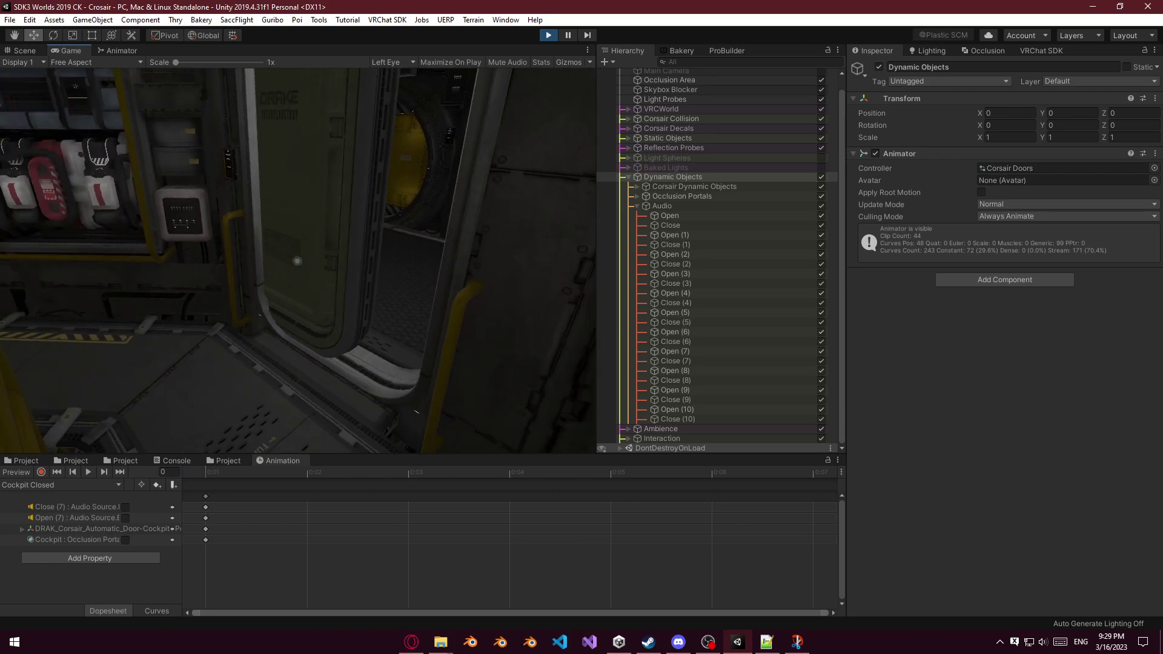
{"action": "key", "text": "w"}
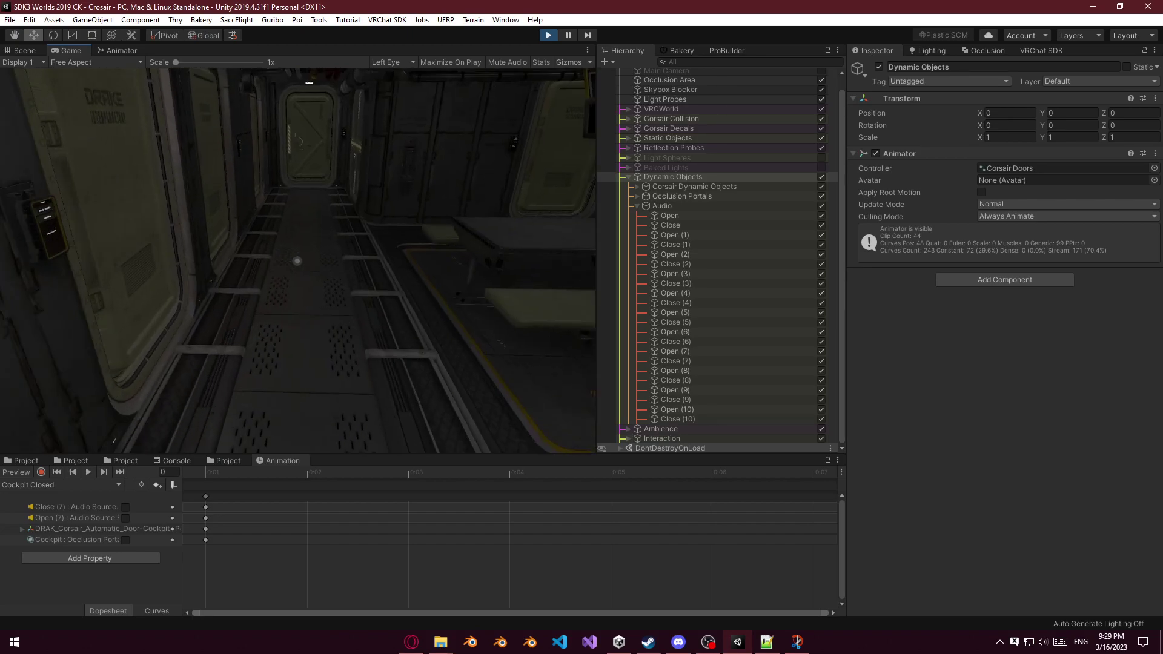
{"action": "key", "text": "w"}
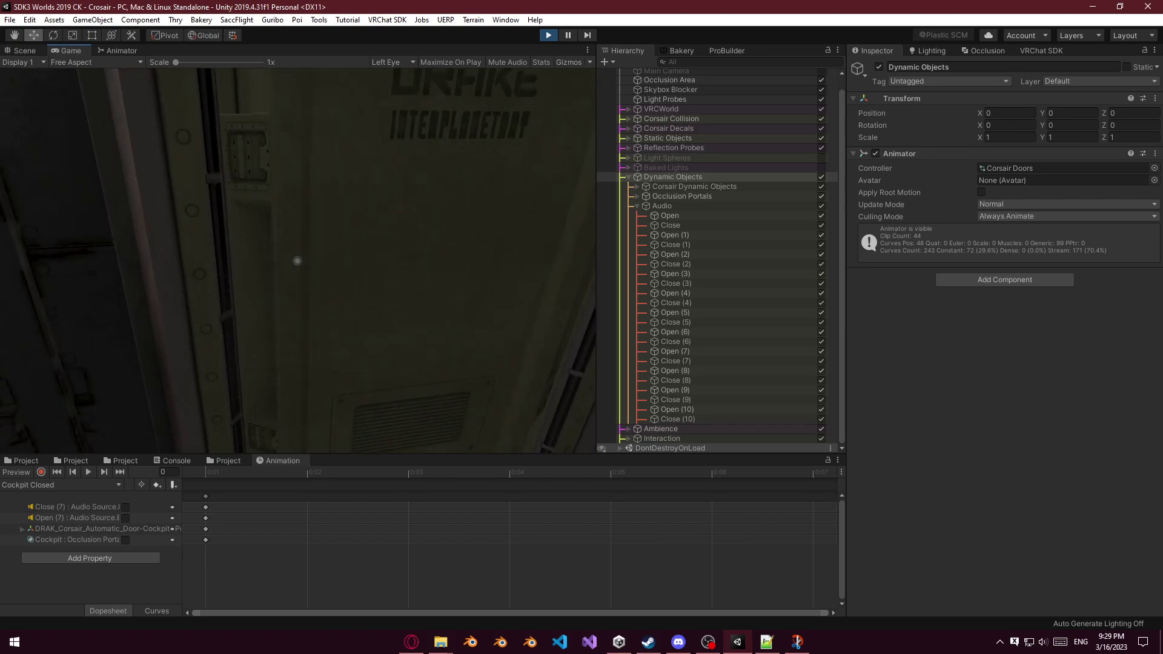
{"action": "key", "text": "w"}
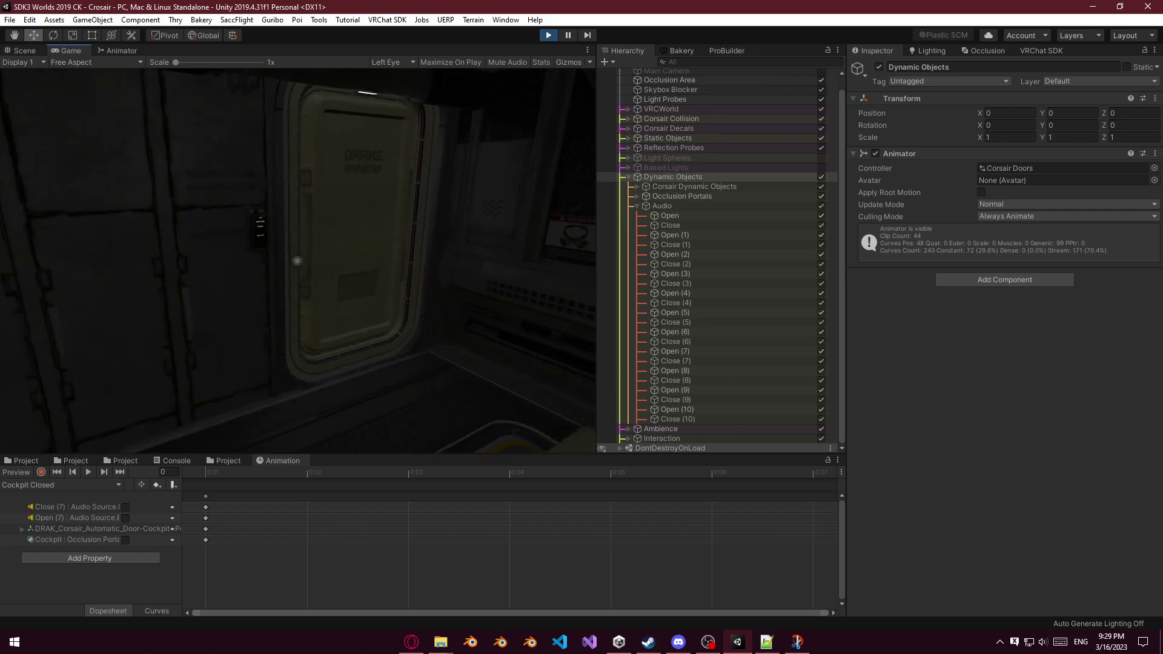
{"action": "key", "text": "w"}
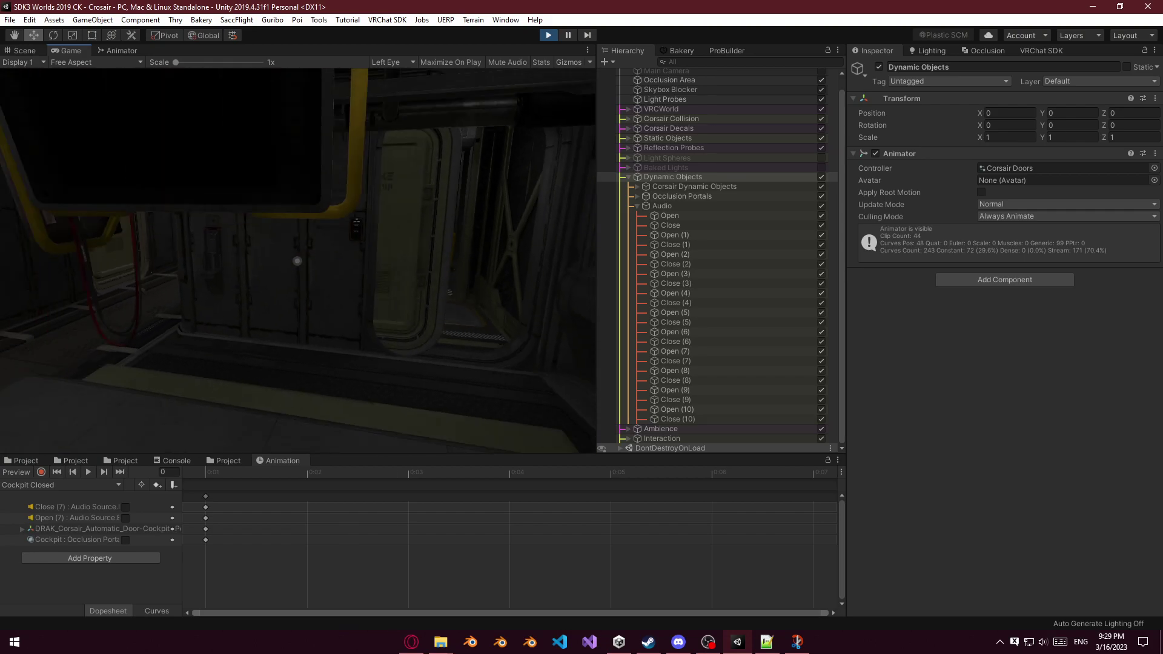
{"action": "key", "text": "w"}
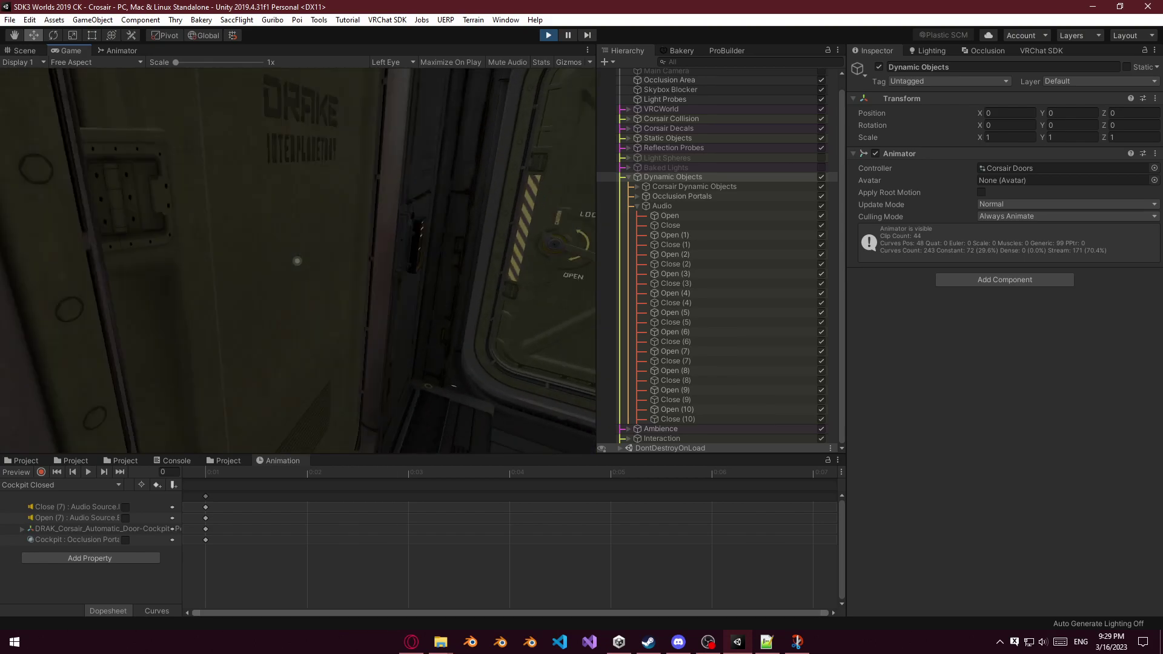
{"action": "key", "text": "s"}
{"action": "key", "text": "w"}
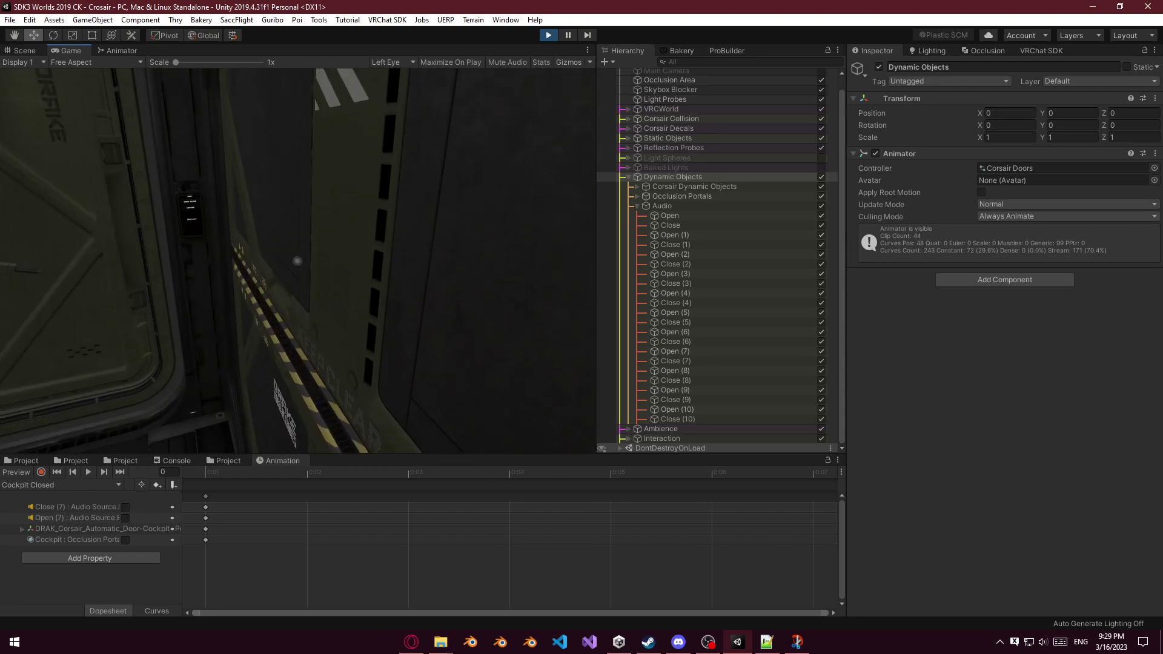
{"action": "key", "text": "w"}
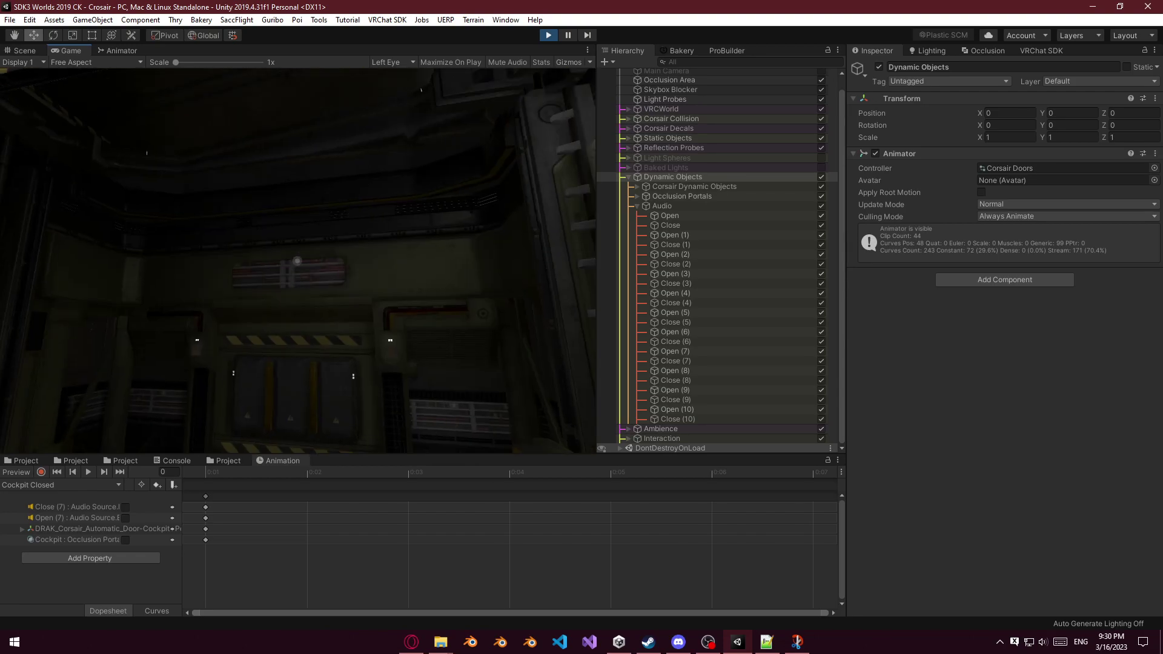
{"action": "key", "text": "s"}
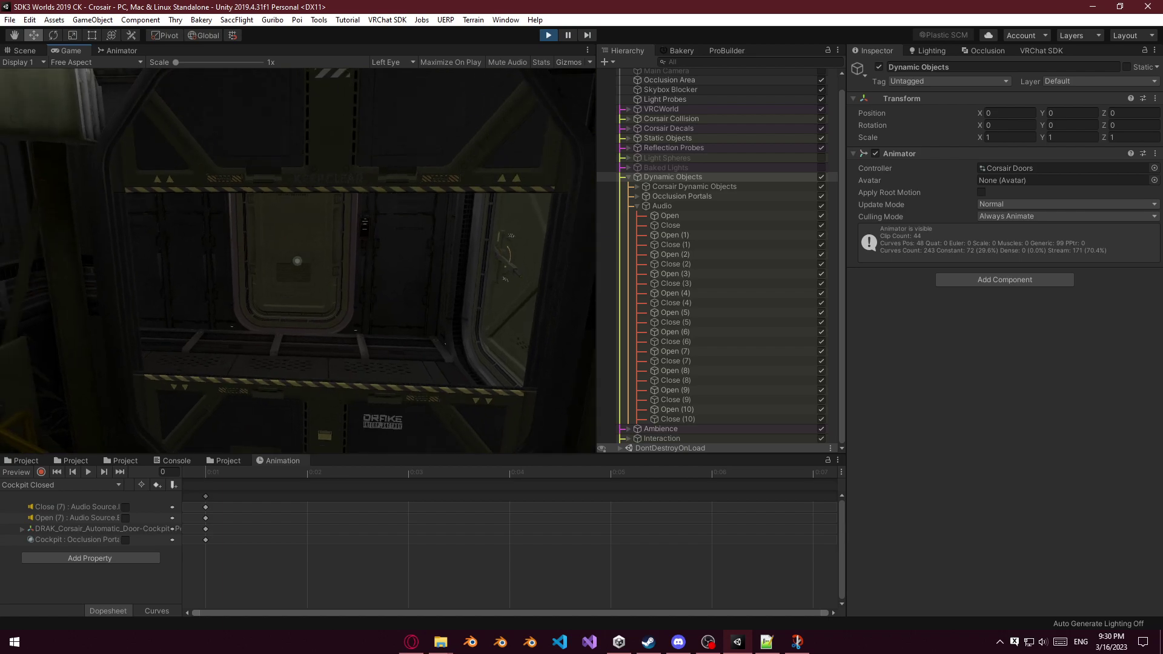
{"action": "key", "text": "w"}
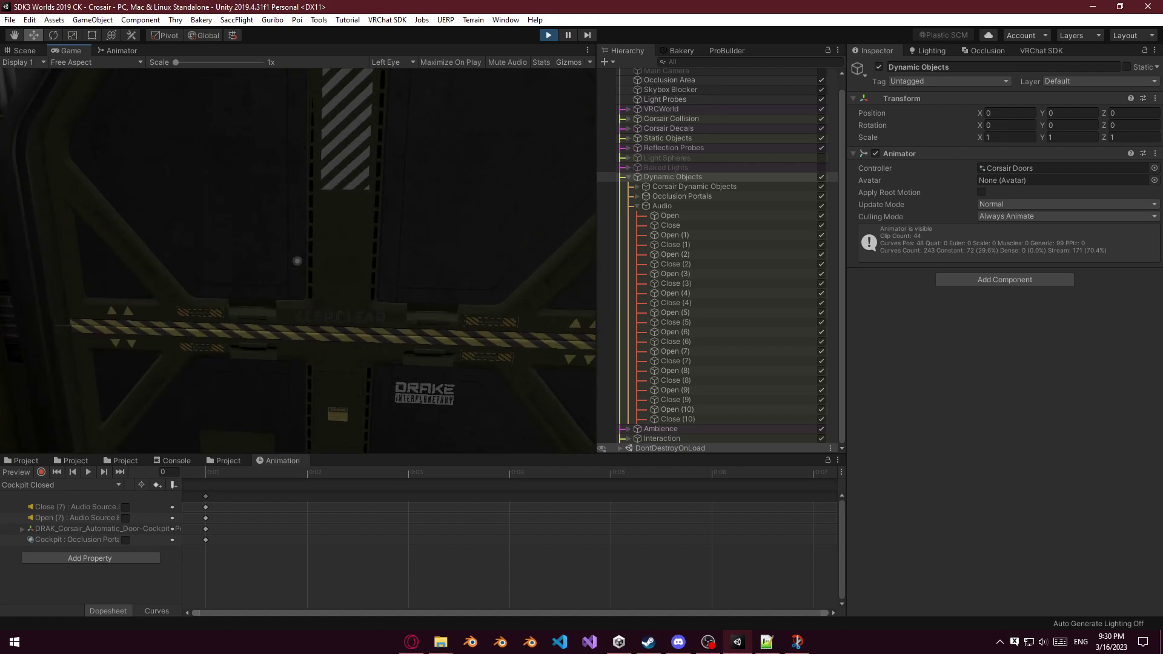
{"action": "key", "text": "w"}
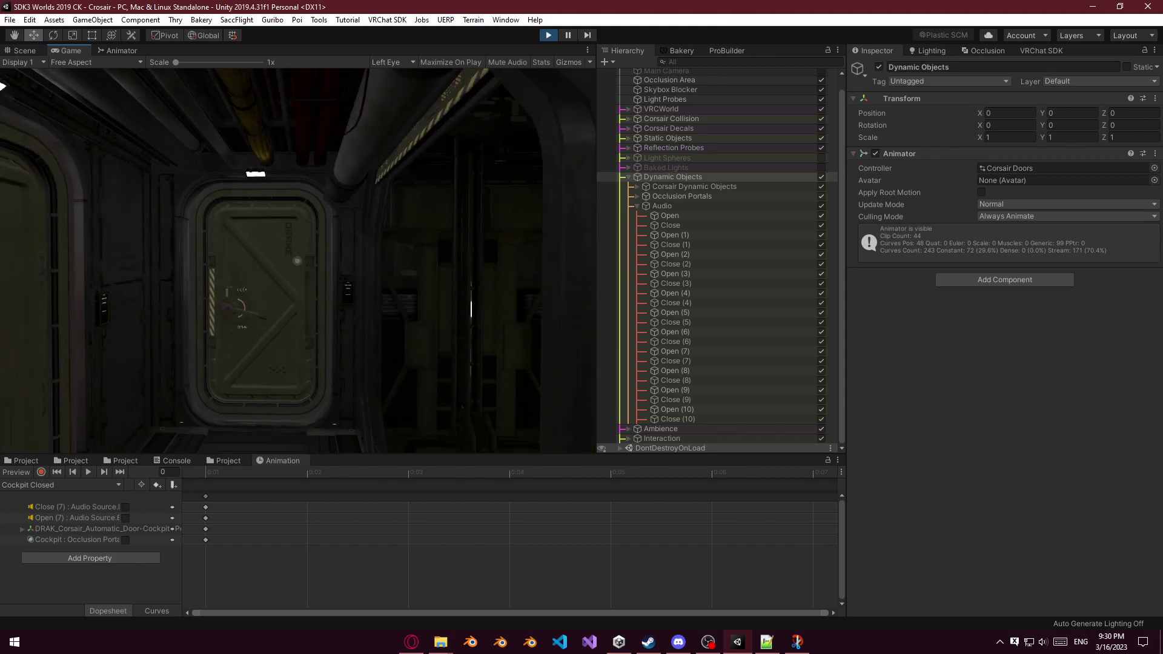
{"action": "key", "text": "Escape"}
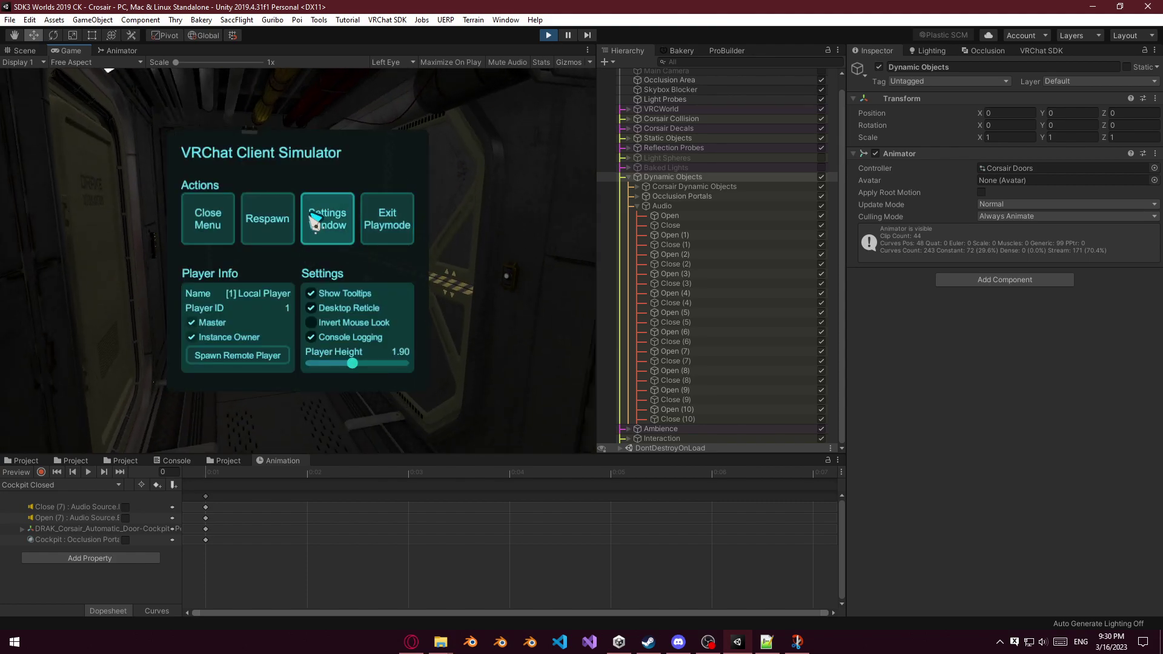
{"action": "key", "text": "ctrl+p"}
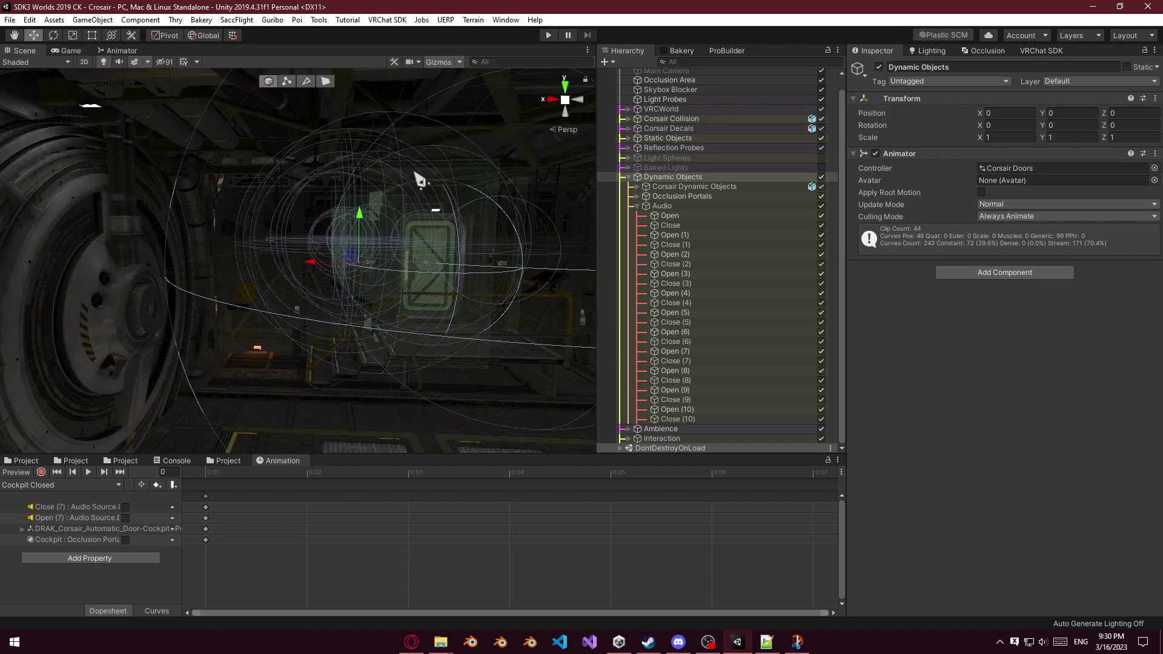
Move the final elevator door keys in the Elevator Closing clip to about 2:30.
{"action": "left_click", "coordinate": [737, 226]}
{"action": "right_click_drag", "start_coordinate": [486, 243], "coordinate": [166, 402]}
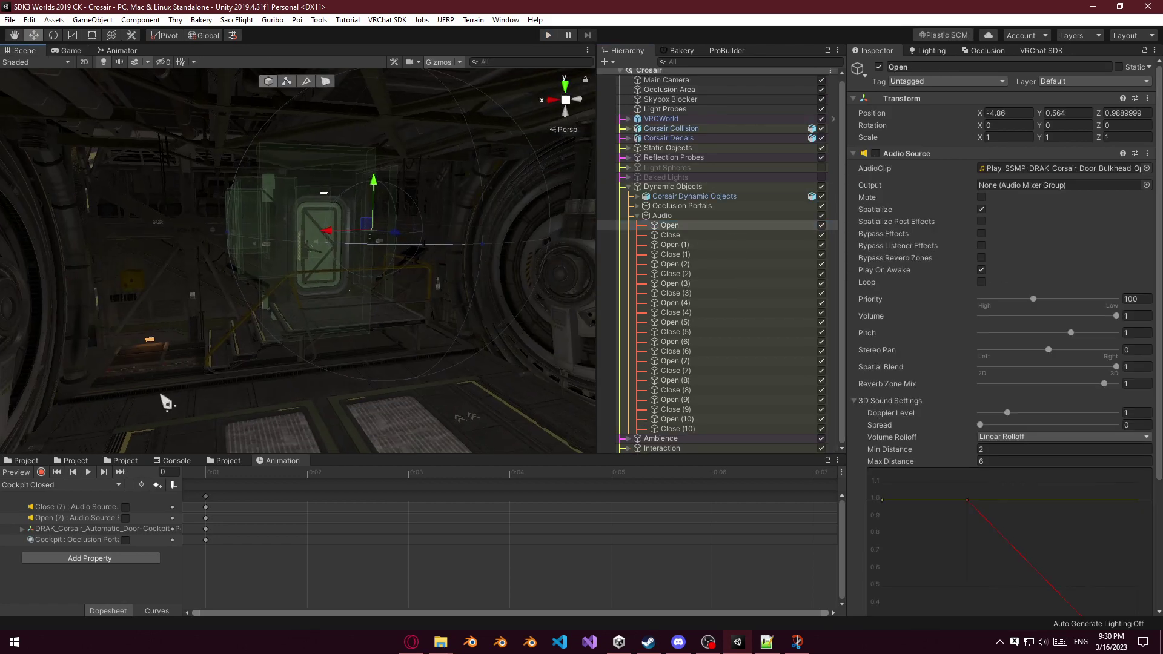
{"action": "left_click", "coordinate": [46, 486]}
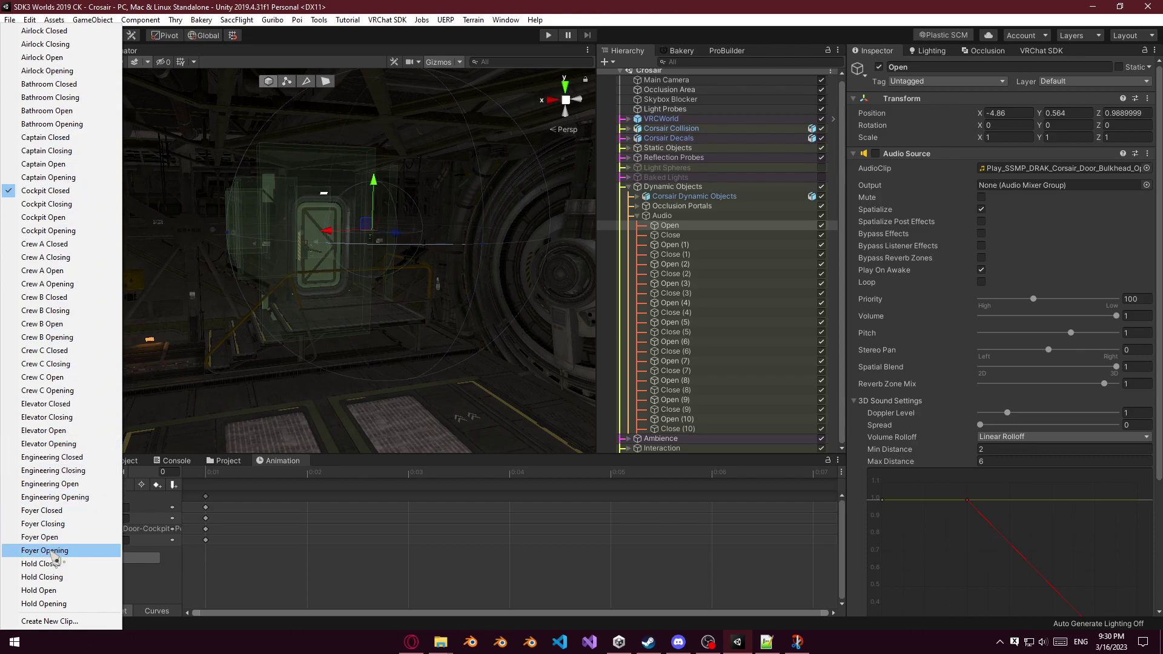
{"action": "left_click", "coordinate": [71, 418]}
{"action": "scroll", "coordinate": [441, 518], "scroll_direction": "up", "scroll_amount": 2}
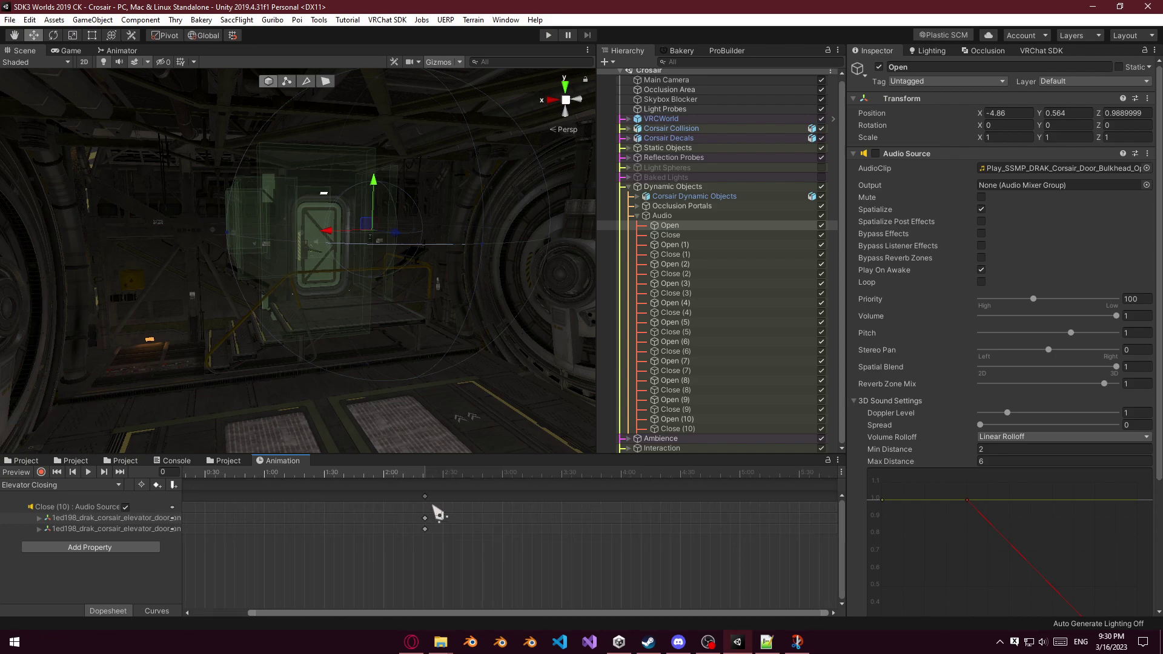
{"action": "left_click_drag", "start_coordinate": [425, 498], "coordinate": [444, 497]}
Move the final elevator door keys in the Elevator Opening clip to 3:00.
{"action": "left_click", "coordinate": [73, 485]}
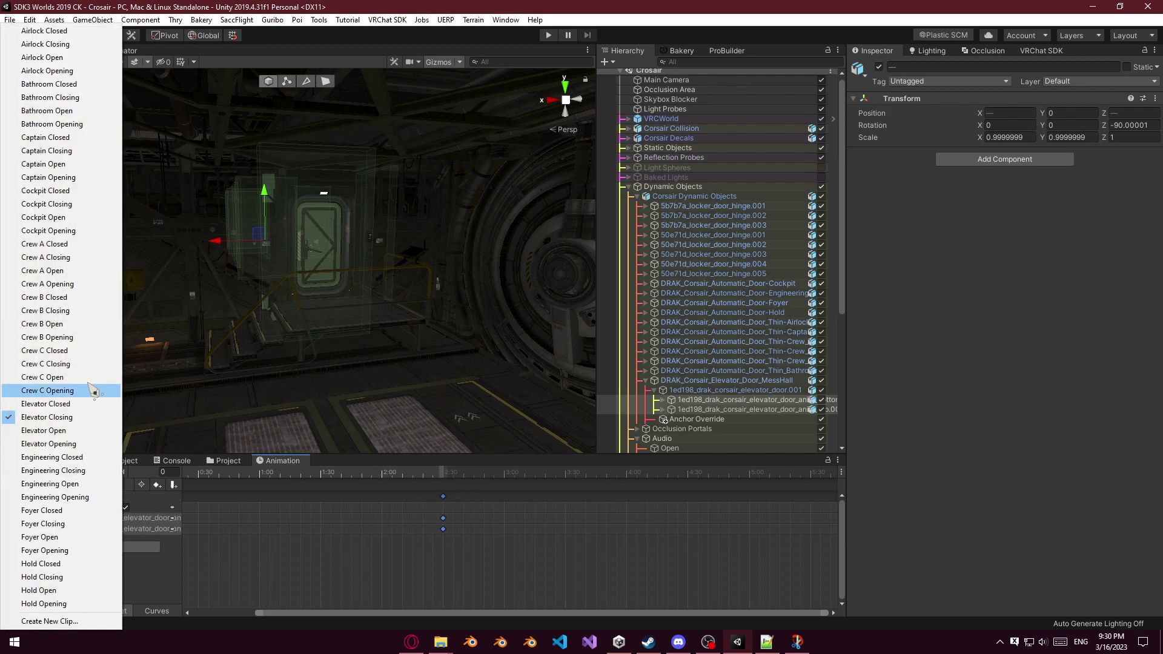
{"action": "left_click", "coordinate": [85, 444]}
{"action": "scroll", "coordinate": [518, 498], "scroll_direction": "down", "scroll_amount": 4}
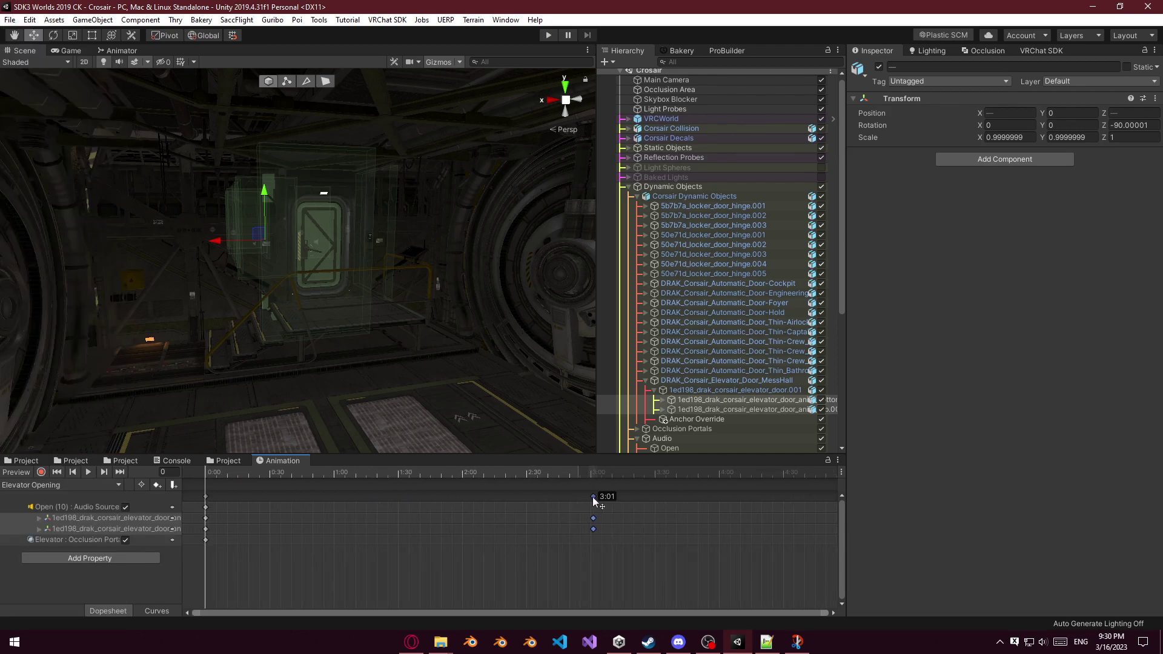
{"action": "left_click_drag", "start_coordinate": [590, 497], "coordinate": [591, 497]}
{"action": "left_click", "coordinate": [626, 514]}
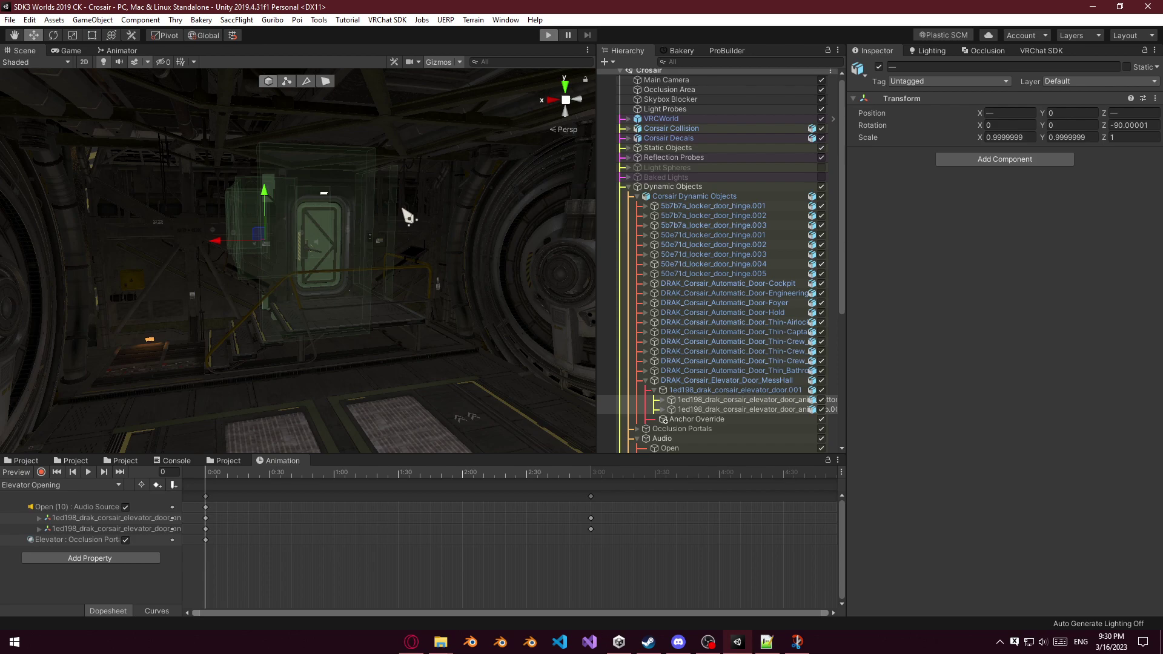
Enter play mode, walk through the ship to the elevator to test its door timing and sounds, and exit play mode.
{"action": "key", "text": "ctrl+p"}
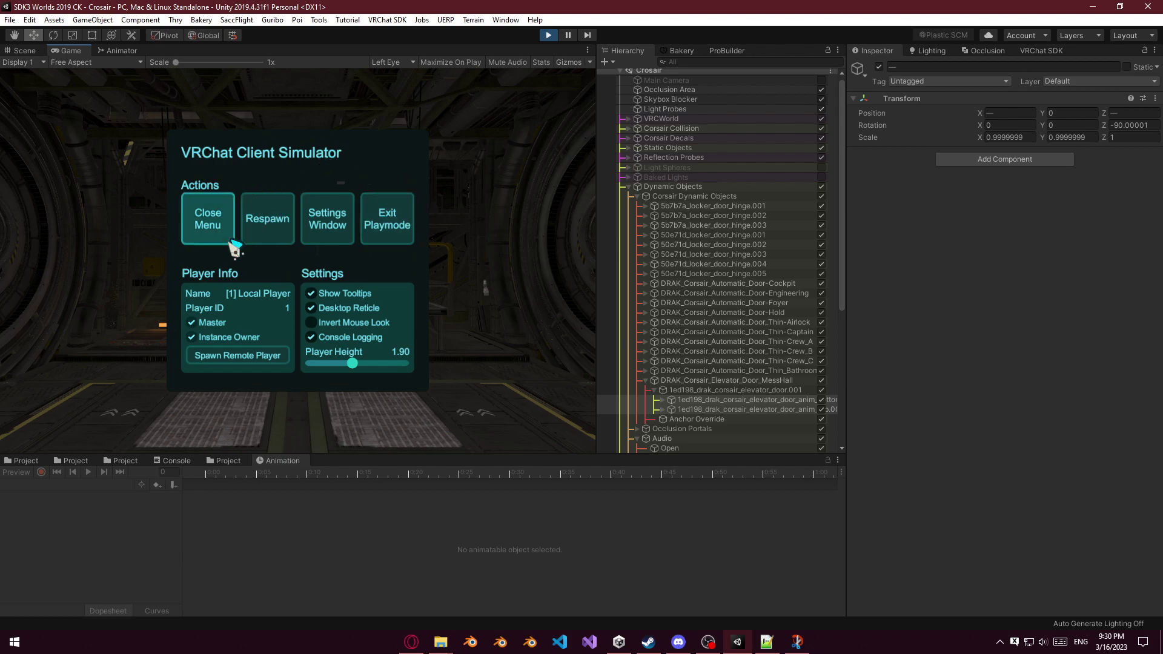
{"action": "left_click", "coordinate": [207, 218]}
{"action": "key", "text": "w"}
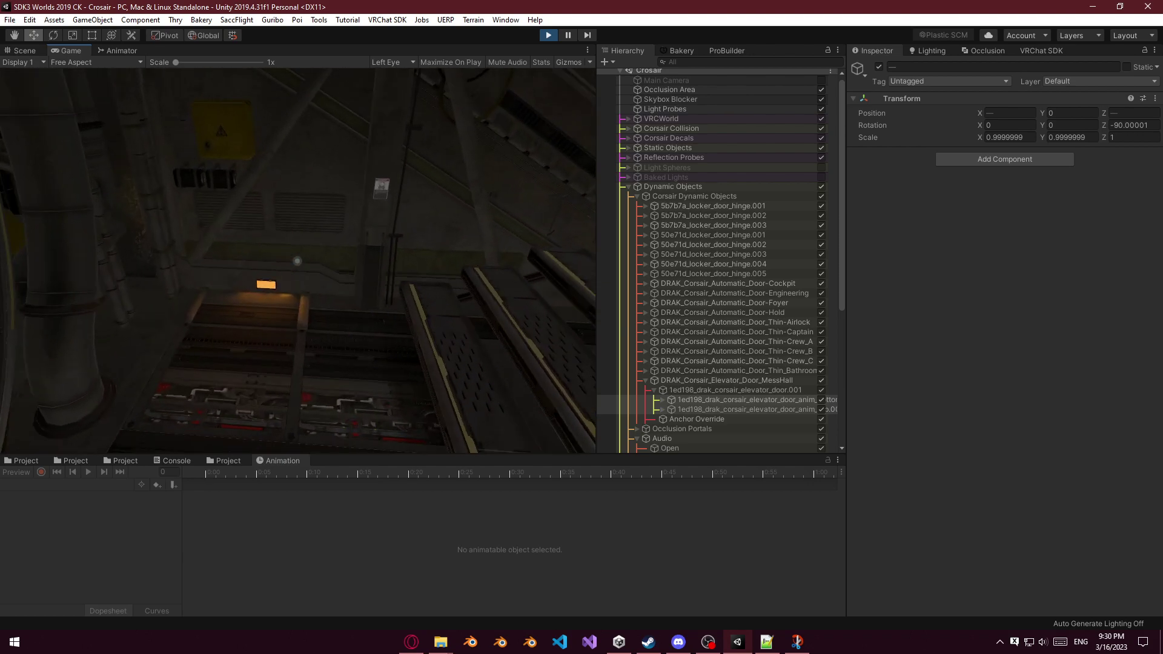
{"action": "key", "text": "w"}
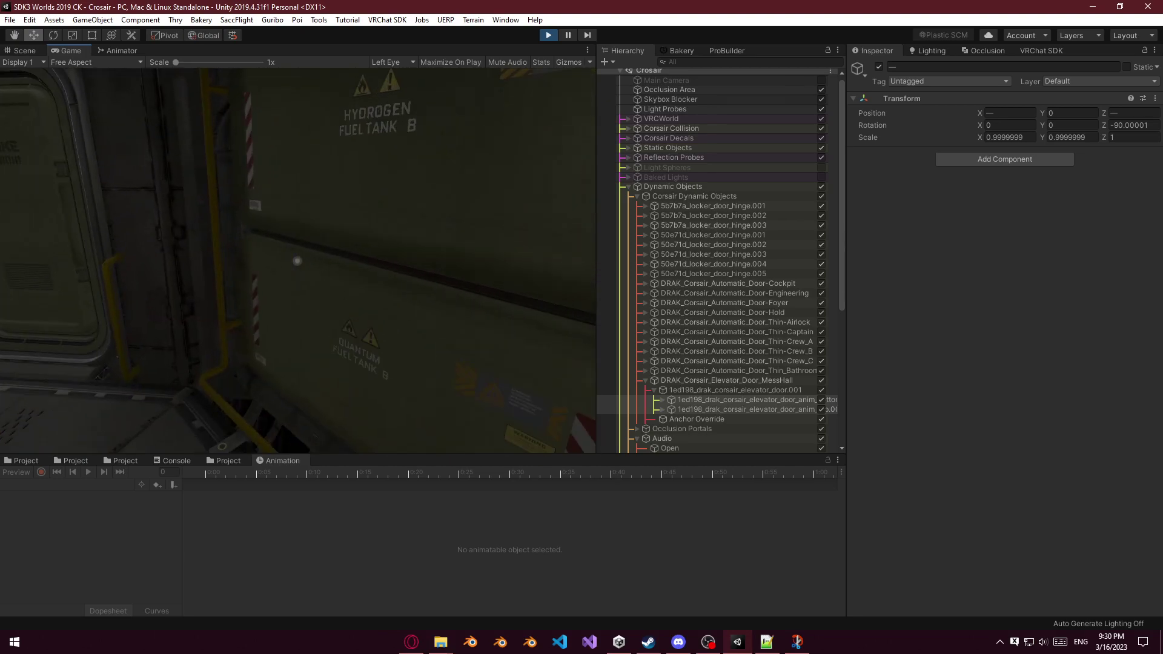
{"action": "key", "text": "w"}
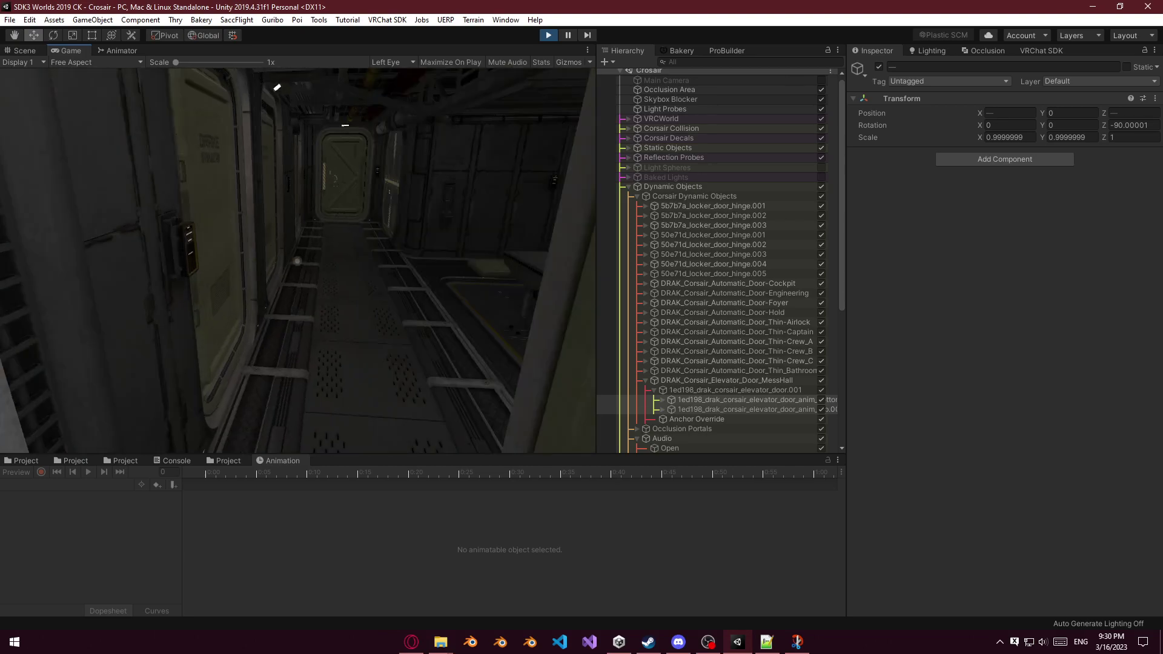
{"action": "key", "text": "w"}
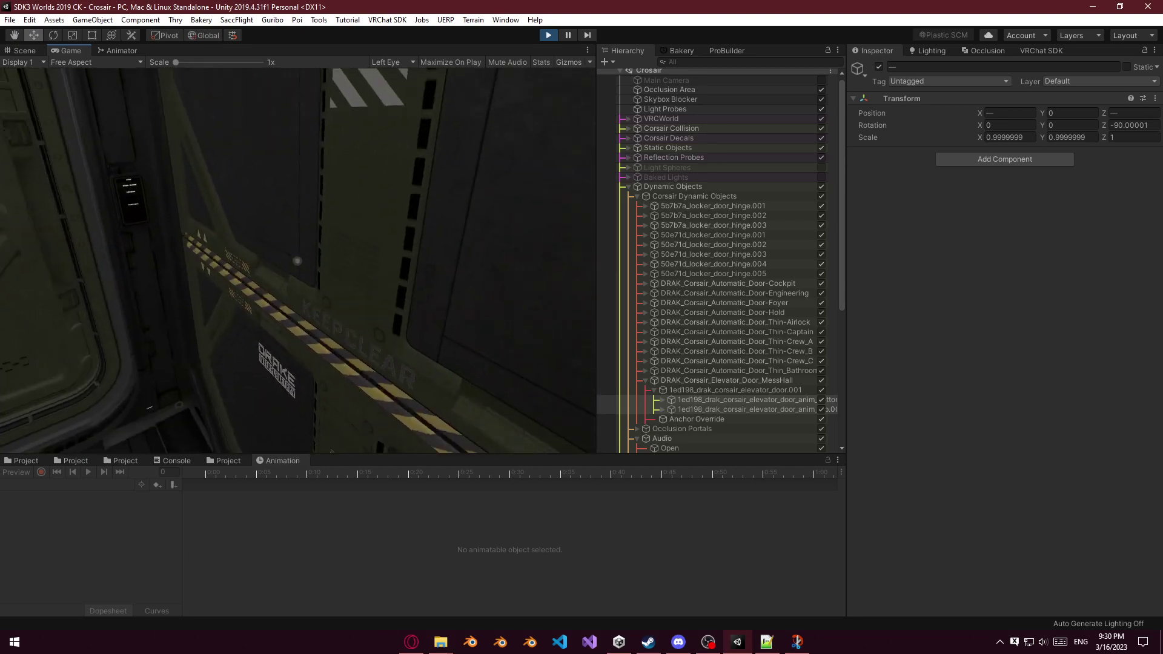
{"action": "key", "text": "w"}
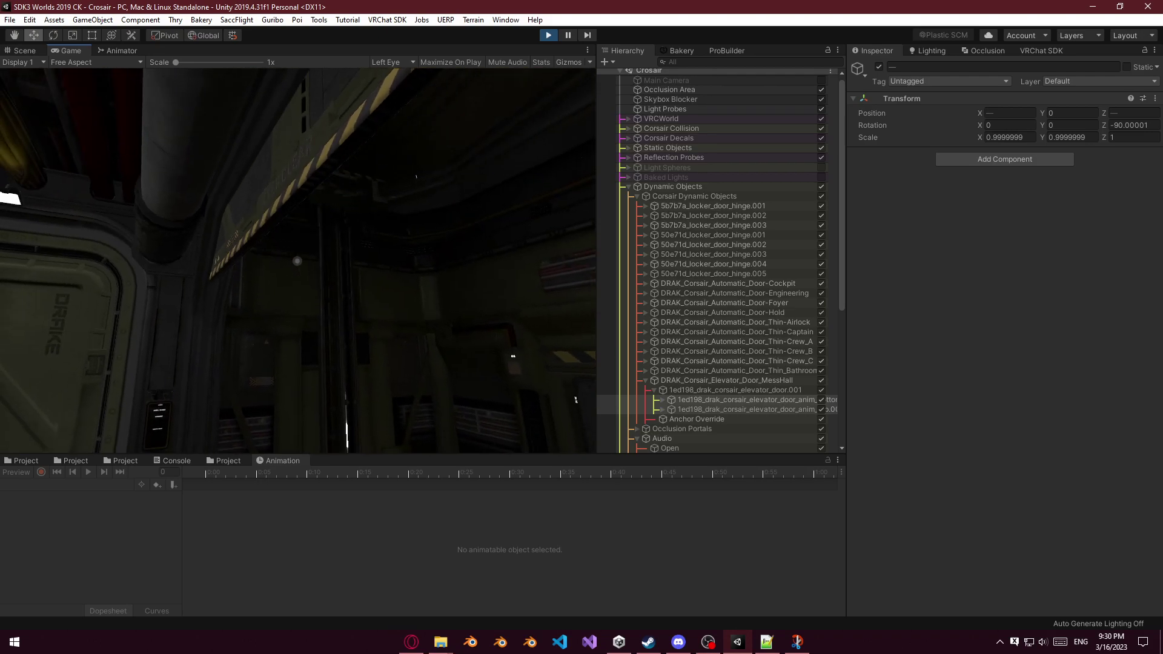
{"action": "key", "text": "s"}
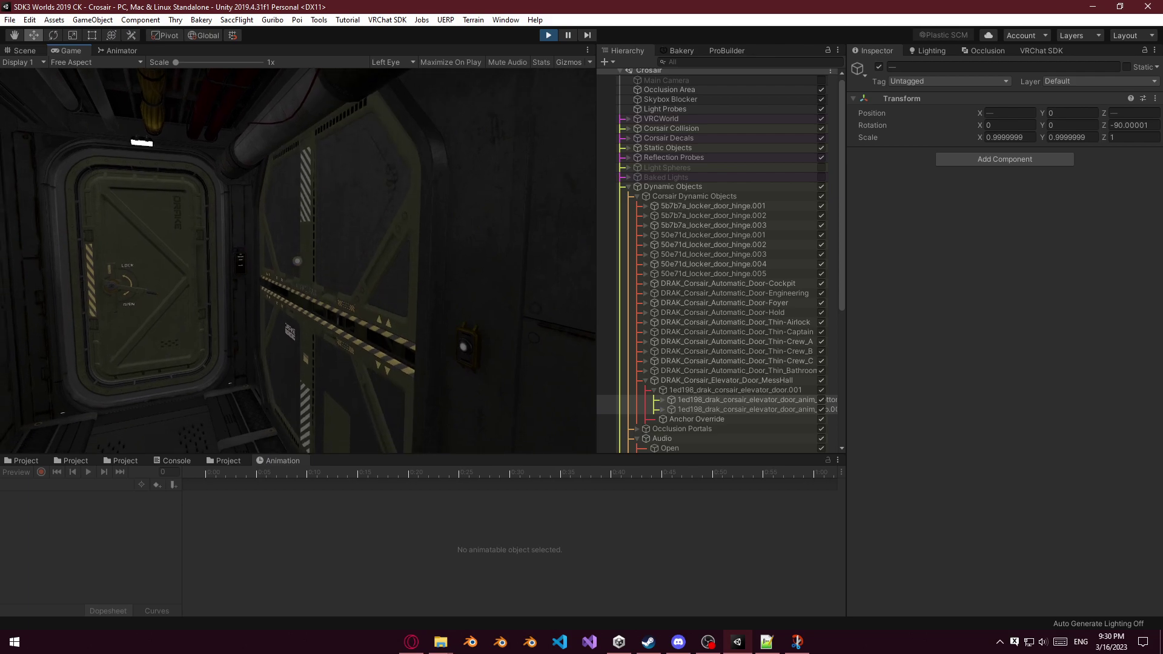
{"action": "key", "text": "Escape"}
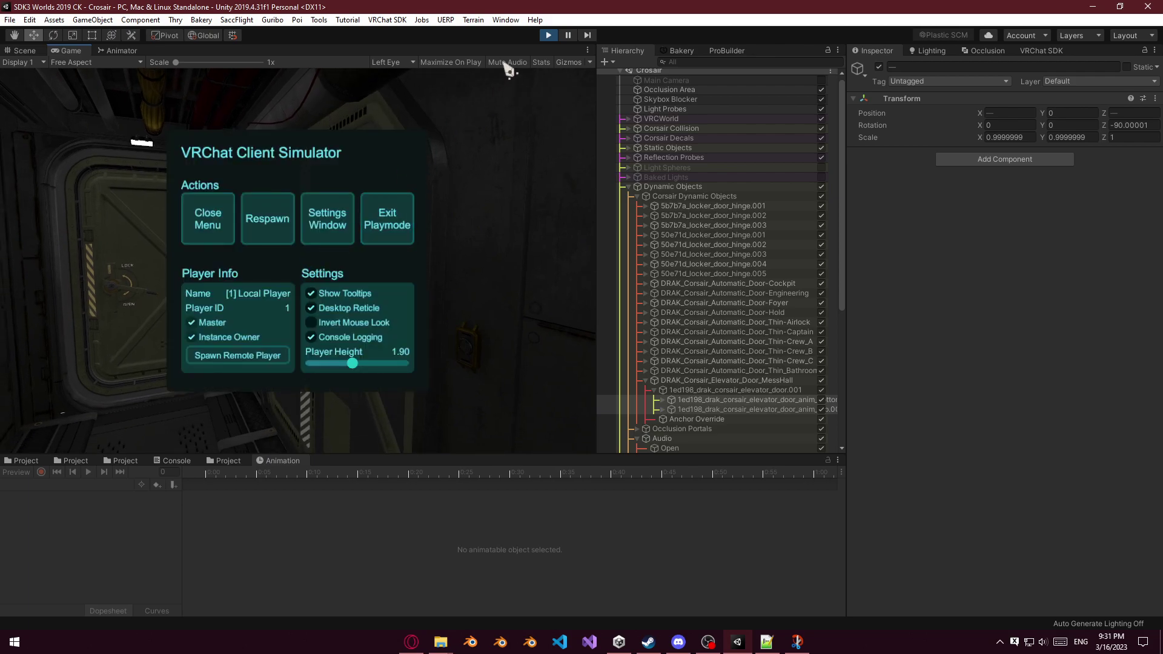
{"action": "left_click", "coordinate": [548, 35]}
Duplicate the final elevator door keys in the Elevator Opening clip at frame 185.
{"action": "left_click", "coordinate": [85, 461]}
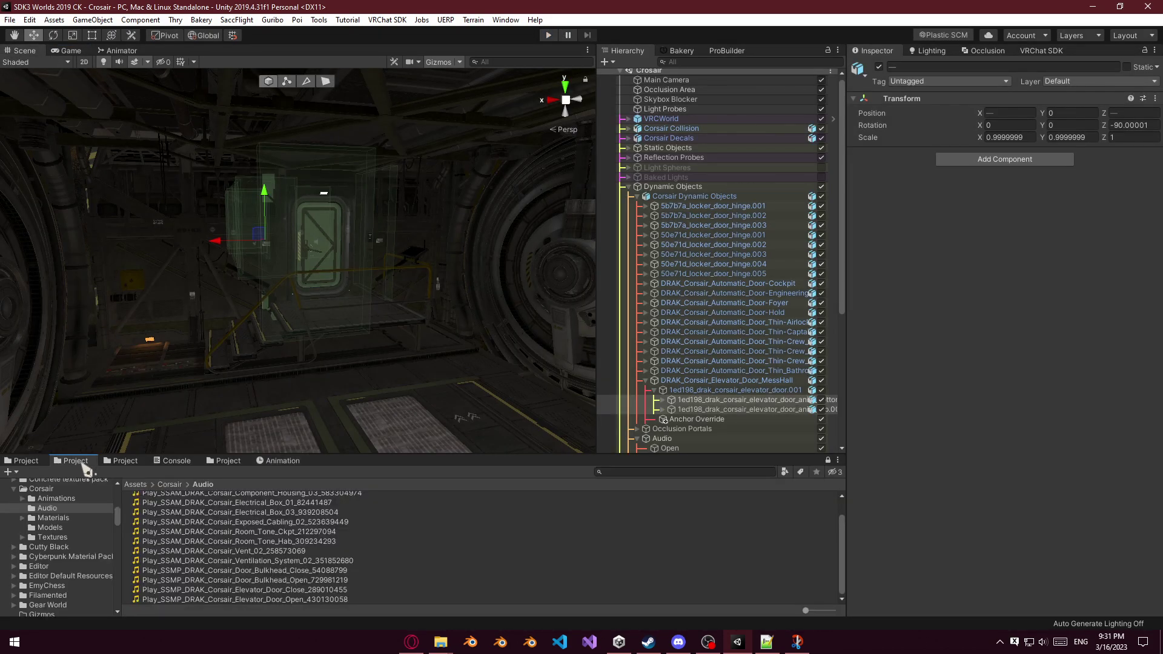
{"action": "left_click", "coordinate": [269, 462]}
{"action": "left_click", "coordinate": [56, 486]}
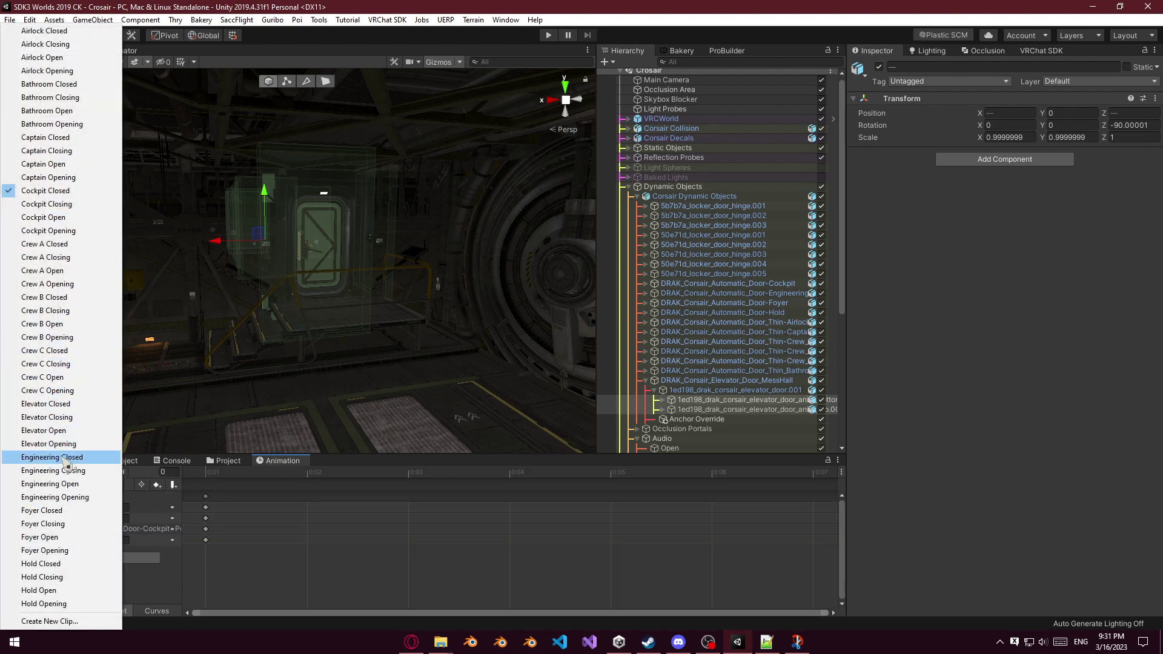
{"action": "left_click", "coordinate": [63, 431]}
{"action": "left_click", "coordinate": [54, 485]}
{"action": "left_click", "coordinate": [60, 445]}
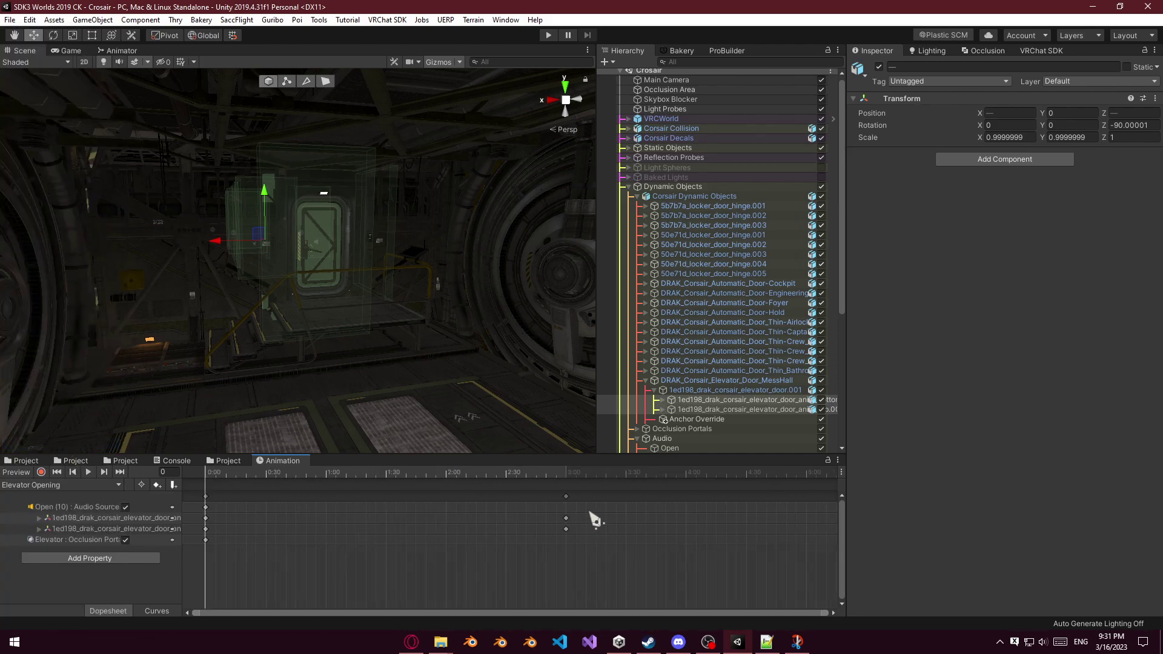
{"action": "left_click", "coordinate": [566, 496]}
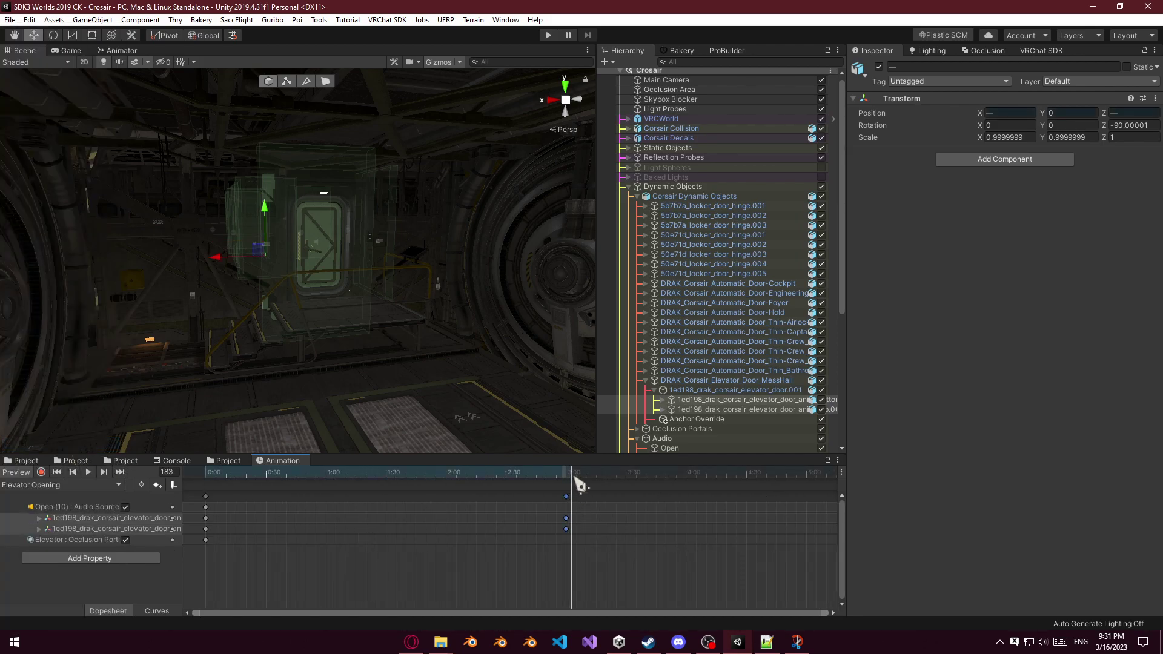
Duplicate the final elevator door keys in the Elevator Closing clip at frame 155.
{"action": "left_click", "coordinate": [38, 485]}
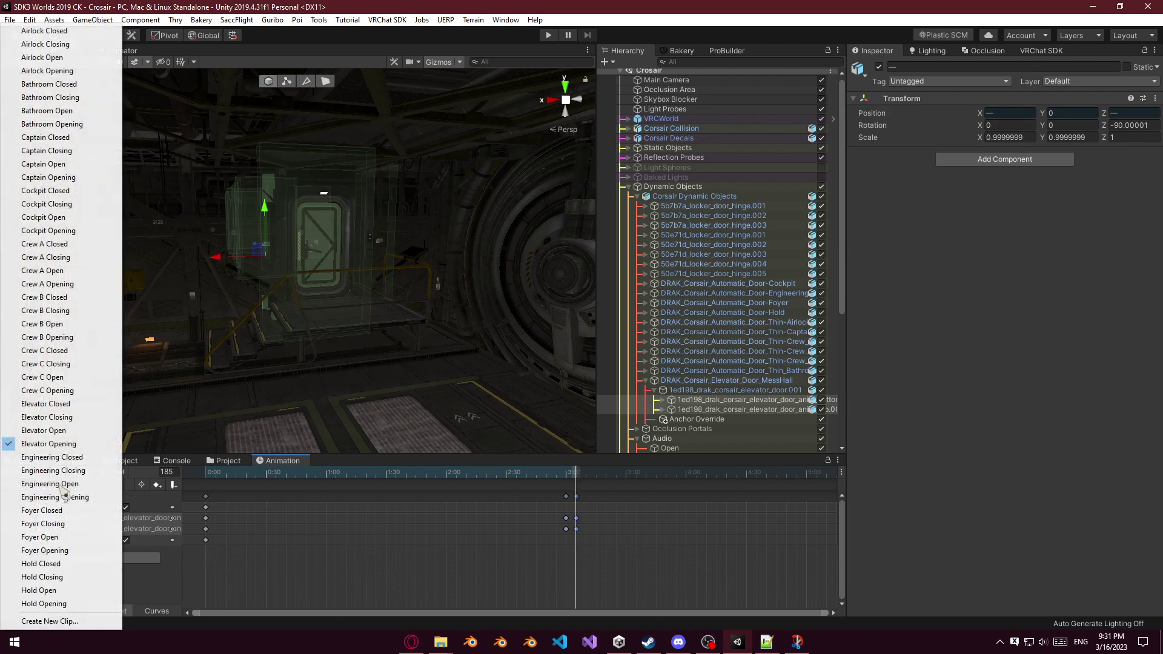
{"action": "left_click", "coordinate": [66, 417]}
{"action": "scroll", "coordinate": [430, 510], "scroll_direction": "down", "scroll_amount": 2}
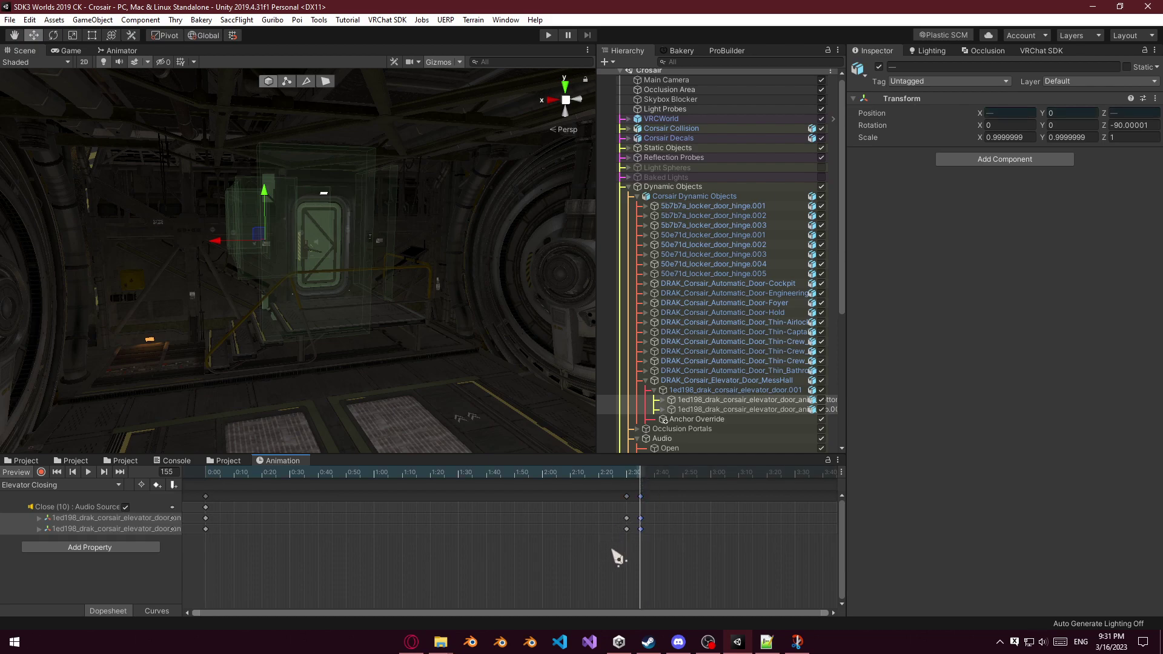
Set the Audio Source volume of all door audio objects, from Open through Close (10), to 0.8.
{"action": "right_click_drag", "start_coordinate": [356, 322], "coordinate": [364, 323]}
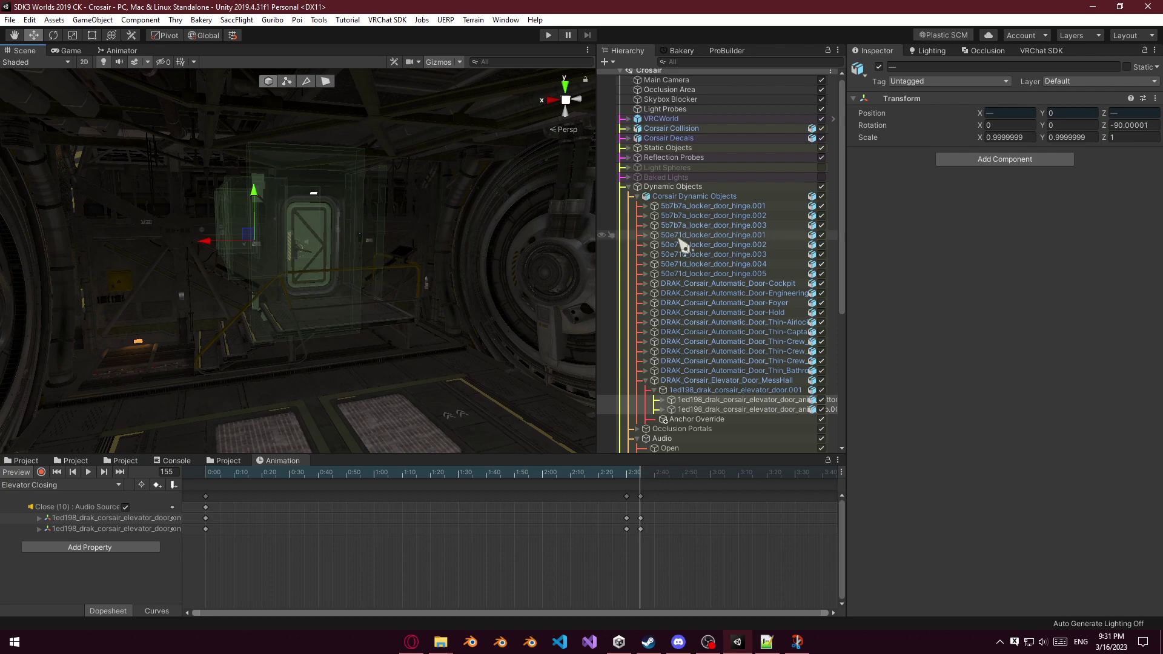
{"action": "left_click", "coordinate": [646, 381]}
{"action": "left_click", "coordinate": [660, 188]}
{"action": "right_click_drag", "start_coordinate": [481, 295], "coordinate": [487, 297]}
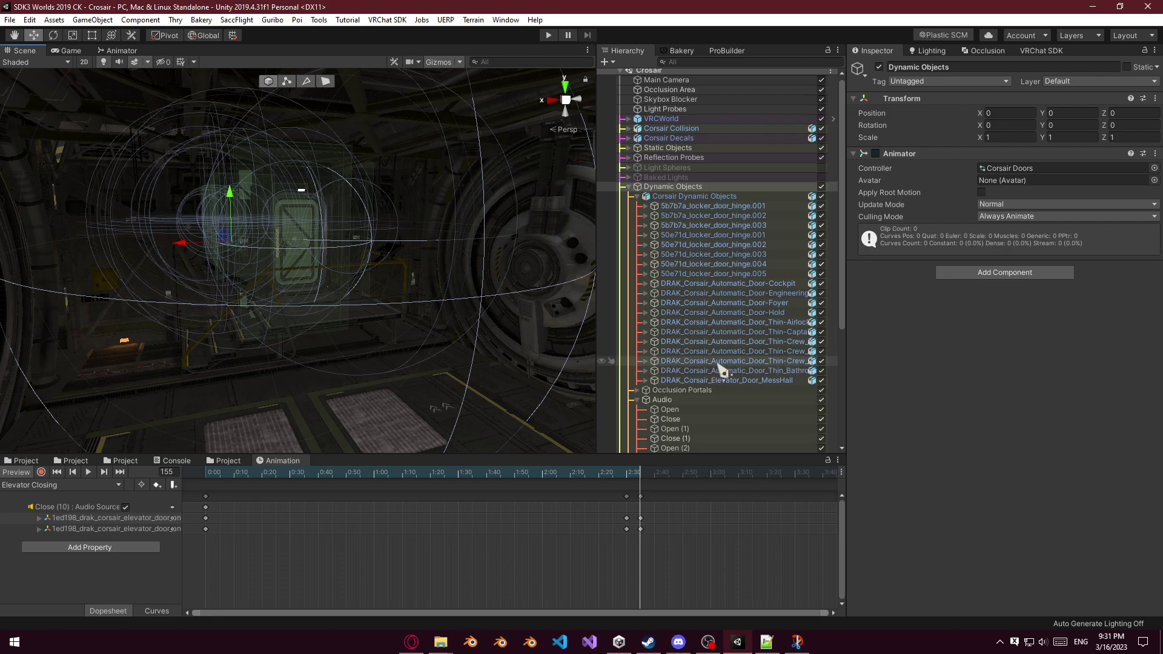
{"action": "scroll", "coordinate": [715, 376], "scroll_direction": "down", "scroll_amount": 5}
{"action": "left_click", "coordinate": [672, 303]}
{"action": "scroll", "coordinate": [697, 364], "scroll_direction": "down", "scroll_amount": 3}
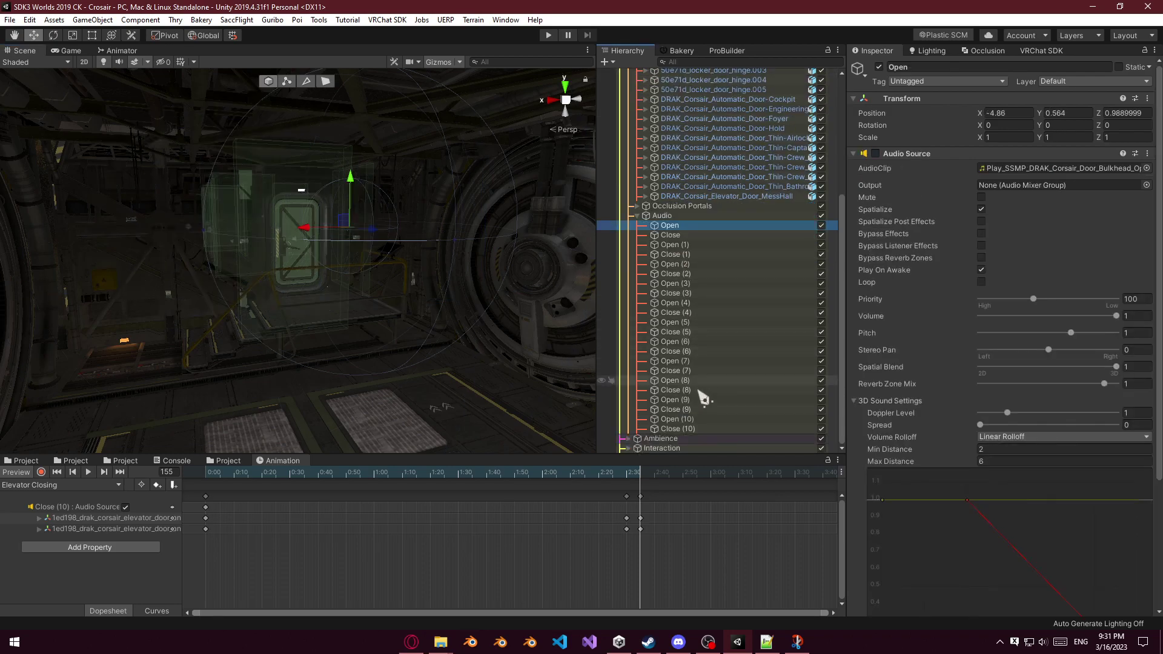
{"action": "left_click", "coordinate": [676, 429], "text": "shift"}
{"action": "left_click", "coordinate": [1141, 317]}
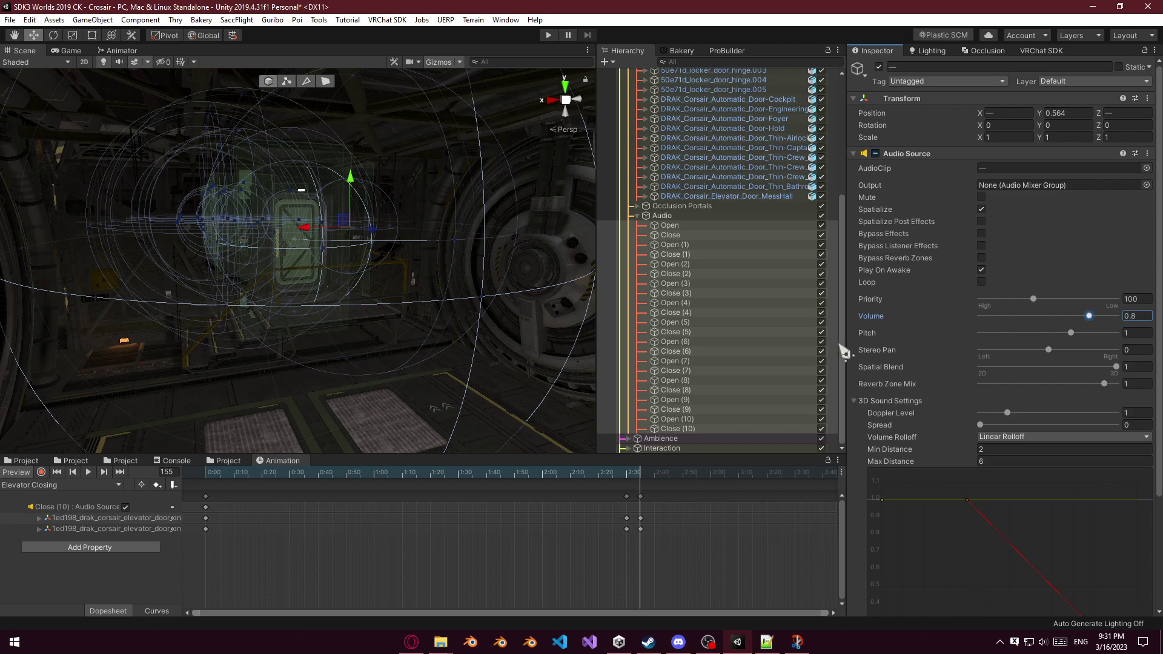
Select all the door audio objects together and inspect their sound ranges around the ship in the scene.
{"action": "double_click", "coordinate": [717, 228]}
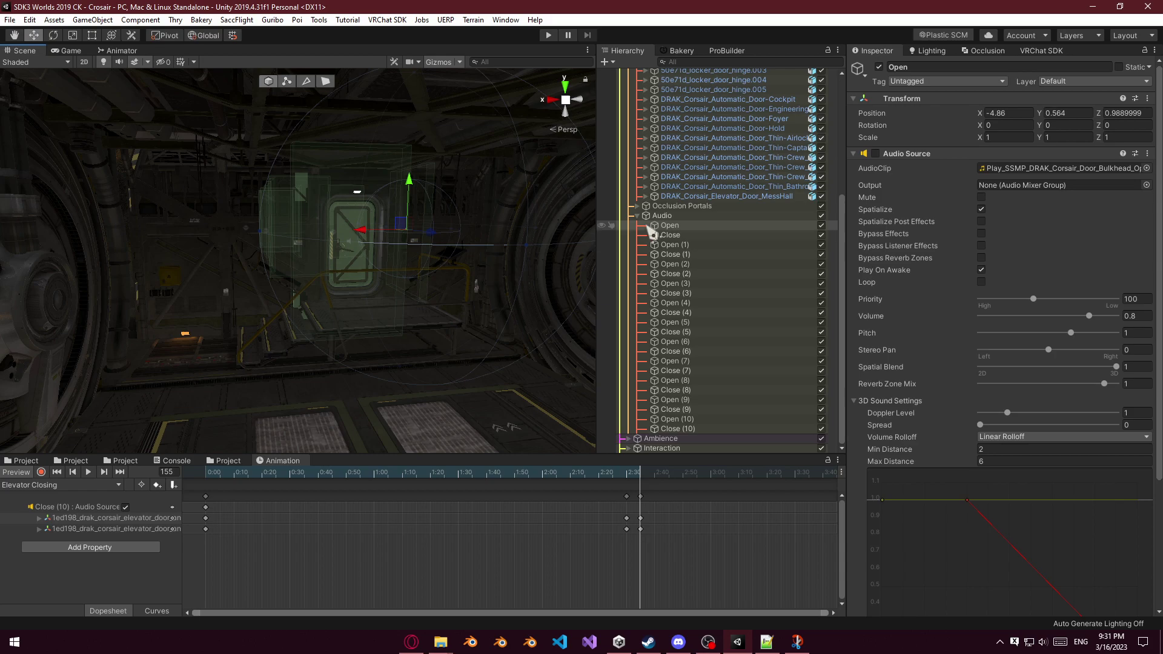
{"action": "left_click", "coordinate": [638, 215]}
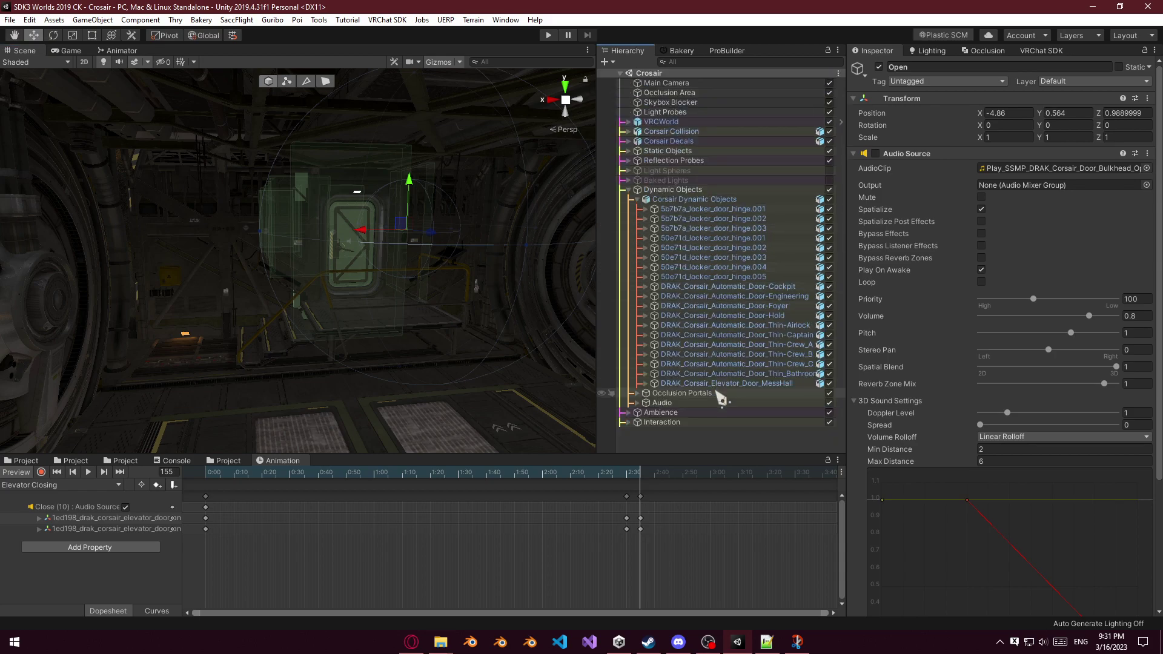
{"action": "left_click", "coordinate": [637, 404]}
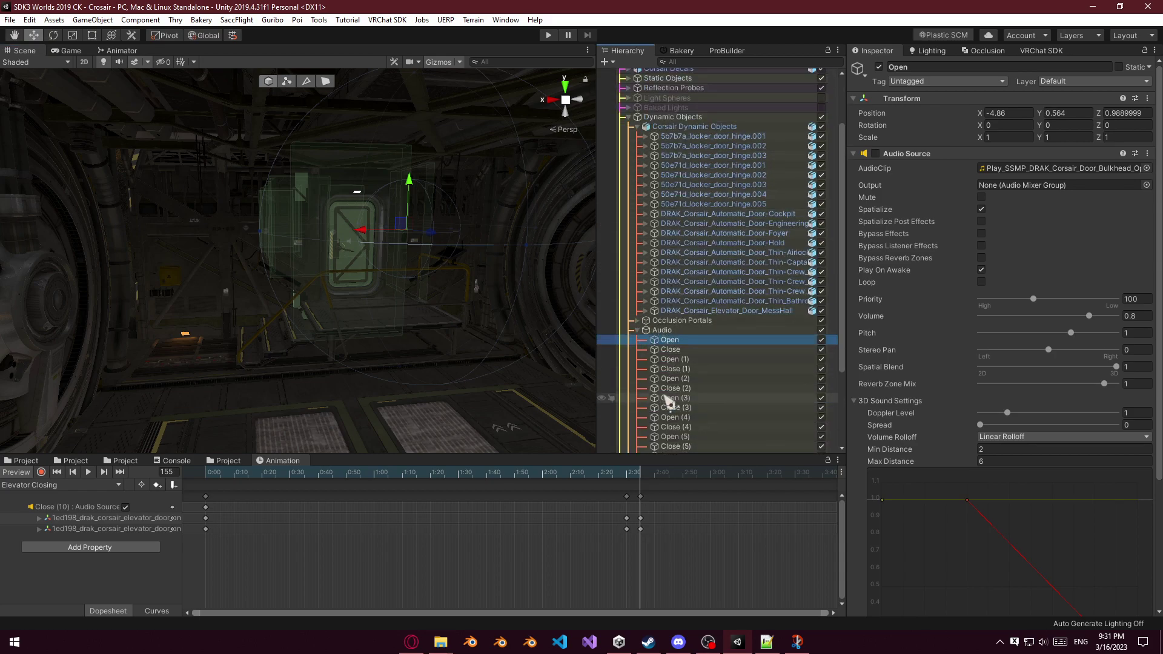
{"action": "left_click", "coordinate": [691, 430], "text": "shift"}
{"action": "left_click_drag", "start_coordinate": [430, 385], "coordinate": [424, 428], "text": "alt"}
{"action": "right_click_drag", "start_coordinate": [424, 426], "coordinate": [717, 286]}
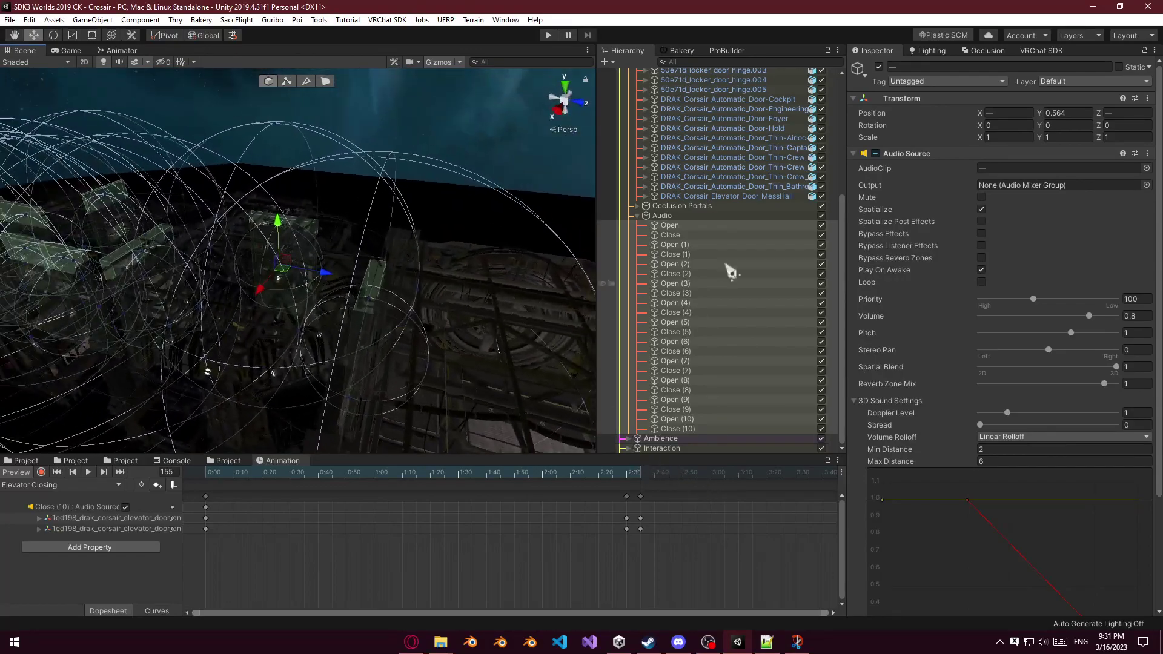
Collapse the Audio, Corsair Dynamic Objects and Dynamic Objects groups in the hierarchy and clear the selection.
{"action": "left_click", "coordinate": [638, 215]}
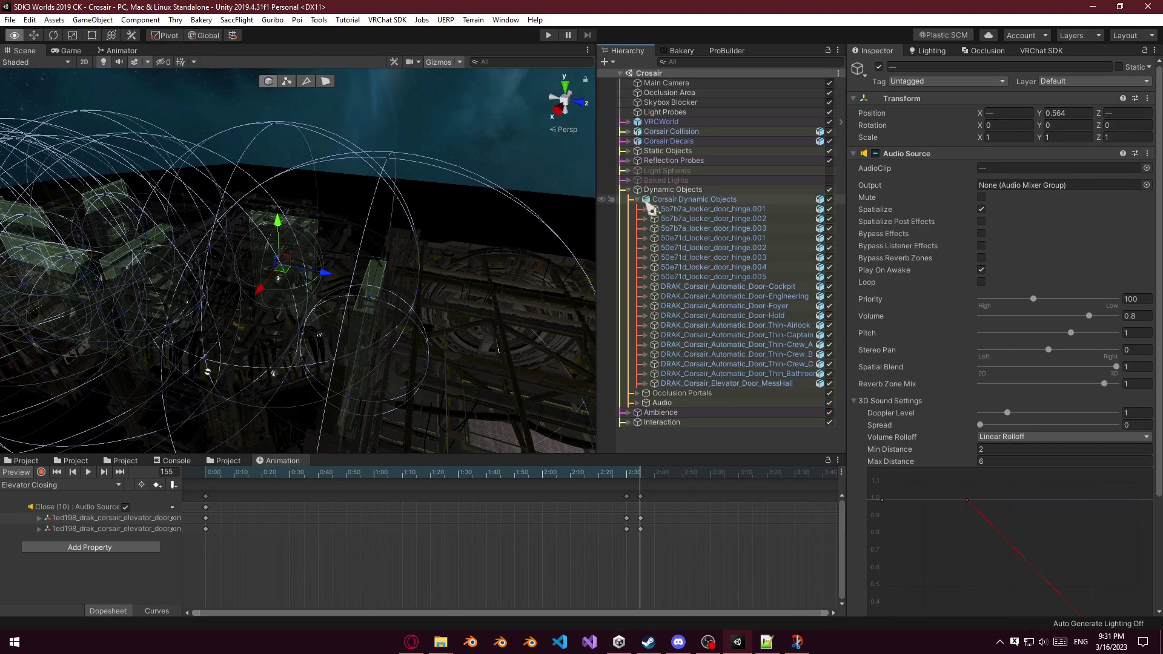
{"action": "left_click", "coordinate": [638, 199]}
{"action": "left_click", "coordinate": [620, 339]}
{"action": "right_click_drag", "start_coordinate": [515, 328], "coordinate": [260, 220]}
{"action": "left_click", "coordinate": [629, 191]}
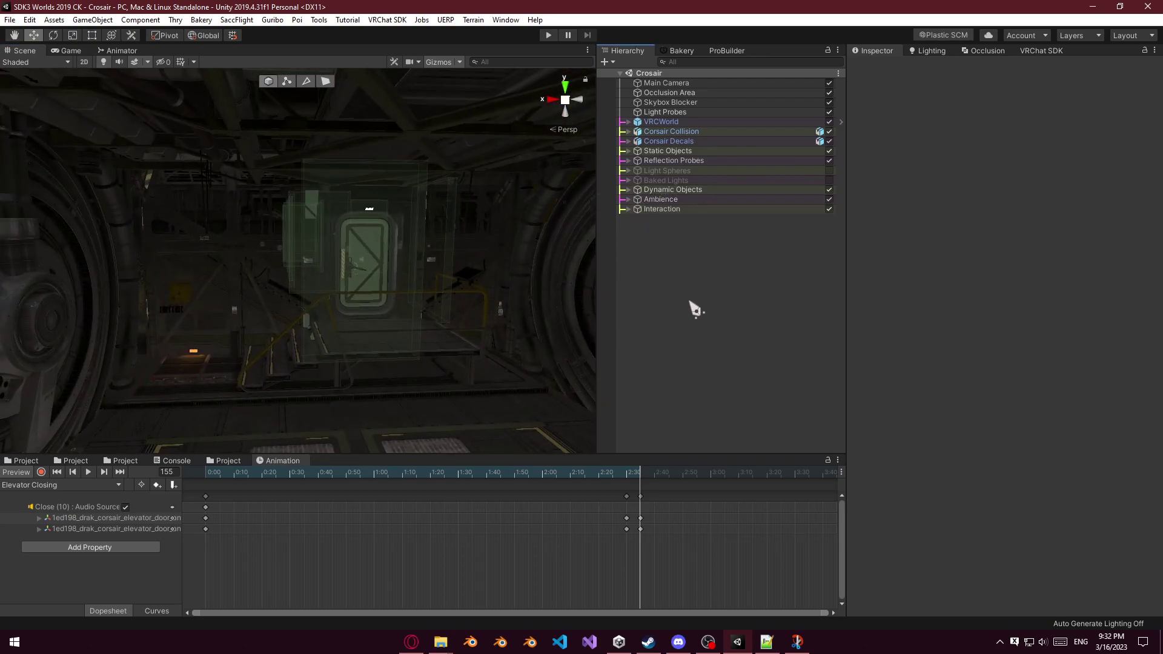
{"action": "right_click_drag", "start_coordinate": [369, 358], "coordinate": [372, 359]}
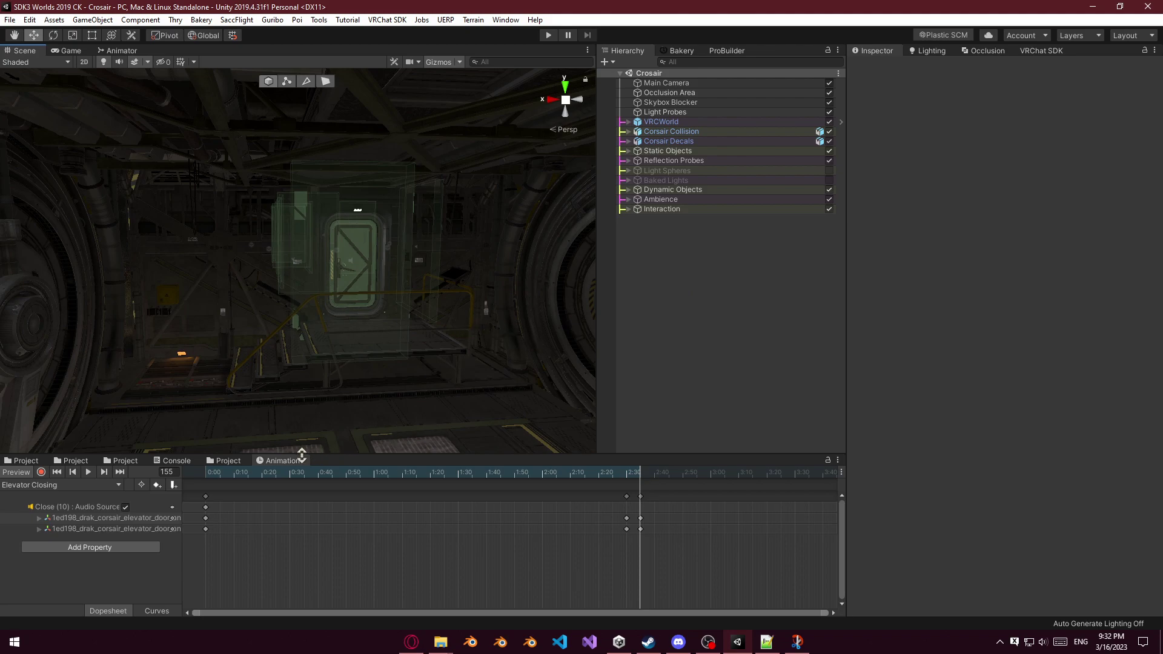
Browse the scene files in the _Scenes folder and look over the door platform in the Scene view.
{"action": "left_click", "coordinate": [229, 462]}
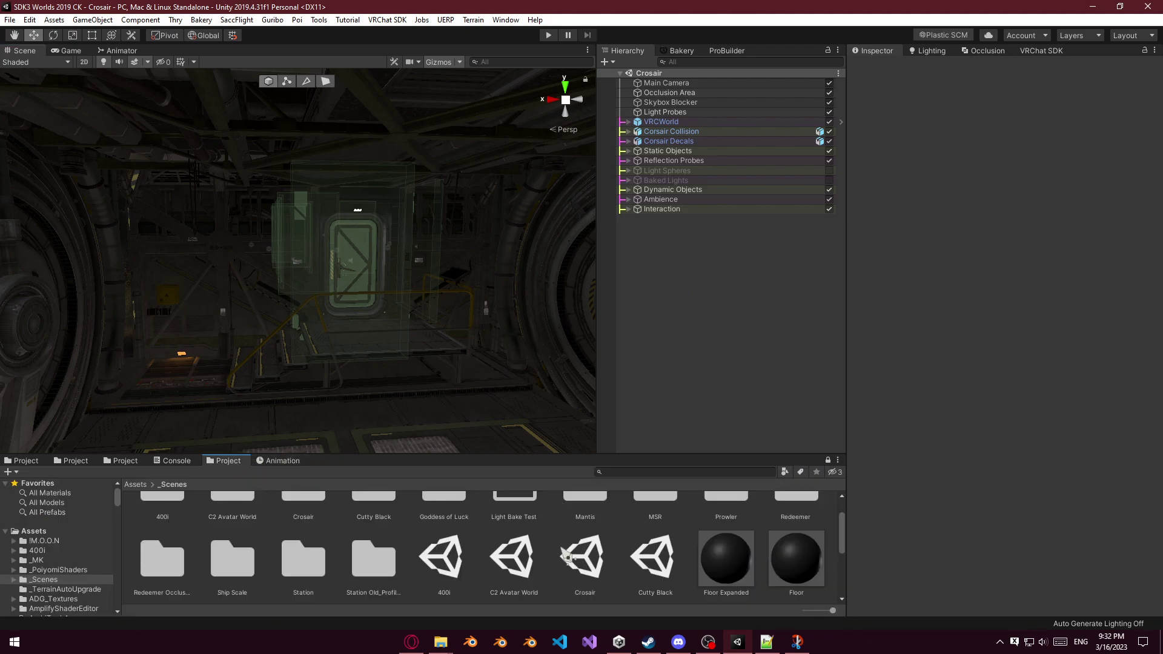
{"action": "scroll", "coordinate": [525, 552], "scroll_direction": "down", "scroll_amount": 3}
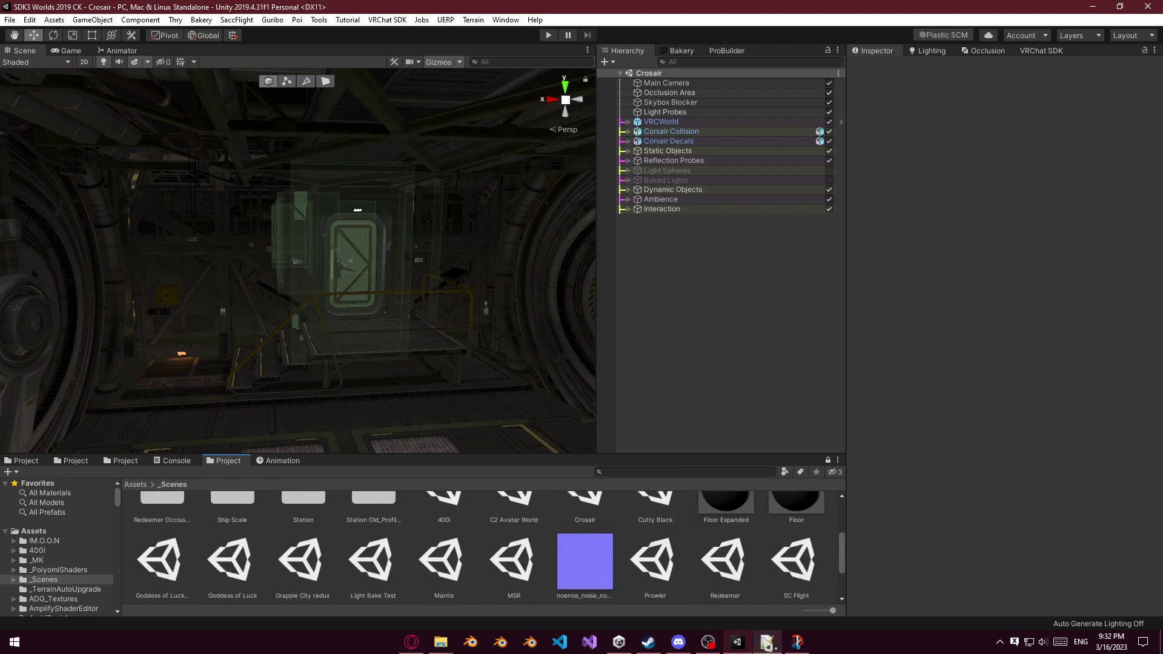
{"action": "left_click", "coordinate": [767, 642]}
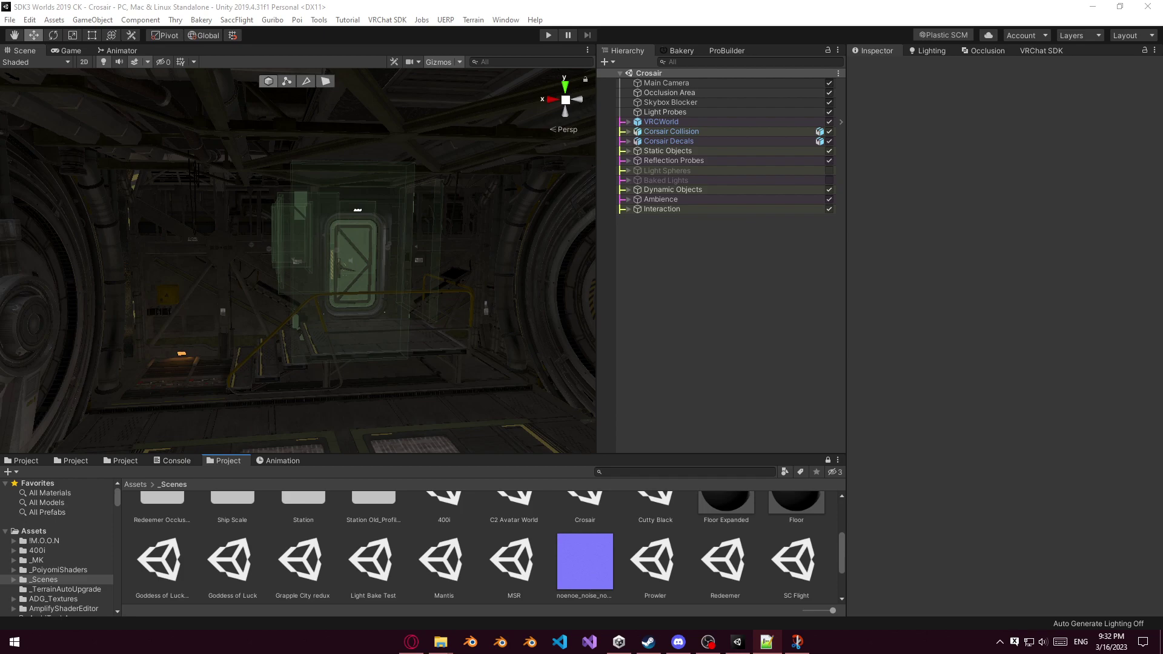
{"action": "right_click_drag", "start_coordinate": [377, 335], "coordinate": [356, 358]}
{"action": "key", "text": "w"}
{"action": "key", "text": "s"}
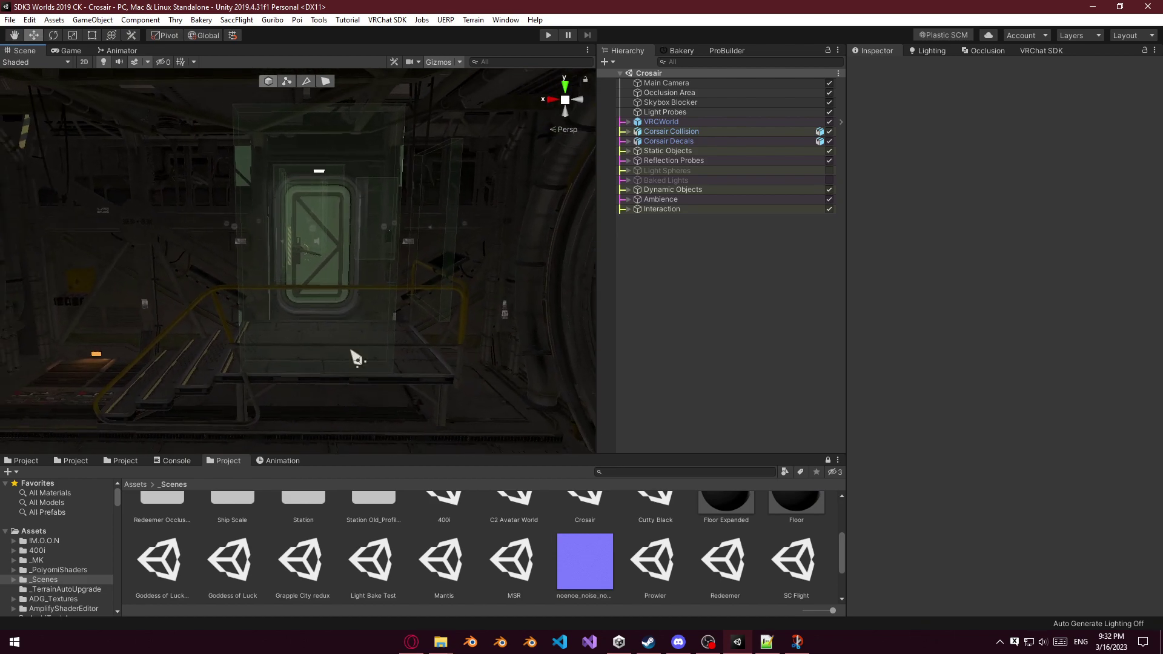
{"action": "scroll", "coordinate": [532, 557], "scroll_direction": "down", "scroll_amount": 2}
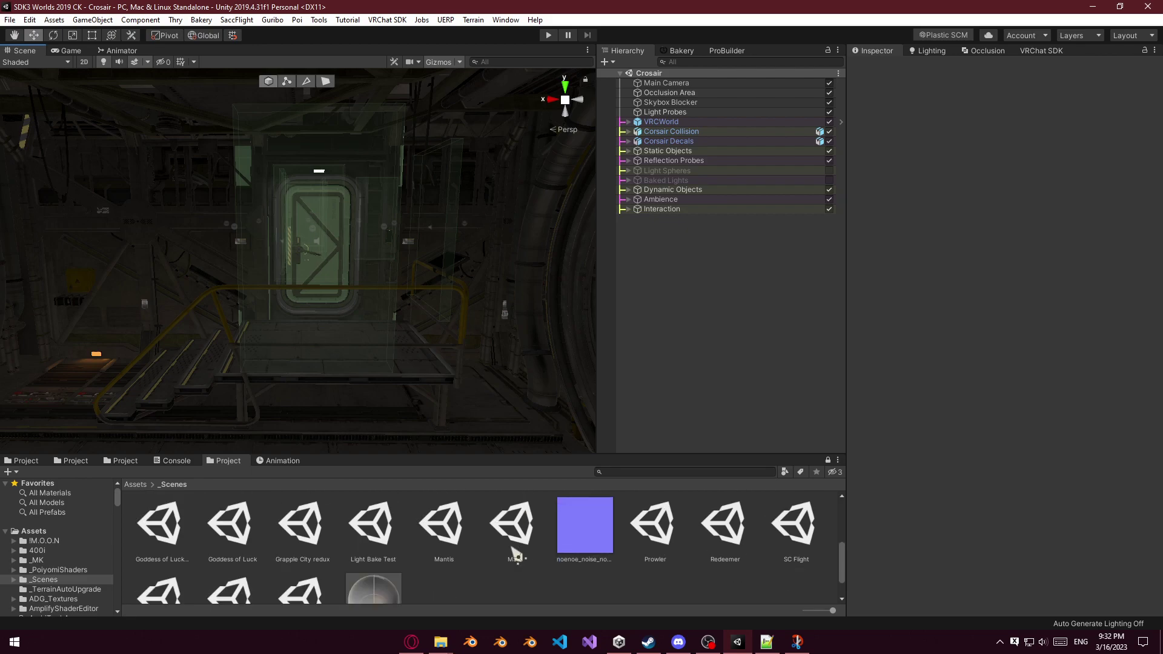
{"action": "scroll", "coordinate": [500, 555], "scroll_direction": "down", "scroll_amount": 2}
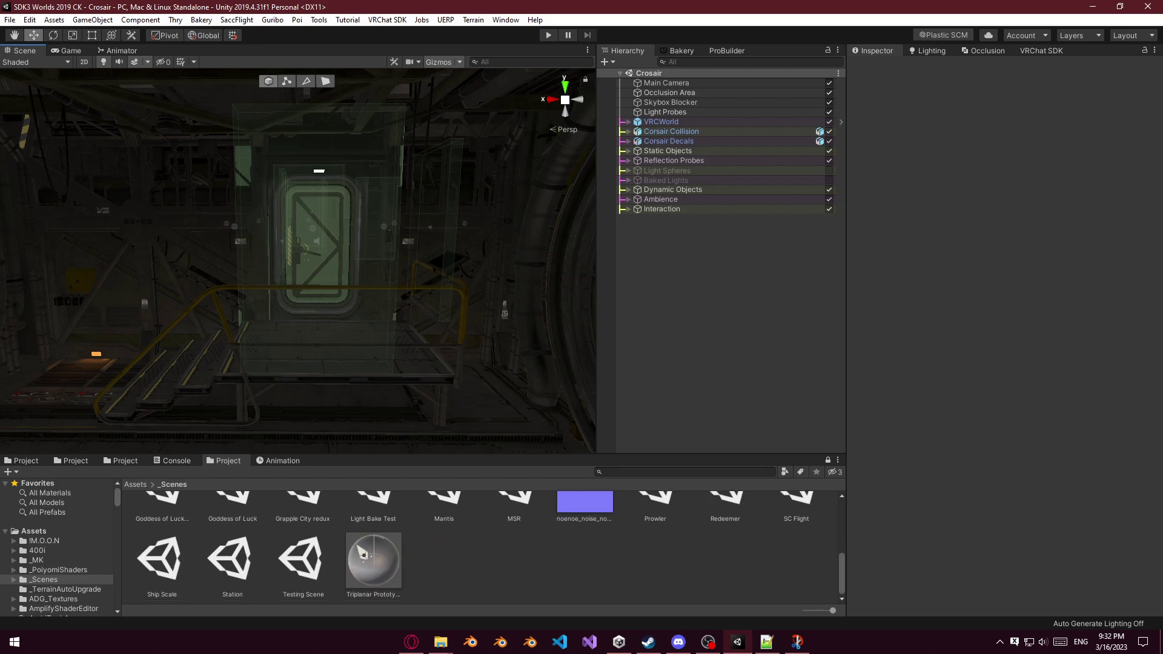
{"action": "scroll", "coordinate": [456, 573], "scroll_direction": "up", "scroll_amount": 1}
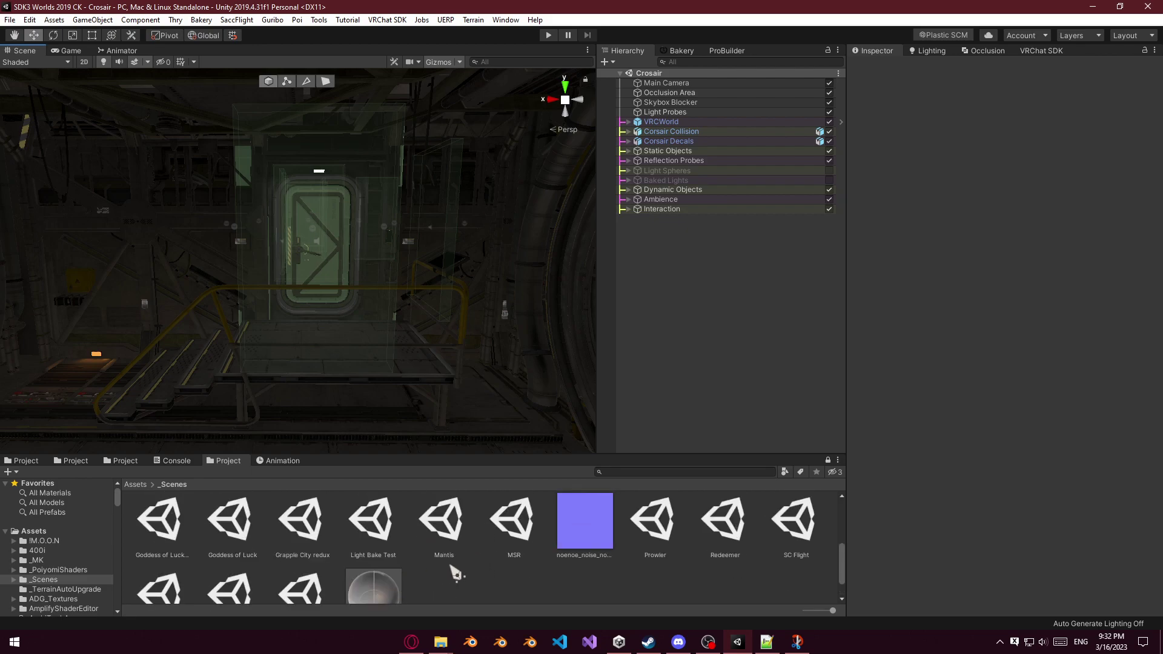
Open the Redeemer scene and select Bed Post-process Volume (1) over the bunk beds to inspect its setup.
{"action": "left_click", "coordinate": [737, 534]}
{"action": "double_click", "coordinate": [734, 532]}
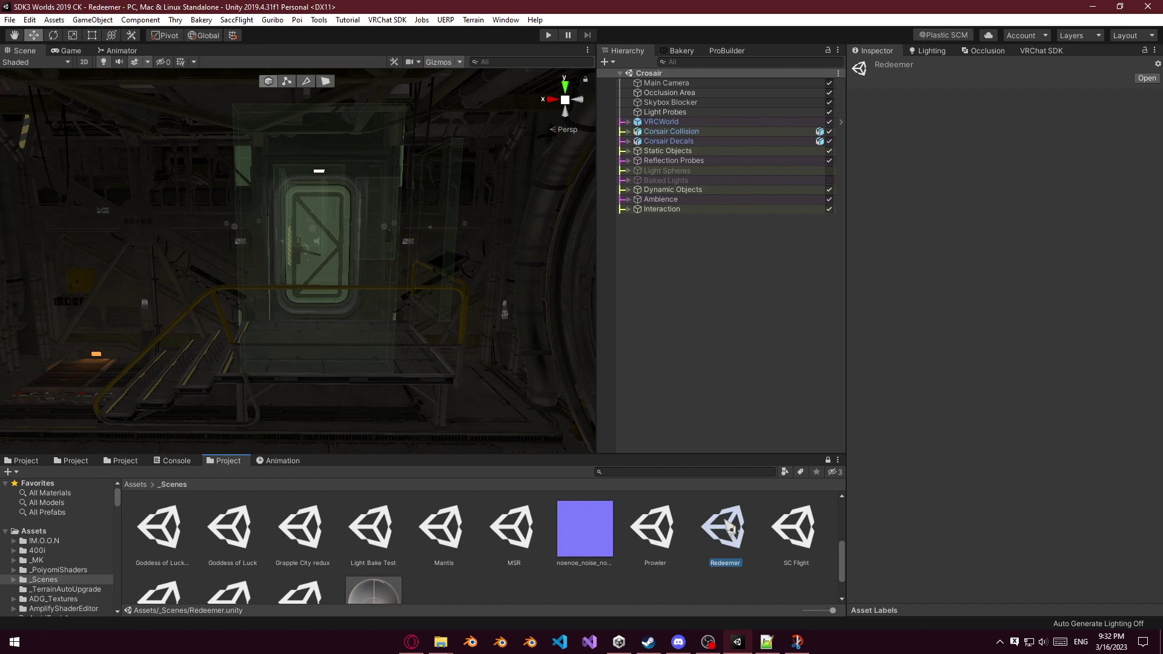
{"action": "left_click", "coordinate": [351, 297]}
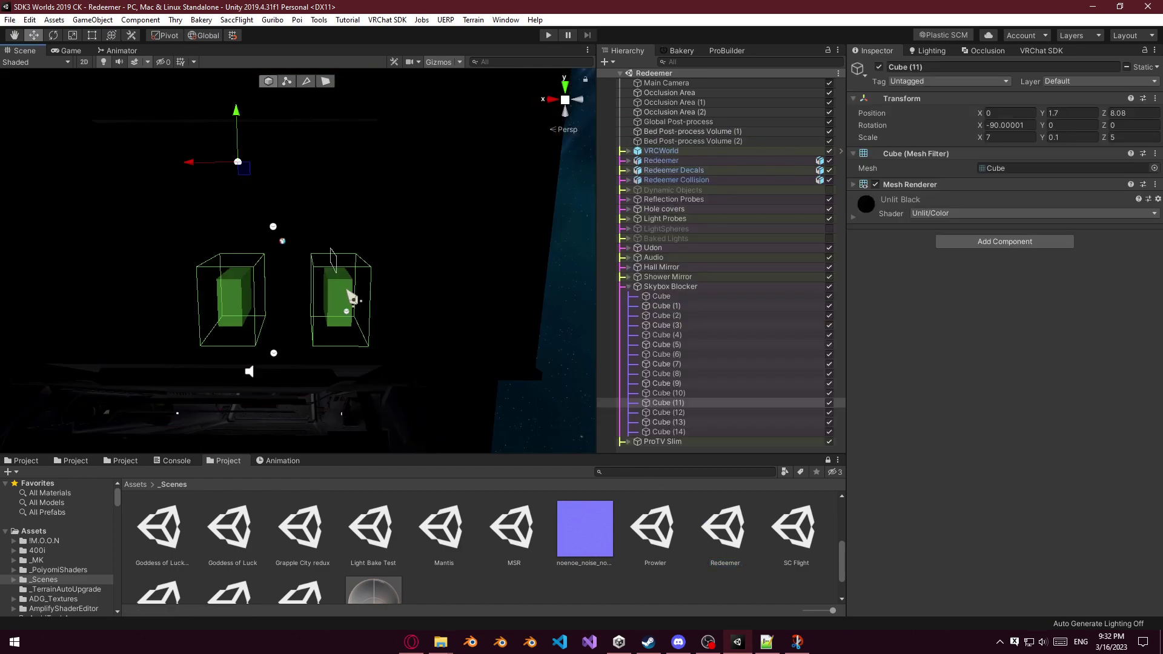
{"action": "key", "text": "f"}
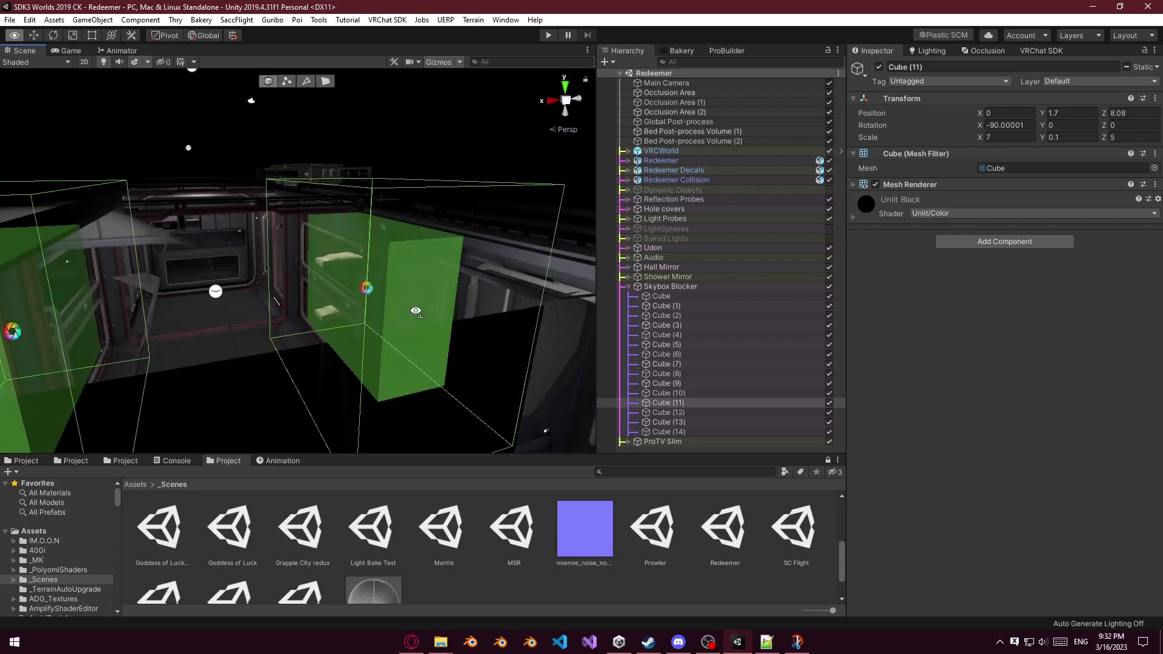
{"action": "left_click", "coordinate": [411, 309]}
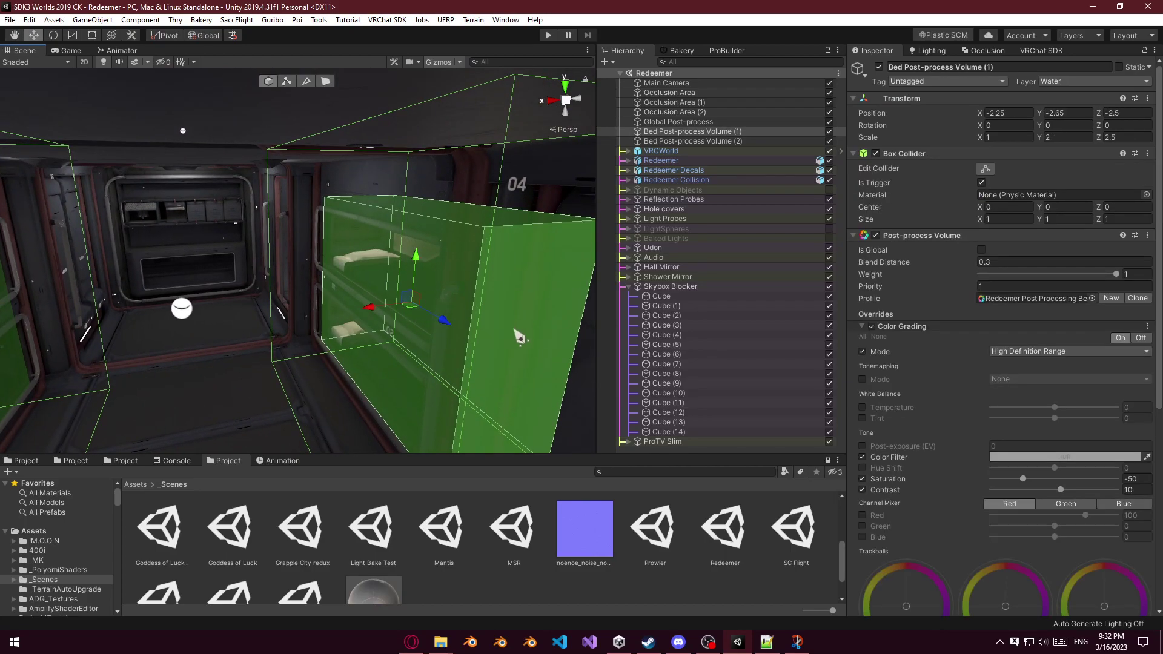
Copy the Post-process Layer component from the Redeemer scene's Main Camera.
{"action": "left_click", "coordinate": [706, 84]}
{"action": "scroll", "coordinate": [897, 260], "scroll_direction": "down", "scroll_amount": 3}
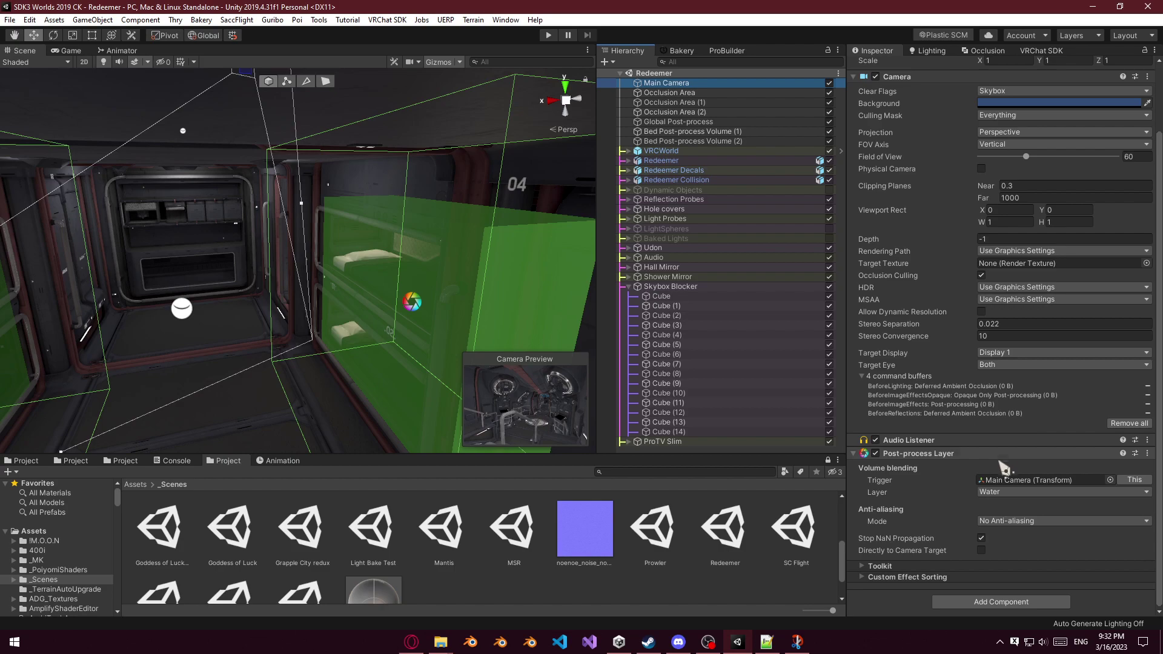
{"action": "left_click", "coordinate": [1148, 455]}
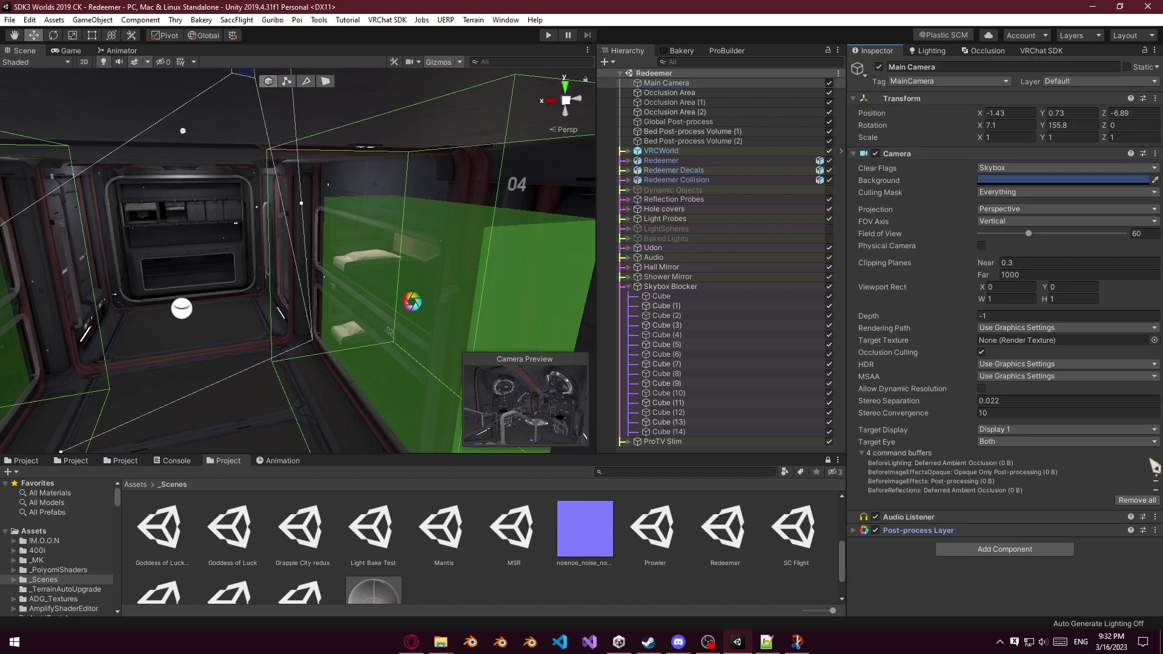
{"action": "left_click", "coordinate": [868, 530]}
{"action": "left_click", "coordinate": [1148, 531]}
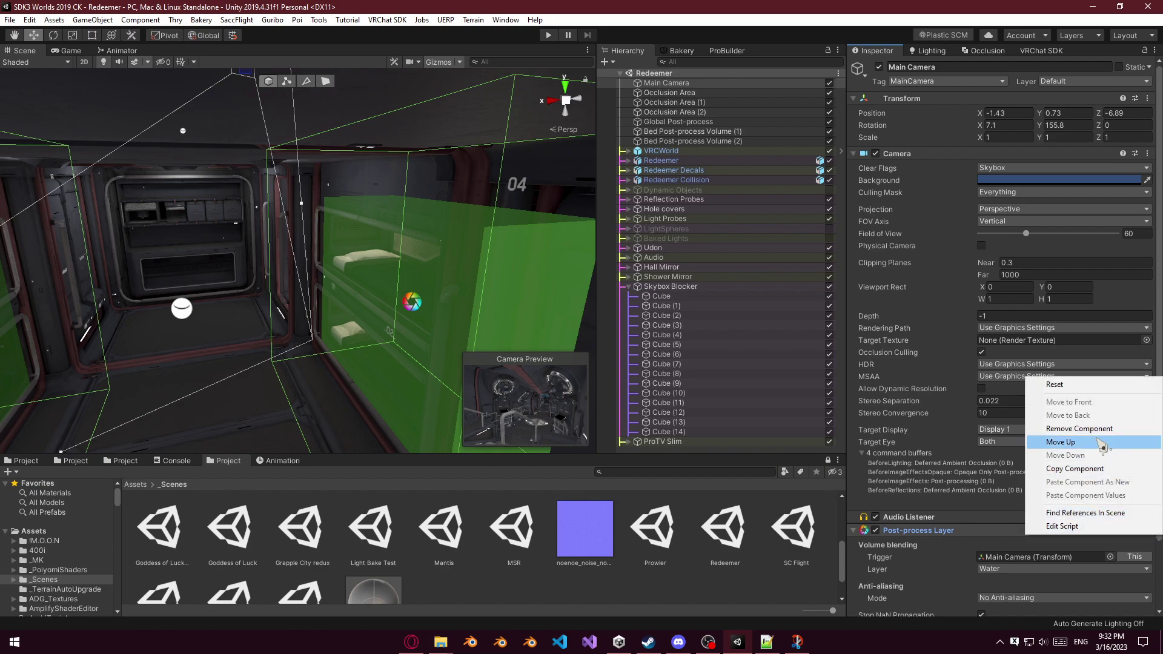
{"action": "left_click", "coordinate": [1078, 470]}
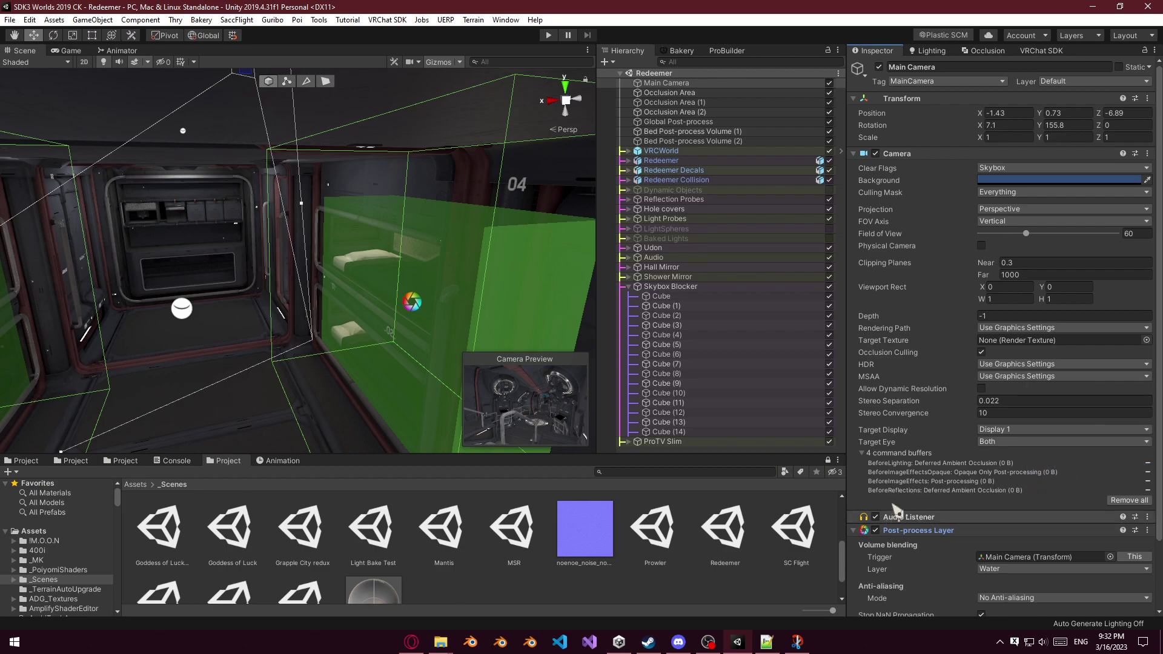
Collapse Skybox Blocker, search the hierarchy for AudioListener, inspect the Filter object's components, and clear the search.
{"action": "left_click", "coordinate": [629, 287]}
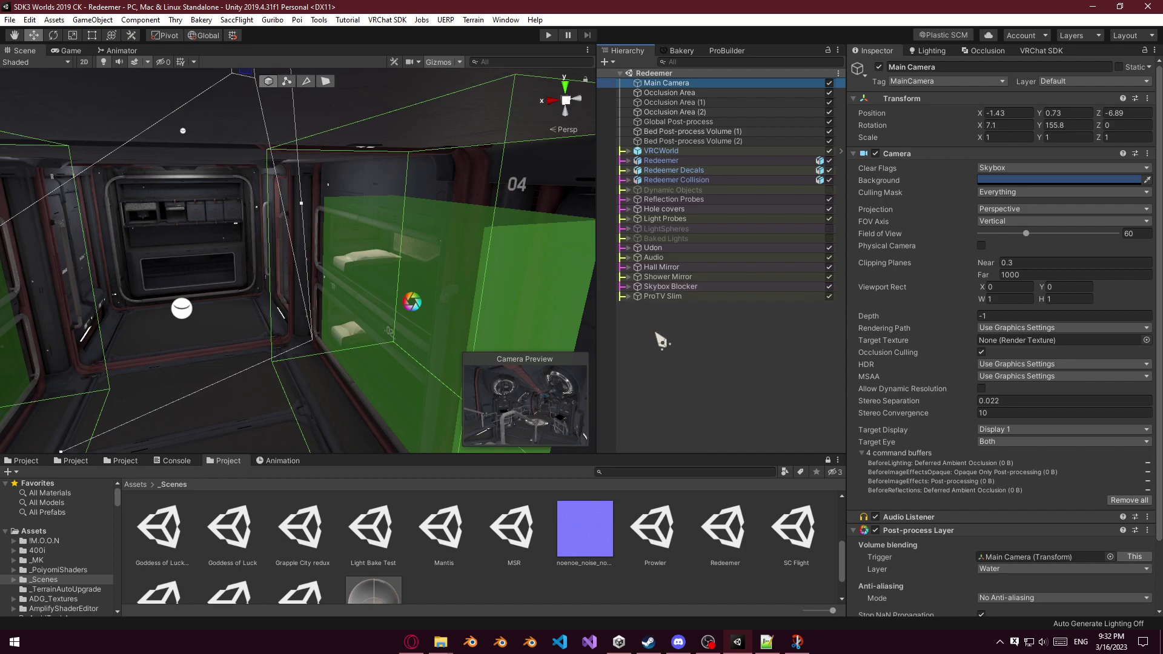
{"action": "left_click", "coordinate": [697, 352]}
{"action": "left_click", "coordinate": [681, 62]}
{"action": "type", "text": "Au"}
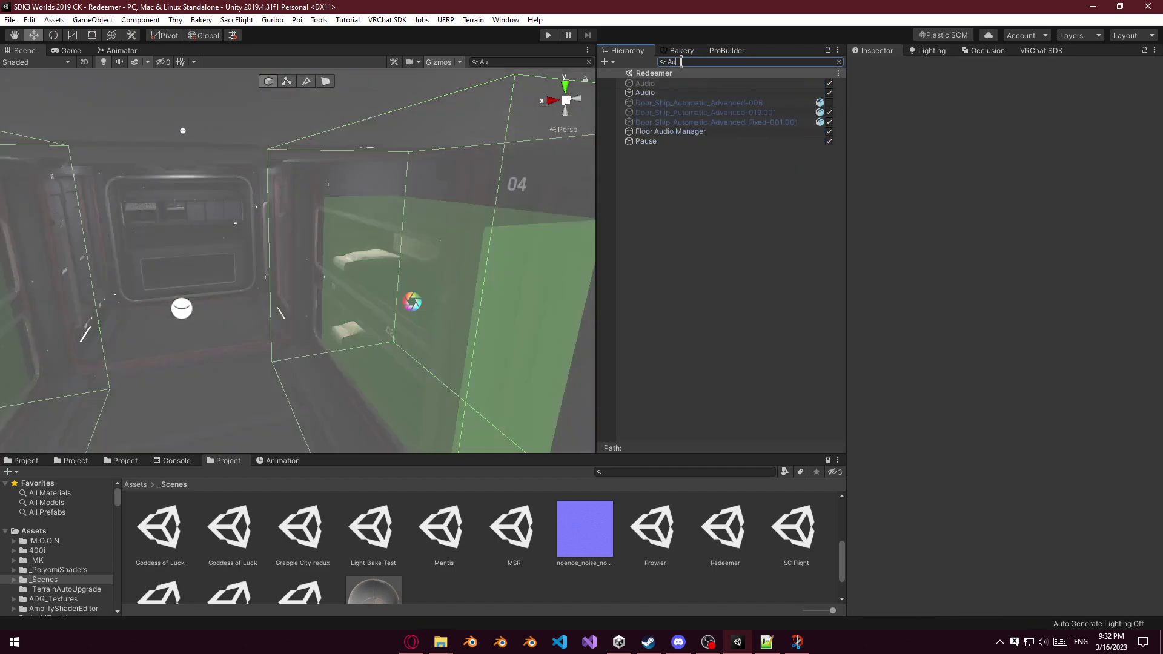
{"action": "type", "text": "dioListener"}
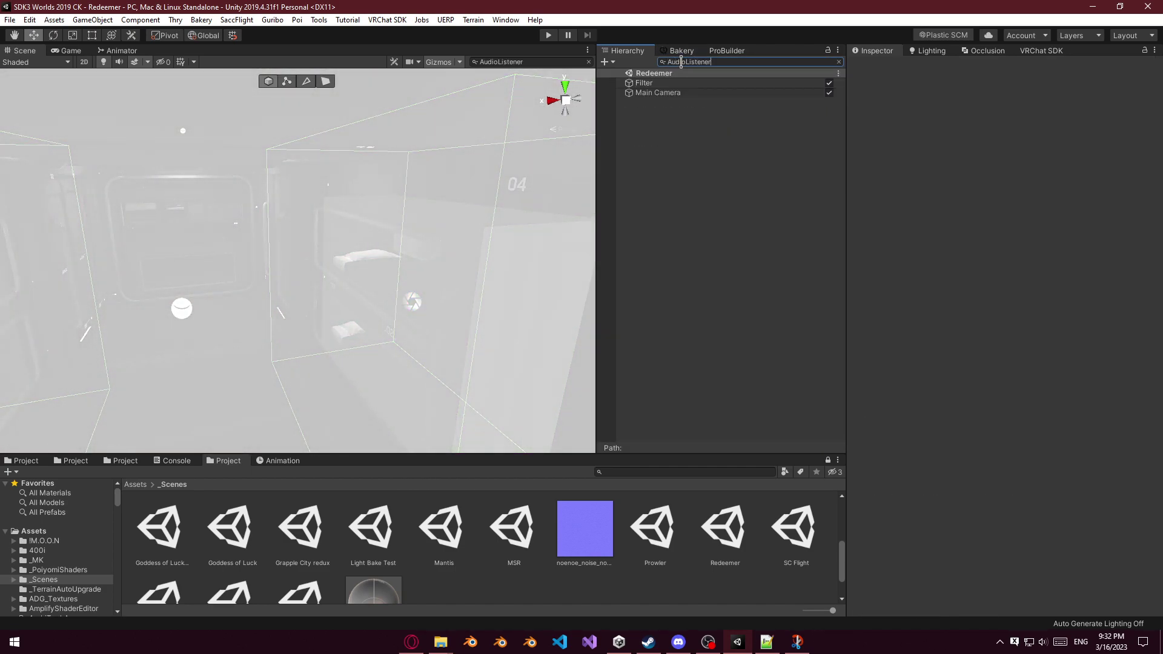
{"action": "left_click", "coordinate": [666, 84]}
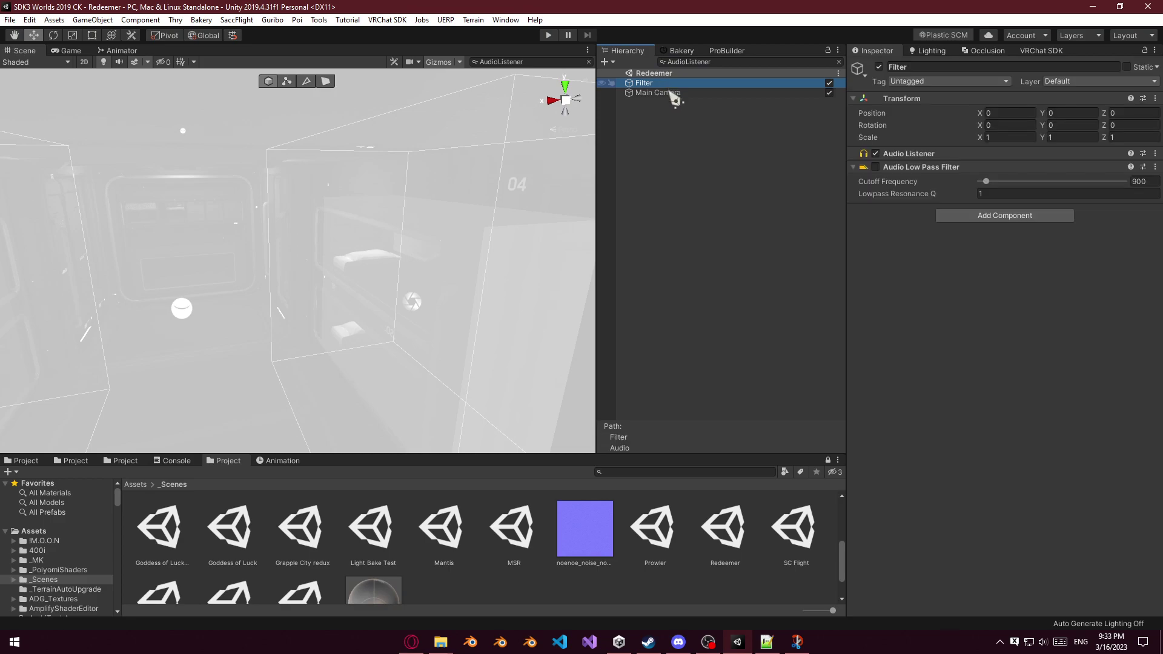
{"action": "left_click", "coordinate": [708, 206]}
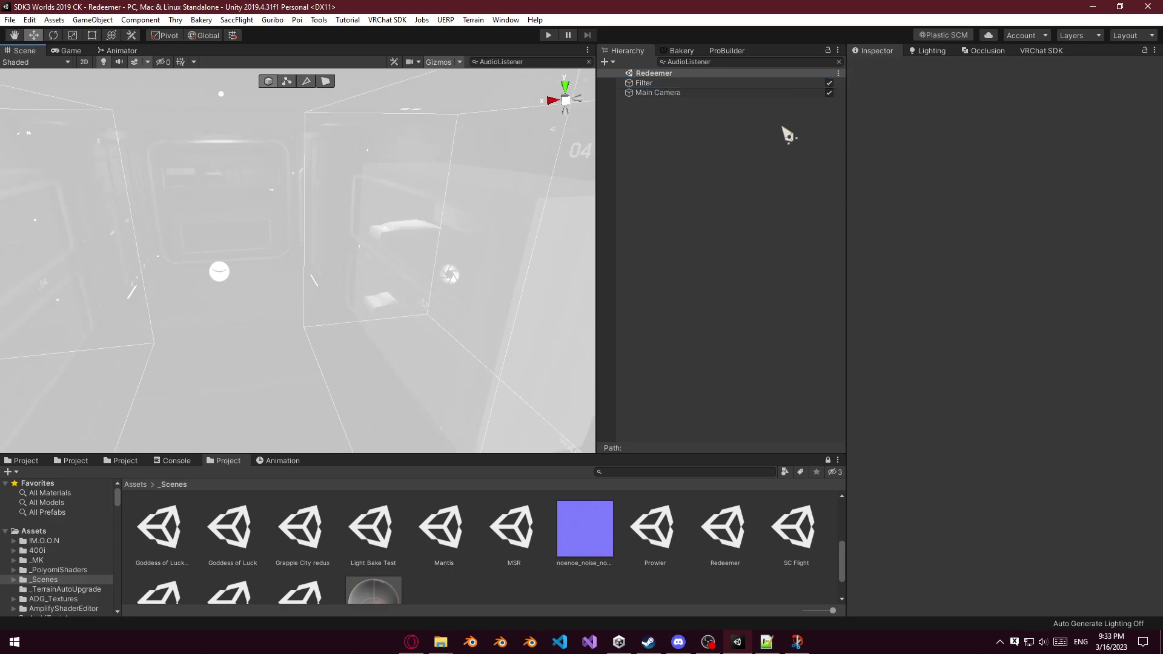
{"action": "left_click", "coordinate": [839, 61]}
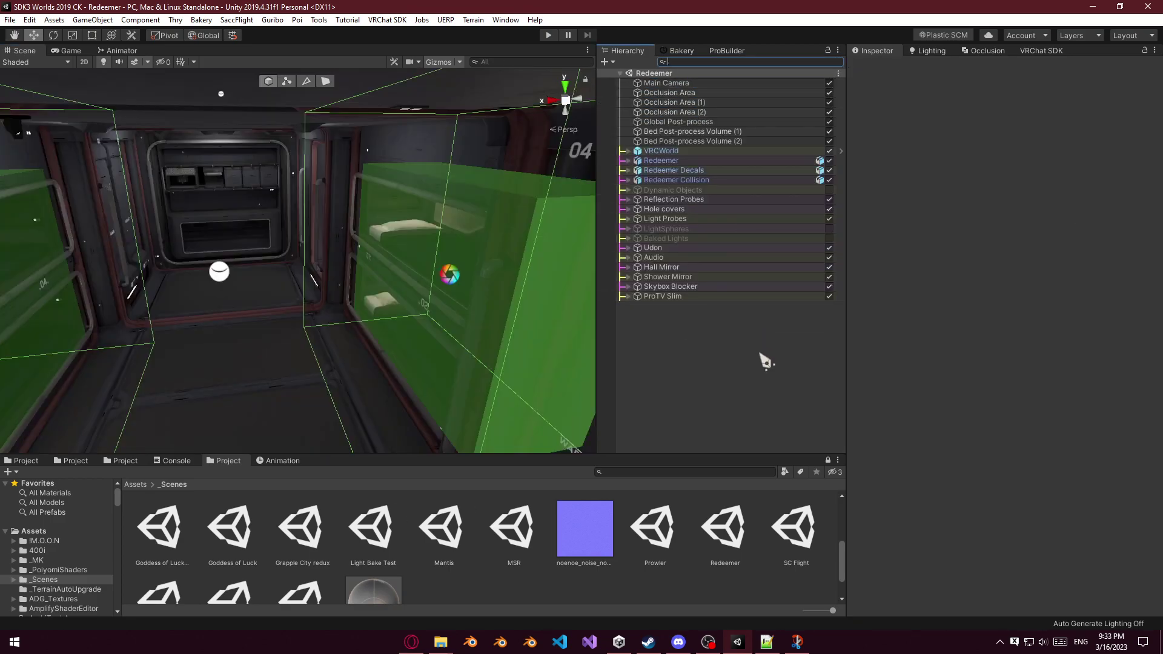
Find the Crosair scene in the _Scenes folder and open it.
{"action": "scroll", "coordinate": [671, 532], "scroll_direction": "down", "scroll_amount": 2}
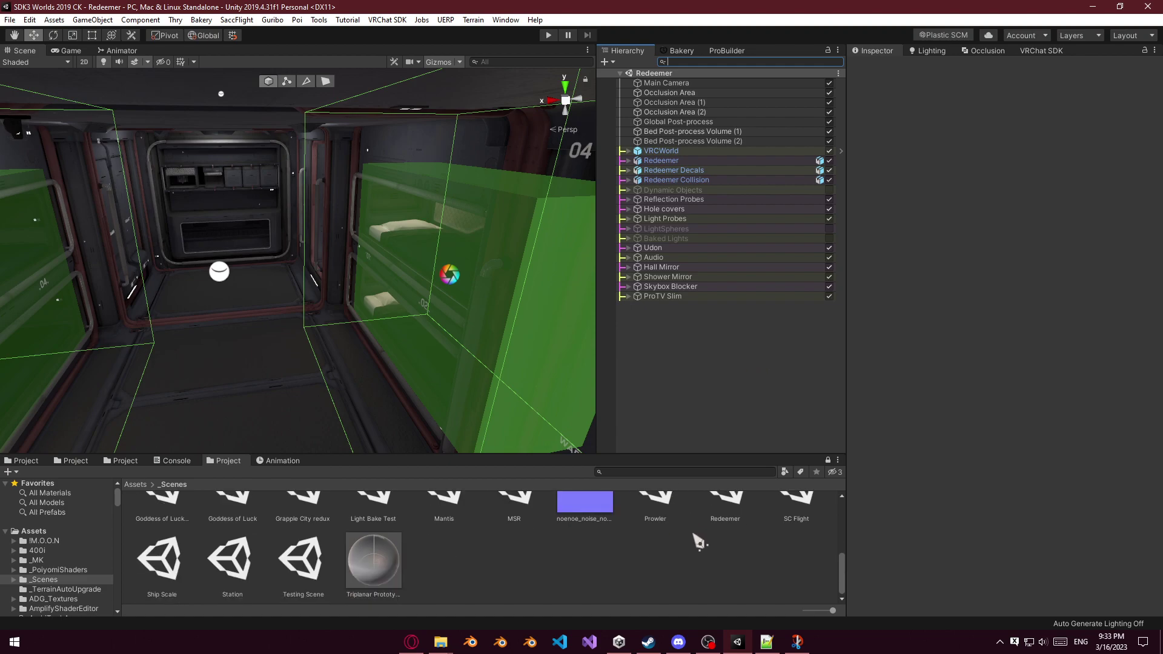
{"action": "scroll", "coordinate": [697, 541], "scroll_direction": "up", "scroll_amount": 2}
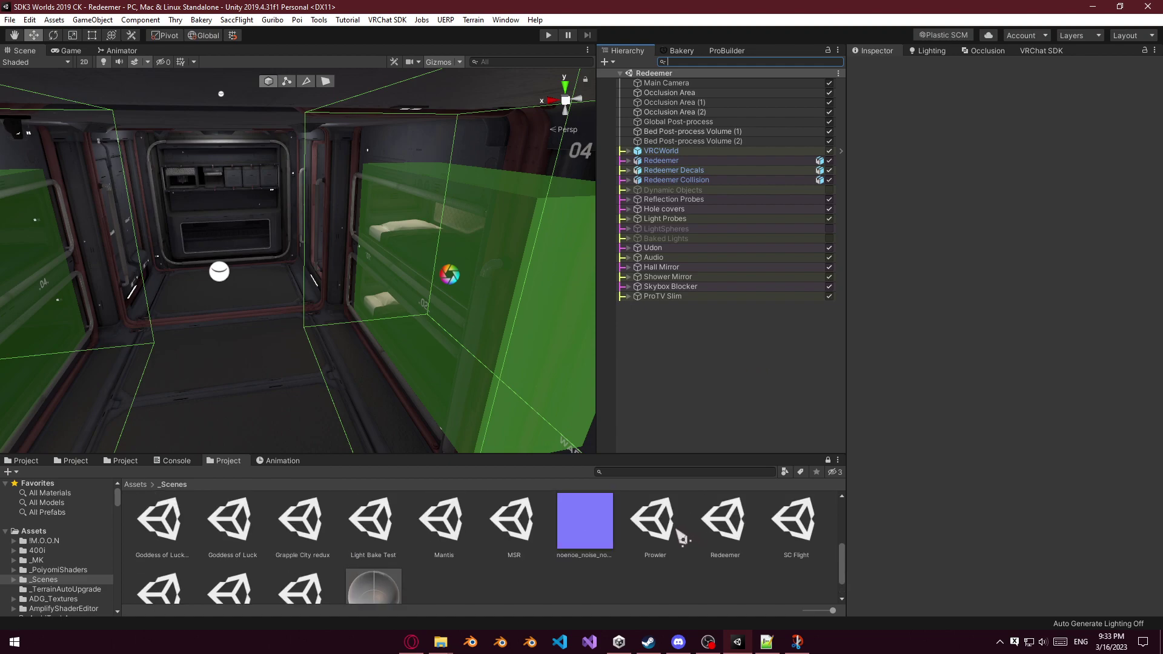
{"action": "scroll", "coordinate": [377, 548], "scroll_direction": "down", "scroll_amount": 2}
{"action": "double_click", "coordinate": [585, 551]}
{"action": "left_click", "coordinate": [689, 386]}
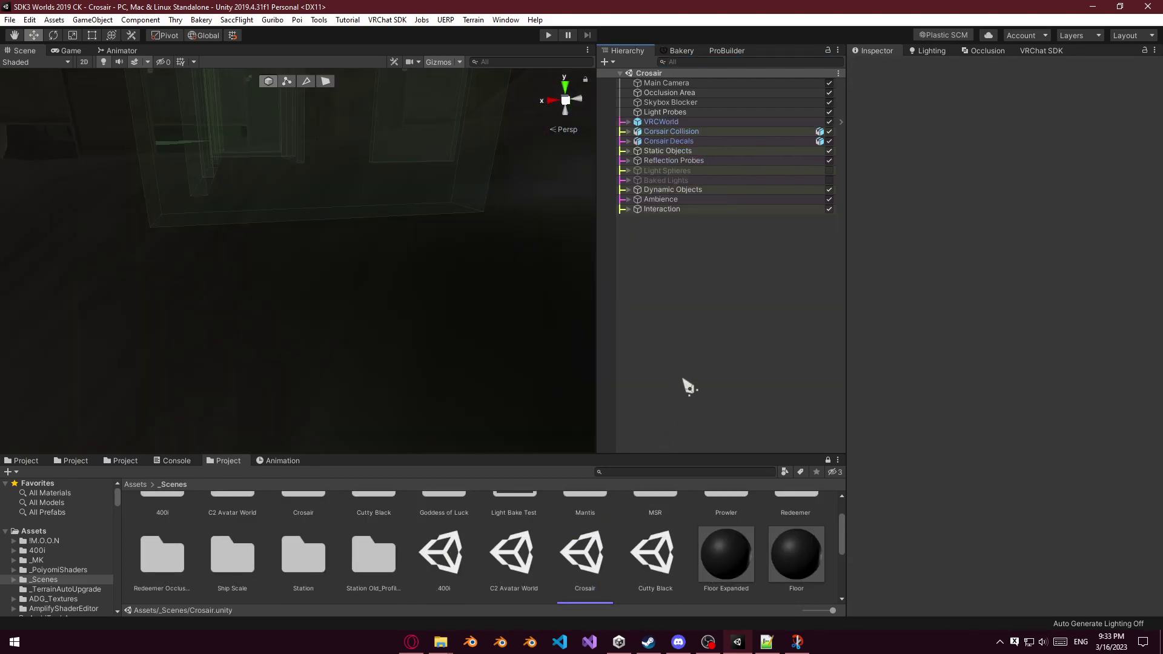
Paste the copied Post-process Layer onto Main Camera as a new component and try to assign the camera as its trigger.
{"action": "mouse_move", "coordinate": [397, 317]}
{"action": "right_mouse_down"}
{"action": "mouse_move", "coordinate": [384, 275]}
{"action": "mouse_move", "coordinate": [358, 294]}
{"action": "right_mouse_up"}
{"action": "left_click", "coordinate": [691, 83]}
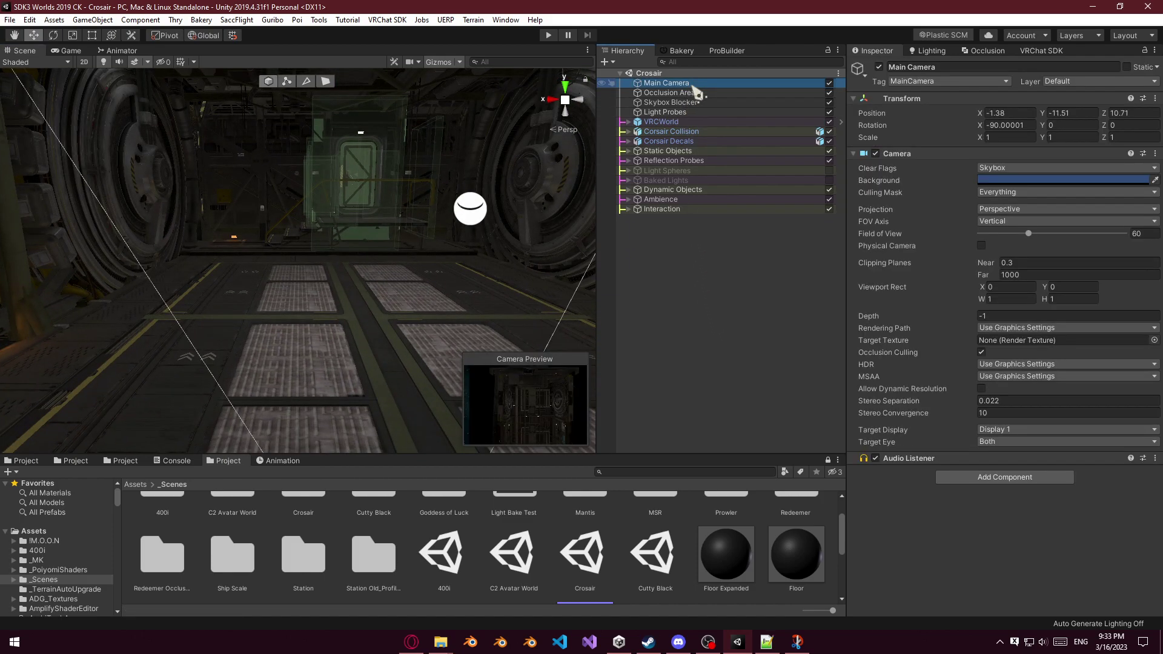
{"action": "left_click", "coordinate": [1155, 458]}
{"action": "left_click", "coordinate": [1084, 569]}
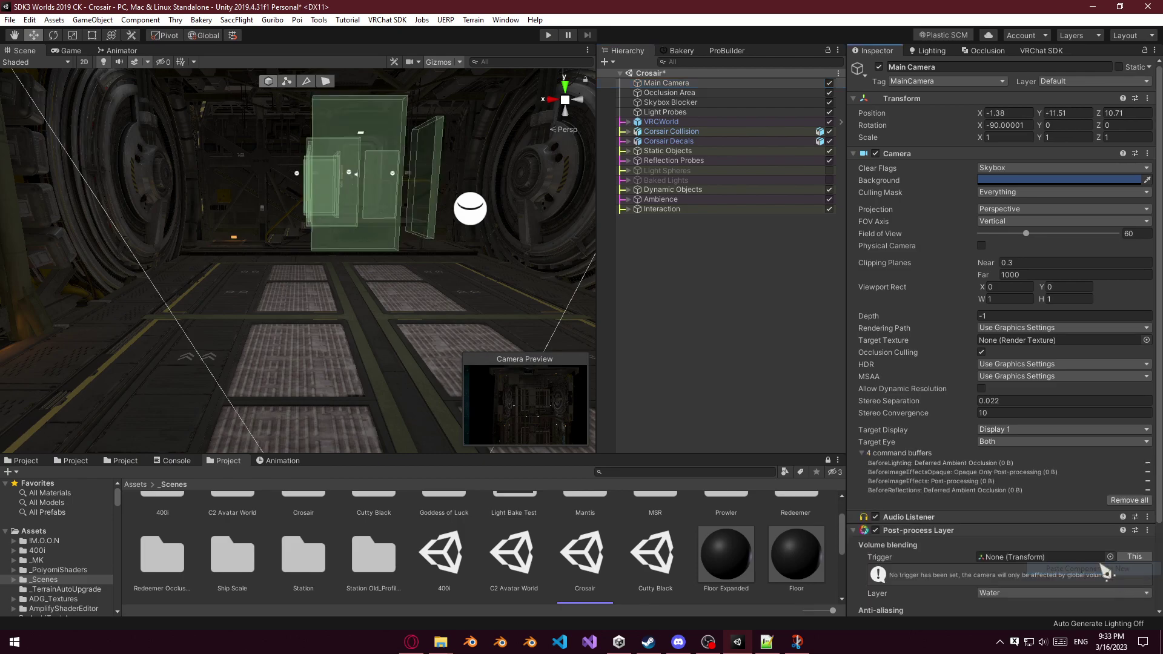
{"action": "scroll", "coordinate": [976, 498], "scroll_direction": "down", "scroll_amount": 3}
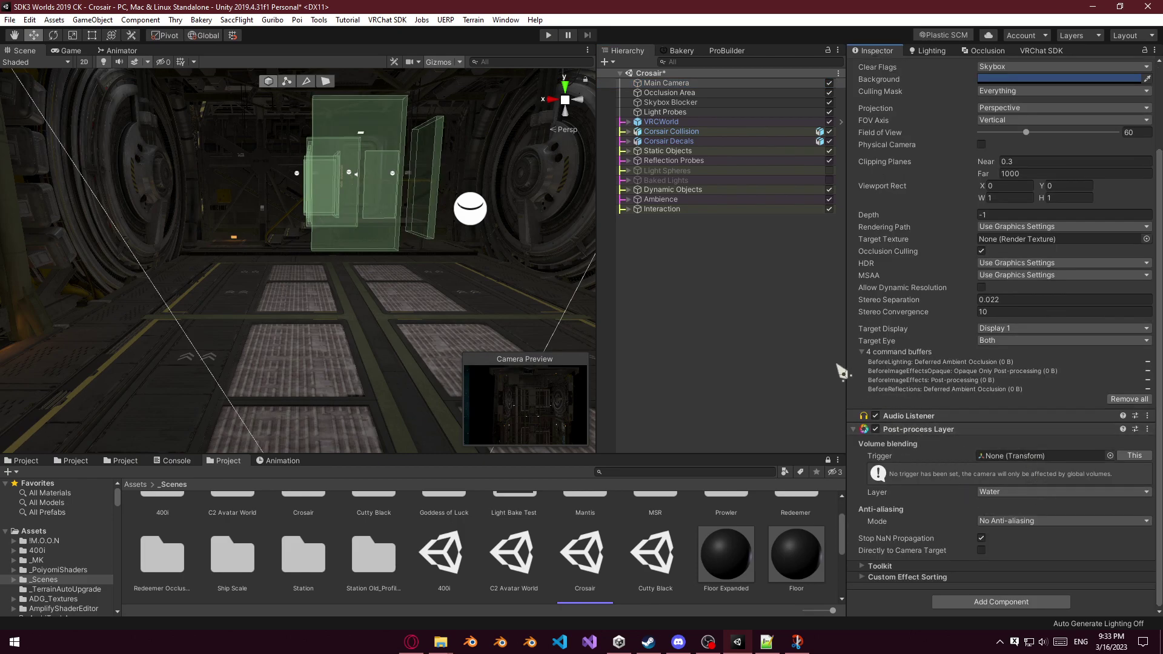
{"action": "left_click_drag", "start_coordinate": [673, 83], "coordinate": [945, 455]}
Reopen the Redeemer scene and check the Post-process Layer settings on its Main Camera.
{"action": "scroll", "coordinate": [646, 563], "scroll_direction": "down", "scroll_amount": 3}
{"action": "double_click", "coordinate": [721, 557]}
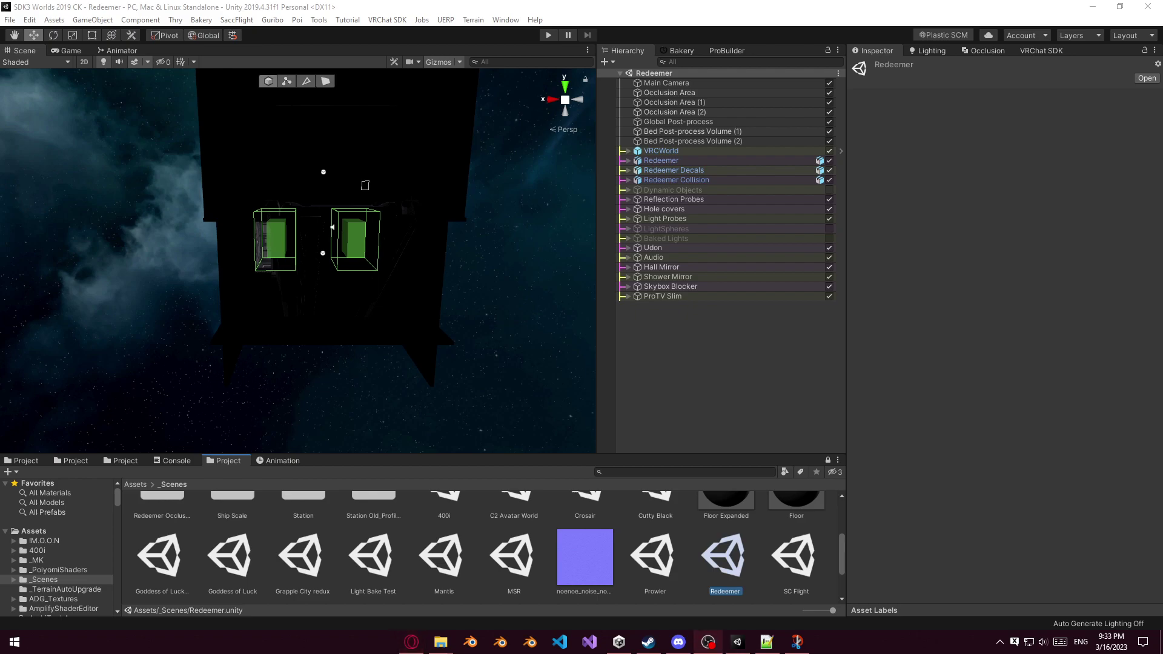
{"action": "left_click", "coordinate": [803, 378]}
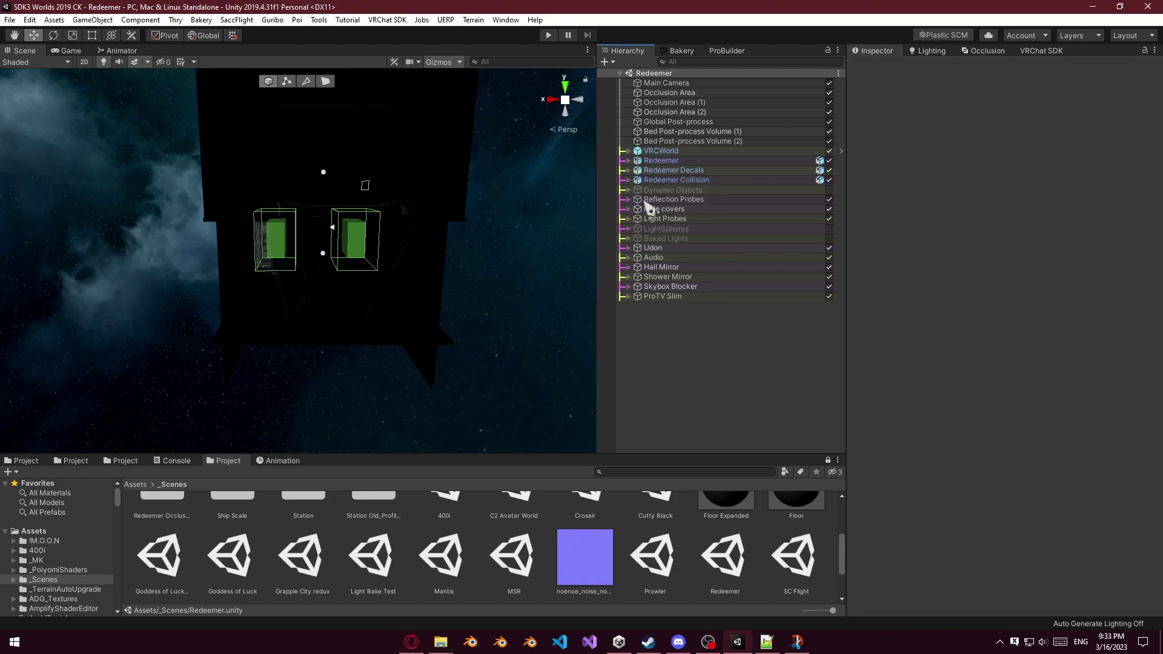
{"action": "left_click", "coordinate": [734, 83]}
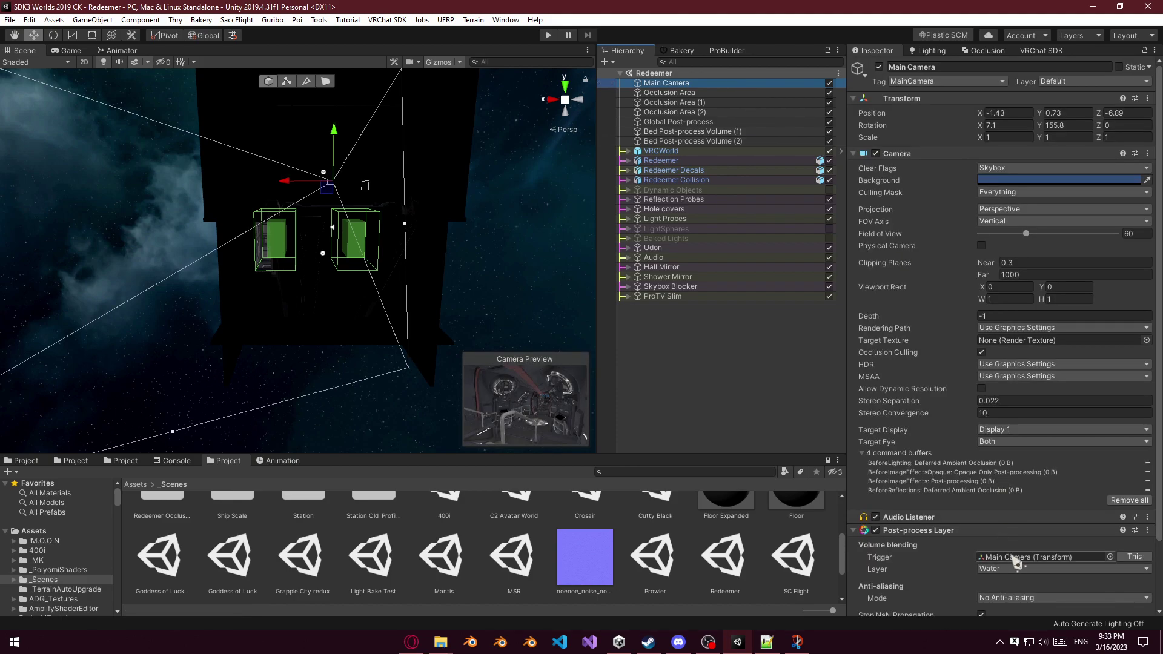
{"action": "scroll", "coordinate": [1015, 562], "scroll_direction": "down", "scroll_amount": 3}
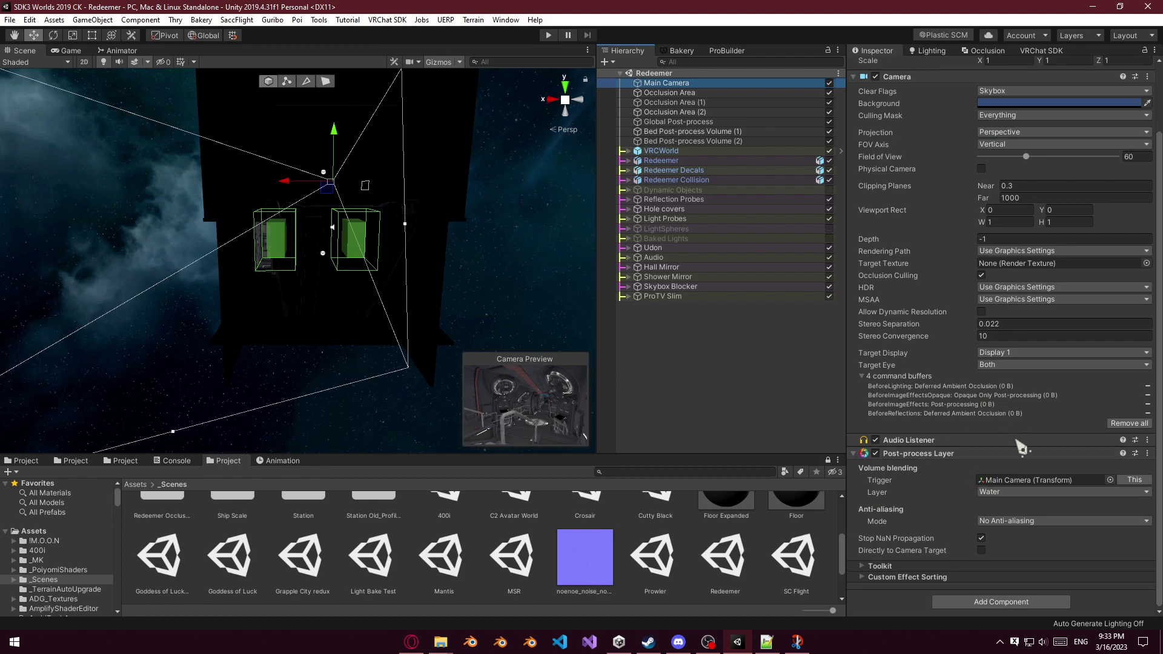
{"action": "scroll", "coordinate": [907, 309], "scroll_direction": "up", "scroll_amount": 3}
{"action": "scroll", "coordinate": [713, 569], "scroll_direction": "down", "scroll_amount": 1}
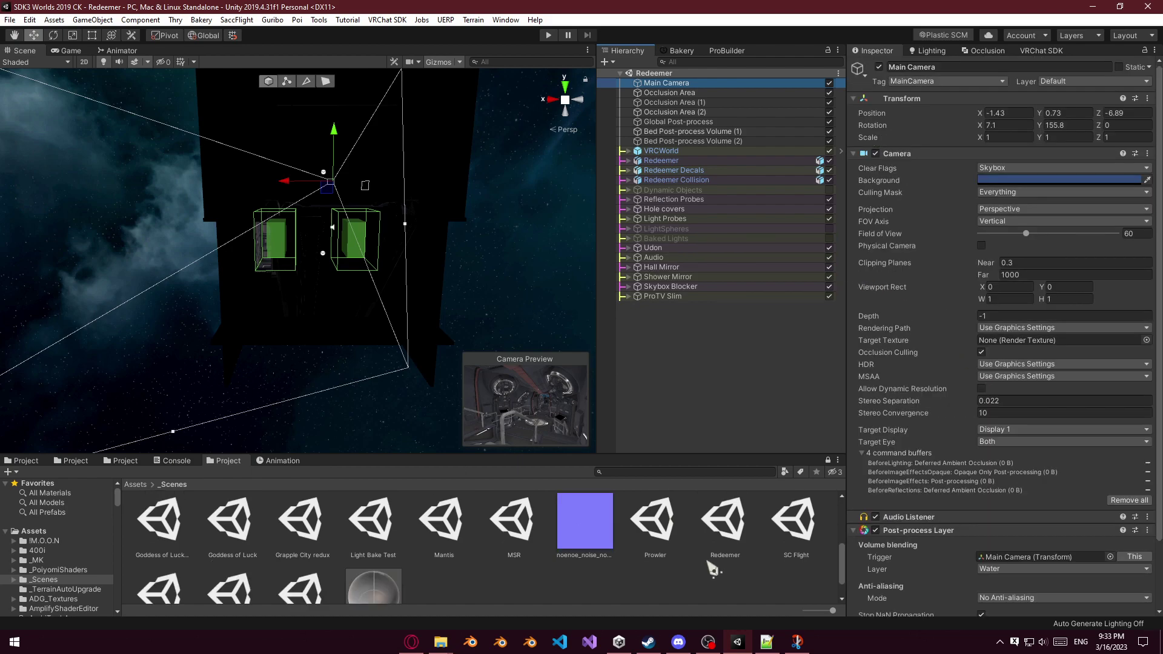
{"action": "scroll", "coordinate": [698, 556], "scroll_direction": "up", "scroll_amount": 1}
Copy Bed Post-process Volume (1) from the Redeemer scene, paste it into the Crosair scene, and locate it in the ship.
{"action": "scroll", "coordinate": [428, 285], "scroll_direction": "up", "scroll_amount": 6}
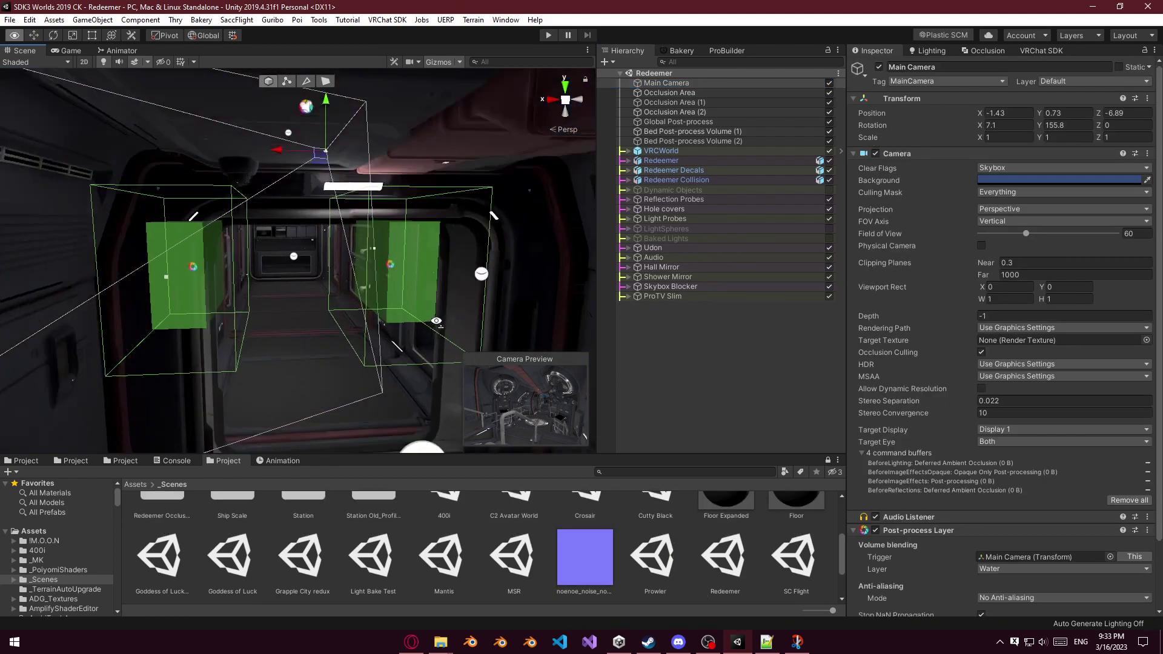
{"action": "left_click", "coordinate": [391, 298]}
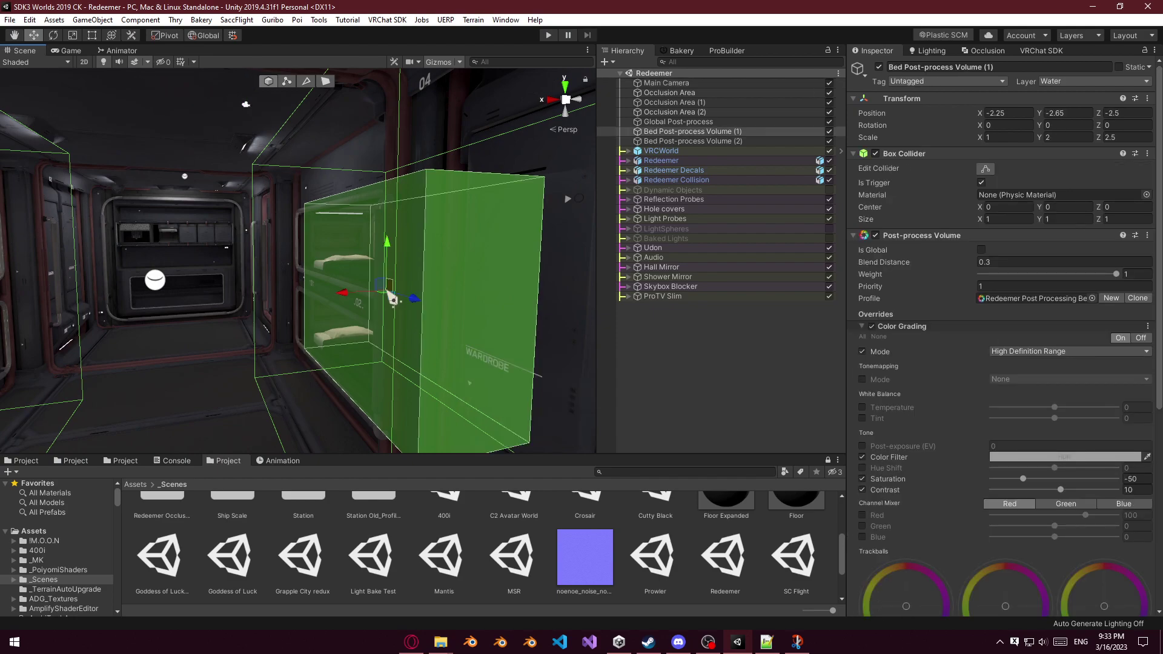
{"action": "scroll", "coordinate": [627, 587], "scroll_direction": "up", "scroll_amount": 1}
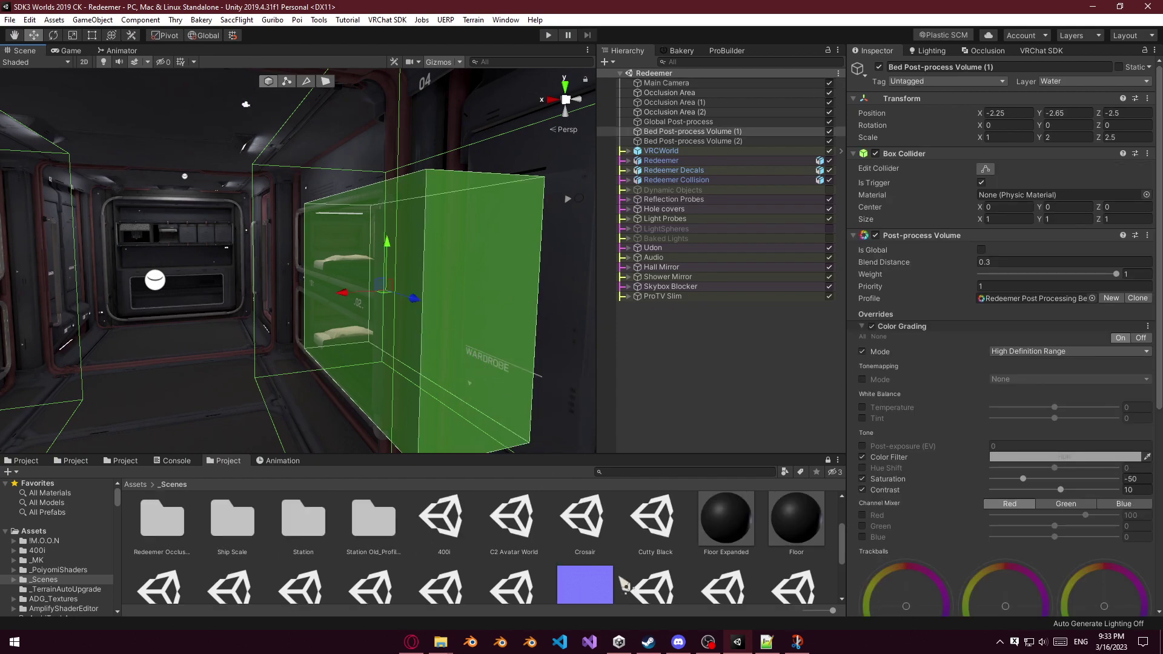
{"action": "double_click", "coordinate": [582, 533]}
{"action": "key", "text": "ctrl+v"}
{"action": "left_click", "coordinate": [721, 317]}
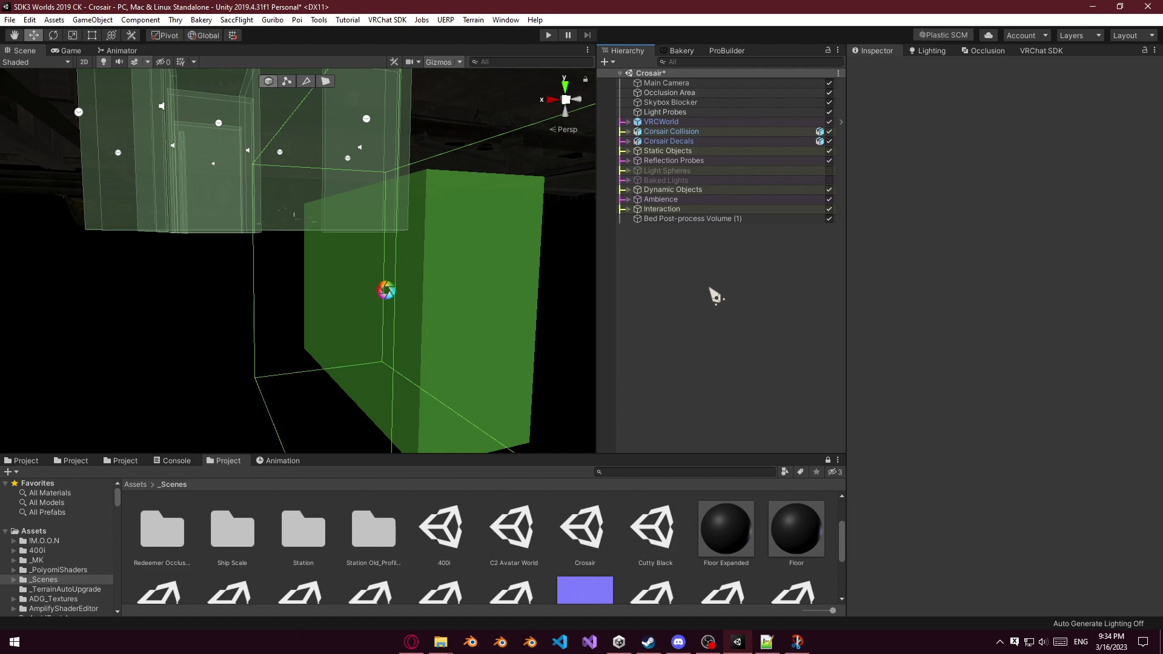
{"action": "key", "text": "s"}
{"action": "right_click_drag", "start_coordinate": [574, 280], "coordinate": [455, 224]}
{"action": "left_click", "coordinate": [725, 221]}
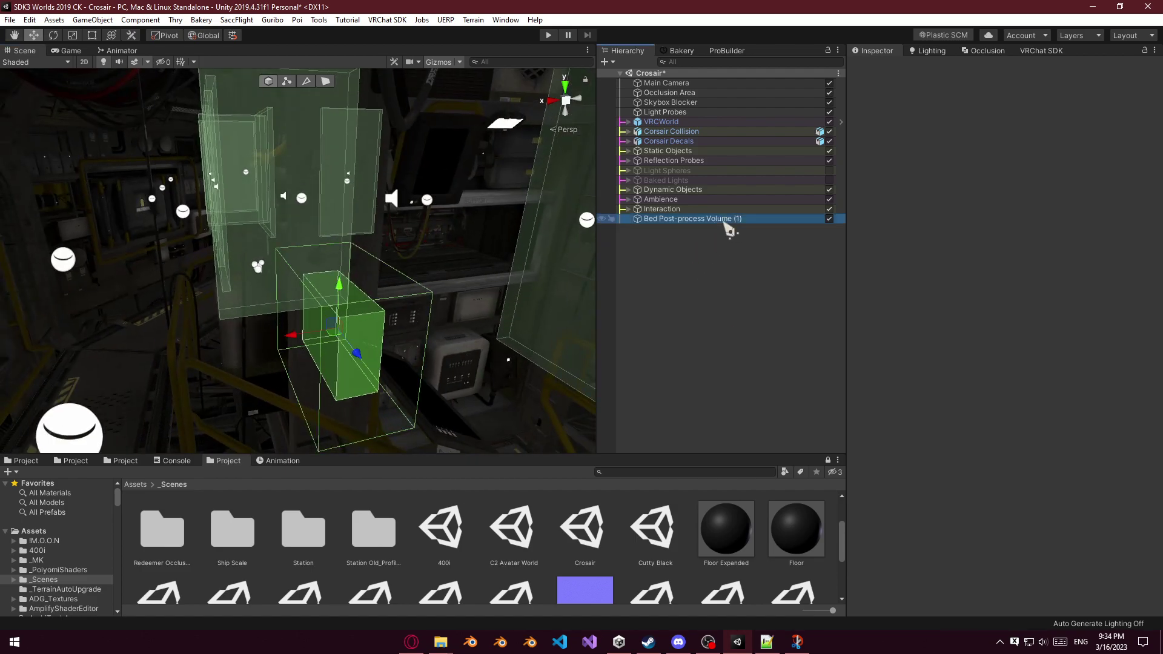
{"action": "left_click", "coordinate": [729, 240]}
Assign Main Camera as the trigger of its own Post-process Layer and as the Reference Camera of VRCWorld.
{"action": "left_click", "coordinate": [666, 83]}
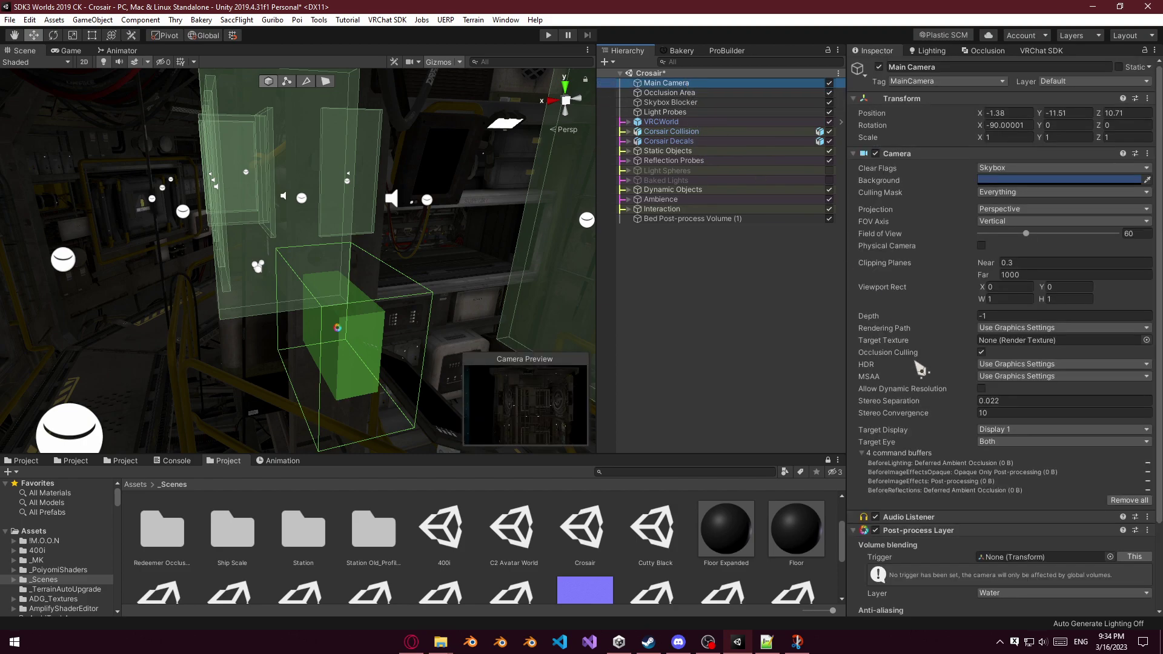
{"action": "scroll", "coordinate": [1038, 451], "scroll_direction": "down", "scroll_amount": 3}
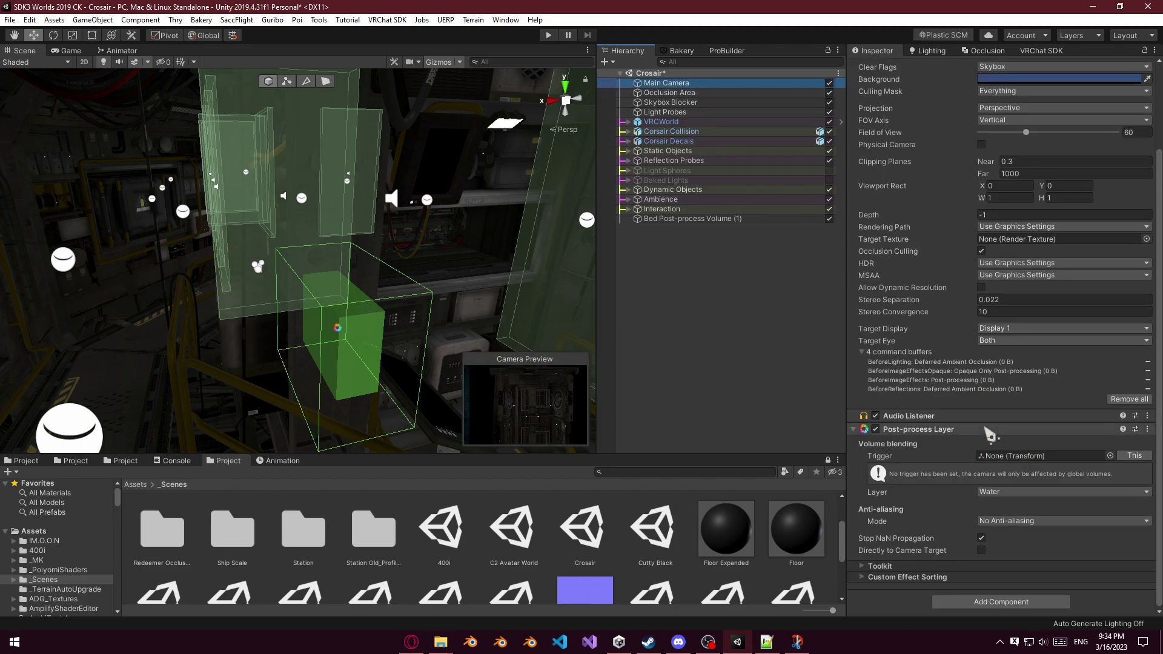
{"action": "left_click", "coordinate": [1135, 455]}
{"action": "scroll", "coordinate": [994, 419], "scroll_direction": "up", "scroll_amount": 3}
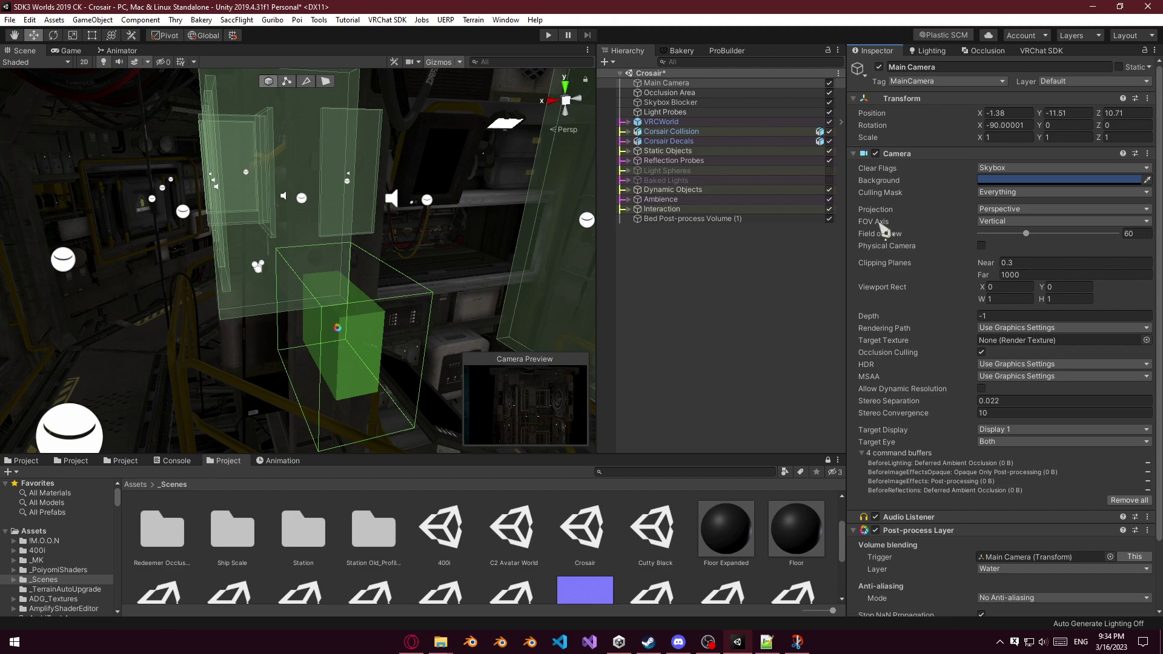
{"action": "left_click", "coordinate": [661, 121]}
{"action": "left_click_drag", "start_coordinate": [667, 83], "coordinate": [1028, 233]}
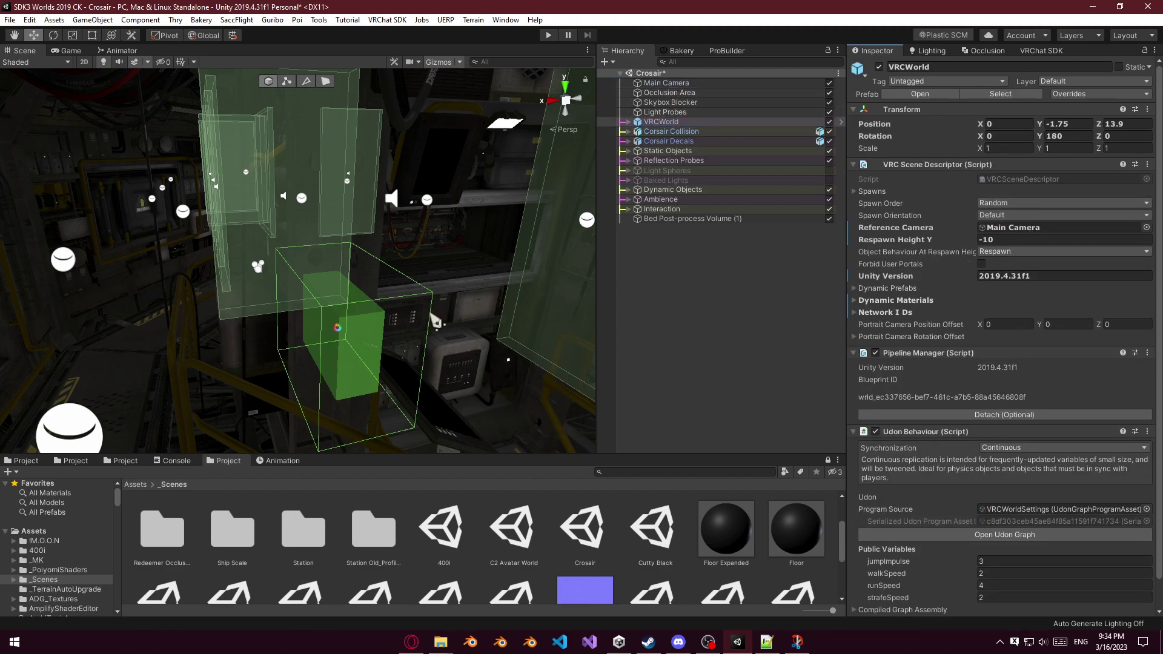
Select Bed Post-process Volume (1) in the ship and rotate it around the Y axis to match the bed's orientation.
{"action": "left_click", "coordinate": [338, 333]}
{"action": "mouse_move", "coordinate": [337, 333]}
{"action": "right_mouse_down"}
{"action": "mouse_move", "coordinate": [351, 388]}
{"action": "mouse_move", "coordinate": [358, 334]}
{"action": "mouse_move", "coordinate": [412, 315]}
{"action": "mouse_move", "coordinate": [270, 267]}
{"action": "mouse_move", "coordinate": [454, 247]}
{"action": "mouse_move", "coordinate": [332, 350]}
{"action": "right_mouse_up"}
{"action": "key", "text": "w"}
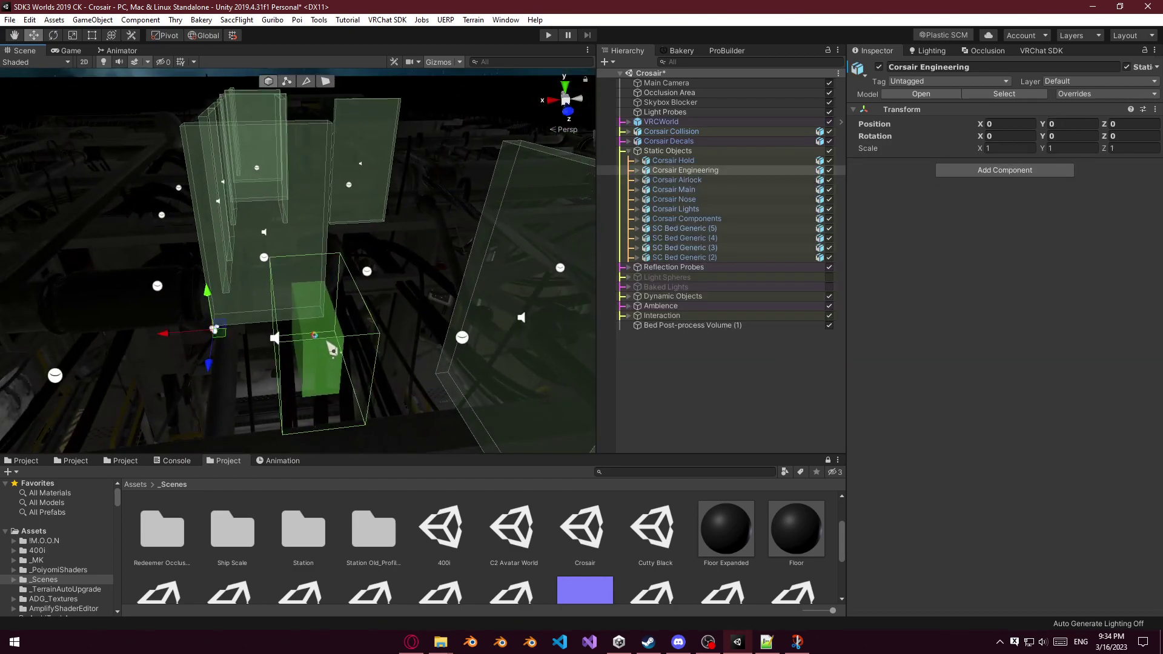
{"action": "left_click", "coordinate": [320, 343]}
{"action": "key", "text": "f"}
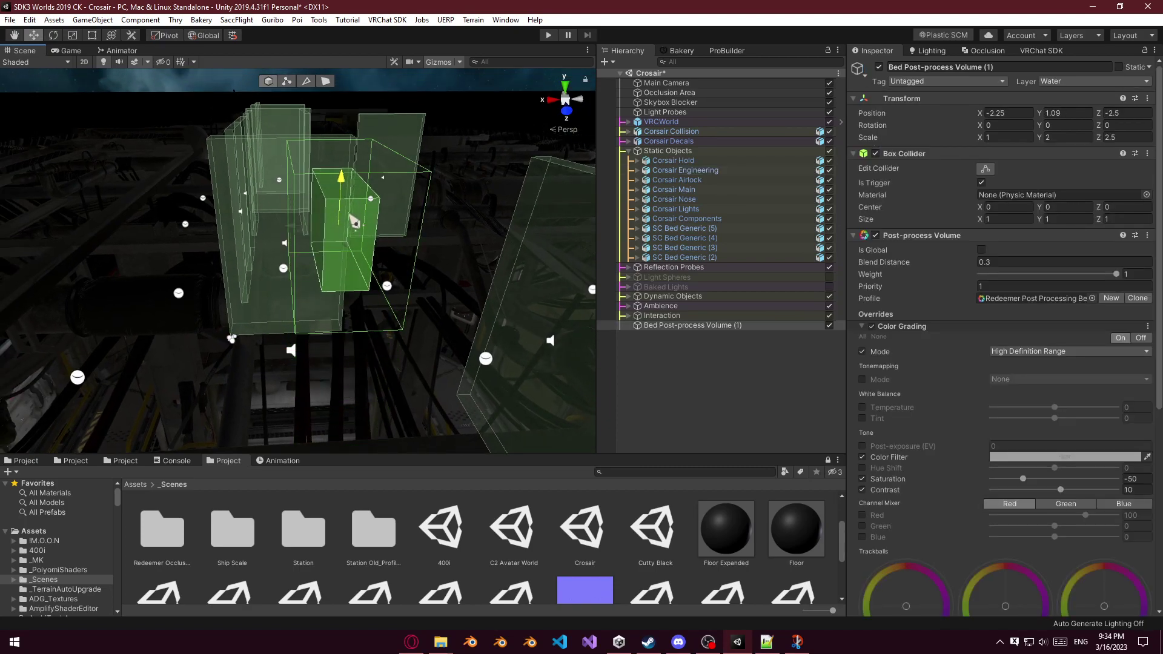
{"action": "key", "text": "e"}
{"action": "left_click_drag", "start_coordinate": [350, 274], "coordinate": [444, 273]}
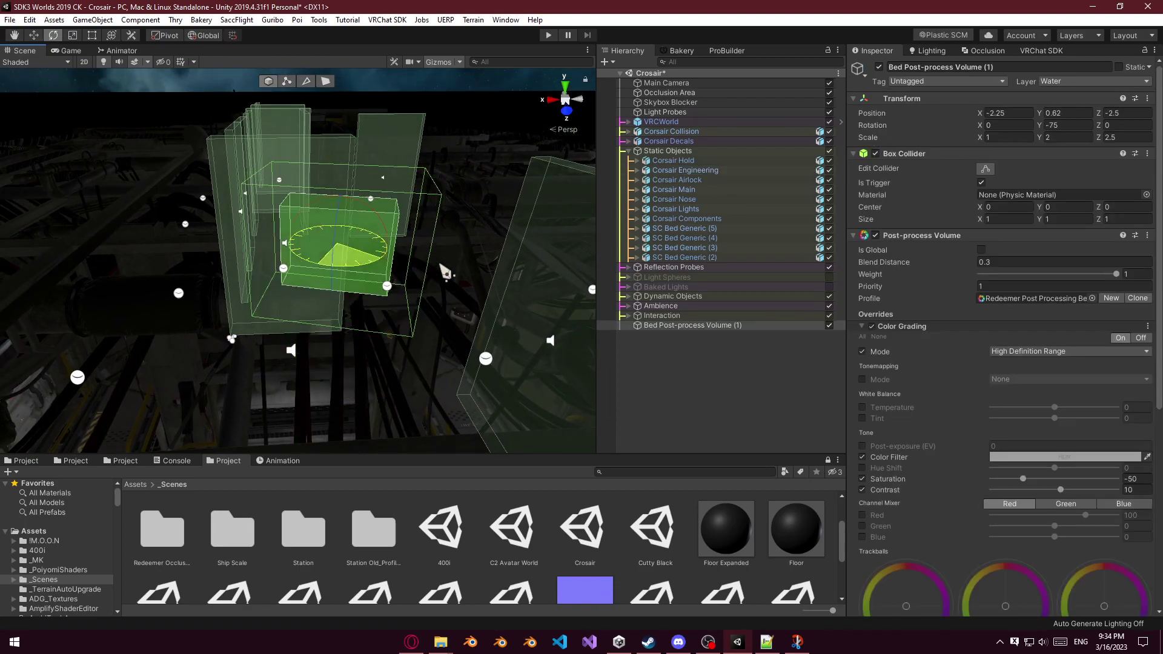
Move Bed Post-process Volume (1) onto the Corsair's bed, to about X 2, Z -3.79, with its Y rotation at -90.
{"action": "right_click_drag", "start_coordinate": [466, 262], "coordinate": [425, 289]}
{"action": "key", "text": "e"}
{"action": "key", "text": "w"}
{"action": "left_click_drag", "start_coordinate": [379, 249], "coordinate": [149, 212]}
{"action": "right_click_drag", "start_coordinate": [149, 212], "coordinate": [1105, 107]}
{"action": "key", "text": "w"}
{"action": "key", "text": "d"}
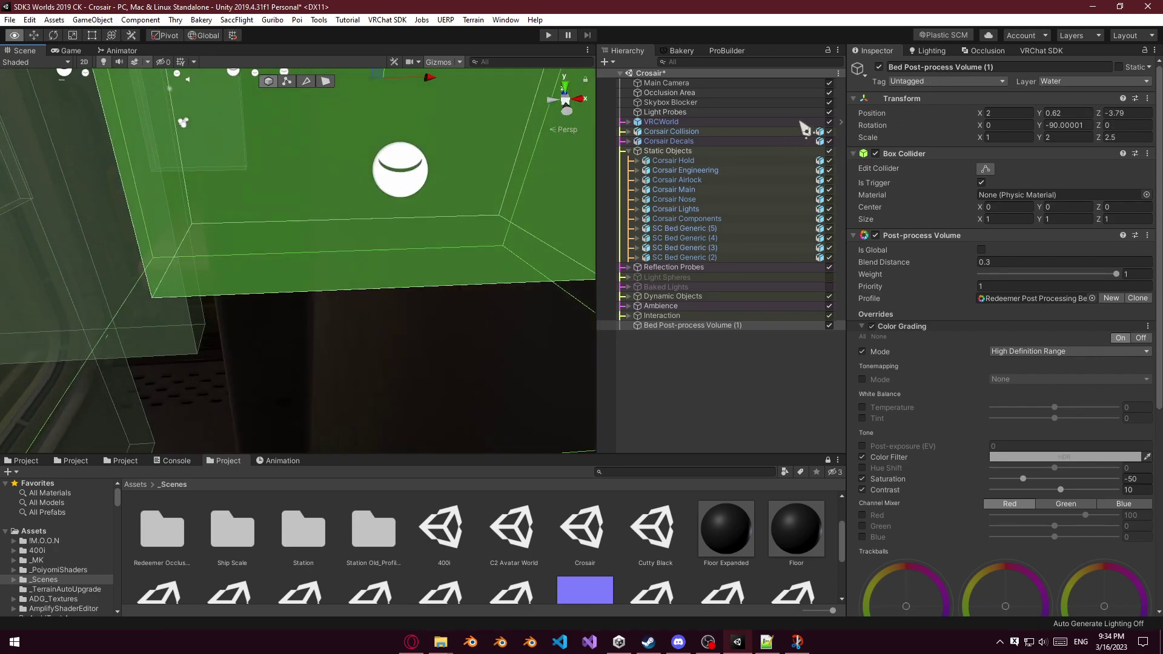
Fine-tune Bed Post-process Volume (1) around the bed, placing it at about X 1.851, Y 0.217, Z -3.752.
{"action": "right_click_drag", "start_coordinate": [885, 143], "coordinate": [366, 200]}
{"action": "left_click_drag", "start_coordinate": [363, 201], "coordinate": [362, 255]}
{"action": "right_click_drag", "start_coordinate": [362, 254], "coordinate": [371, 206]}
{"action": "key", "text": "q"}
{"action": "left_click_drag", "start_coordinate": [340, 112], "coordinate": [339, 128]}
{"action": "right_click_drag", "start_coordinate": [339, 129], "coordinate": [366, 268]}
{"action": "key", "text": "w"}
{"action": "left_click_drag", "start_coordinate": [367, 268], "coordinate": [362, 267]}
{"action": "right_click_drag", "start_coordinate": [344, 269], "coordinate": [467, 261]}
{"action": "left_click", "coordinate": [706, 405]}
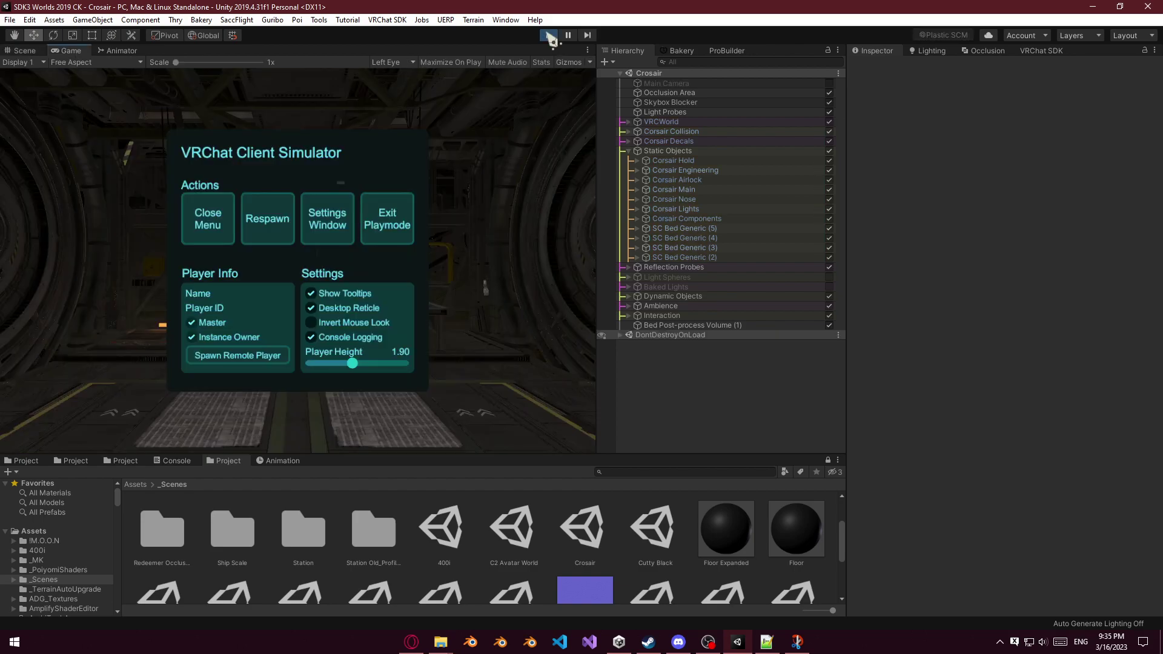
Walk through the ship to the bed in play mode to check the post-processing volume, and exit play mode.
{"action": "left_click", "coordinate": [209, 227]}
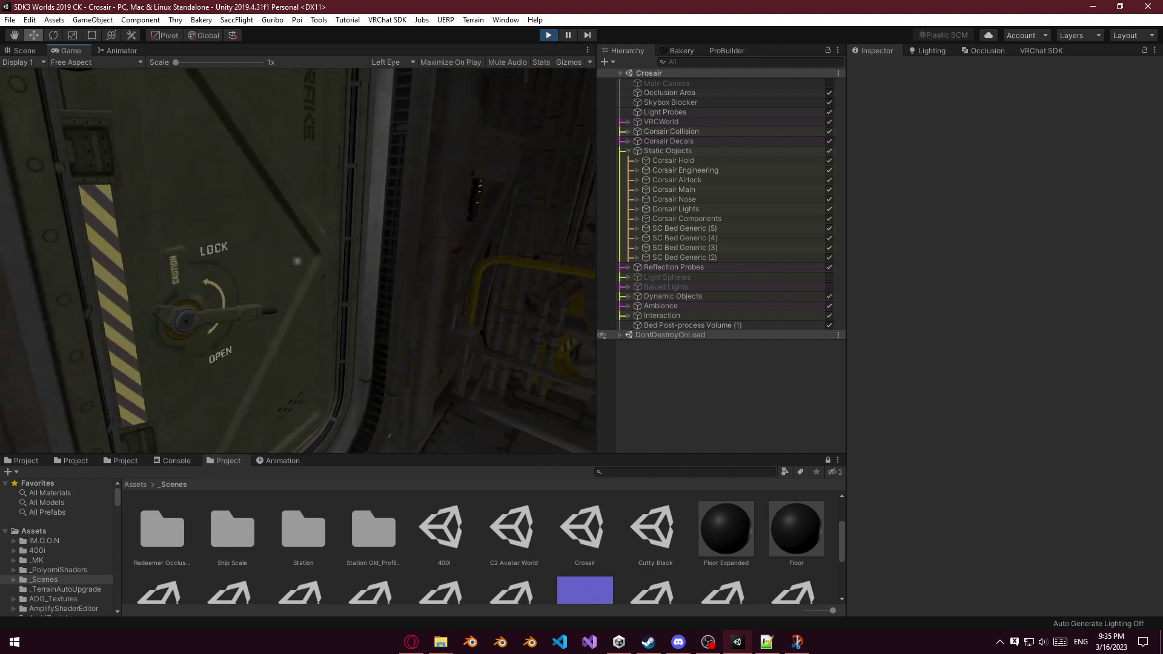
{"action": "key", "text": "w"}
{"action": "key", "text": "w"}
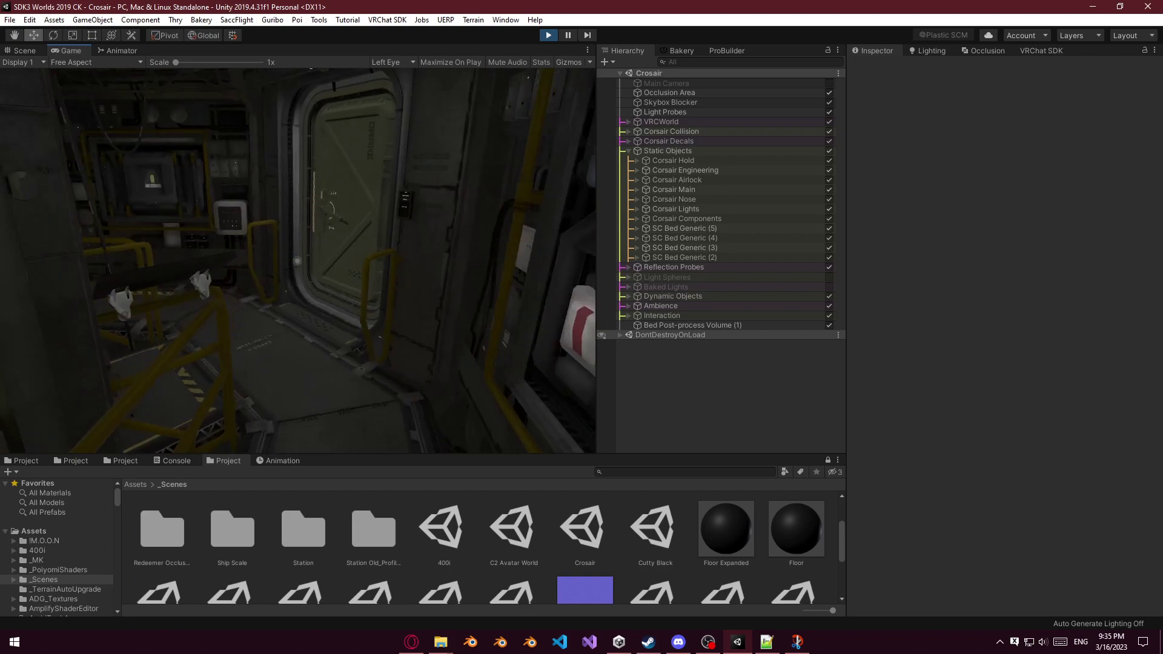
{"action": "key", "text": "w"}
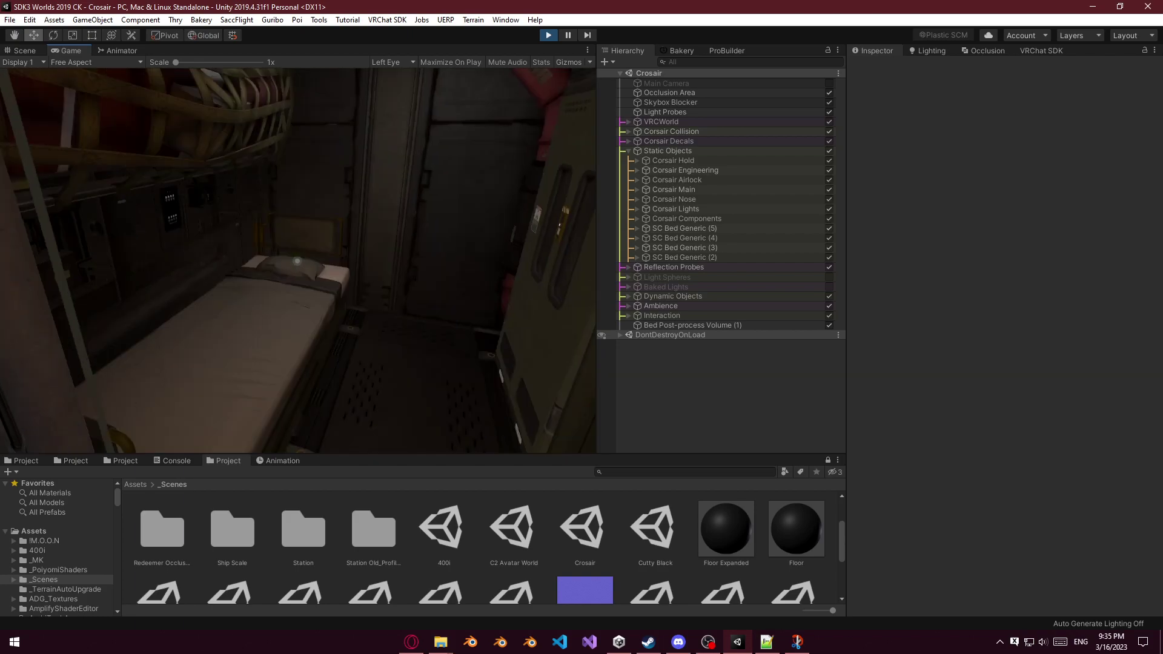
{"action": "key", "text": "w"}
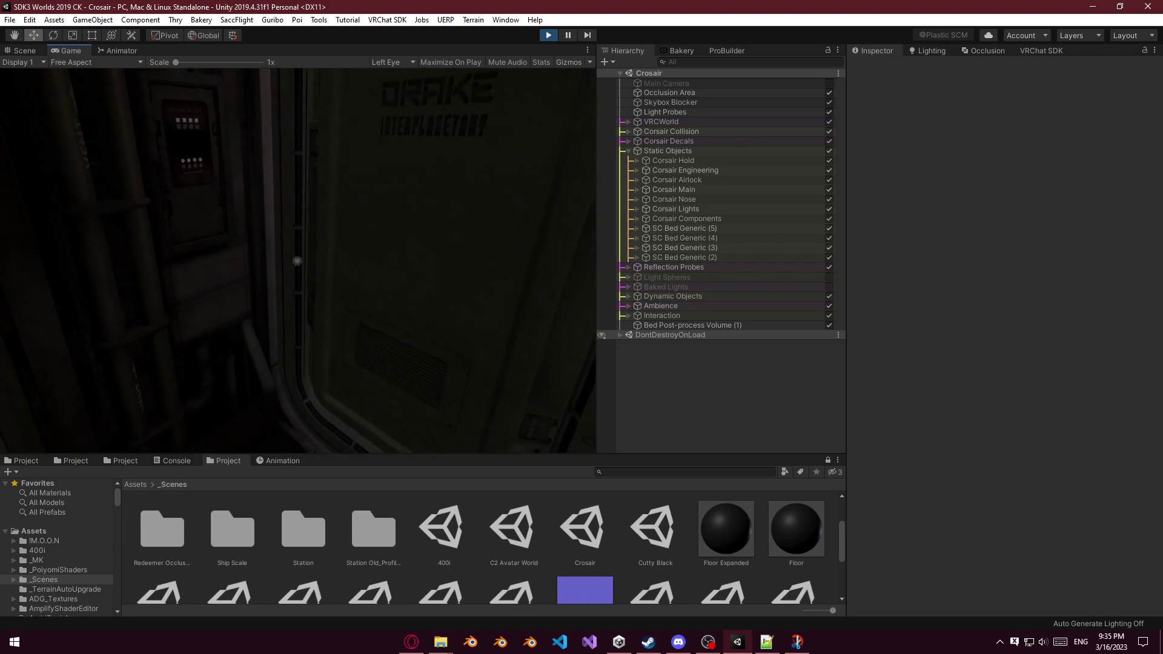
{"action": "key", "text": "Escape"}
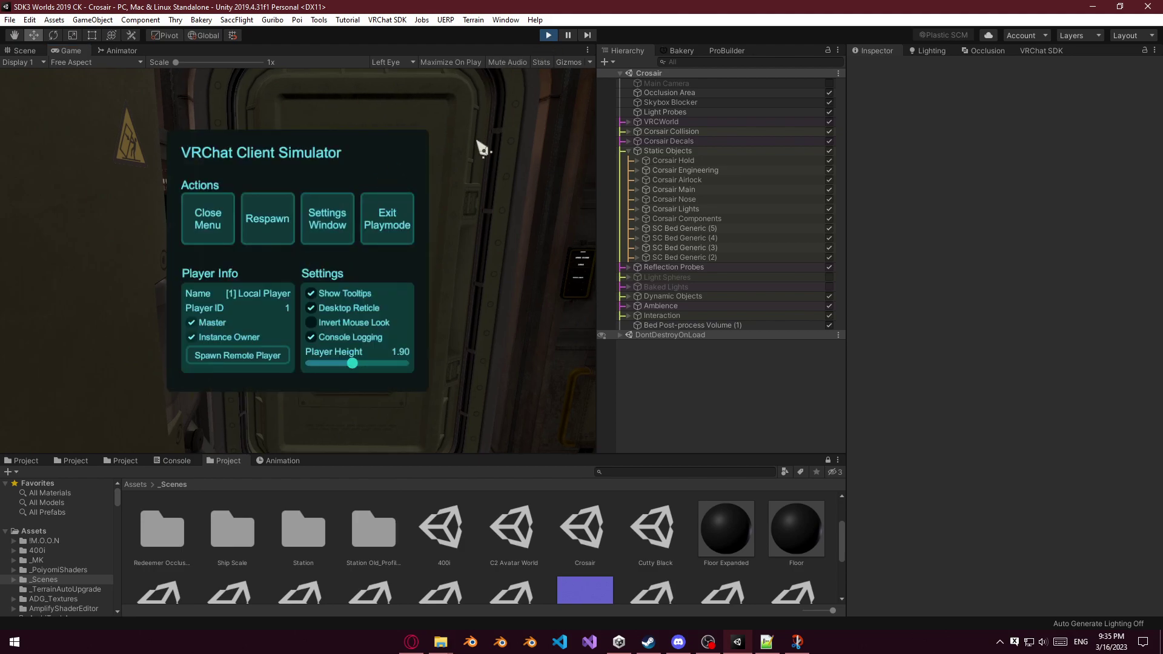
{"action": "key", "text": "ctrl+p"}
Create an empty object named Post Processing with a reset transform and parent Bed Post-process Volume (1) to it.
{"action": "right_click_drag", "start_coordinate": [356, 213], "coordinate": [272, 234]}
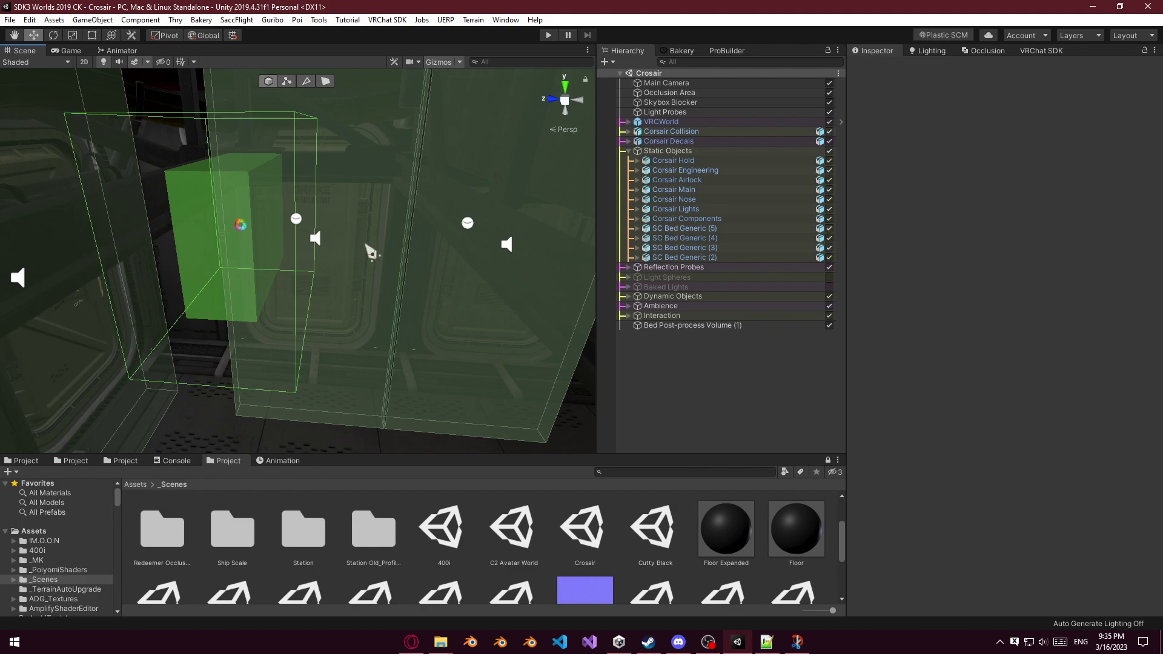
{"action": "right_click", "coordinate": [695, 357]}
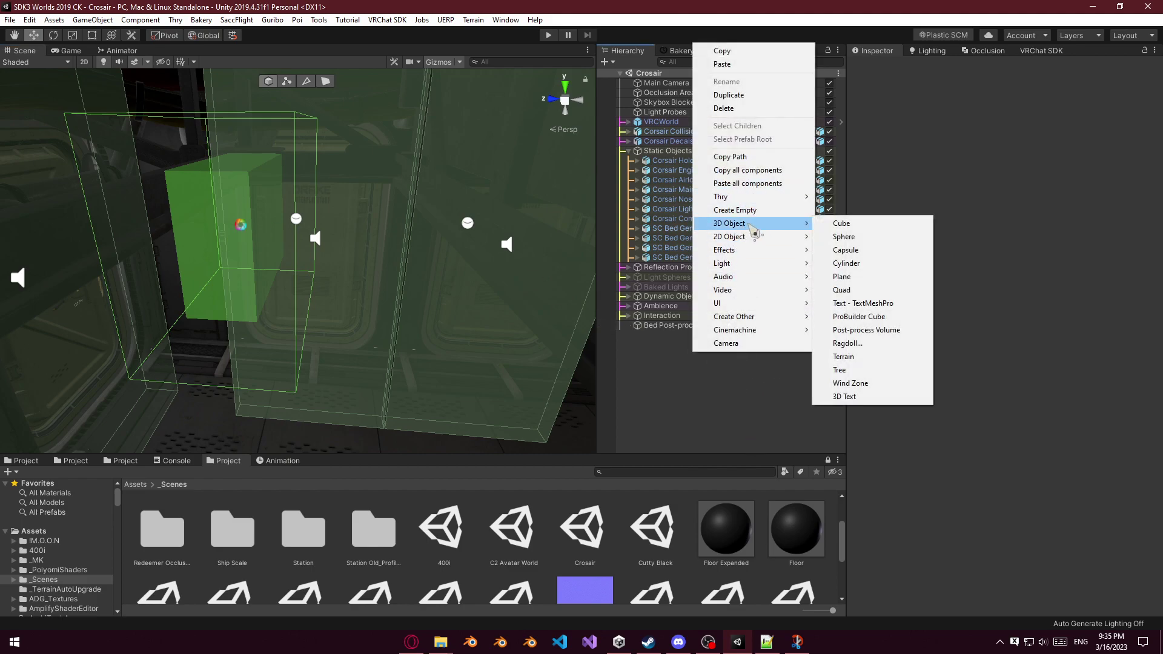
{"action": "left_click", "coordinate": [735, 210]}
{"action": "right_click", "coordinate": [941, 99]}
{"action": "left_click", "coordinate": [964, 104]}
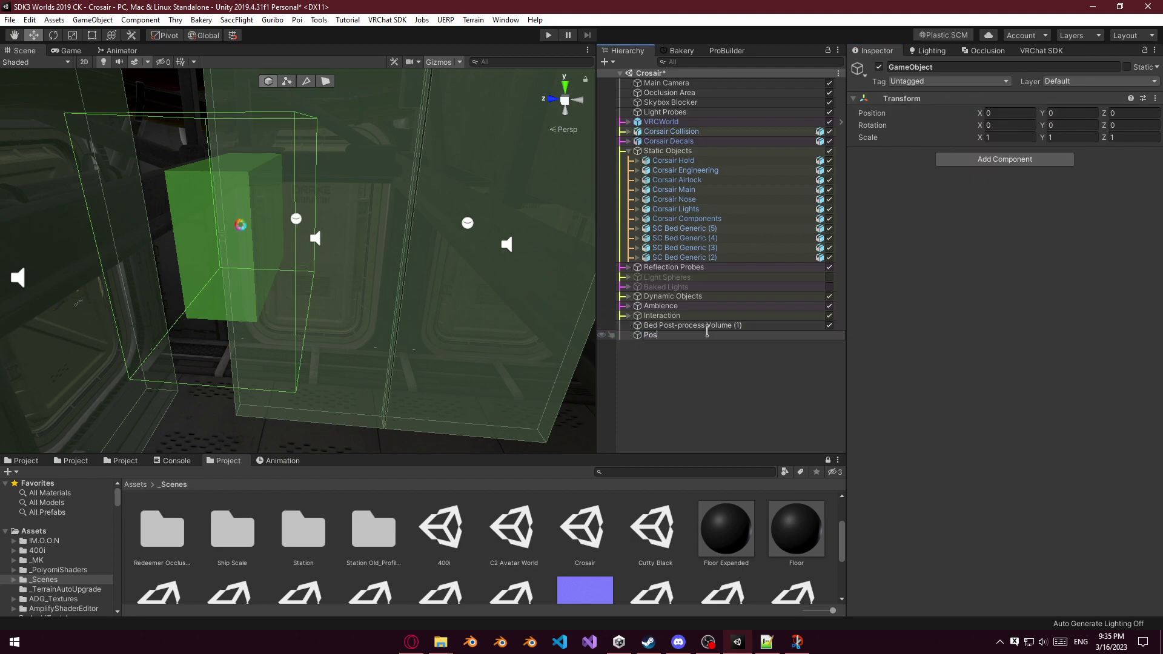
{"action": "key", "text": "Return"}
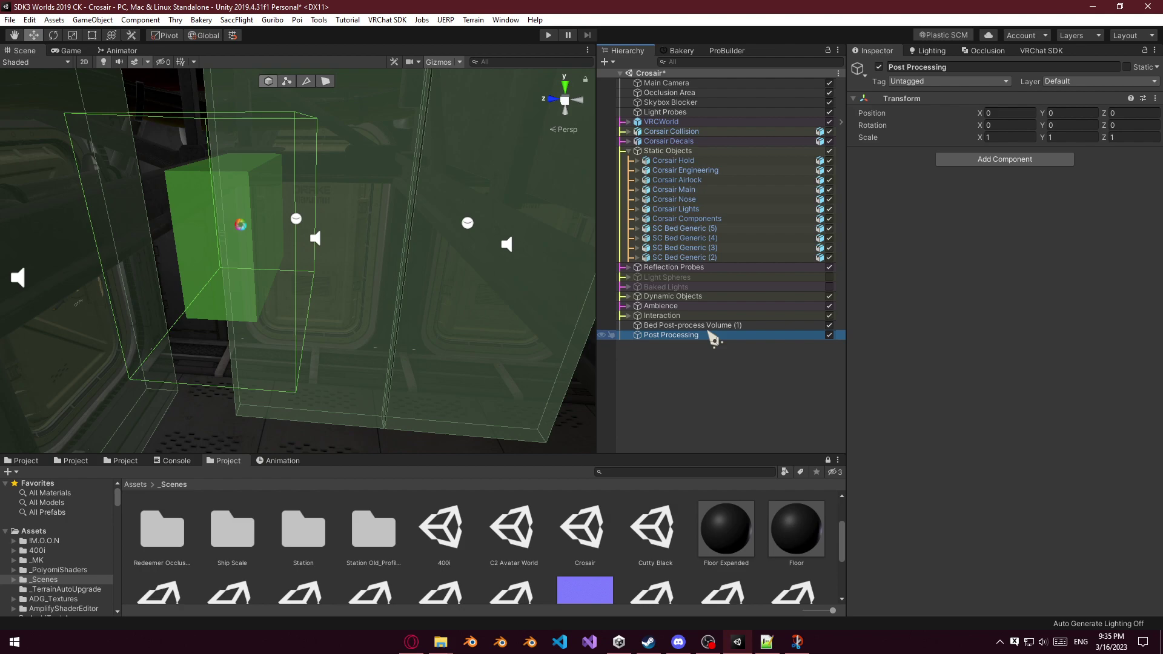
{"action": "left_click_drag", "start_coordinate": [697, 326], "coordinate": [685, 338]}
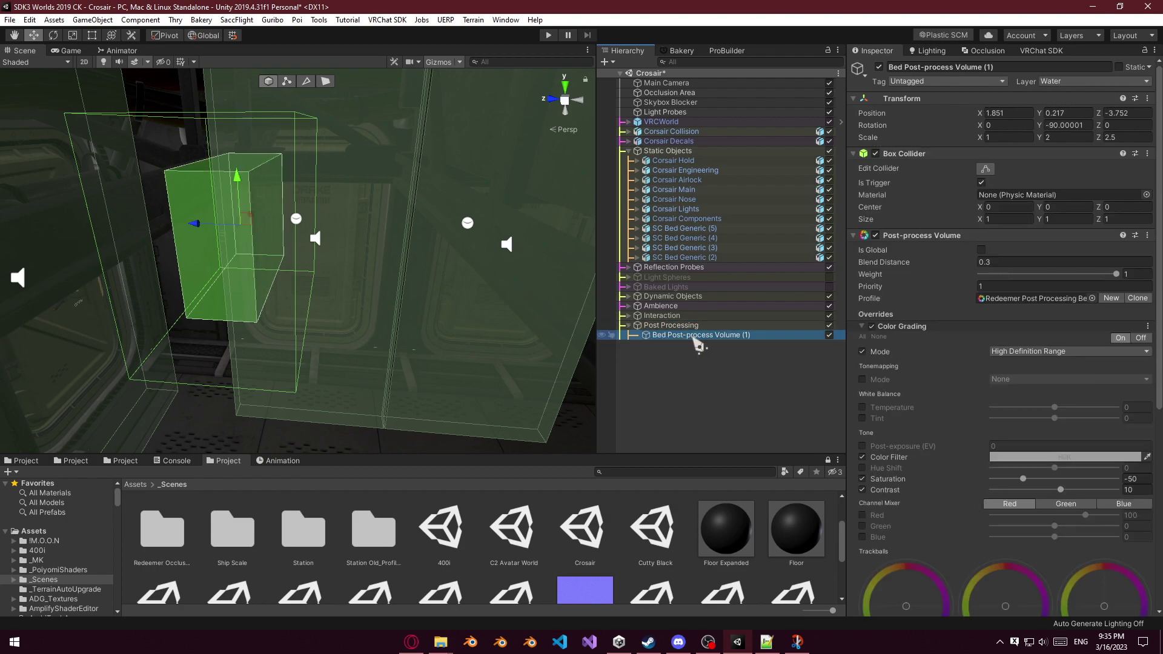
Duplicate the bed volume twice and move Bed Post-process Volume (2) along Z onto the next bed, at about Z -8.262.
{"action": "key", "text": "ctrl+d"}
{"action": "key", "text": "ctrl+d"}
{"action": "left_click", "coordinate": [702, 345]}
{"action": "left_click_drag", "start_coordinate": [194, 224], "coordinate": [402, 245]}
{"action": "key", "text": "w"}
{"action": "right_click_drag", "start_coordinate": [402, 244], "coordinate": [505, 230]}
{"action": "left_click_drag", "start_coordinate": [229, 230], "coordinate": [387, 220]}
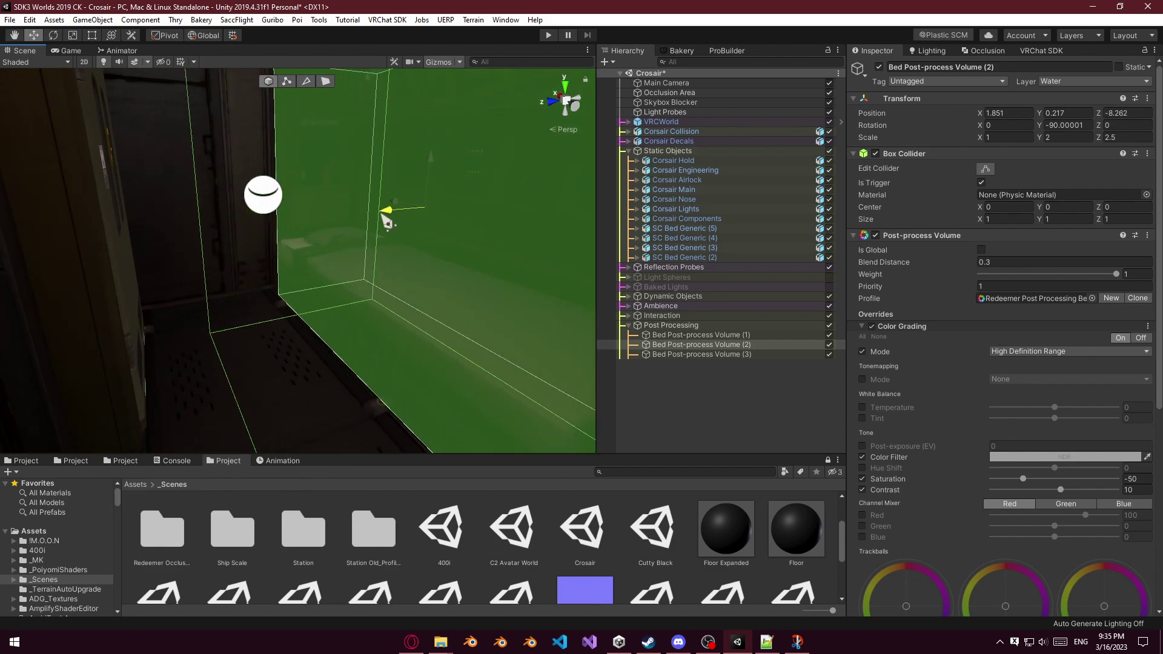
Move Bed Post-process Volume (3) along Z onto the third bed, at about Z -11.498.
{"action": "double_click", "coordinate": [703, 354]}
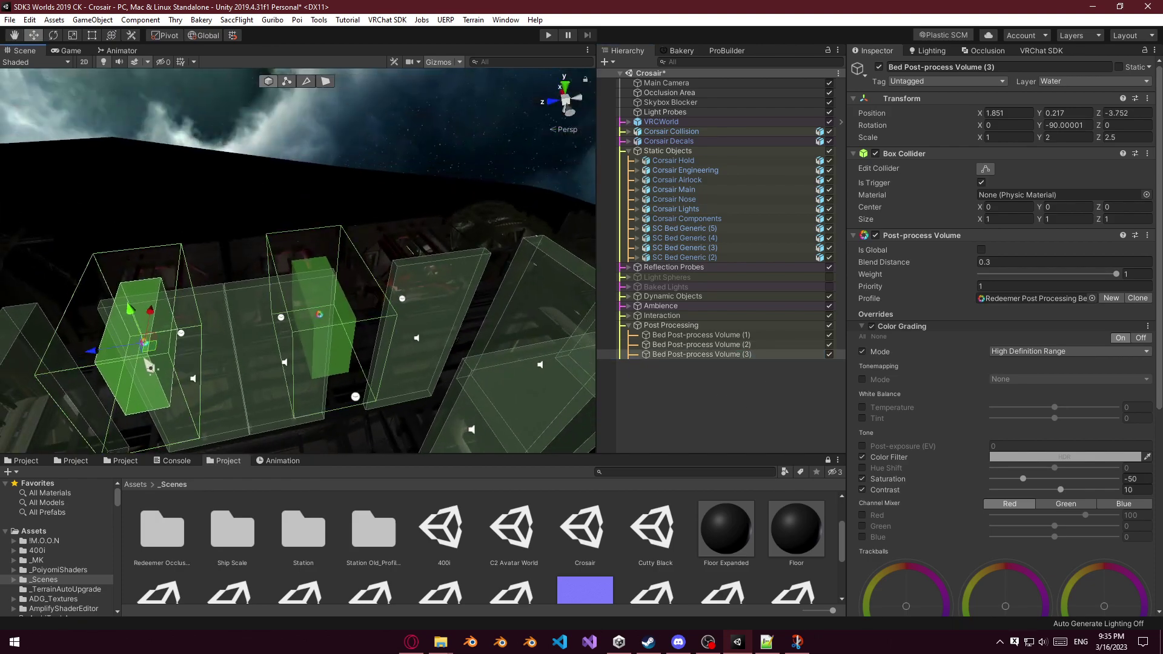
{"action": "left_click_drag", "start_coordinate": [106, 358], "coordinate": [385, 330]}
{"action": "right_click_drag", "start_coordinate": [384, 330], "coordinate": [255, 160]}
{"action": "key", "text": "w"}
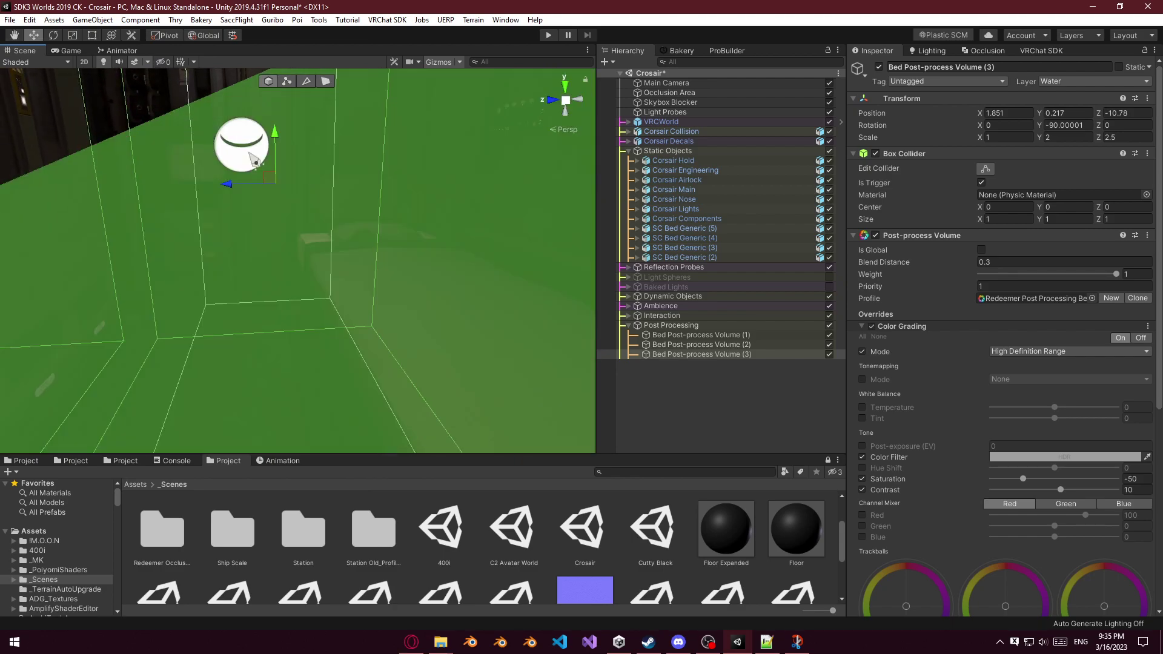
{"action": "left_click_drag", "start_coordinate": [227, 187], "coordinate": [410, 195]}
Duplicate Bed Post-process Volume (3) and move the copy along the ship to fit around the fourth bed.
{"action": "right_click_drag", "start_coordinate": [410, 195], "coordinate": [400, 337]}
{"action": "key", "text": "s"}
{"action": "key", "text": "ctrl+d"}
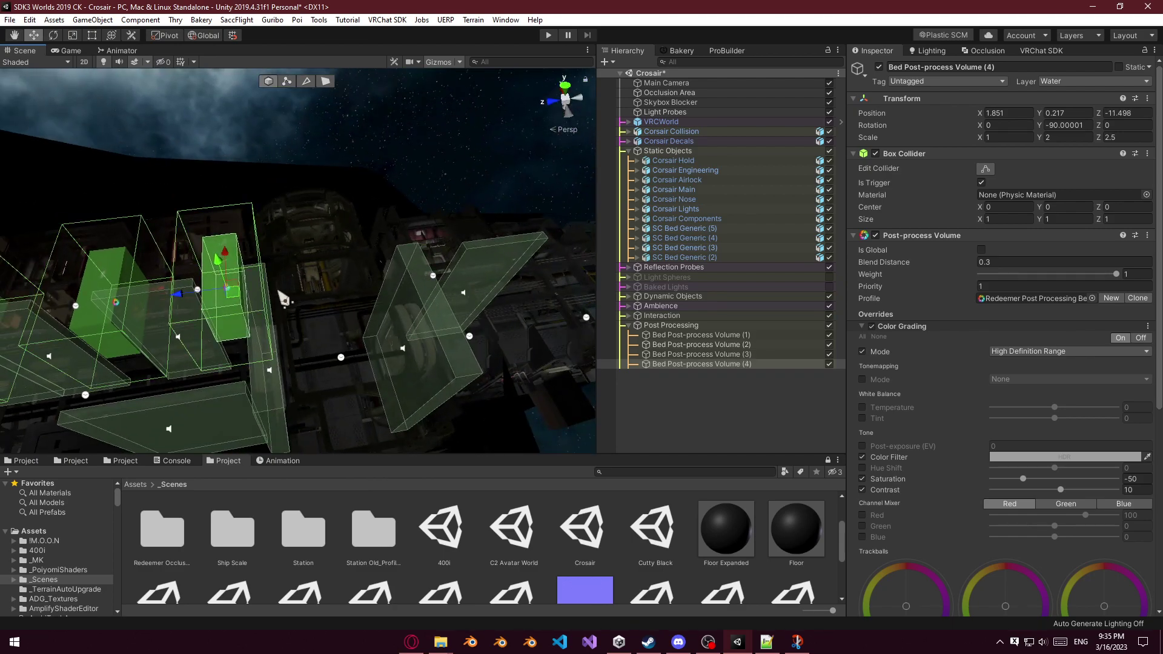
{"action": "right_click_drag", "start_coordinate": [416, 279], "coordinate": [370, 229]}
{"action": "left_click_drag", "start_coordinate": [432, 243], "coordinate": [280, 247]}
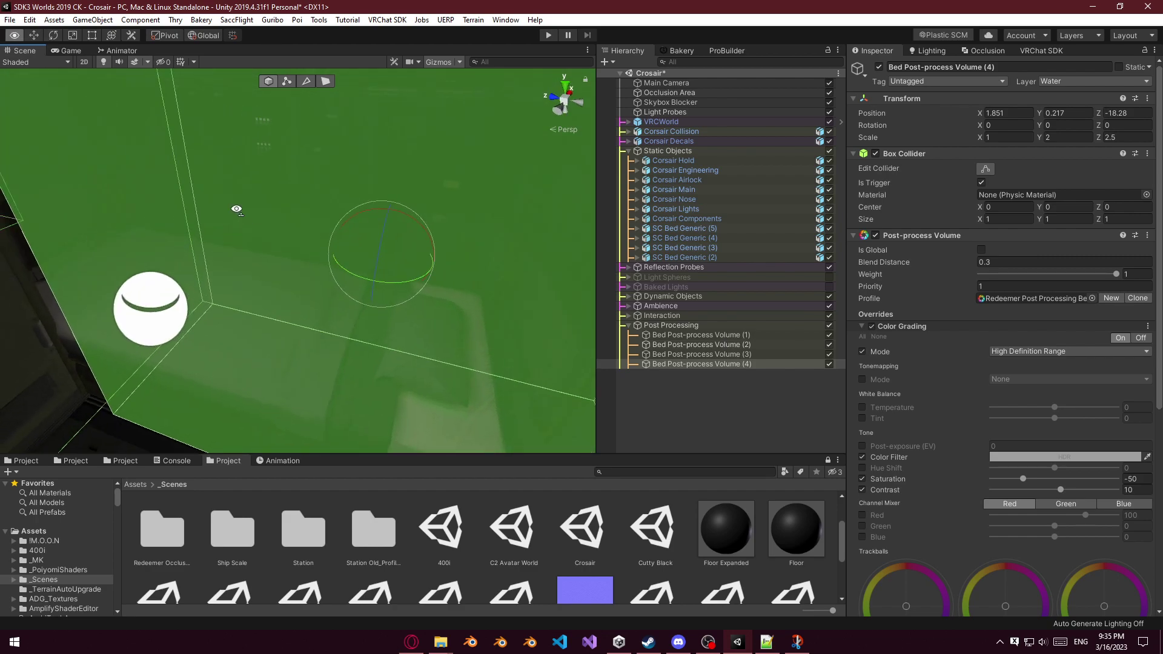
{"action": "left_click_drag", "start_coordinate": [342, 182], "coordinate": [195, 173]}
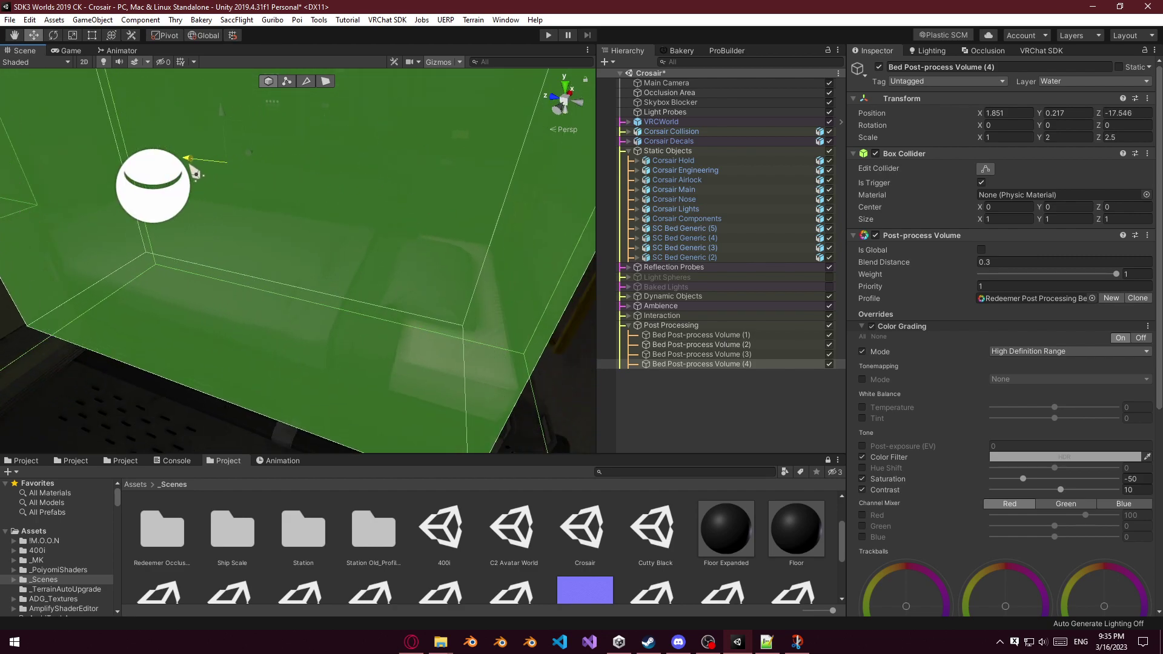
{"action": "right_click_drag", "start_coordinate": [202, 177], "coordinate": [342, 206]}
{"action": "left_click_drag", "start_coordinate": [432, 170], "coordinate": [389, 239]}
{"action": "right_click_drag", "start_coordinate": [404, 209], "coordinate": [426, 134]}
{"action": "left_click_drag", "start_coordinate": [437, 146], "coordinate": [441, 161]}
{"action": "right_click_drag", "start_coordinate": [441, 160], "coordinate": [1060, 77]}
Collapse the Post Processing group in the hierarchy and save the Crosair scene.
{"action": "left_click", "coordinate": [759, 406]}
{"action": "left_click", "coordinate": [667, 326]}
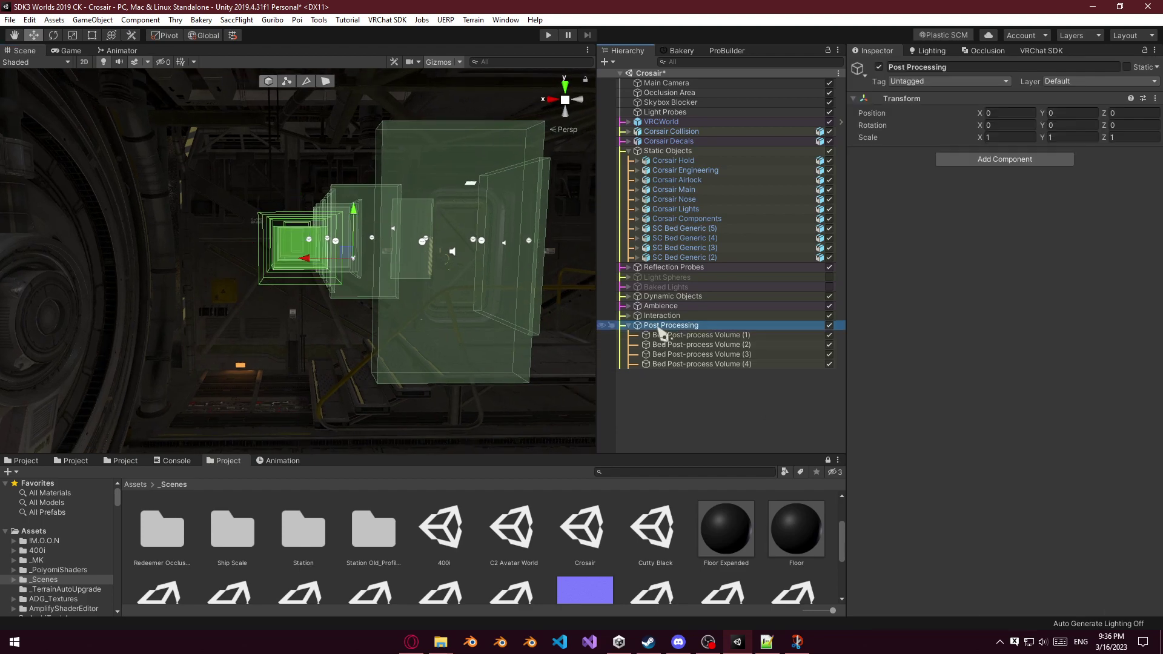
{"action": "left_click", "coordinate": [629, 326]}
{"action": "left_click", "coordinate": [688, 381]}
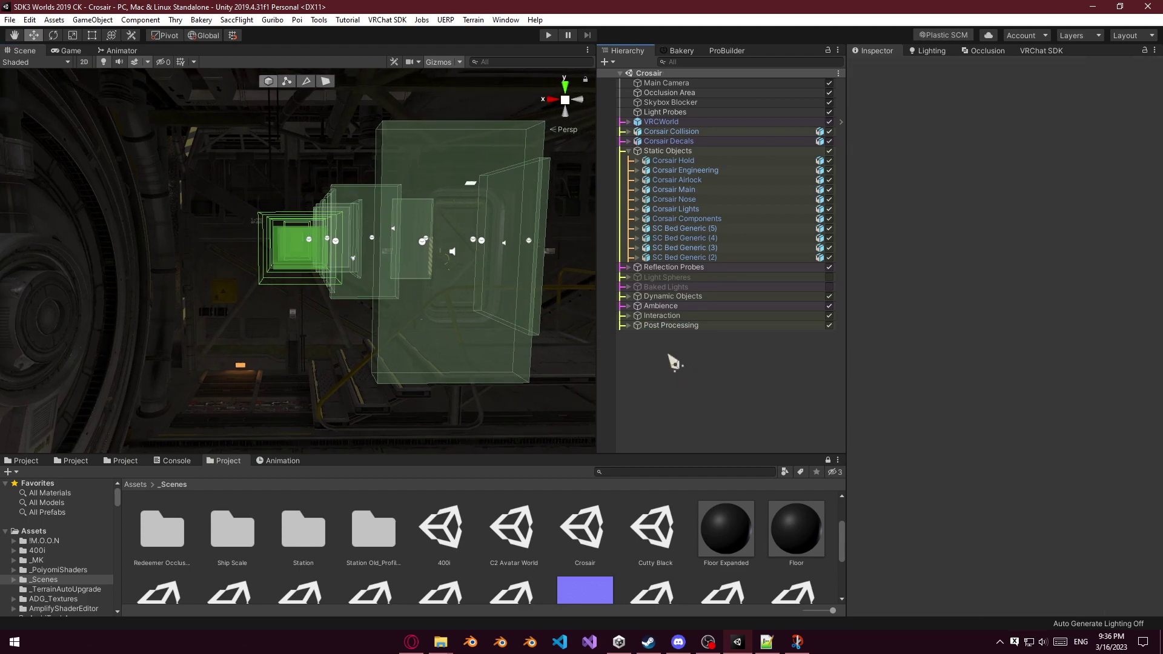
{"action": "left_click", "coordinate": [623, 315]}
{"action": "left_click", "coordinate": [629, 316]}
{"action": "left_click", "coordinate": [629, 315]}
Create another empty object at the scene root, reset its transform, and name it Filter.
{"action": "right_click", "coordinate": [659, 362]}
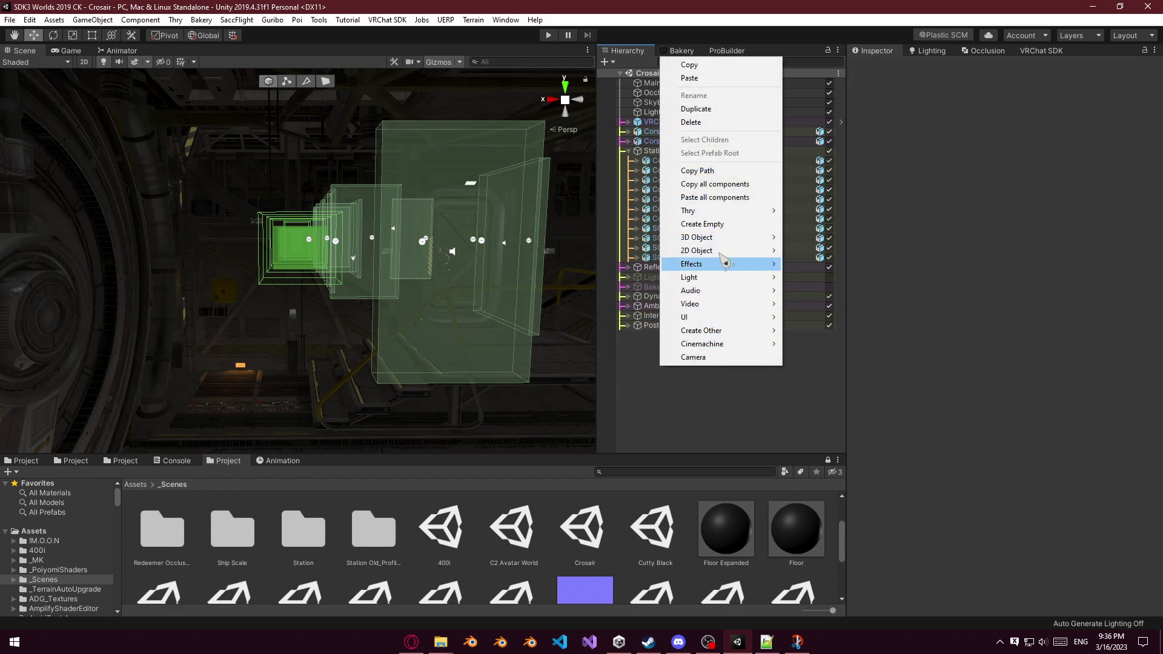
{"action": "left_click", "coordinate": [702, 224]}
{"action": "right_click", "coordinate": [904, 98]}
{"action": "left_click", "coordinate": [936, 104]}
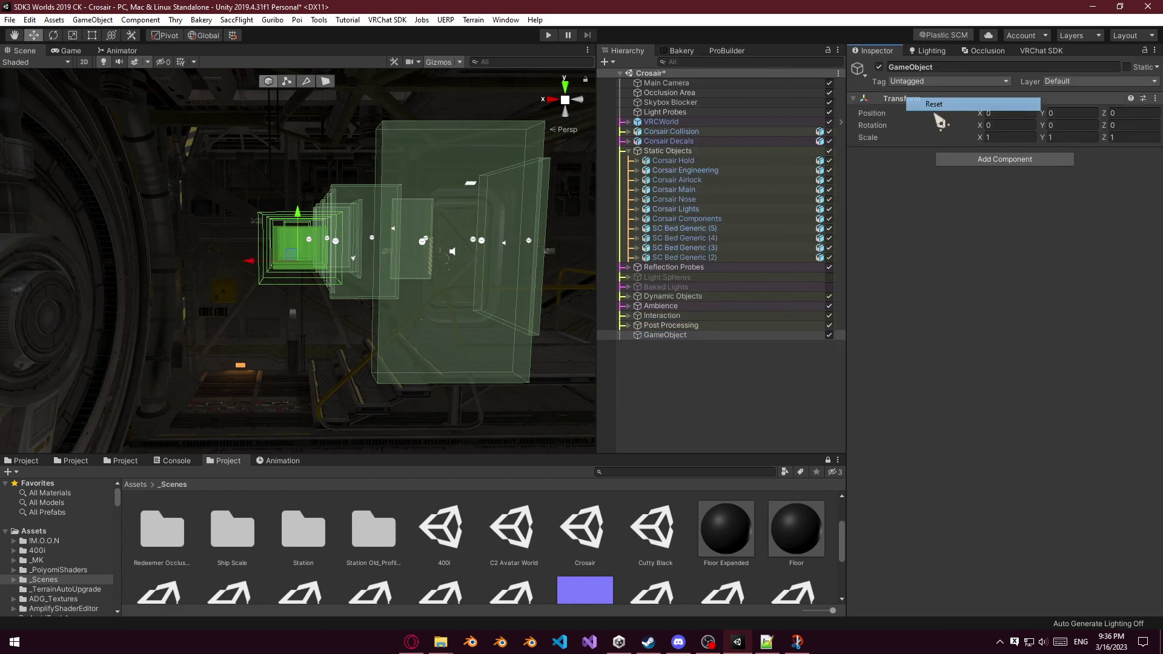
{"action": "left_click", "coordinate": [672, 335]}
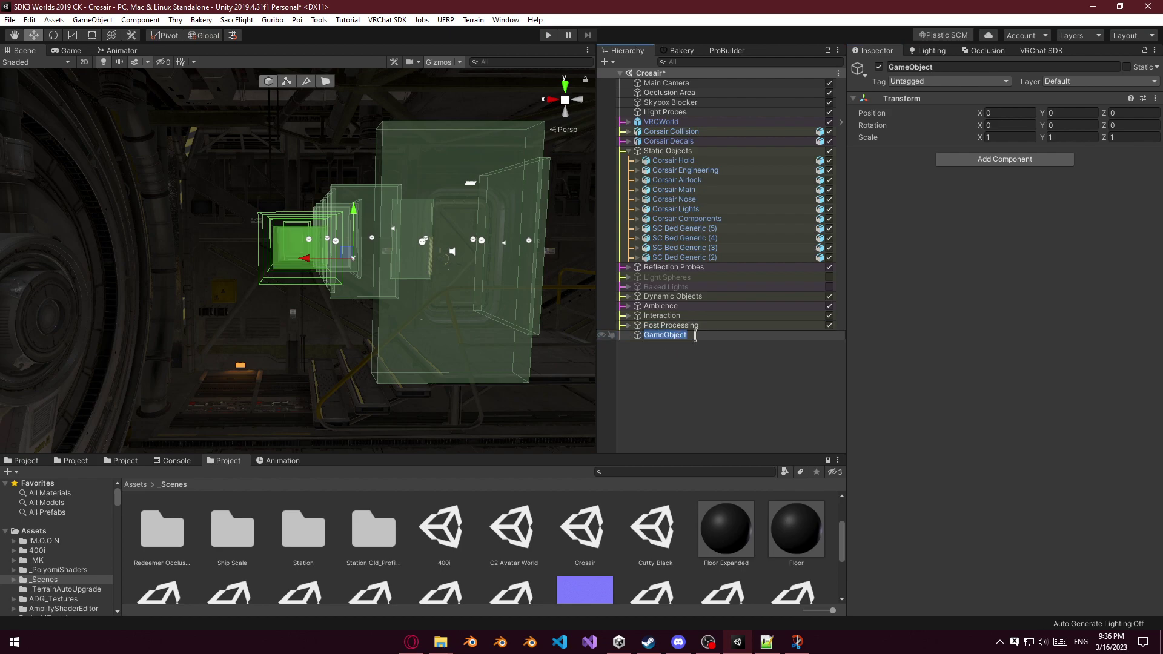
{"action": "type", "text": "Filter"}
{"action": "key", "text": "Return"}
Add an Audio Listener and an Audio Low Pass Filter component to the Filter object.
{"action": "left_click", "coordinate": [979, 159]}
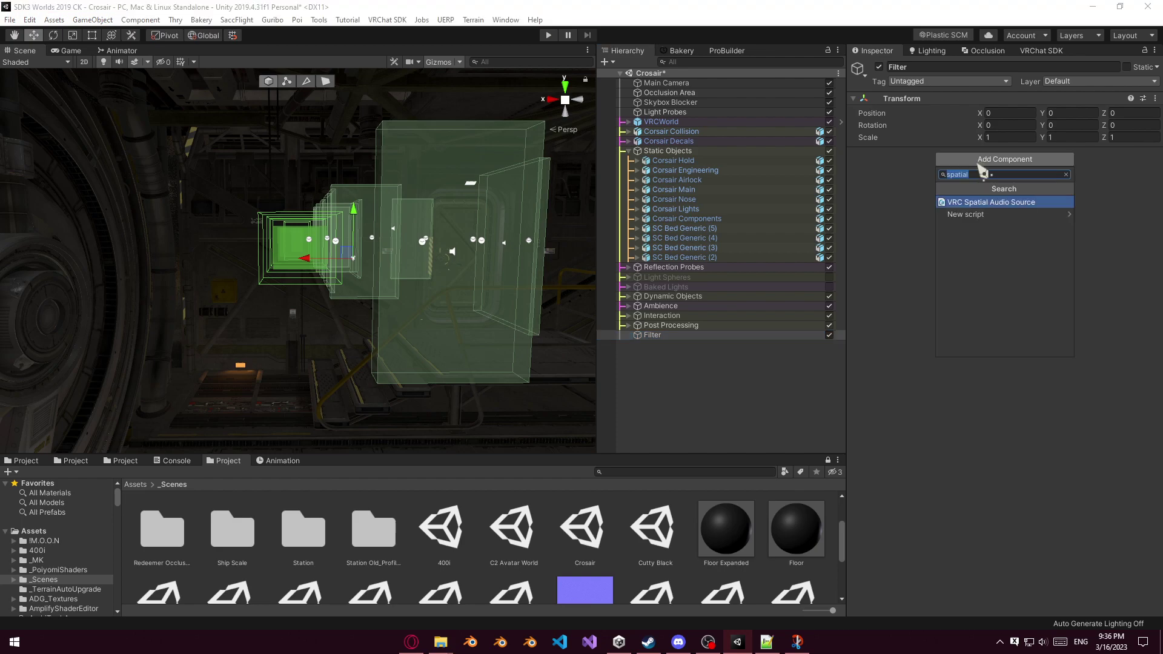
{"action": "type", "text": "a"}
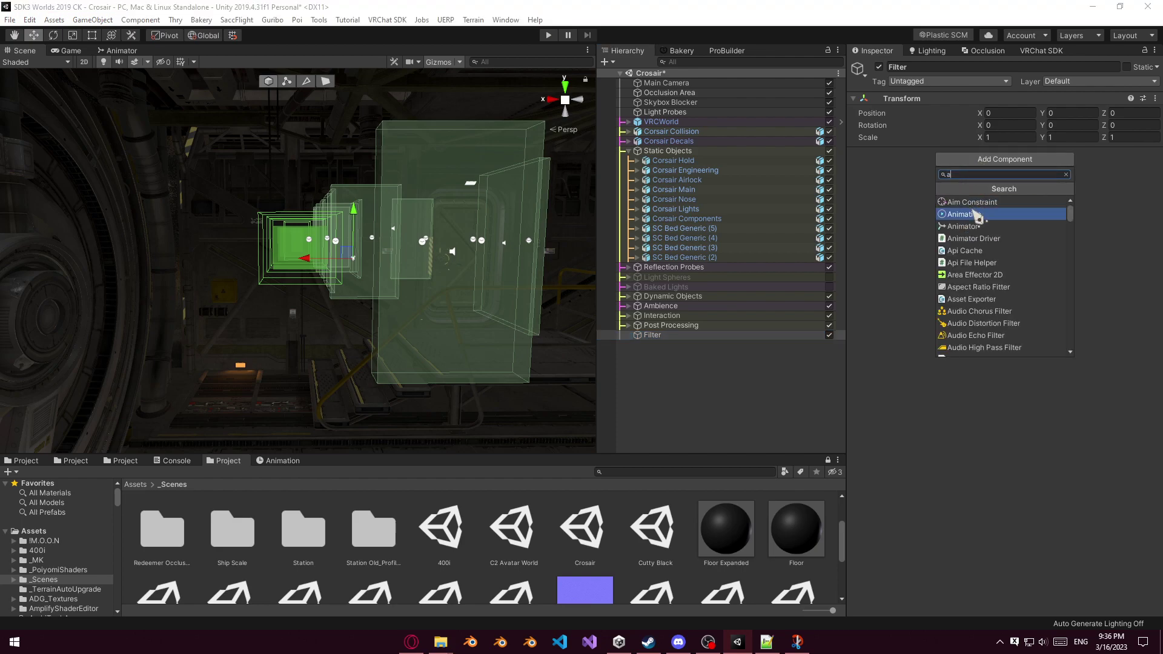
{"action": "type", "text": "udio lis"}
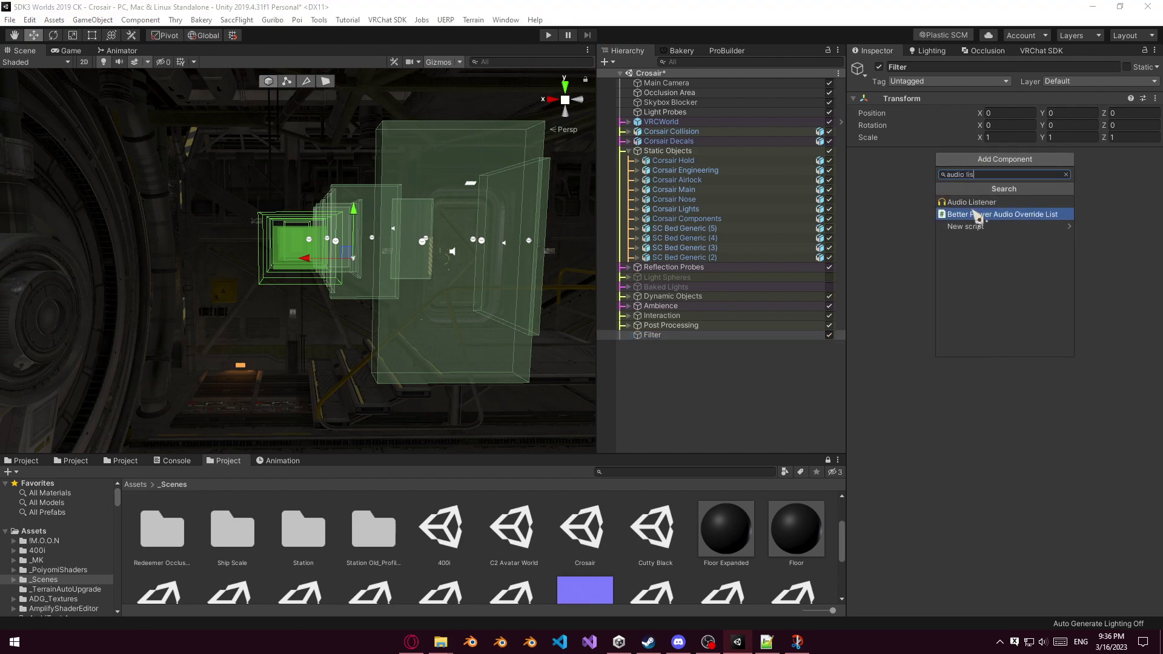
{"action": "left_click", "coordinate": [973, 203]}
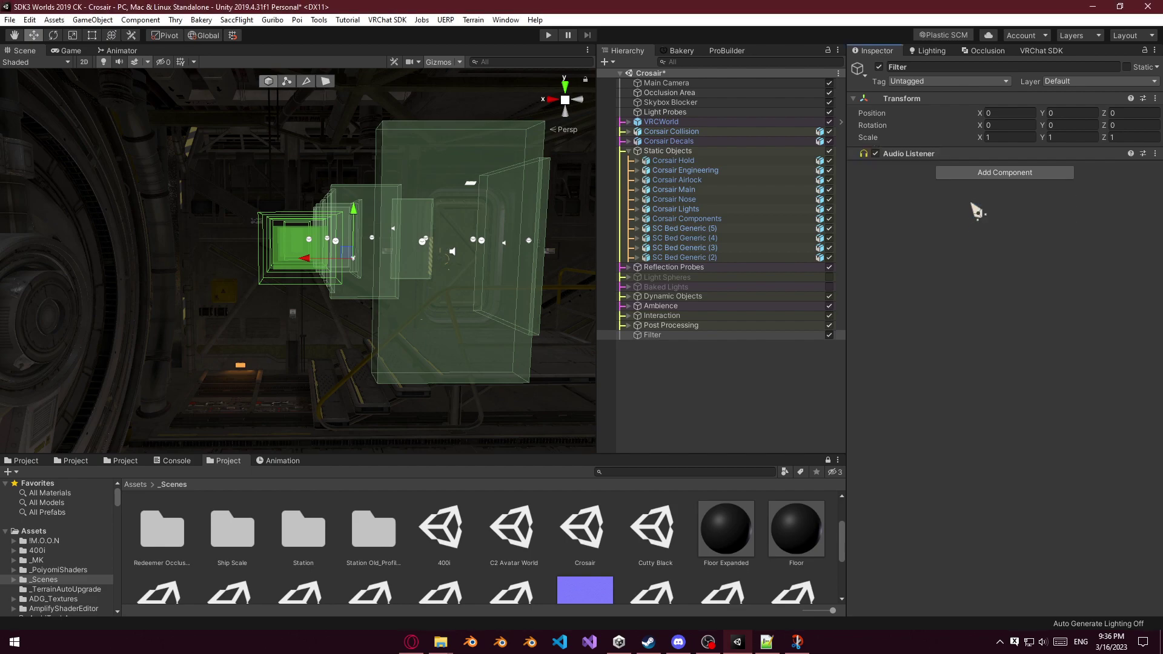
{"action": "left_click", "coordinate": [998, 172]}
{"action": "type", "text": "los"}
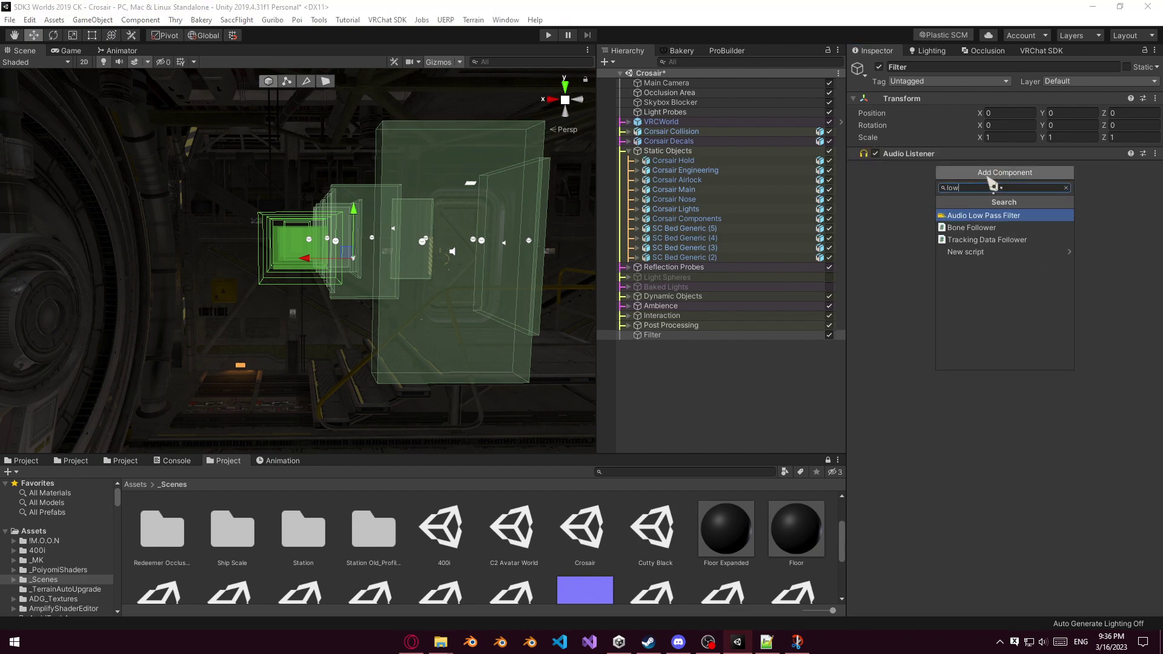
{"action": "key", "text": "Return"}
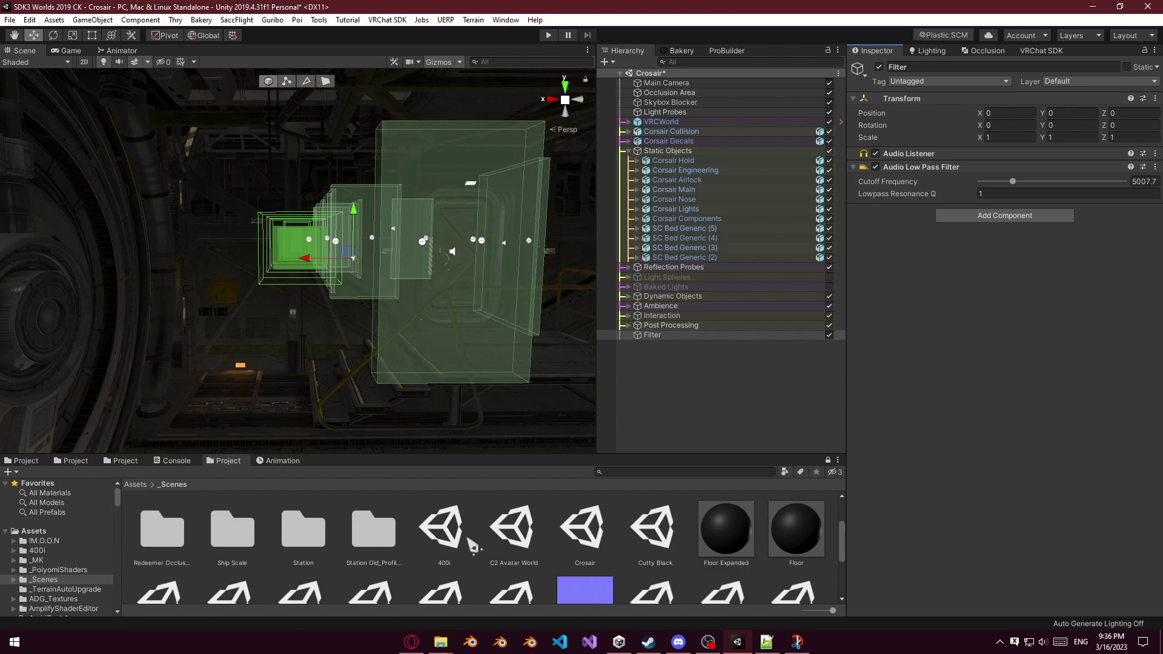
Open the Redeemer scene, search its hierarchy for "Filter" and bring up the Filter object's audio components.
{"action": "scroll", "coordinate": [595, 547], "scroll_direction": "down", "scroll_amount": 2}
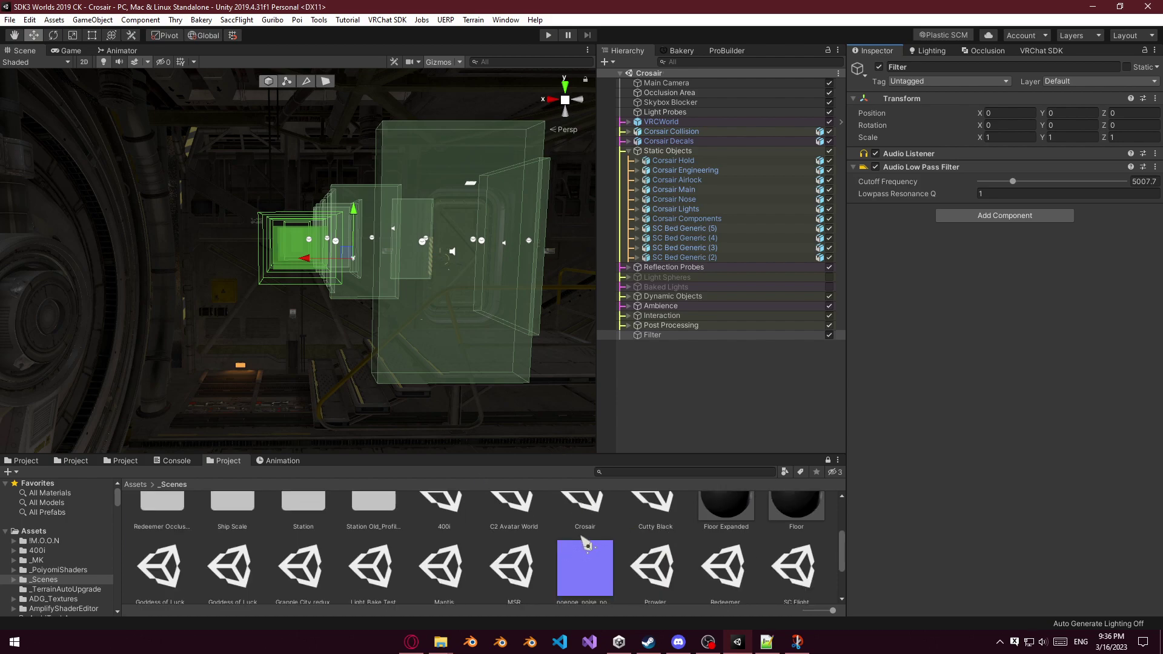
{"action": "left_click", "coordinate": [740, 548]}
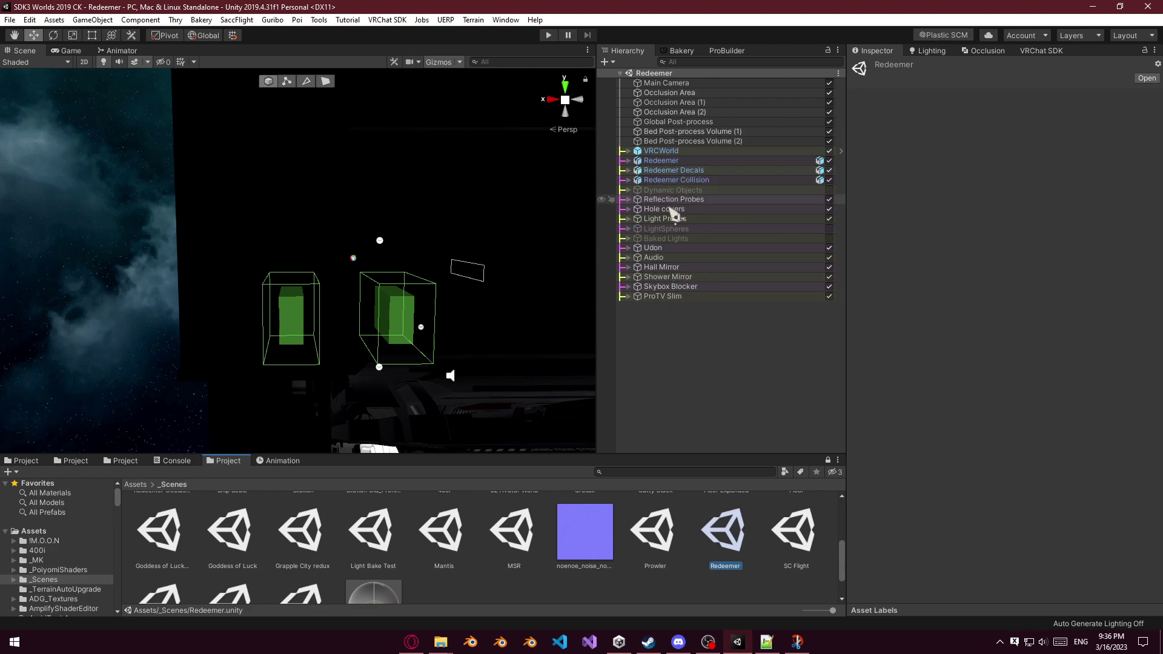
{"action": "left_click", "coordinate": [683, 63]}
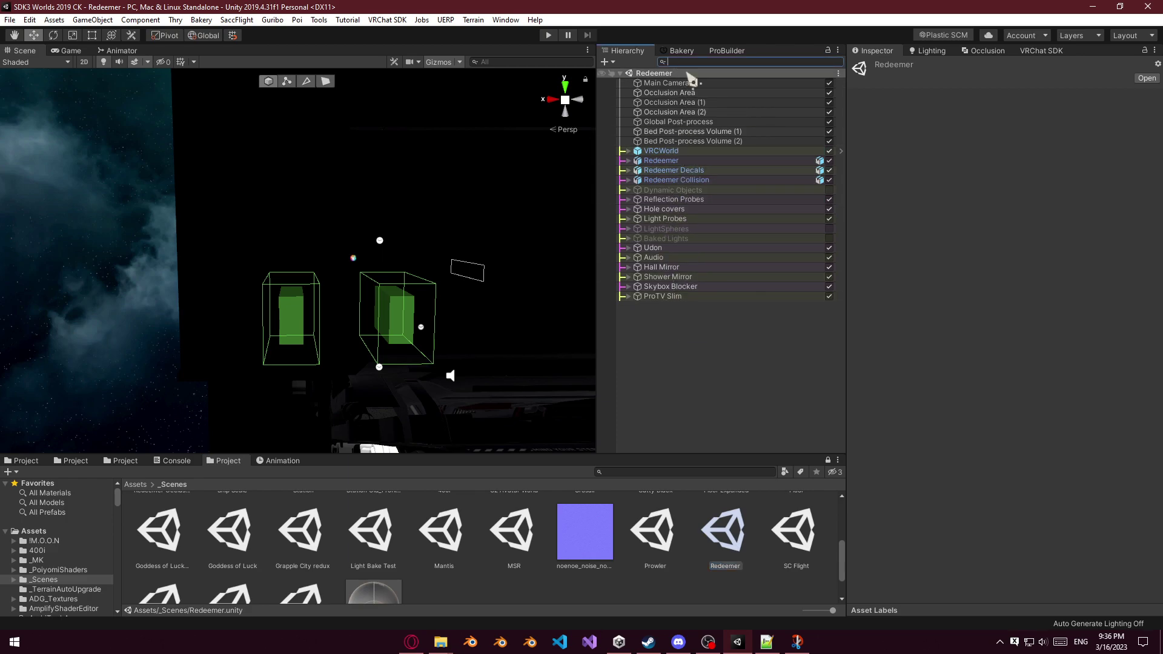
{"action": "type", "text": "Filter"}
{"action": "left_click", "coordinate": [645, 113]}
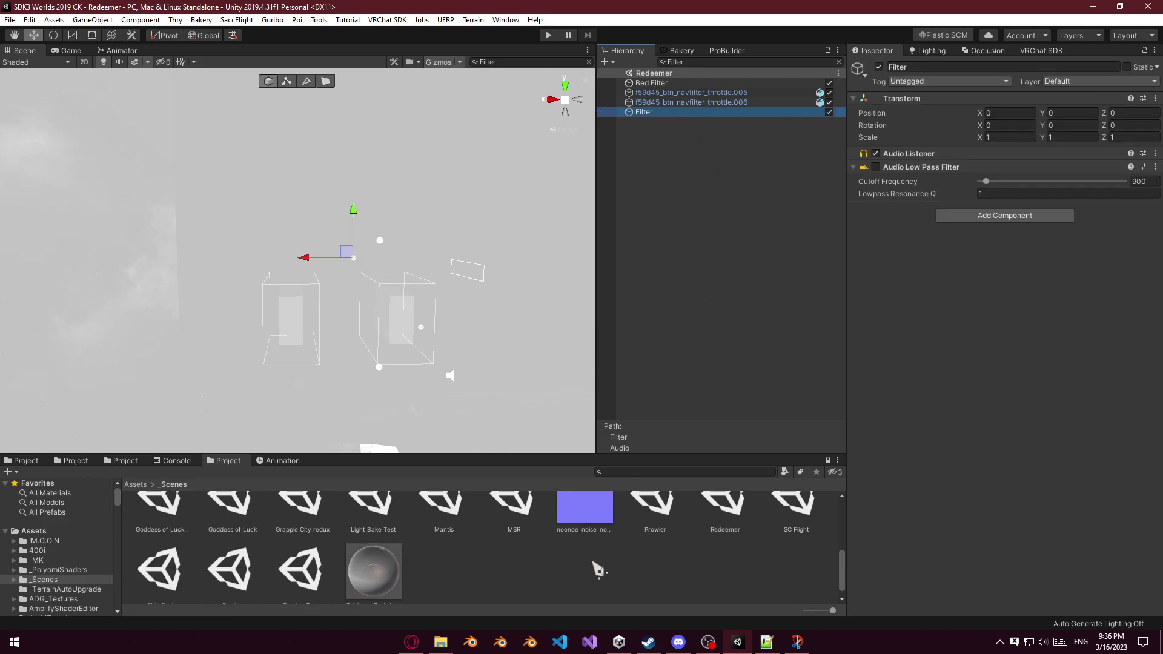
Reopen the Crosair scene, bring in the Redeemer Filter's setup with the low-pass filter off and cutoff frequency 900, and clear the hierarchy search.
{"action": "scroll", "coordinate": [579, 540], "scroll_direction": "up", "scroll_amount": 2}
{"action": "double_click", "coordinate": [600, 536]}
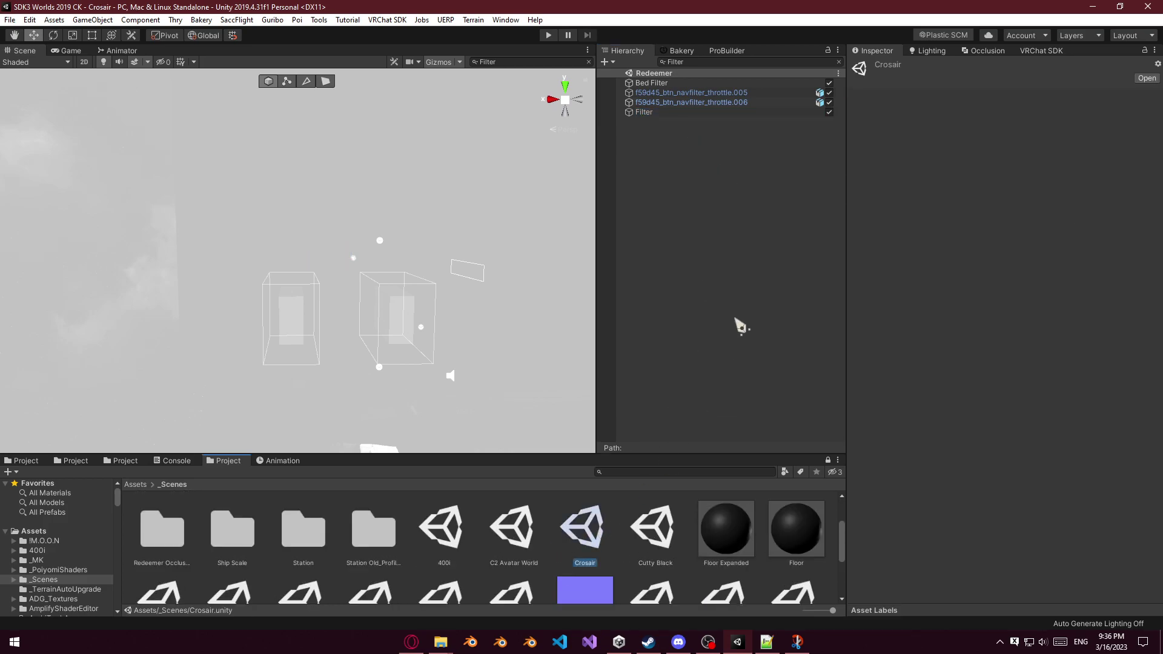
{"action": "left_click", "coordinate": [830, 83]}
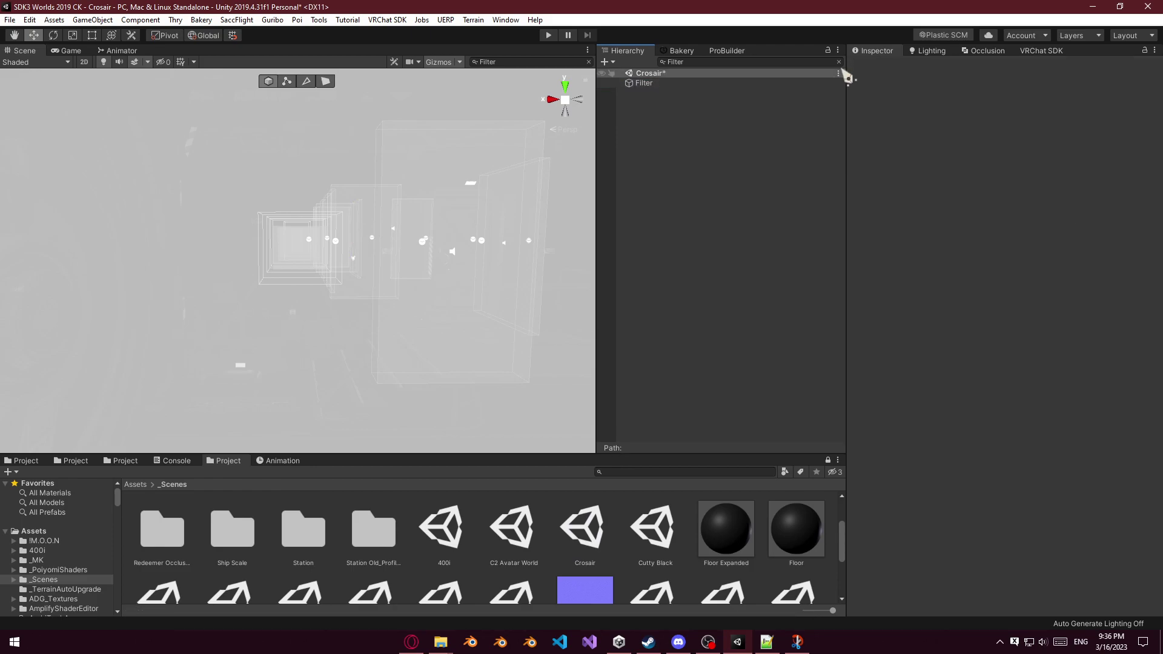
{"action": "key", "text": "ctrl+z"}
{"action": "left_click", "coordinate": [839, 61]}
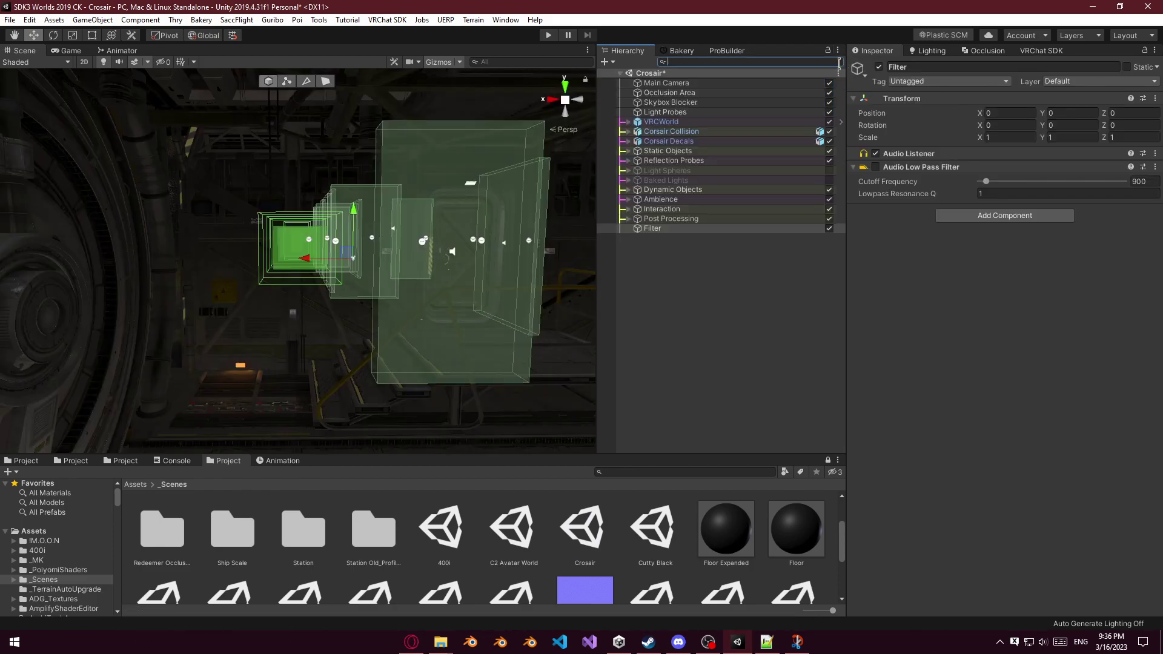
{"action": "scroll", "coordinate": [494, 263], "scroll_direction": "up", "scroll_amount": 5}
{"action": "mouse_move", "coordinate": [481, 256]}
{"action": "right_mouse_down"}
{"action": "mouse_move", "coordinate": [460, 255]}
{"action": "mouse_move", "coordinate": [470, 234]}
{"action": "mouse_move", "coordinate": [472, 243]}
{"action": "right_mouse_up"}
{"action": "key", "text": "w"}
{"action": "key", "text": "s"}
{"action": "key", "text": "w"}
{"action": "key", "text": "d"}
{"action": "key", "text": "s"}
{"action": "key", "text": "w"}
{"action": "key", "text": "s"}
{"action": "key", "text": "w"}
{"action": "key", "text": "alt+Tab"}
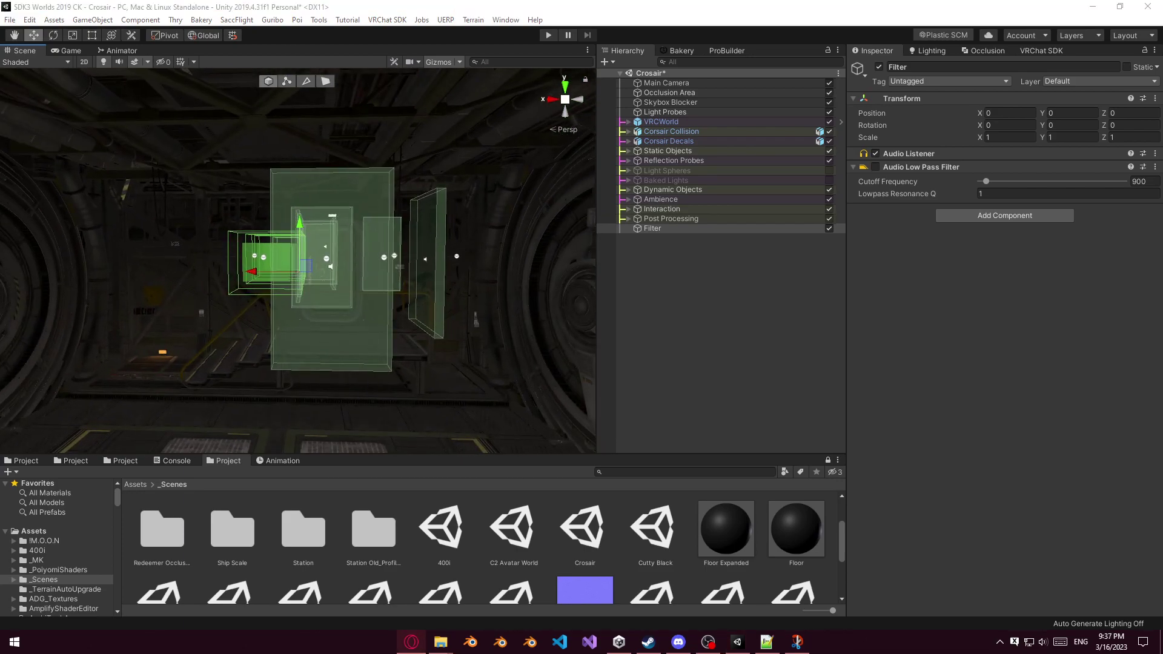
{"action": "key", "text": "alt+Tab"}
Enable the Audio Low Pass Filter on the Filter object, save the scene and start Play mode.
{"action": "left_click", "coordinate": [876, 167]}
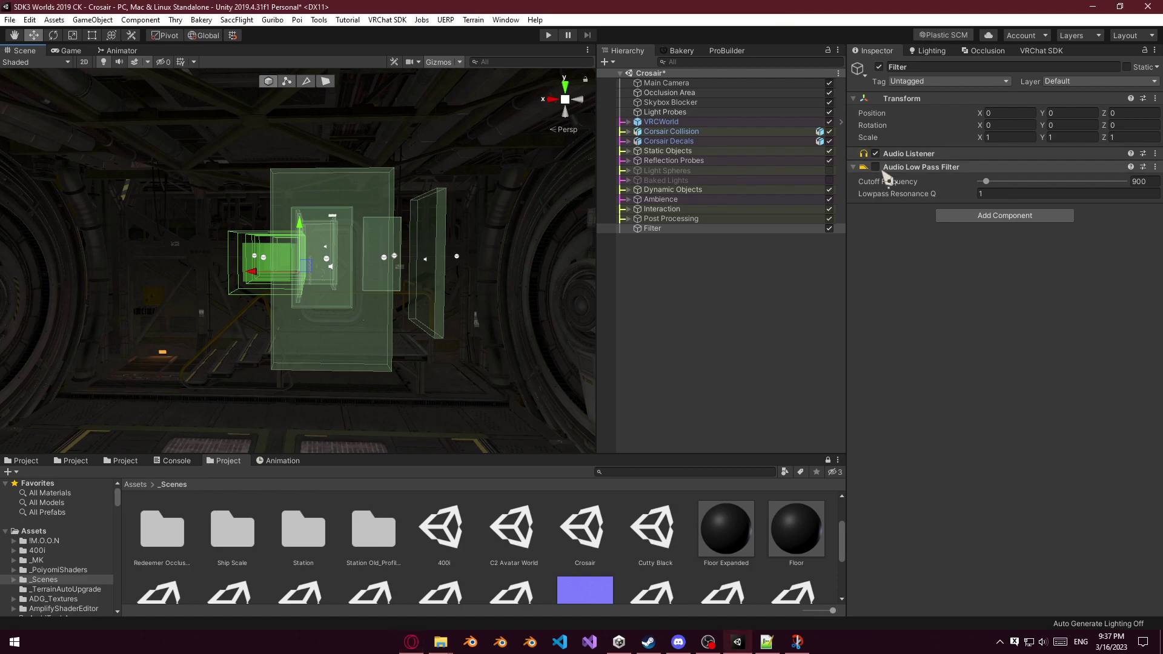
{"action": "right_click_drag", "start_coordinate": [473, 231], "coordinate": [478, 229]}
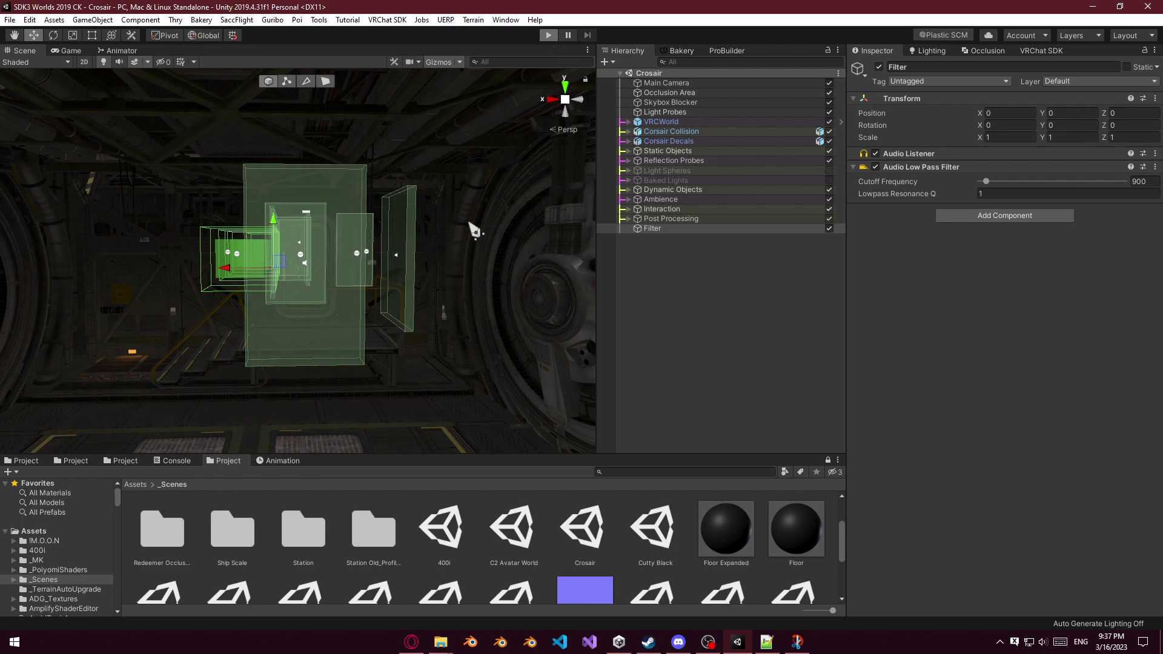
{"action": "key", "text": "ctrl+p"}
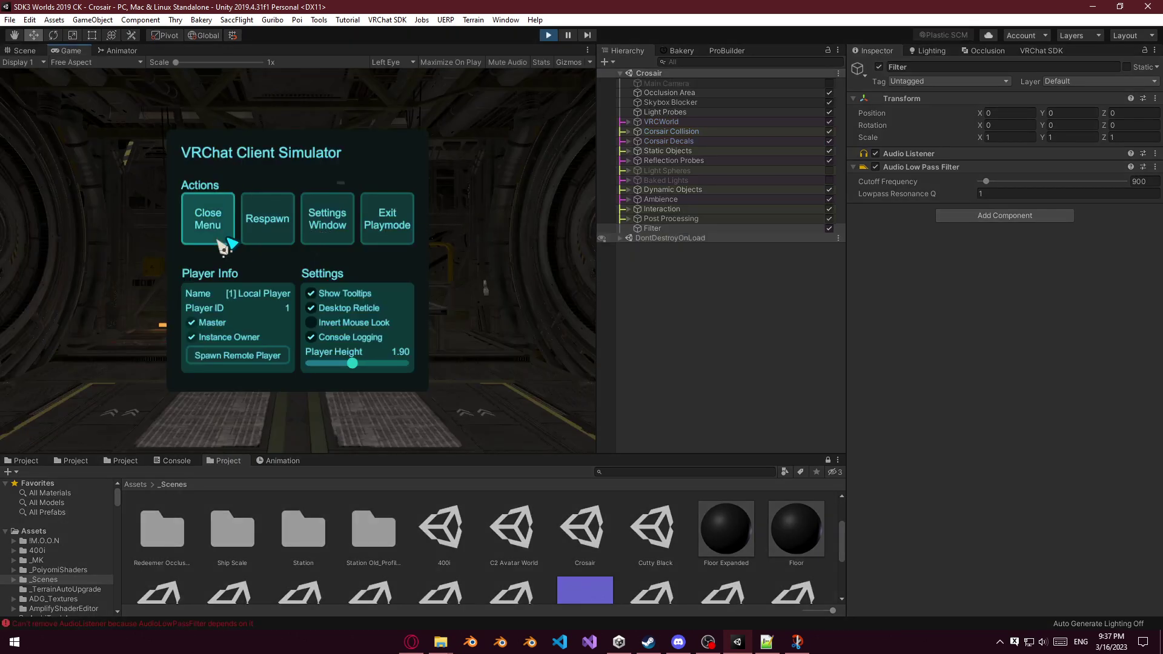
Walk around the ship in Play mode with the Filter object on and switched off to compare them, and exit Play mode.
{"action": "left_click", "coordinate": [219, 222]}
{"action": "key", "text": "w"}
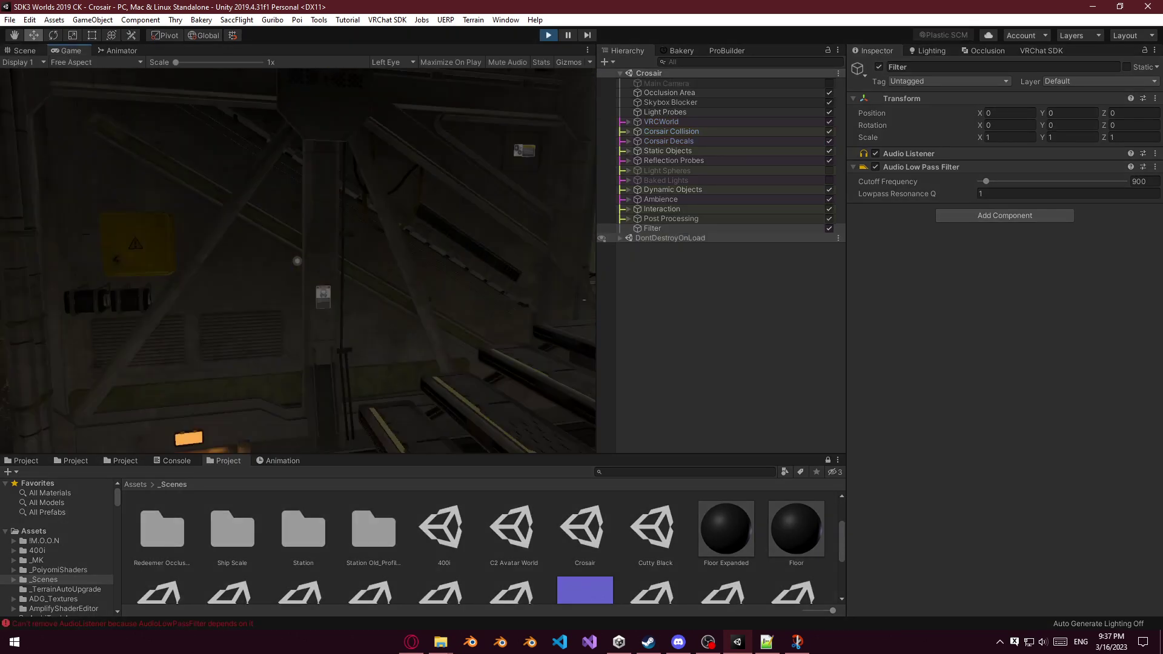
{"action": "key", "text": "Escape"}
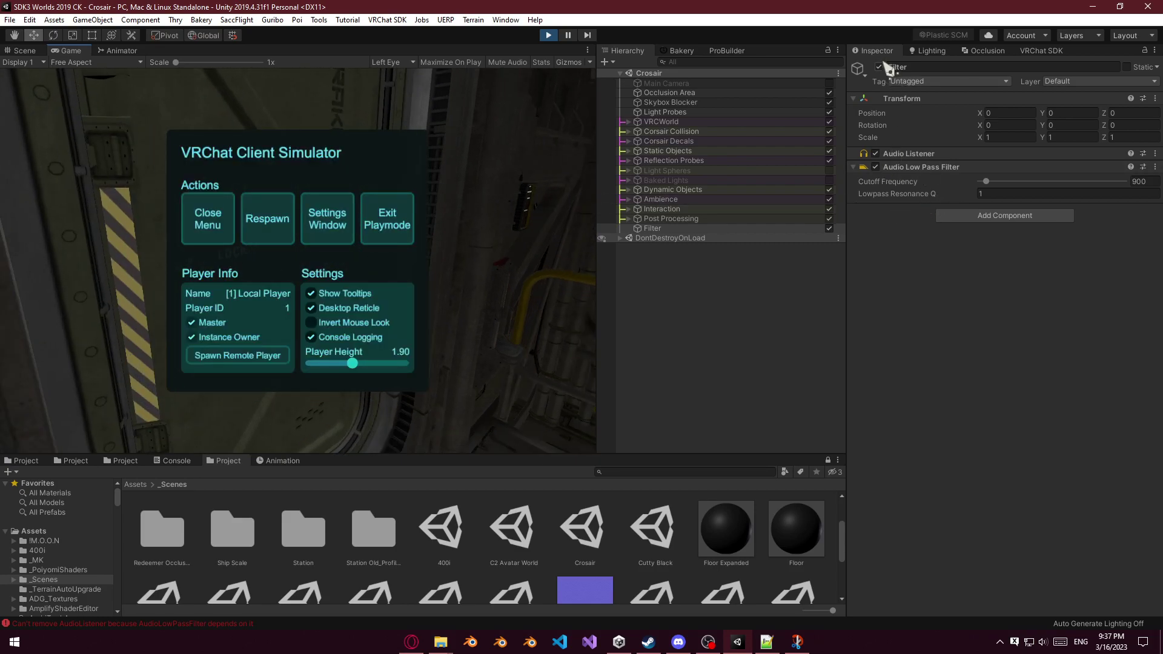
{"action": "left_click", "coordinate": [229, 221]}
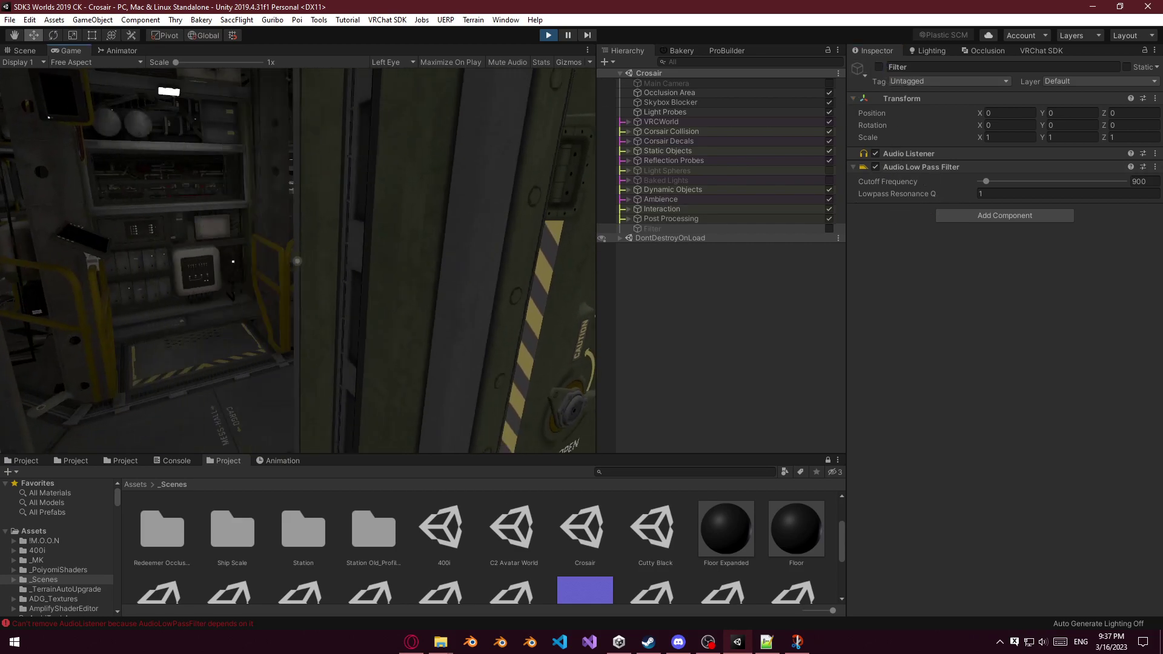
{"action": "key", "text": "Escape"}
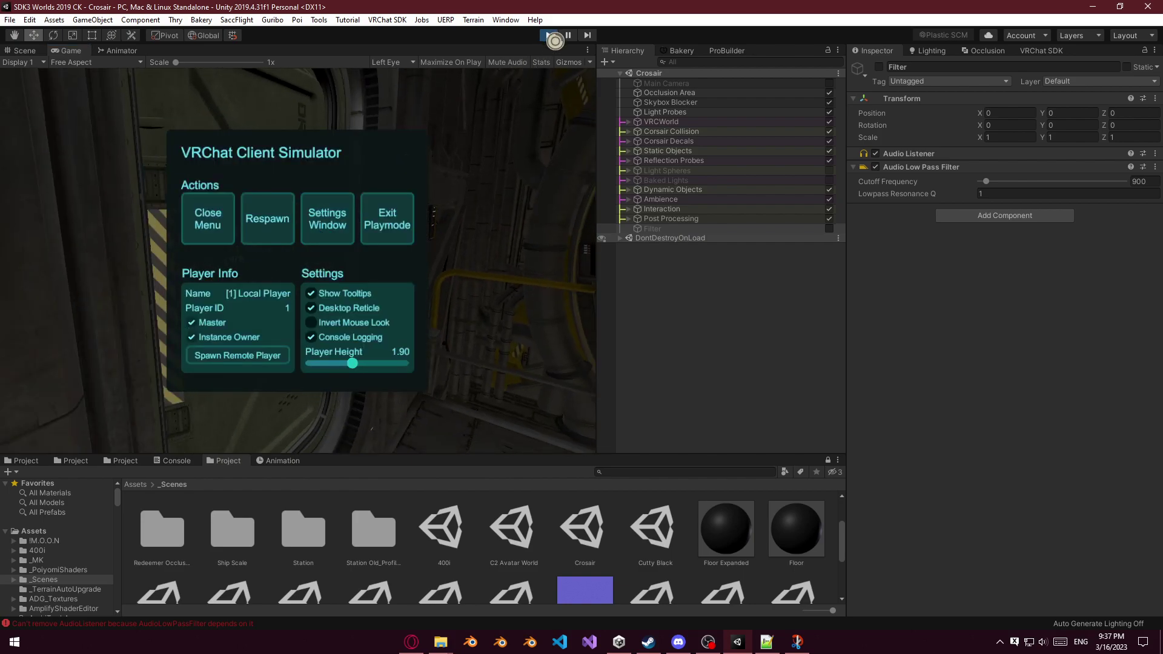
{"action": "left_click", "coordinate": [548, 35]}
Create a cube inside the Interaction group and rename it Filter Trigger.
{"action": "right_click_drag", "start_coordinate": [475, 248], "coordinate": [117, 285]}
{"action": "left_click", "coordinate": [698, 319]}
{"action": "left_click", "coordinate": [656, 231]}
{"action": "left_click", "coordinate": [676, 249]}
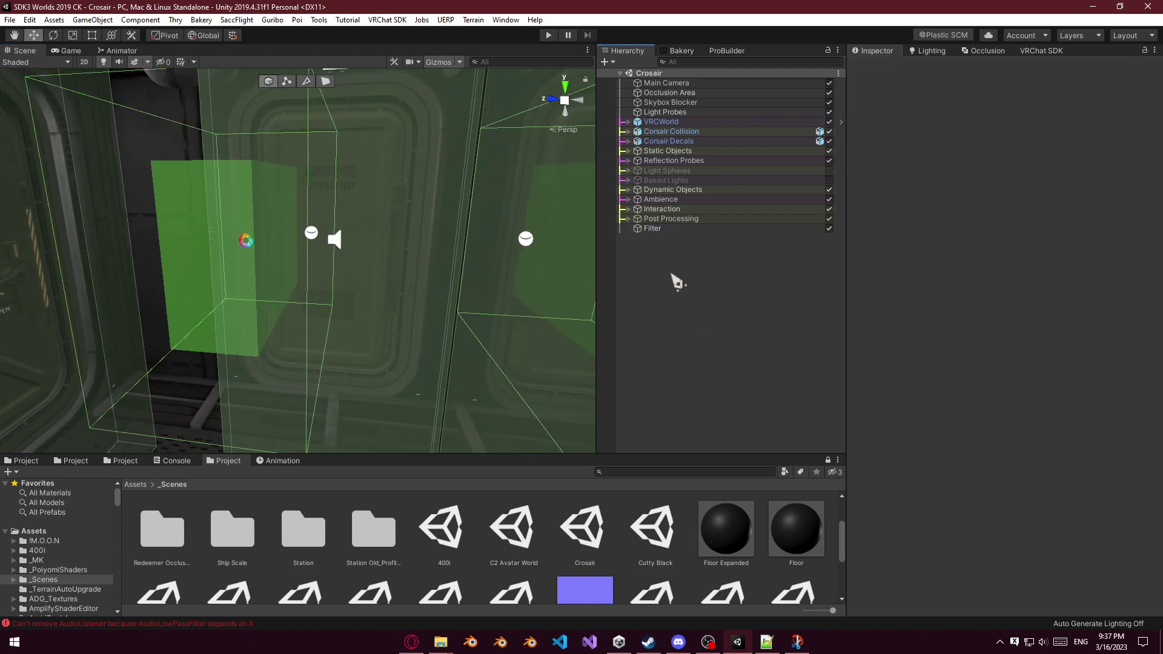
{"action": "left_click", "coordinate": [629, 209]}
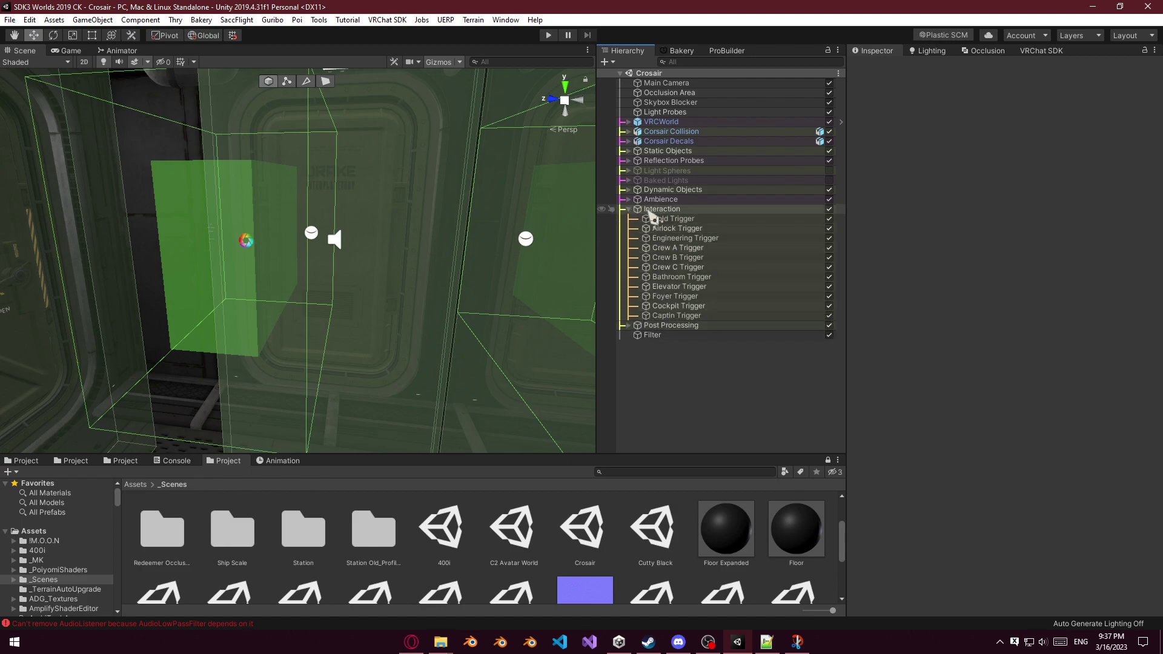
{"action": "right_click", "coordinate": [650, 212]}
{"action": "mouse_move", "coordinate": [706, 401]}
{"action": "left_click", "coordinate": [808, 390]}
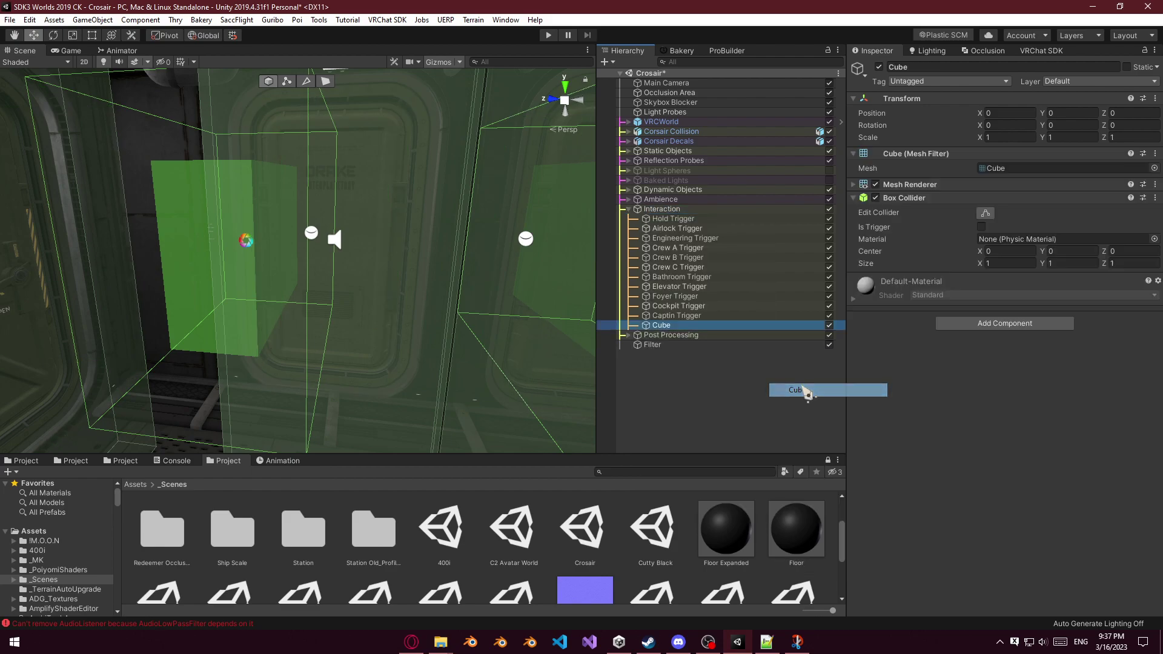
{"action": "left_click", "coordinate": [689, 325]}
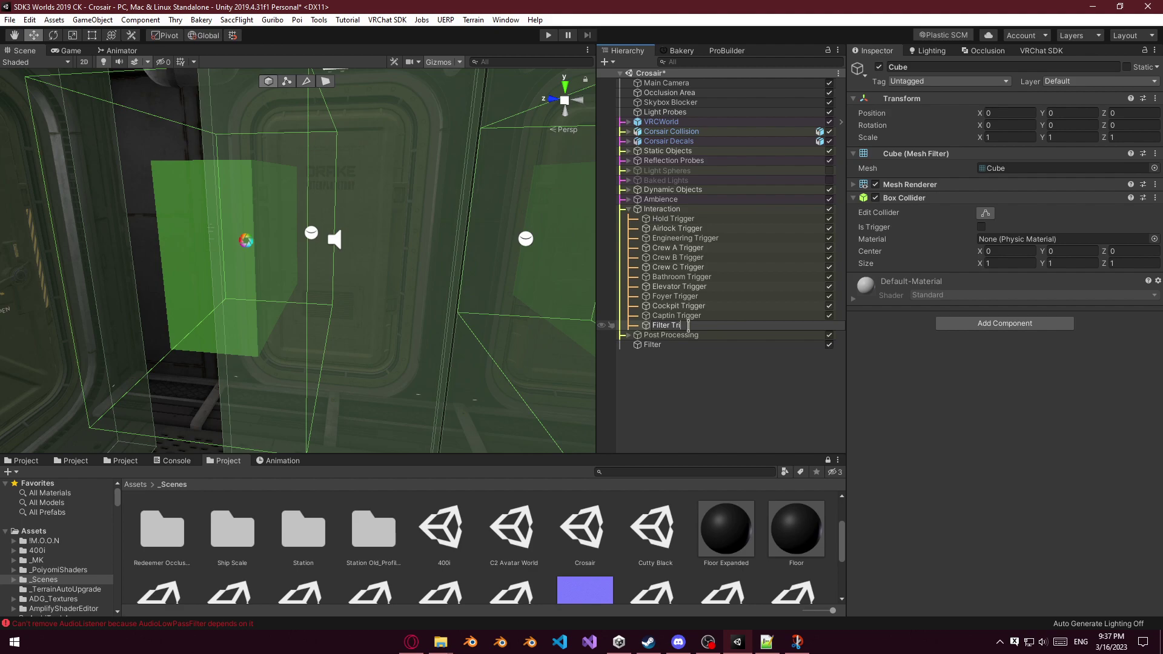
{"action": "type", "text": "er"}
{"action": "key", "text": "Return"}
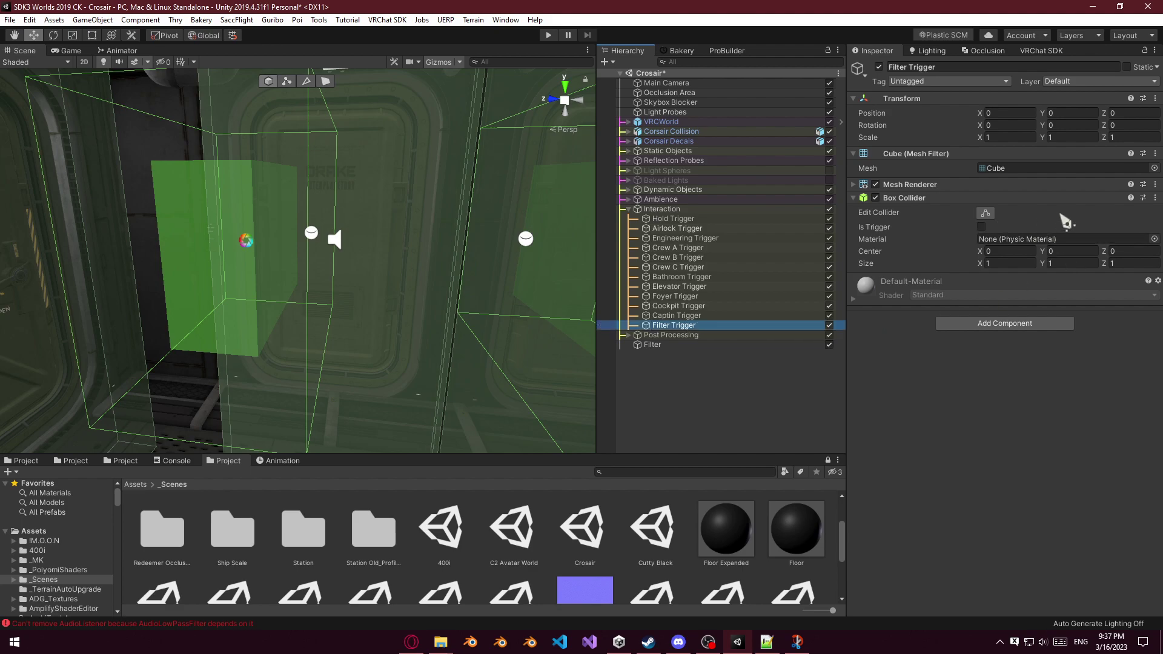
Make Filter Trigger's box collider a trigger and remove its Mesh Renderer and Mesh Filter components.
{"action": "left_click", "coordinate": [1158, 186]}
{"action": "left_click", "coordinate": [1159, 187]}
{"action": "left_click", "coordinate": [1158, 187]}
{"action": "left_click", "coordinate": [1156, 184]}
{"action": "left_click", "coordinate": [1078, 237]}
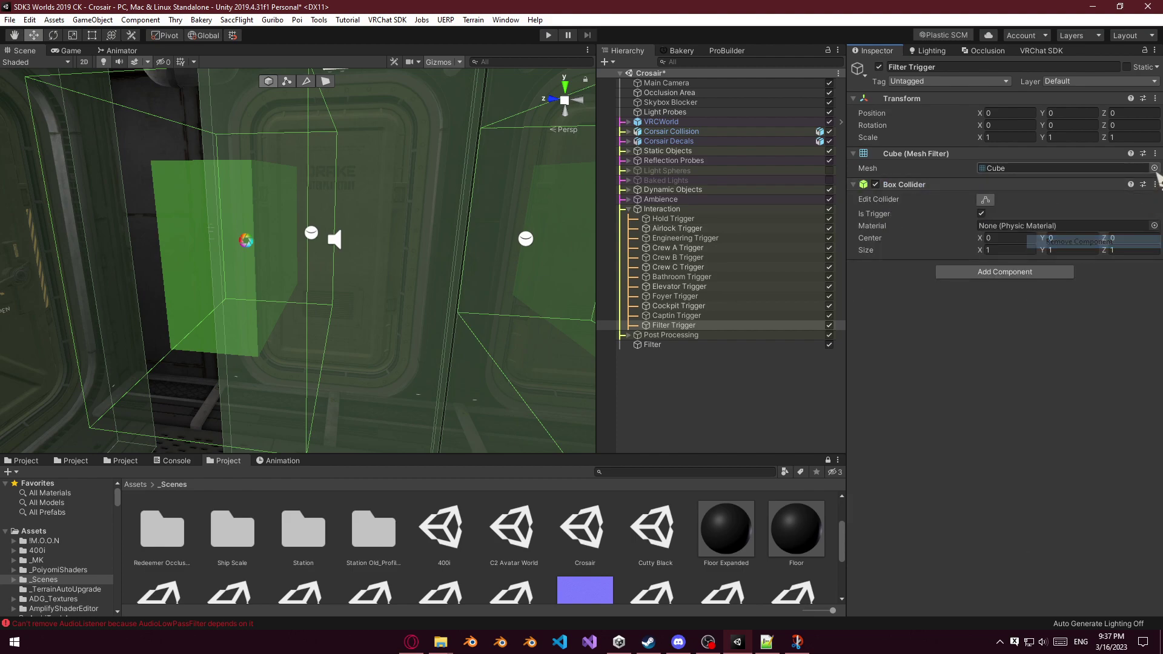
{"action": "left_click", "coordinate": [1156, 153]}
{"action": "left_click", "coordinate": [1097, 212]}
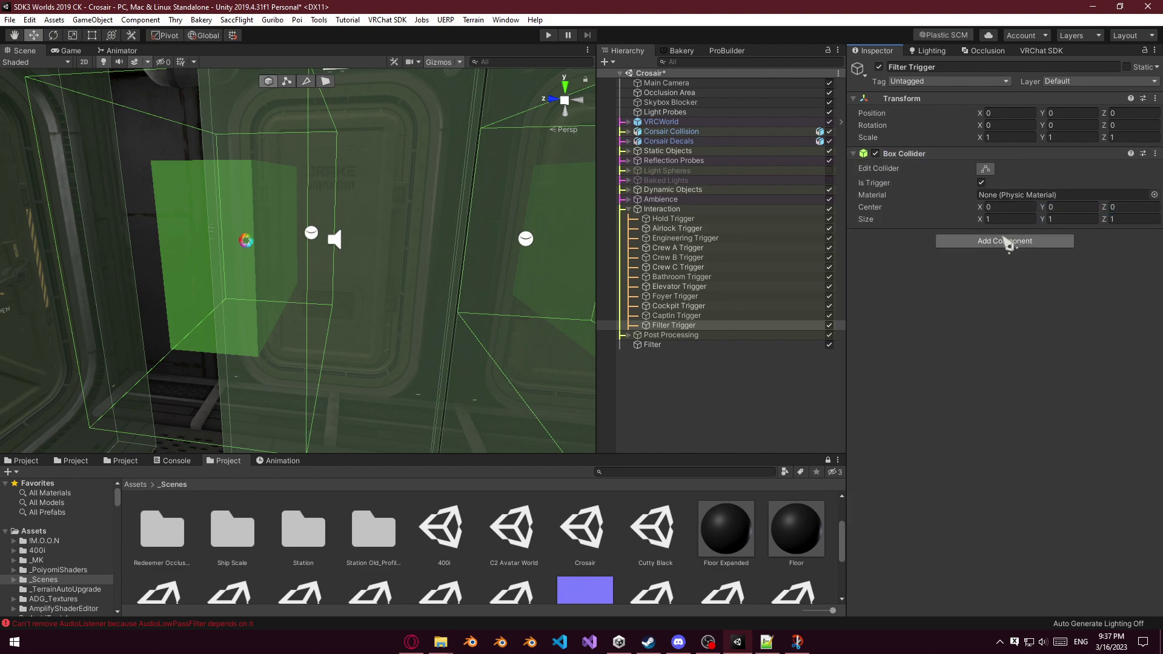
Add an Udon Behaviour to Filter Trigger with the EnableOnTriggerEnter program and assign the Filter object as its target.
{"action": "left_click", "coordinate": [1005, 241]}
{"action": "type", "text": "udon"}
{"action": "key", "text": "Return"}
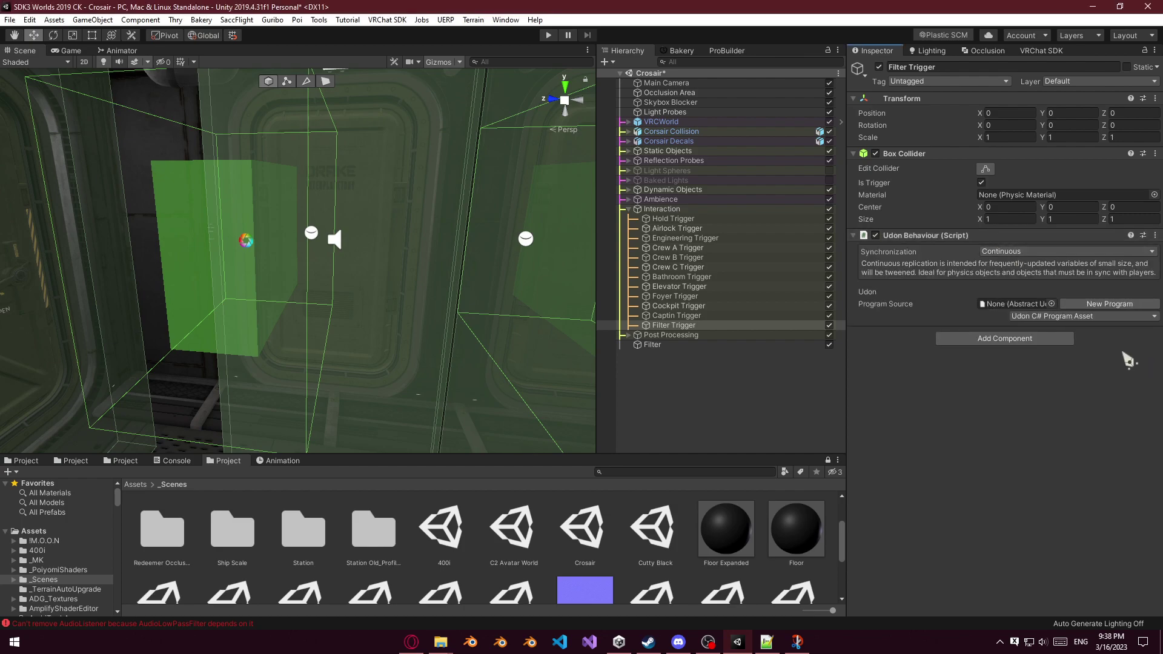
{"action": "left_click", "coordinate": [1053, 304]}
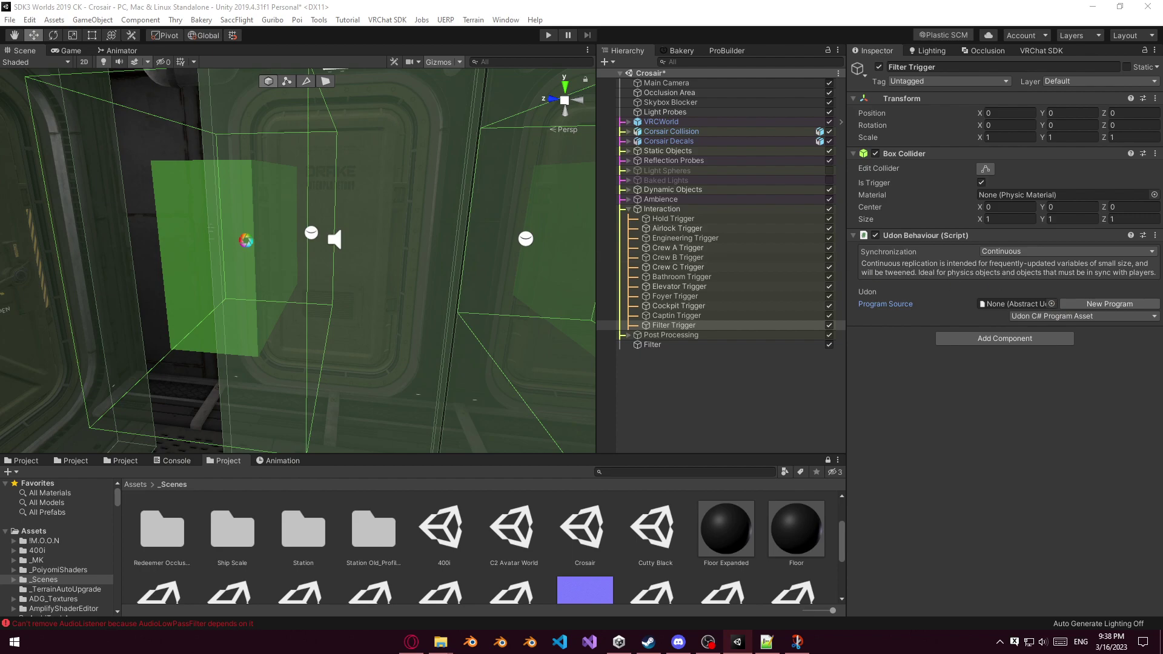
{"action": "key", "text": "Down"}
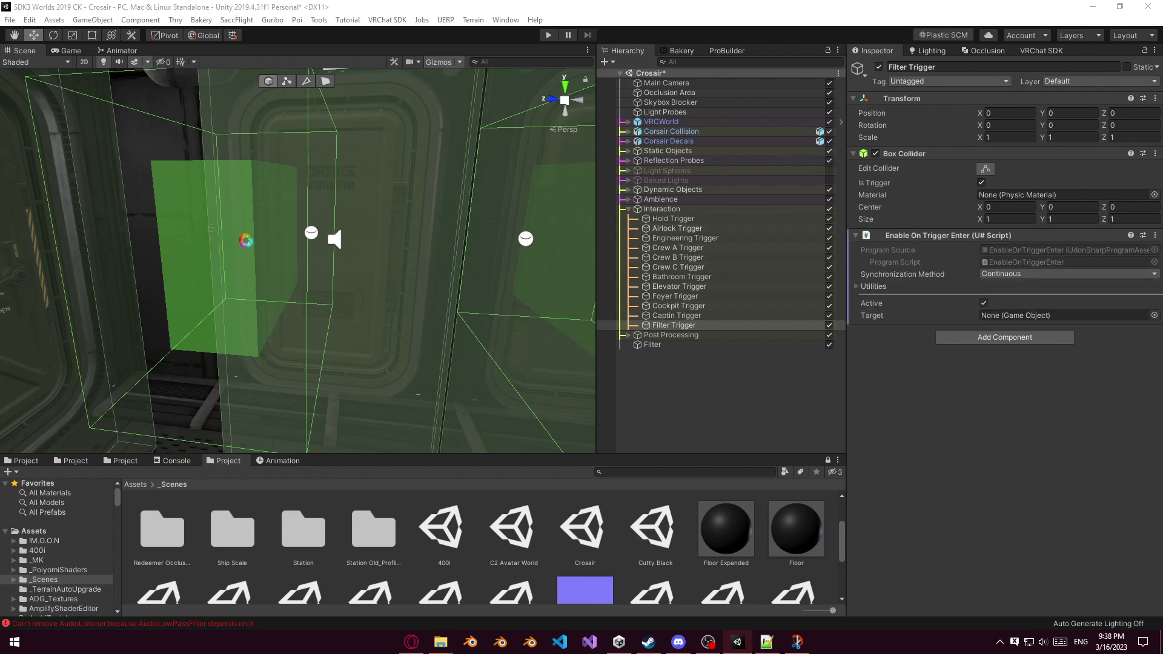
{"action": "left_click", "coordinate": [997, 436]}
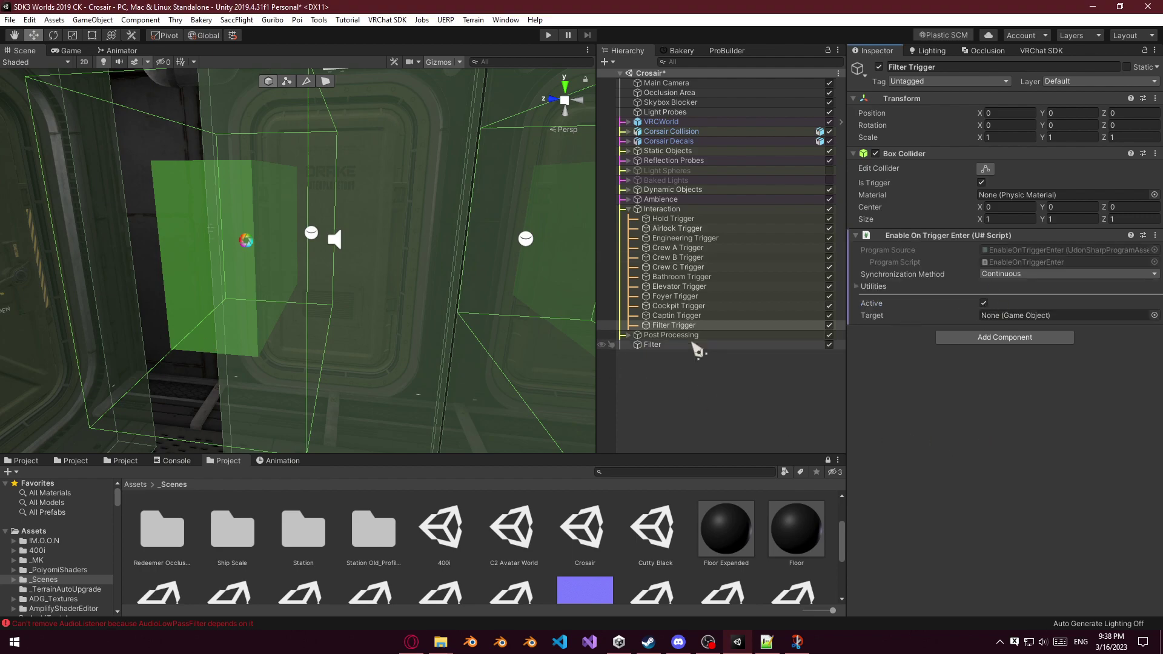
{"action": "left_click_drag", "start_coordinate": [665, 351], "coordinate": [1030, 316]}
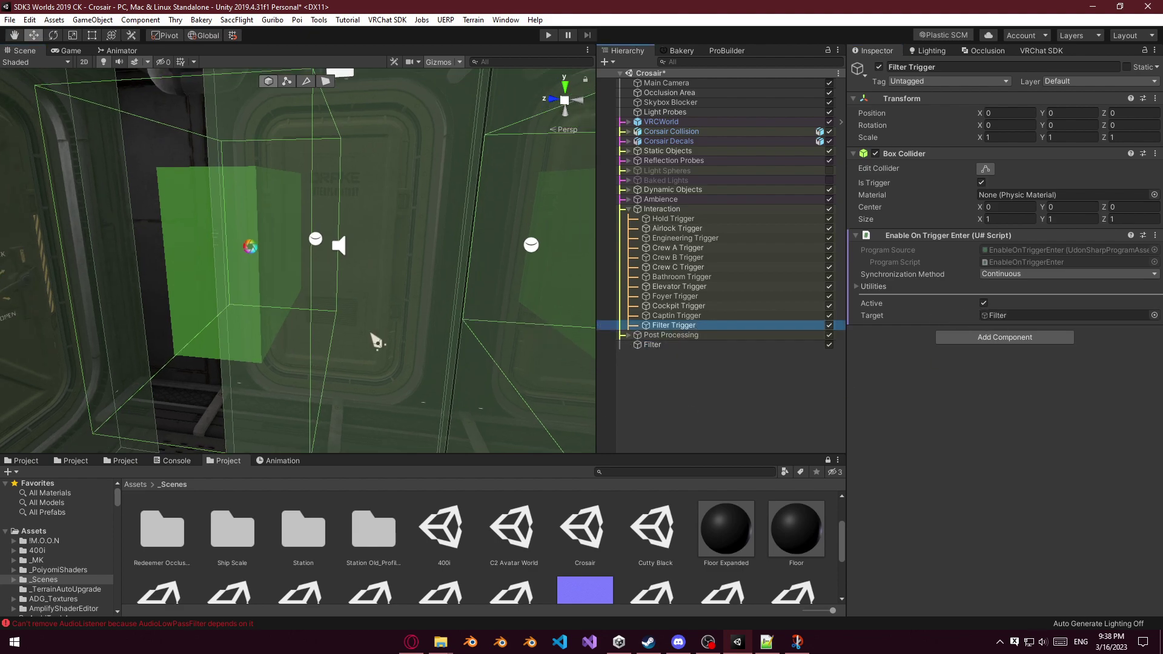
Move Filter Trigger into the first bed's volume, to about X 1.28 and Z -3.75.
{"action": "key", "text": "f"}
{"action": "scroll", "coordinate": [465, 321], "scroll_direction": "down", "scroll_amount": 5}
{"action": "right_click_drag", "start_coordinate": [465, 322], "coordinate": [363, 321]}
{"action": "left_click_drag", "start_coordinate": [215, 360], "coordinate": [412, 341]}
{"action": "right_click_drag", "start_coordinate": [412, 341], "coordinate": [264, 266]}
{"action": "key", "text": "w"}
{"action": "key", "text": "e"}
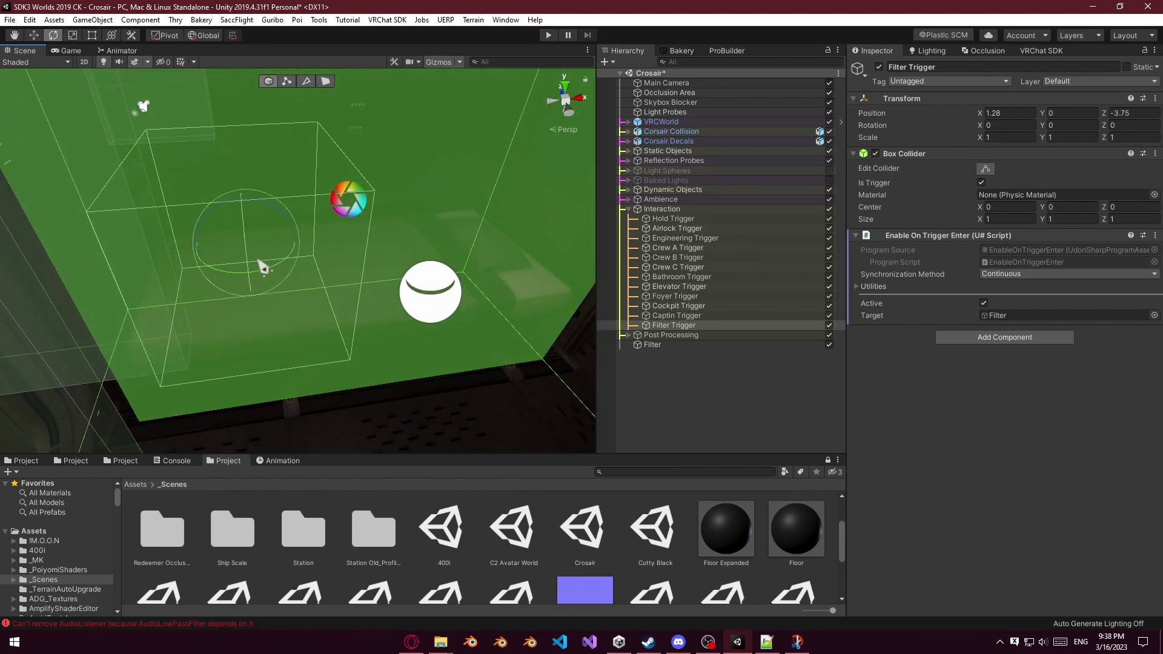
{"action": "key", "text": "r"}
{"action": "left_click_drag", "start_coordinate": [290, 240], "coordinate": [365, 247]}
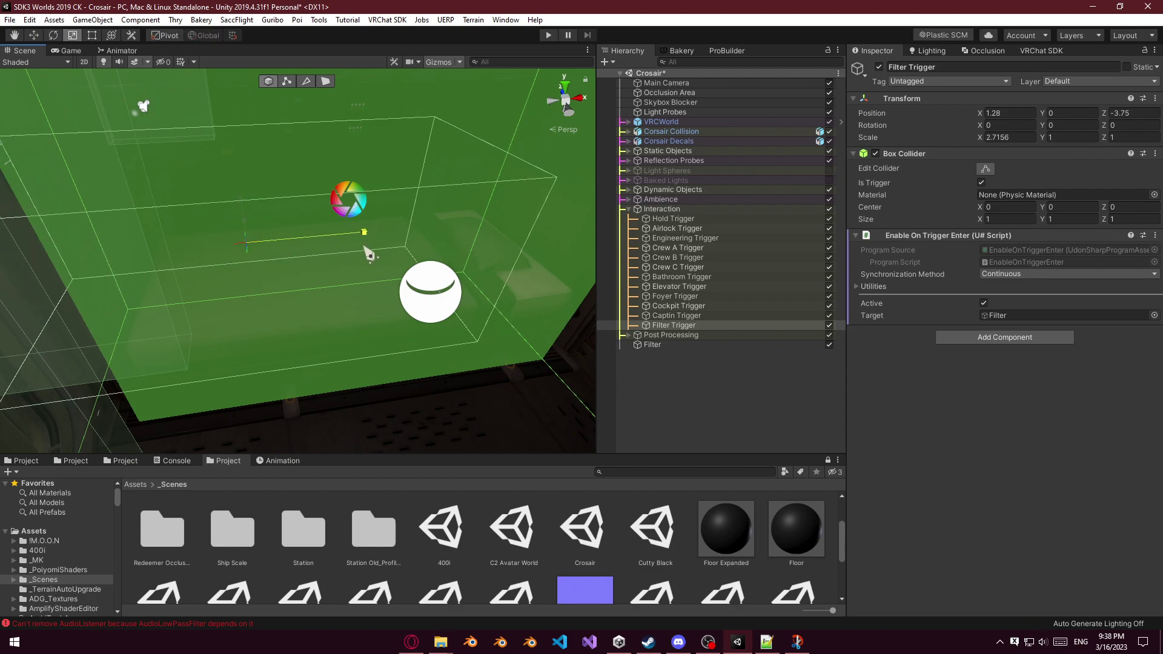
{"action": "key", "text": "ctrl+z"}
{"action": "key", "text": "w"}
Set Filter Trigger's collider size to 2.5 in X and slide the trigger along the bed to about X 1.81.
{"action": "left_click", "coordinate": [1006, 219]}
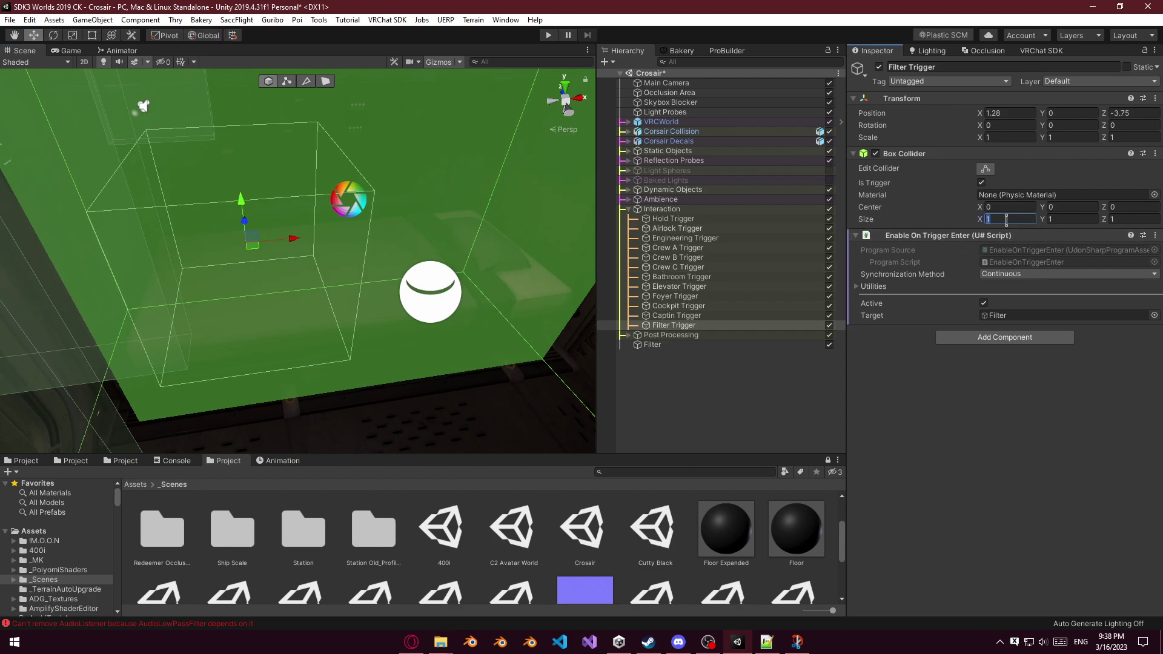
{"action": "type", "text": "2"}
{"action": "right_click_drag", "start_coordinate": [387, 273], "coordinate": [330, 273]}
{"action": "left_click_drag", "start_coordinate": [286, 225], "coordinate": [385, 226]}
{"action": "right_click_drag", "start_coordinate": [385, 226], "coordinate": [456, 247]}
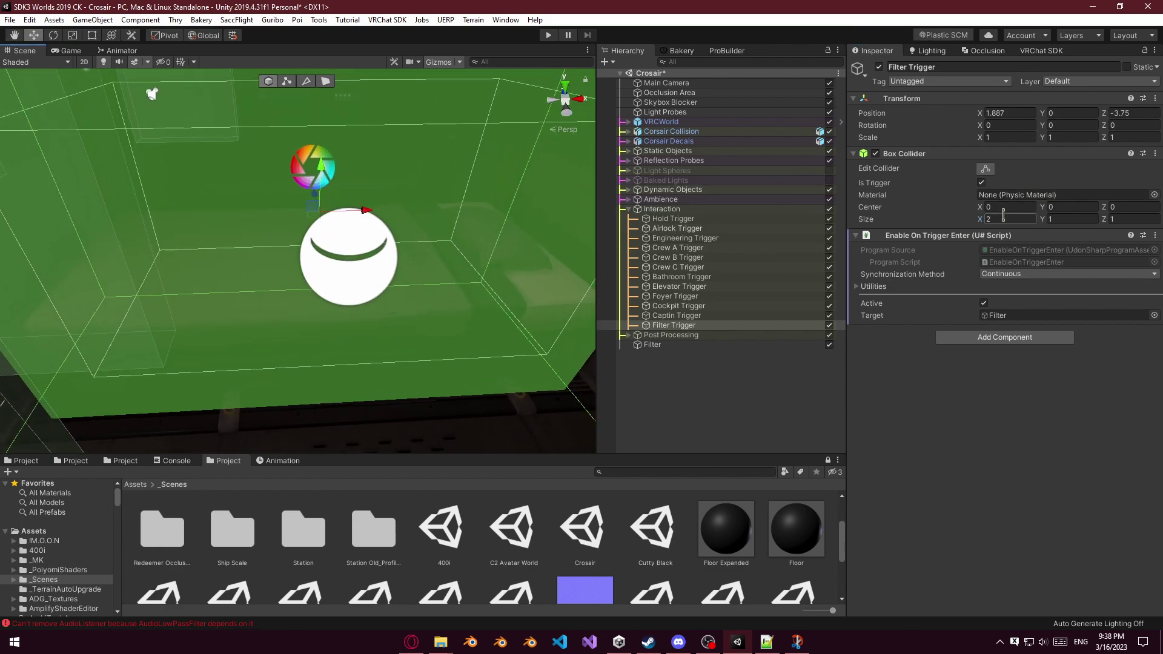
{"action": "type", "text": "2.5"}
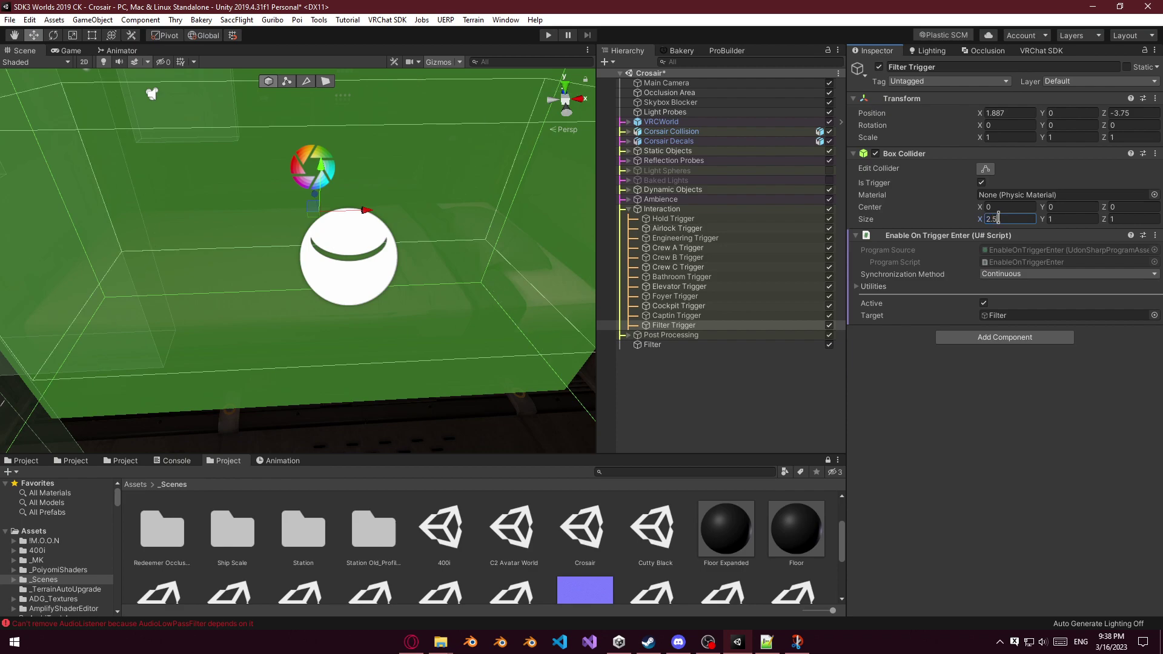
{"action": "key", "text": "d"}
{"action": "right_click_drag", "start_coordinate": [44, 358], "coordinate": [1114, 338]}
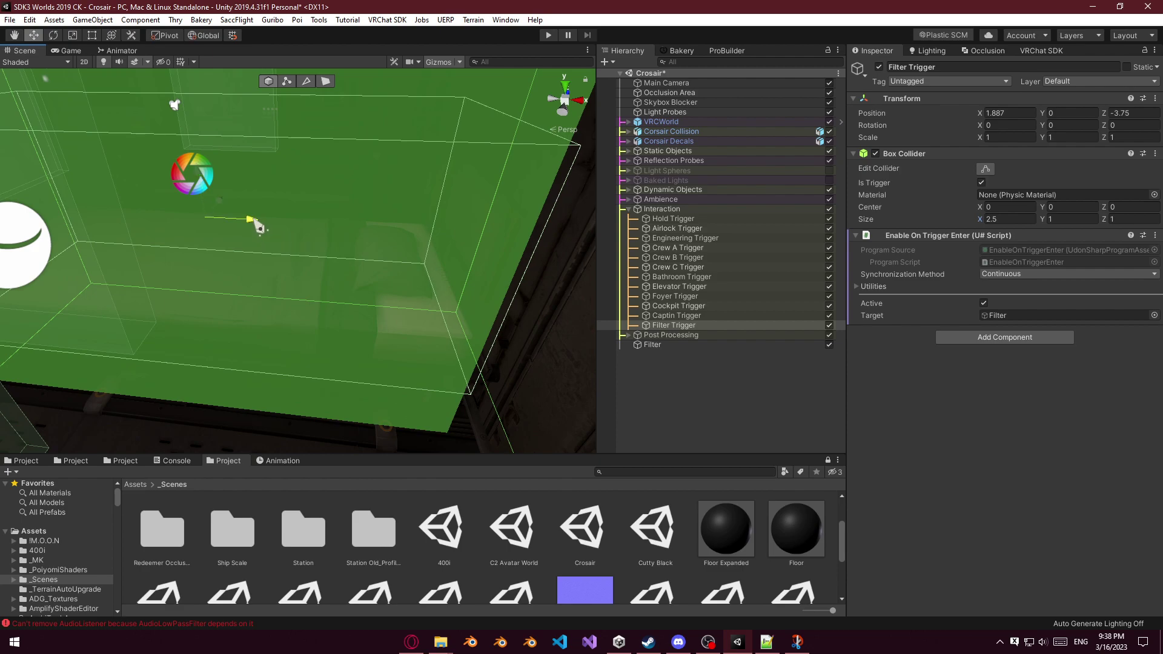
{"action": "right_click_drag", "start_coordinate": [318, 249], "coordinate": [259, 211]}
{"action": "key", "text": "q"}
{"action": "type", "text": "d"}
Set Filter Trigger's collider size to 2 in Y and raise the trigger to about Y 0.21.
{"action": "type", "text": "2"}
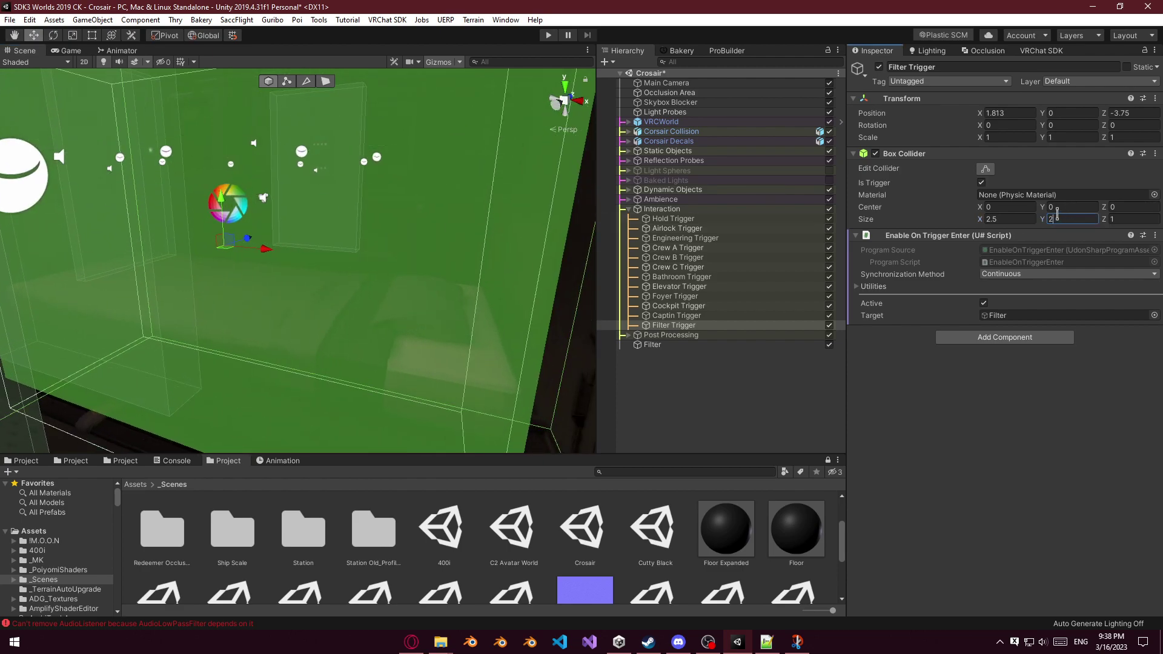
{"action": "key", "text": "s"}
{"action": "right_click_drag", "start_coordinate": [312, 278], "coordinate": [288, 220]}
{"action": "key", "text": "e"}
{"action": "left_click_drag", "start_coordinate": [273, 331], "coordinate": [272, 315]}
{"action": "key", "text": "s"}
{"action": "right_click_drag", "start_coordinate": [272, 315], "coordinate": [280, 283]}
{"action": "key", "text": "q"}
{"action": "key", "text": "e"}
{"action": "left_click_drag", "start_coordinate": [267, 220], "coordinate": [266, 213]}
Duplicate Filter Trigger and move the copy along the ship to the second bed.
{"action": "right_click_drag", "start_coordinate": [266, 214], "coordinate": [604, 291]}
{"action": "key", "text": "e"}
{"action": "key", "text": "d"}
{"action": "key", "text": "s"}
{"action": "right_click_drag", "start_coordinate": [400, 284], "coordinate": [536, 291]}
{"action": "key", "text": "ctrl+d"}
{"action": "left_click_drag", "start_coordinate": [97, 238], "coordinate": [406, 257]}
Duplicate the second bed's filter trigger and move the copy to the third bed, at about Z -11.5.
{"action": "mouse_move", "coordinate": [406, 257]}
{"action": "right_mouse_down"}
{"action": "mouse_move", "coordinate": [447, 254]}
{"action": "mouse_move", "coordinate": [398, 252]}
{"action": "right_mouse_up"}
{"action": "key", "text": "ctrl+d"}
{"action": "left_click_drag", "start_coordinate": [106, 228], "coordinate": [328, 243]}
{"action": "key", "text": "s"}
{"action": "right_click_drag", "start_coordinate": [328, 243], "coordinate": [323, 355]}
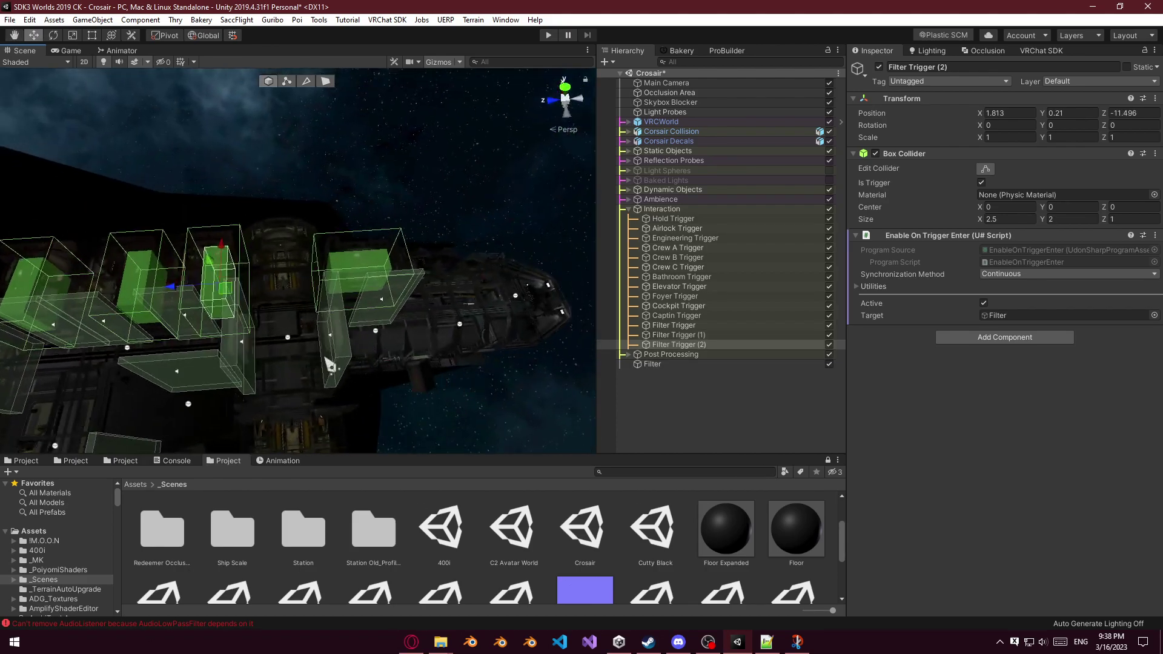
Duplicate the third bed's filter trigger, move the copy to the fourth bed at about Z -17.4 and rotate it 90° around Y.
{"action": "key", "text": "ctrl+d"}
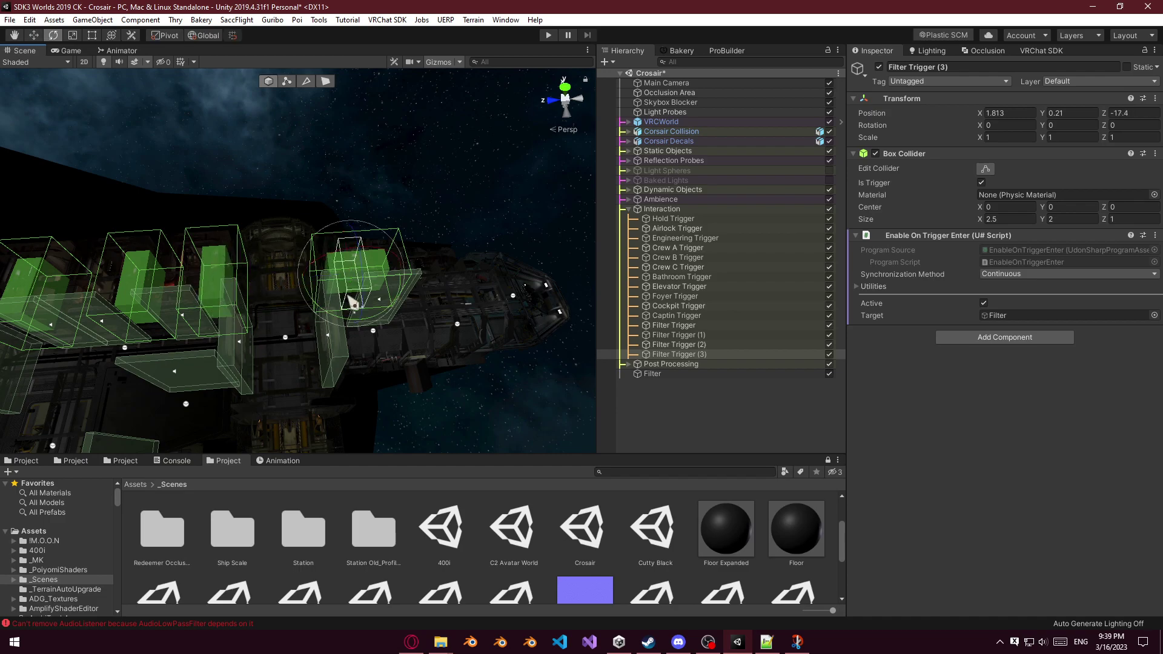
{"action": "left_click_drag", "start_coordinate": [221, 322], "coordinate": [222, 323]}
{"action": "mouse_move", "coordinate": [222, 323]}
{"action": "right_mouse_down"}
{"action": "mouse_move", "coordinate": [245, 330]}
{"action": "mouse_move", "coordinate": [239, 317]}
{"action": "right_mouse_up"}
{"action": "key", "text": "w"}
{"action": "key", "text": "w"}
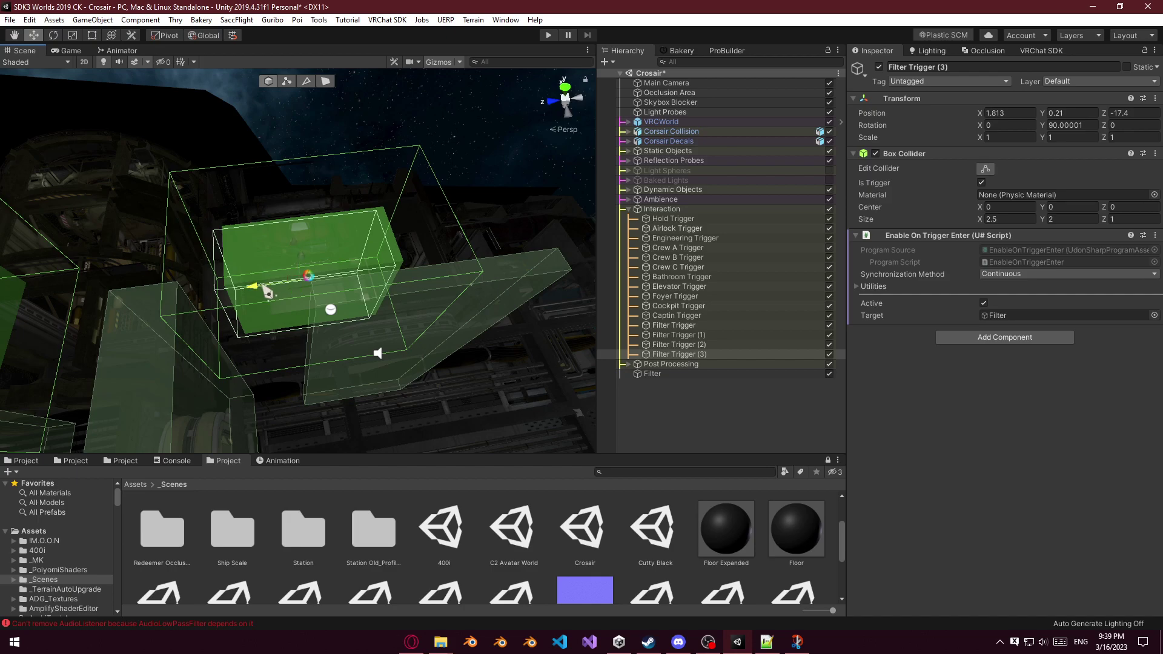
{"action": "left_click_drag", "start_coordinate": [268, 285], "coordinate": [267, 285]}
Save the Crosair scene and collapse the Interaction group.
{"action": "key", "text": "a"}
{"action": "right_click_drag", "start_coordinate": [268, 285], "coordinate": [389, 268]}
{"action": "right_click_drag", "start_coordinate": [253, 261], "coordinate": [280, 112]}
{"action": "key", "text": "s"}
{"action": "key", "text": "w"}
{"action": "left_click", "coordinate": [754, 391]}
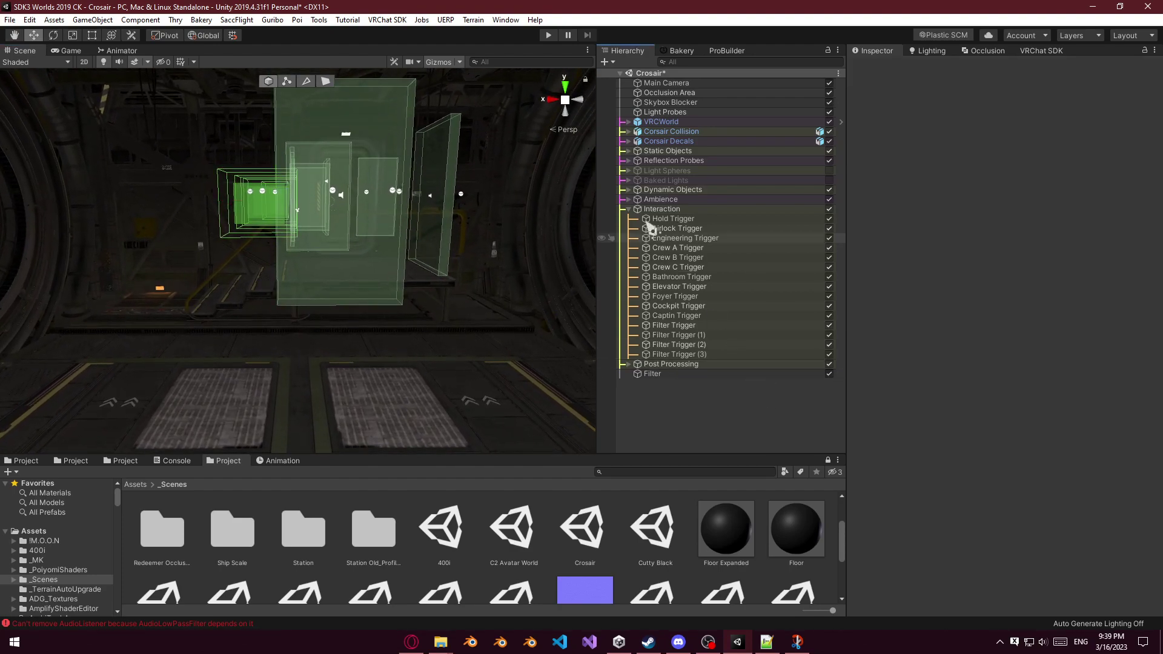
{"action": "left_click", "coordinate": [629, 209]}
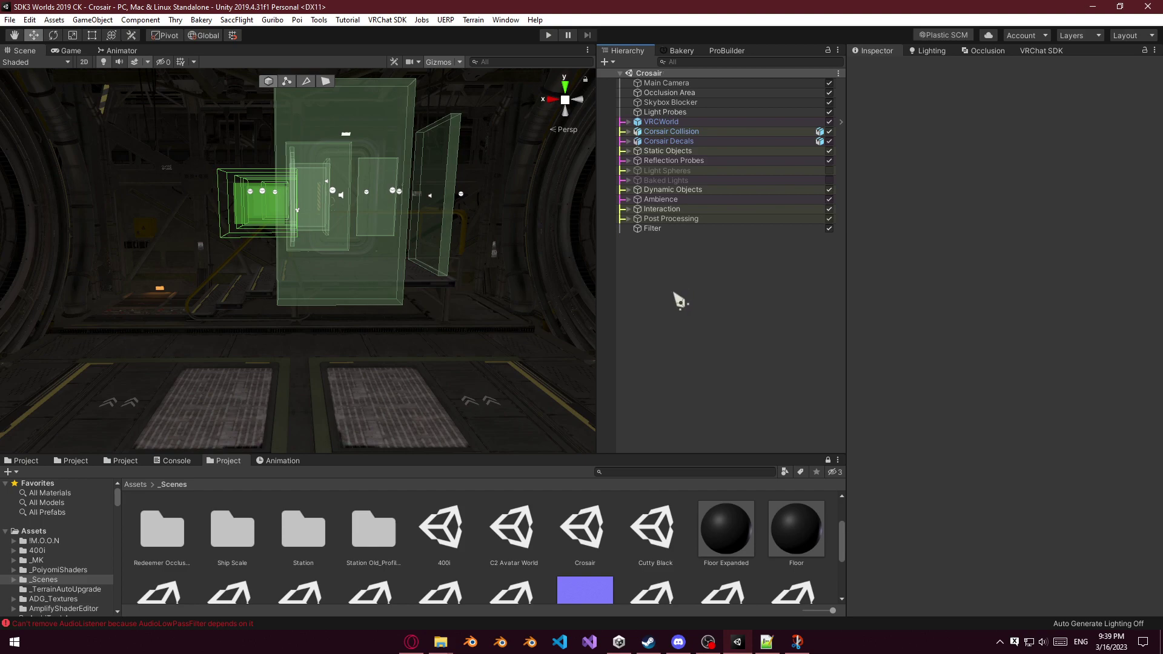
Open the 400i scene and copy its Settings Menu object.
{"action": "left_click", "coordinate": [453, 533]}
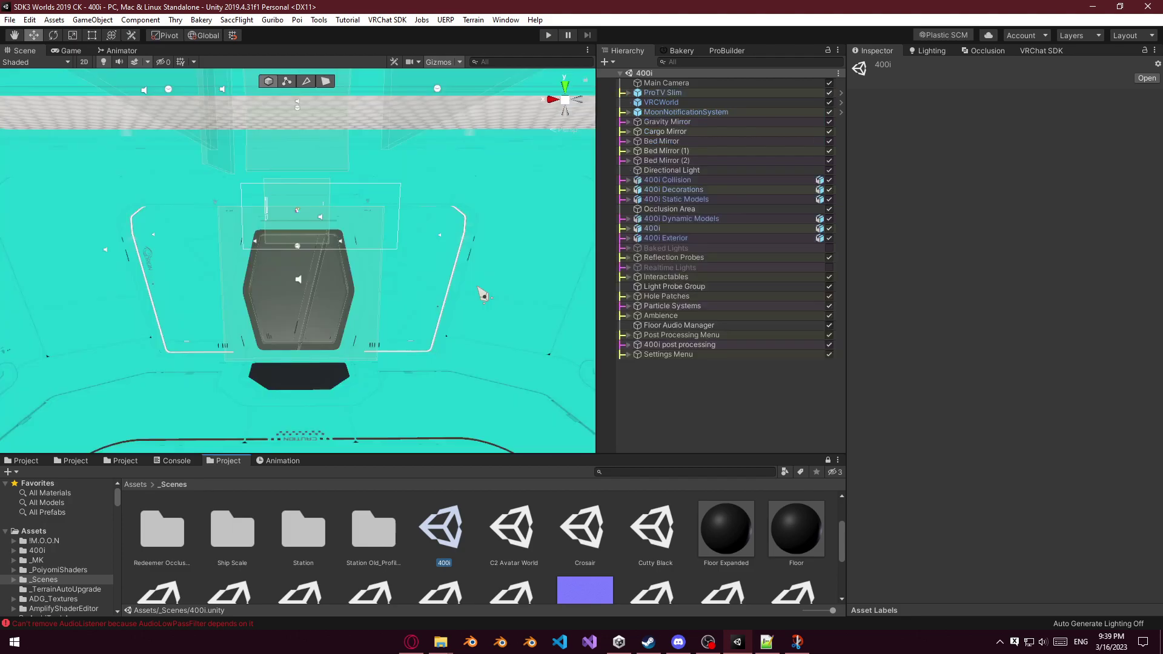
{"action": "right_click_drag", "start_coordinate": [480, 293], "coordinate": [168, 263]}
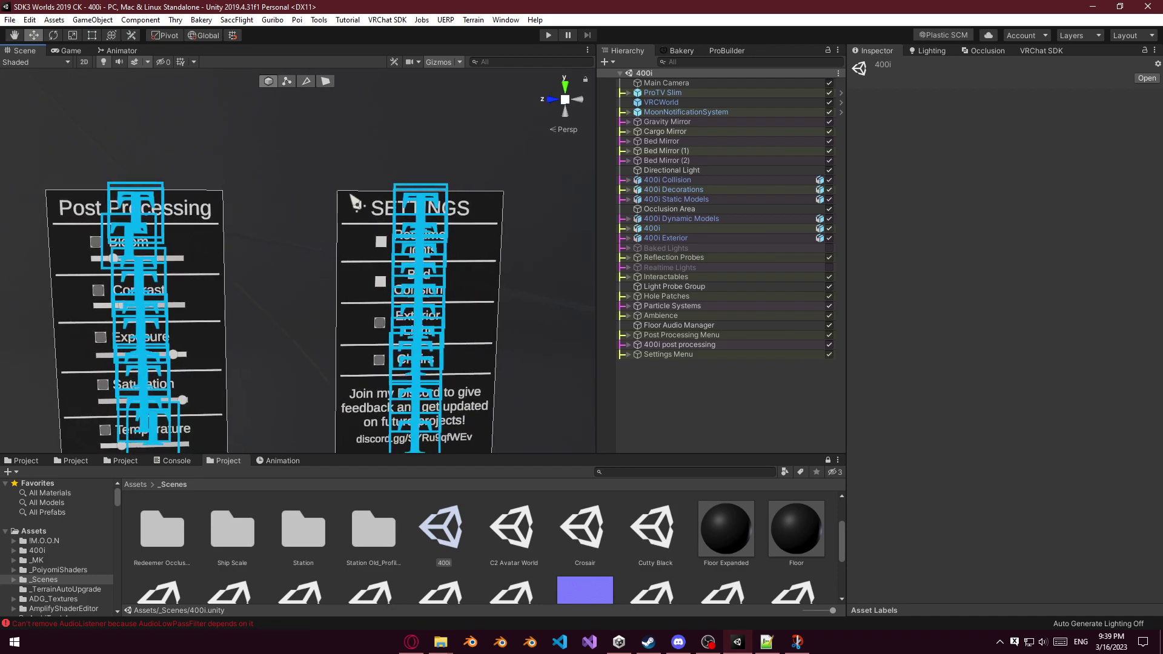
{"action": "left_click", "coordinate": [354, 199]}
{"action": "left_click", "coordinate": [667, 362]}
{"action": "left_click", "coordinate": [671, 356]}
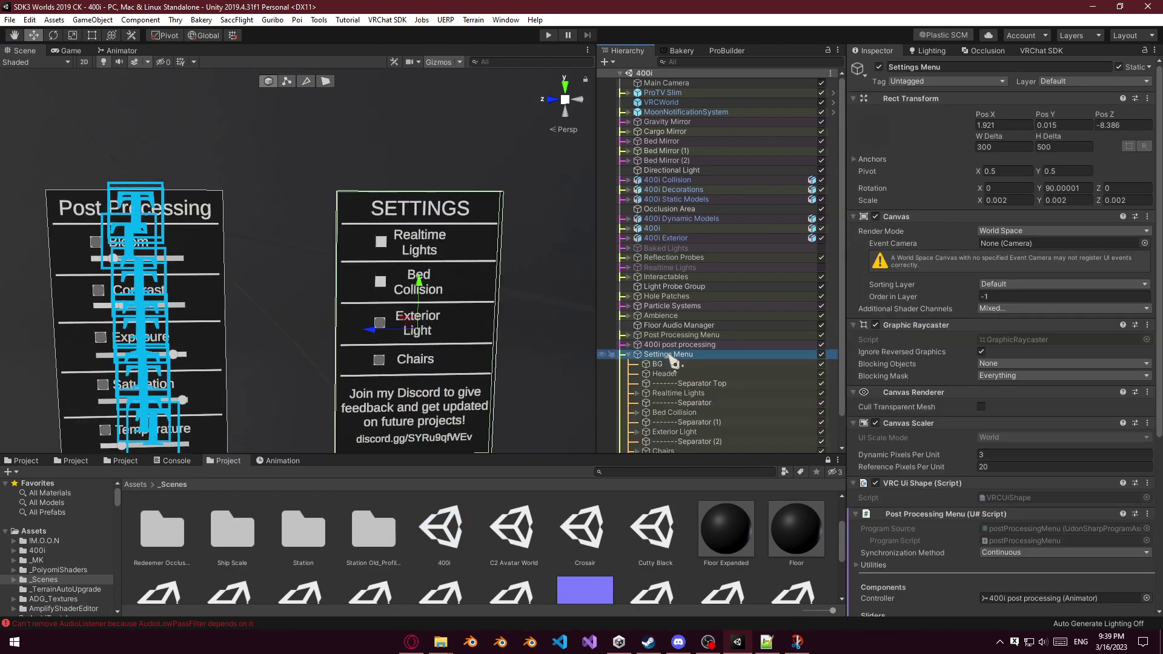
Reopen the Crosair scene and paste the Settings Menu at the root of the hierarchy.
{"action": "double_click", "coordinate": [585, 531]}
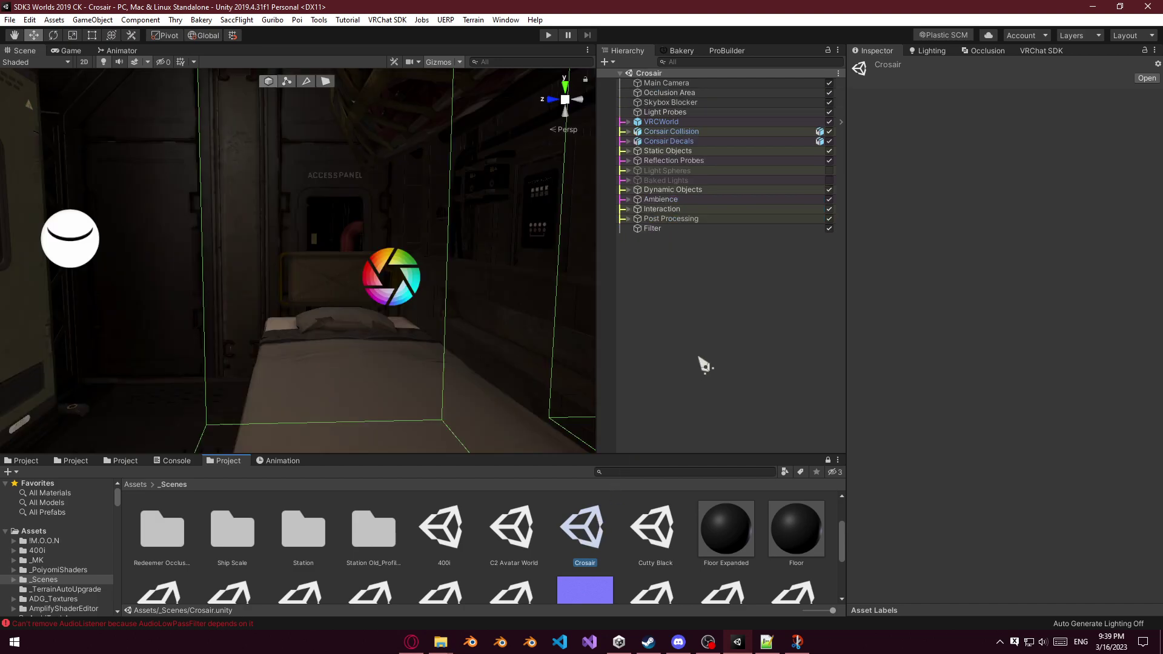
{"action": "left_click", "coordinate": [700, 357]}
{"action": "key", "text": "ctrl+v"}
{"action": "right_click_drag", "start_coordinate": [470, 301], "coordinate": [695, 241]}
{"action": "key", "text": "ctrl+z"}
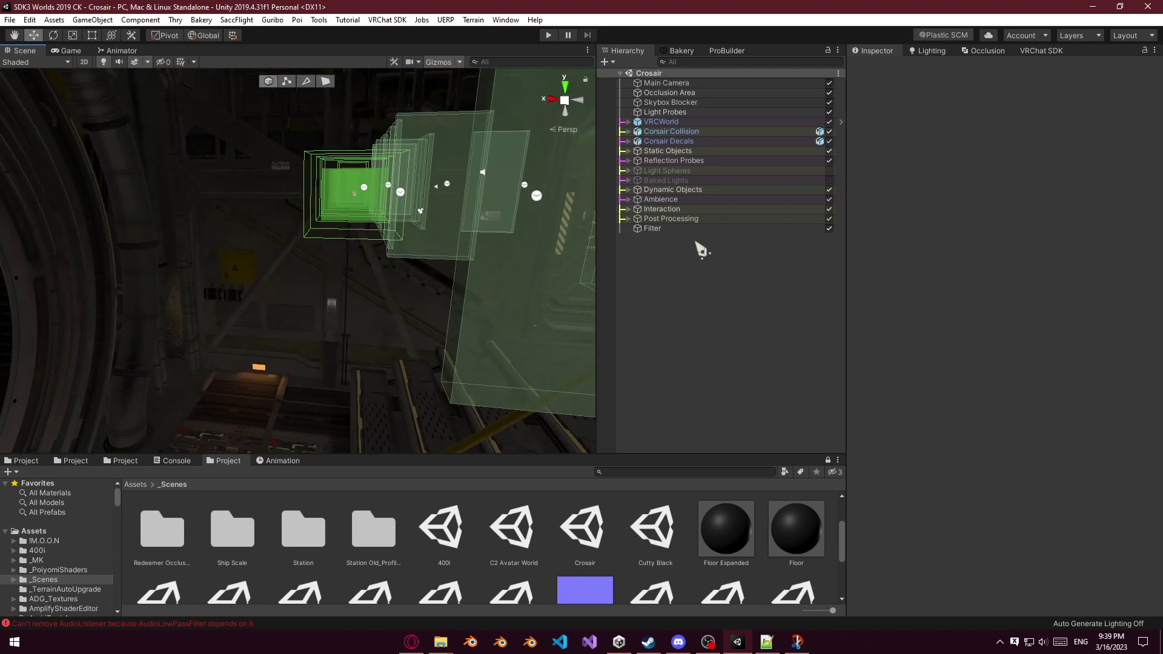
{"action": "left_click", "coordinate": [697, 272]}
{"action": "key", "text": "ctrl+v"}
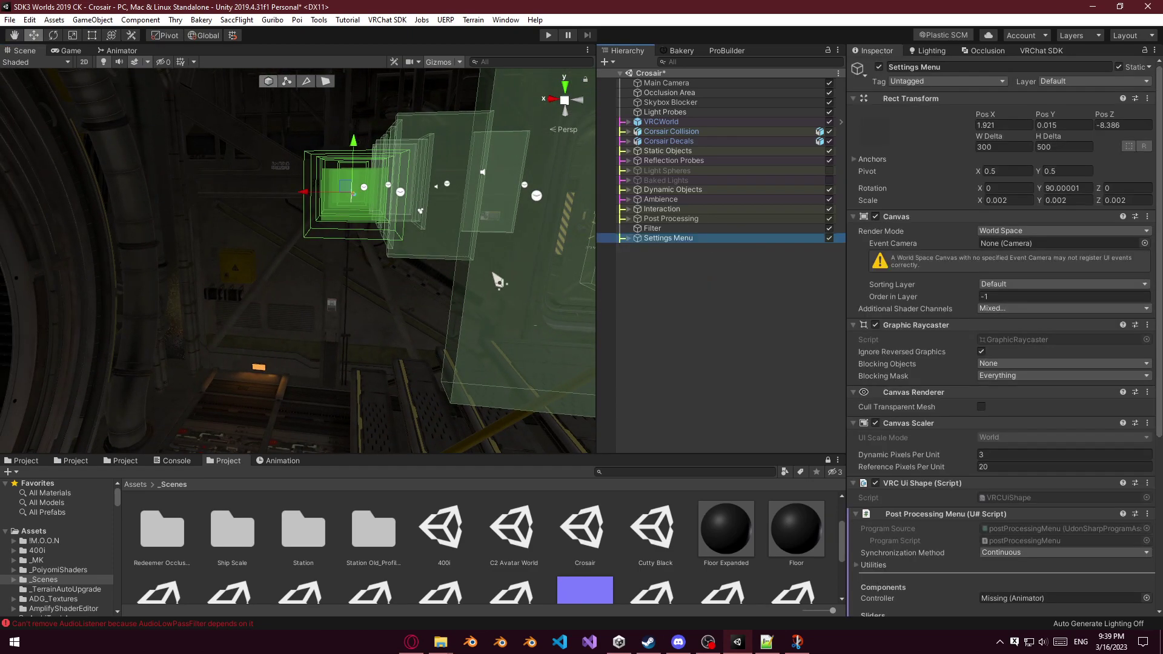
Reset the Settings Menu's X and Y position to 0 and bring it into the hold at about X 2.21, Z 6.6.
{"action": "right_click_drag", "start_coordinate": [376, 202], "coordinate": [958, 125]}
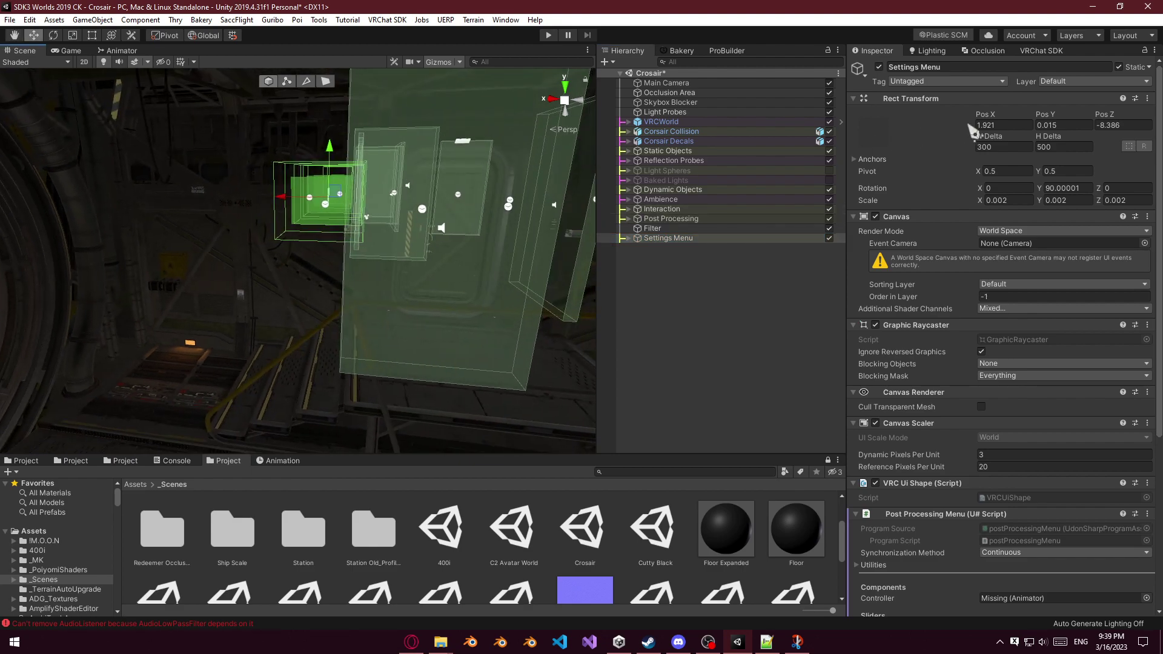
{"action": "right_click_drag", "start_coordinate": [319, 232], "coordinate": [328, 248]}
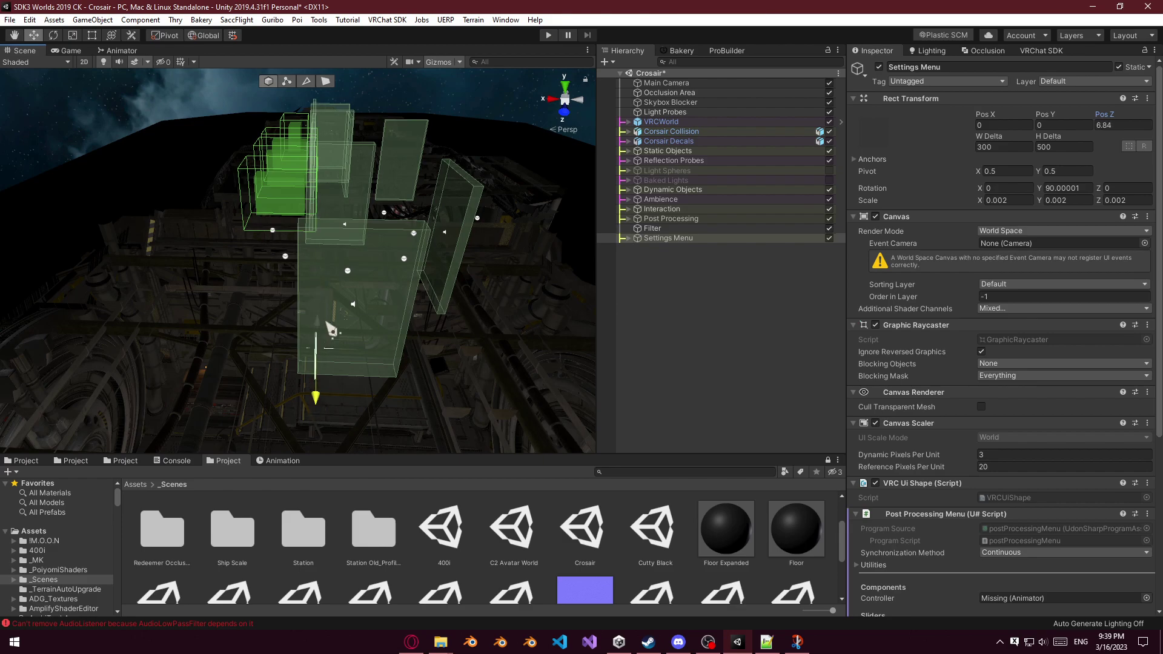
{"action": "right_click_drag", "start_coordinate": [182, 350], "coordinate": [308, 274]}
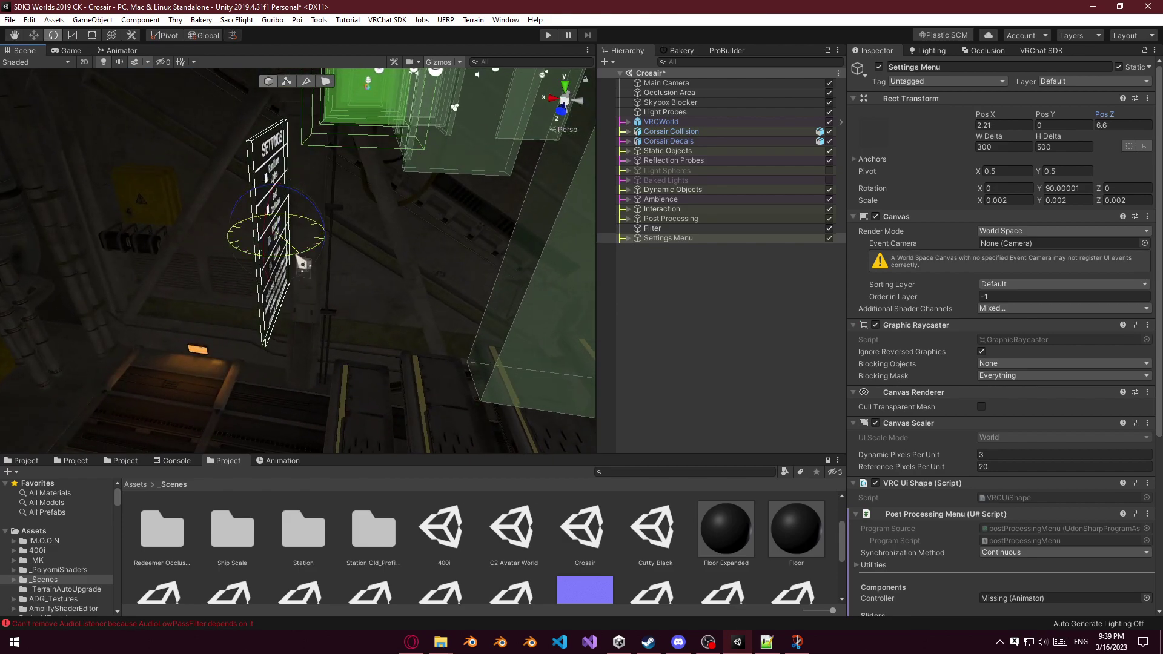
Rotate the Settings Menu to 180° around Y and move it beside the wall at about X 2.82, Y -0.1, Z 6.26.
{"action": "right_click_drag", "start_coordinate": [184, 260], "coordinate": [371, 297]}
{"action": "key", "text": "w"}
{"action": "left_click_drag", "start_coordinate": [359, 274], "coordinate": [318, 264]}
{"action": "left_click_drag", "start_coordinate": [244, 246], "coordinate": [197, 267]}
{"action": "key", "text": "s"}
{"action": "right_click_drag", "start_coordinate": [197, 266], "coordinate": [73, 175]}
{"action": "key", "text": "w"}
{"action": "key", "text": "e"}
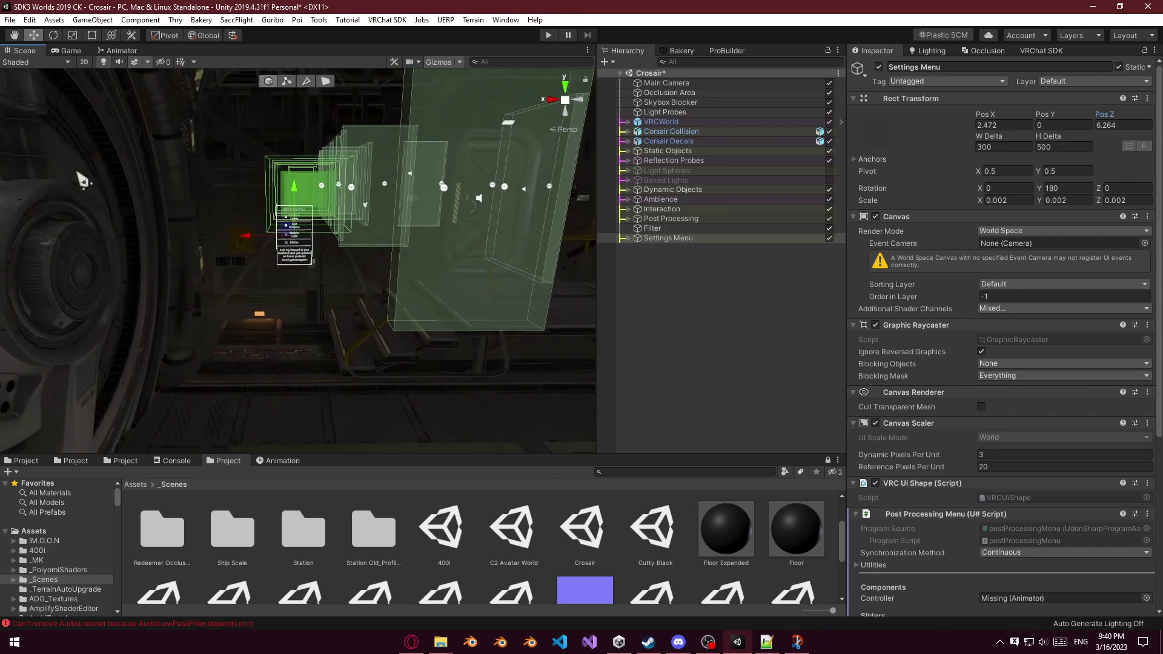
{"action": "key", "text": "w"}
{"action": "right_click_drag", "start_coordinate": [249, 262], "coordinate": [249, 237]}
{"action": "left_click_drag", "start_coordinate": [274, 266], "coordinate": [275, 288]}
Expand the Settings Menu, rename its Realtime Lights toggle to Bed Sleep Mode and copy the new name.
{"action": "left_click", "coordinate": [630, 238]}
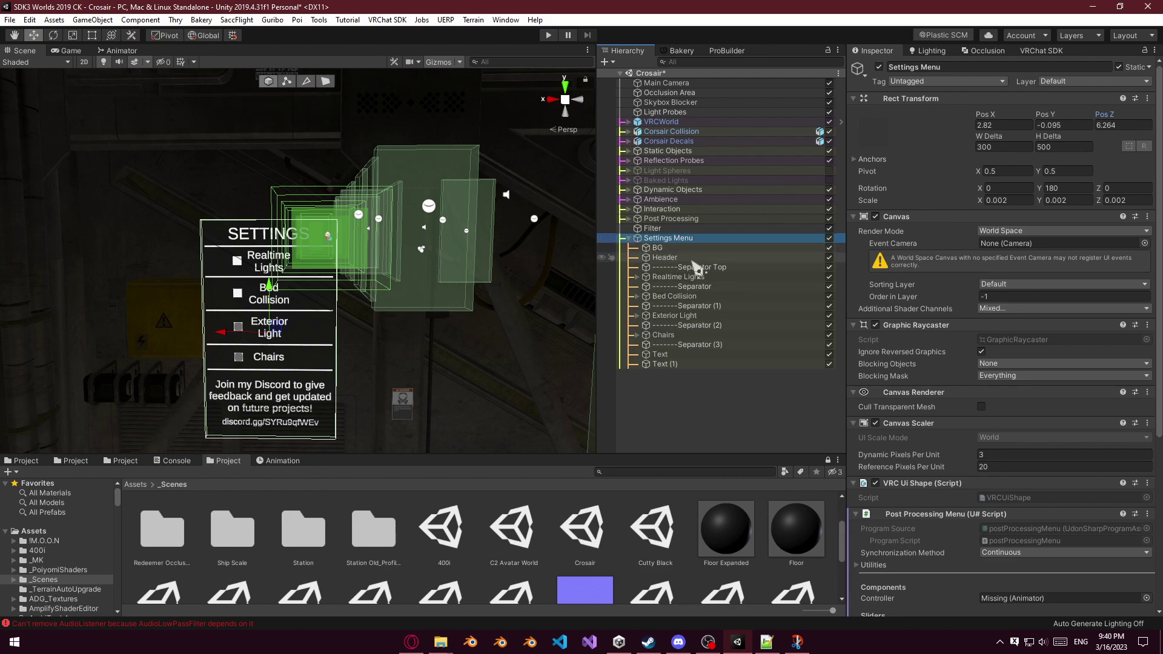
{"action": "left_click", "coordinate": [715, 345]}
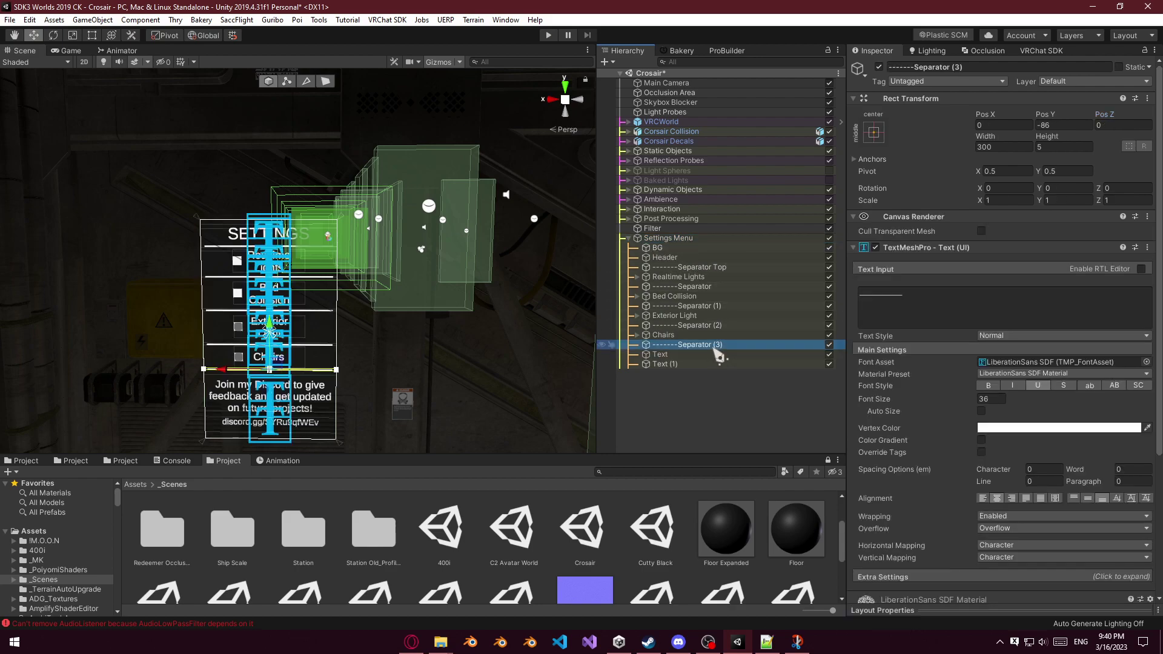
{"action": "left_click", "coordinate": [701, 336]}
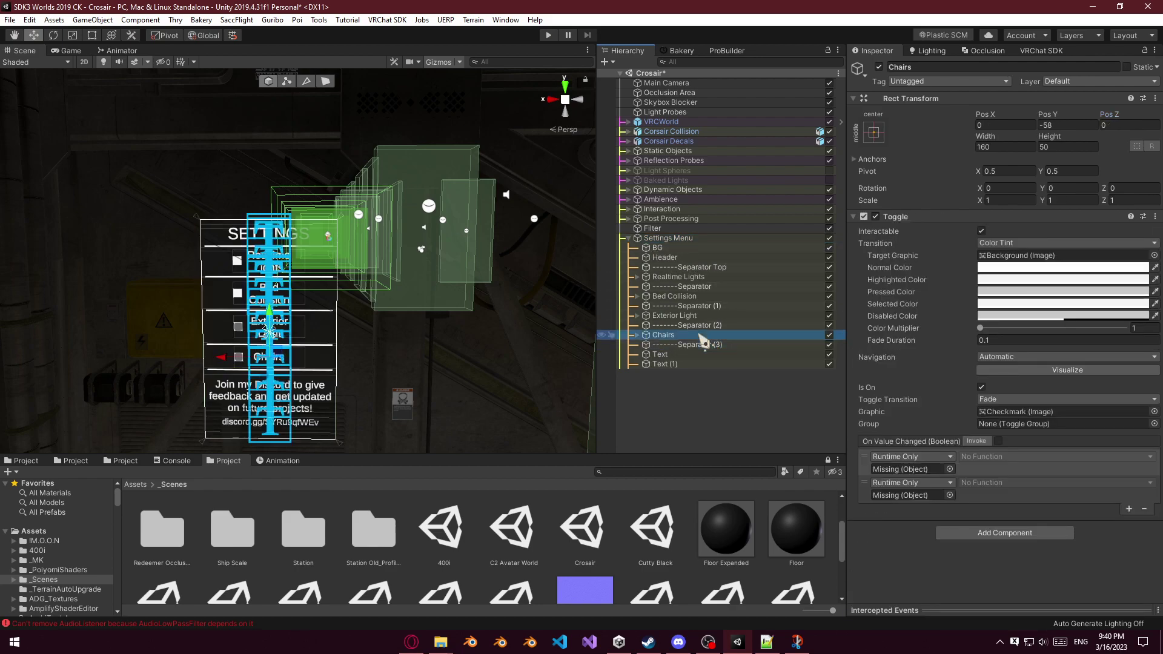
{"action": "left_click", "coordinate": [697, 327]}
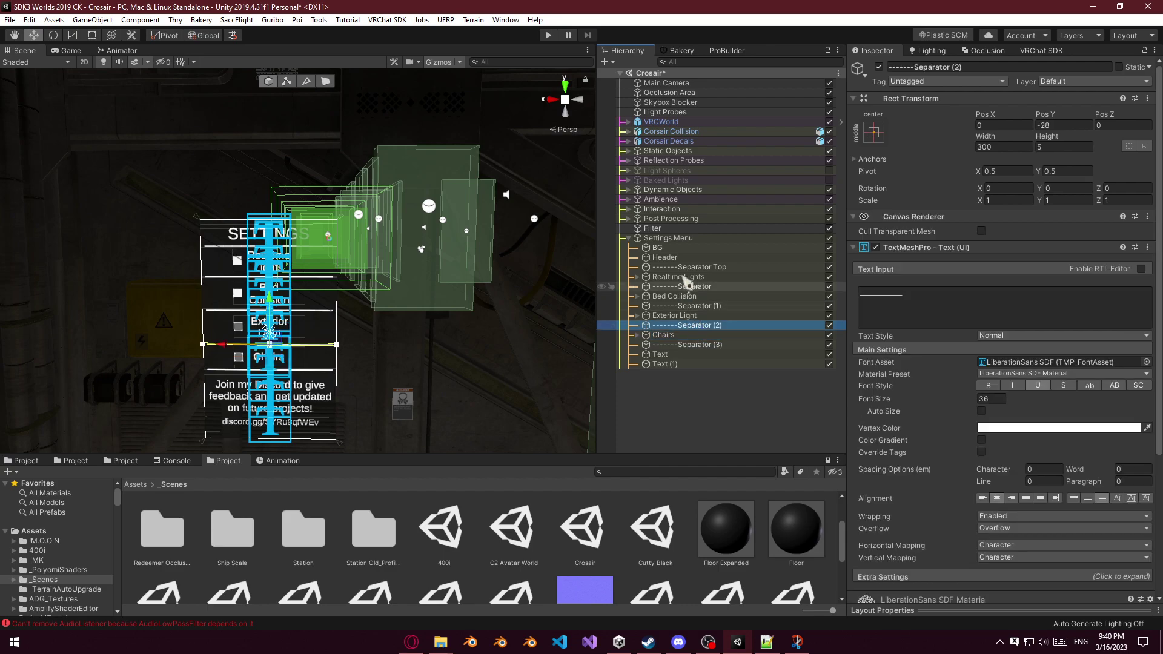
{"action": "left_click", "coordinate": [701, 278]}
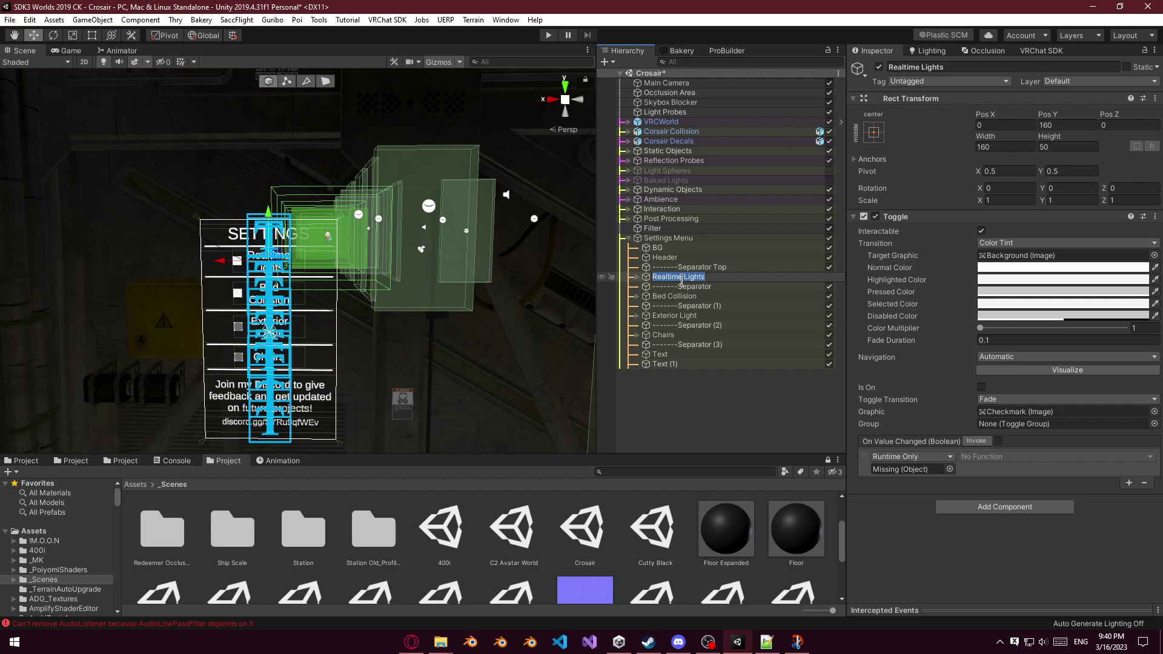
{"action": "left_click", "coordinate": [682, 278]}
{"action": "key", "text": "Return"}
{"action": "key", "text": "F2"}
{"action": "key", "text": "ctrl+c"}
{"action": "key", "text": "Return"}
Replace the text of the first toggle's label with Bed Sleep Mode.
{"action": "left_click", "coordinate": [637, 277]}
{"action": "left_click", "coordinate": [686, 287]}
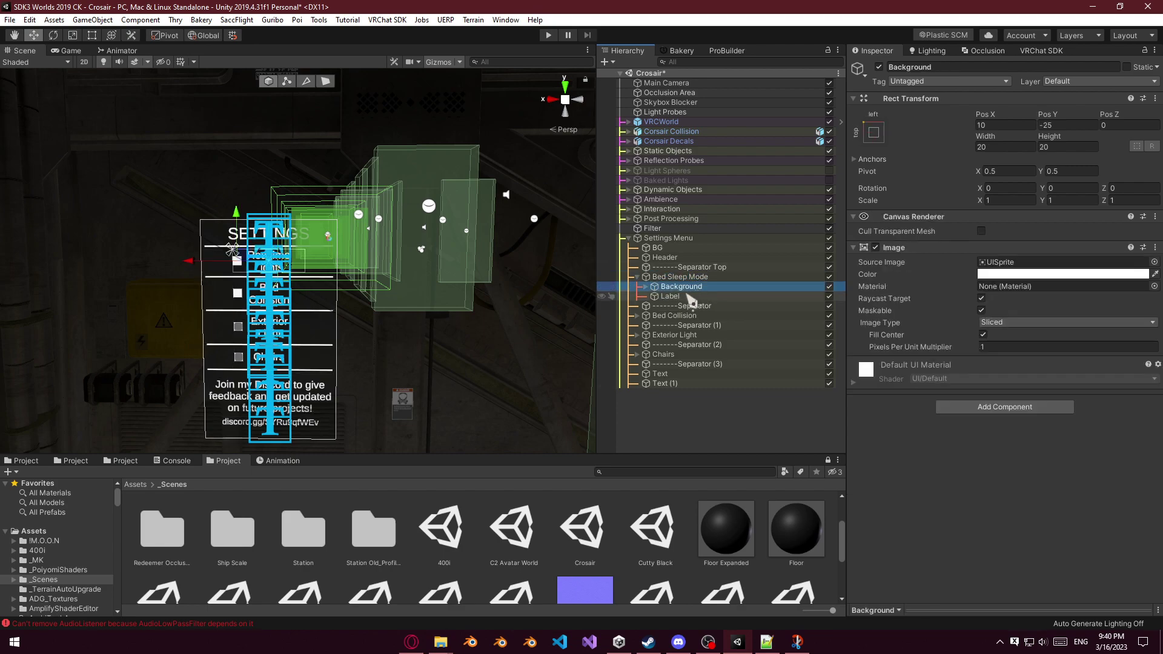
{"action": "left_click", "coordinate": [693, 297]}
{"action": "key", "text": "ctrl+v"}
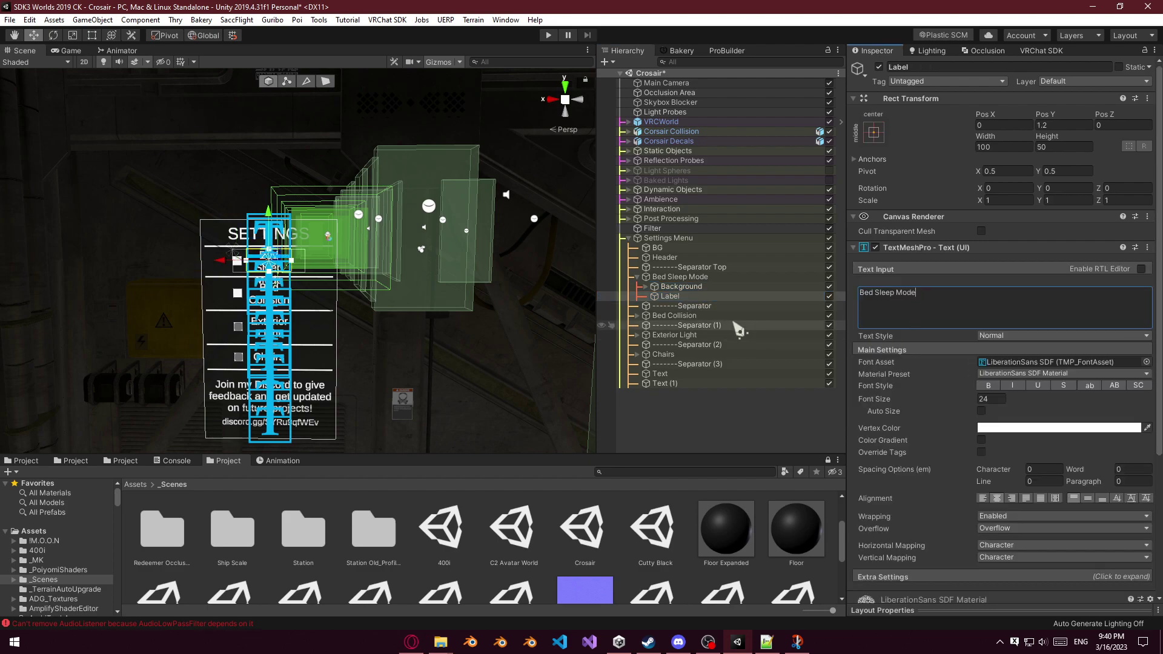
Rename the Bed Collision toggle to Bed Audio Filter and set its label text to the same name.
{"action": "left_click", "coordinate": [658, 317]}
{"action": "key", "text": "F2"}
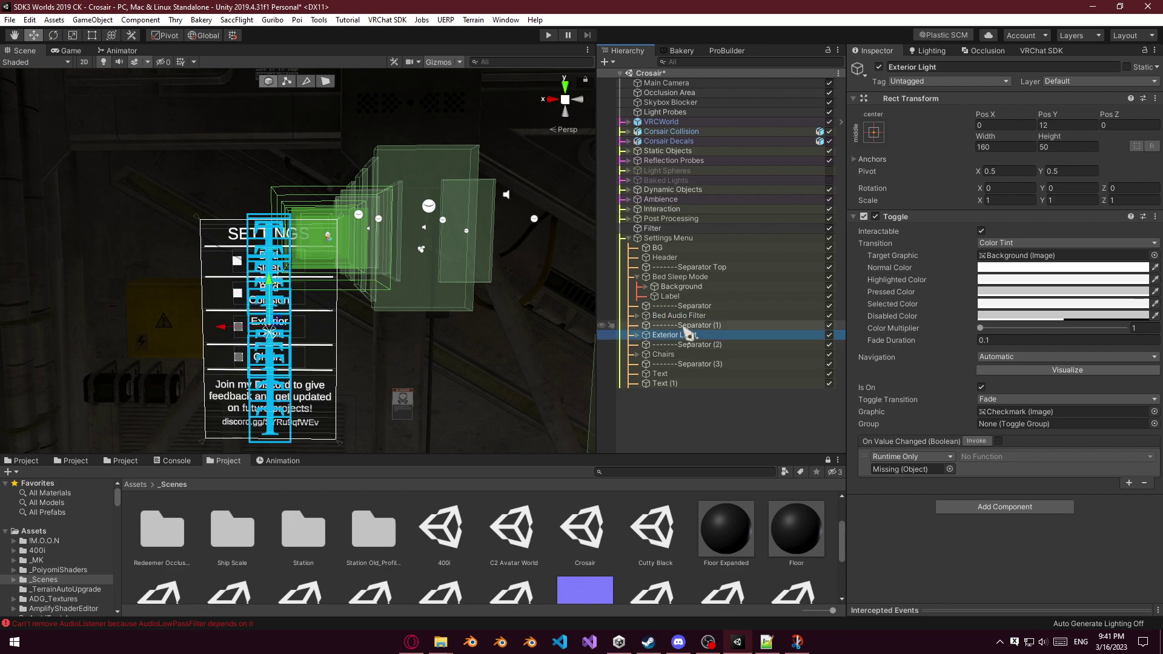
{"action": "left_click", "coordinate": [652, 316]}
{"action": "left_click", "coordinate": [638, 316]}
{"action": "left_click", "coordinate": [678, 326]}
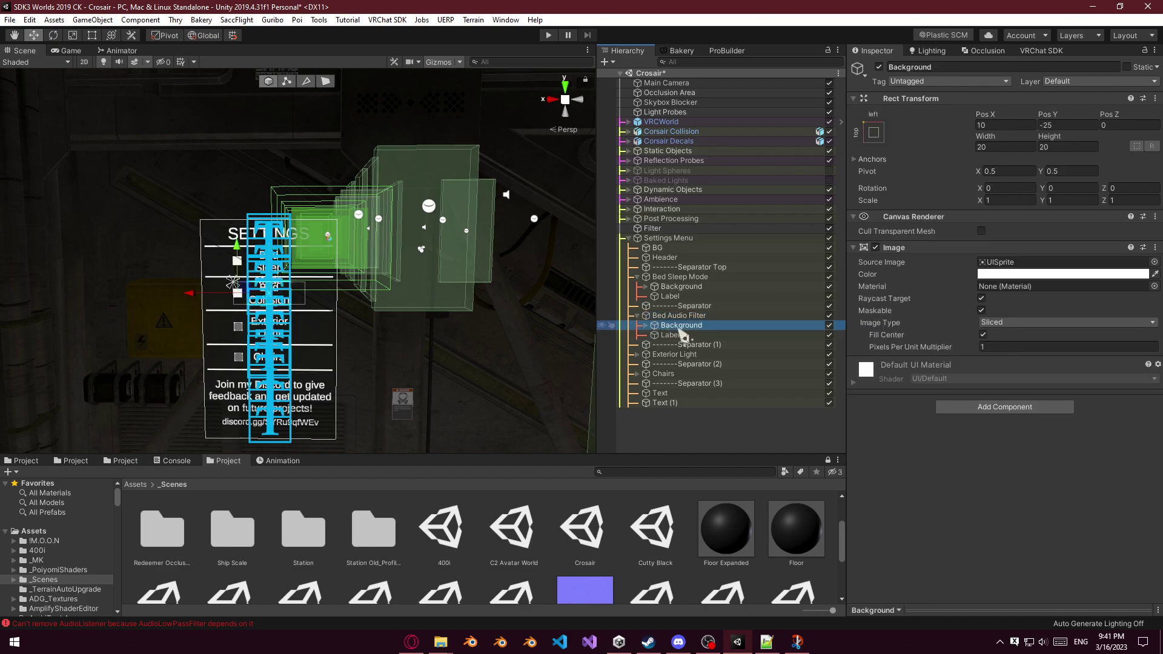
{"action": "left_click", "coordinate": [691, 336]}
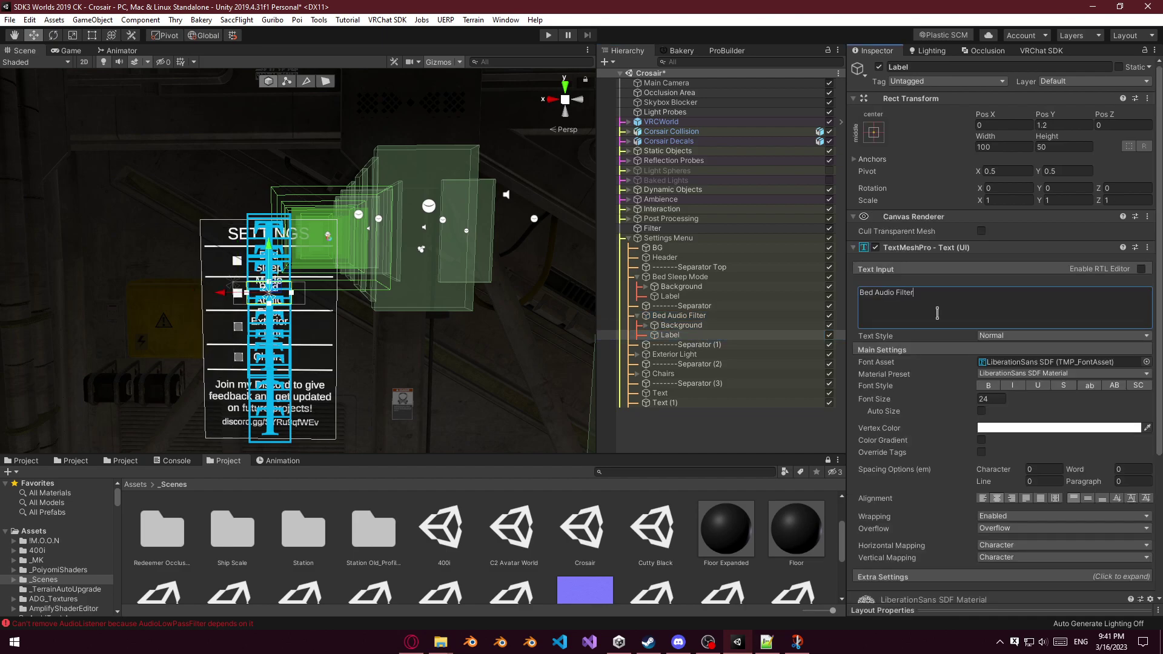
Hide the scene gizmos and lower the Settings Menu to about Y -0.33.
{"action": "left_click", "coordinate": [744, 435]}
{"action": "right_click_drag", "start_coordinate": [485, 363], "coordinate": [481, 366]}
{"action": "key", "text": "w"}
{"action": "key", "text": "s"}
{"action": "left_click", "coordinate": [449, 65]}
{"action": "mouse_move", "coordinate": [422, 211]}
{"action": "right_mouse_down"}
{"action": "mouse_move", "coordinate": [405, 234]}
{"action": "mouse_move", "coordinate": [426, 215]}
{"action": "right_mouse_up"}
{"action": "key", "text": "w"}
{"action": "right_click_drag", "start_coordinate": [491, 278], "coordinate": [334, 272]}
{"action": "key", "text": "s"}
{"action": "left_click", "coordinate": [334, 271]}
{"action": "left_click_drag", "start_coordinate": [335, 272], "coordinate": [337, 298]}
Push the Settings Menu closer to the wall, to about Z 6.14.
{"action": "right_click_drag", "start_coordinate": [407, 234], "coordinate": [173, 217]}
{"action": "key", "text": "d"}
{"action": "left_click_drag", "start_coordinate": [176, 219], "coordinate": [204, 224]}
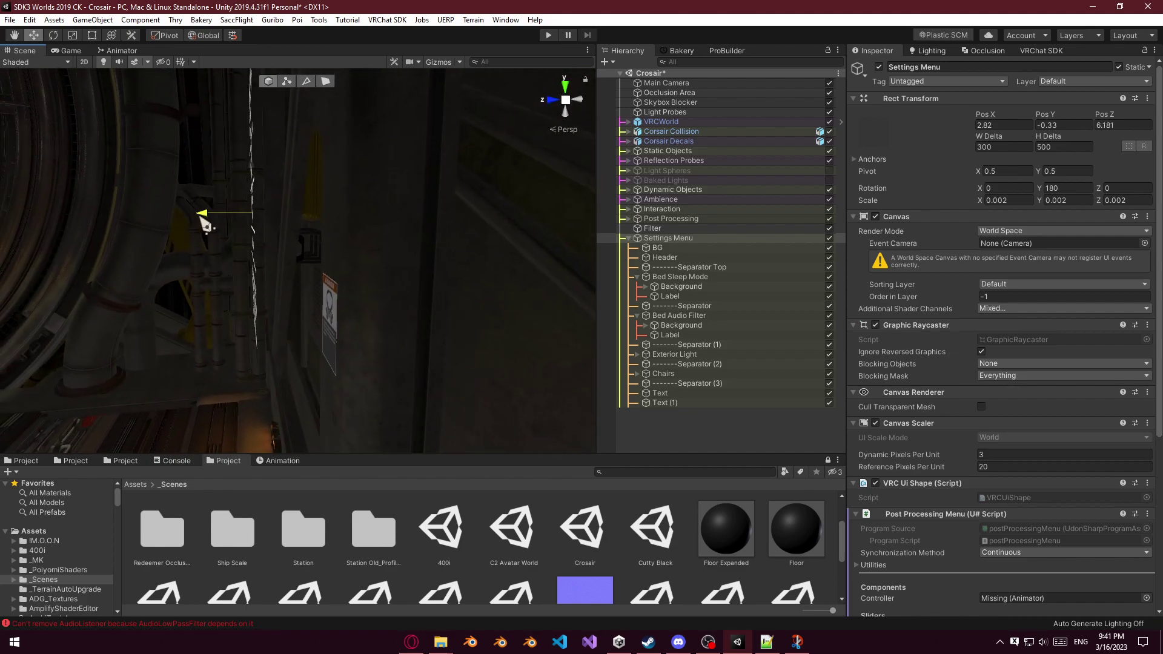
{"action": "right_click_drag", "start_coordinate": [207, 217], "coordinate": [490, 207]}
{"action": "key", "text": "w"}
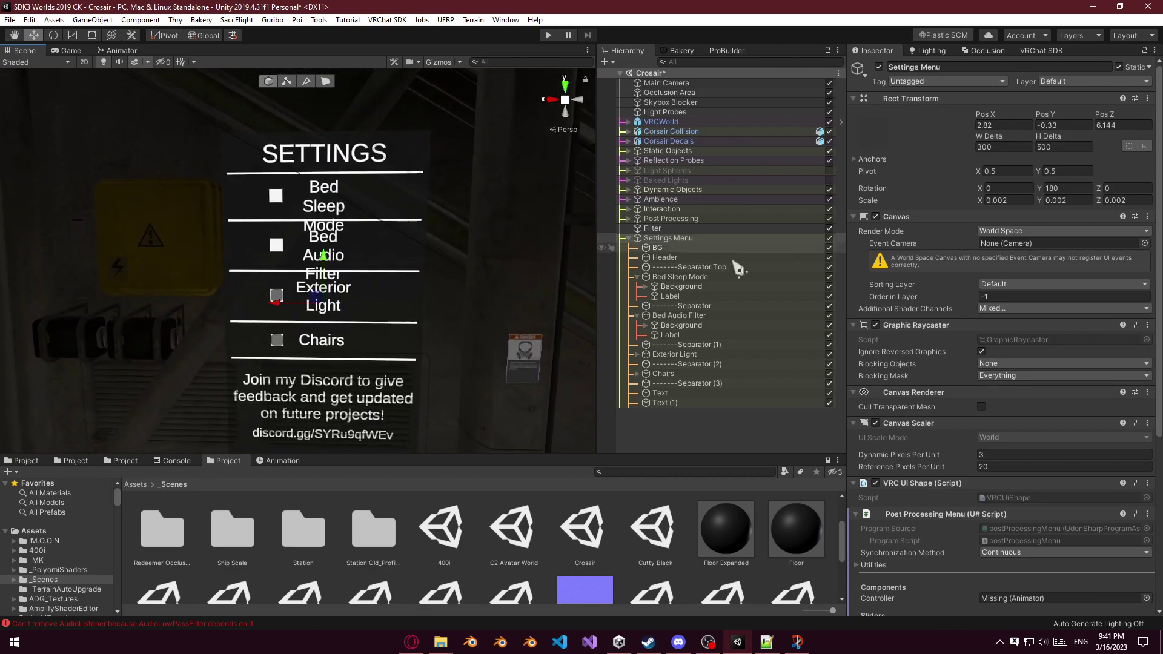
Show the scene gizmos again with smaller 3D icons and widen the Bed Sleep Mode label's text area symmetrically to fit two lines.
{"action": "left_click", "coordinate": [738, 288]}
{"action": "key", "text": "Down"}
{"action": "key", "text": "Up"}
{"action": "key", "text": "Down"}
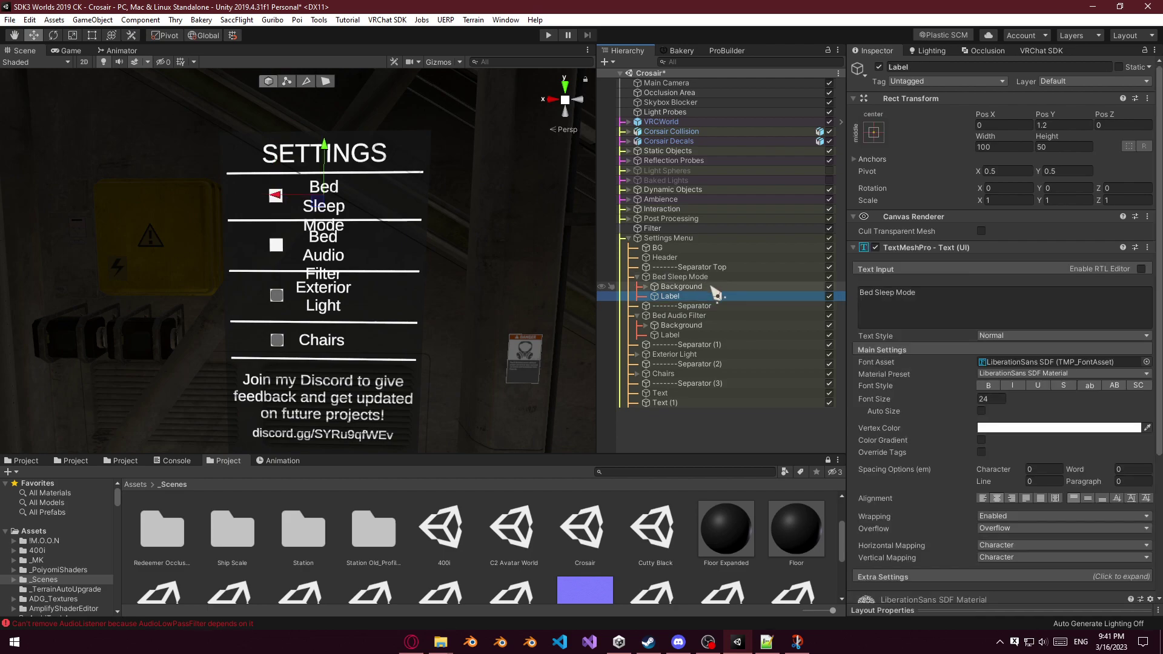
{"action": "left_click", "coordinate": [439, 62]}
{"action": "left_click", "coordinate": [460, 63]}
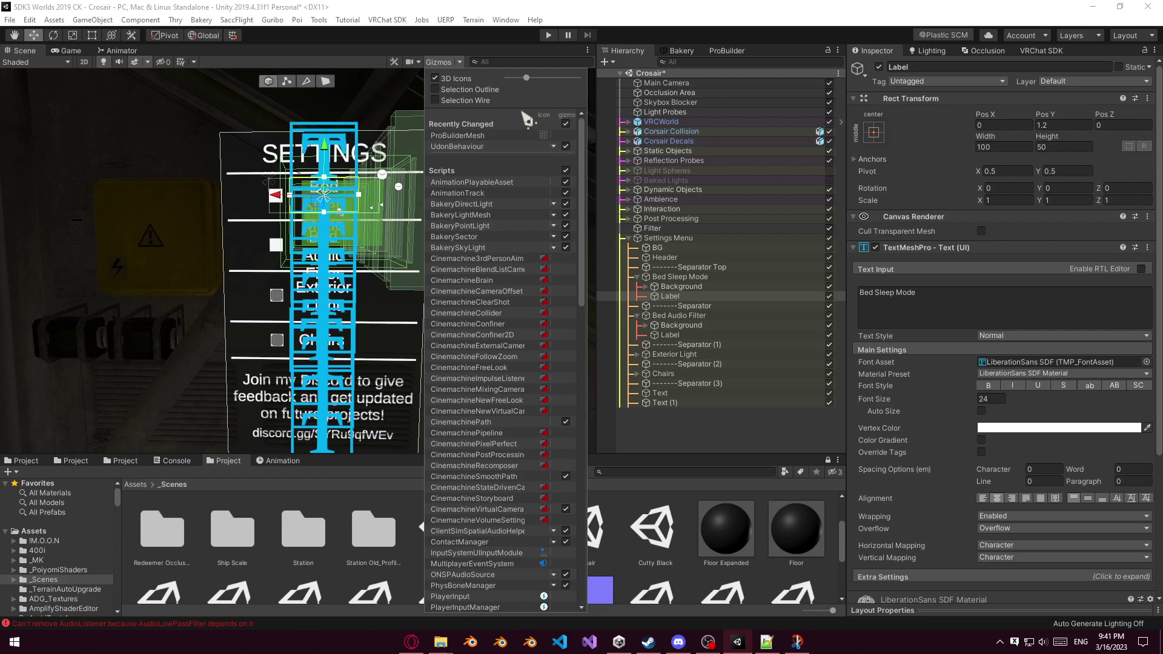
{"action": "left_click_drag", "start_coordinate": [527, 80], "coordinate": [503, 84]}
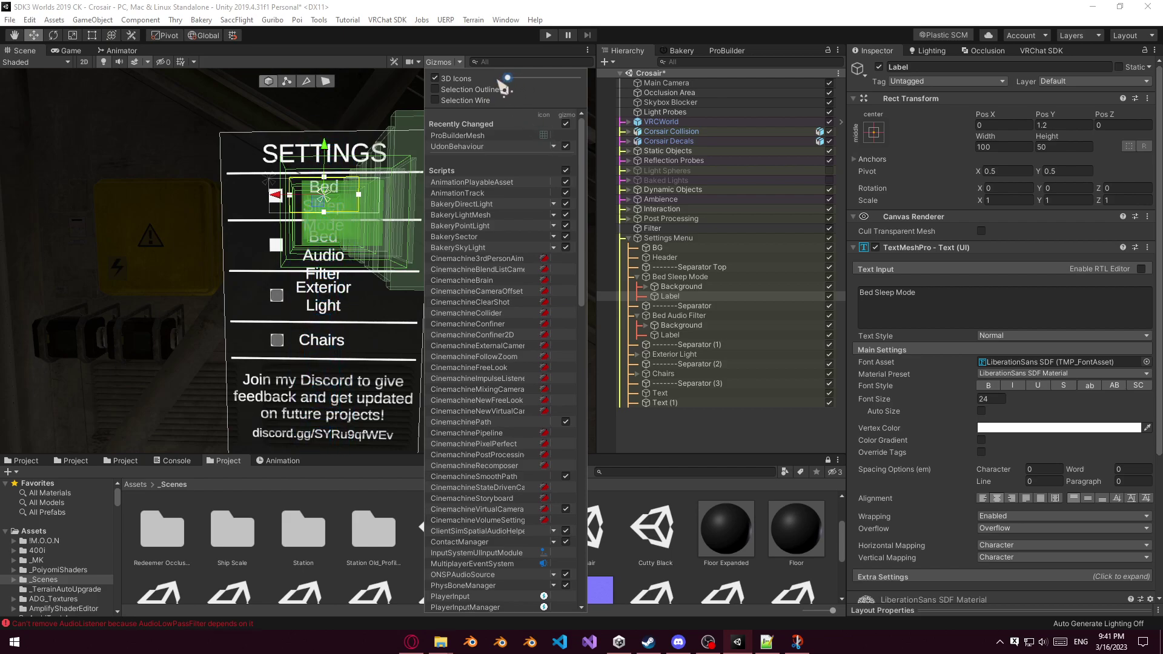
{"action": "left_click", "coordinate": [550, 9]}
{"action": "left_click_drag", "start_coordinate": [456, 241], "coordinate": [385, 254], "text": "alt"}
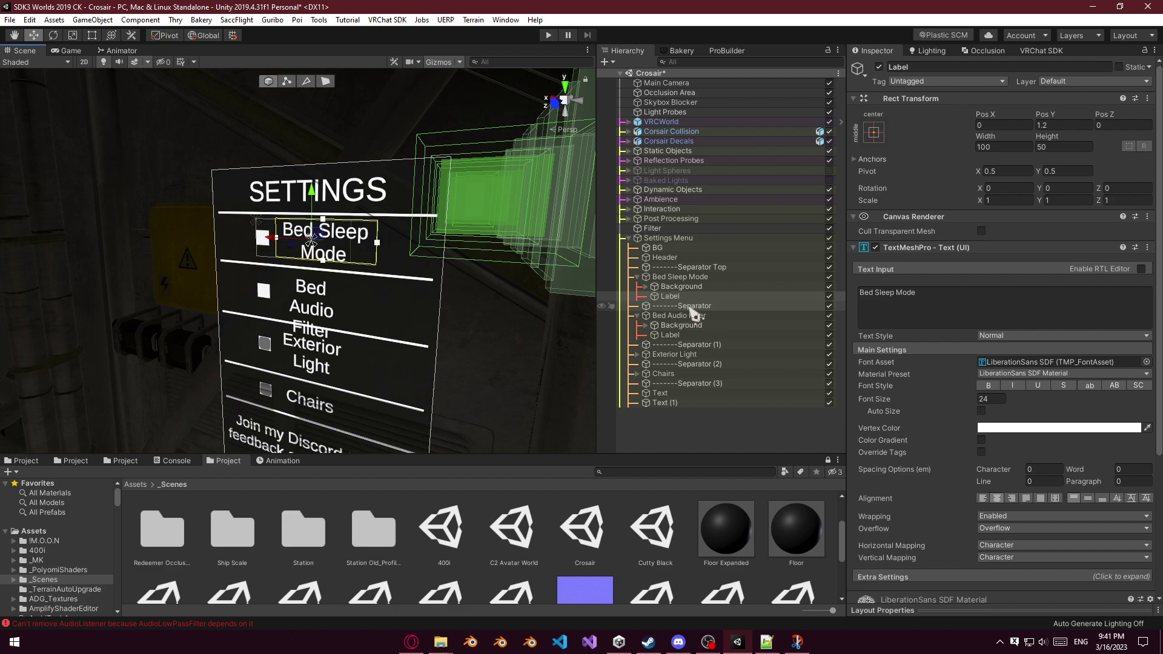
Widen the Bed Audio Filter label's text area so its text fits on two lines.
{"action": "left_click", "coordinate": [682, 327]}
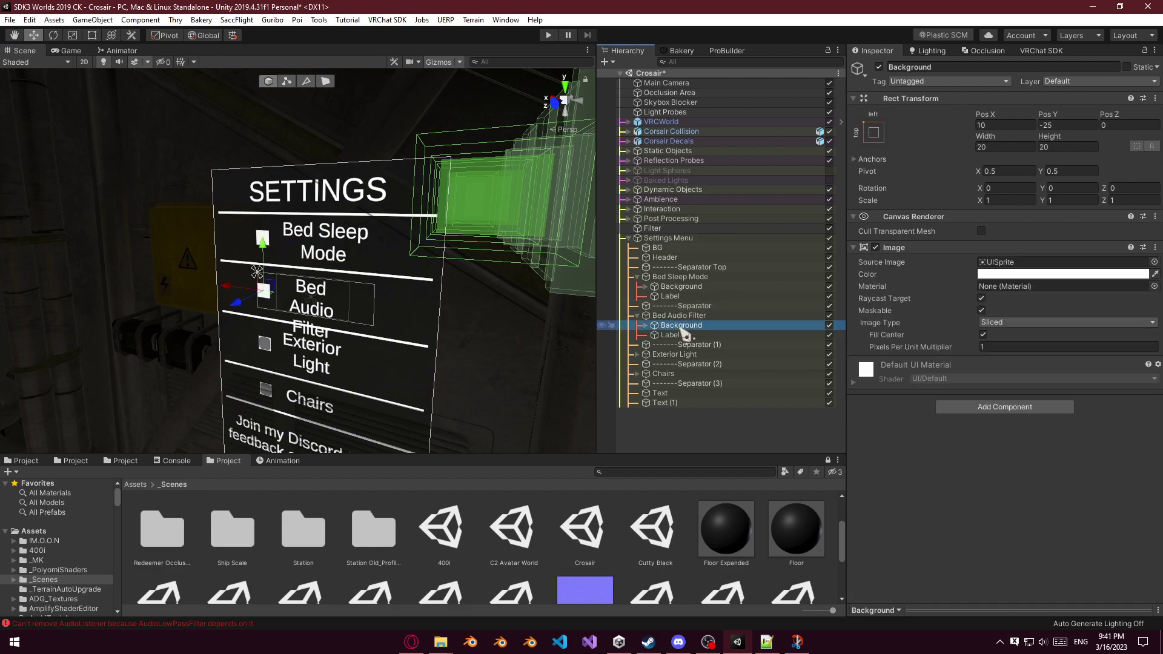
{"action": "left_click", "coordinate": [670, 336]}
{"action": "left_click_drag", "start_coordinate": [350, 301], "coordinate": [379, 307]}
{"action": "right_click_drag", "start_coordinate": [379, 312], "coordinate": [479, 332]}
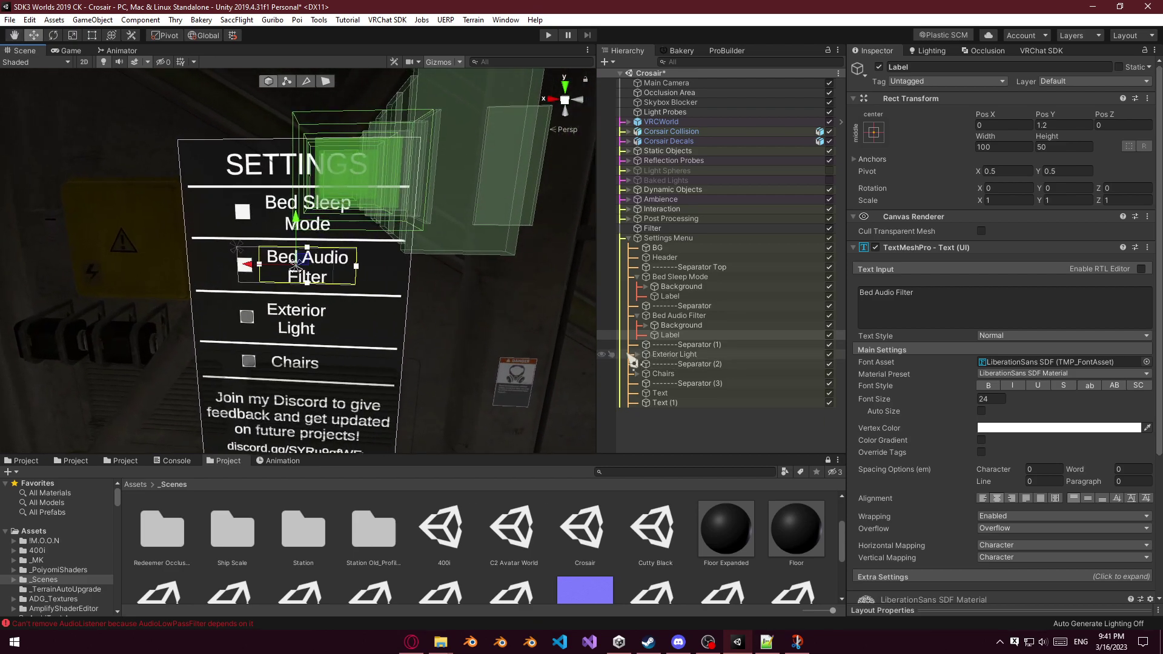
Expand the Exterior Light toggle and switch off Is On for the Chairs toggle.
{"action": "left_click", "coordinate": [661, 365]}
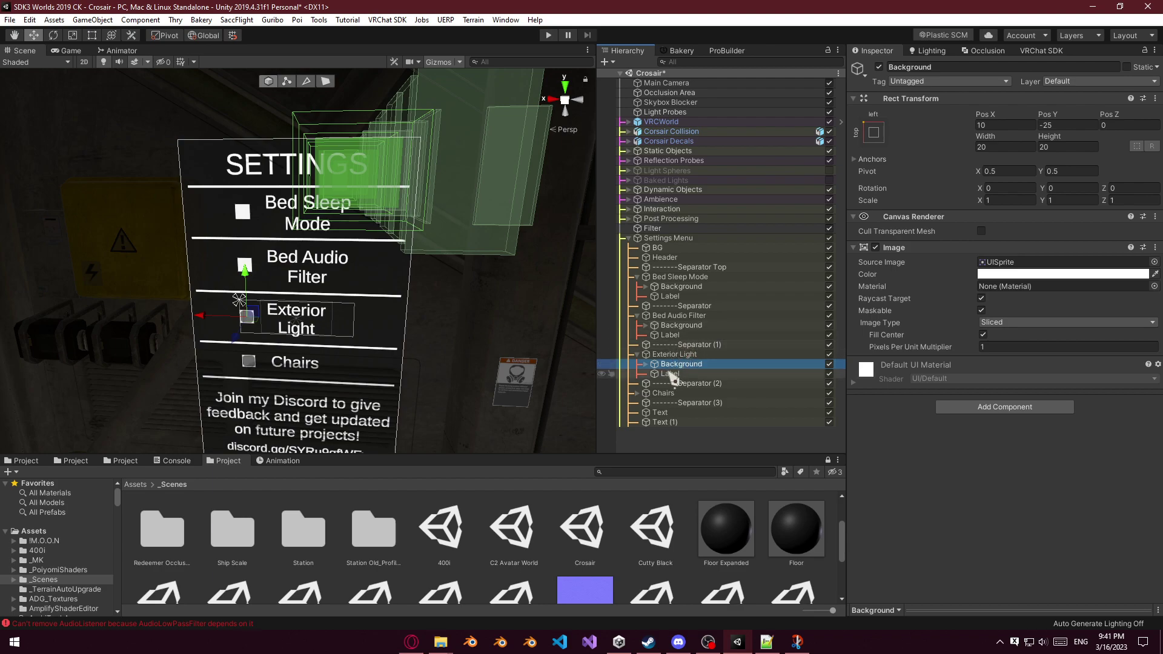
{"action": "left_click", "coordinate": [684, 355]}
{"action": "right_click_drag", "start_coordinate": [428, 344], "coordinate": [382, 321]}
{"action": "key", "text": "s"}
{"action": "key", "text": "w"}
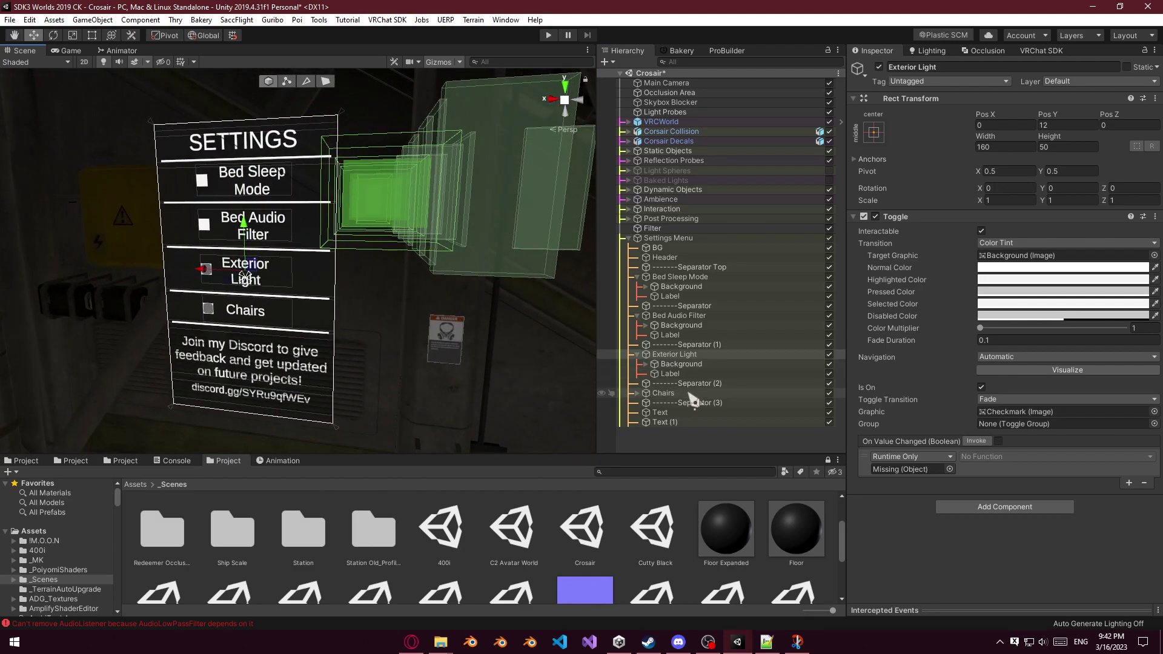
{"action": "left_click", "coordinate": [689, 393]}
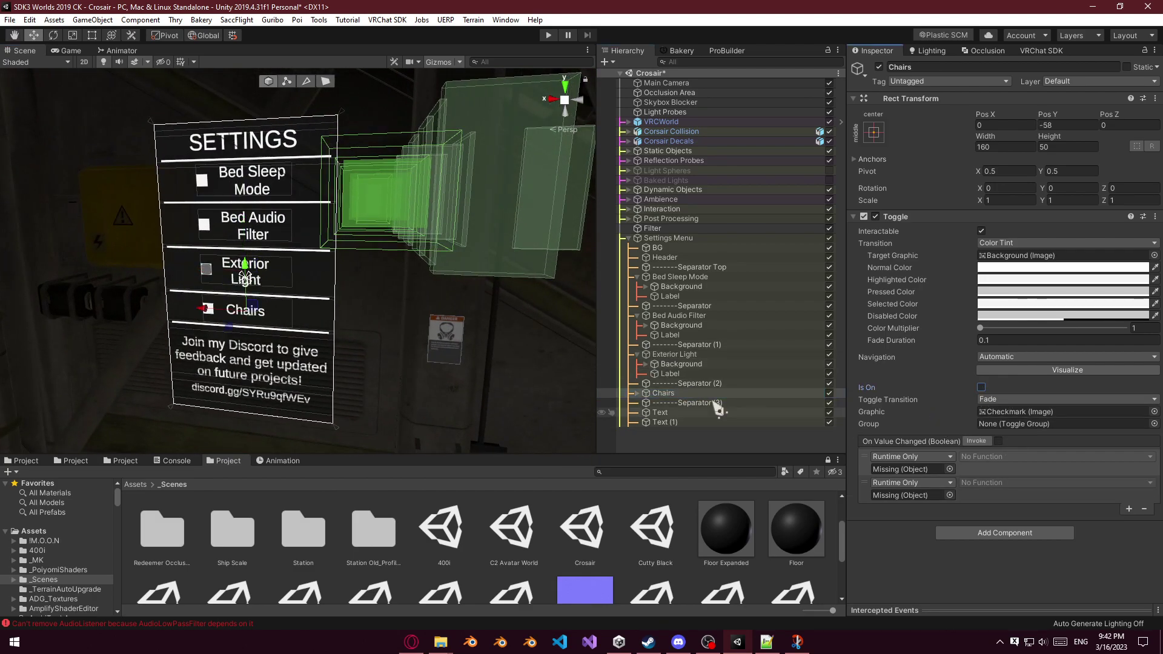
Switch on Is On for the Bed Sleep Mode and Bed Audio Filter toggles and collapse both in the hierarchy.
{"action": "left_click", "coordinate": [682, 277]}
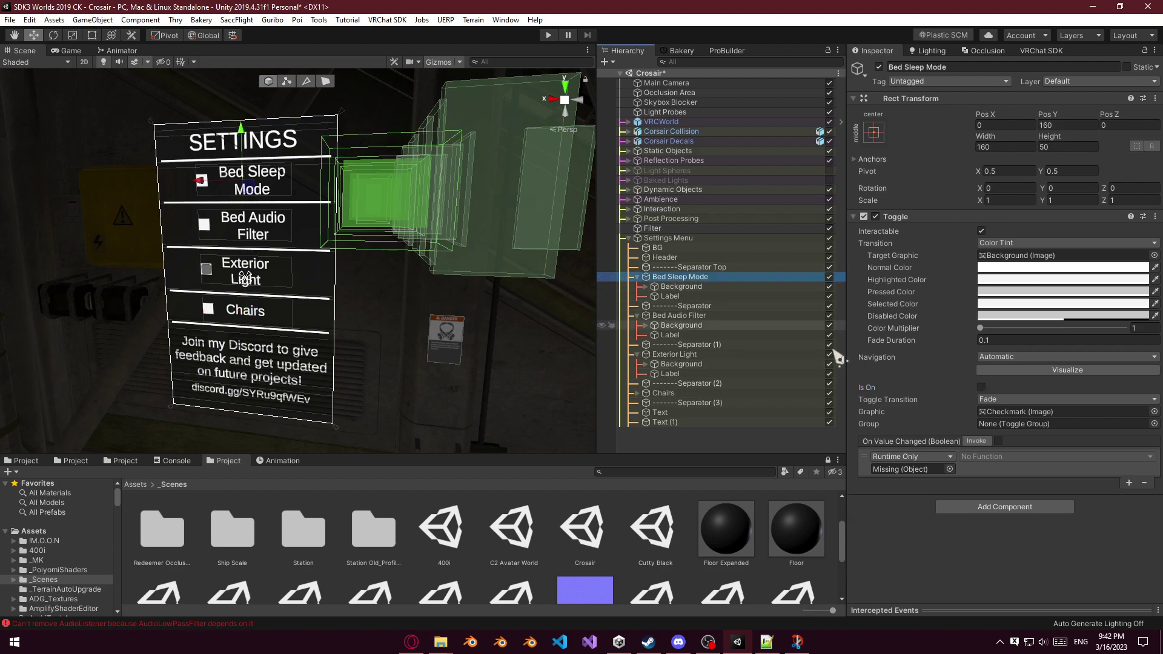
{"action": "left_click", "coordinate": [638, 277]}
{"action": "left_click", "coordinate": [679, 296]}
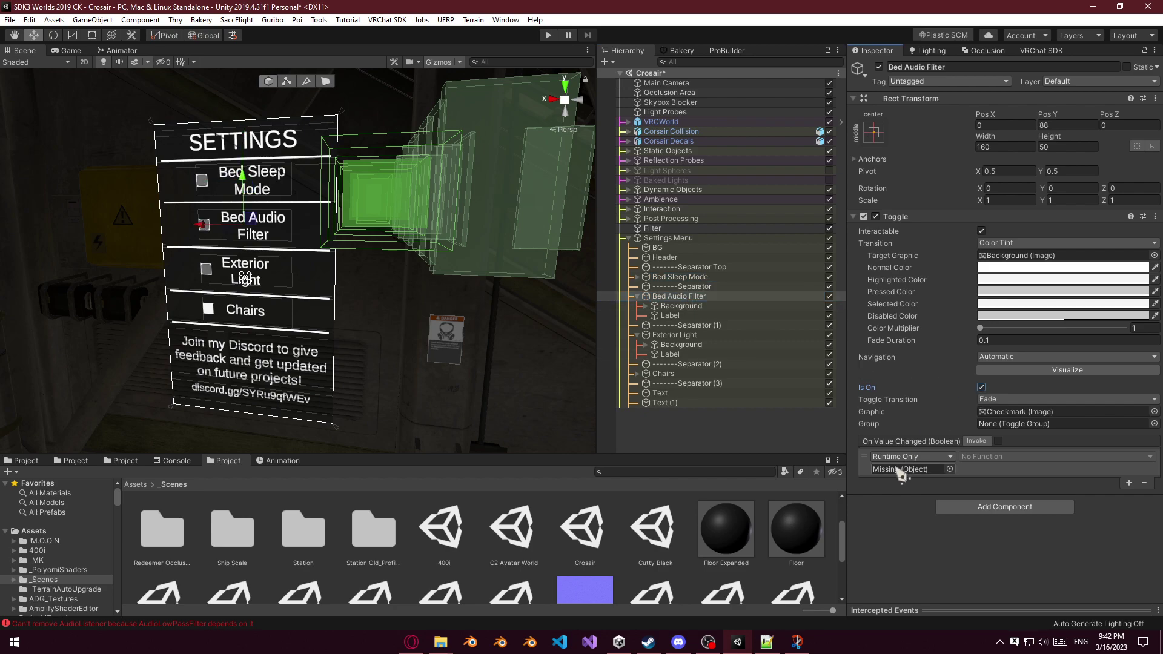
{"action": "left_click", "coordinate": [636, 297]}
Assign the Post Processing object to the Bed Sleep Mode toggle's On Value Changed event with the static GameObject.SetActive (bool) function.
{"action": "left_click", "coordinate": [673, 277]}
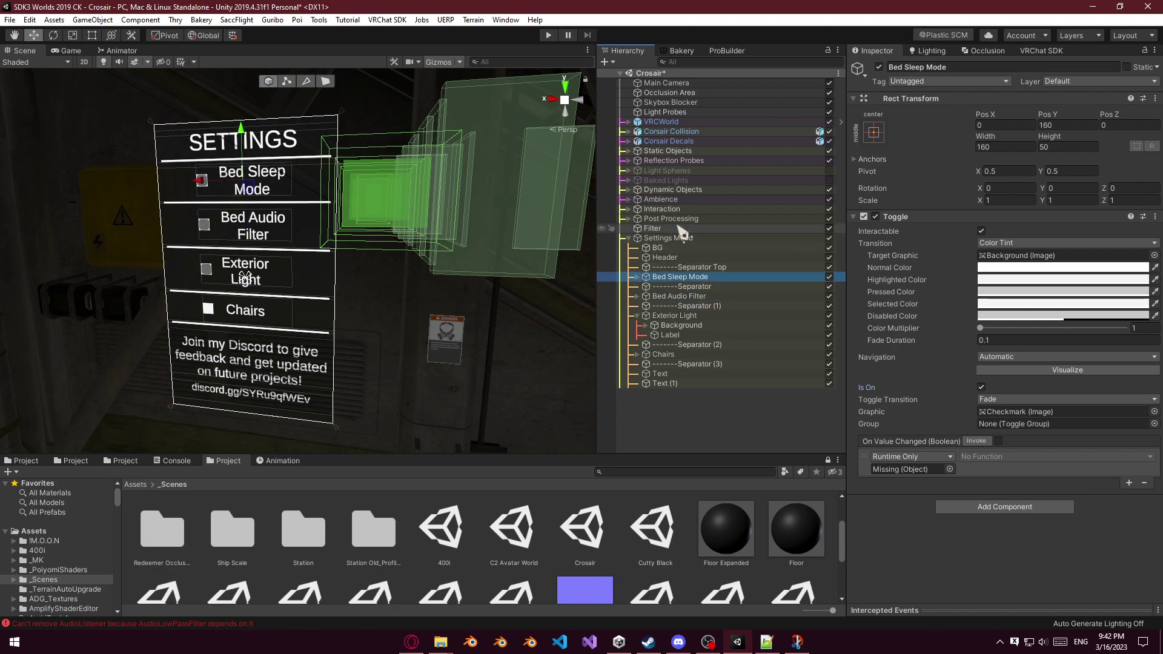
{"action": "left_click_drag", "start_coordinate": [673, 219], "coordinate": [904, 470]}
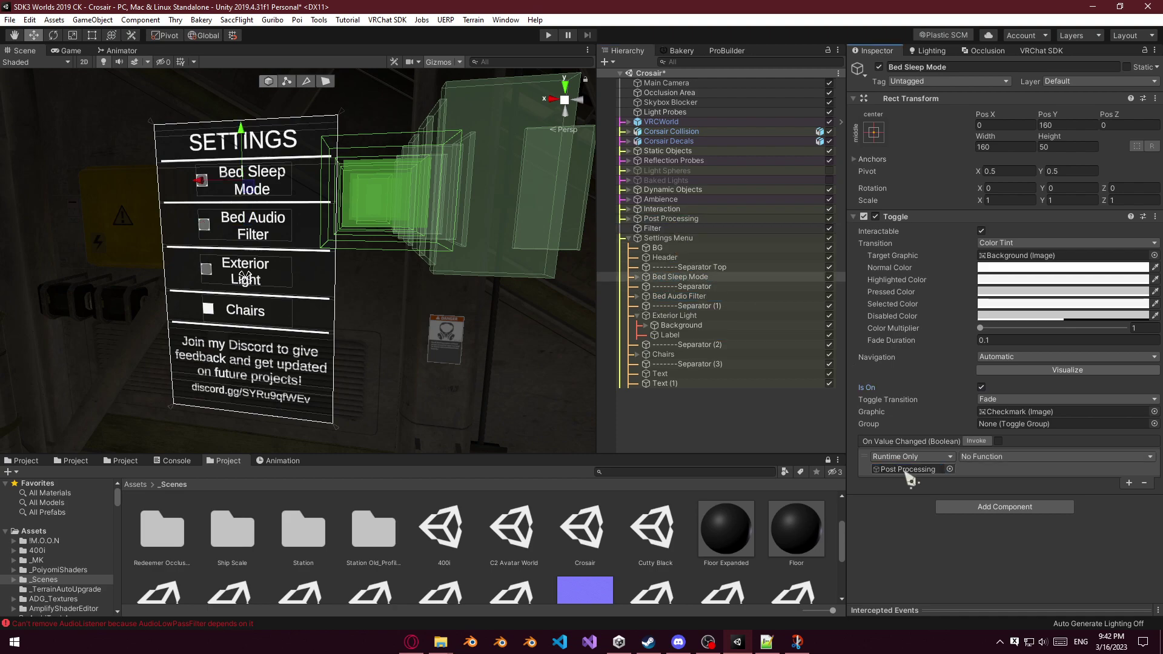
{"action": "left_click", "coordinate": [990, 460]}
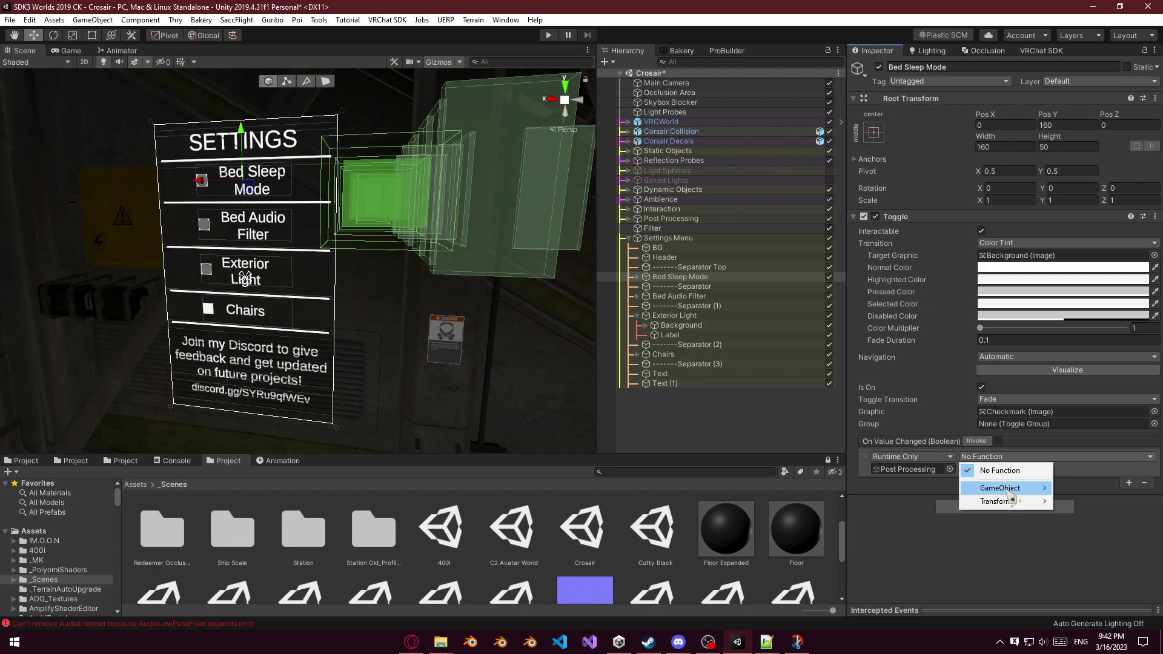
{"action": "mouse_move", "coordinate": [1000, 488]}
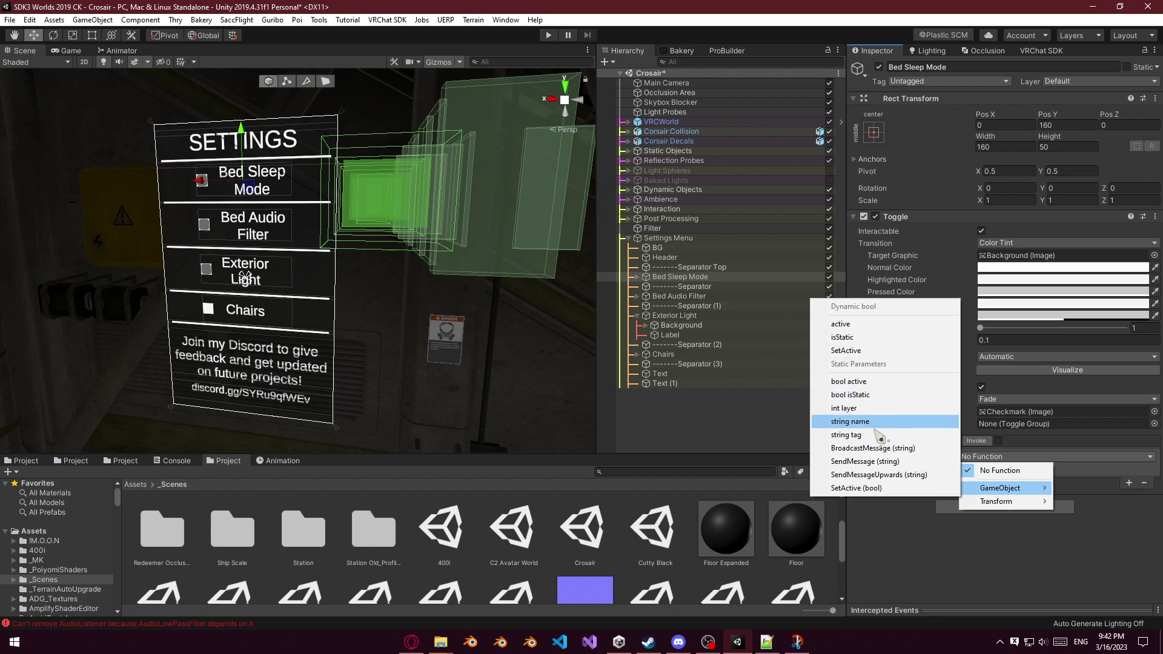
{"action": "left_click", "coordinate": [875, 489]}
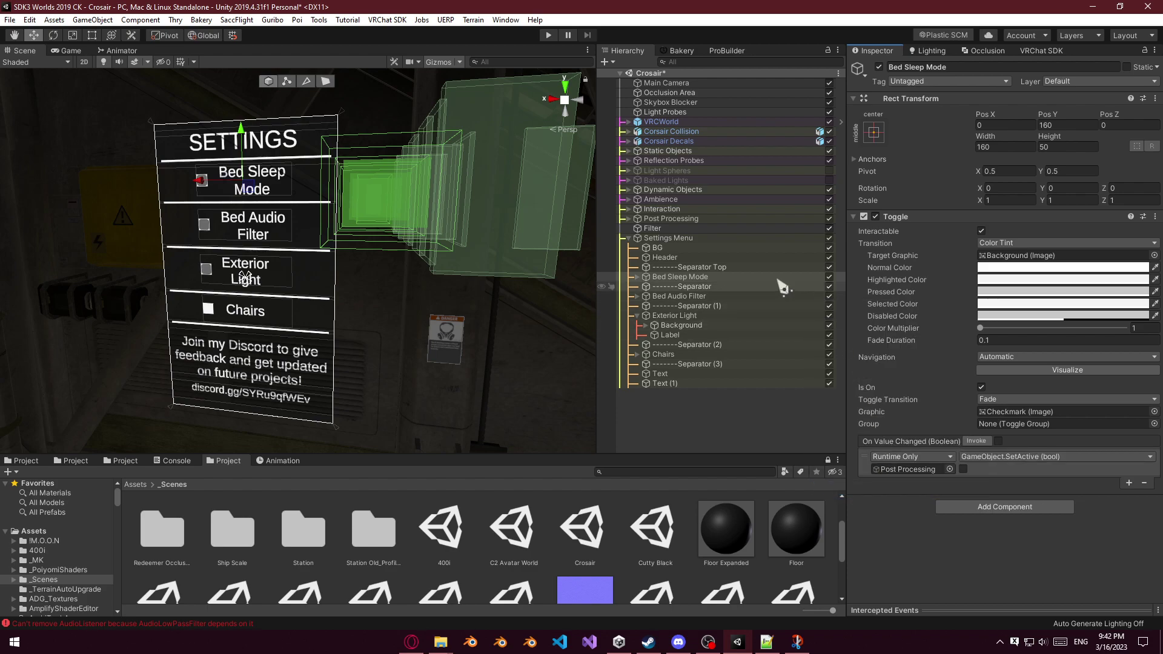
Add three more On Value Changed entries to the Bed Audio Filter toggle.
{"action": "left_click", "coordinate": [689, 298]}
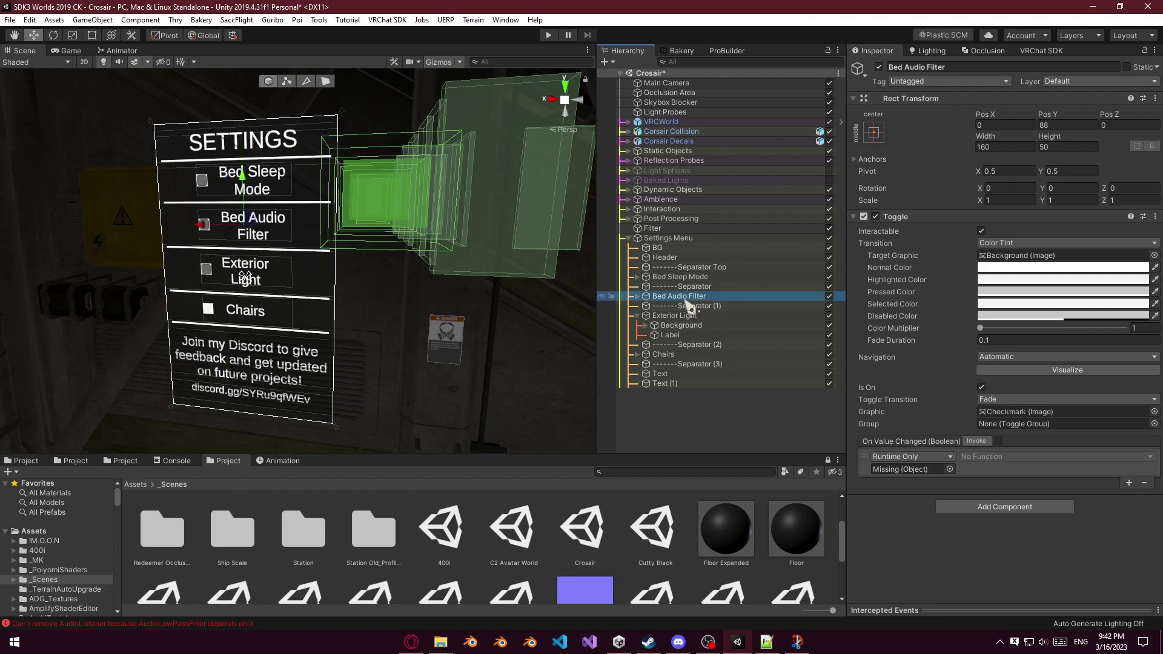
{"action": "left_click", "coordinate": [1130, 483]}
{"action": "left_click", "coordinate": [1130, 509]}
{"action": "left_click", "coordinate": [1130, 535]}
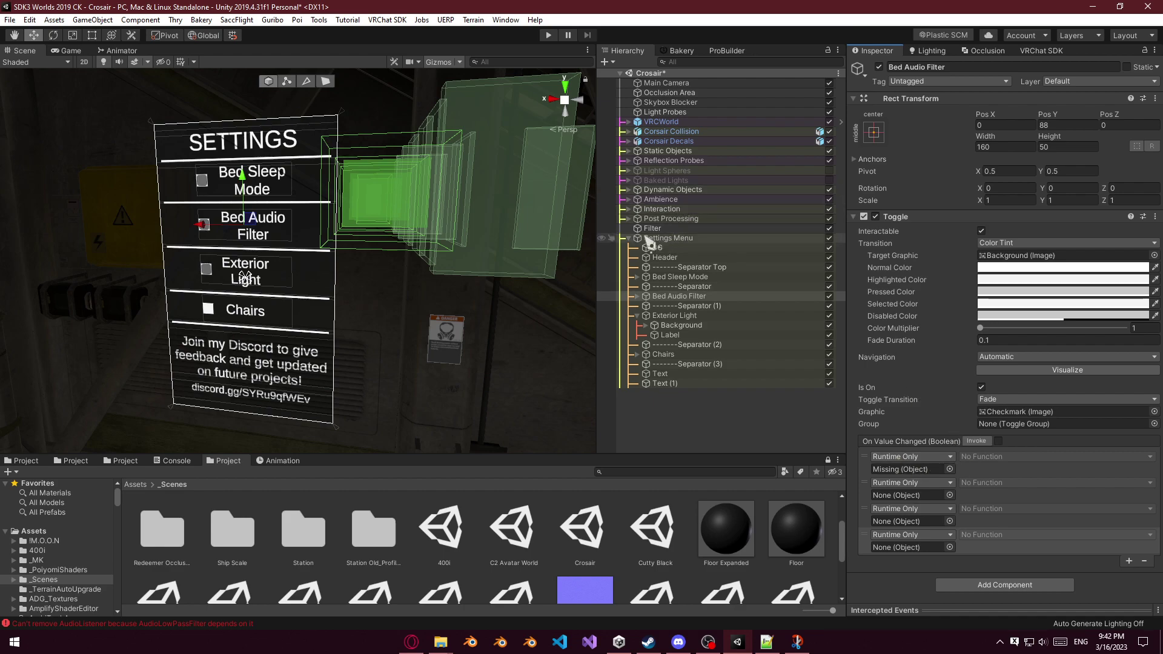
Assign Filter Trigger, Filter Trigger (1), (2) and (3) from the Interaction group to the Bed Audio Filter toggle's four event entries.
{"action": "left_click", "coordinate": [629, 219]}
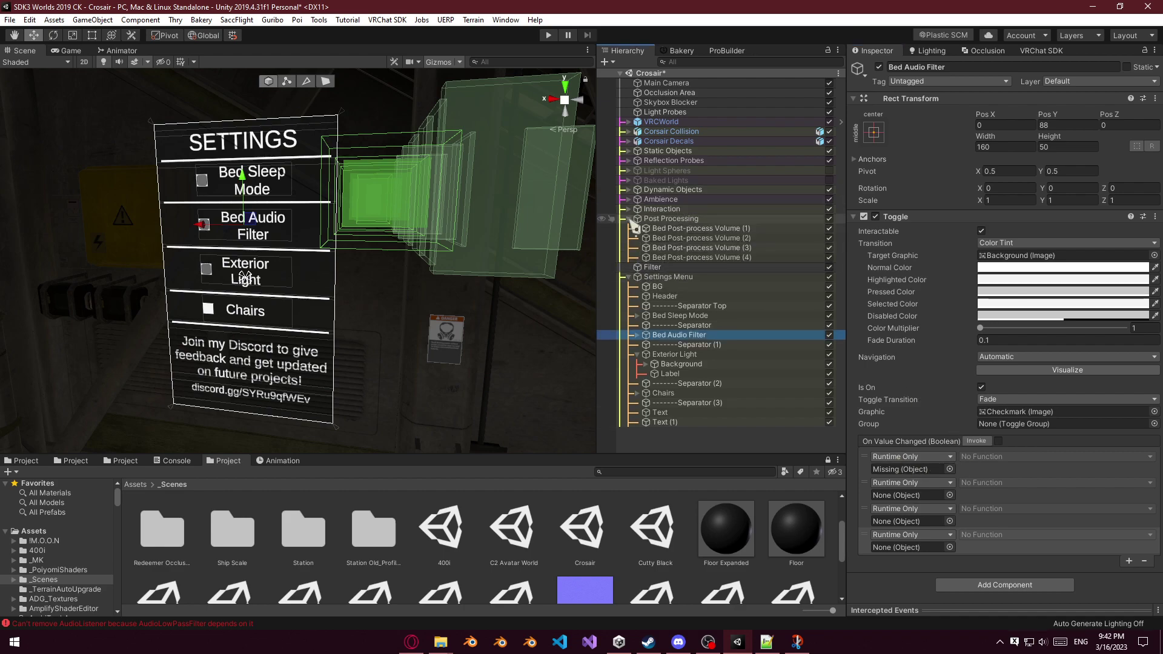
{"action": "left_click", "coordinate": [629, 218]}
{"action": "left_click", "coordinate": [629, 209]}
{"action": "left_click_drag", "start_coordinate": [674, 326], "coordinate": [919, 475]}
{"action": "left_click_drag", "start_coordinate": [678, 335], "coordinate": [915, 495]}
{"action": "left_click_drag", "start_coordinate": [677, 335], "coordinate": [866, 491]}
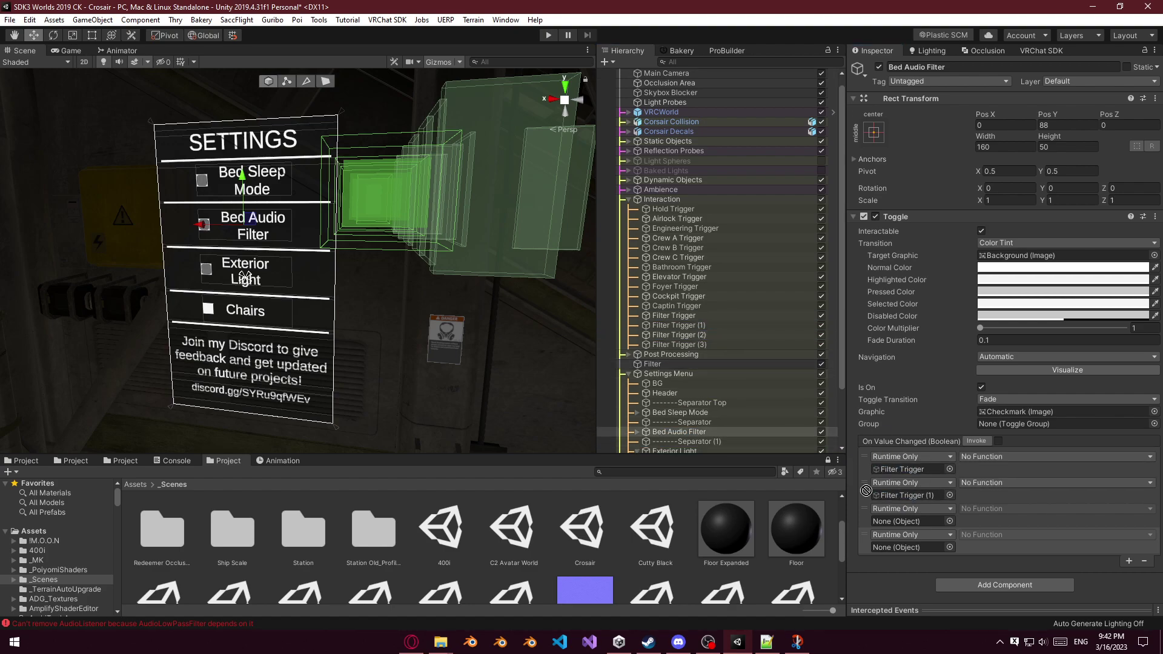
{"action": "left_click_drag", "start_coordinate": [903, 524], "coordinate": [902, 525]}
{"action": "left_click_drag", "start_coordinate": [677, 345], "coordinate": [889, 554]}
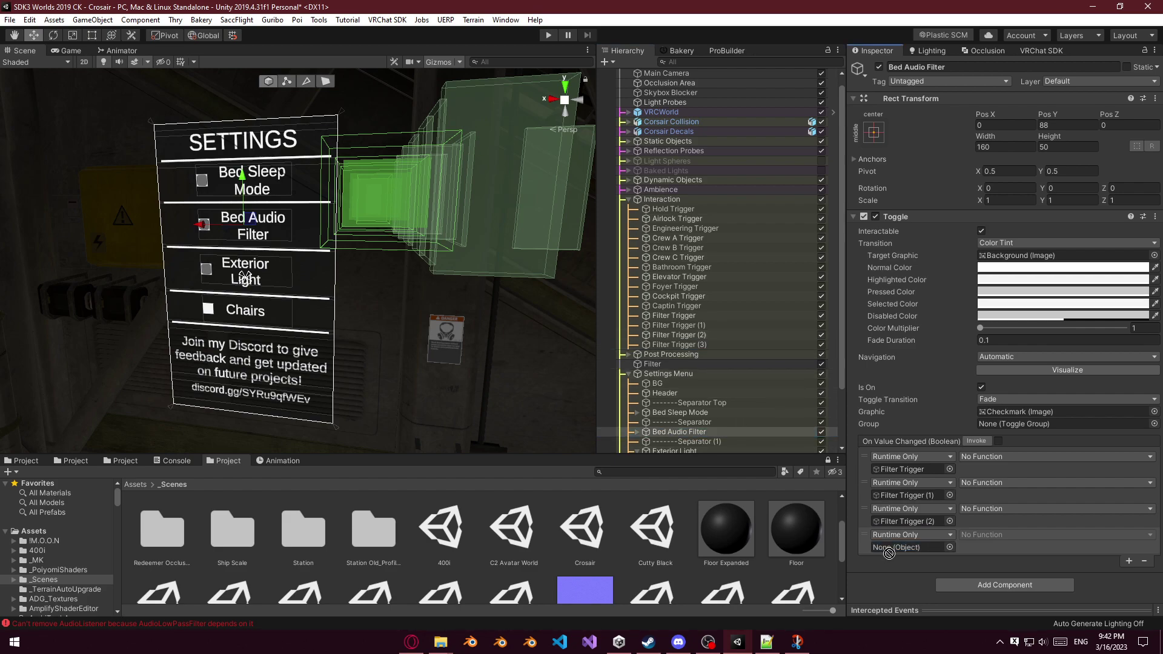
Set all four Bed Audio Filter event entries to the static GameObject.SetActive (bool) function.
{"action": "left_click", "coordinate": [1001, 461]}
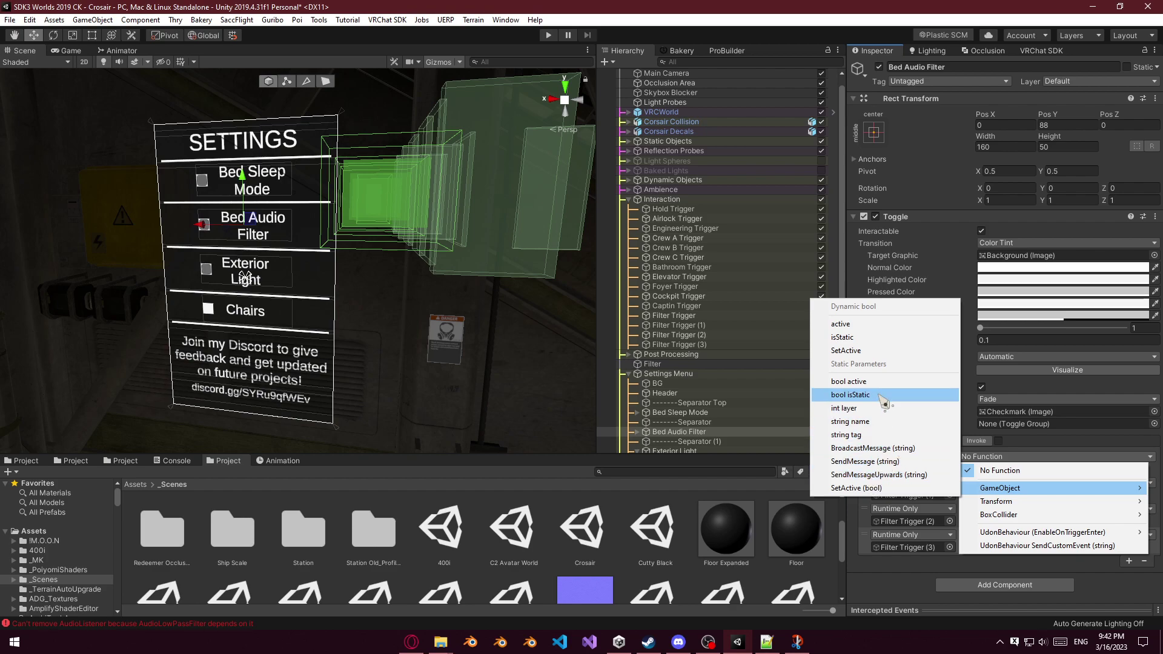
{"action": "left_click", "coordinate": [866, 488]}
{"action": "left_click", "coordinate": [1006, 483]}
{"action": "mouse_move", "coordinate": [1007, 515]}
{"action": "left_click", "coordinate": [938, 515]}
{"action": "left_click", "coordinate": [1030, 509]}
{"action": "mouse_move", "coordinate": [1033, 548]}
{"action": "left_click", "coordinate": [938, 540]}
{"action": "left_click", "coordinate": [1030, 535]}
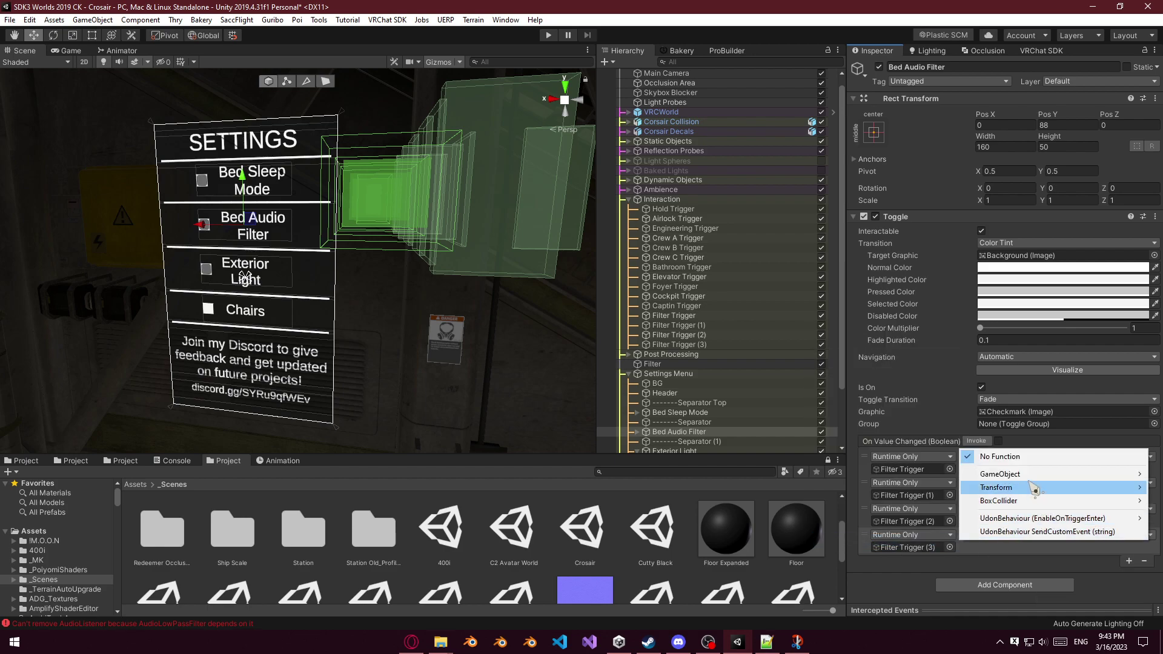
{"action": "left_click", "coordinate": [871, 480]}
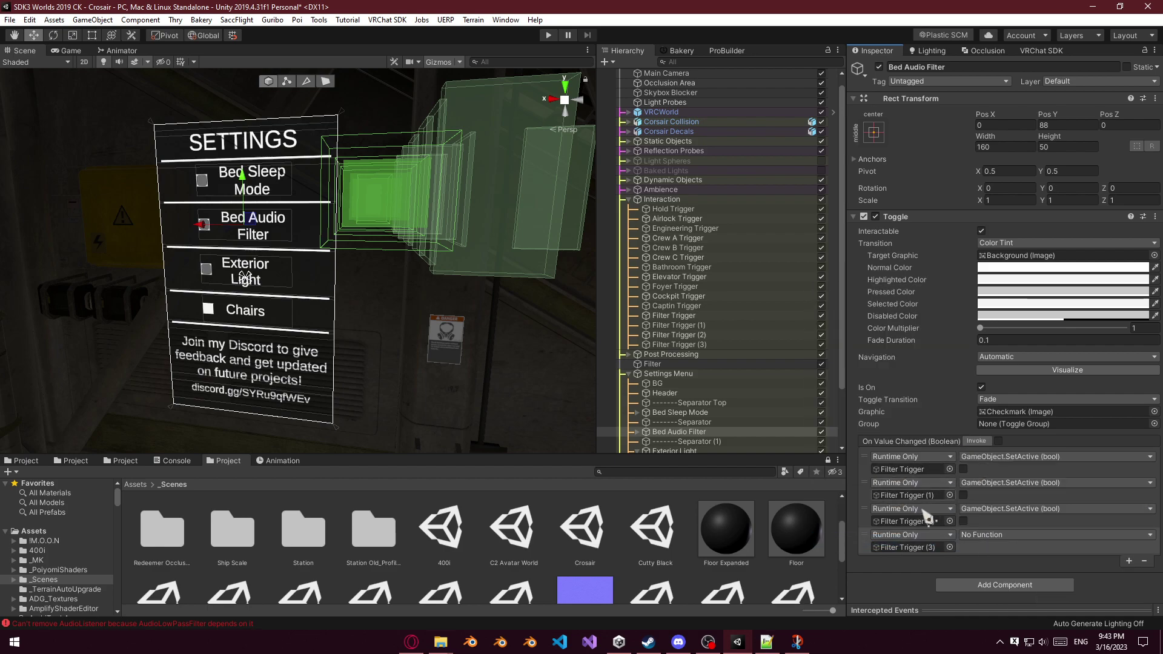
{"action": "left_click", "coordinate": [982, 537]}
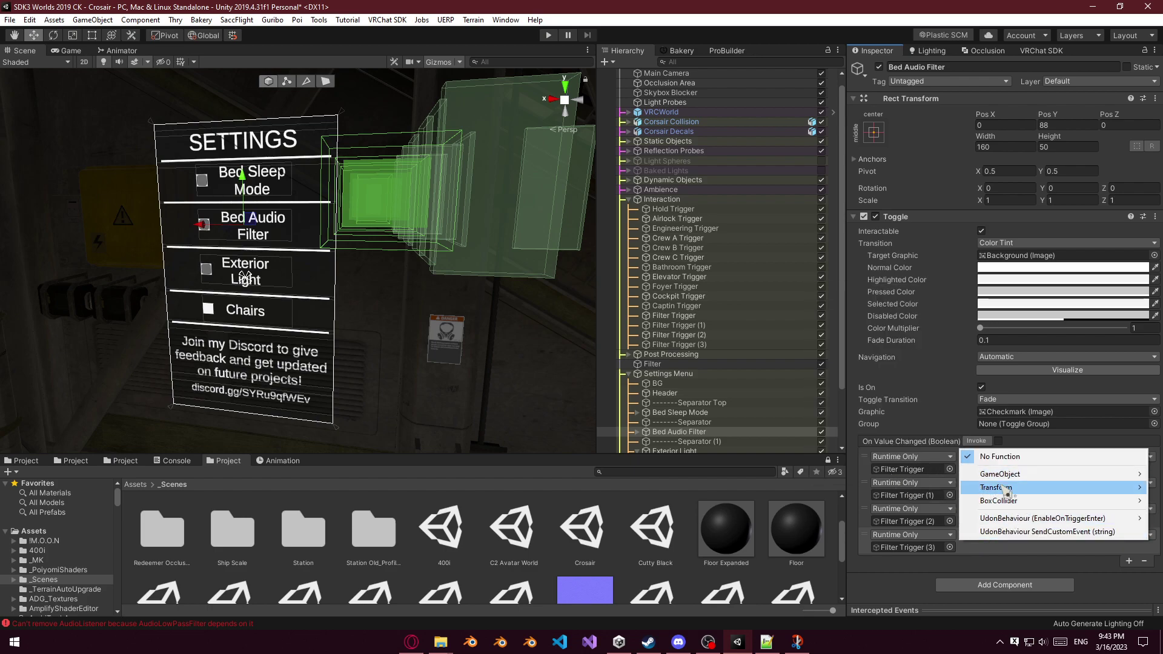
{"action": "mouse_move", "coordinate": [999, 474]}
{"action": "left_click", "coordinate": [885, 474]}
{"action": "mouse_move", "coordinate": [449, 351]}
{"action": "right_mouse_down"}
{"action": "mouse_move", "coordinate": [458, 347]}
{"action": "mouse_move", "coordinate": [442, 356]}
{"action": "right_mouse_up"}
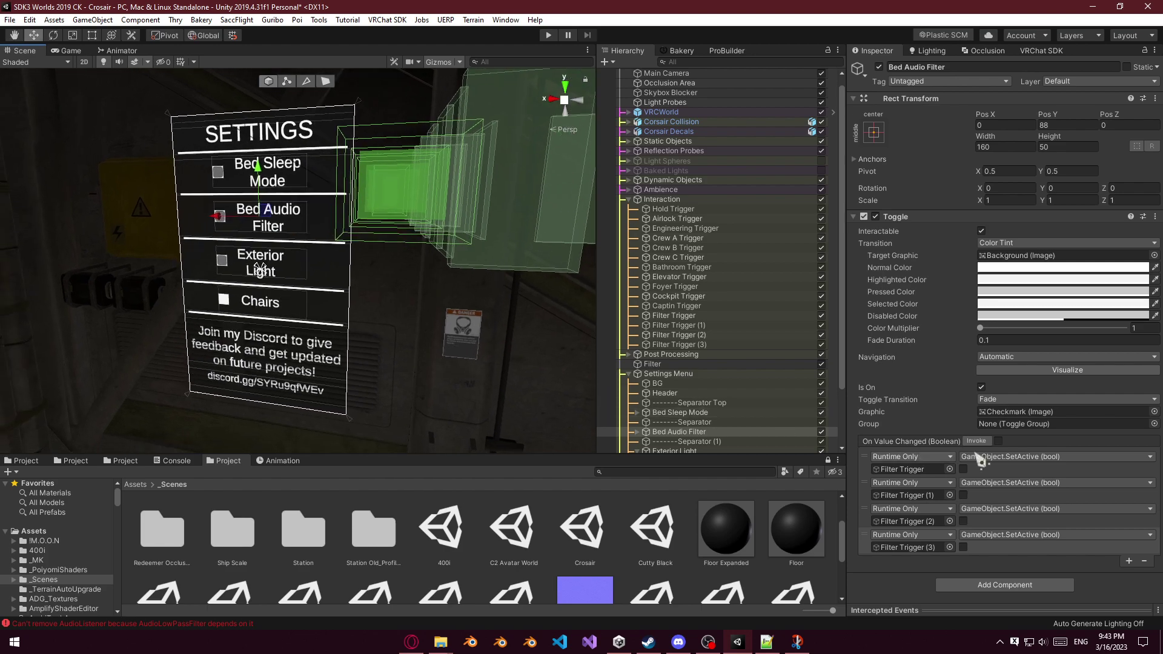
{"action": "left_click", "coordinate": [1022, 459]}
{"action": "mouse_move", "coordinate": [1009, 488]}
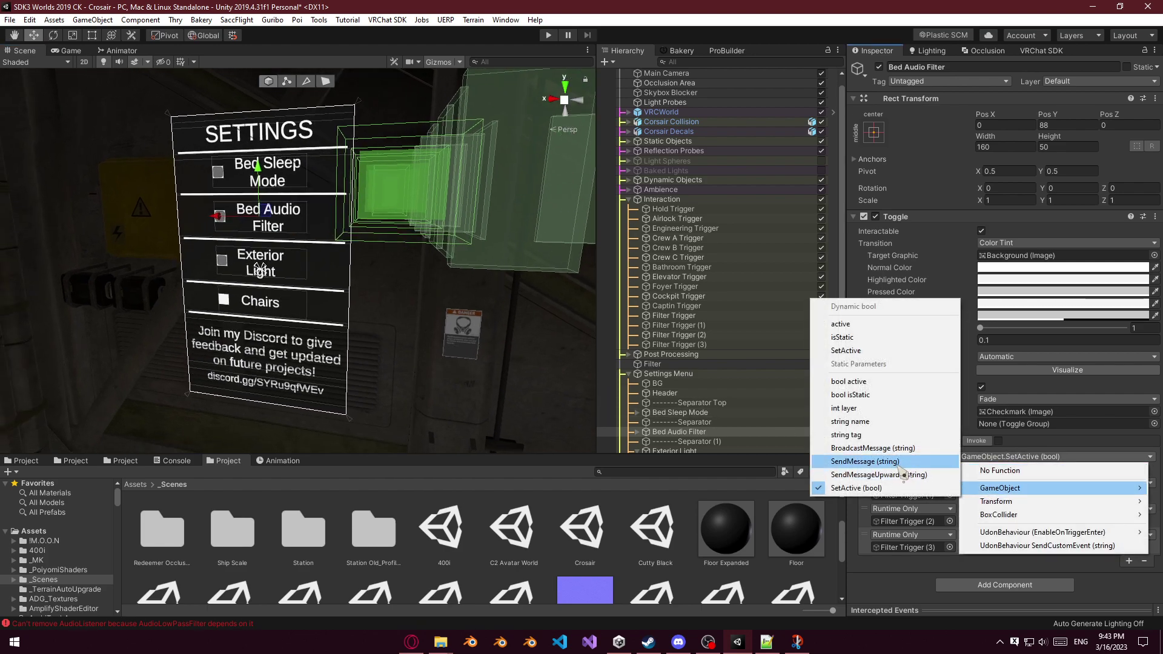
{"action": "left_click", "coordinate": [904, 582]}
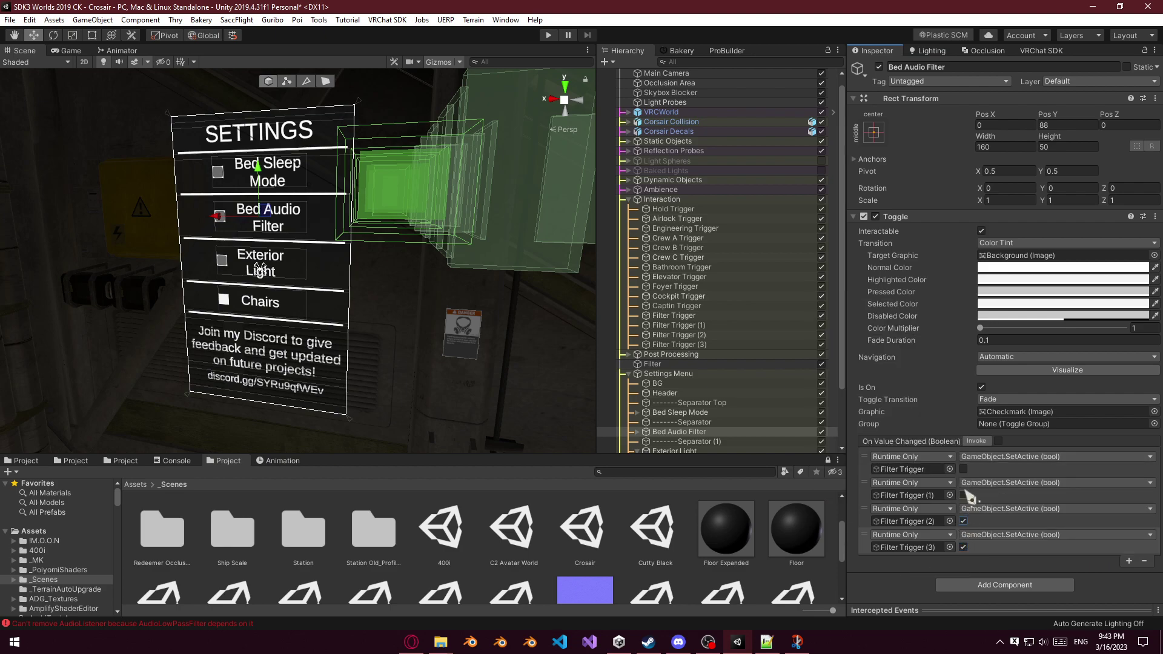
Set all four Bed Audio Filter event entries to the dynamic bool GameObject.SetActive function.
{"action": "left_click", "coordinate": [1009, 462]}
{"action": "mouse_move", "coordinate": [1012, 489]}
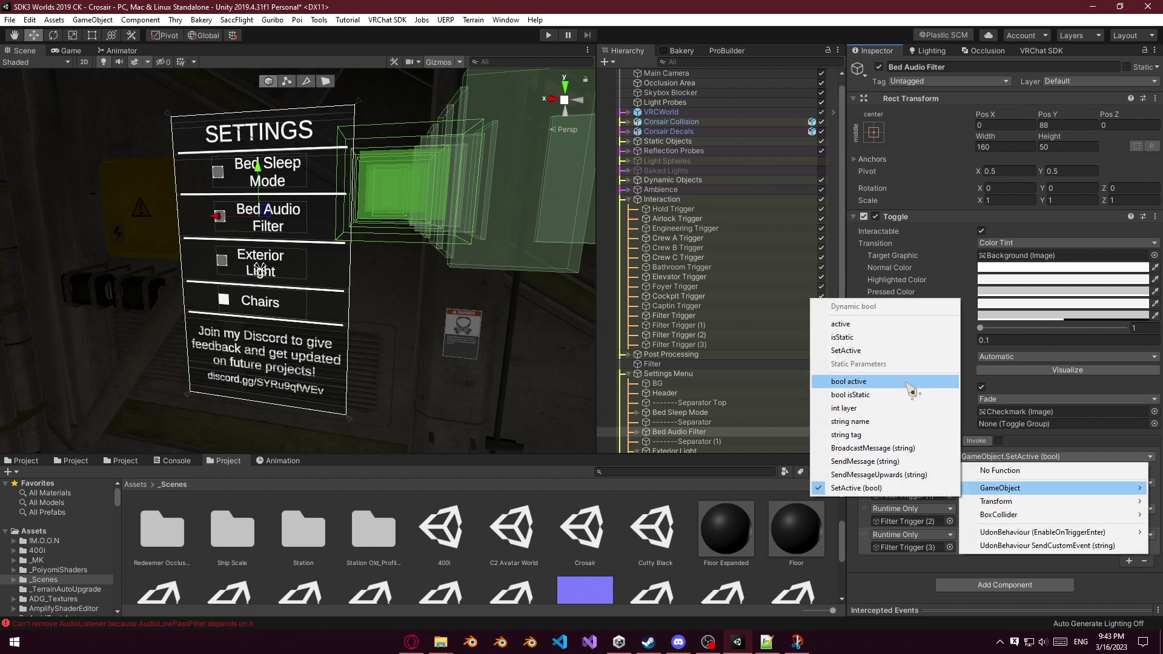
{"action": "left_click", "coordinate": [848, 350]}
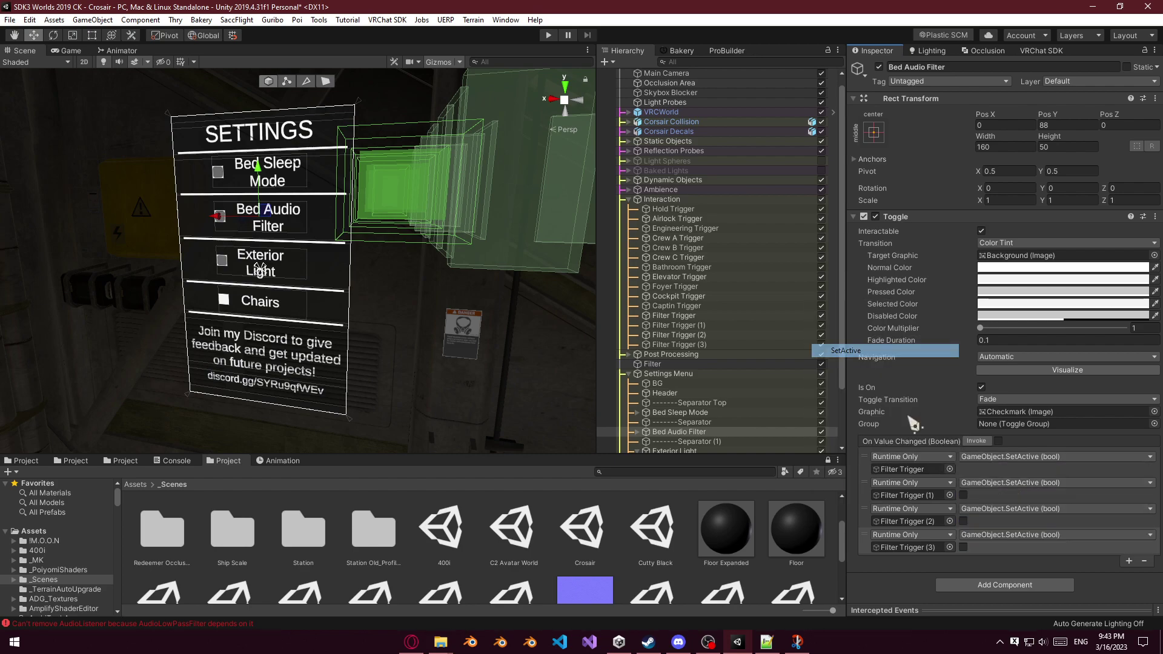
{"action": "left_click", "coordinate": [994, 483]}
{"action": "mouse_move", "coordinate": [1030, 512]}
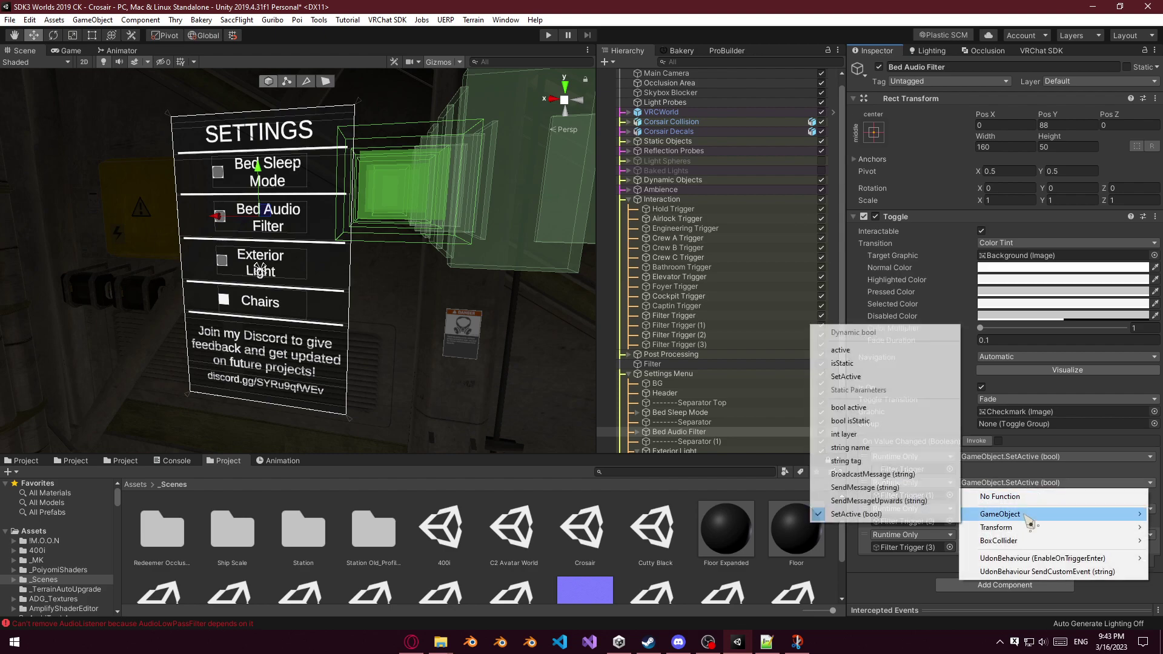
{"action": "left_click", "coordinate": [879, 376]}
{"action": "left_click", "coordinate": [1006, 509]}
{"action": "mouse_move", "coordinate": [1051, 539]}
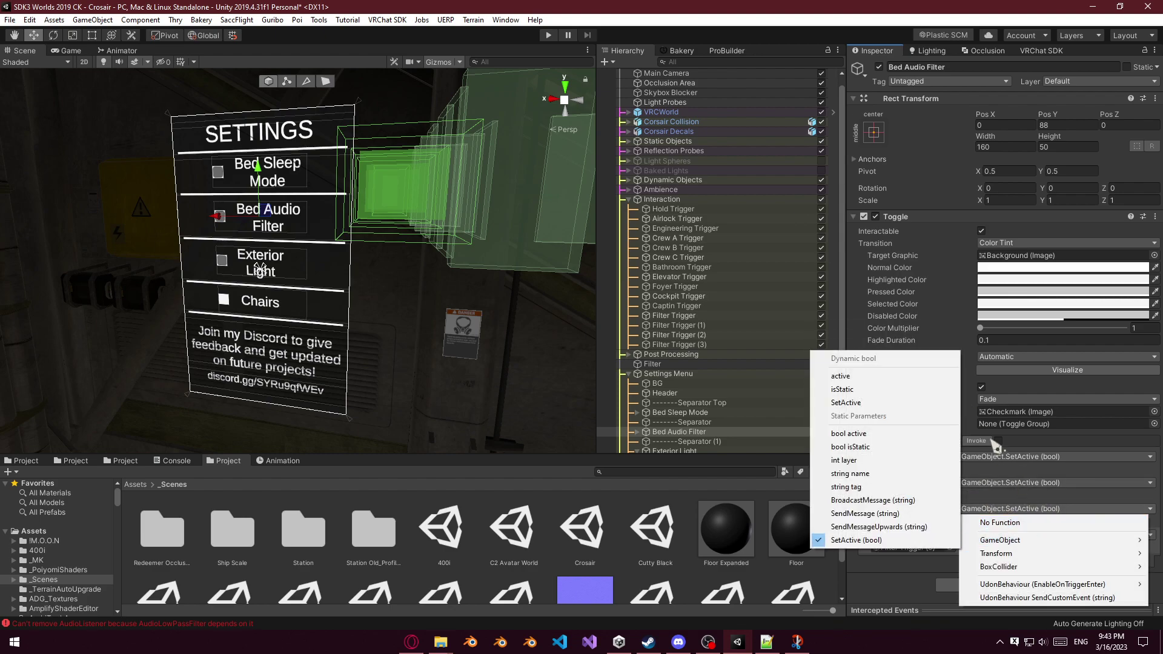
{"action": "left_click", "coordinate": [883, 409]}
{"action": "left_click", "coordinate": [975, 535]}
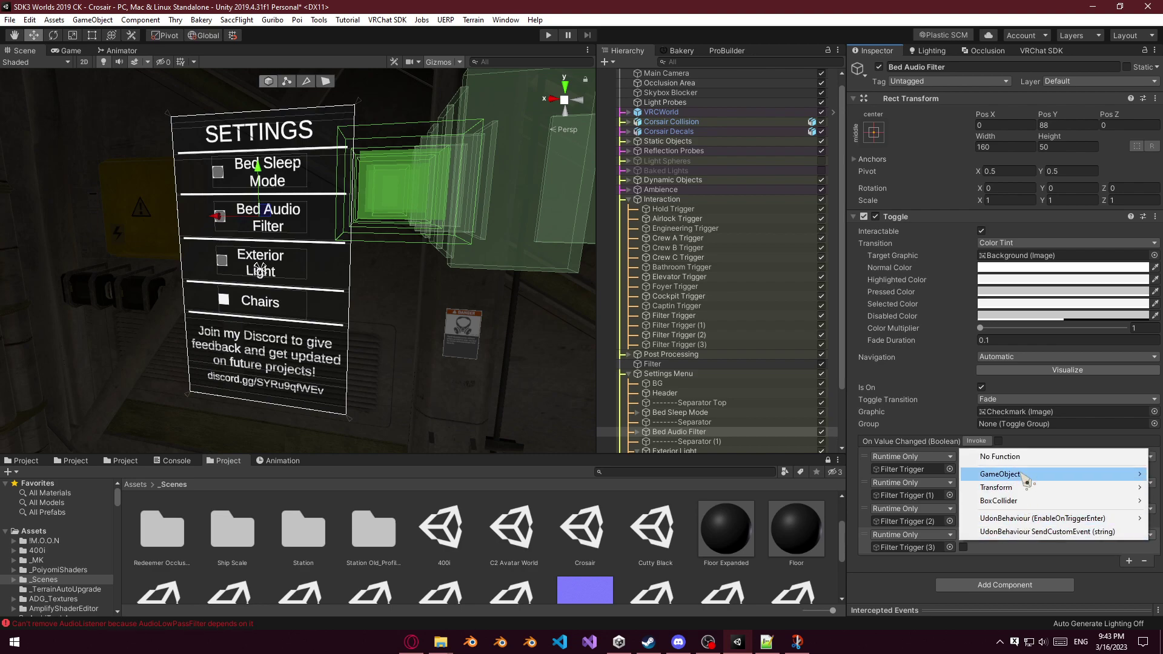
{"action": "mouse_move", "coordinate": [1024, 474]}
{"action": "left_click", "coordinate": [849, 337]}
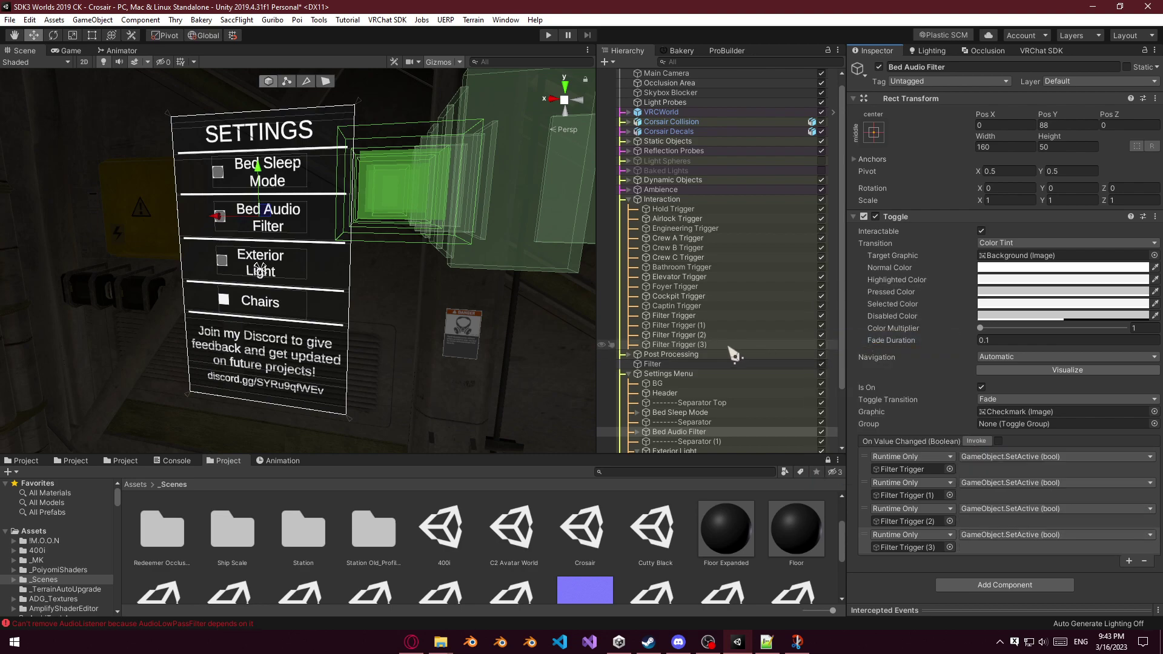
Set the Bed Sleep Mode toggle's Post Processing event to the dynamic bool GameObject.SetActive function.
{"action": "scroll", "coordinate": [718, 370], "scroll_direction": "down", "scroll_amount": 3}
{"action": "left_click", "coordinate": [655, 381]}
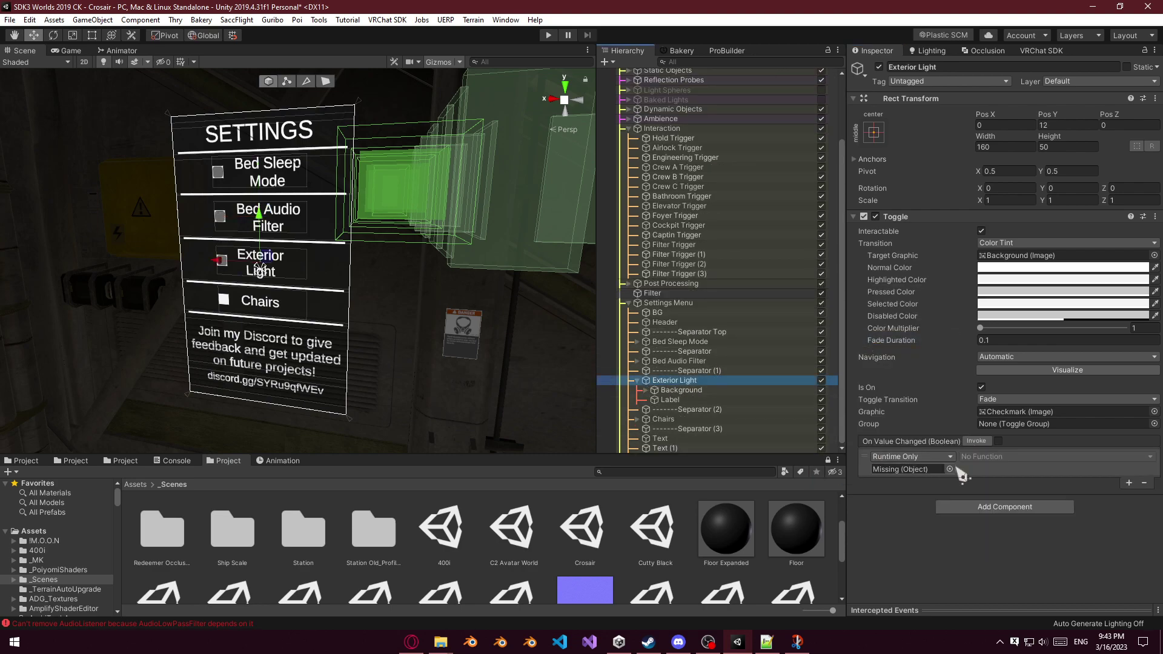
{"action": "left_click", "coordinate": [689, 343]}
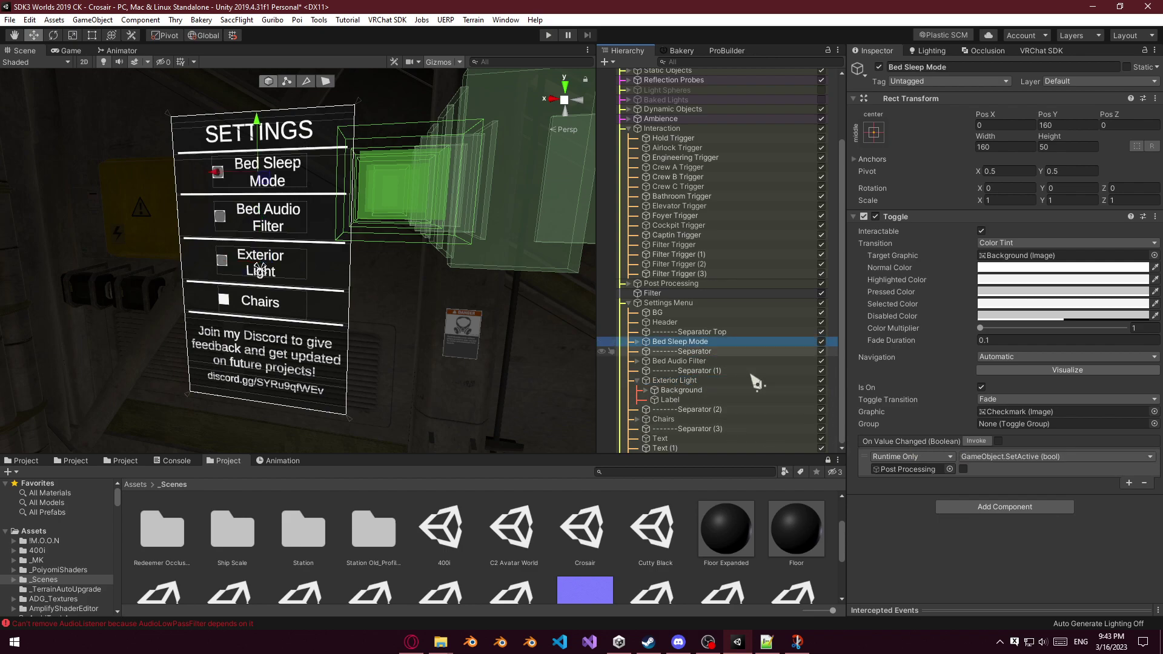
{"action": "left_click", "coordinate": [995, 466]}
{"action": "mouse_move", "coordinate": [994, 480]}
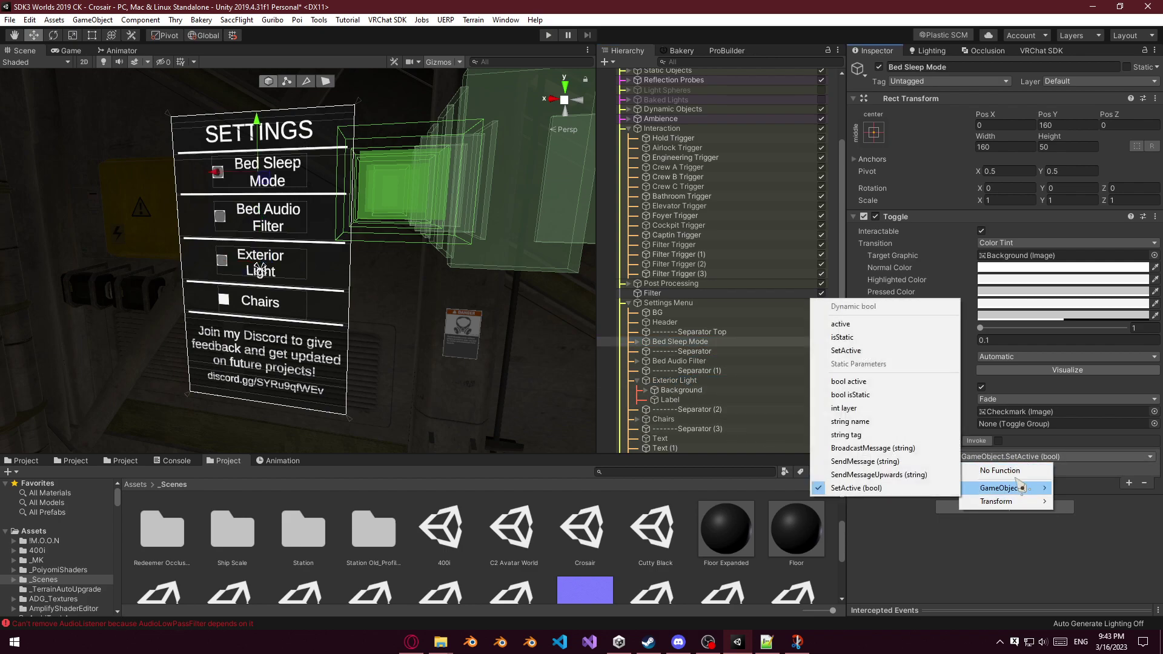
{"action": "left_click", "coordinate": [896, 359]}
{"action": "left_click", "coordinate": [679, 362]}
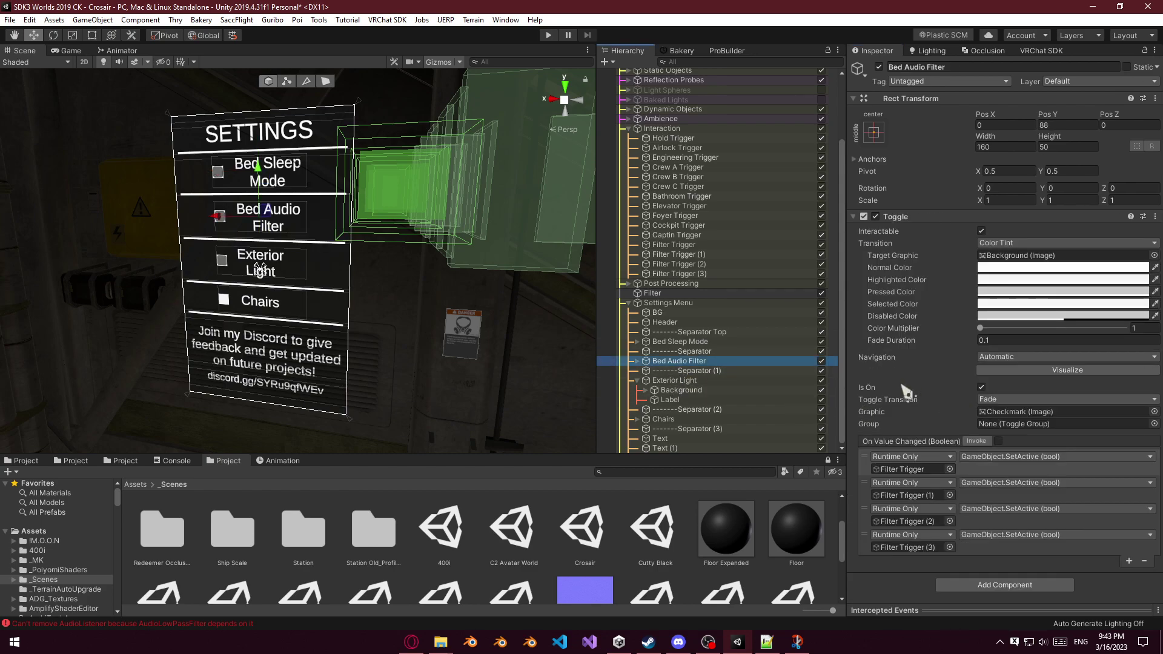
Collapse the Exterior Light toggle and rename it as Video Player.
{"action": "left_click", "coordinate": [642, 381]}
{"action": "left_click", "coordinate": [638, 380]}
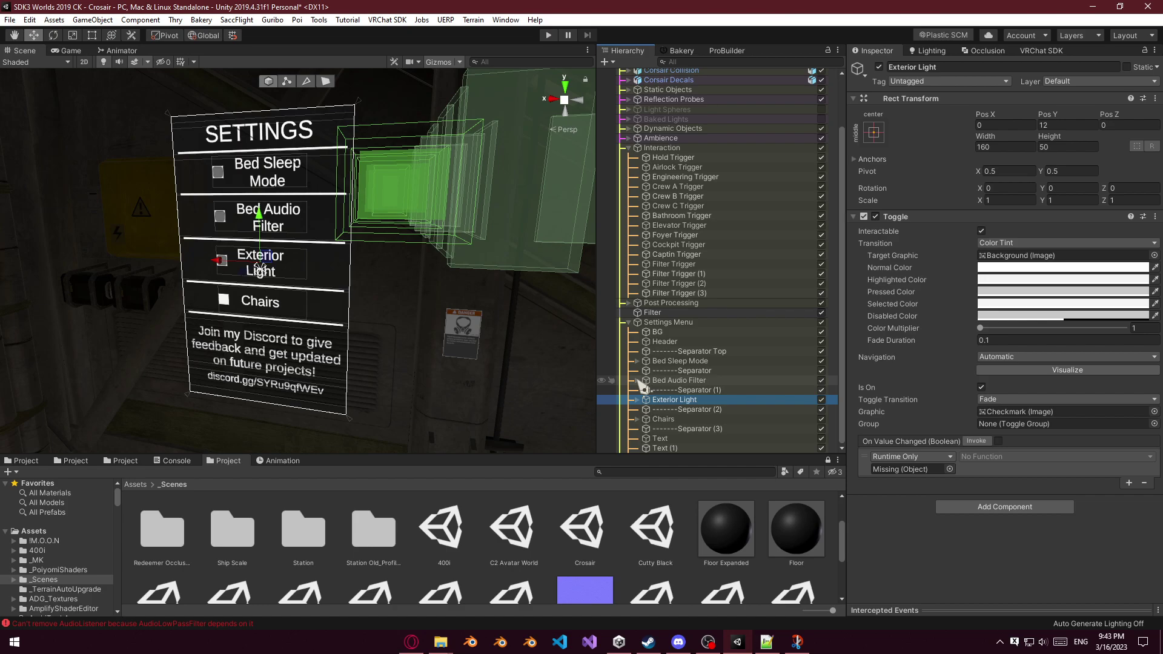
{"action": "right_click_drag", "start_coordinate": [564, 260], "coordinate": [520, 292]}
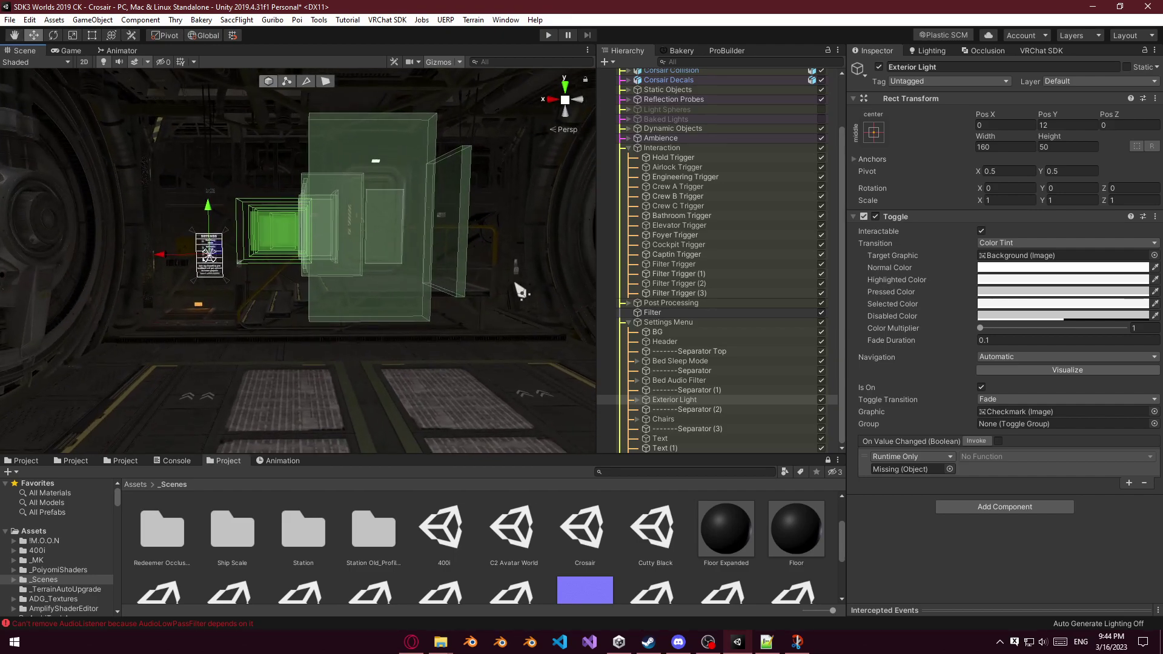
{"action": "key", "text": "f"}
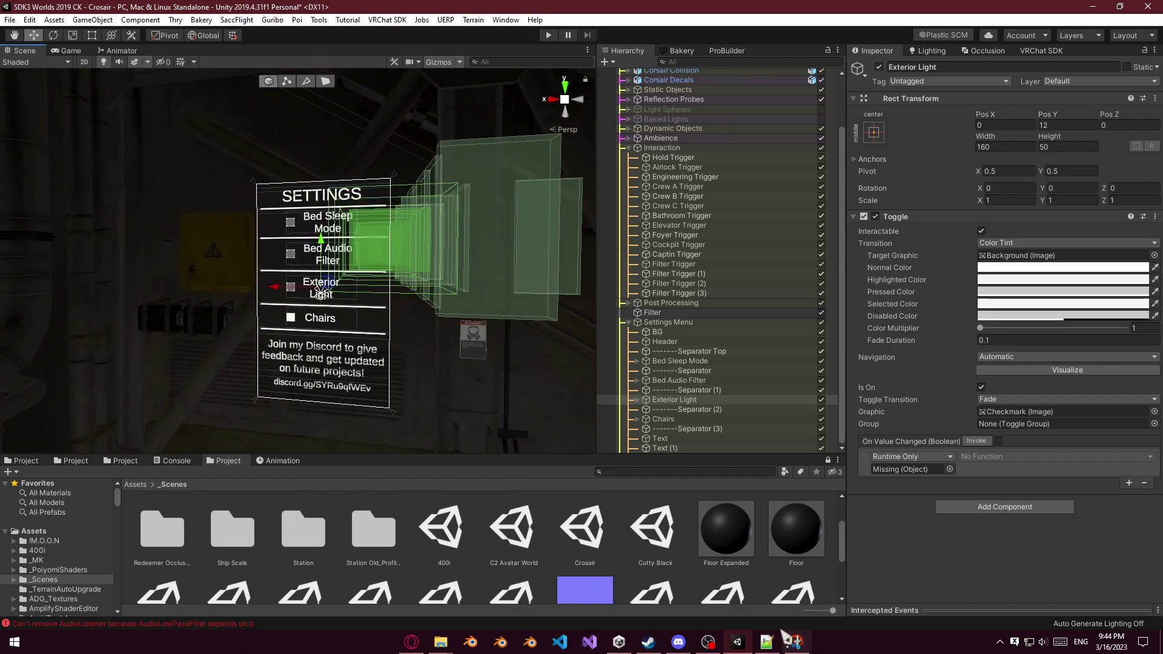
{"action": "left_click", "coordinate": [761, 643]}
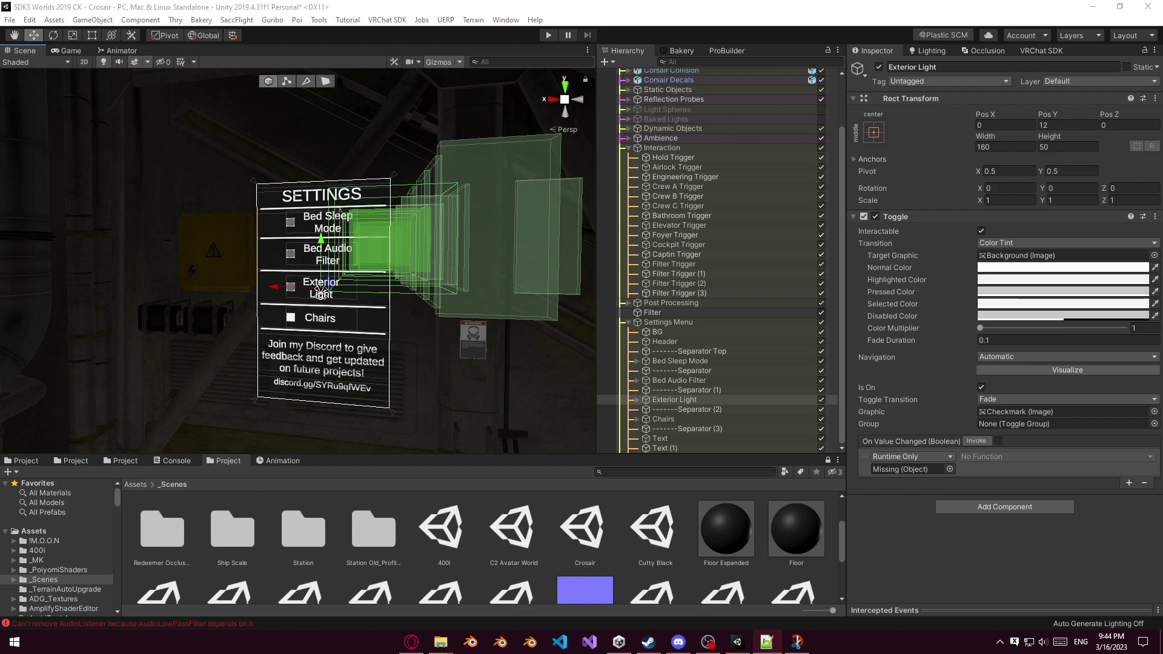
{"action": "left_click", "coordinate": [688, 419]}
{"action": "left_click", "coordinate": [700, 400]}
{"action": "key", "text": "F2"}
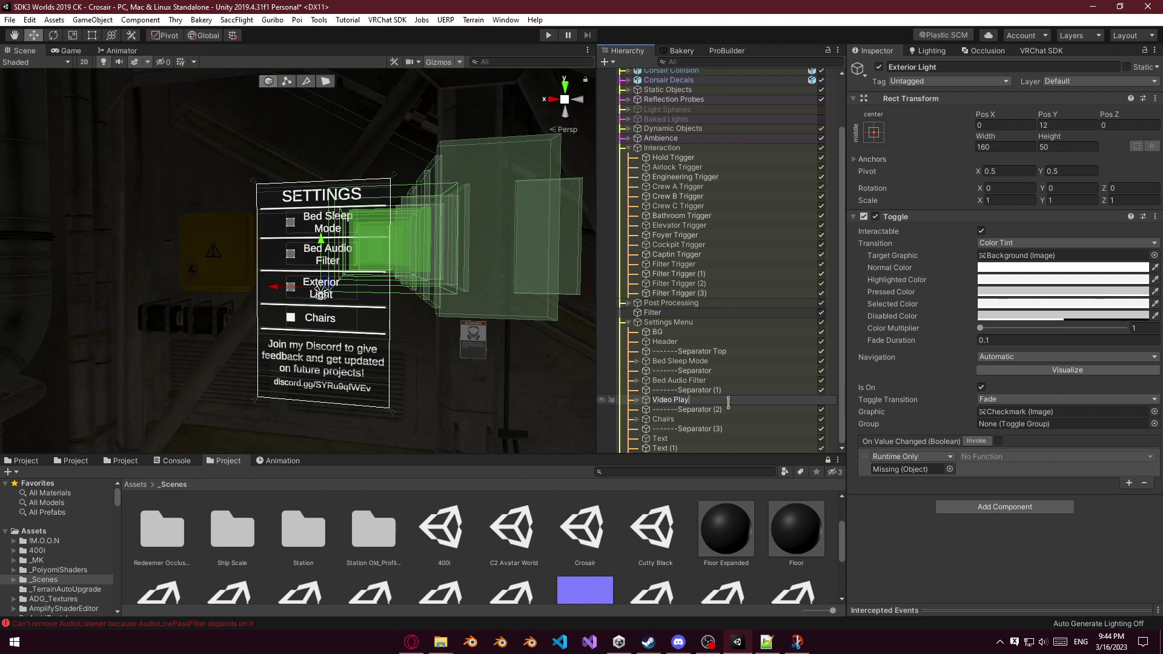
{"action": "key", "text": "Return"}
Change the label text of the Video Player toggle to "Video Player" and collapse the toggle.
{"action": "left_click", "coordinate": [685, 400]}
{"action": "left_click", "coordinate": [637, 400]}
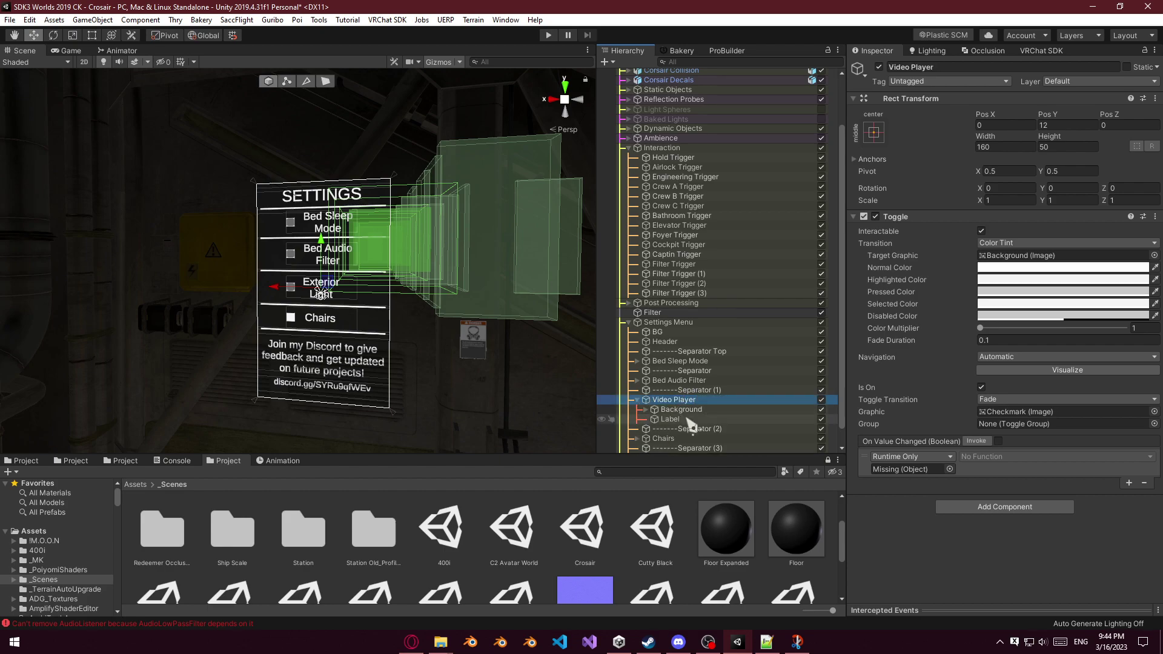
{"action": "left_click", "coordinate": [670, 420]}
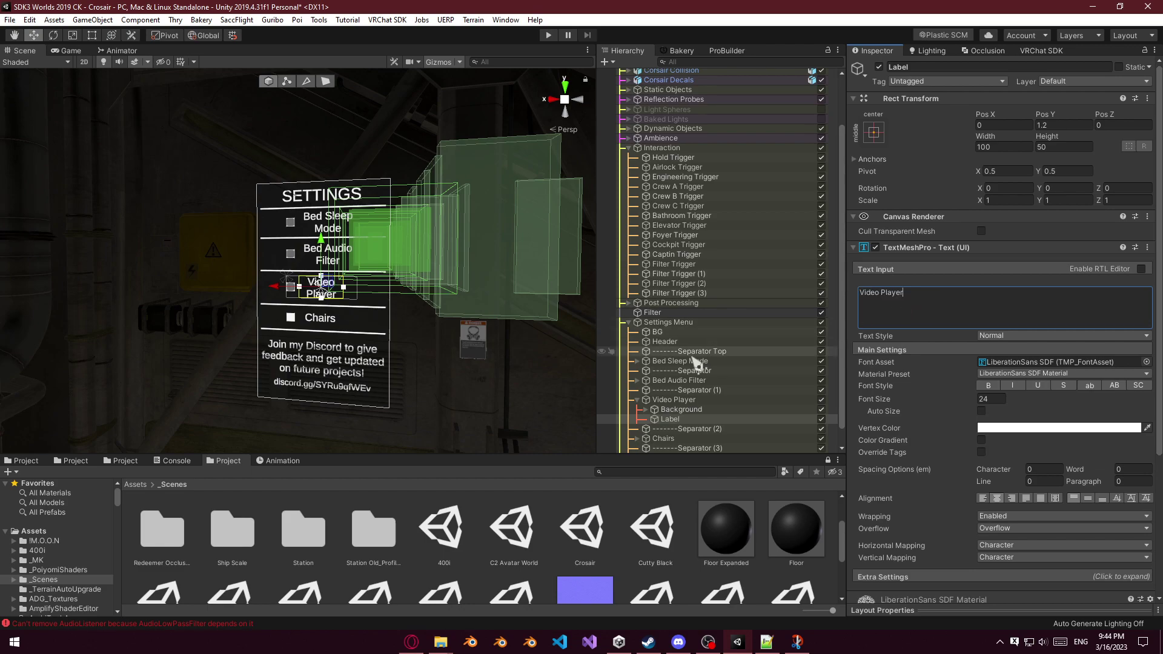
{"action": "left_click", "coordinate": [637, 400]}
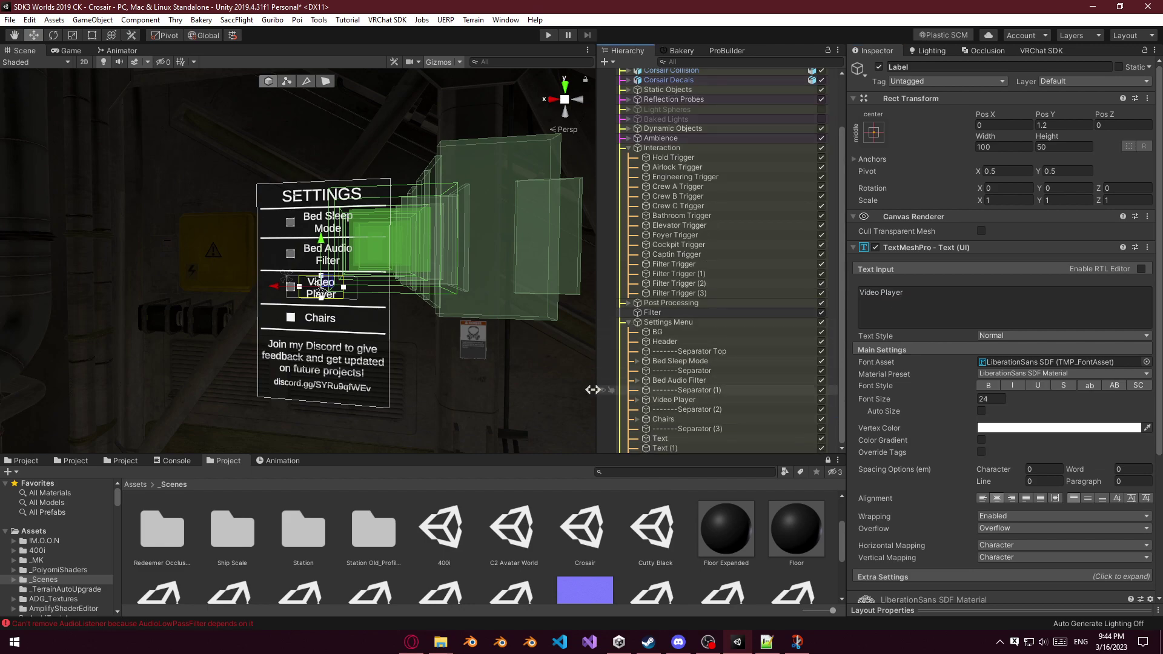
Collapse the Interaction group in the hierarchy and save the Crosair scene.
{"action": "left_click", "coordinate": [672, 323]}
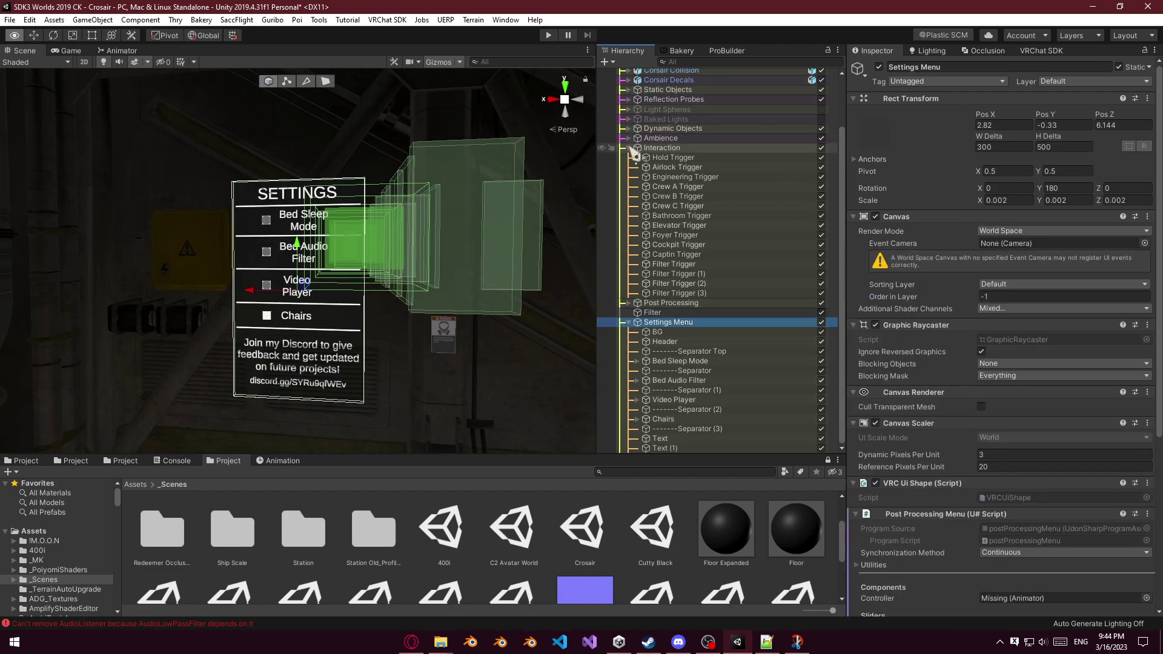
{"action": "left_click", "coordinate": [628, 148], "text": "alt"}
{"action": "left_click", "coordinate": [693, 412]}
{"action": "right_click_drag", "start_coordinate": [458, 316], "coordinate": [428, 358]}
{"action": "key", "text": "ctrl+s"}
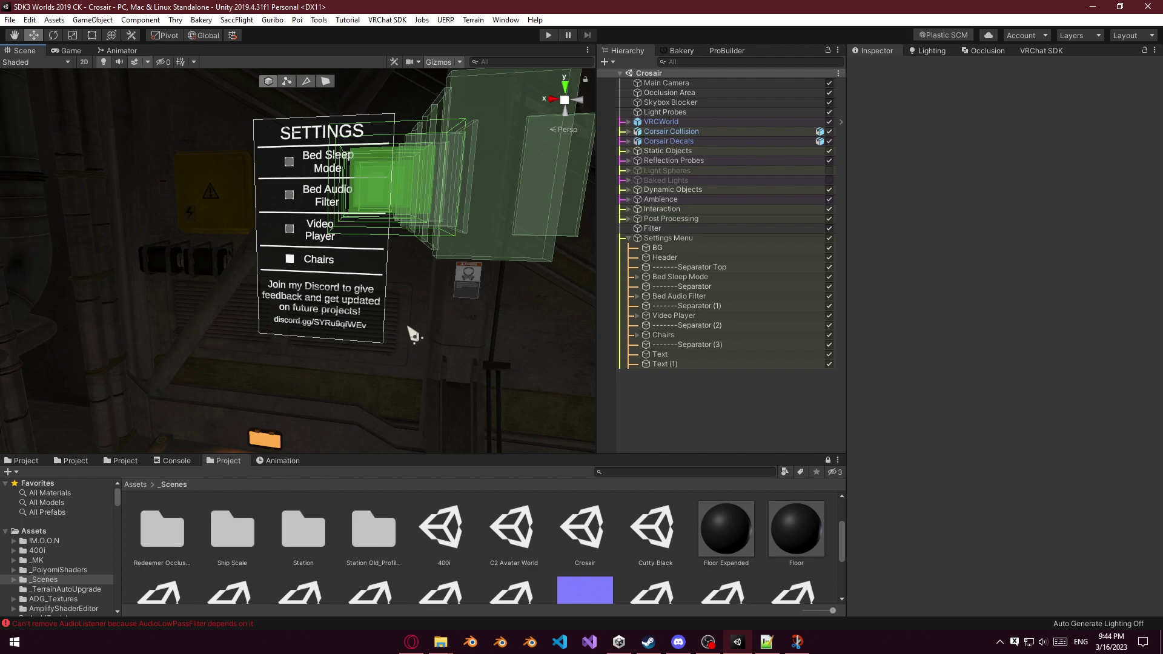
Find the C2 Avatar World scene in the _Scenes folder and open it.
{"action": "right_click_drag", "start_coordinate": [412, 334], "coordinate": [611, 503]}
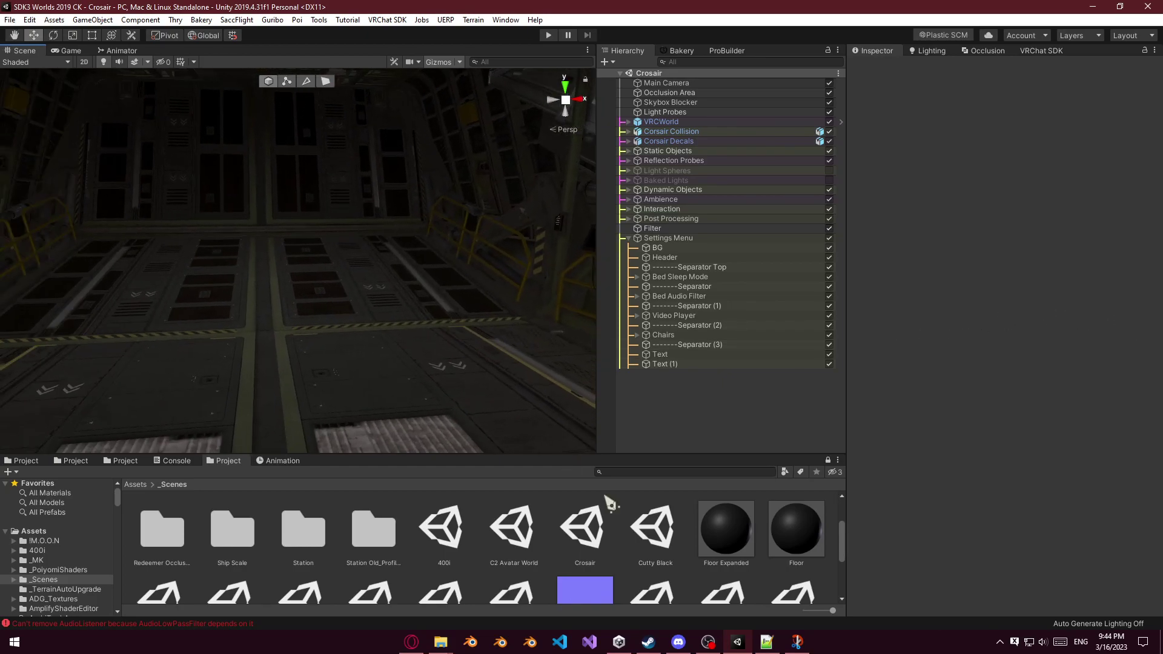
{"action": "scroll", "coordinate": [610, 531], "scroll_direction": "down", "scroll_amount": 1}
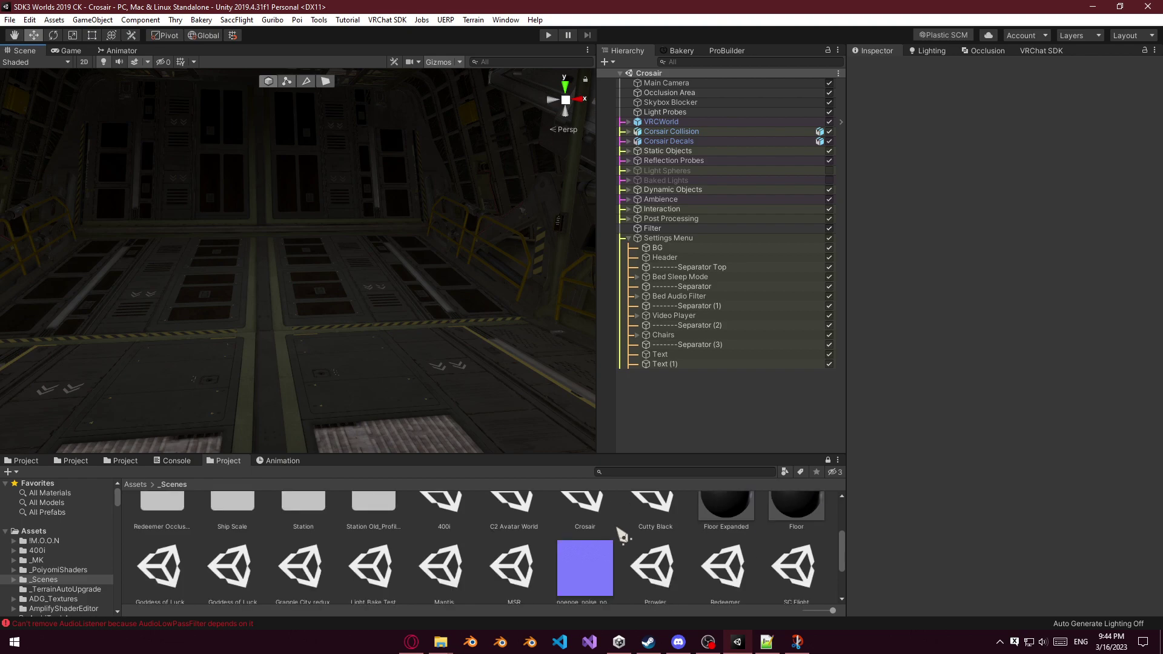
{"action": "scroll", "coordinate": [549, 532], "scroll_direction": "down", "scroll_amount": 1}
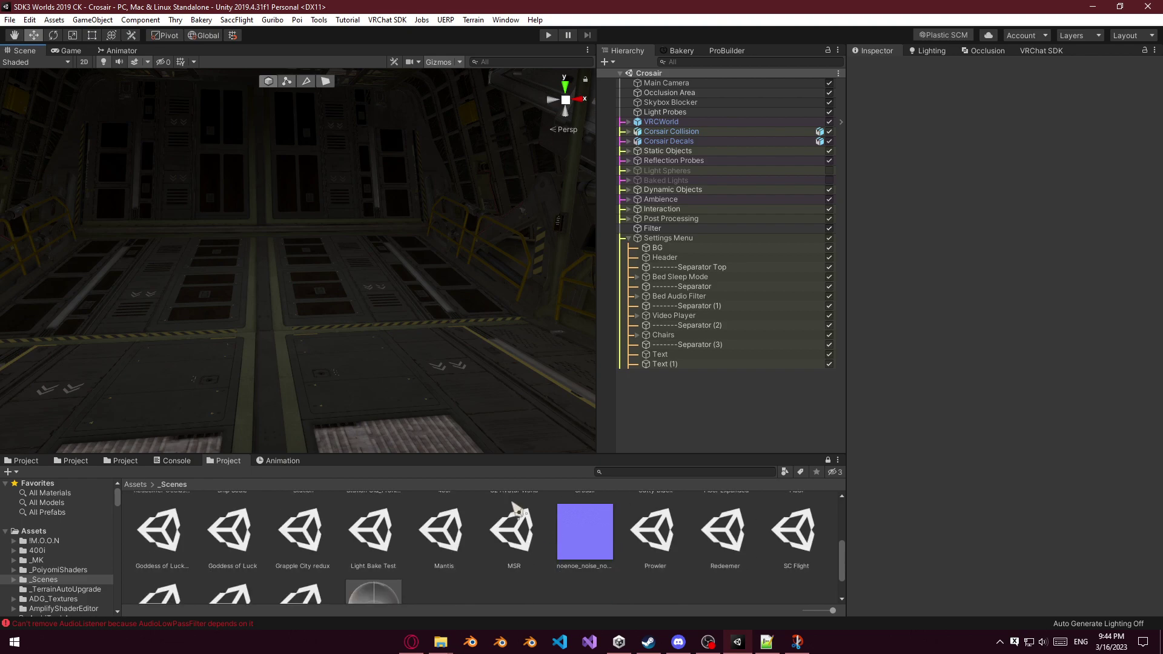
{"action": "scroll", "coordinate": [531, 529], "scroll_direction": "down", "scroll_amount": 1}
{"action": "scroll", "coordinate": [531, 529], "scroll_direction": "down", "scroll_amount": 1}
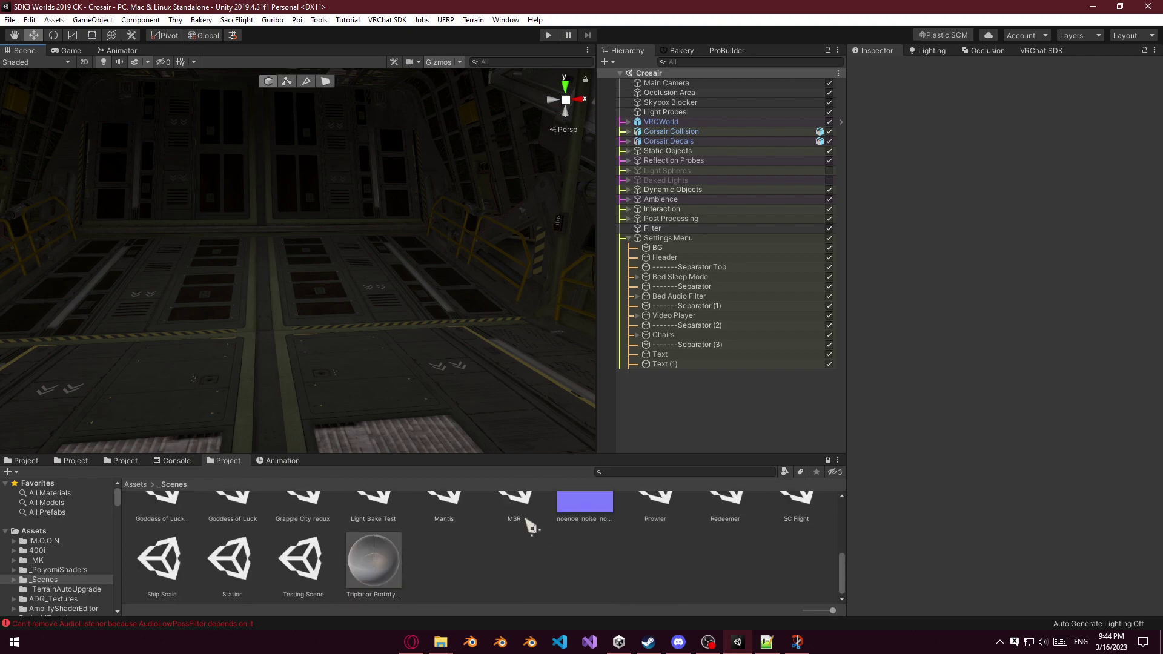
{"action": "scroll", "coordinate": [530, 528], "scroll_direction": "up", "scroll_amount": 1}
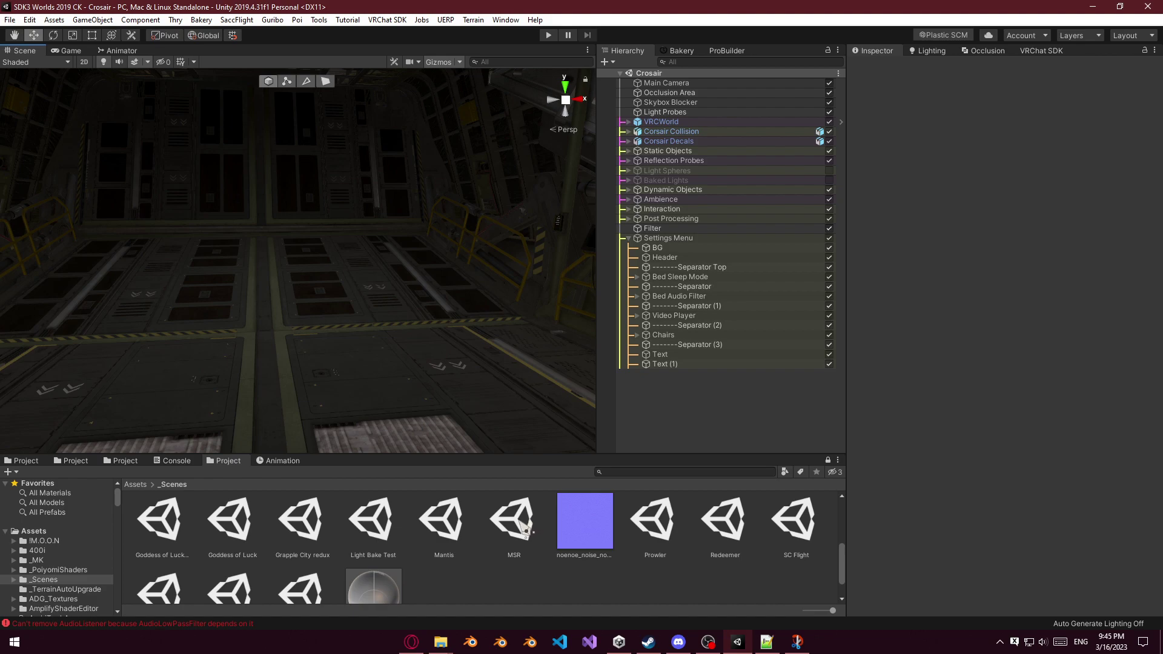
{"action": "scroll", "coordinate": [524, 529], "scroll_direction": "up", "scroll_amount": 2}
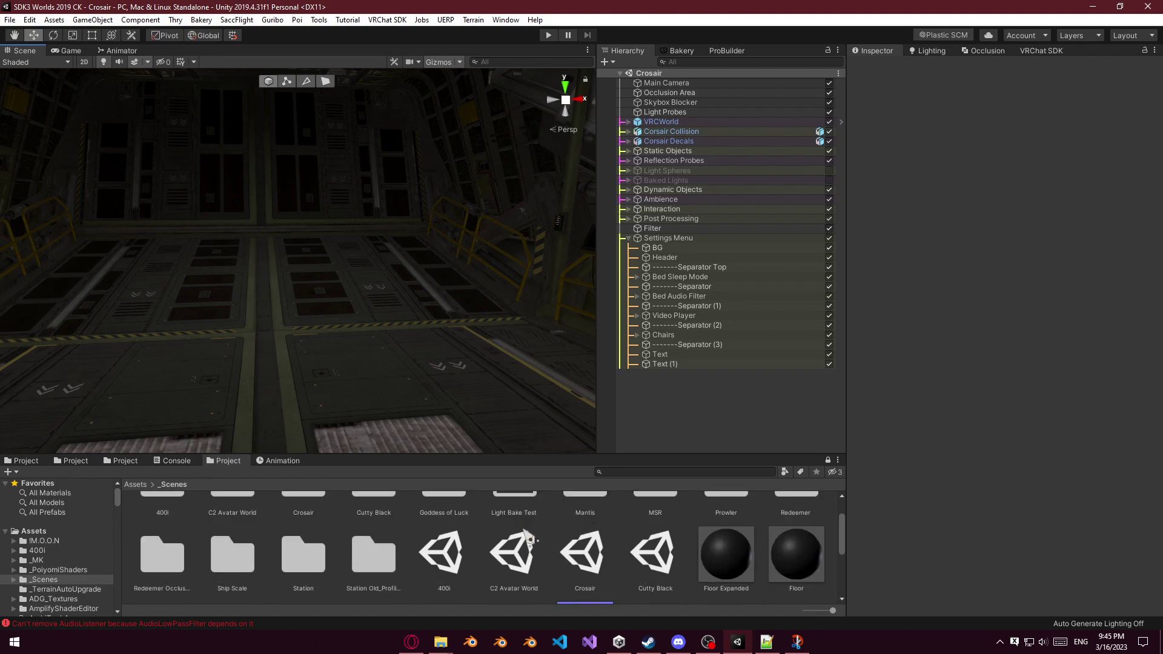
{"action": "left_click", "coordinate": [522, 563]}
Locate the mirror controls beside the instructions wall and copy their VRCPlayersOnlyMirrorCutout parent object.
{"action": "right_click_drag", "start_coordinate": [442, 286], "coordinate": [481, 315]}
{"action": "key", "text": "w"}
{"action": "left_click", "coordinate": [539, 312]}
{"action": "right_click_drag", "start_coordinate": [482, 315], "coordinate": [490, 316]}
{"action": "left_click", "coordinate": [678, 218]}
{"action": "left_click", "coordinate": [697, 191]}
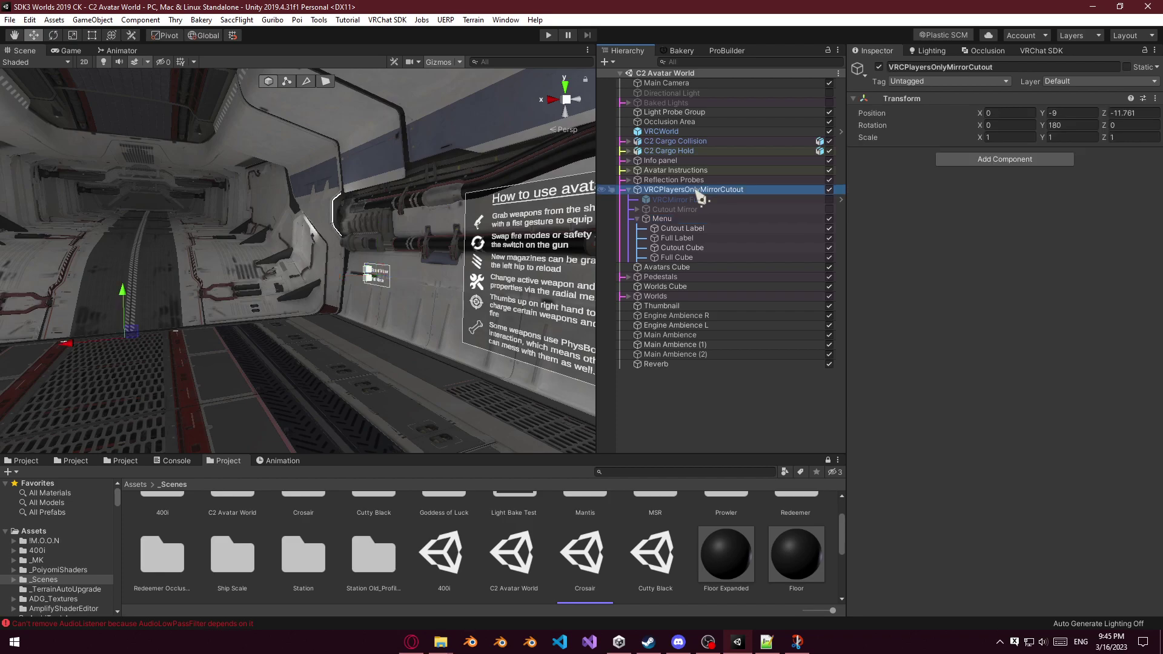
Reopen the Crosair scene and paste the VRCPlayersOnlyMirrorCutout object into it.
{"action": "double_click", "coordinate": [585, 552]}
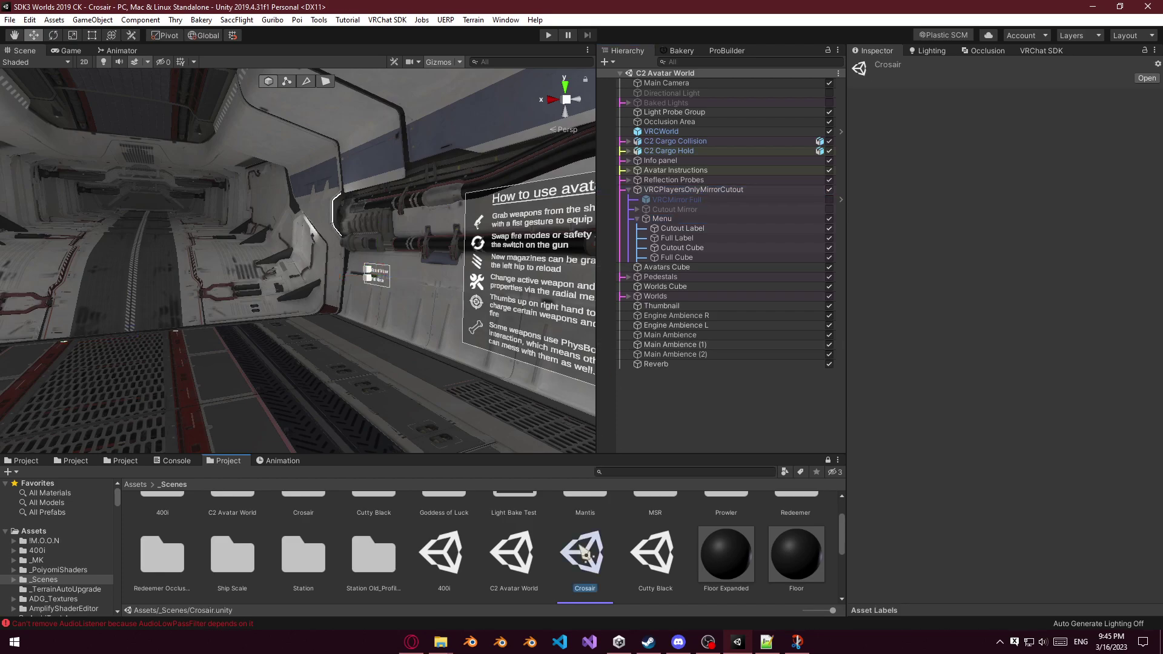
{"action": "left_click", "coordinate": [680, 376]}
{"action": "key", "text": "ctrl+v"}
Rotate the pasted mirror object to 0 degrees about the Y axis.
{"action": "right_click_drag", "start_coordinate": [414, 257], "coordinate": [104, 416]}
{"action": "key", "text": "e"}
{"action": "left_click_drag", "start_coordinate": [112, 437], "coordinate": [420, 417]}
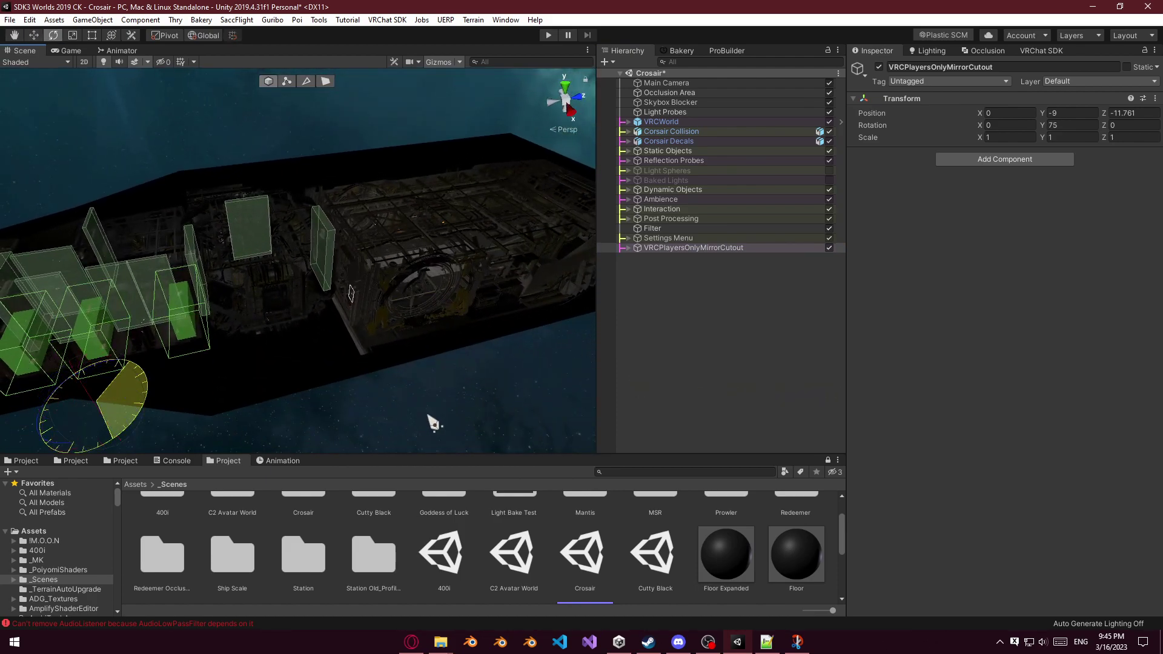
{"action": "left_click_drag", "start_coordinate": [574, 408], "coordinate": [574, 408]}
{"action": "right_click_drag", "start_coordinate": [442, 351], "coordinate": [287, 350]}
{"action": "key", "text": "w"}
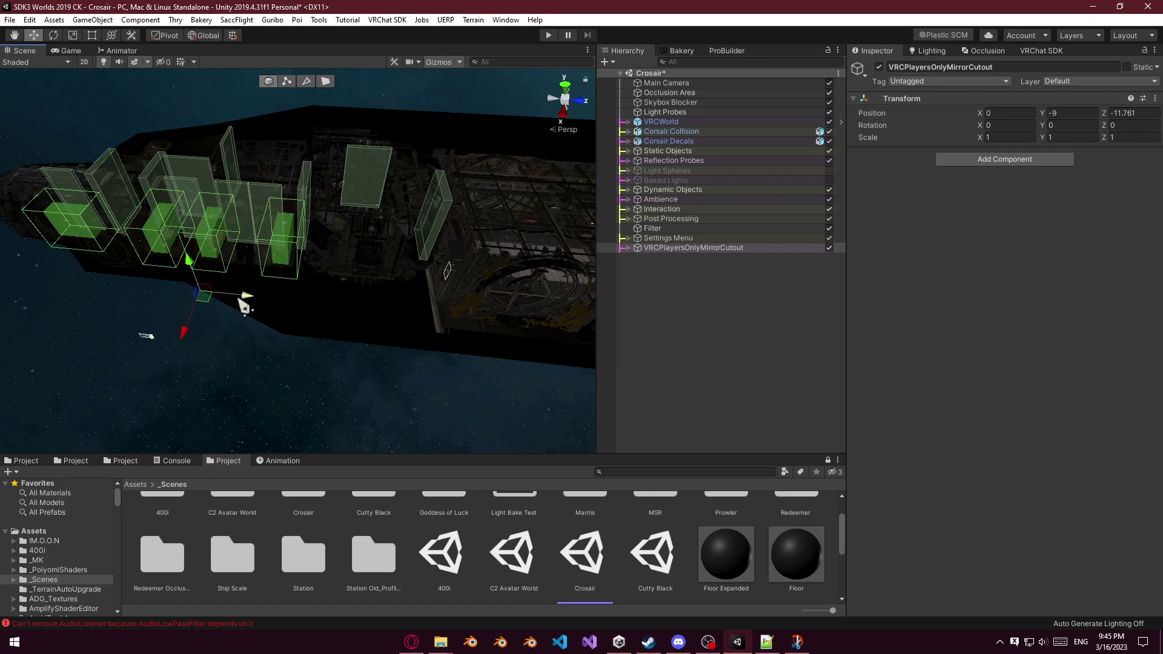
Move the mirror object onto the cargo hold floor at about Y -1.716, Z 20.513.
{"action": "right_click_drag", "start_coordinate": [397, 320], "coordinate": [467, 270]}
{"action": "left_click_drag", "start_coordinate": [345, 325], "coordinate": [406, 308]}
{"action": "right_click_drag", "start_coordinate": [340, 228], "coordinate": [325, 249]}
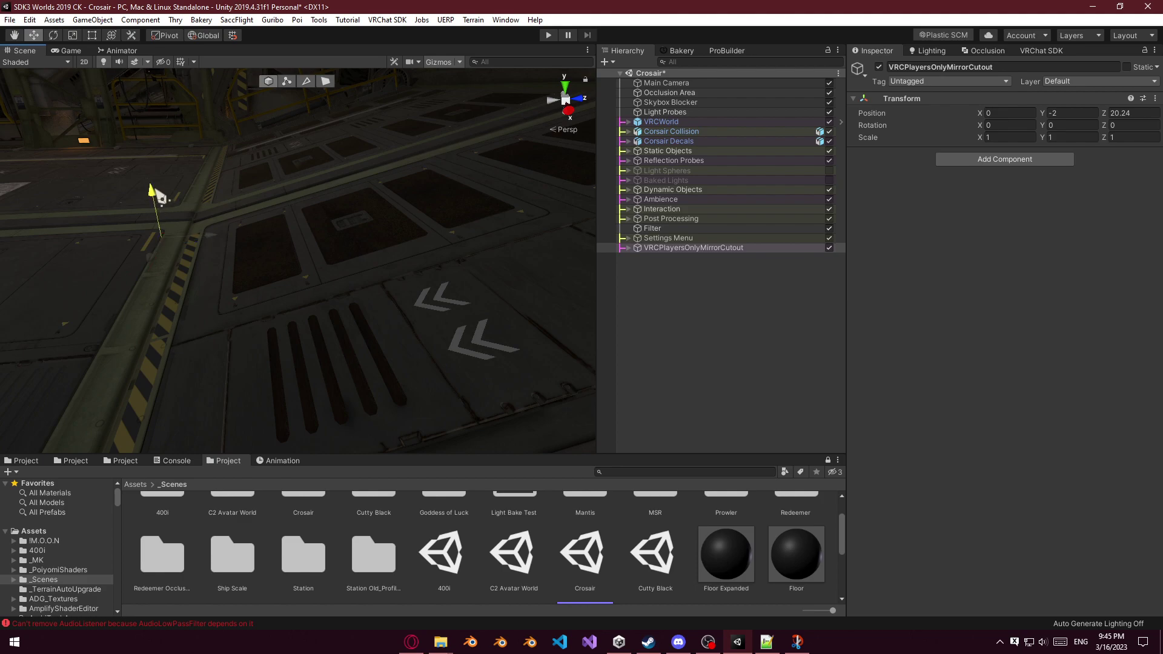
{"action": "right_click_drag", "start_coordinate": [159, 176], "coordinate": [262, 350]}
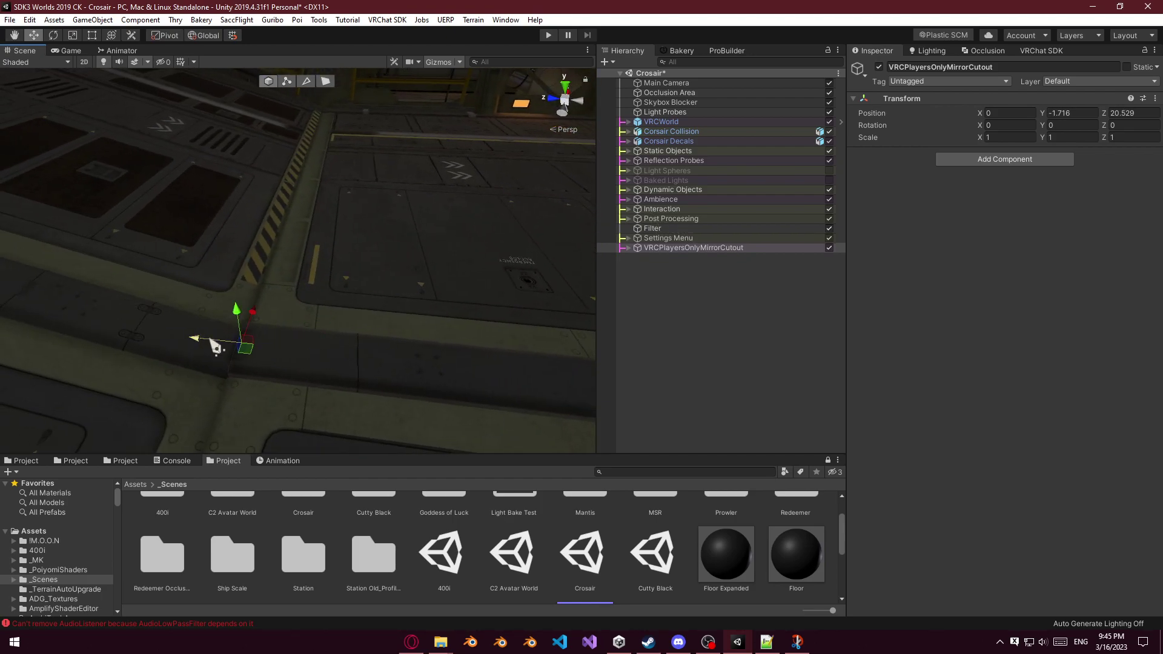
{"action": "right_click_drag", "start_coordinate": [209, 341], "coordinate": [1142, 244]}
Expand VRCPlayersOnlyMirrorCutout and enable its VRCMirror Full child.
{"action": "left_click", "coordinate": [631, 249]}
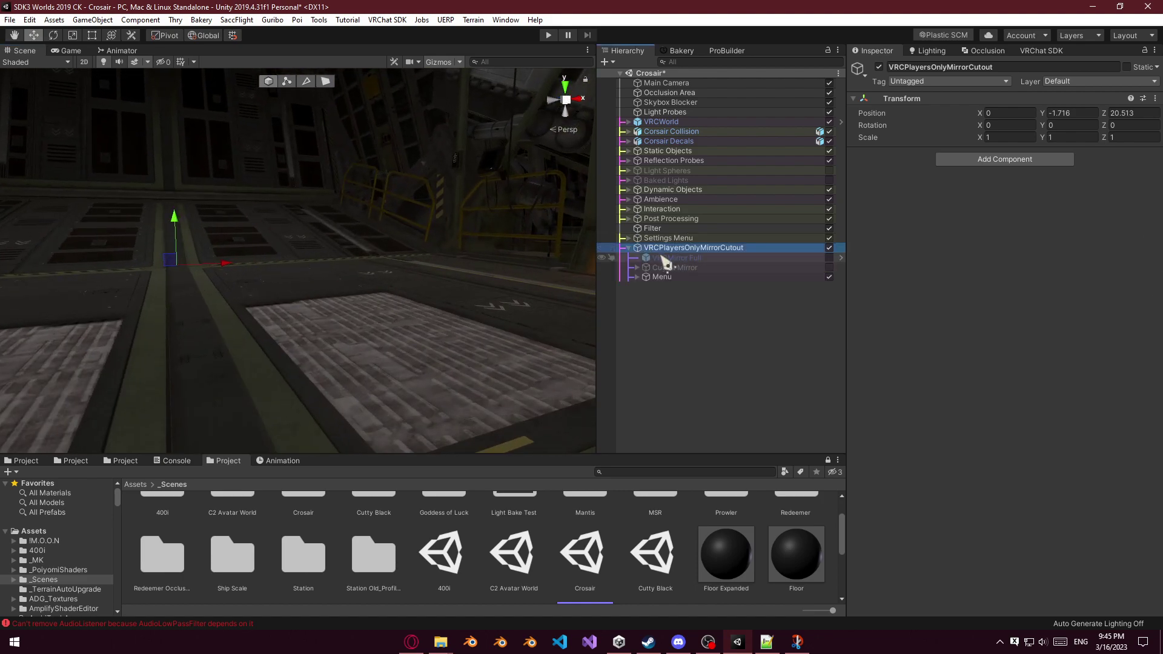
{"action": "left_click", "coordinate": [460, 63]}
{"action": "left_click", "coordinate": [462, 63]}
{"action": "left_click", "coordinate": [462, 63]}
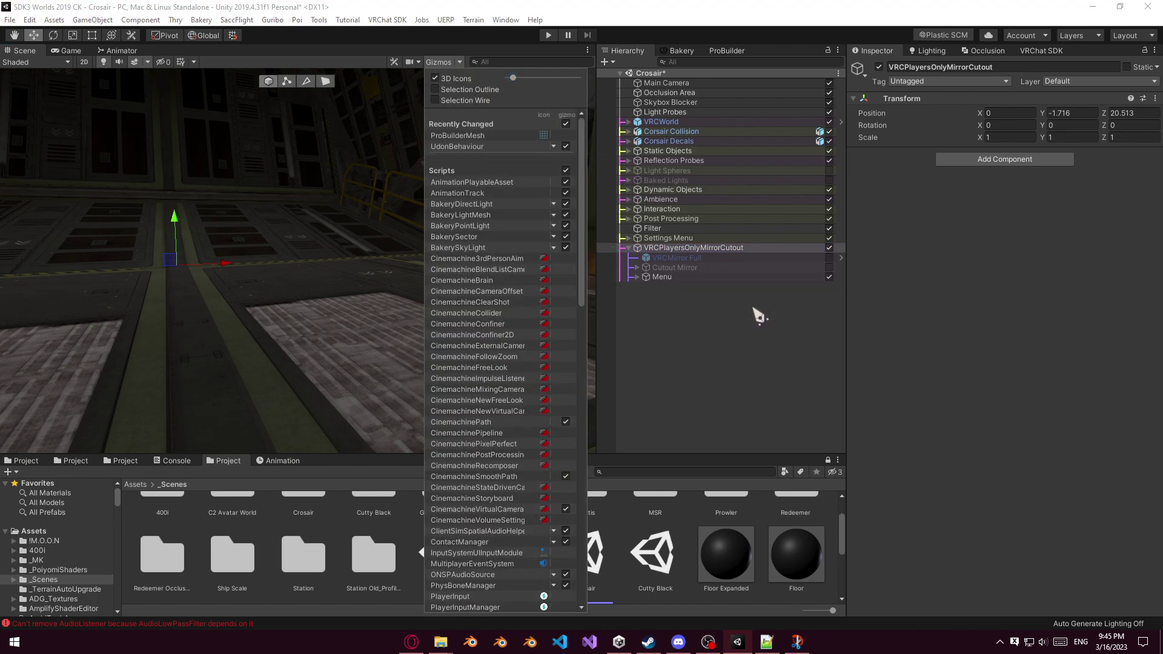
{"action": "left_click", "coordinate": [759, 316]}
{"action": "double_click", "coordinate": [766, 259]}
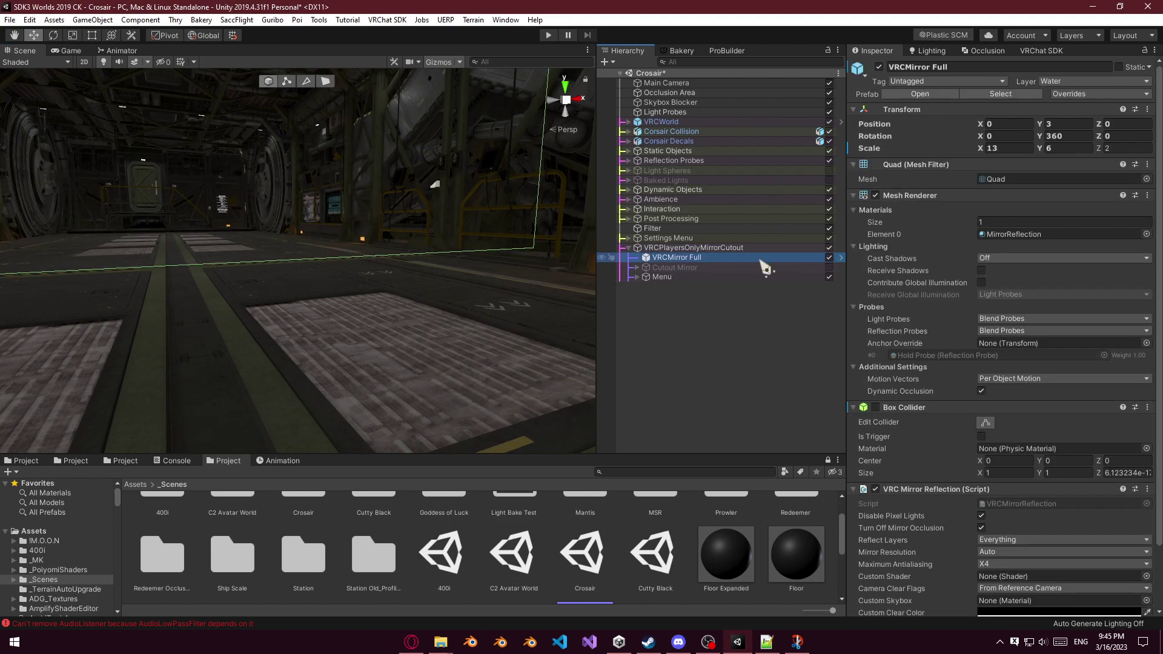
{"action": "key", "text": "w"}
{"action": "right_click_drag", "start_coordinate": [409, 212], "coordinate": [407, 243]}
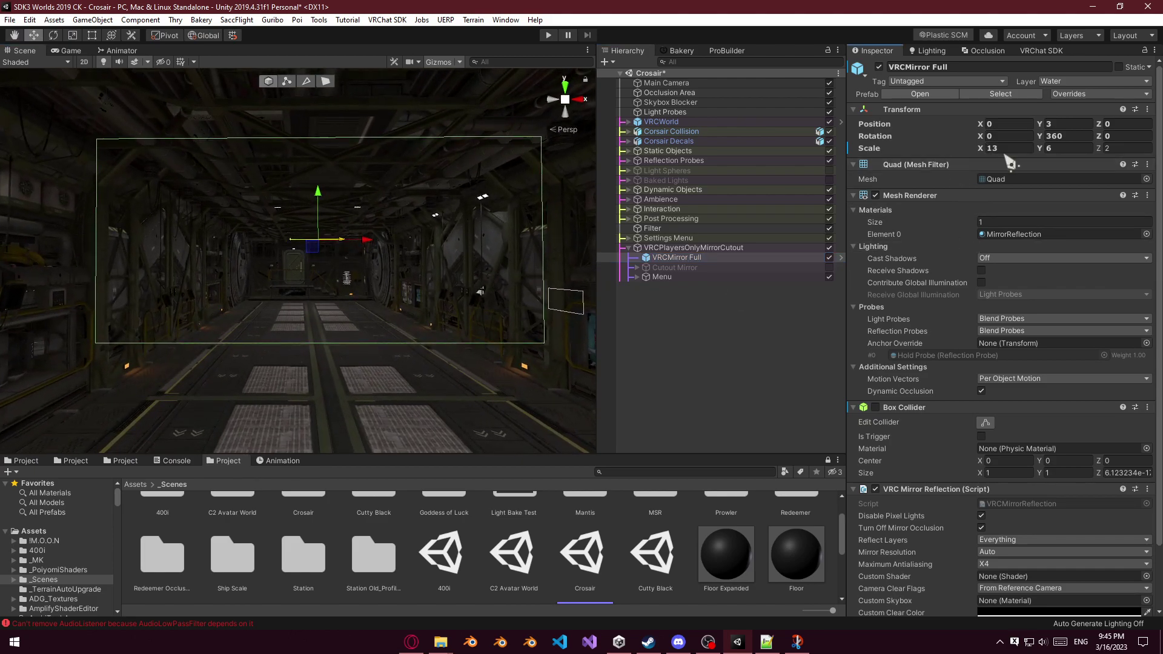
Set the scale of VRCMirror Full to 8 in X and 4 in Y.
{"action": "left_click_drag", "start_coordinate": [982, 148], "coordinate": [899, 180]}
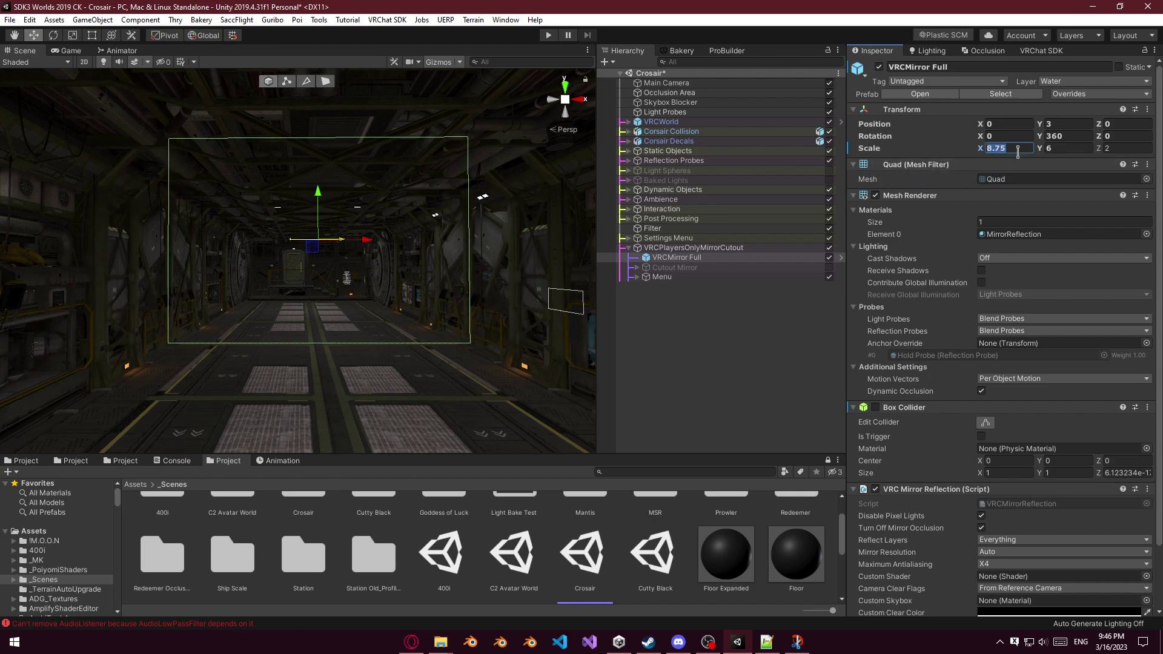
{"action": "key", "text": "BackSpace"}
{"action": "type", "text": "8"}
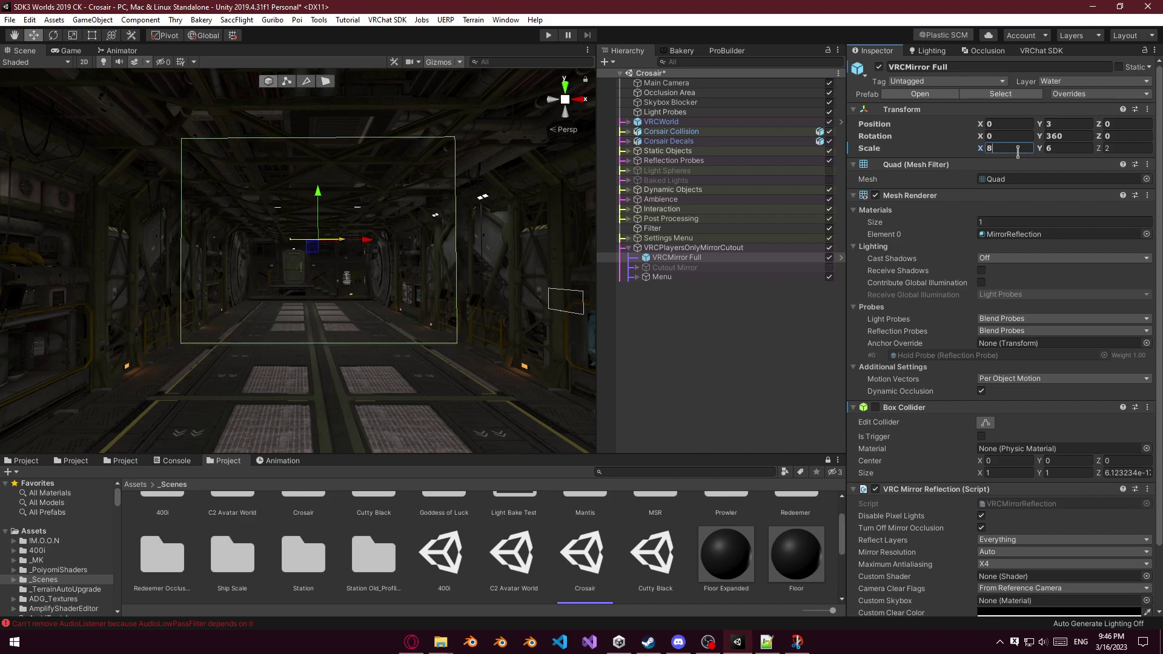
{"action": "right_click_drag", "start_coordinate": [416, 269], "coordinate": [419, 295]}
{"action": "left_click_drag", "start_coordinate": [1040, 149], "coordinate": [1027, 149]}
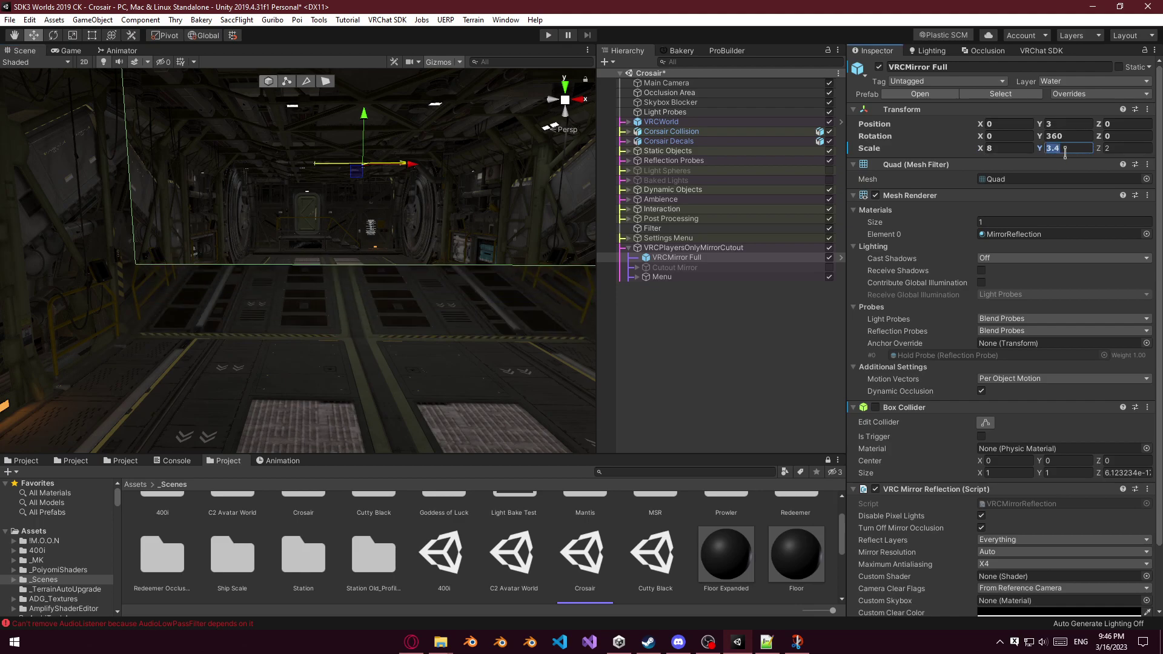
{"action": "type", "text": "3"}
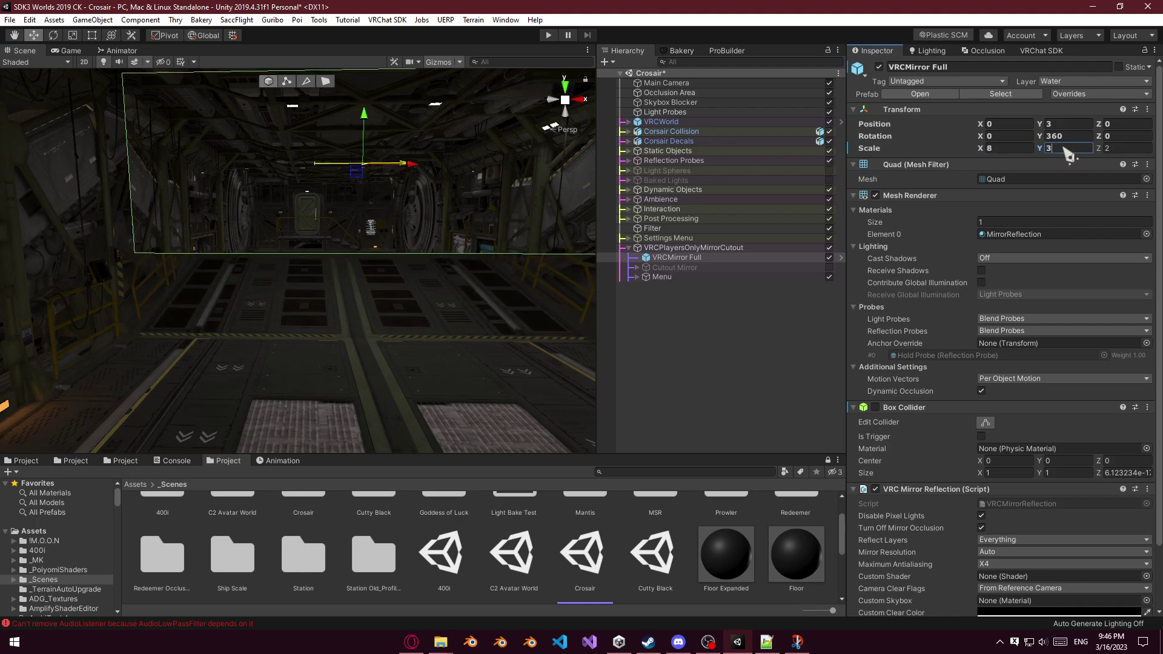
{"action": "key", "text": "BackSpace"}
{"action": "type", "text": "4"}
Lower VRCMirror Full to the floor by setting its Y position to 2, keeping the Y scale at 4.
{"action": "right_click_drag", "start_coordinate": [332, 221], "coordinate": [344, 197]}
{"action": "left_click_drag", "start_coordinate": [345, 170], "coordinate": [346, 238]}
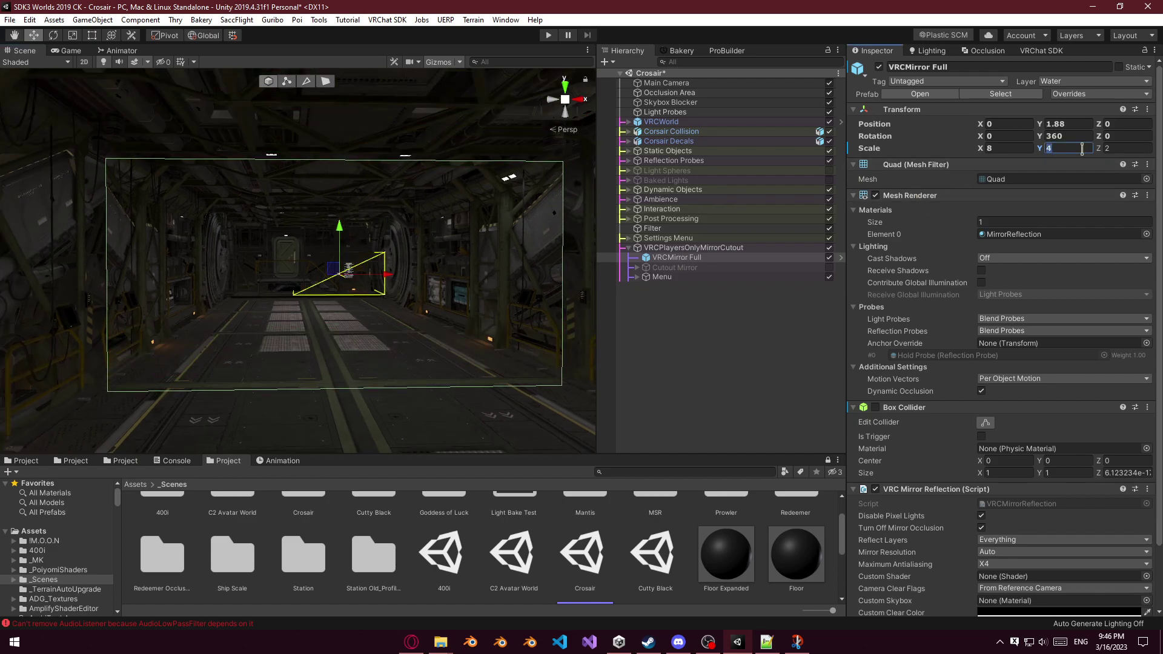
{"action": "type", "text": "3"}
{"action": "key", "text": "BackSpace"}
{"action": "type", "text": "4"}
{"action": "right_click_drag", "start_coordinate": [447, 299], "coordinate": [234, 145]}
{"action": "left_click_drag", "start_coordinate": [235, 145], "coordinate": [236, 141]}
{"action": "type", "text": "2"}
Enable the Cutout Mirror temporarily to examine its size in the hold, and disable it again.
{"action": "right_click_drag", "start_coordinate": [520, 260], "coordinate": [424, 272]}
{"action": "left_click", "coordinate": [696, 268]}
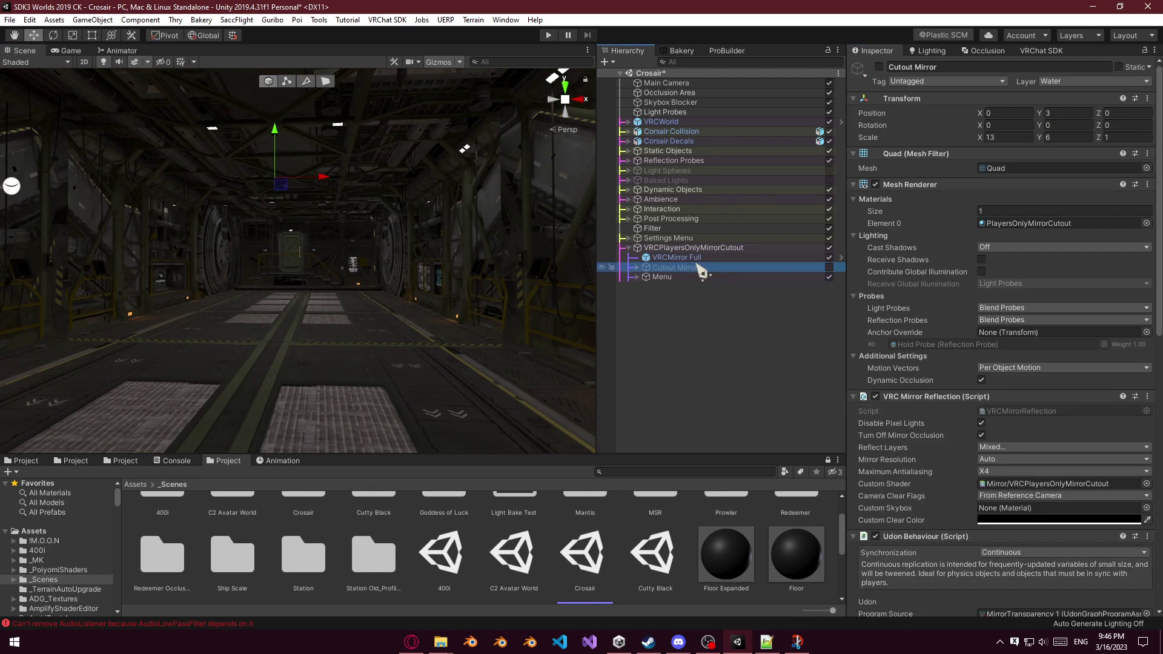
{"action": "left_click", "coordinate": [829, 267]}
{"action": "right_click_drag", "start_coordinate": [485, 312], "coordinate": [430, 287]}
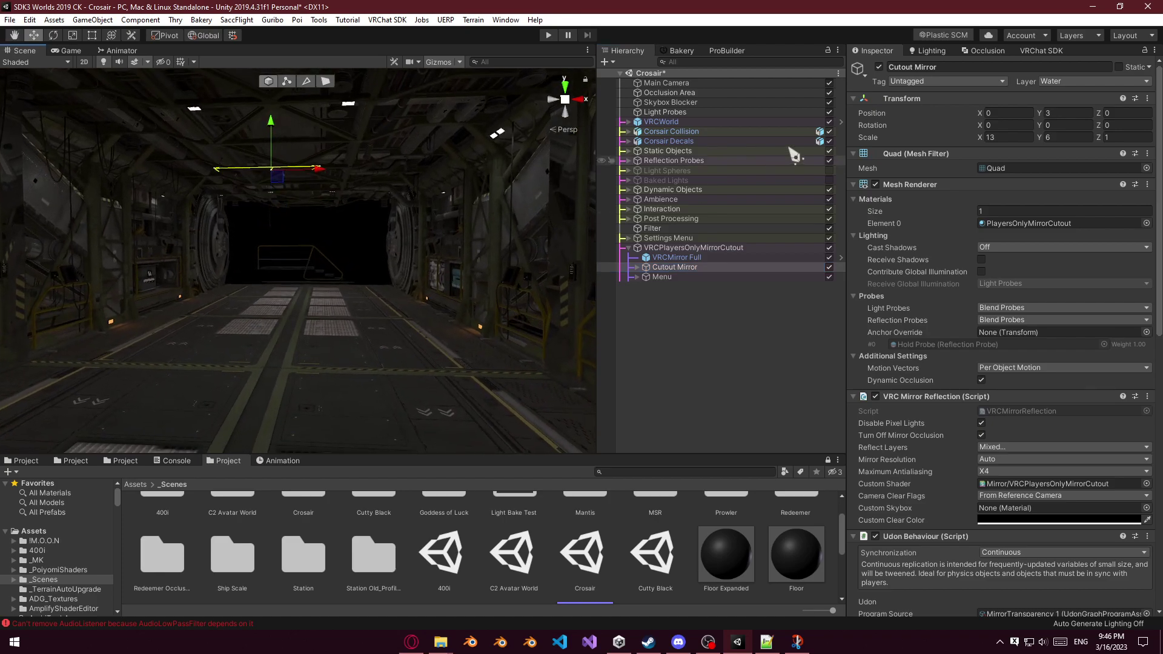
{"action": "left_click", "coordinate": [879, 67]}
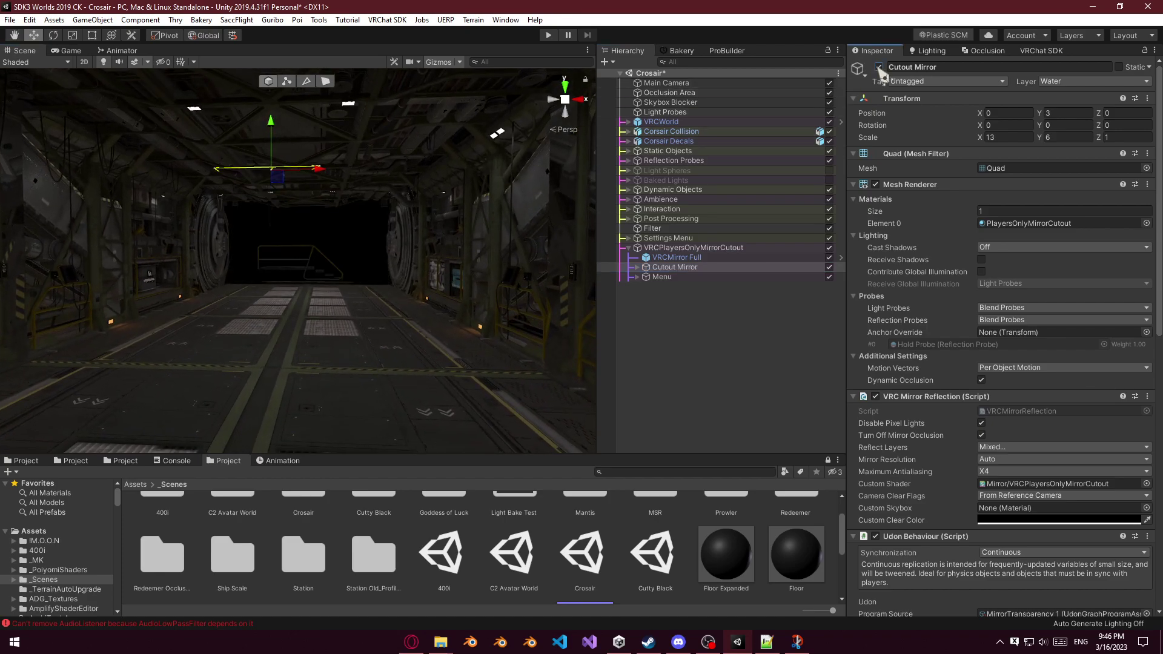
Toggle VRCMirror Full to check its fit in the hold and leave it disabled.
{"action": "left_click", "coordinate": [830, 257]}
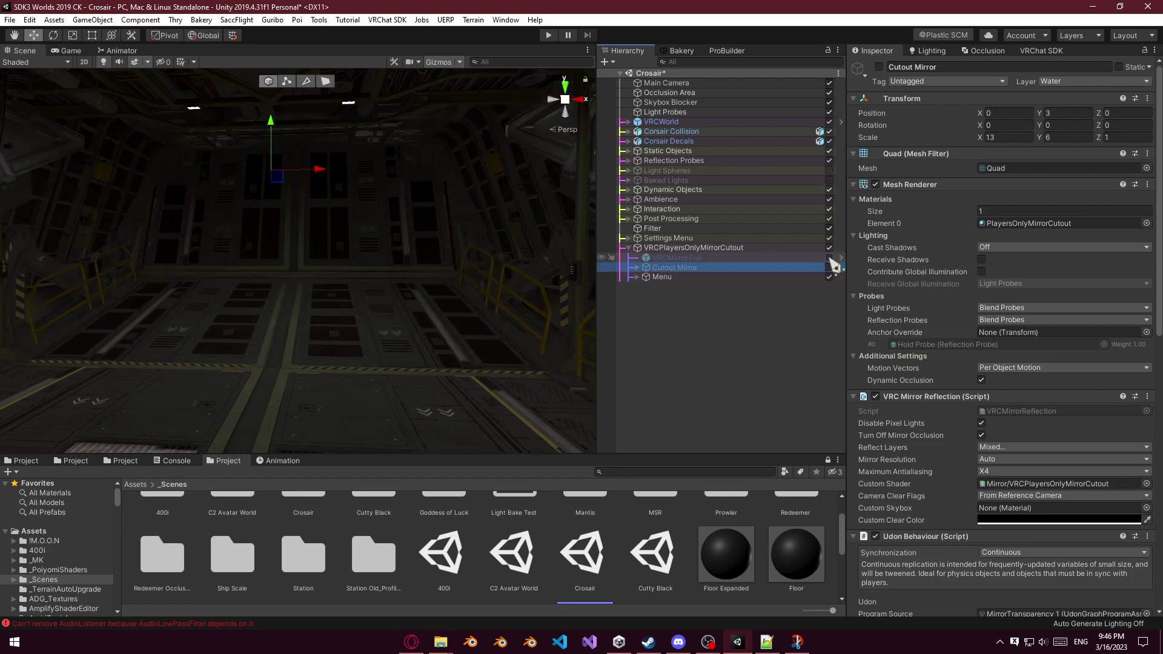
{"action": "left_click", "coordinate": [830, 259]}
{"action": "mouse_move", "coordinate": [421, 294]}
{"action": "right_mouse_down"}
{"action": "mouse_move", "coordinate": [441, 283]}
{"action": "mouse_move", "coordinate": [412, 287]}
{"action": "mouse_move", "coordinate": [434, 281]}
{"action": "right_mouse_up"}
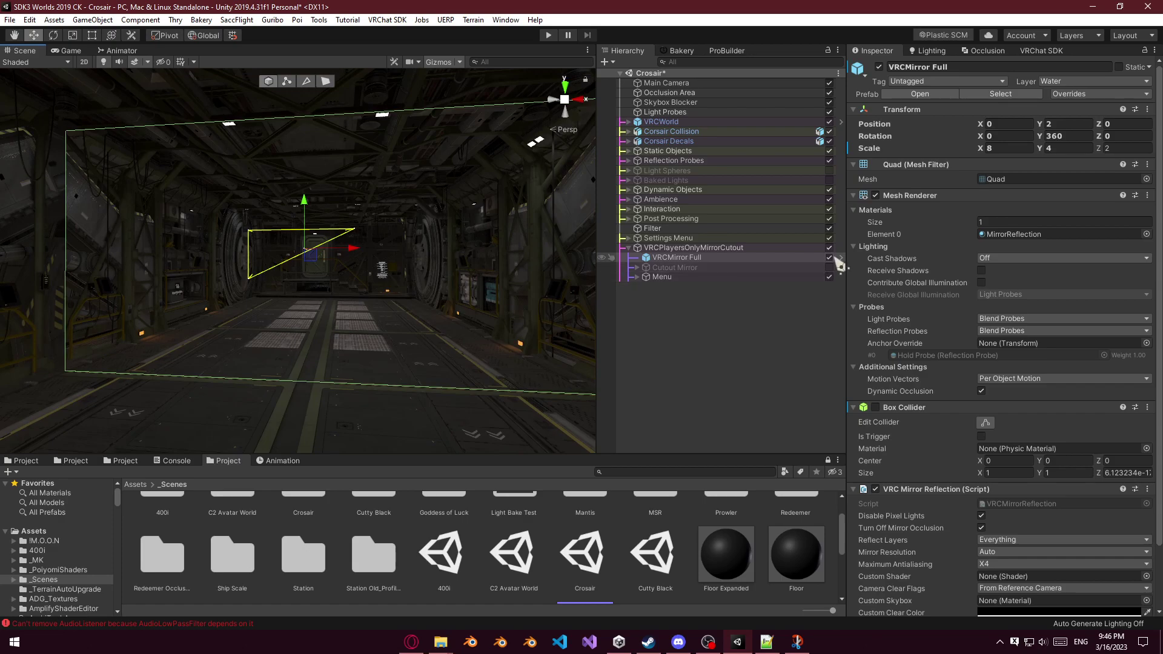
{"action": "left_click", "coordinate": [830, 257]}
Create a new 3D cube at the root of the scene and frame it in view.
{"action": "left_click", "coordinate": [706, 351]}
{"action": "right_click", "coordinate": [707, 350]}
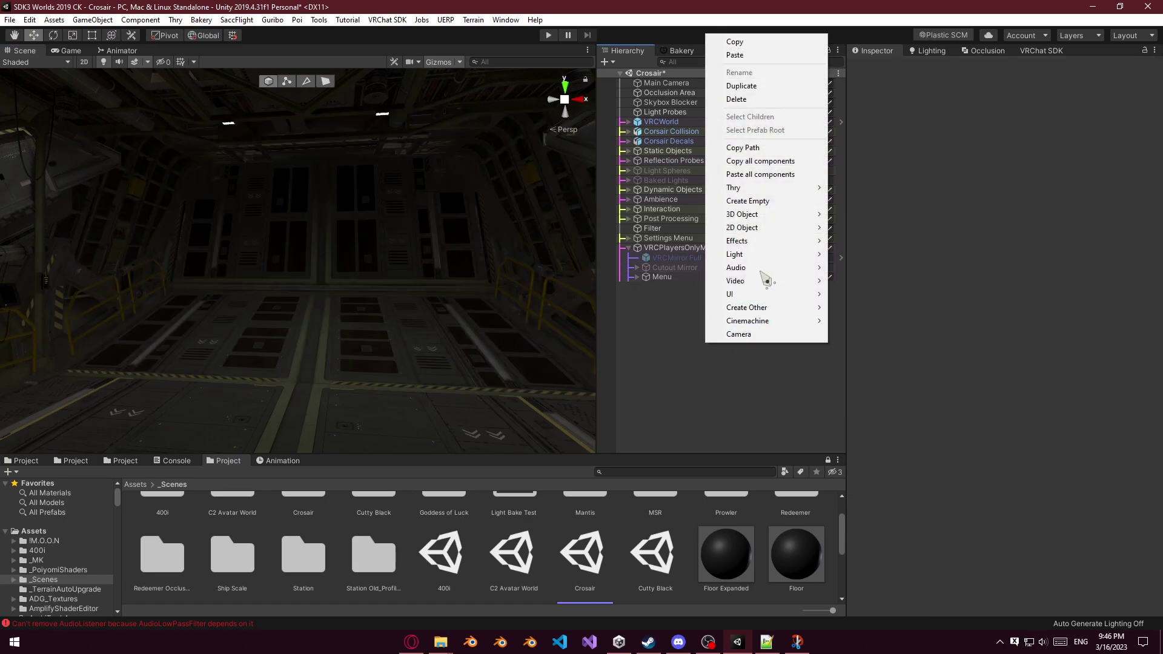
{"action": "mouse_move", "coordinate": [767, 215]}
{"action": "left_click", "coordinate": [854, 213]}
{"action": "key", "text": "f"}
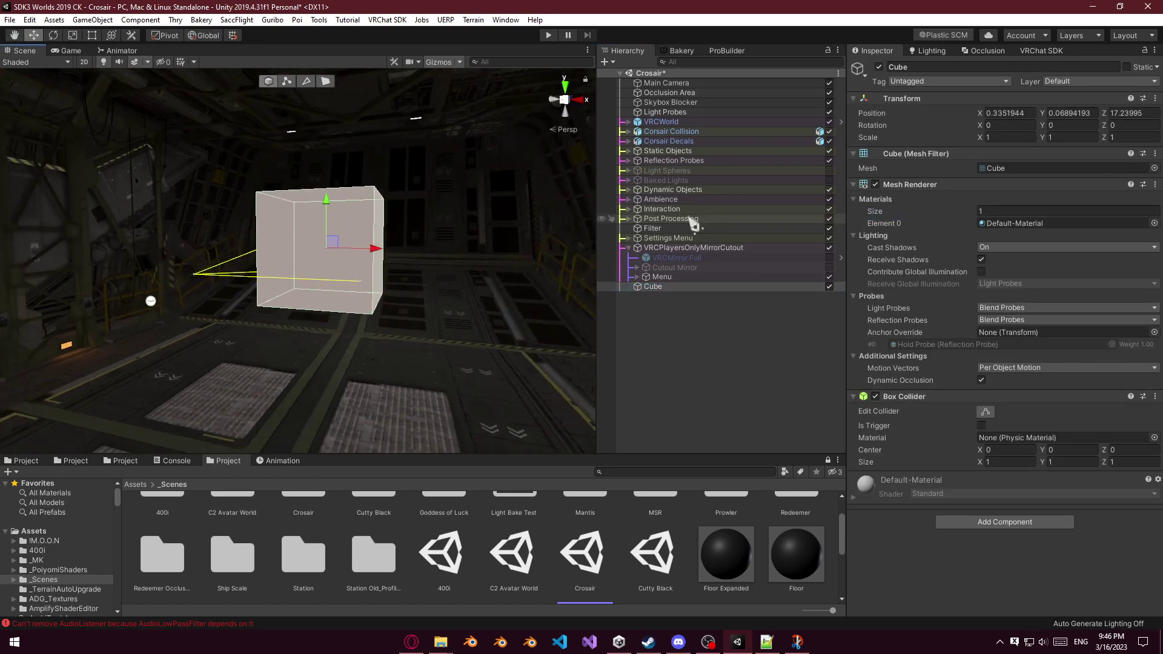
Reset the cube's transform and set its scale to 100 in X and 100 in Y.
{"action": "right_click", "coordinate": [943, 100]}
{"action": "left_click", "coordinate": [969, 108]}
{"action": "left_click", "coordinate": [1009, 138]}
{"action": "type", "text": "4.17"}
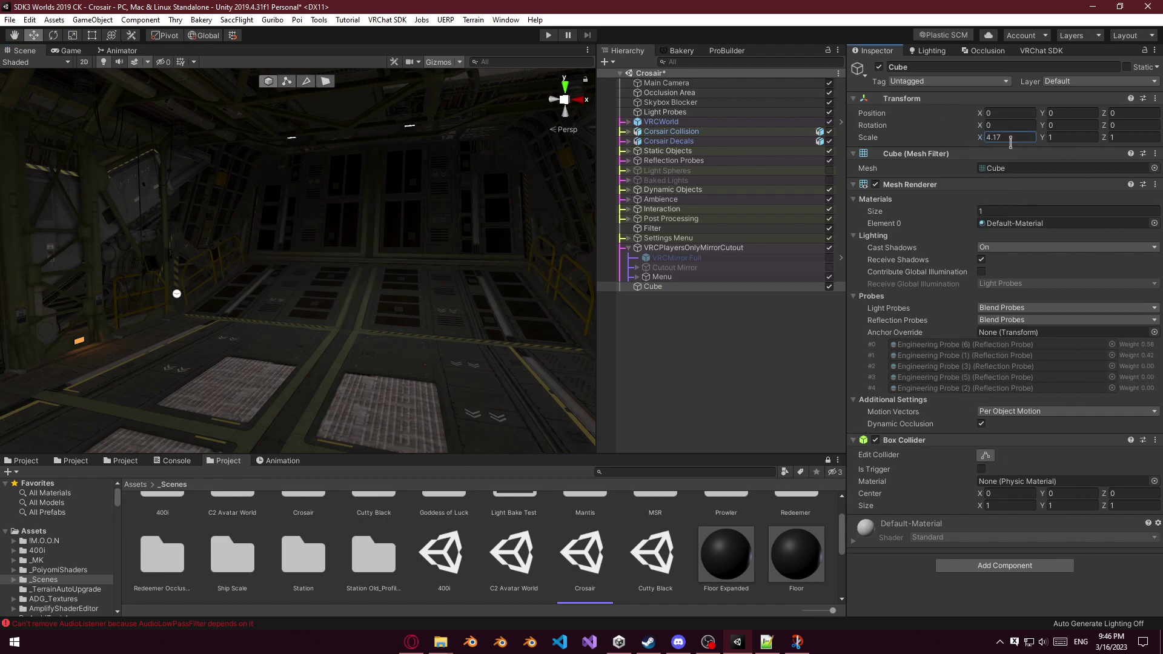
{"action": "type", "text": "1100"}
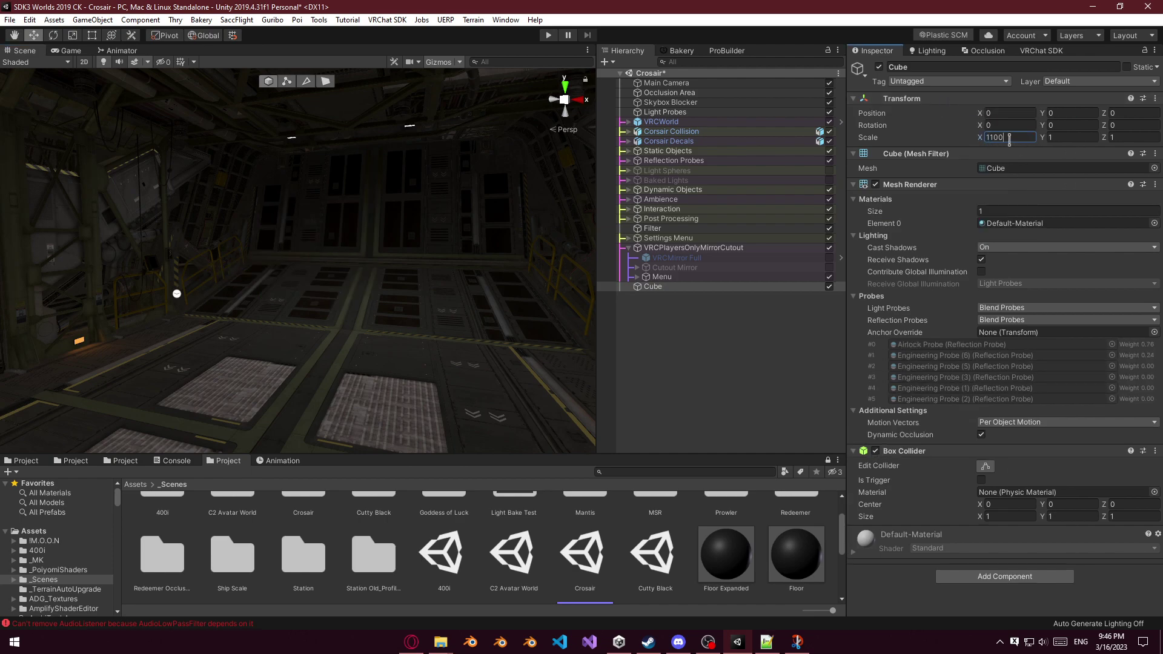
{"action": "key", "text": "Tab"}
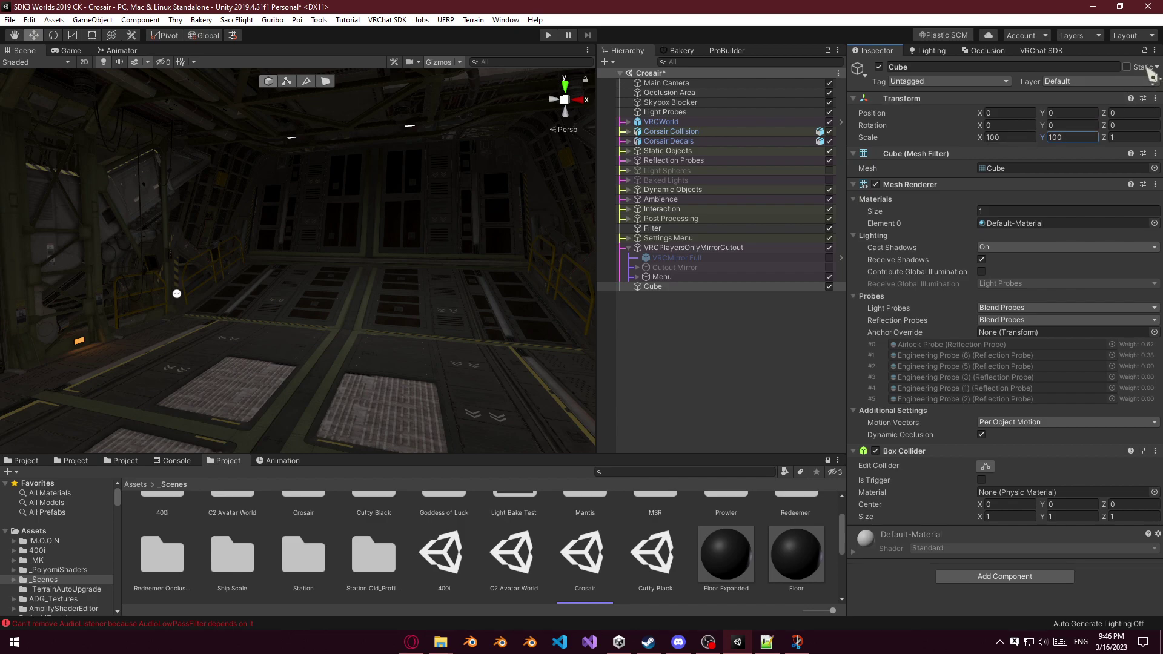
Assign the cube to the Player layer and deselect it.
{"action": "left_click", "coordinate": [1126, 82]}
{"action": "left_click", "coordinate": [1064, 177]}
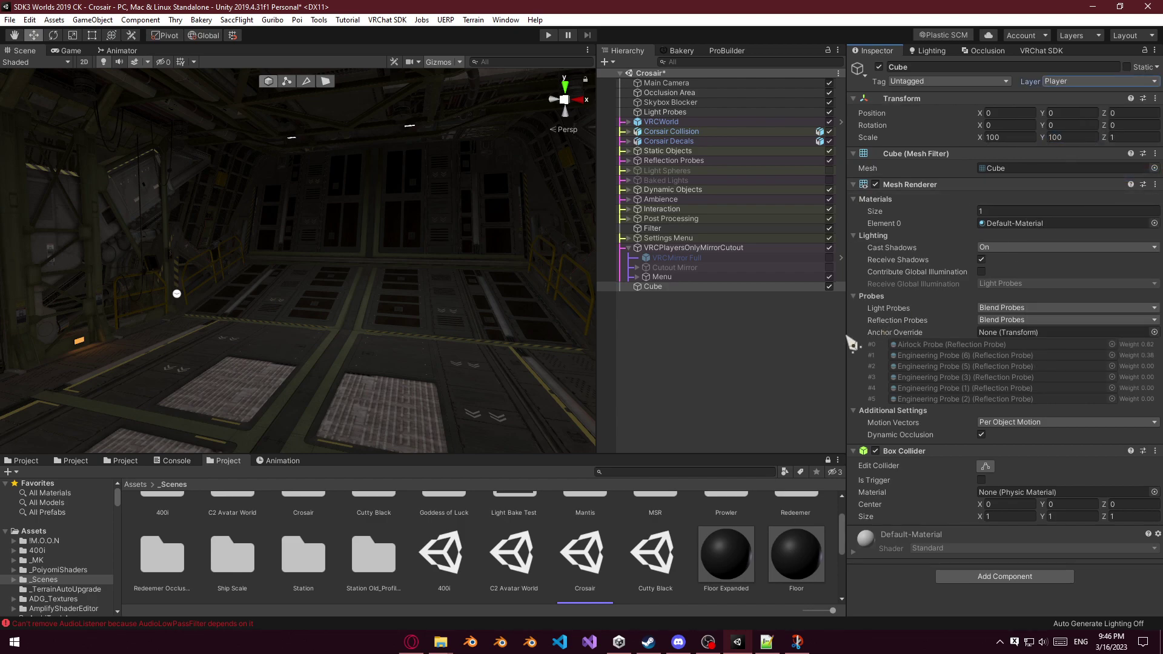
{"action": "left_click", "coordinate": [769, 322]}
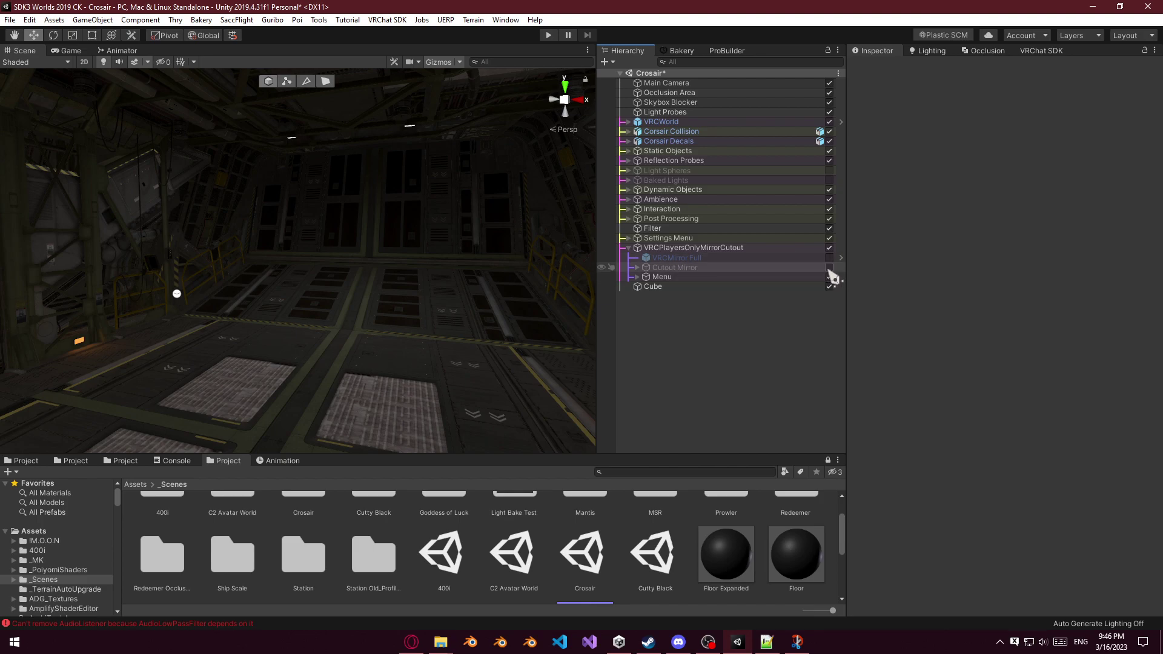
Enable the Cutout Mirror object and bring it into view in the cargo hold.
{"action": "double_click", "coordinate": [791, 268]}
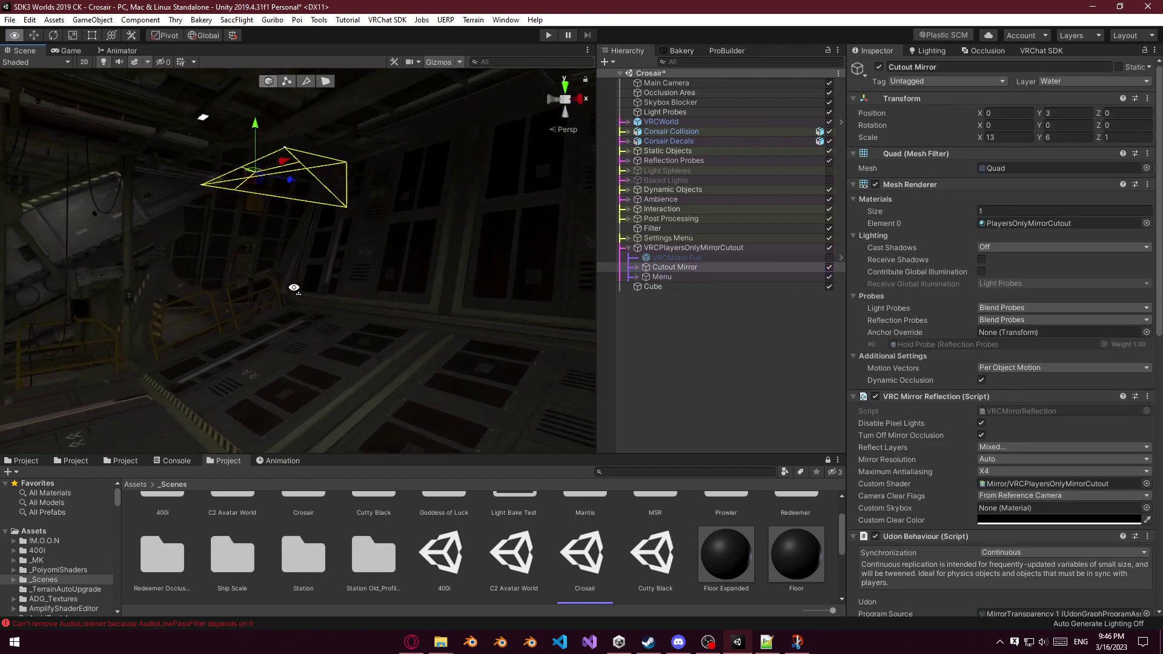
{"action": "right_click_drag", "start_coordinate": [1133, 315], "coordinate": [415, 279]}
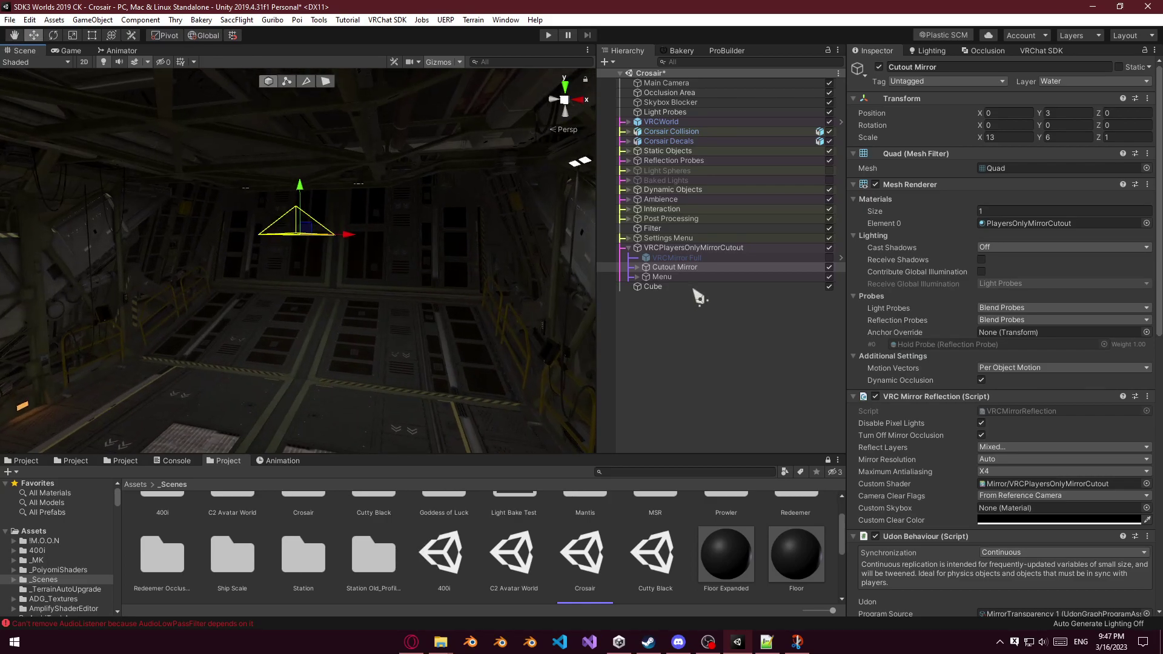
Reassign the cube to the PlayerLocal layer.
{"action": "left_click", "coordinate": [685, 287]}
{"action": "key", "text": "f"}
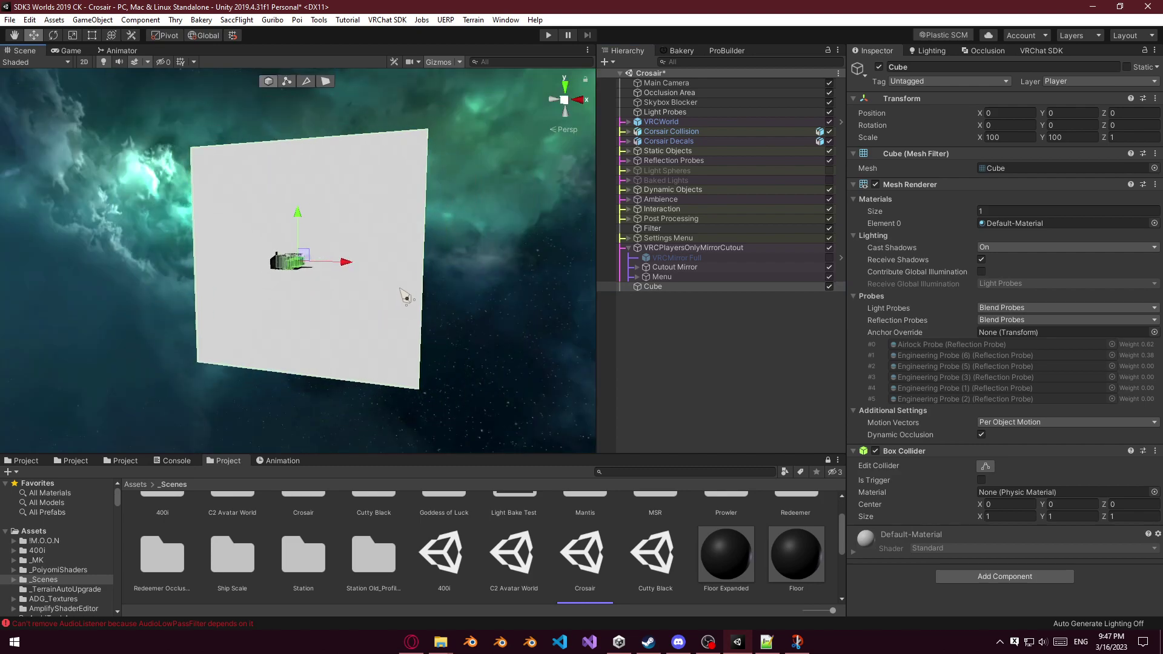
{"action": "left_click", "coordinate": [1078, 81]}
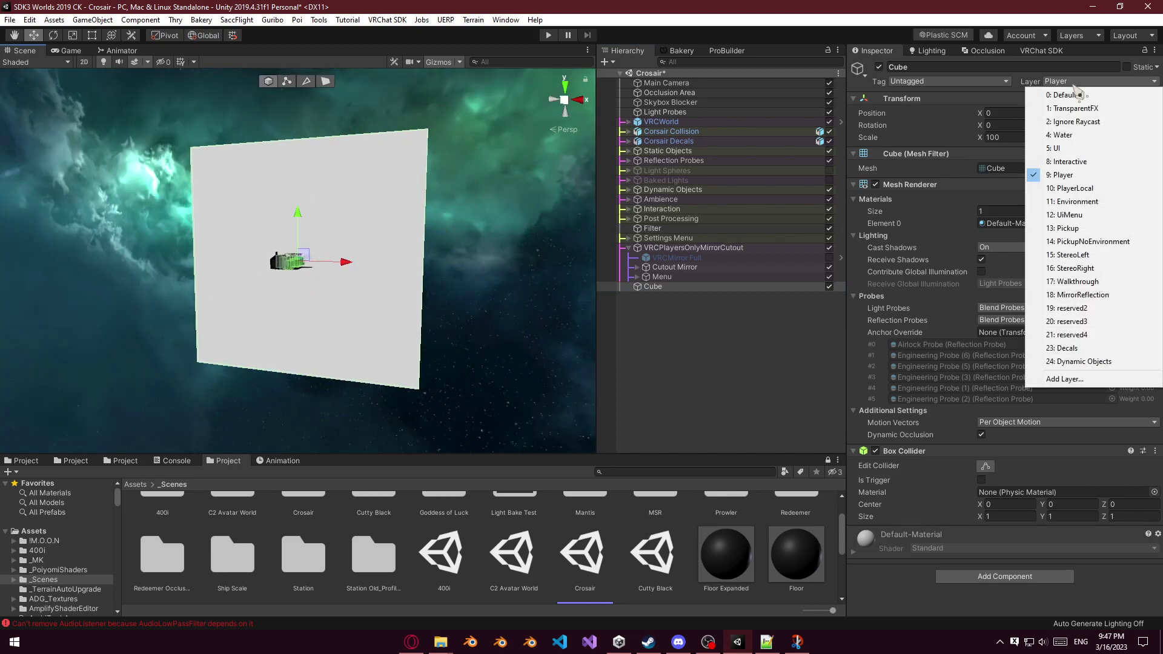
{"action": "left_click", "coordinate": [1084, 192]}
Examine the Cutout Mirror's fit in the cargo hold from several distances.
{"action": "left_click", "coordinate": [676, 267]}
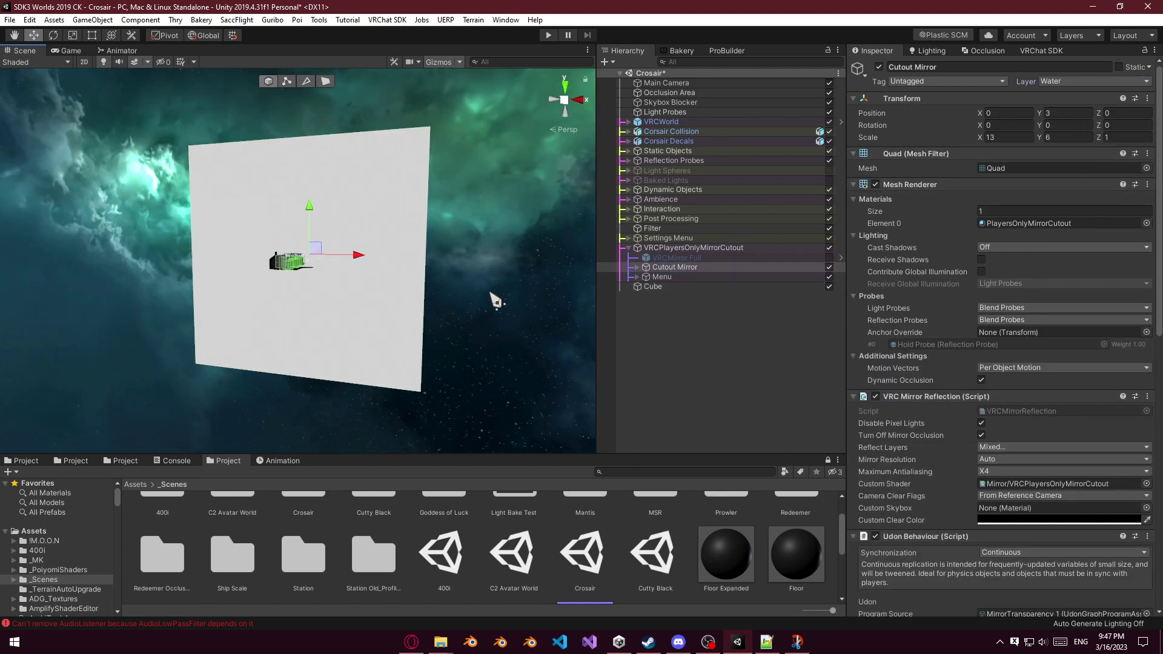
{"action": "key", "text": "f"}
{"action": "left_click_drag", "start_coordinate": [482, 304], "coordinate": [366, 199], "text": "alt"}
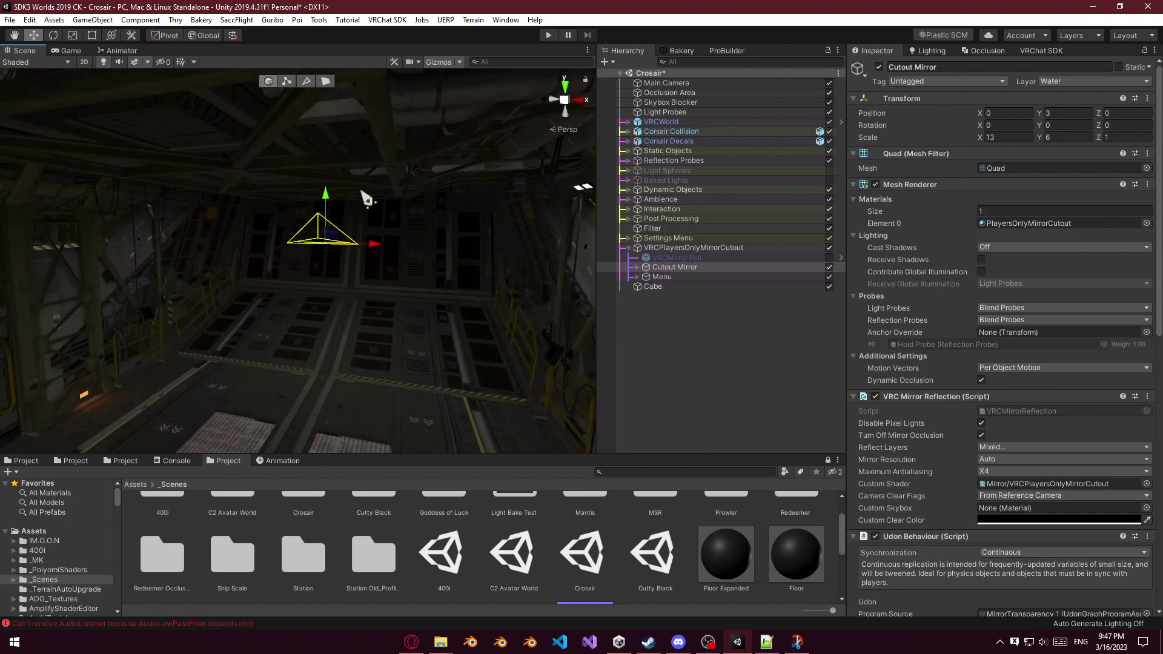
{"action": "left_click", "coordinate": [673, 277]}
{"action": "left_click", "coordinate": [660, 267]}
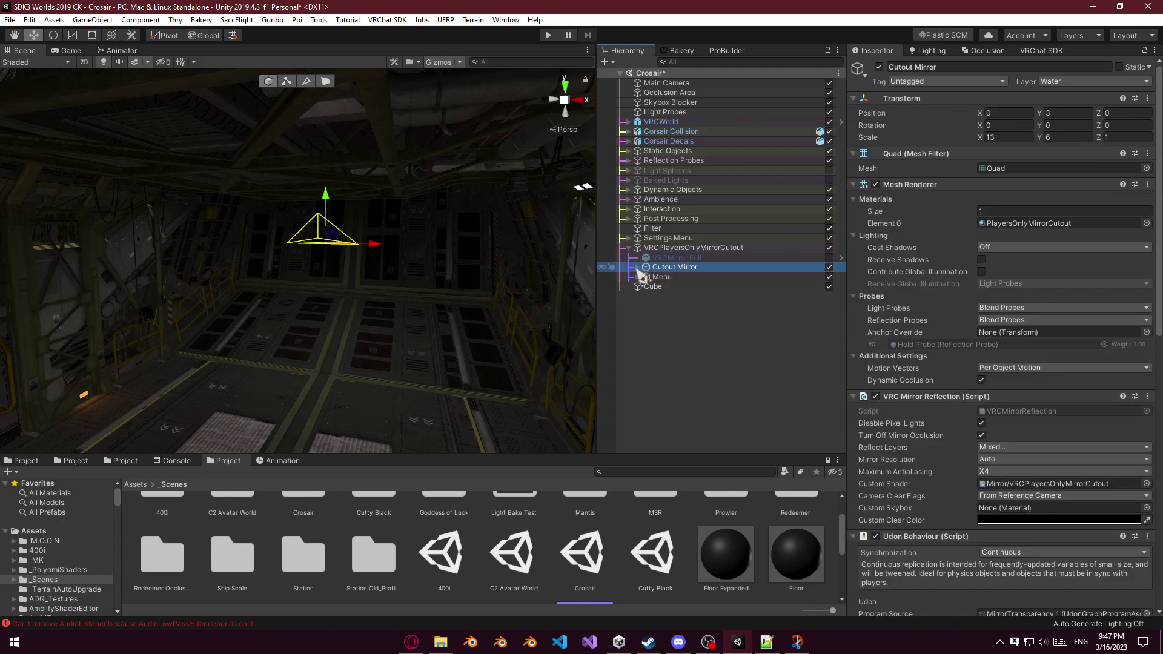
{"action": "left_click", "coordinate": [679, 277]}
{"action": "right_click_drag", "start_coordinate": [515, 320], "coordinate": [558, 339]}
{"action": "left_click", "coordinate": [702, 267]}
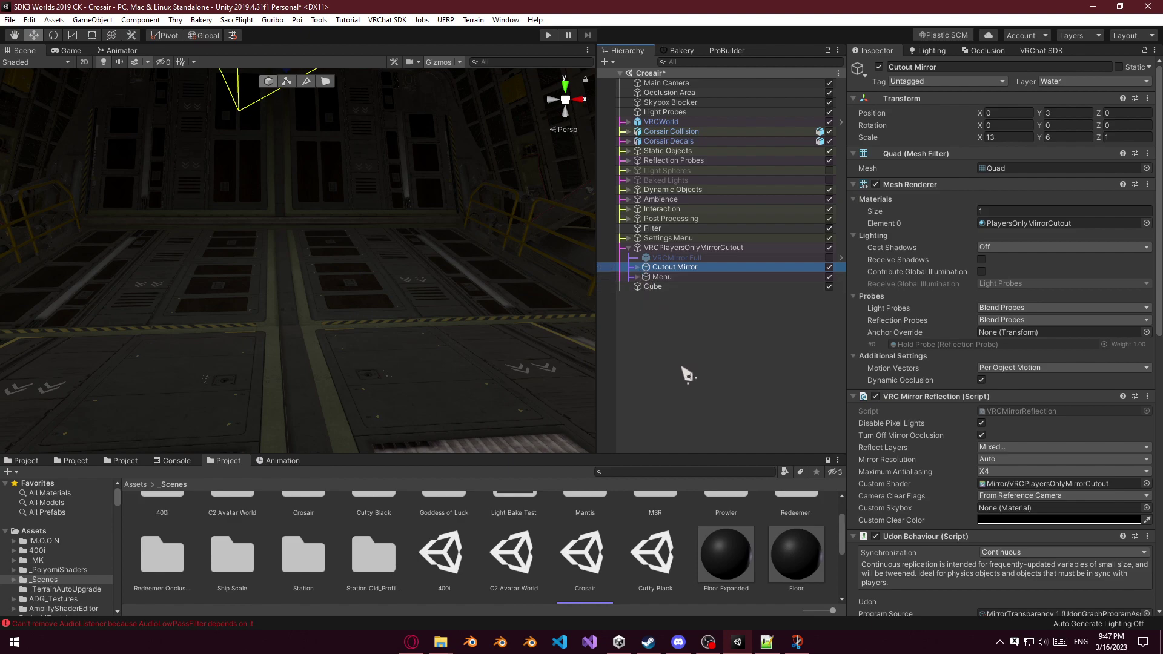
{"action": "key", "text": "s"}
Try widening the Cutout Mirror slightly by scaling it along X.
{"action": "right_click_drag", "start_coordinate": [432, 306], "coordinate": [415, 288]}
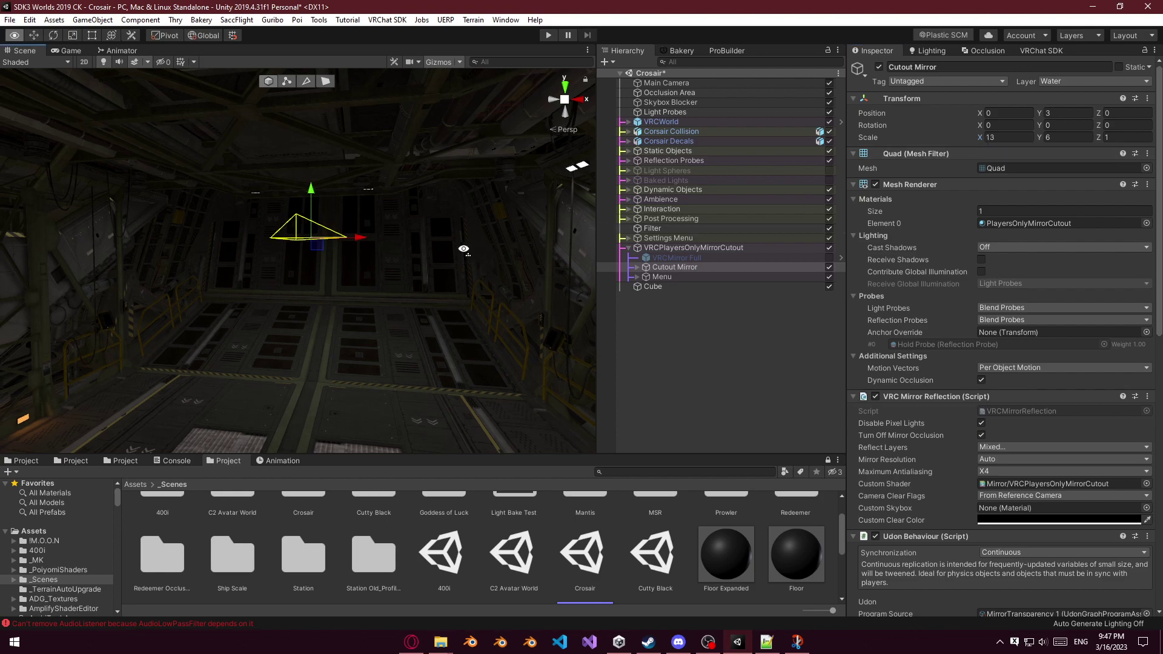
{"action": "right_click_drag", "start_coordinate": [465, 250], "coordinate": [446, 259]}
{"action": "key", "text": "r"}
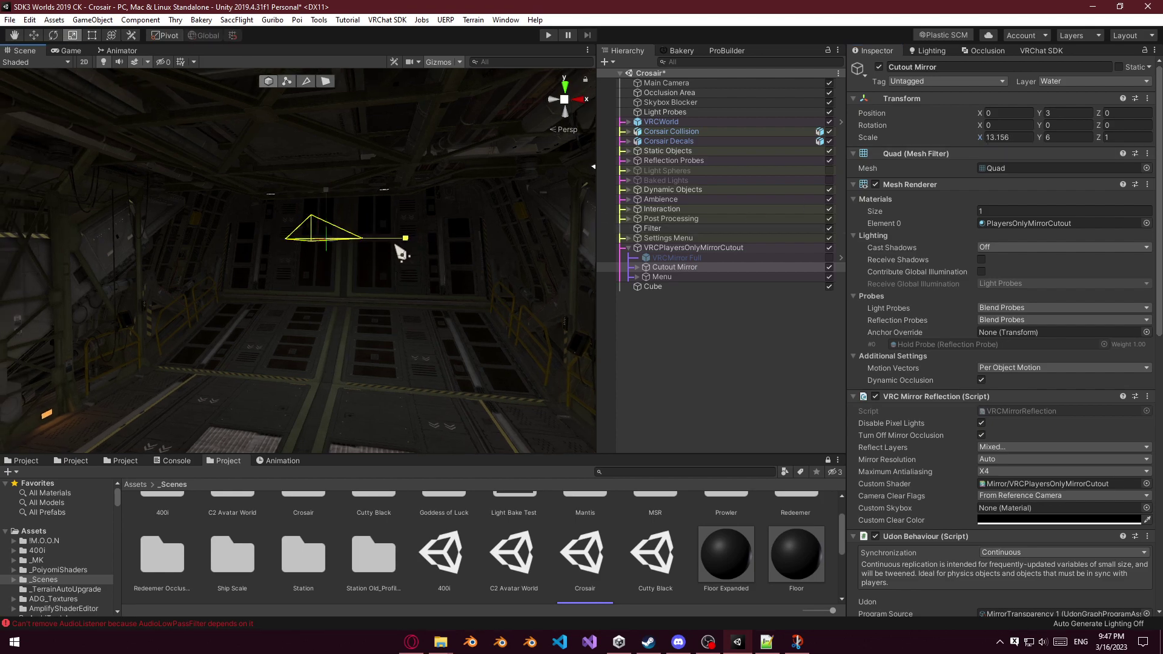
Review the Cutout Mirror's Udon and mirror reflection settings, its TransparentBackground child and its Reflect Layers choices.
{"action": "scroll", "coordinate": [891, 358], "scroll_direction": "down", "scroll_amount": 10}
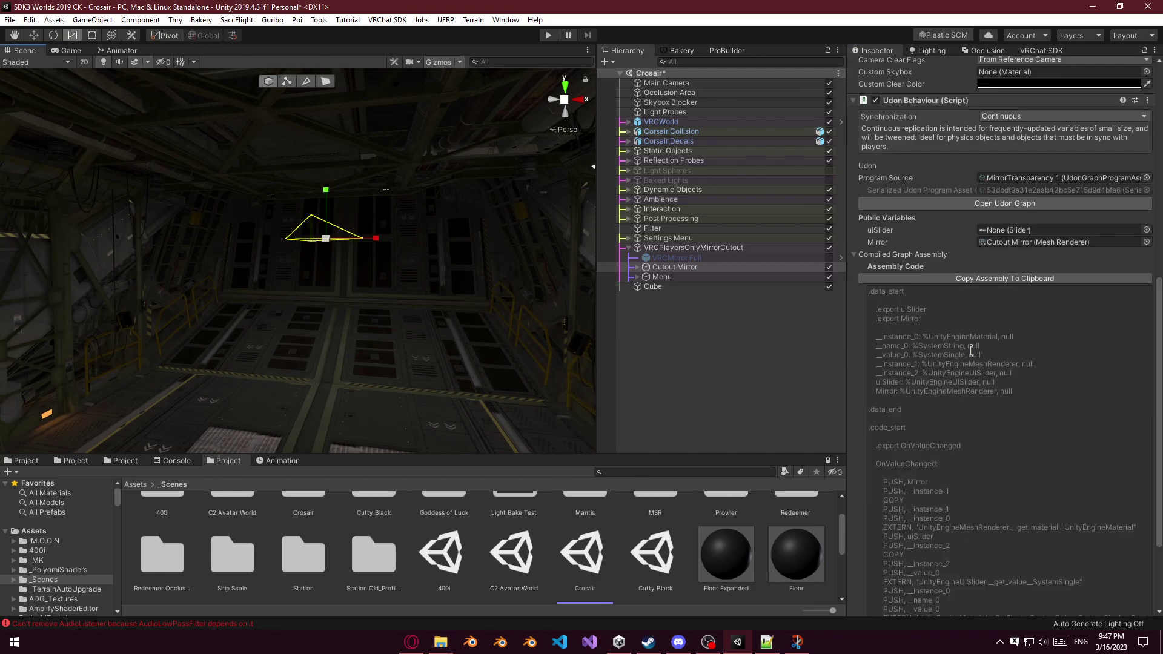
{"action": "left_click", "coordinate": [854, 364]}
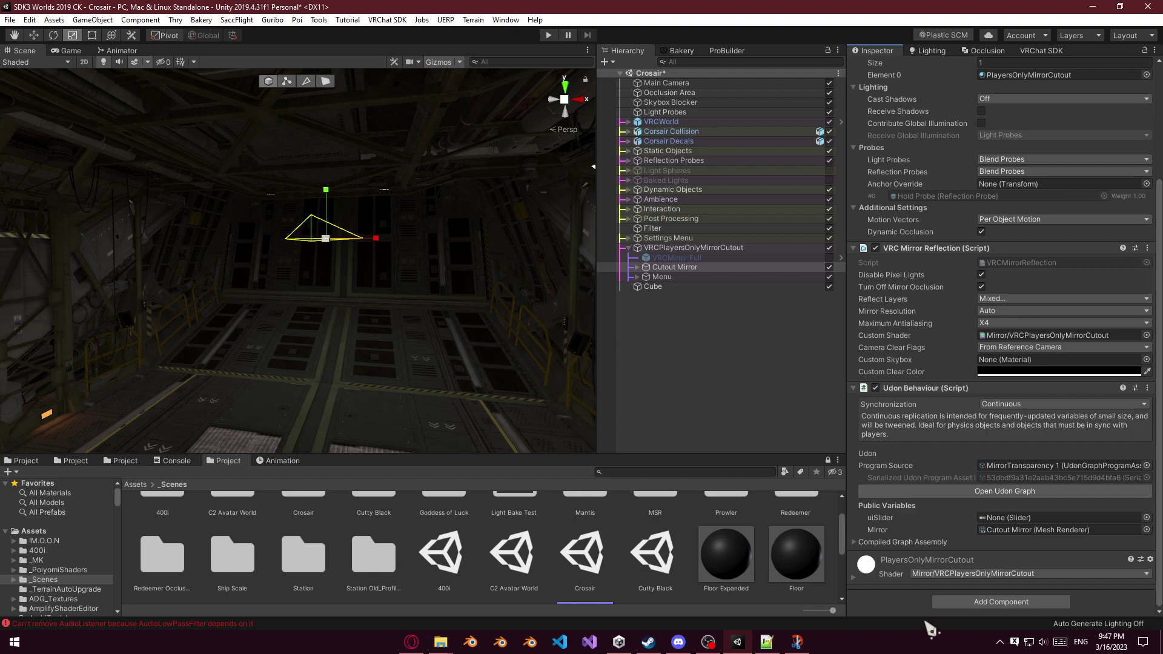
{"action": "right_click_drag", "start_coordinate": [357, 371], "coordinate": [309, 359]}
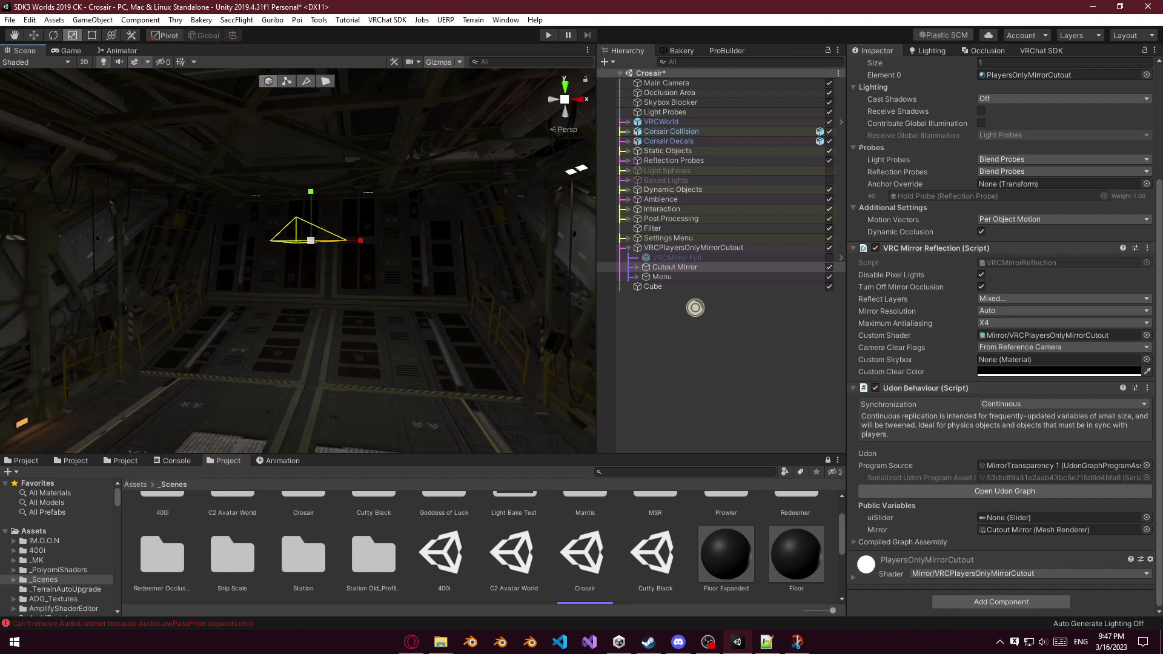
{"action": "left_click", "coordinate": [638, 267]}
{"action": "left_click", "coordinate": [661, 277]}
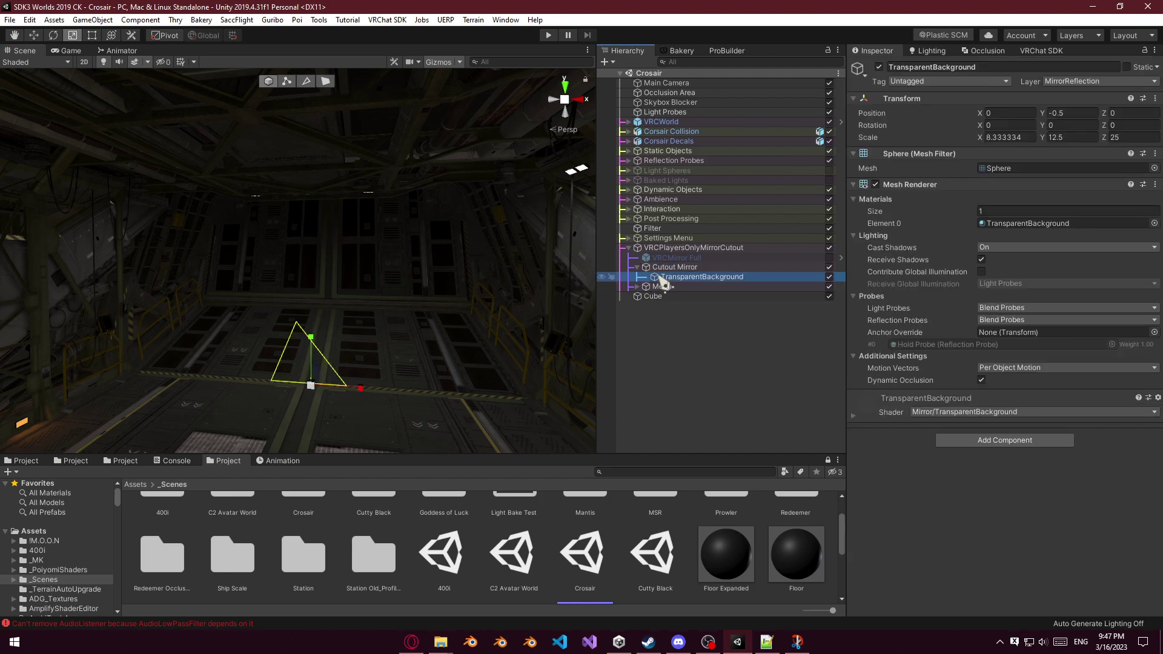
{"action": "left_click", "coordinate": [677, 268]}
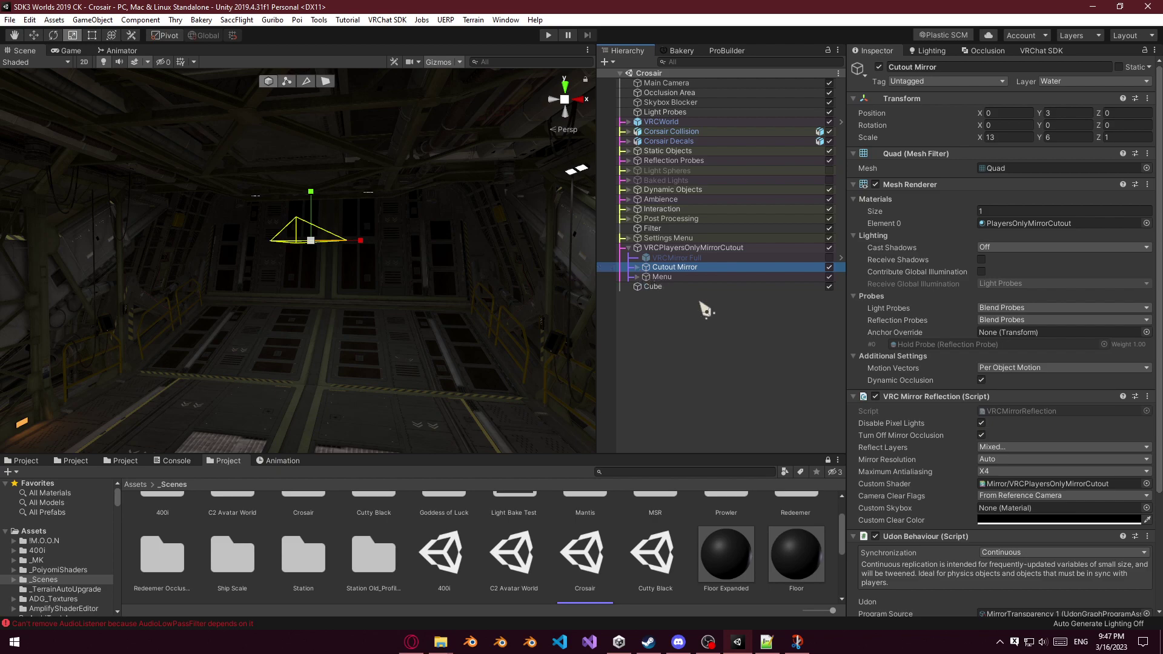
{"action": "scroll", "coordinate": [974, 347], "scroll_direction": "down", "scroll_amount": 5}
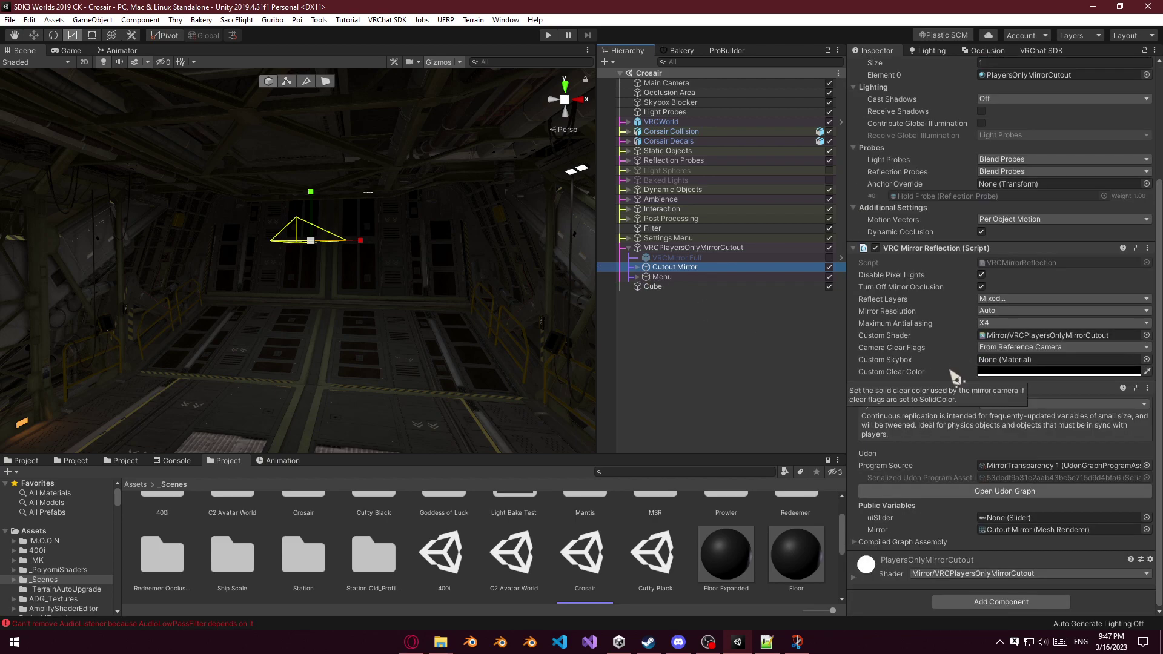
{"action": "left_click", "coordinate": [1003, 297]}
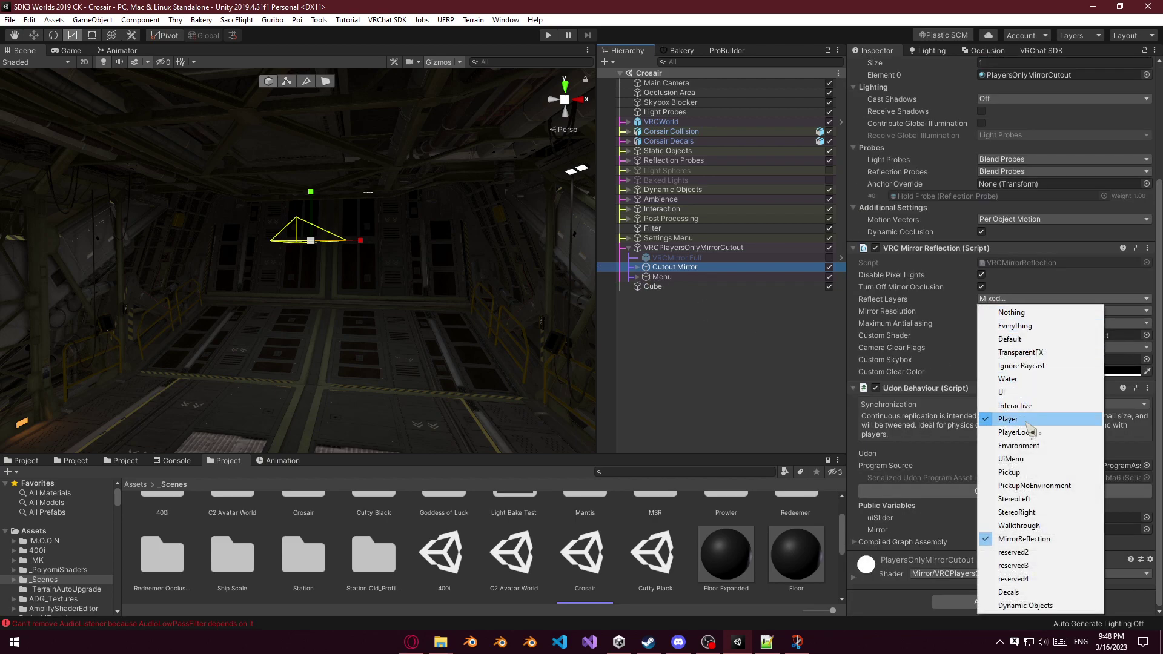
{"action": "left_click", "coordinate": [663, 281]}
Assign the cube back to the Player layer.
{"action": "left_click", "coordinate": [653, 287]}
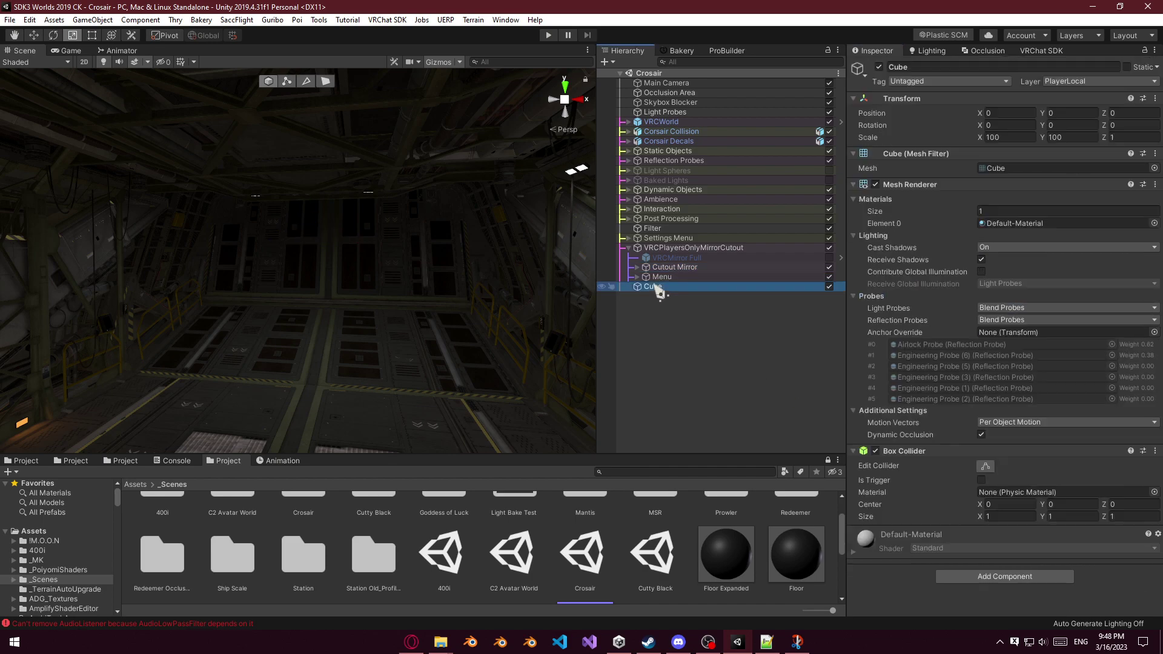
{"action": "left_click", "coordinate": [1073, 81]}
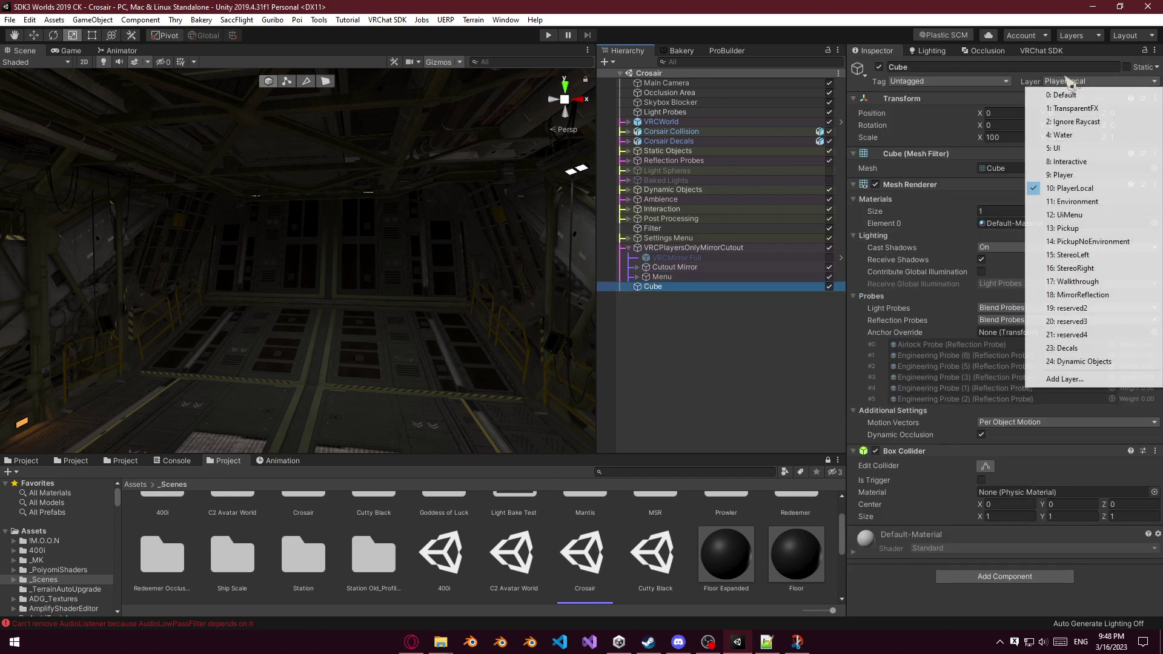
{"action": "left_click", "coordinate": [1076, 177]}
Disable the Cutout Mirror and enable VRCMirror Full to compare the full reflection in the hold.
{"action": "left_click", "coordinate": [678, 268]}
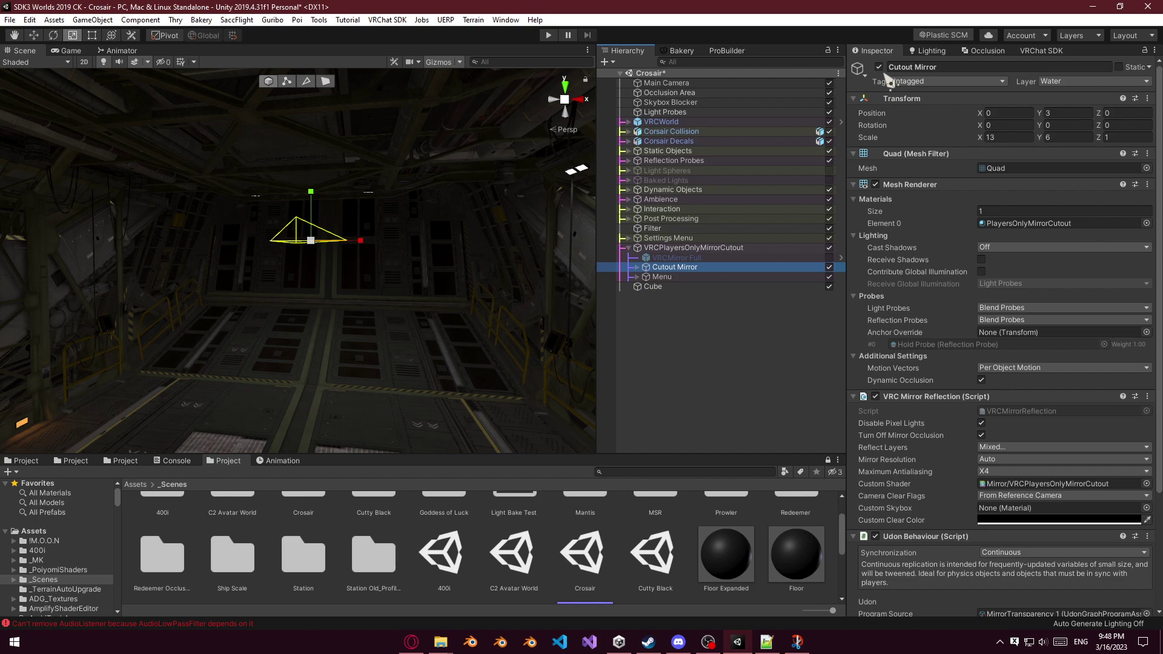
{"action": "left_click", "coordinate": [878, 67]}
{"action": "left_click", "coordinate": [708, 258]}
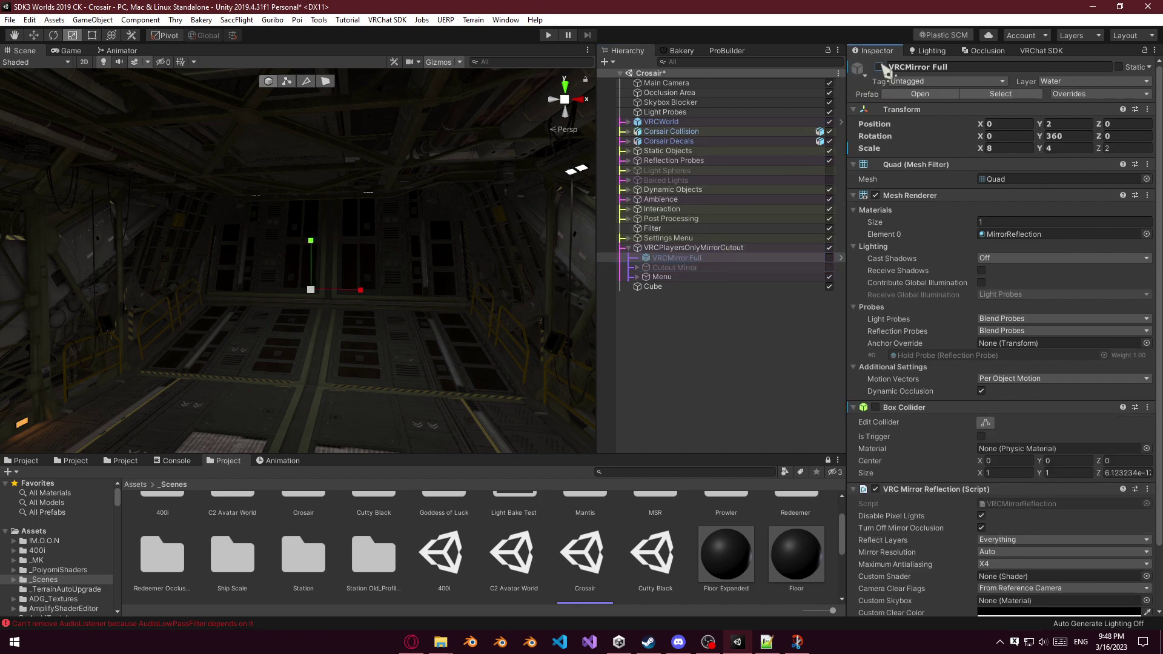
{"action": "left_click", "coordinate": [879, 67]}
{"action": "right_click_drag", "start_coordinate": [436, 401], "coordinate": [415, 369]}
Set the Cutout Mirror's Y position to 2 and disable VRCMirror Full.
{"action": "left_click", "coordinate": [683, 268]}
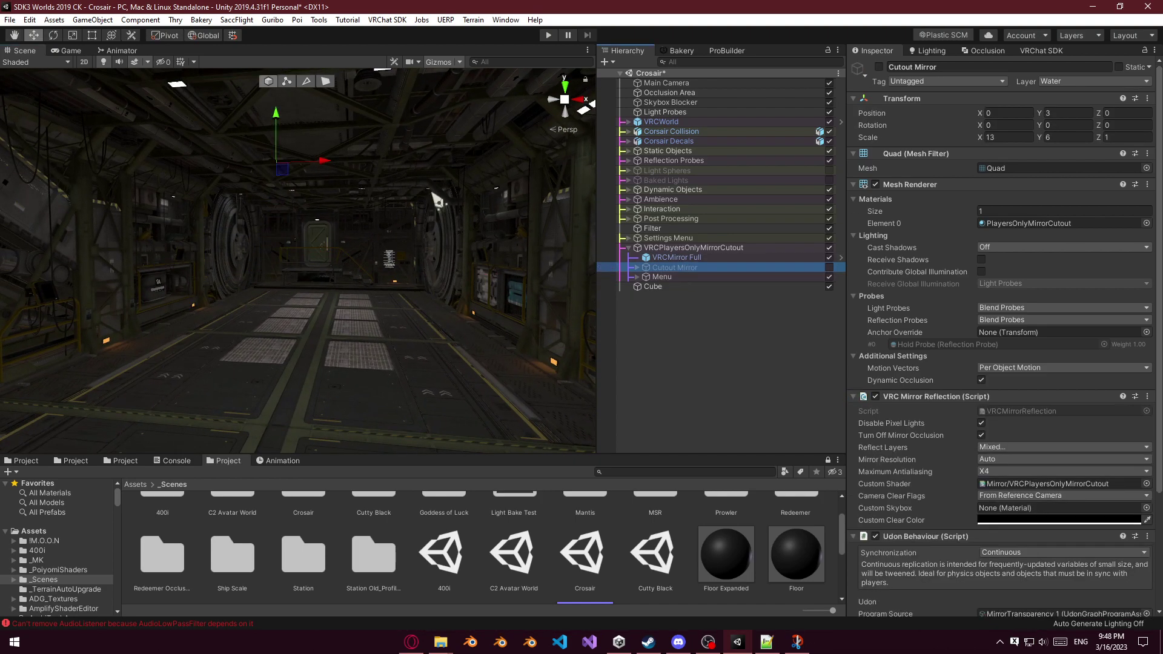
{"action": "left_click_drag", "start_coordinate": [277, 175], "coordinate": [277, 188]}
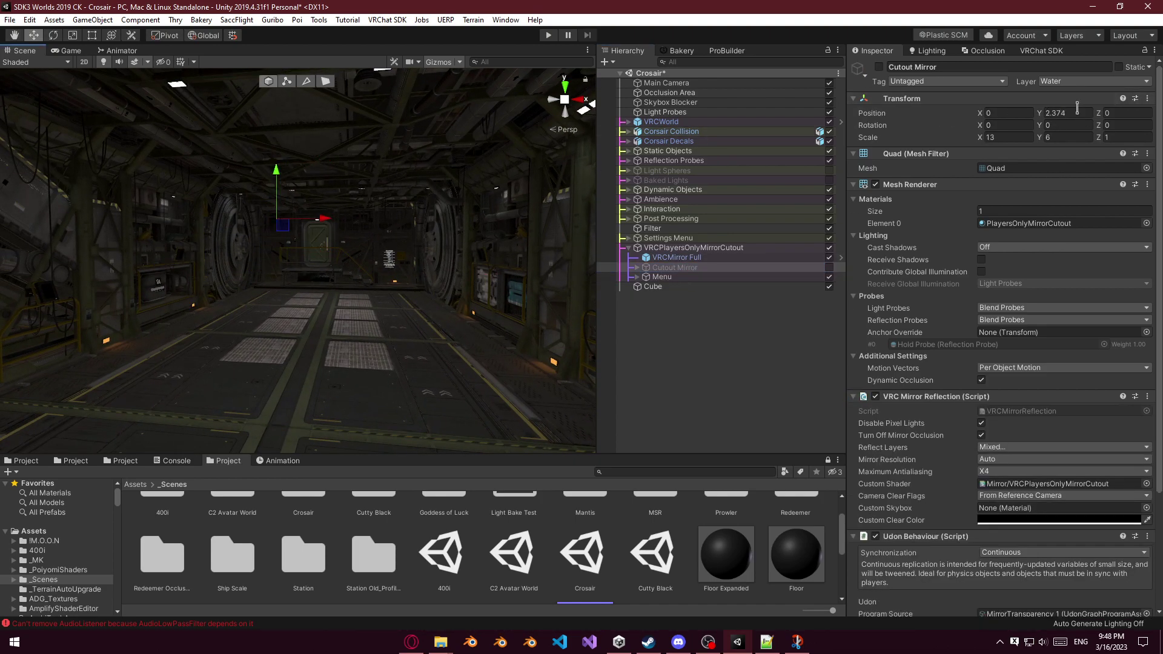
{"action": "right_click_drag", "start_coordinate": [443, 254], "coordinate": [534, 280]}
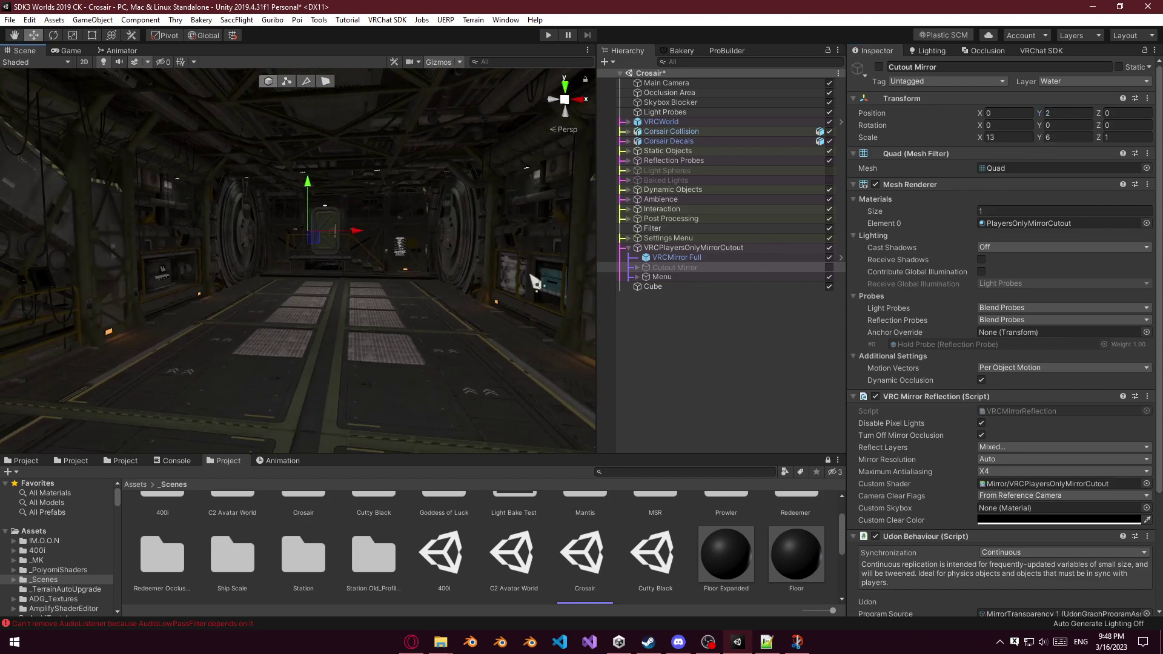
{"action": "left_click", "coordinate": [829, 258]}
Try moving the cube along Z to about 13.92, then undo the move.
{"action": "right_click_drag", "start_coordinate": [424, 276], "coordinate": [129, 280]}
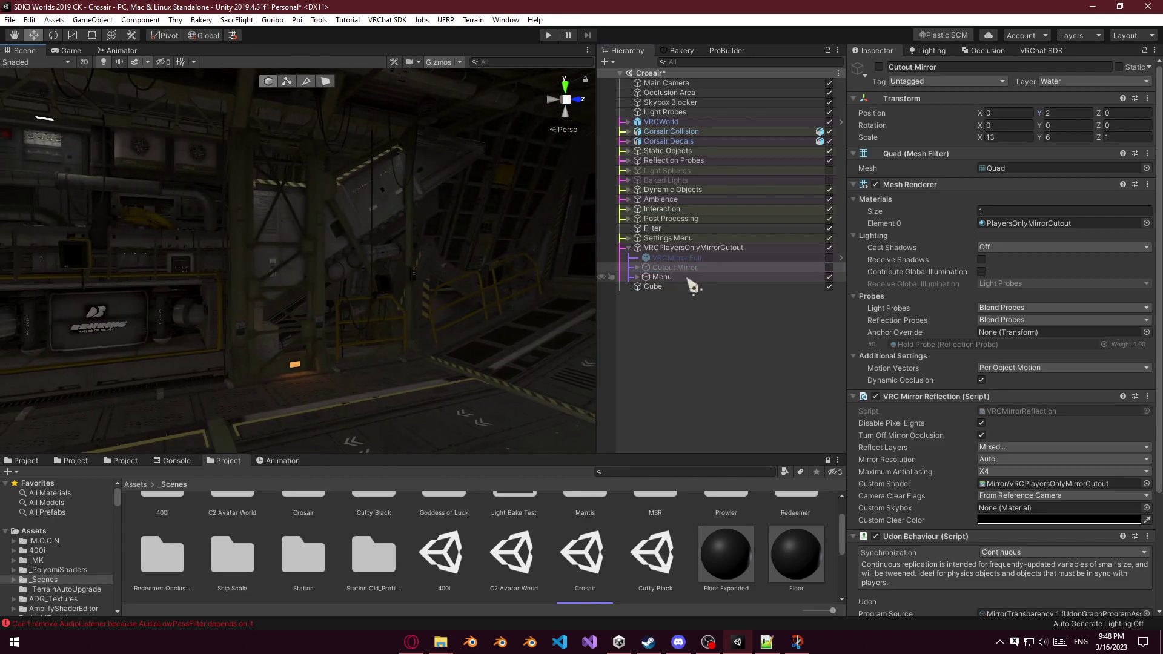
{"action": "left_click", "coordinate": [661, 286]}
{"action": "right_click_drag", "start_coordinate": [388, 285], "coordinate": [335, 289]}
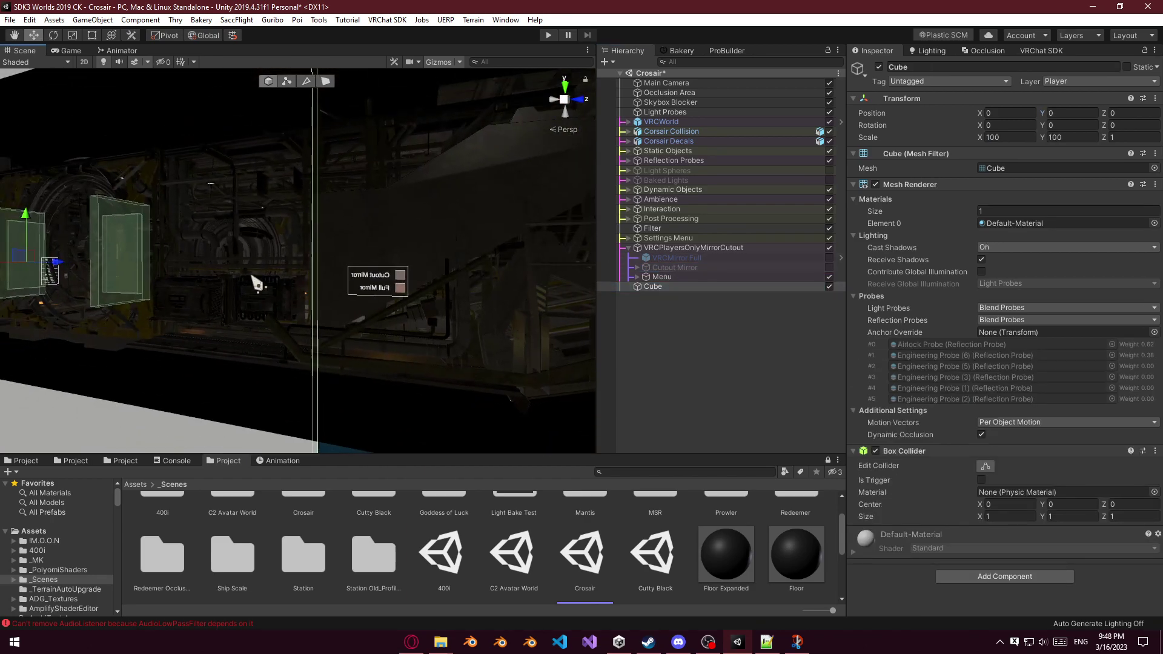
{"action": "left_click_drag", "start_coordinate": [72, 274], "coordinate": [219, 284]}
{"action": "right_click_drag", "start_coordinate": [235, 279], "coordinate": [554, 281]}
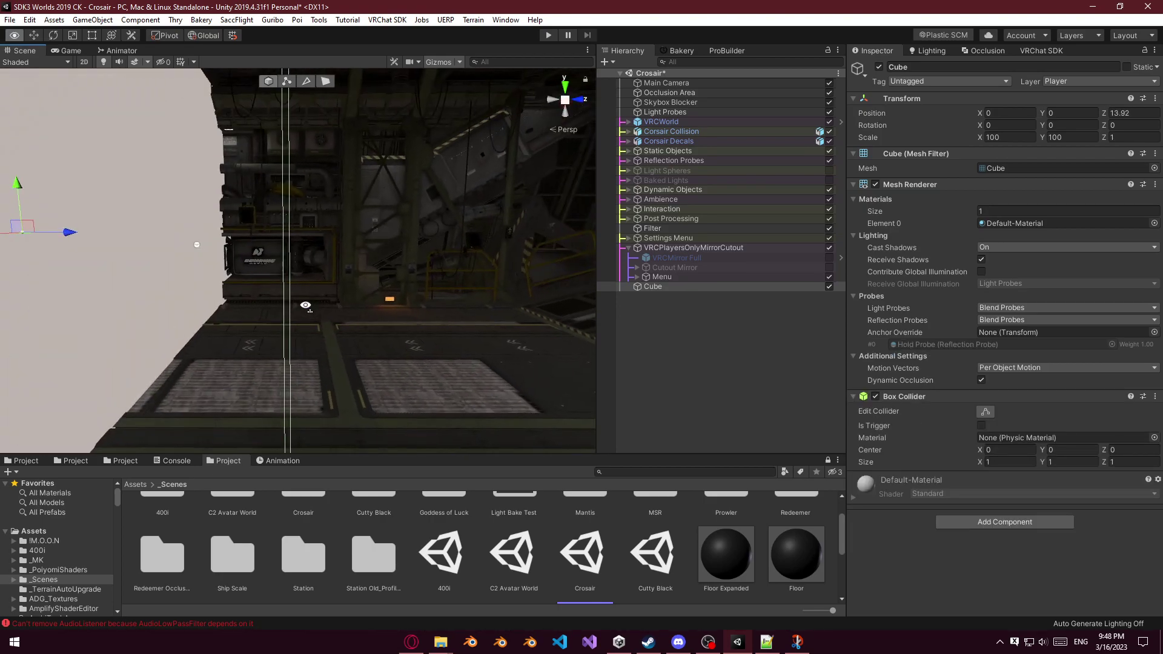
{"action": "right_click_drag", "start_coordinate": [309, 304], "coordinate": [248, 293]}
{"action": "key", "text": "ctrl+z"}
Enable the Cutout Mirror again, view it in the hold and save the scene.
{"action": "right_click_drag", "start_coordinate": [267, 307], "coordinate": [182, 339]}
{"action": "left_click_drag", "start_coordinate": [188, 347], "coordinate": [789, 273]}
{"action": "key", "text": "w"}
{"action": "right_click_drag", "start_coordinate": [309, 303], "coordinate": [753, 267]}
{"action": "left_click", "coordinate": [749, 267]}
{"action": "left_click", "coordinate": [878, 67]}
{"action": "right_click_drag", "start_coordinate": [436, 260], "coordinate": [476, 97]}
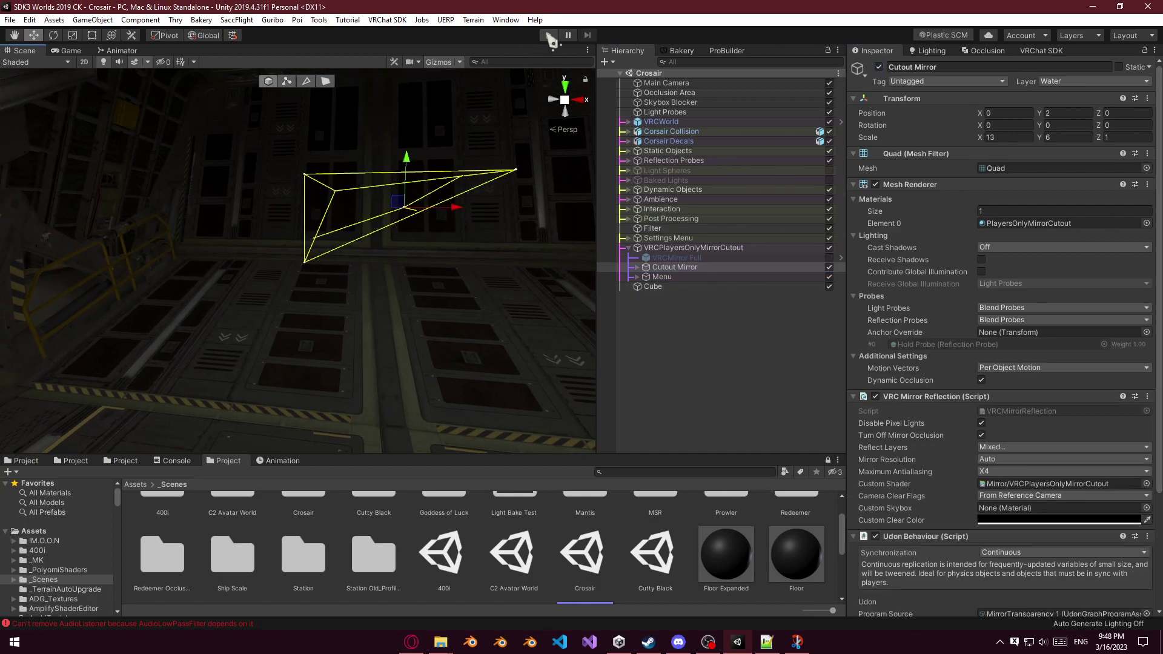
Start play mode and close the VRChat Client Simulator menu to walk through the cargo hold.
{"action": "left_click", "coordinate": [549, 35]}
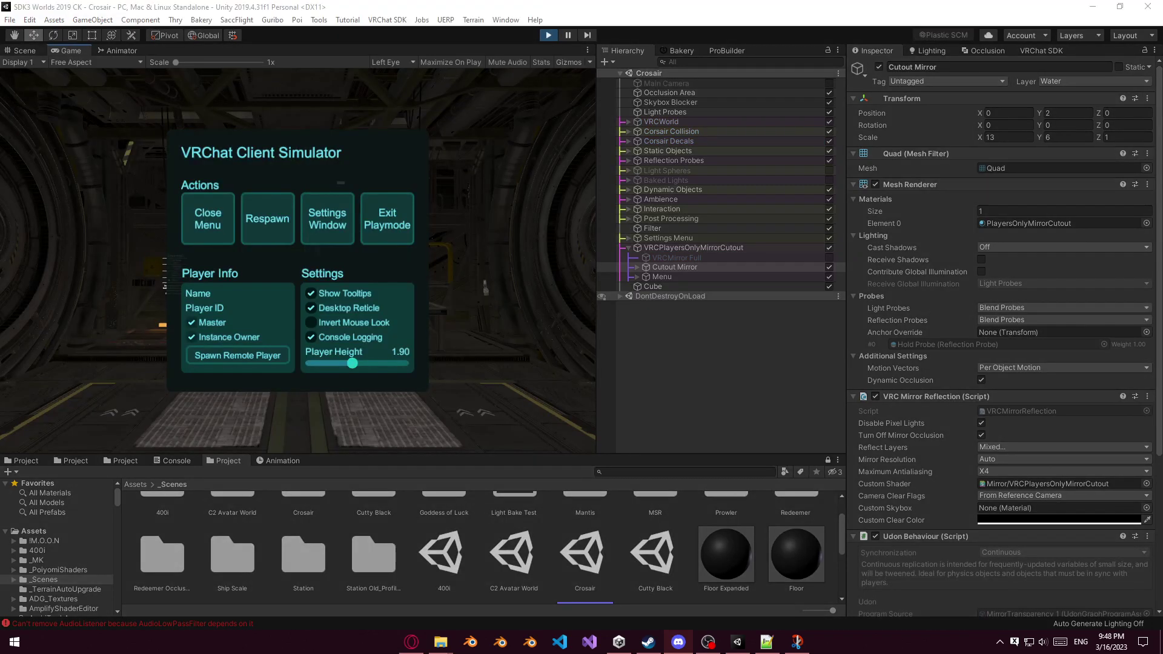
{"action": "left_click", "coordinate": [212, 209]}
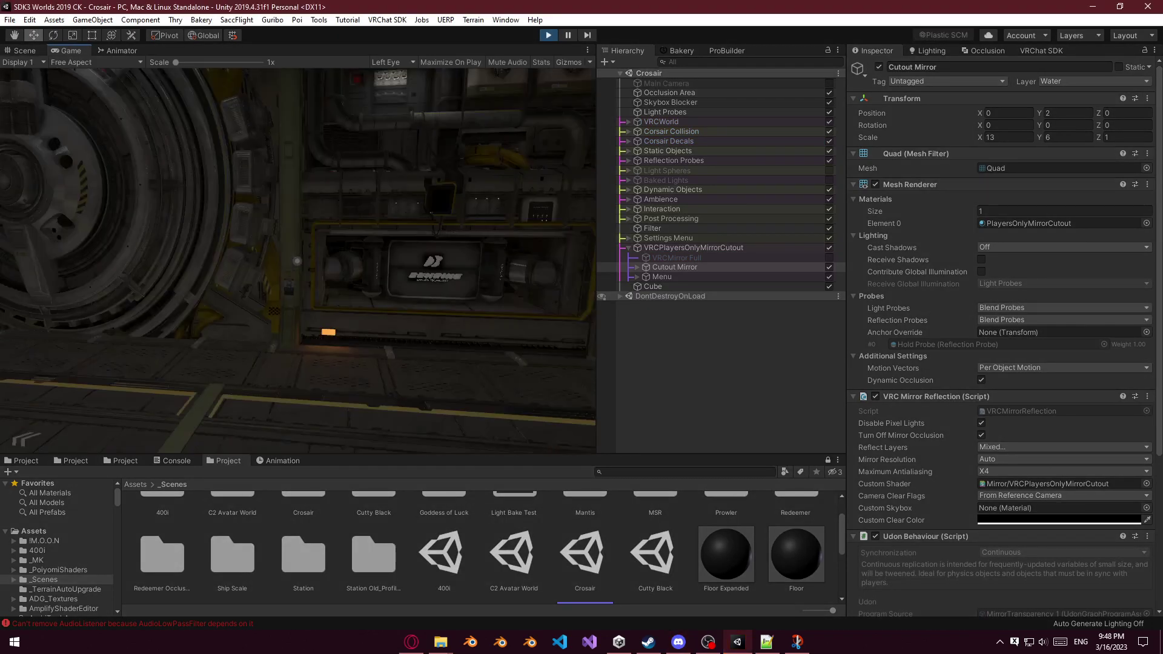
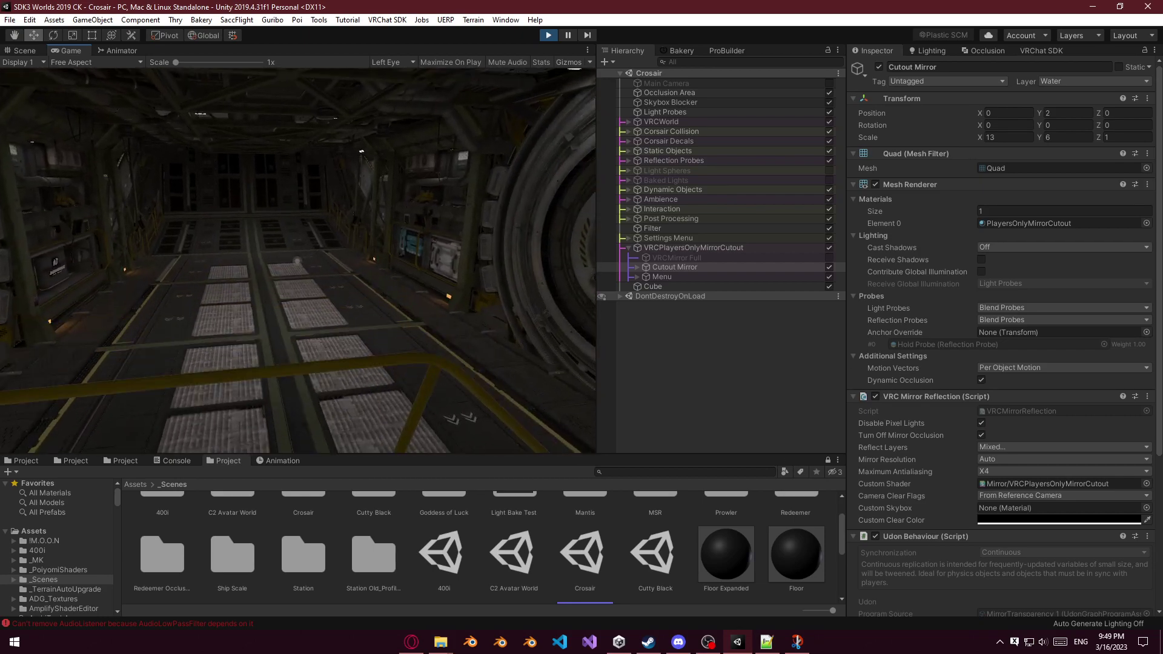
Toggle the Filter object off and on while walking the ship's corridor, and reopen the simulator menu.
{"action": "left_click", "coordinate": [672, 229]}
{"action": "left_click", "coordinate": [879, 67]}
{"action": "left_click", "coordinate": [208, 223]}
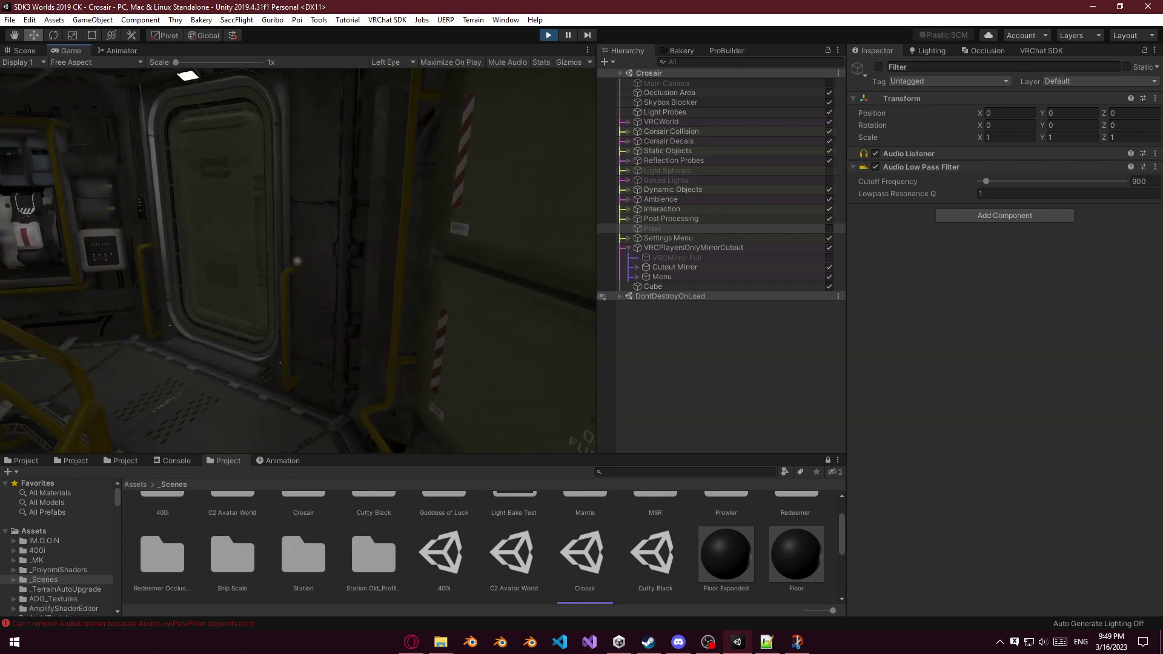
{"action": "key", "text": "w"}
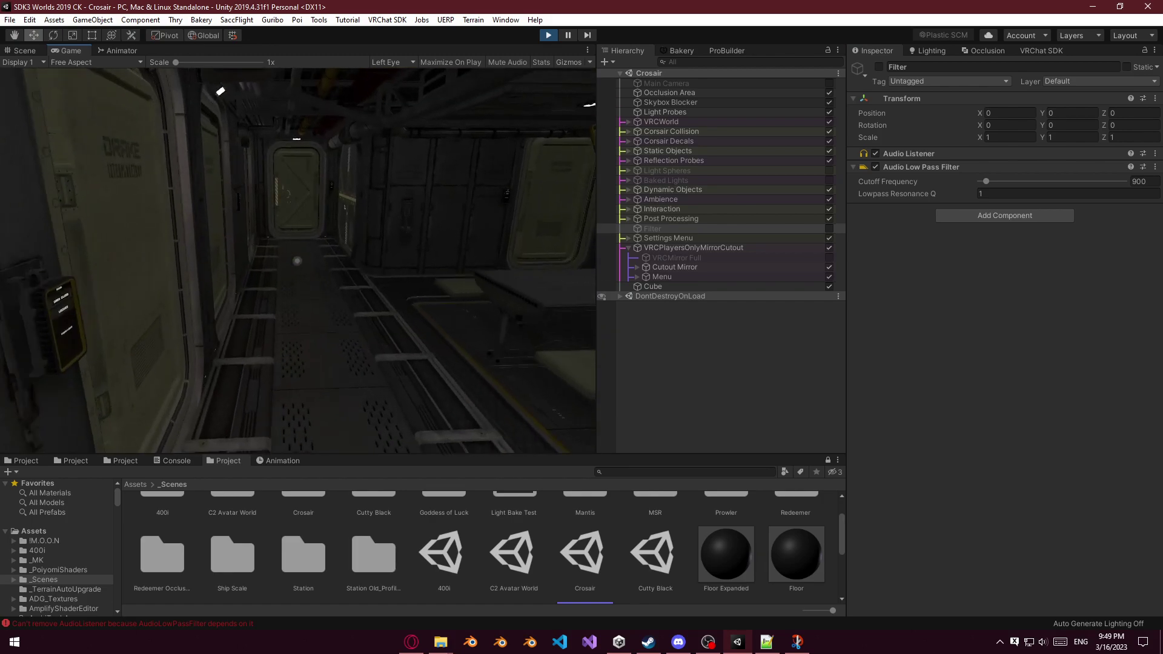
{"action": "key", "text": "w"}
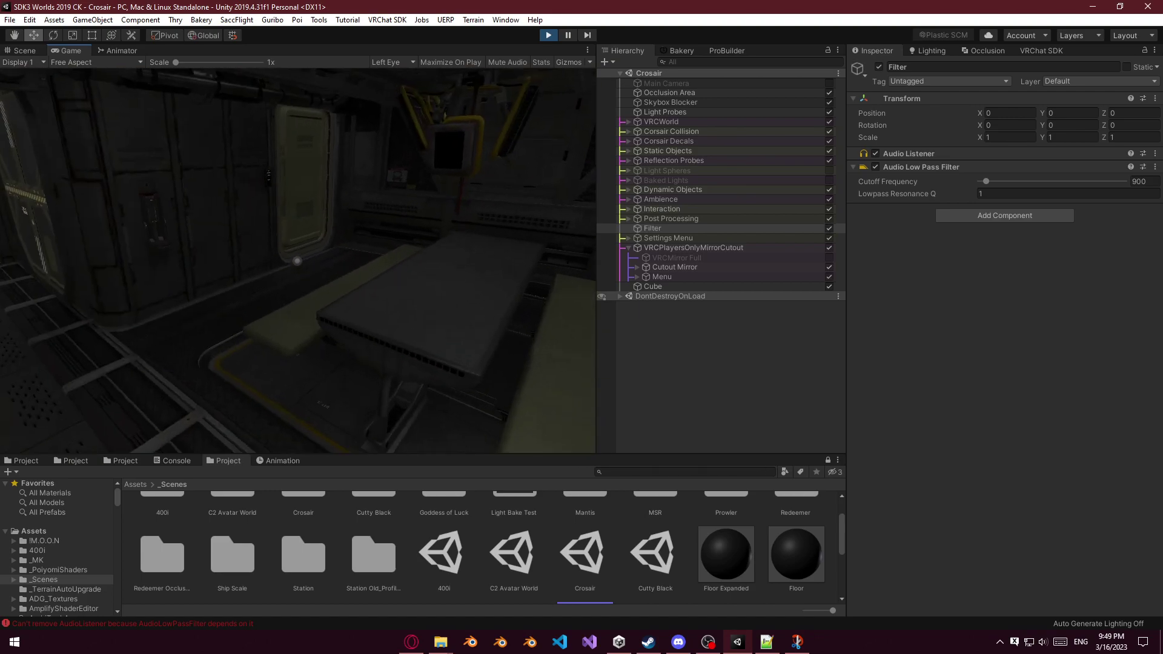
{"action": "key", "text": "Escape"}
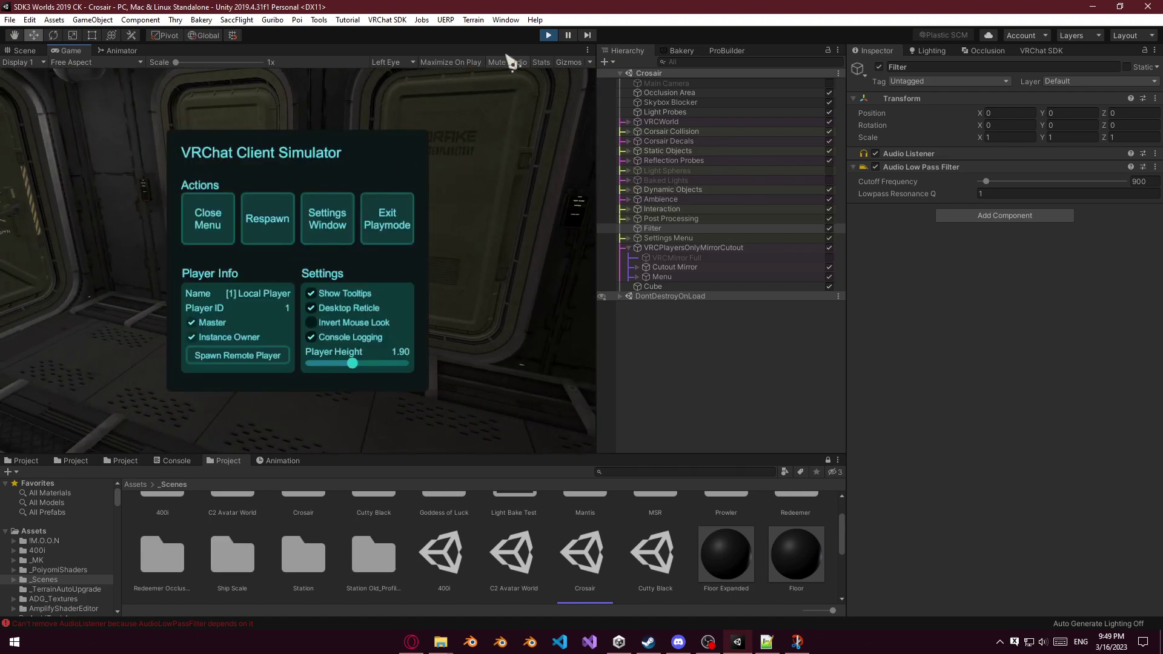
Stop play mode and disable the Filter object in the scene.
{"action": "left_click", "coordinate": [549, 35]}
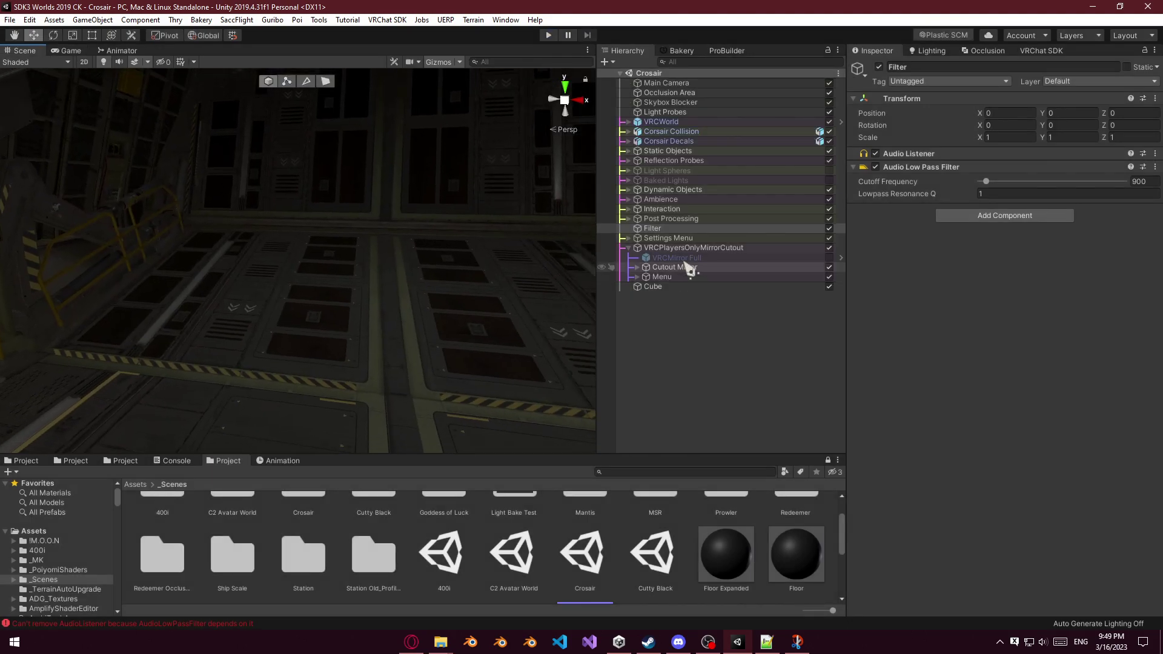
{"action": "left_click", "coordinate": [878, 66]}
{"action": "left_click", "coordinate": [670, 218]}
Expand the Interaction group and examine the Filter Trigger's Enable On Trigger Enter script settings.
{"action": "left_click", "coordinate": [629, 209]}
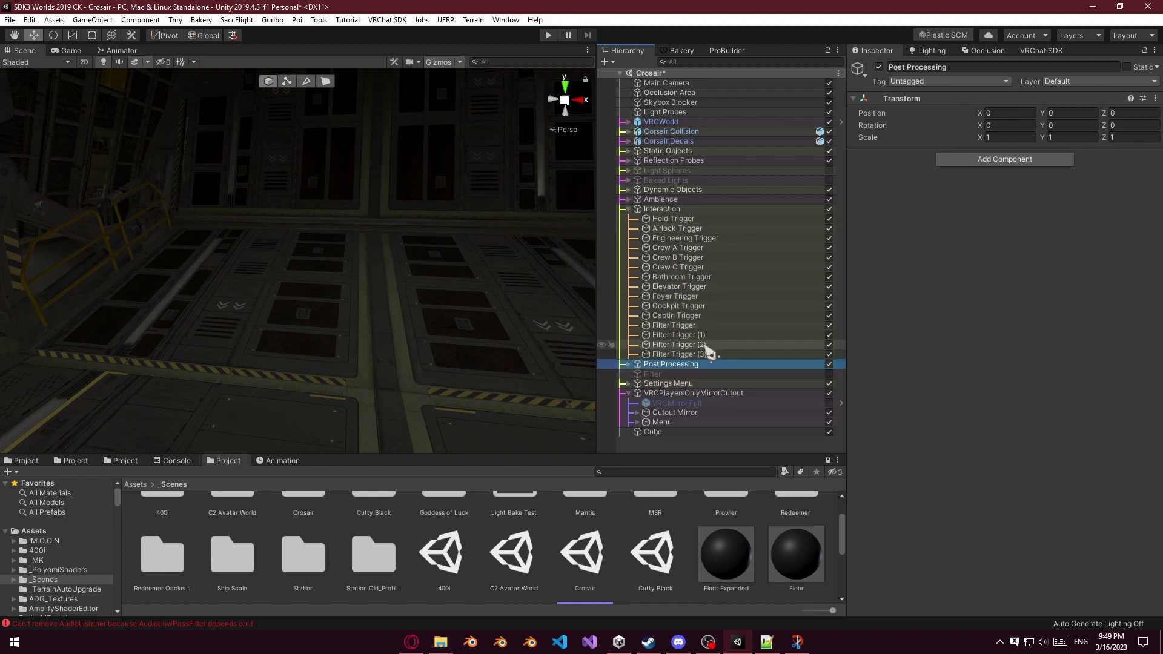
{"action": "left_click", "coordinate": [691, 326]}
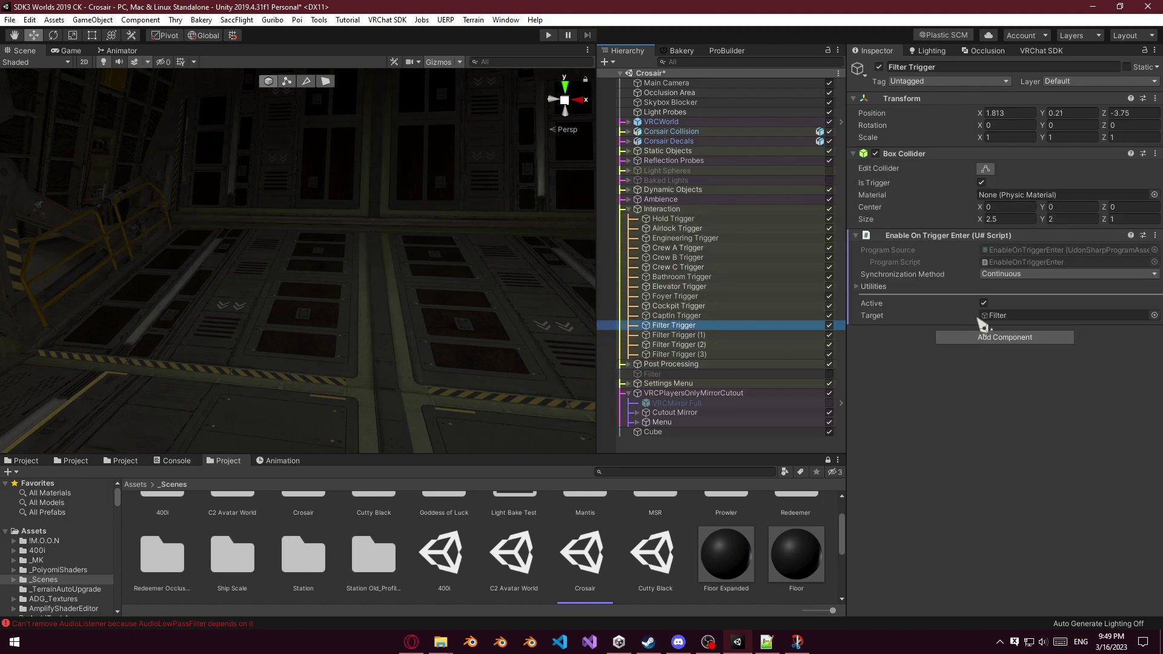
{"action": "left_click", "coordinate": [876, 315]}
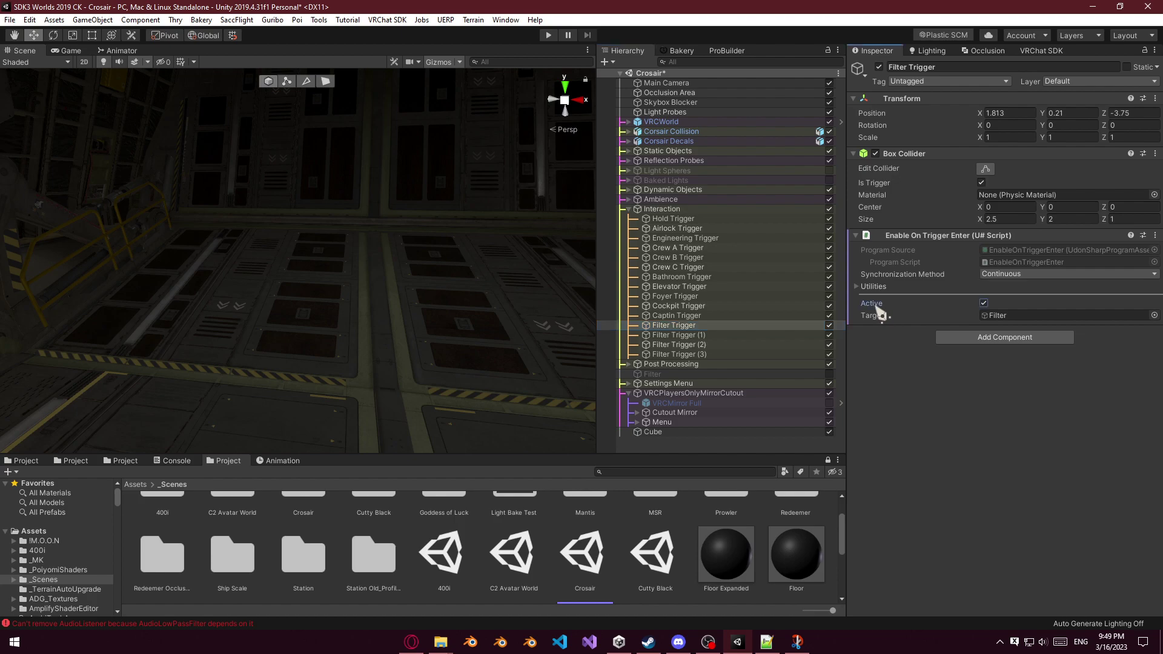
Try an Udon Behaviour with the PlayerTrigger program source on the Filter Trigger, then remove the component.
{"action": "left_click", "coordinate": [994, 338]}
{"action": "left_click", "coordinate": [1006, 380]}
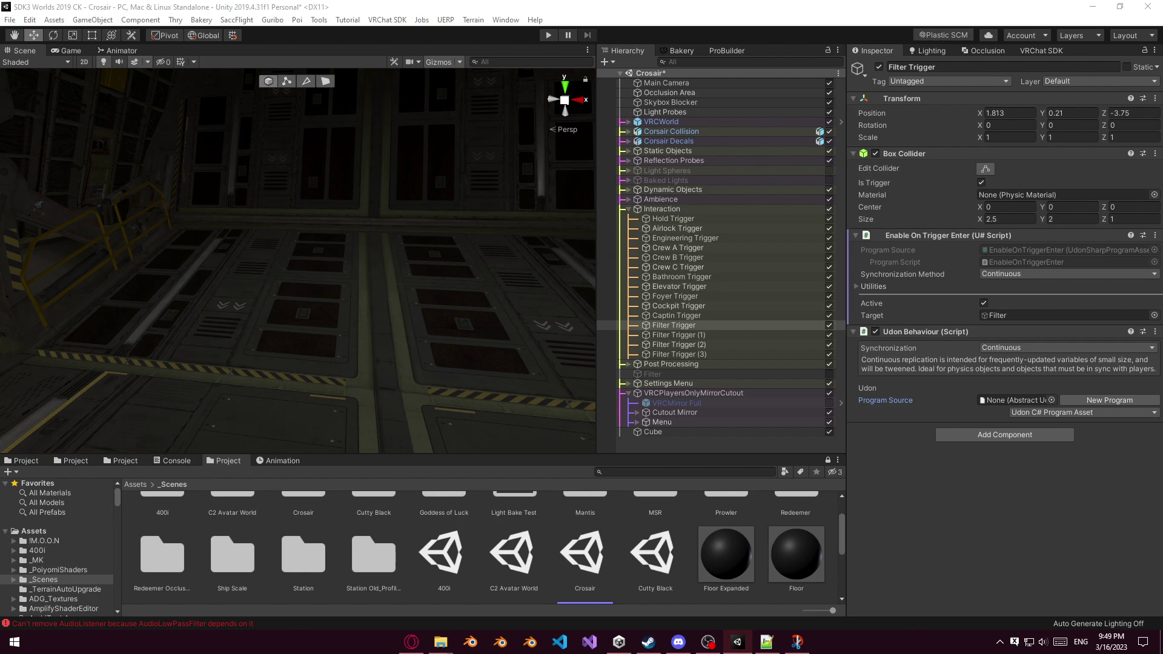
{"action": "left_click", "coordinate": [1118, 536]}
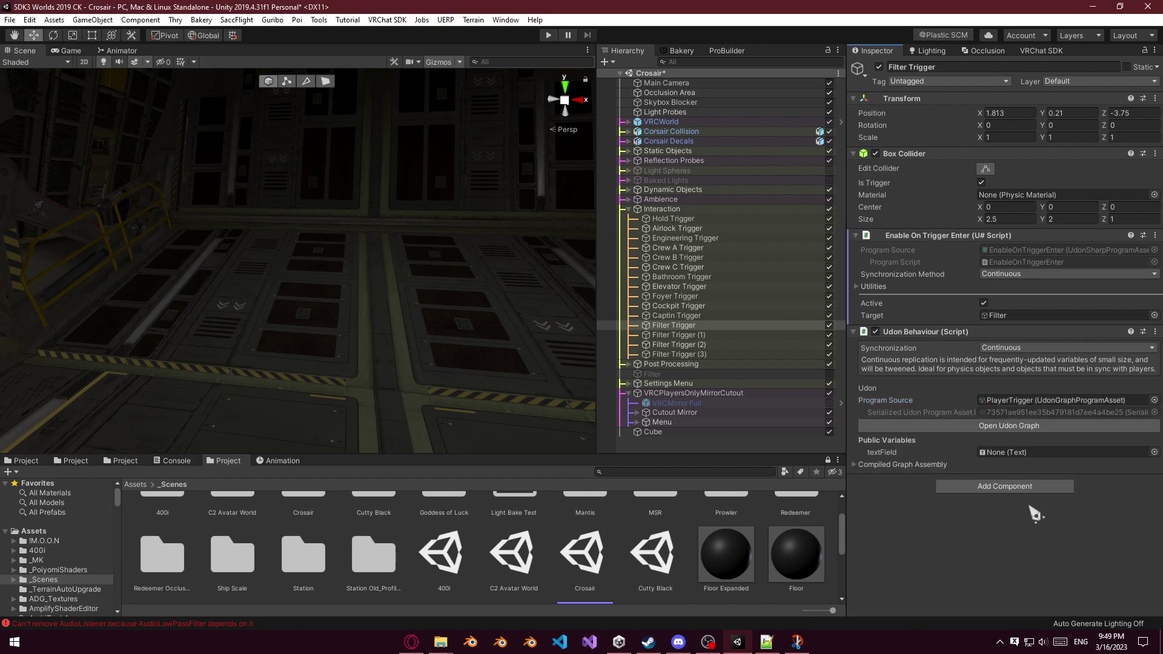
{"action": "left_click", "coordinate": [1155, 332]}
{"action": "left_click", "coordinate": [1076, 391]}
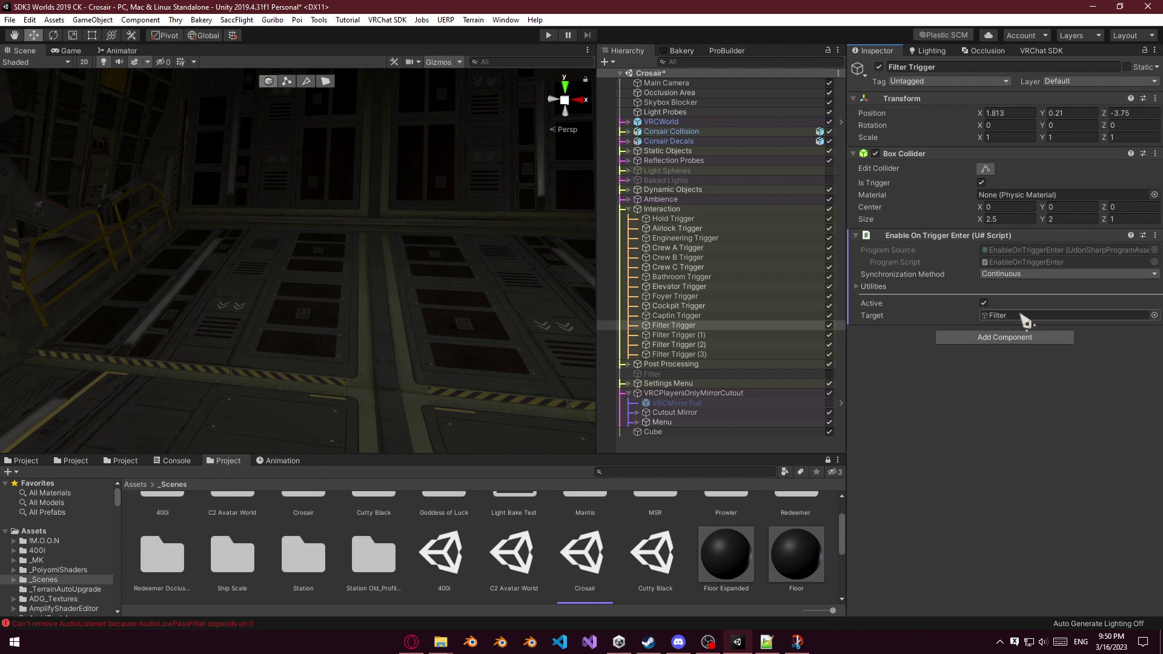
Reorder the lower panel so that the _Scenes Project view comes after the Animation view.
{"action": "left_click", "coordinate": [120, 462]}
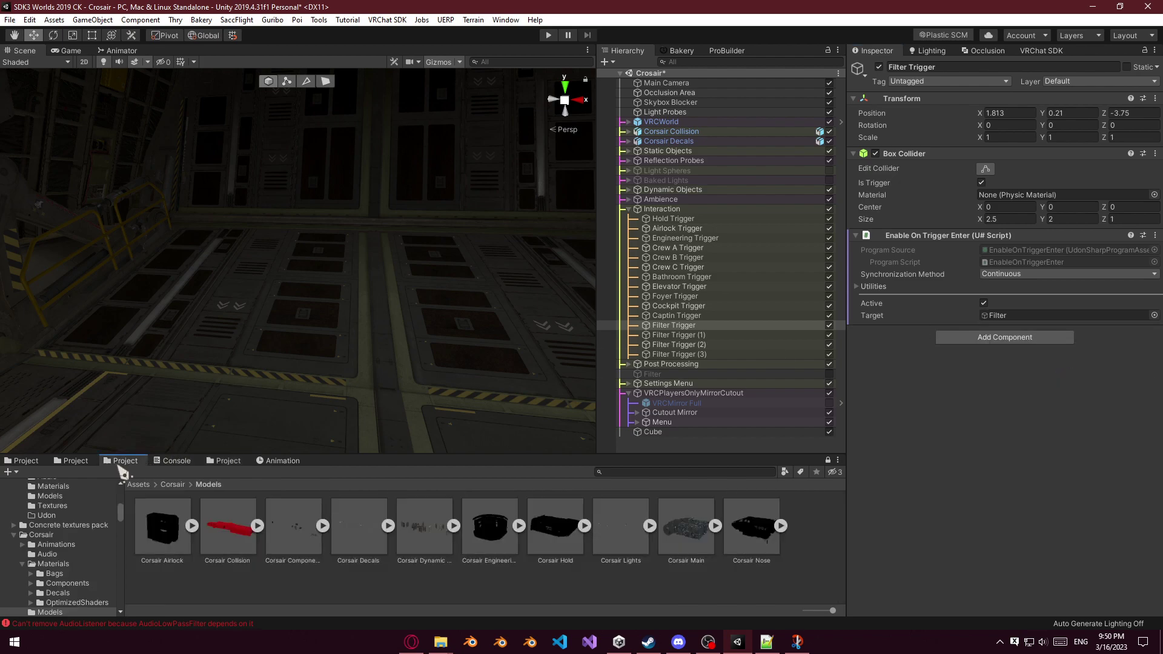
{"action": "left_click", "coordinate": [106, 461]}
{"action": "left_click", "coordinate": [282, 460]}
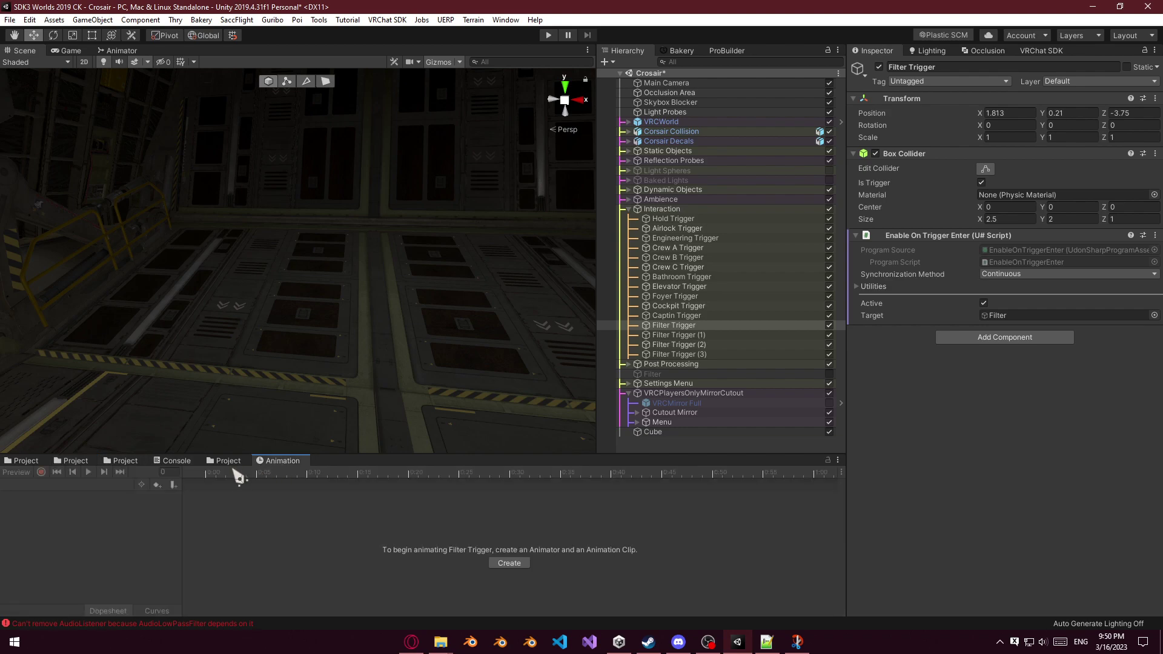
{"action": "left_click_drag", "start_coordinate": [220, 461], "coordinate": [290, 463]}
{"action": "left_click", "coordinate": [121, 462]}
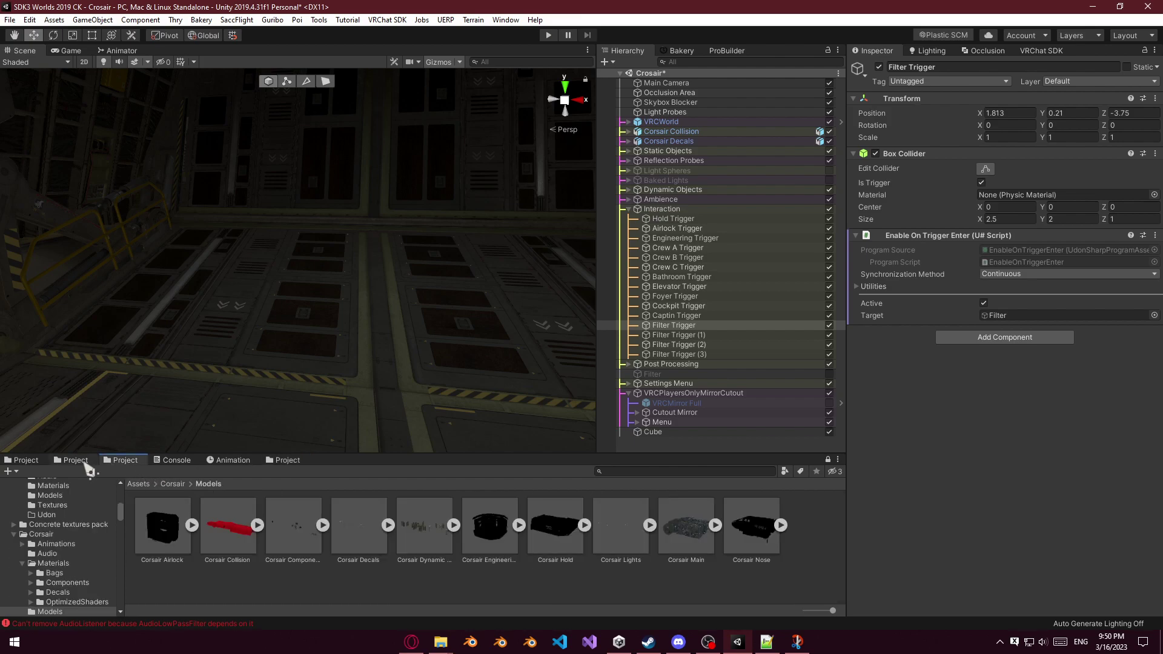
Locate the Filter Trigger's EnableOnTriggerEnter program source in the 400i Udon folder and read its script code.
{"action": "left_click", "coordinate": [85, 462]}
{"action": "left_click", "coordinate": [121, 462]}
{"action": "left_click", "coordinate": [1056, 253]}
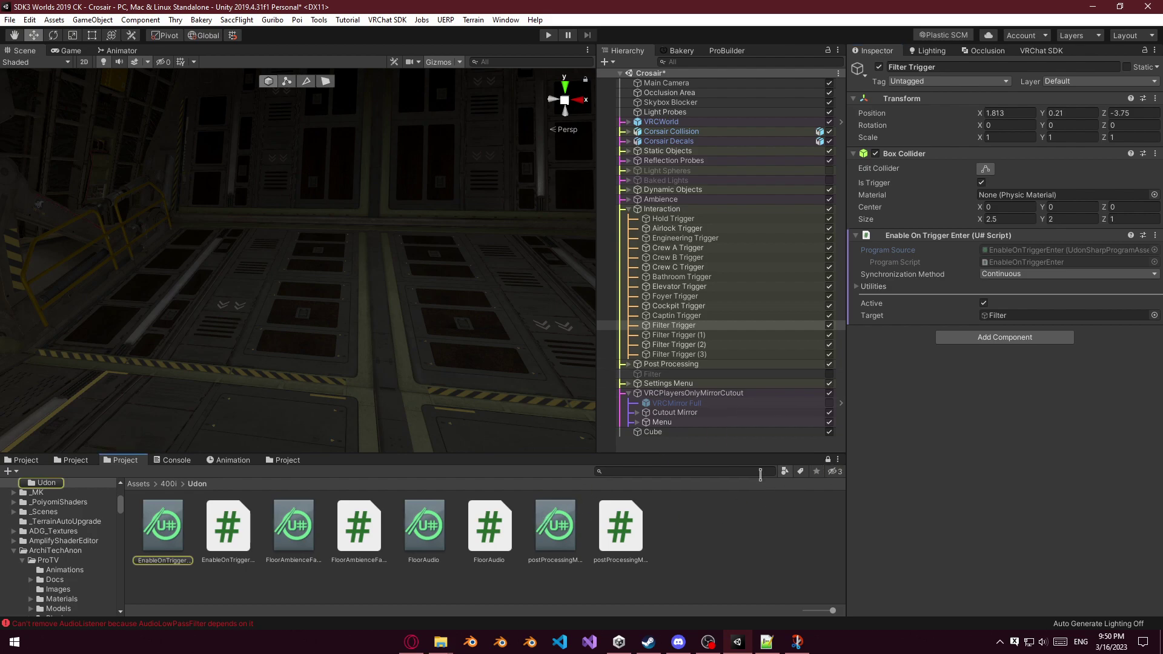
{"action": "left_click", "coordinate": [182, 541]}
{"action": "left_click", "coordinate": [225, 542]}
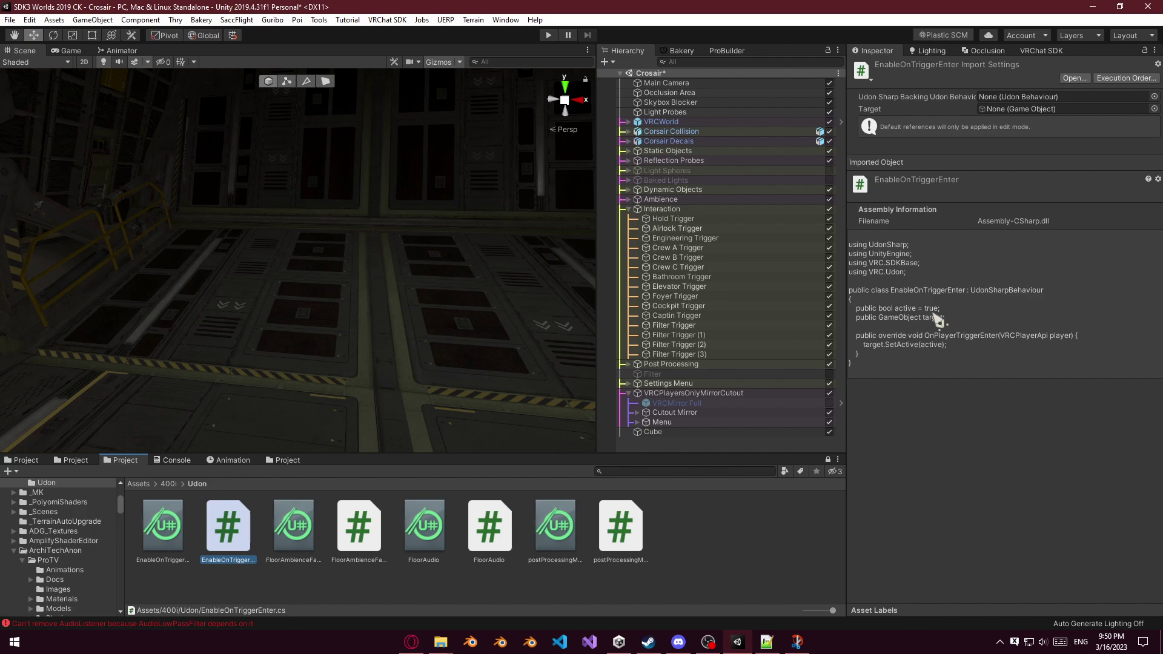
{"action": "left_click", "coordinate": [979, 439]}
{"action": "left_click", "coordinate": [640, 561]}
{"action": "left_click", "coordinate": [72, 461]}
{"action": "left_click", "coordinate": [23, 461]}
{"action": "left_click", "coordinate": [664, 422]}
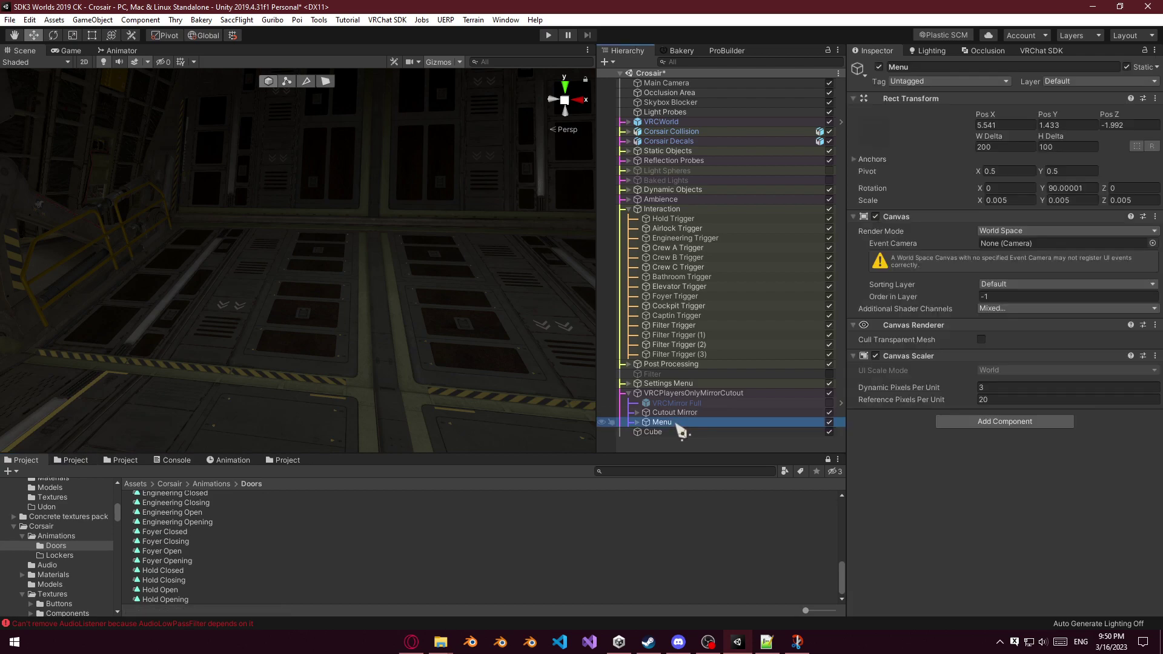
Try the Proximity Flip script on the Filter Trigger, check its options and remove the component.
{"action": "left_click", "coordinate": [710, 328]}
{"action": "left_click", "coordinate": [1005, 338]}
{"action": "key", "text": "Return"}
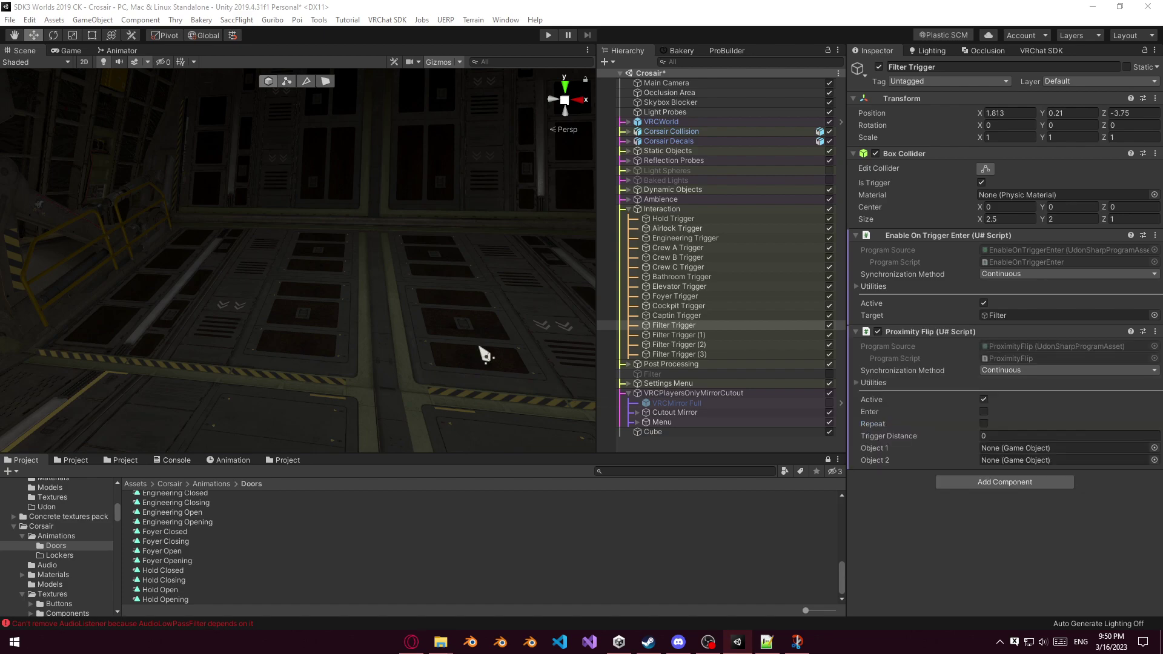
{"action": "left_click", "coordinate": [938, 531]}
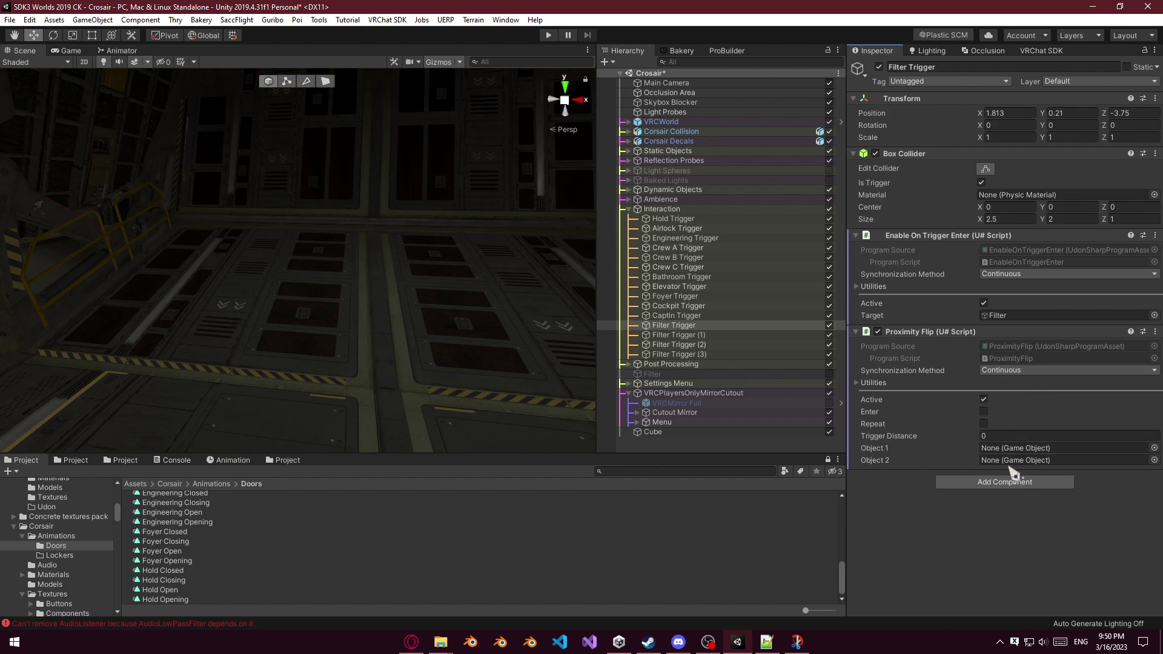
{"action": "left_click", "coordinate": [1155, 333]}
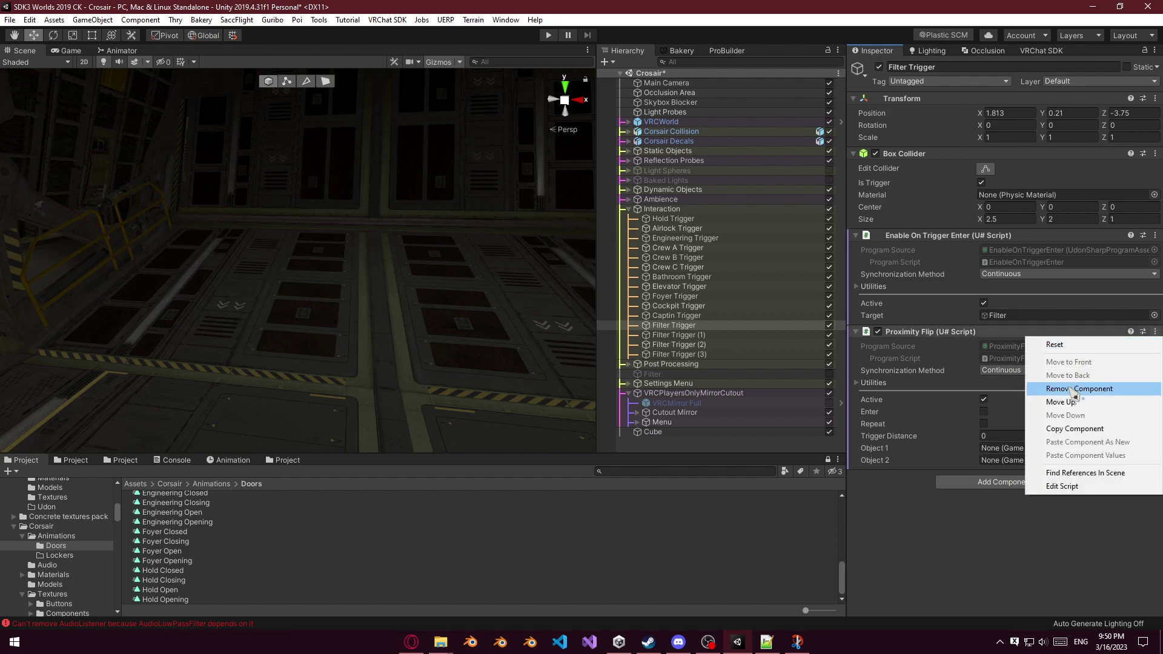
{"action": "left_click", "coordinate": [1024, 384]}
Try the Player Proximity Disable script on the Filter Trigger, check its options and remove the component.
{"action": "left_click", "coordinate": [1032, 339]}
{"action": "key", "text": "Return"}
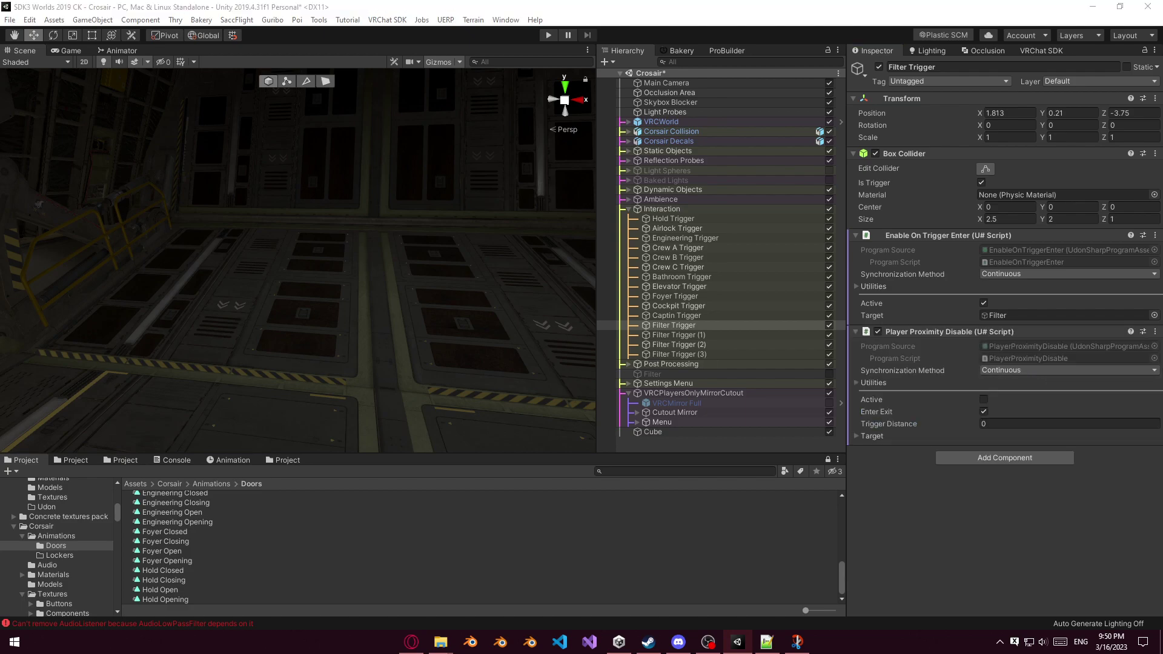
{"action": "left_click", "coordinate": [1051, 510]}
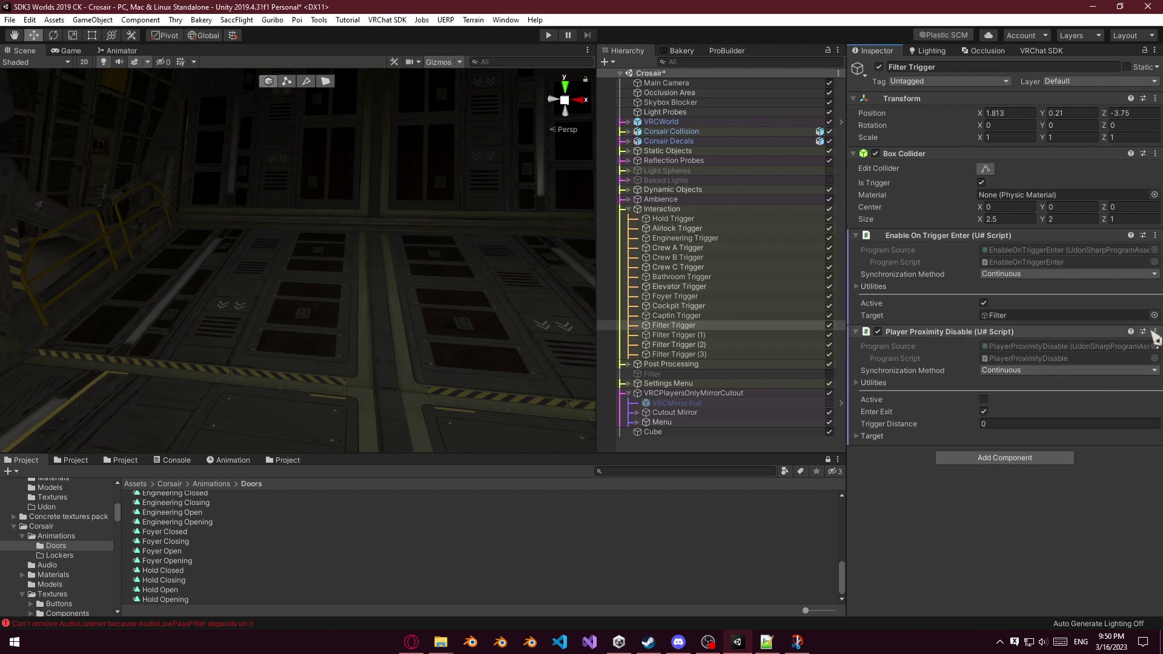
{"action": "left_click", "coordinate": [1156, 332]}
{"action": "left_click", "coordinate": [1072, 387]}
Add an empty Udon Behaviour component to the Filter Trigger.
{"action": "left_click", "coordinate": [1012, 338]}
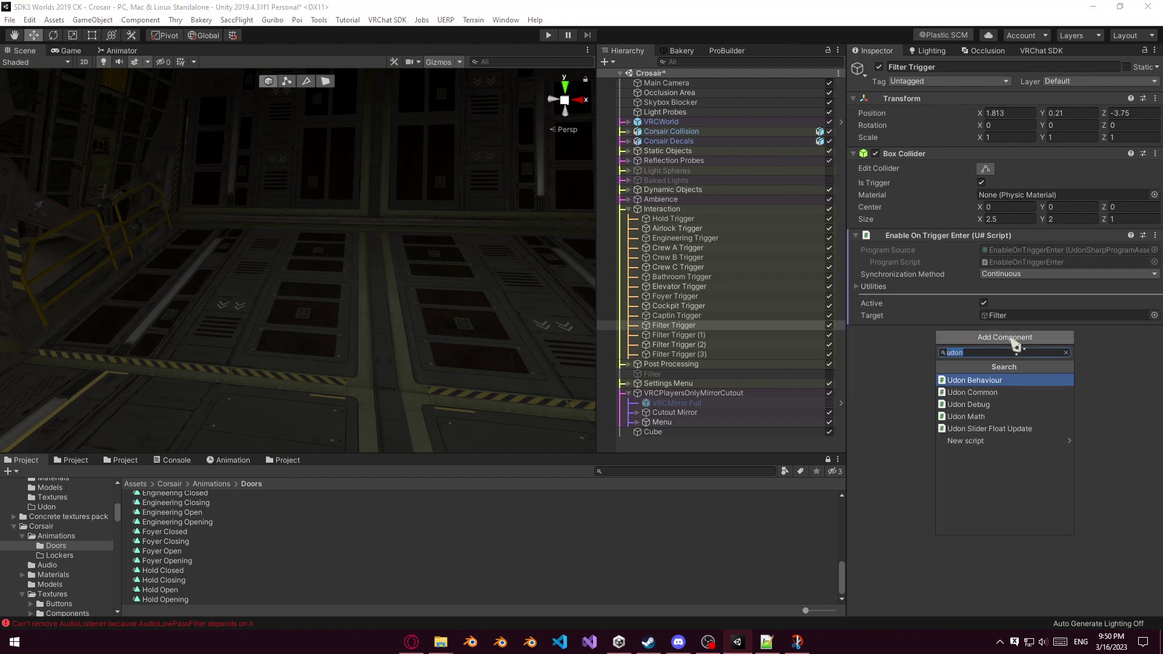
{"action": "left_click", "coordinate": [977, 380]}
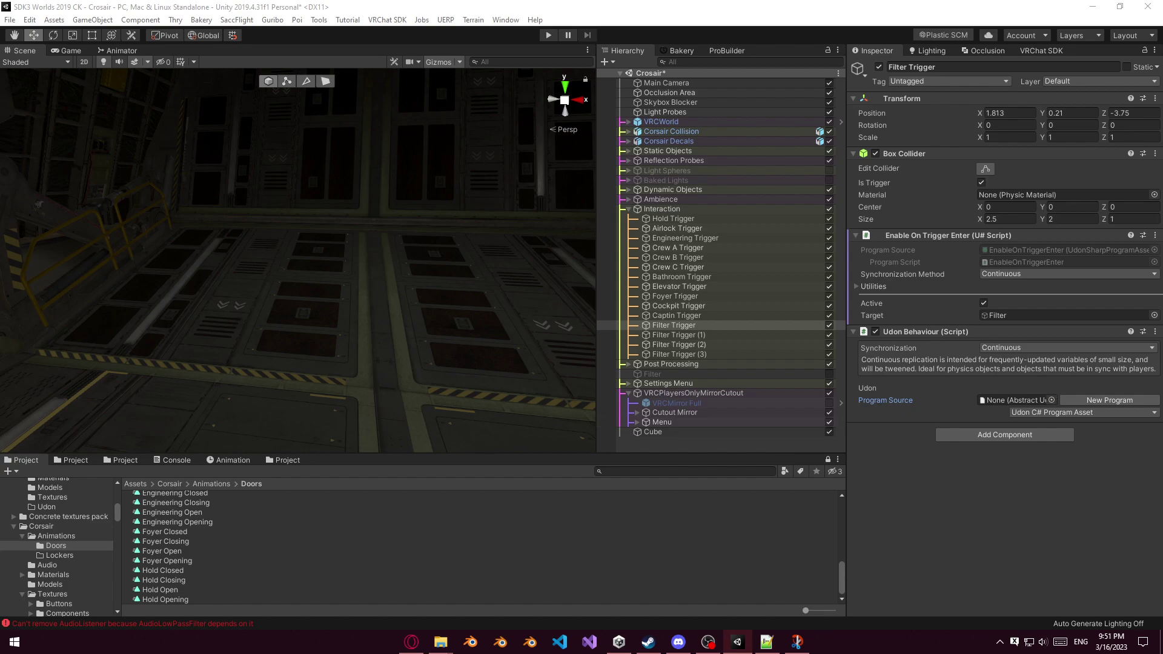
Create a U# script named TriggerEnterBool in the Assets/Corsair folder.
{"action": "left_click", "coordinate": [71, 461]}
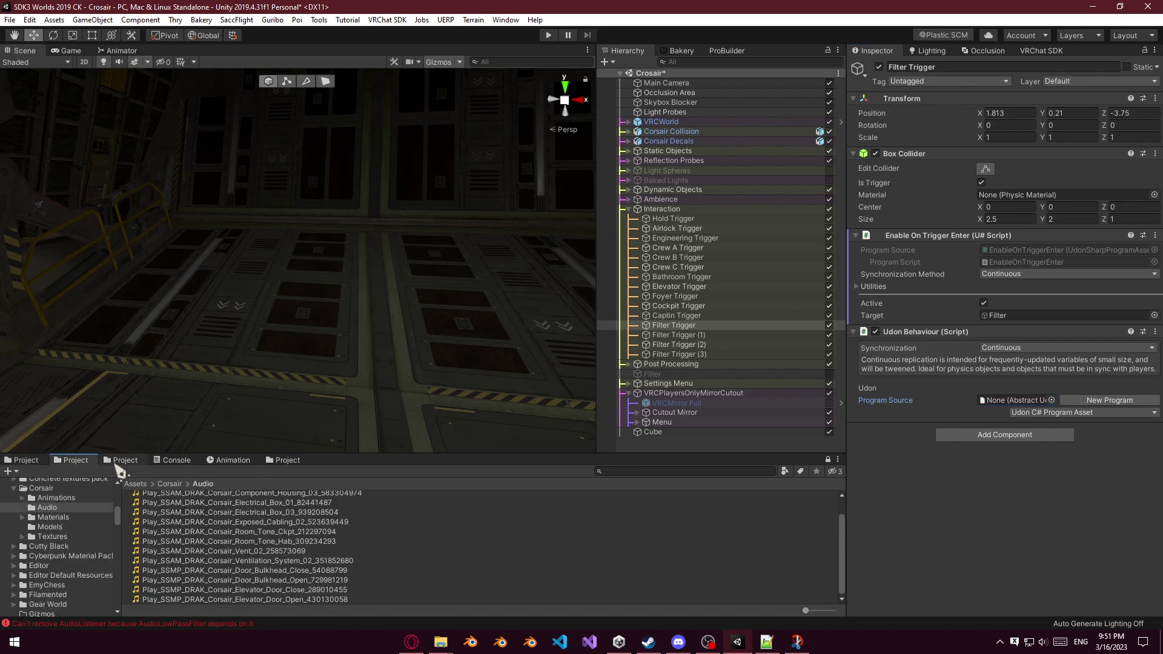
{"action": "left_click", "coordinate": [112, 461]}
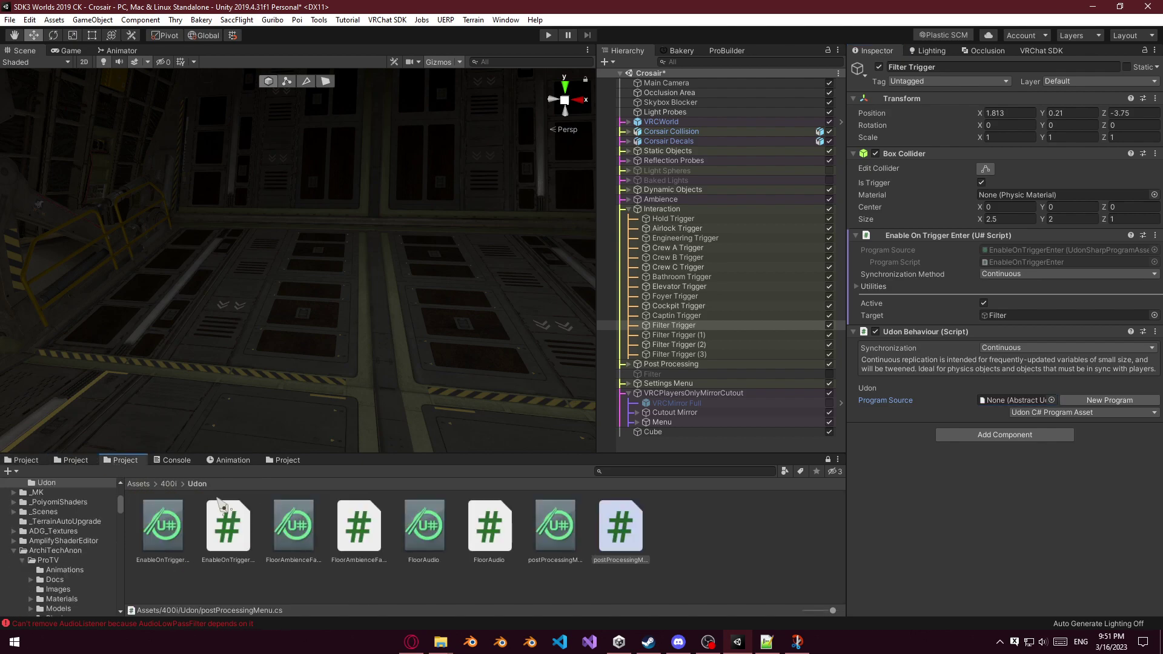
{"action": "left_click", "coordinate": [138, 484]}
{"action": "scroll", "coordinate": [667, 538], "scroll_direction": "down", "scroll_amount": 2}
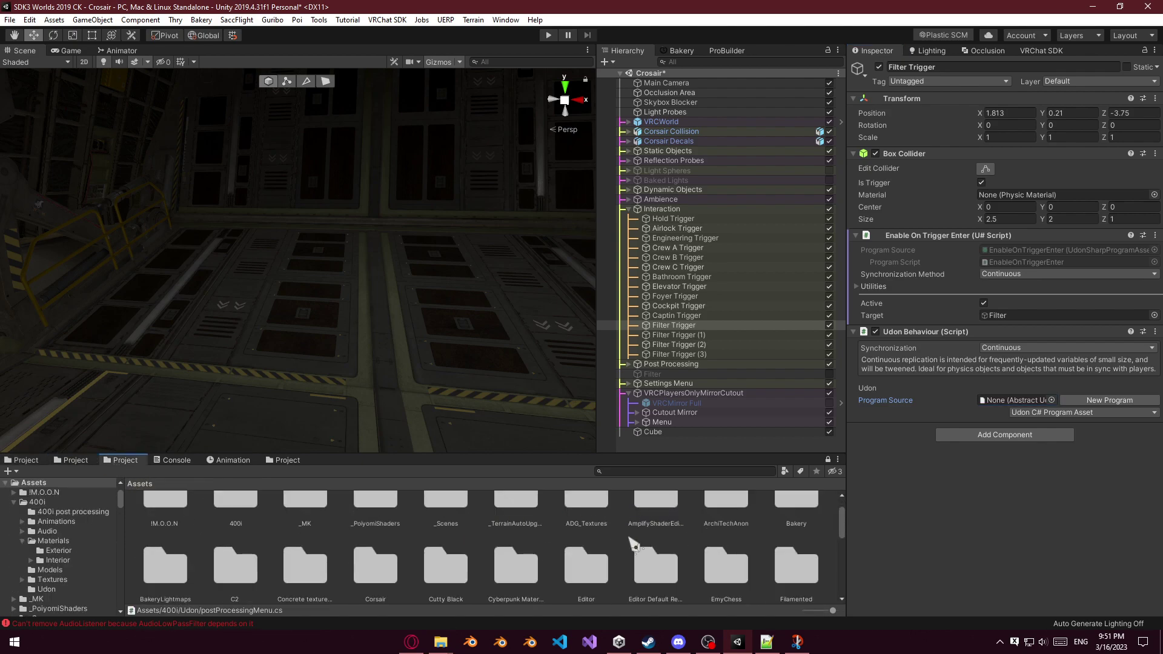
{"action": "double_click", "coordinate": [367, 541]}
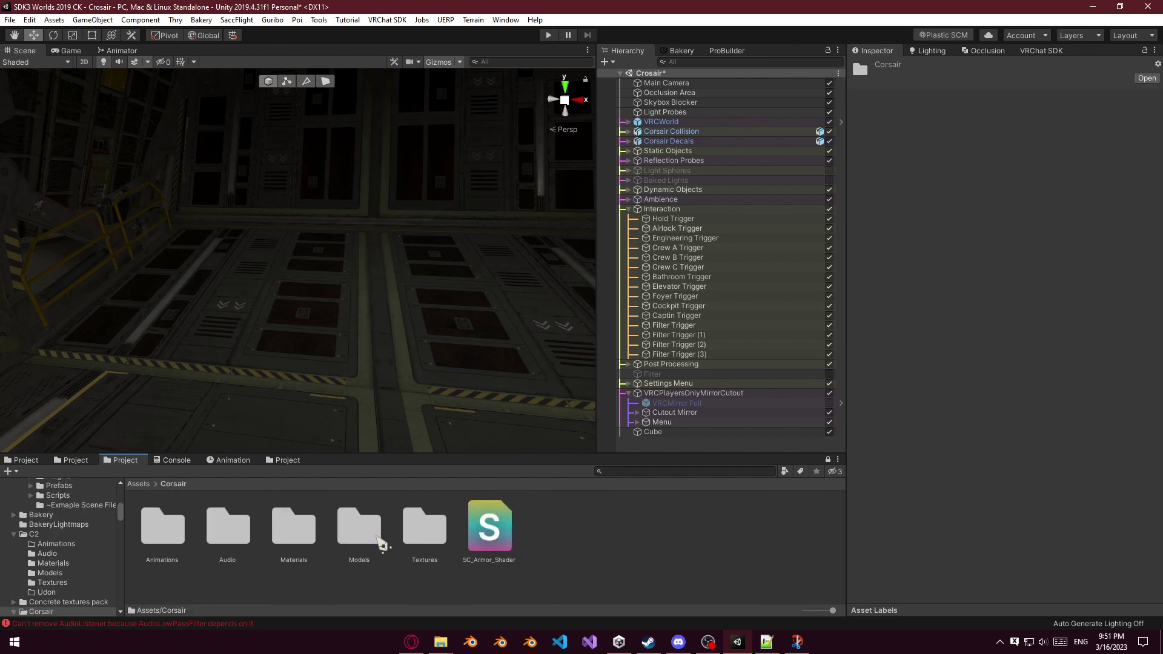
{"action": "right_click", "coordinate": [571, 541]}
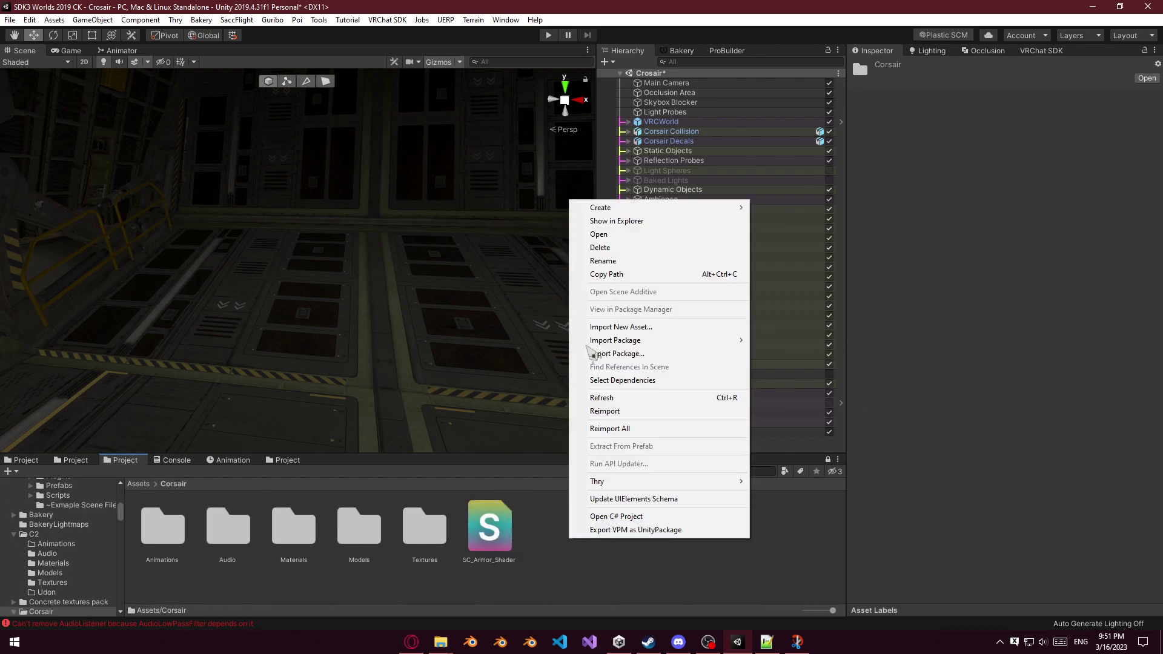
{"action": "mouse_move", "coordinate": [644, 209]}
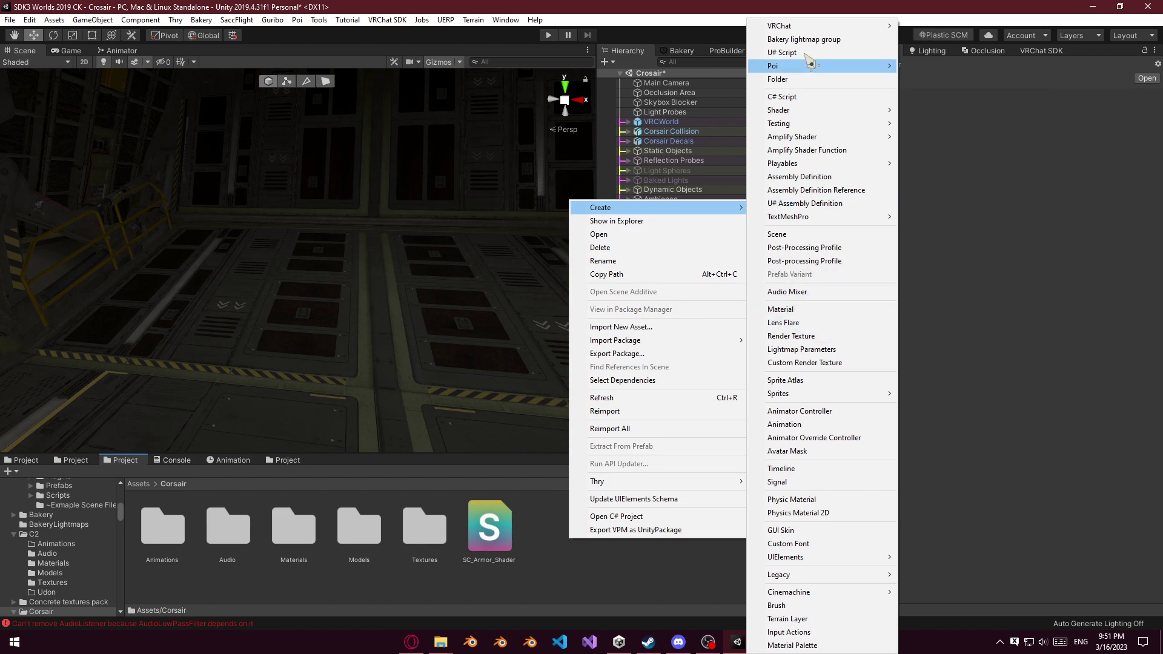
{"action": "mouse_move", "coordinate": [873, 25]}
{"action": "mouse_move", "coordinate": [928, 26]}
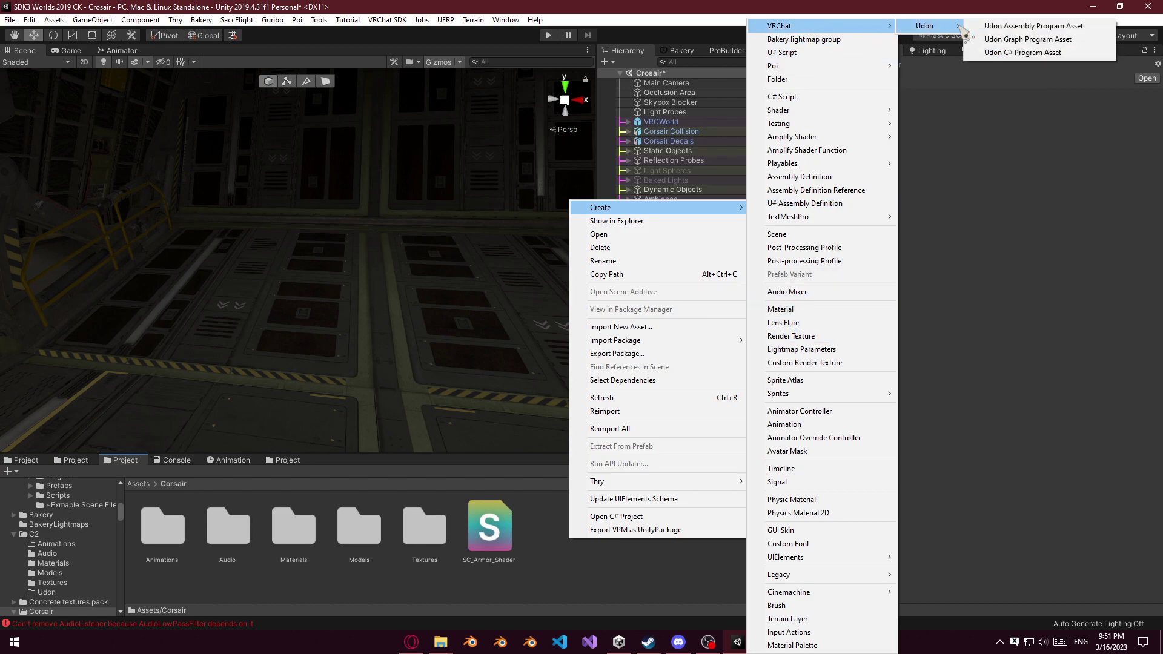
{"action": "left_click", "coordinate": [794, 52]}
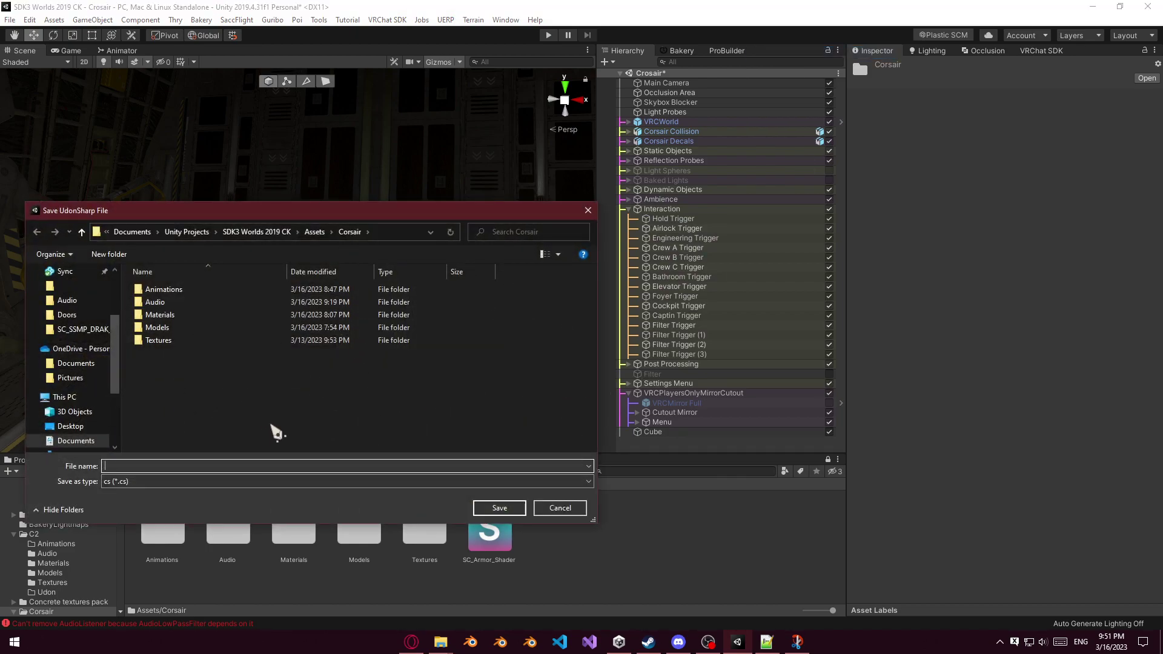
{"action": "type", "text": "TriggerEnterBool"}
{"action": "key", "text": "Return"}
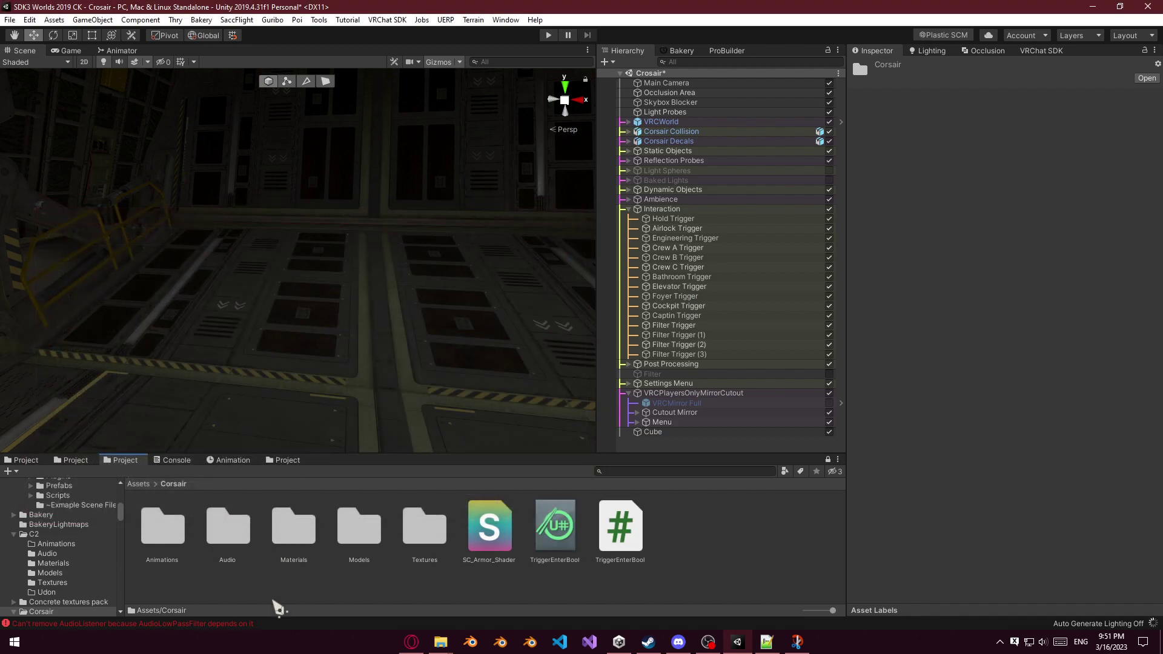
{"action": "left_click", "coordinate": [172, 461]}
{"action": "left_click", "coordinate": [124, 462]}
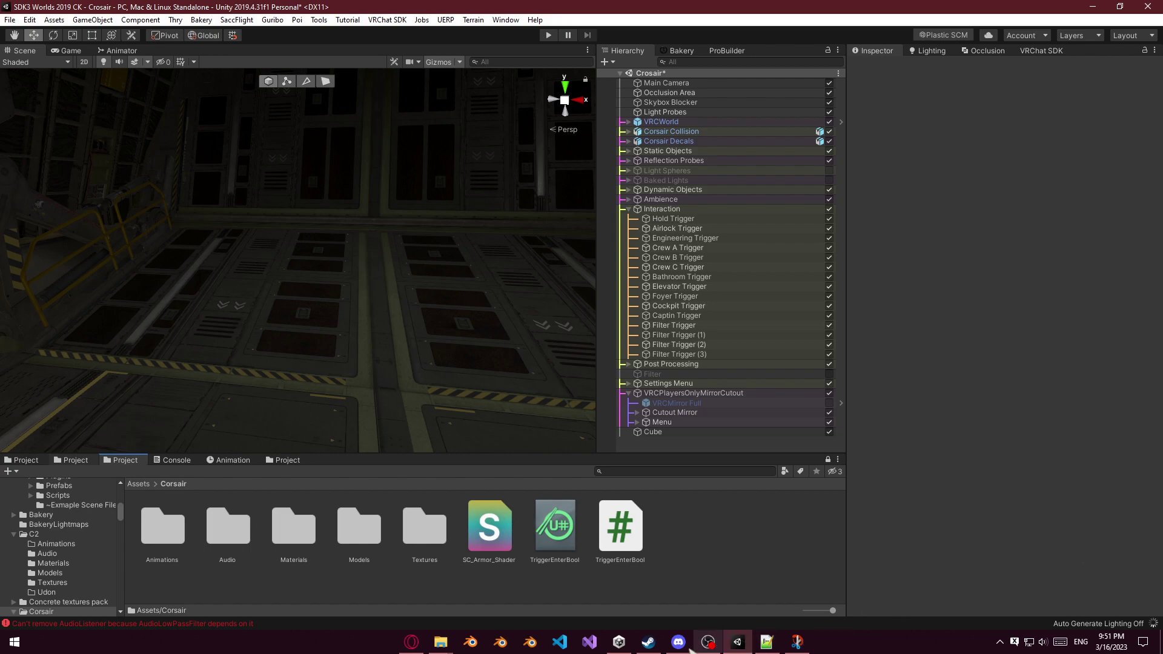
{"action": "left_click", "coordinate": [410, 644]}
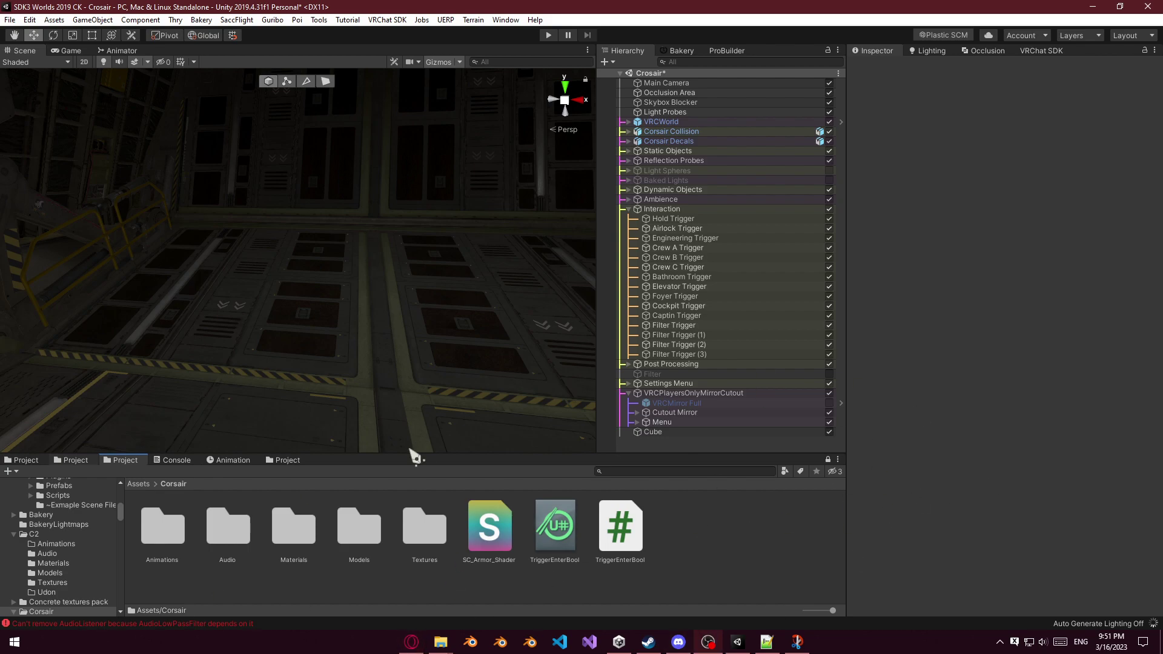
{"action": "left_click", "coordinate": [709, 547]}
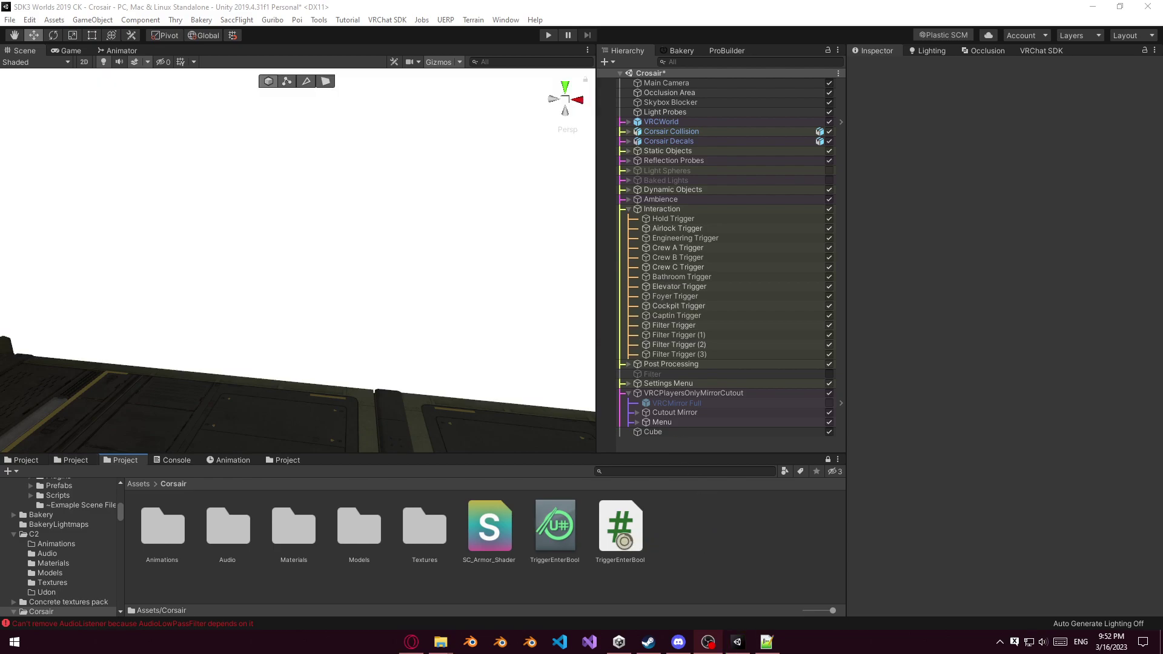
Examine the TriggerEnterBool script's default code and check the console for errors.
{"action": "left_click", "coordinate": [618, 538]}
{"action": "right_click_drag", "start_coordinate": [475, 410], "coordinate": [356, 468]}
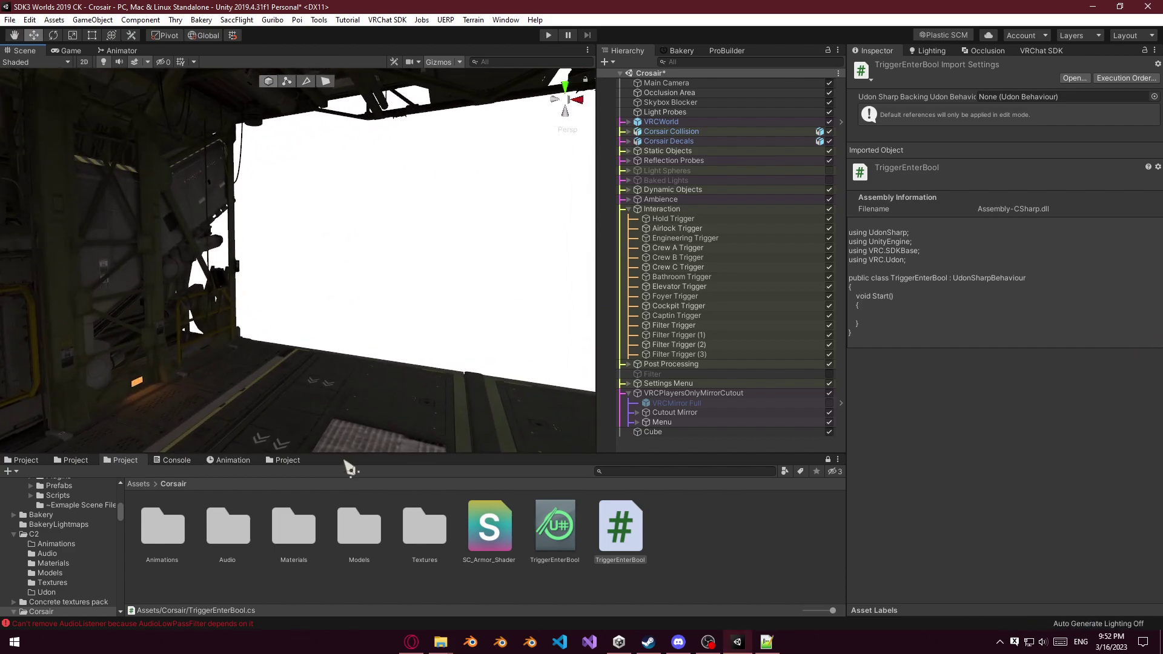
{"action": "left_click", "coordinate": [180, 461]}
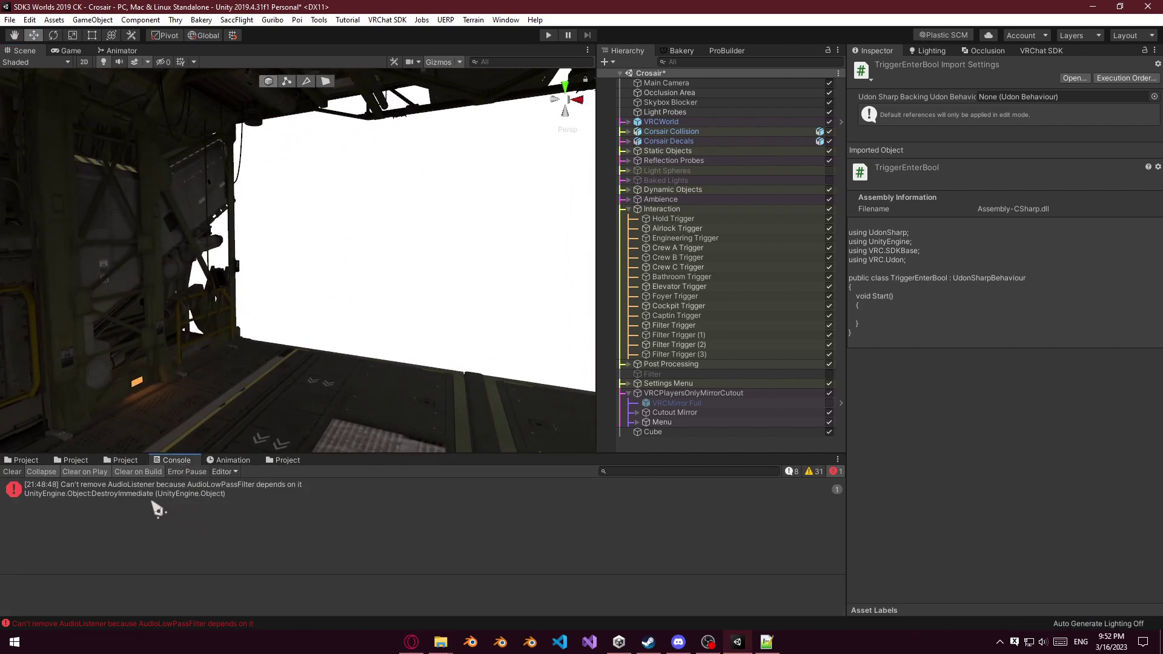
{"action": "left_click", "coordinate": [74, 460]}
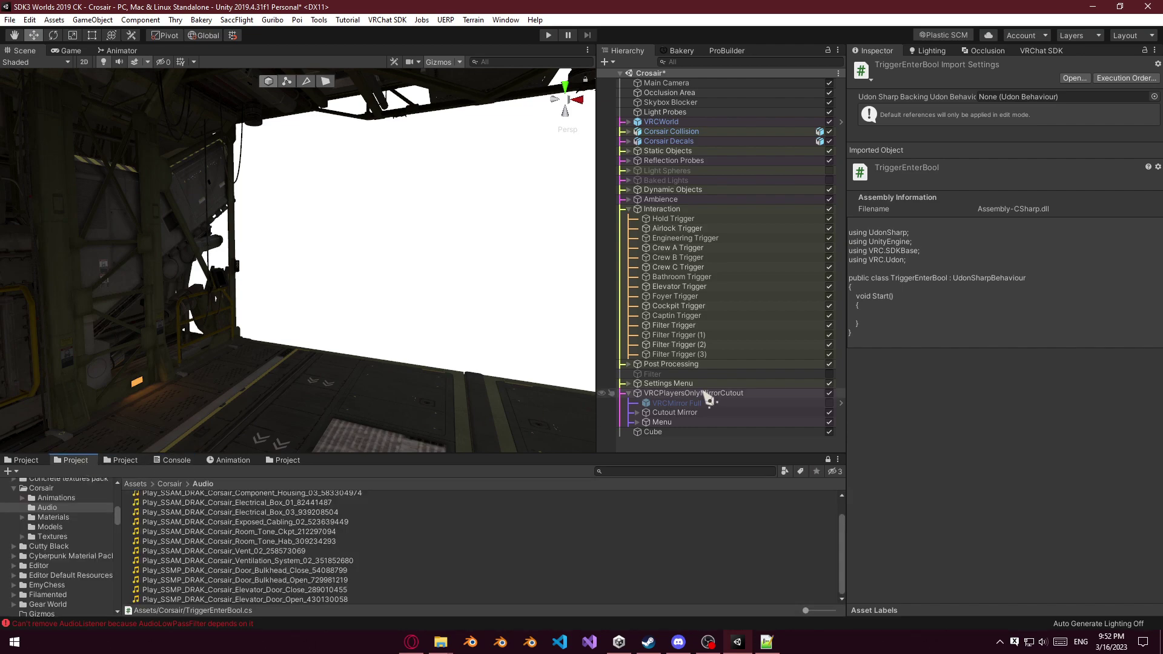
Set the Cutout Mirror's scale to 8.5 on X and 4 on Y.
{"action": "left_click", "coordinate": [687, 413]}
{"action": "right_click_drag", "start_coordinate": [370, 416], "coordinate": [482, 391]}
{"action": "left_click_drag", "start_coordinate": [979, 138], "coordinate": [892, 157]}
{"action": "left_click", "coordinate": [1000, 140]}
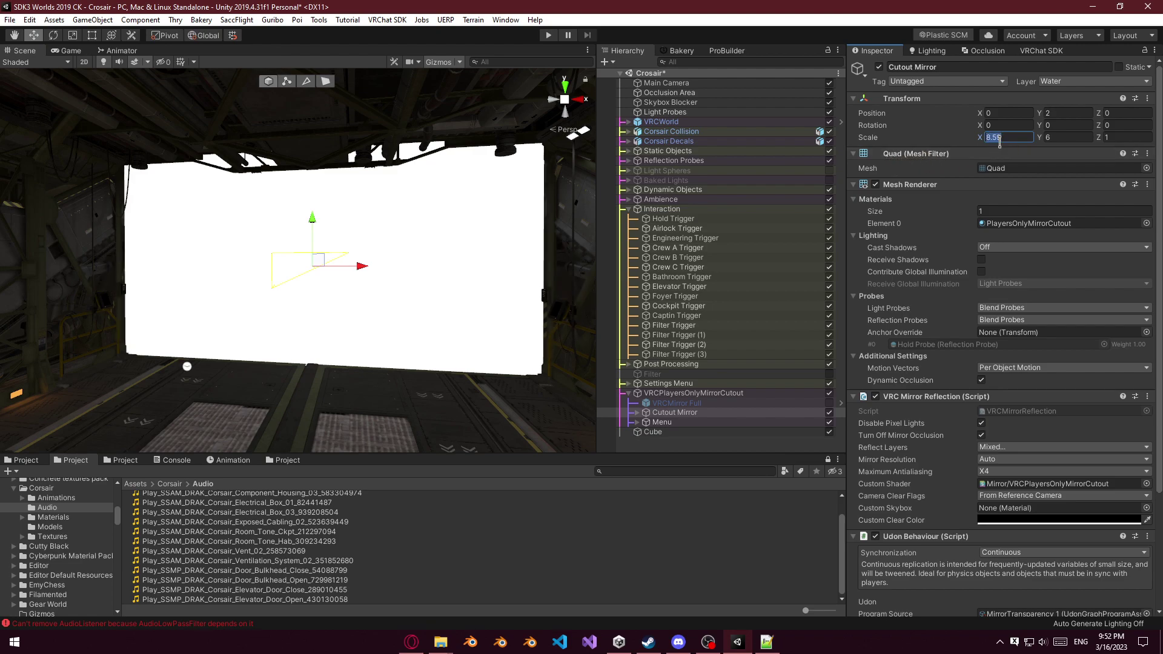
{"action": "type", "text": "8"}
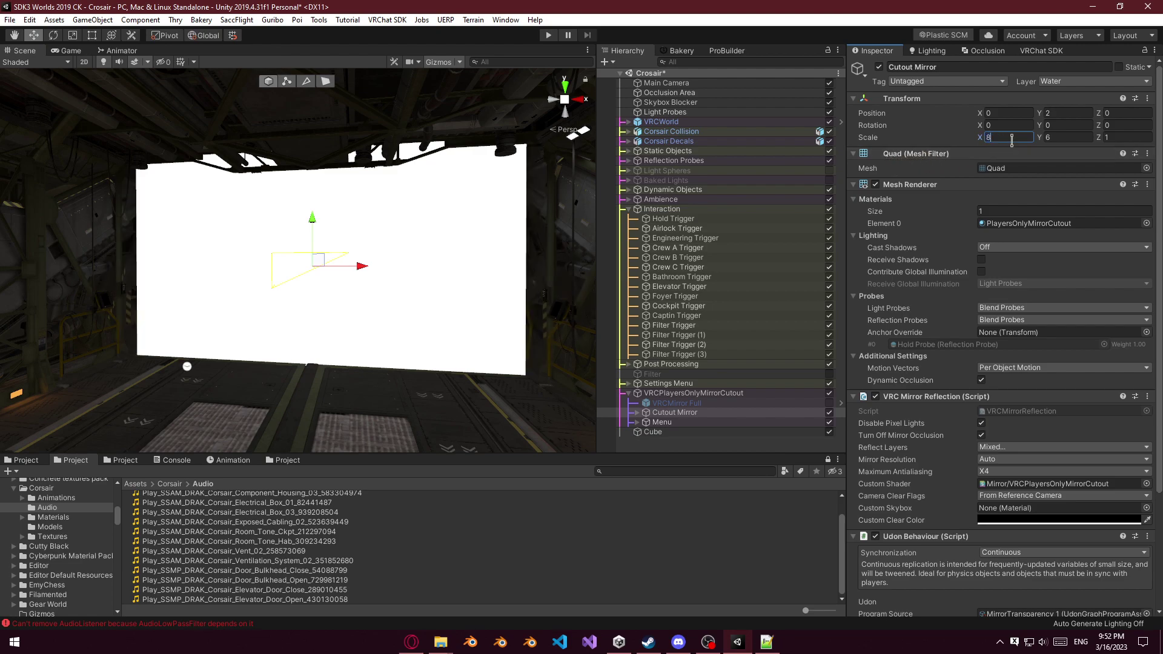
{"action": "type", "text": ".5"}
{"action": "key", "text": "Tab"}
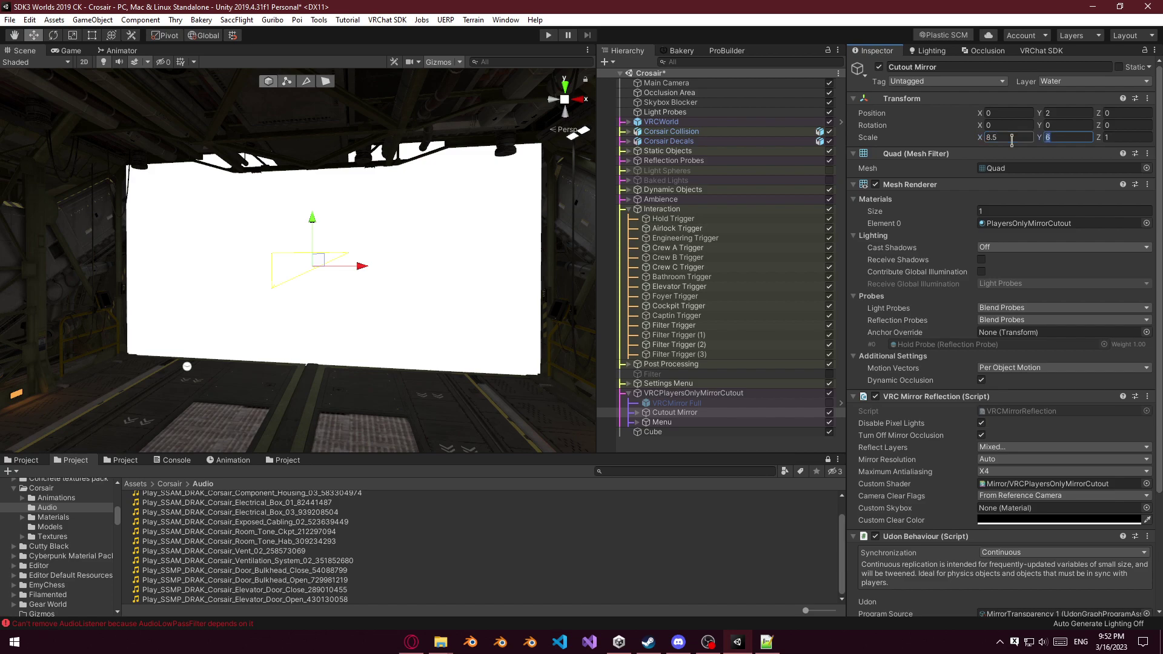
{"action": "type", "text": "5"}
{"action": "key", "text": "BackSpace"}
{"action": "type", "text": "4"}
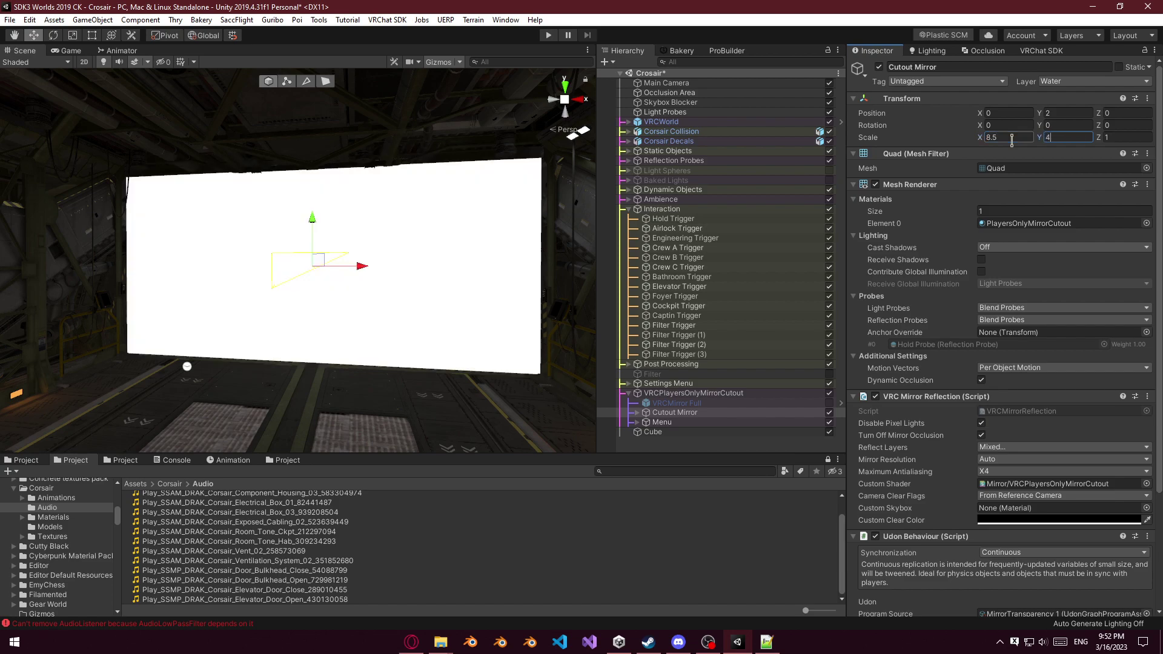
{"action": "right_click_drag", "start_coordinate": [561, 234], "coordinate": [483, 273]}
Delete the Cube from the scene and deactivate the Cutout Mirror inside VRCPlayersOnlyMirrorCutout.
{"action": "left_click", "coordinate": [657, 432]}
{"action": "key", "text": "Delete"}
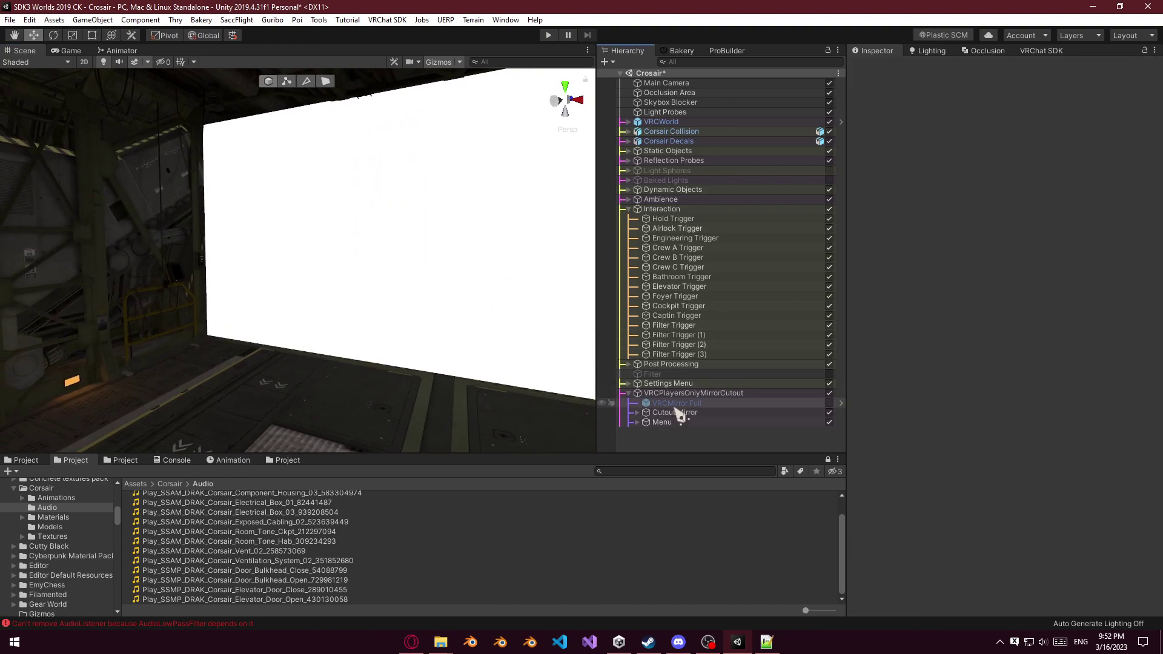
{"action": "left_click", "coordinate": [694, 395]}
{"action": "left_click", "coordinate": [675, 413]}
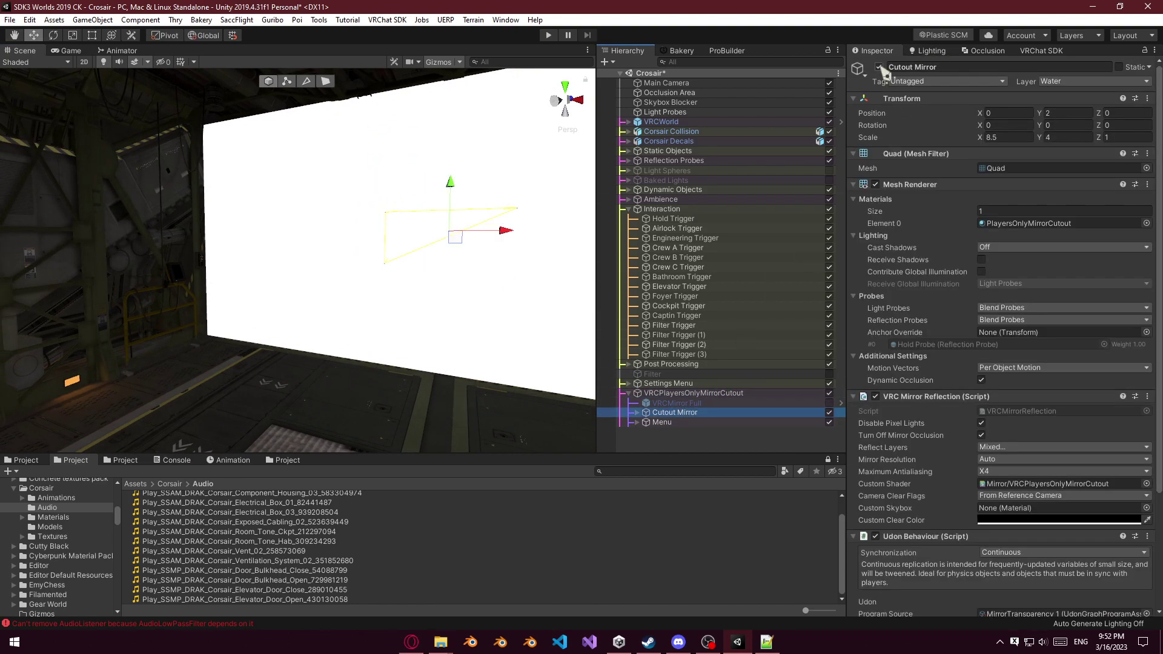
{"action": "left_click", "coordinate": [879, 67]}
{"action": "left_click", "coordinate": [673, 395]}
{"action": "left_click", "coordinate": [629, 394]}
{"action": "left_click", "coordinate": [689, 426]}
{"action": "left_click", "coordinate": [687, 394]}
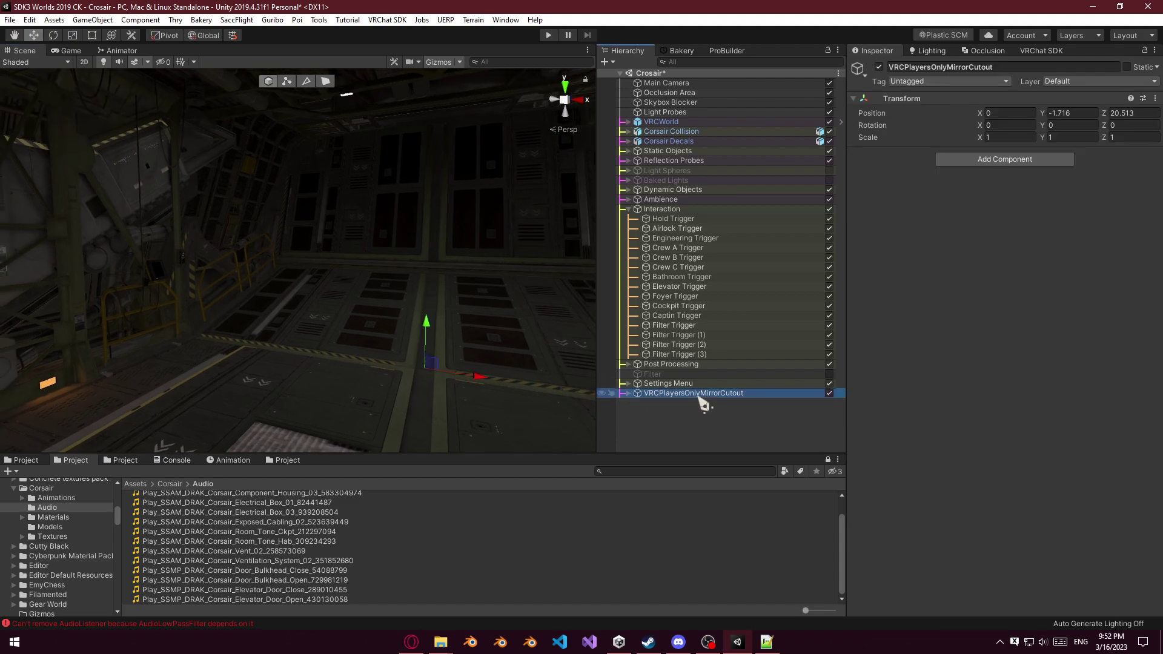
Open the TriggerEnterBool C# script from Assets/Corsair in the code editor.
{"action": "left_click", "coordinate": [120, 461]}
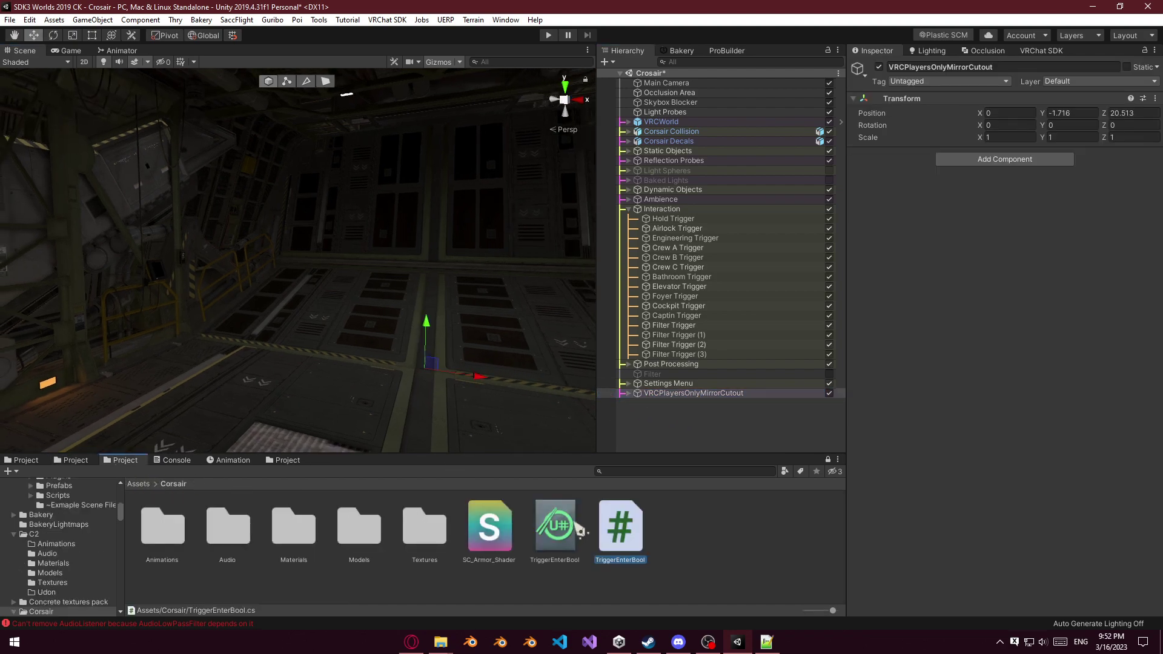
{"action": "double_click", "coordinate": [621, 527]}
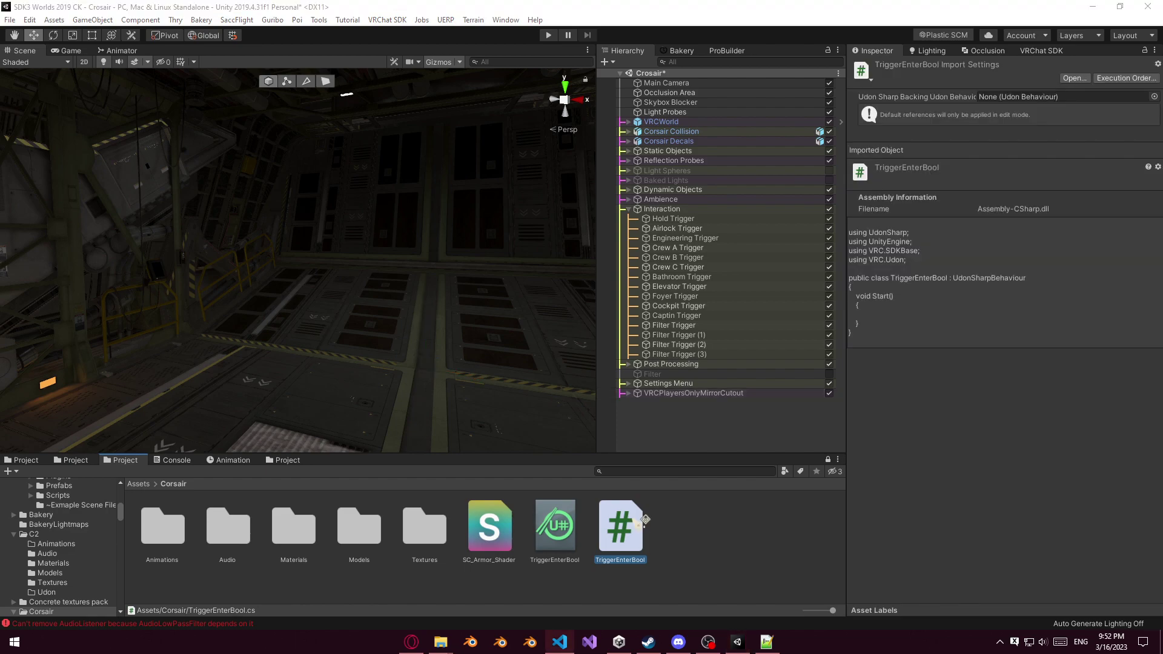
Move the Hold Trigger out of the Interaction group to the scene root, directly above Interaction.
{"action": "left_click_drag", "start_coordinate": [672, 219], "coordinate": [666, 205]}
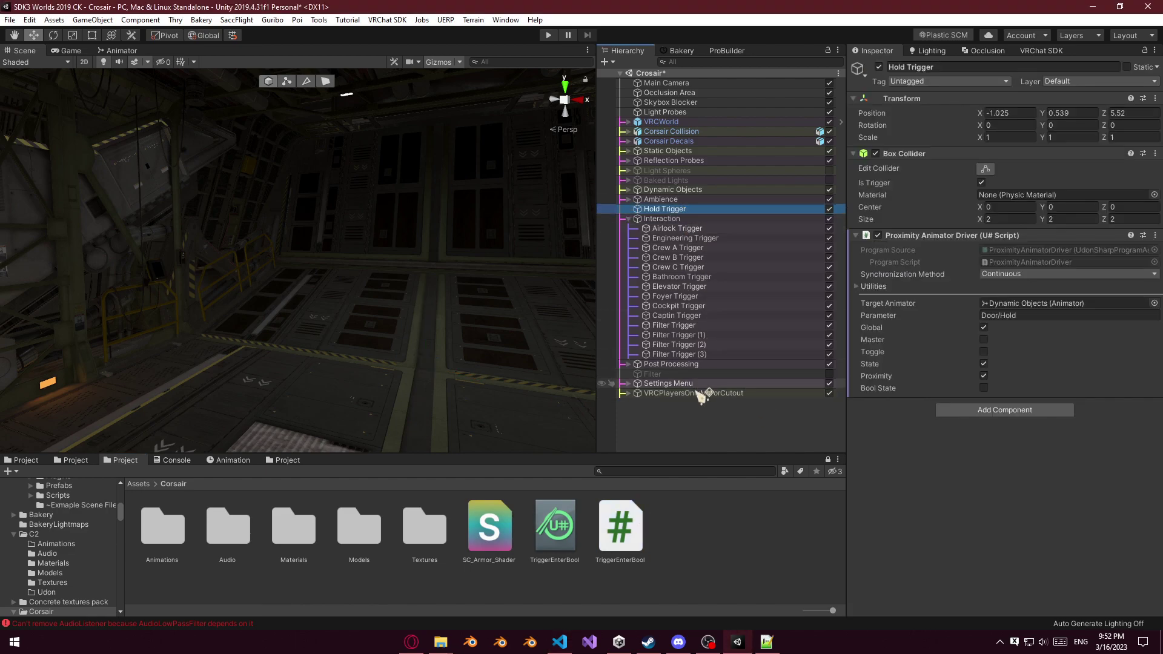
{"action": "left_click", "coordinate": [702, 394]}
{"action": "left_click", "coordinate": [679, 384]}
{"action": "left_click", "coordinate": [677, 393]}
{"action": "mouse_move", "coordinate": [679, 394]}
{"action": "left_mouse_down"}
{"action": "mouse_move", "coordinate": [636, 371]}
{"action": "mouse_move", "coordinate": [685, 397]}
{"action": "left_mouse_up"}
{"action": "left_click", "coordinate": [683, 384]}
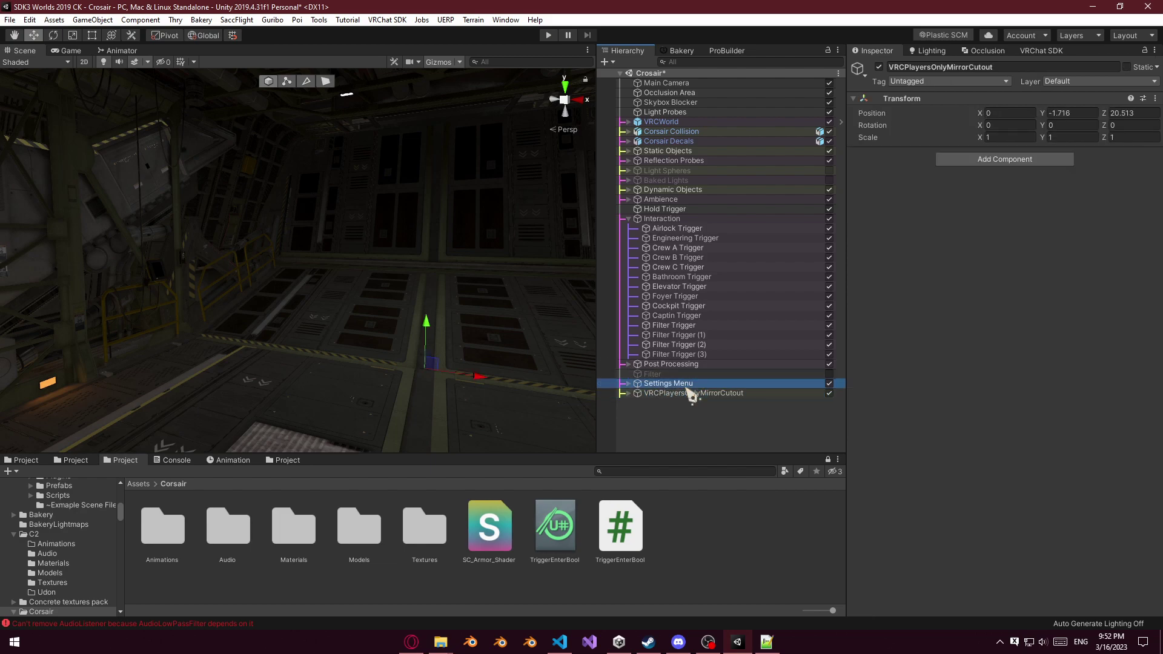
{"action": "left_click", "coordinate": [677, 364]}
{"action": "left_click", "coordinate": [682, 355]}
{"action": "left_click", "coordinate": [691, 327]}
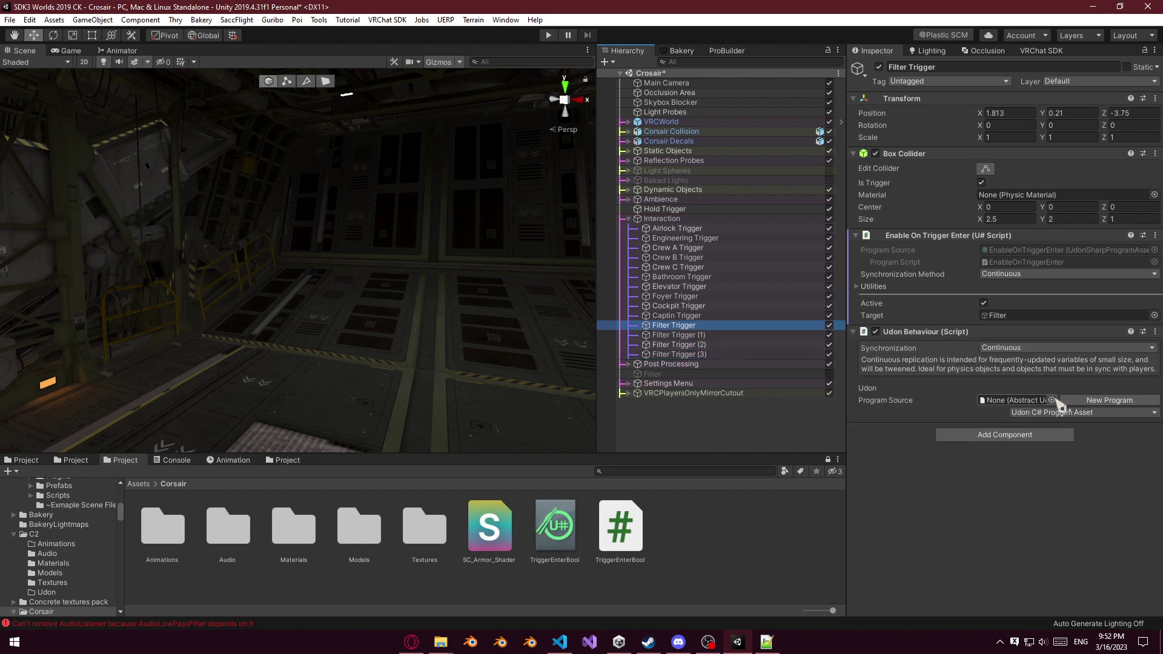
{"action": "left_click", "coordinate": [1053, 401]}
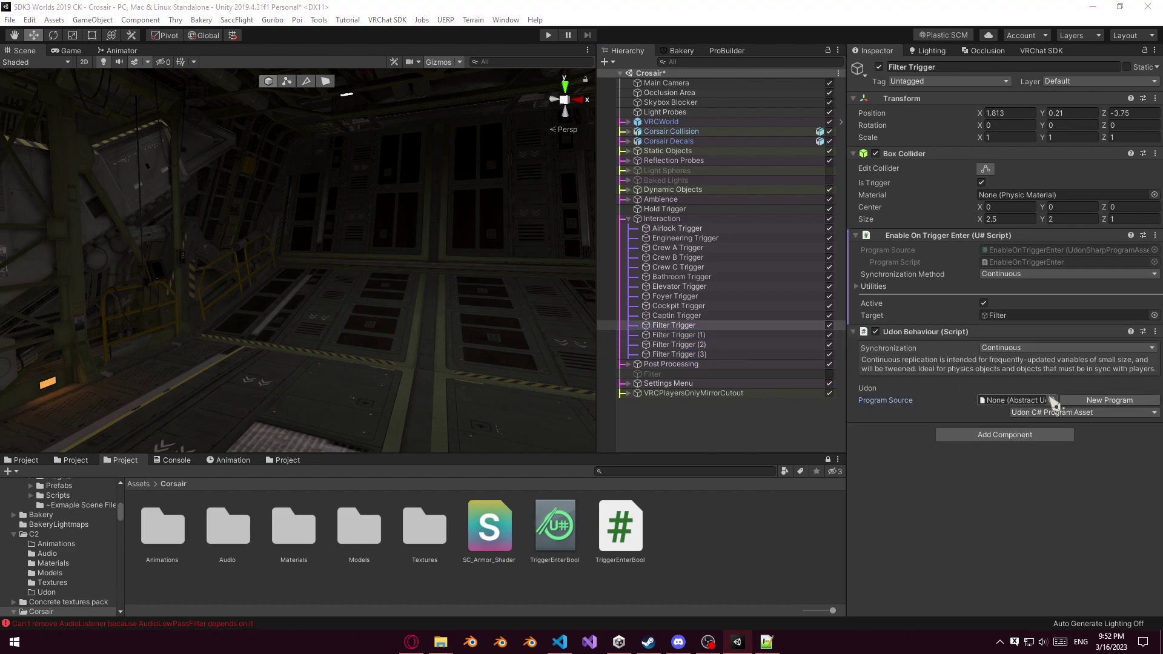
{"action": "left_click", "coordinate": [1096, 366]}
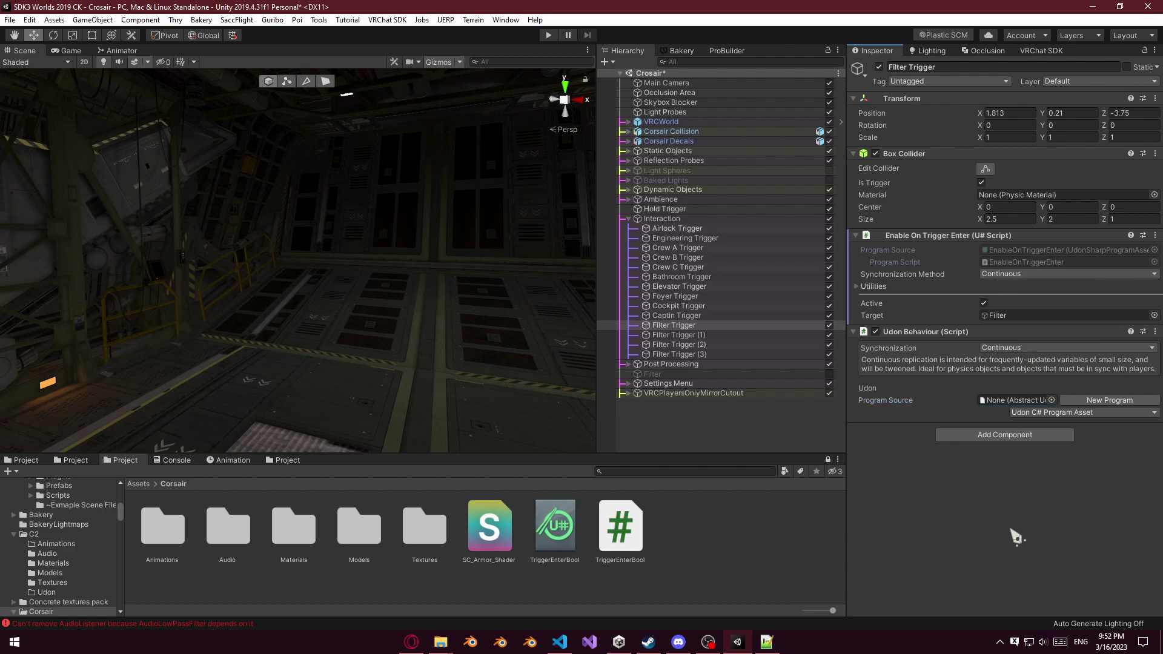
{"action": "left_click", "coordinate": [718, 528]}
{"action": "right_click_drag", "start_coordinate": [466, 367], "coordinate": [472, 366]}
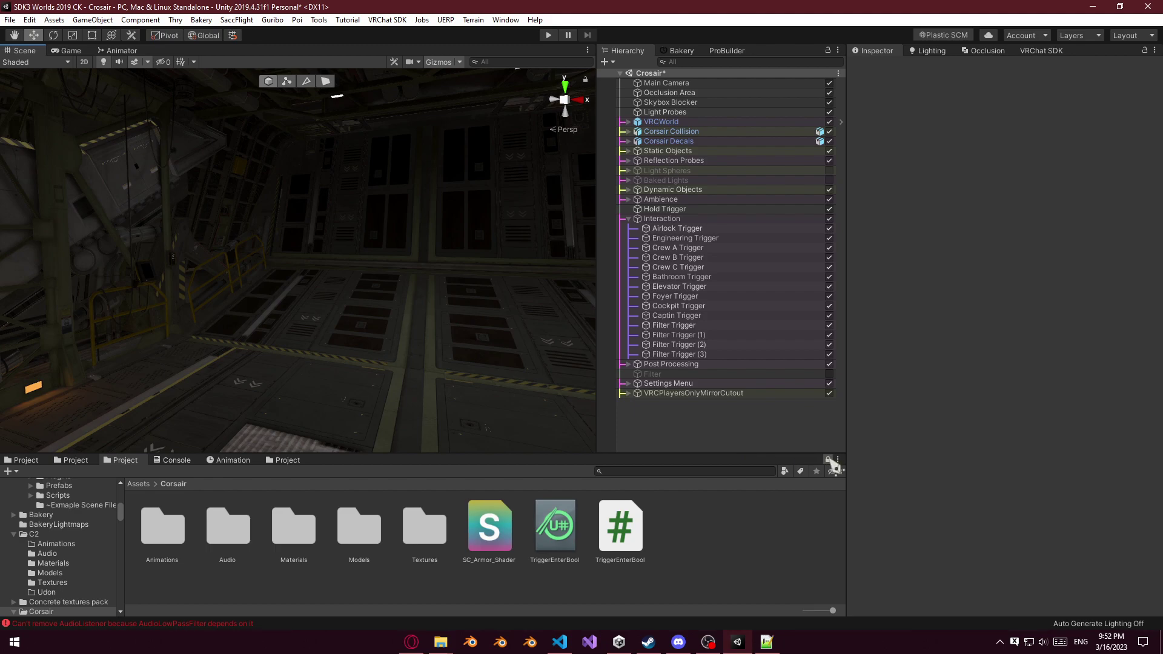
Locate the EnableOnTriggerEnter script used by the Filter Trigger in Assets/400i/Udon and open its C# file for editing.
{"action": "left_click", "coordinate": [80, 462]}
{"action": "left_click", "coordinate": [113, 462]}
{"action": "left_click", "coordinate": [691, 327]}
{"action": "left_click", "coordinate": [1015, 262]}
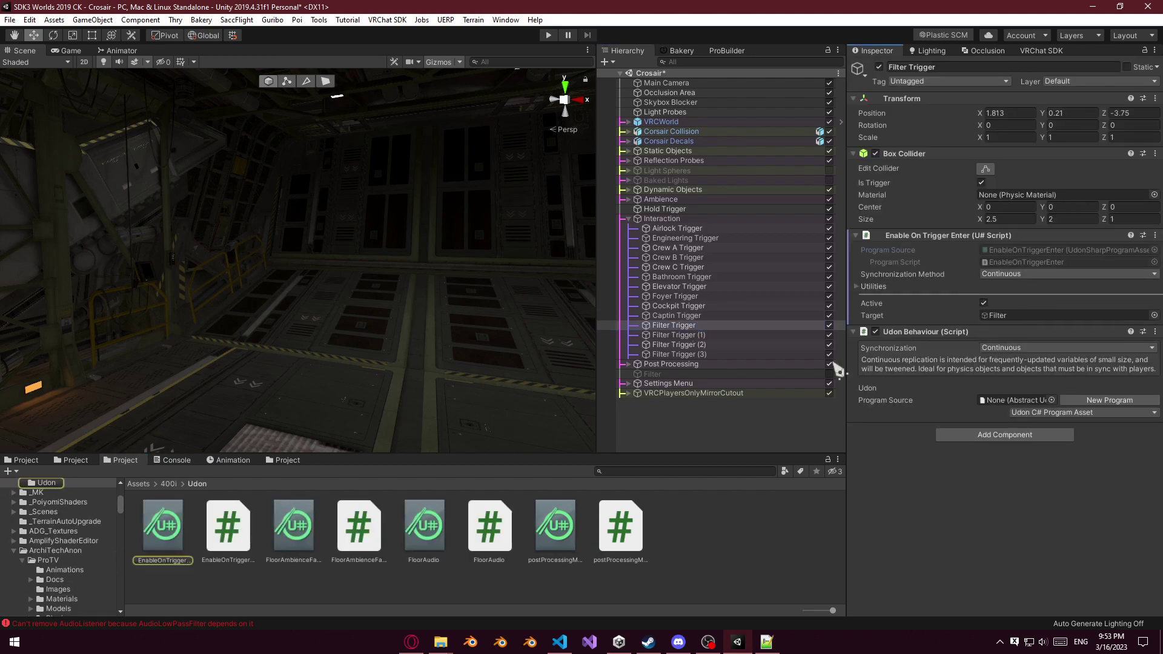
{"action": "double_click", "coordinate": [238, 532]}
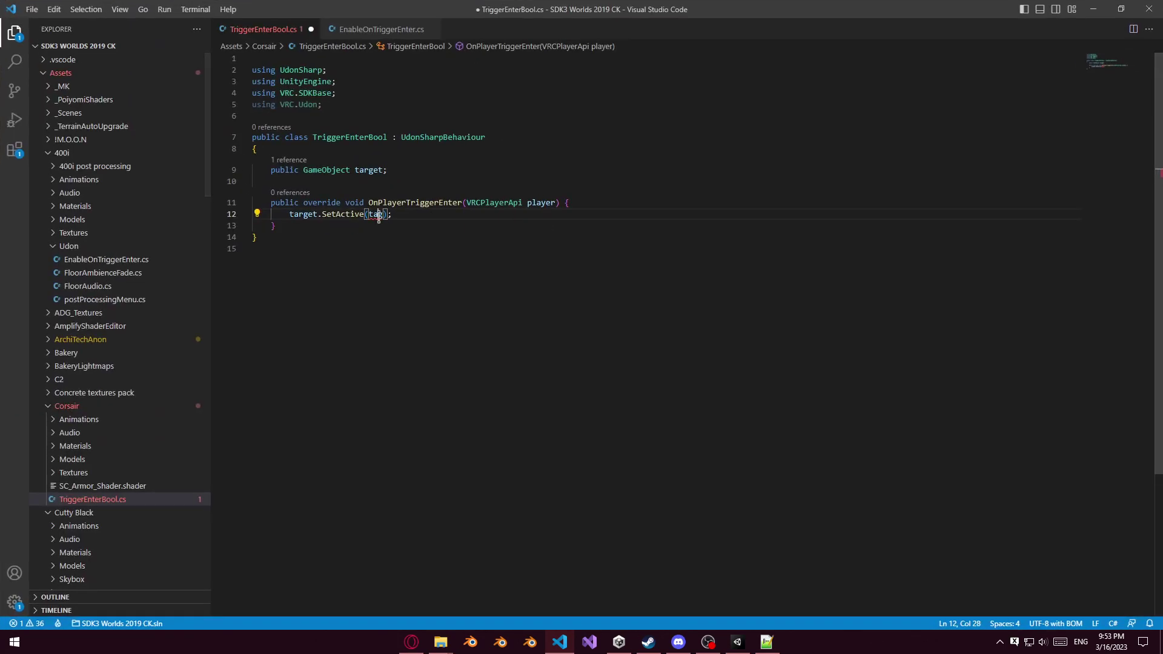
Replace the tag argument of SetActive with a reference to target in TriggerEnterBool's OnPlayerTriggerEnter method.
{"action": "double_click", "coordinate": [376, 215]}
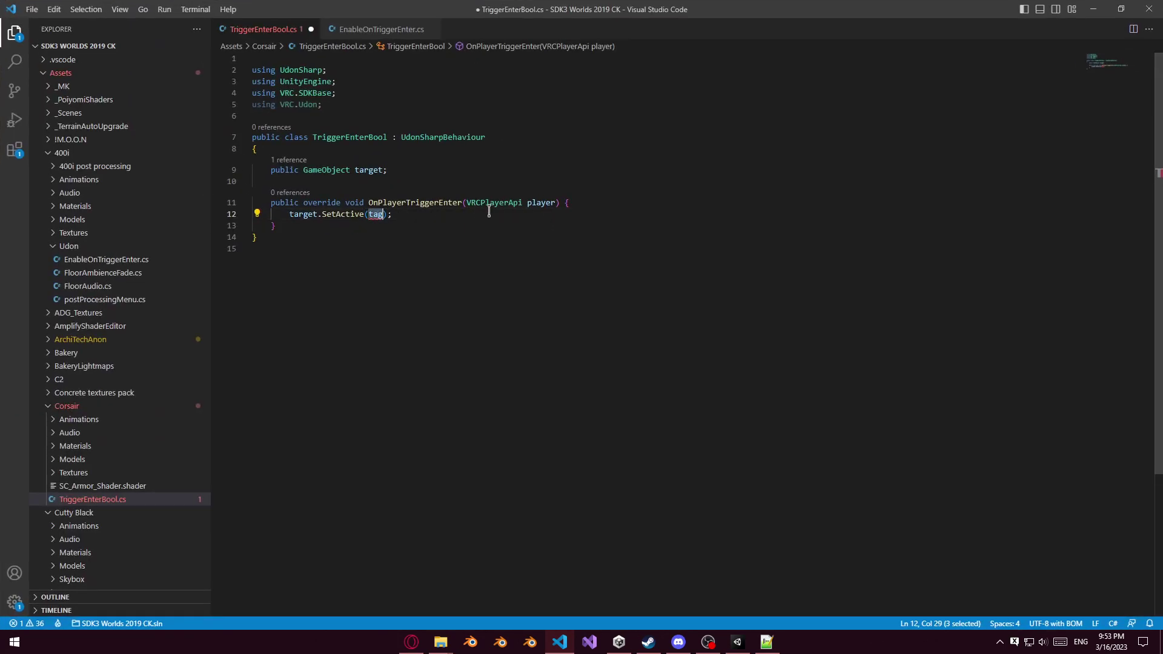
{"action": "type", "text": "target"}
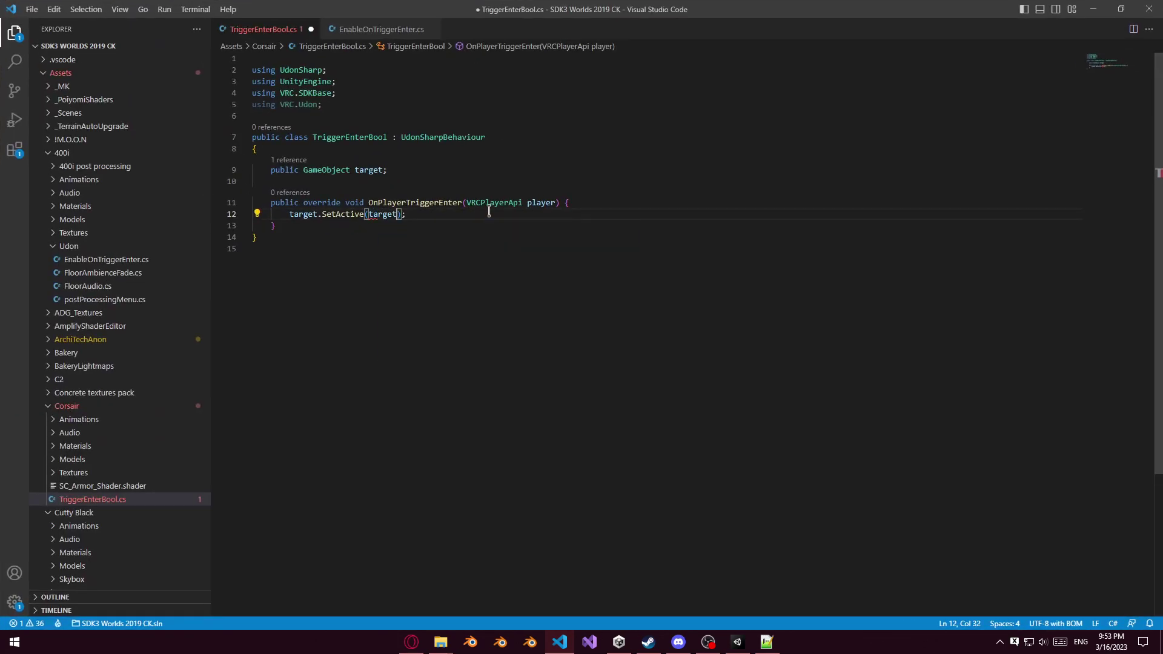
{"action": "type", "text": "."}
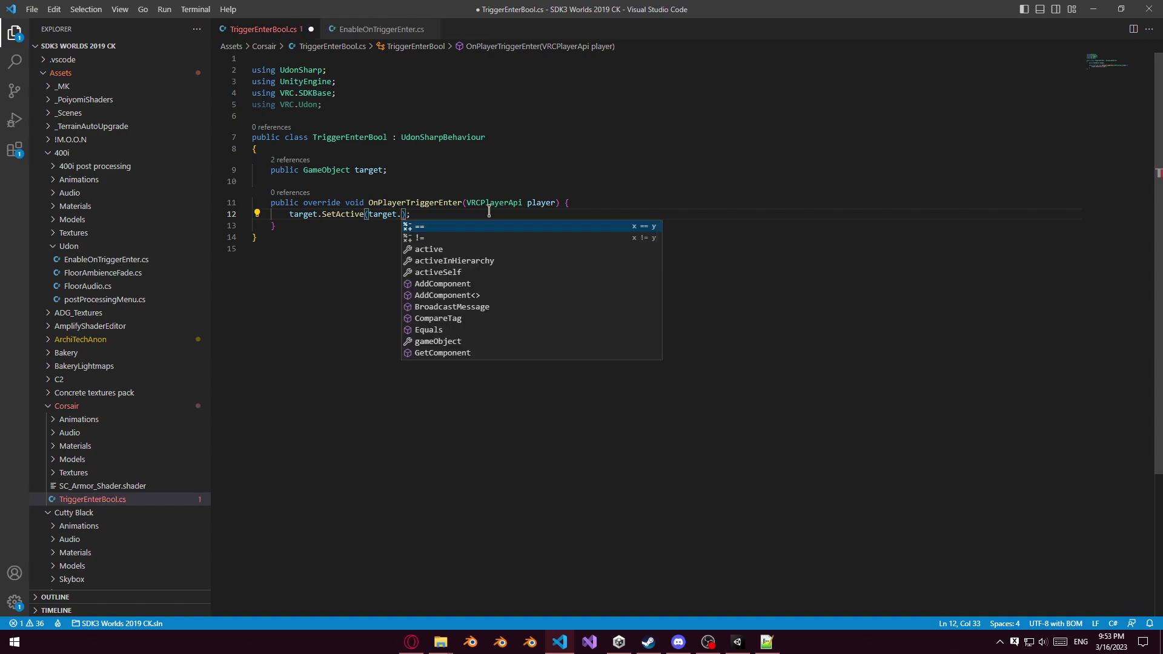
{"action": "type", "text": "s"}
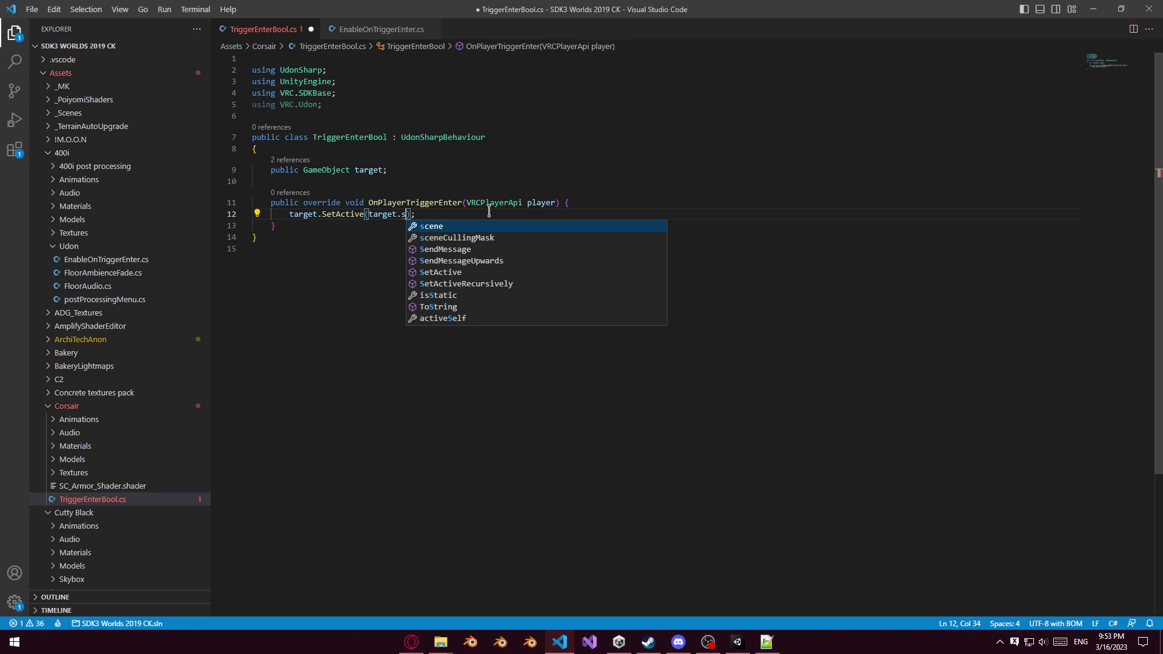
{"action": "key", "text": "Down"}
{"action": "key", "text": "Down"}
{"action": "key", "text": "Down"}
{"action": "key", "text": "Down"}
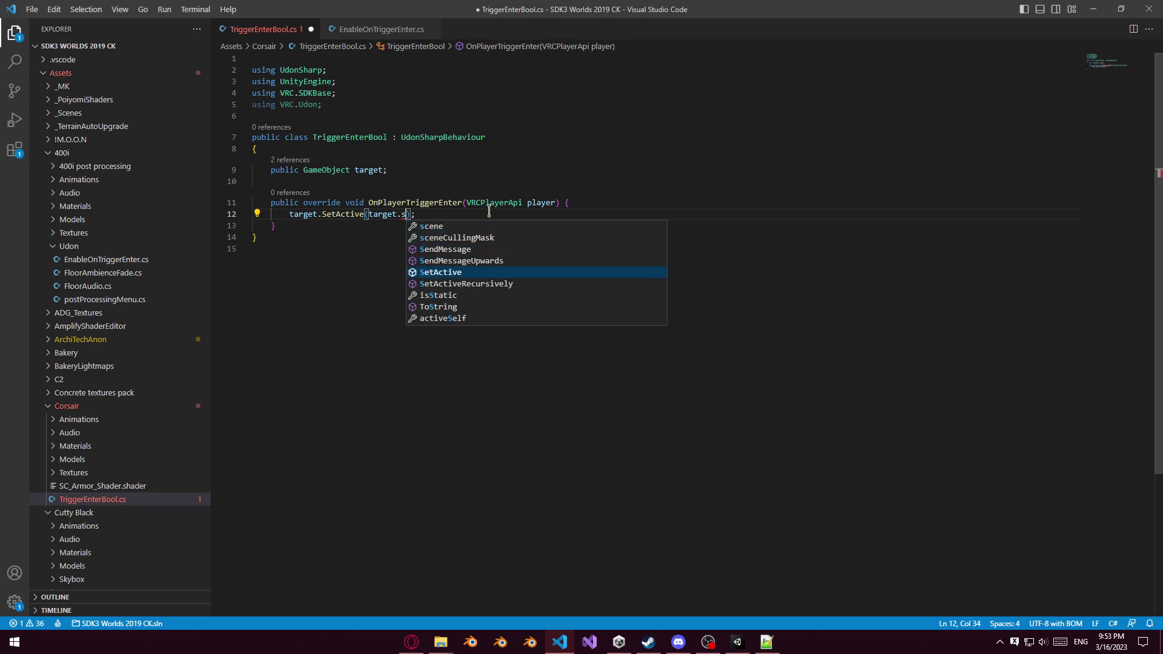
{"action": "key", "text": "Tab"}
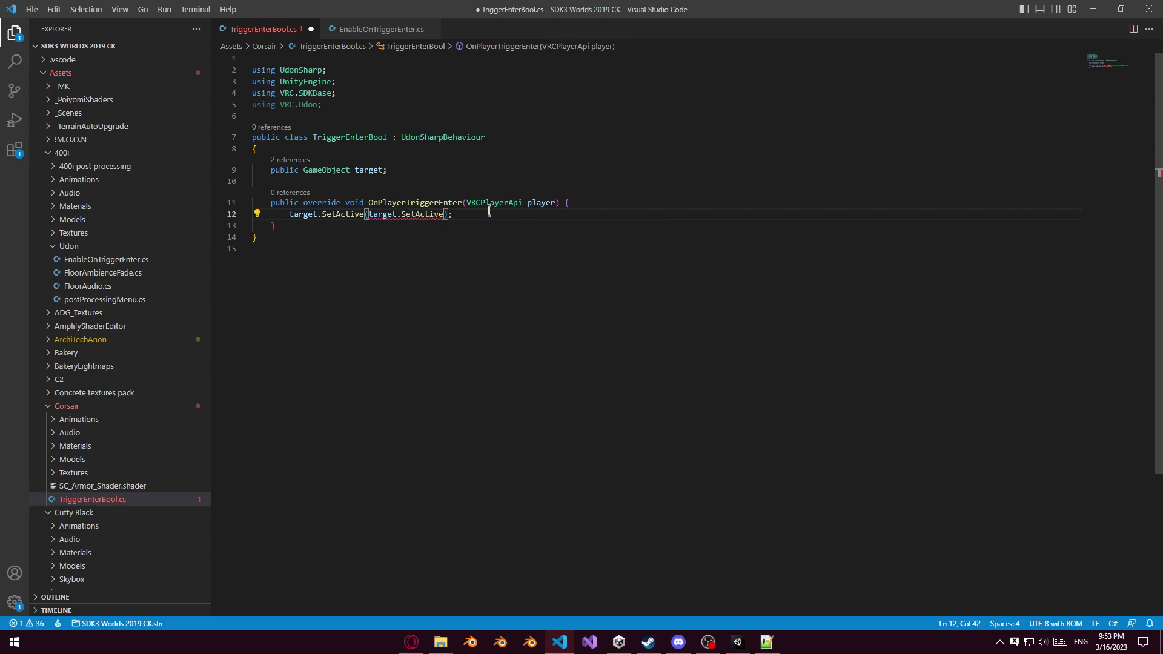
{"action": "type", "text": ".act"}
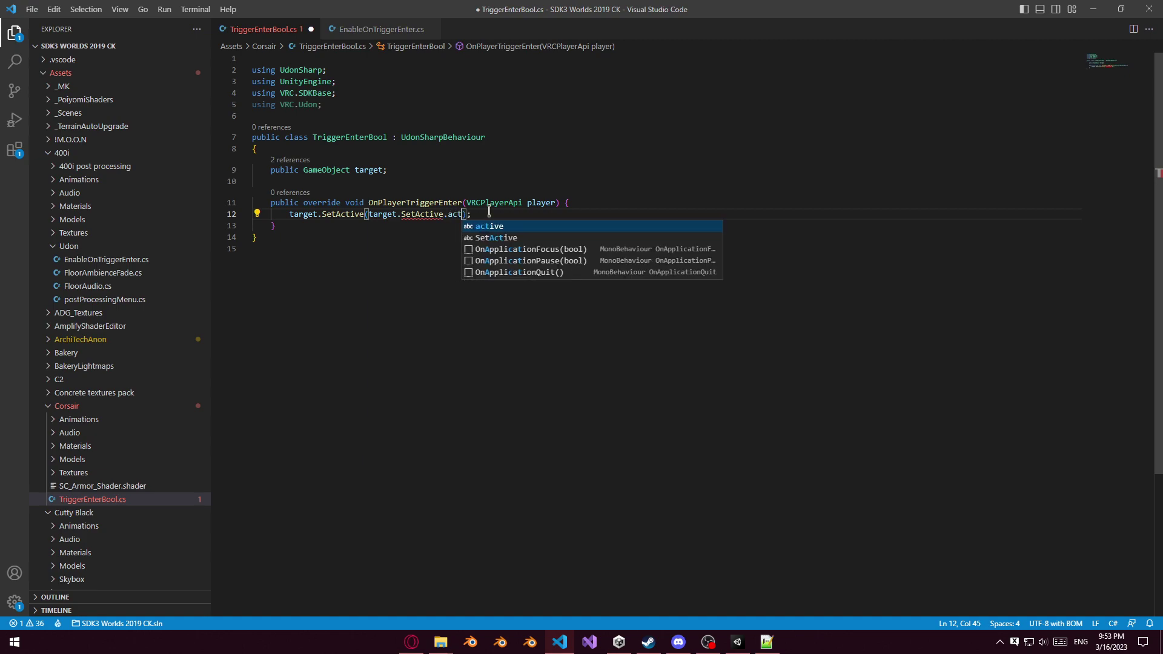
{"action": "key", "text": "BackSpace"}
{"action": "key", "text": "BackSpace"}
{"action": "key", "text": "BackSpace"}
{"action": "key", "text": "BackSpace"}
{"action": "key", "text": "BackSpace"}
{"action": "key", "text": "BackSpace"}
{"action": "key", "text": "BackSpace"}
{"action": "key", "text": "BackSpace"}
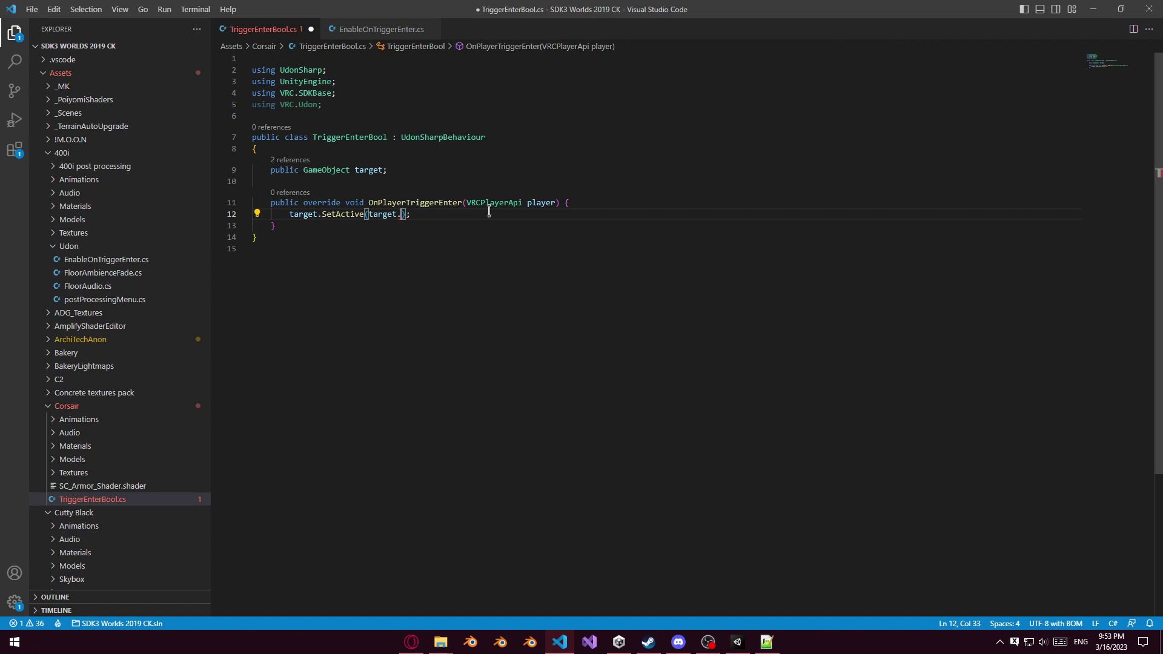
Complete the SetActive argument as the negated !target.activeSelf and save the TriggerEnterBool script.
{"action": "type", "text": "ac"}
{"action": "key", "text": "Down"}
{"action": "key", "text": "Down"}
{"action": "key", "text": "Return"}
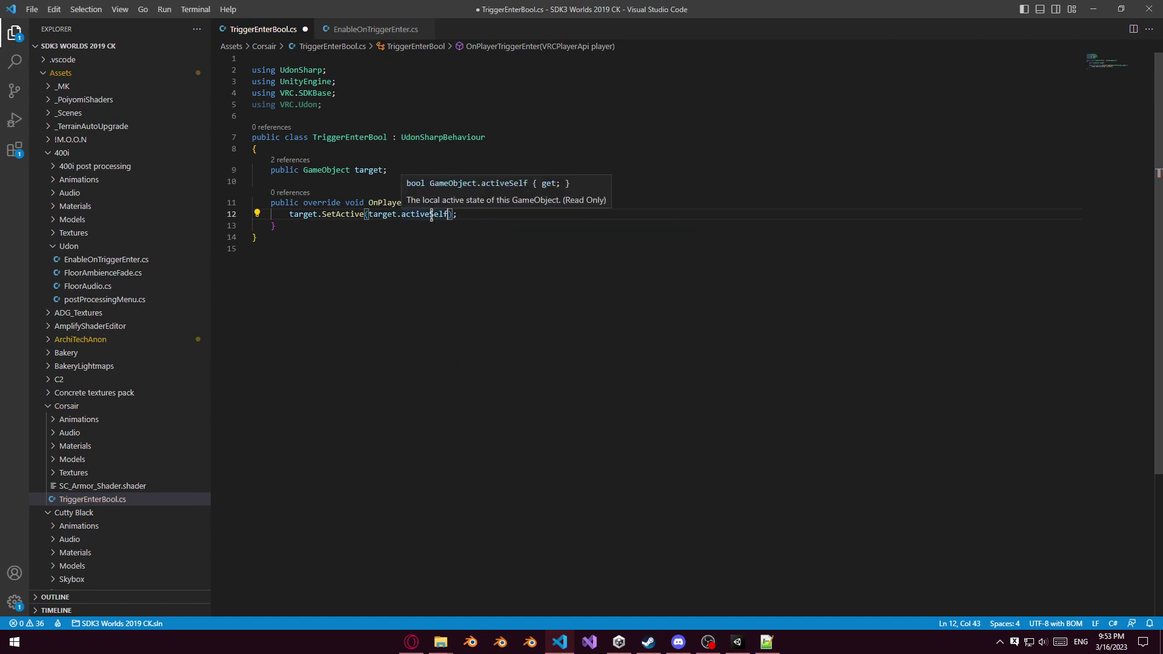
{"action": "left_click", "coordinate": [370, 215]}
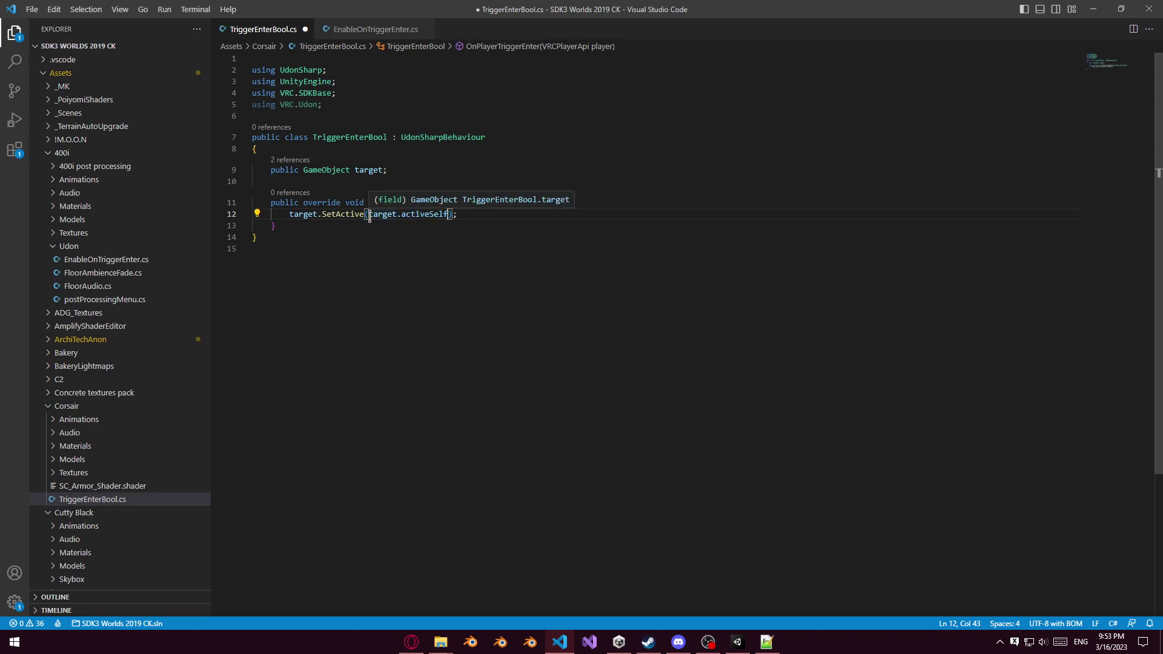
{"action": "type", "text": "!"}
{"action": "left_click", "coordinate": [473, 214]}
{"action": "key", "text": "ctrl+s"}
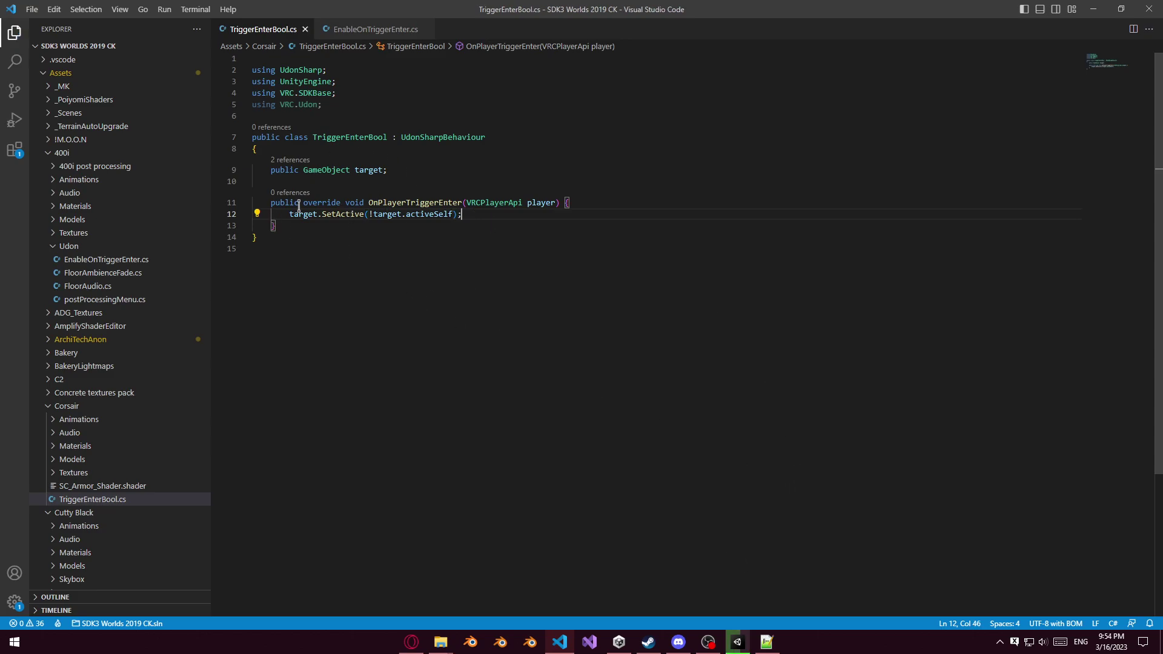
Switch to Unity and assign TriggerEnterBool as the program source of the Filter Trigger's empty Udon Behaviour.
{"action": "left_click", "coordinate": [738, 641]}
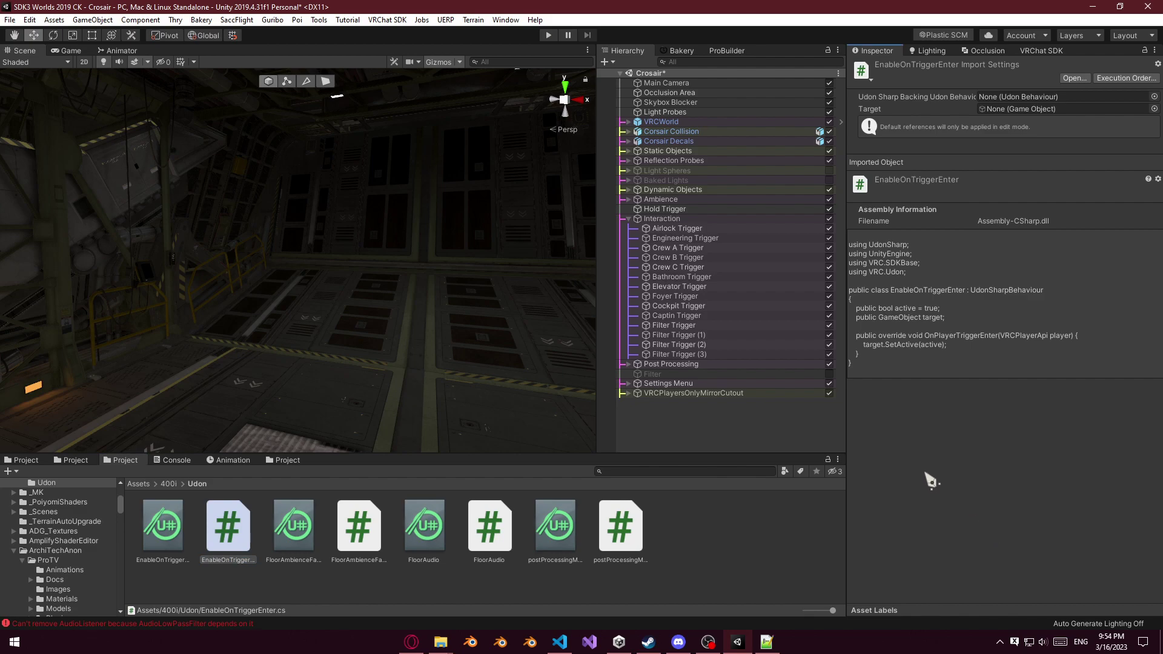
{"action": "left_click", "coordinate": [703, 384]}
{"action": "left_click", "coordinate": [672, 364]}
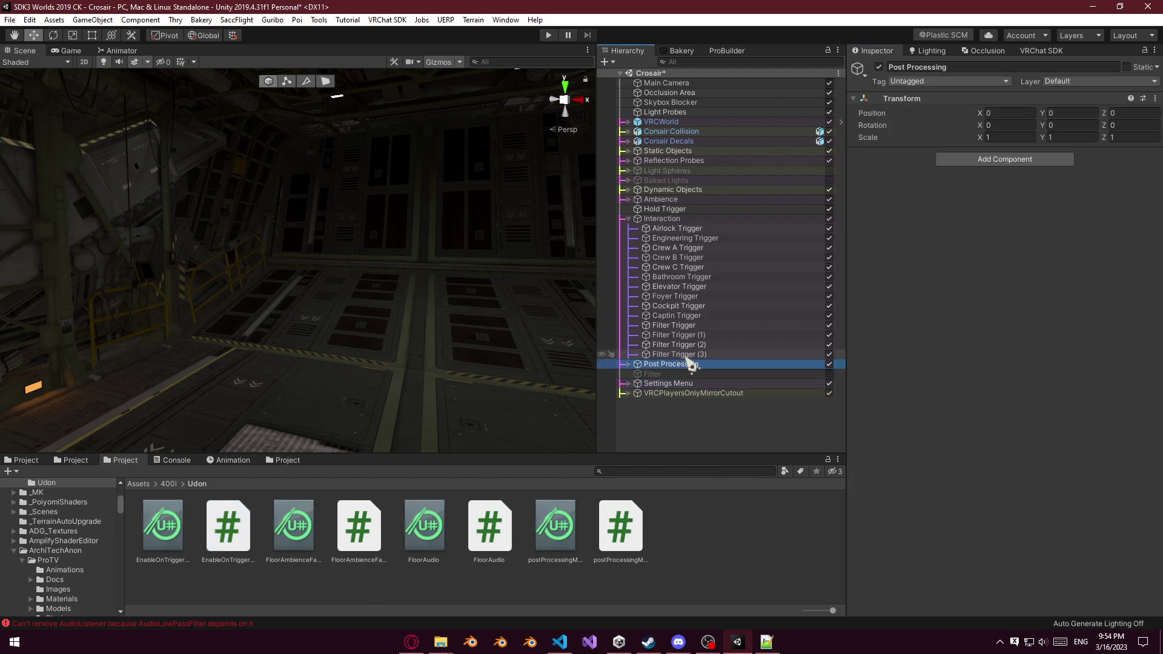
{"action": "left_click", "coordinate": [676, 354]}
{"action": "left_click", "coordinate": [674, 325]}
{"action": "left_click", "coordinate": [1053, 401]}
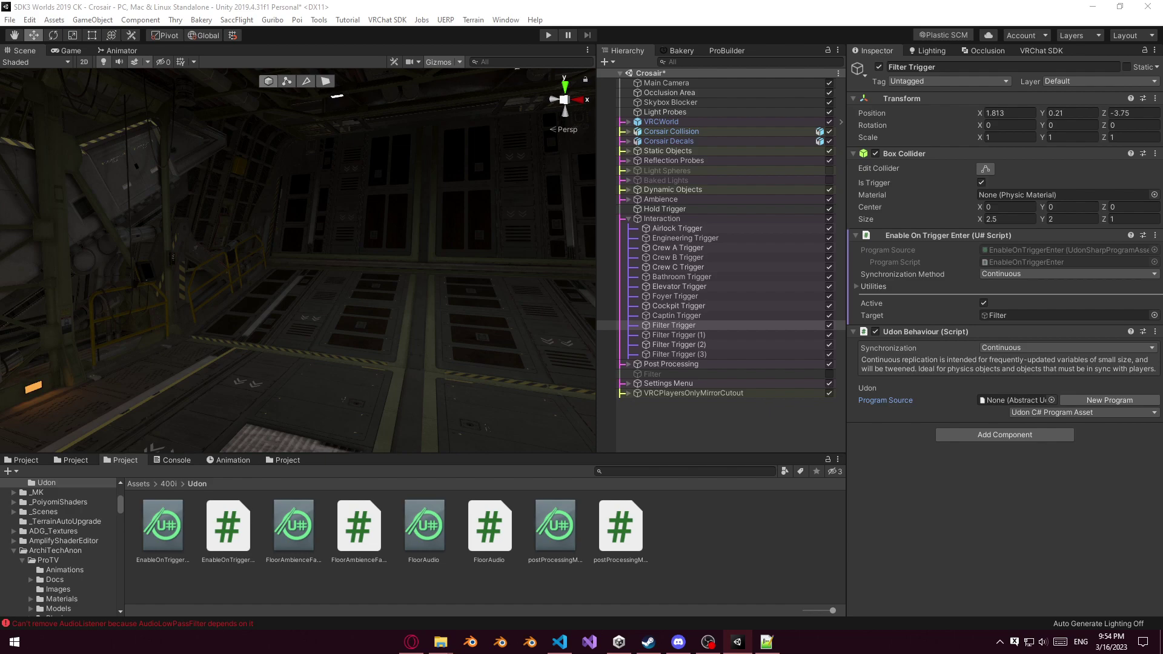
{"action": "left_click", "coordinate": [1106, 424]}
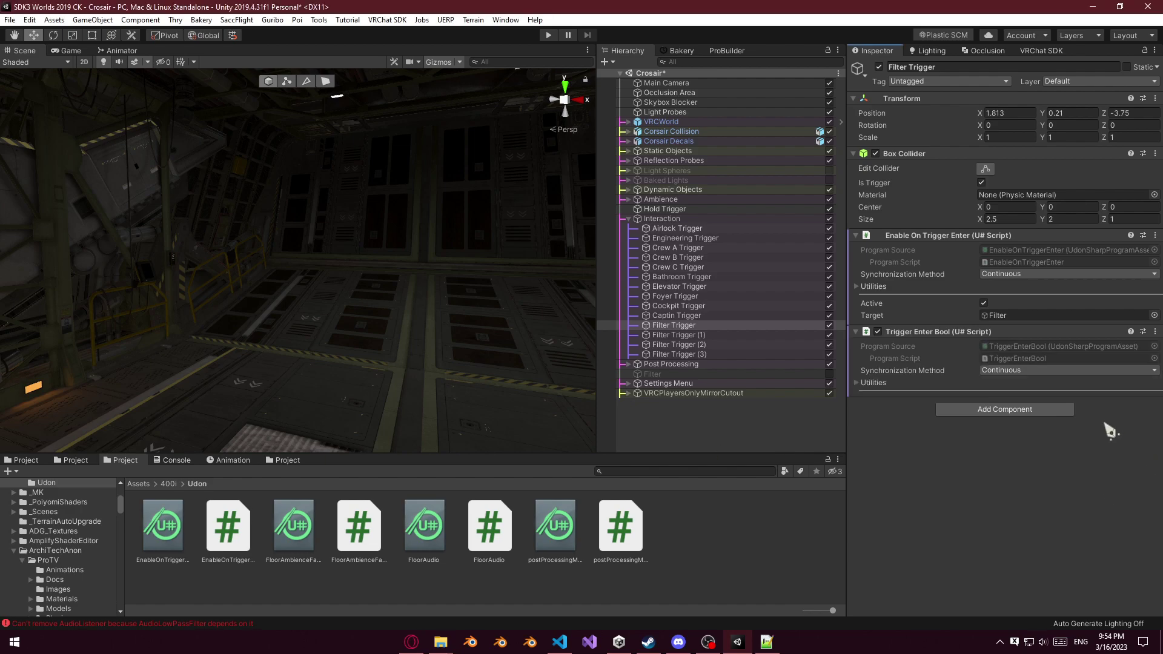
Remove the Enable On Trigger Enter component from the Filter Trigger.
{"action": "left_click", "coordinate": [1156, 236]}
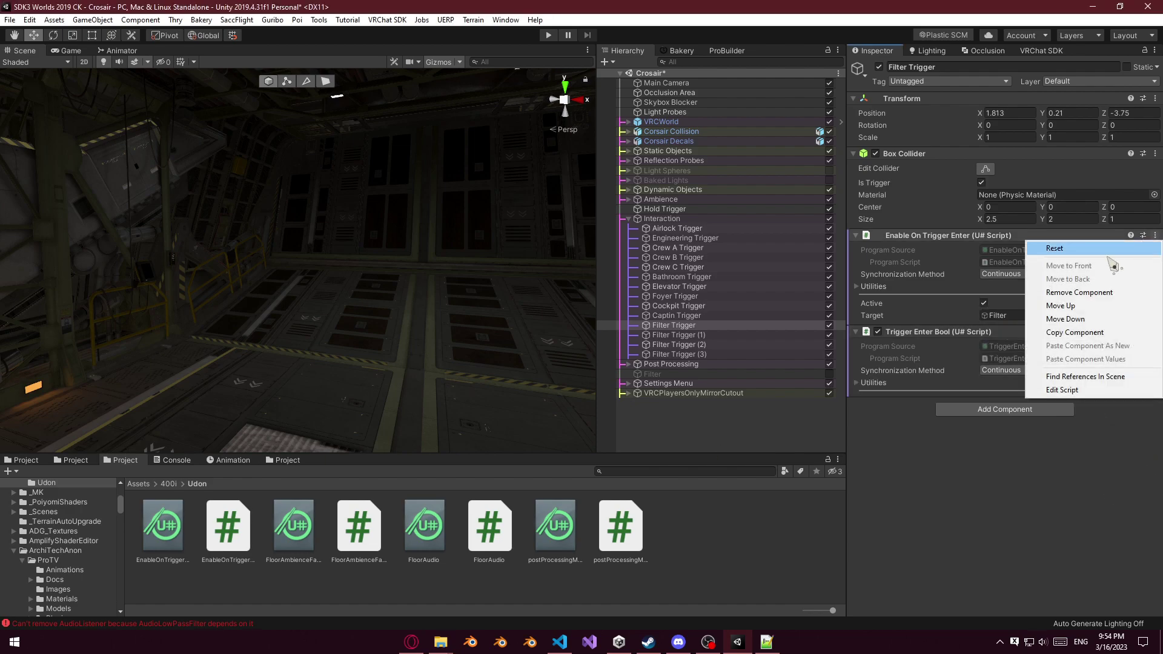
{"action": "left_click", "coordinate": [1084, 294]}
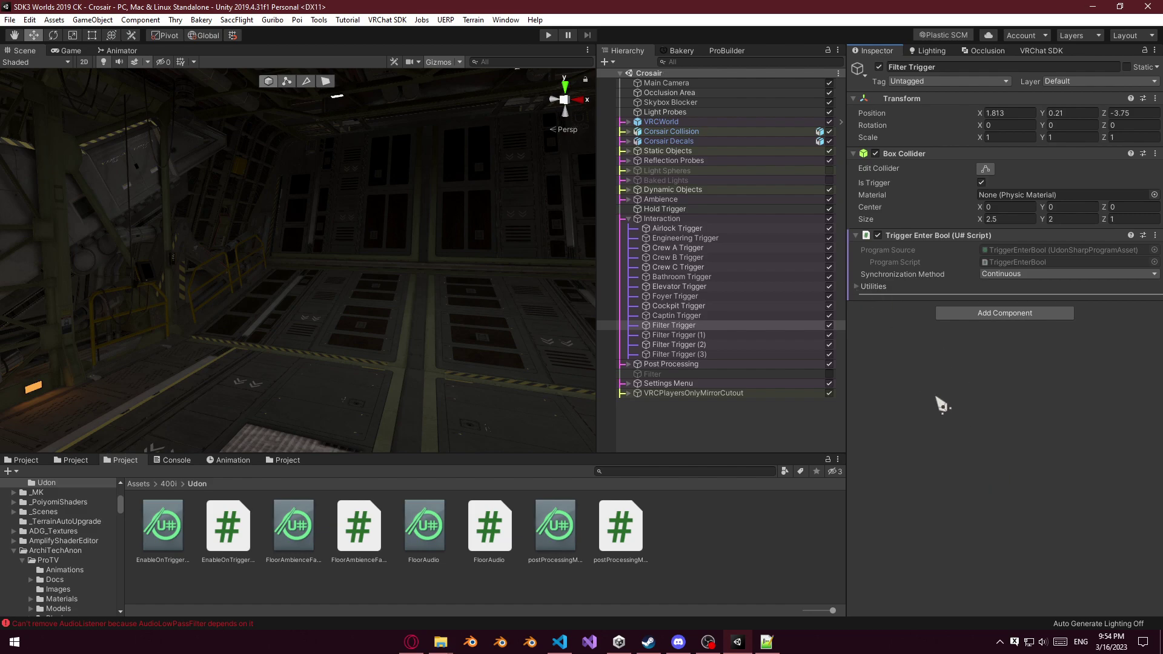
Check the Filter Trigger's Trigger Enter Bool component for a target field and review the script's code in Visual Studio Code.
{"action": "left_click", "coordinate": [933, 52]}
{"action": "left_click", "coordinate": [895, 53]}
{"action": "left_click", "coordinate": [697, 335]}
{"action": "left_click", "coordinate": [697, 326]}
{"action": "left_click", "coordinate": [904, 351]}
{"action": "left_click", "coordinate": [559, 642]}
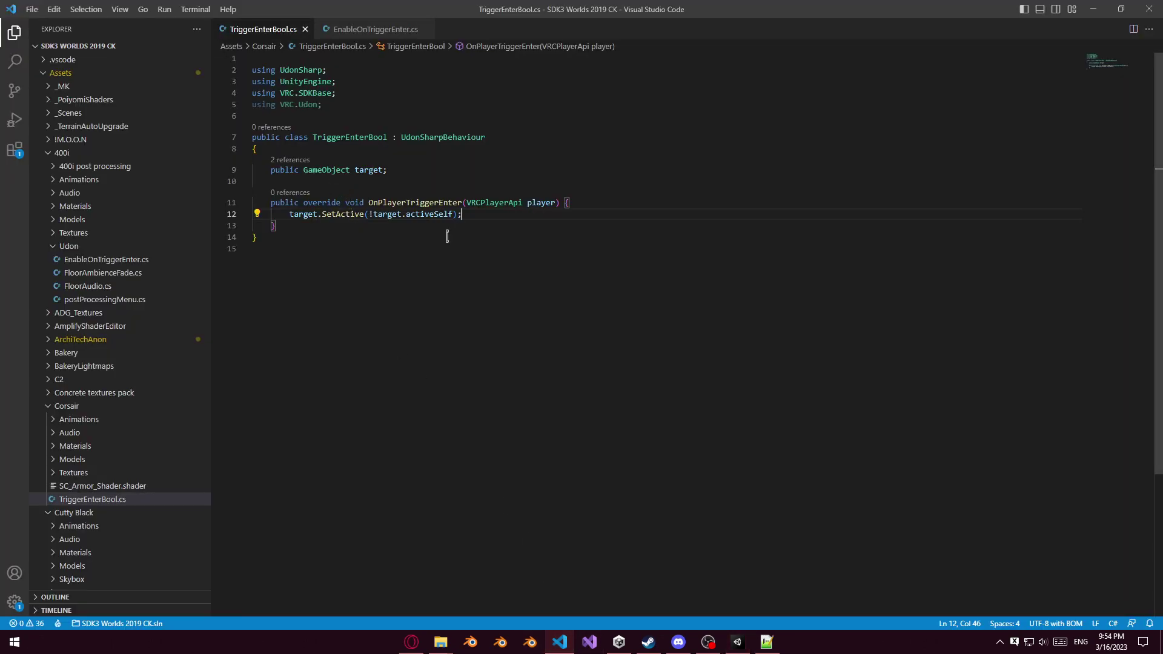
Switch to Unity and set the Filter object as the target of the Filter Trigger's Trigger Enter Bool component.
{"action": "left_click", "coordinate": [737, 642]}
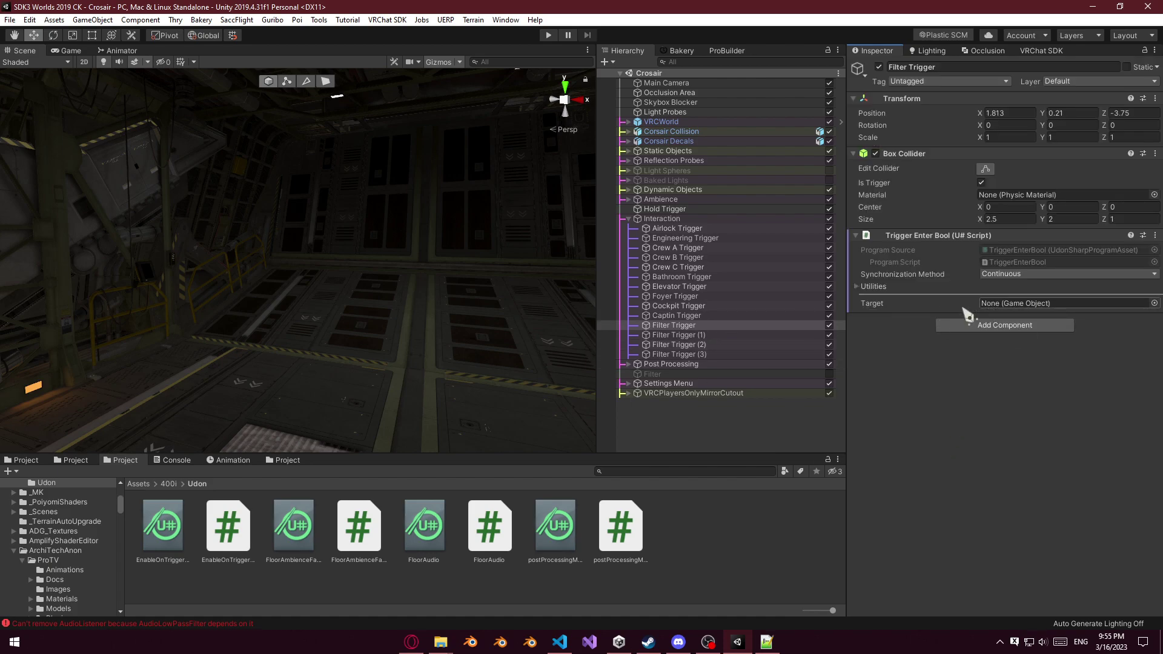
{"action": "left_click", "coordinate": [677, 325]}
{"action": "left_click", "coordinate": [675, 335]}
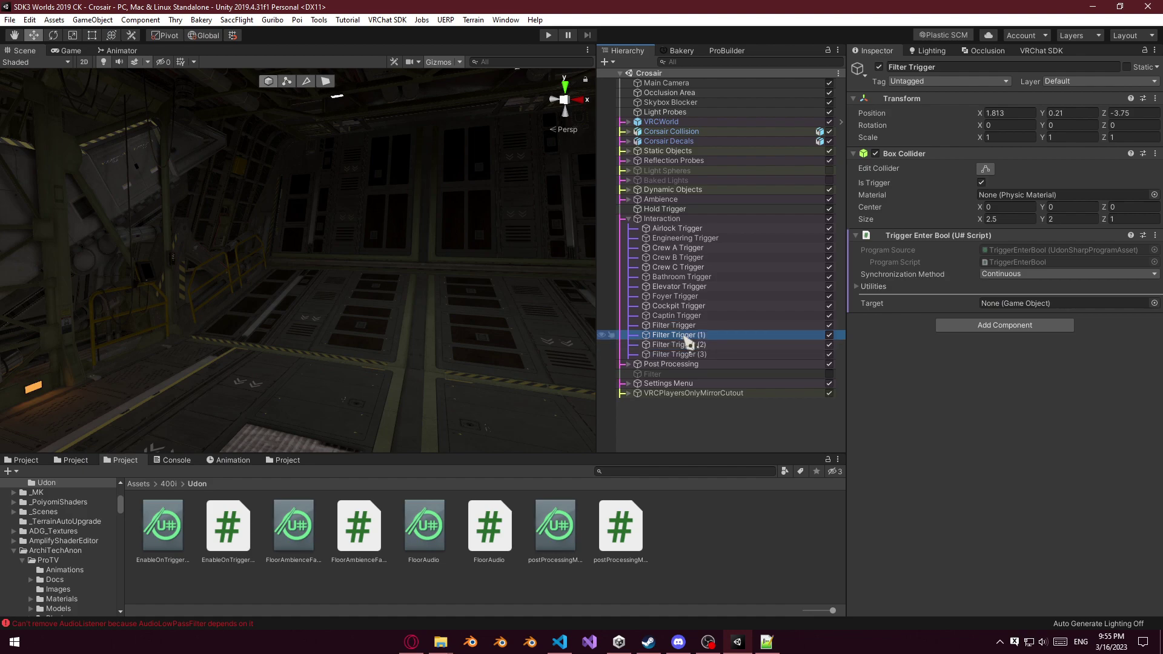
{"action": "left_click", "coordinate": [1036, 316]}
{"action": "left_click", "coordinate": [675, 326]}
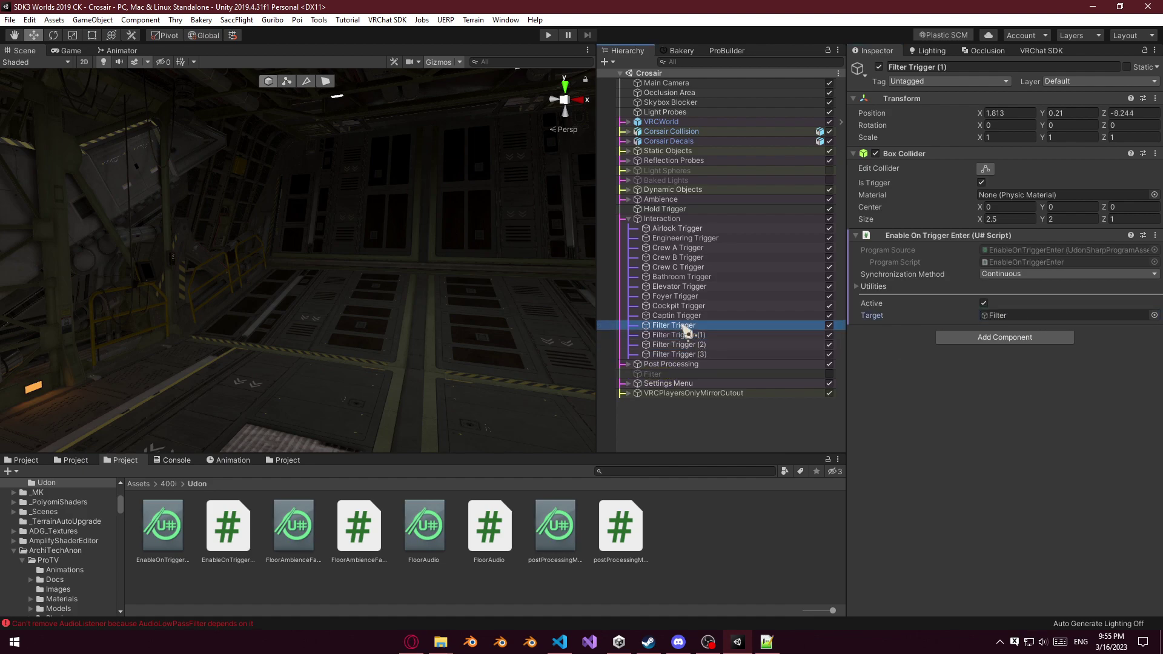
{"action": "left_click_drag", "start_coordinate": [976, 308], "coordinate": [997, 304]}
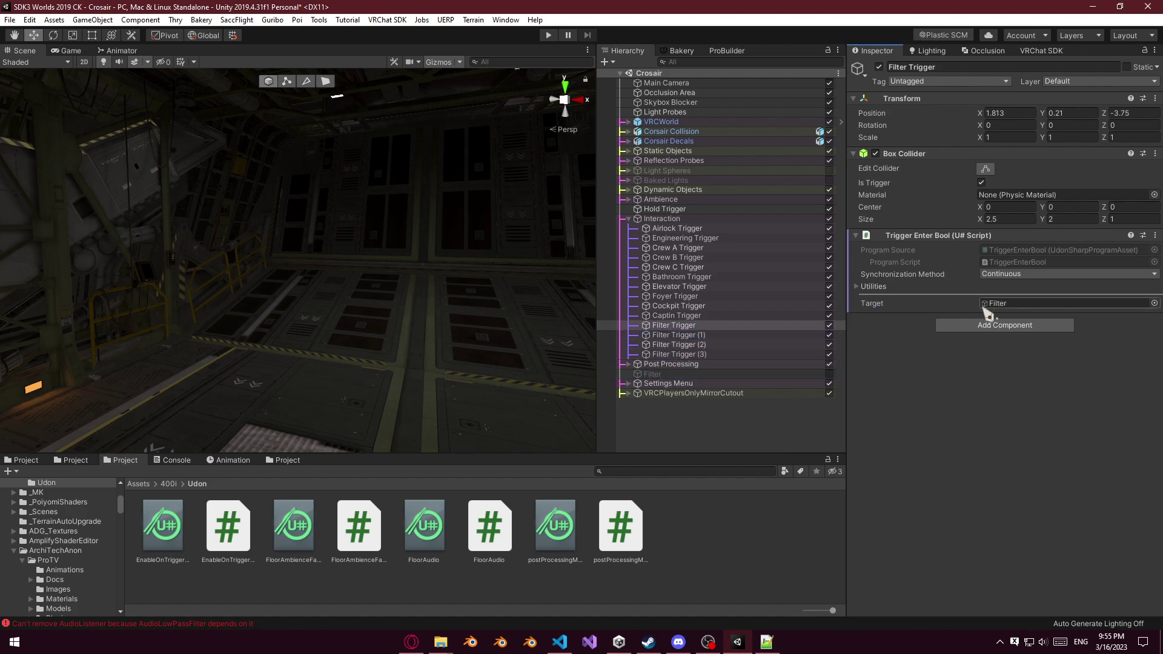
Replace Enable On Trigger Enter on Filter Triggers (1) to (3) with a copy of the Filter Trigger's Trigger Enter Bool component.
{"action": "left_click", "coordinate": [1156, 235]}
{"action": "left_click", "coordinate": [1051, 334]}
{"action": "left_click", "coordinate": [727, 335]}
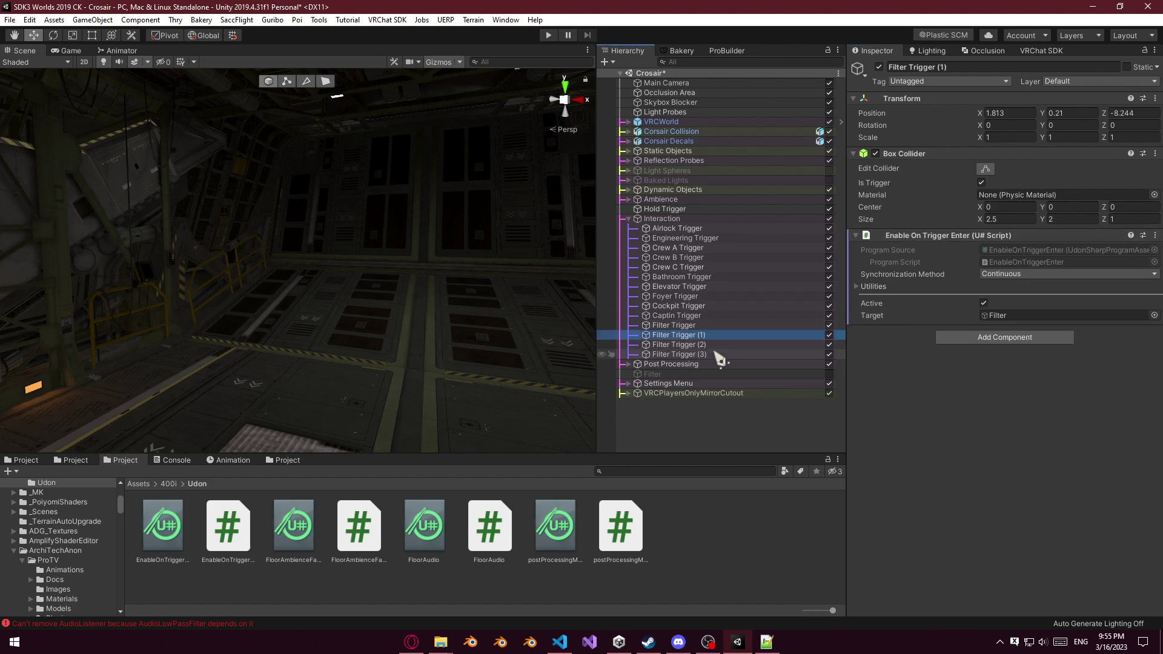
{"action": "left_click", "coordinate": [719, 355], "text": "shift"}
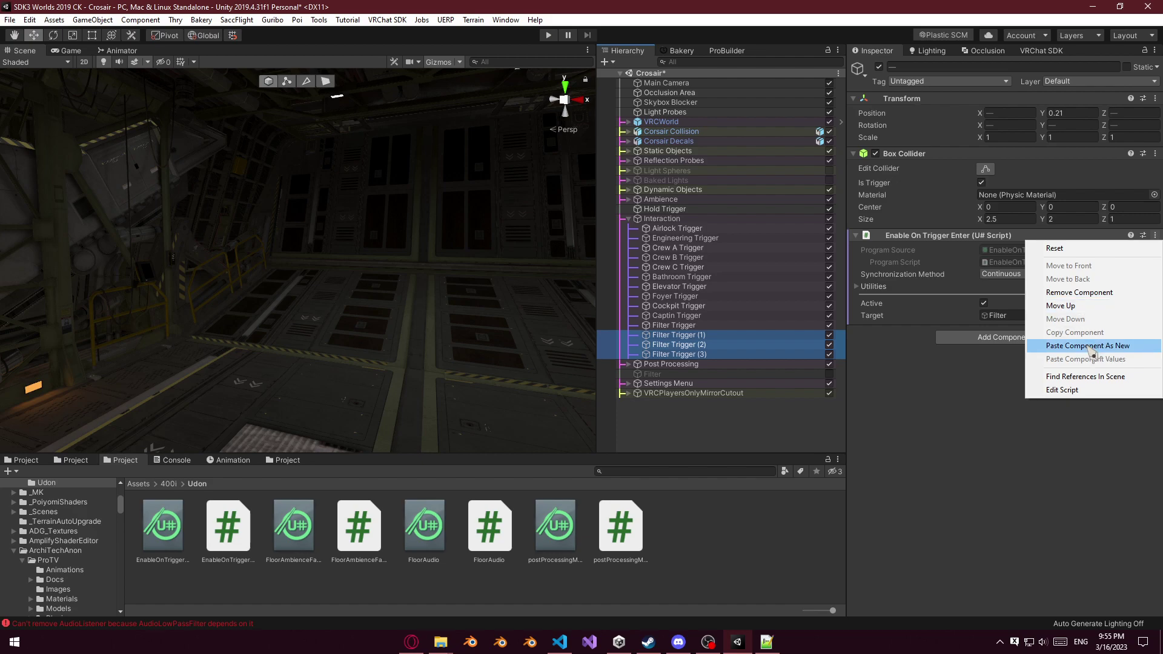
{"action": "left_click", "coordinate": [1119, 293]}
{"action": "left_click", "coordinate": [1156, 153]}
{"action": "left_click", "coordinate": [1097, 263]}
Check that all four Filter Triggers have the Trigger Enter Bool component with the right target.
{"action": "left_click", "coordinate": [772, 328]}
{"action": "key", "text": "Down"}
{"action": "key", "text": "Down"}
{"action": "key", "text": "Down"}
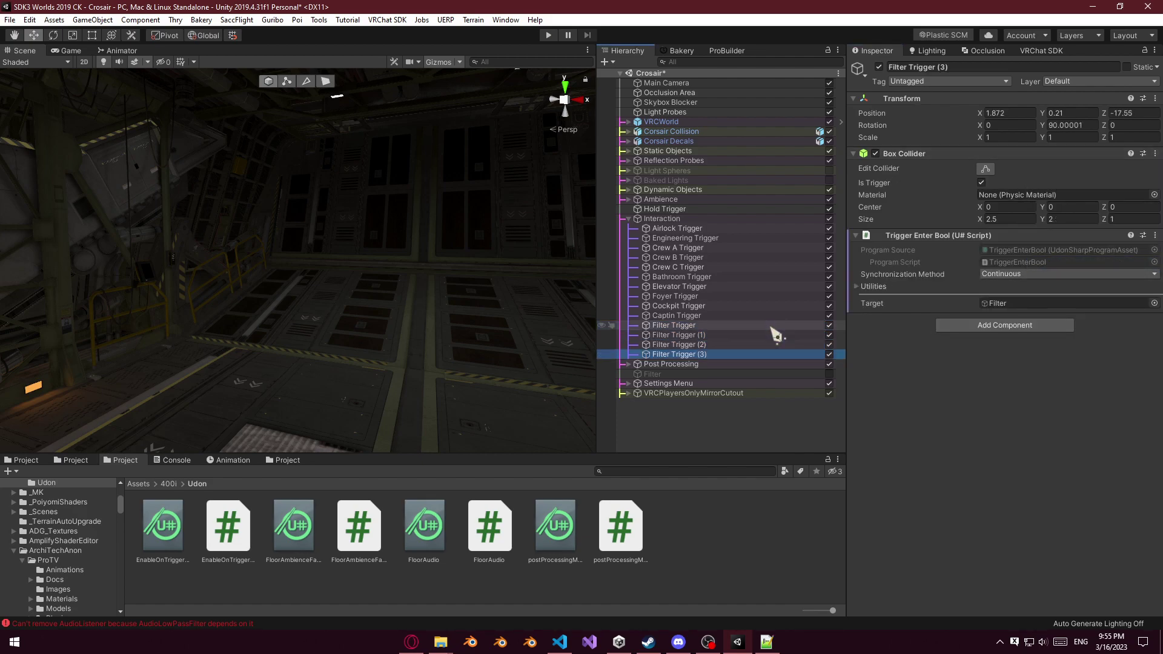
{"action": "key", "text": "Up"}
{"action": "key", "text": "Up"}
{"action": "key", "text": "Up"}
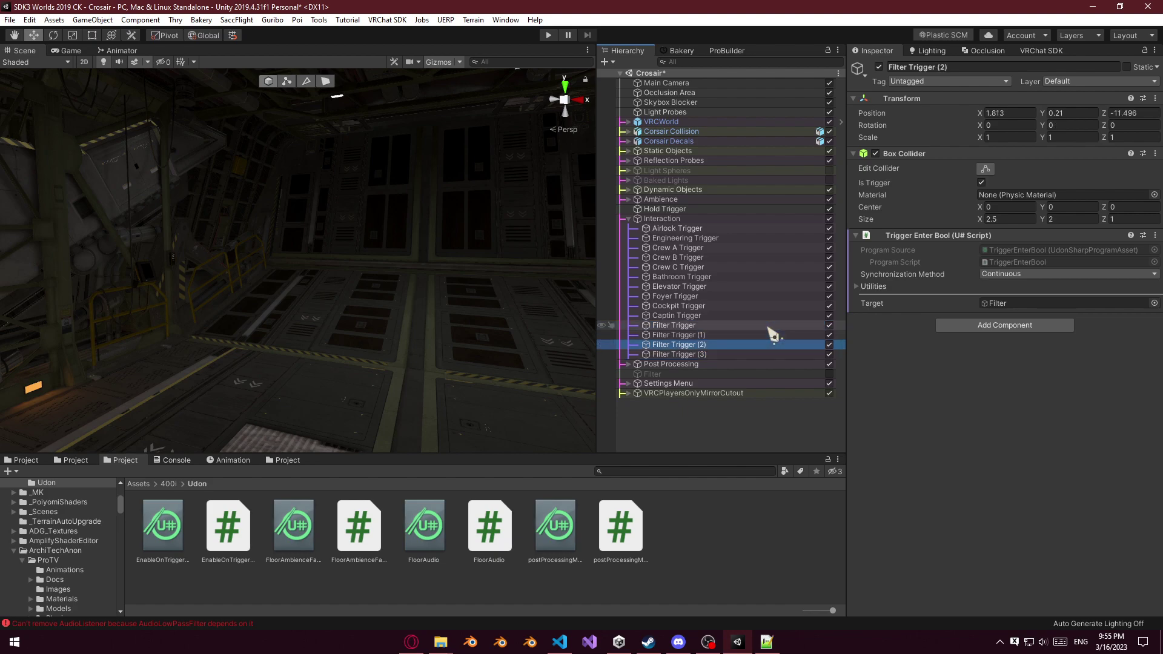
{"action": "key", "text": "Down"}
{"action": "key", "text": "Down"}
{"action": "key", "text": "Down"}
{"action": "key", "text": "Up"}
{"action": "key", "text": "Up"}
{"action": "key", "text": "Up"}
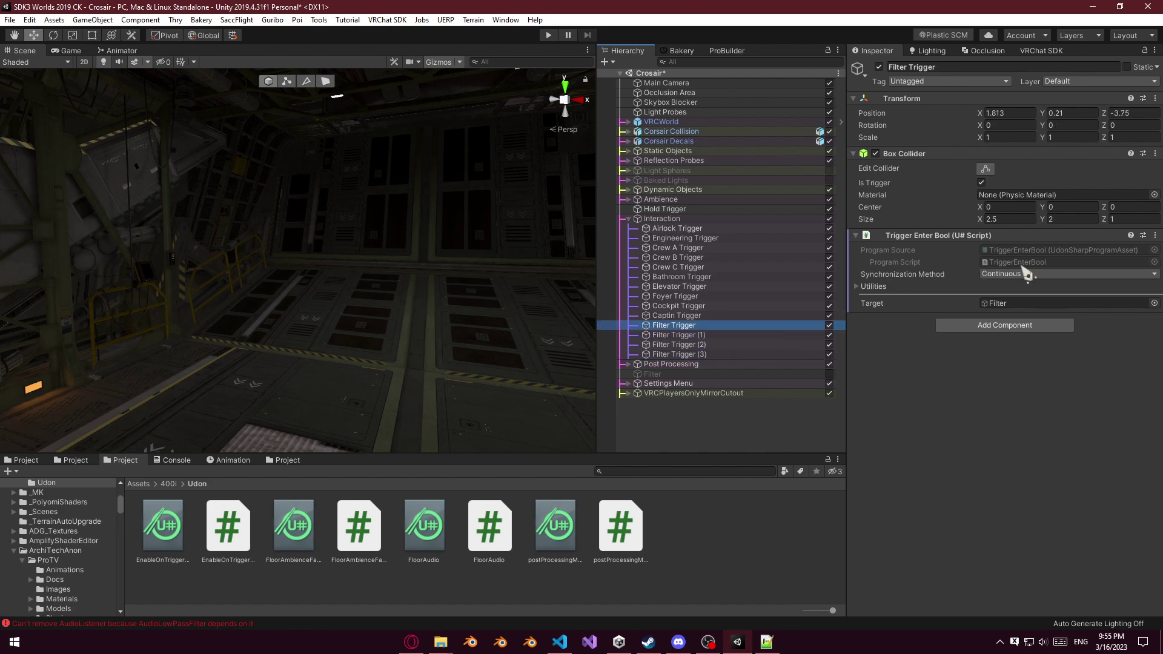
Set the Trigger Enter Bool synchronization method to None on the Filter Trigger and Filter Triggers (1) to (3).
{"action": "left_click", "coordinate": [1018, 274]}
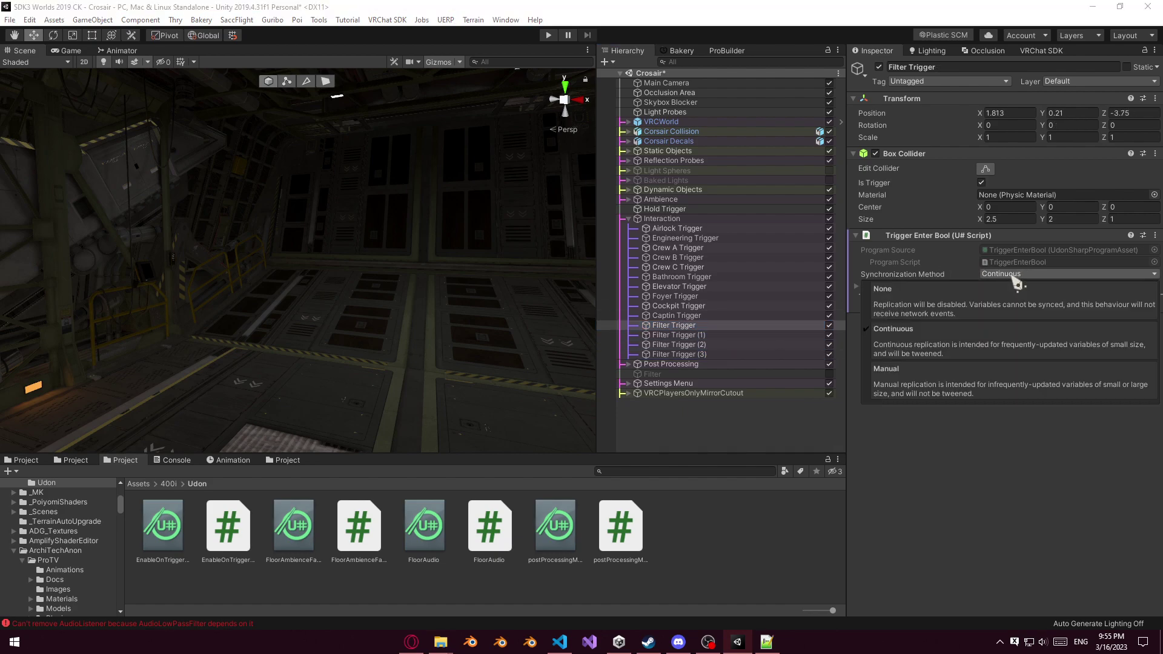
{"action": "left_click", "coordinate": [991, 317]}
{"action": "left_click", "coordinate": [724, 335]}
{"action": "left_click", "coordinate": [717, 354], "text": "shift"}
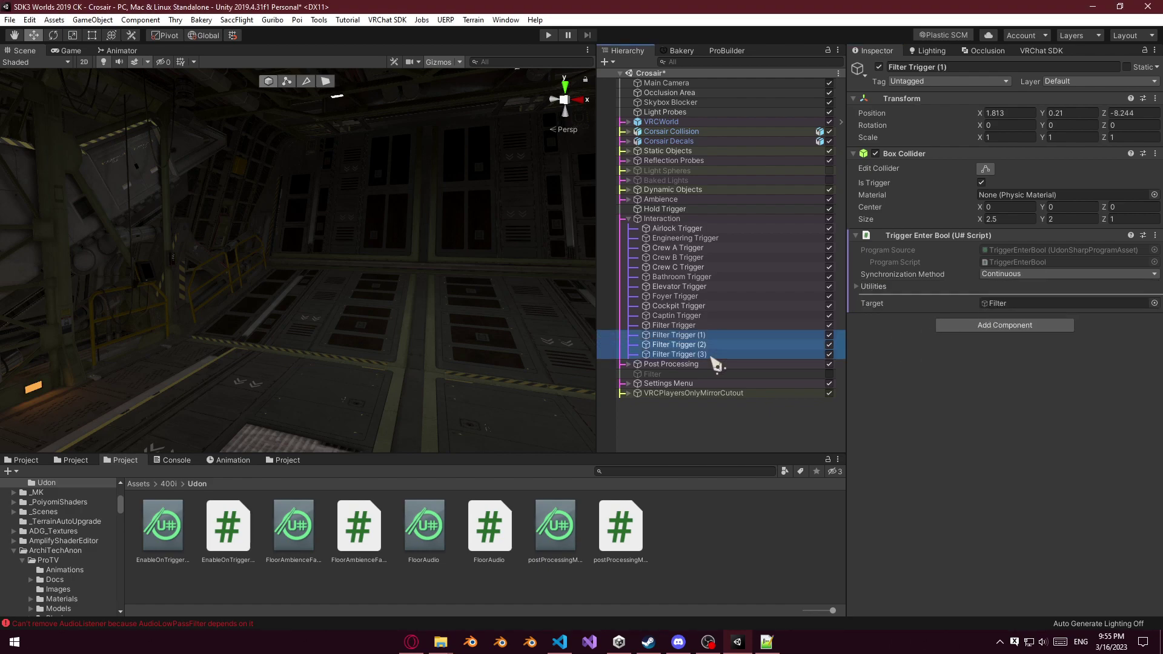
{"action": "left_click", "coordinate": [1020, 273]}
{"action": "left_click", "coordinate": [957, 317]}
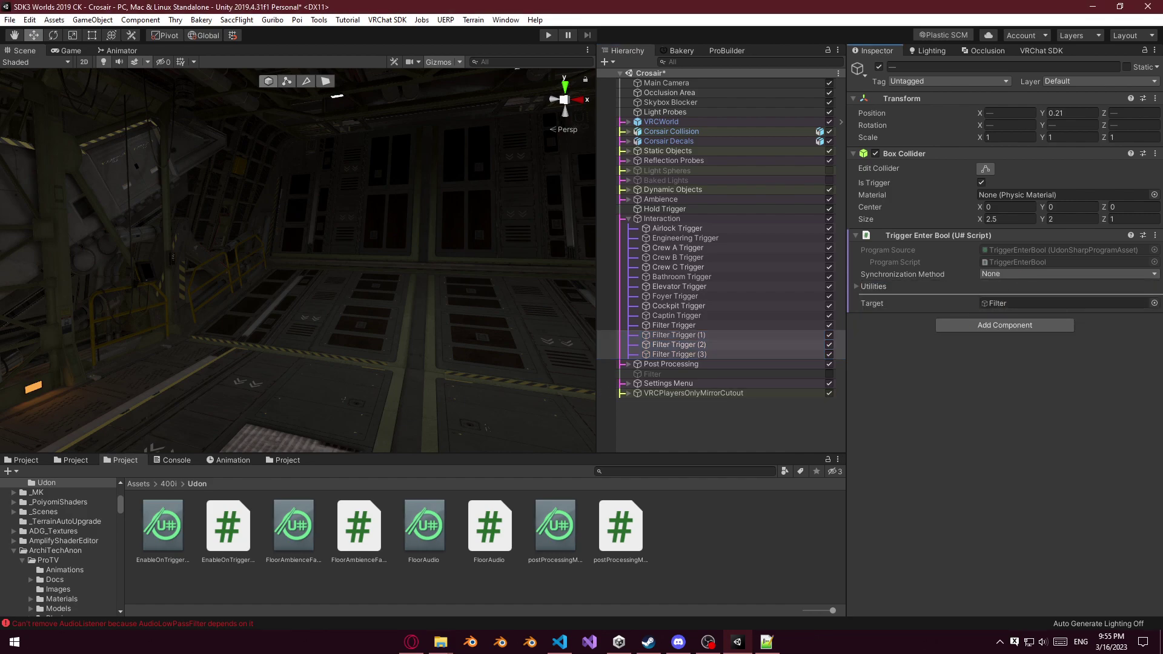
Go through the four Filter Triggers and compare their synchronization method and target settings.
{"action": "key", "text": "alt+Tab"}
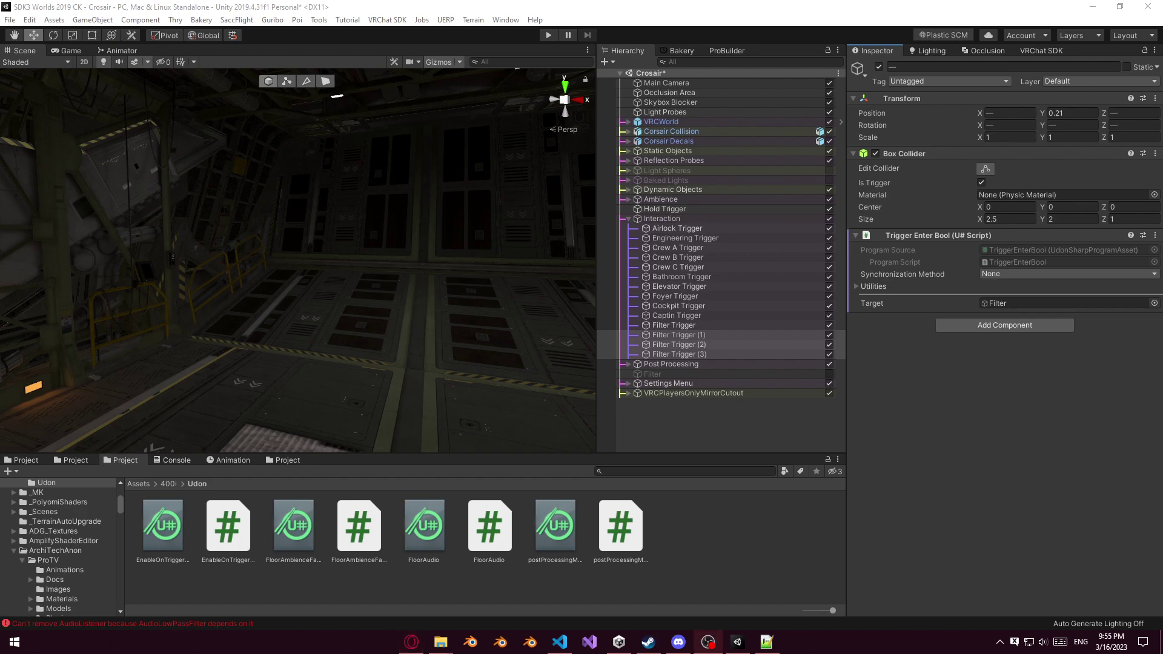
{"action": "left_click", "coordinate": [1082, 363]}
{"action": "left_click", "coordinate": [704, 327]}
{"action": "key", "text": "Down"}
{"action": "key", "text": "Down"}
{"action": "key", "text": "Down"}
{"action": "key", "text": "Up"}
{"action": "key", "text": "Up"}
{"action": "key", "text": "Up"}
{"action": "key", "text": "Up"}
{"action": "key", "text": "Down"}
{"action": "key", "text": "Down"}
{"action": "key", "text": "Down"}
{"action": "key", "text": "Down"}
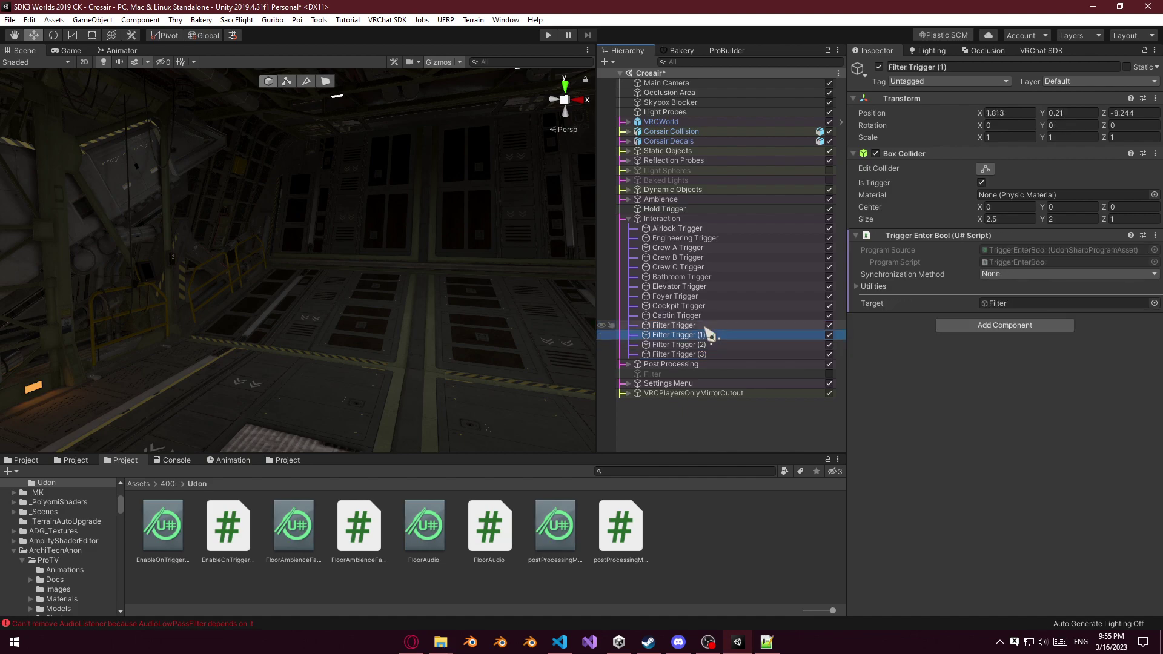
{"action": "key", "text": "Up"}
{"action": "key", "text": "Up"}
{"action": "key", "text": "Up"}
{"action": "key", "text": "Down"}
{"action": "key", "text": "Down"}
{"action": "key", "text": "Down"}
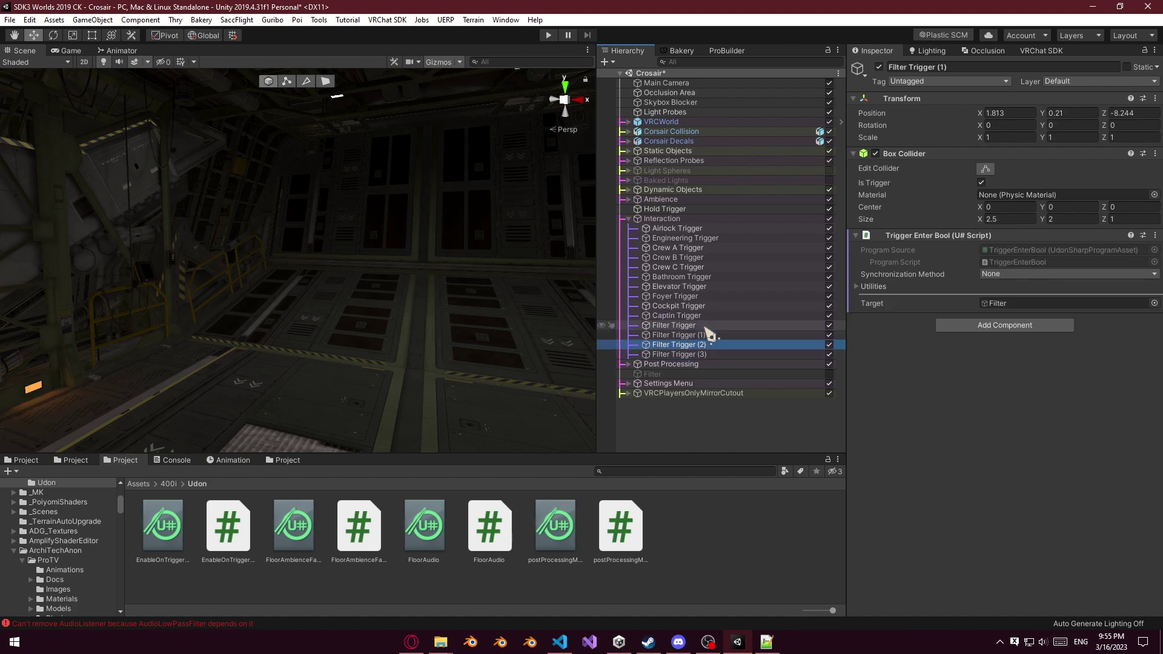
Inspect the Filter object's audio components and clear the selection.
{"action": "left_click", "coordinate": [660, 366]}
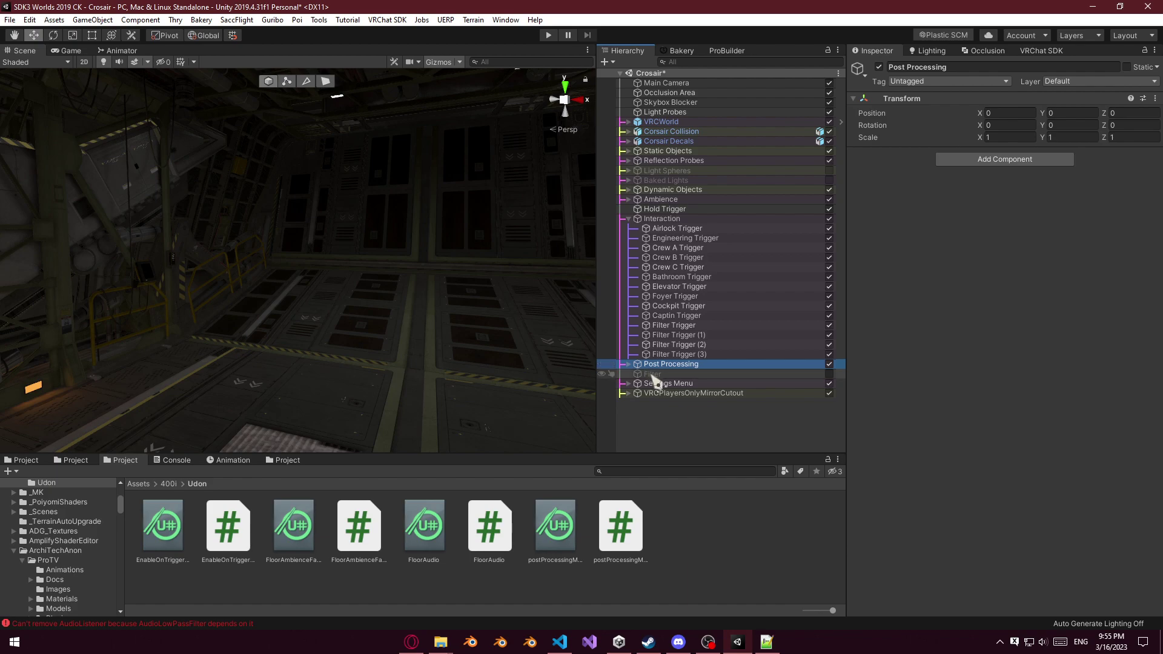
{"action": "left_click", "coordinate": [650, 374]}
{"action": "right_click_drag", "start_coordinate": [449, 339], "coordinate": [447, 341]}
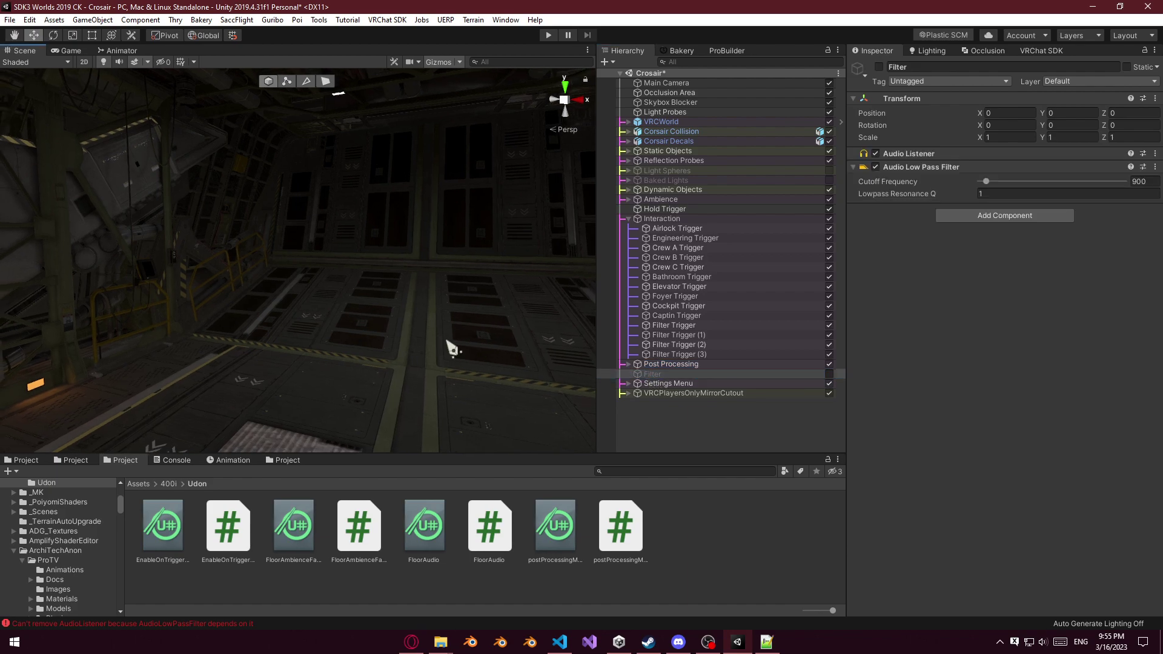
{"action": "left_click", "coordinate": [710, 335]}
{"action": "left_click", "coordinate": [666, 428]}
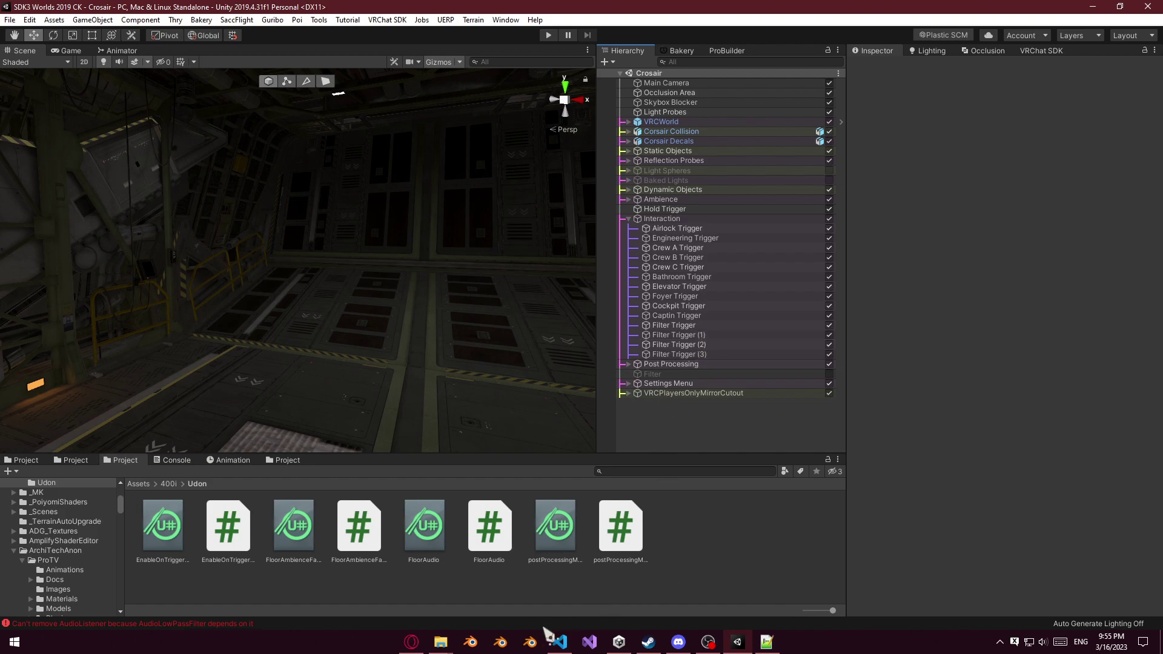
Switch to Visual Studio Code and replace the SetActive argument in OnPlayerTriggerEnter with true.
{"action": "left_click", "coordinate": [560, 642]}
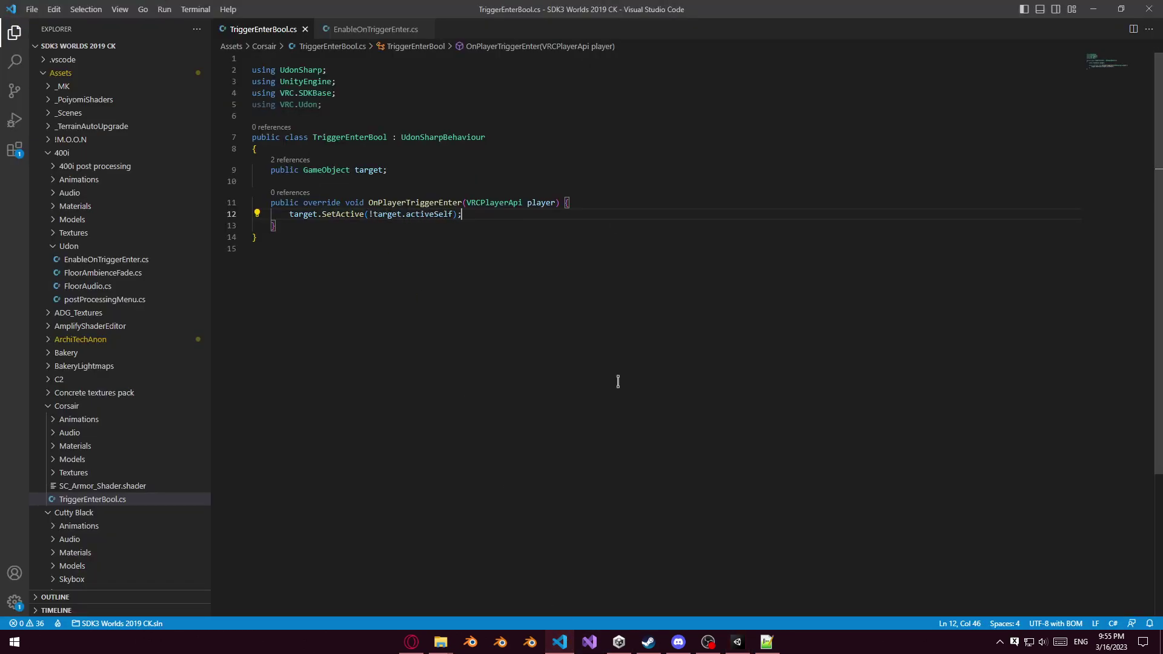
{"action": "left_click", "coordinate": [377, 214]}
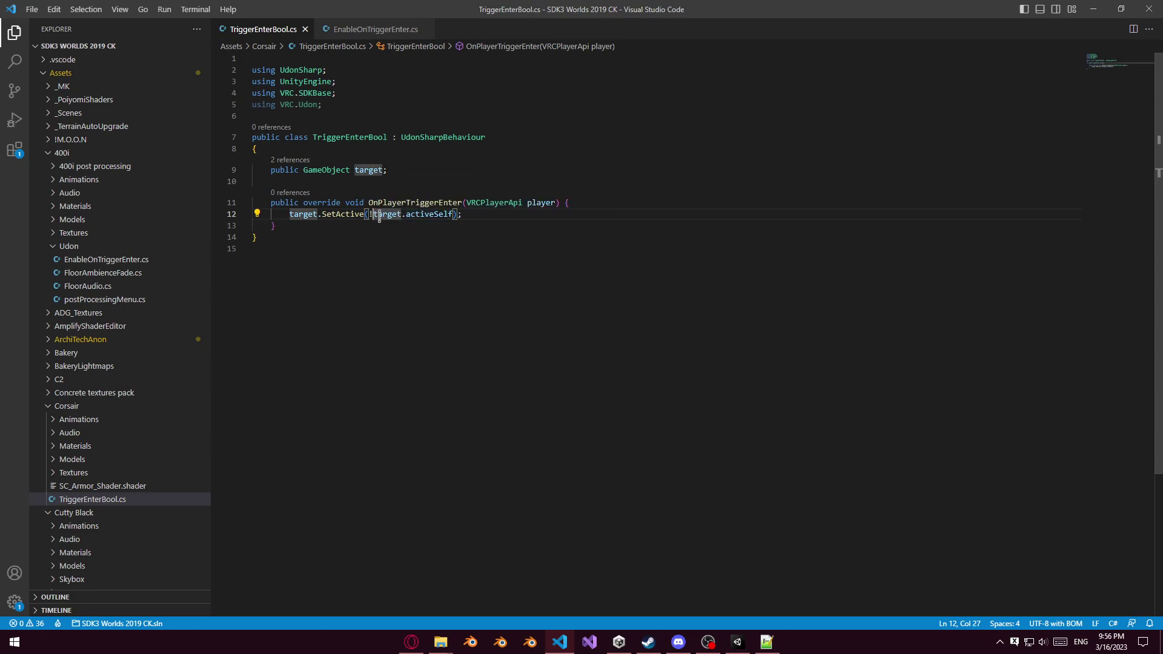
{"action": "left_click_drag", "start_coordinate": [371, 216], "coordinate": [426, 220]}
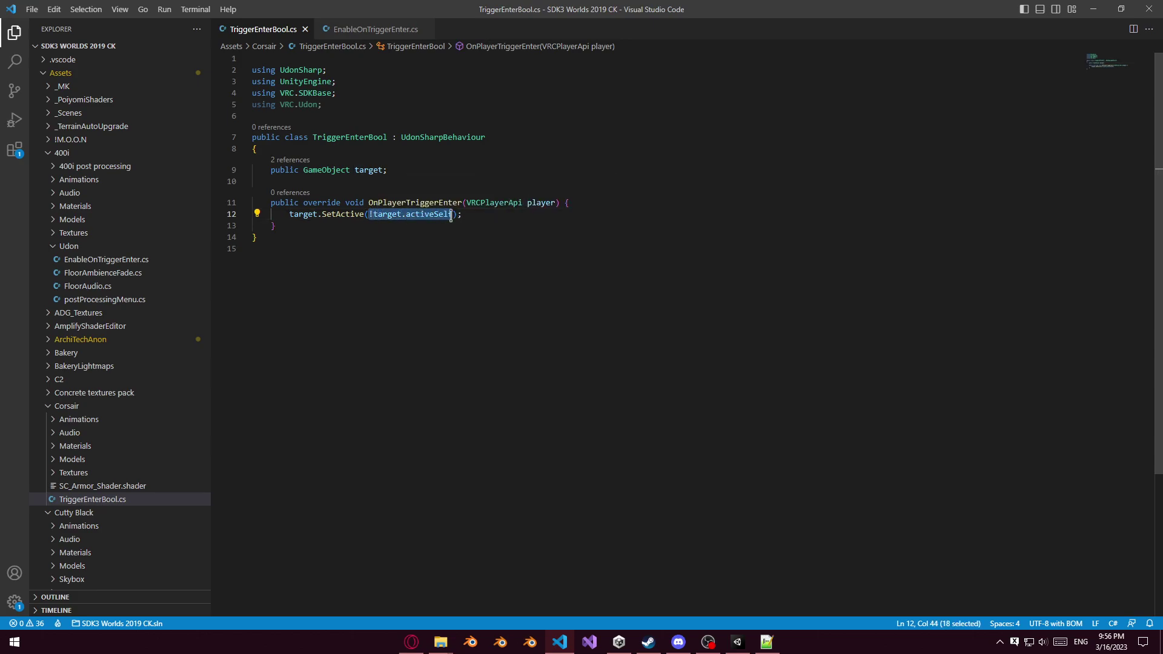
{"action": "type", "text": "tr"}
{"action": "left_click", "coordinate": [423, 236]}
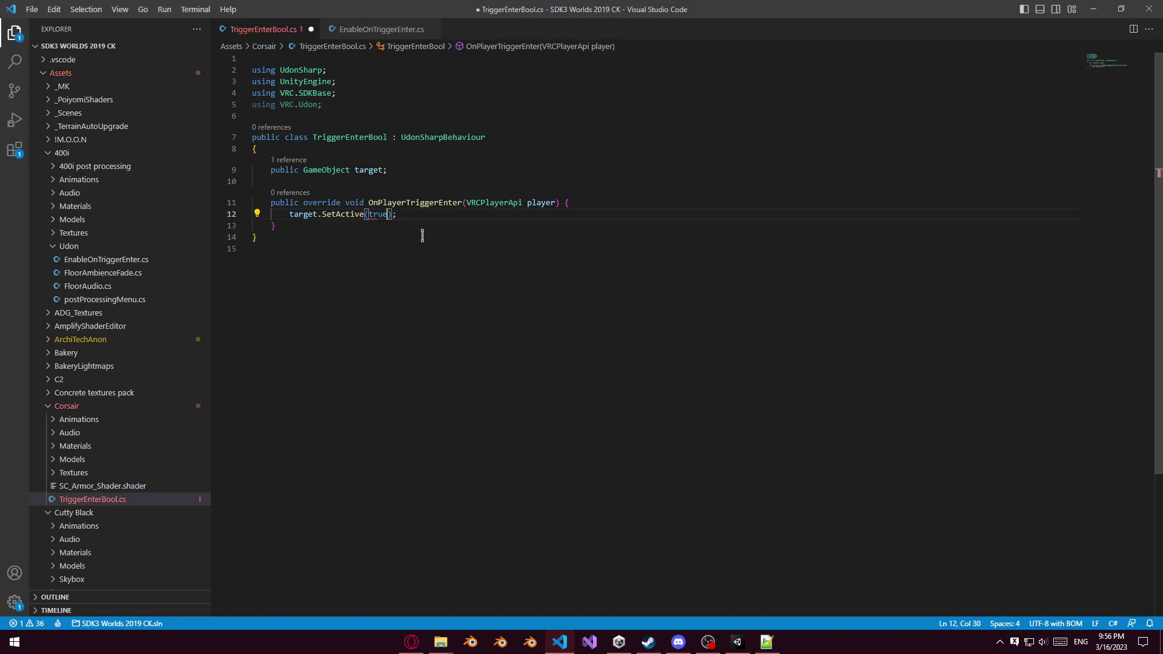
Add a public override void OnPlayerTriggerExit method below OnPlayerTriggerEnter in the TriggerEnterBool class.
{"action": "left_click", "coordinate": [298, 228]}
{"action": "key", "text": "Return"}
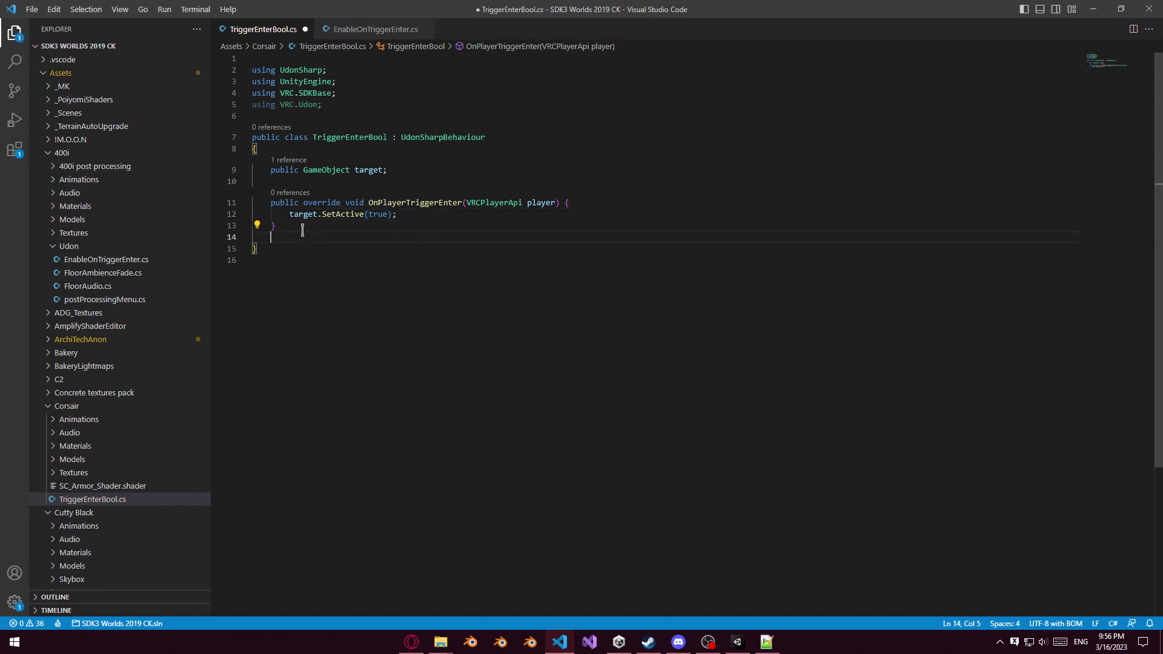
{"action": "type", "text": "pu"}
{"action": "key", "text": "Tab"}
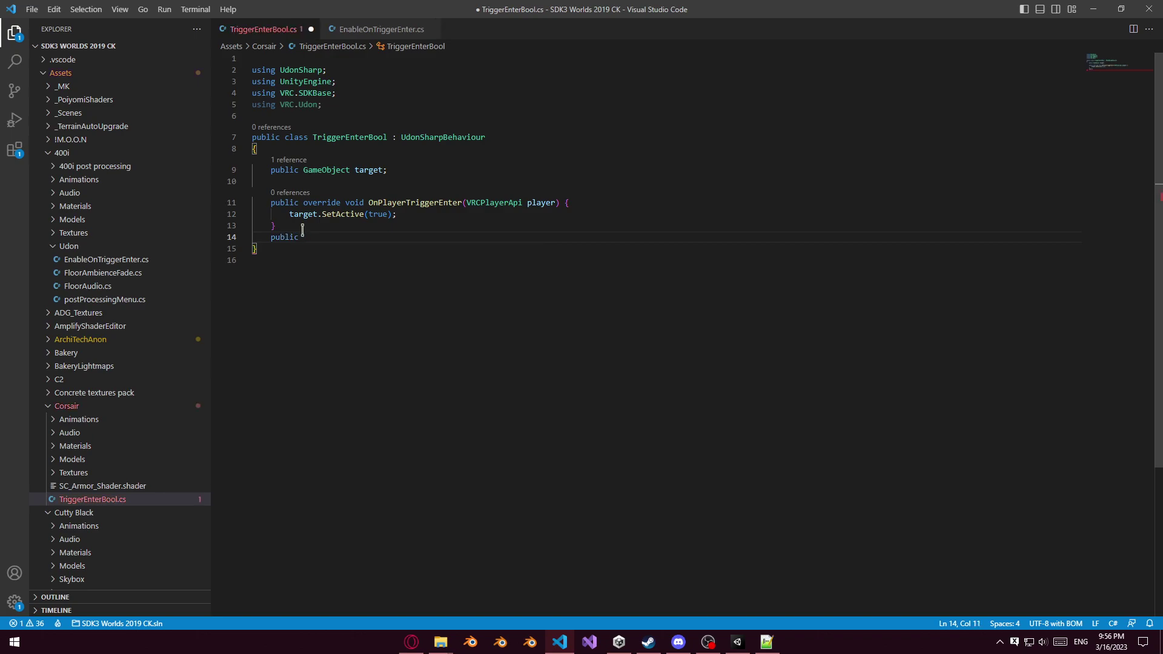
{"action": "type", "text": "override"}
{"action": "key", "text": "Tab"}
{"action": "type", "text": "void OnVideoEnd()     {         base.OnVideoEnd();     }"}
{"action": "key", "text": "Tab"}
{"action": "key", "text": "ctrl+z"}
{"action": "type", "text": "id OnPlayer"}
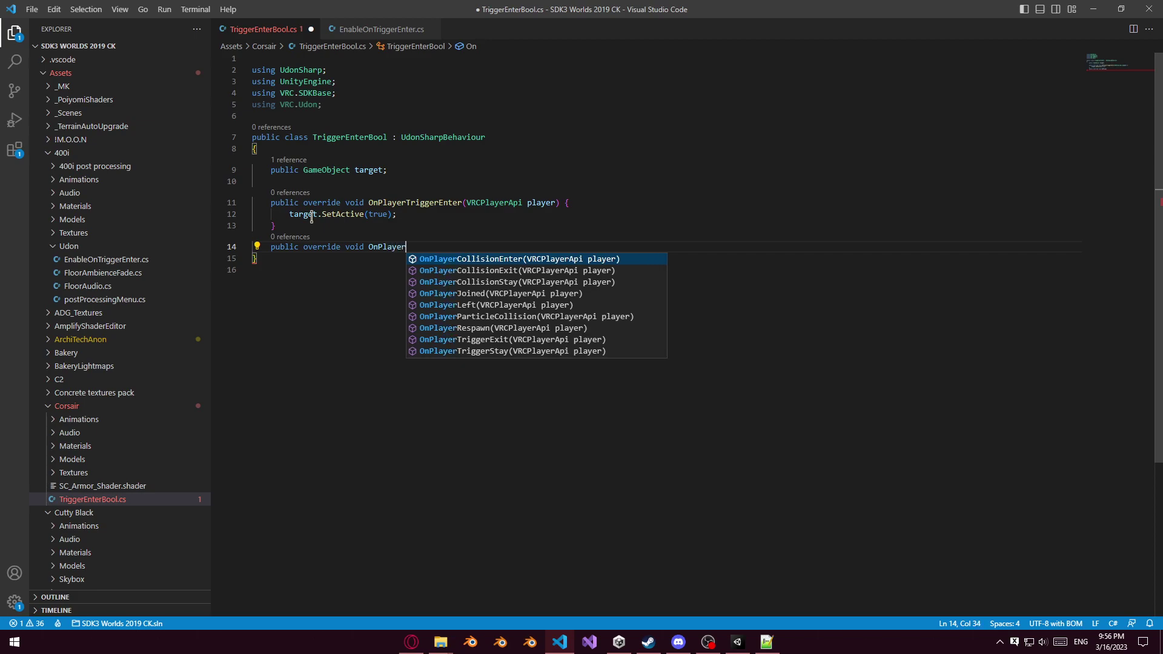
{"action": "type", "text": "T"}
{"action": "key", "text": "Return"}
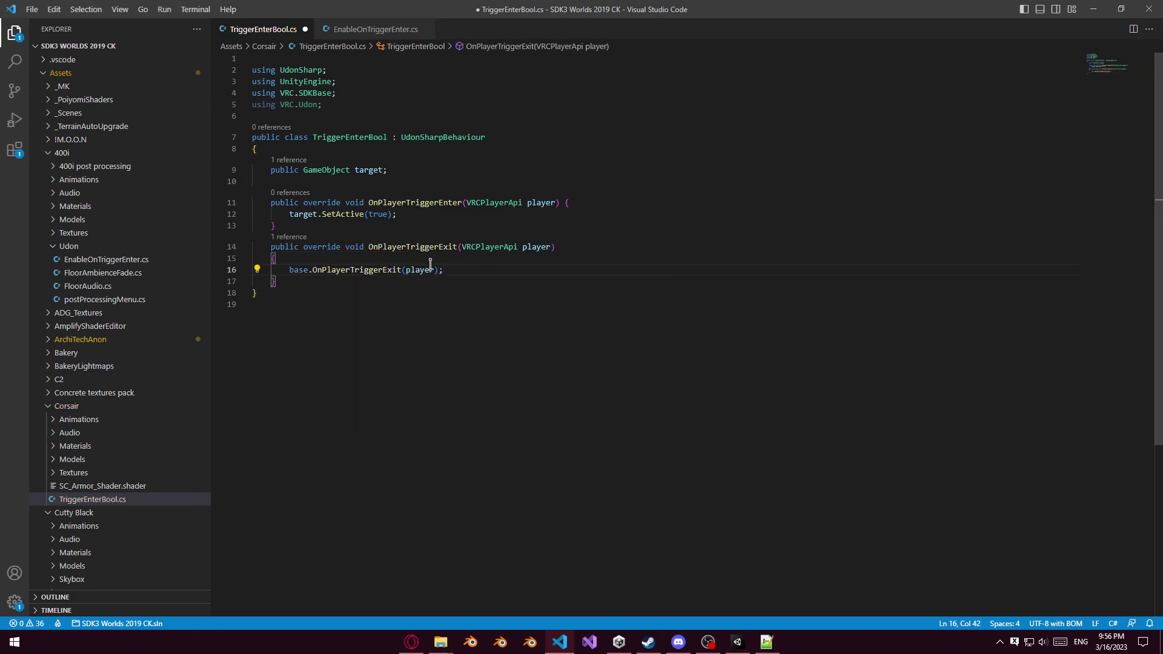
Replace the body of OnPlayerTriggerExit with a copy of the target.SetActive(true) line, keeping the opening brace on the method's line.
{"action": "left_click_drag", "start_coordinate": [405, 215], "coordinate": [589, 204]}
{"action": "key", "text": "ctrl+c"}
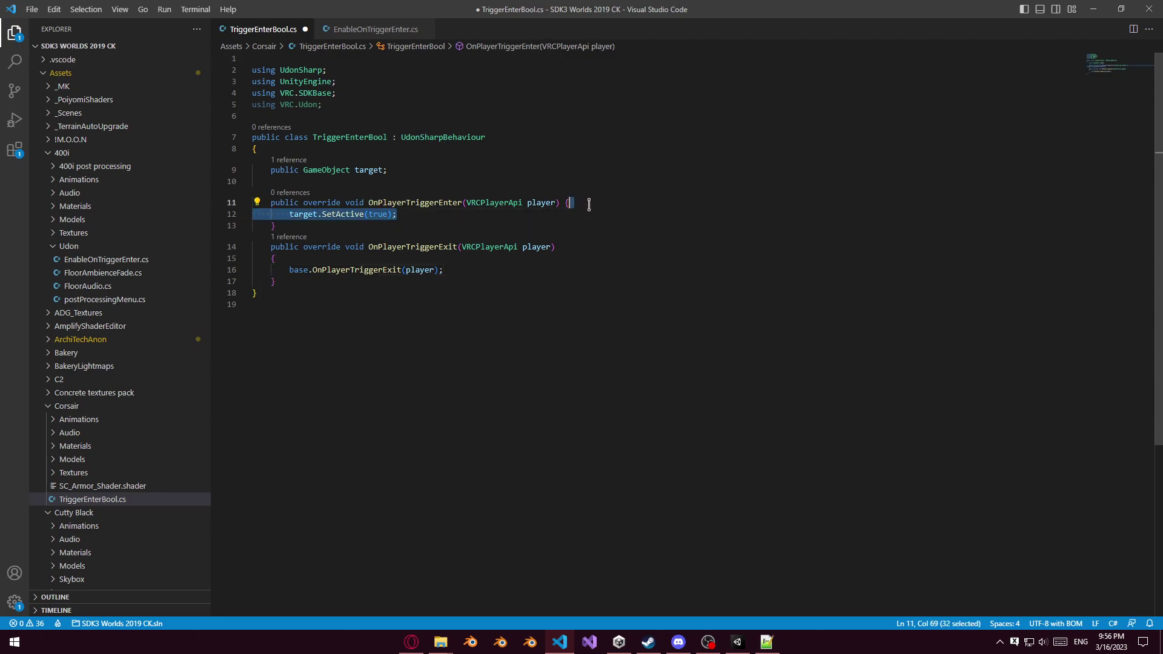
{"action": "left_click_drag", "start_coordinate": [481, 268], "coordinate": [481, 259]}
{"action": "key", "text": "ctrl+v"}
{"action": "left_click", "coordinate": [289, 259]}
{"action": "left_click_drag", "start_coordinate": [271, 258], "coordinate": [601, 245]}
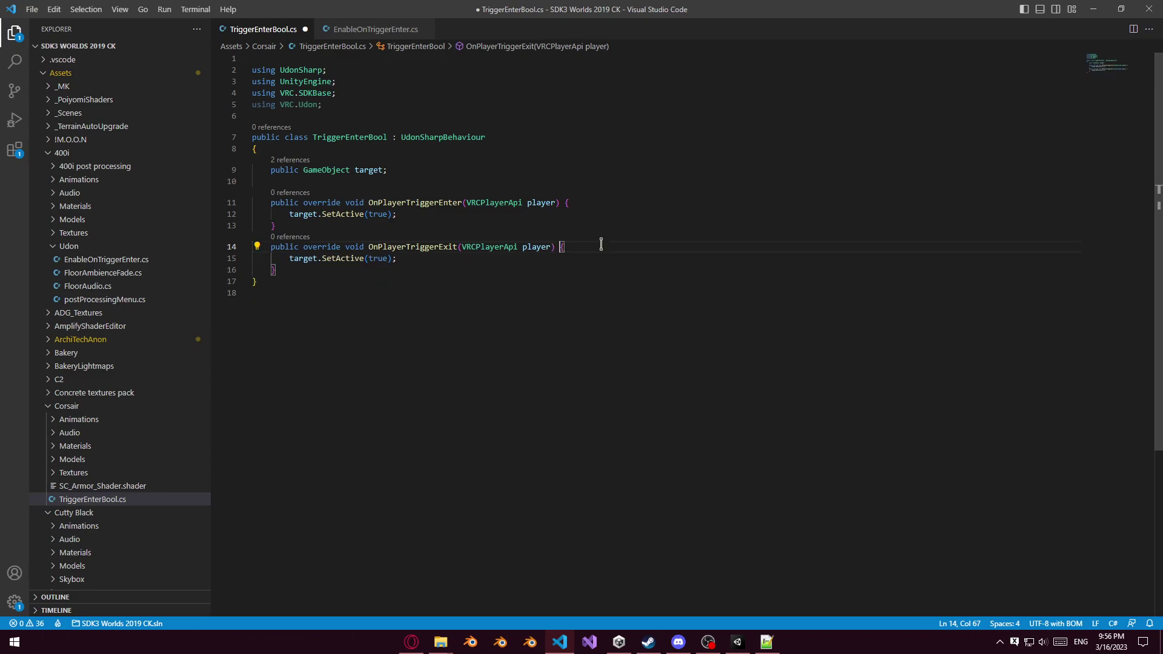
Change the SetActive argument in OnPlayerTriggerExit to false and save the script.
{"action": "double_click", "coordinate": [380, 259]}
{"action": "type", "text": "false"}
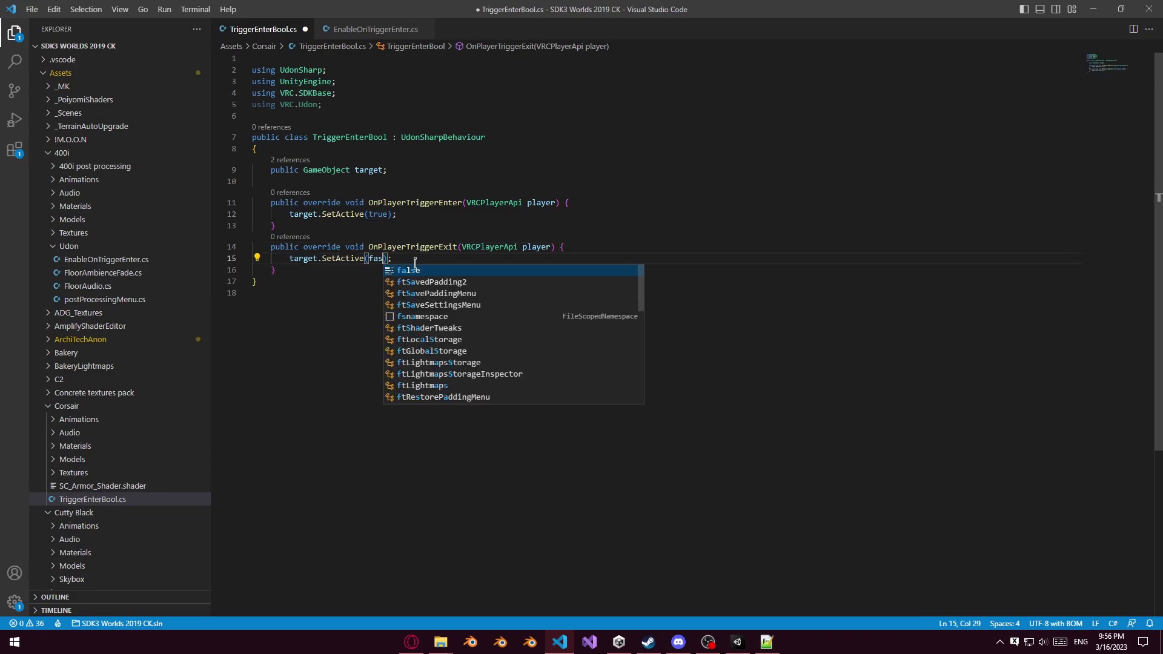
{"action": "key", "text": "ctrl+s"}
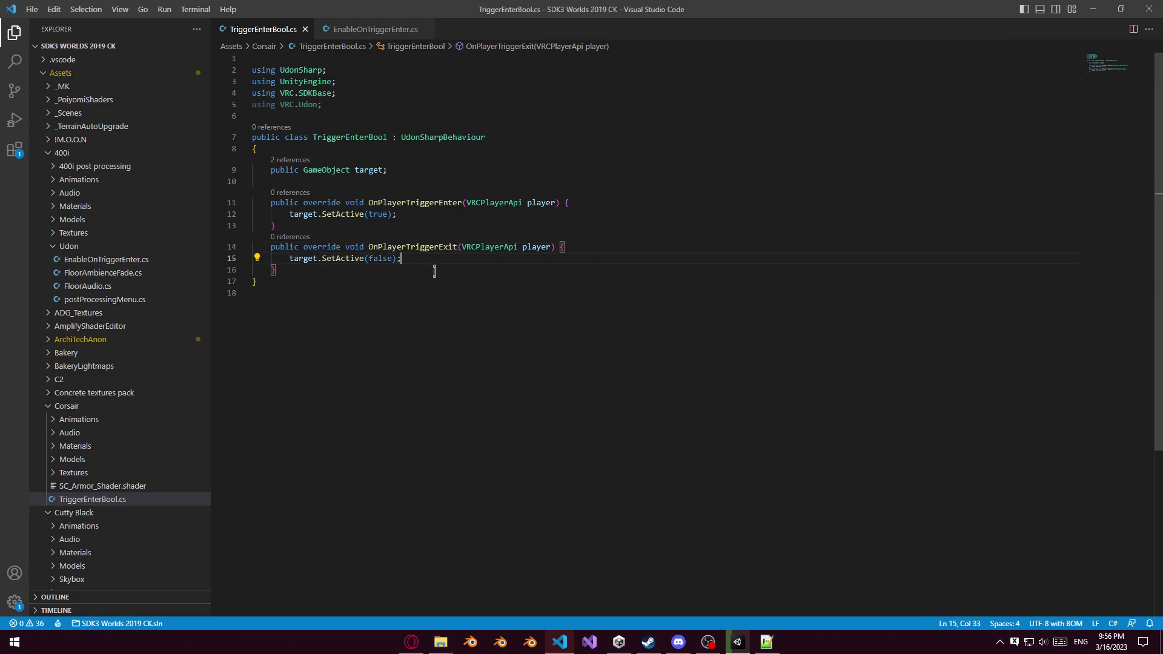
Switch to Unity to recompile the script, and bring Visual Studio Code back in a restored, non-maximized window.
{"action": "left_click", "coordinate": [738, 643]}
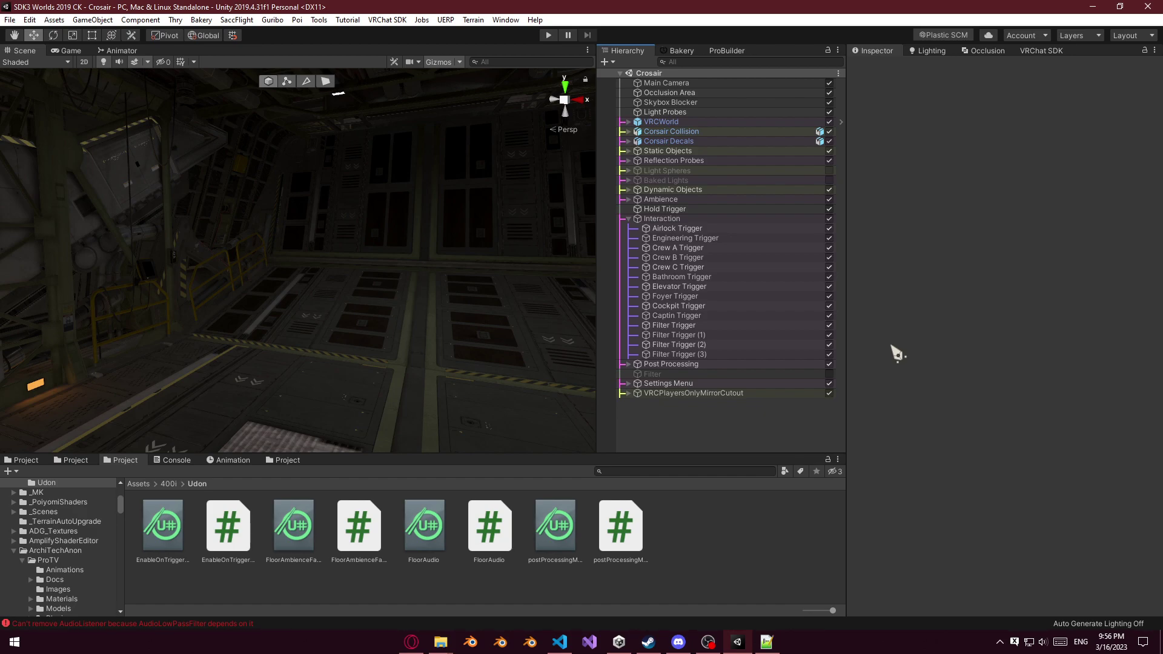
{"action": "right_click_drag", "start_coordinate": [364, 219], "coordinate": [398, 236]}
{"action": "left_click", "coordinate": [568, 640]}
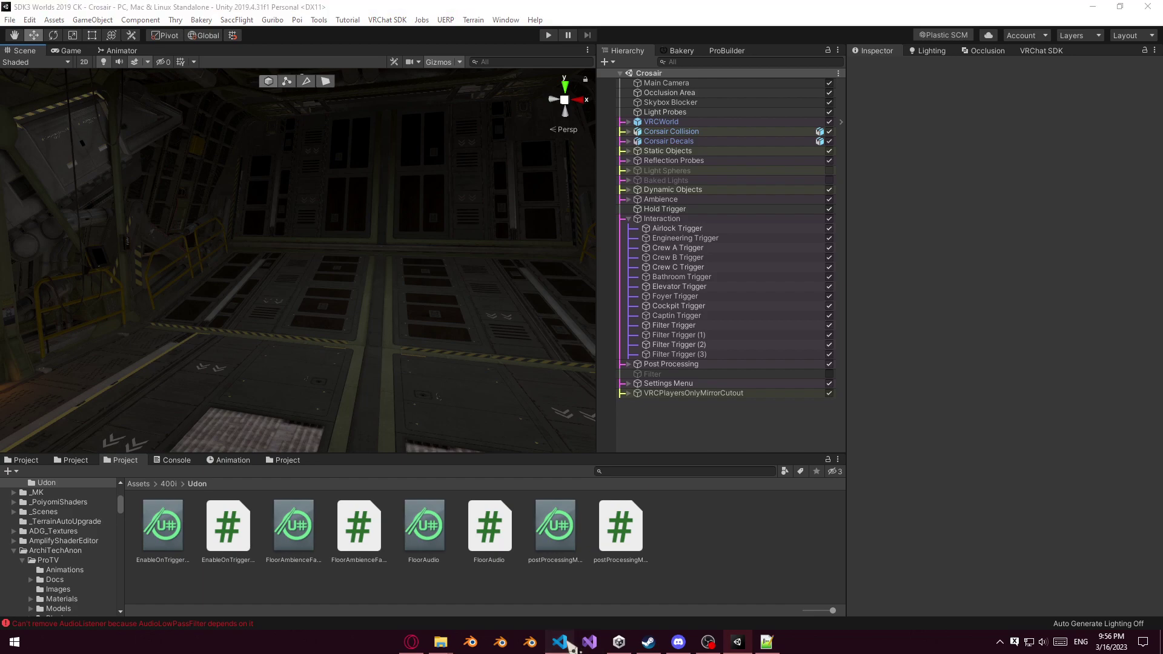
{"action": "left_click", "coordinate": [737, 642]}
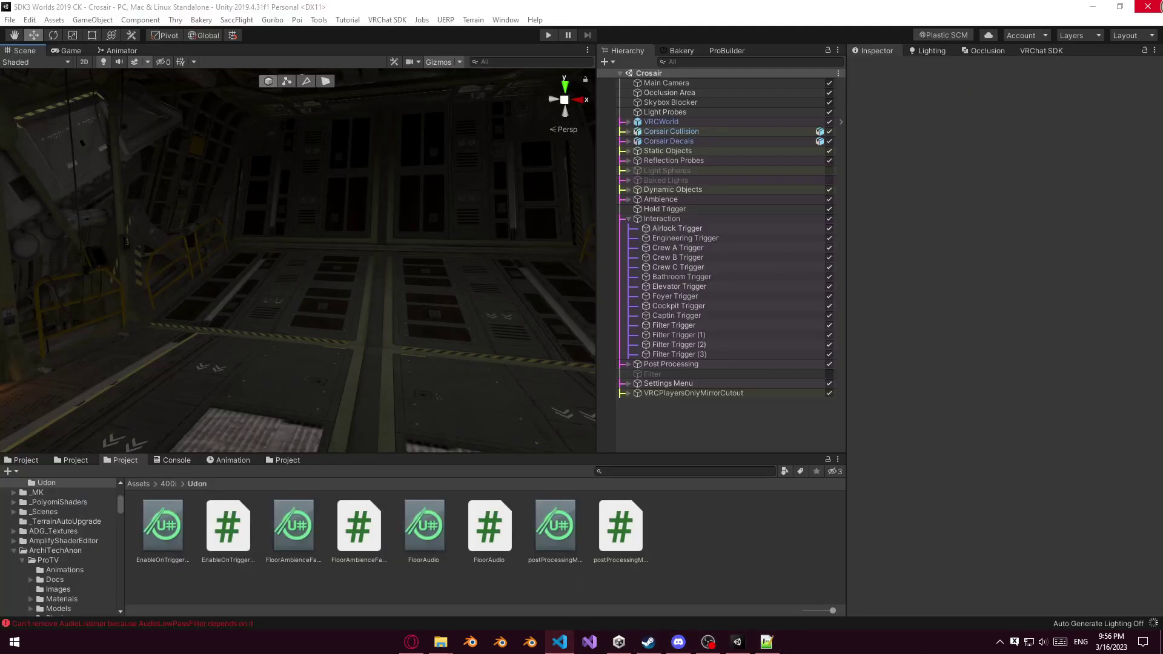
{"action": "mouse_move", "coordinate": [562, 646]}
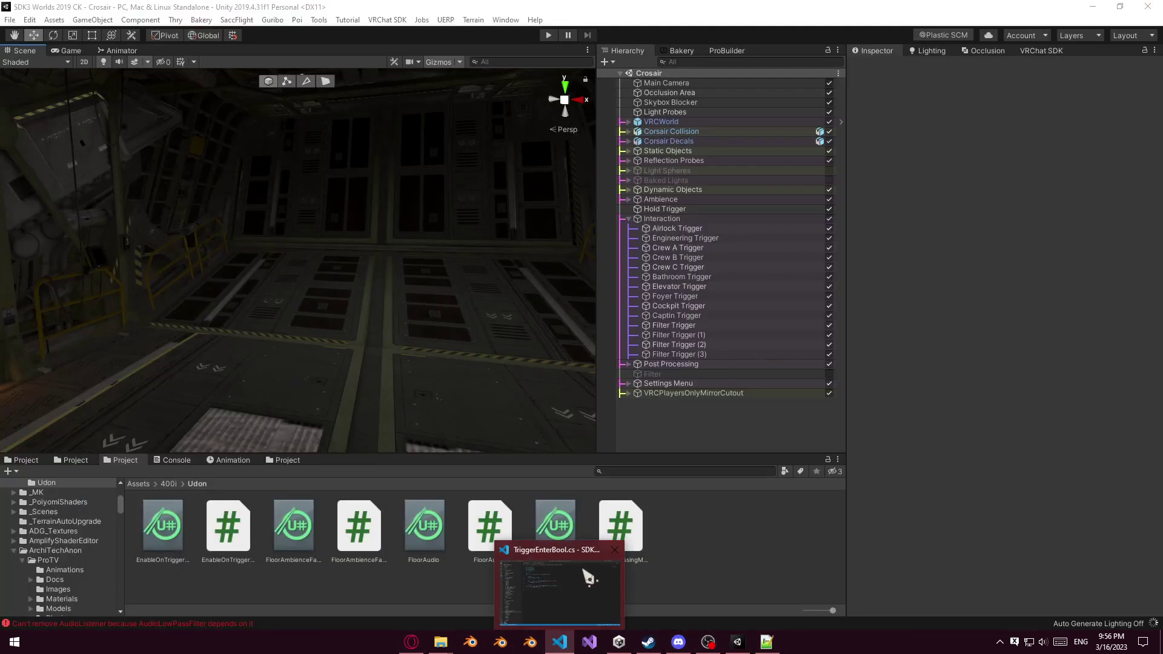
{"action": "left_click", "coordinate": [582, 566]}
{"action": "left_click", "coordinate": [1117, 7]}
{"action": "left_click", "coordinate": [867, 122]}
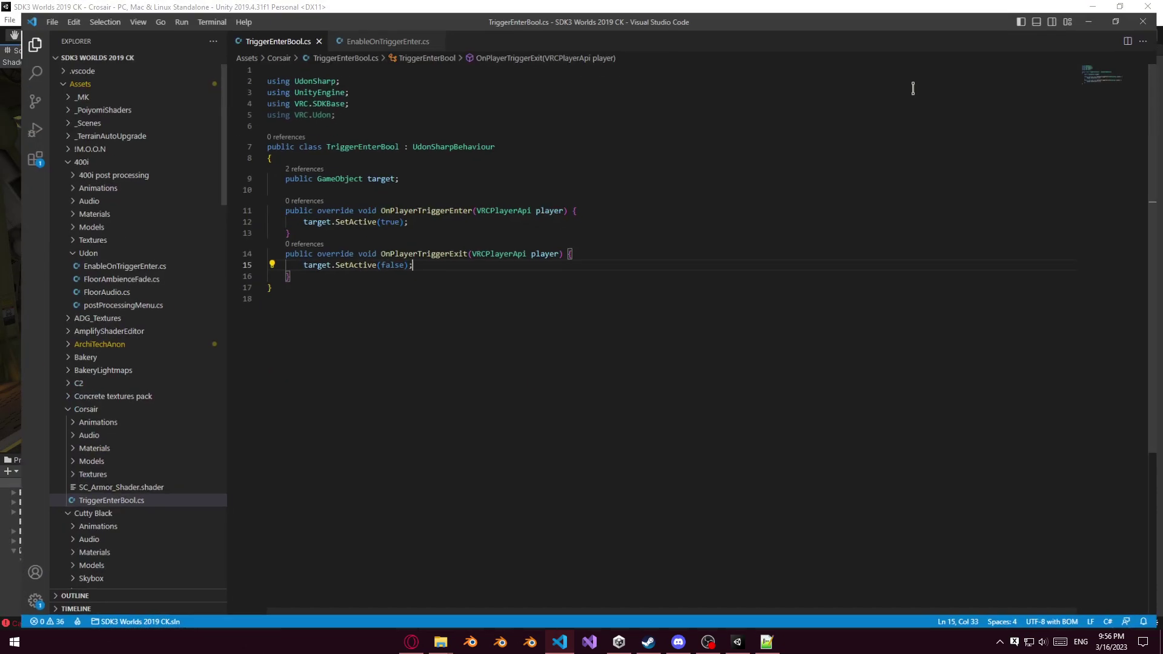
Switch to Unity and check the Trigger Enter Bool component on the Filter Triggers.
{"action": "key", "text": "alt+Tab"}
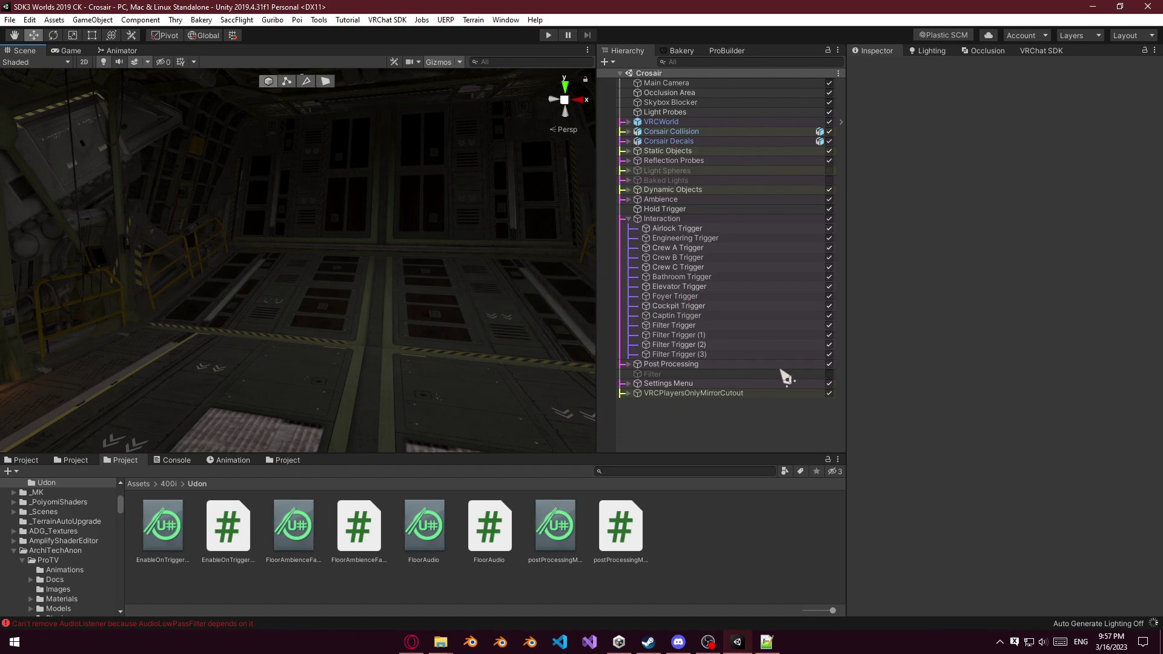
{"action": "left_click", "coordinate": [683, 326]}
{"action": "left_click", "coordinate": [701, 335]}
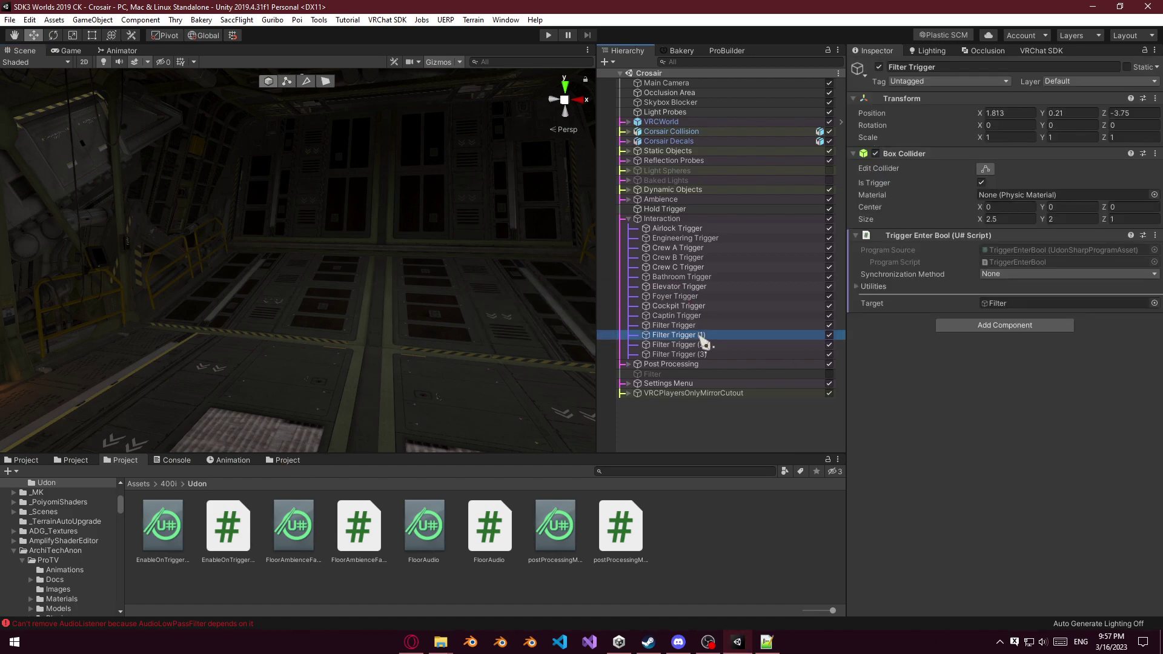
{"action": "left_click", "coordinate": [697, 424]}
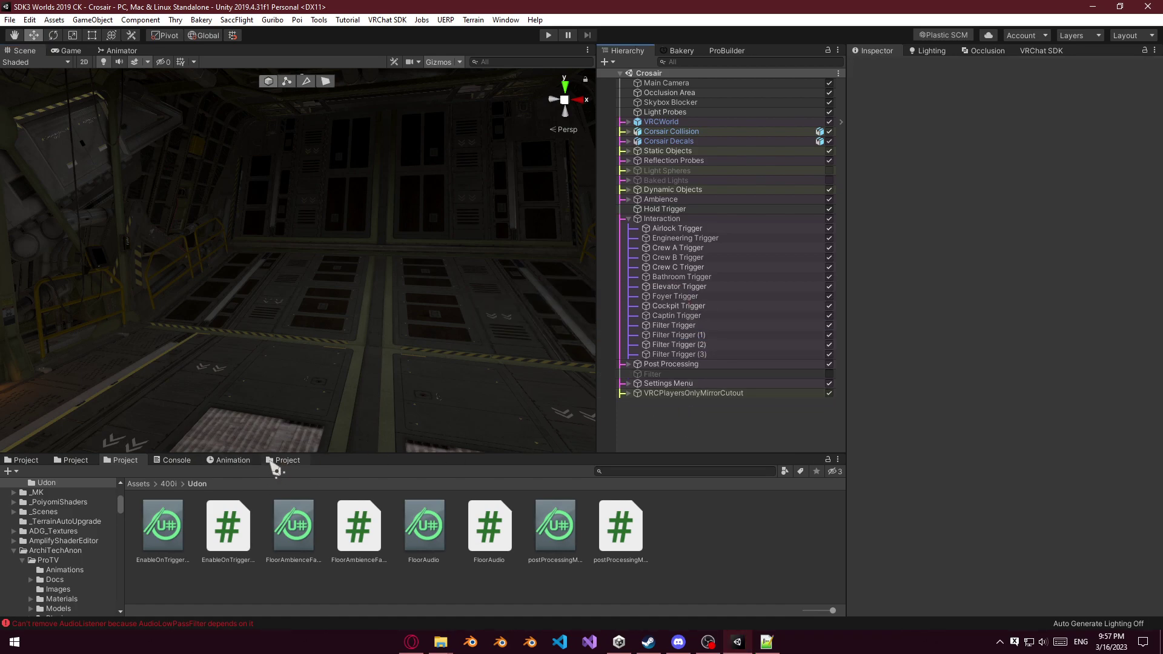
Search the packages for "chair", place the VRCChair3 prefab at the cockpit chair, and clear the search.
{"action": "left_click", "coordinate": [271, 463]}
{"action": "scroll", "coordinate": [613, 578], "scroll_direction": "down", "scroll_amount": 3}
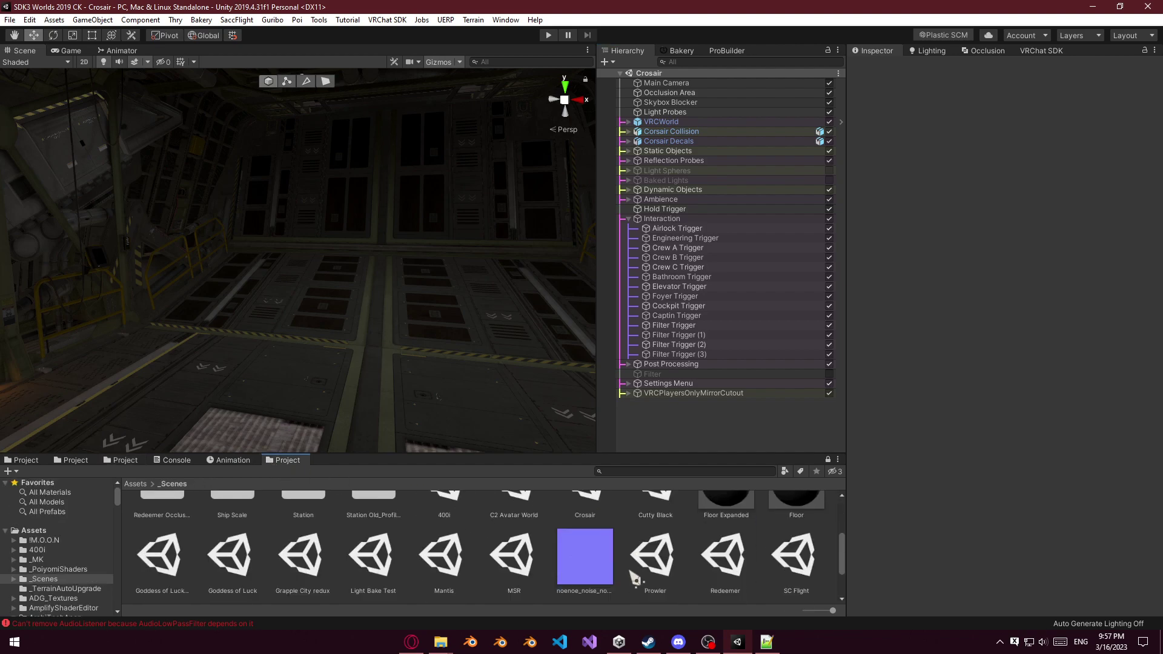
{"action": "right_click_drag", "start_coordinate": [480, 350], "coordinate": [592, 475]}
{"action": "key", "text": "w"}
{"action": "left_click", "coordinate": [668, 471]}
{"action": "type", "text": "chair"}
{"action": "left_click", "coordinate": [200, 485]}
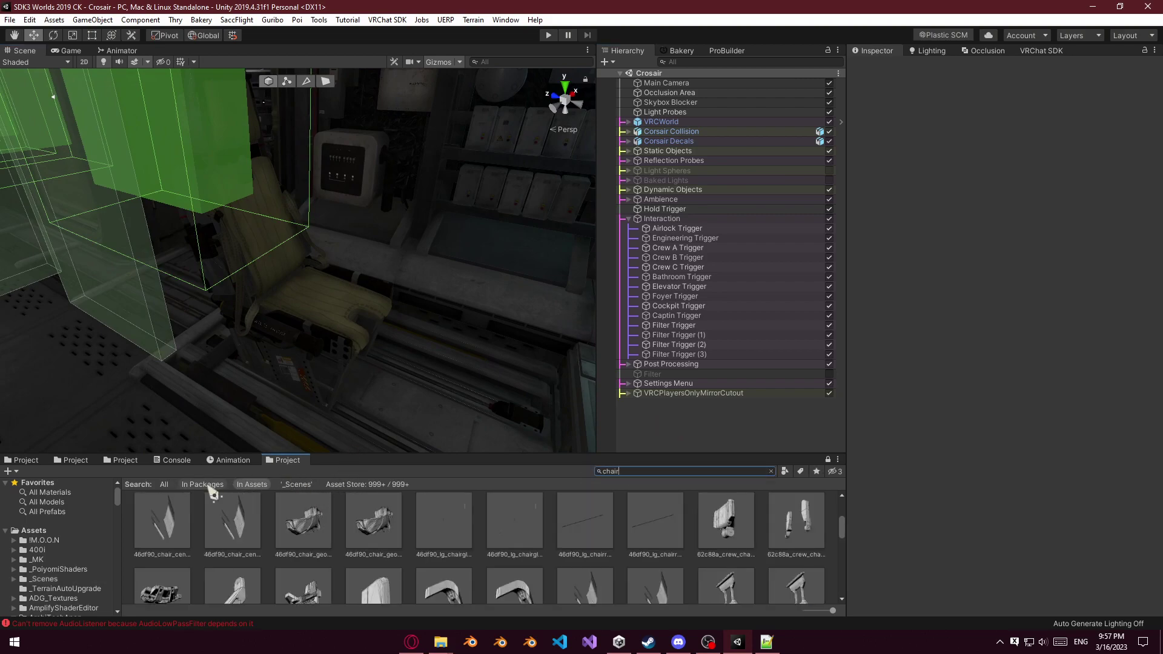
{"action": "right_click_drag", "start_coordinate": [403, 409], "coordinate": [388, 398]}
{"action": "left_click_drag", "start_coordinate": [558, 544], "coordinate": [318, 335]}
{"action": "left_click", "coordinate": [771, 471]}
Rotate VRCChair3 to -180 about Y and align it with the cockpit chair at about Y -0.942, Z -21.176.
{"action": "right_click_drag", "start_coordinate": [306, 343], "coordinate": [313, 343]}
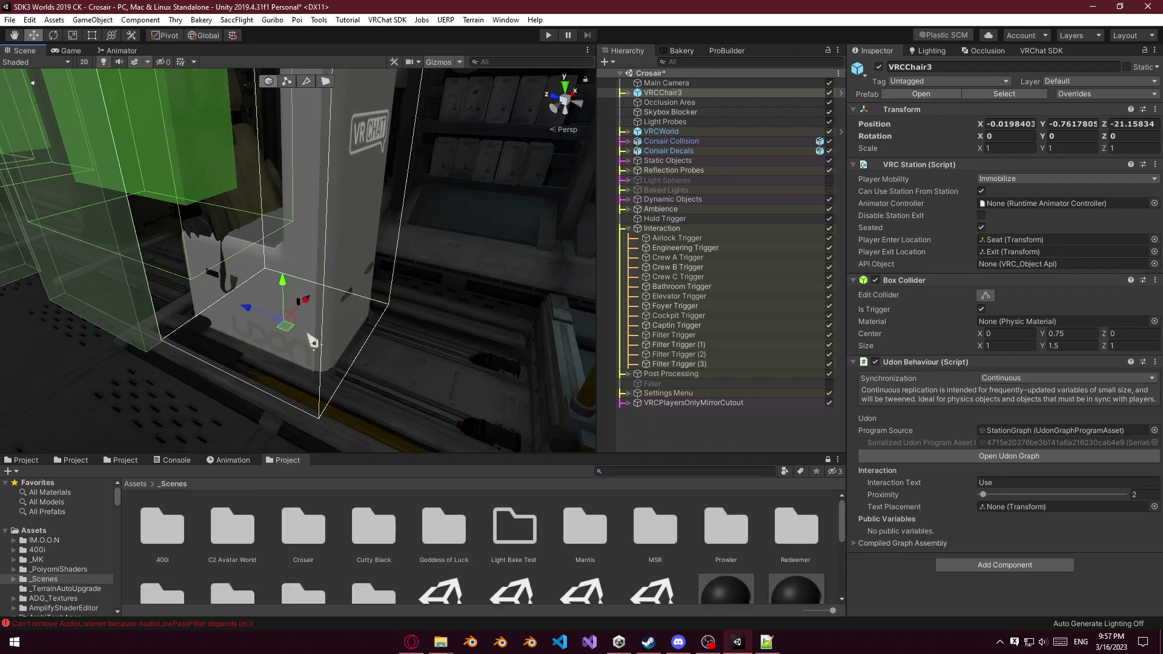
{"action": "key", "text": "e"}
{"action": "left_click_drag", "start_coordinate": [284, 354], "coordinate": [606, 360], "text": "ctrl"}
{"action": "right_click_drag", "start_coordinate": [509, 330], "coordinate": [497, 287]}
{"action": "key", "text": "f"}
{"action": "key", "text": "w"}
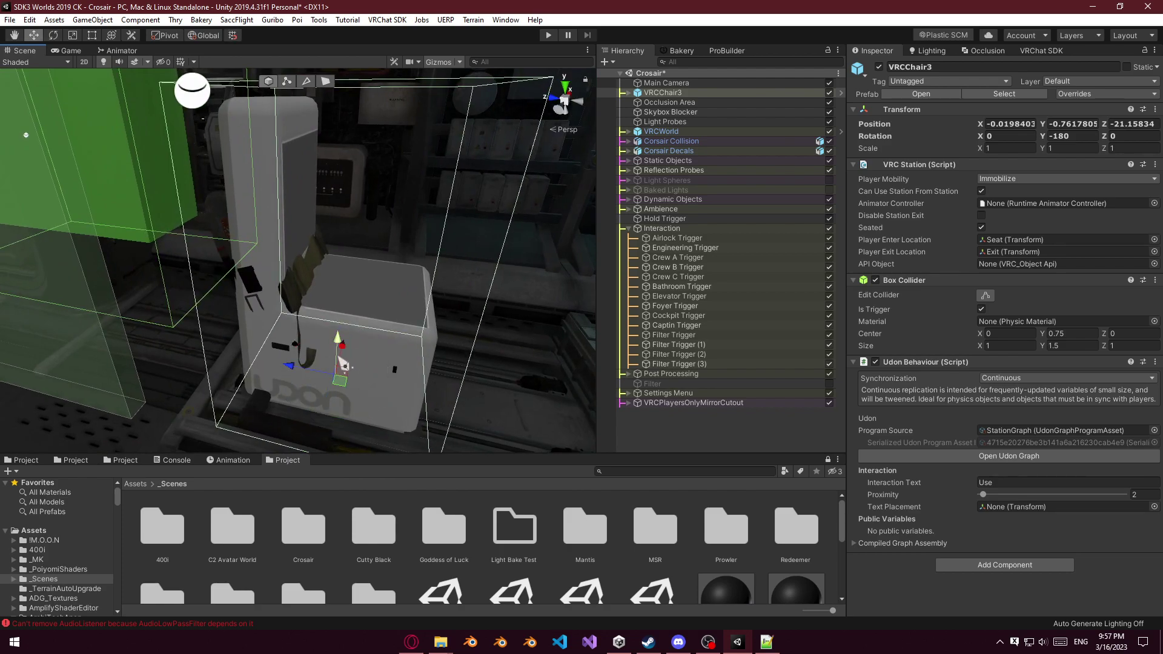
{"action": "mouse_move", "coordinate": [293, 367]}
{"action": "left_mouse_down"}
{"action": "mouse_move", "coordinate": [223, 355]}
{"action": "mouse_move", "coordinate": [295, 368]}
{"action": "left_mouse_up"}
{"action": "left_click_drag", "start_coordinate": [341, 337], "coordinate": [347, 366]}
{"action": "right_click_drag", "start_coordinate": [363, 361], "coordinate": [327, 347]}
Make VRCChair3 a child of the Interaction object, with its own children expanded.
{"action": "left_click", "coordinate": [662, 94]}
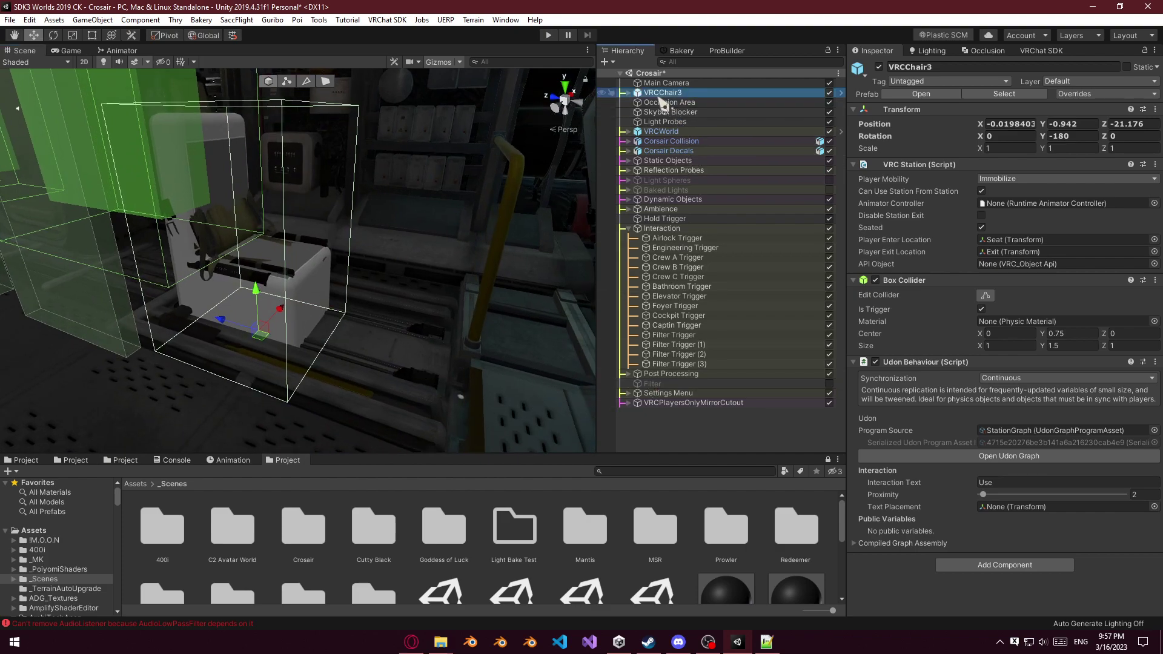
{"action": "left_click", "coordinate": [631, 93]}
{"action": "left_click_drag", "start_coordinate": [661, 94], "coordinate": [674, 257]}
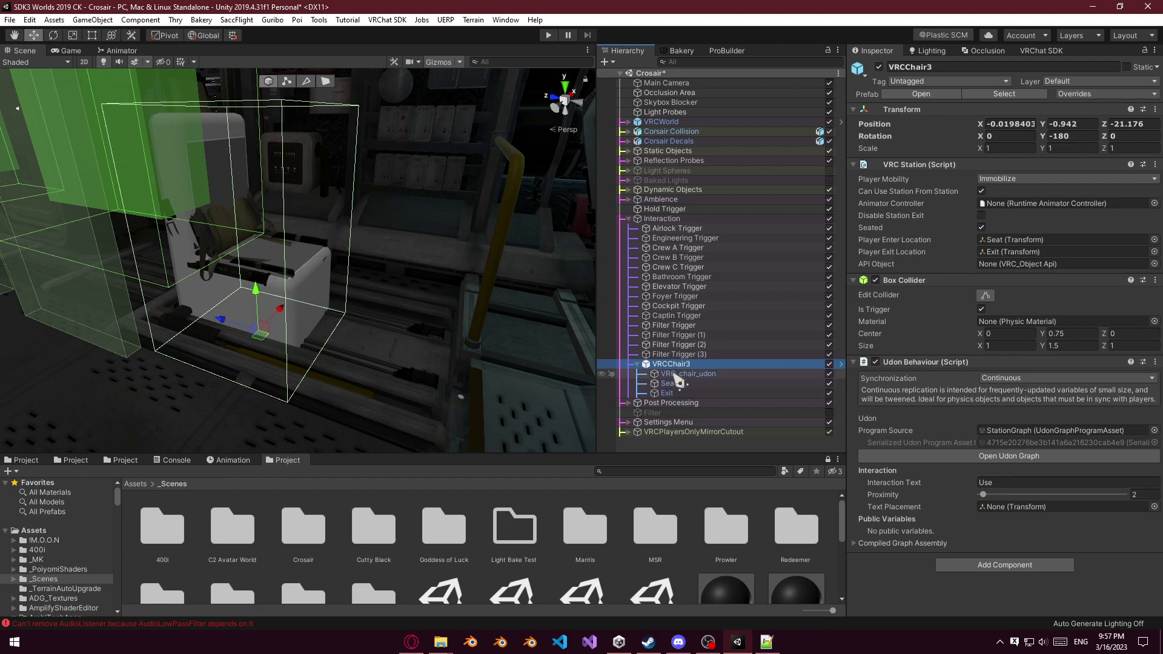
Raise VRCChair3's Exit point to about Y 0.265 and its Seat point to about Y 0.232.
{"action": "left_click", "coordinate": [675, 375]}
{"action": "left_click", "coordinate": [671, 384]}
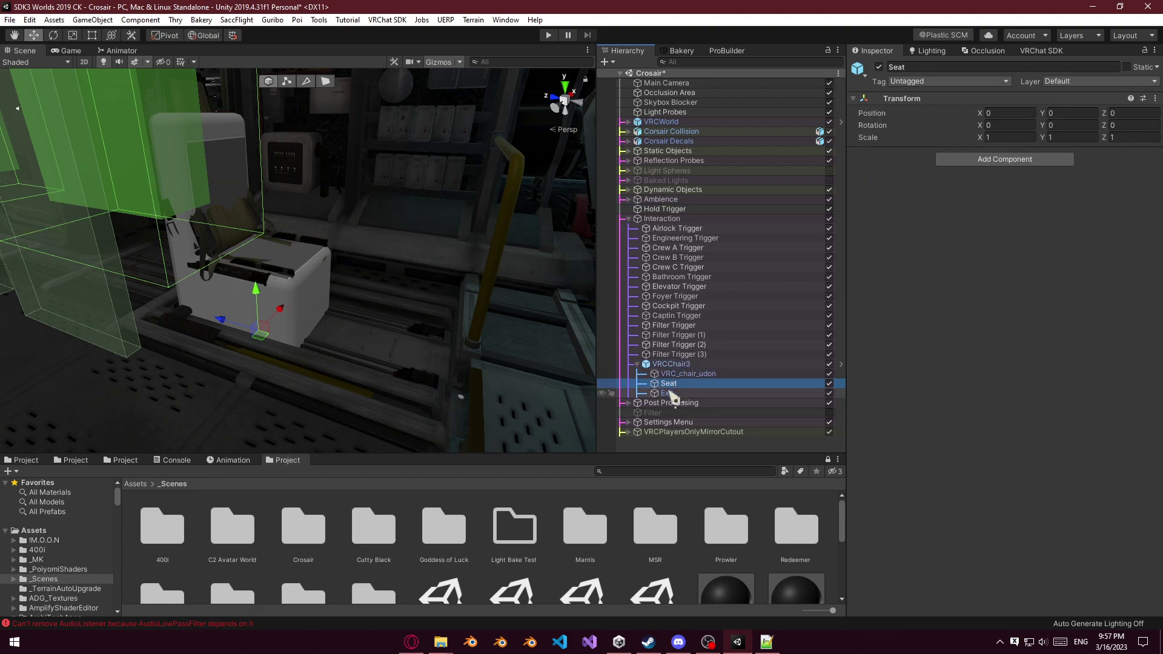
{"action": "left_click", "coordinate": [669, 394]}
{"action": "left_click_drag", "start_coordinate": [380, 323], "coordinate": [454, 316]}
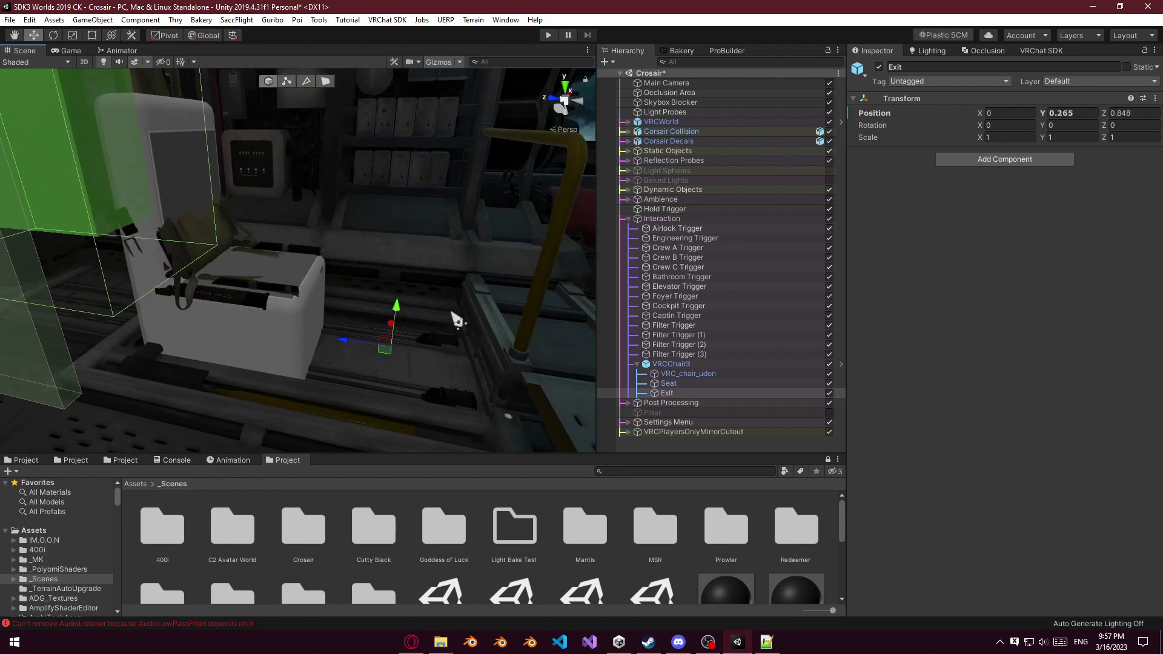
{"action": "left_click", "coordinate": [654, 384]}
{"action": "left_click_drag", "start_coordinate": [339, 284], "coordinate": [273, 234], "text": "alt"}
{"action": "left_click_drag", "start_coordinate": [225, 199], "coordinate": [340, 242]}
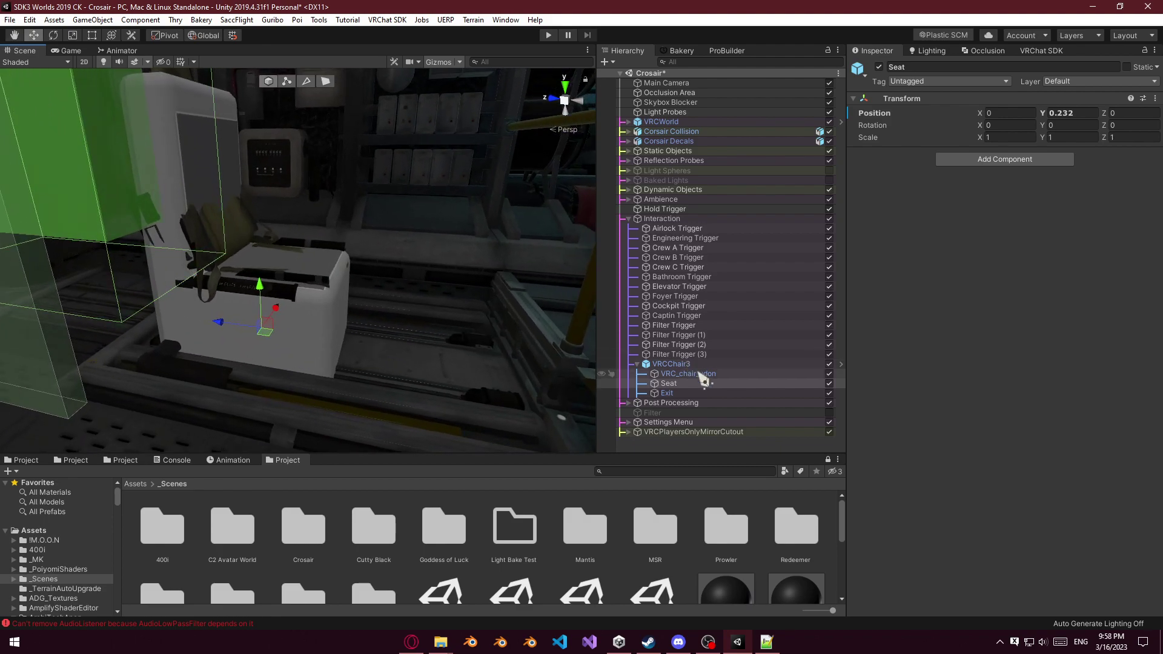
Unpack the VRCChair3 prefab and delete its VRC_chair_udon mesh object.
{"action": "left_click", "coordinate": [697, 374]}
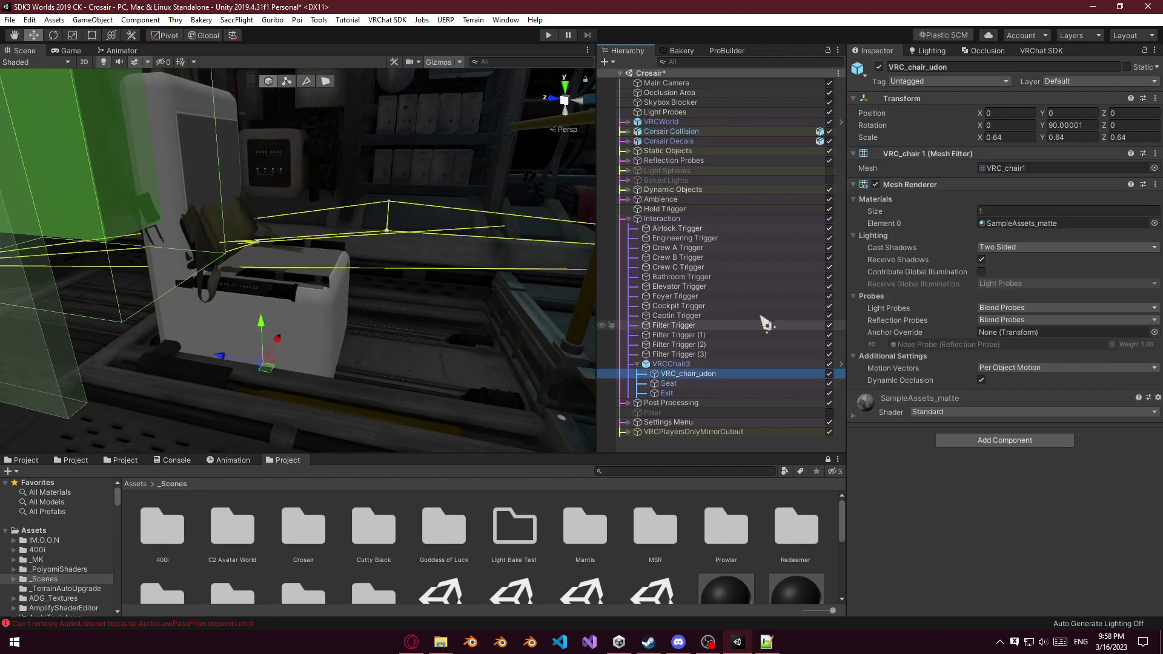
{"action": "right_click", "coordinate": [701, 364]}
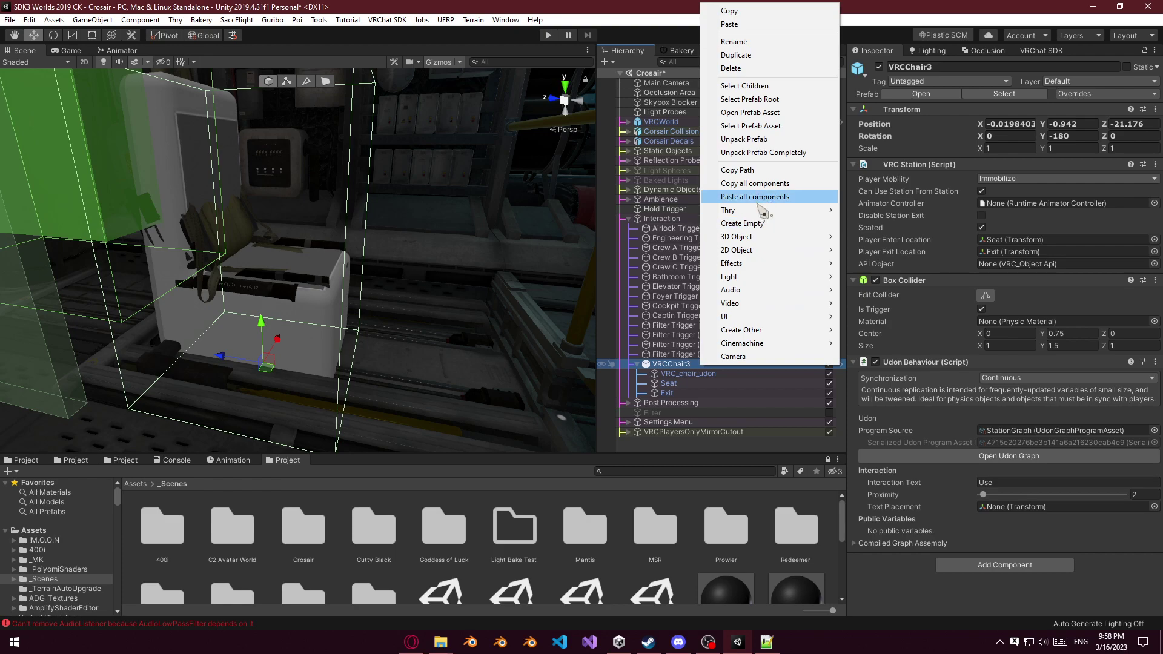
{"action": "left_click", "coordinate": [744, 139]}
{"action": "left_click", "coordinate": [691, 374]}
{"action": "key", "text": "Delete"}
{"action": "left_click", "coordinate": [697, 364]}
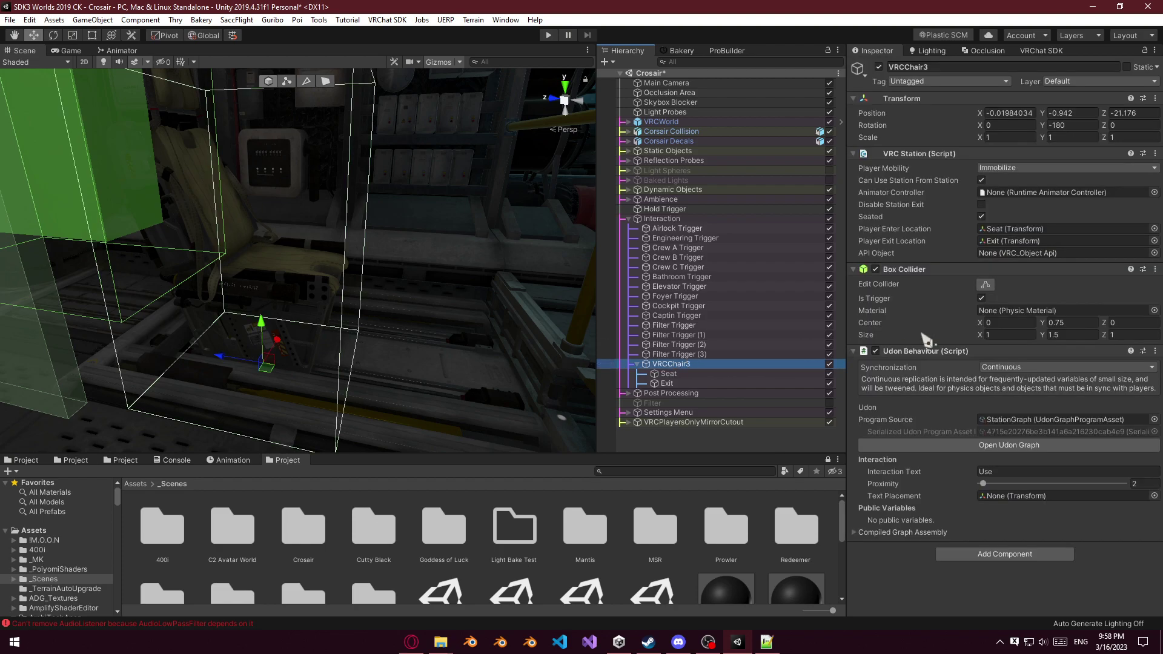
Set VRCChair3's Box Collider size to X 0.5, Y 0.1, Z 0.5.
{"action": "left_click_drag", "start_coordinate": [481, 318], "coordinate": [306, 337], "text": "alt"}
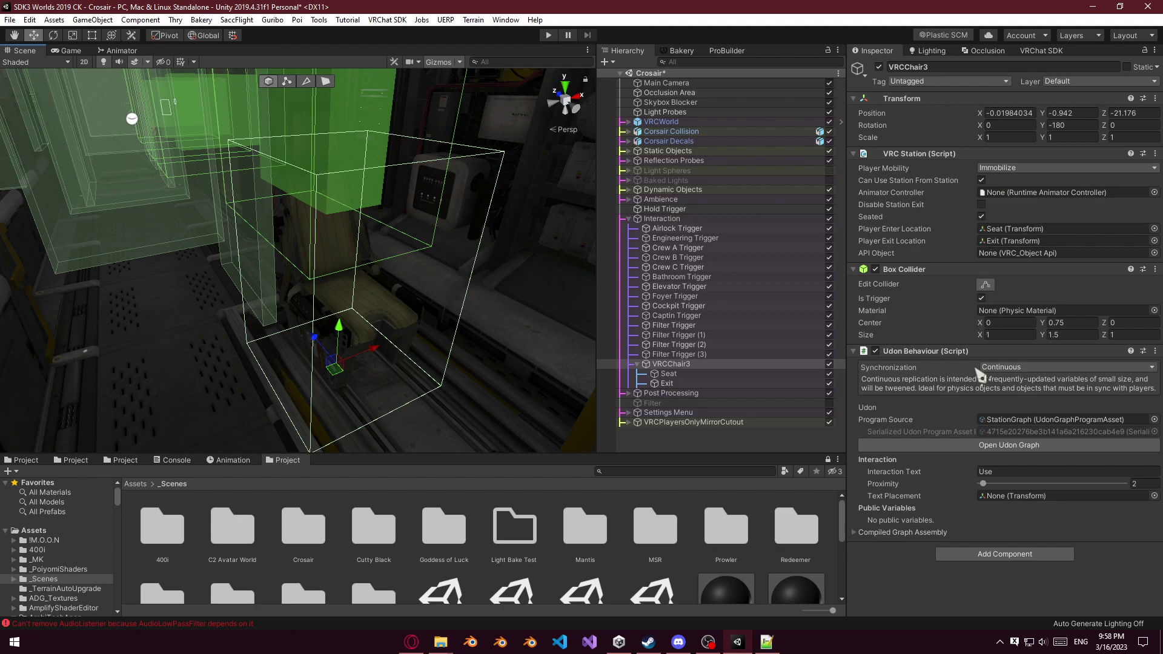
{"action": "left_click", "coordinate": [985, 323]}
{"action": "left_click_drag", "start_coordinate": [984, 335], "coordinate": [977, 341]}
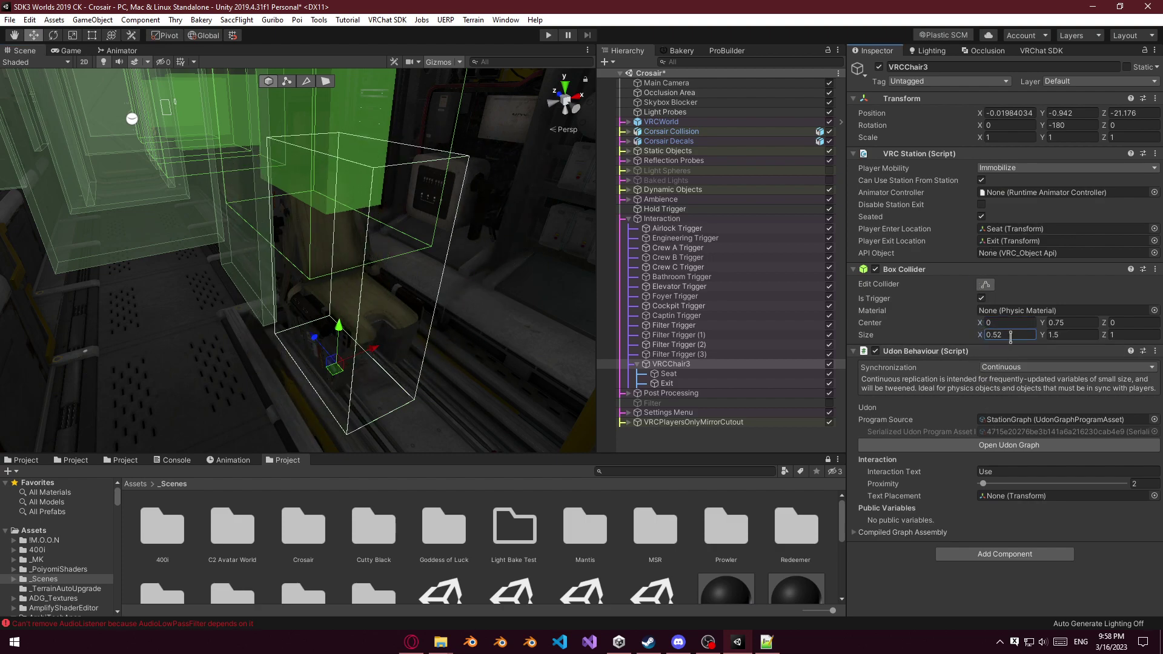
{"action": "type", "text": "0.5"}
{"action": "key", "text": "Tab"}
{"action": "key", "text": "BackSpace"}
{"action": "type", "text": ".2"}
{"action": "key", "text": "Tab"}
{"action": "key", "text": "BackSpace"}
{"action": "type", "text": "0.5"}
{"action": "left_click", "coordinate": [1088, 335]}
{"action": "key", "text": "BackSpace"}
{"action": "type", "text": ".1"}
Set the Y center of VRCChair3's Box Collider to 0.6 to fit the seat cushion.
{"action": "left_click", "coordinate": [1042, 325]}
{"action": "left_click_drag", "start_coordinate": [1044, 326], "coordinate": [1043, 326]}
{"action": "right_click_drag", "start_coordinate": [405, 332], "coordinate": [584, 315]}
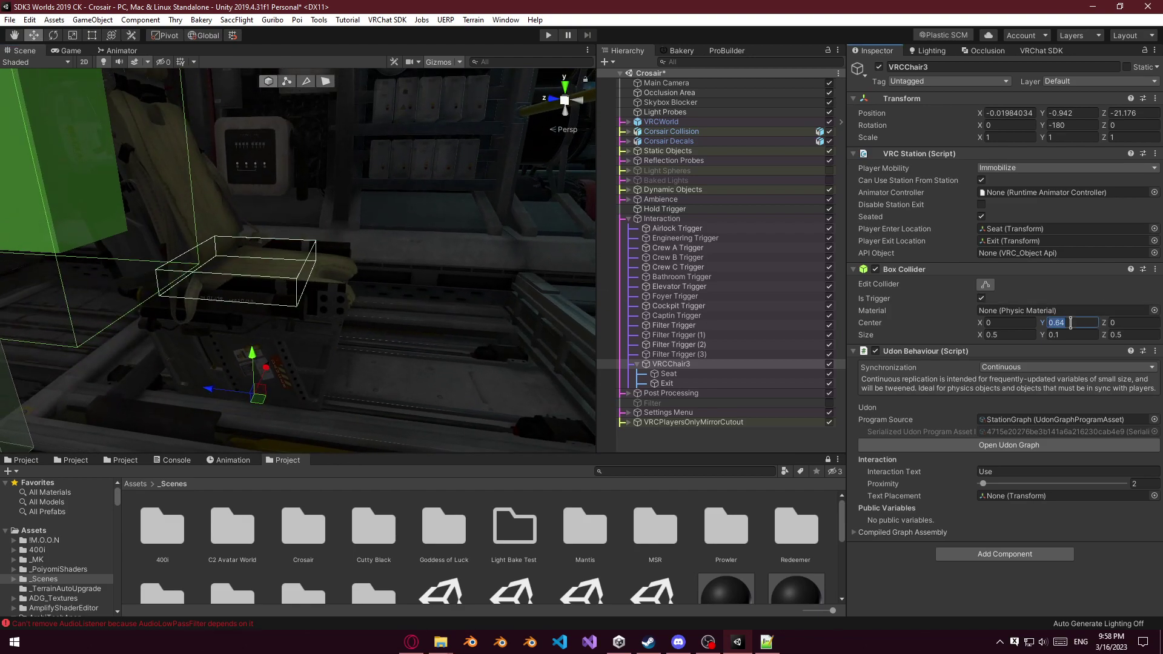
{"action": "type", "text": ".65"}
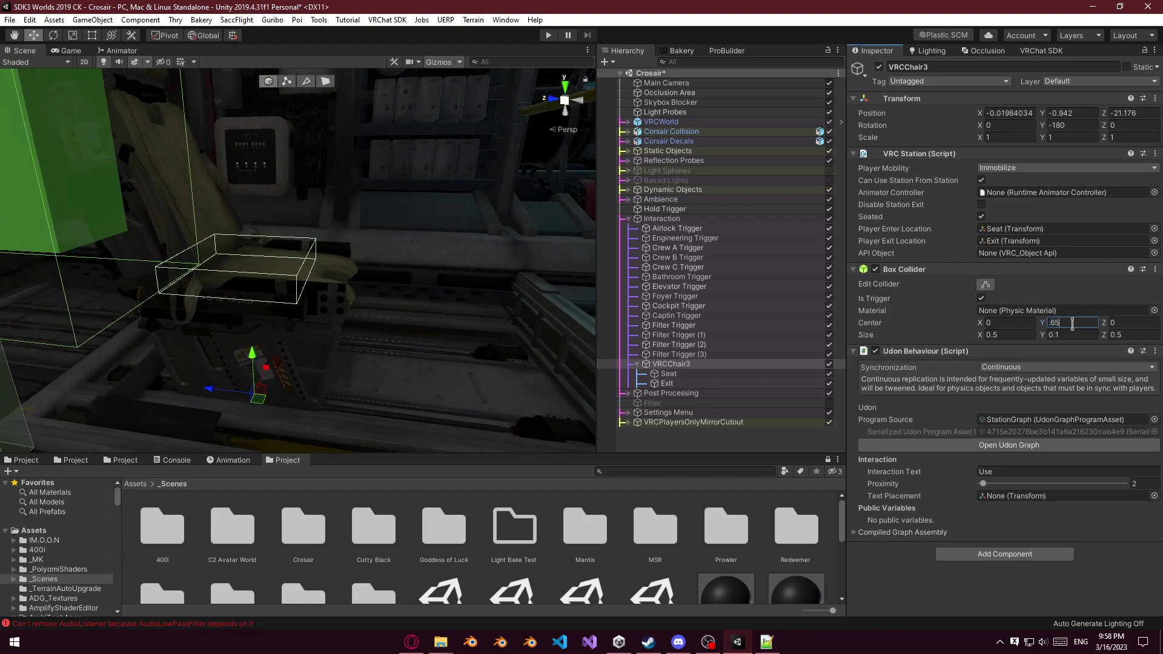
{"action": "key", "text": "BackSpace"}
{"action": "key", "text": "Return"}
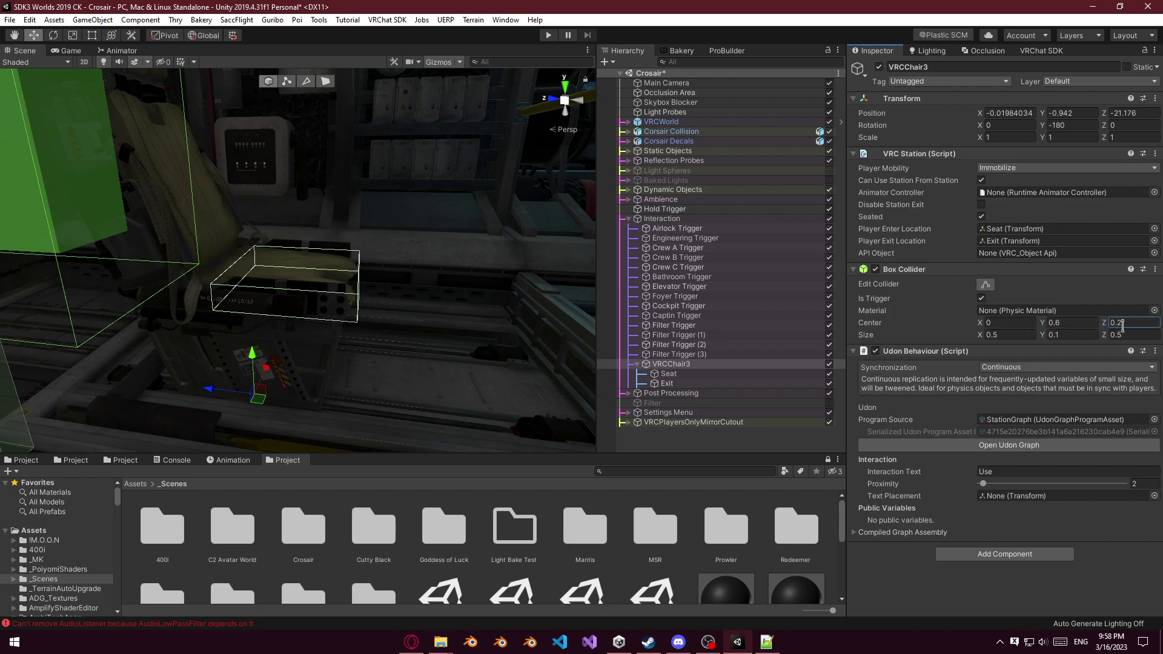
Shift VRCChair3 to about Z -21.289 and check where its Seat and Exit points sit.
{"action": "left_click_drag", "start_coordinate": [312, 340], "coordinate": [245, 383], "text": "alt"}
{"action": "left_click", "coordinate": [696, 374]}
{"action": "left_click", "coordinate": [697, 383]}
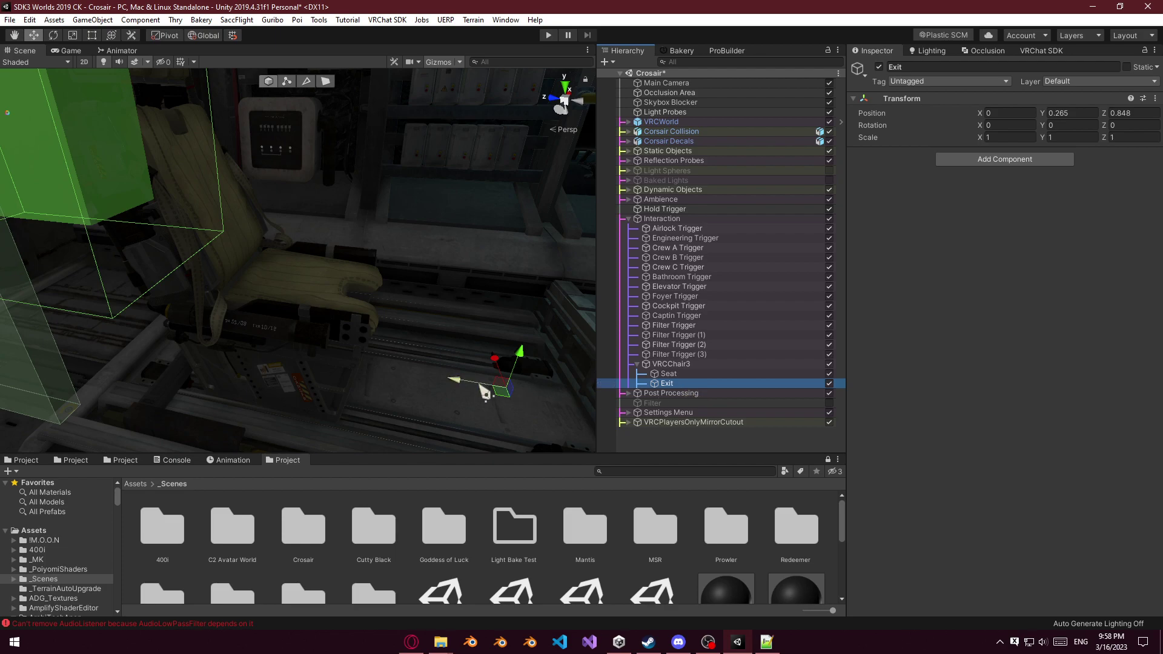
{"action": "left_click", "coordinate": [679, 366]}
{"action": "mouse_move", "coordinate": [351, 353]}
{"action": "right_mouse_down"}
{"action": "mouse_move", "coordinate": [370, 348]}
{"action": "mouse_move", "coordinate": [342, 347]}
{"action": "right_mouse_up"}
Duplicate VRCChair3 and align the copy with the front cockpit seat at about Y -0.587, Z -23.448.
{"action": "key", "text": "ctrl+d"}
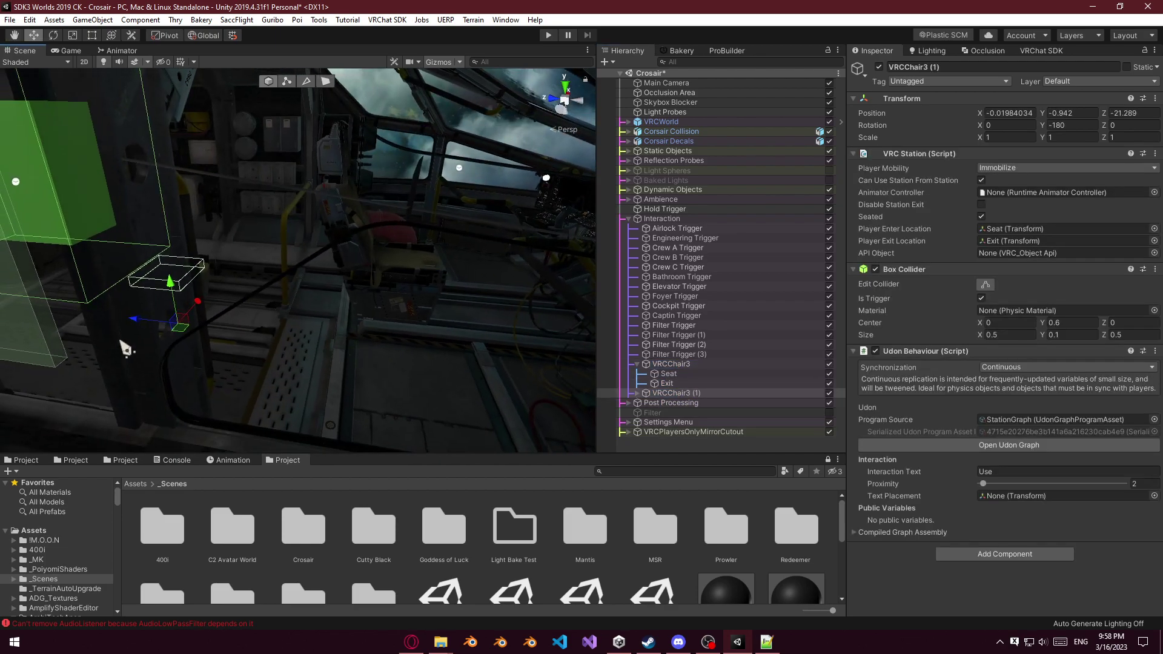
{"action": "left_click_drag", "start_coordinate": [191, 322], "coordinate": [337, 328]}
{"action": "right_click_drag", "start_coordinate": [337, 329], "coordinate": [339, 277]}
{"action": "left_click_drag", "start_coordinate": [328, 303], "coordinate": [332, 234]}
{"action": "right_click_drag", "start_coordinate": [333, 234], "coordinate": [385, 322]}
Create an empty child object named Seats under Interaction.
{"action": "right_click", "coordinate": [671, 219]}
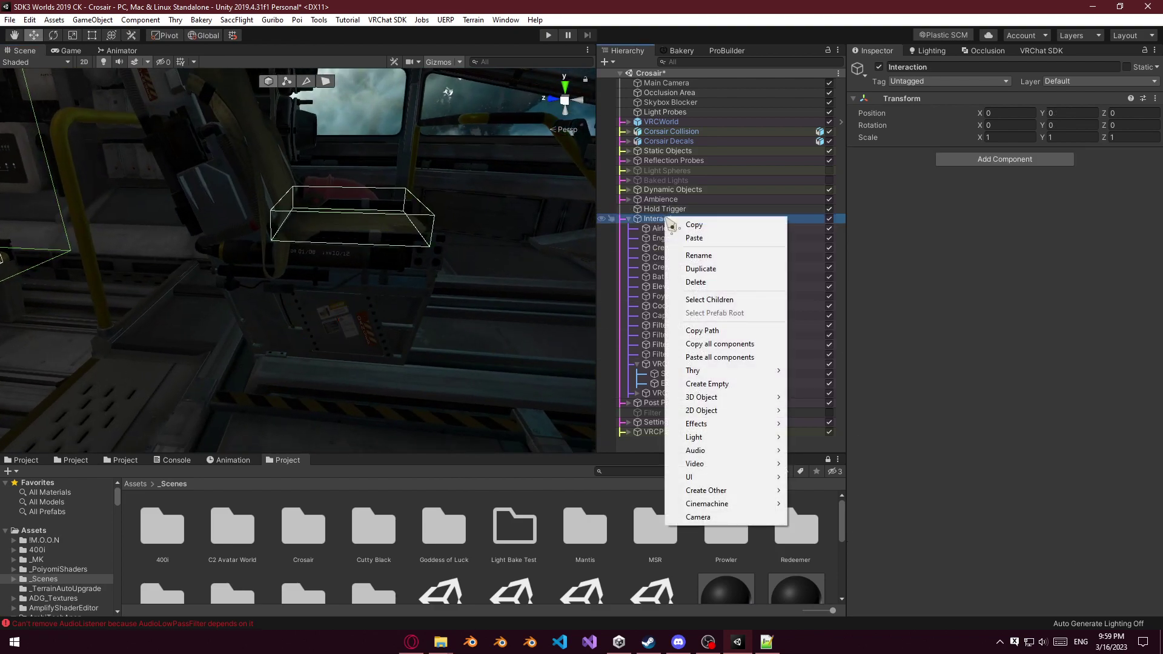
{"action": "left_click", "coordinate": [704, 384]}
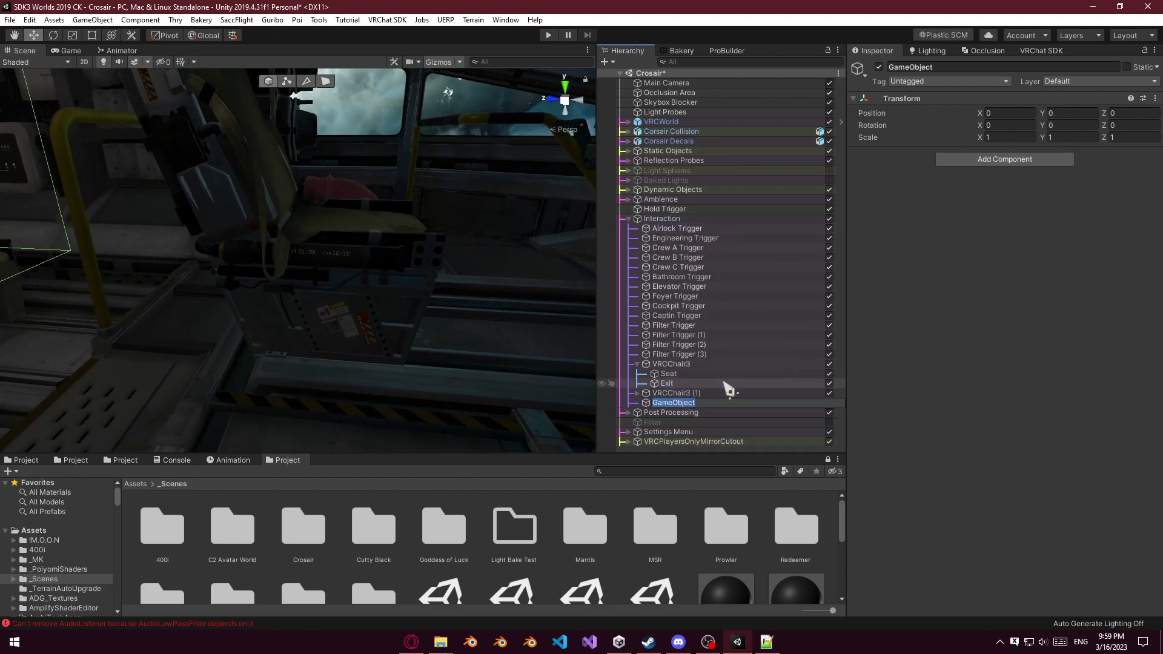
{"action": "key", "text": "Return"}
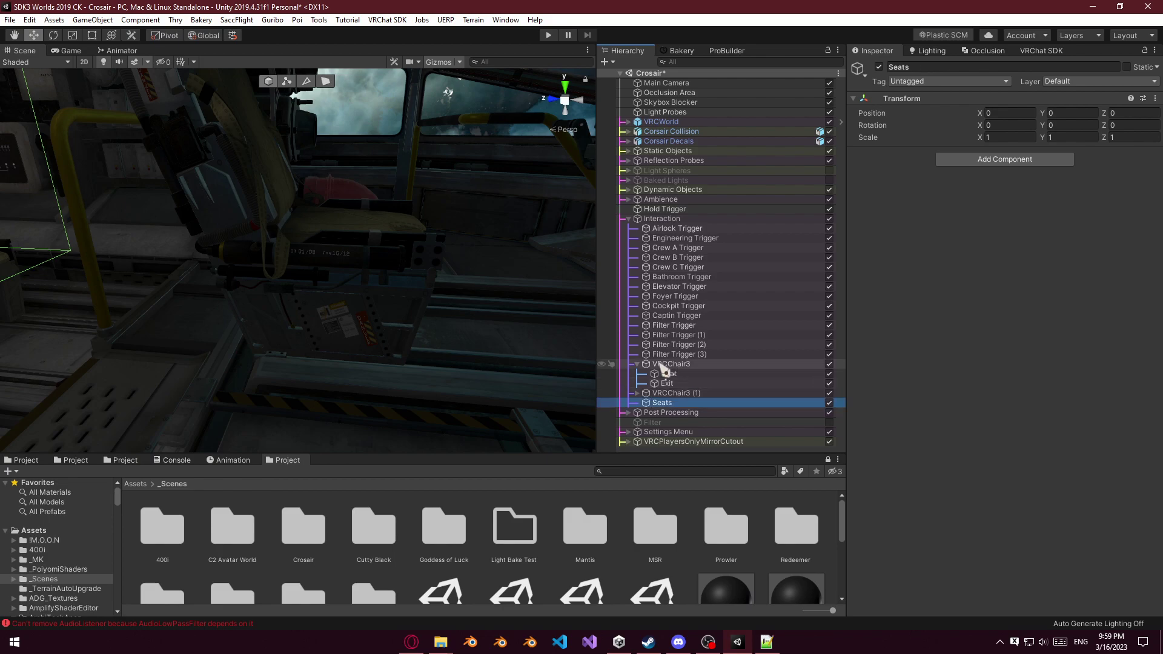
Move both VRCChair3 objects into the Seats object and collapse it.
{"action": "left_click", "coordinate": [637, 364]}
{"action": "left_click", "coordinate": [664, 364]}
{"action": "left_click", "coordinate": [672, 374], "text": "ctrl"}
{"action": "left_click_drag", "start_coordinate": [668, 382], "coordinate": [666, 384]}
{"action": "left_click", "coordinate": [681, 365]}
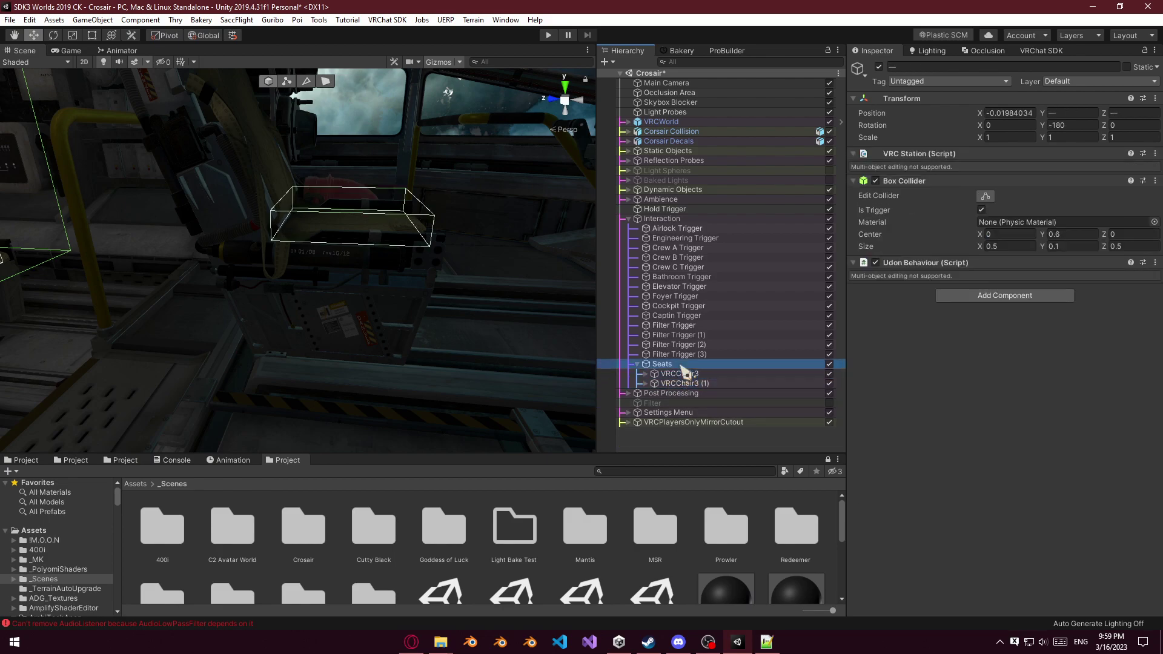
{"action": "left_click", "coordinate": [638, 364]}
{"action": "left_click", "coordinate": [697, 220]}
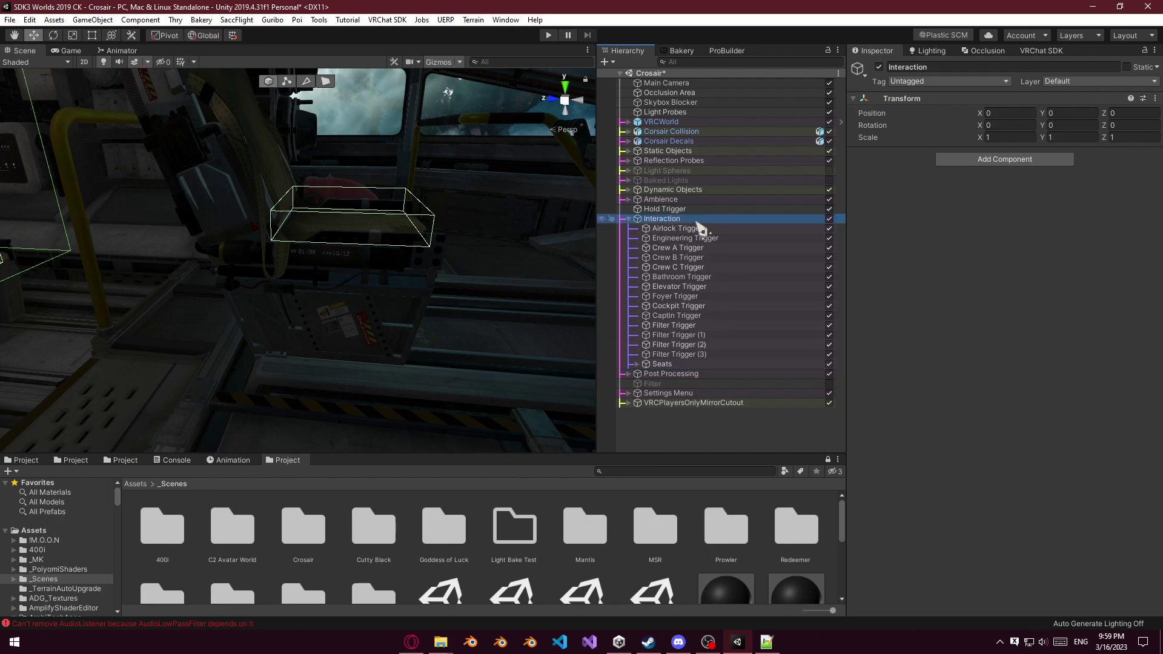
{"action": "right_click", "coordinate": [686, 224]}
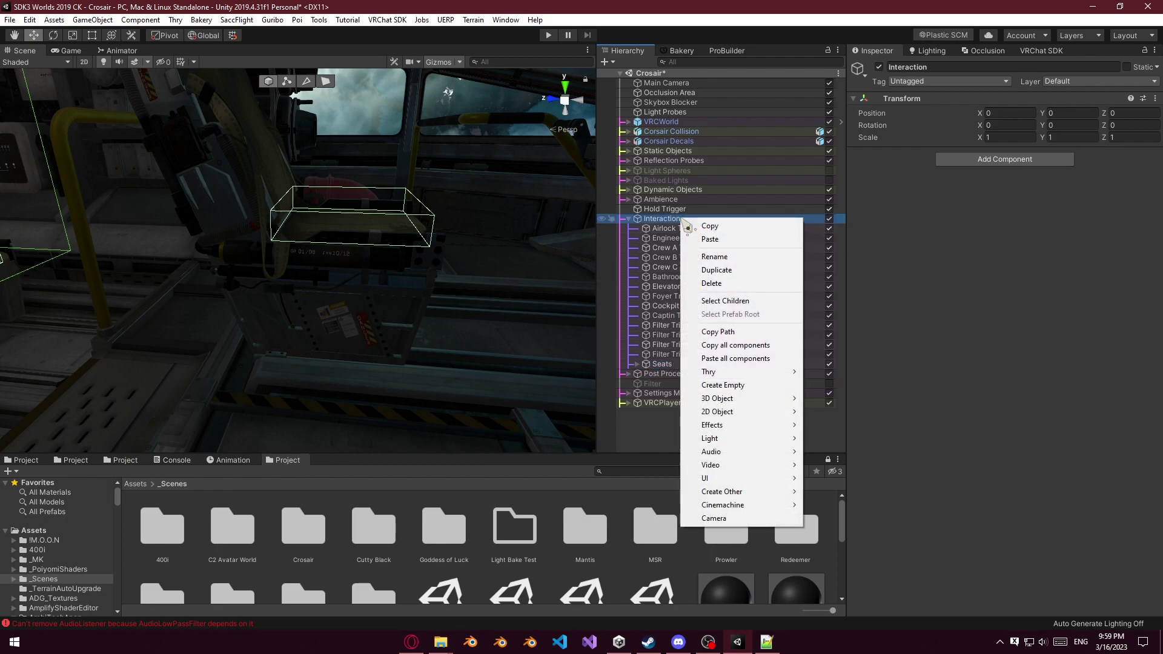
{"action": "key", "text": "Escape"}
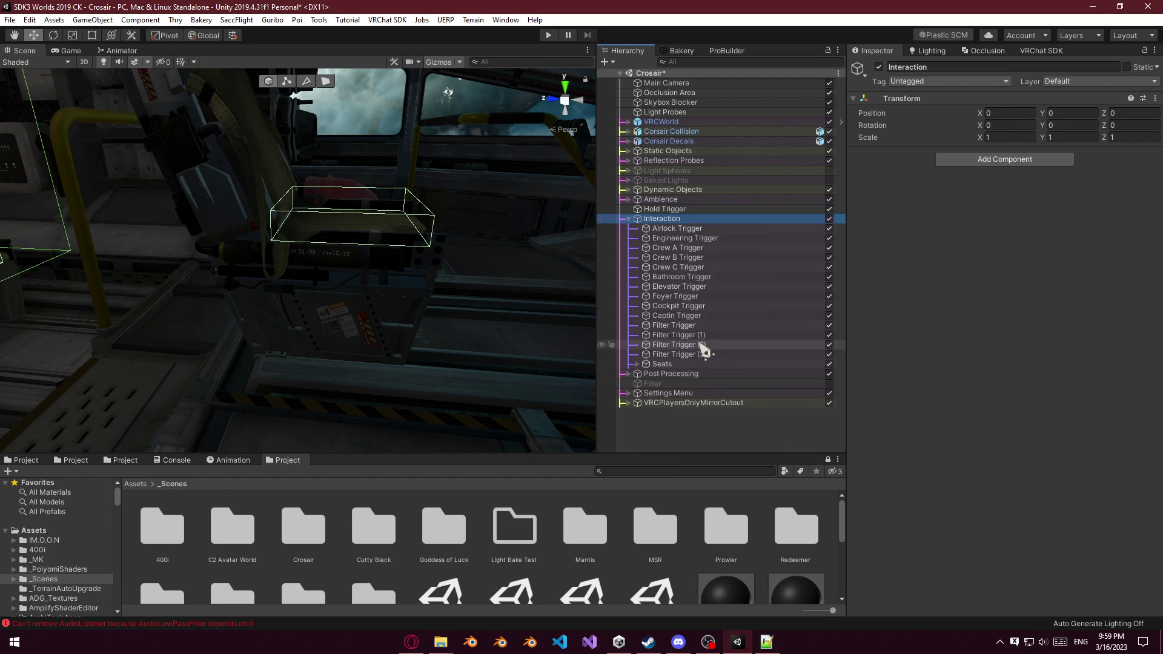
Examine the position of VRCChair3 (1) and its Seat point relative to the cockpit floor, and compare it with VRCChair3.
{"action": "left_click", "coordinate": [658, 364]}
{"action": "left_click", "coordinate": [638, 364]}
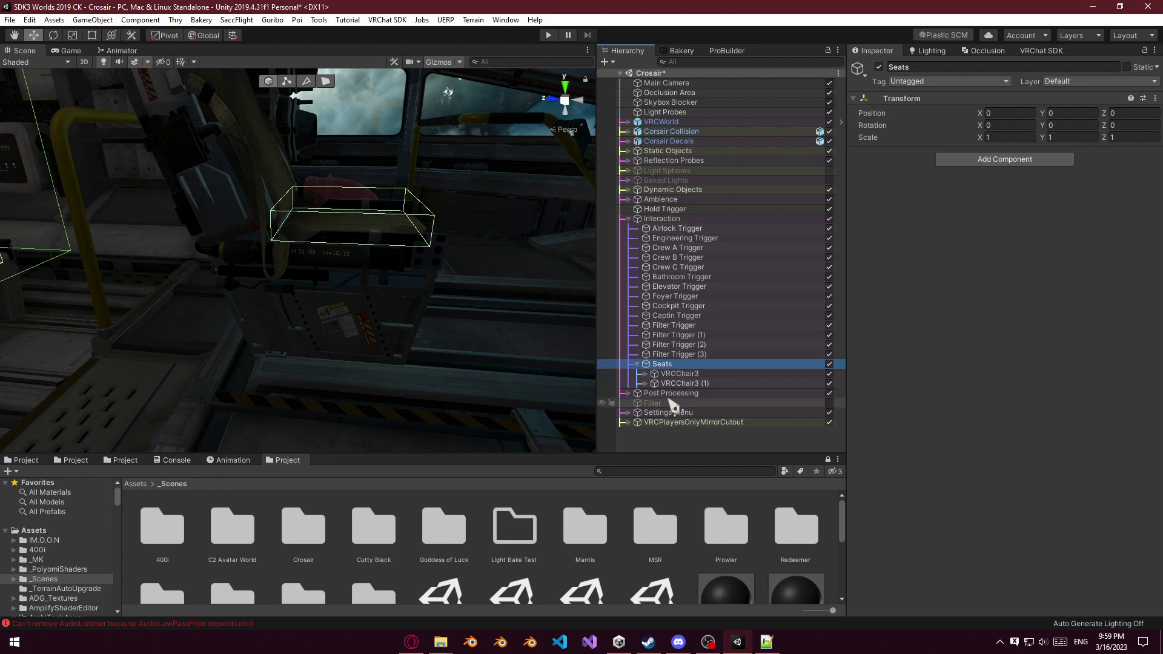
{"action": "left_click", "coordinate": [679, 383]}
{"action": "left_click_drag", "start_coordinate": [468, 339], "coordinate": [447, 290], "text": "alt"}
{"action": "right_click_drag", "start_coordinate": [448, 291], "coordinate": [364, 263]}
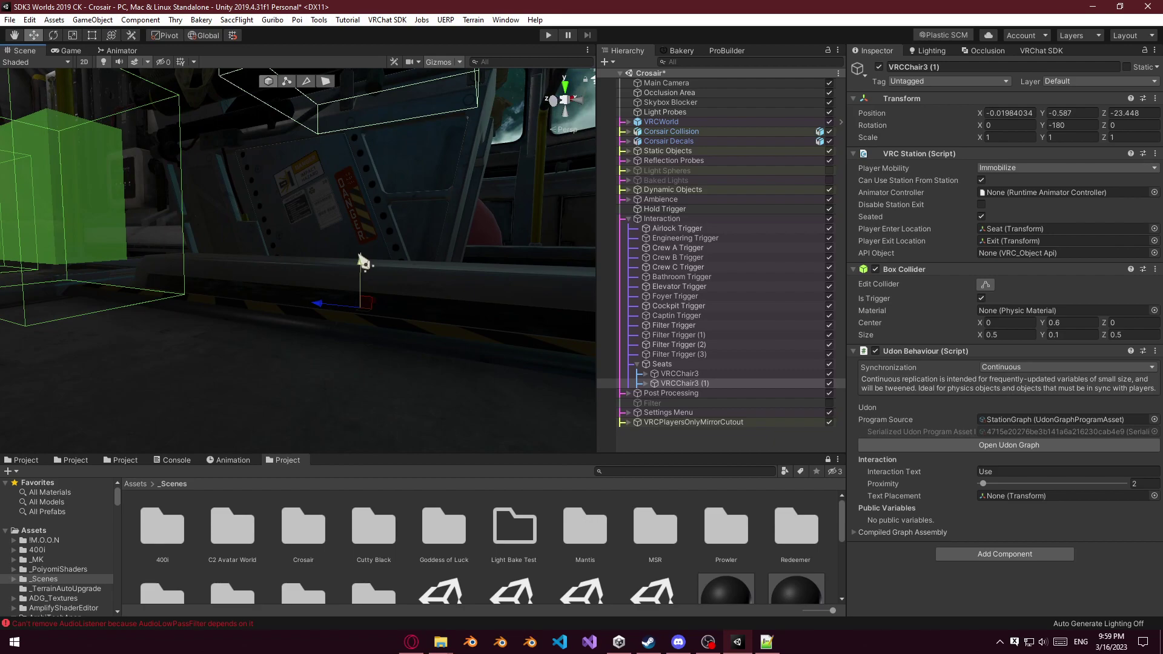
{"action": "left_click", "coordinate": [646, 383]}
{"action": "left_click", "coordinate": [679, 393]}
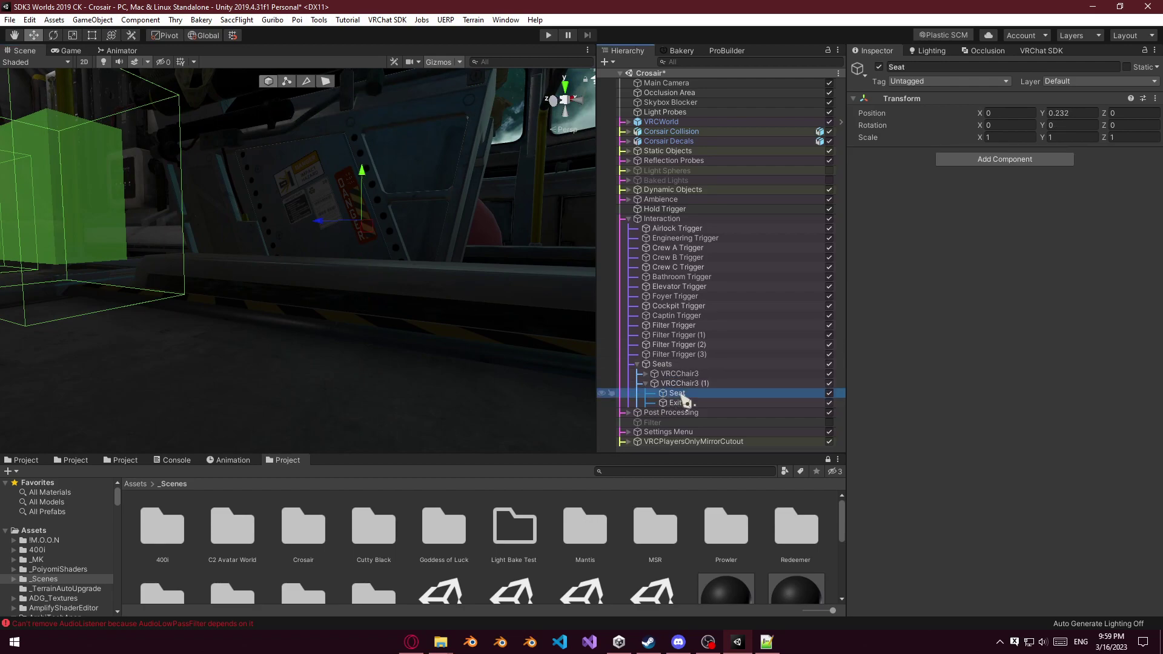
{"action": "left_click", "coordinate": [685, 385]}
{"action": "left_click", "coordinate": [688, 393]}
{"action": "left_click", "coordinate": [691, 374]}
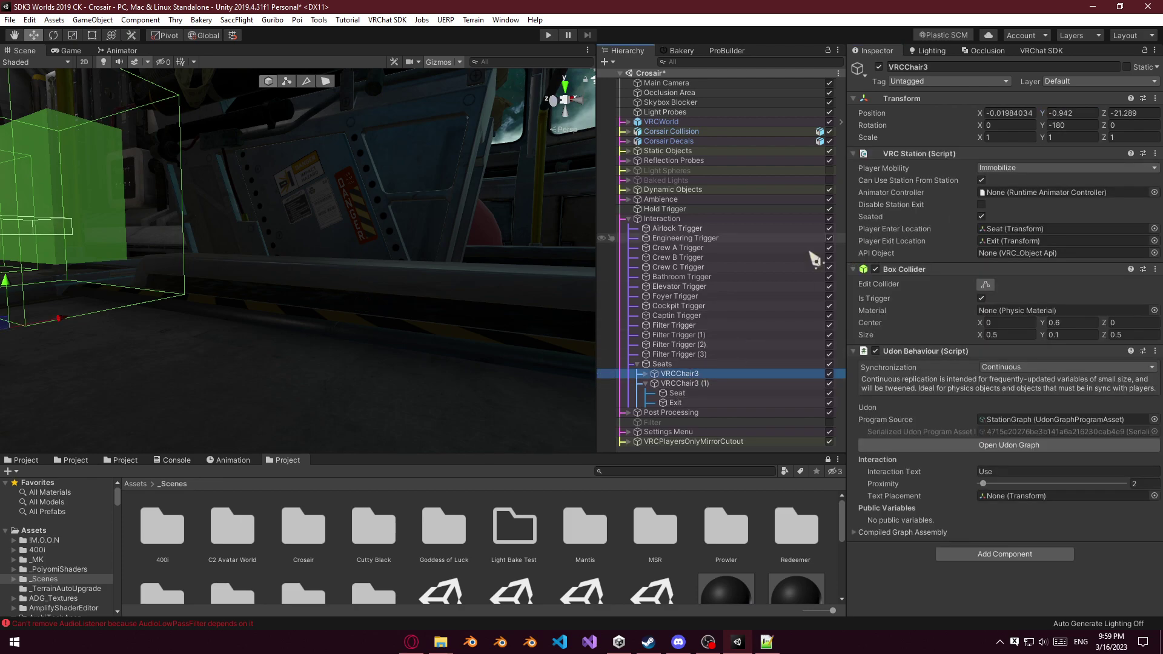
Set the Y position of VRCChair3's Seat point to 0.
{"action": "left_click", "coordinate": [646, 374], "text": "alt"}
{"action": "left_click", "coordinate": [672, 383]}
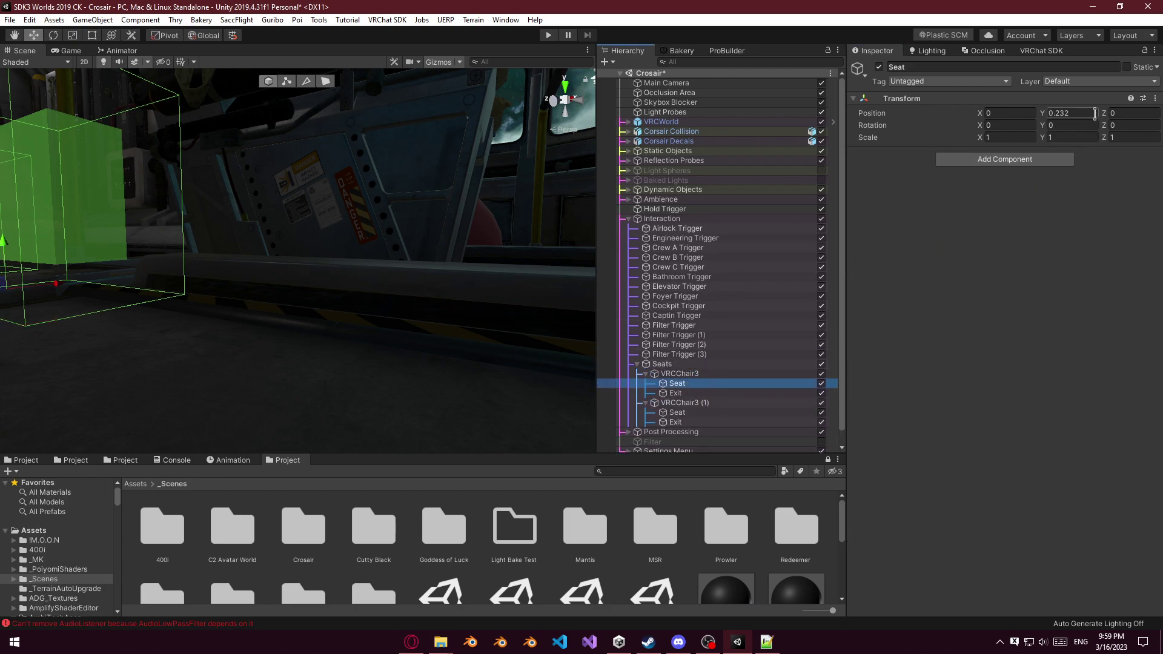
{"action": "type", "text": "0"}
Raise VRCChair3 to about Y -0.793 at the cockpit chair.
{"action": "left_click", "coordinate": [680, 374]}
{"action": "left_click_drag", "start_coordinate": [251, 286], "coordinate": [102, 256], "text": "alt"}
{"action": "right_click_drag", "start_coordinate": [102, 255], "coordinate": [582, 363]}
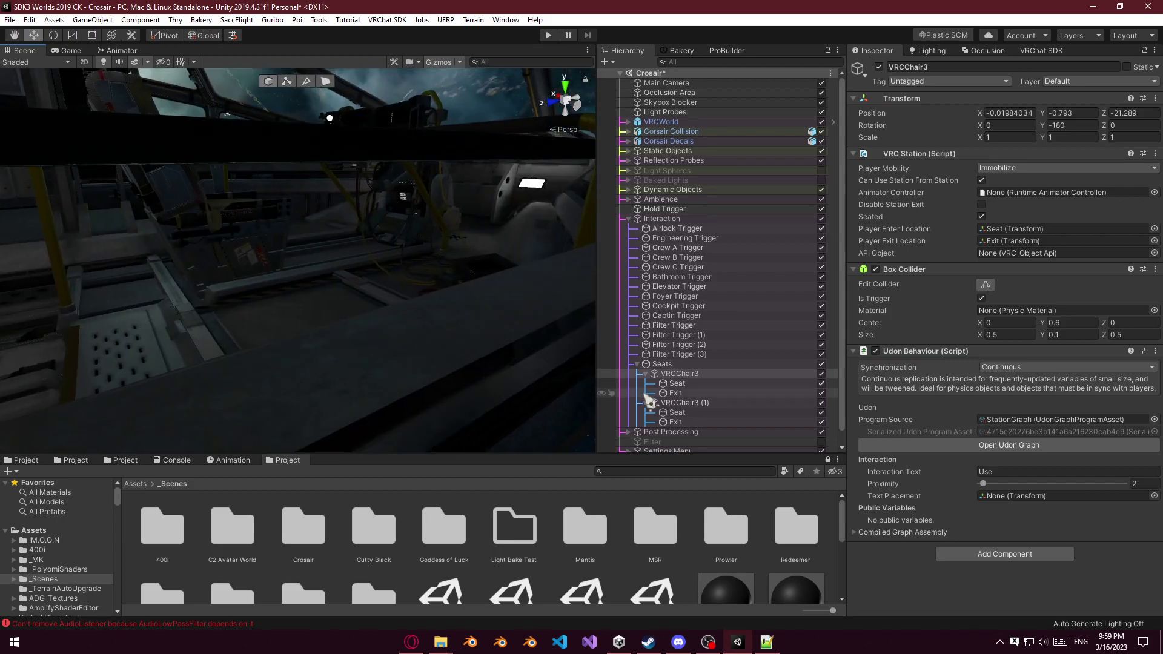
Examine where VRCChair3 (1) and its Seat and Exit points sit relative to the cockpit chair.
{"action": "left_click", "coordinate": [672, 393]}
{"action": "left_click", "coordinate": [709, 405]}
{"action": "right_click_drag", "start_coordinate": [427, 306], "coordinate": [461, 255]}
{"action": "scroll", "coordinate": [248, 176], "scroll_direction": "down", "scroll_amount": 3}
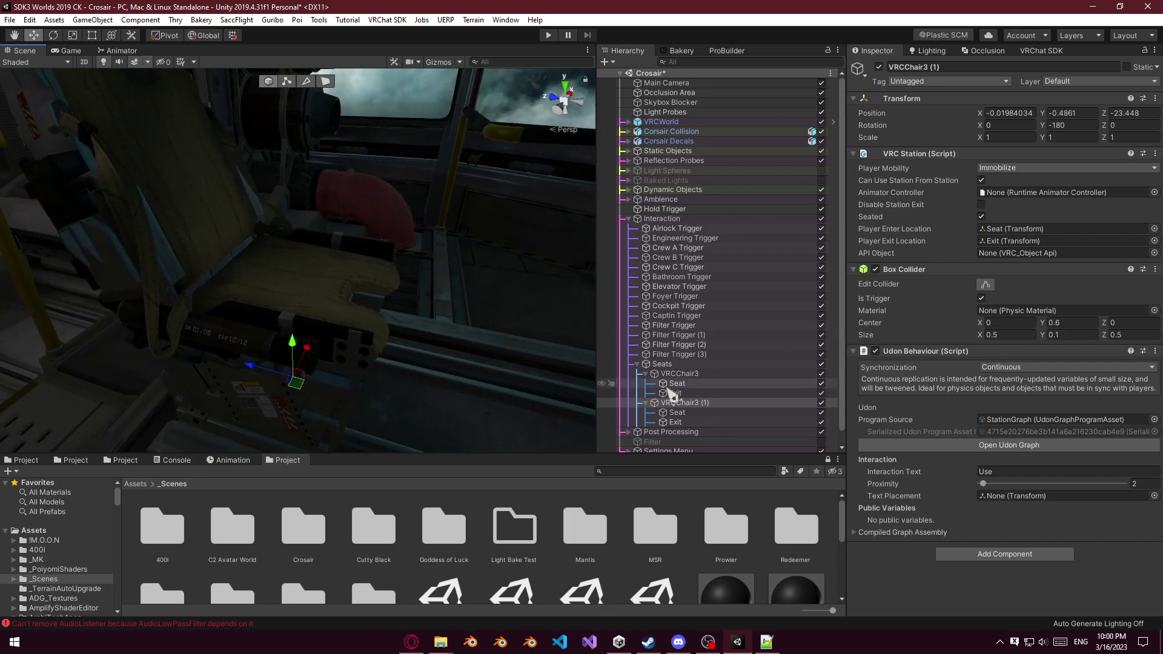
{"action": "left_click", "coordinate": [678, 413]}
{"action": "left_click", "coordinate": [677, 422]}
{"action": "right_click_drag", "start_coordinate": [439, 321], "coordinate": [466, 295]}
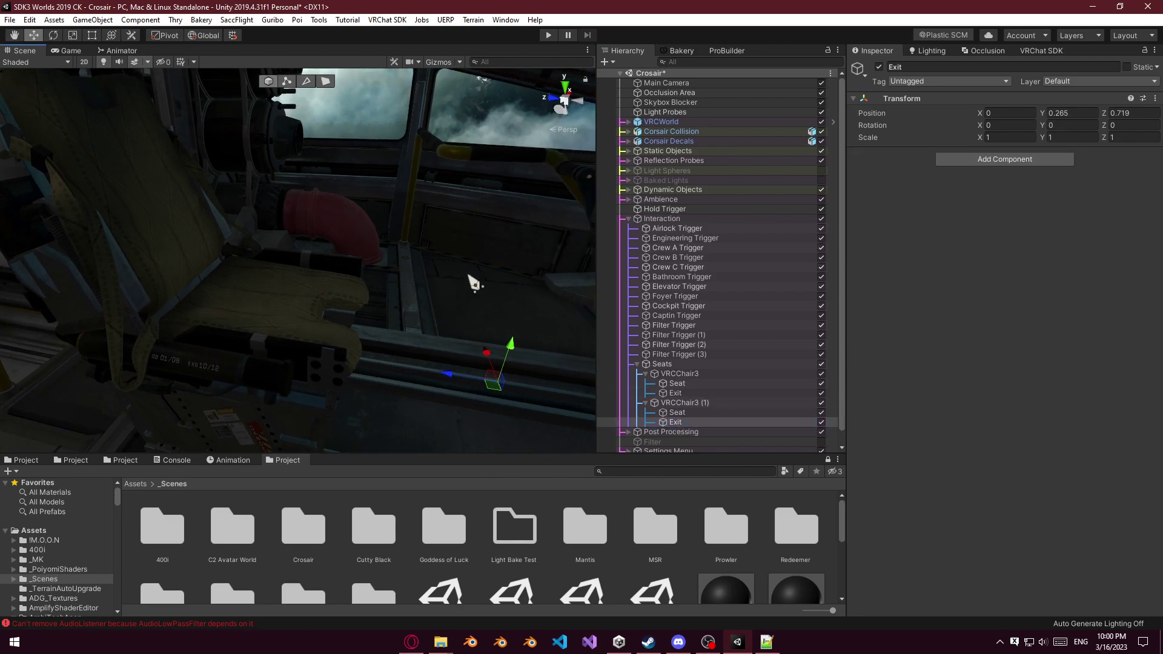
{"action": "right_click_drag", "start_coordinate": [437, 62], "coordinate": [494, 205]}
{"action": "left_click", "coordinate": [677, 414]}
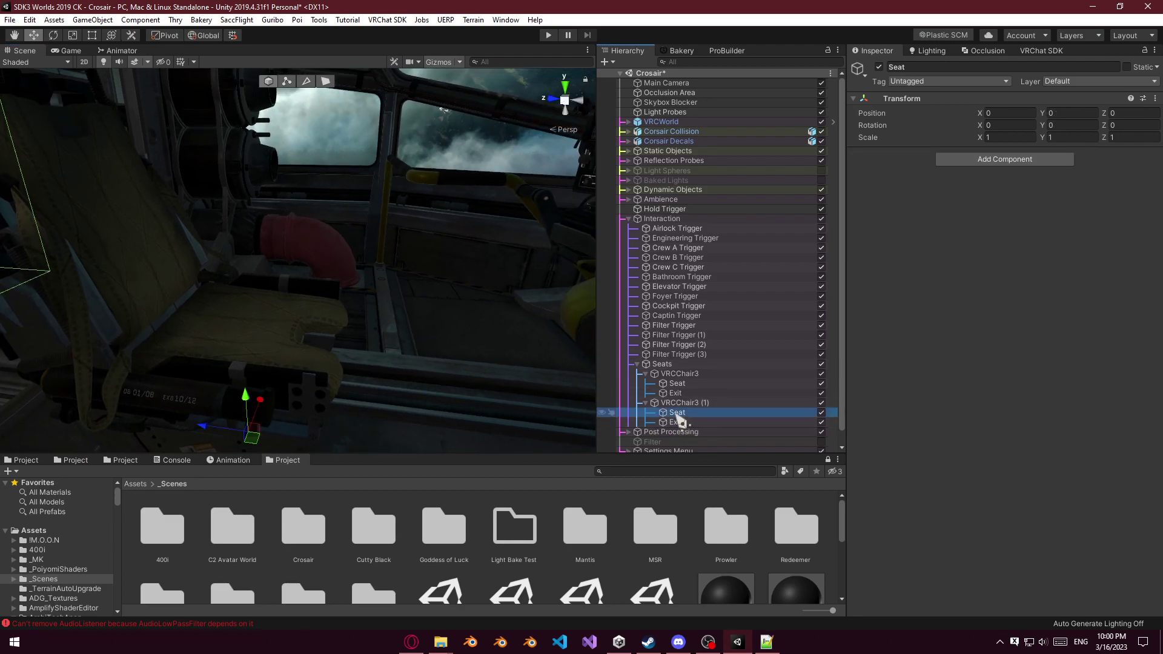
{"action": "right_click_drag", "start_coordinate": [506, 352], "coordinate": [497, 348]}
Lower the box collider of VRCChair3 (1) to the seat cushion with a center Y of about 0.4.
{"action": "double_click", "coordinate": [683, 403]}
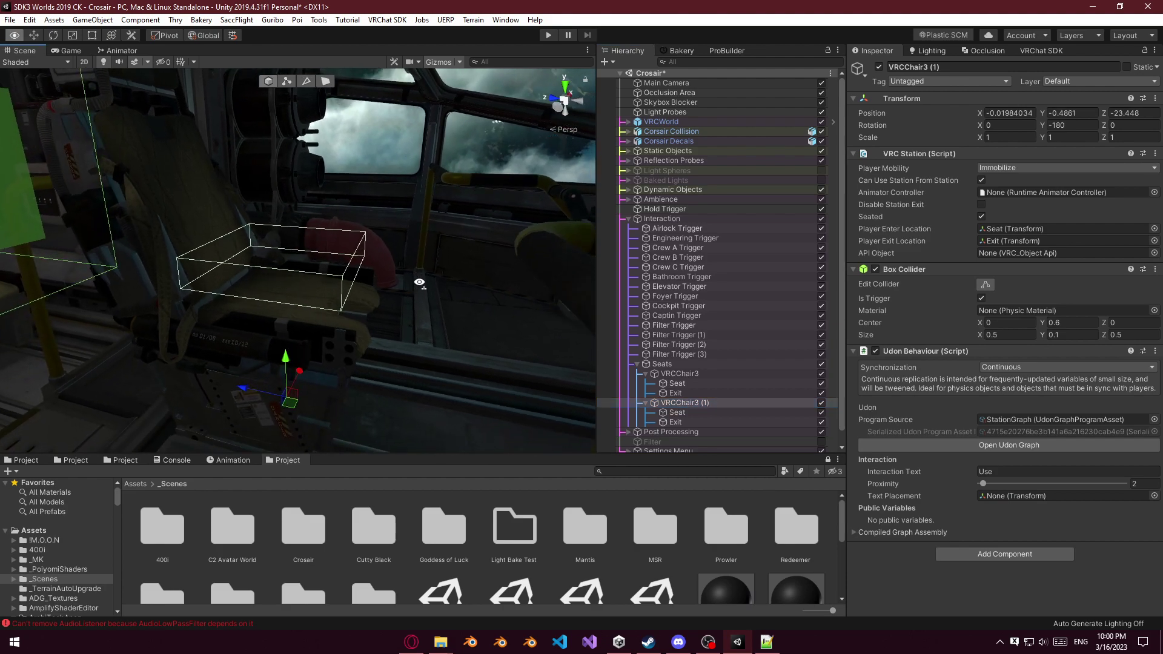
{"action": "type", "text": ".5"}
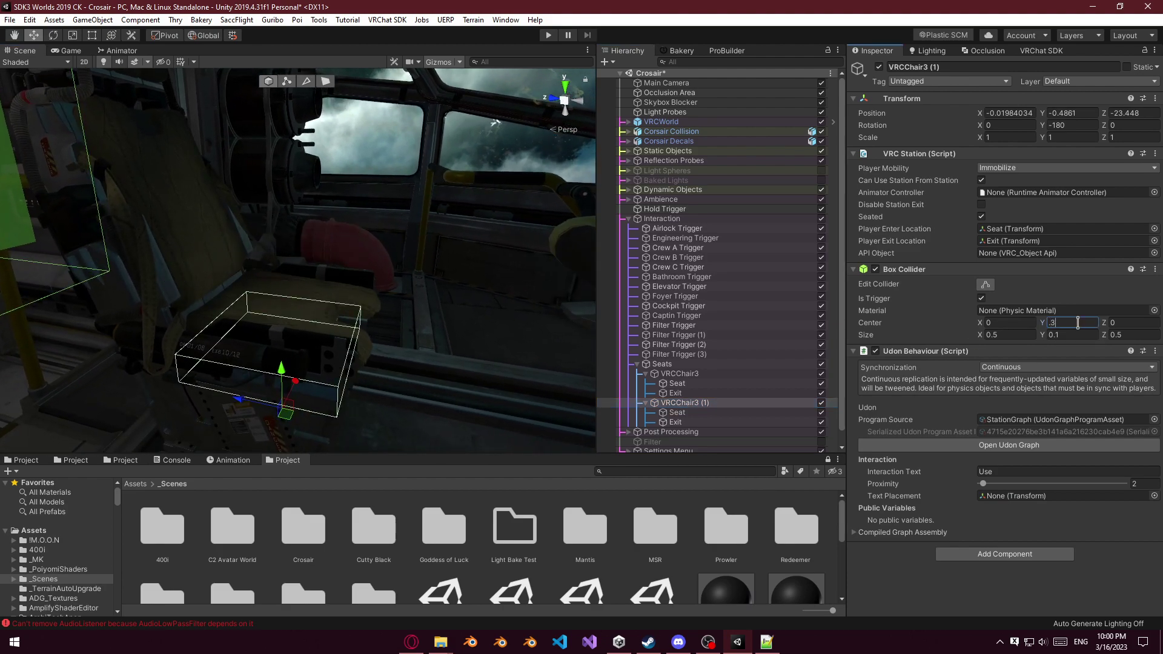
{"action": "key", "text": "BackSpace"}
{"action": "type", "text": "4"}
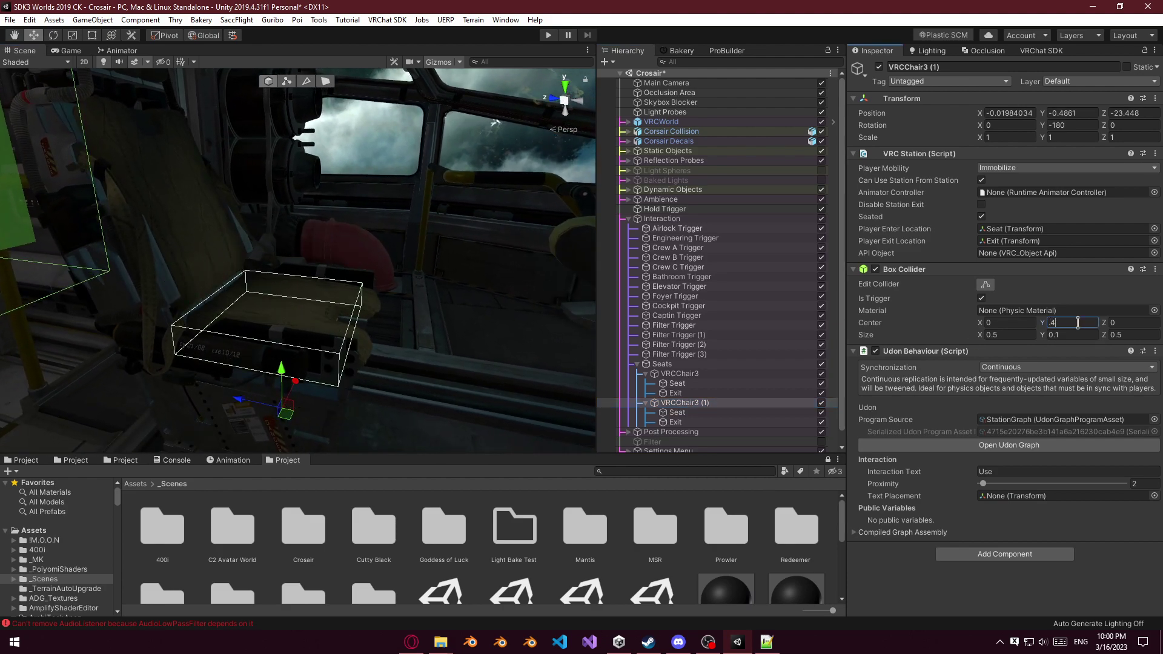
{"action": "type", "text": "2"}
{"action": "right_click_drag", "start_coordinate": [420, 252], "coordinate": [424, 315]}
Set the center Y of VRCChair3's box collider to 0.45.
{"action": "left_click", "coordinate": [680, 374]}
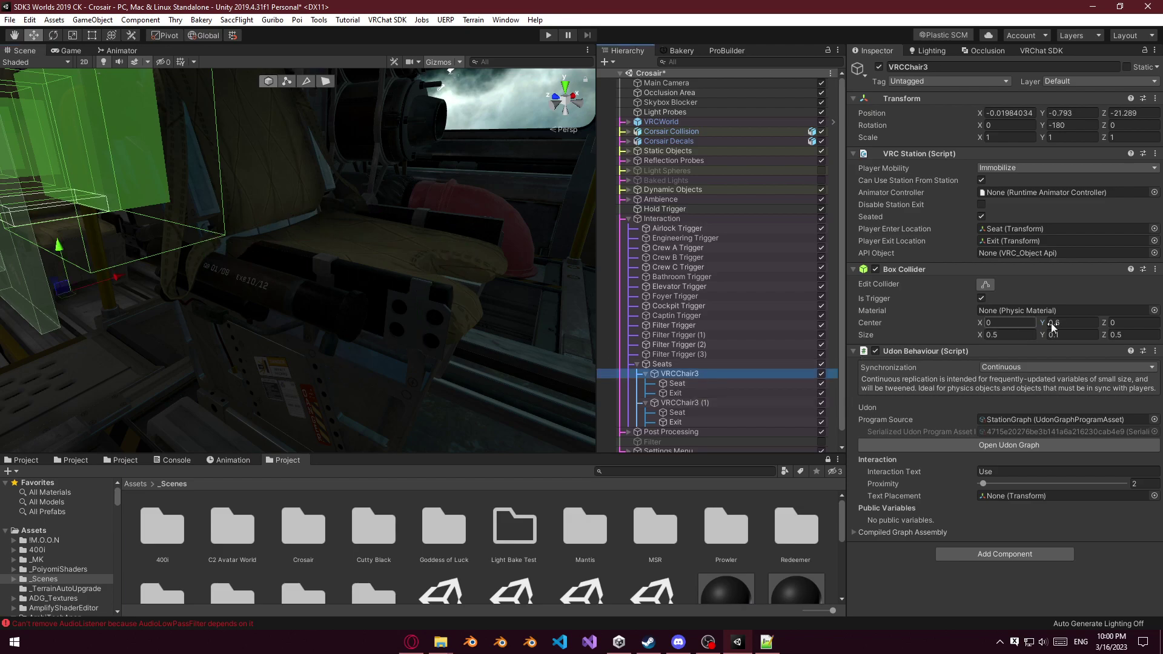
{"action": "left_click", "coordinate": [1066, 327]}
{"action": "type", "text": "."}
Set the Y position of the Exit points of VRCChair3 and VRCChair3 (1) to 0.
{"action": "right_click_drag", "start_coordinate": [363, 313], "coordinate": [412, 269]}
{"action": "double_click", "coordinate": [697, 393]}
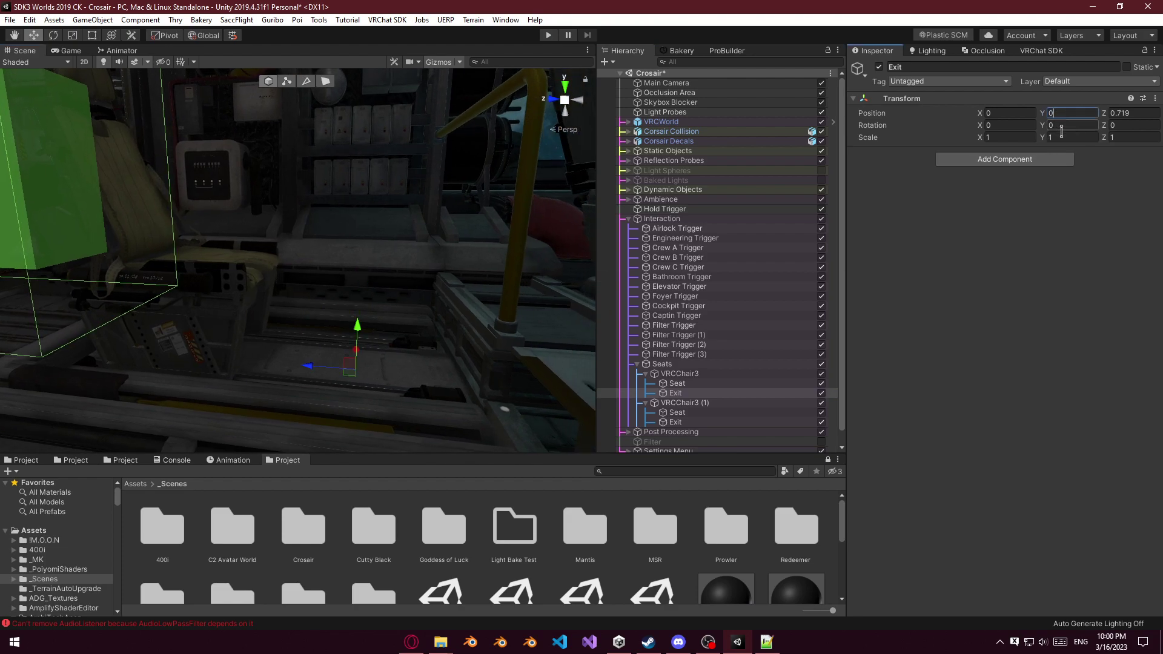
{"action": "left_click", "coordinate": [720, 422]}
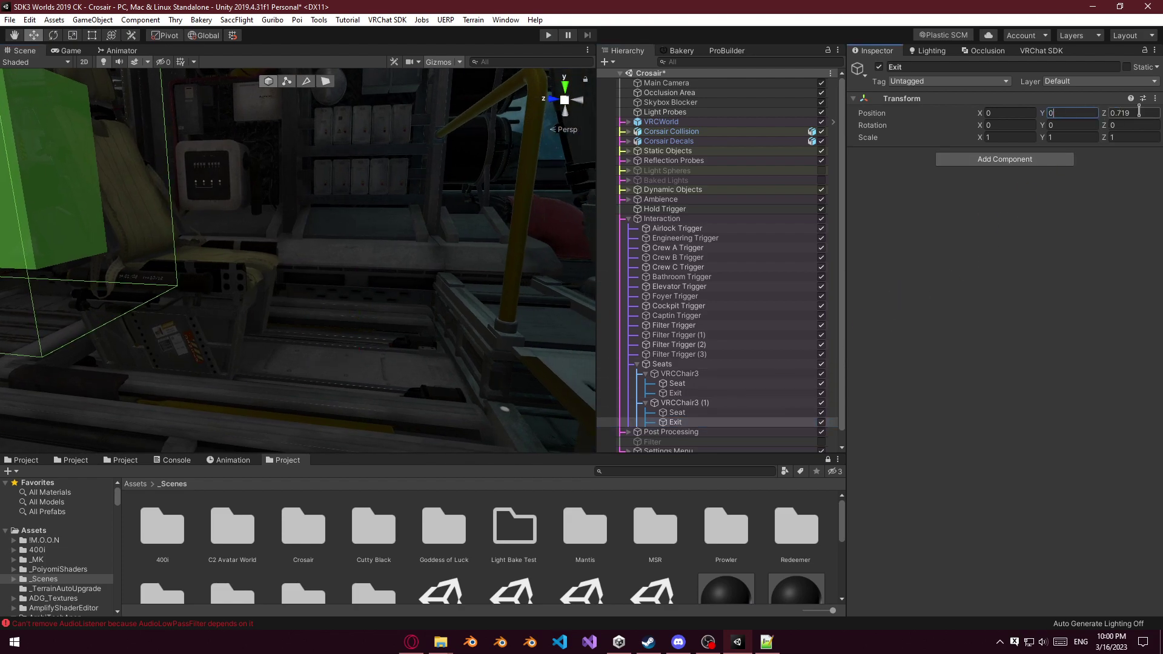
{"action": "type", "text": "0"}
Move VRCChair3 (1)'s Exit point onto the open floor beside its chair, at about X 0.987, Z 0.112.
{"action": "right_click_drag", "start_coordinate": [443, 269], "coordinate": [466, 339]}
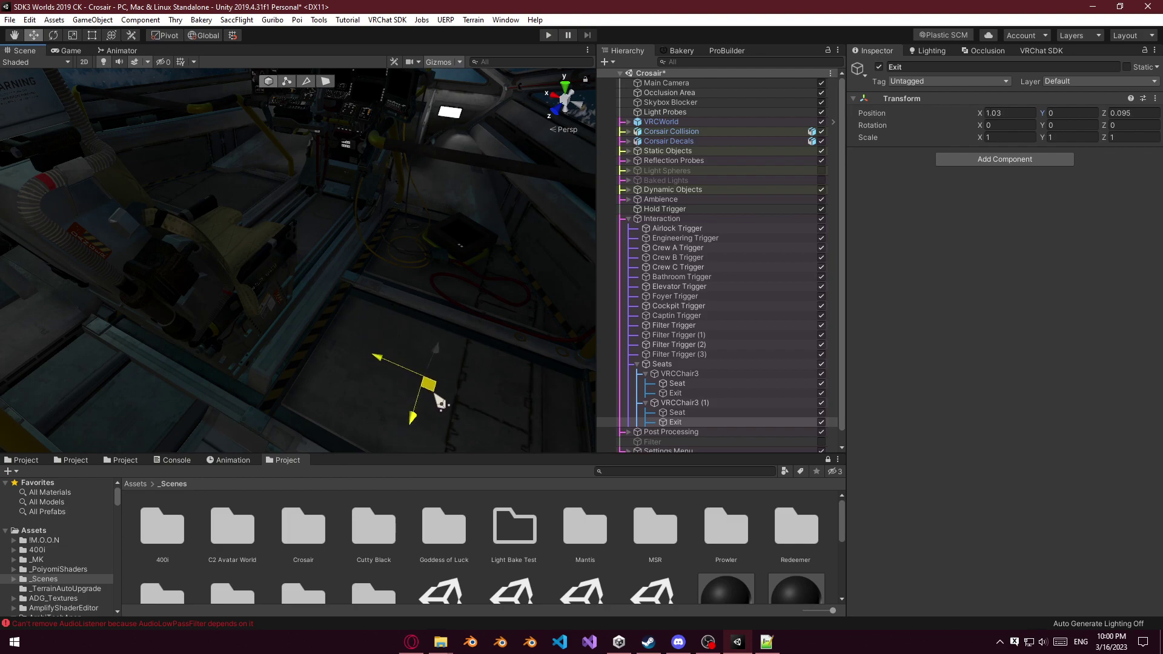
{"action": "left_click_drag", "start_coordinate": [428, 388], "coordinate": [433, 386]}
{"action": "right_click_drag", "start_coordinate": [453, 378], "coordinate": [479, 342]}
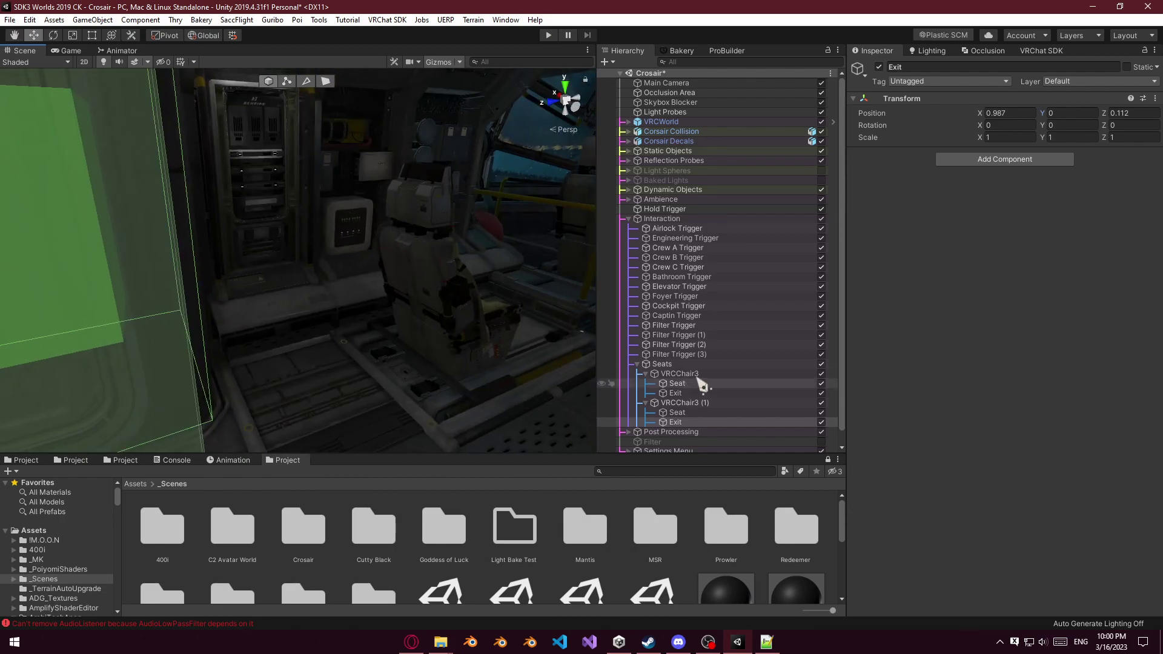
Collapse the two cockpit chair objects and duplicate VRCChair3.
{"action": "left_click", "coordinate": [645, 374]}
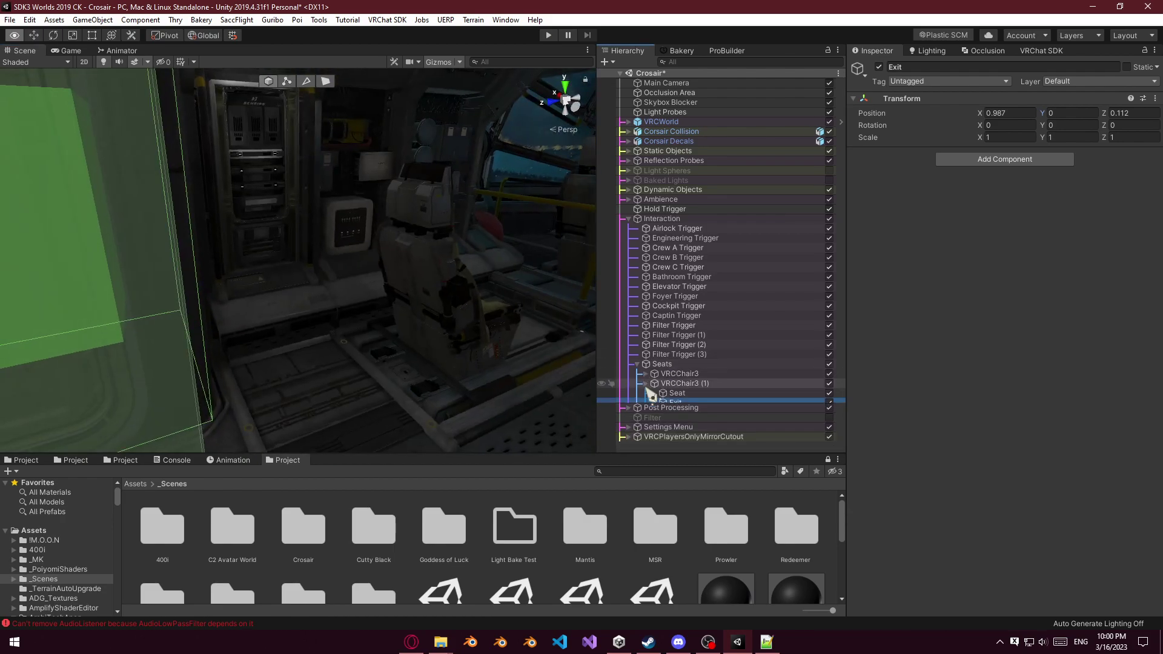
{"action": "left_click", "coordinate": [694, 375]}
{"action": "right_click_drag", "start_coordinate": [359, 325], "coordinate": [387, 326]}
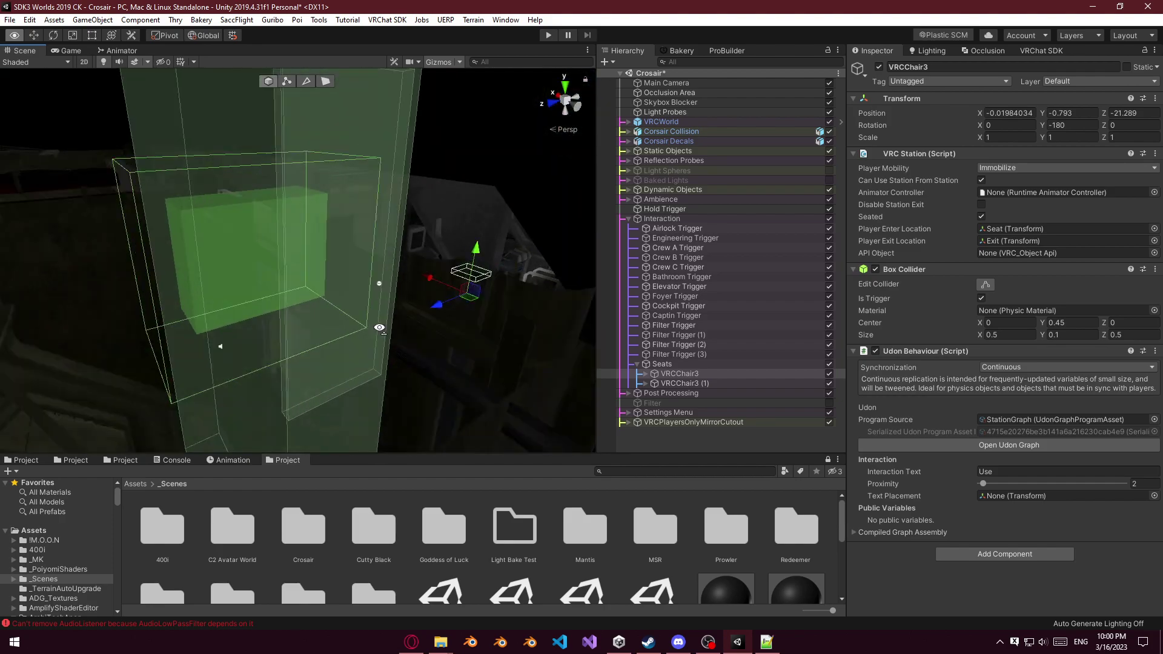
{"action": "right_click_drag", "start_coordinate": [471, 373], "coordinate": [657, 353]}
{"action": "key", "text": "ctrl+d"}
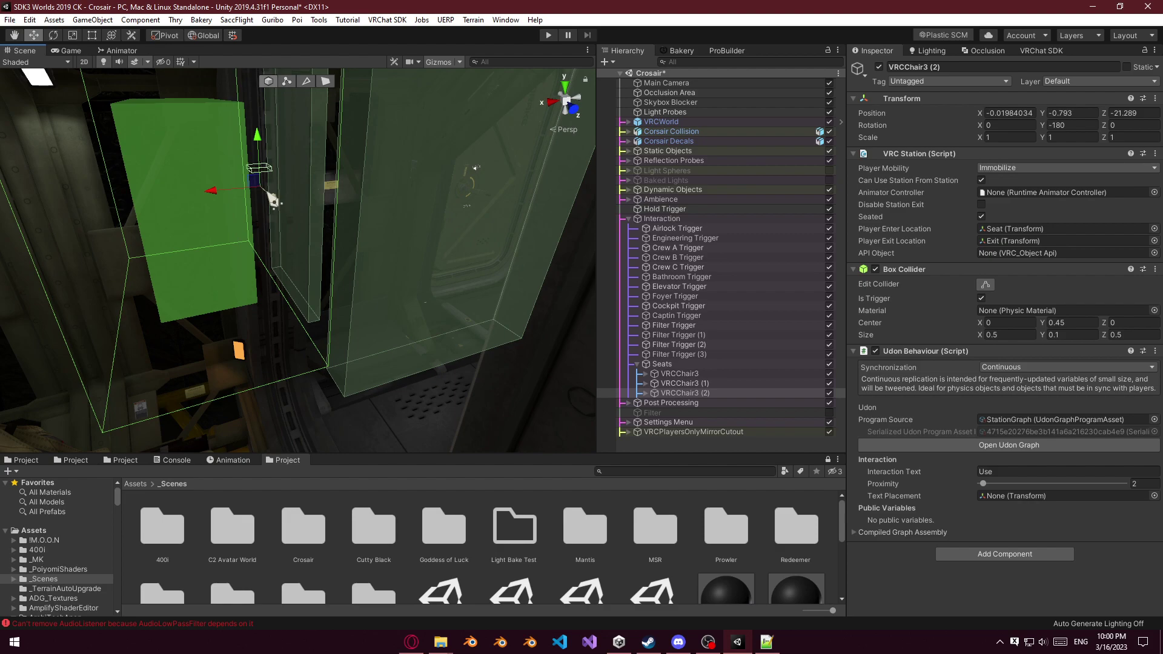
Move VRCChair3 (2) out of the cockpit to one end of the table bench, at about X -3.075, Z -5.201.
{"action": "right_click_drag", "start_coordinate": [459, 300], "coordinate": [641, 312]}
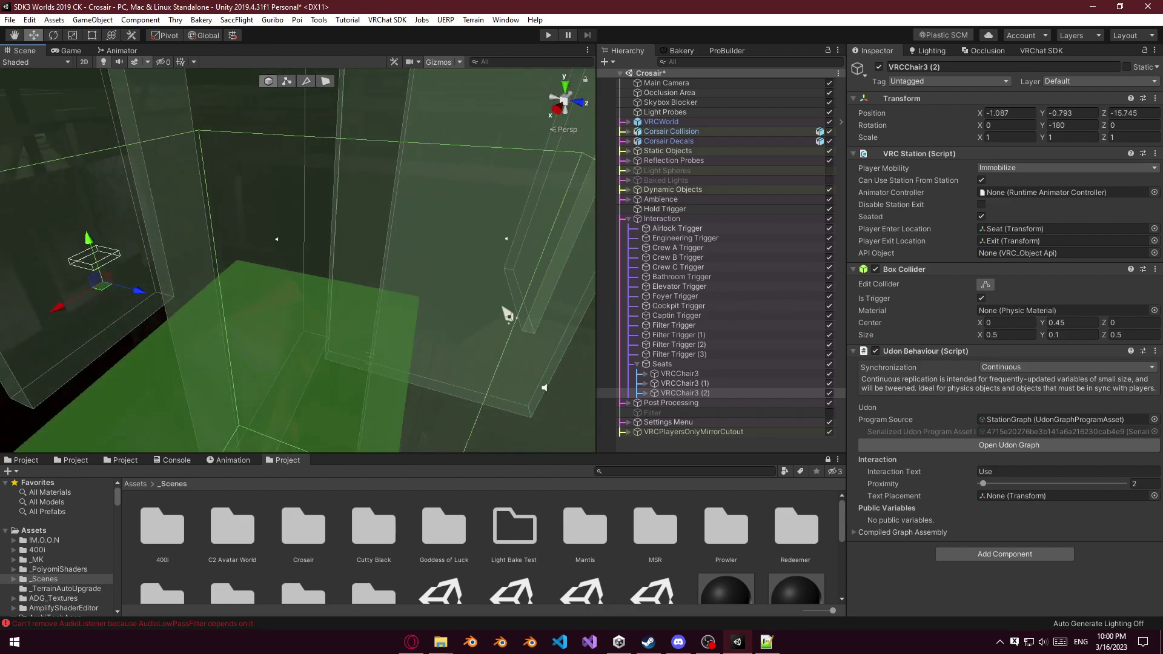
{"action": "left_click_drag", "start_coordinate": [105, 288], "coordinate": [508, 310]}
{"action": "right_click_drag", "start_coordinate": [507, 310], "coordinate": [467, 286]}
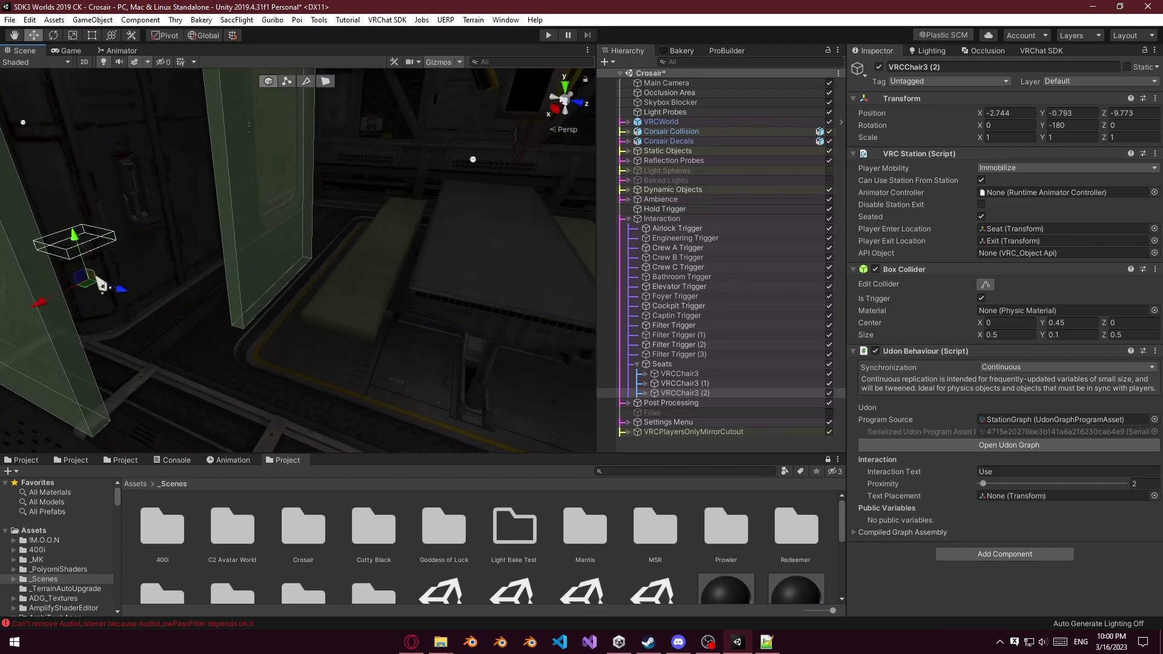
{"action": "left_click_drag", "start_coordinate": [307, 334], "coordinate": [432, 338]}
{"action": "right_click_drag", "start_coordinate": [431, 339], "coordinate": [472, 340]}
{"action": "left_click_drag", "start_coordinate": [223, 361], "coordinate": [452, 336]}
{"action": "right_click_drag", "start_coordinate": [452, 337], "coordinate": [393, 337]}
{"action": "left_click_drag", "start_coordinate": [380, 355], "coordinate": [371, 357]}
{"action": "right_click_drag", "start_coordinate": [367, 355], "coordinate": [115, 400]}
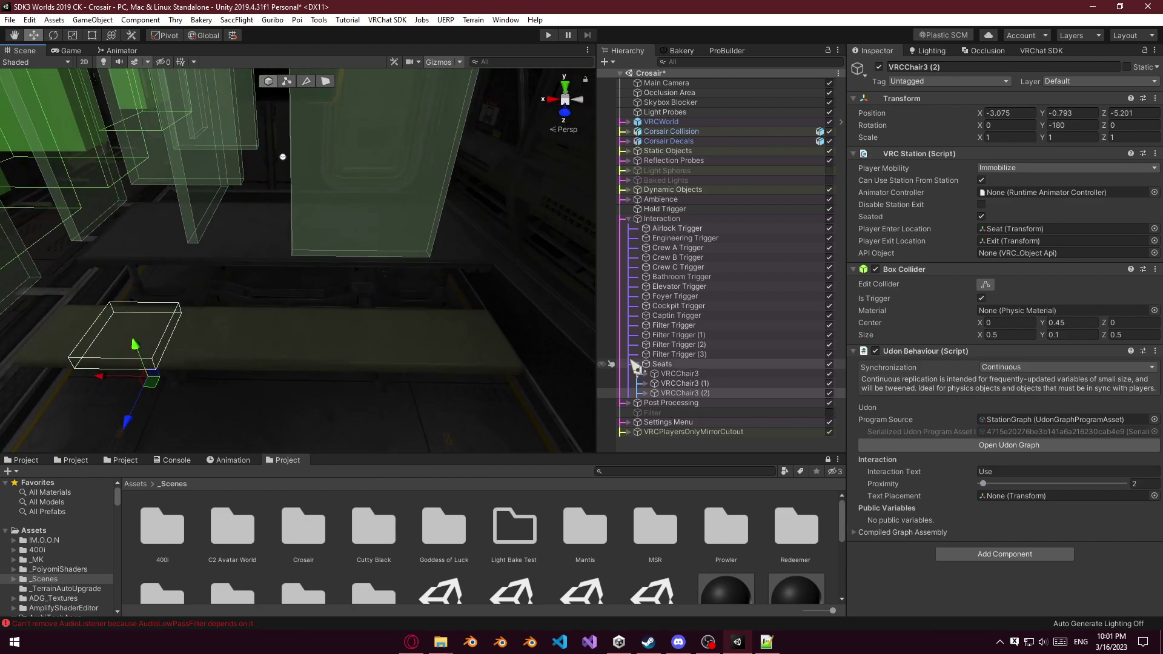
Set the Z position of VRCChair3 (2)'s Exit point to 0 and move it along X past the bench end.
{"action": "left_click", "coordinate": [644, 394]}
{"action": "left_click", "coordinate": [646, 394]}
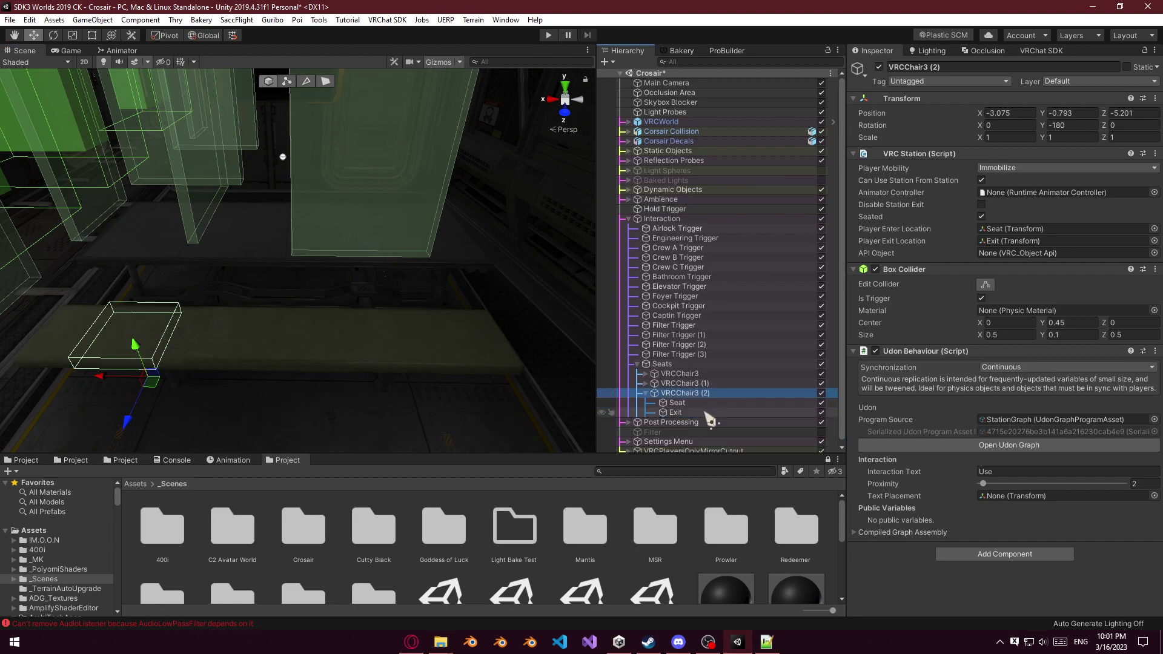
{"action": "left_click", "coordinate": [675, 412]}
{"action": "right_click_drag", "start_coordinate": [267, 363], "coordinate": [278, 356]}
{"action": "left_click", "coordinate": [1133, 113]}
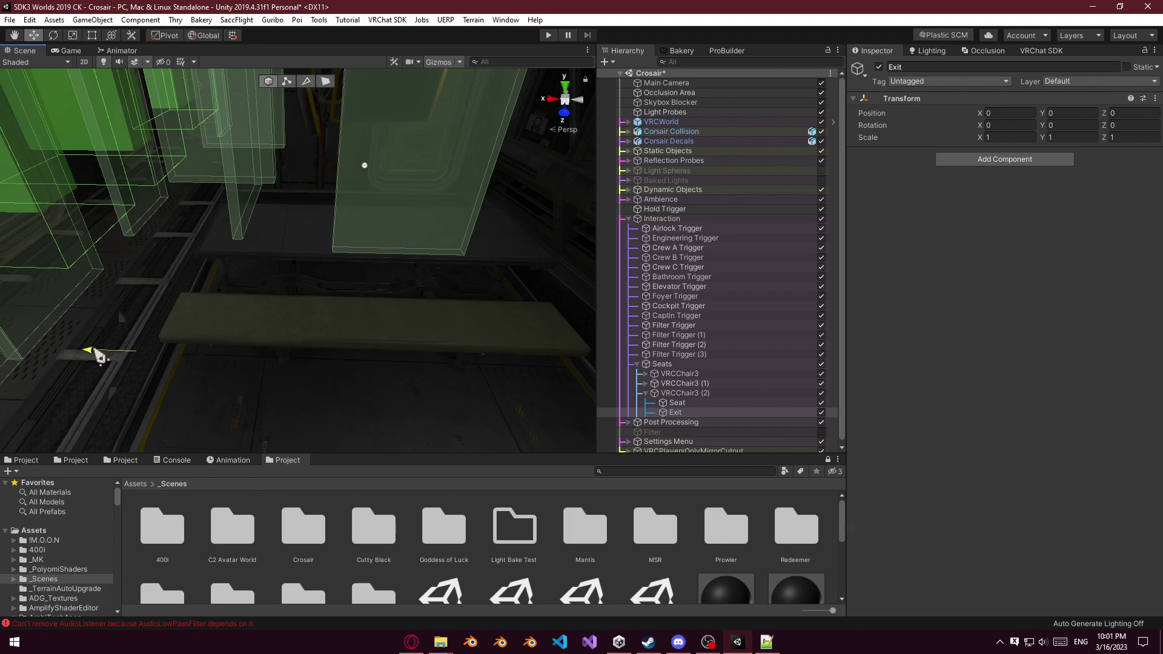
Duplicate VRCChair3 (2) twice along the bench, spacing the copies evenly and placing the last one at X -5.075.
{"action": "left_click", "coordinate": [680, 393]}
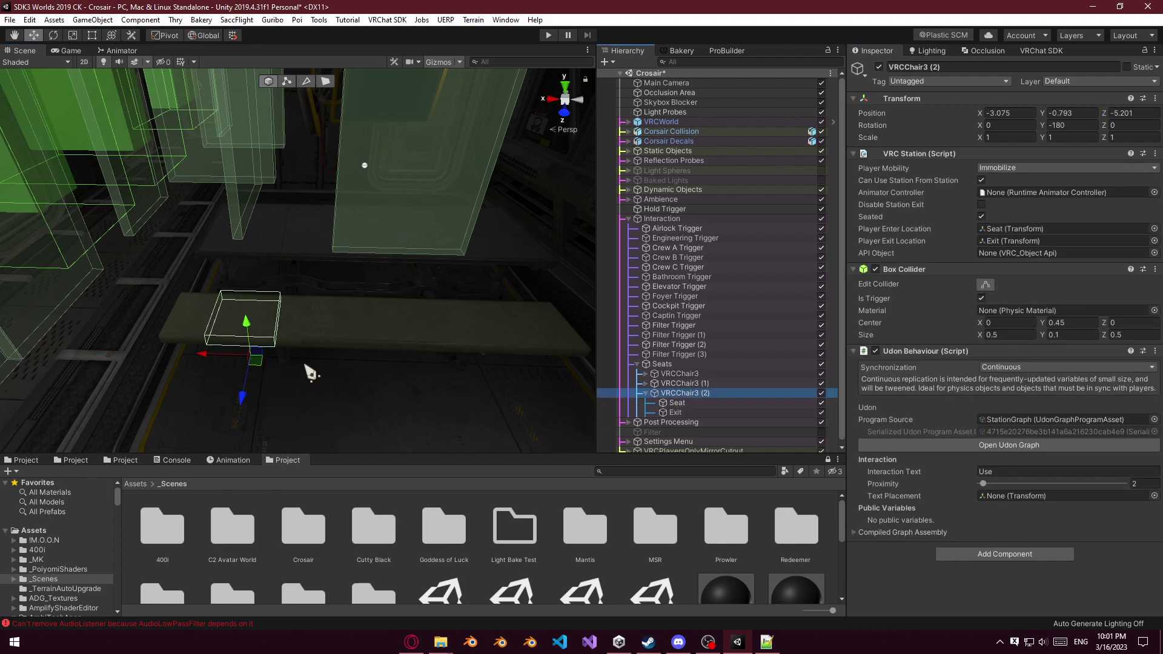
{"action": "key", "text": "ctrl+d"}
{"action": "left_click_drag", "start_coordinate": [216, 359], "coordinate": [448, 356]}
{"action": "key", "text": "ctrl+d"}
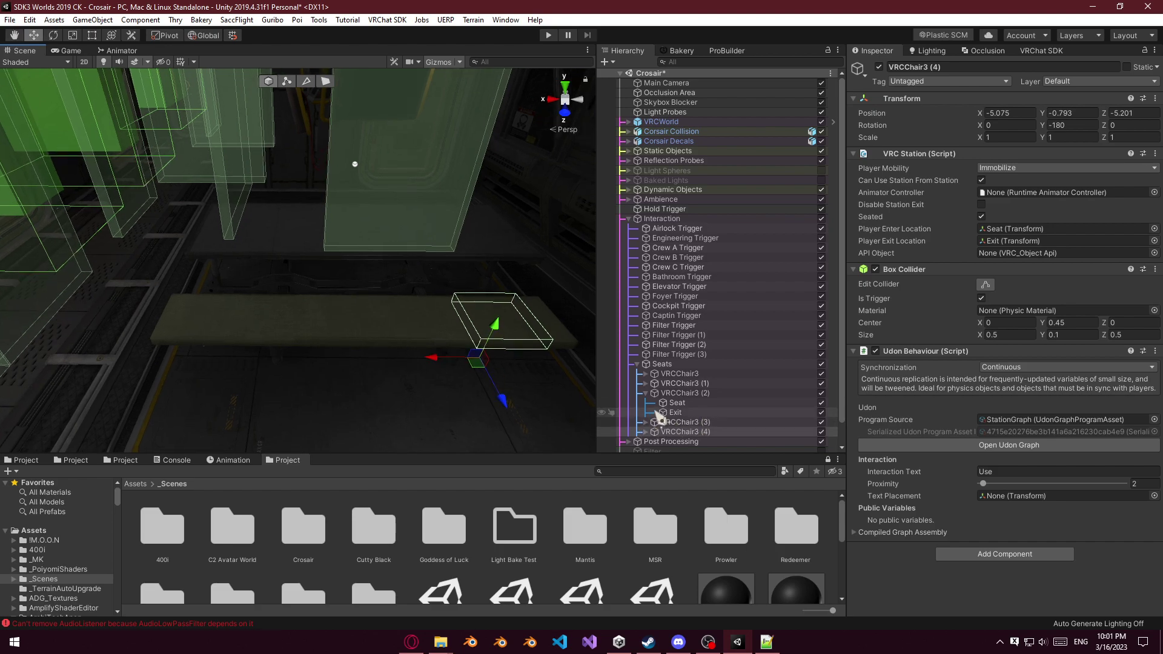
Move the Exit points of VRCChair3 (3) and (4) past the bench end, the latter to X -3, and collapse the chairs.
{"action": "left_click", "coordinate": [646, 393]}
{"action": "left_click", "coordinate": [646, 413]}
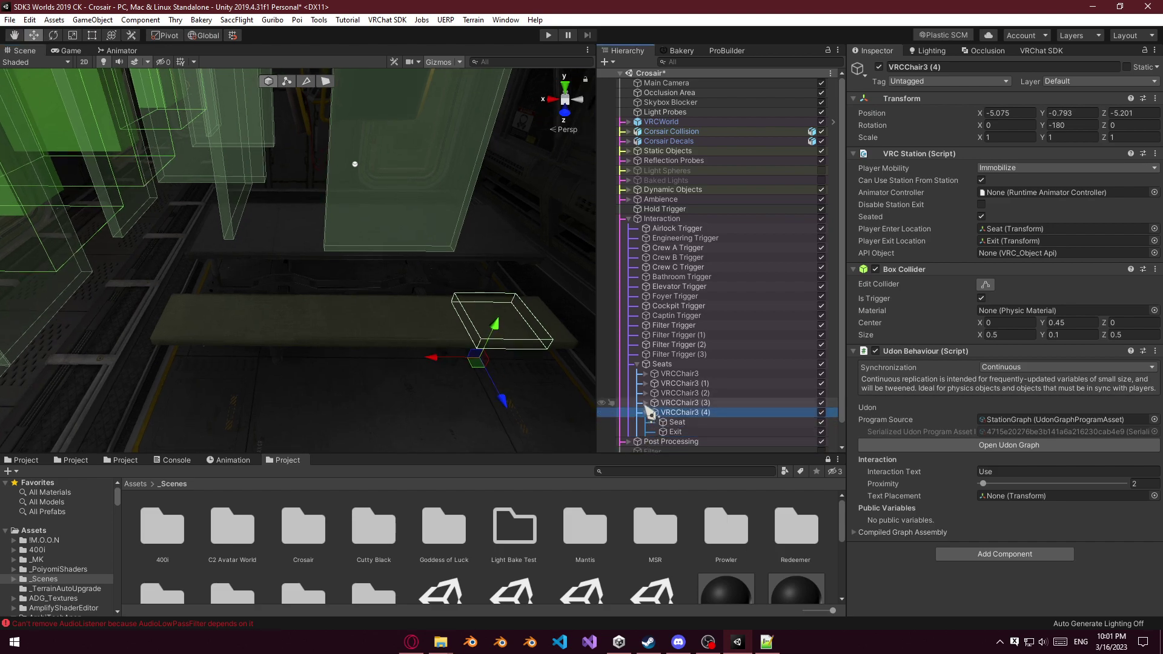
{"action": "left_click", "coordinate": [646, 403]}
{"action": "left_click", "coordinate": [667, 422]}
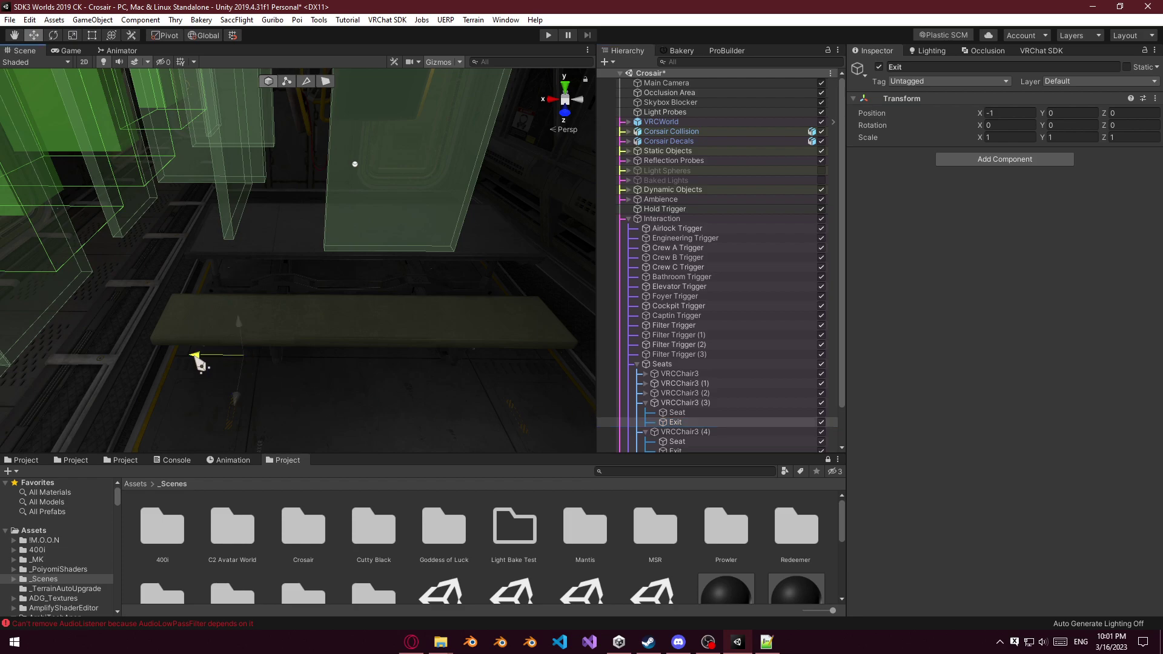
{"action": "scroll", "coordinate": [735, 429], "scroll_direction": "down", "scroll_amount": 2}
{"action": "left_click", "coordinate": [675, 415]}
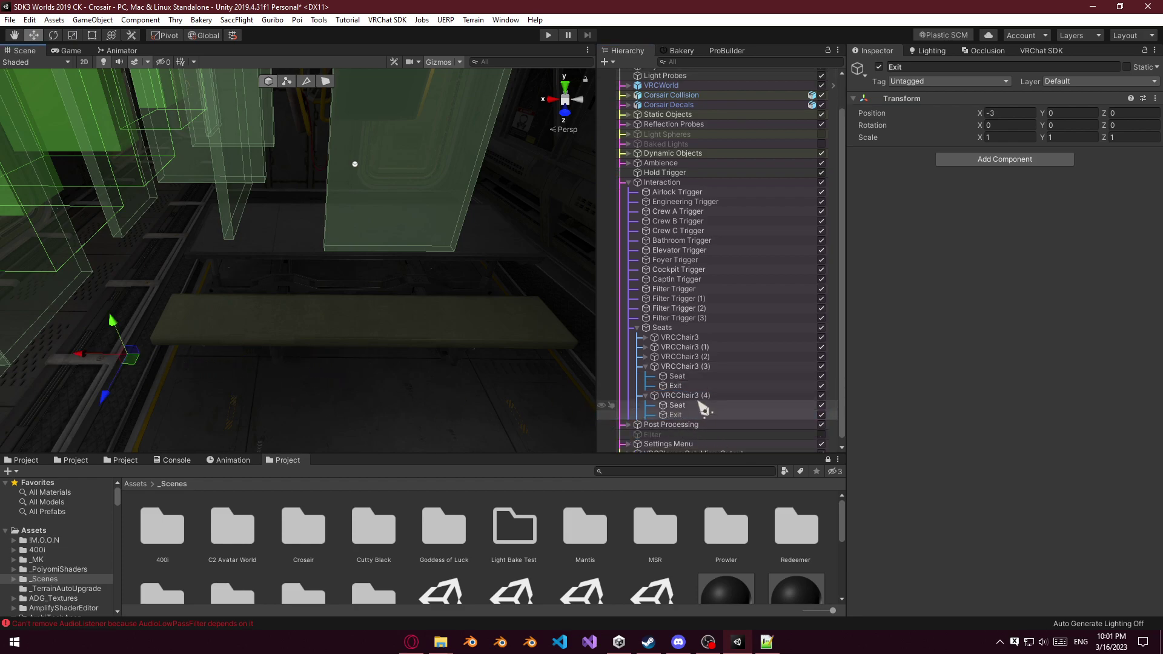
{"action": "left_click", "coordinate": [646, 396]}
{"action": "left_click", "coordinate": [646, 380]}
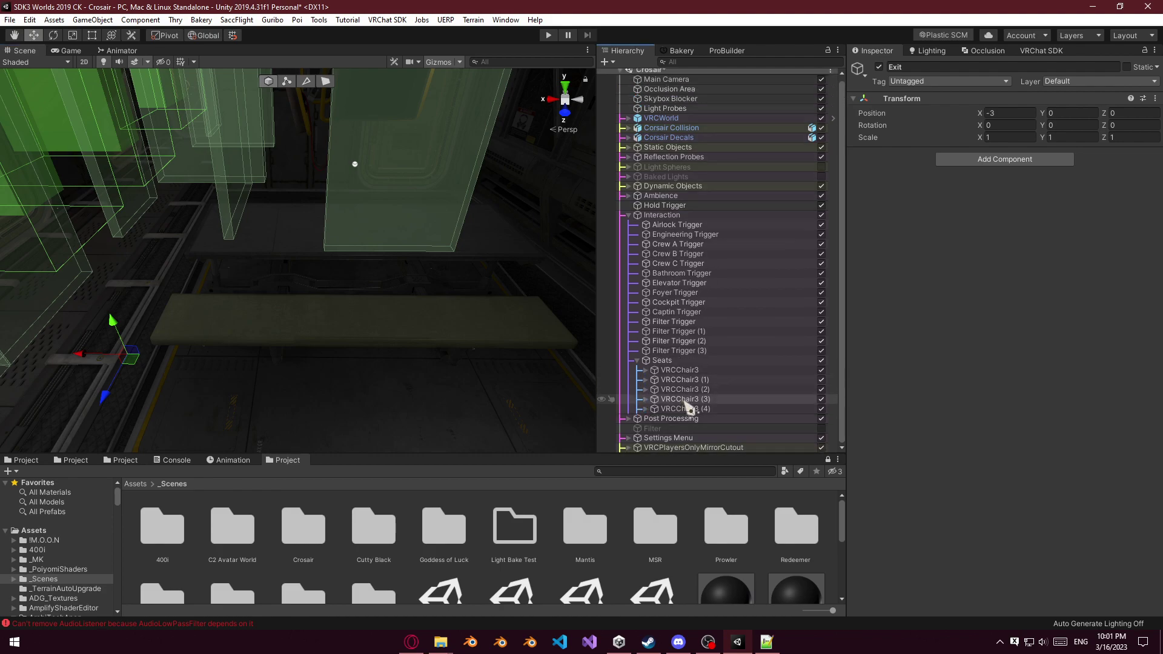
Duplicate VRCChair3 (2), (3) and (4) together and rotate the copies 180° in Y about their common center.
{"action": "left_click", "coordinate": [690, 409]}
{"action": "left_click", "coordinate": [682, 390], "text": "shift"}
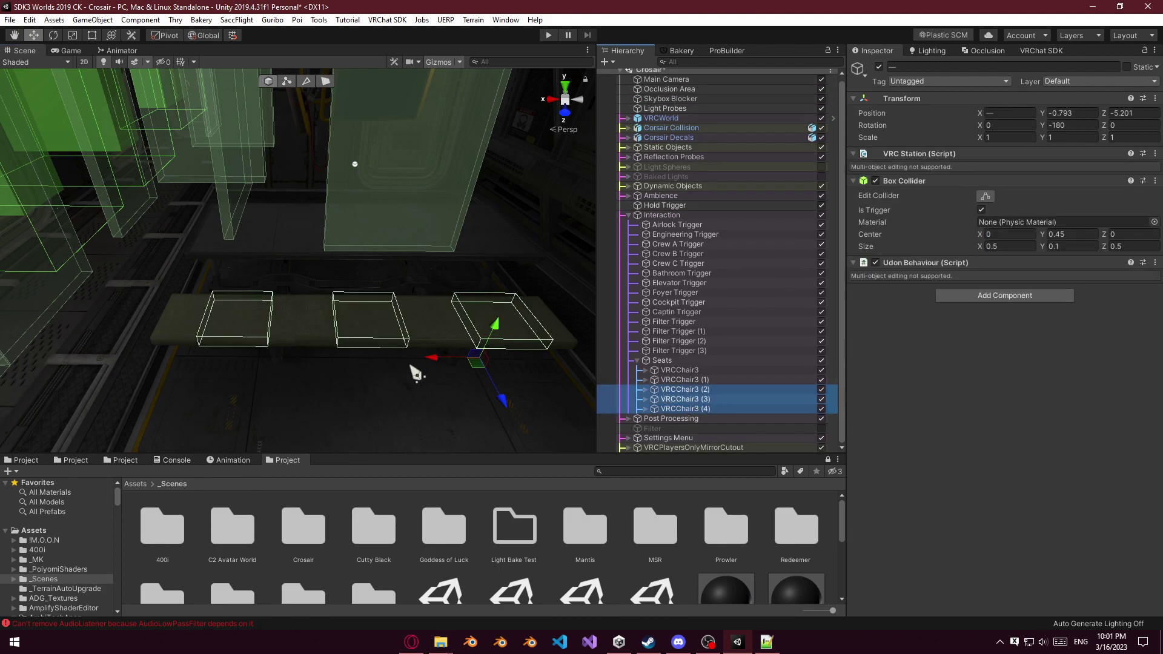
{"action": "key", "text": "ctrl+d"}
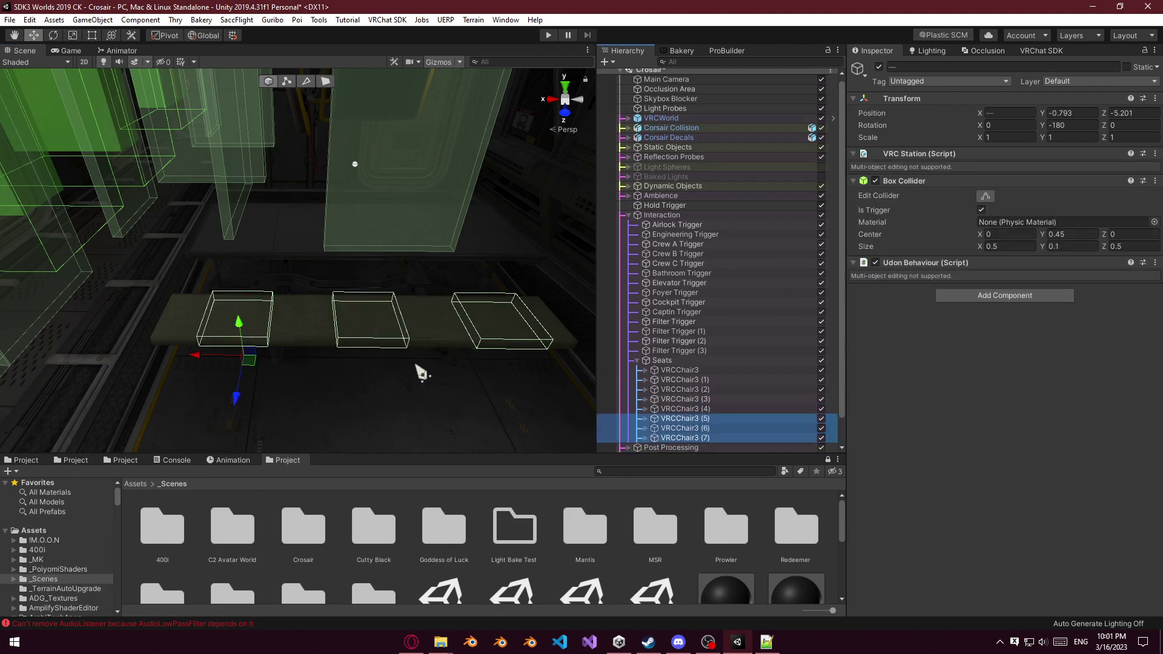
{"action": "left_click", "coordinate": [175, 38]}
{"action": "key", "text": "e"}
{"action": "left_click_drag", "start_coordinate": [363, 358], "coordinate": [644, 348]}
{"action": "left_click_drag", "start_coordinate": [421, 351], "coordinate": [528, 345], "text": "alt"}
Move the three rotated chair copies onto the opposite bench, at about Z -6.944.
{"action": "key", "text": "w"}
{"action": "left_click_drag", "start_coordinate": [364, 312], "coordinate": [324, 273], "text": "ctrl"}
{"action": "scroll", "coordinate": [328, 268], "scroll_direction": "down", "scroll_amount": 5}
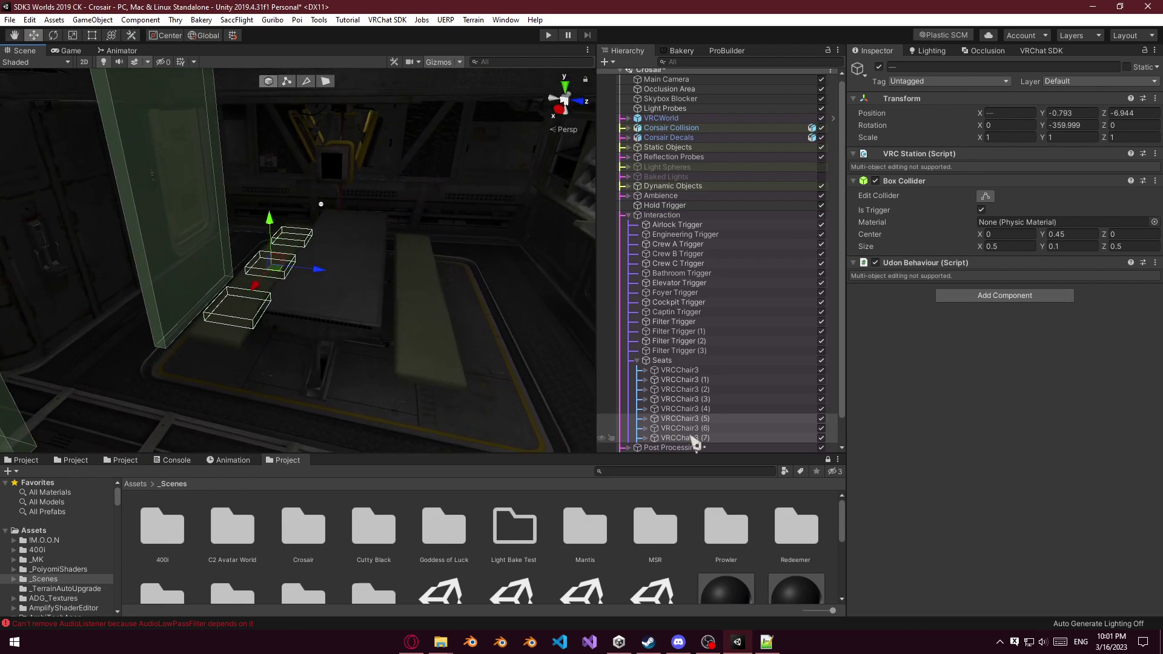
Move the Exit points of VRCChair3 (5), (6) and (7) together past the aisle end of their bench.
{"action": "left_click", "coordinate": [646, 438]}
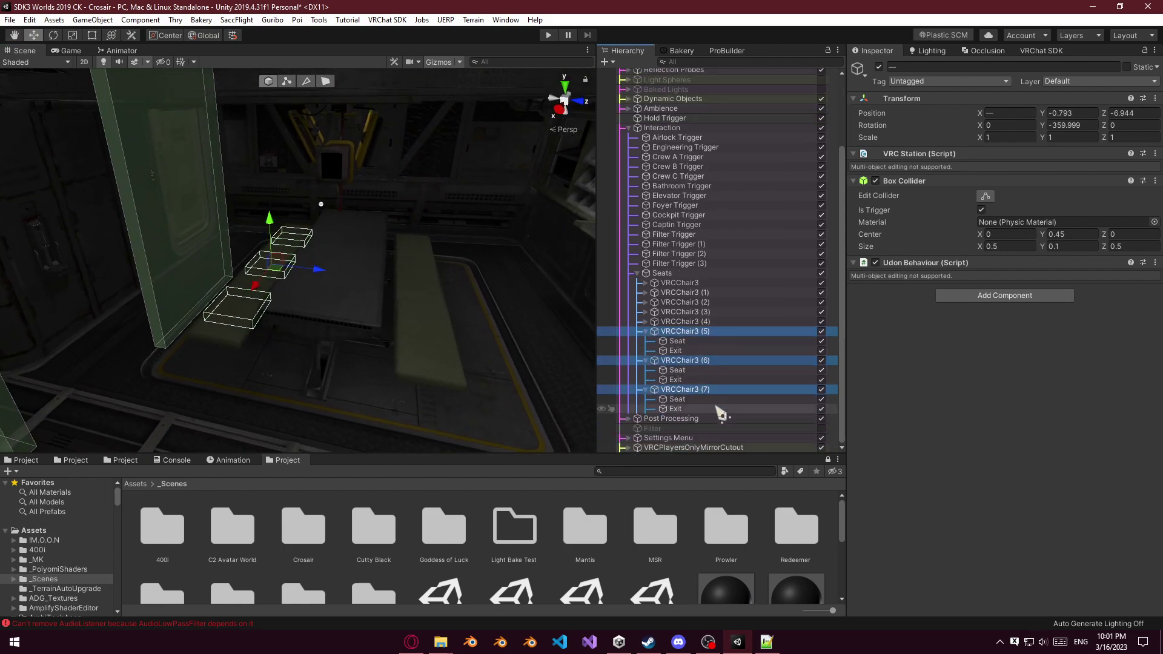
{"action": "left_click", "coordinate": [675, 409]}
{"action": "left_click", "coordinate": [675, 380], "text": "ctrl"}
{"action": "left_click", "coordinate": [675, 351], "text": "ctrl"}
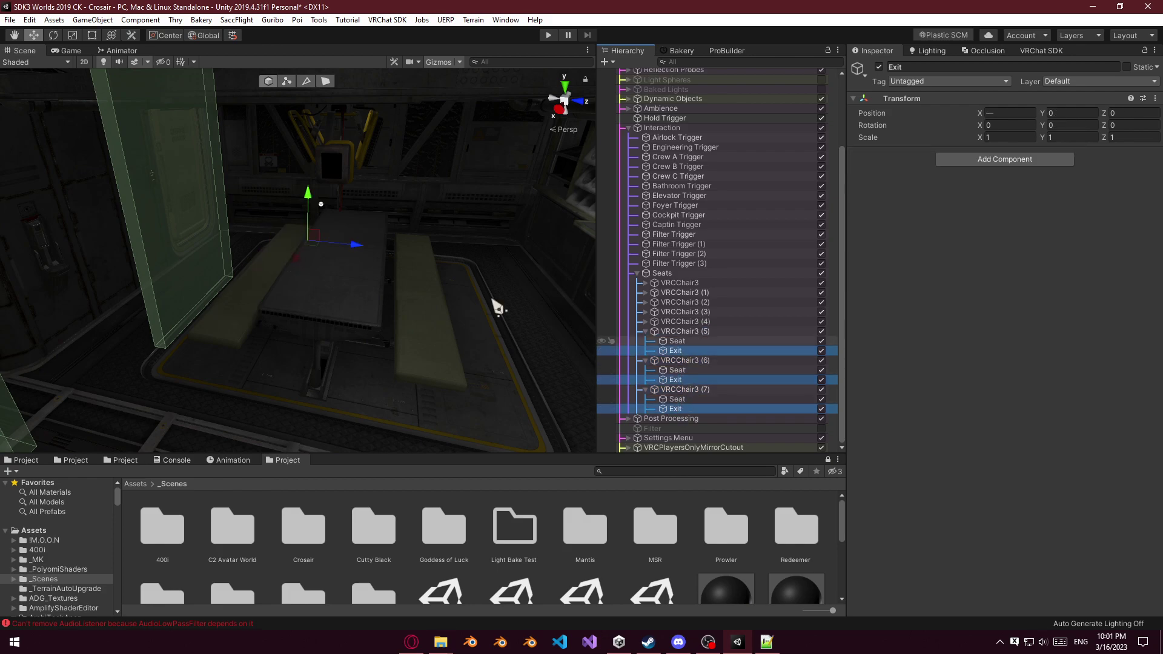
{"action": "left_click", "coordinate": [277, 358]}
{"action": "right_click_drag", "start_coordinate": [297, 344], "coordinate": [276, 355]}
{"action": "mouse_move", "coordinate": [249, 364]}
{"action": "left_mouse_down"}
{"action": "mouse_move", "coordinate": [237, 371]}
{"action": "mouse_move", "coordinate": [251, 366]}
{"action": "left_mouse_up"}
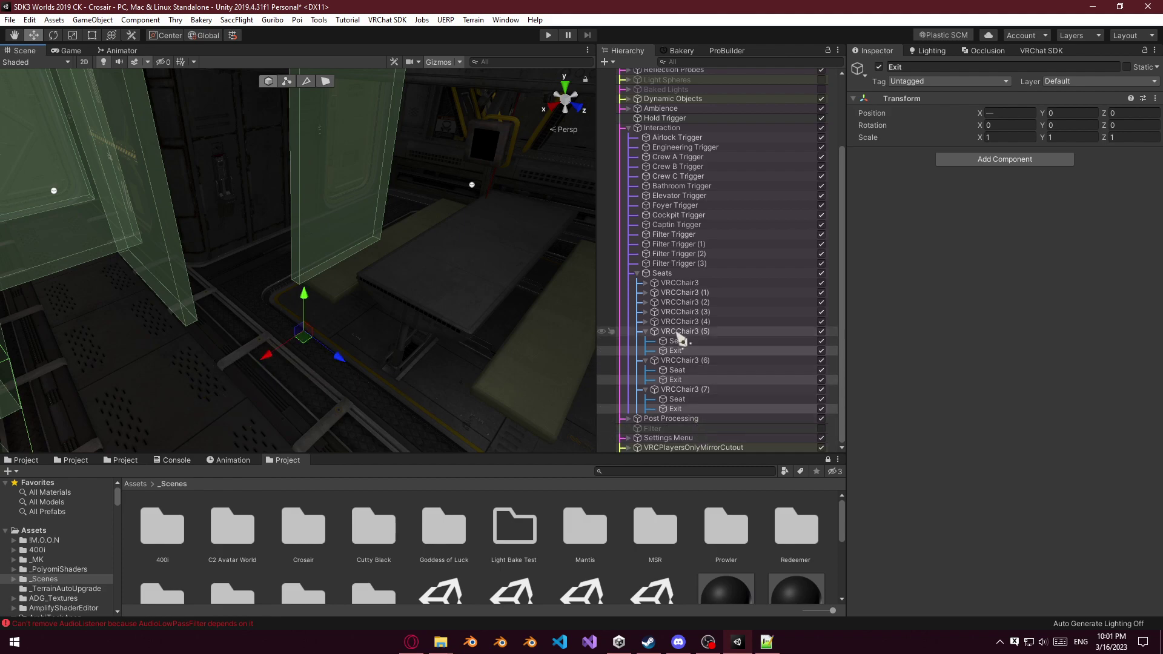
Shift the Exit points of VRCChair3 (5), (6) and (7) farther into the aisle along X, using VRCChair3 (4) as reference.
{"action": "left_click", "coordinate": [646, 321]}
{"action": "left_click", "coordinate": [676, 341]}
{"action": "key", "text": "f"}
{"action": "left_click_drag", "start_coordinate": [449, 338], "coordinate": [357, 348], "text": "alt"}
{"action": "left_click", "coordinate": [675, 429]}
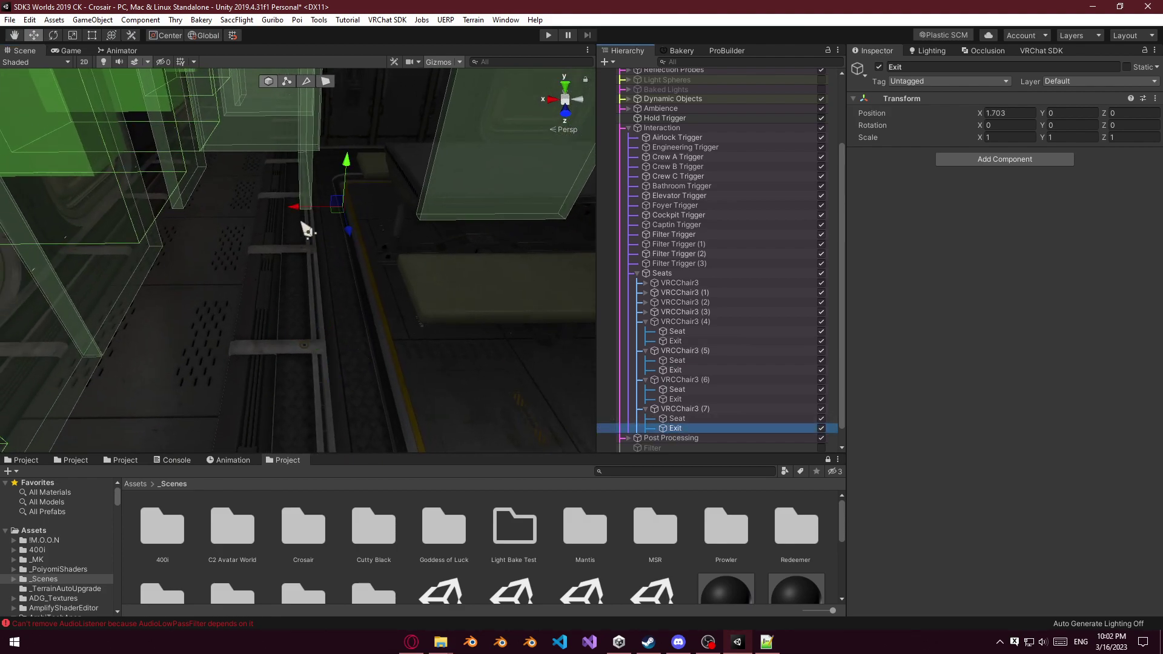
{"action": "left_click", "coordinate": [676, 400], "text": "ctrl"}
{"action": "left_click", "coordinate": [675, 370], "text": "ctrl"}
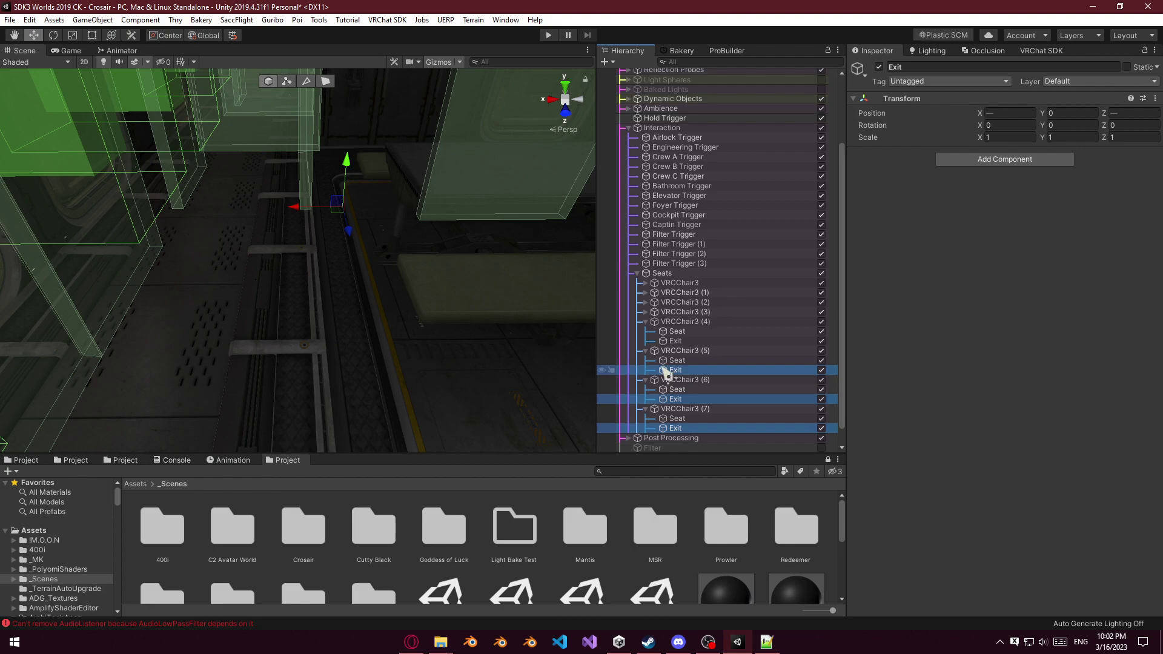
{"action": "left_click_drag", "start_coordinate": [301, 206], "coordinate": [280, 207]}
{"action": "key", "text": "f"}
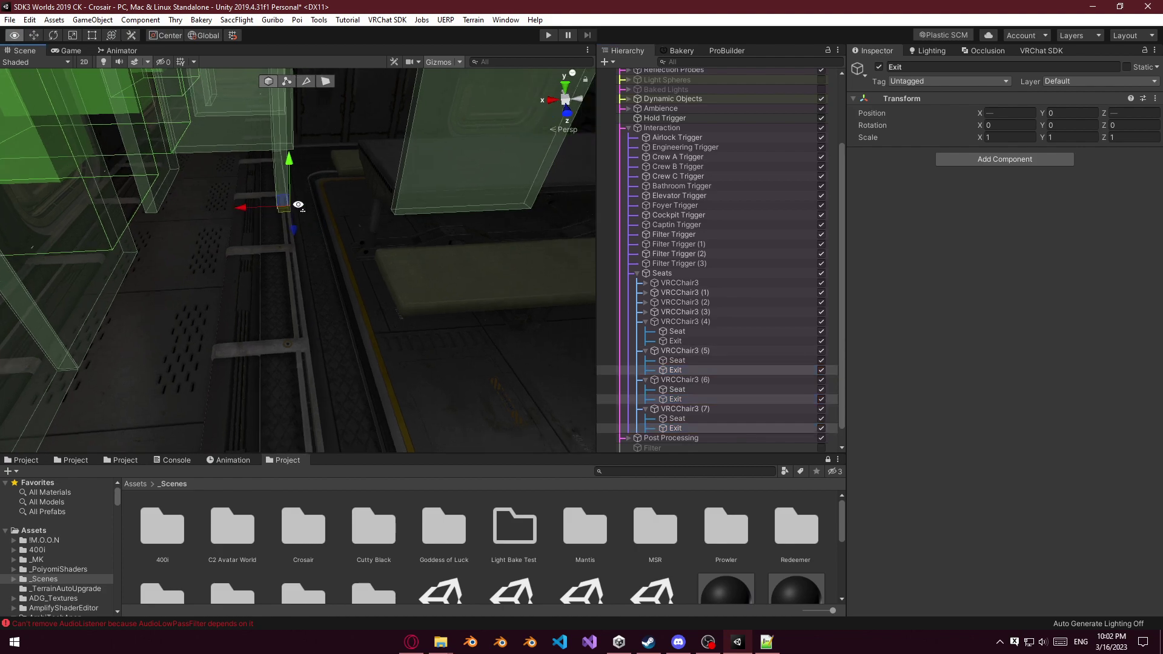
Collapse all the chair objects inside Seats, keeping the Seats list itself expanded.
{"action": "left_click", "coordinate": [637, 273], "text": "alt"}
{"action": "left_click", "coordinate": [640, 364]}
{"action": "scroll", "coordinate": [667, 369], "scroll_direction": "down", "scroll_amount": 2}
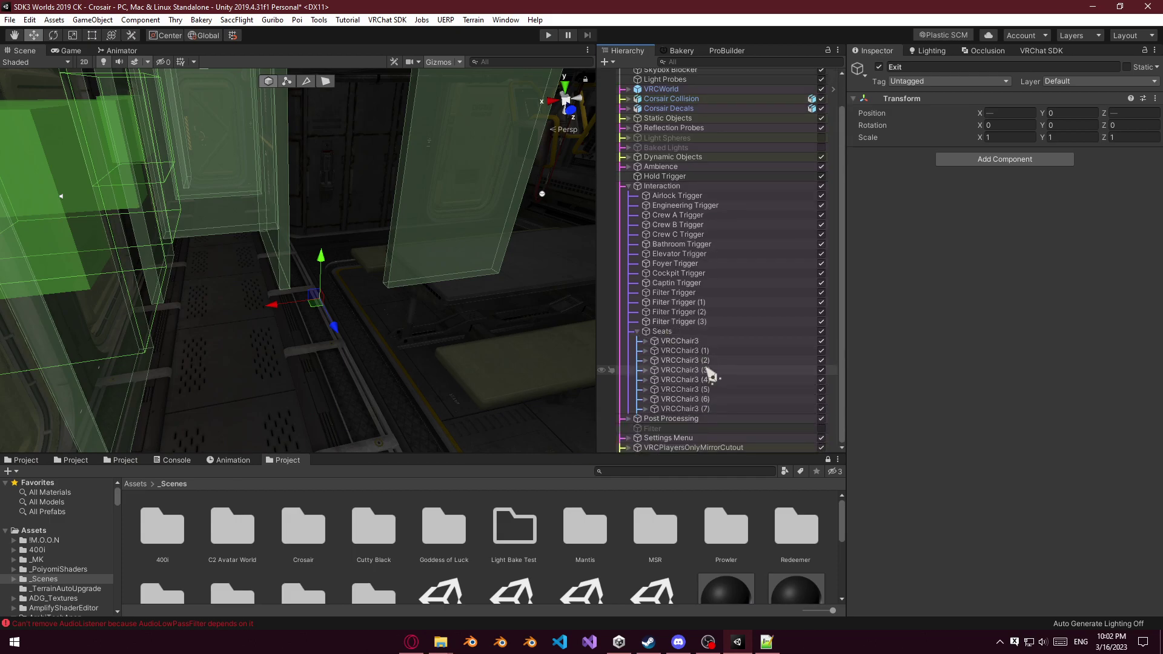
Switch the handle position to Pivot and reduce the settings menu's Chairs toggle to a single empty On Value Changed entry.
{"action": "left_click", "coordinate": [159, 38]}
{"action": "right_click_drag", "start_coordinate": [261, 224], "coordinate": [289, 251]}
{"action": "key", "text": "w"}
{"action": "scroll", "coordinate": [485, 276], "scroll_direction": "down", "scroll_amount": 1}
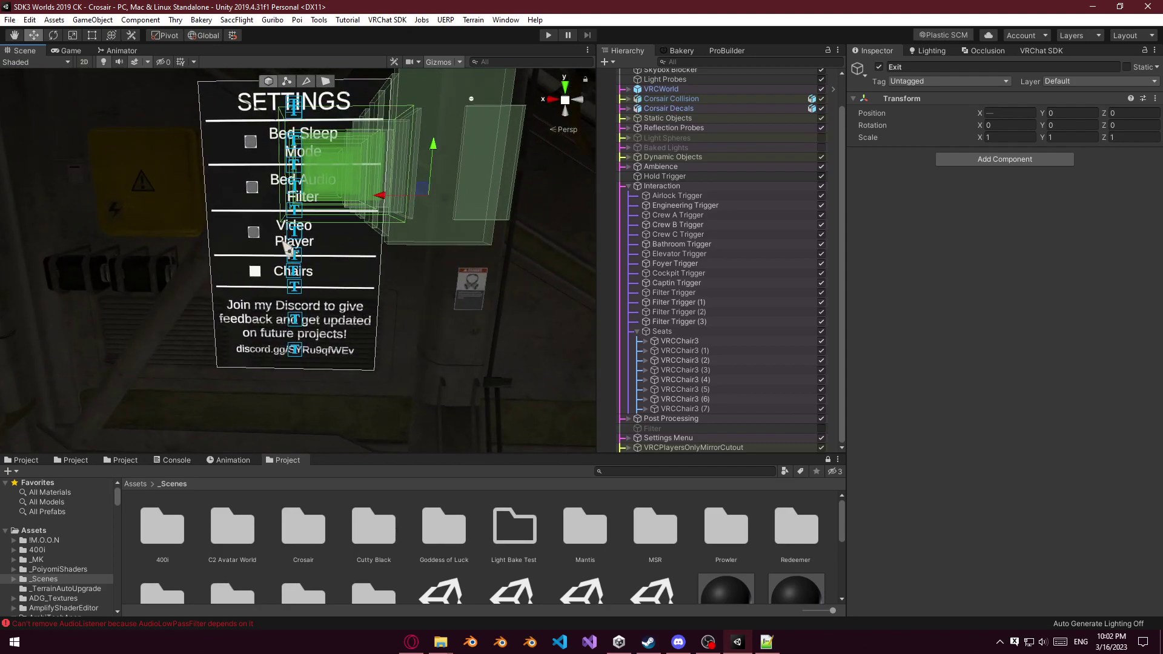
{"action": "left_click", "coordinate": [291, 270]}
{"action": "scroll", "coordinate": [691, 345], "scroll_direction": "down", "scroll_amount": 2}
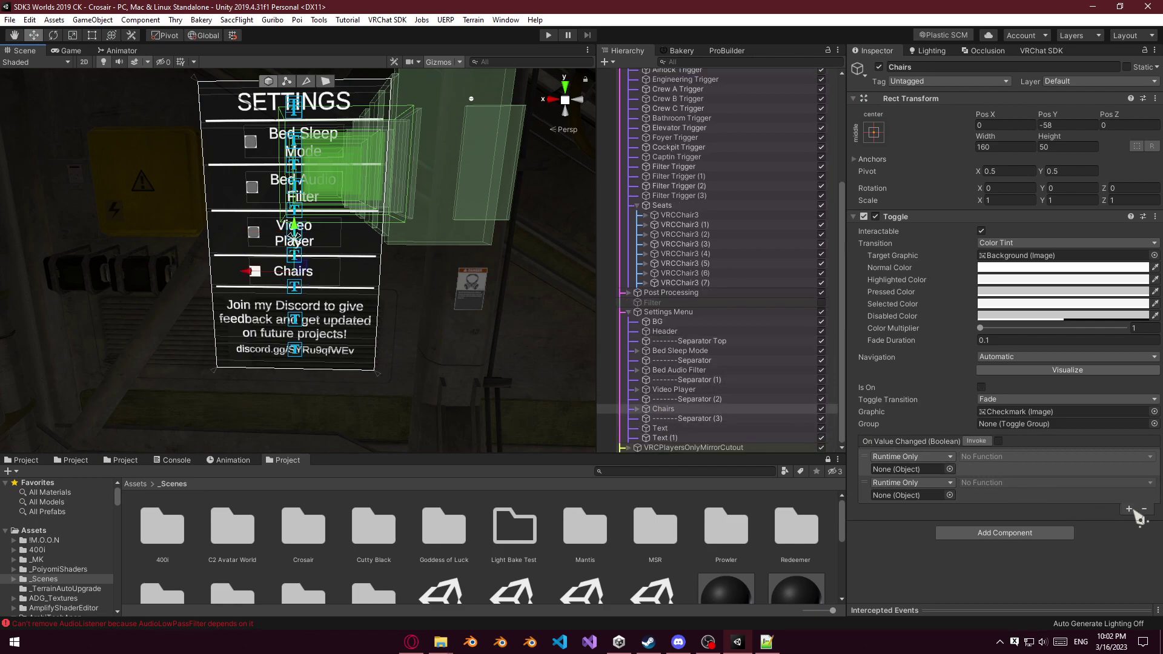
{"action": "left_click", "coordinate": [1116, 500]}
{"action": "left_click", "coordinate": [1144, 509]}
Make the Chairs toggle's On Value Changed event call the dynamic GameObject.SetActive on the Seats object.
{"action": "left_click_drag", "start_coordinate": [779, 336], "coordinate": [927, 471]}
{"action": "left_click", "coordinate": [981, 458]}
{"action": "mouse_move", "coordinate": [1001, 488]}
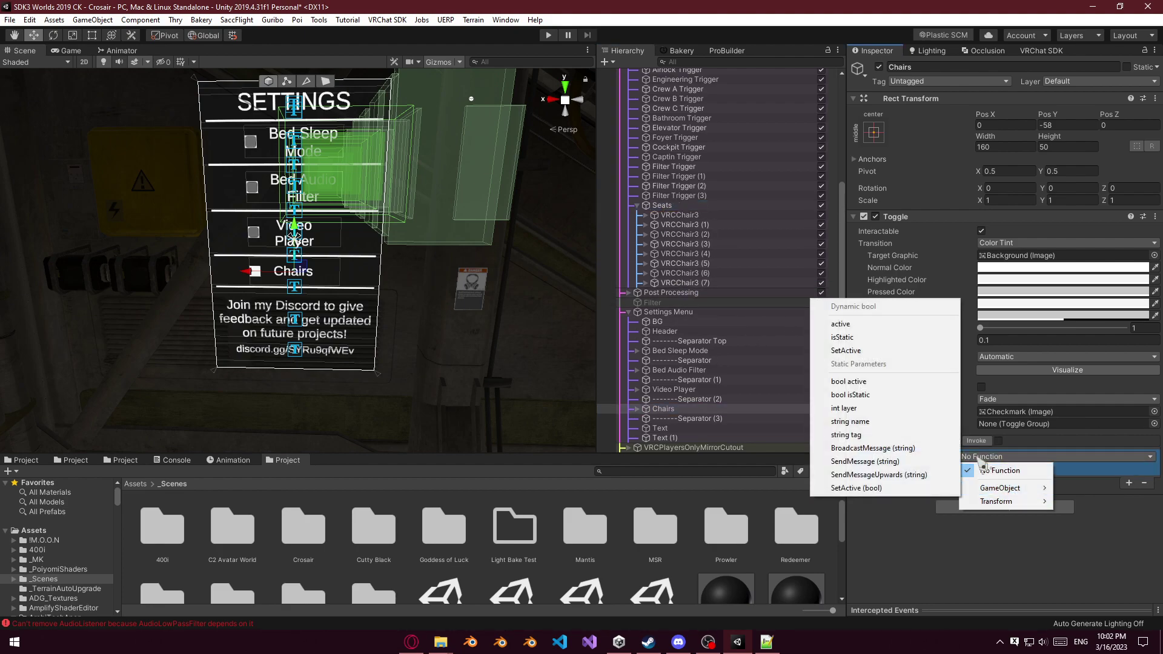
{"action": "left_click", "coordinate": [884, 350]}
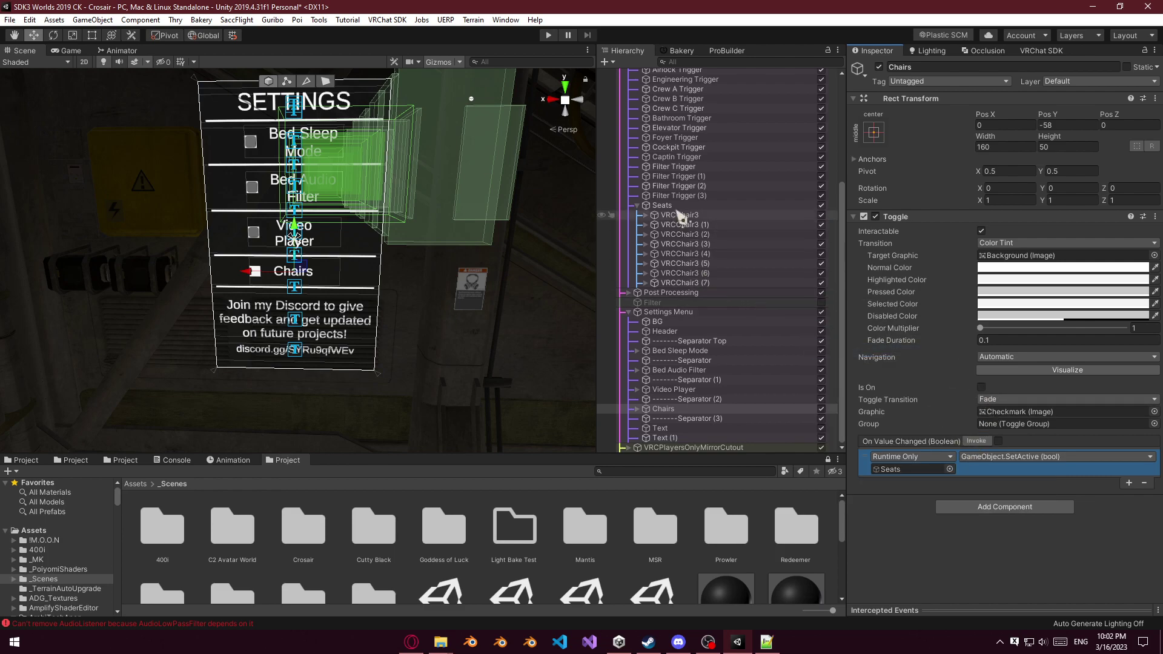
Deactivate the Seats object by default and collapse its list of chairs.
{"action": "left_click", "coordinate": [663, 205]}
{"action": "left_click", "coordinate": [879, 68]}
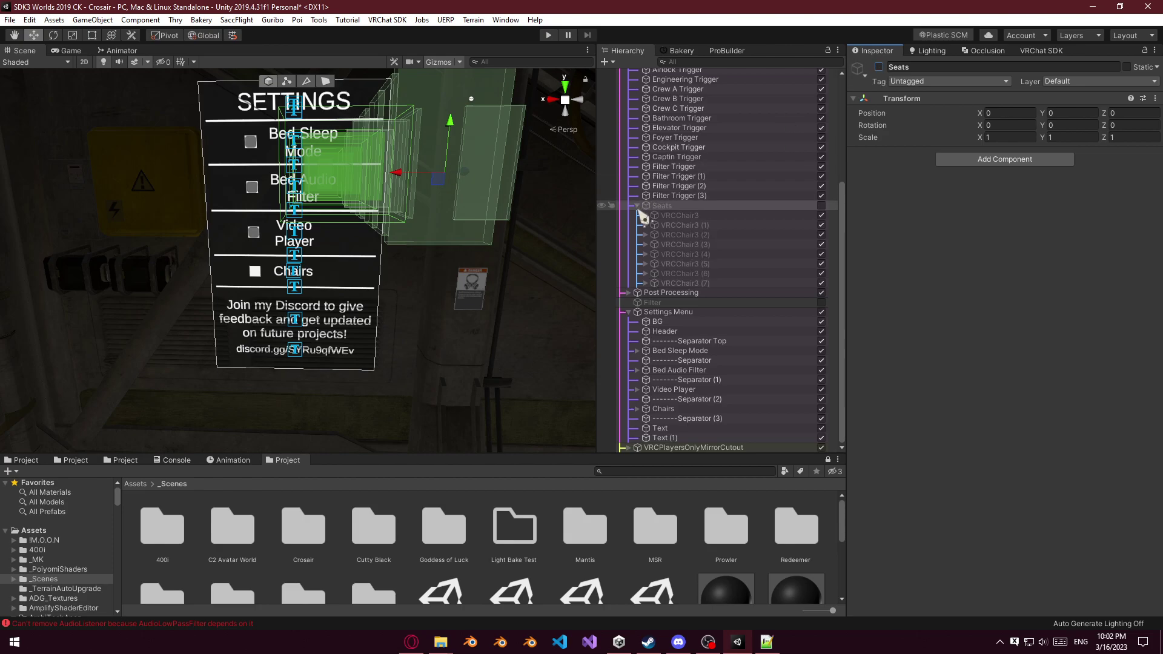
{"action": "left_click", "coordinate": [638, 206]}
Start Play mode, close the simulator menu and walk through the ship to a crew room door.
{"action": "right_click_drag", "start_coordinate": [405, 298], "coordinate": [358, 262]}
{"action": "left_click", "coordinate": [549, 35]}
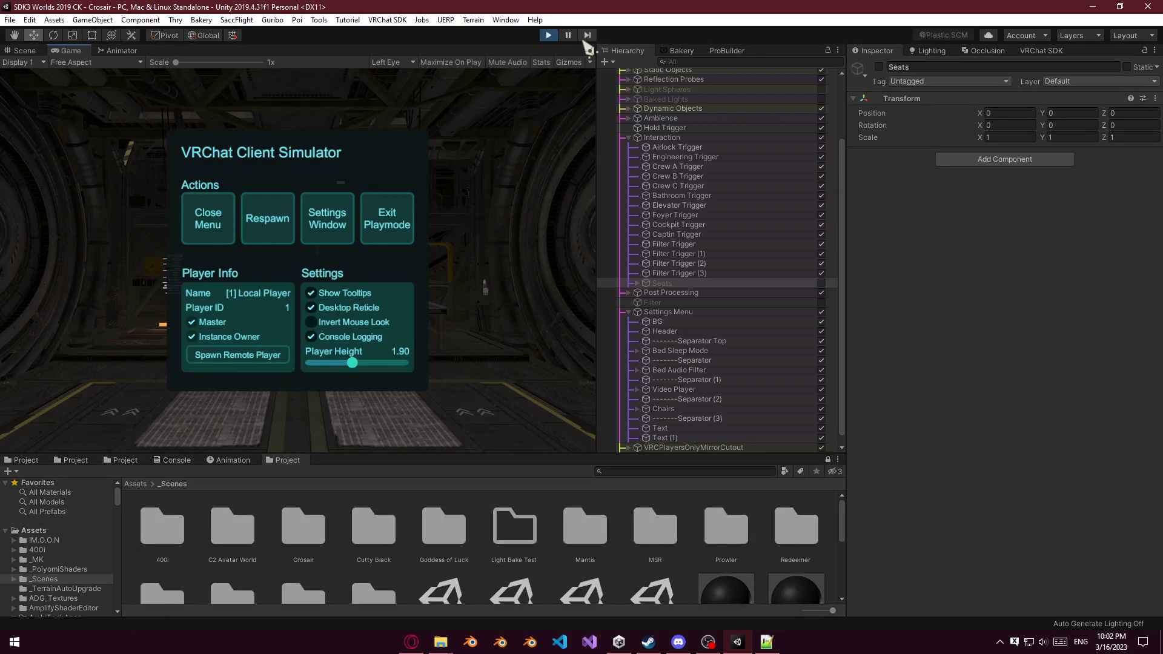
{"action": "left_click", "coordinate": [211, 219]}
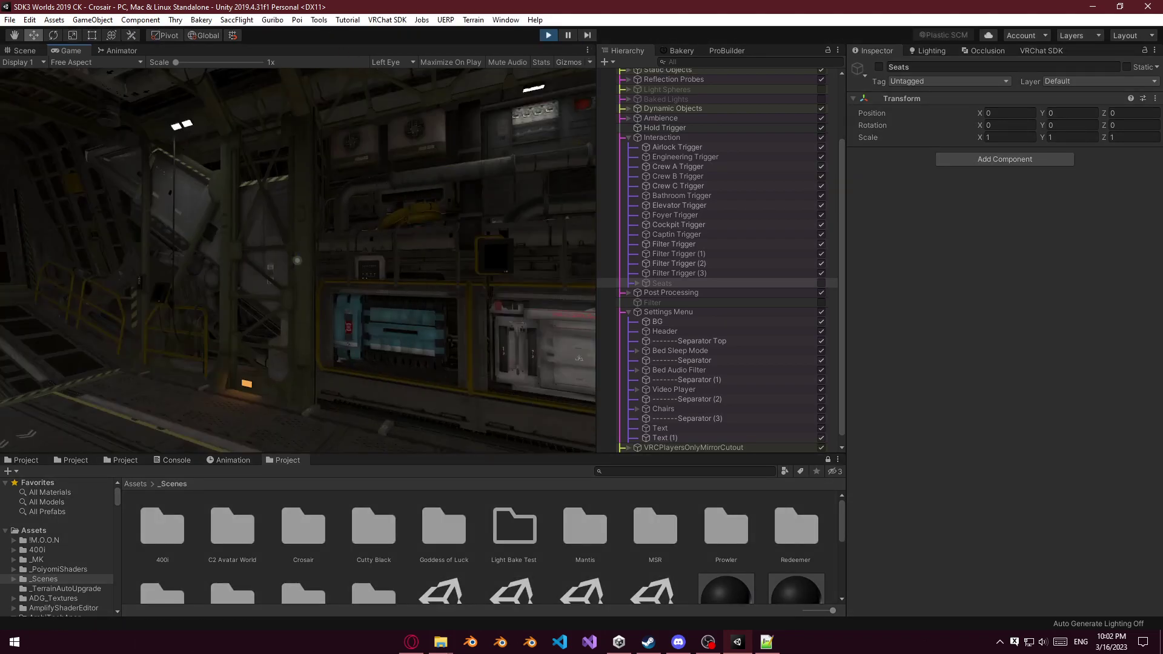
{"action": "key", "text": "w"}
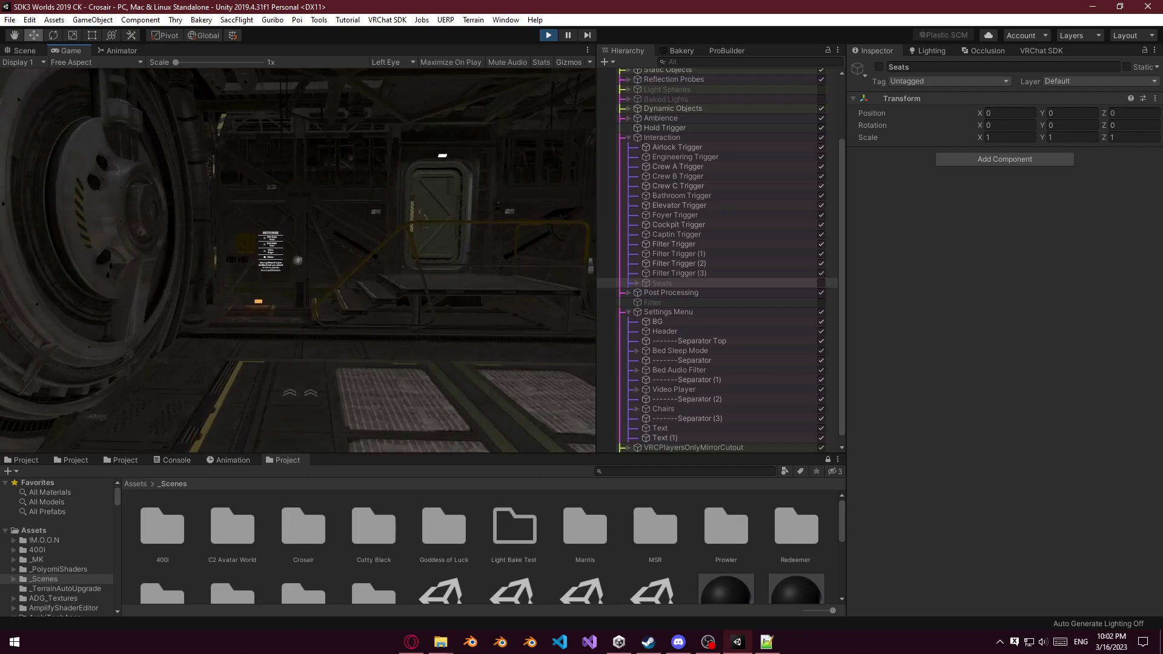
{"action": "key", "text": "w"}
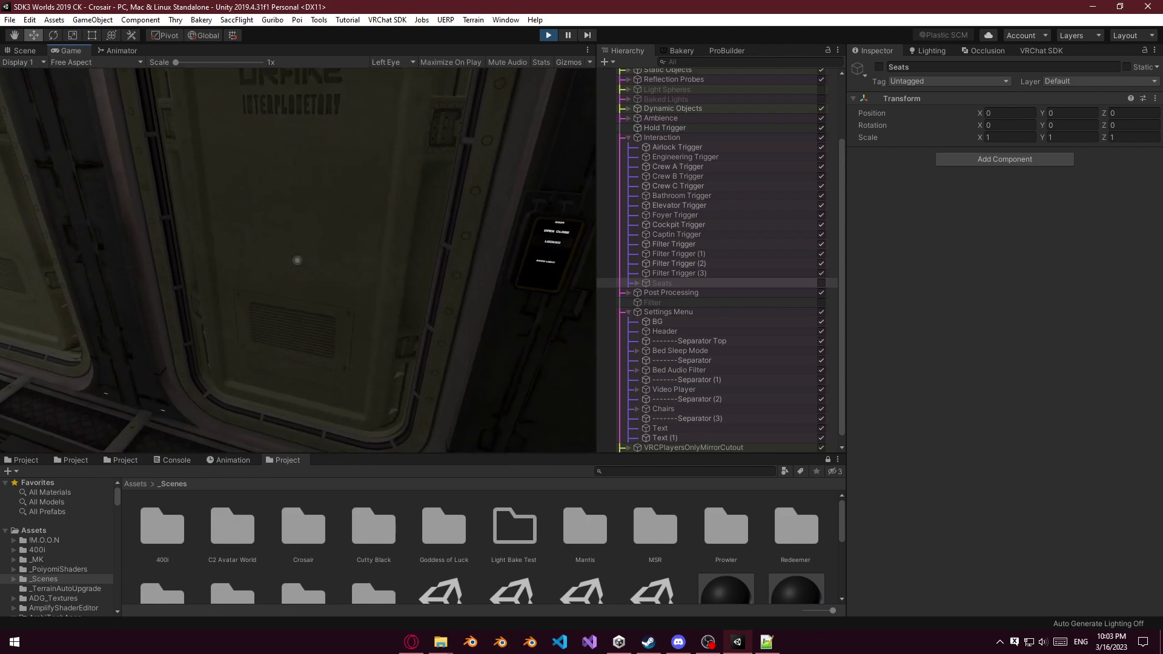
Walk in and out of the crew room and its bed area to test the door and the bed audio filter trigger.
{"action": "key", "text": "w"}
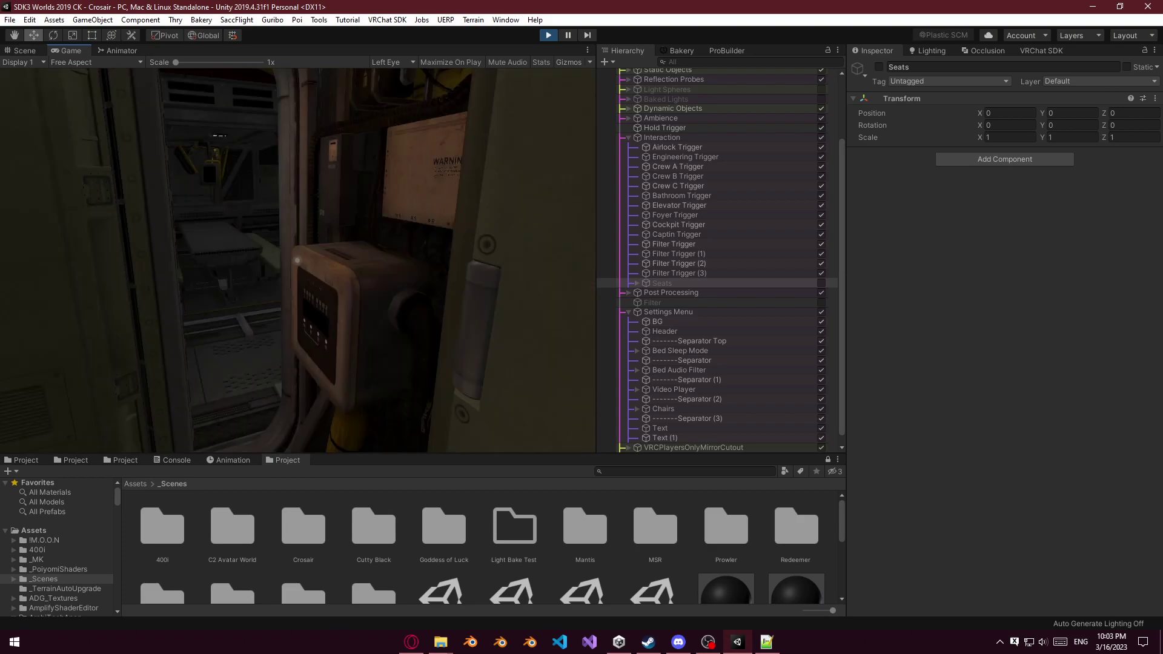
{"action": "key", "text": "w"}
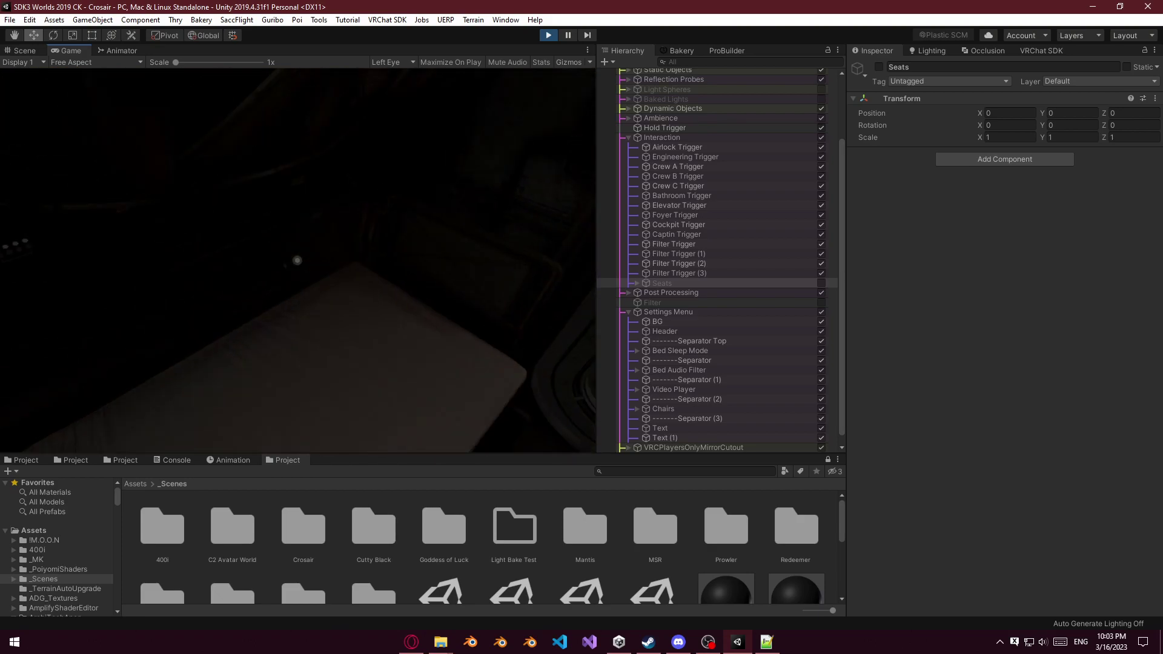
{"action": "key", "text": "w"}
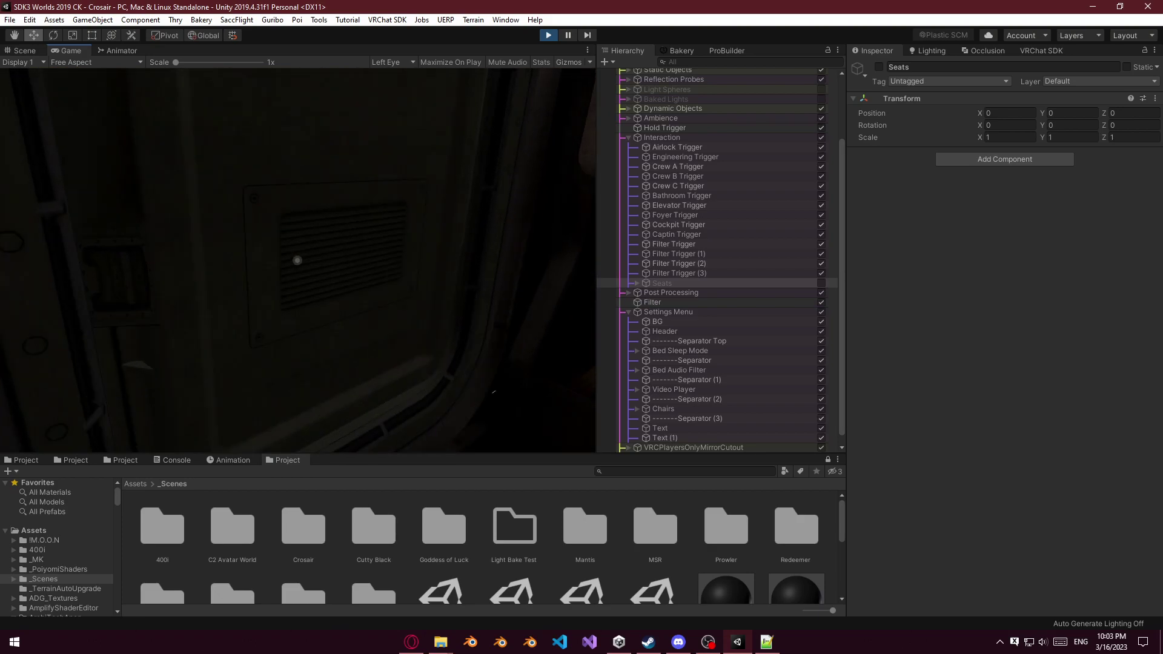
{"action": "key", "text": "w"}
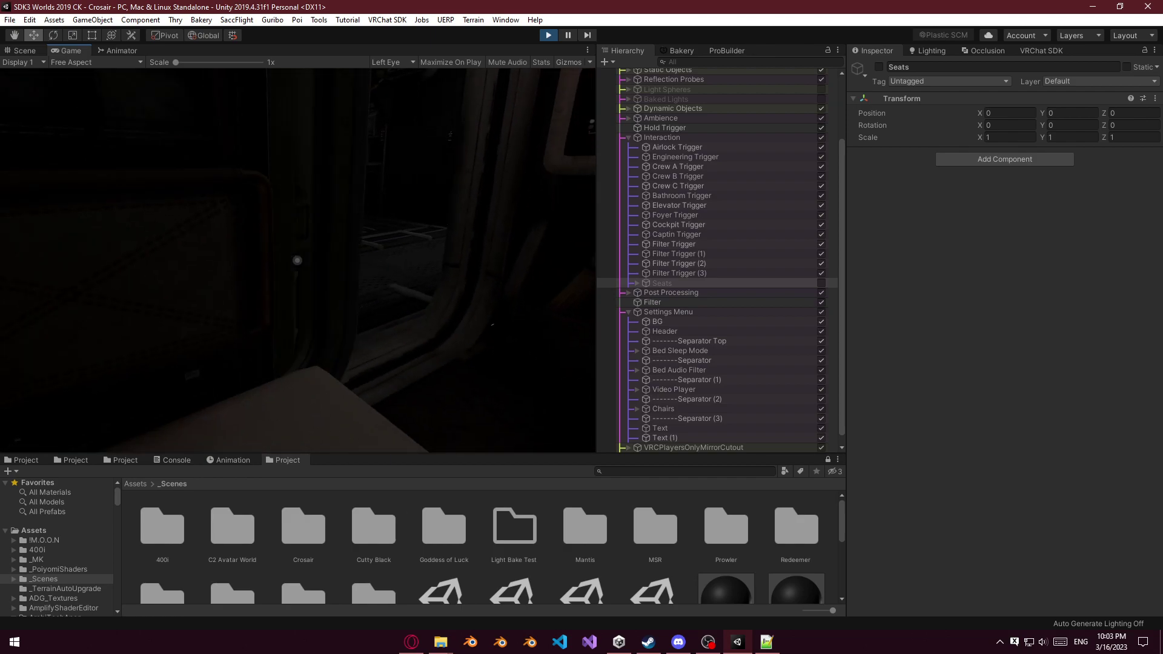
{"action": "key", "text": "w"}
{"action": "key", "text": "w"}
{"action": "key", "text": "s"}
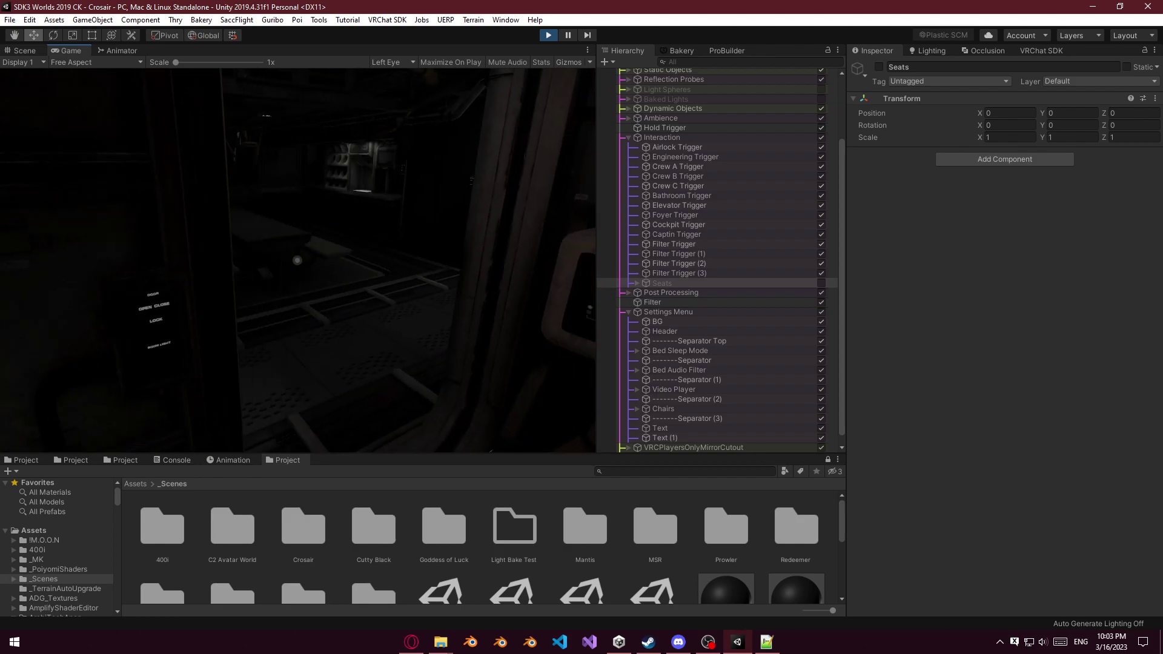
{"action": "key", "text": "w"}
{"action": "key", "text": "s"}
{"action": "key", "text": "w"}
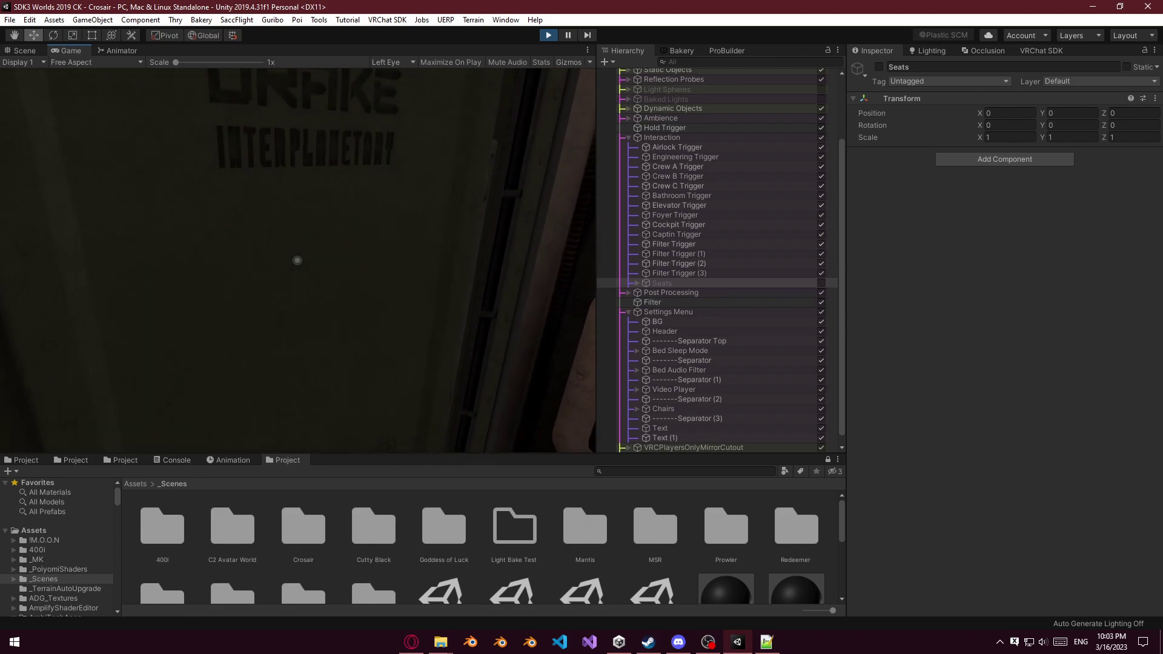
{"action": "key", "text": "w"}
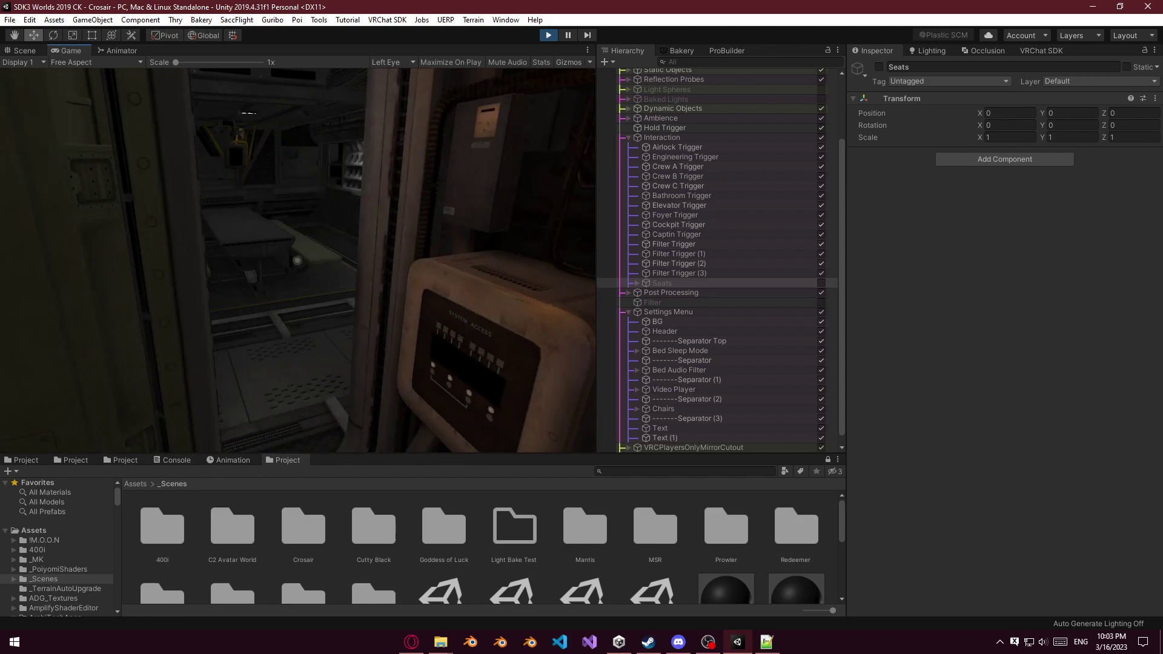
Activate the Filter object during Play mode to hear its low-pass effect, and deactivate it again.
{"action": "key", "text": "Escape"}
{"action": "left_click", "coordinate": [738, 302]}
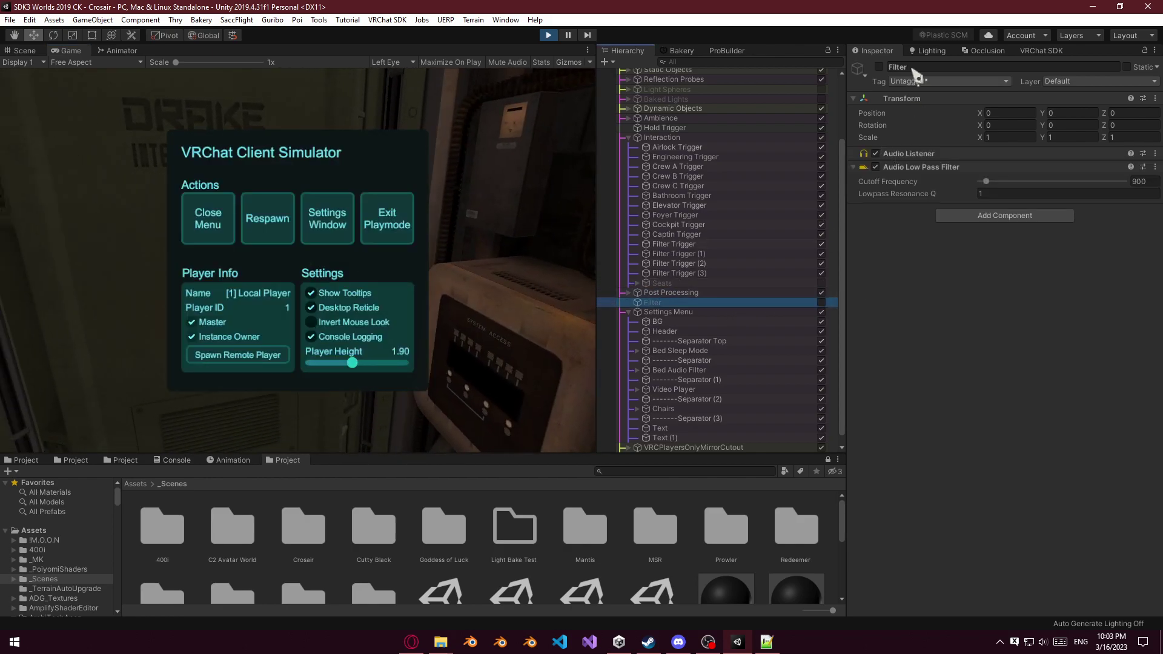
{"action": "left_click", "coordinate": [879, 67]}
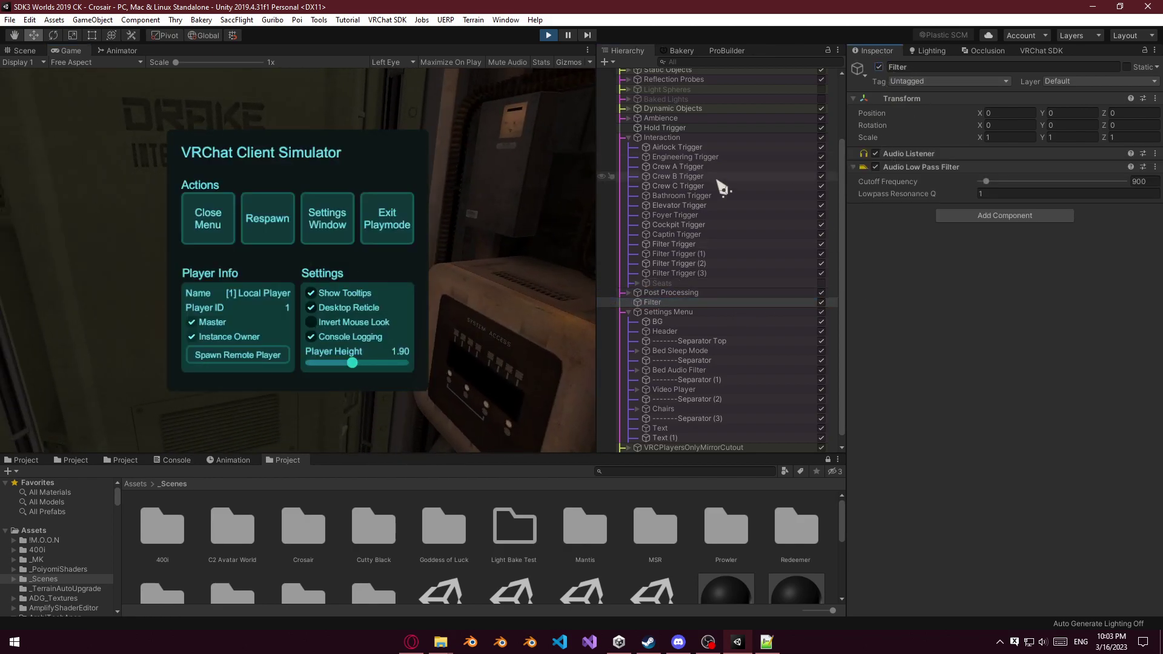
{"action": "left_click", "coordinate": [209, 218]}
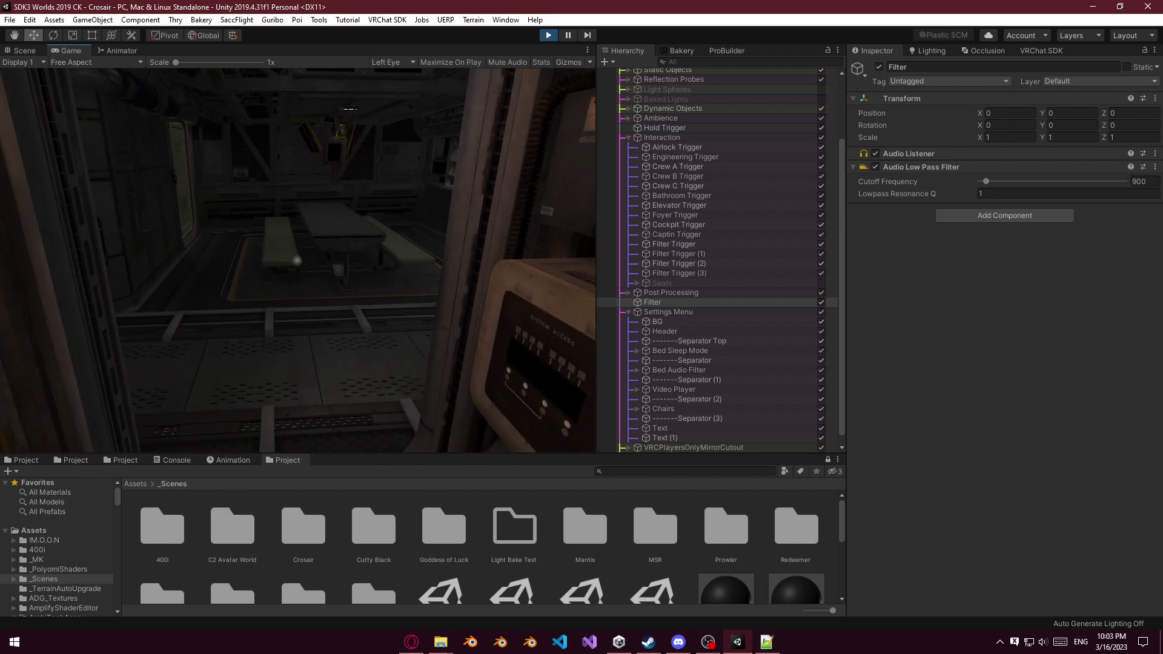
{"action": "key", "text": "Escape"}
{"action": "left_click", "coordinate": [879, 68]}
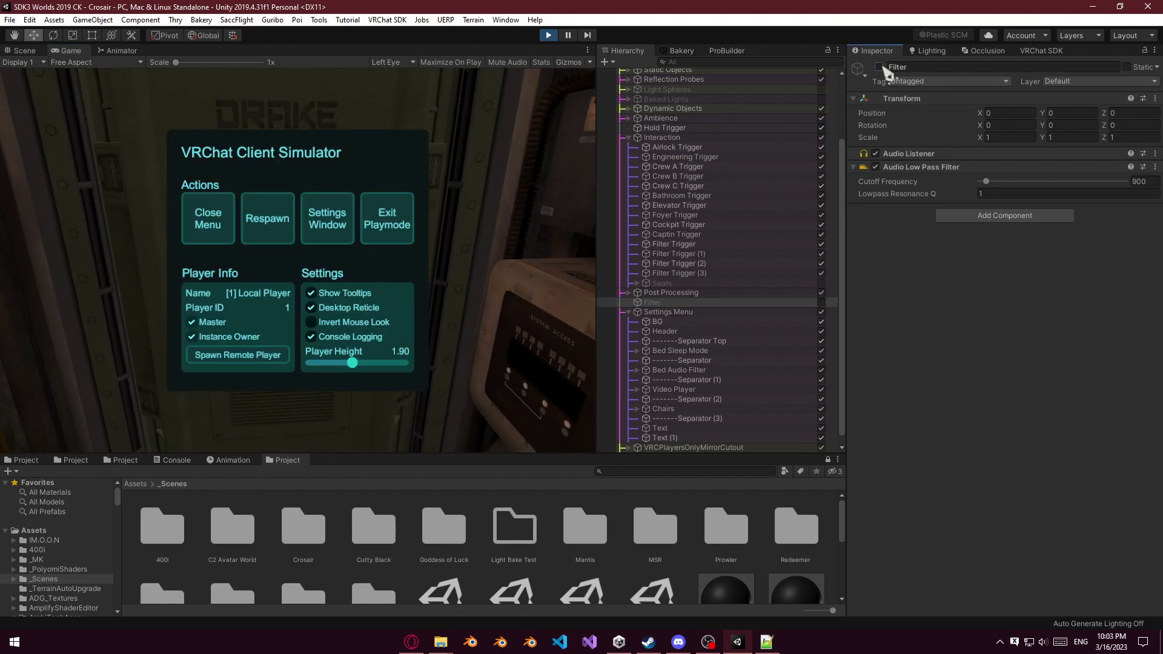
{"action": "left_click", "coordinate": [213, 215]}
Walk on through the doors and corridor and back to the cargo bay to check the world in Play mode.
{"action": "key", "text": "w"}
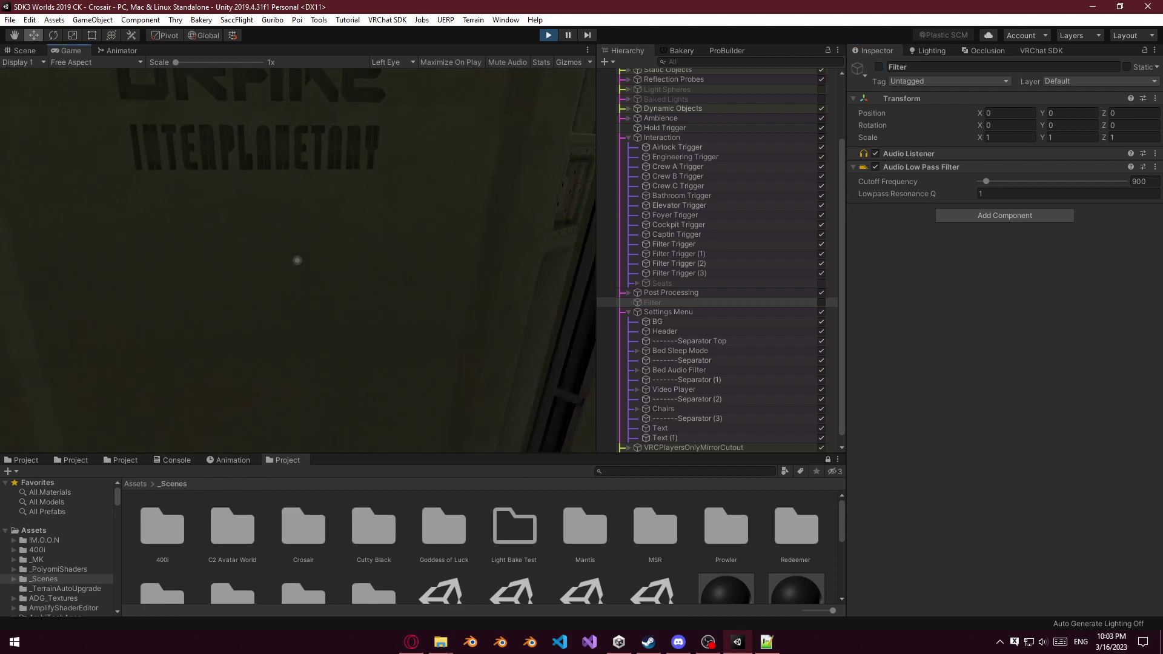
{"action": "key", "text": "w"}
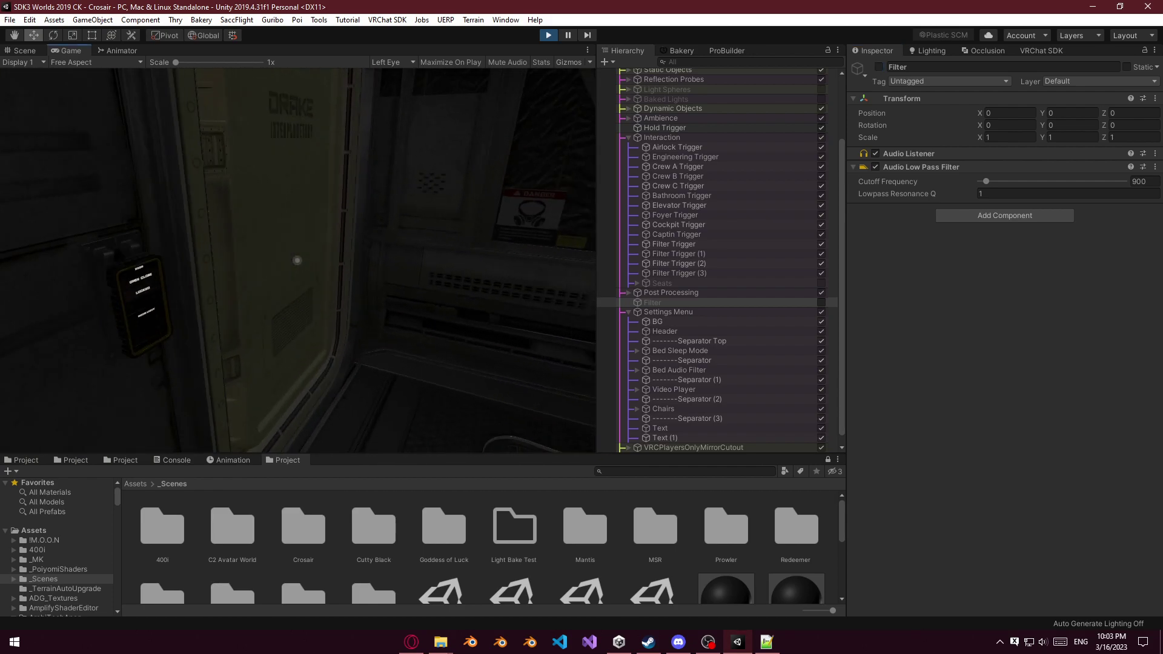
{"action": "key", "text": "w"}
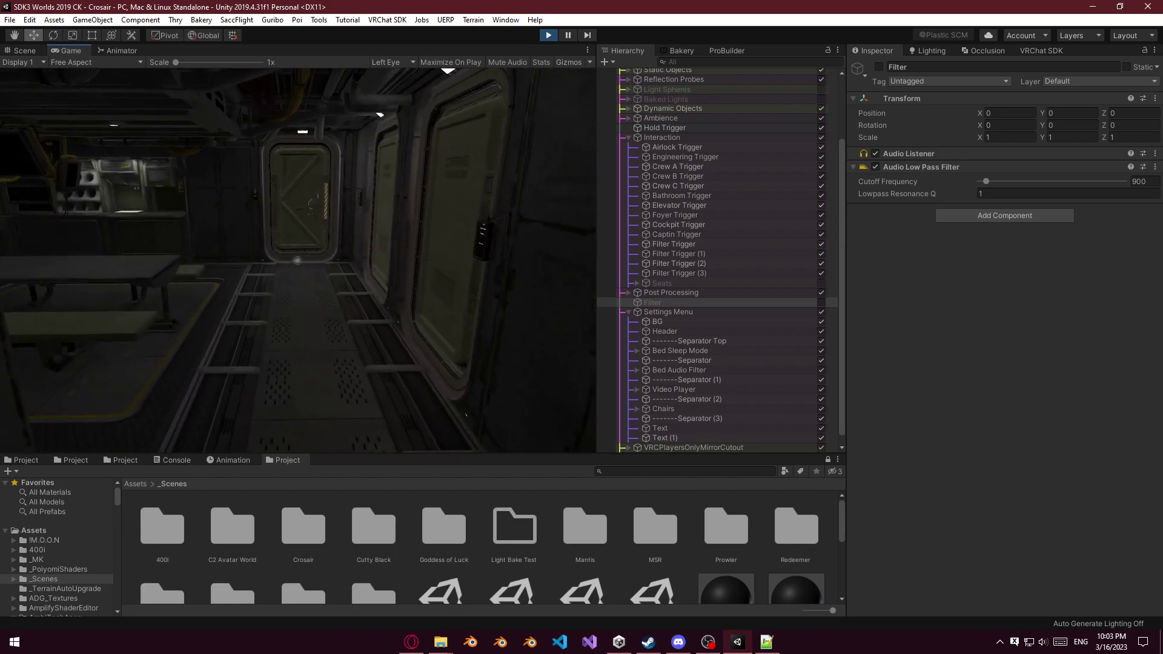
{"action": "key", "text": "w"}
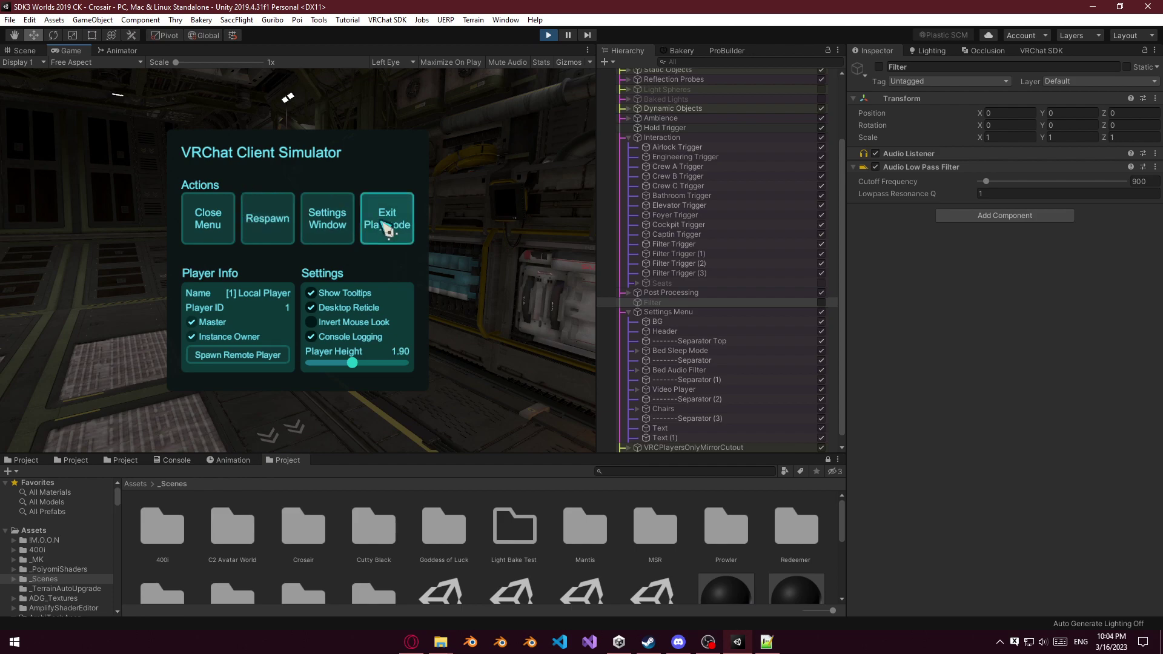
Select the Menu inside VRCPlayersOnlyMirrorCutout, find it in the Scene view and stop Play mode.
{"action": "scroll", "coordinate": [745, 327], "scroll_direction": "down", "scroll_amount": 1}
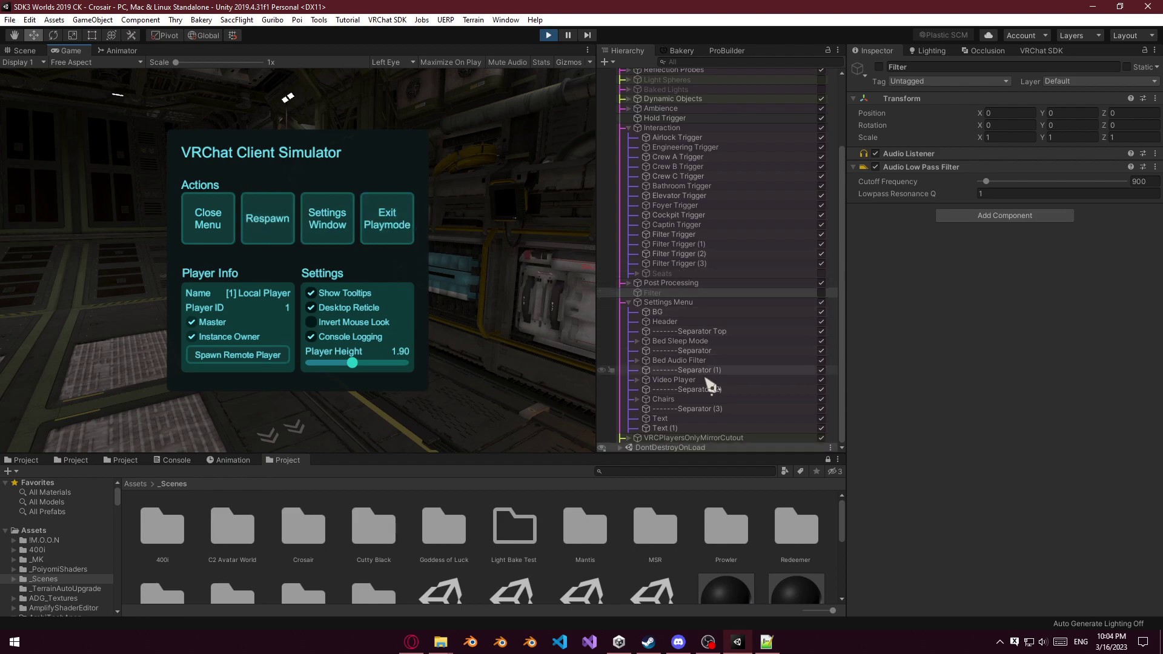
{"action": "left_click", "coordinate": [631, 438]}
{"action": "left_click", "coordinate": [692, 438]}
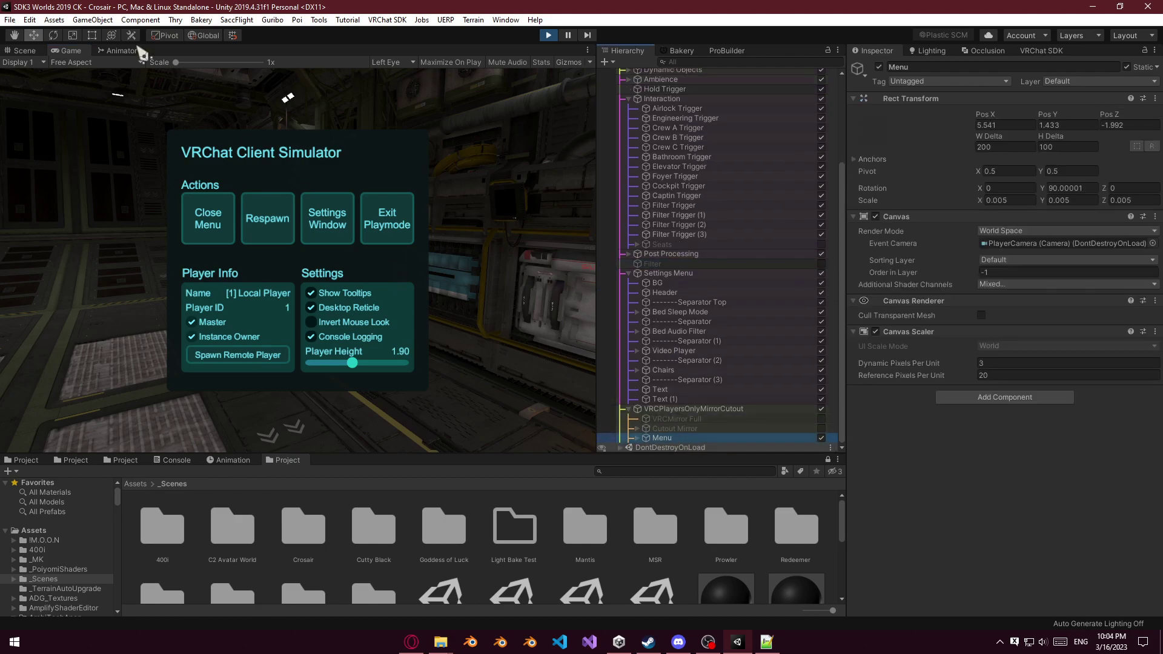
{"action": "left_click", "coordinate": [24, 50]}
{"action": "left_click_drag", "start_coordinate": [230, 243], "coordinate": [277, 250], "text": "alt"}
{"action": "key", "text": "f"}
{"action": "right_click_drag", "start_coordinate": [277, 251], "coordinate": [418, 327]}
{"action": "key", "text": "s"}
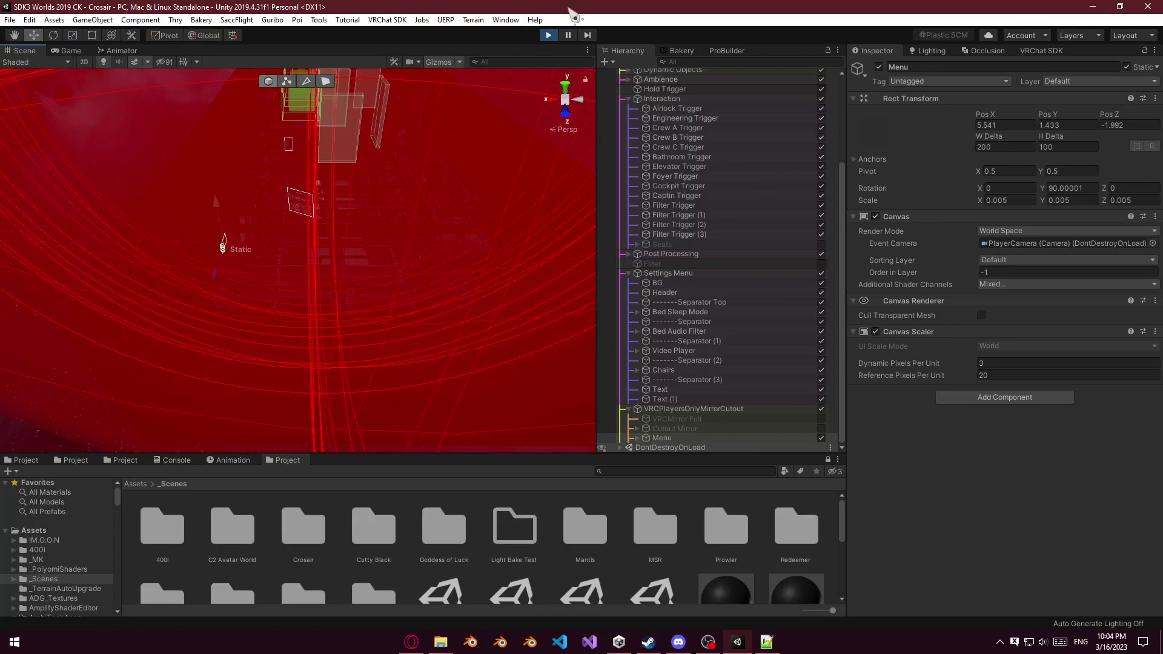
{"action": "left_click", "coordinate": [549, 35]}
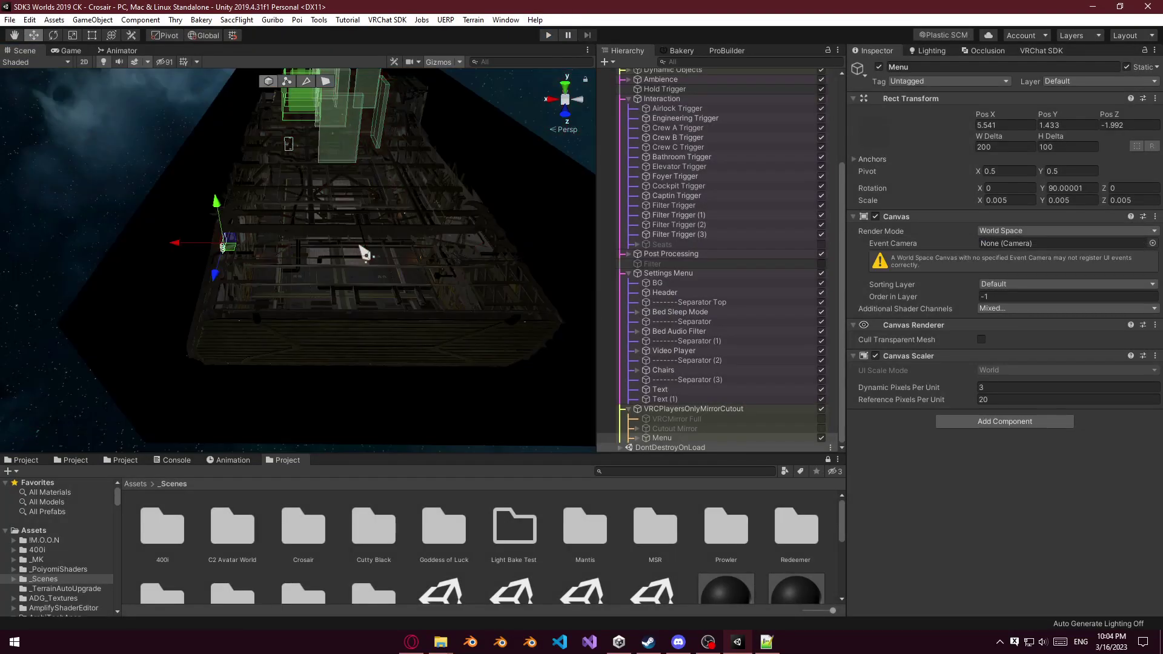
Move the mirror Menu along X to a position of about 4.143, beside the cargo bay wall.
{"action": "left_click_drag", "start_coordinate": [203, 247], "coordinate": [221, 253]}
{"action": "key", "text": "f"}
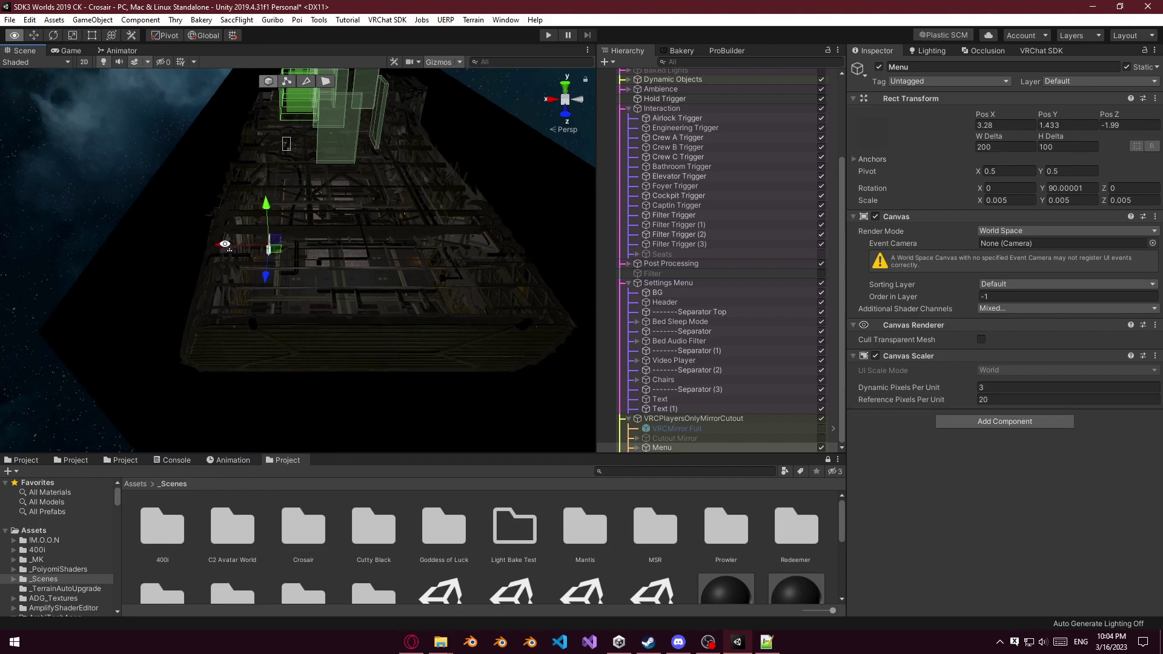
{"action": "right_click_drag", "start_coordinate": [182, 230], "coordinate": [797, 226]}
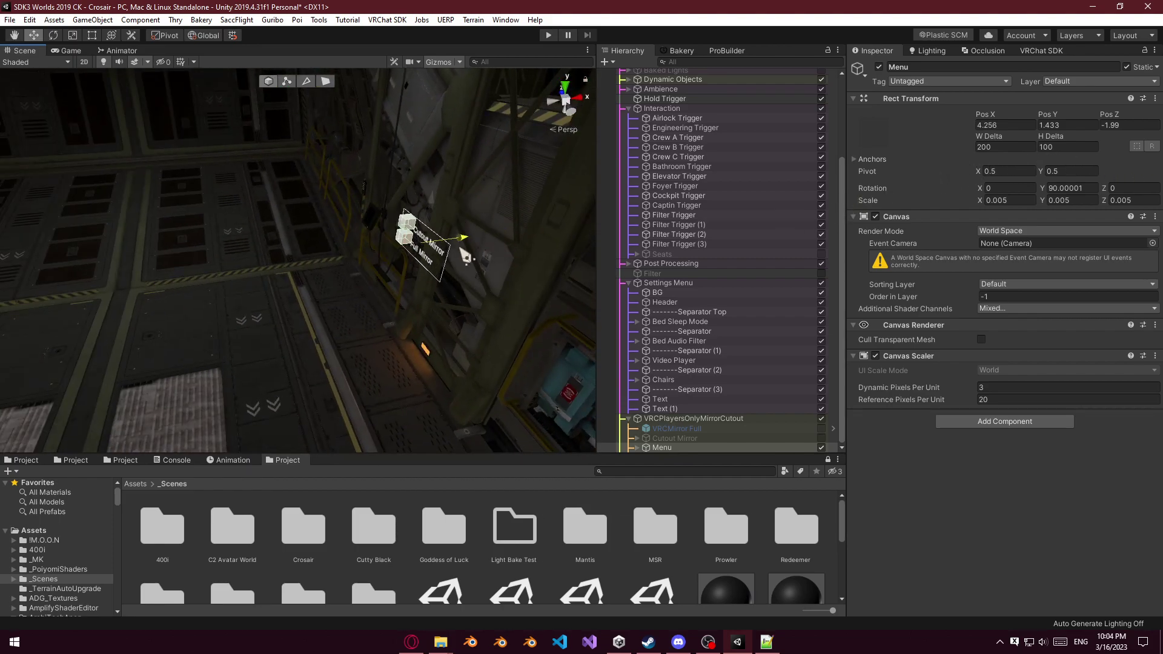
{"action": "right_click_drag", "start_coordinate": [473, 247], "coordinate": [839, 197]}
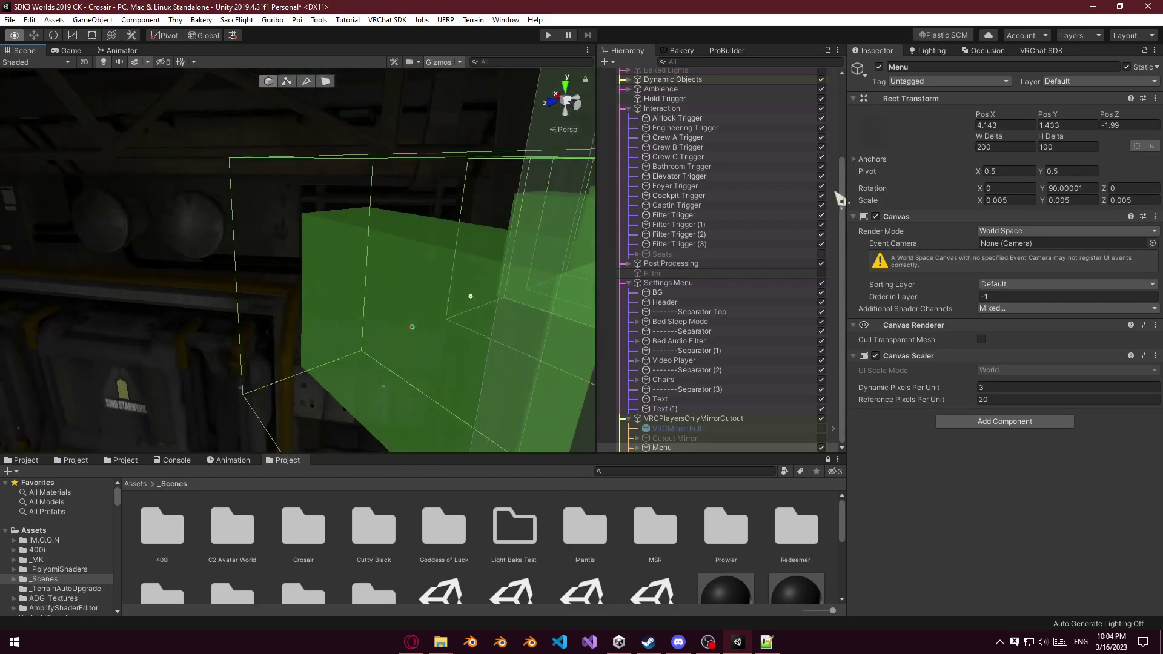
Inspect the ship's rooms, doors, corridor and cargo bay in the Scene view, including the mirror menu and the settings menu.
{"action": "right_click_drag", "start_coordinate": [169, 161], "coordinate": [944, 170]}
{"action": "mouse_move", "coordinate": [131, 184]}
{"action": "right_mouse_down"}
{"action": "mouse_move", "coordinate": [1064, 193]}
{"action": "mouse_move", "coordinate": [880, 207]}
{"action": "mouse_move", "coordinate": [1094, 193]}
{"action": "mouse_move", "coordinate": [131, 179]}
{"action": "right_mouse_up"}
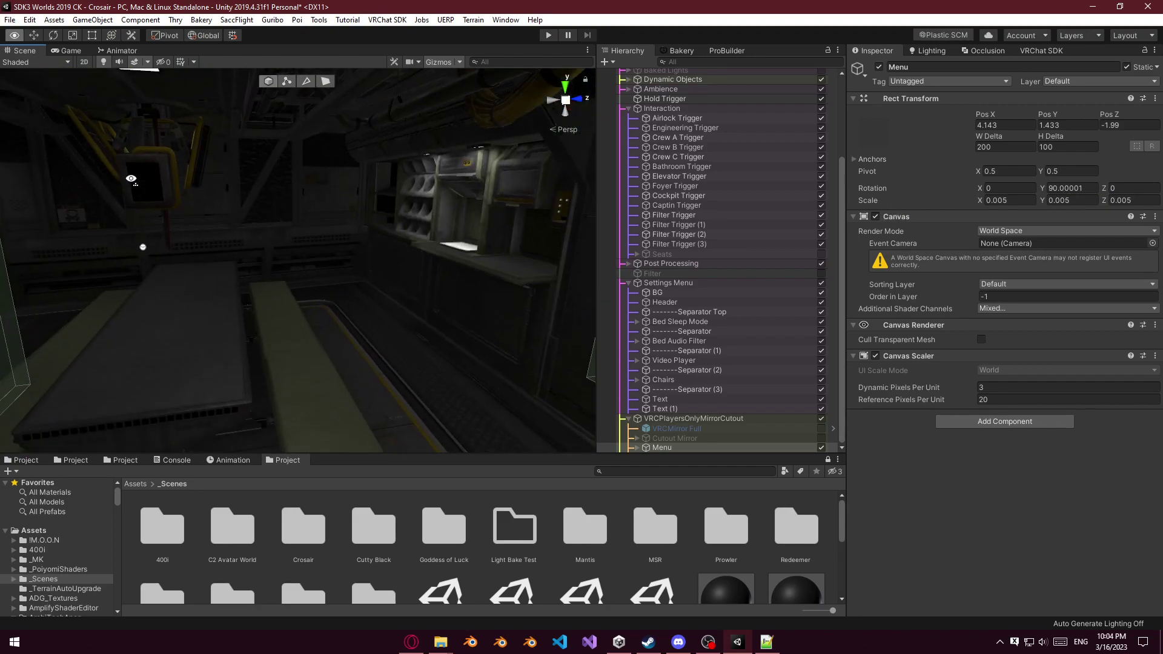
{"action": "right_click_drag", "start_coordinate": [42, 164], "coordinate": [690, 180]}
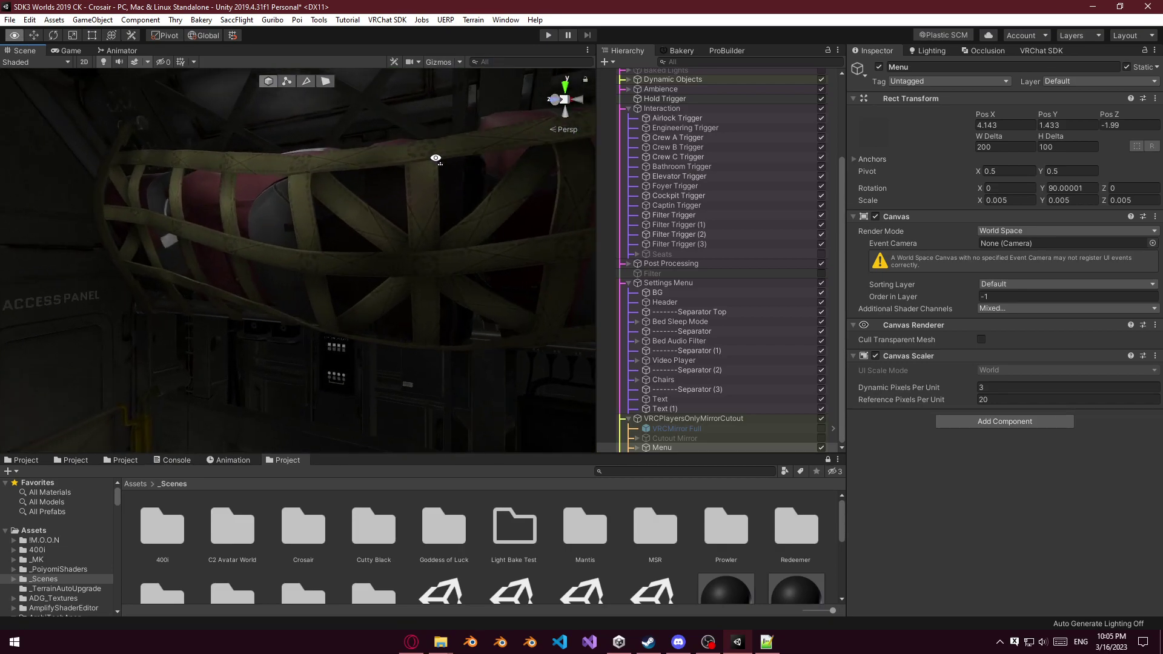
{"action": "right_click_drag", "start_coordinate": [435, 158], "coordinate": [1114, 222]}
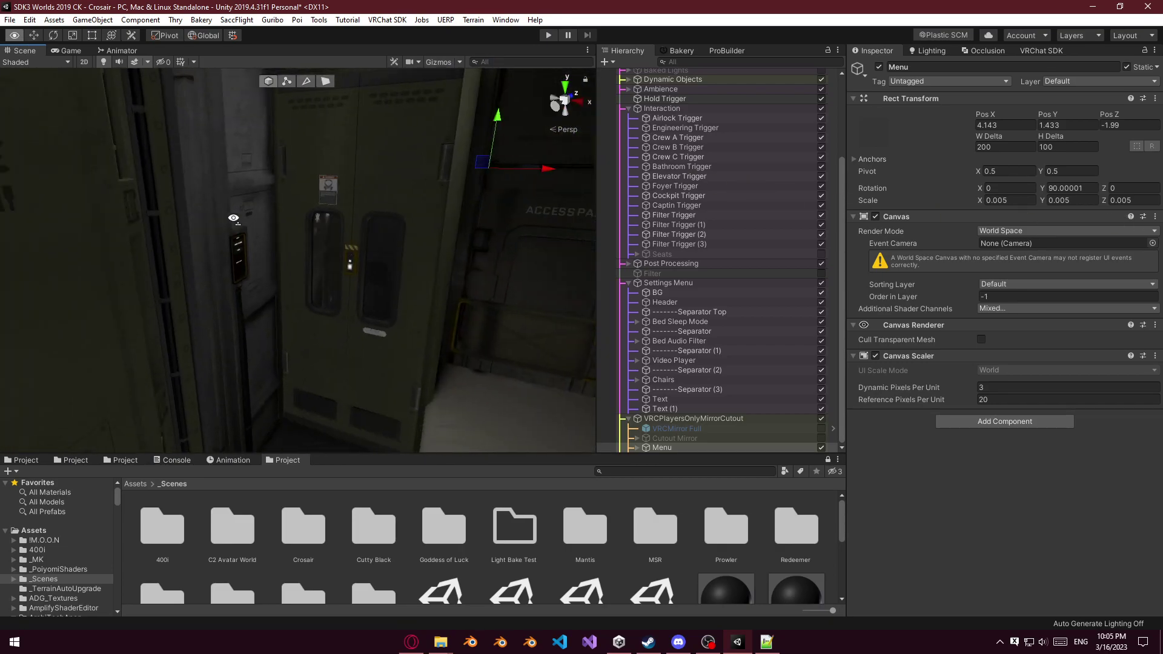
{"action": "right_click_drag", "start_coordinate": [414, 242], "coordinate": [670, 269]}
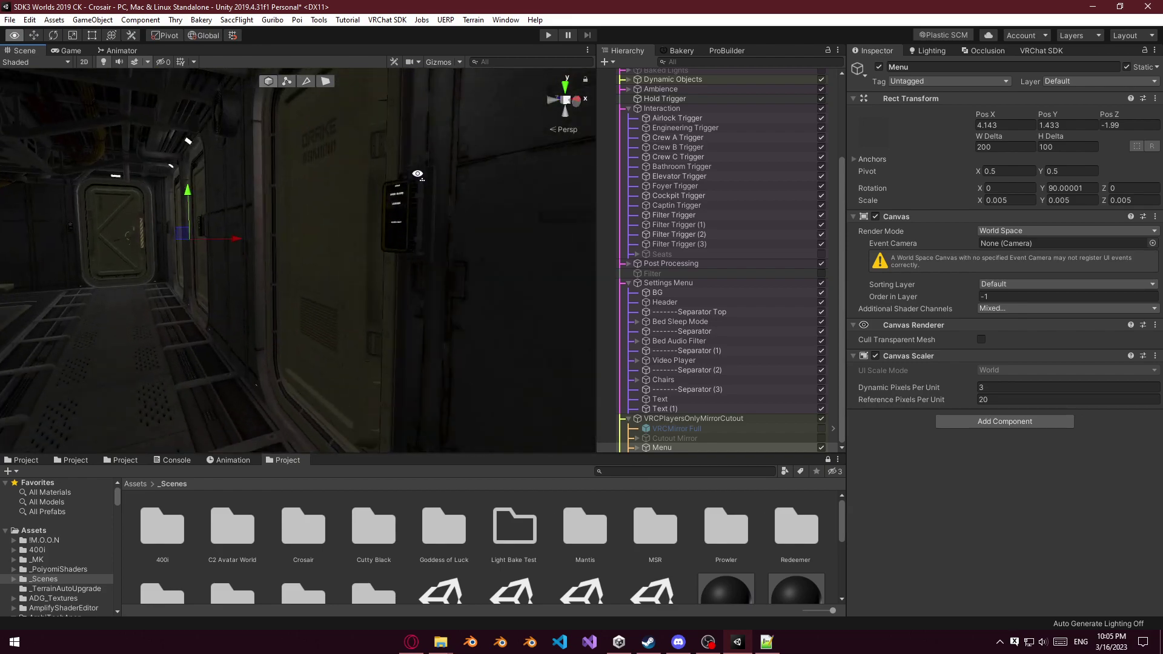
{"action": "right_click_drag", "start_coordinate": [792, 130], "coordinate": [56, 178]}
{"action": "right_click_drag", "start_coordinate": [1147, 178], "coordinate": [344, 215]}
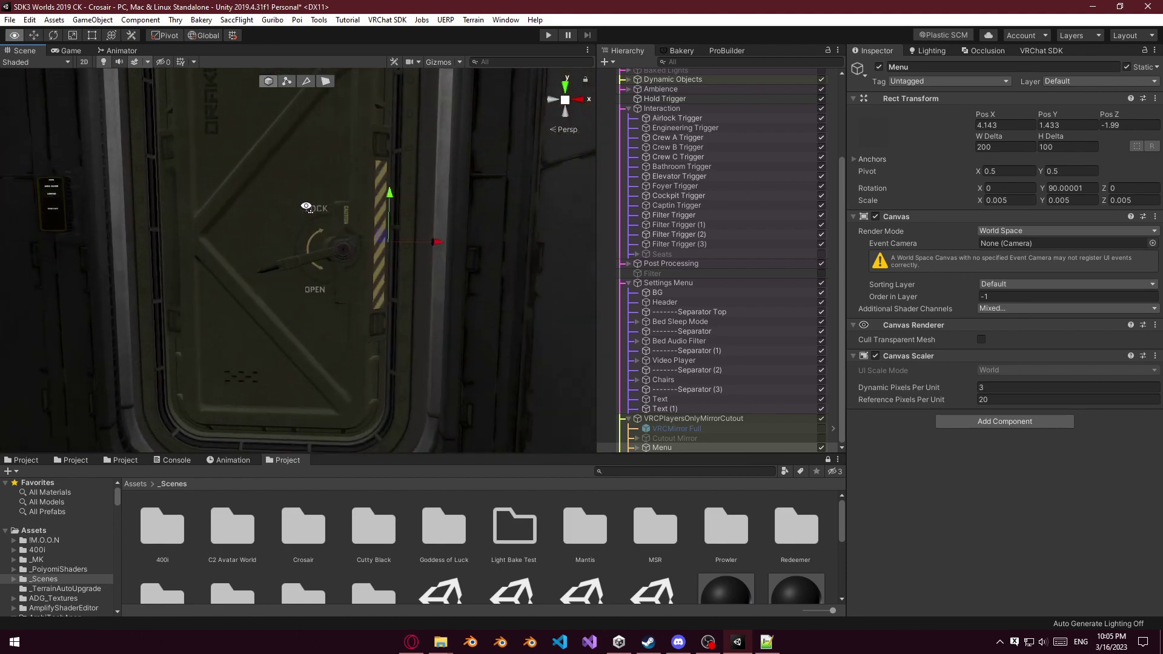
{"action": "right_click_drag", "start_coordinate": [106, 215], "coordinate": [776, 221]}
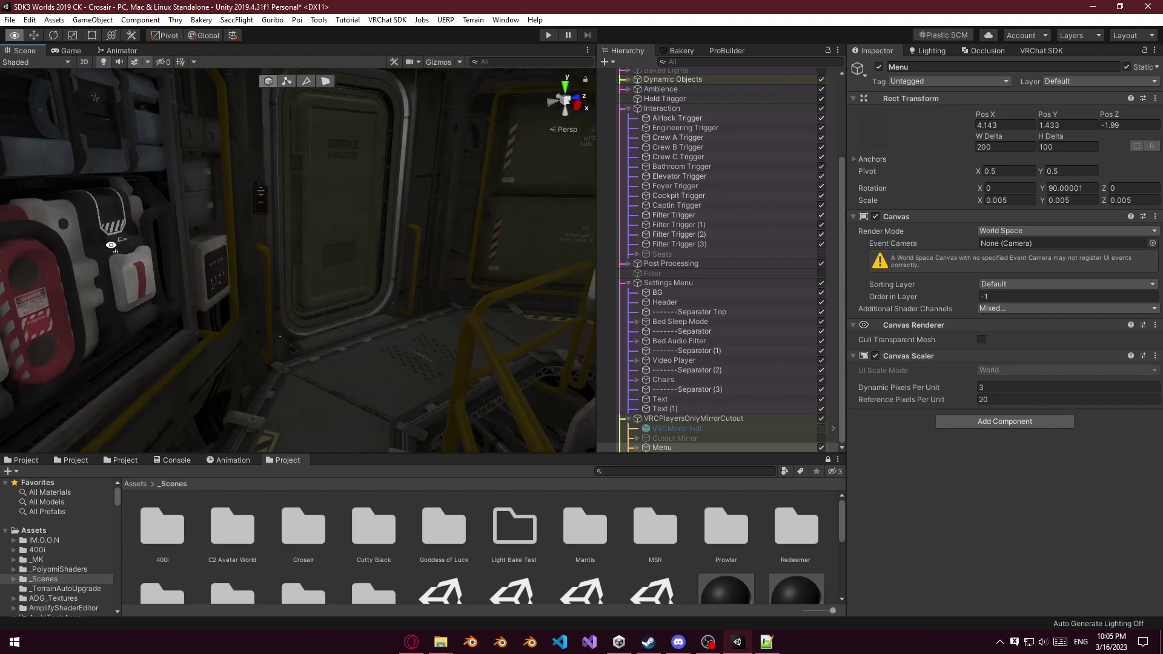
{"action": "right_click_drag", "start_coordinate": [65, 218], "coordinate": [494, 216]}
{"action": "right_click_drag", "start_coordinate": [376, 235], "coordinate": [141, 220]}
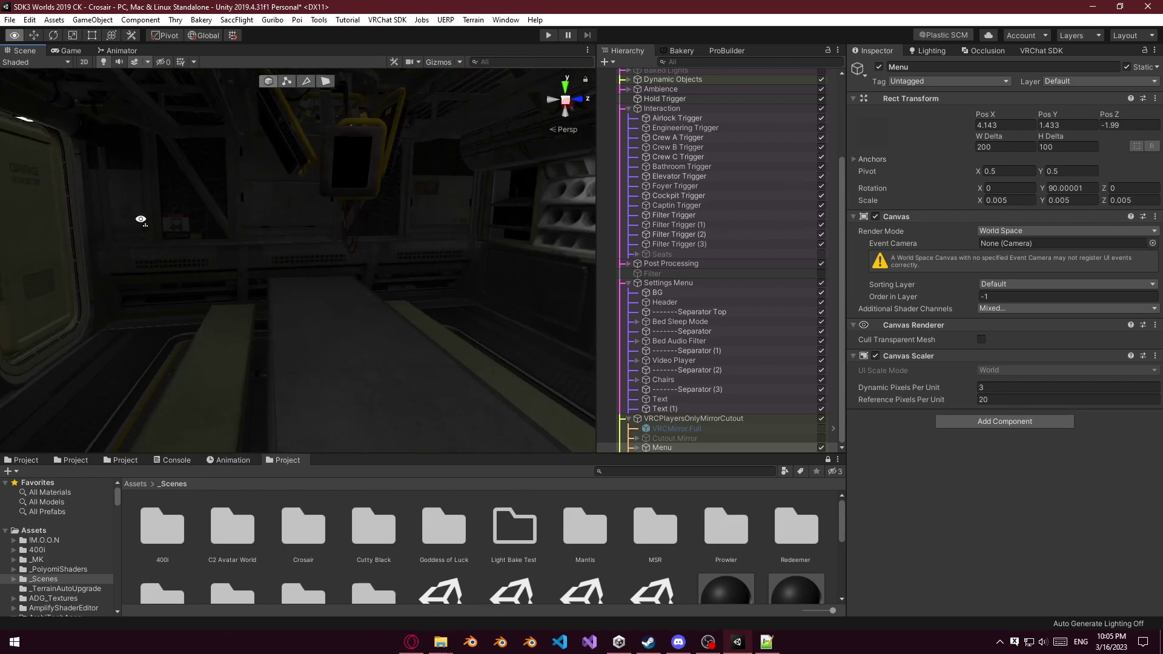
{"action": "right_click_drag", "start_coordinate": [1142, 215], "coordinate": [615, 238]}
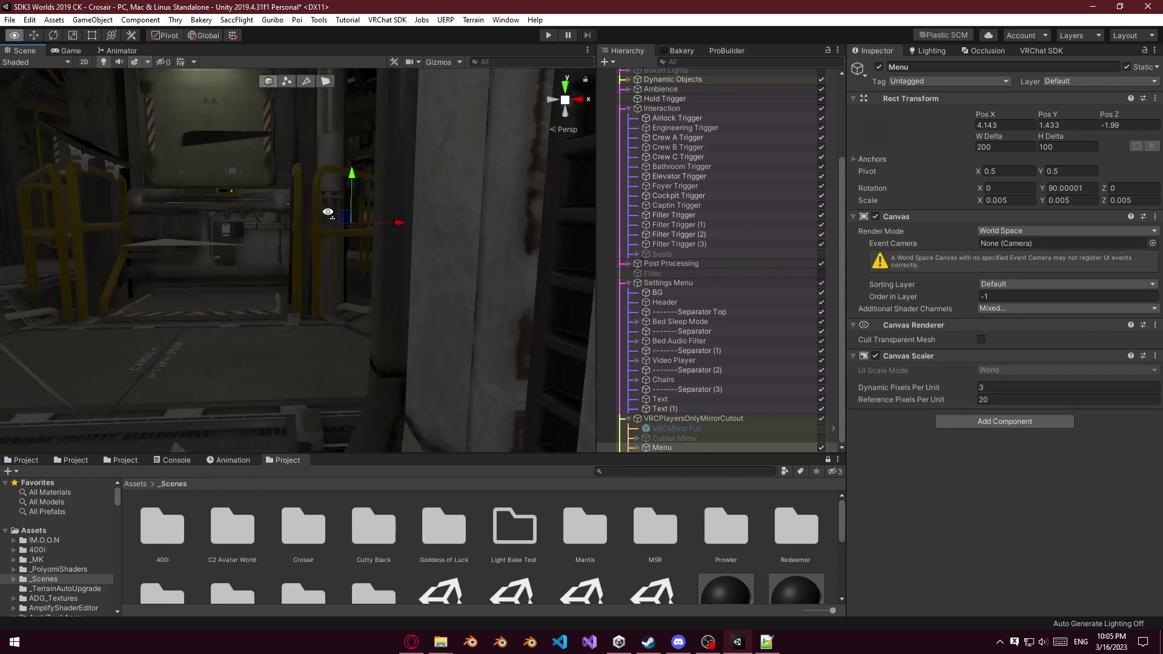
{"action": "right_click_drag", "start_coordinate": [485, 238], "coordinate": [849, 212]}
{"action": "right_click_drag", "start_coordinate": [621, 227], "coordinate": [569, 224]}
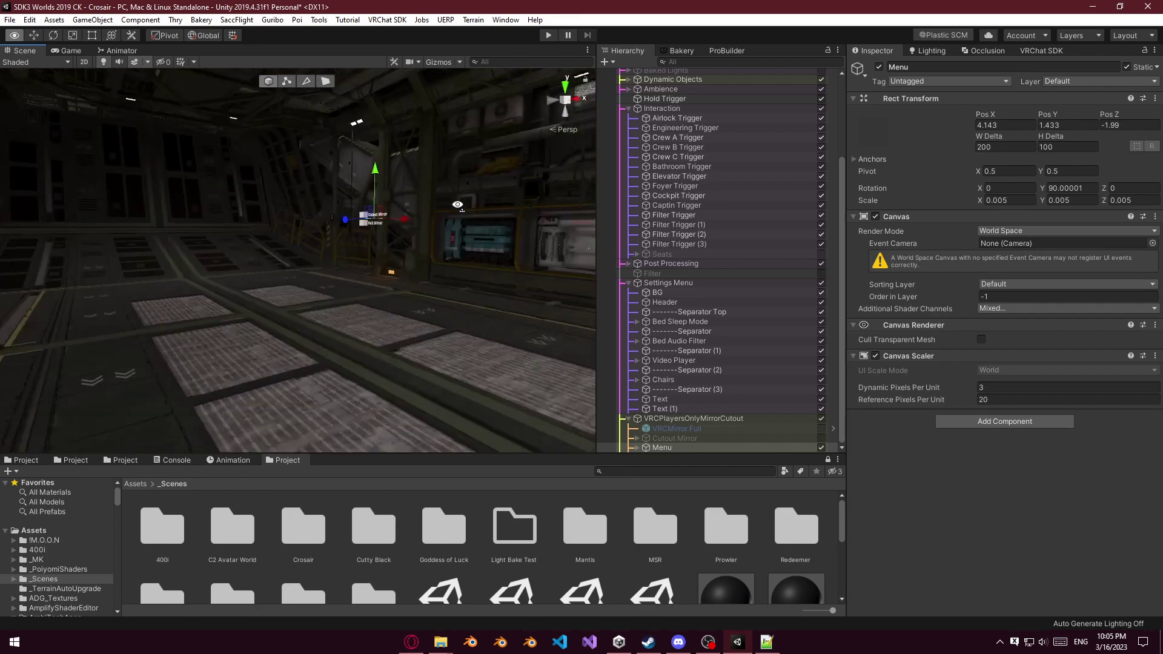
{"action": "right_click_drag", "start_coordinate": [488, 200], "coordinate": [886, 240]}
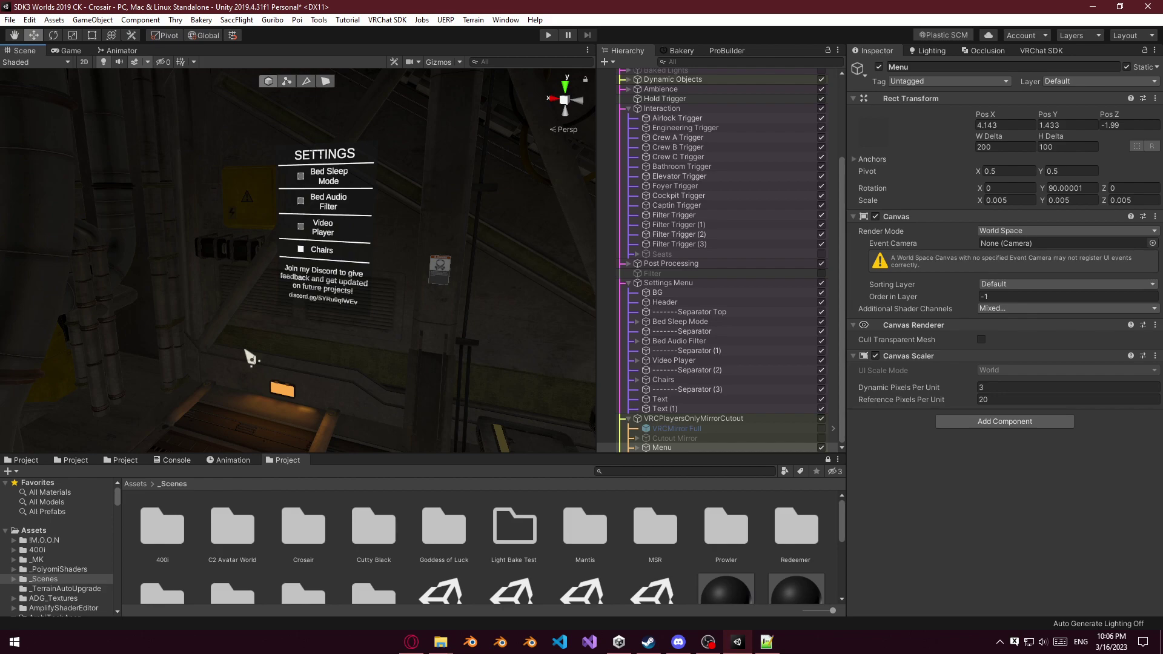
{"action": "right_click_drag", "start_coordinate": [426, 248], "coordinate": [242, 265]}
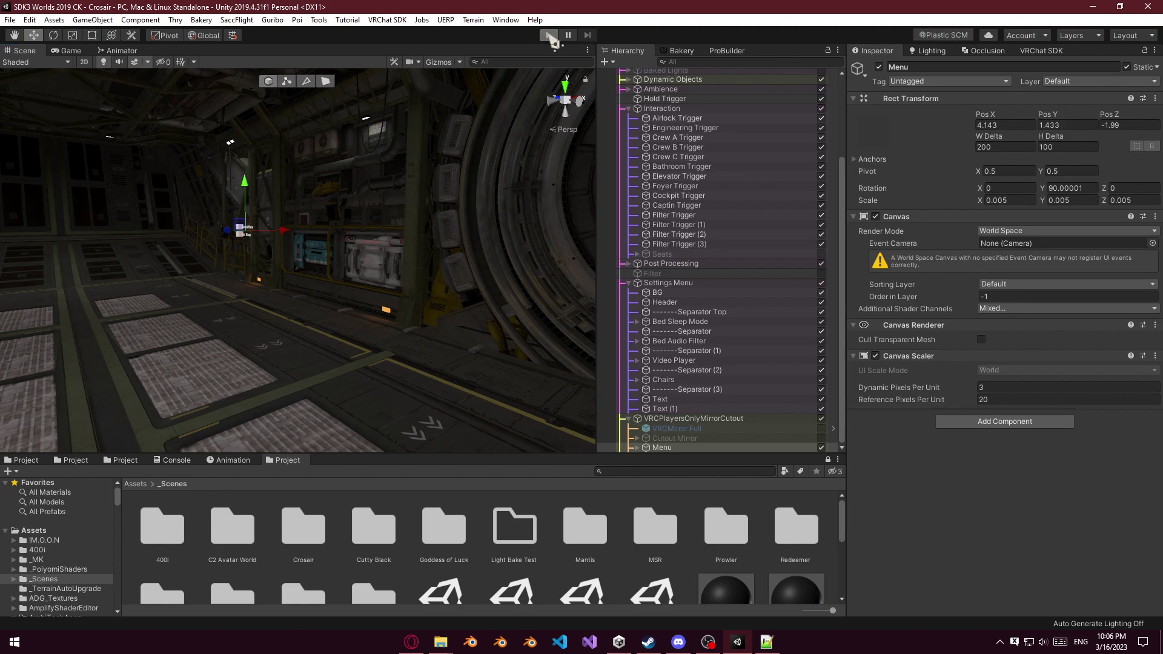
Play-test the mirror menu by toggling the Full Mirror and the Cutout Mirror on and off, and stop Play mode.
{"action": "left_click", "coordinate": [549, 35]}
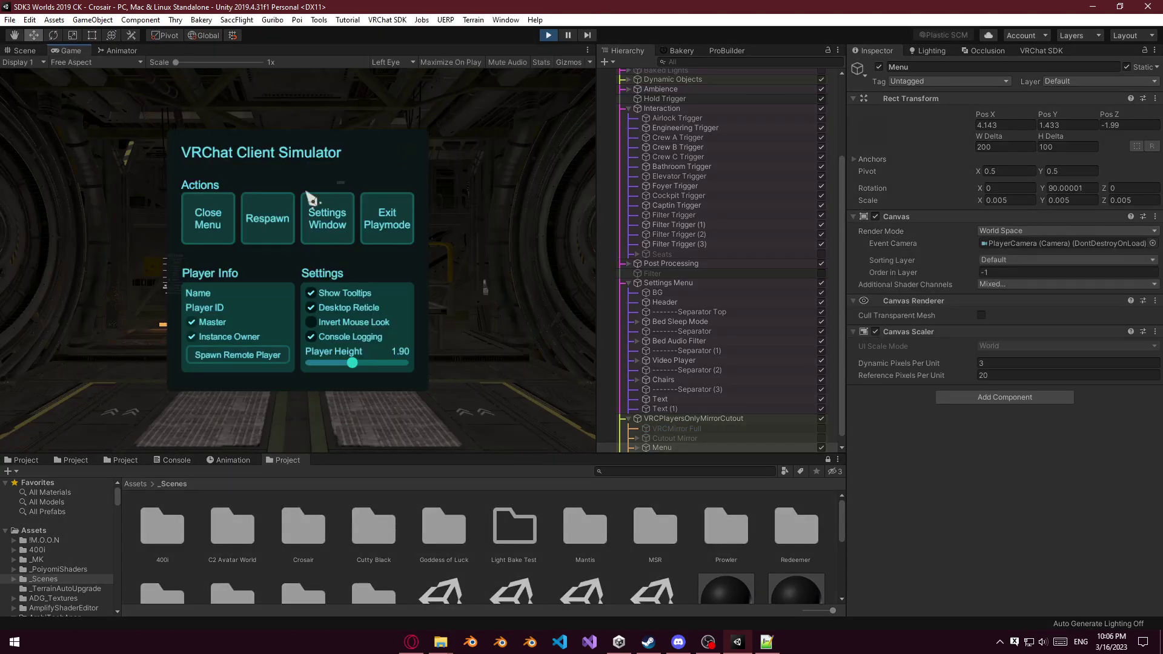
{"action": "left_click", "coordinate": [211, 218]}
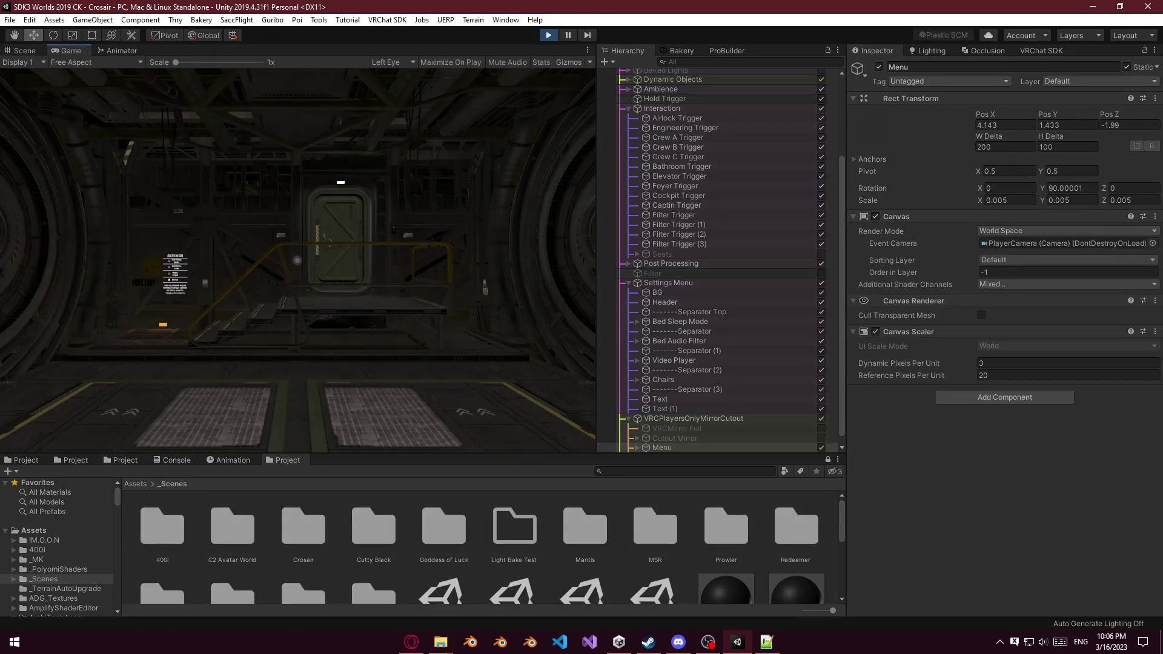
{"action": "key", "text": "w"}
{"action": "left_click", "coordinate": [321, 227]}
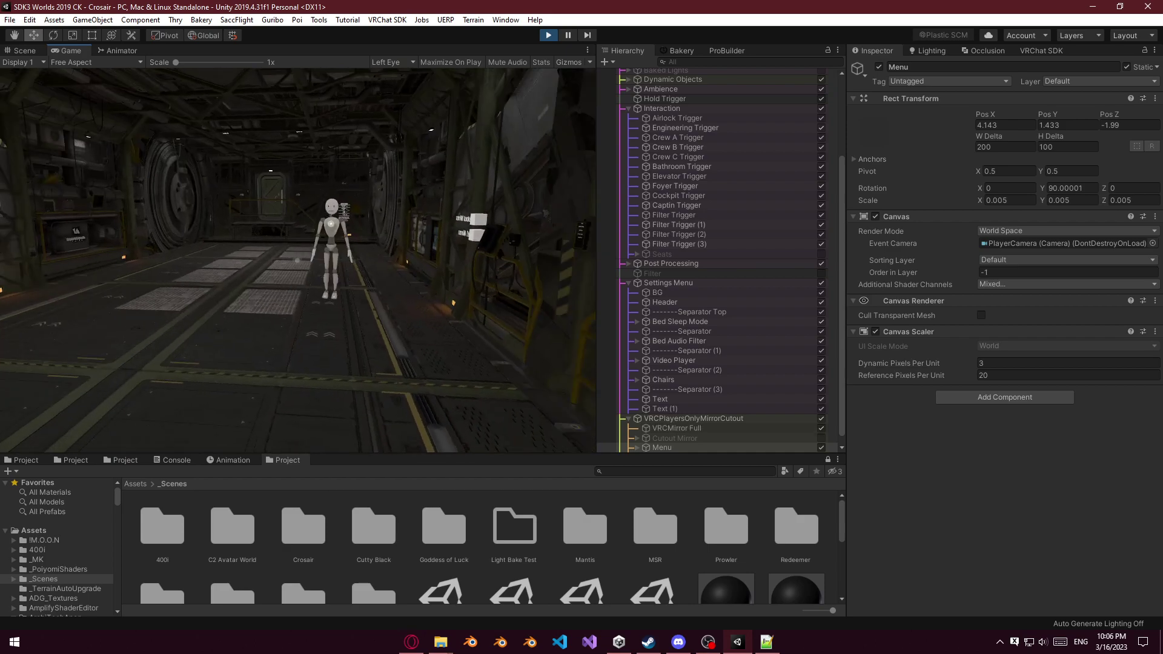
{"action": "left_click", "coordinate": [297, 260]}
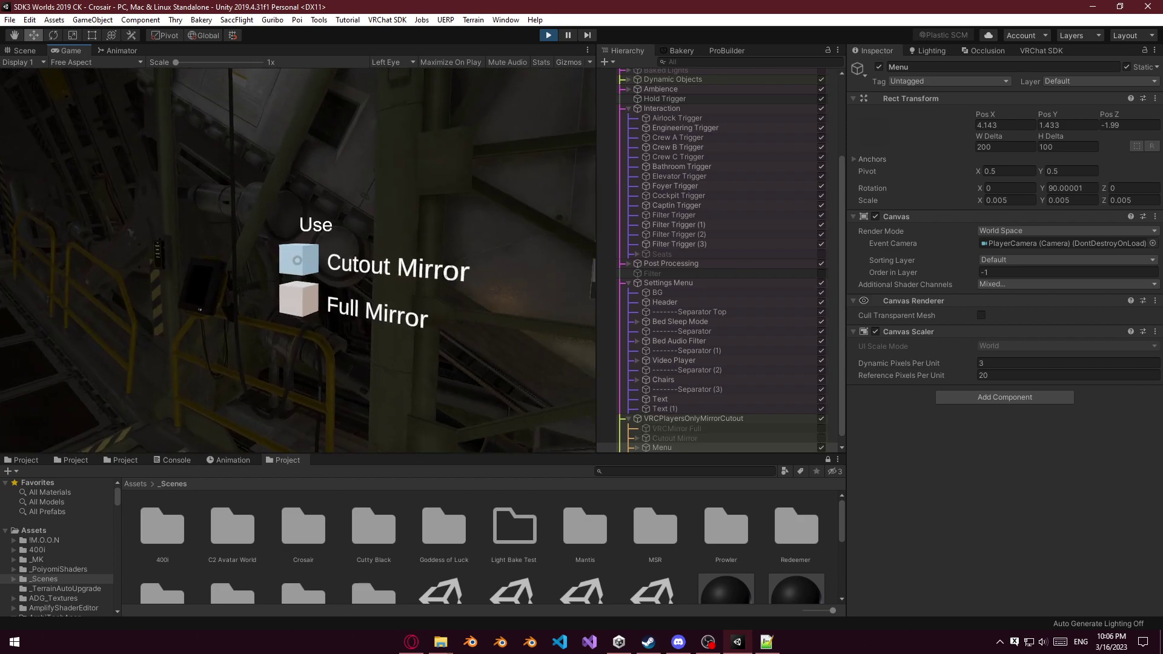
{"action": "left_click", "coordinate": [297, 260]}
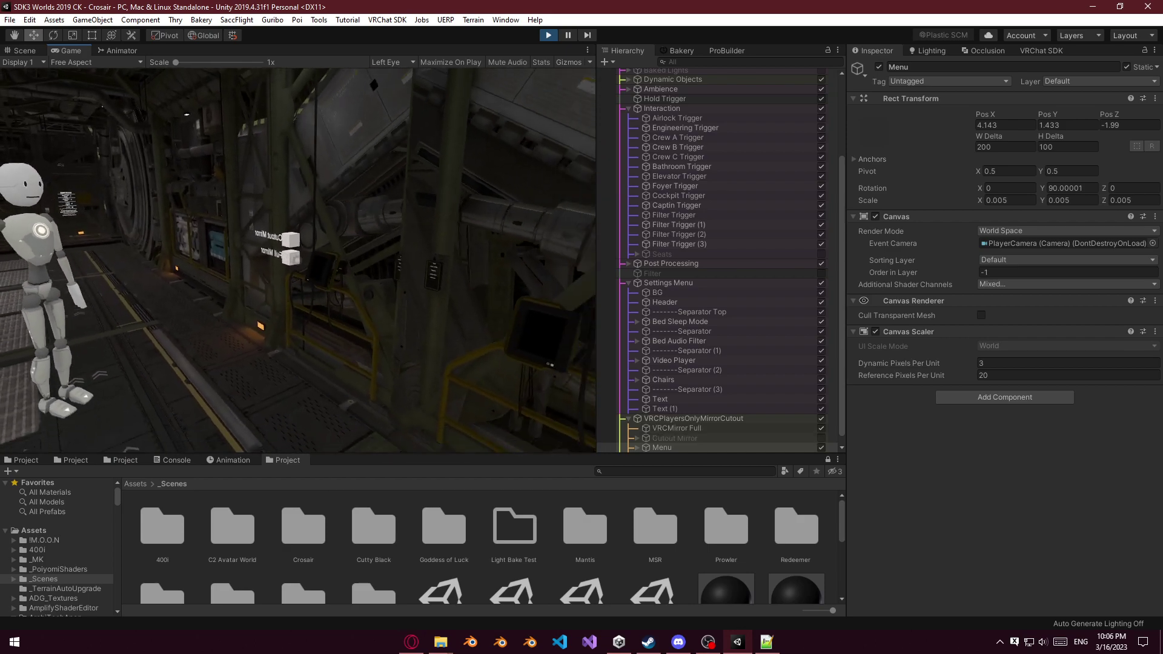
{"action": "left_click", "coordinate": [297, 260]}
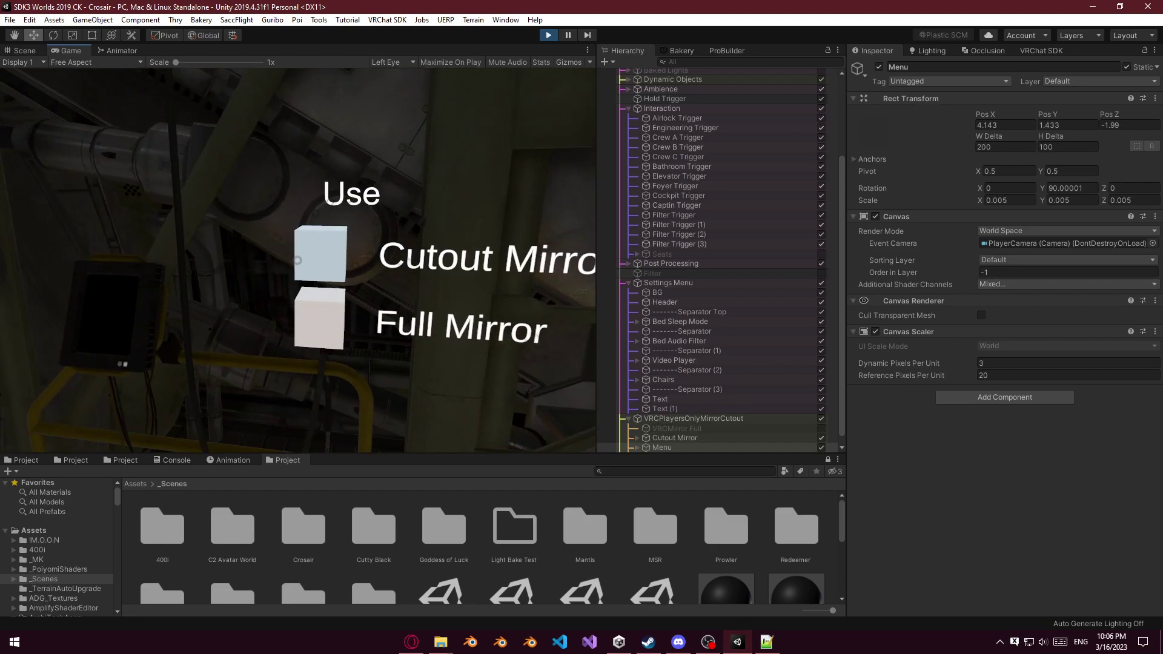
{"action": "left_click", "coordinate": [298, 260]}
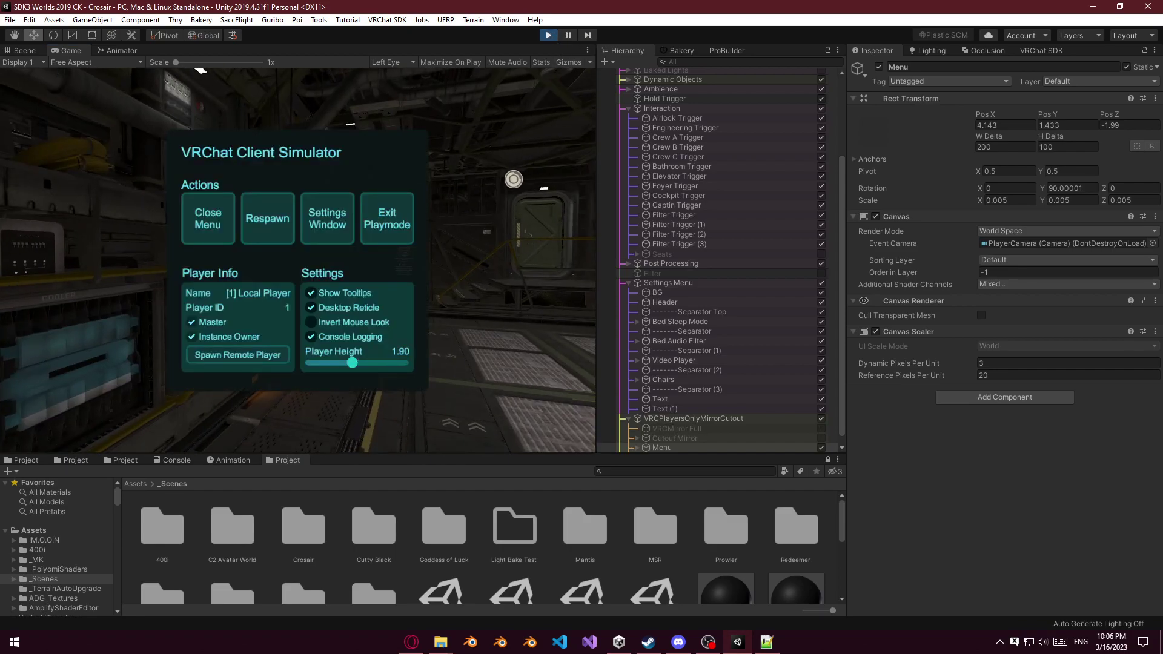
{"action": "key", "text": "ctrl+p"}
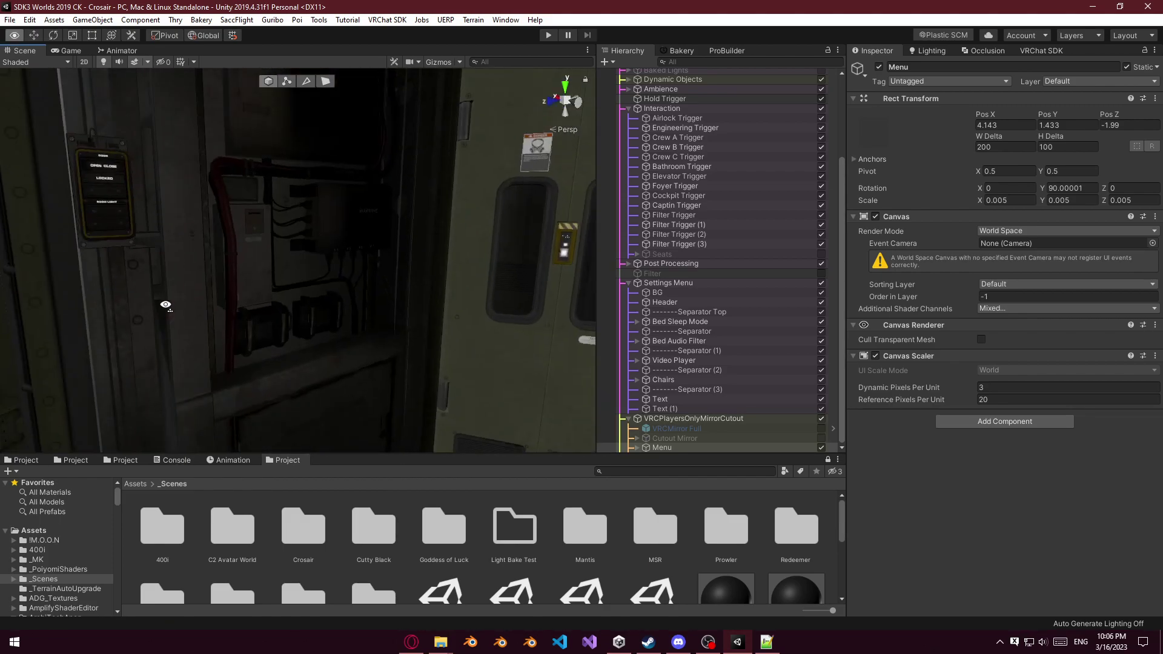
Look over the cockpit, the corridor with the pilot seat and the airlock doors in the Scene view.
{"action": "right_click_drag", "start_coordinate": [67, 324], "coordinate": [31, 281]}
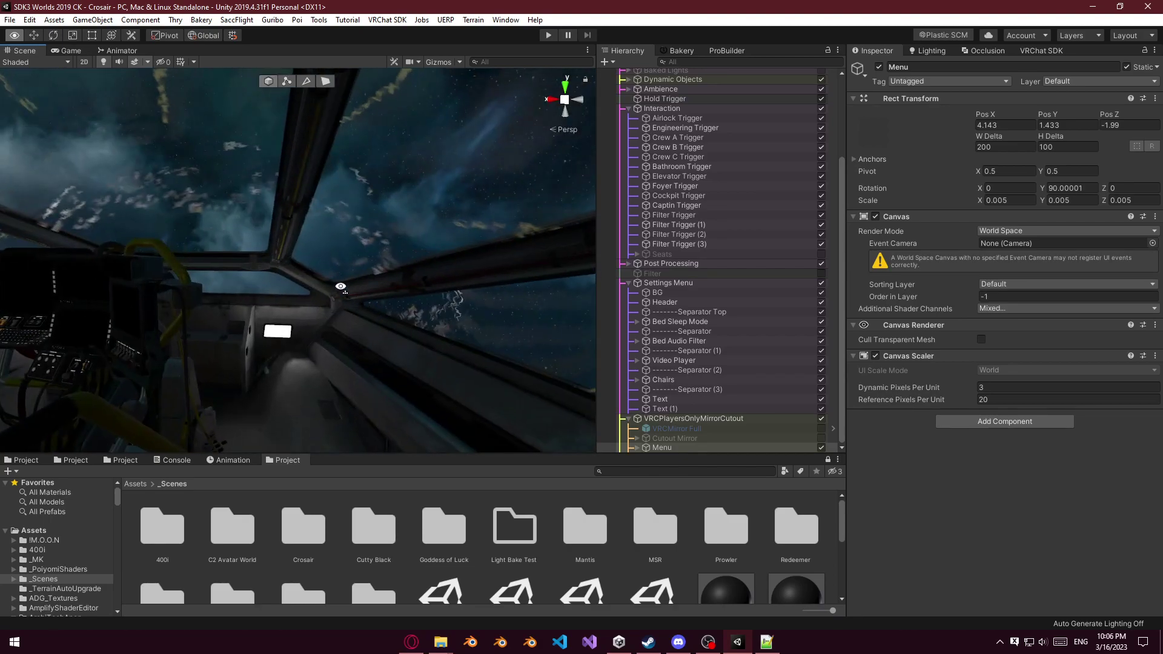
{"action": "right_click_drag", "start_coordinate": [51, 349], "coordinate": [1156, 305]}
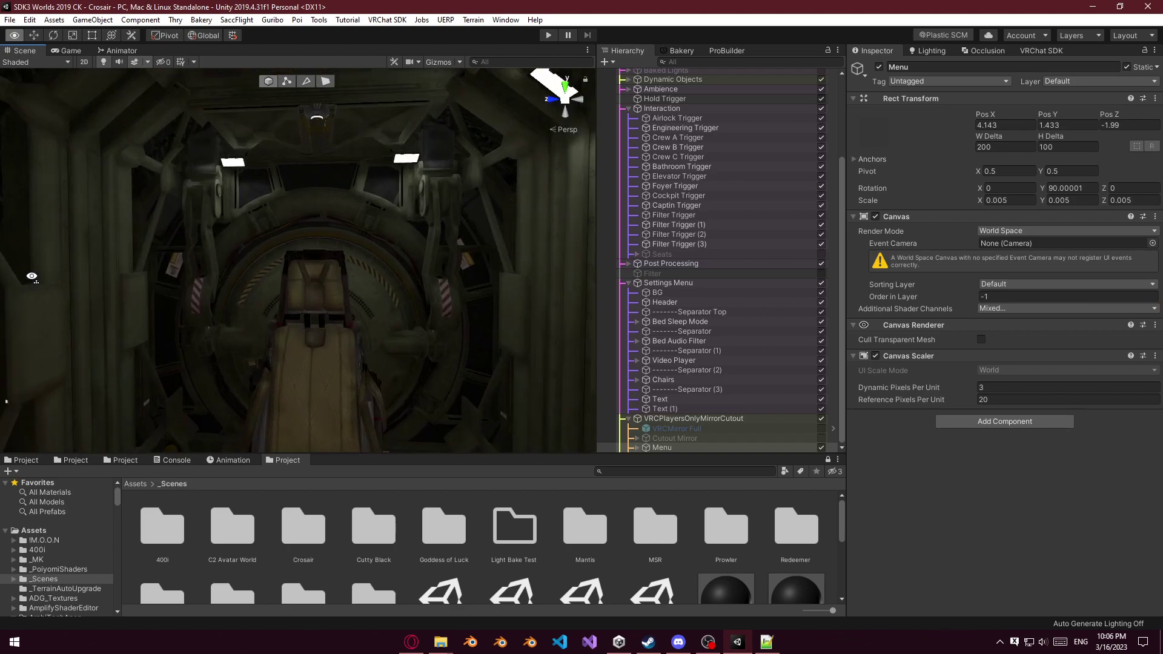
{"action": "right_click_drag", "start_coordinate": [42, 313], "coordinate": [522, 314]}
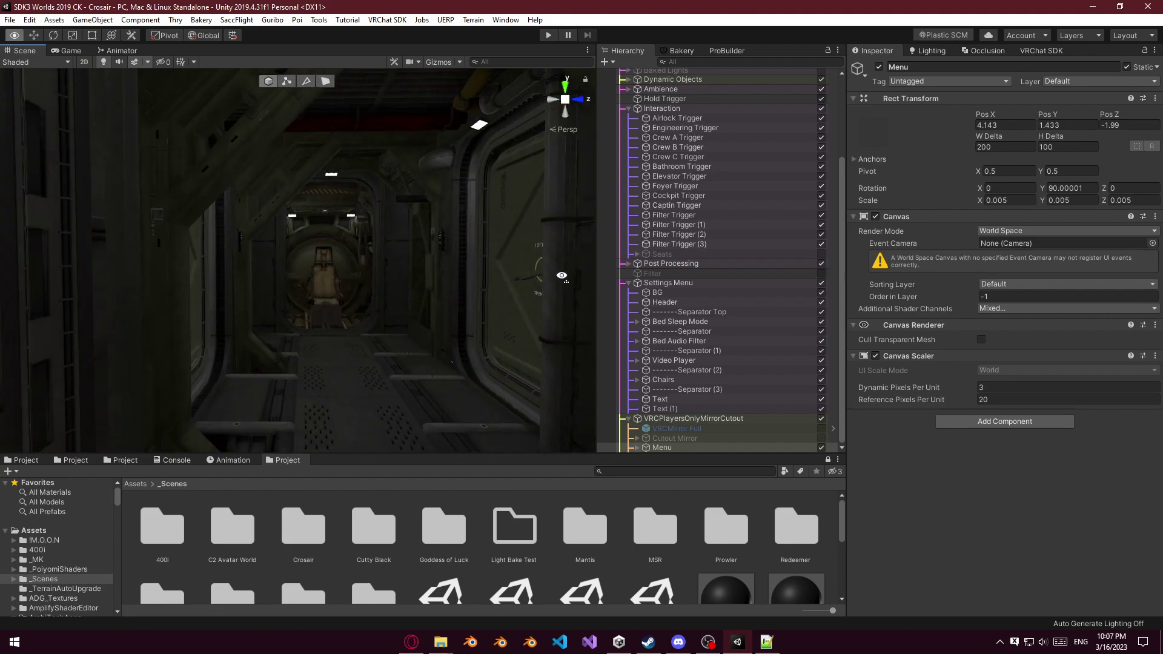
{"action": "right_click_drag", "start_coordinate": [592, 390], "coordinate": [271, 288]}
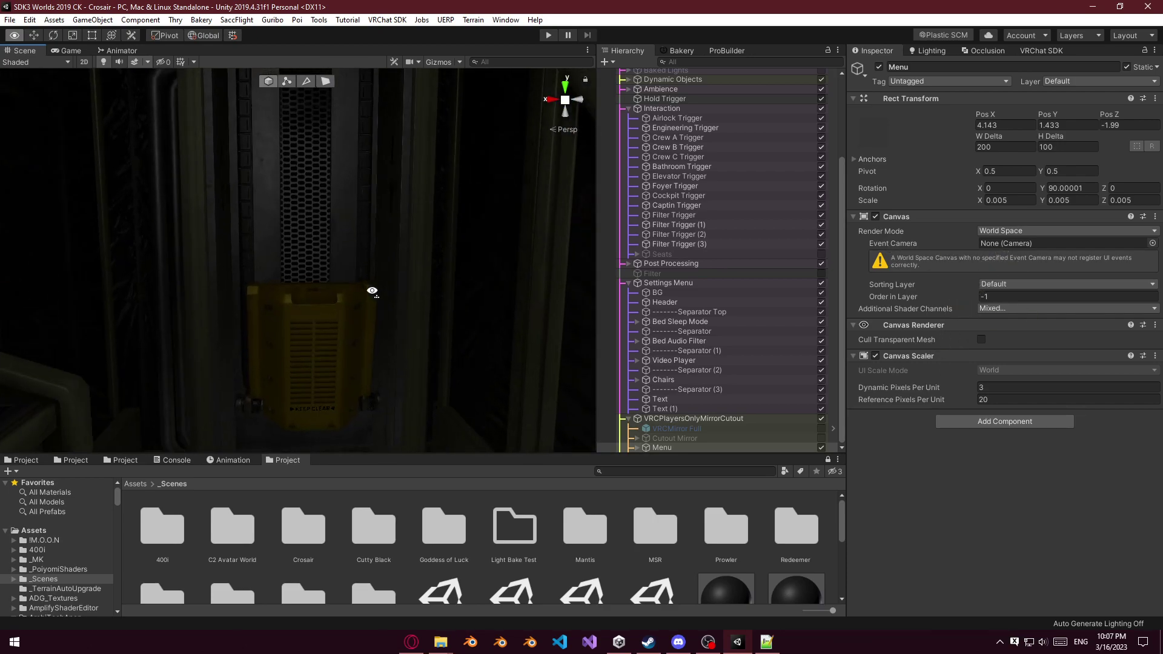
{"action": "right_click_drag", "start_coordinate": [90, 323], "coordinate": [834, 297]}
{"action": "right_click_drag", "start_coordinate": [1132, 301], "coordinate": [588, 192]}
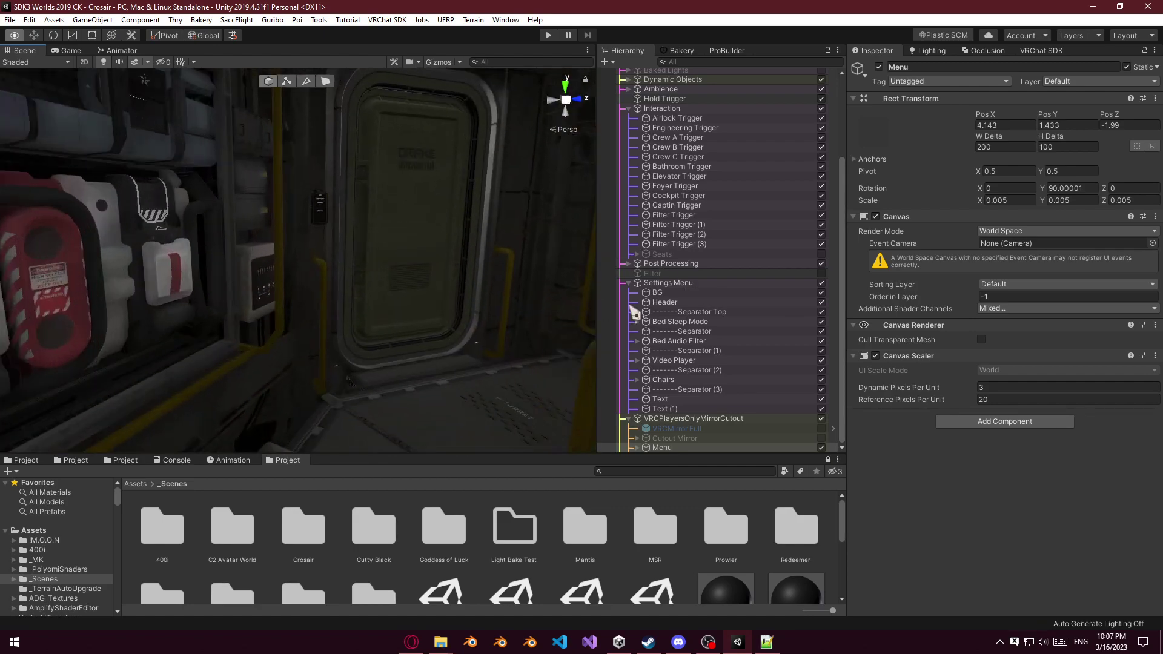
{"action": "mouse_move", "coordinate": [433, 298]}
{"action": "right_mouse_down"}
{"action": "mouse_move", "coordinate": [933, 320]}
{"action": "mouse_move", "coordinate": [23, 294]}
{"action": "mouse_move", "coordinate": [1029, 288]}
{"action": "mouse_move", "coordinate": [904, 273]}
{"action": "mouse_move", "coordinate": [426, 310]}
{"action": "right_mouse_up"}
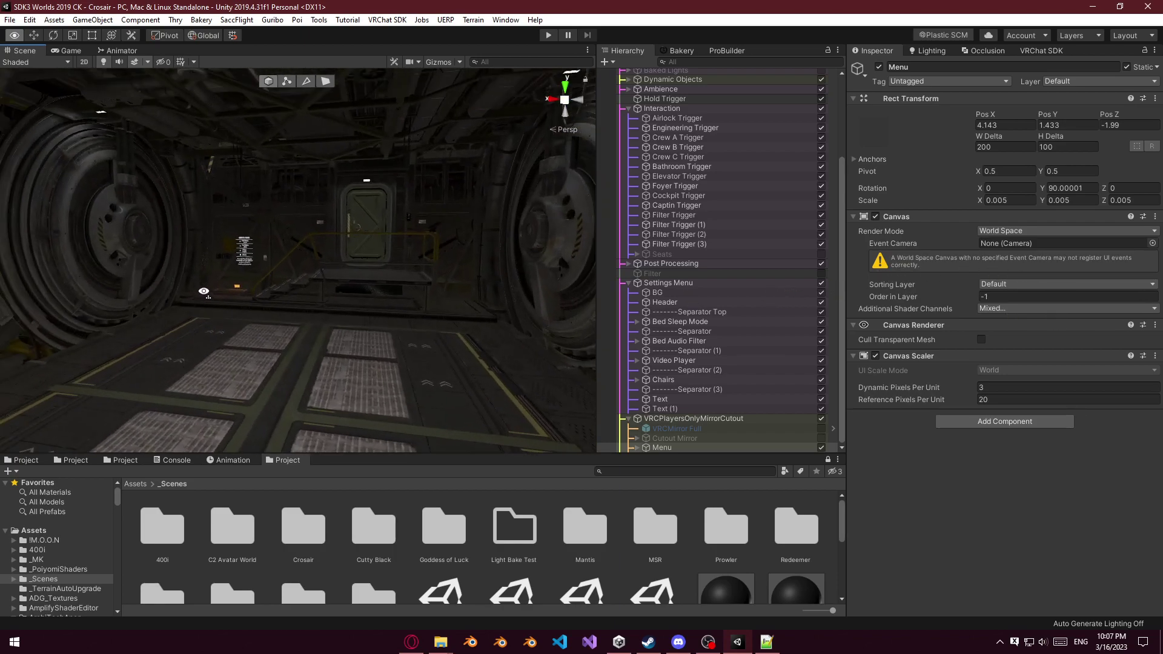
Duplicate the Video Player toggle's Label in the settings menu and move the copy beside the original, at X about 86.9.
{"action": "key", "text": "w"}
{"action": "right_click_drag", "start_coordinate": [429, 292], "coordinate": [332, 242]}
{"action": "left_click", "coordinate": [332, 242]}
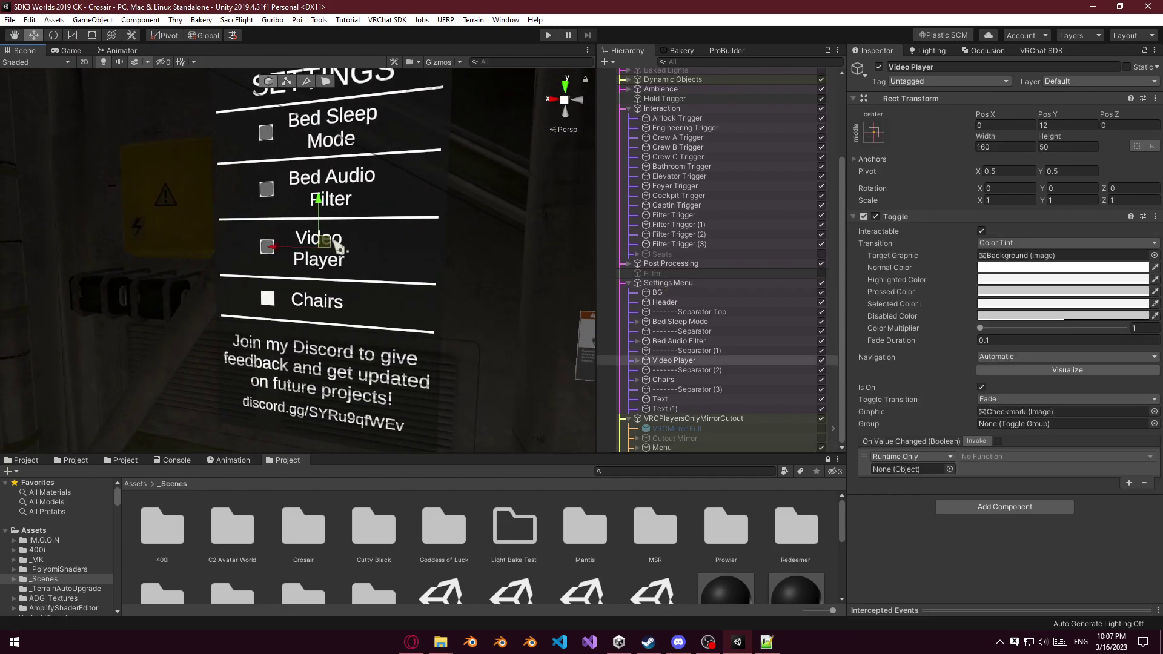
{"action": "left_click", "coordinate": [641, 361]}
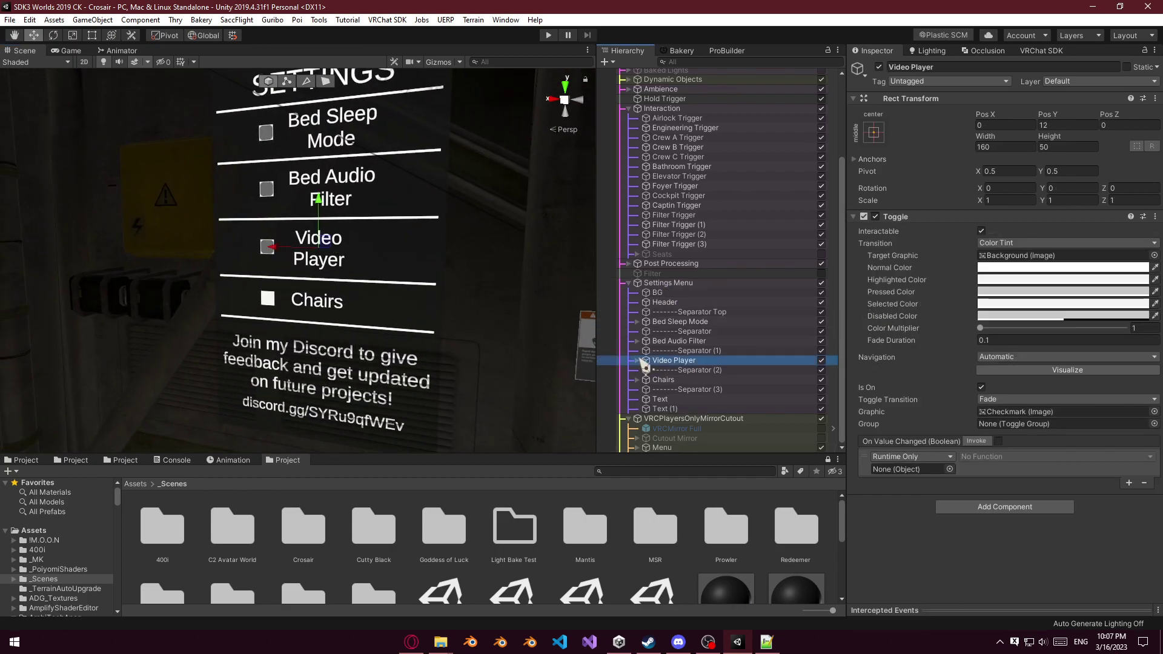
{"action": "left_click", "coordinate": [638, 360]}
{"action": "left_click", "coordinate": [669, 380]}
{"action": "key", "text": "ctrl+d"}
{"action": "left_click_drag", "start_coordinate": [301, 253], "coordinate": [337, 254]}
Set the duplicated label's text to "(WIP)" and lower it to a Y position of about -11.9.
{"action": "left_click", "coordinate": [946, 302]}
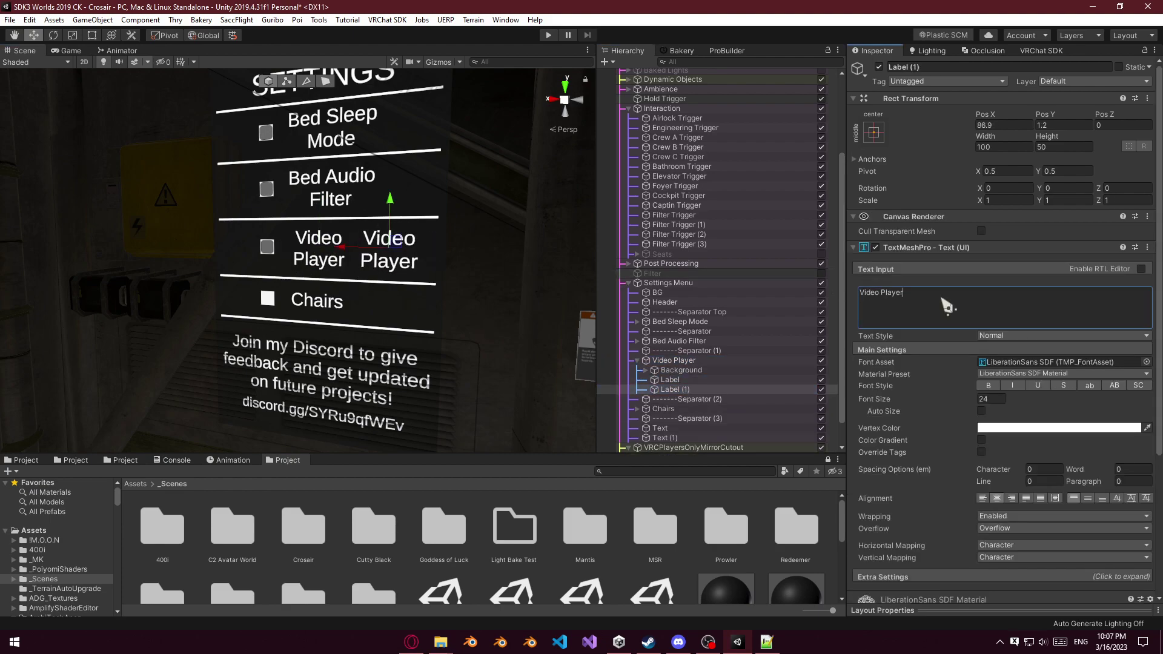
{"action": "type", "text": "(co"}
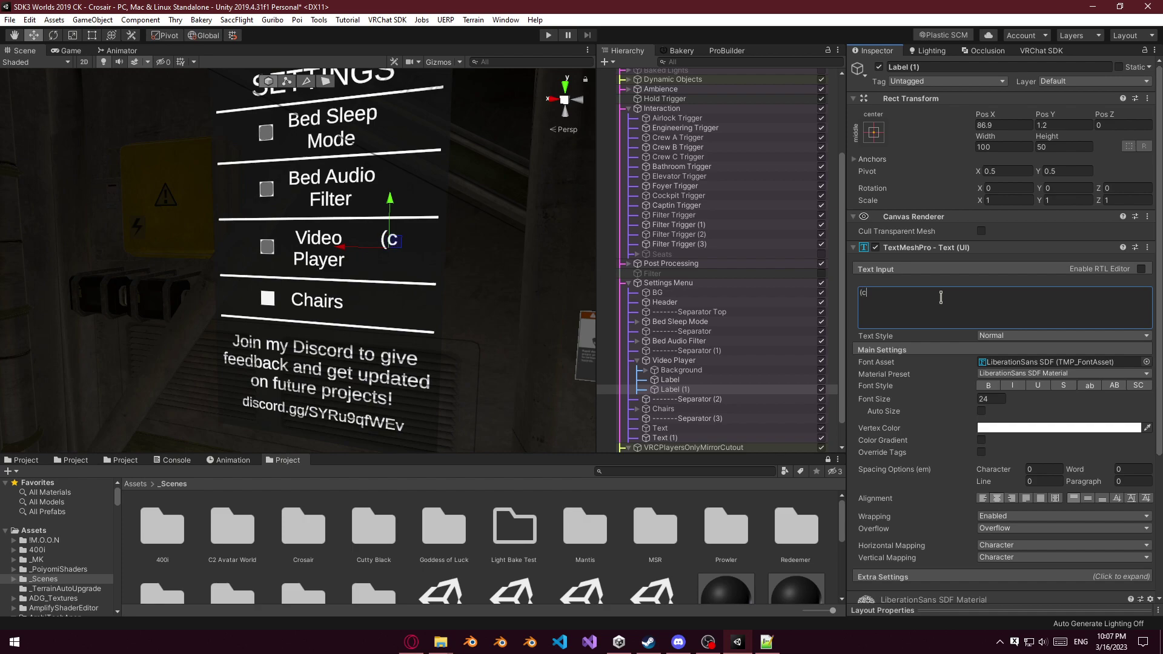
{"action": "key", "text": "BackSpace"}
{"action": "key", "text": "BackSpace"}
{"action": "type", "text": "WIP)"}
{"action": "left_click_drag", "start_coordinate": [390, 199], "coordinate": [390, 210]}
Retype the ending of the duplicated label's text so that it reads "(WIP)".
{"action": "left_click", "coordinate": [899, 297]}
{"action": "left_click", "coordinate": [907, 303]}
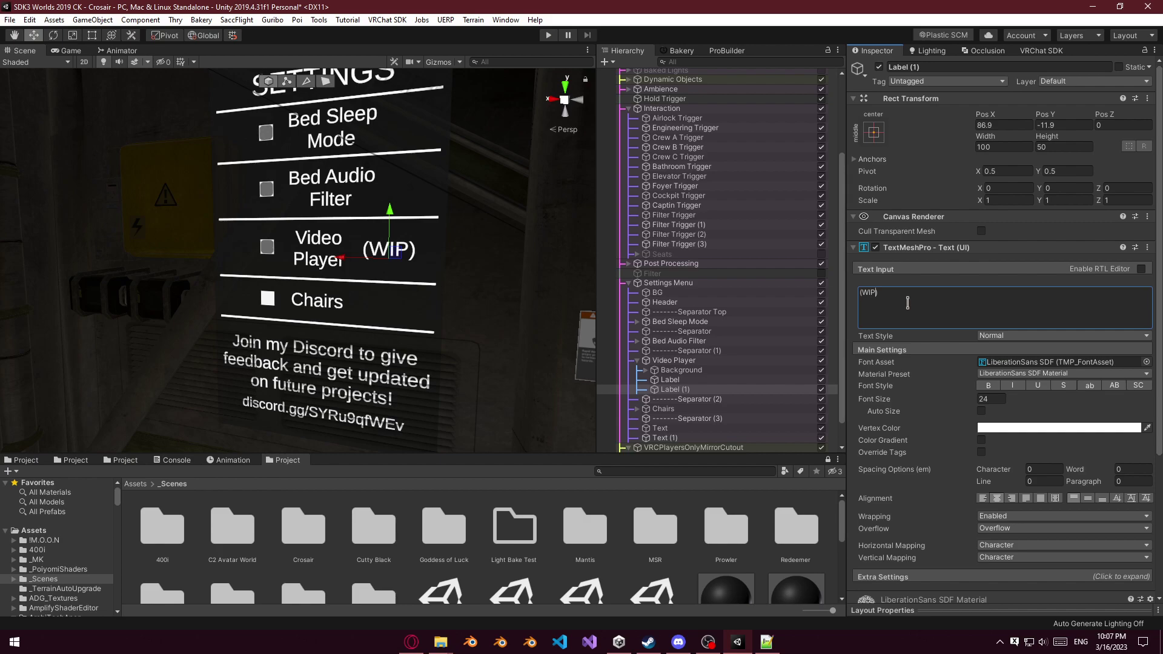
{"action": "key", "text": "BackSpace"}
{"action": "key", "text": "BackSpace"}
{"action": "key", "text": "BackSpace"}
{"action": "key", "text": "BackSpace"}
{"action": "type", "text": "WIP)"}
Try the (WIP) label over the Video Player checkbox, at X about -69.1, and review the Settings Menu from near and far.
{"action": "left_click_drag", "start_coordinate": [370, 256], "coordinate": [252, 264]}
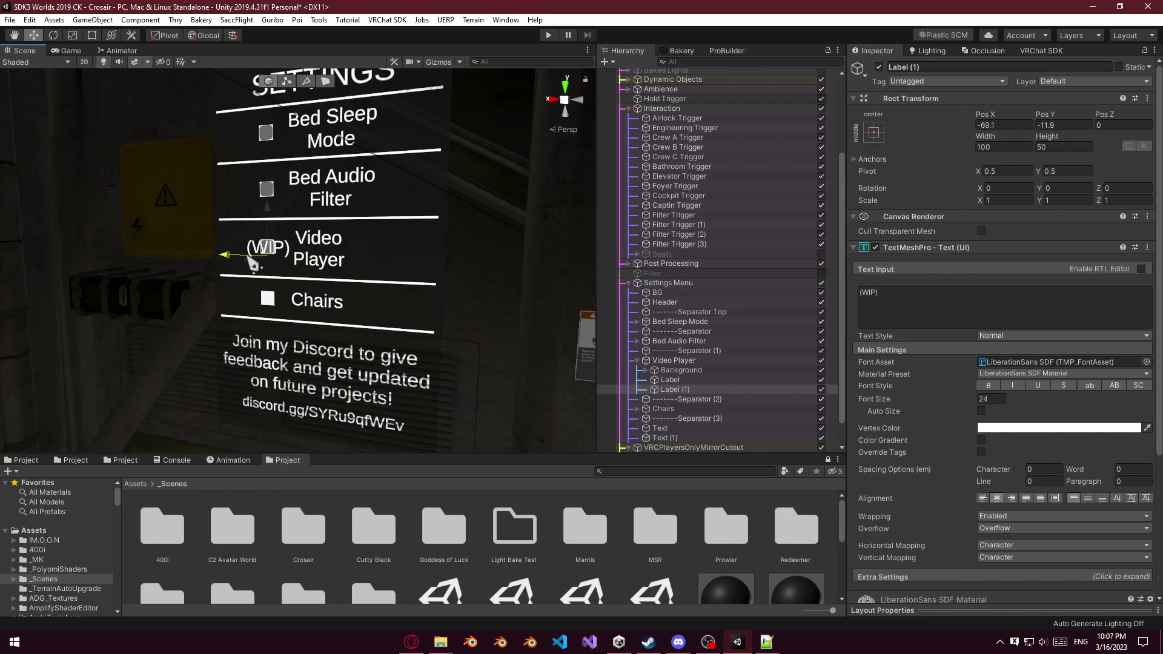
{"action": "key", "text": "alt"}
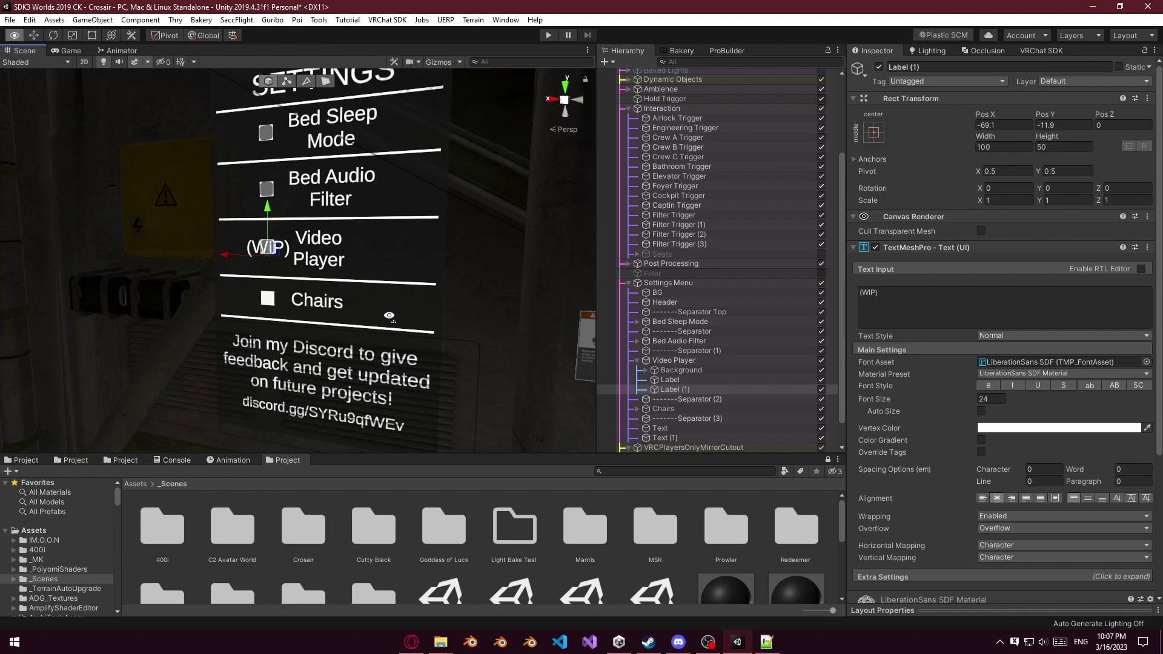
{"action": "scroll", "coordinate": [389, 316], "scroll_direction": "up", "scroll_amount": 5}
{"action": "left_click", "coordinate": [721, 352]}
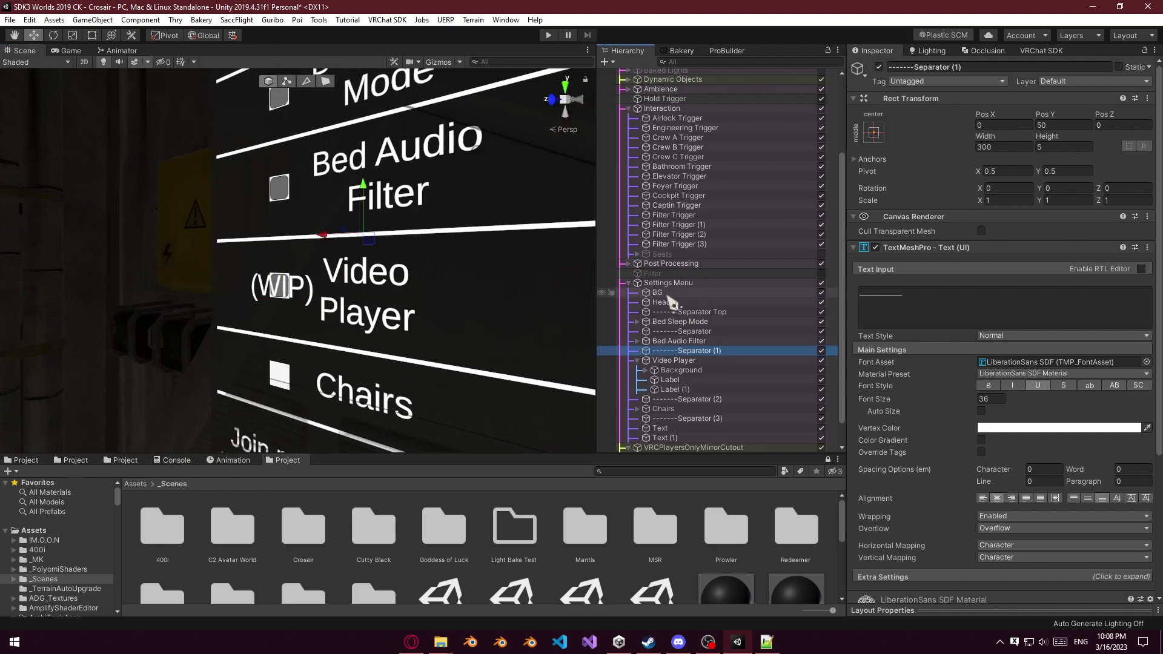
{"action": "left_click", "coordinate": [668, 283]}
{"action": "scroll", "coordinate": [467, 327], "scroll_direction": "down", "scroll_amount": 5}
{"action": "scroll", "coordinate": [467, 326], "scroll_direction": "up", "scroll_amount": 5}
{"action": "scroll", "coordinate": [467, 325], "scroll_direction": "down", "scroll_amount": 5}
{"action": "scroll", "coordinate": [468, 326], "scroll_direction": "up", "scroll_amount": 5}
{"action": "scroll", "coordinate": [470, 327], "scroll_direction": "down", "scroll_amount": 6}
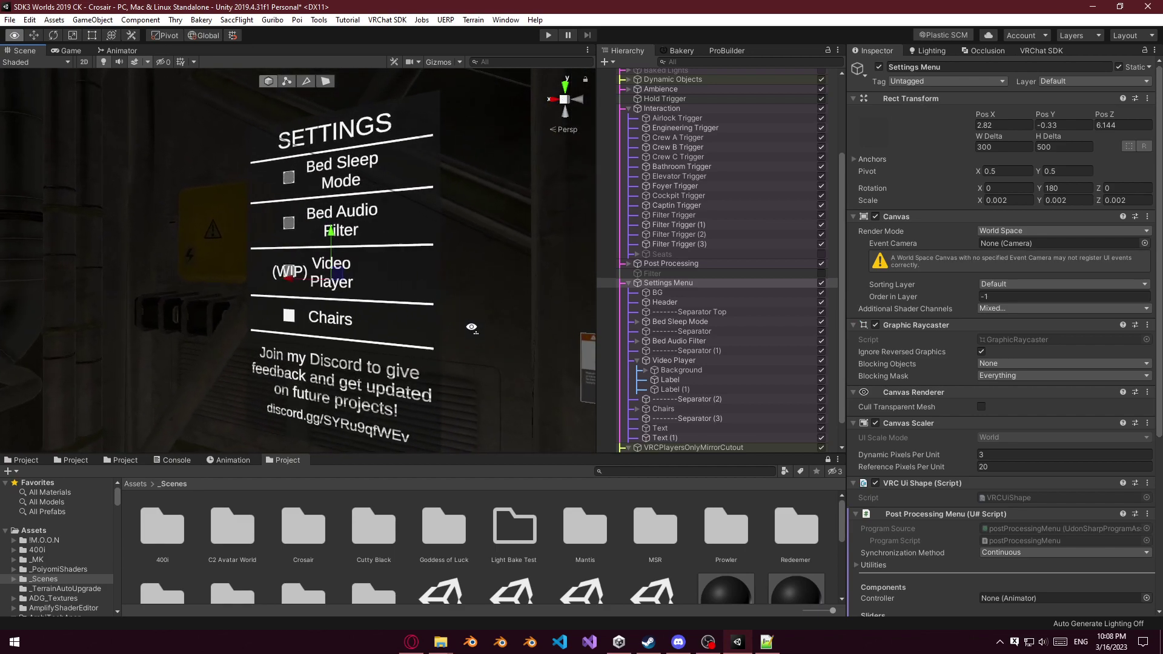
Undo the move of the (WIP) label onto the Video Player checkbox.
{"action": "key", "text": "ctrl+z"}
{"action": "key", "text": "ctrl+z"}
{"action": "key", "text": "ctrl+z"}
Try rewording the duplicated Video Player label from "(WIP)" to text beginning with "(Coming", and undo the edit.
{"action": "left_click", "coordinate": [950, 308]}
{"action": "left_click", "coordinate": [949, 311]}
{"action": "key", "text": "BackSpace"}
{"action": "key", "text": "BackSpace"}
{"action": "key", "text": "BackSpace"}
{"action": "type", "text": "Coming"}
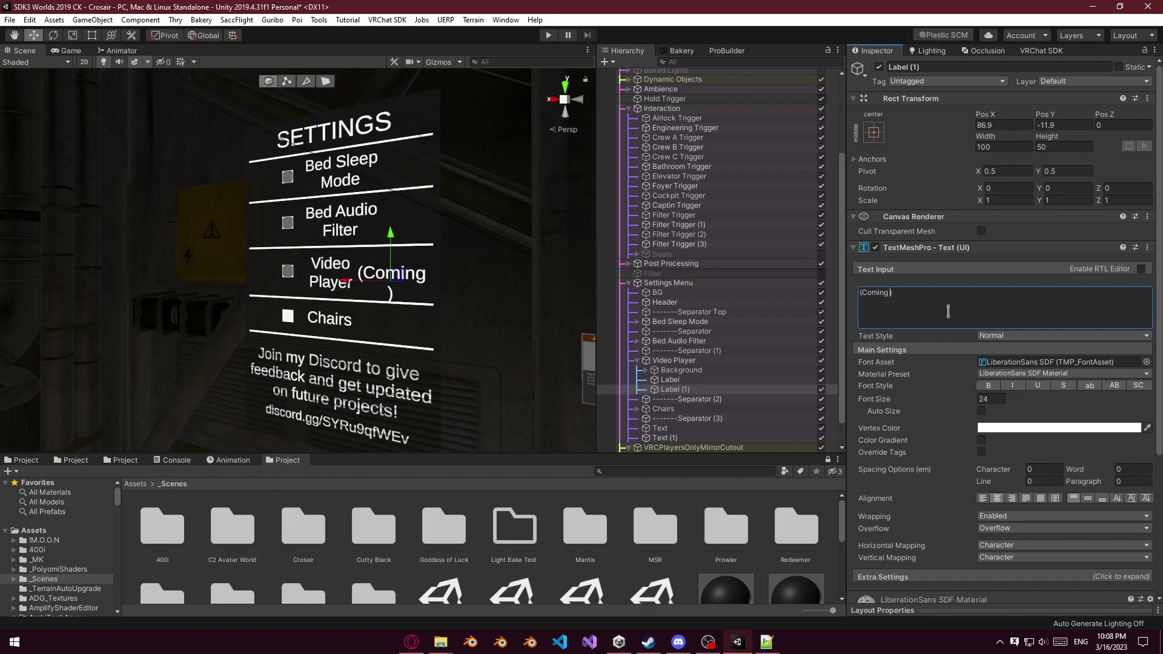
{"action": "key", "text": "ctrl+z"}
Delete the duplicated label under Video Player and collapse the Settings Menu hierarchy.
{"action": "left_click", "coordinate": [670, 390]}
{"action": "key", "text": "Delete"}
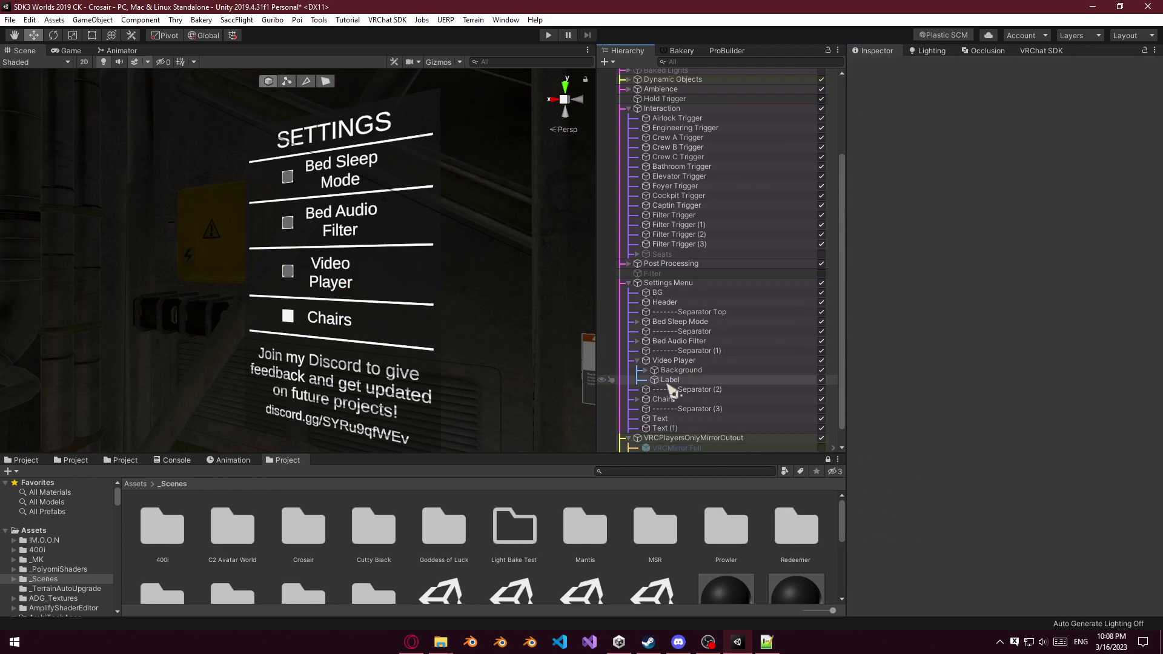
{"action": "left_click", "coordinate": [670, 361]}
{"action": "left_click", "coordinate": [638, 360], "text": "alt"}
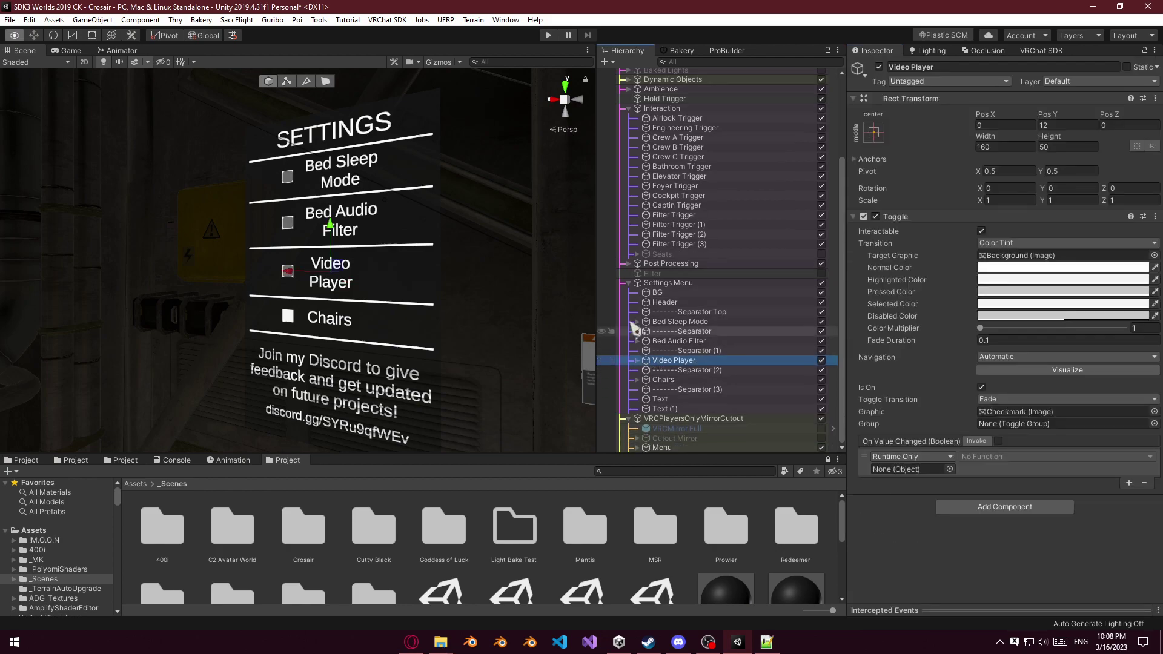
{"action": "left_click", "coordinate": [629, 283], "text": "alt"}
{"action": "mouse_move", "coordinate": [414, 310]}
{"action": "right_mouse_down"}
{"action": "mouse_move", "coordinate": [400, 310]}
{"action": "mouse_move", "coordinate": [416, 306]}
{"action": "right_mouse_up"}
{"action": "key", "text": "s"}
{"action": "key", "text": "w"}
{"action": "scroll", "coordinate": [416, 308], "scroll_direction": "down", "scroll_amount": 5}
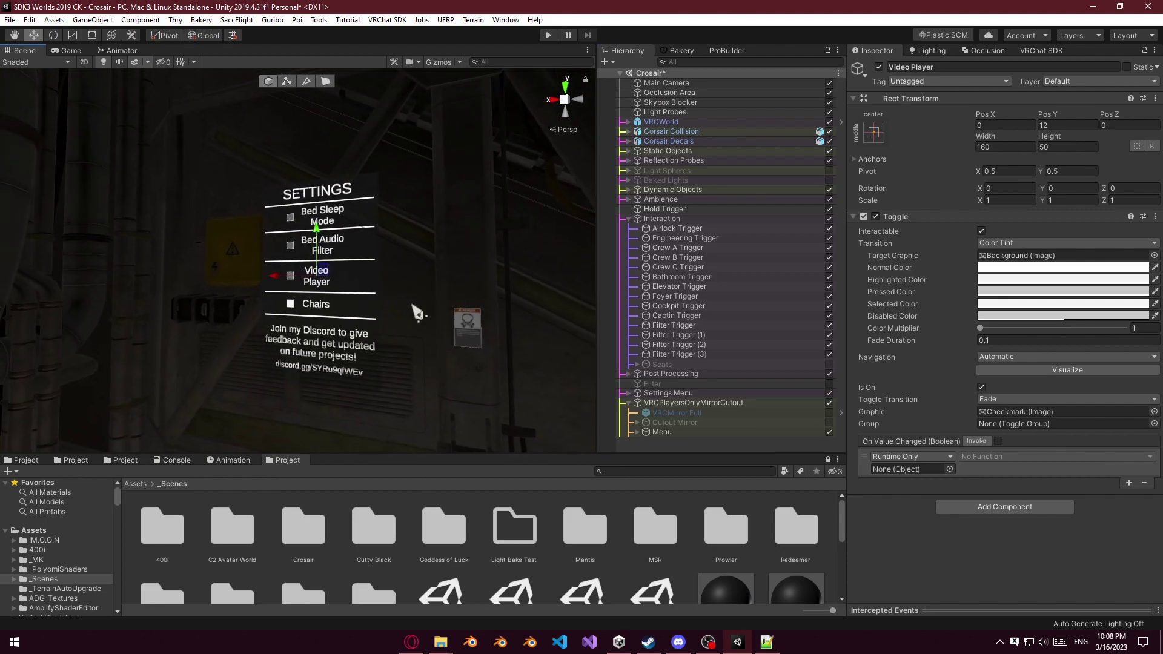
Start a play test, dismiss the client simulator menu and walk through the ship to the settings menu.
{"action": "left_click", "coordinate": [548, 35]}
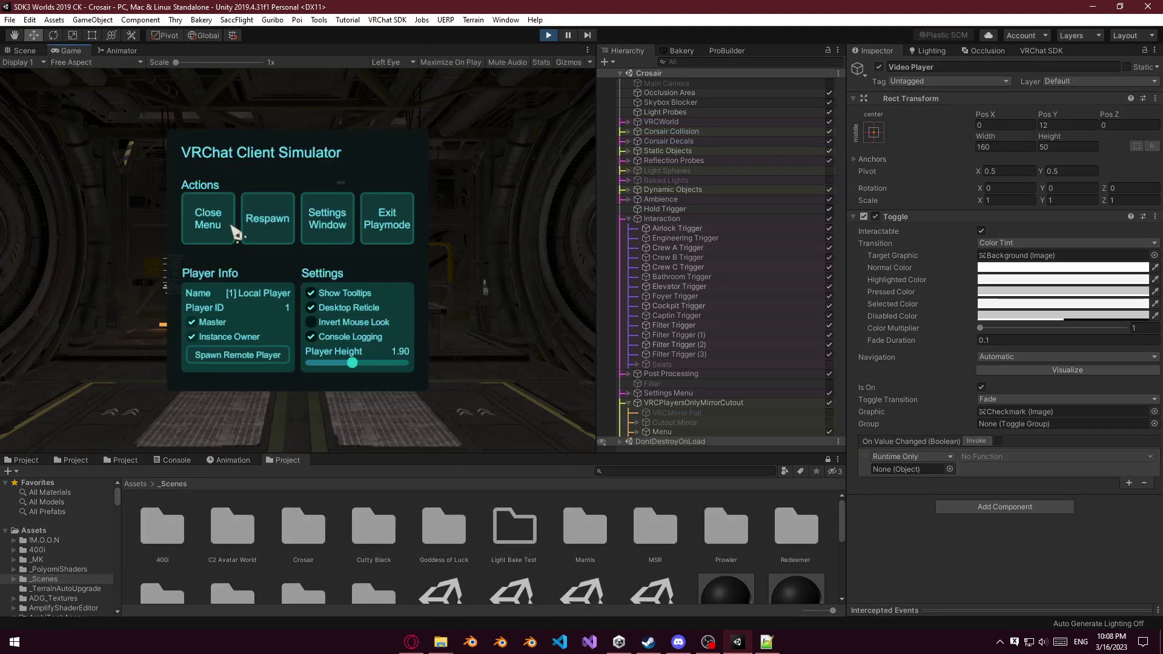
{"action": "left_click", "coordinate": [467, 125]}
{"action": "key", "text": "w"}
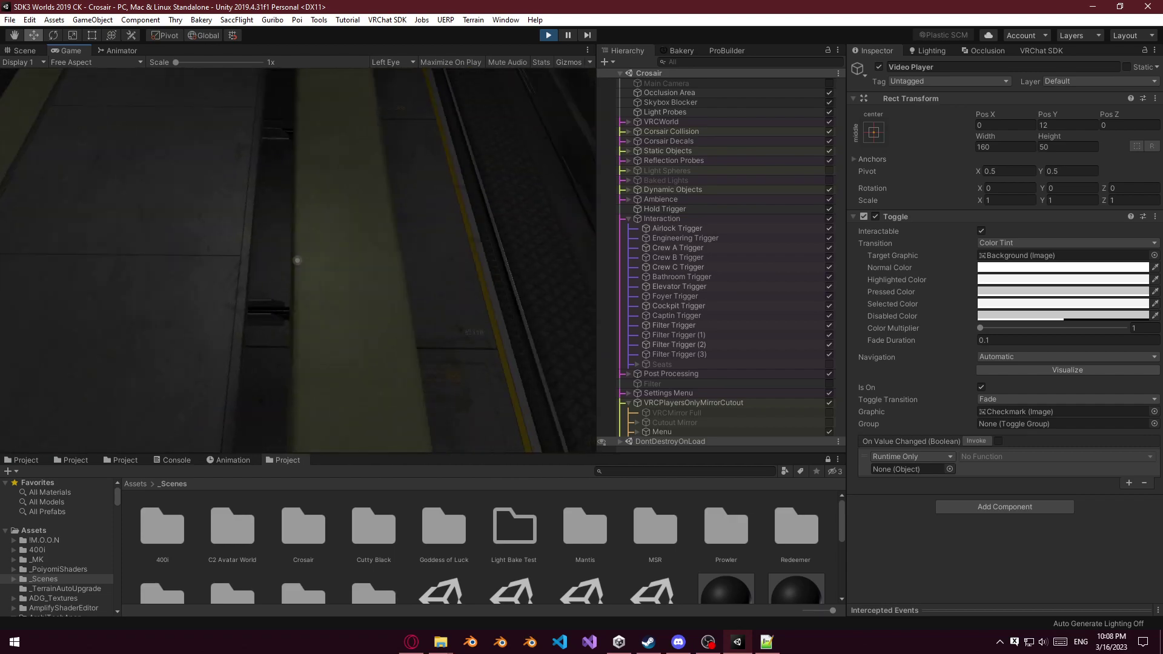
{"action": "key", "text": "w"}
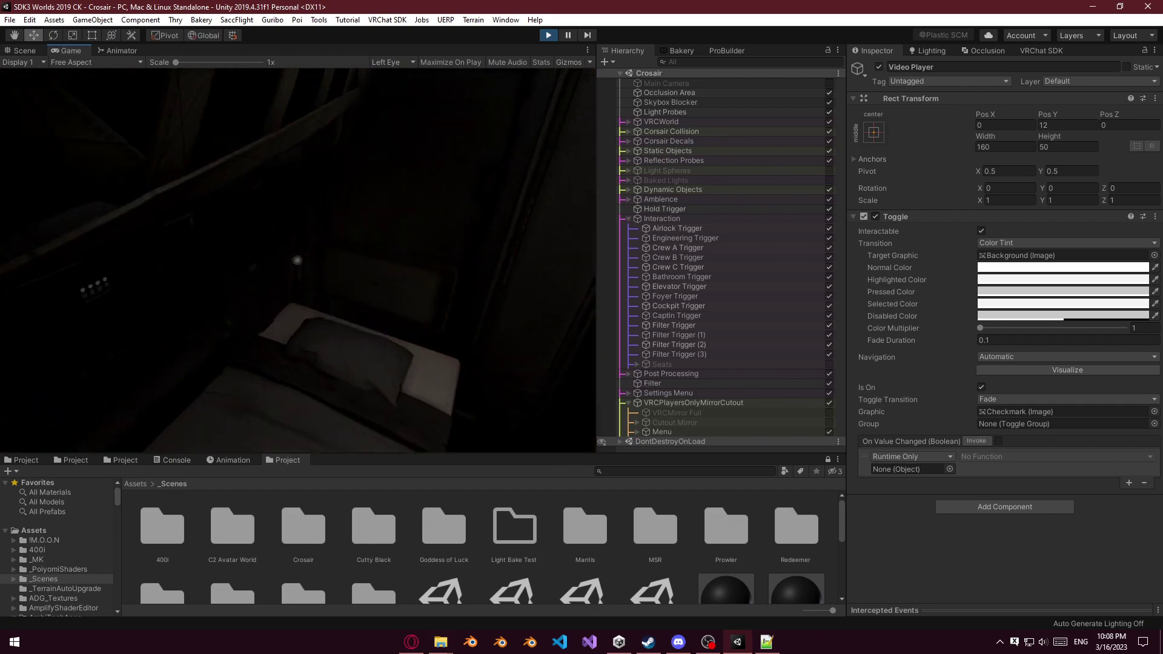
{"action": "key", "text": "w"}
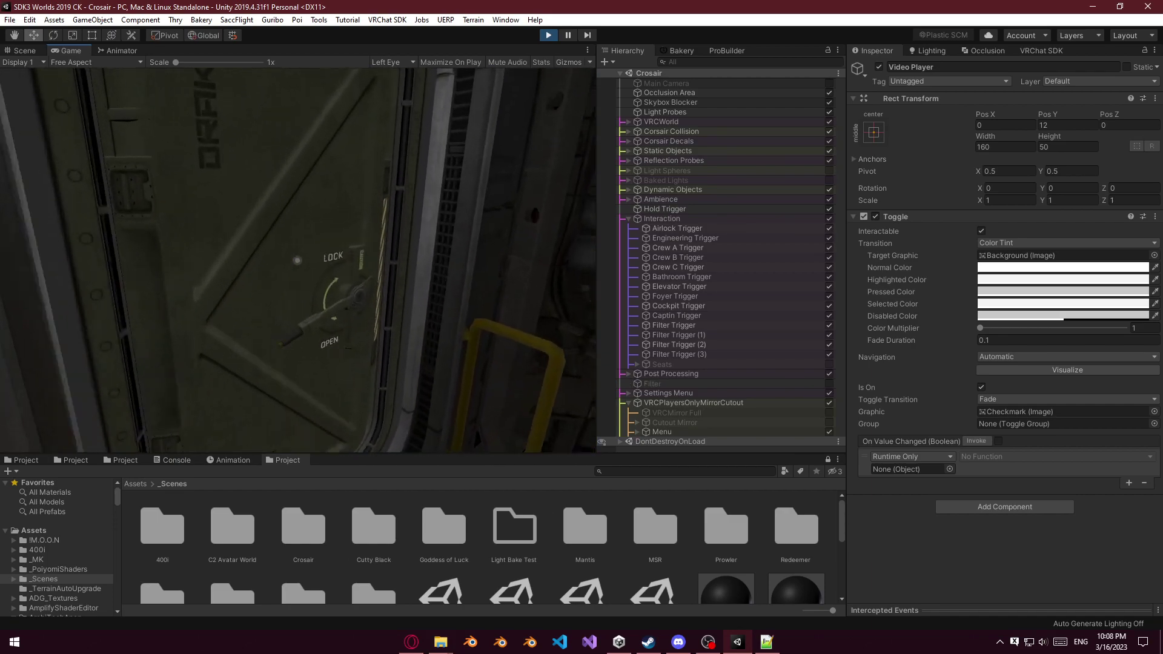
{"action": "key", "text": "w"}
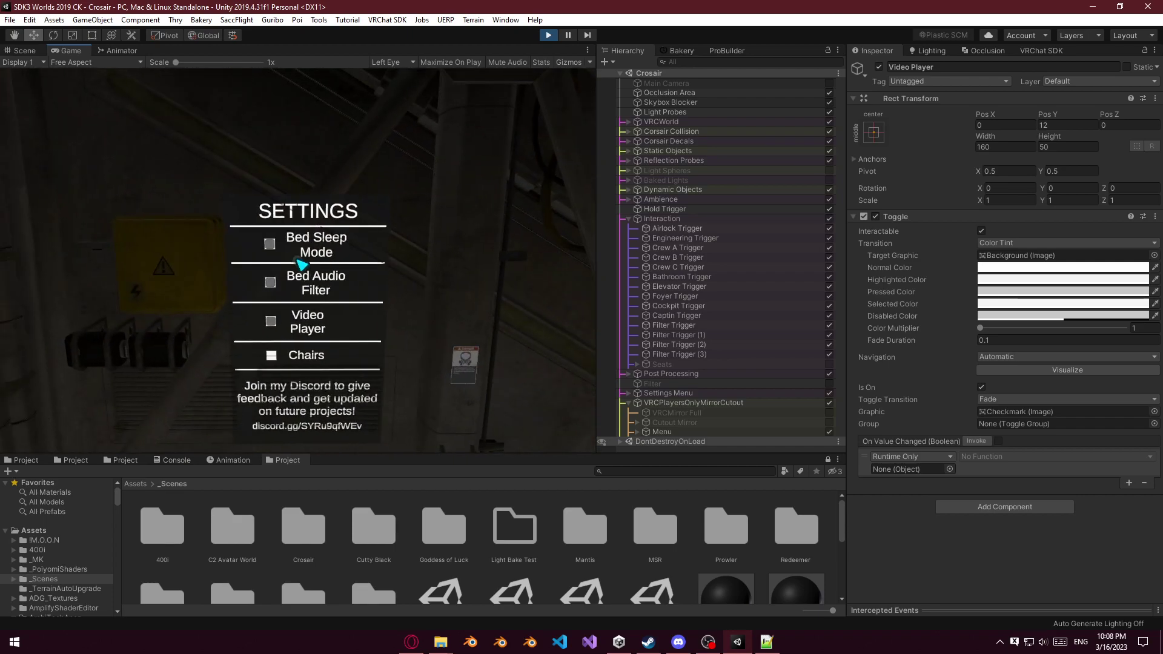
Test the Bed Sleep Mode, Bed Audio Filter and Chairs toggles, and try sitting on the table bench.
{"action": "left_click", "coordinate": [298, 262]}
{"action": "left_click", "coordinate": [298, 262]}
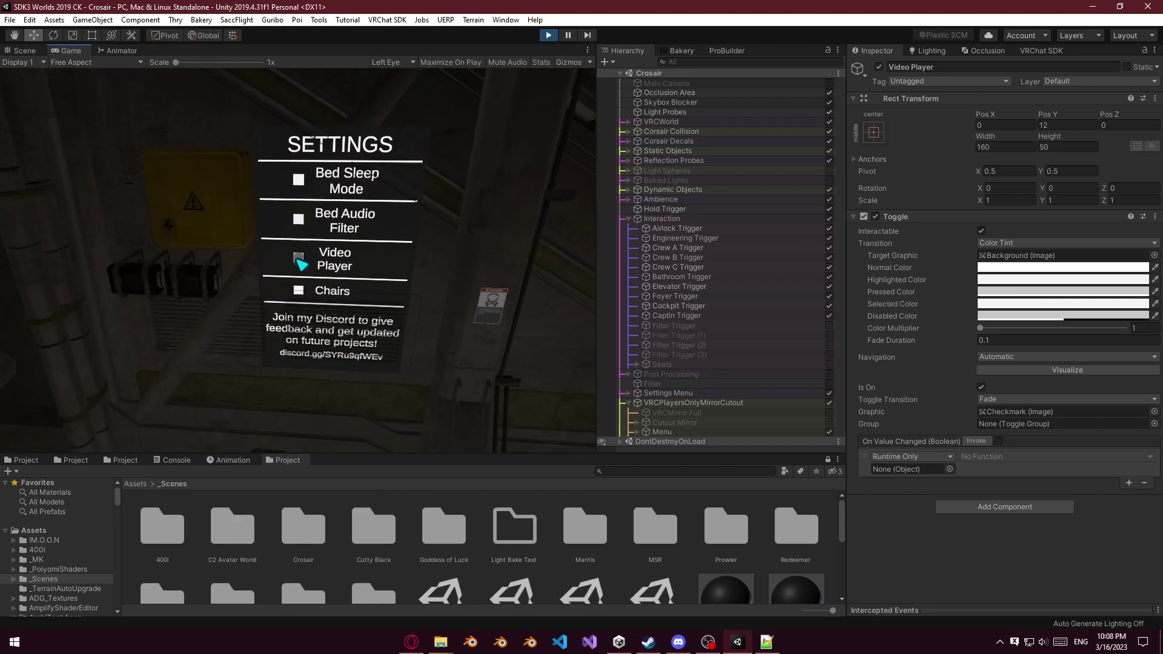
{"action": "left_click", "coordinate": [298, 262]}
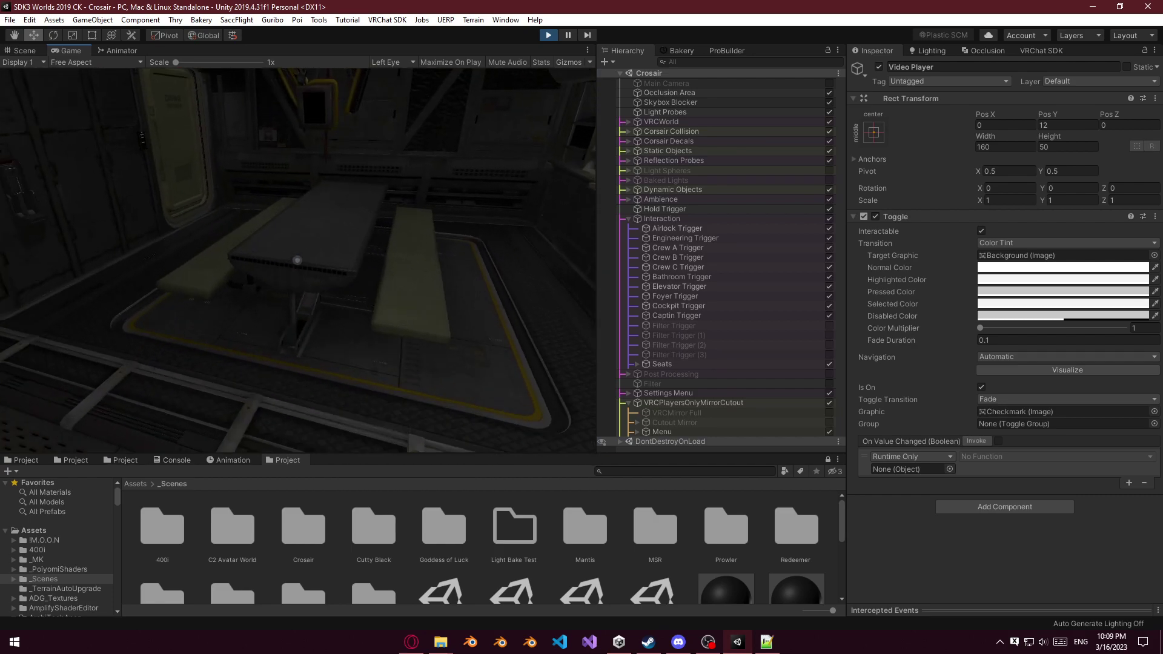
{"action": "left_click", "coordinate": [388, 232]}
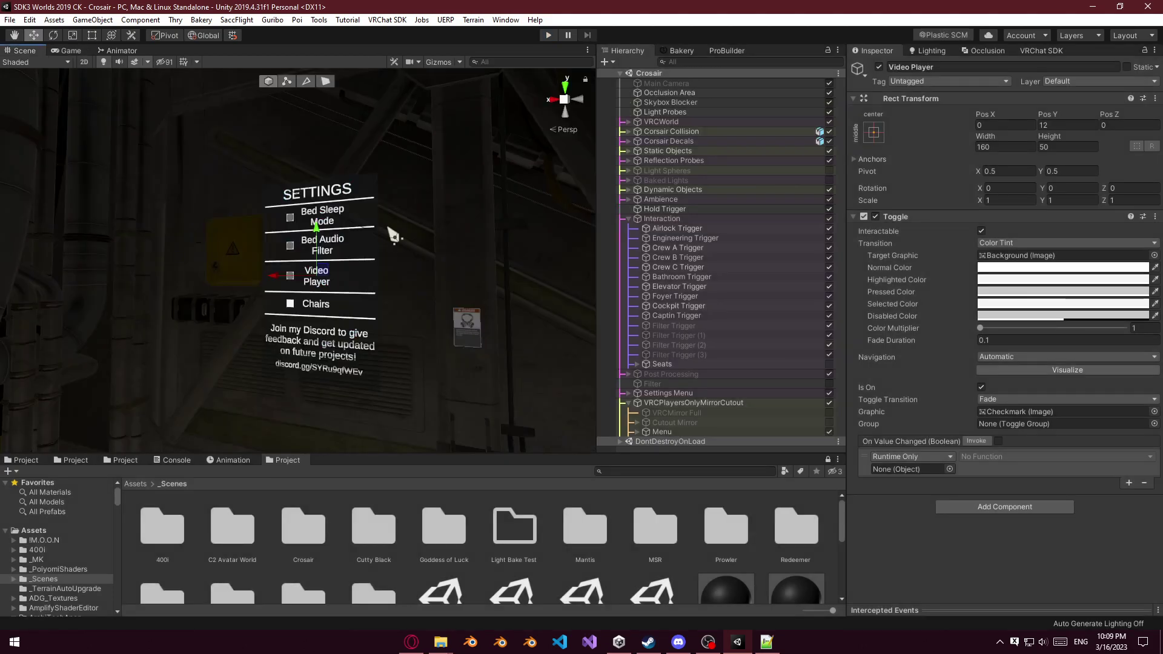
Enable the Seats object under Interaction and expand it to list its chairs.
{"action": "right_click_drag", "start_coordinate": [531, 310], "coordinate": [581, 303]}
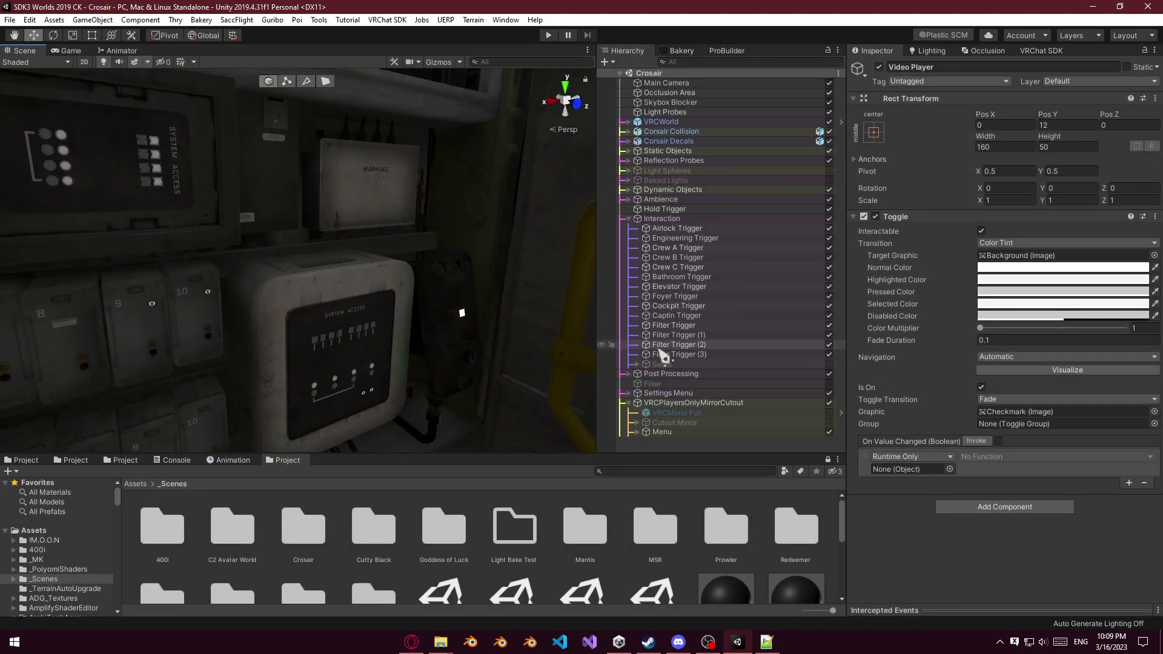
{"action": "left_click", "coordinate": [663, 365]}
{"action": "left_click", "coordinate": [879, 68]}
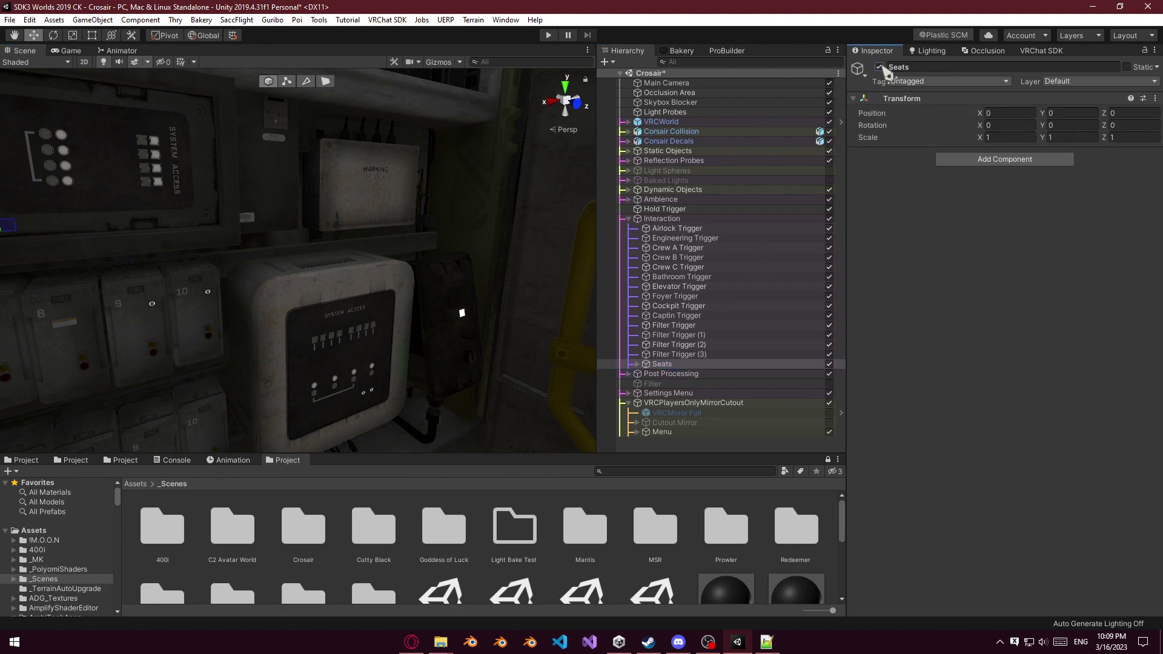
{"action": "left_click", "coordinate": [638, 364]}
{"action": "scroll", "coordinate": [701, 383], "scroll_direction": "down", "scroll_amount": 1}
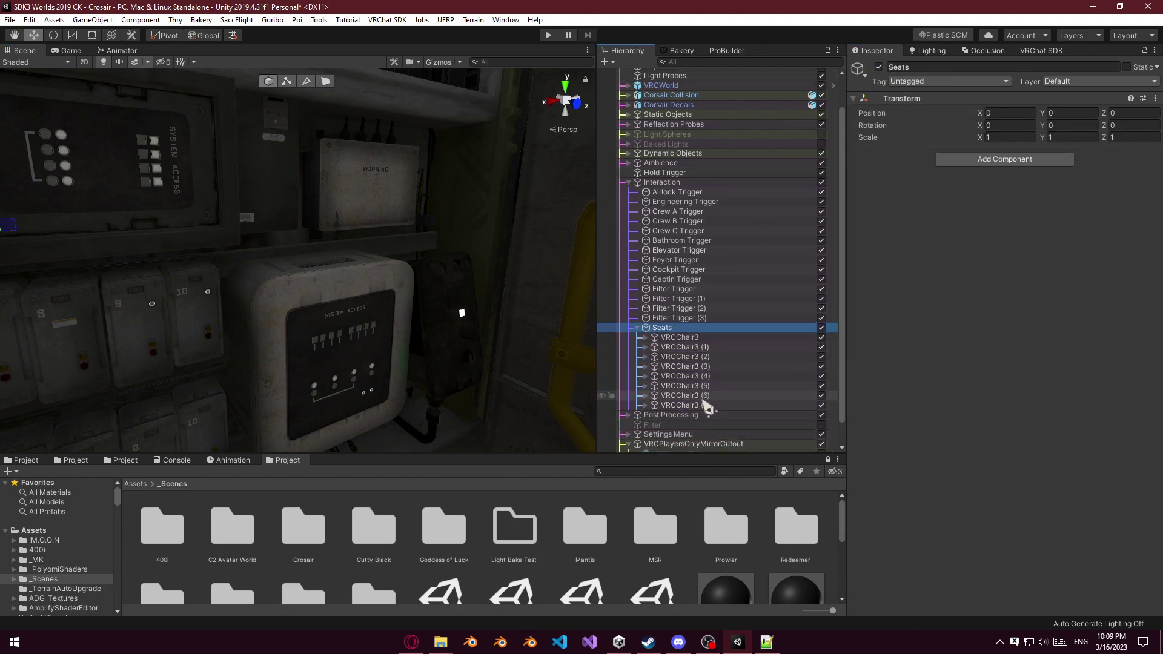
Frame VRCChair3 (7) at the dining table and expand every chair under Seats to expose its Seat and Exit objects.
{"action": "left_click", "coordinate": [701, 395]}
{"action": "left_click", "coordinate": [717, 406]}
{"action": "key", "text": "f"}
{"action": "right_click_drag", "start_coordinate": [381, 293], "coordinate": [497, 357]}
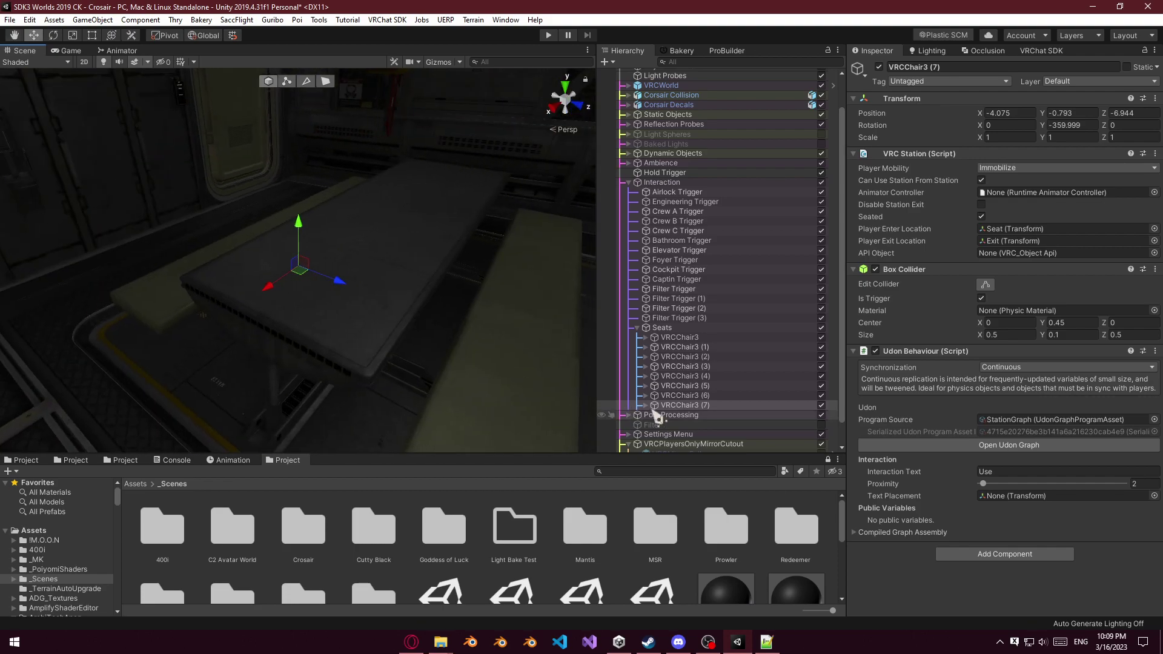
{"action": "left_click", "coordinate": [637, 329]}
{"action": "left_click", "coordinate": [630, 364]}
{"action": "scroll", "coordinate": [670, 385], "scroll_direction": "down", "scroll_amount": 7}
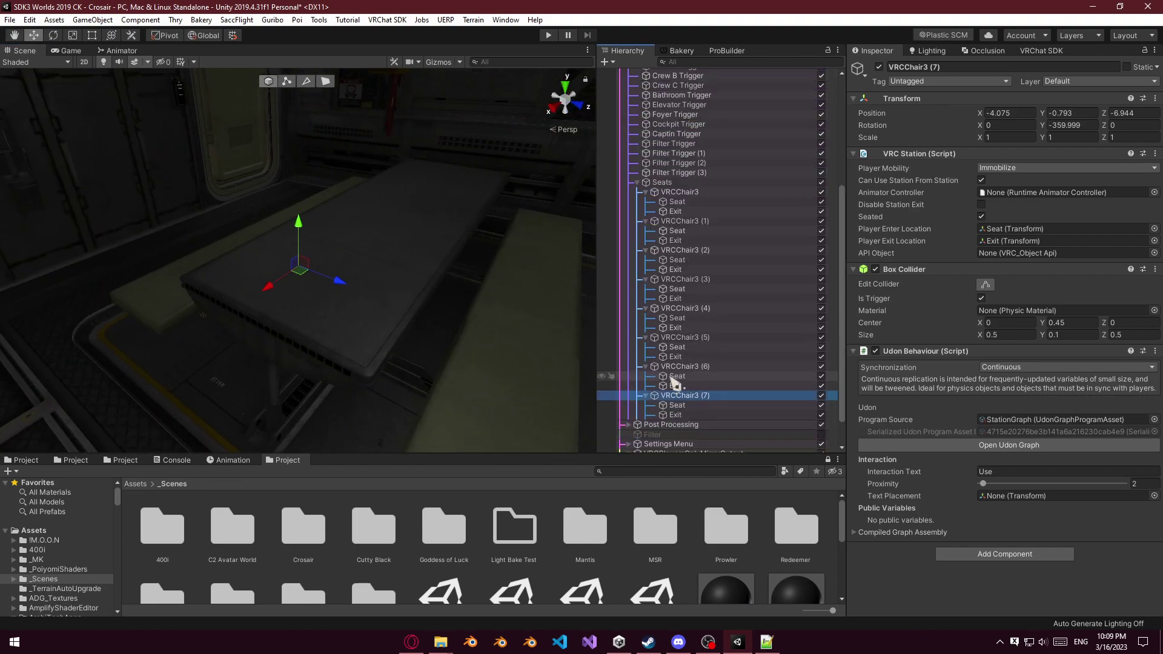
Select the Exit points of VRCChair3 (2) through (7) together and compare their positions.
{"action": "left_click", "coordinate": [678, 379]}
{"action": "left_click", "coordinate": [676, 350]}
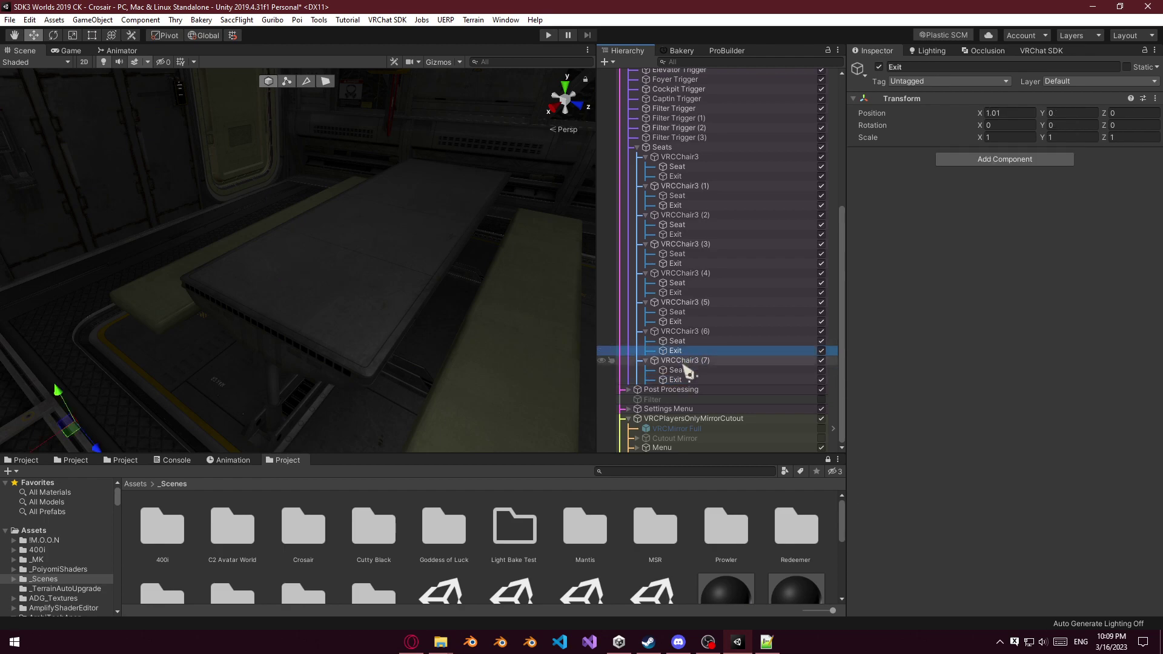
{"action": "left_click", "coordinate": [684, 380], "text": "ctrl"}
{"action": "left_click", "coordinate": [675, 322], "text": "ctrl"}
{"action": "left_click", "coordinate": [678, 293], "text": "ctrl"}
{"action": "left_click", "coordinate": [679, 264], "text": "ctrl"}
{"action": "left_click", "coordinate": [680, 234], "text": "ctrl"}
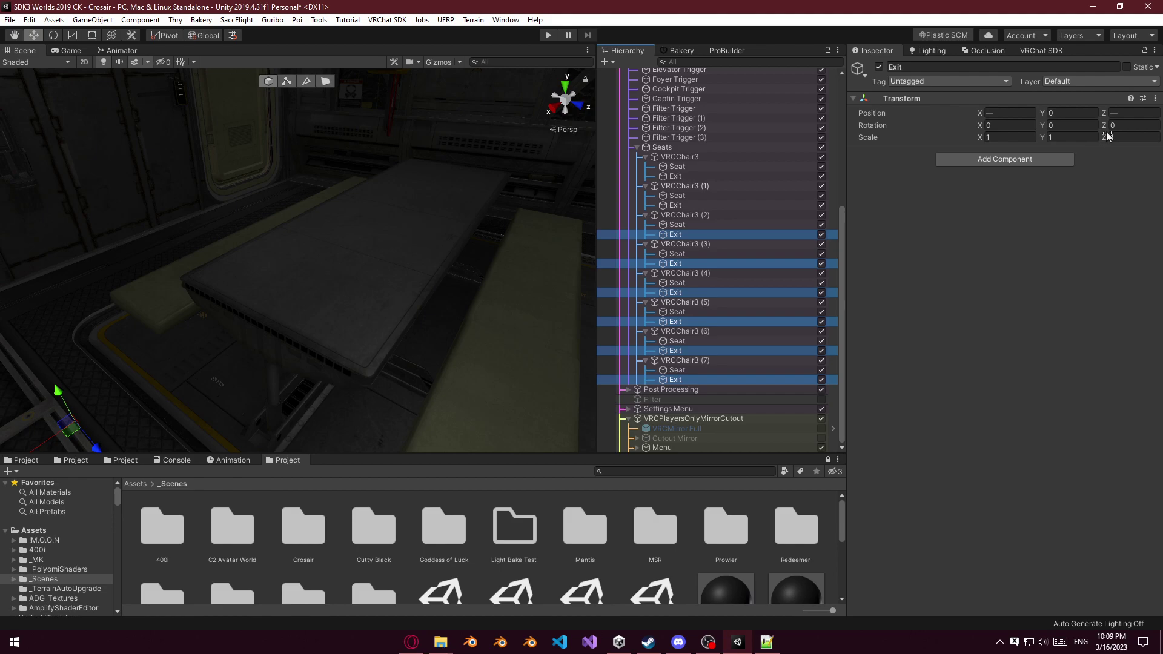
Set the X position of the Exit points of VRCChair3 (7), (6), (5) and (4) to 0.
{"action": "left_click", "coordinate": [682, 380]}
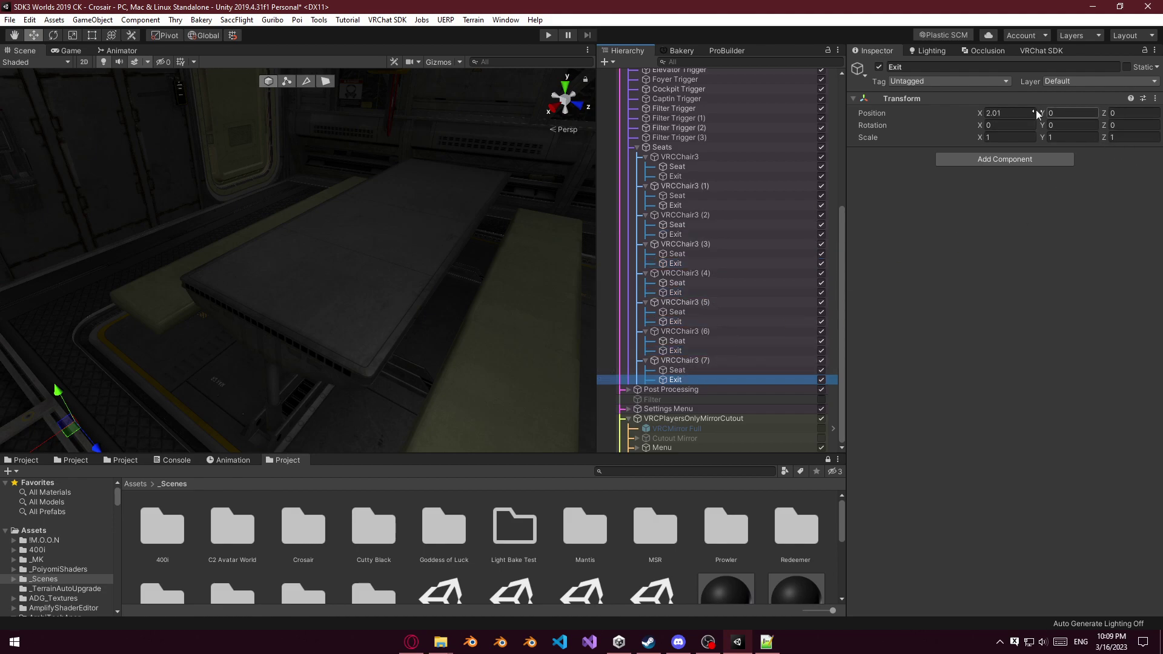
{"action": "left_click", "coordinate": [1007, 113]}
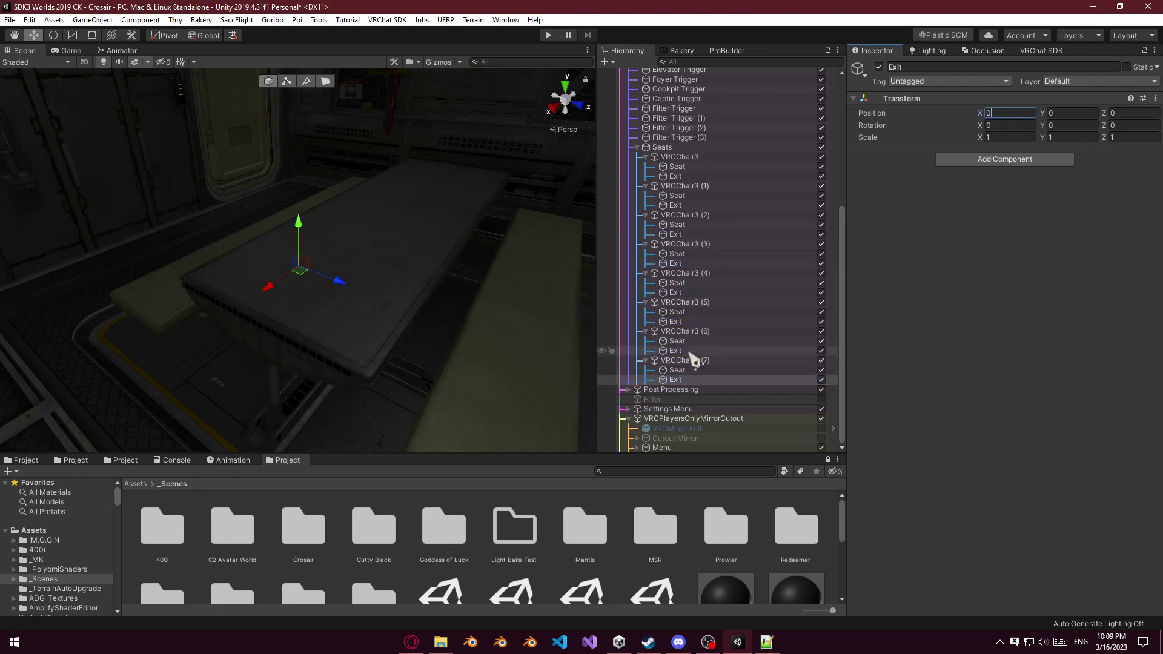
{"action": "left_click", "coordinate": [727, 351]}
{"action": "left_click", "coordinate": [1008, 113]}
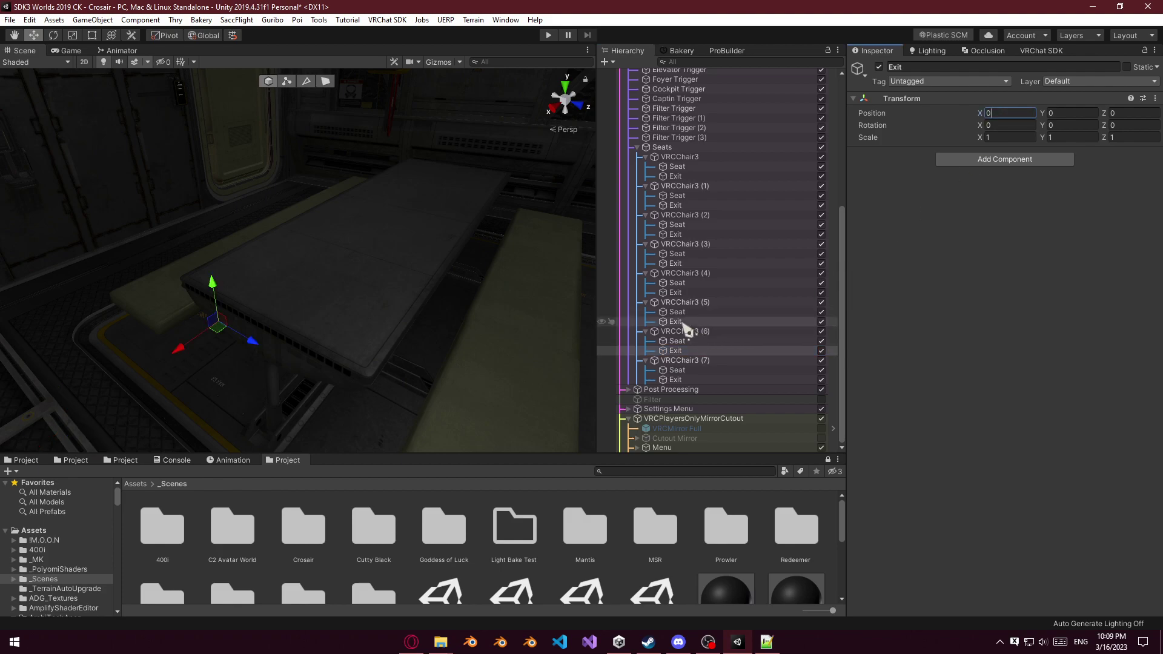
{"action": "left_click", "coordinate": [677, 322]}
{"action": "left_click", "coordinate": [685, 293]}
{"action": "left_click", "coordinate": [1001, 114]}
{"action": "type", "text": "0"}
Set the X position of the Exit points of VRCChair3 (3) and (2) to 0.
{"action": "left_click", "coordinate": [684, 264]}
{"action": "left_click", "coordinate": [1005, 114]}
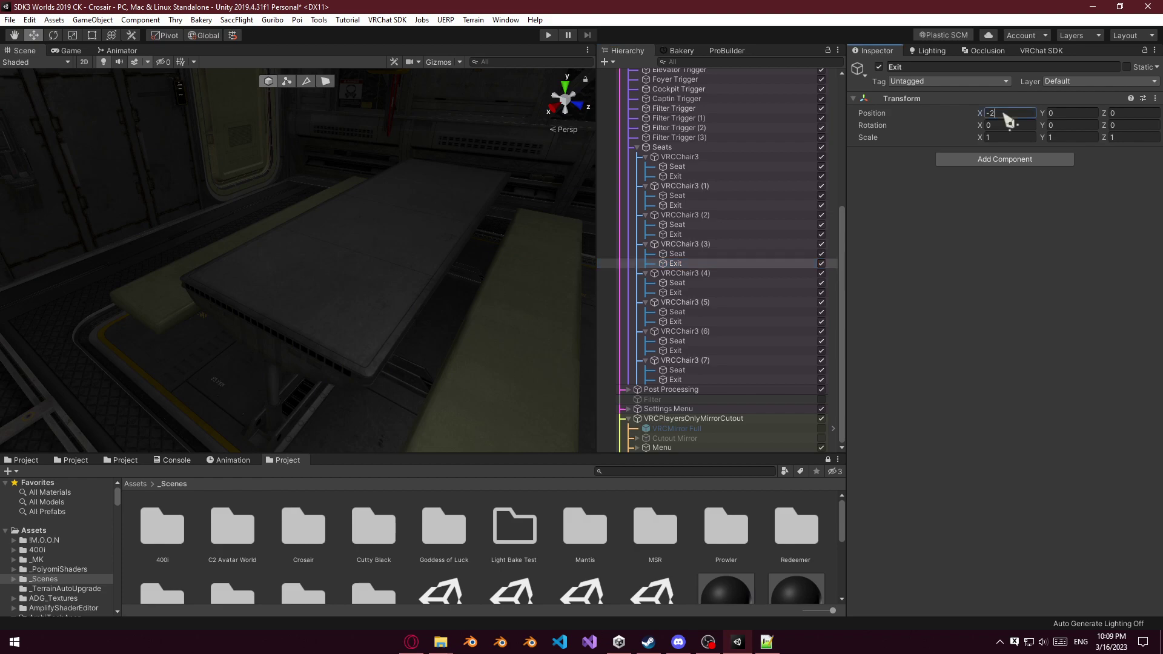
{"action": "left_click", "coordinate": [685, 235]}
{"action": "left_click", "coordinate": [1006, 113]}
{"action": "type", "text": "0"}
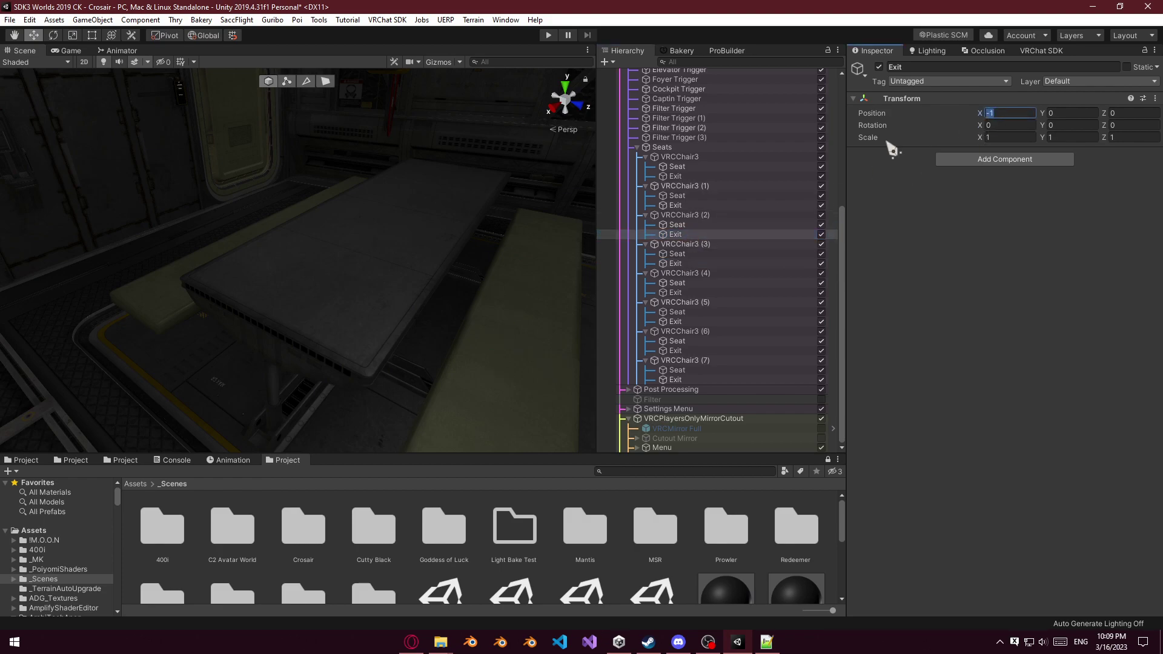
{"action": "left_click", "coordinate": [638, 148]}
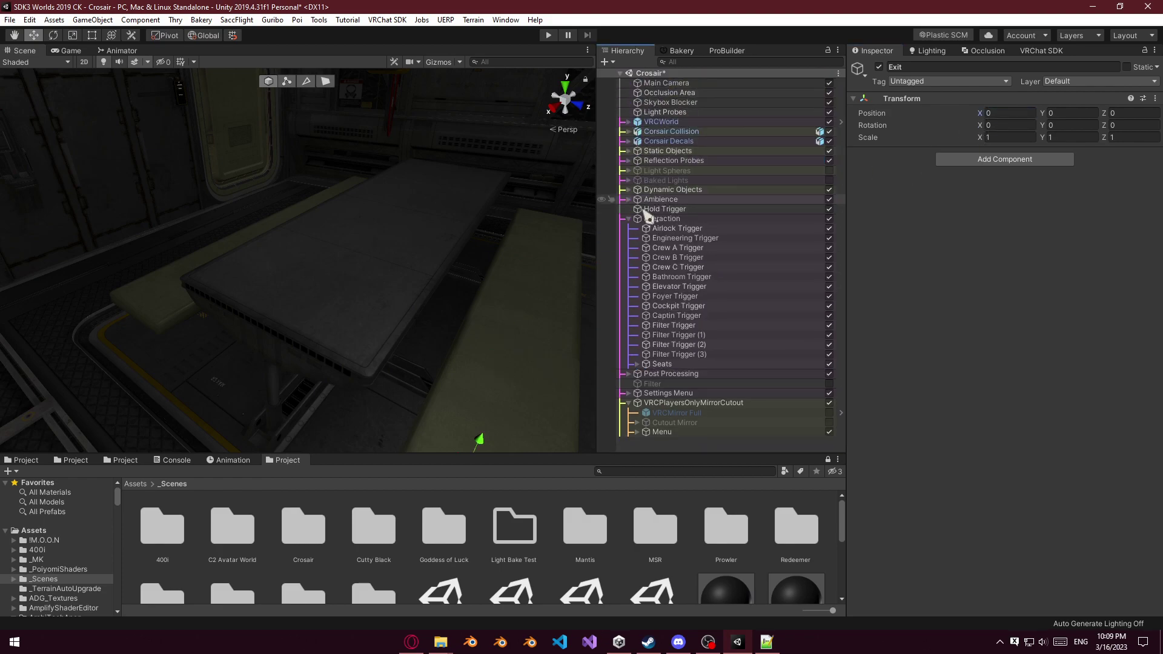
Move the Exit points of VRCChair3 (2), (3) and (4) together away from the table.
{"action": "left_click", "coordinate": [636, 364]}
{"action": "left_click", "coordinate": [646, 374]}
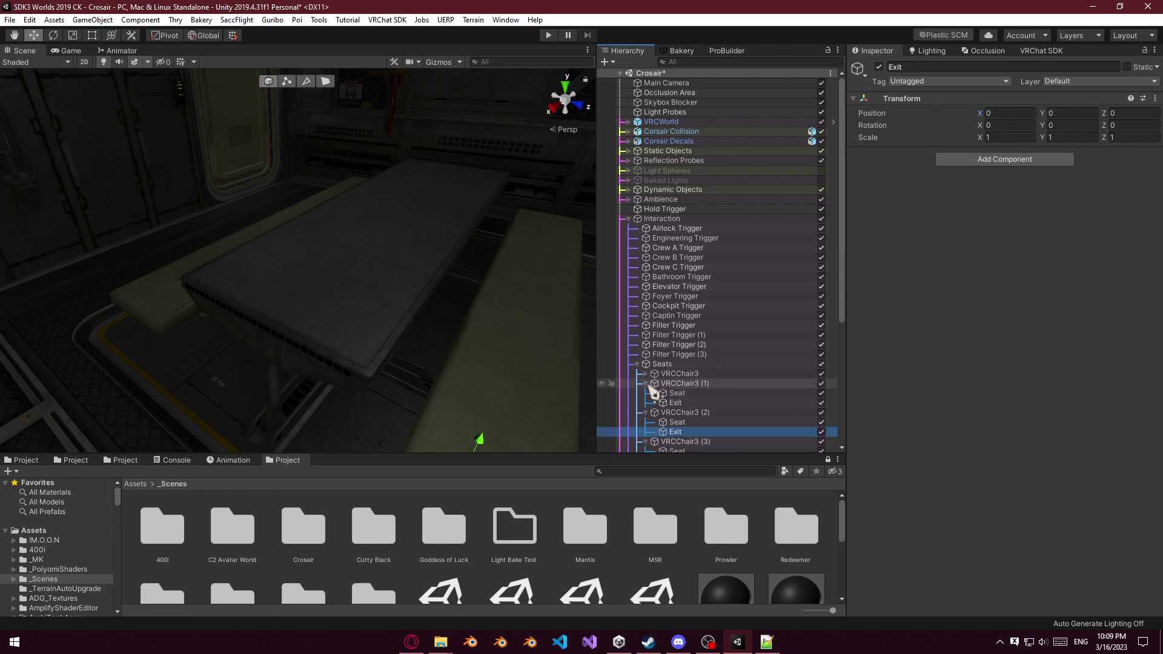
{"action": "left_click", "coordinate": [646, 383]}
{"action": "scroll", "coordinate": [652, 388], "scroll_direction": "down", "scroll_amount": 5}
{"action": "left_click", "coordinate": [675, 263], "text": "ctrl"}
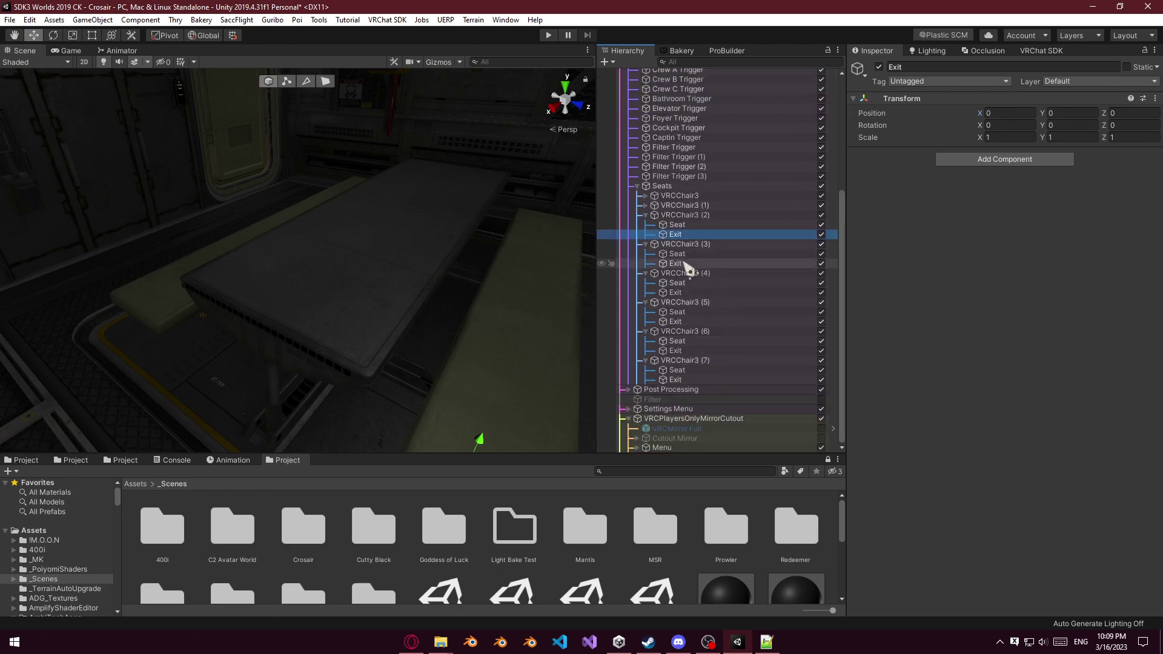
{"action": "left_click", "coordinate": [675, 293], "text": "ctrl"}
{"action": "key", "text": "f"}
{"action": "left_click_drag", "start_coordinate": [326, 317], "coordinate": [427, 332]}
Move the Exit points of VRCChair3 (5), (6) and (7) together away from the table, to a Z position of about -0.736.
{"action": "left_click", "coordinate": [690, 321]}
{"action": "left_click", "coordinate": [677, 351], "text": "ctrl"}
{"action": "left_click", "coordinate": [678, 380], "text": "ctrl"}
{"action": "key", "text": "f"}
{"action": "left_click_drag", "start_coordinate": [470, 234], "coordinate": [408, 234]}
{"action": "right_click_drag", "start_coordinate": [409, 235], "coordinate": [412, 222]}
Toggle the Seats object's active state and collapse the Seats and Interaction hierarchies.
{"action": "left_click", "coordinate": [637, 186]}
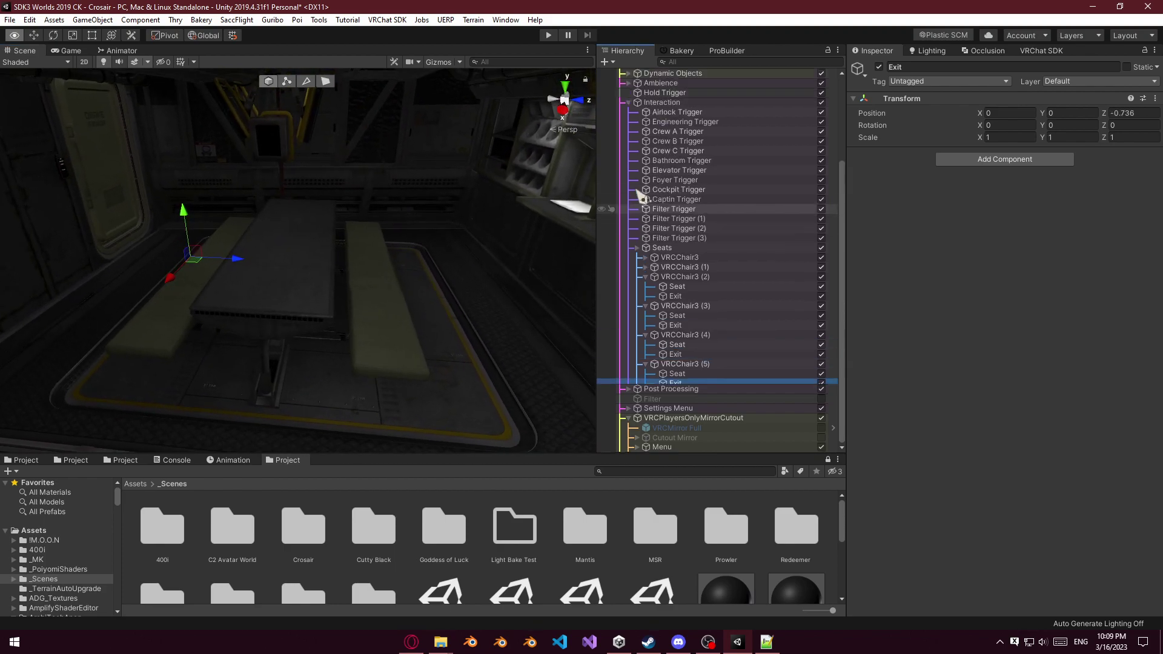
{"action": "left_click", "coordinate": [663, 364]}
{"action": "key", "text": "alt+shift+a"}
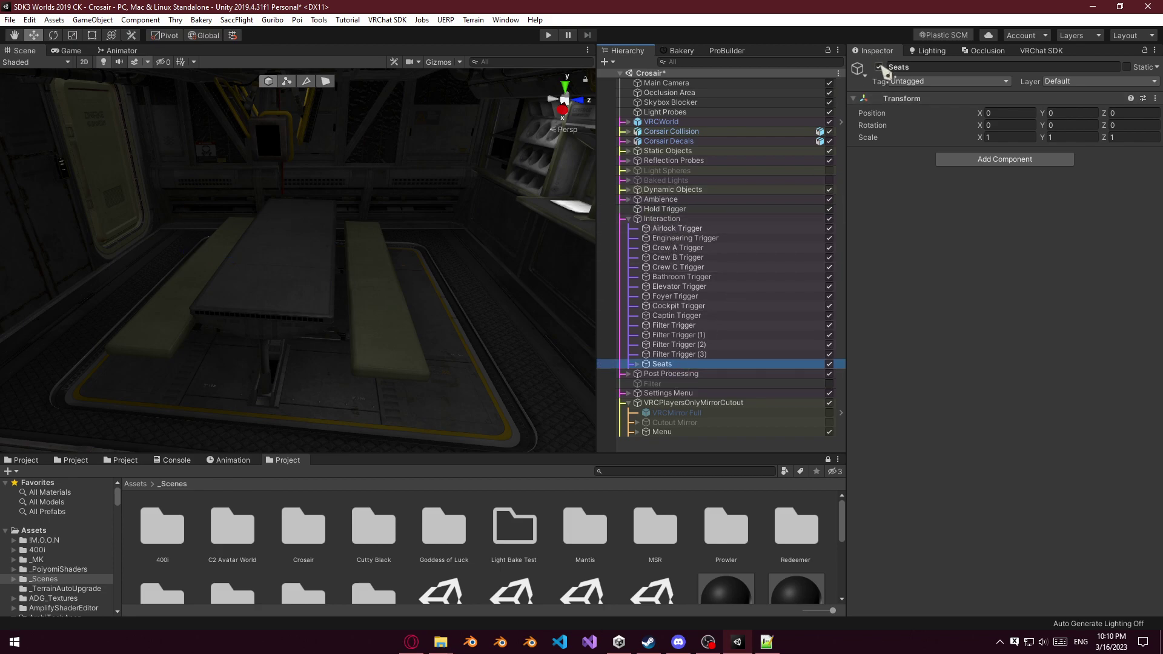
{"action": "left_click", "coordinate": [660, 220]}
{"action": "left_click", "coordinate": [629, 218]}
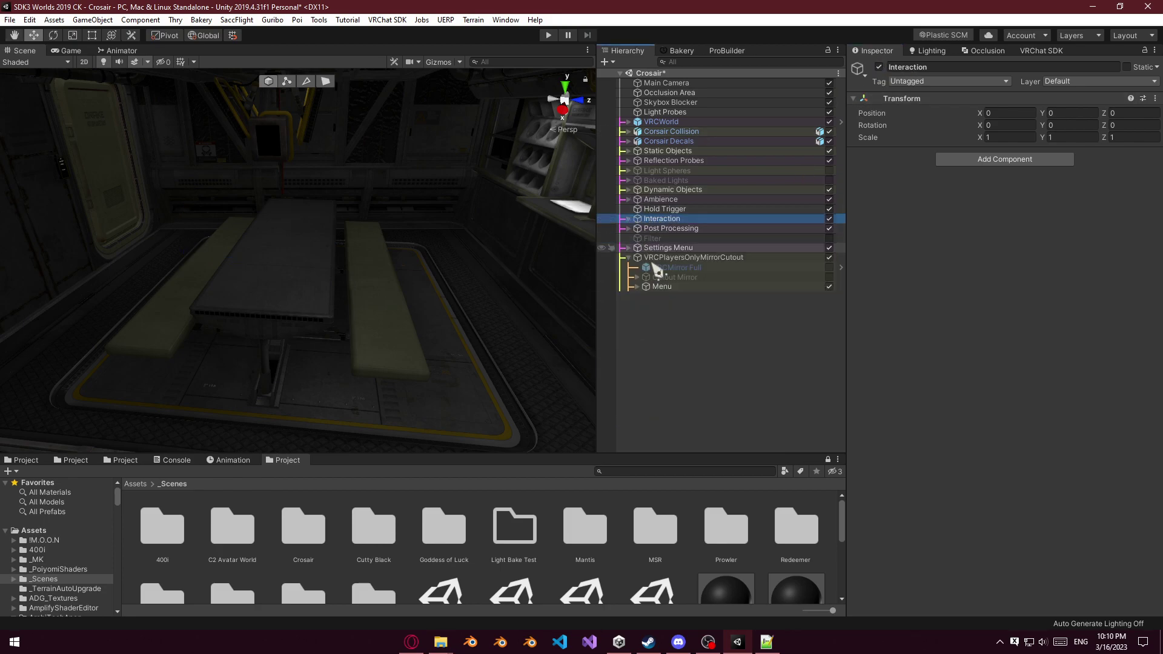
Save the scene and collapse the VRCPlayersOnlyMirrorCutout hierarchy.
{"action": "left_click", "coordinate": [677, 324]}
{"action": "right_click_drag", "start_coordinate": [459, 288], "coordinate": [406, 286]}
{"action": "key", "text": "ctrl+s"}
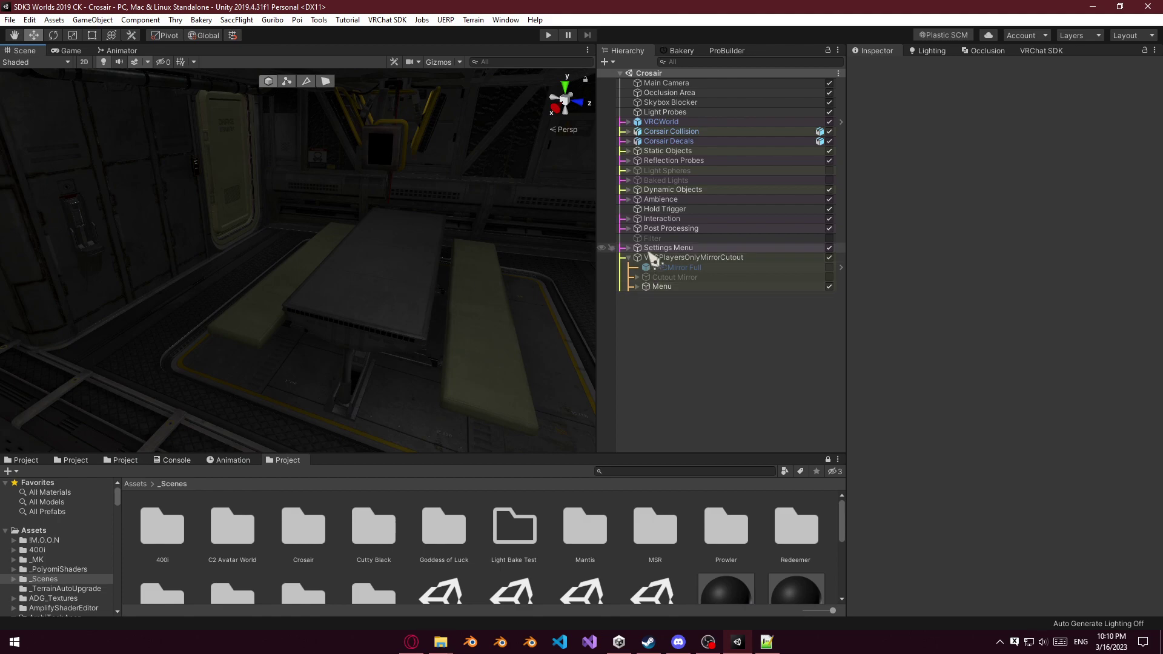
{"action": "left_click", "coordinate": [629, 258]}
{"action": "scroll", "coordinate": [558, 285], "scroll_direction": "down", "scroll_amount": 2}
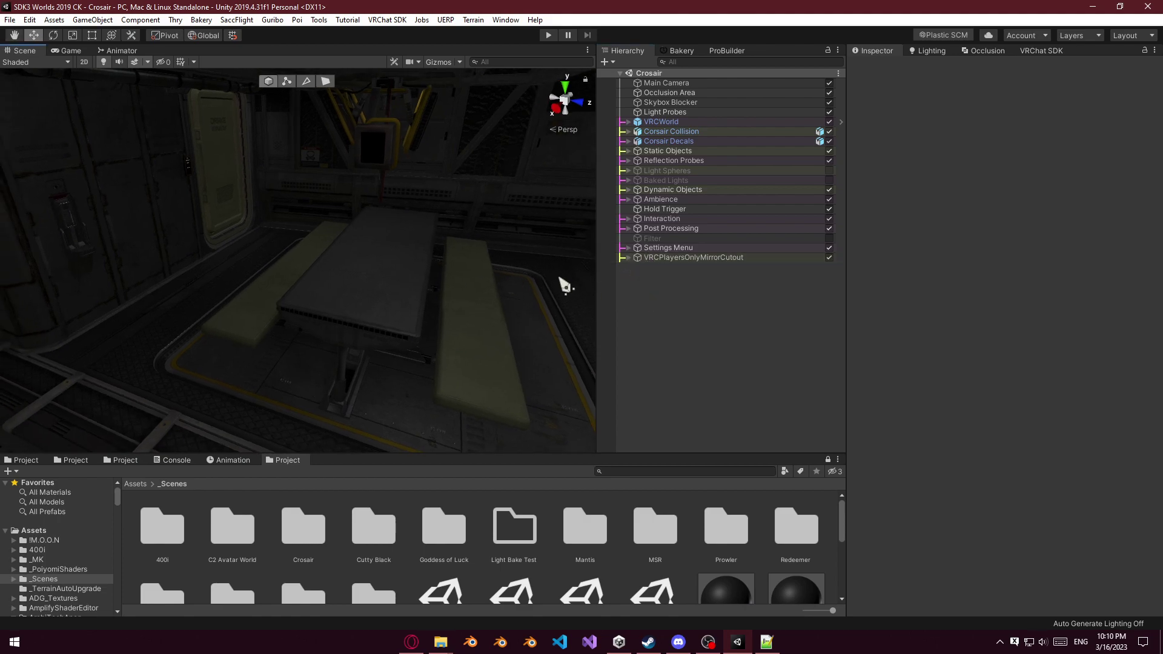
Open the VRChat SDK's Builder page for the DRAKE Corsair world.
{"action": "left_click", "coordinate": [1039, 52]}
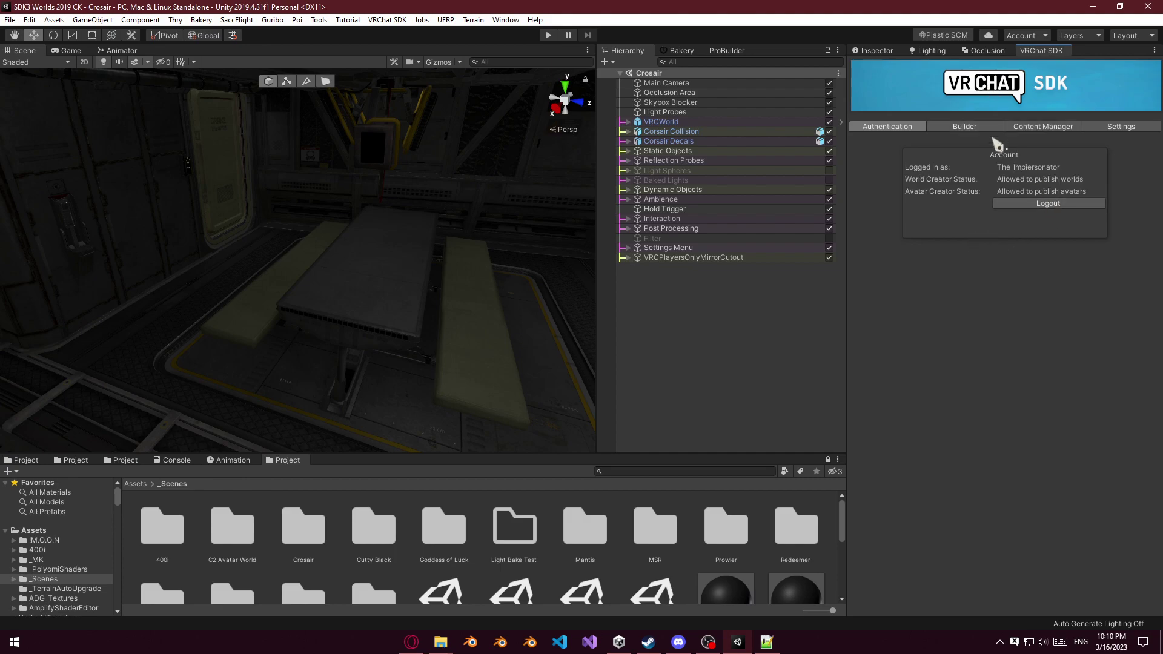
{"action": "left_click", "coordinate": [965, 126]}
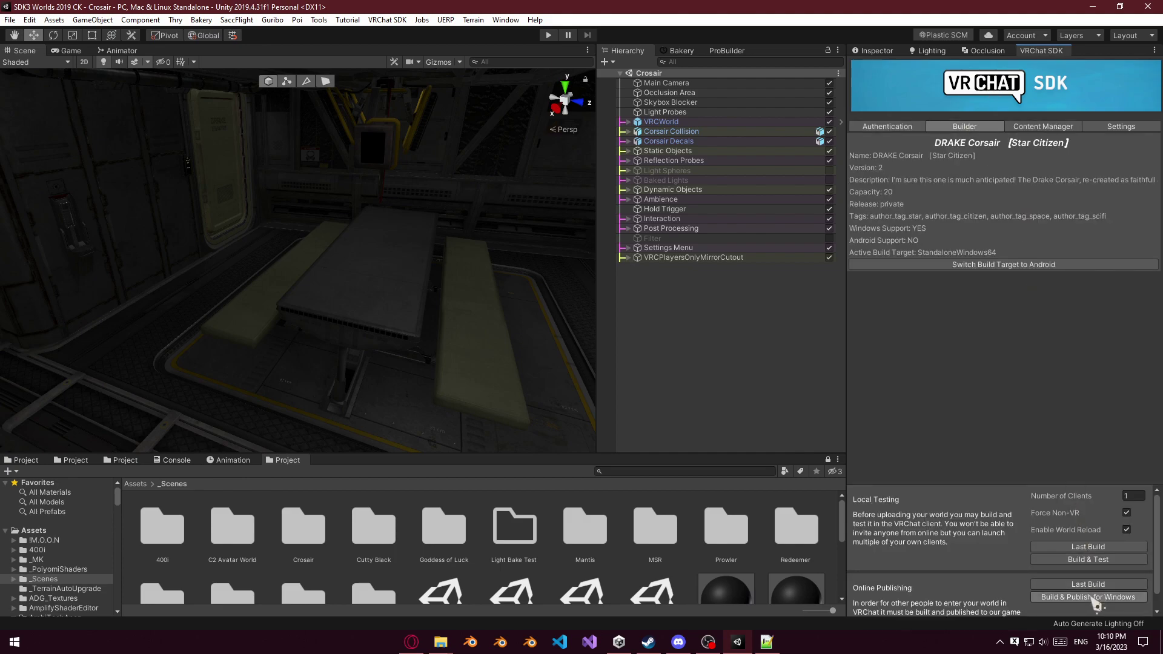